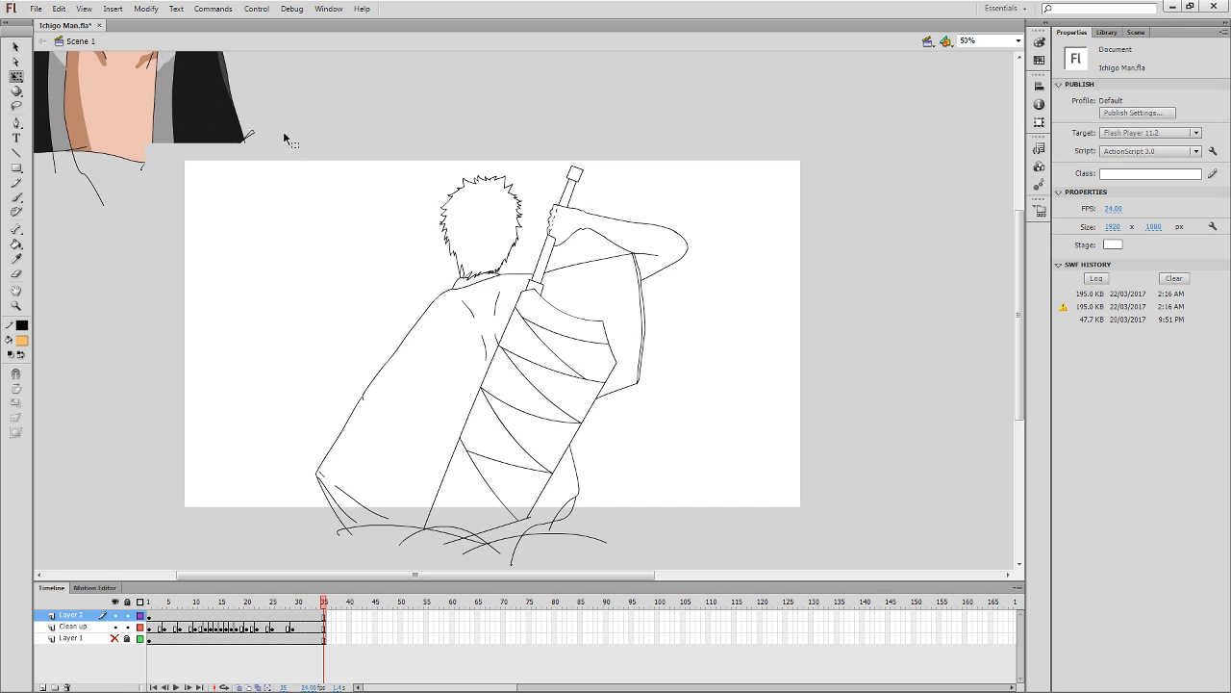
pyautogui.press('k')
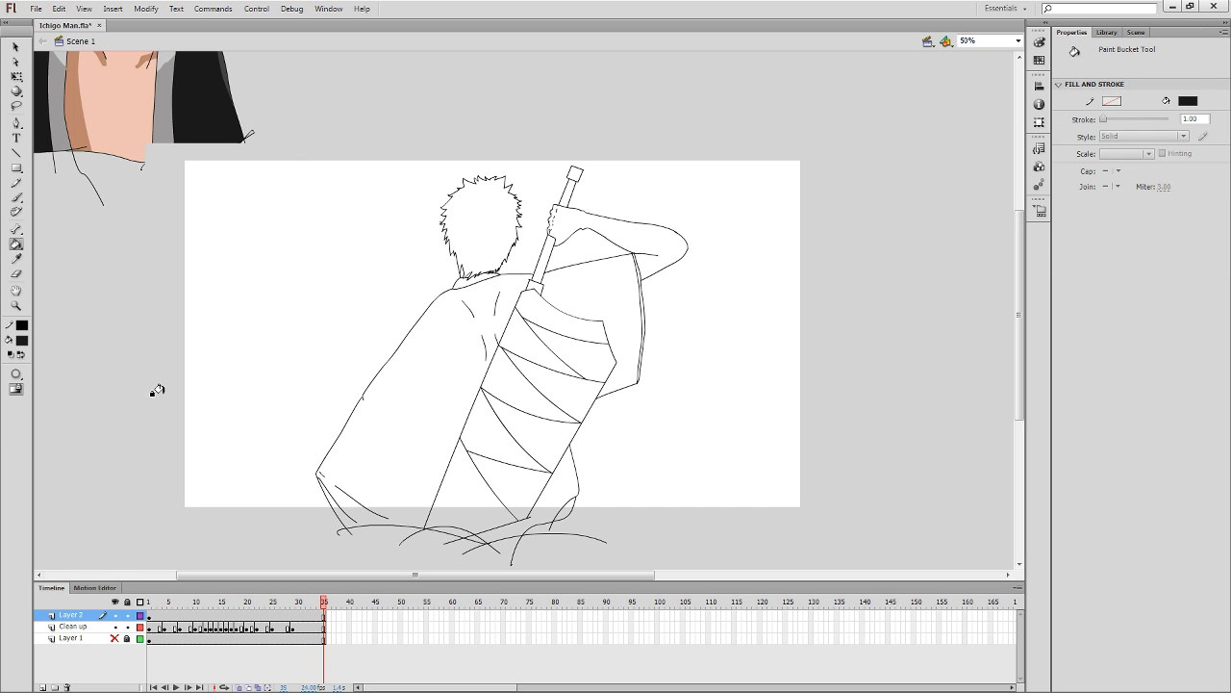
pyautogui.click(154, 628)
pyautogui.click(364, 395)
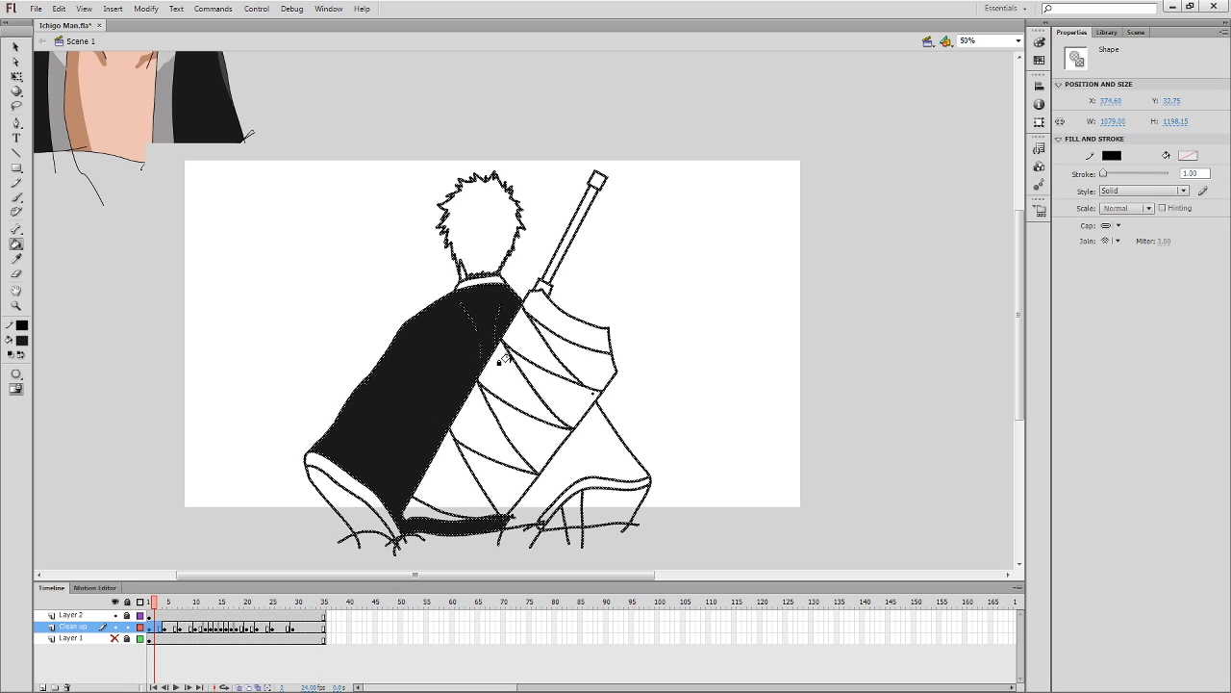
pyautogui.click(574, 454)
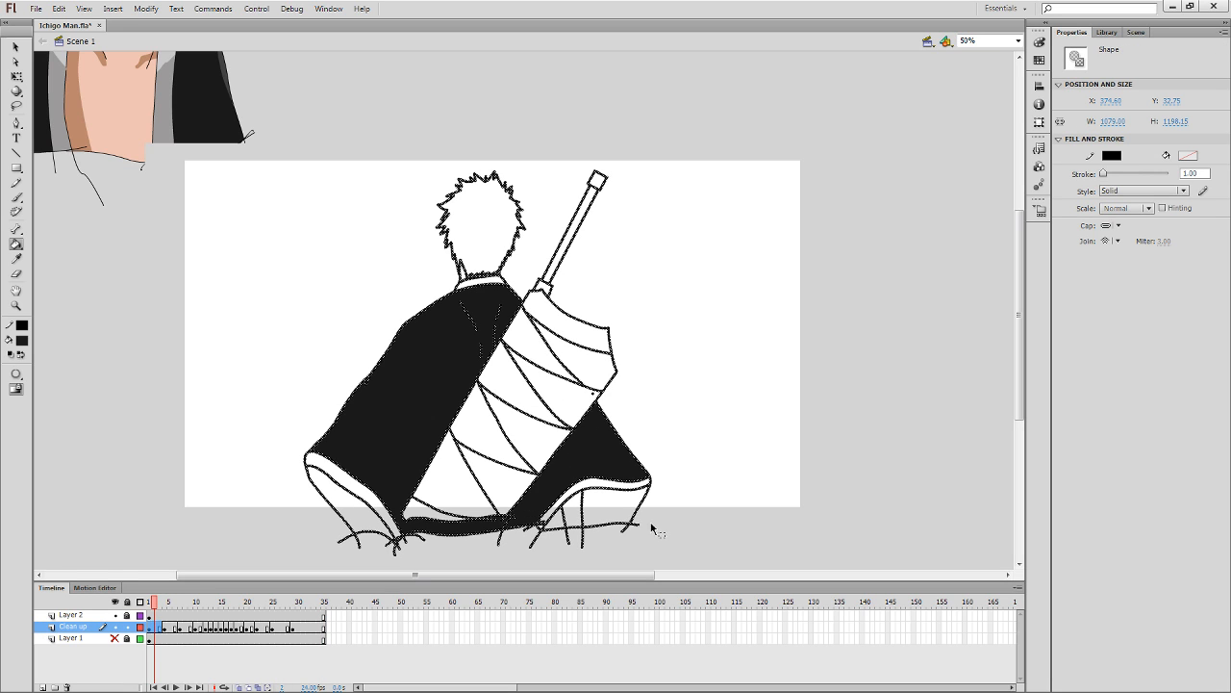
pyautogui.hotkey('ctrl', 'z')
pyautogui.hotkey('ctrl', 'z')
pyautogui.press('v')
pyautogui.click(906, 420)
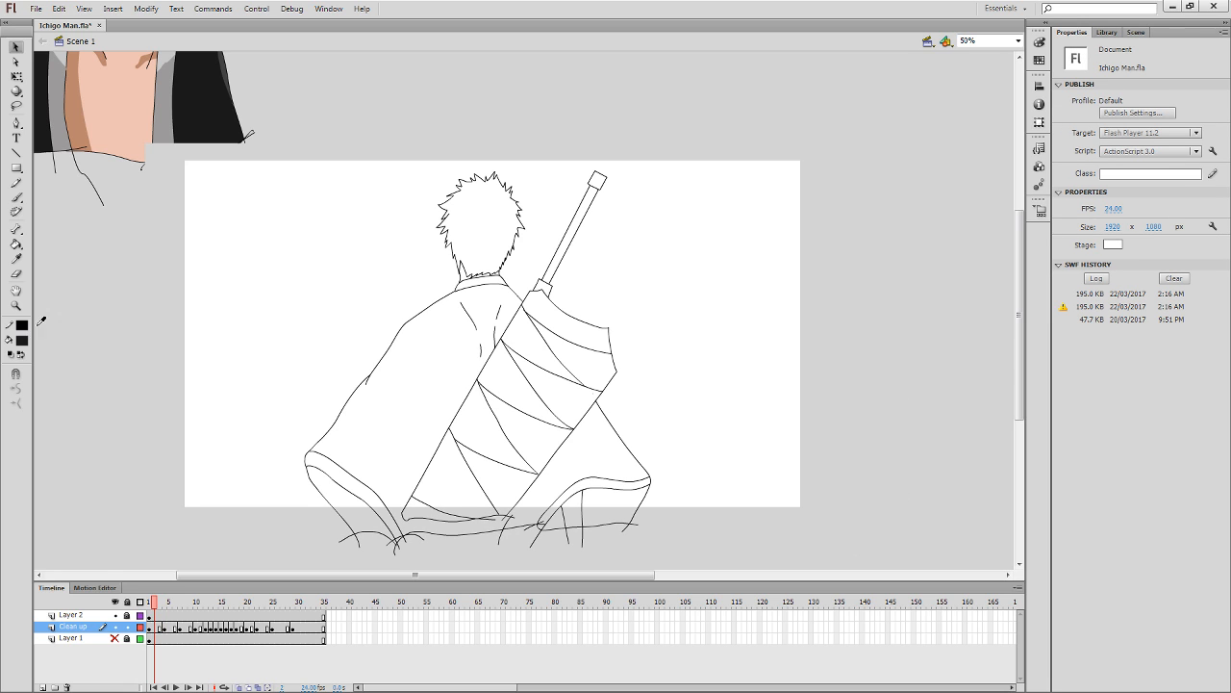
# Turn on onion skinning narrowed to the adjacent frame and, on frame 3, draw green pencil shadow lines along the cloak and right sleeve.
pyautogui.press('y')
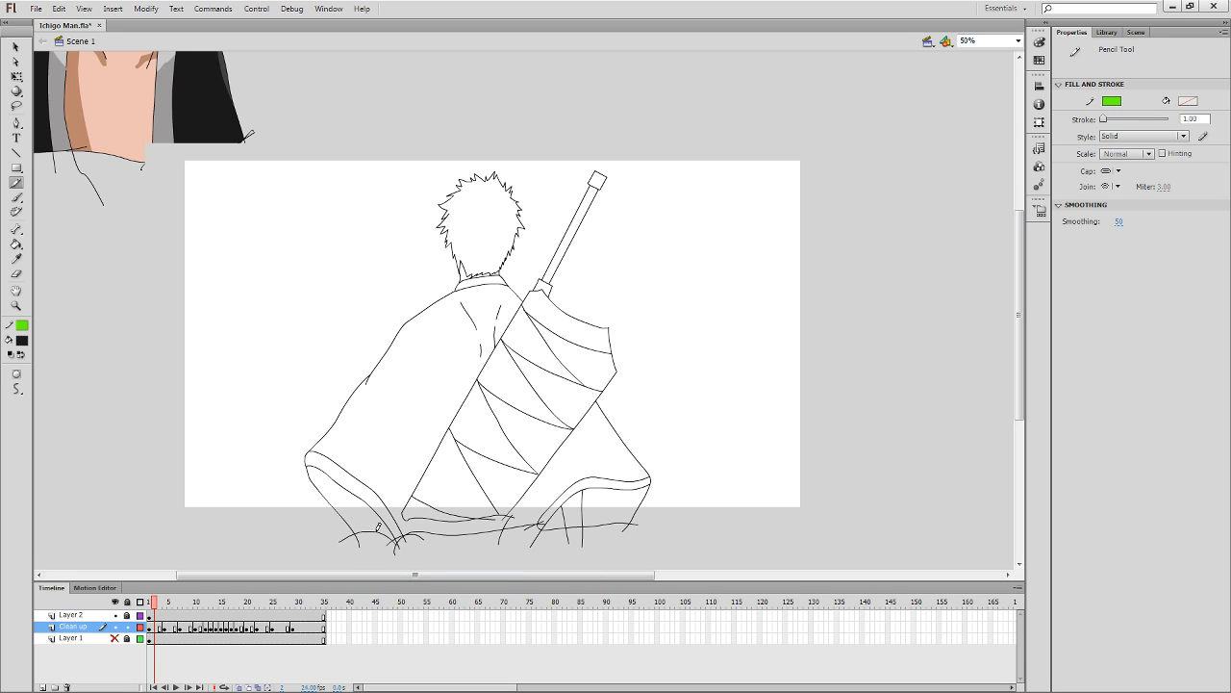
pyautogui.click(238, 687)
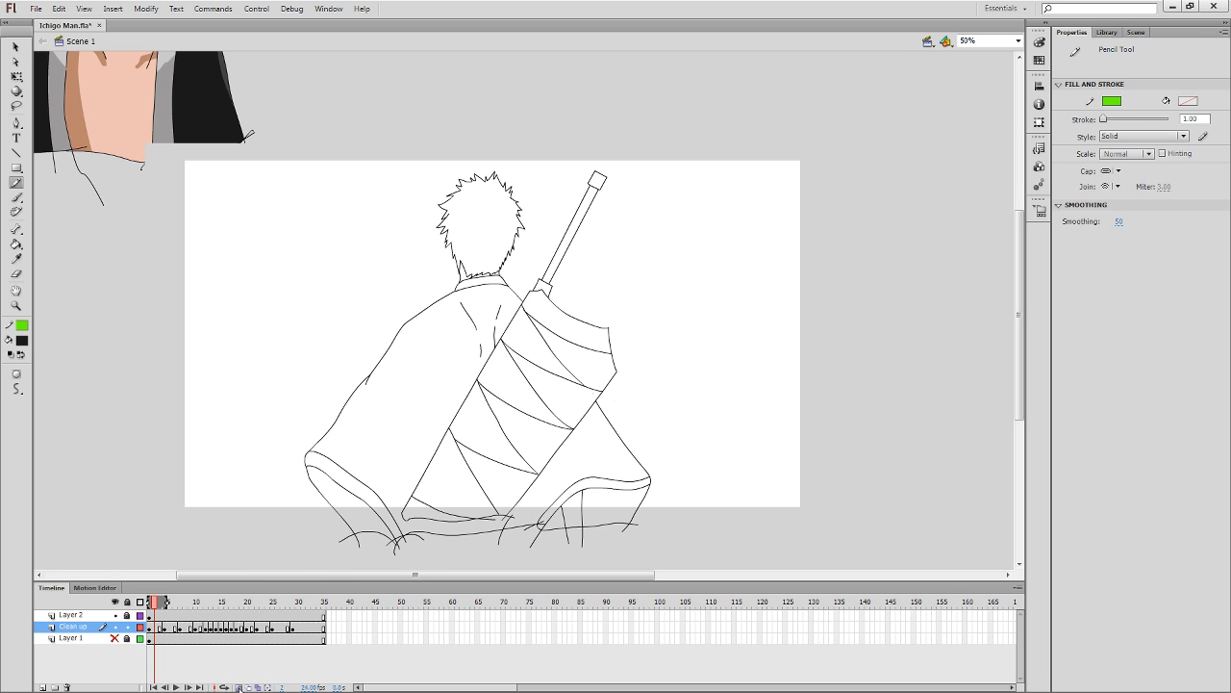
pyautogui.moveTo(166, 603); pyautogui.dragTo(155, 604)
pyautogui.click(158, 604)
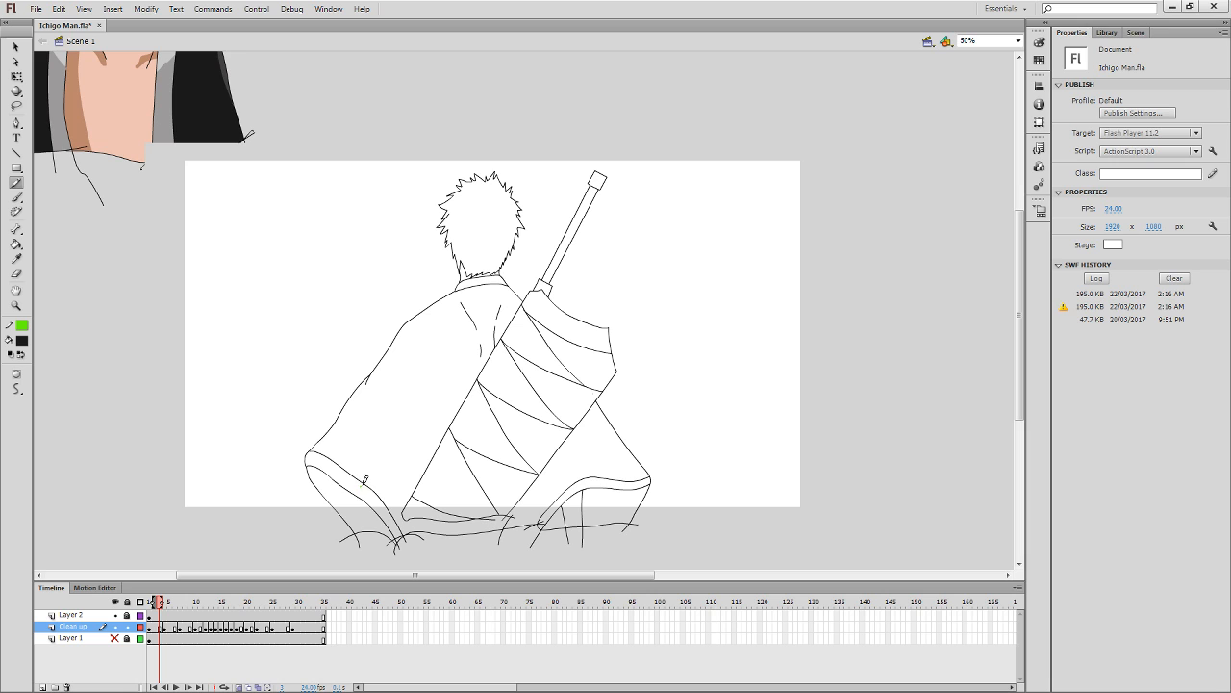
pyautogui.moveTo(363, 484)
pyautogui.mouseDown()
pyautogui.moveTo(386, 411)
pyautogui.moveTo(417, 390)
pyautogui.moveTo(462, 304)
pyautogui.moveTo(521, 319)
pyautogui.mouseUp()
pyautogui.moveTo(619, 426)
pyautogui.mouseDown()
pyautogui.moveTo(581, 403)
pyautogui.moveTo(624, 483)
pyautogui.moveTo(591, 496)
pyautogui.moveTo(567, 440)
pyautogui.mouseUp()
# On frame 4, draw matching green shadow lines along the cloak's left side, across the shoulder and down the right sleeve.
pyautogui.press('z')
pyautogui.moveTo(247, 486); pyautogui.dragTo(709, 127)
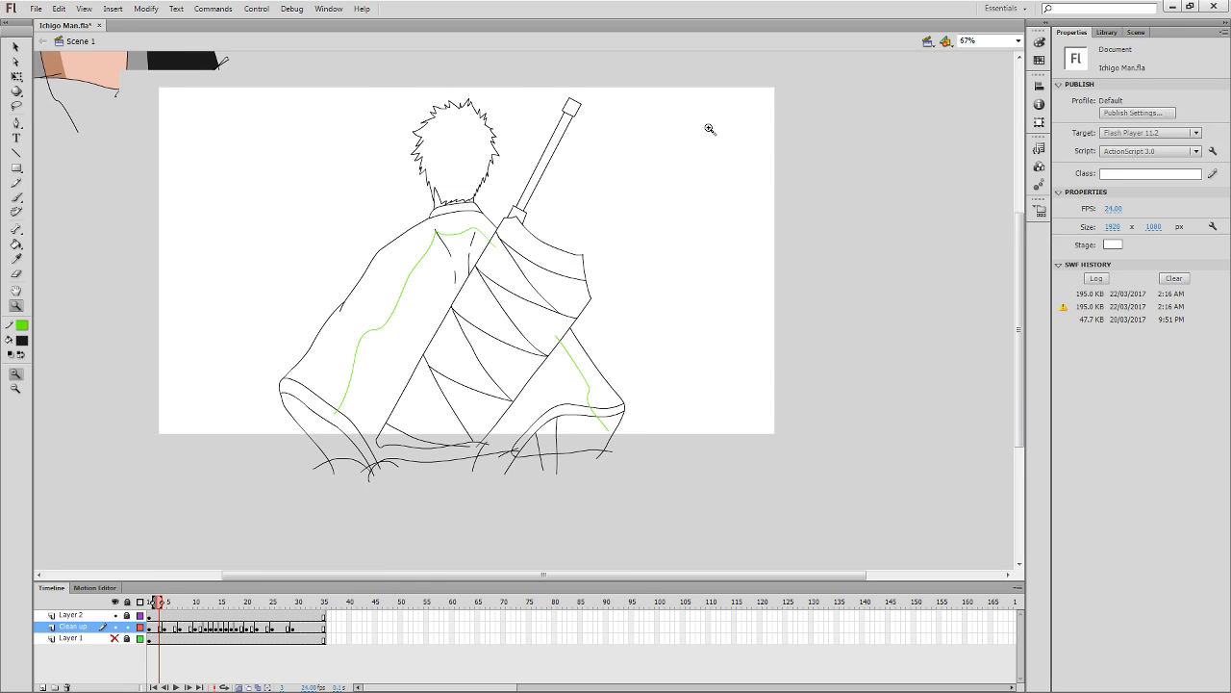
pyautogui.moveTo(566, 398); pyautogui.dragTo(537, 449)
pyautogui.press('y')
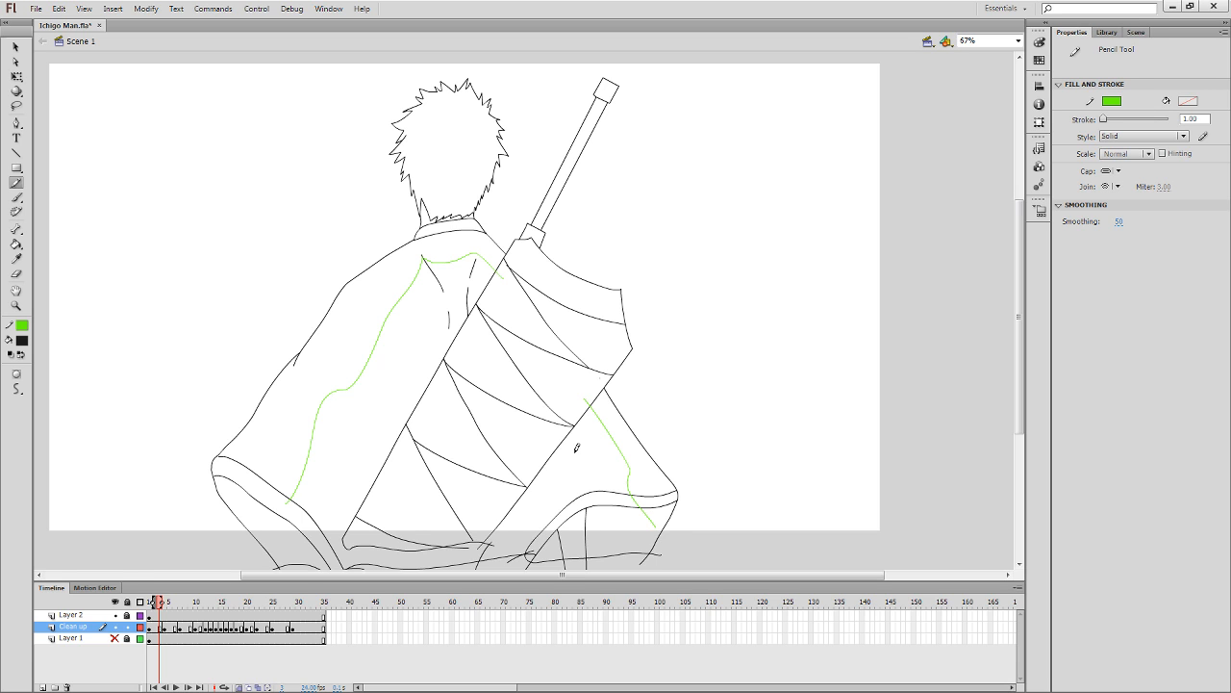
pyautogui.press('.')
pyautogui.moveTo(289, 503); pyautogui.dragTo(319, 426)
pyautogui.hotkey('ctrl', 'z')
pyautogui.moveTo(288, 503)
pyautogui.mouseDown()
pyautogui.moveTo(320, 399)
pyautogui.moveTo(358, 372)
pyautogui.moveTo(423, 261)
pyautogui.moveTo(476, 251)
pyautogui.moveTo(518, 280)
pyautogui.mouseUp()
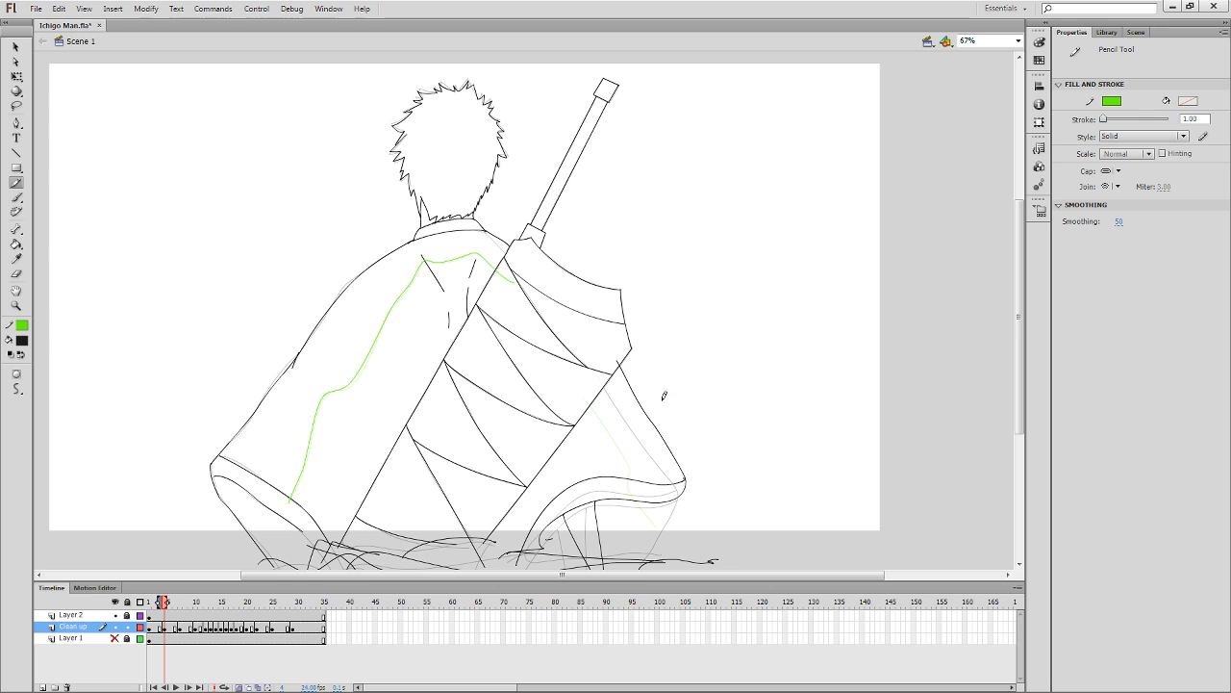
pyautogui.moveTo(595, 389); pyautogui.dragTo(643, 512)
# On frame 7, draw green shadow lines along the cloak and right sleeve, following the onion-skinned lines of the previous drawing.
pyautogui.press('.')
pyautogui.press('.')
pyautogui.press('.')
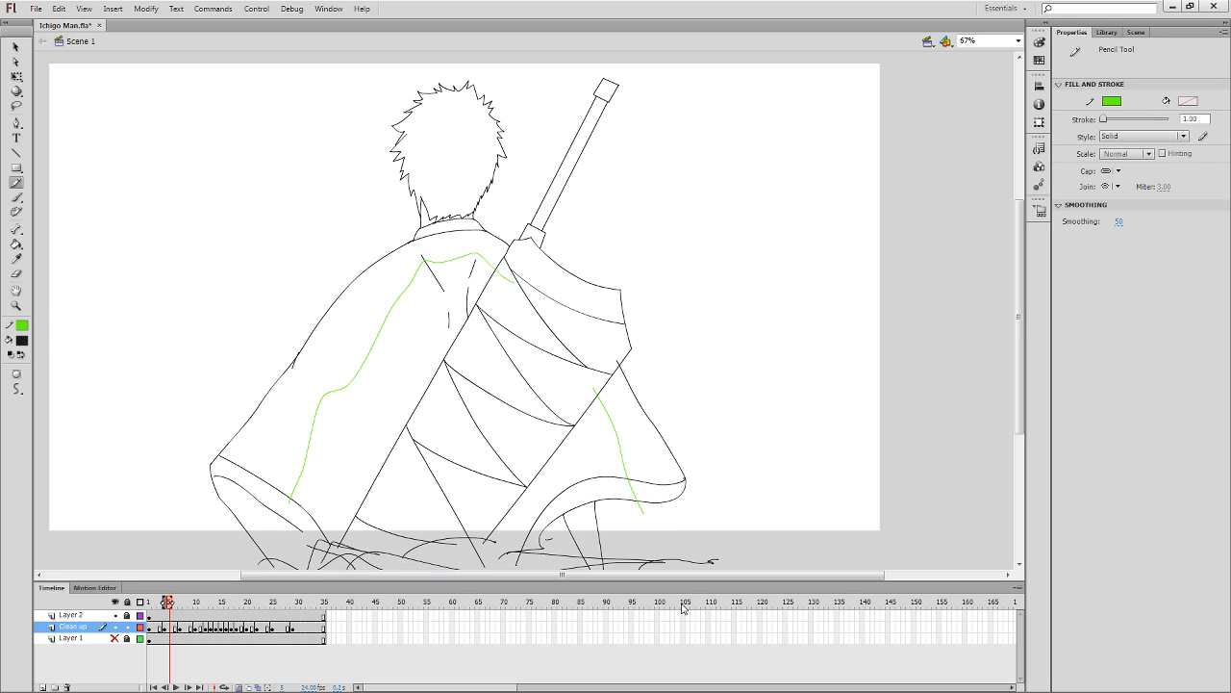
pyautogui.moveTo(287, 491)
pyautogui.mouseDown()
pyautogui.moveTo(325, 394)
pyautogui.moveTo(358, 368)
pyautogui.moveTo(421, 261)
pyautogui.moveTo(481, 252)
pyautogui.moveTo(514, 282)
pyautogui.mouseUp()
pyautogui.press(',')
pyautogui.press('.')
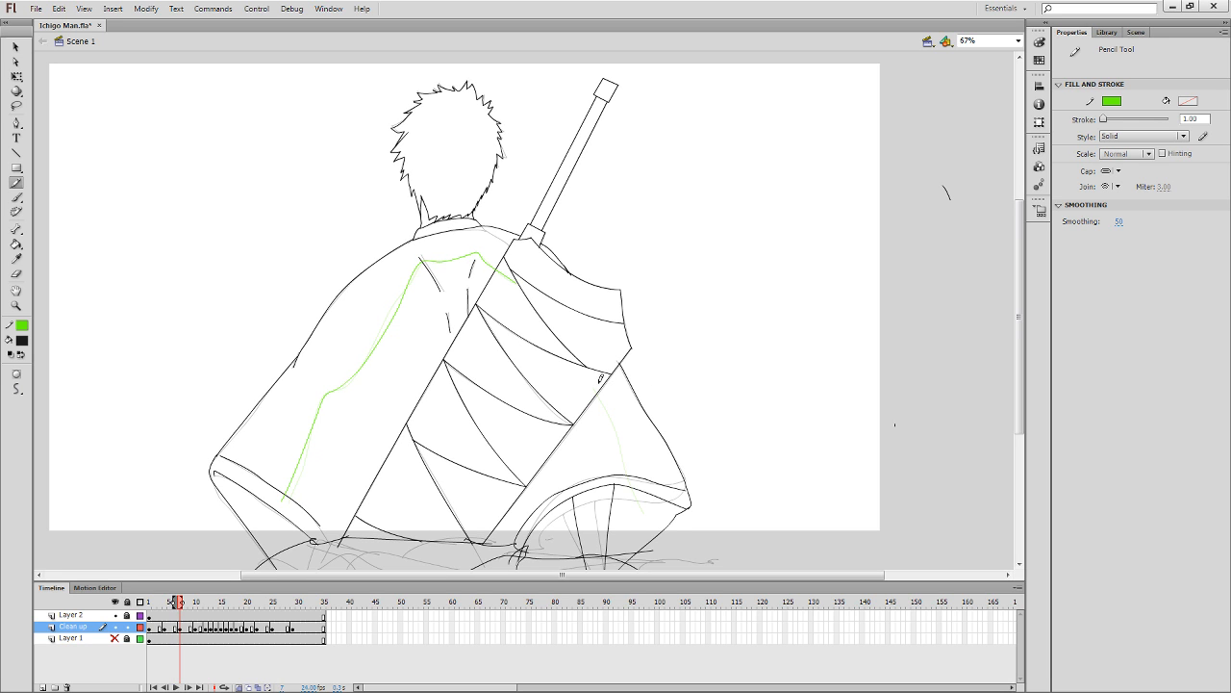
pyautogui.moveTo(597, 383); pyautogui.dragTo(640, 503)
# Flip back and forth through frames 3 to 10 to compare the green shadow lines and check the sleeve outlines.
pyautogui.press('.')
pyautogui.press('.')
pyautogui.press(',')
pyautogui.press(',')
pyautogui.press(',')
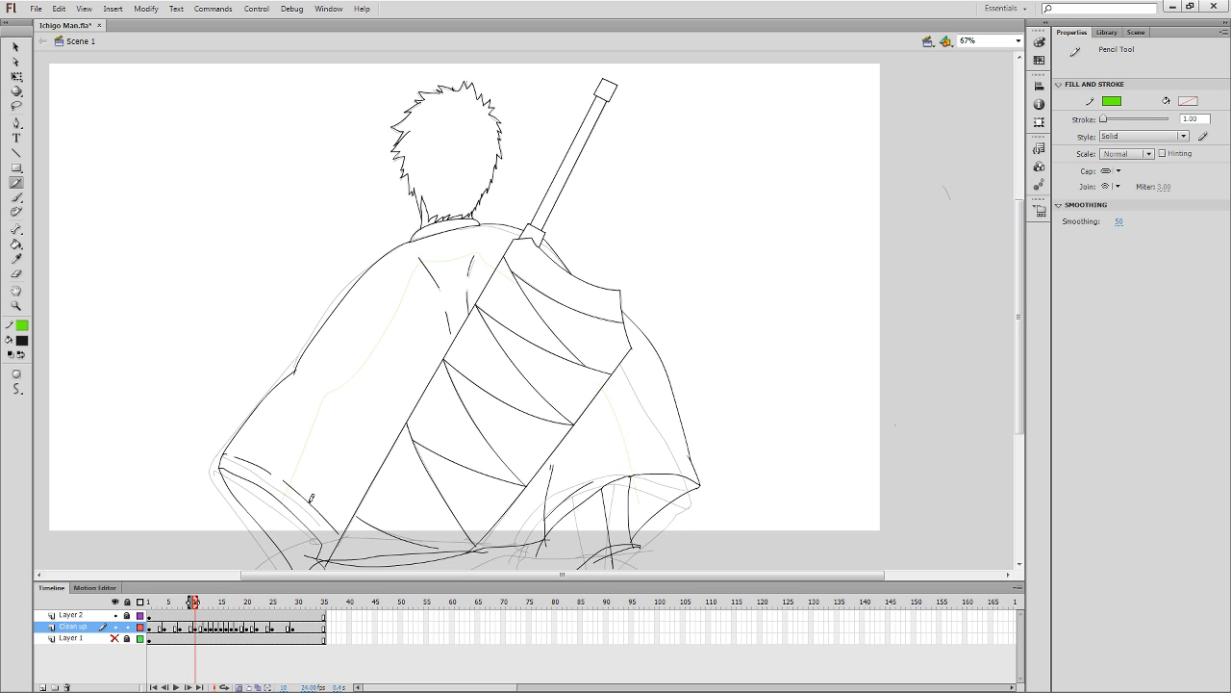
pyautogui.press('.')
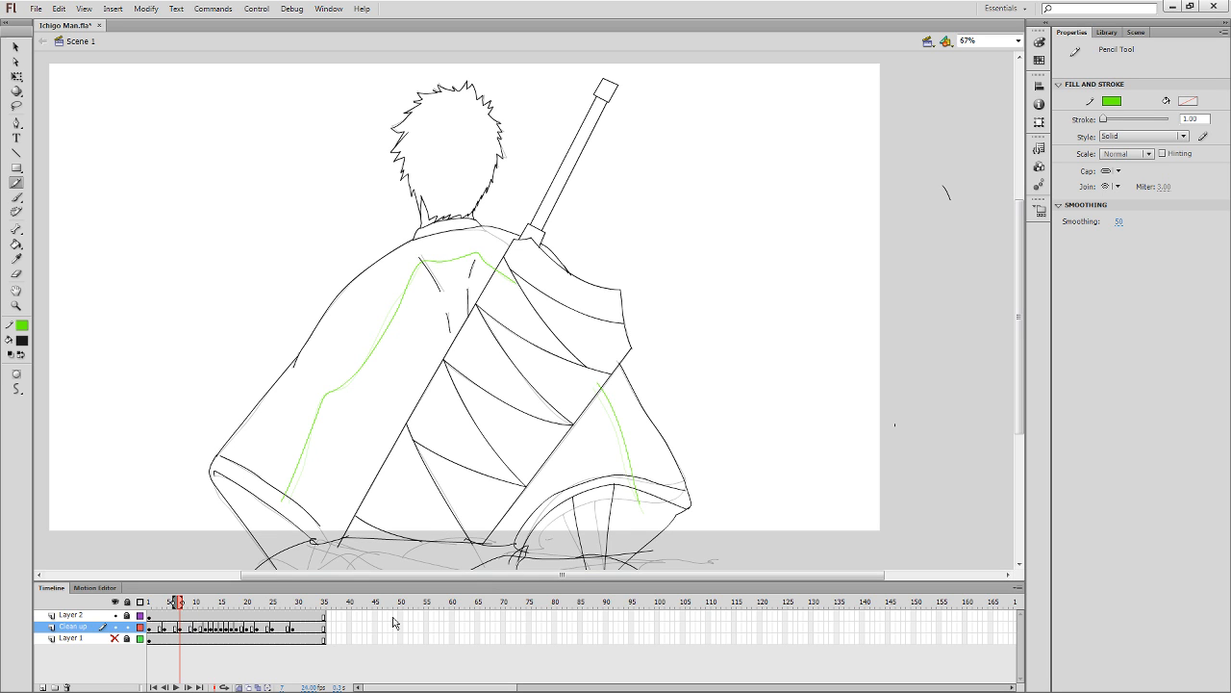
pyautogui.press(',')
pyautogui.press(',')
pyautogui.press(',')
pyautogui.press(',')
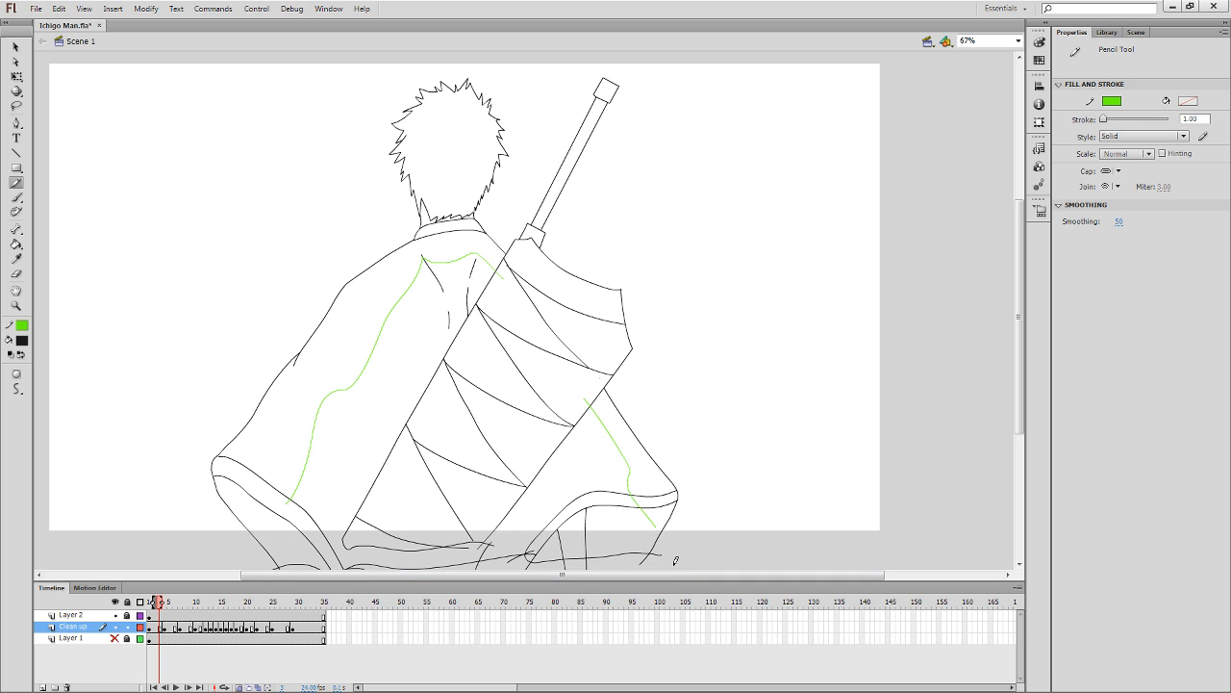
pyautogui.press('.')
pyautogui.press('.')
pyautogui.press('.')
pyautogui.press('.')
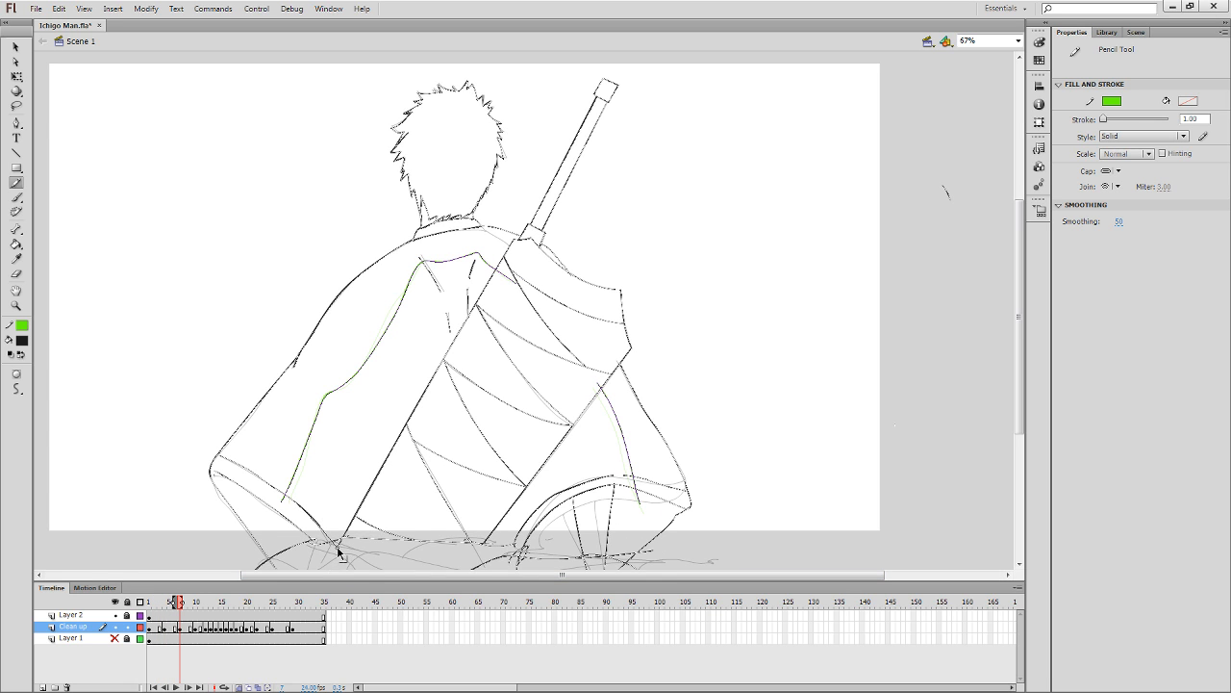
# On frame 7, extend the left cuff's upper line past the sleeve's outer edge and delete the overhanging piece.
pyautogui.press('q')
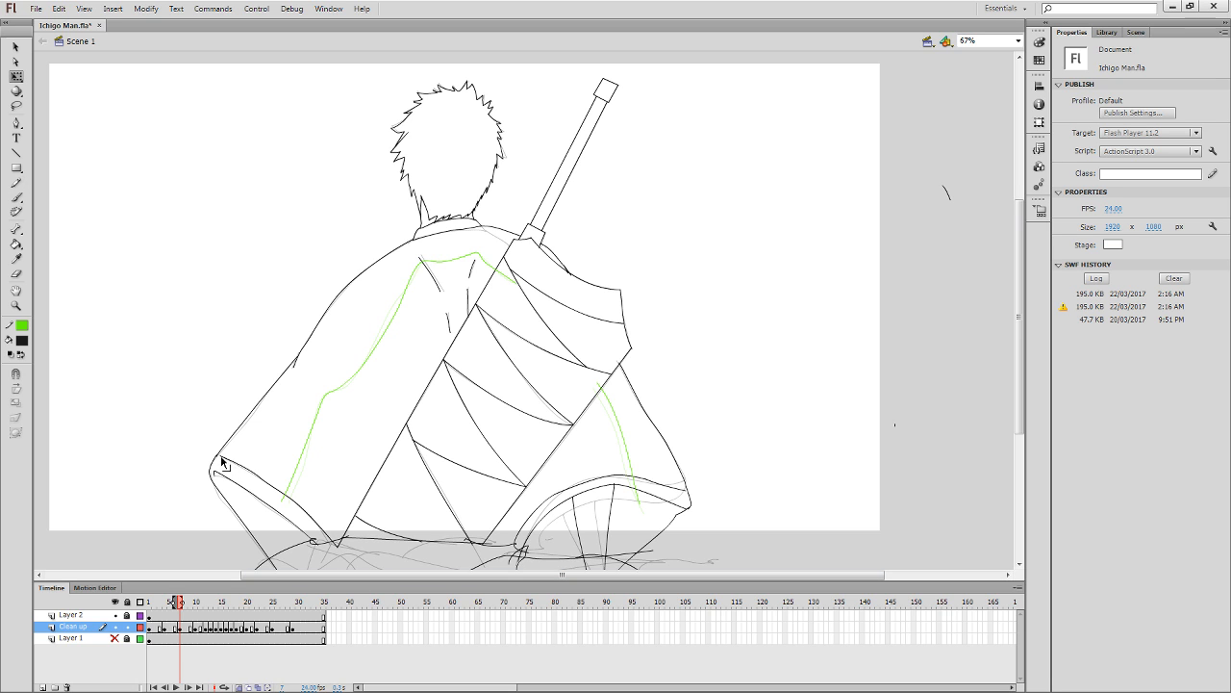
pyautogui.moveTo(221, 456); pyautogui.dragTo(174, 442)
pyautogui.click(188, 448)
pyautogui.press('Delete')
pyautogui.moveTo(686, 497); pyautogui.dragTo(713, 500)
pyautogui.hotkey('ctrl', 'z')
# On frame 10, erase the broken part of the left cuff's upper line and redraw it as a continuous black pencil line.
pyautogui.press('.')
pyautogui.press('.')
pyautogui.press('.')
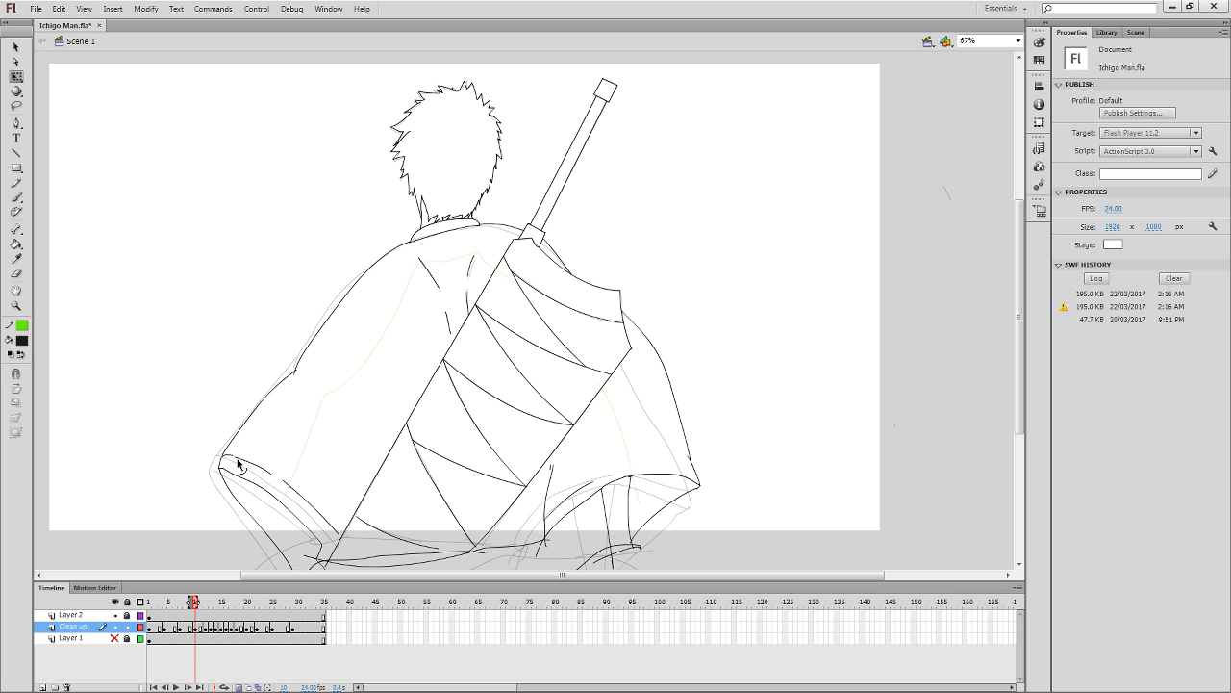
pyautogui.press('z')
pyautogui.moveTo(169, 531); pyautogui.dragTo(616, 200)
pyautogui.moveTo(631, 440); pyautogui.dragTo(561, 380)
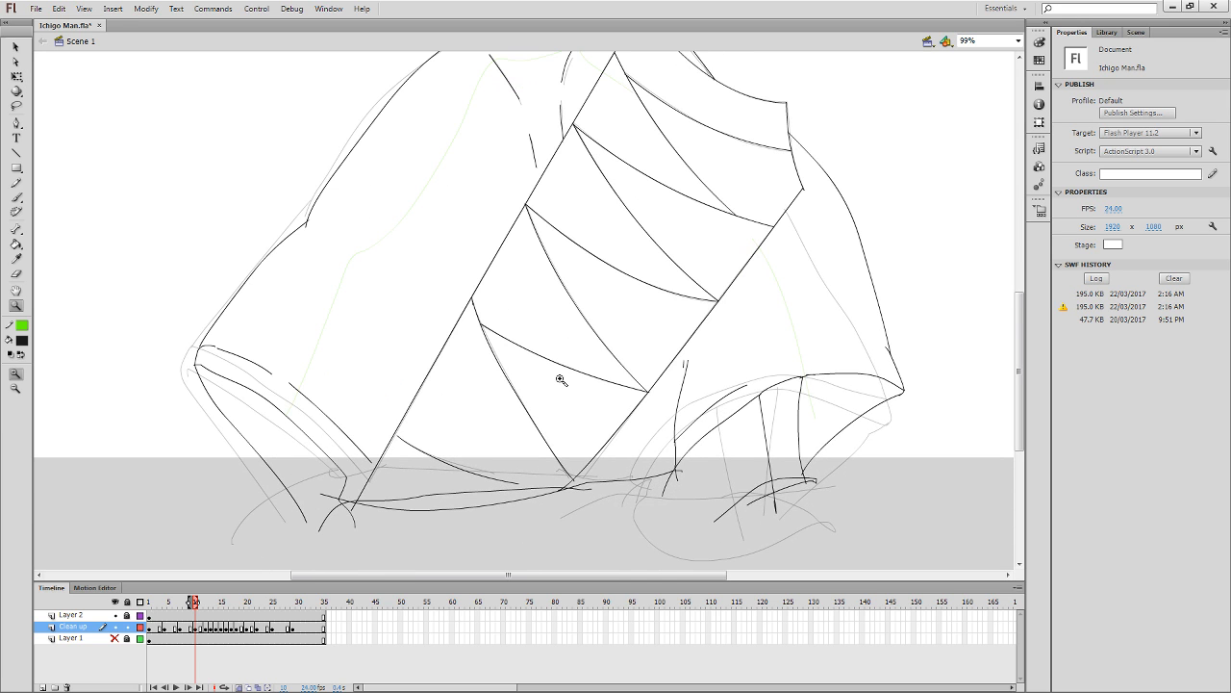
pyautogui.press('s')
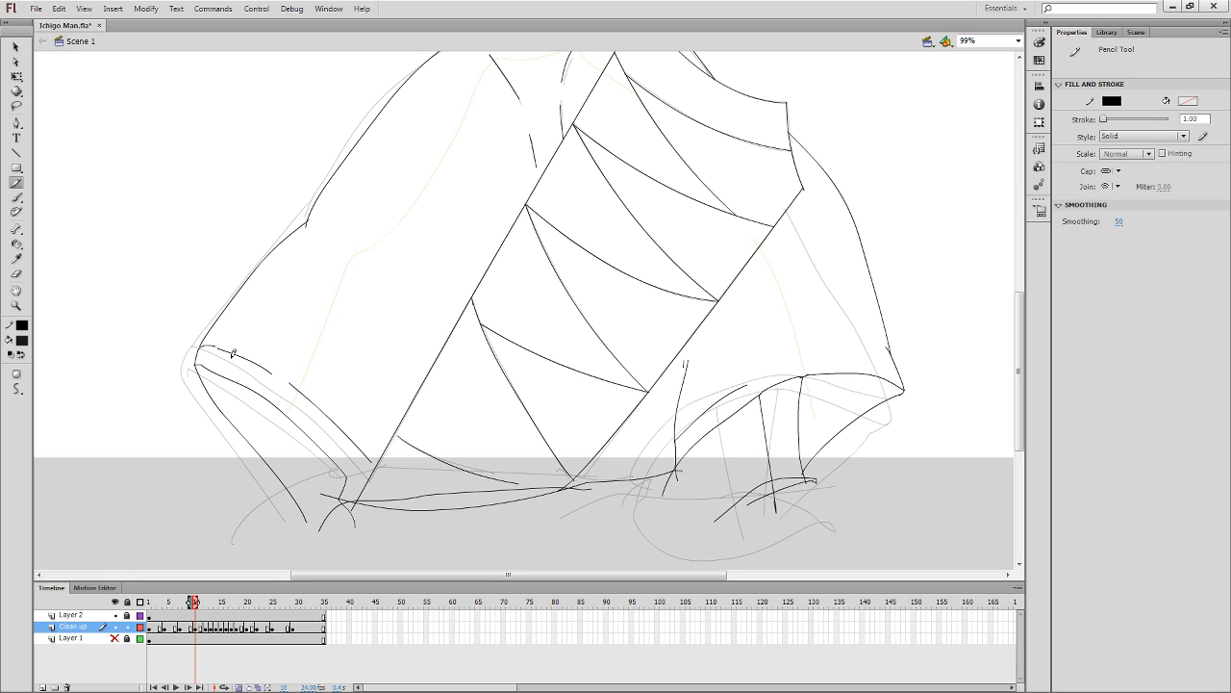
pyautogui.press('e')
pyautogui.moveTo(221, 349); pyautogui.dragTo(272, 372)
pyautogui.press('y')
pyautogui.moveTo(214, 346); pyautogui.dragTo(308, 393)
pyautogui.moveTo(371, 459); pyautogui.dragTo(390, 483)
# Extend the right cuff's upper line to the sleeve's outer corner and draw a short closing stroke below the cuff.
pyautogui.press('q')
pyautogui.moveTo(748, 386); pyautogui.dragTo(850, 322)
pyautogui.moveTo(779, 366)
pyautogui.mouseDown()
pyautogui.moveTo(783, 344)
pyautogui.moveTo(809, 335)
pyautogui.moveTo(862, 334)
pyautogui.moveTo(899, 373)
pyautogui.moveTo(892, 363)
pyautogui.moveTo(924, 362)
pyautogui.moveTo(905, 364)
pyautogui.moveTo(915, 353)
pyautogui.mouseUp()
pyautogui.press('y')
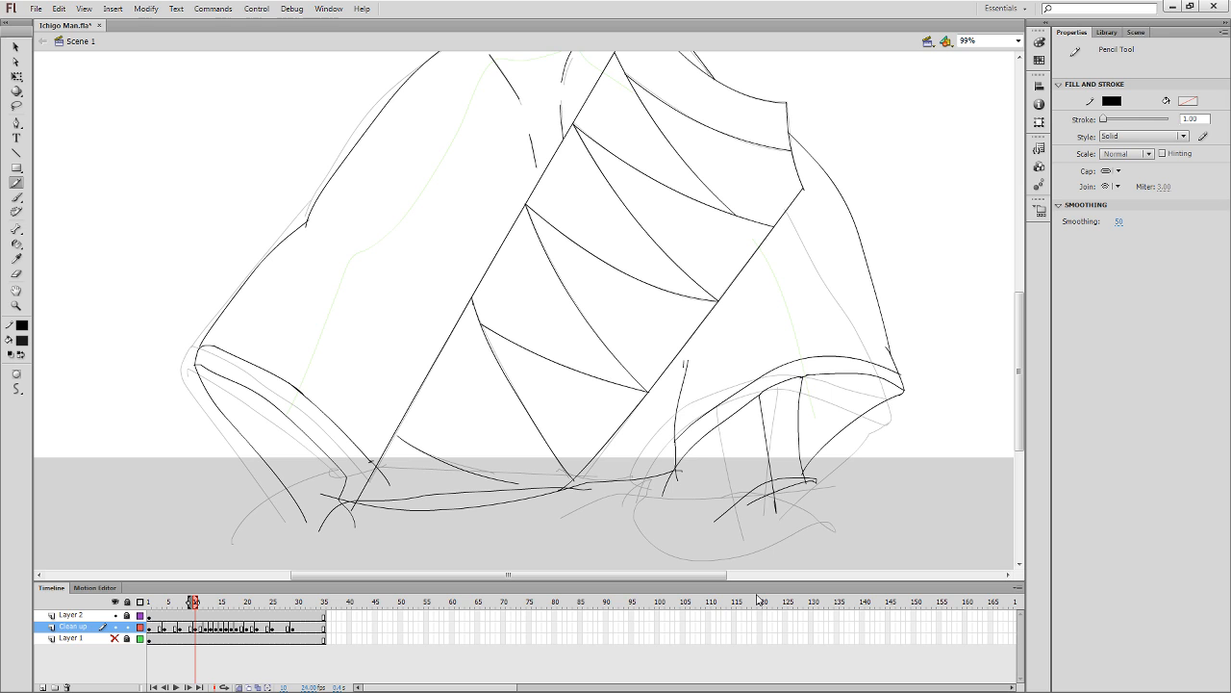
pyautogui.moveTo(741, 511); pyautogui.dragTo(641, 486)
# On frame 12, erase the left cuff's broken upper line, redraw it as one continuous stroke, and remove its overhang at the outer edge.
pyautogui.press(',')
pyautogui.press('.')
pyautogui.press('.')
pyautogui.press('.')
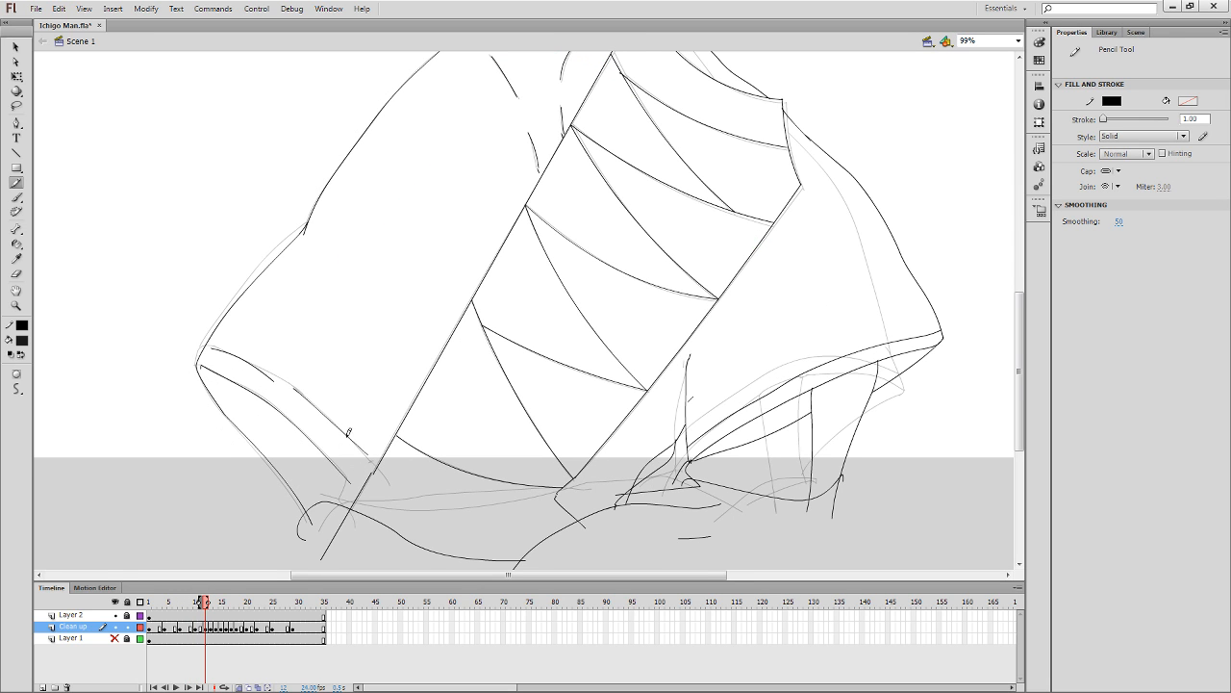
pyautogui.moveTo(340, 456); pyautogui.dragTo(327, 462)
pyautogui.press('e')
pyautogui.moveTo(204, 353)
pyautogui.mouseDown()
pyautogui.moveTo(293, 399)
pyautogui.moveTo(355, 464)
pyautogui.mouseUp()
pyautogui.press('y')
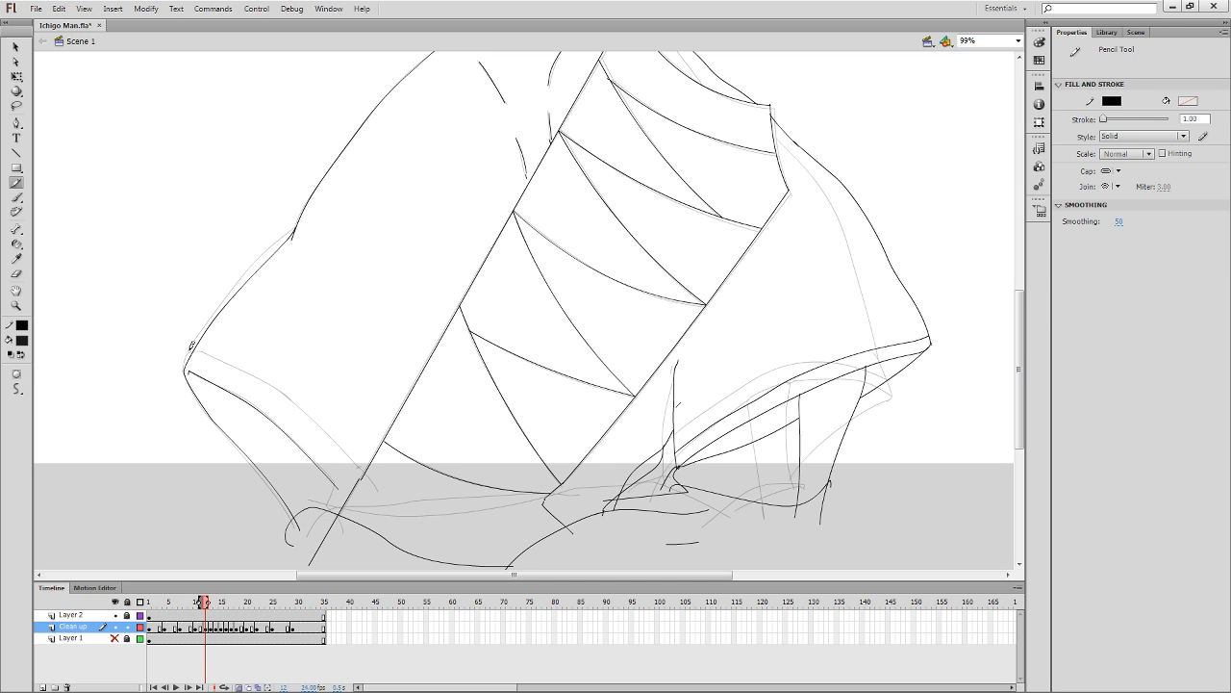
pyautogui.moveTo(192, 346)
pyautogui.mouseDown()
pyautogui.moveTo(220, 353)
pyautogui.moveTo(363, 486)
pyautogui.mouseUp()
pyautogui.hotkey('ctrl', 'z')
pyautogui.moveTo(190, 346)
pyautogui.mouseDown()
pyautogui.moveTo(319, 425)
pyautogui.moveTo(392, 511)
pyautogui.moveTo(348, 462)
pyautogui.moveTo(356, 489)
pyautogui.moveTo(378, 482)
pyautogui.moveTo(336, 484)
pyautogui.moveTo(343, 525)
pyautogui.moveTo(340, 510)
pyautogui.moveTo(376, 512)
pyautogui.mouseUp()
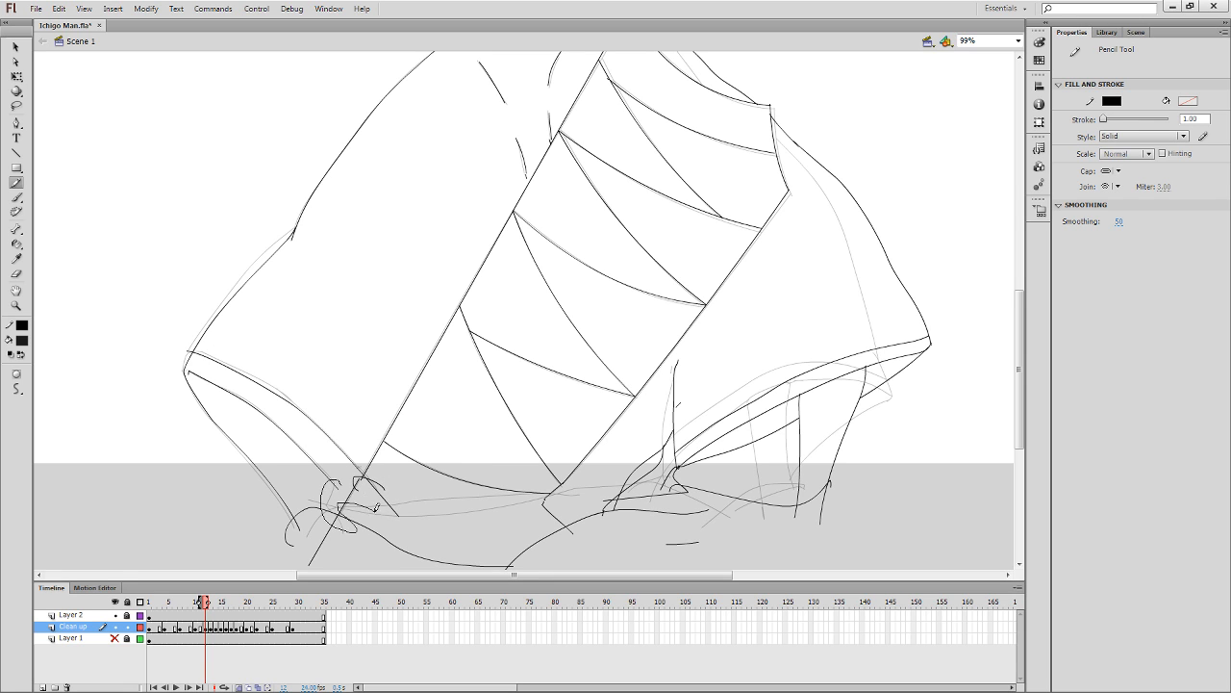
pyautogui.press('q')
pyautogui.click(196, 352)
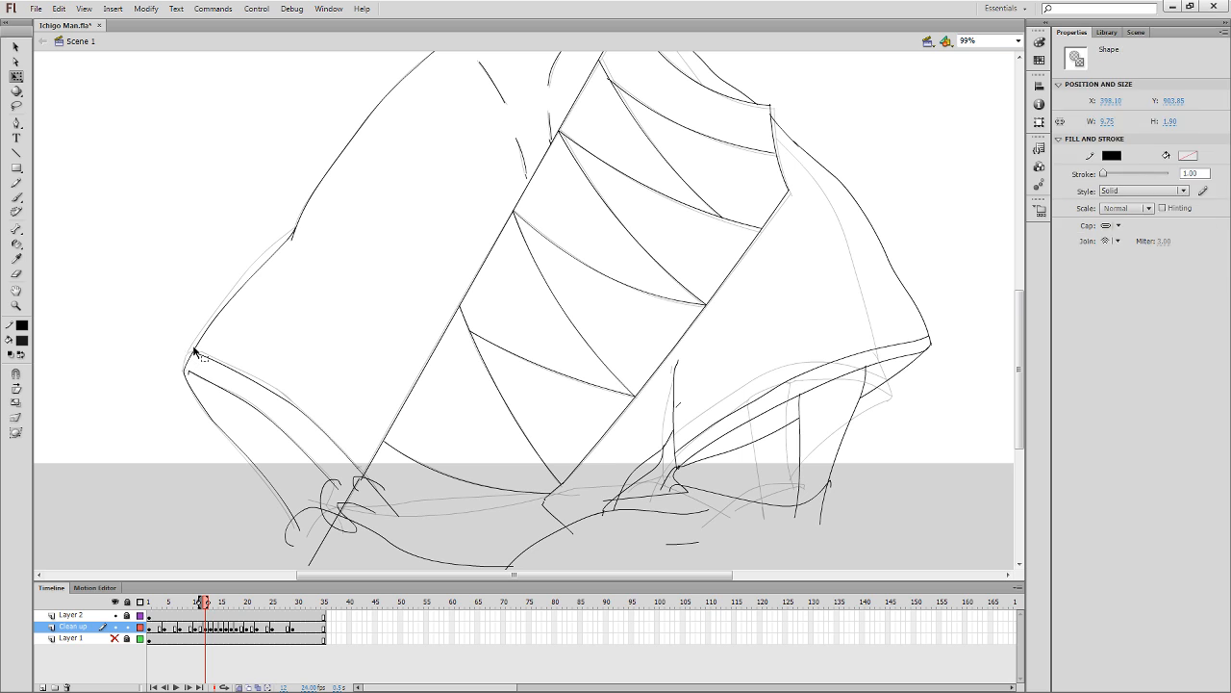
# On frame 13, replace the broken left cuff line with a continuous pencil curve and delete the piece overhanging the sleeve's outer edge.
pyautogui.press(',')
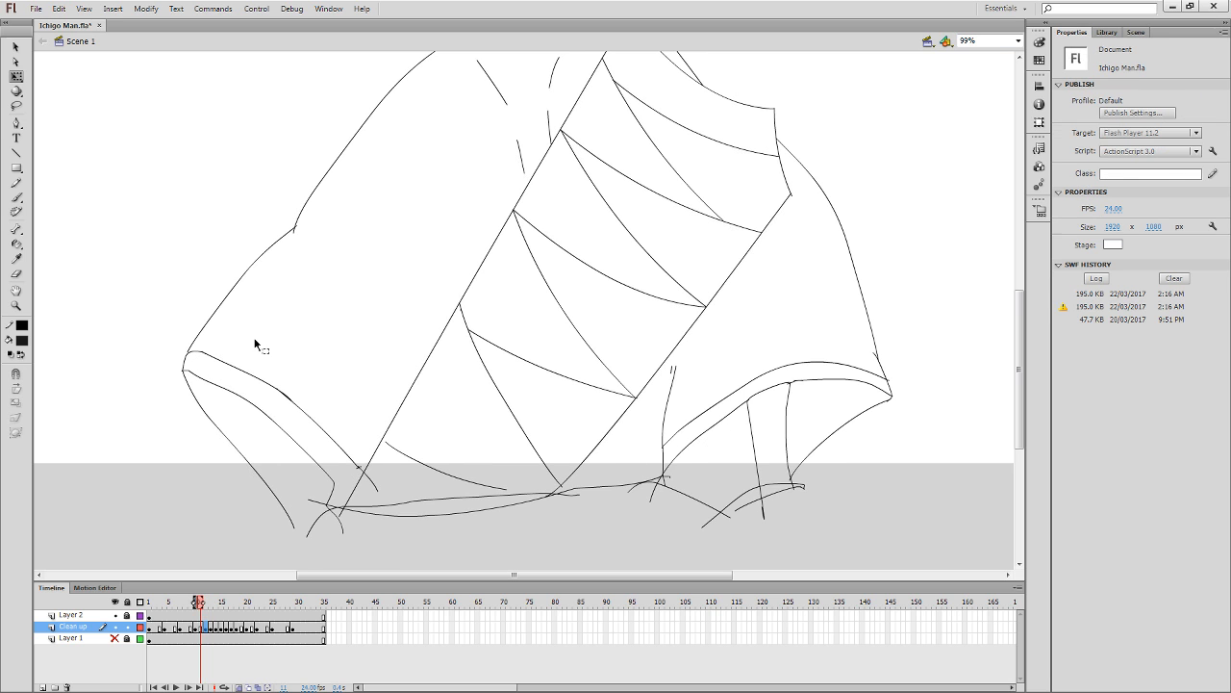
pyautogui.press('.')
pyautogui.press(',')
pyautogui.press('y')
pyautogui.press('.')
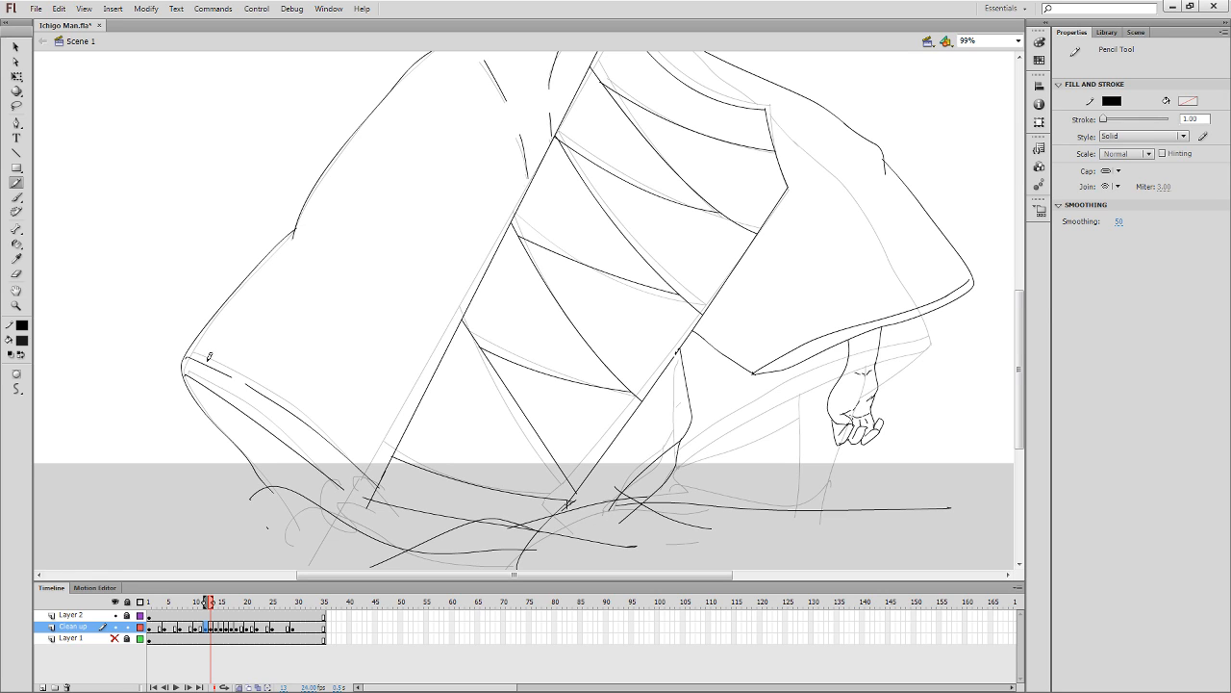
pyautogui.press('e')
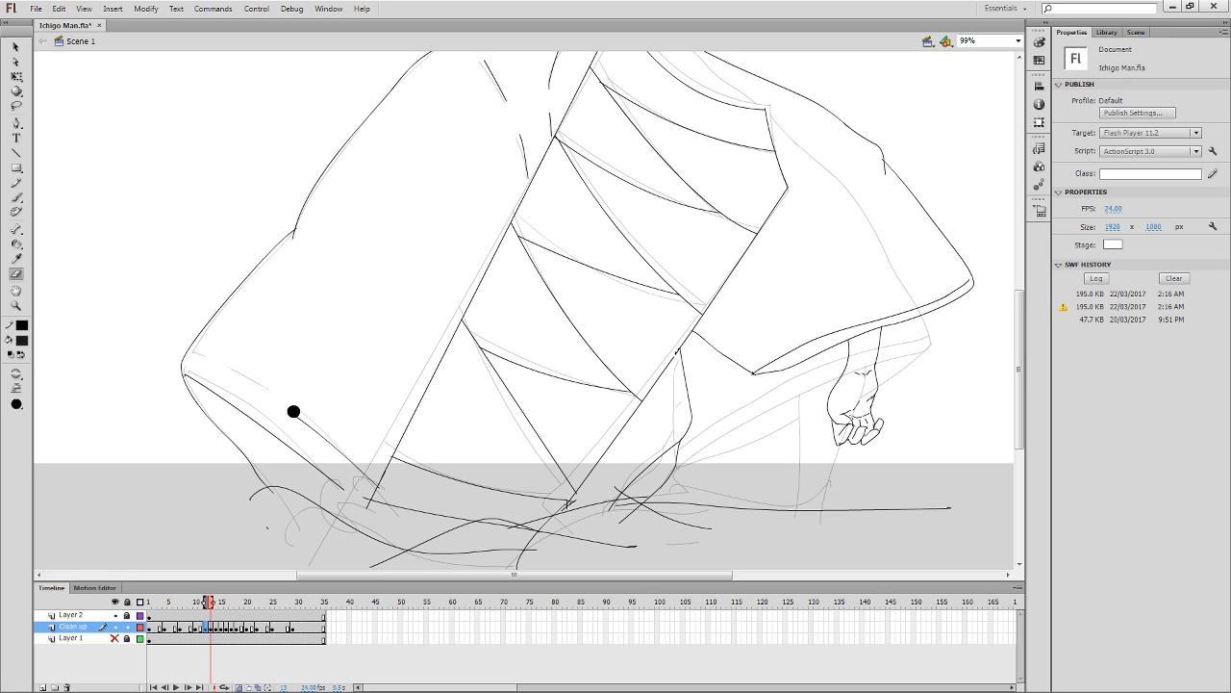
pyautogui.press('y')
pyautogui.moveTo(188, 345)
pyautogui.mouseDown()
pyautogui.moveTo(286, 408)
pyautogui.moveTo(428, 564)
pyautogui.mouseUp()
pyautogui.moveTo(329, 487)
pyautogui.mouseDown()
pyautogui.moveTo(371, 481)
pyautogui.moveTo(413, 524)
pyautogui.mouseUp()
pyautogui.press('q')
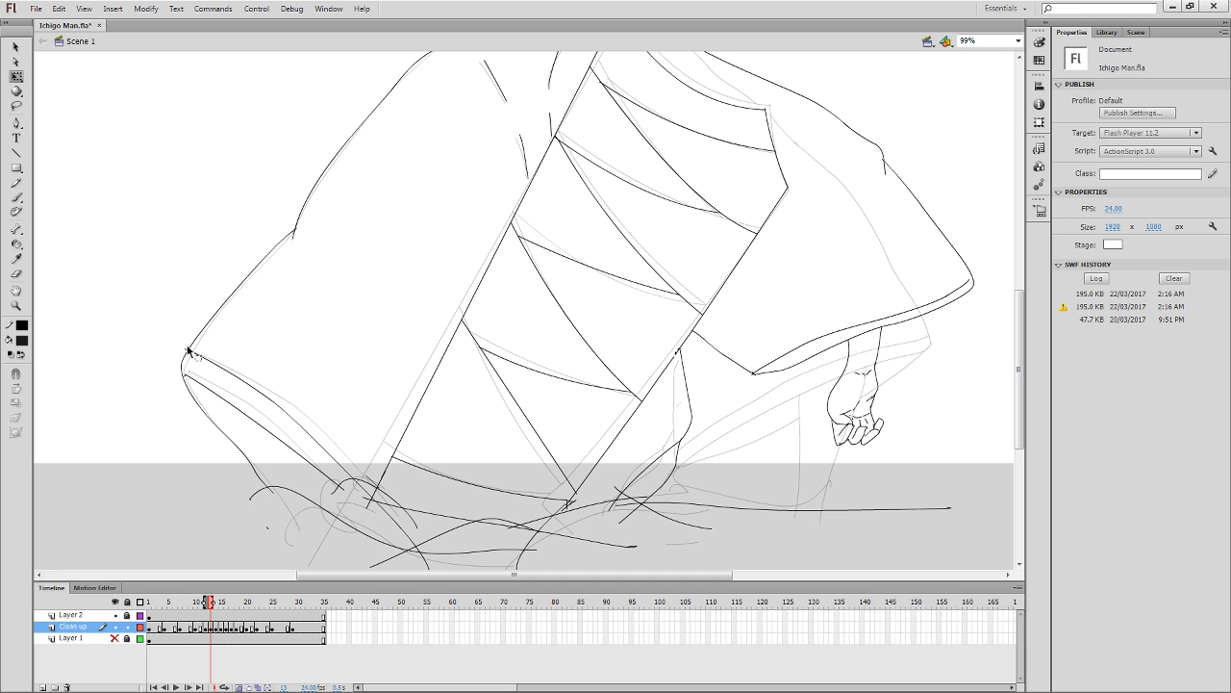
pyautogui.click(187, 350)
pyautogui.press('Delete')
# On frame 14, join the left cuff's upper line to the sleeve's outer edge with a short pencil stroke.
pyautogui.press('.')
pyautogui.press('.')
pyautogui.press(',')
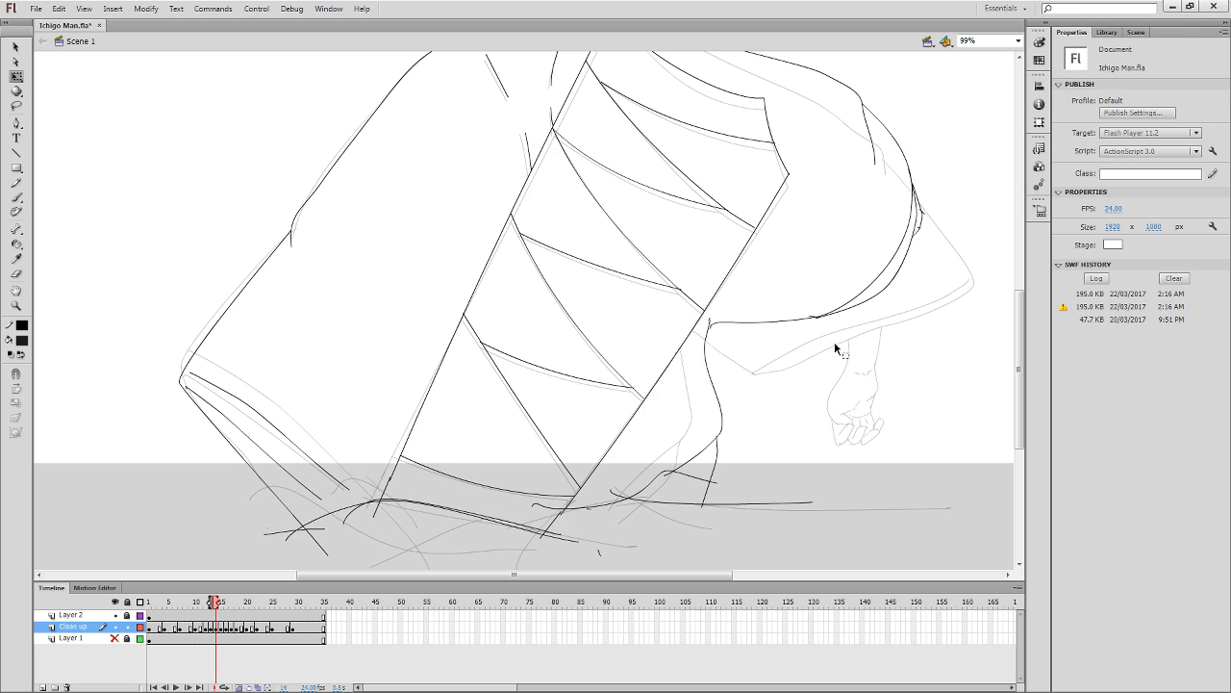
pyautogui.press('.')
pyautogui.press('y')
pyautogui.press(',')
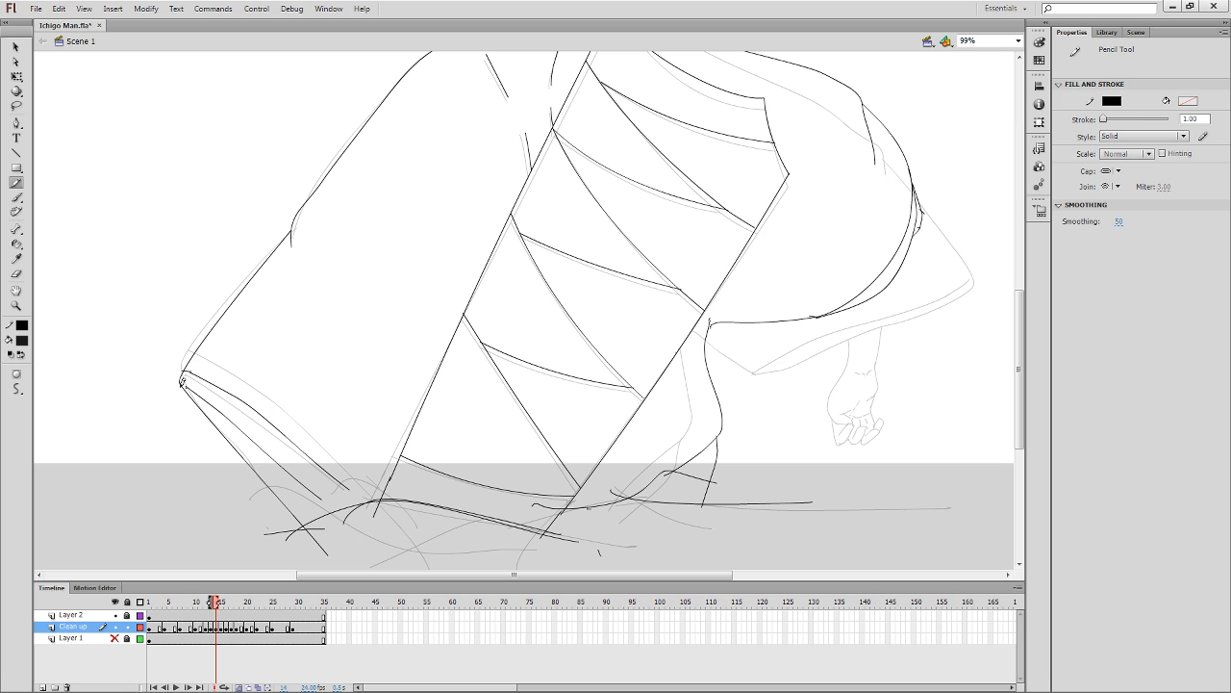
pyautogui.moveTo(371, 459)
pyautogui.mouseDown()
pyautogui.moveTo(398, 445)
pyautogui.moveTo(540, 489)
pyautogui.mouseUp()
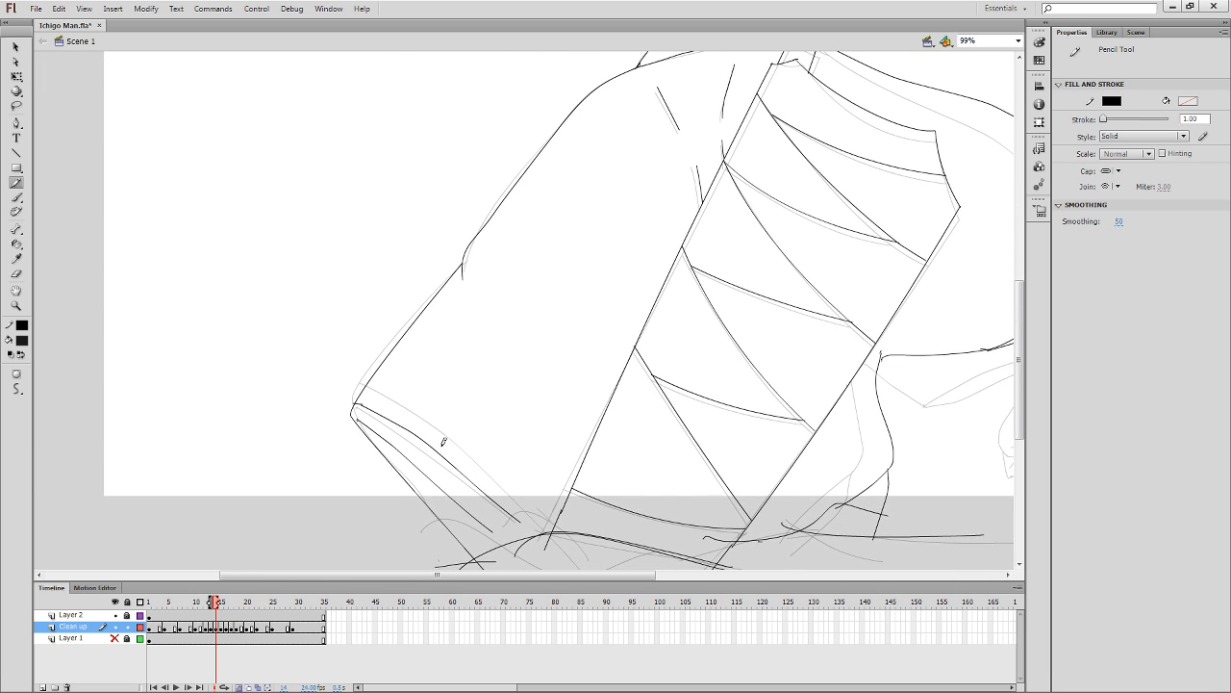
# Tidy the outer end of frame 14's left cuff line and draw closing strokes at the cuff's lower end.
pyautogui.press('q')
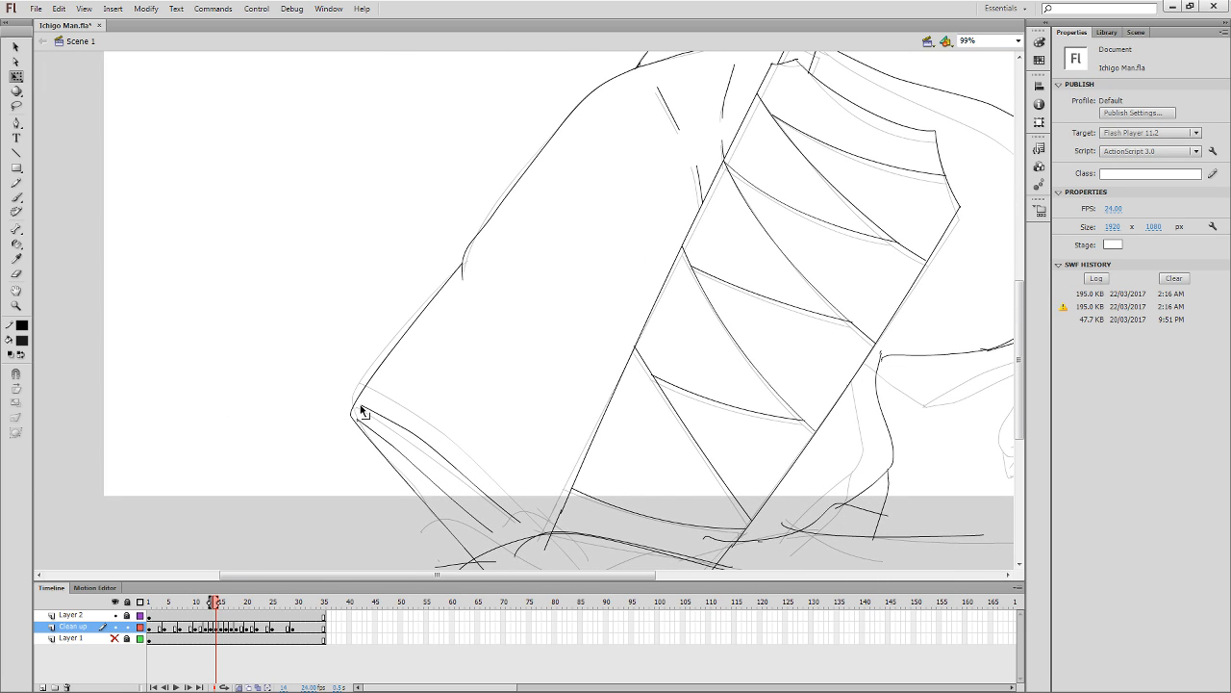
pyautogui.click(344, 407)
pyautogui.click(404, 398)
pyautogui.press('y')
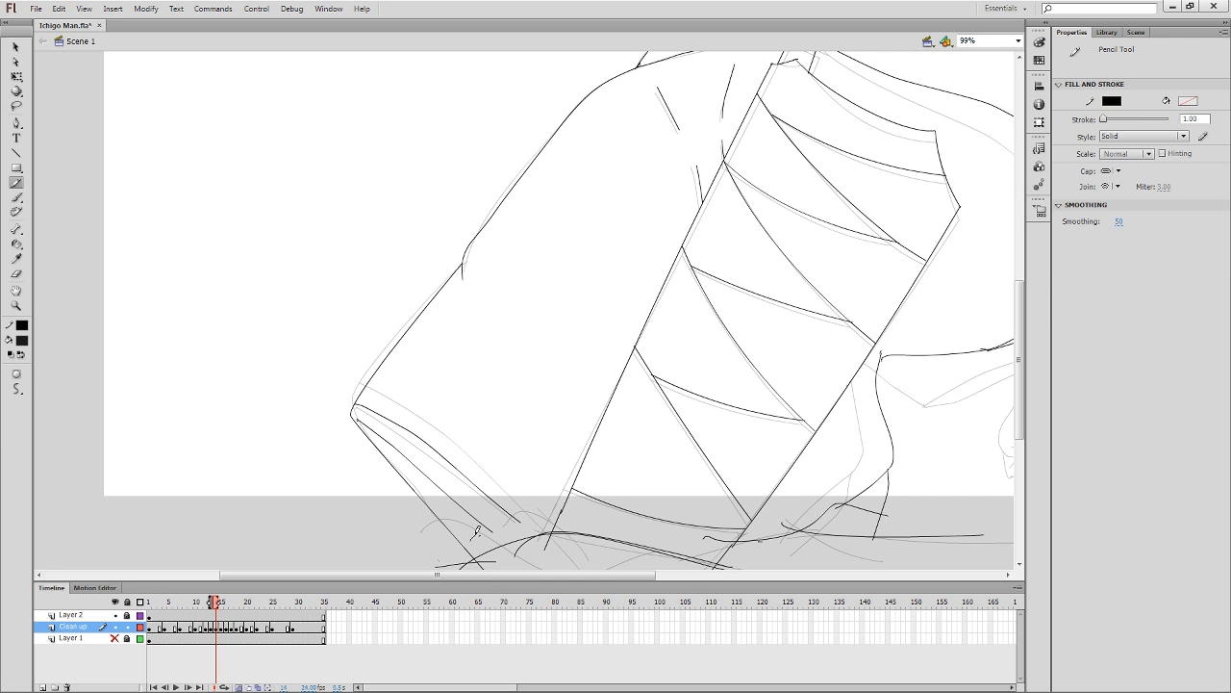
pyautogui.moveTo(470, 540)
pyautogui.mouseDown()
pyautogui.moveTo(524, 513)
pyautogui.moveTo(591, 549)
pyautogui.mouseUp()
pyautogui.moveTo(408, 563); pyautogui.dragTo(557, 546)
# On frame 16, join the left cuff's upper line to the sleeve's outer edge with a short pencil stroke and remove its overhang.
pyautogui.moveTo(784, 514); pyautogui.dragTo(423, 476)
pyautogui.moveTo(681, 419); pyautogui.dragTo(486, 513)
pyautogui.press('.')
pyautogui.press('.')
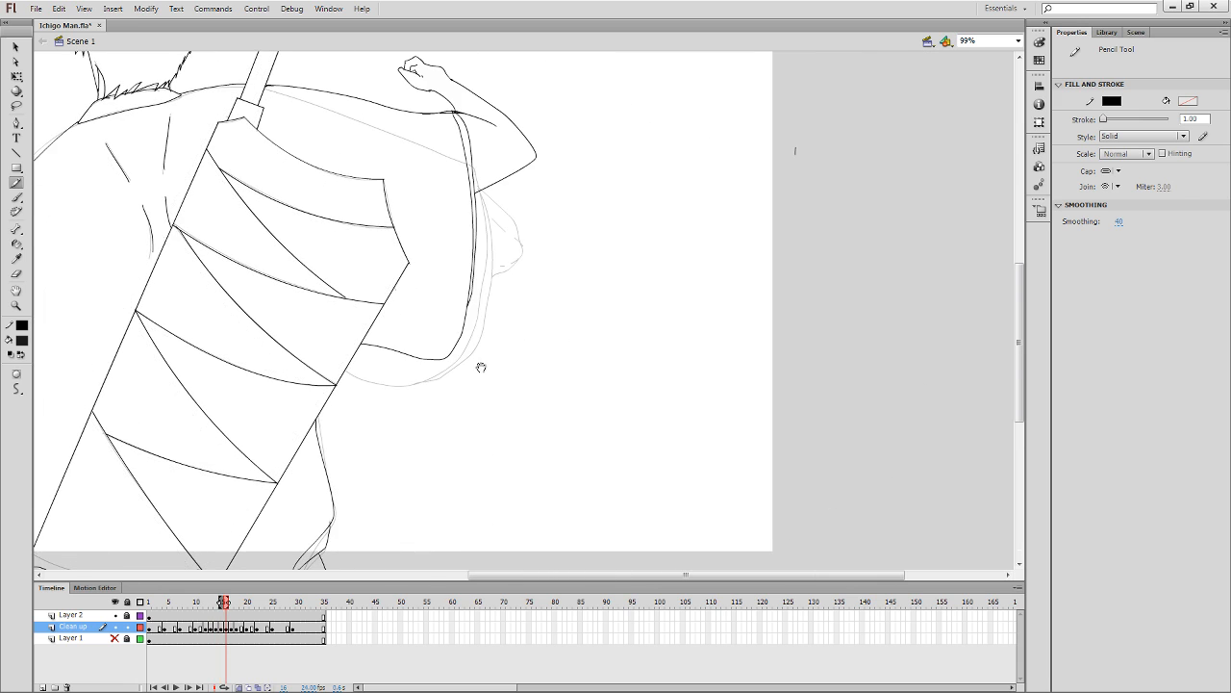
pyautogui.moveTo(389, 484)
pyautogui.mouseDown()
pyautogui.moveTo(398, 453)
pyautogui.moveTo(785, 382)
pyautogui.moveTo(787, 415)
pyautogui.mouseUp()
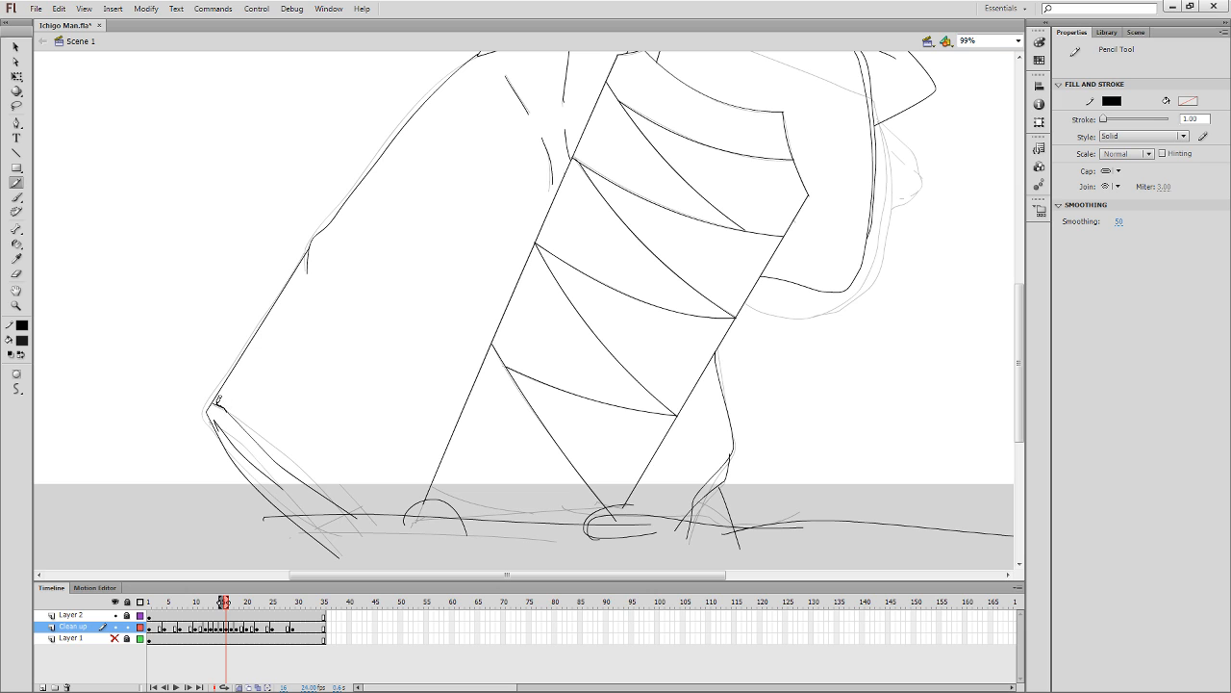
pyautogui.press('q')
pyautogui.click(204, 406)
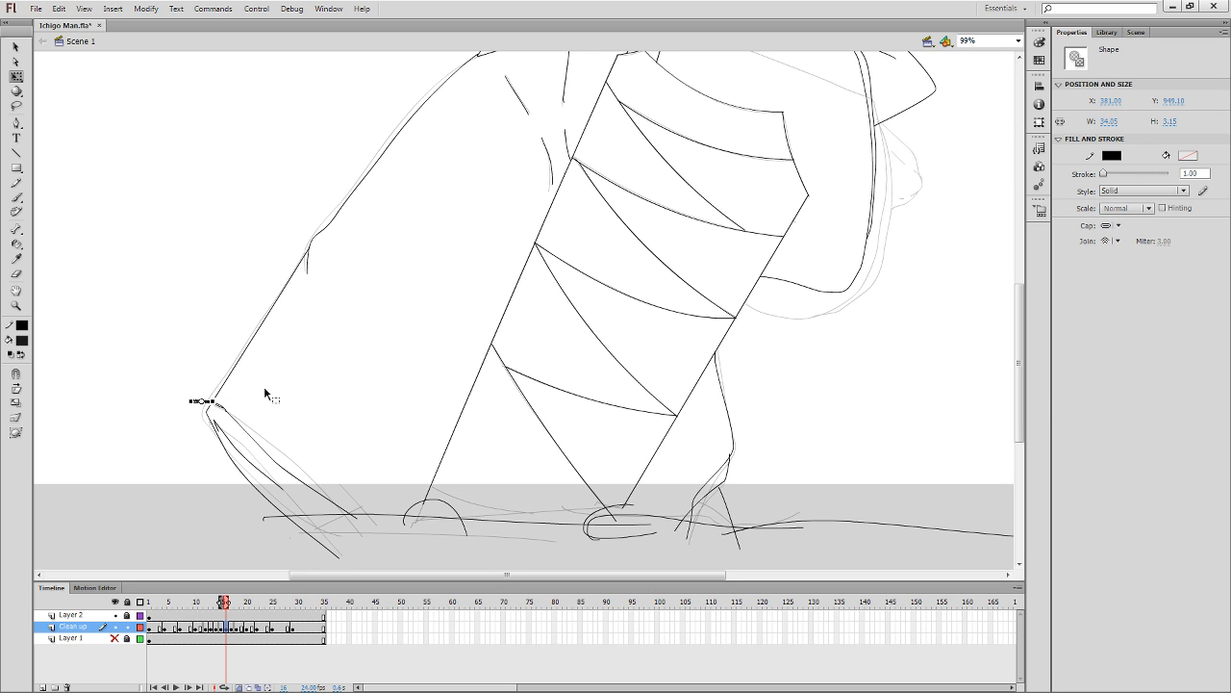
# On frame 17, erase the left cuff's broken upper line, redraw it as one continuous stroke, and delete the piece overhanging the sleeve's outer edge.
pyautogui.moveTo(317, 379); pyautogui.dragTo(354, 452)
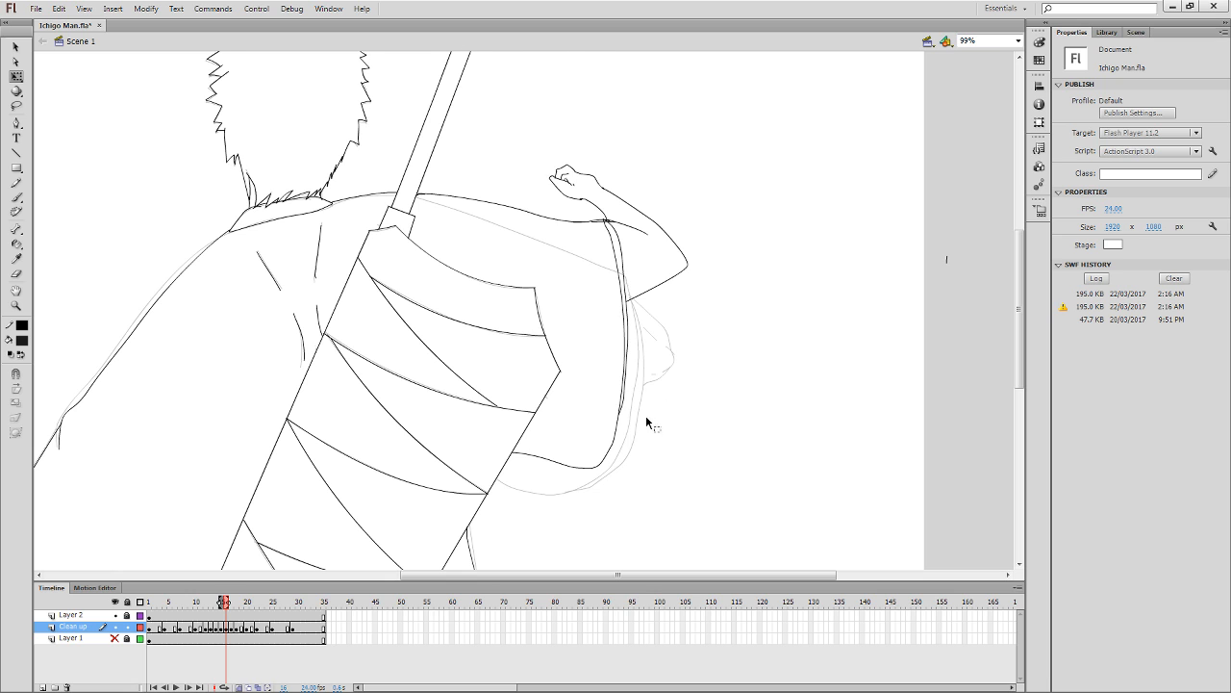
pyautogui.press('.')
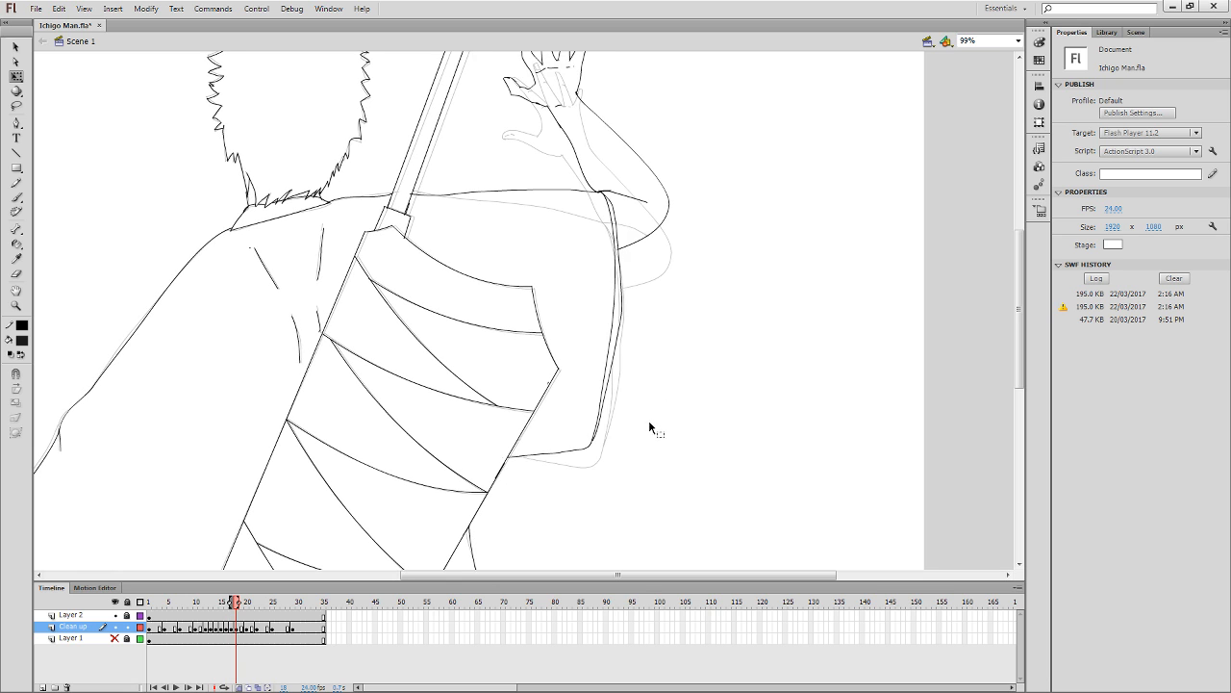
pyautogui.moveTo(630, 439); pyautogui.dragTo(885, 252)
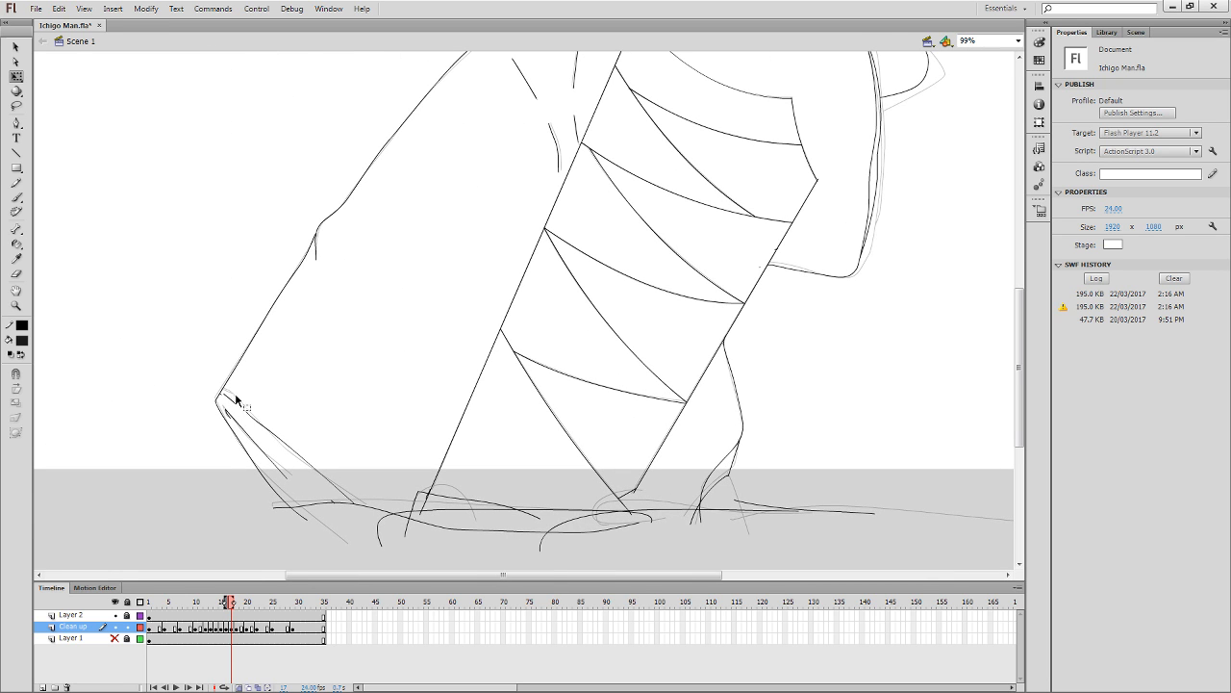
pyautogui.press('e')
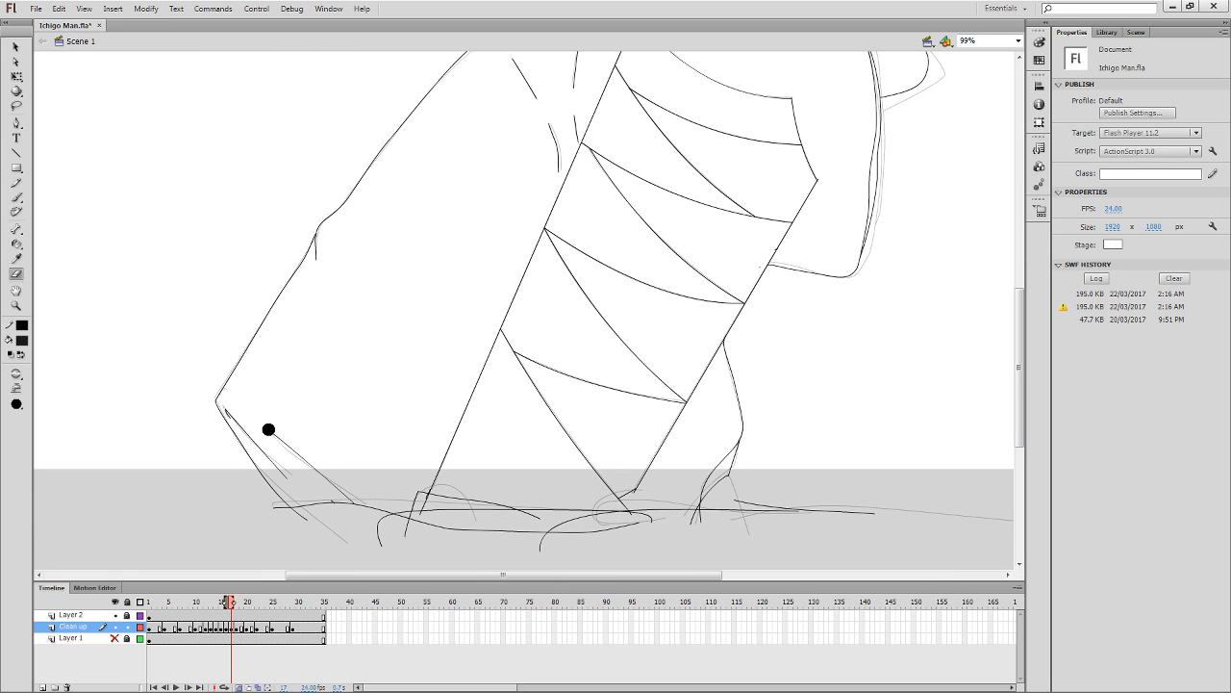
pyautogui.moveTo(269, 429)
pyautogui.mouseDown()
pyautogui.moveTo(343, 500)
pyautogui.moveTo(319, 478)
pyautogui.moveTo(379, 499)
pyautogui.moveTo(428, 555)
pyautogui.mouseUp()
pyautogui.press('y')
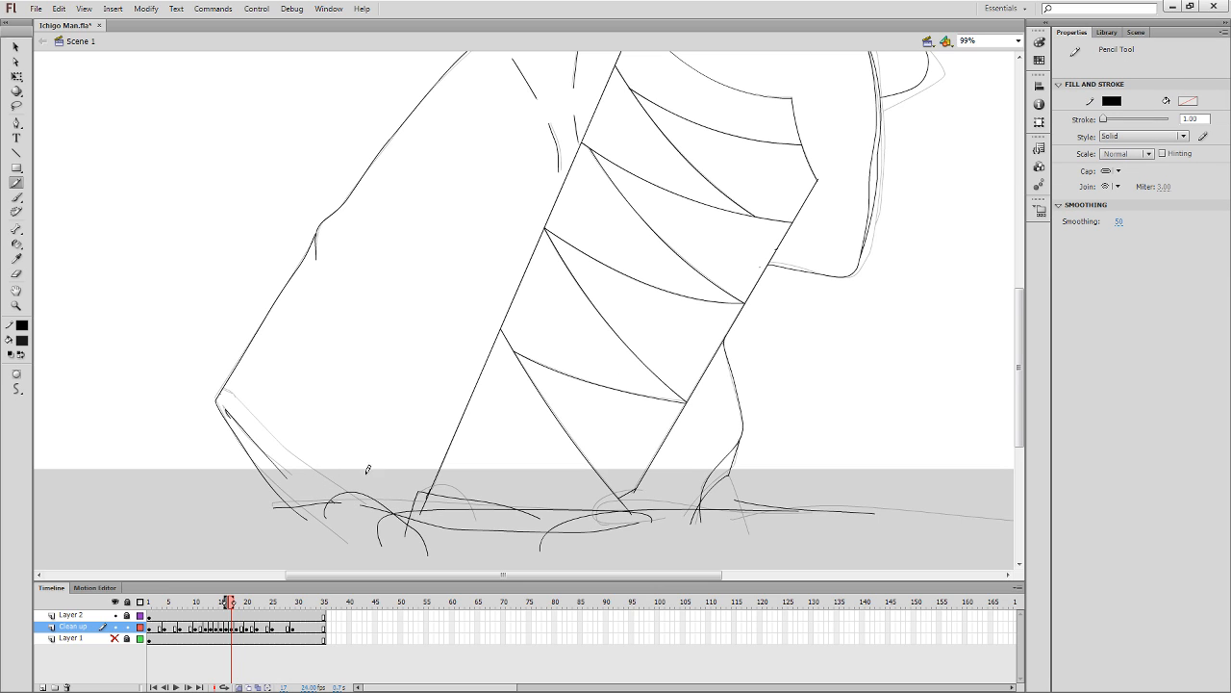
pyautogui.moveTo(206, 361)
pyautogui.mouseDown()
pyautogui.moveTo(266, 412)
pyautogui.moveTo(378, 567)
pyautogui.mouseUp()
pyautogui.hotkey('ctrl', 'z')
pyautogui.moveTo(206, 365)
pyautogui.mouseDown()
pyautogui.moveTo(338, 504)
pyautogui.moveTo(370, 560)
pyautogui.mouseUp()
pyautogui.press('q')
pyautogui.click(217, 378)
pyautogui.press('Delete')
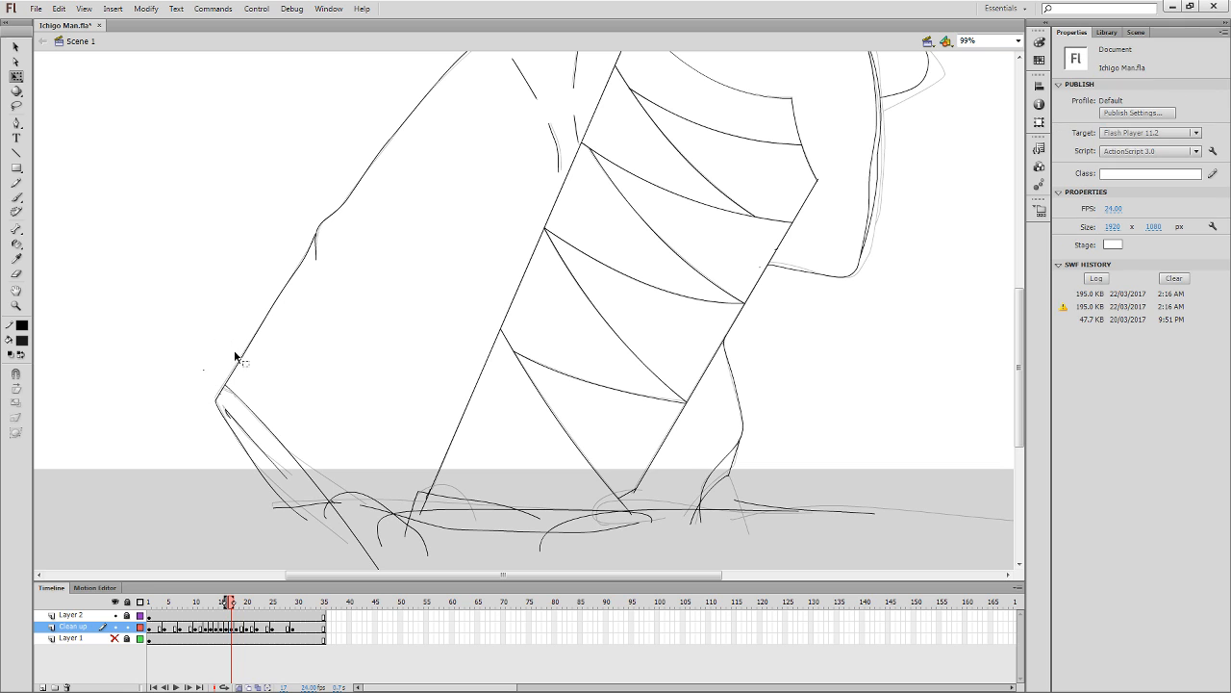
# On frame 18, replace the left cuff's broken upper line with one continuous pencil stroke and trim its overhang at the outer edge.
pyautogui.press('e')
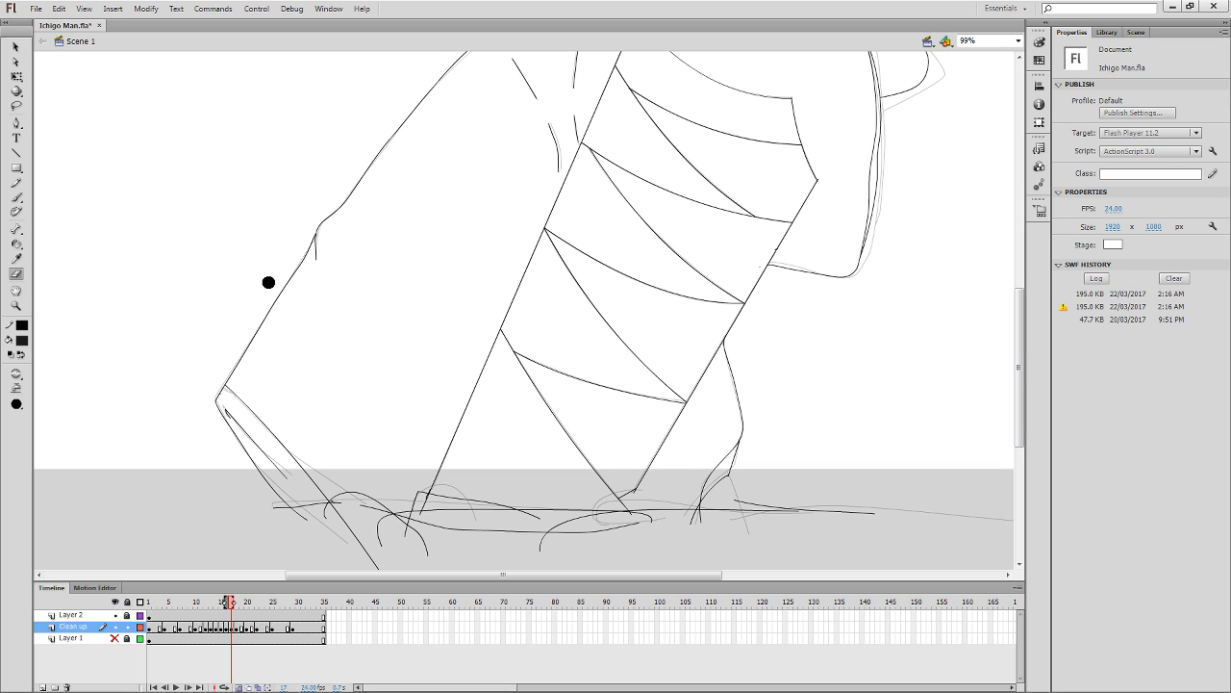
pyautogui.moveTo(828, 331); pyautogui.dragTo(845, 285)
pyautogui.press('.')
pyautogui.moveTo(201, 349); pyautogui.dragTo(289, 424)
pyautogui.press('y')
pyautogui.moveTo(192, 336); pyautogui.dragTo(358, 517)
pyautogui.press('q')
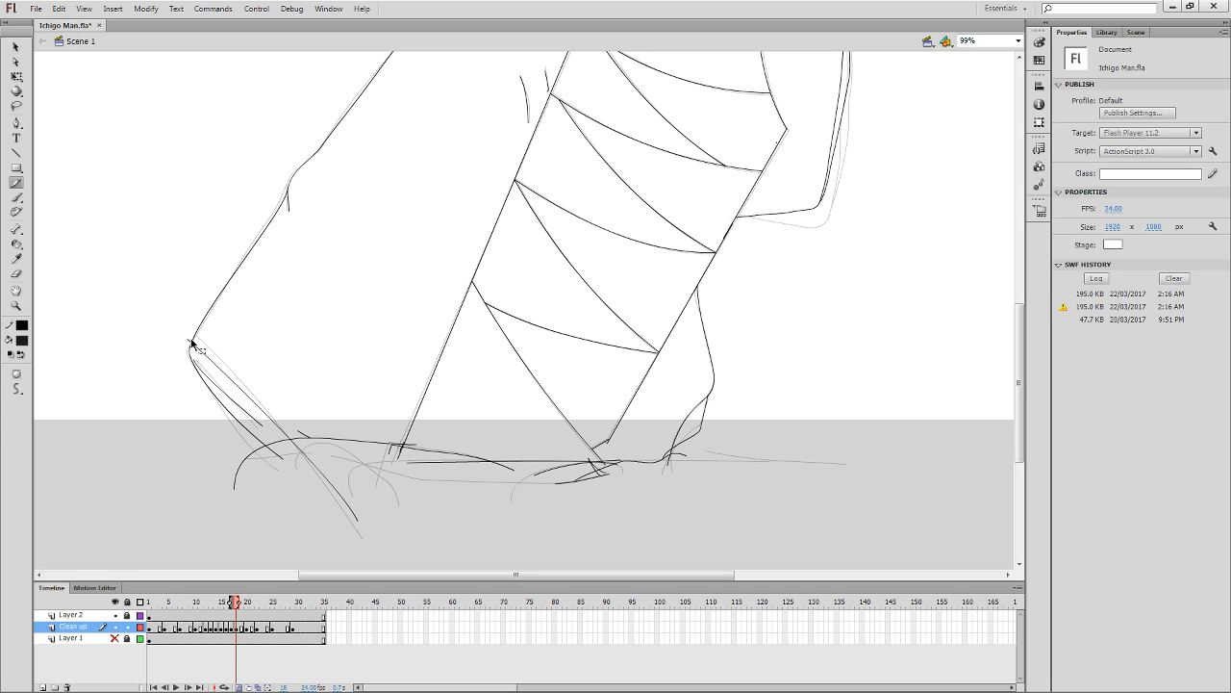
pyautogui.click(189, 340)
pyautogui.click(206, 316)
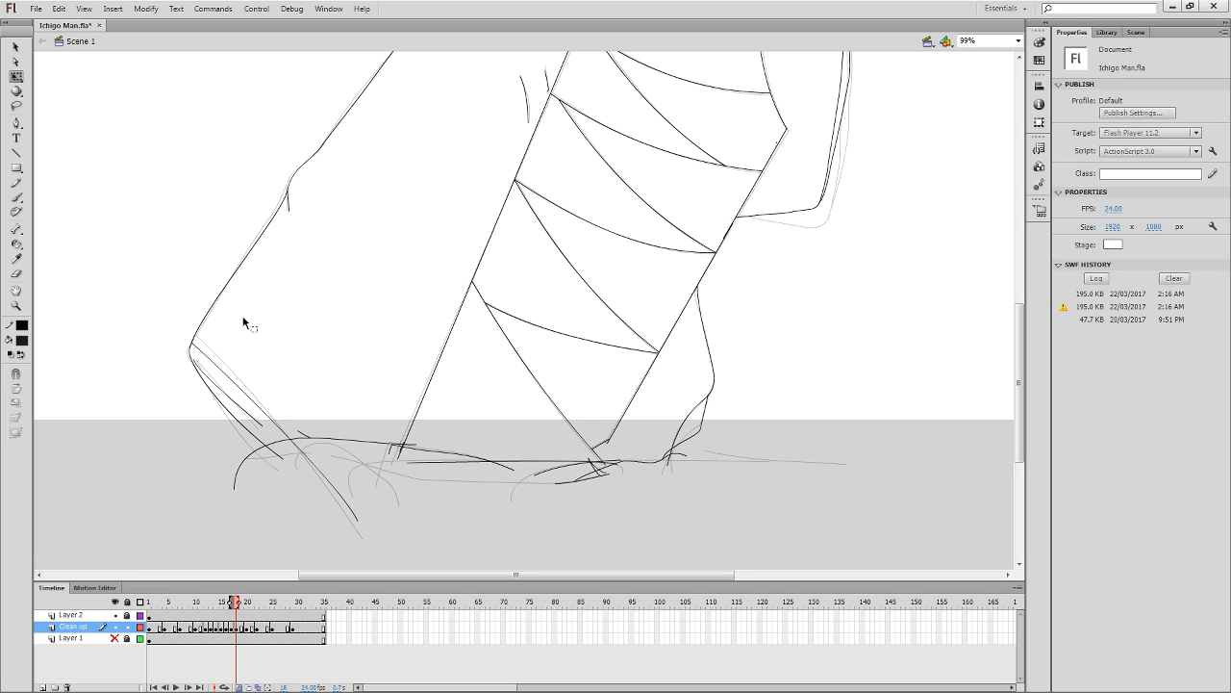
pyautogui.moveTo(702, 392); pyautogui.dragTo(805, 399)
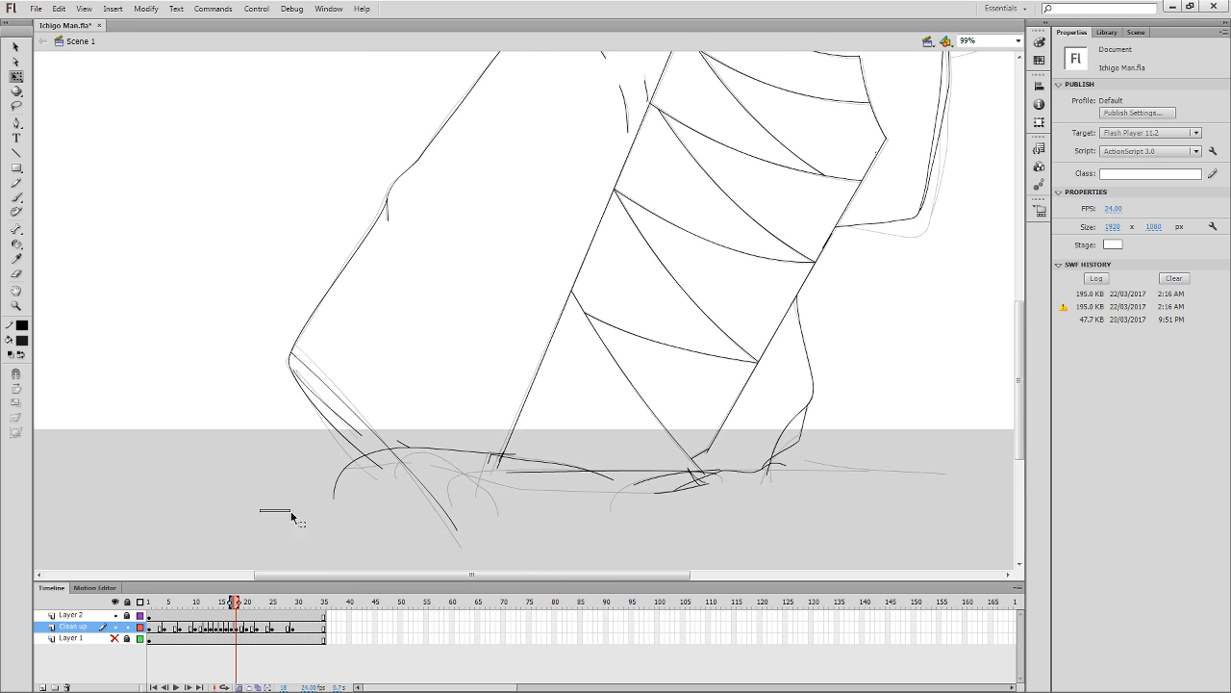
pyautogui.moveTo(291, 512)
pyautogui.mouseDown()
pyautogui.moveTo(852, 464)
pyautogui.moveTo(774, 516)
pyautogui.mouseUp()
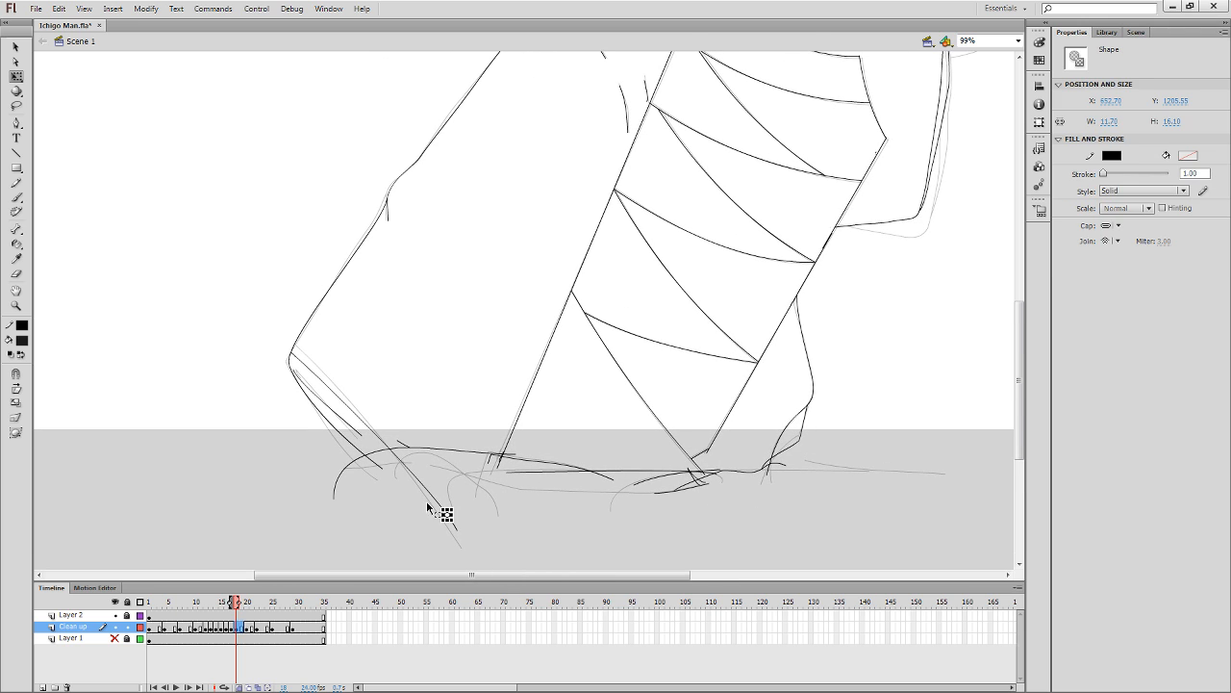
pyautogui.moveTo(272, 523)
pyautogui.mouseDown()
pyautogui.moveTo(391, 483)
pyautogui.moveTo(635, 462)
pyautogui.mouseUp()
pyautogui.moveTo(904, 319); pyautogui.dragTo(530, 480)
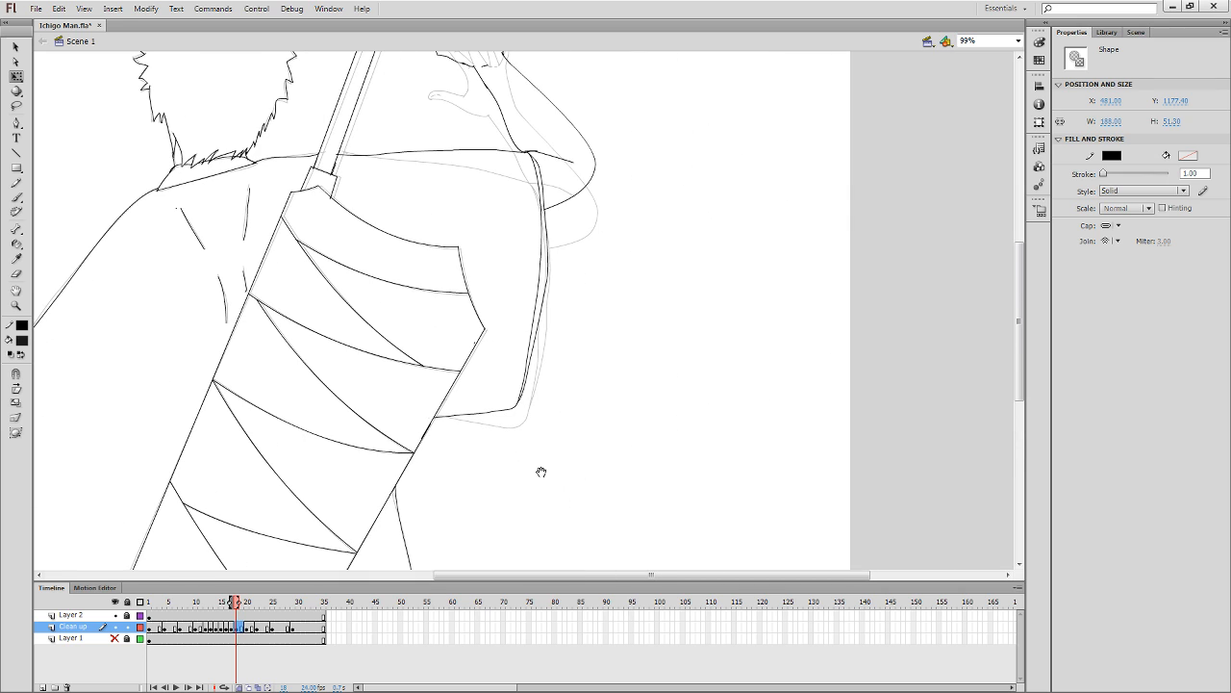
# On frame 20, erase the left cuff's broken upper line, draw a continuous curve in its place, and delete the end overhanging the sleeve.
pyautogui.press('.')
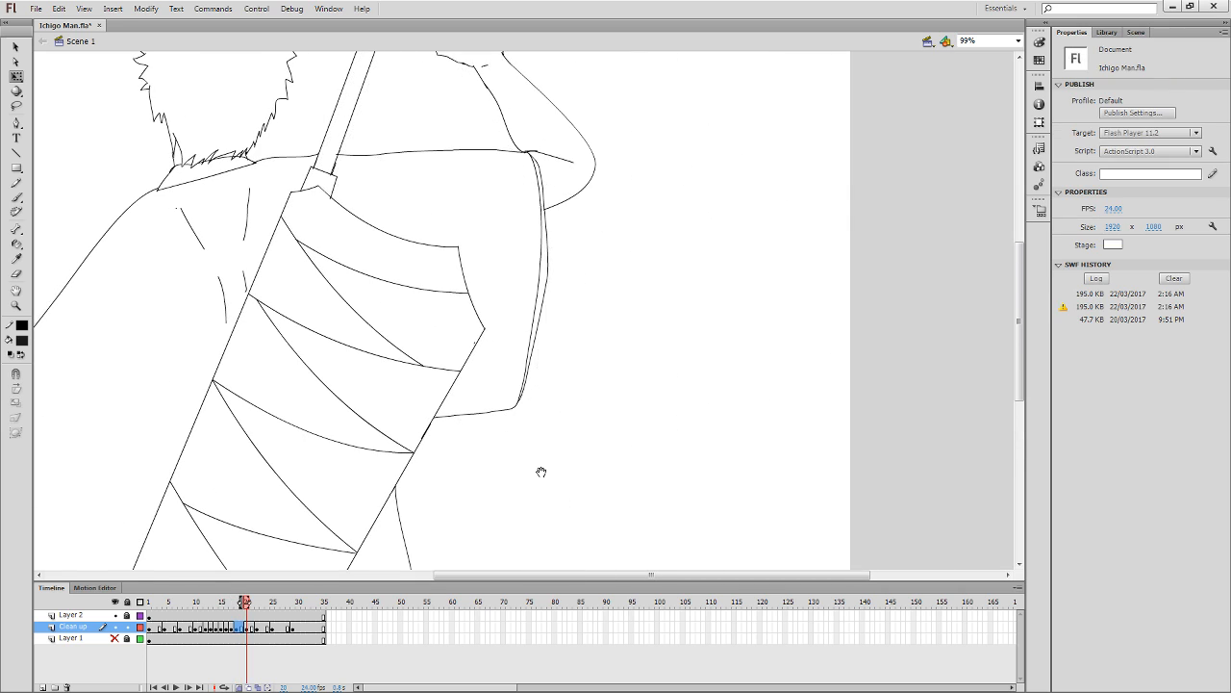
pyautogui.press('.')
pyautogui.moveTo(541, 470); pyautogui.dragTo(827, 190)
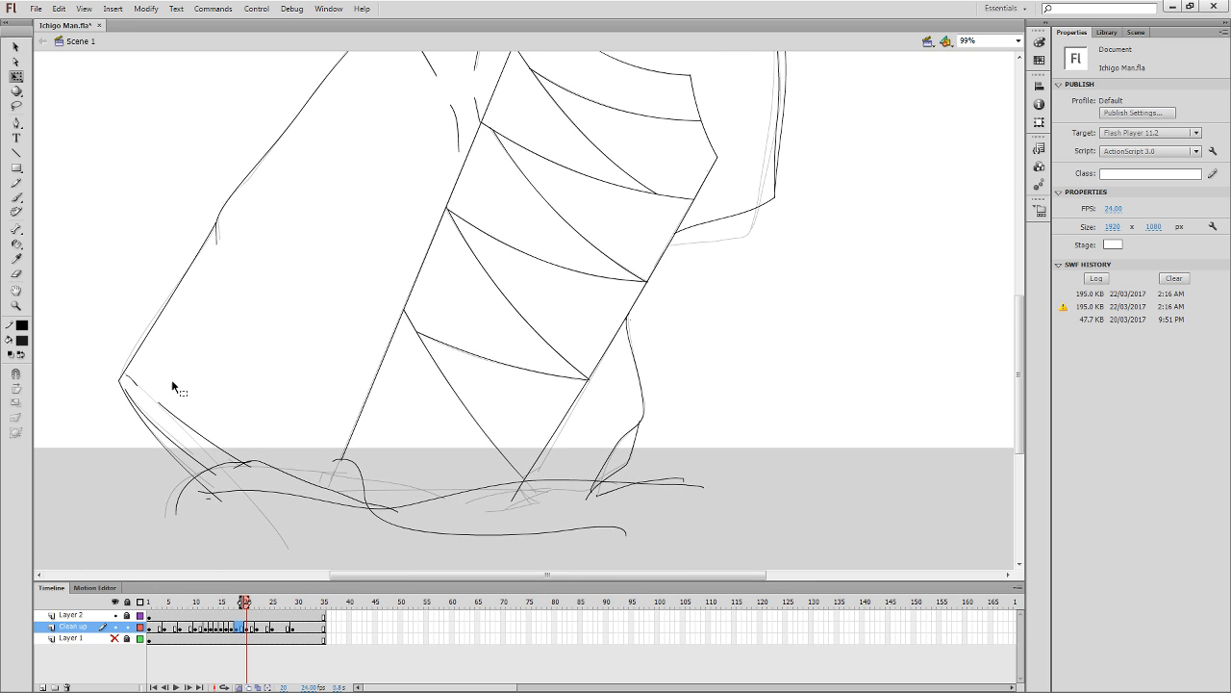
pyautogui.press('e')
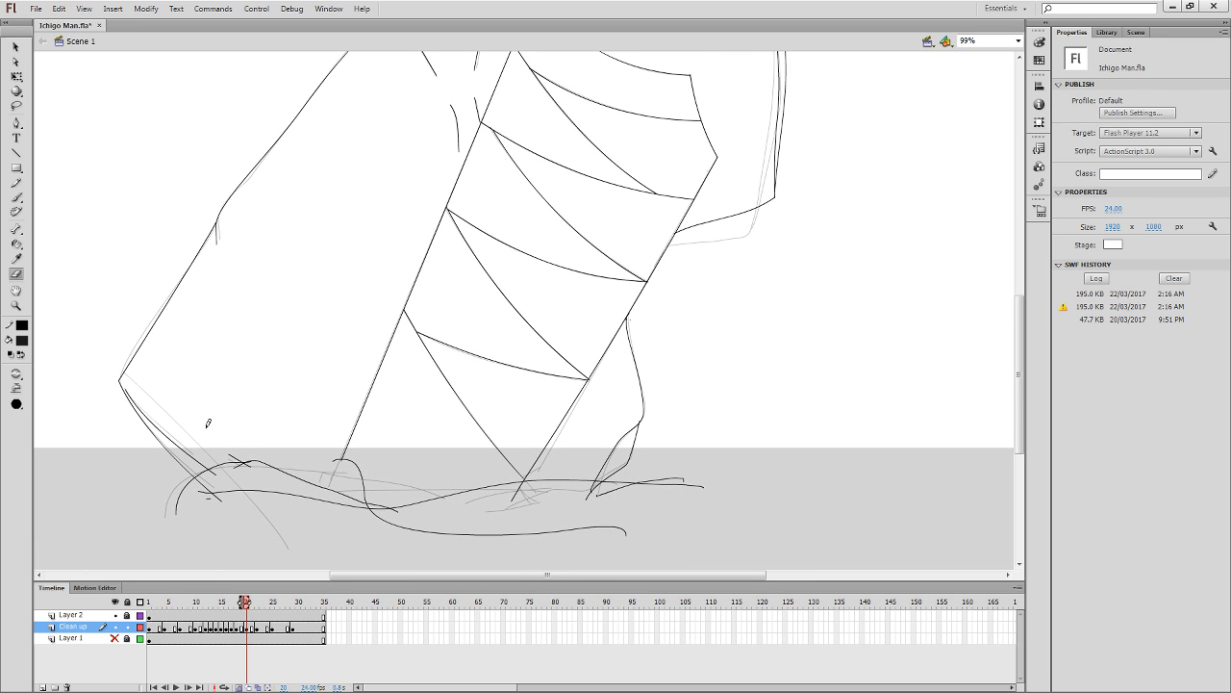
pyautogui.press('y')
pyautogui.moveTo(117, 352); pyautogui.dragTo(294, 502)
pyautogui.press('q')
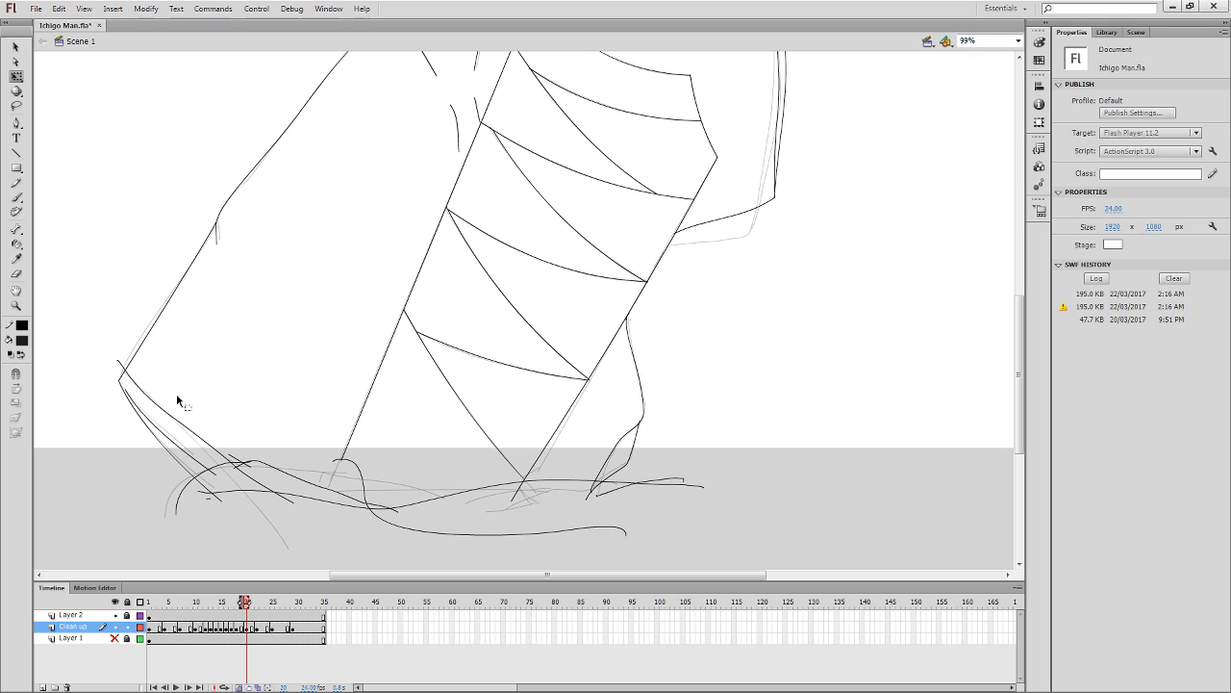
pyautogui.click(122, 364)
pyautogui.press('Delete')
pyautogui.press('e')
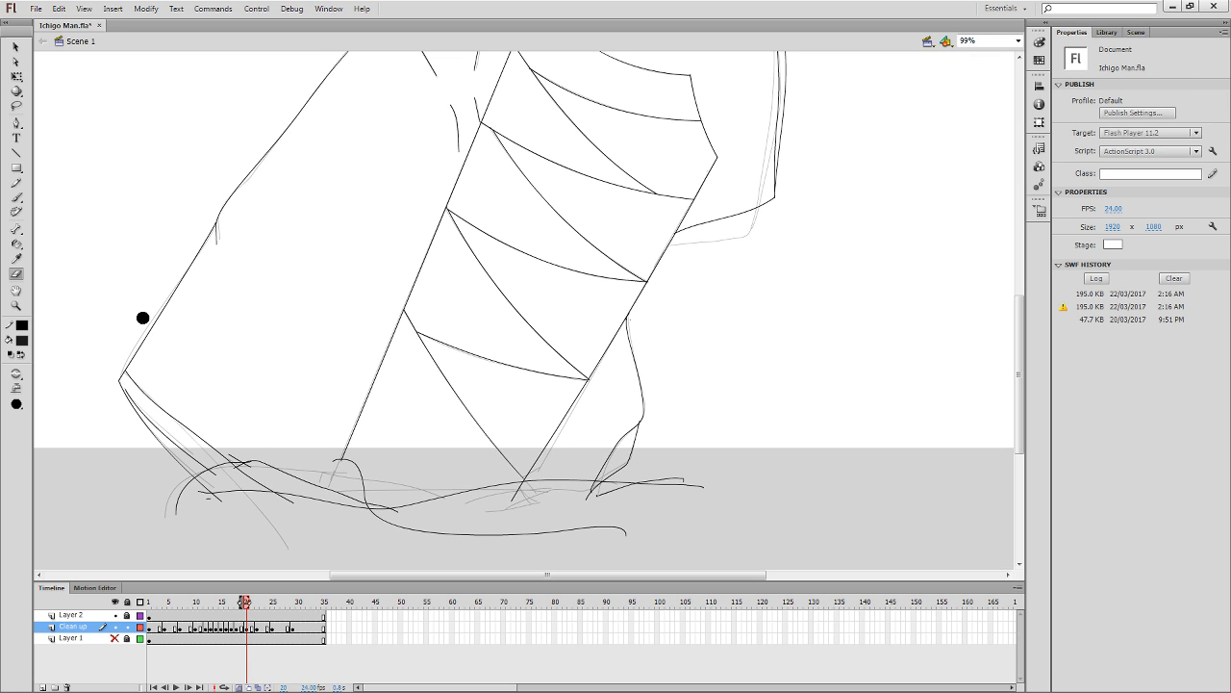
pyautogui.press('q')
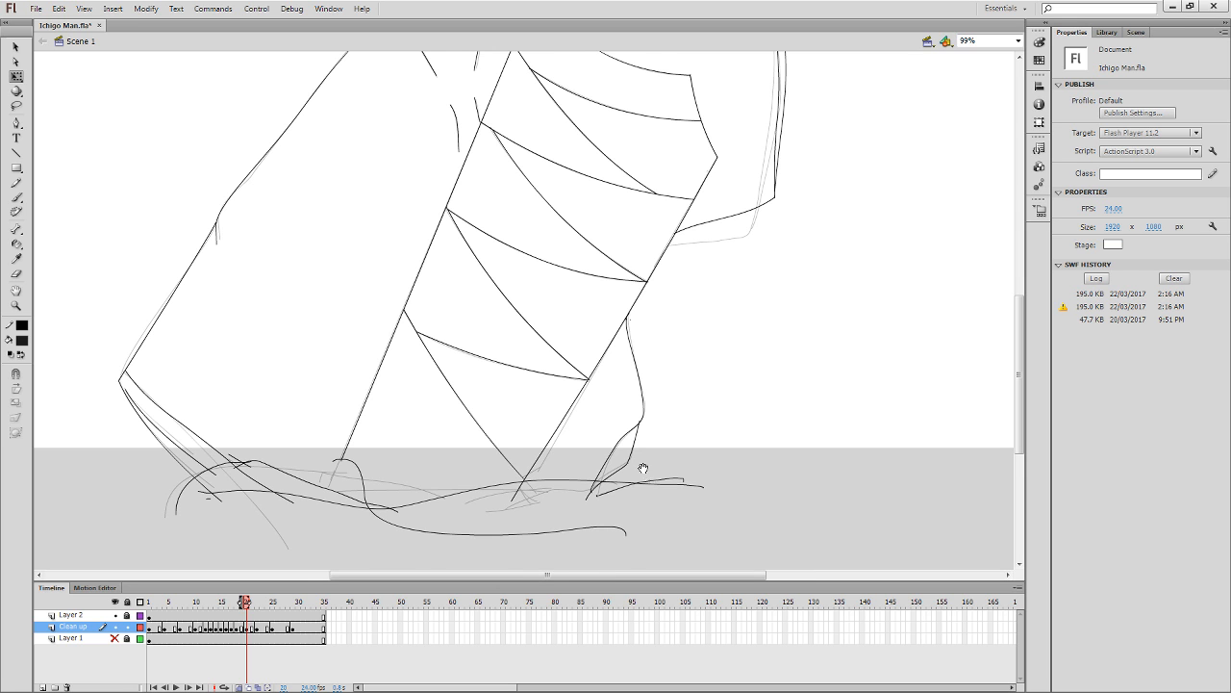
# On frame 22, erase the left cuff's broken upper line and redraw it as one continuous curve crossing the sleeve's outer edge.
pyautogui.moveTo(664, 478); pyautogui.dragTo(656, 511)
pyautogui.press('.')
pyautogui.press('y')
pyautogui.moveTo(756, 321); pyautogui.dragTo(587, 553)
pyautogui.moveTo(589, 399); pyautogui.dragTo(742, 299)
pyautogui.press('.')
pyautogui.moveTo(712, 342); pyautogui.dragTo(883, 225)
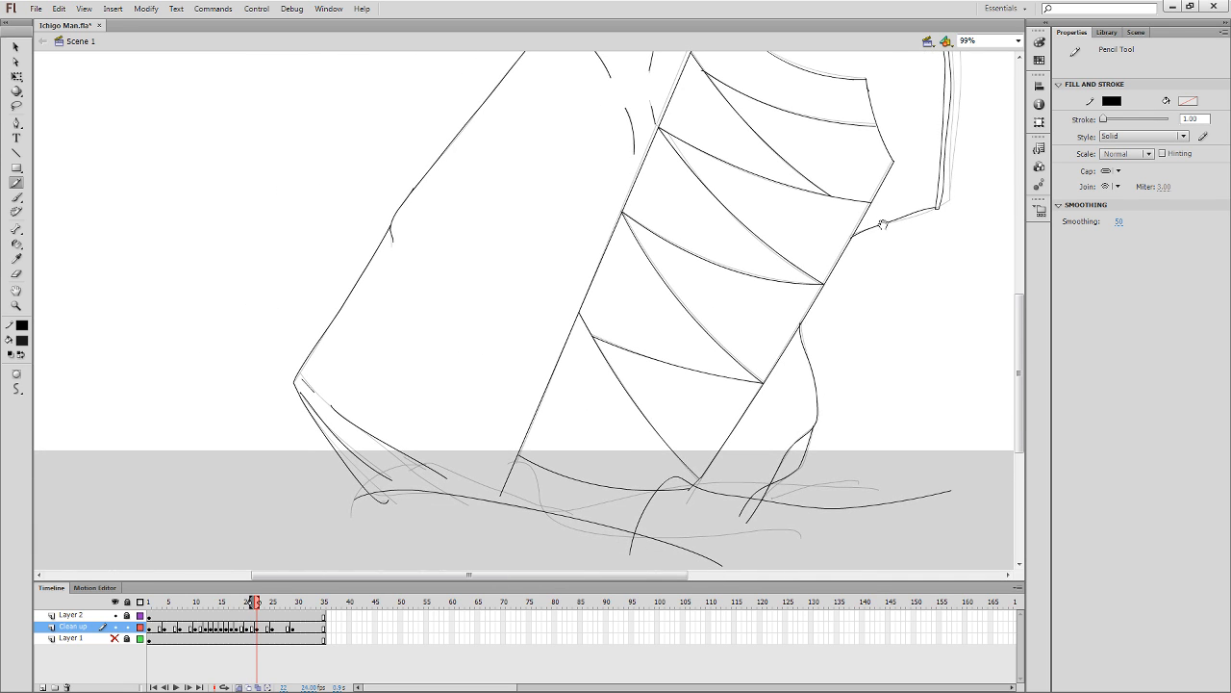
pyautogui.press('e')
pyautogui.moveTo(305, 379); pyautogui.dragTo(402, 449)
pyautogui.press('y')
pyautogui.moveTo(299, 362)
pyautogui.mouseDown()
pyautogui.moveTo(384, 450)
pyautogui.moveTo(529, 556)
pyautogui.mouseUp()
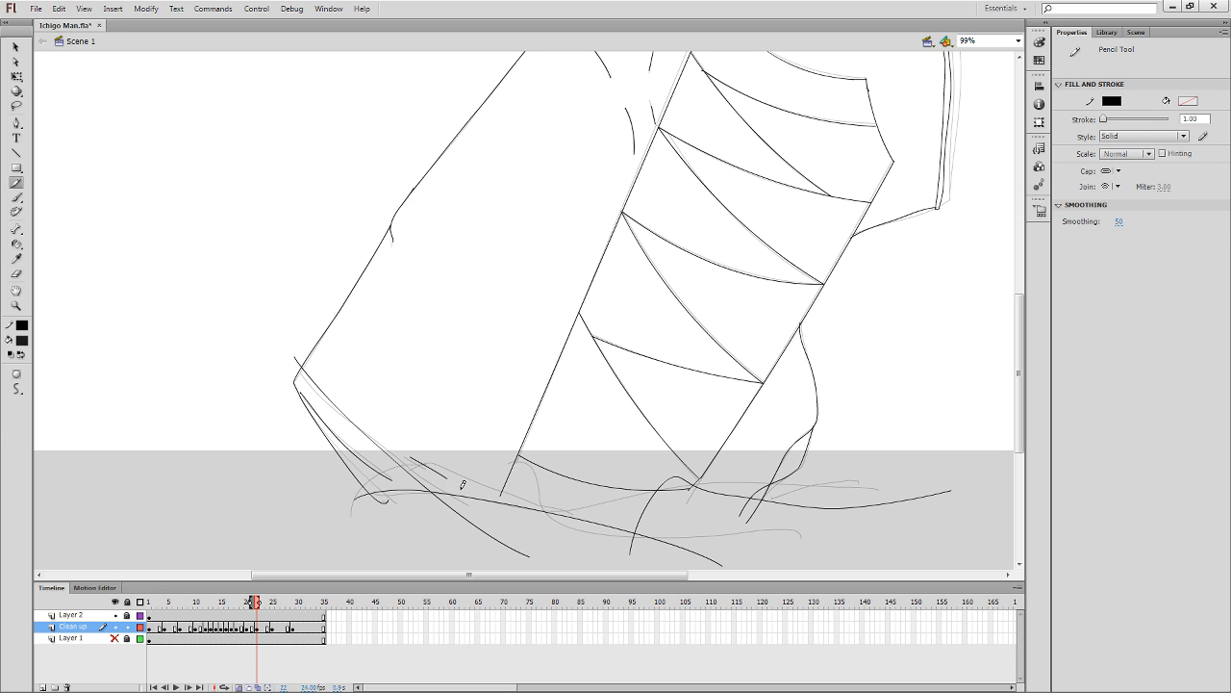
# Delete the overhang of frame 22's new cuff line, bend the line slightly outward, and erase the old line's leftover.
pyautogui.press('q')
pyautogui.click(299, 360)
pyautogui.press('Delete')
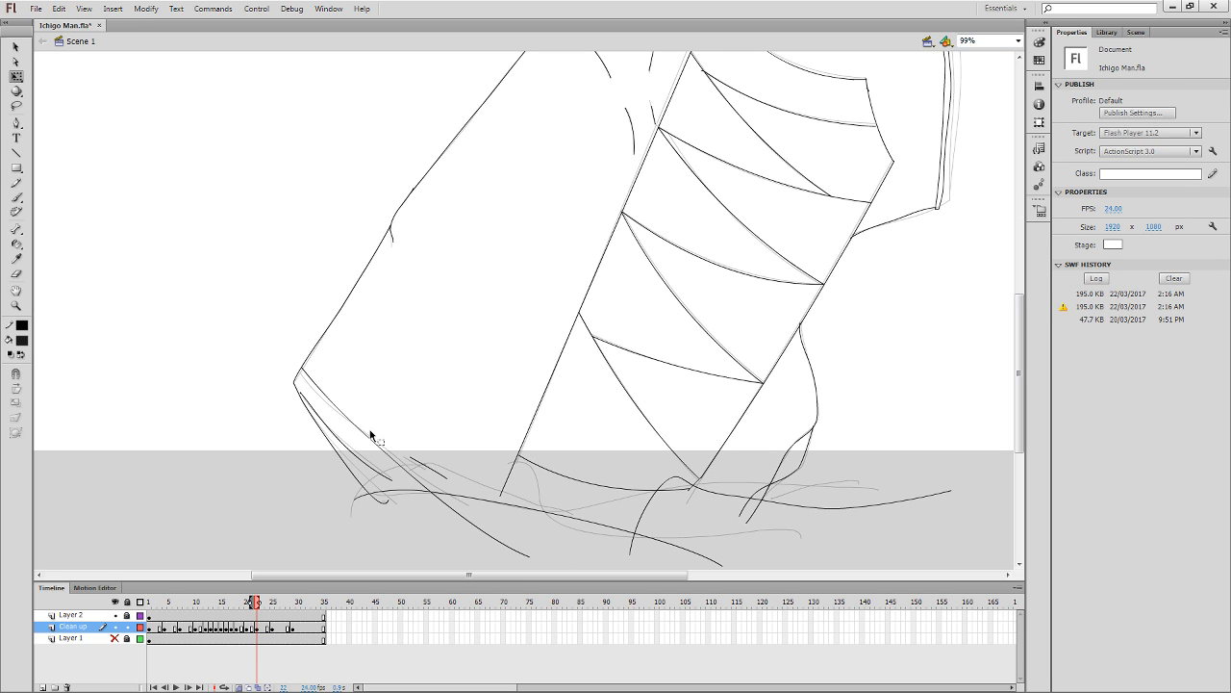
pyautogui.moveTo(371, 431); pyautogui.dragTo(362, 430)
pyautogui.press('e')
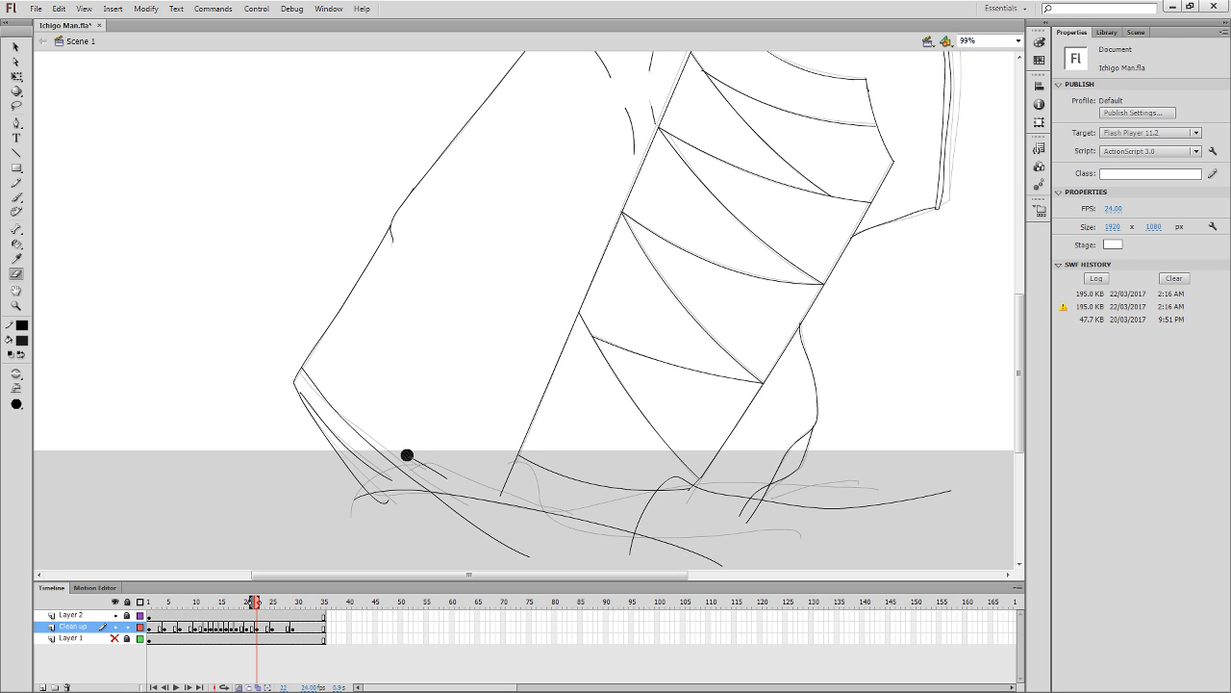
# On frame 25, erase the left cuff's broken upper line, redraw it in one stroke, and delete the piece beyond the sleeve's outer edge.
pyautogui.press('y')
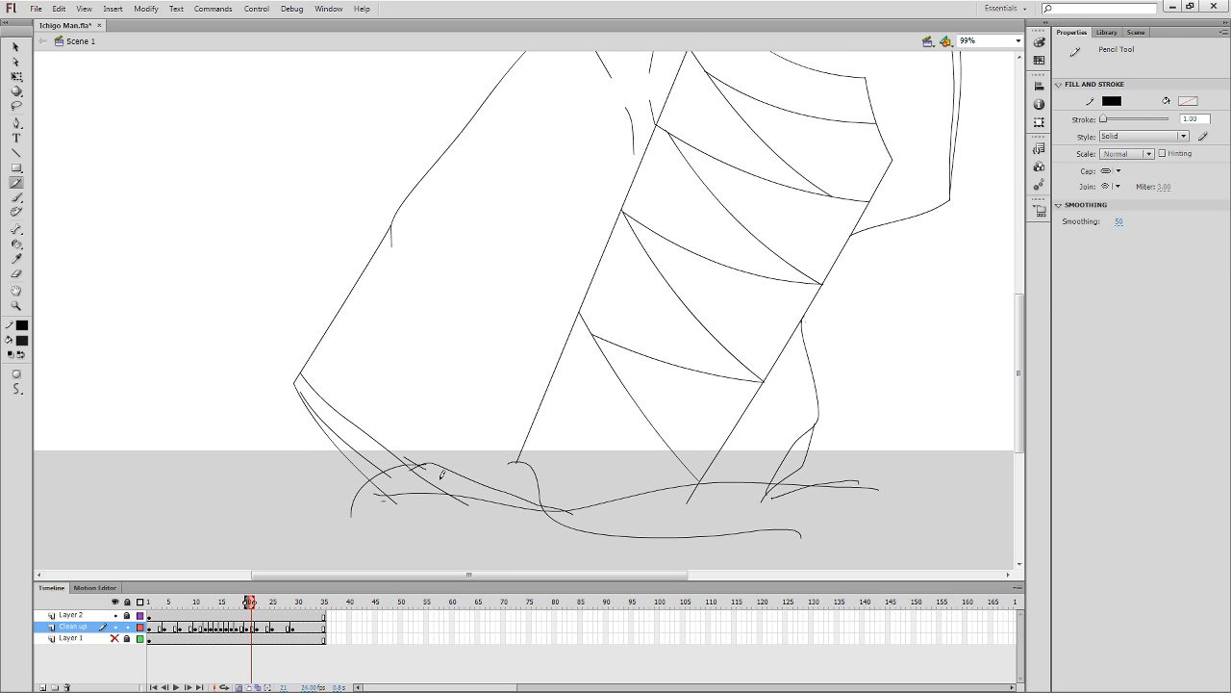
pyautogui.moveTo(787, 452)
pyautogui.mouseDown()
pyautogui.moveTo(558, 459)
pyautogui.moveTo(566, 472)
pyautogui.moveTo(641, 307)
pyautogui.moveTo(556, 342)
pyautogui.moveTo(582, 438)
pyautogui.mouseUp()
pyautogui.press('.')
pyautogui.press('.')
pyautogui.press('e')
pyautogui.moveTo(495, 481); pyautogui.dragTo(399, 442)
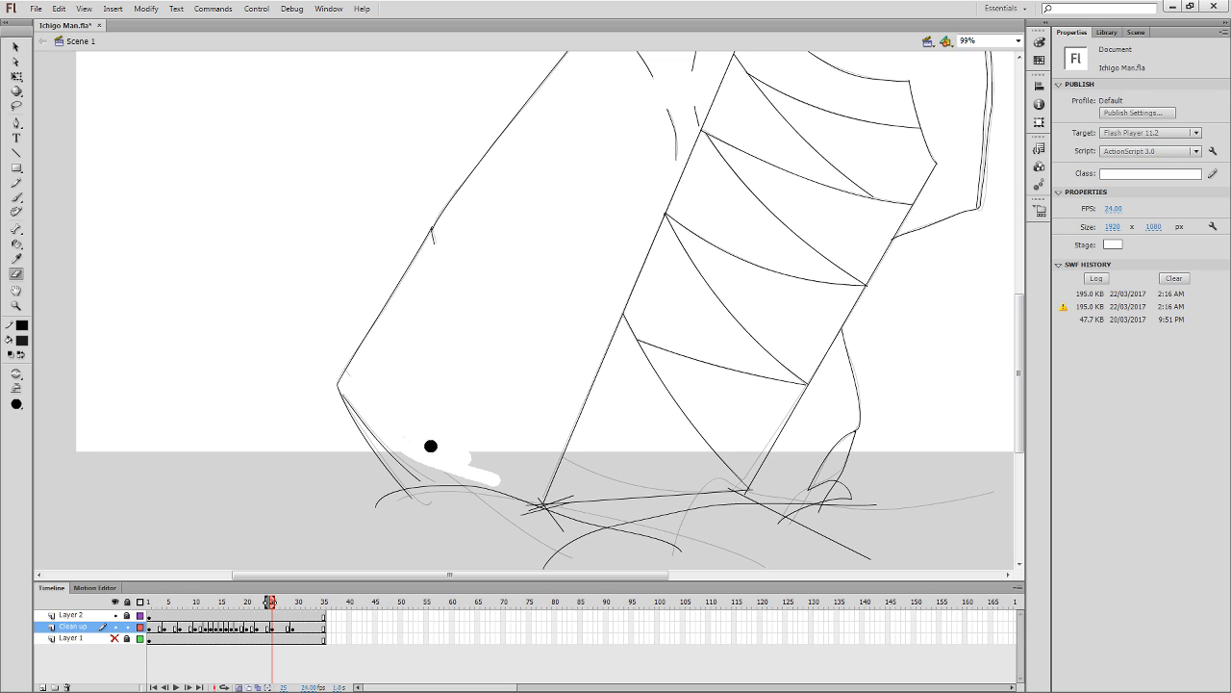
pyautogui.press('y')
pyautogui.moveTo(340, 355); pyautogui.dragTo(517, 551)
pyautogui.press('q')
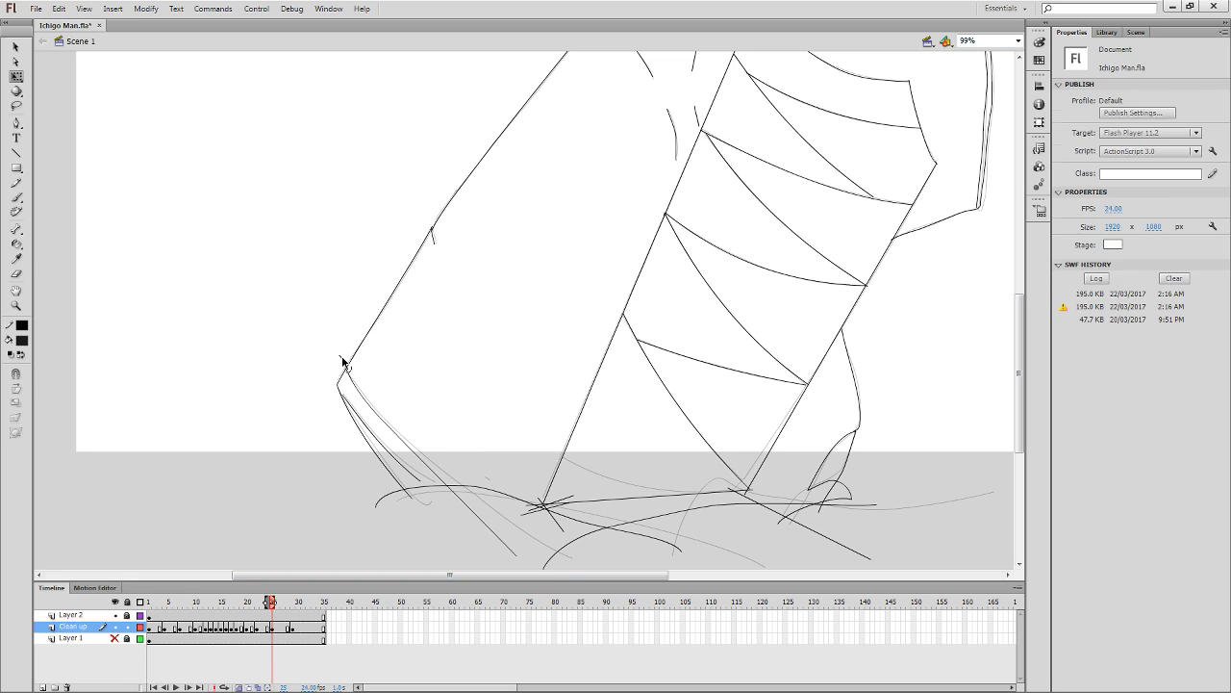
pyautogui.click(343, 360)
pyautogui.press('Delete')
# Step through the frames after frame 25 to find the next drawing with a broken left cuff line.
pyautogui.press('space')
pyautogui.moveTo(689, 364); pyautogui.dragTo(413, 547)
pyautogui.moveTo(689, 412); pyautogui.dragTo(599, 527)
pyautogui.press('.')
pyautogui.press('.')
pyautogui.press('.')
pyautogui.press('.')
pyautogui.press('.')
pyautogui.press('space')
pyautogui.moveTo(621, 441); pyautogui.dragTo(812, 188)
pyautogui.press(',')
pyautogui.press(',')
pyautogui.press('.')
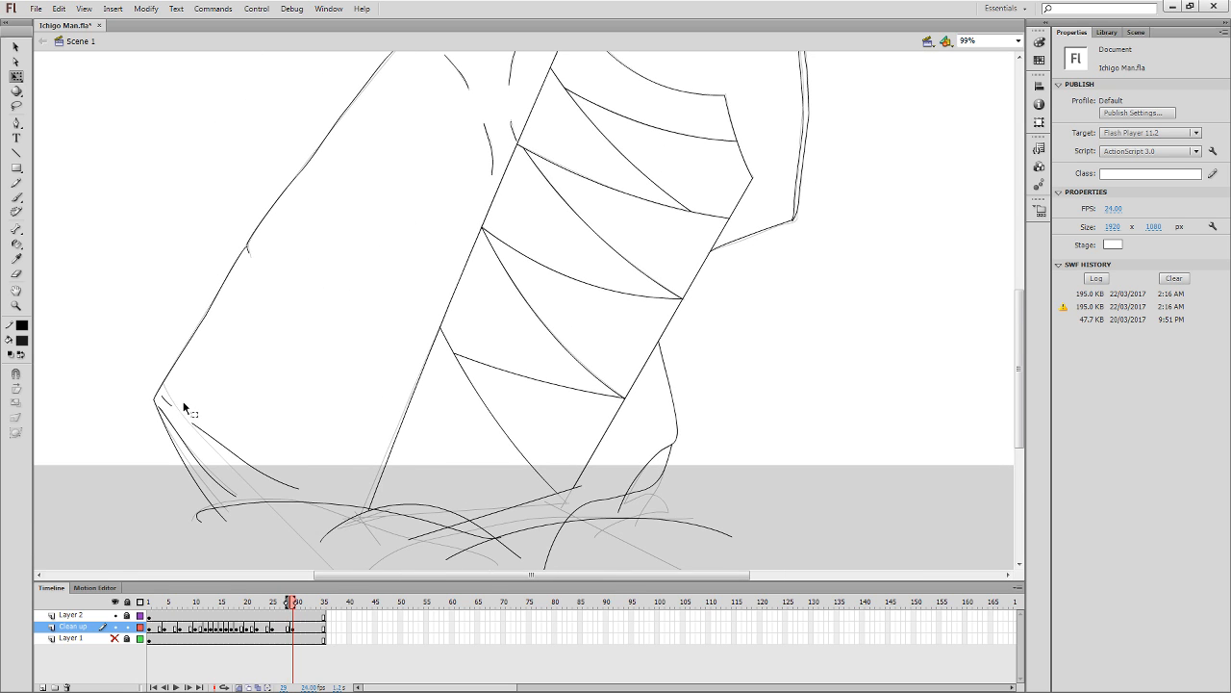
# On frame 29, erase the left cuff's broken upper line, redraw it as one continuous curve, and delete its overhang at the outer edge.
pyautogui.moveTo(173, 404); pyautogui.dragTo(286, 484)
pyautogui.press('y')
pyautogui.moveTo(153, 368)
pyautogui.mouseDown()
pyautogui.moveTo(217, 460)
pyautogui.moveTo(316, 545)
pyautogui.moveTo(133, 344)
pyautogui.mouseUp()
pyautogui.hotkey('ctrl', 'z')
pyautogui.hotkey('ctrl', 'z')
pyautogui.moveTo(283, 520)
pyautogui.mouseDown()
pyautogui.moveTo(215, 454)
pyautogui.moveTo(134, 322)
pyautogui.mouseUp()
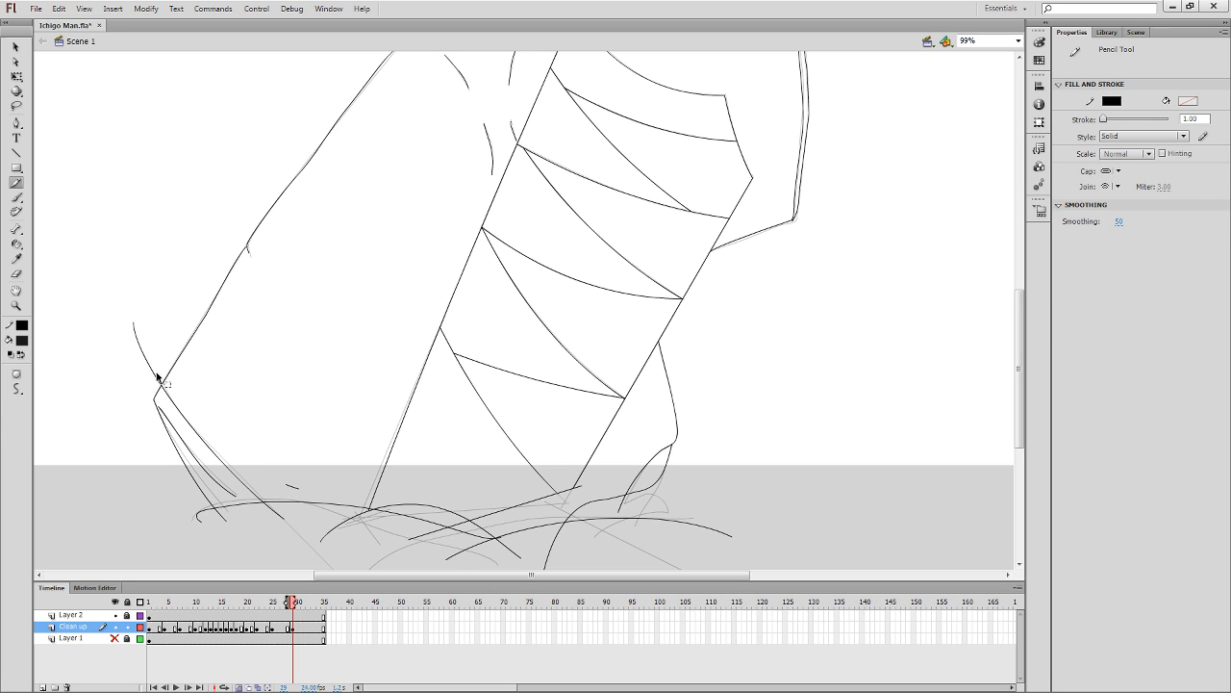
pyautogui.press('q')
pyautogui.click(155, 373)
pyautogui.press('Delete')
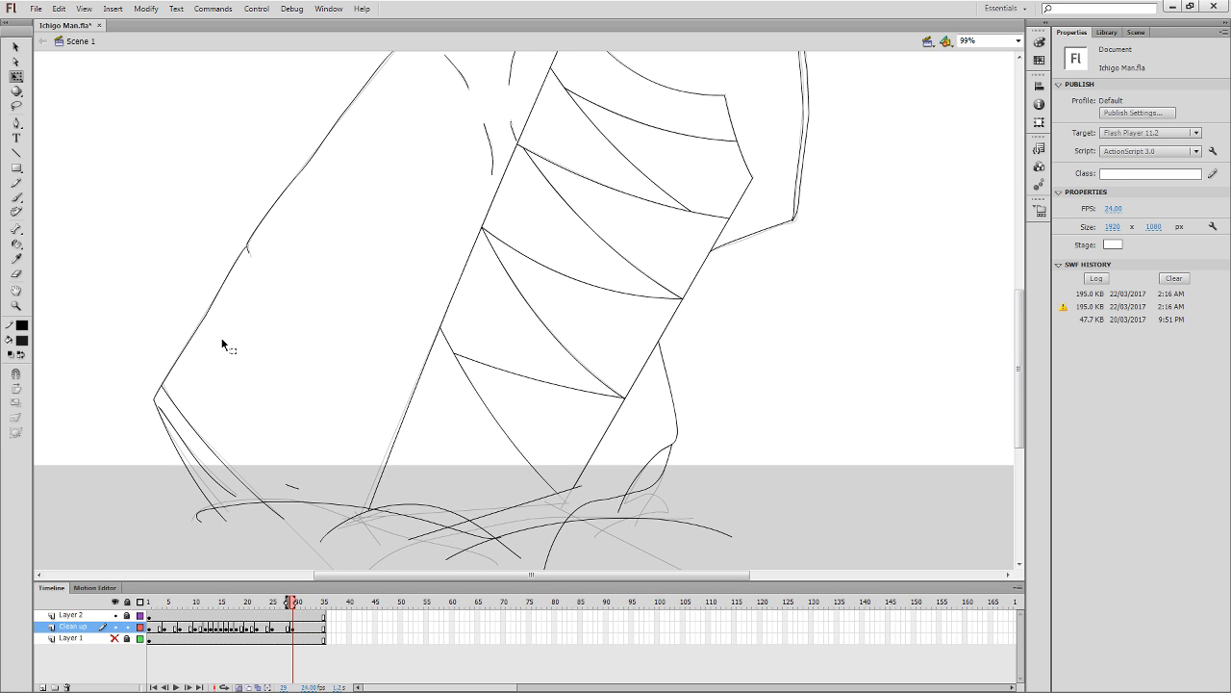
# Review the cuff, cloak and arm outlines on the remaining frames up to frame 33 for open gaps.
pyautogui.press(',')
pyautogui.press('.')
pyautogui.press('.')
pyautogui.moveTo(666, 419); pyautogui.dragTo(701, 444)
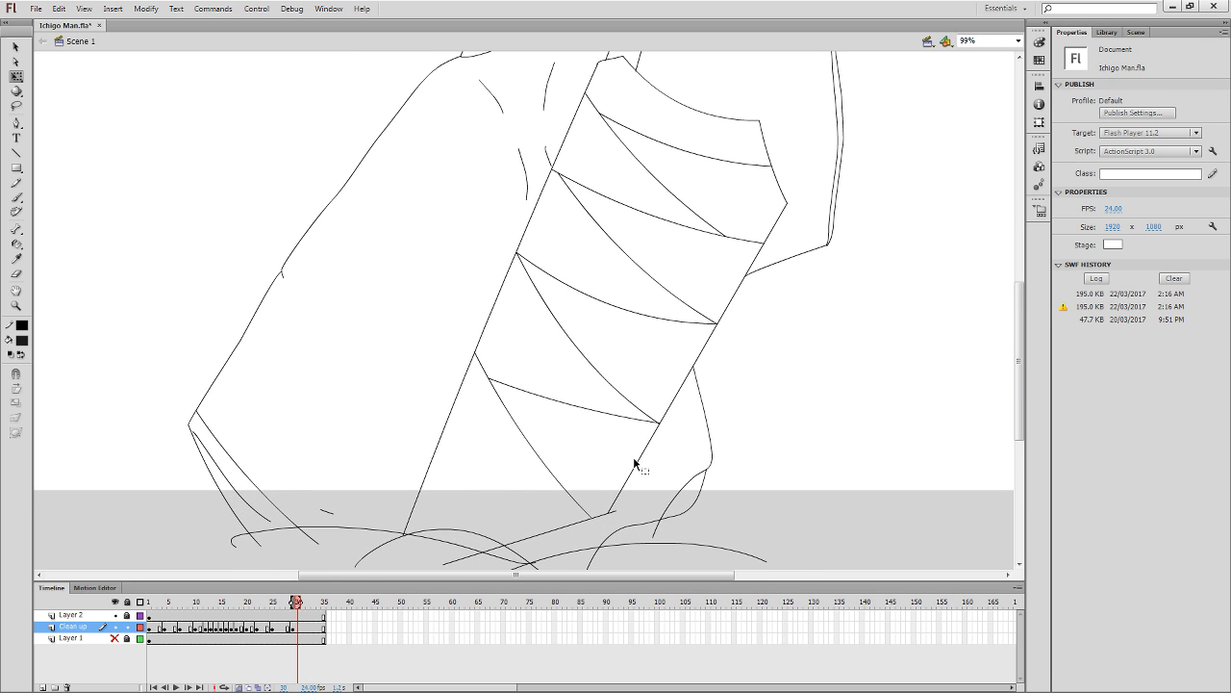
pyautogui.press('.')
pyautogui.press('.')
pyautogui.press('.')
pyautogui.moveTo(796, 411); pyautogui.dragTo(544, 626)
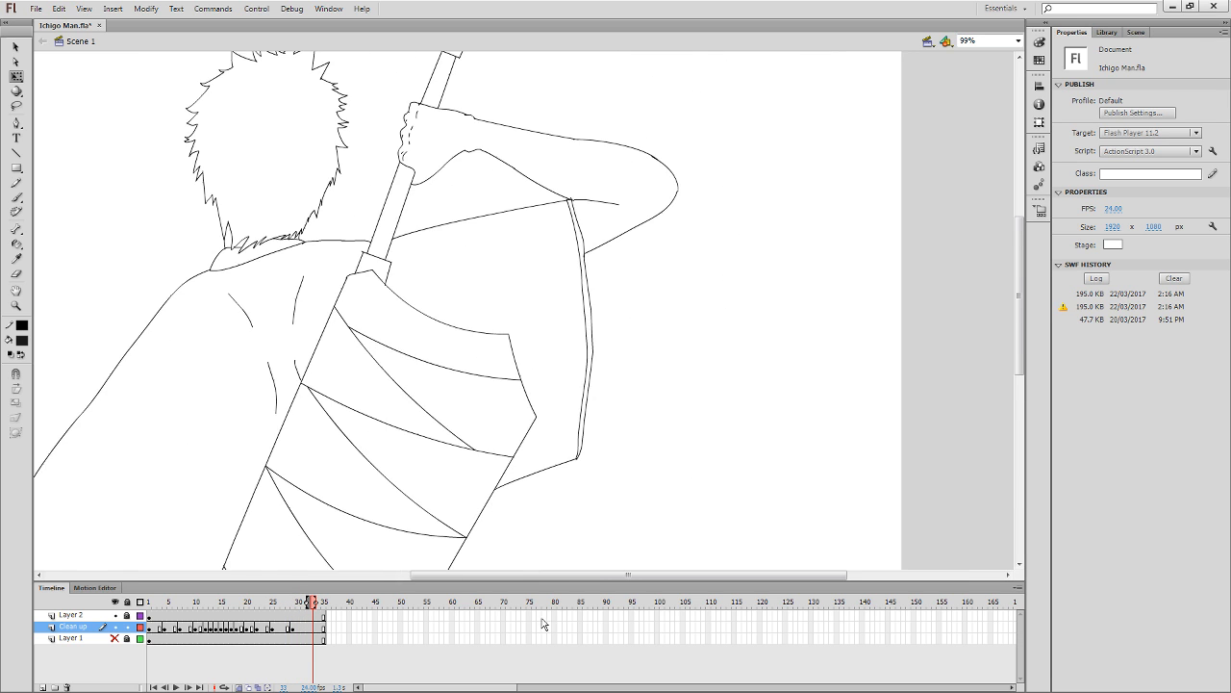
pyautogui.moveTo(648, 469); pyautogui.dragTo(763, 409)
# Return to frame 1 and sample the green stroke colour from the shadow line on the cloak's left sleeve.
pyautogui.hotkey('shift', ',')
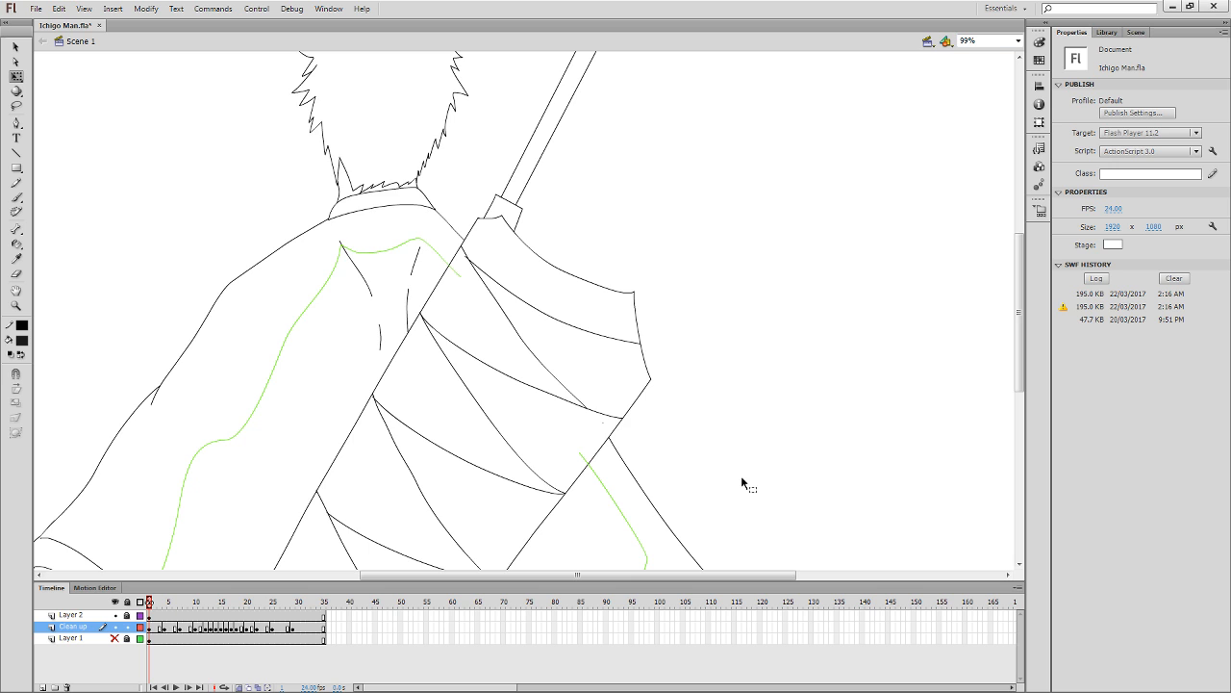
pyautogui.moveTo(492, 460); pyautogui.dragTo(683, 297)
pyautogui.press('i')
pyautogui.click(376, 337)
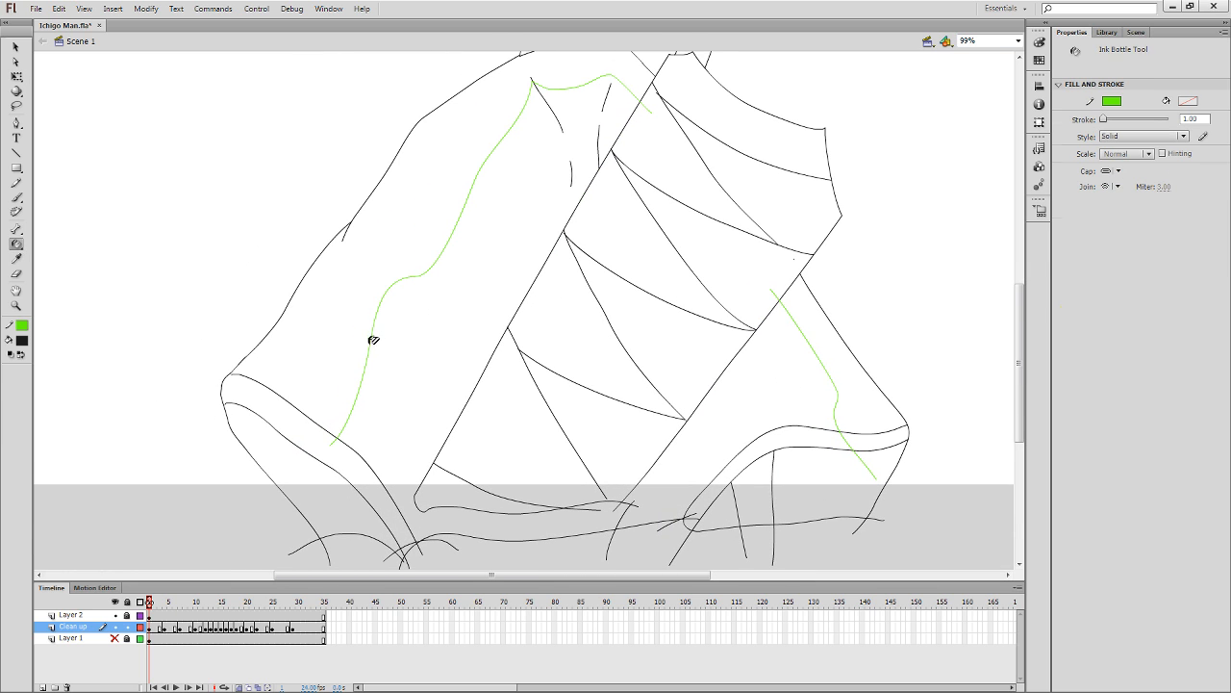
# Take up the Pencil tool and examine the green shadow lines on both cloak sleeves from frame 1 to frame 6.
pyautogui.press('y')
pyautogui.moveTo(867, 462); pyautogui.dragTo(769, 558)
pyautogui.press('.')
pyautogui.press('.')
pyautogui.press('.')
pyautogui.press('.')
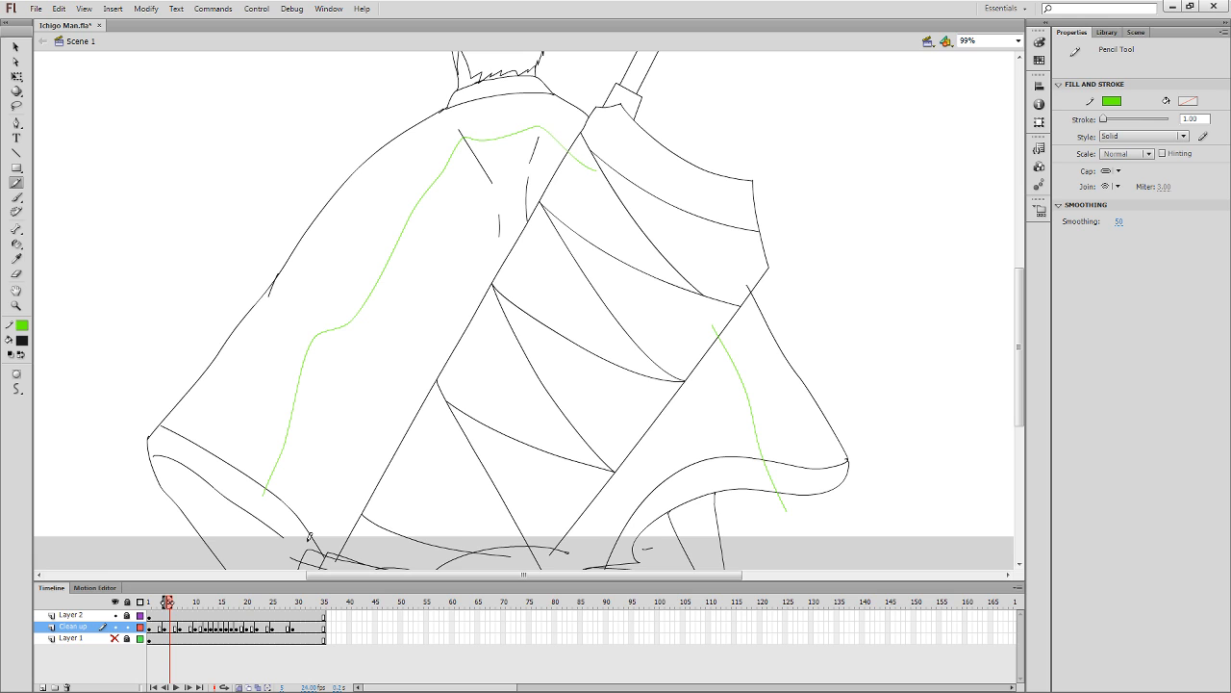
pyautogui.press('space')
pyautogui.moveTo(558, 285); pyautogui.dragTo(590, 304)
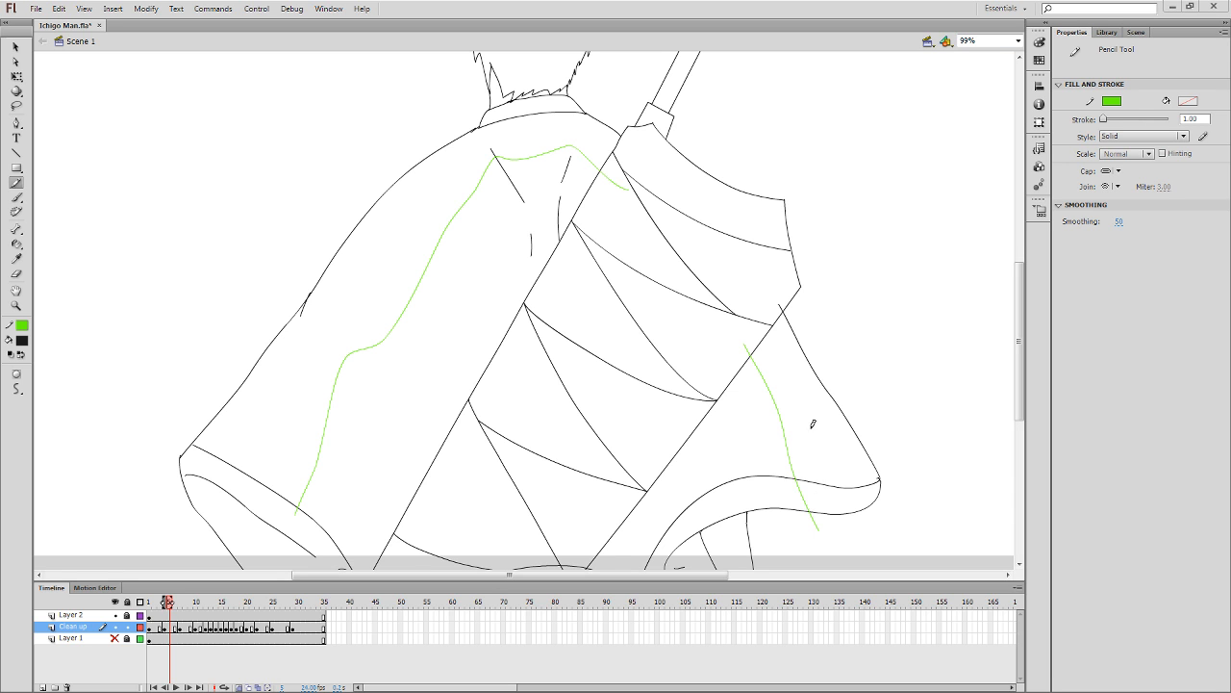
pyautogui.press('.')
pyautogui.press('.')
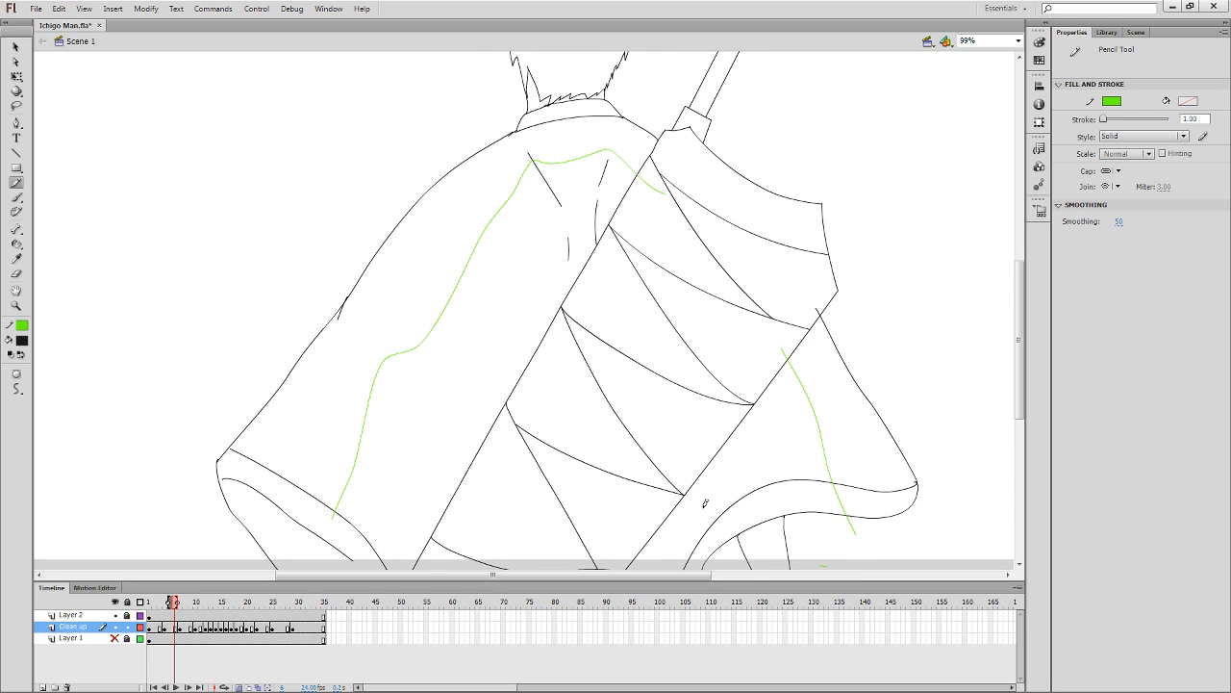
# Compare the green shadow lines between neighbouring frames up to frame 10 to find the next drawing without them.
pyautogui.press(',')
pyautogui.press(',')
pyautogui.press(',')
pyautogui.press(',')
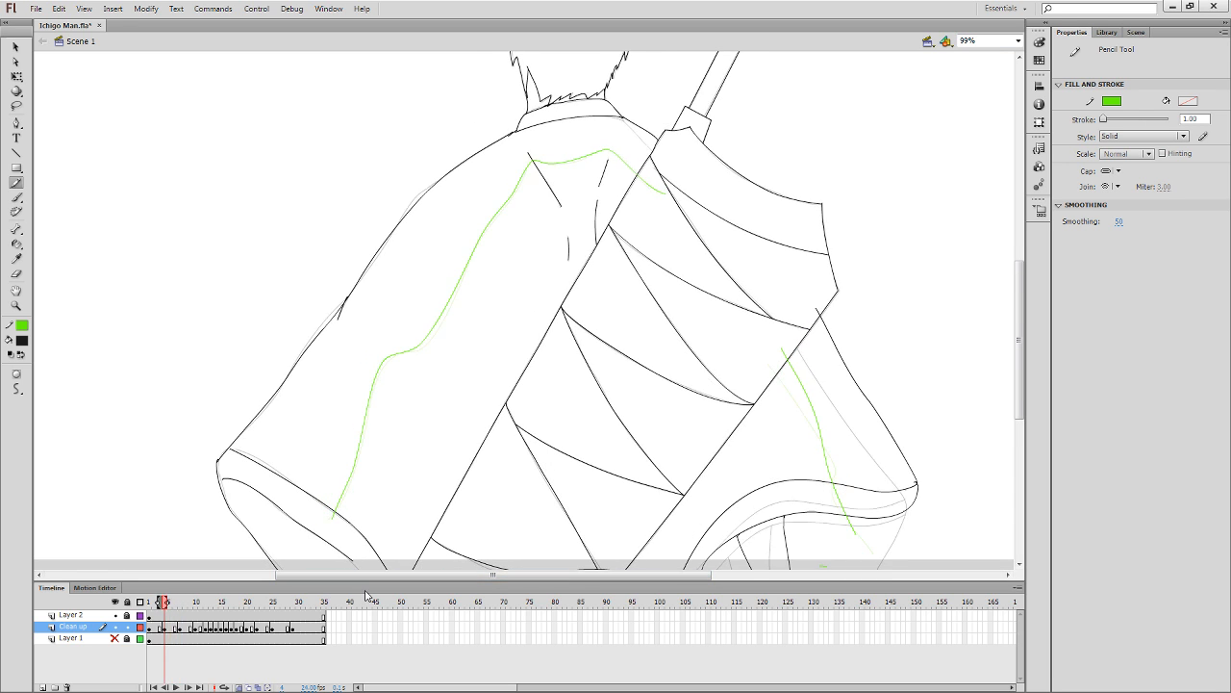
pyautogui.press('.')
pyautogui.press('.')
pyautogui.press('.')
pyautogui.press('.')
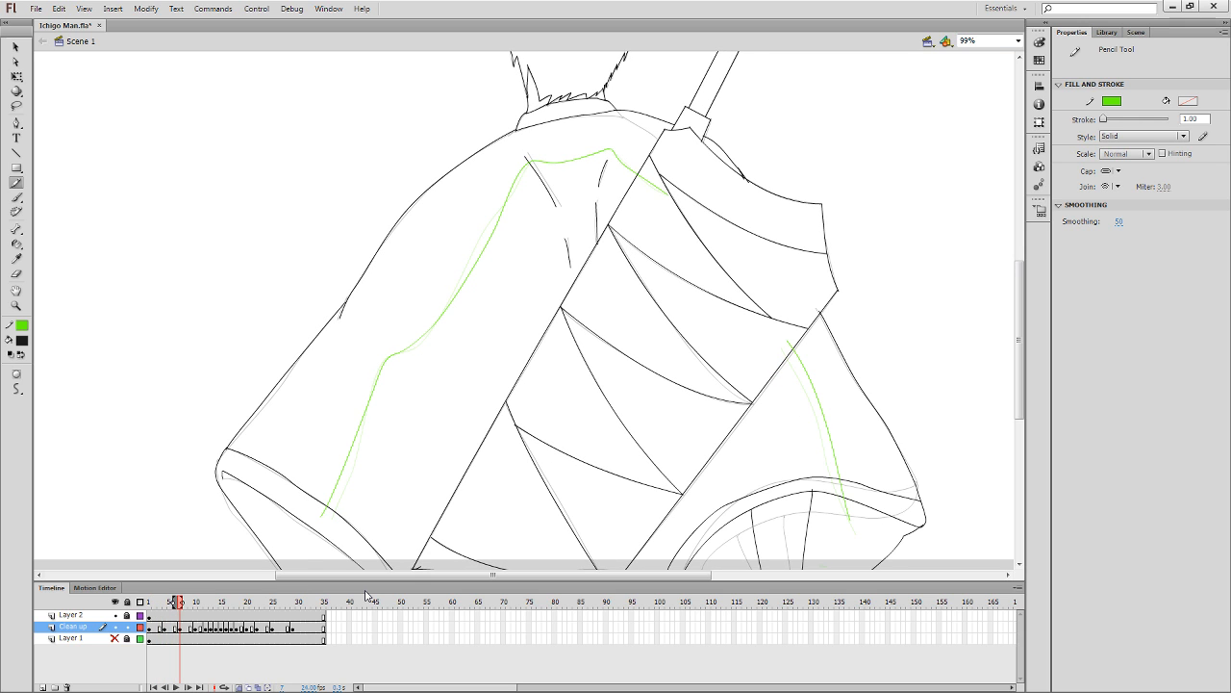
pyautogui.press('.')
pyautogui.press('.')
pyautogui.press('.')
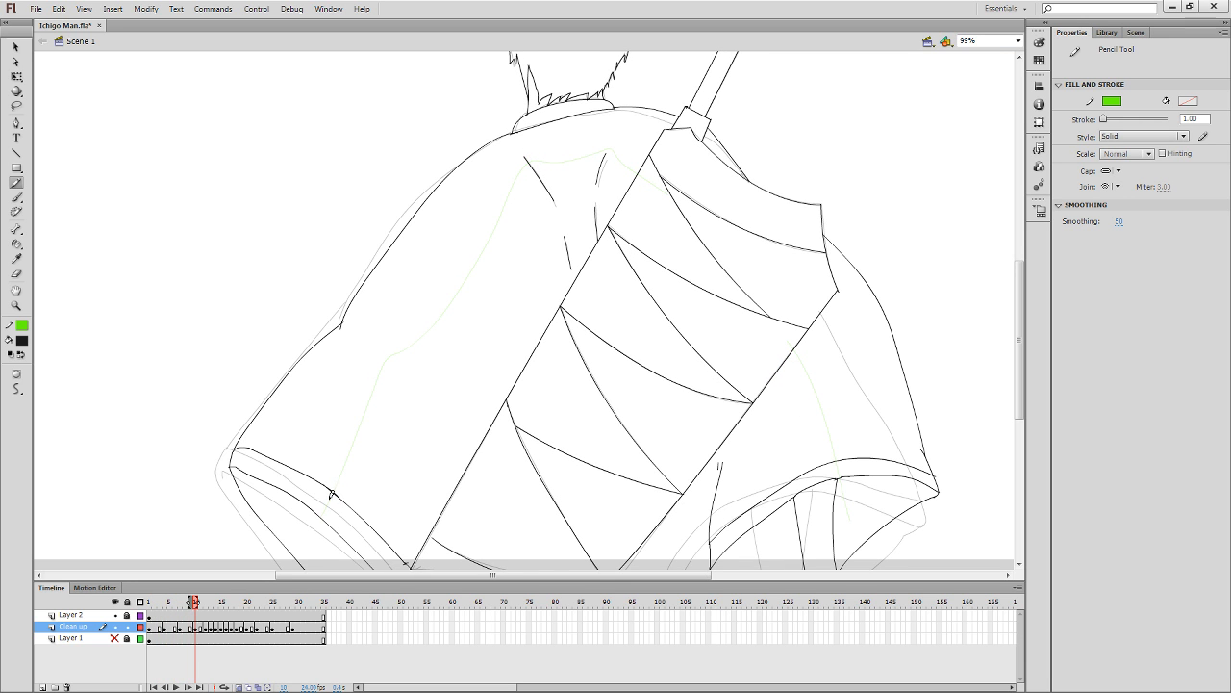
# On frame 10, draw the green shadow line from the left cuff up the sleeve and across the shoulder, then adjust its shoulder curve.
pyautogui.moveTo(330, 495)
pyautogui.mouseDown()
pyautogui.moveTo(389, 353)
pyautogui.moveTo(464, 275)
pyautogui.moveTo(524, 162)
pyautogui.moveTo(613, 152)
pyautogui.moveTo(650, 197)
pyautogui.mouseUp()
pyautogui.moveTo(698, 131); pyautogui.dragTo(675, 156)
pyautogui.press('q')
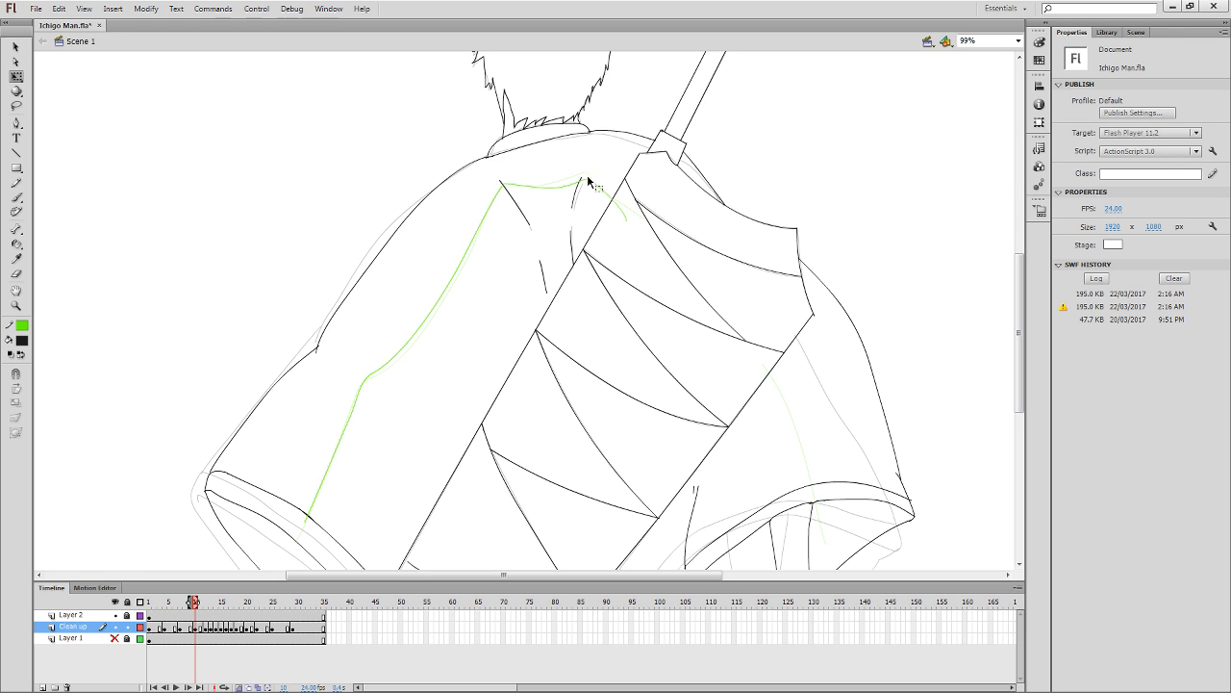
pyautogui.press(',')
pyautogui.press('.')
pyautogui.press('y')
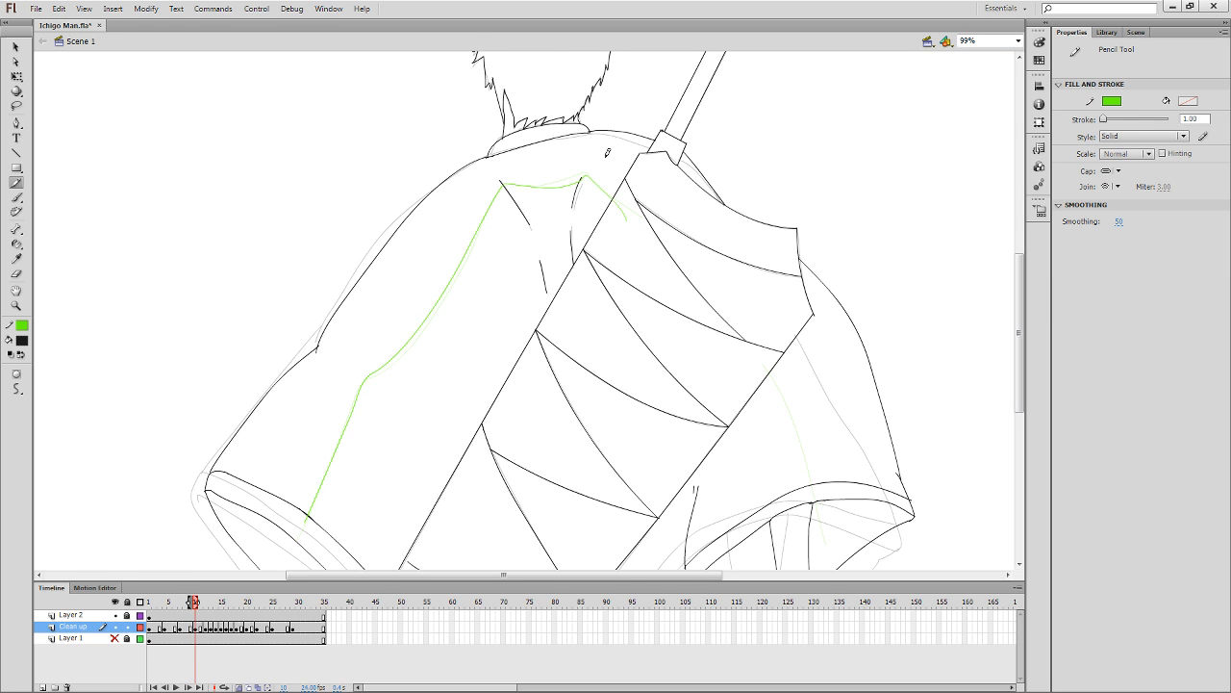
pyautogui.press('q')
pyautogui.moveTo(569, 185); pyautogui.dragTo(586, 184)
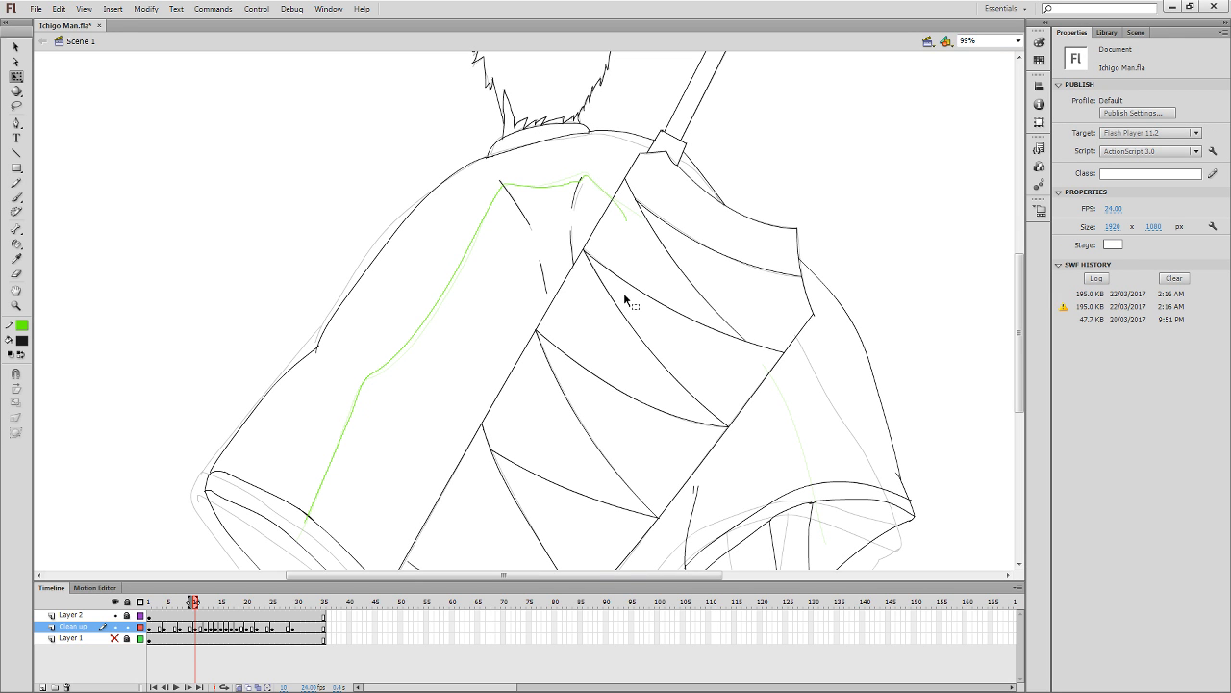
# On frame 10, draw the right sleeve's green shadow line from the wrapped sword's edge down past the cuff.
pyautogui.press('y')
pyautogui.moveTo(842, 445)
pyautogui.mouseDown()
pyautogui.moveTo(753, 365)
pyautogui.moveTo(611, 275)
pyautogui.mouseUp()
pyautogui.moveTo(558, 164)
pyautogui.mouseDown()
pyautogui.moveTo(587, 212)
pyautogui.moveTo(605, 373)
pyautogui.mouseUp()
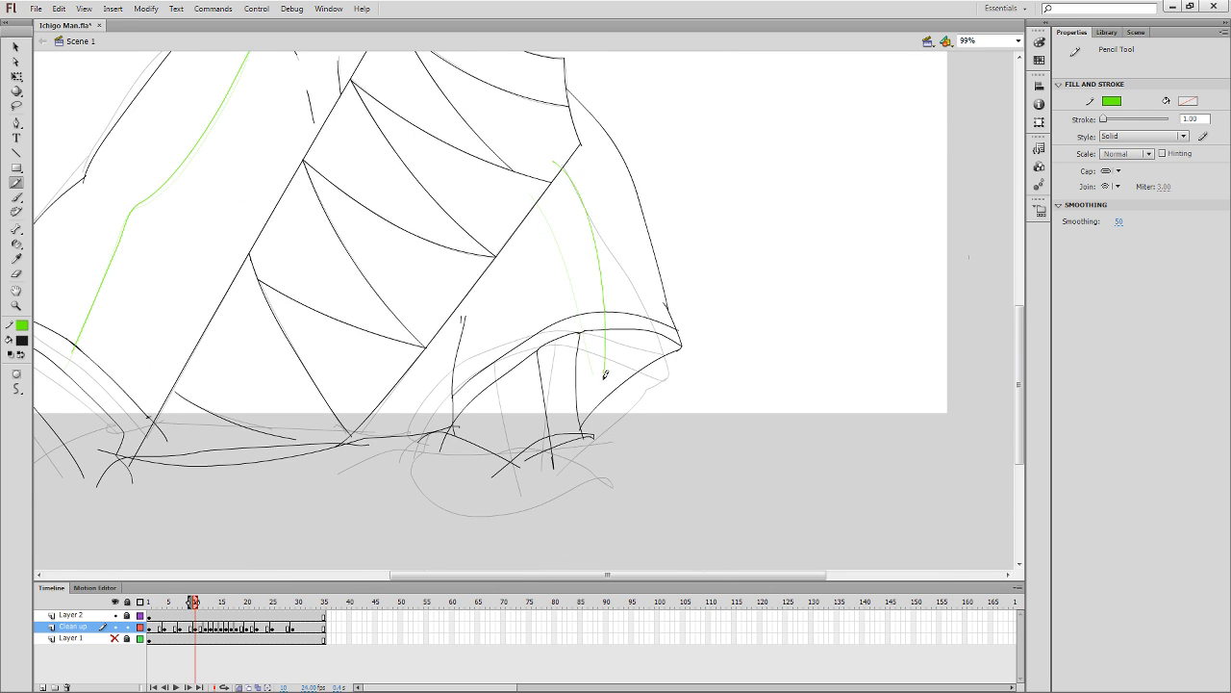
pyautogui.press(',')
pyautogui.press('.')
# On frame 12, draw the green shadow lines down the right sleeve and from the left cuff up to the shoulder.
pyautogui.press('.')
pyautogui.press('.')
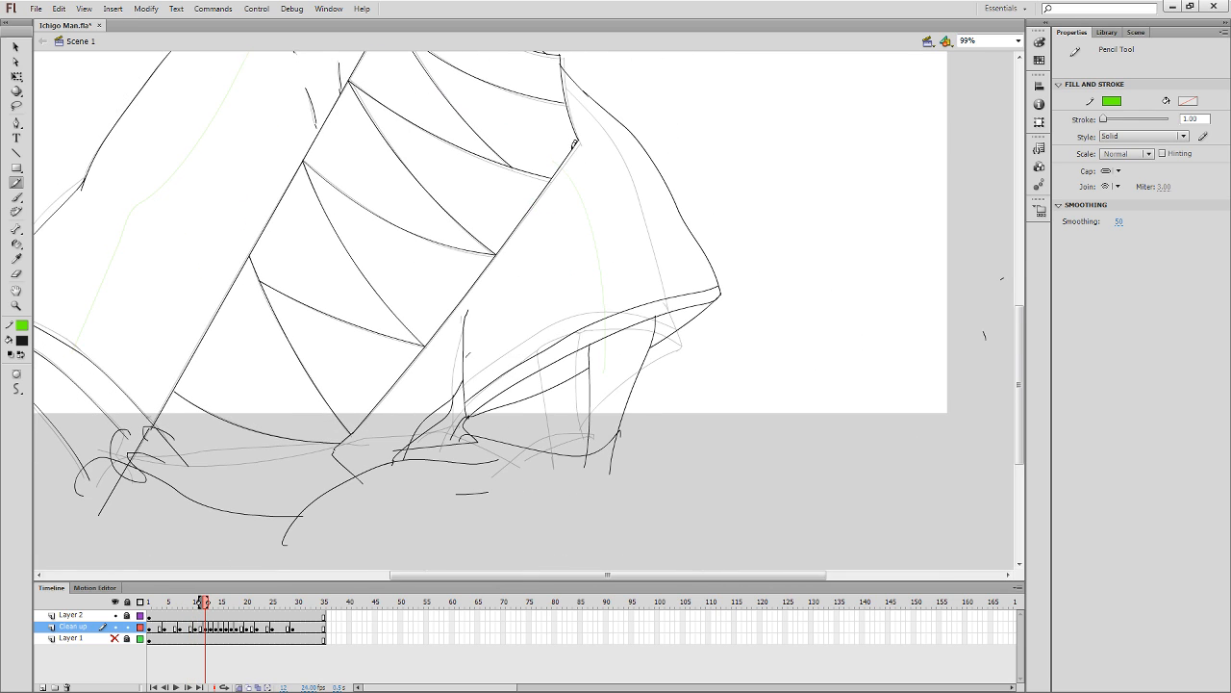
pyautogui.moveTo(577, 139)
pyautogui.mouseDown()
pyautogui.moveTo(634, 228)
pyautogui.moveTo(661, 326)
pyautogui.mouseUp()
pyautogui.moveTo(644, 231); pyautogui.dragTo(858, 515)
pyautogui.press(',')
pyautogui.press('.')
pyautogui.moveTo(597, 306)
pyautogui.mouseDown()
pyautogui.moveTo(570, 280)
pyautogui.moveTo(515, 297)
pyautogui.moveTo(484, 291)
pyautogui.moveTo(352, 495)
pyautogui.moveTo(532, 221)
pyautogui.moveTo(445, 389)
pyautogui.mouseUp()
pyautogui.moveTo(546, 386); pyautogui.dragTo(322, 509)
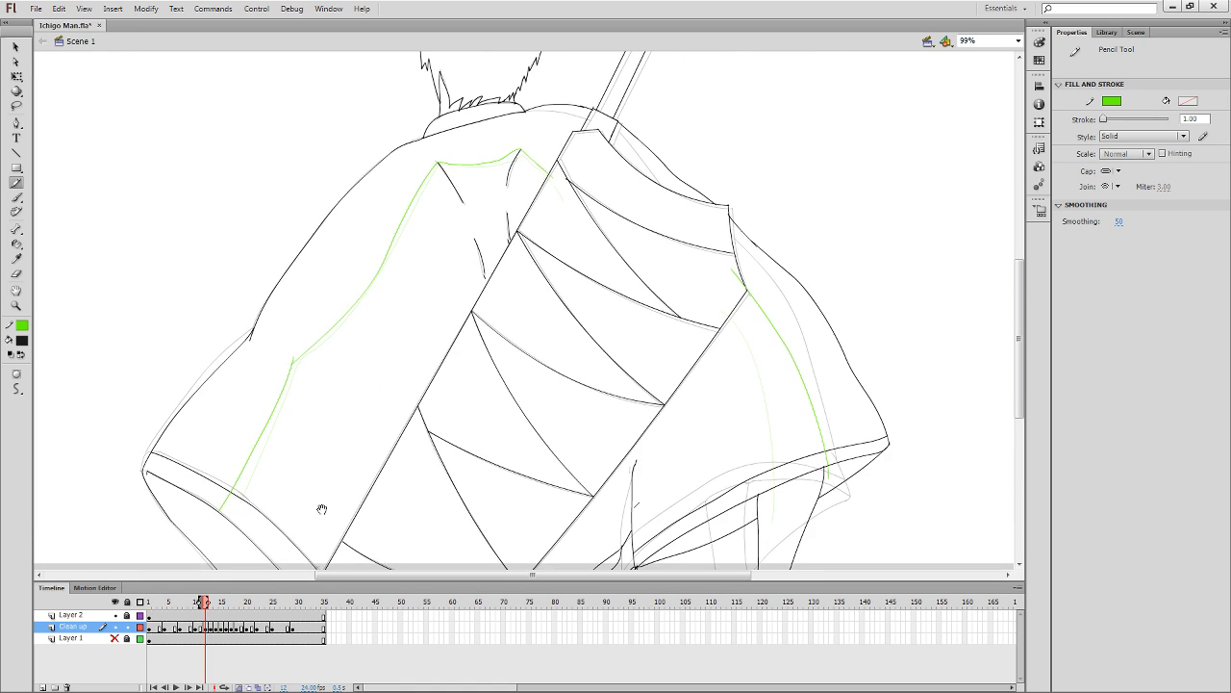
# On frame 13, draw the green shadow line from the left cuff up the sleeve and across the shoulder onto the sword.
pyautogui.press('.')
pyautogui.press('.')
pyautogui.press(',')
pyautogui.moveTo(232, 502)
pyautogui.mouseDown()
pyautogui.moveTo(291, 363)
pyautogui.moveTo(340, 319)
pyautogui.moveTo(443, 161)
pyautogui.moveTo(517, 145)
pyautogui.moveTo(578, 171)
pyautogui.mouseUp()
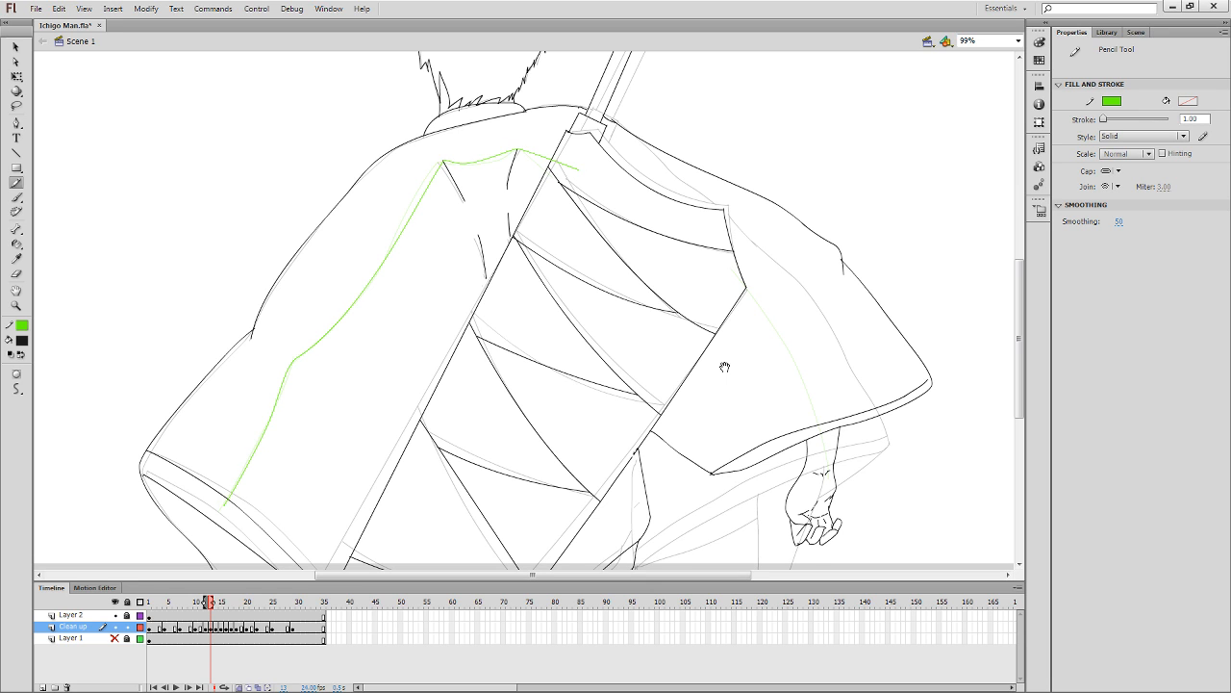
# On frame 13, delete the shoulder shadow line's end near the sword and redraw it as a curve across the sword's edge.
pyautogui.press(',')
pyautogui.press('.')
pyautogui.press('q')
pyautogui.press(',')
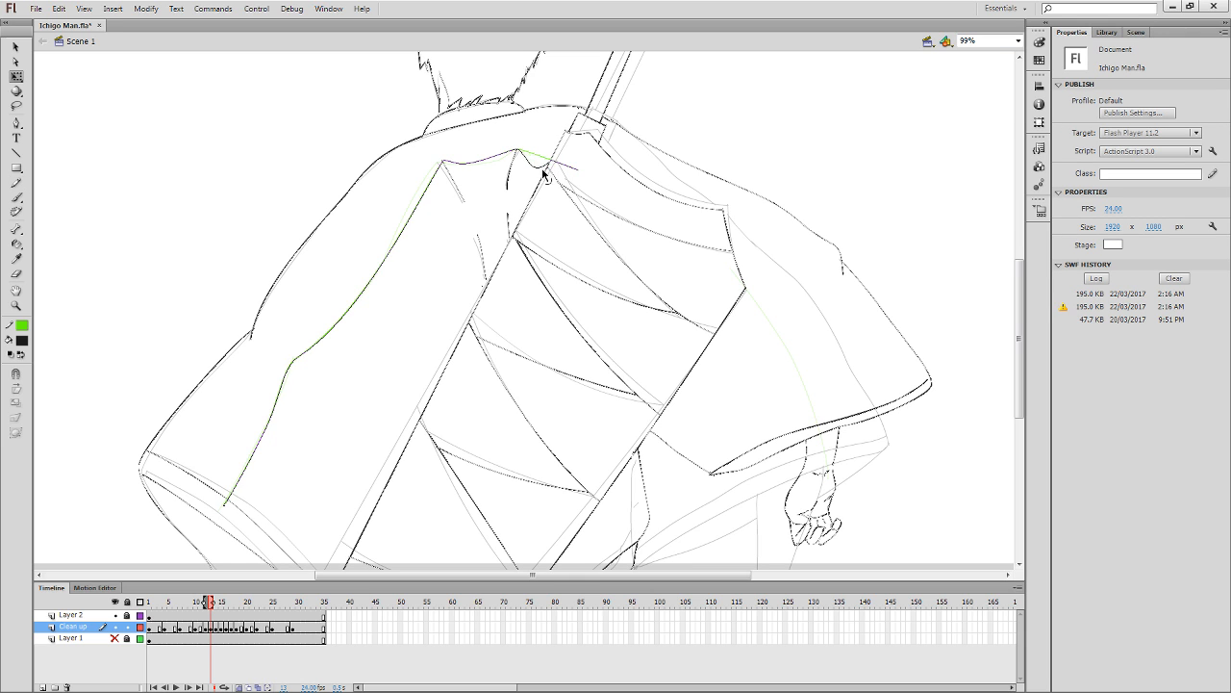
pyautogui.press('.')
pyautogui.click(567, 170)
pyautogui.press('Delete')
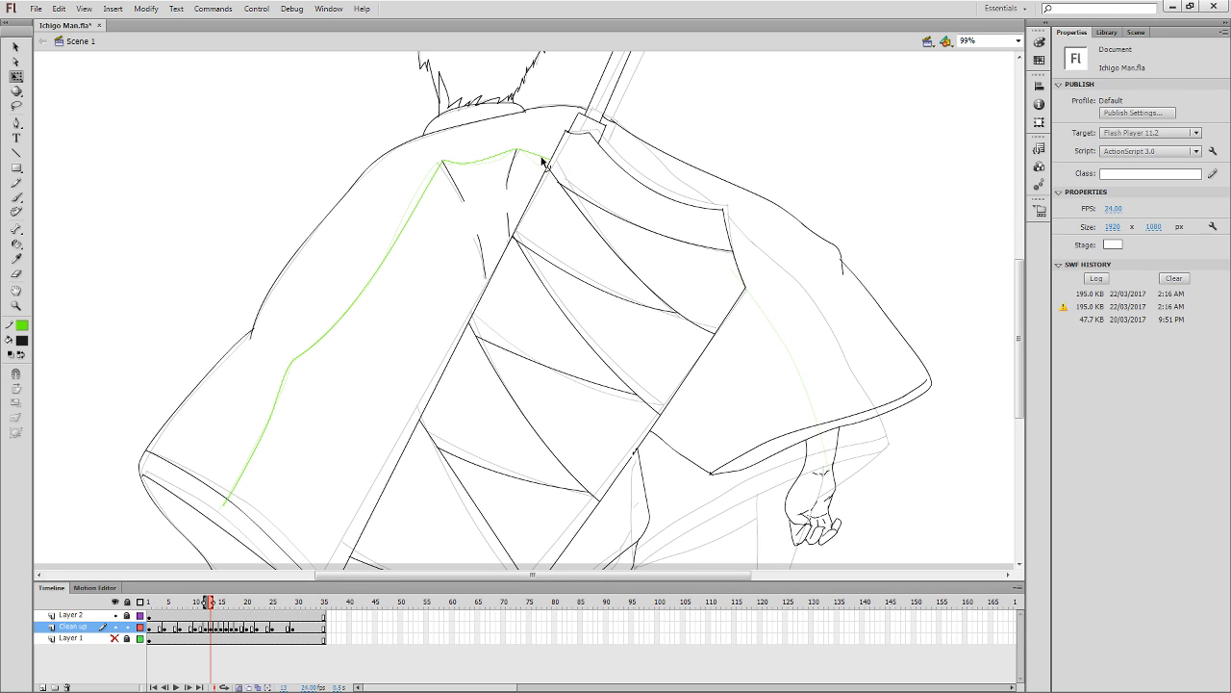
pyautogui.click(543, 159)
pyautogui.press('Delete')
pyautogui.press('y')
pyautogui.moveTo(516, 141); pyautogui.dragTo(577, 170)
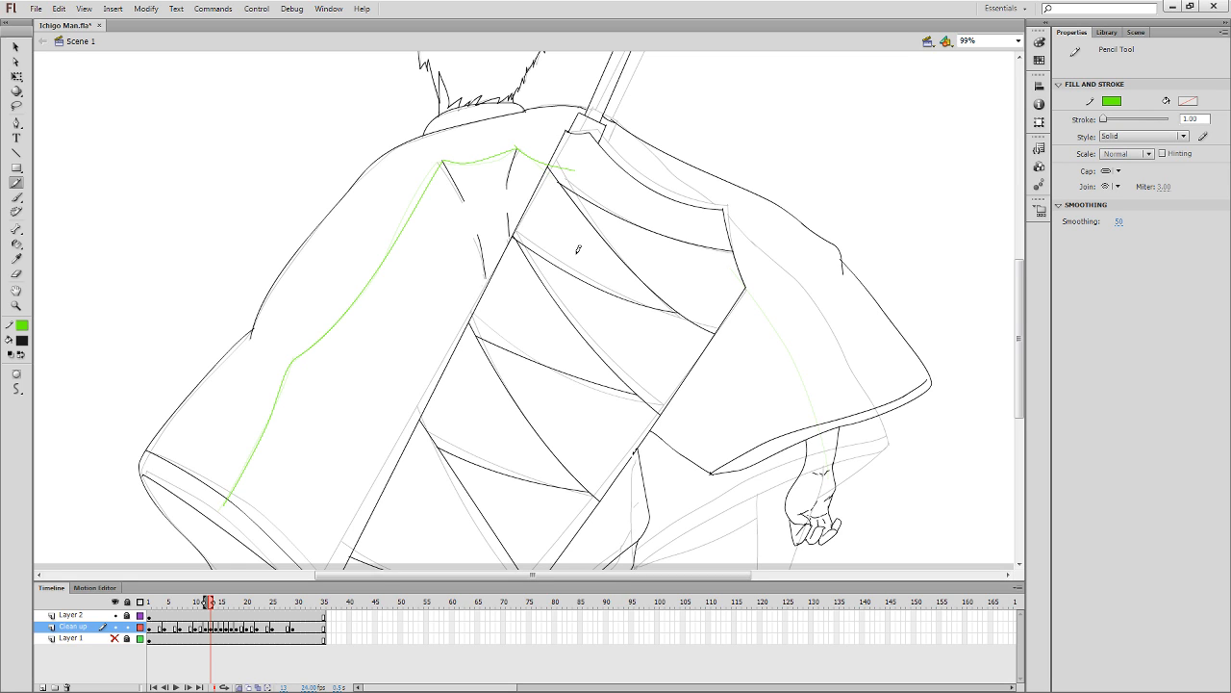
# On frame 13, draw the right sleeve's green shadow line from the sword's upper edge down past the sleeve hem.
pyautogui.moveTo(666, 379); pyautogui.dragTo(660, 343)
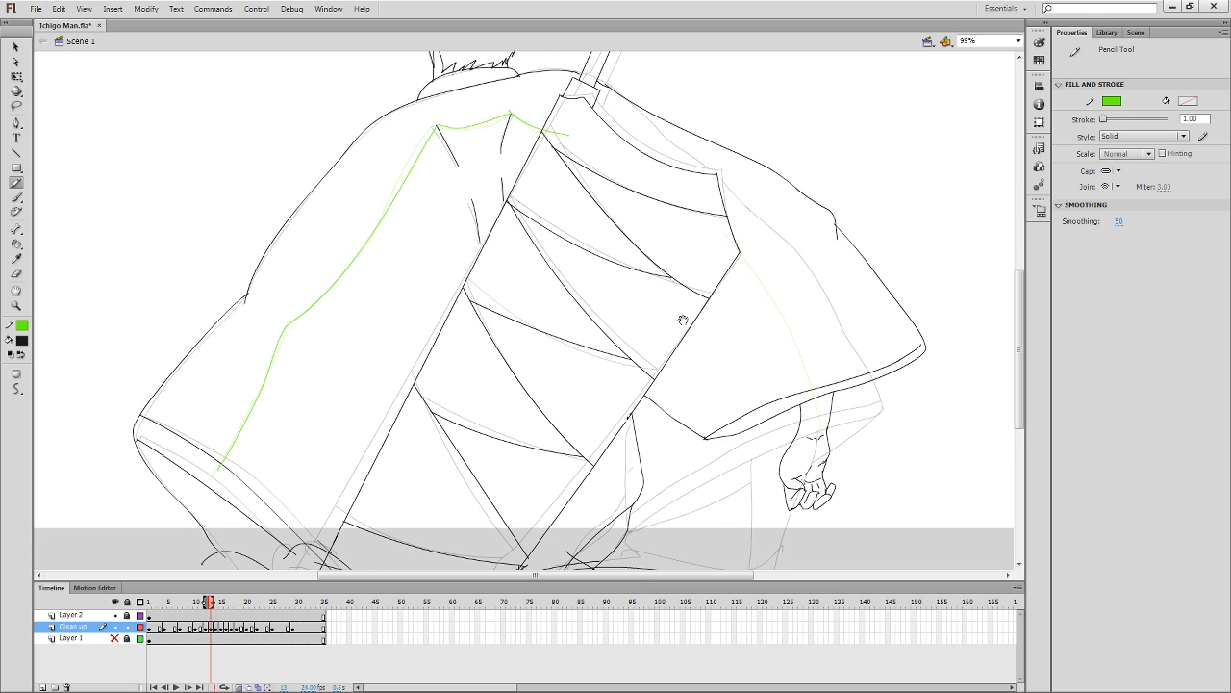
pyautogui.press(',')
pyautogui.press('.')
pyautogui.moveTo(716, 195)
pyautogui.mouseDown()
pyautogui.moveTo(817, 291)
pyautogui.moveTo(901, 445)
pyautogui.mouseUp()
pyautogui.moveTo(483, 454); pyautogui.dragTo(566, 478)
# On frame 15, extend the left cuff's upper line to close the gap at the sleeve outline and delete its overhang.
pyautogui.press('.')
pyautogui.press('.')
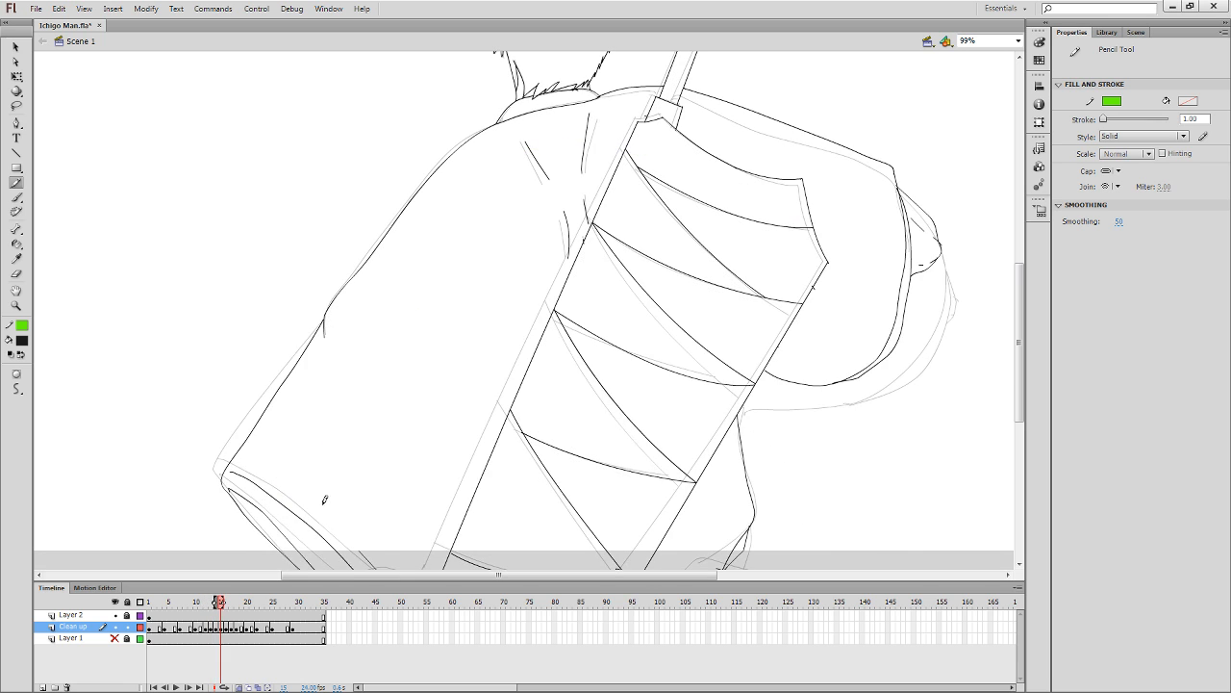
pyautogui.press(',')
pyautogui.press(',')
pyautogui.press('.')
pyautogui.press('.')
pyautogui.moveTo(308, 469); pyautogui.dragTo(330, 401)
pyautogui.press('q')
pyautogui.doubleClick(254, 407)
pyautogui.click(212, 396)
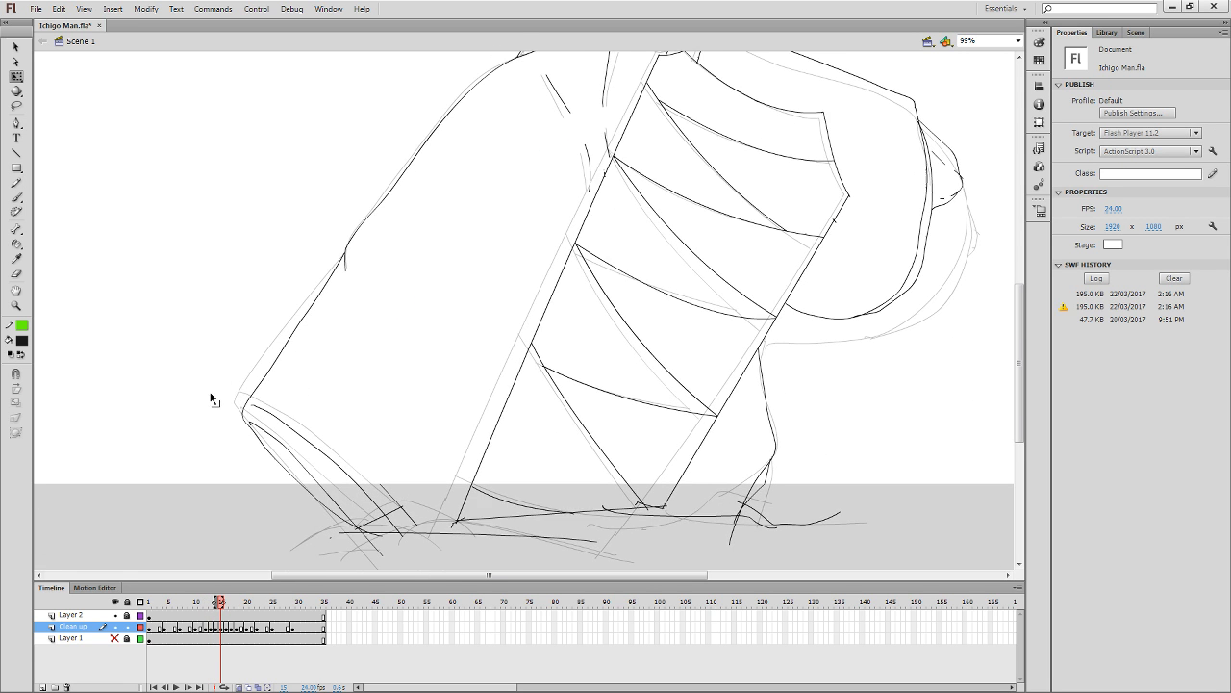
pyautogui.moveTo(252, 405); pyautogui.dragTo(210, 393)
pyautogui.click(229, 399)
pyautogui.click(238, 404)
pyautogui.click(239, 400)
pyautogui.press('Delete')
# On frame 17, delete the stray line piece at the left cuff's outer corner.
pyautogui.press('e')
pyautogui.press('.')
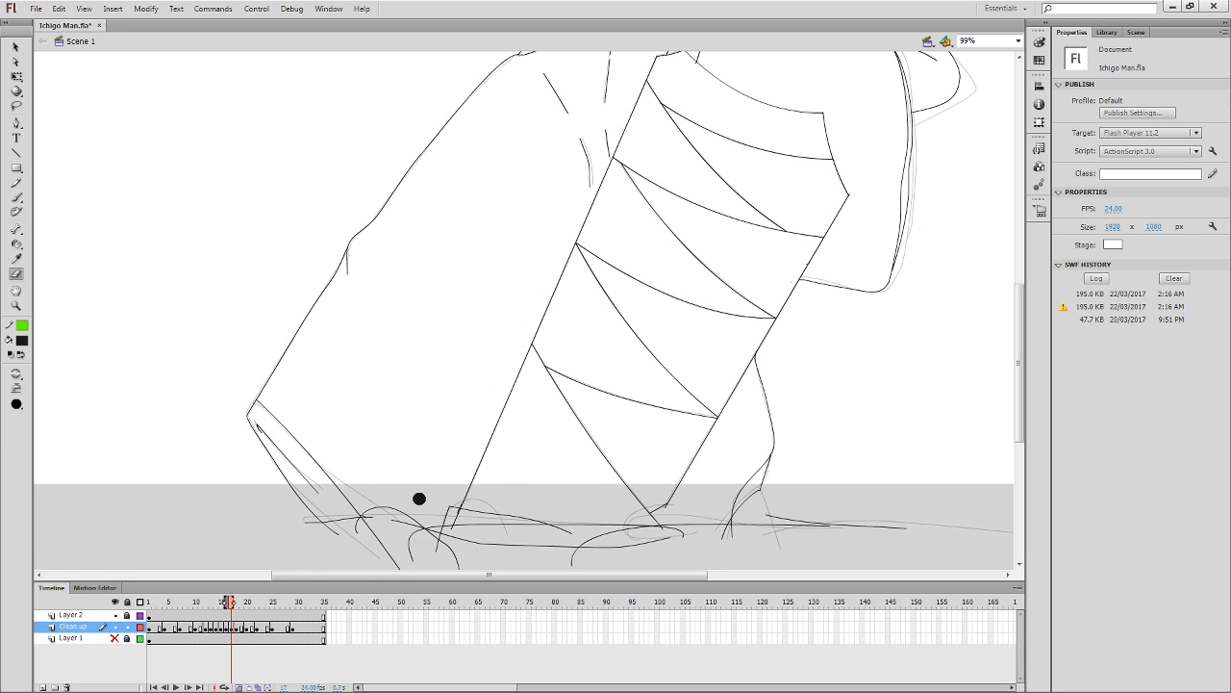
pyautogui.press('q')
pyautogui.click(257, 406)
pyautogui.press('Delete')
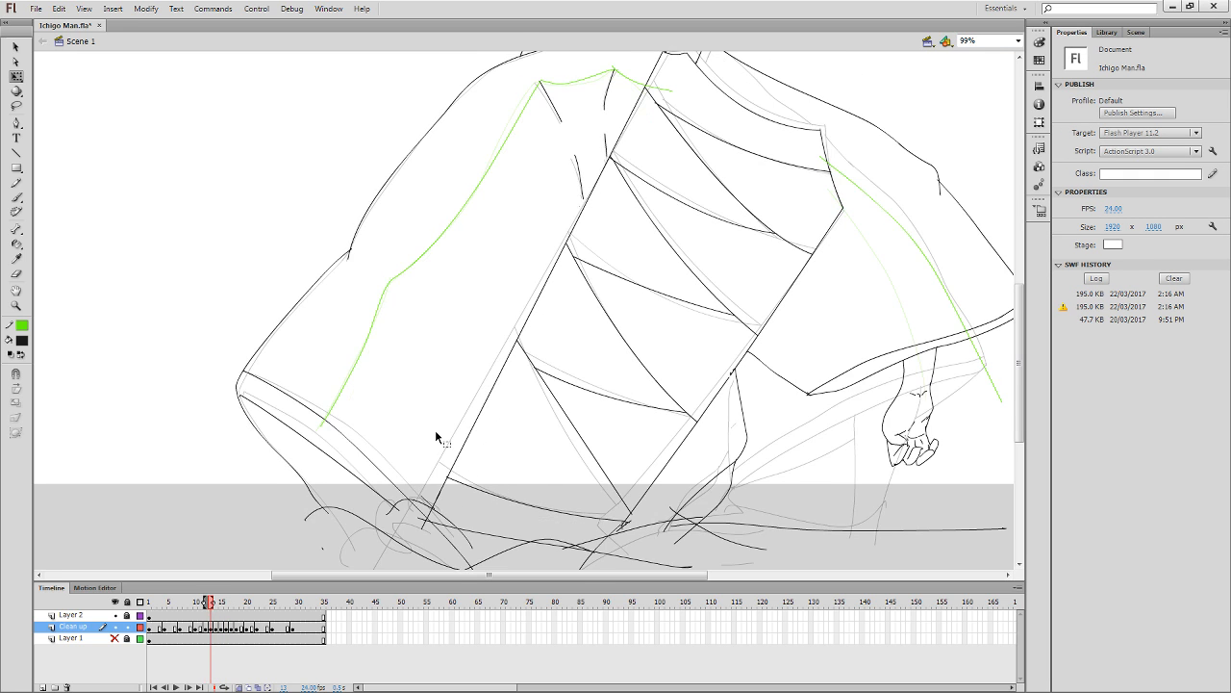
# On frame 14, draw the green shadow line from the left cuff up the sleeve and across the shoulder onto the sword.
pyautogui.press('.')
pyautogui.press('y')
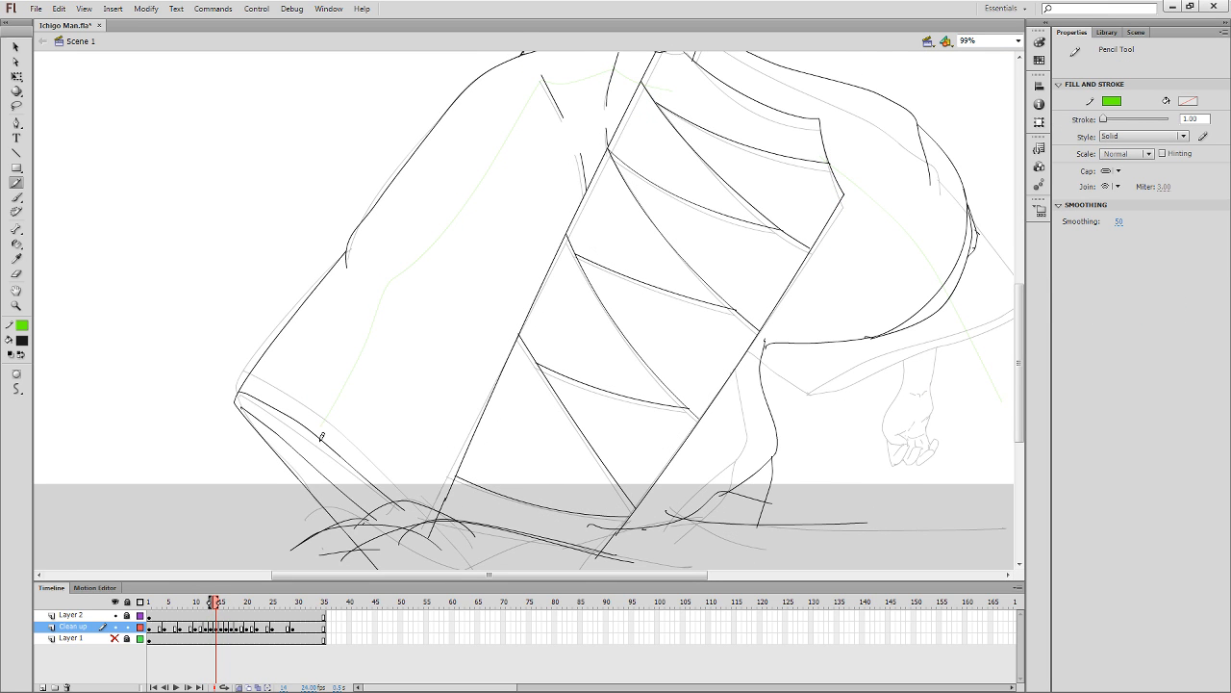
pyautogui.moveTo(316, 434)
pyautogui.mouseDown()
pyautogui.moveTo(389, 283)
pyautogui.moveTo(610, 338)
pyautogui.mouseUp()
pyautogui.press('space')
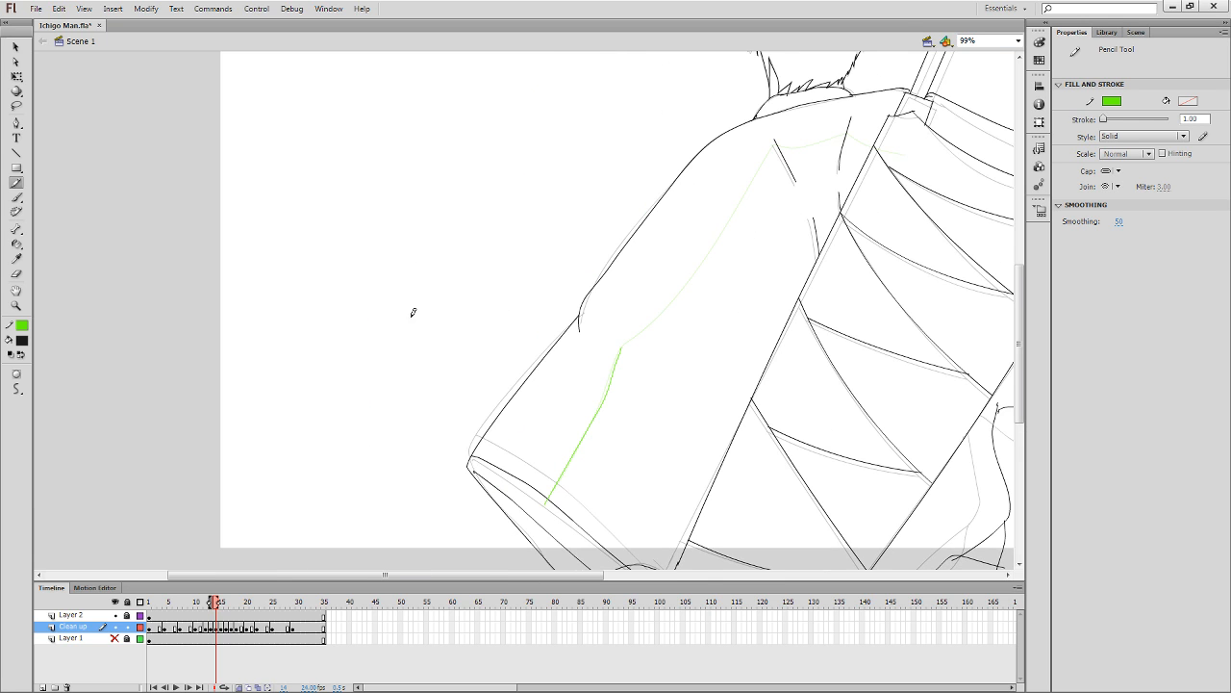
pyautogui.moveTo(346, 287); pyautogui.dragTo(470, 242)
pyautogui.hotkey('ctrl', 'z')
pyautogui.press('space')
pyautogui.moveTo(629, 417); pyautogui.dragTo(552, 461)
pyautogui.moveTo(542, 392)
pyautogui.mouseDown()
pyautogui.moveTo(640, 280)
pyautogui.moveTo(699, 184)
pyautogui.moveTo(802, 175)
pyautogui.moveTo(830, 296)
pyautogui.moveTo(561, 368)
pyautogui.mouseUp()
pyautogui.press('space')
# On frame 14, redraw the shoulder shadow line's sword end as a downward curve and add the right sleeve's green shadow line.
pyautogui.press('q')
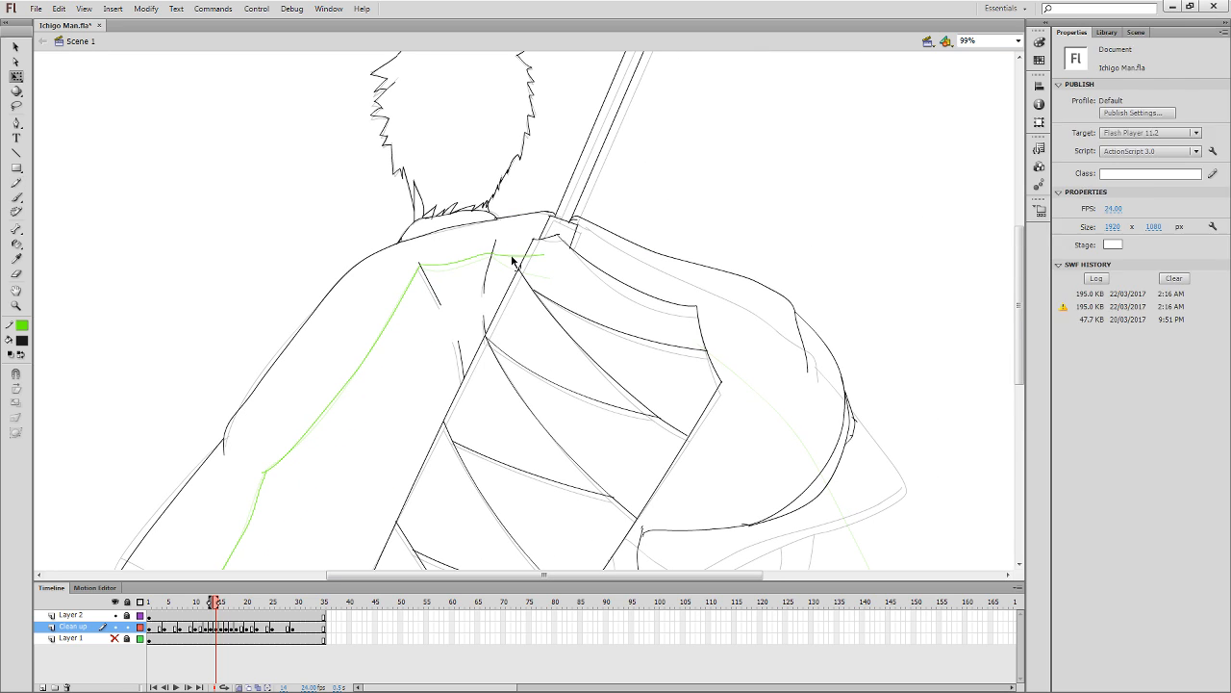
pyautogui.click(515, 255)
pyautogui.press('Delete')
pyautogui.click(535, 255)
pyautogui.press('Delete')
pyautogui.press('y')
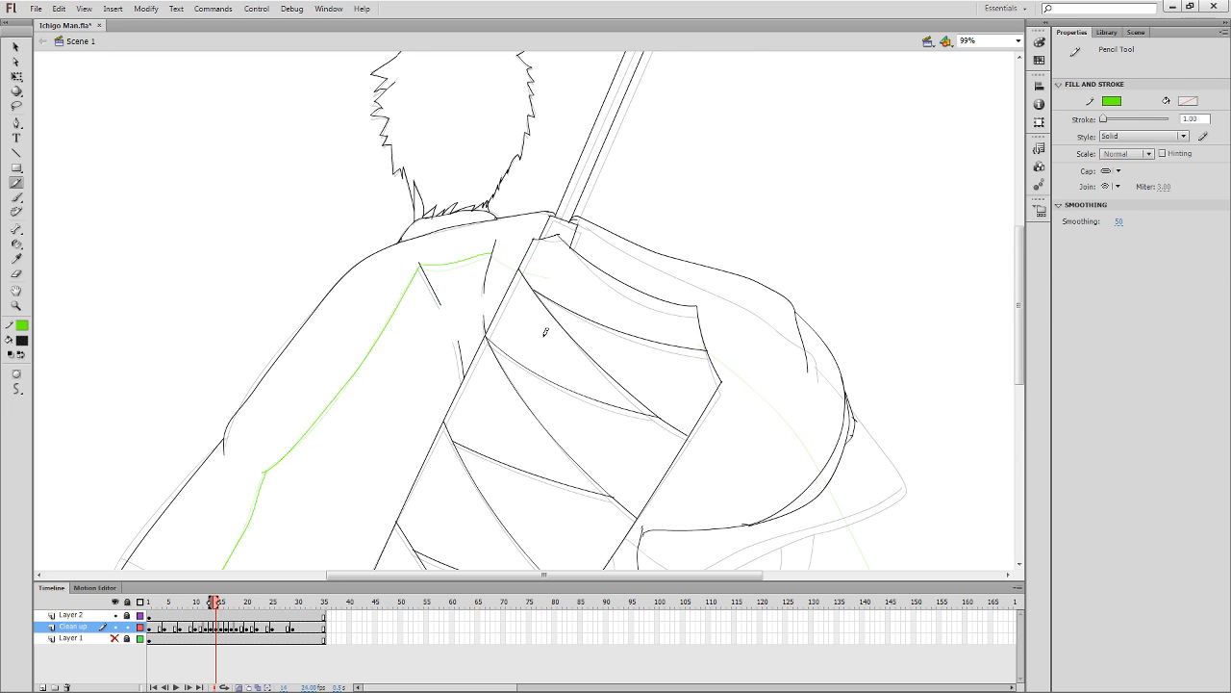
pyautogui.moveTo(492, 248); pyautogui.dragTo(553, 276)
pyautogui.moveTo(744, 377); pyautogui.dragTo(457, 244)
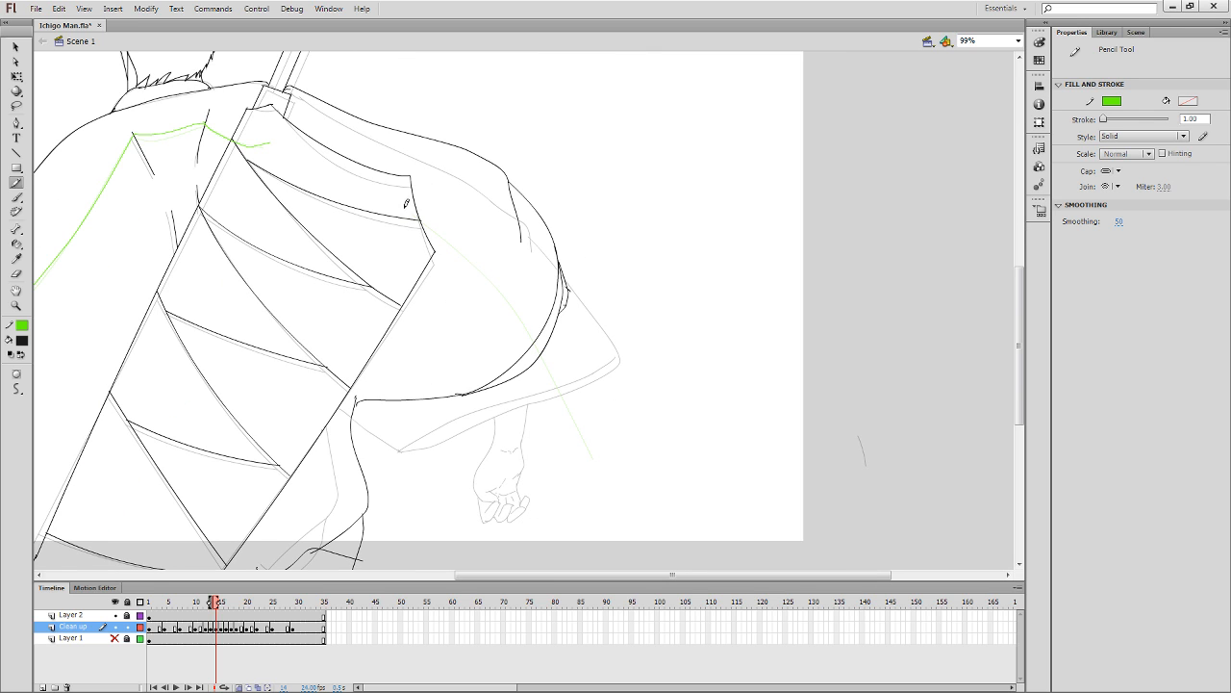
pyautogui.moveTo(404, 207)
pyautogui.mouseDown()
pyautogui.moveTo(472, 256)
pyautogui.moveTo(580, 395)
pyautogui.mouseUp()
# On frame 15, draw the green shadow line from the left cuff up the sleeve and across the shoulder past the sword's edge.
pyautogui.press('.')
pyautogui.moveTo(461, 377)
pyautogui.mouseDown()
pyautogui.moveTo(698, 388)
pyautogui.moveTo(717, 420)
pyautogui.mouseUp()
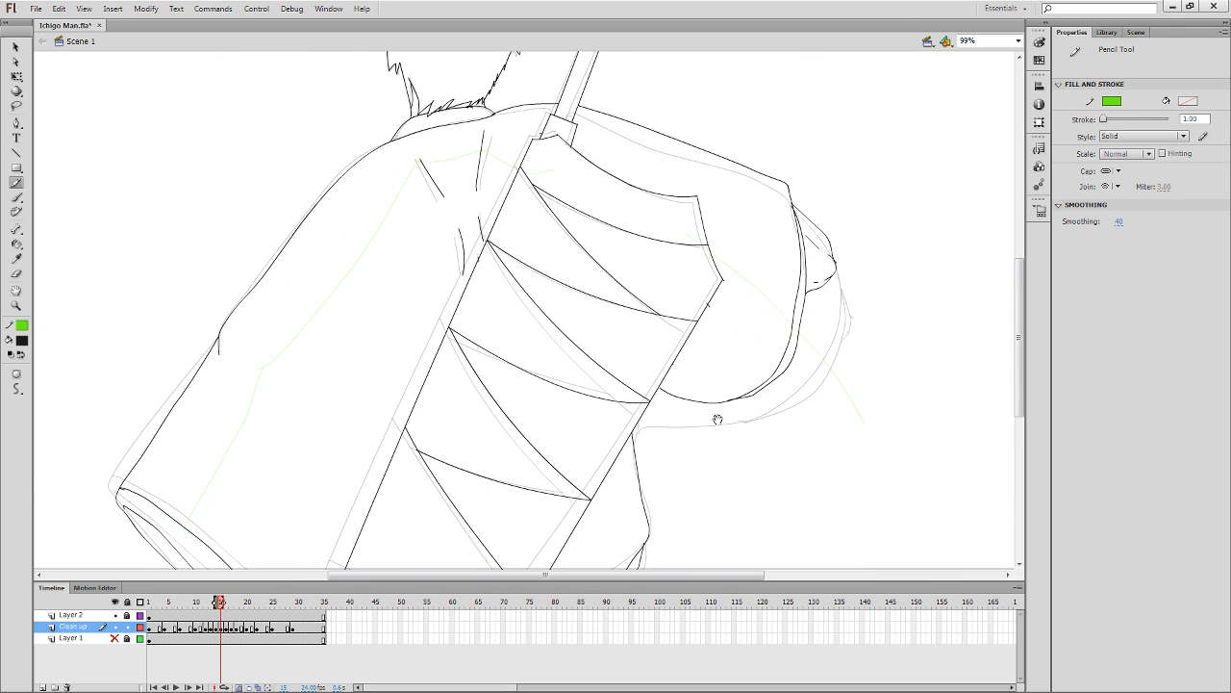
pyautogui.moveTo(323, 429); pyautogui.dragTo(385, 354)
pyautogui.moveTo(244, 463)
pyautogui.mouseDown()
pyautogui.moveTo(310, 308)
pyautogui.moveTo(477, 89)
pyautogui.moveTo(549, 73)
pyautogui.moveTo(606, 86)
pyautogui.mouseUp()
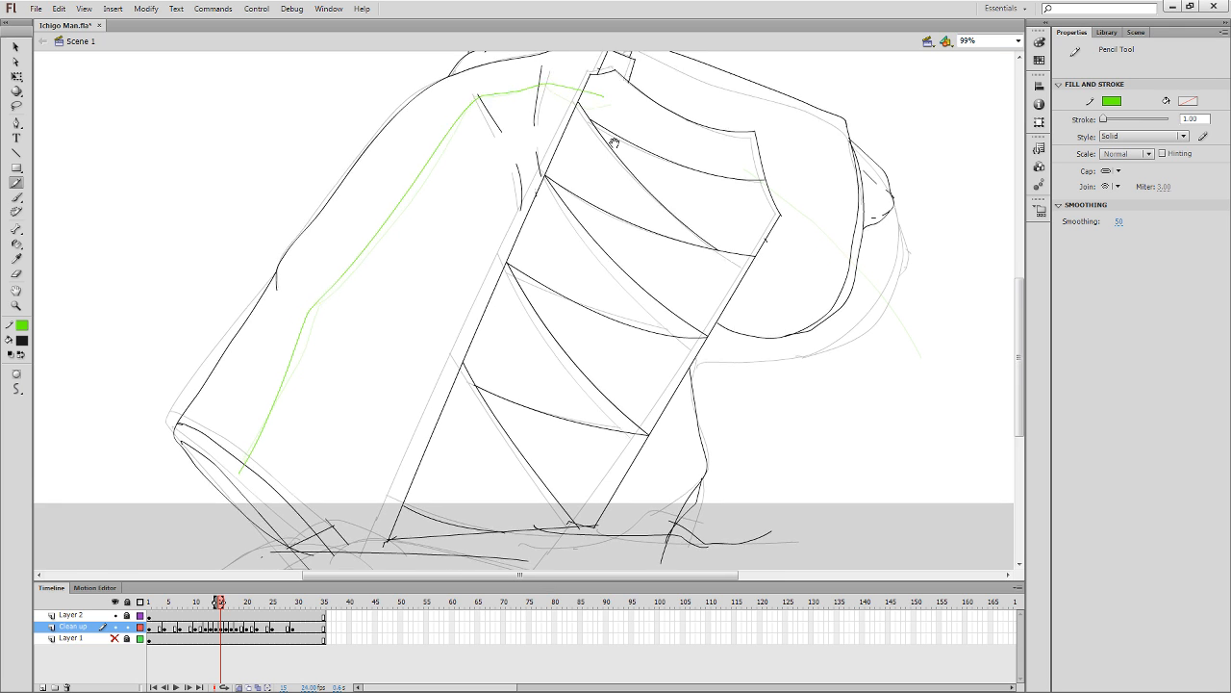
# On frame 15, delete the shoulder shadow line's overhang on the sword and bend its remaining end downward.
pyautogui.moveTo(614, 142); pyautogui.dragTo(467, 441)
pyautogui.press('q')
pyautogui.click(445, 393)
pyautogui.press('Delete')
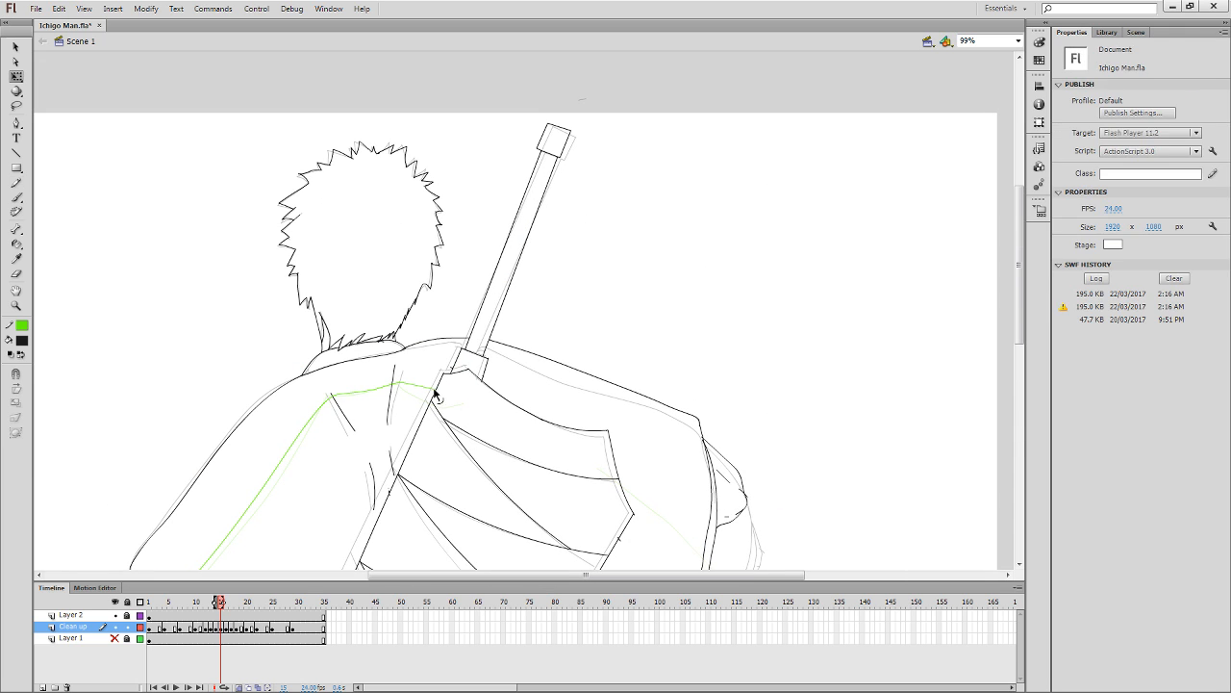
pyautogui.moveTo(434, 390); pyautogui.dragTo(429, 397)
# On frame 15, draw the right sleeve's green shadow line from the sword's upper edge diagonally past the sleeve opening.
pyautogui.press('space')
pyautogui.moveTo(621, 444); pyautogui.dragTo(473, 257)
pyautogui.press('y')
pyautogui.press(',')
pyautogui.press('.')
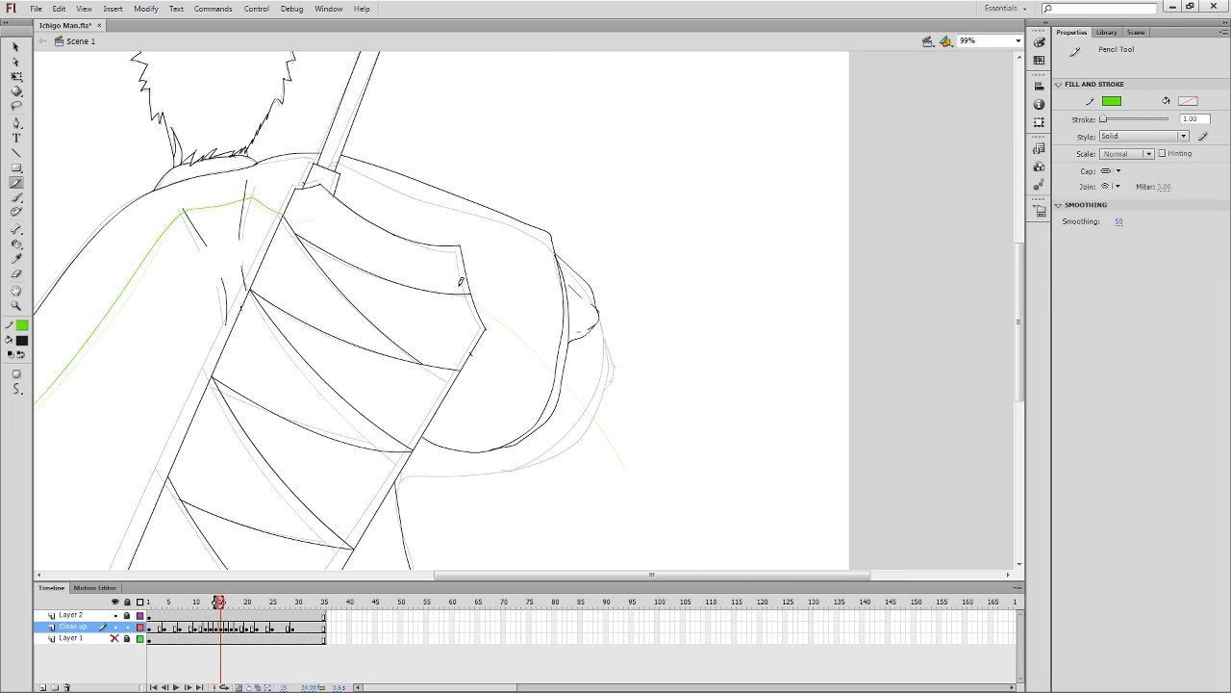
pyautogui.press(',')
pyautogui.press('.')
pyautogui.moveTo(463, 282); pyautogui.dragTo(594, 406)
pyautogui.moveTo(471, 404); pyautogui.dragTo(831, 435)
# On frame 16, draw the green shadow line from the left cuff up the sleeve and continue it across the shoulder to the sword.
pyautogui.press('.')
pyautogui.moveTo(532, 471)
pyautogui.mouseDown()
pyautogui.moveTo(577, 415)
pyautogui.moveTo(638, 379)
pyautogui.moveTo(495, 410)
pyautogui.moveTo(503, 380)
pyautogui.mouseUp()
pyautogui.moveTo(297, 496); pyautogui.dragTo(302, 446)
pyautogui.press(',')
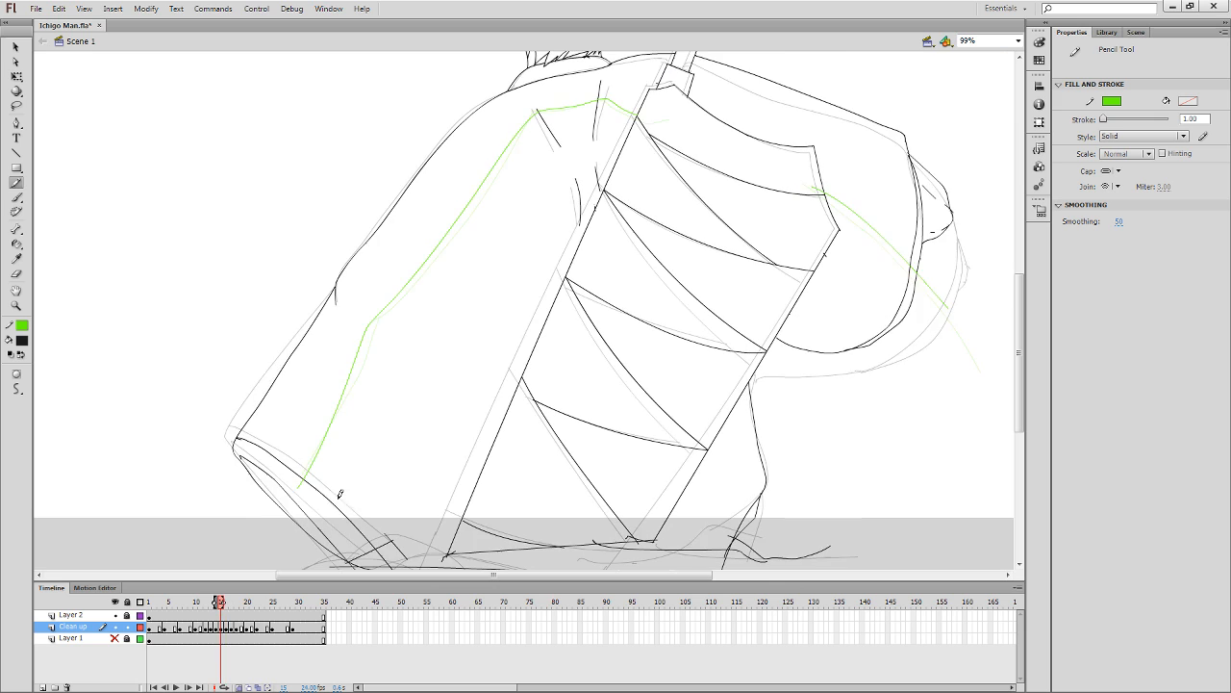
pyautogui.press('.')
pyautogui.moveTo(299, 491)
pyautogui.mouseDown()
pyautogui.moveTo(365, 333)
pyautogui.moveTo(536, 112)
pyautogui.mouseUp()
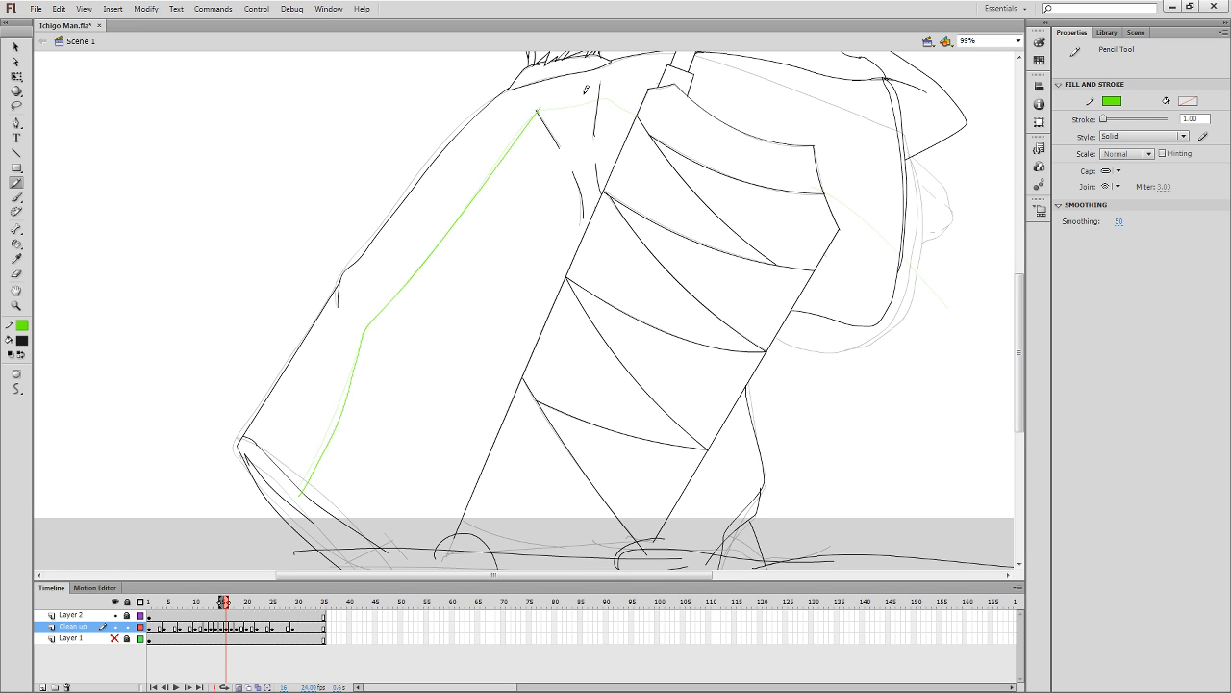
pyautogui.press('space')
pyautogui.moveTo(484, 225); pyautogui.dragTo(530, 488)
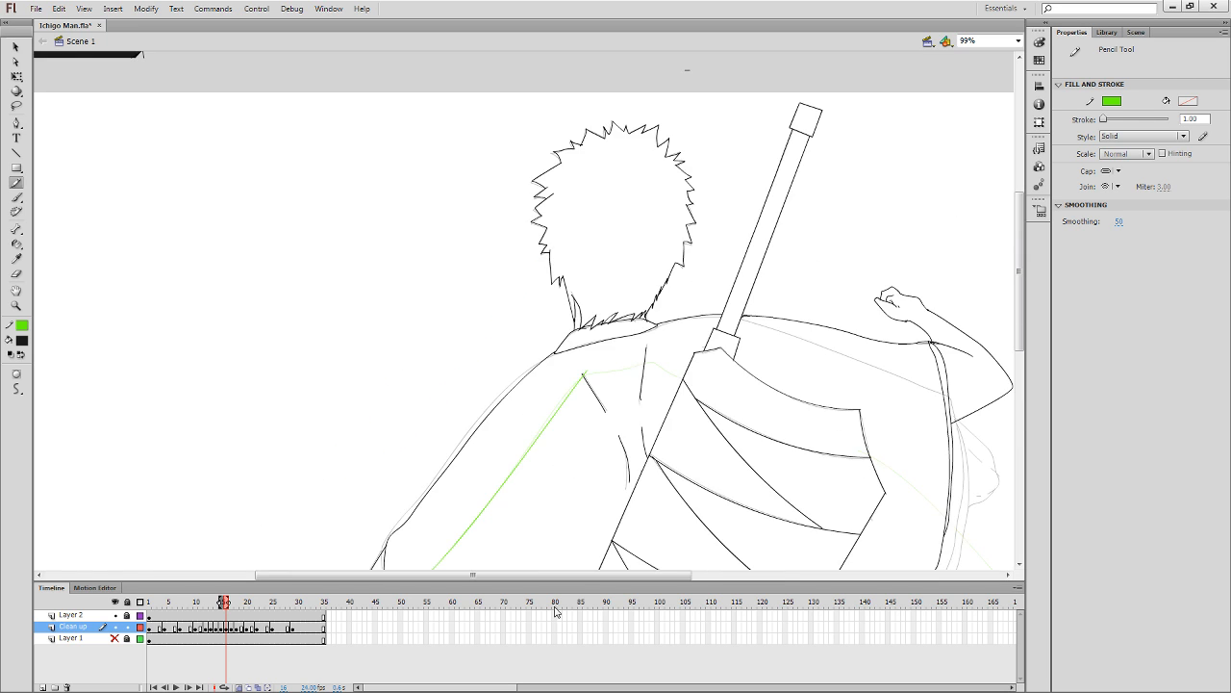
pyautogui.moveTo(582, 373)
pyautogui.mouseDown()
pyautogui.moveTo(647, 357)
pyautogui.moveTo(692, 387)
pyautogui.mouseUp()
pyautogui.press('space')
# On frame 16, draw the right sleeve's green shadow line from the sword's upper edge out past the sleeve opening.
pyautogui.moveTo(726, 466)
pyautogui.mouseDown()
pyautogui.moveTo(423, 379)
pyautogui.moveTo(260, 349)
pyautogui.mouseUp()
pyautogui.moveTo(584, 479)
pyautogui.mouseDown()
pyautogui.moveTo(605, 495)
pyautogui.moveTo(599, 454)
pyautogui.mouseUp()
pyautogui.moveTo(409, 302); pyautogui.dragTo(565, 433)
pyautogui.press(',')
pyautogui.press('.')
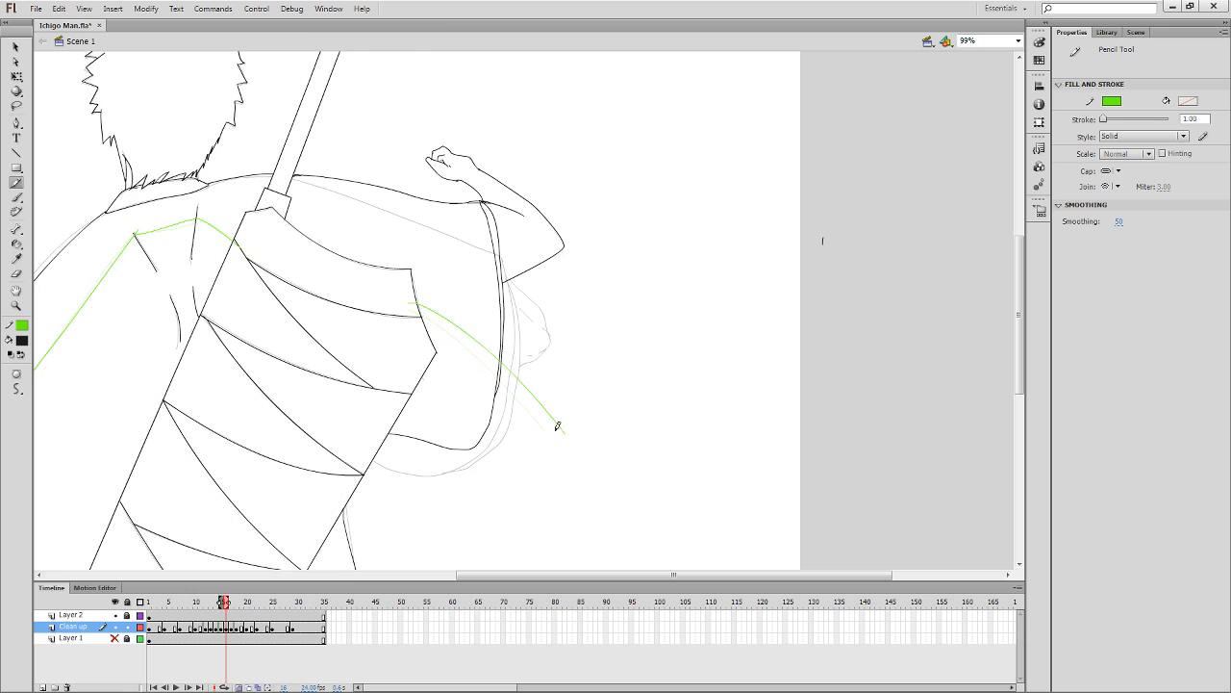
# On frame 17, draw the right sleeve's green shadow line from the sword's edge across the sleeve, undoing an unwanted stroke.
pyautogui.press('.')
pyautogui.press(',')
pyautogui.press('.')
pyautogui.press('space')
pyautogui.moveTo(534, 327)
pyautogui.mouseDown()
pyautogui.moveTo(627, 371)
pyautogui.moveTo(566, 370)
pyautogui.moveTo(499, 342)
pyautogui.moveTo(603, 364)
pyautogui.moveTo(693, 450)
pyautogui.mouseUp()
pyautogui.press('space')
pyautogui.hotkey('ctrl', 'z')
pyautogui.press('space')
pyautogui.moveTo(500, 355); pyautogui.dragTo(686, 428)
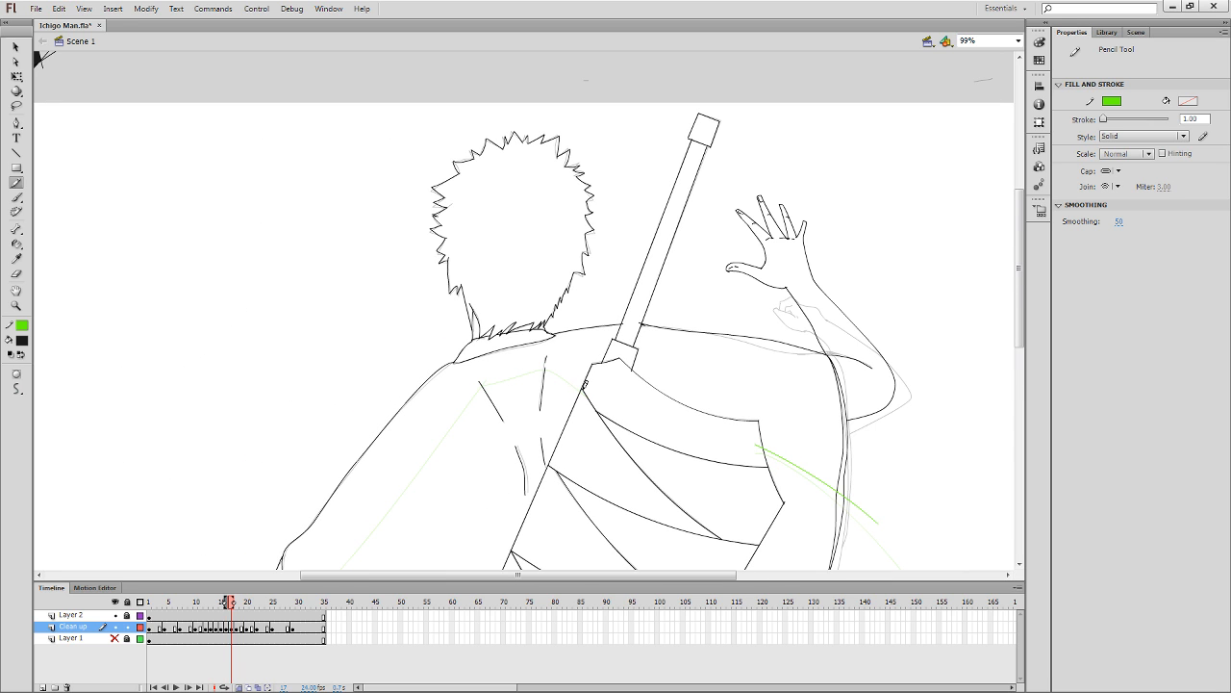
# On frame 17, draw the green shadow line from the sword across the shoulder and down the left sleeve to the cuff.
pyautogui.moveTo(584, 386)
pyautogui.mouseDown()
pyautogui.moveTo(544, 365)
pyautogui.moveTo(483, 382)
pyautogui.moveTo(510, 374)
pyautogui.moveTo(589, 213)
pyautogui.moveTo(581, 127)
pyautogui.moveTo(409, 353)
pyautogui.moveTo(345, 527)
pyautogui.mouseUp()
pyautogui.press('space')
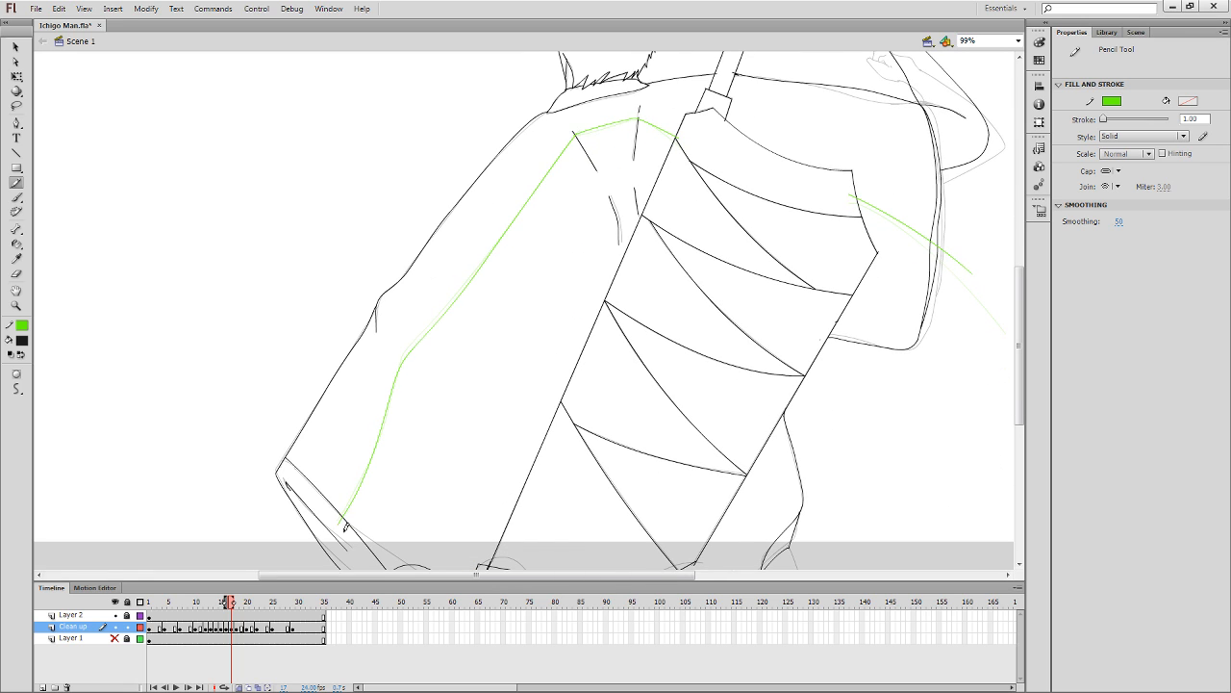
pyautogui.press(',')
pyautogui.press('.')
# On frame 18, draw the green shadow line from the left cuff up the sleeve and across the shoulder to the sword.
pyautogui.press('.')
pyautogui.press('.')
pyautogui.press(',')
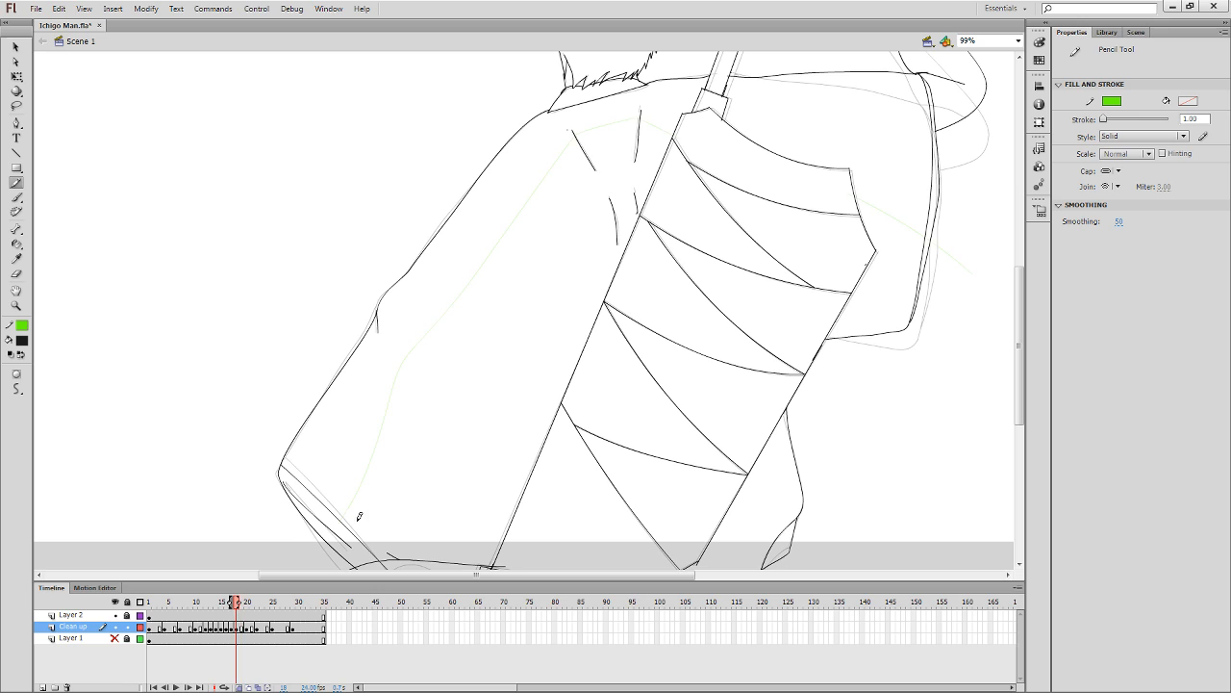
pyautogui.moveTo(344, 524)
pyautogui.mouseDown()
pyautogui.moveTo(418, 345)
pyautogui.moveTo(569, 142)
pyautogui.moveTo(637, 119)
pyautogui.moveTo(680, 145)
pyautogui.mouseUp()
# On frame 18, draw the right sleeve's green shadow line from the sword's upper edge diagonally out past the sleeve opening.
pyautogui.press('space')
pyautogui.moveTo(939, 219); pyautogui.dragTo(617, 288)
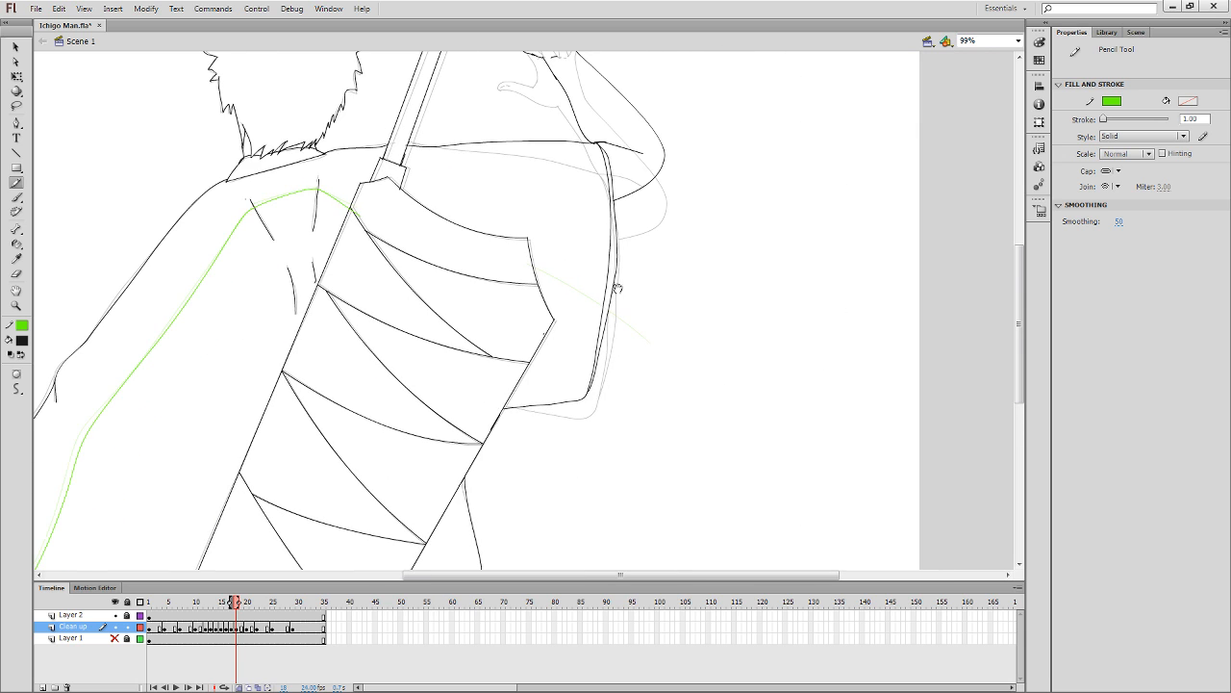
pyautogui.moveTo(527, 260)
pyautogui.mouseDown()
pyautogui.moveTo(630, 305)
pyautogui.moveTo(630, 288)
pyautogui.moveTo(782, 361)
pyautogui.moveTo(776, 327)
pyautogui.moveTo(630, 328)
pyautogui.mouseUp()
pyautogui.press(',')
pyautogui.press('.')
# On frame 20, draw green shadow lines across the right sleeve and from the sword over the shoulder down to the left cuff.
pyautogui.press('.')
pyautogui.press('.')
pyautogui.press('space')
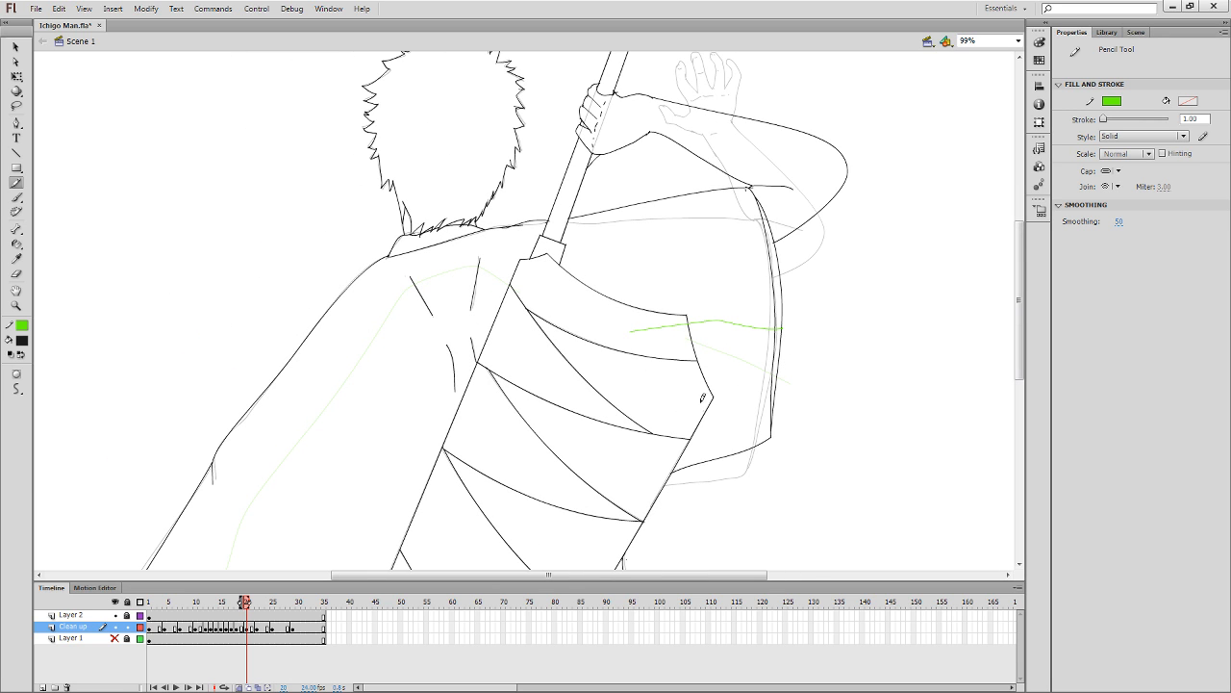
pyautogui.moveTo(516, 275)
pyautogui.mouseDown()
pyautogui.moveTo(486, 261)
pyautogui.moveTo(411, 278)
pyautogui.moveTo(265, 490)
pyautogui.moveTo(349, 286)
pyautogui.moveTo(254, 500)
pyautogui.mouseUp()
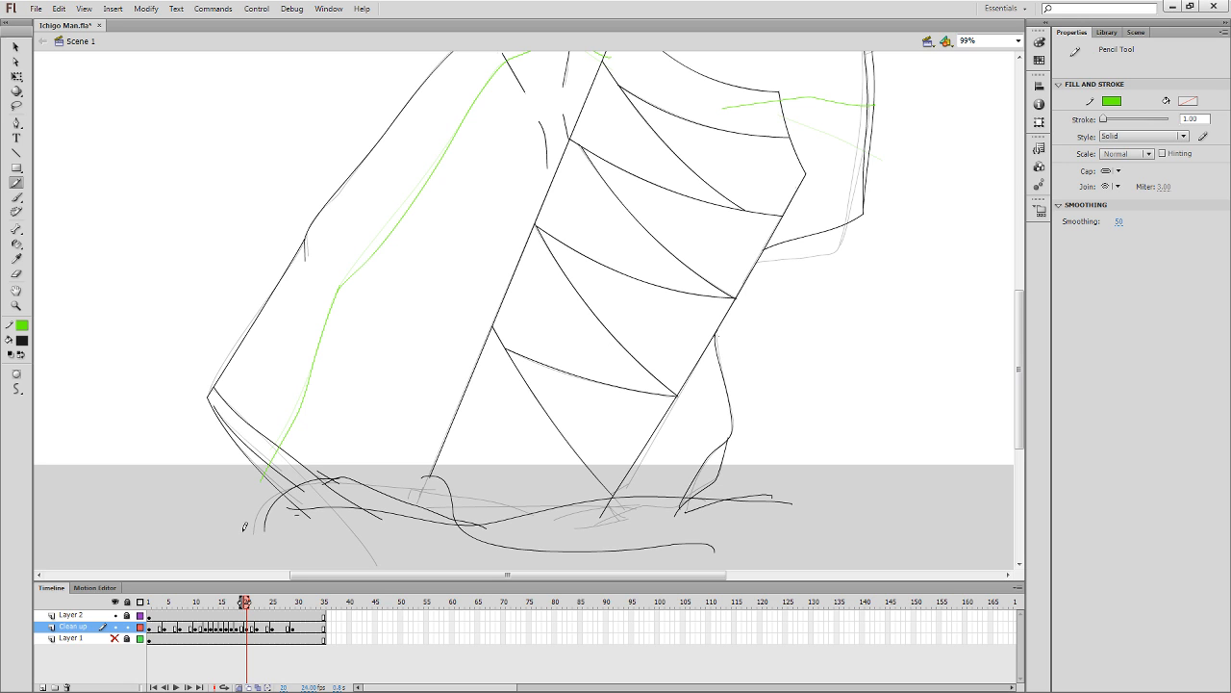
pyautogui.moveTo(509, 356); pyautogui.dragTo(410, 482)
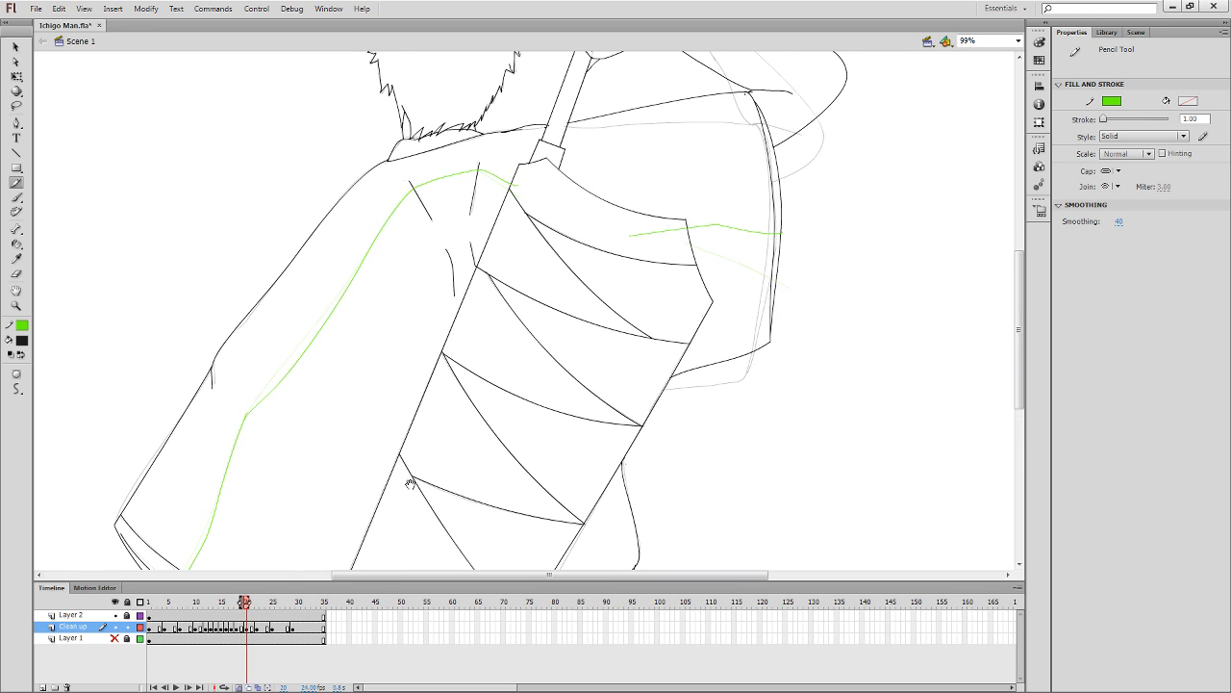
# On frame 22, draw green shadow lines across the right sleeve and along the left sleeve and shoulder between cuff and sword.
pyautogui.press('.')
pyautogui.press('.')
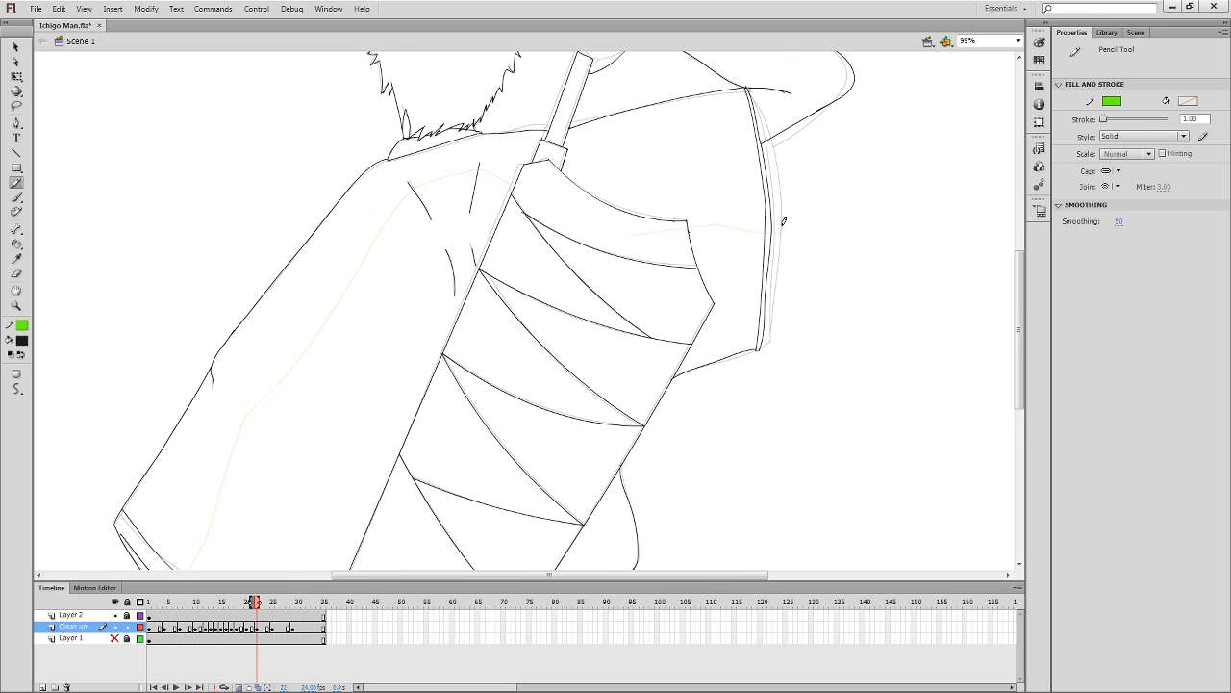
pyautogui.moveTo(784, 223)
pyautogui.mouseDown()
pyautogui.moveTo(566, 208)
pyautogui.moveTo(482, 169)
pyautogui.moveTo(415, 182)
pyautogui.moveTo(245, 433)
pyautogui.moveTo(292, 321)
pyautogui.moveTo(341, 242)
pyautogui.mouseUp()
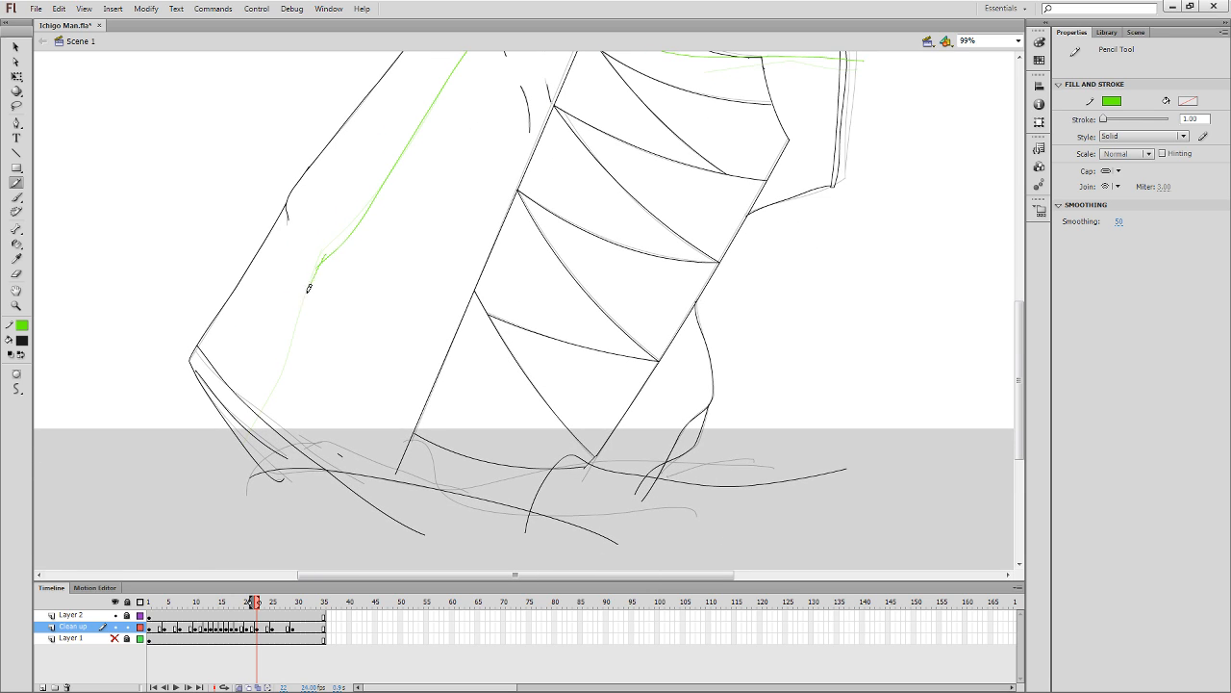
pyautogui.moveTo(308, 290)
pyautogui.mouseDown()
pyautogui.moveTo(242, 432)
pyautogui.moveTo(266, 471)
pyautogui.moveTo(256, 387)
pyautogui.moveTo(289, 307)
pyautogui.moveTo(417, 116)
pyautogui.moveTo(474, 54)
pyautogui.mouseUp()
pyautogui.press(',')
pyautogui.press('.')
# On frame 25, draw green shadow lines along the left sleeve and shoulder to the sword and across the right sleeve opening.
pyautogui.press('.')
pyautogui.press('.')
pyautogui.press('.')
pyautogui.moveTo(473, 54)
pyautogui.mouseDown()
pyautogui.moveTo(409, 343)
pyautogui.moveTo(450, 332)
pyautogui.moveTo(508, 358)
pyautogui.mouseUp()
pyautogui.moveTo(567, 433); pyautogui.dragTo(372, 342)
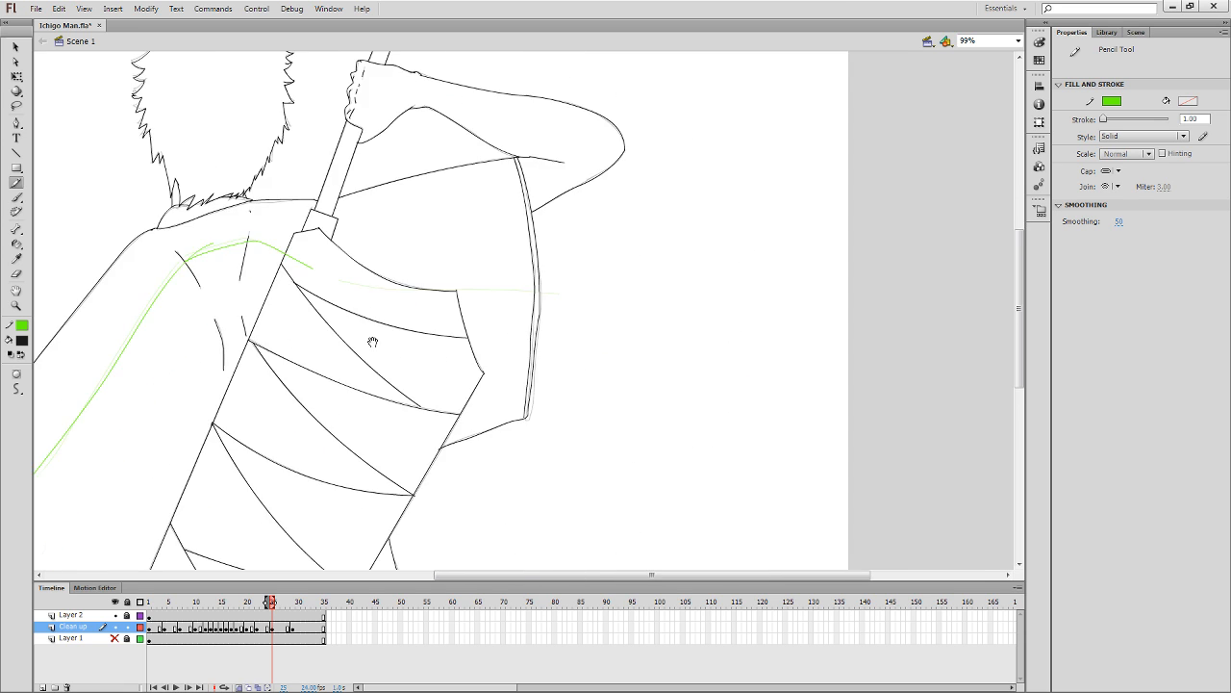
pyautogui.press(',')
pyautogui.press('.')
pyautogui.moveTo(456, 289); pyautogui.dragTo(565, 291)
pyautogui.press(',')
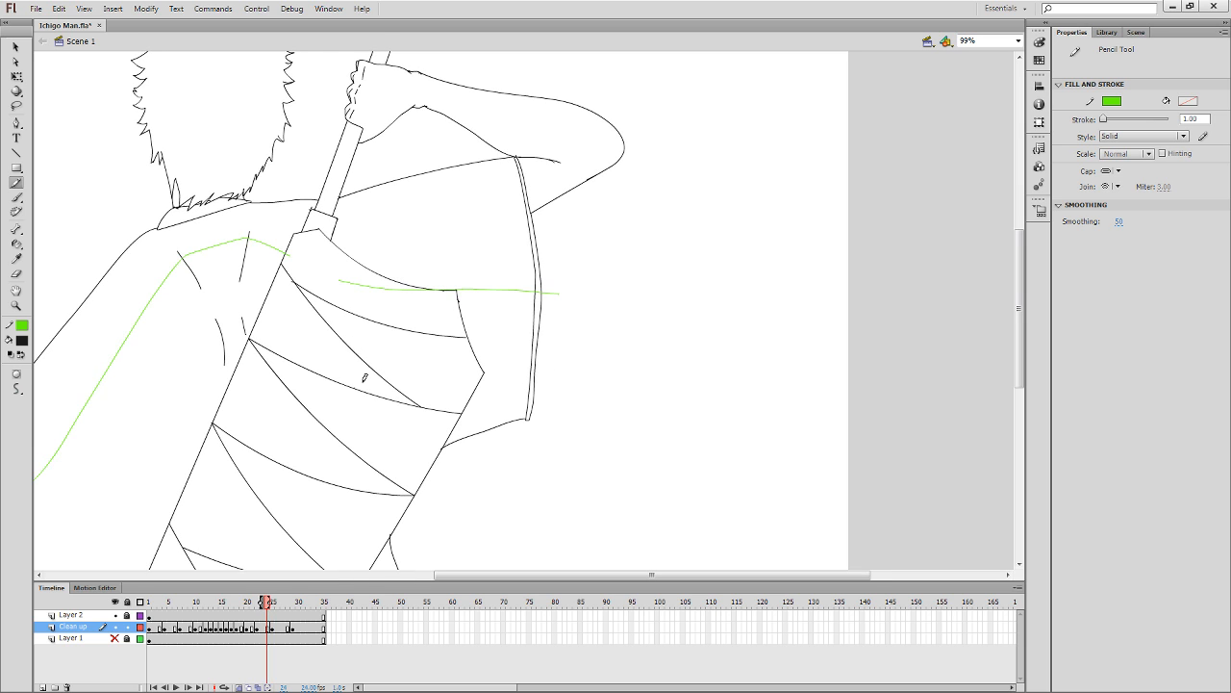
pyautogui.press('.')
# On frame 29, draw green shadow lines across the right sleeve opening and from the sword over the shoulder down to the left cuff.
pyautogui.press('.')
pyautogui.press('.')
pyautogui.press('.')
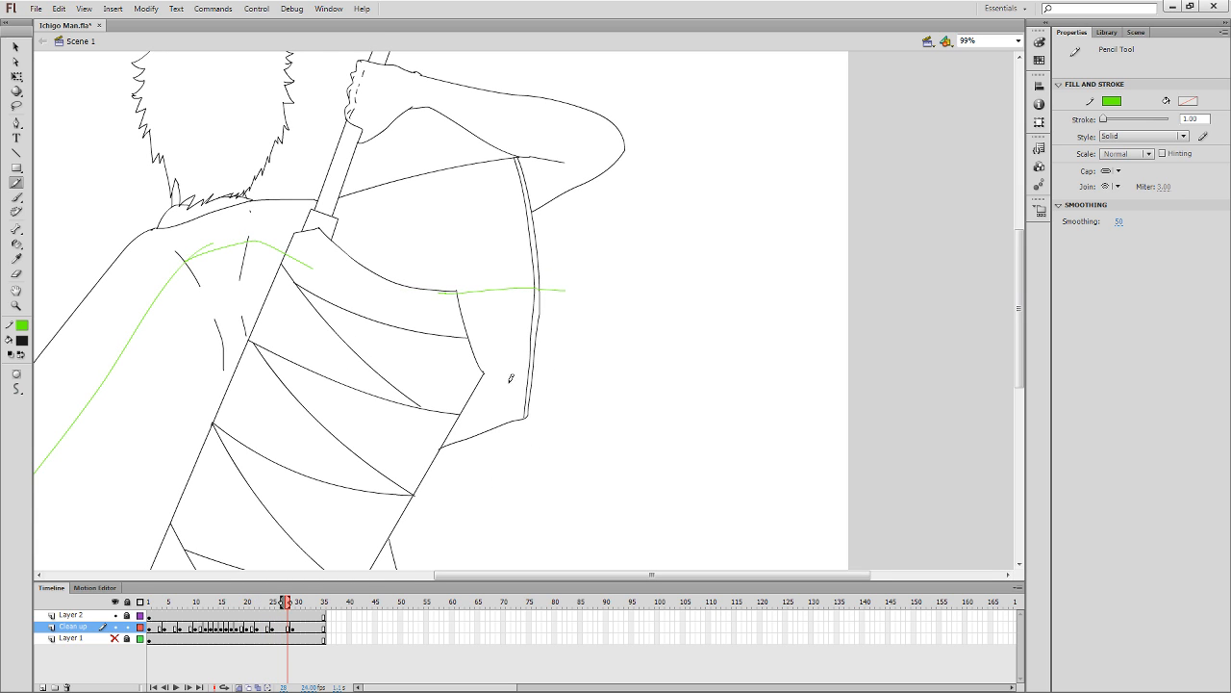
pyautogui.press('.')
pyautogui.moveTo(549, 278); pyautogui.dragTo(439, 292)
pyautogui.moveTo(358, 311); pyautogui.dragTo(673, 320)
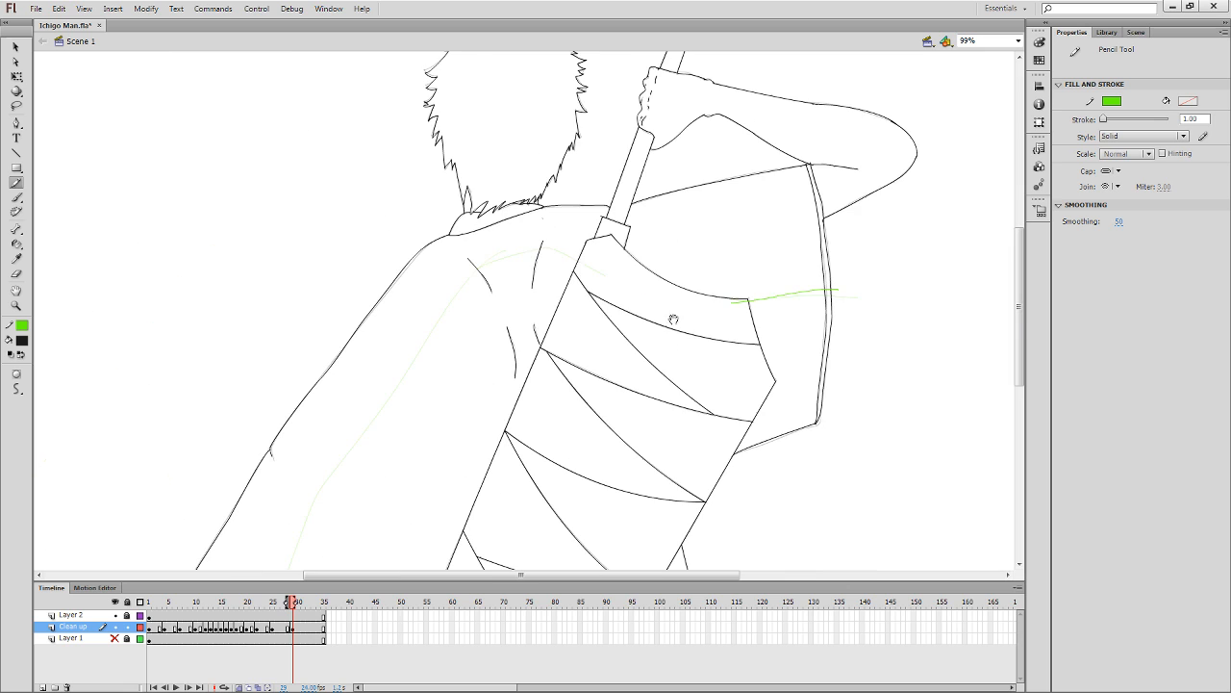
pyautogui.moveTo(583, 258)
pyautogui.mouseDown()
pyautogui.moveTo(483, 266)
pyautogui.moveTo(486, 282)
pyautogui.moveTo(522, 236)
pyautogui.moveTo(517, 112)
pyautogui.moveTo(356, 345)
pyautogui.moveTo(272, 503)
pyautogui.mouseUp()
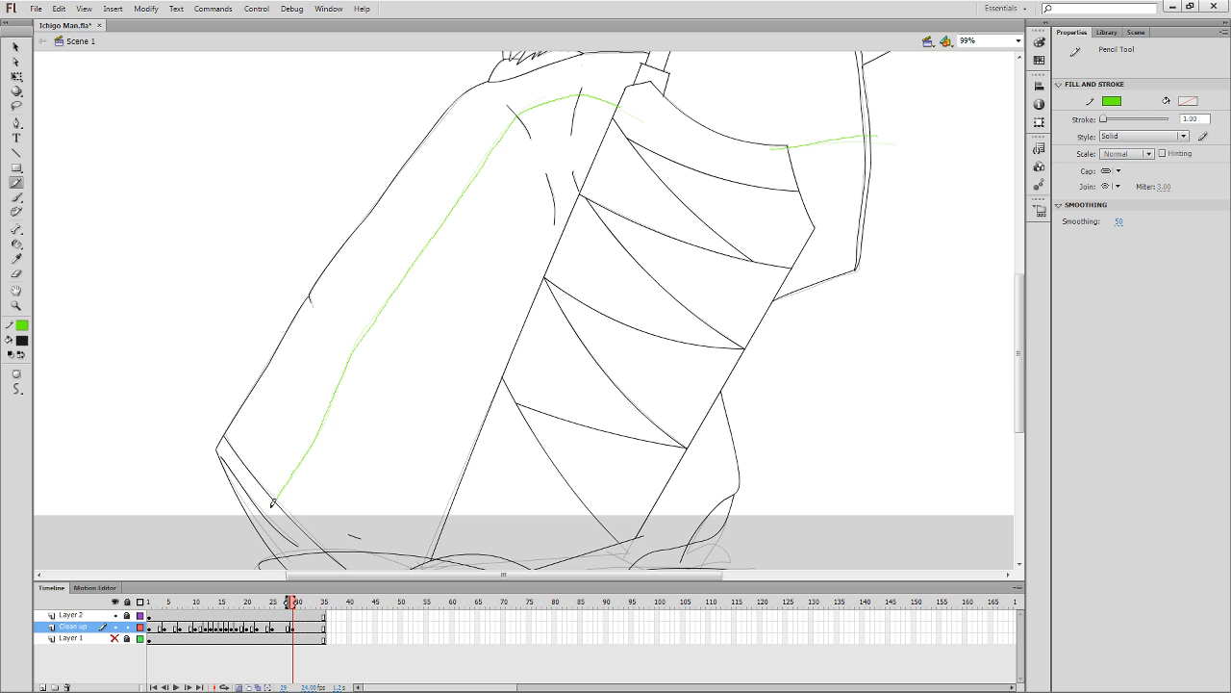
pyautogui.moveTo(622, 301)
pyautogui.mouseDown()
pyautogui.moveTo(567, 266)
pyautogui.moveTo(522, 462)
pyautogui.moveTo(489, 528)
pyautogui.mouseUp()
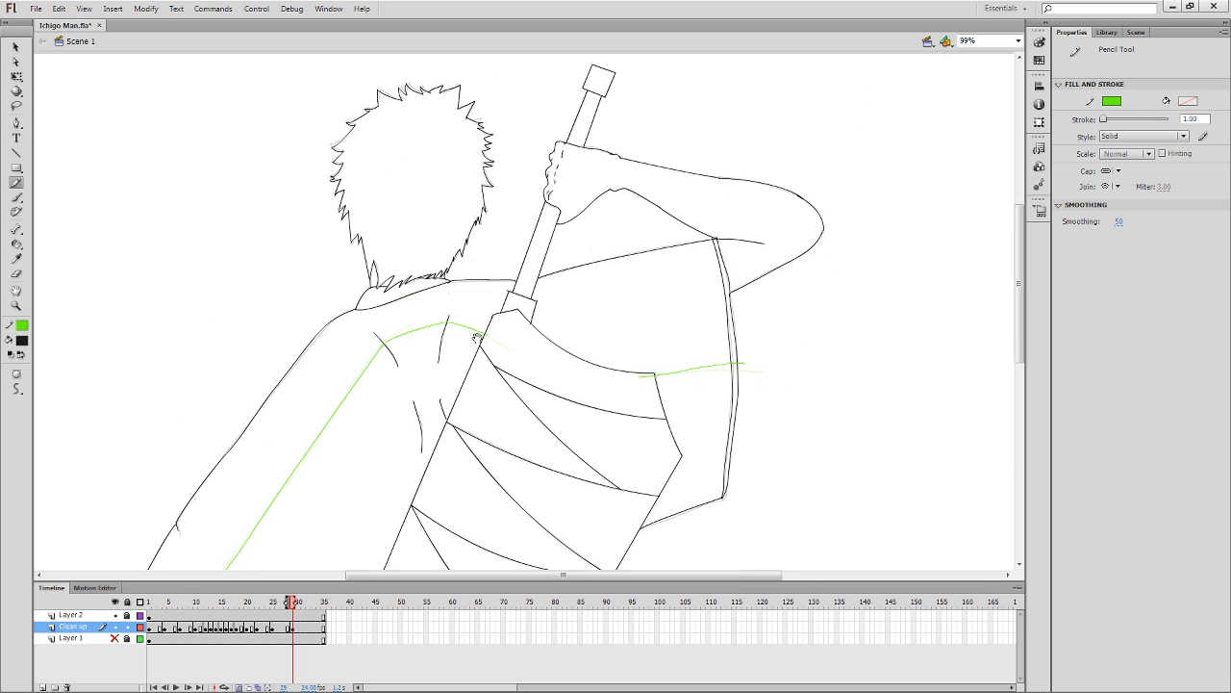
pyautogui.moveTo(477, 338); pyautogui.dragTo(475, 427)
# Go back to the first frame and play the animation to review the sleeve shadow lines.
pyautogui.press(',')
pyautogui.press(',')
pyautogui.press(',')
pyautogui.press(',')
pyautogui.press(',')
pyautogui.press(',')
pyautogui.press(',')
pyautogui.press(',')
pyautogui.press(',')
pyautogui.press(',')
pyautogui.press(',')
pyautogui.press(',')
pyautogui.press(',')
pyautogui.press(',')
pyautogui.press(',')
pyautogui.press(',')
pyautogui.press(',')
pyautogui.press(',')
pyautogui.press(',')
pyautogui.press(',')
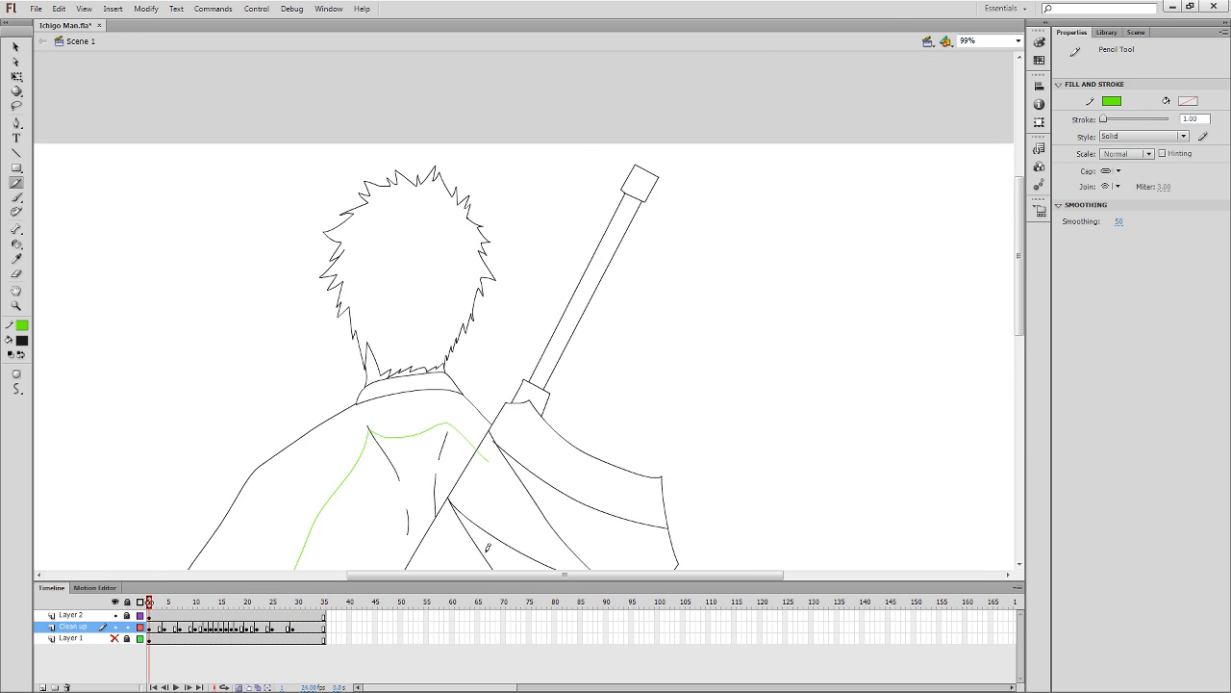
pyautogui.press('Return')
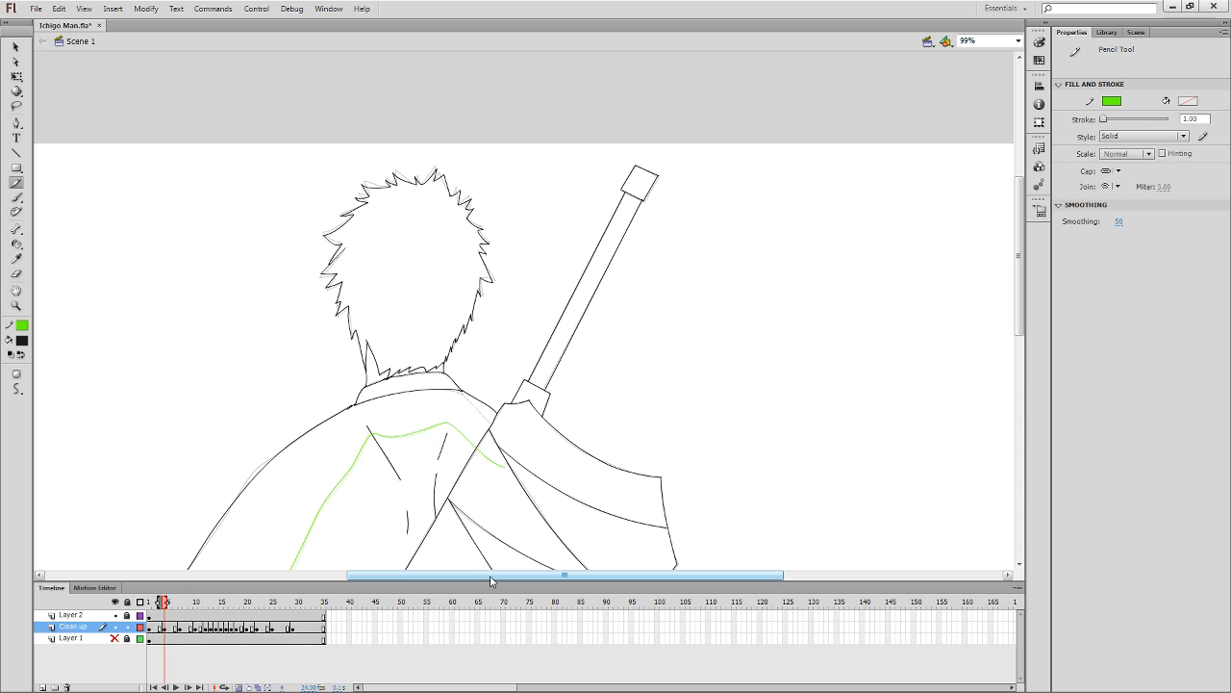
pyautogui.press(',')
pyautogui.moveTo(485, 375); pyautogui.dragTo(514, 309)
pyautogui.press('z')
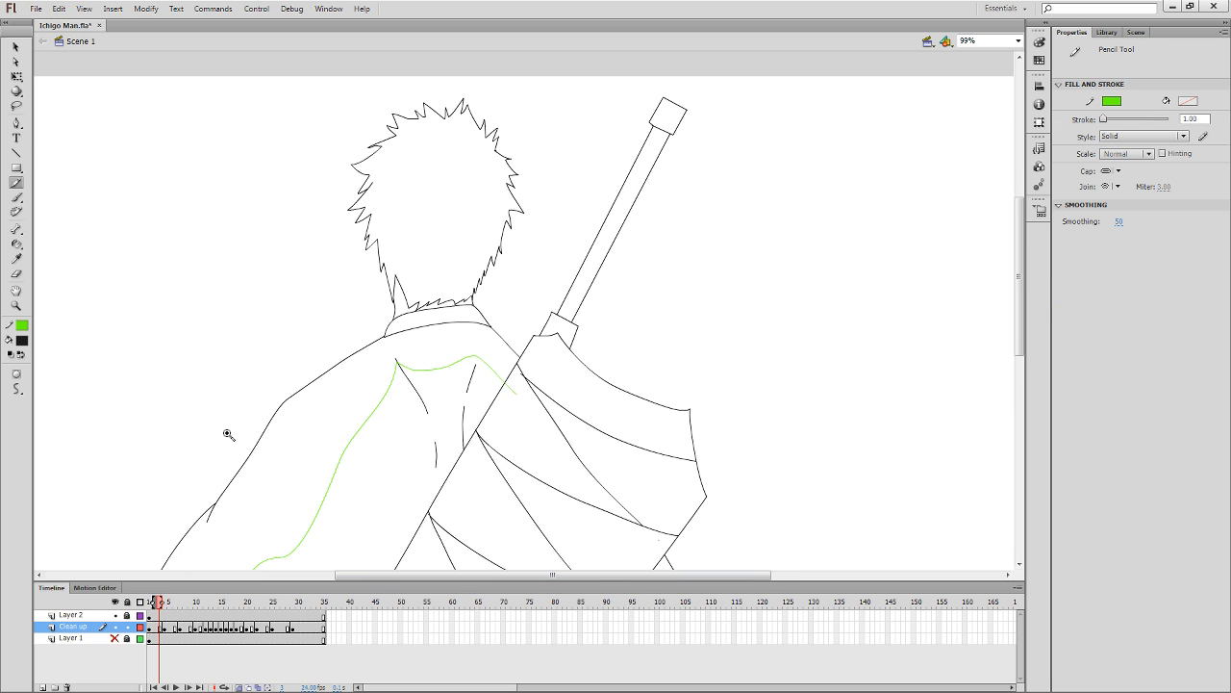
pyautogui.moveTo(228, 434); pyautogui.dragTo(635, 72)
pyautogui.moveTo(594, 336); pyautogui.dragTo(522, 380)
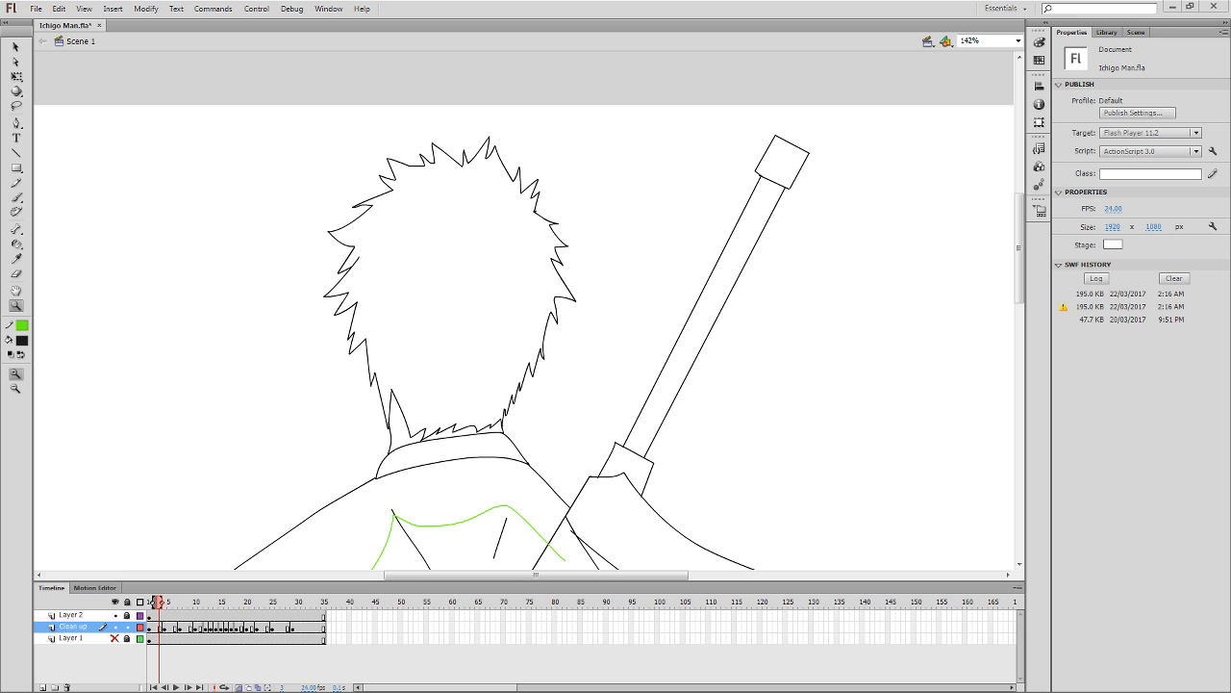
pyautogui.moveTo(709, 77); pyautogui.dragTo(741, 93)
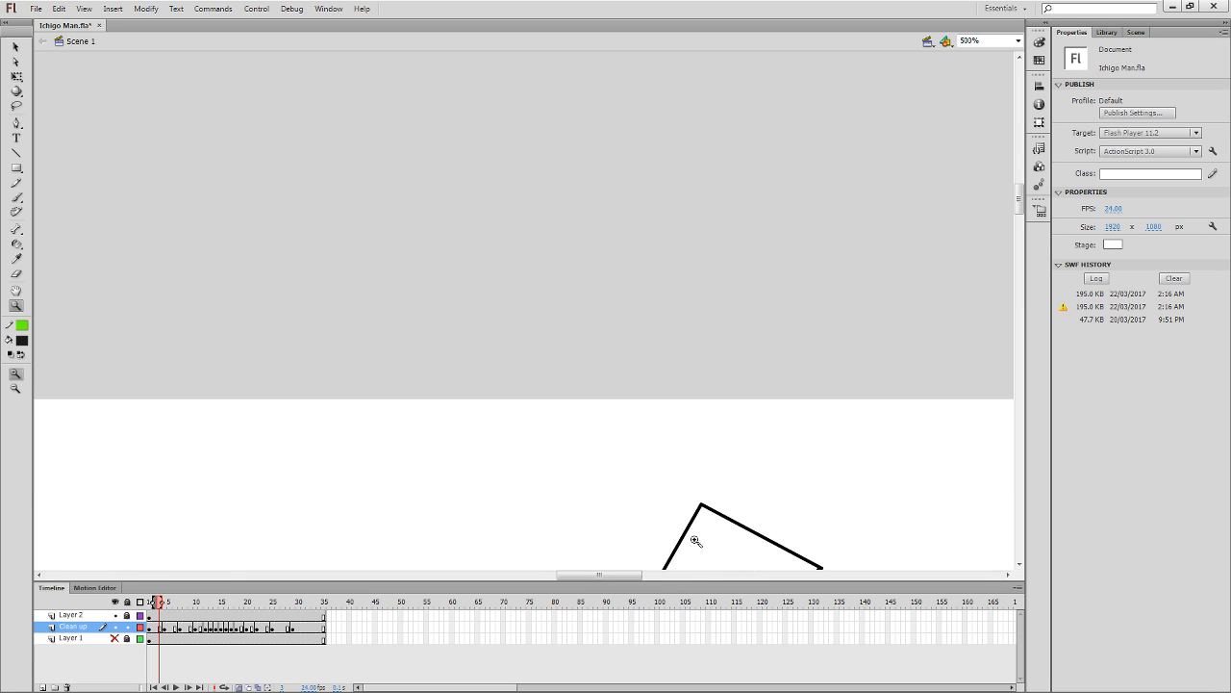
pyautogui.moveTo(696, 541); pyautogui.dragTo(687, 116)
pyautogui.hotkey('ctrl', '-')
pyautogui.hotkey('ctrl', '-')
pyautogui.hotkey('ctrl', '-')
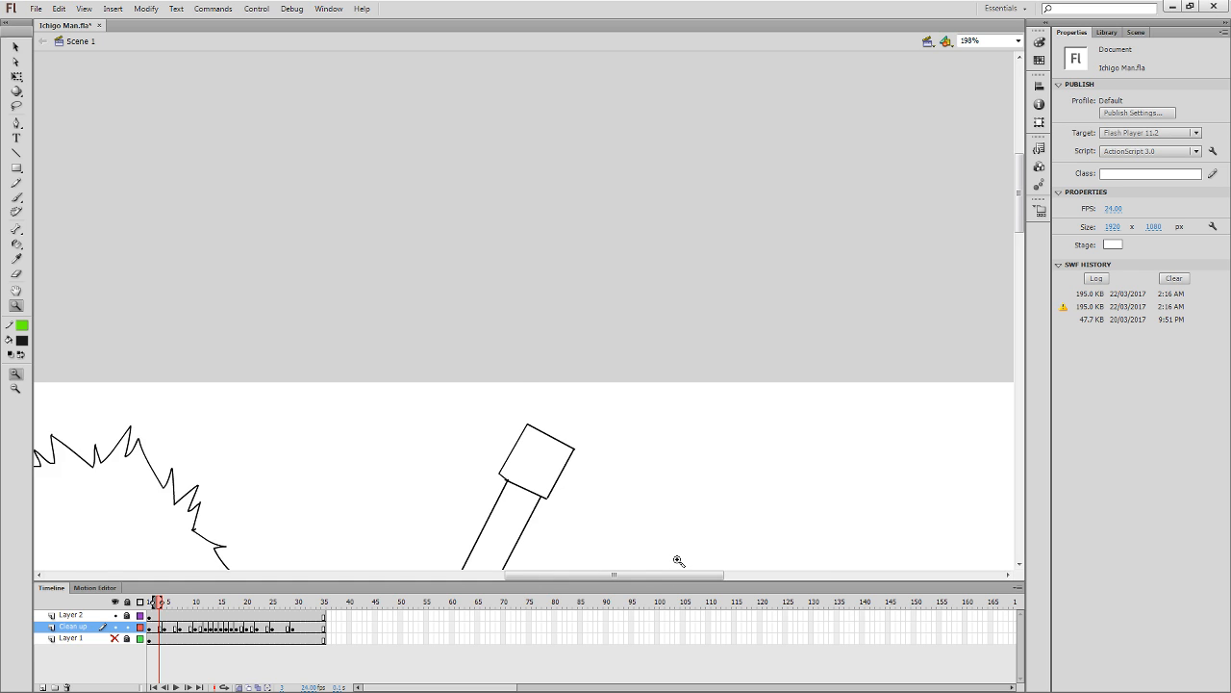
pyautogui.moveTo(539, 411); pyautogui.dragTo(717, 196)
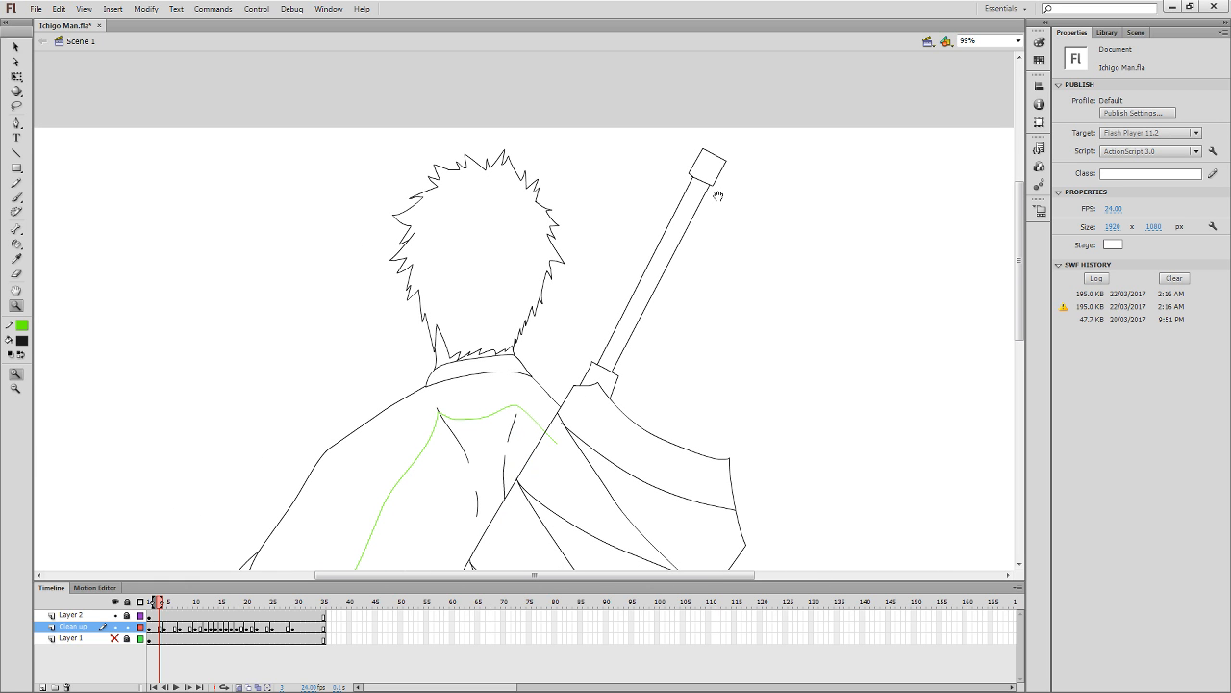
pyautogui.press('y')
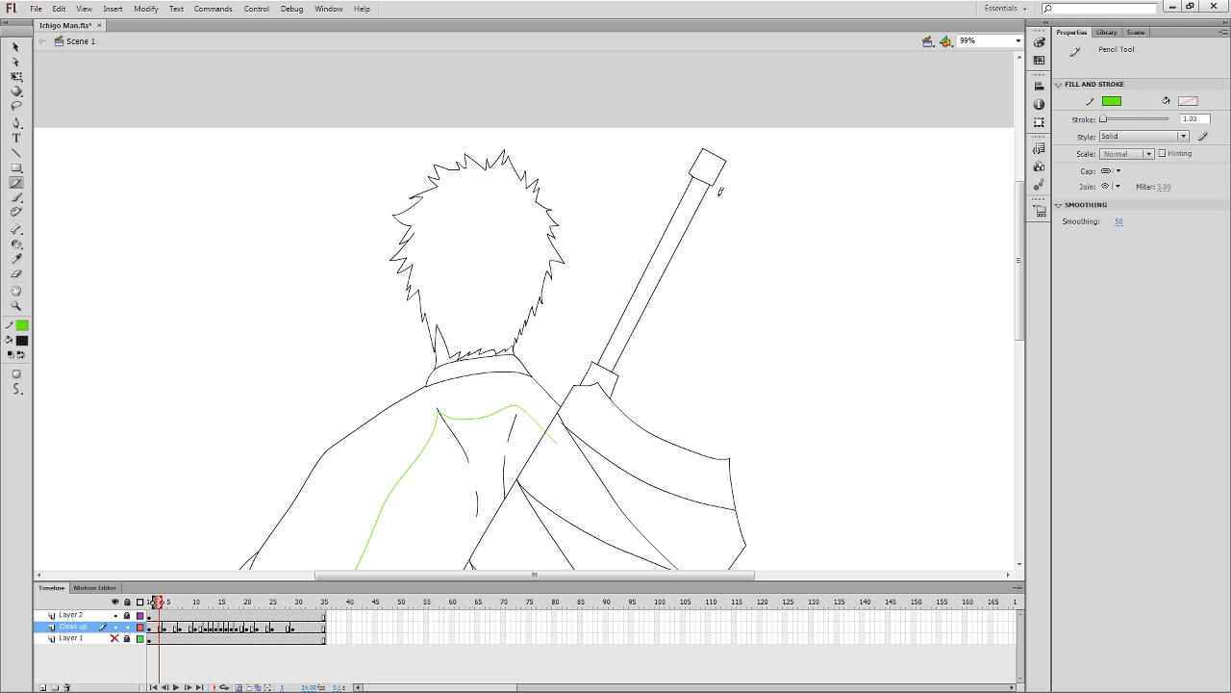
pyautogui.press('z')
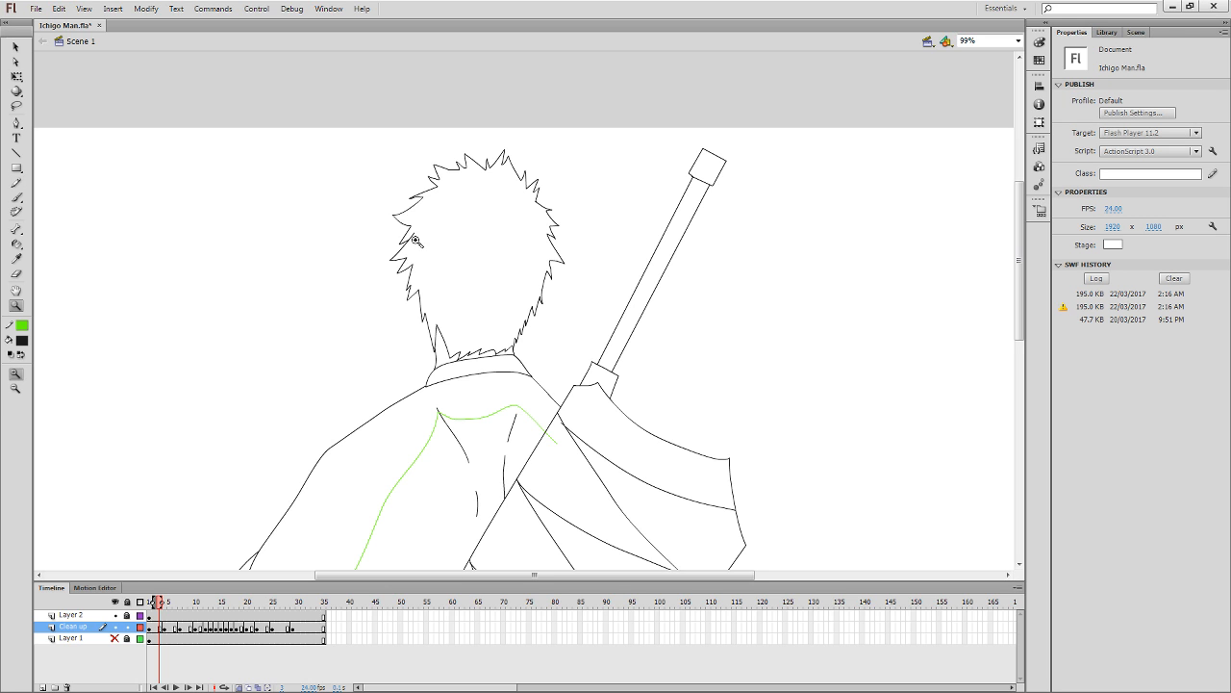
# On frame 3, draw a zigzag green shadow line with the Pencil tool across the back of the hair from edge to edge.
pyautogui.click(17, 183)
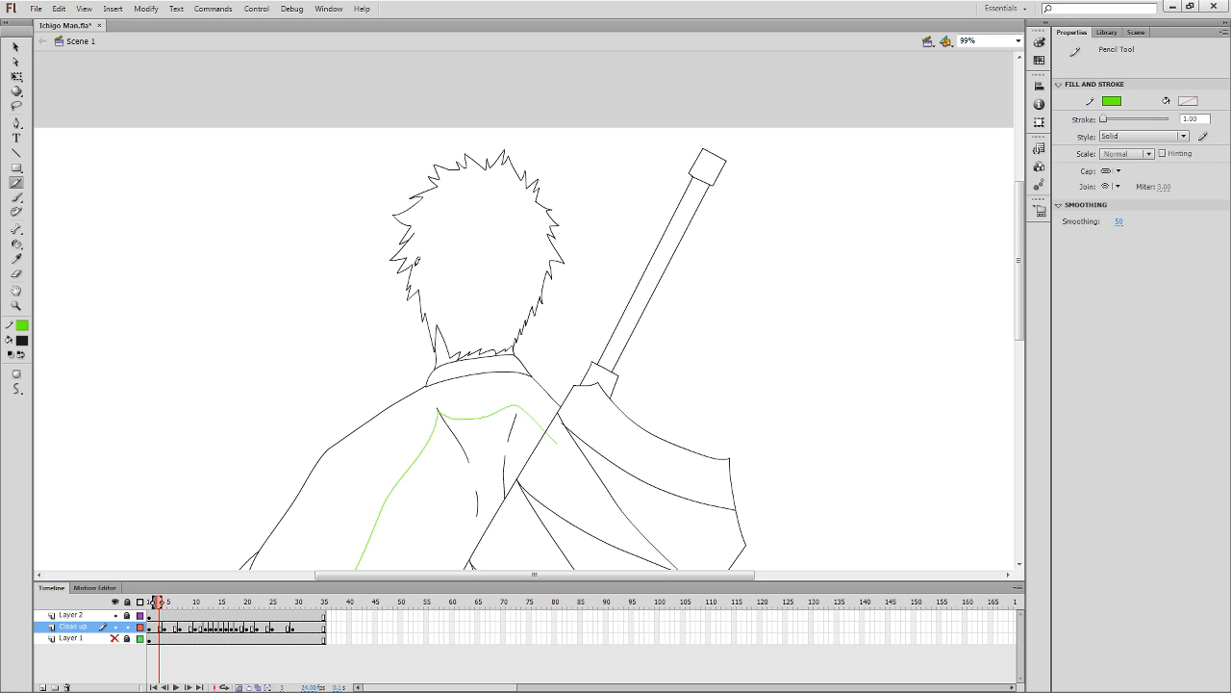
pyautogui.moveTo(393, 252)
pyautogui.mouseDown()
pyautogui.moveTo(415, 246)
pyautogui.moveTo(429, 289)
pyautogui.moveTo(459, 273)
pyautogui.moveTo(458, 287)
pyautogui.moveTo(472, 286)
pyautogui.moveTo(479, 274)
pyautogui.mouseUp()
pyautogui.moveTo(473, 276)
pyautogui.mouseDown()
pyautogui.moveTo(516, 278)
pyautogui.moveTo(541, 232)
pyautogui.moveTo(560, 247)
pyautogui.mouseUp()
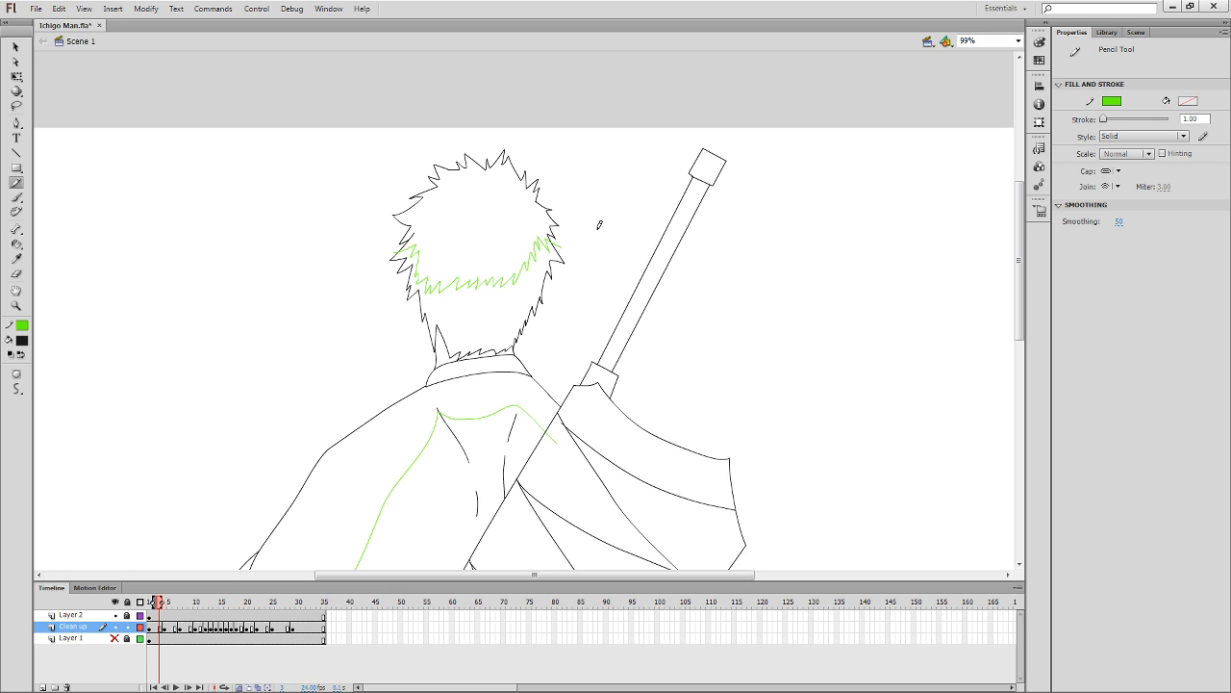
# On frame 4, draw the zigzag green hair shadow line from edge to edge, following the previous frame's line.
pyautogui.moveTo(686, 250)
pyautogui.mouseDown()
pyautogui.moveTo(715, 324)
pyautogui.moveTo(766, 266)
pyautogui.mouseUp()
pyautogui.moveTo(708, 299); pyautogui.dragTo(738, 232)
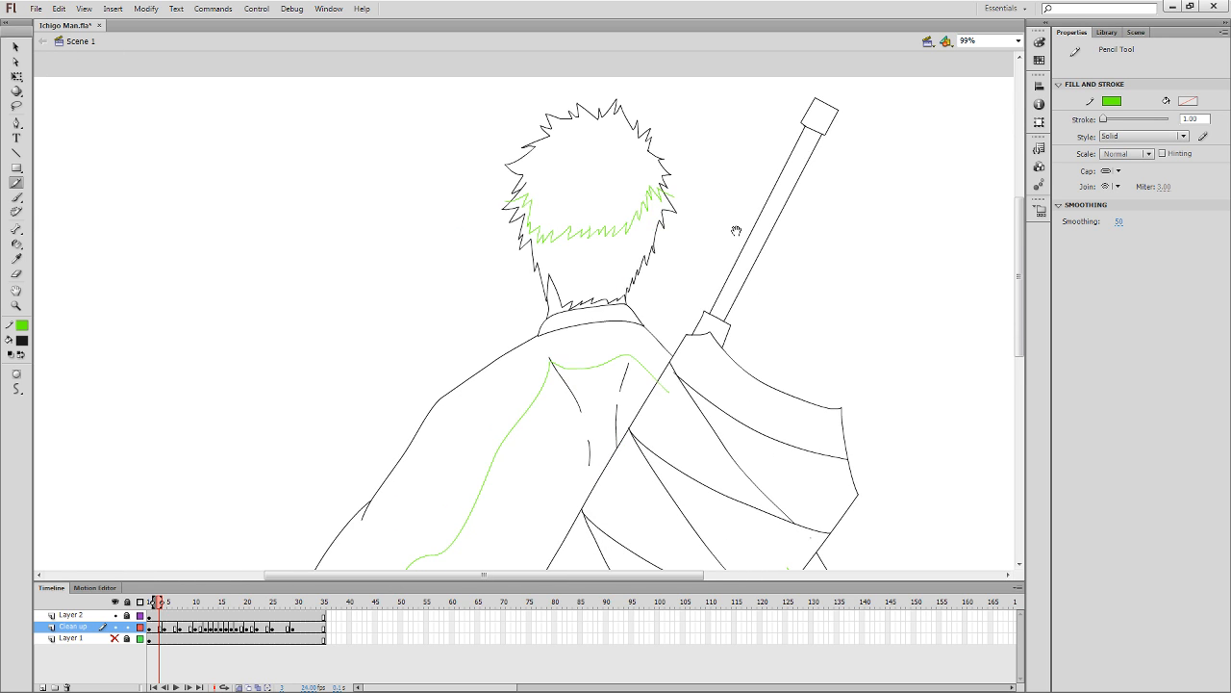
pyautogui.press(',')
pyautogui.press('.')
pyautogui.press('.')
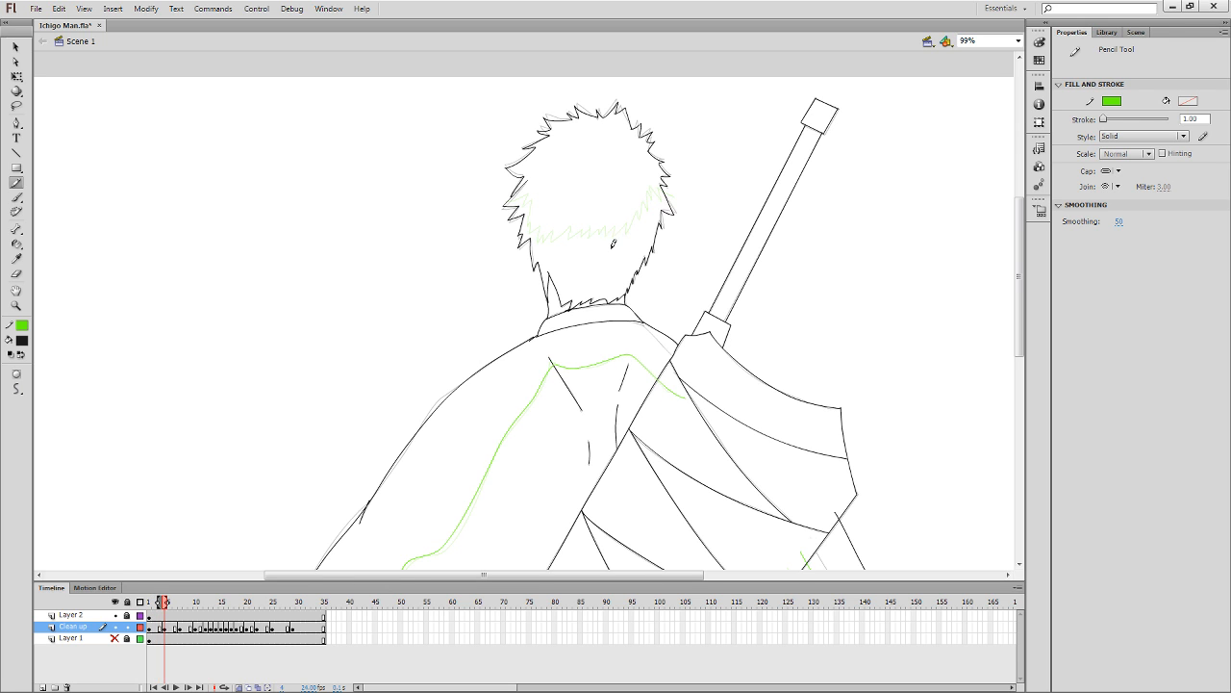
pyautogui.press(',')
pyautogui.press('.')
pyautogui.moveTo(523, 197)
pyautogui.mouseDown()
pyautogui.moveTo(531, 233)
pyautogui.moveTo(542, 220)
pyautogui.moveTo(552, 242)
pyautogui.moveTo(556, 225)
pyautogui.moveTo(574, 221)
pyautogui.moveTo(569, 232)
pyautogui.moveTo(594, 222)
pyautogui.moveTo(593, 237)
pyautogui.moveTo(610, 219)
pyautogui.moveTo(613, 236)
pyautogui.moveTo(621, 217)
pyautogui.moveTo(631, 231)
pyautogui.moveTo(654, 183)
pyautogui.moveTo(658, 198)
pyautogui.moveTo(659, 183)
pyautogui.moveTo(683, 195)
pyautogui.mouseUp()
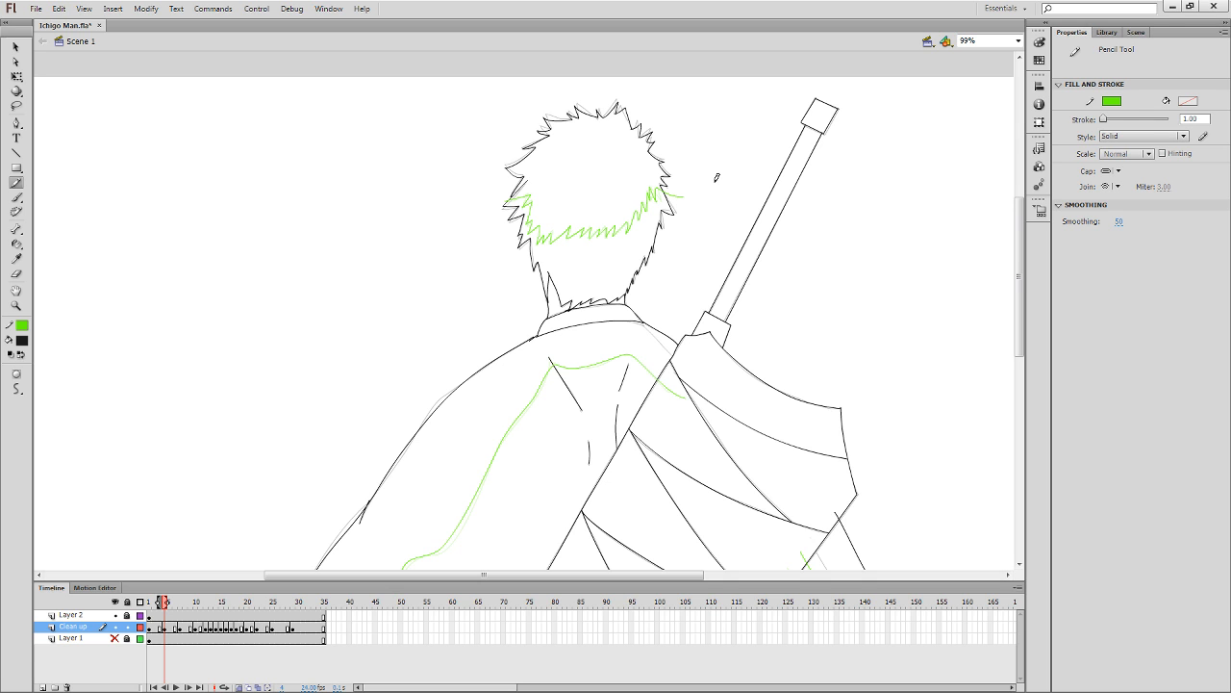
# On frame 7, draw the zigzag green shadow line across the back of the hair from its left edge to its right edge.
pyautogui.click(159, 628)
pyautogui.click(168, 627)
pyautogui.click(180, 627)
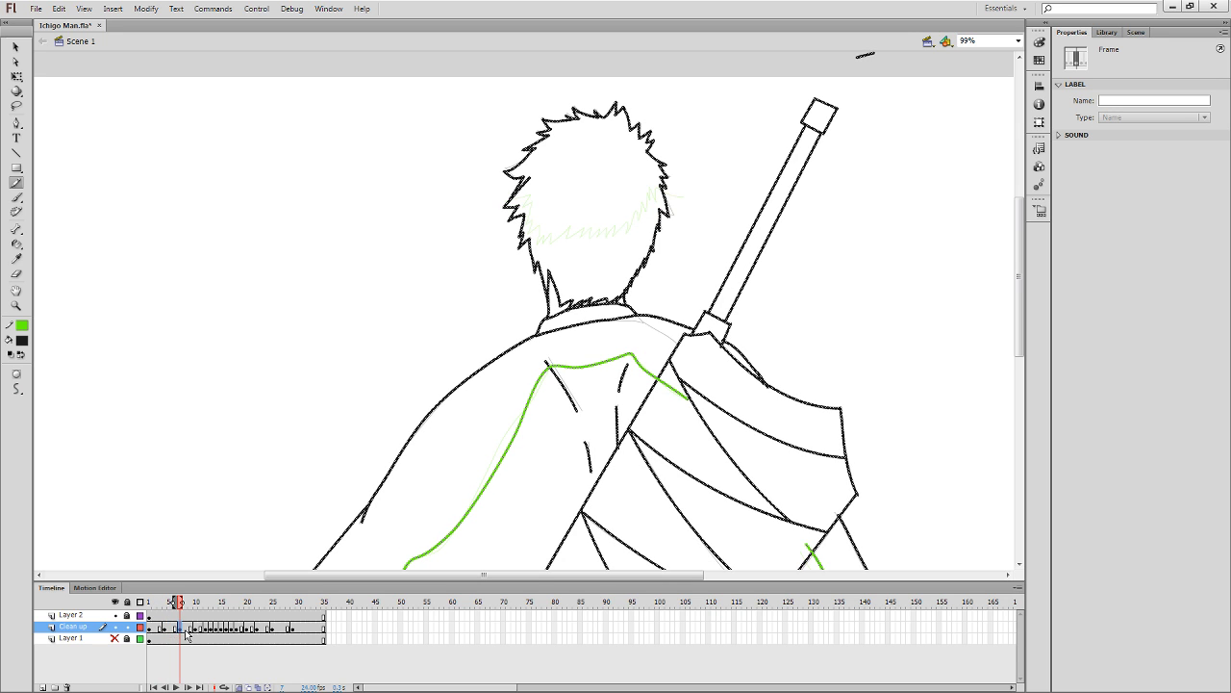
pyautogui.moveTo(687, 158); pyautogui.dragTo(692, 155)
pyautogui.press('space')
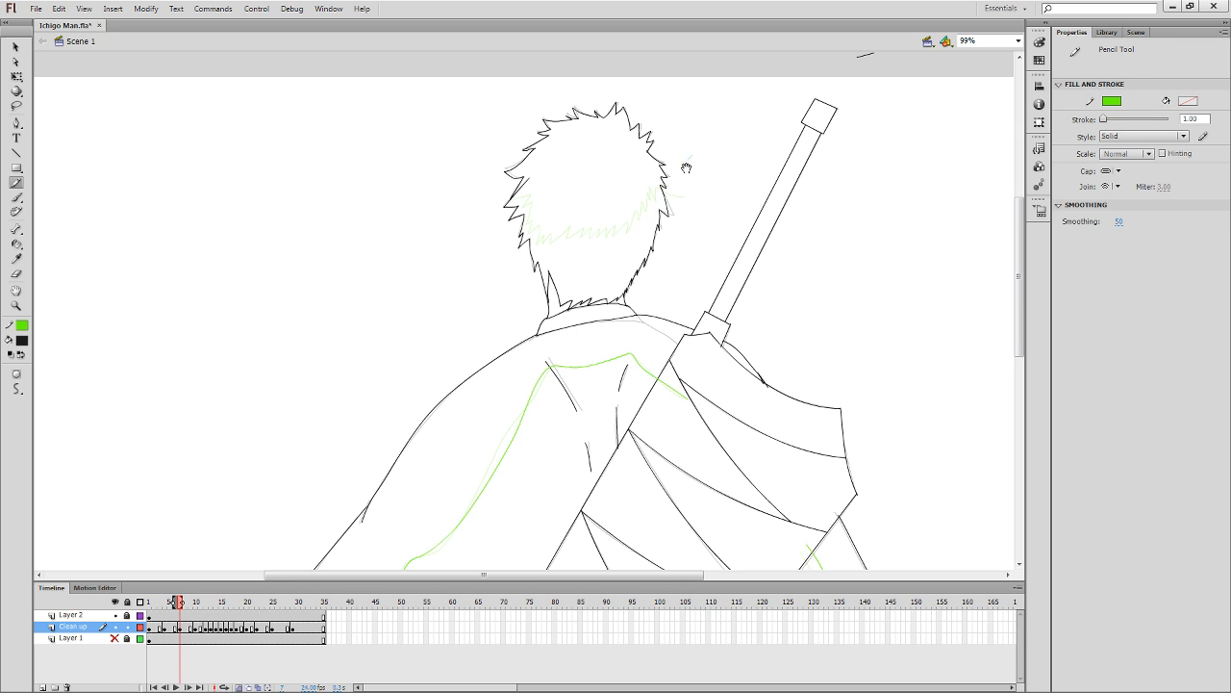
pyautogui.moveTo(670, 211)
pyautogui.mouseDown()
pyautogui.moveTo(674, 184)
pyautogui.moveTo(677, 200)
pyautogui.mouseUp()
pyautogui.press('z')
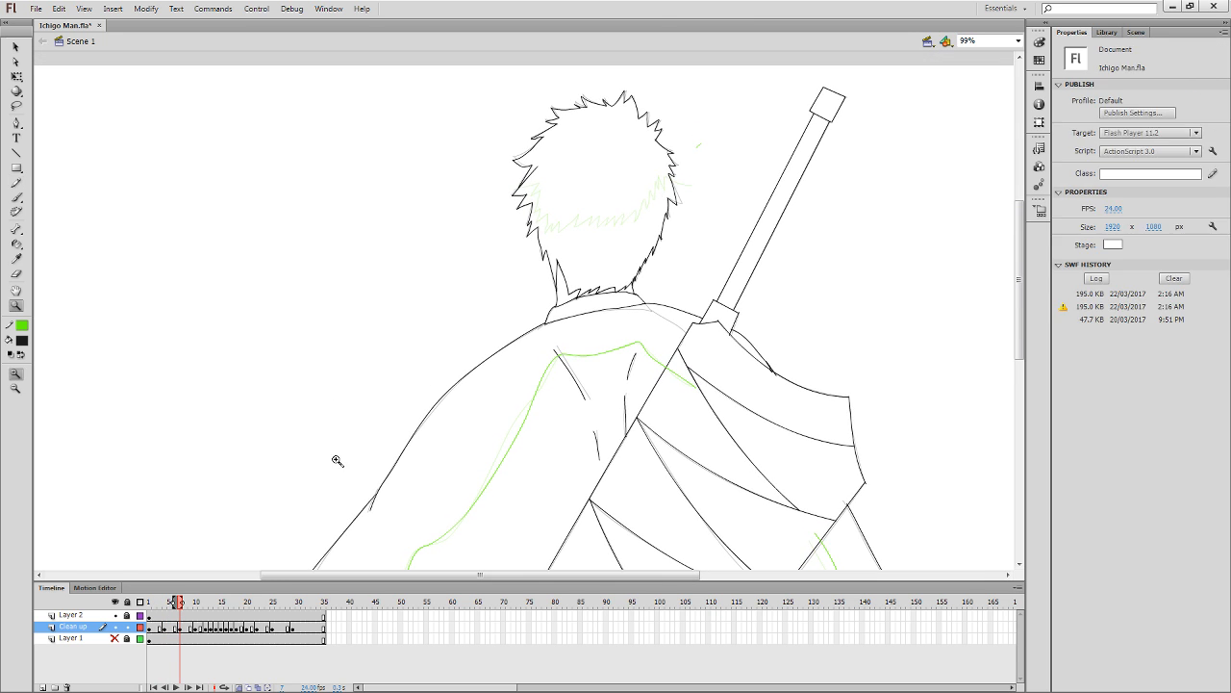
pyautogui.moveTo(344, 453)
pyautogui.mouseDown()
pyautogui.moveTo(873, 100)
pyautogui.moveTo(882, 79)
pyautogui.mouseUp()
pyautogui.press('y')
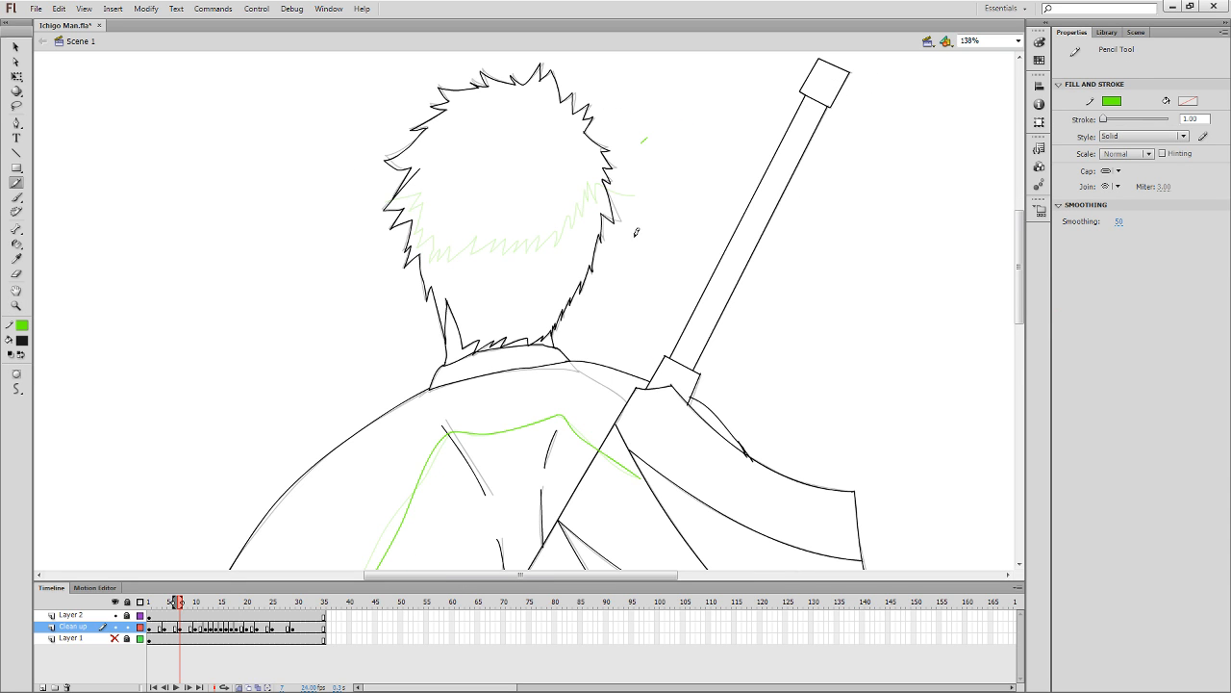
pyautogui.press('space')
pyautogui.moveTo(613, 263); pyautogui.dragTo(624, 285)
pyautogui.moveTo(396, 223)
pyautogui.mouseDown()
pyautogui.moveTo(433, 208)
pyautogui.moveTo(421, 227)
pyautogui.moveTo(432, 223)
pyautogui.moveTo(435, 273)
pyautogui.moveTo(455, 277)
pyautogui.moveTo(464, 261)
pyautogui.moveTo(468, 279)
pyautogui.moveTo(490, 258)
pyautogui.moveTo(487, 271)
pyautogui.moveTo(502, 258)
pyautogui.moveTo(508, 272)
pyautogui.moveTo(531, 256)
pyautogui.moveTo(535, 273)
pyautogui.moveTo(542, 254)
pyautogui.moveTo(584, 244)
pyautogui.moveTo(601, 212)
pyautogui.moveTo(621, 214)
pyautogui.mouseUp()
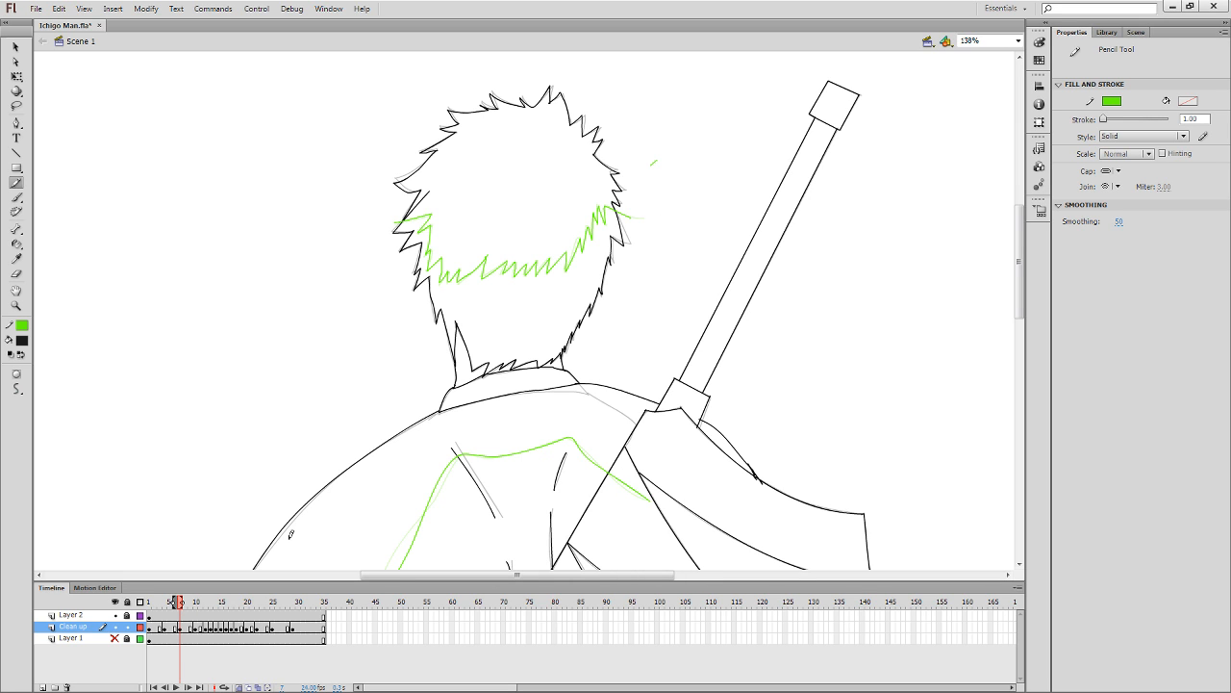
# On frame 10, draw the zigzag green hair shadow line with the Pencil tool from edge to edge, following the previous frame's line.
pyautogui.click(195, 628)
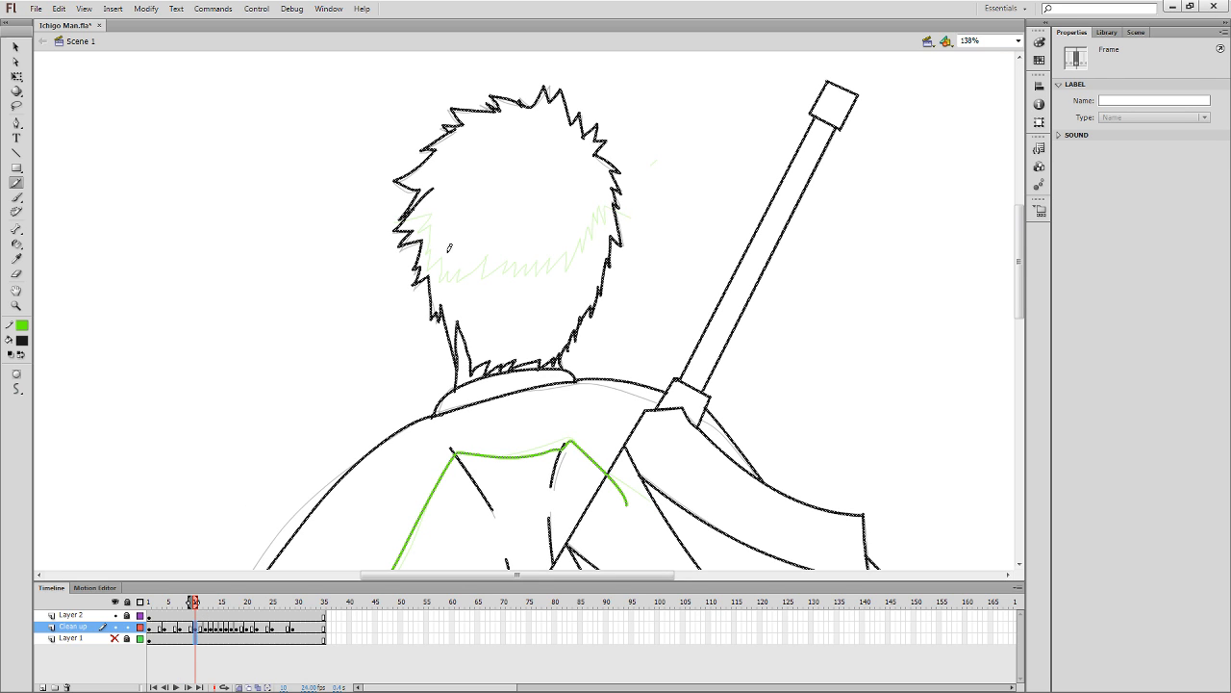
pyautogui.click(396, 219)
pyautogui.moveTo(396, 220)
pyautogui.mouseDown()
pyautogui.moveTo(431, 214)
pyautogui.moveTo(435, 233)
pyautogui.mouseUp()
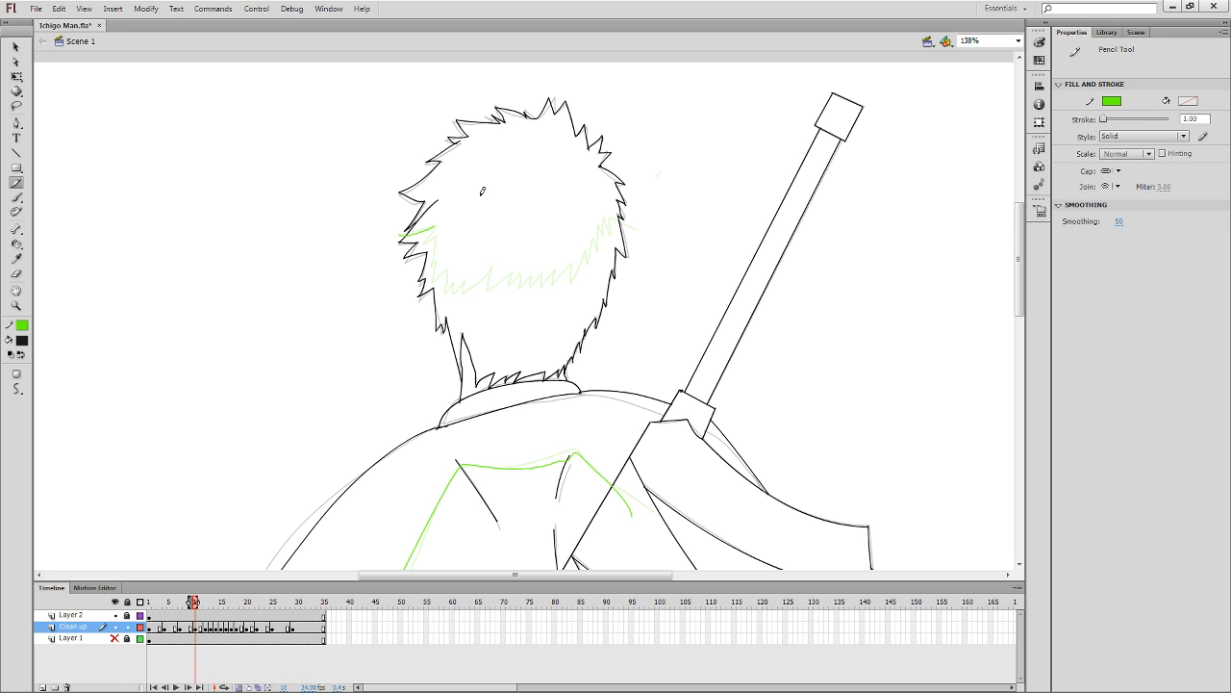
pyautogui.hotkey('ctrl', 'a')
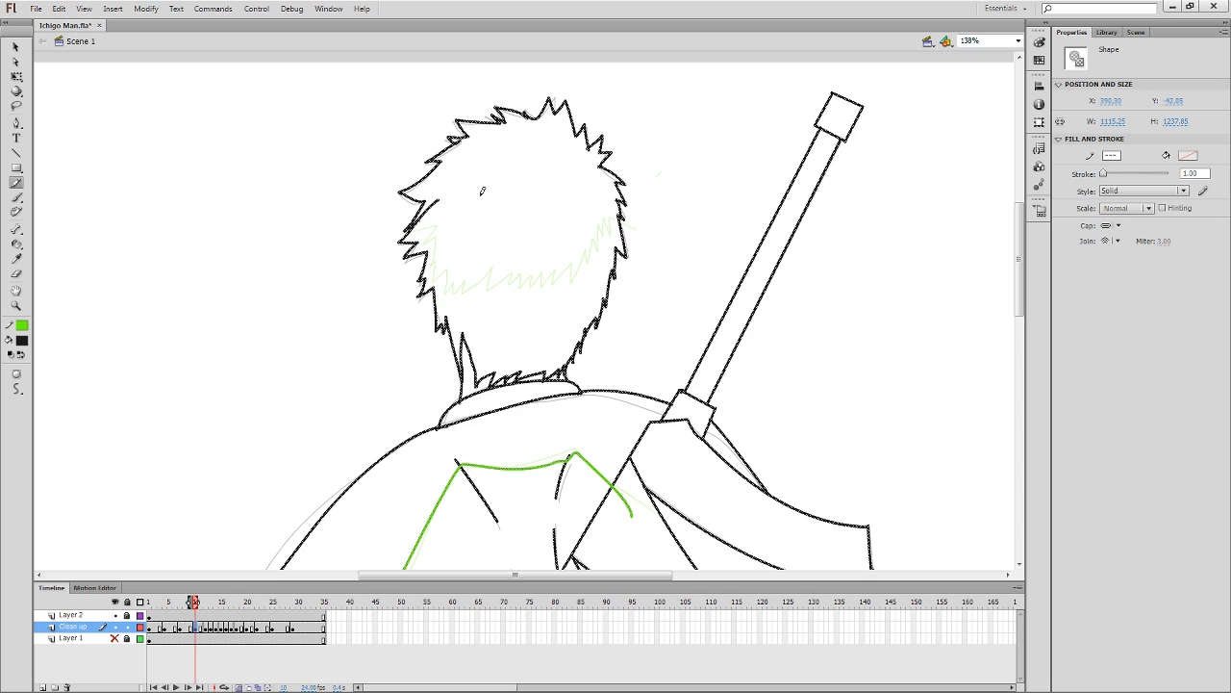
pyautogui.click(314, 212)
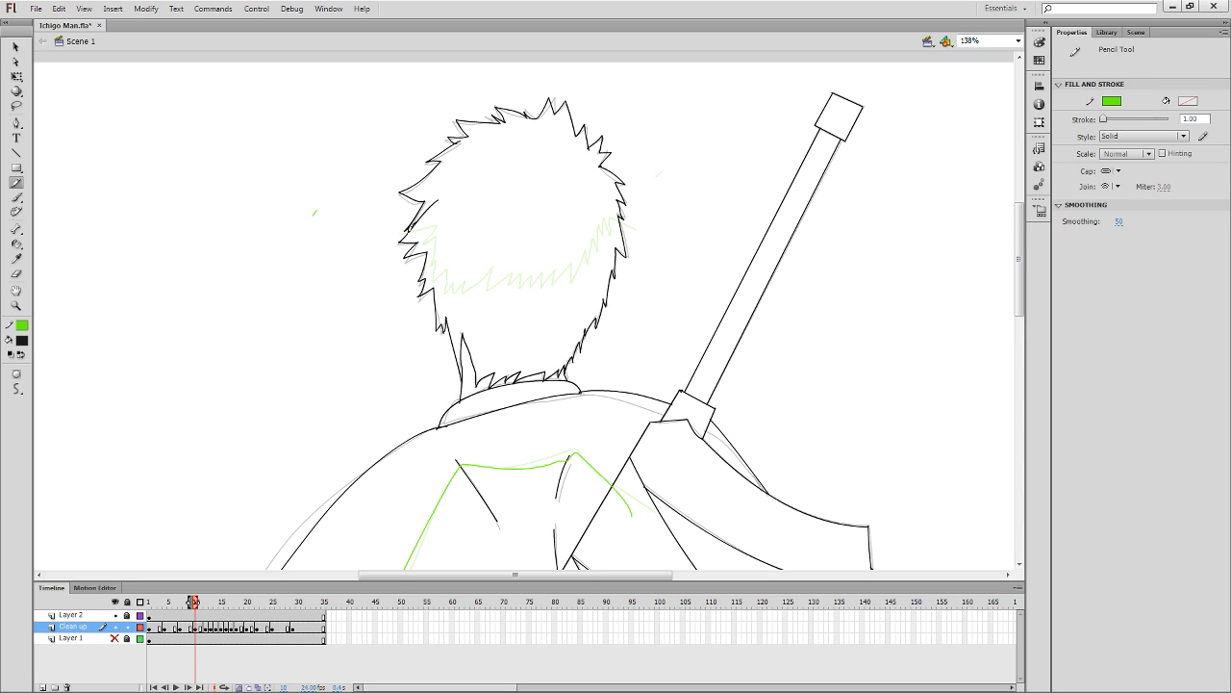
pyautogui.moveTo(400, 231)
pyautogui.mouseDown()
pyautogui.moveTo(436, 220)
pyautogui.moveTo(434, 279)
pyautogui.moveTo(446, 265)
pyautogui.moveTo(449, 289)
pyautogui.moveTo(467, 280)
pyautogui.moveTo(463, 291)
pyautogui.moveTo(502, 257)
pyautogui.moveTo(494, 288)
pyautogui.moveTo(511, 271)
pyautogui.moveTo(510, 283)
pyautogui.moveTo(535, 280)
pyautogui.moveTo(542, 267)
pyautogui.moveTo(543, 282)
pyautogui.moveTo(555, 264)
pyautogui.moveTo(559, 277)
pyautogui.moveTo(570, 259)
pyautogui.moveTo(574, 279)
pyautogui.moveTo(583, 233)
pyautogui.moveTo(598, 241)
pyautogui.moveTo(584, 241)
pyautogui.moveTo(591, 255)
pyautogui.moveTo(613, 211)
pyautogui.mouseUp()
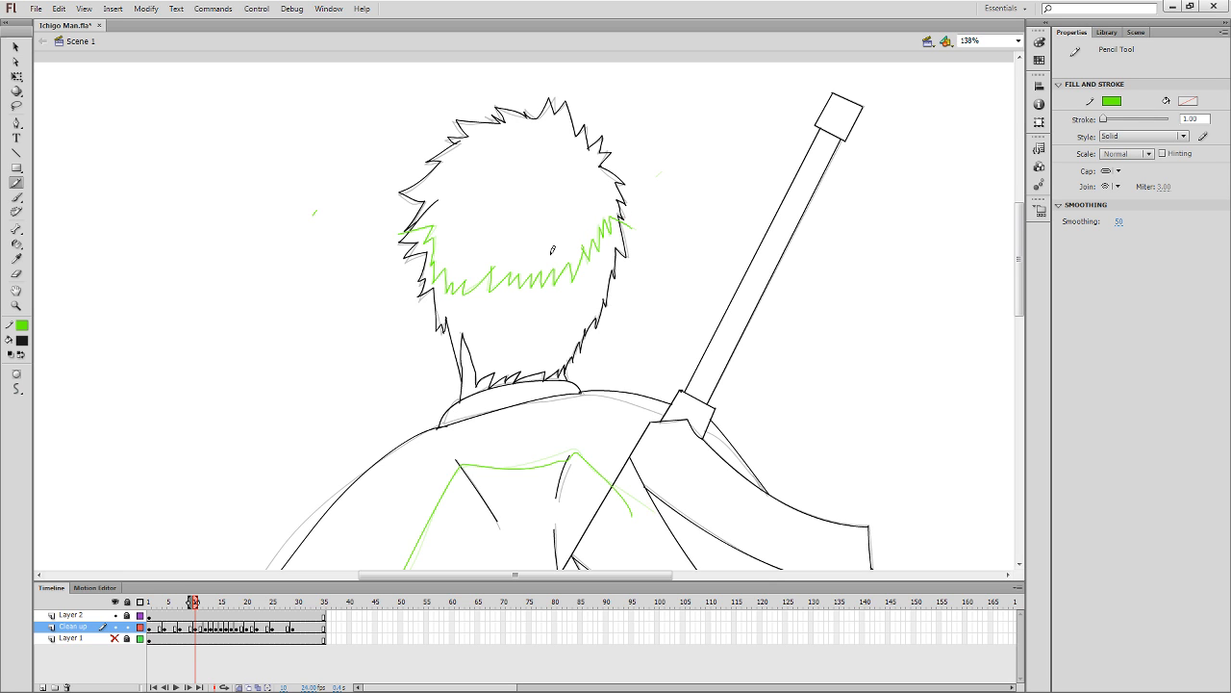
# On frame 12, draw the zigzag green shadow line across the back of the hair in two connecting strokes.
pyautogui.click(207, 628)
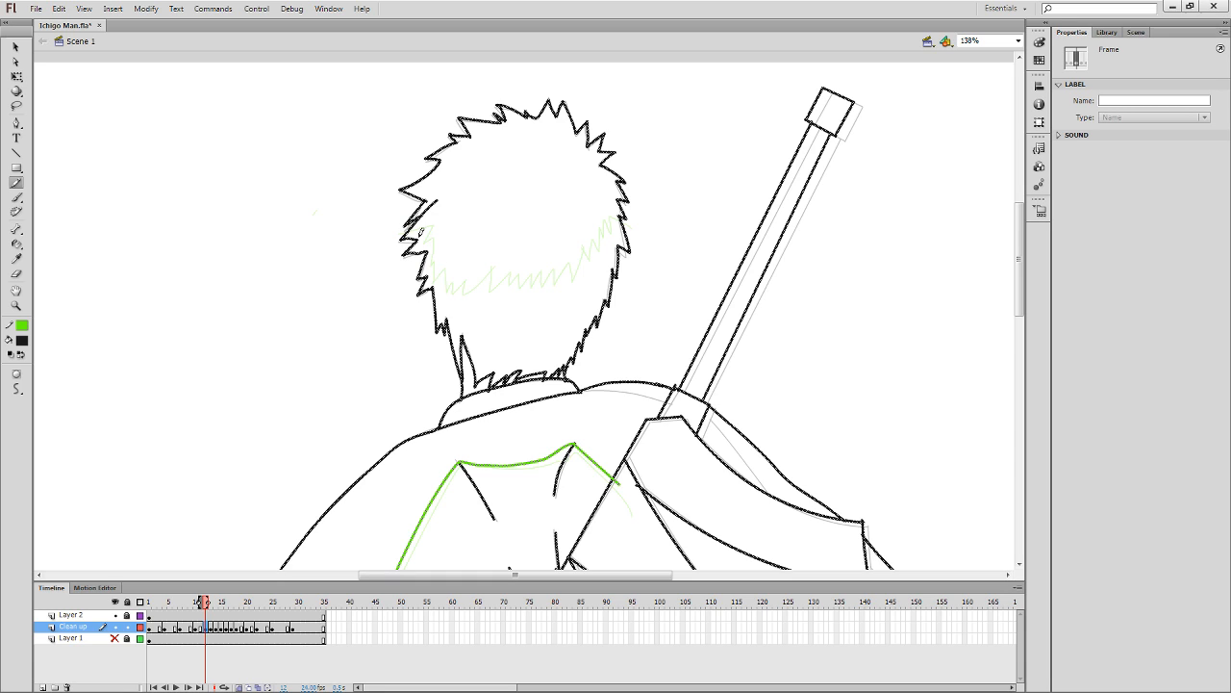
pyautogui.moveTo(420, 232)
pyautogui.mouseDown()
pyautogui.moveTo(436, 278)
pyautogui.moveTo(445, 265)
pyautogui.moveTo(449, 289)
pyautogui.moveTo(464, 278)
pyautogui.moveTo(467, 292)
pyautogui.moveTo(493, 265)
pyautogui.moveTo(492, 287)
pyautogui.moveTo(509, 270)
pyautogui.moveTo(510, 284)
pyautogui.moveTo(521, 271)
pyautogui.moveTo(522, 284)
pyautogui.moveTo(543, 268)
pyautogui.moveTo(545, 284)
pyautogui.moveTo(572, 255)
pyautogui.mouseUp()
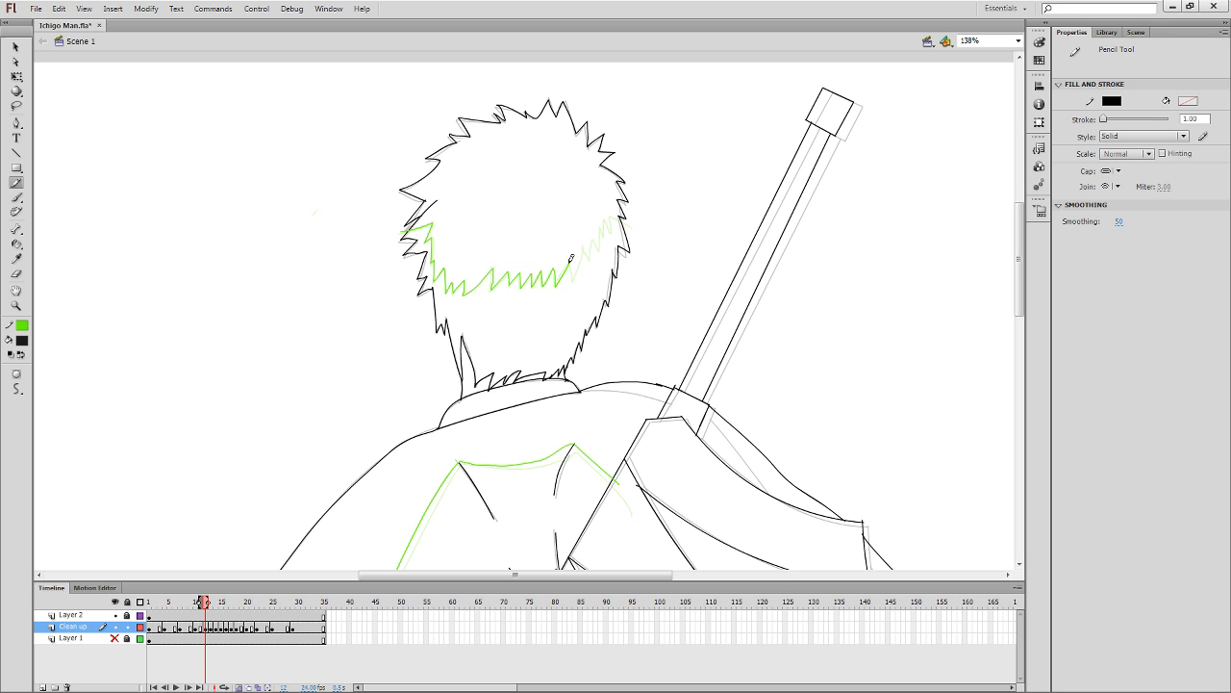
pyautogui.moveTo(572, 258)
pyautogui.mouseDown()
pyautogui.moveTo(607, 214)
pyautogui.moveTo(613, 231)
pyautogui.moveTo(613, 214)
pyautogui.moveTo(619, 253)
pyautogui.mouseUp()
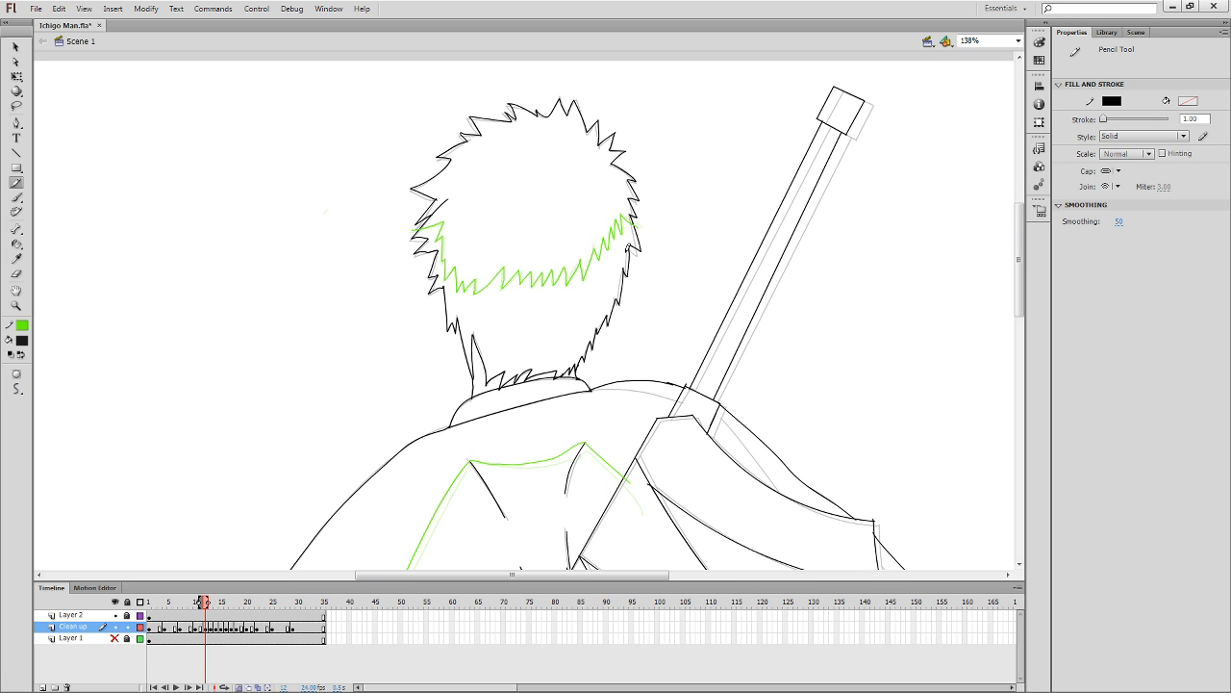
# Compare frame 12 with its neighbouring frames and touch up the middle spikes of its hair shadow line with the Eraser and Pencil tools.
pyautogui.press(',')
pyautogui.press('.')
pyautogui.press('.')
pyautogui.press(',')
pyautogui.press(',')
pyautogui.press(',')
pyautogui.press('.')
pyautogui.press('.')
pyautogui.press('e')
pyautogui.press('y')
pyautogui.moveTo(501, 287)
pyautogui.mouseDown()
pyautogui.moveTo(502, 260)
pyautogui.moveTo(502, 272)
pyautogui.mouseUp()
pyautogui.click(217, 354)
pyautogui.press('e')
pyautogui.moveTo(504, 305)
pyautogui.mouseDown()
pyautogui.moveTo(504, 272)
pyautogui.moveTo(509, 285)
pyautogui.mouseUp()
pyautogui.press('u')
pyautogui.press('y')
pyautogui.press('q')
pyautogui.press('y')
pyautogui.moveTo(501, 286); pyautogui.dragTo(514, 273)
# On frame 13, draw the zigzag green hair shadow line from edge to edge over the previous frame's faint line.
pyautogui.press('.')
pyautogui.moveTo(559, 332); pyautogui.dragTo(540, 376)
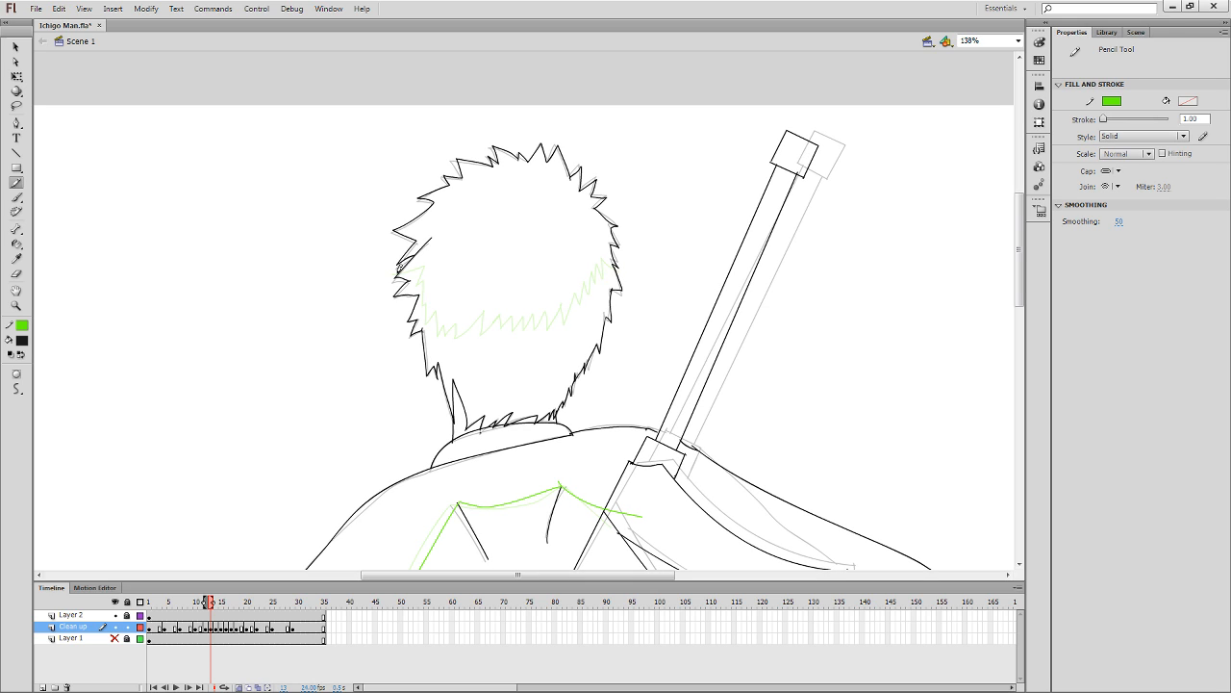
pyautogui.moveTo(397, 274)
pyautogui.mouseDown()
pyautogui.moveTo(427, 322)
pyautogui.moveTo(434, 312)
pyautogui.moveTo(439, 335)
pyautogui.moveTo(456, 319)
pyautogui.moveTo(455, 336)
pyautogui.moveTo(485, 310)
pyautogui.moveTo(482, 332)
pyautogui.moveTo(499, 310)
pyautogui.moveTo(501, 329)
pyautogui.moveTo(513, 314)
pyautogui.moveTo(524, 328)
pyautogui.moveTo(532, 313)
pyautogui.moveTo(535, 329)
pyautogui.moveTo(547, 308)
pyautogui.moveTo(568, 305)
pyautogui.moveTo(543, 310)
pyautogui.moveTo(550, 329)
pyautogui.moveTo(562, 306)
pyautogui.moveTo(565, 323)
pyautogui.moveTo(615, 258)
pyautogui.mouseUp()
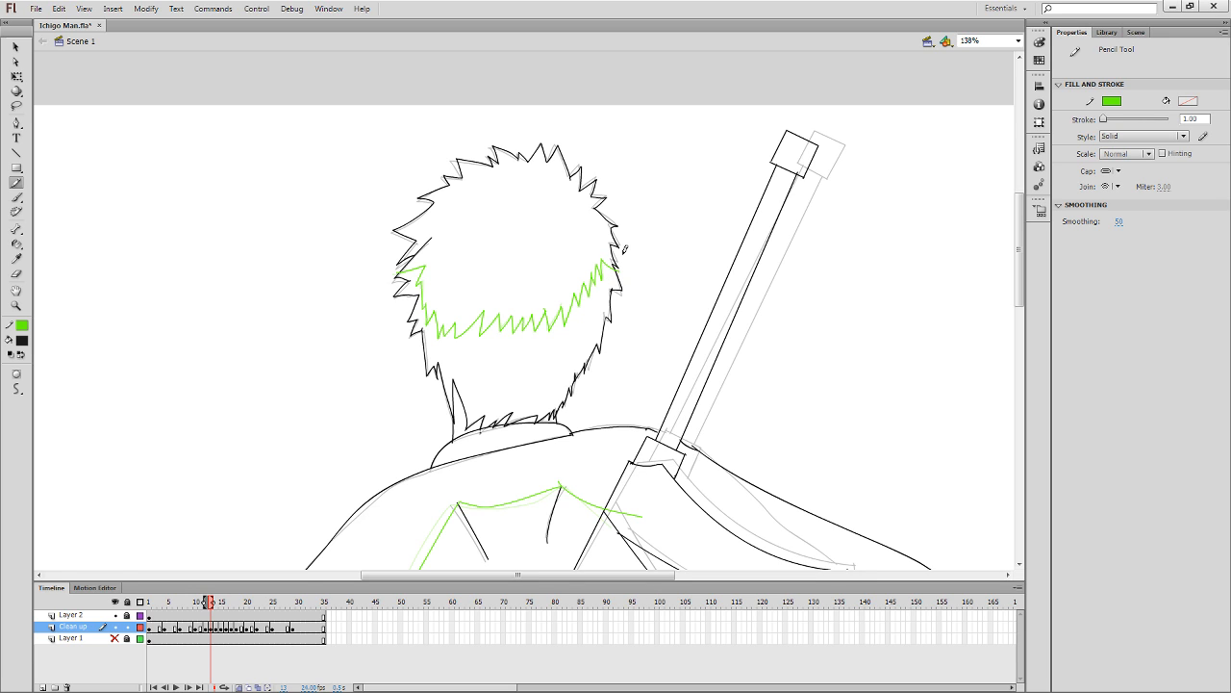
# Flip between frames 12 and 14 to compare them, and draw the zigzag green hair shadow line across frame 14.
pyautogui.click(216, 627)
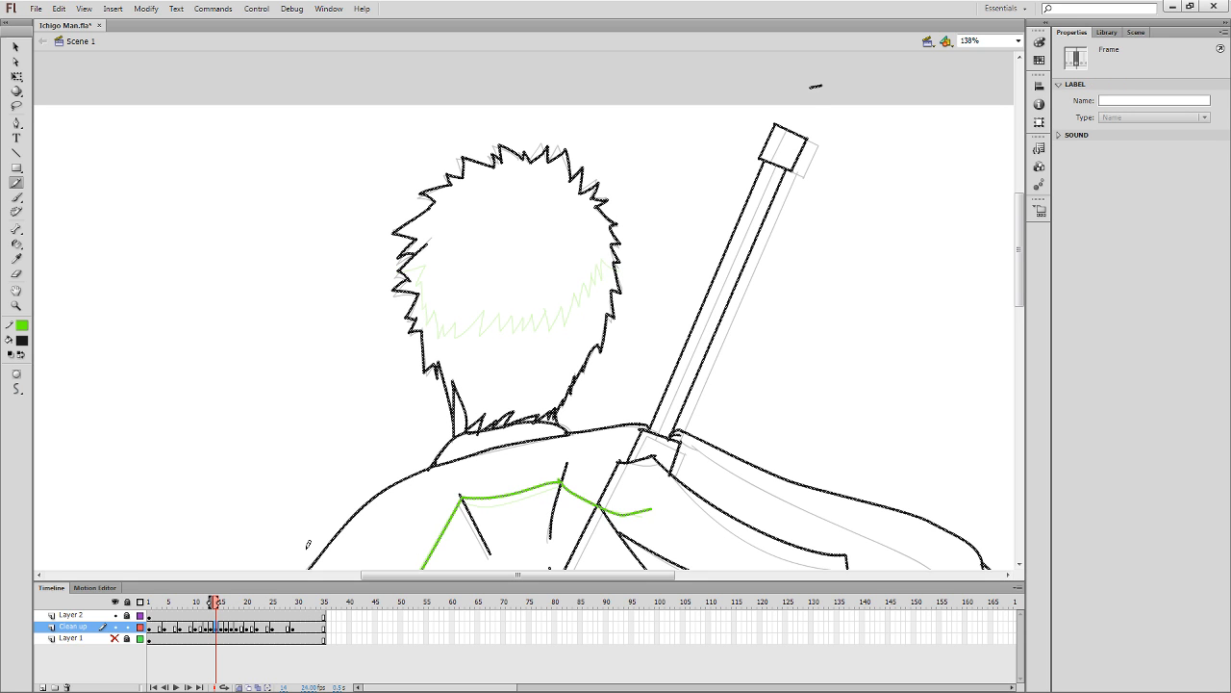
pyautogui.press(',')
pyautogui.press(',')
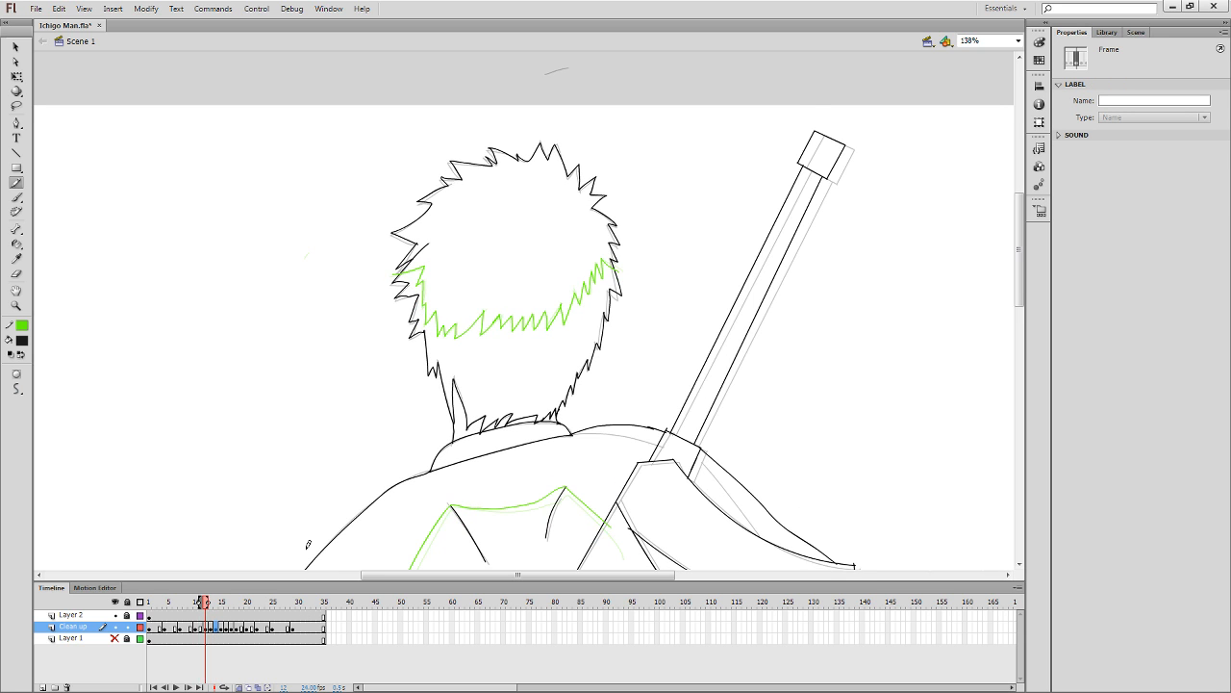
pyautogui.press('.')
pyautogui.press('.')
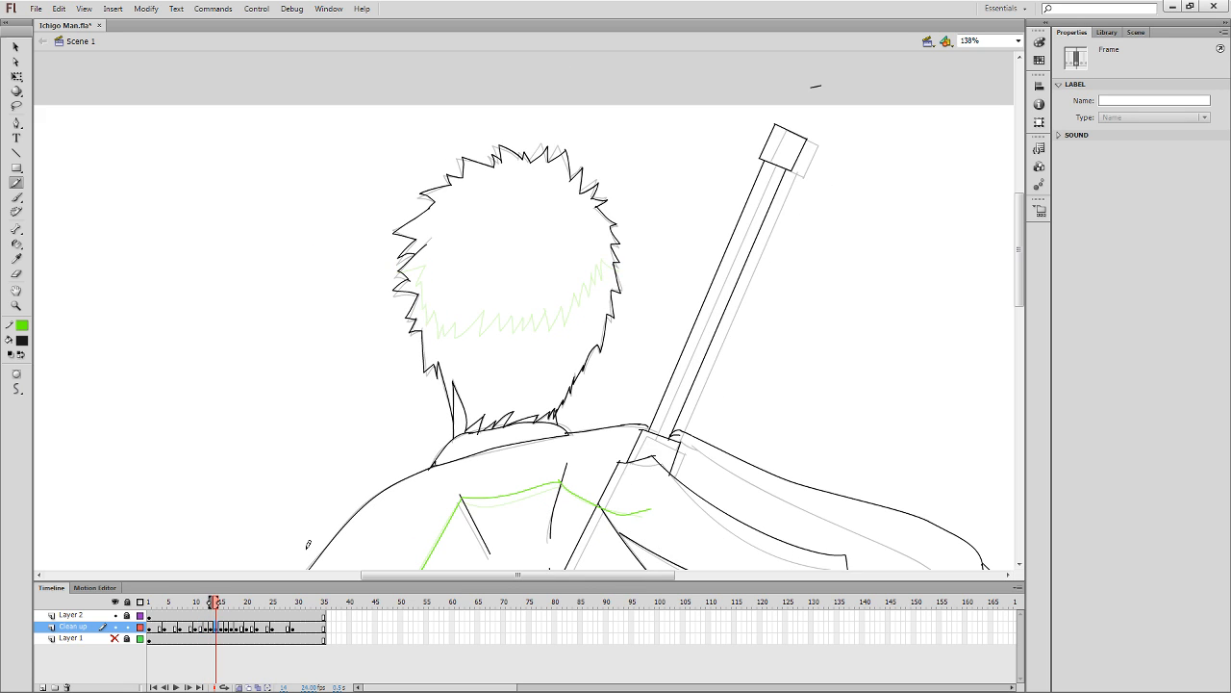
pyautogui.press(',')
pyautogui.press(',')
pyautogui.press('.')
pyautogui.press('.')
pyautogui.moveTo(398, 265)
pyautogui.mouseDown()
pyautogui.moveTo(426, 268)
pyautogui.moveTo(428, 315)
pyautogui.moveTo(442, 336)
pyautogui.moveTo(456, 323)
pyautogui.moveTo(460, 338)
pyautogui.moveTo(483, 319)
pyautogui.moveTo(511, 325)
pyautogui.moveTo(518, 310)
pyautogui.moveTo(517, 329)
pyautogui.moveTo(533, 311)
pyautogui.moveTo(541, 327)
pyautogui.moveTo(549, 306)
pyautogui.moveTo(554, 327)
pyautogui.moveTo(588, 281)
pyautogui.moveTo(591, 293)
pyautogui.moveTo(601, 262)
pyautogui.moveTo(605, 279)
pyautogui.moveTo(609, 259)
pyautogui.moveTo(627, 268)
pyautogui.mouseUp()
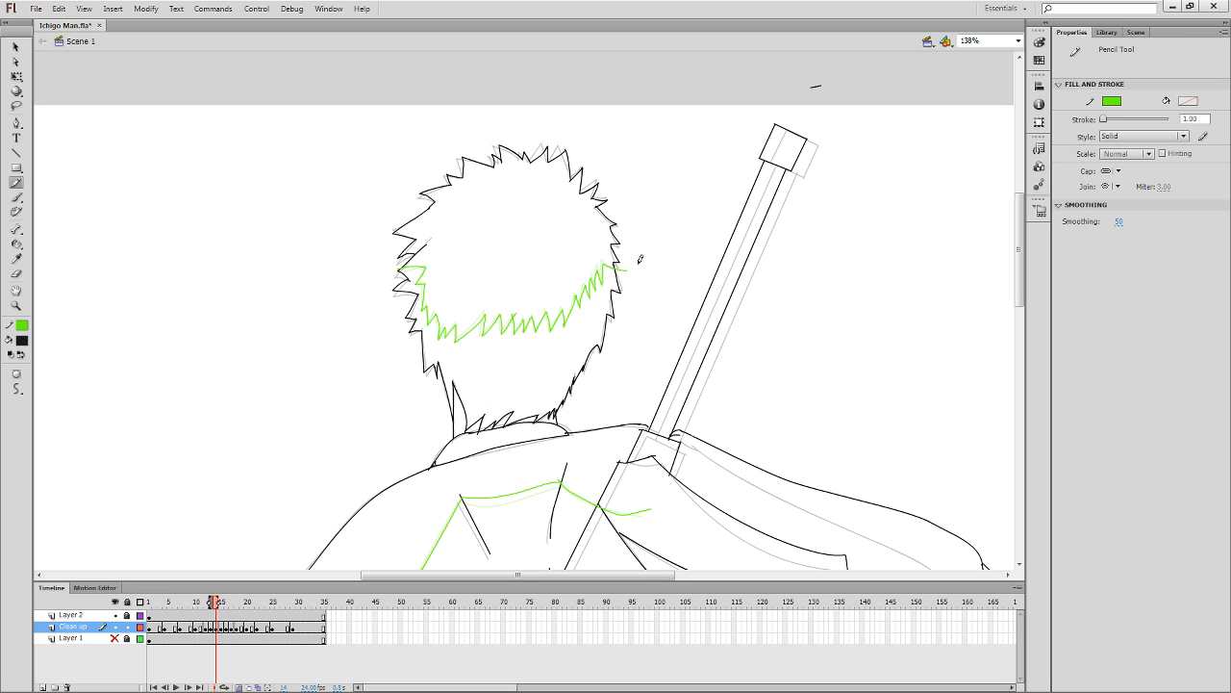
# On frame 15, draw the zigzag green shadow line across the back of the hair in two connecting strokes.
pyautogui.click(220, 627)
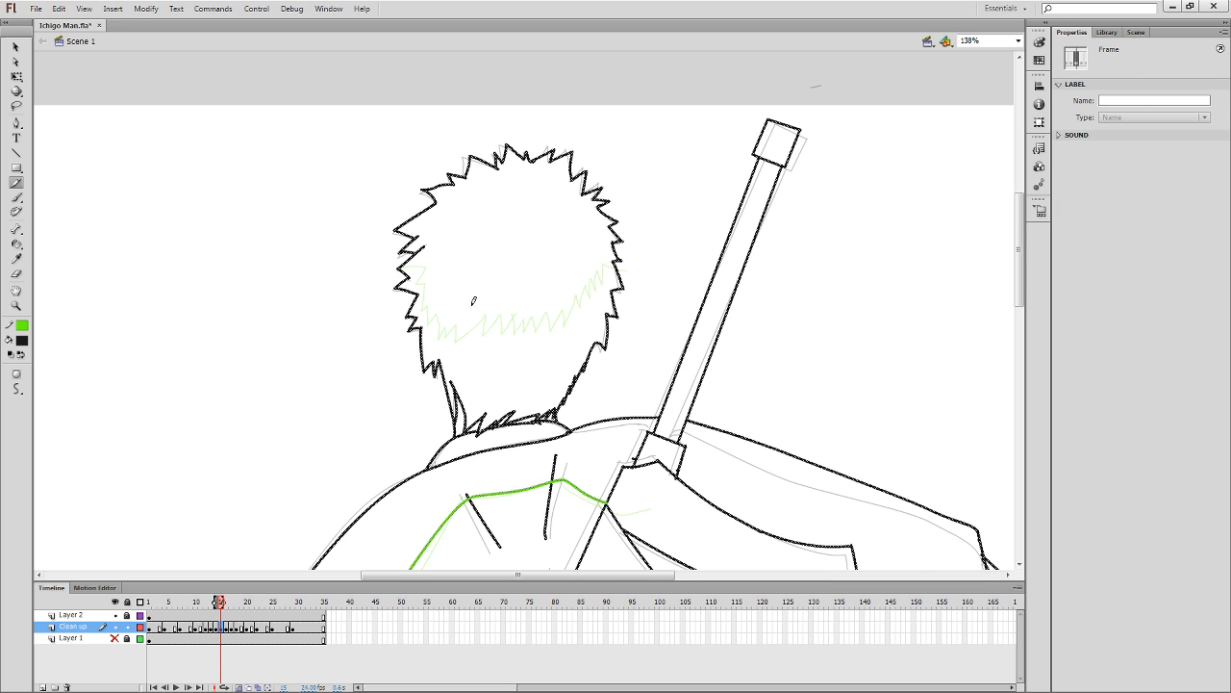
pyautogui.moveTo(402, 259)
pyautogui.mouseDown()
pyautogui.moveTo(429, 265)
pyautogui.moveTo(430, 319)
pyautogui.moveTo(443, 337)
pyautogui.moveTo(457, 320)
pyautogui.moveTo(455, 339)
pyautogui.mouseUp()
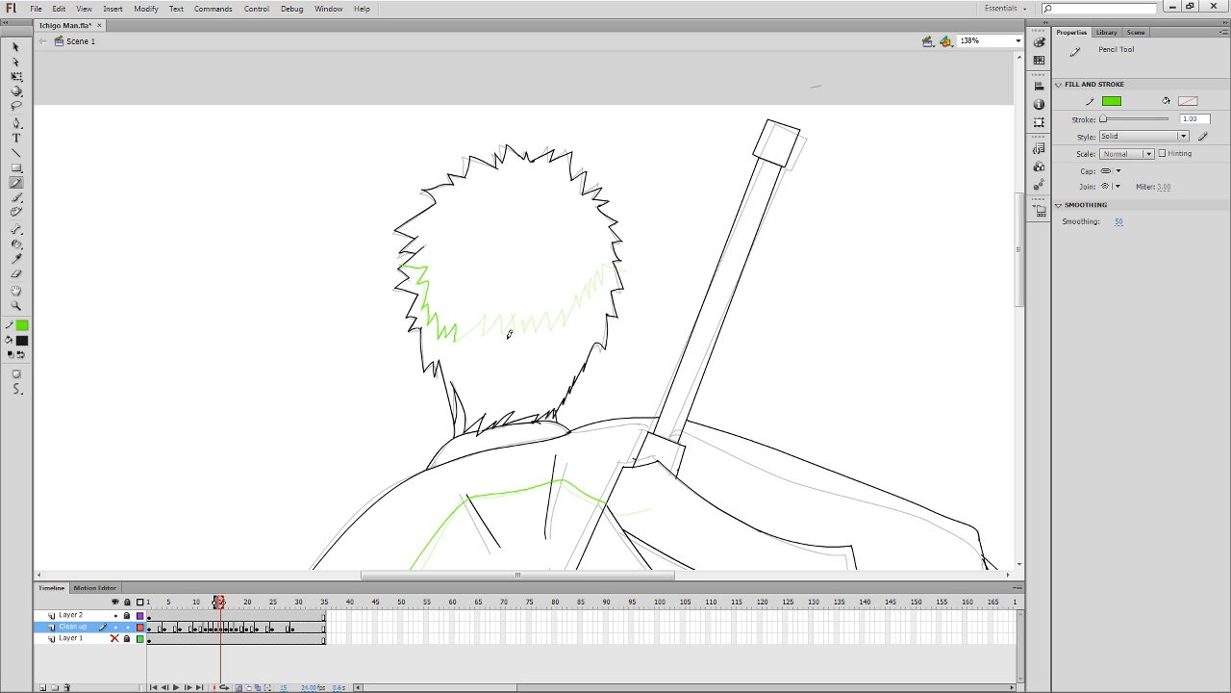
pyautogui.moveTo(455, 334)
pyautogui.mouseDown()
pyautogui.moveTo(501, 314)
pyautogui.moveTo(505, 330)
pyautogui.moveTo(516, 312)
pyautogui.moveTo(516, 331)
pyautogui.moveTo(532, 314)
pyautogui.moveTo(537, 330)
pyautogui.moveTo(547, 312)
pyautogui.moveTo(551, 328)
pyautogui.moveTo(563, 310)
pyautogui.moveTo(564, 327)
pyautogui.moveTo(628, 273)
pyautogui.mouseUp()
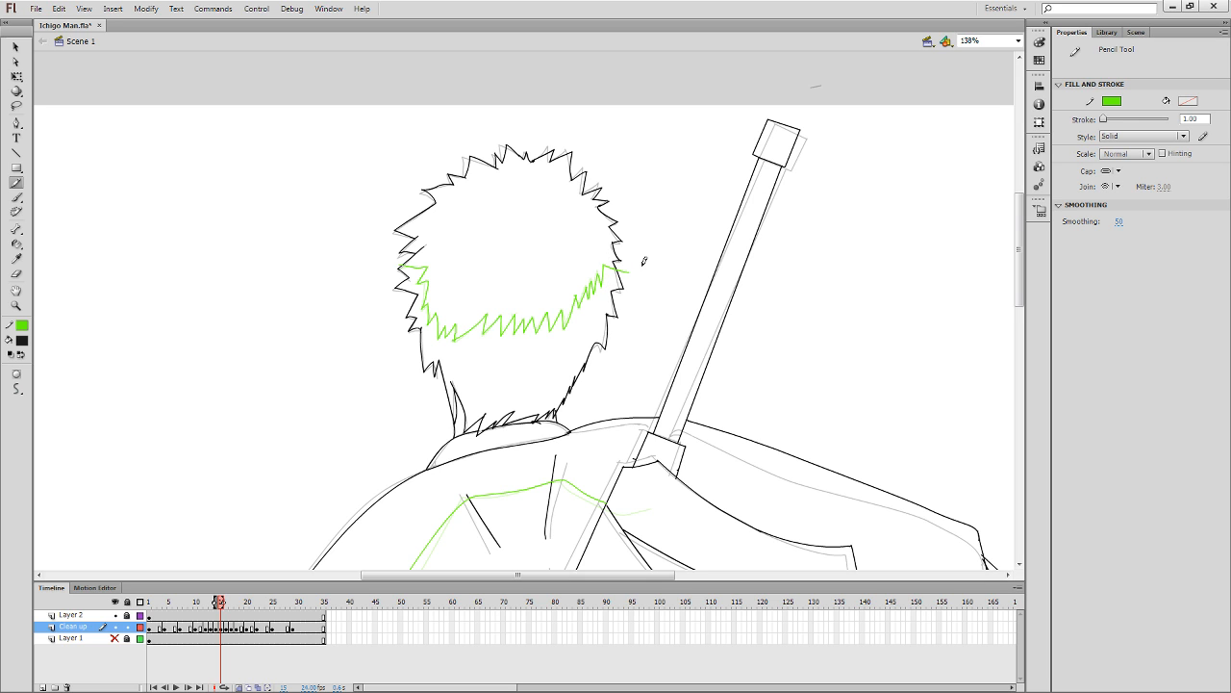
# Compare the hair shadow lines of frames 14 and 15, and draw the matching zigzag green line across the hair on frame 16.
pyautogui.press(',')
pyautogui.press('.')
pyautogui.press(',')
pyautogui.press('.')
pyautogui.press('.')
pyautogui.press('.')
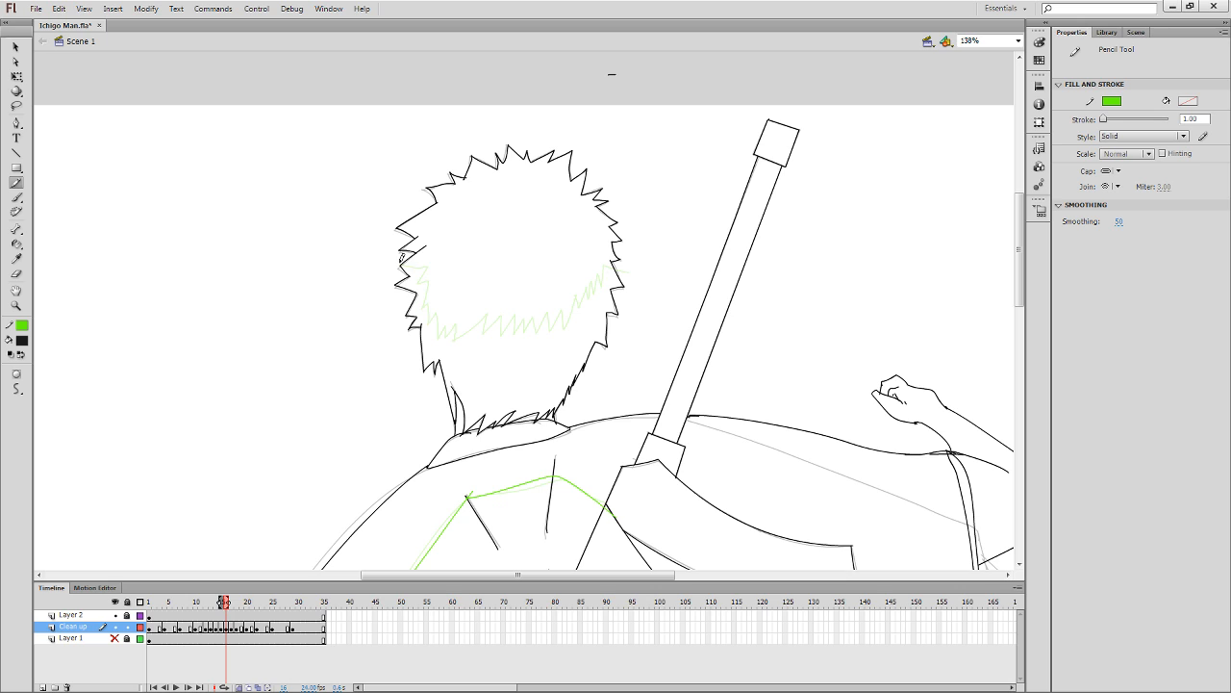
pyautogui.moveTo(400, 259)
pyautogui.mouseDown()
pyautogui.moveTo(439, 334)
pyautogui.moveTo(487, 313)
pyautogui.moveTo(483, 334)
pyautogui.moveTo(503, 313)
pyautogui.moveTo(503, 335)
pyautogui.moveTo(515, 312)
pyautogui.moveTo(515, 334)
pyautogui.moveTo(535, 319)
pyautogui.moveTo(539, 329)
pyautogui.moveTo(548, 310)
pyautogui.moveTo(551, 330)
pyautogui.moveTo(561, 306)
pyautogui.moveTo(565, 328)
pyautogui.moveTo(581, 292)
pyautogui.mouseUp()
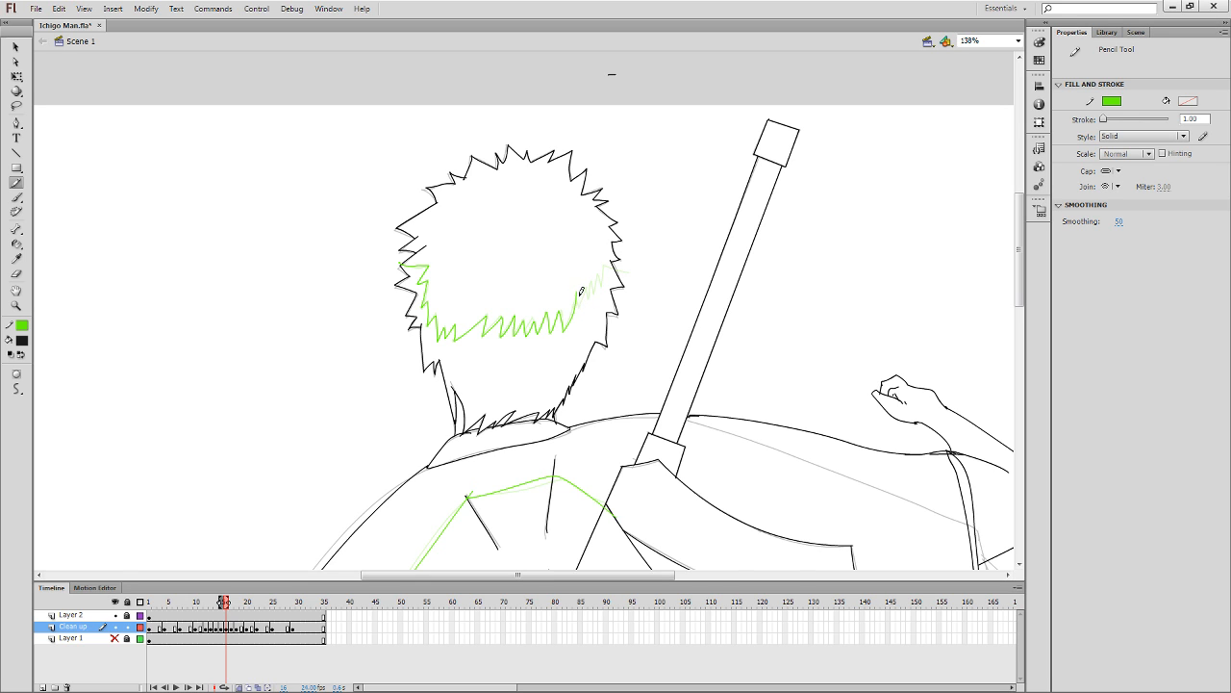
pyautogui.moveTo(579, 304)
pyautogui.mouseDown()
pyautogui.moveTo(611, 258)
pyautogui.moveTo(625, 270)
pyautogui.mouseUp()
# Draw the zigzag green hair shadow line from edge to edge on frames 17 and 18.
pyautogui.click(231, 627)
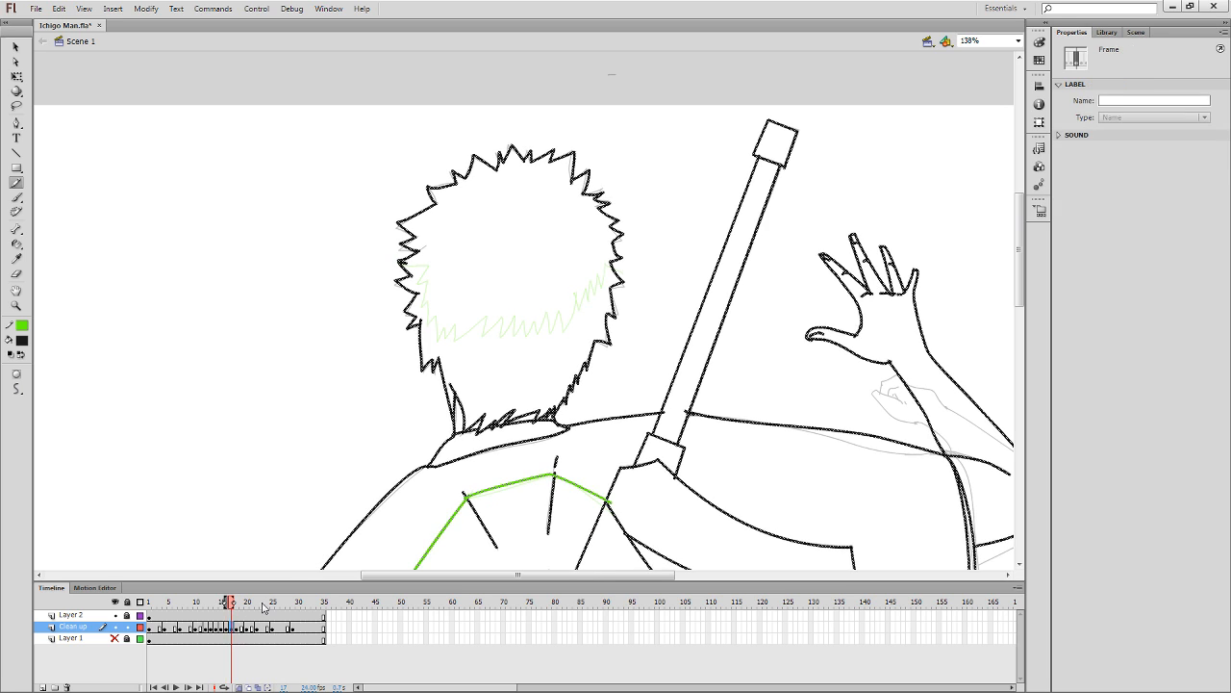
pyautogui.moveTo(403, 261)
pyautogui.mouseDown()
pyautogui.moveTo(429, 280)
pyautogui.moveTo(422, 304)
pyautogui.moveTo(430, 297)
pyautogui.moveTo(437, 337)
pyautogui.moveTo(487, 314)
pyautogui.moveTo(486, 334)
pyautogui.moveTo(501, 314)
pyautogui.moveTo(502, 334)
pyautogui.moveTo(516, 311)
pyautogui.moveTo(516, 336)
pyautogui.moveTo(528, 317)
pyautogui.moveTo(530, 340)
pyautogui.moveTo(547, 311)
pyautogui.moveTo(563, 332)
pyautogui.moveTo(548, 334)
pyautogui.moveTo(558, 309)
pyautogui.moveTo(566, 330)
pyautogui.moveTo(594, 278)
pyautogui.moveTo(606, 284)
pyautogui.moveTo(621, 258)
pyautogui.mouseUp()
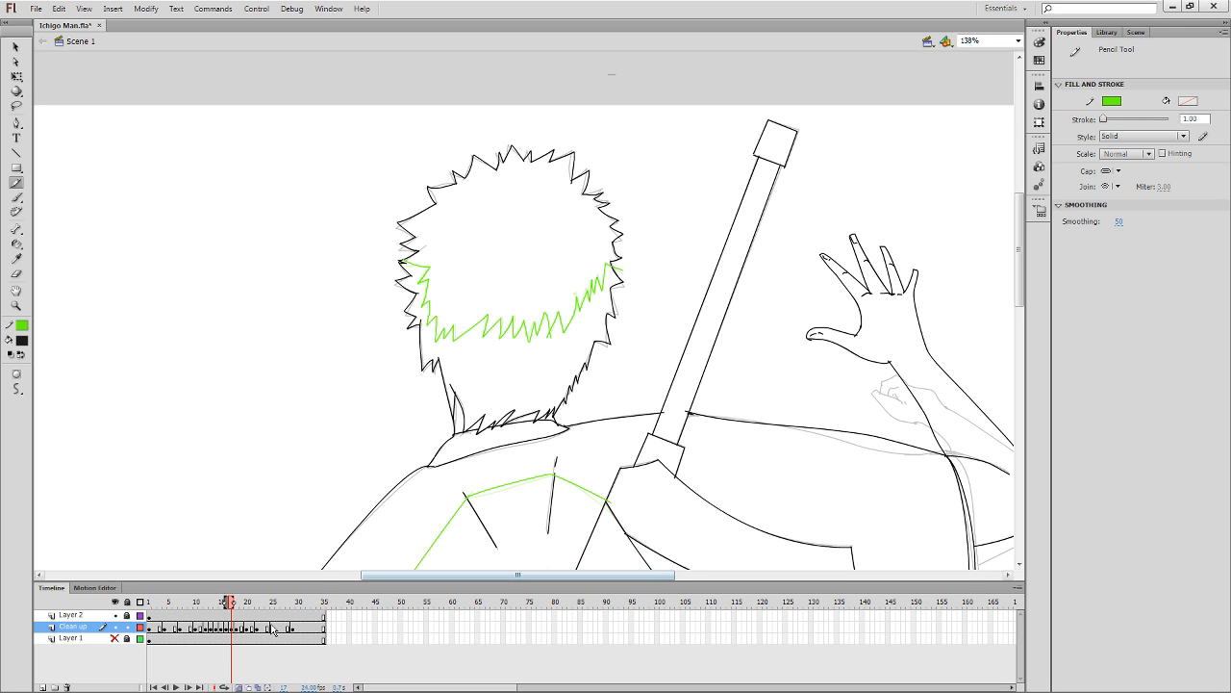
pyautogui.click(236, 627)
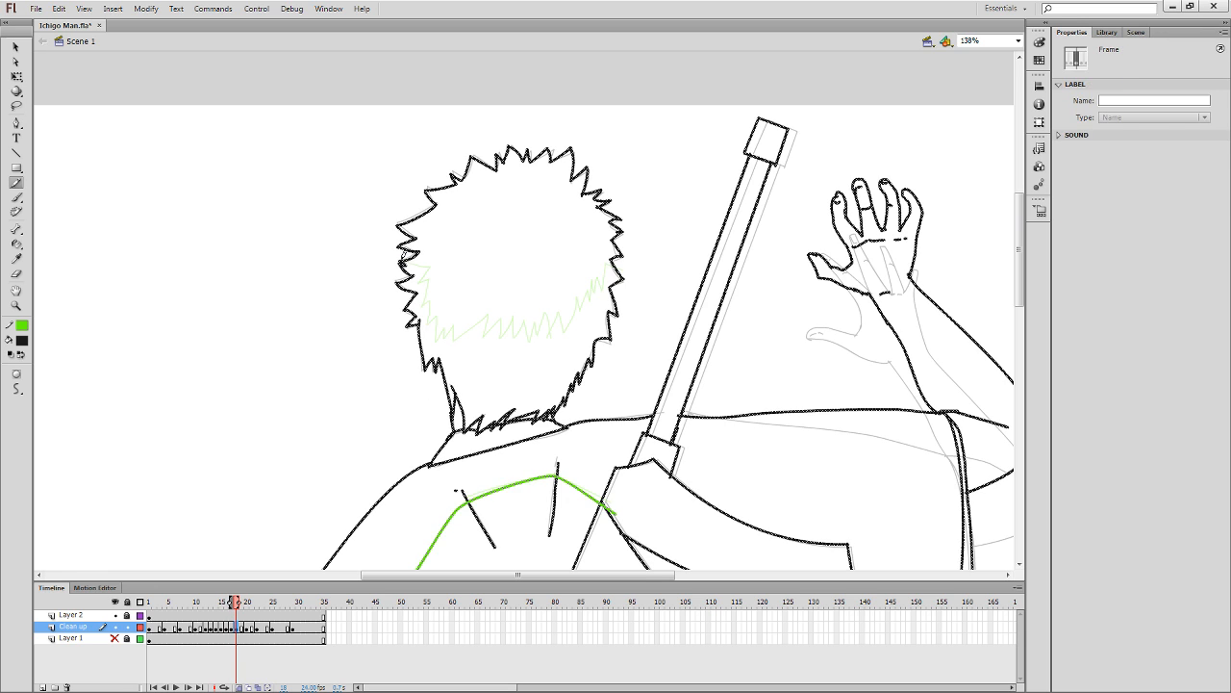
pyautogui.click(415, 263)
pyautogui.moveTo(402, 261)
pyautogui.mouseDown()
pyautogui.moveTo(432, 269)
pyautogui.moveTo(420, 277)
pyautogui.moveTo(438, 336)
pyautogui.moveTo(486, 314)
pyautogui.moveTo(490, 337)
pyautogui.moveTo(502, 314)
pyautogui.moveTo(507, 336)
pyautogui.moveTo(529, 316)
pyautogui.moveTo(537, 337)
pyautogui.moveTo(548, 317)
pyautogui.moveTo(555, 333)
pyautogui.moveTo(559, 309)
pyautogui.moveTo(575, 320)
pyautogui.moveTo(610, 258)
pyautogui.moveTo(625, 266)
pyautogui.mouseUp()
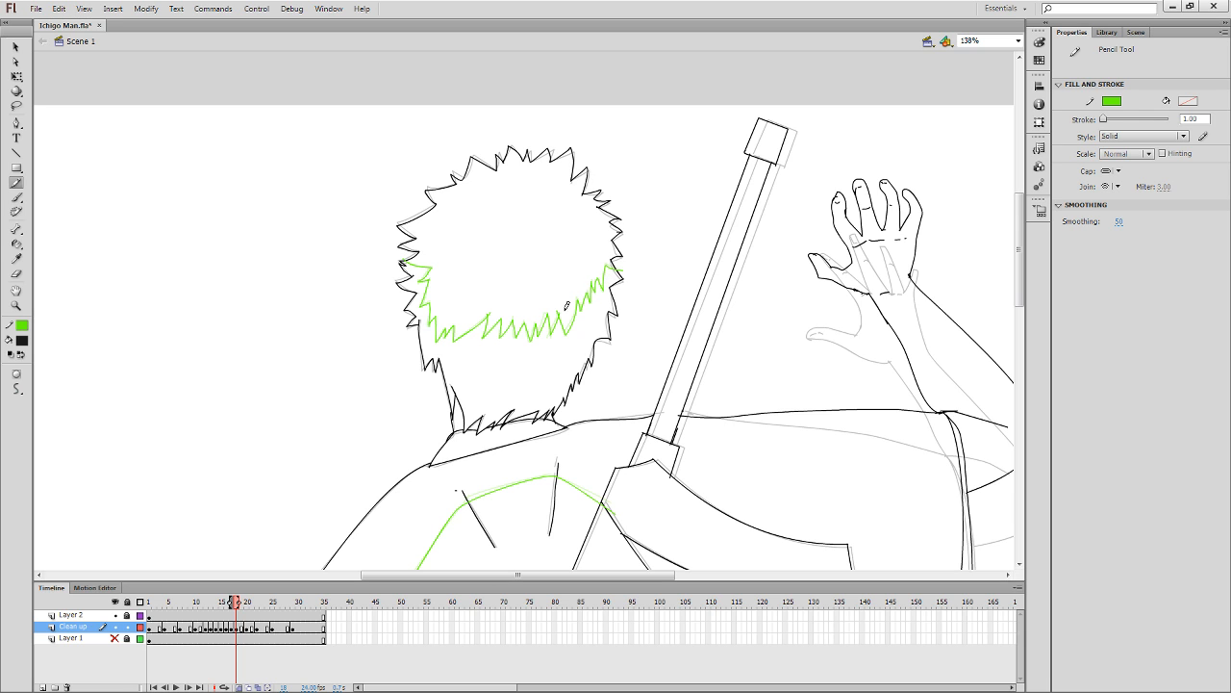
# Draw the zigzag green shadow line across the back of the hair on frames 20 and 22.
pyautogui.click(248, 627)
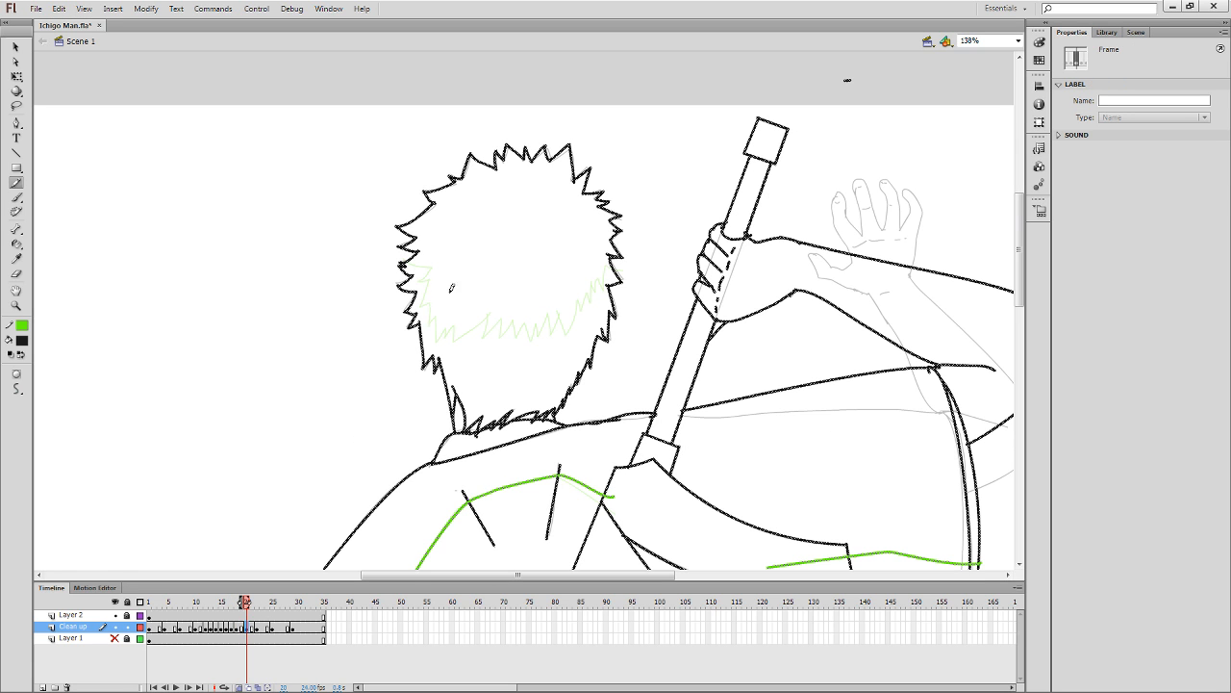
pyautogui.moveTo(404, 262)
pyautogui.mouseDown()
pyautogui.moveTo(427, 266)
pyautogui.moveTo(443, 335)
pyautogui.moveTo(491, 310)
pyautogui.moveTo(487, 329)
pyautogui.moveTo(504, 318)
pyautogui.moveTo(502, 335)
pyautogui.moveTo(513, 319)
pyautogui.moveTo(522, 335)
pyautogui.moveTo(548, 311)
pyautogui.moveTo(551, 331)
pyautogui.moveTo(561, 315)
pyautogui.moveTo(571, 333)
pyautogui.moveTo(618, 264)
pyautogui.mouseUp()
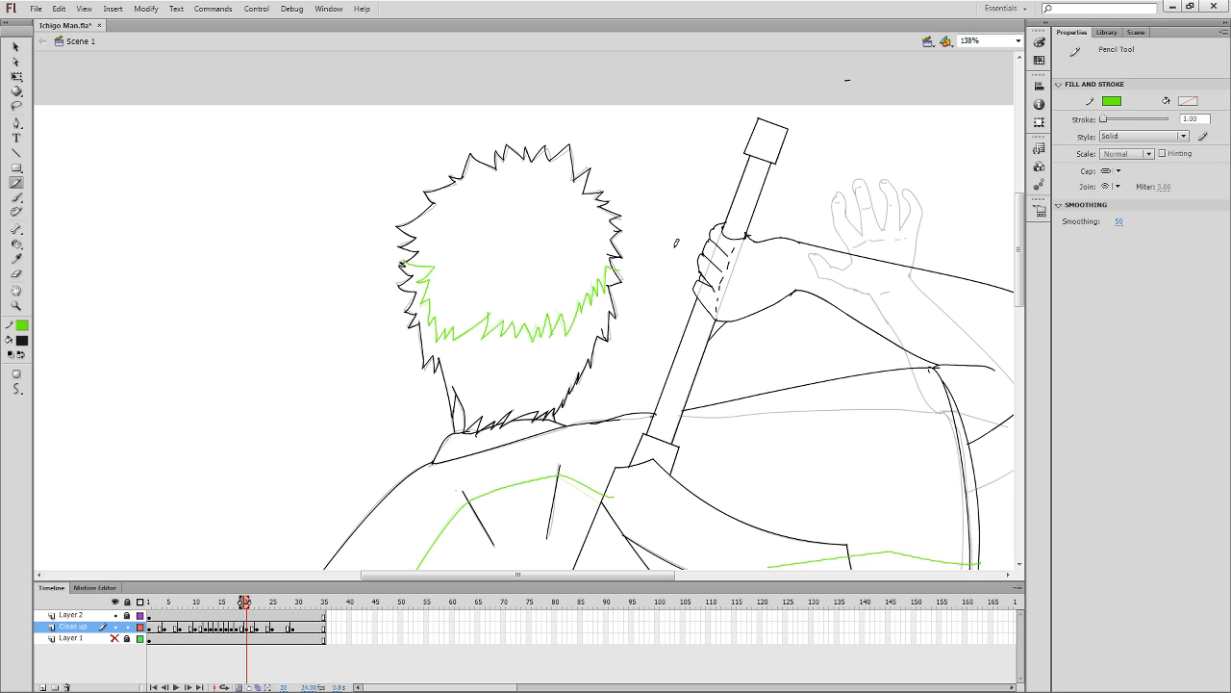
pyautogui.click(257, 628)
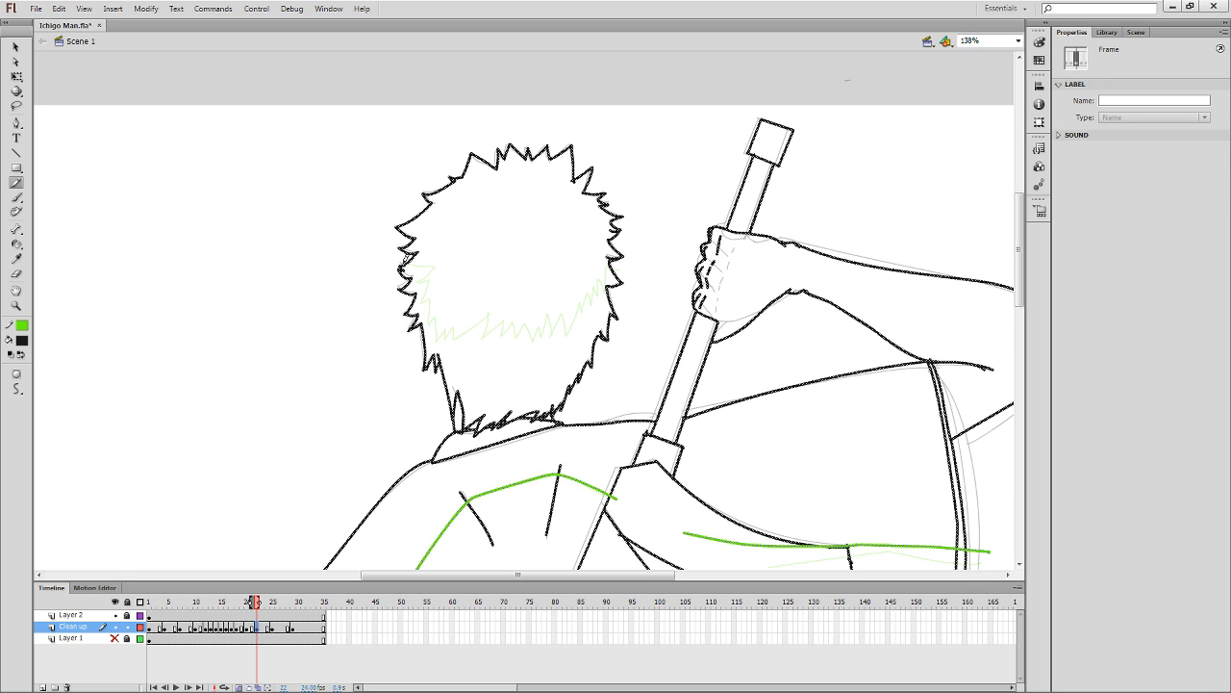
pyautogui.click(406, 260)
pyautogui.moveTo(406, 259)
pyautogui.mouseDown()
pyautogui.moveTo(420, 280)
pyautogui.moveTo(431, 274)
pyautogui.moveTo(424, 295)
pyautogui.moveTo(434, 292)
pyautogui.moveTo(440, 340)
pyautogui.moveTo(502, 296)
pyautogui.moveTo(504, 317)
pyautogui.moveTo(490, 308)
pyautogui.moveTo(484, 335)
pyautogui.moveTo(526, 318)
pyautogui.mouseUp()
pyautogui.moveTo(535, 340)
pyautogui.mouseDown()
pyautogui.moveTo(547, 306)
pyautogui.moveTo(572, 310)
pyautogui.moveTo(546, 312)
pyautogui.moveTo(550, 332)
pyautogui.moveTo(563, 312)
pyautogui.moveTo(564, 332)
pyautogui.moveTo(610, 258)
pyautogui.mouseUp()
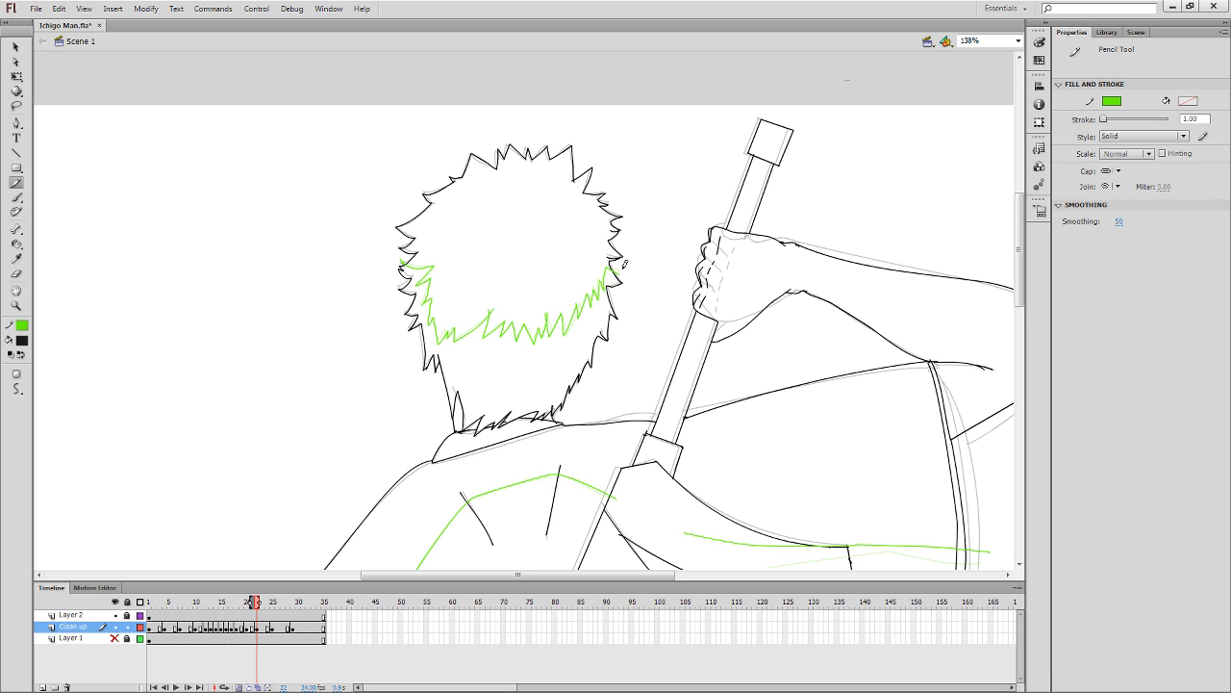
# Draw the zigzag green hair shadow line on frames 25 and 29, tracing the preceding drawing's line from edge to edge.
pyautogui.click(273, 627)
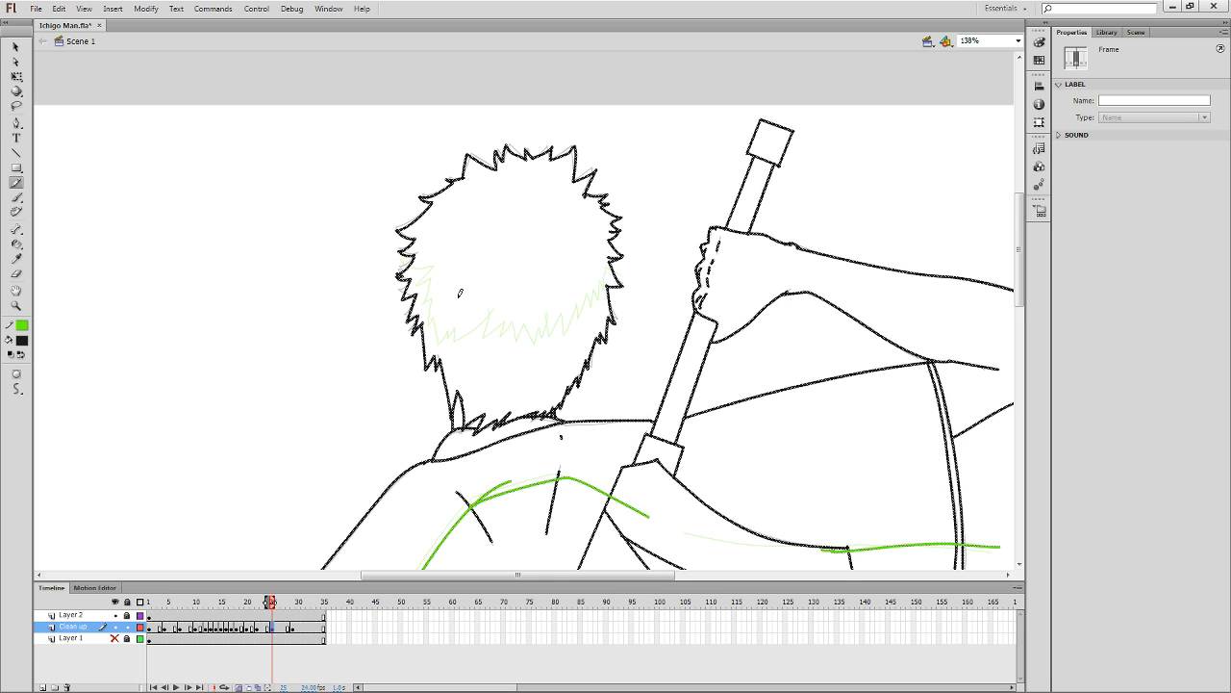
pyautogui.click(421, 262)
pyautogui.moveTo(421, 263)
pyautogui.mouseDown()
pyautogui.moveTo(437, 260)
pyautogui.moveTo(424, 301)
pyautogui.moveTo(435, 292)
pyautogui.moveTo(442, 340)
pyautogui.moveTo(488, 310)
pyautogui.moveTo(517, 317)
pyautogui.moveTo(518, 337)
pyautogui.moveTo(527, 319)
pyautogui.moveTo(535, 344)
pyautogui.moveTo(541, 319)
pyautogui.moveTo(554, 335)
pyautogui.moveTo(566, 310)
pyautogui.moveTo(569, 333)
pyautogui.moveTo(591, 285)
pyautogui.moveTo(591, 306)
pyautogui.moveTo(621, 267)
pyautogui.mouseUp()
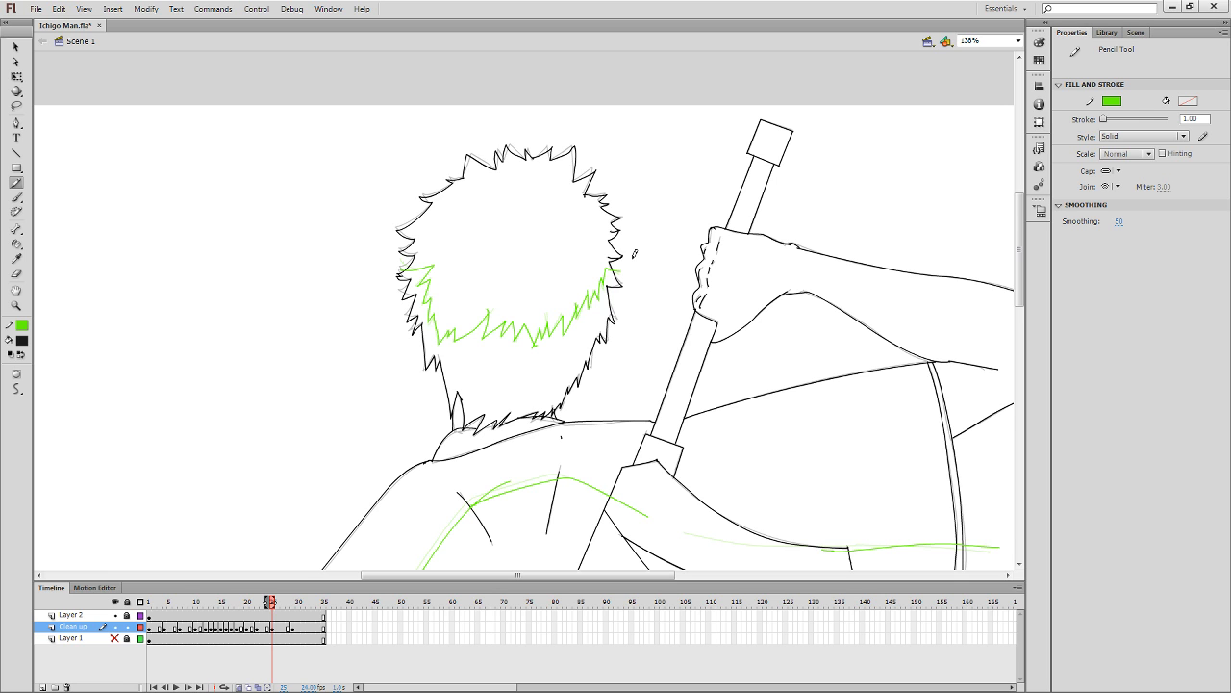
pyautogui.press('.')
pyautogui.press('.')
pyautogui.press('.')
pyautogui.press('.')
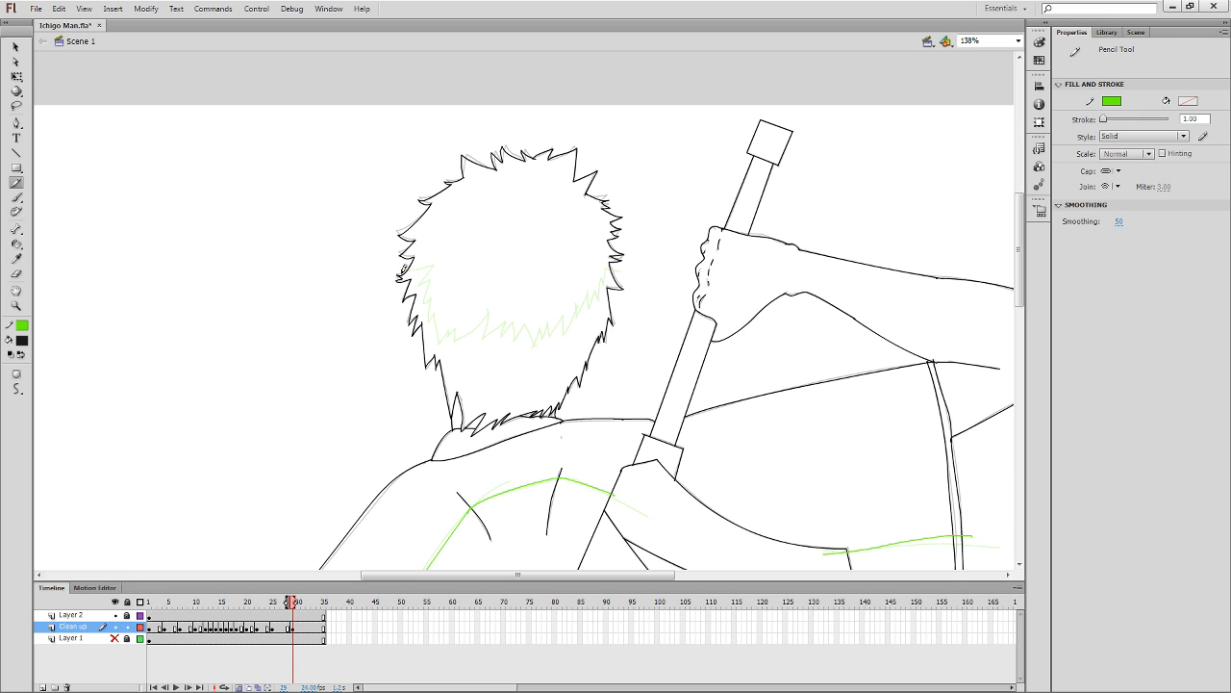
pyautogui.moveTo(400, 274)
pyautogui.mouseDown()
pyautogui.moveTo(436, 256)
pyautogui.moveTo(422, 279)
pyautogui.moveTo(431, 273)
pyautogui.moveTo(440, 341)
pyautogui.moveTo(483, 318)
pyautogui.moveTo(501, 288)
pyautogui.moveTo(483, 335)
pyautogui.moveTo(510, 317)
pyautogui.moveTo(505, 331)
pyautogui.moveTo(515, 319)
pyautogui.moveTo(517, 334)
pyautogui.moveTo(525, 323)
pyautogui.moveTo(554, 341)
pyautogui.moveTo(531, 343)
pyautogui.moveTo(565, 312)
pyautogui.moveTo(566, 332)
pyautogui.moveTo(613, 262)
pyautogui.mouseUp()
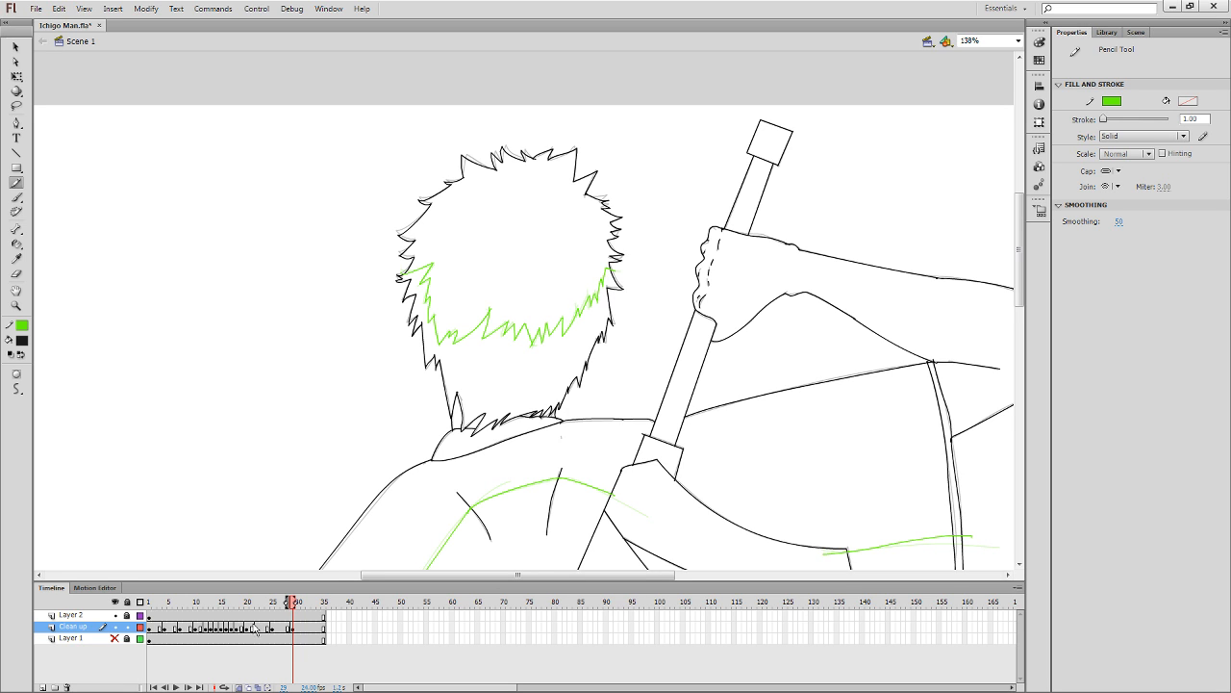
# Play the animation from frame 3 to review the hair shadow lines in motion.
pyautogui.click(160, 626)
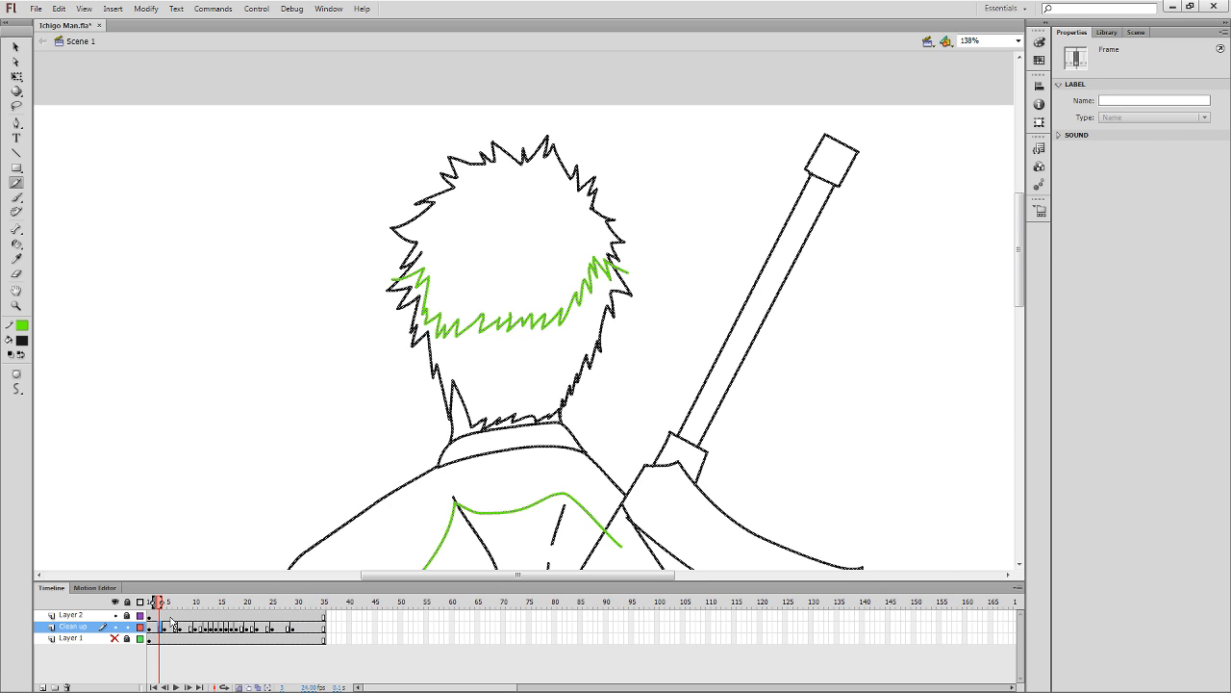
pyautogui.press('Return')
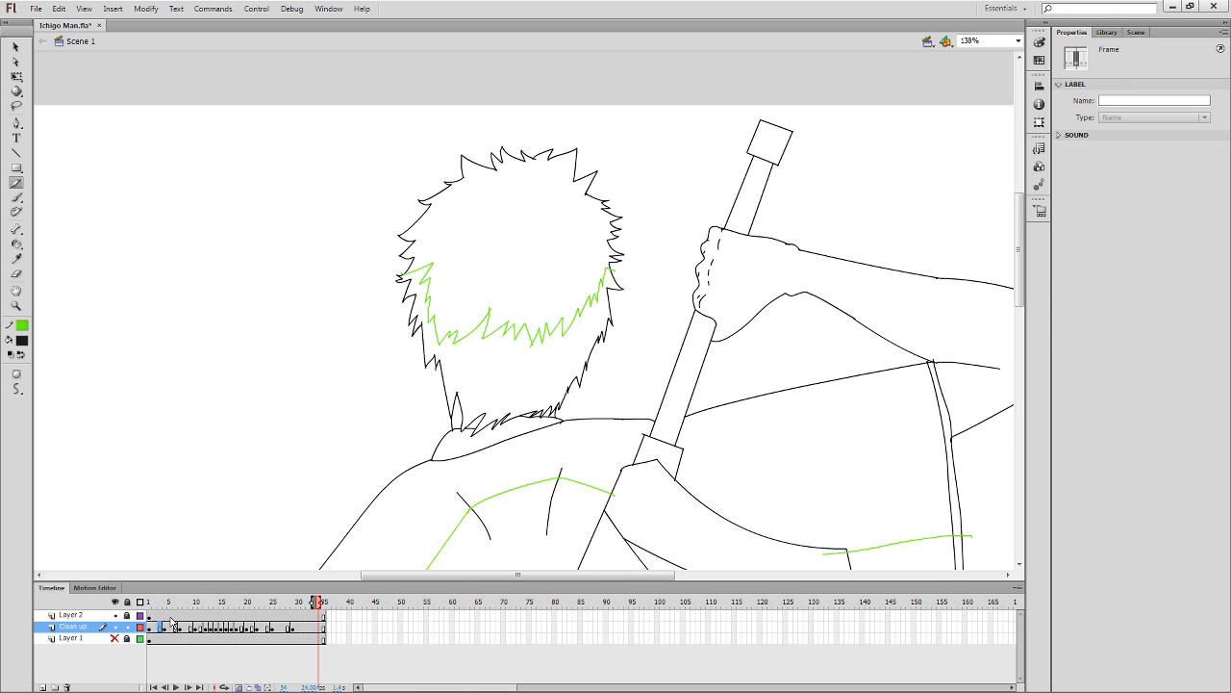
pyautogui.moveTo(802, 426); pyautogui.dragTo(713, 384)
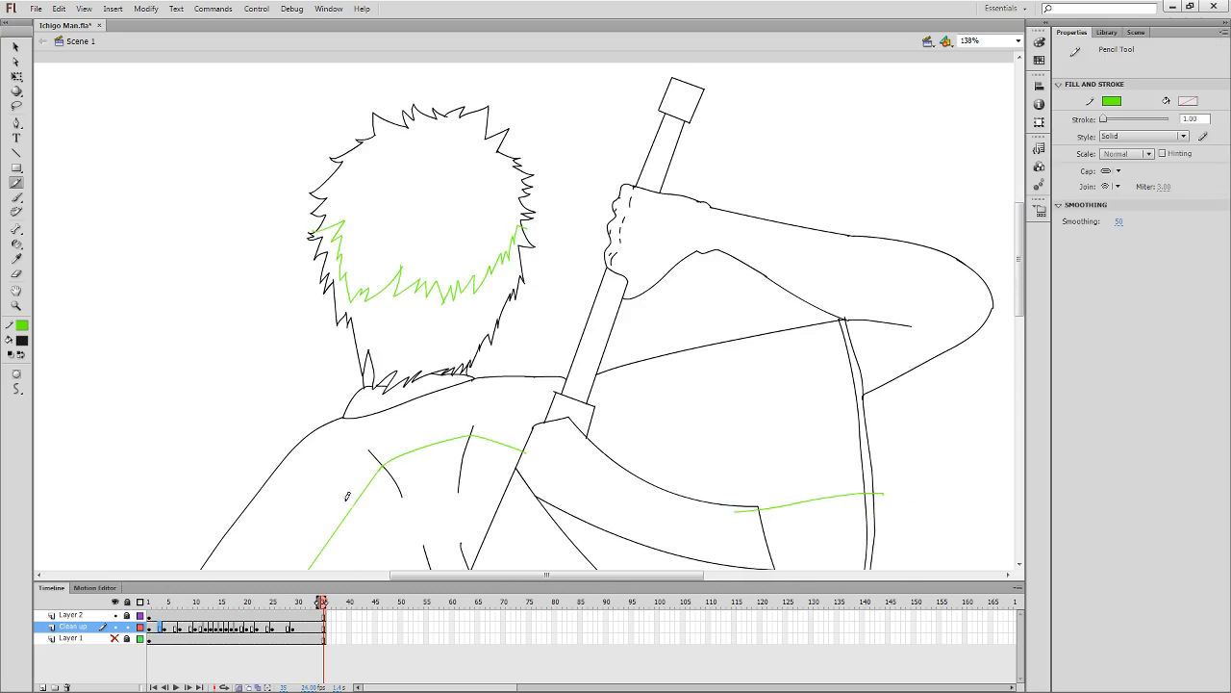
# Examine the right sleeve's cuff and its shadow line on the drawings from frame 3 onward.
pyautogui.click(160, 627)
pyautogui.moveTo(742, 473); pyautogui.dragTo(577, 115)
pyautogui.moveTo(649, 315); pyautogui.dragTo(574, 90)
pyautogui.moveTo(596, 444); pyautogui.dragTo(663, 488)
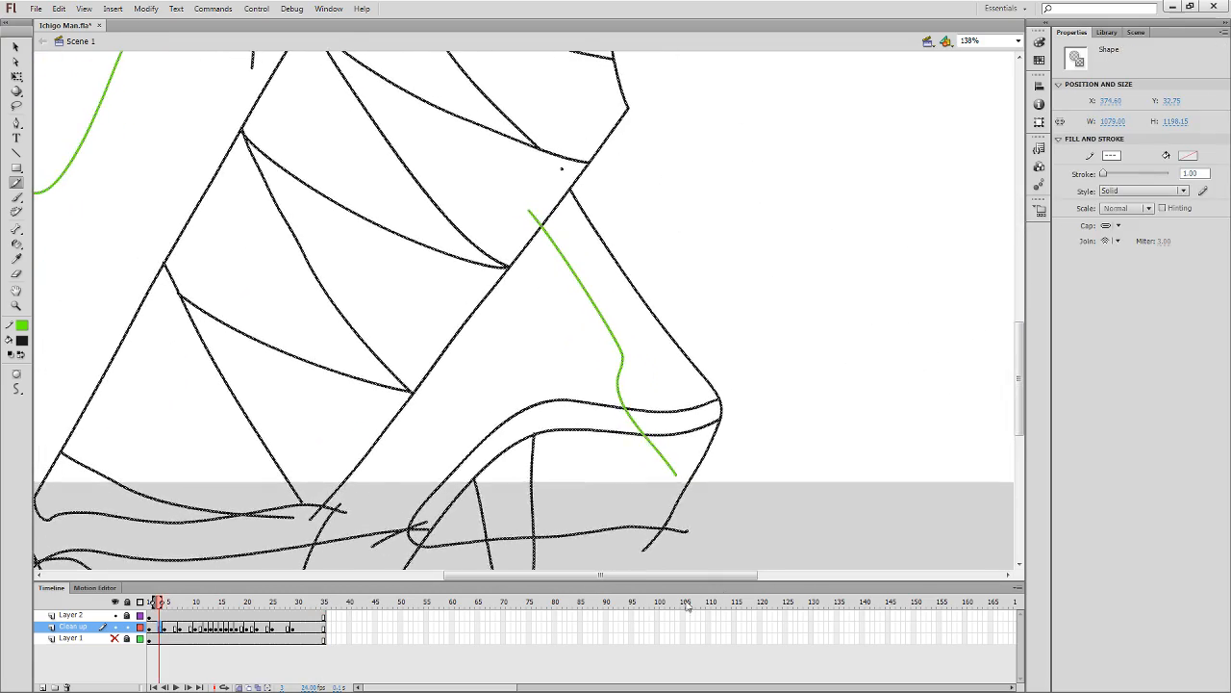
pyautogui.press('.')
pyautogui.press('.')
pyautogui.press('.')
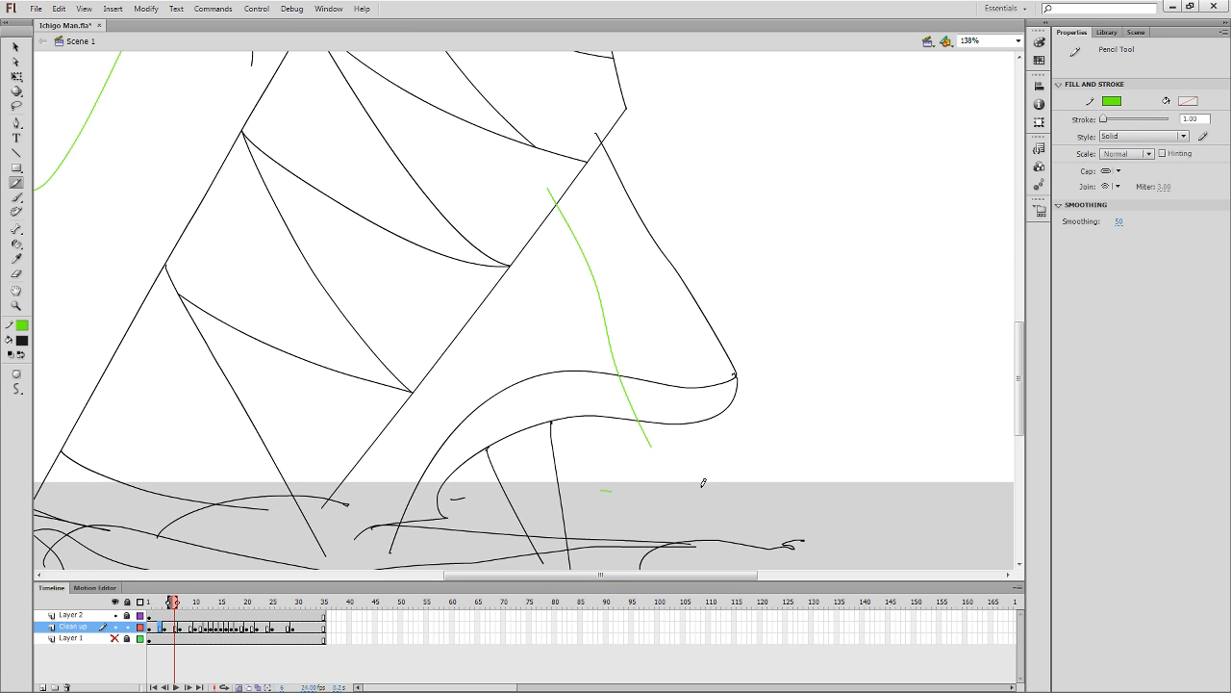
pyautogui.press('.')
pyautogui.press('.')
pyautogui.press(',')
pyautogui.press(',')
pyautogui.press(',')
pyautogui.press(',')
pyautogui.press(',')
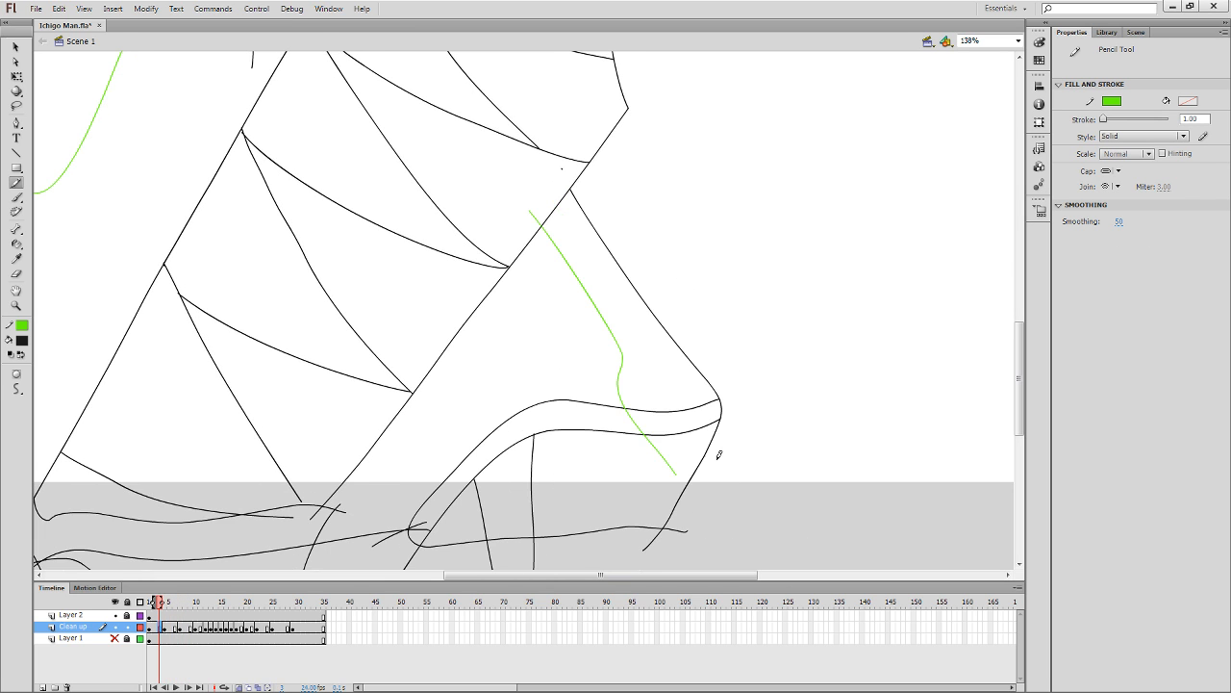
# Draw a black outline on frame 4 that continues the right cuff's outer edge down below the stage.
pyautogui.press('i')
pyautogui.press('.')
pyautogui.press('y')
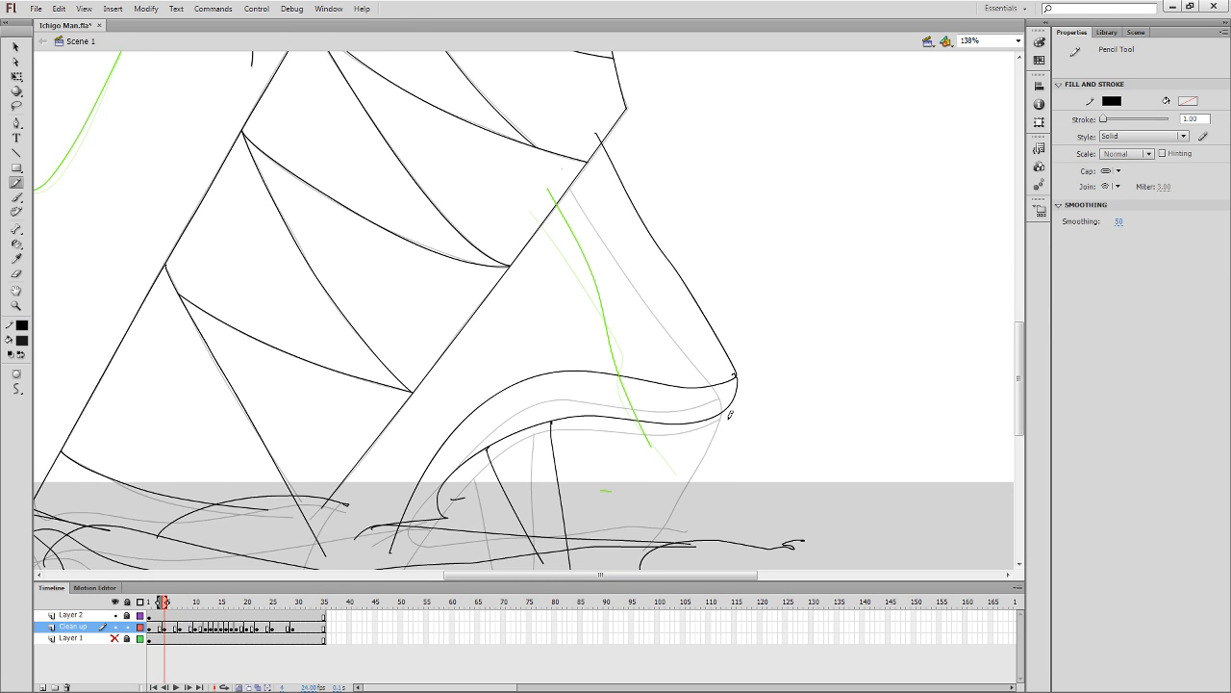
pyautogui.moveTo(698, 448)
pyautogui.mouseDown()
pyautogui.moveTo(630, 512)
pyautogui.moveTo(561, 531)
pyautogui.moveTo(506, 568)
pyautogui.mouseUp()
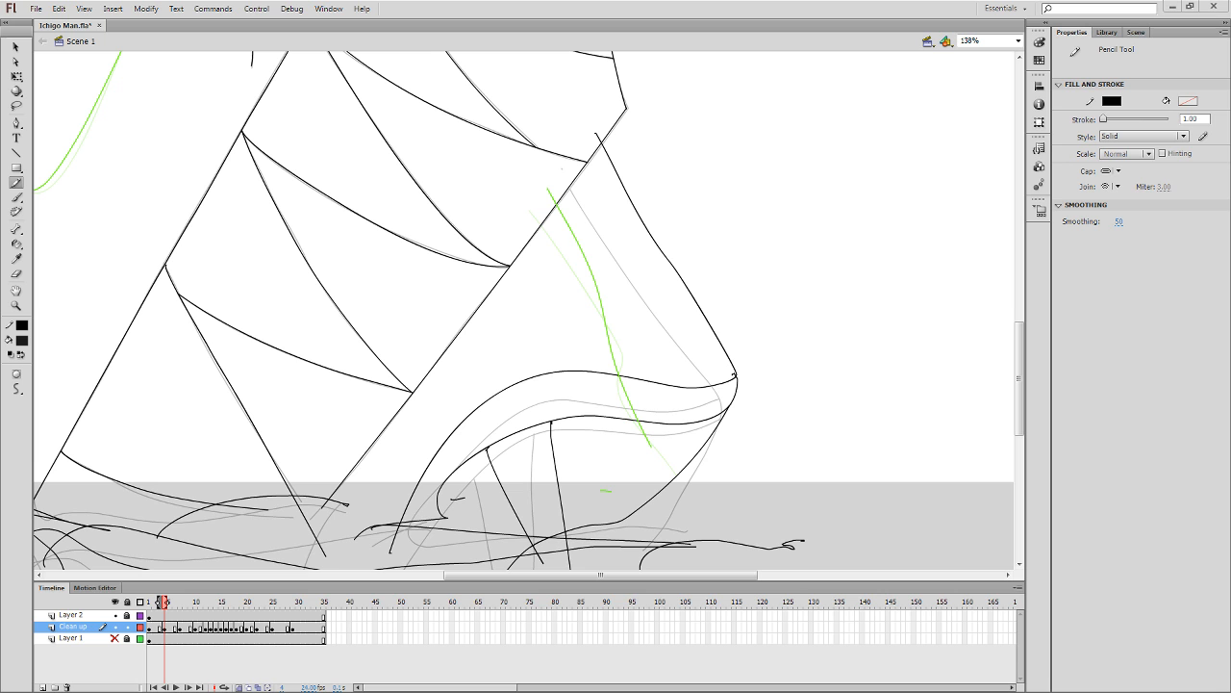
pyautogui.moveTo(811, 513); pyautogui.dragTo(870, 509)
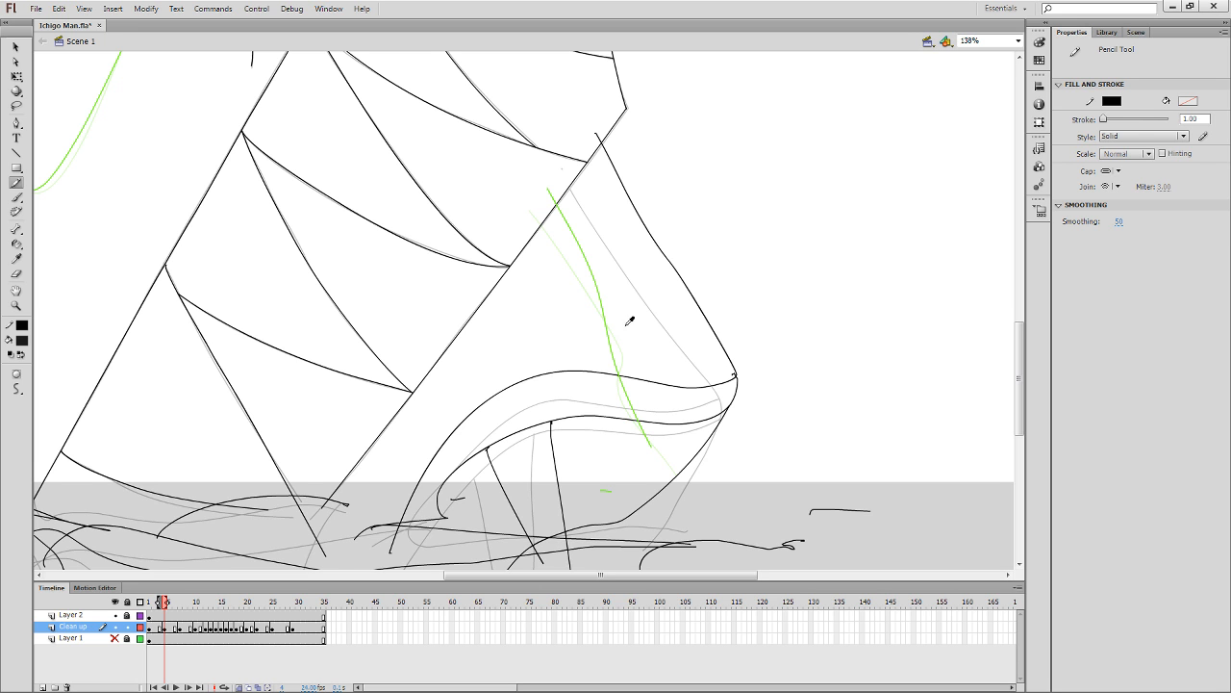
# Examine the left and right sleeve cuffs on the drawings around frames 5 to 7.
pyautogui.press('v')
pyautogui.press('k')
pyautogui.press('.')
pyautogui.moveTo(546, 481); pyautogui.dragTo(838, 511)
pyautogui.press('.')
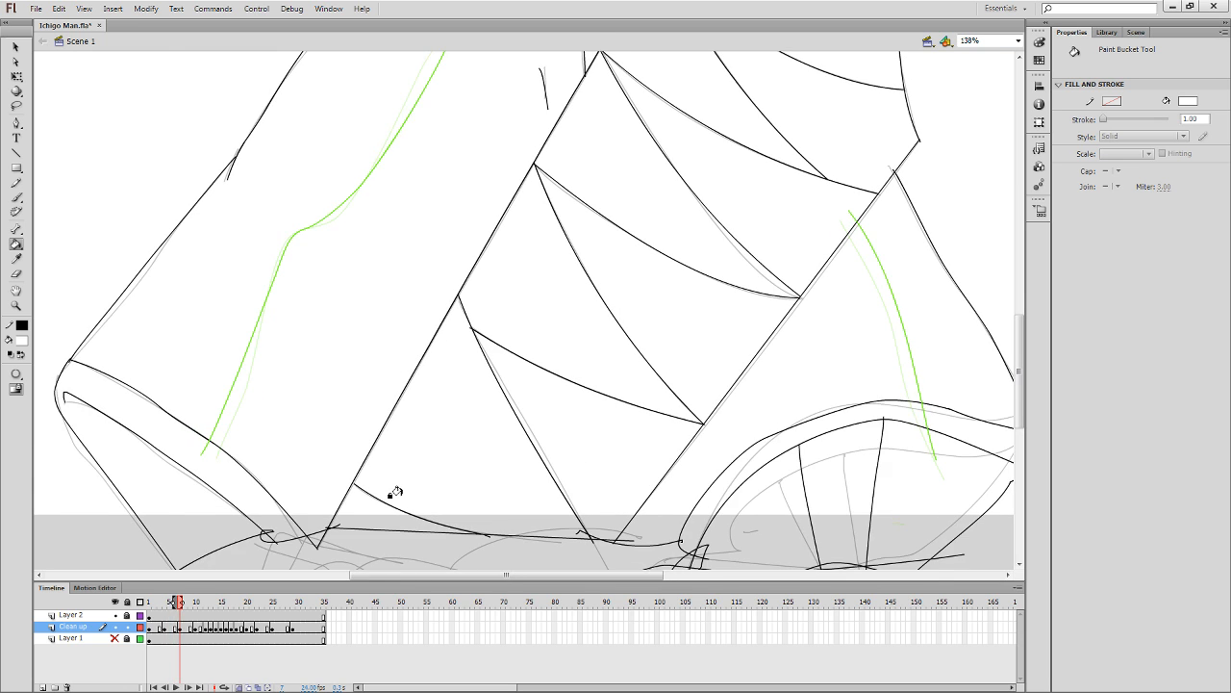
pyautogui.press(',')
pyautogui.moveTo(248, 521)
pyautogui.mouseDown()
pyautogui.moveTo(312, 453)
pyautogui.moveTo(354, 537)
pyautogui.mouseUp()
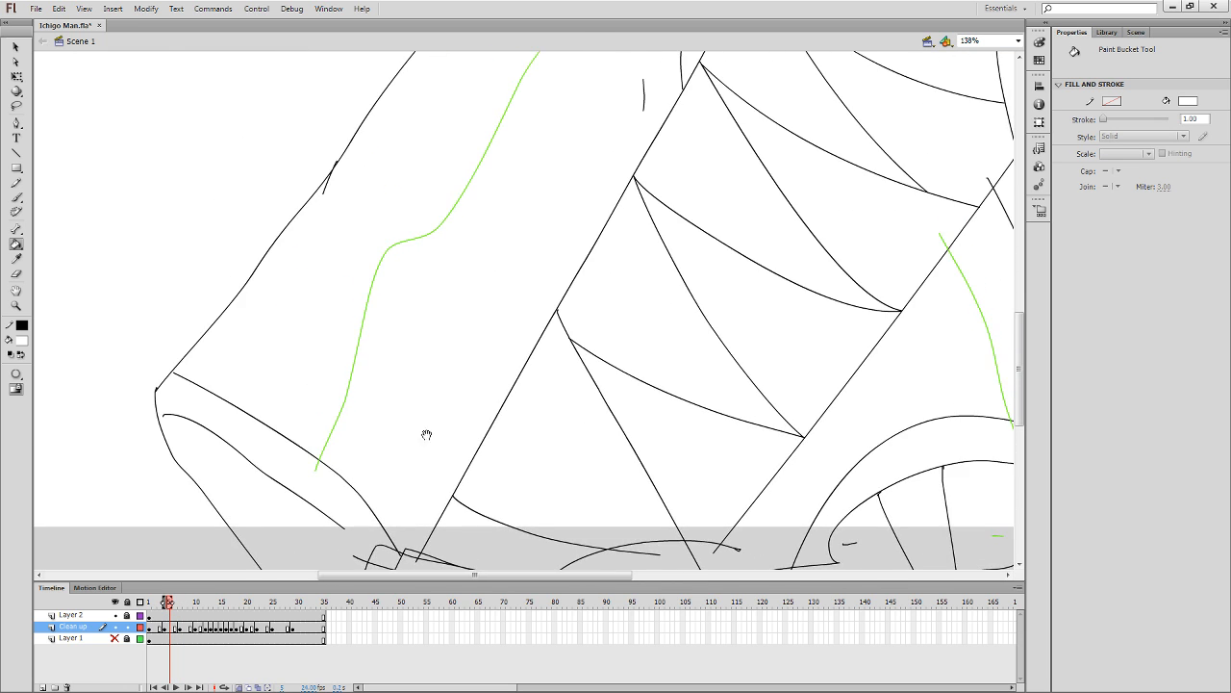
pyautogui.moveTo(684, 367)
pyautogui.mouseDown()
pyautogui.moveTo(289, 379)
pyautogui.moveTo(187, 340)
pyautogui.mouseUp()
pyautogui.moveTo(555, 446); pyautogui.dragTo(578, 398)
pyautogui.press('y')
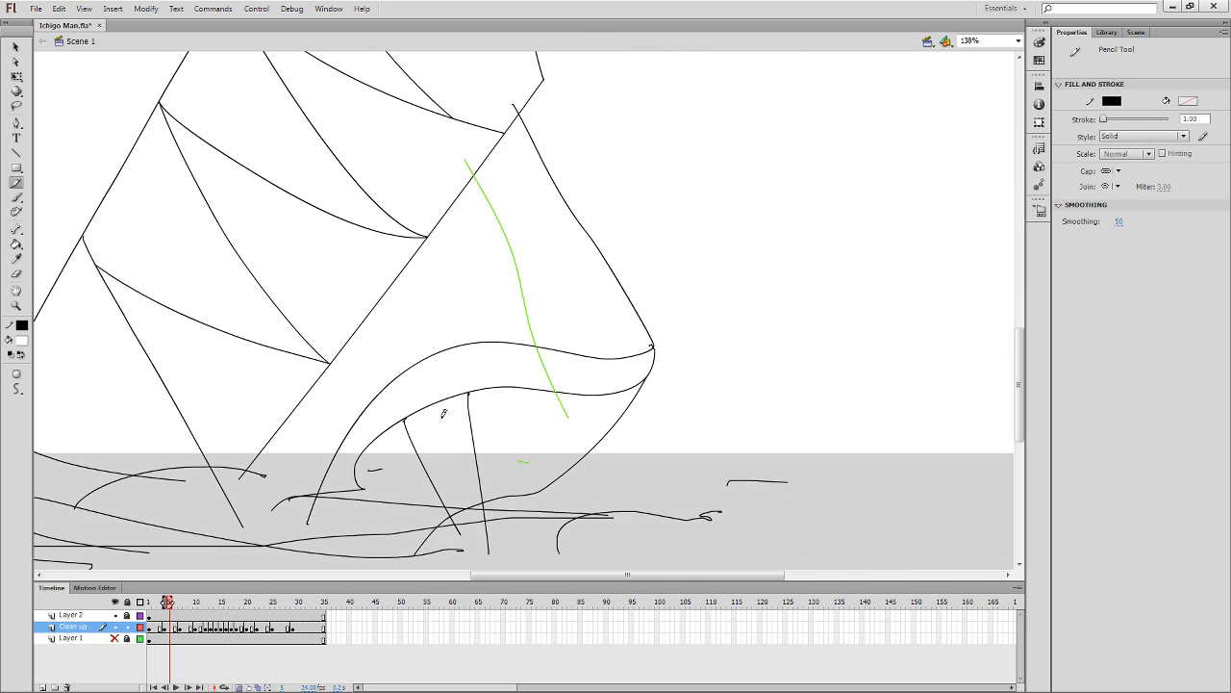
pyautogui.press('.')
pyautogui.press('.')
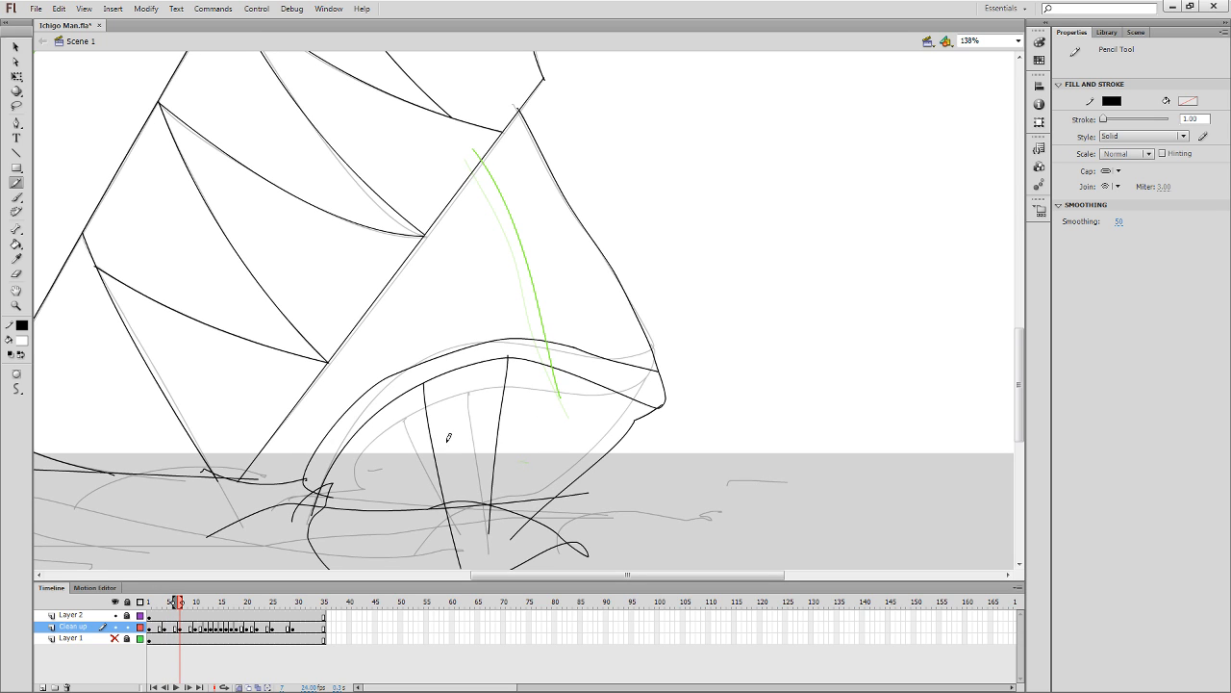
# Draw a green shadow line down the forearm below the right cuff on frame 7, sampling the existing green line's colour.
pyautogui.moveTo(624, 277)
pyautogui.mouseDown()
pyautogui.moveTo(689, 523)
pyautogui.moveTo(674, 241)
pyautogui.mouseUp()
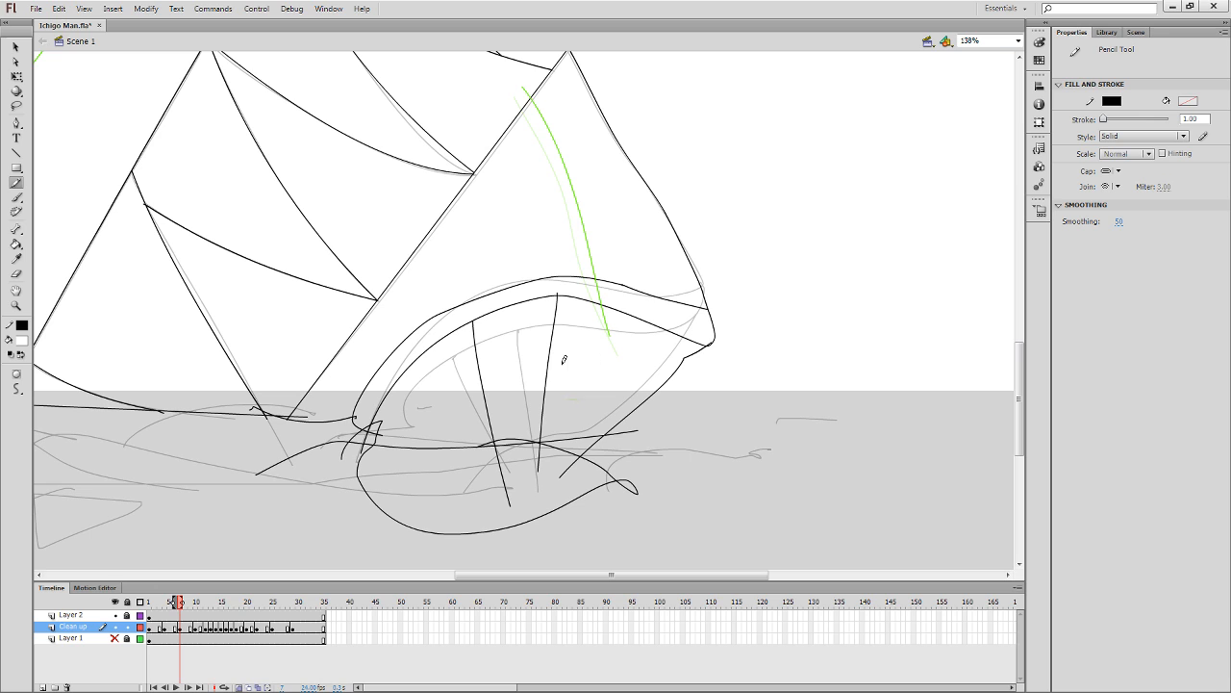
pyautogui.moveTo(563, 360)
pyautogui.mouseDown()
pyautogui.moveTo(527, 377)
pyautogui.moveTo(511, 518)
pyautogui.mouseUp()
pyautogui.hotkey('ctrl', 'z')
pyautogui.press('i')
pyautogui.click(594, 249)
pyautogui.press('y')
pyautogui.moveTo(562, 364)
pyautogui.mouseDown()
pyautogui.moveTo(526, 397)
pyautogui.moveTo(527, 498)
pyautogui.mouseUp()
# Draw the green forearm shadow line below the right cuff on frame 10.
pyautogui.press(',')
pyautogui.press('.')
pyautogui.press('.')
pyautogui.press('.')
pyautogui.press('.')
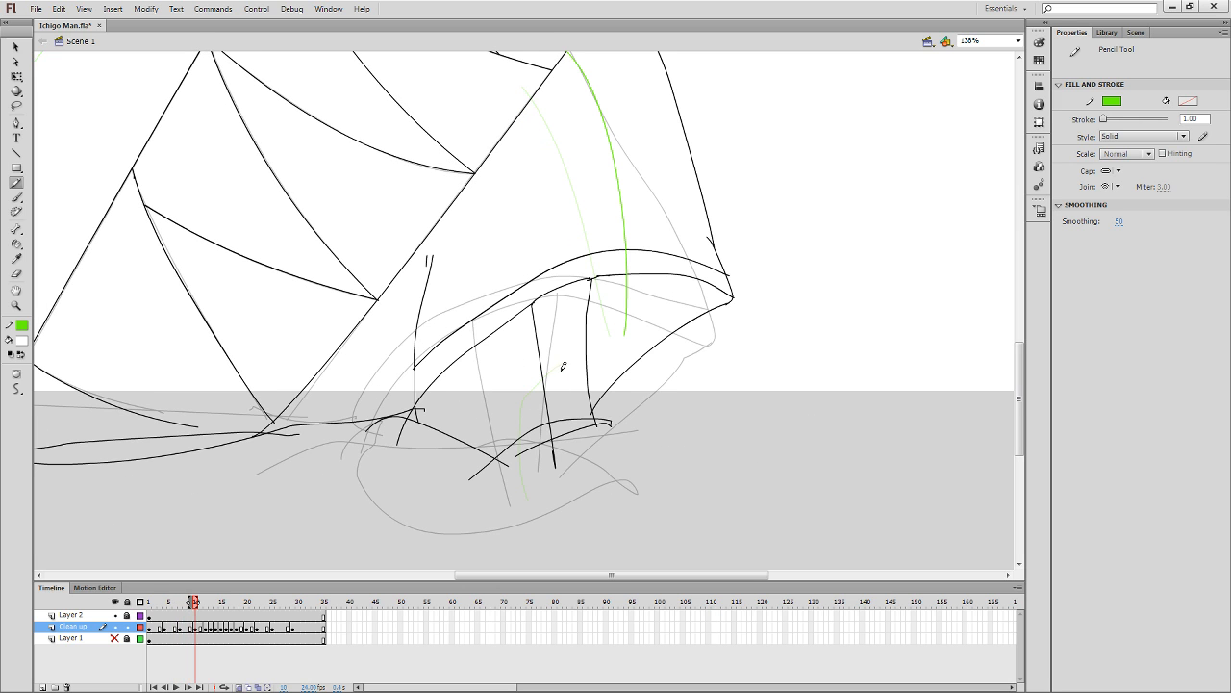
pyautogui.moveTo(590, 321)
pyautogui.mouseDown()
pyautogui.moveTo(574, 334)
pyautogui.moveTo(582, 441)
pyautogui.mouseUp()
# Draw the green forearm shadow line below the right cuff on frame 12, running past the stage edge.
pyautogui.moveTo(597, 343)
pyautogui.mouseDown()
pyautogui.moveTo(593, 433)
pyautogui.moveTo(913, 340)
pyautogui.moveTo(957, 382)
pyautogui.mouseUp()
pyautogui.press(',')
pyautogui.press('.')
pyautogui.press('.')
pyautogui.moveTo(851, 404); pyautogui.dragTo(491, 440)
pyautogui.press('.')
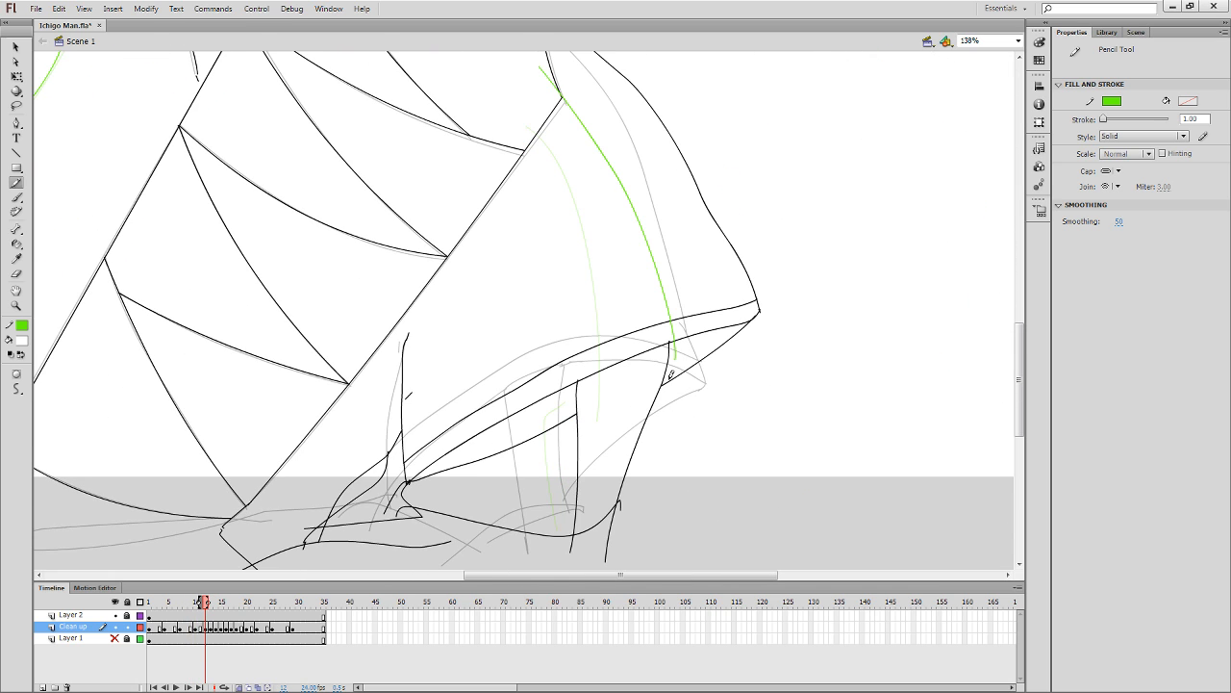
pyautogui.moveTo(662, 382)
pyautogui.mouseDown()
pyautogui.moveTo(629, 399)
pyautogui.moveTo(591, 568)
pyautogui.mouseUp()
# Draw green shadow lines down the forearm and across the fingers of the right hand on frame 13.
pyautogui.press('.')
pyautogui.press('.')
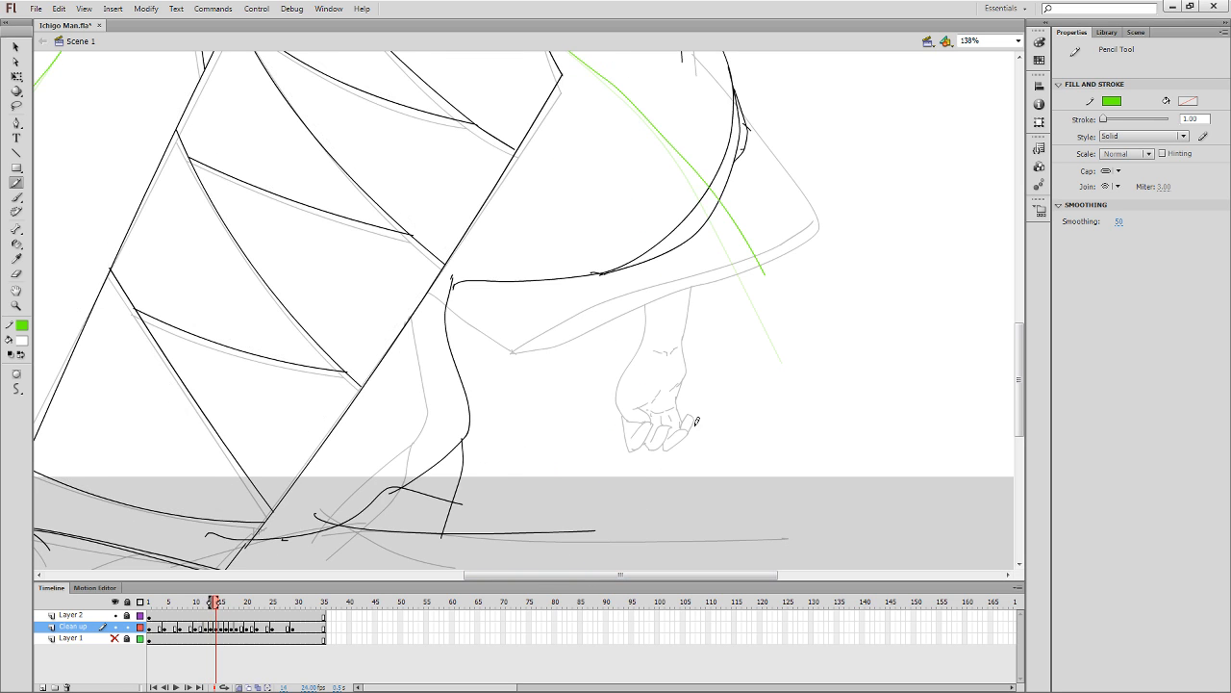
pyautogui.press(',')
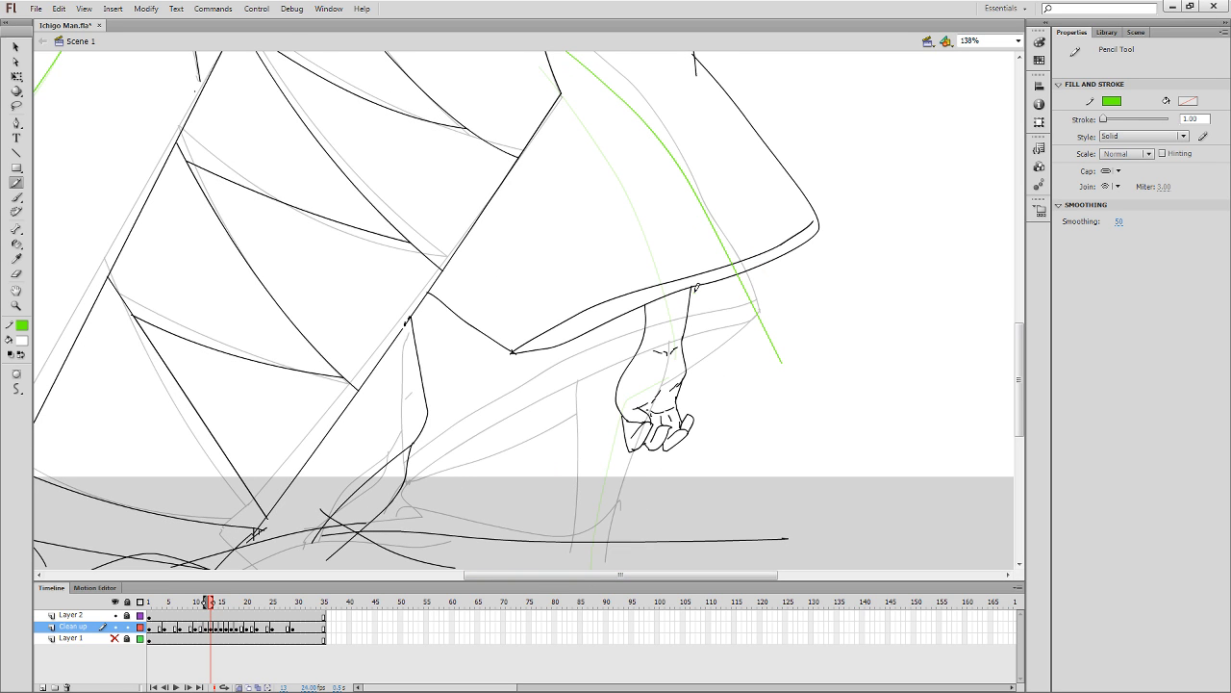
pyautogui.moveTo(691, 287)
pyautogui.mouseDown()
pyautogui.moveTo(673, 300)
pyautogui.moveTo(663, 364)
pyautogui.moveTo(638, 408)
pyautogui.moveTo(629, 450)
pyautogui.moveTo(658, 442)
pyautogui.moveTo(651, 458)
pyautogui.mouseUp()
pyautogui.hotkey('ctrl', 'z')
pyautogui.moveTo(662, 426); pyautogui.dragTo(651, 468)
# Sample the brown skin shadow colour and fill the shaded side of the right forearm on frame 8.
pyautogui.moveTo(384, 193); pyautogui.dragTo(845, 601)
pyautogui.moveTo(453, 251); pyautogui.dragTo(817, 503)
pyautogui.moveTo(400, 251)
pyautogui.mouseDown()
pyautogui.moveTo(369, 260)
pyautogui.moveTo(708, 522)
pyautogui.moveTo(434, 192)
pyautogui.moveTo(345, 127)
pyautogui.mouseUp()
pyautogui.press('i')
pyautogui.click(204, 297)
pyautogui.moveTo(877, 515); pyautogui.dragTo(447, 54)
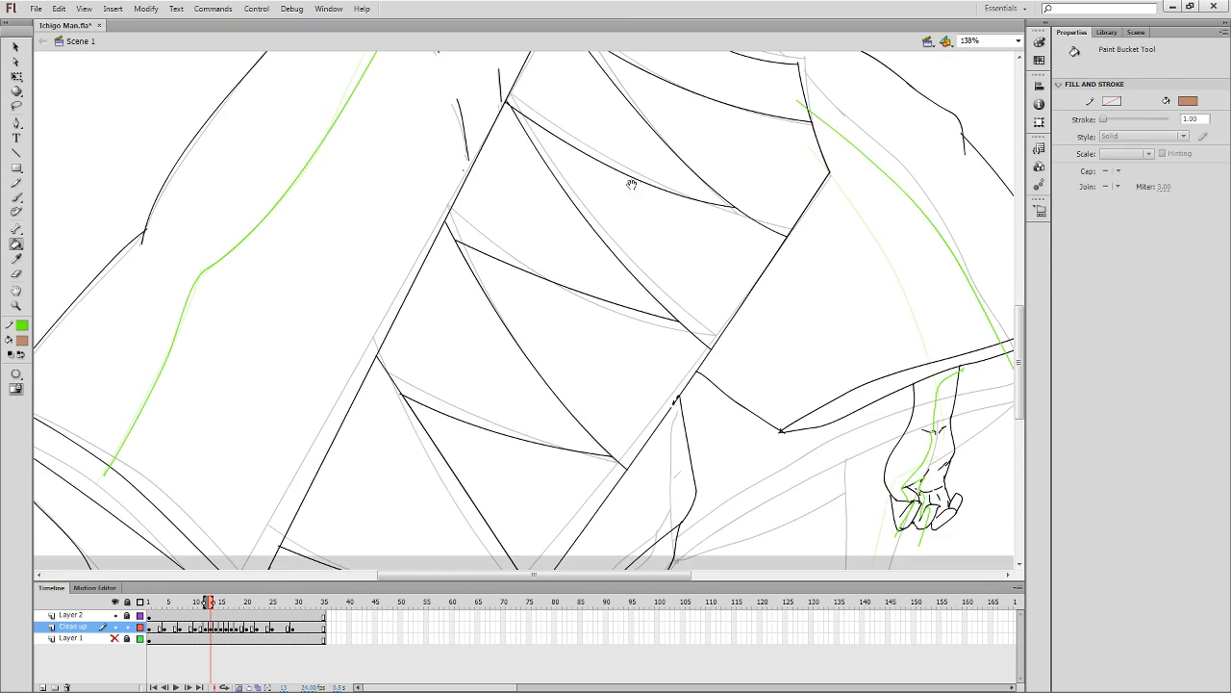
pyautogui.moveTo(904, 495); pyautogui.dragTo(503, 338)
pyautogui.press(',')
pyautogui.press(',')
pyautogui.press(',')
pyautogui.press(',')
pyautogui.press(',')
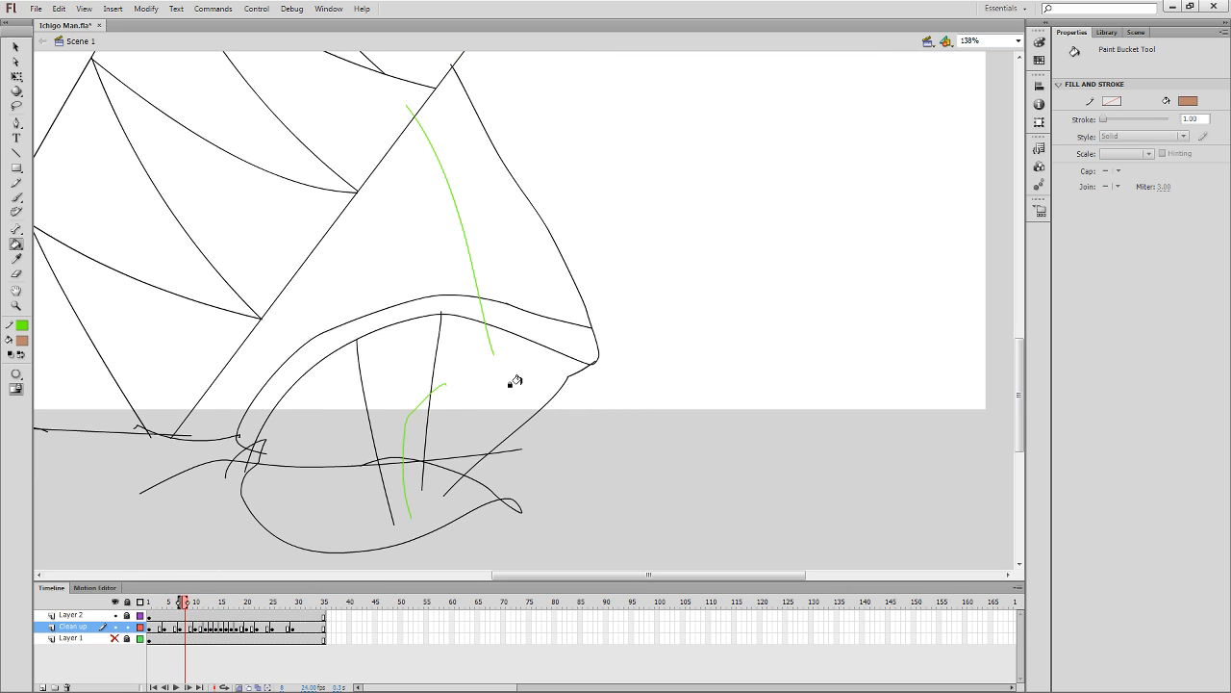
pyautogui.click(402, 353)
# Fill the right forearm's shadow area with brown on the earlier drawings at frames 6 and 3.
pyautogui.press(',')
pyautogui.press(',')
pyautogui.click(381, 384)
pyautogui.press(',')
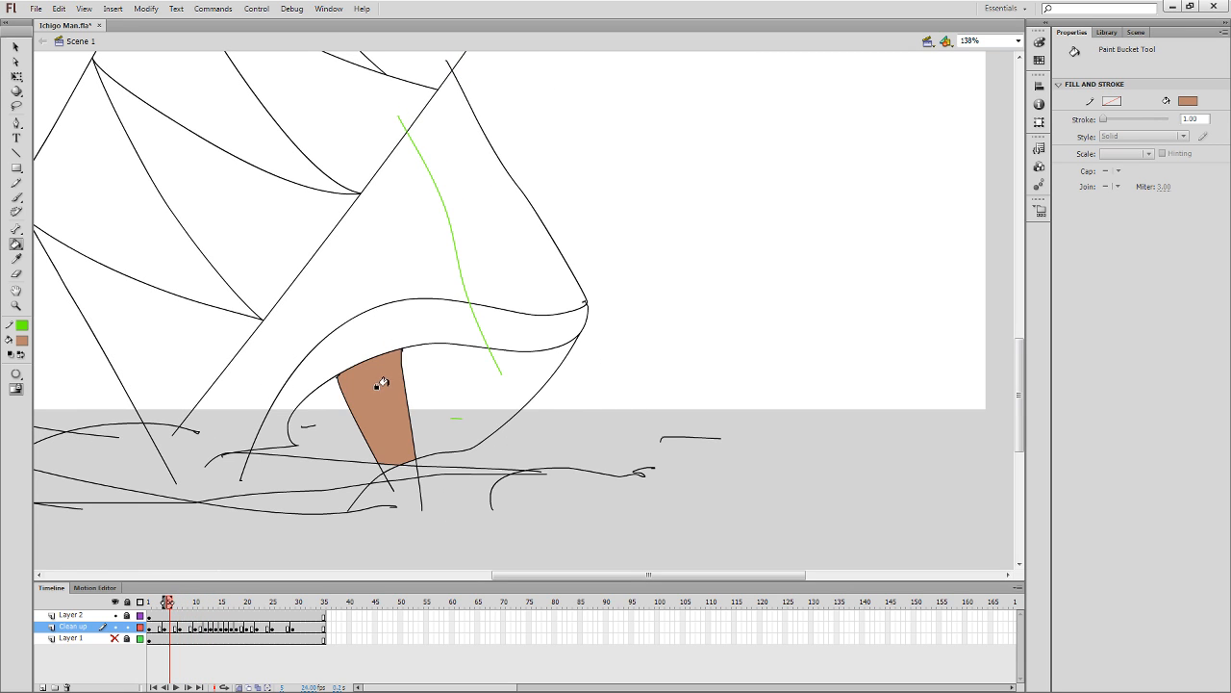
pyautogui.press(',')
pyautogui.press(',')
pyautogui.click(361, 399)
# Fill the right forearm's shadow area with brown on frames 10 and 12.
pyautogui.press('.')
pyautogui.press('.')
pyautogui.press('.')
pyautogui.press('.')
pyautogui.press('.')
pyautogui.press('.')
pyautogui.press('.')
pyautogui.press('.')
pyautogui.press('.')
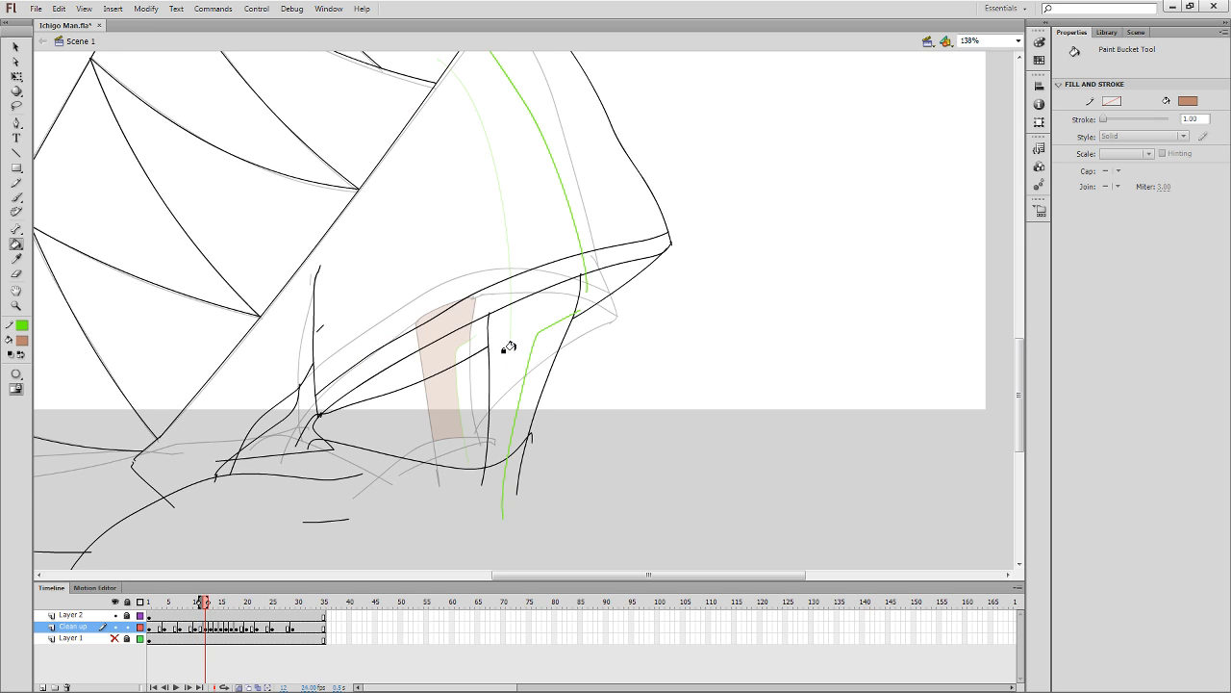
pyautogui.press('.')
pyautogui.press('.')
pyautogui.press(',')
# Fill the right forearm and first fingers' shadow areas with brown on frame 13, closing gaps with green lines.
pyautogui.click(561, 301)
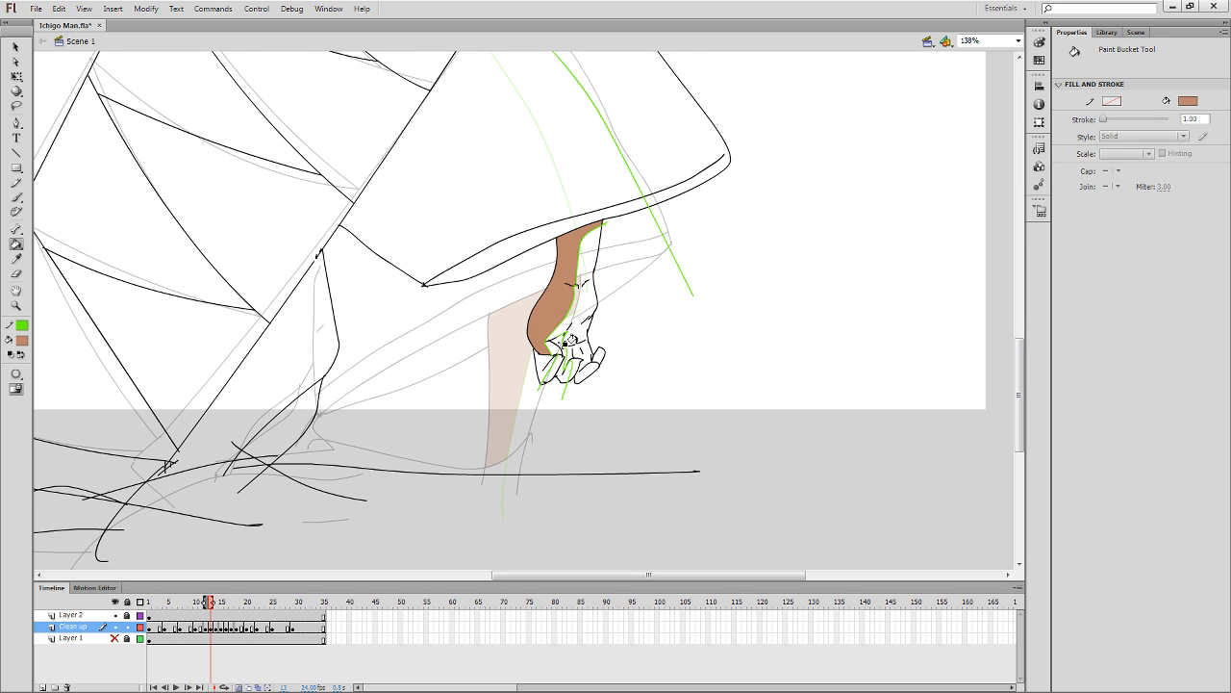
pyautogui.click(557, 367)
pyautogui.press('y')
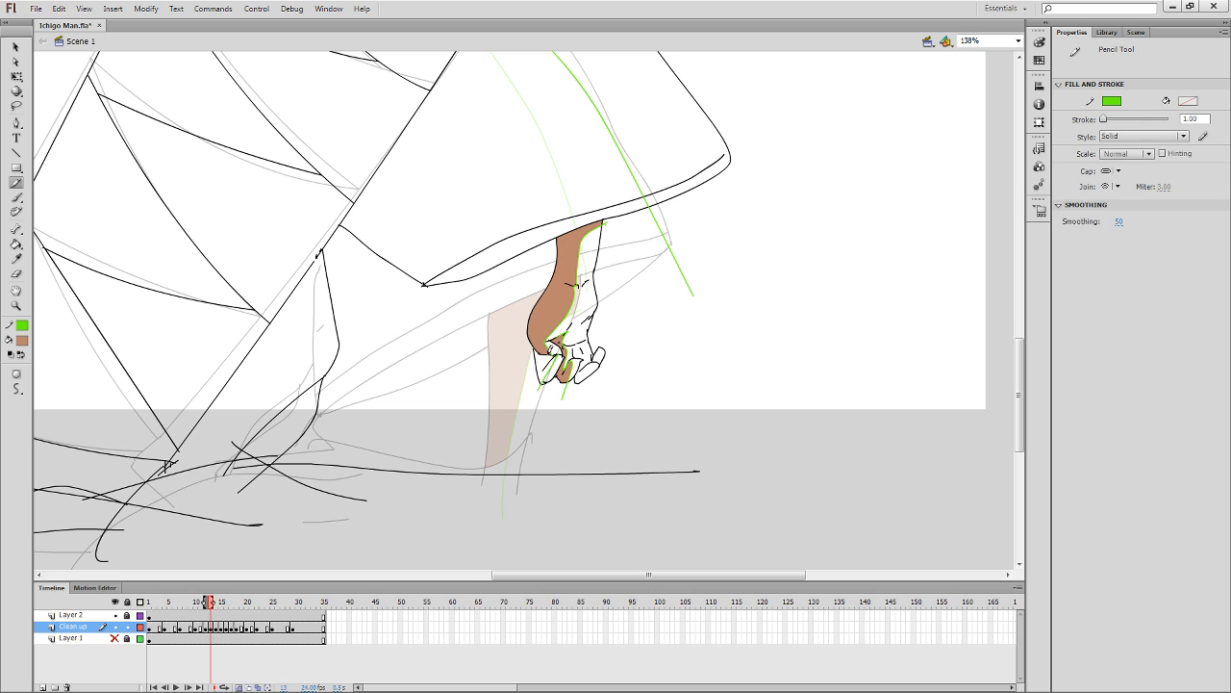
pyautogui.press('k')
pyautogui.moveTo(547, 348)
pyautogui.mouseDown()
pyautogui.moveTo(573, 371)
pyautogui.moveTo(564, 384)
pyautogui.mouseUp()
pyautogui.click(537, 364)
# Add a green shadow line to the right hand's remaining finger on frame 13 and fill its shaded part brown.
pyautogui.press('y')
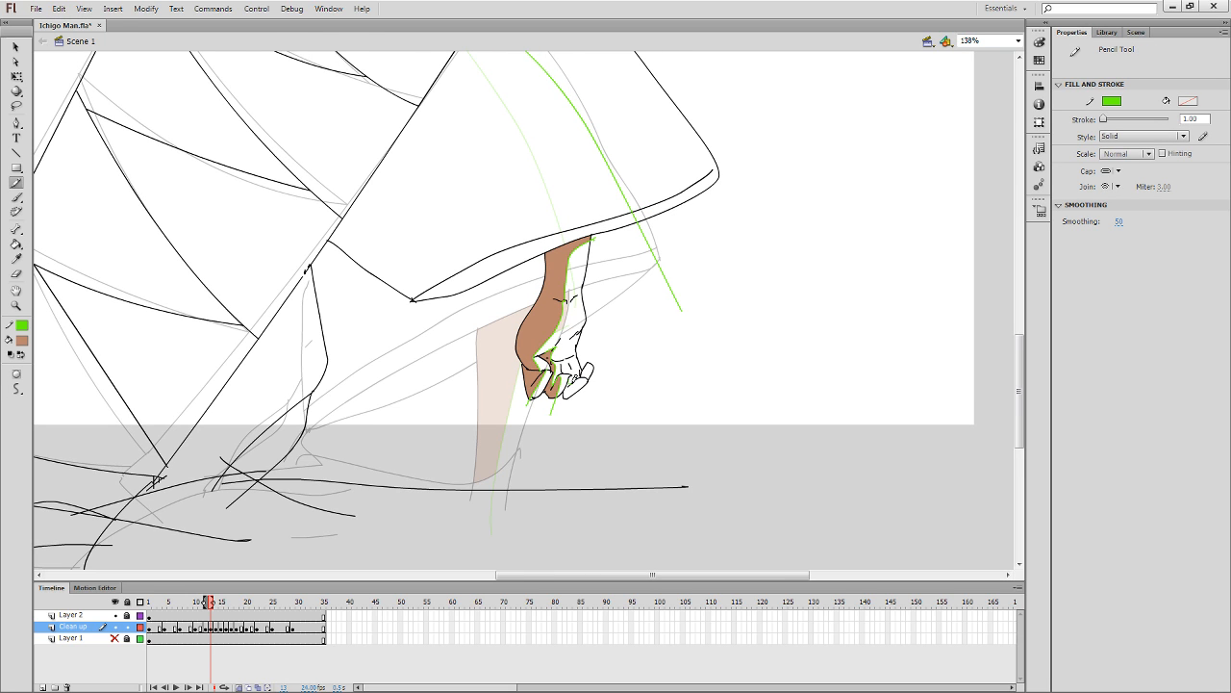
pyautogui.press('k')
pyautogui.click(574, 388)
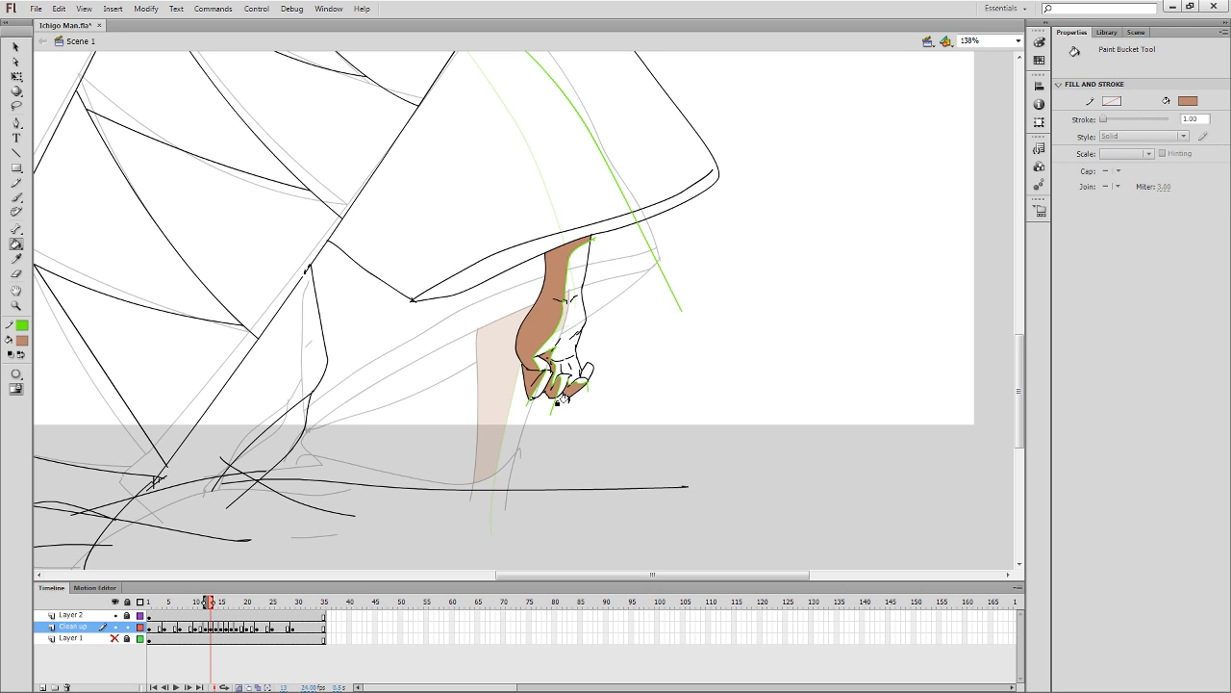
pyautogui.press('y')
pyautogui.moveTo(594, 375)
pyautogui.mouseDown()
pyautogui.moveTo(583, 375)
pyautogui.moveTo(589, 391)
pyautogui.moveTo(567, 367)
pyautogui.moveTo(555, 396)
pyautogui.mouseUp()
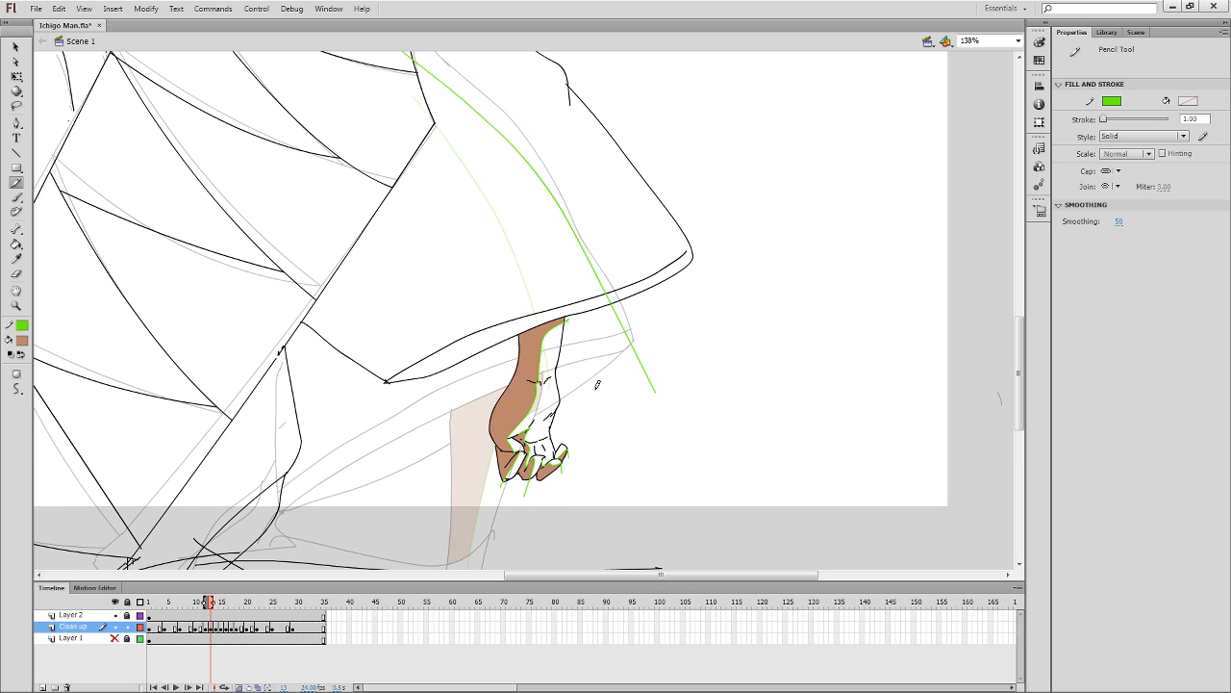
# Shade the sliver of hand at the right sleeve's edge brown on frame 14 and remove its green guide line.
pyautogui.press('.')
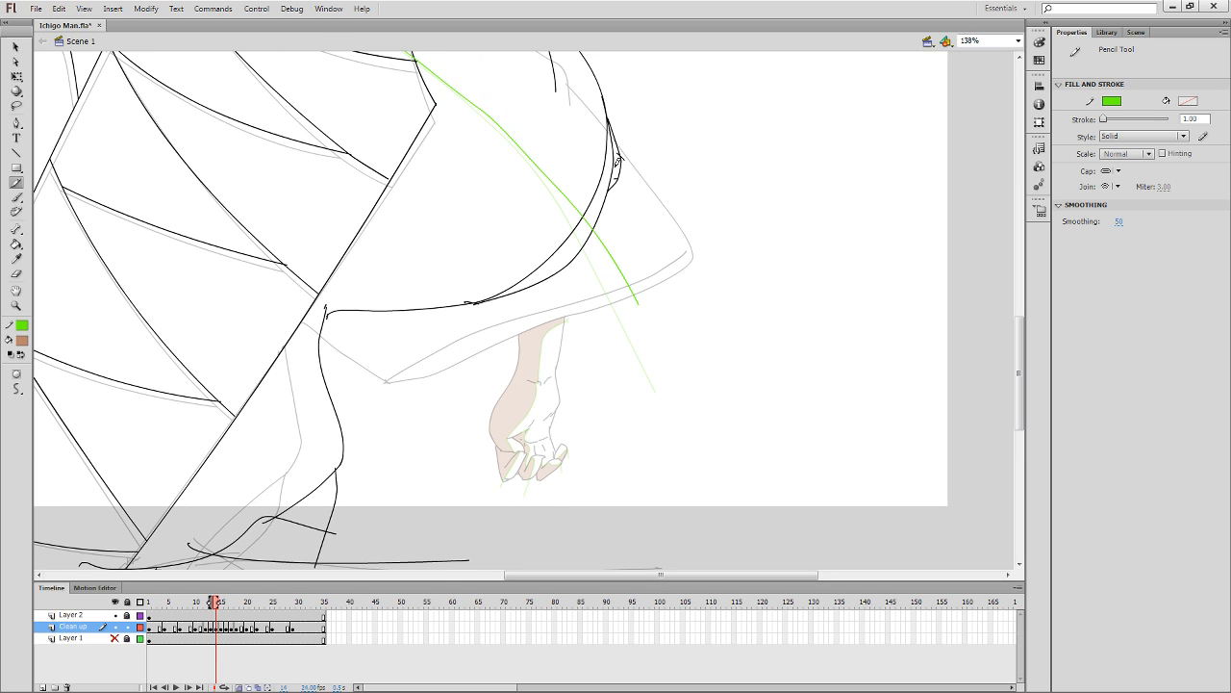
pyautogui.moveTo(625, 178); pyautogui.dragTo(612, 380)
pyautogui.press('q')
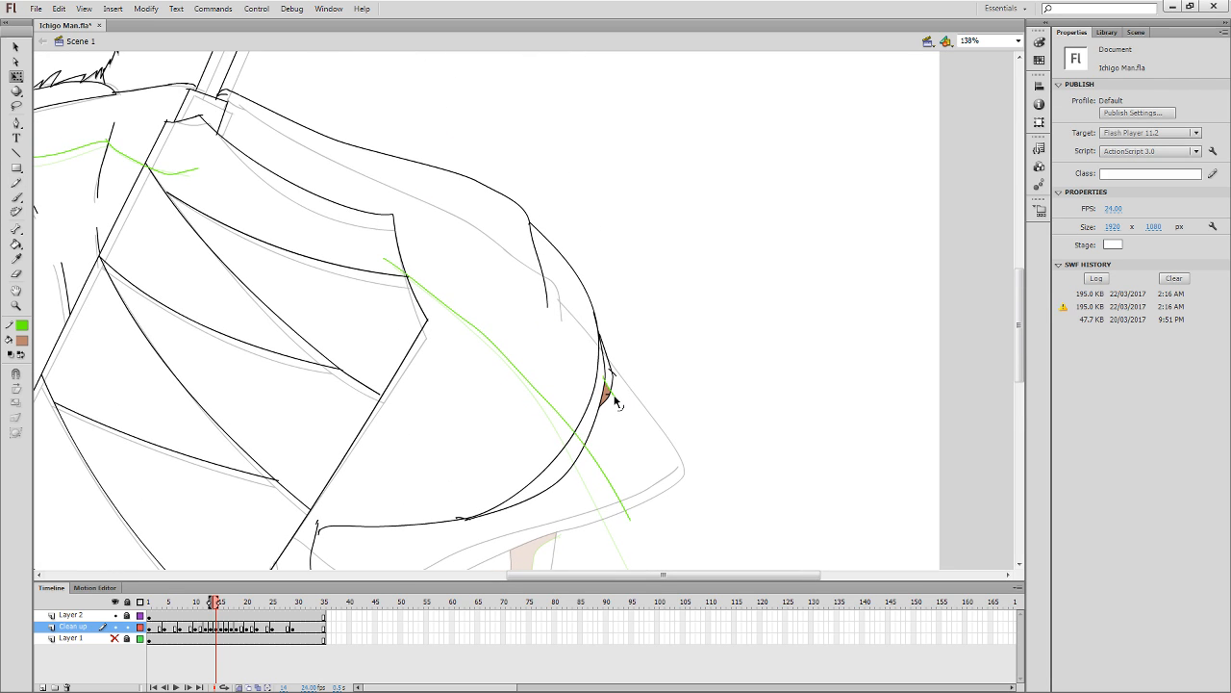
pyautogui.click(608, 394)
pyautogui.click(632, 377)
# Activate the Brush tool and turn on pen pressure.
pyautogui.press('b')
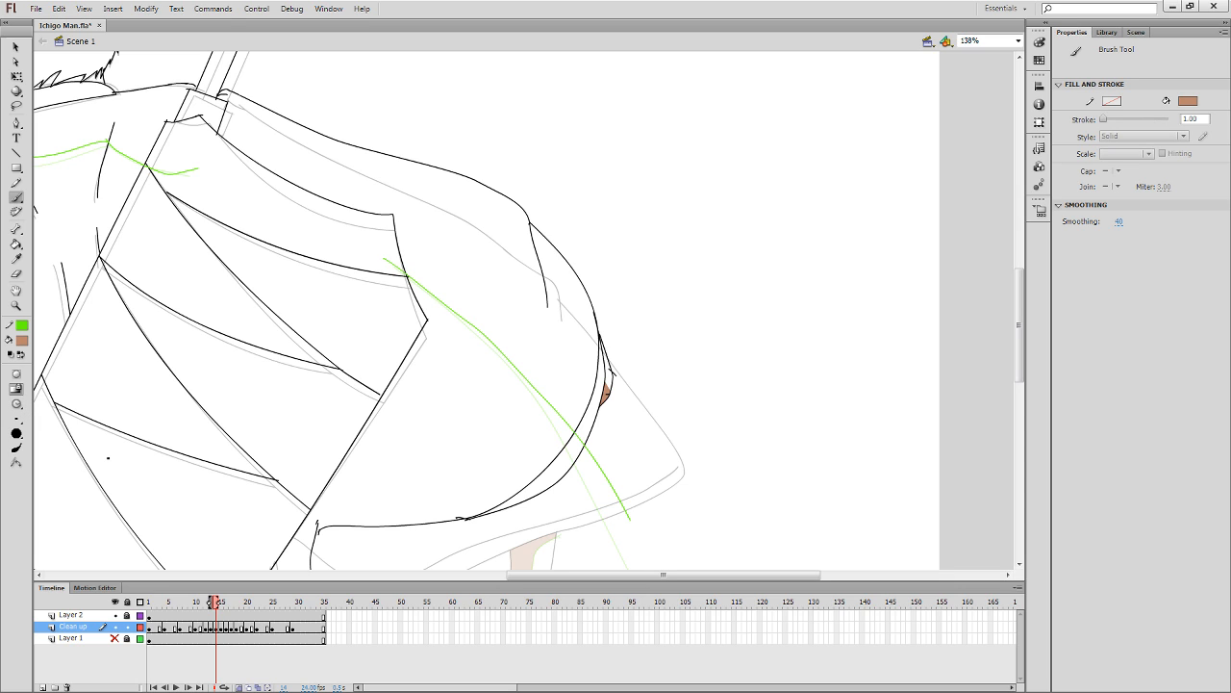
pyautogui.click(16, 448)
pyautogui.moveTo(603, 252); pyautogui.dragTo(668, 316)
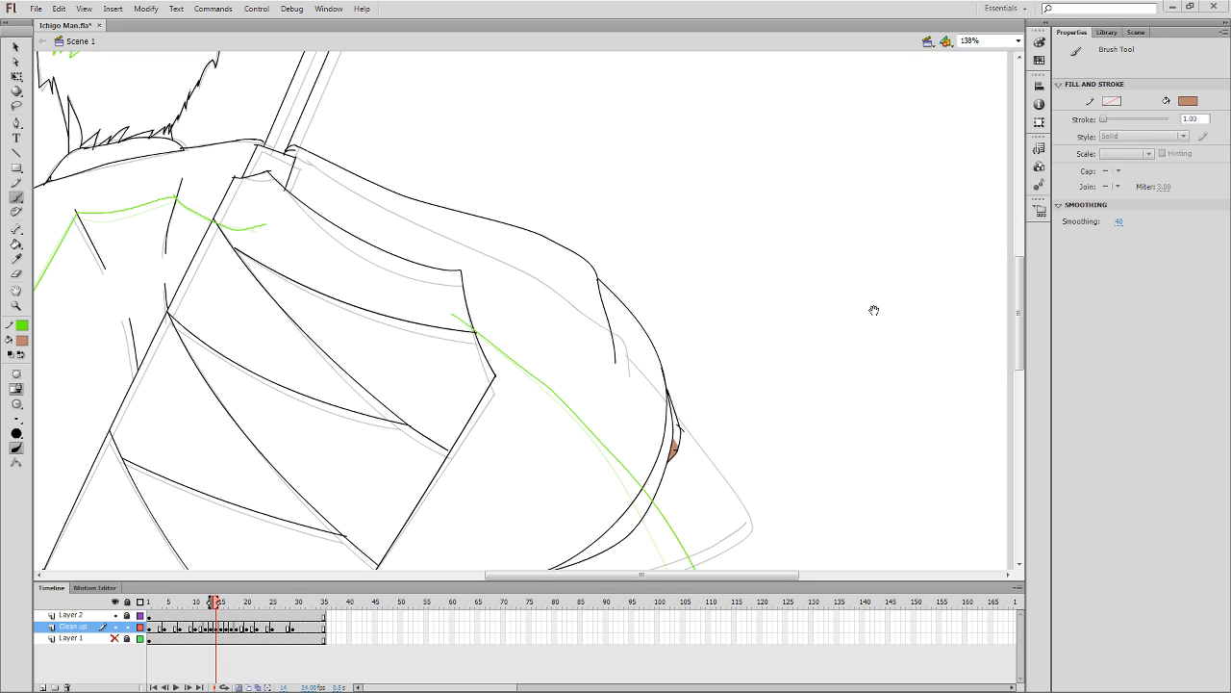
# Review the filled forearm shadow on frame 5, then inspect the line art on frame 21.
pyautogui.click(170, 630)
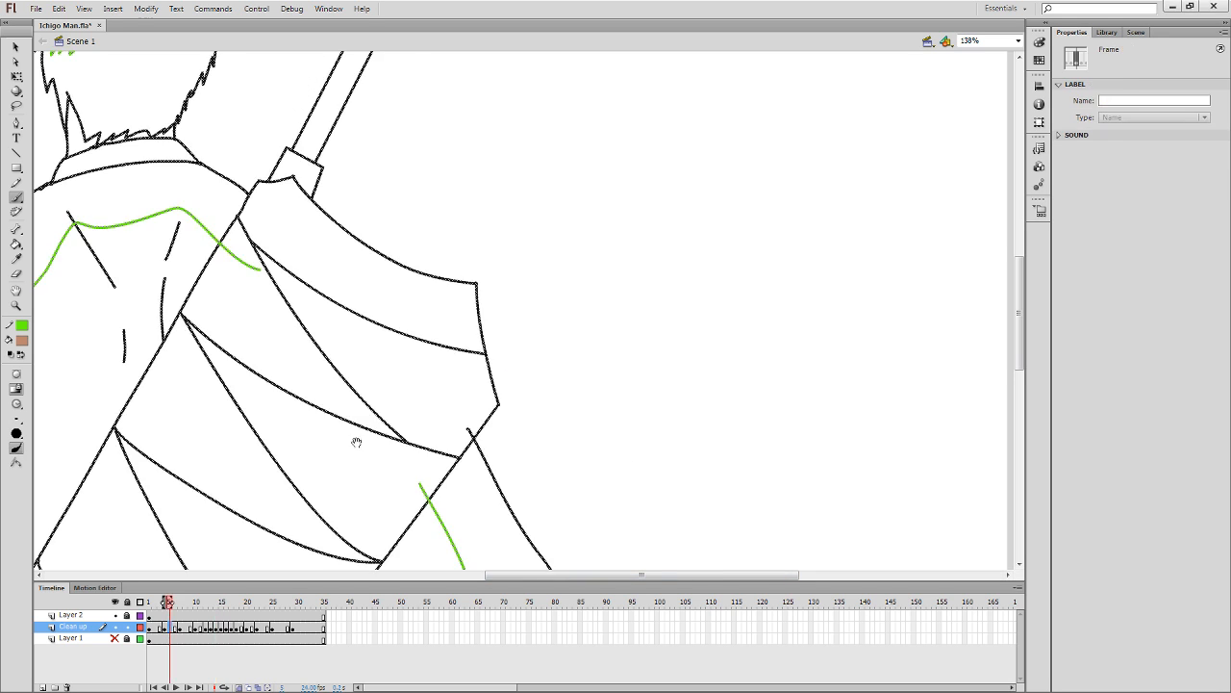
pyautogui.scroll(-6, 357, 440)
pyautogui.scroll(2, 388, 401)
pyautogui.scroll(-1, 364, 478)
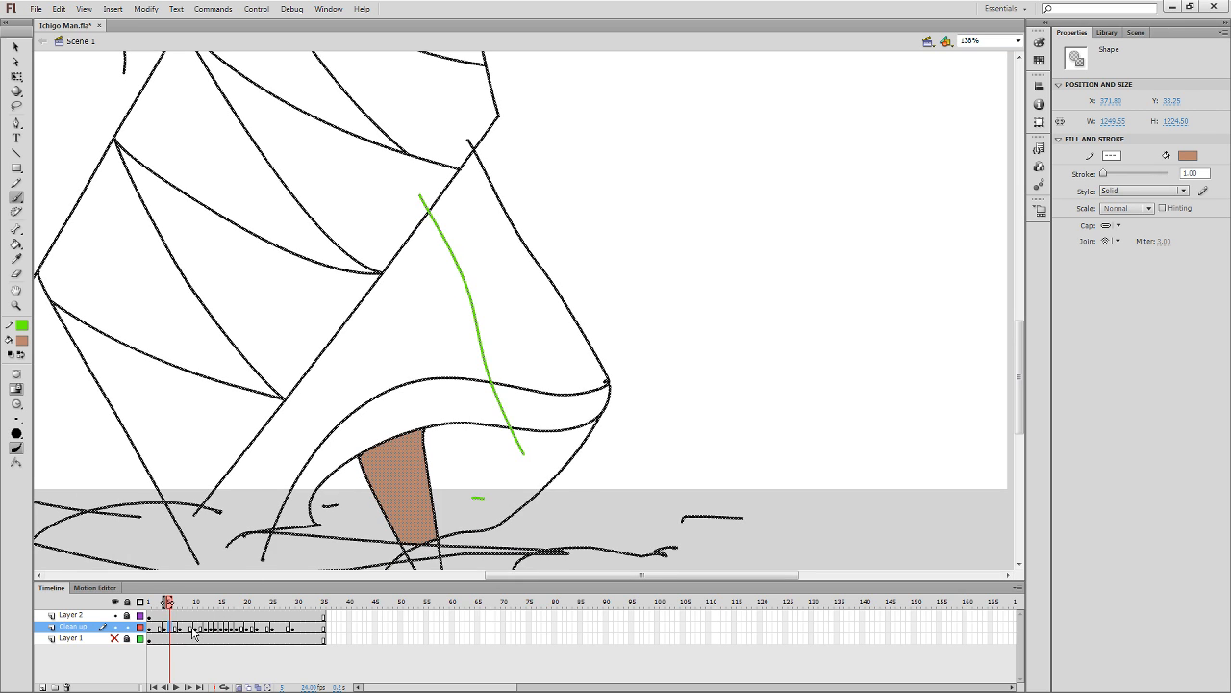
pyautogui.moveTo(191, 627); pyautogui.dragTo(254, 617)
pyautogui.scroll(7, 500, 273)
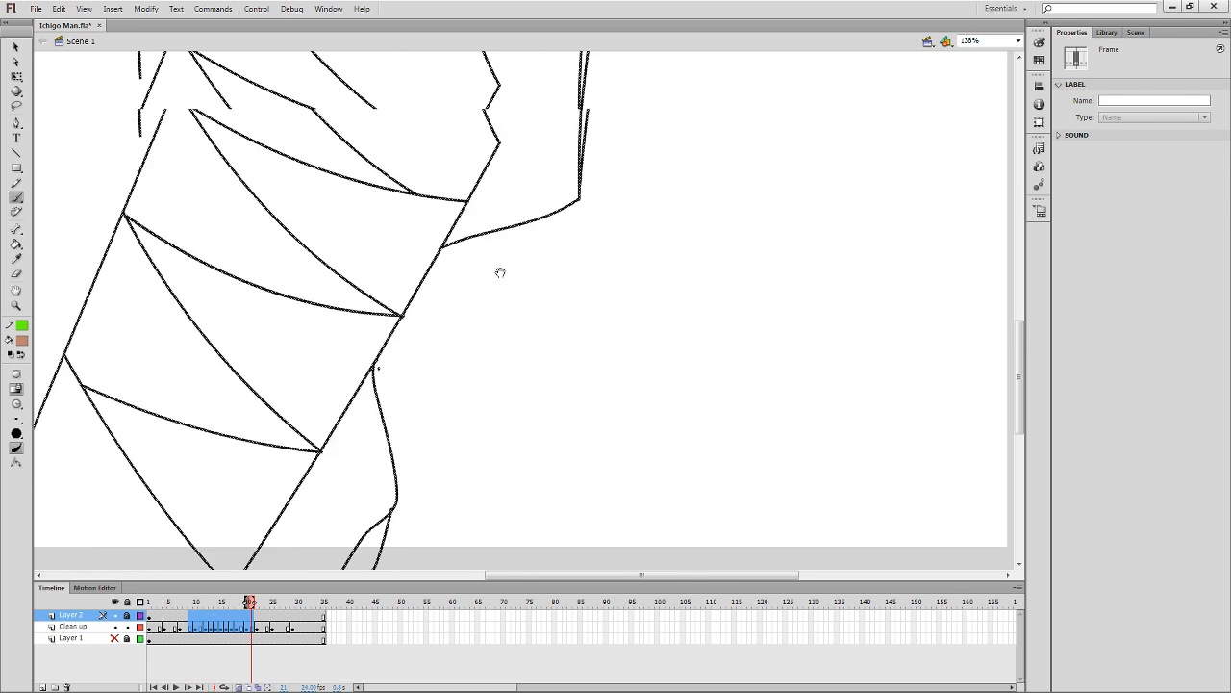
pyautogui.scroll(3, 496, 132)
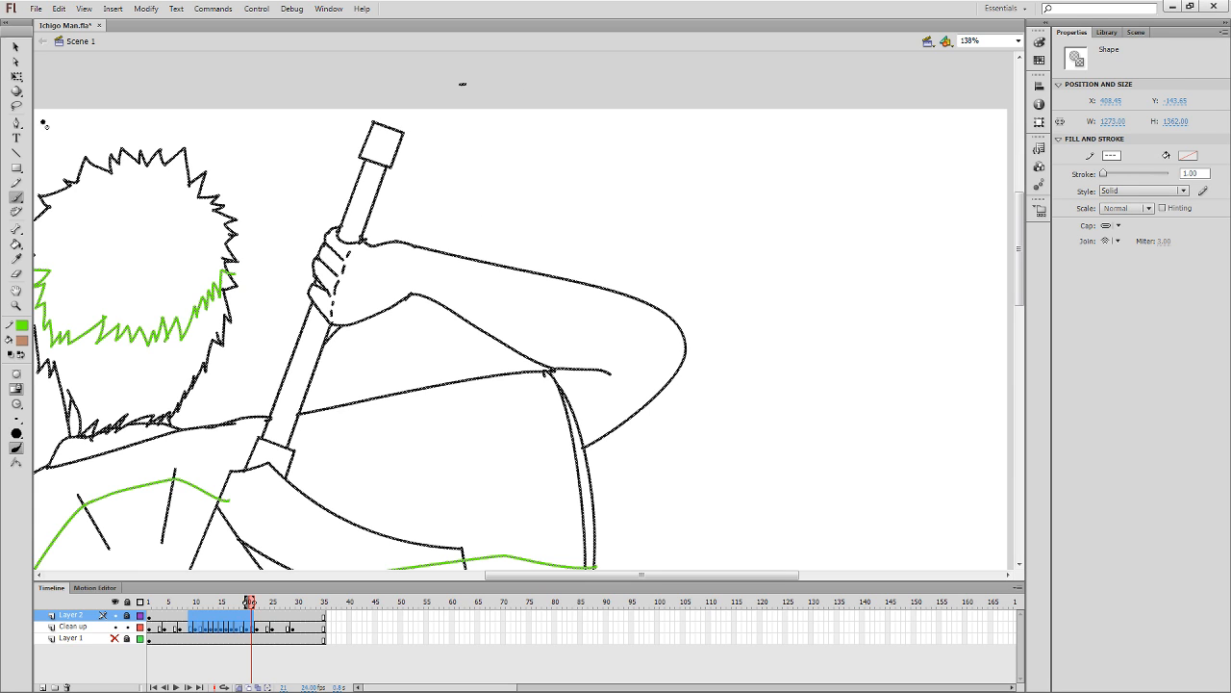
# Switch to the Line tool.
pyautogui.click(16, 183)
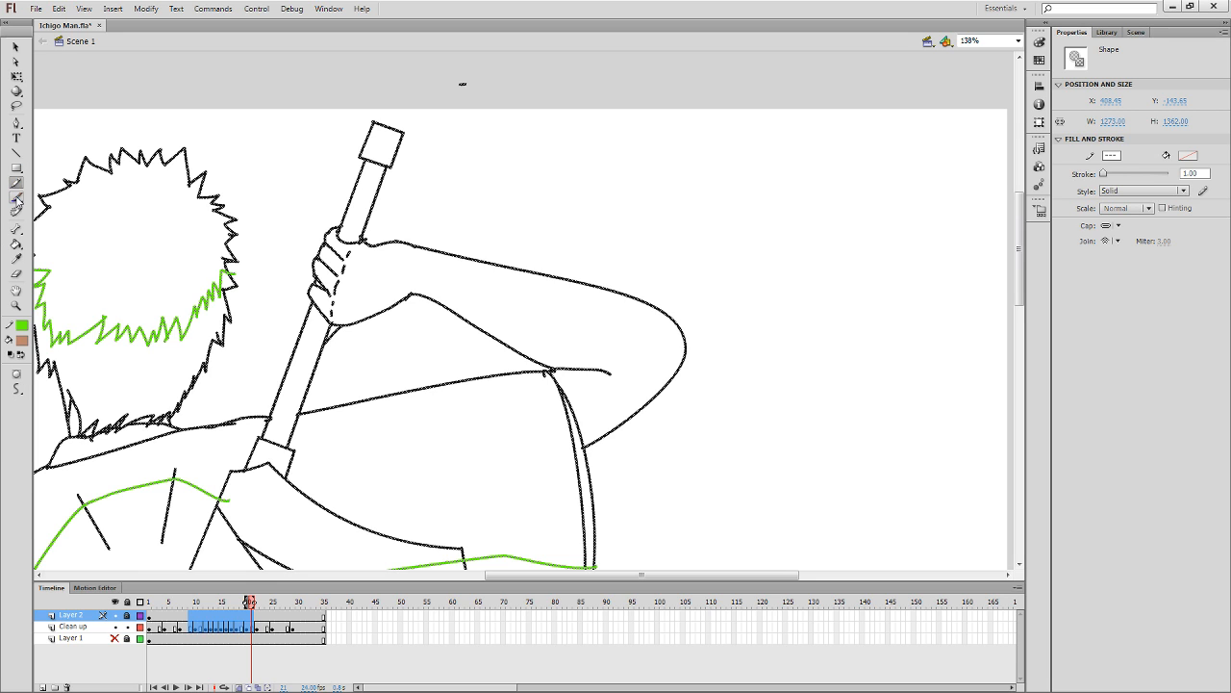
pyautogui.click(16, 198)
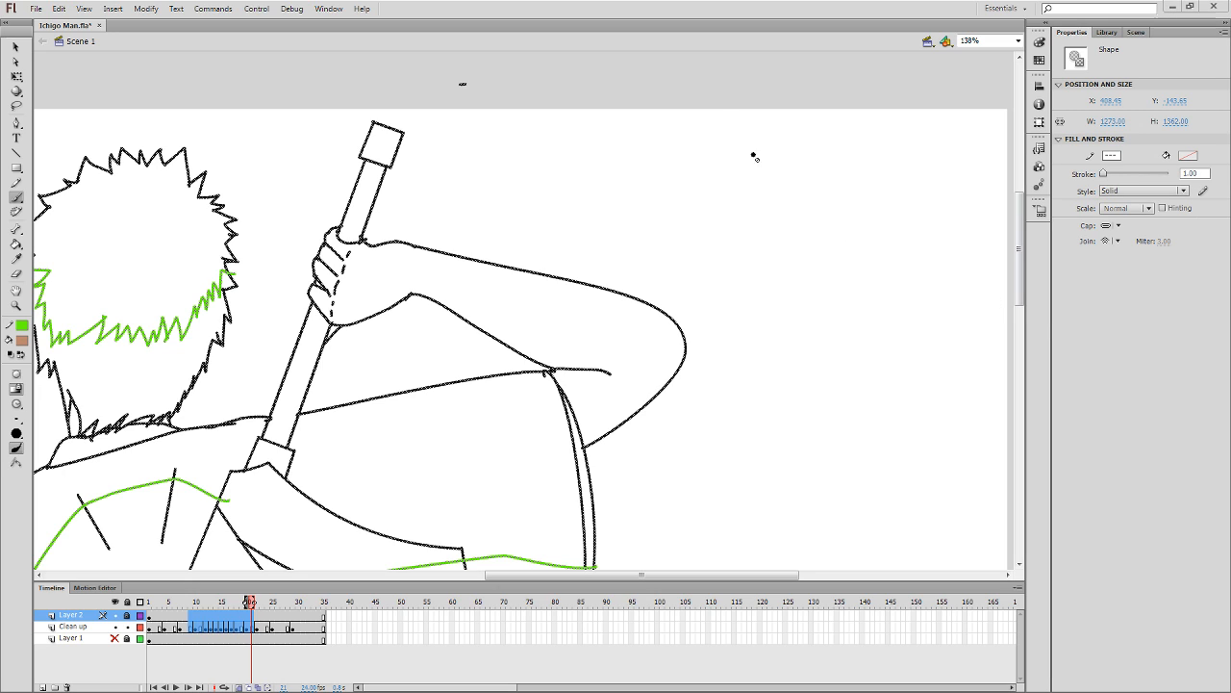
pyautogui.click(16, 153)
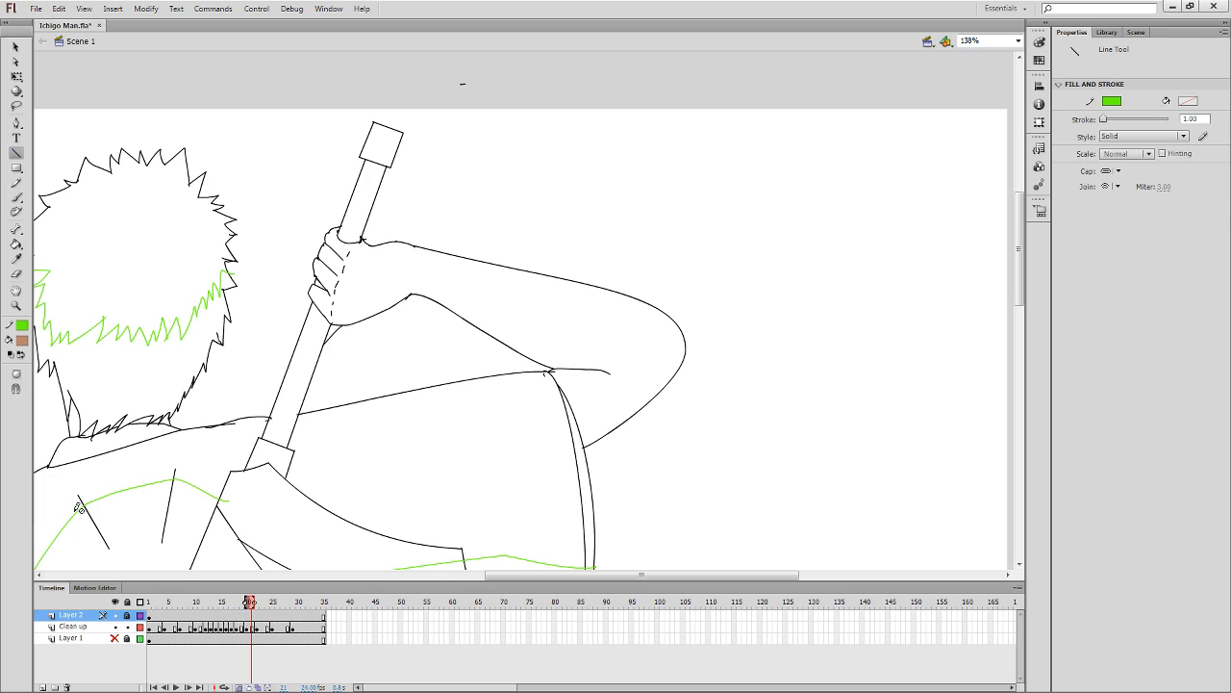
# Add a new layer and move it between Layer 2 and the Clean up layer.
pyautogui.click(43, 687)
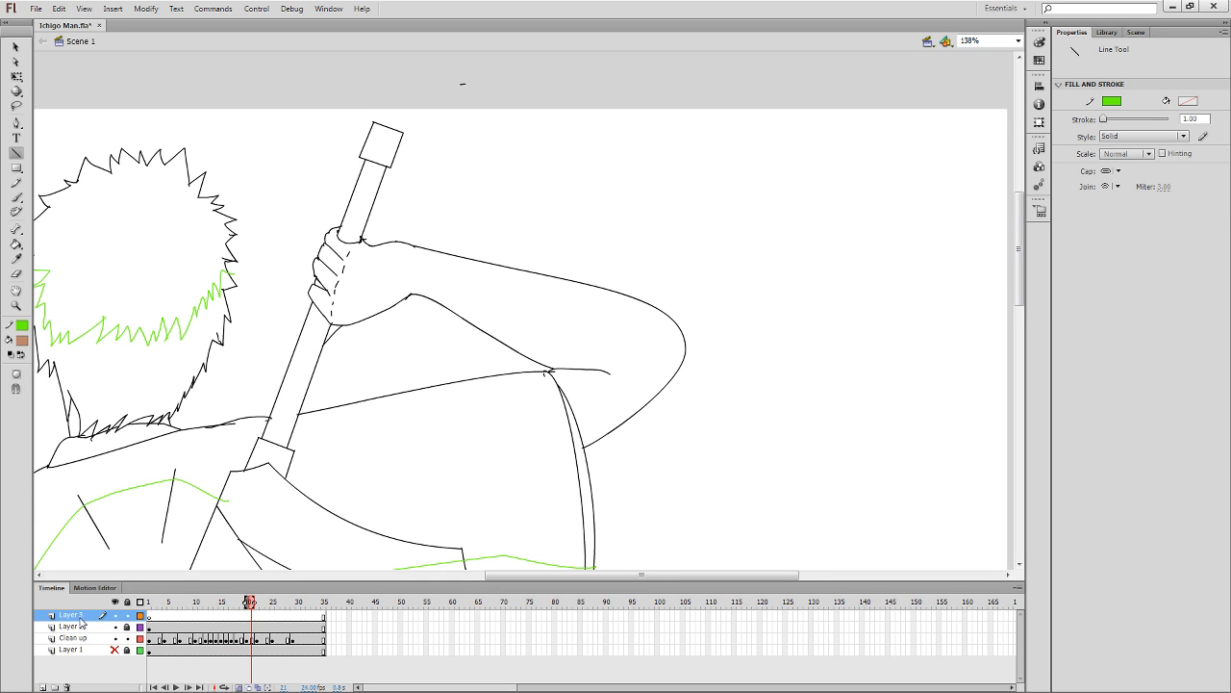
pyautogui.moveTo(80, 616); pyautogui.dragTo(85, 636)
# On the Clean up layer's frame 15, draw a green shadow line across the right hand and fill its underside brown.
pyautogui.click(193, 641)
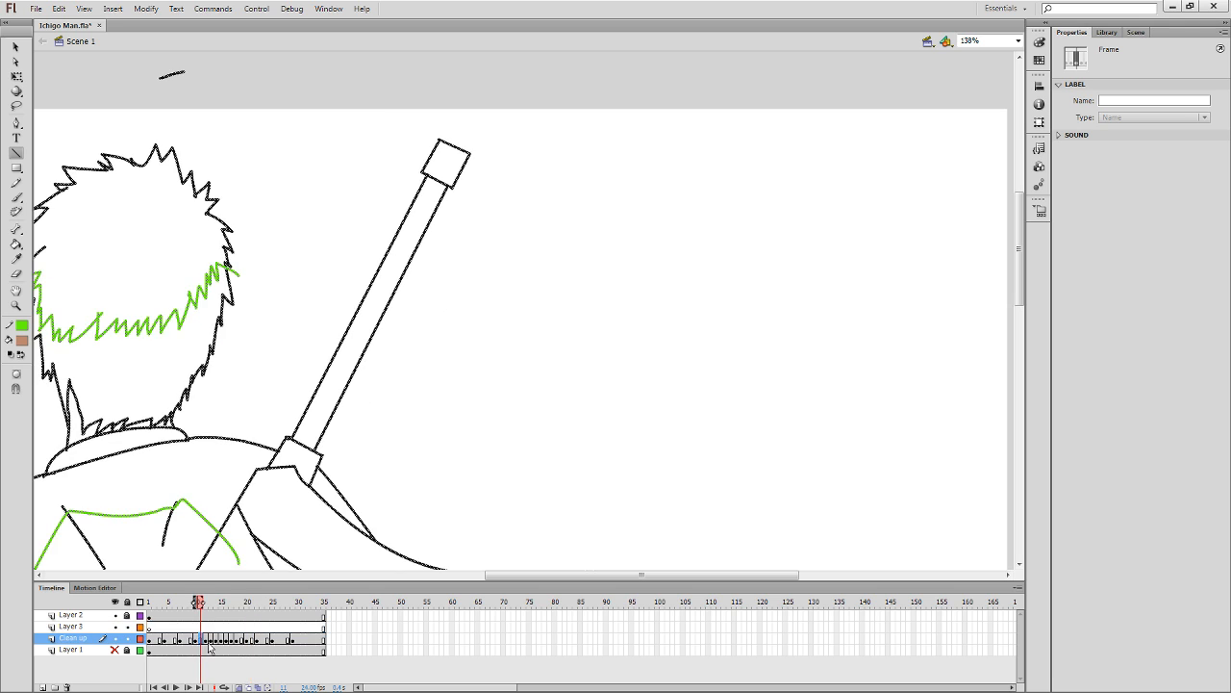
pyautogui.click(210, 640)
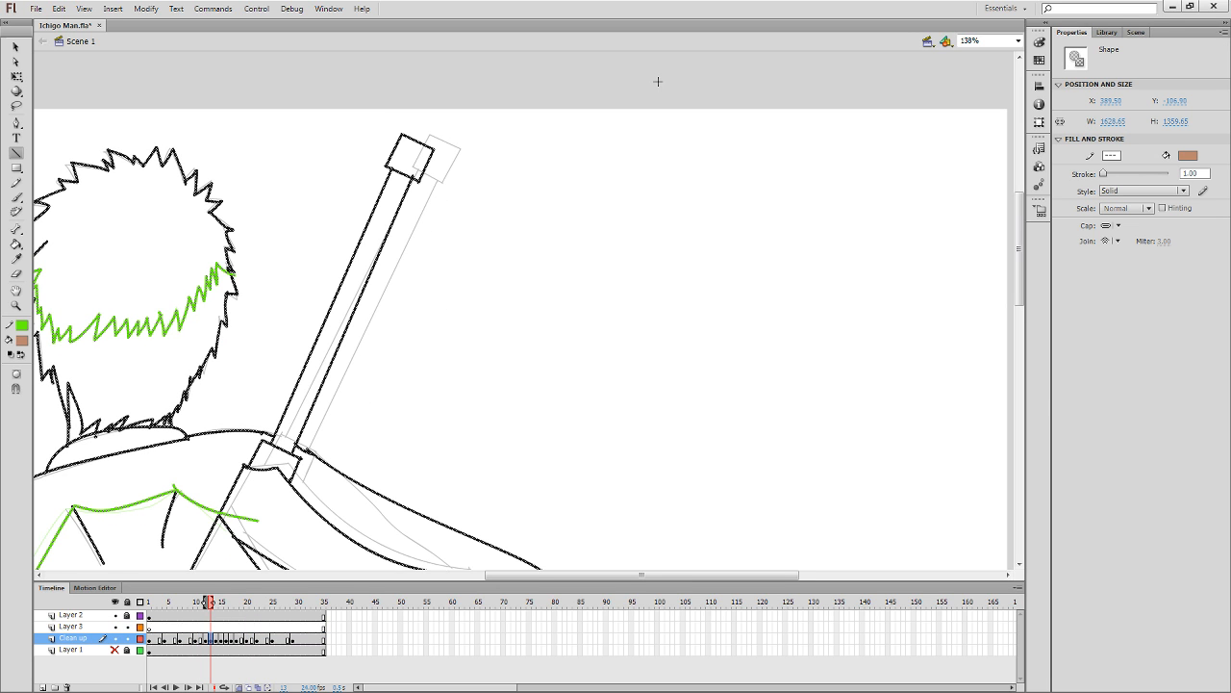
pyautogui.moveTo(489, 410); pyautogui.dragTo(747, 157)
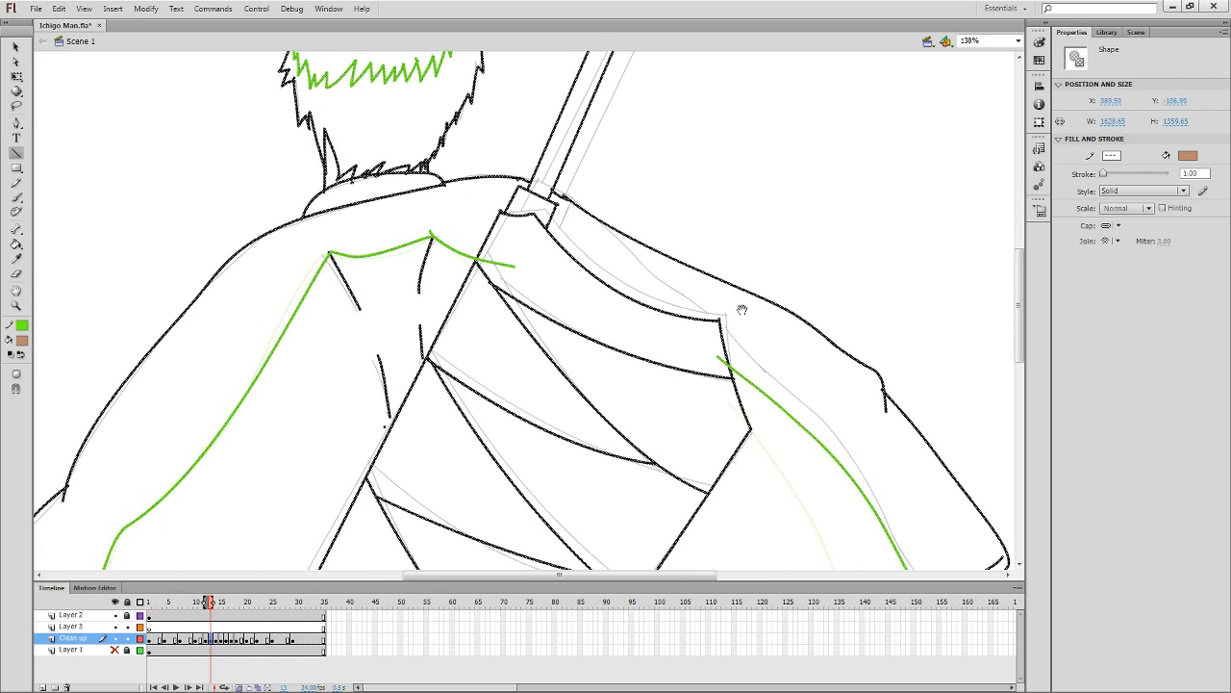
pyautogui.hotkey('ctrl', '-')
pyautogui.moveTo(734, 347); pyautogui.dragTo(720, 423)
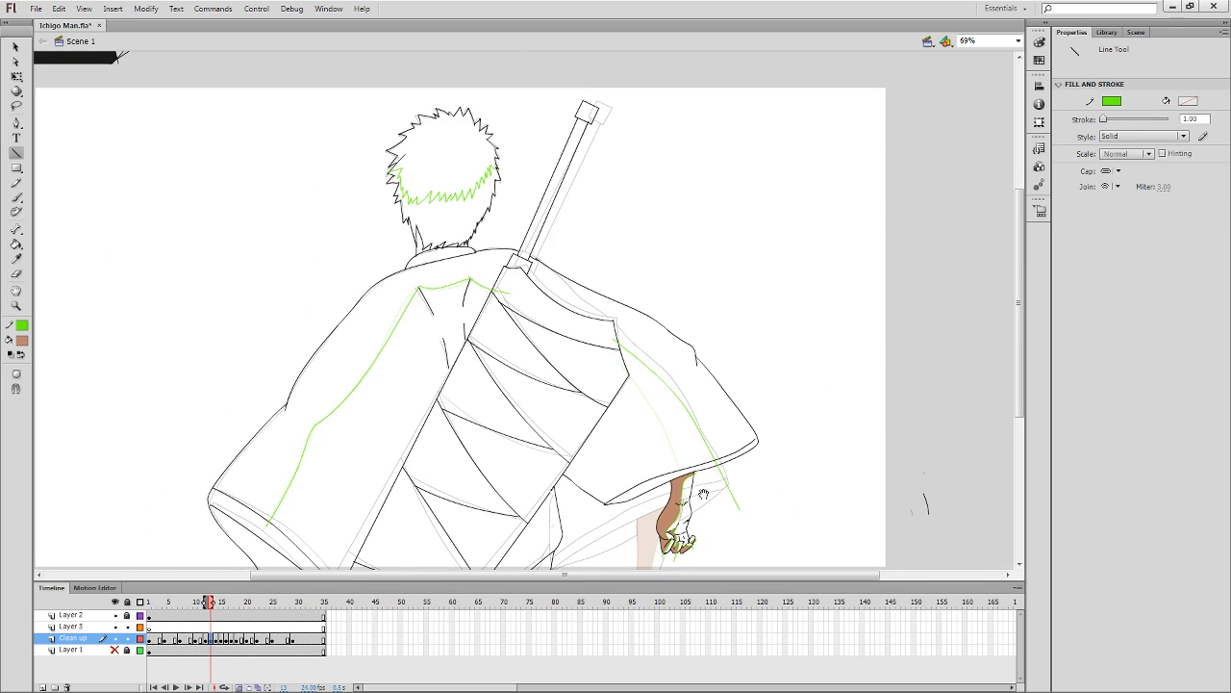
pyautogui.moveTo(704, 494)
pyautogui.mouseDown()
pyautogui.moveTo(695, 478)
pyautogui.moveTo(685, 503)
pyautogui.mouseUp()
pyautogui.press('.')
pyautogui.press('.')
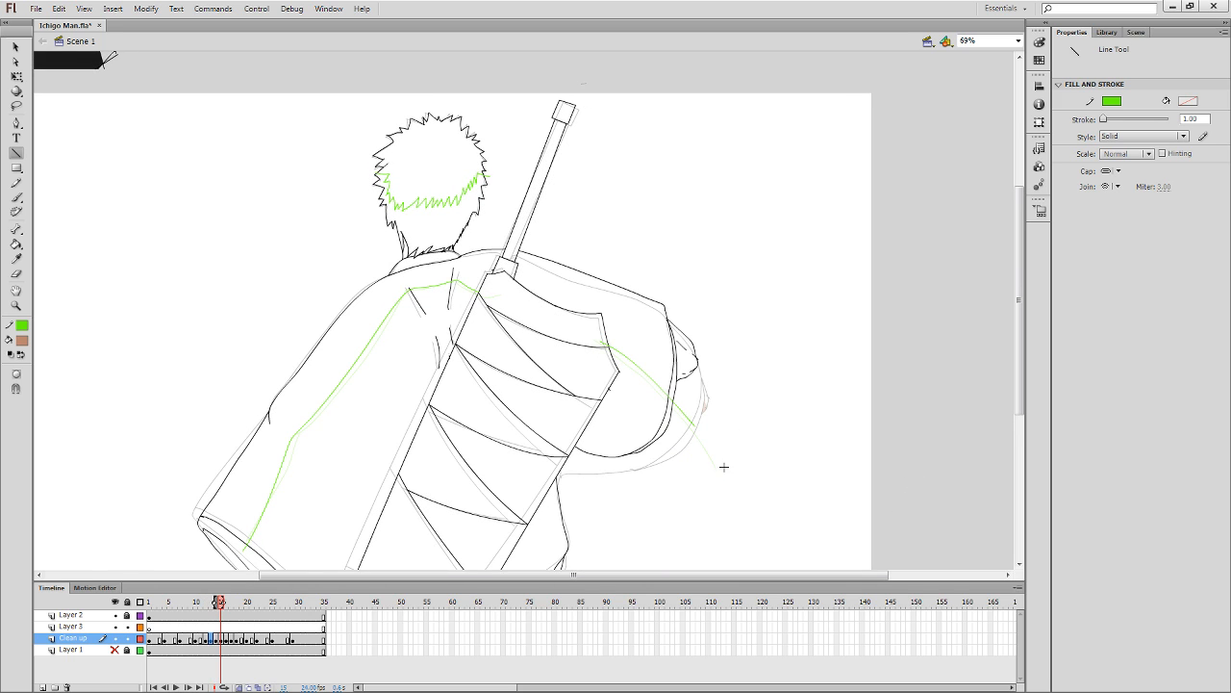
pyautogui.press('y')
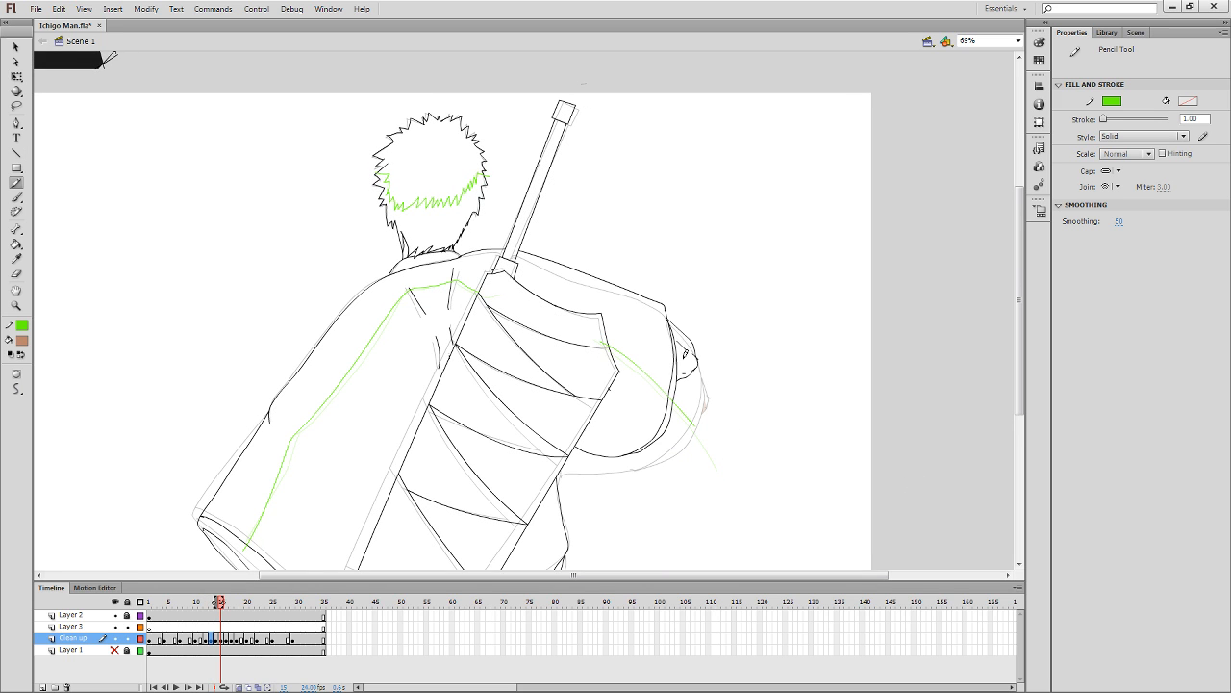
pyautogui.moveTo(674, 350); pyautogui.dragTo(712, 366)
pyautogui.press('k')
pyautogui.click(680, 376)
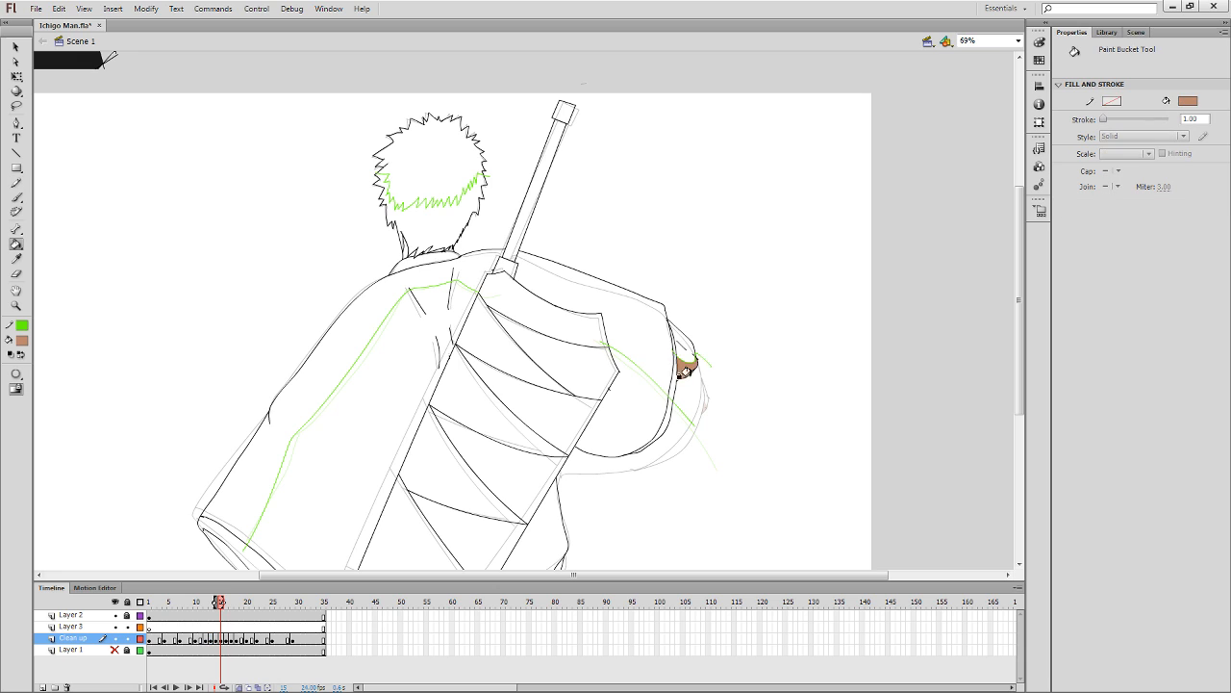
# Draw a green shadow line across the right elbow on frame 16 and fill the area beneath it brown.
pyautogui.press('.')
pyautogui.press('y')
pyautogui.moveTo(663, 295); pyautogui.dragTo(699, 279)
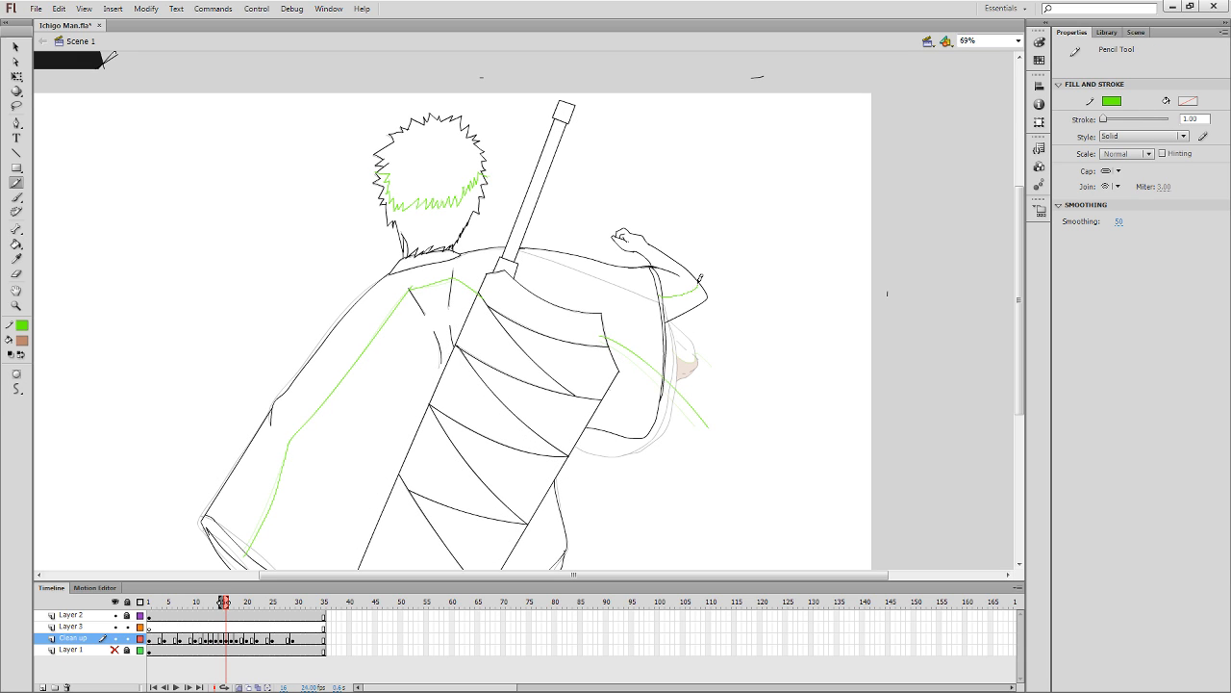
pyautogui.press('k')
pyautogui.click(685, 298)
# Draw a green shadow line along the right wrist and forearm on frame 16 and fill the strip below it brown.
pyautogui.press('y')
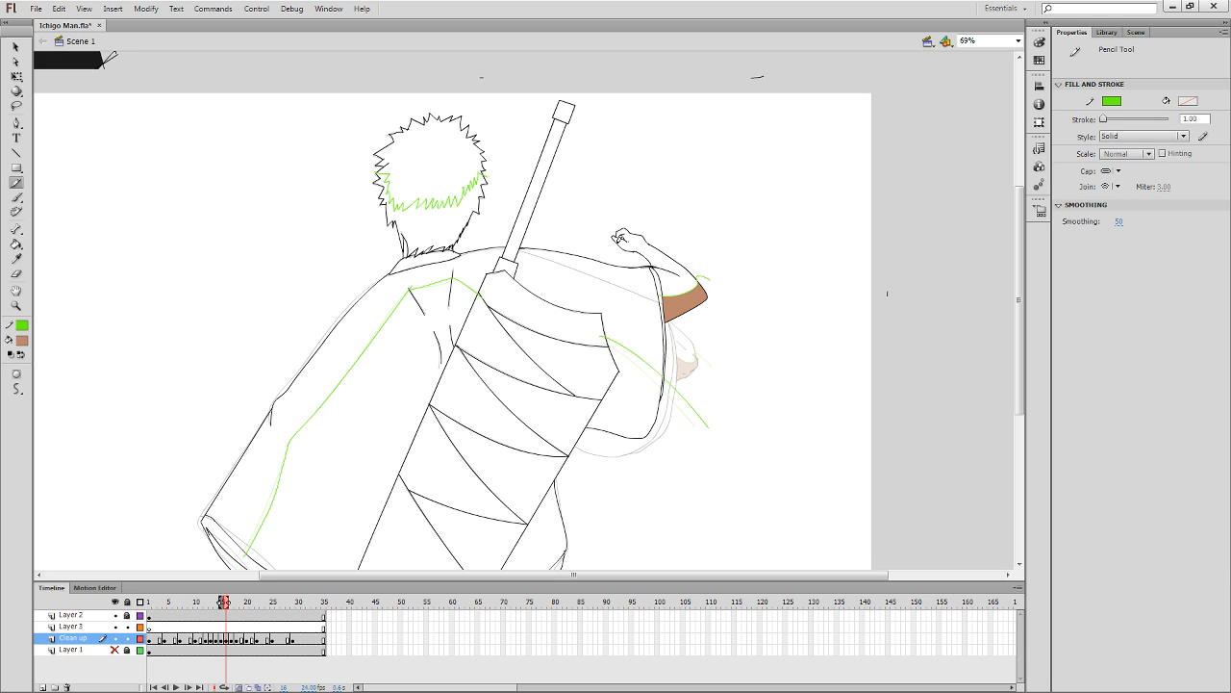
pyautogui.press('k')
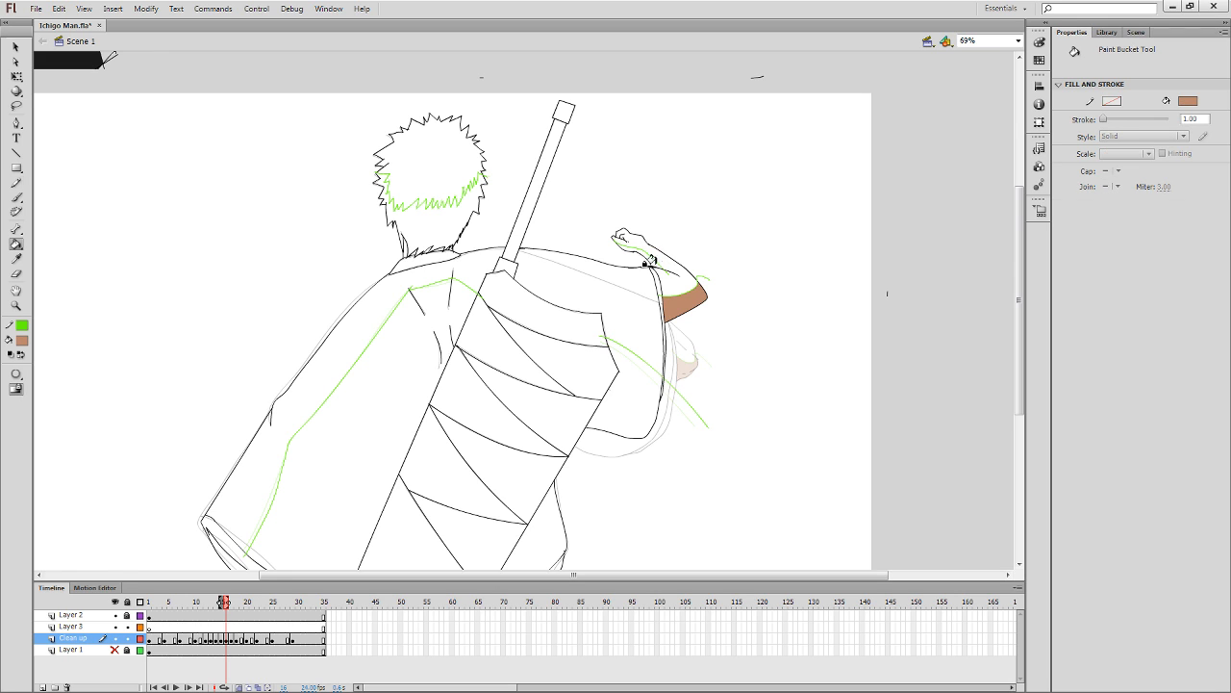
pyautogui.click(646, 262)
# Close the gaps around the curled fingers with the Brush on frame 16 and fill the inside of the hand brown.
pyautogui.moveTo(485, 371); pyautogui.dragTo(587, 402)
pyautogui.press('z')
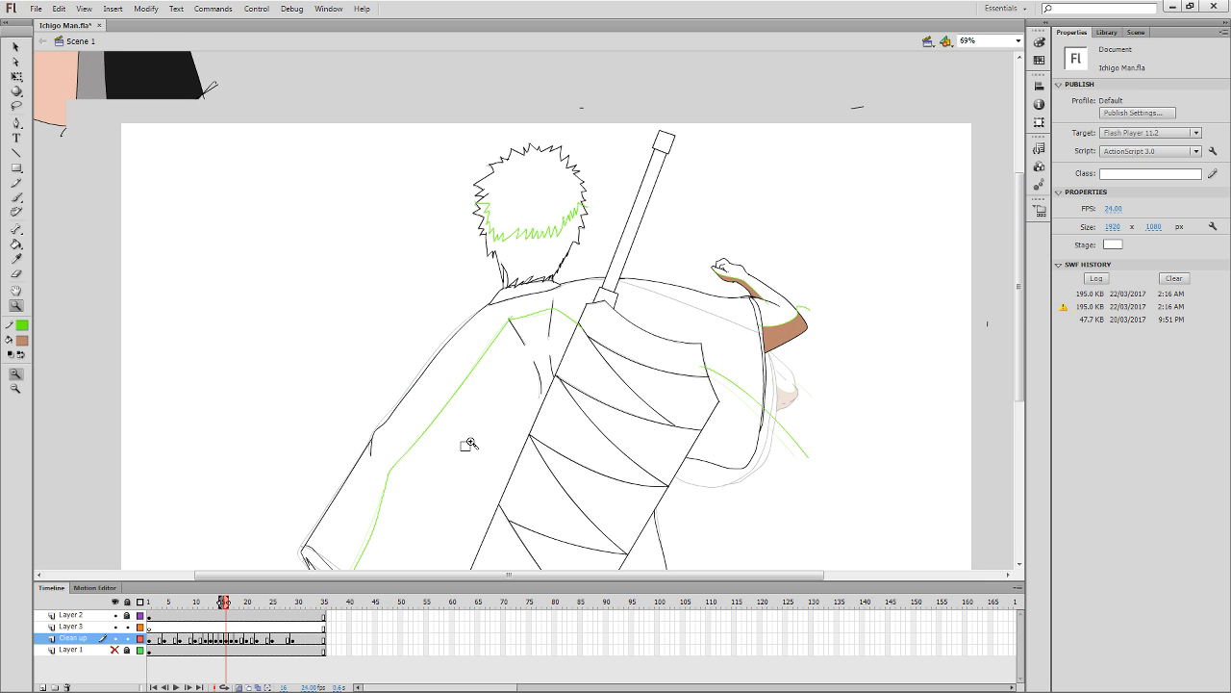
pyautogui.moveTo(468, 449); pyautogui.dragTo(830, 150)
pyautogui.moveTo(707, 293); pyautogui.dragTo(707, 341)
pyautogui.press('b')
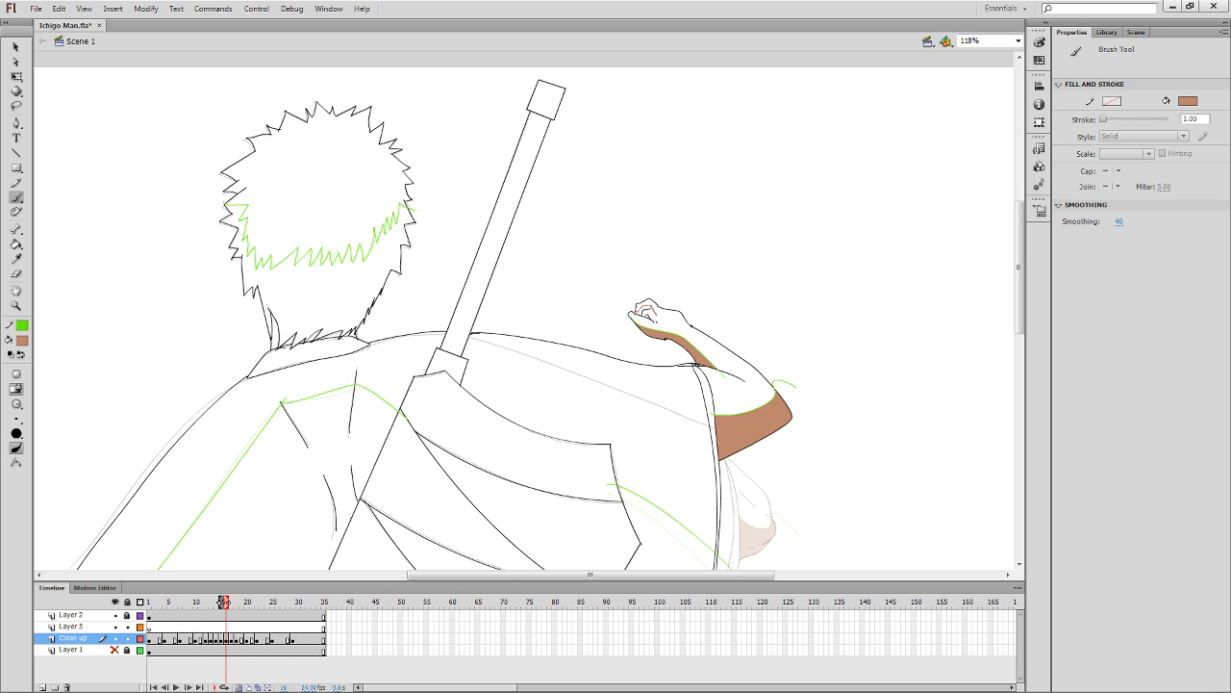
pyautogui.moveTo(655, 309); pyautogui.dragTo(638, 311)
pyautogui.press('k')
pyautogui.click(651, 312)
pyautogui.click(647, 308)
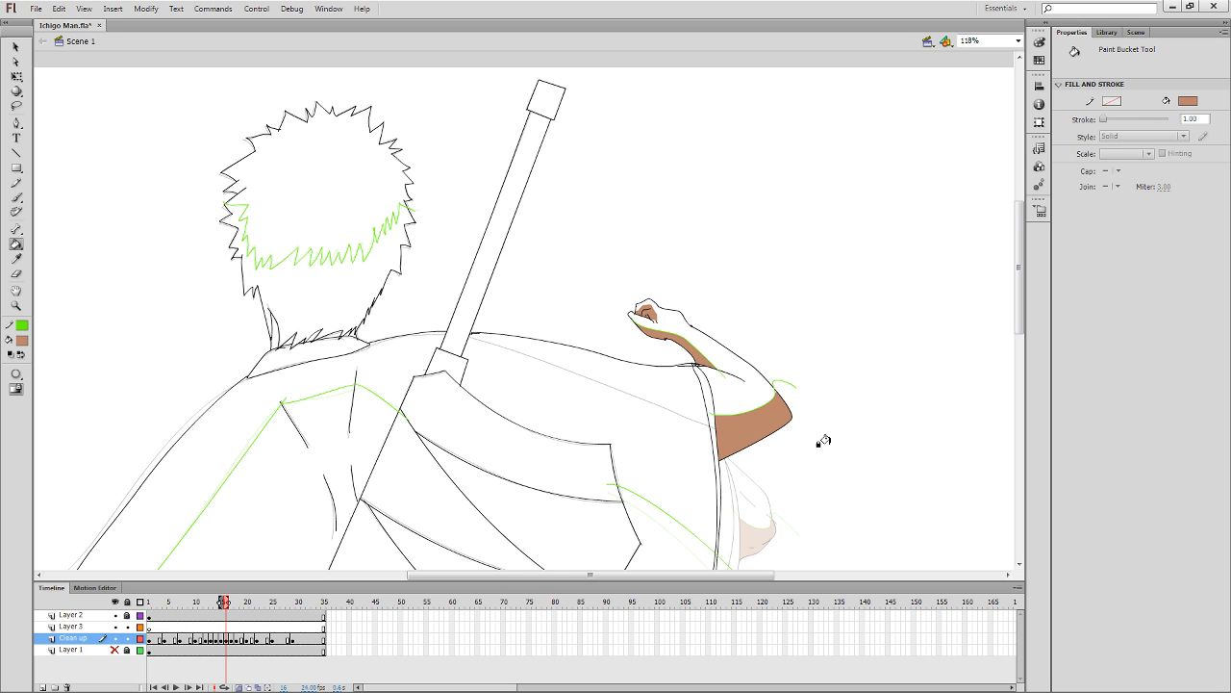
# Draw a green shadow line across the right elbow on frame 17 and fill the area beneath it brown.
pyautogui.moveTo(541, 352)
pyautogui.mouseDown()
pyautogui.moveTo(690, 346)
pyautogui.moveTo(703, 283)
pyautogui.moveTo(675, 224)
pyautogui.moveTo(895, 446)
pyautogui.moveTo(905, 375)
pyautogui.moveTo(856, 256)
pyautogui.moveTo(742, 291)
pyautogui.moveTo(767, 148)
pyautogui.moveTo(599, 423)
pyautogui.moveTo(759, 358)
pyautogui.moveTo(739, 510)
pyautogui.mouseUp()
pyautogui.press('.')
pyautogui.press('y')
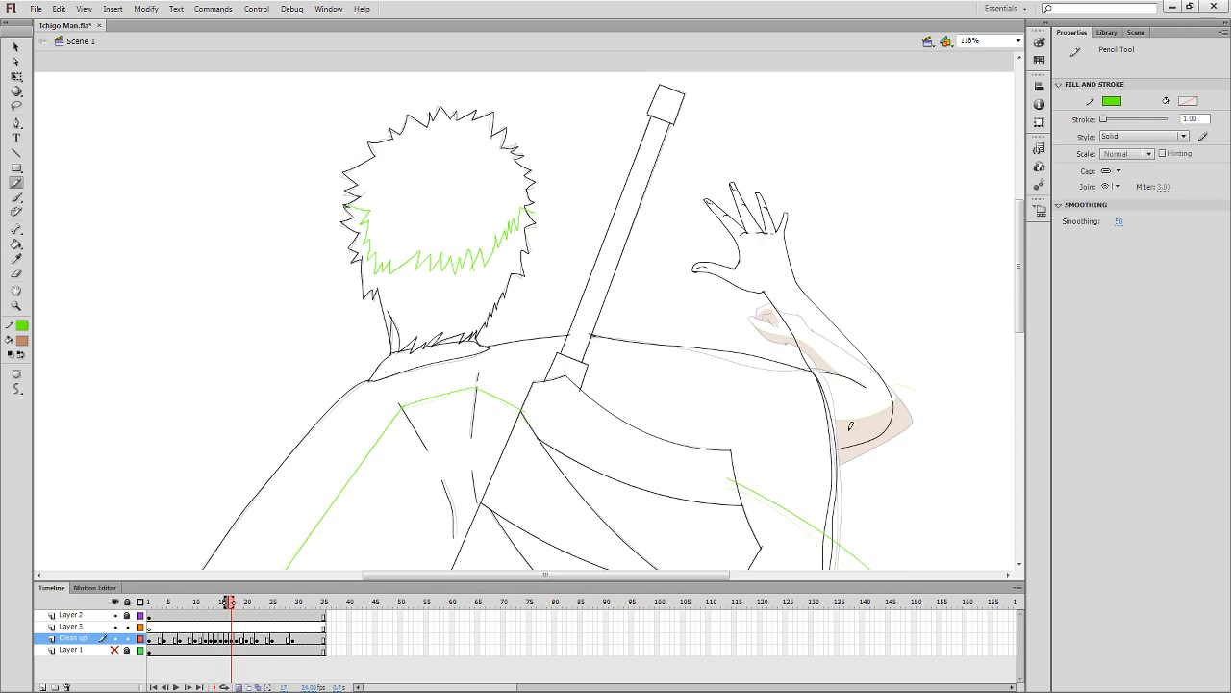
pyautogui.moveTo(827, 419)
pyautogui.mouseDown()
pyautogui.moveTo(890, 392)
pyautogui.moveTo(836, 374)
pyautogui.moveTo(845, 378)
pyautogui.moveTo(765, 284)
pyautogui.moveTo(691, 266)
pyautogui.mouseUp()
pyautogui.press('k')
pyautogui.click(874, 422)
# Draw a green shadow line along the thumb and forearm on frame 17 and fill the strip beneath it brown.
pyautogui.press('.')
pyautogui.press('y')
pyautogui.press('k')
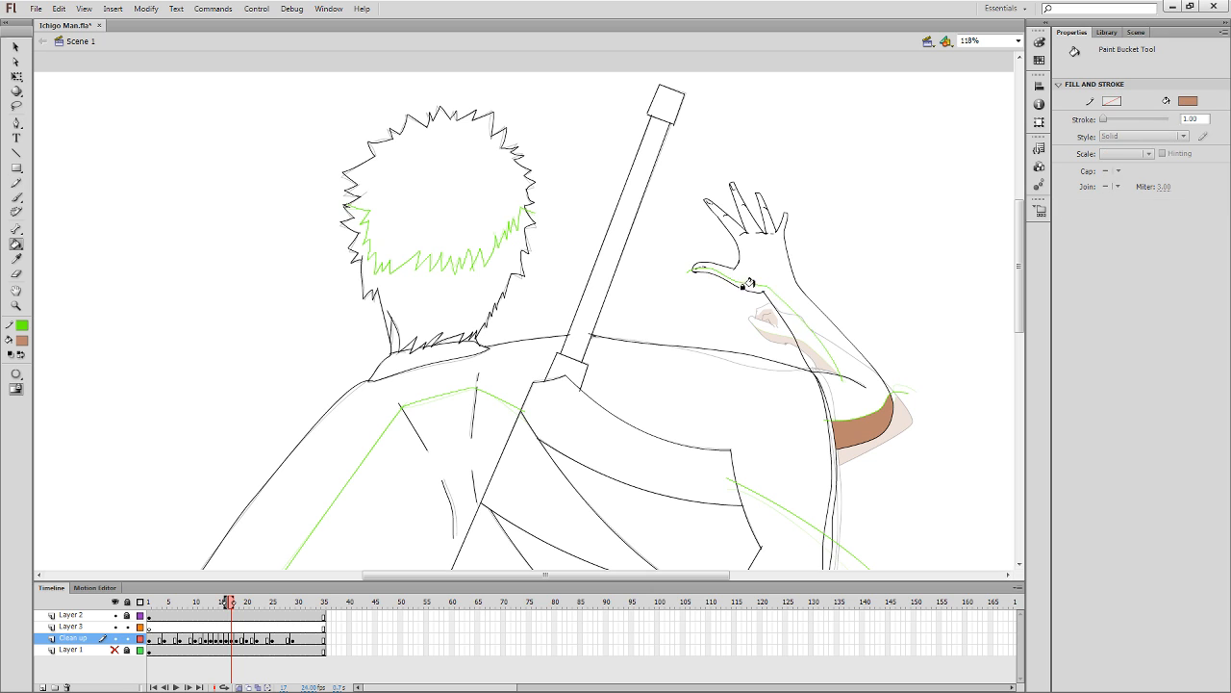
pyautogui.click(746, 284)
# Draw a green shadow line along the index finger on frame 17, fill its edge brown and undo any fill that floods the arm.
pyautogui.press('y')
pyautogui.scroll(3, 722, 287)
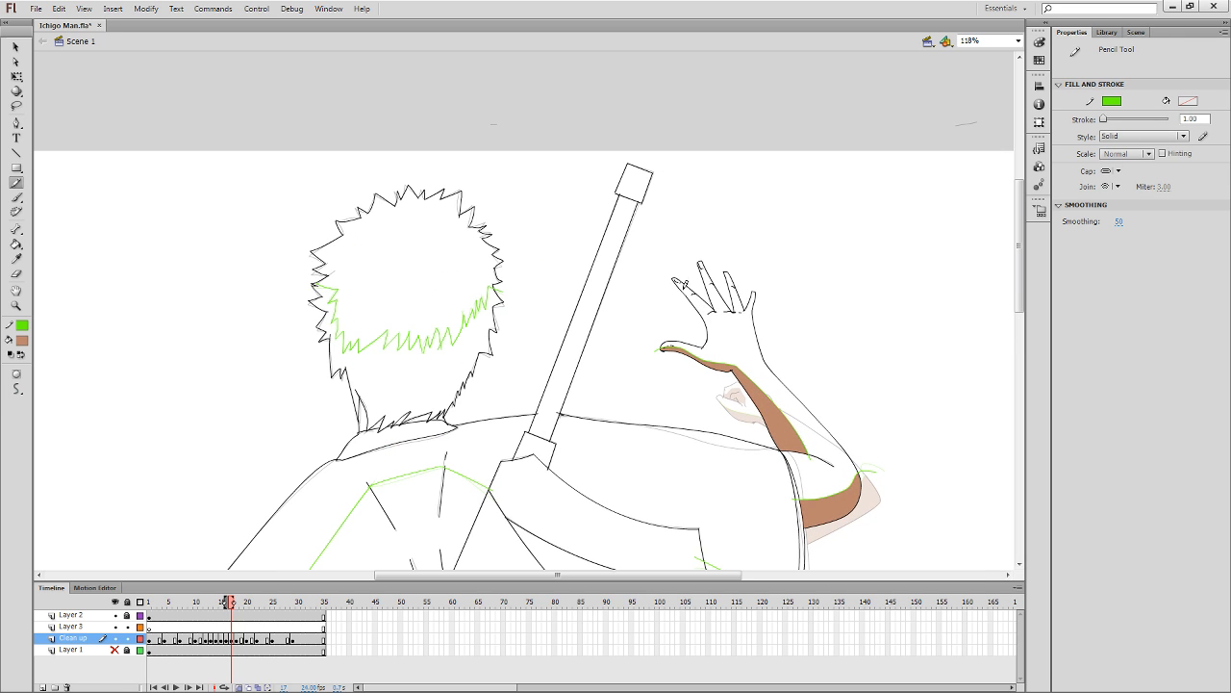
pyautogui.moveTo(674, 276); pyautogui.dragTo(692, 293)
pyautogui.press('k')
pyautogui.click(699, 317)
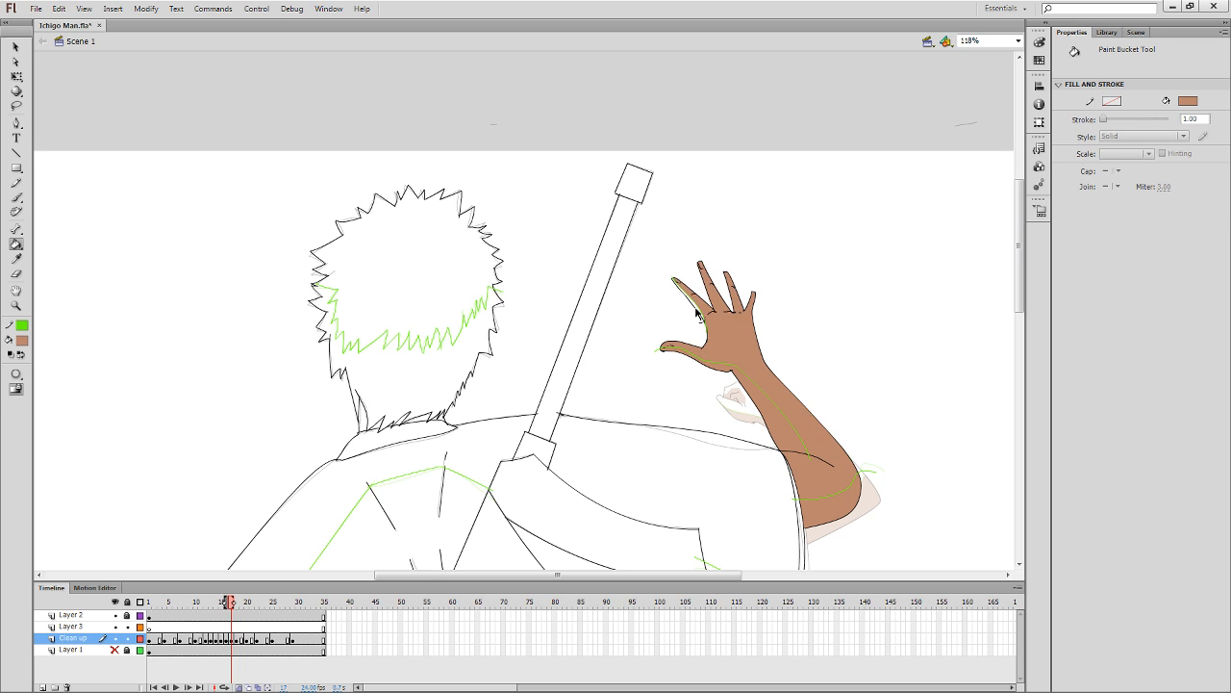
pyautogui.hotkey('ctrl', 'z')
# Draw green shadow lines along the middle and ring fingers on frame 17 and fill their shadow slivers brown.
pyautogui.press('y')
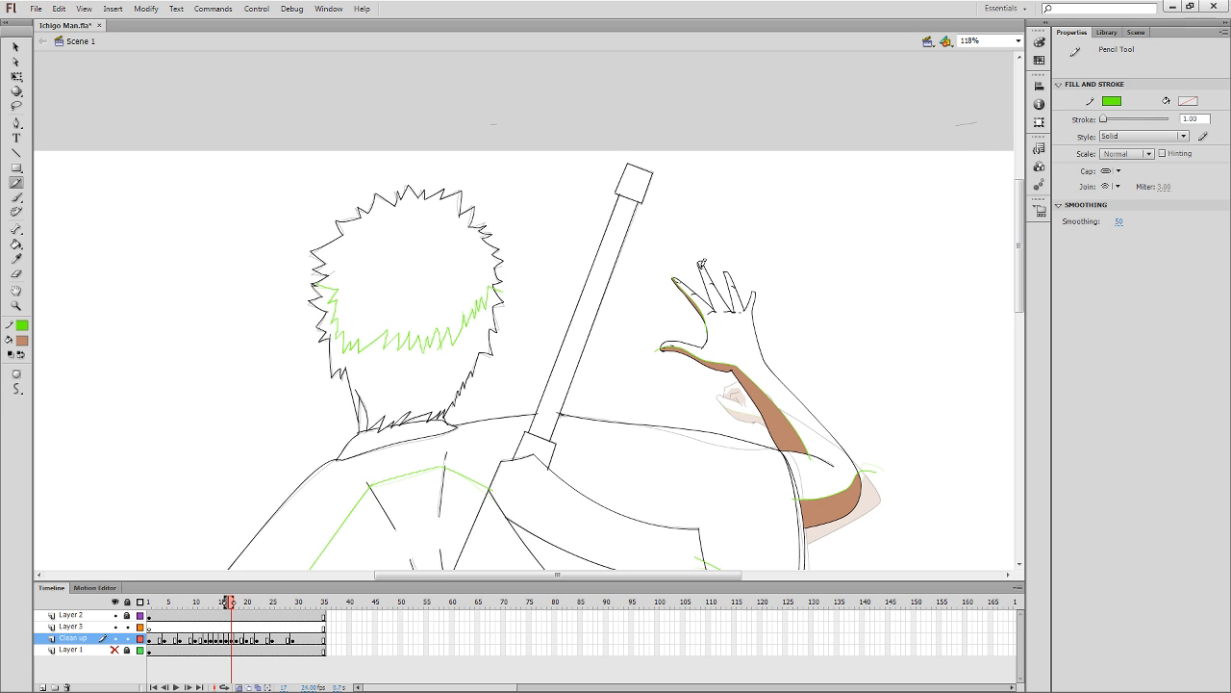
pyautogui.moveTo(702, 261); pyautogui.dragTo(720, 308)
pyautogui.moveTo(700, 265); pyautogui.dragTo(696, 259)
pyautogui.press('k')
pyautogui.click(704, 275)
pyautogui.press('y')
pyautogui.moveTo(735, 311); pyautogui.dragTo(726, 264)
pyautogui.press('k')
pyautogui.click(727, 284)
# Shade the little finger brown on frame 17 and loop a green stroke through the hand's guide lines.
pyautogui.press('y')
pyautogui.press('k')
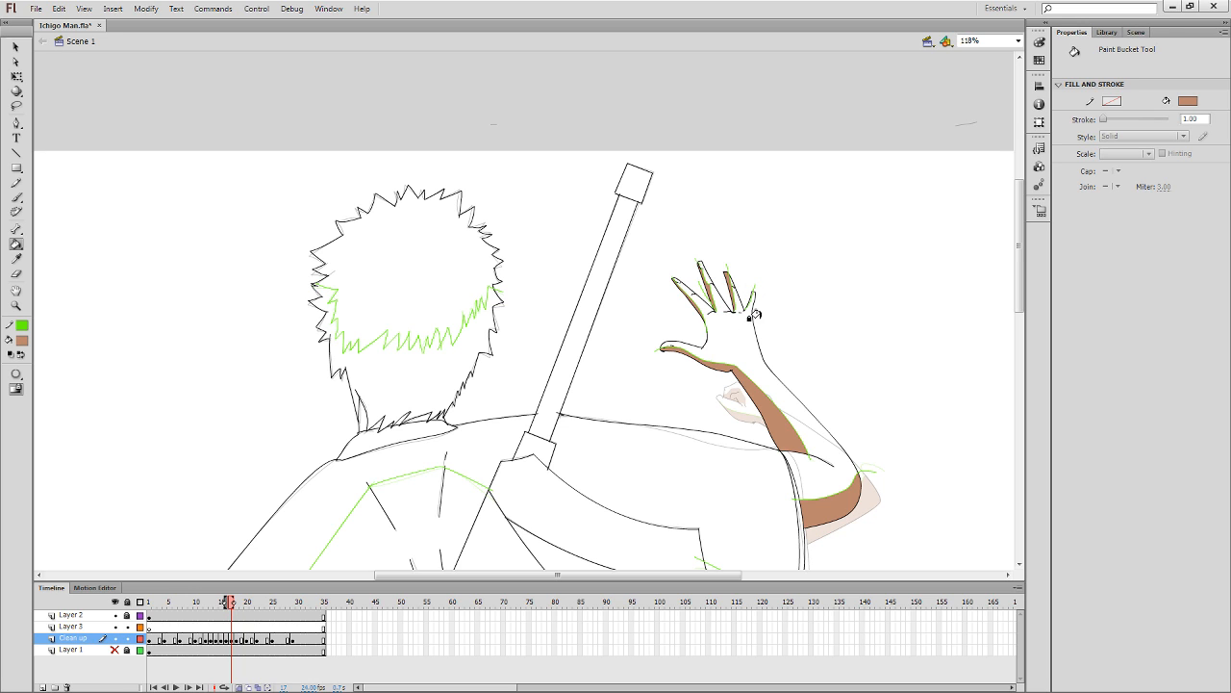
pyautogui.press('y')
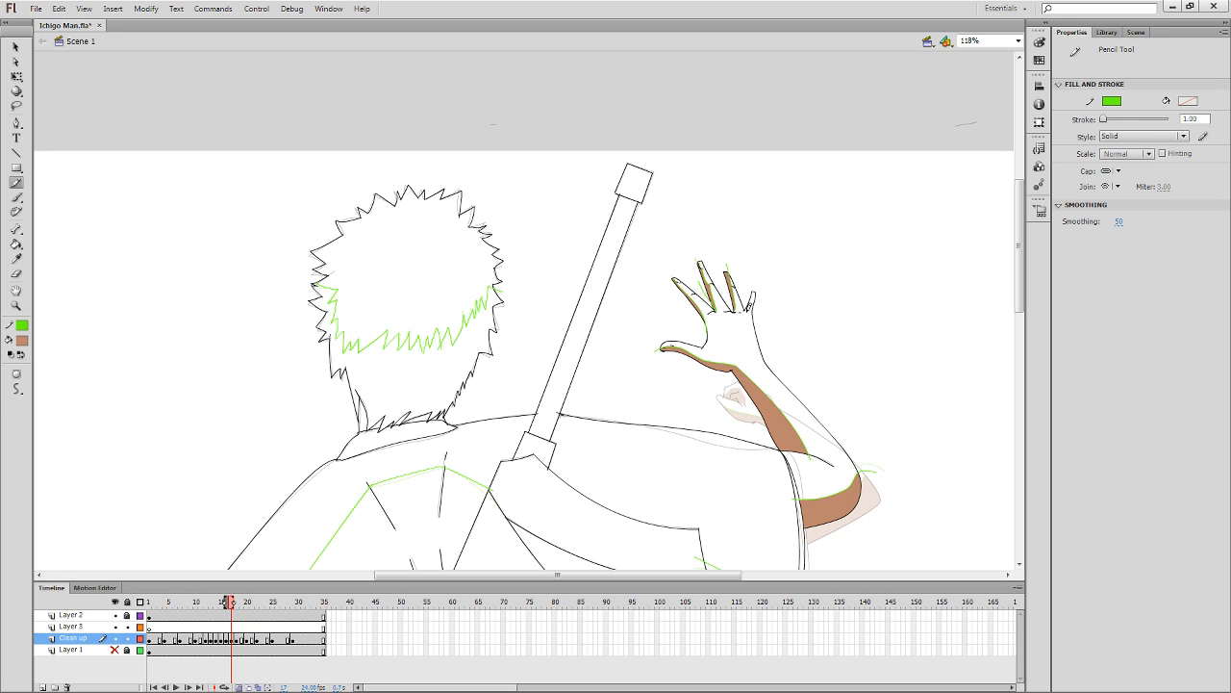
pyautogui.press('u')
pyautogui.press('y')
pyautogui.press('k')
pyautogui.moveTo(755, 291)
pyautogui.mouseDown()
pyautogui.moveTo(689, 298)
pyautogui.moveTo(786, 247)
pyautogui.moveTo(762, 338)
pyautogui.moveTo(870, 290)
pyautogui.mouseUp()
pyautogui.click(752, 301)
# Link the arm's guide lines with another green stroke on frame 17, then delete the connected lines and the fingertip remnant.
pyautogui.press('y')
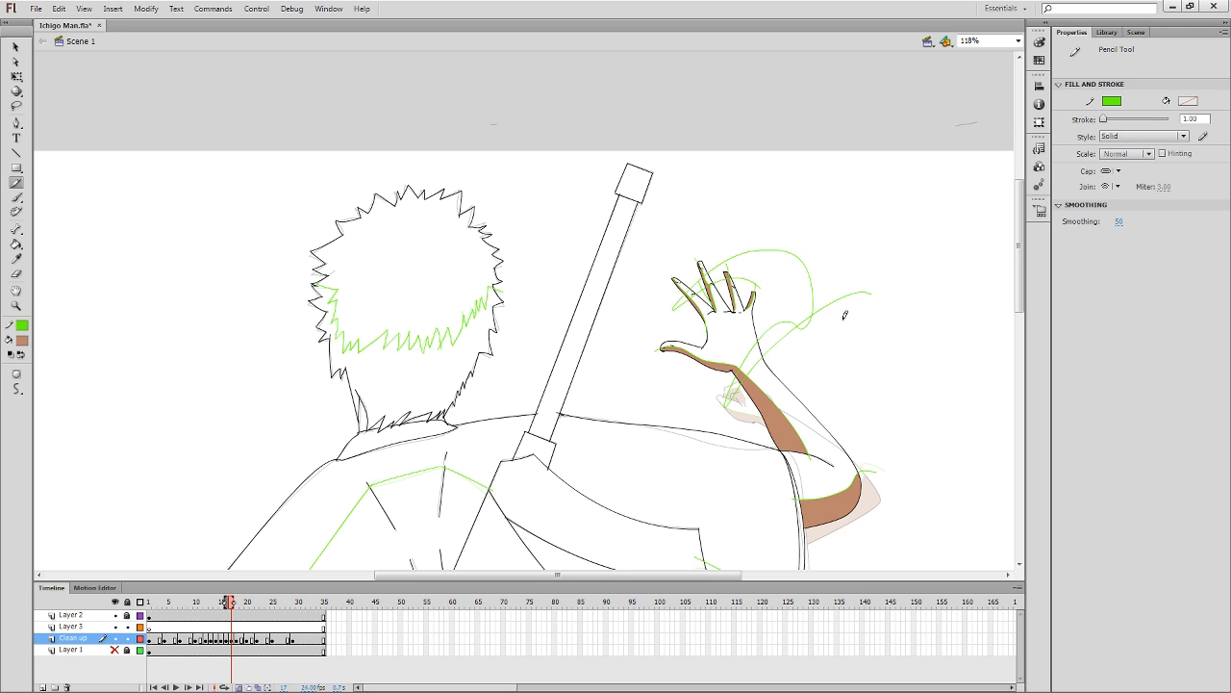
pyautogui.moveTo(872, 518)
pyautogui.mouseDown()
pyautogui.moveTo(829, 361)
pyautogui.moveTo(861, 345)
pyautogui.mouseUp()
pyautogui.press('q')
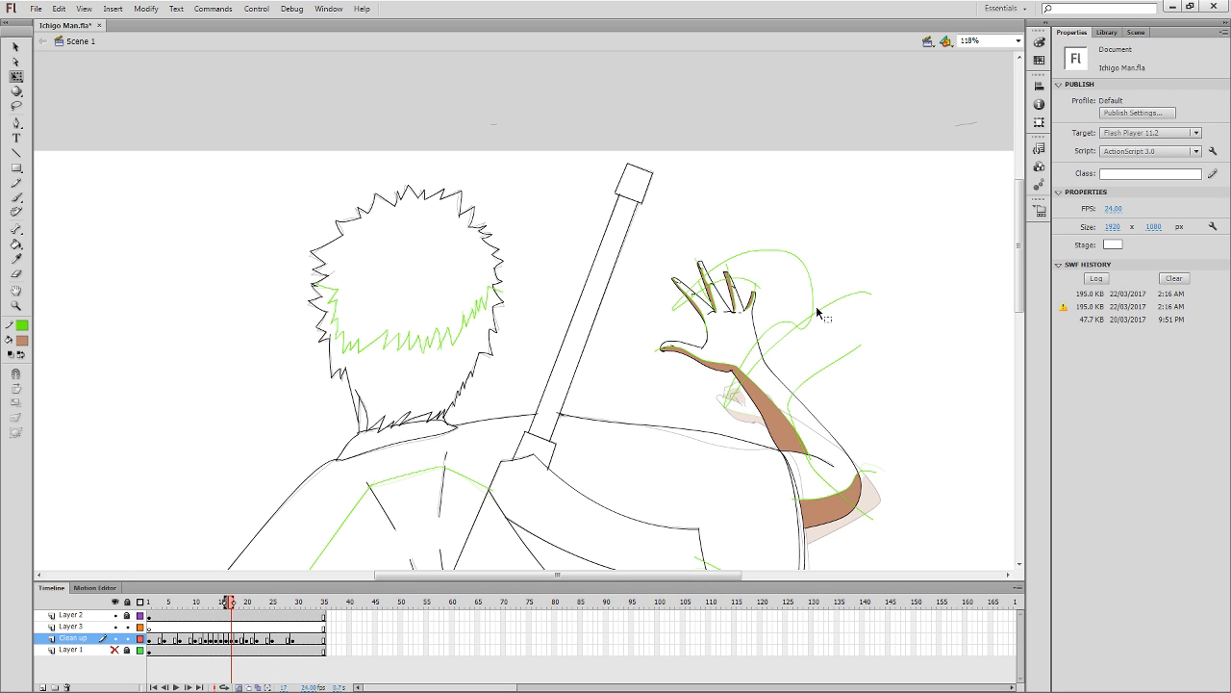
pyautogui.click(813, 313)
pyautogui.doubleClick(813, 317)
pyautogui.press('Delete')
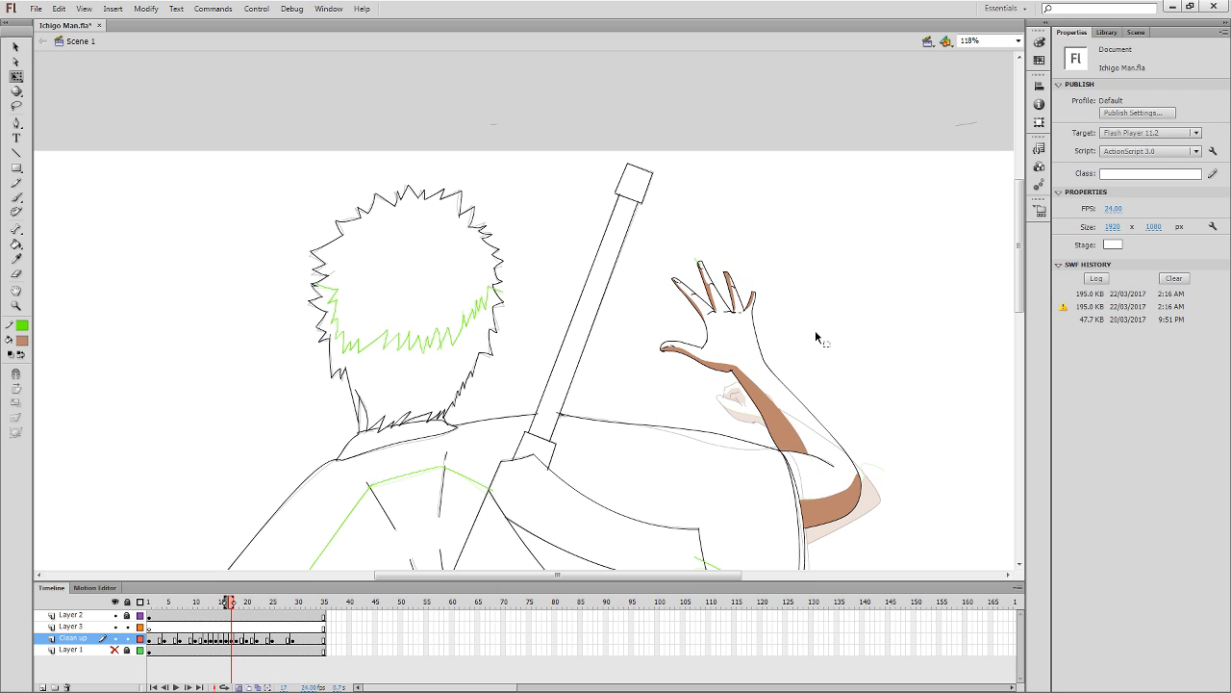
pyautogui.click(697, 260)
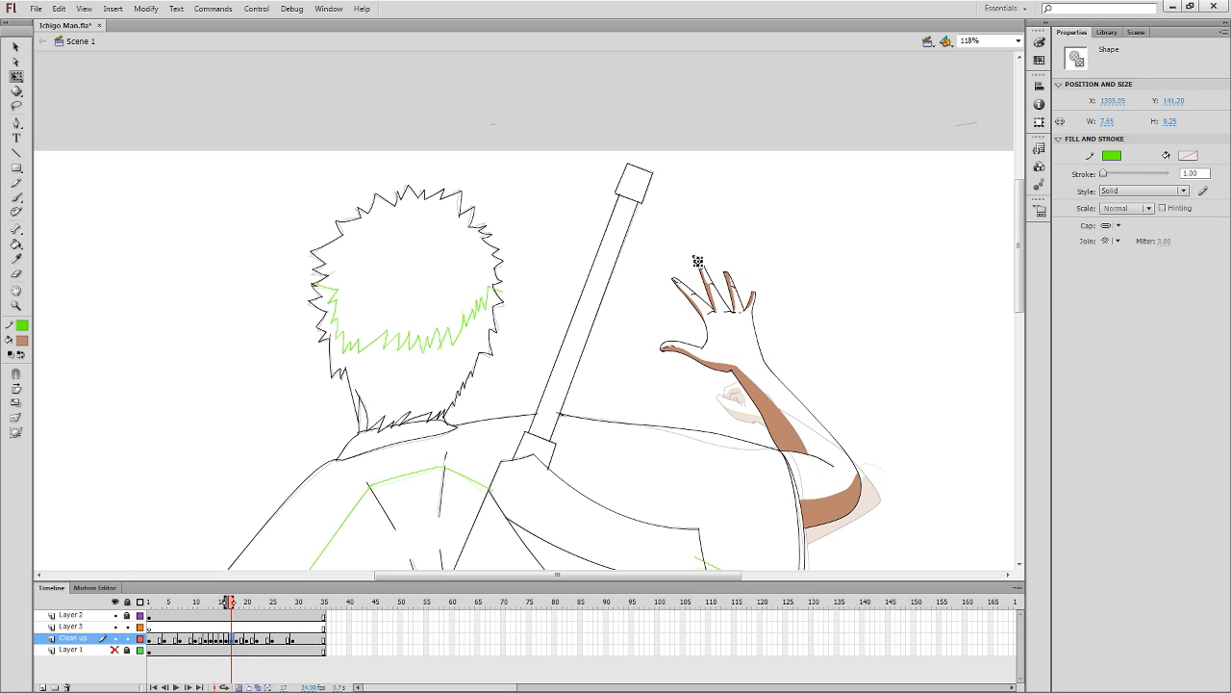
pyautogui.press('Delete')
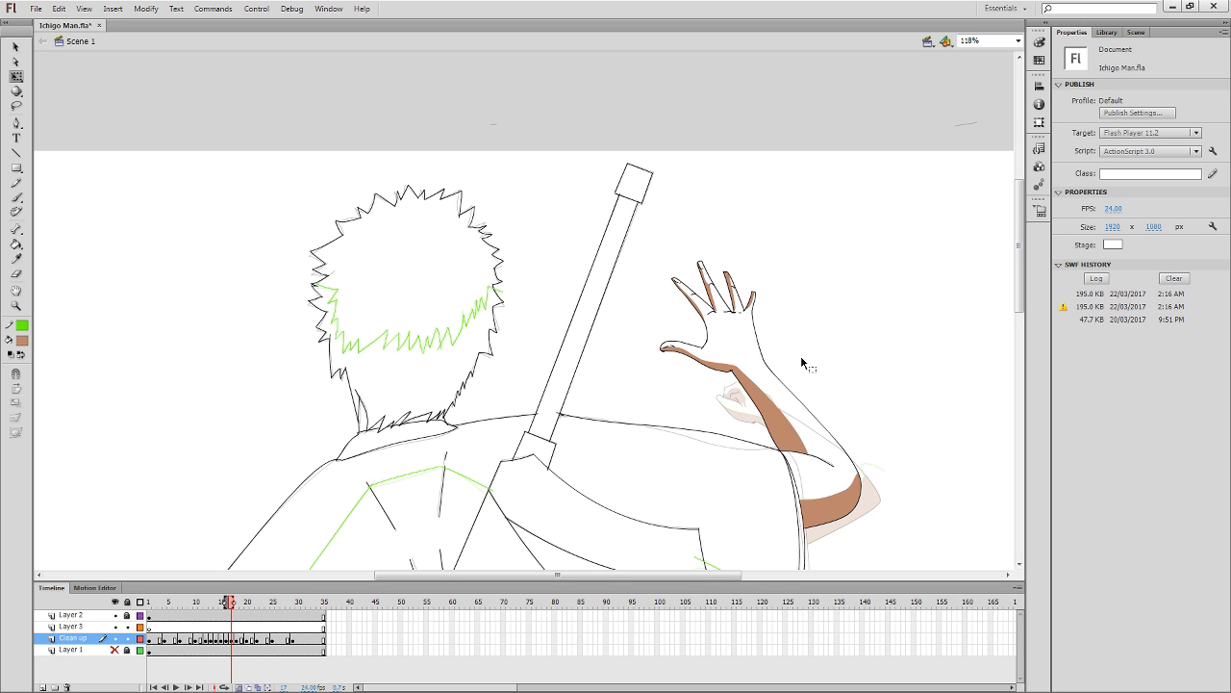
# On frame 18, draw green shadow lines across the right elbow and along the forearm, using frame 17 as reference.
pyautogui.moveTo(832, 340); pyautogui.dragTo(836, 165)
pyautogui.moveTo(552, 371); pyautogui.dragTo(685, 84)
pyautogui.moveTo(764, 357); pyautogui.dragTo(615, 562)
pyautogui.moveTo(739, 394); pyautogui.dragTo(716, 533)
pyautogui.press('.')
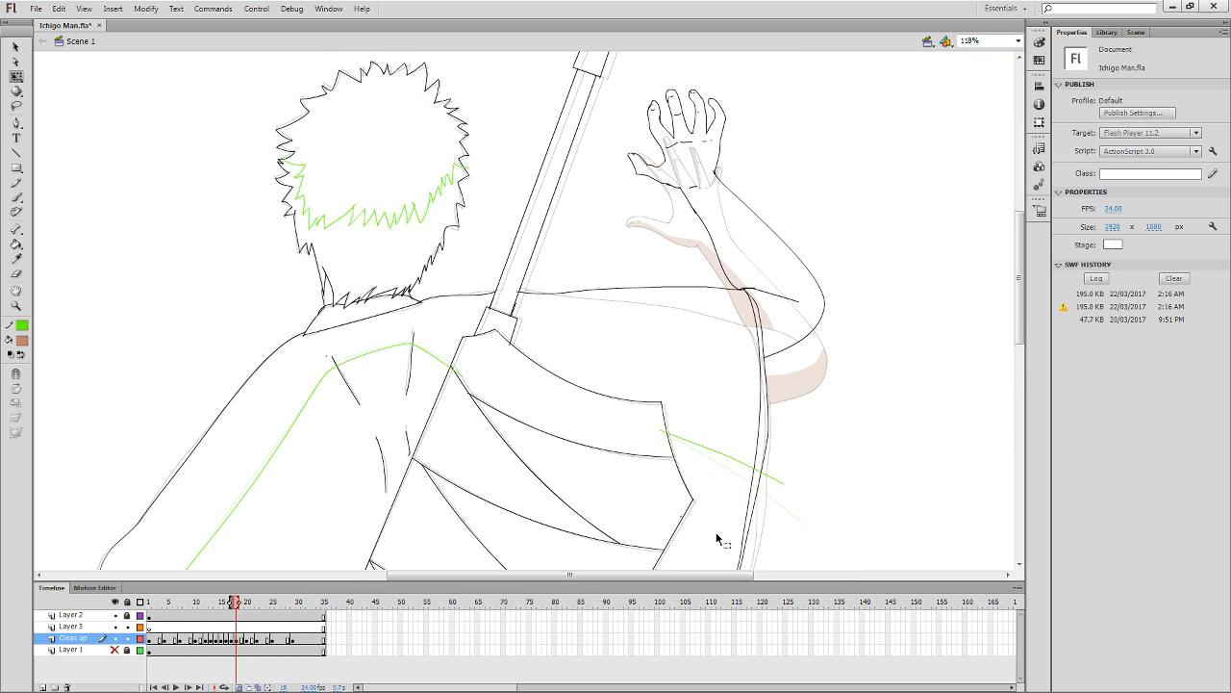
pyautogui.press(',')
pyautogui.press('.')
pyautogui.press('y')
pyautogui.moveTo(758, 334)
pyautogui.mouseDown()
pyautogui.moveTo(847, 282)
pyautogui.moveTo(794, 412)
pyautogui.moveTo(670, 280)
pyautogui.mouseUp()
pyautogui.press(',')
pyautogui.press('.')
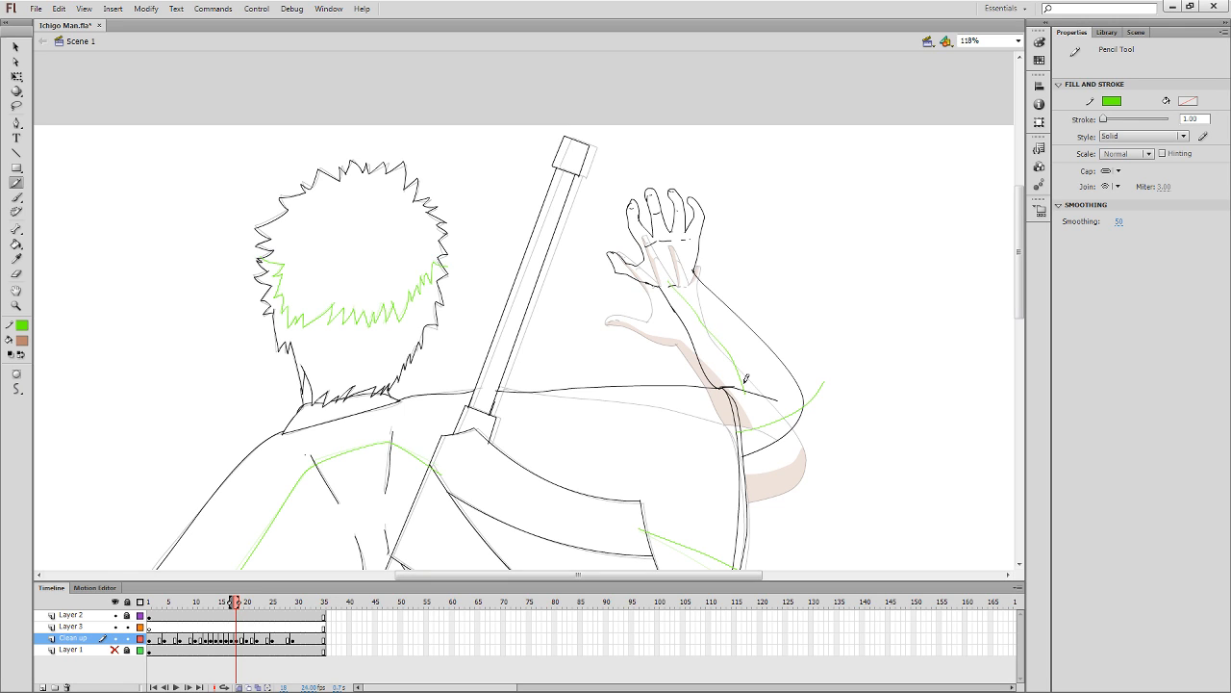
# Extend the green shadow line along the thumb on frame 18 and fill the forearm and thumb shadow brown.
pyautogui.moveTo(743, 377)
pyautogui.mouseDown()
pyautogui.moveTo(673, 289)
pyautogui.moveTo(619, 263)
pyautogui.moveTo(604, 227)
pyautogui.mouseUp()
pyautogui.press('k')
pyautogui.click(678, 314)
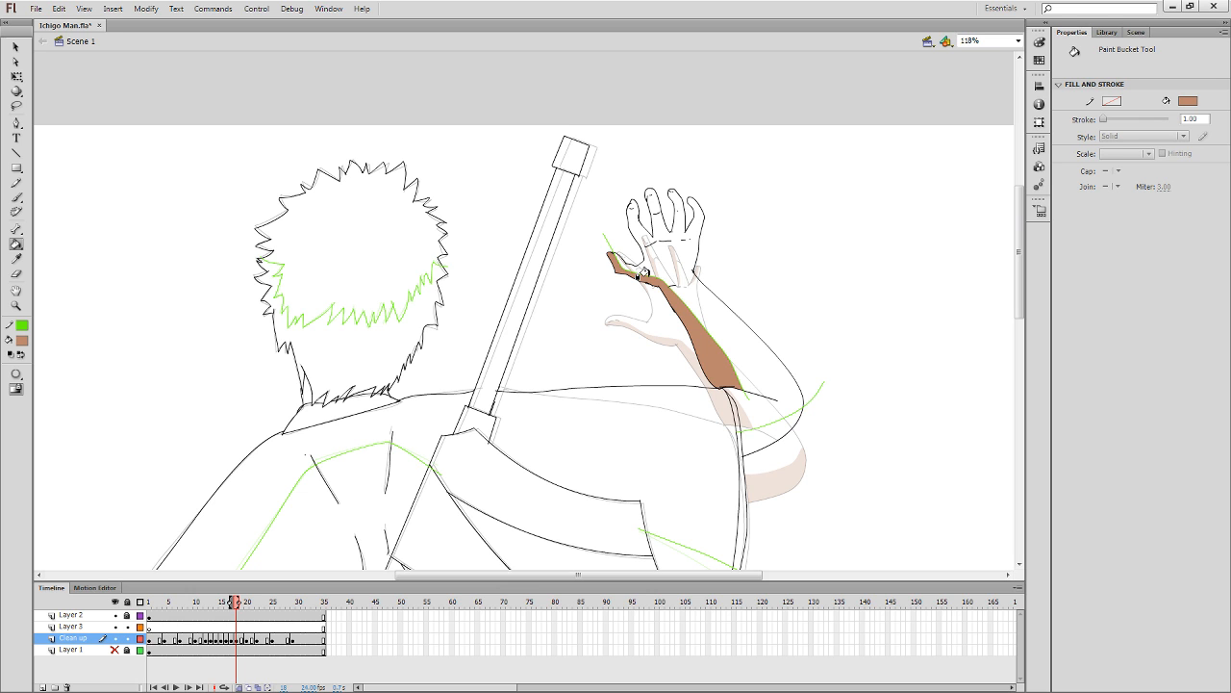
pyautogui.moveTo(694, 306); pyautogui.dragTo(694, 311)
# Draw green shadow lines along the palm edge, index and middle fingers on frame 18 and fill those shadows brown.
pyautogui.press('y')
pyautogui.press(',')
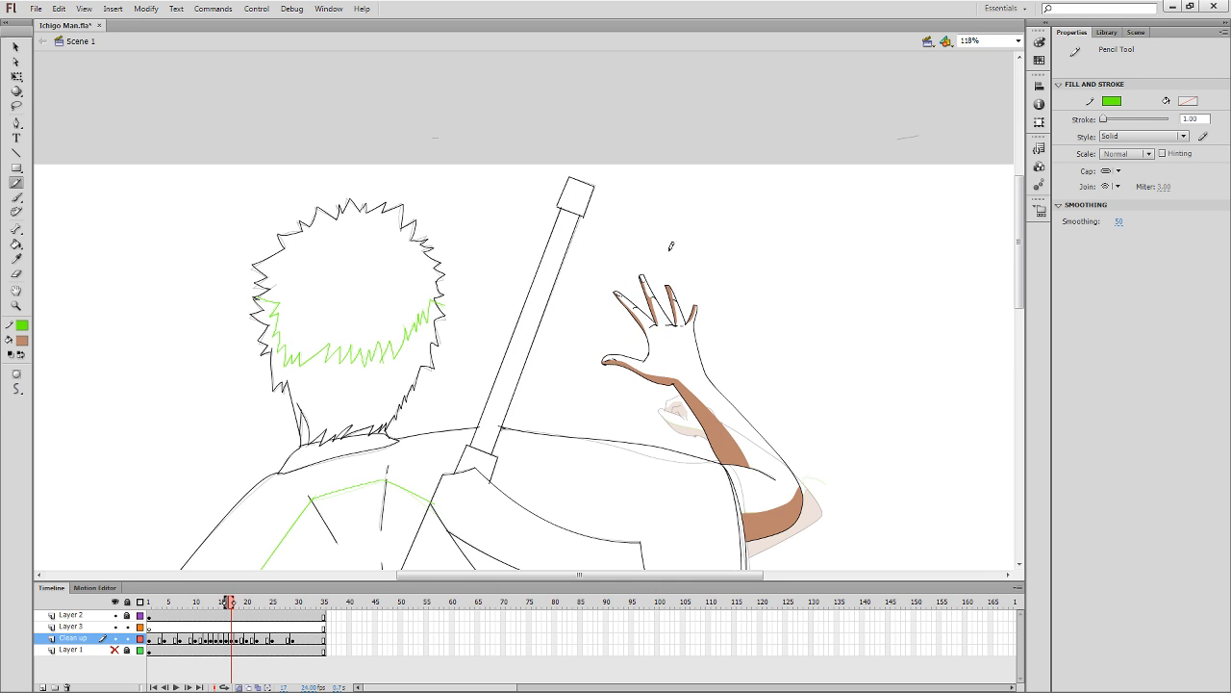
pyautogui.press('.')
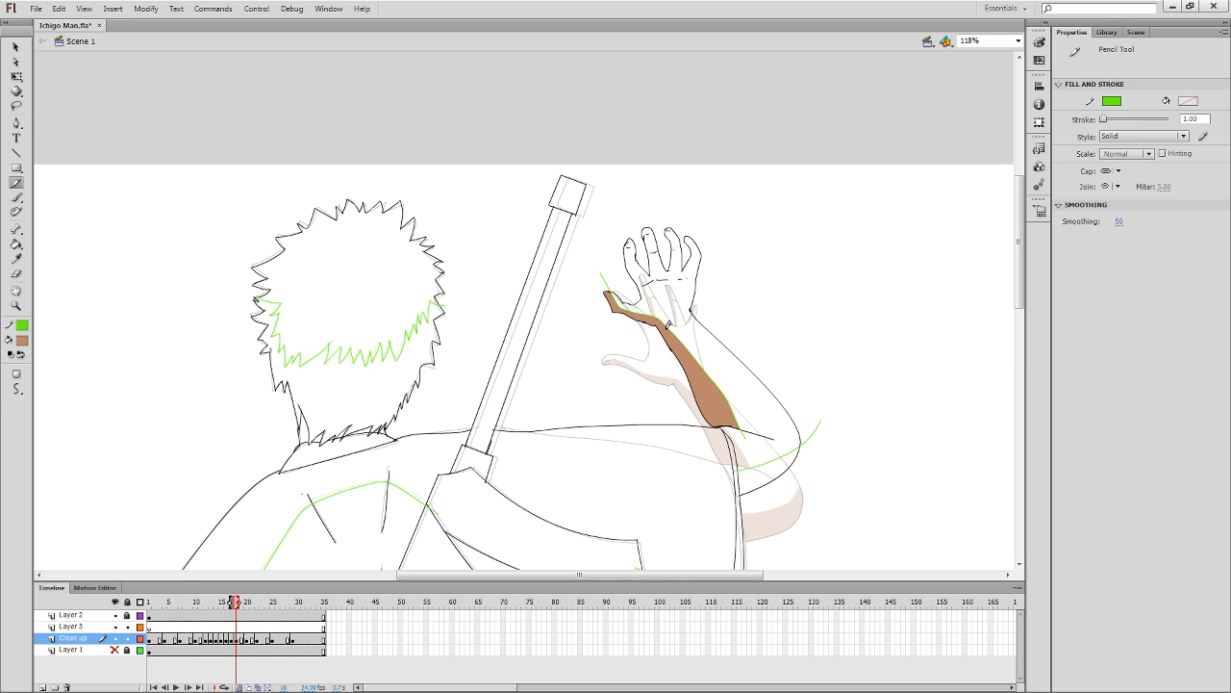
pyautogui.moveTo(669, 319)
pyautogui.mouseDown()
pyautogui.moveTo(632, 252)
pyautogui.moveTo(631, 231)
pyautogui.moveTo(654, 253)
pyautogui.moveTo(649, 219)
pyautogui.mouseUp()
pyautogui.press('k')
pyautogui.click(631, 258)
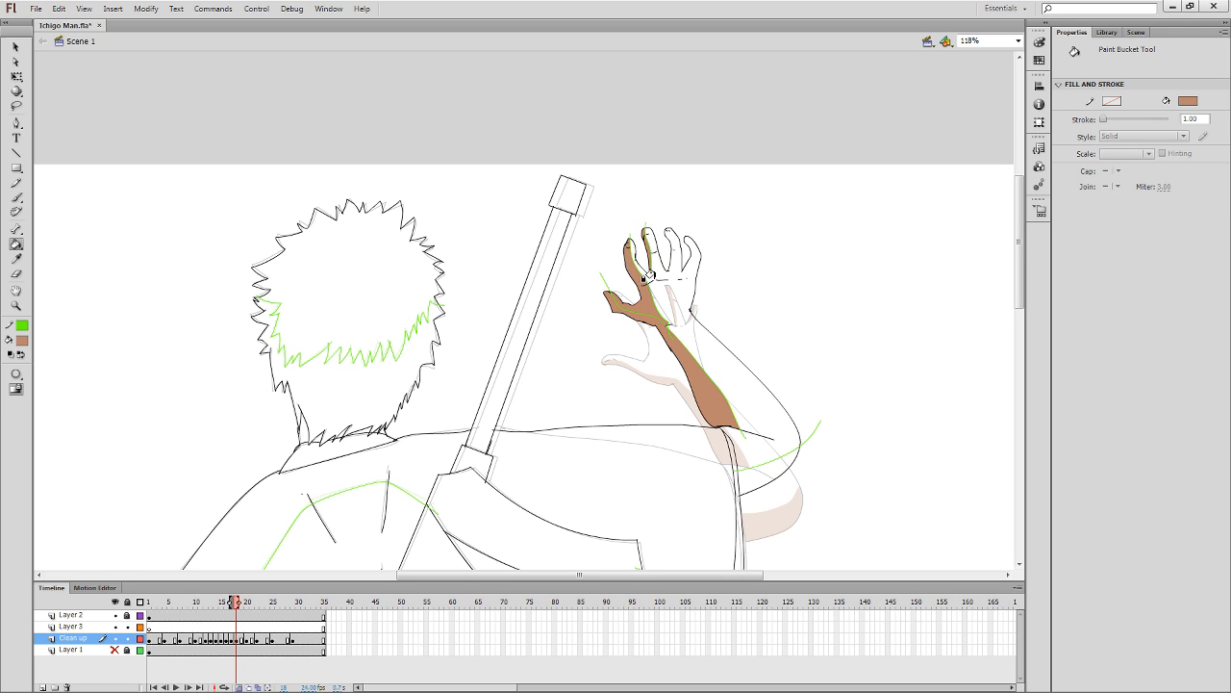
# Draw green shadow lines along the ring and little fingers on frame 18 and fill their shadow slivers brown.
pyautogui.press('y')
pyautogui.moveTo(671, 264); pyautogui.dragTo(664, 222)
pyautogui.press('k')
pyautogui.click(668, 232)
pyautogui.press('y')
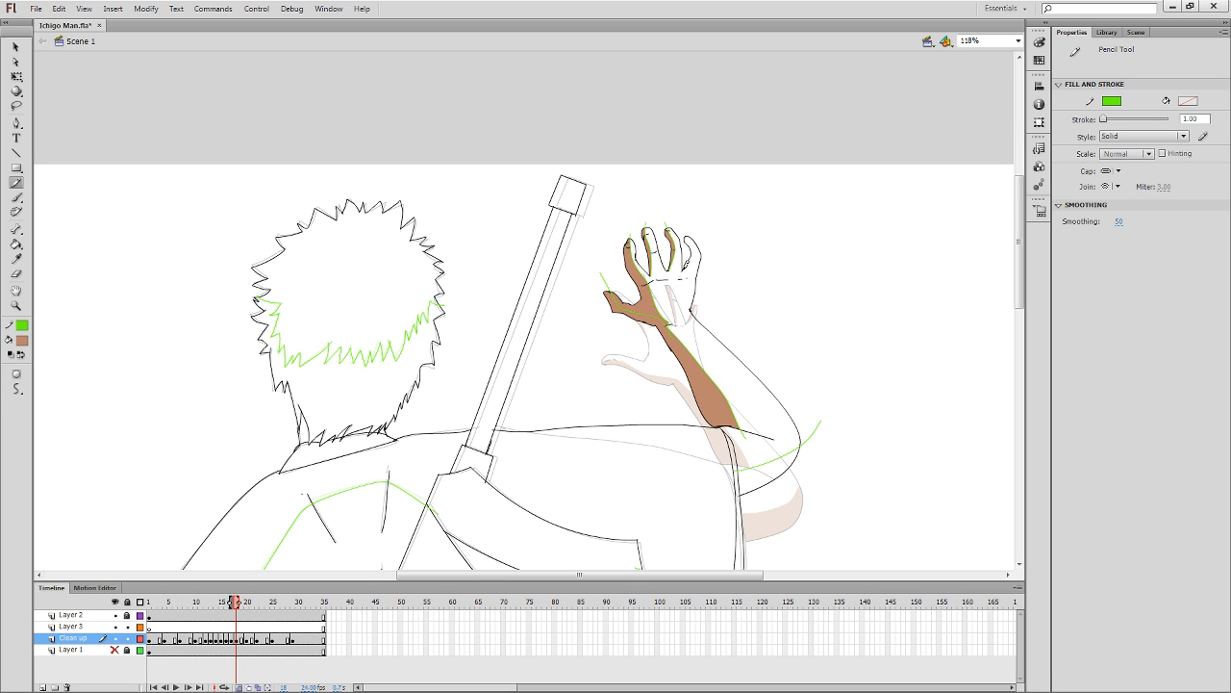
pyautogui.moveTo(684, 269); pyautogui.dragTo(686, 241)
pyautogui.press('k')
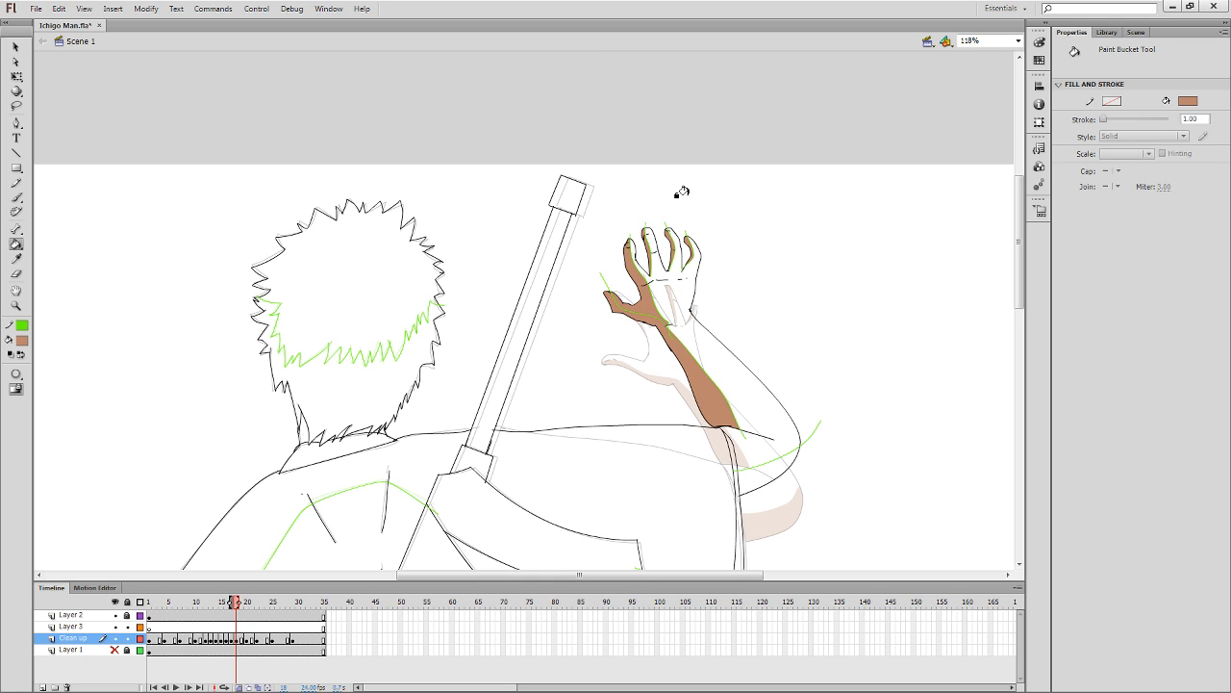
pyautogui.press('y')
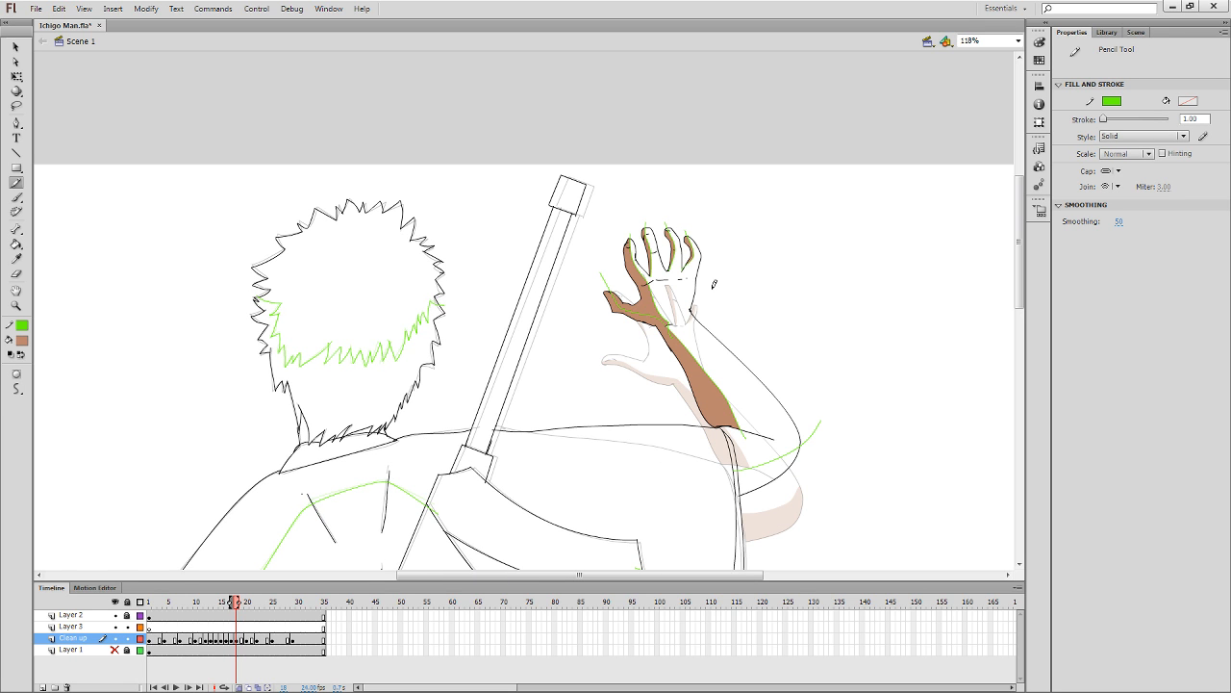
# On frame 20, draw a green shadow line across the right elbow, checking it against the neighbouring frames.
pyautogui.press('k')
pyautogui.press('.')
pyautogui.press('.')
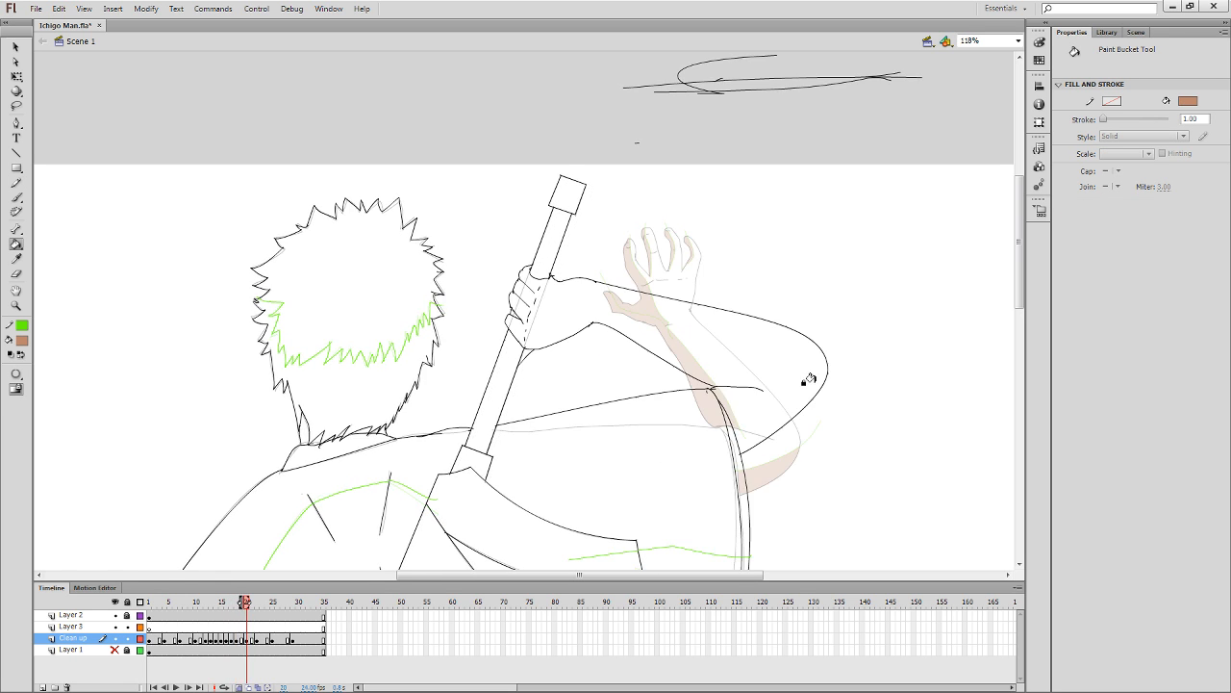
pyautogui.press('y')
pyautogui.moveTo(736, 423); pyautogui.dragTo(859, 348)
pyautogui.press('.')
pyautogui.press(',')
pyautogui.press(',')
pyautogui.press('.')
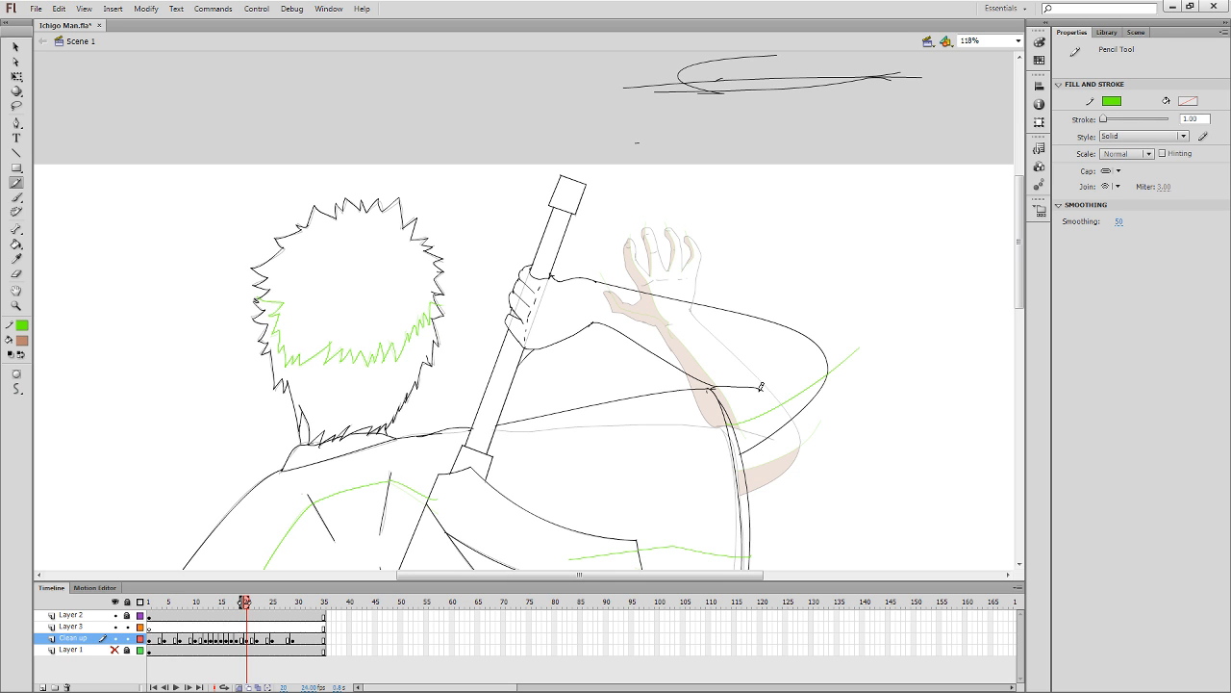
# Draw green shadow lines along the forearm, palm edge and gripping fingers on frame 20 and fill those shadows brown.
pyautogui.moveTo(760, 390)
pyautogui.mouseDown()
pyautogui.moveTo(605, 308)
pyautogui.moveTo(530, 336)
pyautogui.moveTo(503, 306)
pyautogui.moveTo(524, 315)
pyautogui.moveTo(506, 285)
pyautogui.moveTo(512, 270)
pyautogui.mouseUp()
pyautogui.press('k')
pyautogui.click(514, 290)
pyautogui.click(510, 302)
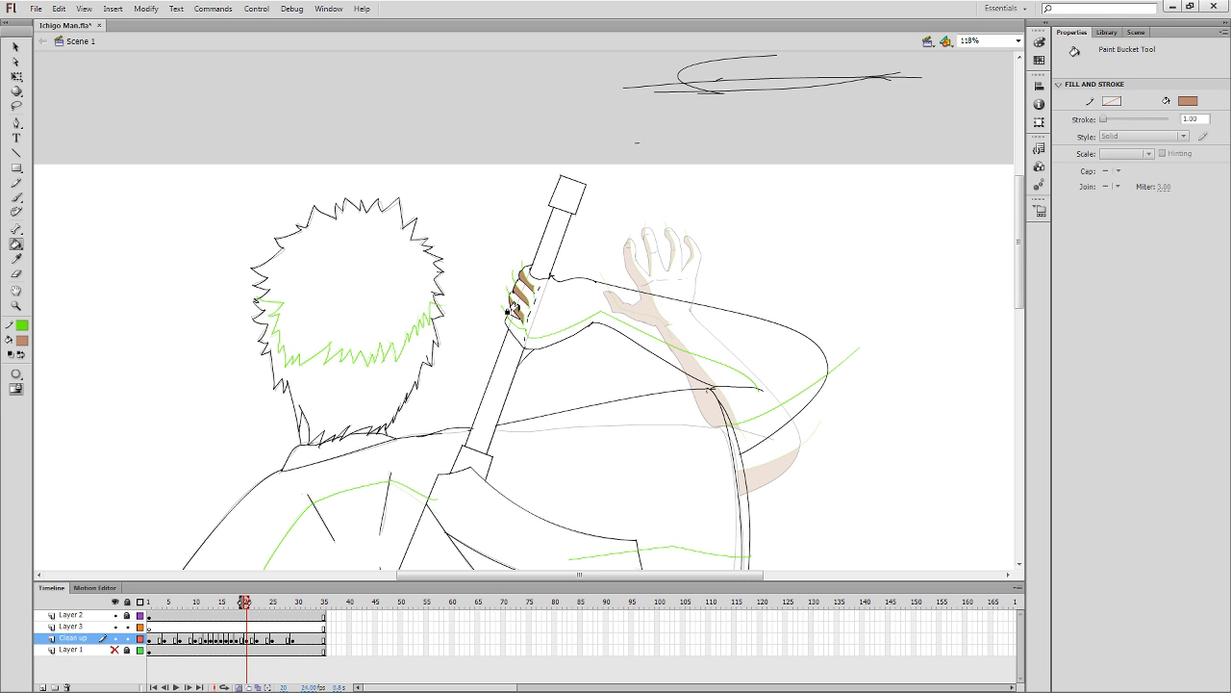
pyautogui.click(540, 330)
# Compare the right elbow with frame 19 and delete the green elbow shadow line on frame 20.
pyautogui.press('y')
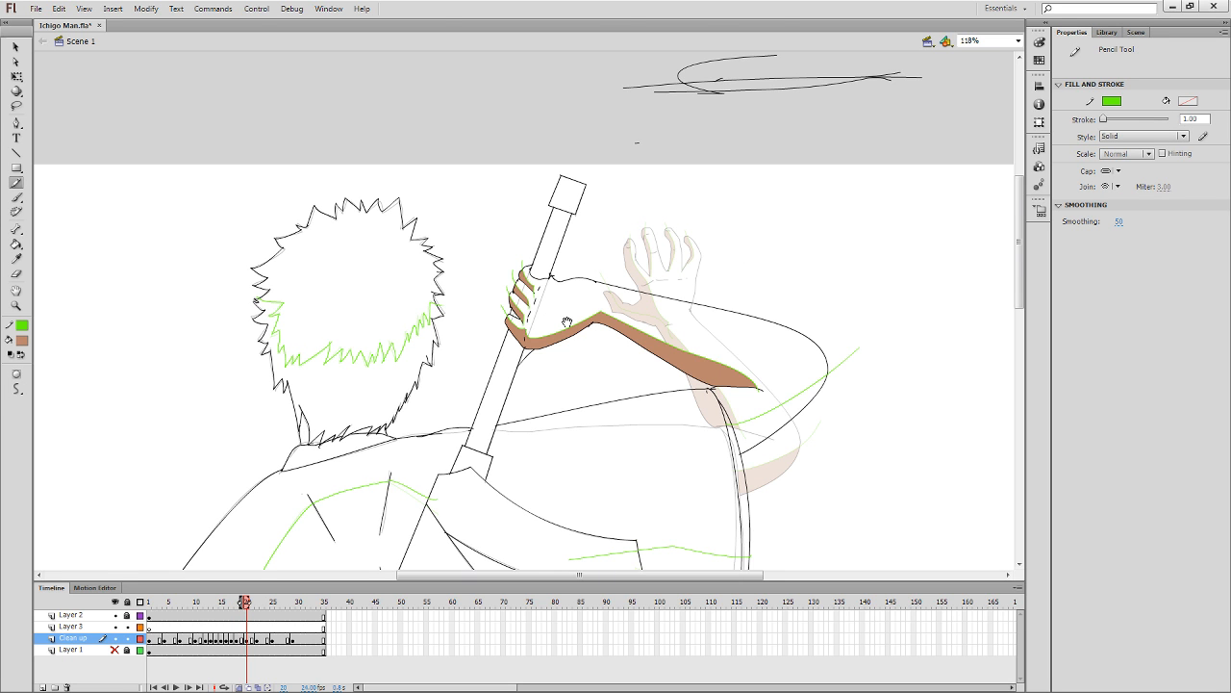
pyautogui.moveTo(570, 321); pyautogui.dragTo(624, 209)
pyautogui.press(',')
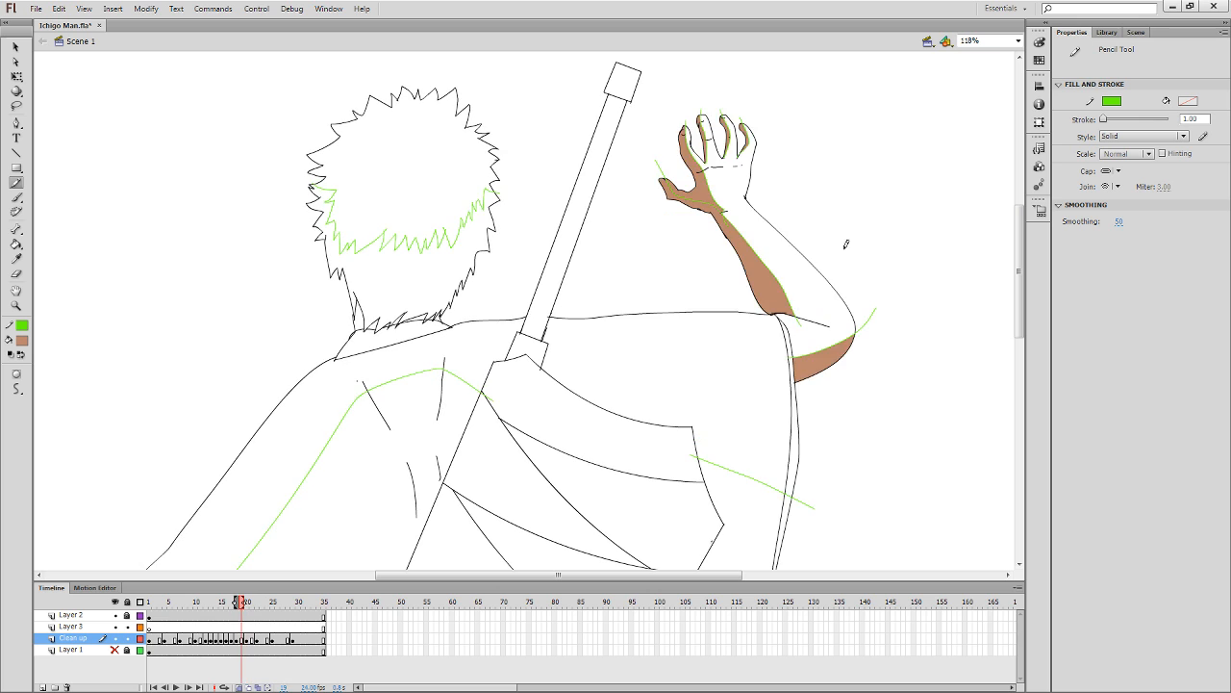
pyautogui.press('.')
pyautogui.moveTo(800, 268)
pyautogui.mouseDown()
pyautogui.moveTo(794, 301)
pyautogui.moveTo(829, 298)
pyautogui.moveTo(913, 233)
pyautogui.mouseUp()
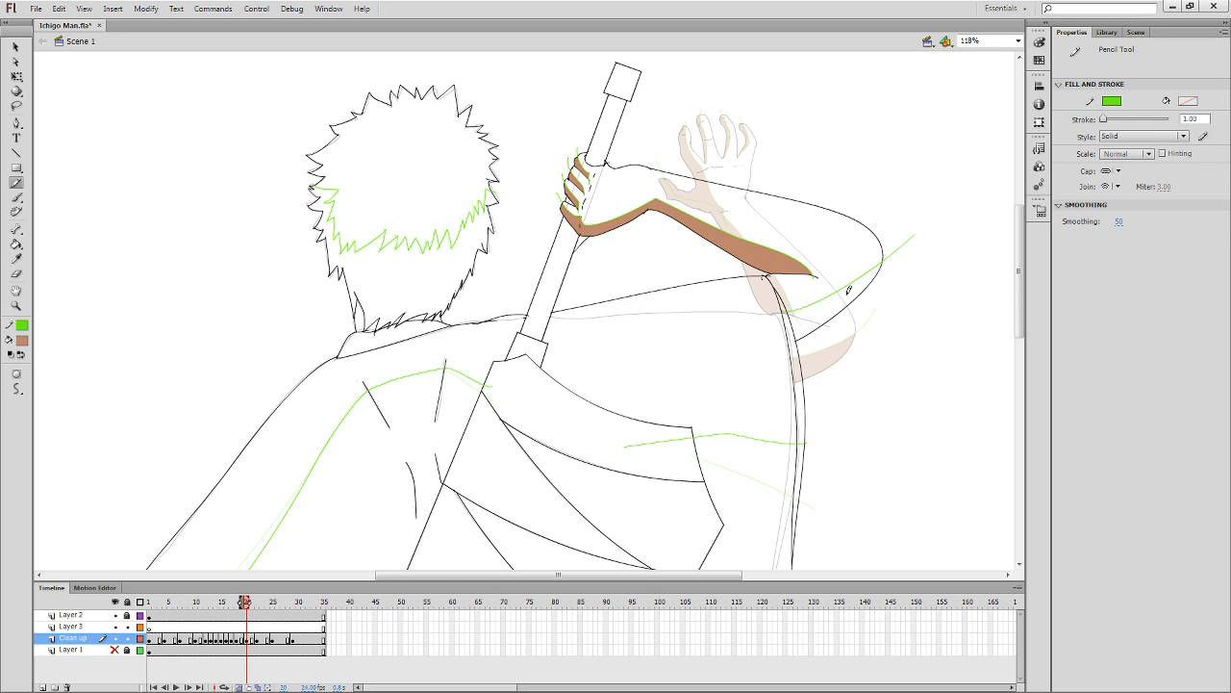
pyautogui.press('q')
pyautogui.click(848, 289)
pyautogui.press('Delete')
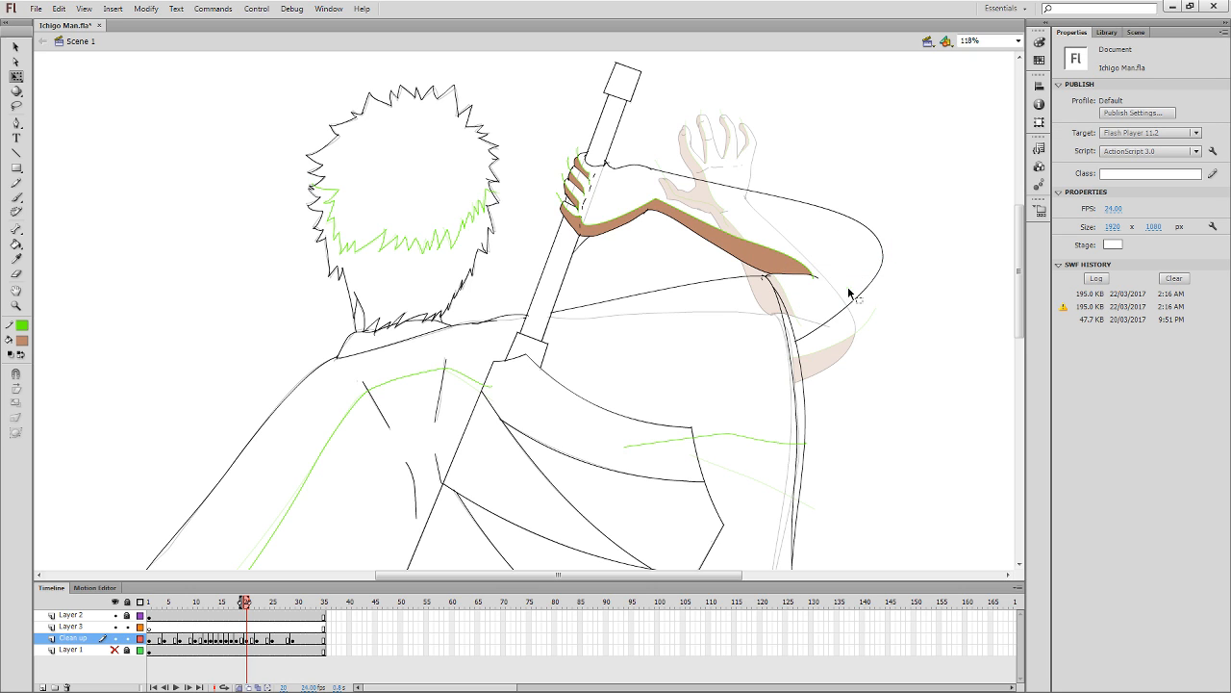
# Redraw frame 20's green elbow shadow line curving out of the elbow crease and fill the area below it brown.
pyautogui.press('y')
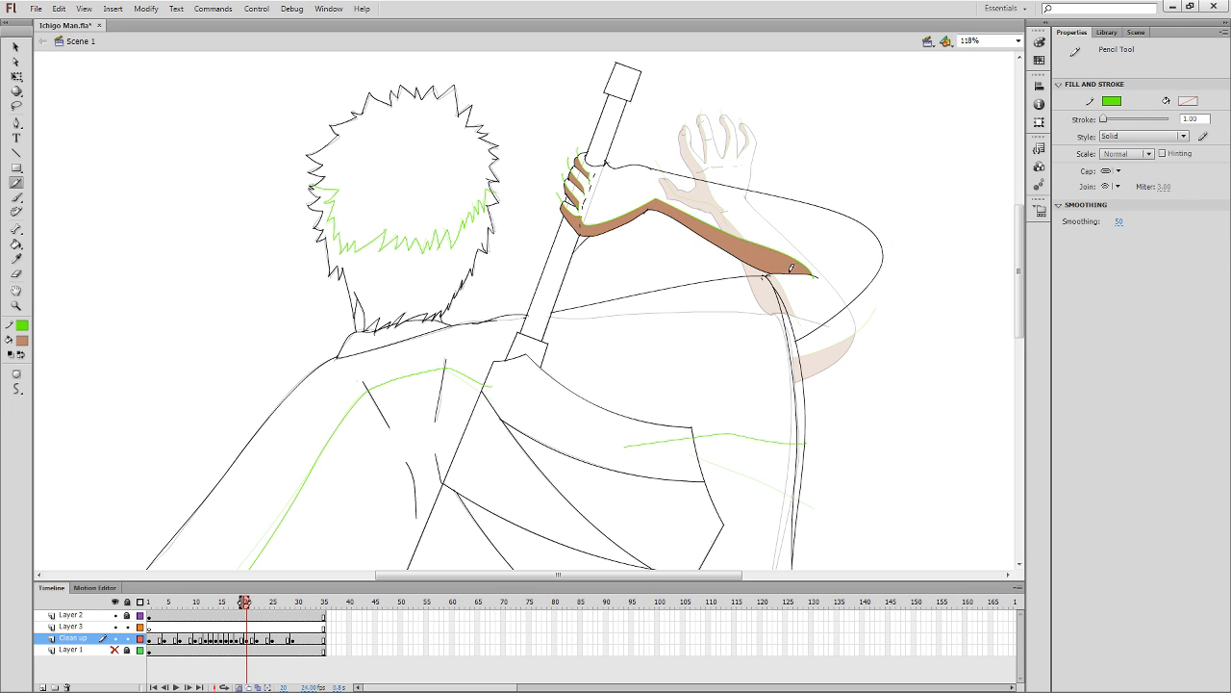
pyautogui.moveTo(797, 275)
pyautogui.mouseDown()
pyautogui.moveTo(810, 300)
pyautogui.moveTo(910, 253)
pyautogui.mouseUp()
pyautogui.press('k')
pyautogui.click(833, 308)
# On frame 22, draw green shadow lines across the elbow, forearm and lower fingers, using frame 21 as reference.
pyautogui.press('.')
pyautogui.press('.')
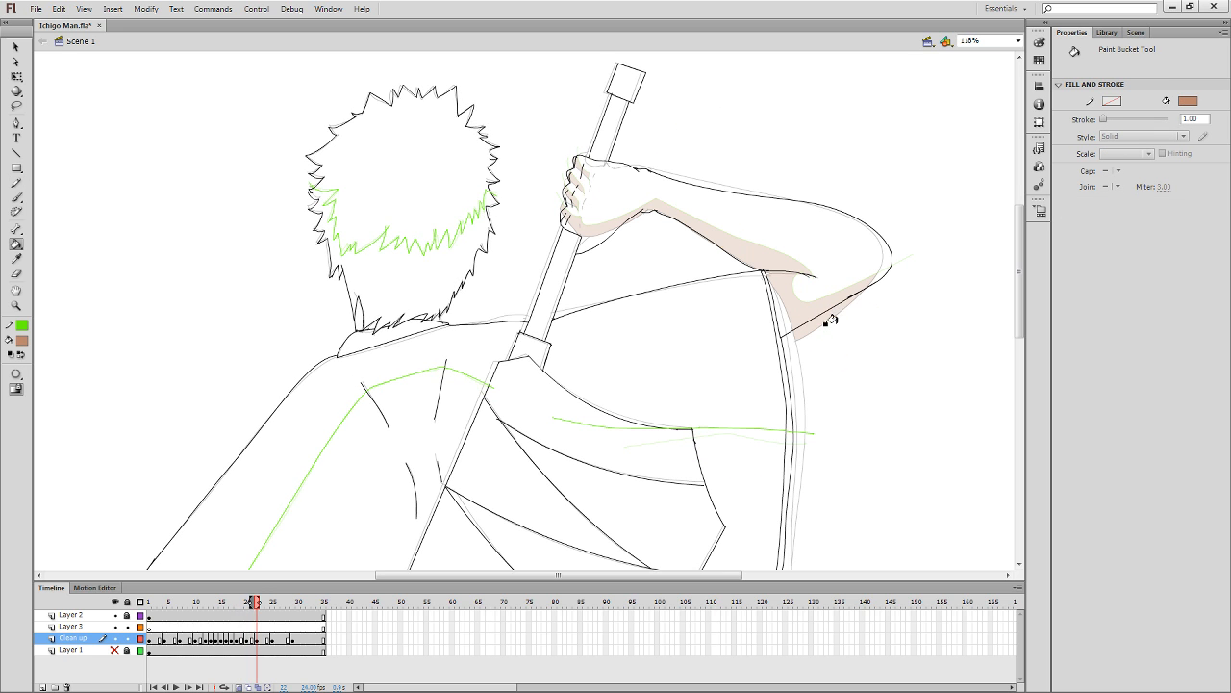
pyautogui.press('y')
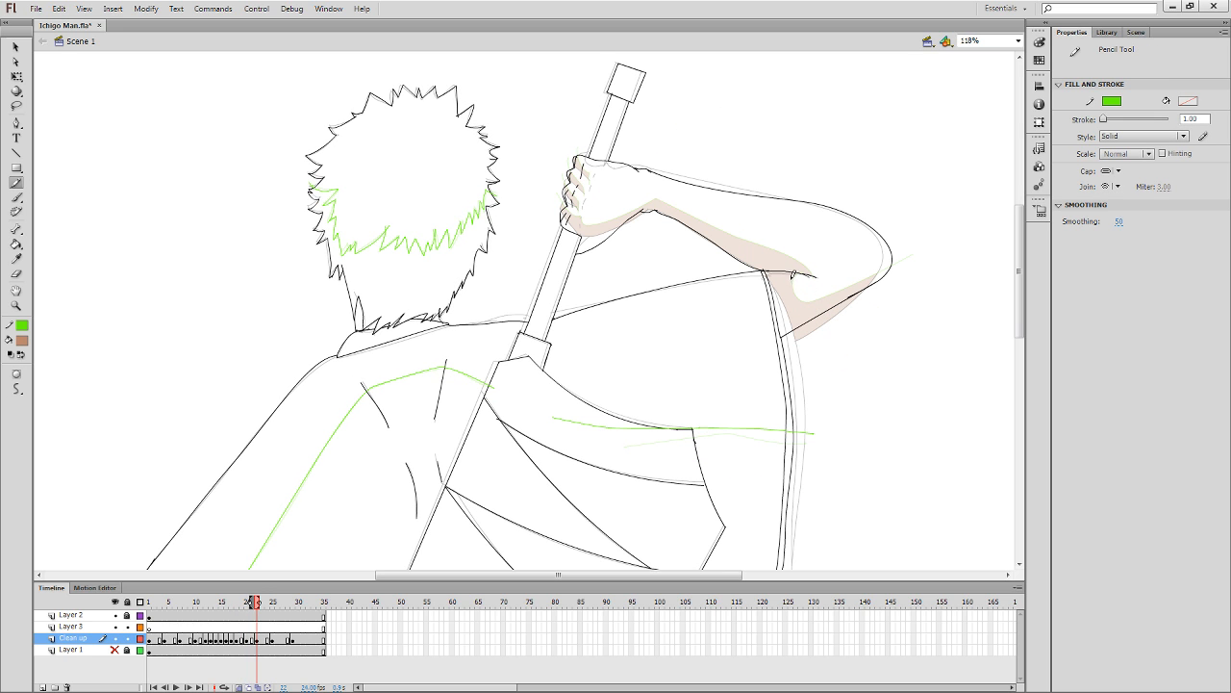
pyautogui.press(',')
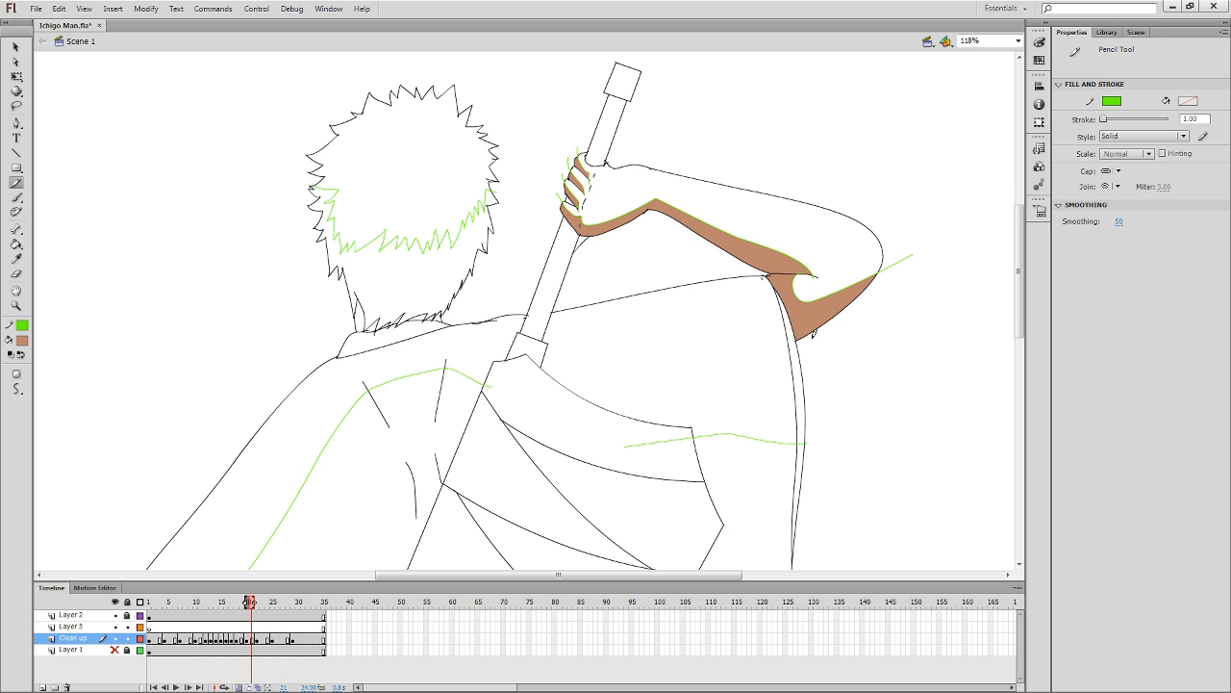
pyautogui.press('.')
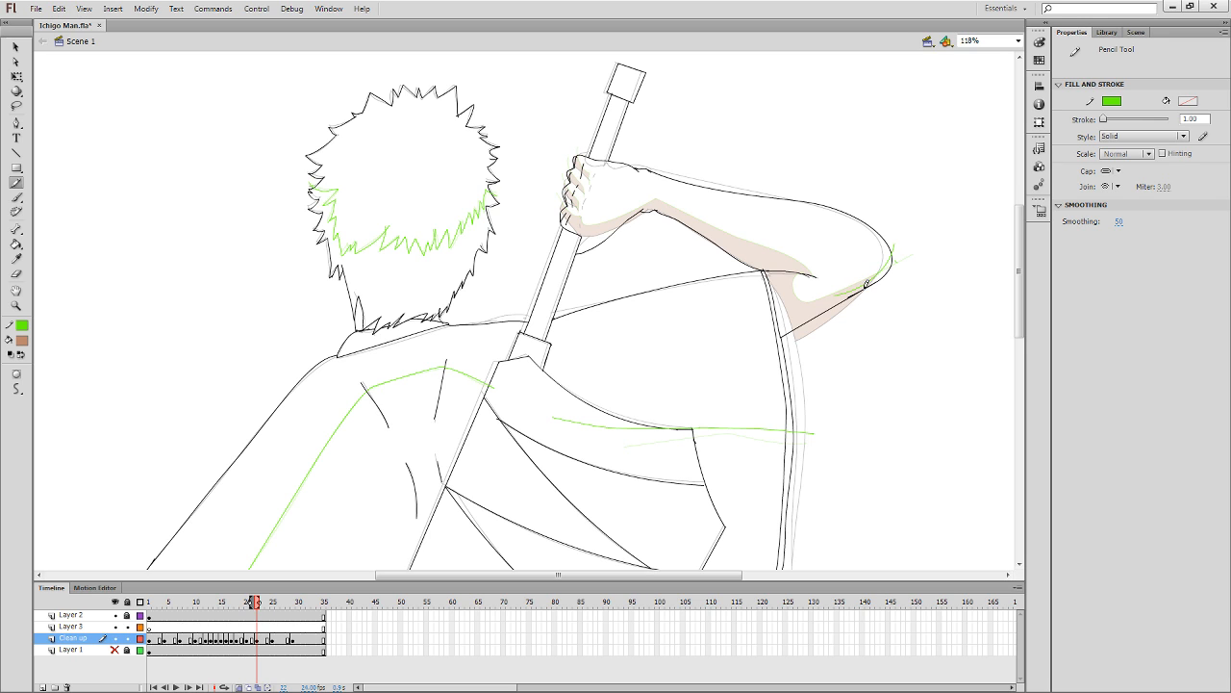
pyautogui.moveTo(900, 258)
pyautogui.mouseDown()
pyautogui.moveTo(800, 301)
pyautogui.moveTo(786, 286)
pyautogui.moveTo(809, 276)
pyautogui.moveTo(703, 217)
pyautogui.moveTo(649, 201)
pyautogui.moveTo(590, 225)
pyautogui.moveTo(564, 204)
pyautogui.mouseUp()
pyautogui.moveTo(598, 205); pyautogui.dragTo(640, 313)
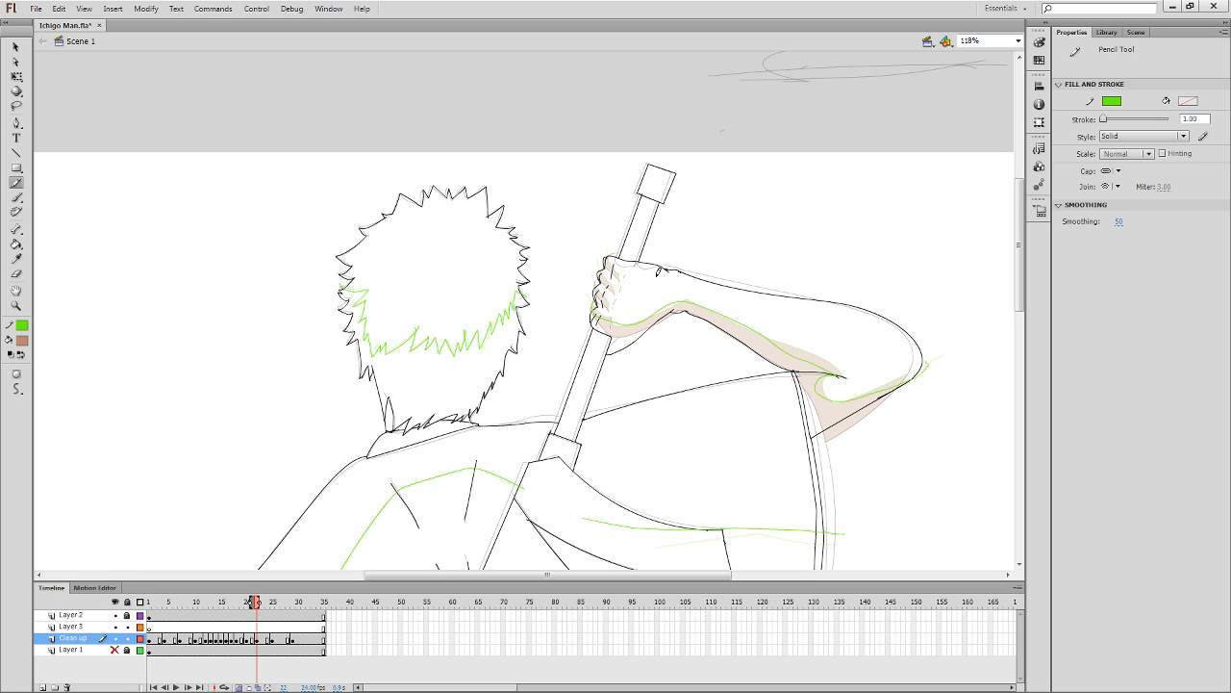
# Extend the green finger shadow lines on frame 22 and delete the overshooting end of the line beside the second finger.
pyautogui.moveTo(600, 285); pyautogui.dragTo(608, 274)
pyautogui.press(',')
pyautogui.press('.')
pyautogui.press('v')
pyautogui.click(596, 288)
pyautogui.press('z')
pyautogui.moveTo(559, 234); pyautogui.dragTo(639, 321)
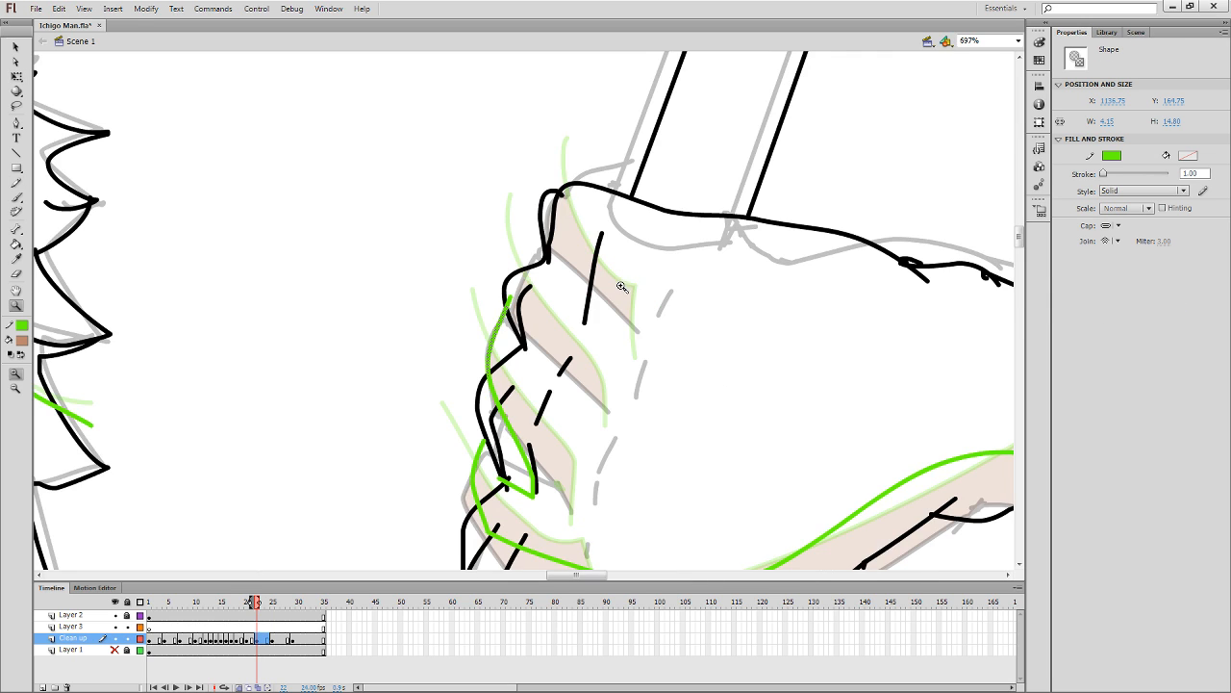
pyautogui.press('q')
pyautogui.click(511, 299)
pyautogui.press('Delete')
# Draw green shadow outlines on the two upper fingers of the gripping hand on frame 22.
pyautogui.press('u')
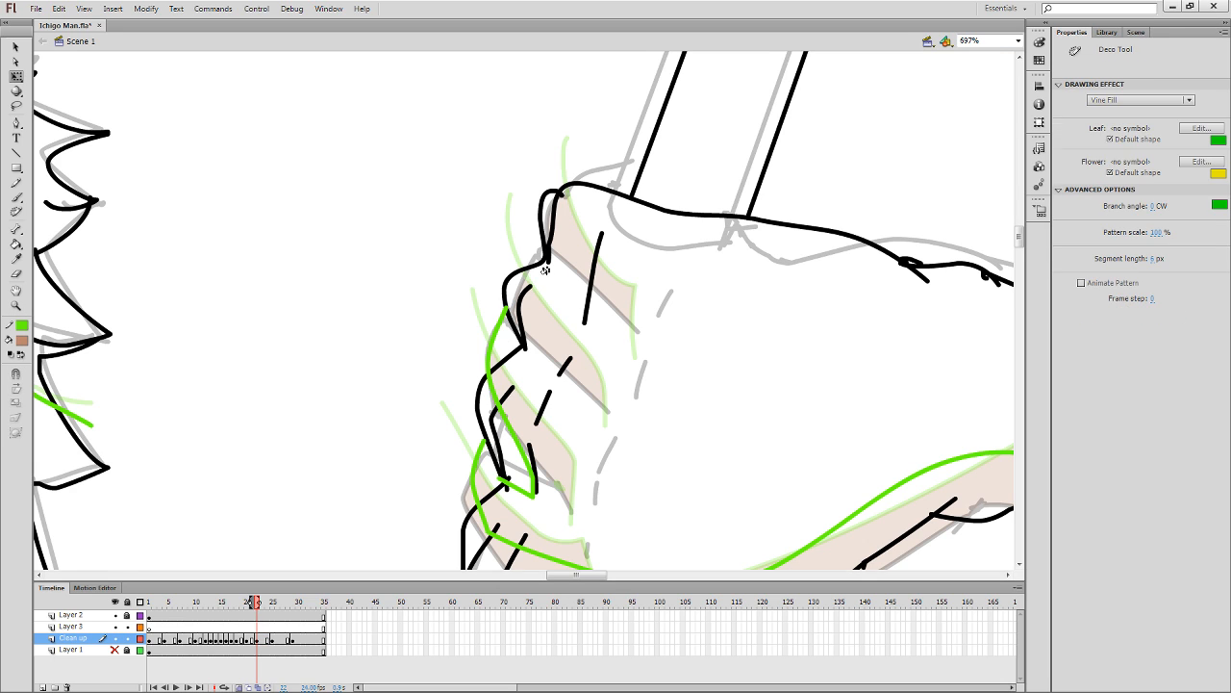
pyautogui.press('y')
pyautogui.moveTo(510, 269)
pyautogui.mouseDown()
pyautogui.moveTo(528, 301)
pyautogui.moveTo(583, 320)
pyautogui.moveTo(556, 351)
pyautogui.moveTo(531, 345)
pyautogui.moveTo(522, 313)
pyautogui.mouseUp()
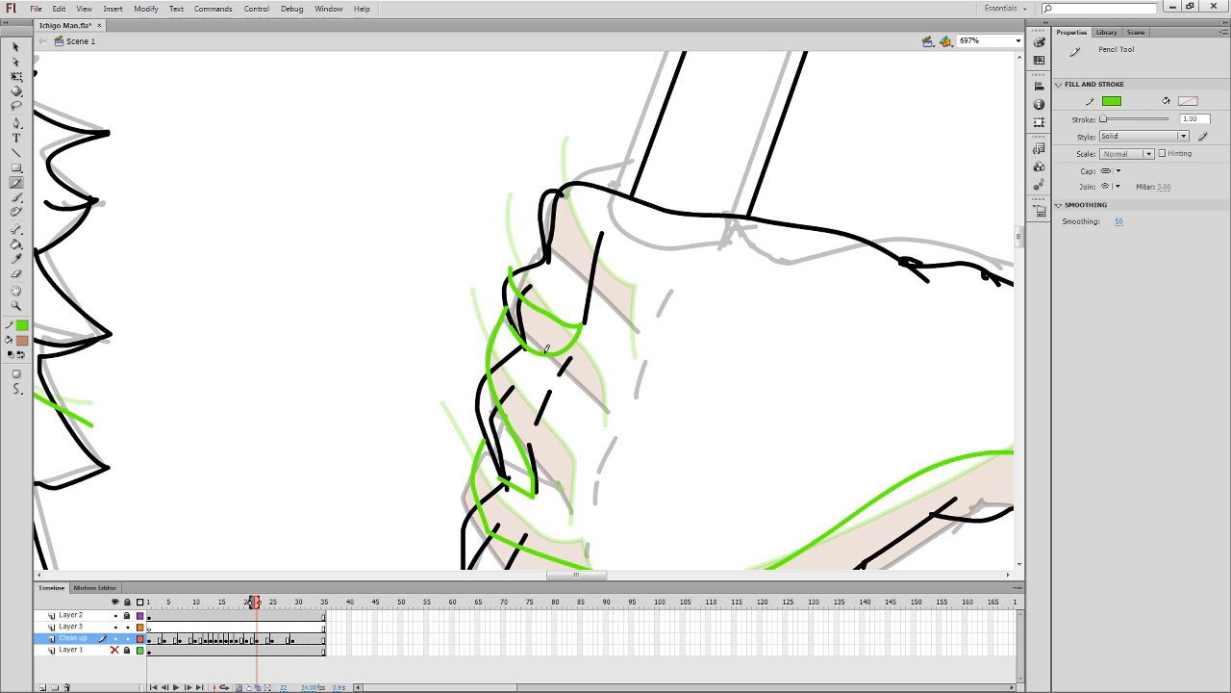
pyautogui.moveTo(546, 258)
pyautogui.mouseDown()
pyautogui.moveTo(598, 266)
pyautogui.moveTo(600, 248)
pyautogui.moveTo(560, 204)
pyautogui.moveTo(562, 165)
pyautogui.mouseUp()
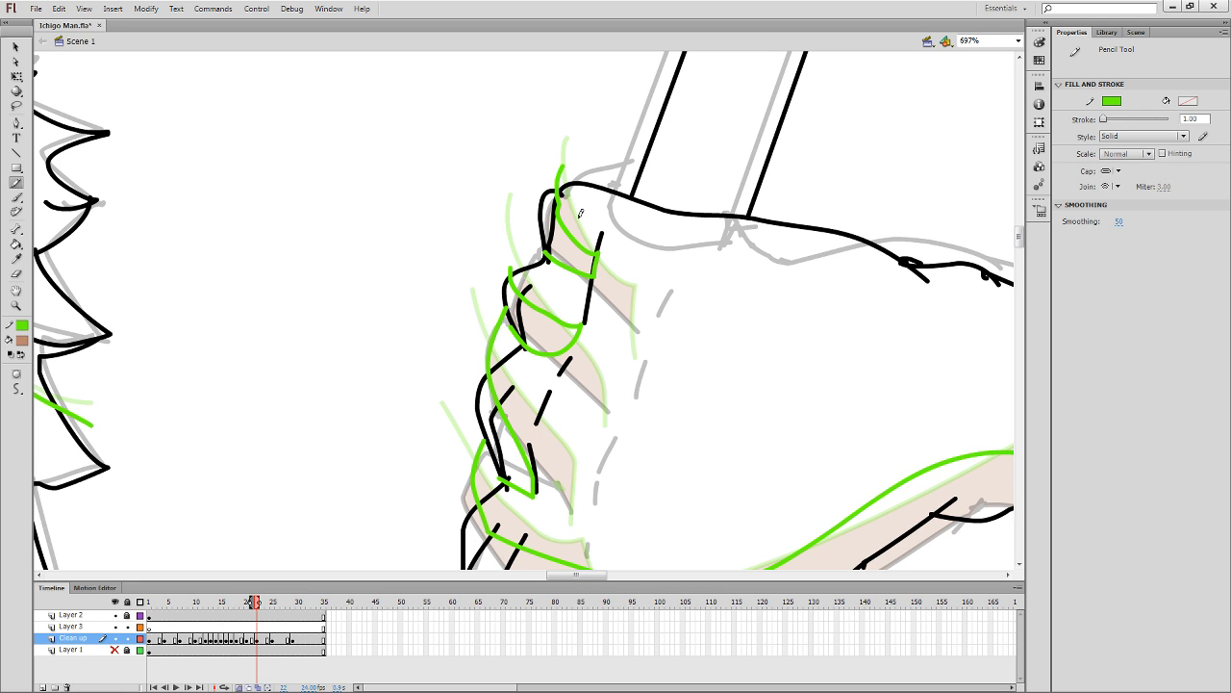
# Fill the forearm, palm edge and finger shadow areas on frame 22 brown.
pyautogui.press('space')
pyautogui.moveTo(794, 397); pyautogui.dragTo(563, 439)
pyautogui.hotkey('ctrl', '-')
pyautogui.hotkey('ctrl', '-')
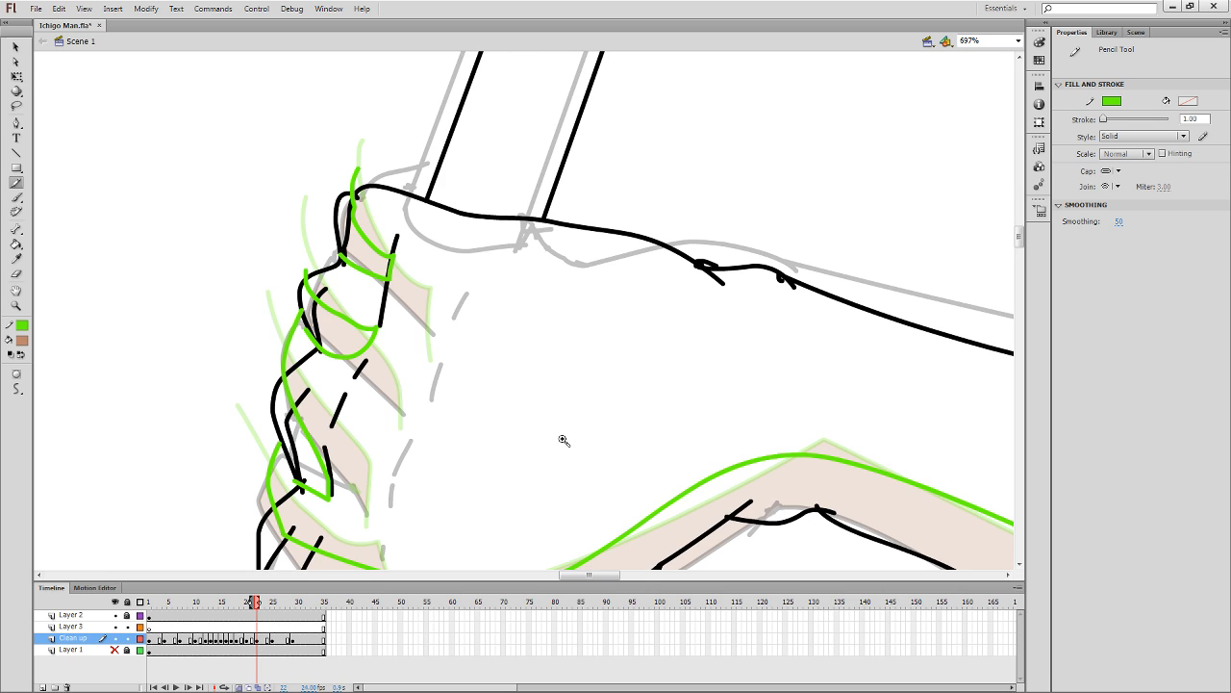
pyautogui.press('k')
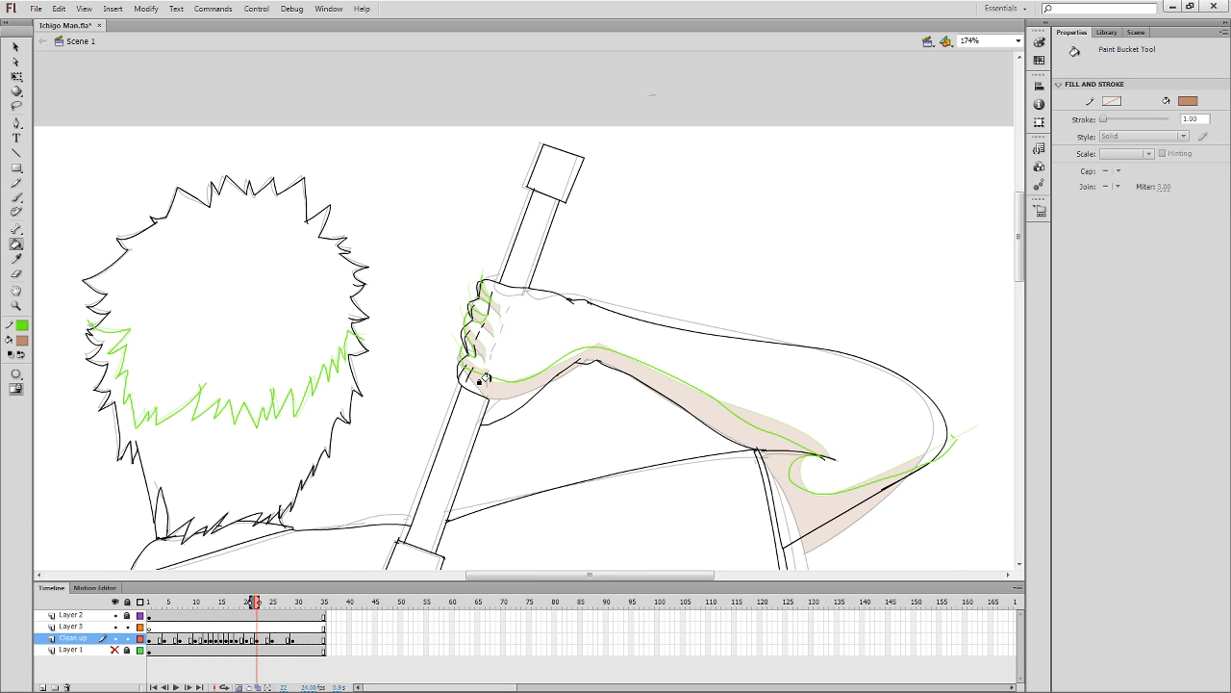
pyautogui.click(489, 381)
pyautogui.click(468, 345)
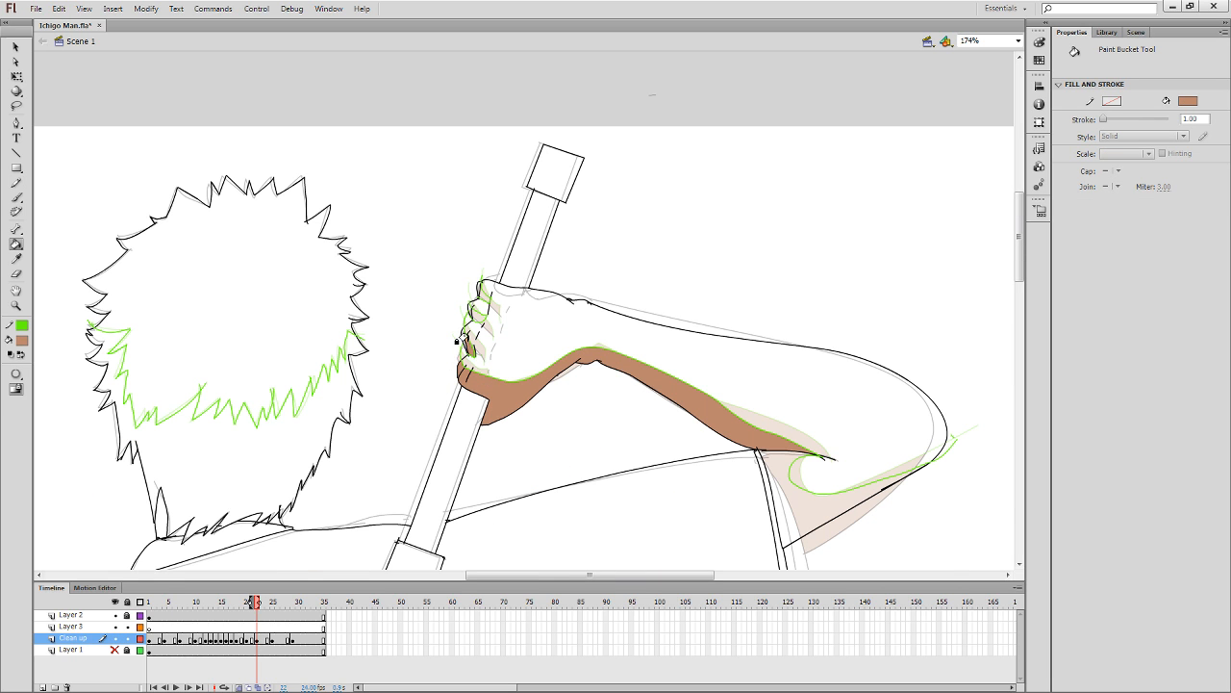
pyautogui.click(473, 315)
pyautogui.click(482, 295)
# Fill the elbow shadow area on frame 22 brown.
pyautogui.moveTo(862, 481)
pyautogui.mouseDown()
pyautogui.moveTo(792, 421)
pyautogui.moveTo(728, 416)
pyautogui.moveTo(719, 434)
pyautogui.moveTo(761, 432)
pyautogui.moveTo(755, 450)
pyautogui.moveTo(750, 435)
pyautogui.mouseUp()
pyautogui.click(784, 438)
pyautogui.press('q')
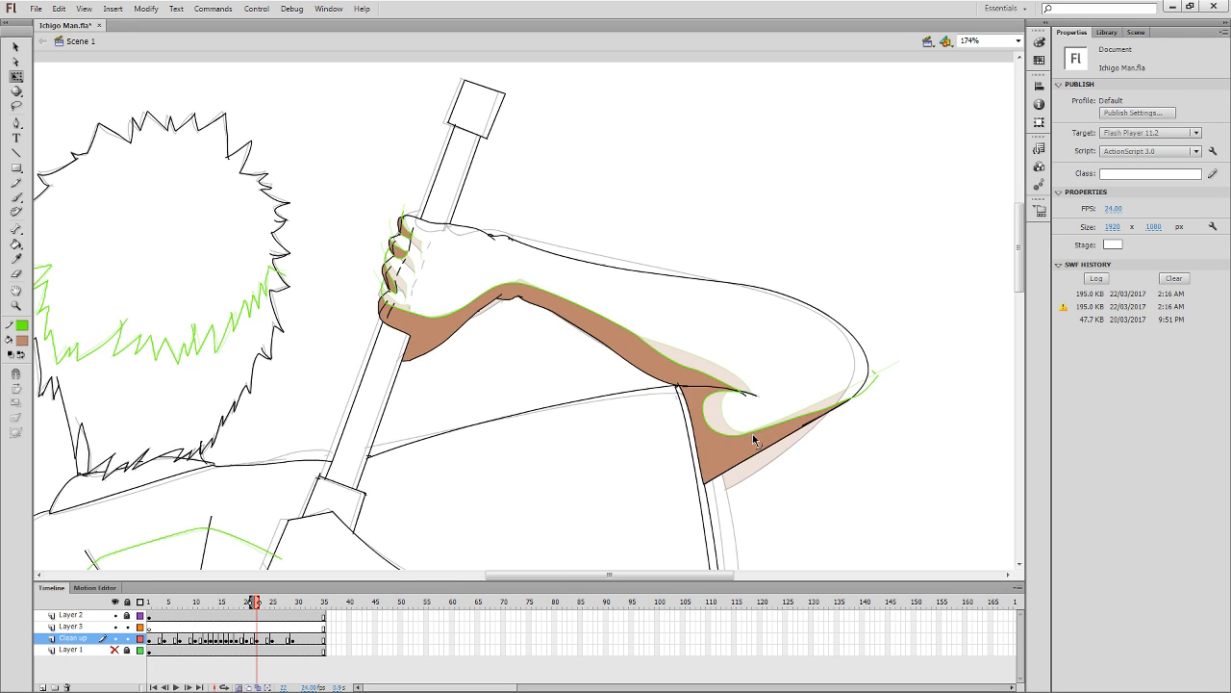
pyautogui.click(790, 435)
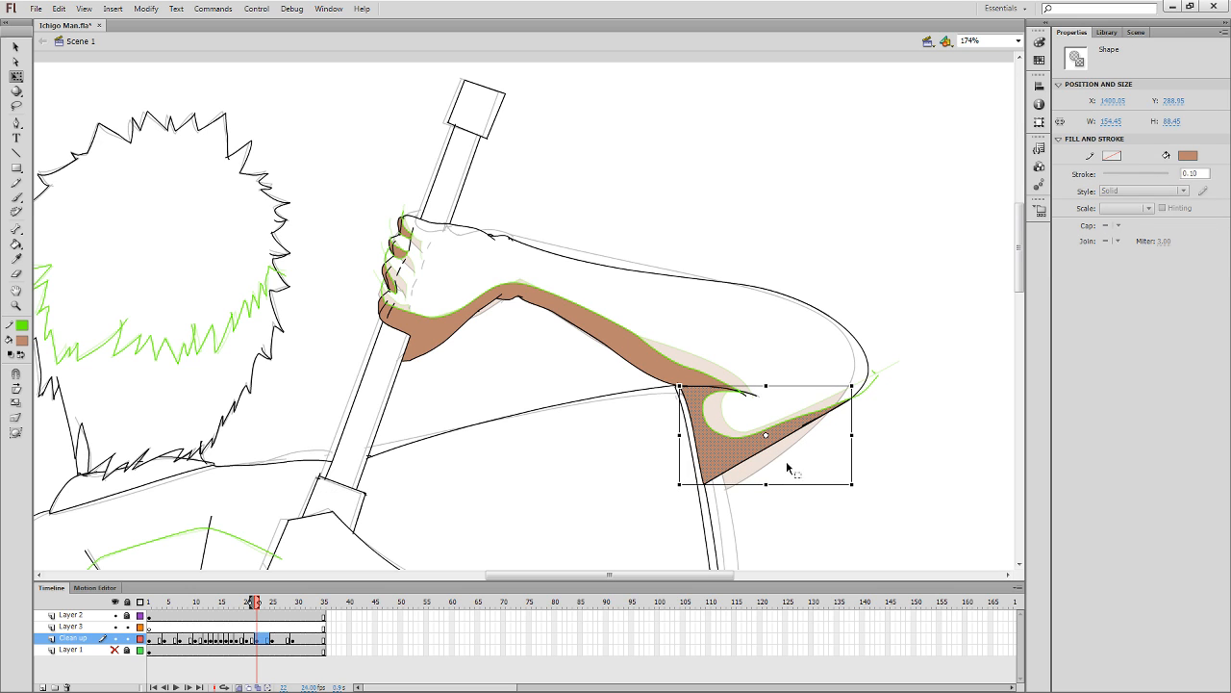
pyautogui.click(798, 467)
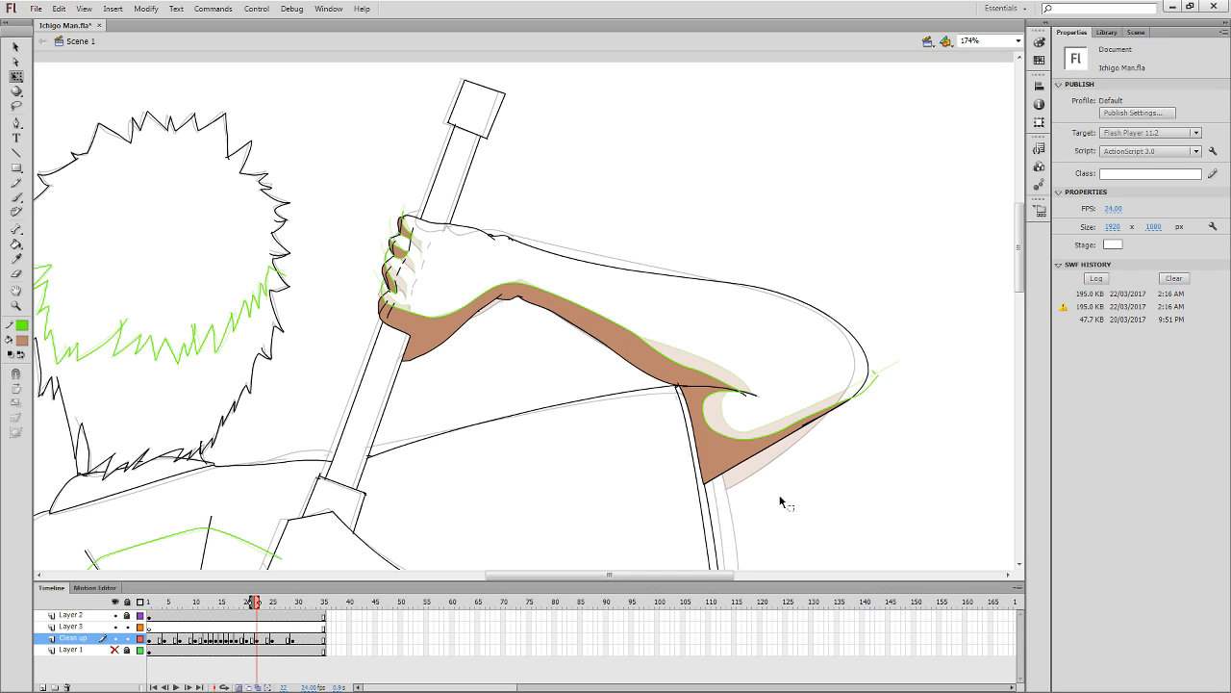
pyautogui.scroll(3, 747, 100)
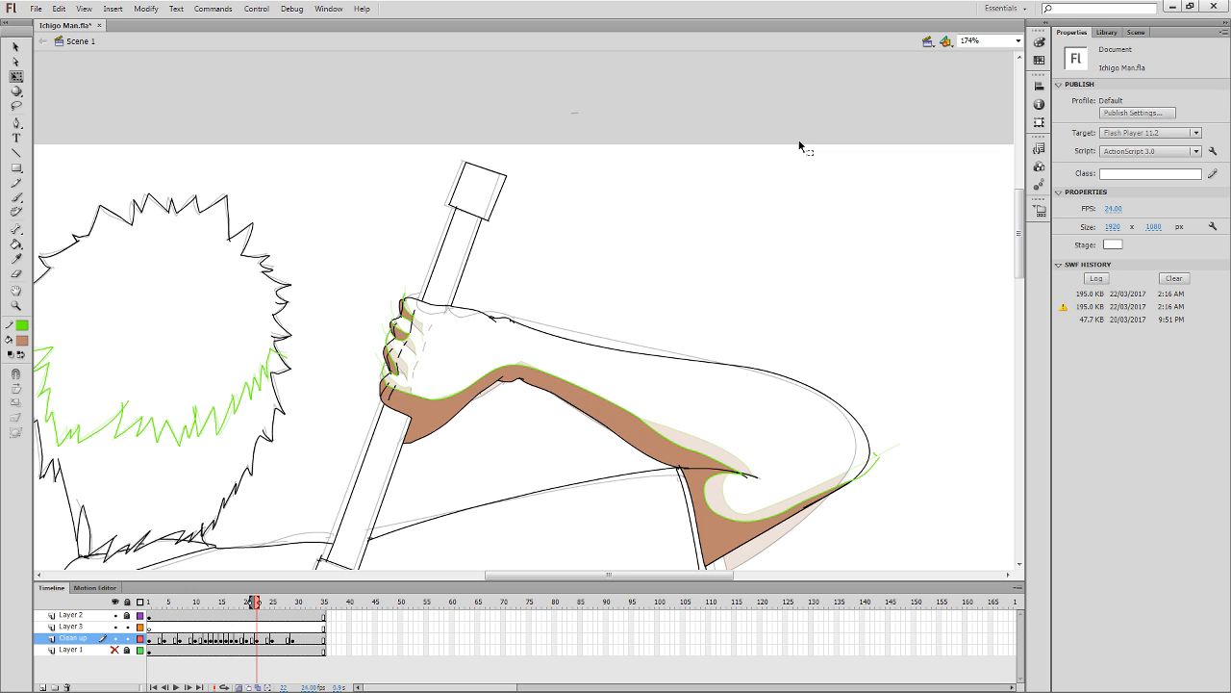
pyautogui.moveTo(512, 470); pyautogui.dragTo(657, 284)
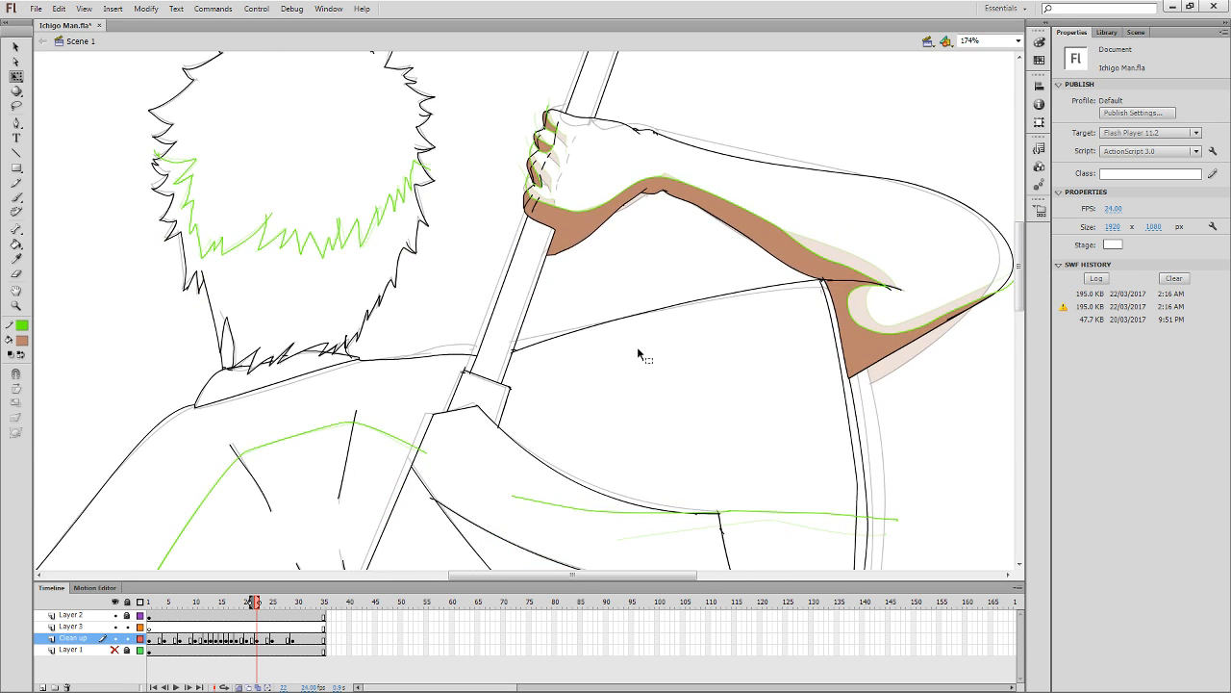
pyautogui.scroll(-6, 637, 346)
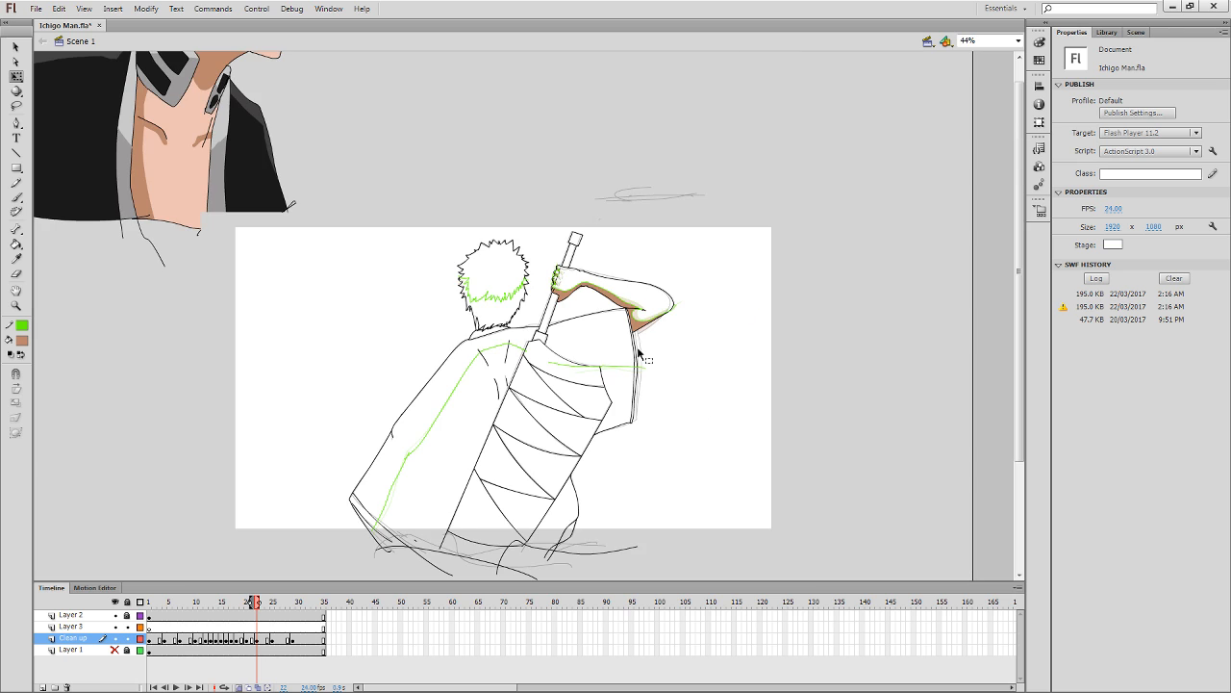
pyautogui.moveTo(561, 466); pyautogui.dragTo(573, 411)
# On frame 25, draw green shadow lines across the elbow, forearm and lower fingers, using frame 24 as reference.
pyautogui.press(',')
pyautogui.press('.')
pyautogui.press('.')
pyautogui.press('.')
pyautogui.press('.')
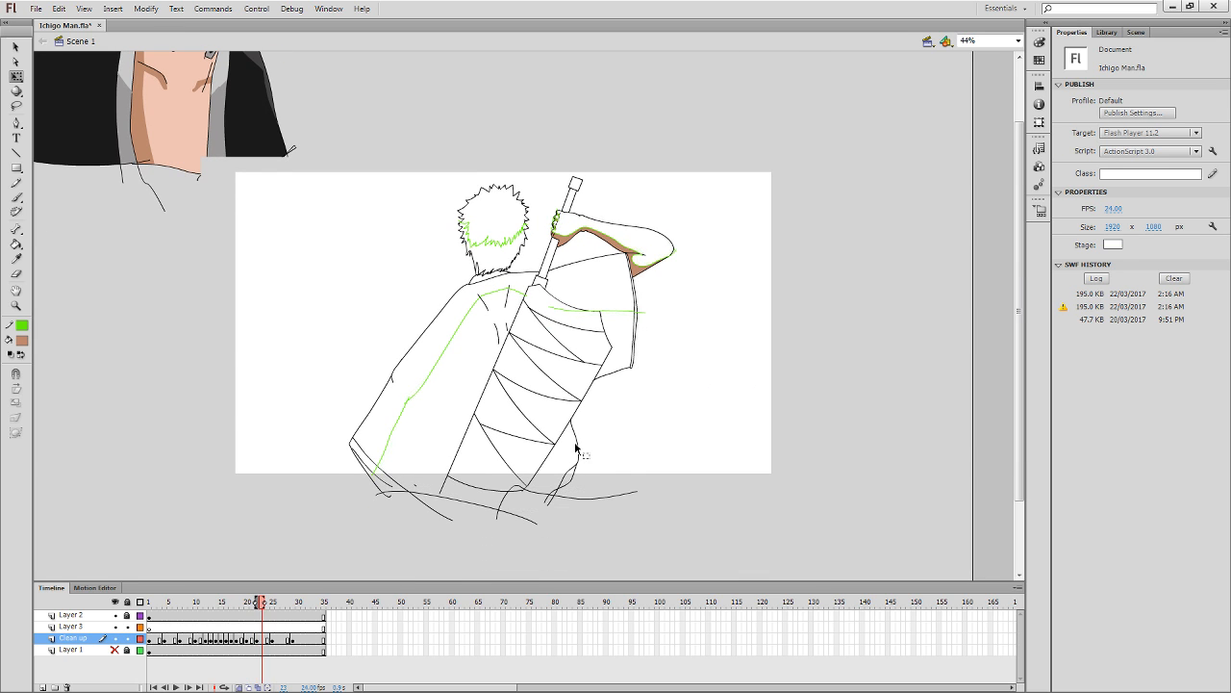
pyautogui.press('z')
pyautogui.moveTo(500, 331); pyautogui.dragTo(729, 145)
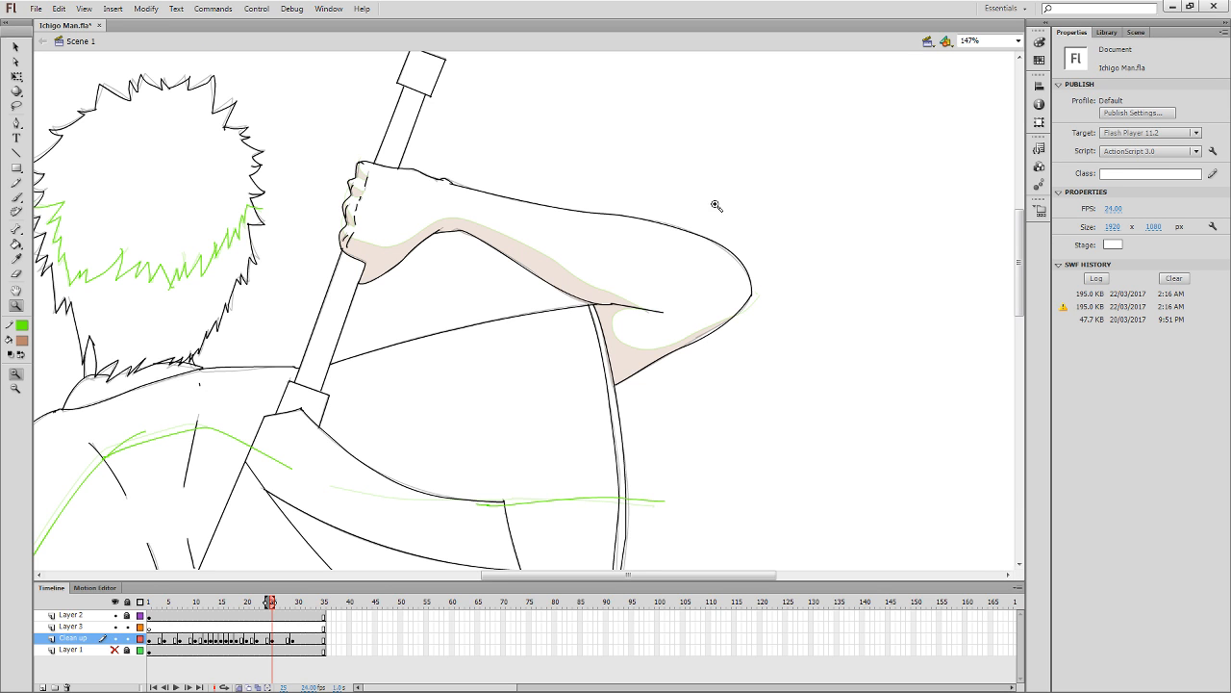
pyautogui.press('y')
pyautogui.press(',')
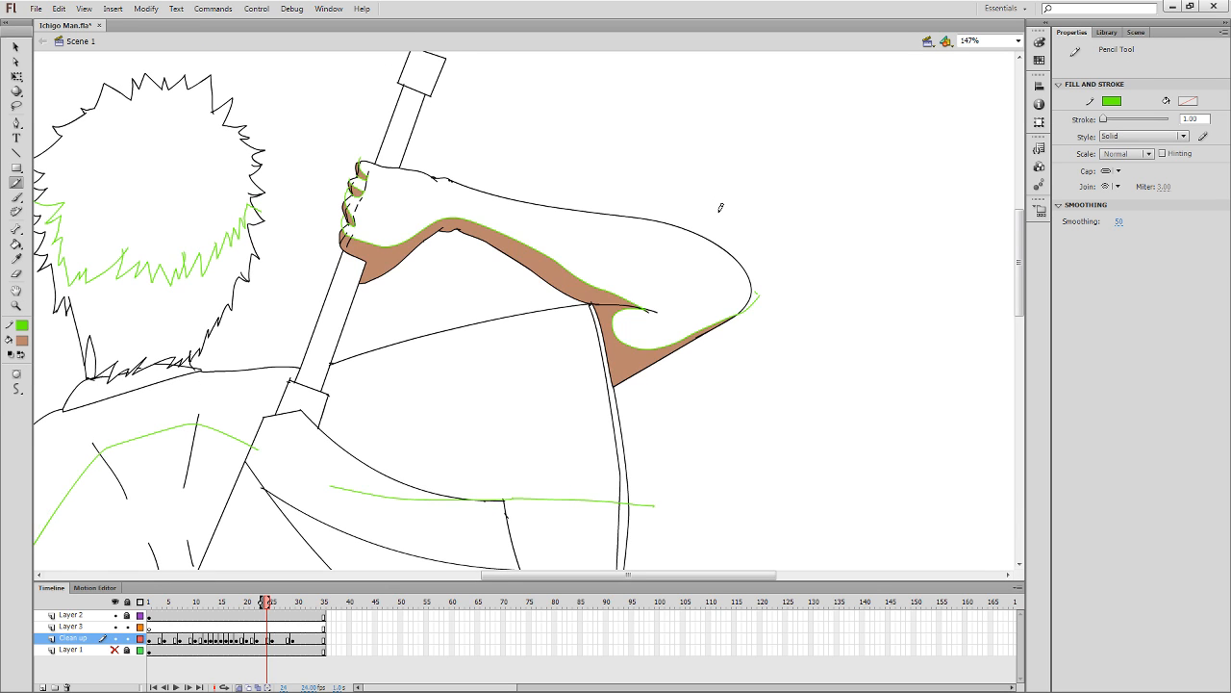
pyautogui.press('.')
pyautogui.moveTo(743, 308)
pyautogui.mouseDown()
pyautogui.moveTo(668, 344)
pyautogui.moveTo(627, 346)
pyautogui.moveTo(615, 329)
pyautogui.moveTo(624, 306)
pyautogui.moveTo(644, 303)
pyautogui.moveTo(493, 227)
pyautogui.moveTo(440, 216)
pyautogui.moveTo(388, 245)
pyautogui.moveTo(341, 227)
pyautogui.mouseUp()
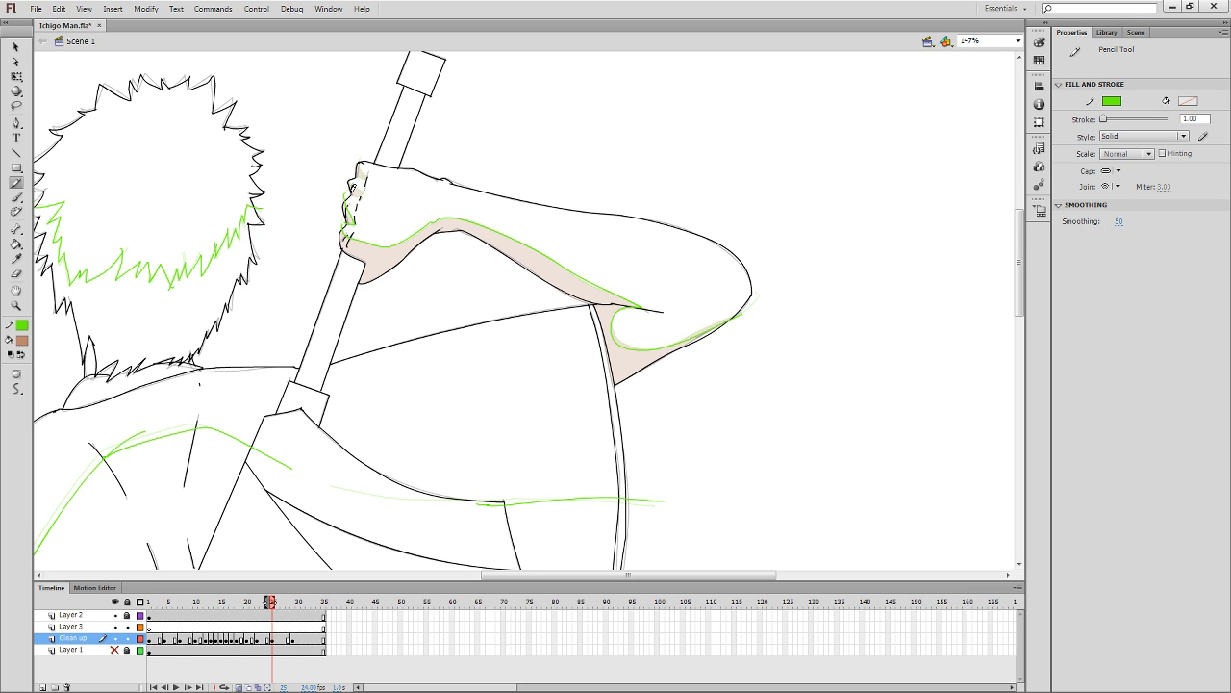
# Draw green shadow lines on the upper fingers on frame 25 and fill the finger, forearm and elbow shadows brown.
pyautogui.moveTo(351, 191)
pyautogui.mouseDown()
pyautogui.moveTo(362, 196)
pyautogui.moveTo(348, 174)
pyautogui.mouseUp()
pyautogui.press('k')
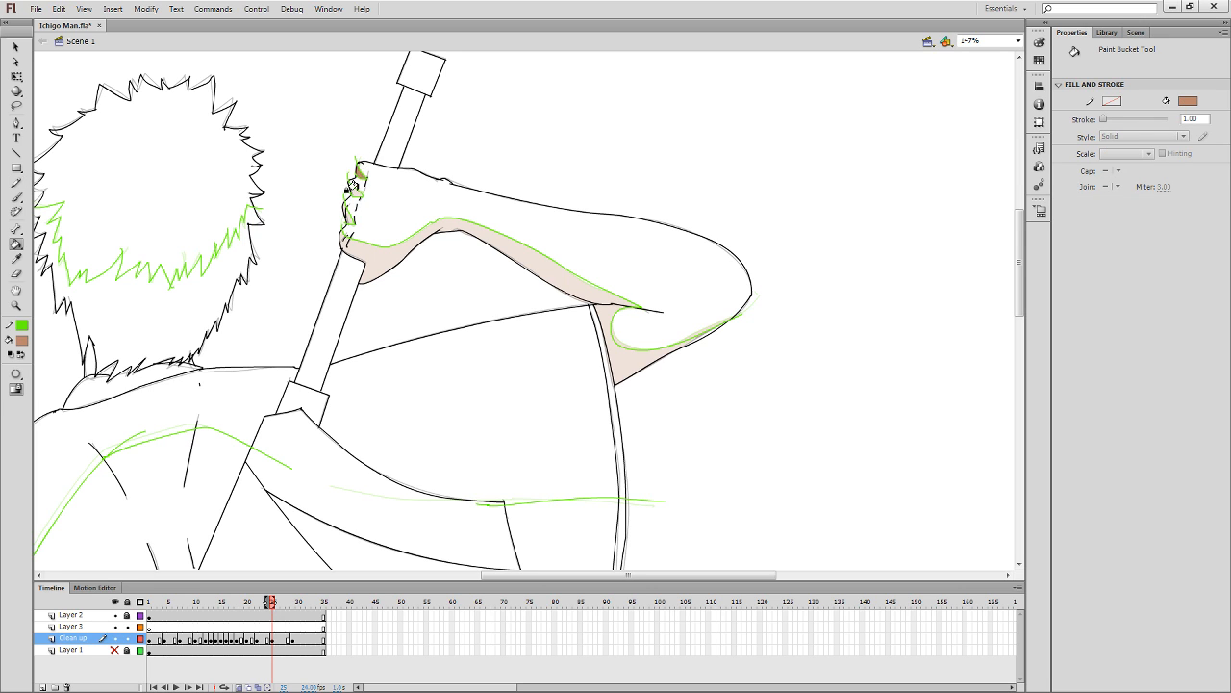
pyautogui.click(357, 188)
pyautogui.click(348, 214)
pyautogui.click(362, 252)
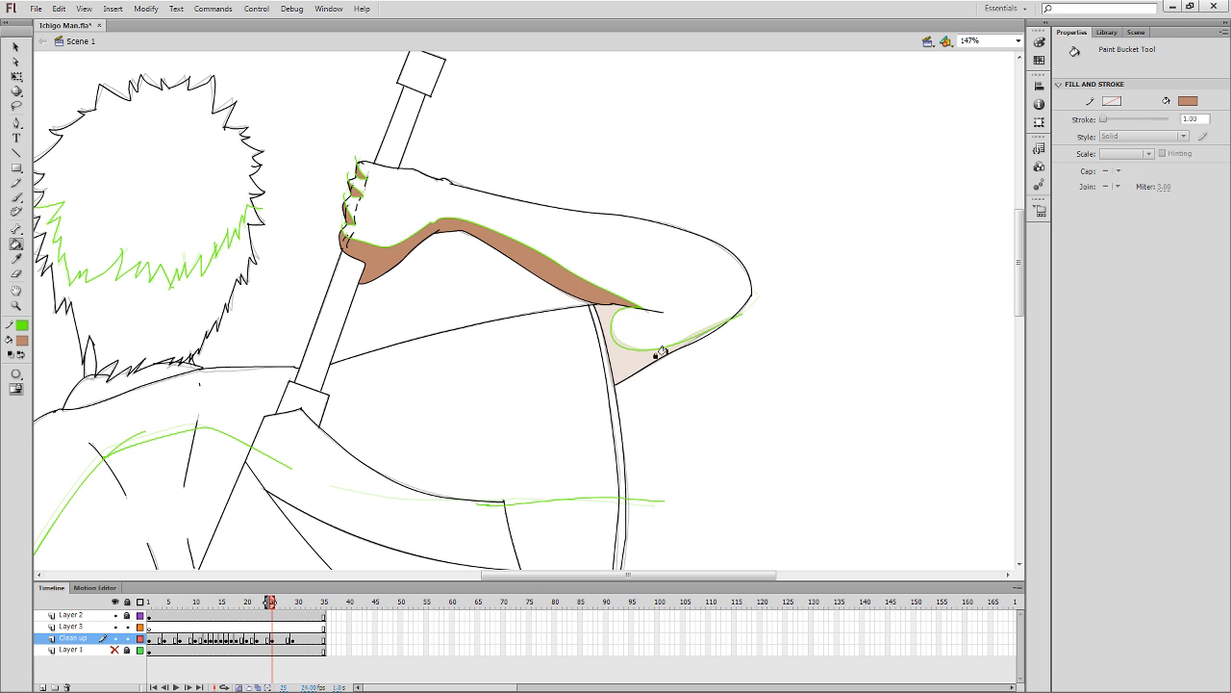
pyautogui.press(',')
pyautogui.press('.')
pyautogui.click(629, 365)
pyautogui.press(',')
pyautogui.press('.')
# On frame 29, draw green shadow lines along the elbow, forearm and fingers, using the previous frame's drawing as reference.
pyautogui.moveTo(623, 448); pyautogui.dragTo(910, 189)
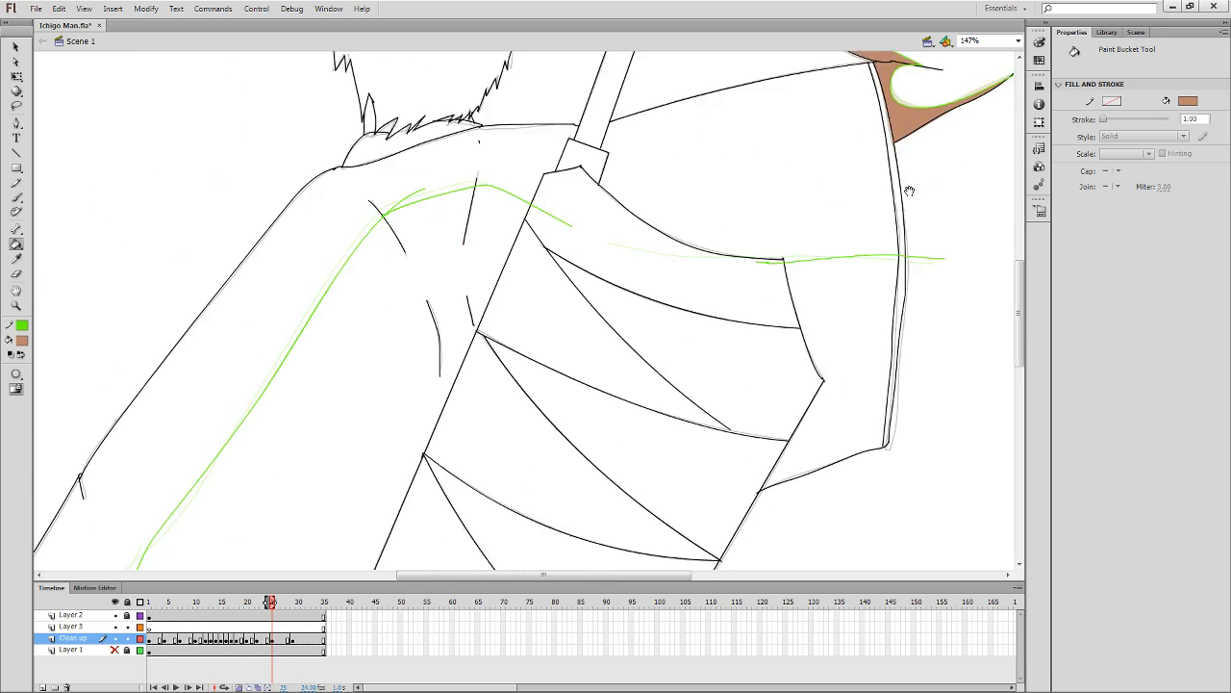
pyautogui.moveTo(787, 329); pyautogui.dragTo(882, 74)
pyautogui.moveTo(808, 206)
pyautogui.mouseDown()
pyautogui.moveTo(825, 76)
pyautogui.moveTo(741, 135)
pyautogui.moveTo(569, 446)
pyautogui.mouseUp()
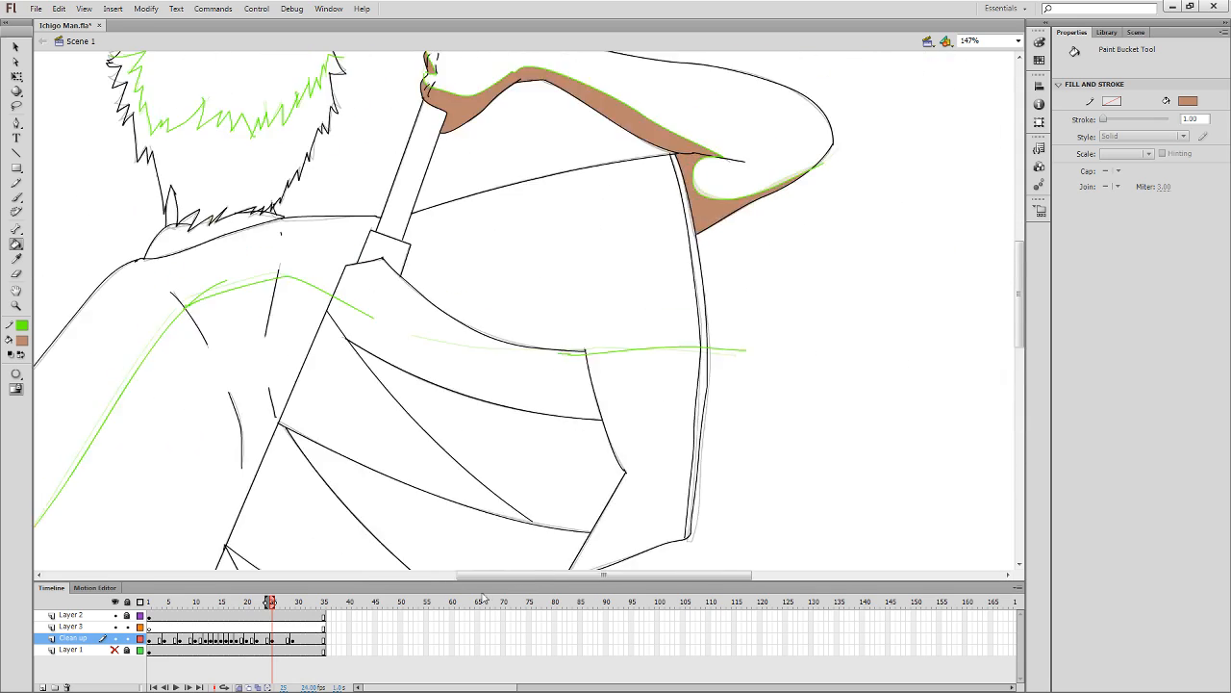
pyautogui.moveTo(621, 328); pyautogui.dragTo(706, 434)
pyautogui.moveTo(616, 496); pyautogui.dragTo(676, 438)
pyautogui.press('.')
pyautogui.press('.')
pyautogui.press('.')
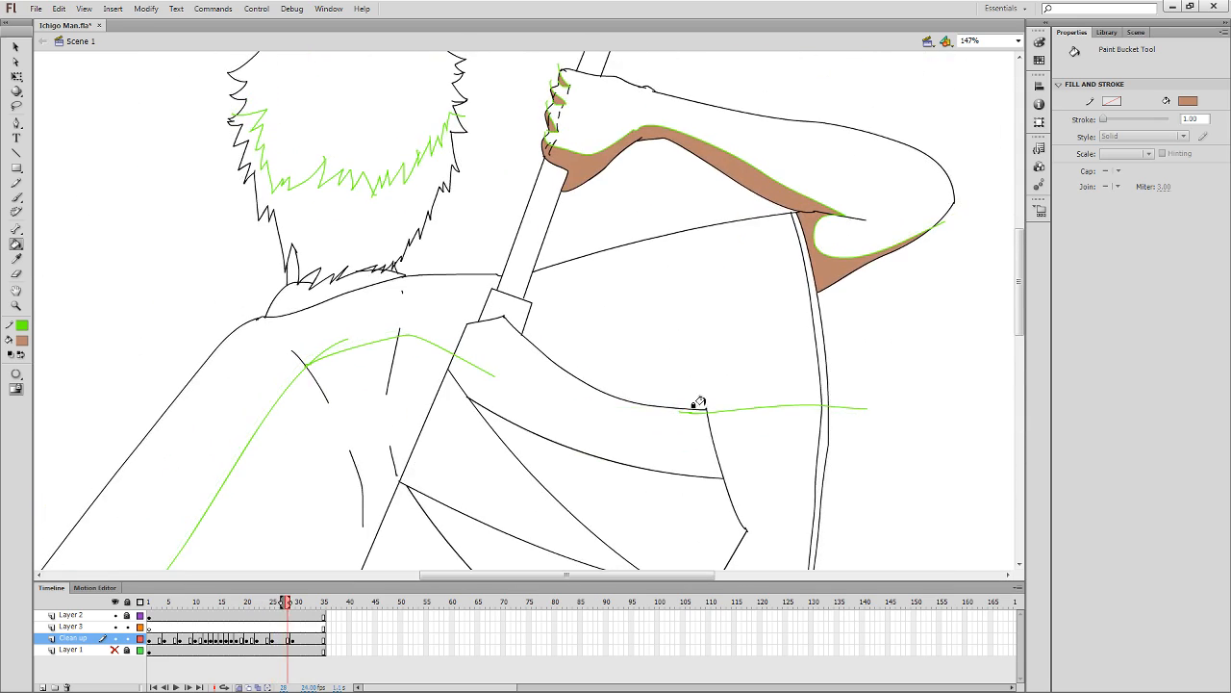
pyautogui.press('.')
pyautogui.moveTo(841, 284); pyautogui.dragTo(533, 461)
pyautogui.press('y')
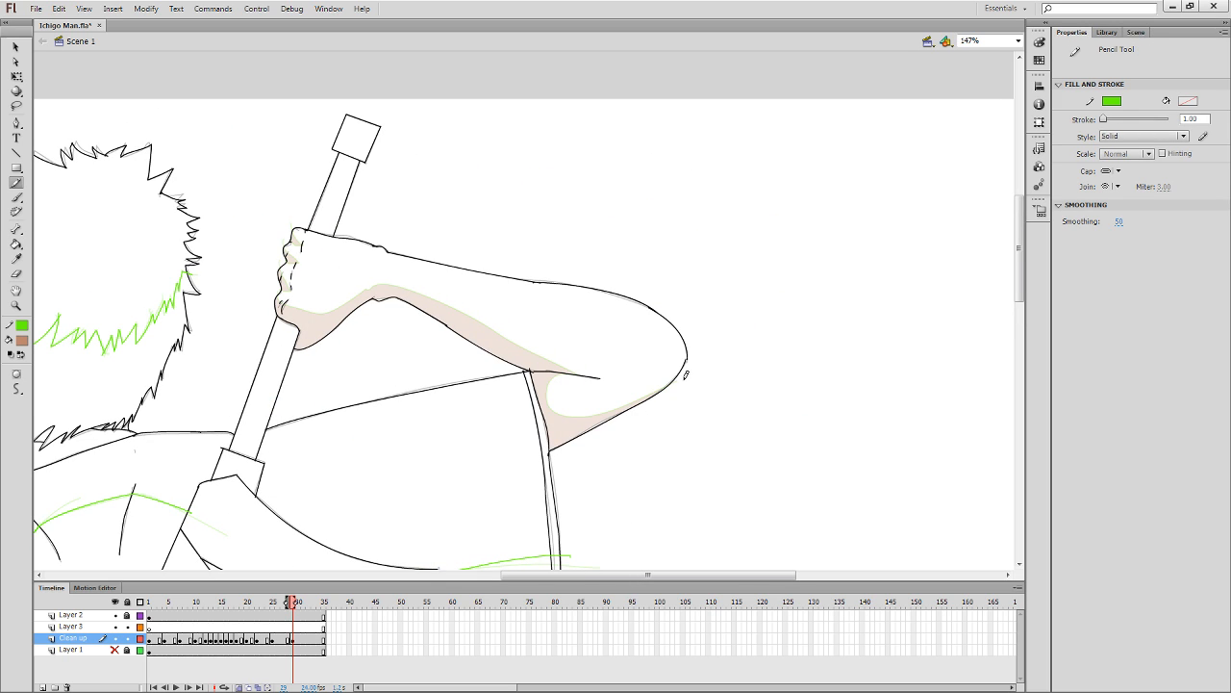
pyautogui.moveTo(686, 378)
pyautogui.mouseDown()
pyautogui.moveTo(566, 414)
pyautogui.moveTo(549, 400)
pyautogui.moveTo(564, 369)
pyautogui.mouseUp()
pyautogui.hotkey('ctrl', 'z')
pyautogui.moveTo(676, 382)
pyautogui.mouseDown()
pyautogui.moveTo(557, 410)
pyautogui.moveTo(549, 386)
pyautogui.moveTo(577, 369)
pyautogui.moveTo(427, 290)
pyautogui.moveTo(393, 280)
pyautogui.moveTo(335, 306)
pyautogui.moveTo(288, 304)
pyautogui.moveTo(278, 290)
pyautogui.moveTo(289, 286)
pyautogui.moveTo(294, 233)
pyautogui.mouseUp()
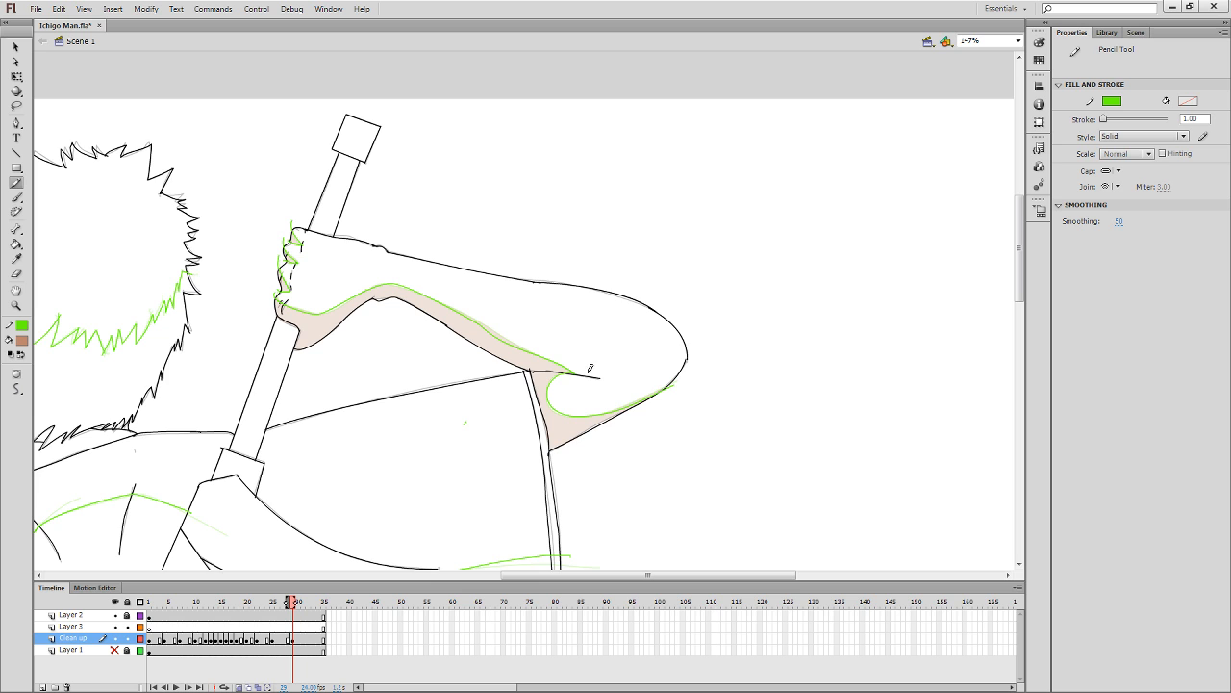
pyautogui.moveTo(563, 411); pyautogui.dragTo(597, 298)
# Play the animation with the whole drawing in view to check the shadow lines and fills.
pyautogui.press('e')
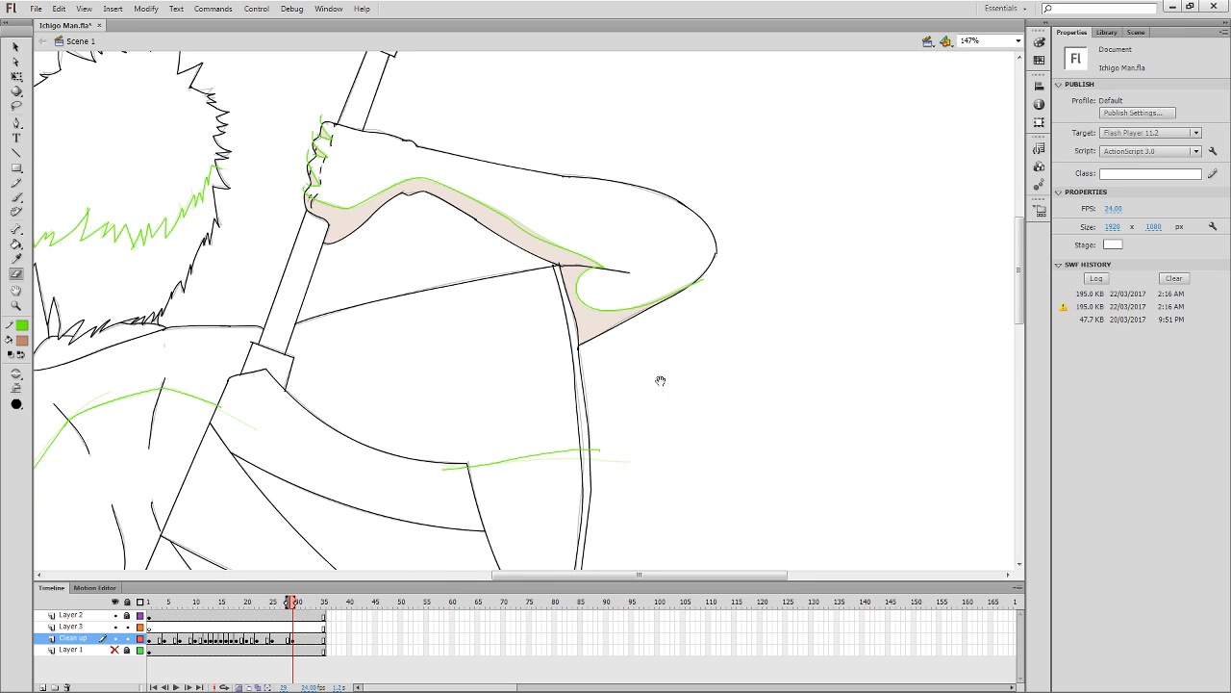
pyautogui.moveTo(729, 430)
pyautogui.mouseDown()
pyautogui.moveTo(749, 369)
pyautogui.moveTo(781, 326)
pyautogui.mouseUp()
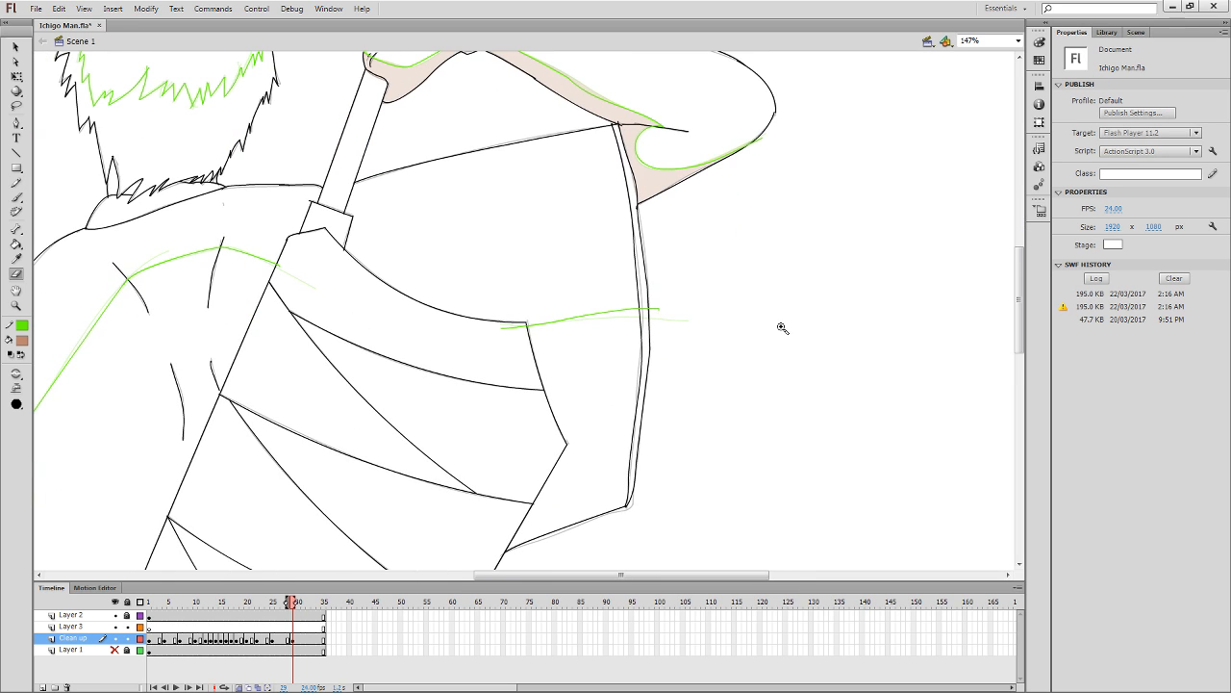
pyautogui.hotkey('ctrl', '-')
pyautogui.hotkey('ctrl', '-')
pyautogui.moveTo(251, 638); pyautogui.dragTo(164, 611)
pyautogui.press('Return')
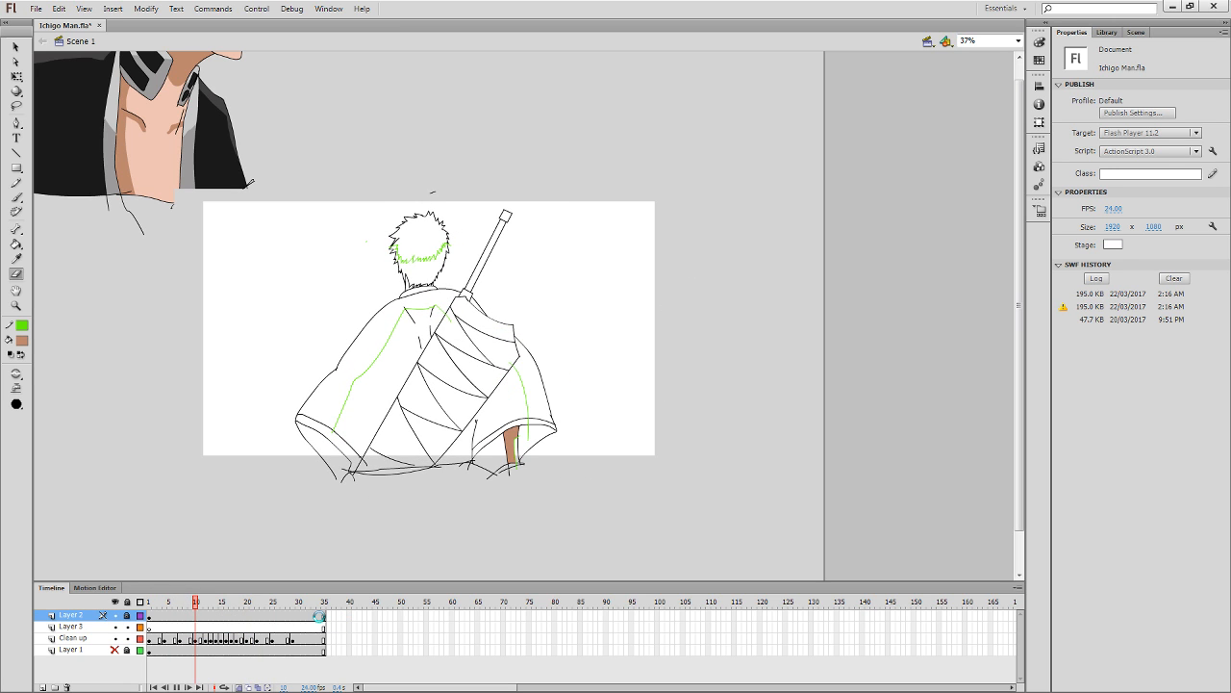
pyautogui.click(321, 617)
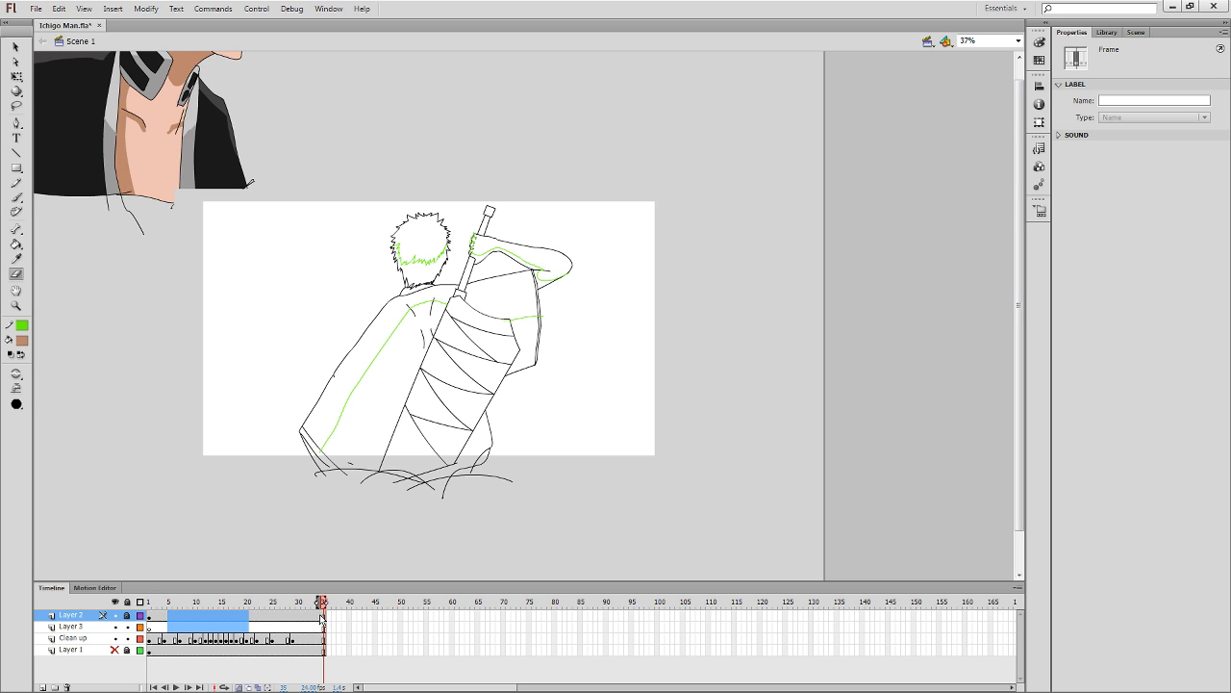
pyautogui.click(758, 342)
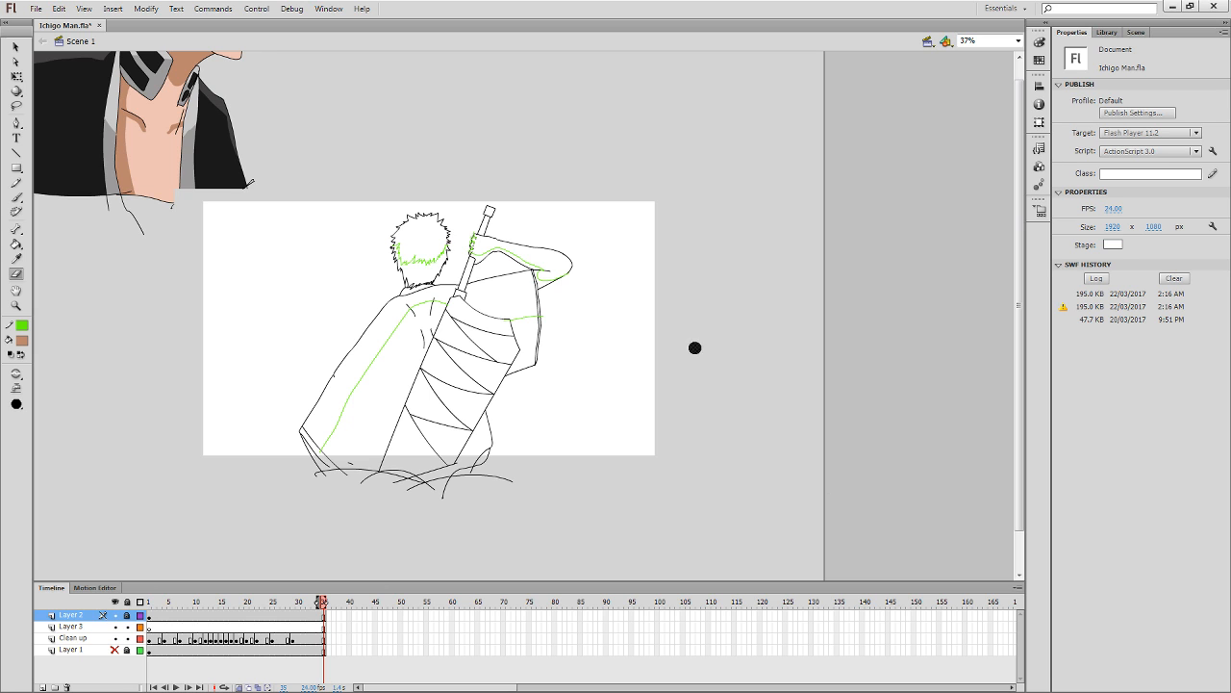
# Examine the frames one by one backwards from frame 35 to frame 7 and replay the animation.
pyautogui.press('z')
pyautogui.moveTo(200, 487)
pyautogui.mouseDown()
pyautogui.moveTo(630, 216)
pyautogui.moveTo(698, 192)
pyautogui.mouseUp()
pyautogui.press('q')
pyautogui.moveTo(734, 303); pyautogui.dragTo(724, 326)
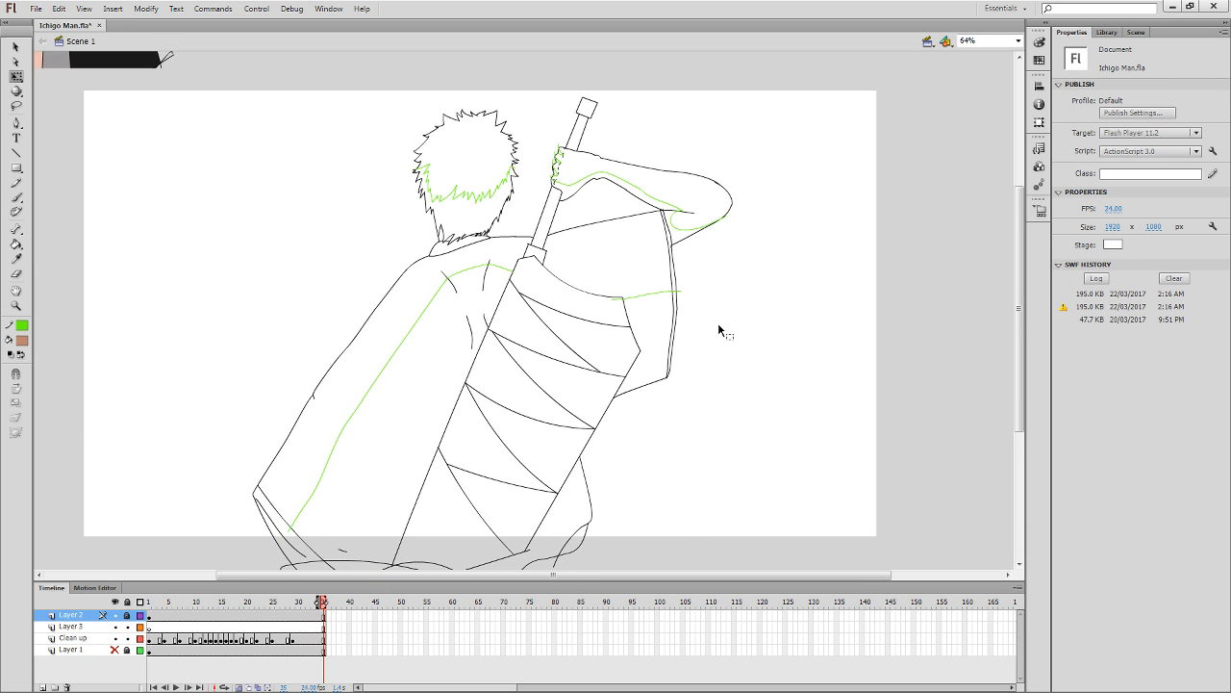
pyautogui.press(',')
pyautogui.press(',')
pyautogui.press(',')
pyautogui.press(',')
pyautogui.press(',')
pyautogui.press(',')
pyautogui.press(',')
pyautogui.press(',')
pyautogui.press(',')
pyautogui.press(',')
pyautogui.press(',')
pyautogui.press(',')
pyautogui.press(',')
pyautogui.press(',')
pyautogui.press(',')
pyautogui.press(',')
pyautogui.press(',')
pyautogui.press(',')
pyautogui.press(',')
pyautogui.press(',')
pyautogui.press(',')
pyautogui.press(',')
pyautogui.press(',')
pyautogui.press(',')
pyautogui.press(',')
pyautogui.press(',')
pyautogui.press(',')
pyautogui.press(',')
pyautogui.press(',')
pyautogui.press(',')
pyautogui.press(',')
pyautogui.press(',')
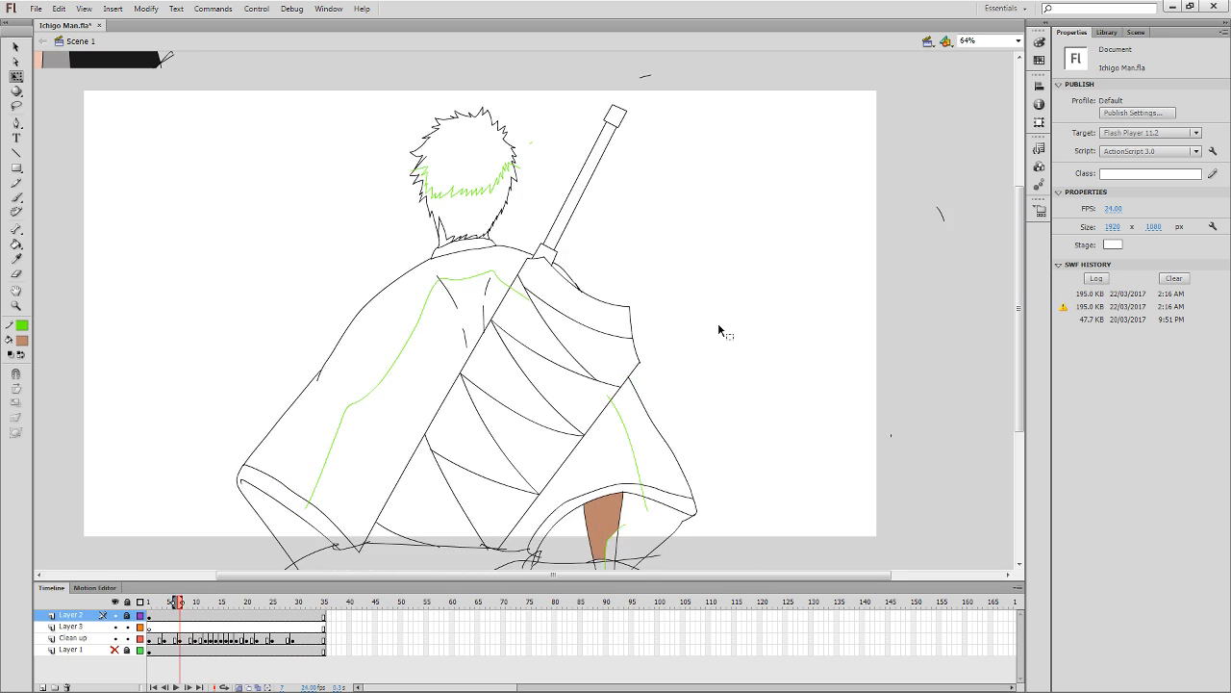
pyautogui.press('Return')
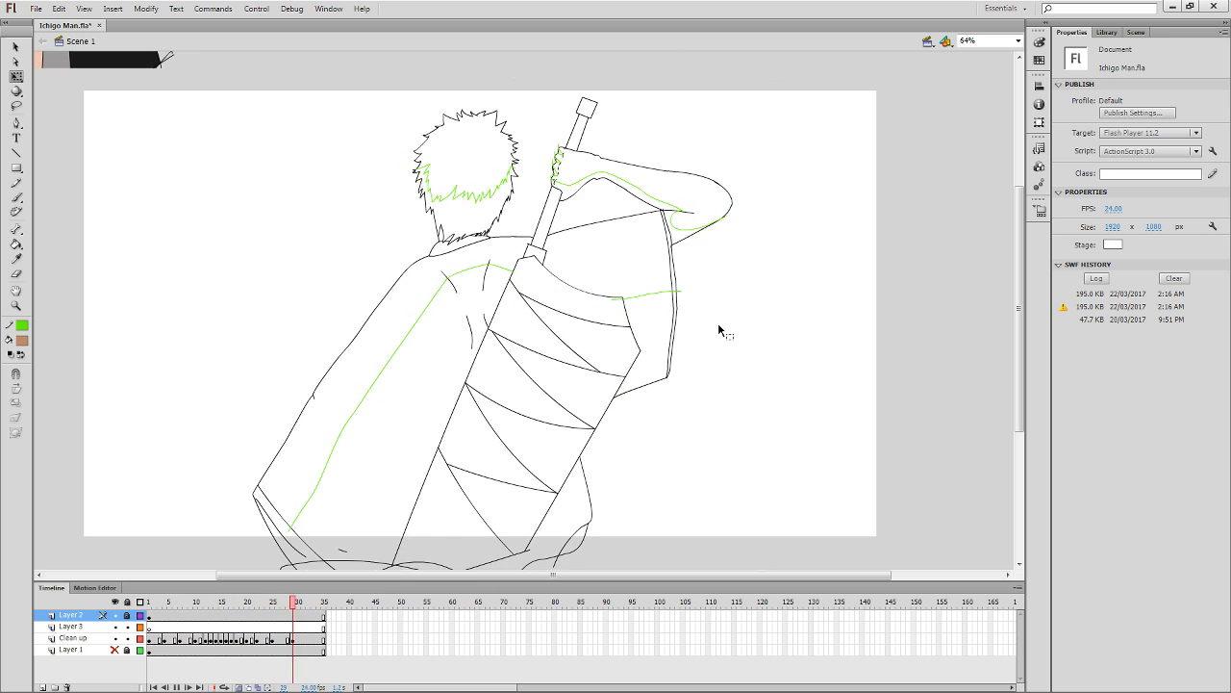
# Fill the elbow and forearm shadow areas on frame 29 of the Clean up layer brown.
pyautogui.press(',')
pyautogui.press(',')
pyautogui.press(',')
pyautogui.press(',')
pyautogui.press(',')
pyautogui.press(',')
pyautogui.press('k')
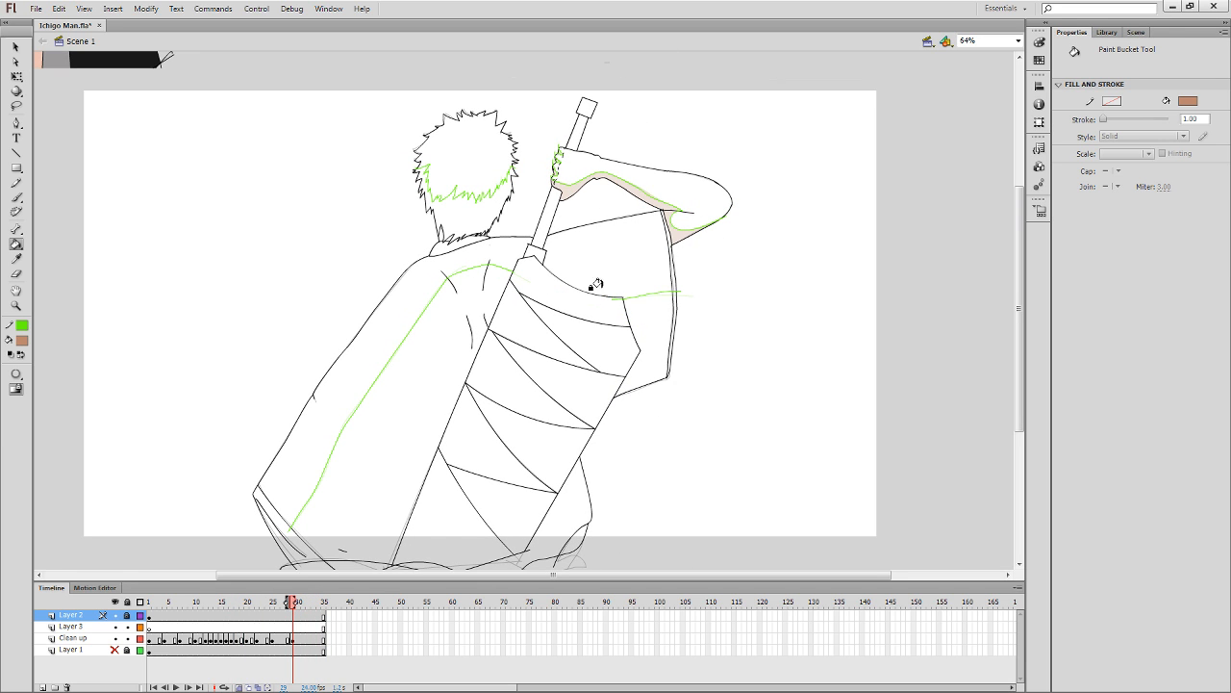
pyautogui.press('z')
pyautogui.moveTo(229, 421); pyautogui.dragTo(745, 96)
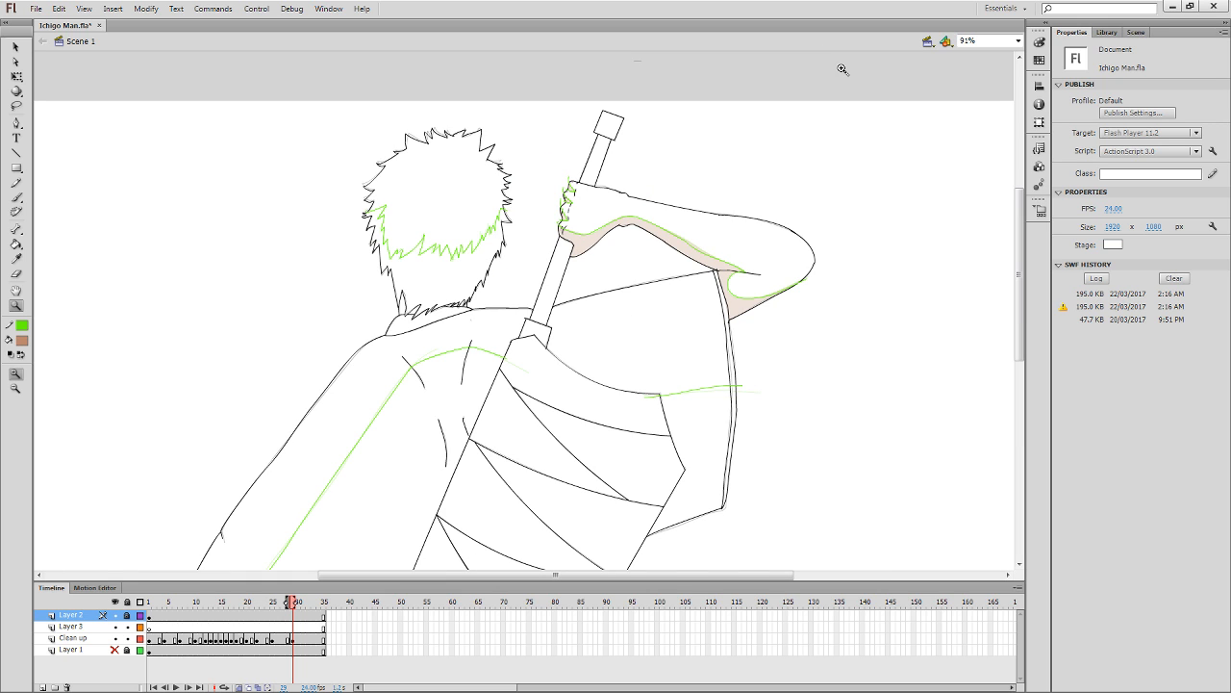
pyautogui.moveTo(824, 129); pyautogui.dragTo(185, 441)
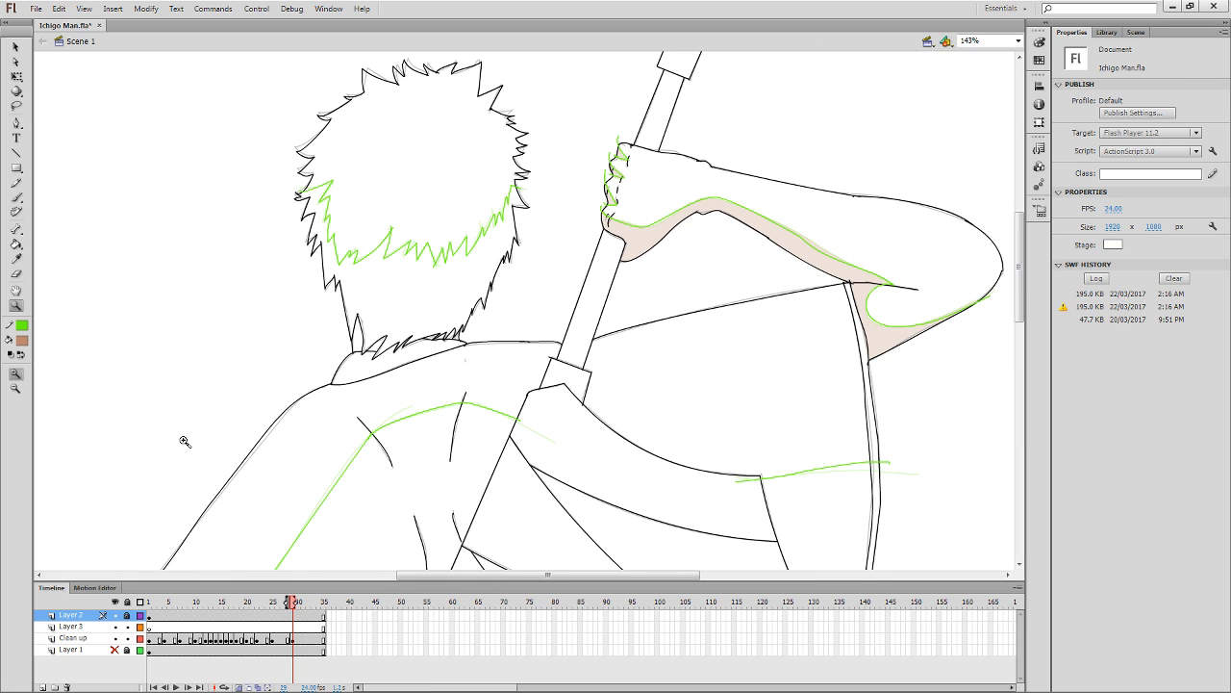
pyautogui.press('k')
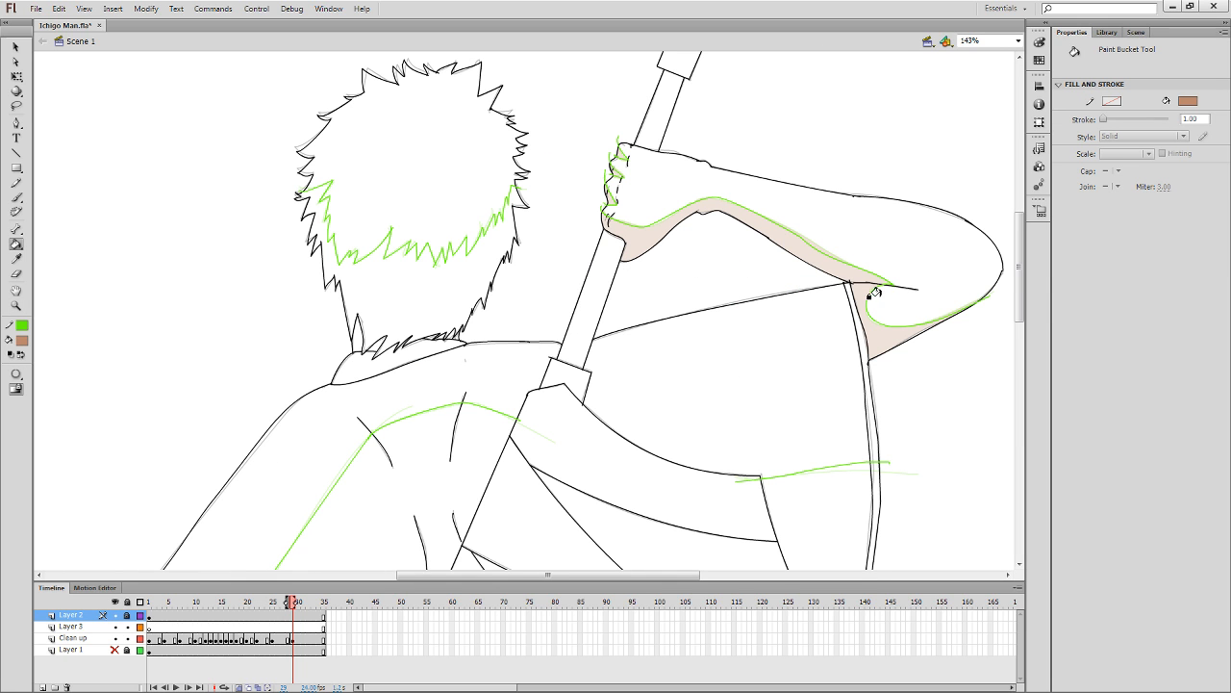
pyautogui.press(',')
pyautogui.press('.')
pyautogui.moveTo(877, 341); pyautogui.dragTo(850, 330)
pyautogui.click(298, 642)
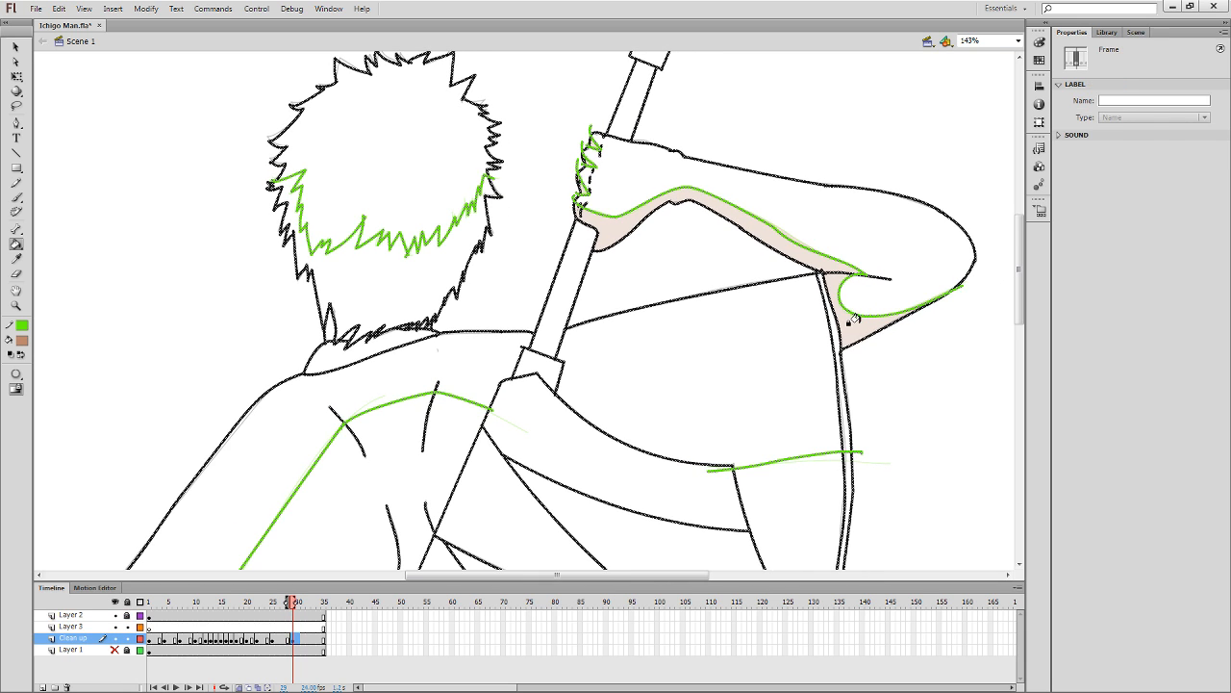
pyautogui.click(853, 319)
pyautogui.click(815, 264)
# Fill the finger shadow areas on frame 29 brown.
pyautogui.click(582, 190)
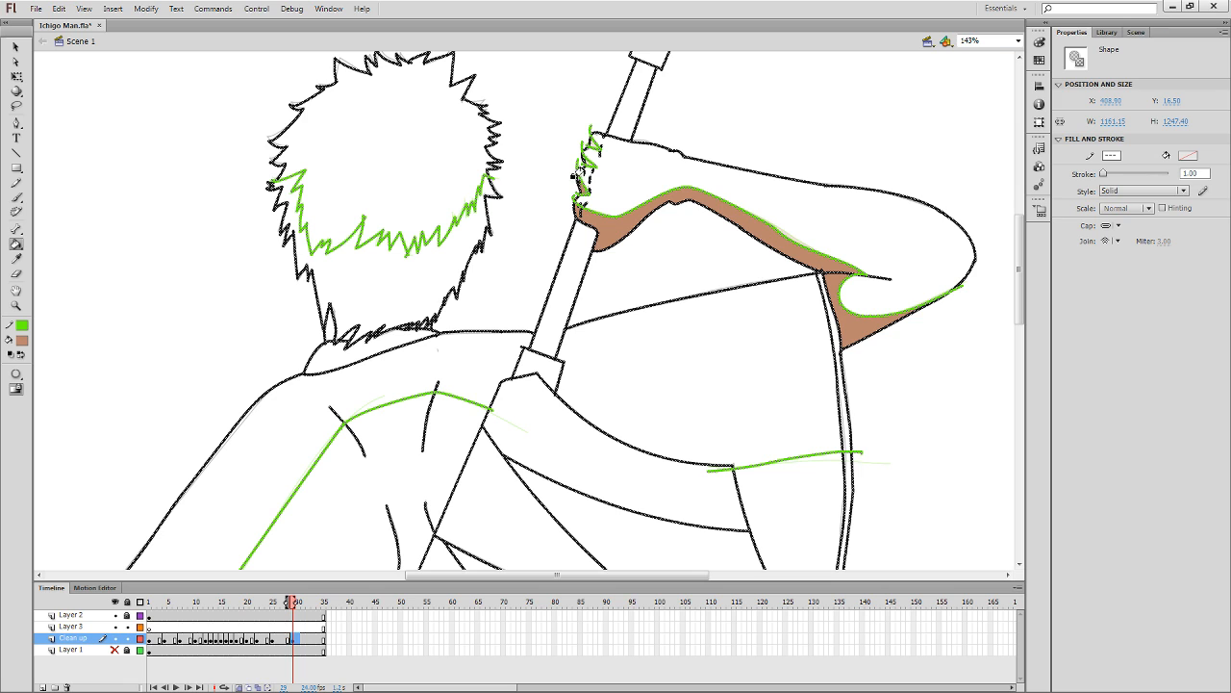
pyautogui.click(586, 162)
pyautogui.click(589, 151)
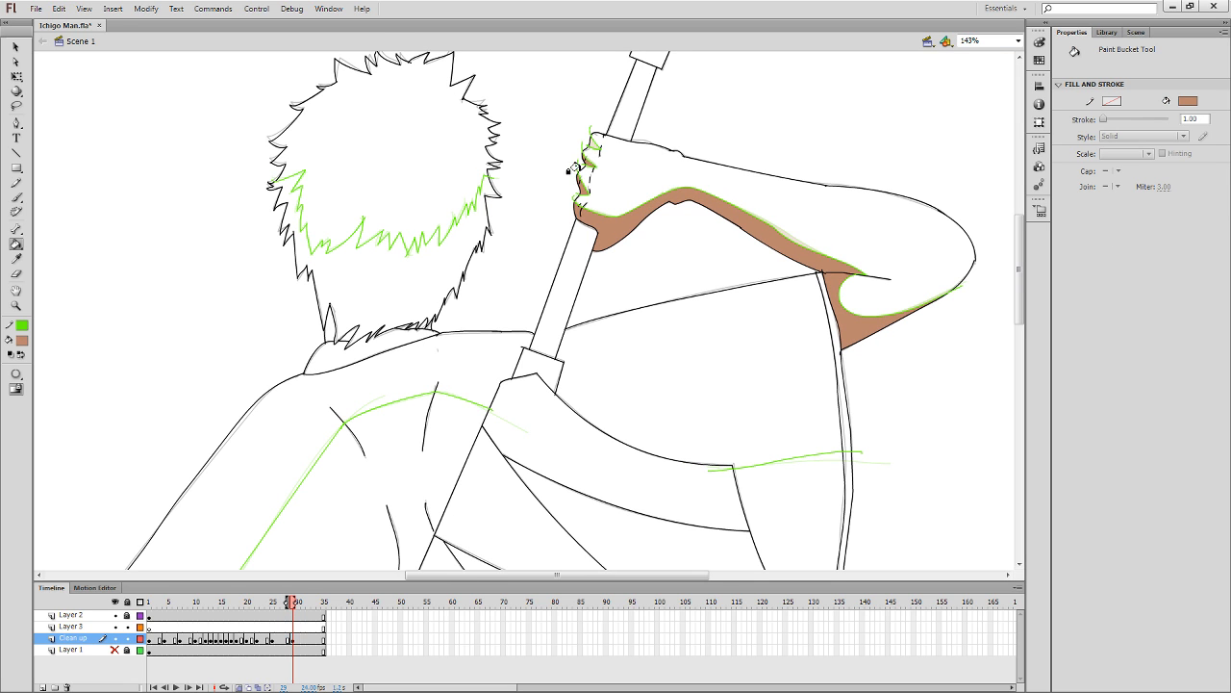
pyautogui.click(592, 144)
# Fill the neck areas between the hair spikes and the collar on frame 29 brown.
pyautogui.moveTo(627, 308); pyautogui.dragTo(738, 151)
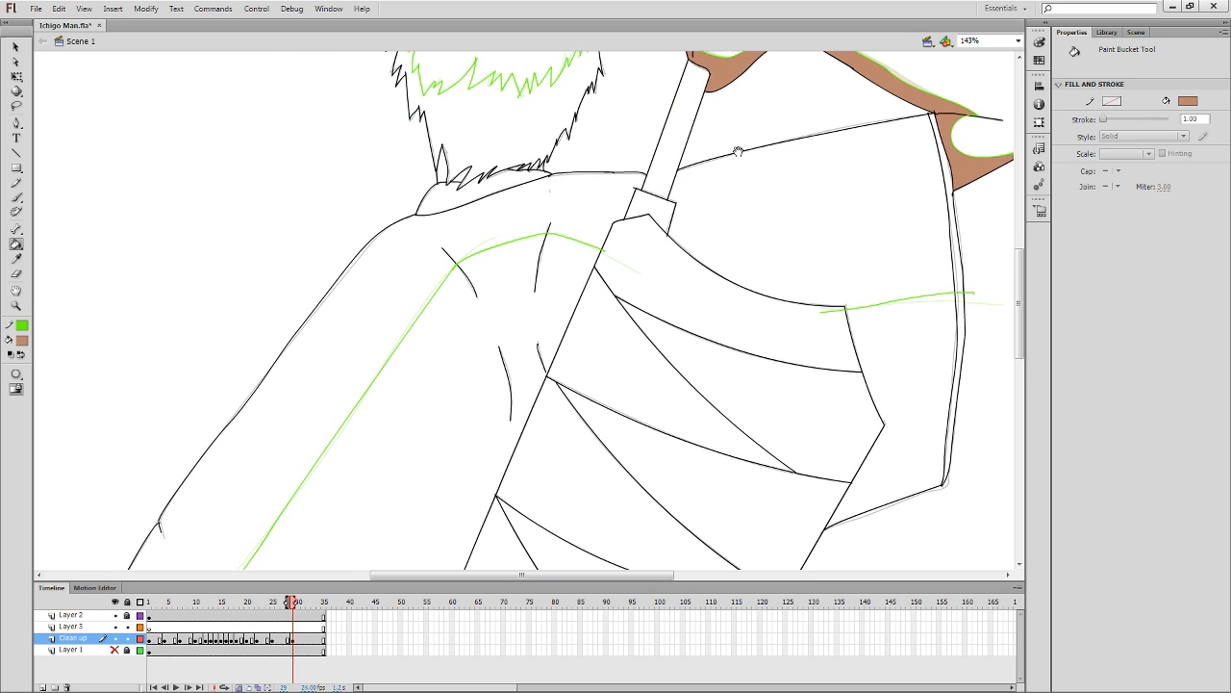
pyautogui.click(441, 167)
pyautogui.click(460, 177)
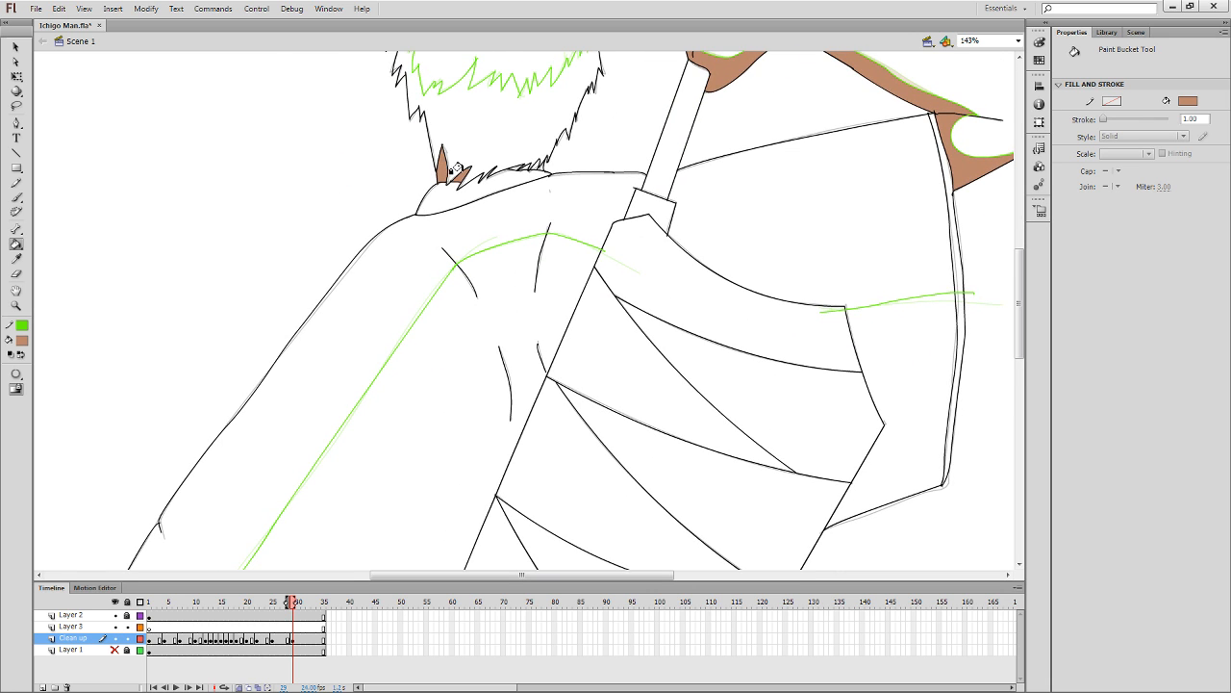
pyautogui.click(518, 169)
pyautogui.click(530, 168)
pyautogui.click(536, 167)
pyautogui.click(542, 165)
# Fill the neck areas below the hair on frame 28 brown.
pyautogui.press(',')
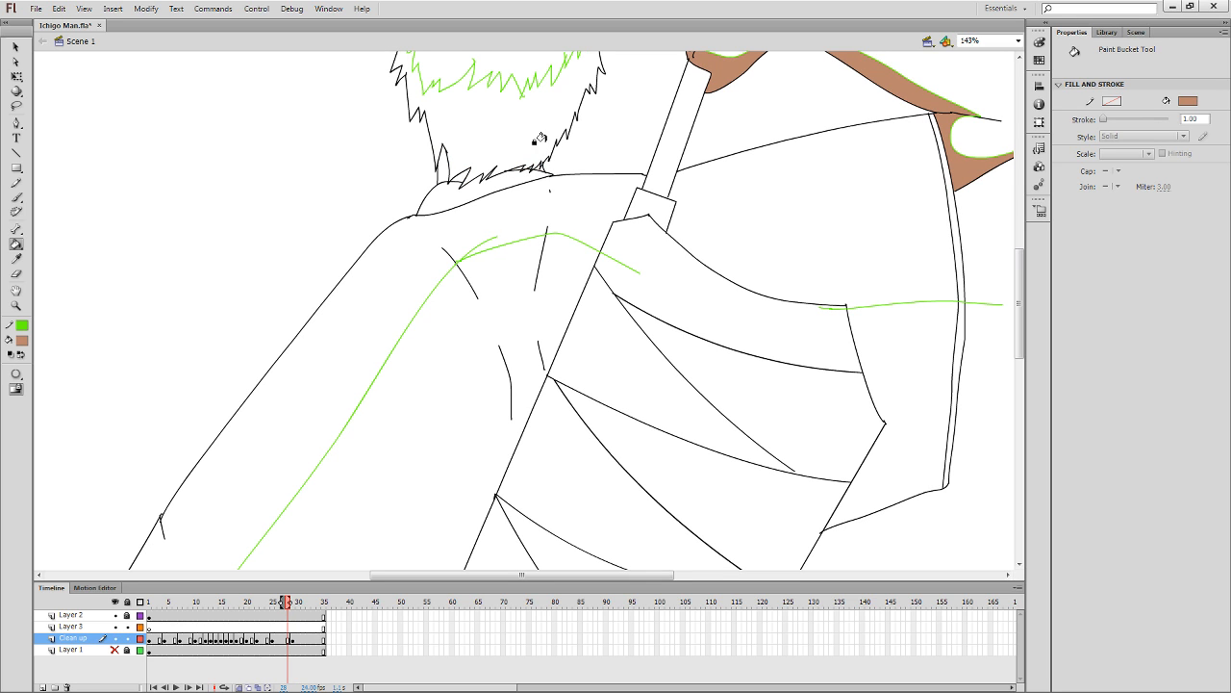
pyautogui.click(536, 167)
pyautogui.click(460, 179)
pyautogui.click(441, 167)
pyautogui.press('space')
# Fill the neck areas below the hair on frame 24 brown.
pyautogui.moveTo(532, 208); pyautogui.dragTo(572, 389)
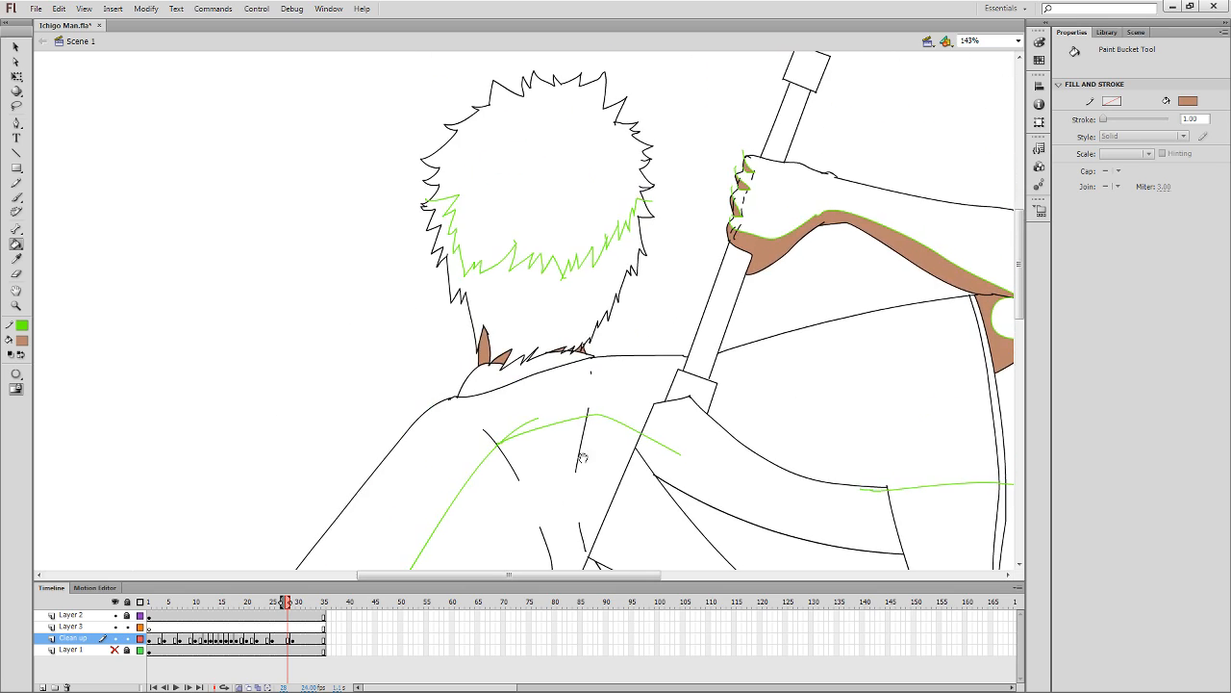
pyautogui.moveTo(457, 464); pyautogui.dragTo(703, 141)
pyautogui.moveTo(657, 363)
pyautogui.mouseDown()
pyautogui.moveTo(673, 96)
pyautogui.moveTo(324, 309)
pyautogui.moveTo(236, 557)
pyautogui.mouseUp()
pyautogui.moveTo(409, 241); pyautogui.dragTo(590, 488)
pyautogui.press(',')
pyautogui.press(',')
pyautogui.press(',')
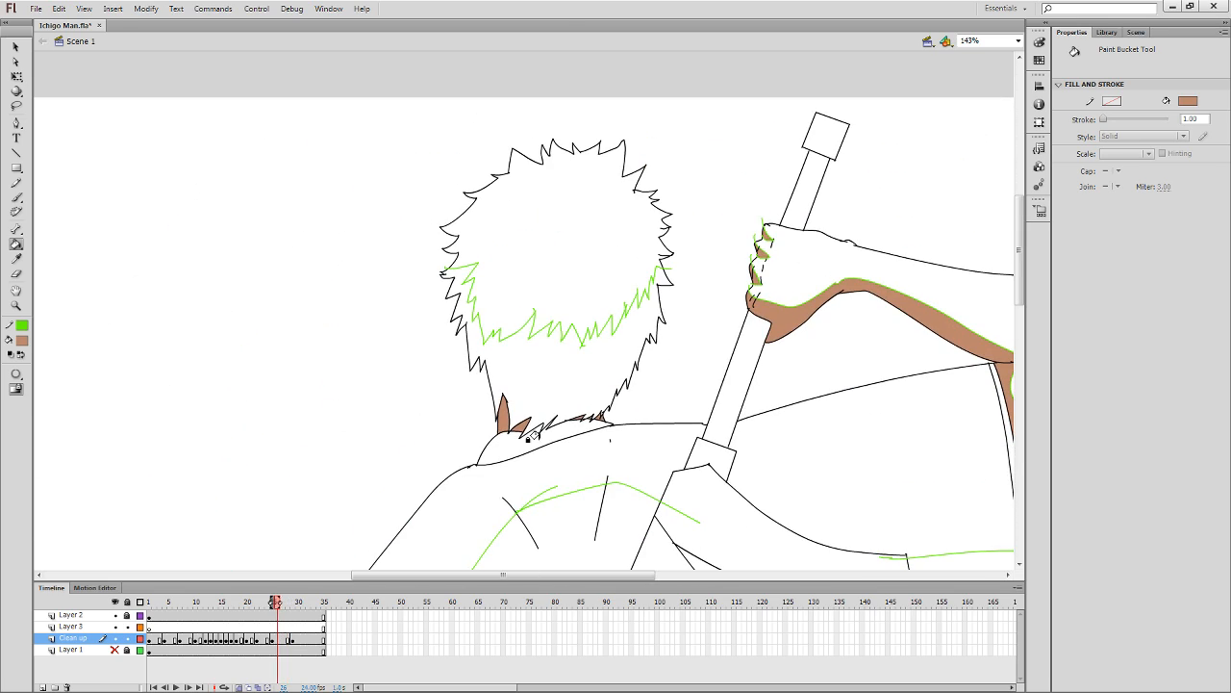
pyautogui.press(',')
pyautogui.click(501, 415)
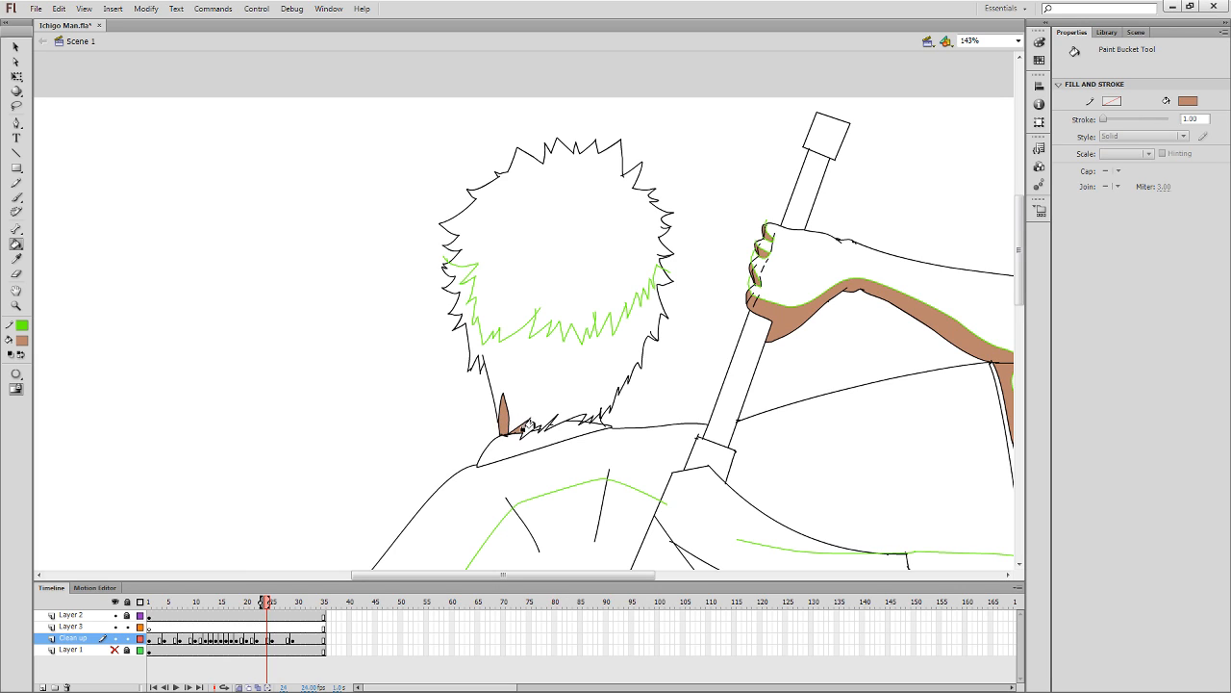
pyautogui.click(545, 425)
pyautogui.click(574, 420)
pyautogui.click(594, 421)
# Fill the neck areas below the hair on frame 21 brown.
pyautogui.press(',')
pyautogui.press(',')
pyautogui.press(',')
pyautogui.scroll(-1, 706, 387)
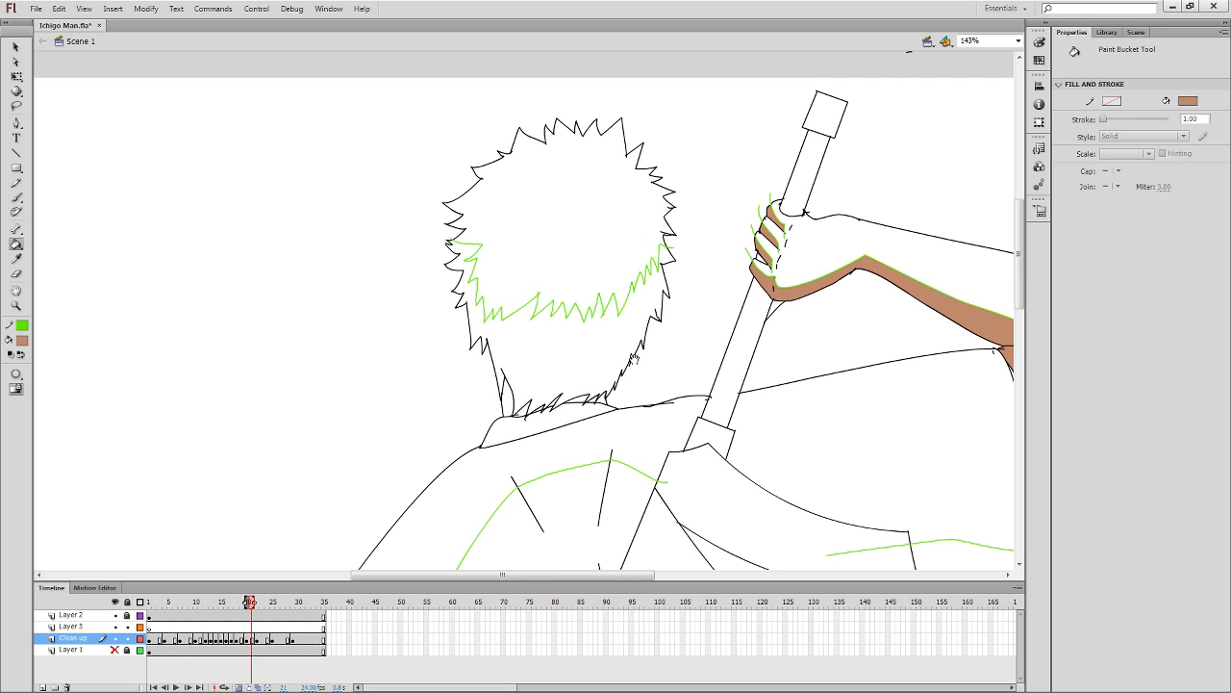
pyautogui.click(500, 404)
pyautogui.click(521, 408)
pyautogui.click(577, 398)
pyautogui.click(592, 398)
# Fill the neck areas below the hair on frame 19 brown, undoing any fill that spills into the hair.
pyautogui.moveTo(717, 403)
pyautogui.mouseDown()
pyautogui.moveTo(631, 135)
pyautogui.moveTo(687, 168)
pyautogui.moveTo(559, 554)
pyautogui.mouseUp()
pyautogui.press(',')
pyautogui.press(',')
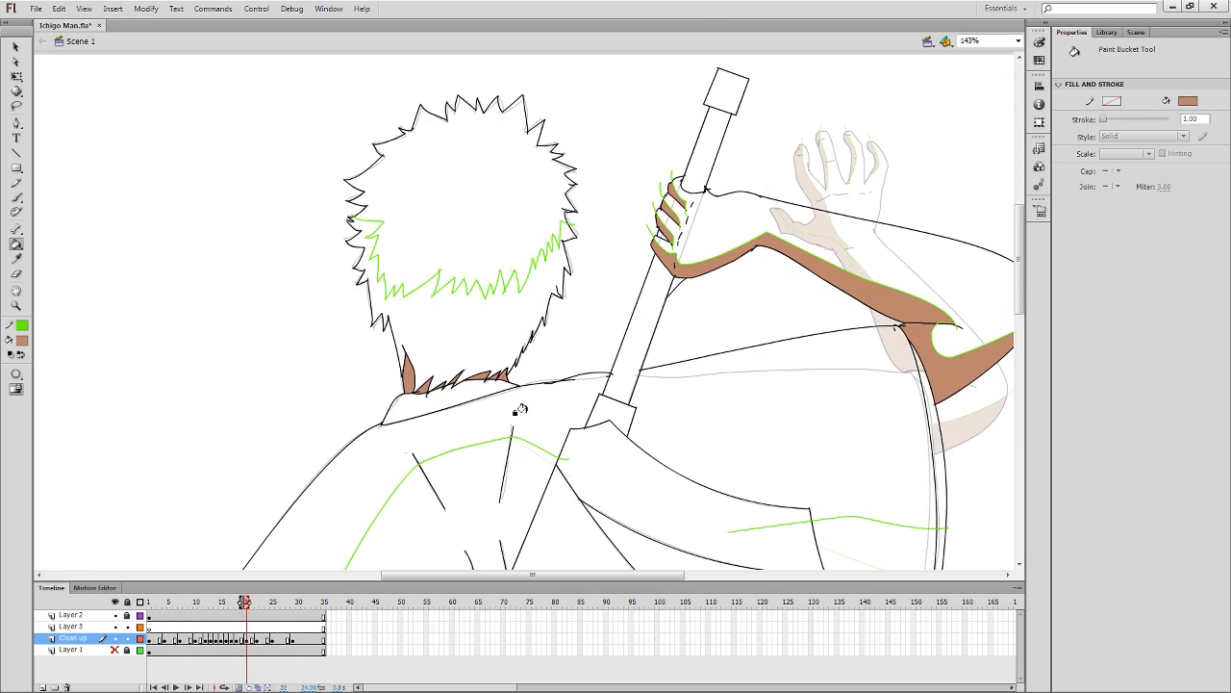
pyautogui.click(500, 375)
pyautogui.click(489, 374)
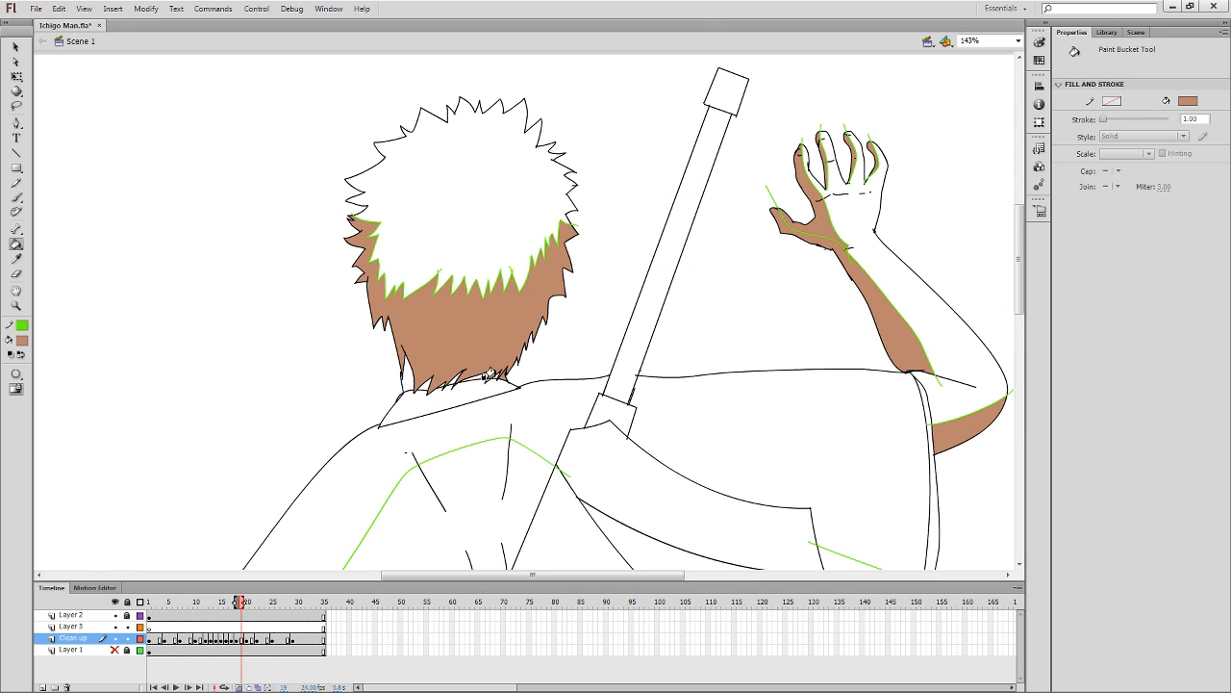
pyautogui.hotkey('ctrl', 'z')
pyautogui.click(491, 377)
pyautogui.click(471, 379)
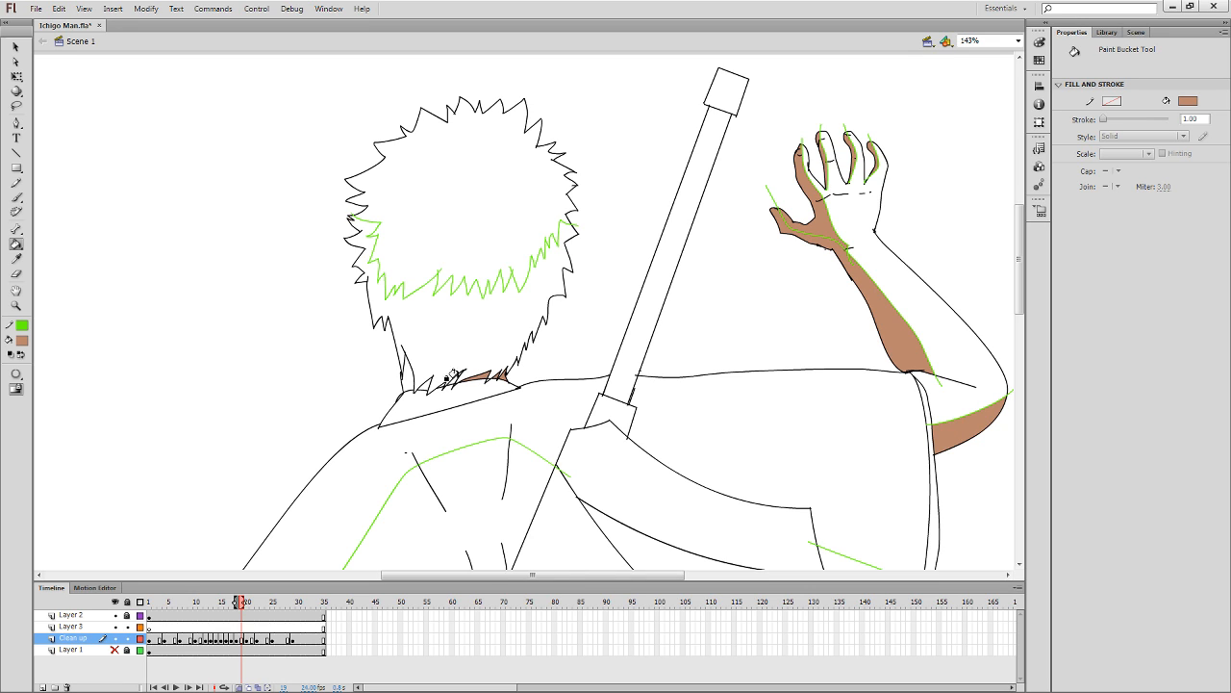
pyautogui.click(451, 382)
pyautogui.click(411, 387)
pyautogui.hotkey('ctrl', 'z')
pyautogui.click(419, 388)
pyautogui.click(405, 378)
pyautogui.press('q')
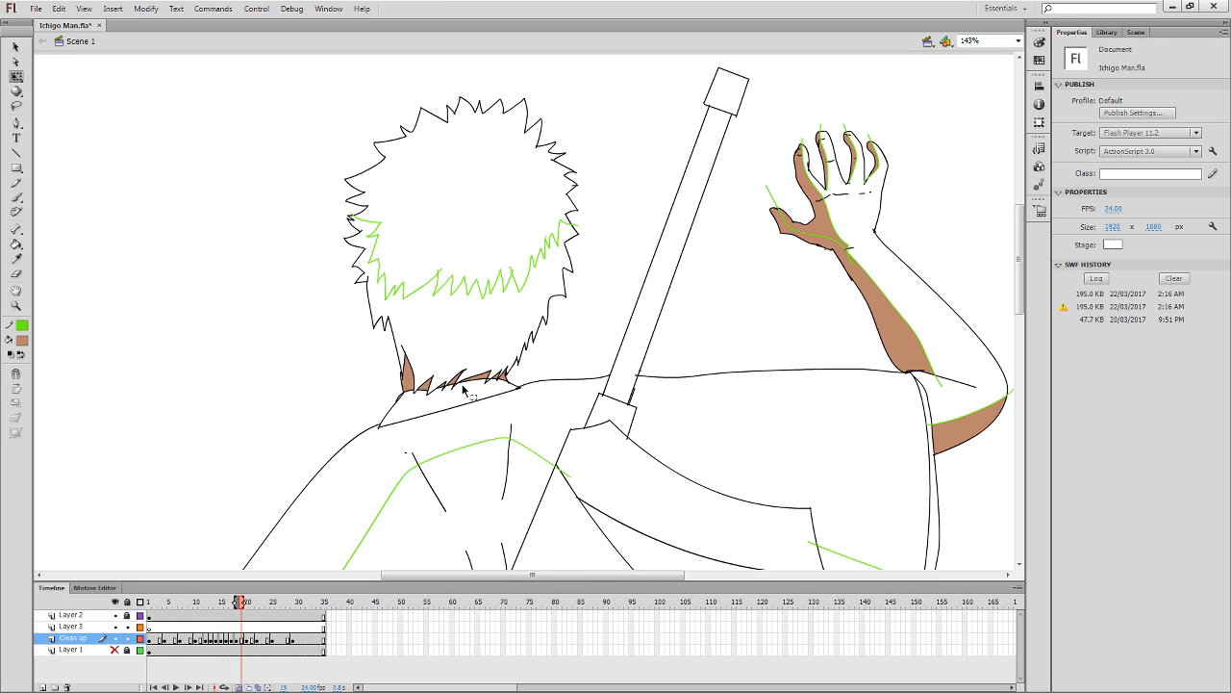
pyautogui.click(460, 388)
pyautogui.click(464, 398)
pyautogui.click(489, 380)
pyautogui.click(490, 394)
pyautogui.scroll(-5, 660, 472)
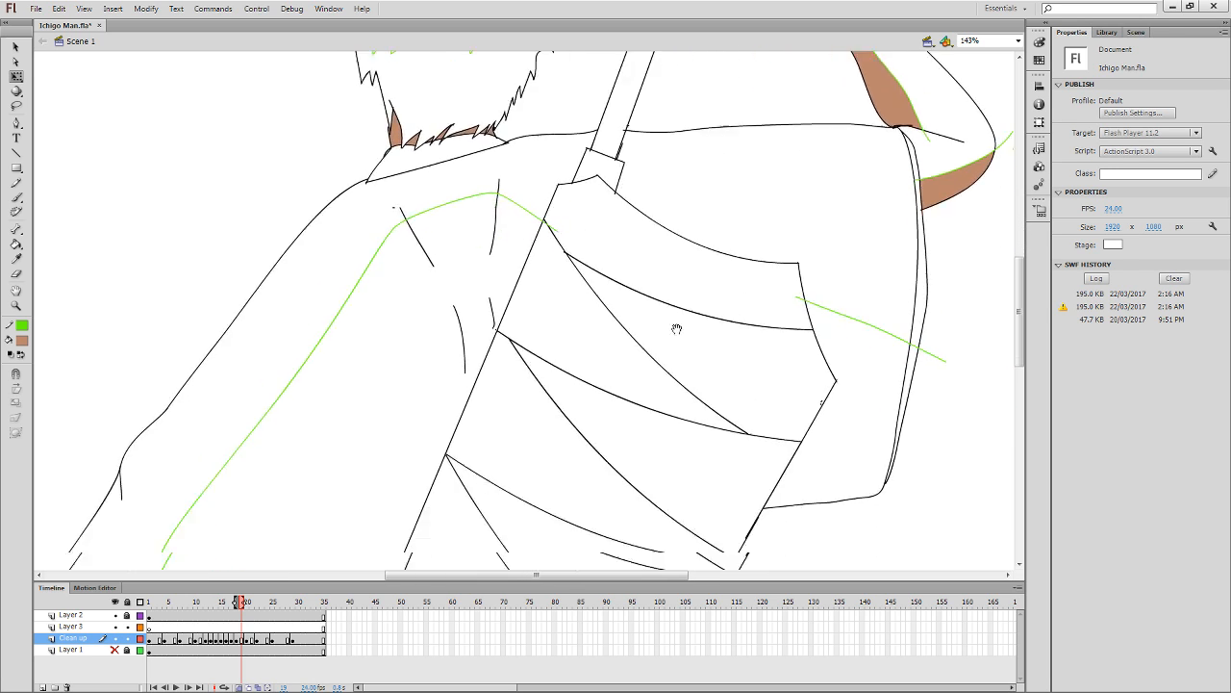
pyautogui.moveTo(676, 329); pyautogui.dragTo(731, 571)
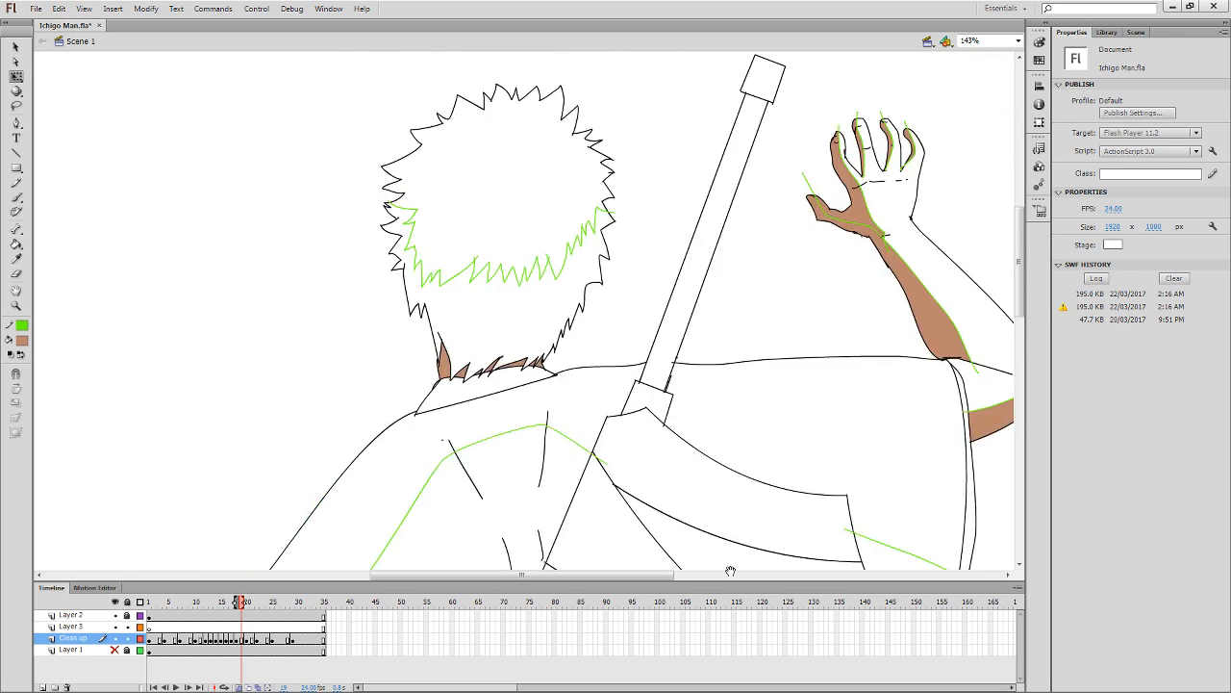
# Fill the neck areas below the hair on frame 17 brown.
pyautogui.press('k')
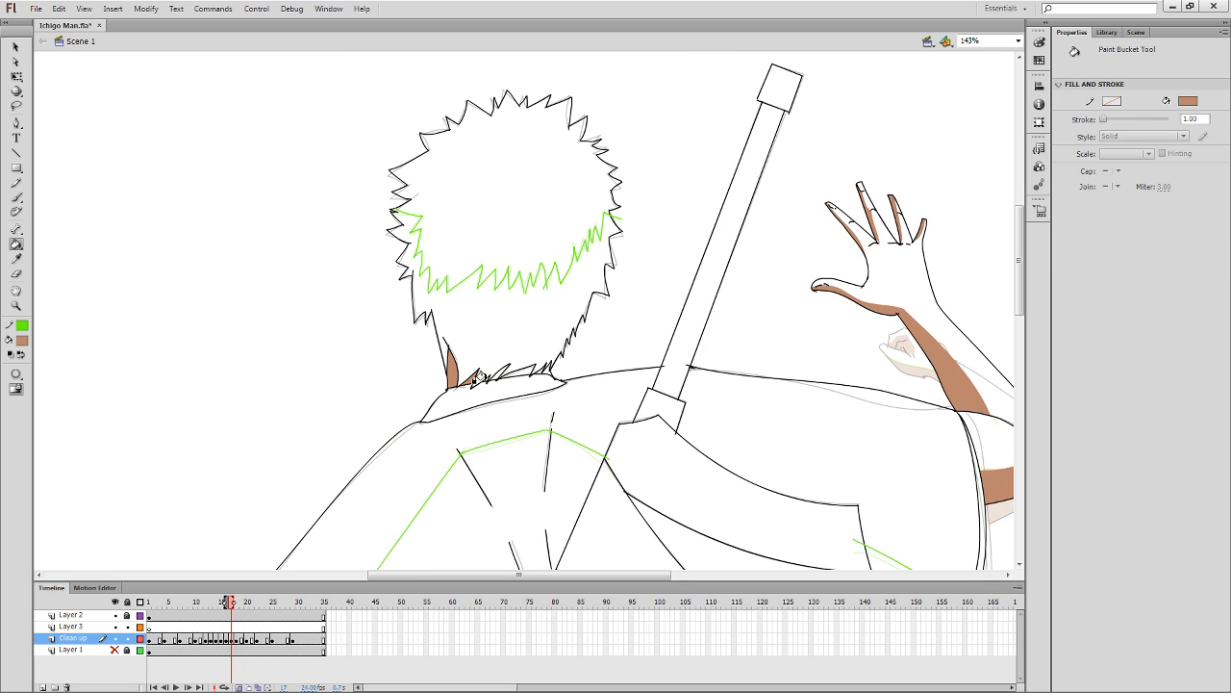
pyautogui.click(472, 378)
pyautogui.click(486, 374)
pyautogui.click(507, 373)
pyautogui.click(528, 369)
pyautogui.moveTo(737, 363); pyautogui.dragTo(583, 383)
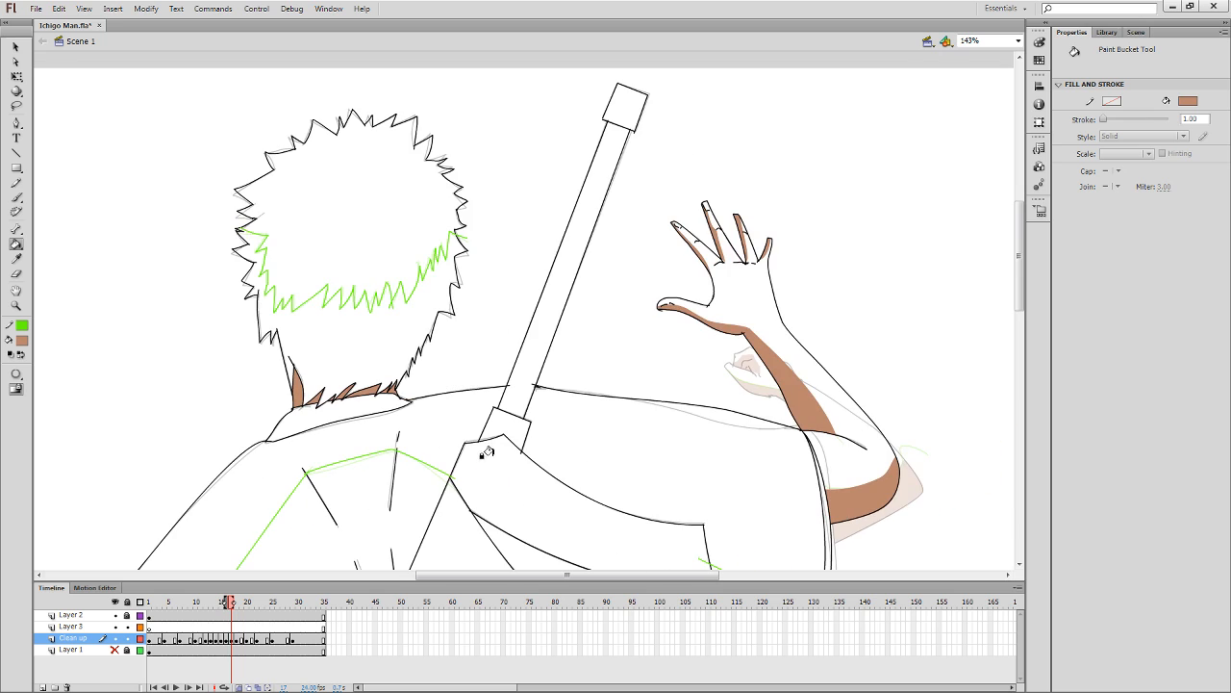
# Fill the neck areas below the hair on frame 16 brown.
pyautogui.click(300, 390)
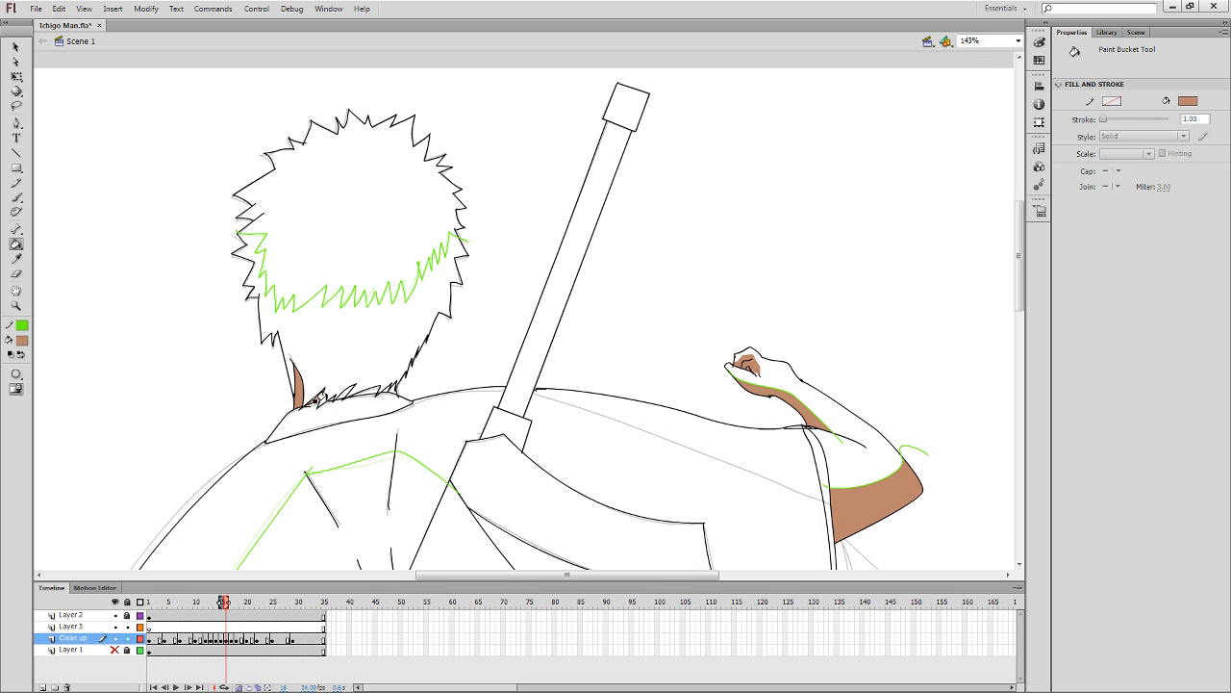
pyautogui.click(315, 396)
pyautogui.click(331, 394)
pyautogui.click(349, 389)
pyautogui.click(366, 388)
pyautogui.click(380, 387)
pyautogui.click(394, 384)
# Fill the neck areas below the hair on frame 15 brown.
pyautogui.moveTo(711, 500)
pyautogui.mouseDown()
pyautogui.moveTo(716, 442)
pyautogui.moveTo(868, 385)
pyautogui.mouseUp()
pyautogui.click(458, 289)
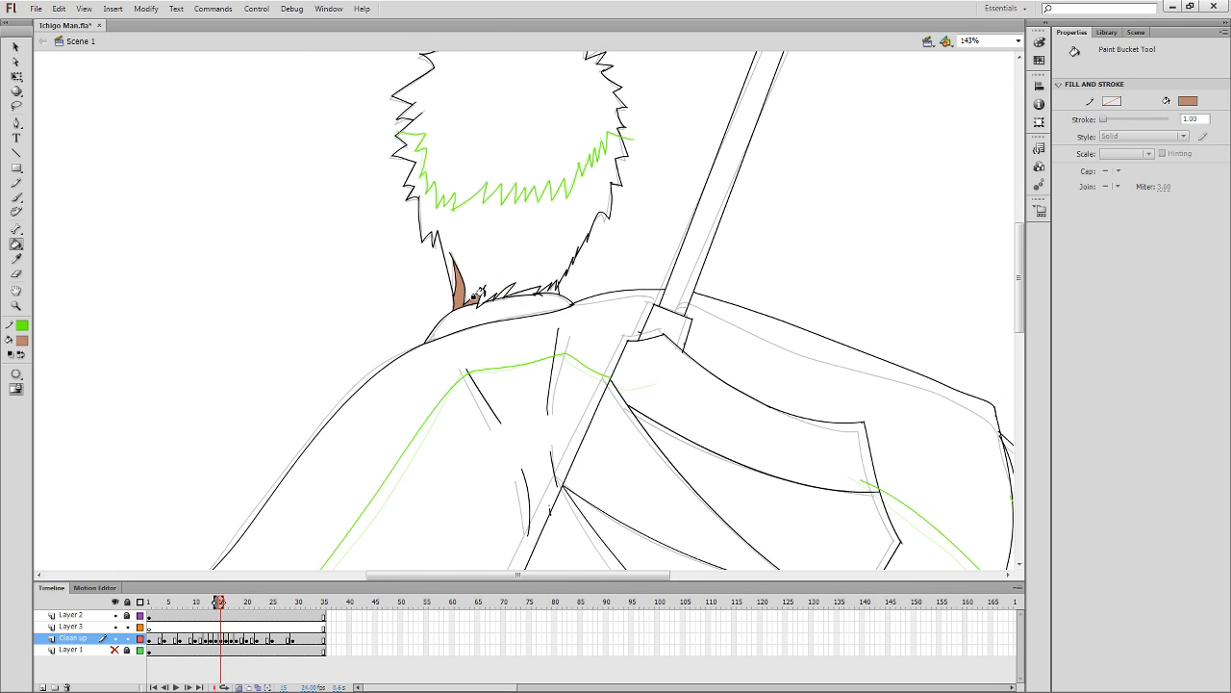
pyautogui.click(481, 295)
pyautogui.click(499, 292)
pyautogui.click(518, 290)
pyautogui.click(534, 288)
pyautogui.click(547, 287)
# Fill the neck areas below the hair on frame 14 brown.
pyautogui.moveTo(551, 337); pyautogui.dragTo(277, 299)
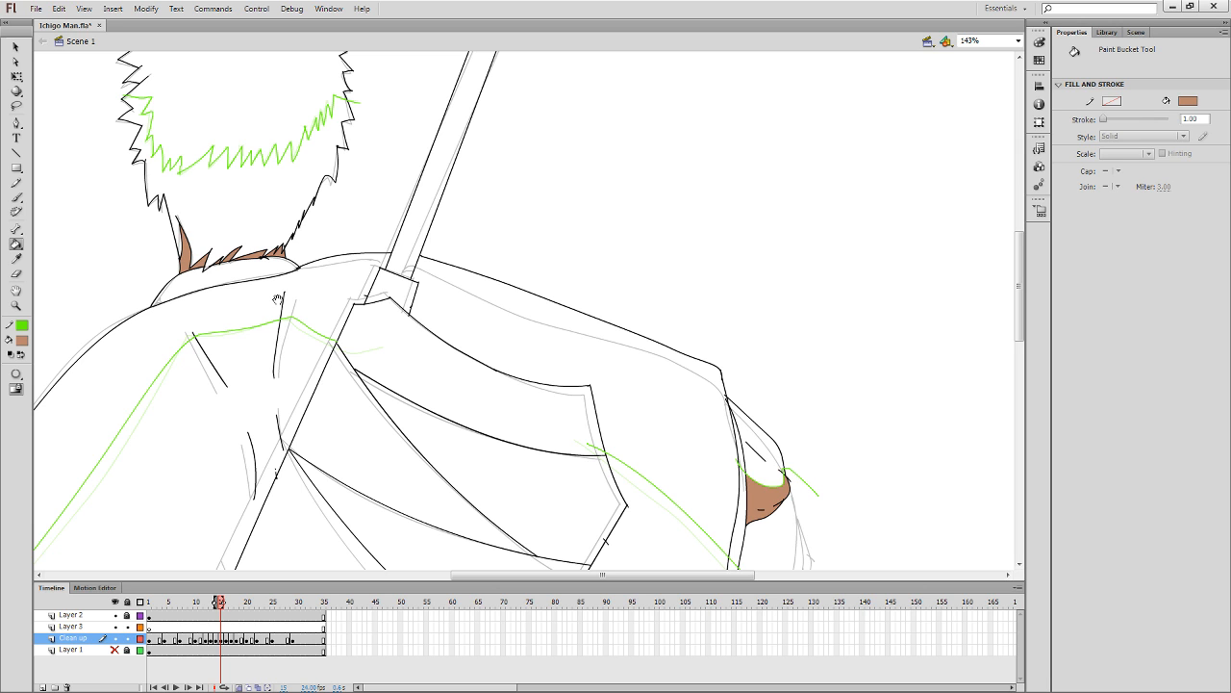
pyautogui.moveTo(481, 389); pyautogui.dragTo(753, 68)
pyautogui.moveTo(563, 250); pyautogui.dragTo(539, 417)
pyautogui.click(477, 348)
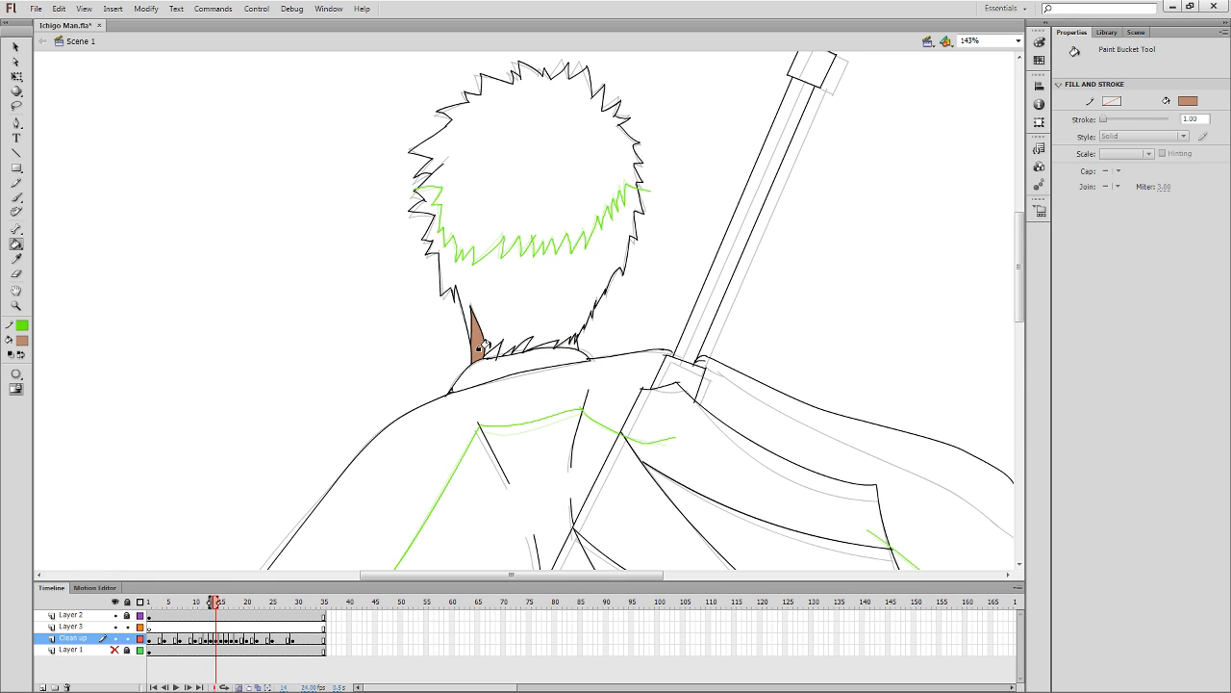
pyautogui.click(490, 352)
pyautogui.click(507, 348)
pyautogui.click(520, 345)
pyautogui.click(546, 342)
pyautogui.click(562, 341)
pyautogui.click(579, 334)
# Draw a few brown test strokes with the Brush tool on the empty area beside the sword and delete them.
pyautogui.moveTo(666, 142); pyautogui.dragTo(247, 404)
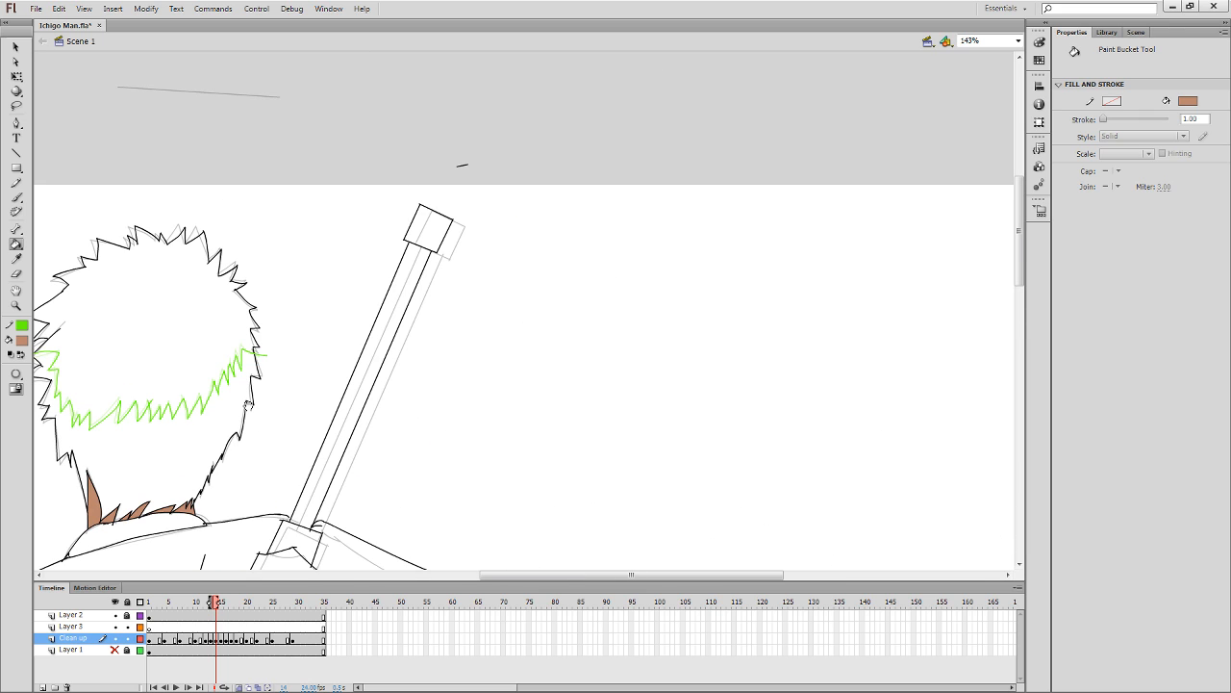
pyautogui.press('b')
pyautogui.press('b')
pyautogui.moveTo(661, 388); pyautogui.dragTo(761, 360)
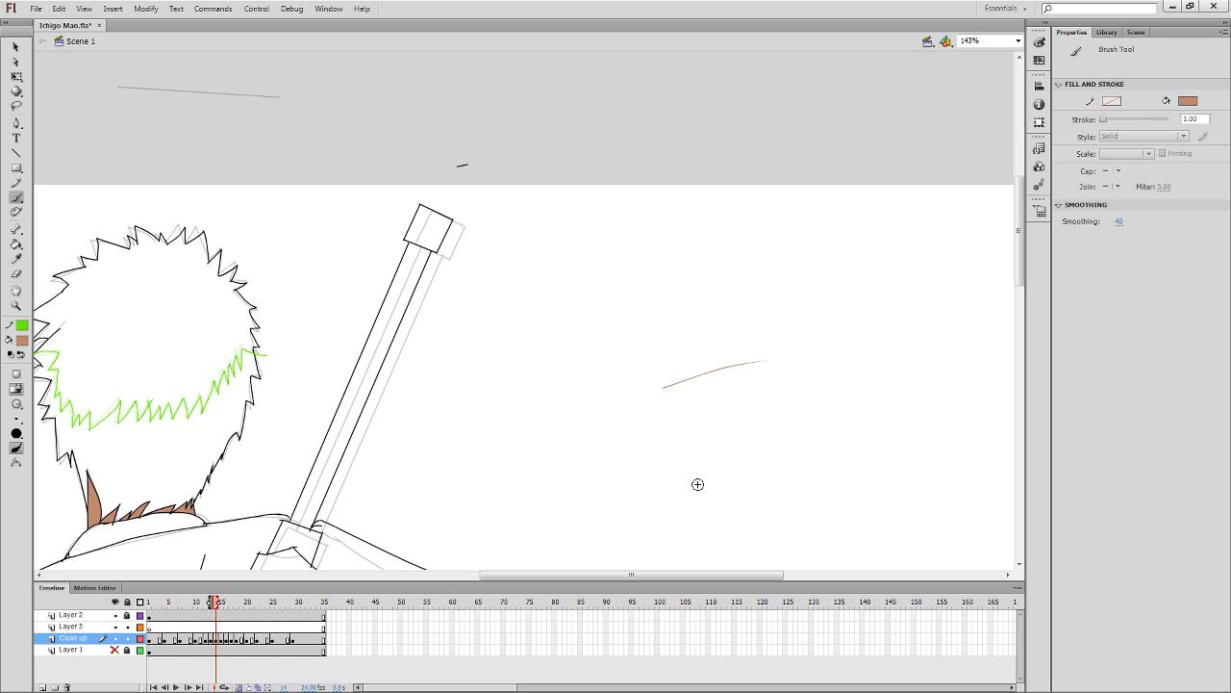
pyautogui.moveTo(729, 400); pyautogui.dragTo(731, 371)
pyautogui.moveTo(723, 322)
pyautogui.mouseDown()
pyautogui.moveTo(722, 275)
pyautogui.moveTo(779, 273)
pyautogui.mouseUp()
pyautogui.press('q')
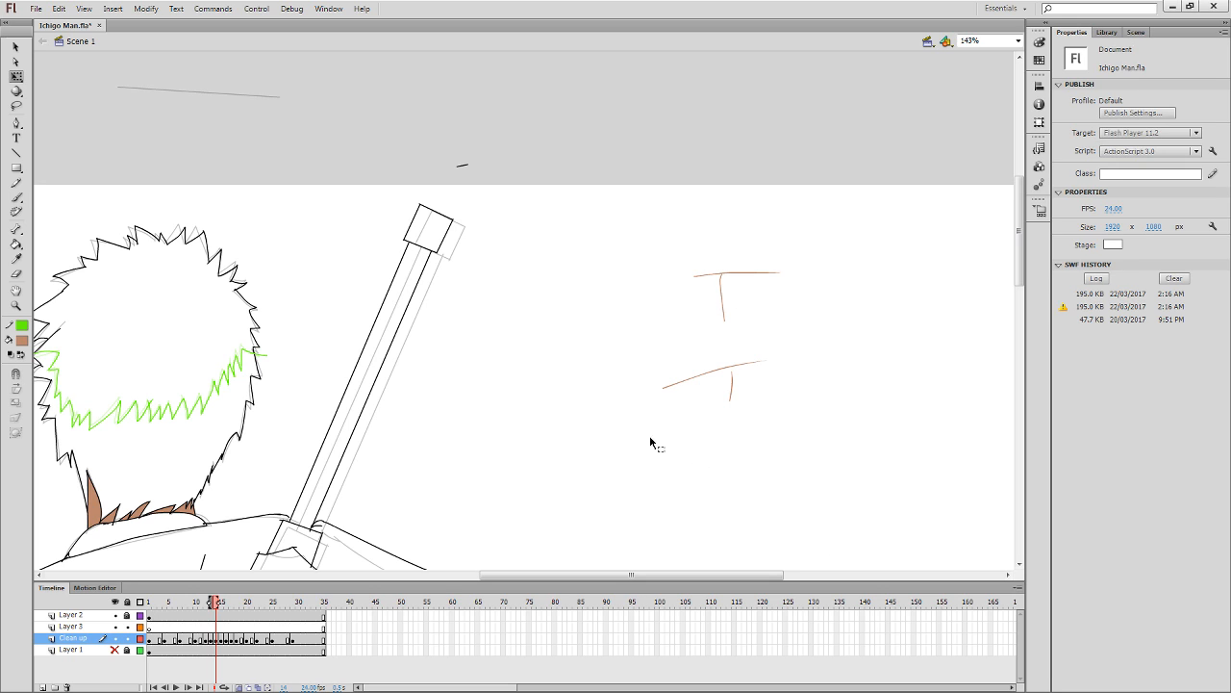
pyautogui.moveTo(654, 445); pyautogui.dragTo(898, 180)
pyautogui.press('Delete')
# Draw a group of roughly vertical brown test strokes with the Brush tool beside the sword.
pyautogui.press('b')
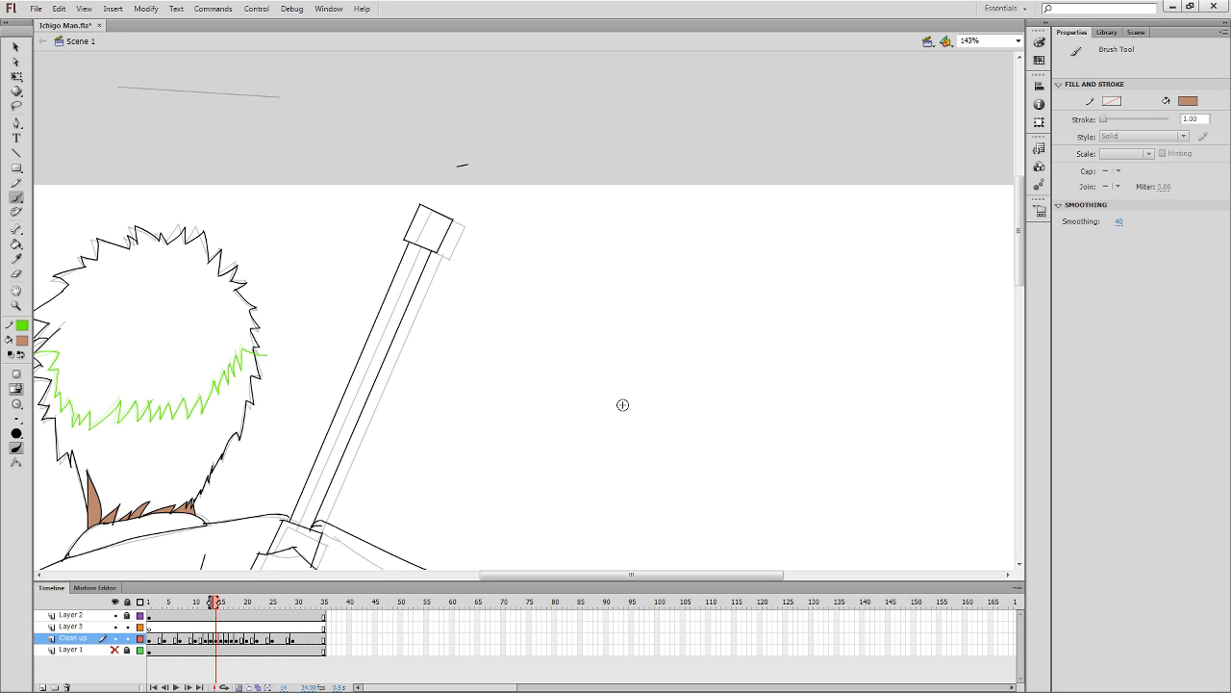
pyautogui.moveTo(624, 446)
pyautogui.mouseDown()
pyautogui.moveTo(621, 288)
pyautogui.moveTo(657, 282)
pyautogui.mouseUp()
pyautogui.moveTo(607, 469)
pyautogui.mouseDown()
pyautogui.moveTo(634, 463)
pyautogui.moveTo(620, 272)
pyautogui.mouseUp()
pyautogui.press('space')
pyautogui.moveTo(662, 361); pyautogui.dragTo(634, 428)
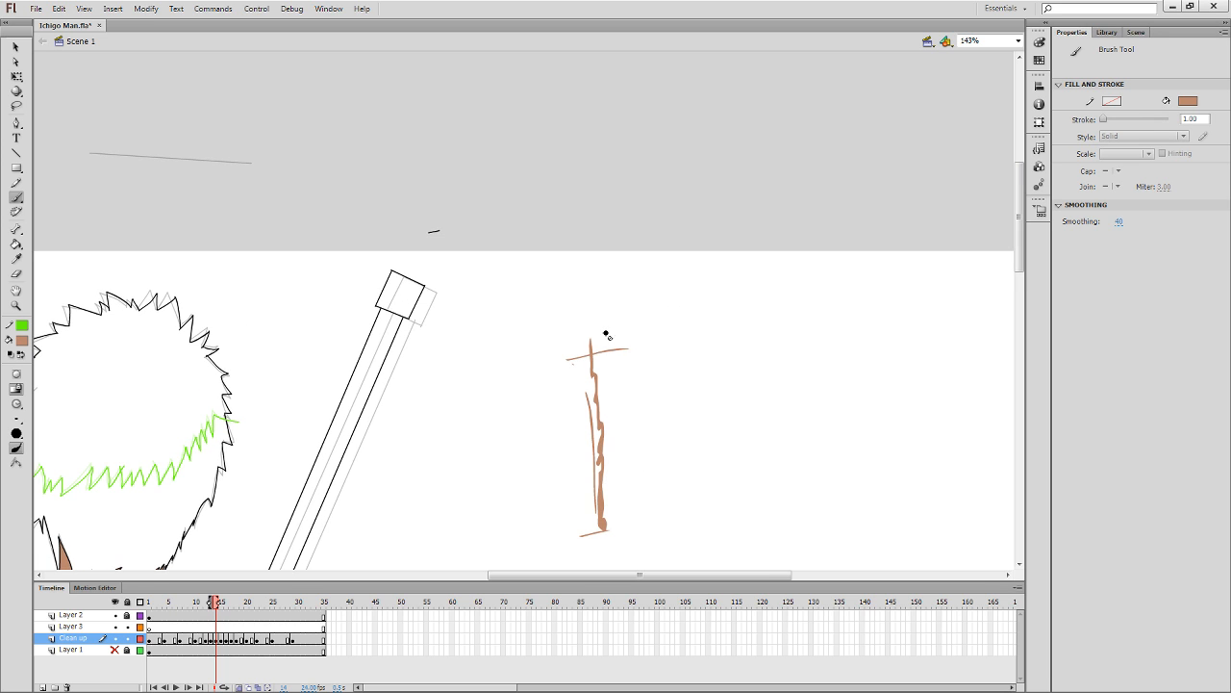
# Erase the upper part of the thick vertical test stroke and touch up its end with the brush.
pyautogui.press('e')
pyautogui.click(591, 342)
pyautogui.press('space')
pyautogui.moveTo(692, 395)
pyautogui.mouseDown()
pyautogui.moveTo(687, 365)
pyautogui.moveTo(593, 266)
pyautogui.mouseUp()
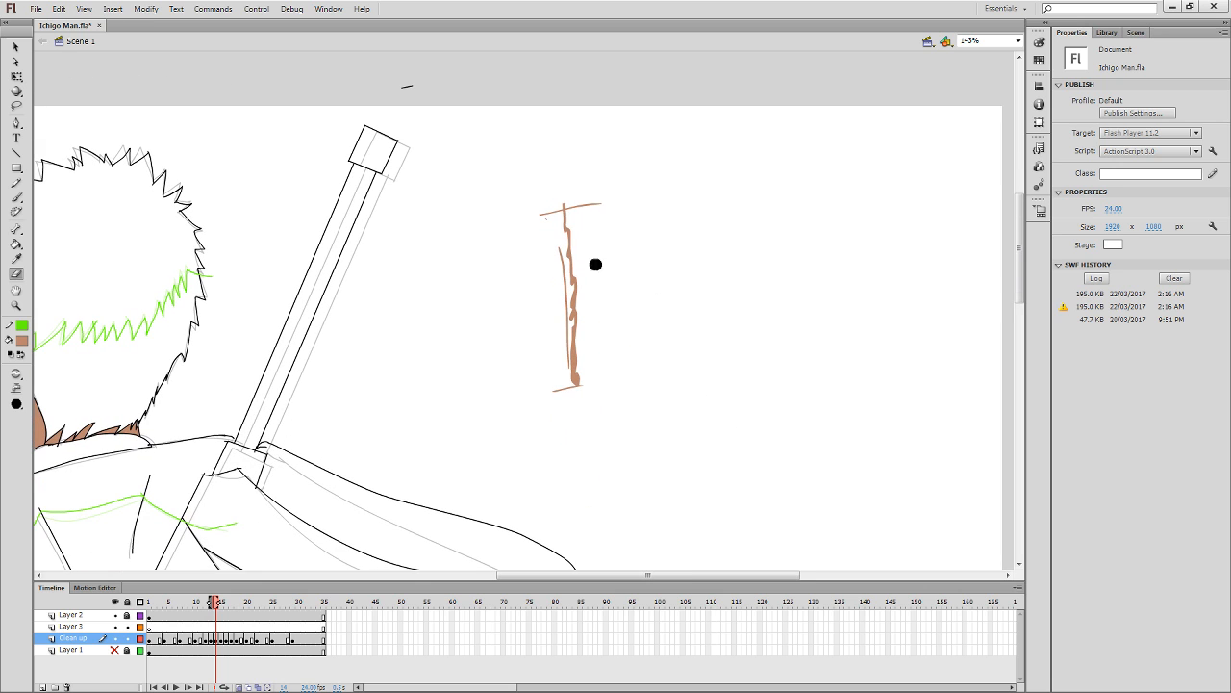
pyautogui.moveTo(561, 220); pyautogui.dragTo(576, 267)
pyautogui.press('b')
pyautogui.moveTo(568, 286); pyautogui.dragTo(581, 285)
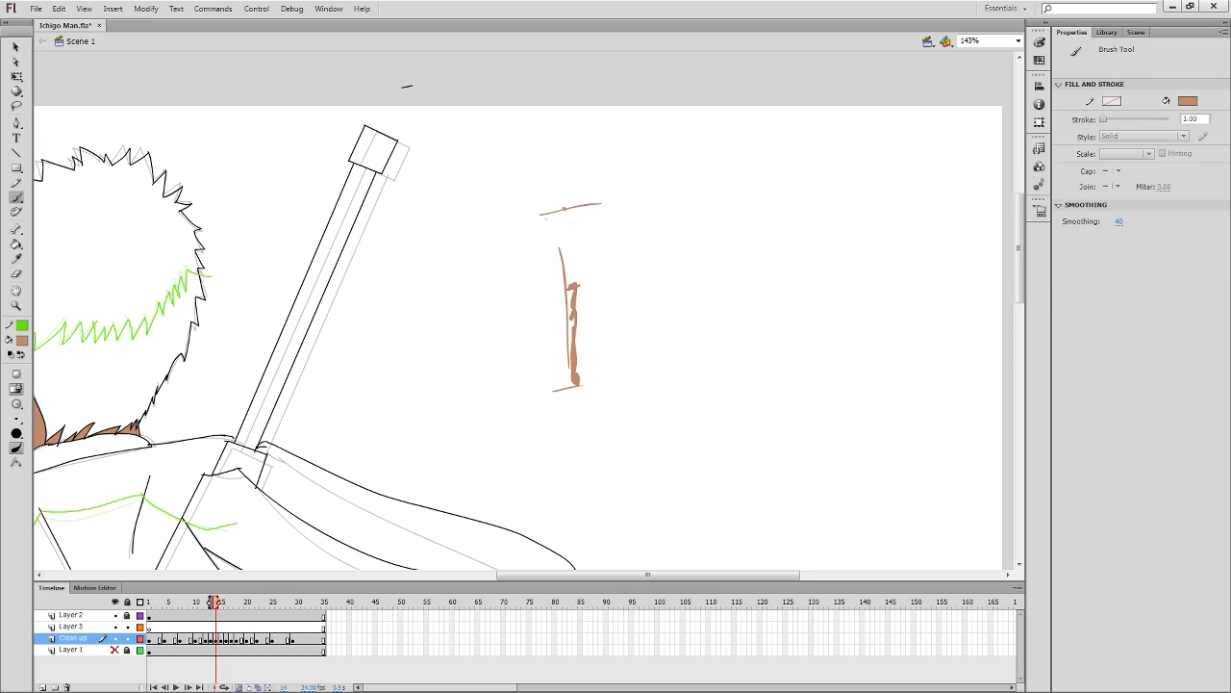
# Delete all the remaining brown test strokes beside the sword.
pyautogui.press('q')
pyautogui.moveTo(493, 449); pyautogui.dragTo(709, 164)
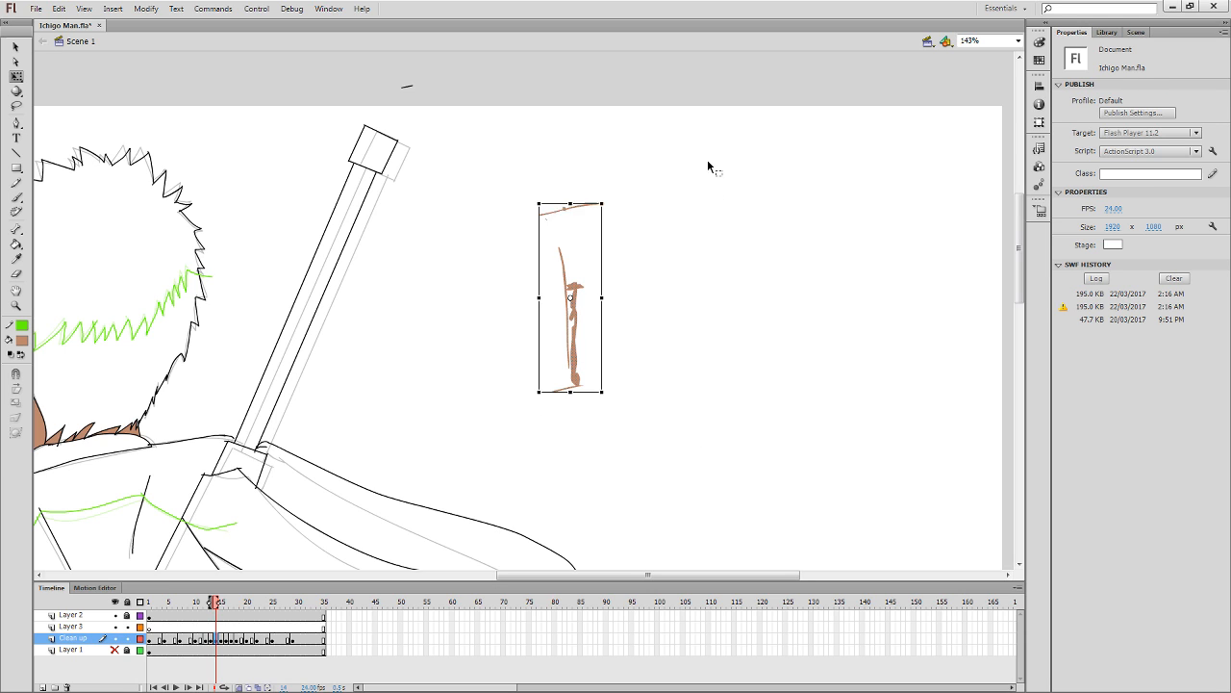
pyautogui.press('Delete')
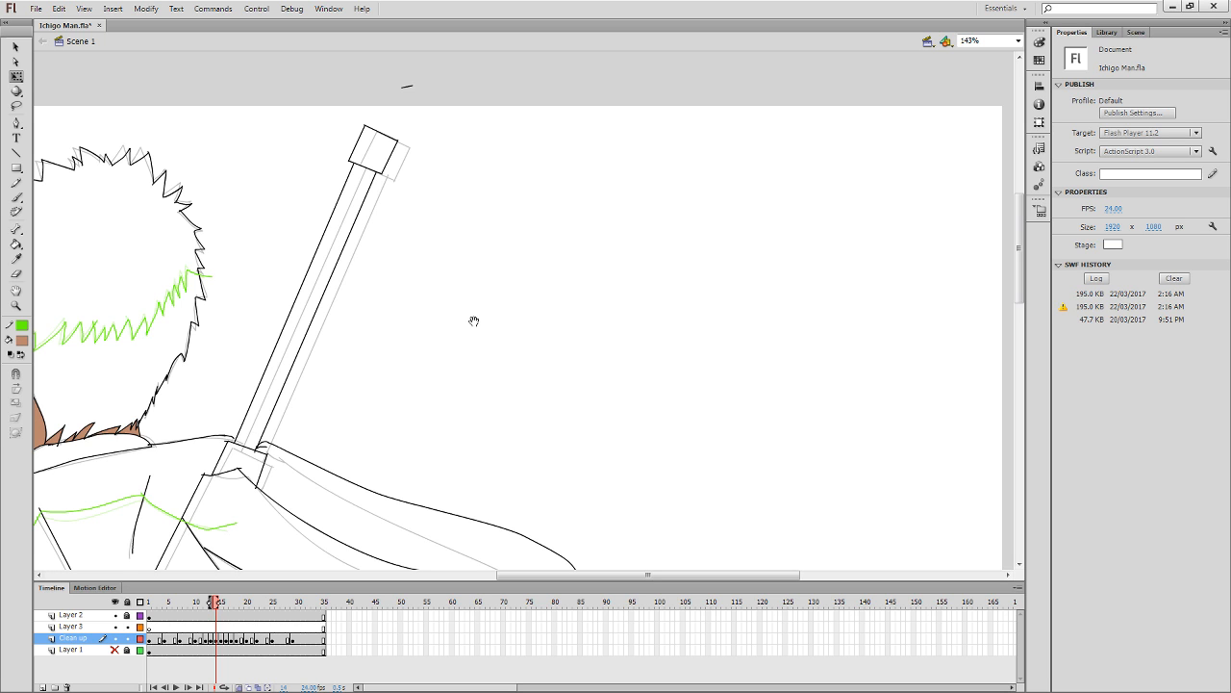
pyautogui.moveTo(476, 321)
pyautogui.mouseDown()
pyautogui.moveTo(720, 160)
pyautogui.moveTo(699, 227)
pyautogui.moveTo(662, 260)
pyautogui.mouseUp()
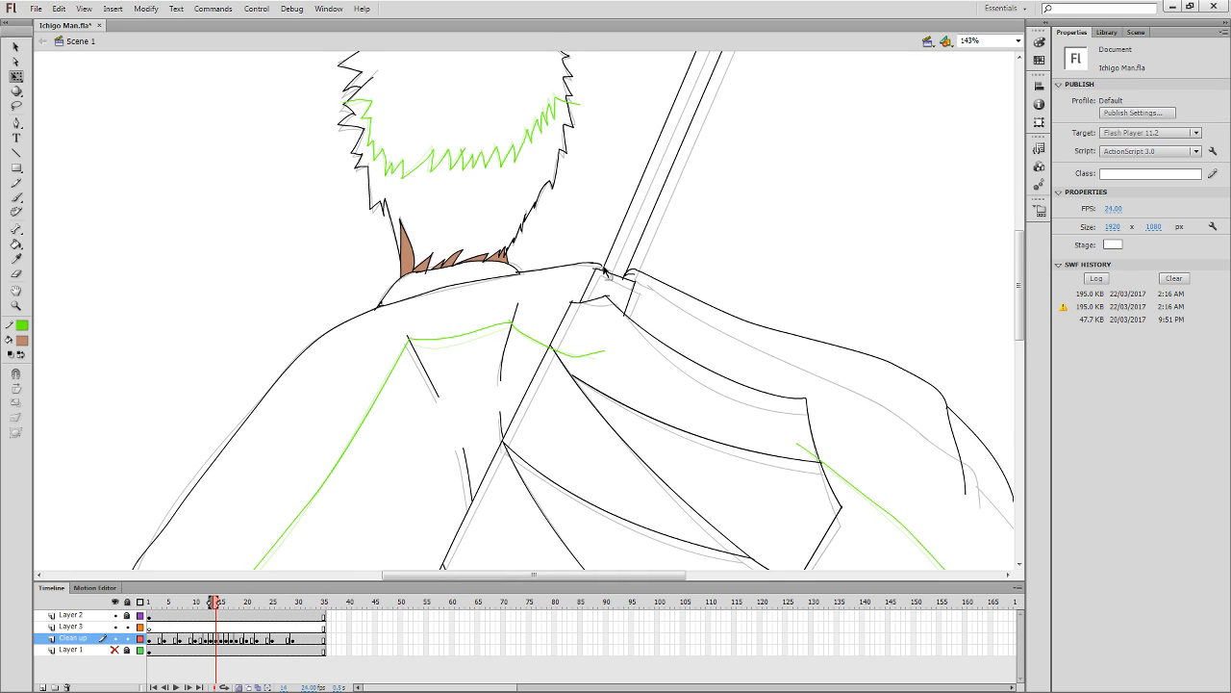
pyautogui.click(612, 272)
pyautogui.click(625, 274)
pyautogui.moveTo(733, 300); pyautogui.dragTo(771, 240)
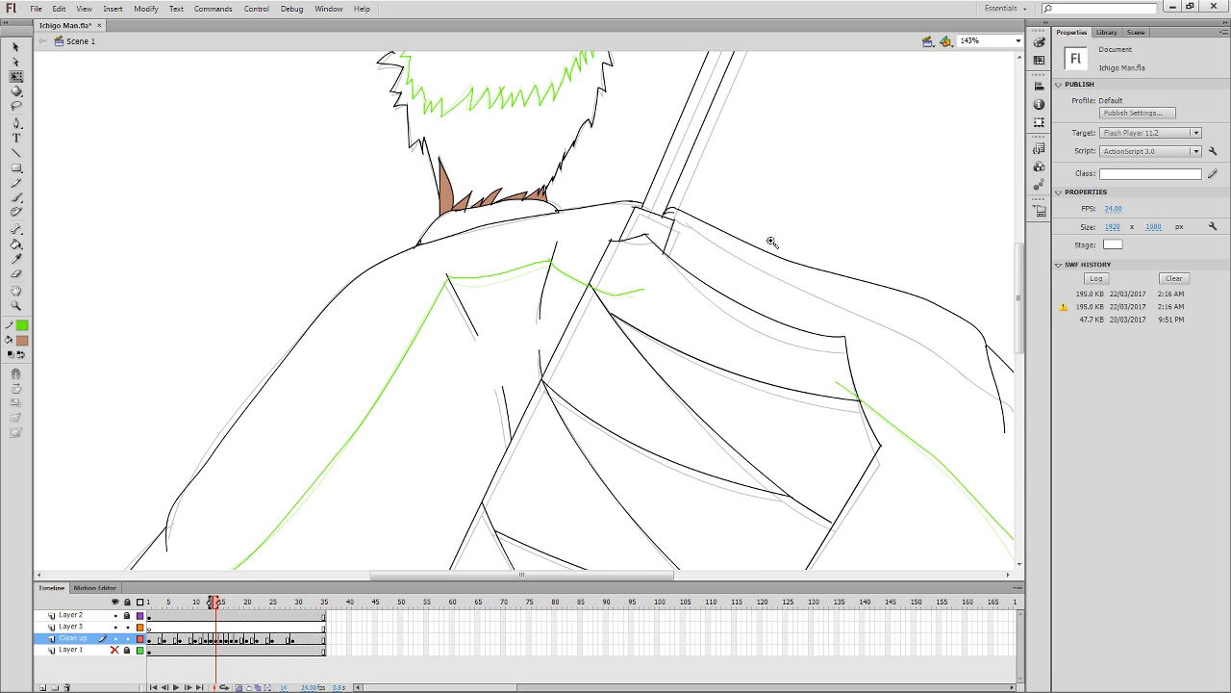
pyautogui.hotkey('ctrl', '-')
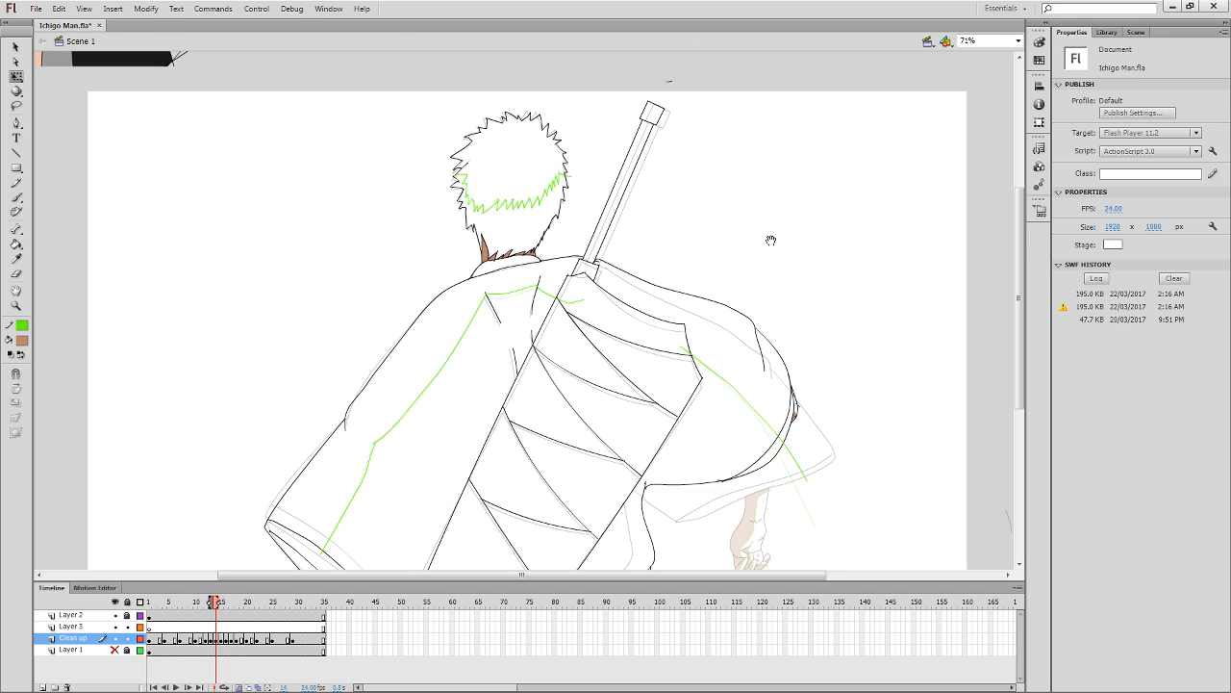
pyautogui.moveTo(757, 411); pyautogui.dragTo(760, 283)
pyautogui.press(',')
pyautogui.press('.')
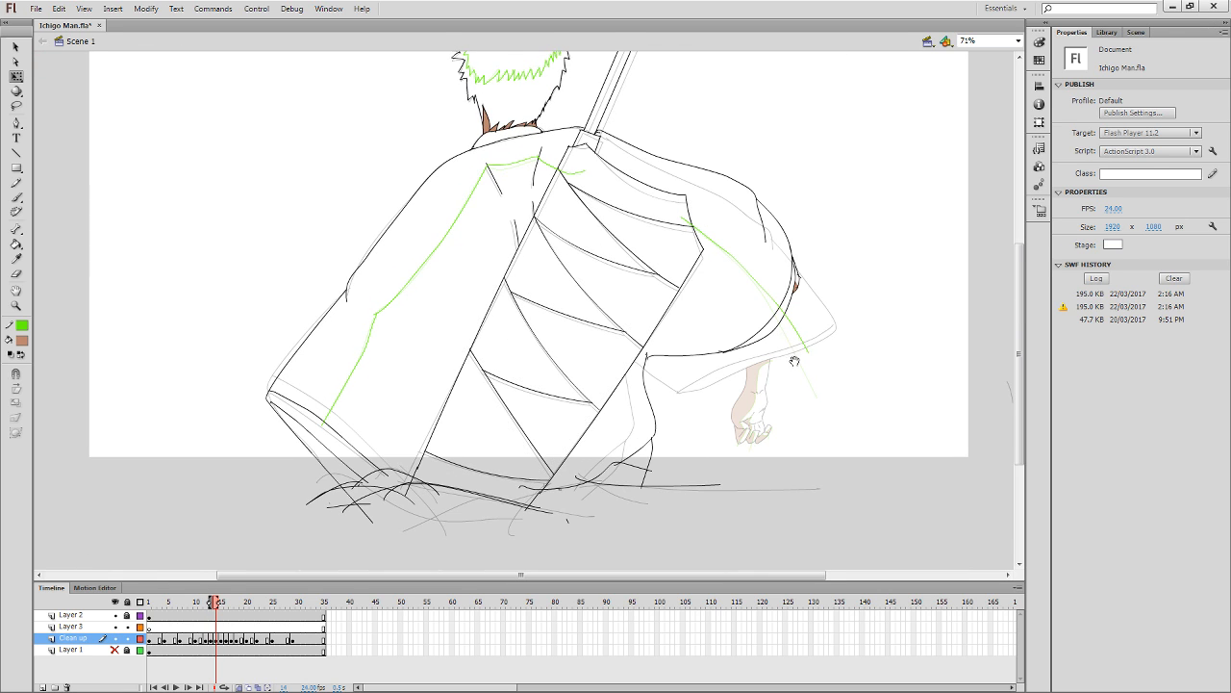
pyautogui.moveTo(797, 357); pyautogui.dragTo(790, 404)
pyautogui.press('i')
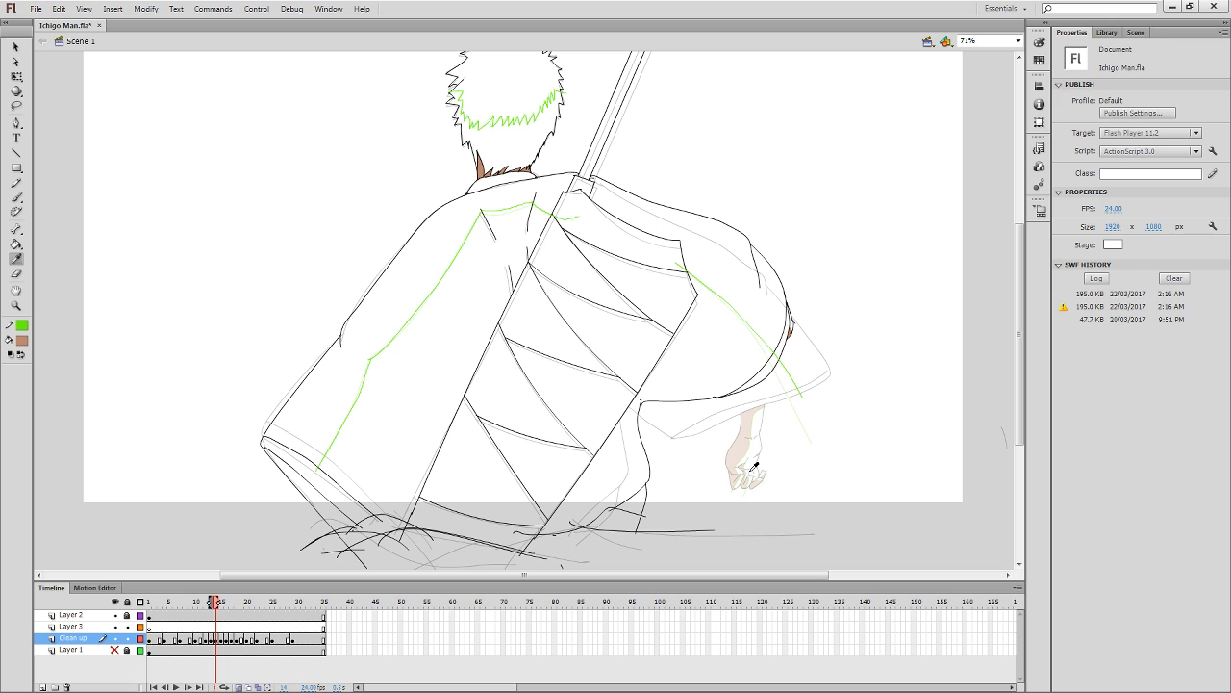
pyautogui.moveTo(857, 490)
pyautogui.mouseDown()
pyautogui.moveTo(853, 513)
pyautogui.moveTo(760, 516)
pyautogui.mouseUp()
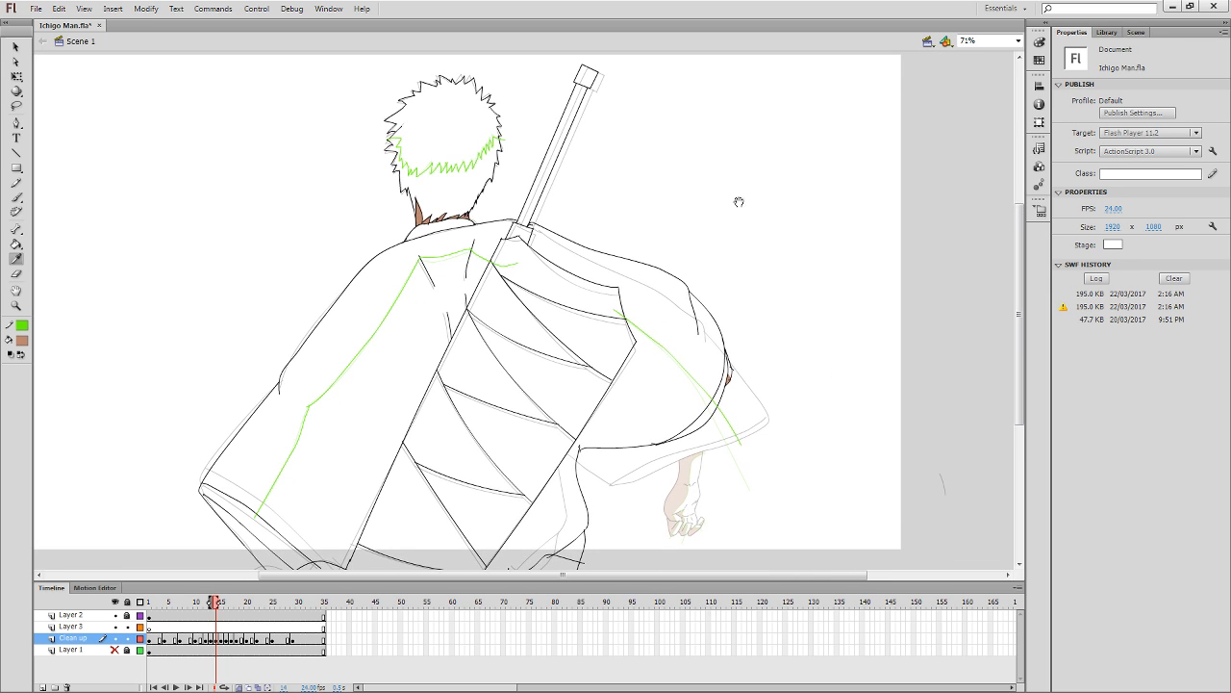
pyautogui.moveTo(738, 202); pyautogui.dragTo(668, 267)
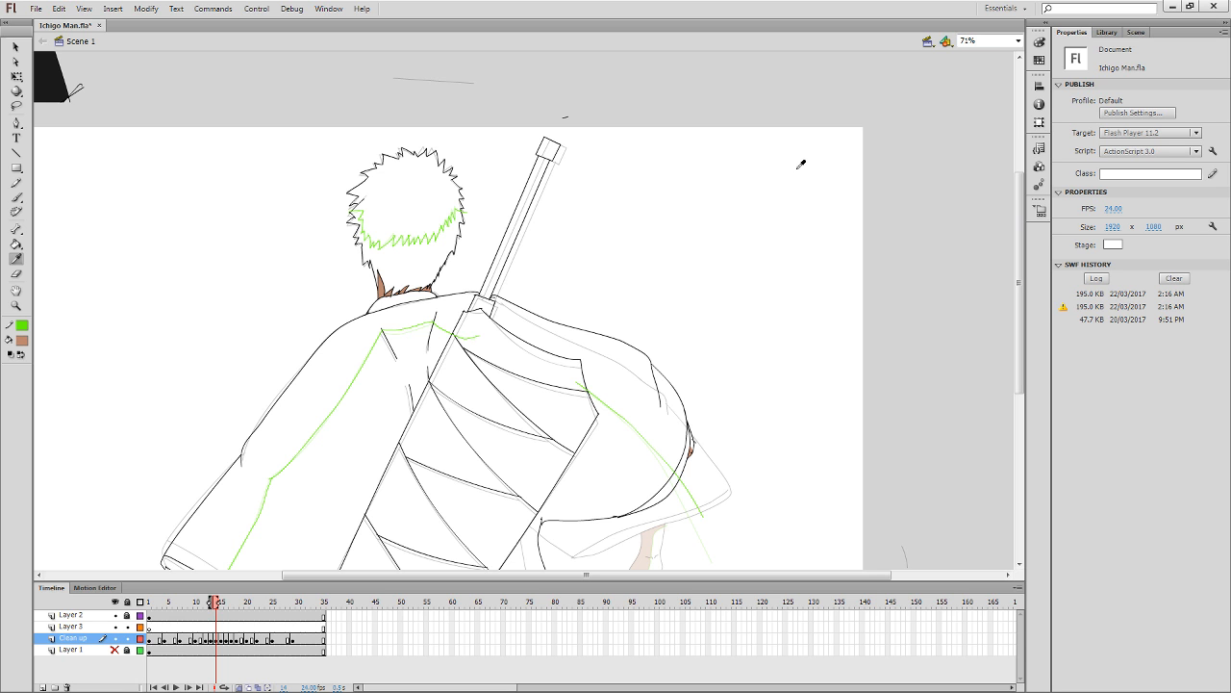
pyautogui.moveTo(783, 181)
pyautogui.mouseDown()
pyautogui.moveTo(663, 192)
pyautogui.moveTo(704, 231)
pyautogui.moveTo(689, 247)
pyautogui.moveTo(819, 179)
pyautogui.mouseUp()
pyautogui.moveTo(737, 244)
pyautogui.mouseDown()
pyautogui.moveTo(789, 284)
pyautogui.moveTo(805, 236)
pyautogui.moveTo(794, 241)
pyautogui.moveTo(838, 317)
pyautogui.moveTo(850, 192)
pyautogui.moveTo(783, 231)
pyautogui.moveTo(707, 250)
pyautogui.mouseUp()
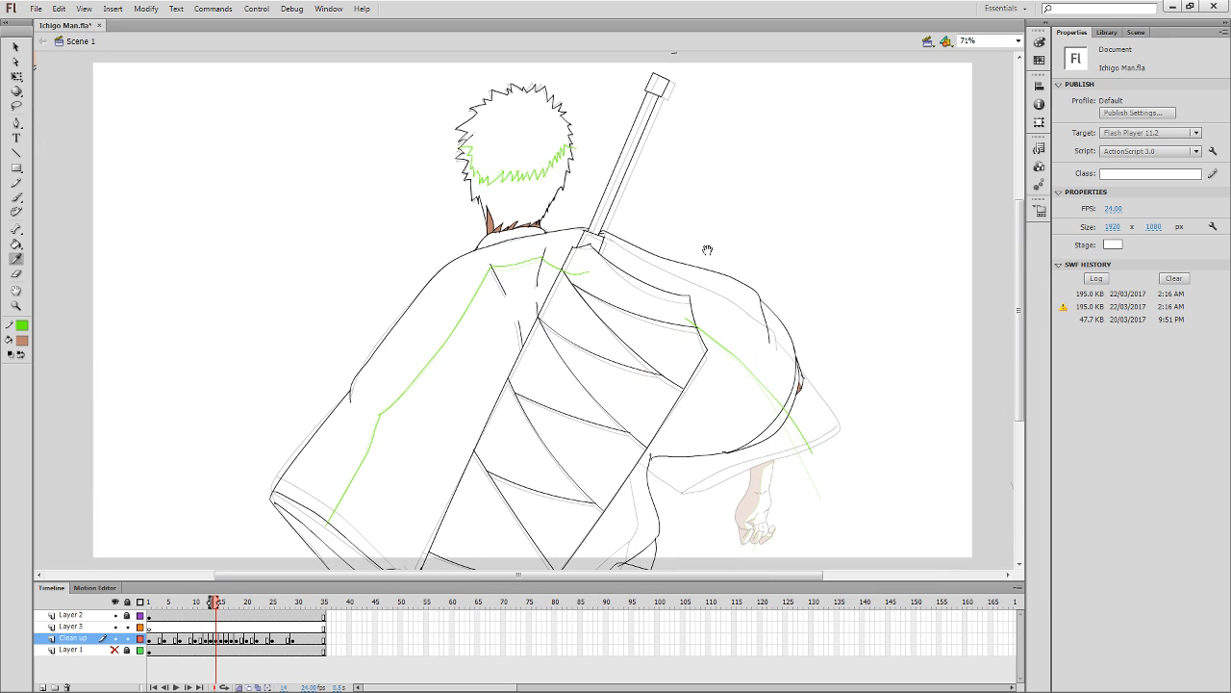
pyautogui.moveTo(702, 393)
pyautogui.mouseDown()
pyautogui.moveTo(707, 365)
pyautogui.moveTo(728, 385)
pyautogui.moveTo(702, 345)
pyautogui.mouseUp()
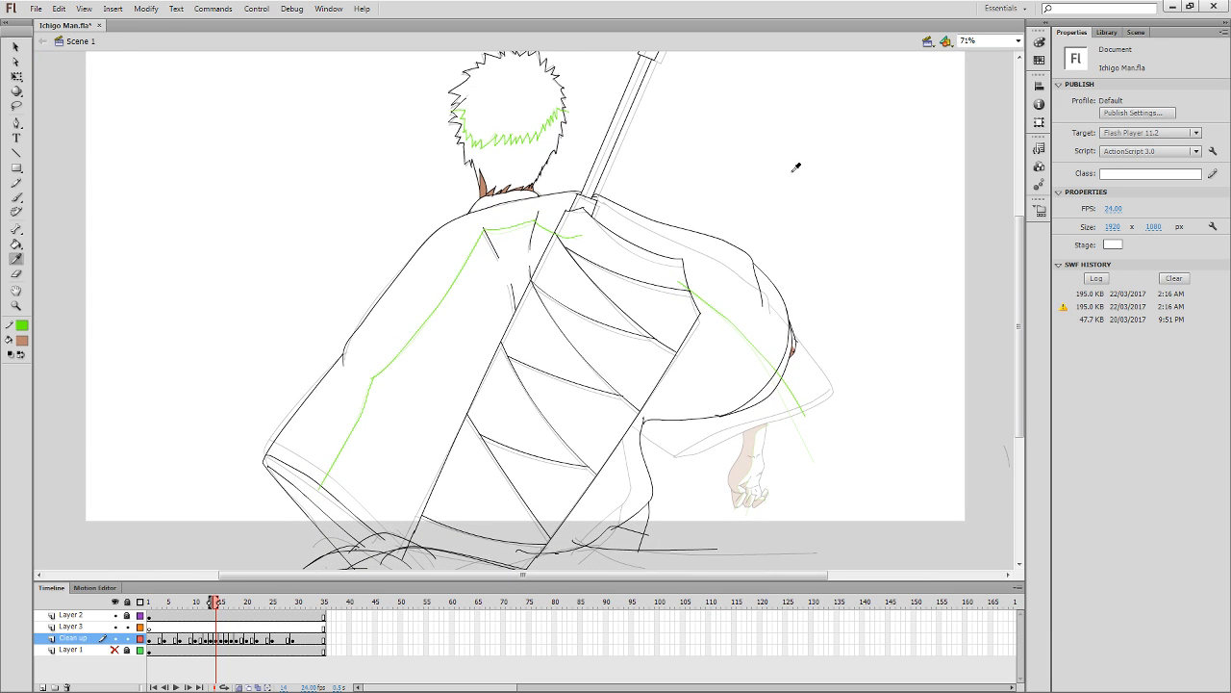
pyautogui.moveTo(807, 175); pyautogui.dragTo(794, 192)
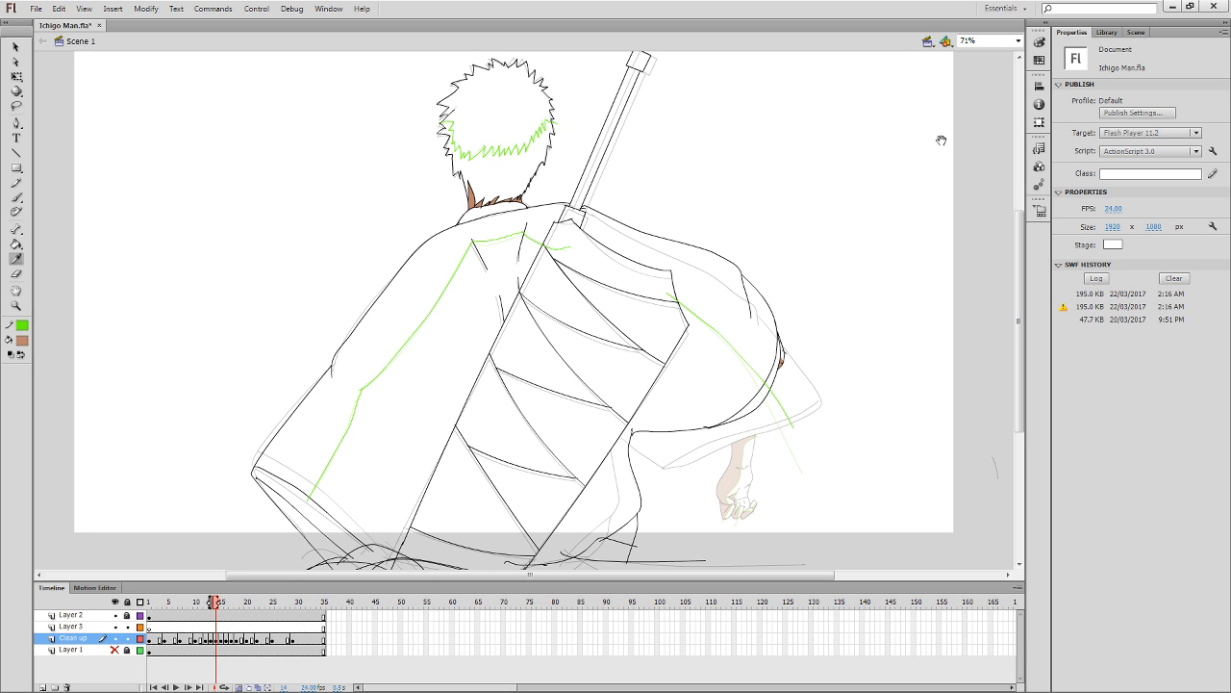
pyautogui.moveTo(941, 140)
pyautogui.mouseDown()
pyautogui.moveTo(898, 176)
pyautogui.moveTo(932, 180)
pyautogui.mouseUp()
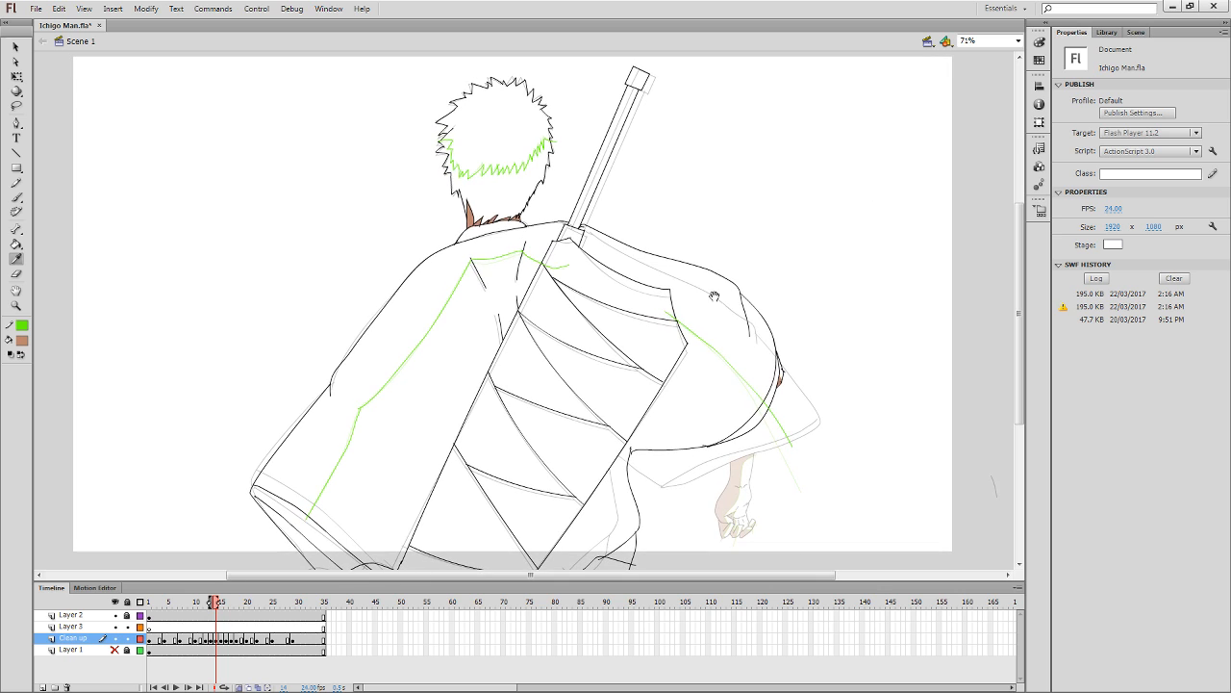
# Fill the neck areas below the hair on frame 1 with the brown Paint Bucket colour.
pyautogui.press(',')
pyautogui.press(',')
pyautogui.press(',')
pyautogui.press(',')
pyautogui.press(',')
pyautogui.press(',')
pyautogui.press(',')
pyautogui.press(',')
pyautogui.press(',')
pyautogui.press(',')
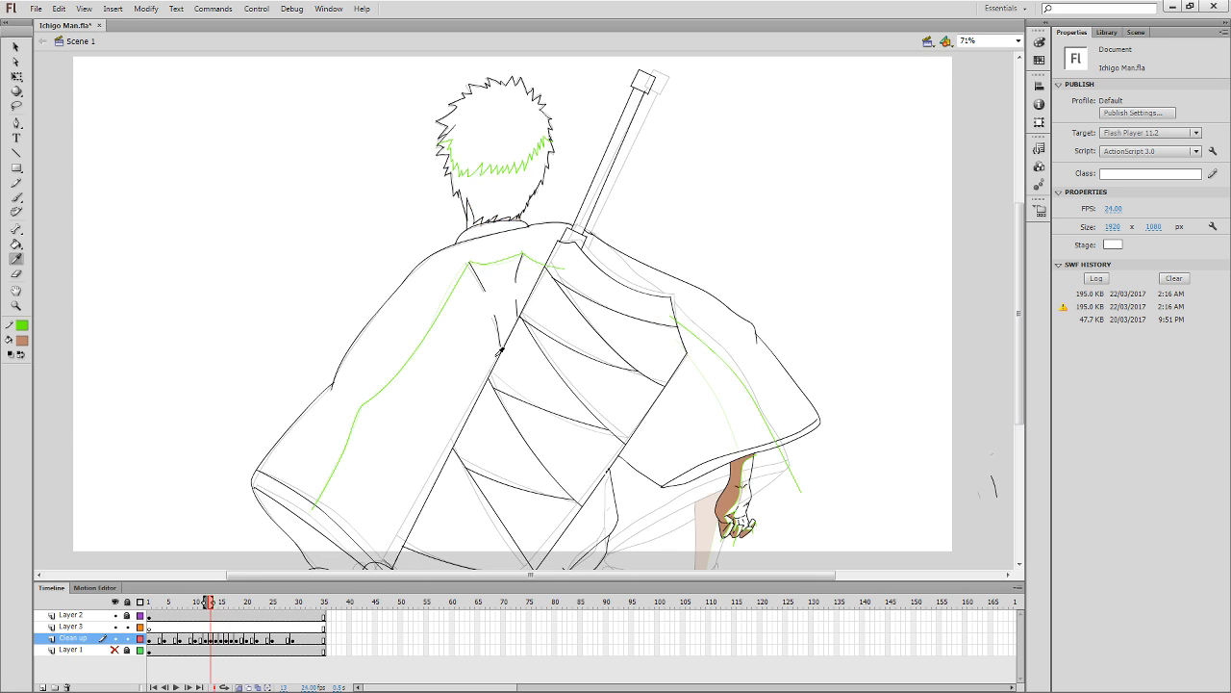
pyautogui.press(',')
pyautogui.press(',')
pyautogui.press(',')
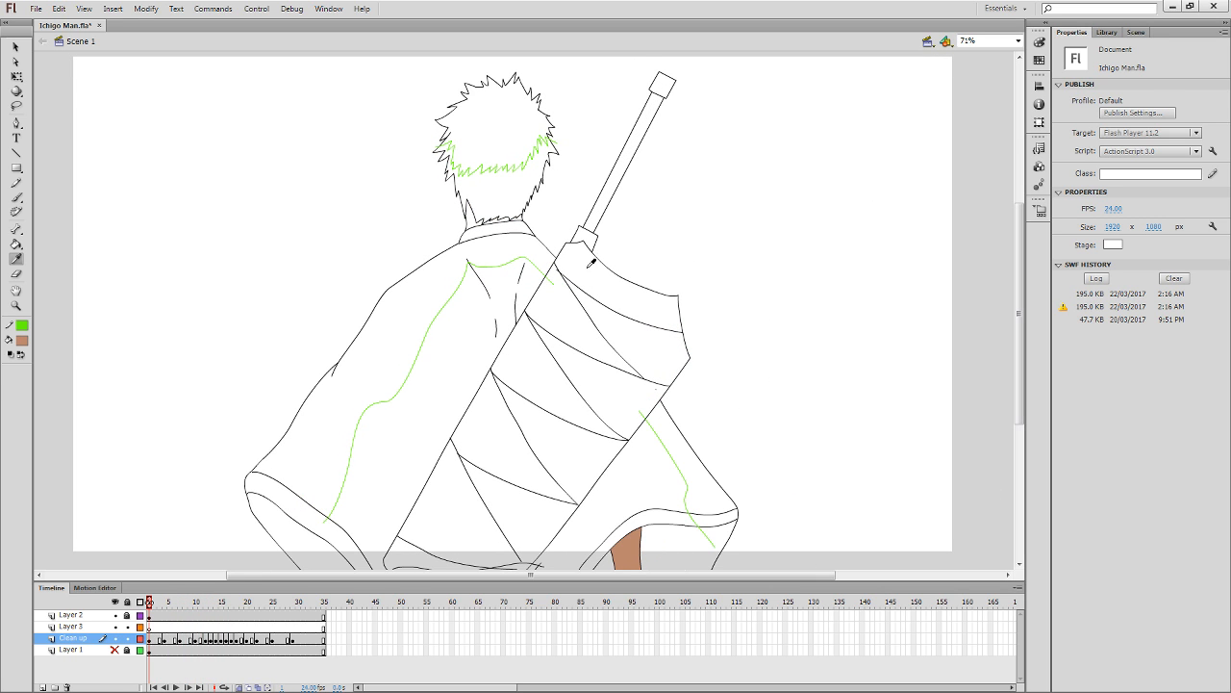
pyautogui.press('k')
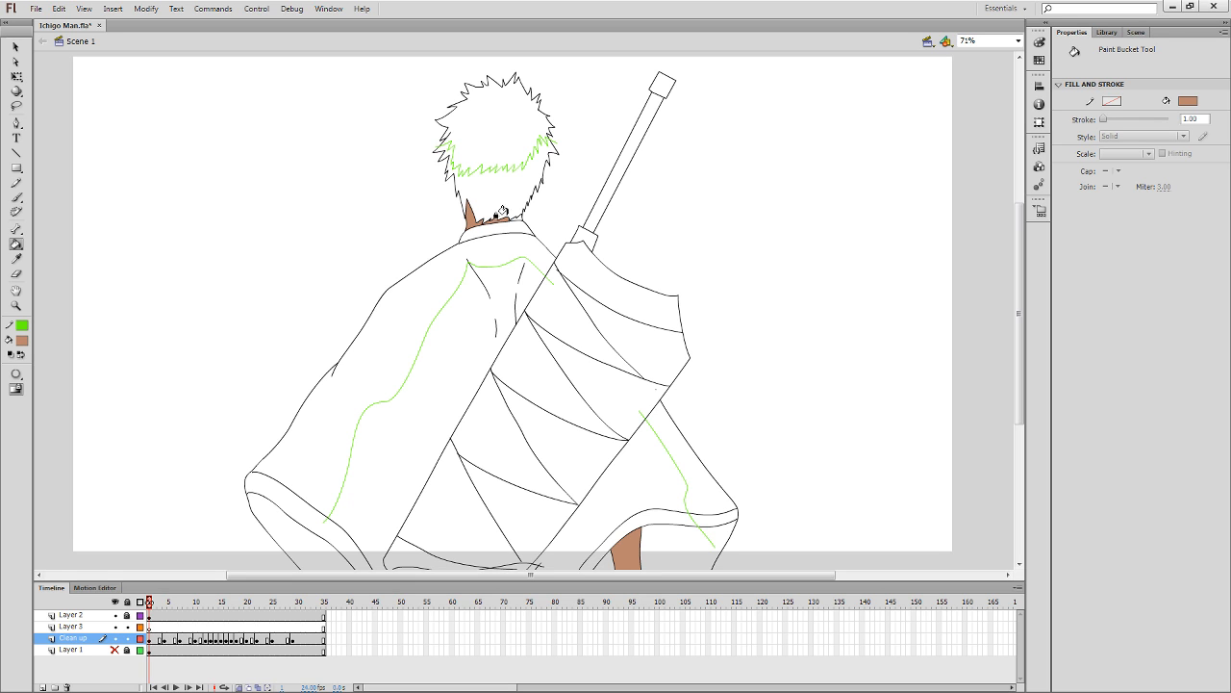
# Fill the neck areas below the hair on frames 5, 7 and 10 brown.
pyautogui.press('.')
pyautogui.press('.')
pyautogui.press('.')
pyautogui.press('.')
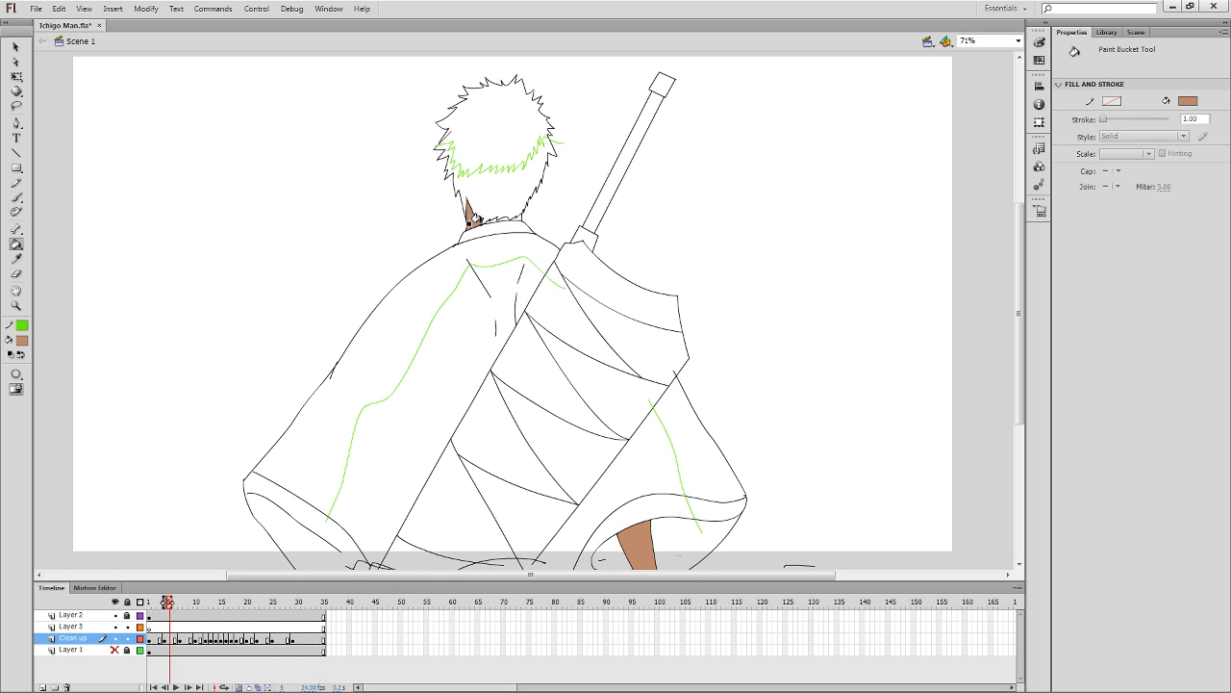
pyautogui.press('.')
pyautogui.press('.')
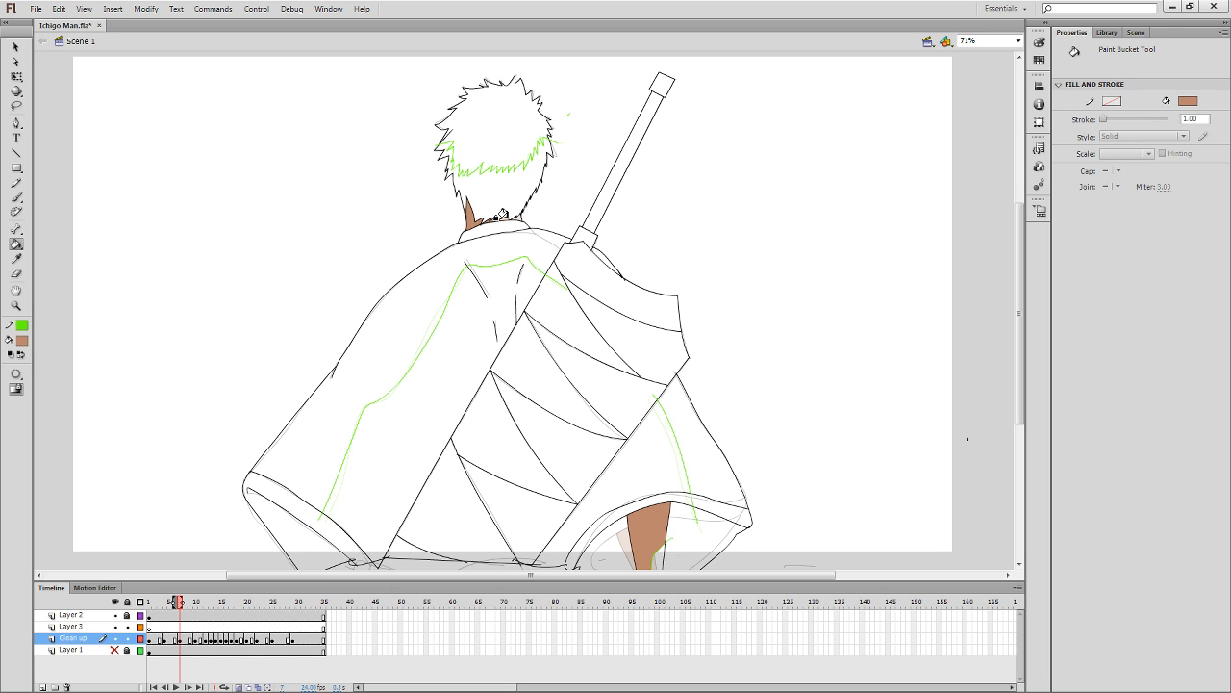
pyautogui.press('.')
pyautogui.press('.')
pyautogui.press('.')
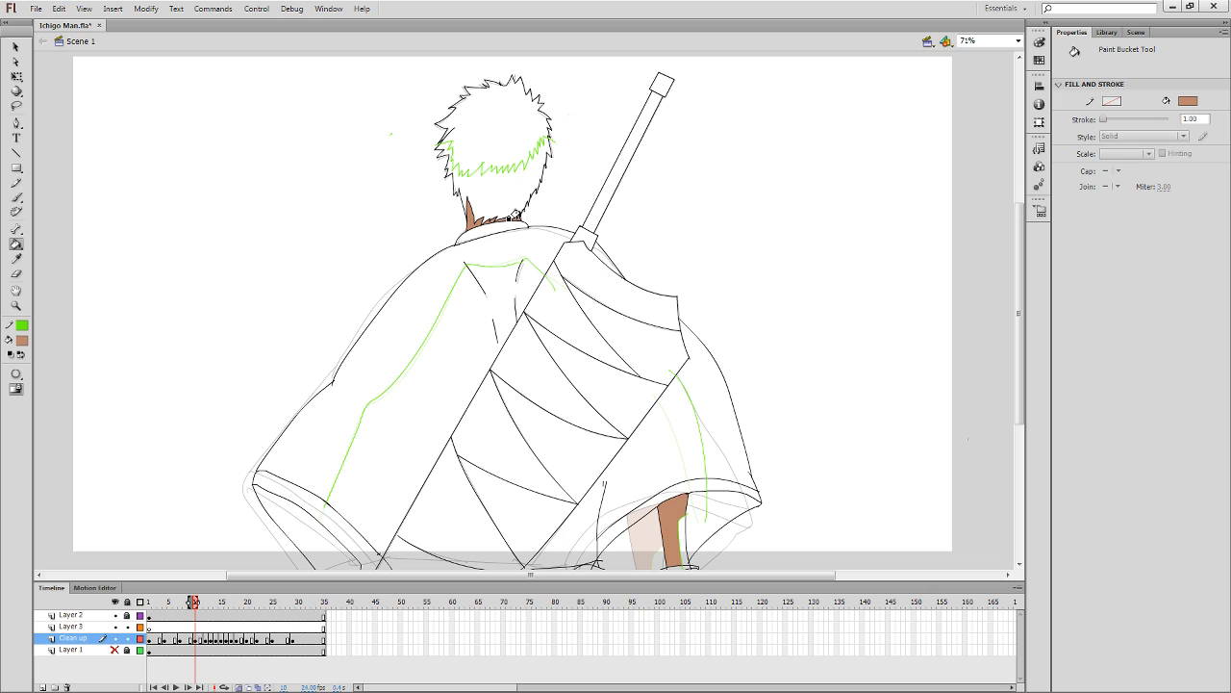
# Fill the neck areas below the hair on frames 12 and 13 brown, undoing any misplaced fill.
pyautogui.press('.')
pyautogui.press('.')
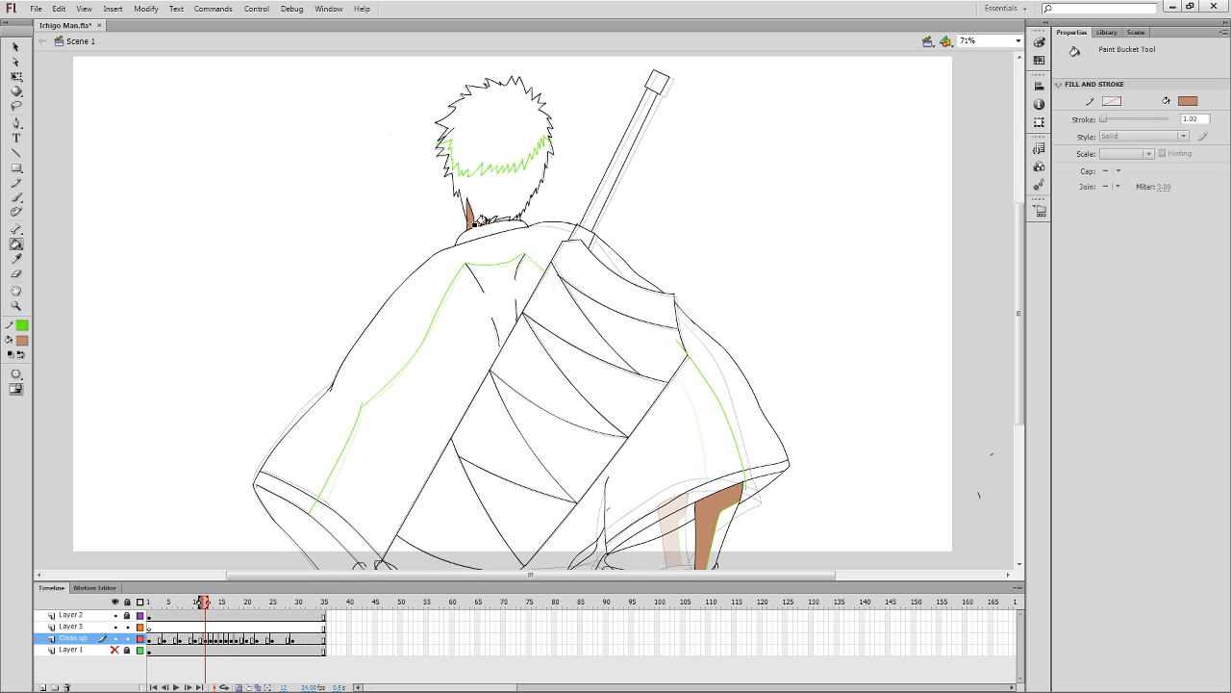
pyautogui.click(476, 221)
pyautogui.hotkey('ctrl', 'z')
pyautogui.click(491, 216)
pyautogui.hotkey('ctrl', 'z')
pyautogui.press('.')
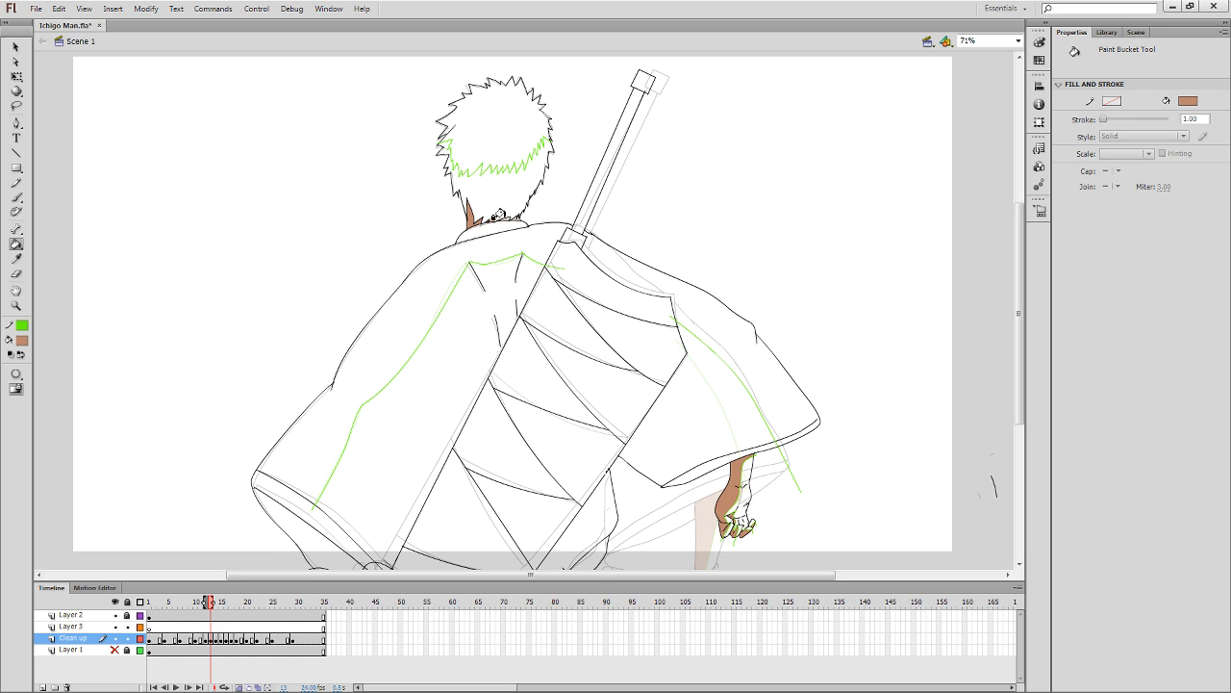
# Step forward through the remaining frames to frame 35 and check the brown neck and arm fills.
pyautogui.press('.')
pyautogui.press('.')
pyautogui.press('.')
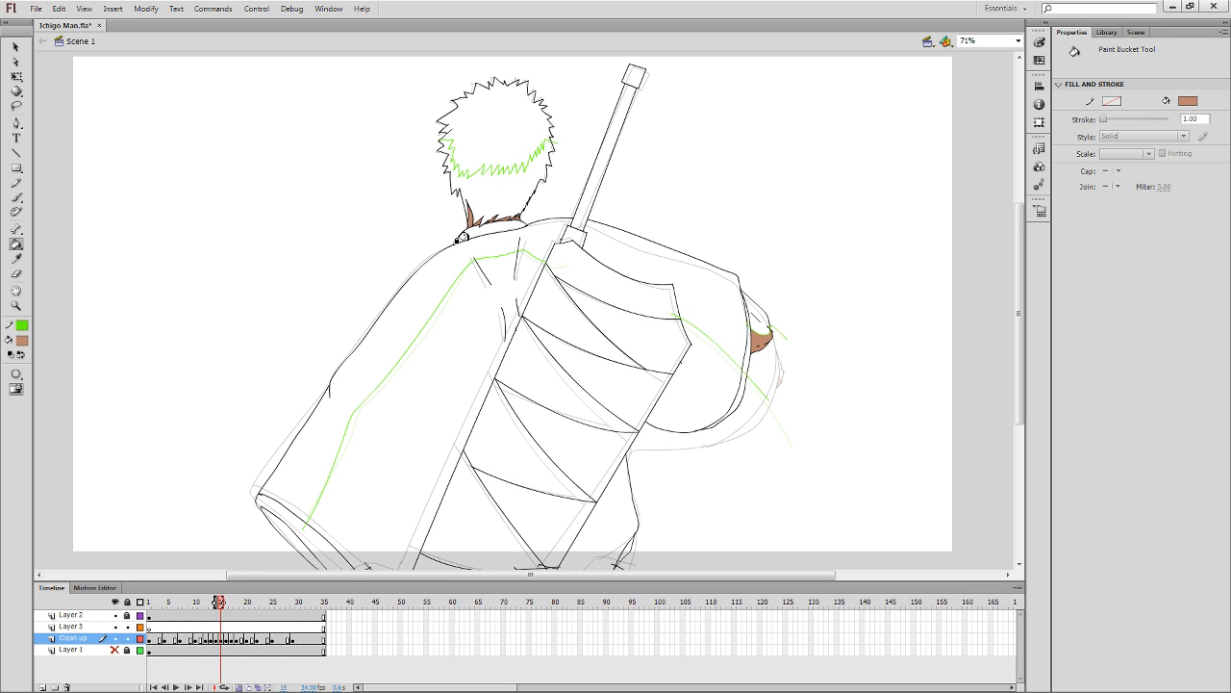
pyautogui.press('.')
pyautogui.press('.')
pyautogui.press('.')
pyautogui.press('.')
pyautogui.press('.')
pyautogui.press('.')
pyautogui.press('.')
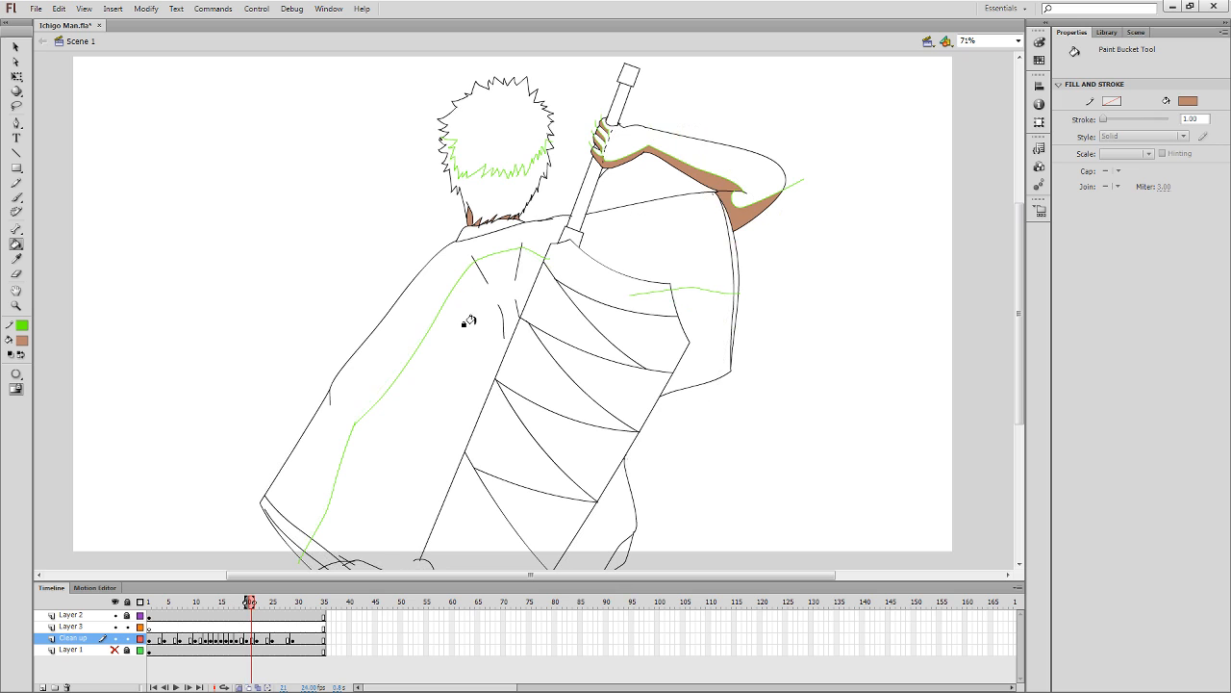
pyautogui.press('.')
pyautogui.press('.')
pyautogui.press('.')
pyautogui.press('.')
pyautogui.press('.')
pyautogui.press('.')
pyautogui.press('.')
pyautogui.press('.')
pyautogui.press('.')
pyautogui.press('.')
pyautogui.press('.')
pyautogui.press('.')
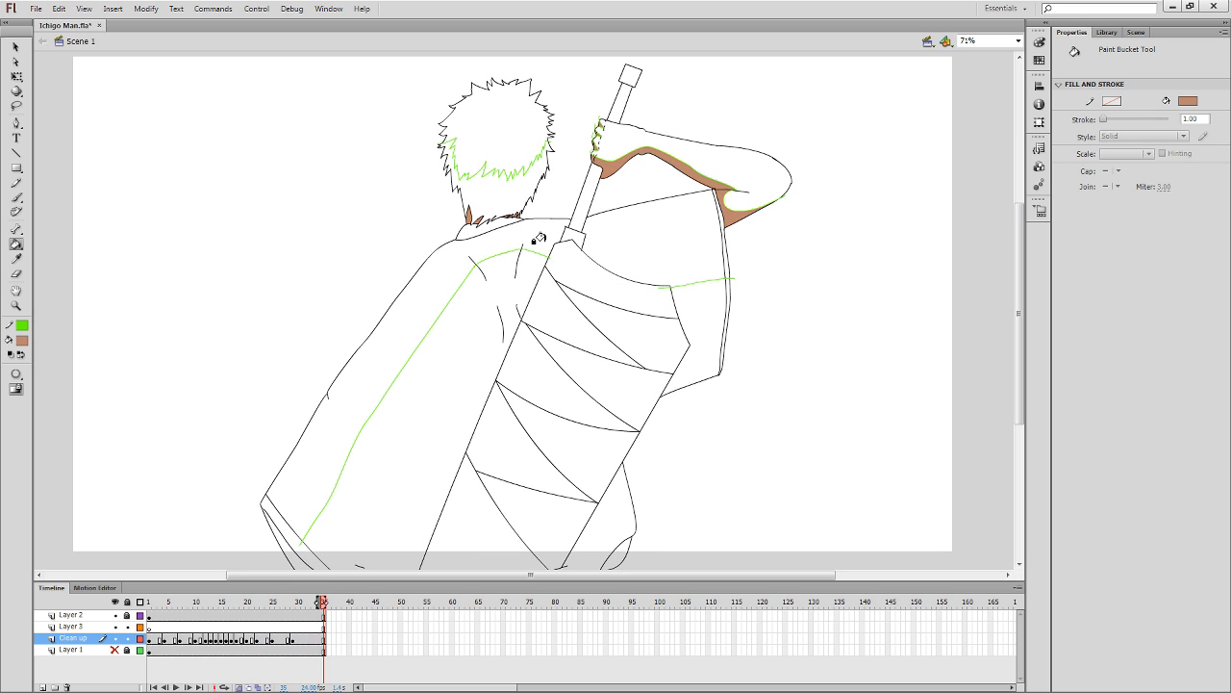
# Step back through the animation from frame 35 to frame 1 and check the brown shadow fills.
pyautogui.press(',')
pyautogui.press(',')
pyautogui.press(',')
pyautogui.press(',')
pyautogui.press(',')
pyautogui.press(',')
pyautogui.press(',')
pyautogui.press(',')
pyautogui.press(',')
pyautogui.press(',')
pyautogui.press(',')
pyautogui.press(',')
pyautogui.press(',')
pyautogui.press(',')
pyautogui.press(',')
pyautogui.press(',')
pyautogui.press(',')
pyautogui.press(',')
pyautogui.press(',')
pyautogui.press(',')
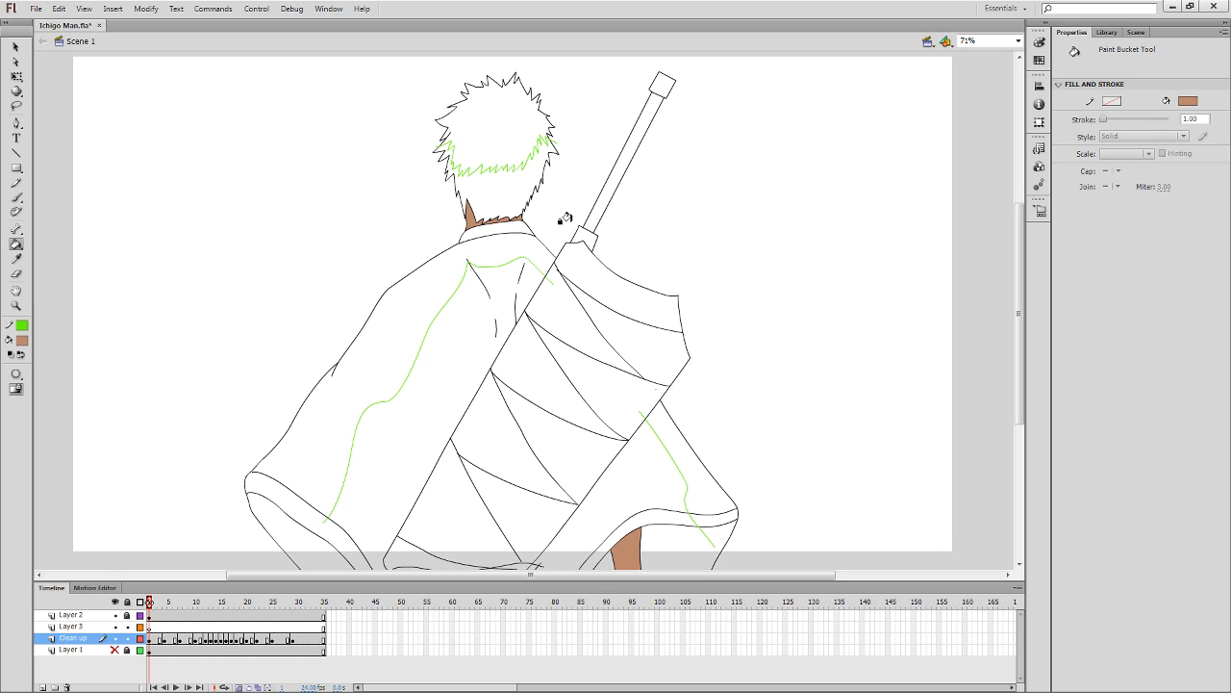
pyautogui.press('b')
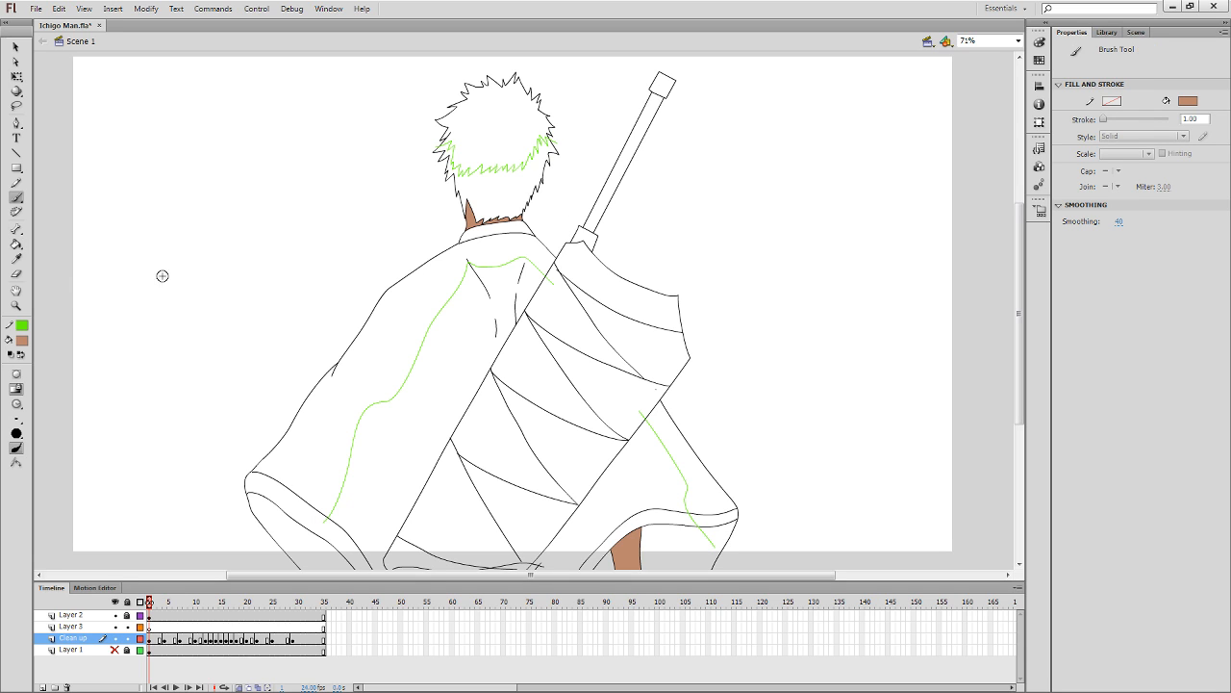
pyautogui.moveTo(66, 277)
pyautogui.mouseDown()
pyautogui.moveTo(307, 209)
pyautogui.moveTo(449, 196)
pyautogui.moveTo(700, 201)
pyautogui.moveTo(885, 331)
pyautogui.moveTo(906, 527)
pyautogui.mouseUp()
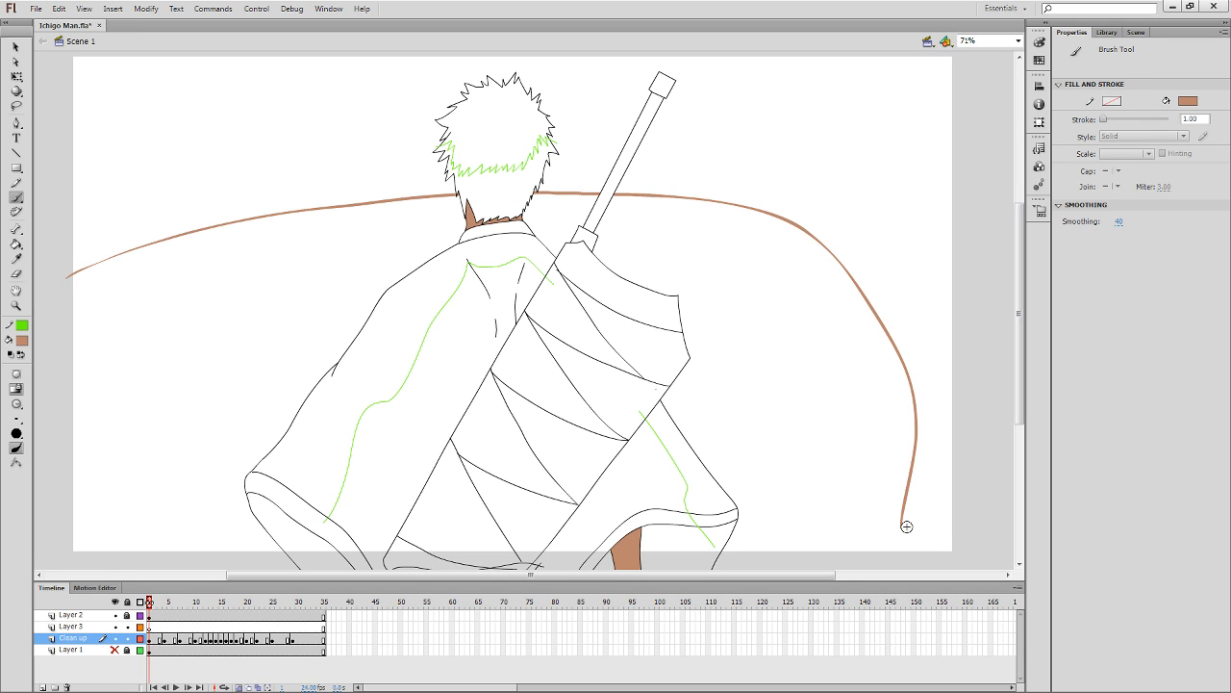
pyautogui.hotkey('ctrl', 'z')
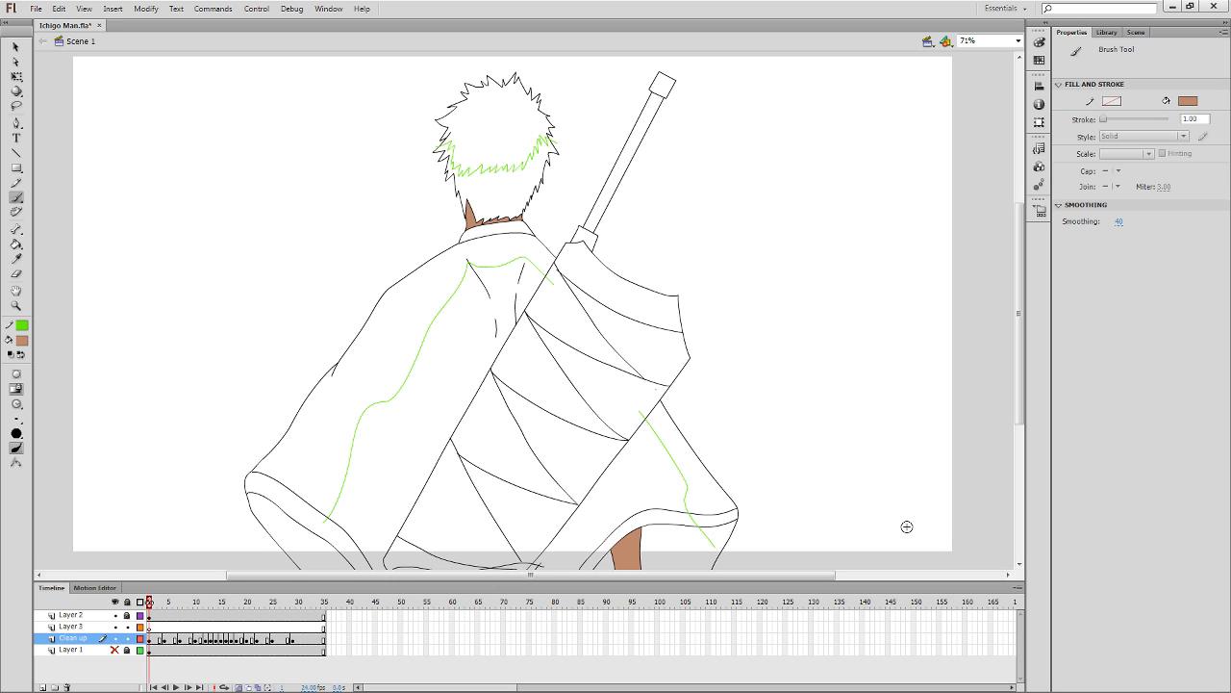
# Sample the dark orange hair shadow colour from the coloured reference character as the fill colour.
pyautogui.moveTo(542, 375); pyautogui.dragTo(614, 363)
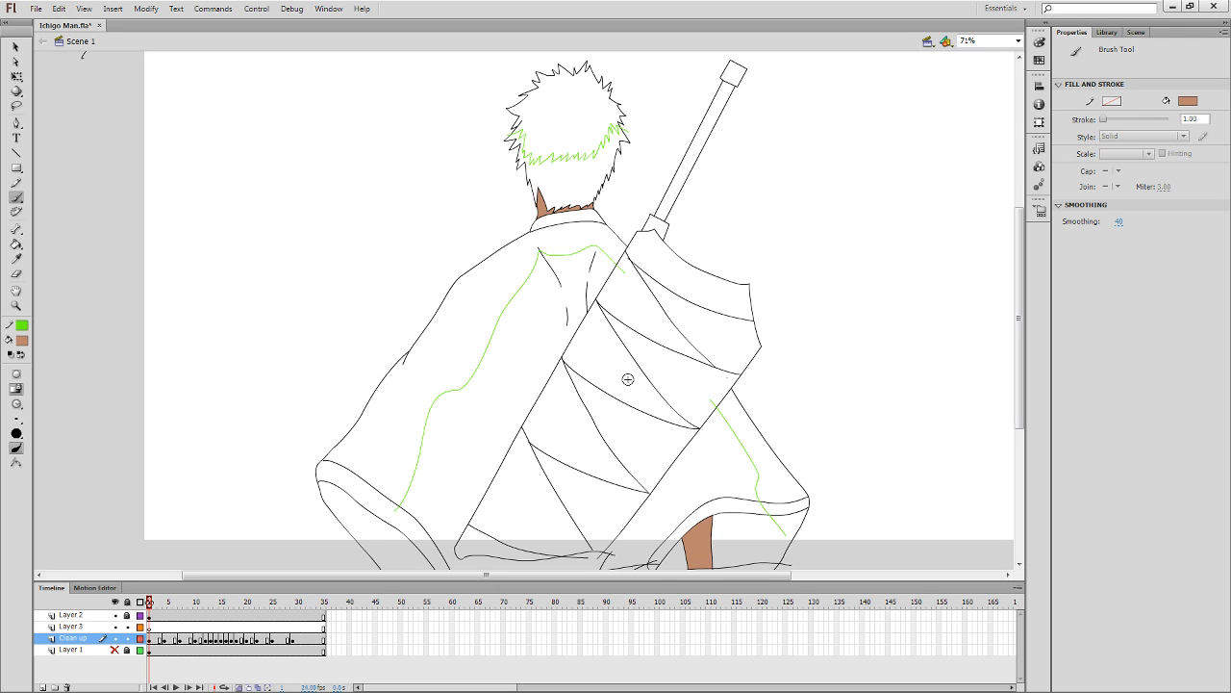
pyautogui.moveTo(583, 331); pyautogui.dragTo(586, 421)
pyautogui.moveTo(604, 269); pyautogui.dragTo(774, 520)
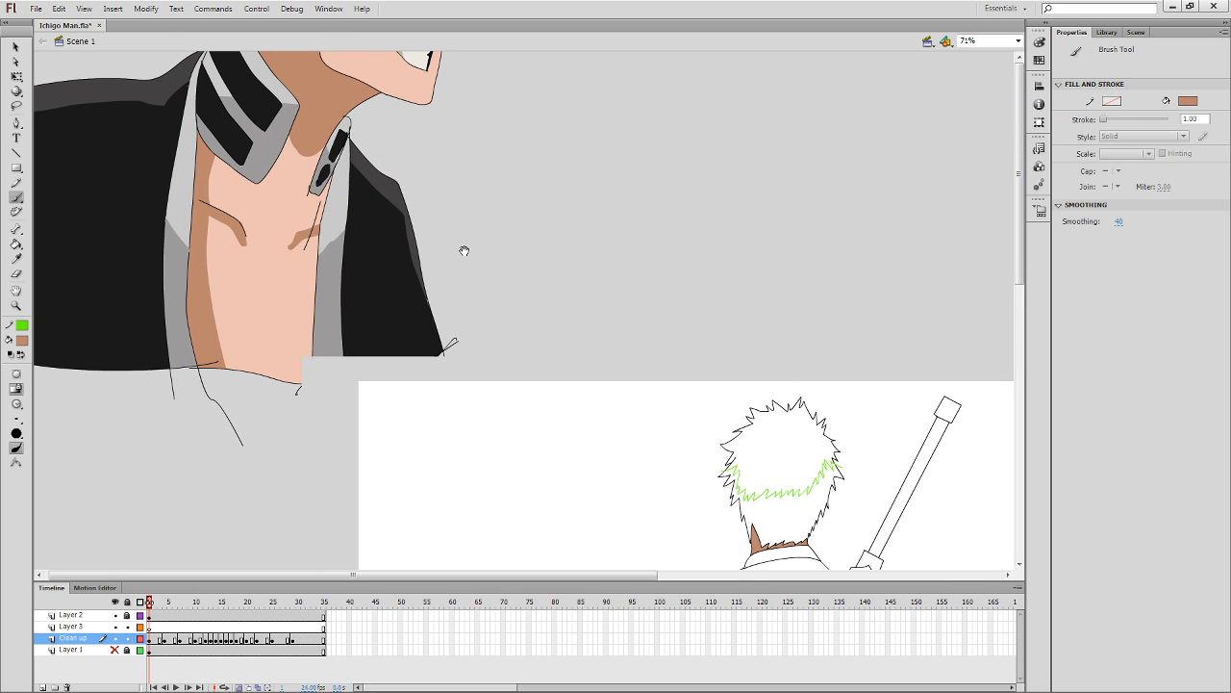
pyautogui.moveTo(465, 250); pyautogui.dragTo(520, 296)
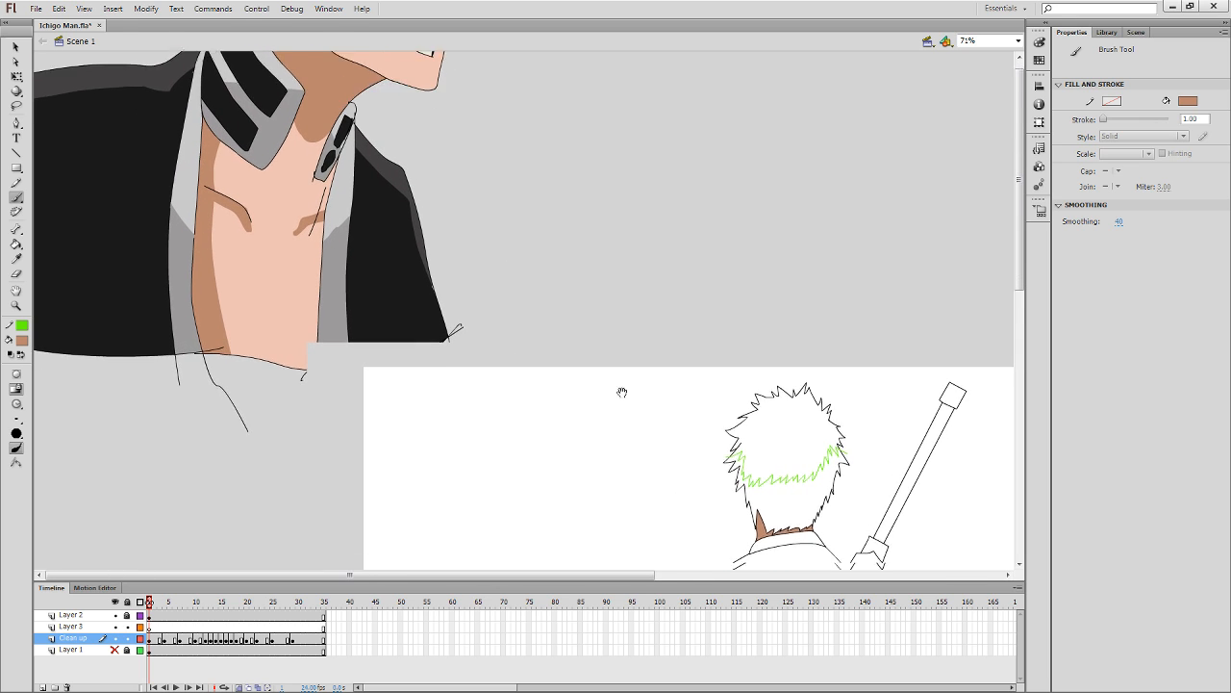
pyautogui.moveTo(622, 390); pyautogui.dragTo(613, 344)
pyautogui.press('q')
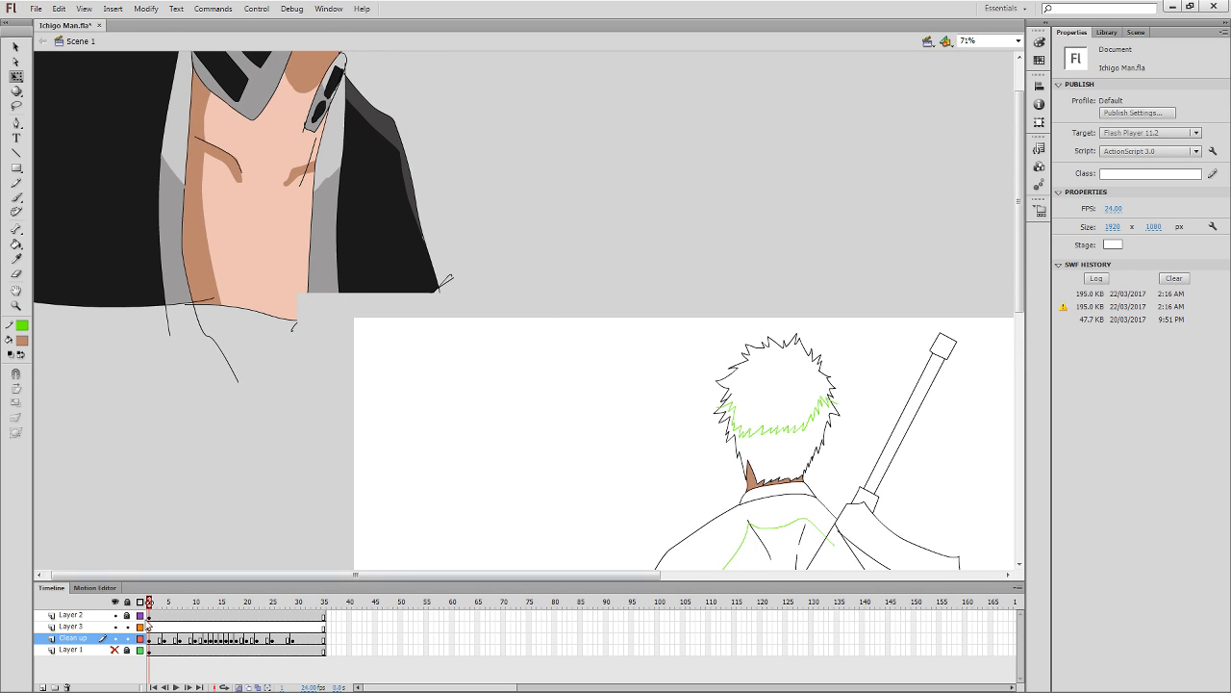
pyautogui.scroll(5, 550, 467)
pyautogui.press('o')
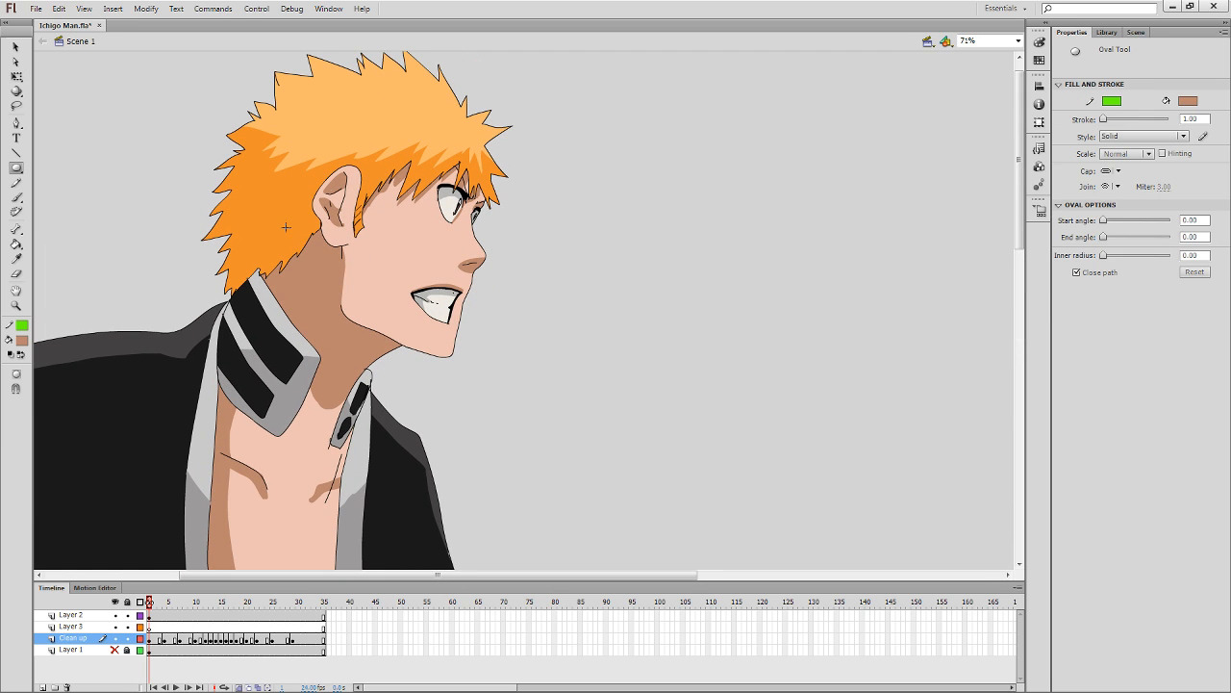
pyautogui.press('i')
pyautogui.click(281, 220)
# Fill the hair area below the green shadow line dark orange on frame 1 and the following drawings through frame 10.
pyautogui.moveTo(698, 529); pyautogui.dragTo(437, 210)
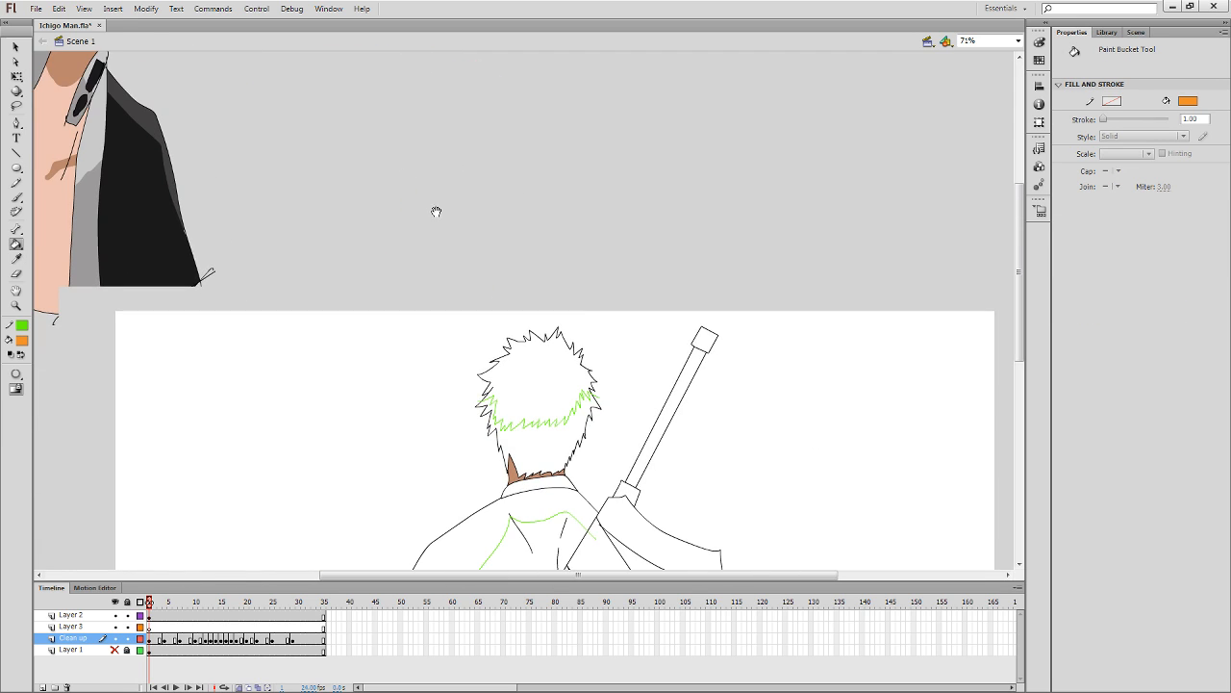
pyautogui.moveTo(673, 378); pyautogui.dragTo(642, 338)
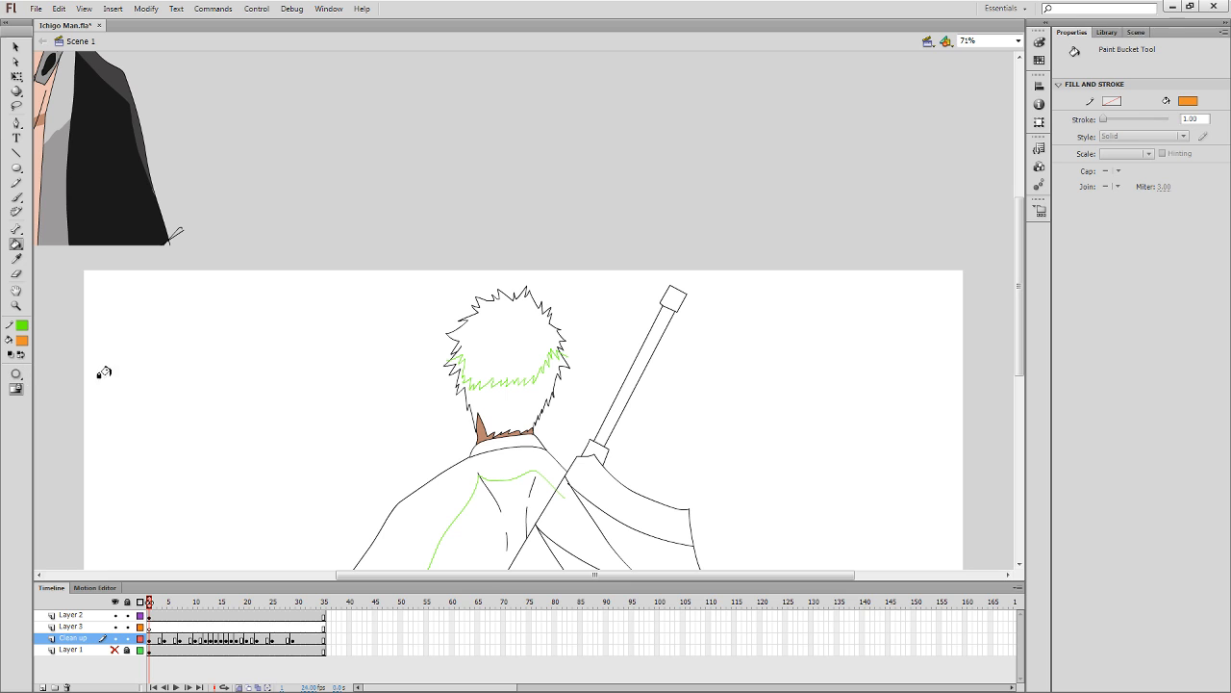
pyautogui.click(473, 397)
pyautogui.press('.')
pyautogui.press('.')
pyautogui.press('.')
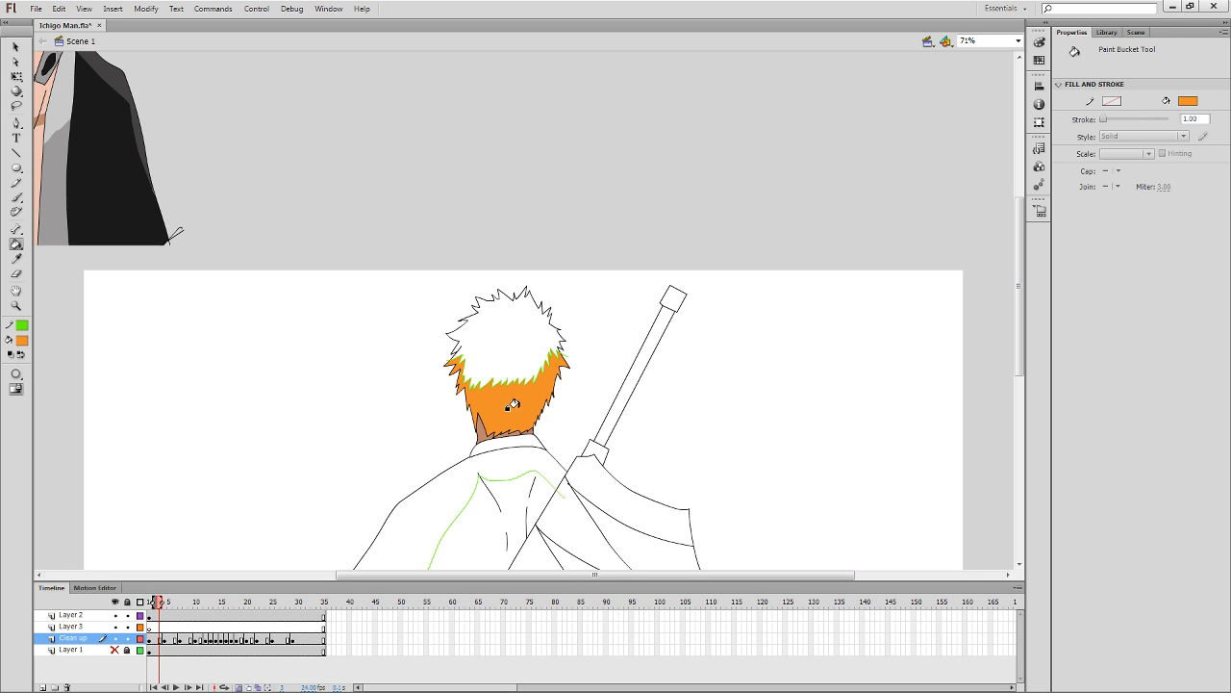
pyautogui.press('.')
pyautogui.press('.')
pyautogui.press('.')
pyautogui.press('.')
pyautogui.press('.')
pyautogui.press('.')
pyautogui.press('.')
pyautogui.press('.')
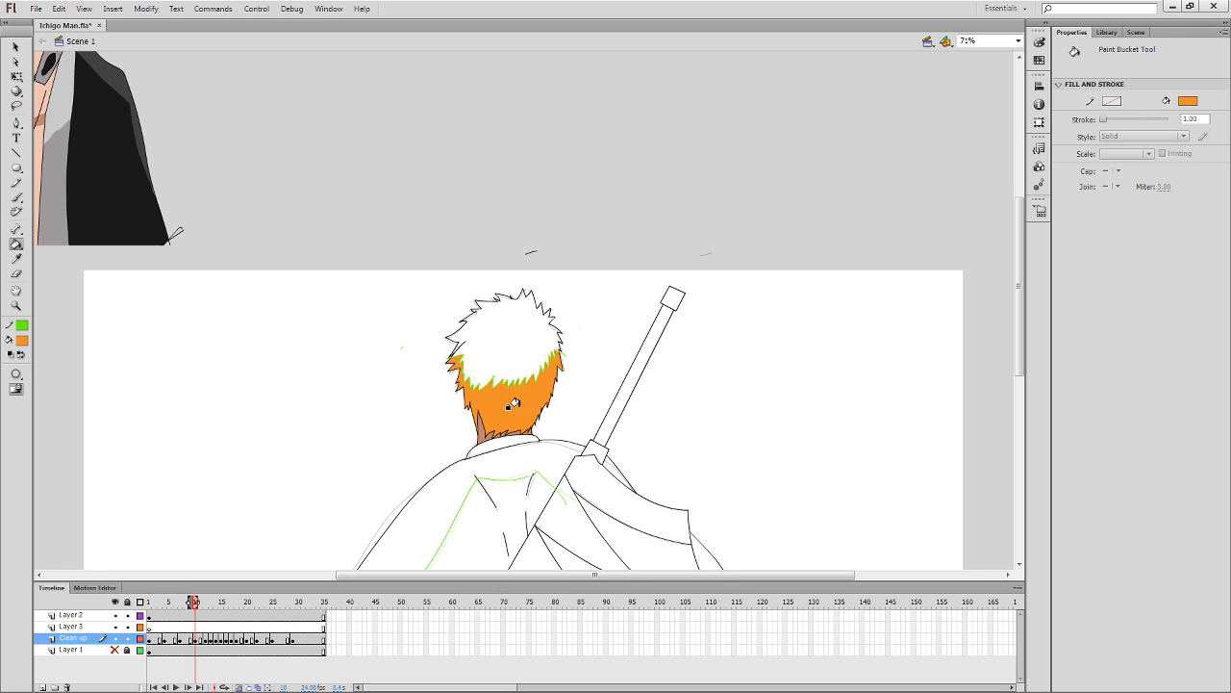
# Flip back and forth through the frames around 10 to 12 and check which hair shadows are filled orange.
pyautogui.press('.')
pyautogui.press('.')
pyautogui.press('.')
pyautogui.press(',')
pyautogui.press(',')
pyautogui.press(',')
pyautogui.press(',')
pyautogui.press(',')
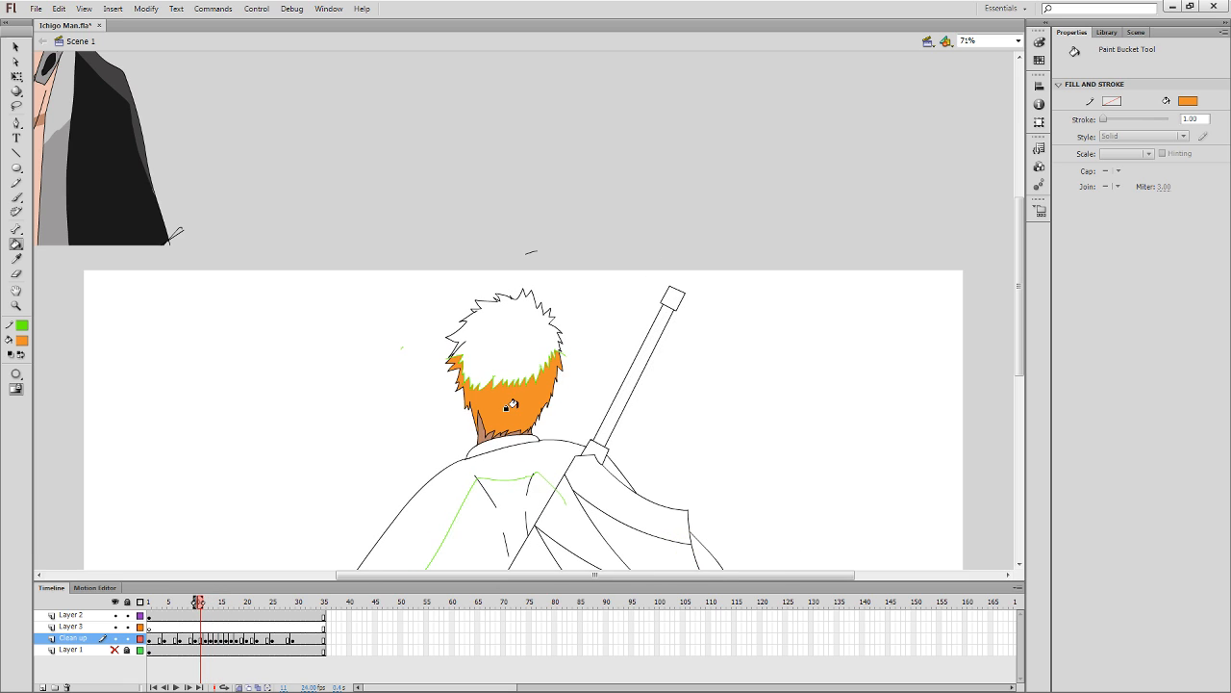
pyautogui.press('.')
pyautogui.press('.')
pyautogui.press('.')
pyautogui.press(',')
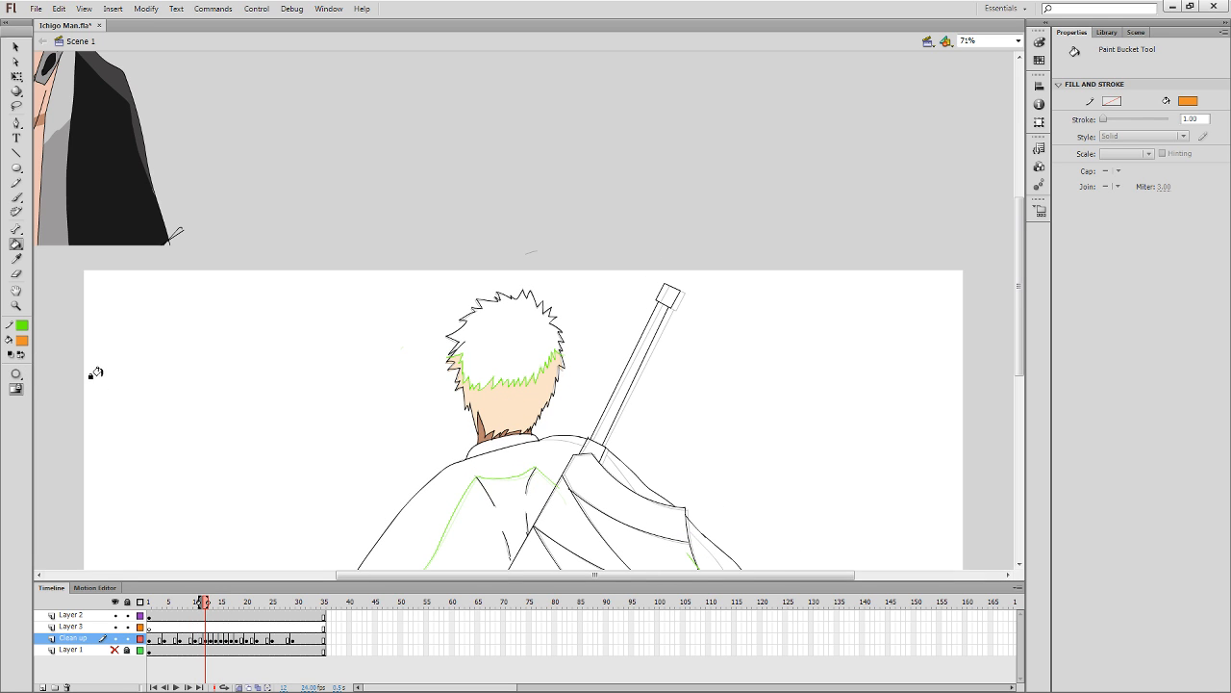
# Zoom in on the head and fill the hair shadow on frame 12 dark orange.
pyautogui.hotkey('ctrl', '-')
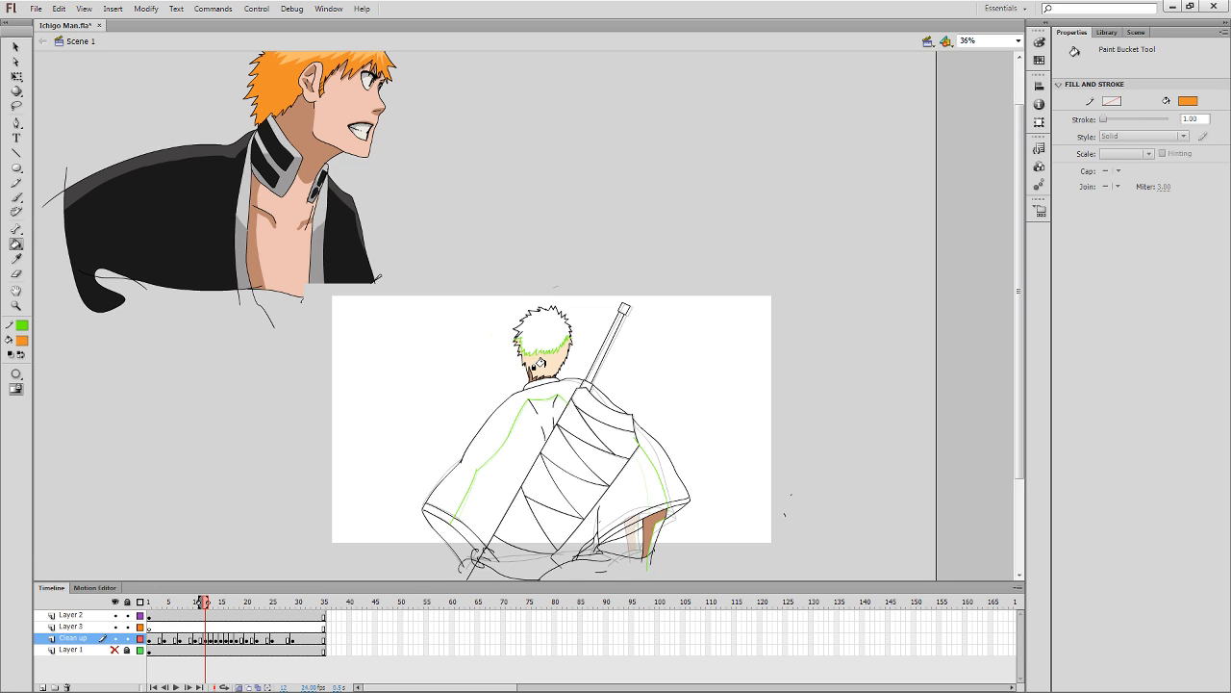
pyautogui.press('z')
pyautogui.moveTo(470, 413); pyautogui.dragTo(635, 275)
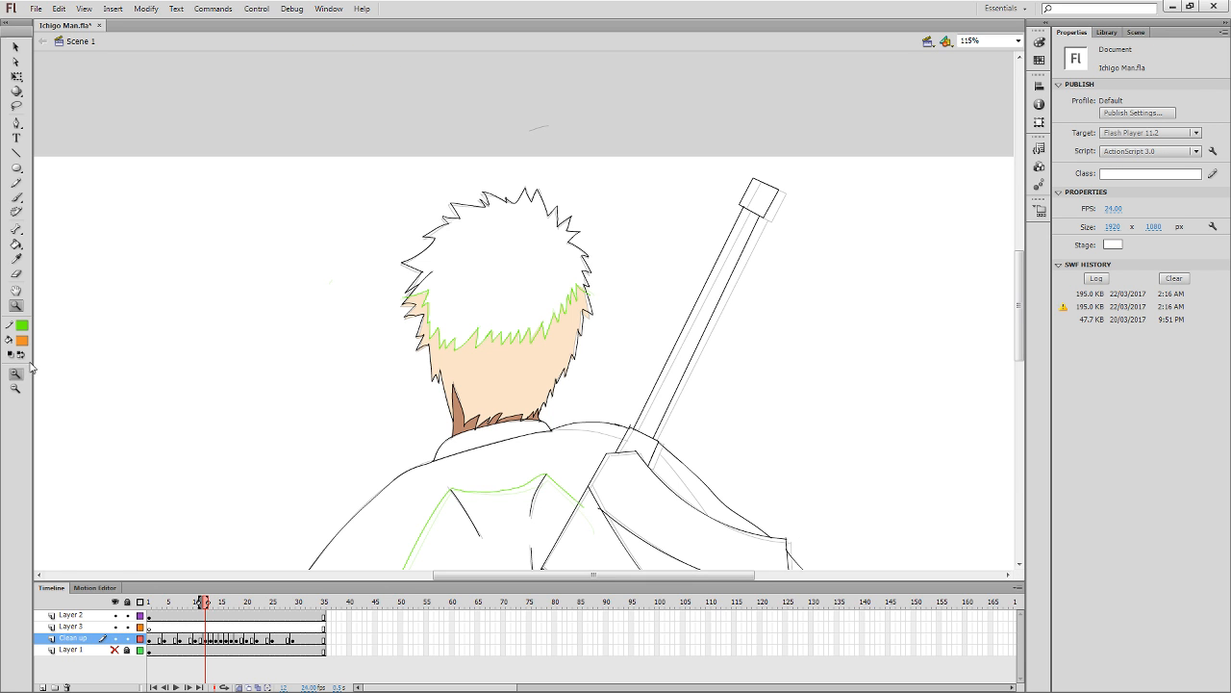
pyautogui.press('k')
pyautogui.click(415, 333)
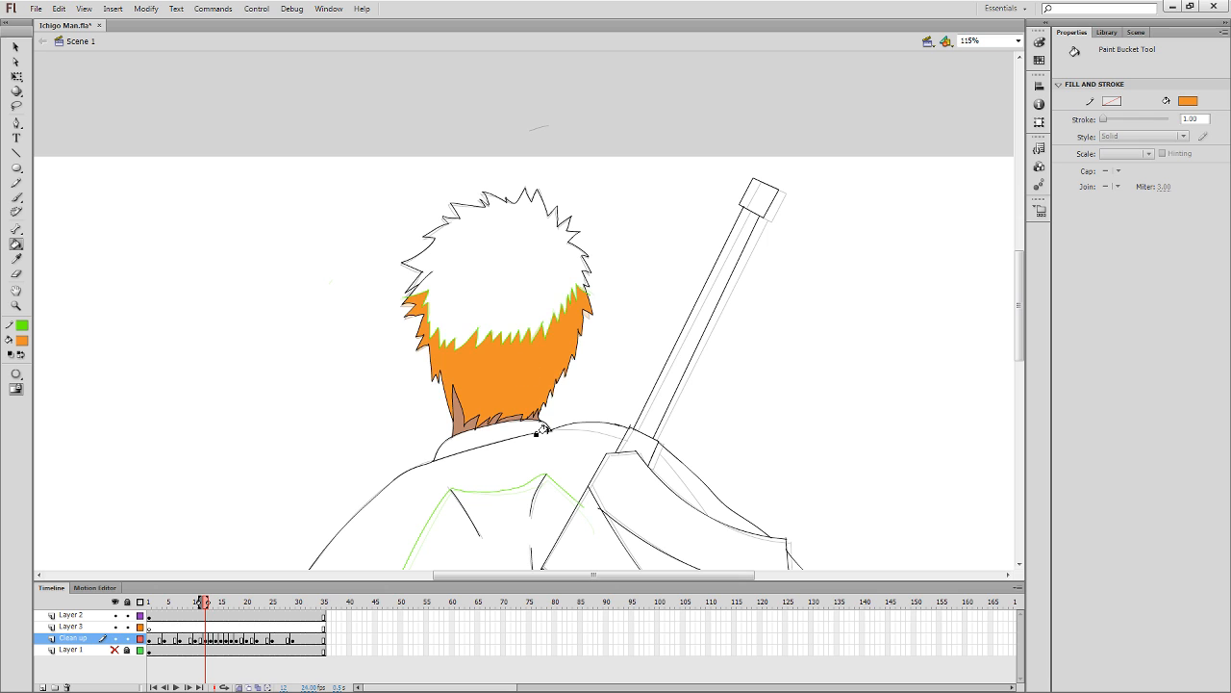
# Fill the hair shadow below the green line dark orange on the drawings from frame 13 up to frame 16.
pyautogui.press('.')
pyautogui.press('.')
pyautogui.press('.')
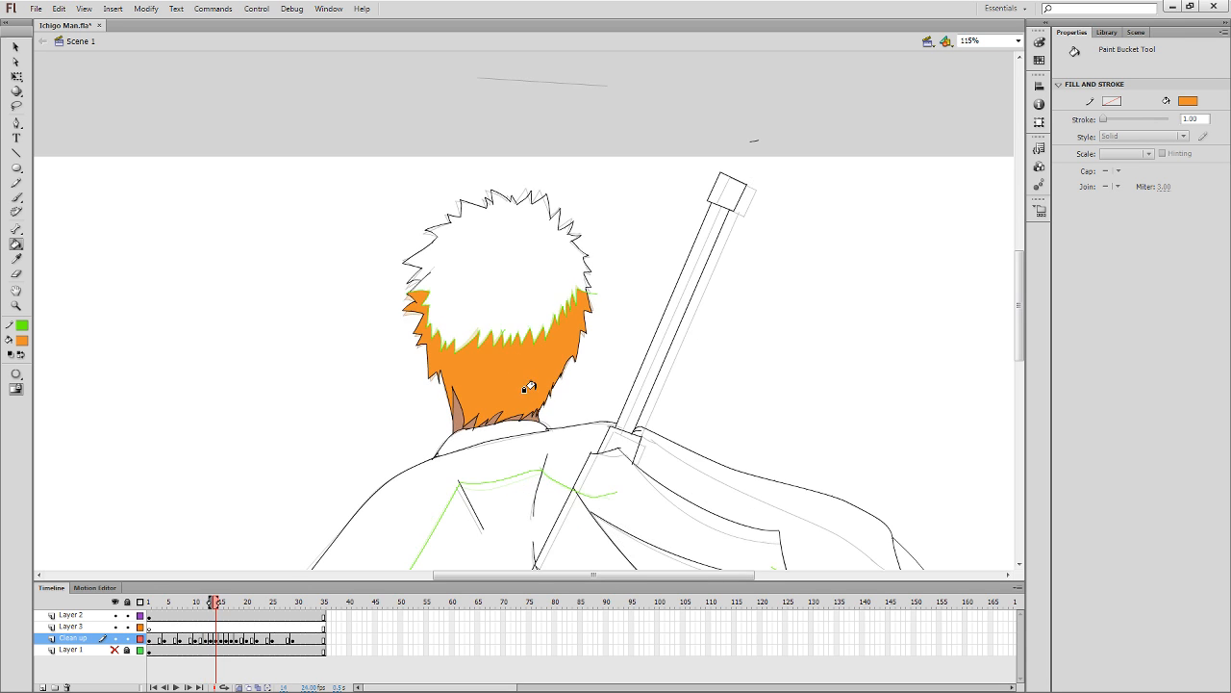
pyautogui.press(',')
pyautogui.click(518, 368)
pyautogui.press('.')
pyautogui.press('.')
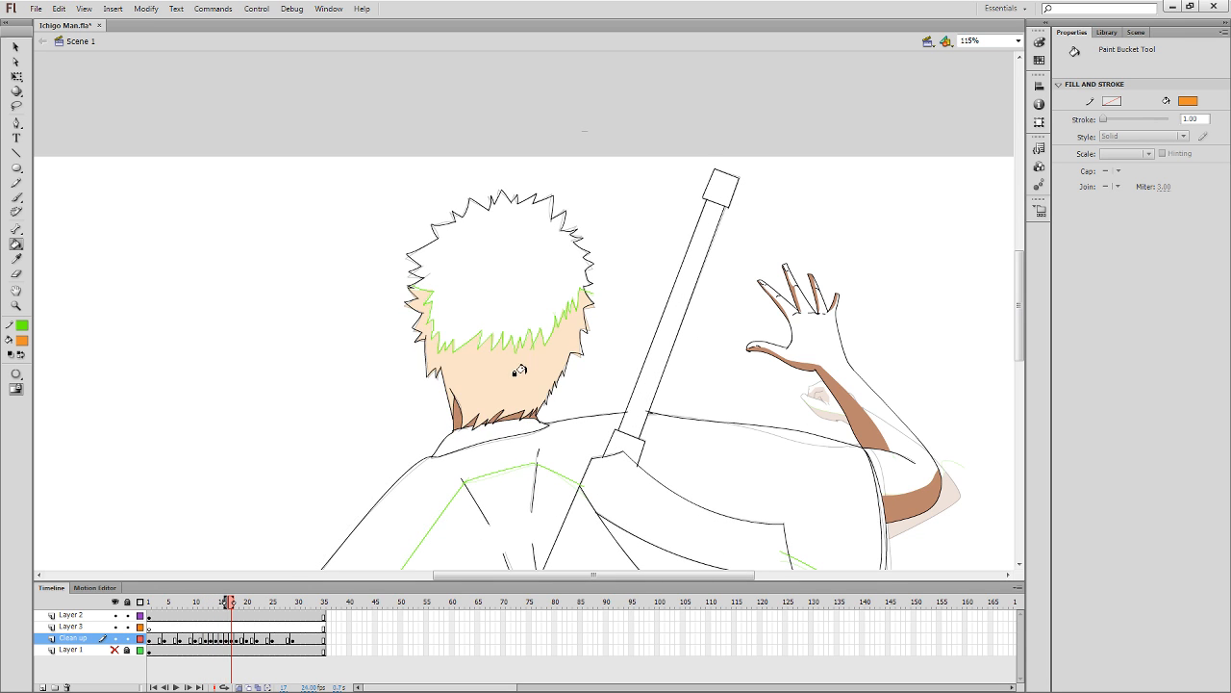
# Fill the hair shadow dark orange on the drawings from frame 17 through frame 19.
pyautogui.click(520, 370)
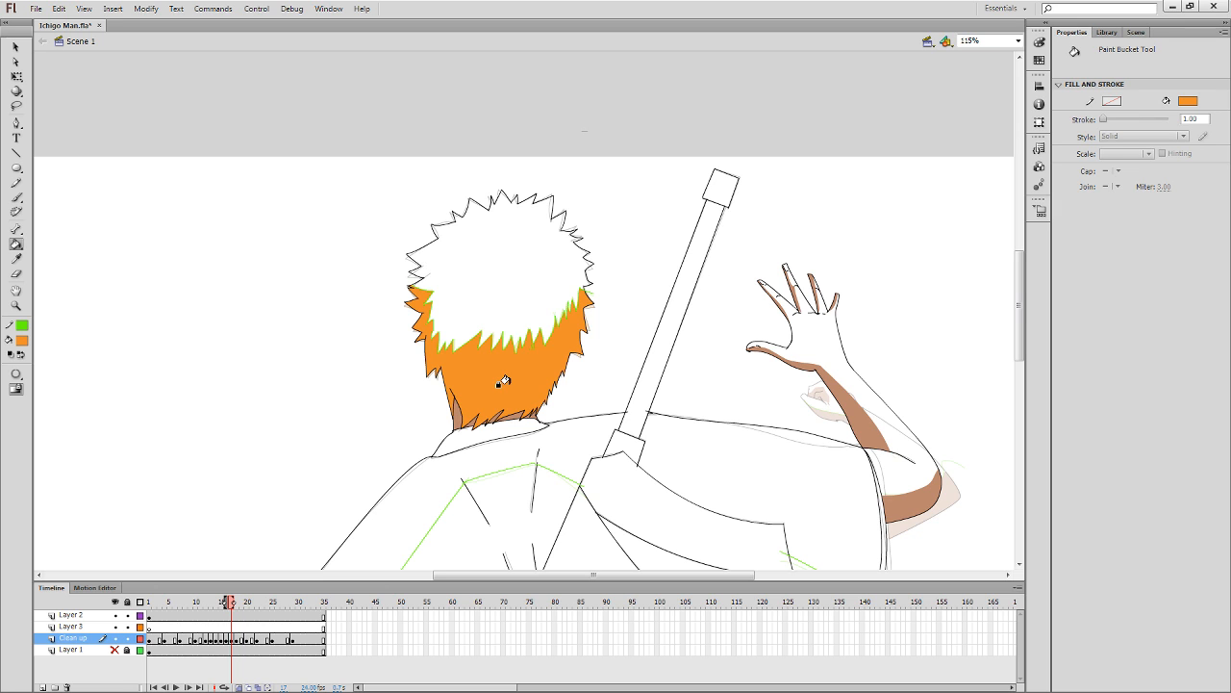
pyautogui.press('.')
pyautogui.click(536, 387)
pyautogui.press('.')
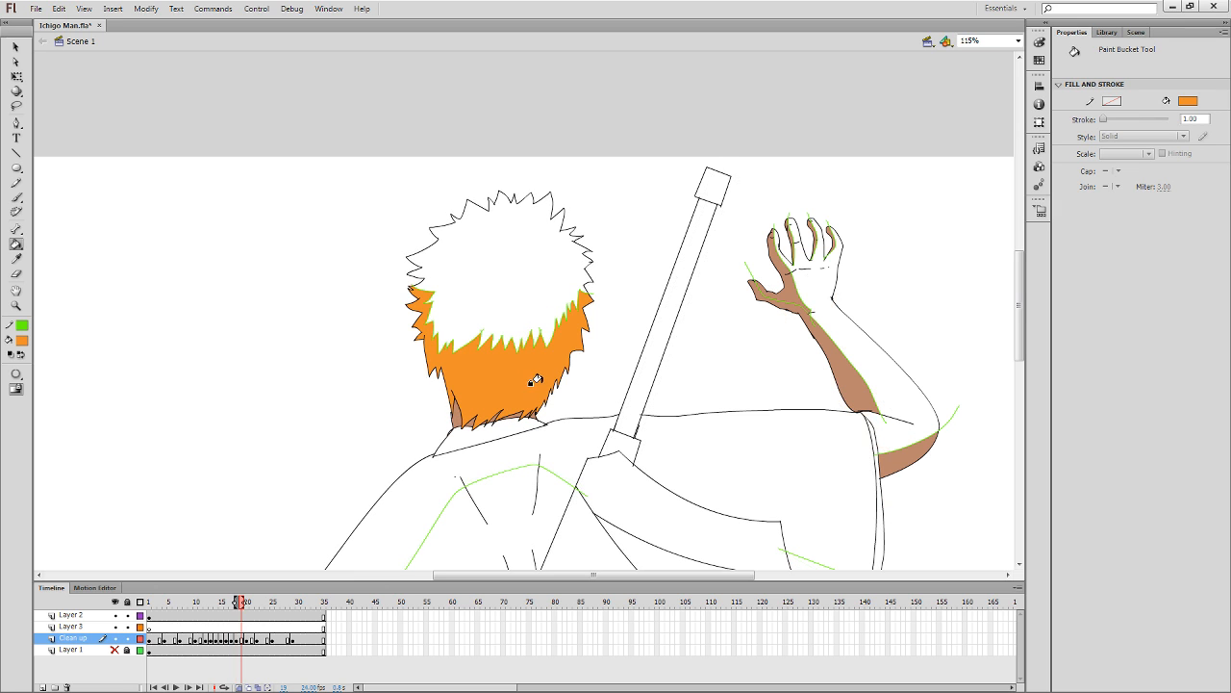
# Fill the shaded lower hair with dark orange on the remaining drawings toward the end of the animation.
pyautogui.press('.')
pyautogui.click(527, 373)
pyautogui.press('.')
pyautogui.click(520, 367)
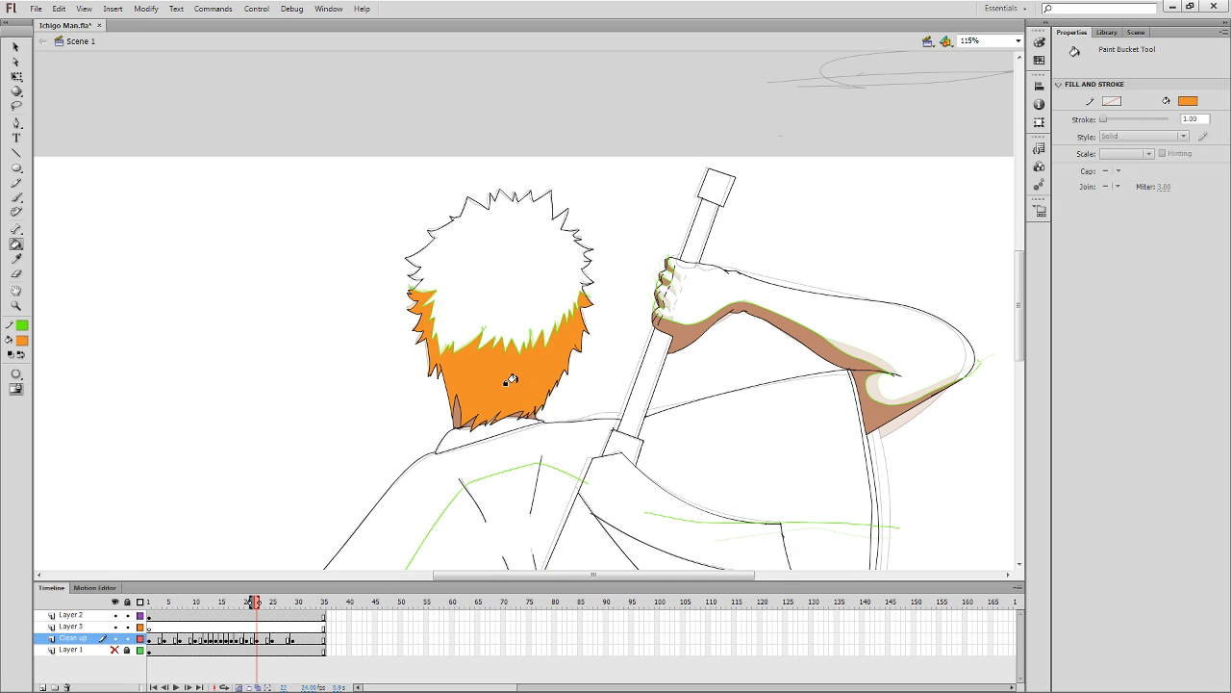
pyautogui.press('.')
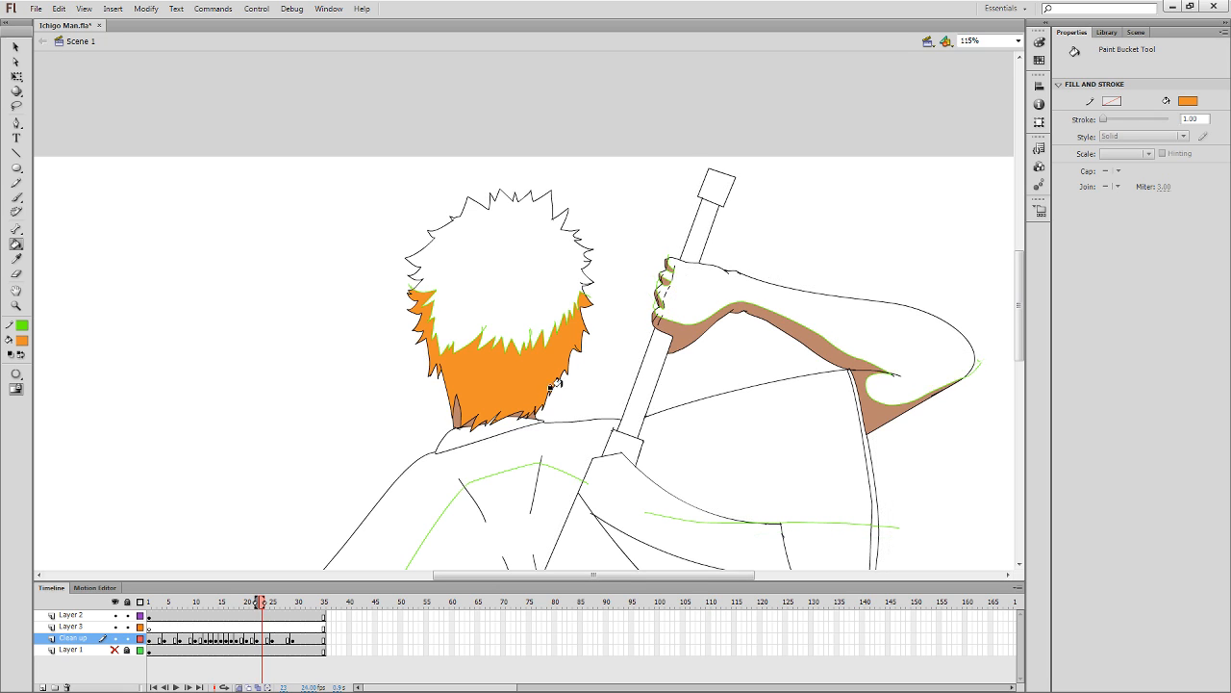
pyautogui.press('.')
pyautogui.press('.')
pyautogui.click(514, 381)
pyautogui.press('.')
pyautogui.press('.')
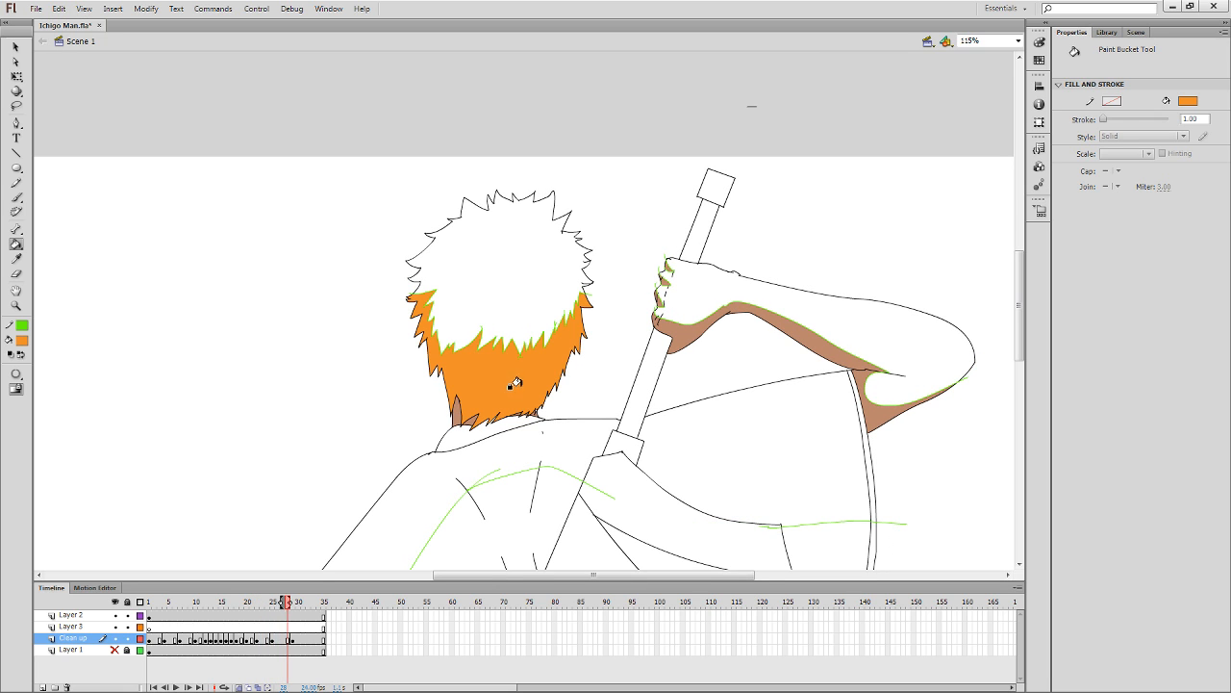
pyautogui.press('.')
pyautogui.press('.')
pyautogui.click(516, 380)
pyautogui.press('.')
pyautogui.press('.')
pyautogui.press('.')
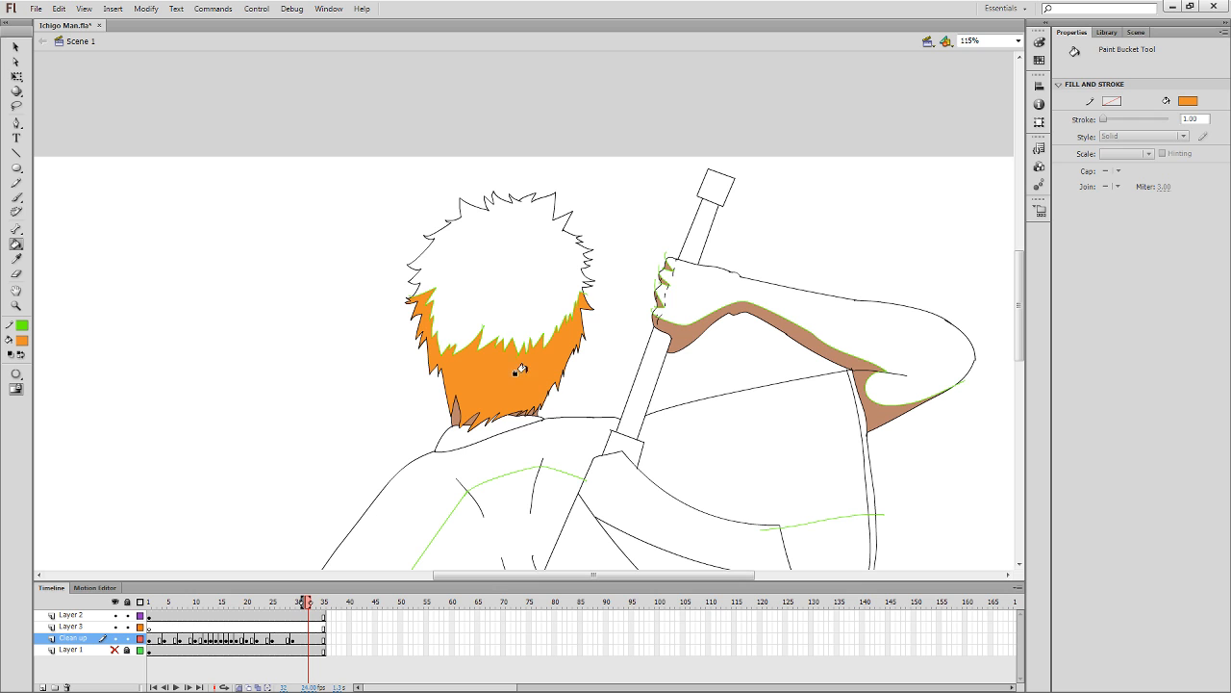
# Return to the first frame of the animation.
pyautogui.press(',')
pyautogui.press(',')
pyautogui.press(',')
pyautogui.press(',')
pyautogui.press(',')
pyautogui.press(',')
pyautogui.press(',')
pyautogui.press(',')
pyautogui.press(',')
pyautogui.press(',')
pyautogui.press(',')
pyautogui.press(',')
pyautogui.press(',')
pyautogui.press(',')
pyautogui.press(',')
pyautogui.press(',')
pyautogui.press(',')
pyautogui.press(',')
pyautogui.press(',')
pyautogui.press(',')
pyautogui.press(',')
pyautogui.press(',')
pyautogui.press(',')
pyautogui.press(',')
pyautogui.press(',')
pyautogui.press(',')
pyautogui.press(',')
pyautogui.press(',')
pyautogui.press(',')
pyautogui.press(',')
pyautogui.press(',')
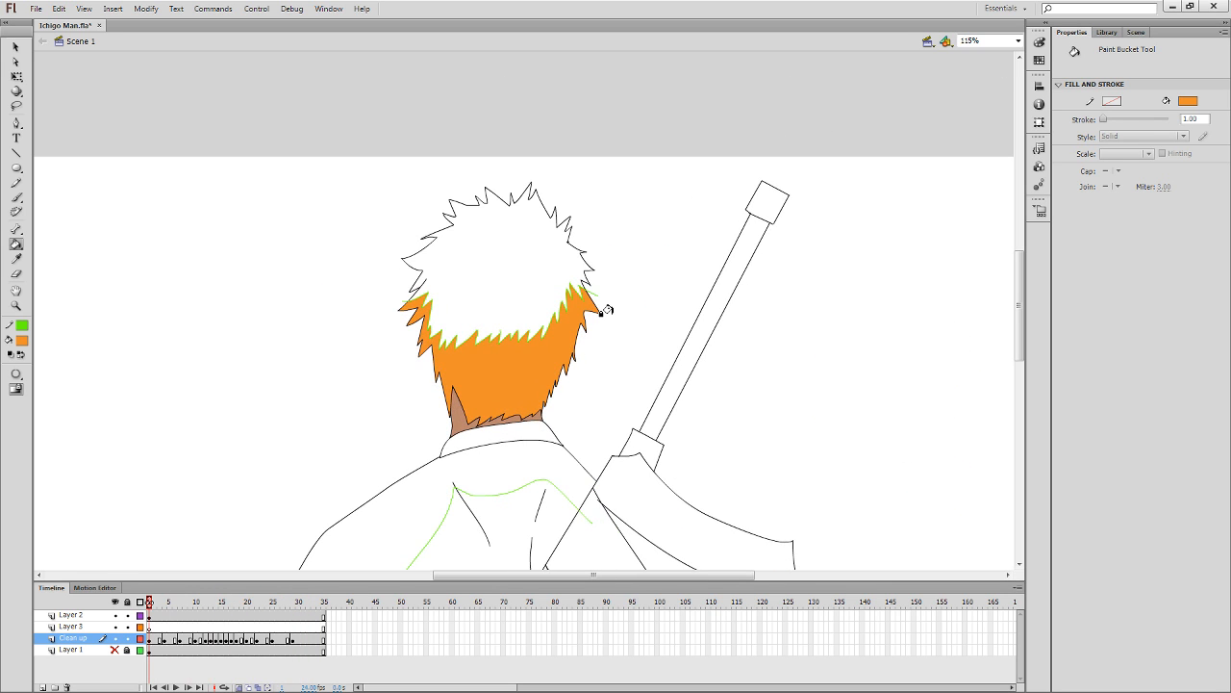
pyautogui.press('i')
pyautogui.click(473, 414)
pyautogui.press('p')
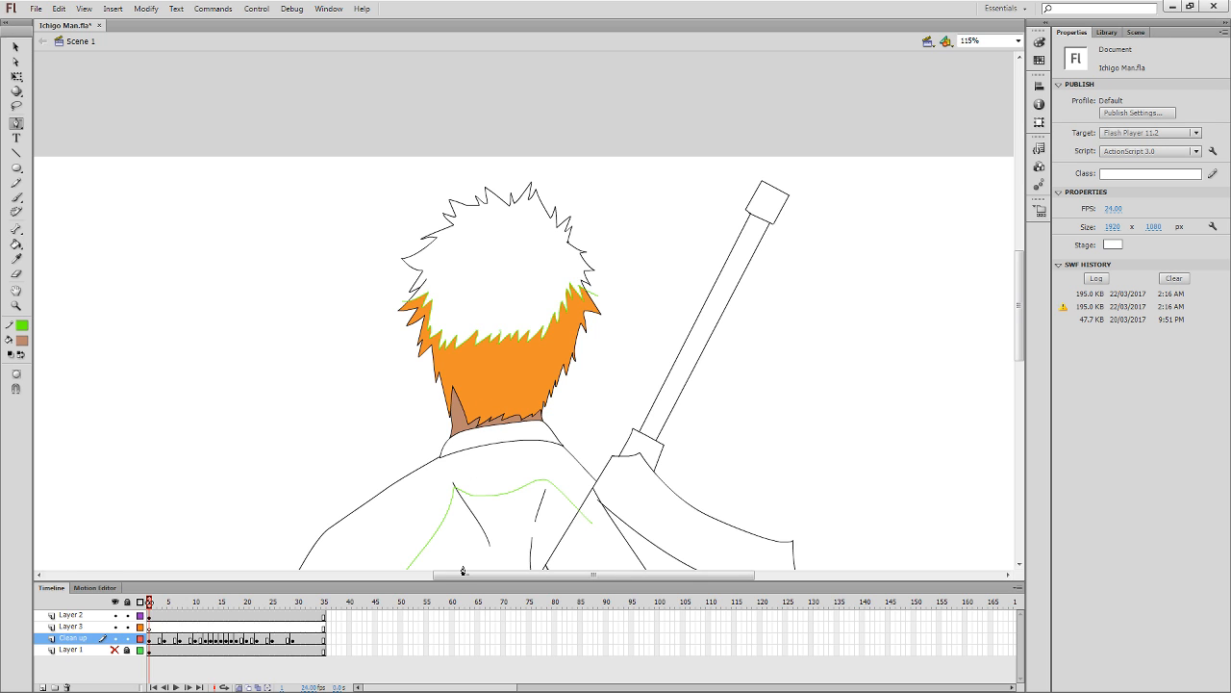
# Sample the light orange highlight colour from the hair of the coloured reference portrait outside the stage.
pyautogui.hotkey('ctrl', '-')
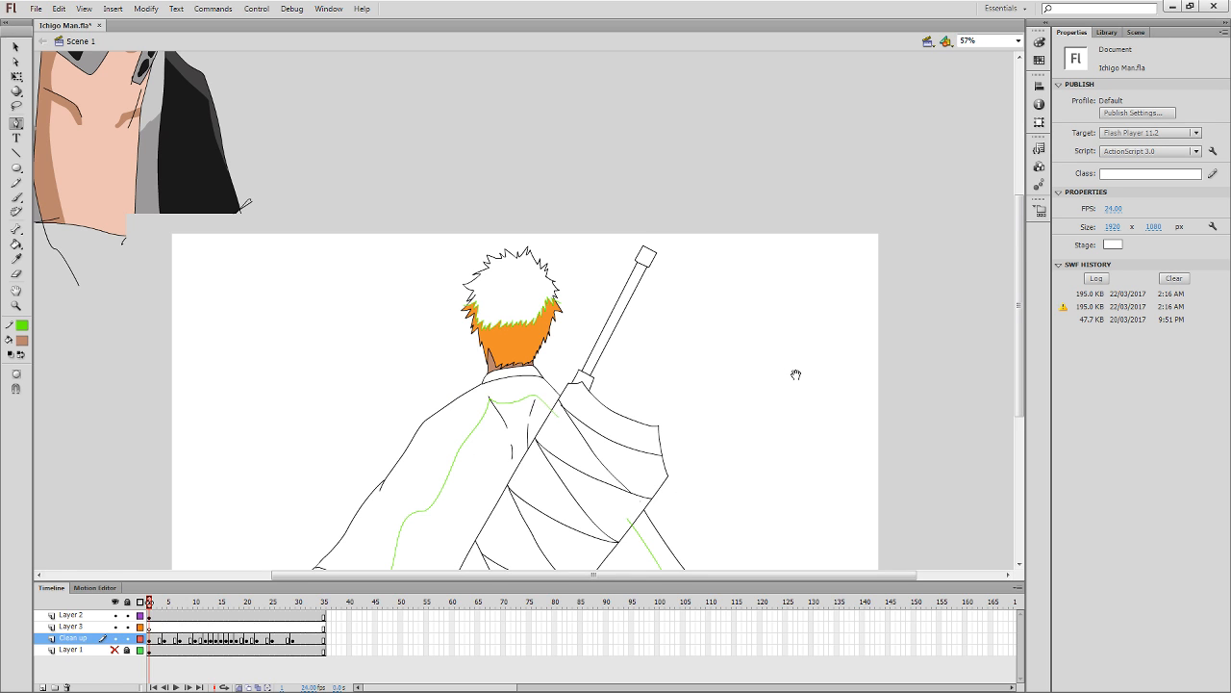
pyautogui.moveTo(795, 374)
pyautogui.mouseDown()
pyautogui.moveTo(837, 429)
pyautogui.moveTo(814, 503)
pyautogui.mouseUp()
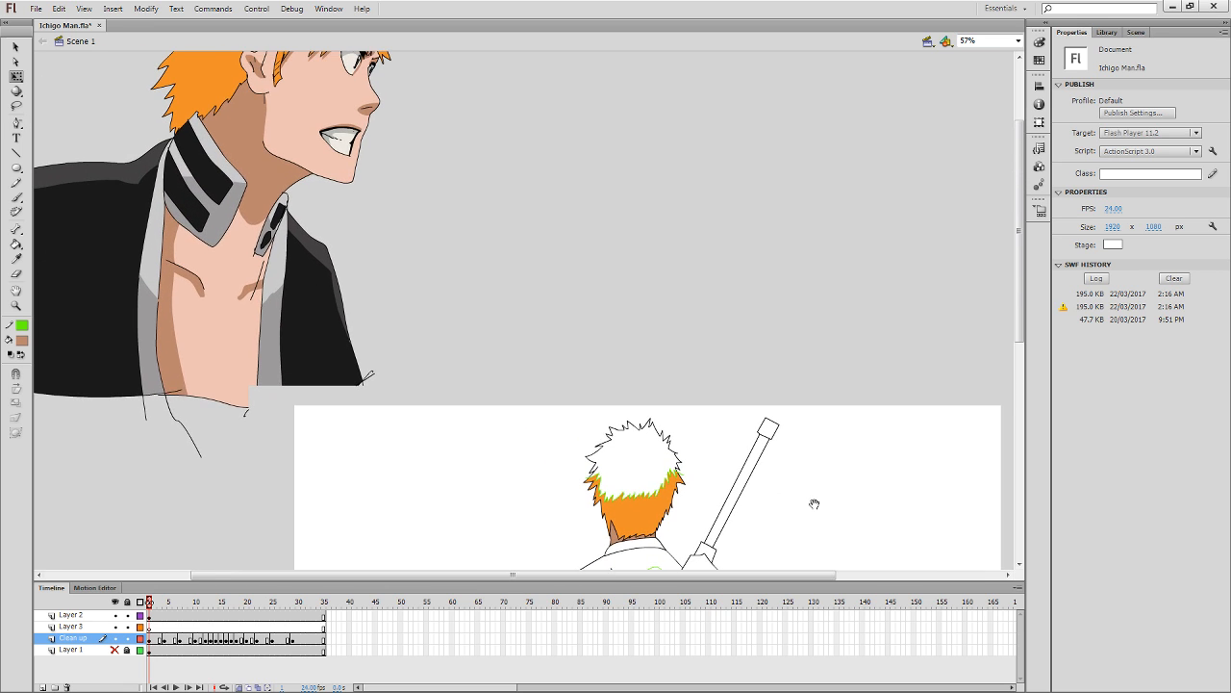
pyautogui.press('i')
pyautogui.scroll(3, 288, 122)
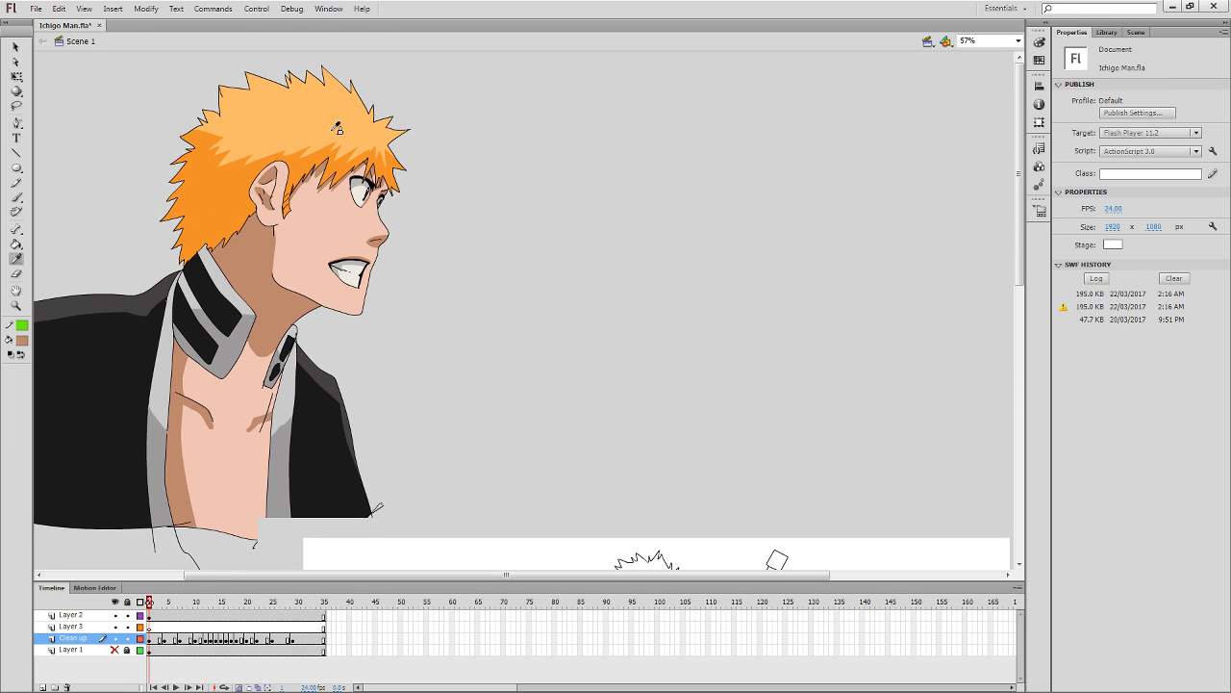
pyautogui.click(333, 129)
# Fill the upper part of the character's hair with the light orange on frame 1.
pyautogui.moveTo(635, 455); pyautogui.dragTo(489, 187)
pyautogui.click(502, 330)
pyautogui.moveTo(501, 318); pyautogui.dragTo(500, 333)
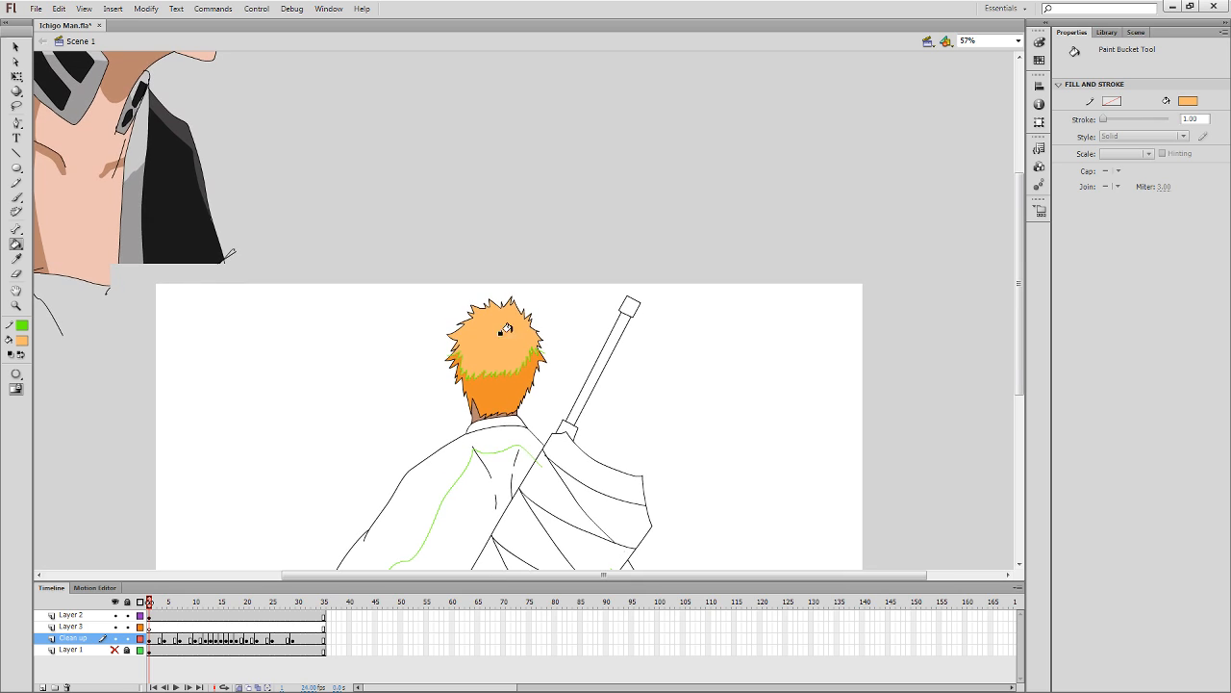
pyautogui.press('z')
pyautogui.moveTo(745, 234); pyautogui.dragTo(258, 539)
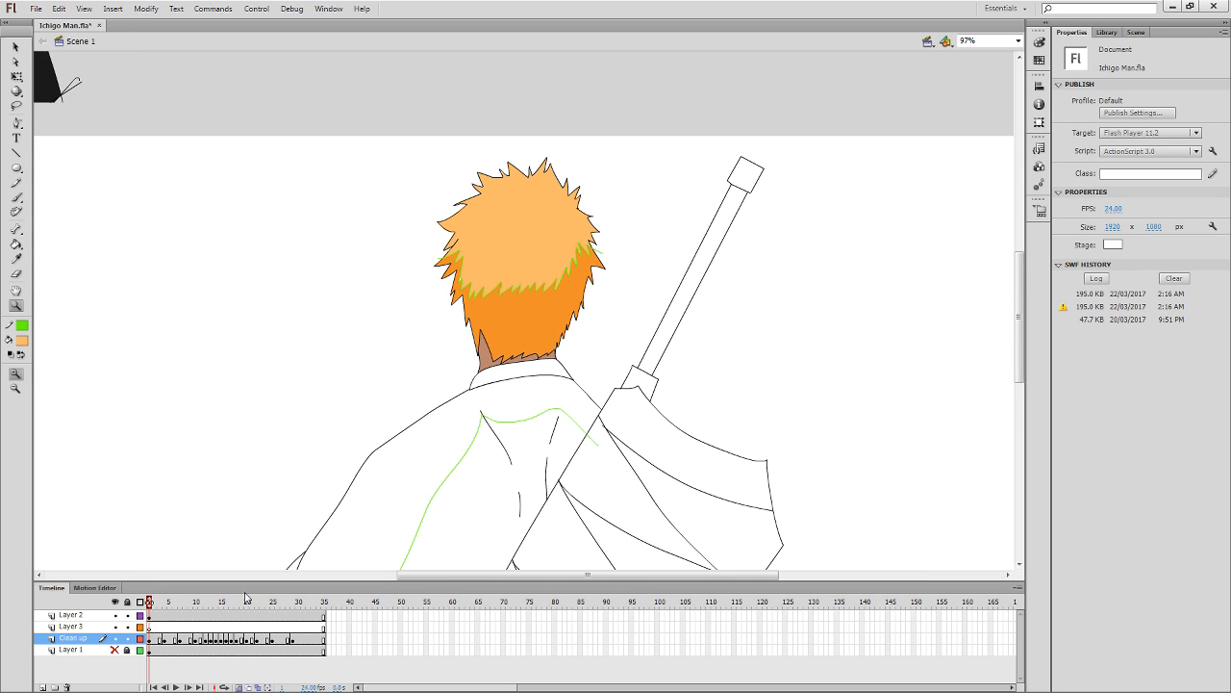
pyautogui.press('k')
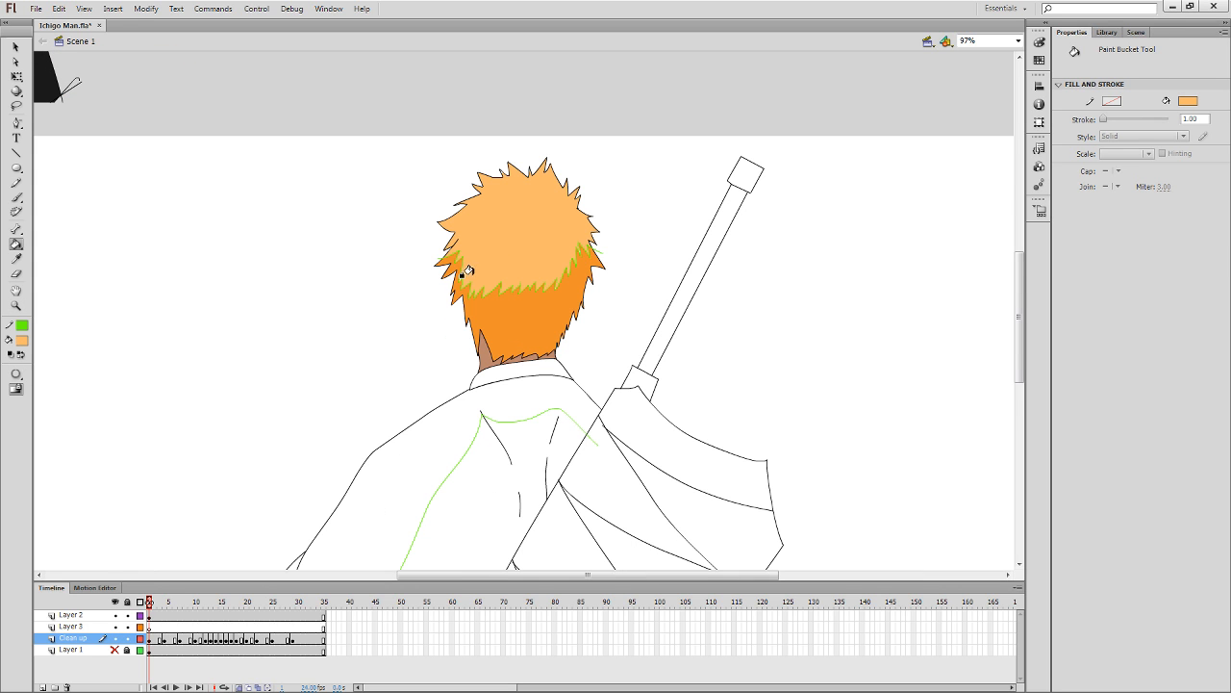
pyautogui.hotkey('ctrl', 'z')
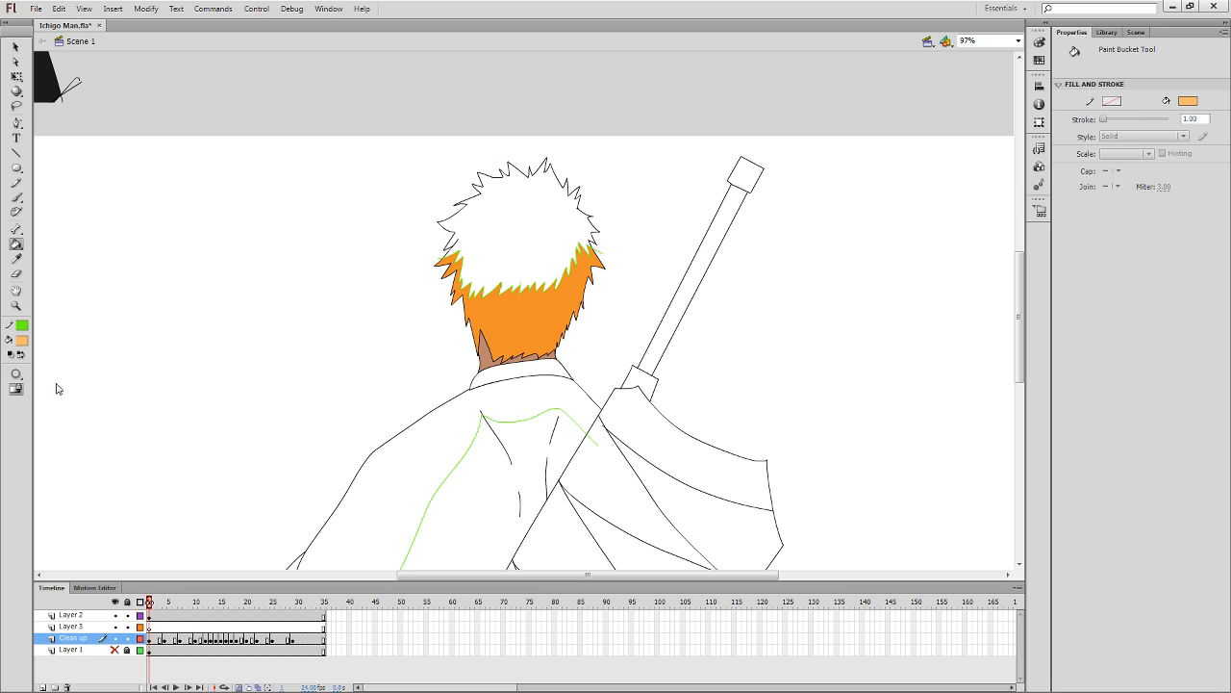
pyautogui.click(454, 234)
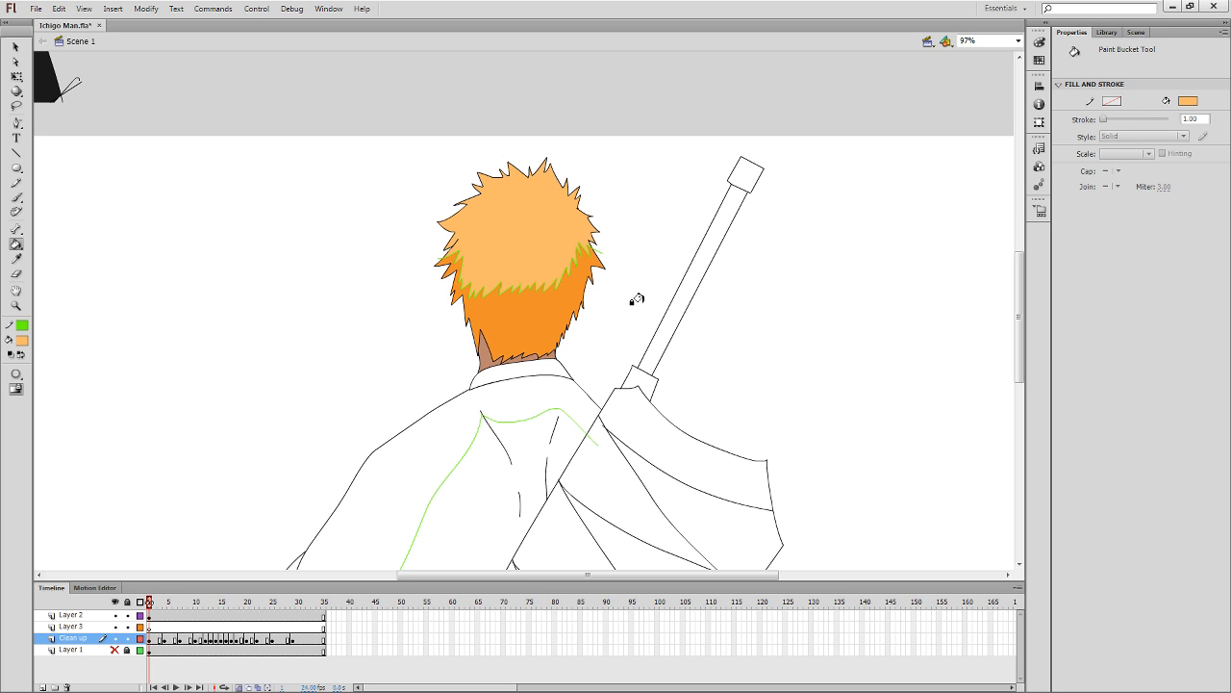
# Fill the upper hair with light orange on the drawings from frame 4 to frame 11.
pyautogui.press('.')
pyautogui.press('.')
pyautogui.press('.')
pyautogui.click(541, 238)
pyautogui.press('.')
pyautogui.press('.')
pyautogui.press('.')
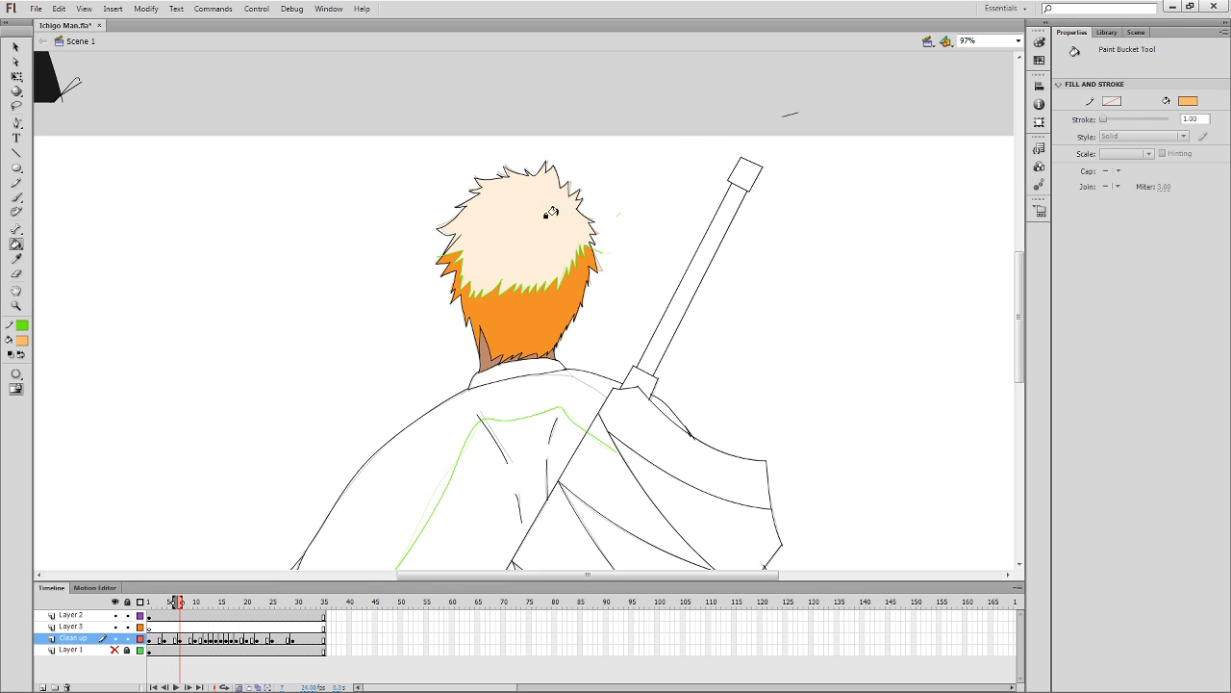
pyautogui.click(498, 210)
pyautogui.press('.')
pyautogui.press('.')
pyautogui.press('.')
pyautogui.click(531, 233)
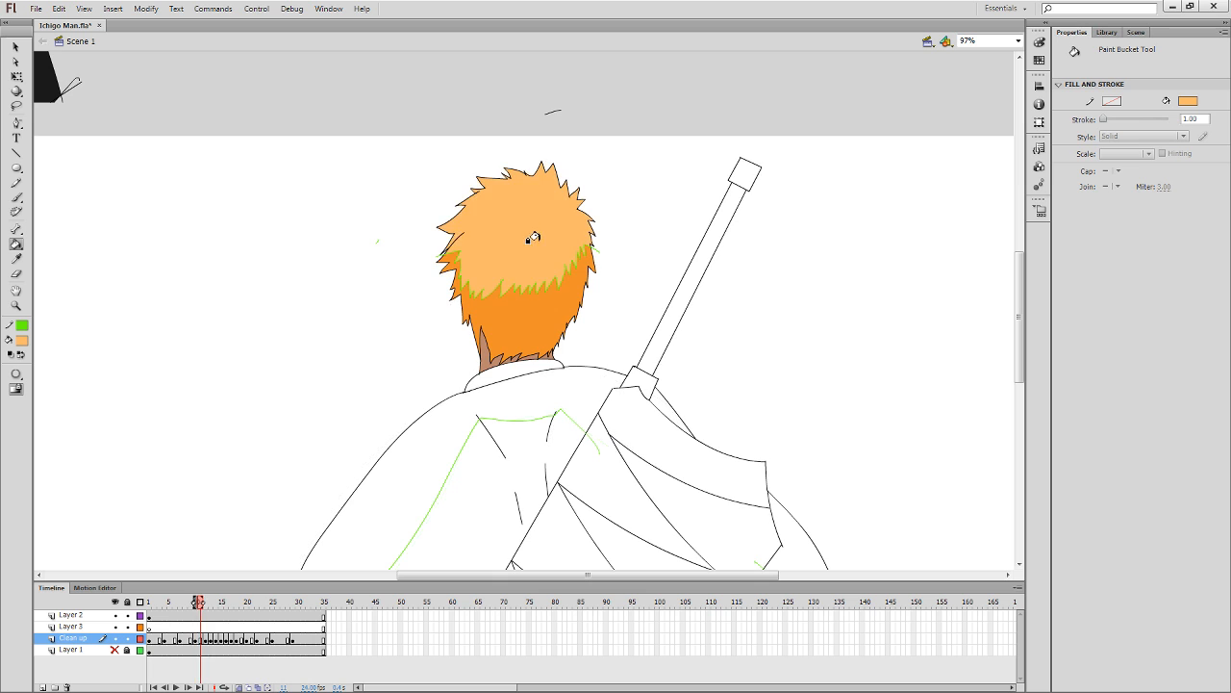
# Fill the upper hair with light orange on the drawings from frame 12 to frame 16.
pyautogui.press('.')
pyautogui.click(535, 235)
pyautogui.press('.')
pyautogui.click(536, 236)
pyautogui.press('.')
pyautogui.press('.')
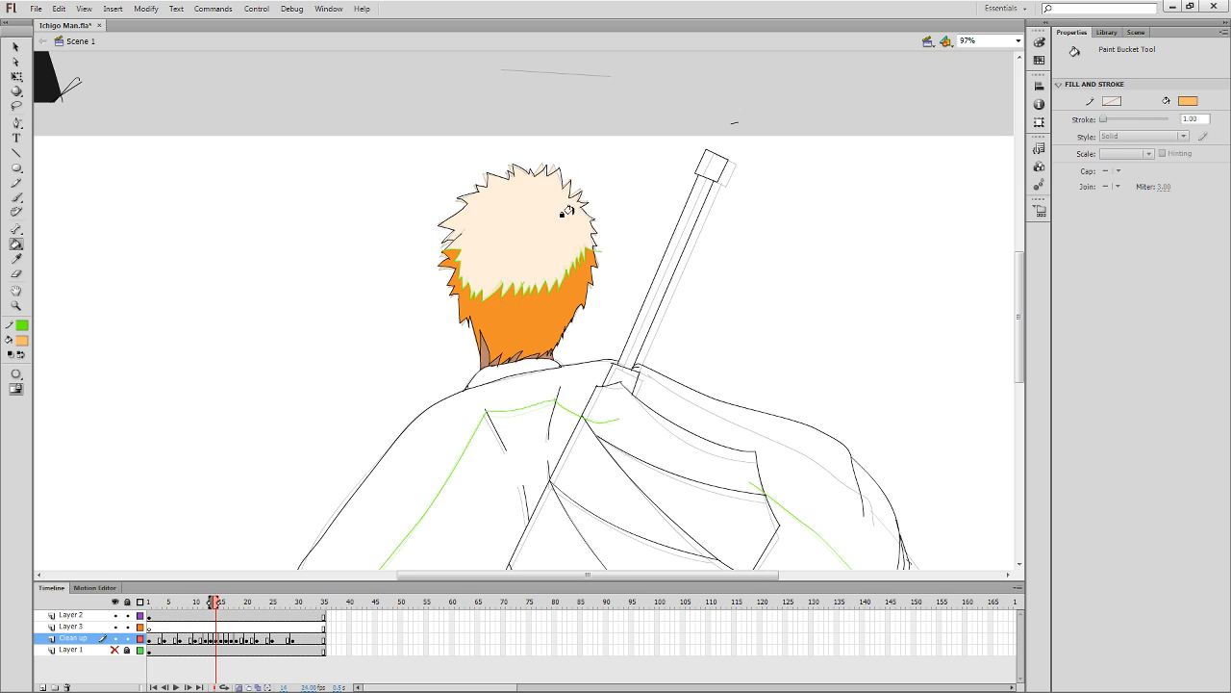
pyautogui.press(',')
pyautogui.press('.')
pyautogui.click(561, 219)
pyautogui.press('.')
pyautogui.press('.')
pyautogui.click(562, 221)
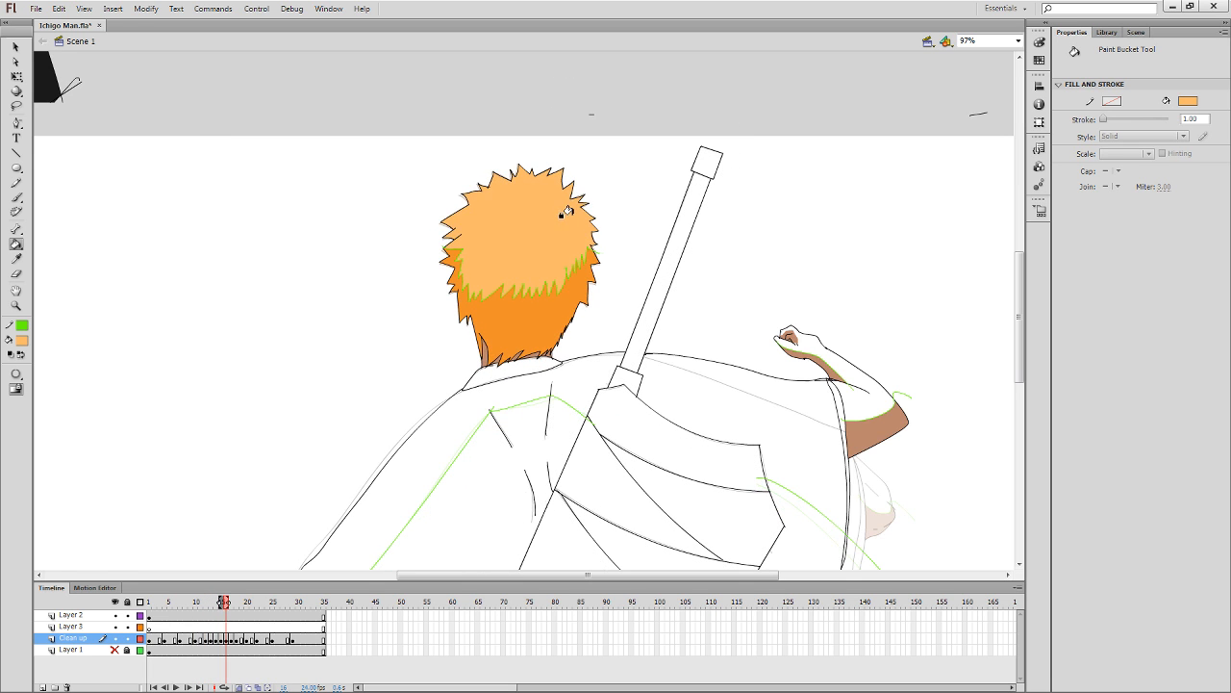
# Fill the upper hair with light orange on the drawings from frame 17 to frame 24.
pyautogui.press('.')
pyautogui.click(562, 223)
pyautogui.press('.')
pyautogui.click(564, 225)
pyautogui.press('.')
pyautogui.press('.')
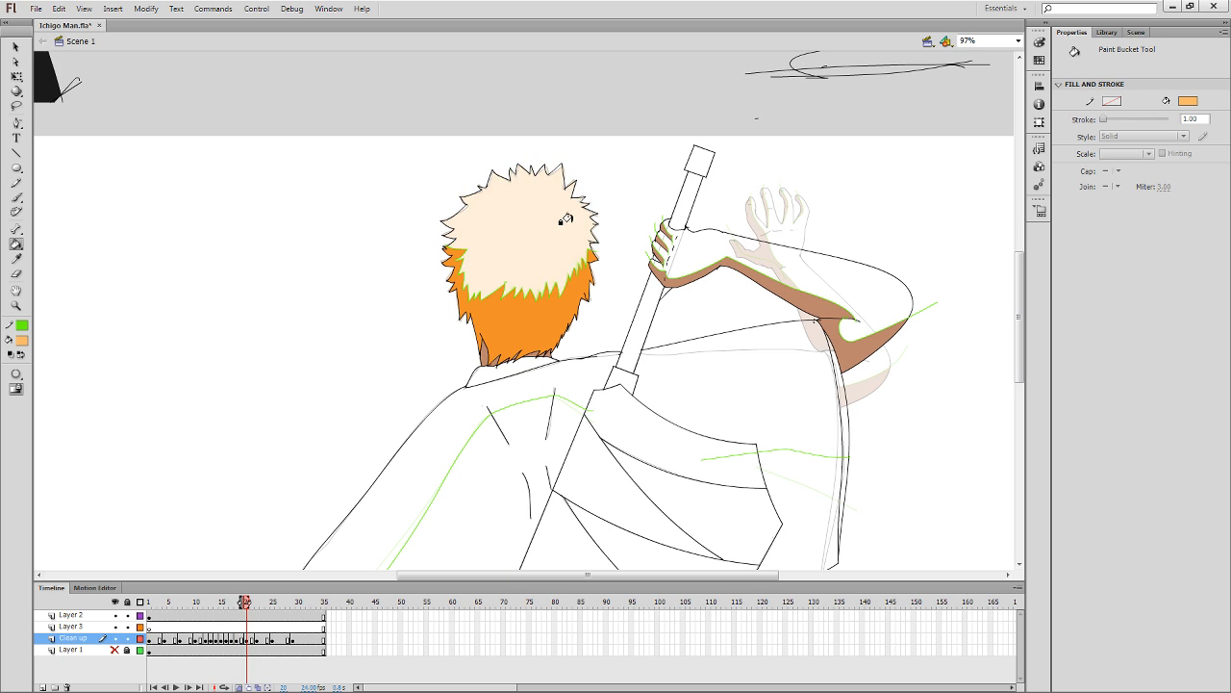
pyautogui.click(562, 219)
pyautogui.press('.')
pyautogui.press('.')
pyautogui.click(564, 213)
pyautogui.press('.')
pyautogui.press('.')
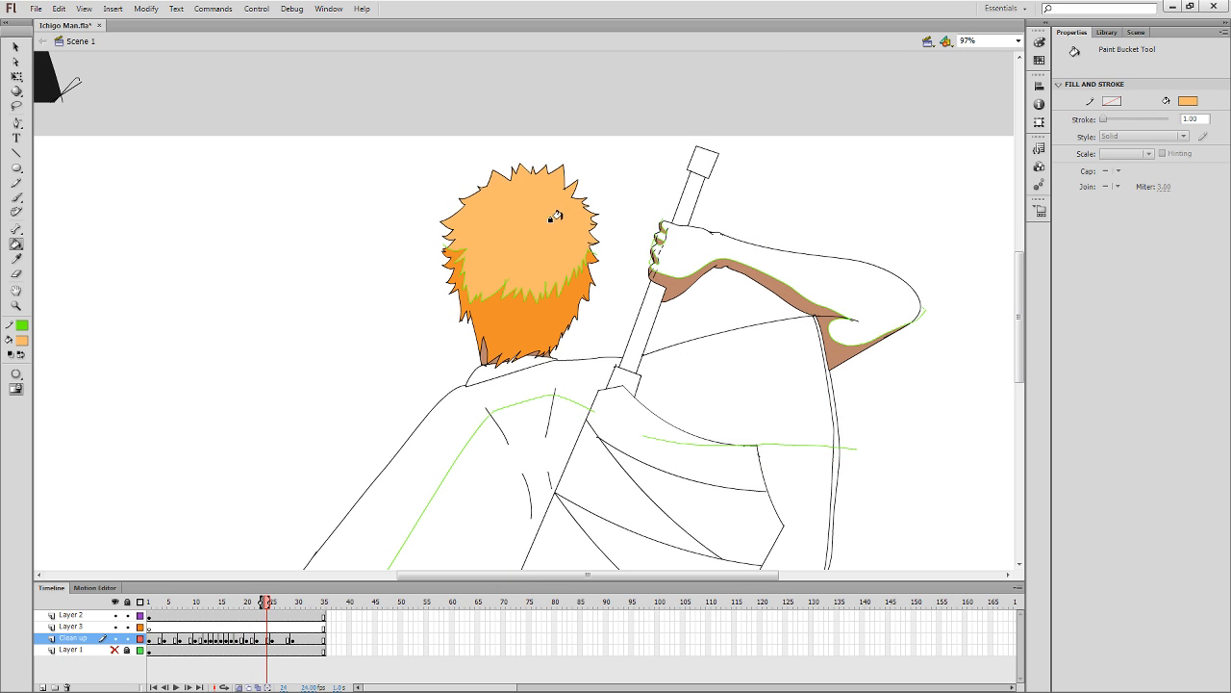
# Finish the light orange upper hair on the last drawings up to frame 35 and play the animation.
pyautogui.press('.')
pyautogui.press('.')
pyautogui.press('.')
pyautogui.press('.')
pyautogui.press('.')
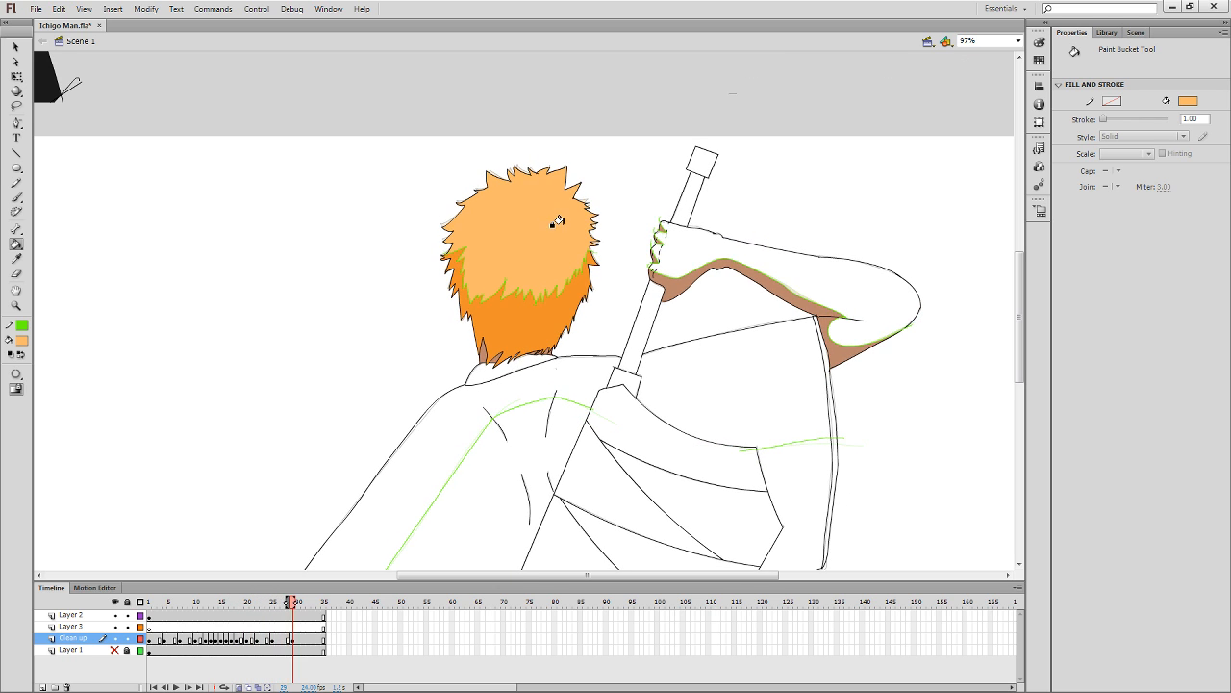
pyautogui.press('.')
pyautogui.press('.')
pyautogui.press('.')
pyautogui.press('.')
pyautogui.press('.')
pyautogui.press('.')
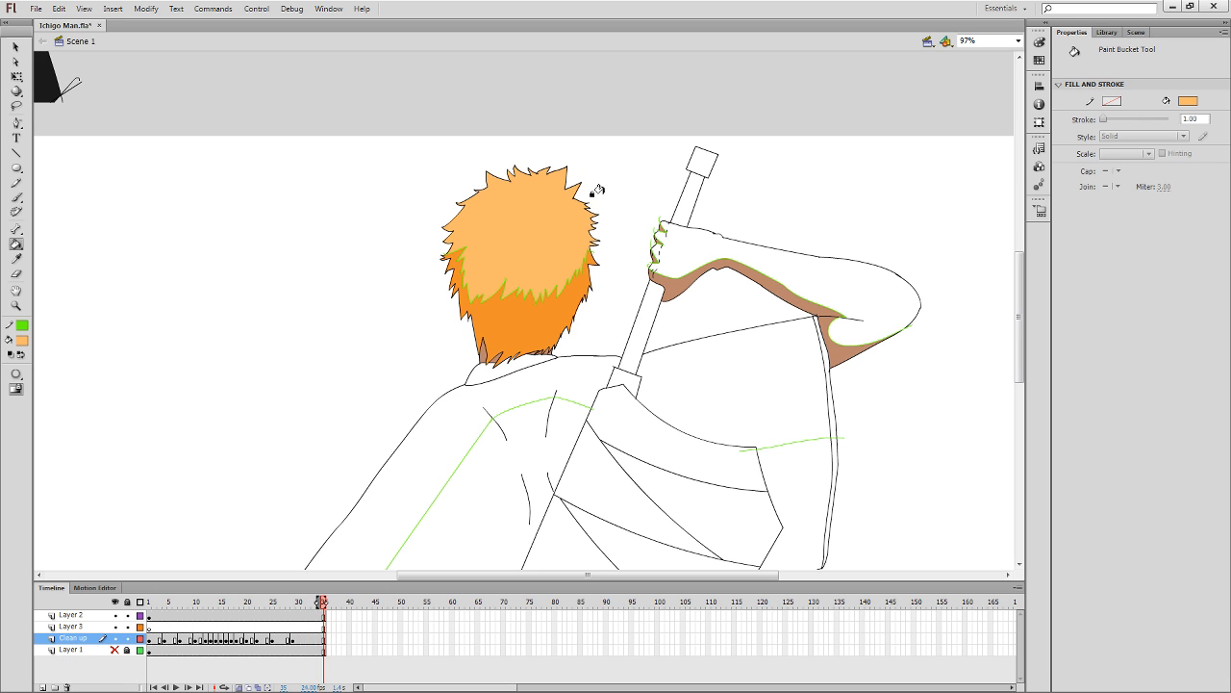
pyautogui.press('Return')
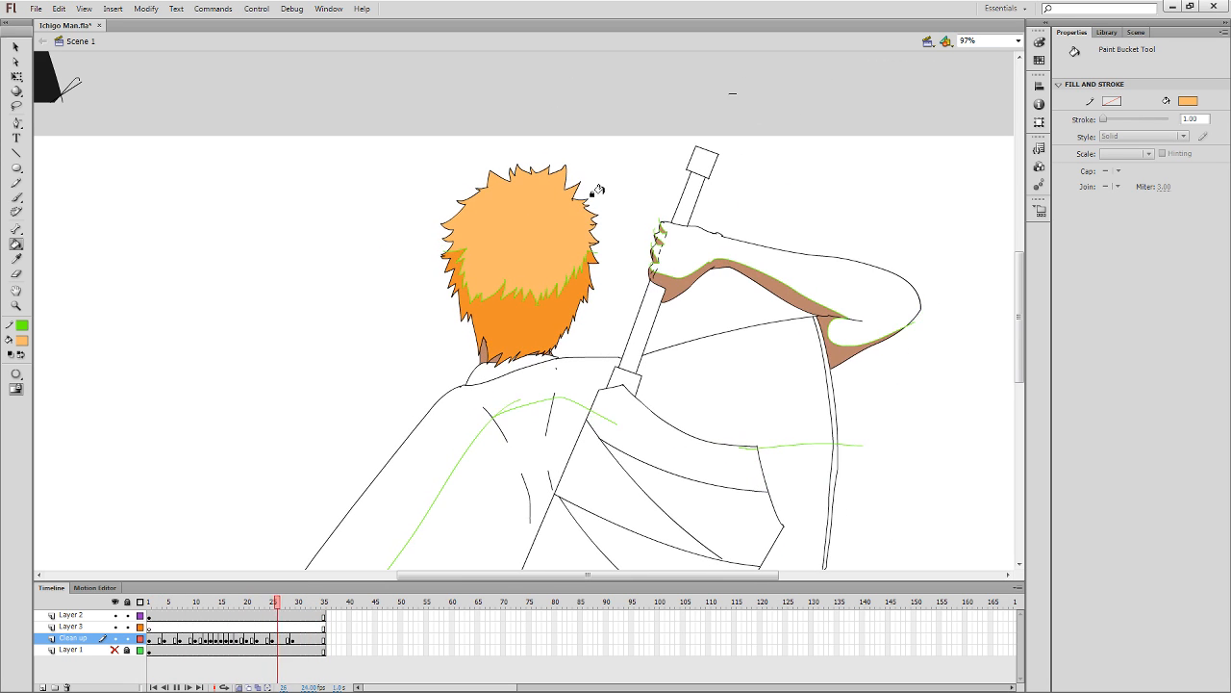
# Sample the light skin colour from the reference portrait and fill the lit area of the raised arm on frame 35.
pyautogui.moveTo(601, 268); pyautogui.dragTo(869, 509)
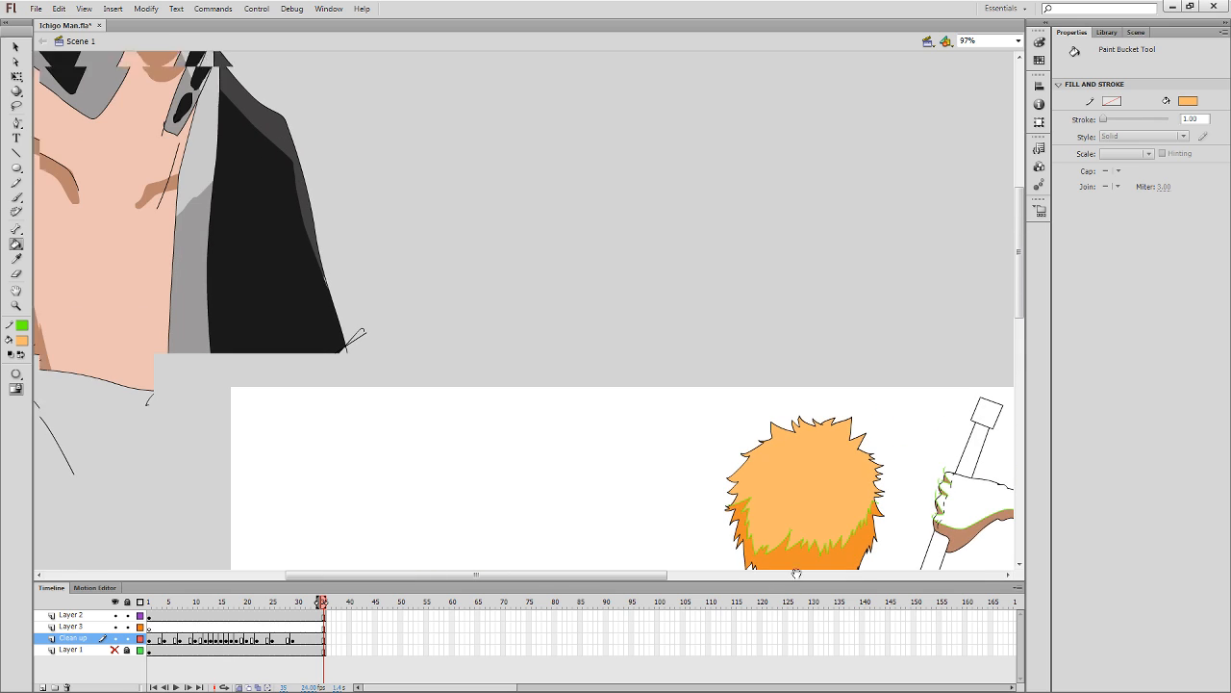
pyautogui.keyDown('alt'); pyautogui.click(145, 234); pyautogui.keyUp('alt')
pyautogui.moveTo(725, 426); pyautogui.dragTo(482, 228)
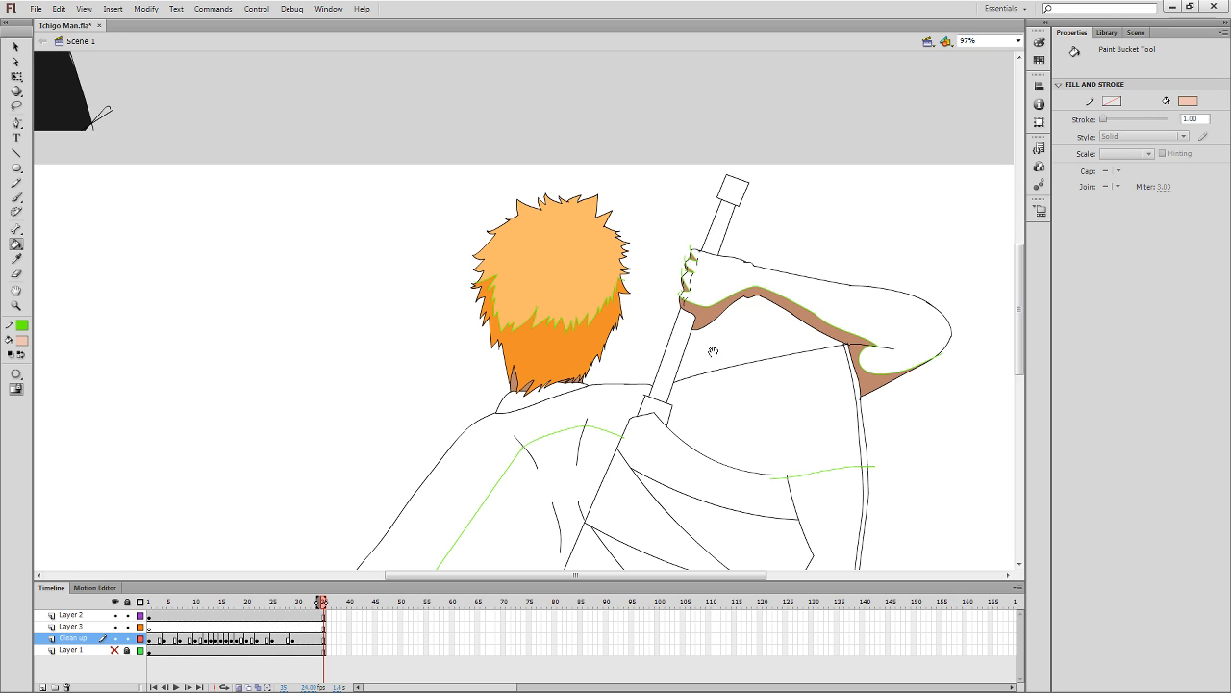
pyautogui.moveTo(713, 352)
pyautogui.mouseDown()
pyautogui.moveTo(709, 256)
pyautogui.moveTo(721, 278)
pyautogui.moveTo(816, 250)
pyautogui.moveTo(700, 282)
pyautogui.mouseUp()
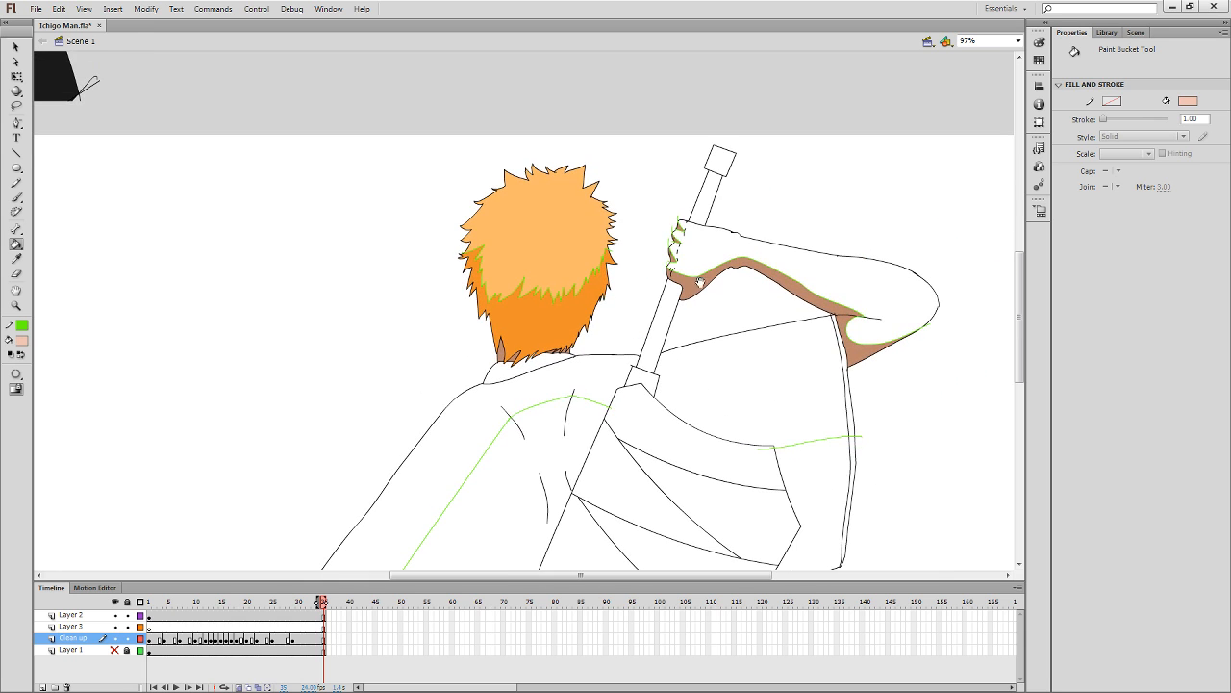
pyautogui.click(727, 251)
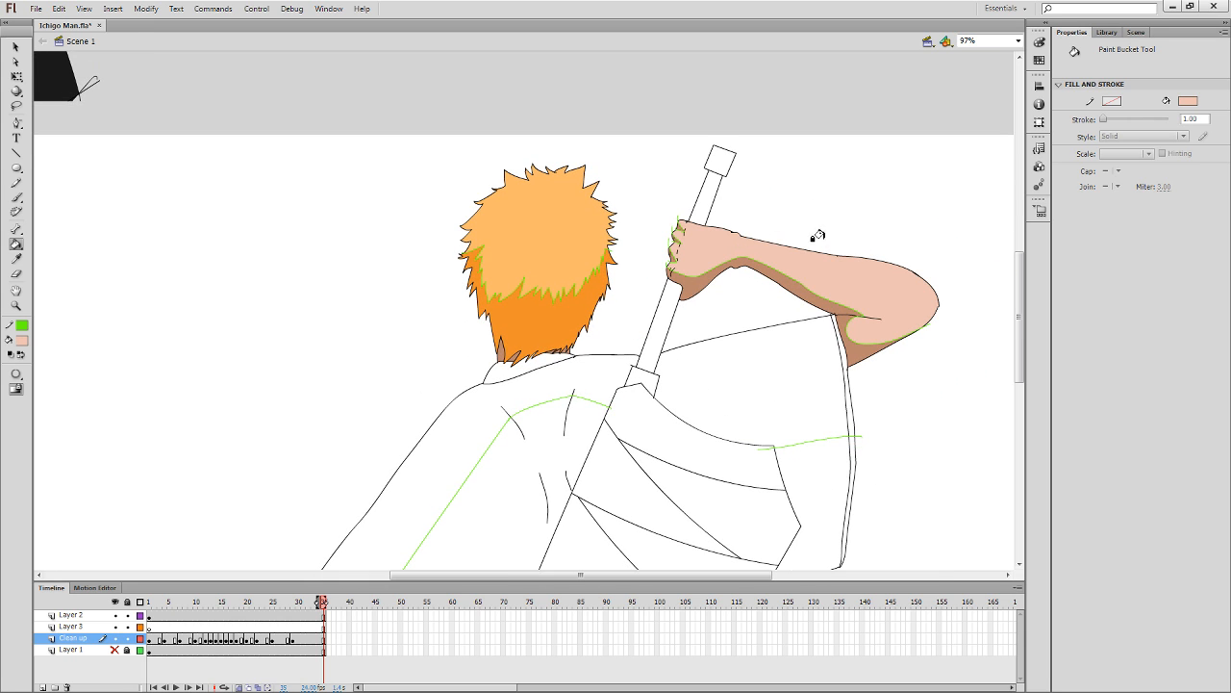
# Go back to the start of the animation and fill the lit part of the lower forearm with light skin on frame 8.
pyautogui.press(',')
pyautogui.press(',')
pyautogui.press(',')
pyautogui.press(',')
pyautogui.press(',')
pyautogui.press(',')
pyautogui.press(',')
pyautogui.press(',')
pyautogui.press(',')
pyautogui.press(',')
pyautogui.press(',')
pyautogui.press(',')
pyautogui.press(',')
pyautogui.press(',')
pyautogui.press(',')
pyautogui.press(',')
pyautogui.press(',')
pyautogui.press(',')
pyautogui.press(',')
pyautogui.press(',')
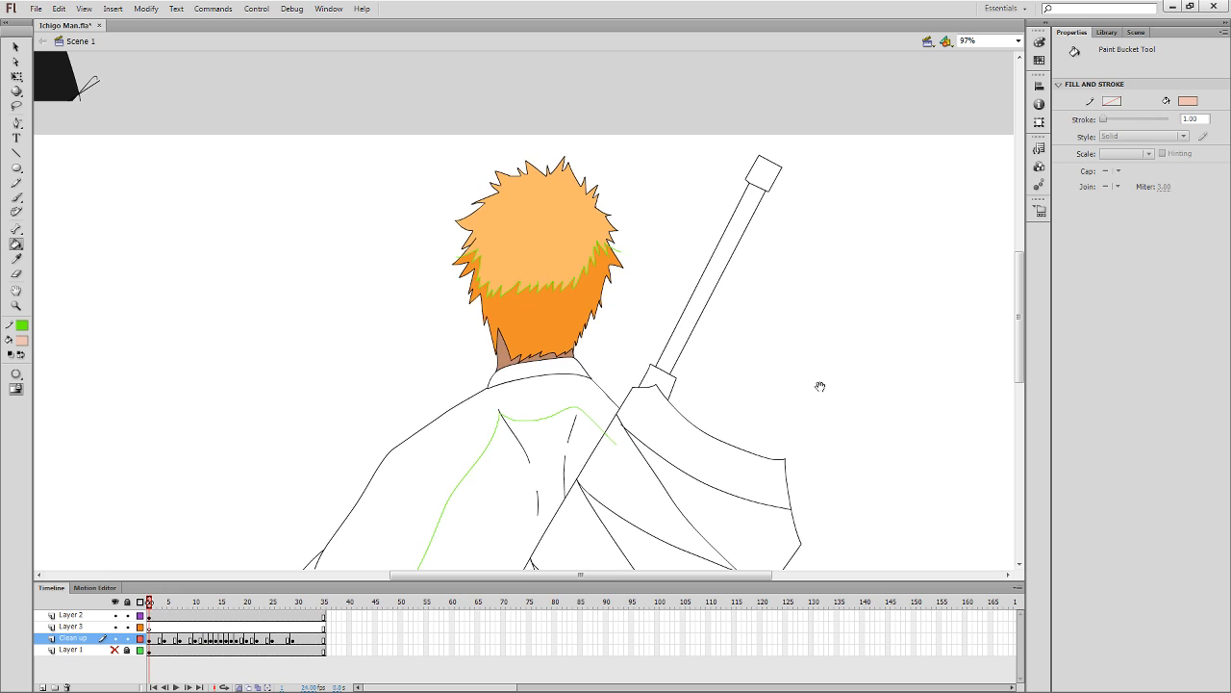
pyautogui.moveTo(820, 386)
pyautogui.mouseDown()
pyautogui.moveTo(772, 365)
pyautogui.moveTo(709, 167)
pyautogui.mouseUp()
pyautogui.press('.')
pyautogui.press('.')
pyautogui.press('.')
pyautogui.press('.')
pyautogui.press('.')
pyautogui.press('.')
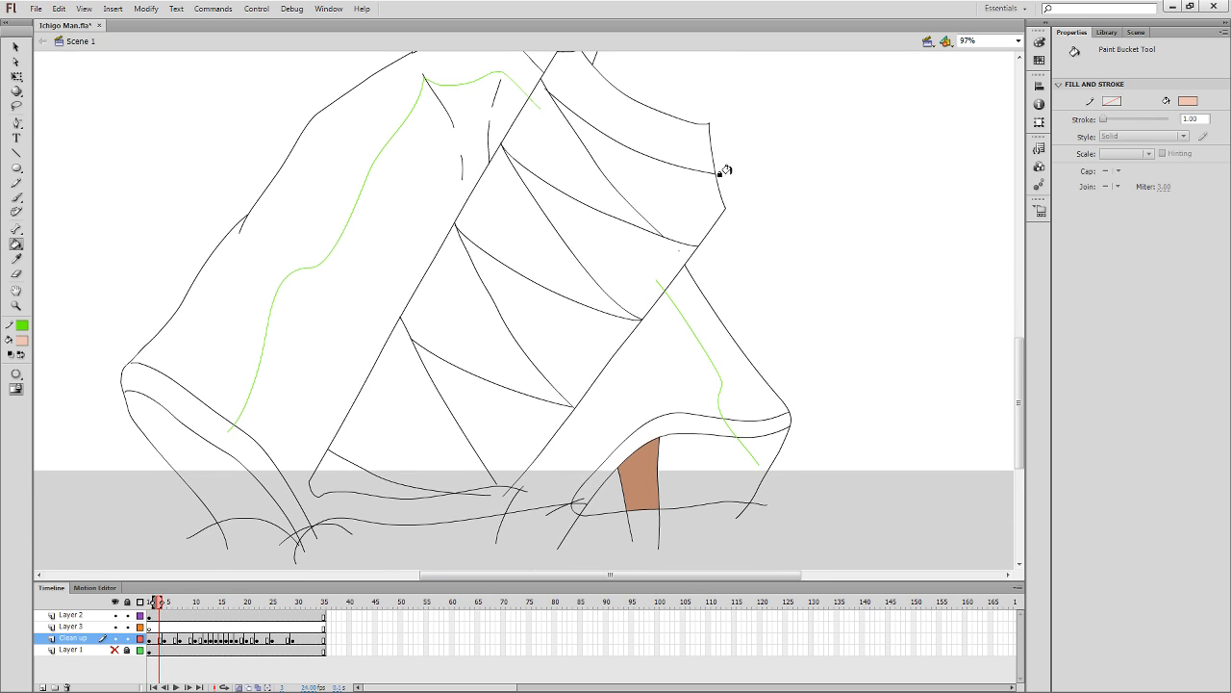
pyautogui.press('.')
pyautogui.press('.')
pyautogui.press('.')
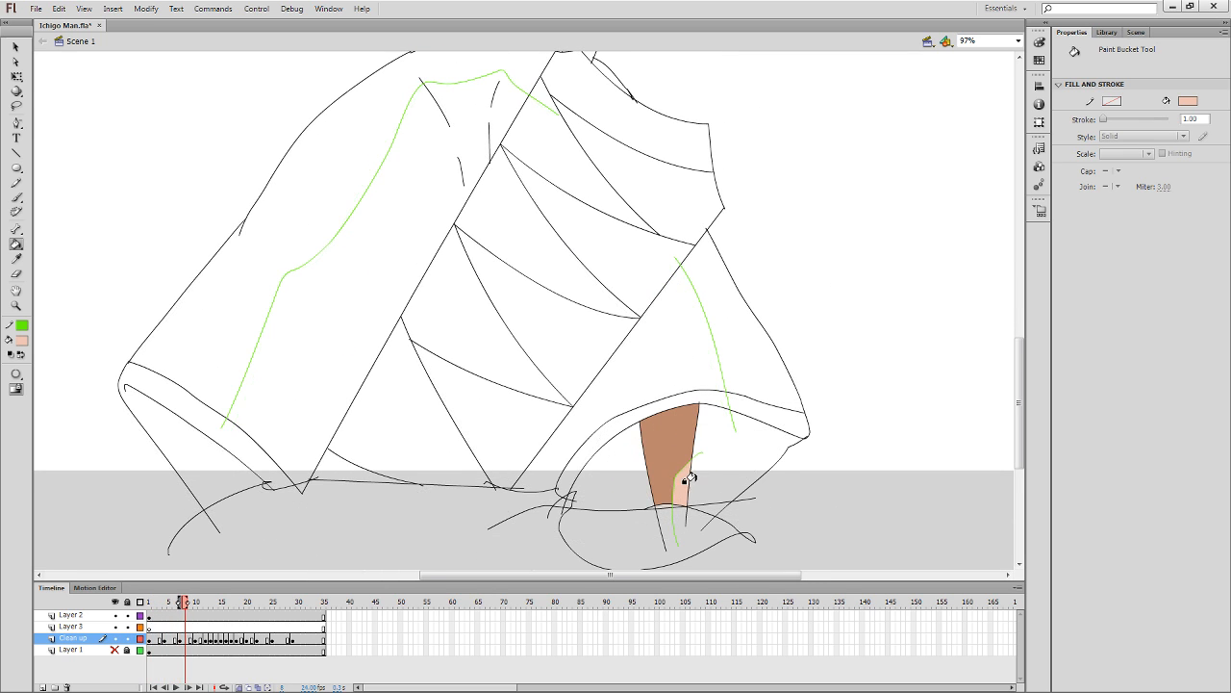
# Fill the lit parts of the forearm and hand with light skin on frames 12 and 13.
pyautogui.press('.')
pyautogui.press('.')
pyautogui.press('.')
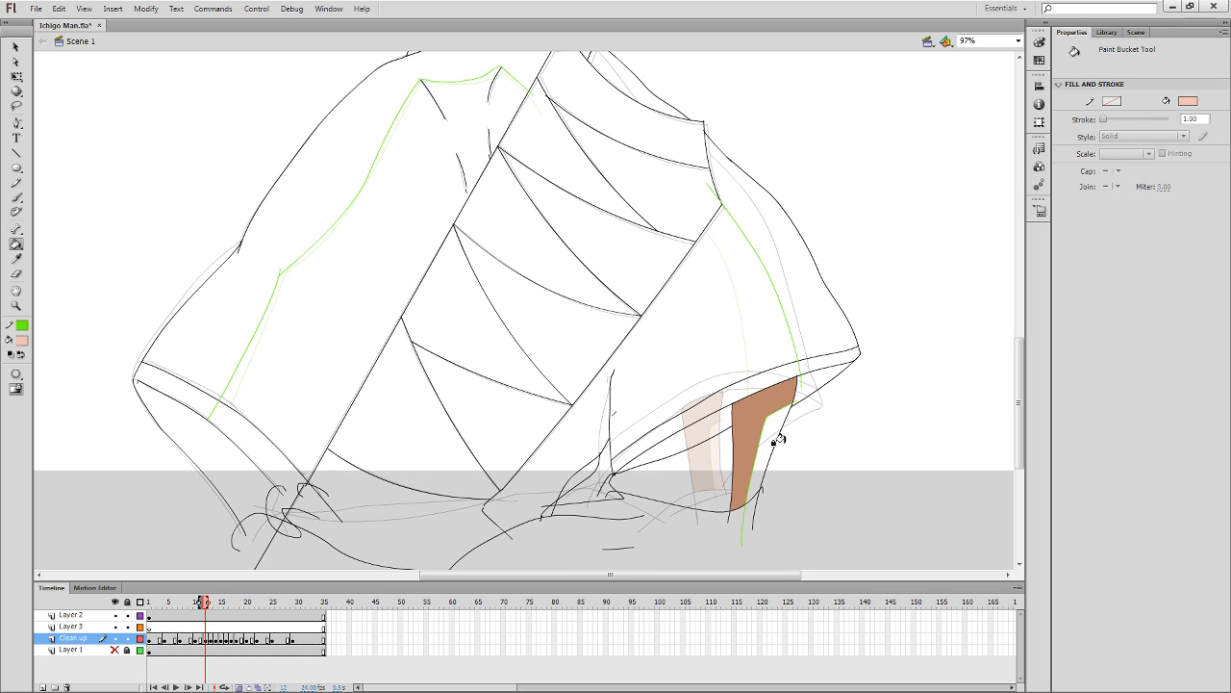
pyautogui.click(795, 403)
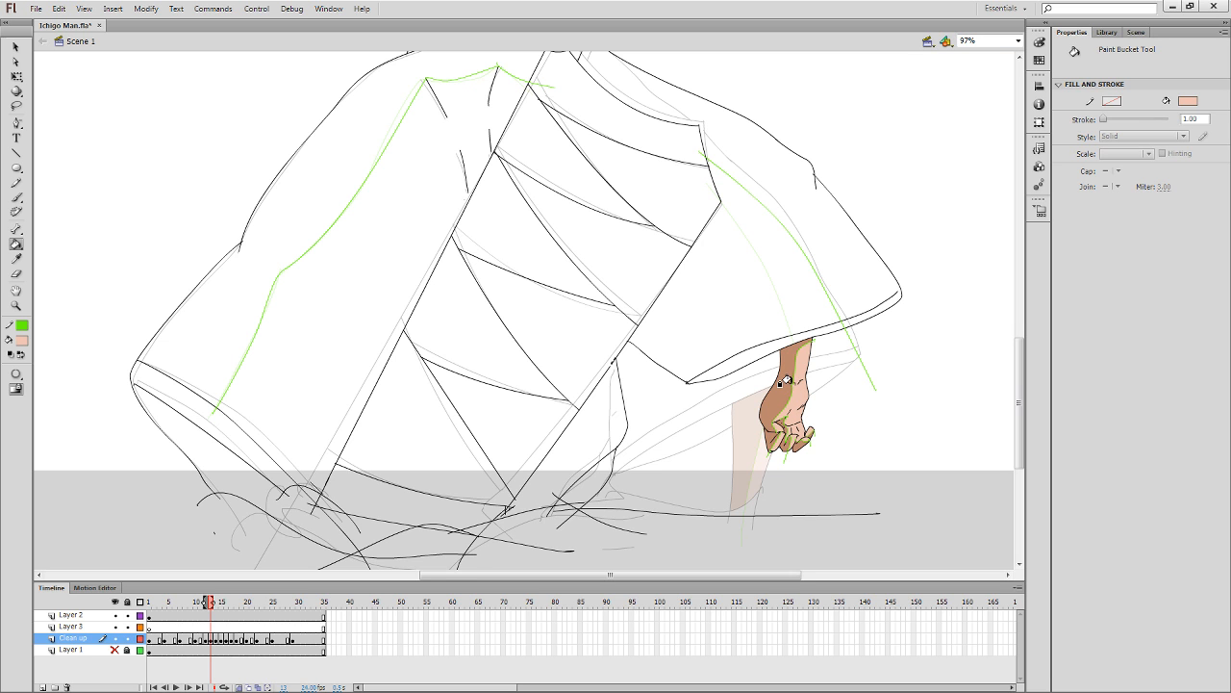
# Fill the small sliver of arm beside the sleeve edge with light skin on frame 14.
pyautogui.moveTo(789, 388)
pyautogui.mouseDown()
pyautogui.moveTo(802, 419)
pyautogui.moveTo(788, 413)
pyautogui.moveTo(718, 562)
pyautogui.mouseUp()
pyautogui.press('.')
pyautogui.press('.')
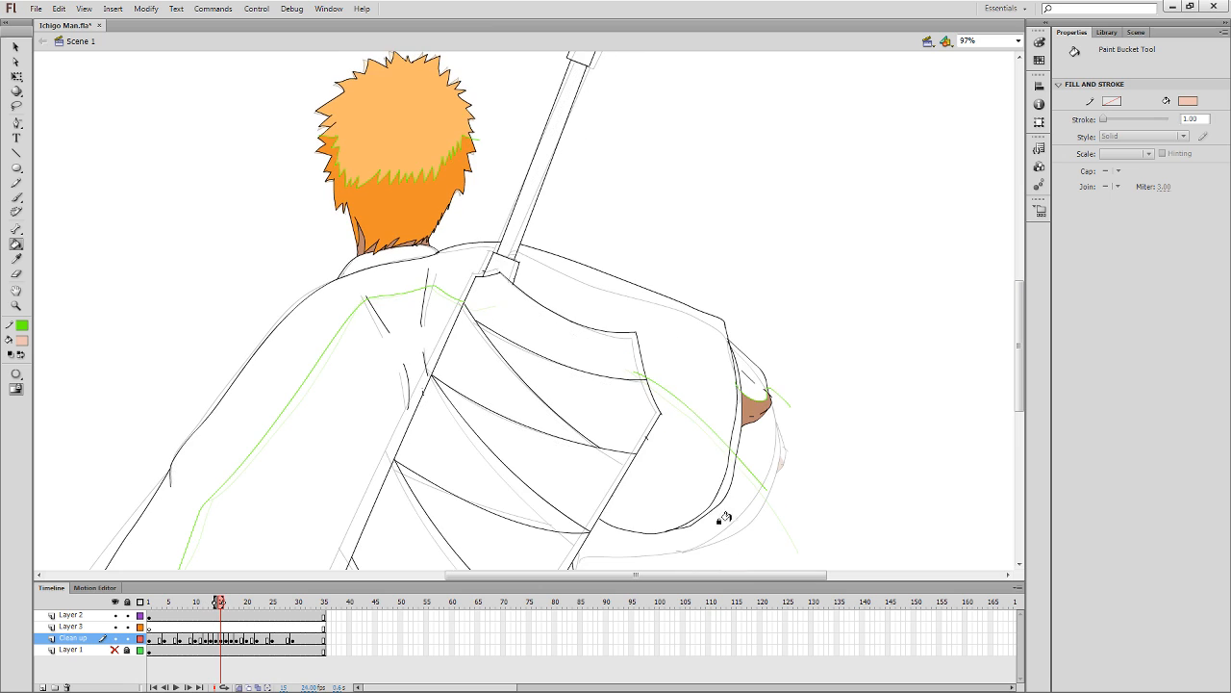
pyautogui.moveTo(772, 416); pyautogui.dragTo(876, 274)
pyautogui.press(',')
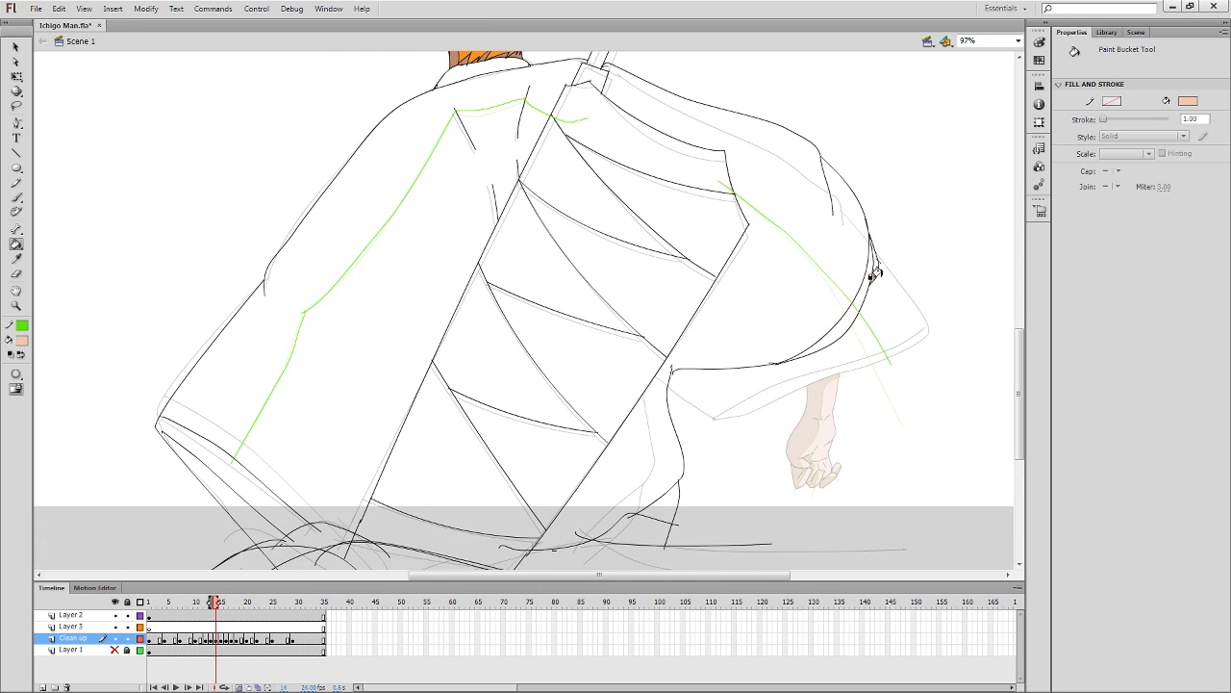
pyautogui.click(864, 260)
pyautogui.moveTo(869, 261); pyautogui.dragTo(801, 358)
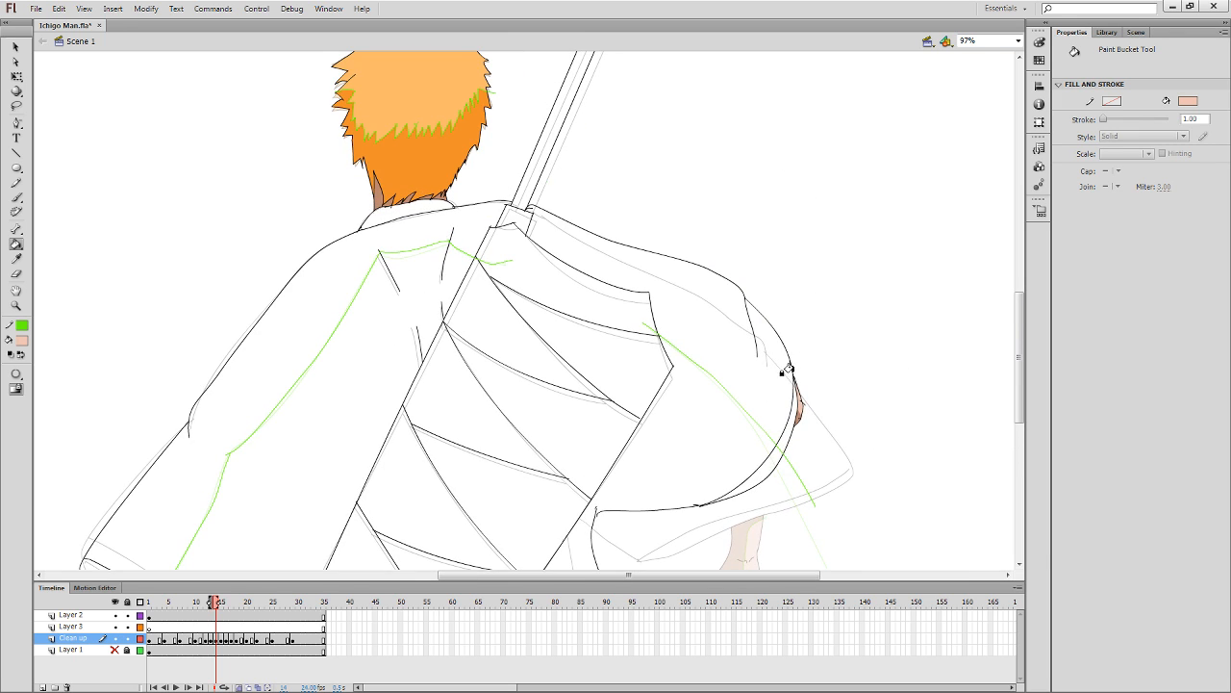
# Fill the lit parts of the raised arm and hand with light skin on frames 15 to 17.
pyautogui.press('.')
pyautogui.press('.')
pyautogui.click(744, 228)
pyautogui.press('.')
pyautogui.moveTo(745, 228); pyautogui.dragTo(696, 450)
pyautogui.press('.')
pyautogui.press(',')
pyautogui.click(717, 329)
pyautogui.click(611, 310)
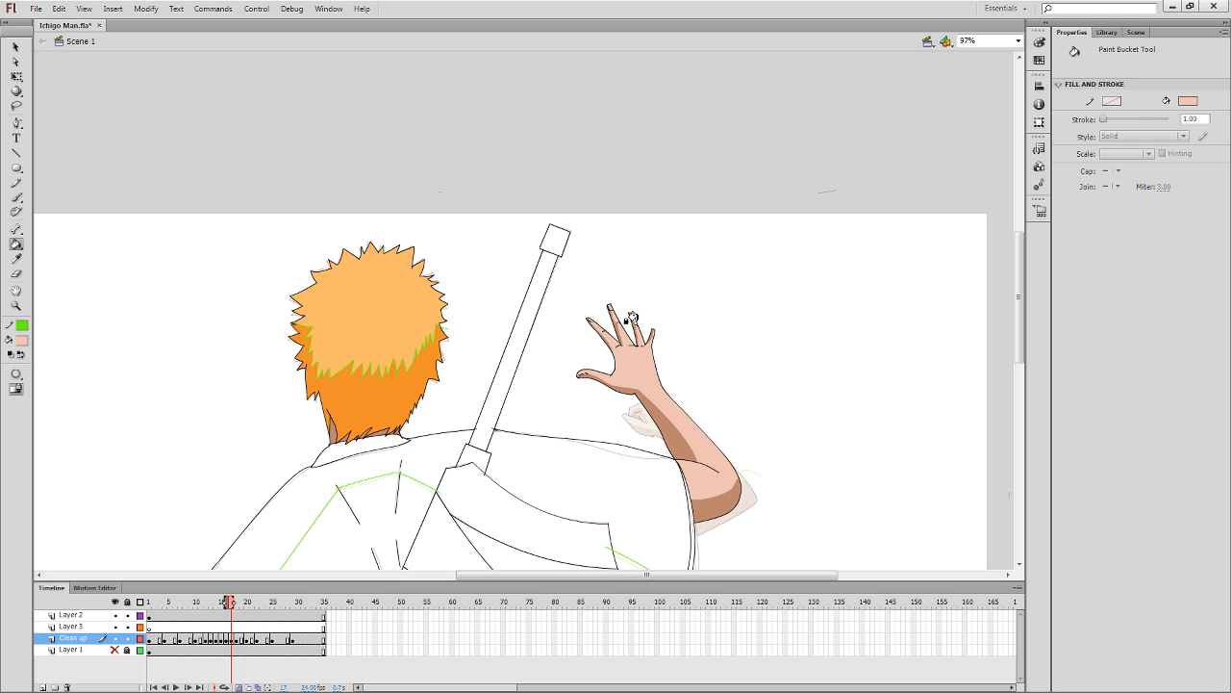
# Fill the lit parts of the raised forearm and hand with light skin on frames 18 to 22.
pyautogui.press('.')
pyautogui.click(637, 321)
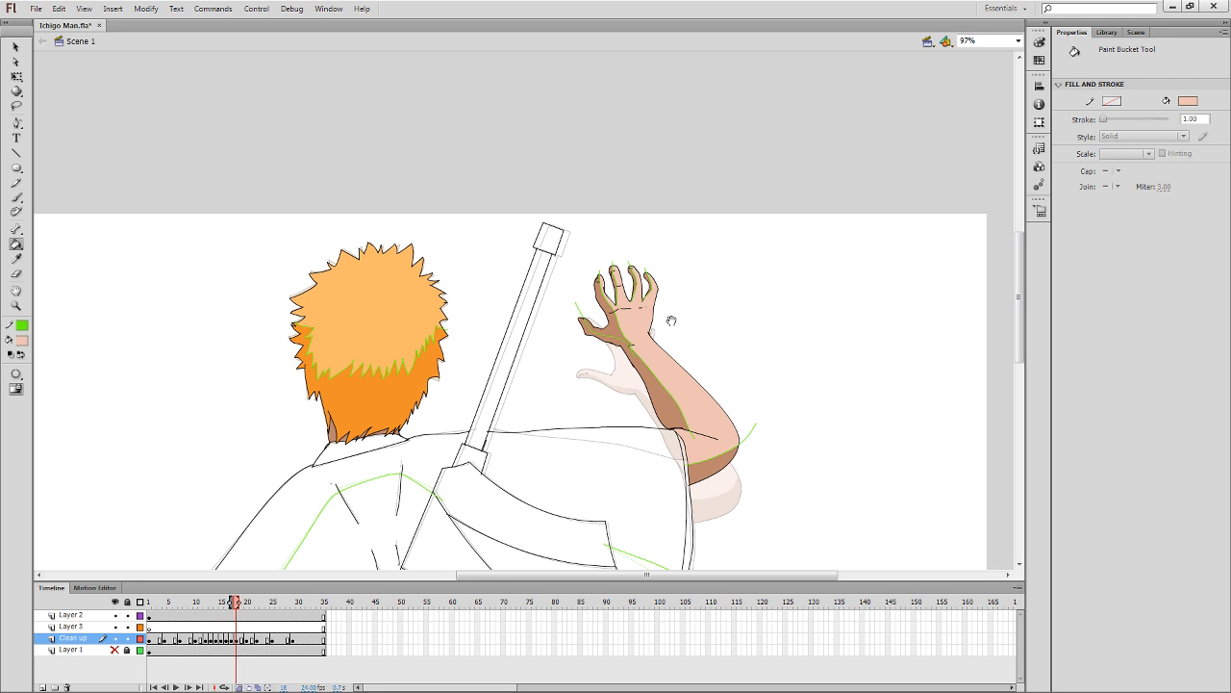
pyautogui.moveTo(670, 433); pyautogui.dragTo(657, 317)
pyautogui.press('.')
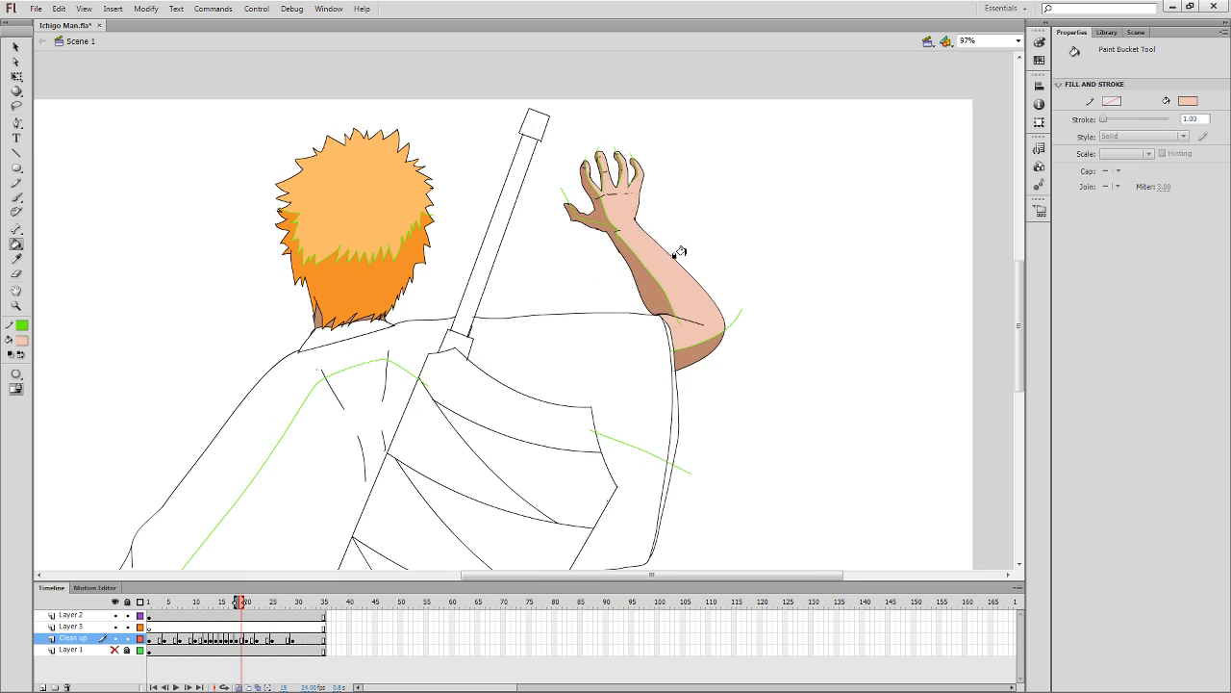
pyautogui.press('.')
pyautogui.click(690, 249)
pyautogui.moveTo(682, 256); pyautogui.dragTo(687, 381)
pyautogui.press('.')
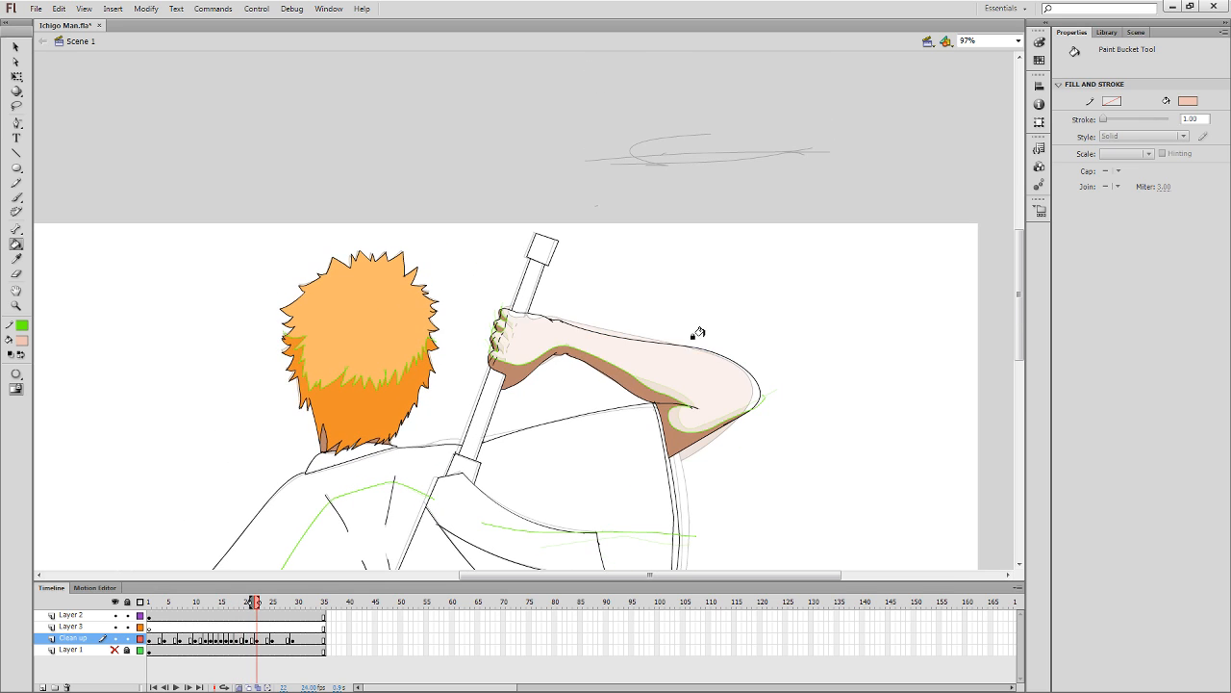
pyautogui.click(689, 356)
# Fill the remaining lit areas of the arm and the hand gripping the sword with light skin up to frame 30.
pyautogui.press('.')
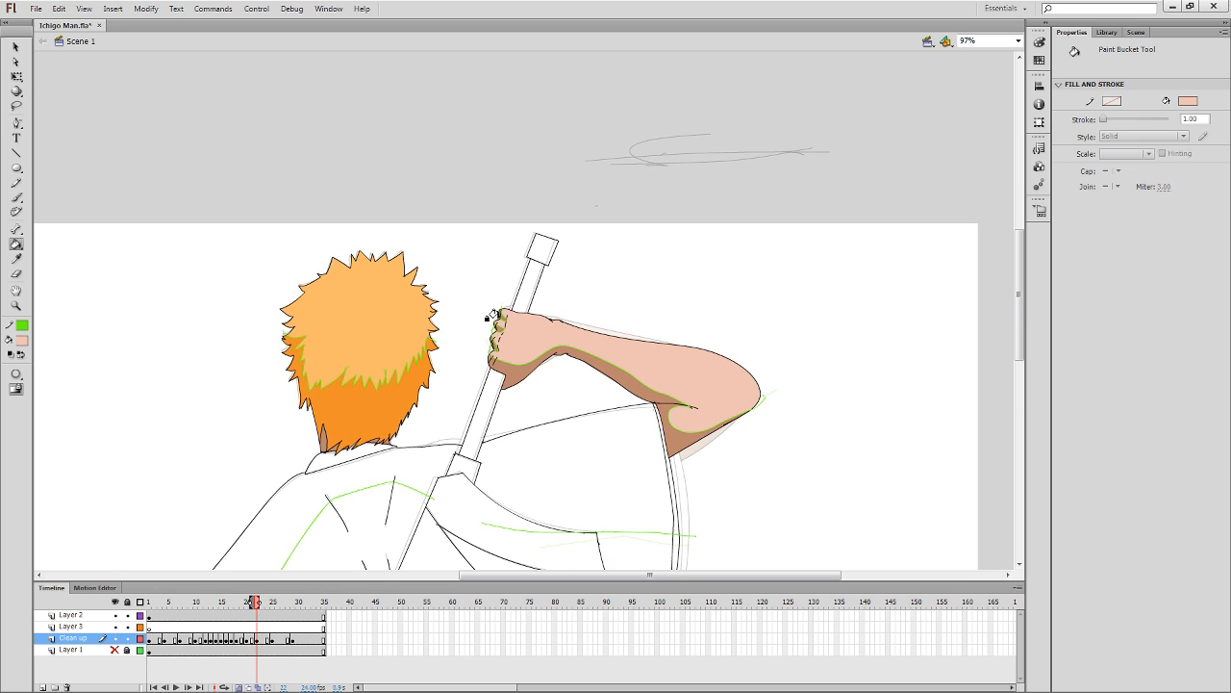
pyautogui.press('.')
pyautogui.press('.')
pyautogui.press('.')
pyautogui.press('.')
pyautogui.press('.')
pyautogui.press('.')
pyautogui.press('.')
pyautogui.press('.')
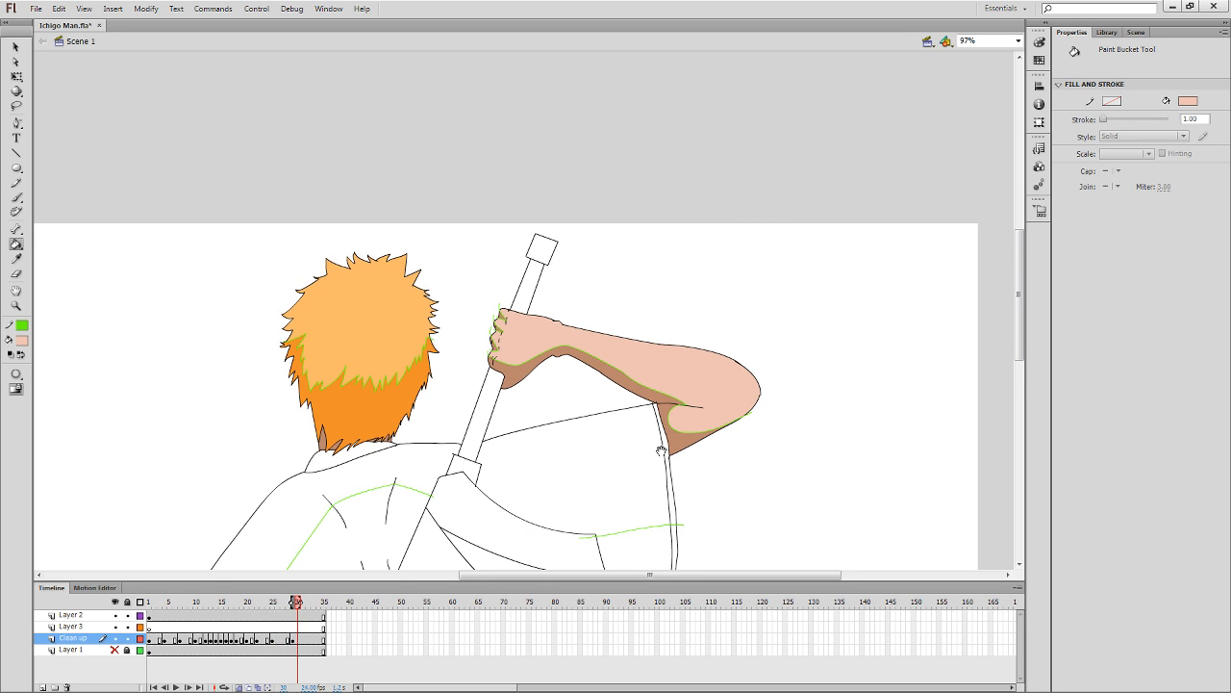
# Sample the light grey of the robe trim from the reference portrait and fill the collar on frame 30.
pyautogui.moveTo(548, 464); pyautogui.dragTo(721, 506)
pyautogui.moveTo(603, 333); pyautogui.dragTo(854, 508)
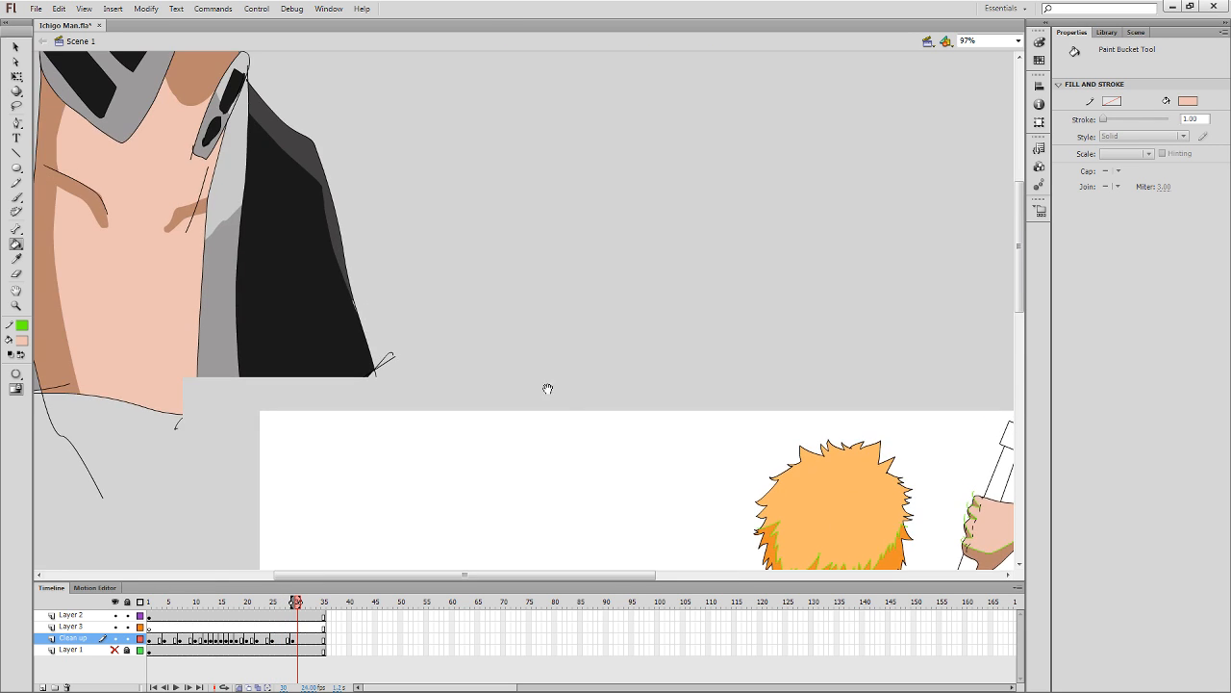
pyautogui.moveTo(549, 389); pyautogui.dragTo(642, 567)
pyautogui.press('i')
pyautogui.click(323, 345)
pyautogui.moveTo(780, 466); pyautogui.dragTo(449, 95)
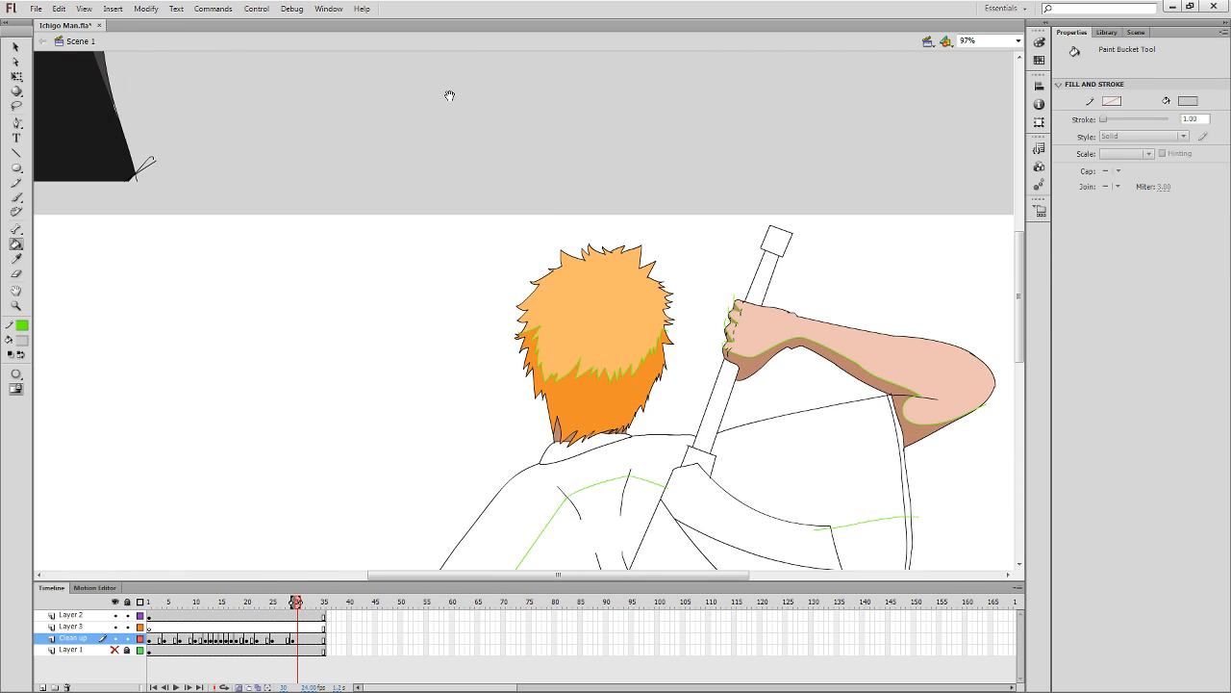
pyautogui.moveTo(725, 468); pyautogui.dragTo(720, 425)
pyautogui.click(552, 414)
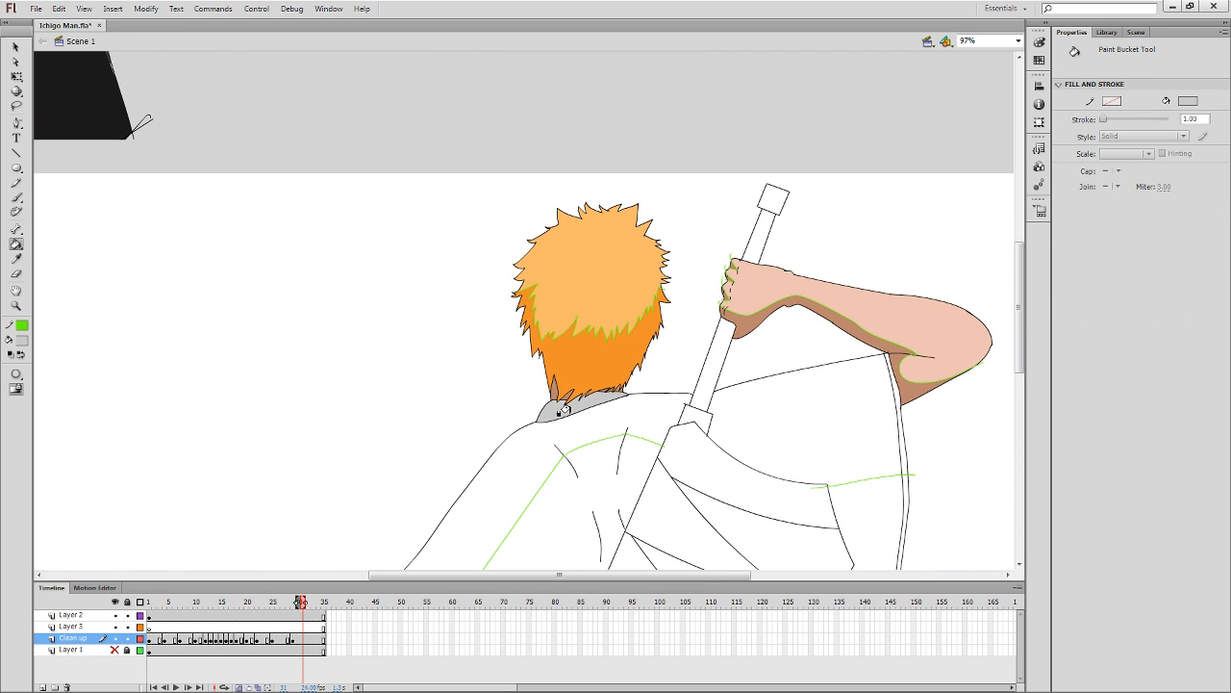
# Work backwards through the animation, filling the collar with light grey on the drawings down to frame 19.
pyautogui.press(',')
pyautogui.press(',')
pyautogui.press(',')
pyautogui.press(',')
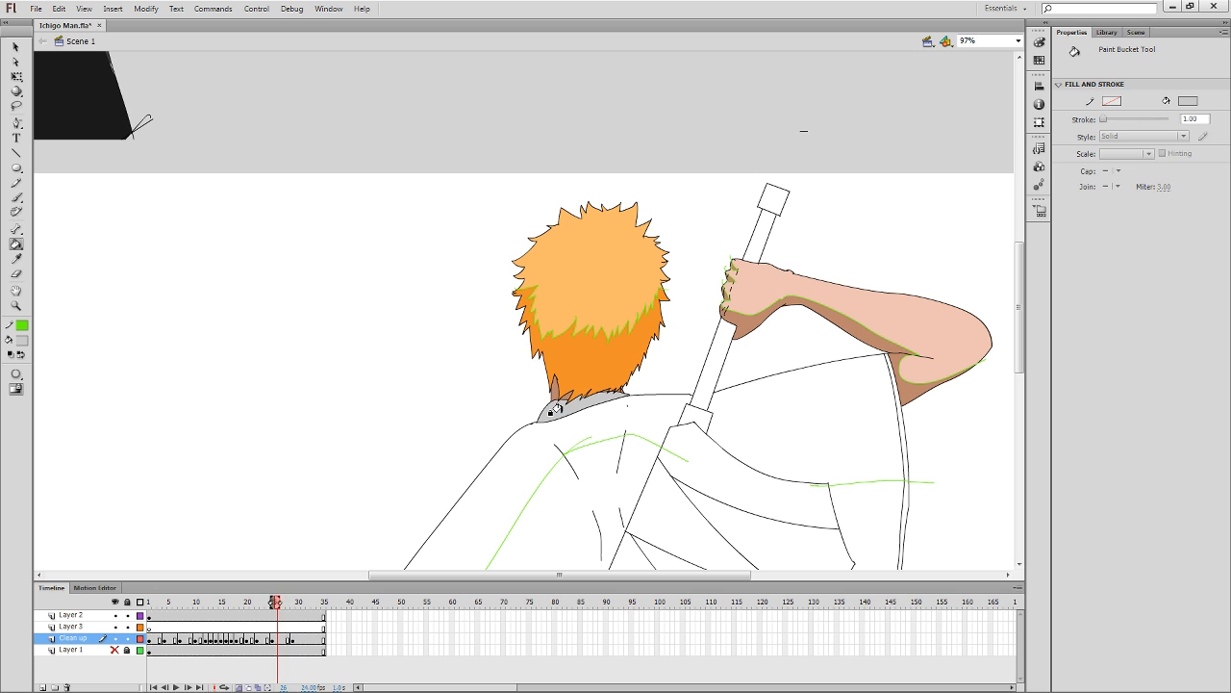
pyautogui.press(',')
pyautogui.press(',')
pyautogui.press(',')
pyautogui.press(',')
pyautogui.press(',')
pyautogui.press(',')
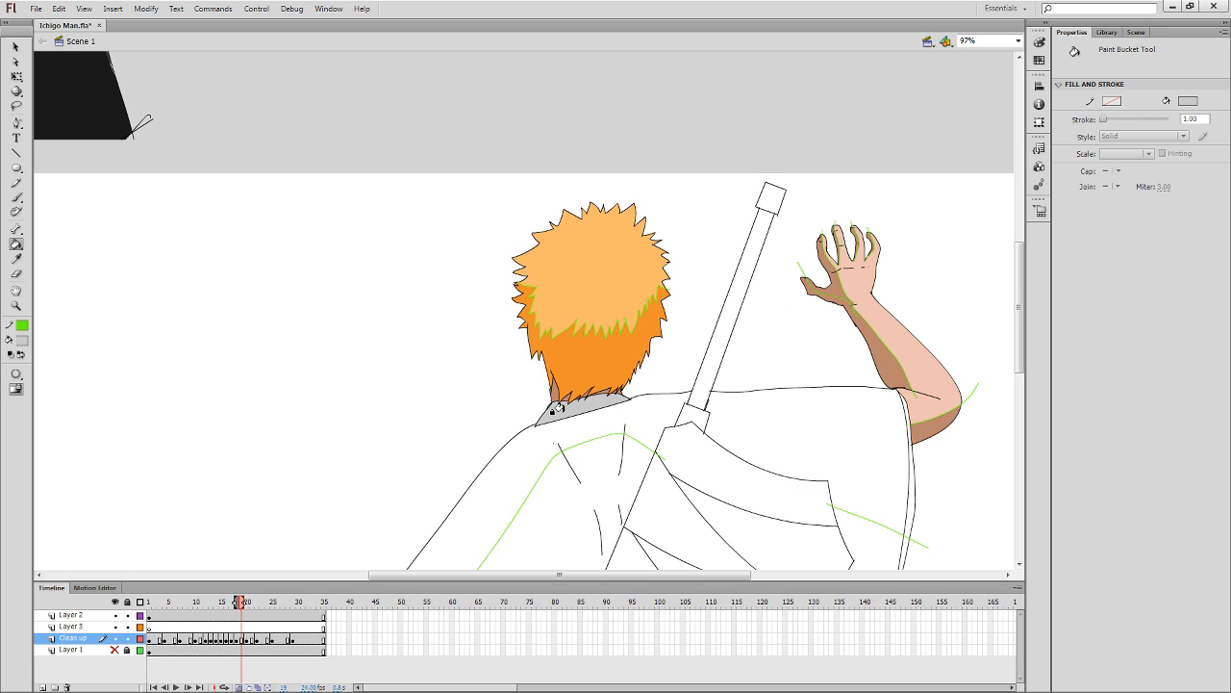
# Fill the collar with light grey on the remaining earlier drawings, back to the first frame.
pyautogui.press(',')
pyautogui.press(',')
pyautogui.press(',')
pyautogui.press(',')
pyautogui.press(',')
pyautogui.press(',')
pyautogui.press(',')
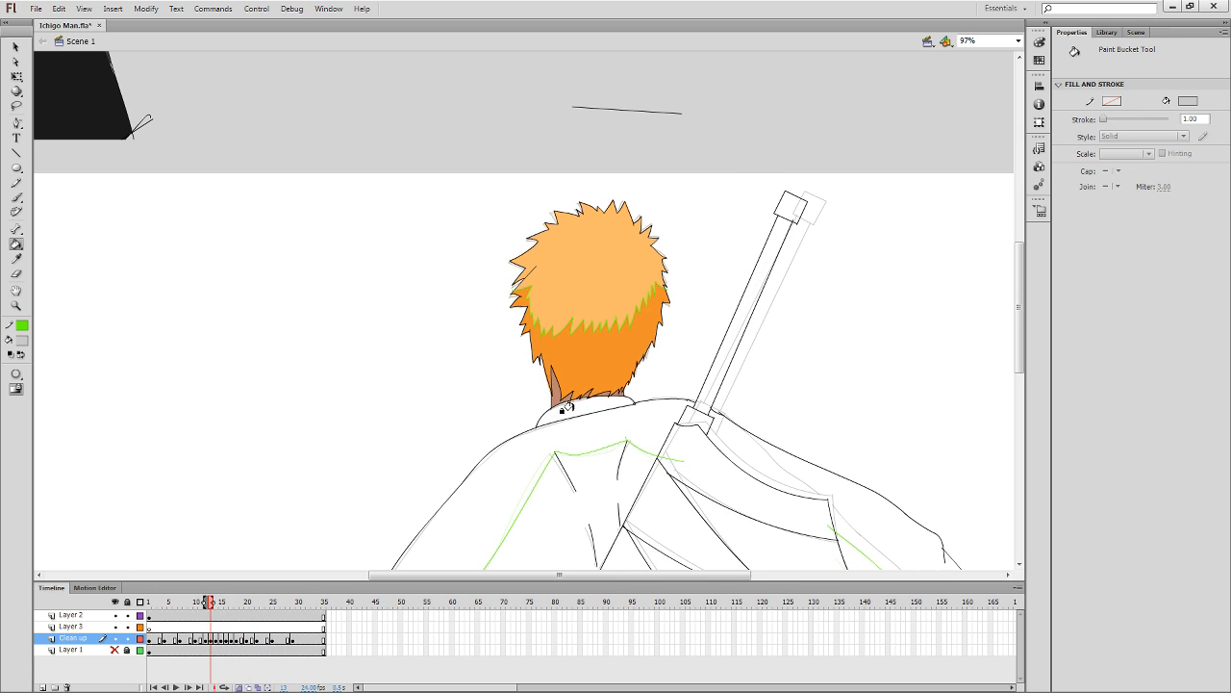
pyautogui.press(',')
pyautogui.press(',')
pyautogui.press(',')
pyautogui.press(',')
pyautogui.press(',')
pyautogui.press(',')
pyautogui.press(',')
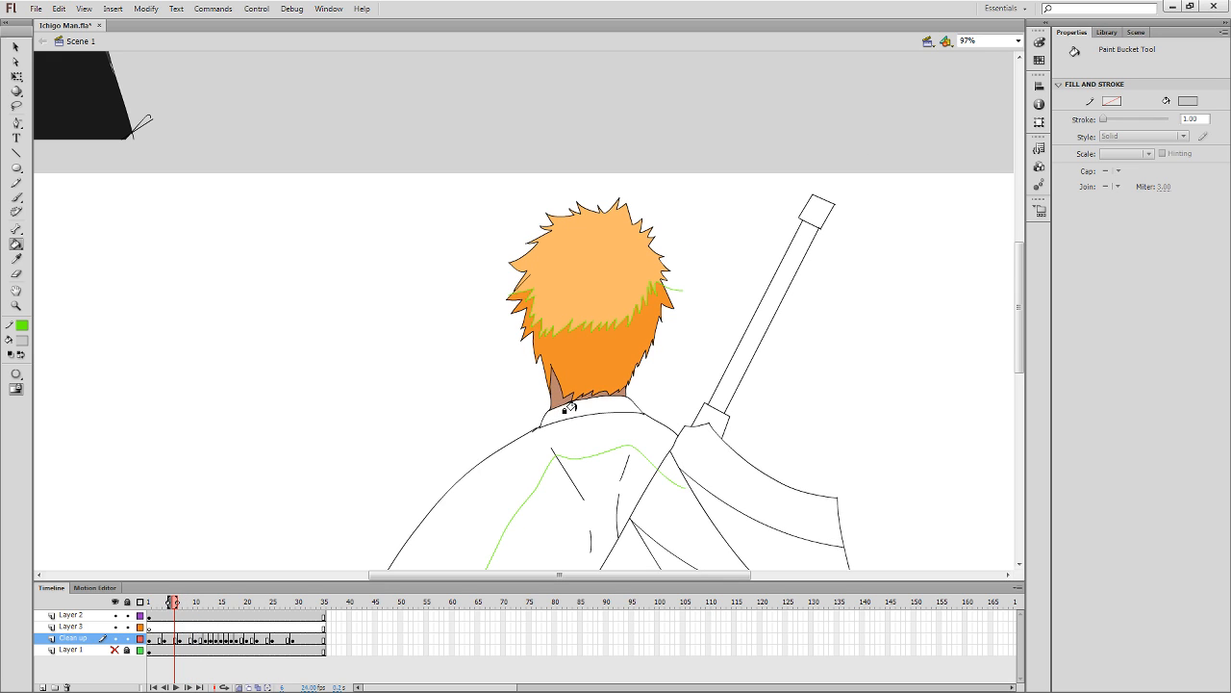
pyautogui.press('.')
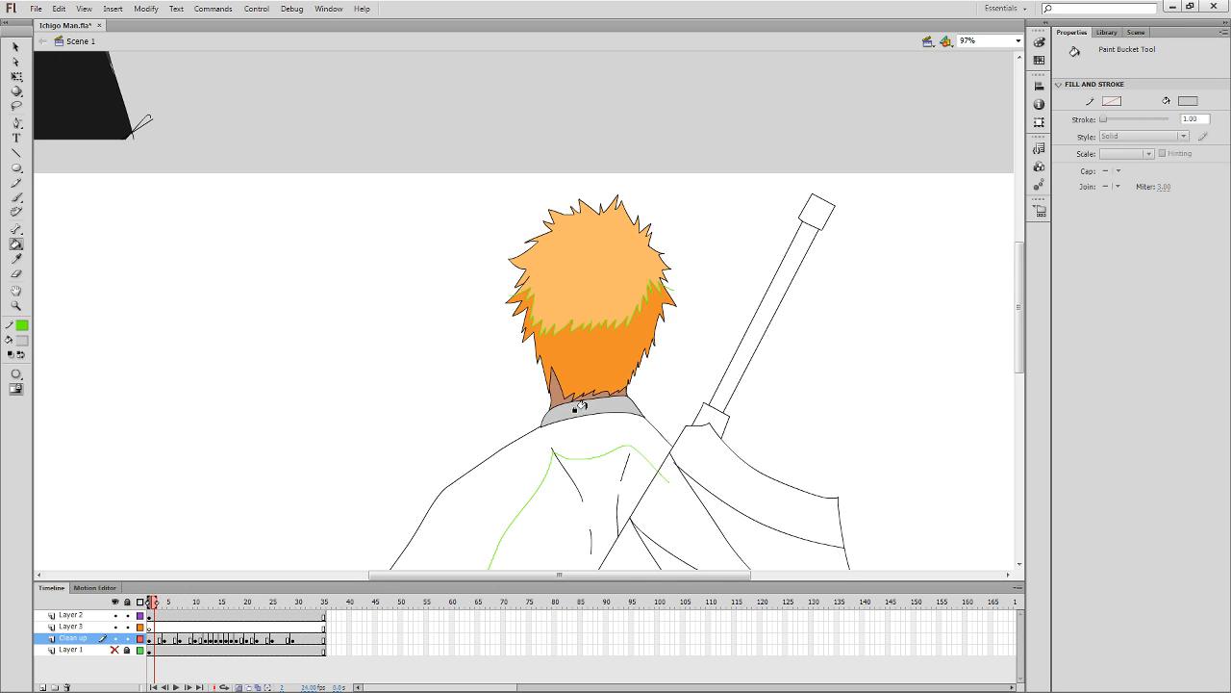
# Check the collar fill frame by frame from frame 2 to frame 14.
pyautogui.press('.')
pyautogui.press('.')
pyautogui.press('.')
pyautogui.press('.')
pyautogui.press('.')
pyautogui.press('.')
pyautogui.press('.')
pyautogui.press('.')
pyautogui.press('.')
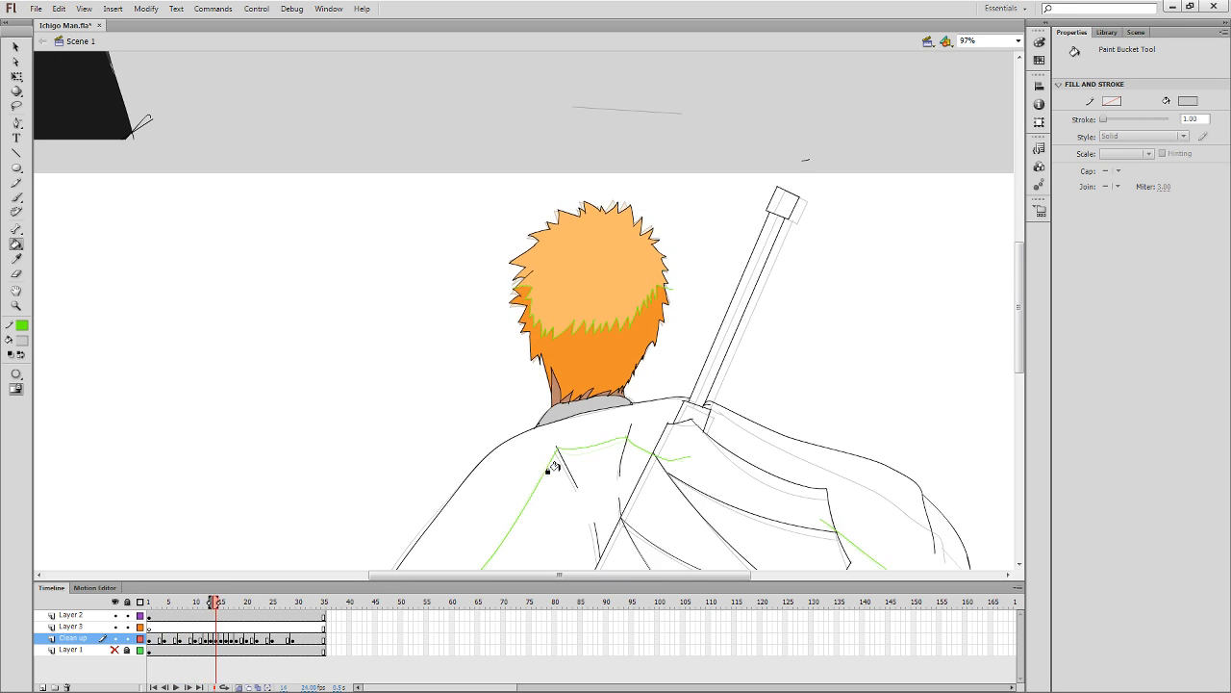
# Sample the dark grey robe highlight from the reference portrait and fill the lit shoulder and left sleeve on frame 14.
pyautogui.moveTo(305, 366); pyautogui.dragTo(588, 549)
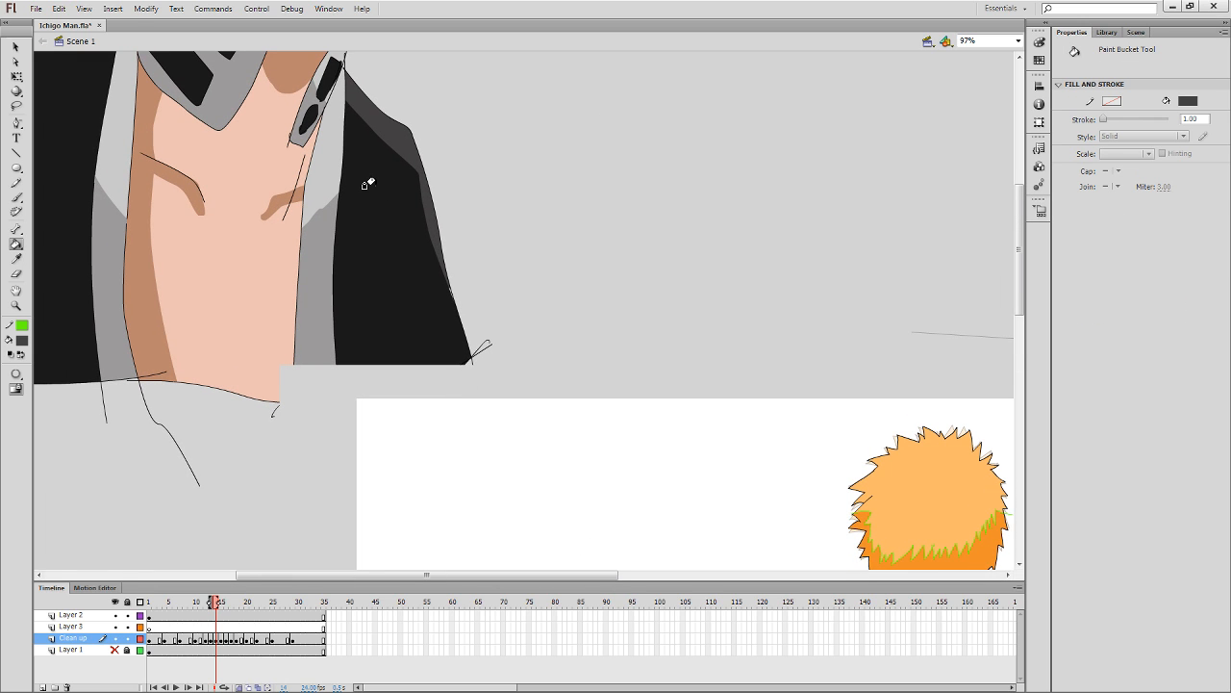
pyautogui.moveTo(807, 480); pyautogui.dragTo(686, 276)
pyautogui.moveTo(654, 337); pyautogui.dragTo(764, 153)
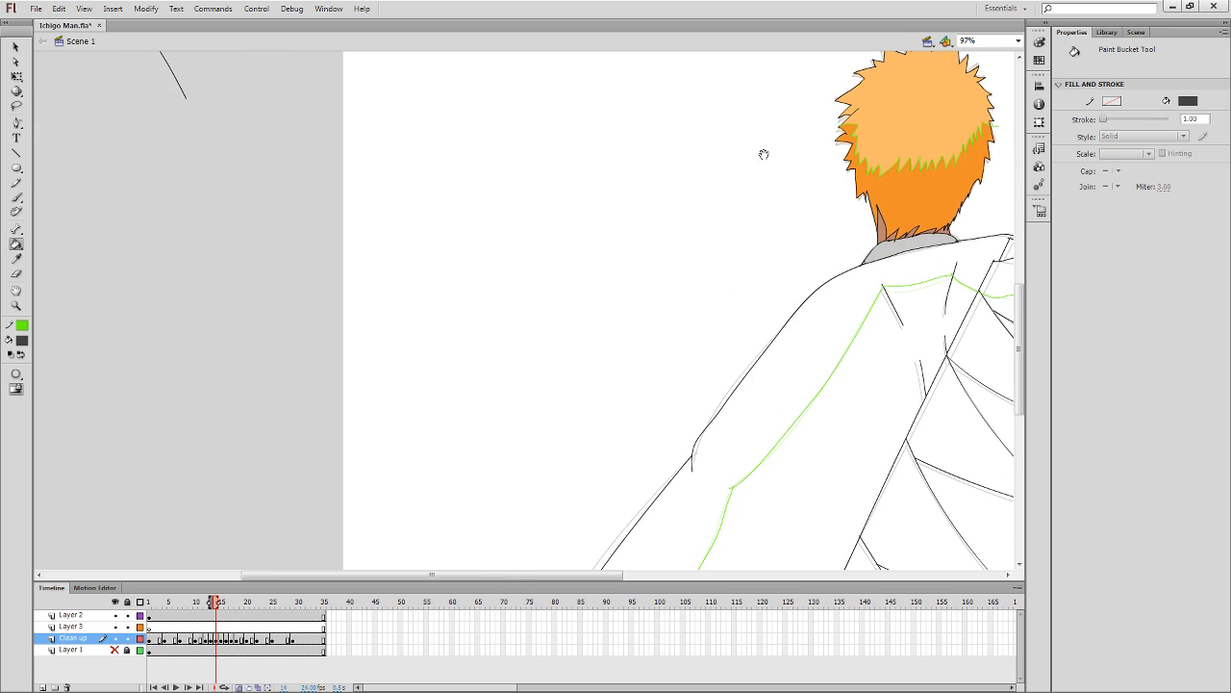
pyautogui.moveTo(759, 298); pyautogui.dragTo(633, 312)
pyautogui.moveTo(845, 282); pyautogui.dragTo(666, 214)
pyautogui.moveTo(463, 378); pyautogui.dragTo(481, 292)
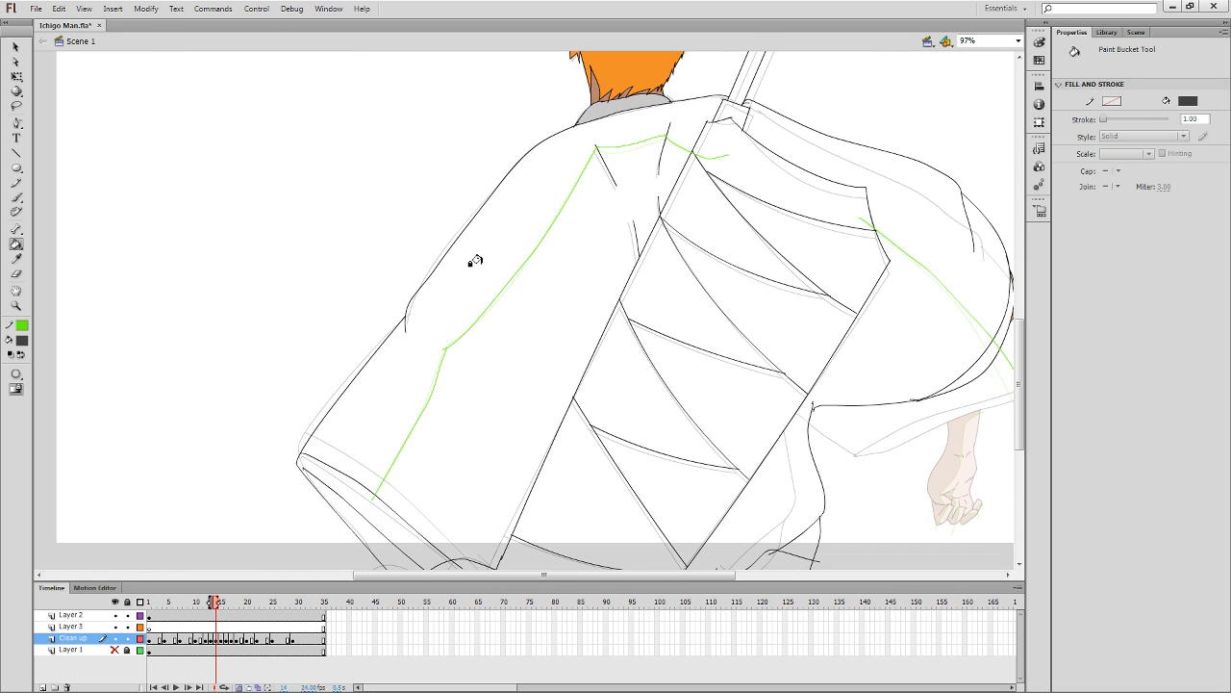
pyautogui.click(474, 261)
# Go back to frame 1 and fill the lit shoulder area, the left sleeve and the lit strip of the right sleeve with dark grey.
pyautogui.moveTo(855, 275); pyautogui.dragTo(724, 287)
pyautogui.press(',')
pyautogui.press(',')
pyautogui.press(',')
pyautogui.press(',')
pyautogui.press(',')
pyautogui.press(',')
pyautogui.press(',')
pyautogui.press(',')
pyautogui.press(',')
pyautogui.press(',')
pyautogui.press(',')
pyautogui.press(',')
pyautogui.press(',')
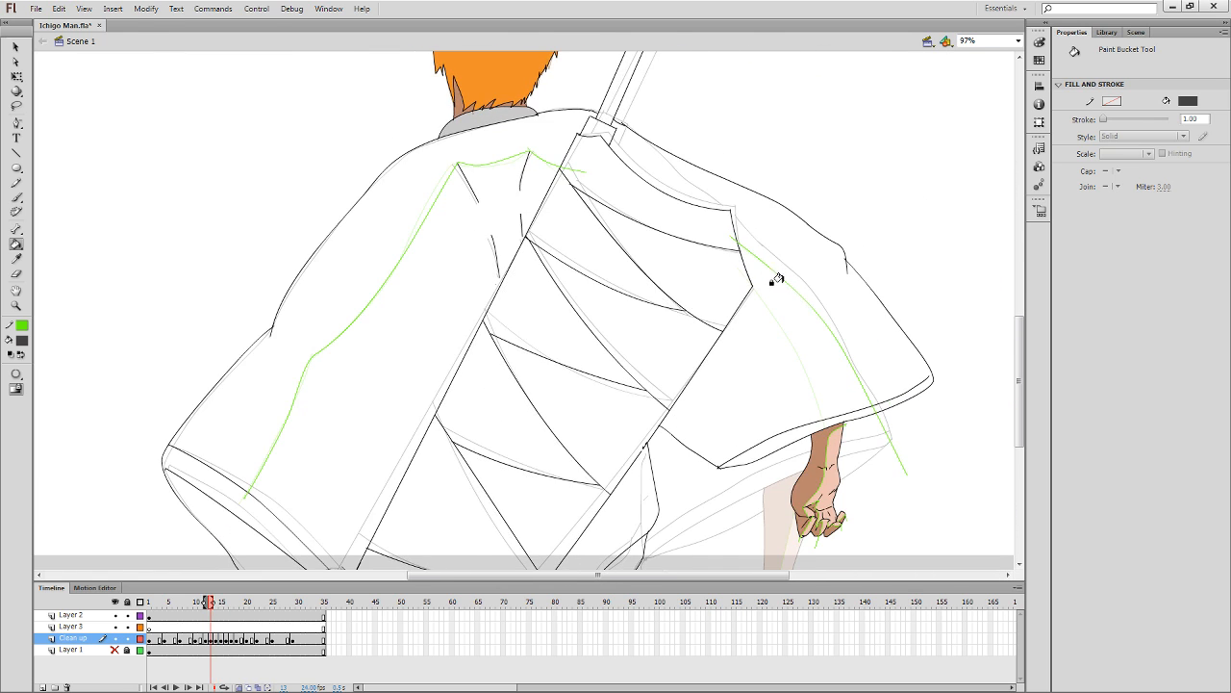
pyautogui.click(535, 135)
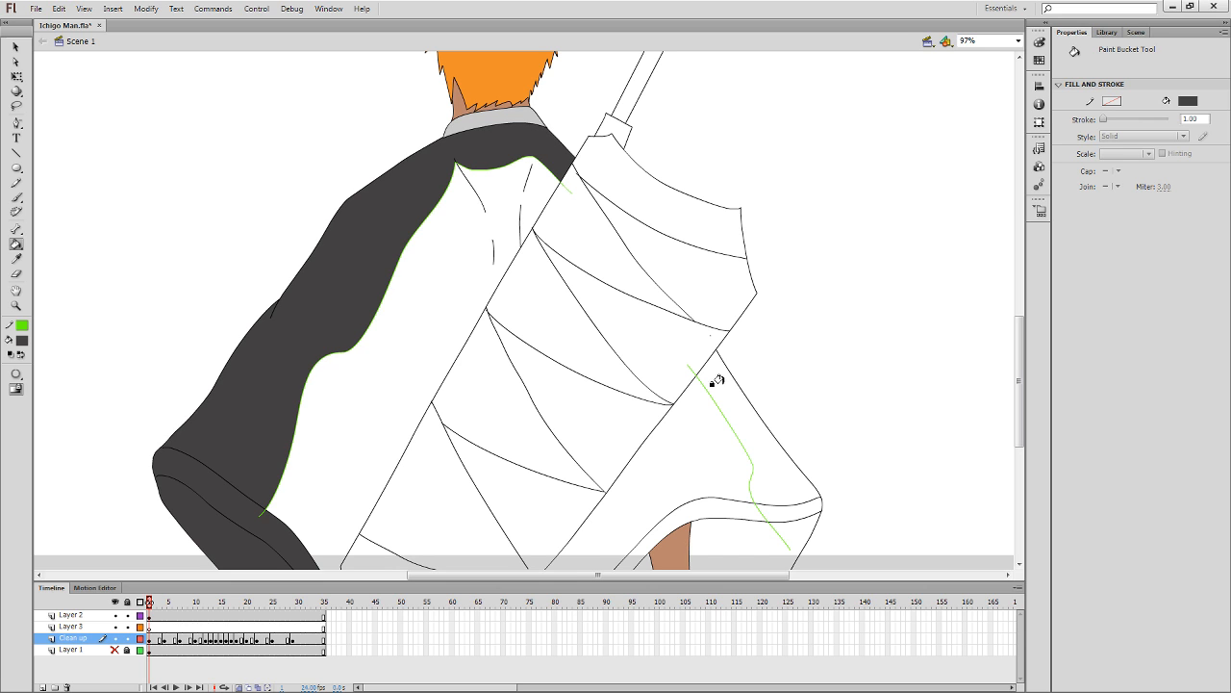
pyautogui.click(726, 389)
pyautogui.press('.')
pyautogui.press('.')
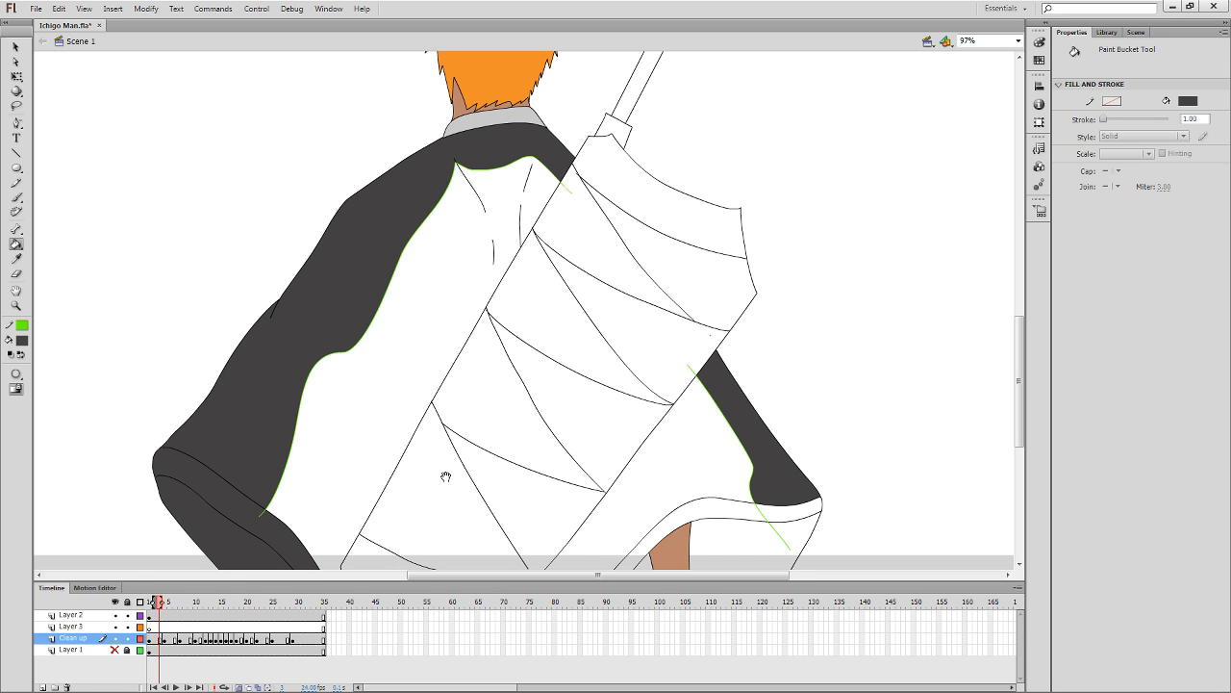
# Sample the medium grey trim shadow from the reference portrait and fill the cuff bands of both sleeves on the first drawing.
pyautogui.moveTo(445, 476); pyautogui.dragTo(783, 638)
pyautogui.moveTo(352, 292); pyautogui.dragTo(617, 608)
pyautogui.press('i')
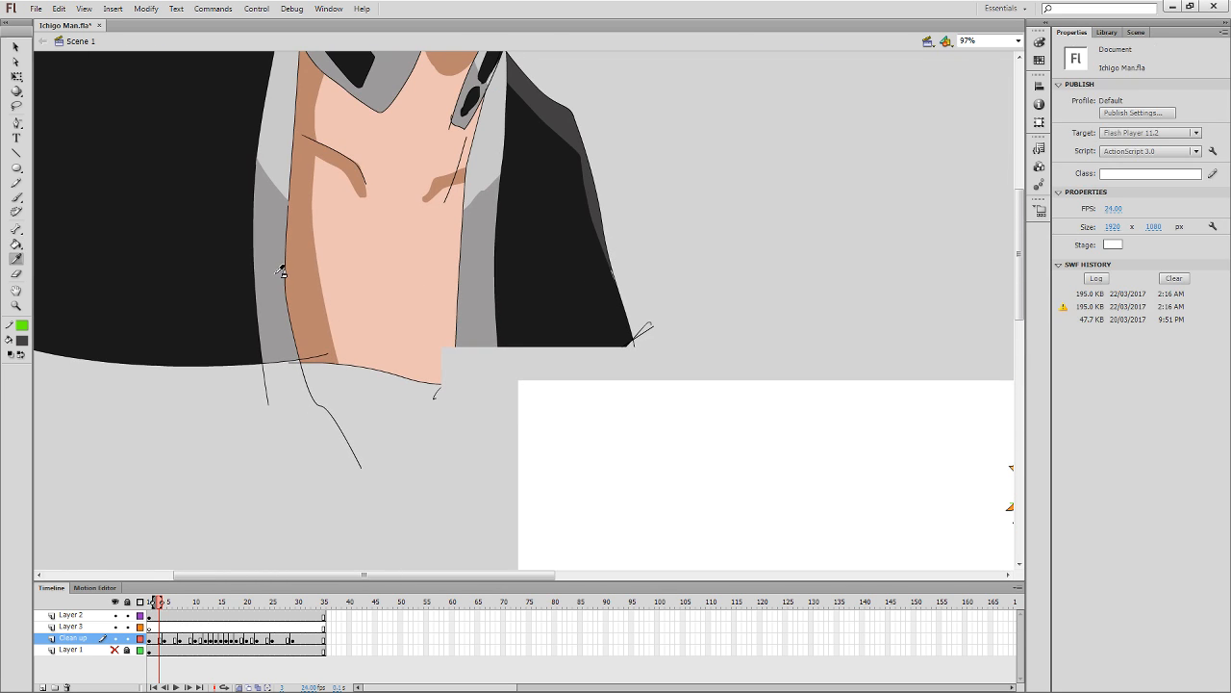
pyautogui.click(268, 199)
pyautogui.moveTo(688, 404); pyautogui.dragTo(482, 183)
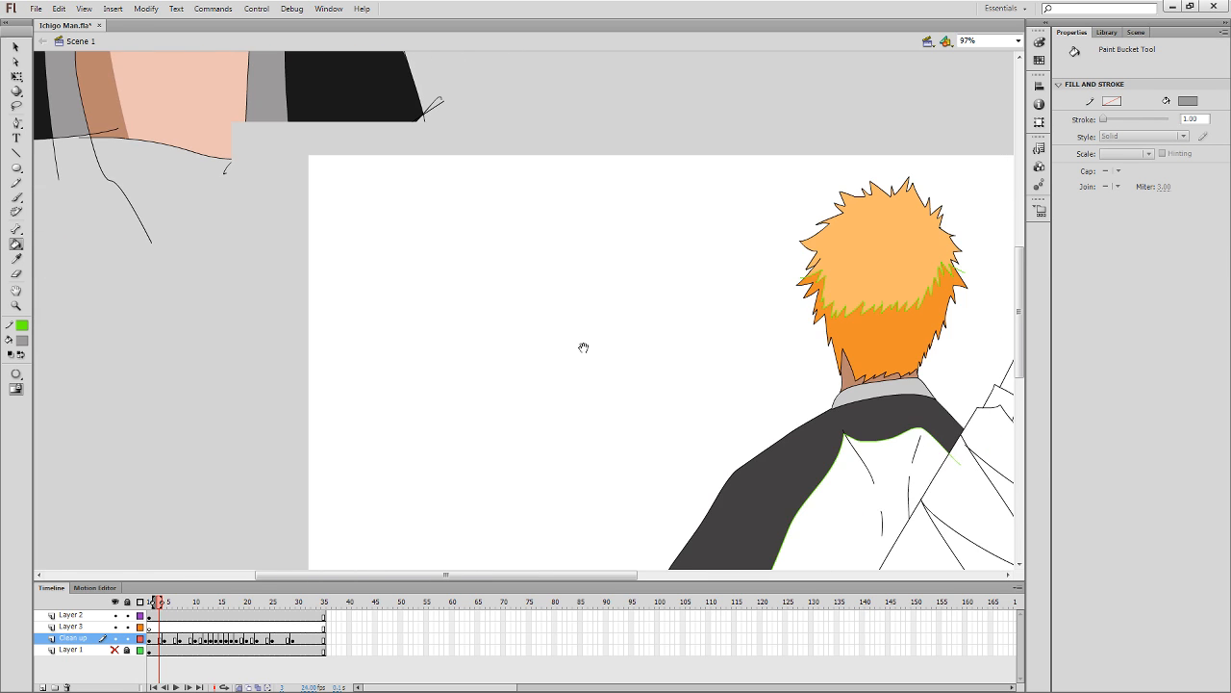
pyautogui.moveTo(751, 462)
pyautogui.mouseDown()
pyautogui.moveTo(652, 353)
pyautogui.moveTo(401, 225)
pyautogui.moveTo(320, 208)
pyautogui.mouseUp()
pyautogui.hotkey('ctrl', '-')
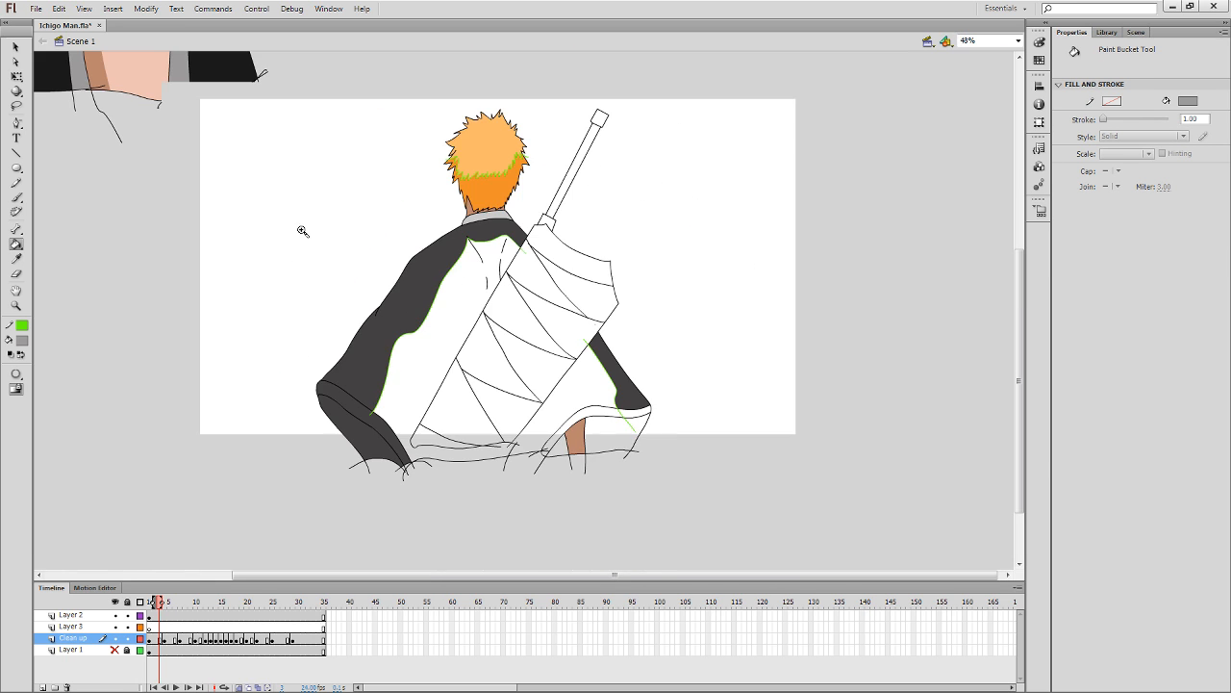
pyautogui.click(371, 424)
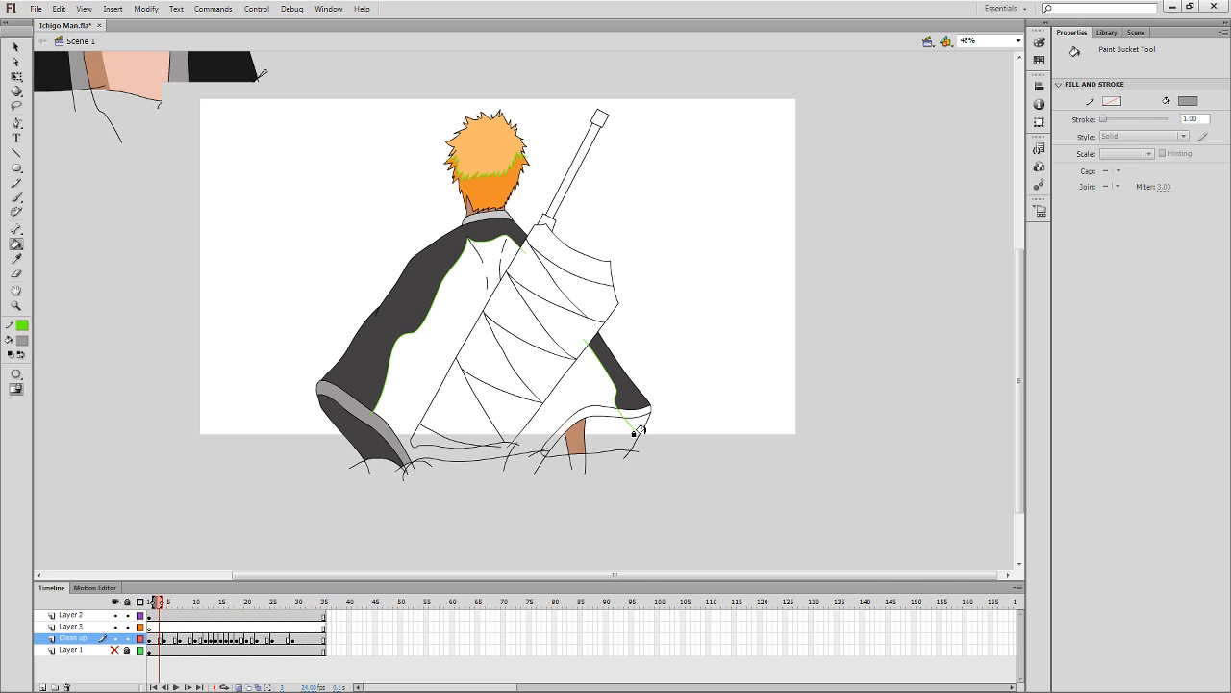
pyautogui.click(612, 410)
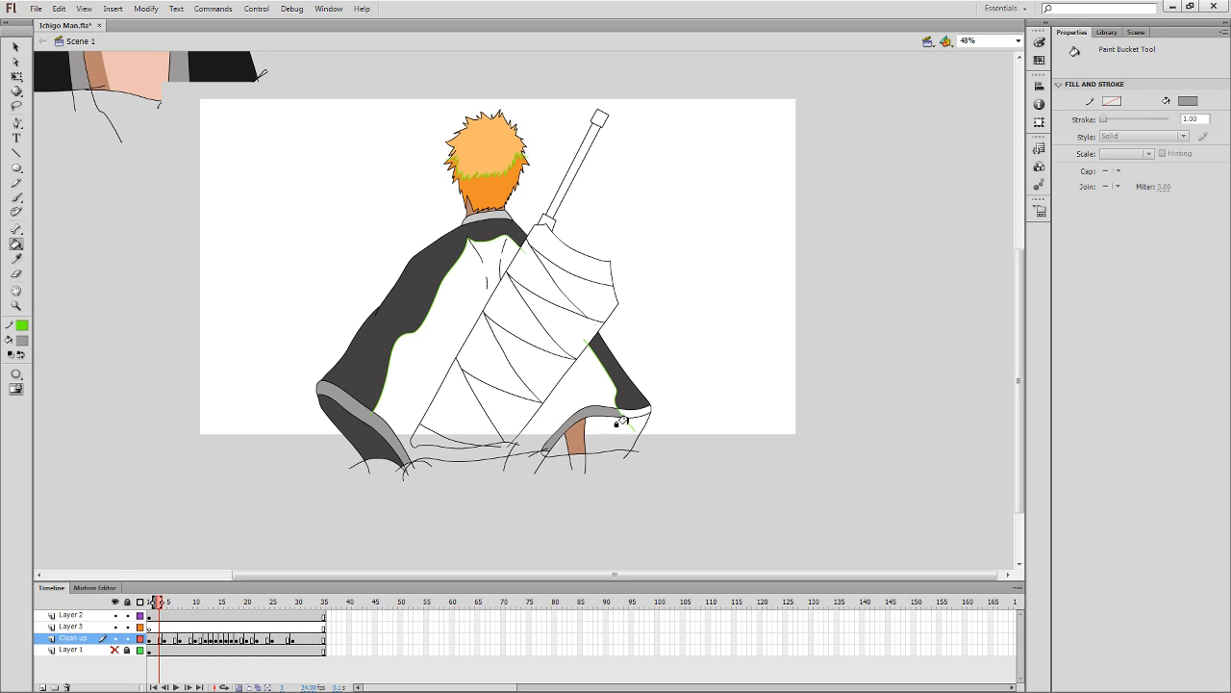
# Switch to the Pencil tool and examine the shadow lines at the sleeve cuffs on each drawing up to frame 13.
pyautogui.press('.')
pyautogui.press('.')
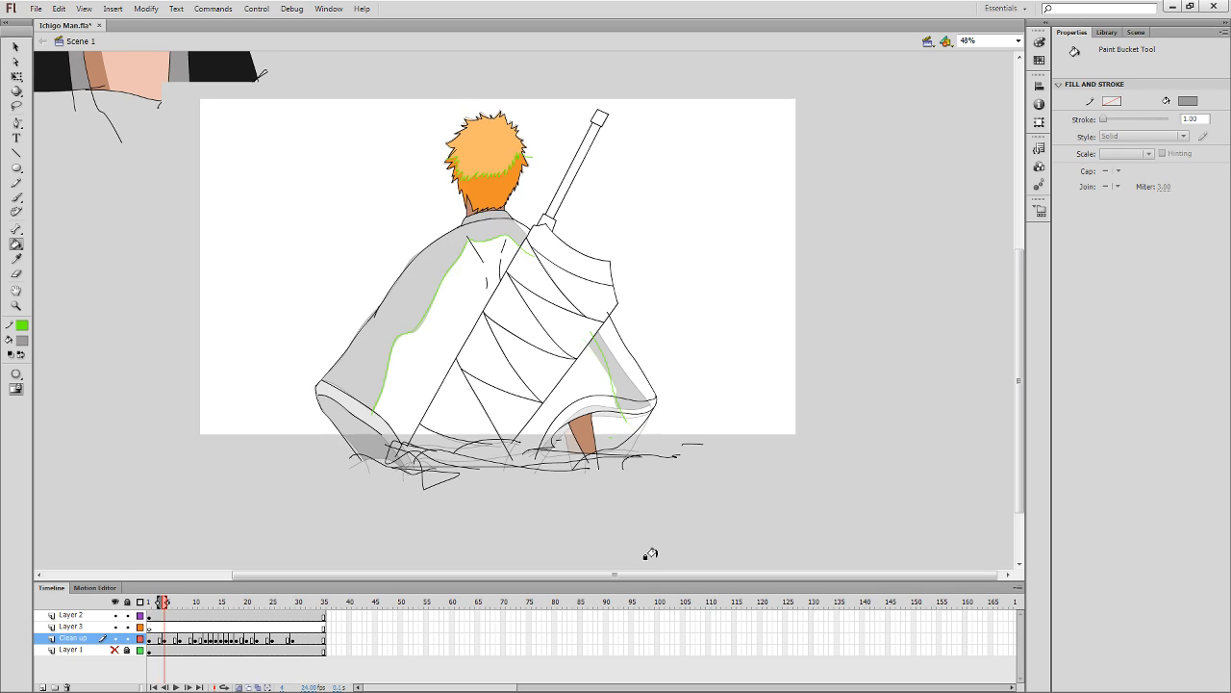
pyautogui.press('y')
pyautogui.press('.')
pyautogui.press('.')
pyautogui.press('.')
pyautogui.press('.')
pyautogui.press('.')
pyautogui.press('.')
pyautogui.press('.')
pyautogui.press('.')
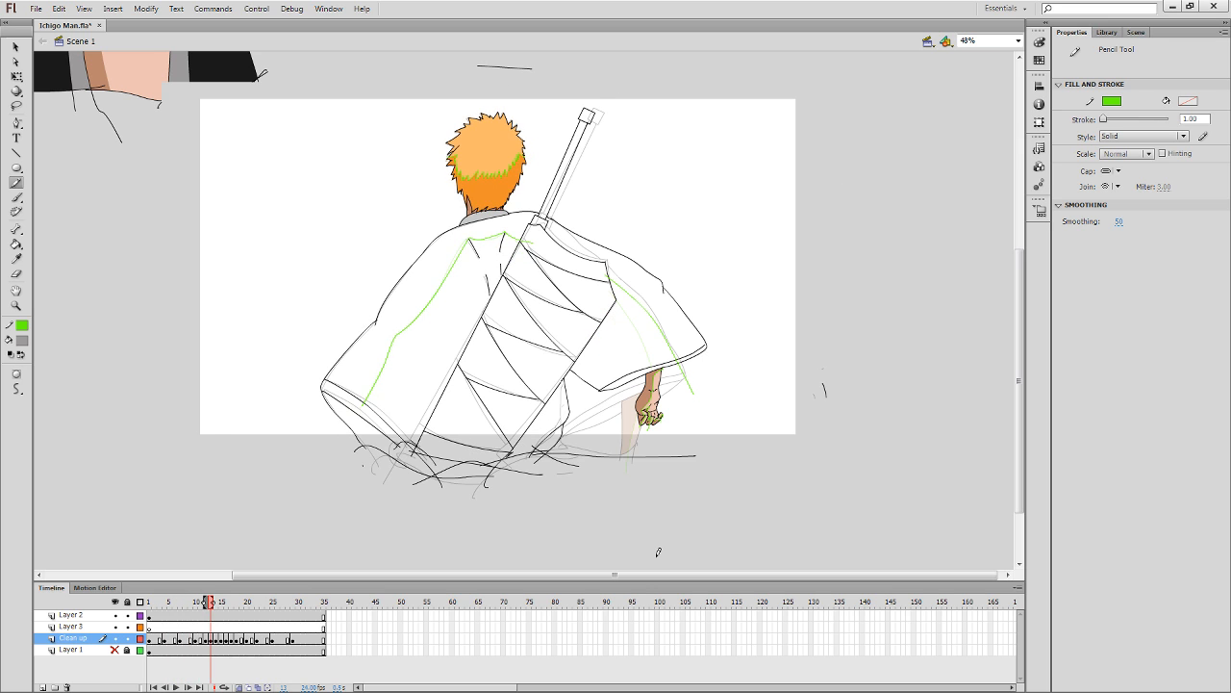
# Return to frame 1 and extend the green shadow line across the left sleeve's cuff band on the drawings at frames 1 and 4.
pyautogui.press(',')
pyautogui.press(',')
pyautogui.press(',')
pyautogui.press(',')
pyautogui.press(',')
pyautogui.press(',')
pyautogui.press(',')
pyautogui.press(',')
pyautogui.press(',')
pyautogui.press(',')
pyautogui.press(',')
pyautogui.press(',')
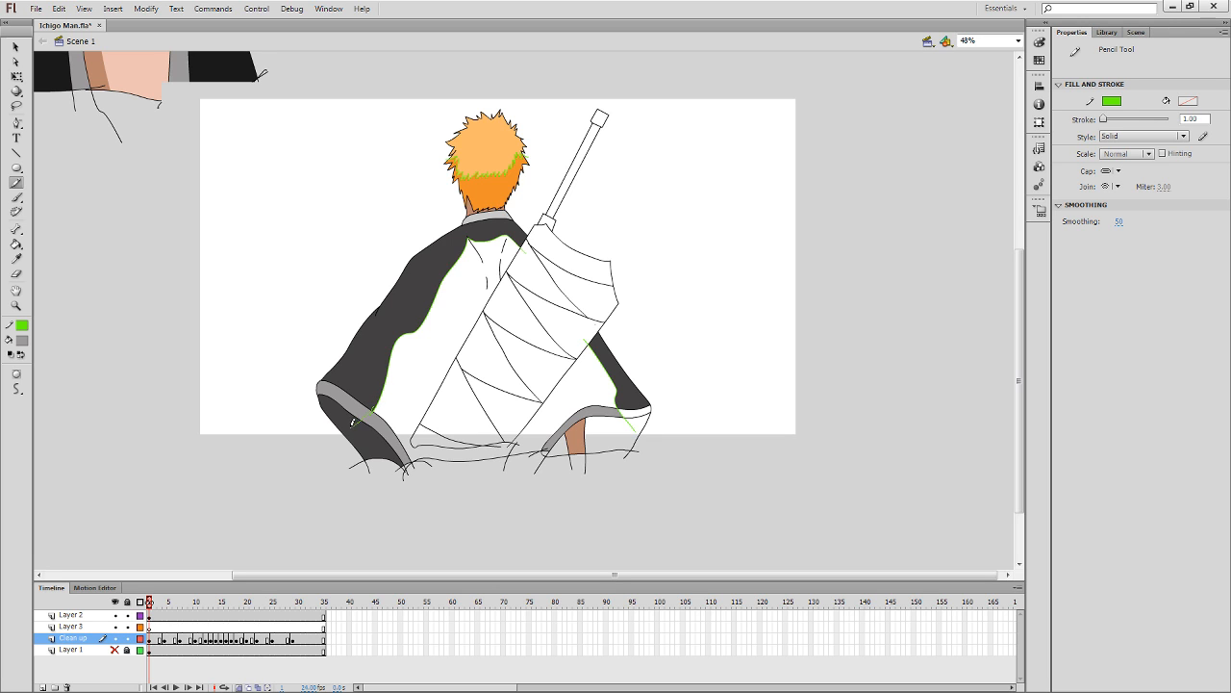
pyautogui.press('.')
pyautogui.press('.')
pyautogui.press('.')
pyautogui.press('.')
pyautogui.press('.')
pyautogui.press('.')
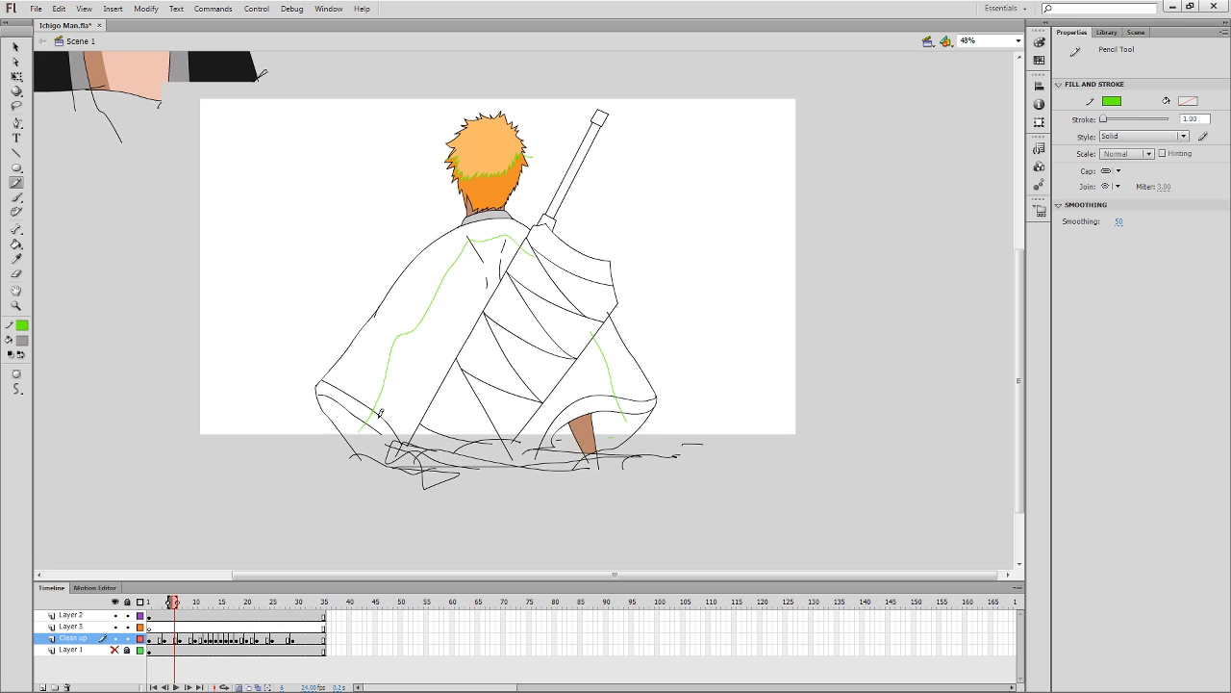
# Extend the green shadow line across the left sleeve's cuff band on the drawings from frame 7 to frame 13.
pyautogui.press('.')
pyautogui.press('.')
pyautogui.press('.')
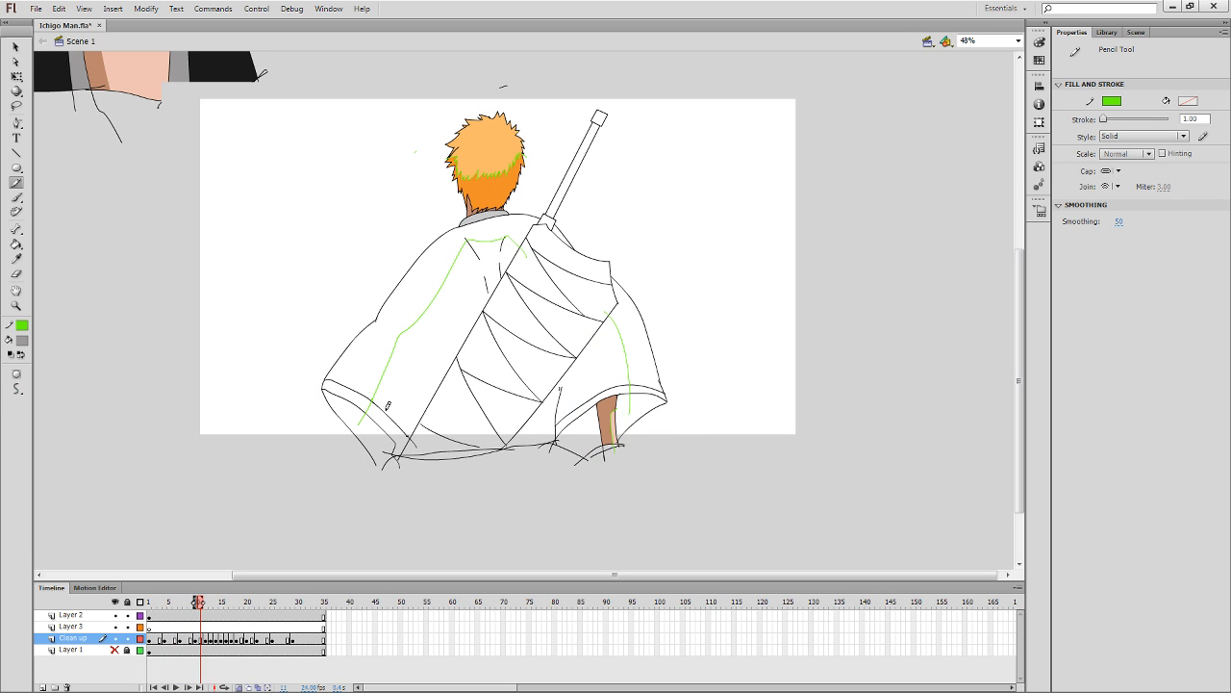
pyautogui.press('.')
pyautogui.press('.')
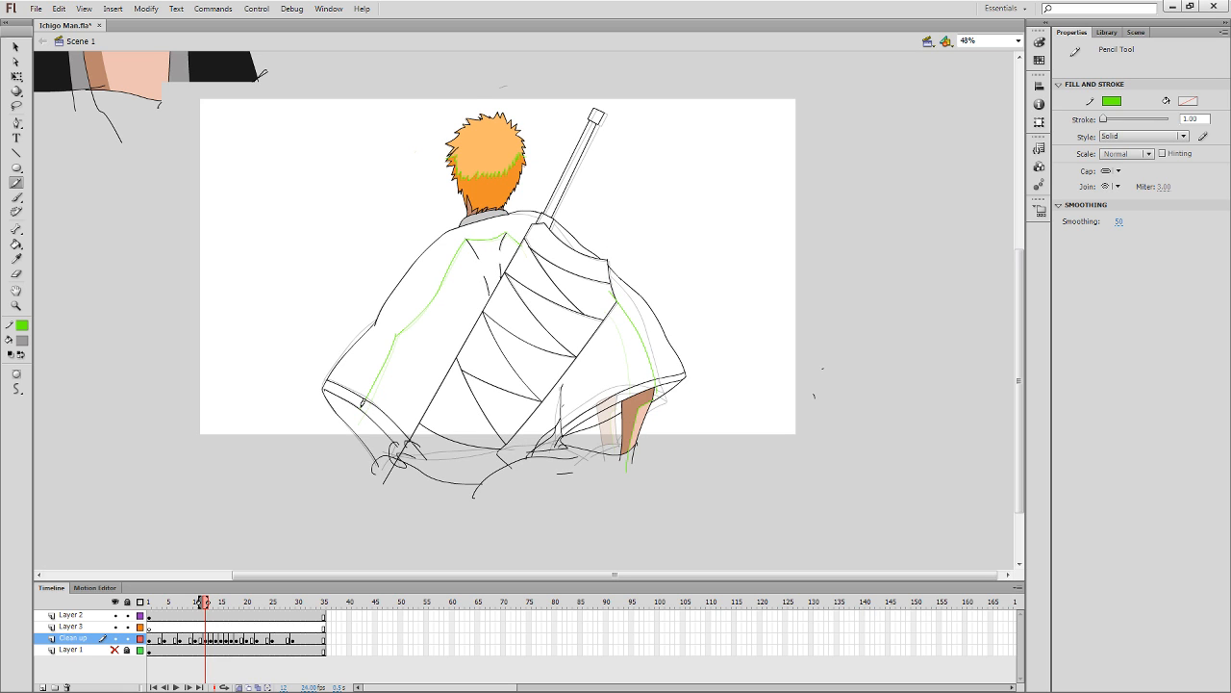
pyautogui.press('.')
pyautogui.press('.')
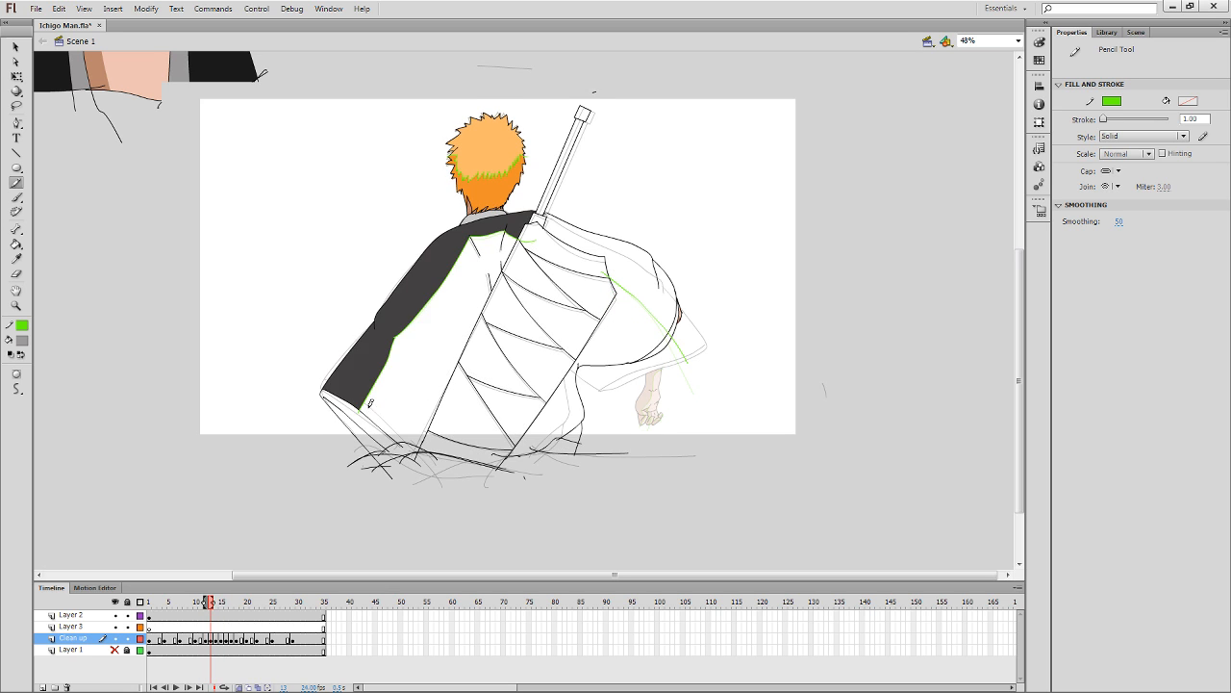
# Continue the green shadow line over the left sleeve's cuff band on frames 14 to 16.
pyautogui.press(',')
pyautogui.press('.')
pyautogui.press('.')
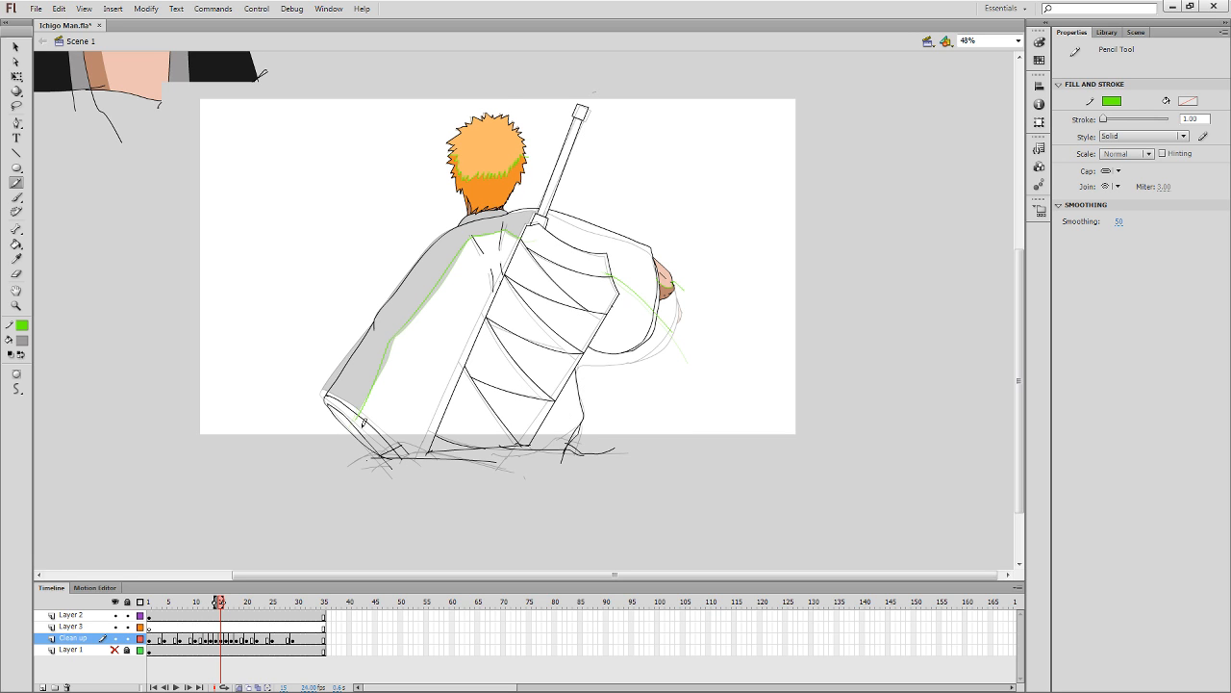
pyautogui.press('.')
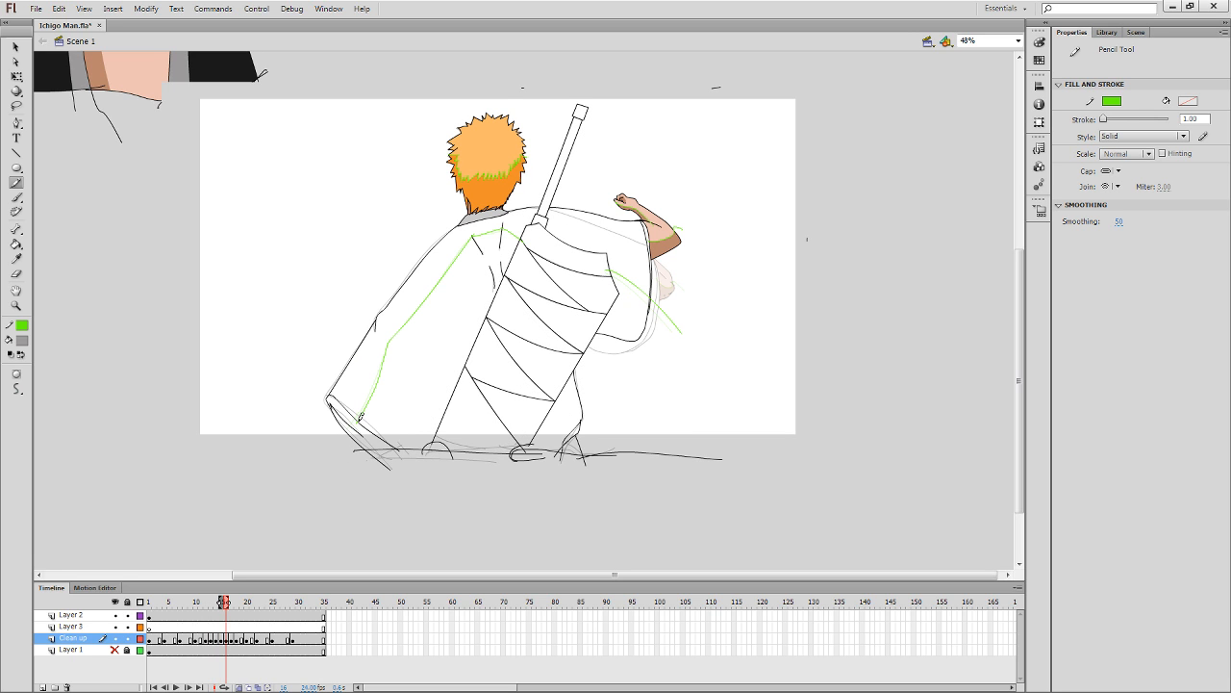
# Extend the green shadow line across the left sleeve's cuff band on the drawings from frame 17 onward.
pyautogui.press('.')
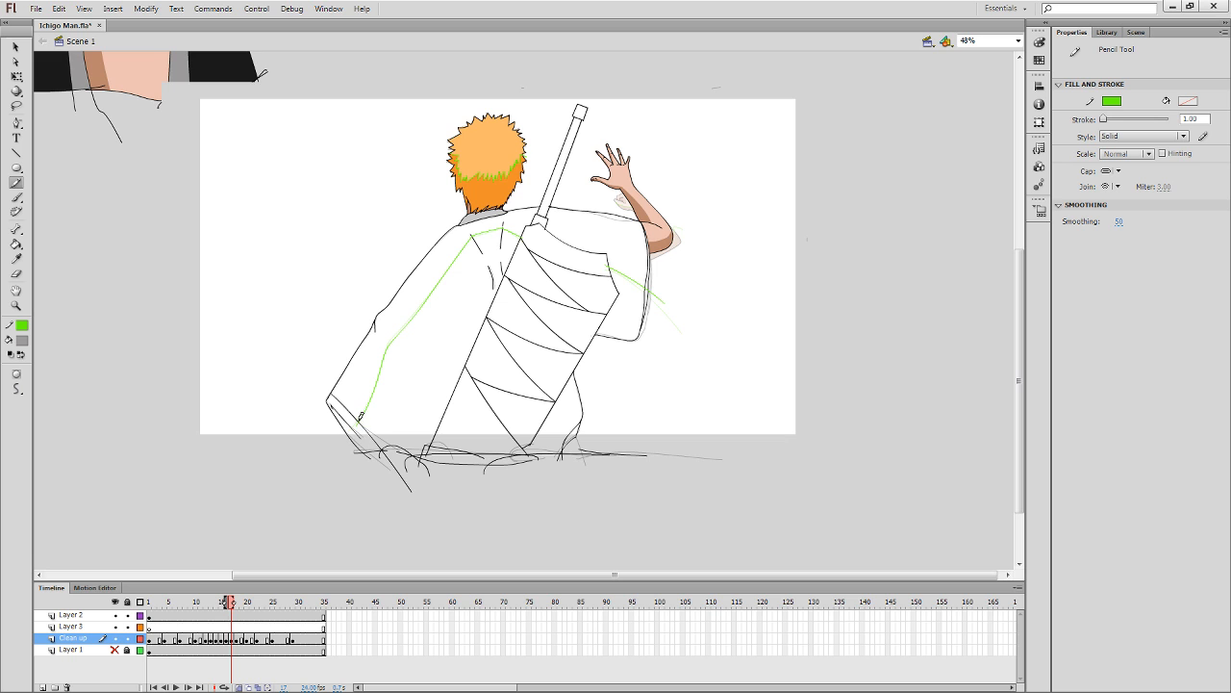
pyautogui.press('.')
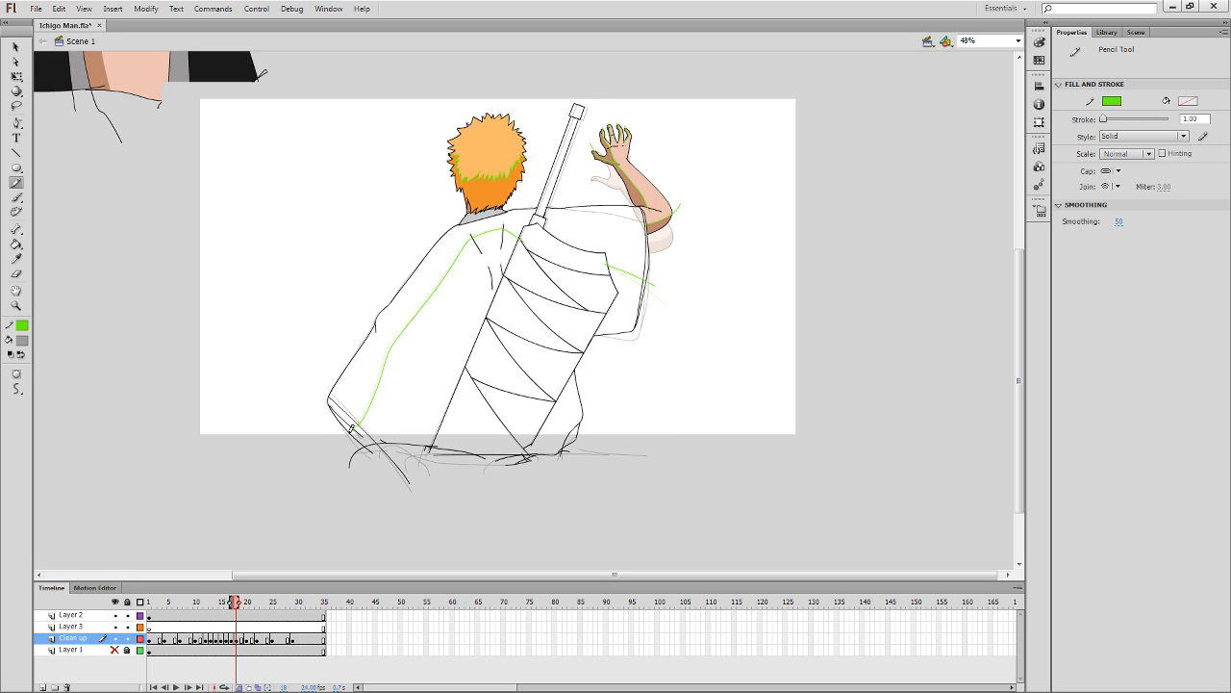
pyautogui.press('.')
pyautogui.press('.')
pyautogui.press('.')
pyautogui.press('.')
pyautogui.press('.')
pyautogui.press('.')
pyautogui.press('.')
pyautogui.press('.')
pyautogui.press('.')
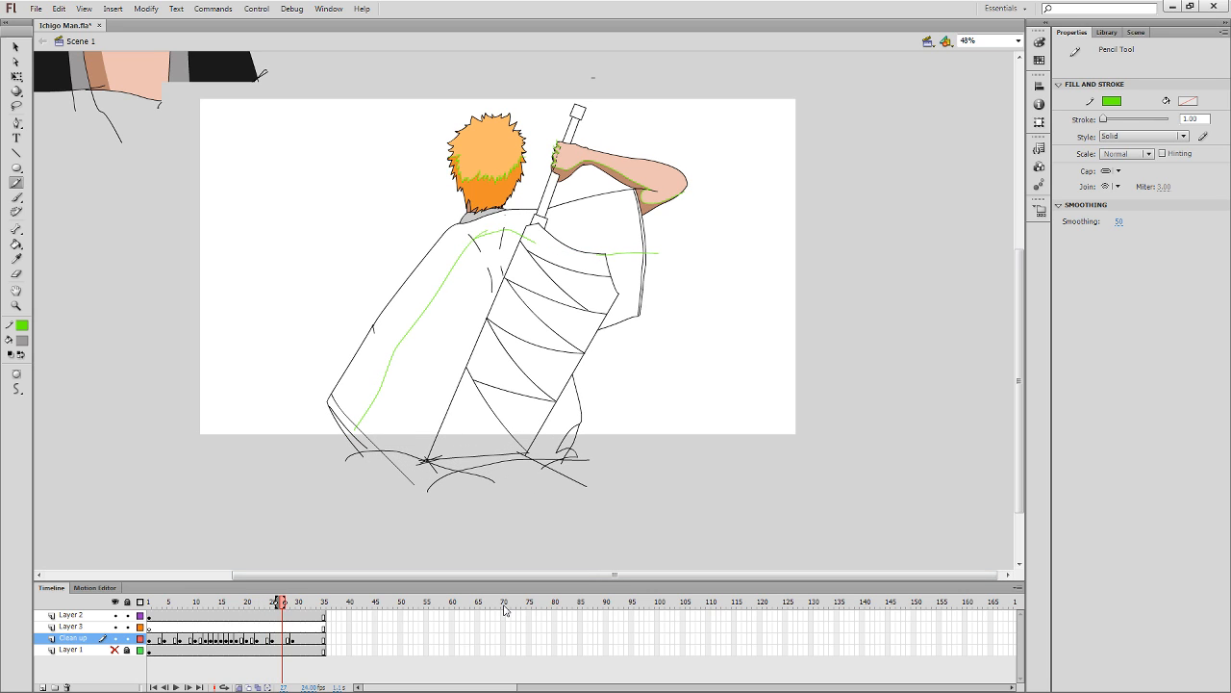
# Lengthen the end of the green shadow line past the left sleeve's cuff band on the drawings at frames 25 and 29.
pyautogui.press(',')
pyautogui.press(',')
pyautogui.press(',')
pyautogui.press('.')
pyautogui.press('q')
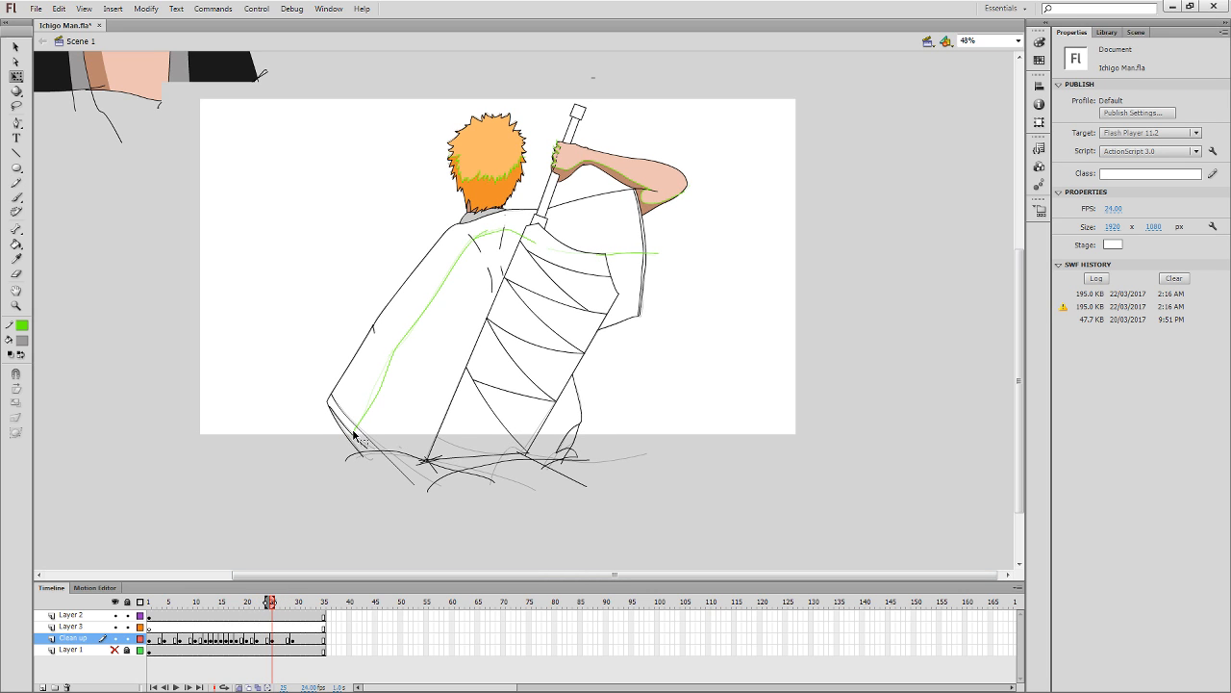
pyautogui.moveTo(354, 431); pyautogui.dragTo(333, 456)
pyautogui.press('.')
pyautogui.press('.')
pyautogui.press('.')
pyautogui.press('.')
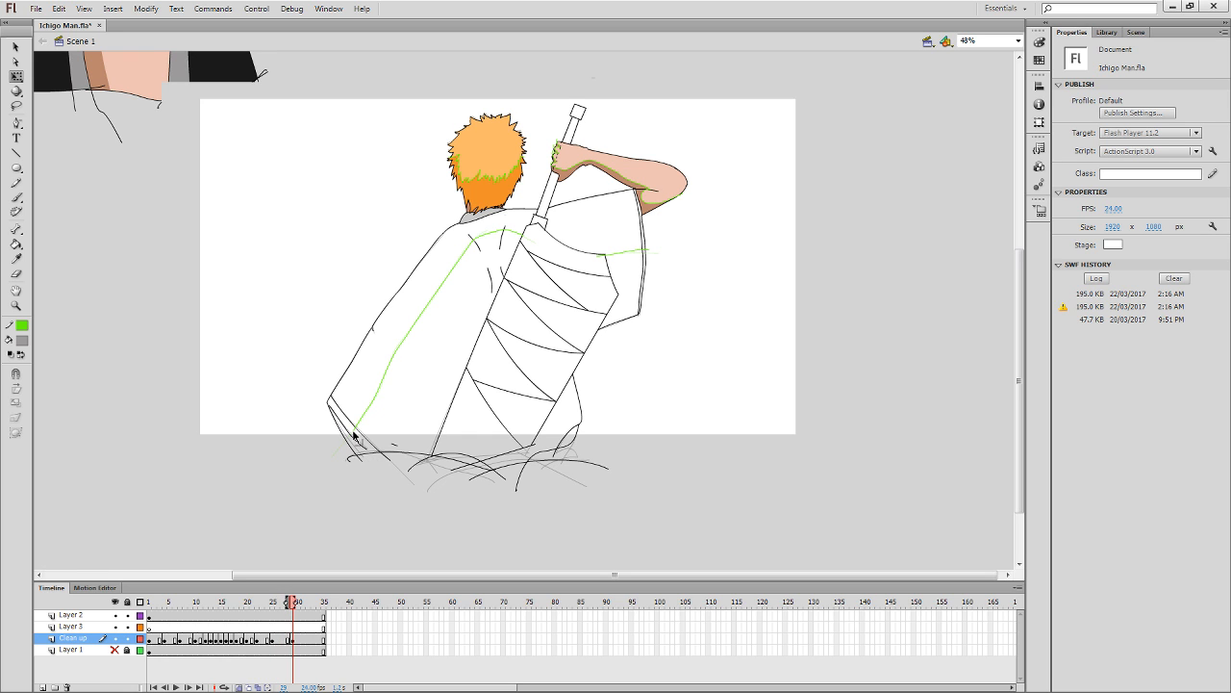
pyautogui.press('.')
pyautogui.press('.')
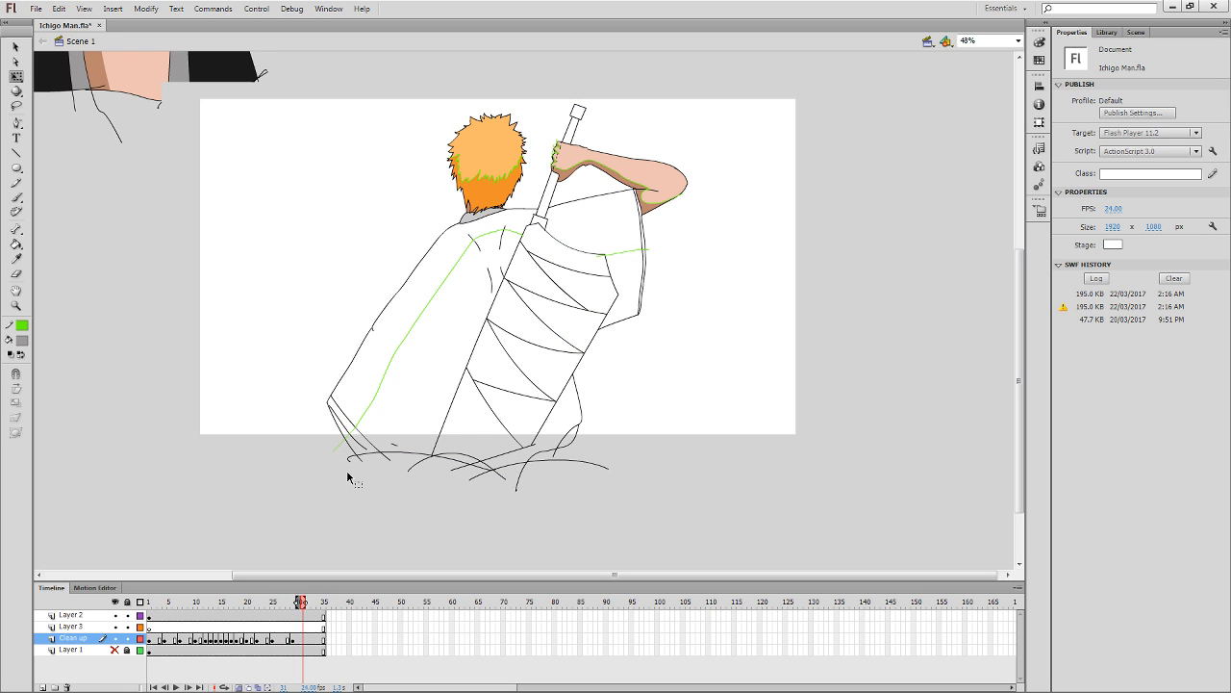
# Return to frame 1 and fill the lit part of the left sleeve's cuff band with light grey sampled from the reference portrait's collar.
pyautogui.press(',')
pyautogui.press(',')
pyautogui.press(',')
pyautogui.press(',')
pyautogui.press(',')
pyautogui.press(',')
pyautogui.press(',')
pyautogui.press(',')
pyautogui.press(',')
pyautogui.press(',')
pyautogui.press(',')
pyautogui.press(',')
pyautogui.press(',')
pyautogui.press(',')
pyautogui.press(',')
pyautogui.press(',')
pyautogui.press(',')
pyautogui.press(',')
pyautogui.press(',')
pyautogui.press(',')
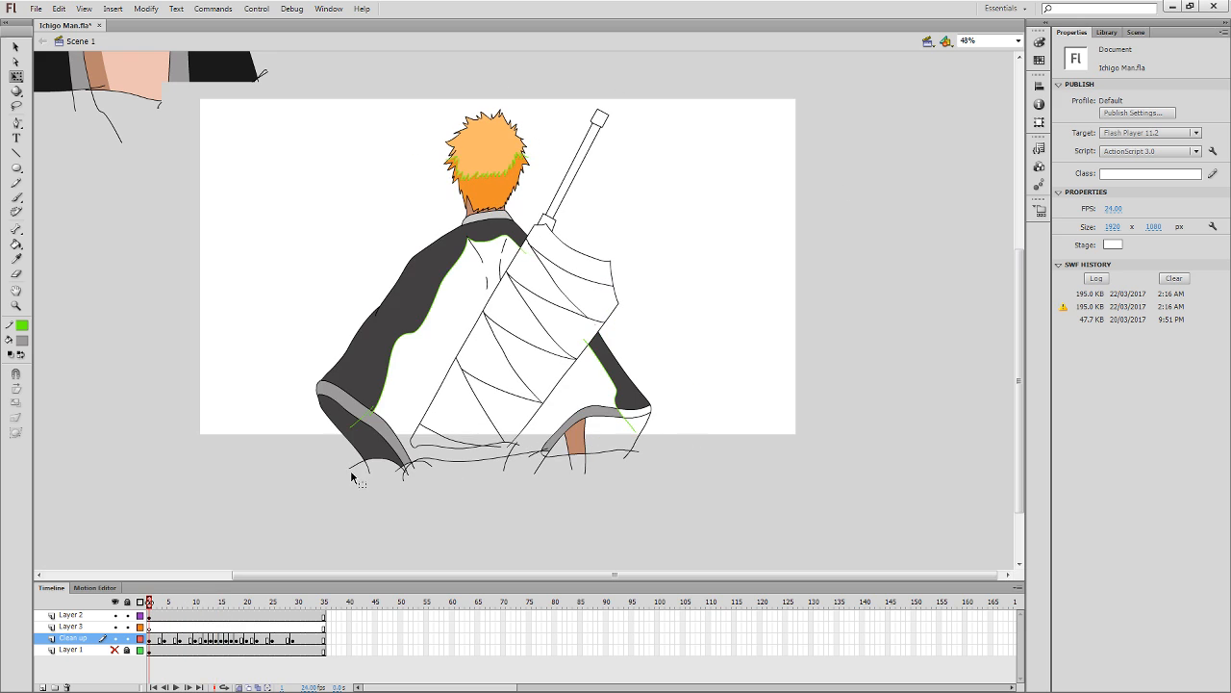
pyautogui.scroll(2, 395, 424)
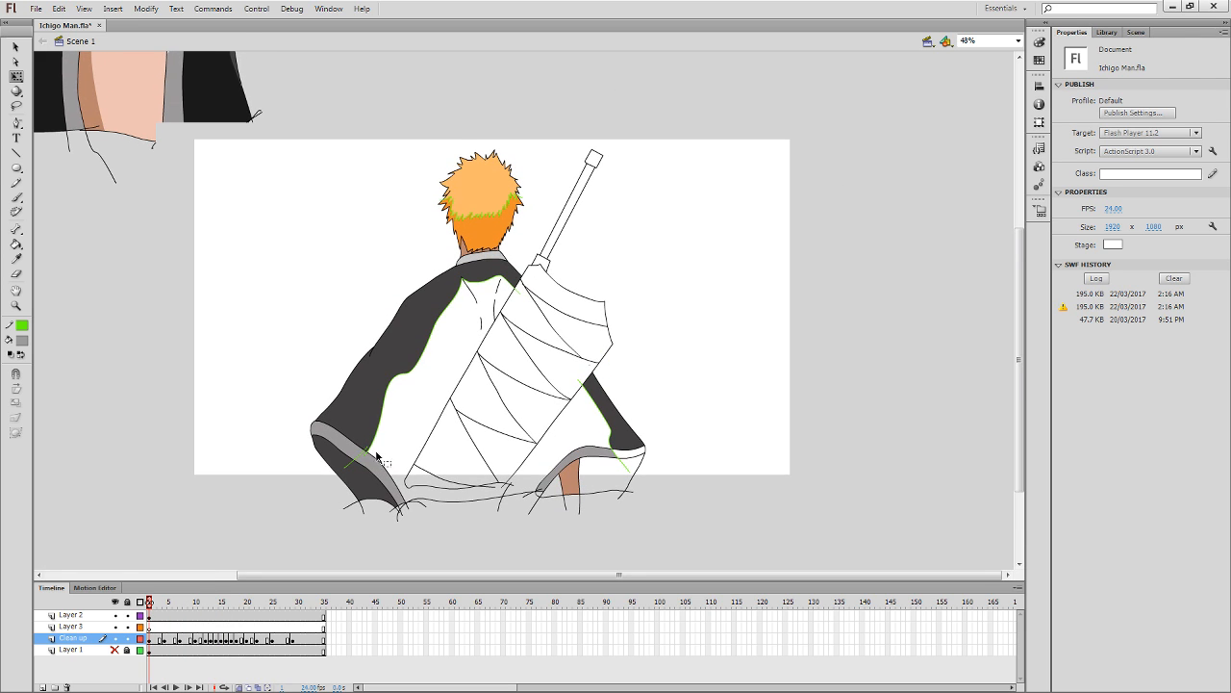
pyautogui.press('k')
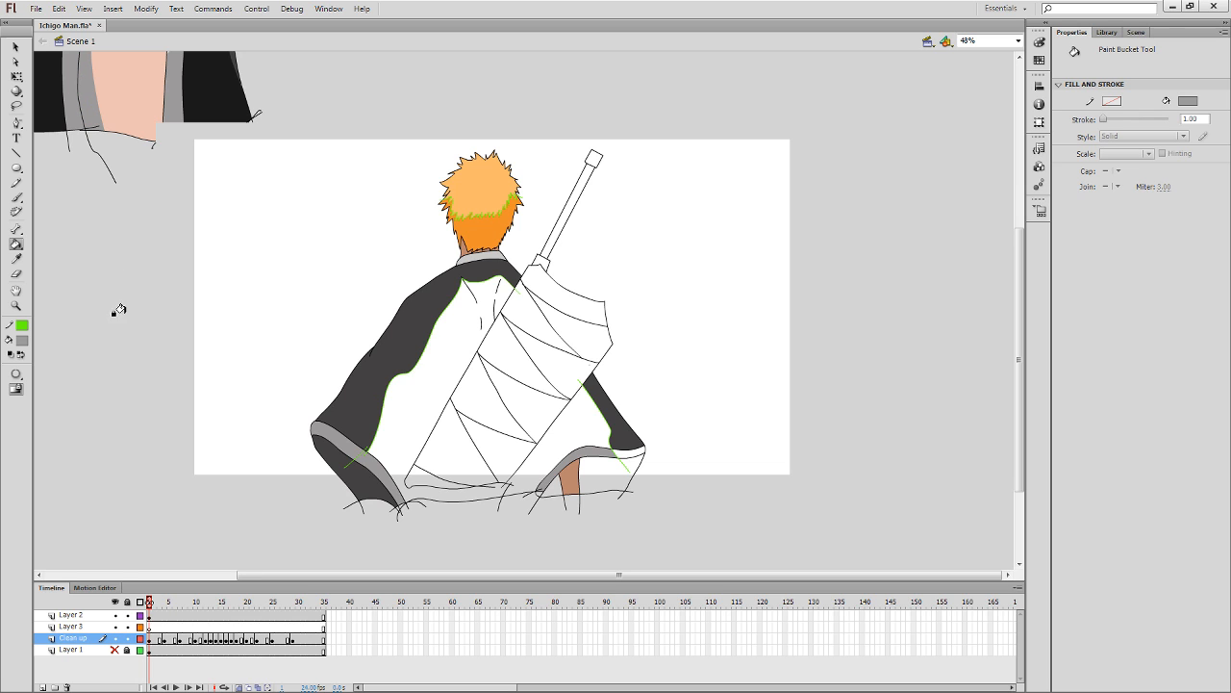
pyautogui.scroll(8, 170, 453)
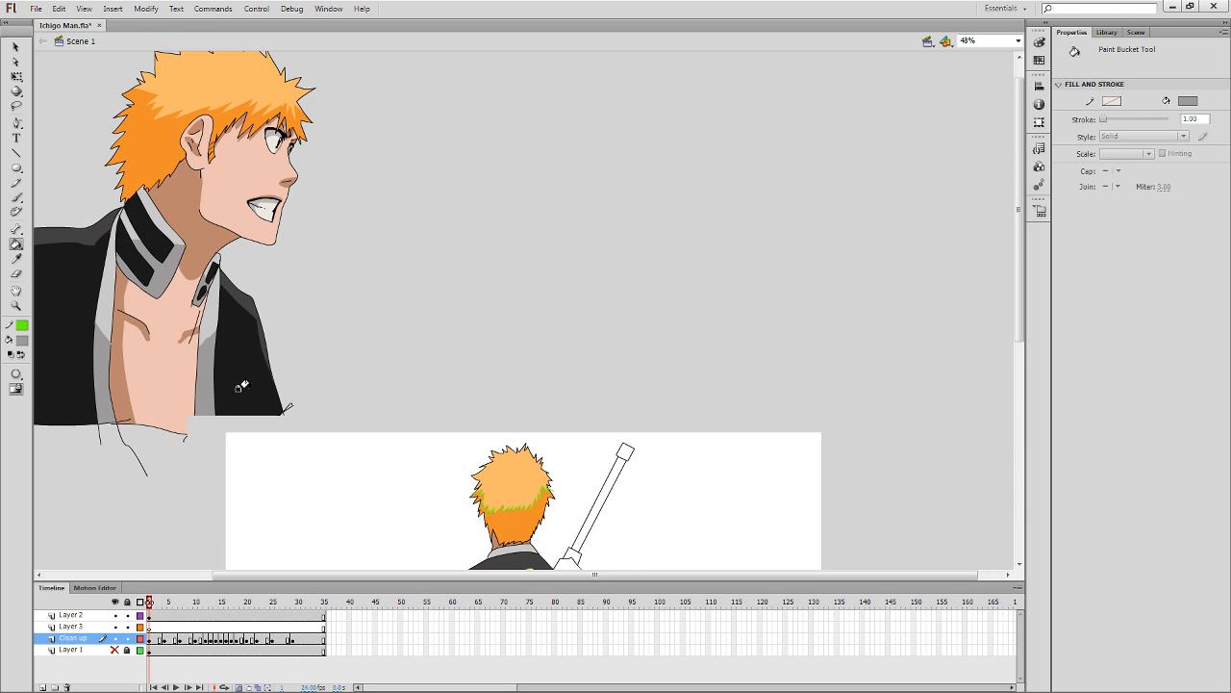
pyautogui.press('i')
pyautogui.click(108, 315)
pyautogui.moveTo(595, 442)
pyautogui.mouseDown()
pyautogui.moveTo(610, 275)
pyautogui.moveTo(658, 151)
pyautogui.mouseUp()
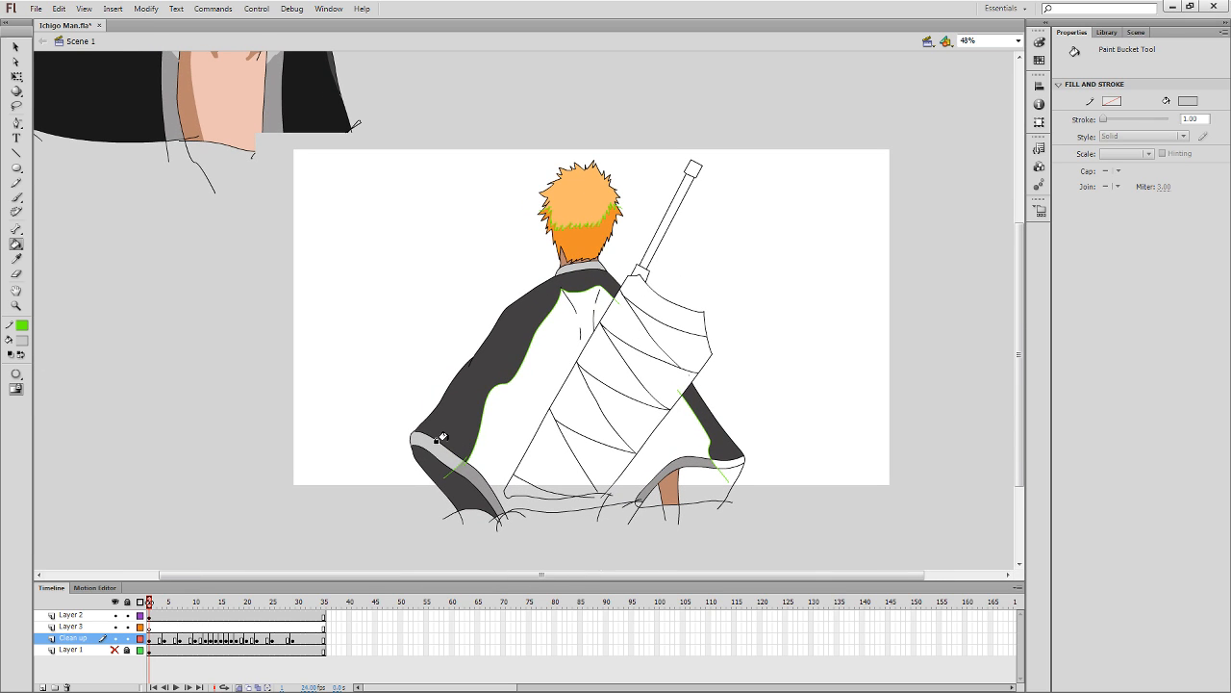
# Fill the lit part of the left sleeve's cuff band light grey on the drawings at frames 4 and 7, undoing any misplaced fill.
pyautogui.press('.')
pyautogui.press('.')
pyautogui.press('.')
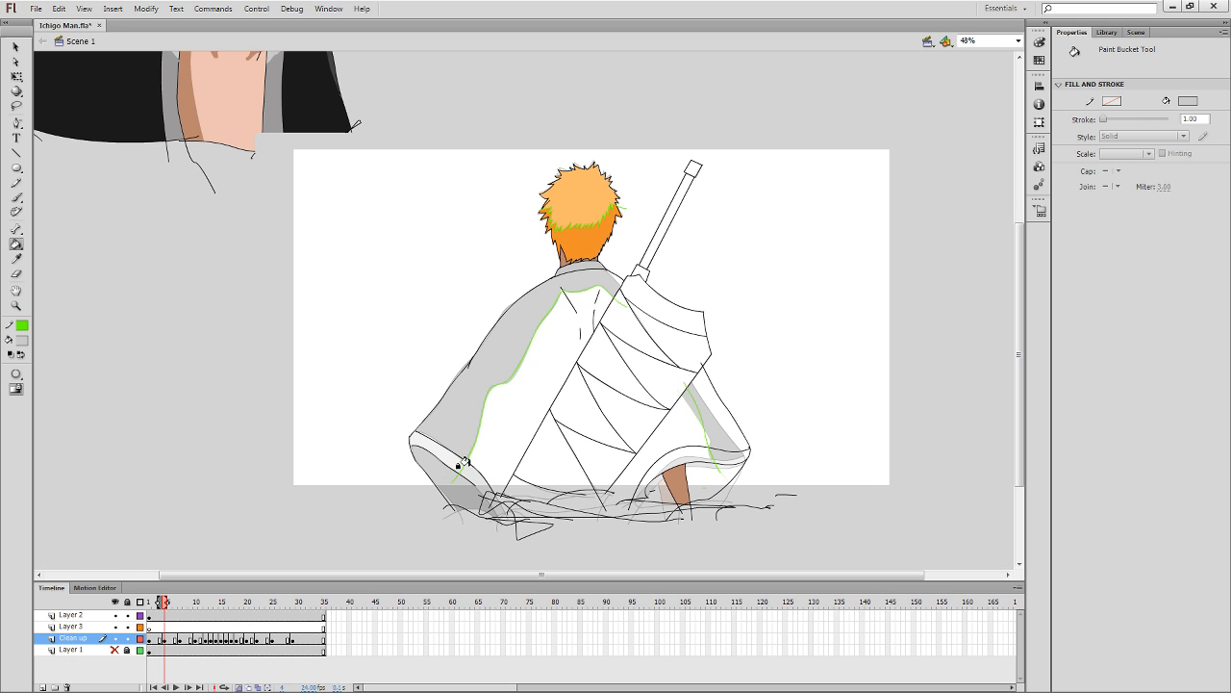
pyautogui.click(448, 457)
pyautogui.hotkey('ctrl', 'z')
pyautogui.press('.')
pyautogui.press('.')
pyautogui.press('.')
pyautogui.press('.')
pyautogui.press('.')
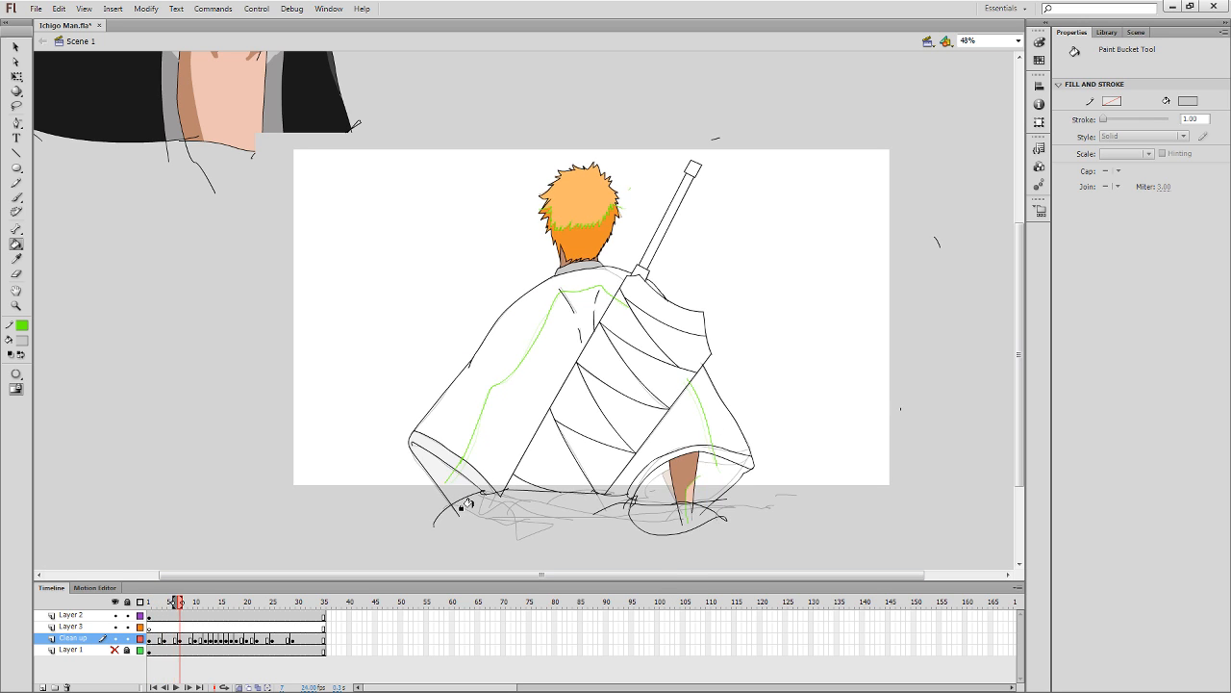
# Continue the light grey fill on the lit part of the left sleeve's cuff band through frame 16.
pyautogui.press('.')
pyautogui.press('.')
pyautogui.press('.')
pyautogui.press('.')
pyautogui.press('.')
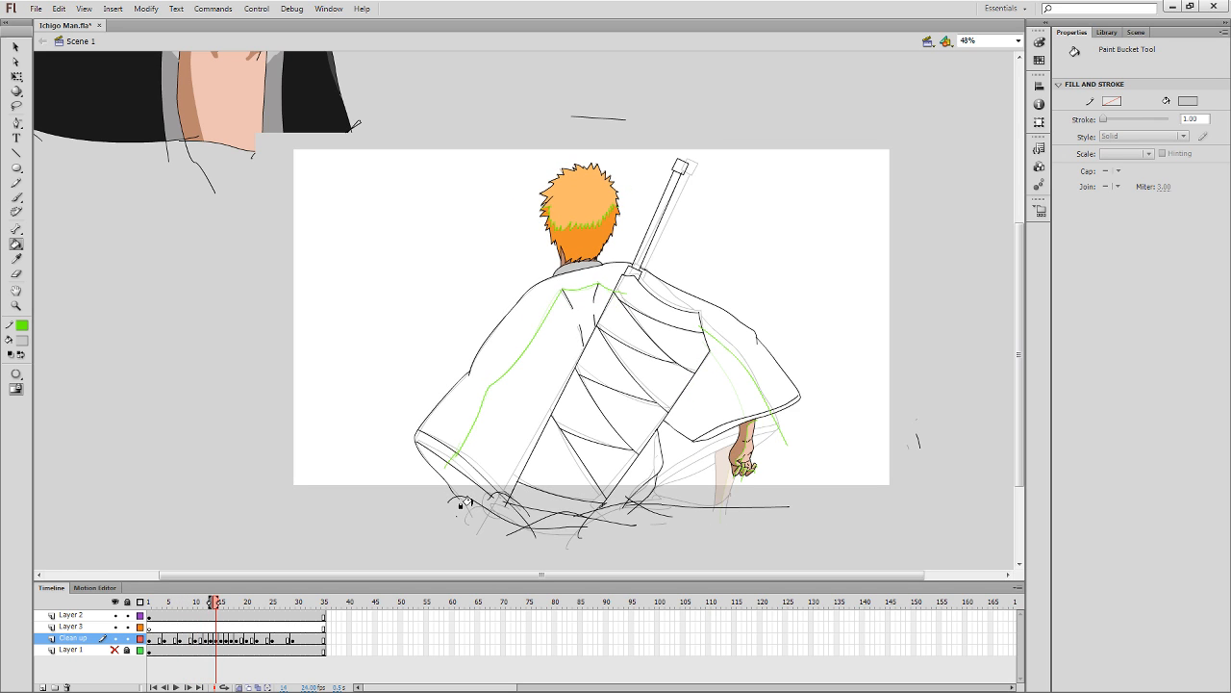
pyautogui.press('.')
pyautogui.press('.')
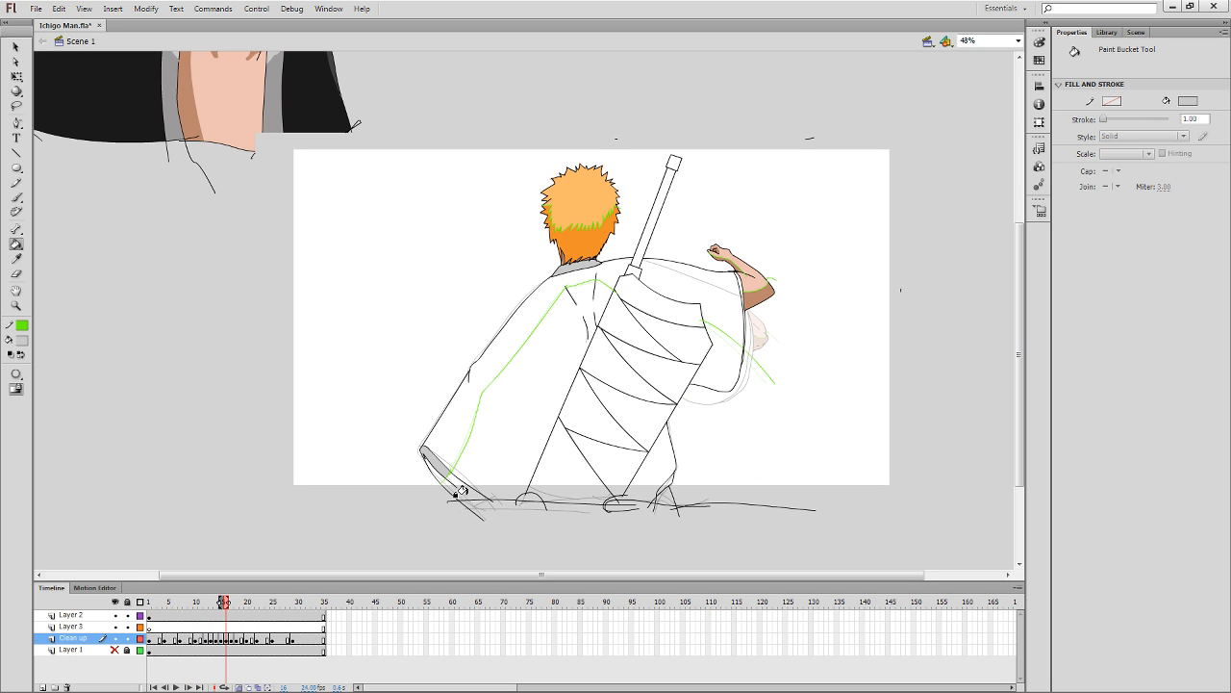
# Return to frame 1 and fill the outer part of the right sleeve's cuff band light grey on the drawings at frames 1 and 4.
pyautogui.press(',')
pyautogui.press(',')
pyautogui.press(',')
pyautogui.press(',')
pyautogui.press(',')
pyautogui.press(',')
pyautogui.press(',')
pyautogui.press(',')
pyautogui.press(',')
pyautogui.press(',')
pyautogui.press(',')
pyautogui.press(',')
pyautogui.press(',')
pyautogui.press(',')
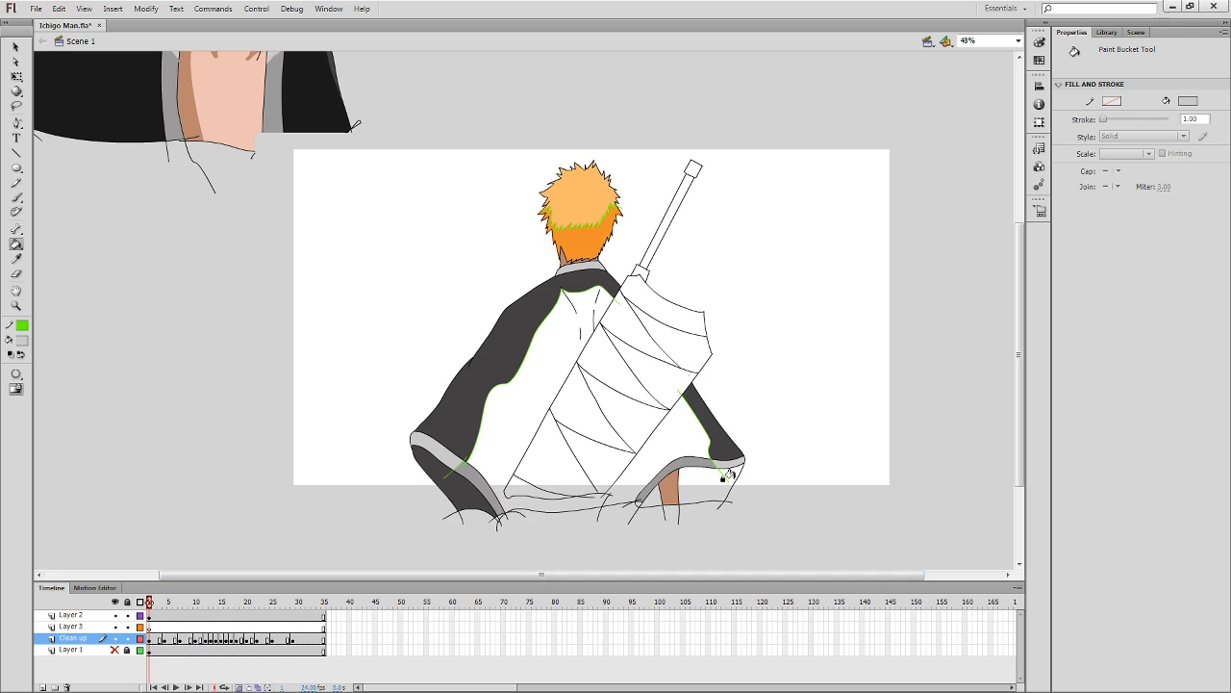
pyautogui.press('.')
pyautogui.press('.')
pyautogui.press('.')
pyautogui.press('.')
pyautogui.press('.')
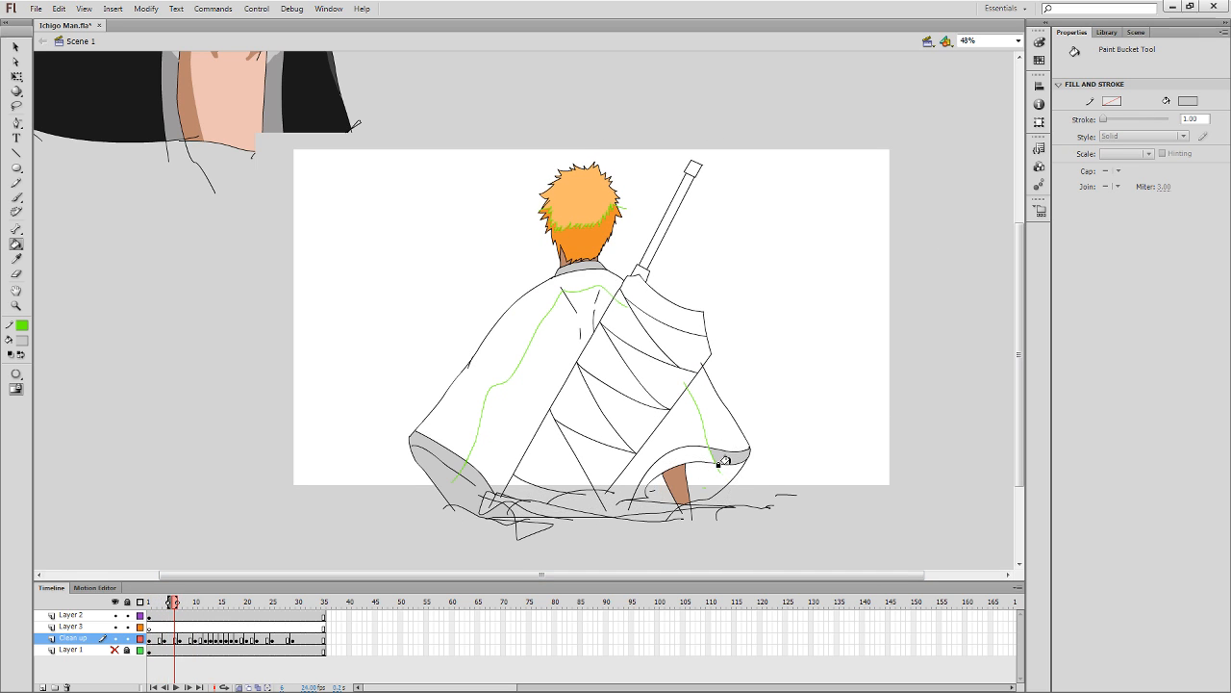
# Continue the light grey fill on the outer part of the right sleeve's cuff band on the drawings from frame 7 onward.
pyautogui.press('.')
pyautogui.press('.')
pyautogui.press('.')
pyautogui.press('.')
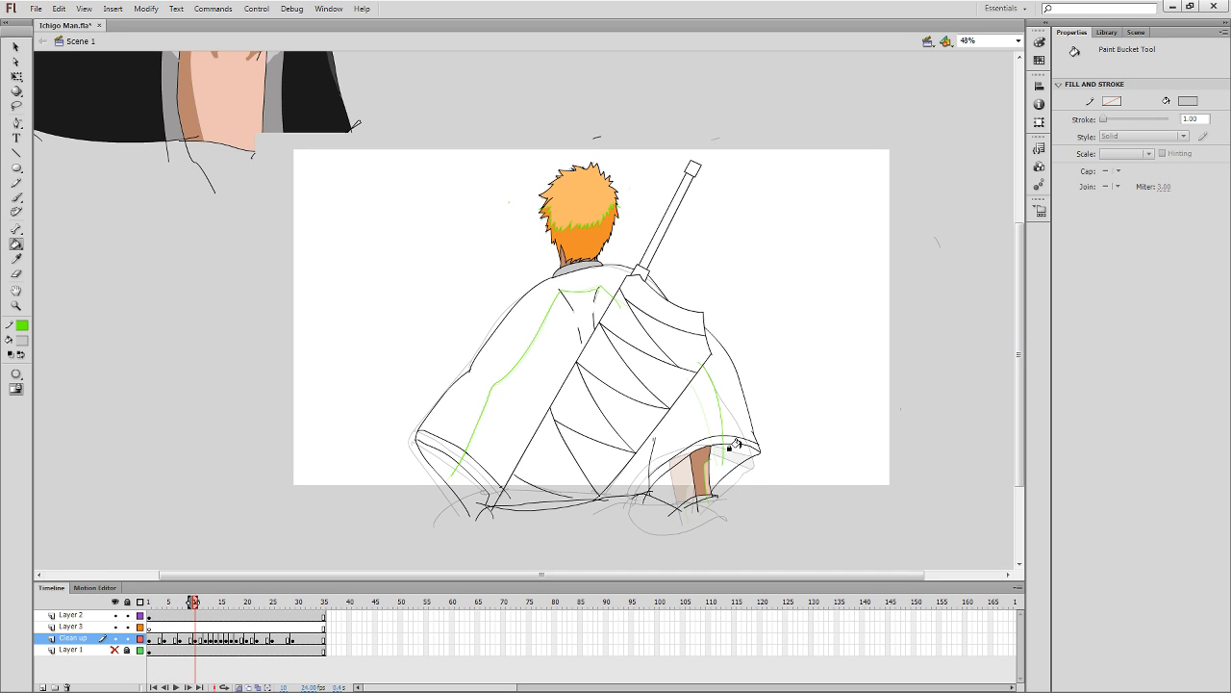
pyautogui.press('.')
pyautogui.press('.')
pyautogui.press('.')
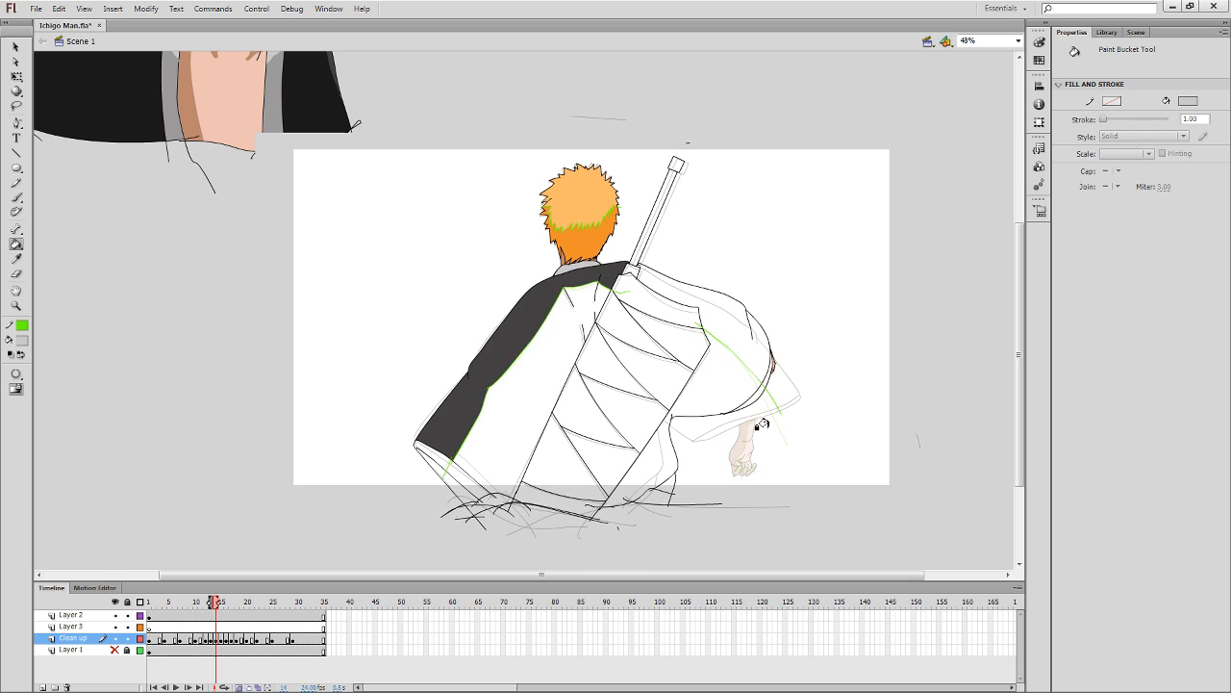
# On frame 13, seal the open corner of the right cuff band with the Brush, fill the band light grey and delete the excess paint.
pyautogui.press(',')
pyautogui.click(774, 405)
pyautogui.hotkey('ctrl', 'z')
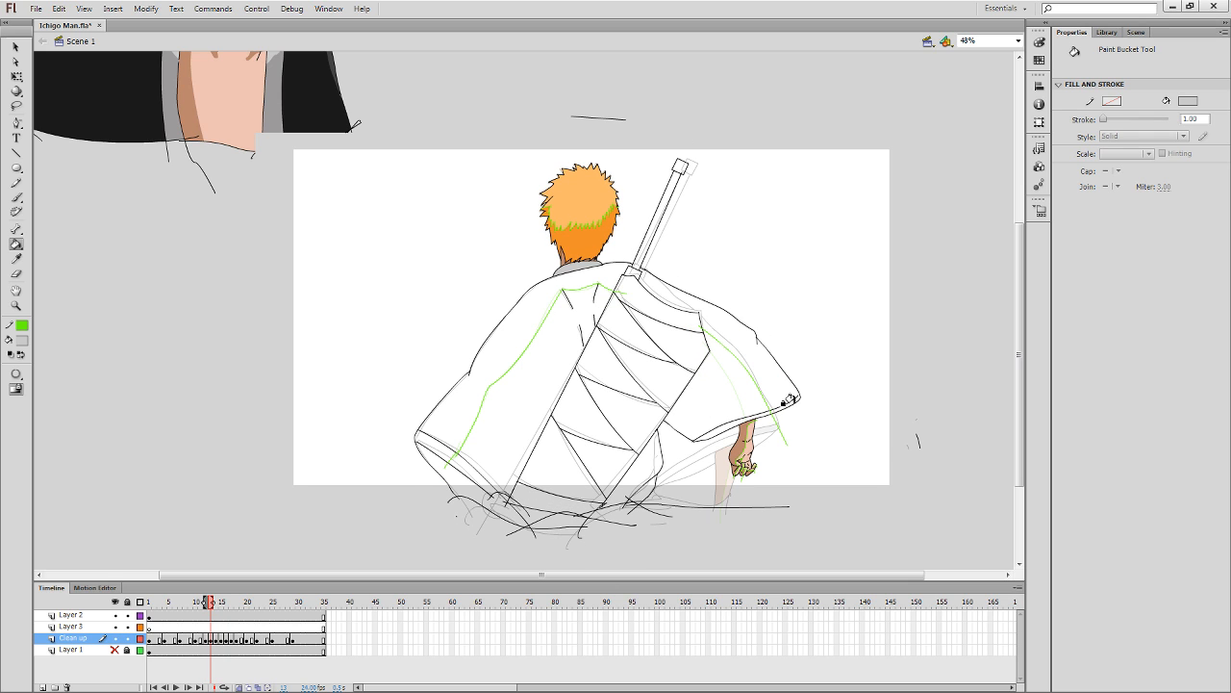
pyautogui.press('b')
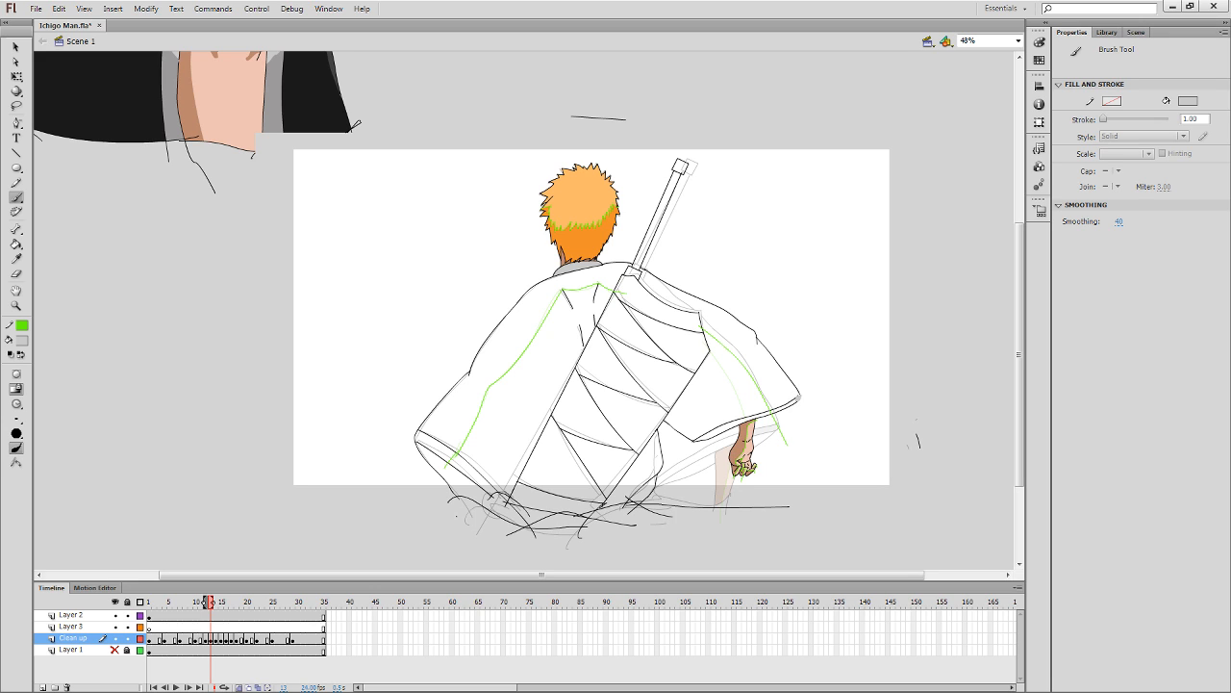
pyautogui.press('k')
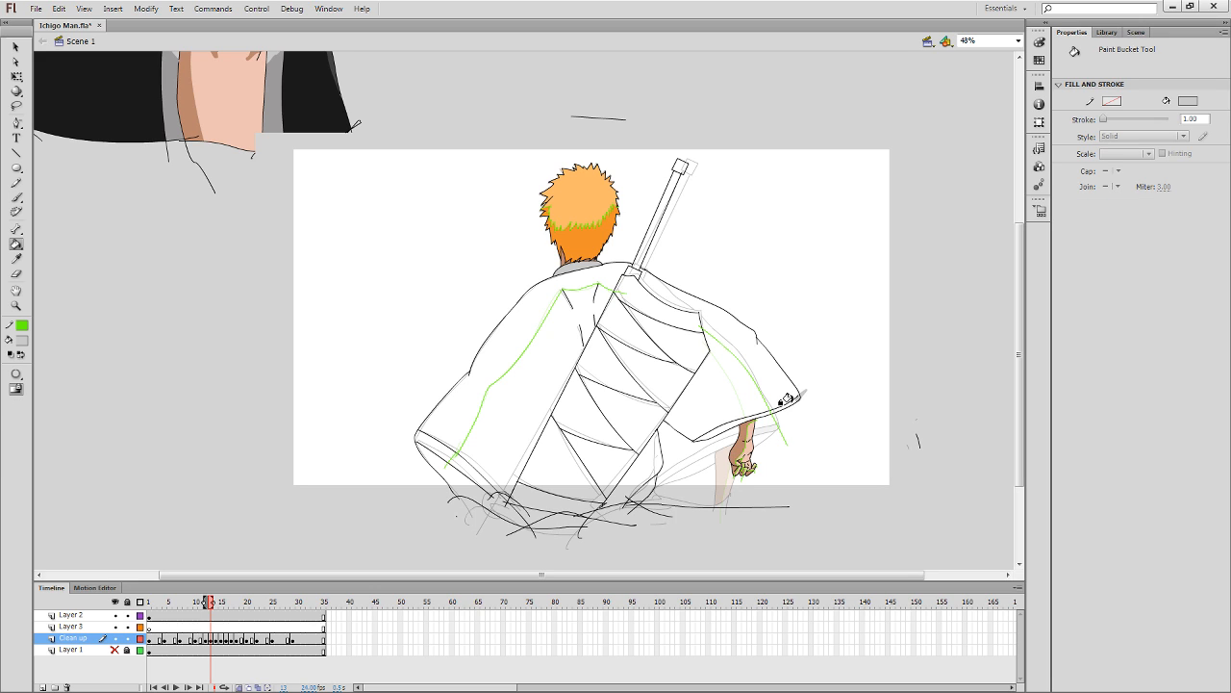
pyautogui.click(782, 405)
pyautogui.press('q')
pyautogui.click(805, 392)
pyautogui.press('Delete')
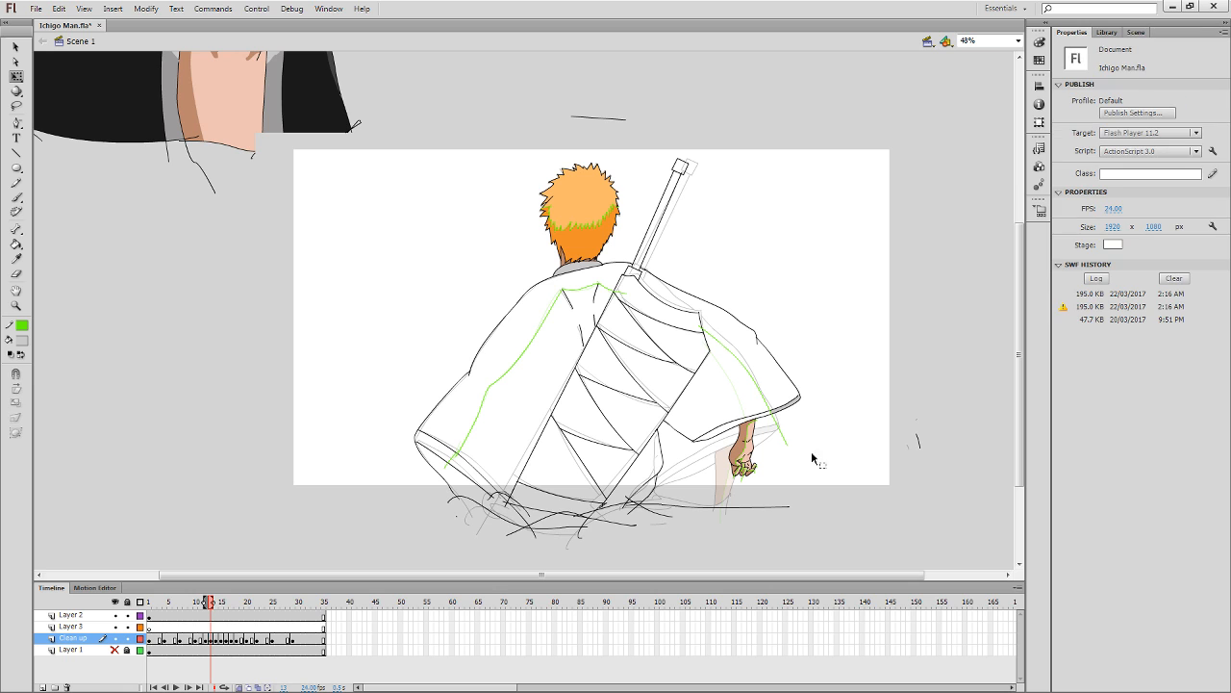
# Fill the lit part of the right sleeve's cuff band light grey on the drawings from frame 14 to frame 20.
pyautogui.press('.')
pyautogui.press(',')
pyautogui.press('.')
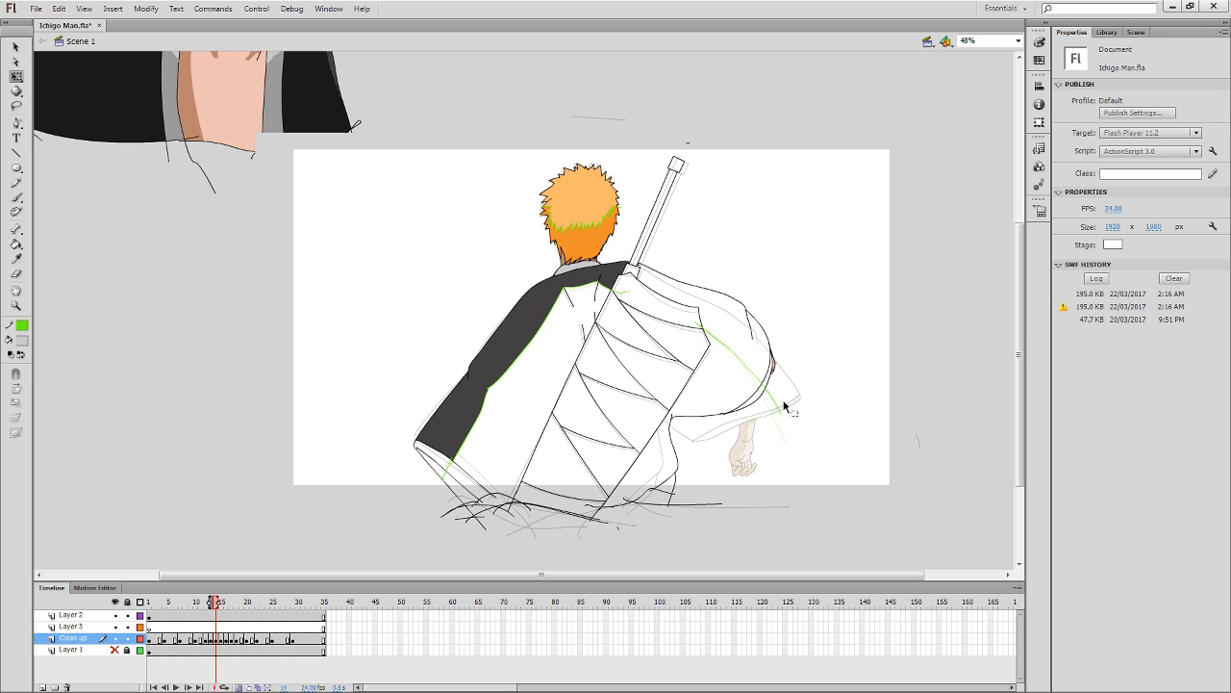
pyautogui.press('k')
pyautogui.press('.')
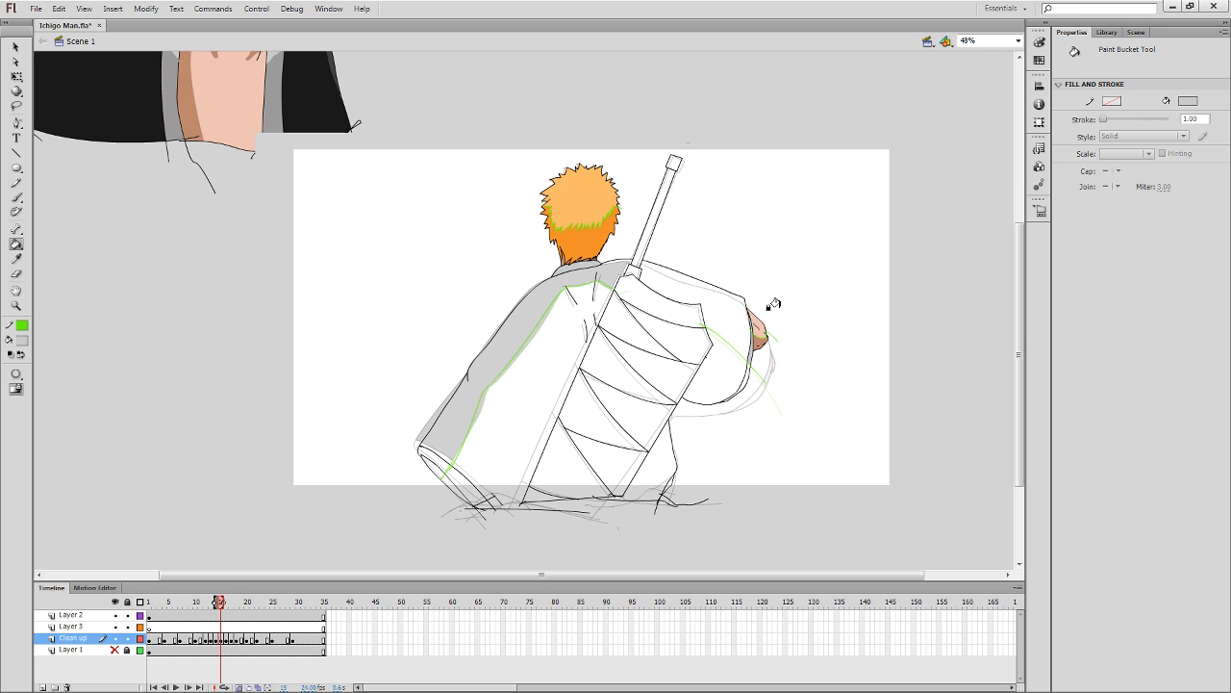
pyautogui.press('.')
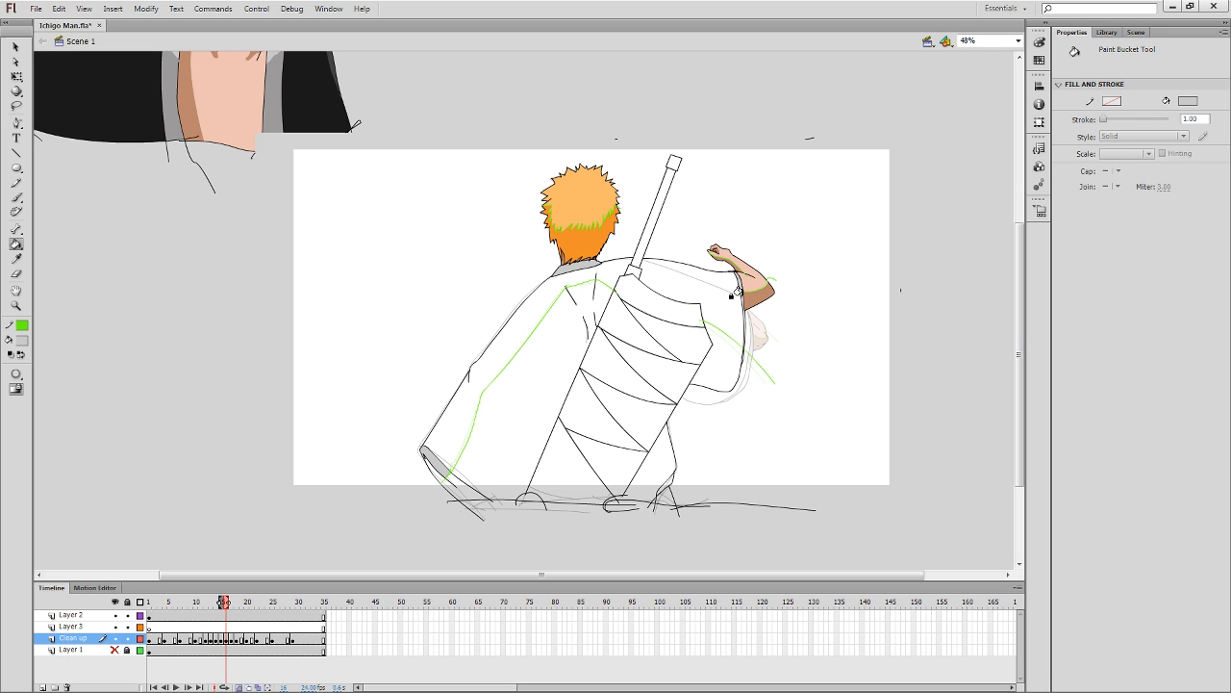
pyautogui.press('.')
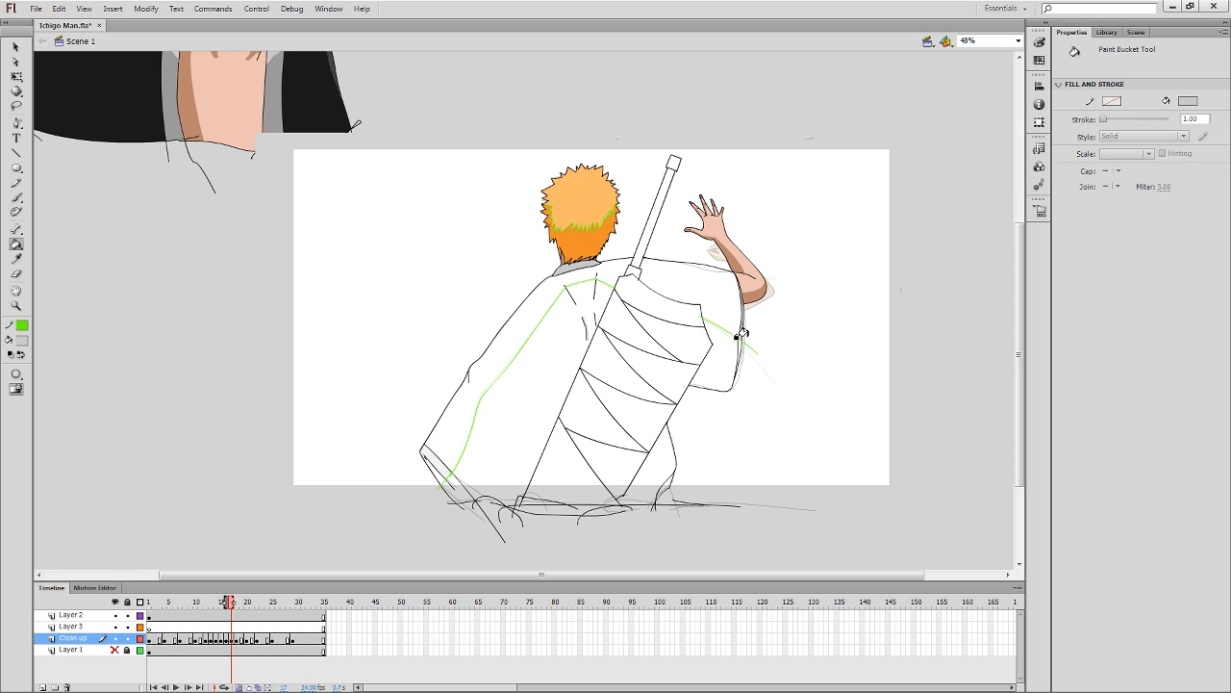
pyautogui.press('.')
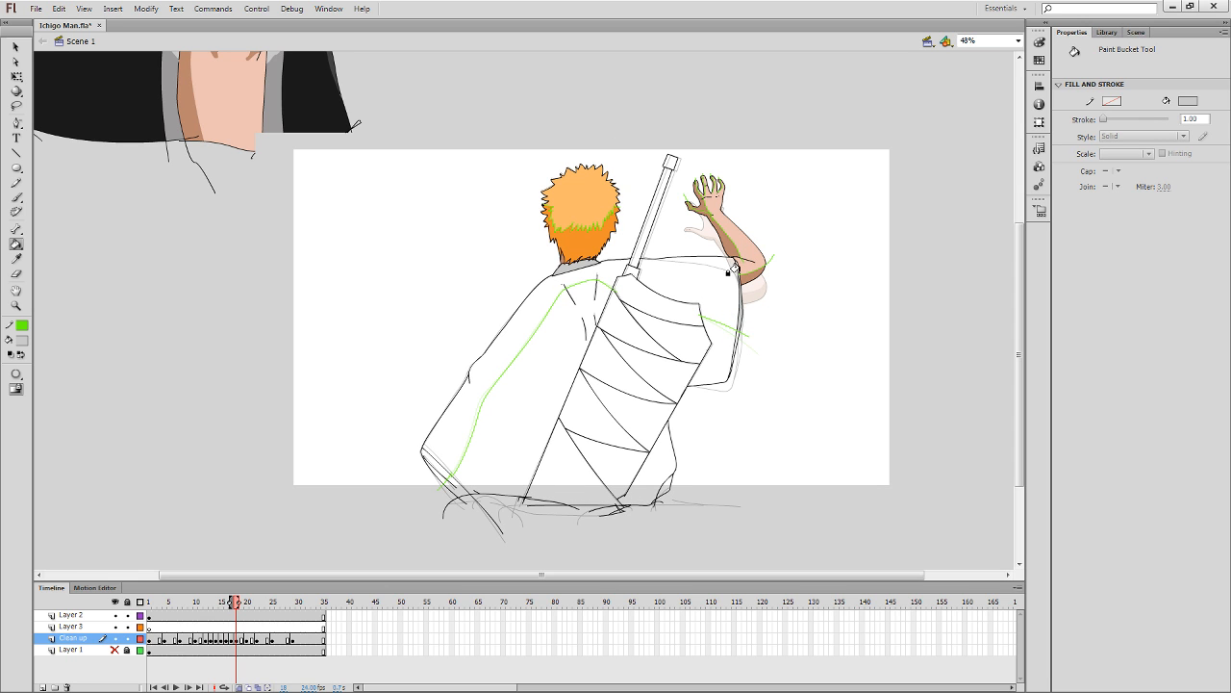
pyautogui.press('.')
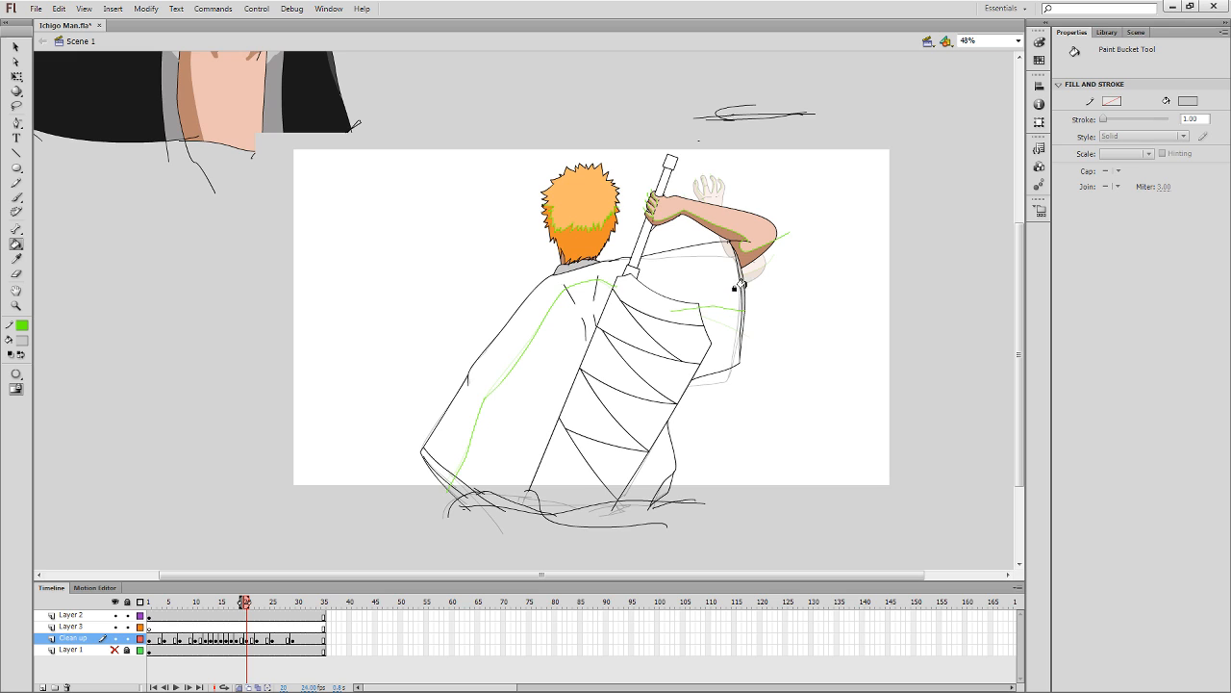
# Fill the lit part of the right sleeve's cuff band light grey on the remaining drawings at frames 22 to 29.
pyautogui.scroll(3, 736, 306)
pyautogui.press('.')
pyautogui.press('.')
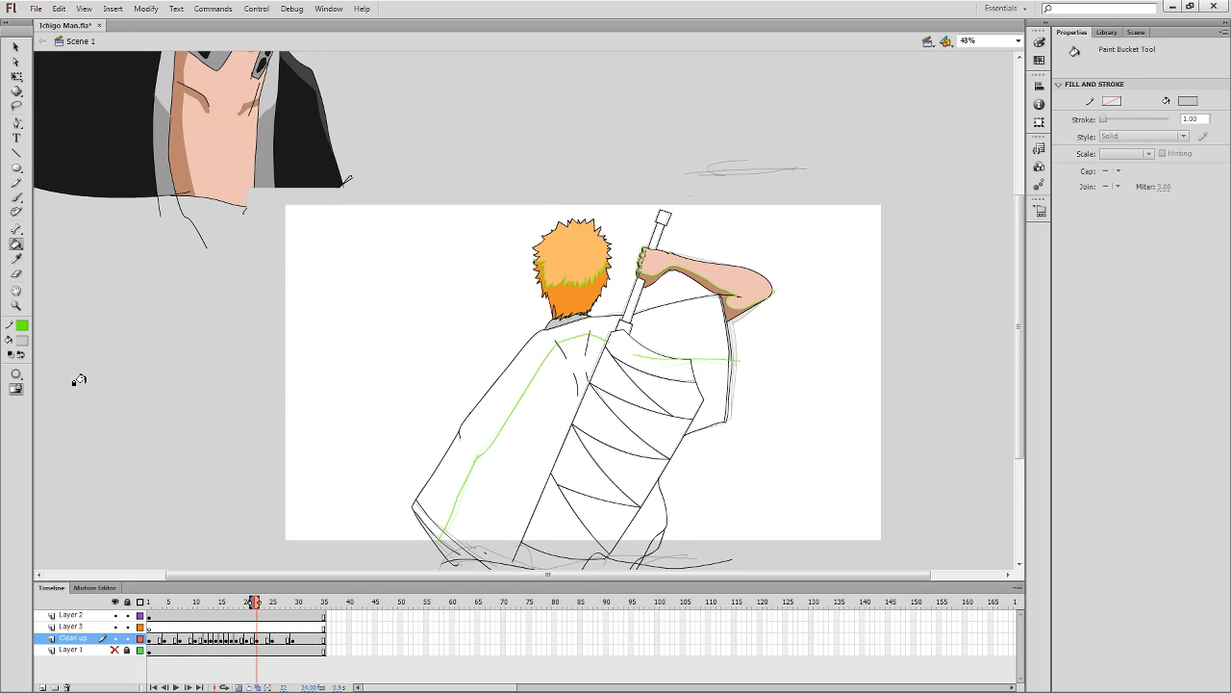
pyautogui.press('.')
pyautogui.press('.')
pyautogui.press('.')
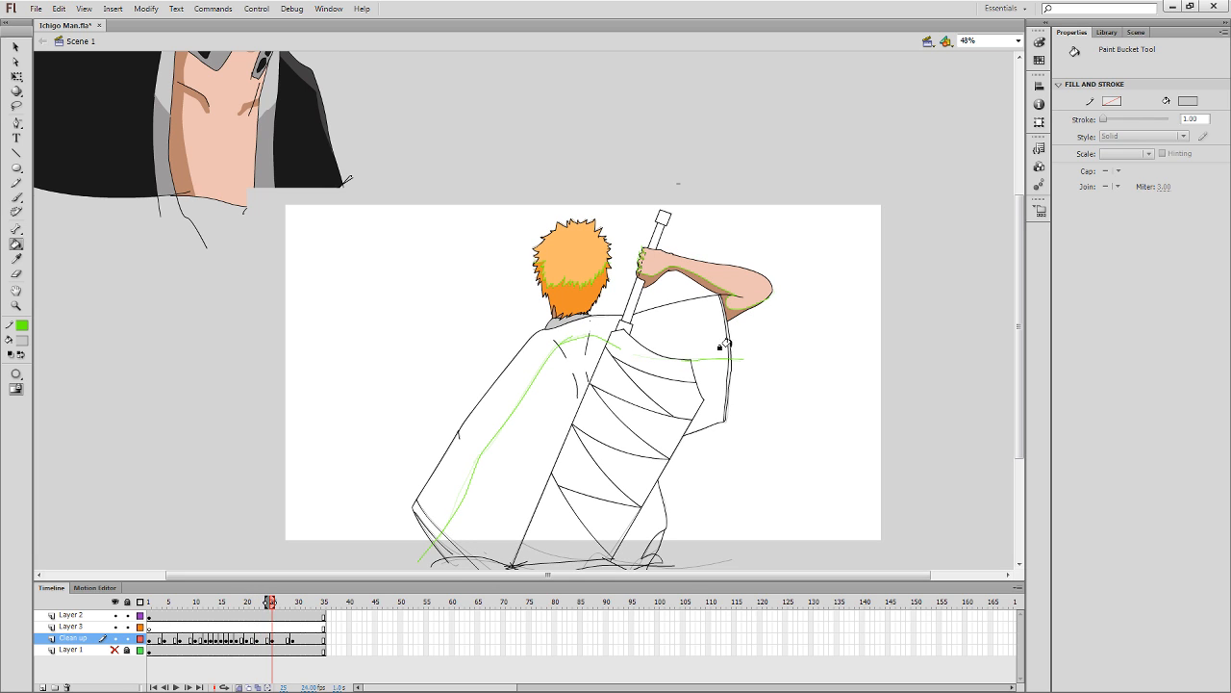
pyautogui.press('.')
pyautogui.press('.')
pyautogui.press('.')
pyautogui.press('.')
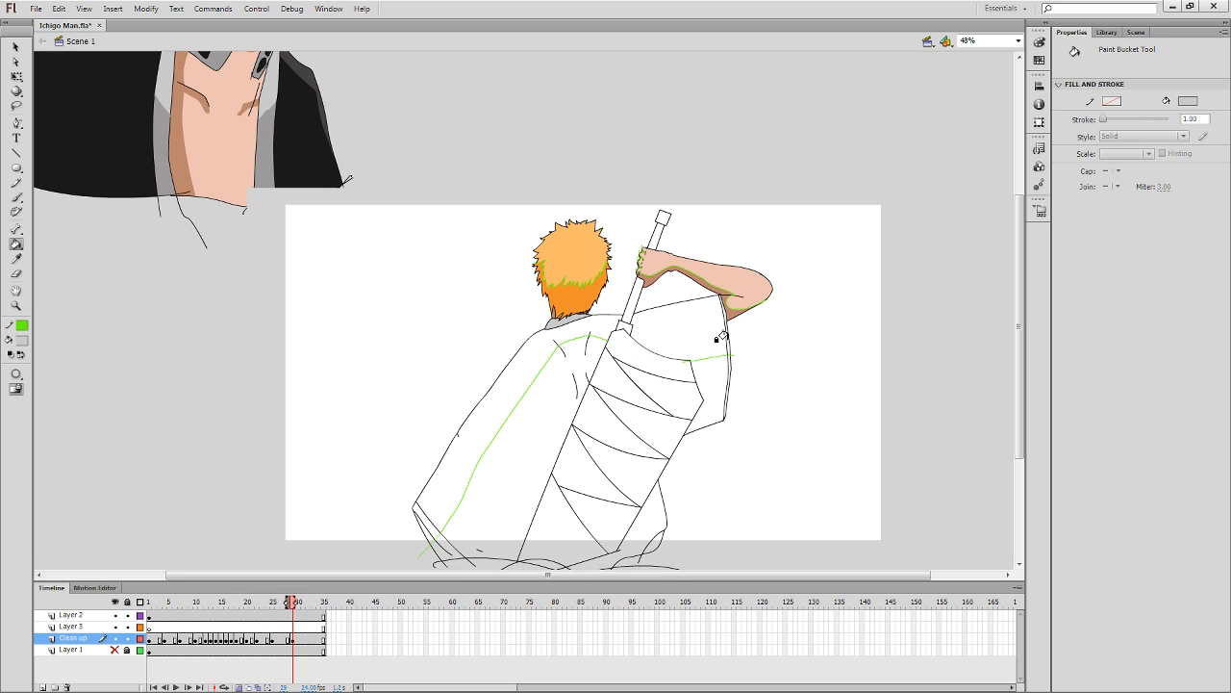
# Step through to the last frame and back to the first drawing, examining the cuff fills.
pyautogui.press('.')
pyautogui.press('.')
pyautogui.press('.')
pyautogui.press('.')
pyautogui.press('.')
pyautogui.press('.')
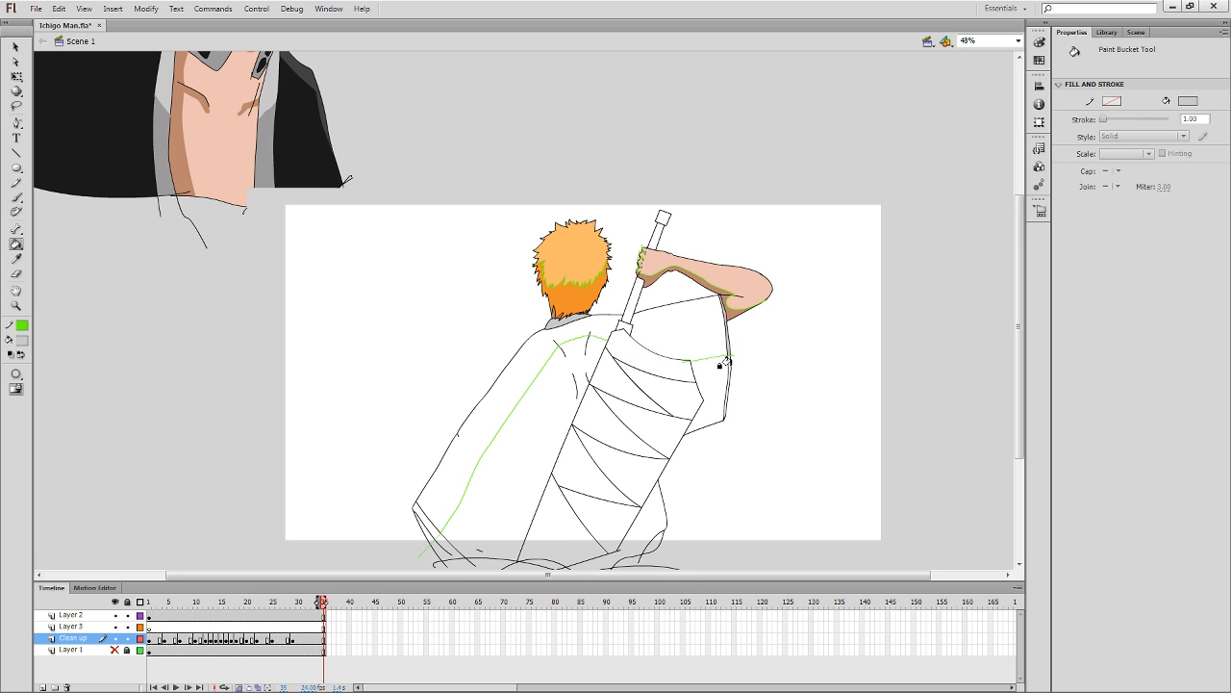
pyautogui.press(',')
pyautogui.press(',')
pyautogui.press(',')
pyautogui.press(',')
pyautogui.press(',')
pyautogui.press(',')
pyautogui.press(',')
pyautogui.press(',')
pyautogui.press(',')
pyautogui.press(',')
pyautogui.press(',')
pyautogui.press(',')
pyautogui.press(',')
pyautogui.press(',')
pyautogui.press(',')
pyautogui.press(',')
pyautogui.press(',')
pyautogui.press(',')
pyautogui.press(',')
pyautogui.press(',')
pyautogui.press(',')
pyautogui.press(',')
pyautogui.press(',')
pyautogui.press(',')
pyautogui.press(',')
pyautogui.press(',')
pyautogui.press(',')
pyautogui.press(',')
pyautogui.press(',')
pyautogui.press(',')
pyautogui.press(',')
pyautogui.press(',')
pyautogui.press(',')
pyautogui.press(',')
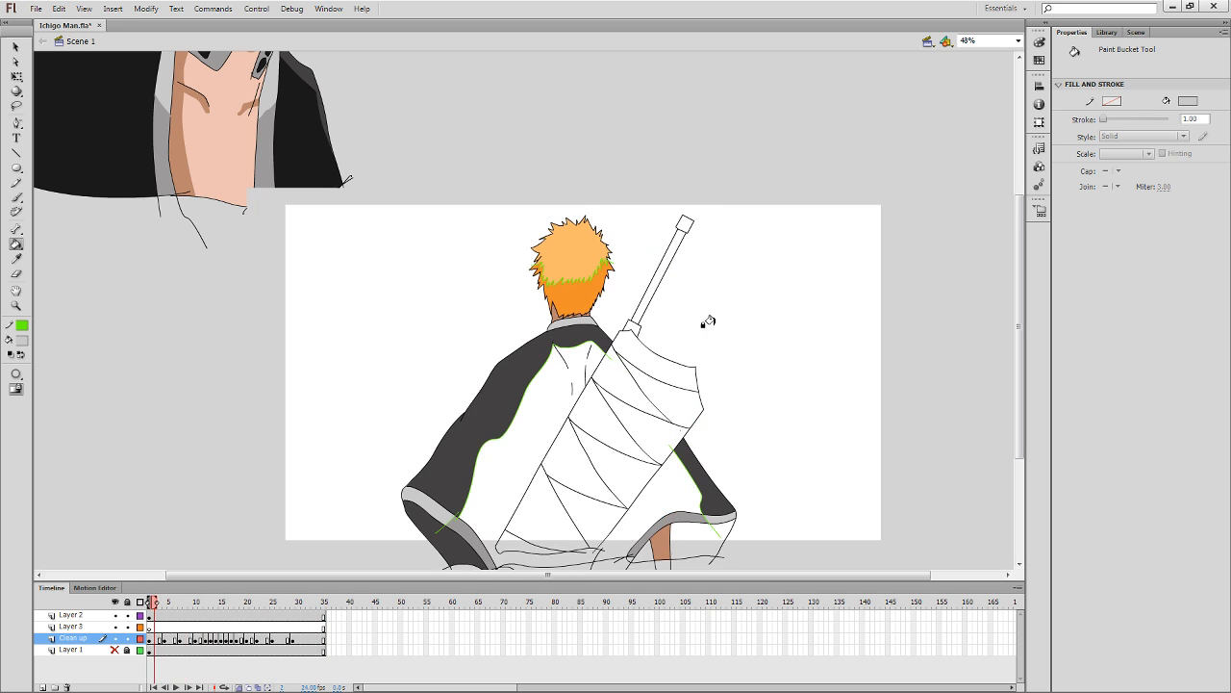
# Sample the cuff's darker shadow grey and fill the shaded part of the right sleeve's cuff band on the drawings from frame 4 to 15.
pyautogui.press('i')
pyautogui.click(665, 524)
pyautogui.press('.')
pyautogui.press('.')
pyautogui.press('.')
pyautogui.press('.')
pyautogui.press('.')
pyautogui.press('.')
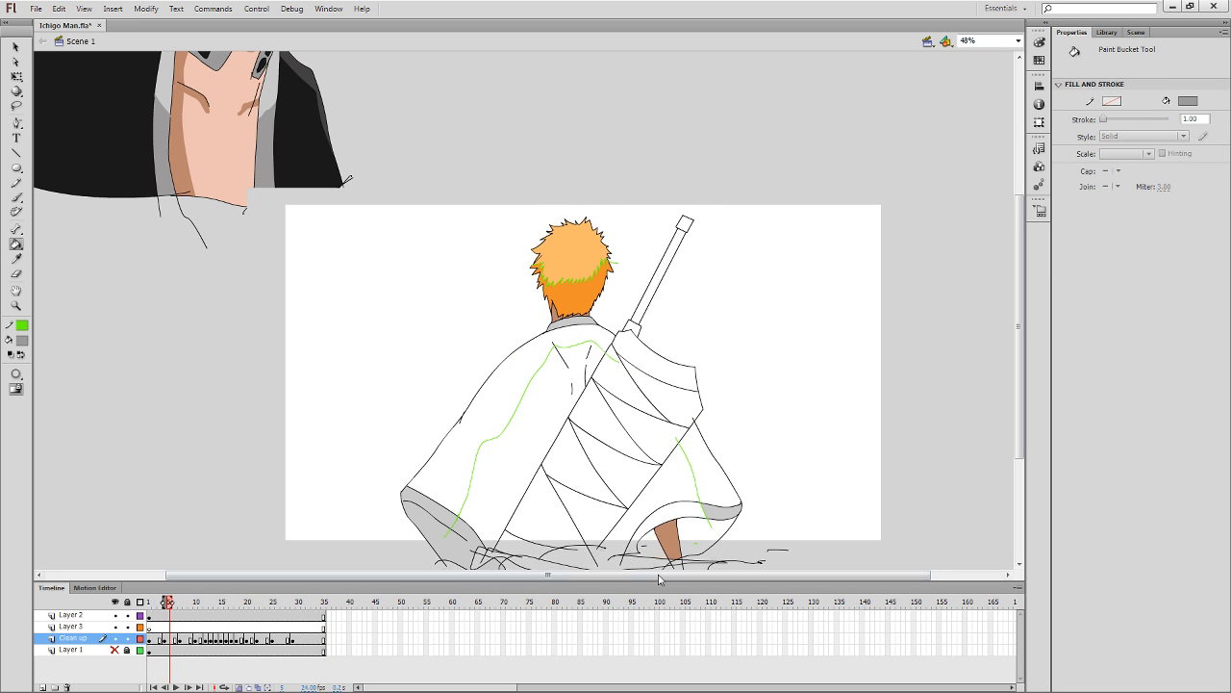
pyautogui.press('.')
pyautogui.press('.')
pyautogui.press('.')
pyautogui.press('.')
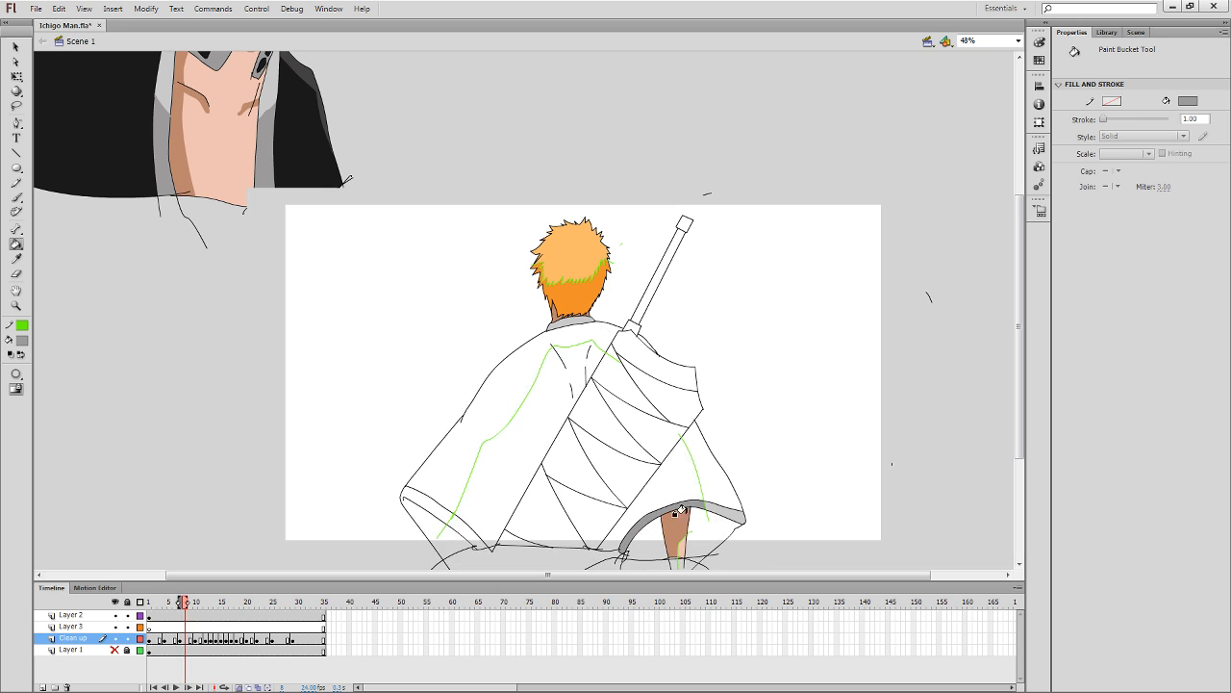
pyautogui.press('.')
pyautogui.press('.')
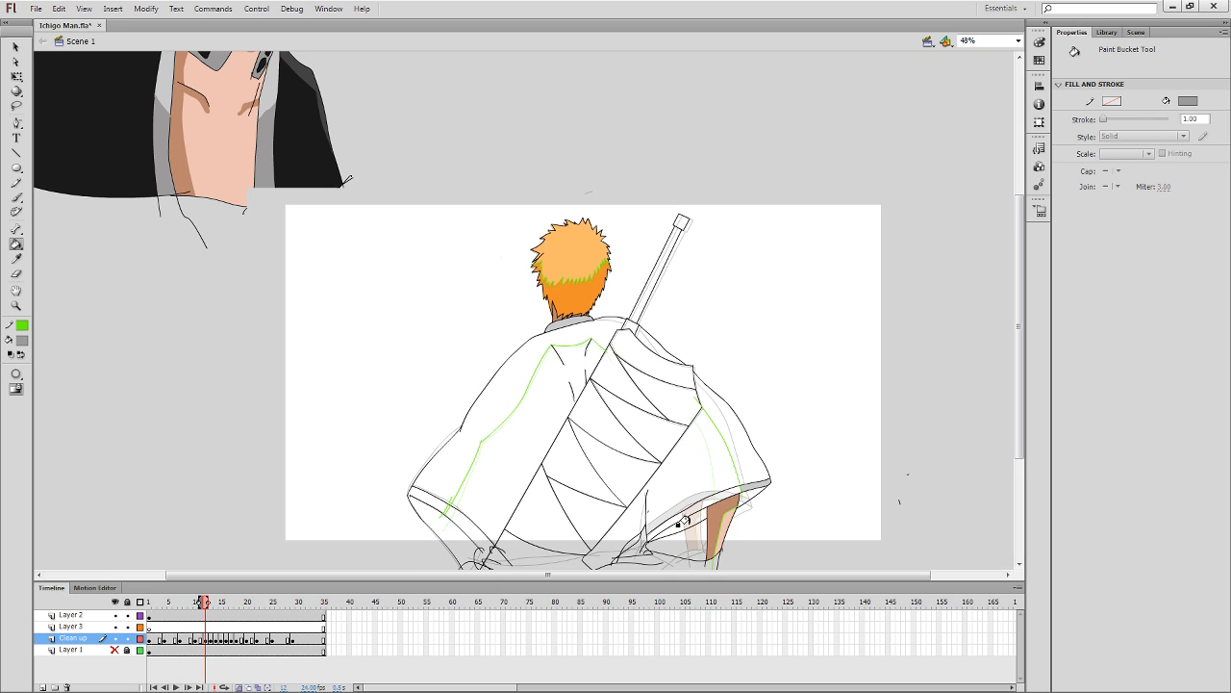
pyautogui.press('.')
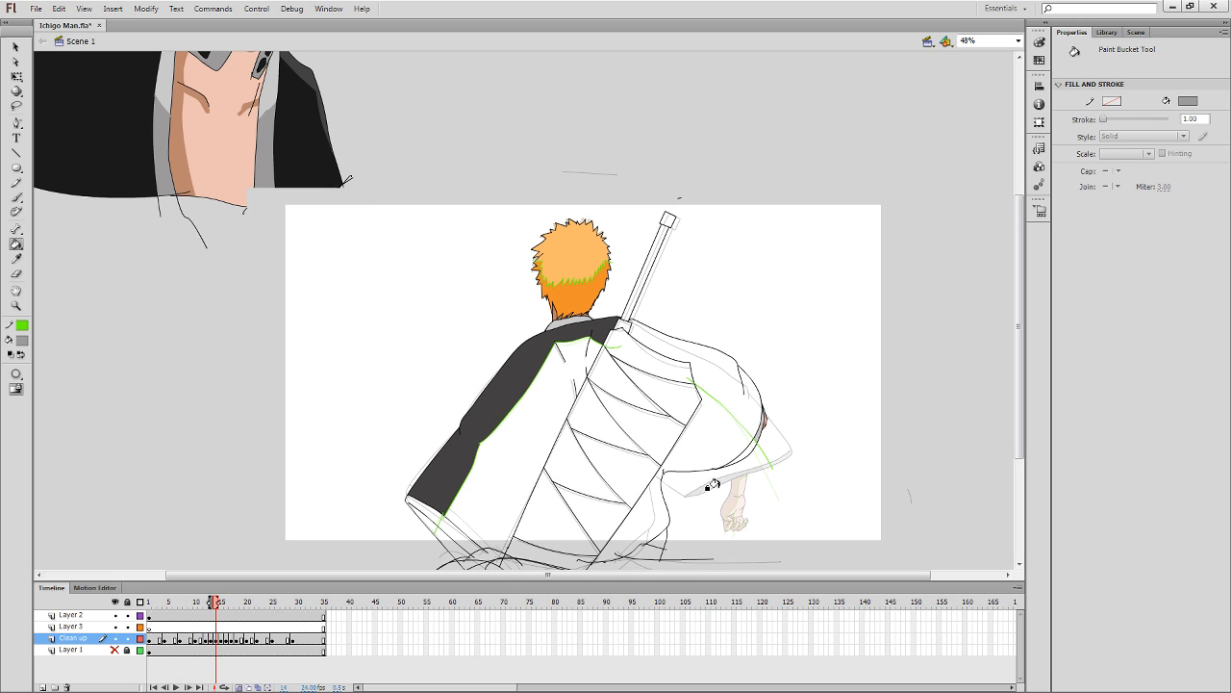
pyautogui.press('.')
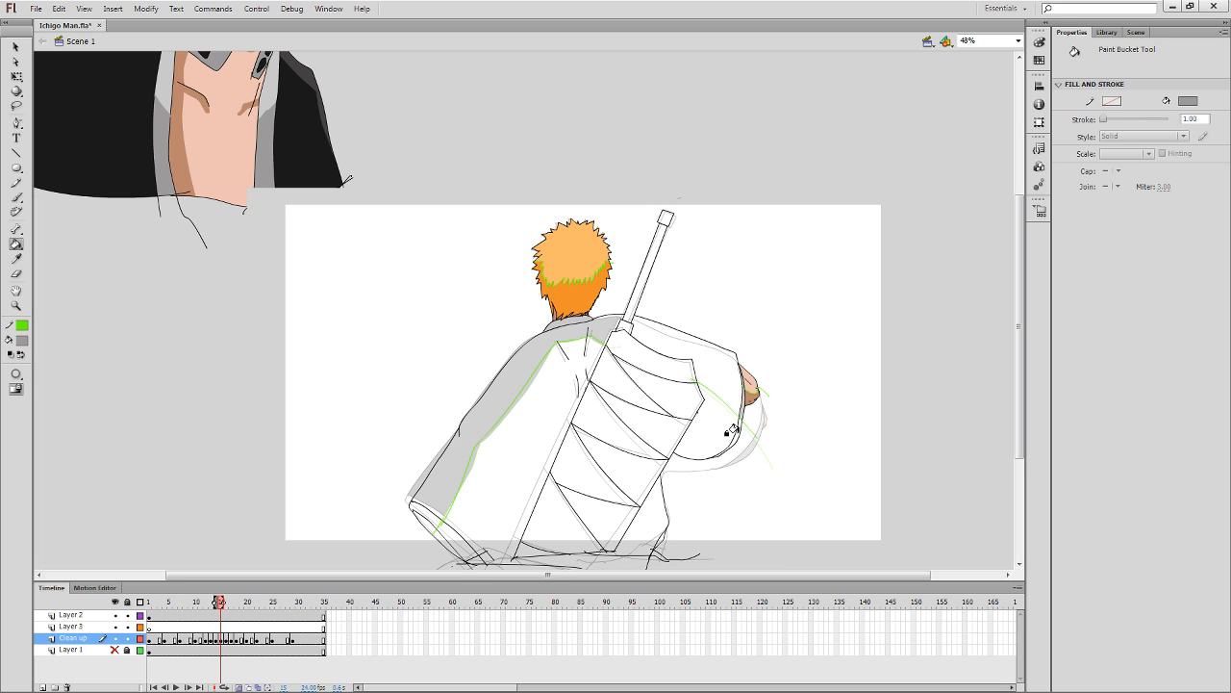
pyautogui.press('.')
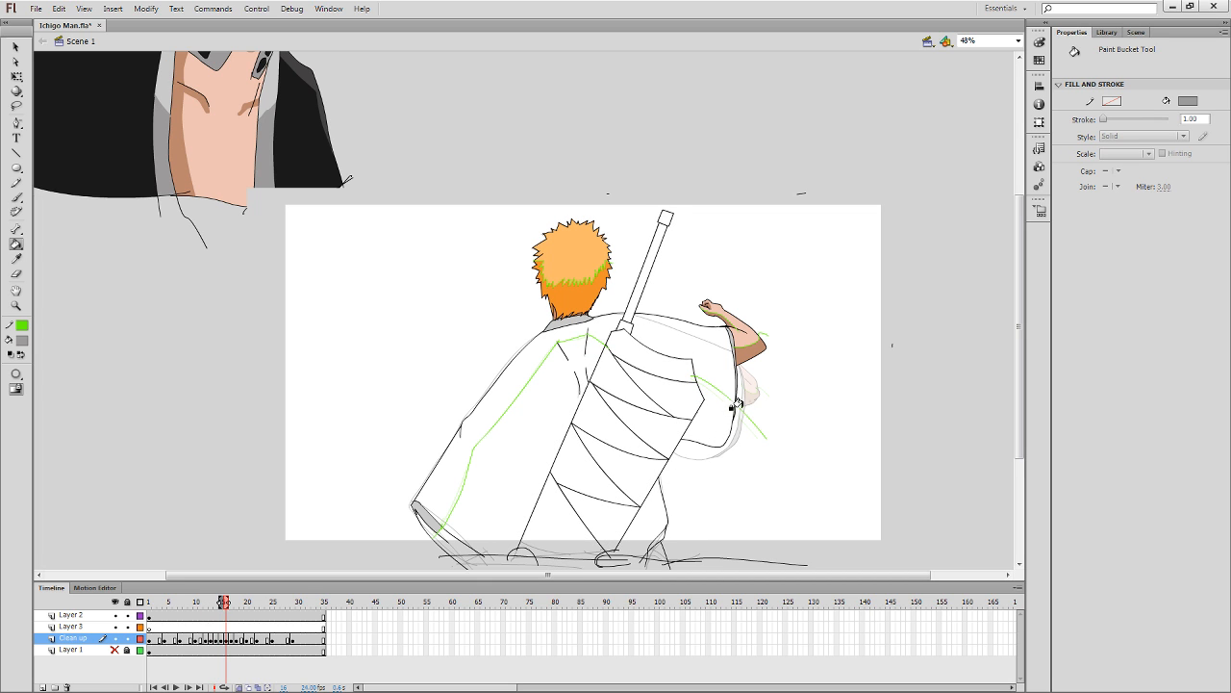
pyautogui.scroll(-2, 726, 418)
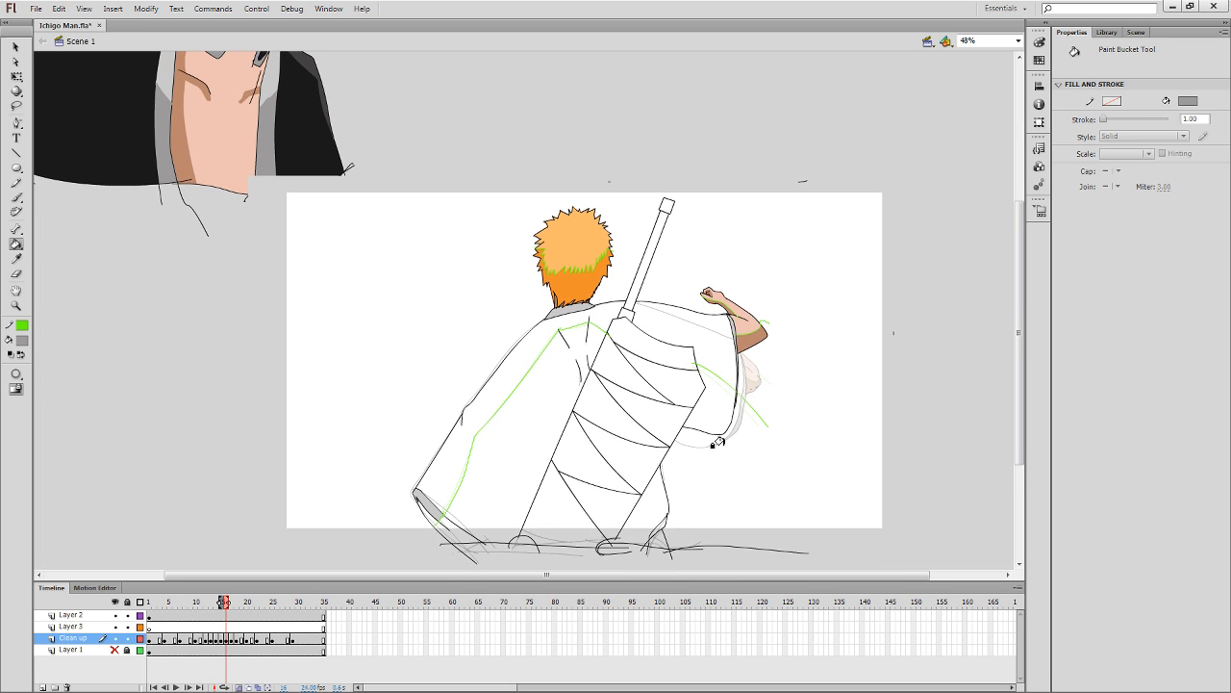
# Sample the black of the reference portrait's robe and fill the shaded robe areas on both sides of the sword on frame 1.
pyautogui.press(',')
pyautogui.press('i')
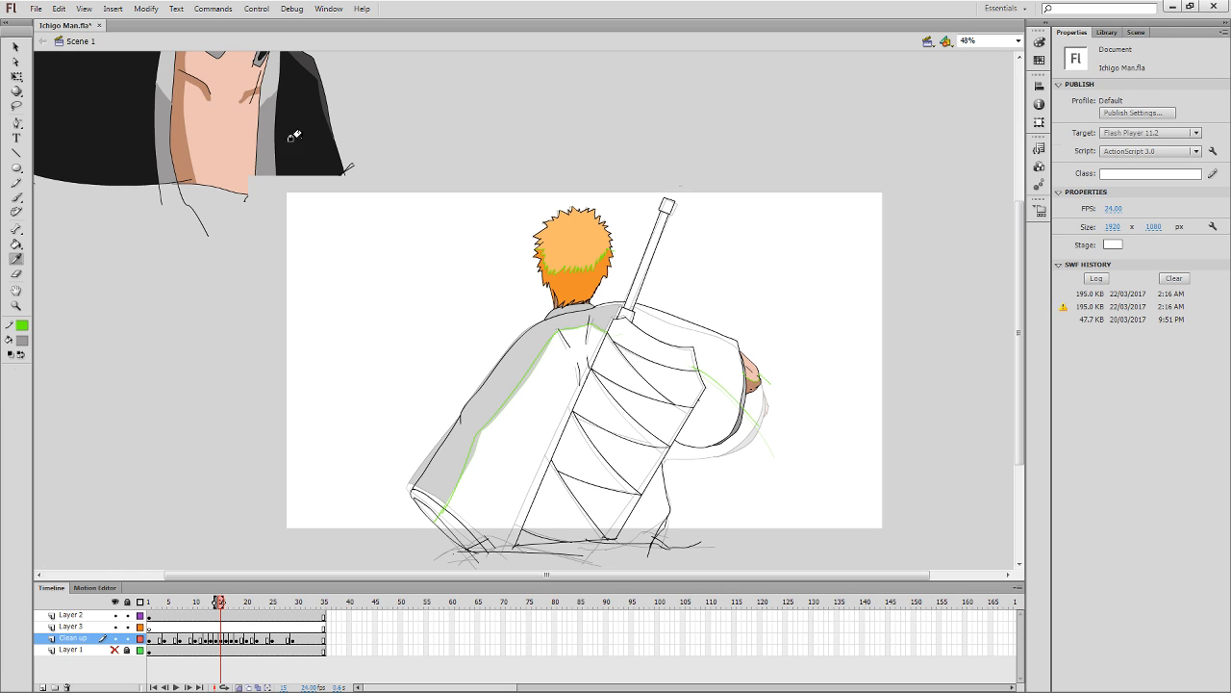
pyautogui.click(291, 140)
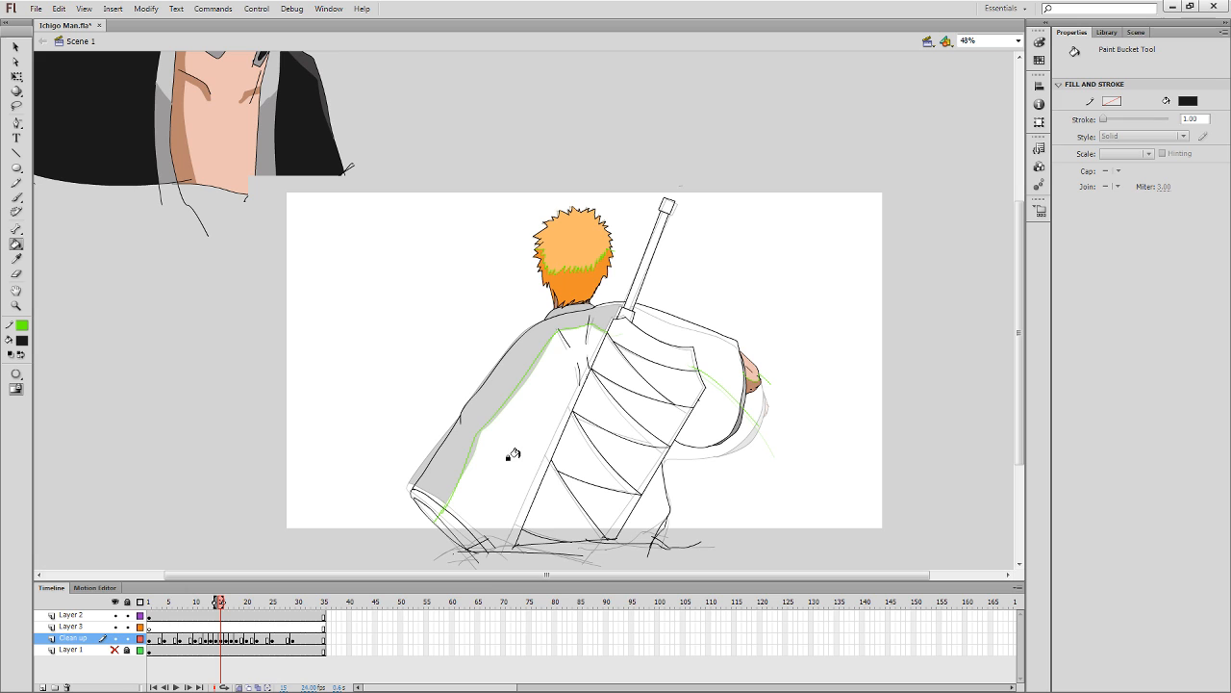
pyautogui.press(',')
pyautogui.press(',')
pyautogui.press(',')
pyautogui.press(',')
pyautogui.press(',')
pyautogui.press(',')
pyautogui.press(',')
pyautogui.press(',')
pyautogui.press(',')
pyautogui.press(',')
pyautogui.press(',')
pyautogui.press(',')
pyautogui.press(',')
pyautogui.press(',')
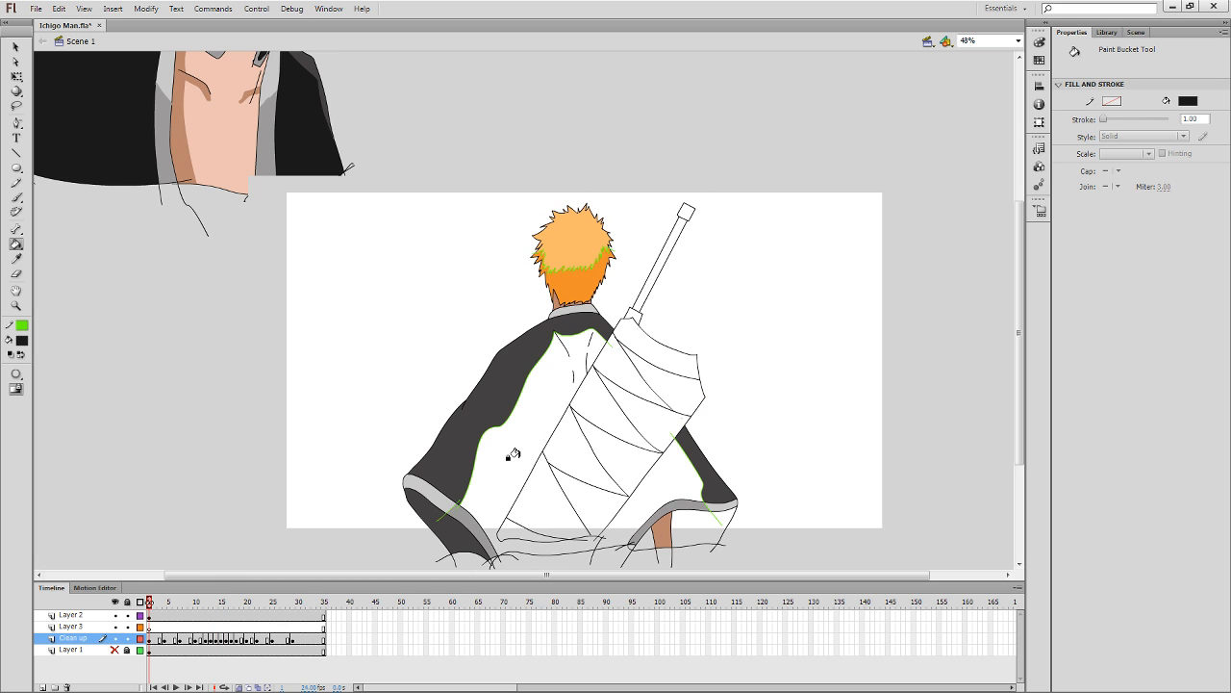
pyautogui.click(495, 459)
pyautogui.click(651, 502)
# Fill the shaded robe areas on both sides of the sword black on the drawings at frames 4, 7 and 9.
pyautogui.press('.')
pyautogui.press('.')
pyautogui.press('.')
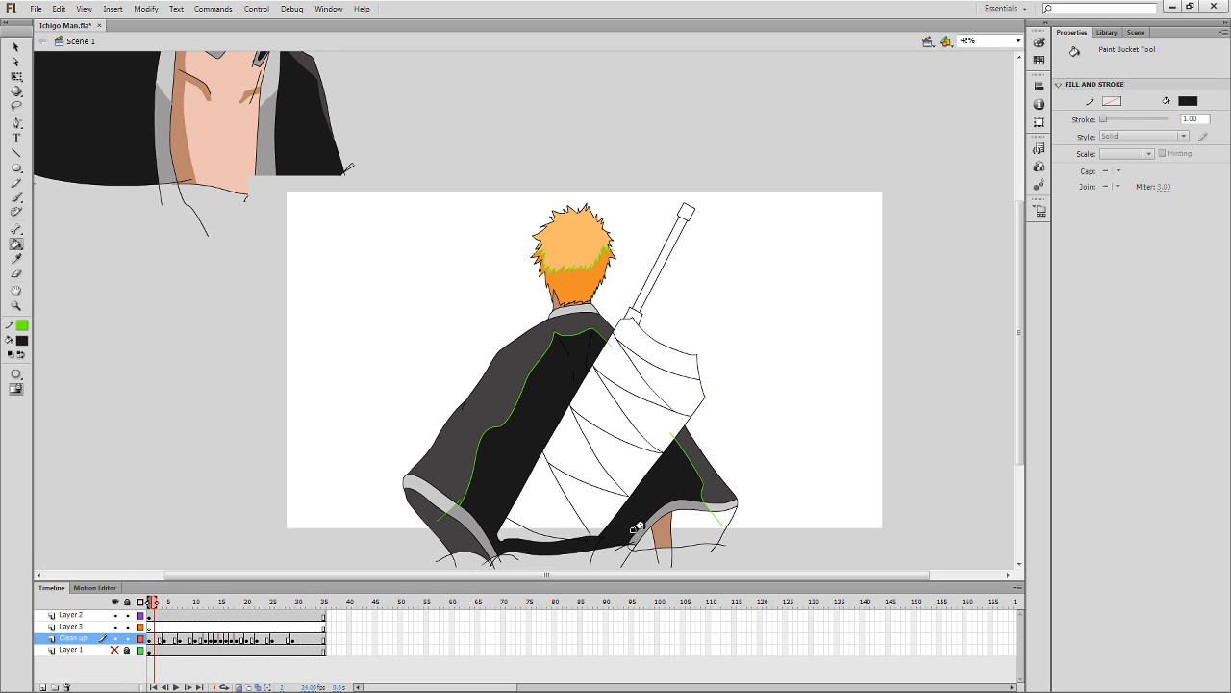
pyautogui.click(556, 412)
pyautogui.click(657, 478)
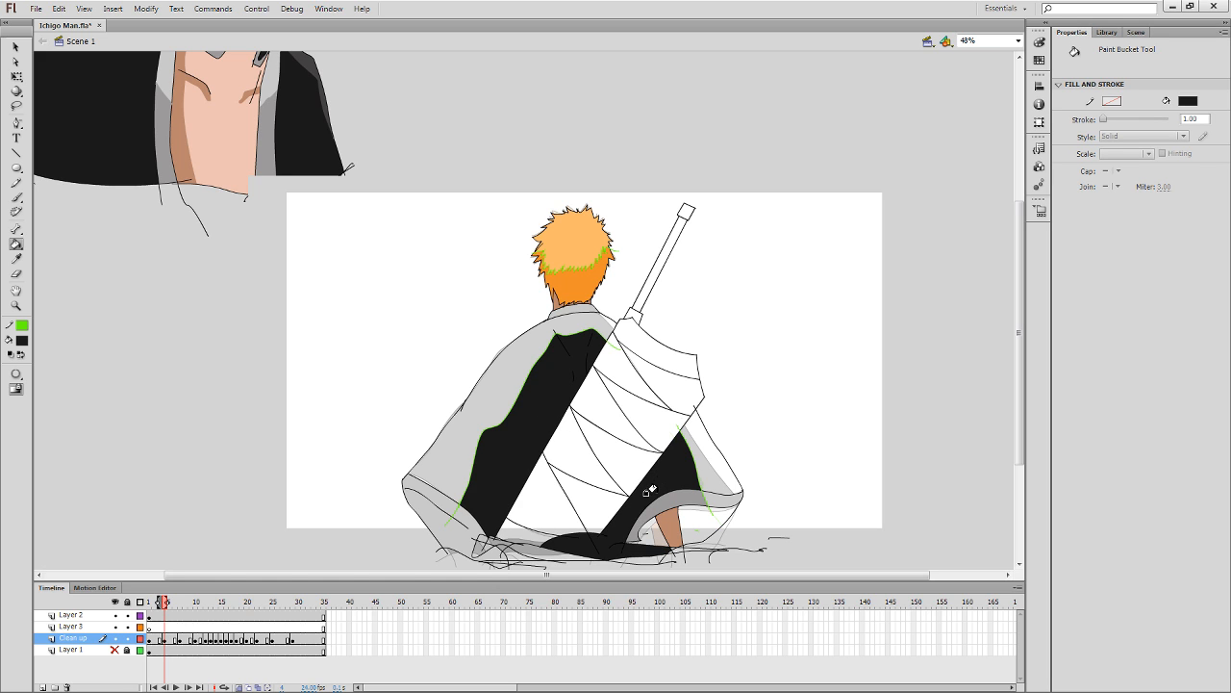
pyautogui.press('.')
pyautogui.press('.')
pyautogui.press('.')
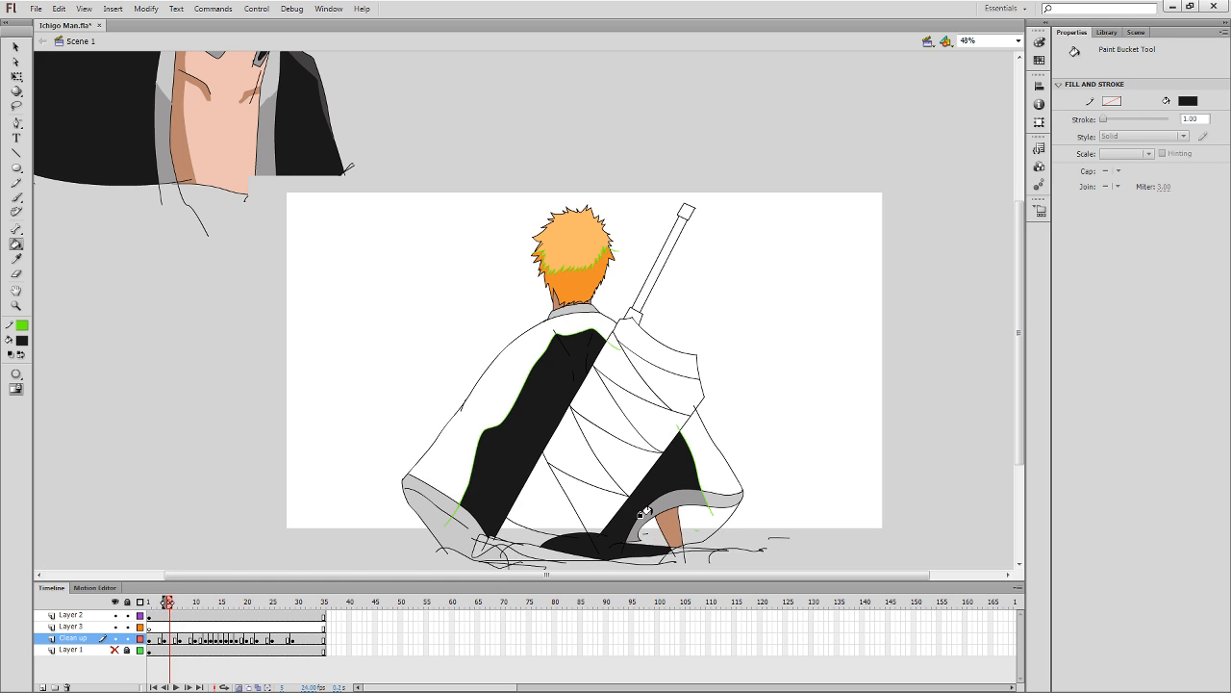
pyautogui.click(559, 457)
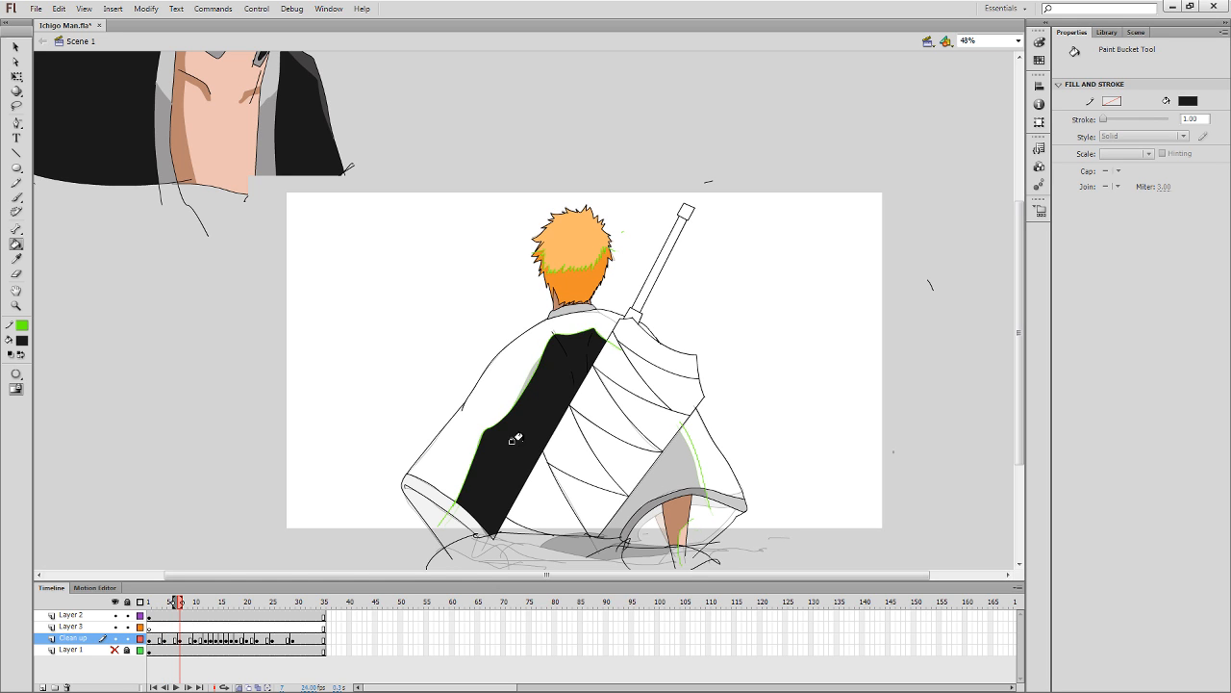
pyautogui.click(660, 483)
pyautogui.press('.')
pyautogui.press('.')
# On frame 10, close the open gaps along the robe's lower hem beside the sword with short green Pencil strokes.
pyautogui.press('.')
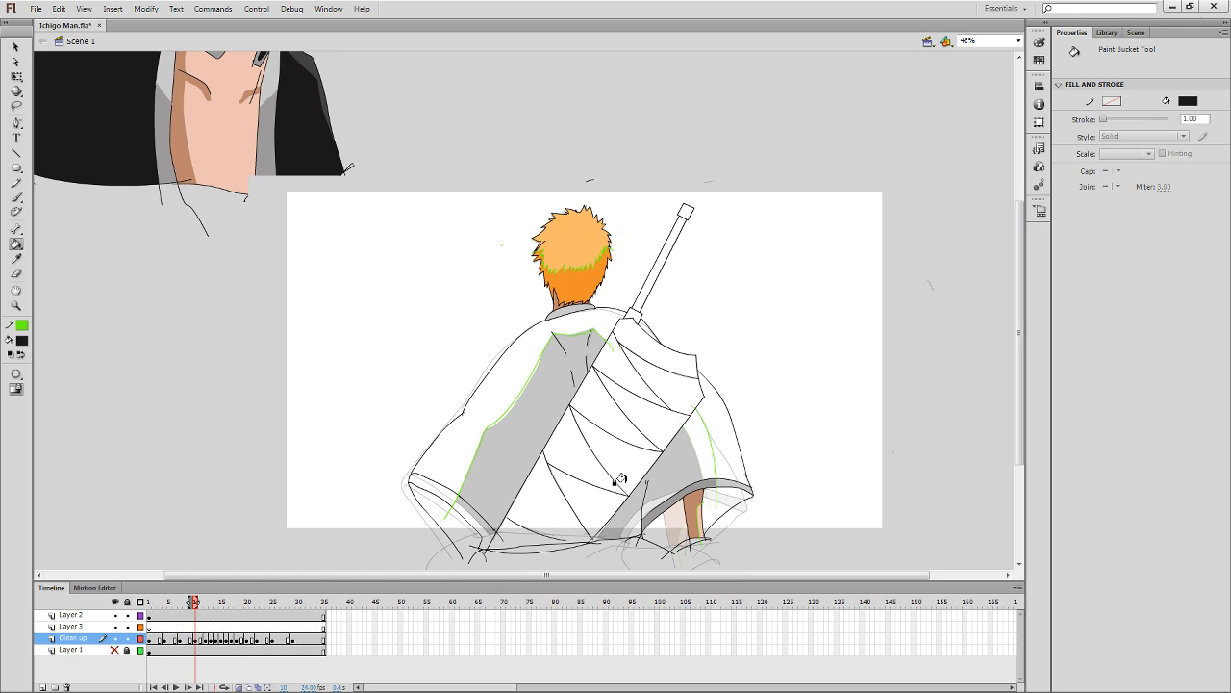
pyautogui.press('y')
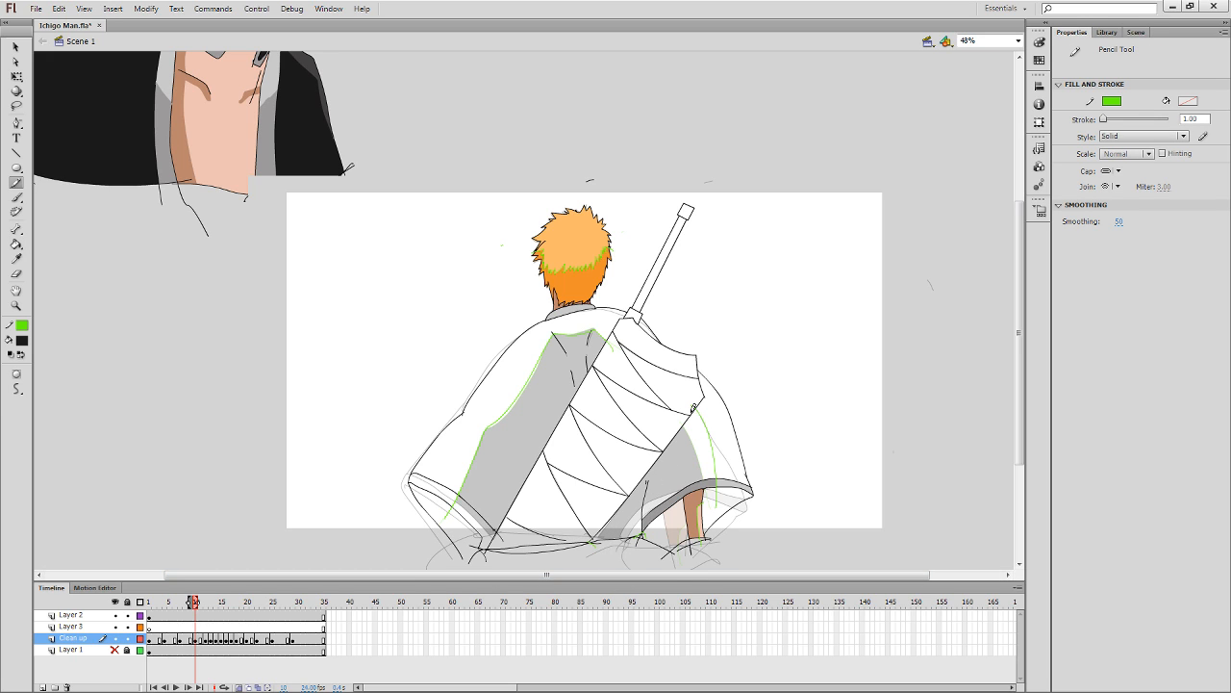
pyautogui.press('k')
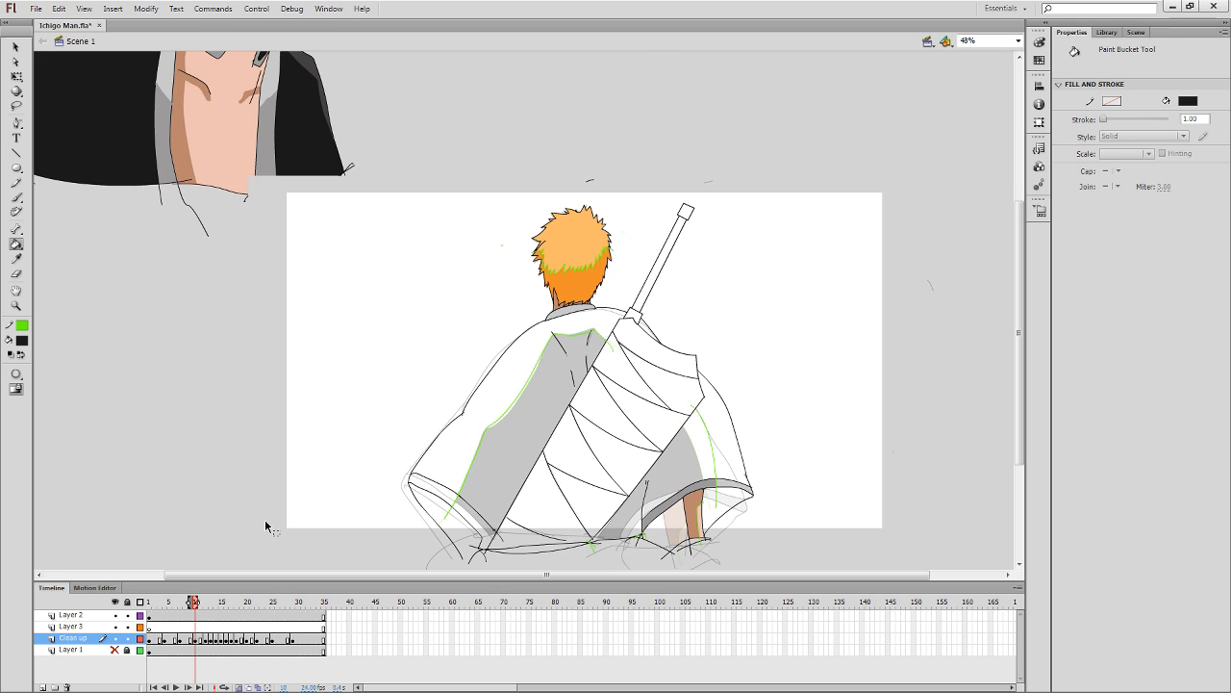
pyautogui.hotkey('ctrl', '-')
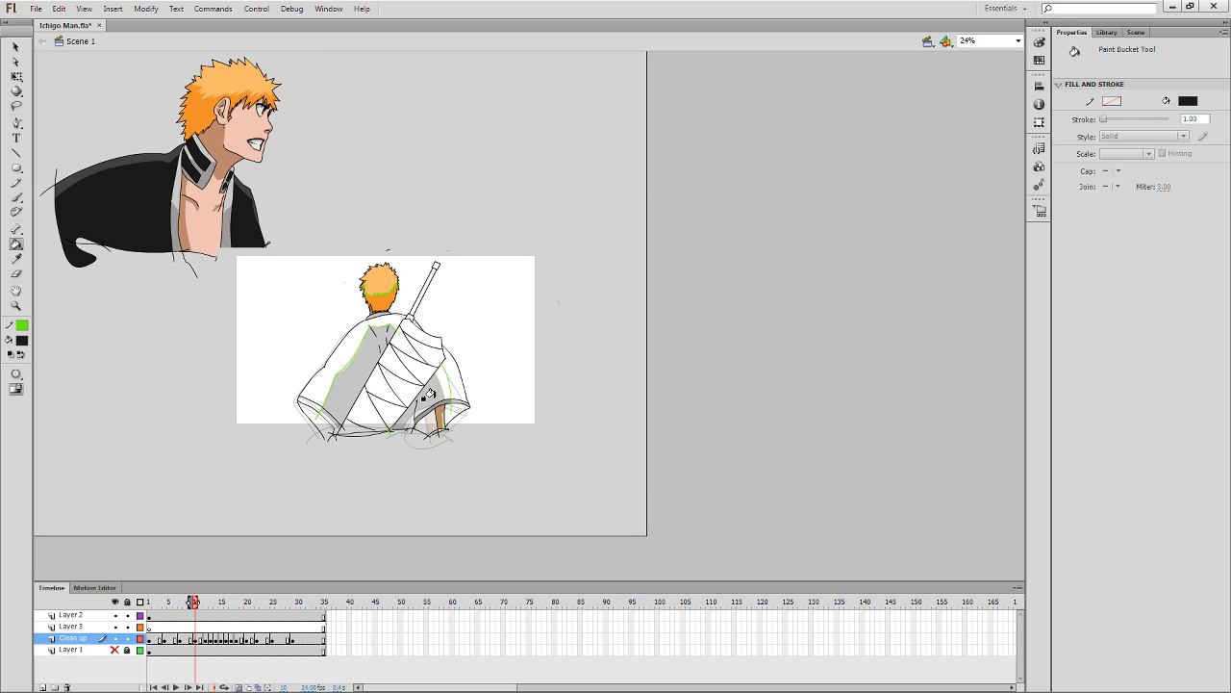
pyautogui.press('z')
pyautogui.click(233, 486)
pyautogui.scroll(1, 609, 421)
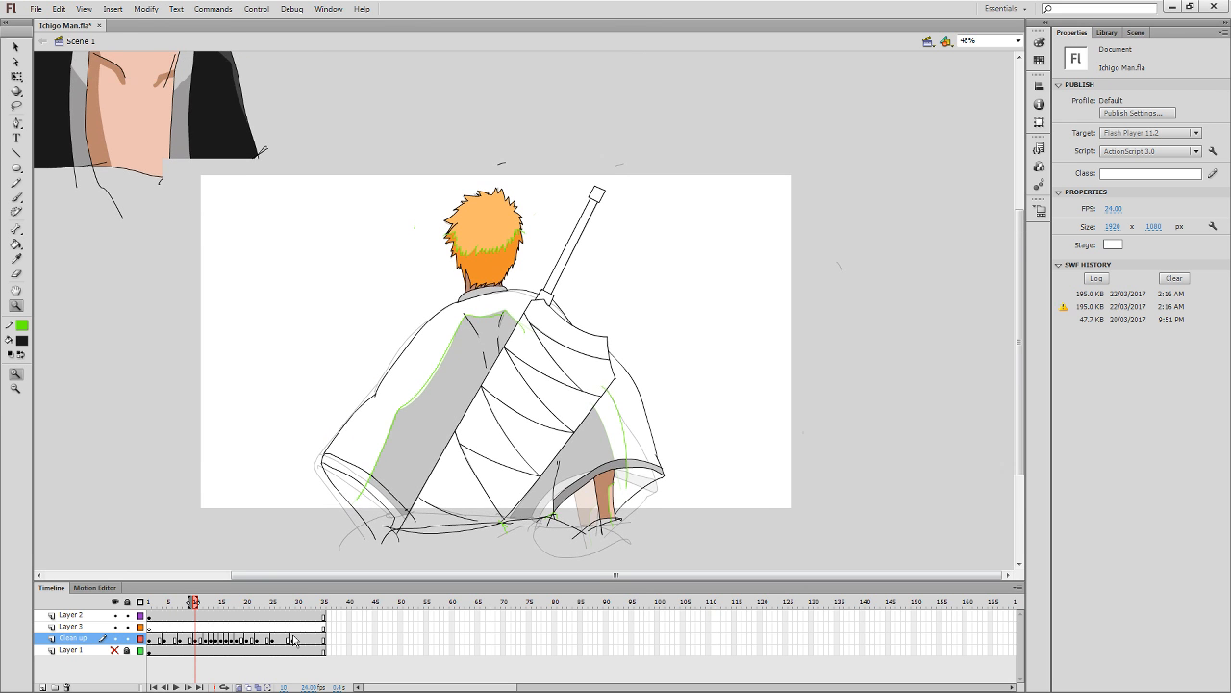
pyautogui.click(198, 615)
pyautogui.press('Delete')
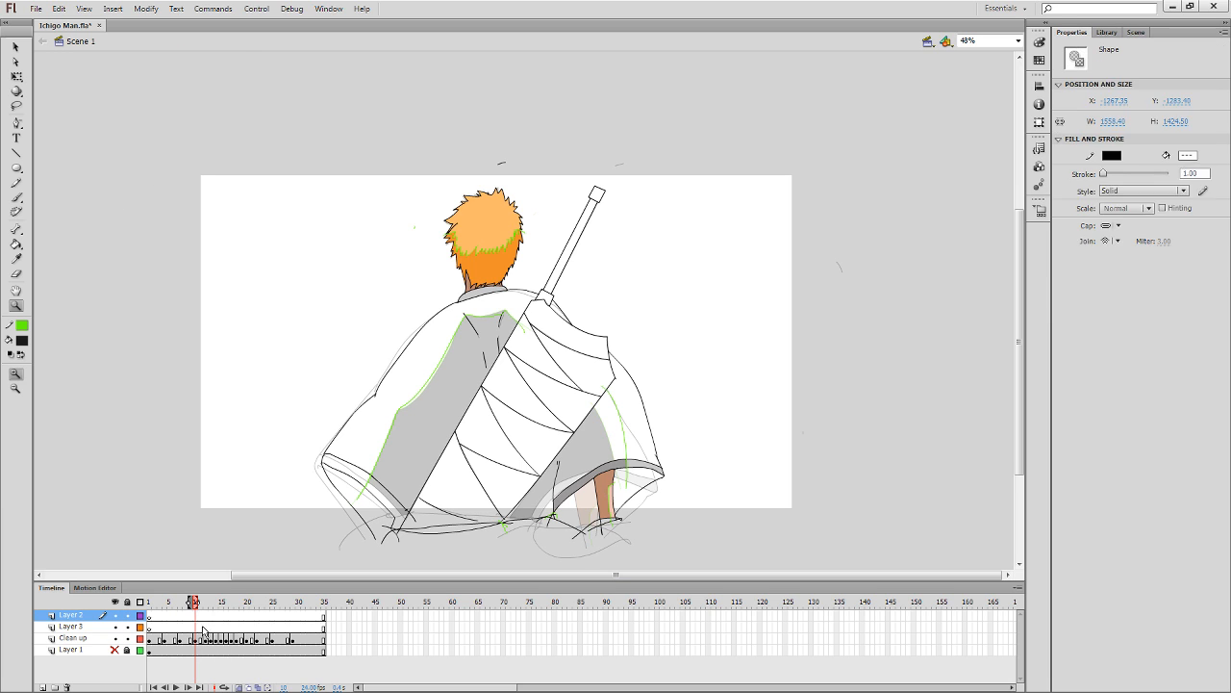
pyautogui.hotkey('ctrl', 'z')
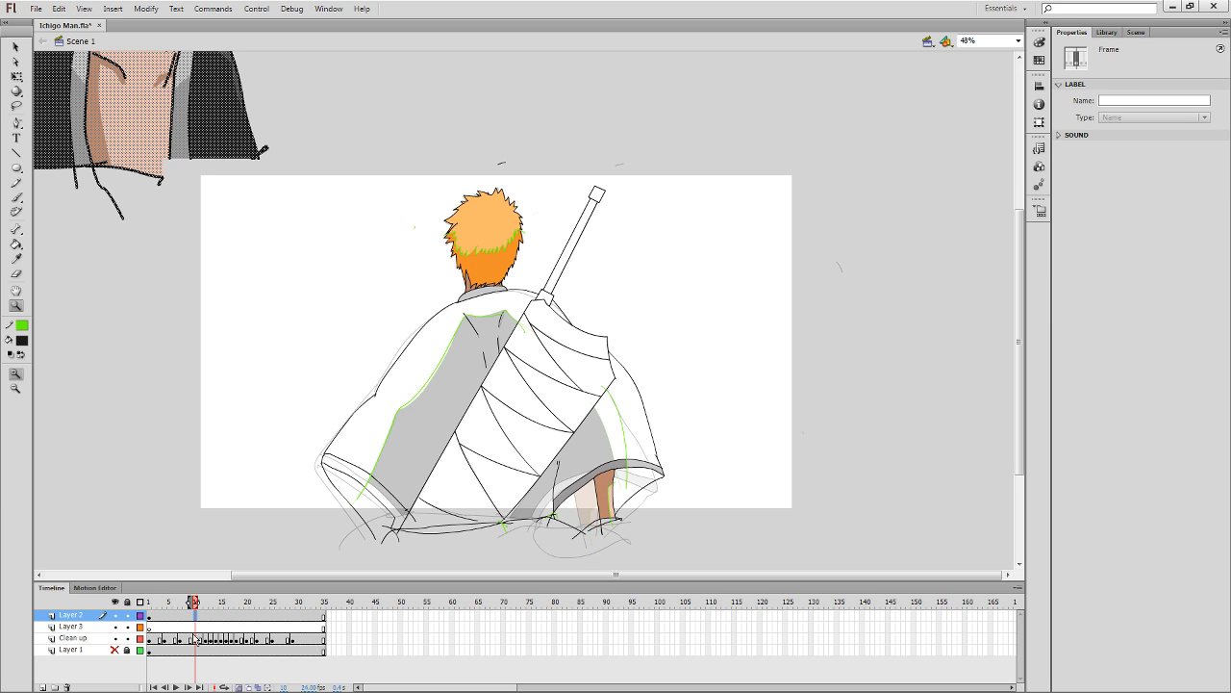
# Lock Layer 2, which holds the reference portrait, and return to the drawing on frame 10.
pyautogui.click(128, 615)
pyautogui.press('q')
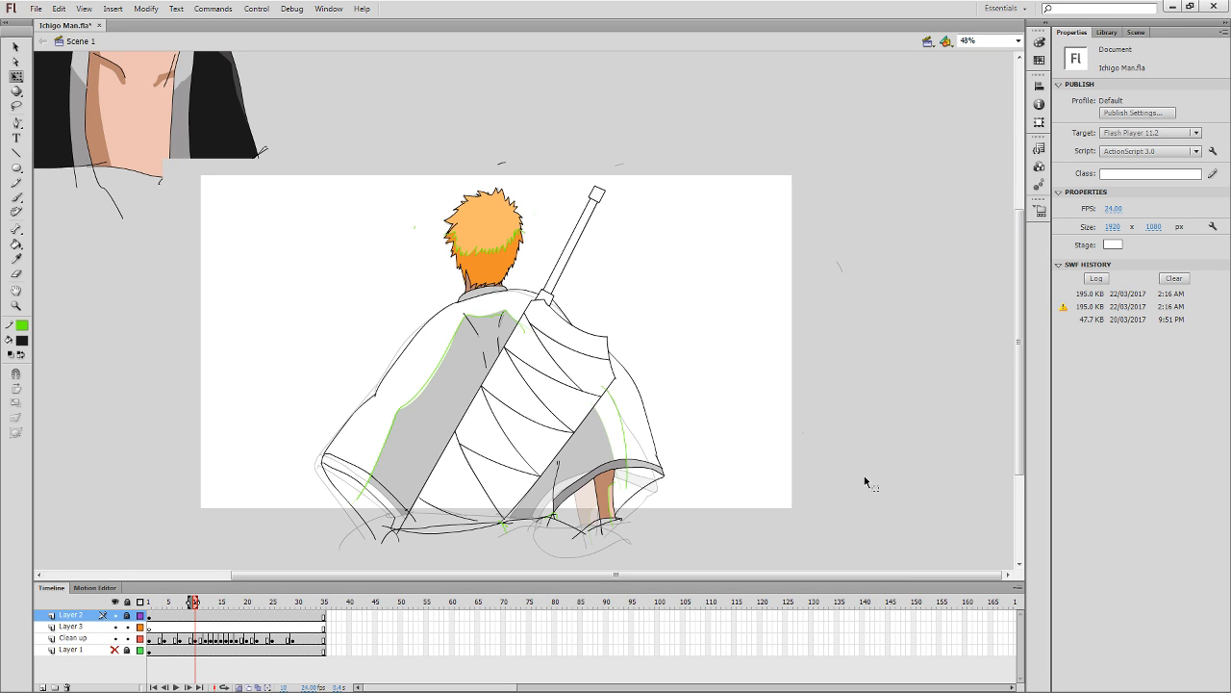
pyautogui.press(',')
pyautogui.press('.')
pyautogui.press(',')
pyautogui.press('k')
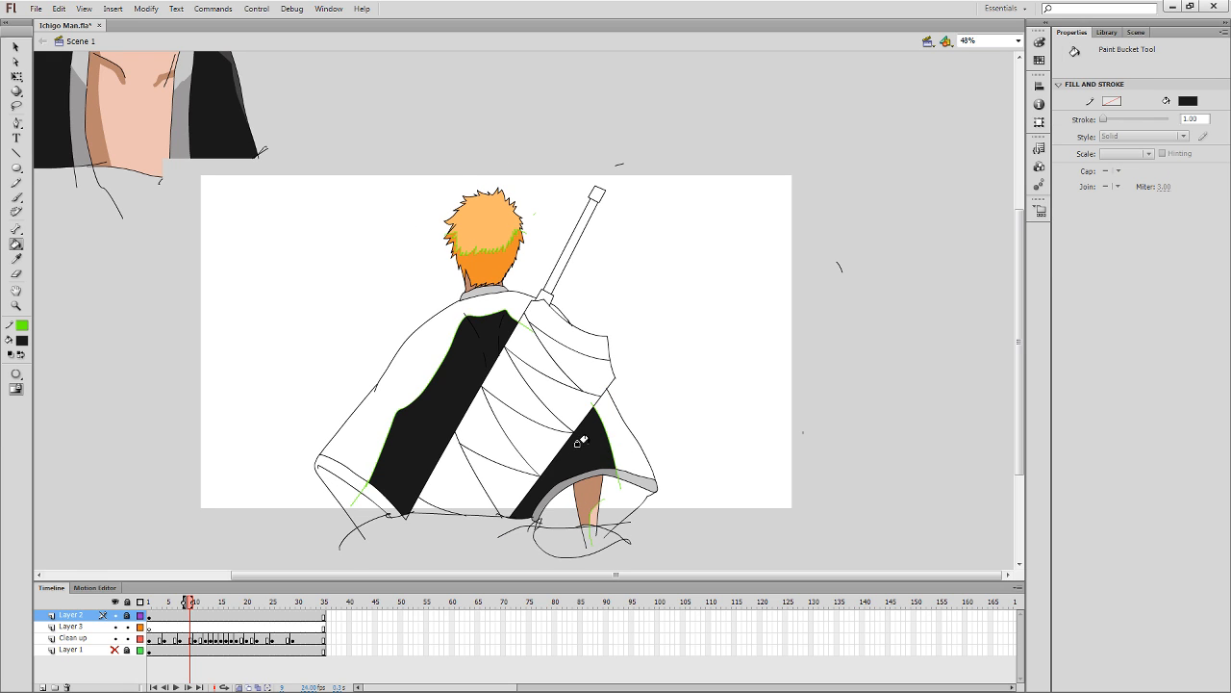
pyautogui.press('.')
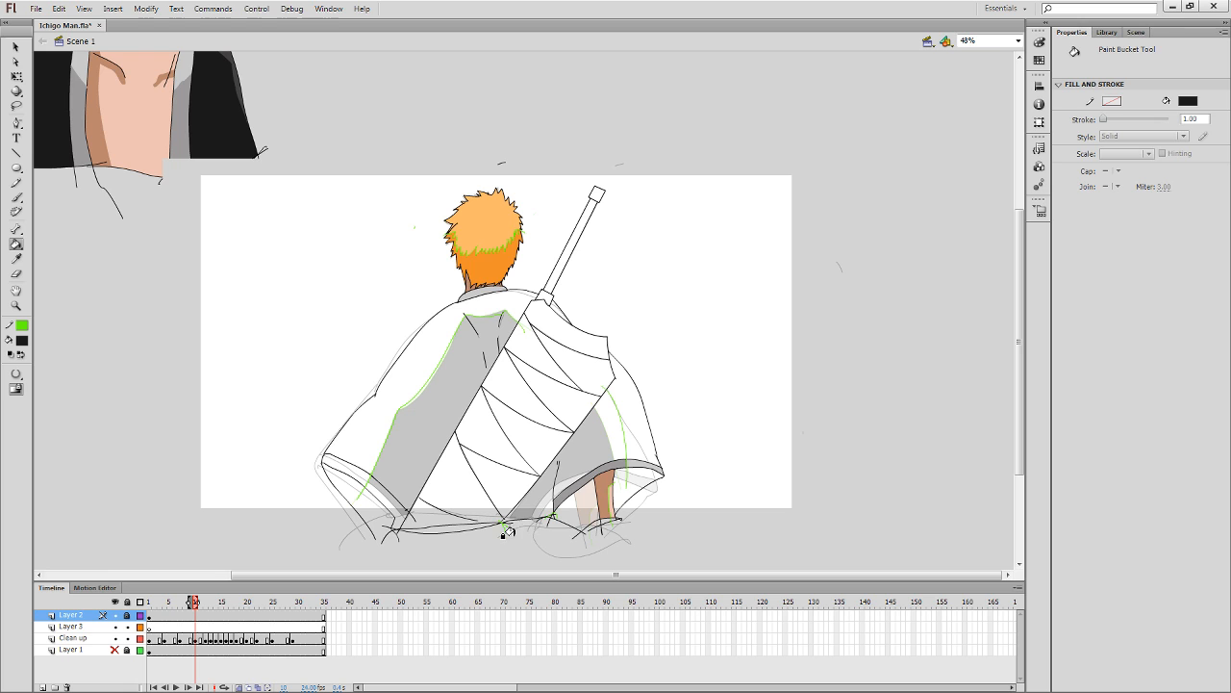
# On frame 10, cut the linework around the right sleeve and the sword's lower part and paste it back in place.
pyautogui.press('q')
pyautogui.moveTo(500, 534); pyautogui.dragTo(672, 402)
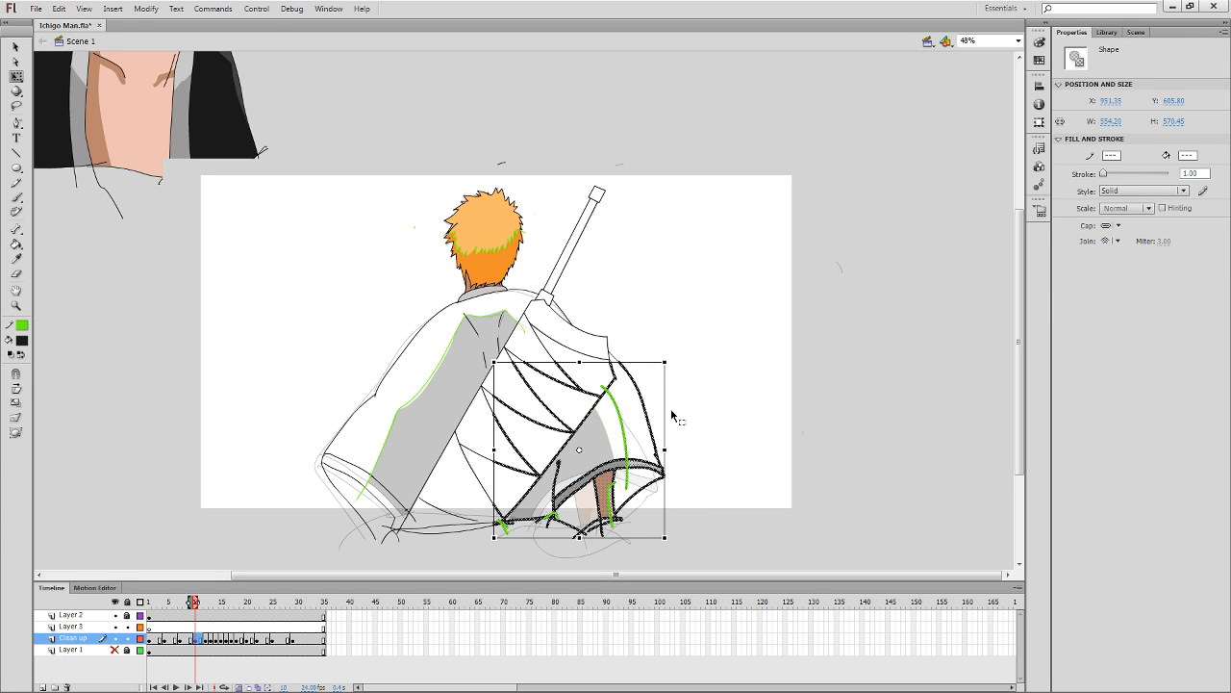
pyautogui.hotkey('ctrl', 'x')
pyautogui.hotkey('ctrl', 'shift', 'v')
pyautogui.click(686, 409)
pyautogui.press('k')
pyautogui.click(595, 438)
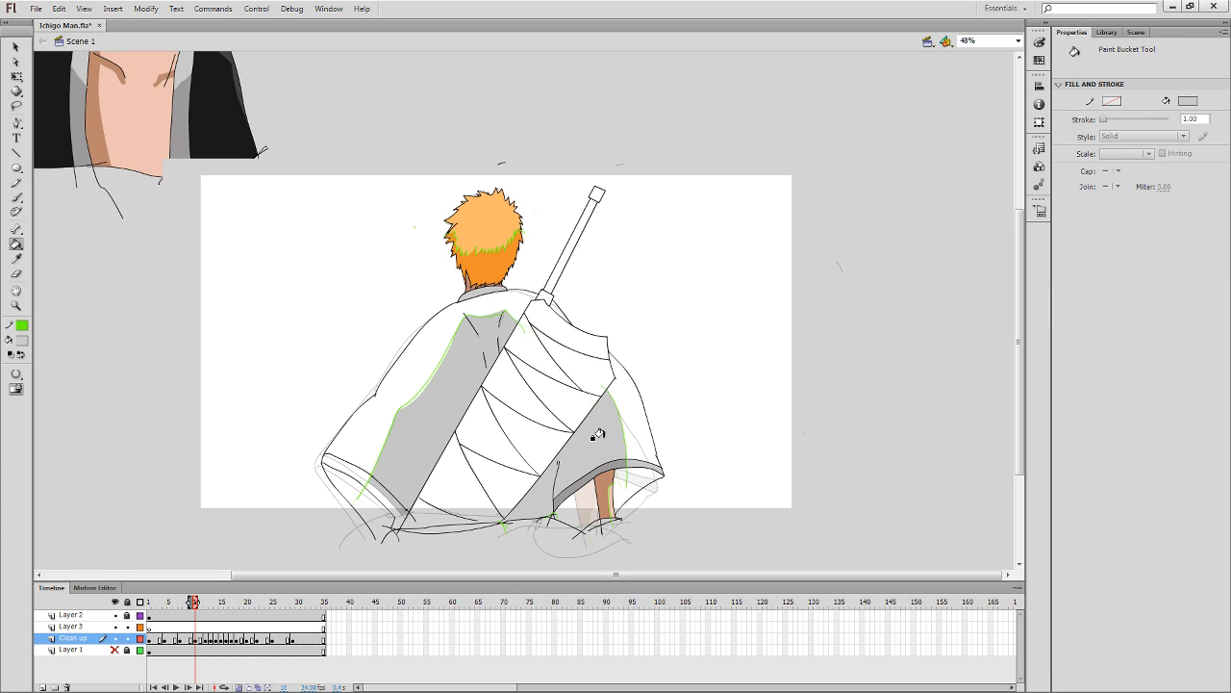
pyautogui.hotkey('ctrl', 'z')
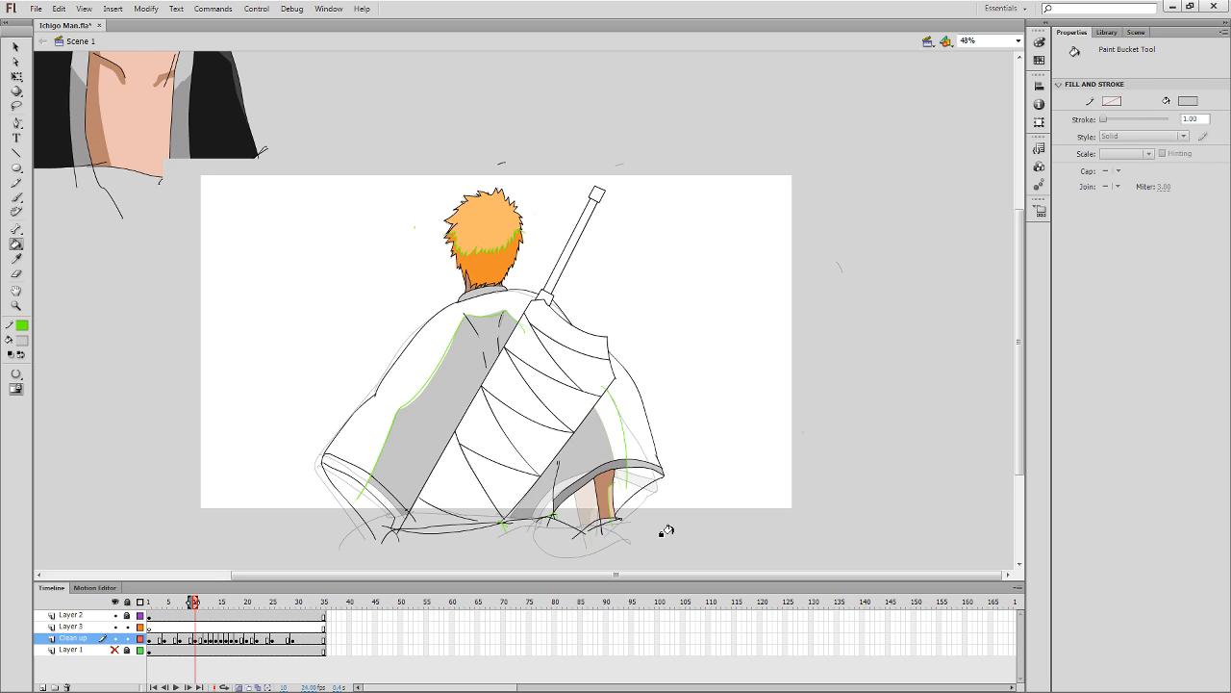
# Sample the robe's black from frame 9 and fill the shaded robe areas on both sides of the sword on frame 10.
pyautogui.press(',')
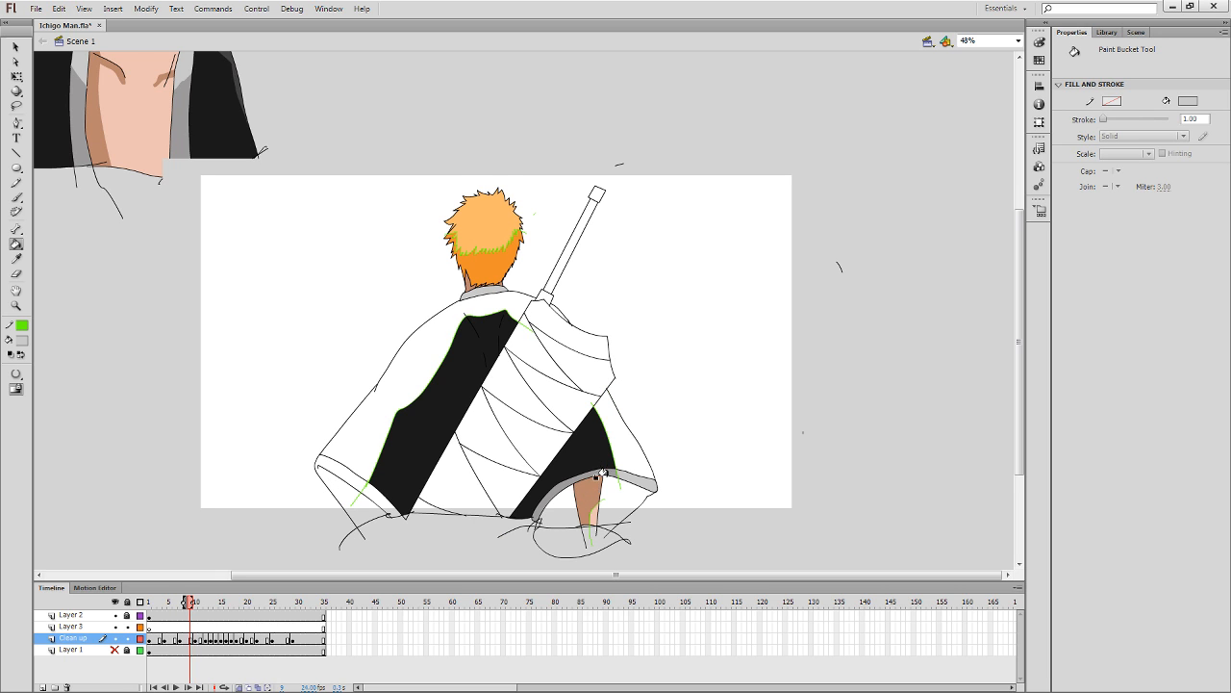
pyautogui.press('i')
pyautogui.click(596, 456)
pyautogui.press('.')
pyautogui.click(590, 446)
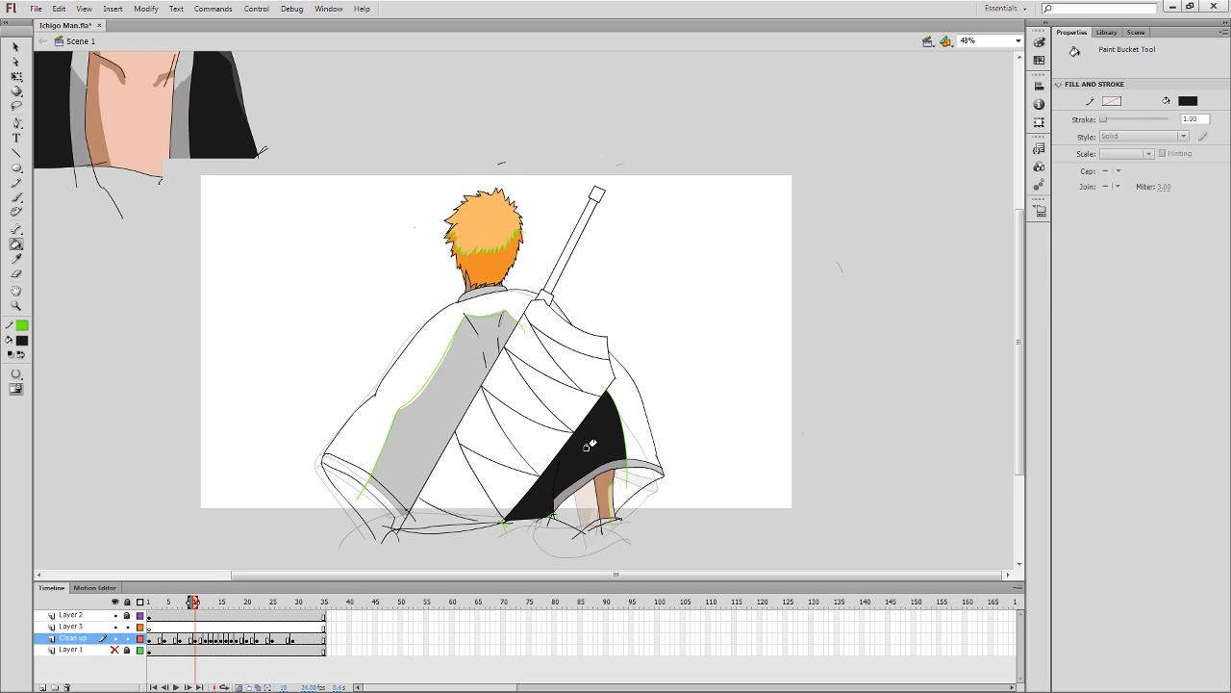
pyautogui.click(451, 385)
# Fill the shaded areas of the back and right sleeve black on frame 12.
pyautogui.press(',')
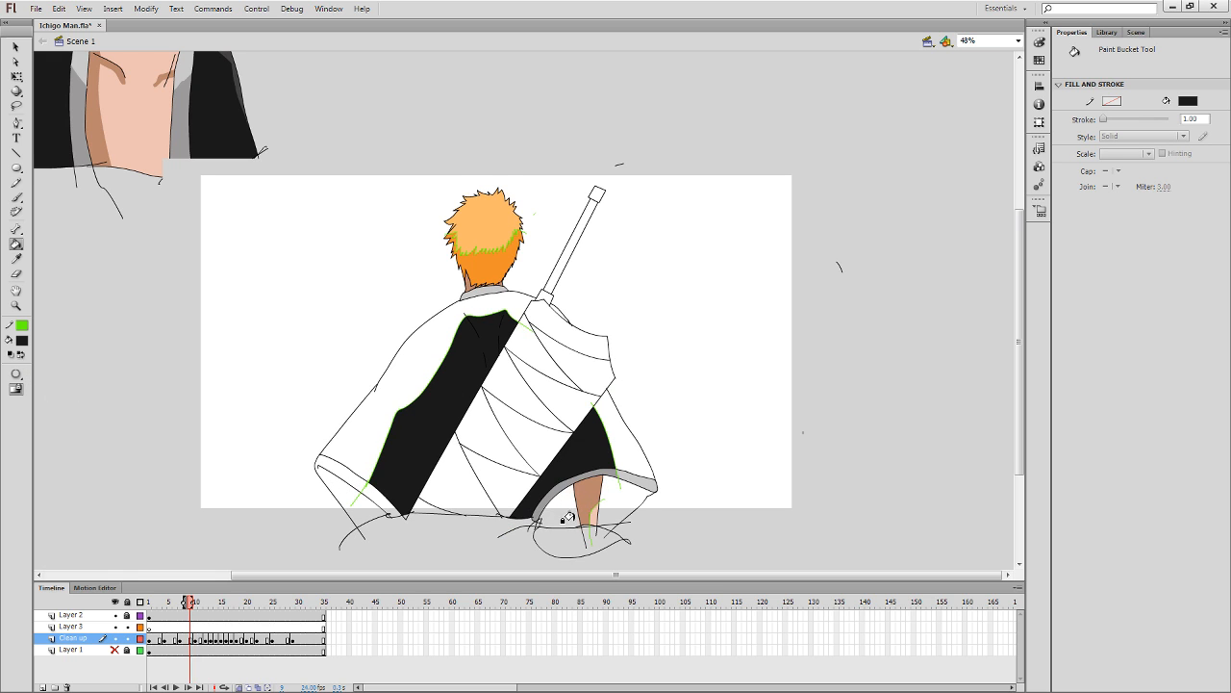
pyautogui.press('.')
pyautogui.press('.')
pyautogui.press('.')
pyautogui.click(603, 423)
pyautogui.click(493, 349)
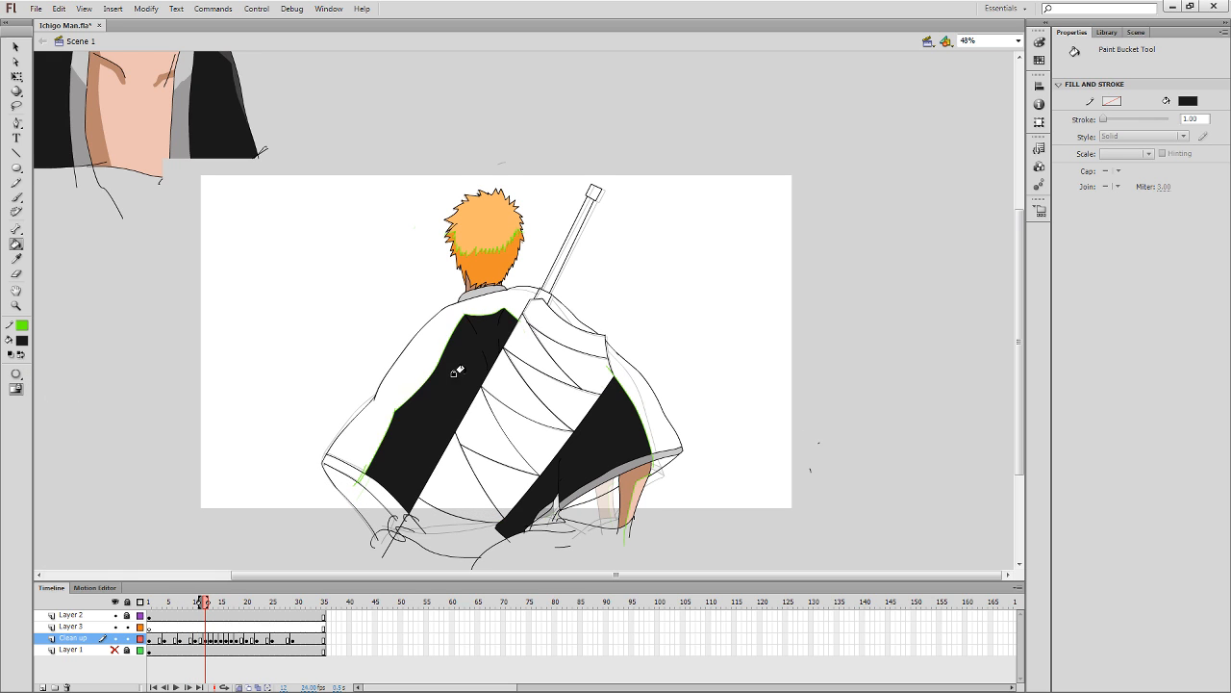
# On frame 13, fill the shaded back, the right sleeve's shadow and the robe area below the sleeve black.
pyautogui.press('.')
pyautogui.press('.')
pyautogui.press(',')
pyautogui.click(450, 382)
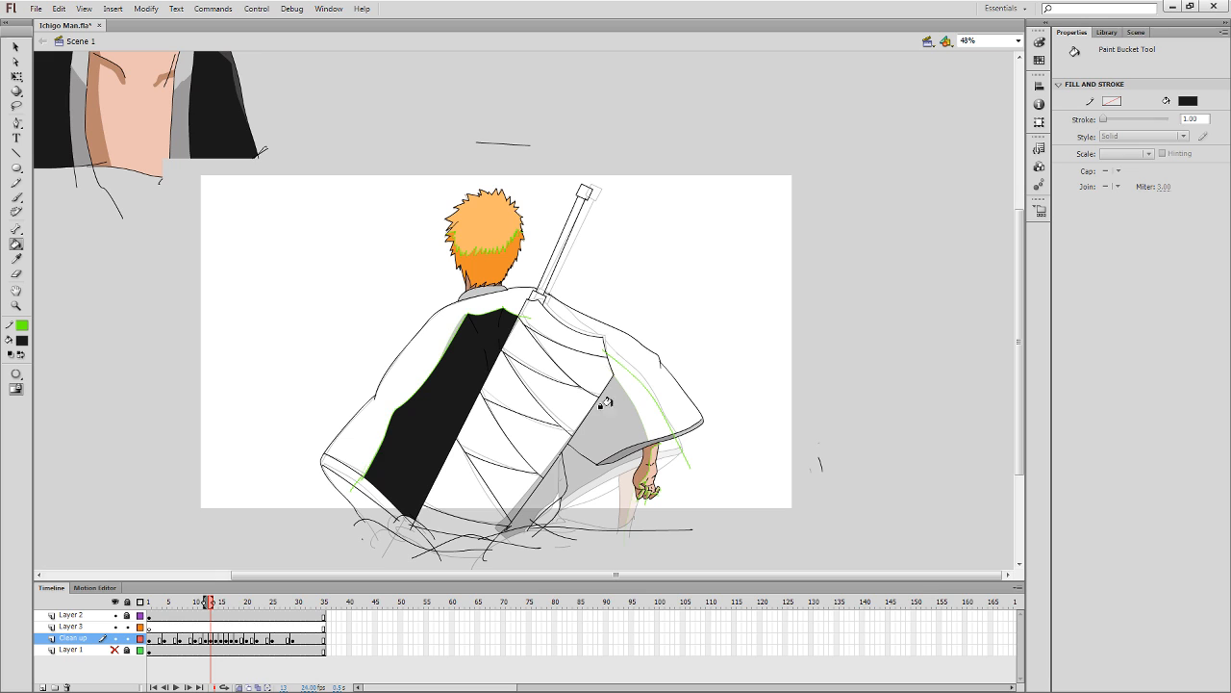
pyautogui.click(604, 405)
pyautogui.click(548, 479)
# Fill the shaded back black on frame 14, and the right sleeve's shadow and the robe area below it on frame 15.
pyautogui.press('.')
pyautogui.click(445, 375)
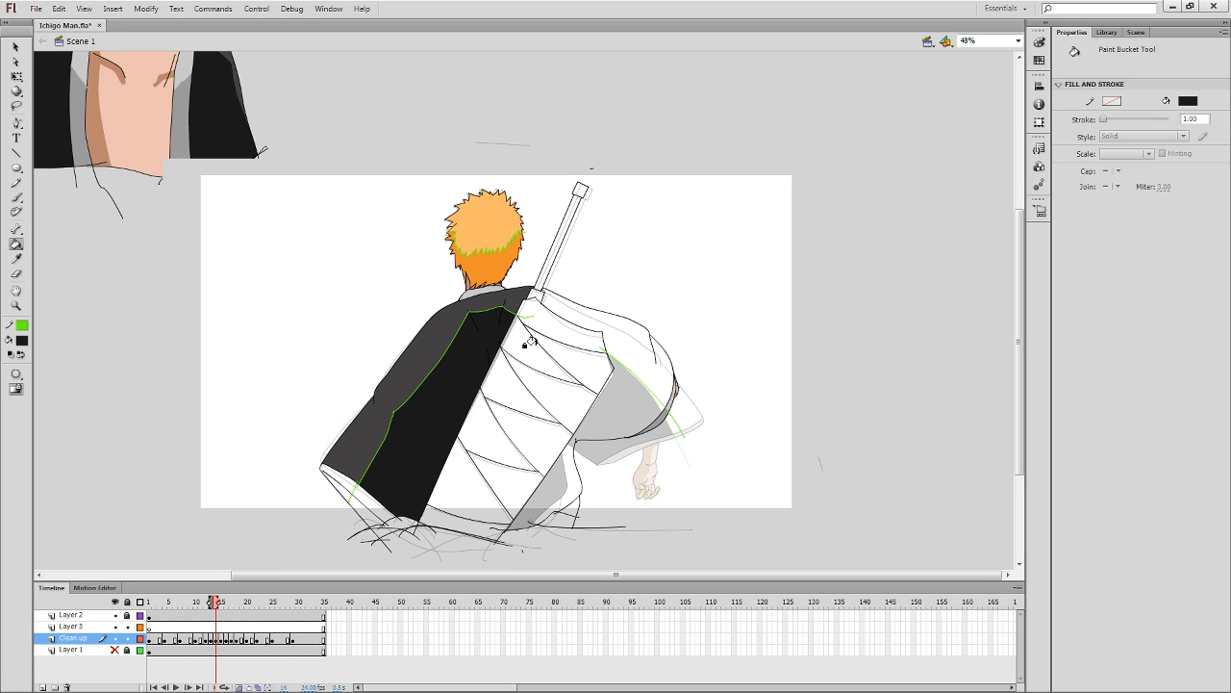
pyautogui.press('.')
pyautogui.click(603, 397)
pyautogui.click(563, 463)
# Fill the robe's shaded areas black on frames 16 and 17: the back, the right sleeve's shadow and the part below it.
pyautogui.press('.')
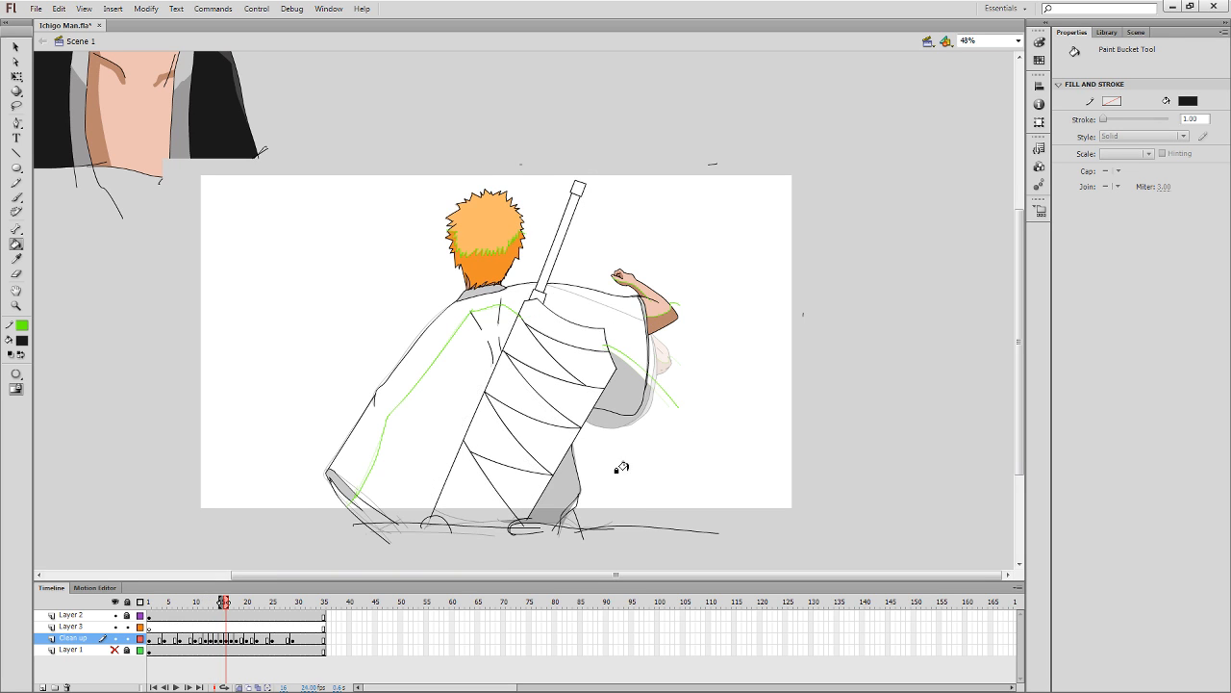
pyautogui.click(561, 479)
pyautogui.click(617, 393)
pyautogui.press('.')
pyautogui.click(556, 485)
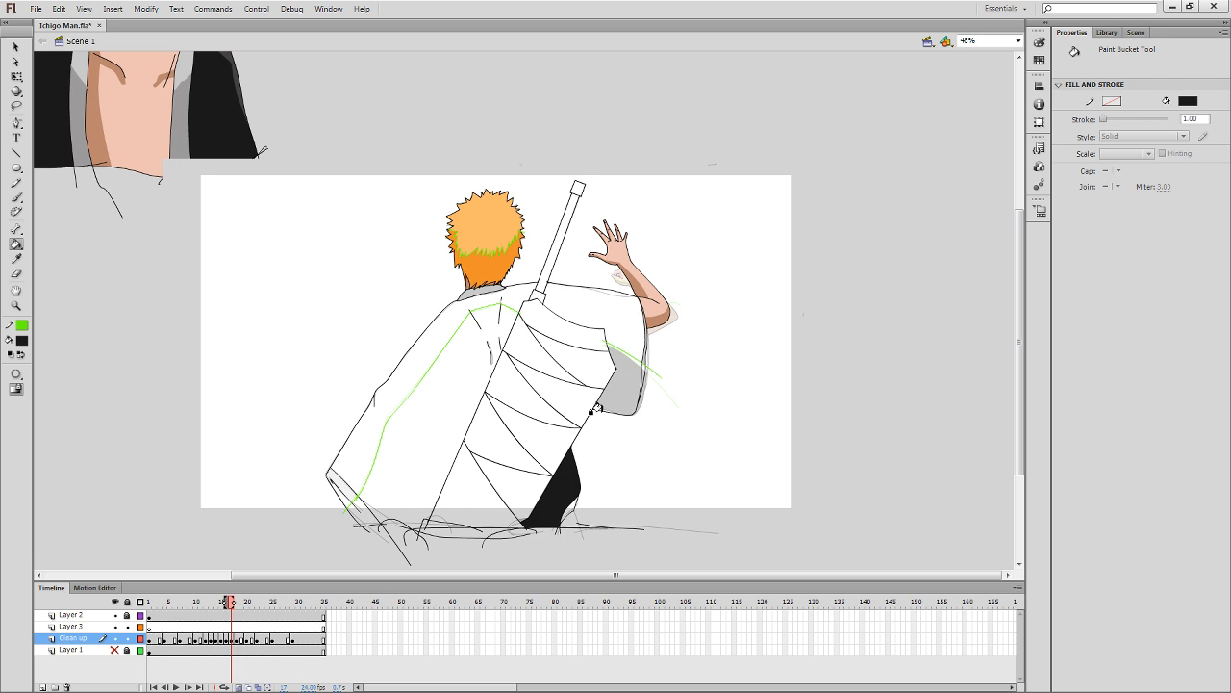
pyautogui.click(596, 410)
pyautogui.press('.')
pyautogui.press(',')
pyautogui.click(444, 392)
# Fill the shaded back, the right sleeve's shadow and the robe area below the sleeve black on frame 18.
pyautogui.press(',')
pyautogui.press(',')
pyautogui.press(',')
pyautogui.press(',')
pyautogui.press(',')
pyautogui.press(',')
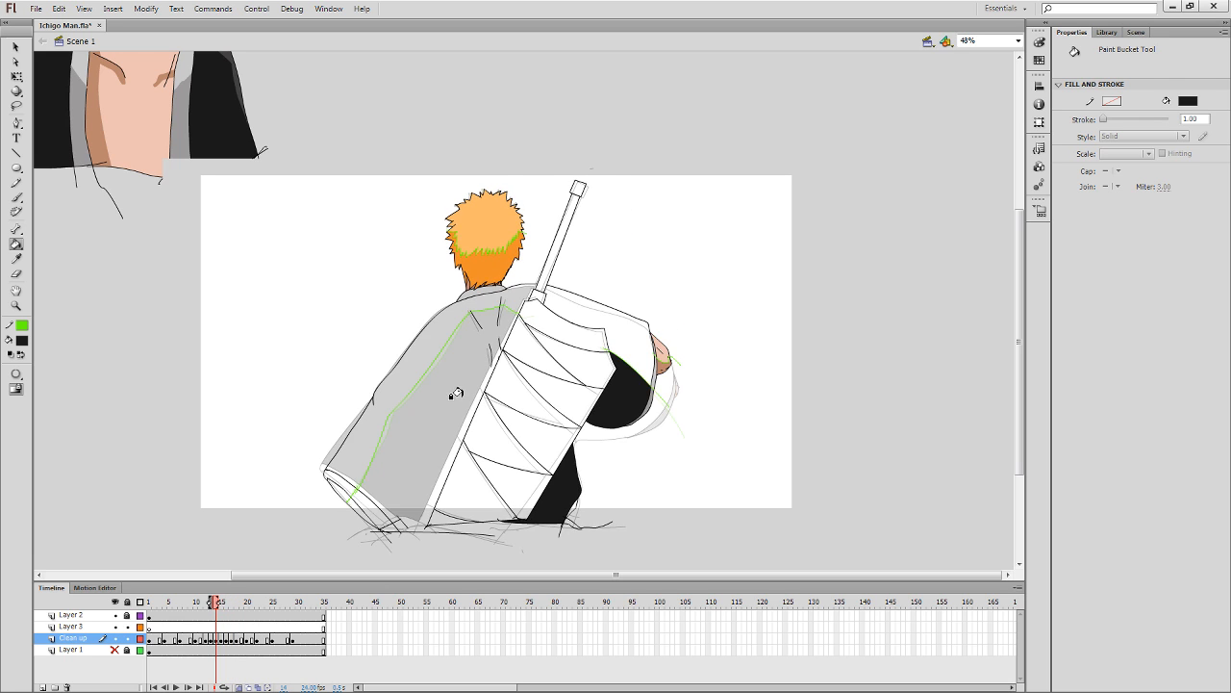
pyautogui.press('.')
pyautogui.press('.')
pyautogui.press('.')
pyautogui.press('.')
pyautogui.press('.')
pyautogui.press('.')
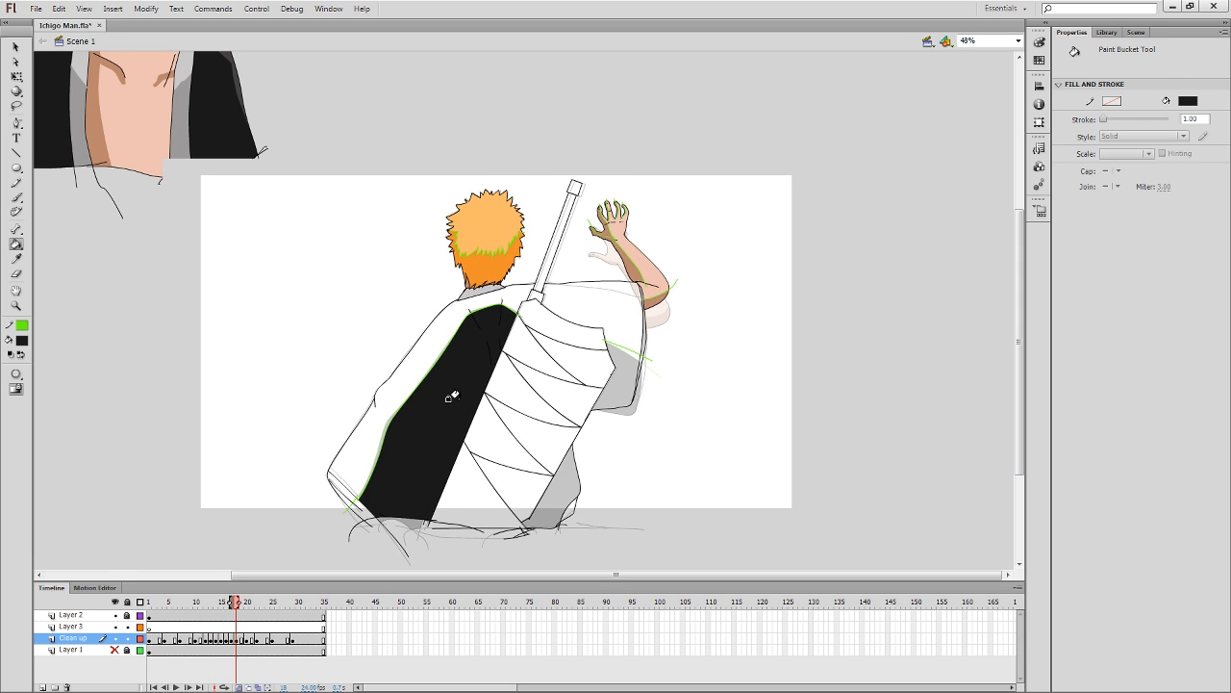
pyautogui.press('.')
pyautogui.click(578, 446)
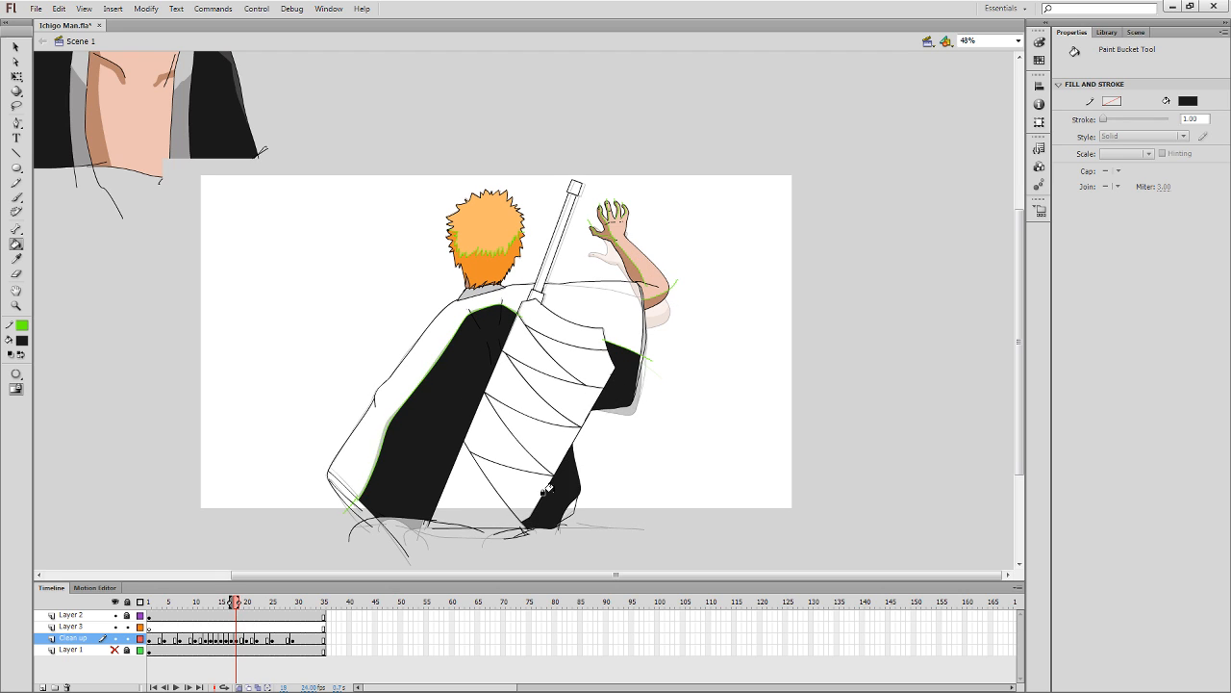
# Fill the shaded back, right sleeve's shadow and lower robe area black on frames 20 and 22.
pyautogui.press('.')
pyautogui.press('.')
pyautogui.click(433, 423)
pyautogui.click(609, 379)
pyautogui.press('.')
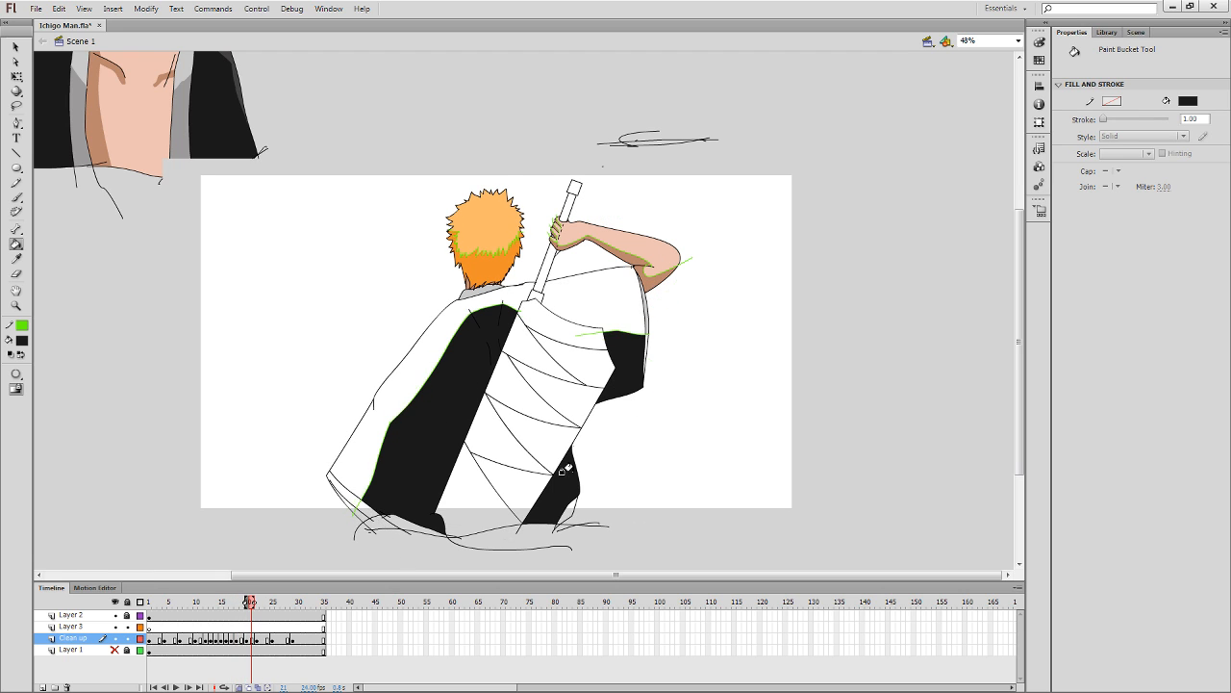
pyautogui.press('.')
pyautogui.click(489, 357)
pyautogui.click(580, 436)
pyautogui.click(609, 389)
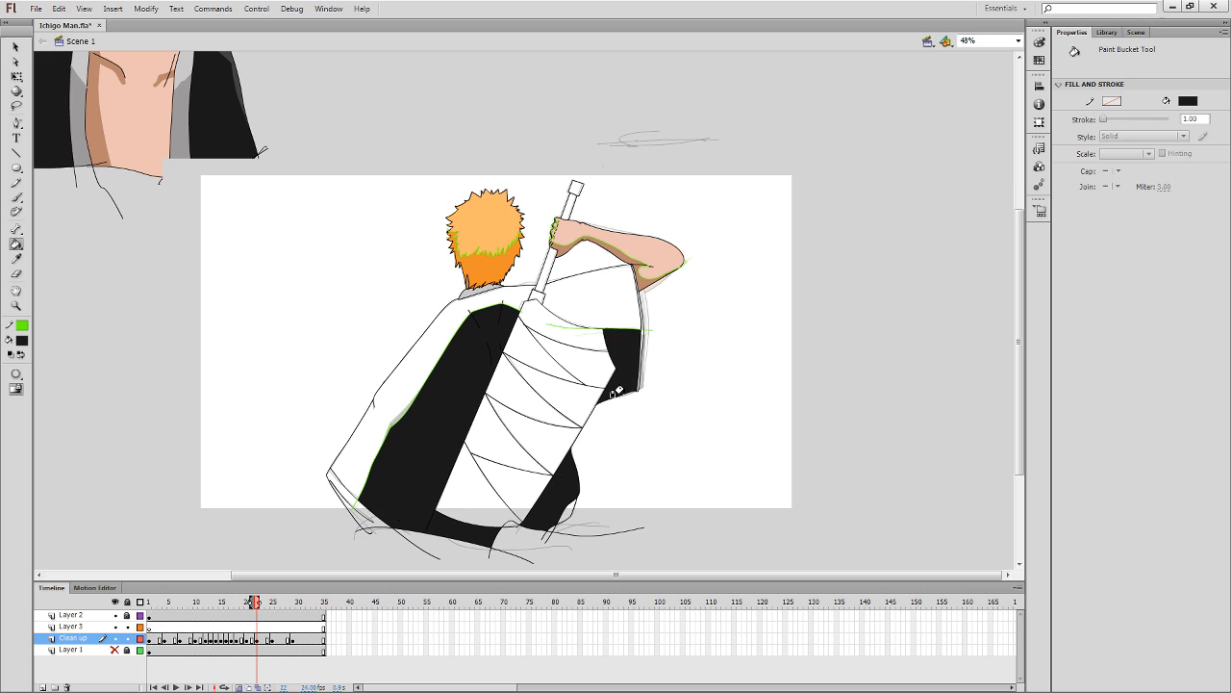
# Fill the shaded back, the right sleeve's shadow and the robe area below the sleeve black on frame 25.
pyautogui.press('.')
pyautogui.press('.')
pyautogui.press('.')
pyautogui.click(457, 404)
pyautogui.click(613, 388)
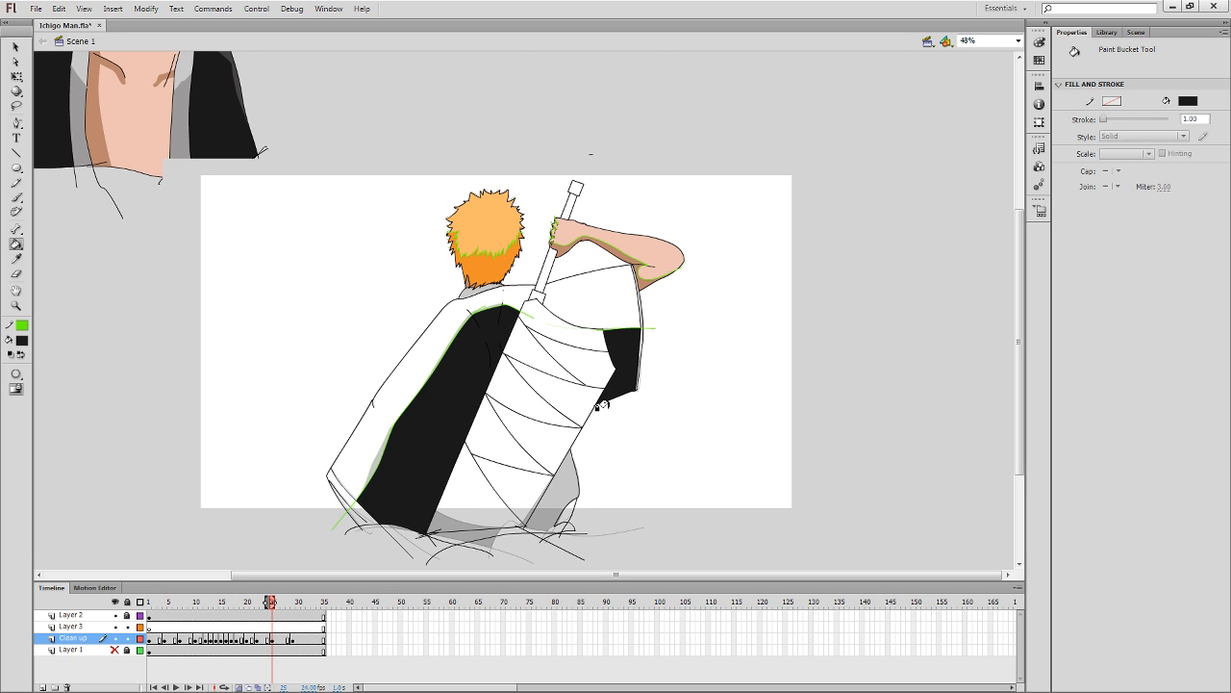
pyautogui.click(556, 481)
# Fill the shaded back, the right sleeve's shadow and the robe area below the sleeve black on frame 29.
pyautogui.press('.')
pyautogui.press('.')
pyautogui.press('.')
pyautogui.press('.')
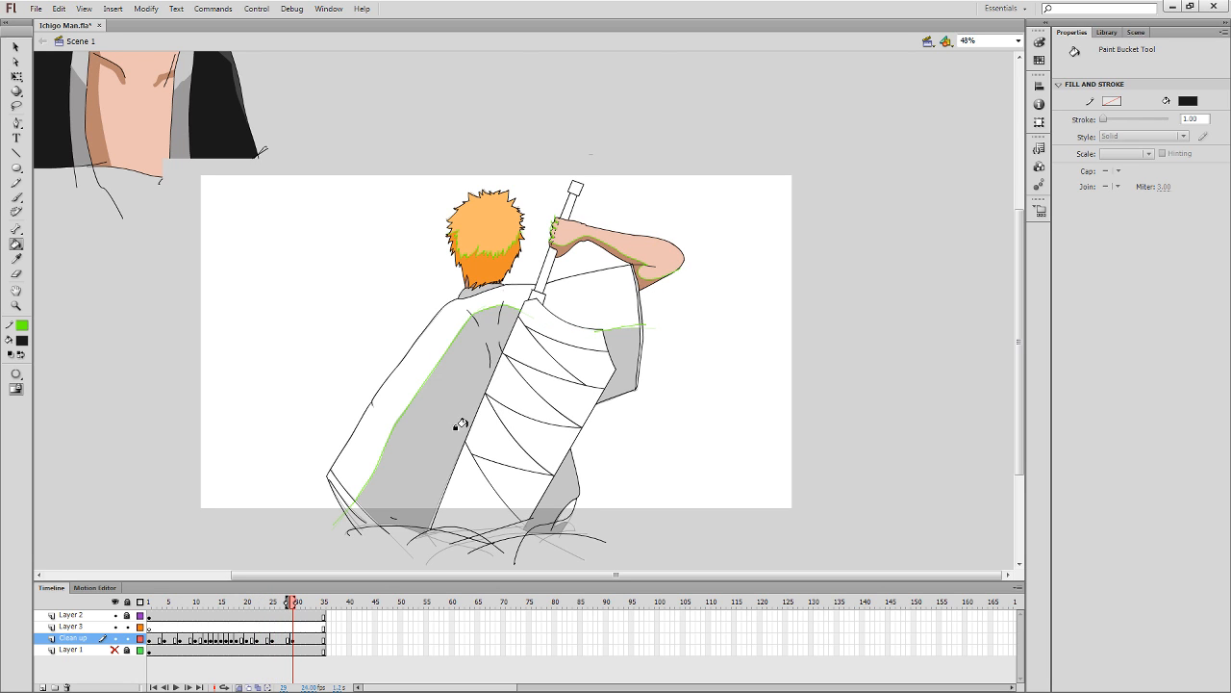
pyautogui.click(469, 390)
pyautogui.click(619, 381)
pyautogui.click(560, 477)
pyautogui.press('.')
pyautogui.press('.')
pyautogui.press('.')
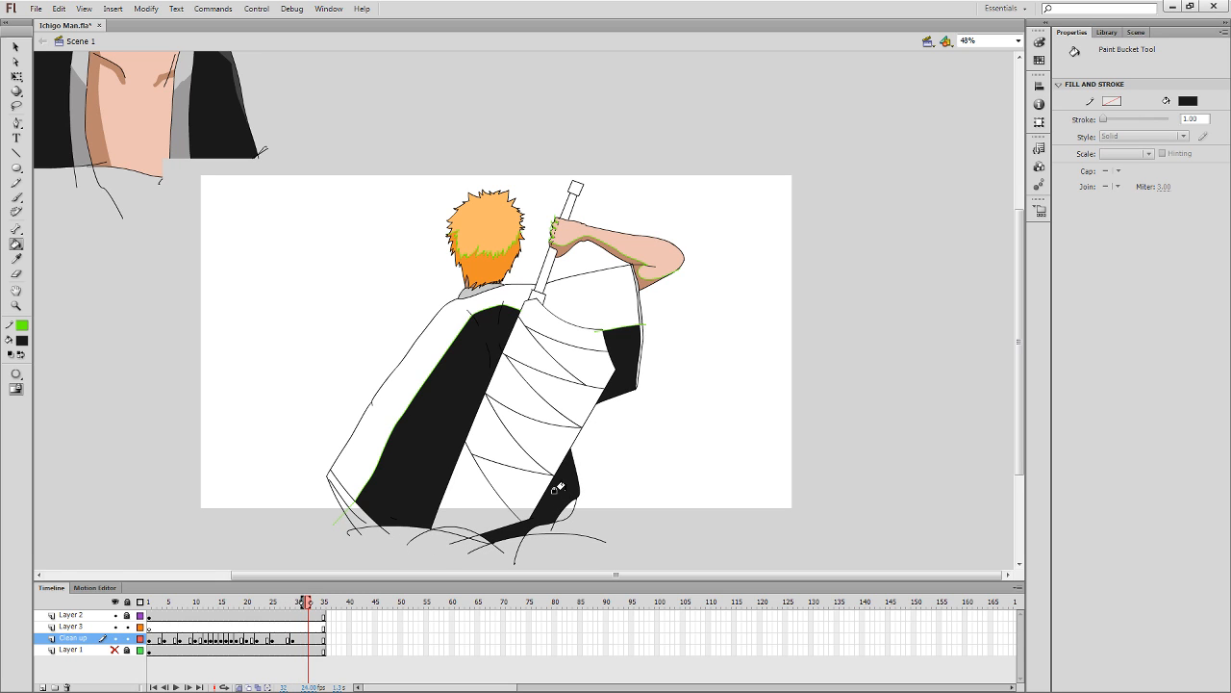
# Step back through the animation to frame 7 and review the black robe shading on each drawing.
pyautogui.press(',')
pyautogui.press(',')
pyautogui.press(',')
pyautogui.press(',')
pyautogui.press(',')
pyautogui.press(',')
pyautogui.press(',')
pyautogui.press(',')
pyautogui.press(',')
pyautogui.press(',')
pyautogui.press(',')
pyautogui.press(',')
pyautogui.press(',')
pyautogui.press(',')
pyautogui.press(',')
pyautogui.press(',')
pyautogui.press(',')
pyautogui.press(',')
pyautogui.press(',')
pyautogui.press(',')
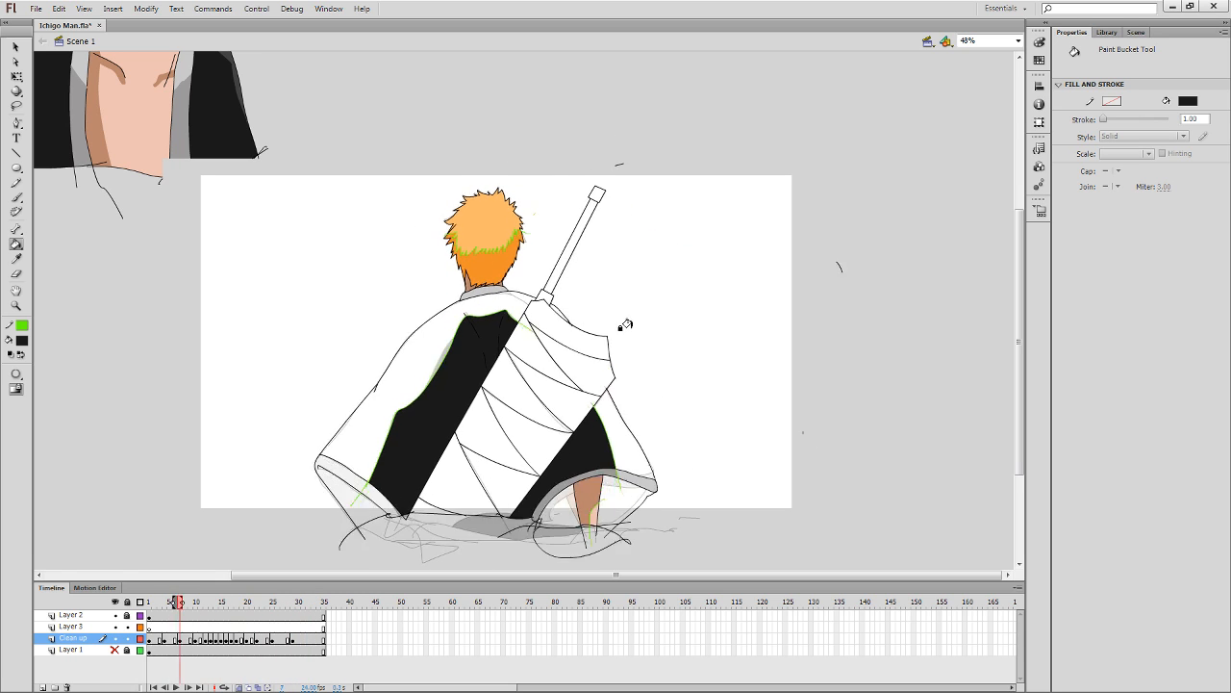
# Try a dark grey fill on the robe's lit areas on both sides of the sword on frame 4.
pyautogui.press('.')
pyautogui.press('.')
pyautogui.press('.')
pyautogui.press('.')
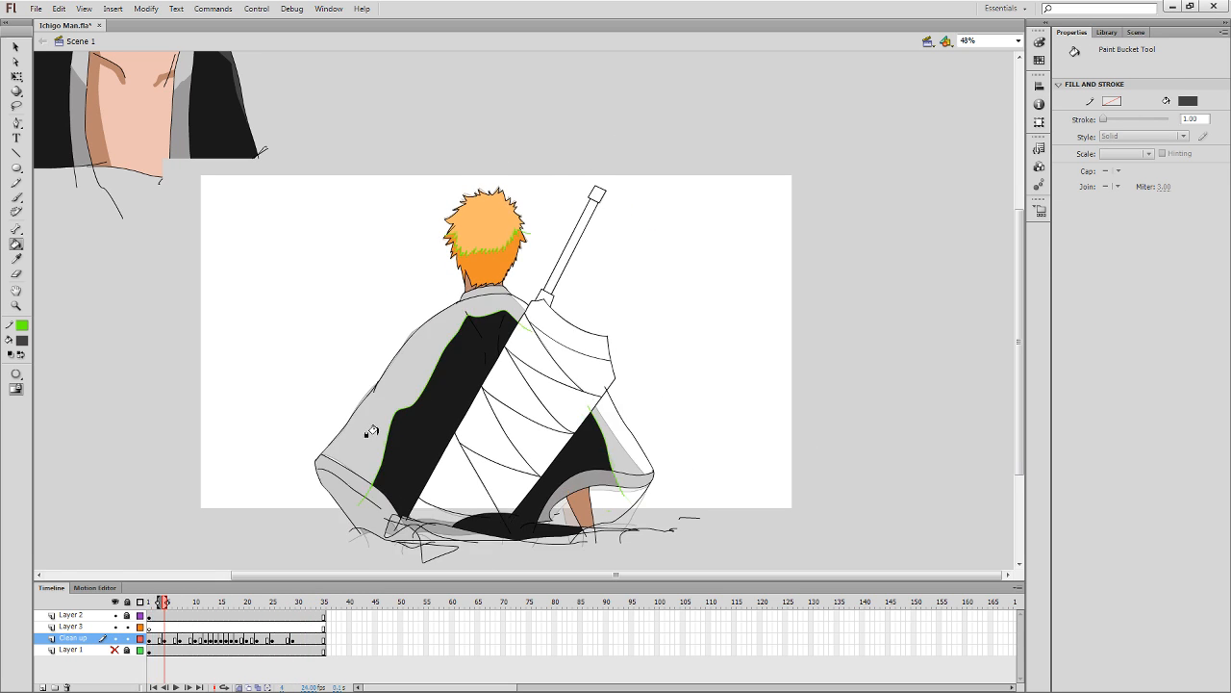
pyautogui.click(372, 423)
pyautogui.click(615, 439)
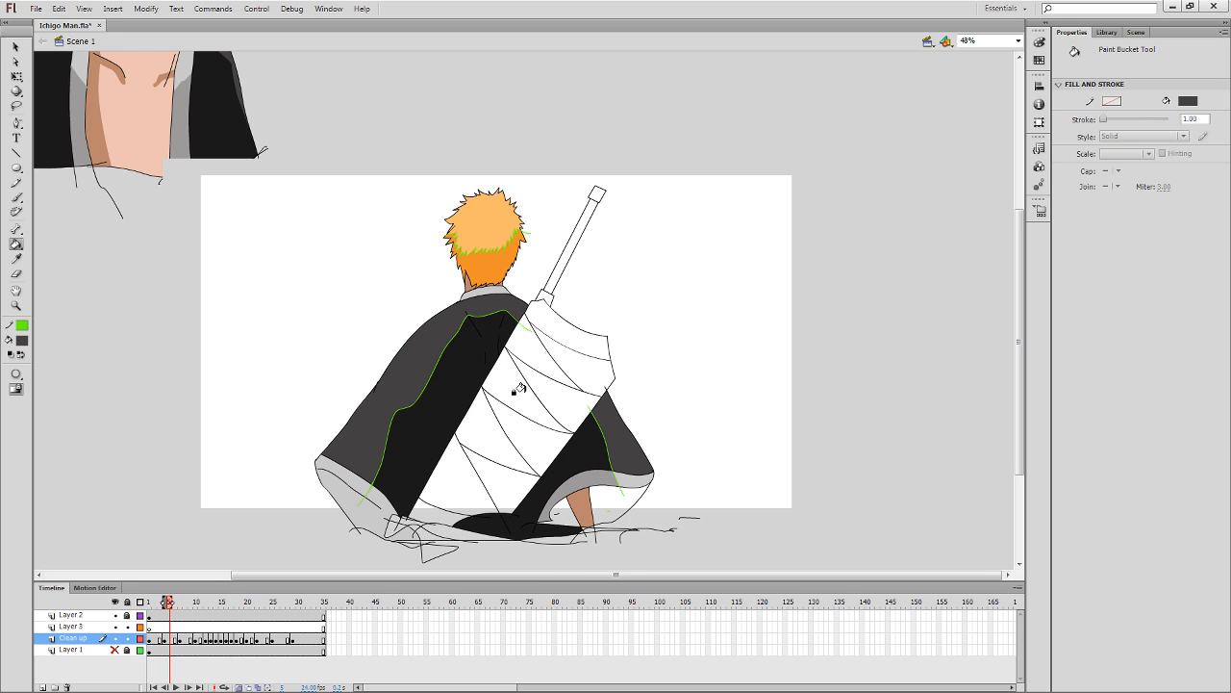
# Refill the lit back of the frame 4 drawing with a darker, near-black grey and fill frame 1's lit robe areas with it.
pyautogui.scroll(3, 518, 389)
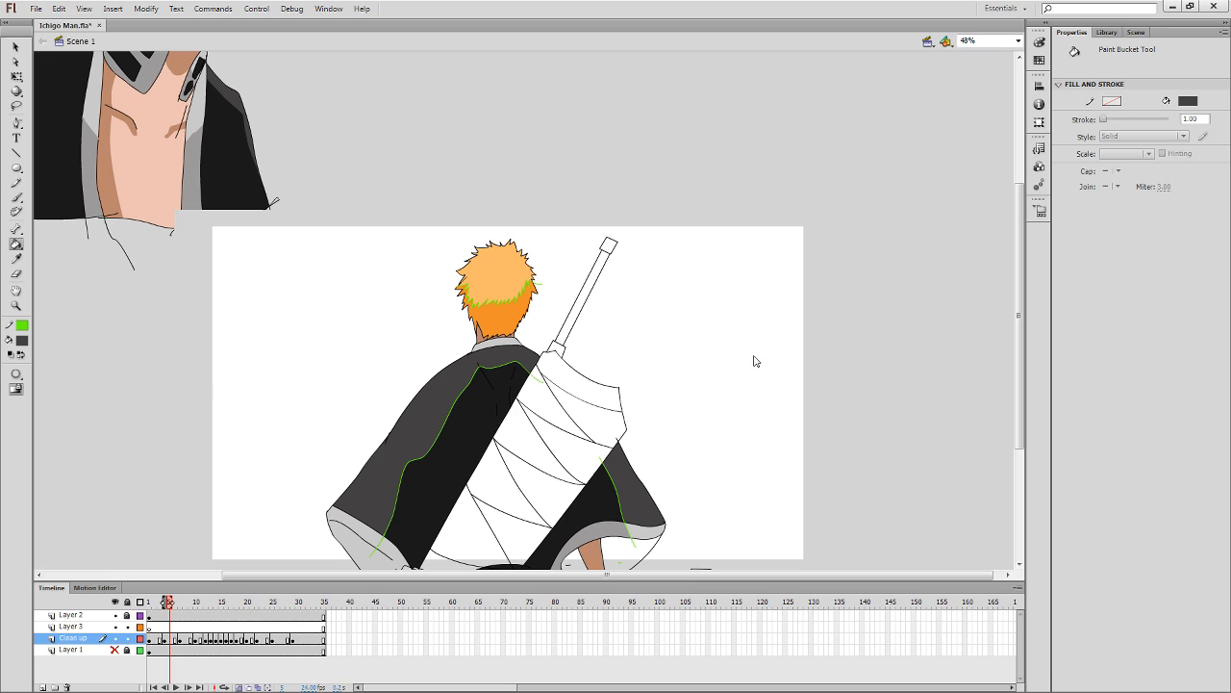
pyautogui.click(462, 416)
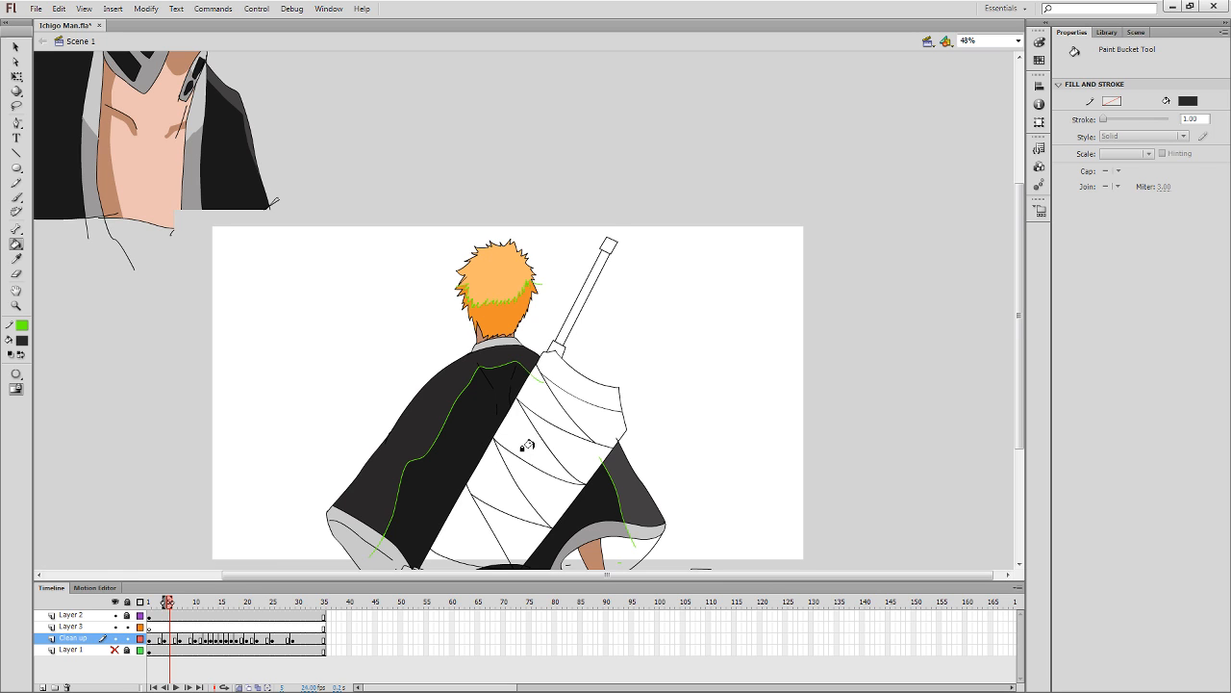
pyautogui.press(',')
pyautogui.press(',')
pyautogui.press(',')
pyautogui.press(',')
pyautogui.click(420, 429)
pyautogui.click(607, 487)
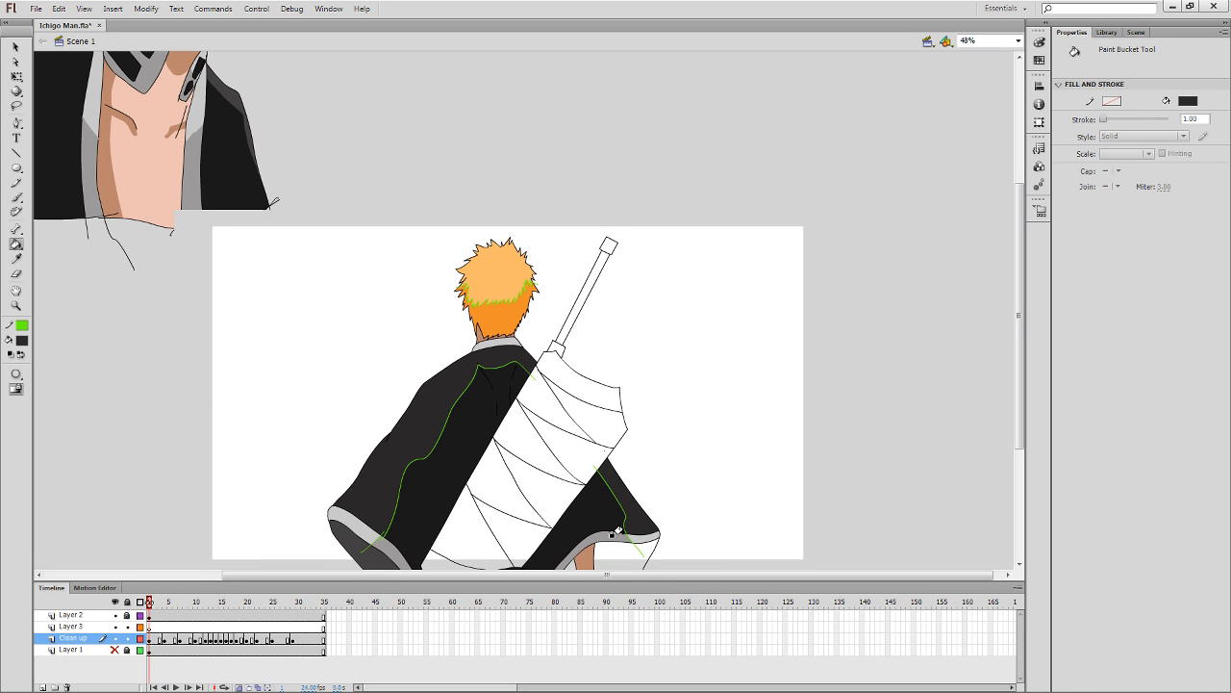
# Refill the lit part of the right sleeve on frame 4 with the near-black grey.
pyautogui.press('.')
pyautogui.press('.')
pyautogui.press('.')
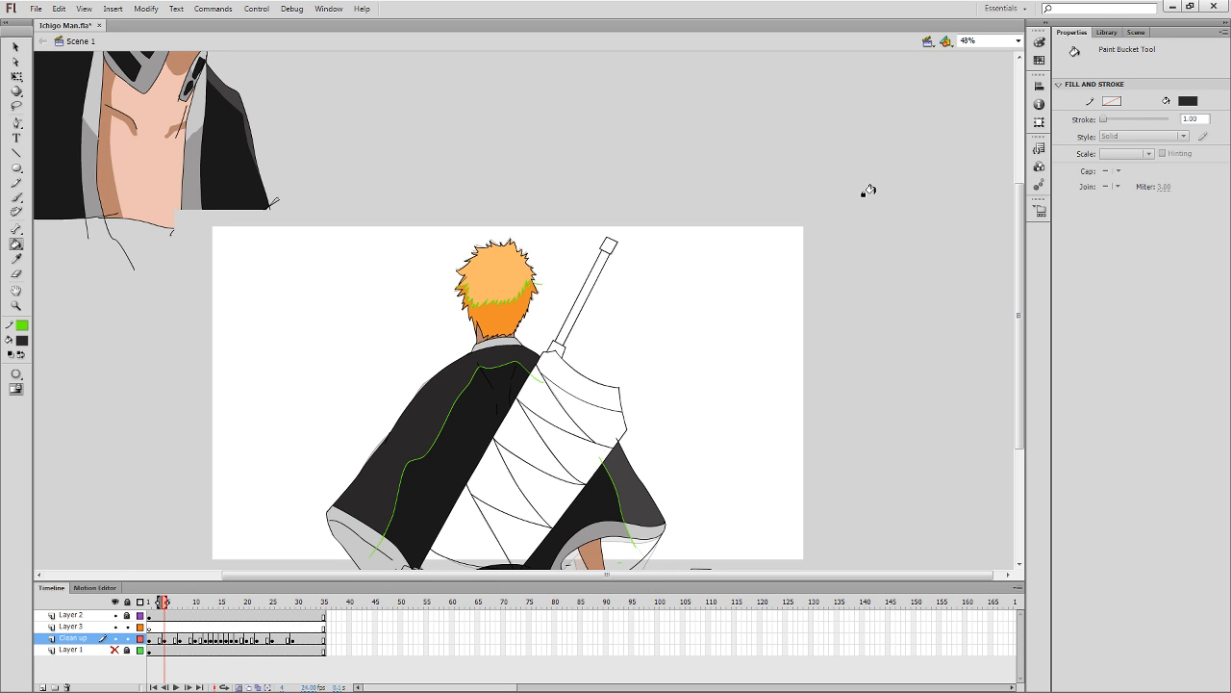
pyautogui.scroll(-2, 828, 414)
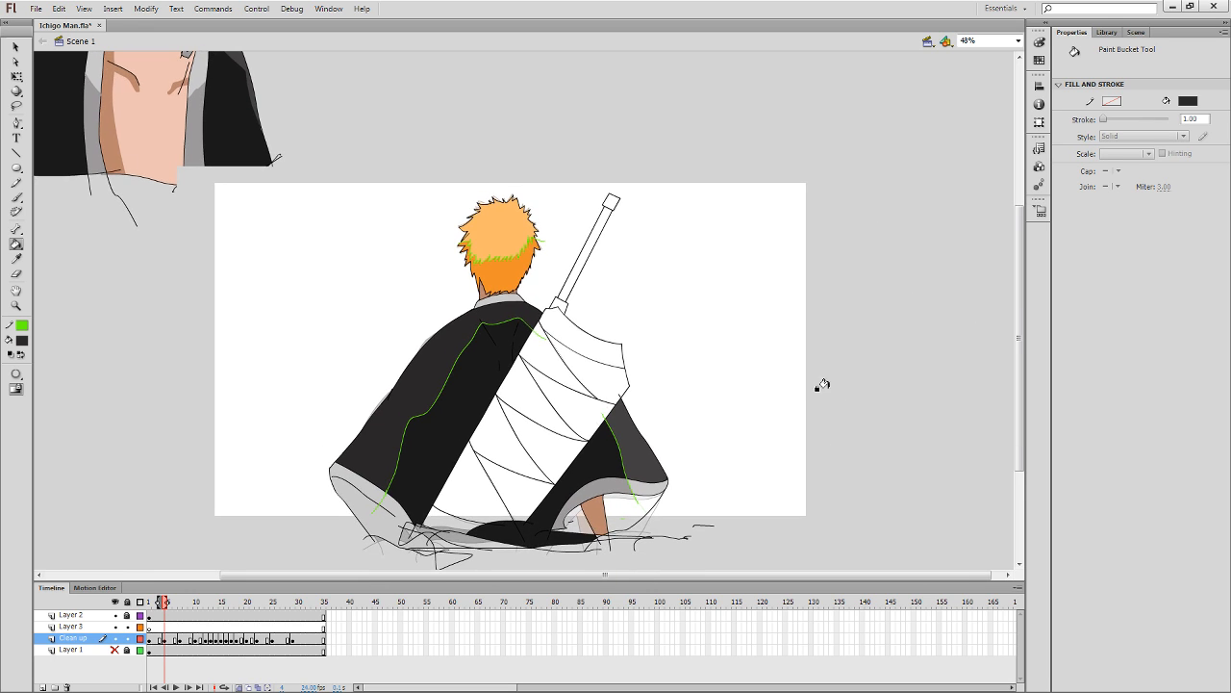
pyautogui.click(627, 444)
# Fill the lit right sleeve, the lit back and the shoulder sliver behind the sword near-black grey on frame 7.
pyautogui.press(',')
pyautogui.press('.')
pyautogui.press(',')
pyautogui.press('.')
pyautogui.press('.')
pyautogui.press('.')
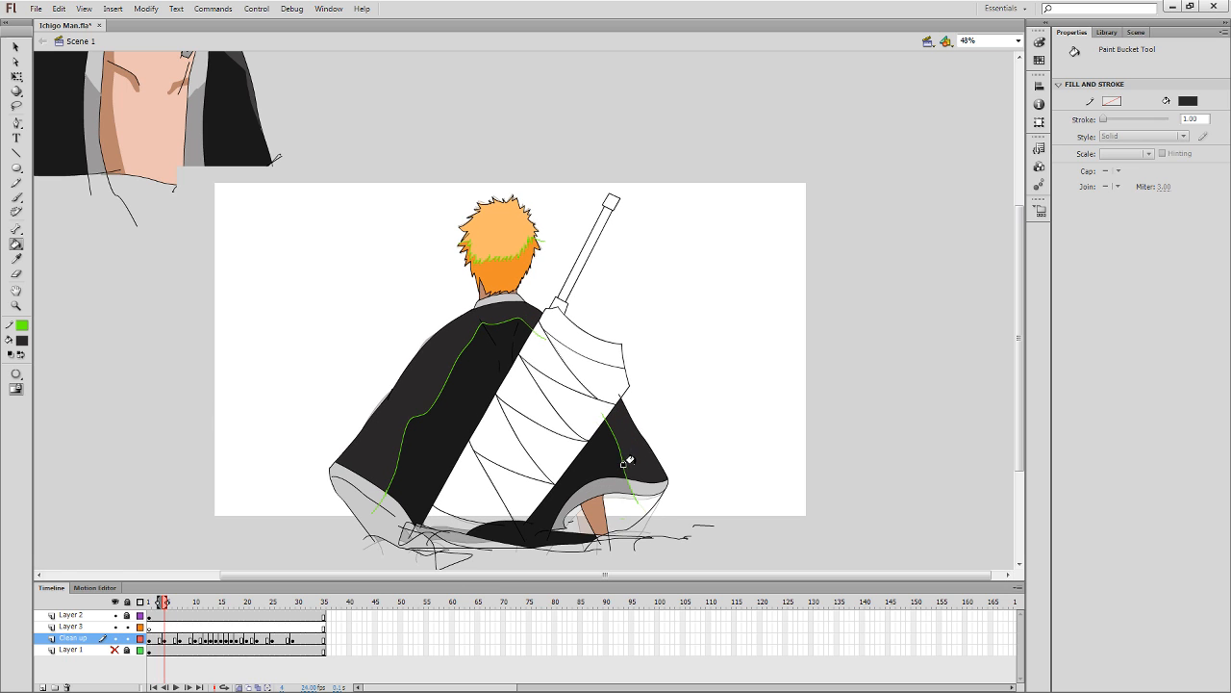
pyautogui.press('.')
pyautogui.click(627, 460)
pyautogui.click(522, 320)
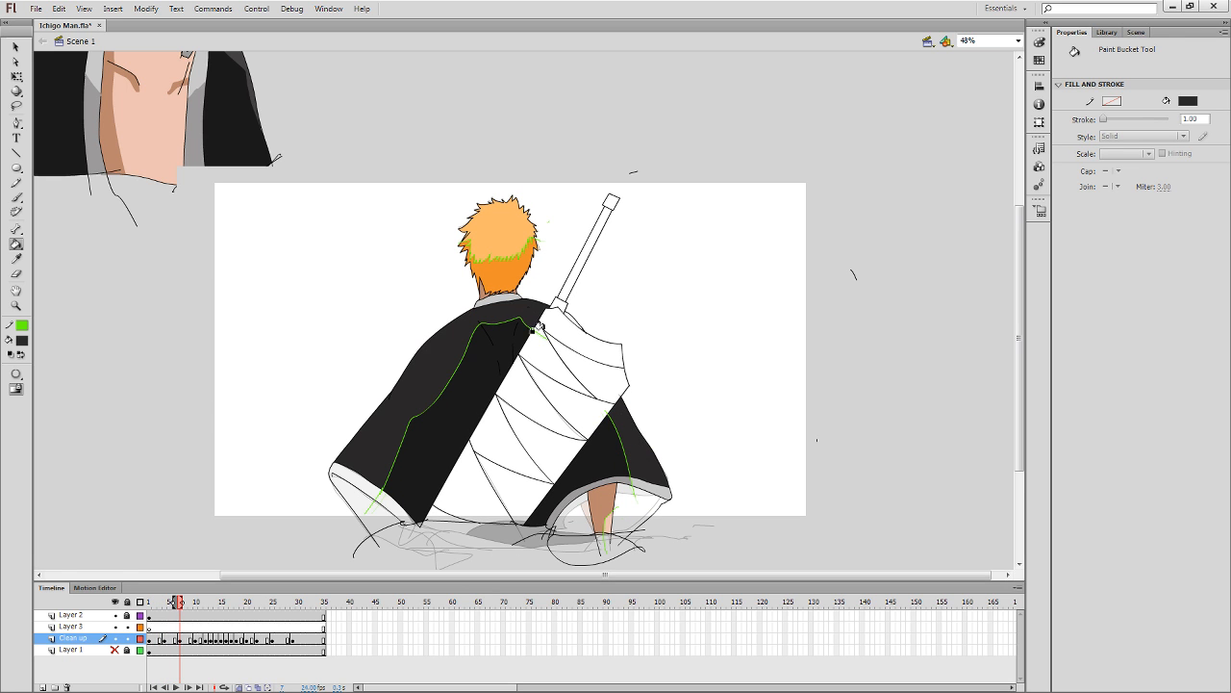
pyautogui.press(',')
pyautogui.press('.')
pyautogui.click(569, 318)
# Fill the lit back, the shoulder behind the sword and the lit right sleeve near-black grey on frame 10.
pyautogui.press('.')
pyautogui.press('.')
pyautogui.press('.')
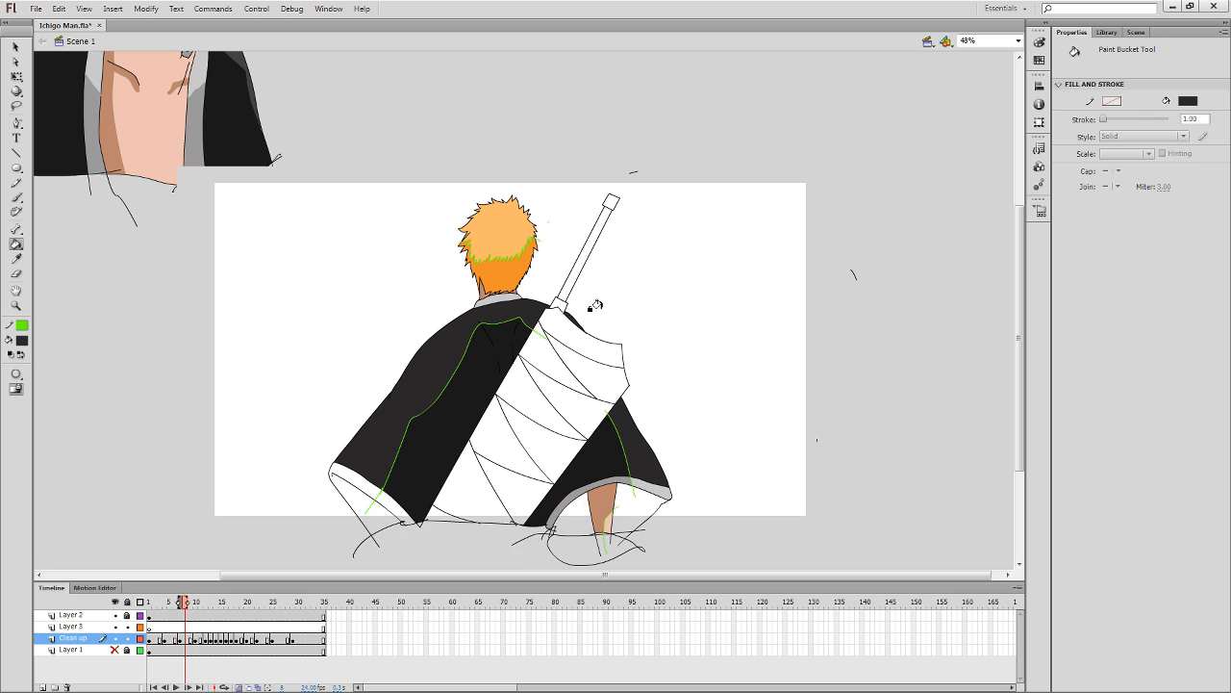
pyautogui.click(513, 310)
pyautogui.click(565, 317)
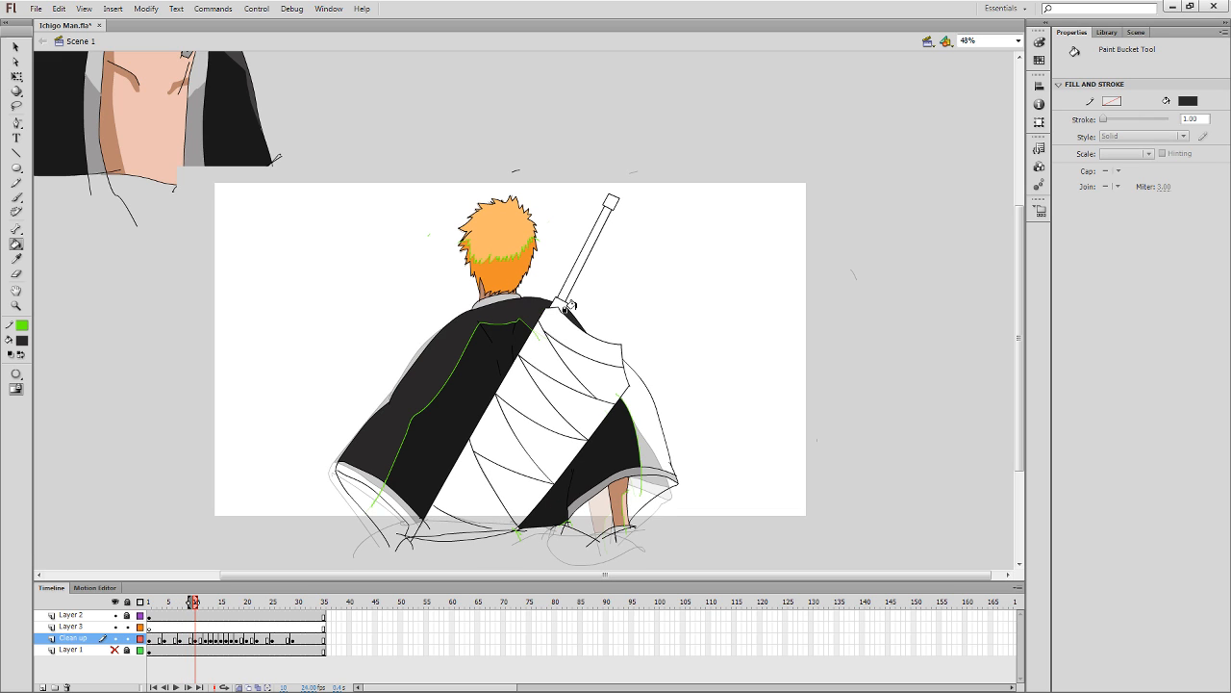
pyautogui.click(633, 423)
# Fill the lit right sleeve, the shoulder beside the sword and the lit back near-black grey on frame 12.
pyautogui.press('.')
pyautogui.press('.')
pyautogui.click(639, 399)
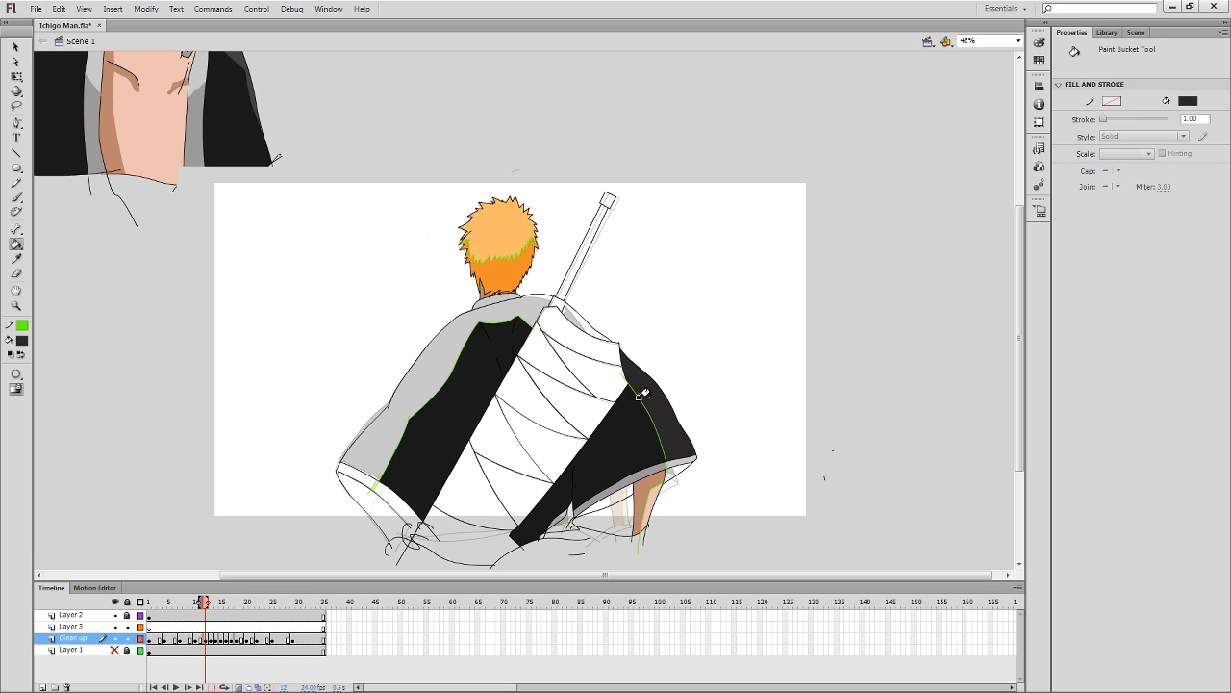
pyautogui.click(568, 318)
pyautogui.click(528, 305)
pyautogui.press(',')
pyautogui.press('.')
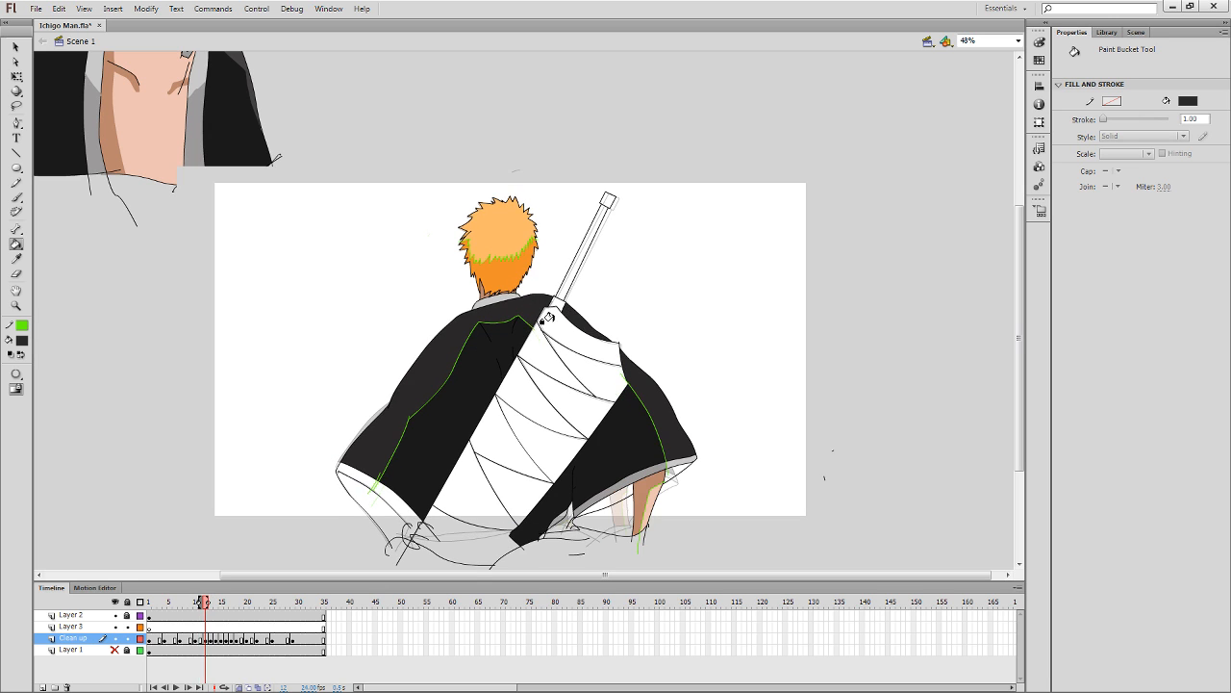
# Fill the robe's lit areas on both sides of the sword near-black grey on frame 13.
pyautogui.press('.')
pyautogui.click(559, 313)
pyautogui.click(577, 322)
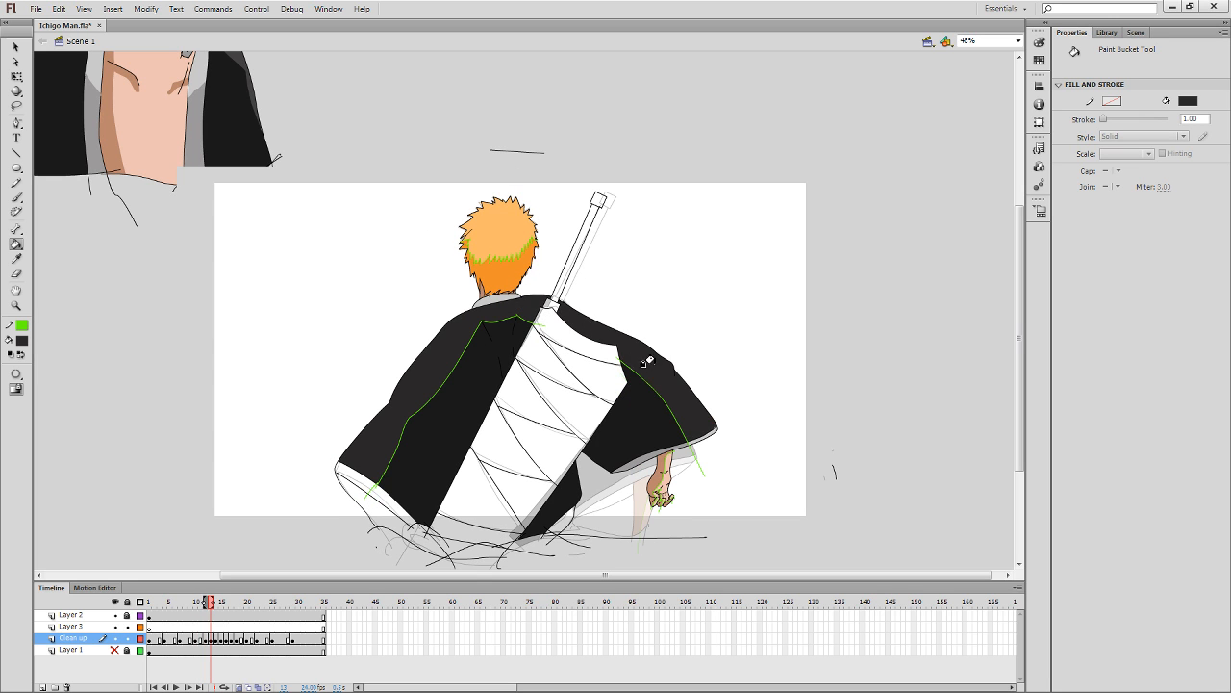
# Fill the lit right sleeve and the lit back of the robe near-black grey on frame 14.
pyautogui.press('.')
pyautogui.press('.')
pyautogui.press(',')
pyautogui.click(671, 388)
pyautogui.press(',')
pyautogui.press('.')
pyautogui.press(',')
pyautogui.press('.')
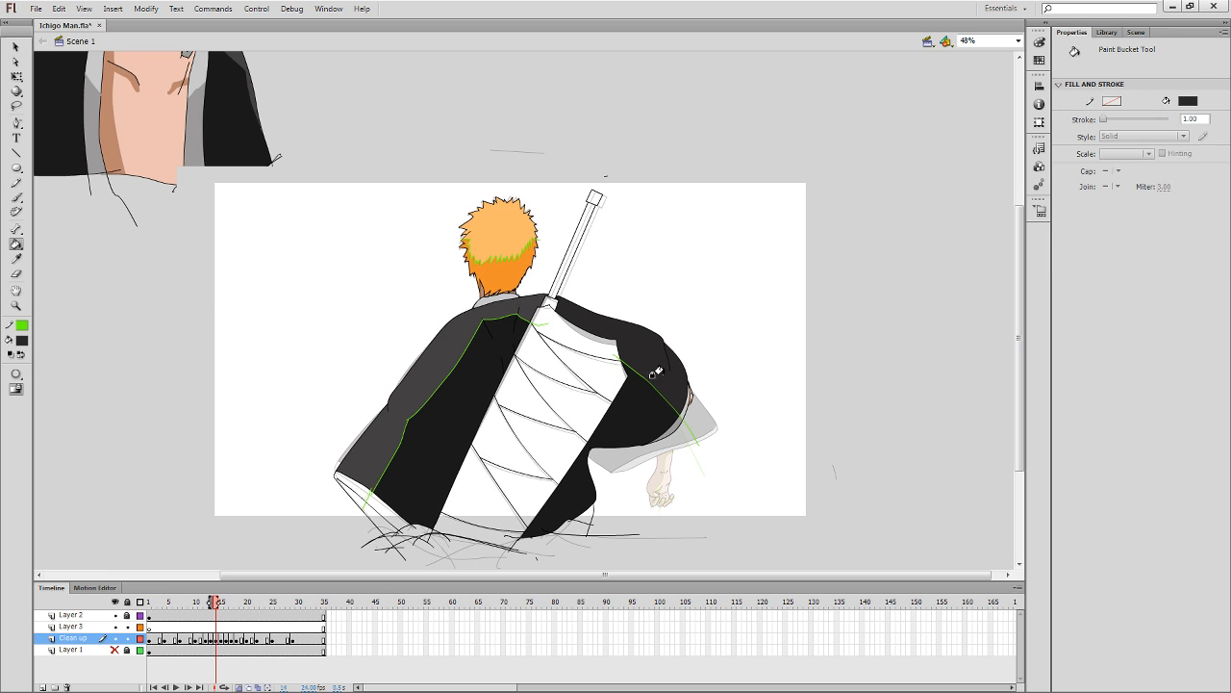
pyautogui.click(518, 306)
# Fill the lit back and the lit right sleeve near-black grey on frame 15.
pyautogui.press('.')
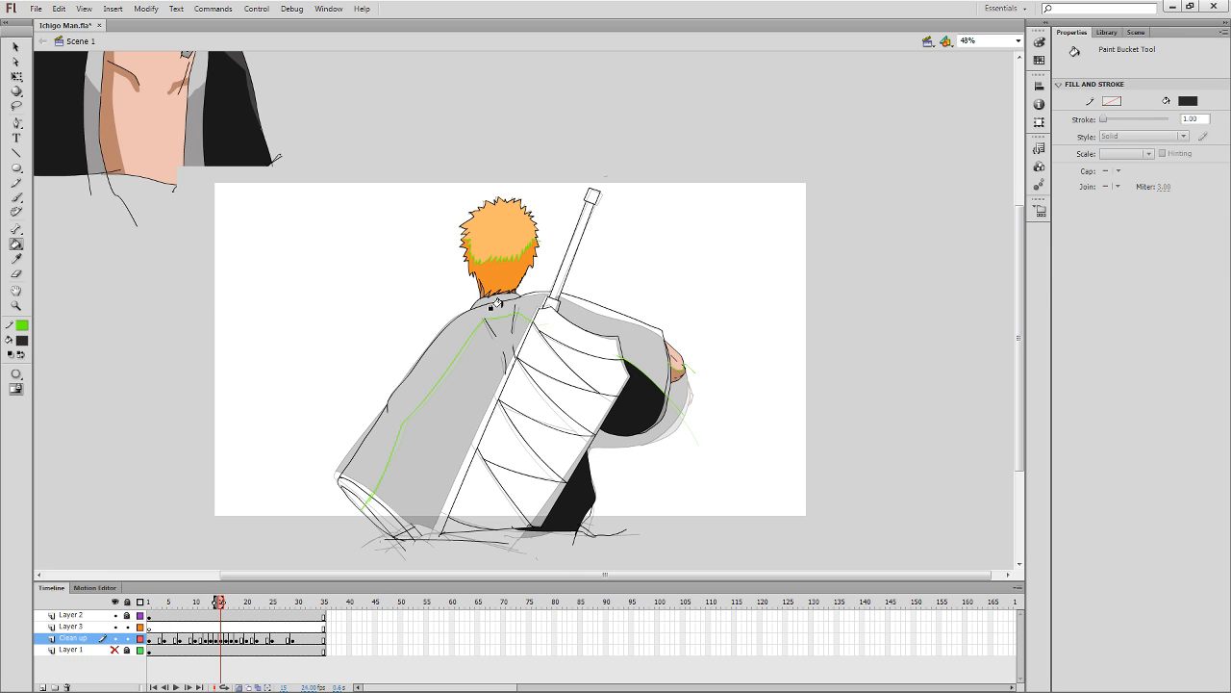
pyautogui.click(495, 305)
pyautogui.click(574, 300)
# Close the outline at the lower edge of the shaded back on frame 15 and fill that area black.
pyautogui.press('.')
pyautogui.press(',')
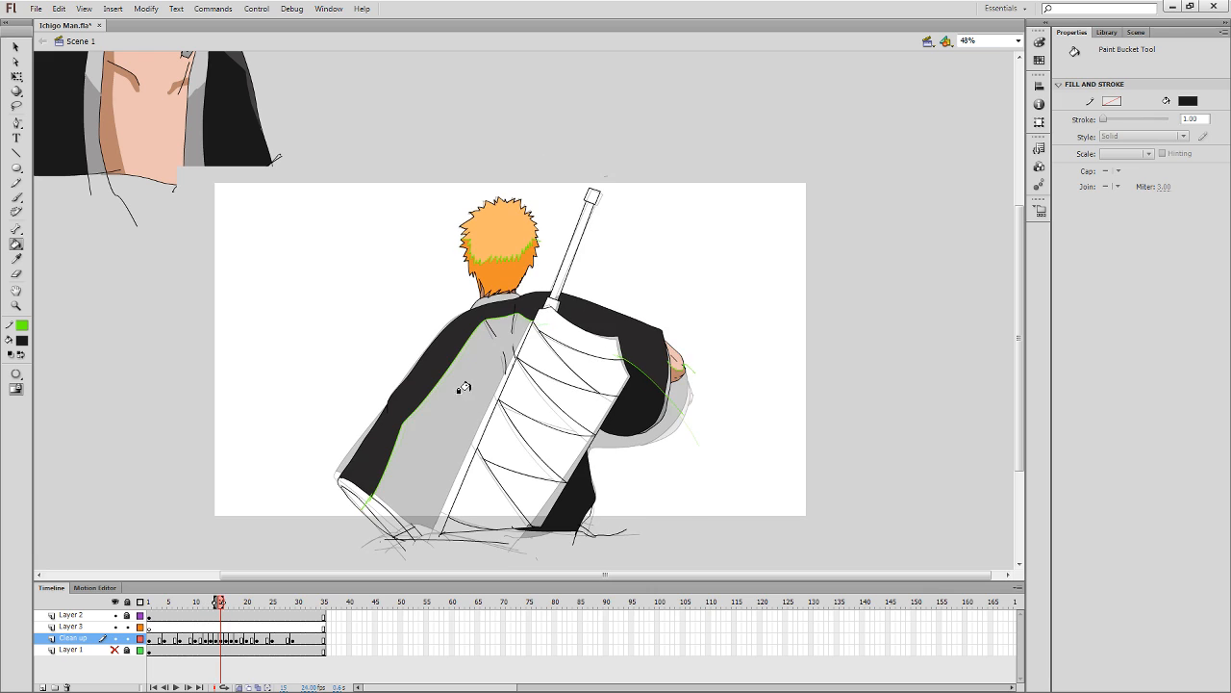
pyautogui.press('y')
pyautogui.press('k')
pyautogui.click(433, 515)
# Fill the robe's lit back and right sleeve near-black grey on frames 16 and 17.
pyautogui.press(',')
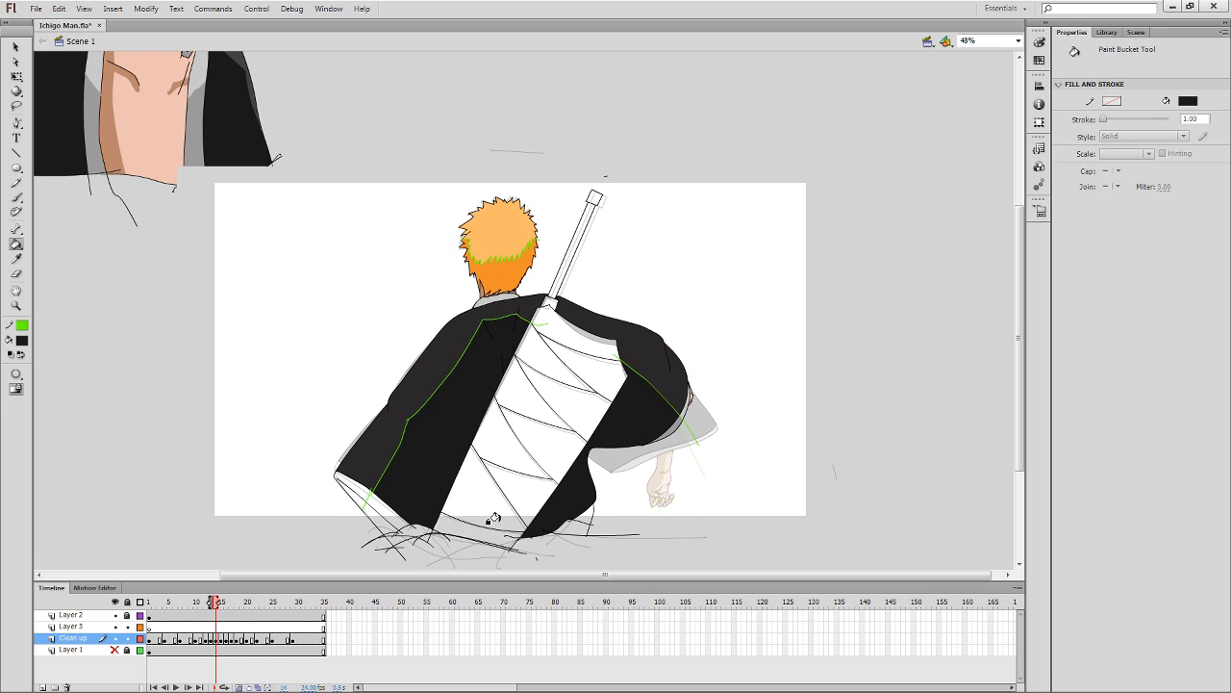
pyautogui.press('.')
pyautogui.press('.')
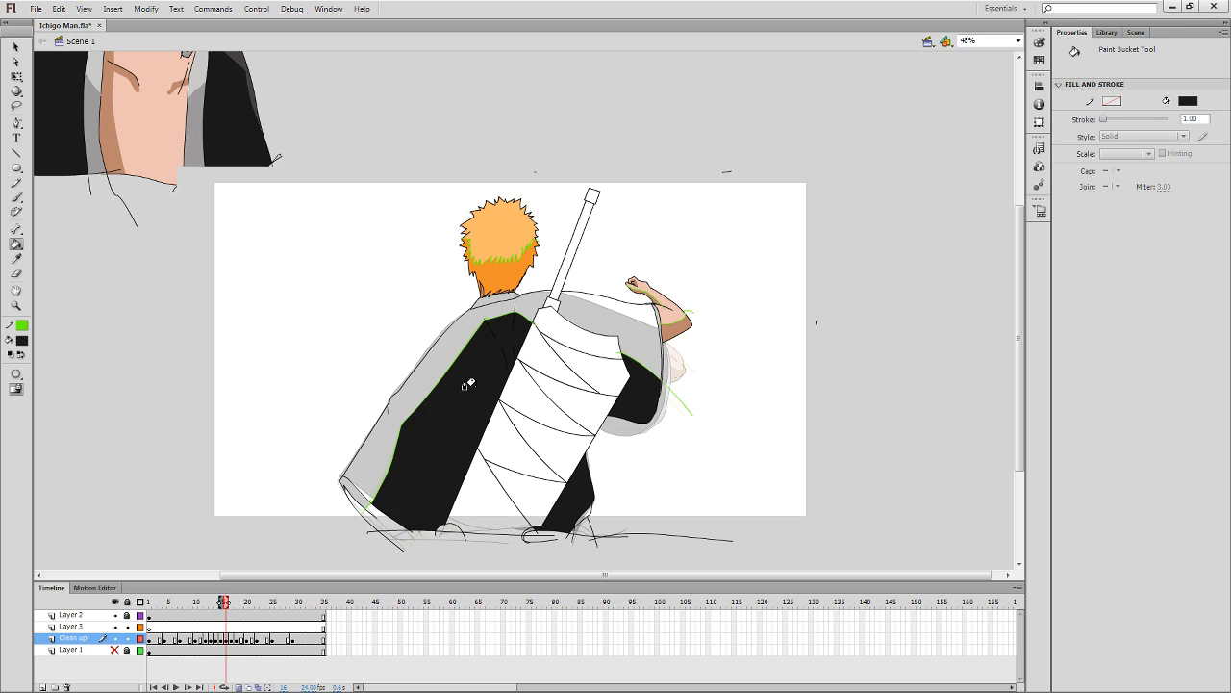
pyautogui.press(',')
pyautogui.press('.')
pyautogui.click(616, 317)
pyautogui.press(',')
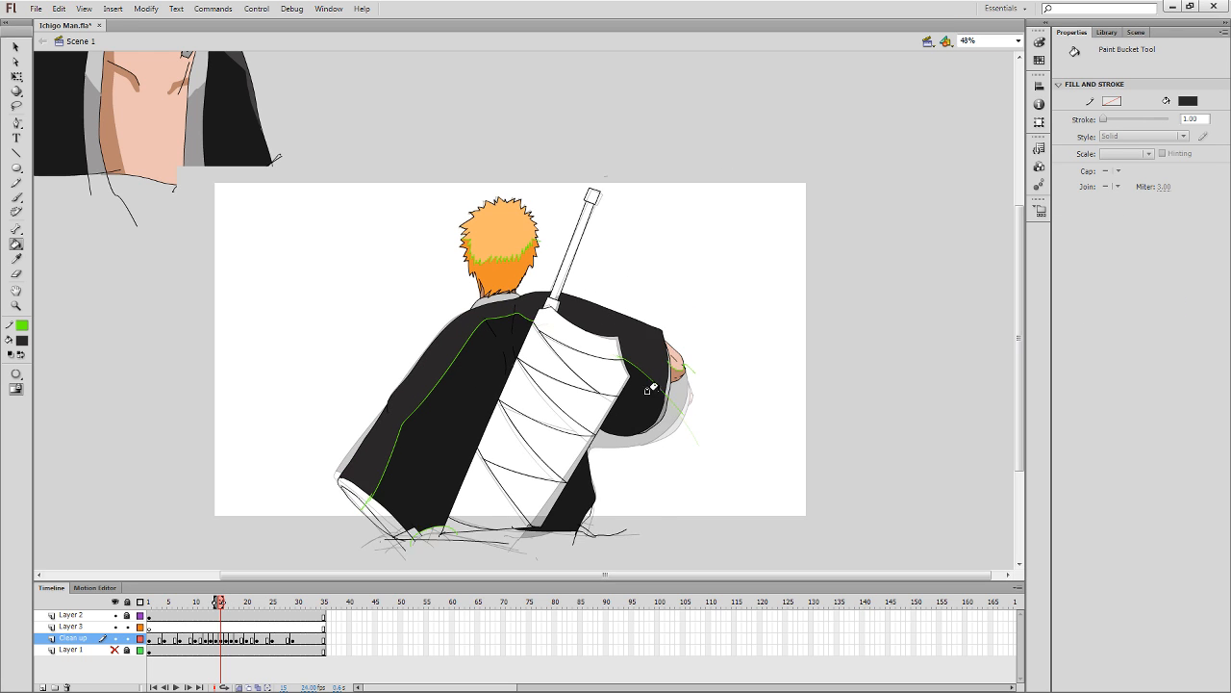
pyautogui.press('.')
pyautogui.press('.')
pyautogui.click(633, 329)
pyautogui.click(500, 306)
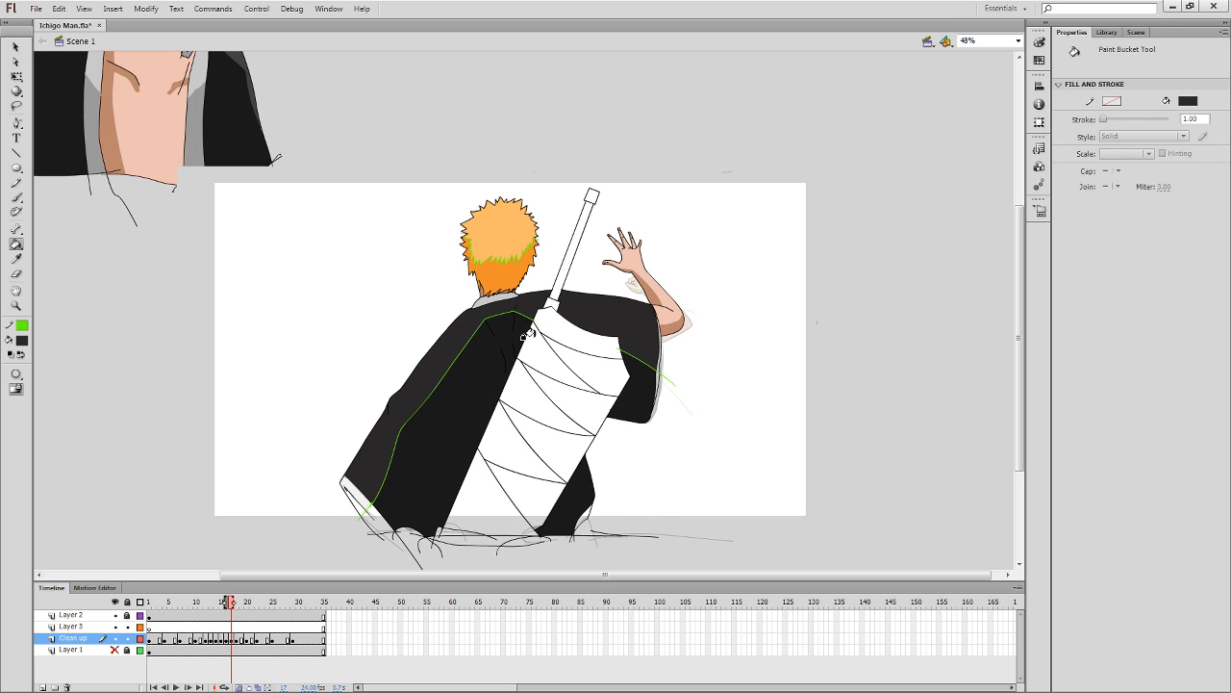
# Fill the robe's lit back and right sleeve near-black grey on frame 18.
pyautogui.press('.')
pyautogui.click(499, 384)
pyautogui.click(616, 315)
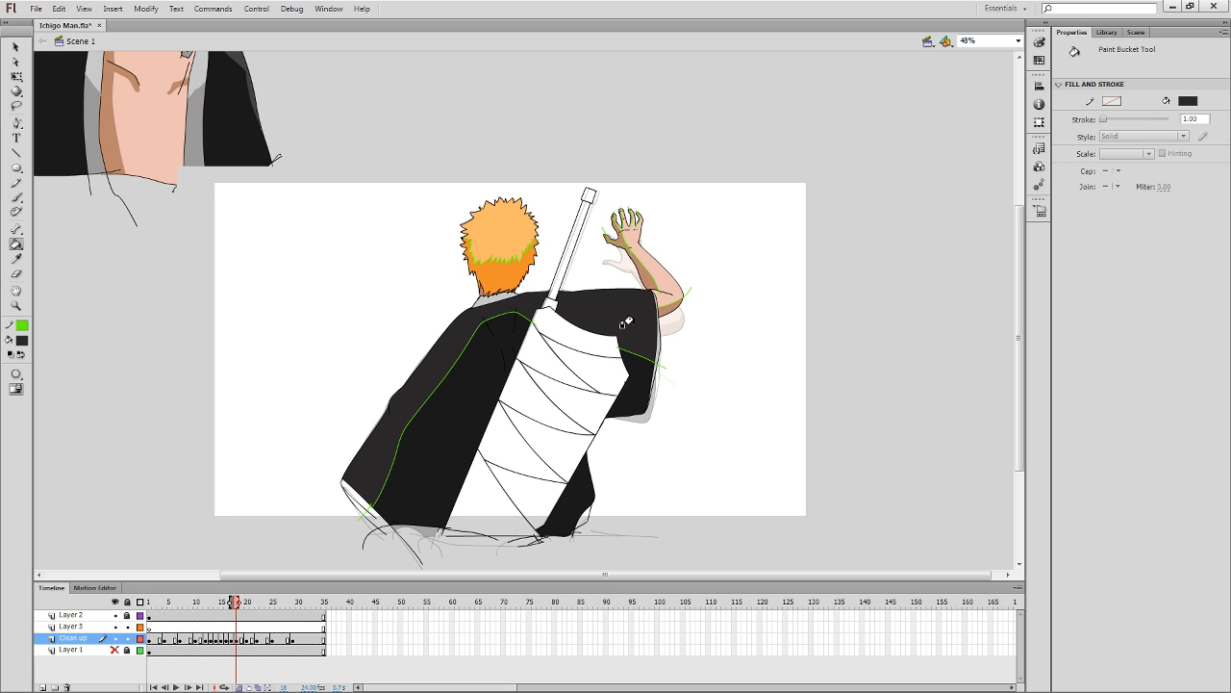
# Sample the lit robe grey from the preceding drawing and fill the lit right sleeve and back on frame 20.
pyautogui.press('i')
pyautogui.click(630, 385)
pyautogui.press('.')
pyautogui.press('.')
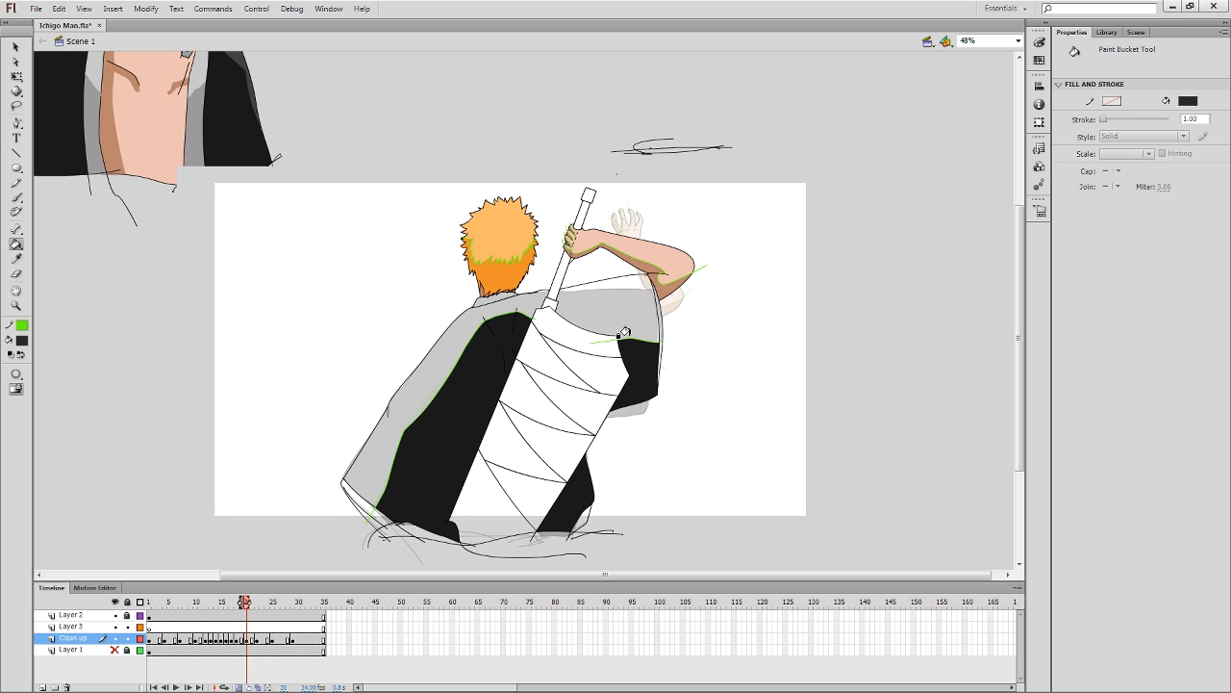
pyautogui.press('i')
pyautogui.press(',')
pyautogui.click(630, 318)
pyautogui.press('.')
pyautogui.click(620, 313)
pyautogui.click(516, 303)
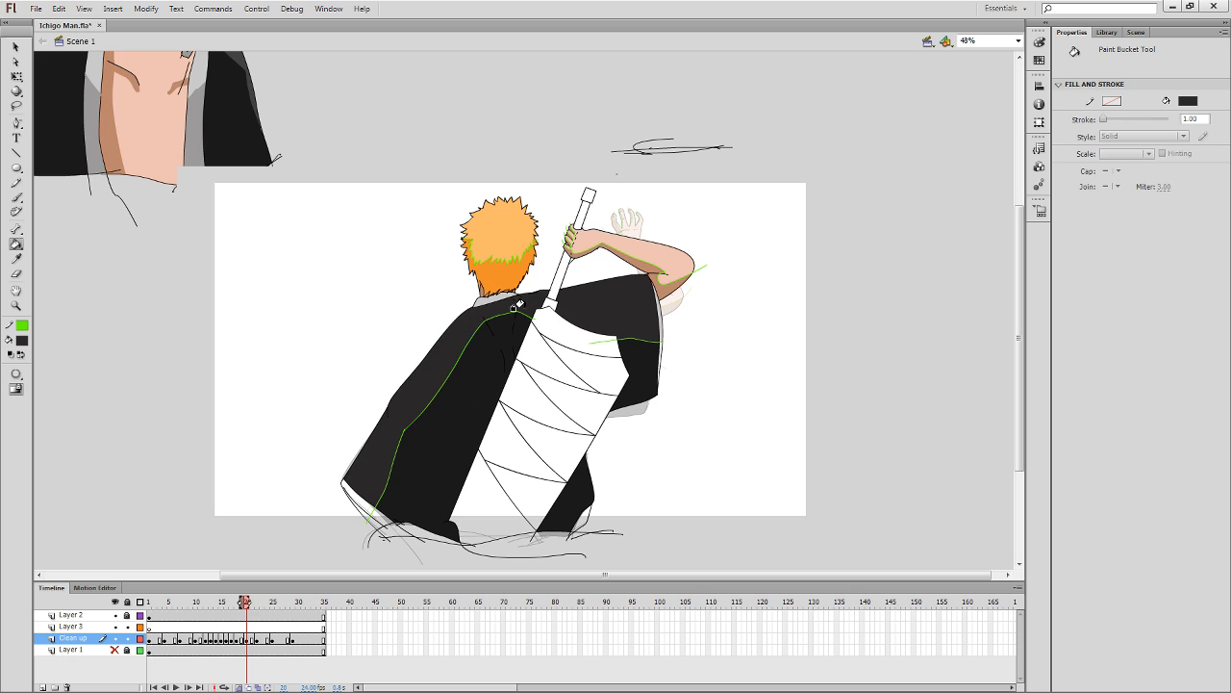
# Fill the robe's lit back and right sleeve near-black grey on frame 22.
pyautogui.press('.')
pyautogui.press('.')
pyautogui.click(515, 298)
pyautogui.click(575, 312)
pyautogui.press(',')
pyautogui.press('.')
pyautogui.press('.')
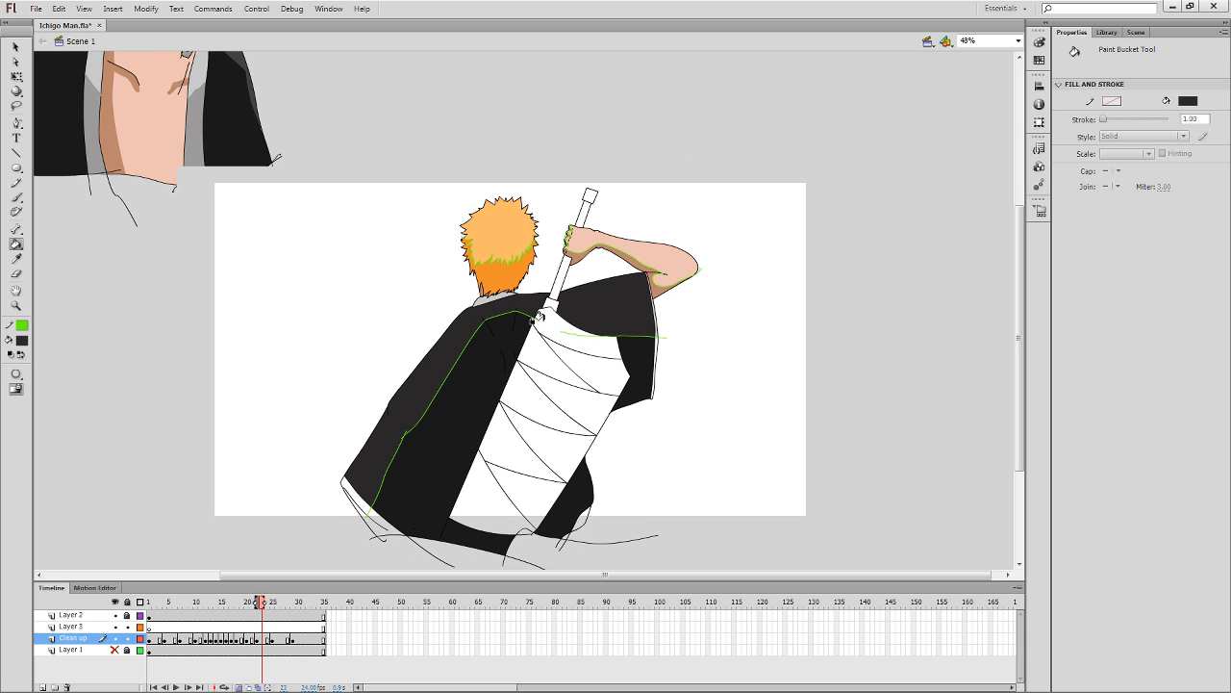
# Fill the robe's lit back and right sleeve near-black grey on frame 25.
pyautogui.press('.')
pyautogui.press('.')
pyautogui.click(523, 299)
pyautogui.click(579, 316)
pyautogui.press('.')
pyautogui.press('.')
pyautogui.press('.')
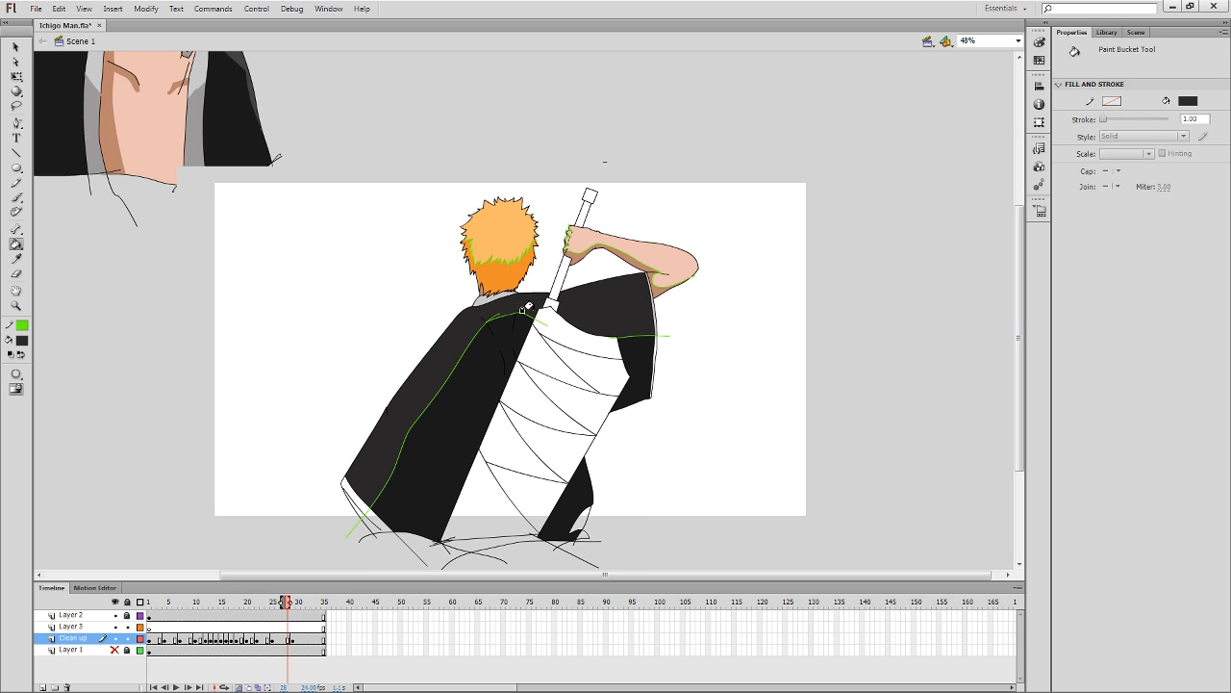
# Fill the robe's lit right sleeve and back near-black grey on frame 29.
pyautogui.press('.')
pyautogui.click(576, 309)
pyautogui.click(527, 306)
pyautogui.press('.')
pyautogui.press('.')
pyautogui.press('.')
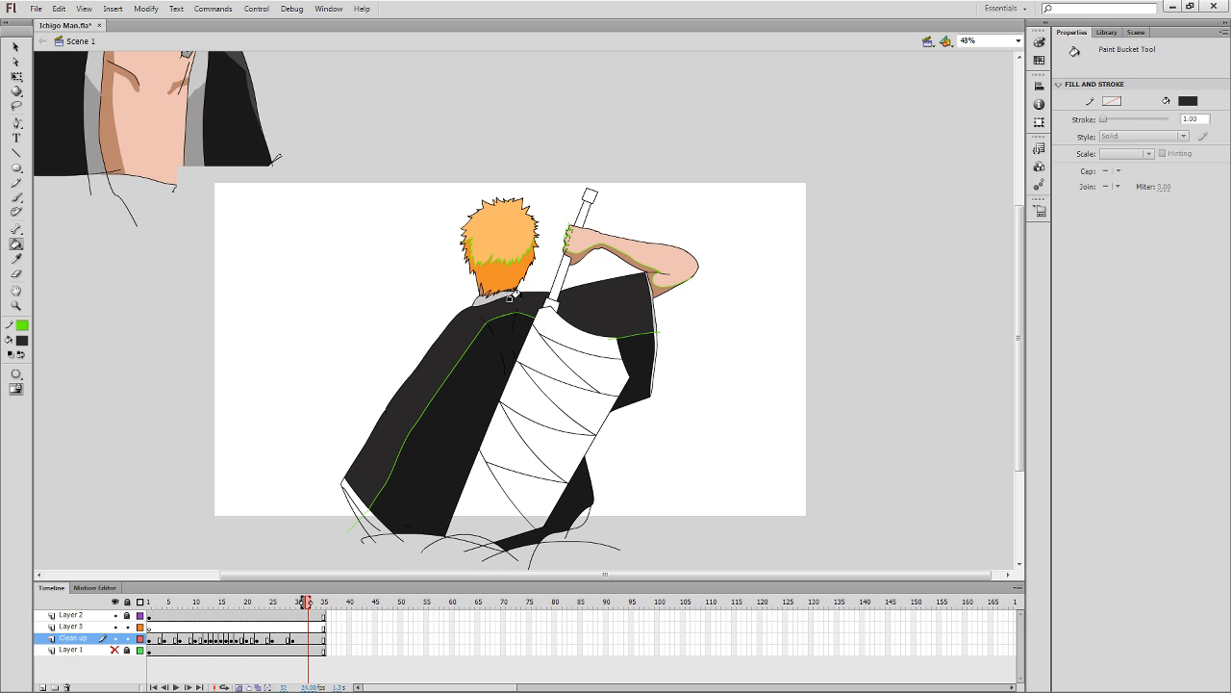
# Sample the light grey of the left cuff from the opening drawings and fill the left cuff with it on frame 4.
pyautogui.press(',')
pyautogui.press(',')
pyautogui.press(',')
pyautogui.press(',')
pyautogui.press(',')
pyautogui.press(',')
pyautogui.press(',')
pyautogui.press(',')
pyautogui.press(',')
pyautogui.press(',')
pyautogui.press(',')
pyautogui.press(',')
pyautogui.press(',')
pyautogui.press(',')
pyautogui.press(',')
pyautogui.press(',')
pyautogui.press(',')
pyautogui.press(',')
pyautogui.press(',')
pyautogui.press(',')
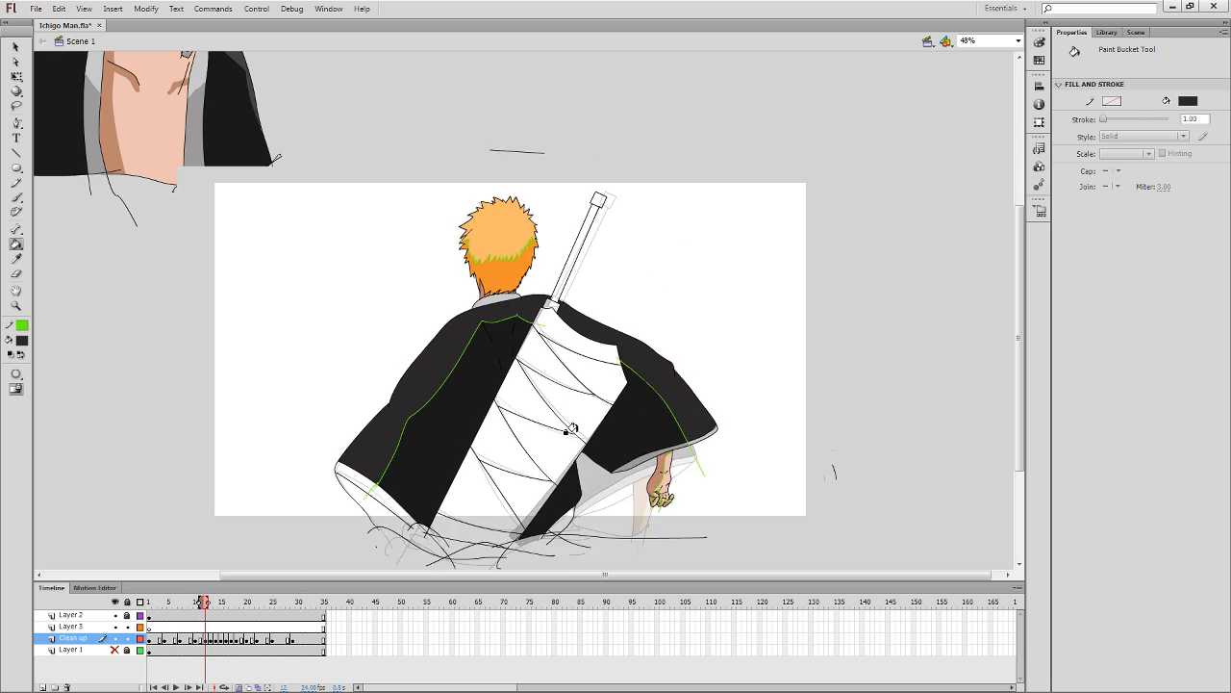
pyautogui.press('i')
pyautogui.click(371, 487)
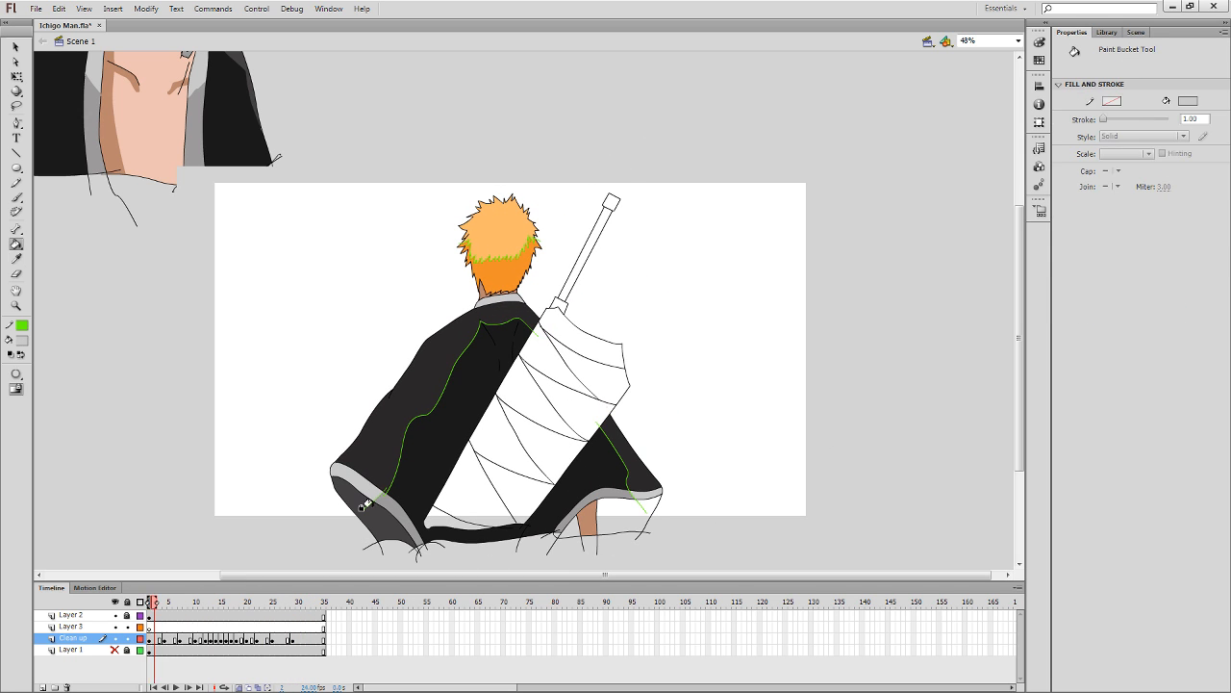
pyautogui.press('.')
pyautogui.press('.')
pyautogui.press('.')
pyautogui.press('.')
pyautogui.press('.')
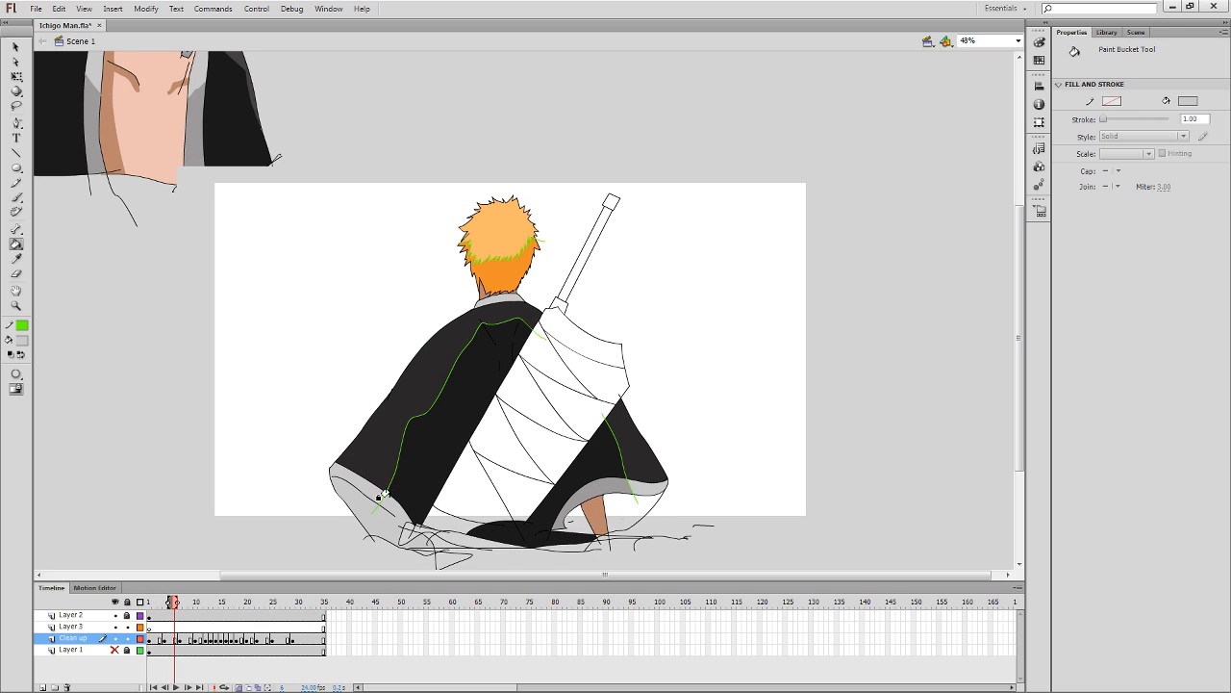
# Sample the shaded cuff's mid grey from the opening drawings and fill the shaded part of the left cuff on frame 7.
pyautogui.press(',')
pyautogui.press(',')
pyautogui.press(',')
pyautogui.press('i')
pyautogui.click(374, 514)
pyautogui.press('.')
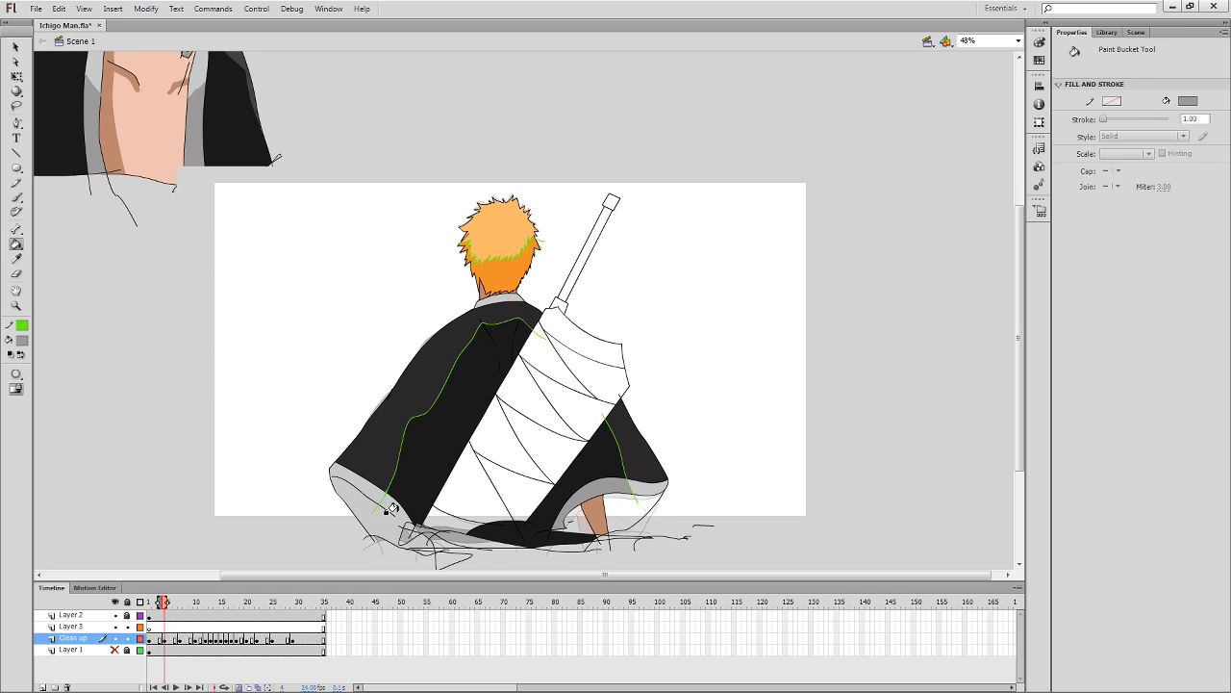
pyautogui.press('b')
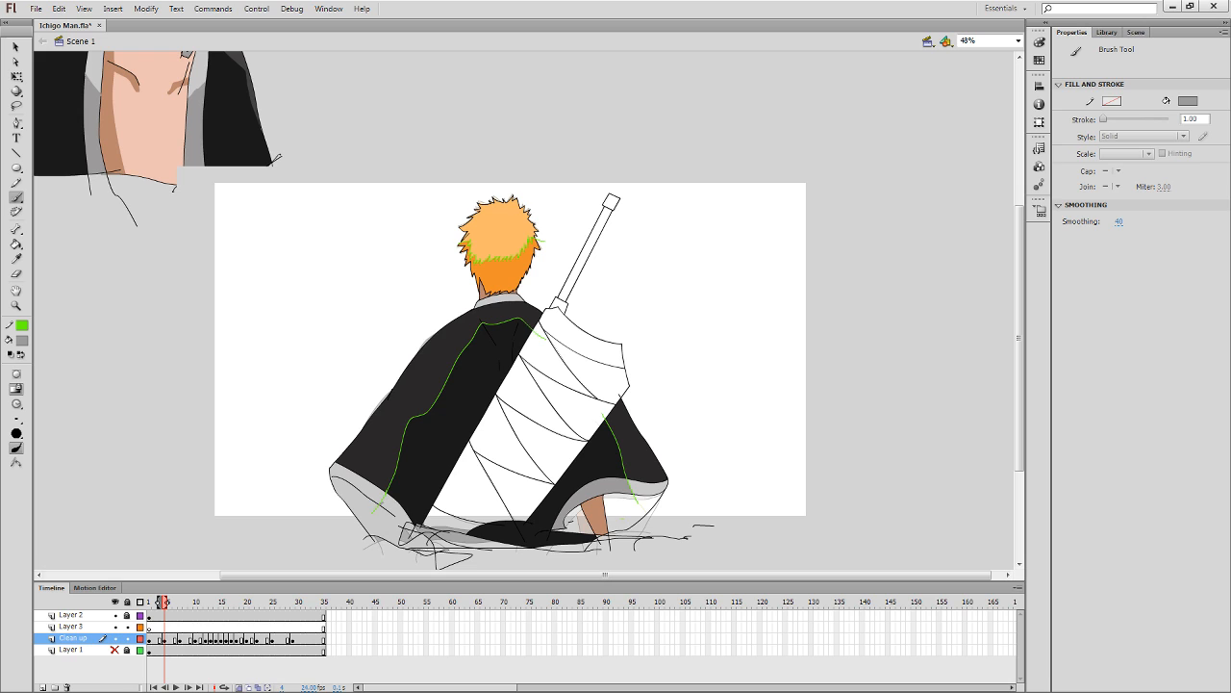
pyautogui.press('k')
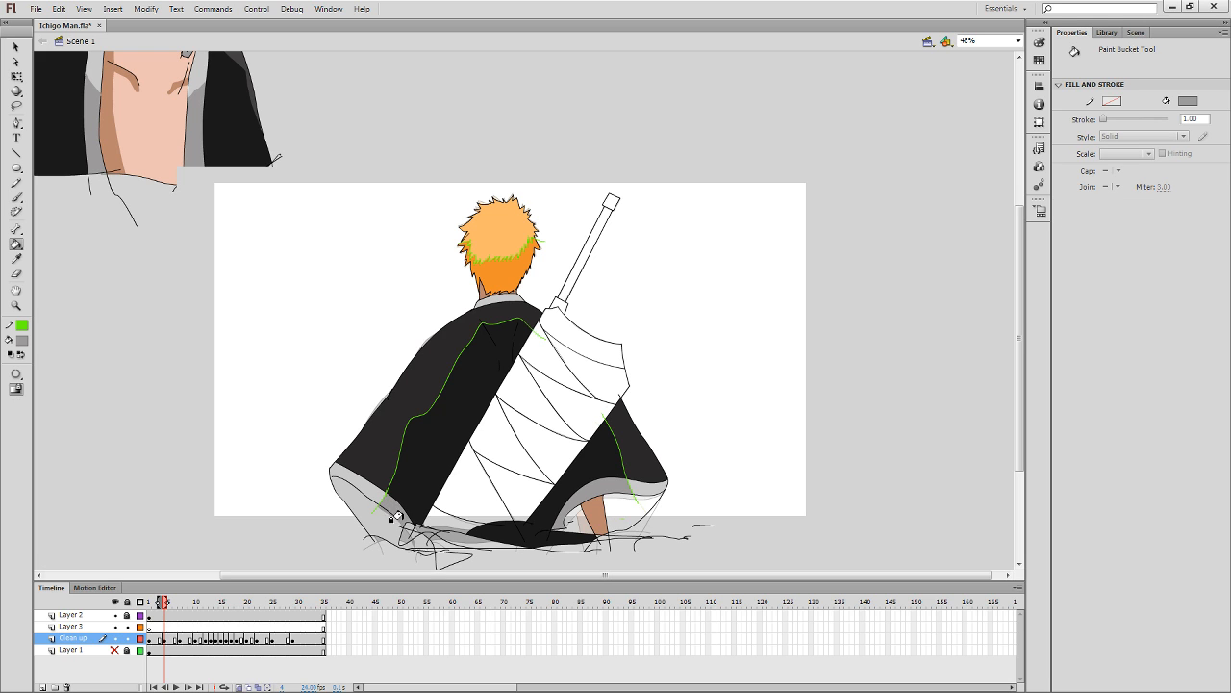
pyautogui.press('.')
pyautogui.press('.')
pyautogui.press('.')
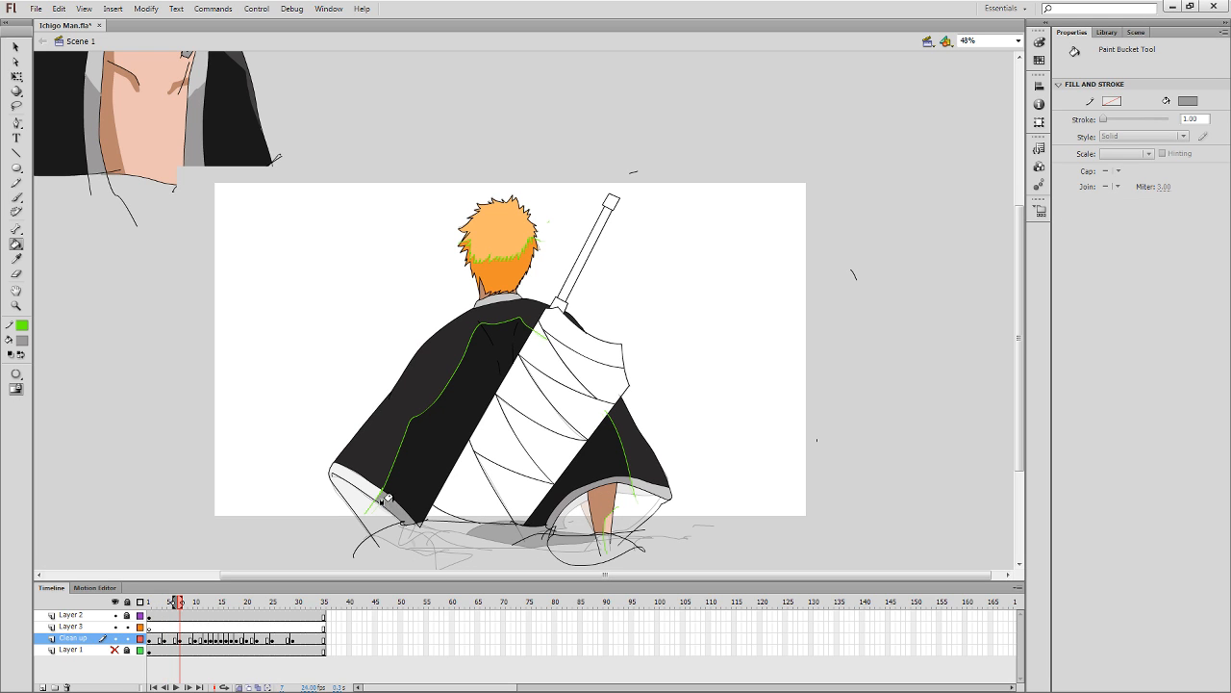
# Sample the dark grey sleeve interior from frame 3, close the left sleeve's outline on frame 4 and fill its interior.
pyautogui.press(',')
pyautogui.press(',')
pyautogui.press('i')
pyautogui.press(',')
pyautogui.press(',')
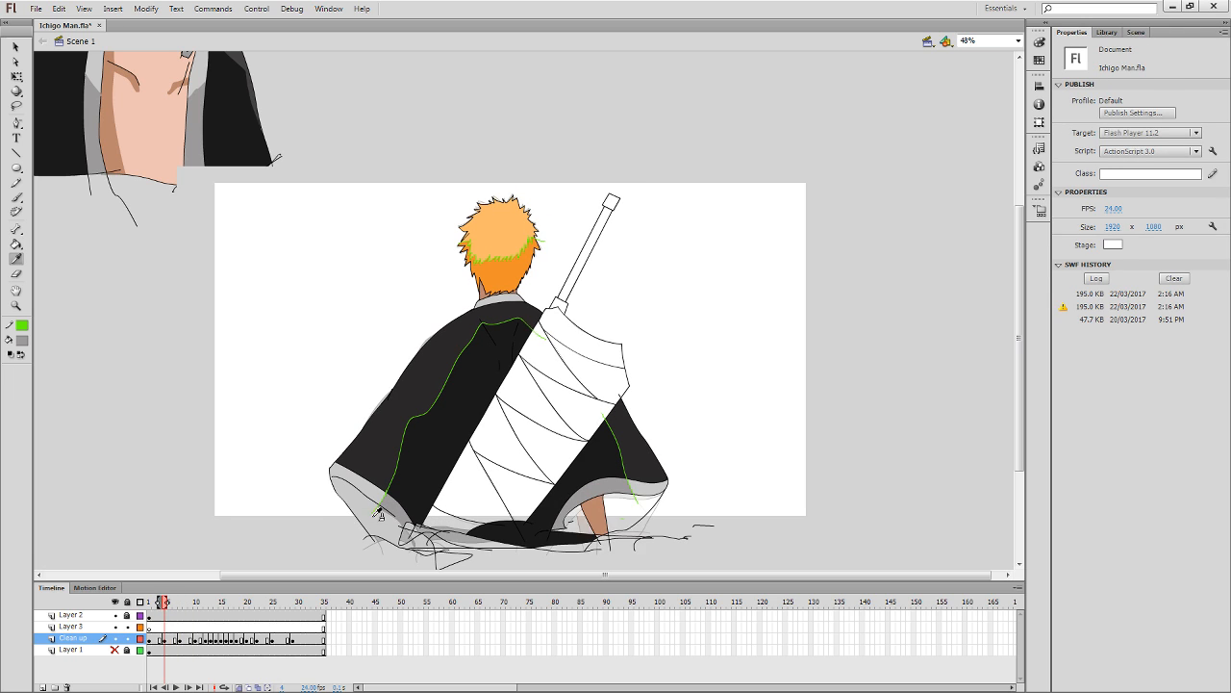
pyautogui.press('b')
pyautogui.press('.')
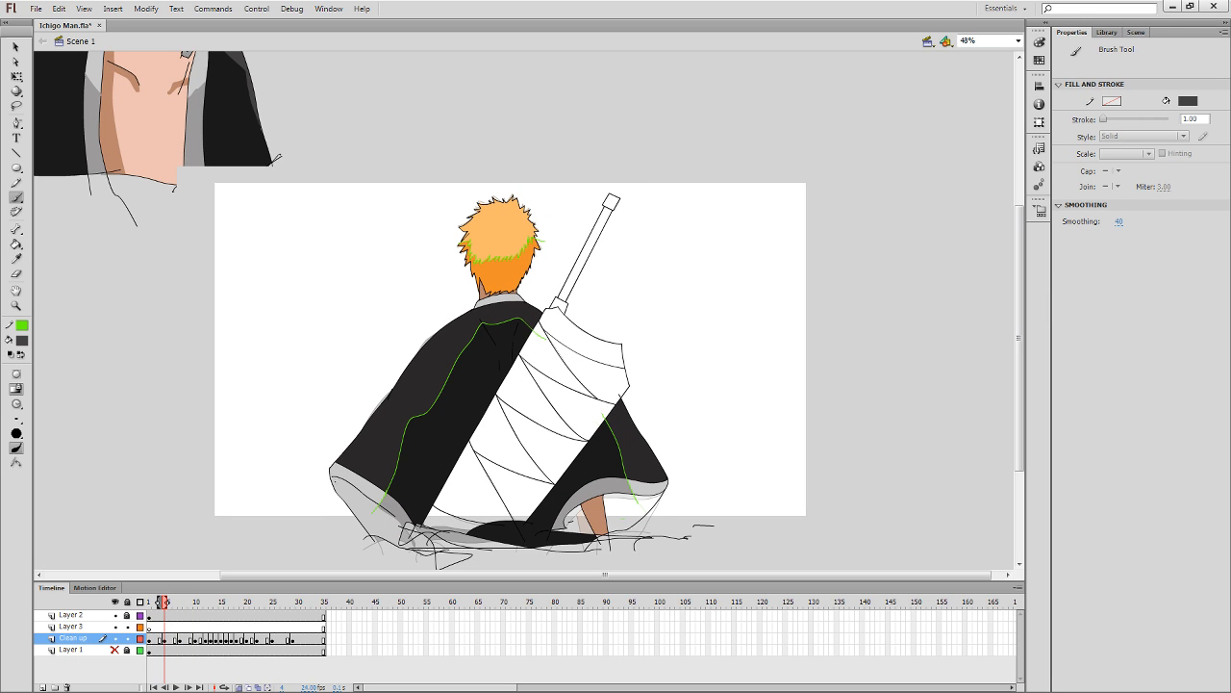
pyautogui.moveTo(333, 478); pyautogui.dragTo(331, 480)
pyautogui.press('k')
pyautogui.click(344, 492)
# Fill the right sleeve's interior around the arm dark grey on frame 6.
pyautogui.press('.')
pyautogui.press('.')
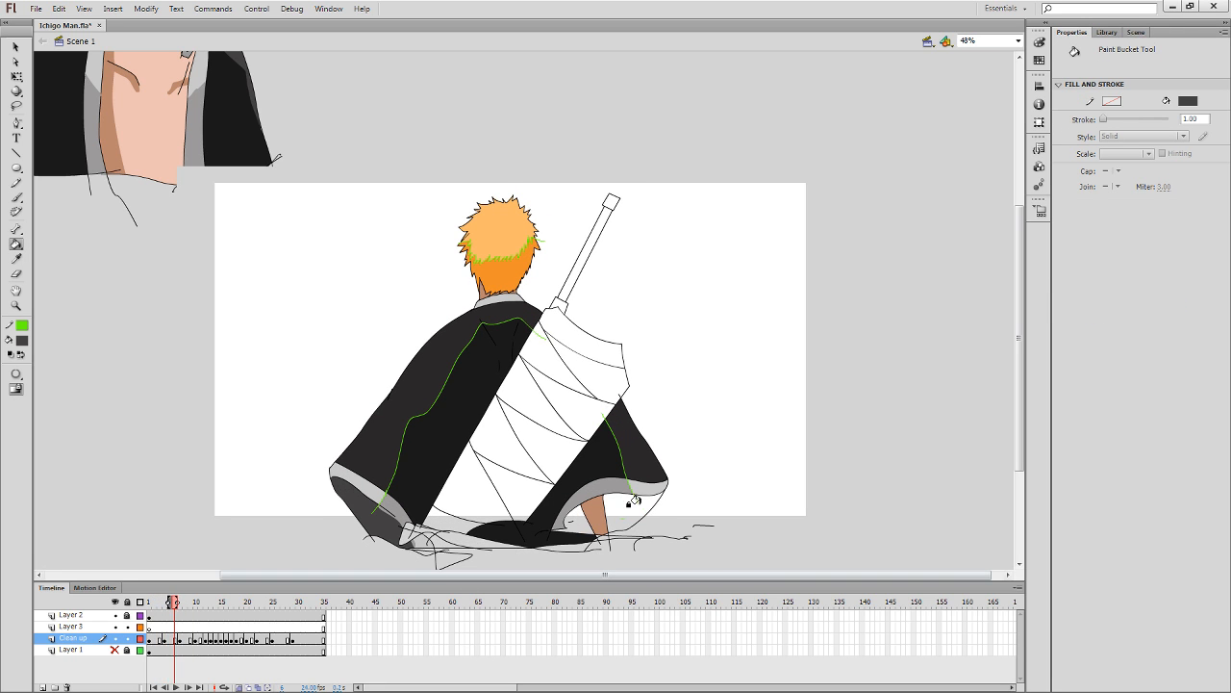
pyautogui.click(614, 518)
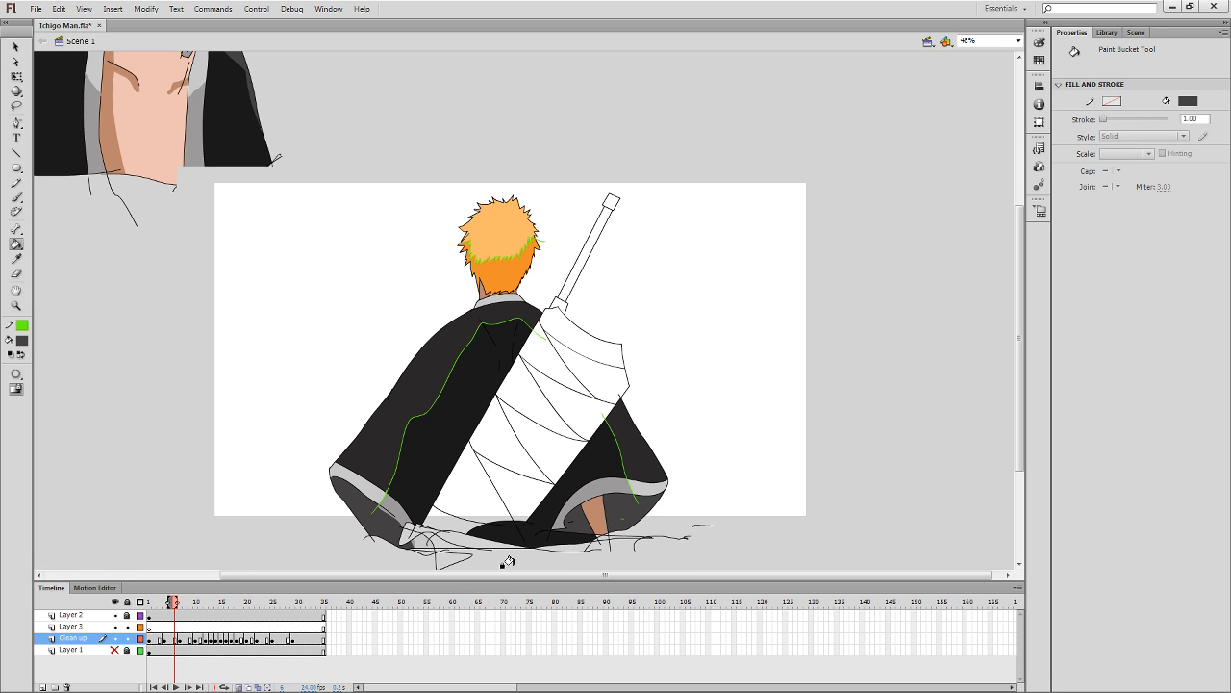
pyautogui.press('.')
pyautogui.press(',')
pyautogui.press('b')
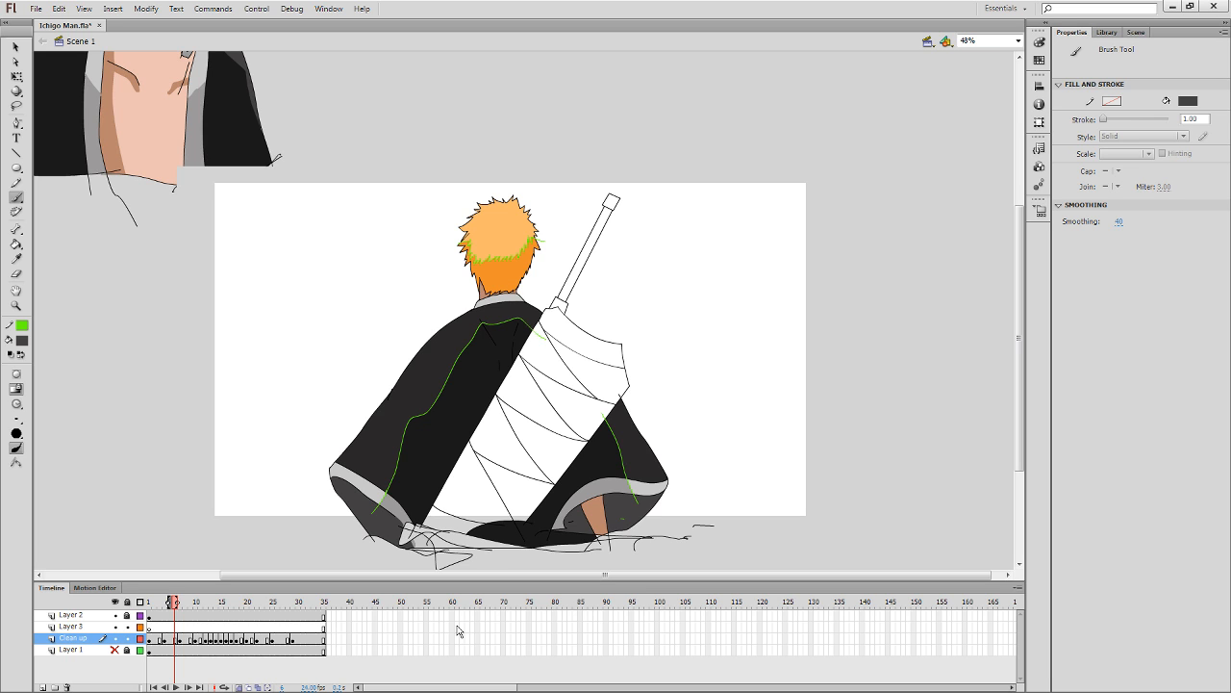
# Fill the right sleeve's interior dark grey on both sides of the arm on frame 7.
pyautogui.moveTo(536, 375); pyautogui.dragTo(644, 376)
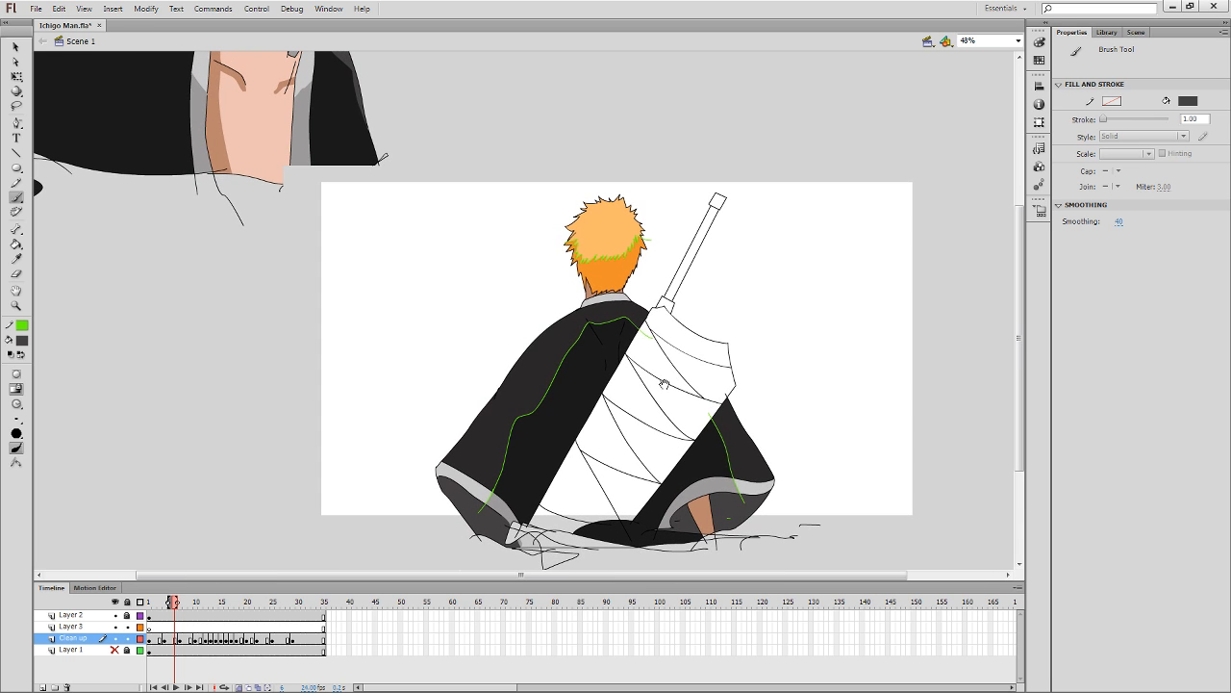
pyautogui.press(',')
pyautogui.press(',')
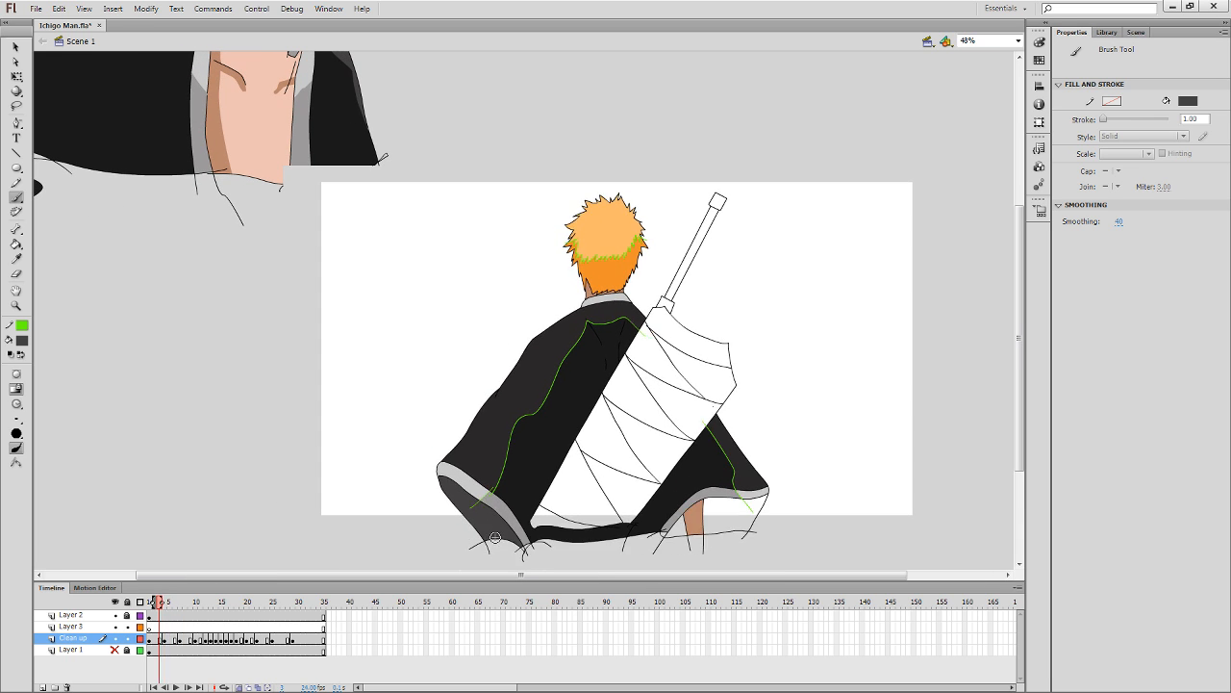
pyautogui.press('.')
pyautogui.press('.')
pyautogui.press('.')
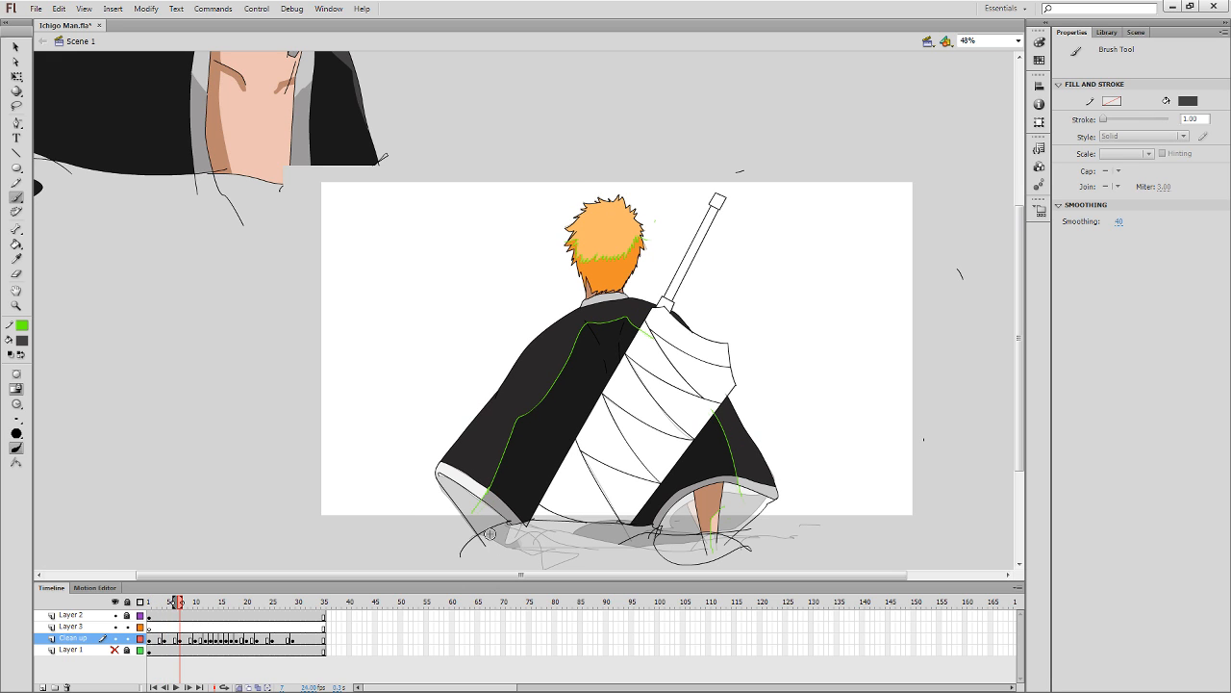
pyautogui.press('k')
pyautogui.click(473, 518)
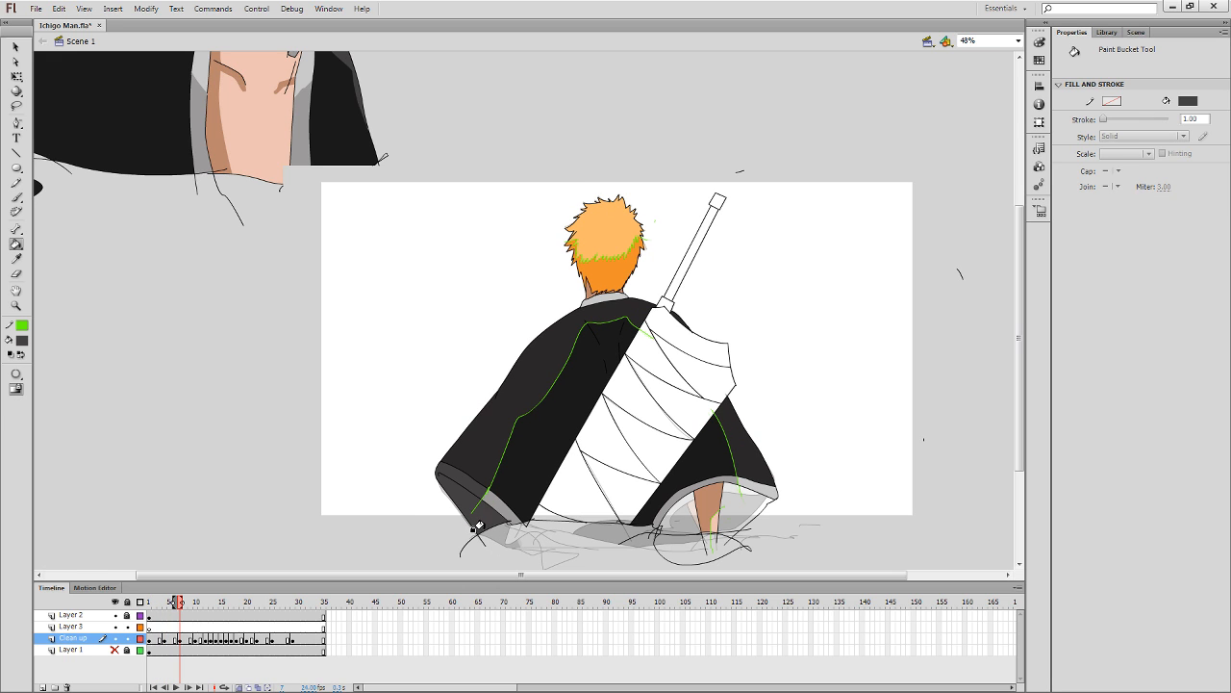
pyautogui.hotkey('ctrl', 'z')
pyautogui.click(729, 511)
pyautogui.click(685, 515)
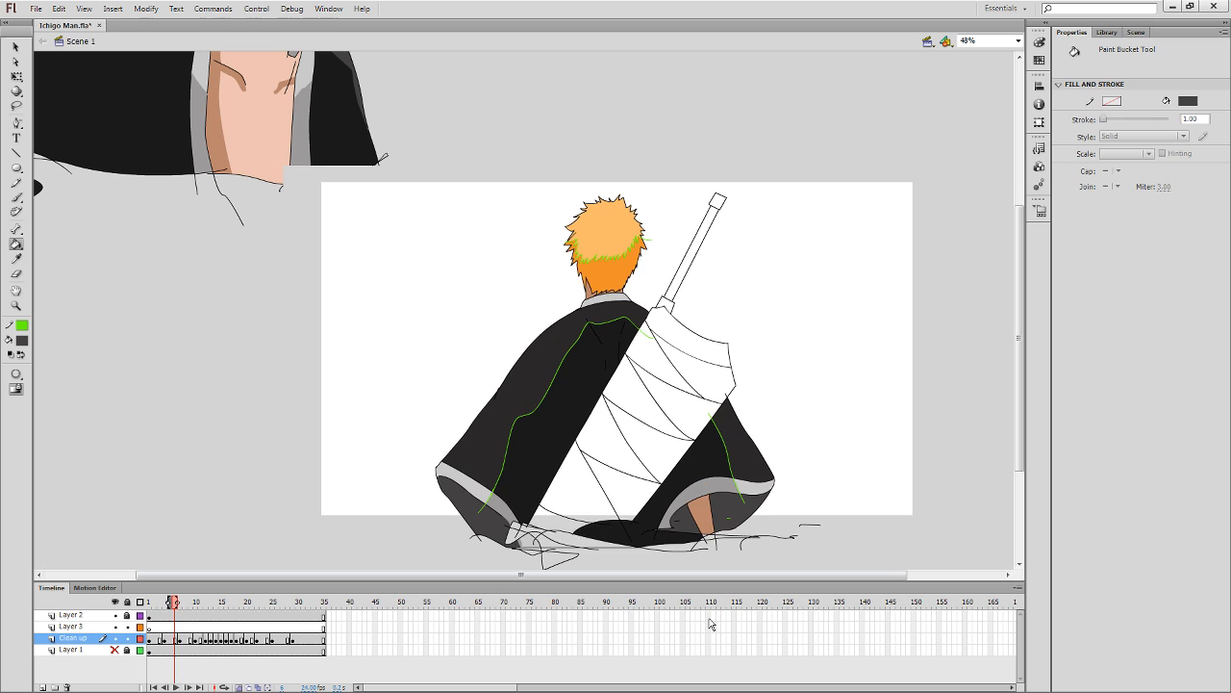
# Close the left sleeve's outline on frame 7 and fill its lit cuff light grey and its interior dark grey.
pyautogui.press('b')
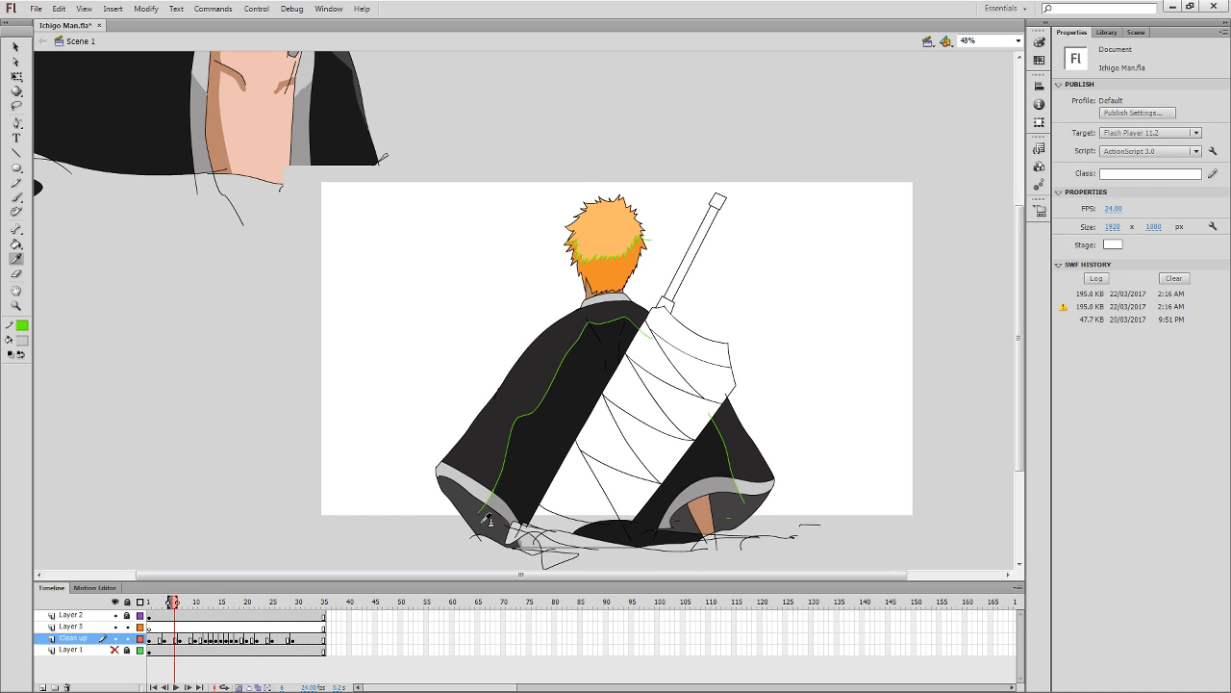
pyautogui.press('k')
pyautogui.press(',')
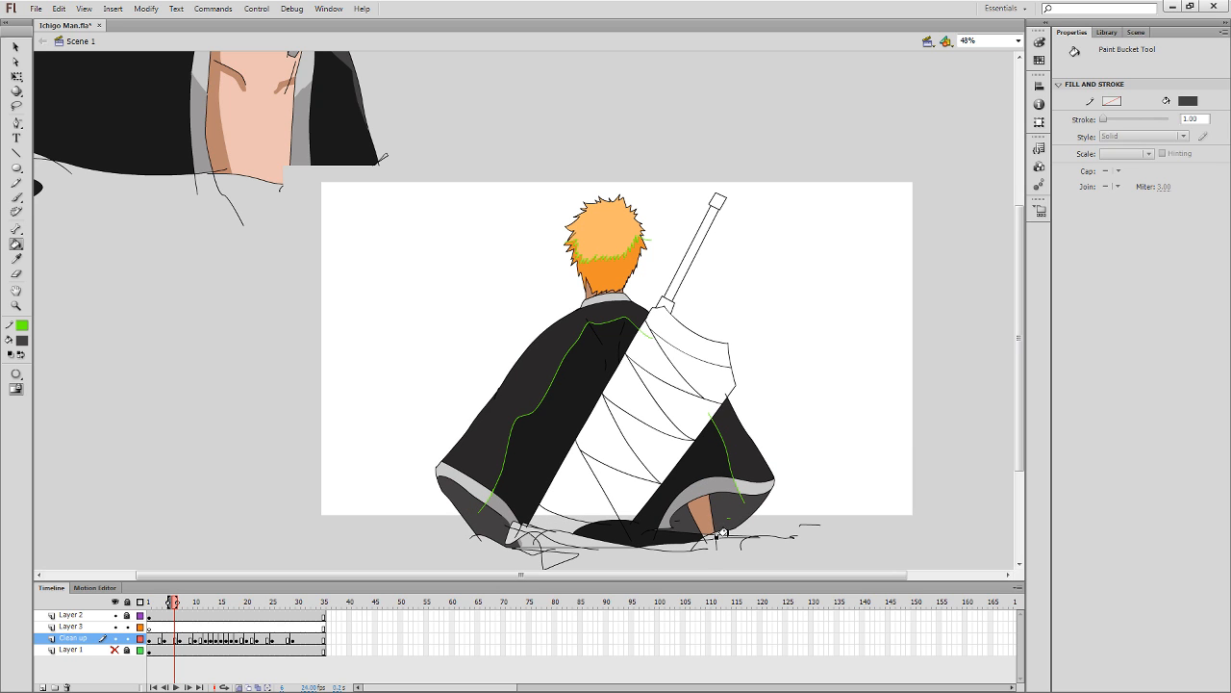
pyautogui.press('.')
pyautogui.press('.')
pyautogui.press('.')
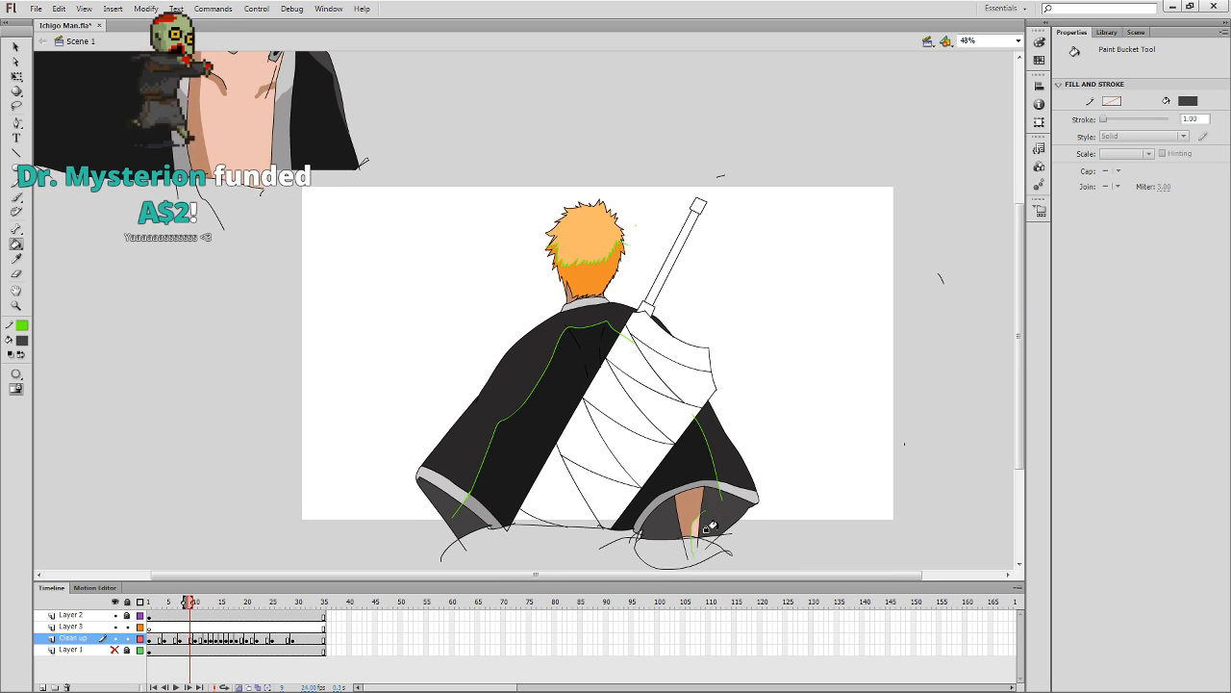
# Fill both sleeve interiors dark grey on frame 10, closing the left sleeve's outline with the brush.
pyautogui.press('.')
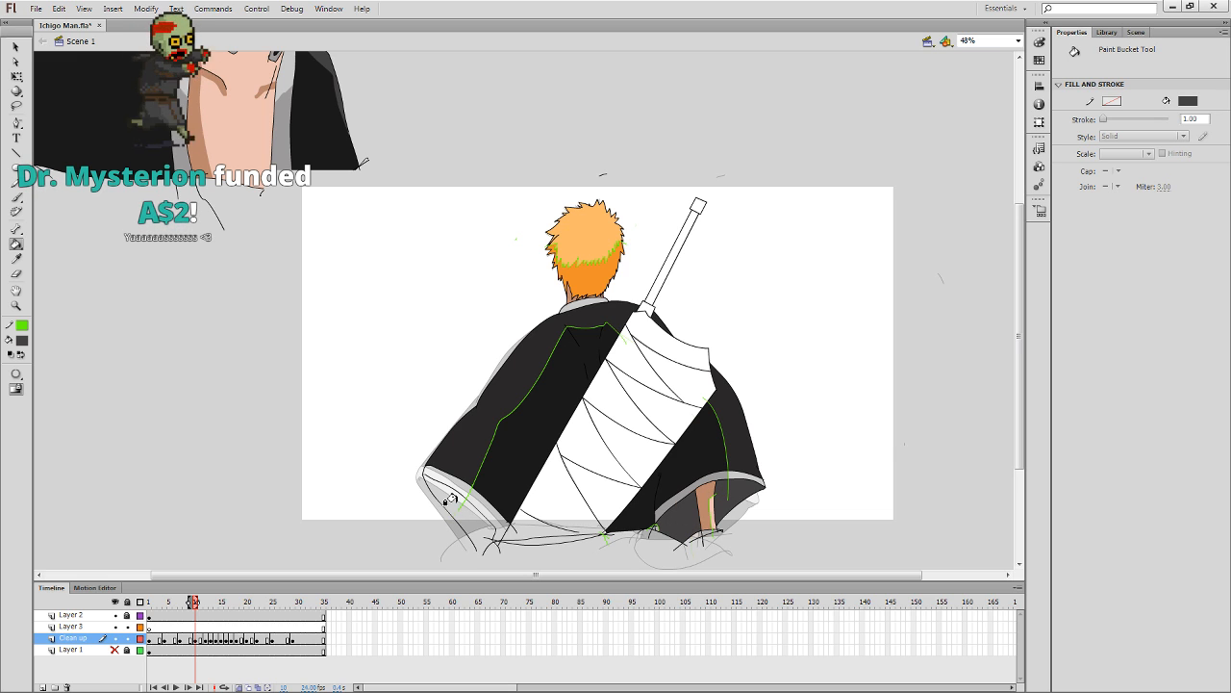
pyautogui.press('b')
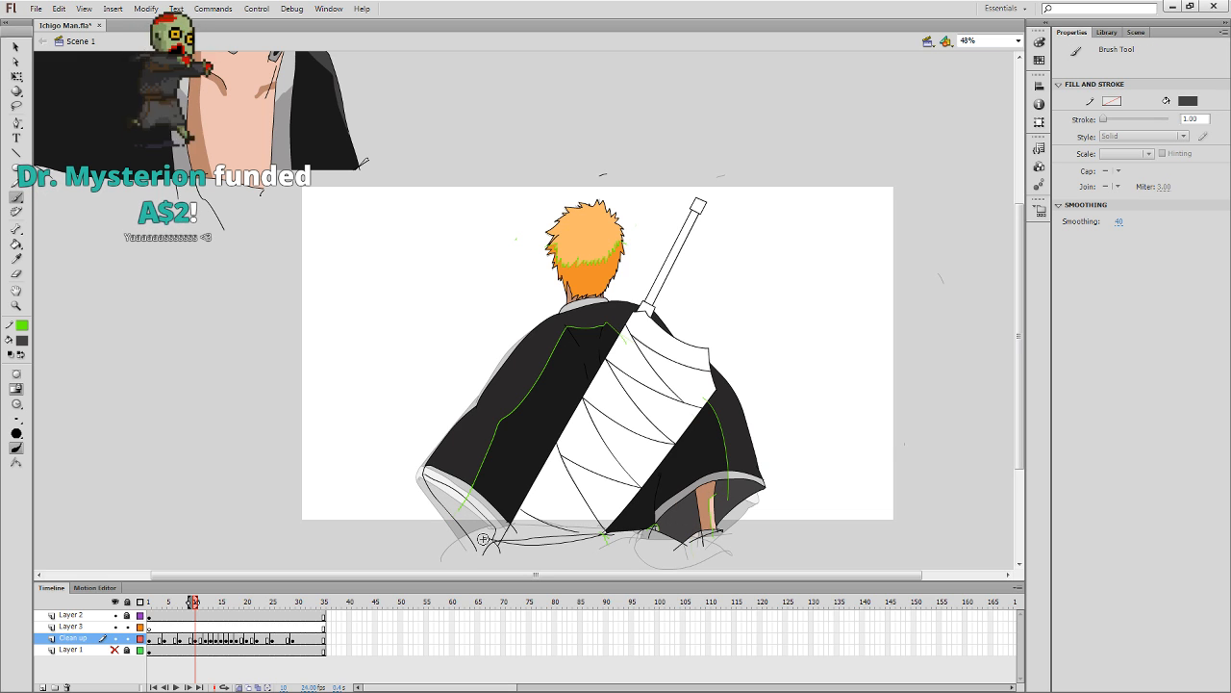
pyautogui.press('k')
pyautogui.click(473, 525)
# Sample the lit and shaded cuff greys from the preceding drawing and fill both parts of the left cuff on frame 10.
pyautogui.press(',')
pyautogui.press('i')
pyautogui.click(447, 489)
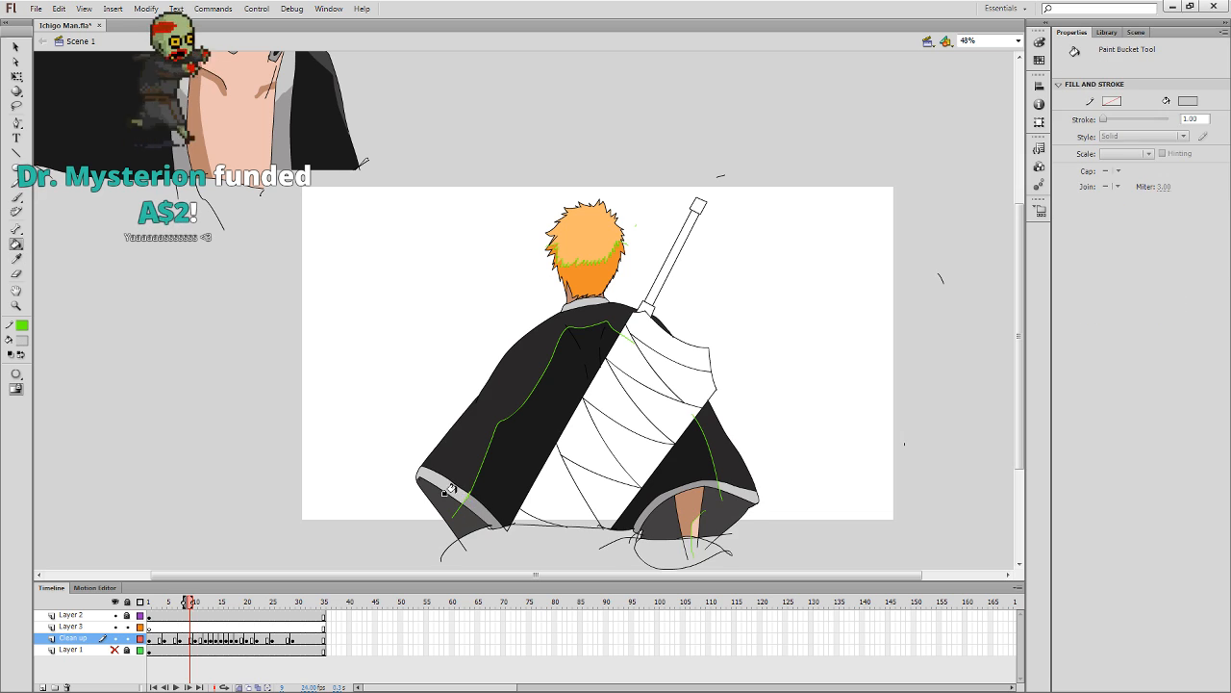
pyautogui.press('.')
pyautogui.click(456, 482)
pyautogui.press(',')
pyautogui.press('i')
pyautogui.click(482, 508)
pyautogui.press('.')
pyautogui.click(480, 503)
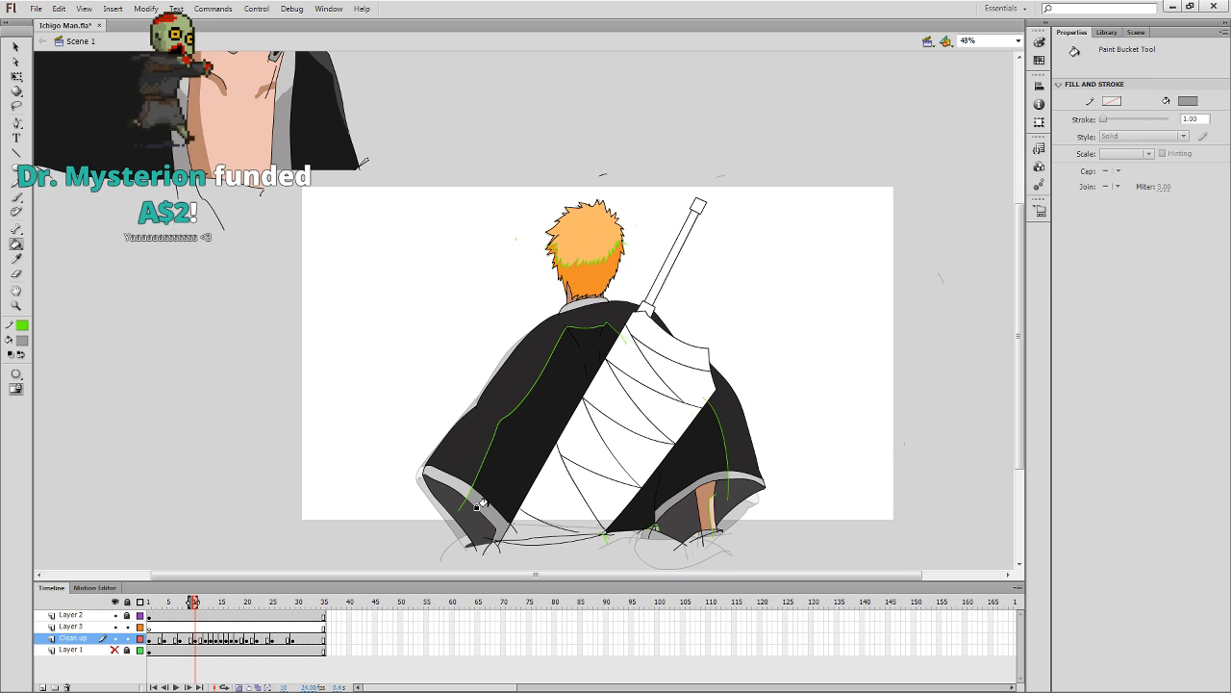
# Sample the dark grey sleeve interior from the preceding drawing and fill the right and left sleeve interiors on frame 12.
pyautogui.press(',')
pyautogui.press('.')
pyautogui.press('.')
pyautogui.press('.')
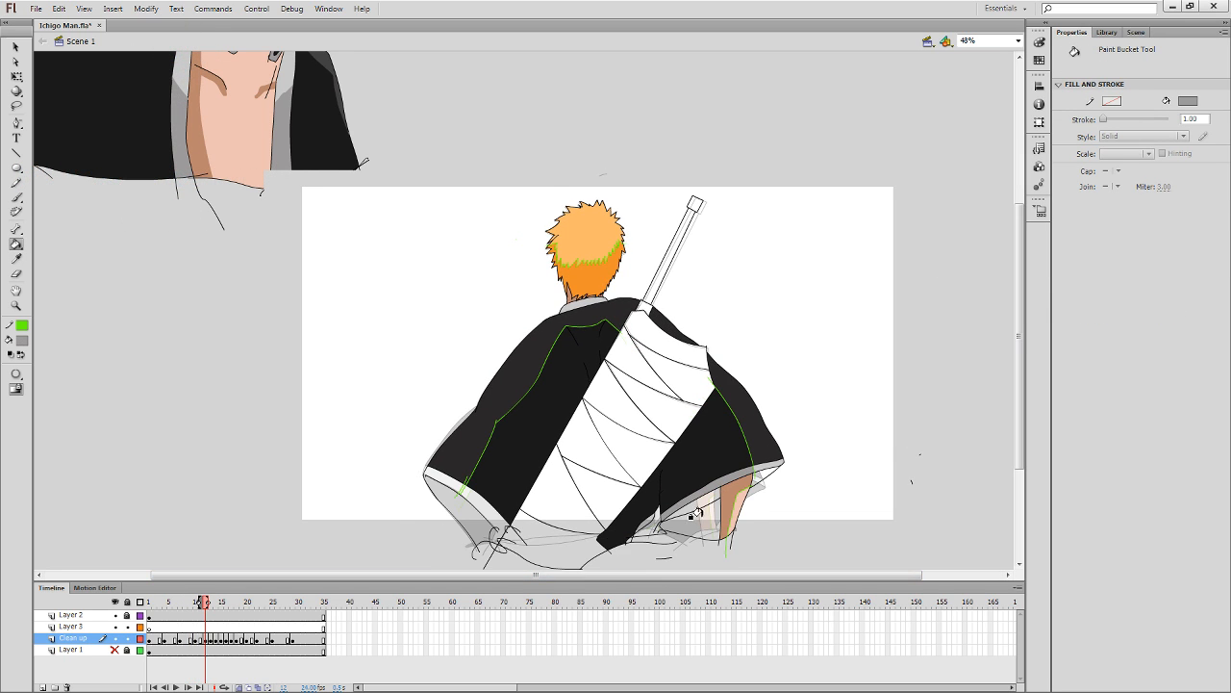
pyautogui.press('i')
pyautogui.press(',')
pyautogui.click(670, 517)
pyautogui.press('.')
pyautogui.click(691, 505)
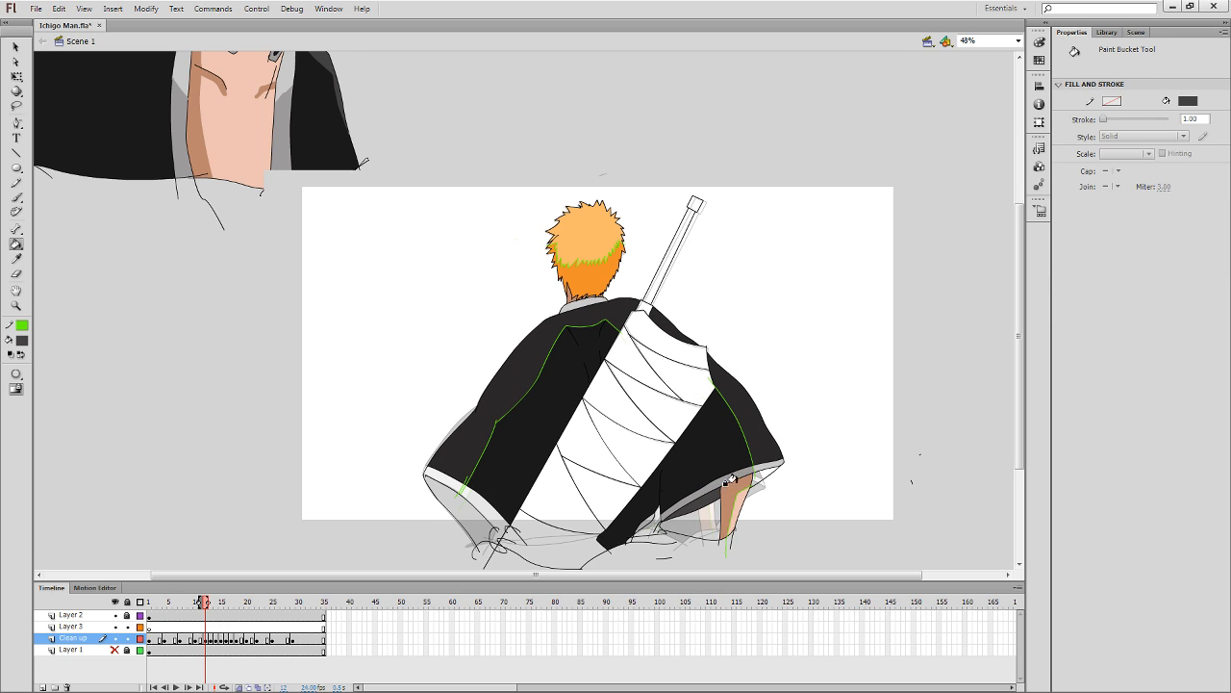
pyautogui.click(464, 517)
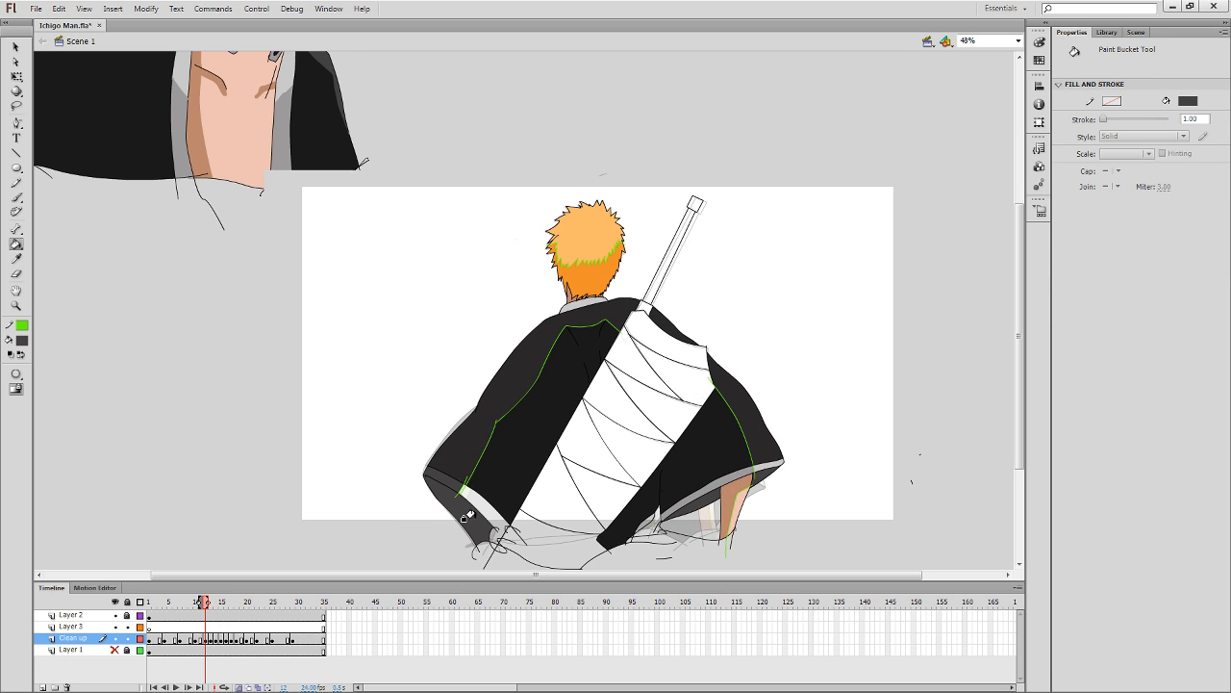
# Sample the light cuff grey from frame 11, close the left cuff's outline on frame 12 and fill its lit part.
pyautogui.press('i')
pyautogui.press(',')
pyautogui.click(456, 481)
pyautogui.press('.')
pyautogui.press('b')
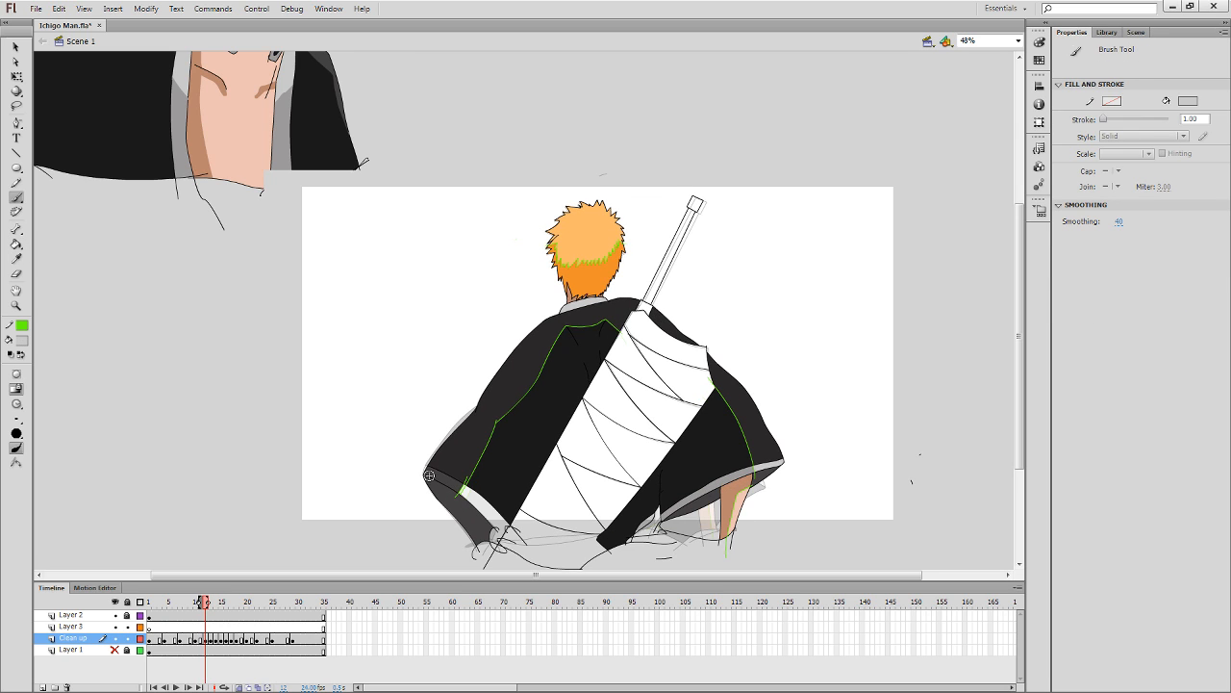
pyautogui.moveTo(426, 481); pyautogui.dragTo(462, 479)
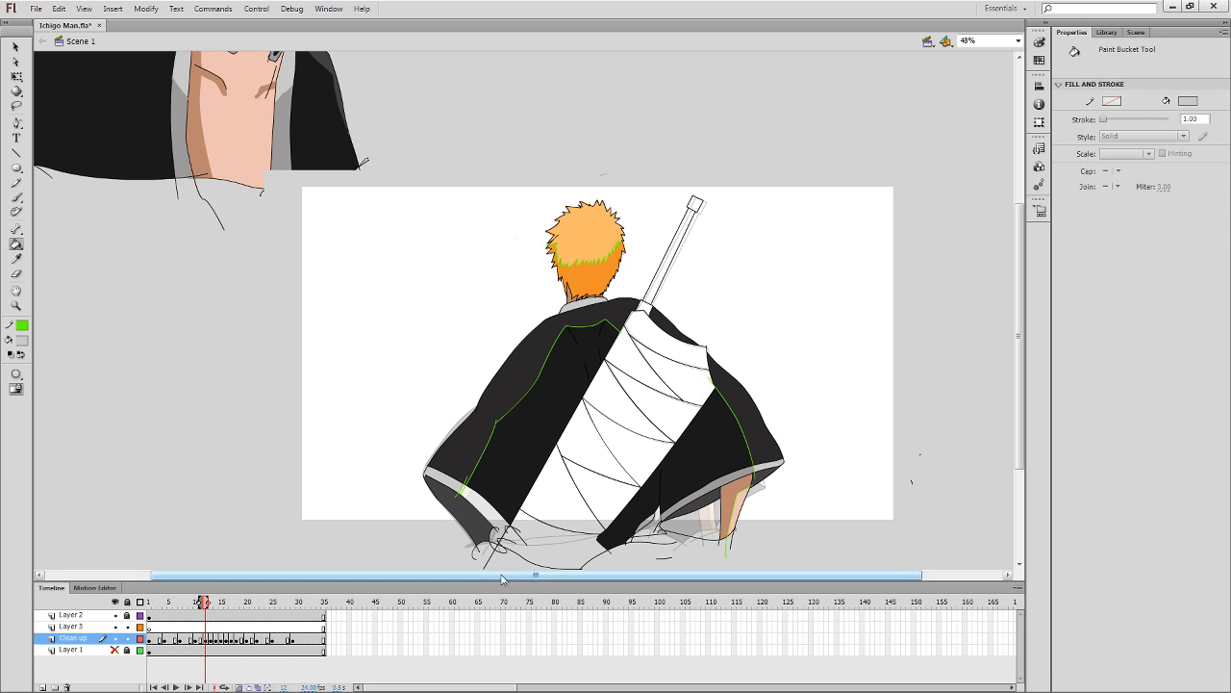
# Sample the shaded cuff's mid grey from frame 11 and fill the shaded part of the left cuff on frame 12.
pyautogui.press('i')
pyautogui.press(',')
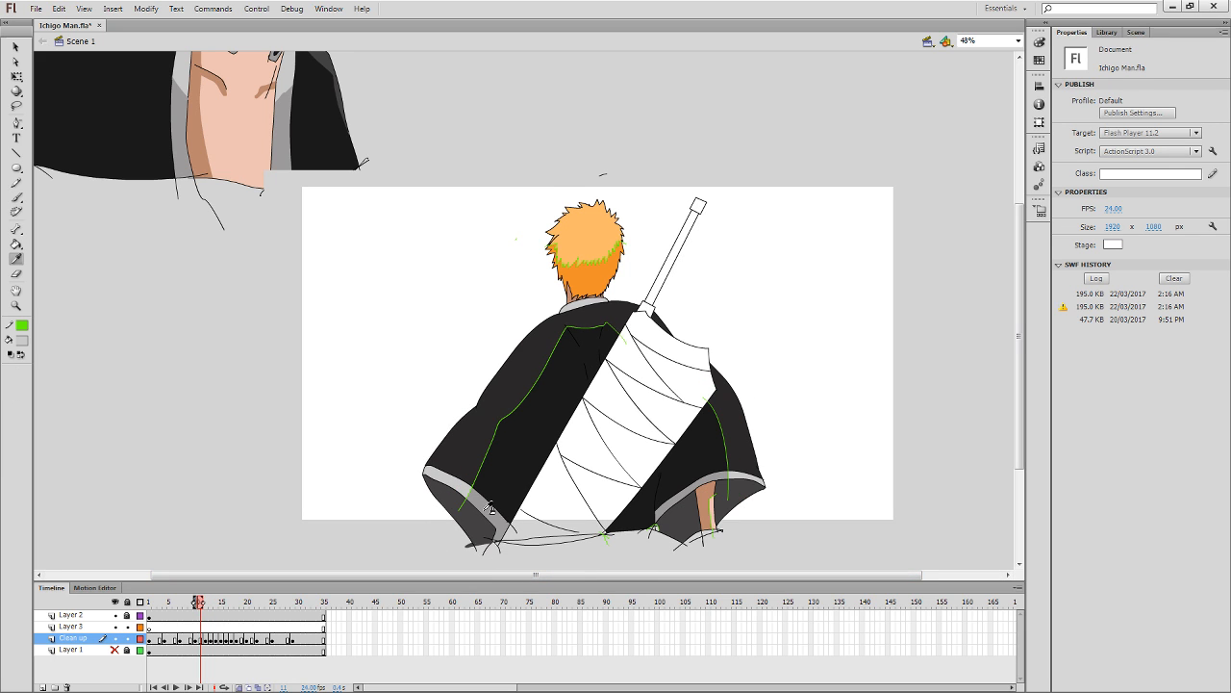
pyautogui.click(478, 510)
pyautogui.press('.')
pyautogui.click(492, 521)
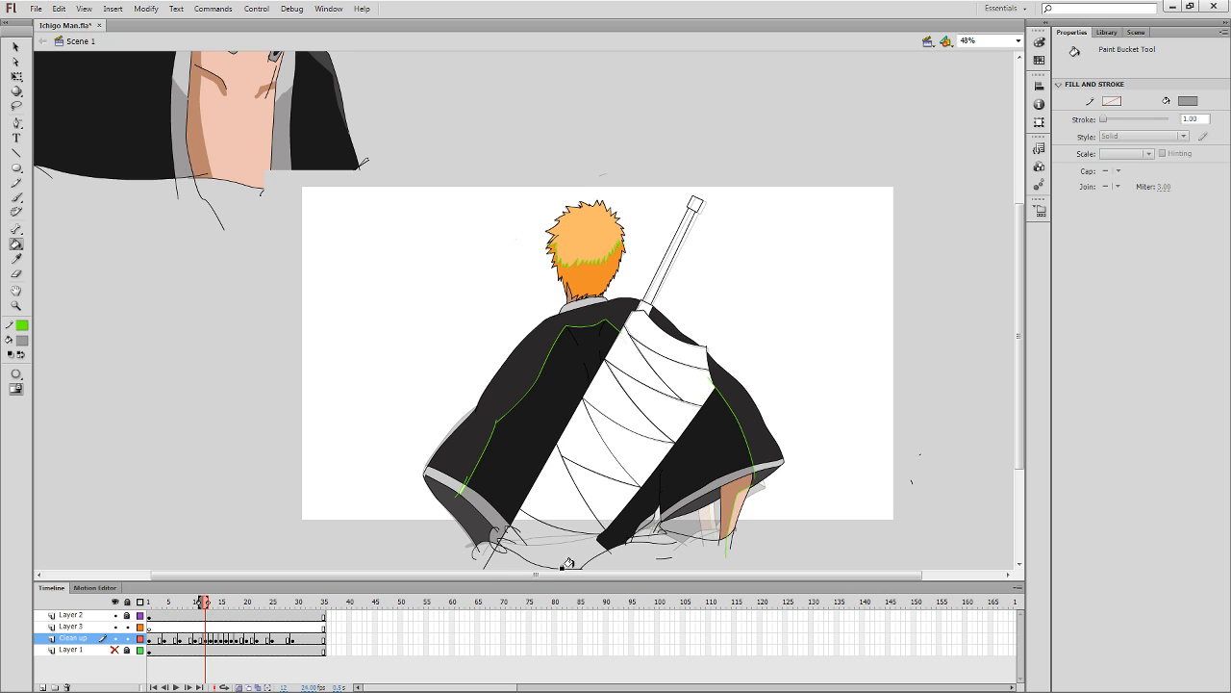
# Flip between neighbouring drawings and step back to frame 1 to check the sleeve and cuff colours.
pyautogui.press(',')
pyautogui.press('.')
pyautogui.press(',')
pyautogui.press('.')
pyautogui.press(',')
pyautogui.press(',')
pyautogui.press(',')
pyautogui.press(',')
pyautogui.press(',')
pyautogui.press(',')
pyautogui.press(',')
pyautogui.press(',')
pyautogui.press(',')
pyautogui.press(',')
pyautogui.press(',')
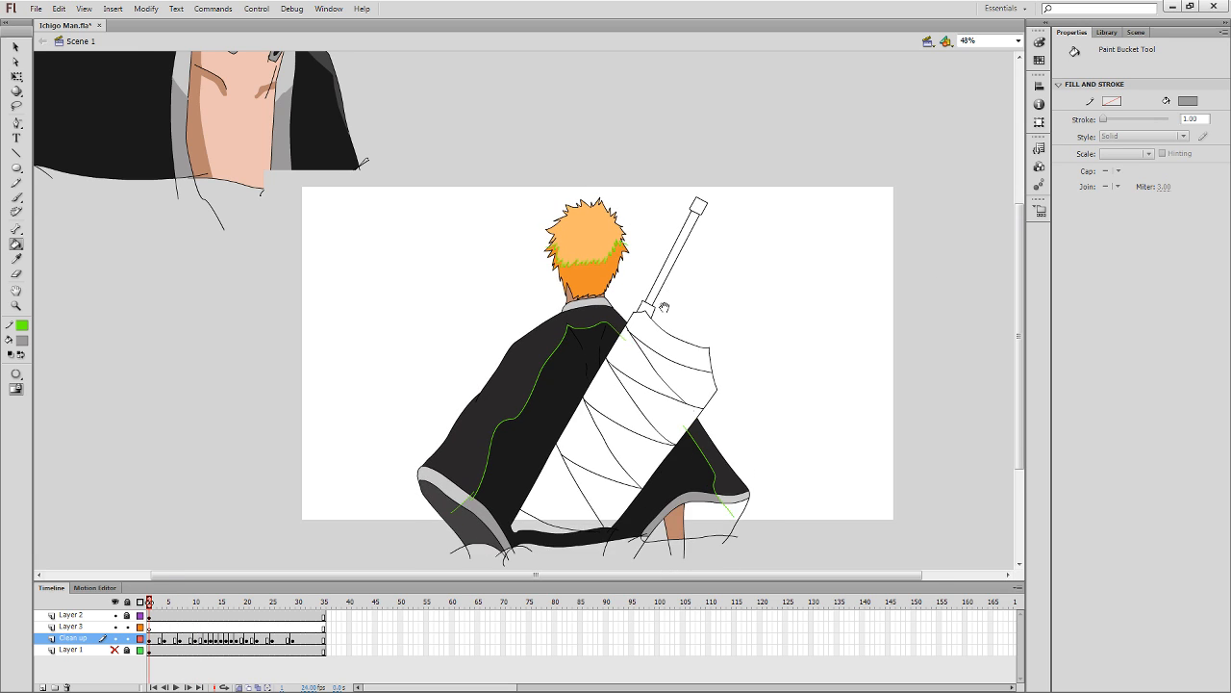
# Step forward from frame 1 to frame 15 and back to check the robe, cuff and sleeve colours on each drawing.
pyautogui.moveTo(663, 307); pyautogui.dragTo(626, 391)
pyautogui.press('.')
pyautogui.press('.')
pyautogui.press('.')
pyautogui.press('.')
pyautogui.press('.')
pyautogui.press('.')
pyautogui.press('.')
pyautogui.press('.')
pyautogui.press('.')
pyautogui.press('.')
pyautogui.press('.')
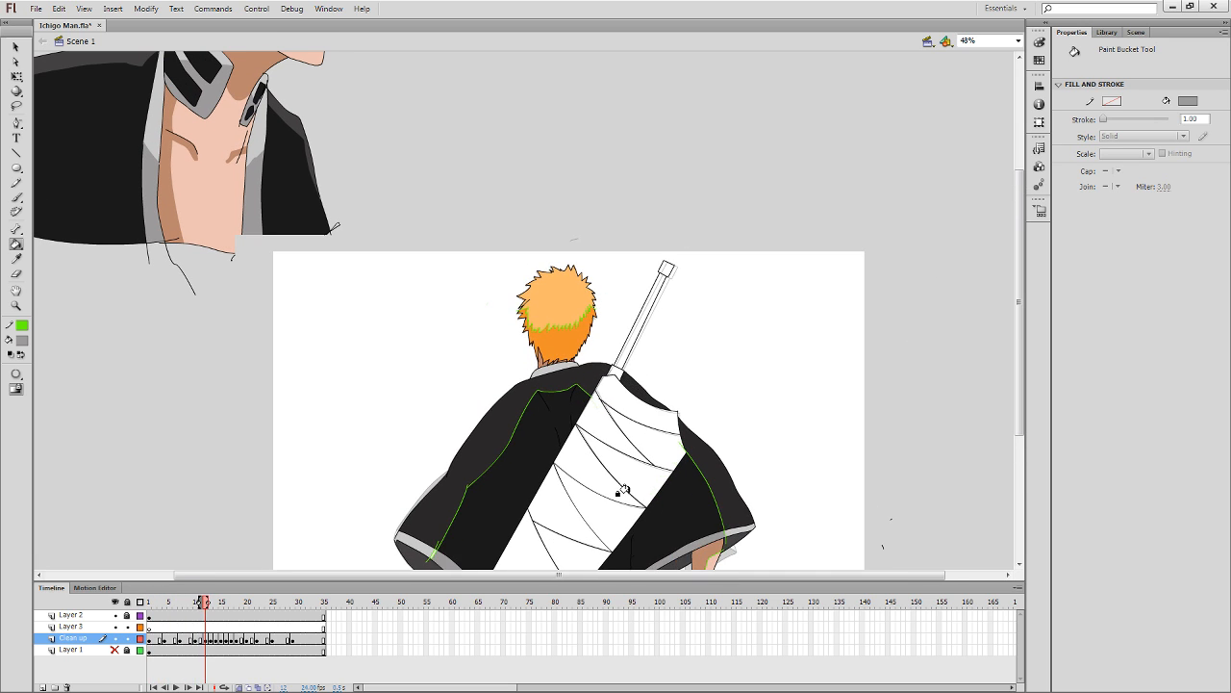
pyautogui.press('.')
pyautogui.press('.')
pyautogui.press('.')
pyautogui.press(',')
pyautogui.press('.')
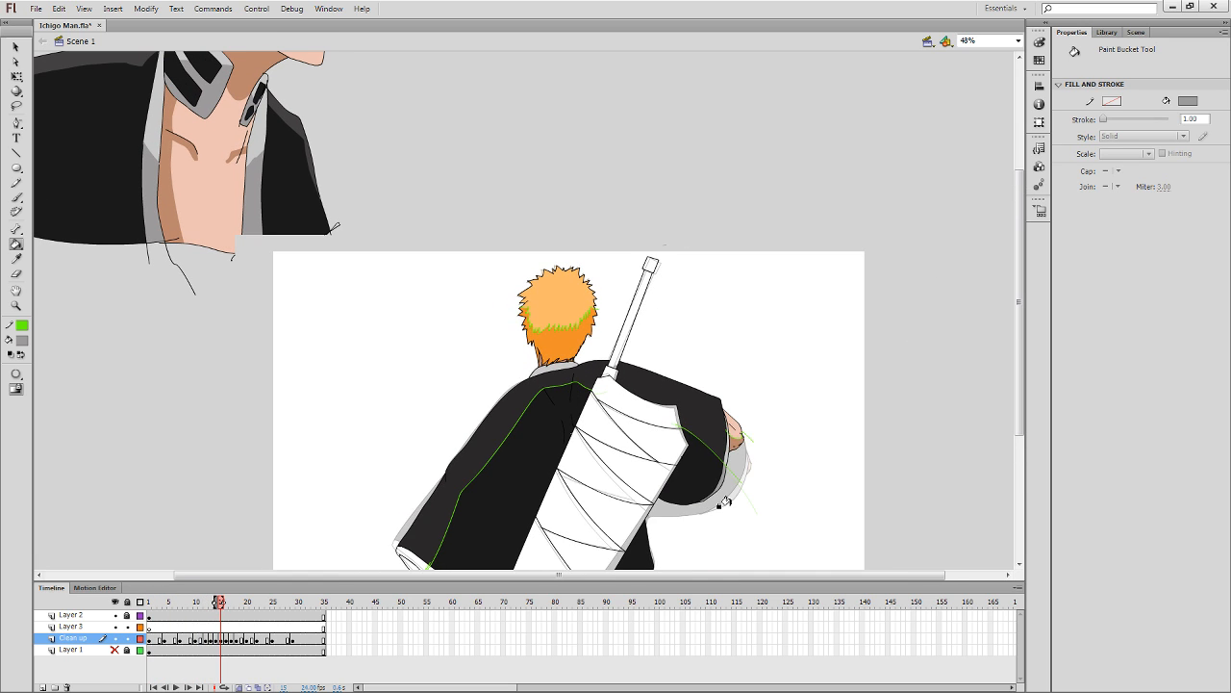
pyautogui.moveTo(723, 501); pyautogui.dragTo(756, 372)
pyautogui.press(',')
pyautogui.press(',')
pyautogui.press(',')
# Fill the lit part of the left cuff on frame 13 with light grey and its shaded part with mid grey sampled from frame 12.
pyautogui.press('l')
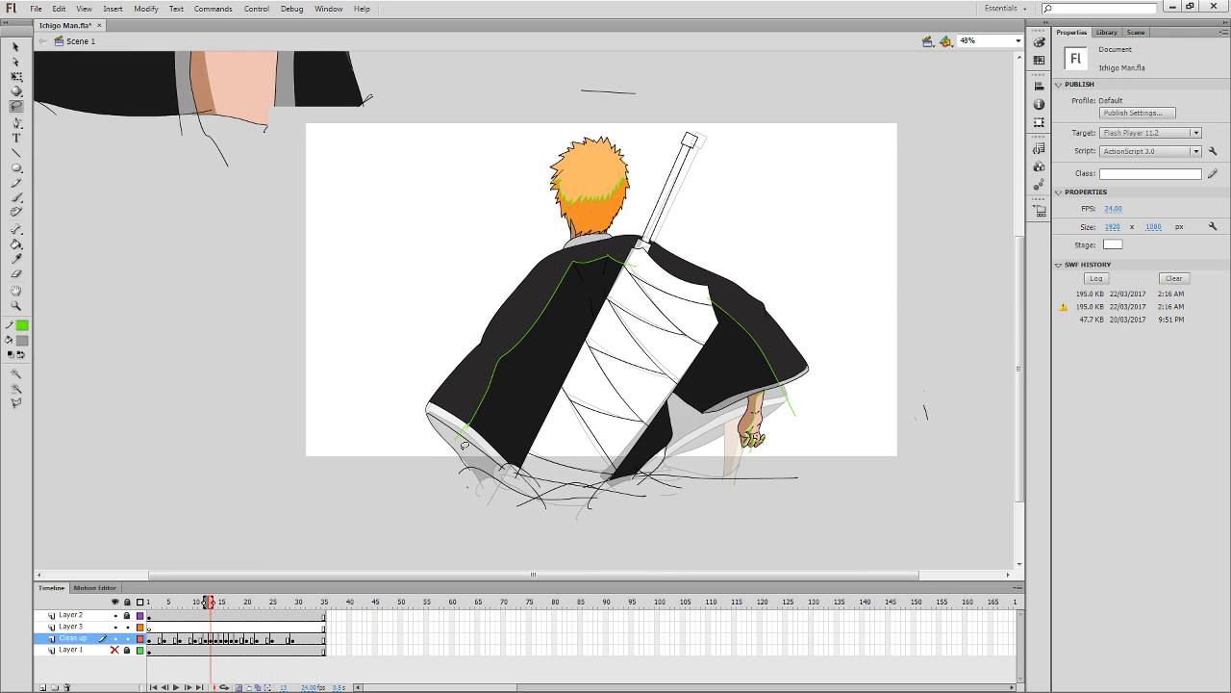
pyautogui.press('k')
pyautogui.press('.')
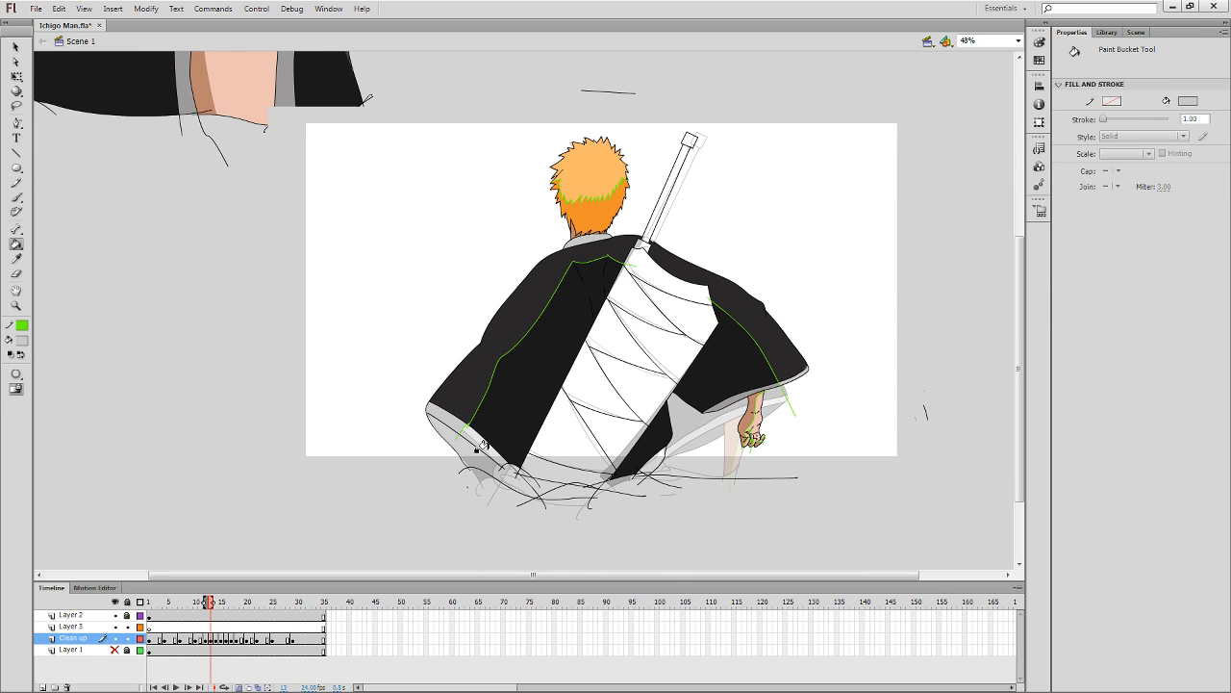
pyautogui.press(',')
pyautogui.press('i')
pyautogui.click(467, 444)
pyautogui.press('.')
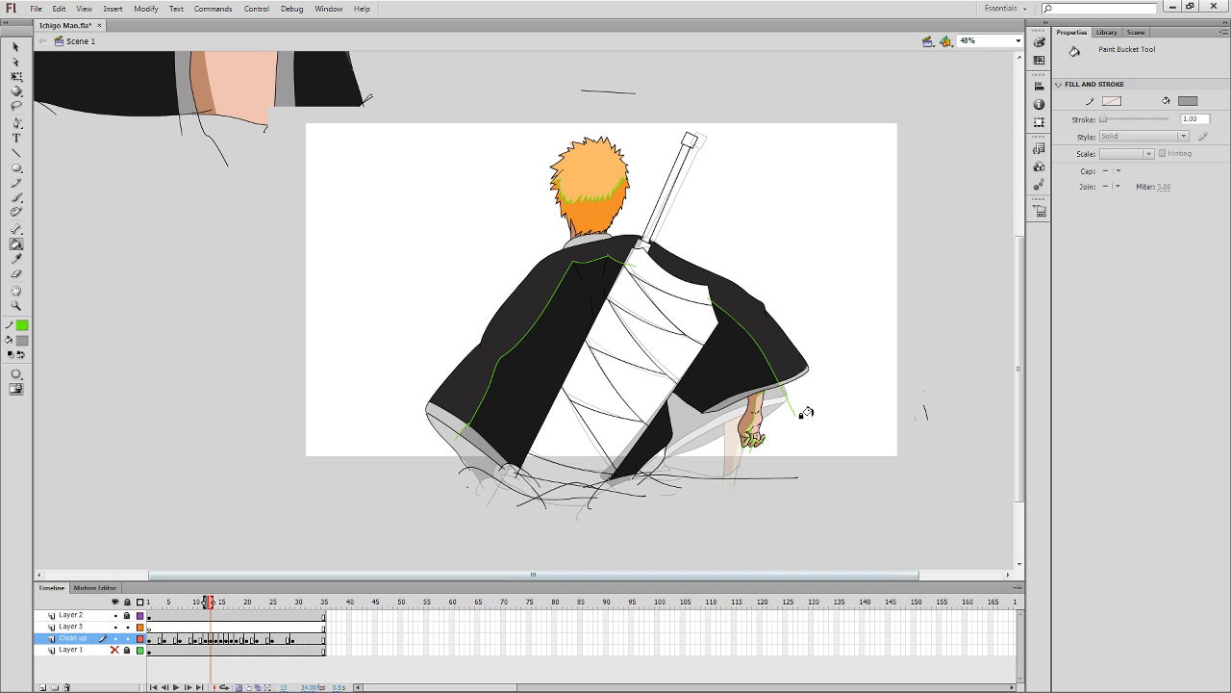
# Sample the light cuff grey from frame 13 and fill the lit part of the left cuff on frames 14, 15 and 16.
pyautogui.press('.')
pyautogui.press(',')
pyautogui.press('i')
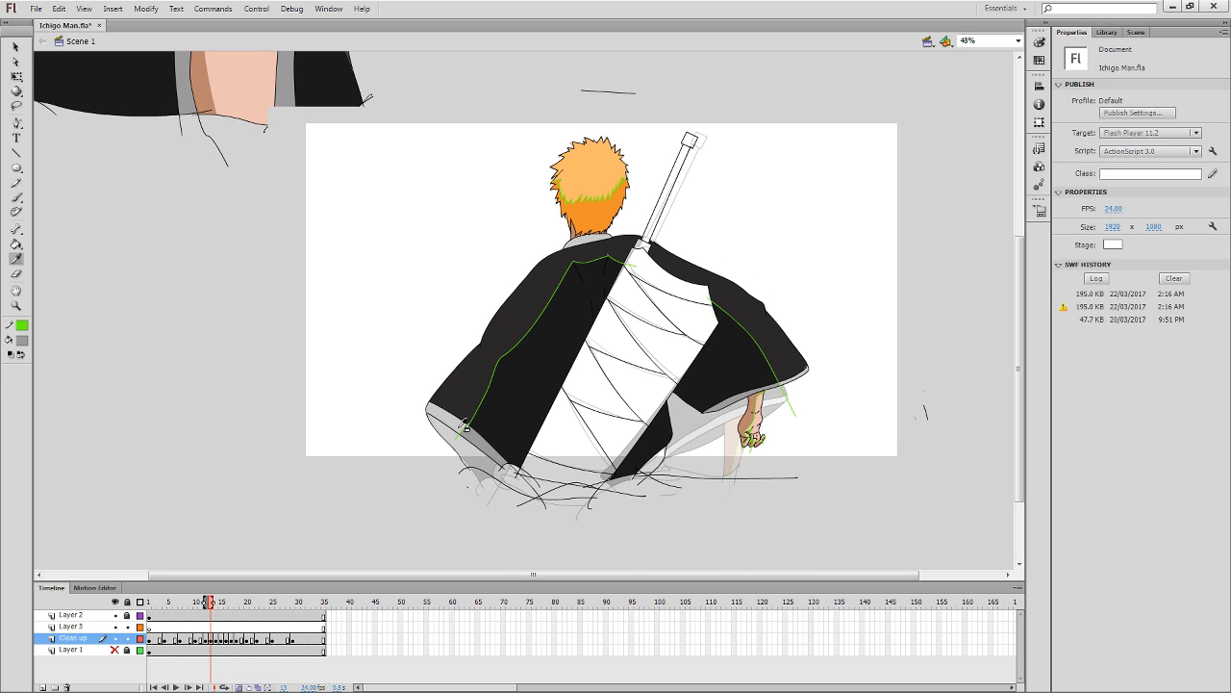
pyautogui.click(447, 431)
pyautogui.press('.')
pyautogui.click(447, 431)
pyautogui.press('.')
pyautogui.press('.')
pyautogui.click(448, 443)
pyautogui.press(',')
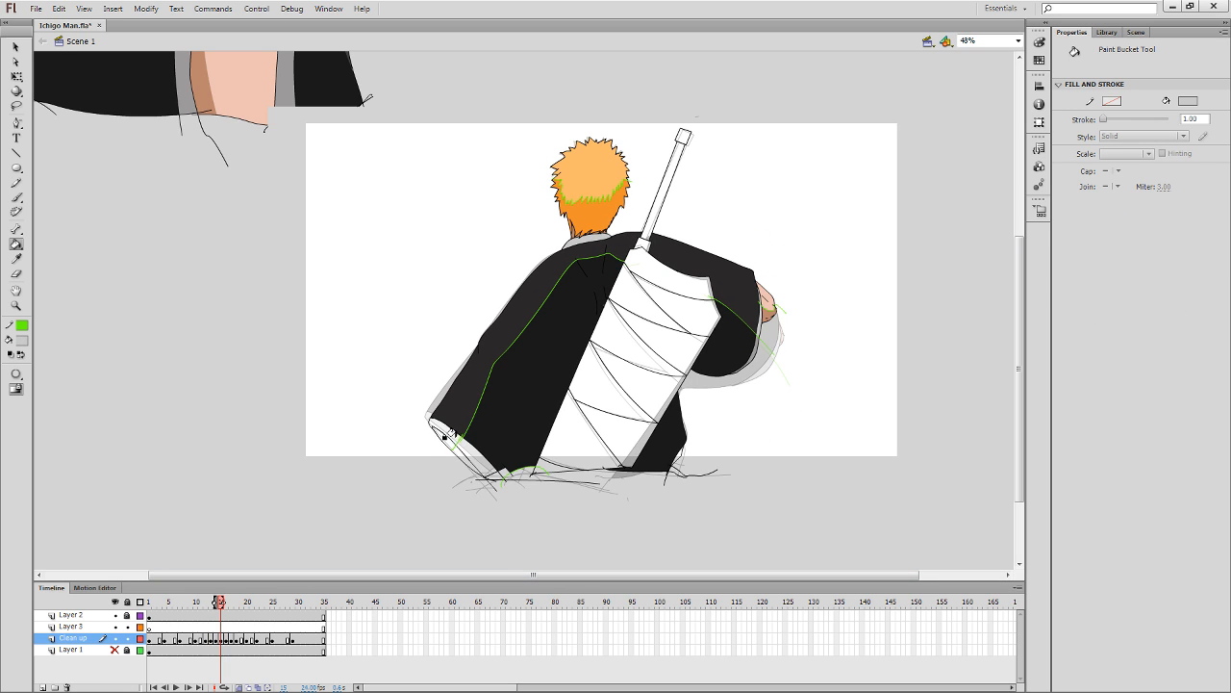
pyautogui.click(446, 433)
# Sample the shaded cuff's mid grey and fill the shaded part of the left cuff on the drawings up to frame 16.
pyautogui.press(',')
pyautogui.press('i')
pyautogui.click(466, 451)
pyautogui.press('.')
pyautogui.click(467, 452)
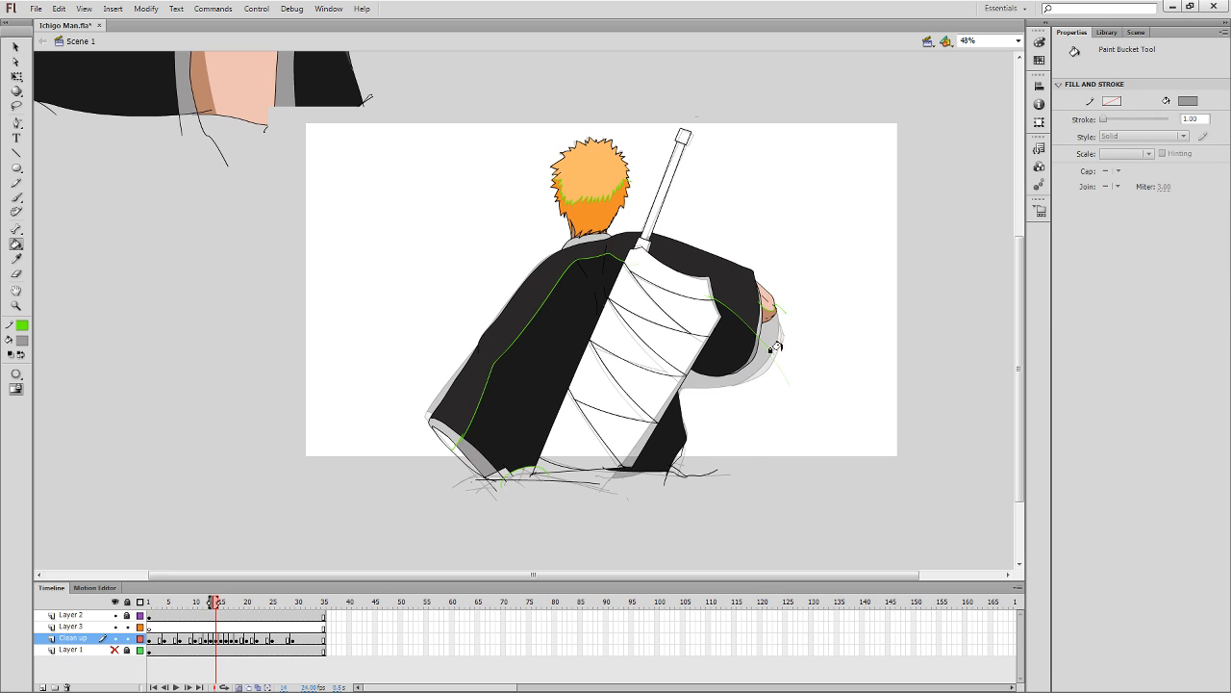
pyautogui.press('.')
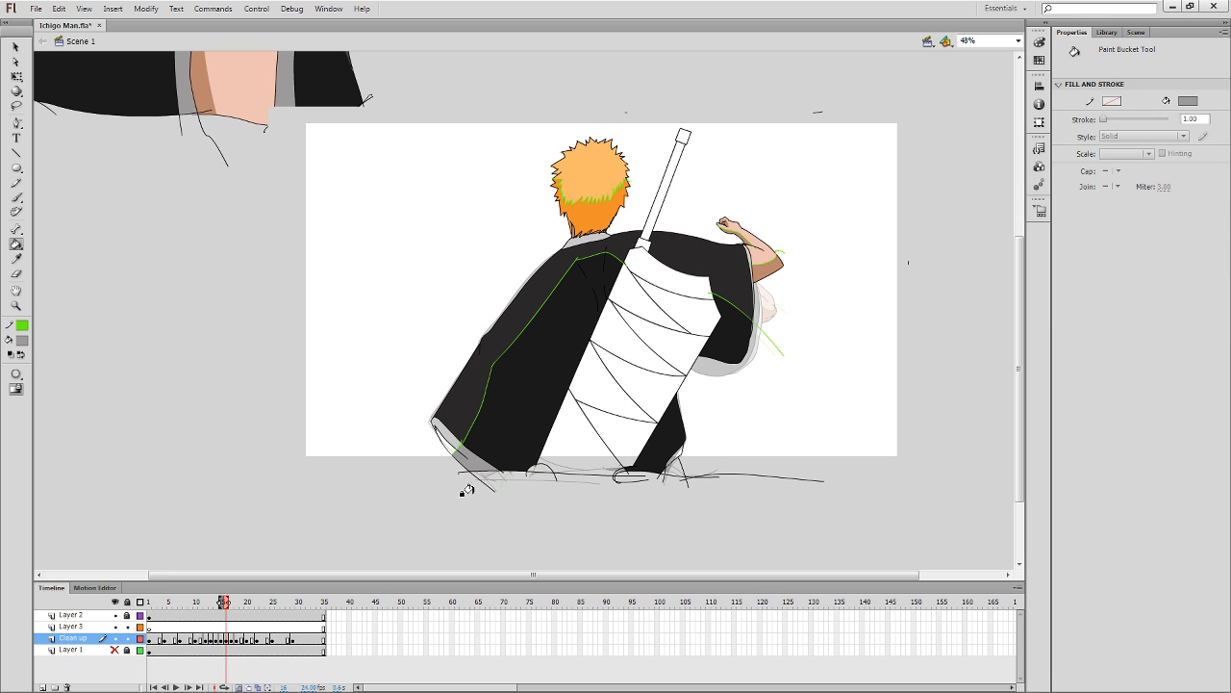
# Sample the dark grey sleeve interior from frame 12 and fill the left sleeve interior on frames 13, 14 and 15.
pyautogui.press(',')
pyautogui.press(',')
pyautogui.press('i')
pyautogui.press(',')
pyautogui.press(',')
pyautogui.click(474, 450)
pyautogui.press('.')
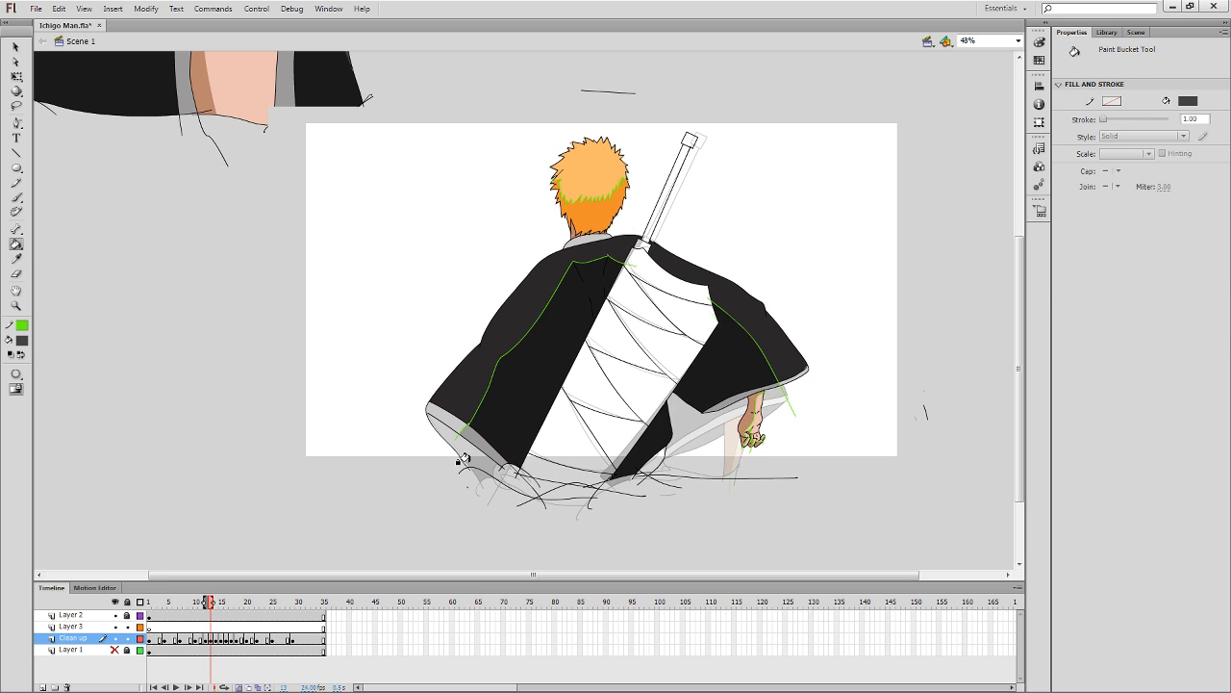
pyautogui.click(459, 462)
pyautogui.press('.')
pyautogui.click(474, 479)
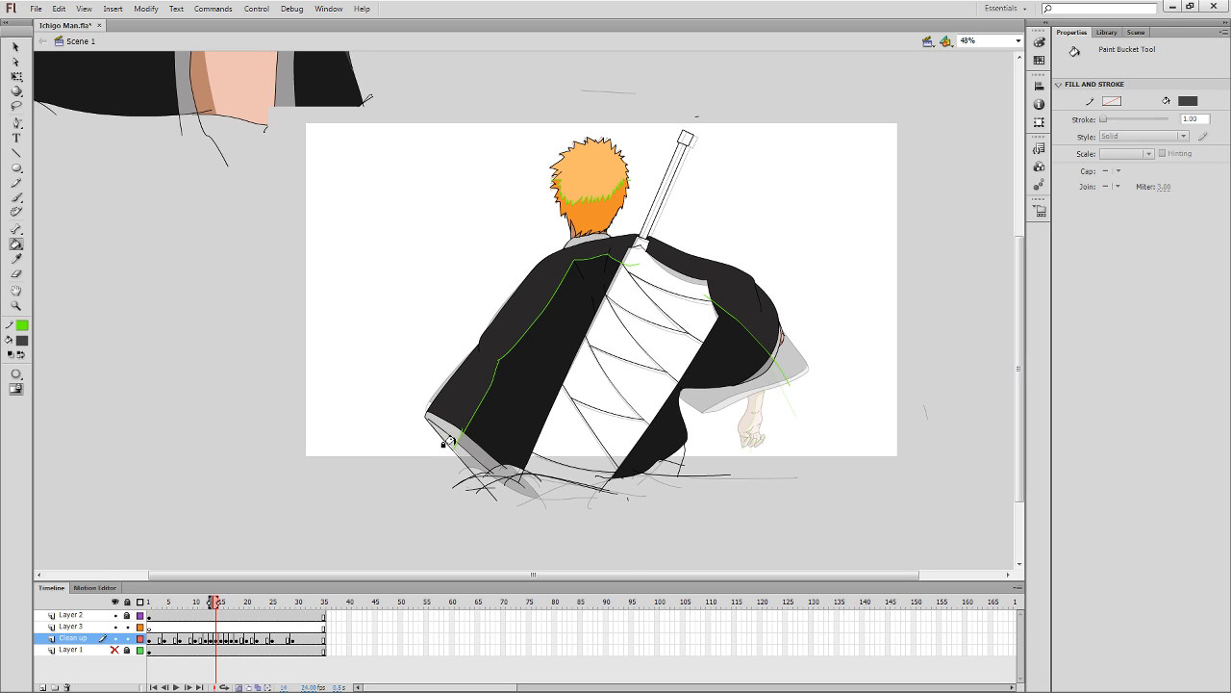
pyautogui.press('.')
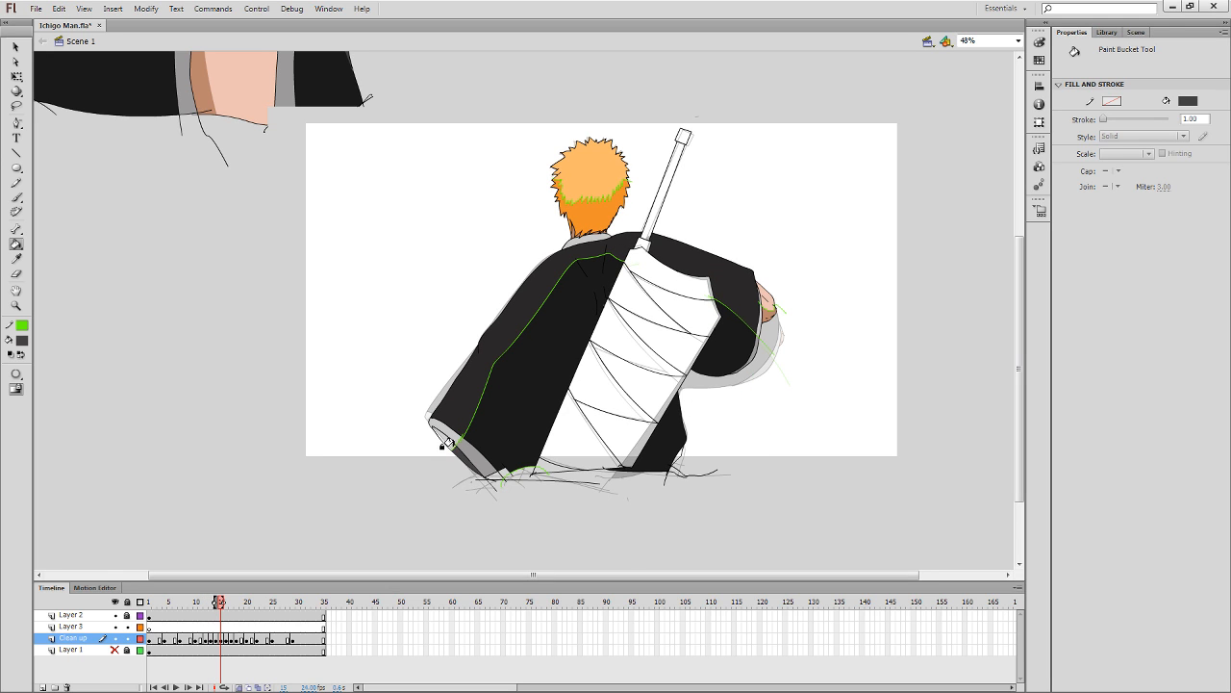
pyautogui.press('.')
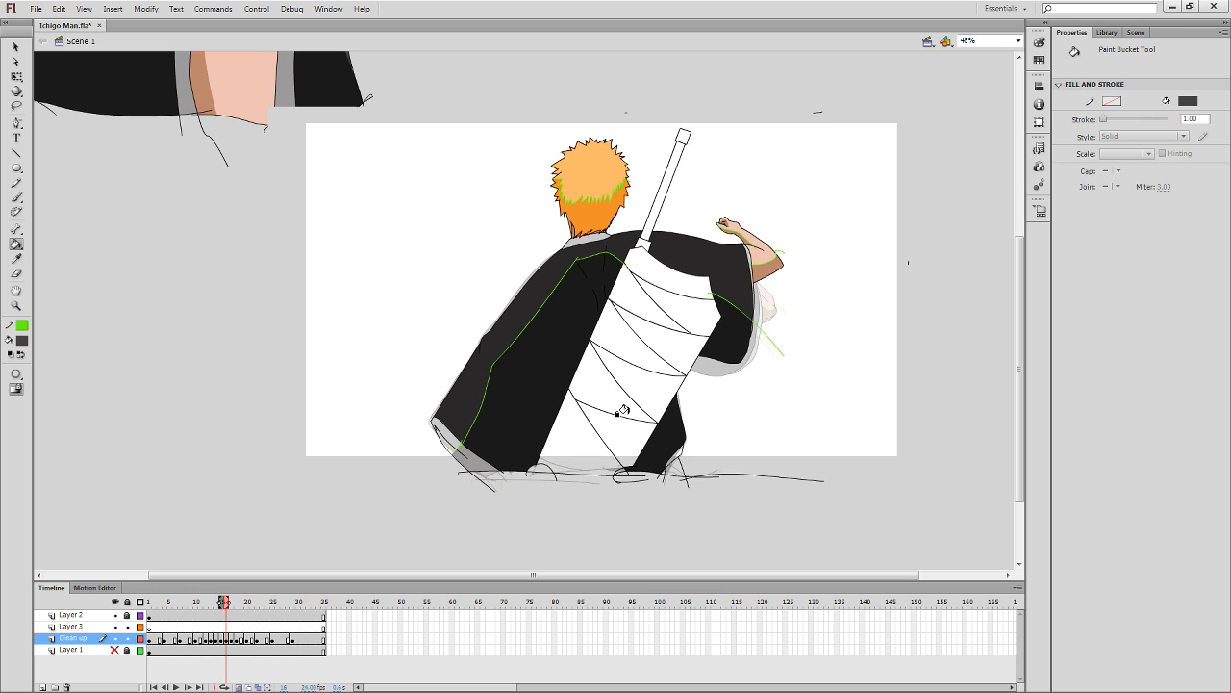
# Close the gaps in the left sleeve's outline with the Brush and fill the sleeve interior dark grey on frames 16 and 17.
pyautogui.press('b')
pyautogui.press('k')
pyautogui.press('.')
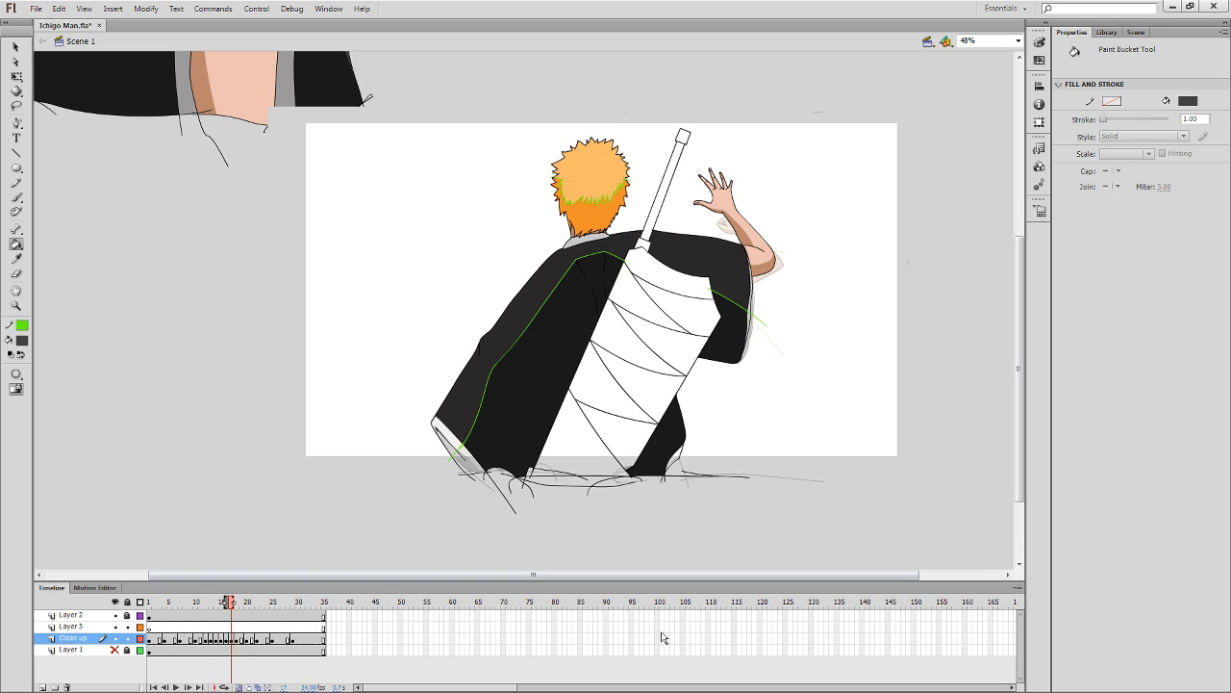
pyautogui.press('b')
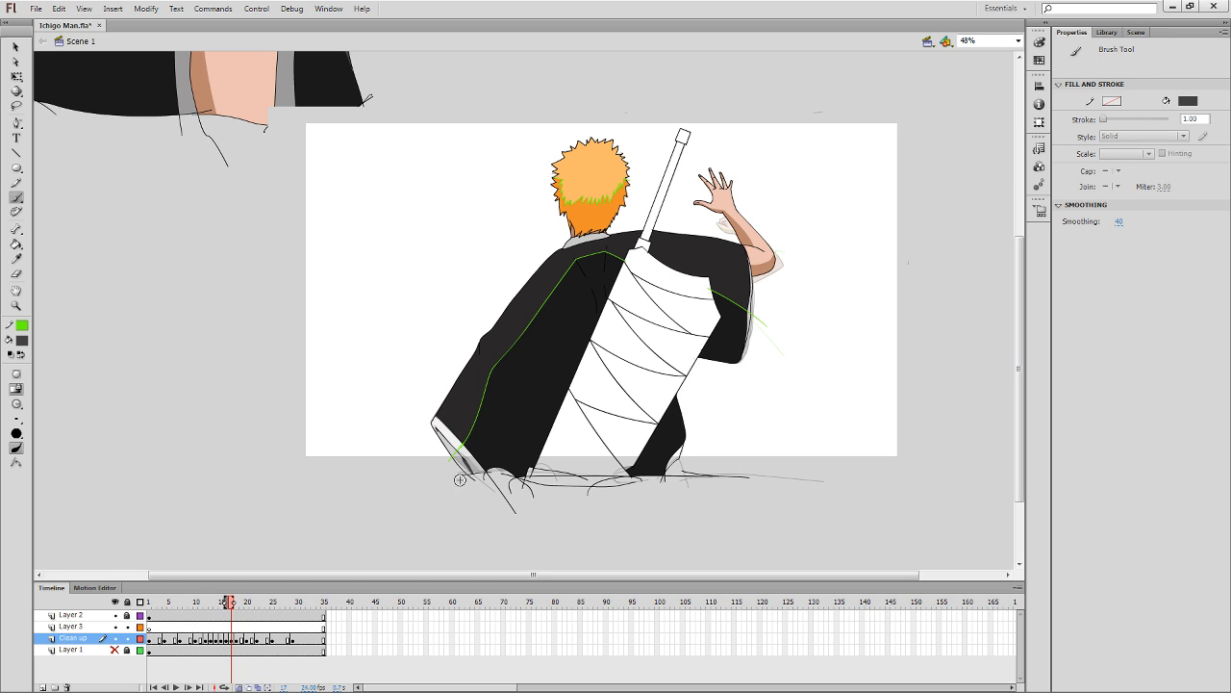
pyautogui.press('k')
pyautogui.click(445, 442)
# Sample the light cuff grey from frame 16 and fill the lit part of the left cuff on frame 17.
pyautogui.press(',')
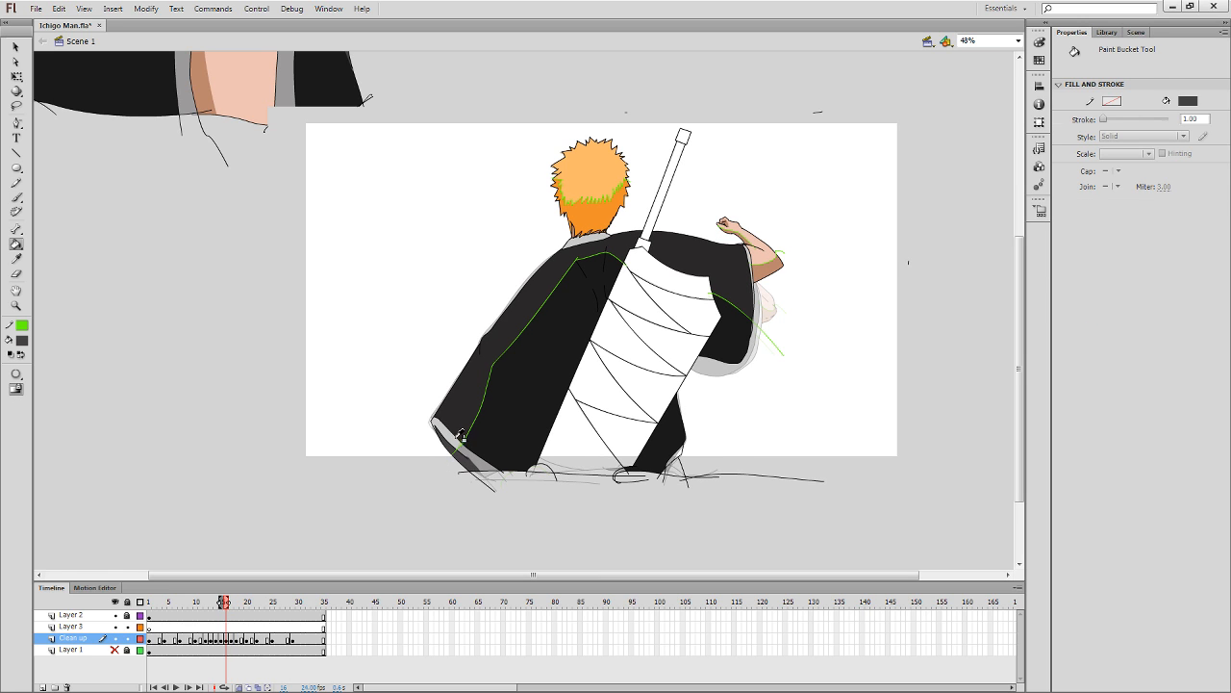
pyautogui.press('i')
pyautogui.click(444, 435)
pyautogui.press('.')
pyautogui.press('b')
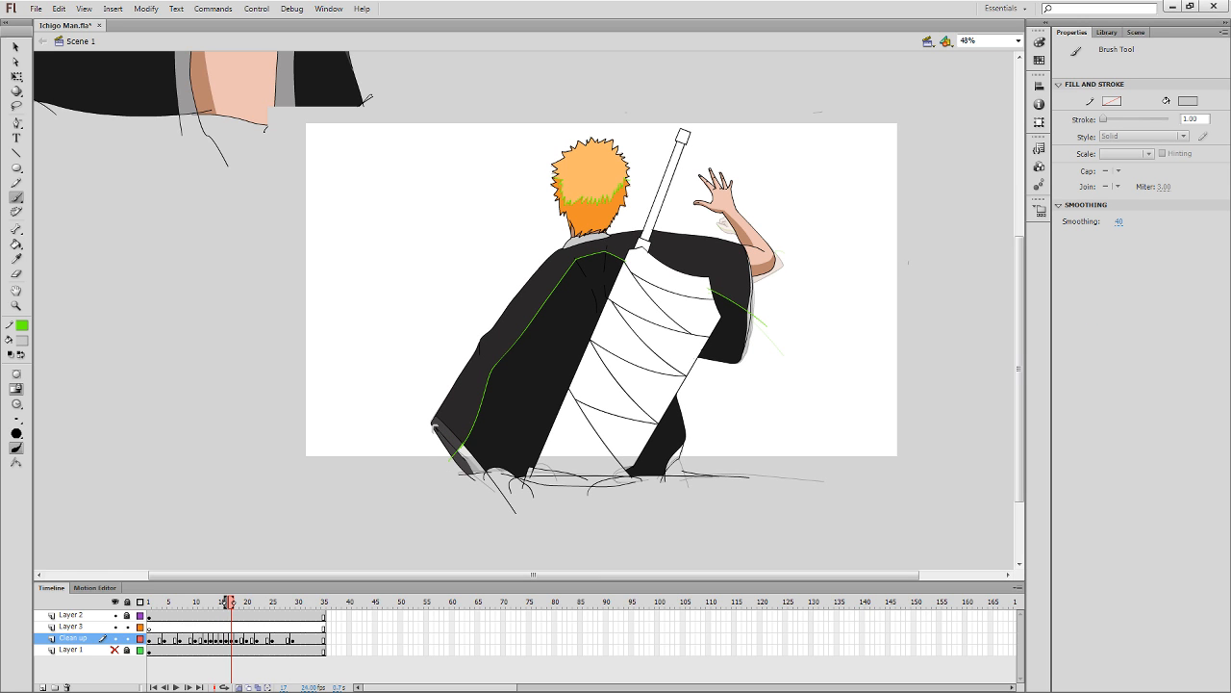
# Sample the shaded cuff's mid grey from frame 16 and fill the shaded part of the left cuff on frame 17.
pyautogui.press(',')
pyautogui.press('i')
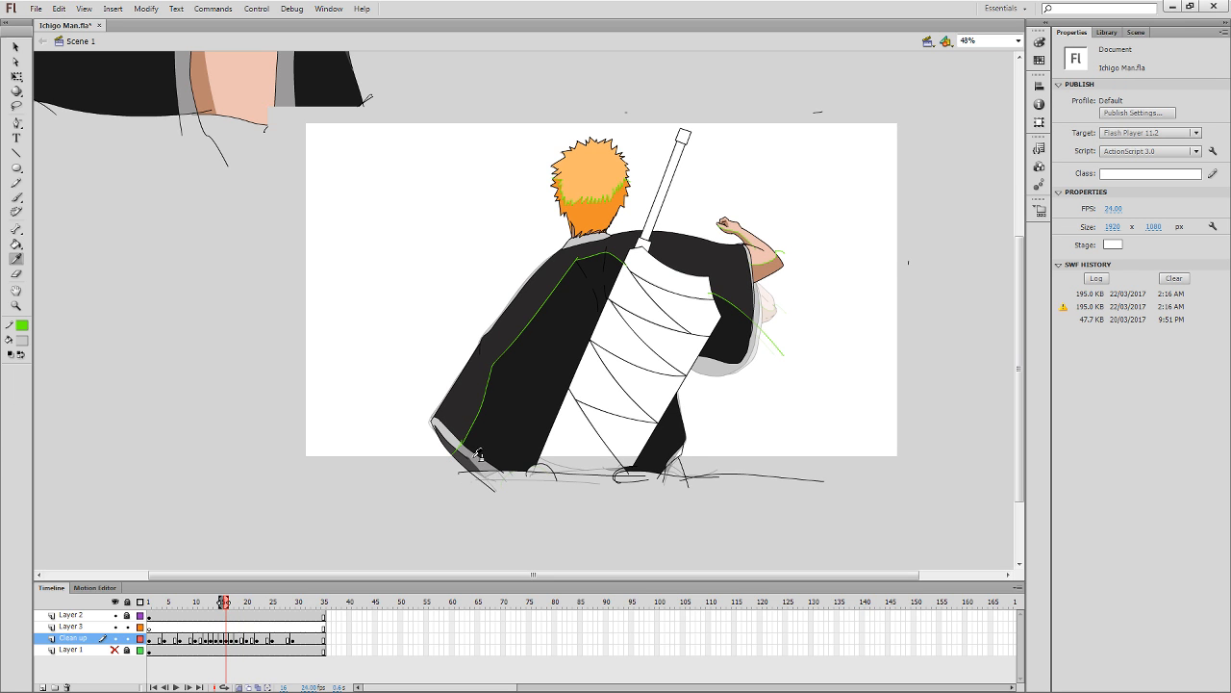
pyautogui.press('.')
pyautogui.press(',')
pyautogui.click(479, 455)
pyautogui.press('.')
pyautogui.press(',')
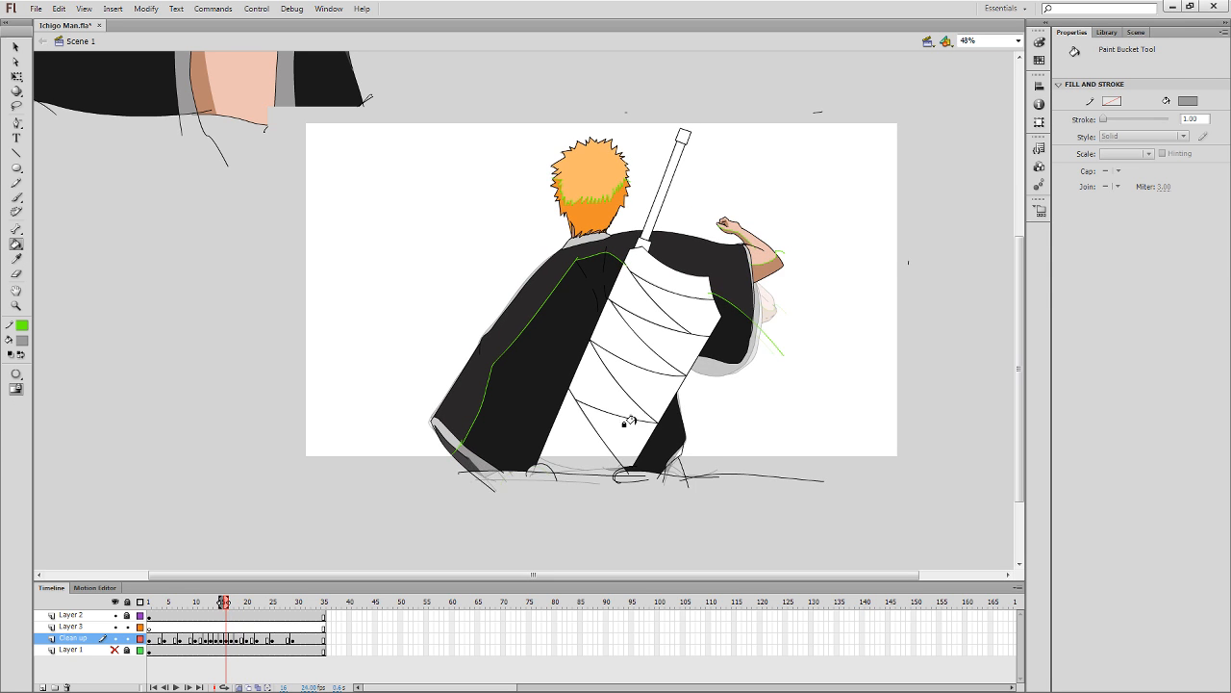
pyautogui.press('.')
# Sample the light cuff grey from frame 17 and fill the lit part of the left cuff on frame 18.
pyautogui.moveTo(744, 330); pyautogui.dragTo(729, 368)
pyautogui.press(',')
pyautogui.press('.')
pyautogui.press('.')
pyautogui.press('.')
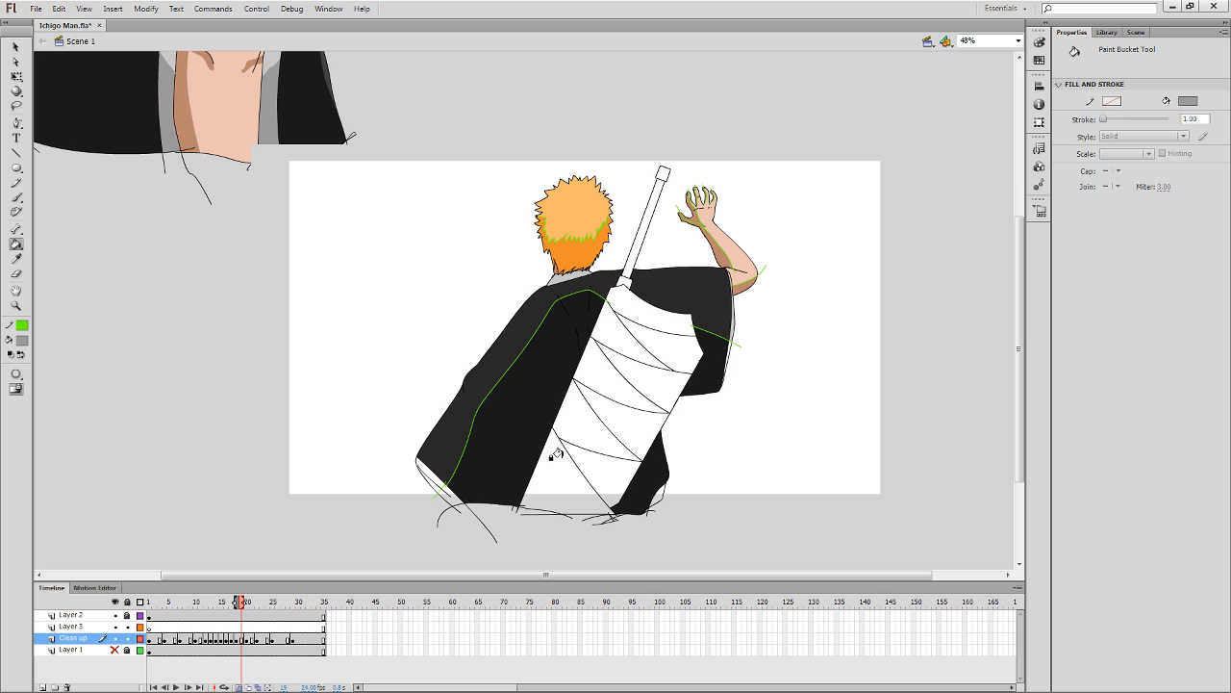
pyautogui.click(453, 494)
pyautogui.press('i')
pyautogui.press(',')
pyautogui.click(437, 476)
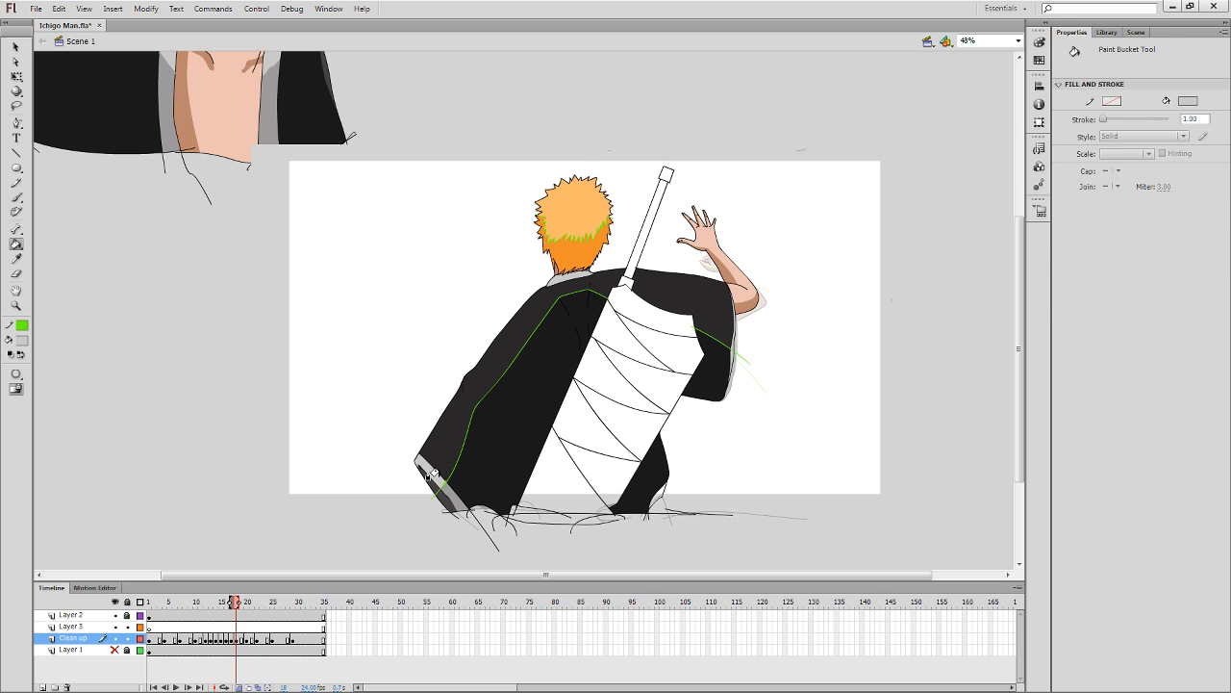
pyautogui.click(429, 475)
# Sample the dark grey sleeve interior from frame 17 and fill the left sleeve interior on frame 18.
pyautogui.press('i')
pyautogui.press(',')
pyautogui.click(425, 481)
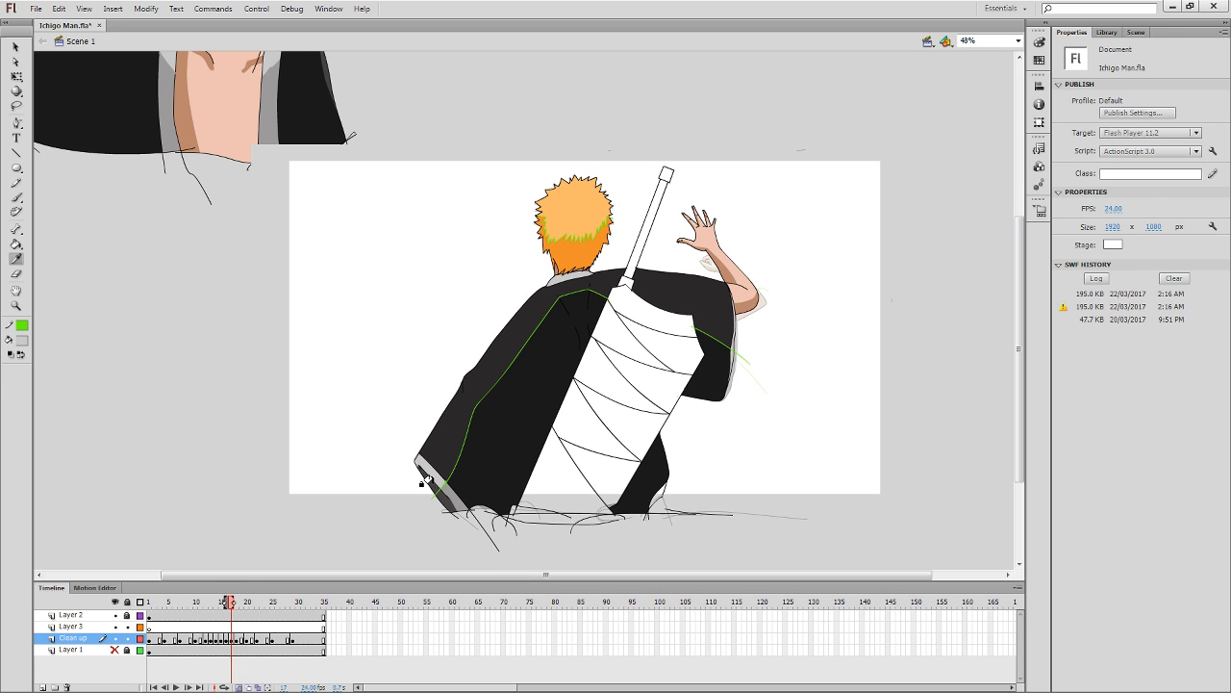
pyautogui.click(424, 481)
pyautogui.press('.')
pyautogui.click(433, 487)
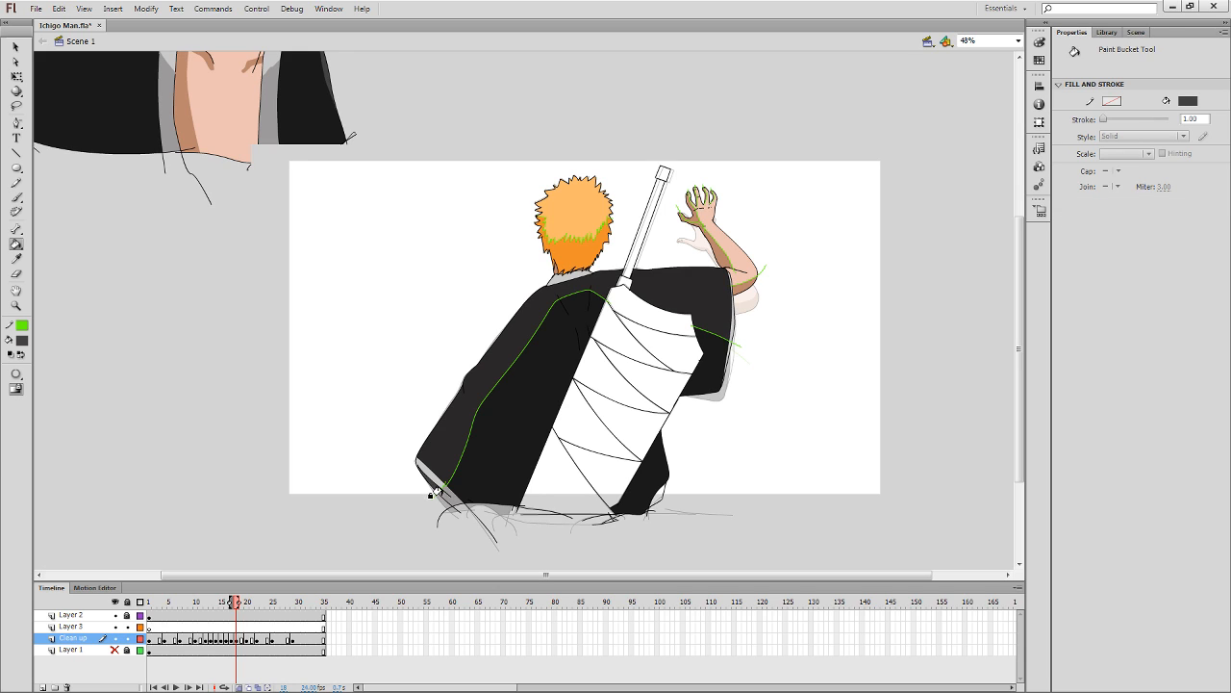
# Close the left cuff's outline on frame 18 and fill its shaded part with the mid grey sampled from frame 17.
pyautogui.press('b')
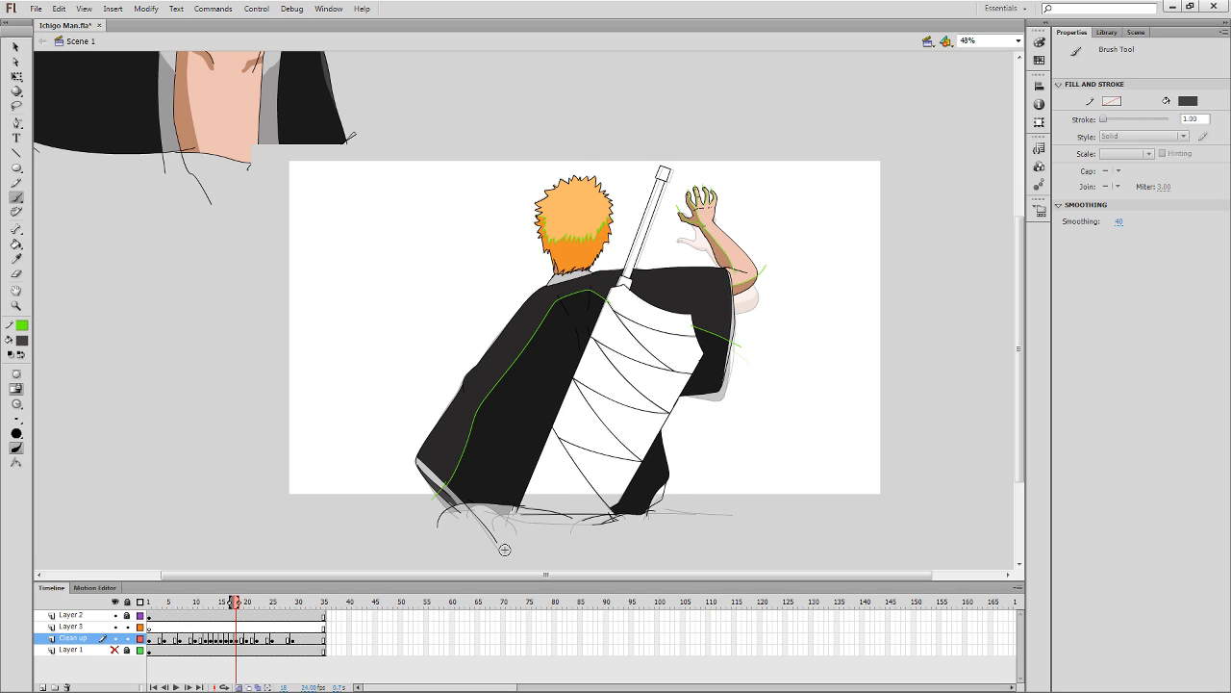
pyautogui.press(',')
pyautogui.press('.')
pyautogui.press('.')
pyautogui.press(',')
pyautogui.press('k')
pyautogui.press(',')
pyautogui.press('i')
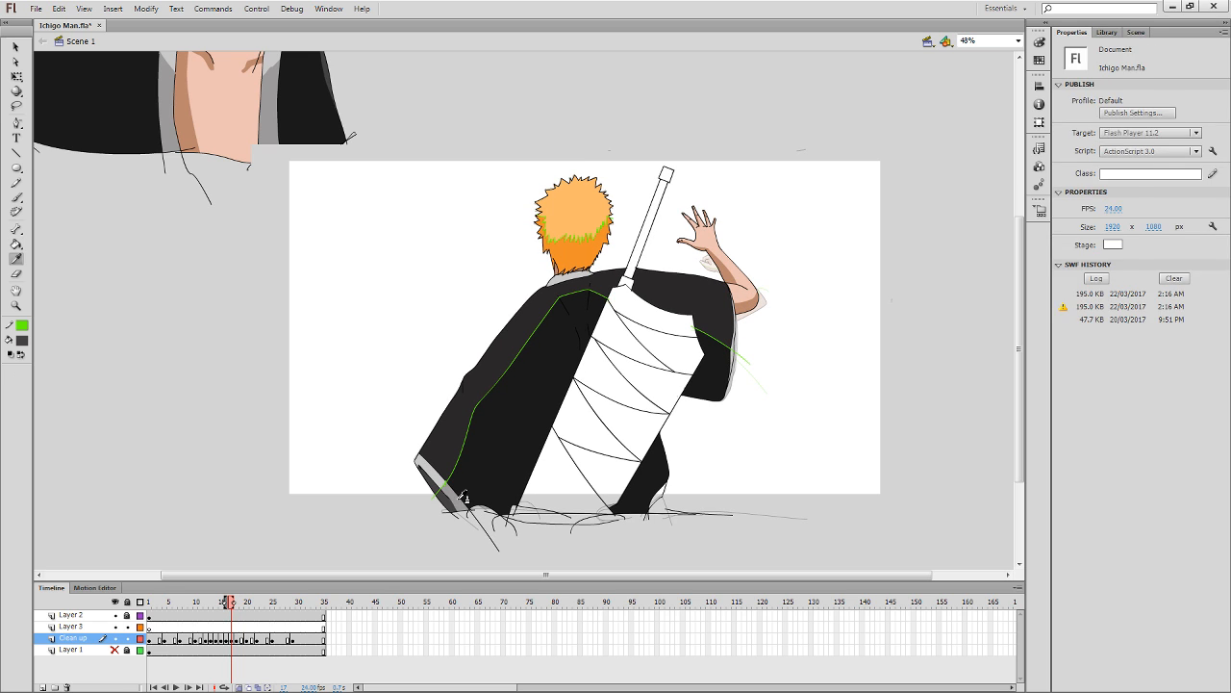
pyautogui.click(465, 496)
pyautogui.press('.')
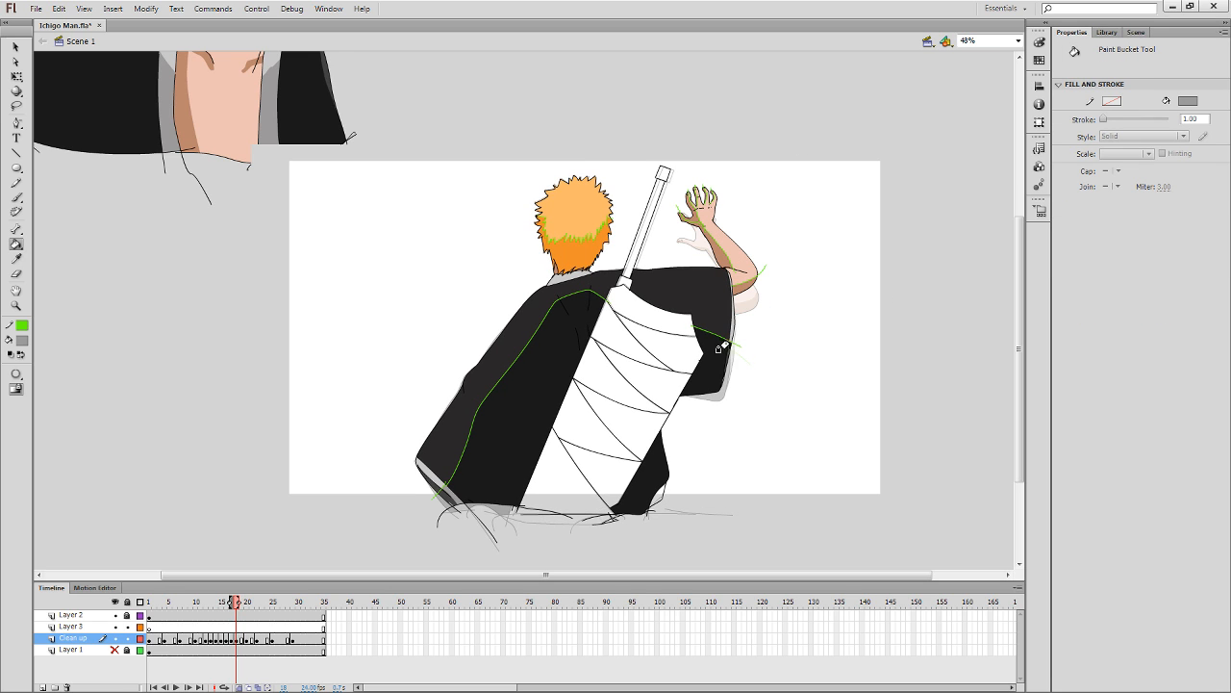
# Flip through the drawings between frames 16 and 22 to compare the right sleeve and its cuff.
pyautogui.press('.')
pyautogui.press('.')
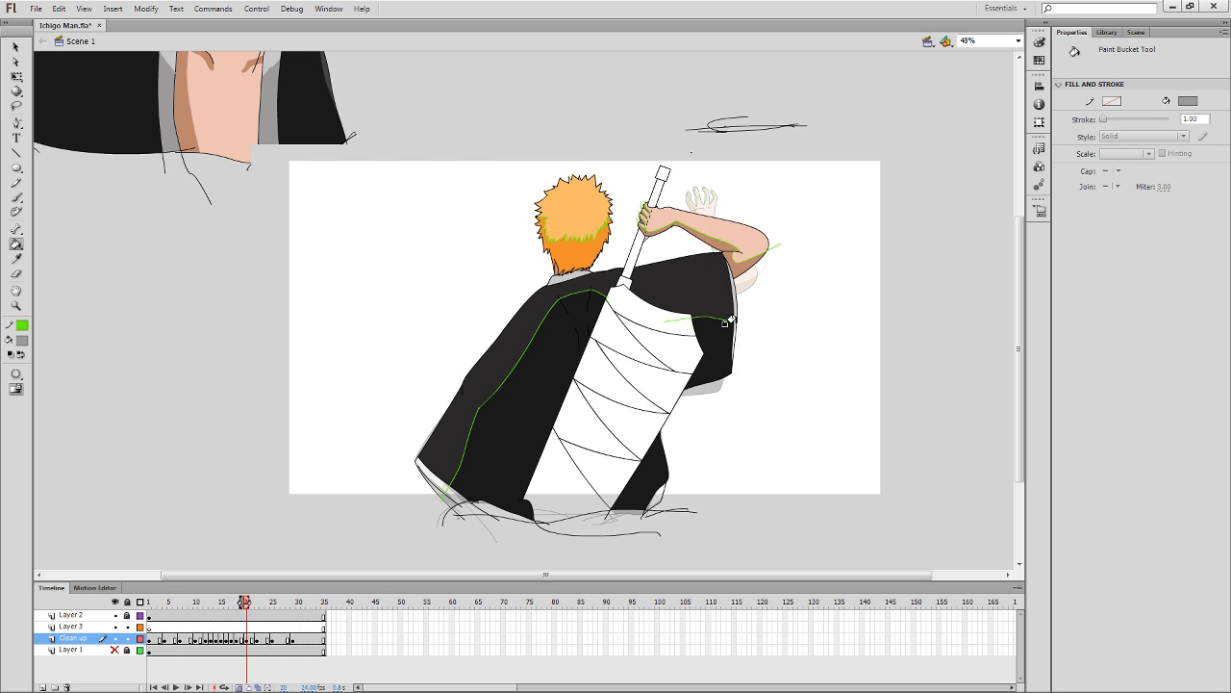
pyautogui.press('.')
pyautogui.press('.')
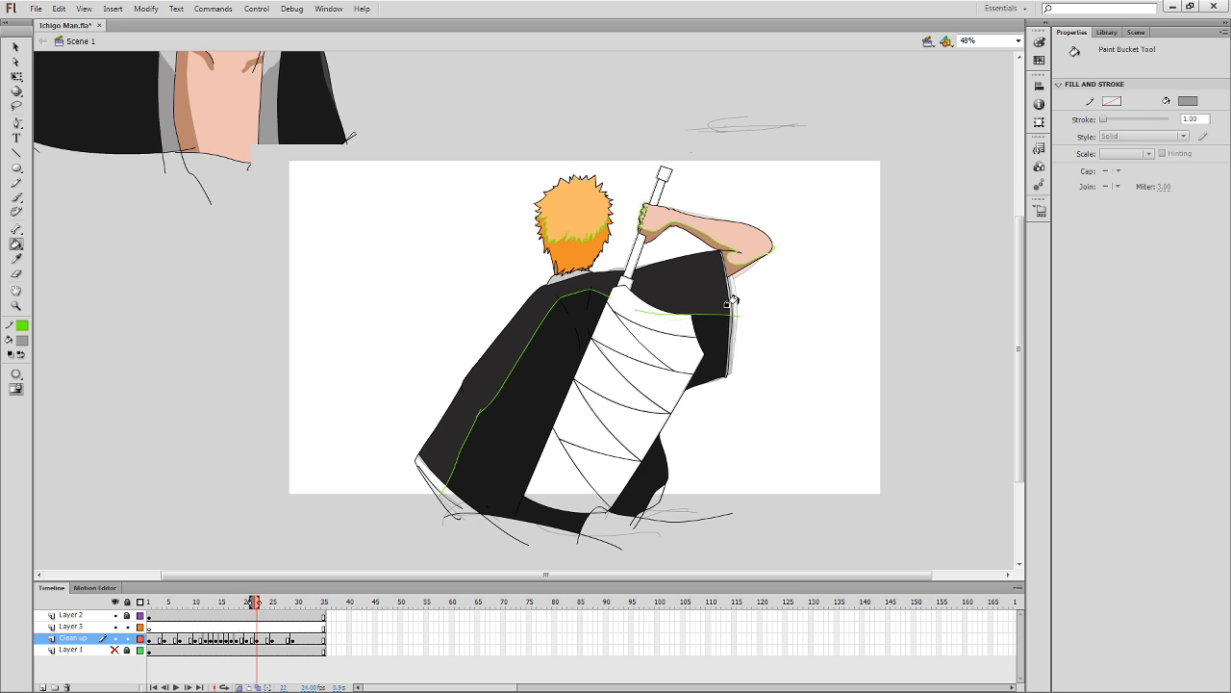
pyautogui.press(',')
pyautogui.press(',')
pyautogui.press(',')
pyautogui.press(',')
pyautogui.press(',')
pyautogui.press(',')
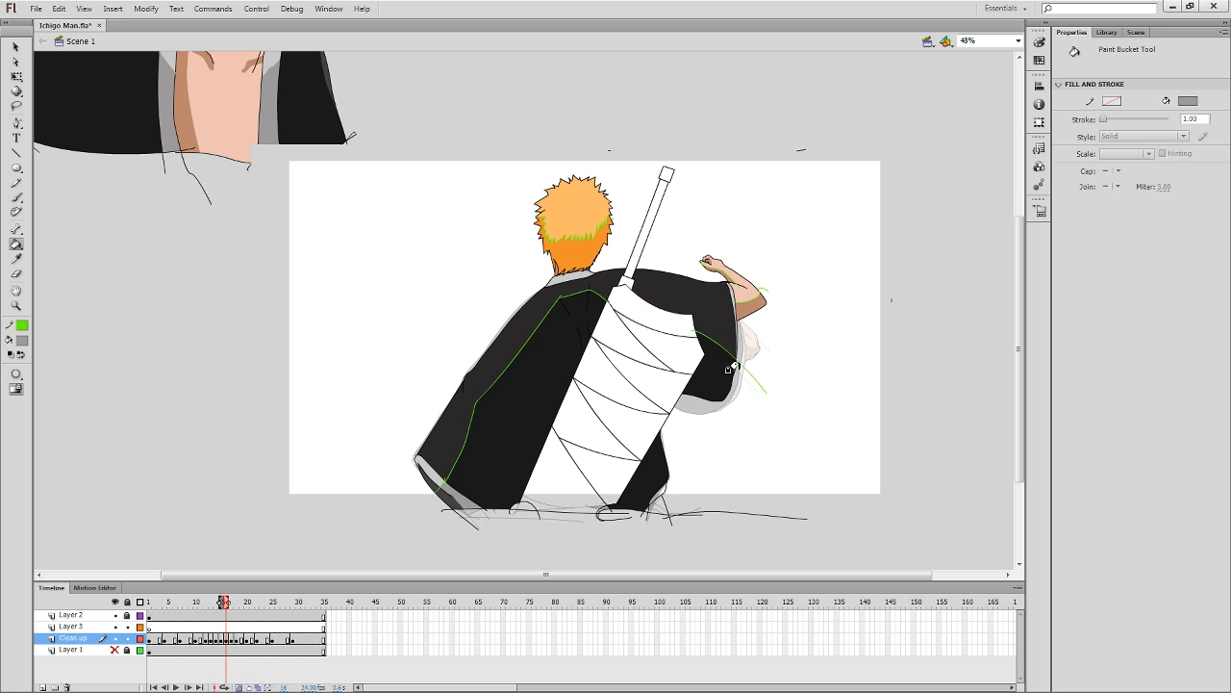
pyautogui.press('.')
pyautogui.press('.')
pyautogui.press('.')
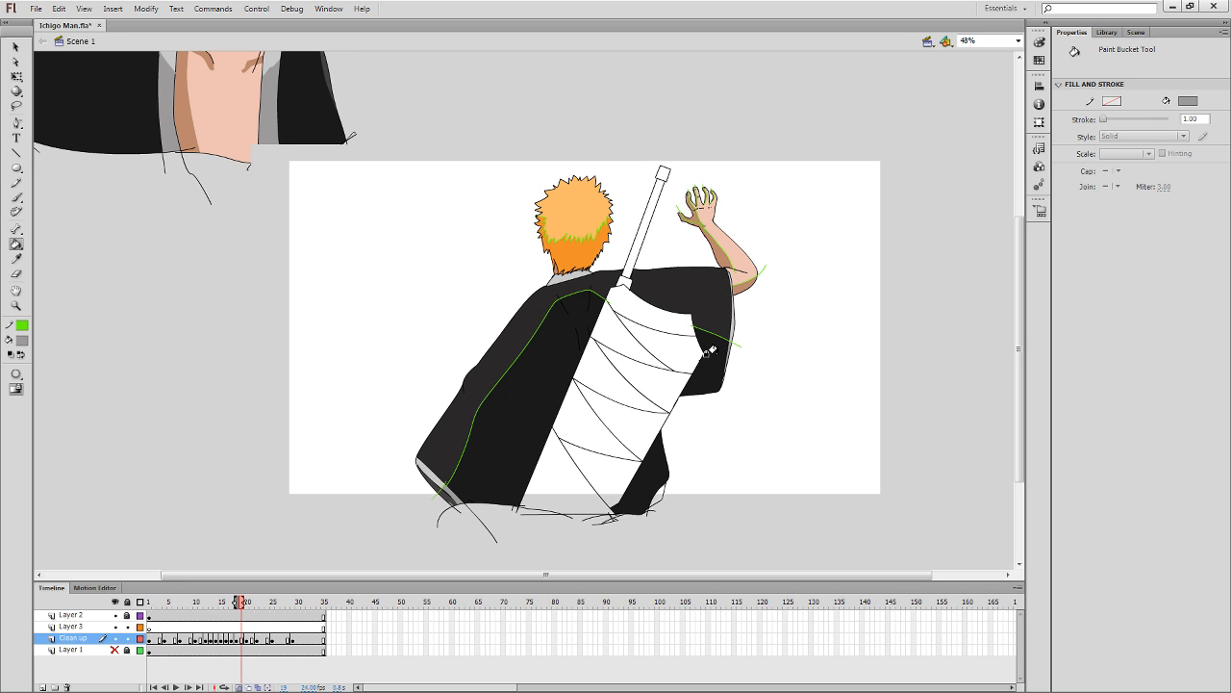
pyautogui.moveTo(845, 343); pyautogui.dragTo(815, 367)
pyautogui.press(',')
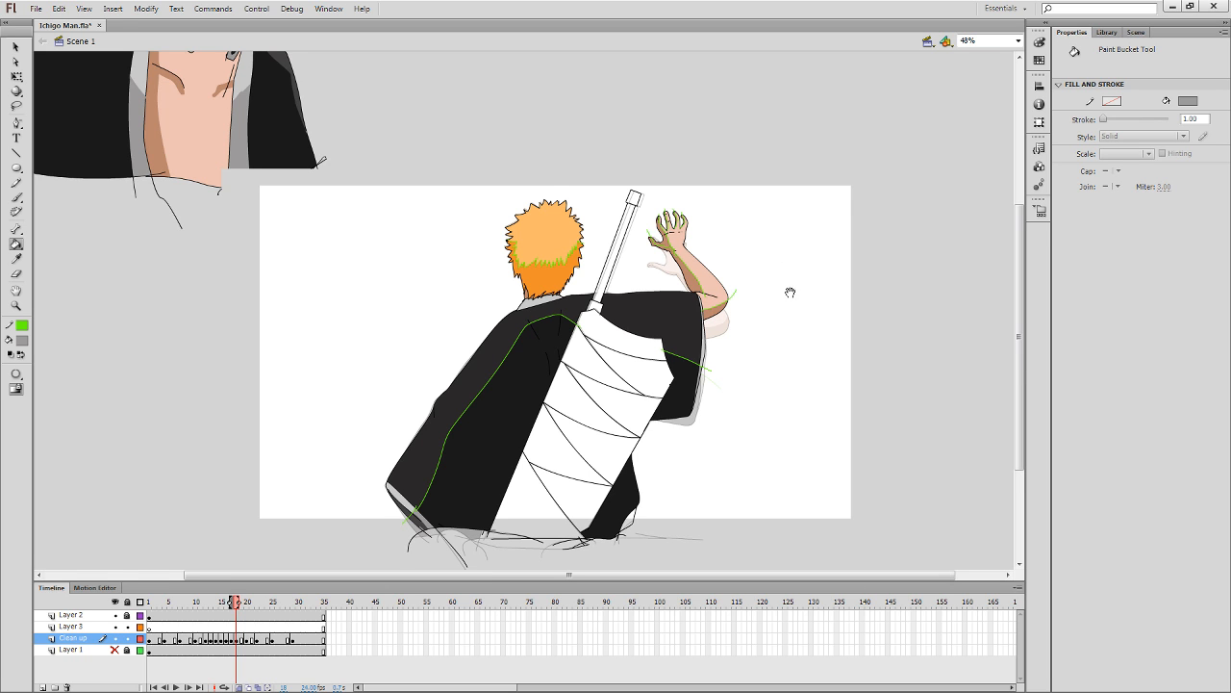
# Return to frame 1, sample the left sleeve interior's dark grey and fill the right sleeve interior around the arm.
pyautogui.moveTo(791, 293); pyautogui.dragTo(788, 261)
pyautogui.press(',')
pyautogui.press(',')
pyautogui.press(',')
pyautogui.press(',')
pyautogui.press(',')
pyautogui.press(',')
pyautogui.press(',')
pyautogui.press(',')
pyautogui.press(',')
pyautogui.press(',')
pyautogui.press(',')
pyautogui.press(',')
pyautogui.press(',')
pyautogui.press(',')
pyautogui.press(',')
pyautogui.press(',')
pyautogui.press(',')
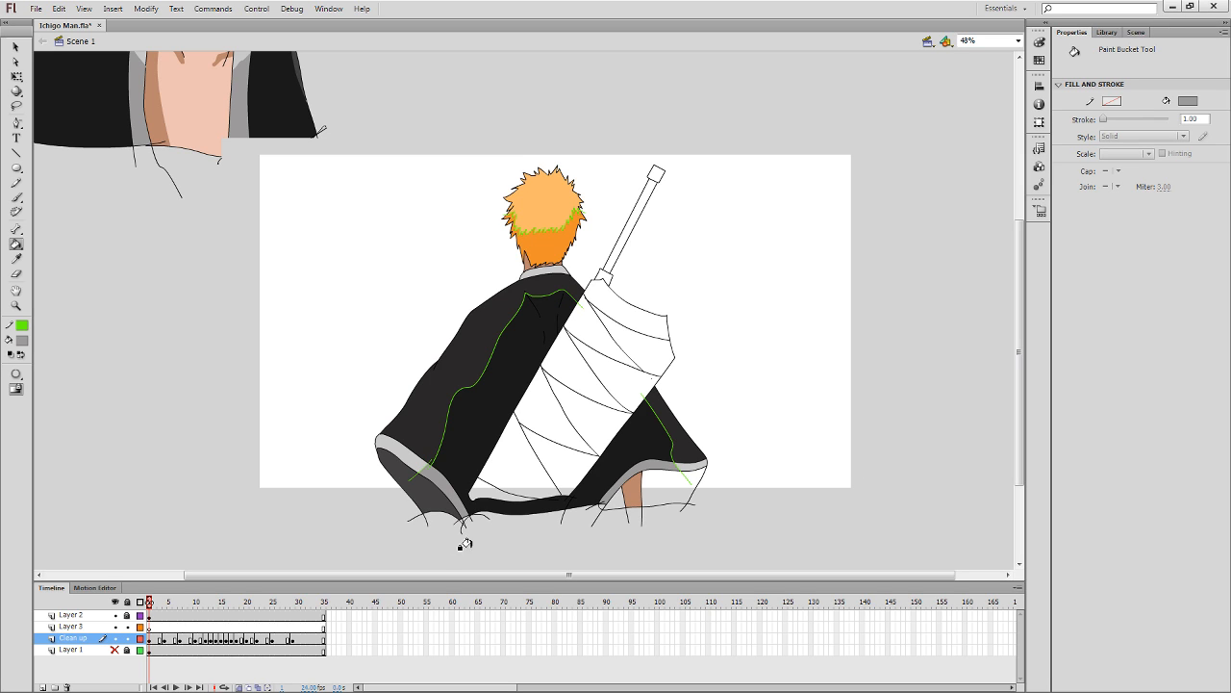
pyautogui.press('i')
pyautogui.click(416, 492)
pyautogui.click(673, 486)
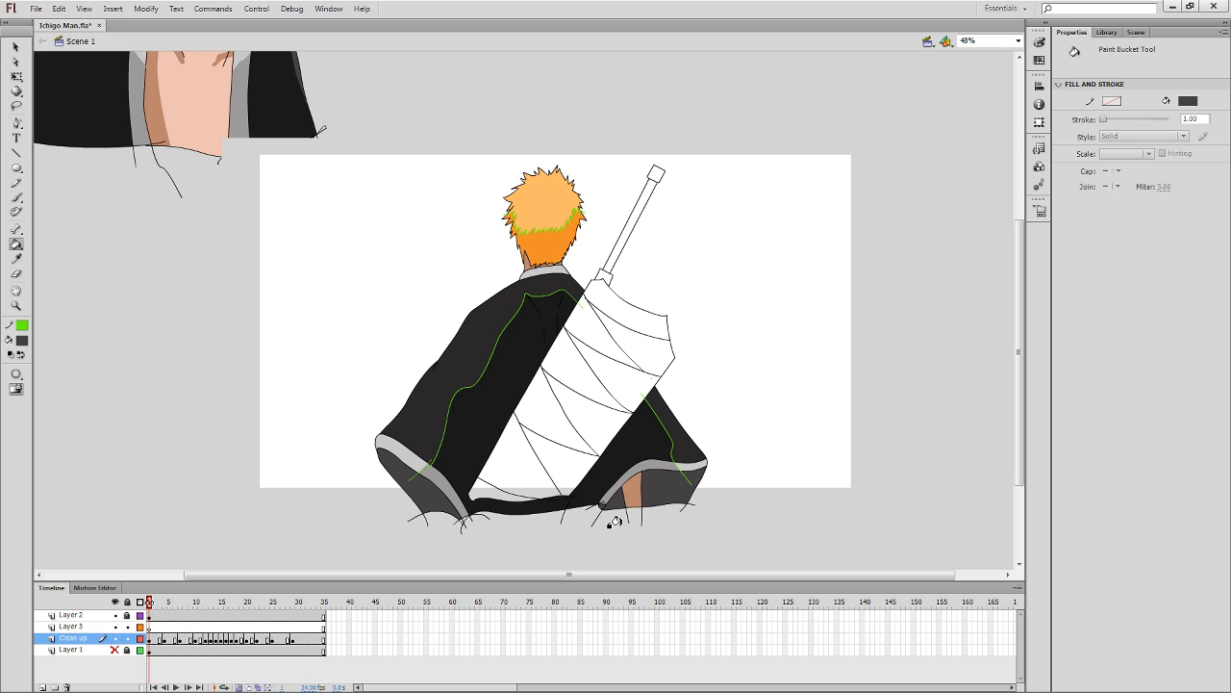
# Step forward through the drawings to frame 21 to check which sleeve interiors and cuffs still need colour.
pyautogui.press('.')
pyautogui.press('.')
pyautogui.press('.')
pyautogui.press('.')
pyautogui.press('.')
pyautogui.press('.')
pyautogui.press('.')
pyautogui.press('.')
pyautogui.press('.')
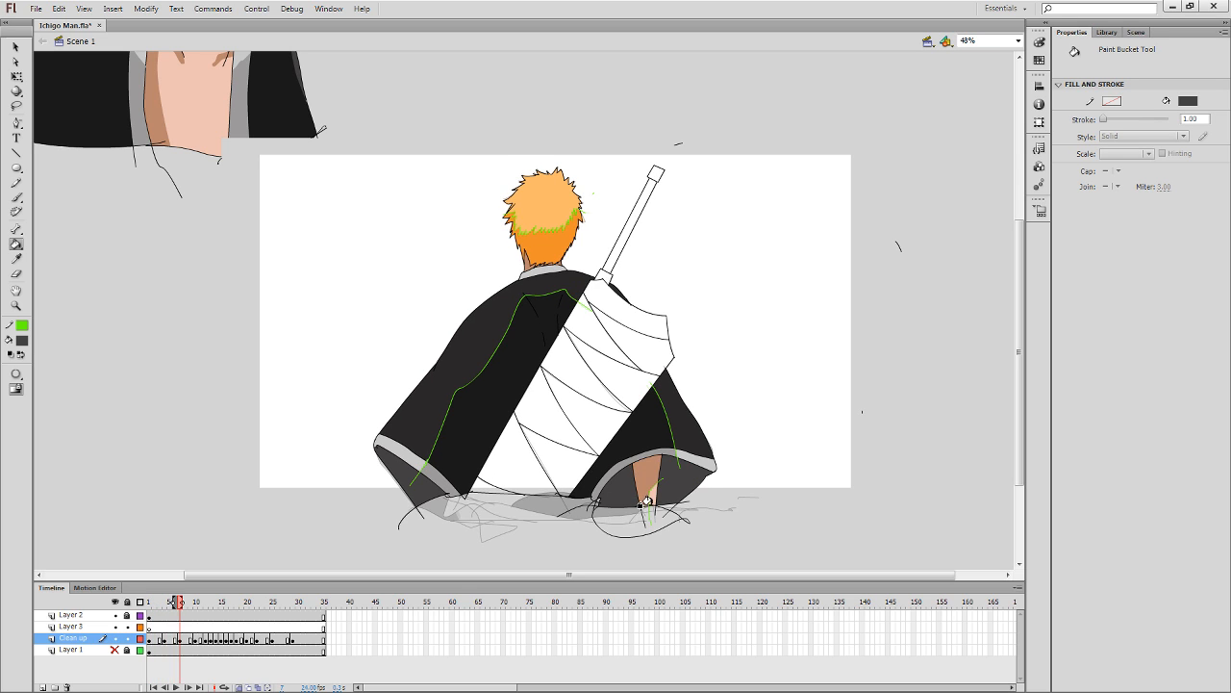
pyautogui.press('.')
pyautogui.press('.')
pyautogui.press('.')
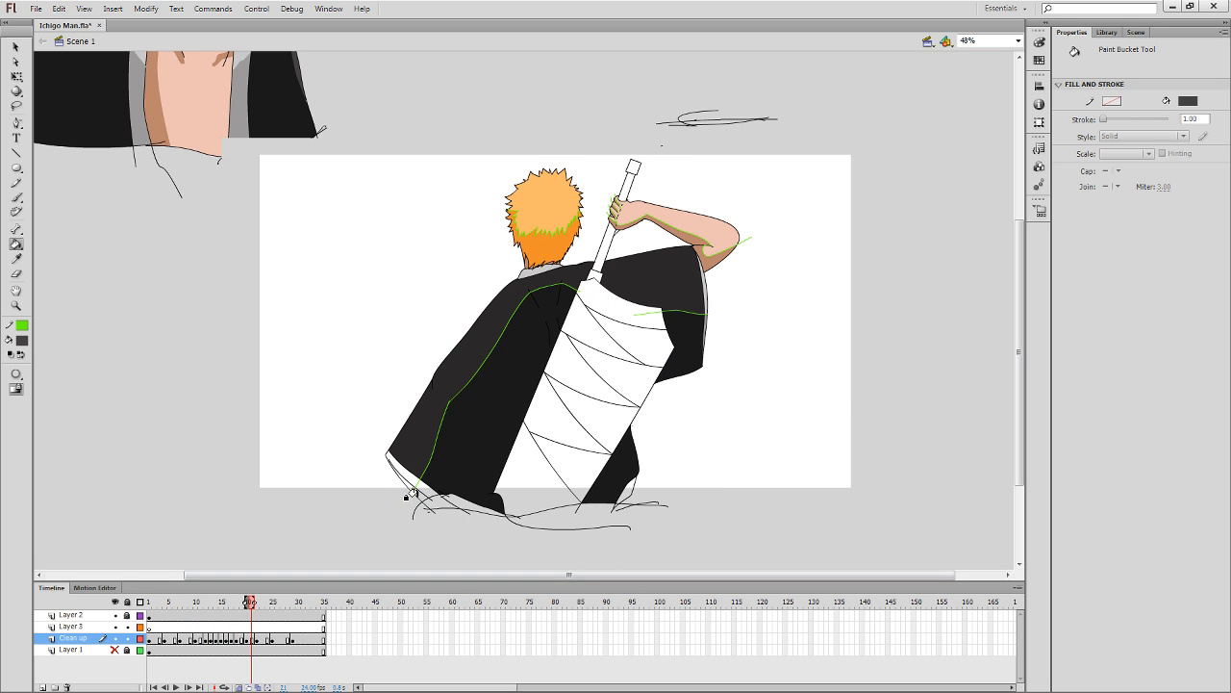
# Sample the greys of the left cuff on frame 19 and fill the matching left cuff areas on frame 21.
pyautogui.press('i')
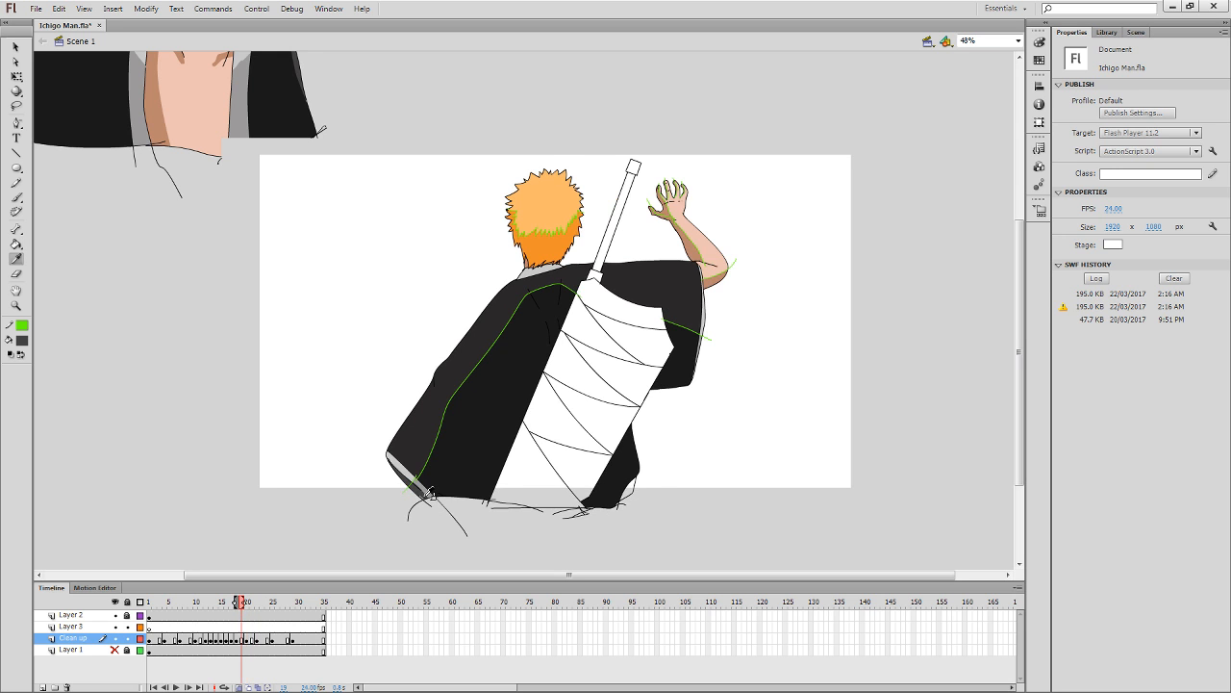
pyautogui.press('k')
pyautogui.press('.')
pyautogui.press('i')
pyautogui.press('k')
pyautogui.press('.')
# Flip back and forth through the drawings between frames 16 and 23 to compare the cuffs of both sleeves.
pyautogui.press(',')
pyautogui.press(',')
pyautogui.press(',')
pyautogui.press(',')
pyautogui.press(',')
pyautogui.press(',')
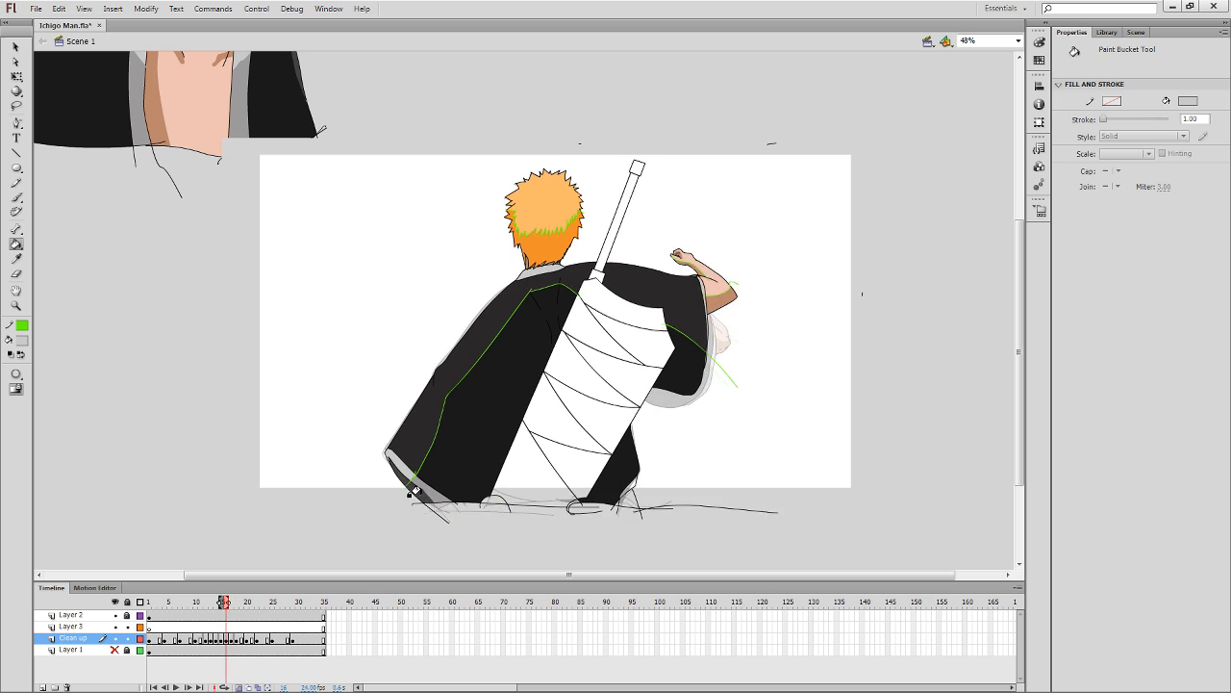
pyautogui.press(',')
pyautogui.press('.')
pyautogui.press('.')
pyautogui.press('.')
pyautogui.press('.')
pyautogui.press('.')
pyautogui.press('.')
pyautogui.press('.')
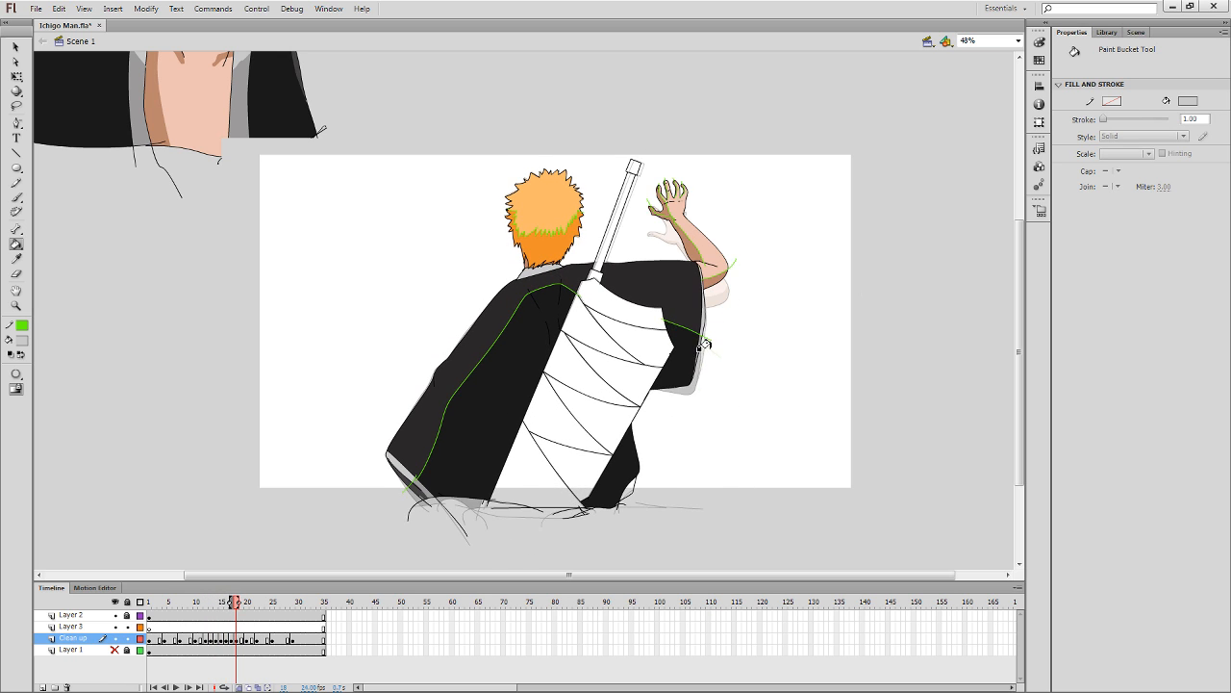
pyautogui.press('.')
pyautogui.press('.')
pyautogui.press('.')
pyautogui.press('.')
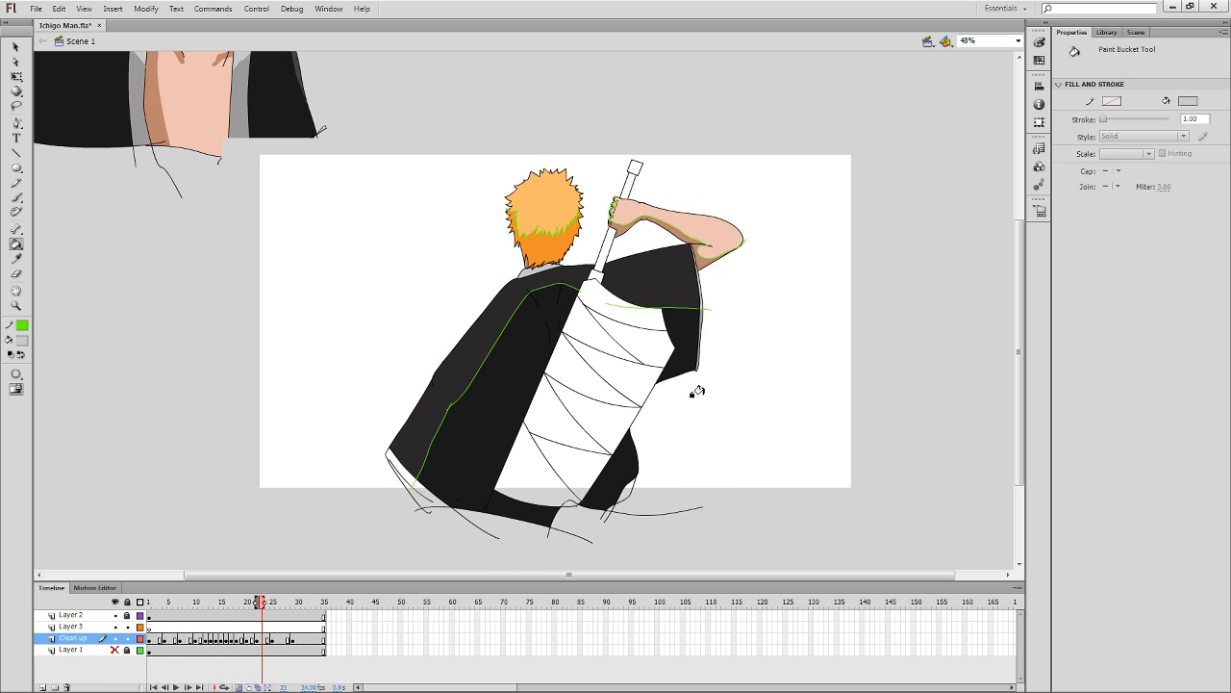
pyautogui.press(',')
pyautogui.press(',')
pyautogui.press(',')
pyautogui.press(',')
pyautogui.press('.')
pyautogui.press('.')
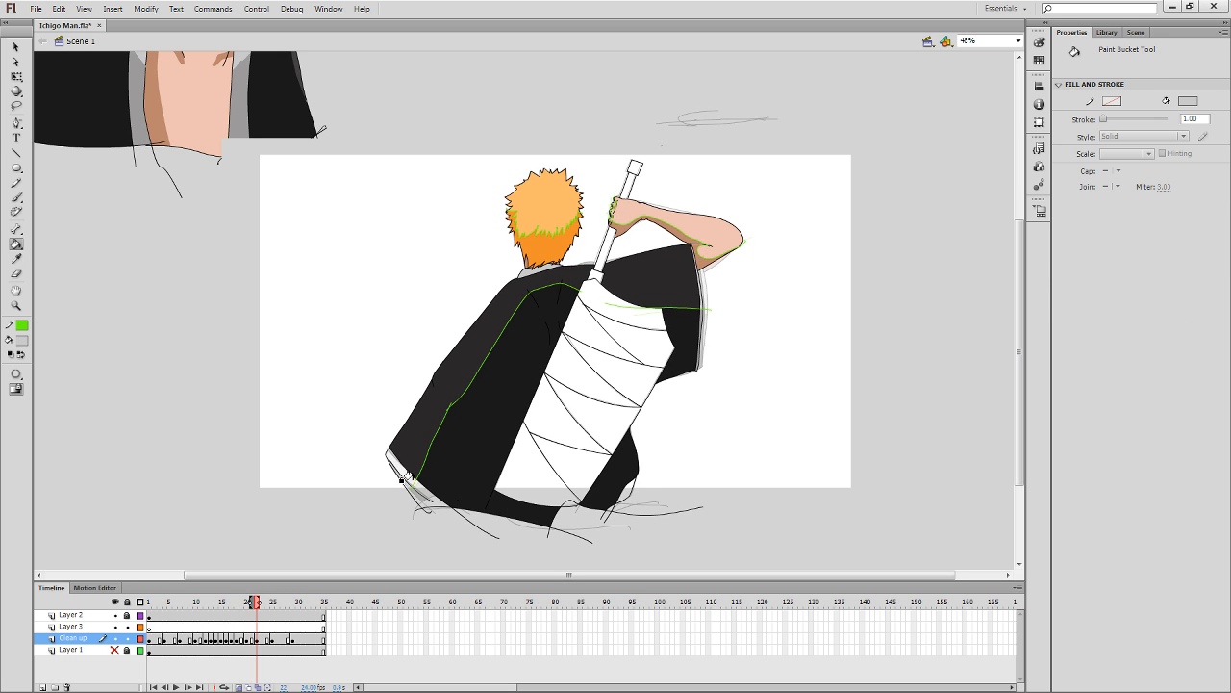
# Sample the left sleeve interior's dark grey on frame 21 and fill the same interior area on frame 22.
pyautogui.press(',')
pyautogui.press('i')
pyautogui.click(420, 500)
pyautogui.press('.')
pyautogui.click(420, 498)
pyautogui.click(401, 482)
# Fill the shaded part of the left cuff on frame 22 with the mid grey sampled from frame 21.
pyautogui.press(',')
pyautogui.press('i')
pyautogui.click(431, 491)
pyautogui.press('.')
pyautogui.press('b')
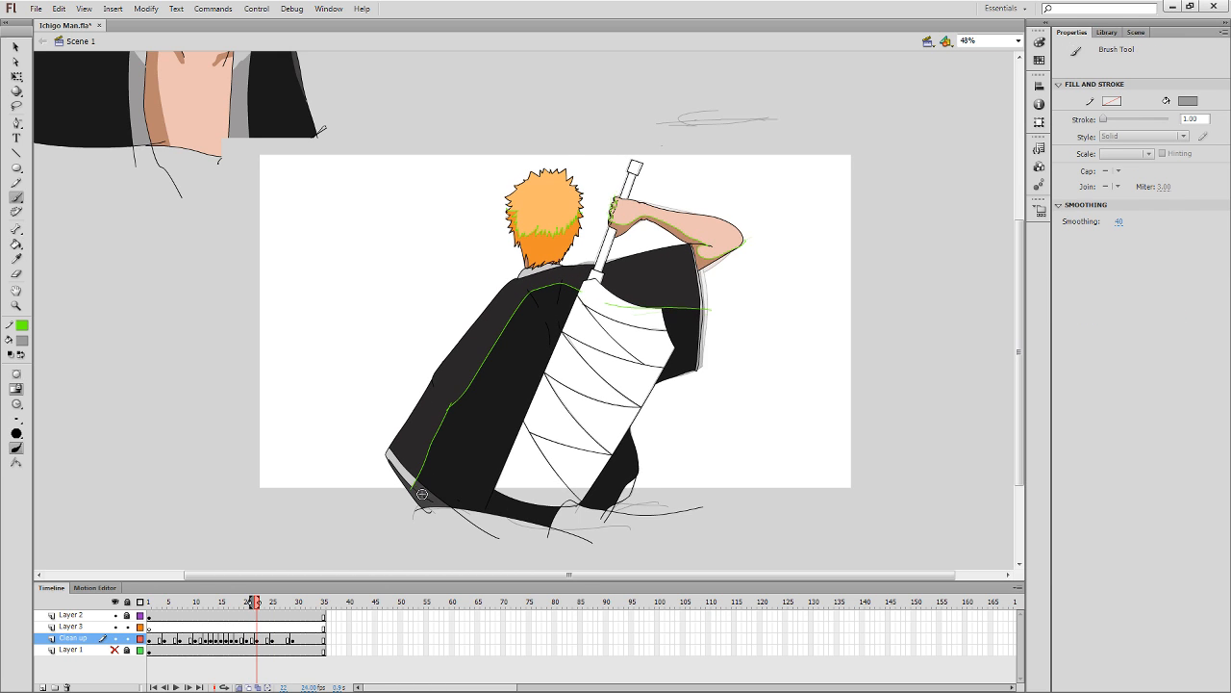
pyautogui.press('k')
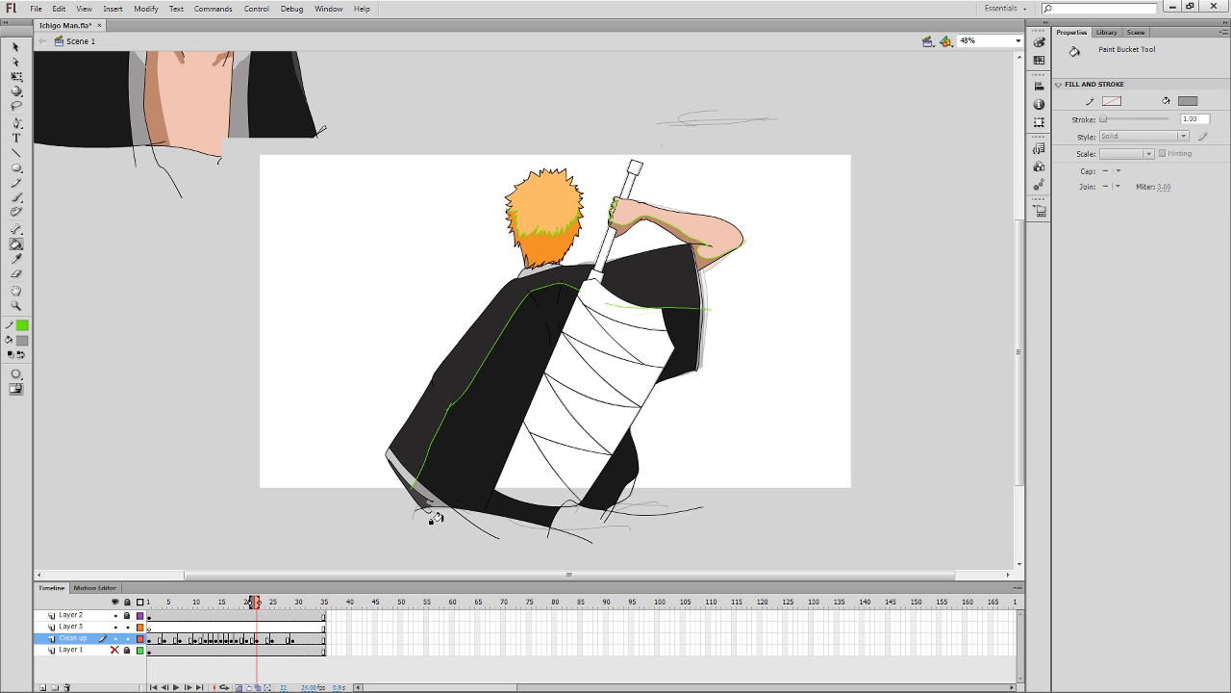
# Fill the left sleeve interior on frame 25 with the dark grey sampled from frame 24.
pyautogui.press('.')
pyautogui.press('.')
pyautogui.press('.')
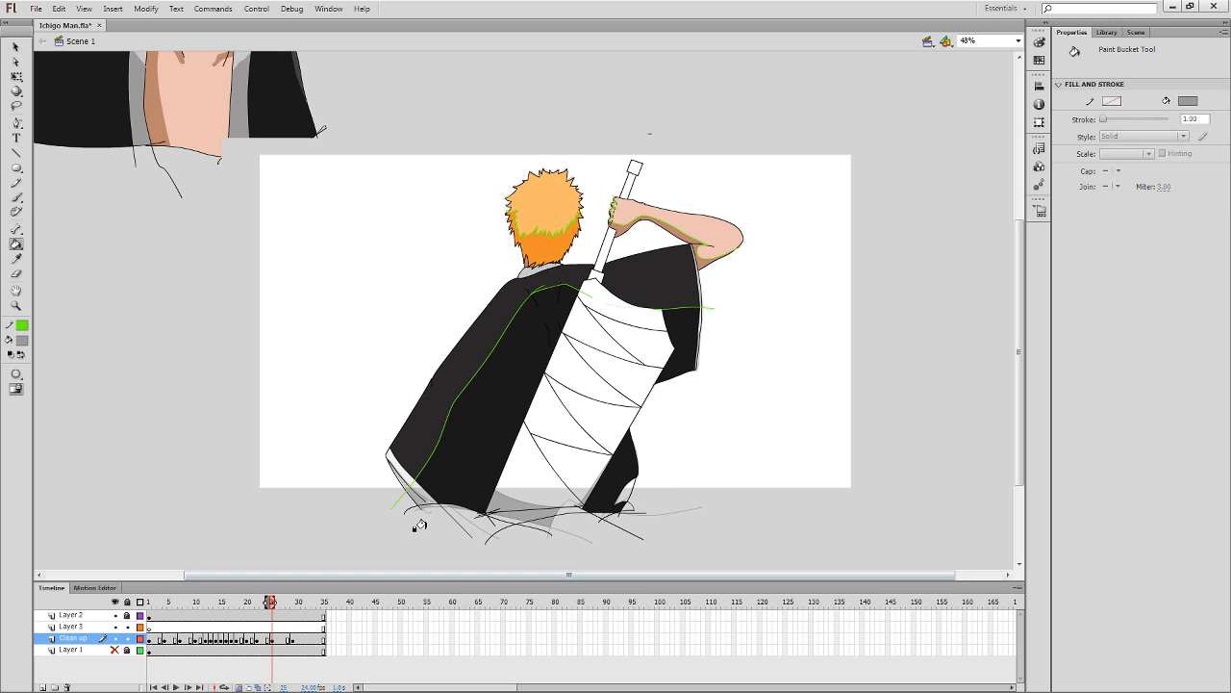
pyautogui.press(',')
pyautogui.press('i')
pyautogui.click(408, 497)
pyautogui.press('.')
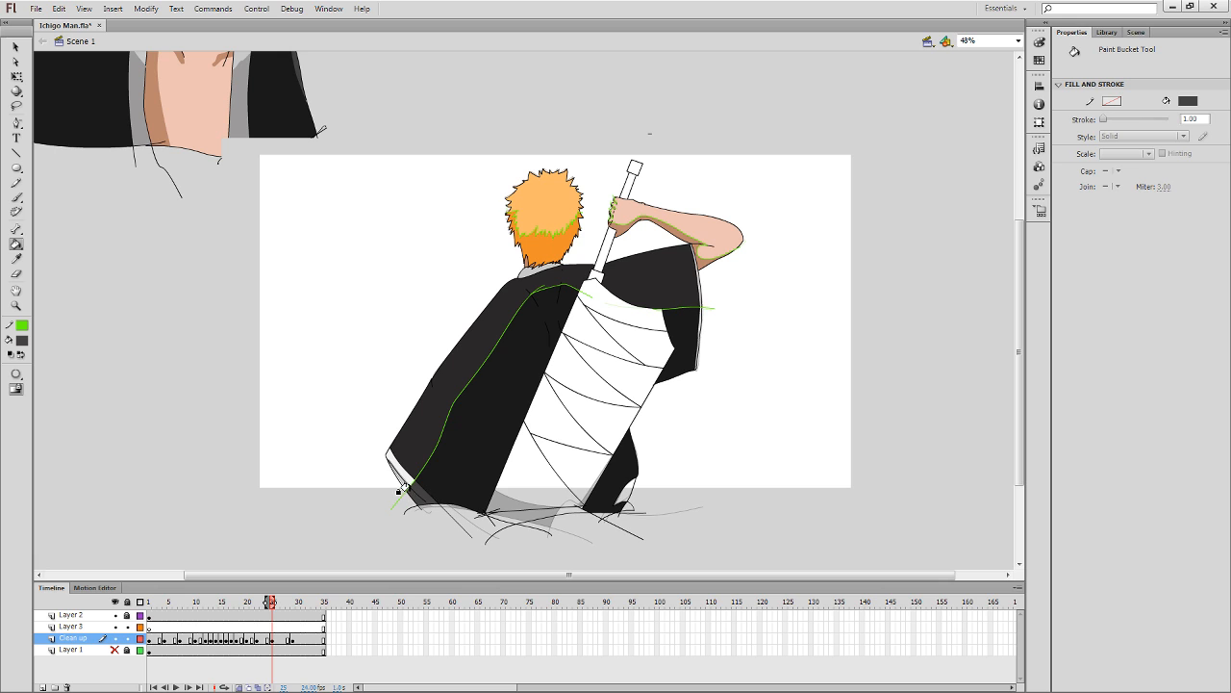
pyautogui.click(399, 488)
# Fill the left cuff on frame 25 with the light grey and its shaded part with the mid grey, both sampled from frame 24.
pyautogui.press(',')
pyautogui.press('i')
pyautogui.click(406, 475)
pyautogui.press('.')
pyautogui.click(405, 475)
pyautogui.press(',')
pyautogui.press('i')
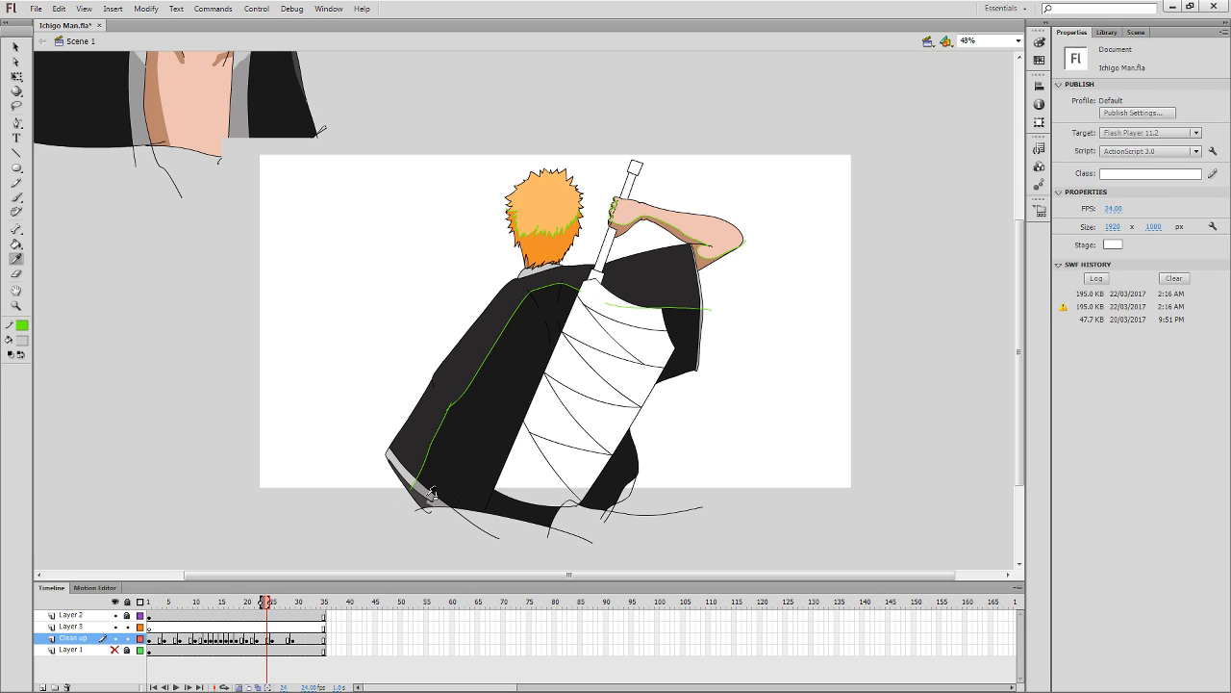
pyautogui.click(431, 494)
pyautogui.press('b')
pyautogui.press('.')
pyautogui.press('k')
pyautogui.click(418, 493)
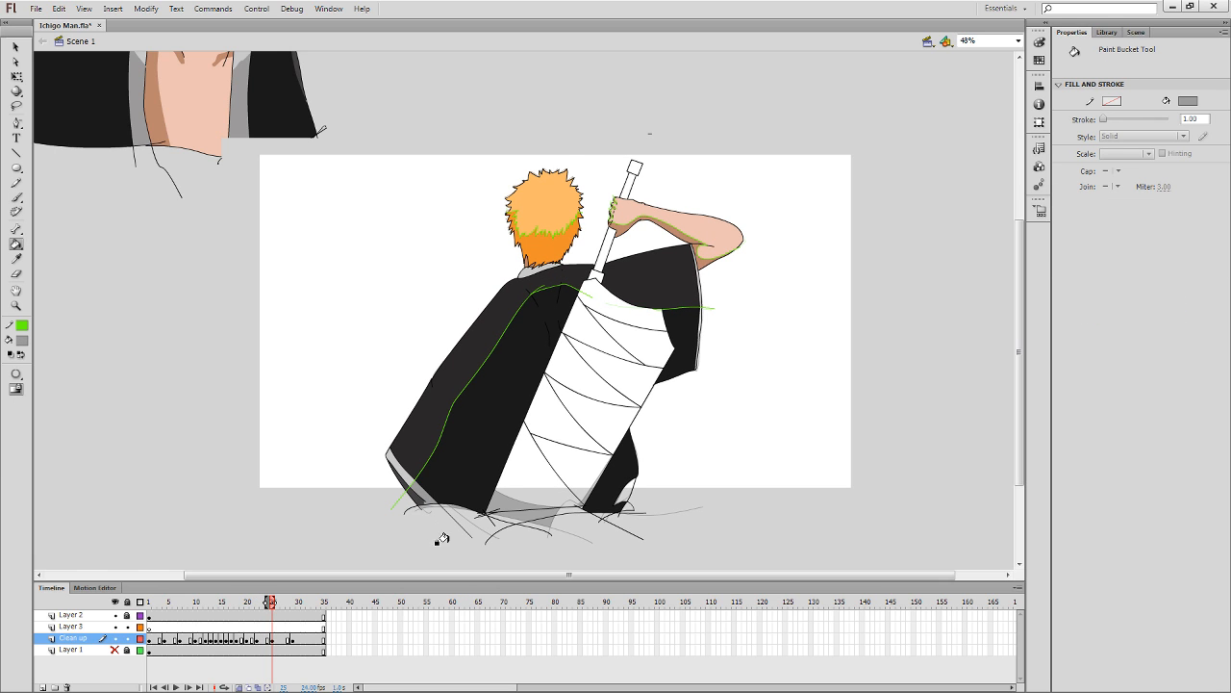
# Sample the left sleeve interior's dark grey on frame 28 and fill the same interior area on frame 29.
pyautogui.press(',')
pyautogui.moveTo(714, 400); pyautogui.dragTo(705, 425)
pyautogui.press('.')
pyautogui.press('.')
pyautogui.press('.')
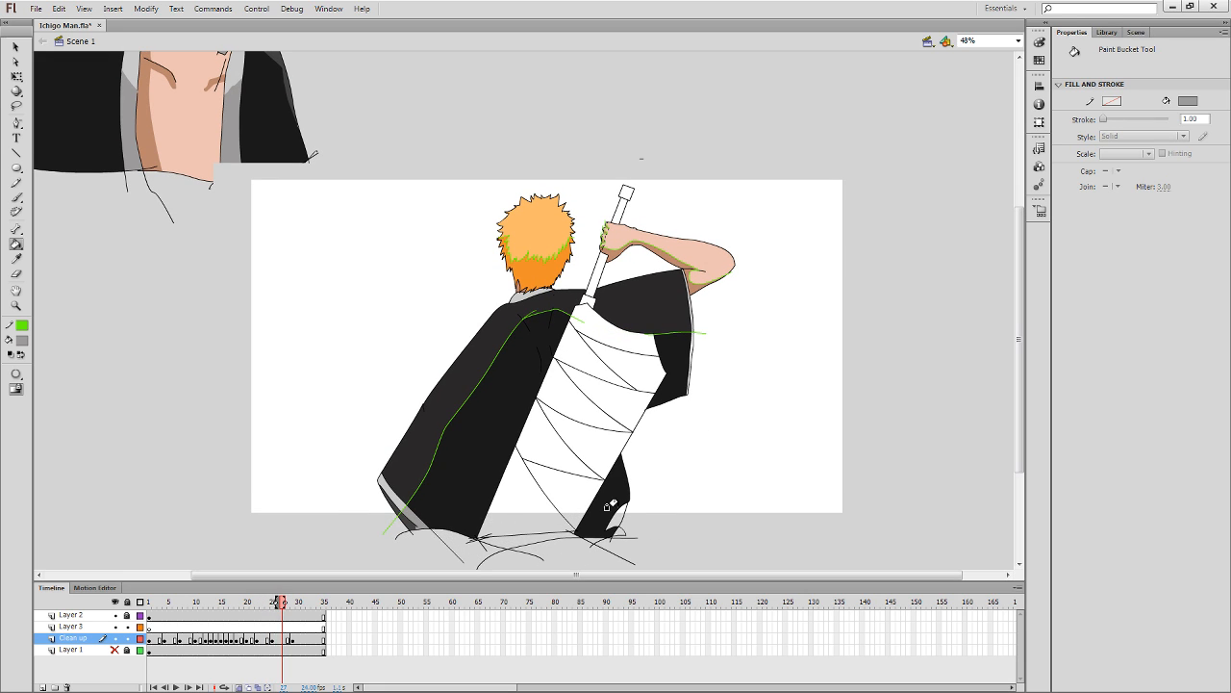
pyautogui.press('.')
pyautogui.press('.')
pyautogui.press(',')
pyautogui.press('i')
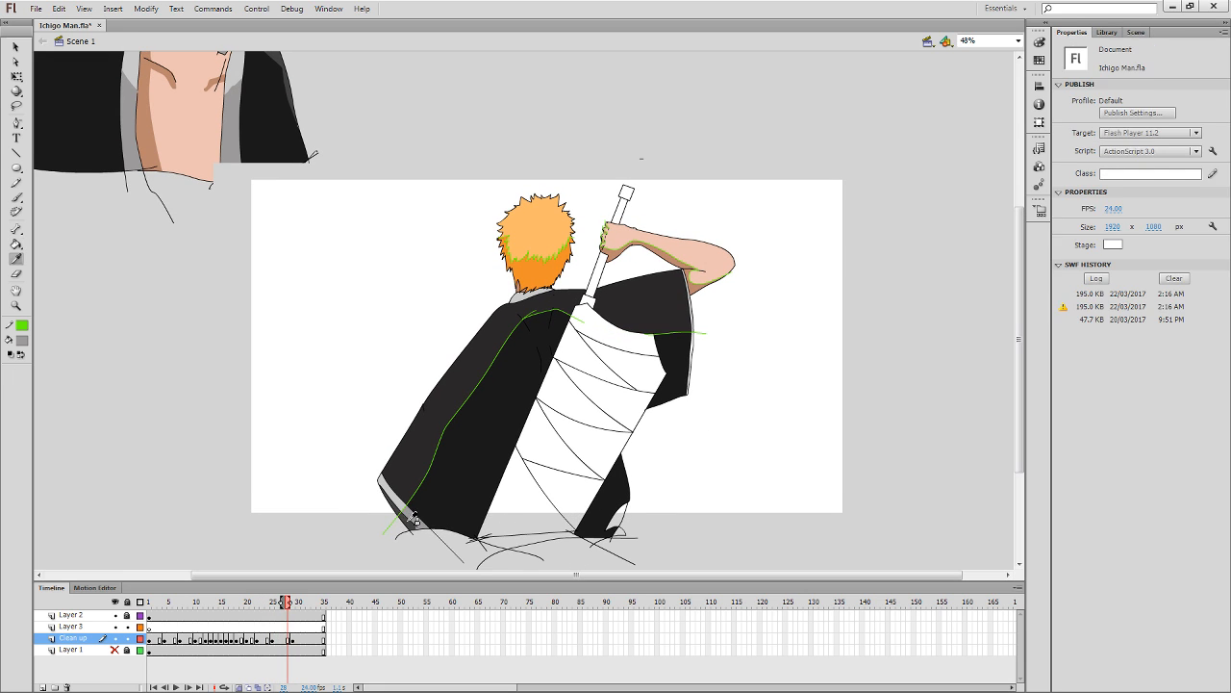
pyautogui.click(408, 520)
pyautogui.press('.')
pyautogui.click(405, 523)
# Fill the left cuff on frame 29 with light grey and its shaded part with mid grey, sampling both colours from frame 28.
pyautogui.press(',')
pyautogui.press('i')
pyautogui.click(414, 514)
pyautogui.press('.')
pyautogui.click(398, 508)
pyautogui.press(',')
pyautogui.press('i')
pyautogui.click(415, 519)
pyautogui.press('.')
pyautogui.press('b')
pyautogui.moveTo(413, 520); pyautogui.dragTo(418, 528)
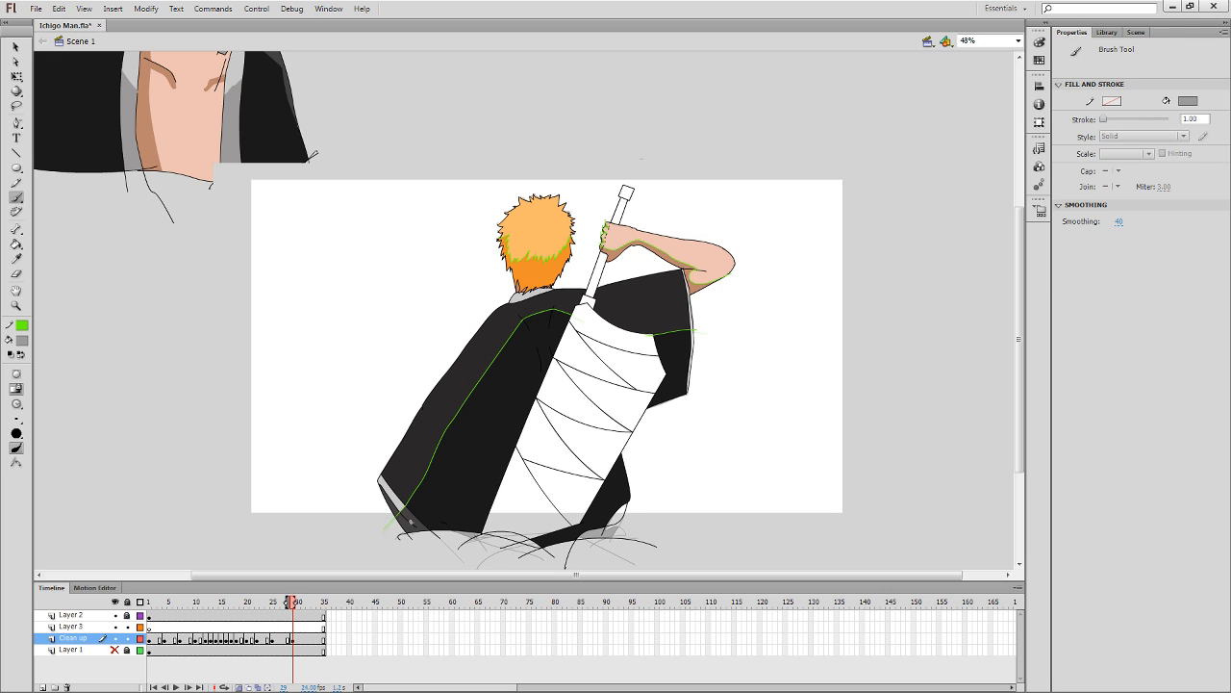
pyautogui.press('k')
pyautogui.click(408, 513)
# Flip through the drawings between frames 26 and 32 to check the right sleeve's cuff for missing colour.
pyautogui.press('.')
pyautogui.press('.')
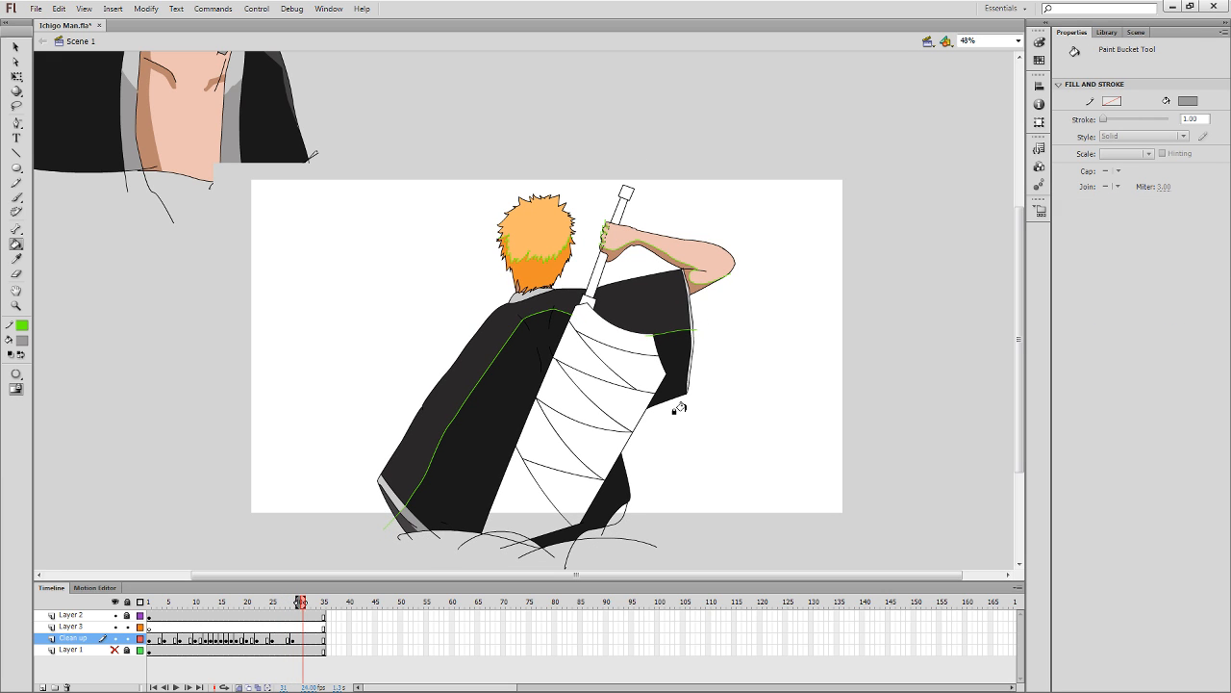
pyautogui.press('.')
pyautogui.press(',')
pyautogui.press(',')
pyautogui.press(',')
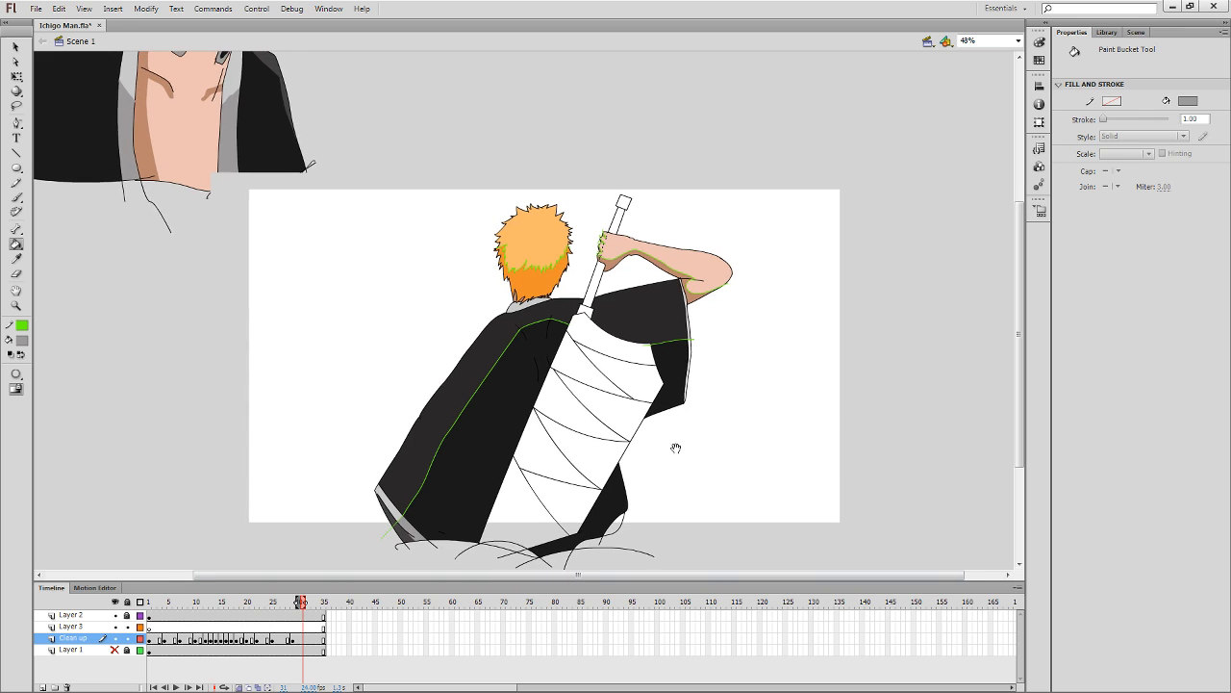
pyautogui.press(',')
pyautogui.press(',')
pyautogui.press(',')
pyautogui.press(',')
pyautogui.press(',')
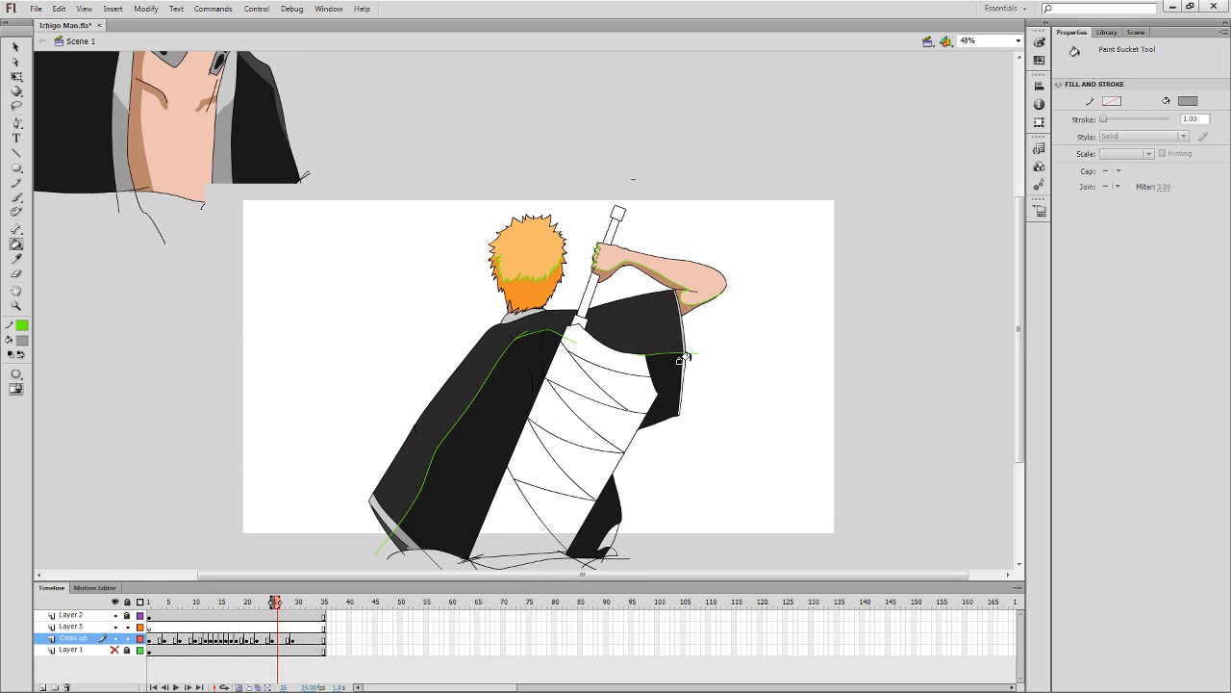
# Sample the mid grey from the left cuff on frame 24 and fill the right cuff's shaded part on the drawings through frame 33.
pyautogui.press('i')
pyautogui.click(688, 362)
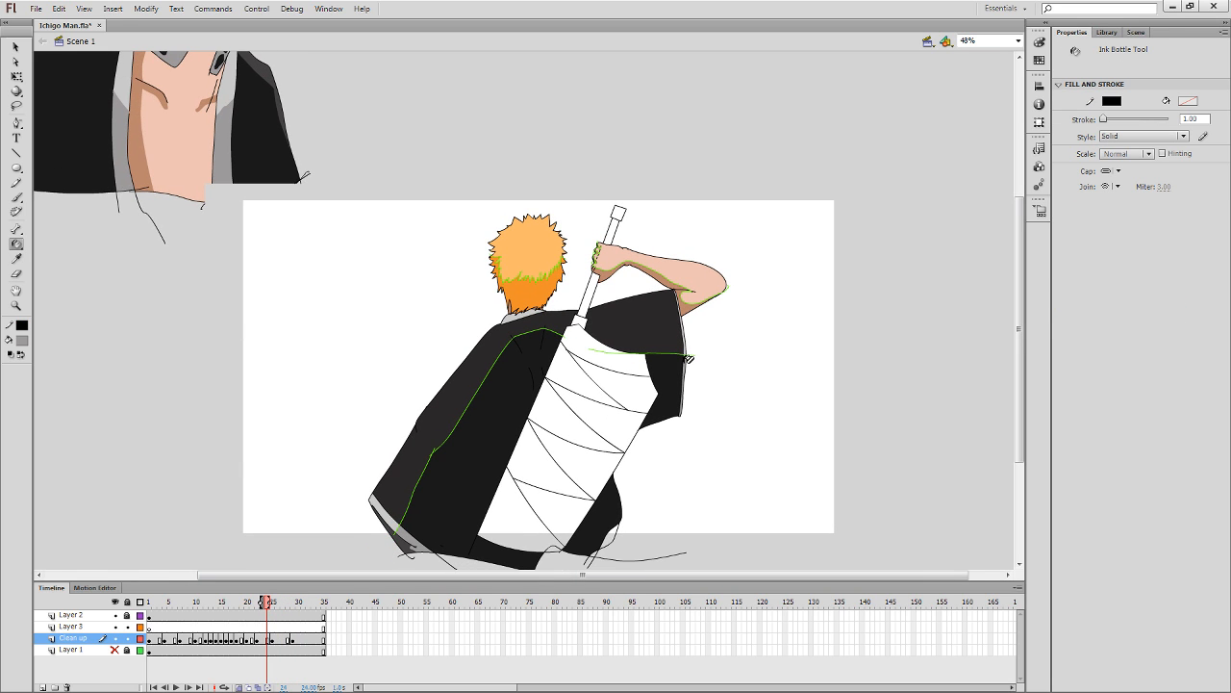
pyautogui.press('i')
pyautogui.click(406, 540)
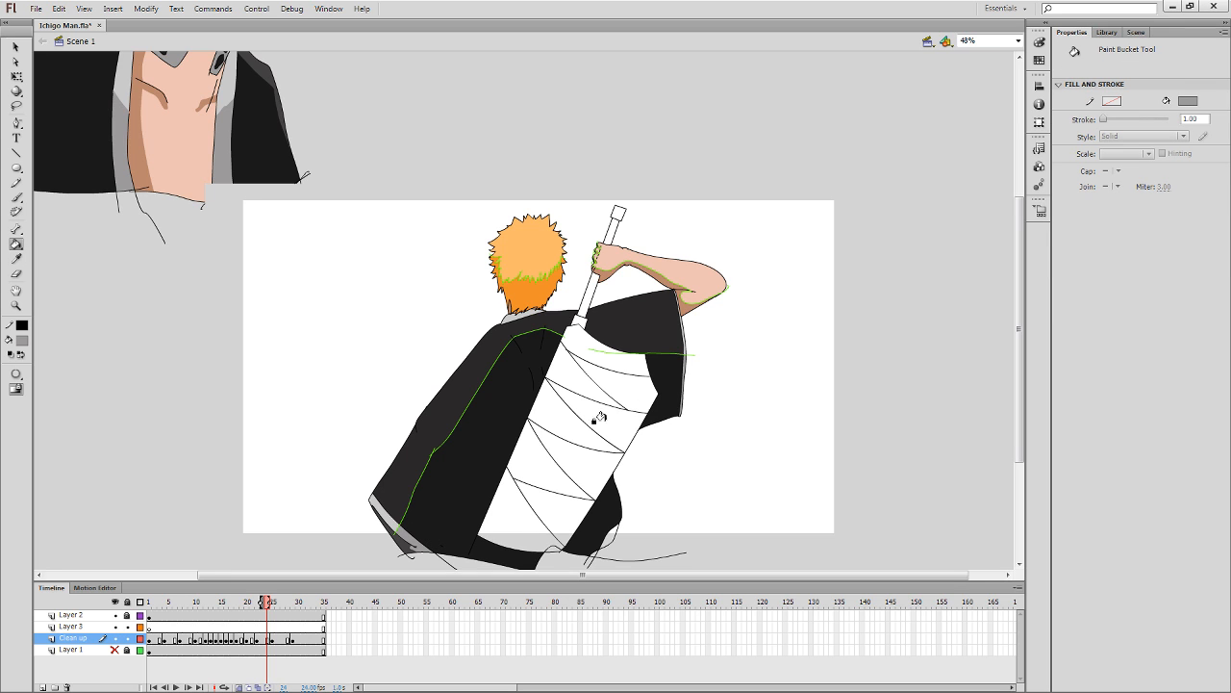
pyautogui.press('.')
pyautogui.press('.')
pyautogui.press('.')
pyautogui.press('.')
pyautogui.press('.')
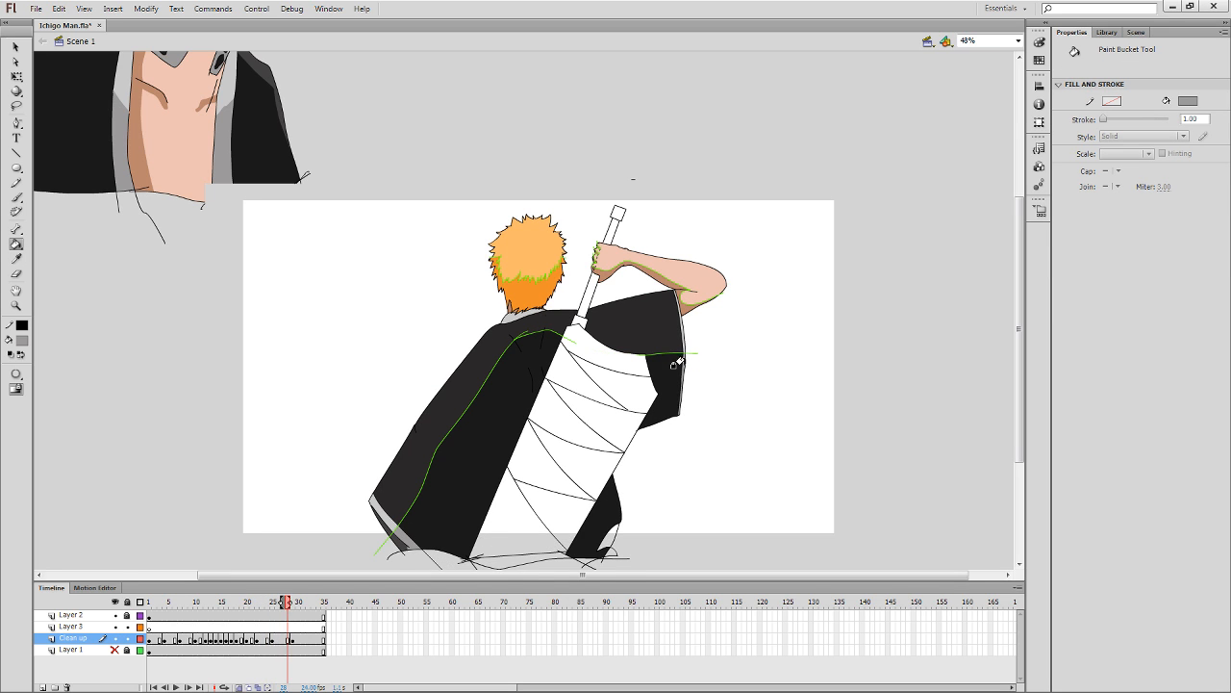
pyautogui.press('.')
pyautogui.press('.')
pyautogui.press('.')
pyautogui.press('.')
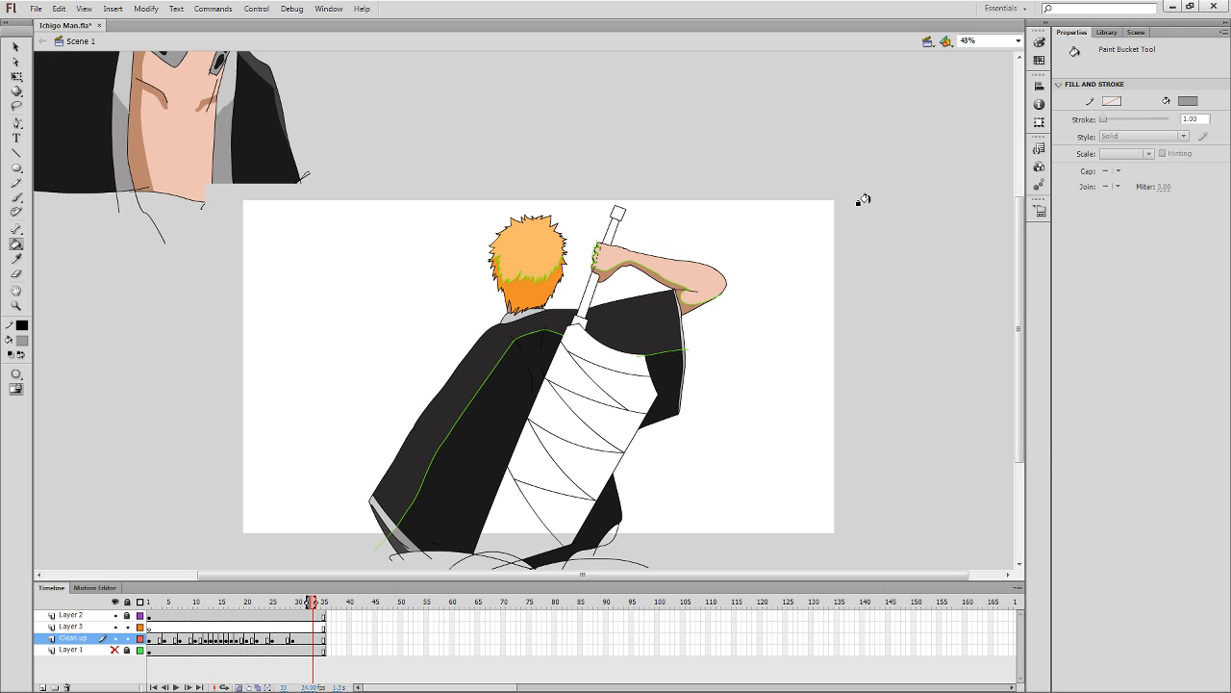
# Set the fill to a black-and-white linear gradient and fill the sword handle section below the hand on frame 33.
pyautogui.moveTo(749, 354); pyautogui.dragTo(734, 390)
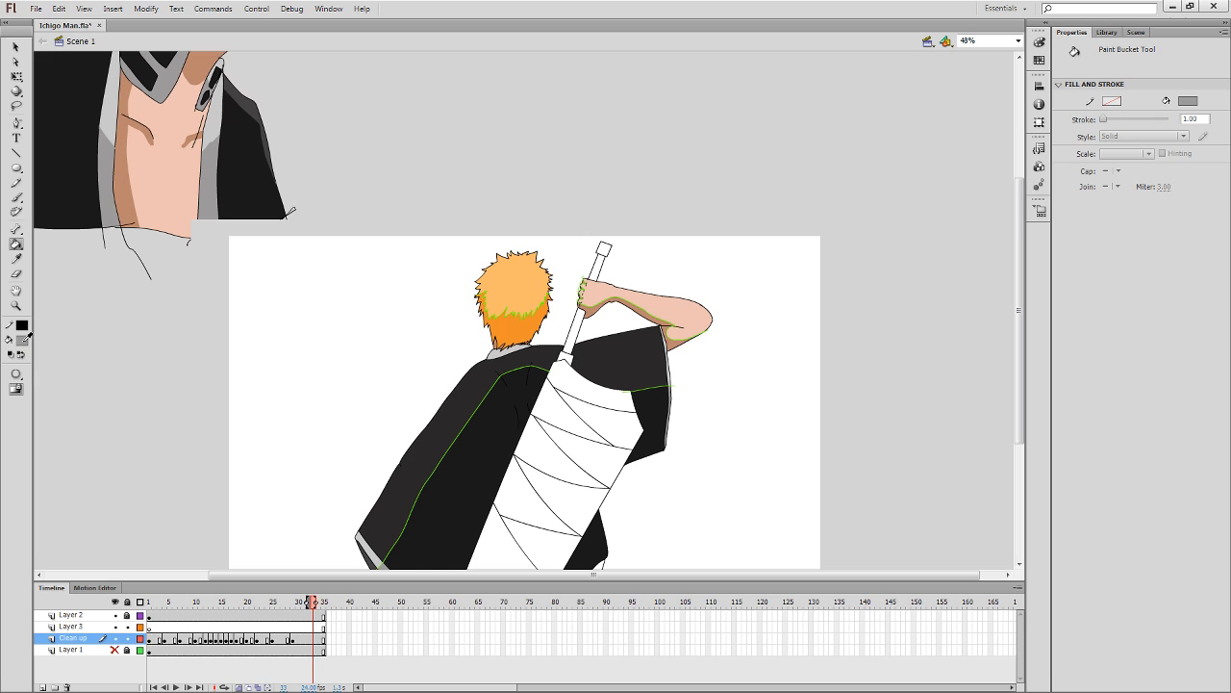
pyautogui.click(105, 330)
pyautogui.click(1039, 43)
pyautogui.click(980, 53)
pyautogui.click(991, 90)
pyautogui.click(573, 328)
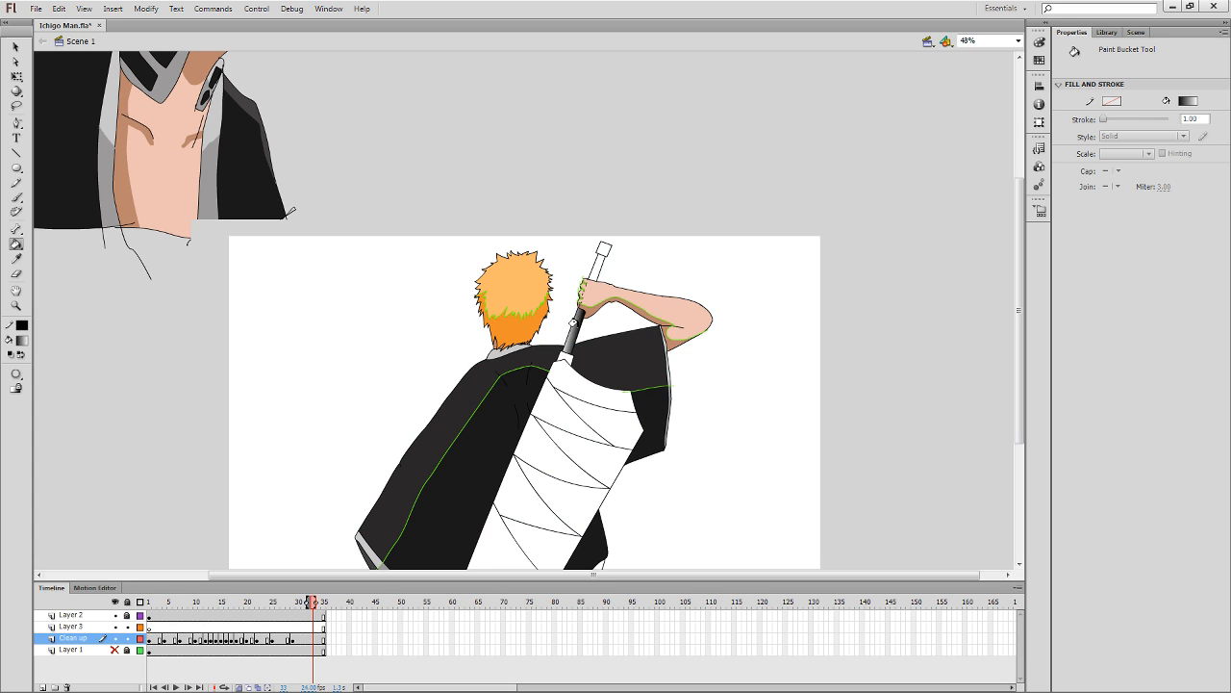
pyautogui.click(571, 324)
# Reapply the gradient across the handle section below the hand so a soft white highlight runs along its length.
pyautogui.press('z')
pyautogui.click(580, 358)
pyautogui.press('k')
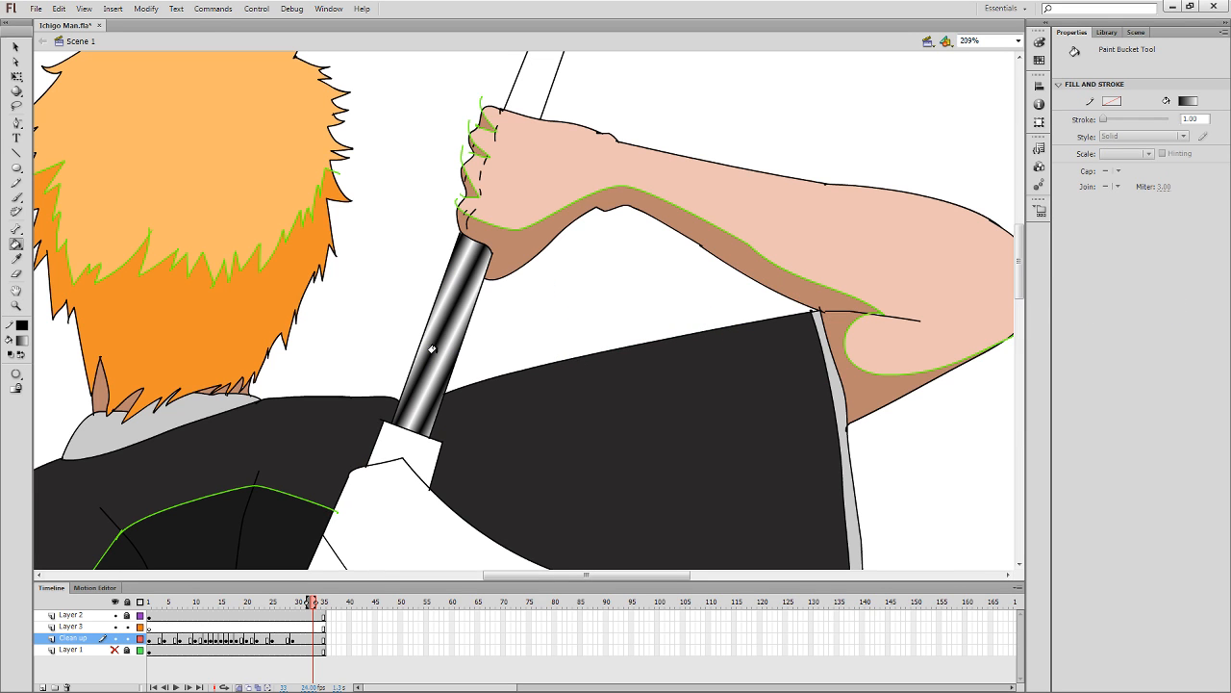
pyautogui.click(434, 341)
pyautogui.click(433, 340)
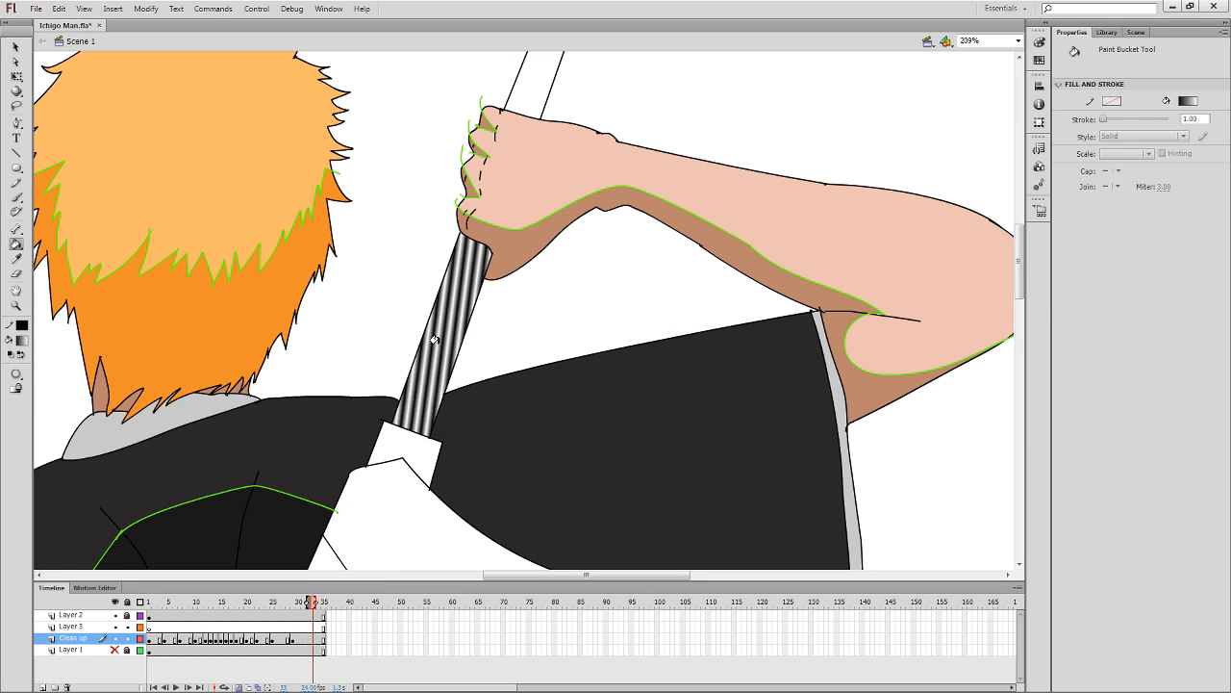
pyautogui.click(434, 340)
pyautogui.click(435, 342)
pyautogui.click(436, 342)
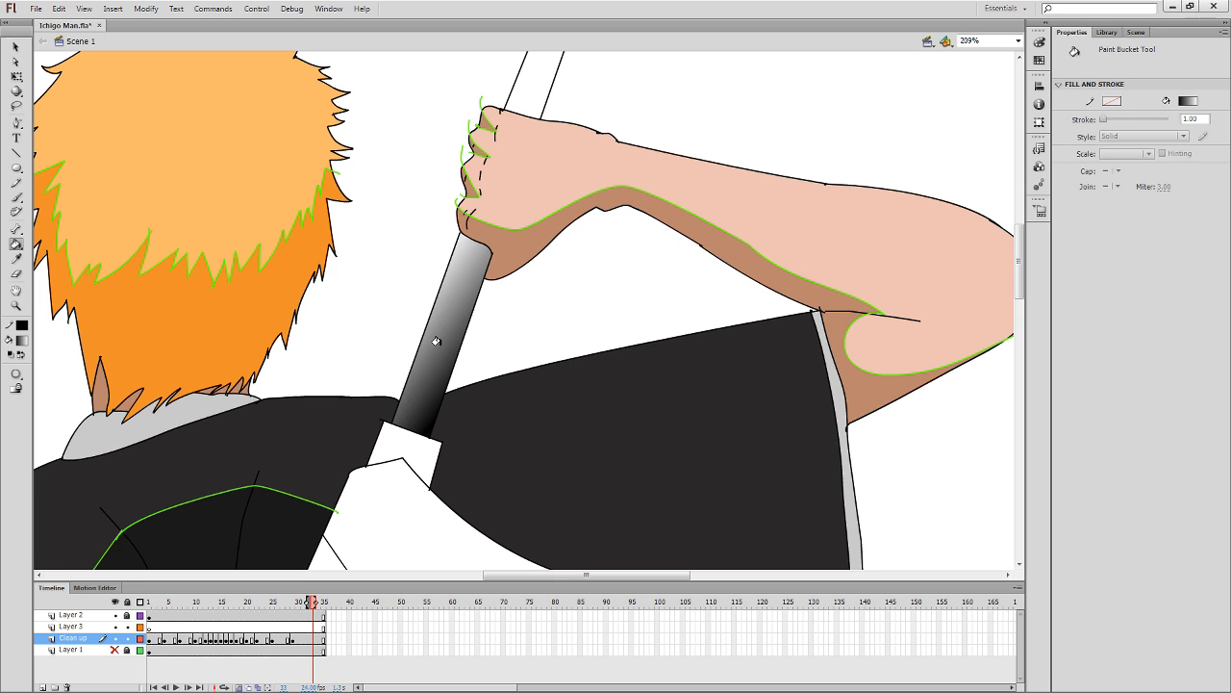
pyautogui.click(434, 342)
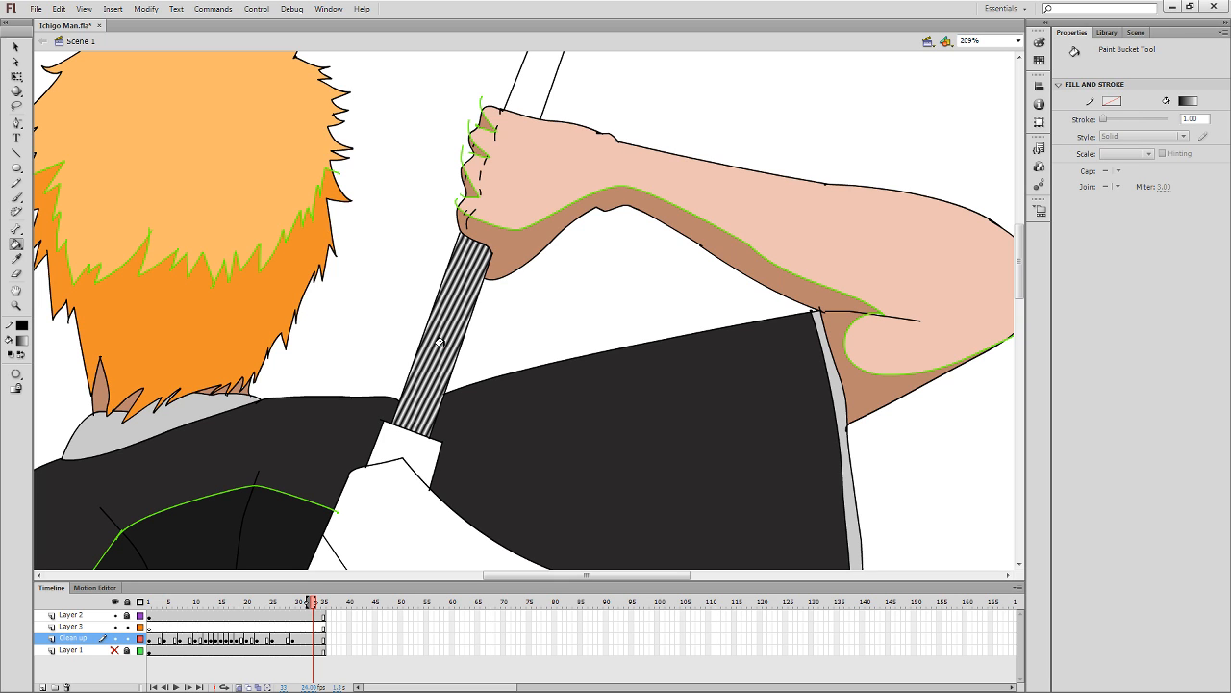
pyautogui.click(437, 342)
pyautogui.click(437, 342)
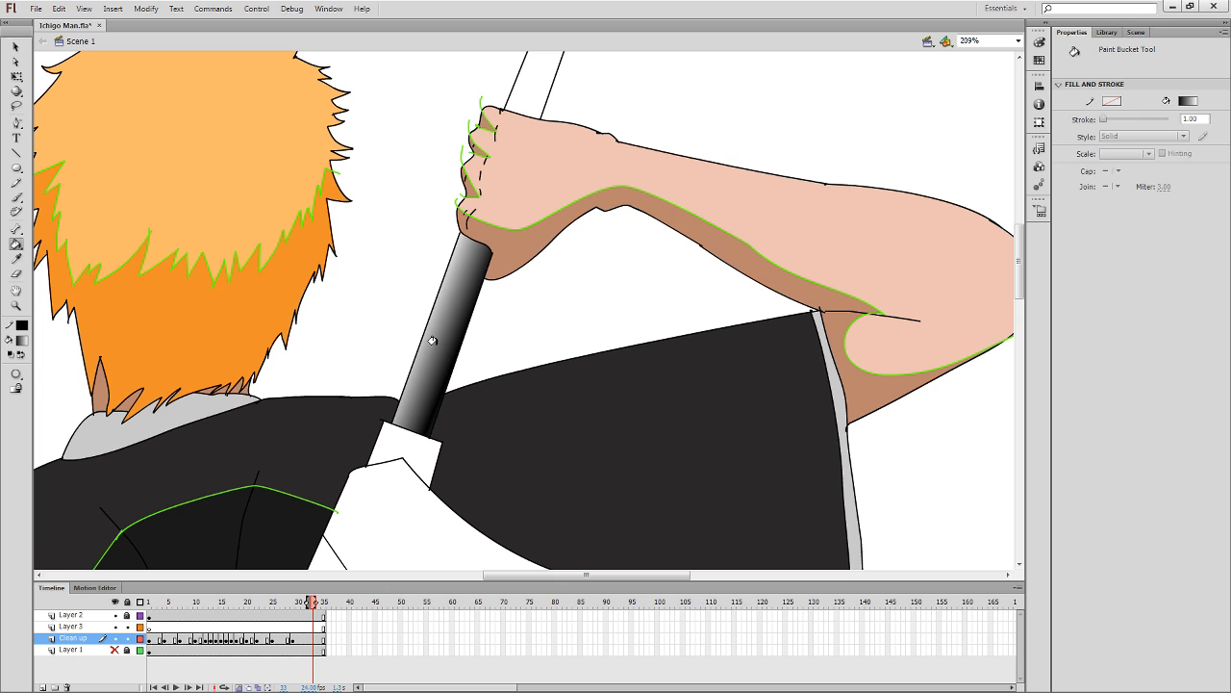
pyautogui.click(433, 341)
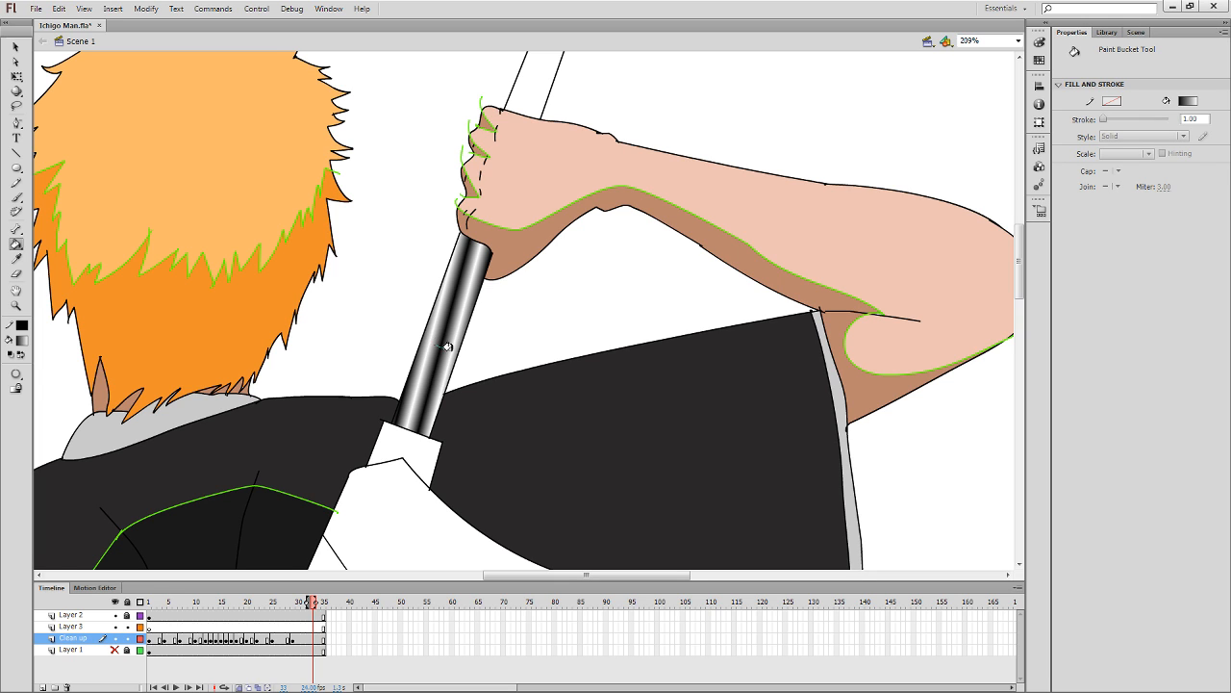
pyautogui.click(462, 353)
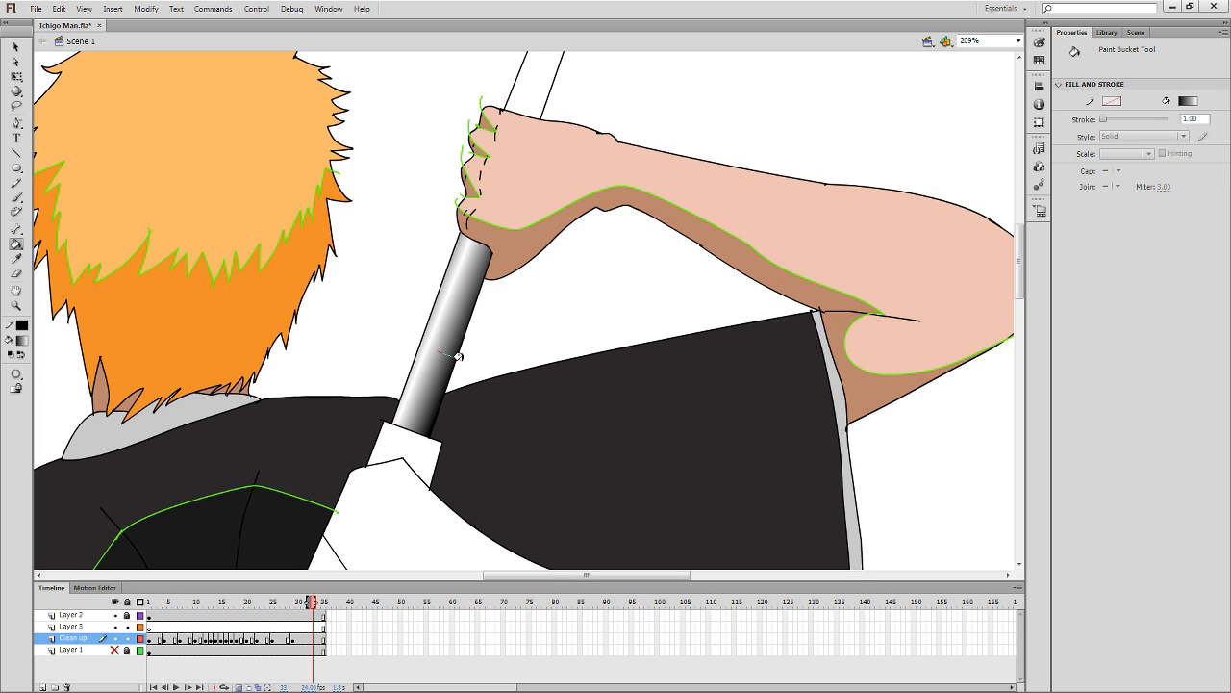
pyautogui.click(460, 357)
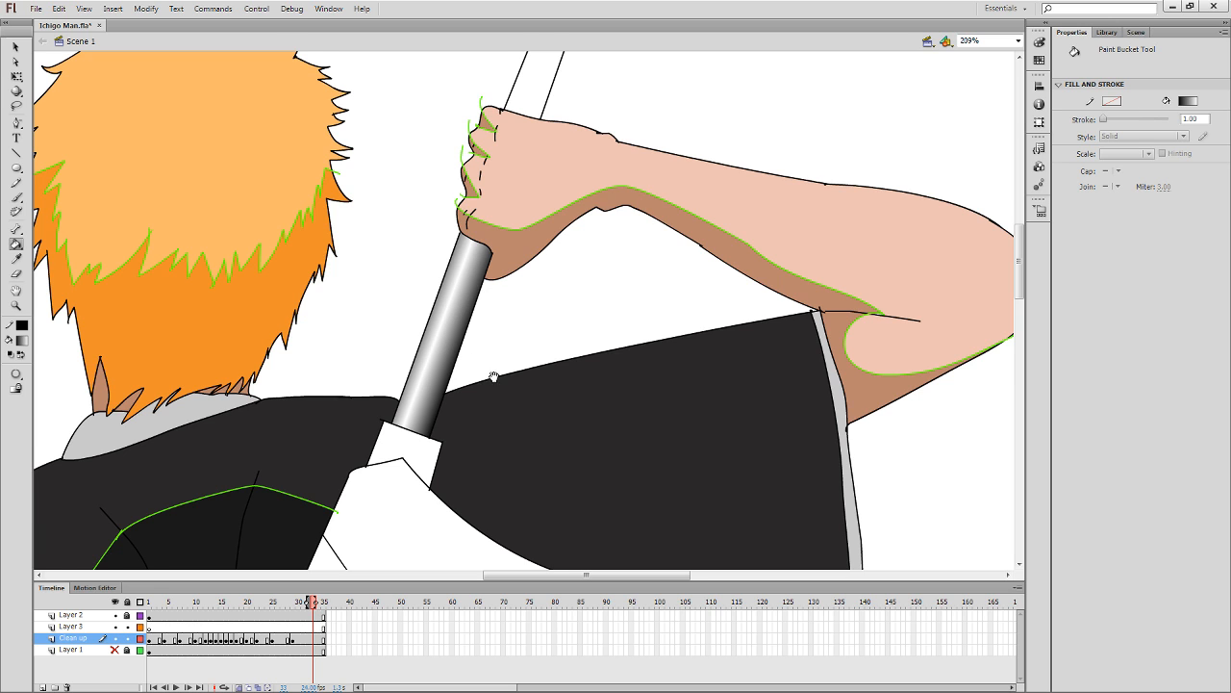
# Fill the handle section above the hand with the same lengthwise black-and-white gradient.
pyautogui.scroll(2, 493, 384)
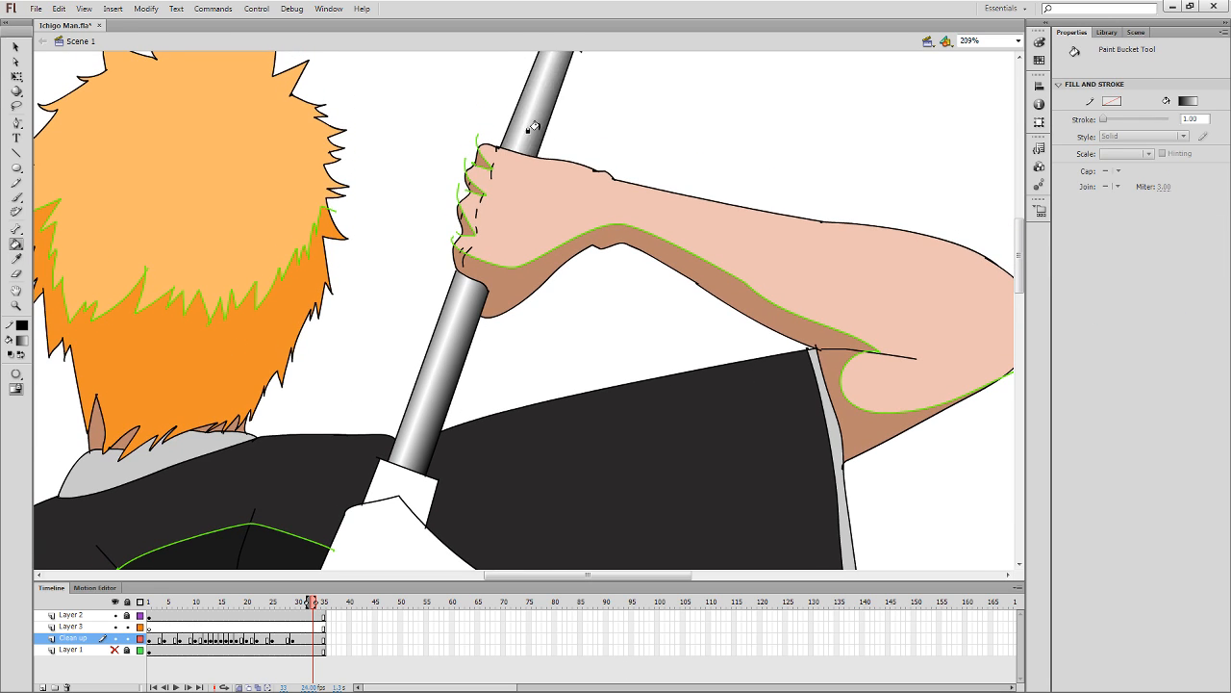
pyautogui.scroll(5, 538, 385)
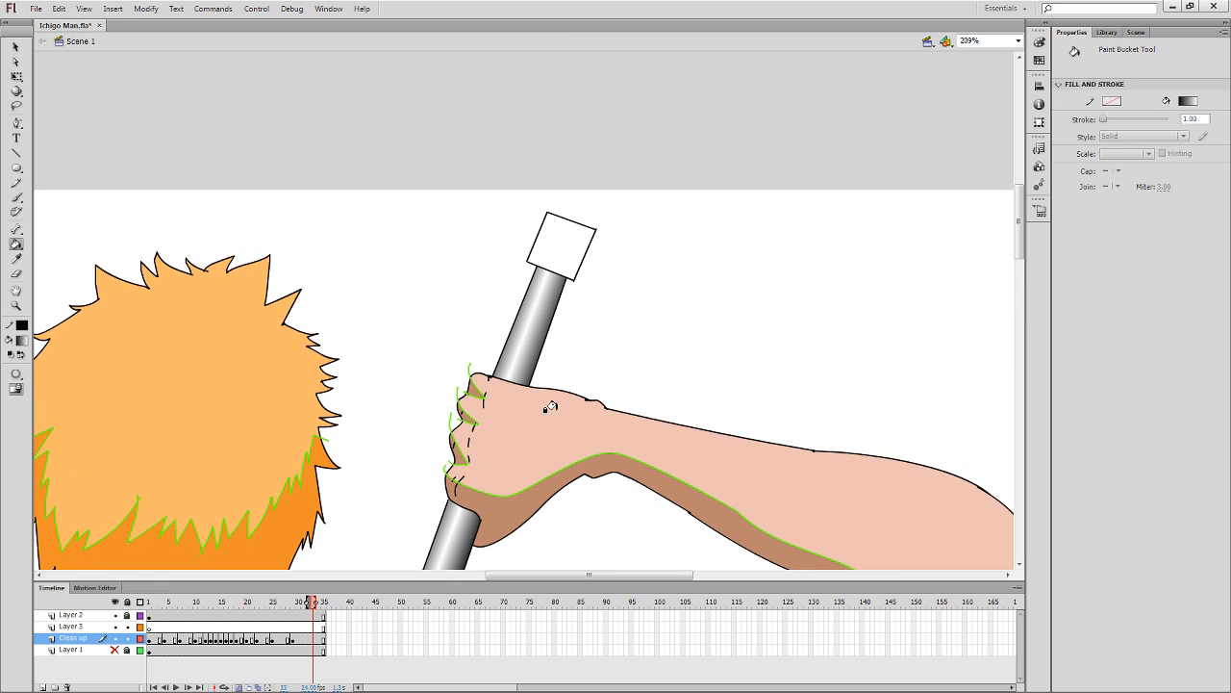
pyautogui.hotkey('ctrl', '-')
pyautogui.moveTo(589, 419); pyautogui.dragTo(597, 270)
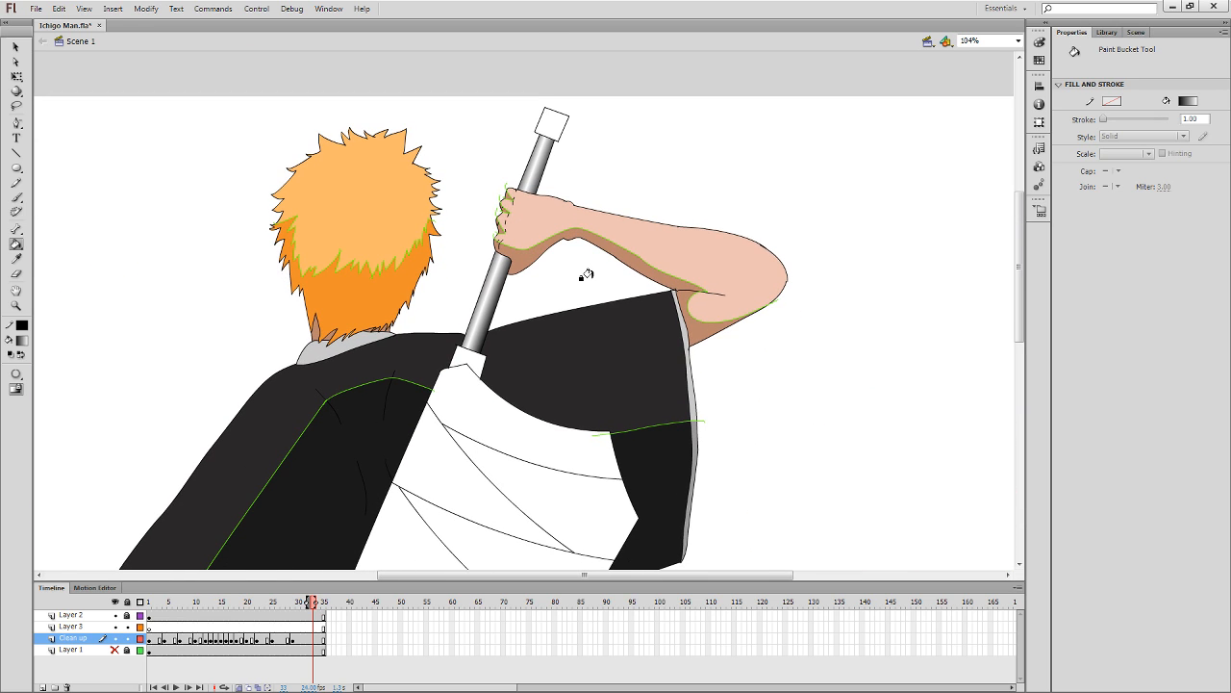
# Step back through the drawings from frame 33 to frame 29 to check the sword handle's shading.
pyautogui.press(',')
pyautogui.press(',')
pyautogui.press(',')
pyautogui.press(',')
pyautogui.press(',')
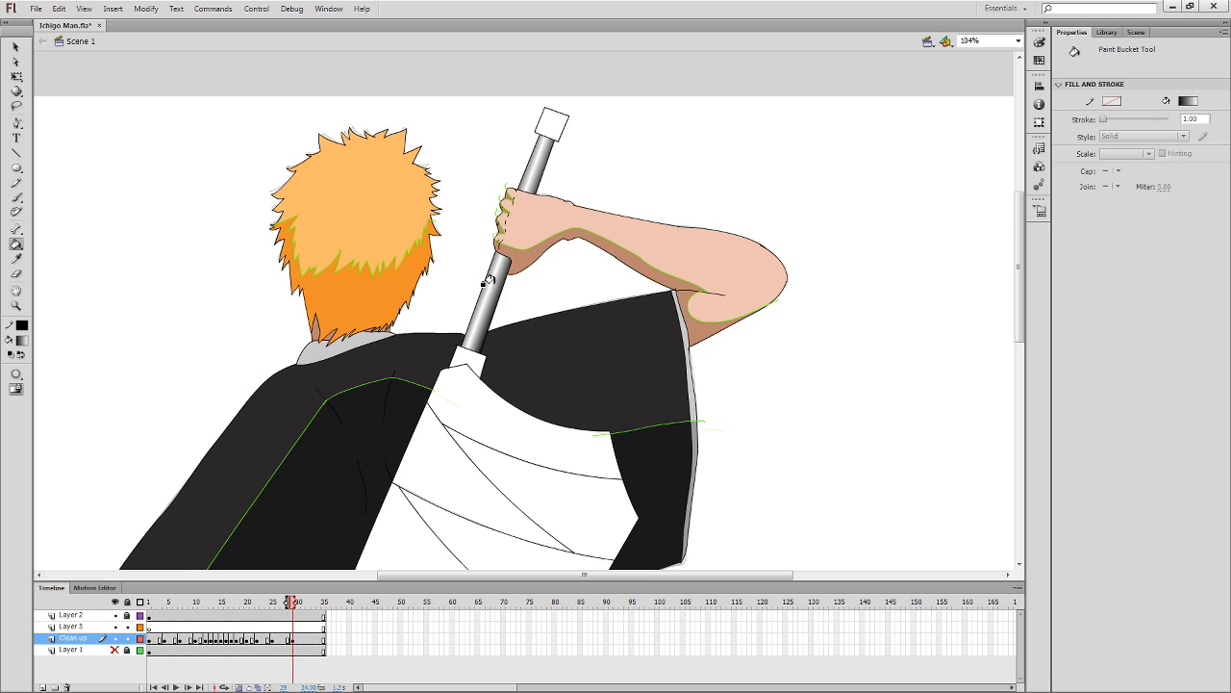
# Fill the sword handle sections above and below the hand on frame 24 with the black-and-white gradient.
pyautogui.press(',')
pyautogui.press(',')
pyautogui.press(',')
pyautogui.press(',')
pyautogui.press(',')
pyautogui.press(',')
pyautogui.press(',')
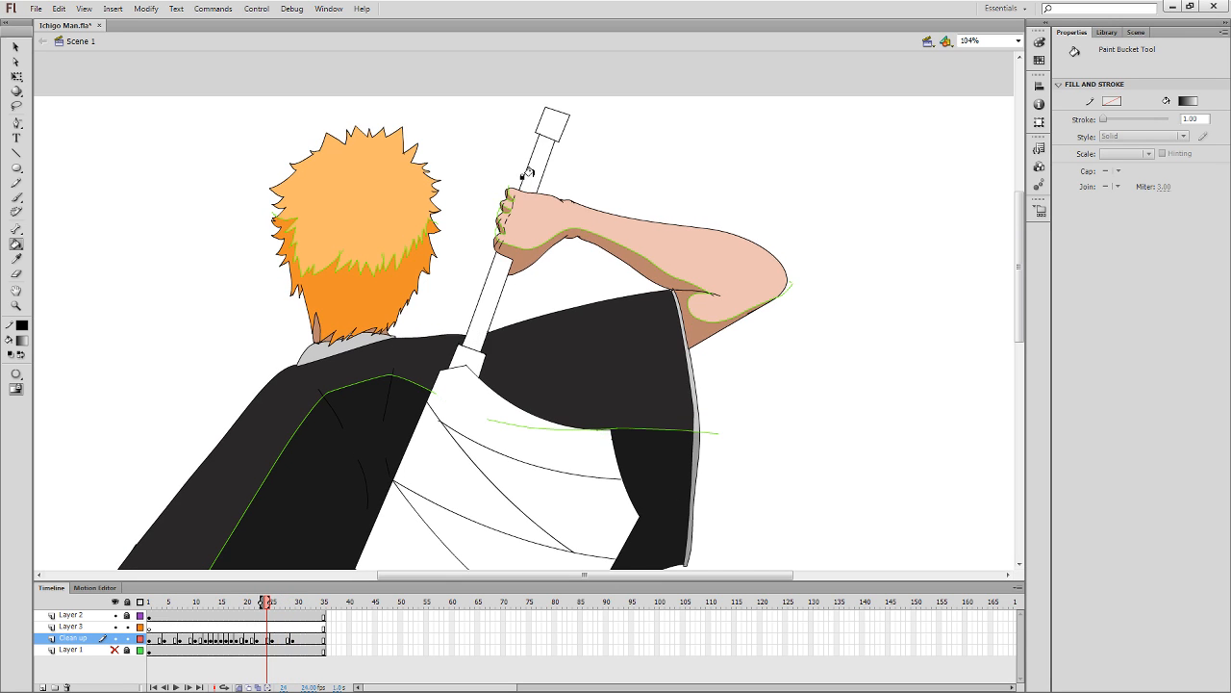
pyautogui.click(488, 280)
pyautogui.click(525, 162)
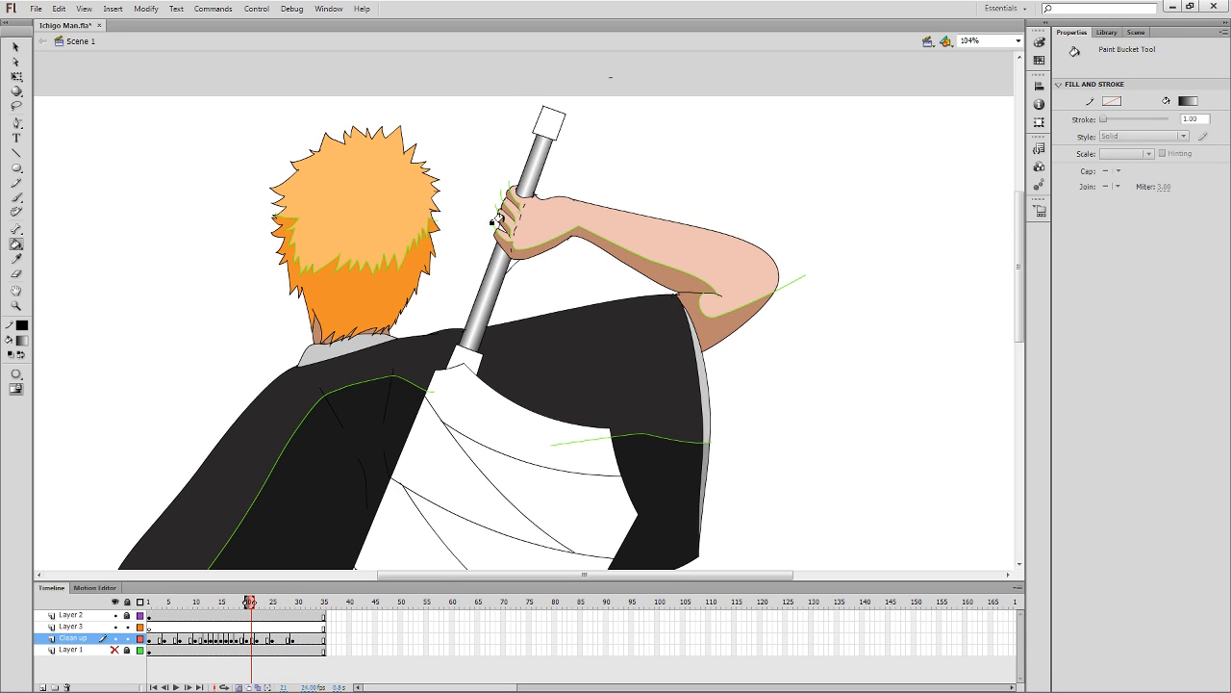
# Fill the sword handle with the same gradient on the preceding drawings, working back from frame 21 to frame 15.
pyautogui.press(',')
pyautogui.press(',')
pyautogui.click(504, 257)
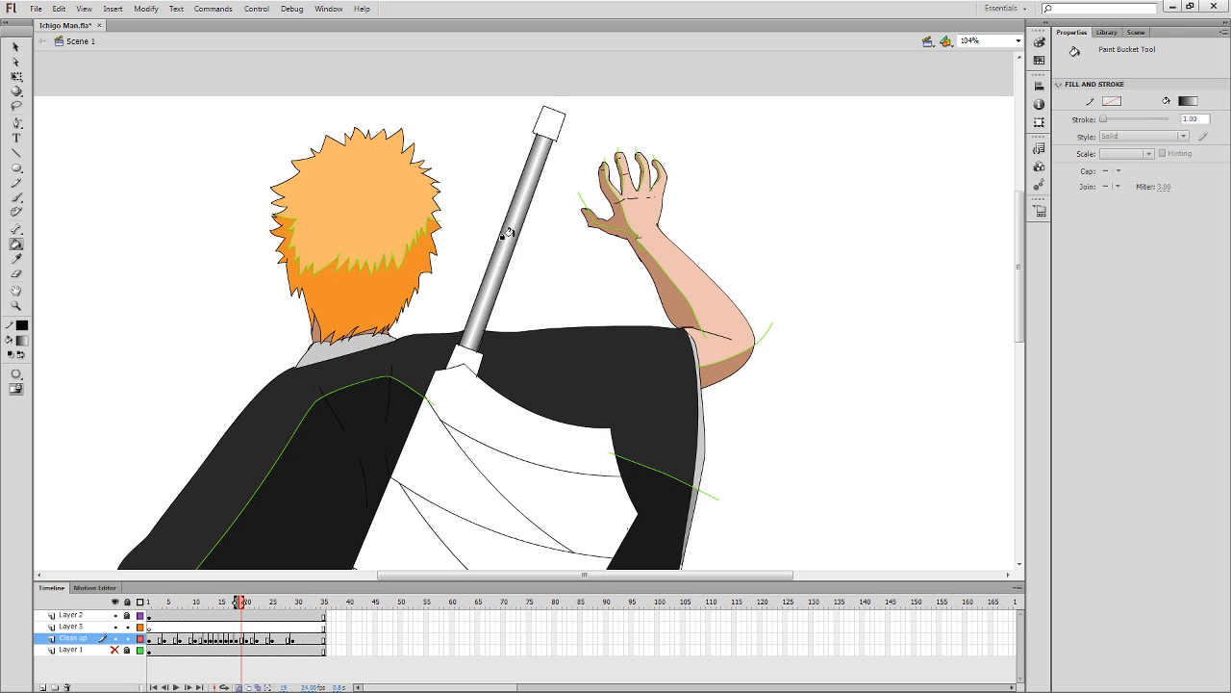
pyautogui.press(',')
pyautogui.press(',')
pyautogui.click(493, 285)
pyautogui.press(',')
pyautogui.press(',')
pyautogui.click(493, 285)
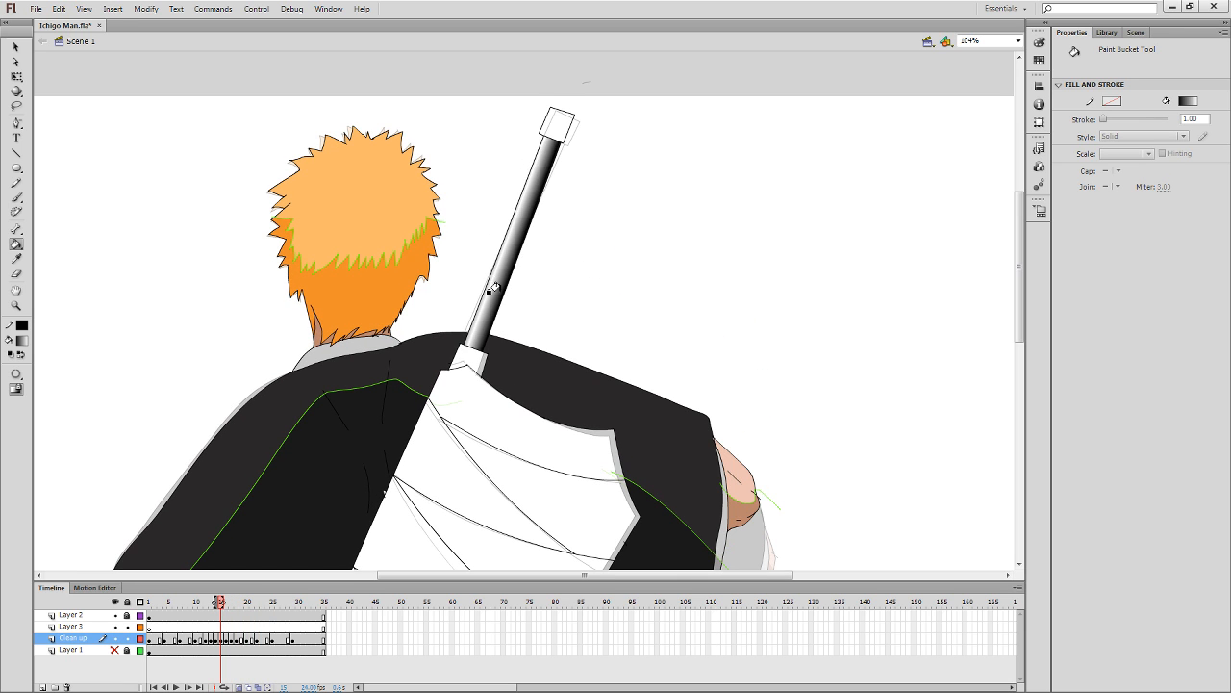
# Flip back and forth between the drawings around frames 15 to 18 to compare the sword handle's shading.
pyautogui.press('.')
pyautogui.press('.')
pyautogui.press('.')
pyautogui.press(',')
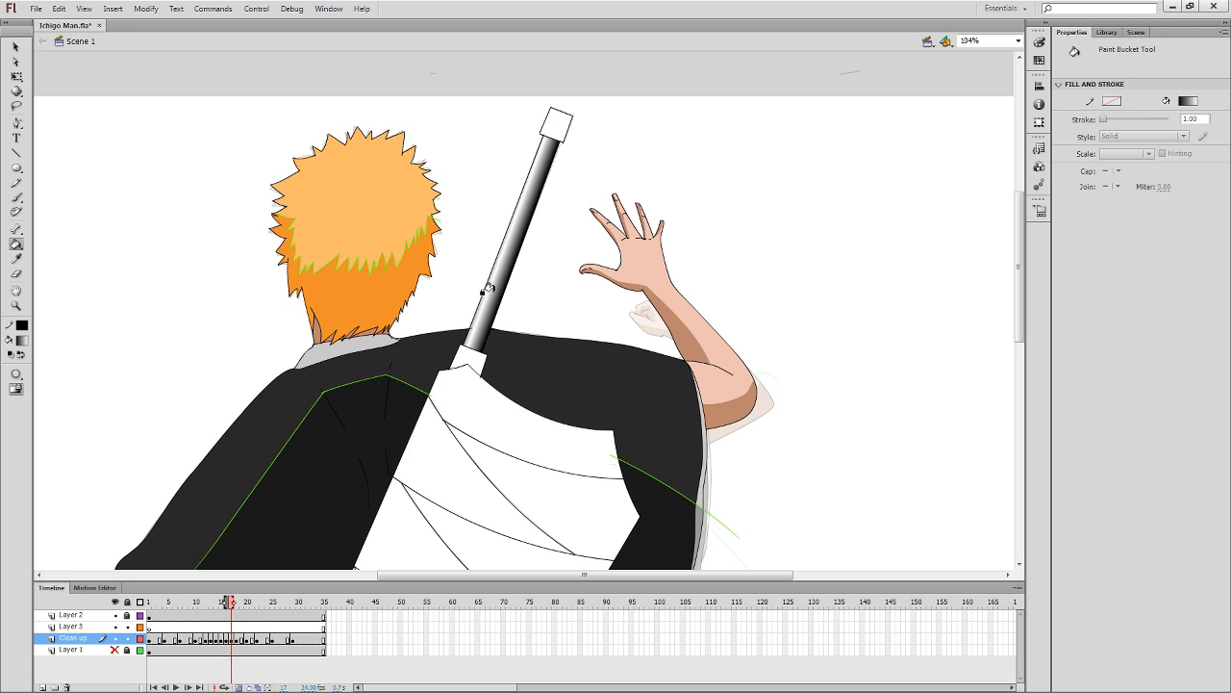
pyautogui.press('.')
pyautogui.press(',')
pyautogui.press(',')
pyautogui.press(',')
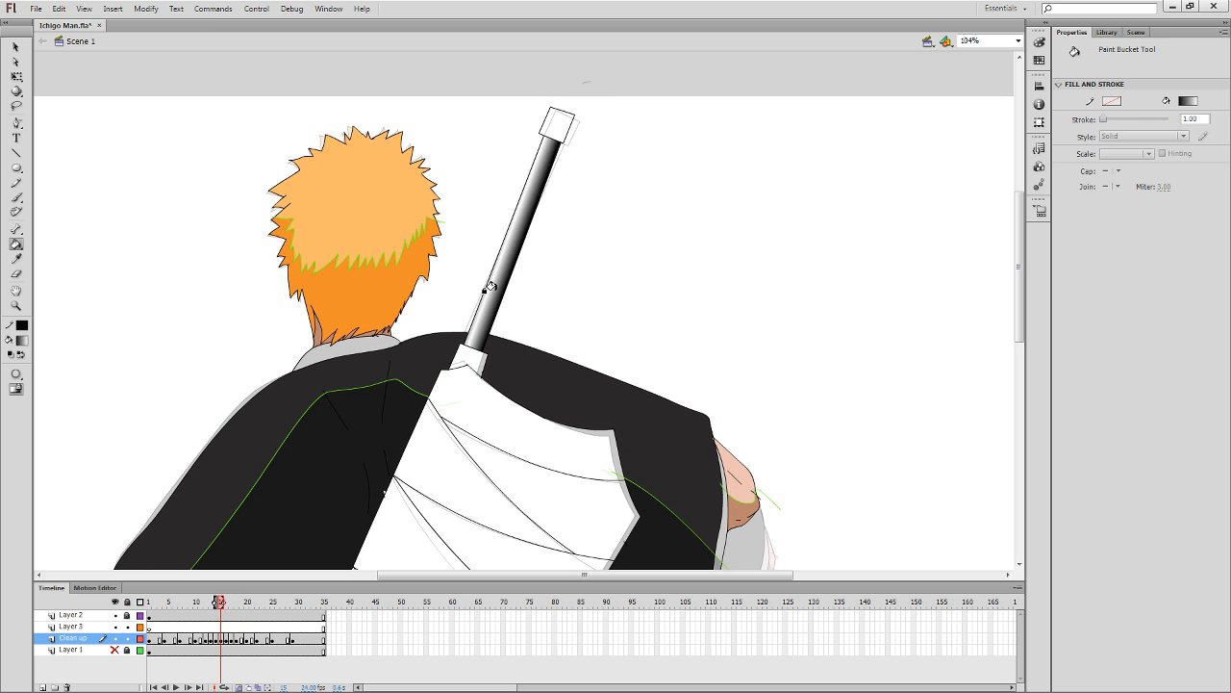
pyautogui.press('.')
pyautogui.press('.')
pyautogui.press('.')
pyautogui.press(',')
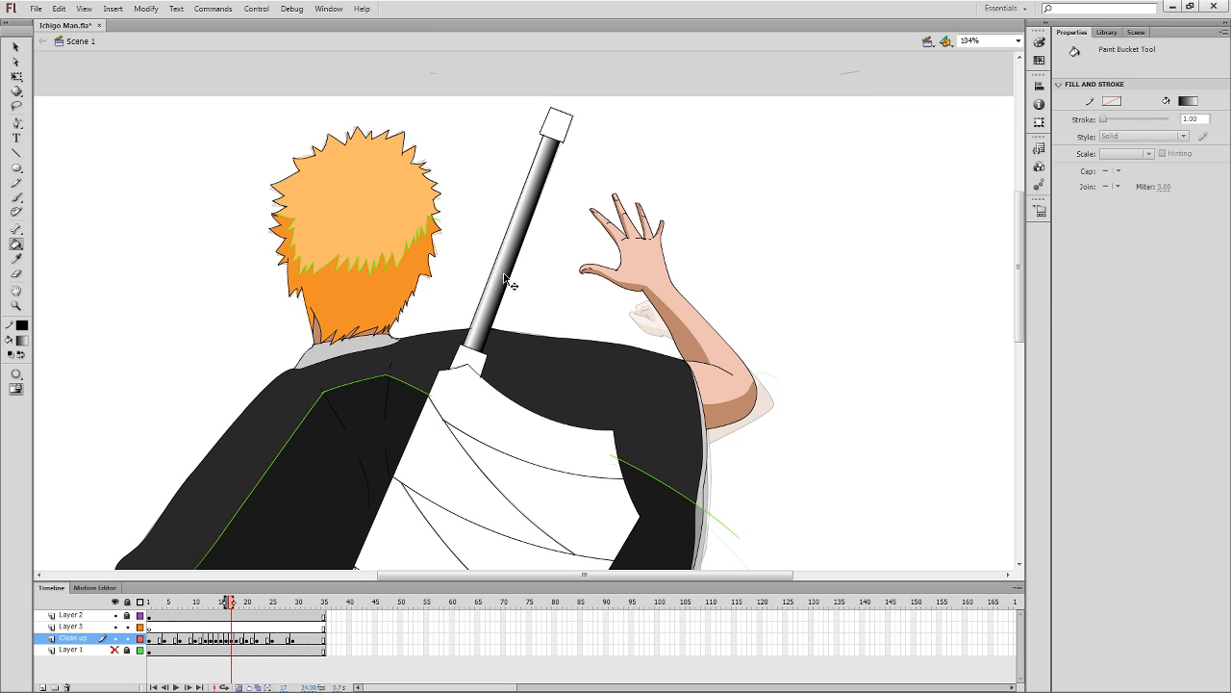
# Shift the handle's gradient on frame 17 with the Gradient Transform tool so the white highlight runs down its middle.
pyautogui.press('q')
pyautogui.click(508, 277)
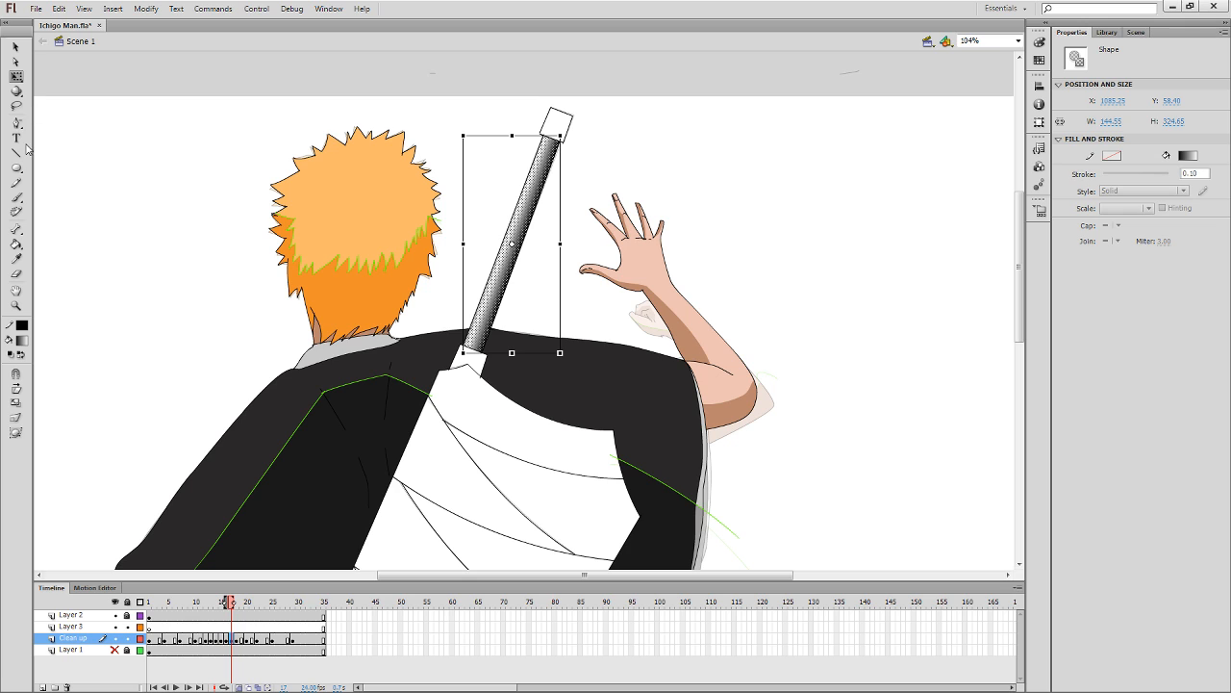
pyautogui.click(18, 77)
pyautogui.click(113, 91)
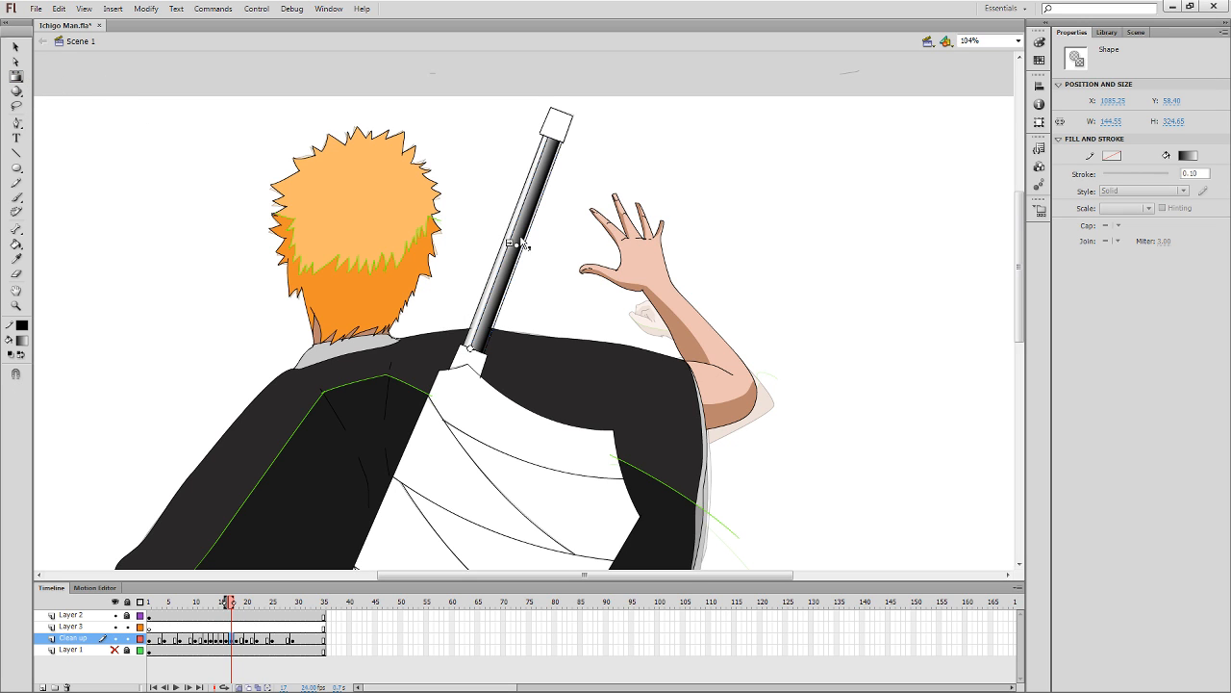
pyautogui.moveTo(517, 245); pyautogui.dragTo(513, 243)
pyautogui.click(544, 276)
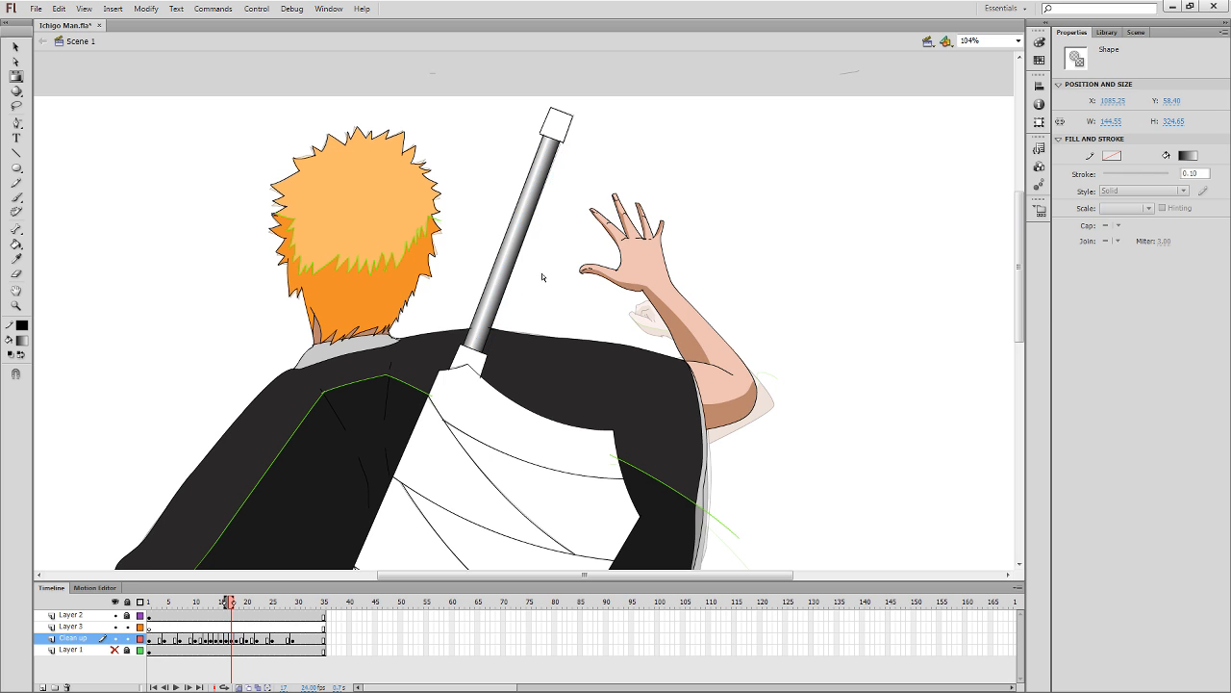
# Compare the adjusted handle shading on frame 17 with the drawings just before and after it.
pyautogui.press(',')
pyautogui.press('m')
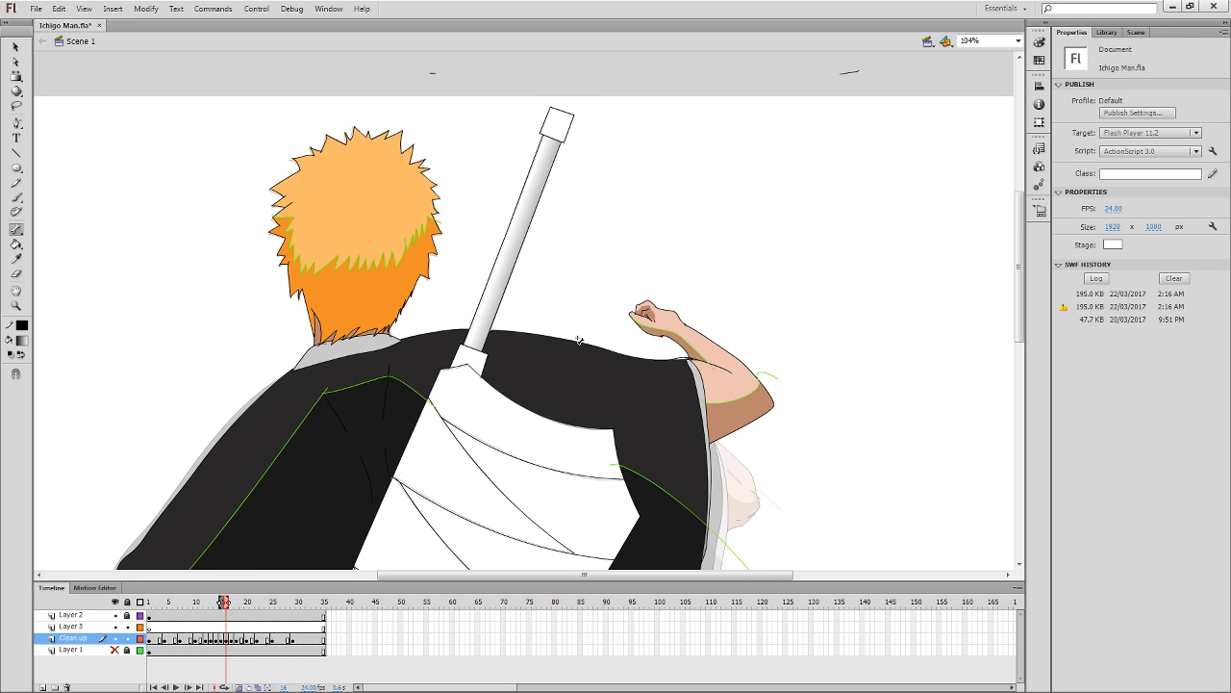
pyautogui.press('.')
pyautogui.press('.')
pyautogui.press(',')
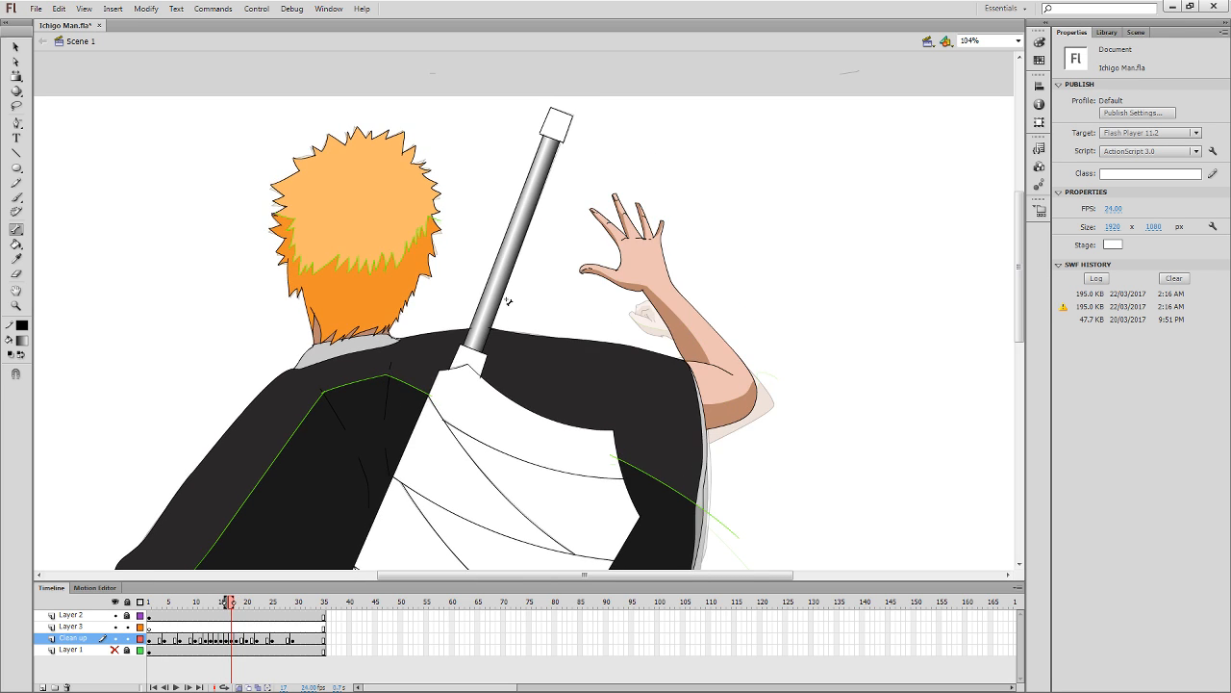
pyautogui.press('.')
pyautogui.press(',')
pyautogui.press(',')
pyautogui.press('.')
pyautogui.press('.')
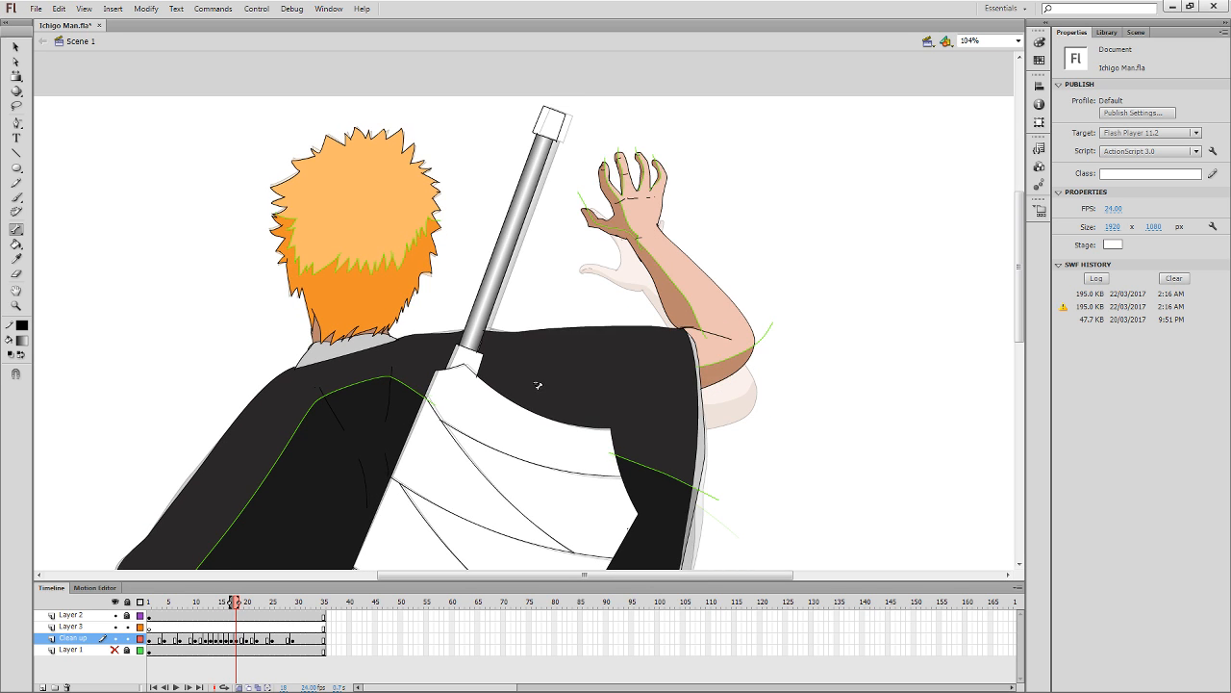
# Sample the adjusted handle gradient on frame 17 and shade the handle on the preceding drawings back to frame 13.
pyautogui.press(',')
pyautogui.press('i')
pyautogui.click(485, 304)
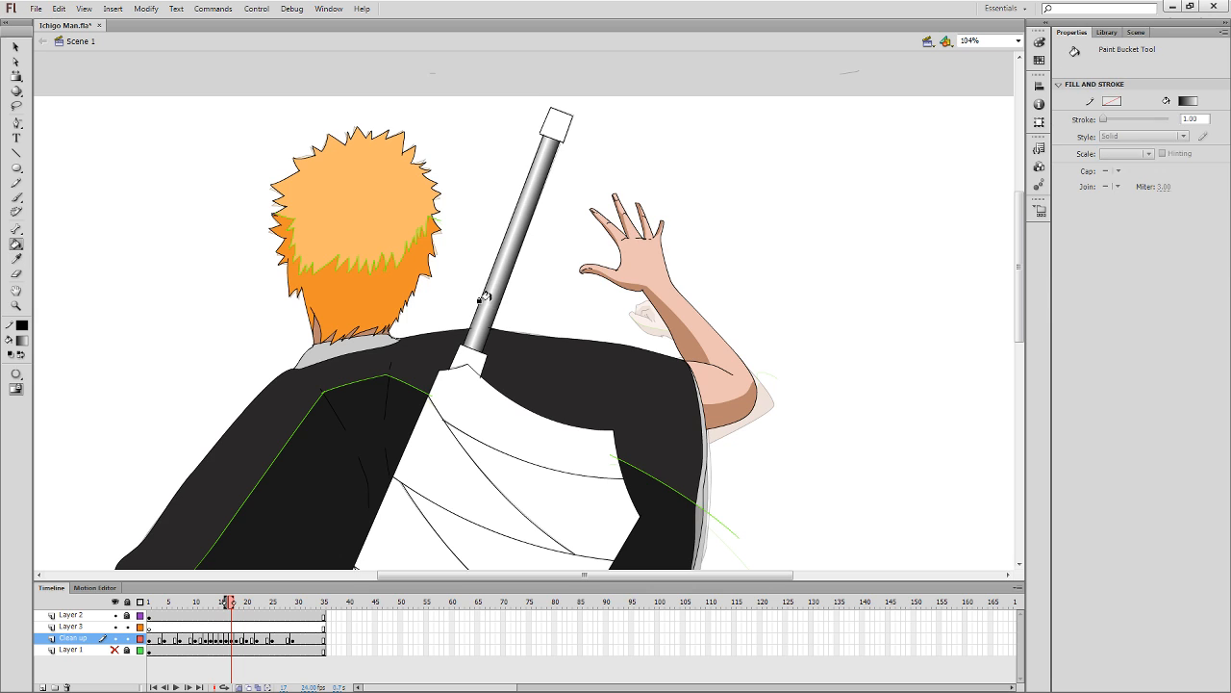
pyautogui.press(',')
pyautogui.press(',')
pyautogui.press(',')
pyautogui.press(',')
pyautogui.press(',')
pyautogui.press(',')
pyautogui.press(',')
pyautogui.press(',')
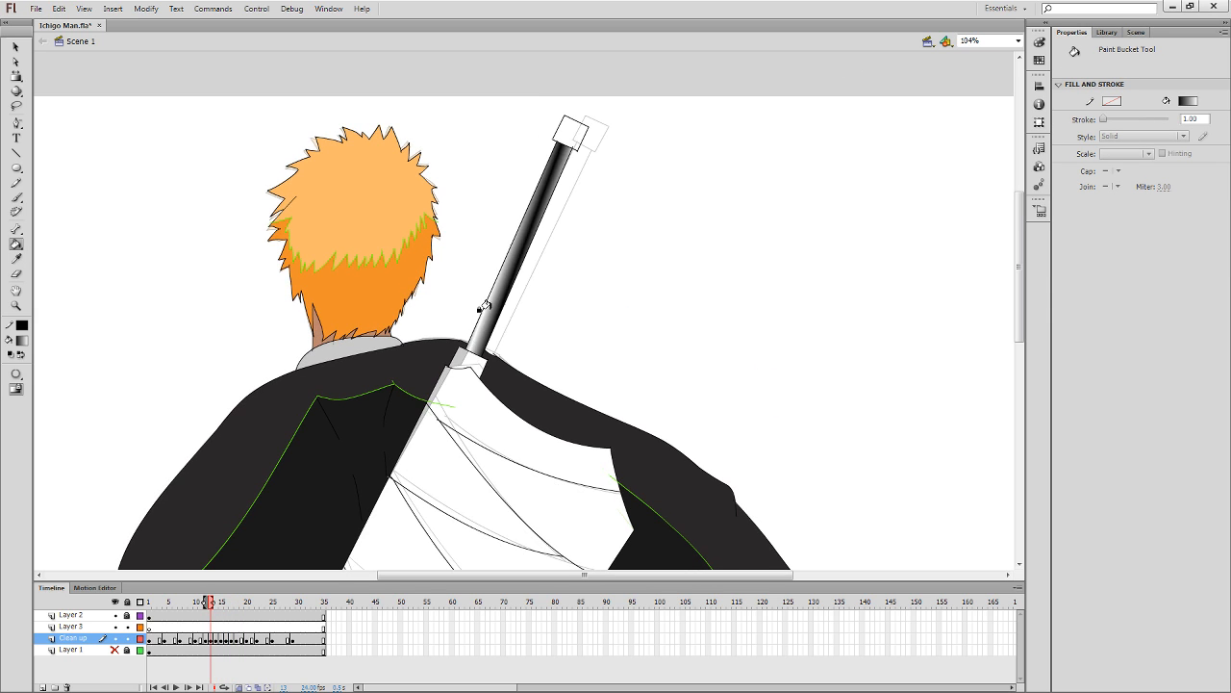
# Continue the gradient shading of the sword handle on the drawings before frame 13, working back towards the first drawing.
pyautogui.press(',')
pyautogui.press(',')
pyautogui.press(',')
pyautogui.press(',')
pyautogui.press(',')
pyautogui.press(',')
pyautogui.press(',')
pyautogui.press(',')
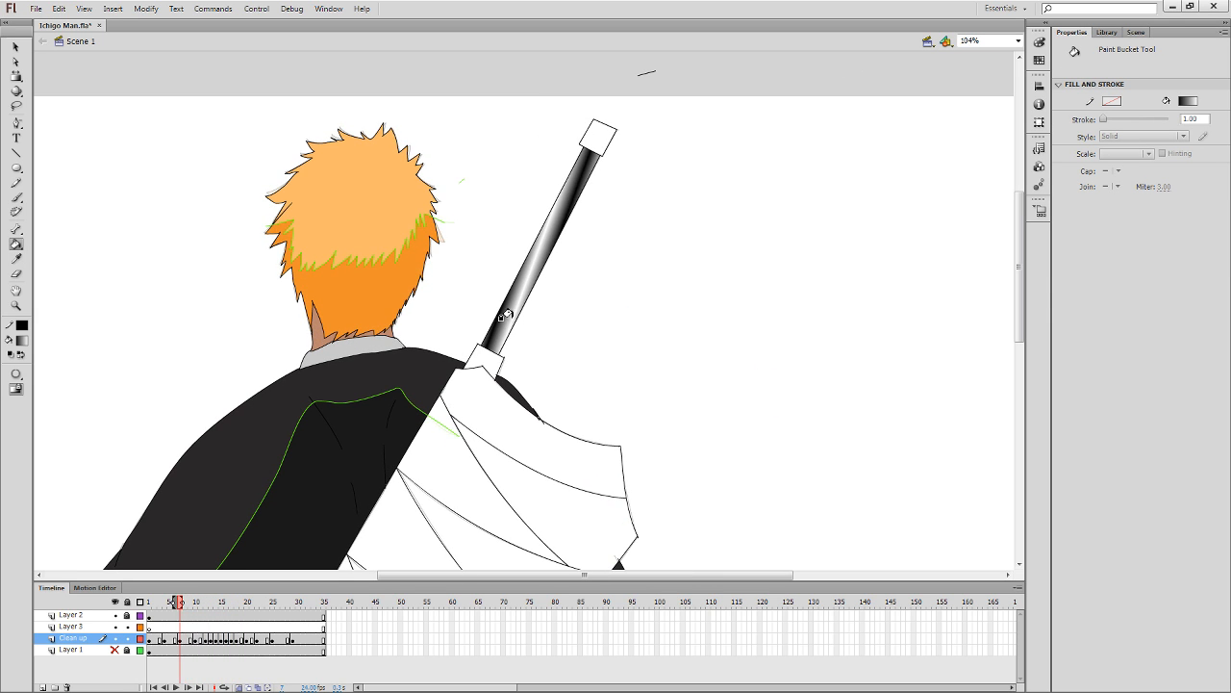
pyautogui.press('.')
pyautogui.press('.')
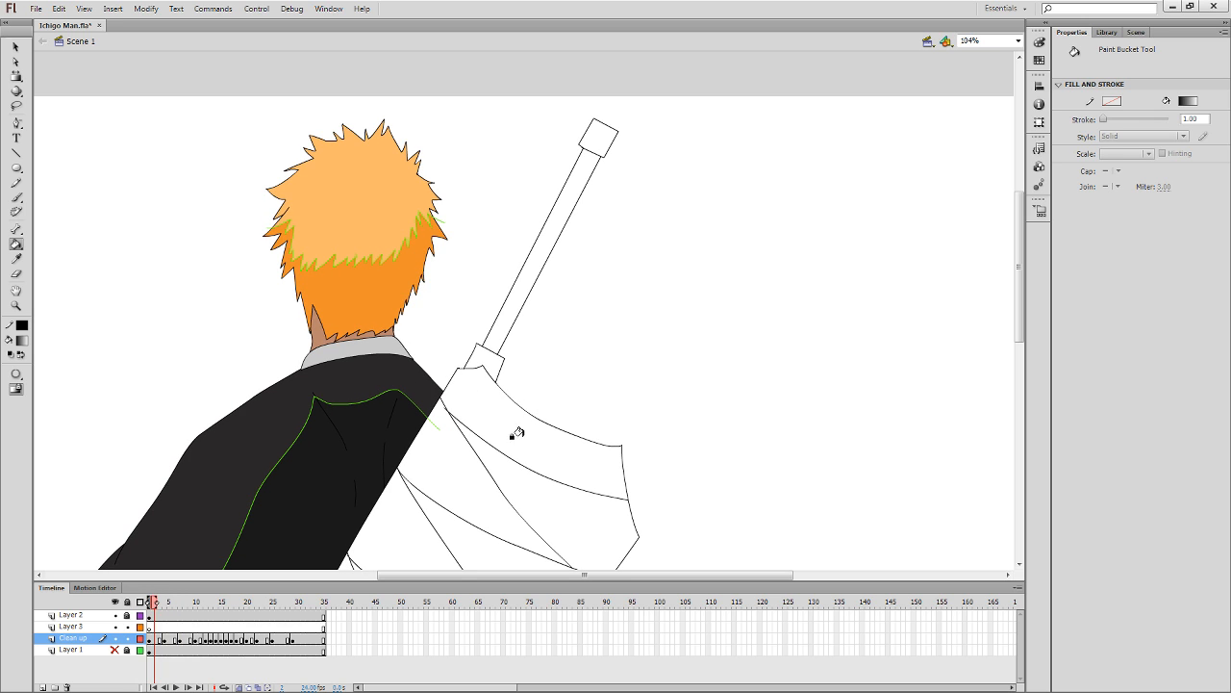
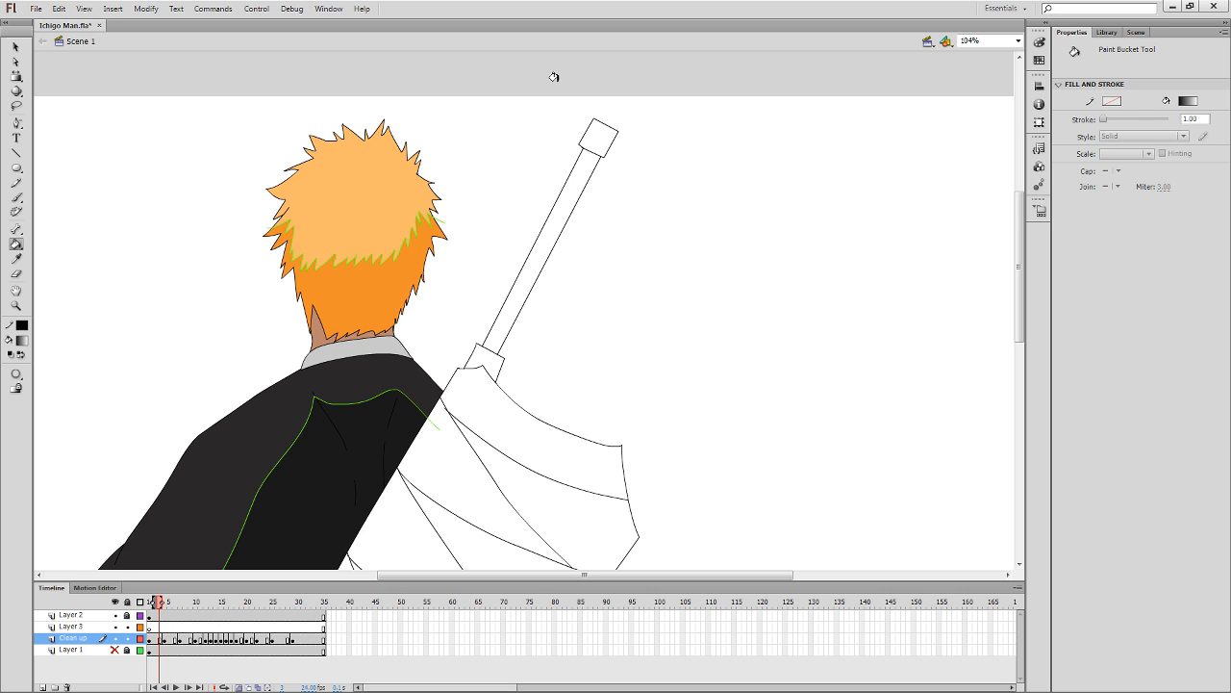
# Fill the sword handle on frame 3 with the black-and-white gradient and reapply it across the handle's width.
pyautogui.scroll(-1, 555, 279)
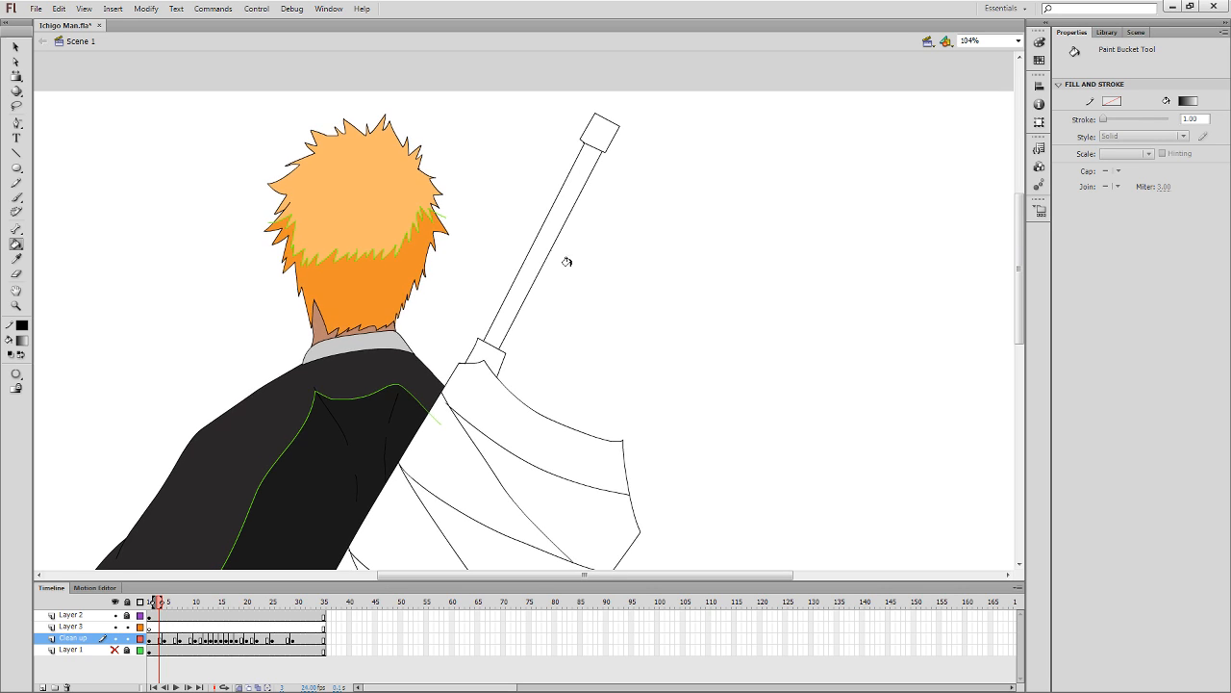
pyautogui.click(510, 288)
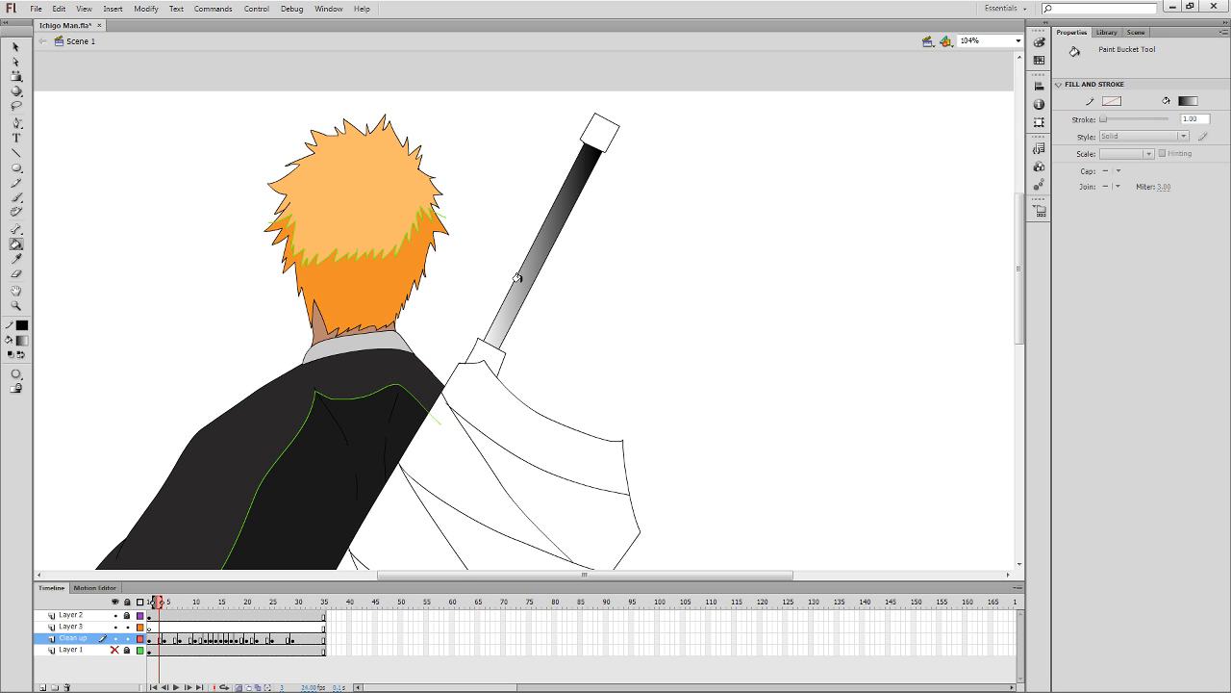
pyautogui.click(520, 280)
pyautogui.moveTo(518, 275); pyautogui.dragTo(528, 280)
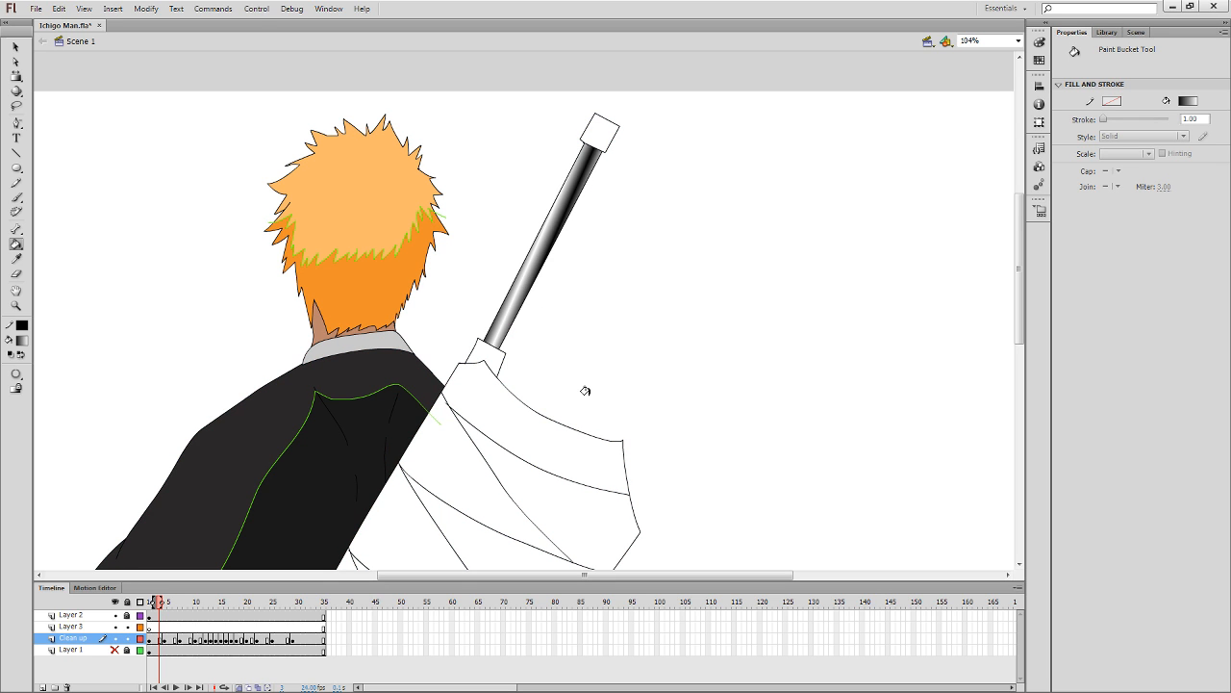
# Align the gradient on frame 3 with the handle's length, placing the white highlight along its left edge.
pyautogui.click(17, 77)
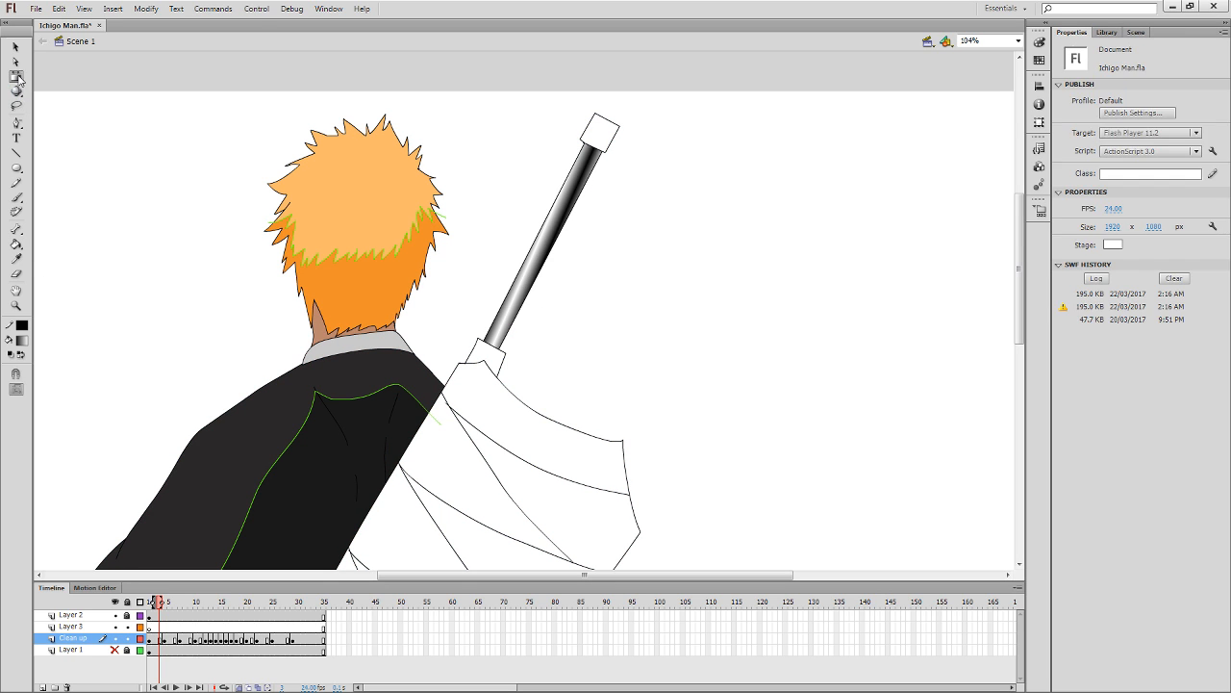
pyautogui.click(548, 257)
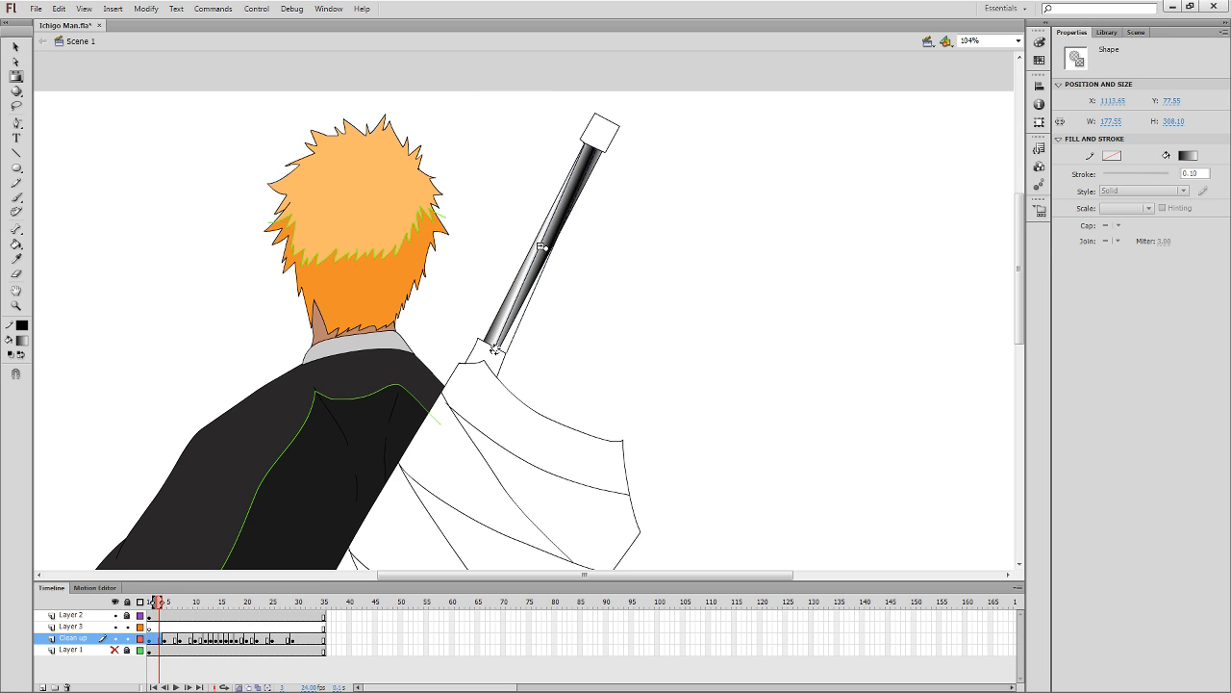
pyautogui.moveTo(495, 348); pyautogui.dragTo(486, 354)
pyautogui.click(592, 387)
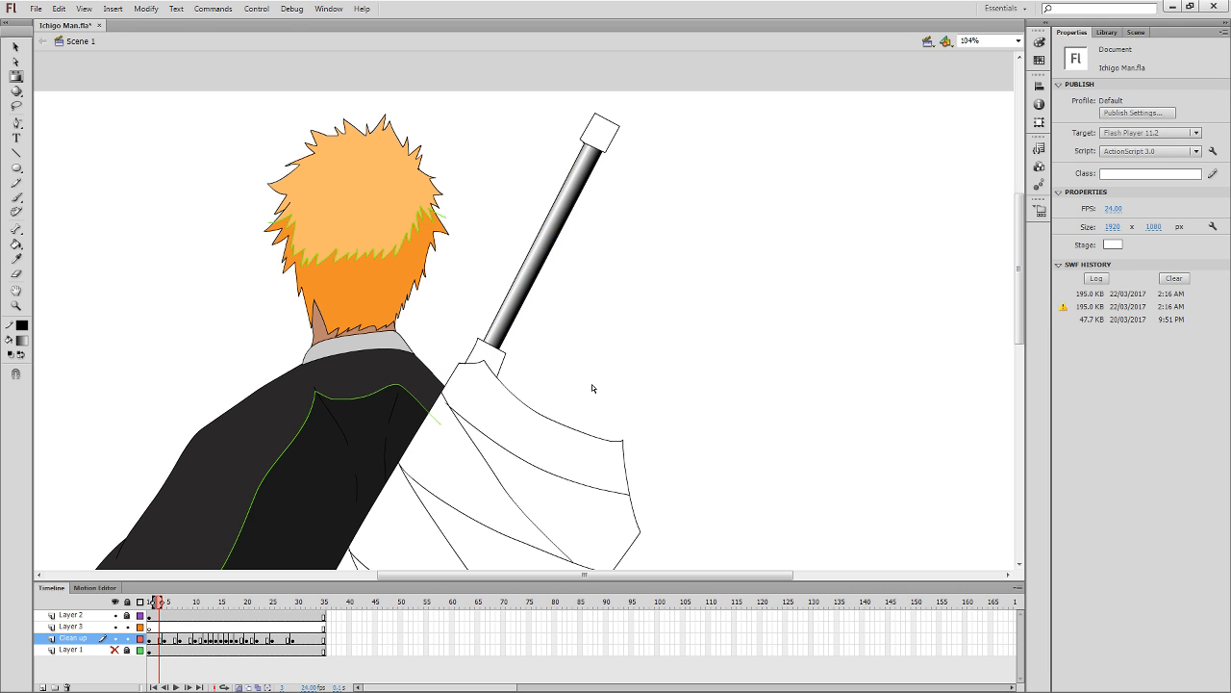
pyautogui.press('q')
pyautogui.click(519, 314)
pyautogui.click(535, 333)
# Step forward through the drawings from frame 3 to frame 12 to check the sword handle's shading.
pyautogui.click(17, 244)
pyautogui.press(',')
pyautogui.press('.')
pyautogui.press('.')
pyautogui.press('.')
pyautogui.press('.')
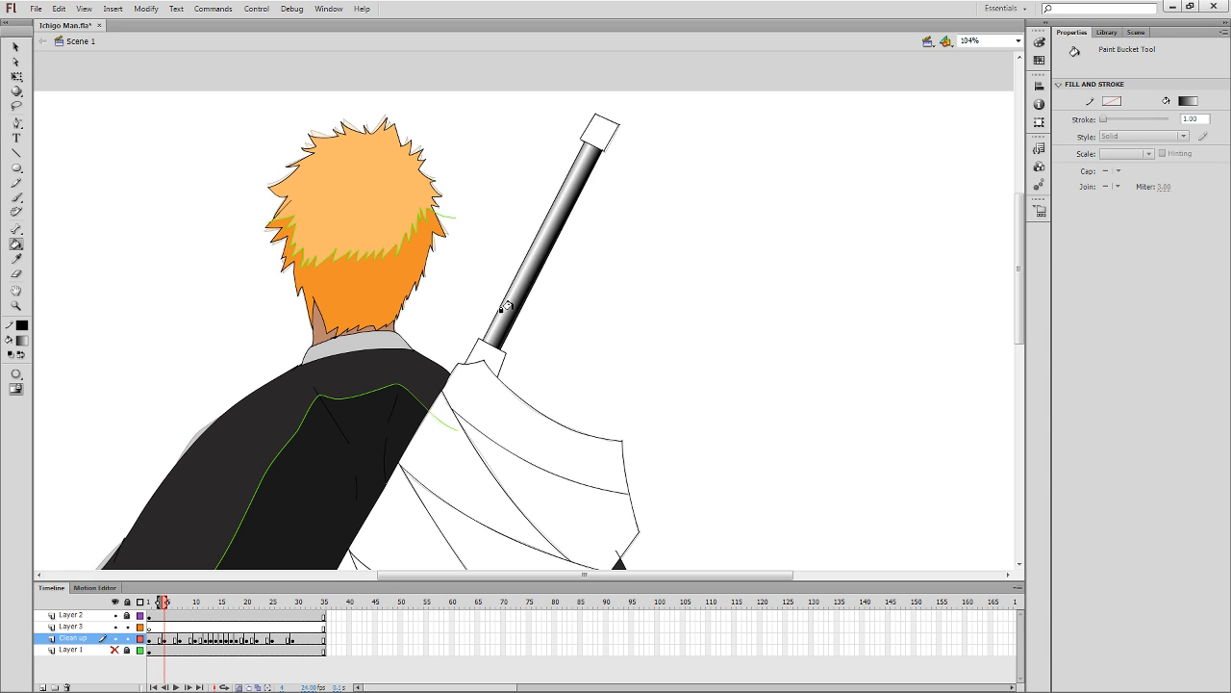
pyautogui.press('.')
pyautogui.press('.')
pyautogui.press('.')
pyautogui.press('.')
pyautogui.press('.')
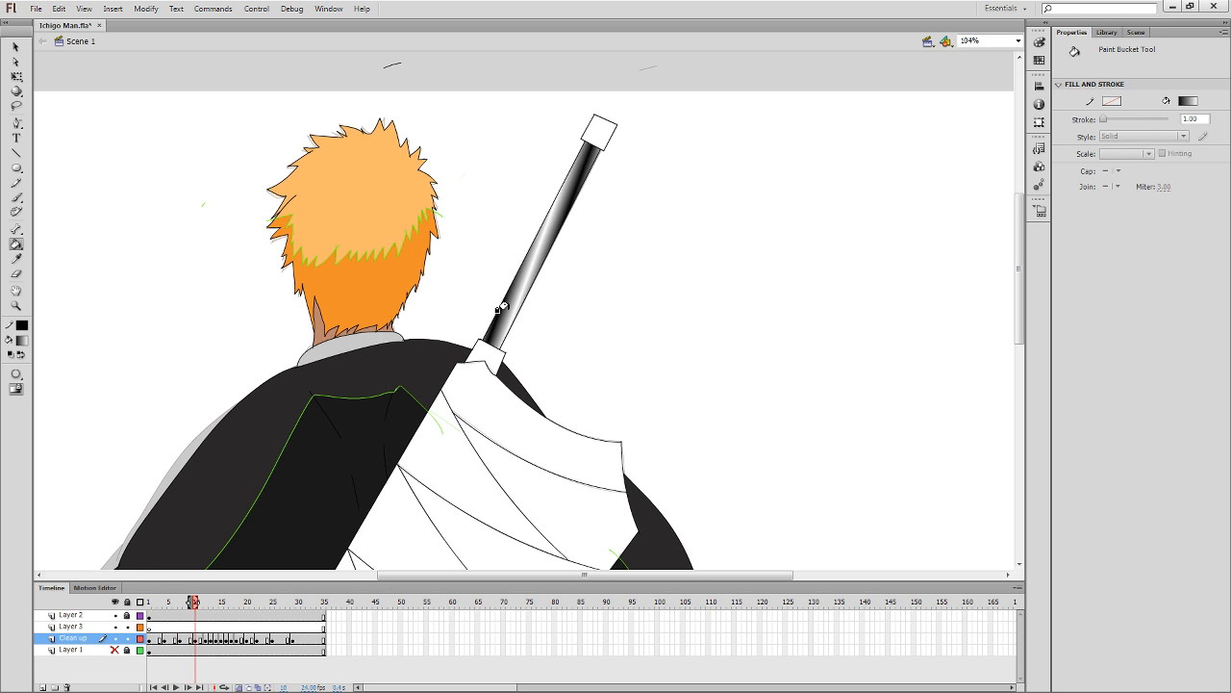
pyautogui.press('.')
pyautogui.press('.')
# Shift the handle's gradient on frame 12 with the Gradient Transform tool so the highlight follows the handle's left edge.
pyautogui.press(',')
pyautogui.click(495, 308)
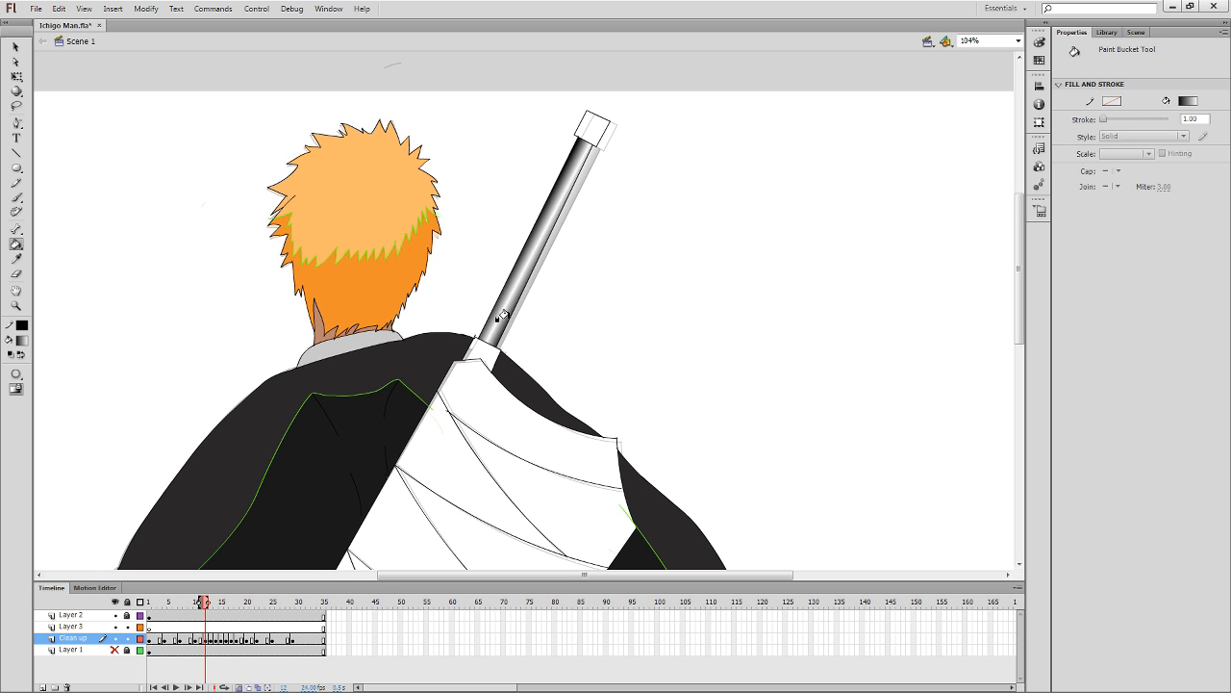
pyautogui.press(',')
pyautogui.press('.')
pyautogui.click(18, 78)
pyautogui.click(532, 281)
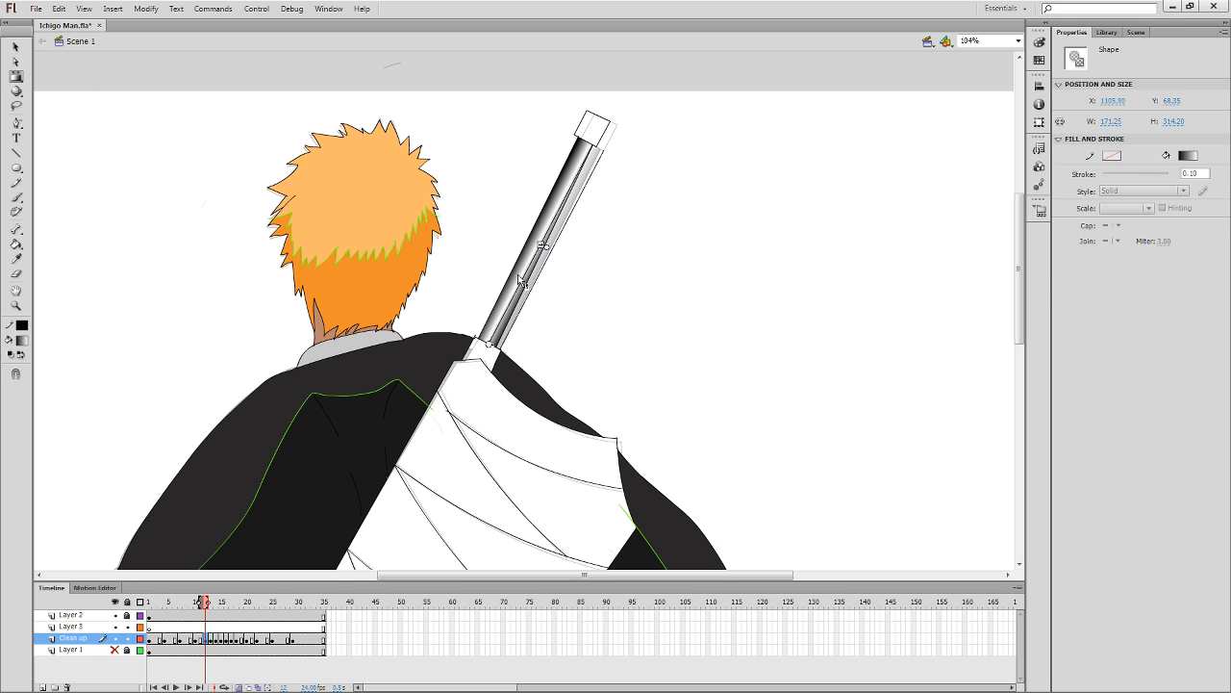
pyautogui.moveTo(547, 247); pyautogui.dragTo(541, 244)
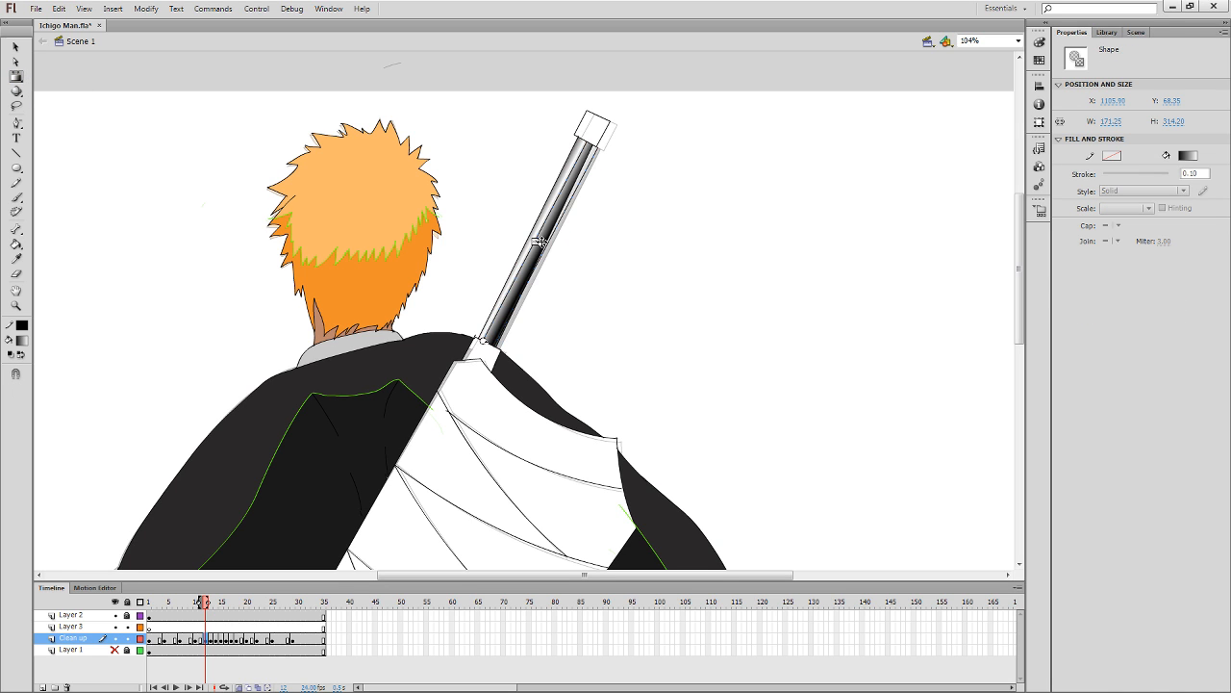
pyautogui.click(607, 308)
# Rotate and shift the handle's gradient on frame 13 so the highlight follows the left edge and the dark band the right side.
pyautogui.press('.')
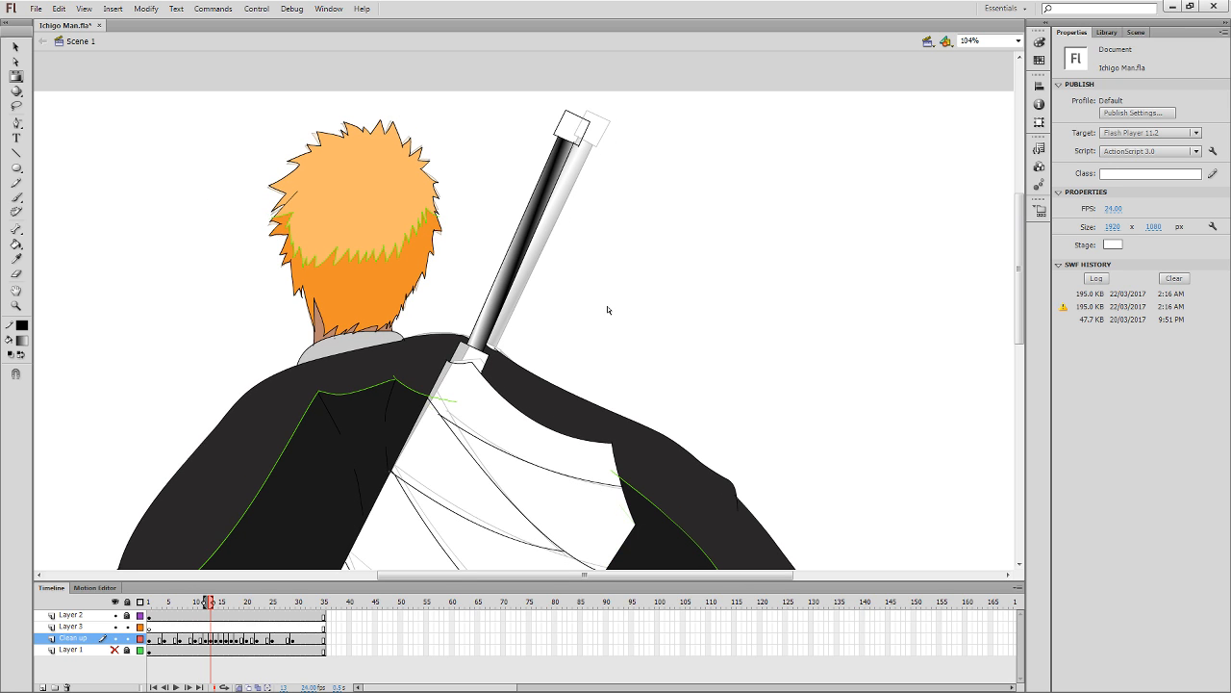
pyautogui.press('k')
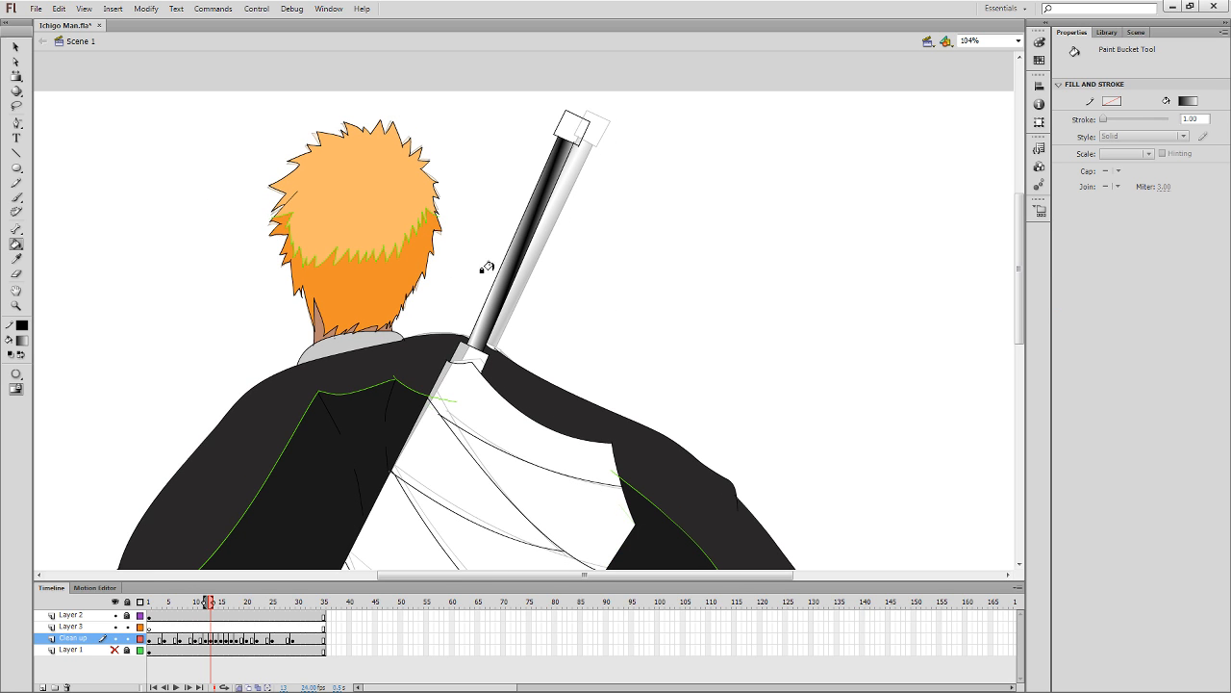
pyautogui.press('f')
pyautogui.click(521, 260)
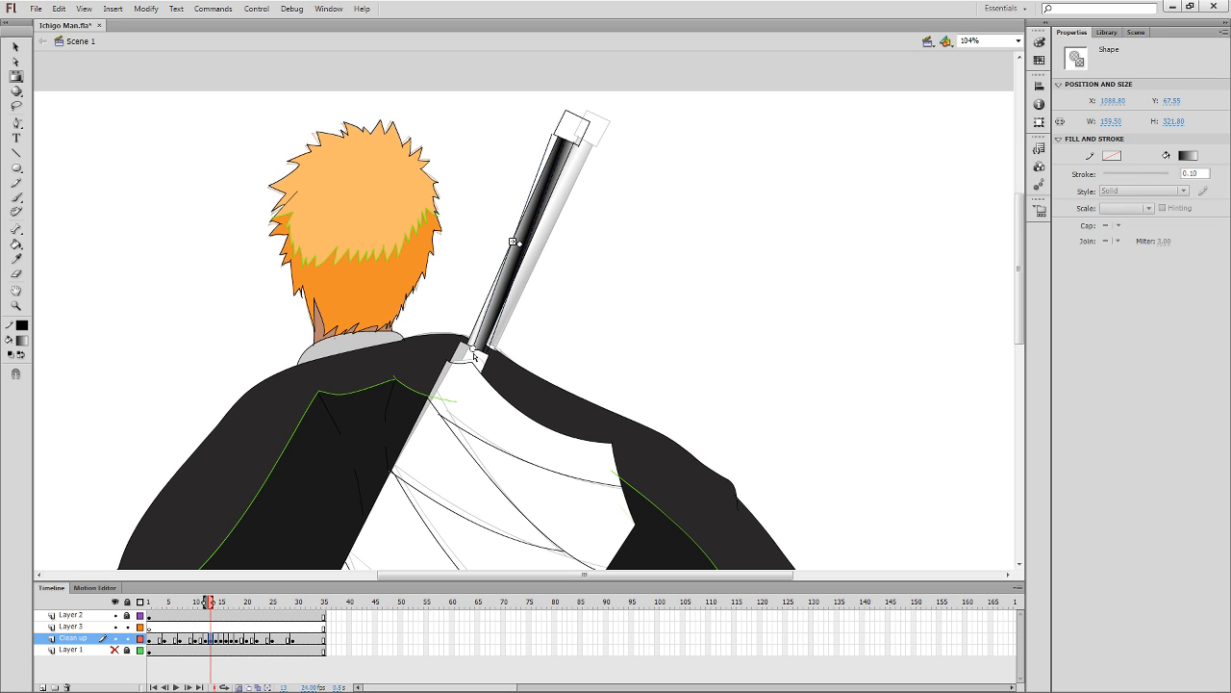
pyautogui.moveTo(472, 348); pyautogui.dragTo(465, 344)
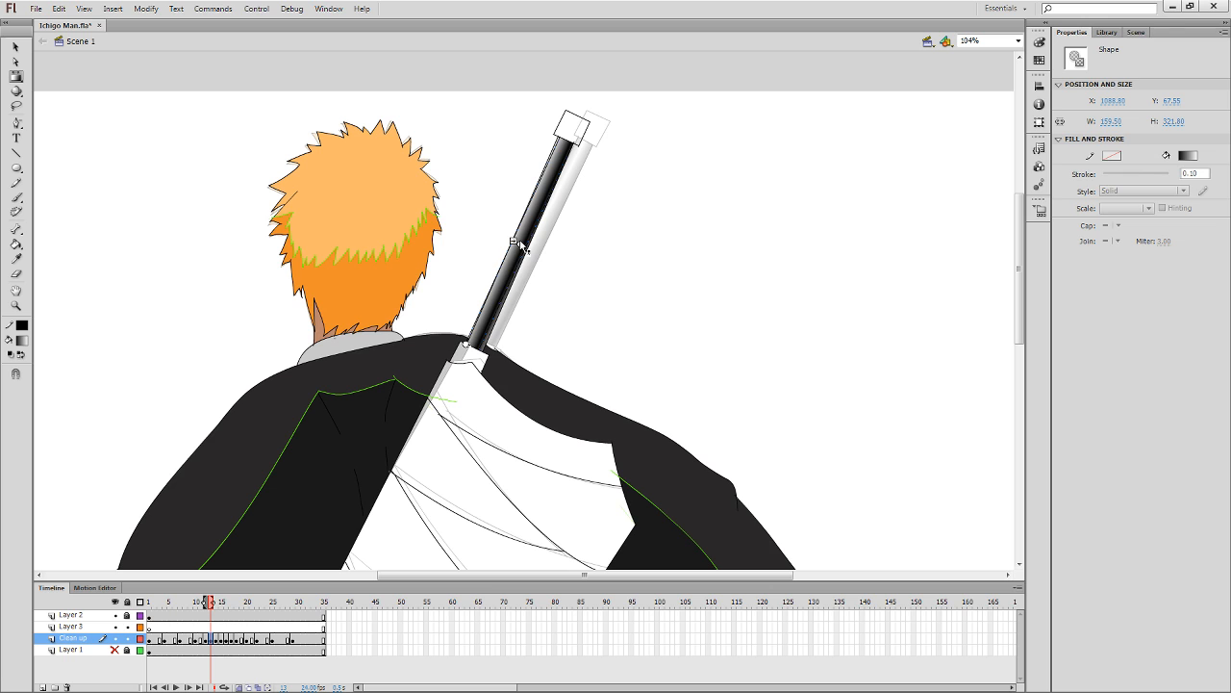
pyautogui.moveTo(515, 242); pyautogui.dragTo(523, 247)
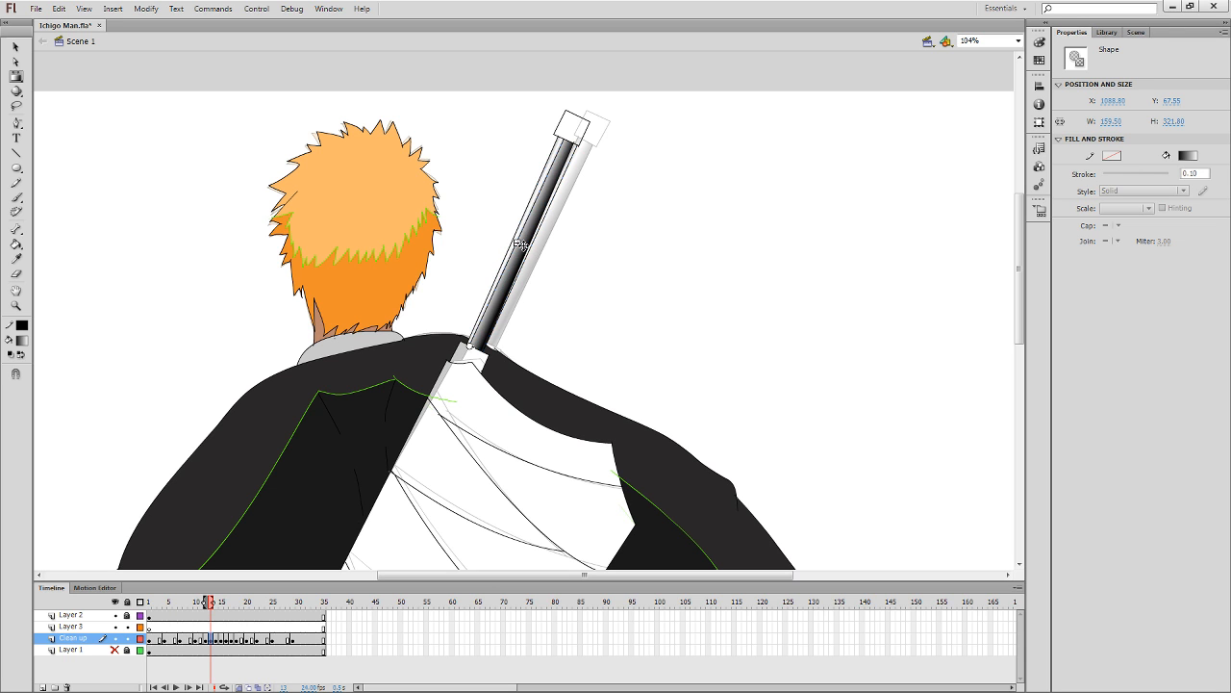
pyautogui.click(616, 327)
pyautogui.press('.')
pyautogui.press('.')
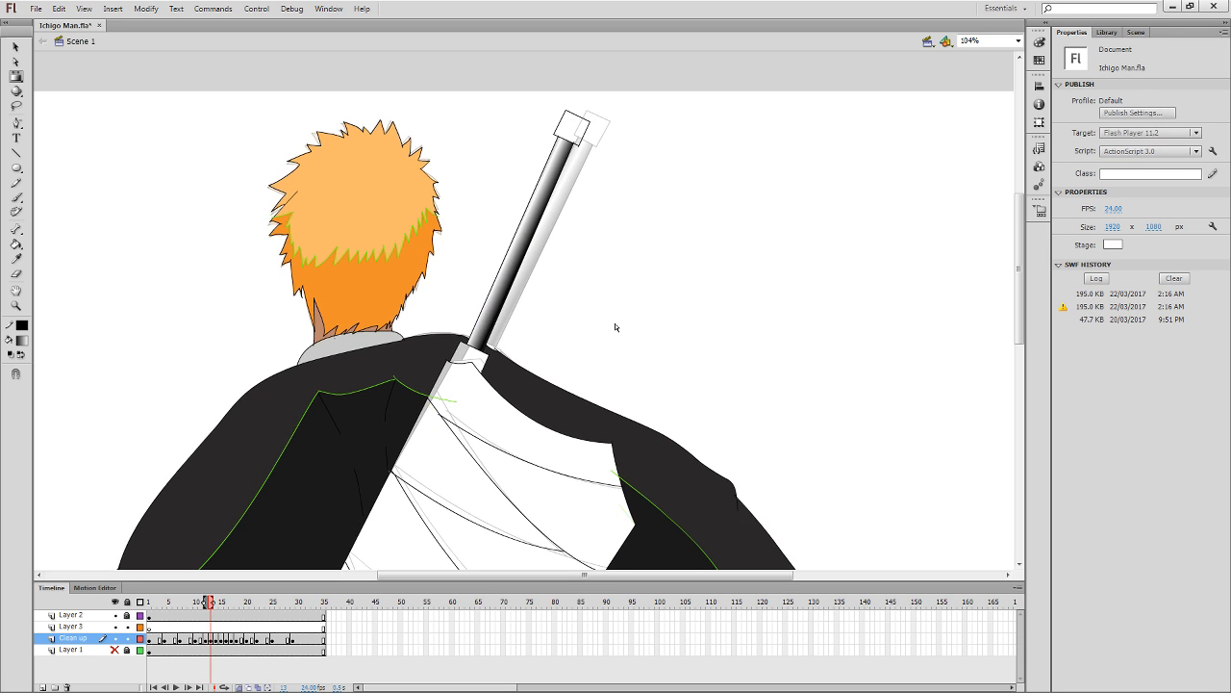
# Step forward through the drawings from frame 13 to frame 35 to check the sword handle's shading.
pyautogui.press('.')
pyautogui.press('.')
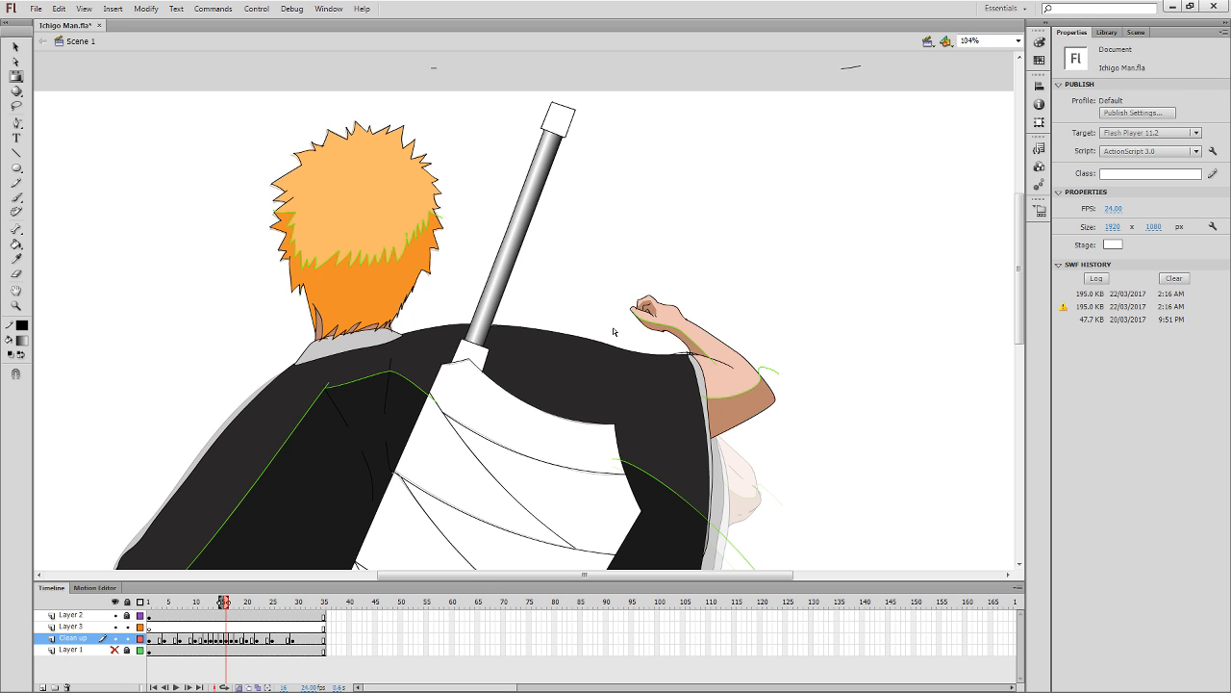
pyautogui.moveTo(594, 250); pyautogui.dragTo(643, 261)
pyautogui.press('.')
pyautogui.press('.')
pyautogui.press('.')
pyautogui.press('.')
pyautogui.press('.')
pyautogui.press('.')
pyautogui.press('.')
pyautogui.press('.')
pyautogui.press('.')
pyautogui.press('.')
pyautogui.press('.')
pyautogui.press('.')
pyautogui.press('.')
pyautogui.press('.')
pyautogui.press('.')
pyautogui.press('.')
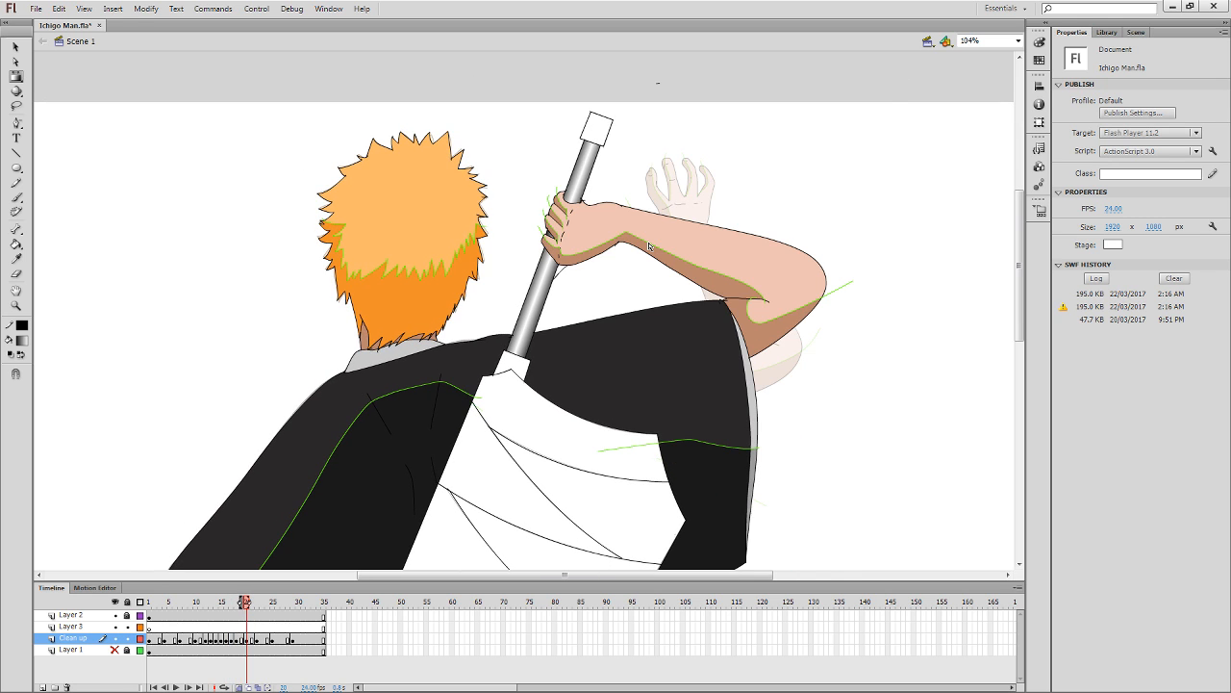
pyautogui.press('.')
pyautogui.press('.')
pyautogui.press('.')
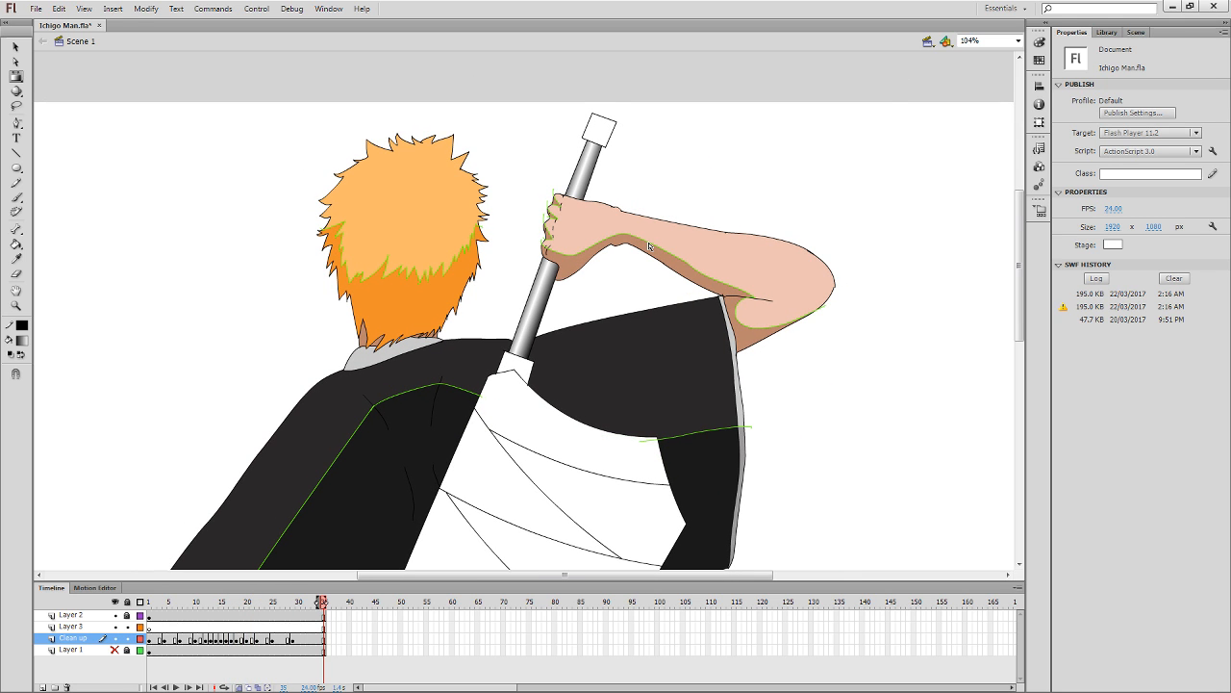
# Play the animation at a reduced view size to check the overall motion of the character and arm.
pyautogui.hotkey('ctrl', '-')
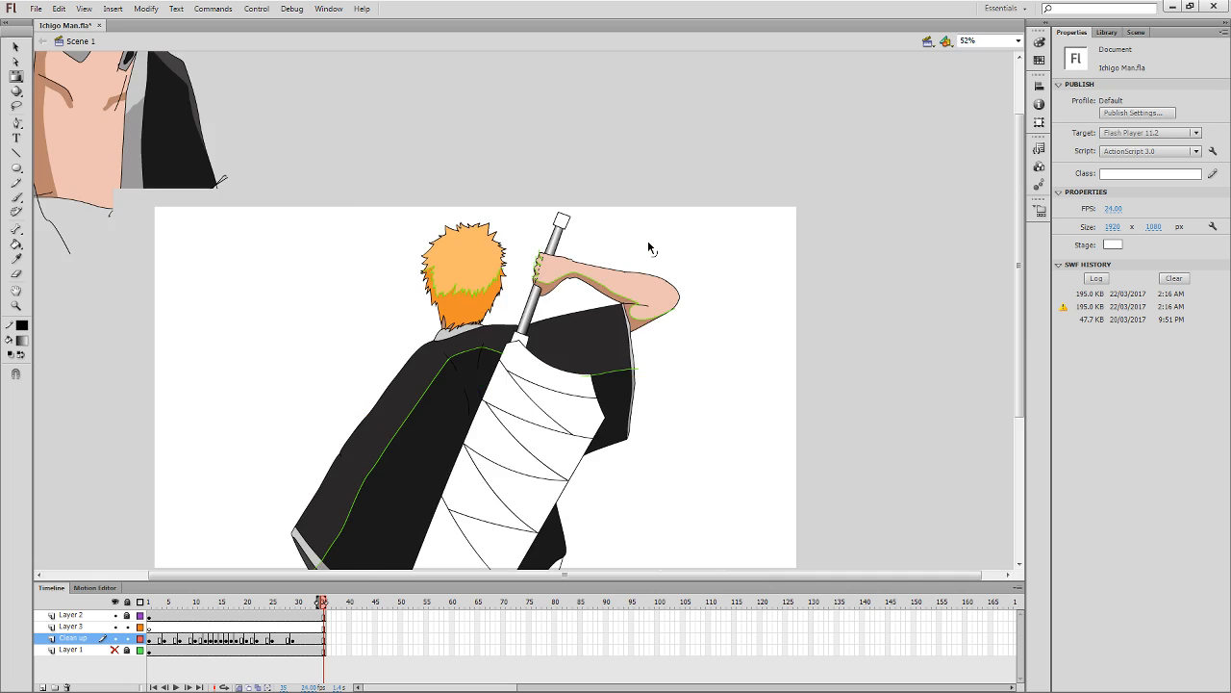
pyautogui.hotkey('ctrl', '-')
pyautogui.hotkey('ctrl', '=')
pyautogui.press('Return')
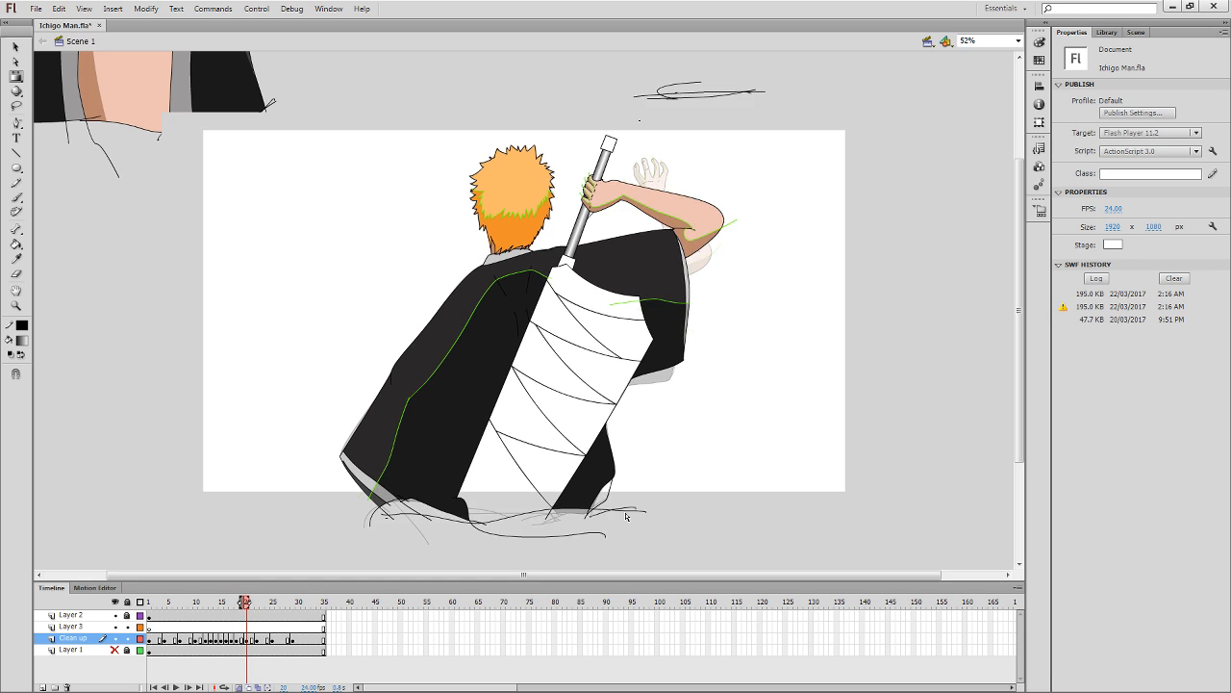
# Delete the green shading guide line along the raised forearm on frame 18.
pyautogui.press('l')
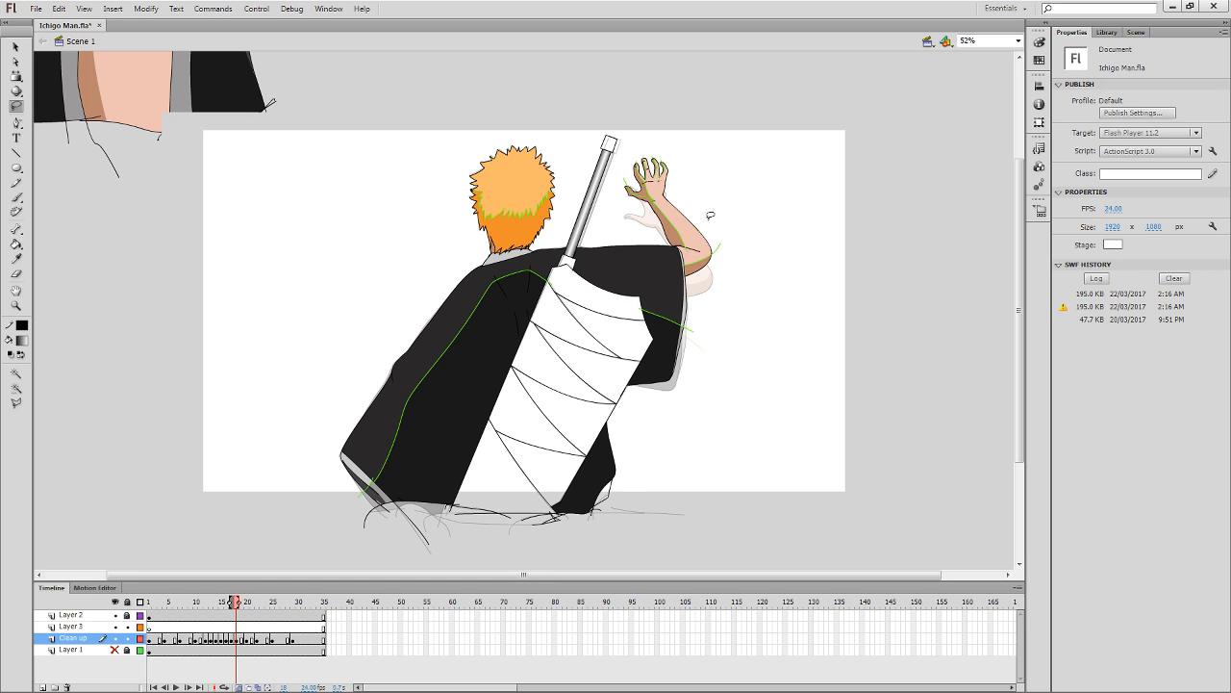
pyautogui.press('z')
pyautogui.moveTo(496, 363); pyautogui.dragTo(797, 112)
pyautogui.moveTo(607, 440); pyautogui.dragTo(739, 522)
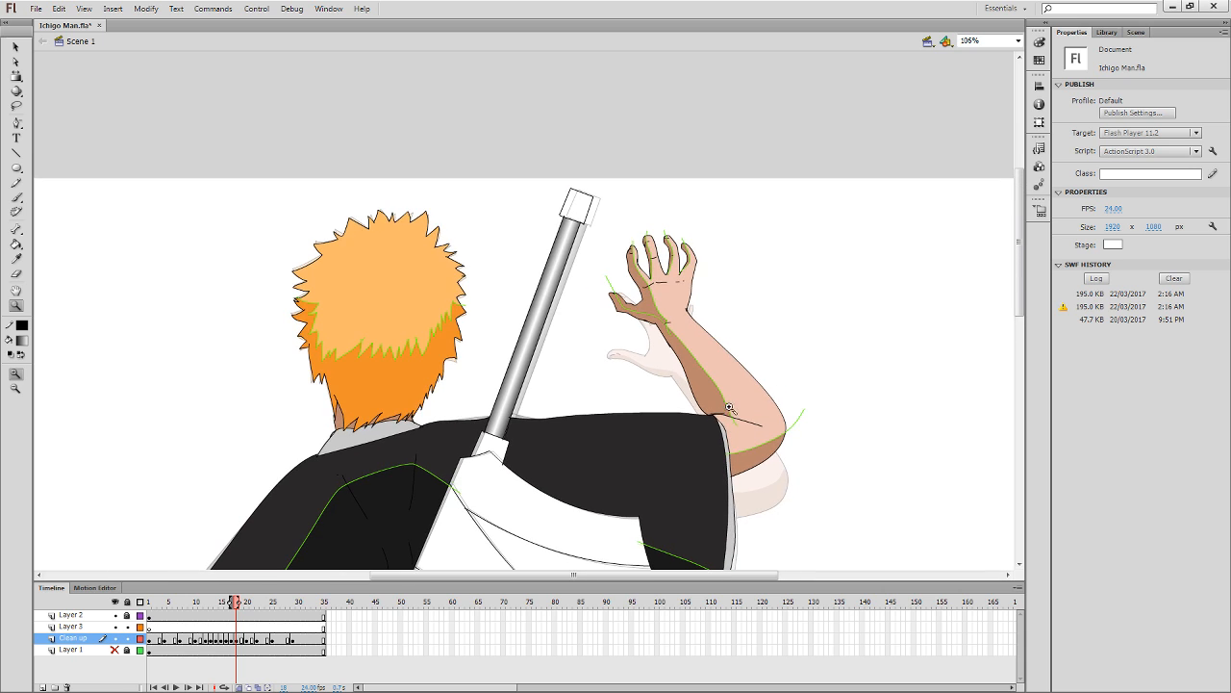
pyautogui.press('l')
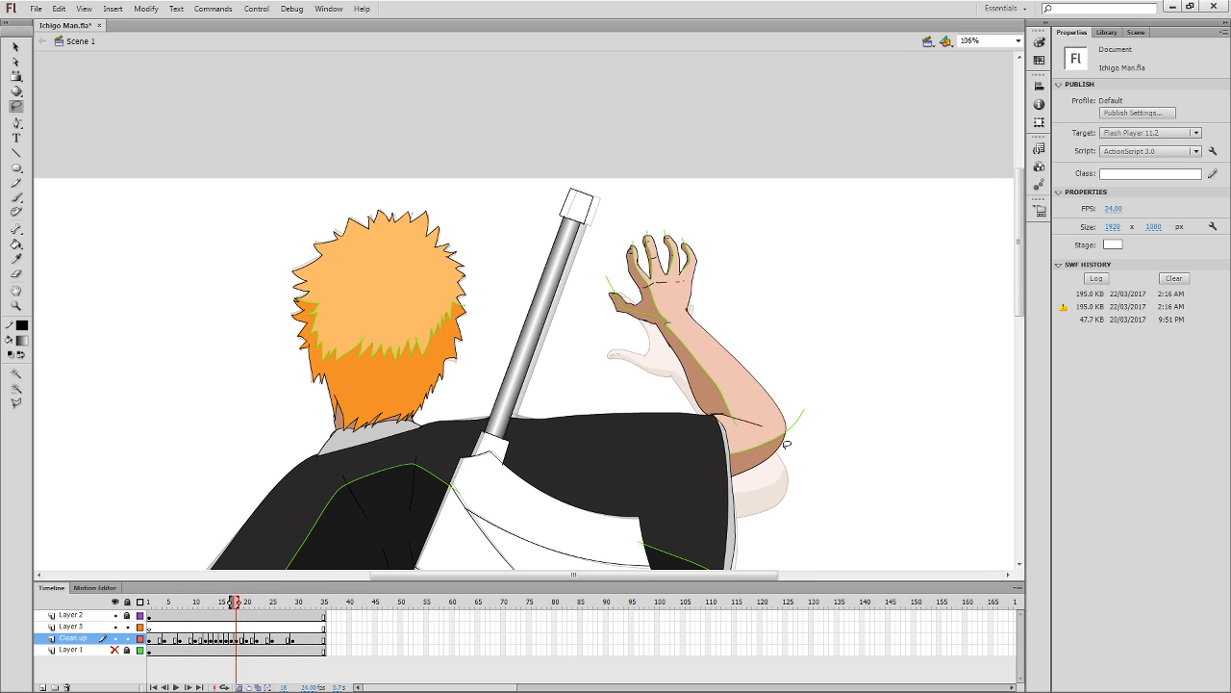
pyautogui.press('q')
pyautogui.click(728, 409)
pyautogui.press('Delete')
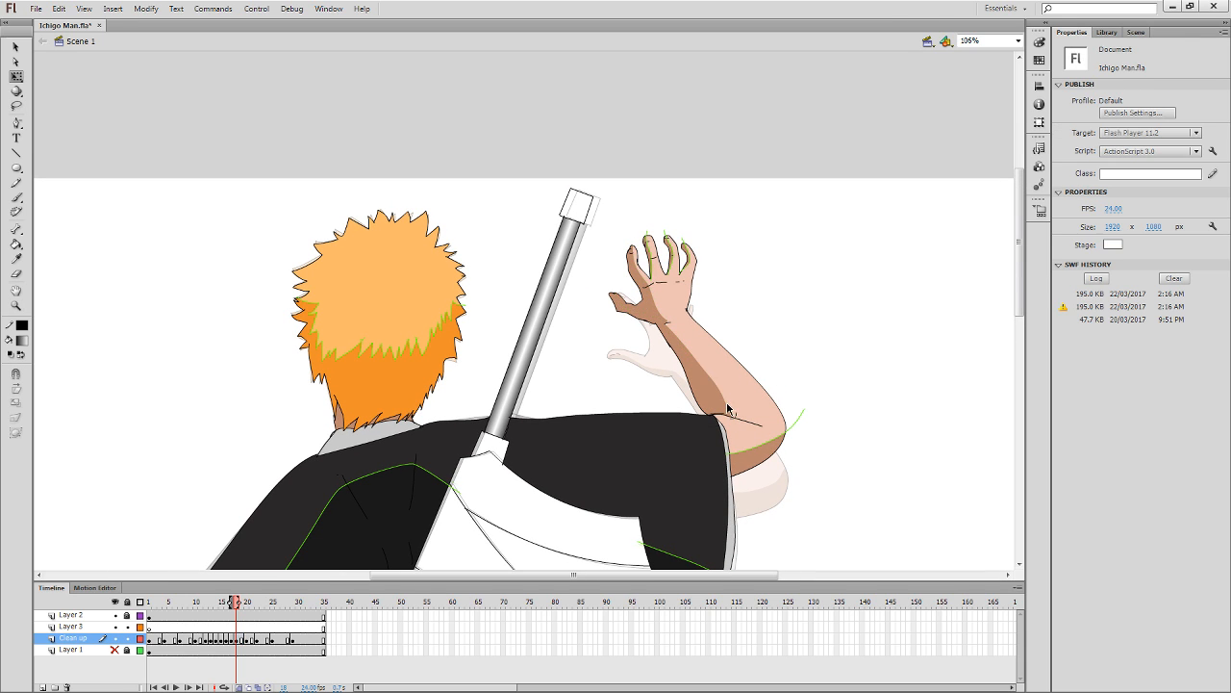
# Delete the remaining green guide lines on the fingers, elbow and sleeve of the frame 18 drawing.
pyautogui.press('u')
pyautogui.press('y')
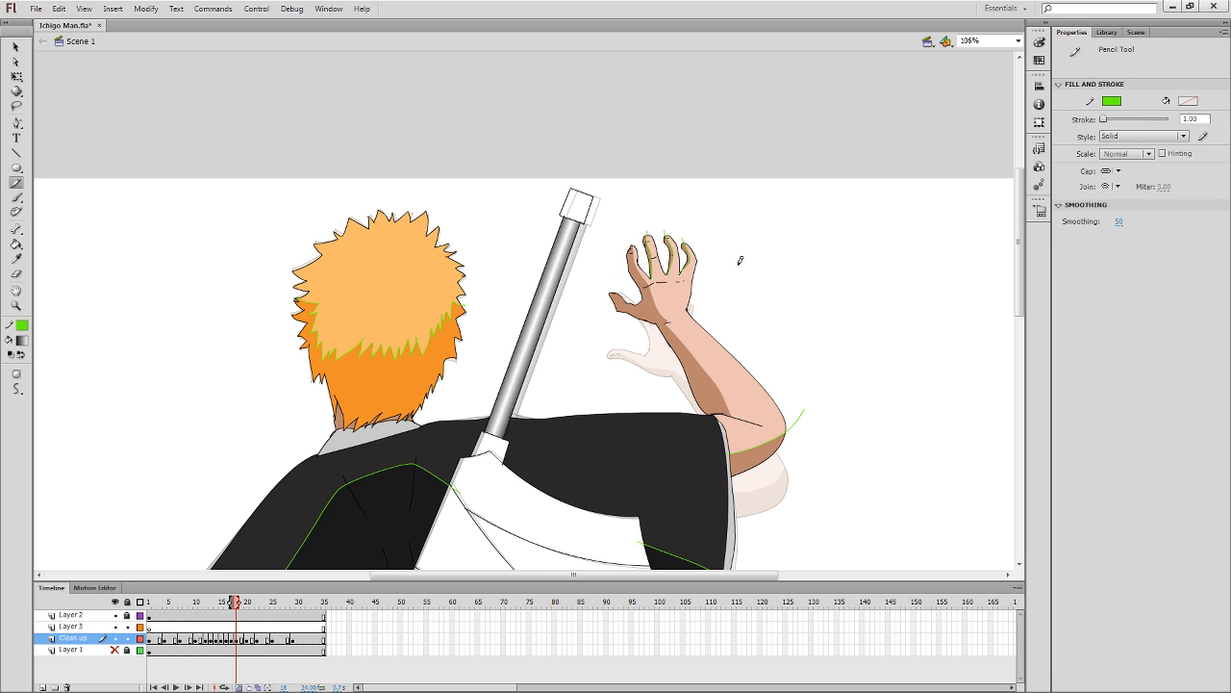
pyautogui.moveTo(739, 259)
pyautogui.mouseDown()
pyautogui.moveTo(625, 270)
pyautogui.moveTo(702, 210)
pyautogui.moveTo(885, 410)
pyautogui.moveTo(662, 552)
pyautogui.moveTo(716, 535)
pyautogui.mouseUp()
pyautogui.press('q')
pyautogui.doubleClick(806, 455)
pyautogui.press('Delete')
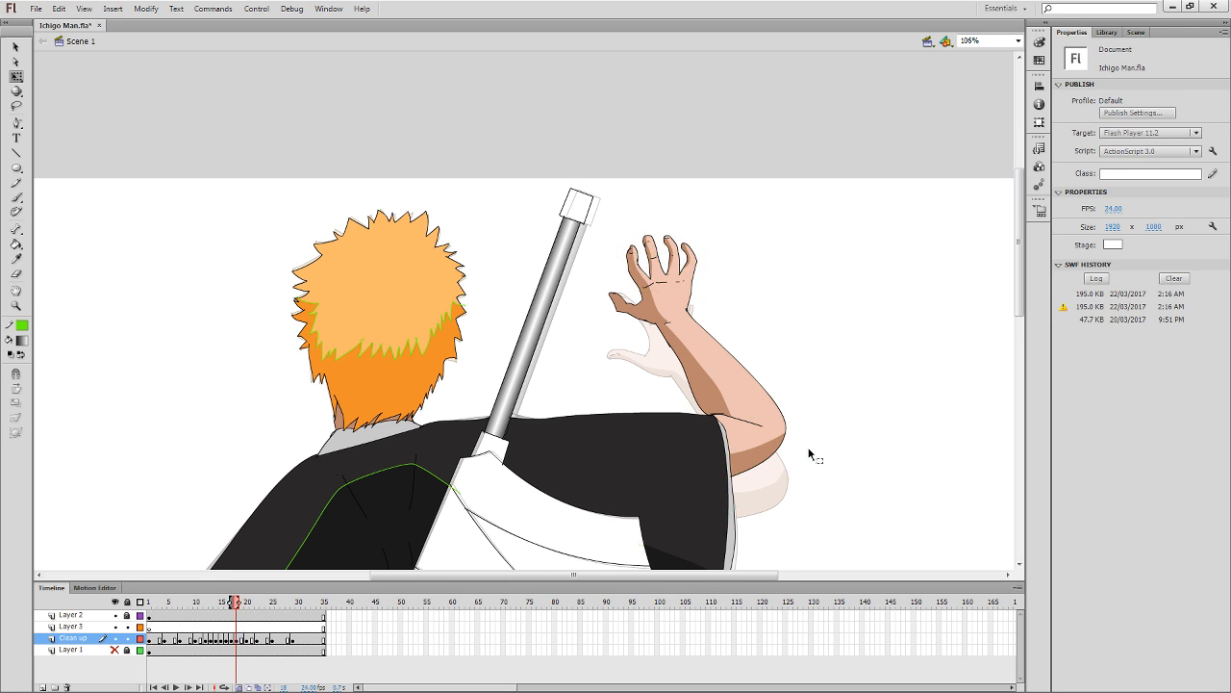
pyautogui.moveTo(810, 480)
pyautogui.mouseDown()
pyautogui.moveTo(812, 440)
pyautogui.moveTo(827, 493)
pyautogui.mouseUp()
pyautogui.press('l')
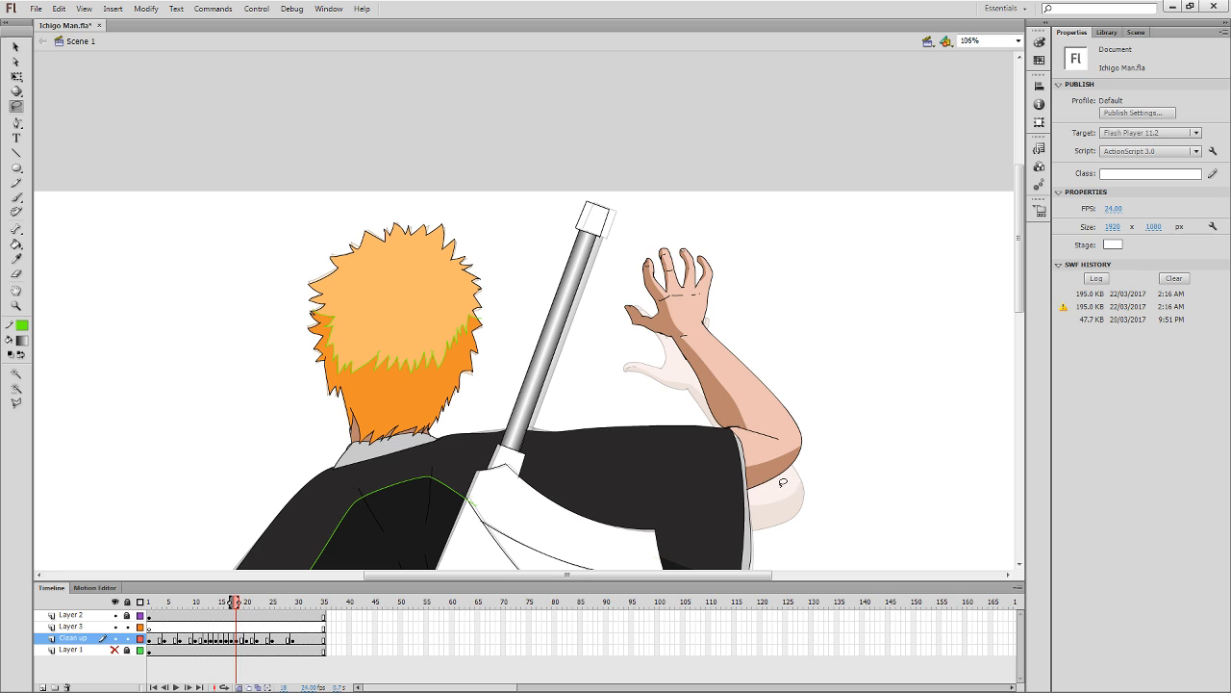
pyautogui.press('q')
pyautogui.click(772, 482)
pyautogui.keyDown('shift'); pyautogui.click(764, 472); pyautogui.keyUp('shift')
pyautogui.keyDown('shift'); pyautogui.click(761, 456); pyautogui.keyUp('shift')
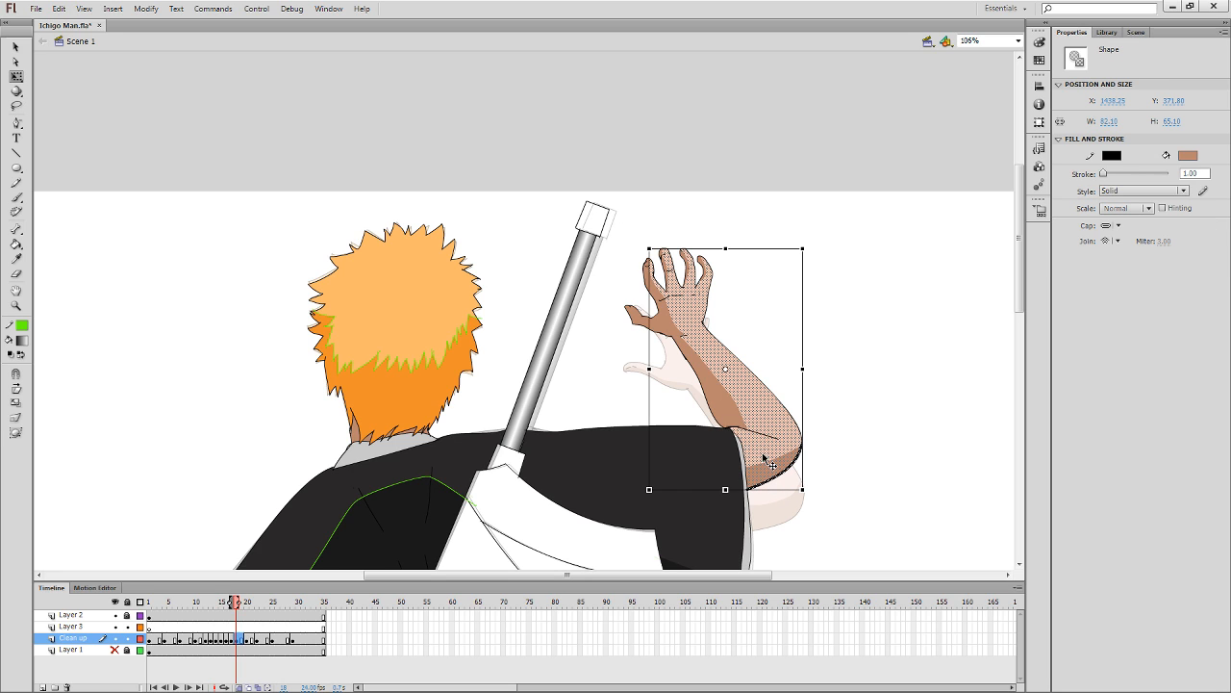
pyautogui.keyDown('shift'); pyautogui.click(736, 432); pyautogui.keyUp('shift')
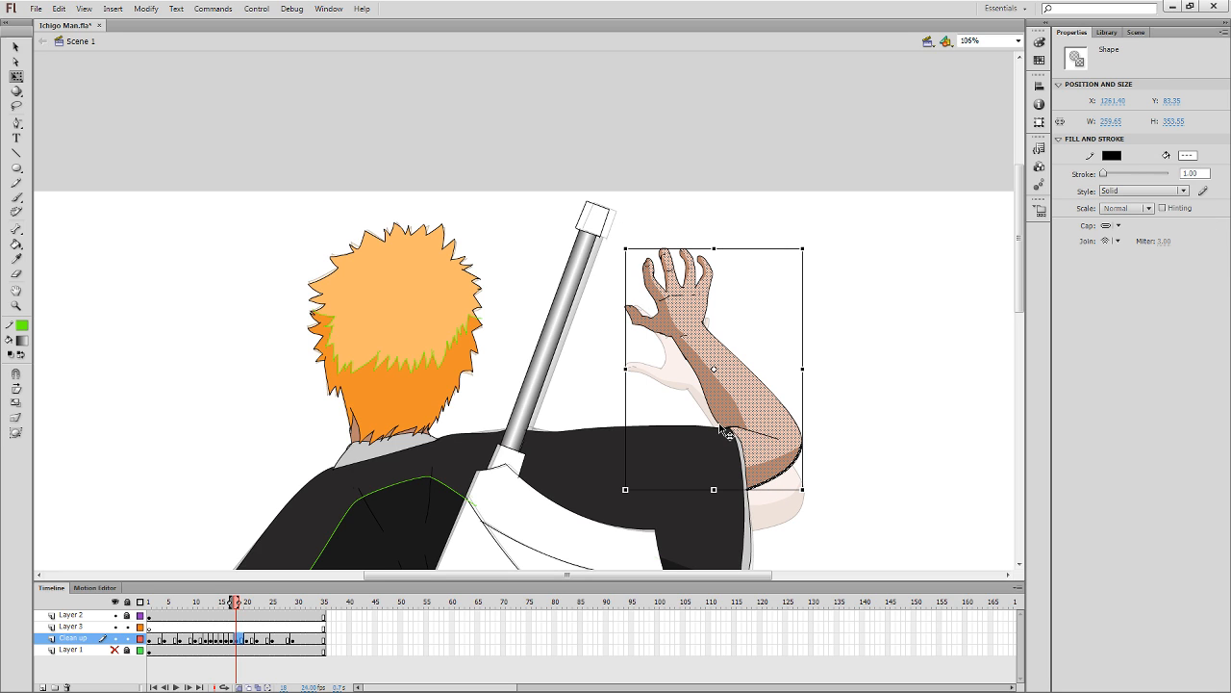
pyautogui.keyDown('shift'); pyautogui.click(733, 435); pyautogui.keyUp('shift')
pyautogui.click(811, 462)
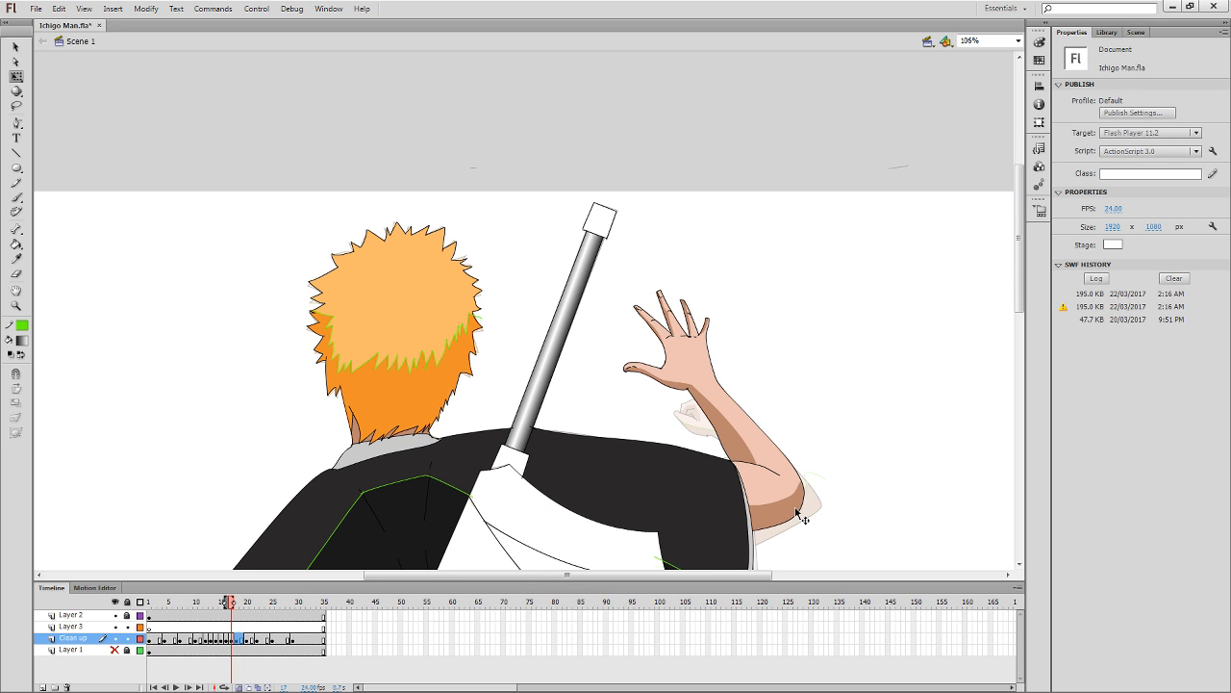
pyautogui.press(',')
pyautogui.press(',')
pyautogui.press('.')
pyautogui.press('.')
# Select the raised arm's outlines and skin fills on frame 18 and move the arm clear of the sleeve.
pyautogui.press('l')
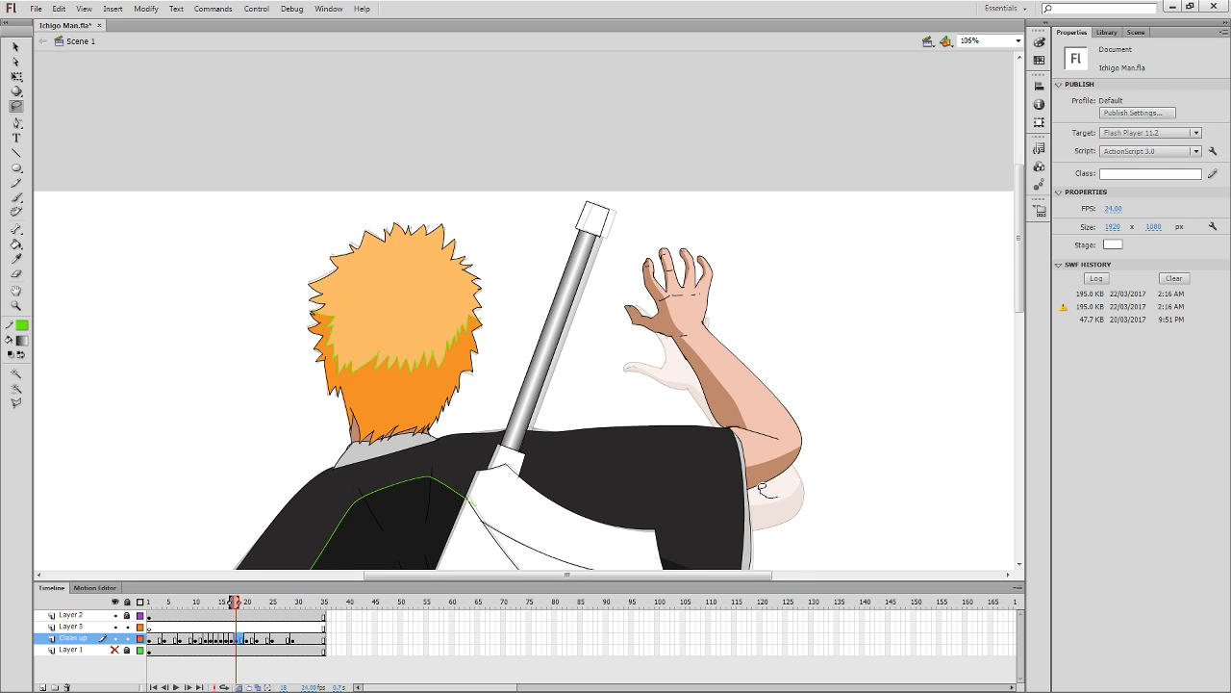
pyautogui.moveTo(762, 488)
pyautogui.mouseDown()
pyautogui.moveTo(766, 446)
pyautogui.moveTo(745, 411)
pyautogui.moveTo(699, 397)
pyautogui.moveTo(610, 265)
pyautogui.moveTo(793, 243)
pyautogui.moveTo(822, 485)
pyautogui.mouseUp()
pyautogui.press('q')
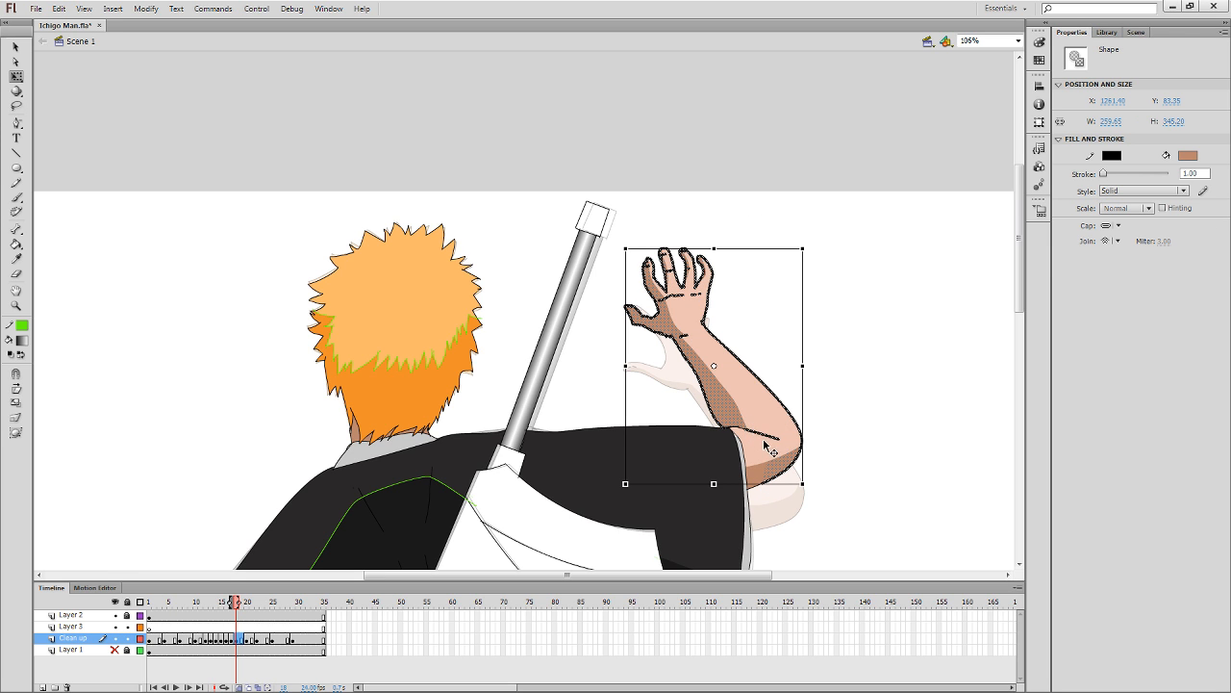
pyautogui.keyDown('shift'); pyautogui.click(760, 434); pyautogui.keyUp('shift')
pyautogui.keyDown('shift'); pyautogui.click(763, 477); pyautogui.keyUp('shift')
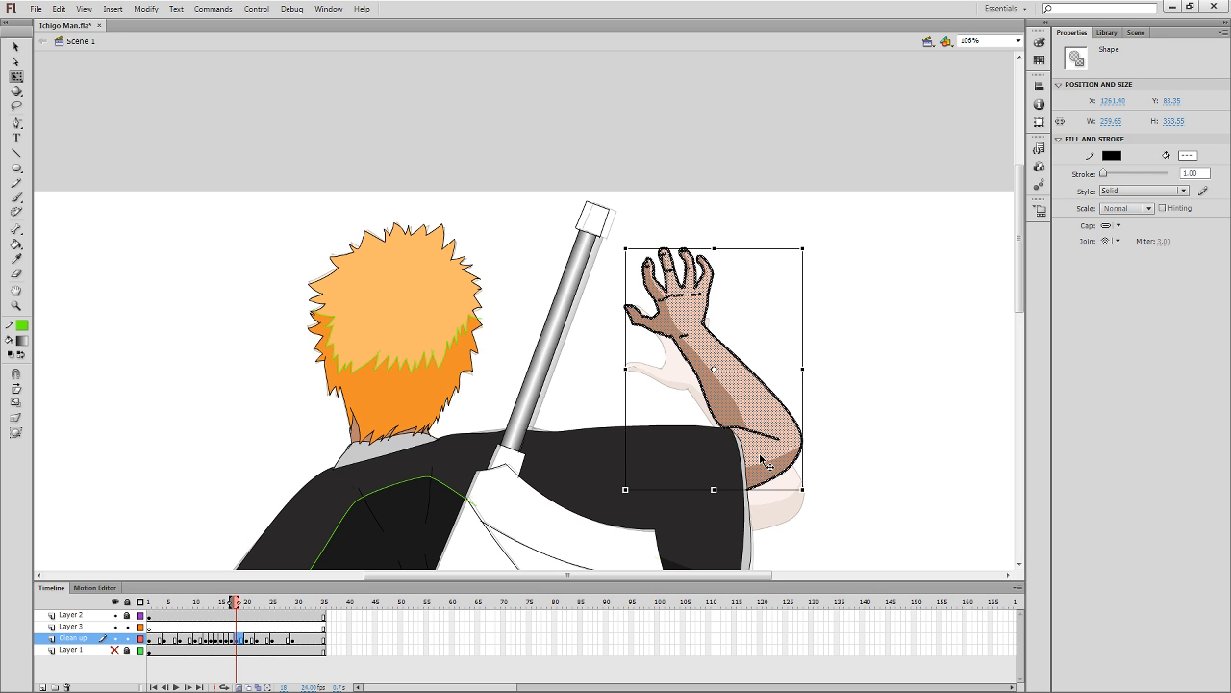
pyautogui.moveTo(765, 464); pyautogui.dragTo(881, 442)
# Cut the separated arm out of the frame 18 drawing on the Clean up layer.
pyautogui.press('e')
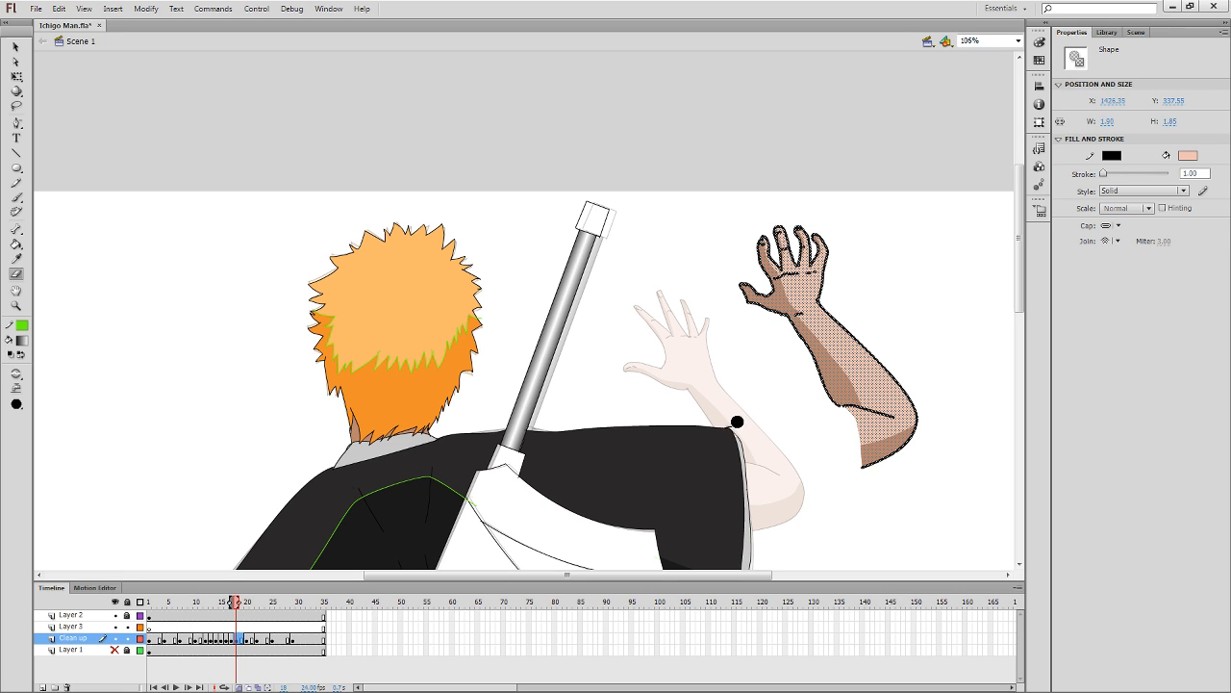
pyautogui.hotkey('ctrl', 'shift', 'a')
pyautogui.press('l')
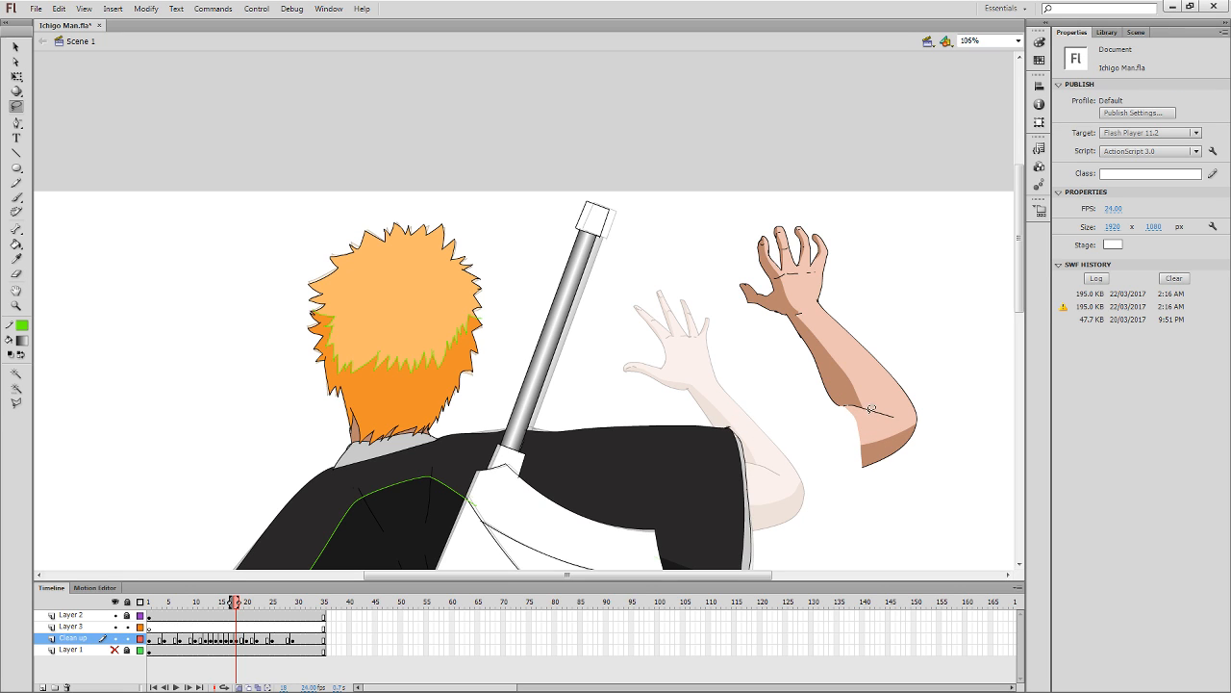
pyautogui.moveTo(814, 453)
pyautogui.mouseDown()
pyautogui.moveTo(934, 302)
pyautogui.moveTo(819, 514)
pyautogui.mouseUp()
pyautogui.press('Delete')
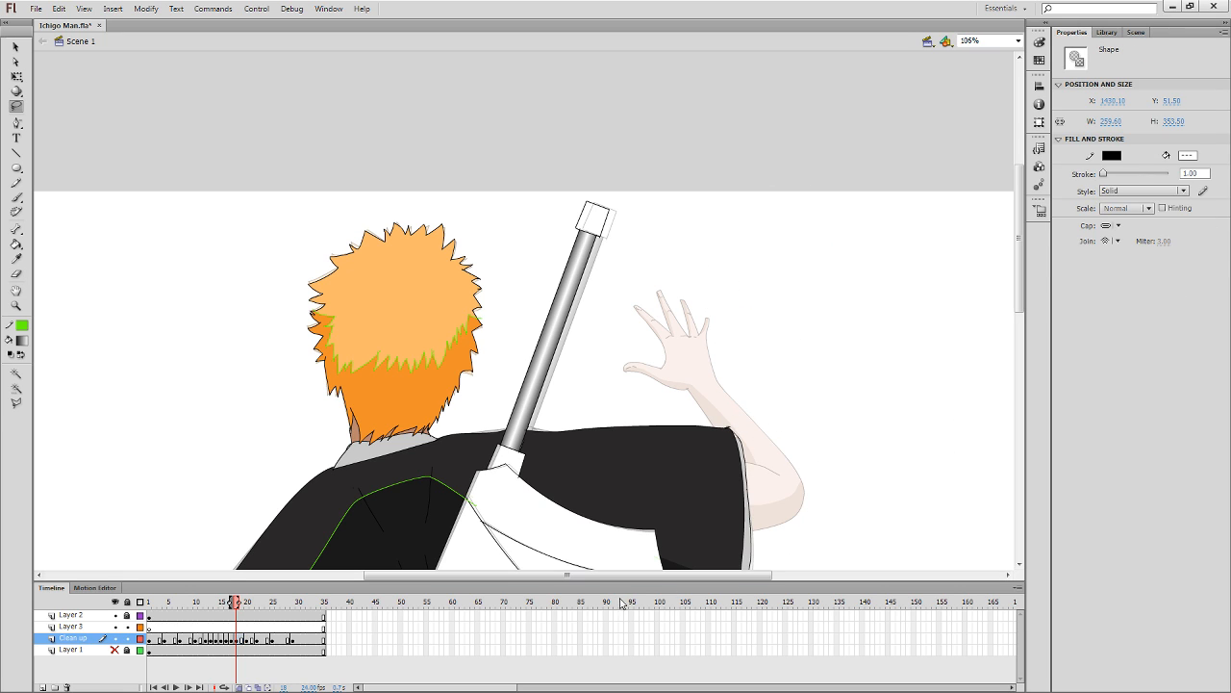
# Add a new layer and place it directly below the Clean up layer.
pyautogui.click(43, 687)
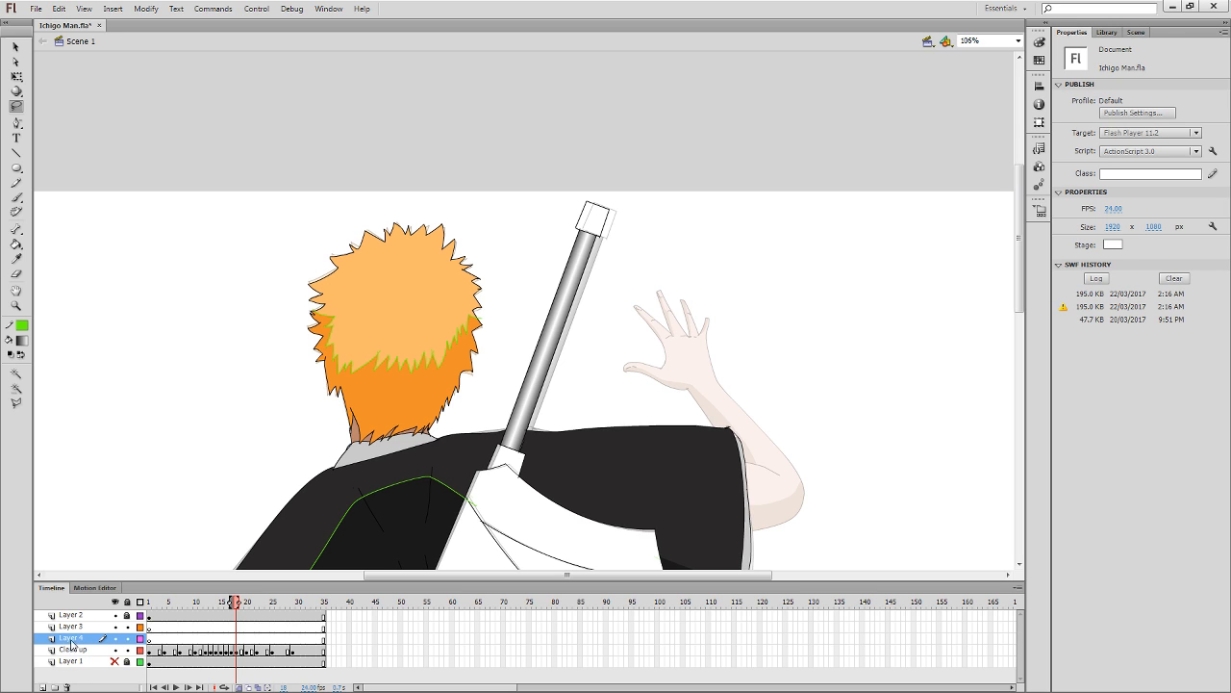
pyautogui.moveTo(71, 642); pyautogui.dragTo(73, 655)
pyautogui.hotkey('ctrl', 'alt', 'v')
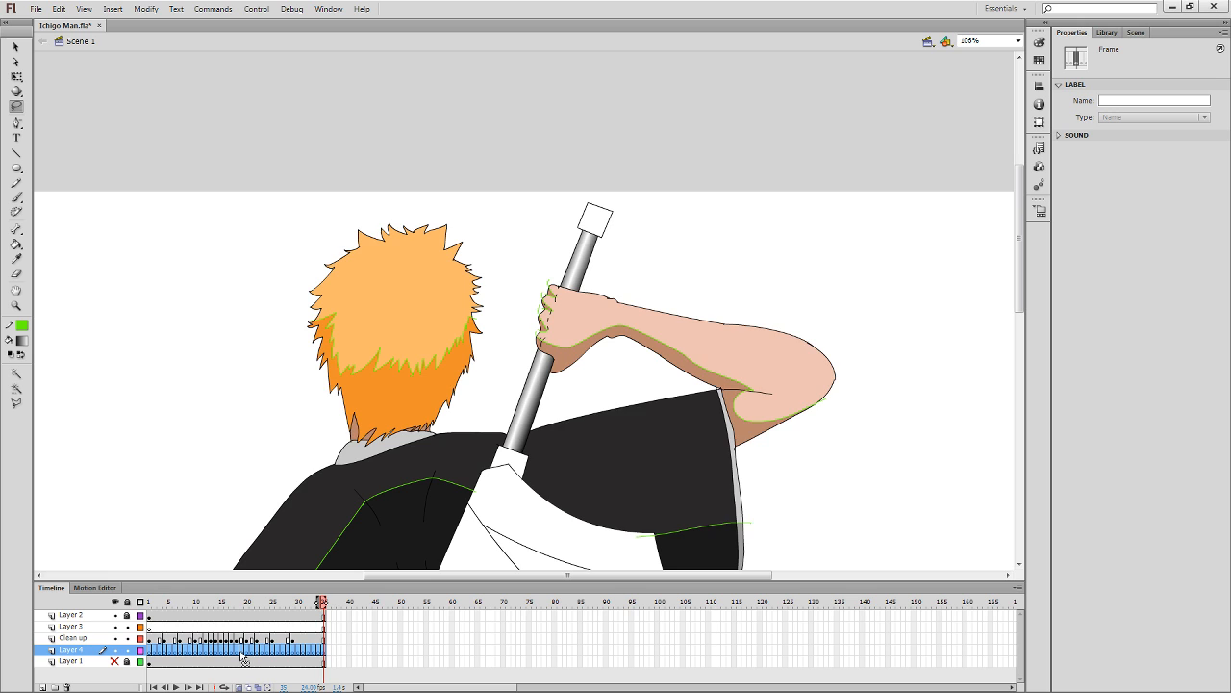
pyautogui.click(242, 656)
pyautogui.hotkey('ctrl', 'z')
pyautogui.hotkey('ctrl', 'z')
pyautogui.hotkey('ctrl', 'z')
pyautogui.hotkey('ctrl', 'z')
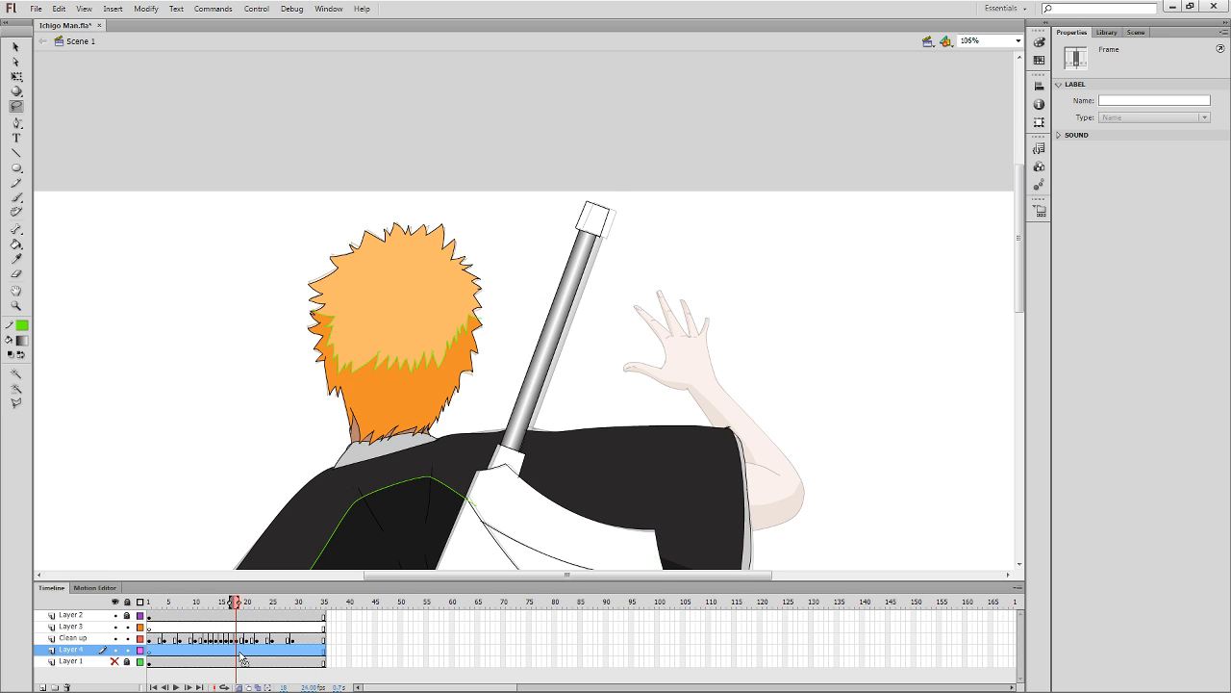
# Insert blank keyframes at frames 18 and 20 of the new layer below Clean up.
pyautogui.press('F7')
pyautogui.click(248, 654)
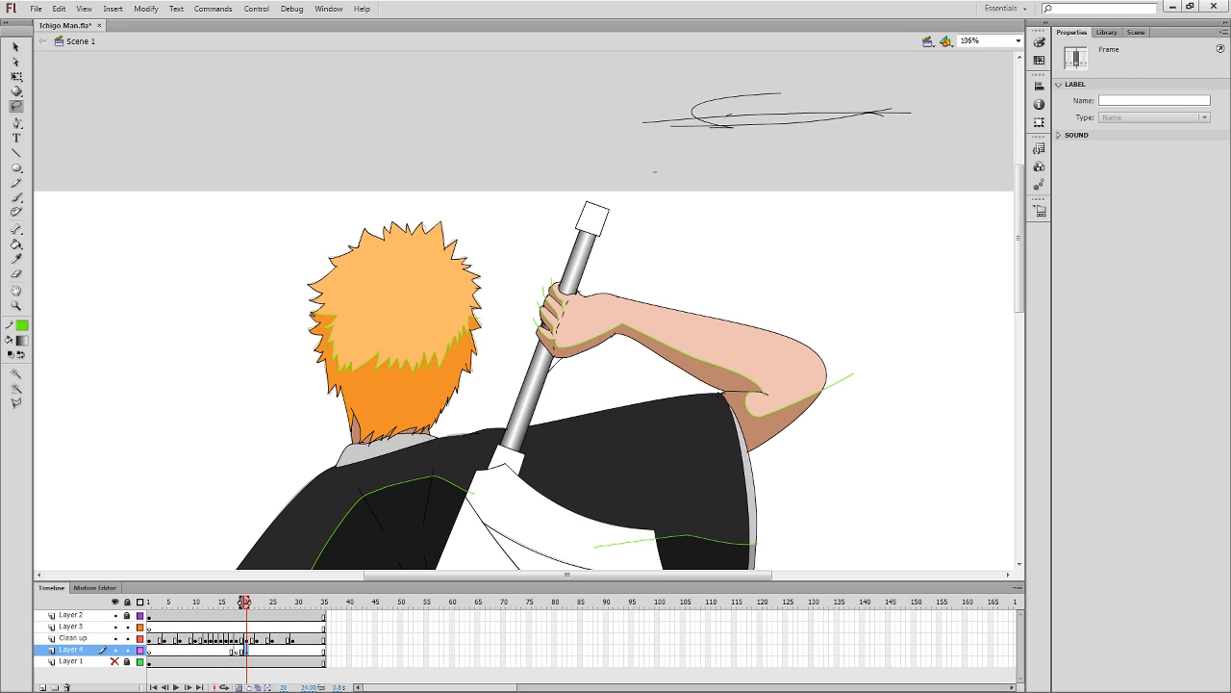
pyautogui.click(746, 156)
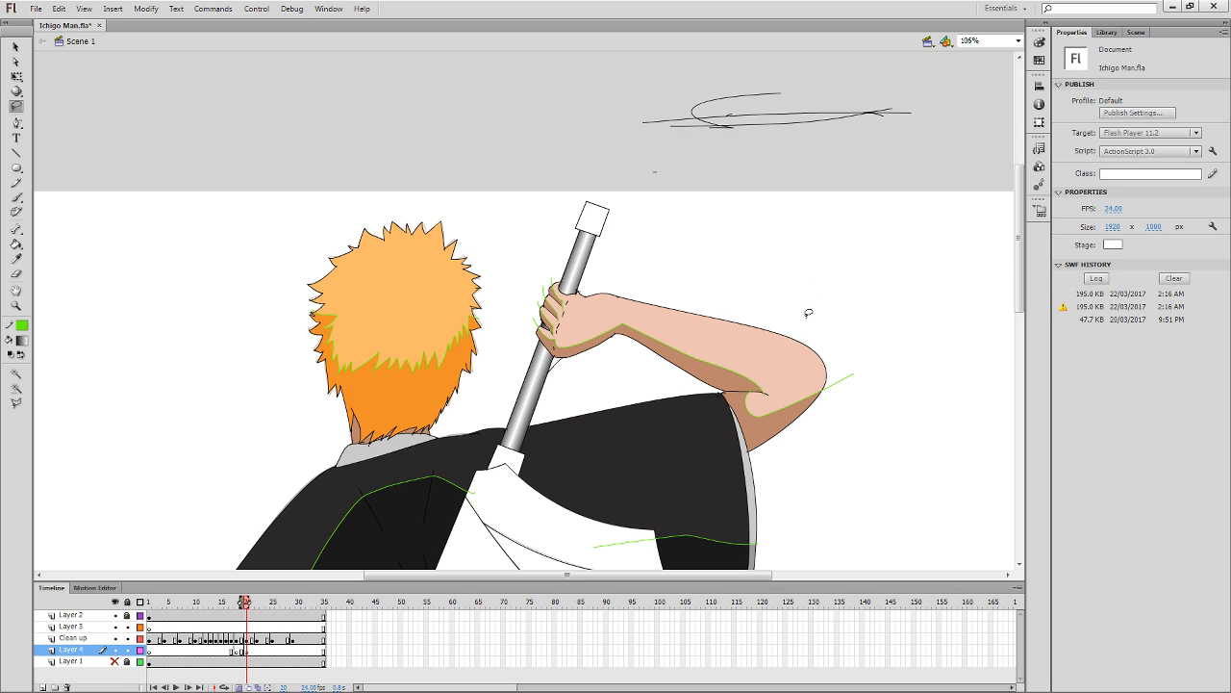
# Paste the arm in place on frame 19 of the new layer, rotate it counterclockwise, and move it into the sleeve with the hand near the handle.
pyautogui.click(241, 653)
pyautogui.hotkey('ctrl', 'shift', 'v')
pyautogui.press('q')
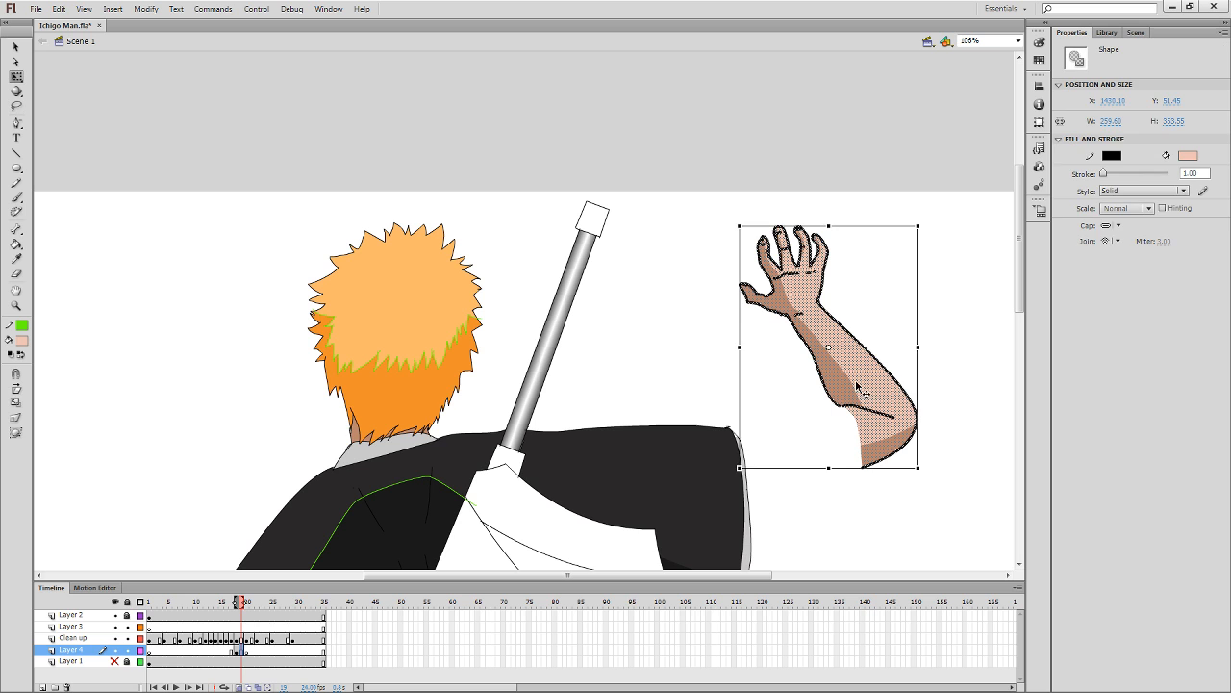
pyautogui.moveTo(887, 238); pyautogui.dragTo(846, 217)
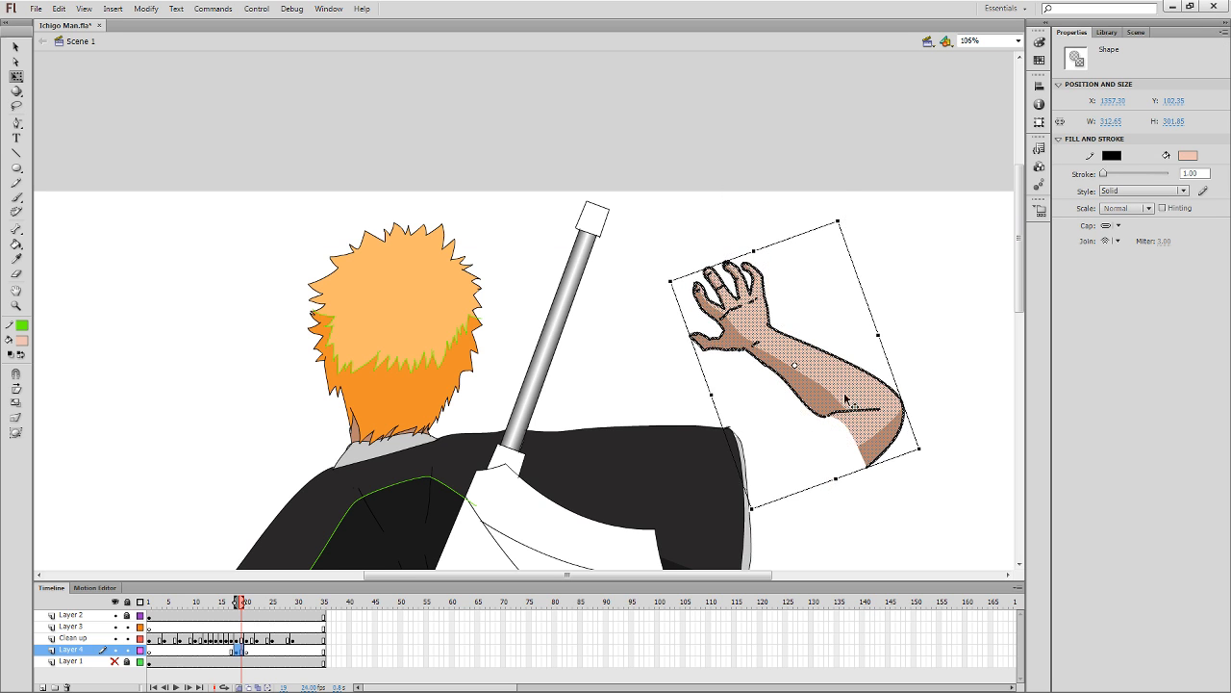
pyautogui.moveTo(851, 402); pyautogui.dragTo(725, 416)
# Step back and forth between frames 17 and 20 to check how the arm moves toward the handle.
pyautogui.press(',')
pyautogui.press(',')
pyautogui.press('.')
pyautogui.press('.')
pyautogui.press('.')
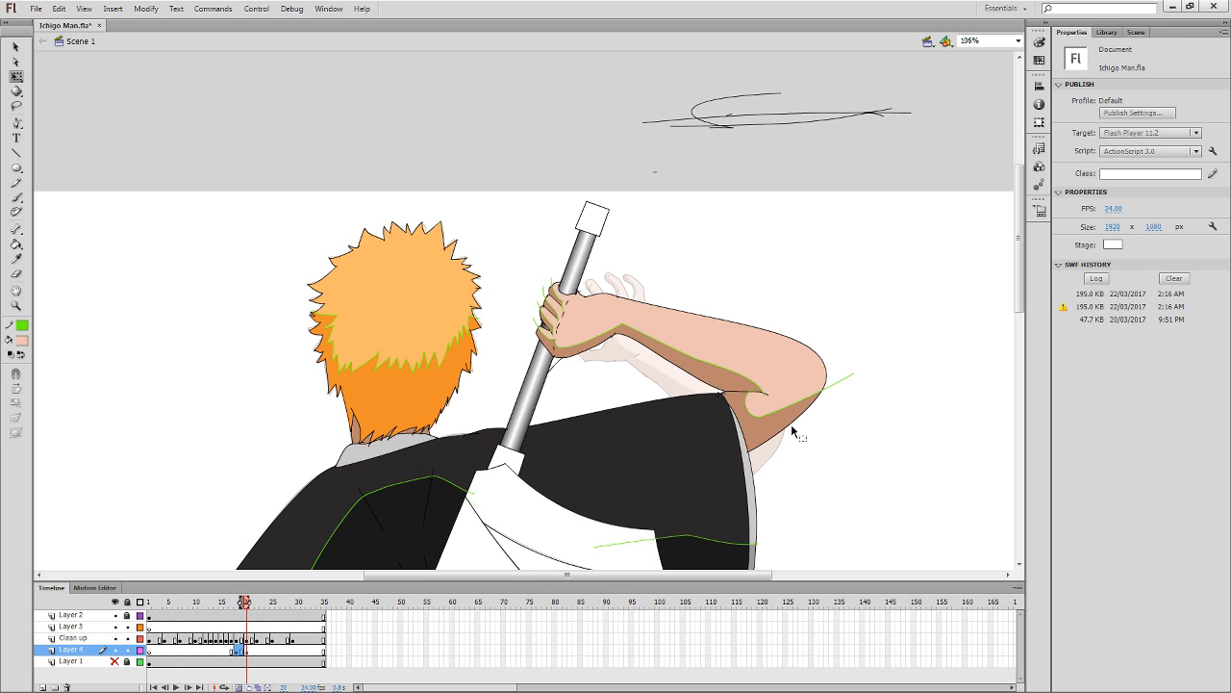
pyautogui.press(',')
pyautogui.press('.')
pyautogui.press(',')
pyautogui.press(',')
pyautogui.press(',')
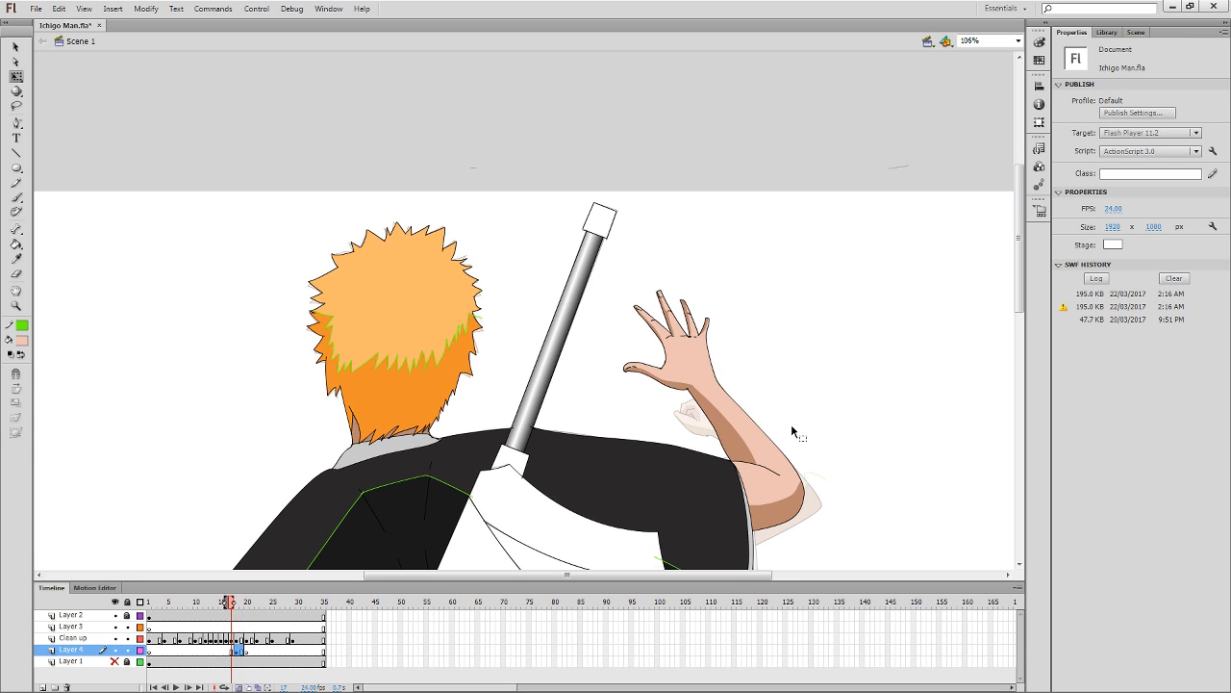
pyautogui.press('.')
pyautogui.press('.')
pyautogui.press('.')
pyautogui.press(',')
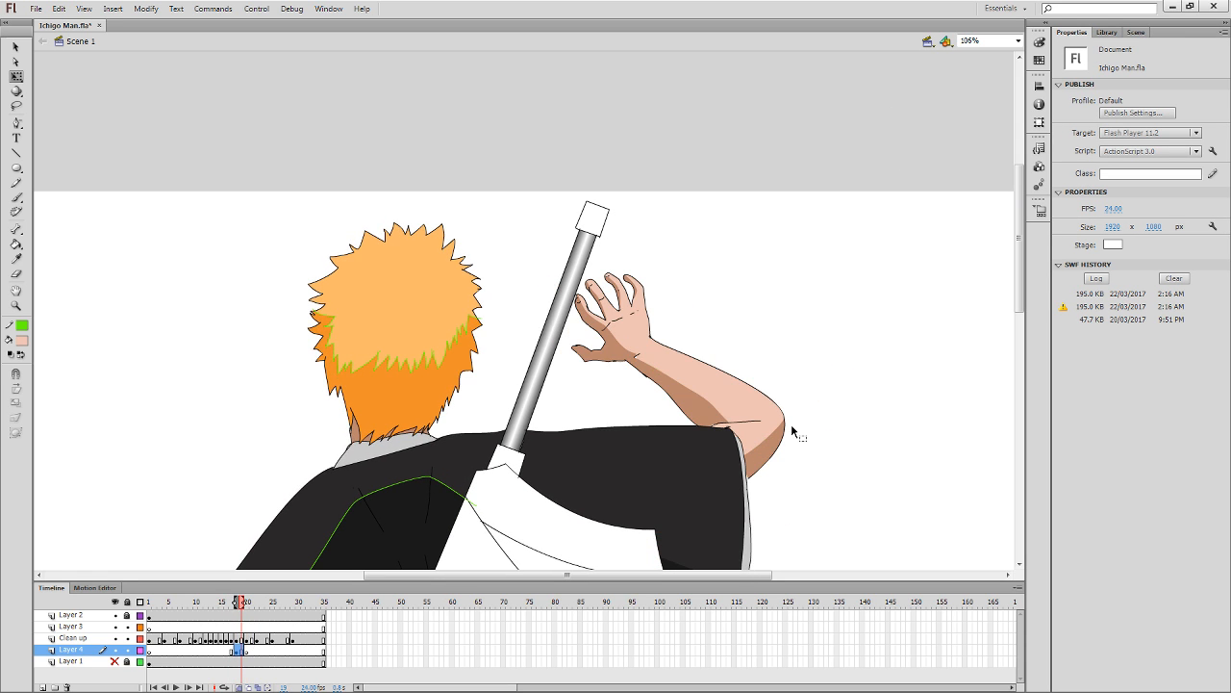
# Play the animation from frame 2 to check the arm's reach with the added in-between pose.
pyautogui.hotkey('ctrl', '-')
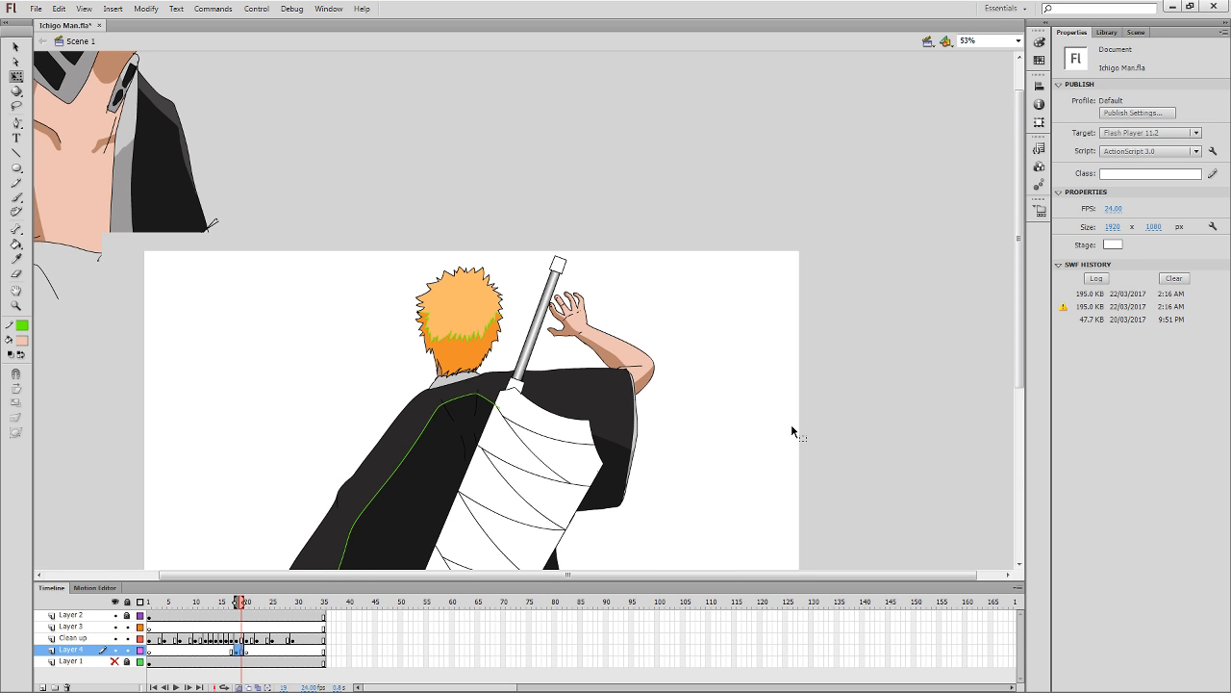
pyautogui.moveTo(719, 453); pyautogui.dragTo(733, 324)
pyautogui.click(157, 662)
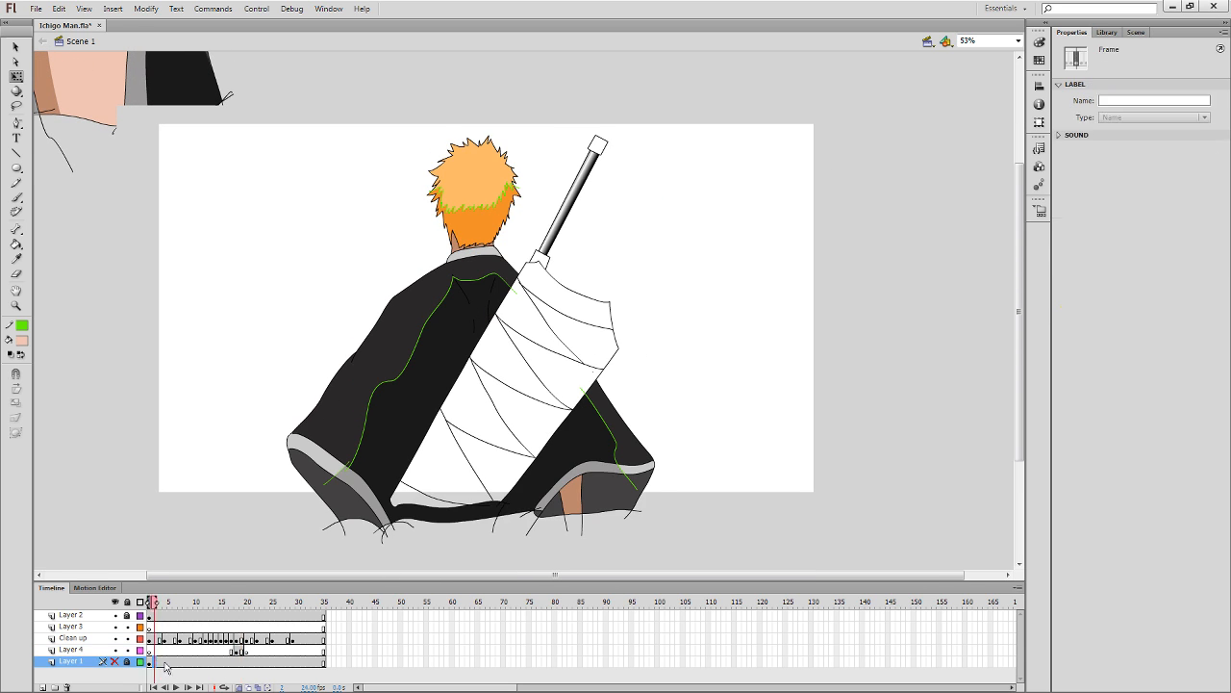
pyautogui.press('Return')
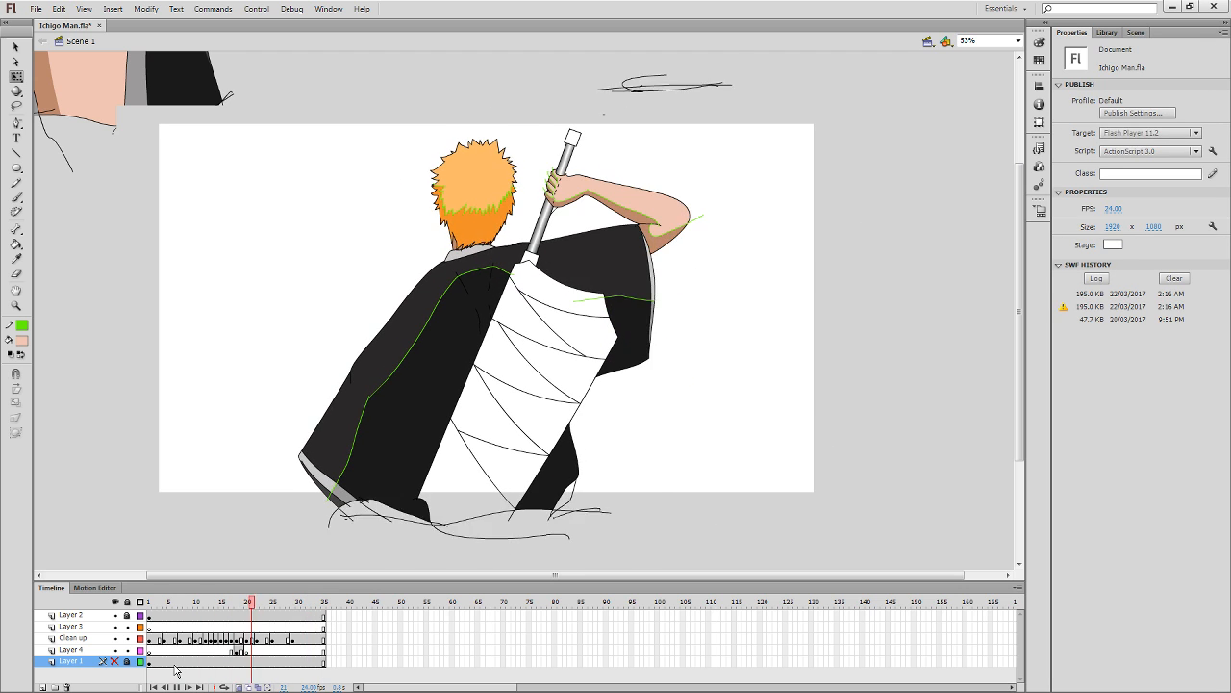
pyautogui.press('Return')
pyautogui.press('Return')
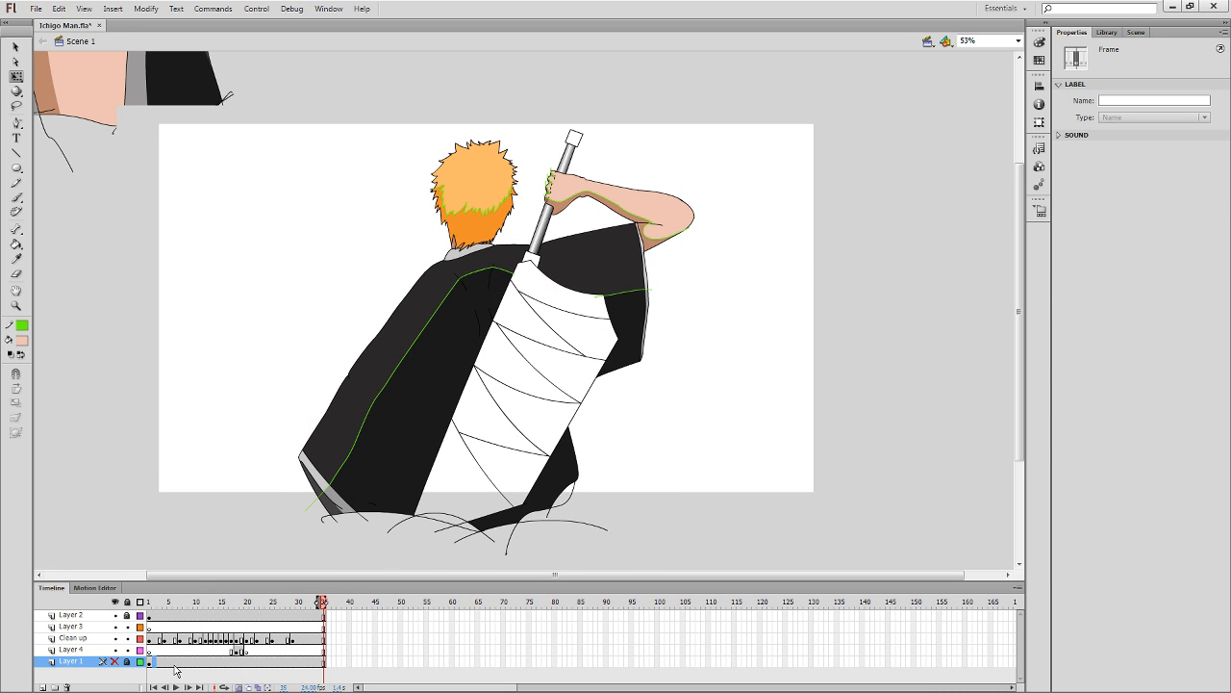
# Draw a green shading guide line down the wrapped blade, from the sword's guard past the coat hem, on frame 3 of Clean up.
pyautogui.press('y')
pyautogui.click(159, 637)
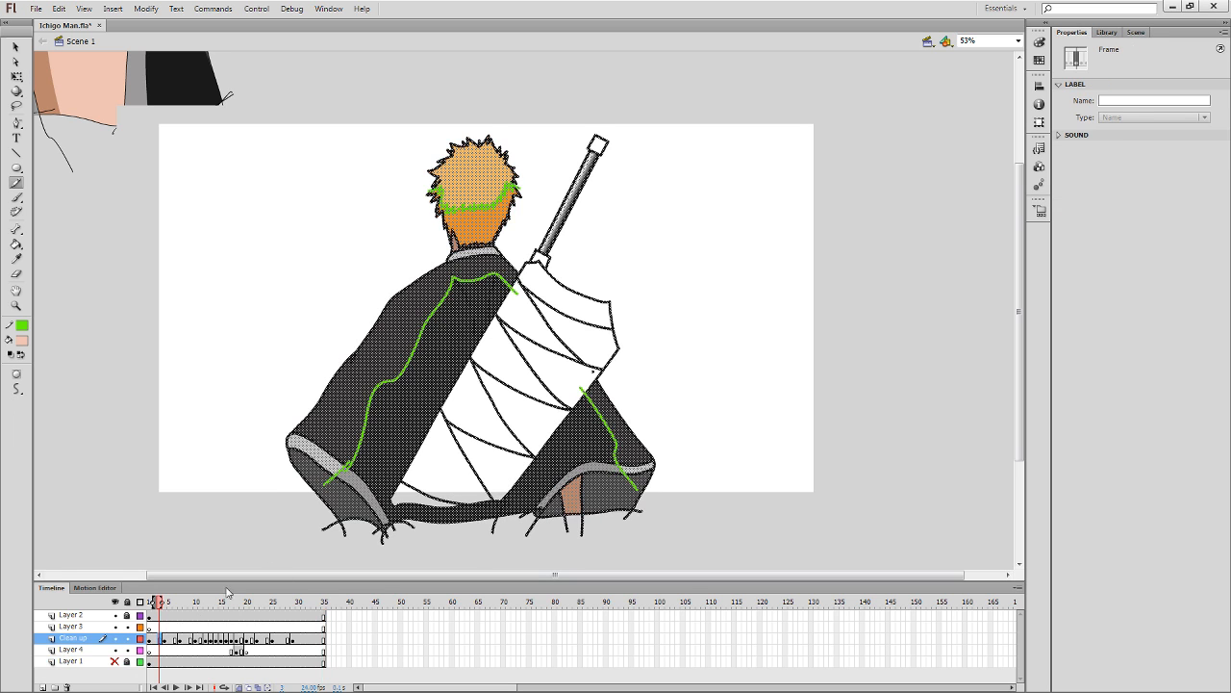
pyautogui.press('q')
pyautogui.click(680, 394)
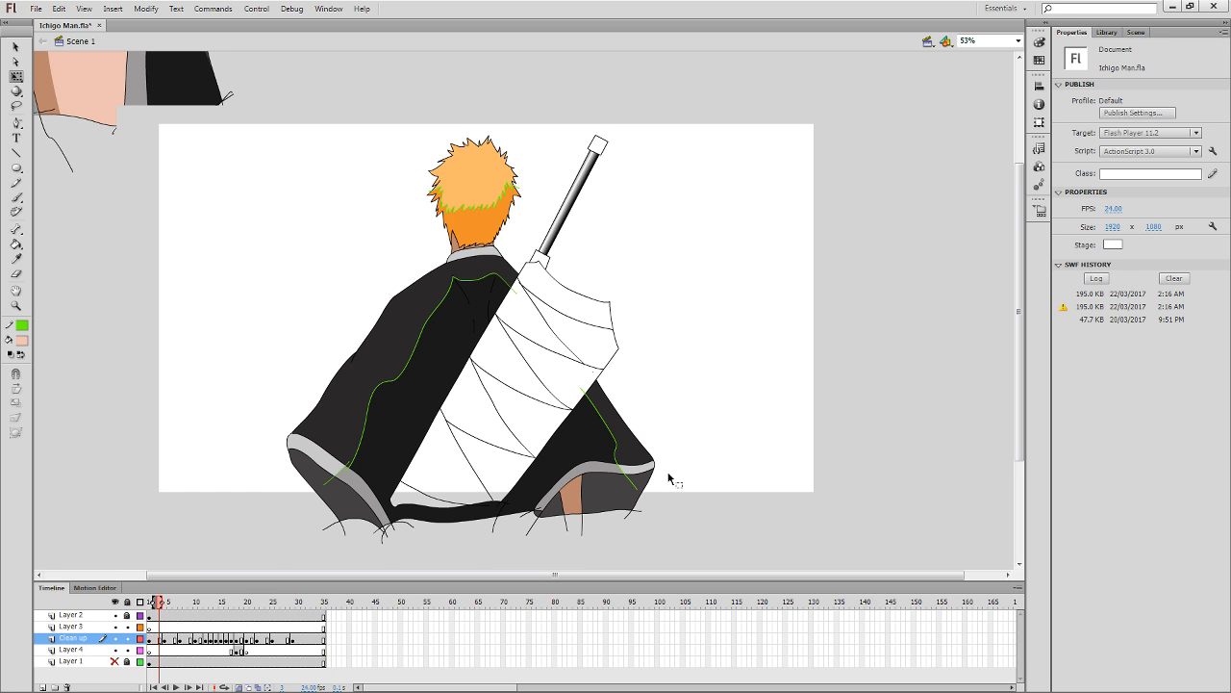
pyautogui.press('y')
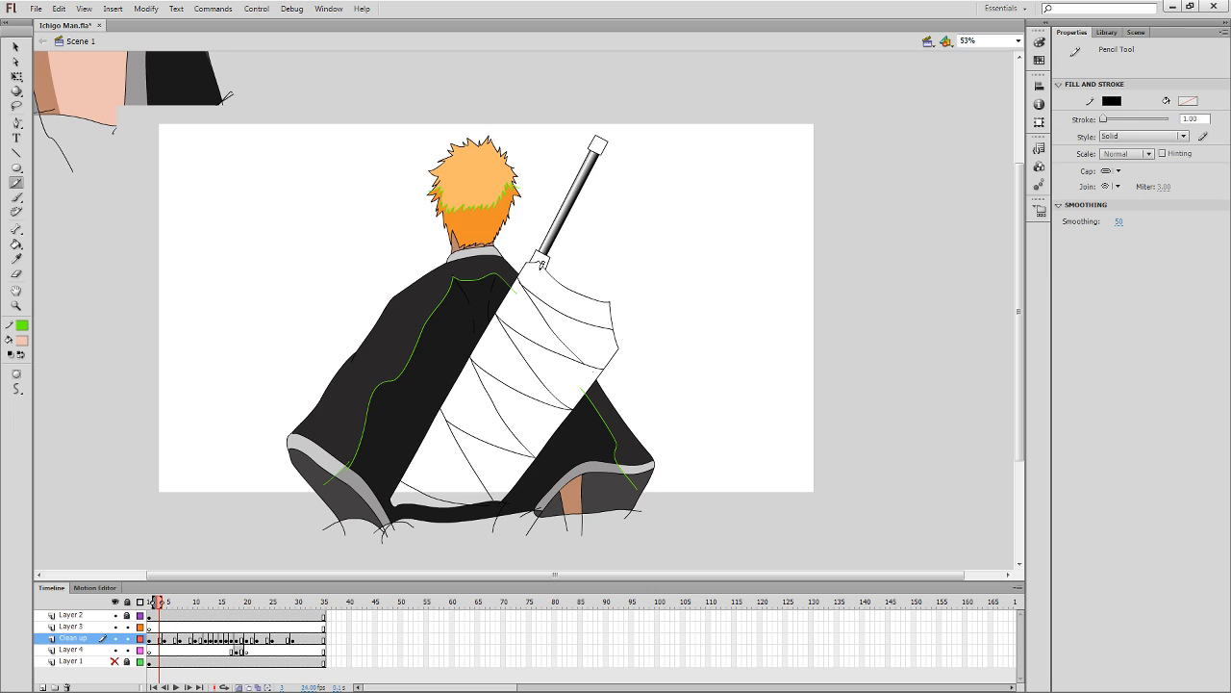
pyautogui.moveTo(537, 248); pyautogui.dragTo(540, 567)
pyautogui.hotkey('ctrl', 'z')
pyautogui.moveTo(542, 239); pyautogui.dragTo(524, 567)
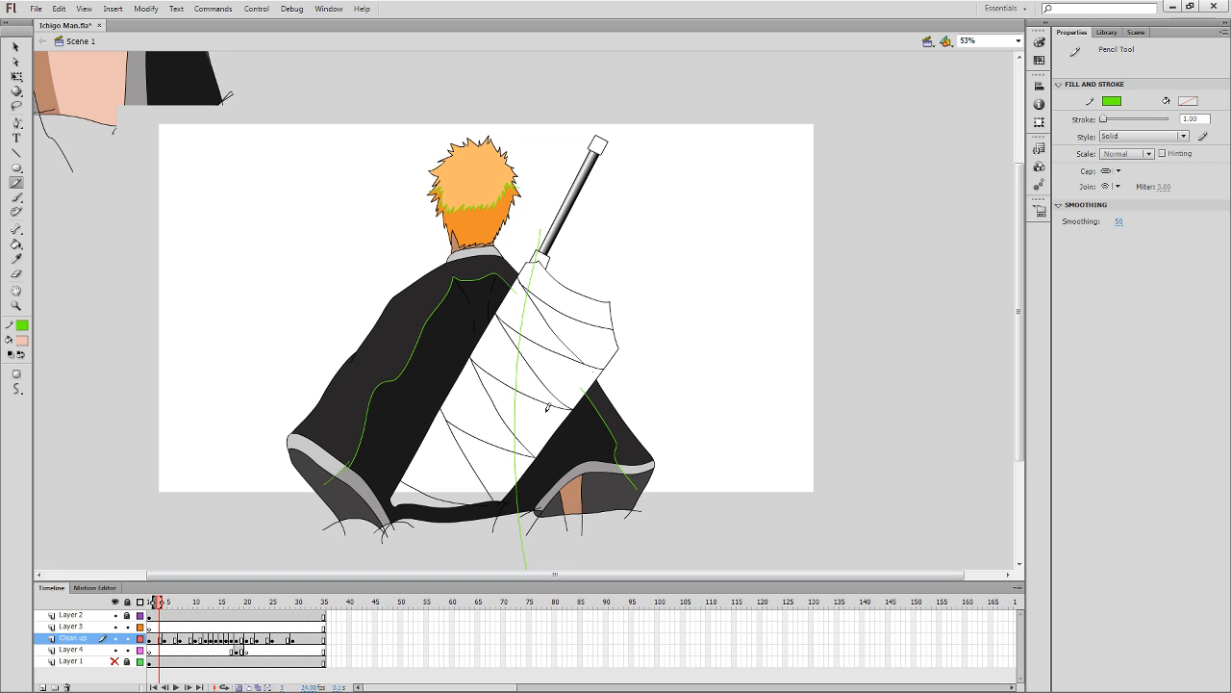
# Fill the blade wrappings on the left of the guide line with the medium grey sampled from the left sleeve's trim.
pyautogui.press('i')
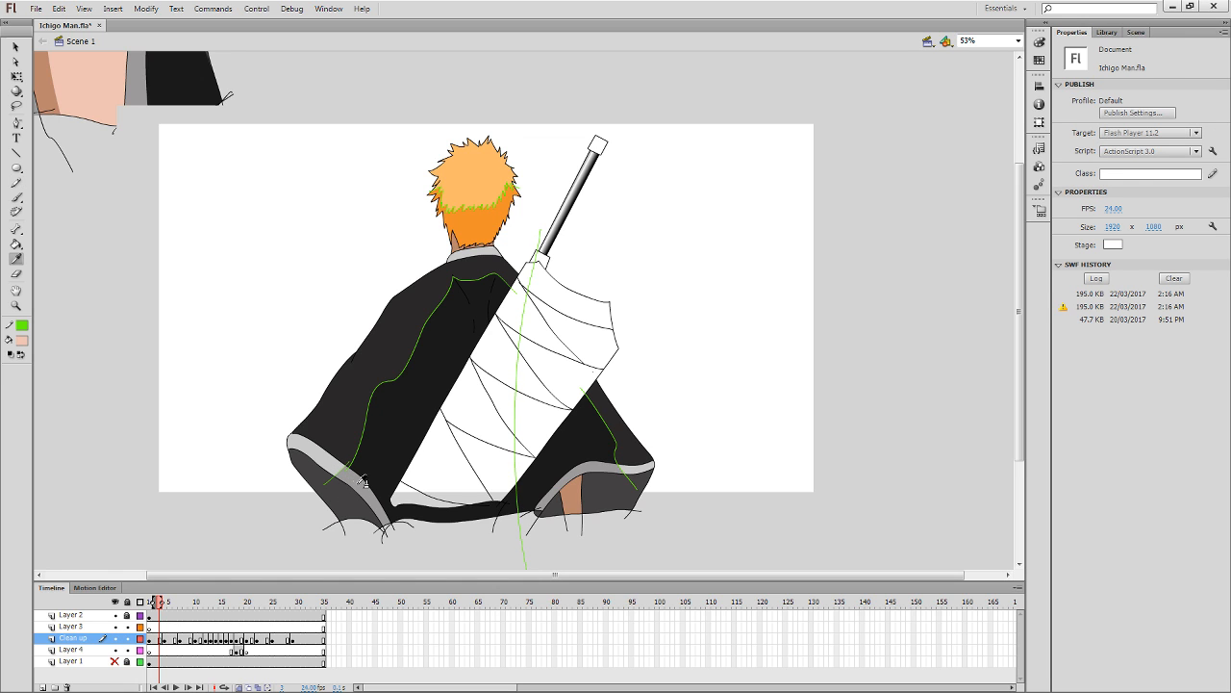
pyautogui.click(339, 463)
pyautogui.click(476, 448)
pyautogui.click(472, 450)
pyautogui.click(427, 493)
pyautogui.click(468, 420)
pyautogui.click(488, 387)
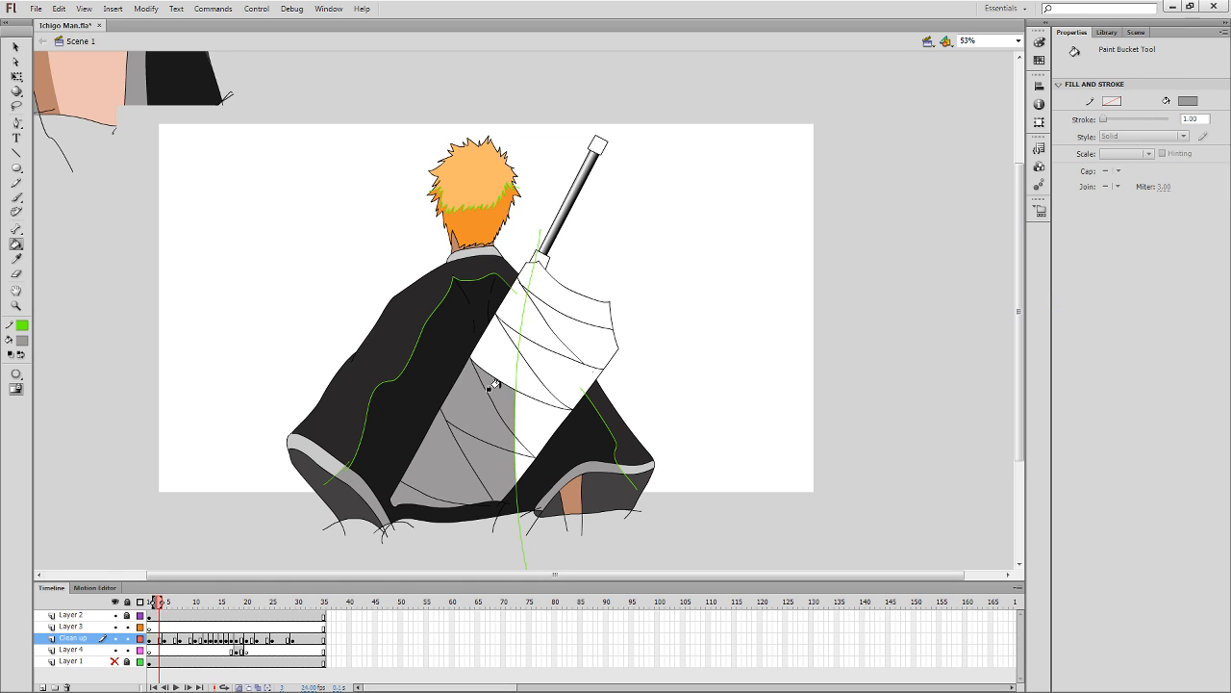
pyautogui.click(495, 347)
pyautogui.click(509, 302)
# Fill the blade wrappings on the right of the guide line with the light grey sampled from the left sleeve's trim.
pyautogui.press('i')
pyautogui.click(318, 454)
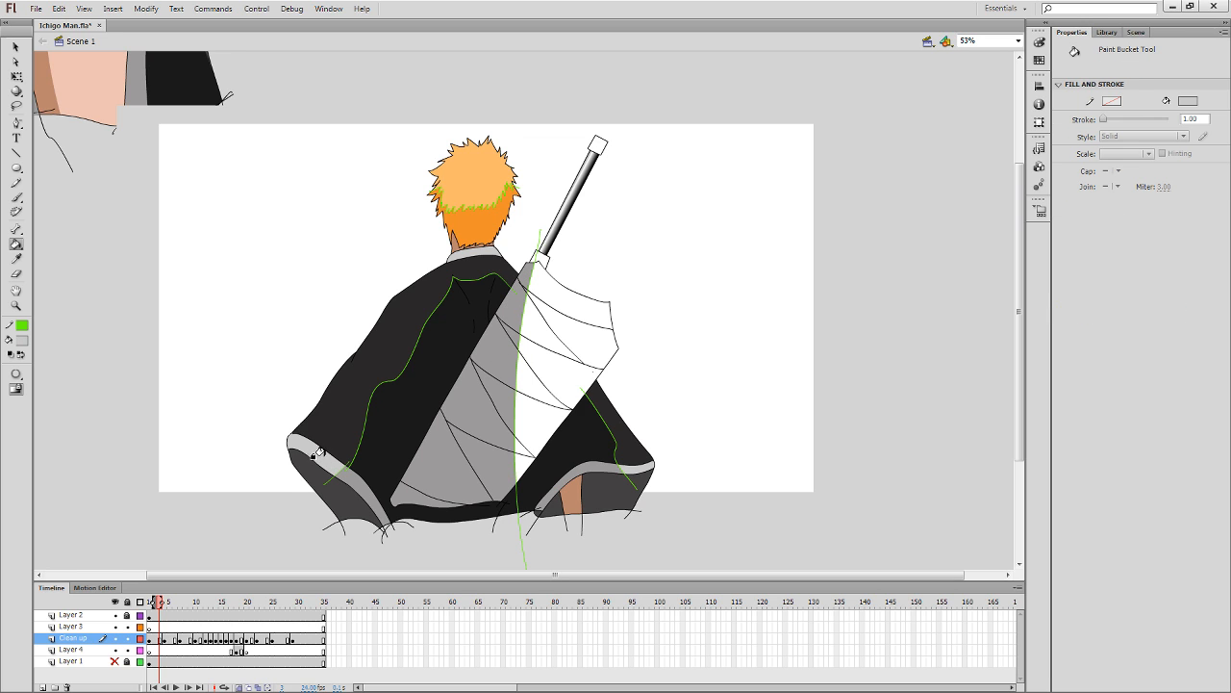
pyautogui.click(517, 442)
pyautogui.click(533, 363)
pyautogui.click(524, 376)
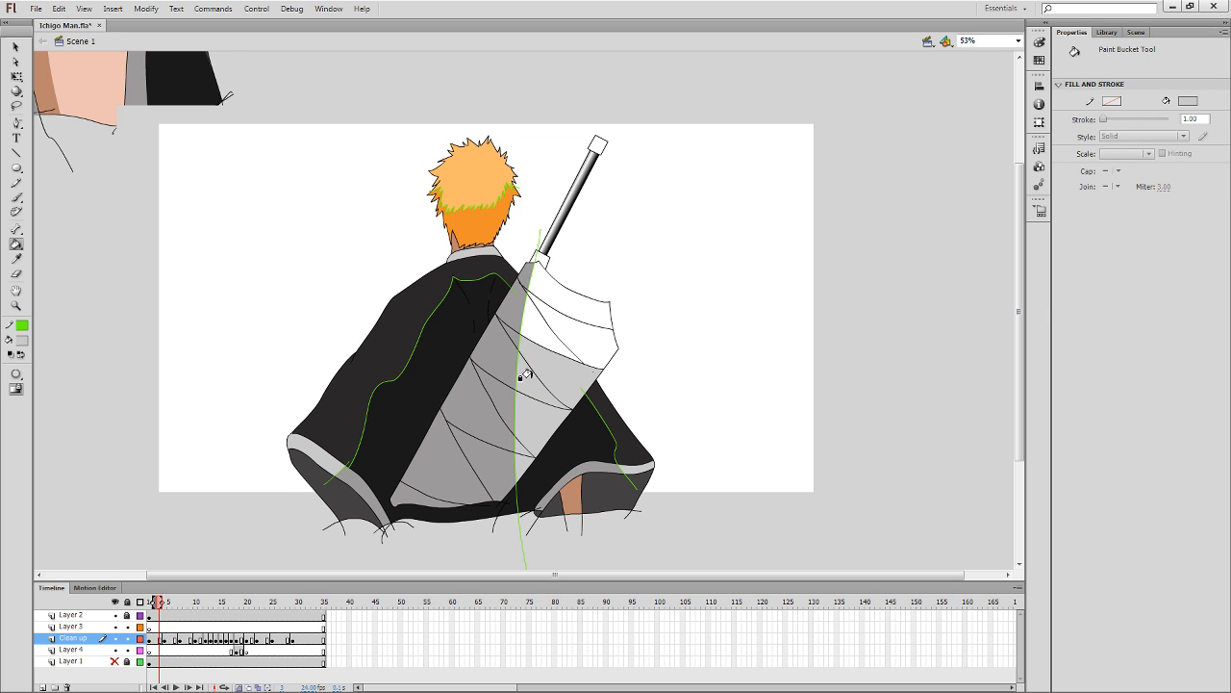
pyautogui.click(534, 329)
pyautogui.click(559, 322)
pyautogui.click(556, 297)
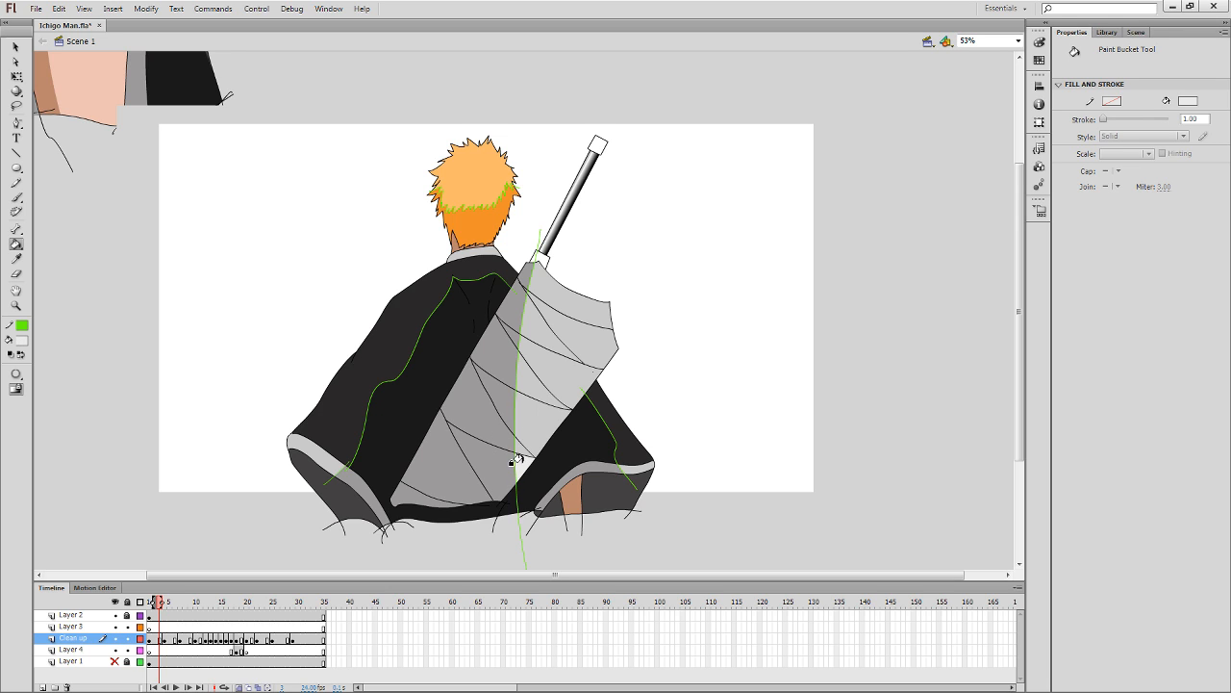
# Refill the wrappings on the right of the guide line with a very pale grey.
pyautogui.click(529, 420)
pyautogui.click(537, 382)
pyautogui.click(545, 359)
pyautogui.click(542, 337)
pyautogui.click(553, 295)
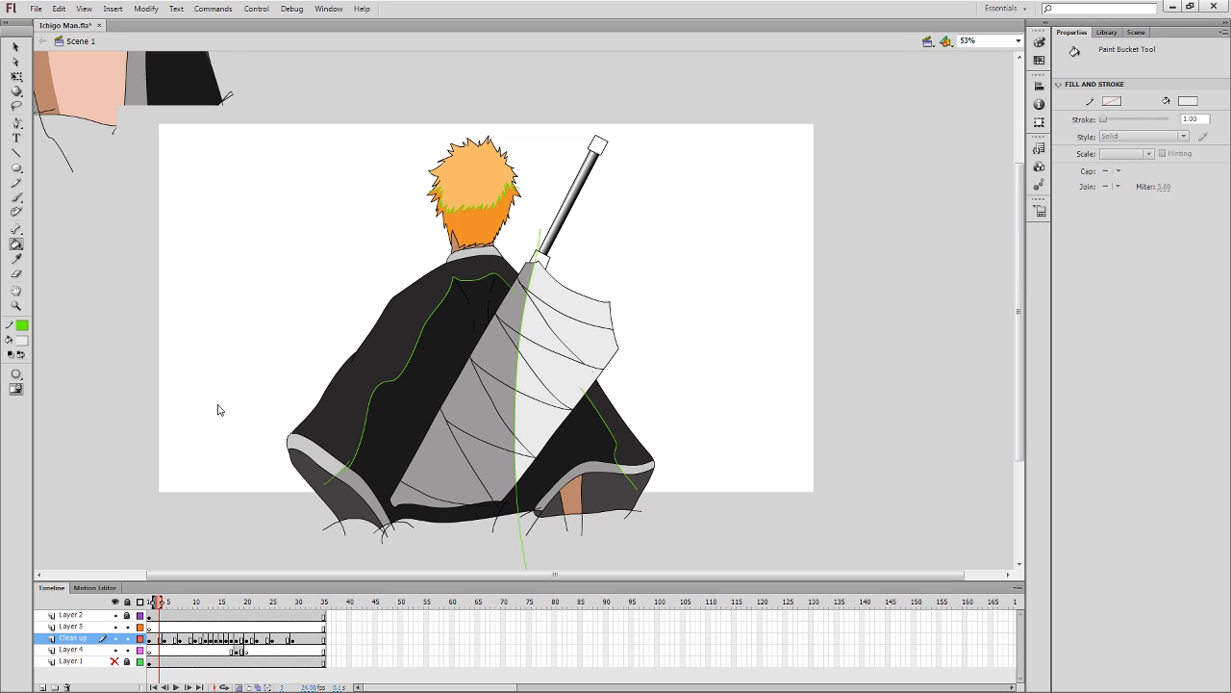
# Refill all the wrappings on the left of the guide line with a light grey slightly darker than the right side.
pyautogui.click(432, 489)
pyautogui.click(448, 484)
pyautogui.click(472, 416)
pyautogui.click(496, 395)
pyautogui.click(496, 349)
pyautogui.click(512, 305)
pyautogui.click(524, 270)
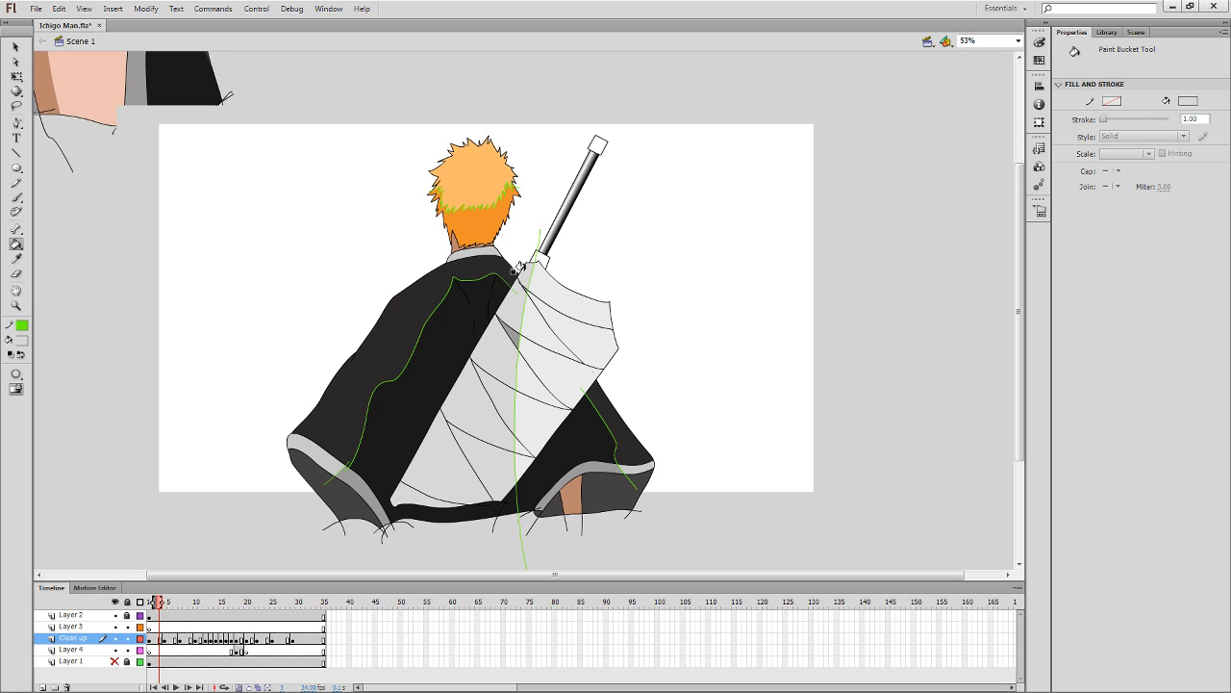
pyautogui.click(512, 328)
# Try out a second green shading curve along the middle of the blade on frame 3.
pyautogui.moveTo(651, 400); pyautogui.dragTo(629, 431)
pyautogui.press('y')
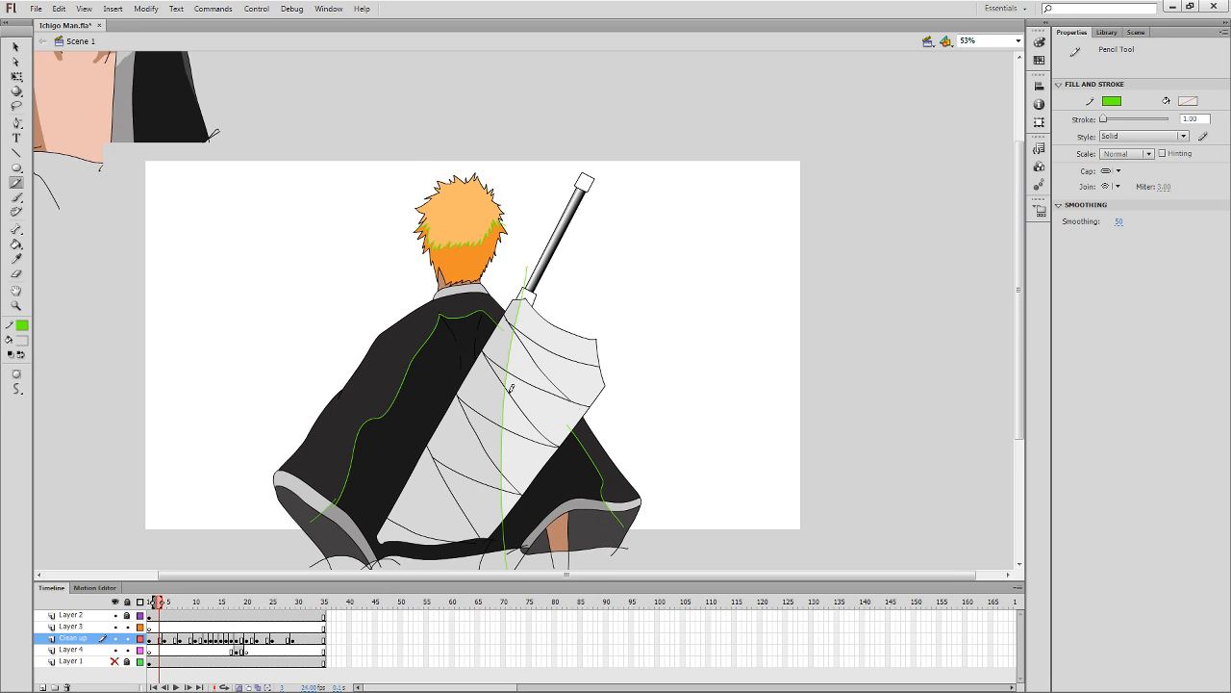
pyautogui.moveTo(501, 381); pyautogui.dragTo(527, 506)
pyautogui.hotkey('ctrl', 'z')
pyautogui.moveTo(511, 323); pyautogui.dragTo(558, 511)
pyautogui.hotkey('ctrl', 'z')
pyautogui.moveTo(527, 279)
pyautogui.mouseDown()
pyautogui.moveTo(554, 475)
pyautogui.moveTo(504, 348)
pyautogui.mouseUp()
pyautogui.hotkey('ctrl', 'z')
pyautogui.hotkey('ctrl', 'z')
pyautogui.moveTo(541, 480); pyautogui.dragTo(507, 340)
pyautogui.press('k')
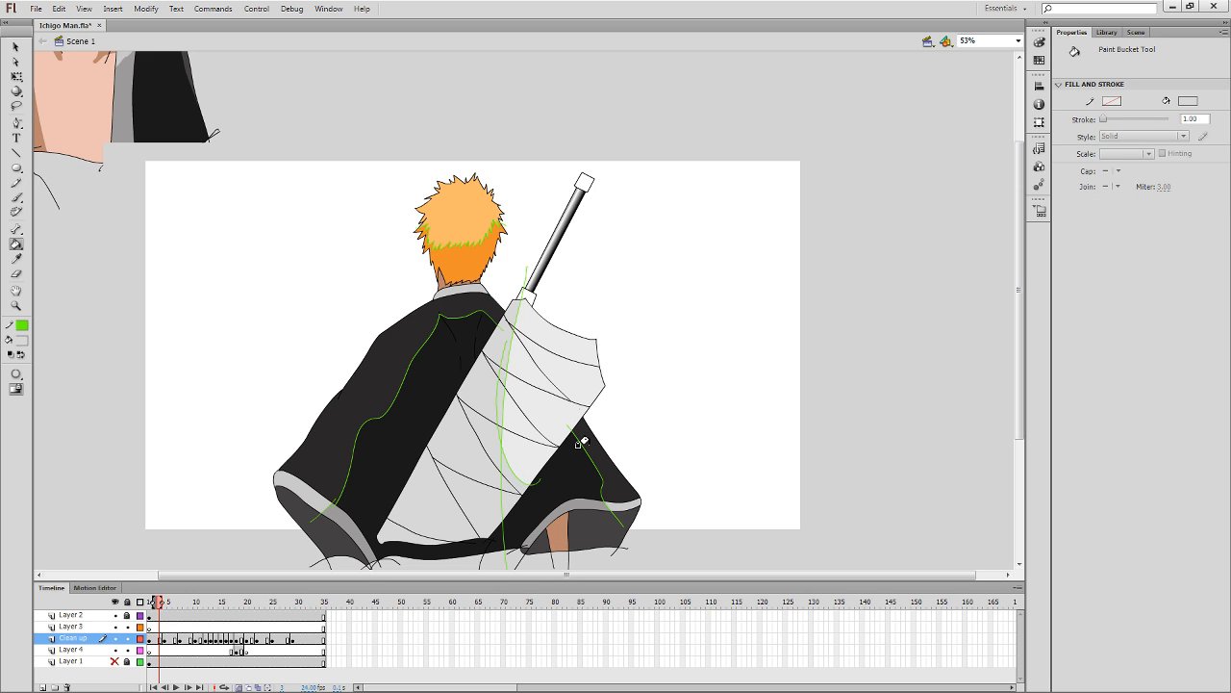
pyautogui.press('.')
pyautogui.hotkey('ctrl', 'z')
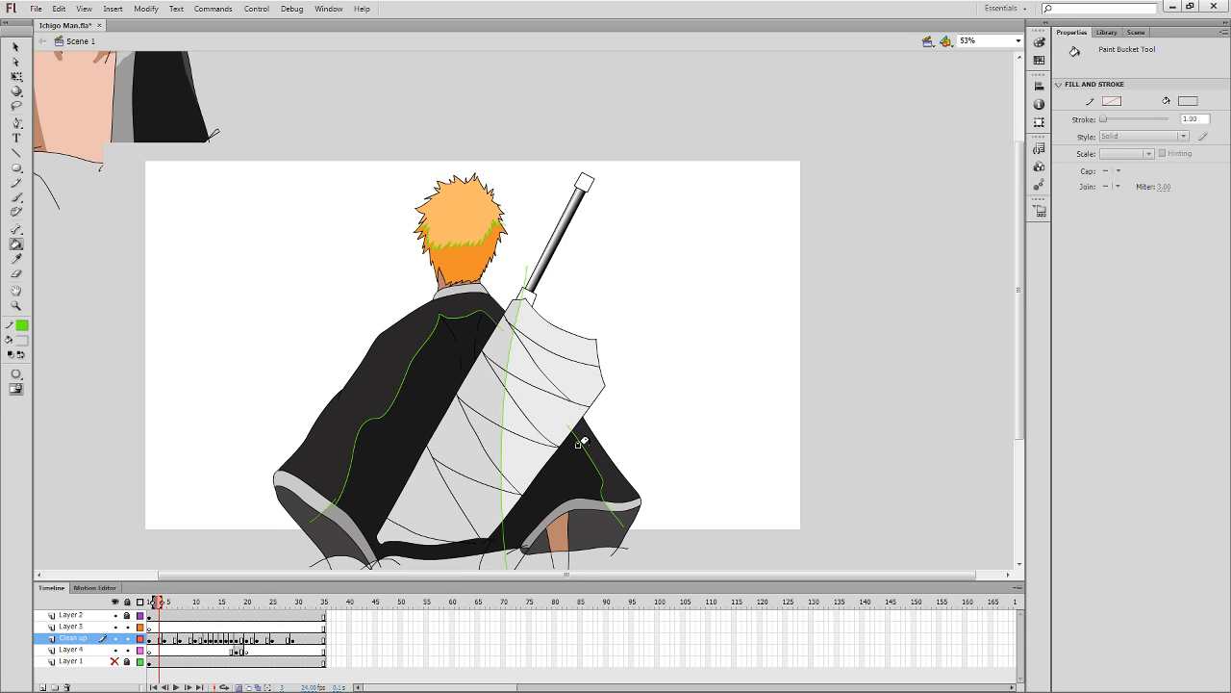
# Draw the green shading guide line down the wrapped blade on frame 4 of Clean up.
pyautogui.press('y')
pyautogui.press('.')
pyautogui.moveTo(507, 520)
pyautogui.mouseDown()
pyautogui.moveTo(508, 390)
pyautogui.moveTo(527, 281)
pyautogui.mouseUp()
# Draw the green shading guide line from the sword's guard down the wrapped blade on frame 7 of Clean up.
pyautogui.press('.')
pyautogui.press('.')
pyautogui.press('.')
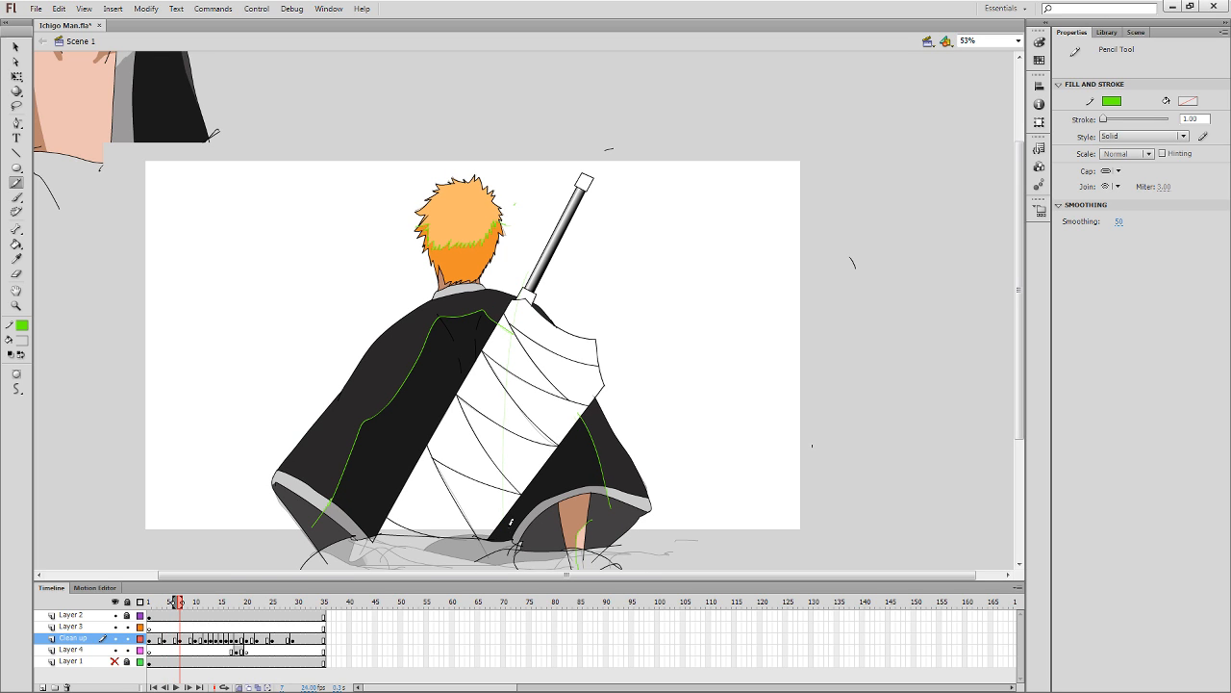
pyautogui.moveTo(506, 526)
pyautogui.mouseDown()
pyautogui.moveTo(510, 392)
pyautogui.moveTo(534, 261)
pyautogui.mouseUp()
pyautogui.hotkey('ctrl', 'z')
pyautogui.moveTo(505, 525)
pyautogui.mouseDown()
pyautogui.moveTo(510, 333)
pyautogui.moveTo(519, 241)
pyautogui.mouseUp()
pyautogui.hotkey('ctrl', 'z')
pyautogui.moveTo(522, 285)
pyautogui.mouseDown()
pyautogui.moveTo(505, 427)
pyautogui.moveTo(504, 553)
pyautogui.mouseUp()
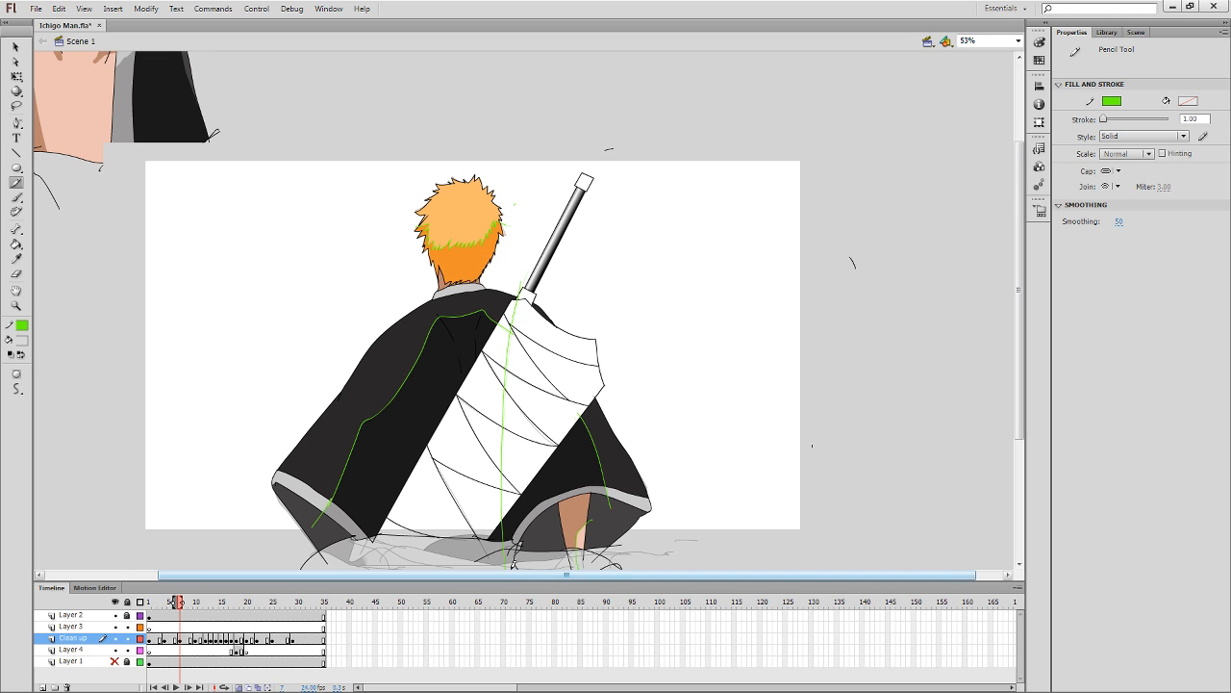
# Draw a small green test mark beside the stage on frame 8 and advance to frame 9.
pyautogui.press('.')
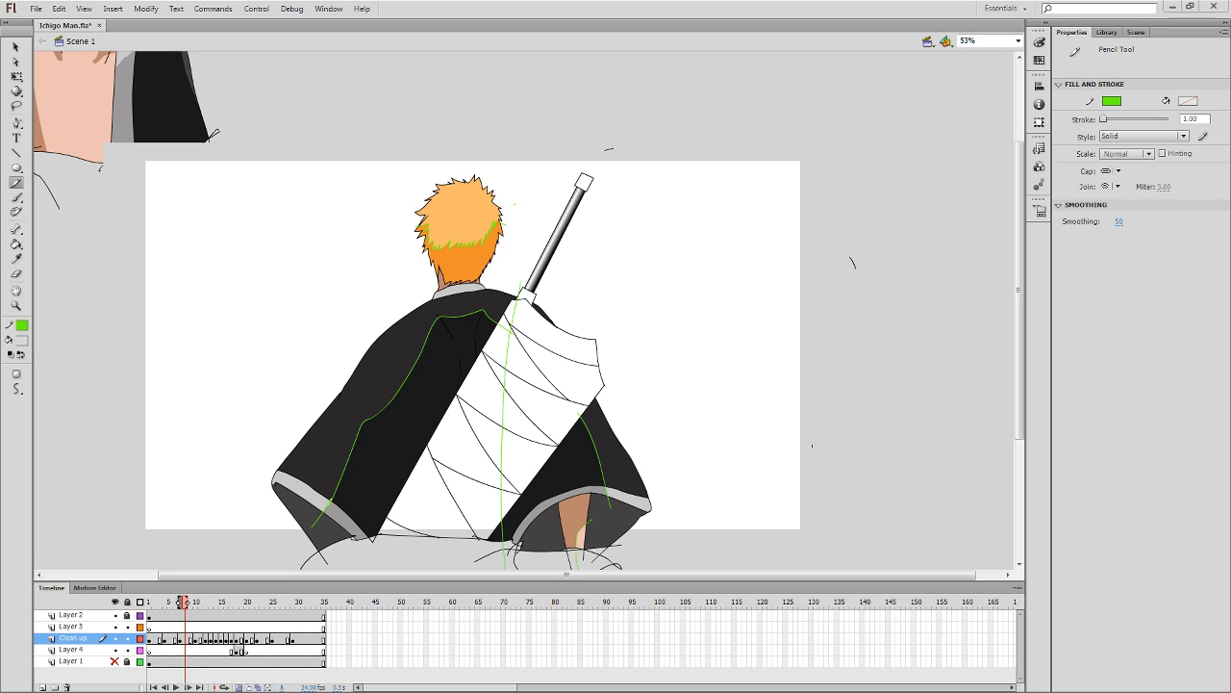
pyautogui.moveTo(888, 353); pyautogui.dragTo(890, 377)
pyautogui.press('.')
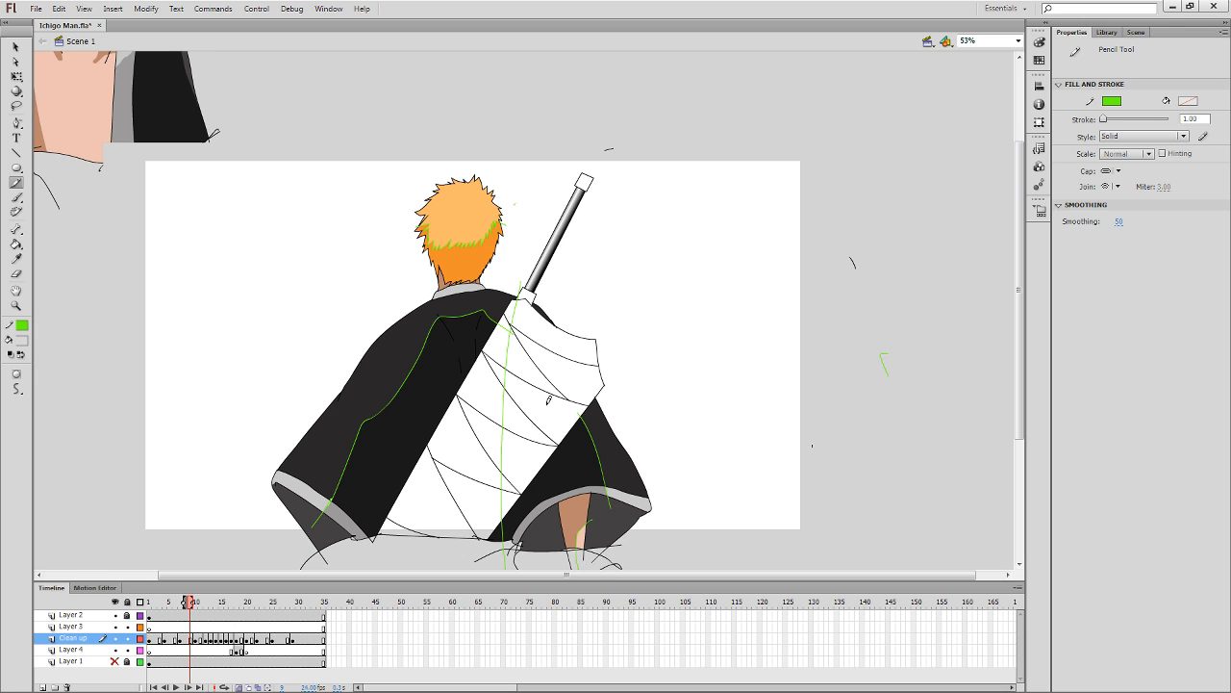
# Draw a long green shading guide line down the wrapped sword blade on frame 10, extending it up past the guard.
pyautogui.press(',')
pyautogui.press(',')
pyautogui.press('.')
pyautogui.press('.')
pyautogui.press('.')
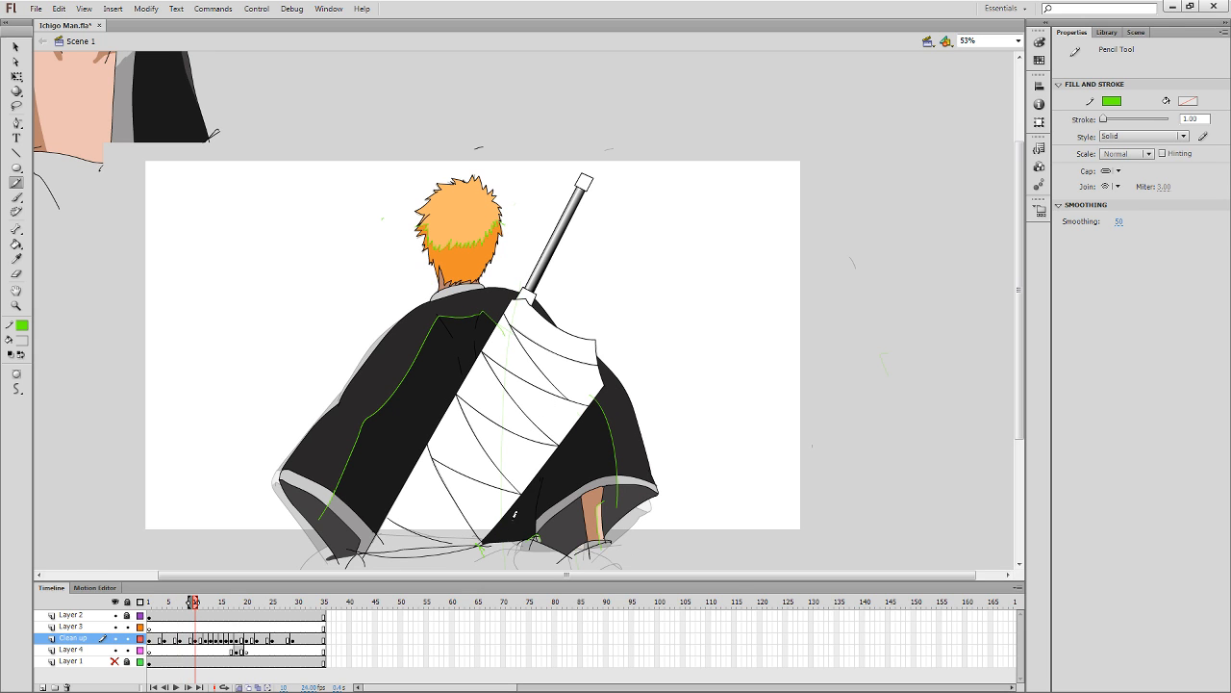
pyautogui.press('z')
pyautogui.moveTo(641, 258); pyautogui.dragTo(346, 540)
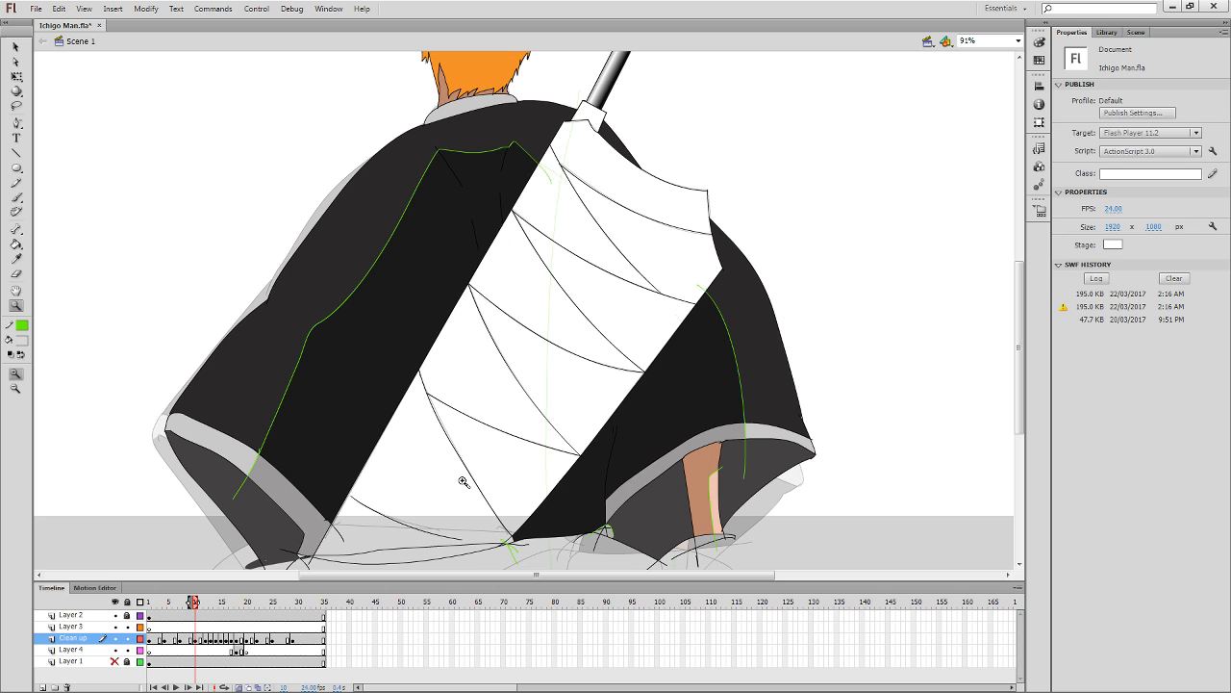
pyautogui.press('y')
pyautogui.moveTo(551, 505)
pyautogui.mouseDown()
pyautogui.moveTo(566, 200)
pyautogui.moveTo(552, 481)
pyautogui.moveTo(549, 275)
pyautogui.mouseUp()
pyautogui.hotkey('ctrl', 'z')
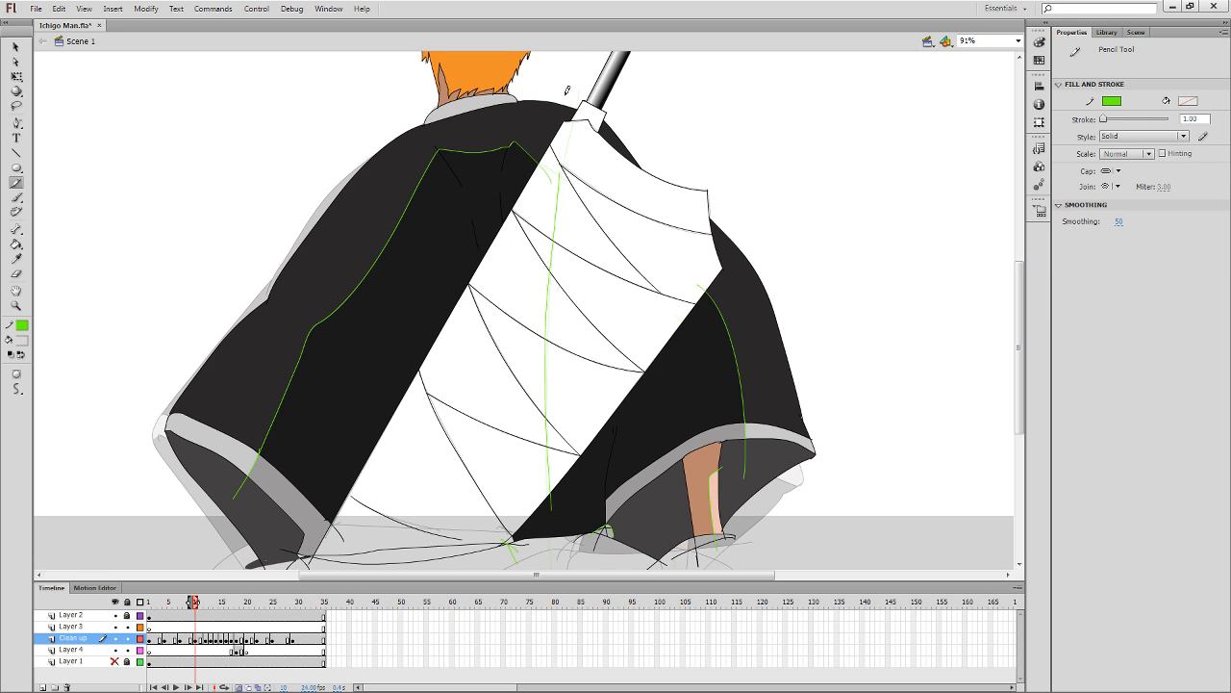
pyautogui.hotkey('ctrl', 'z')
pyautogui.moveTo(575, 118)
pyautogui.mouseDown()
pyautogui.moveTo(550, 277)
pyautogui.moveTo(540, 524)
pyautogui.moveTo(588, 53)
pyautogui.mouseUp()
pyautogui.hotkey('ctrl', 'z')
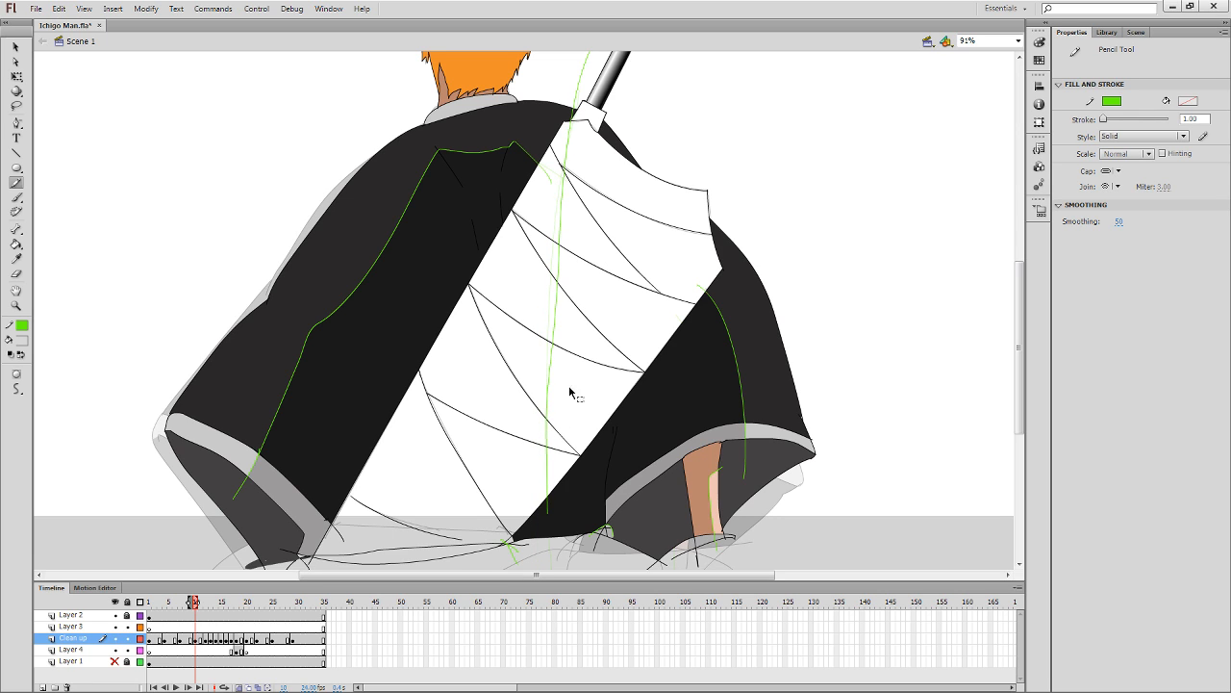
pyautogui.hotkey('ctrl', 'z')
pyautogui.moveTo(550, 510)
pyautogui.mouseDown()
pyautogui.moveTo(559, 191)
pyautogui.moveTo(592, 58)
pyautogui.mouseUp()
# Draw the green shading guide line down the wrapped blade on frame 12, reaching up beside the hilt.
pyautogui.press('.')
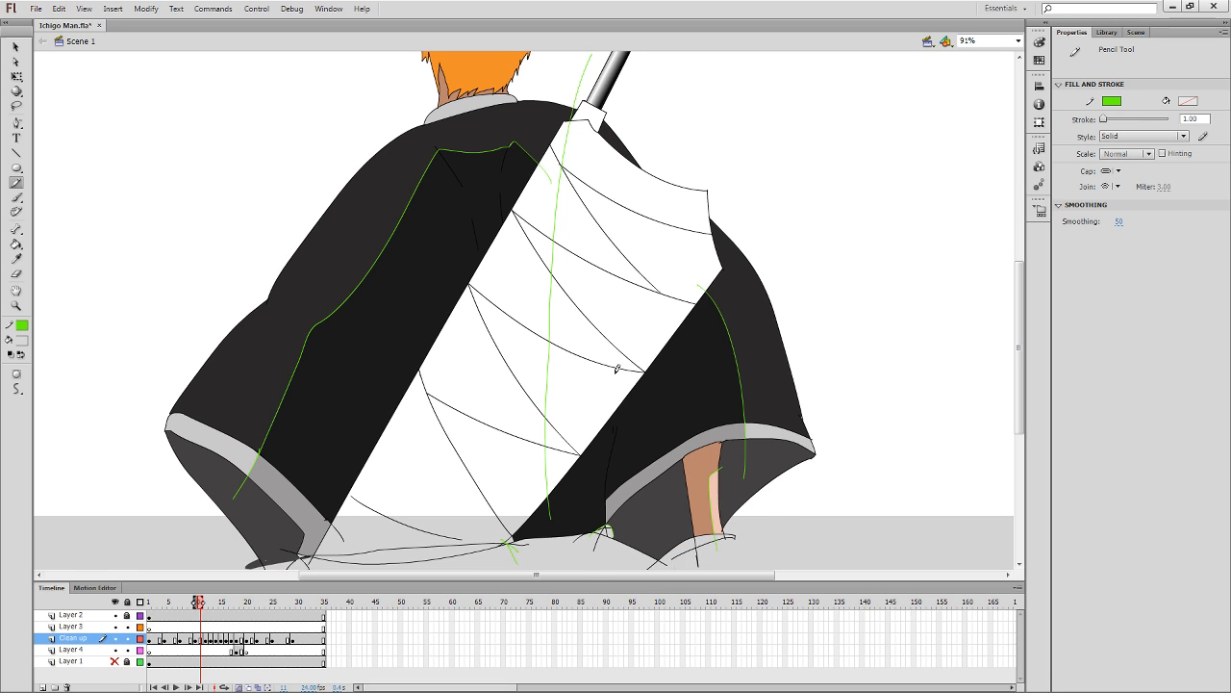
pyautogui.press('.')
pyautogui.moveTo(548, 500)
pyautogui.mouseDown()
pyautogui.moveTo(554, 207)
pyautogui.moveTo(585, 48)
pyautogui.mouseUp()
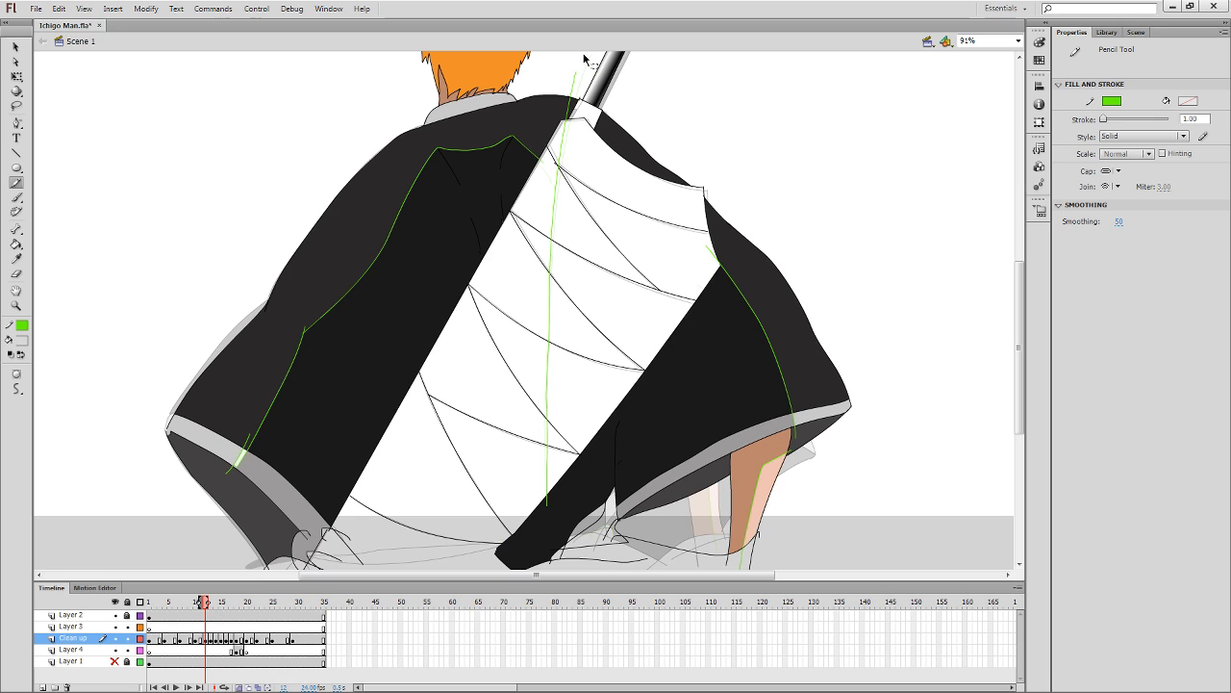
pyautogui.press('.')
pyautogui.moveTo(571, 117)
pyautogui.mouseDown()
pyautogui.moveTo(540, 435)
pyautogui.moveTo(552, 583)
pyautogui.moveTo(554, 247)
pyautogui.moveTo(572, 104)
pyautogui.mouseUp()
pyautogui.hotkey('ctrl', 'z')
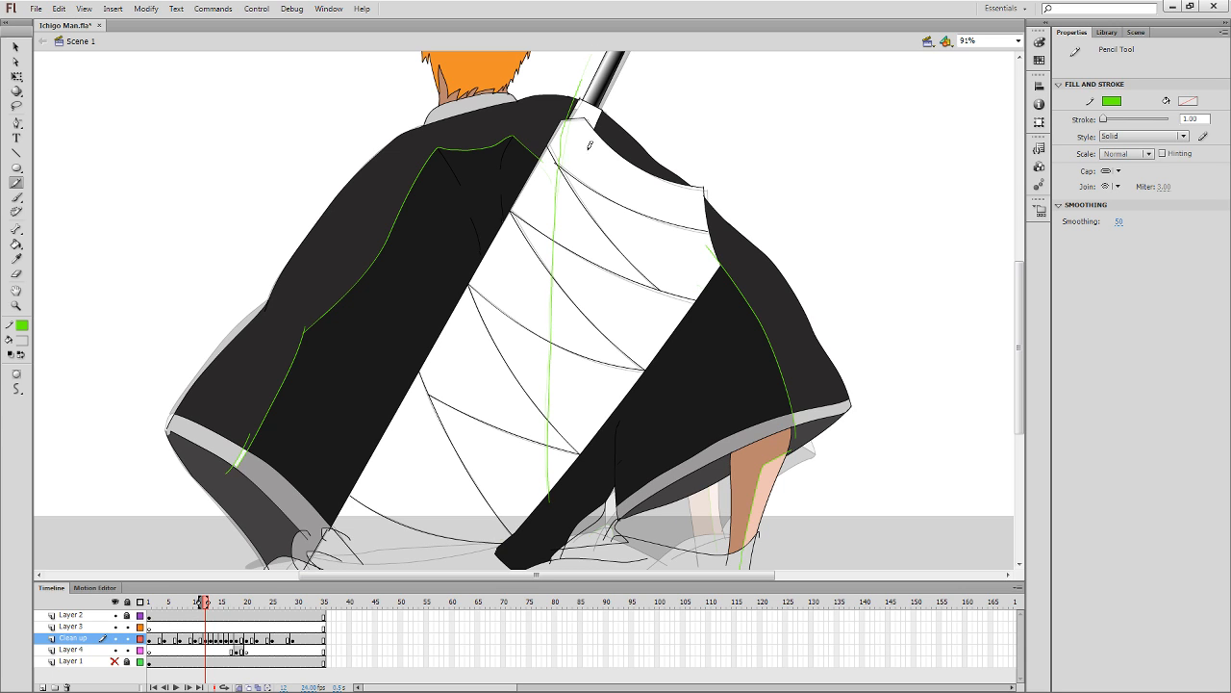
pyautogui.press('q')
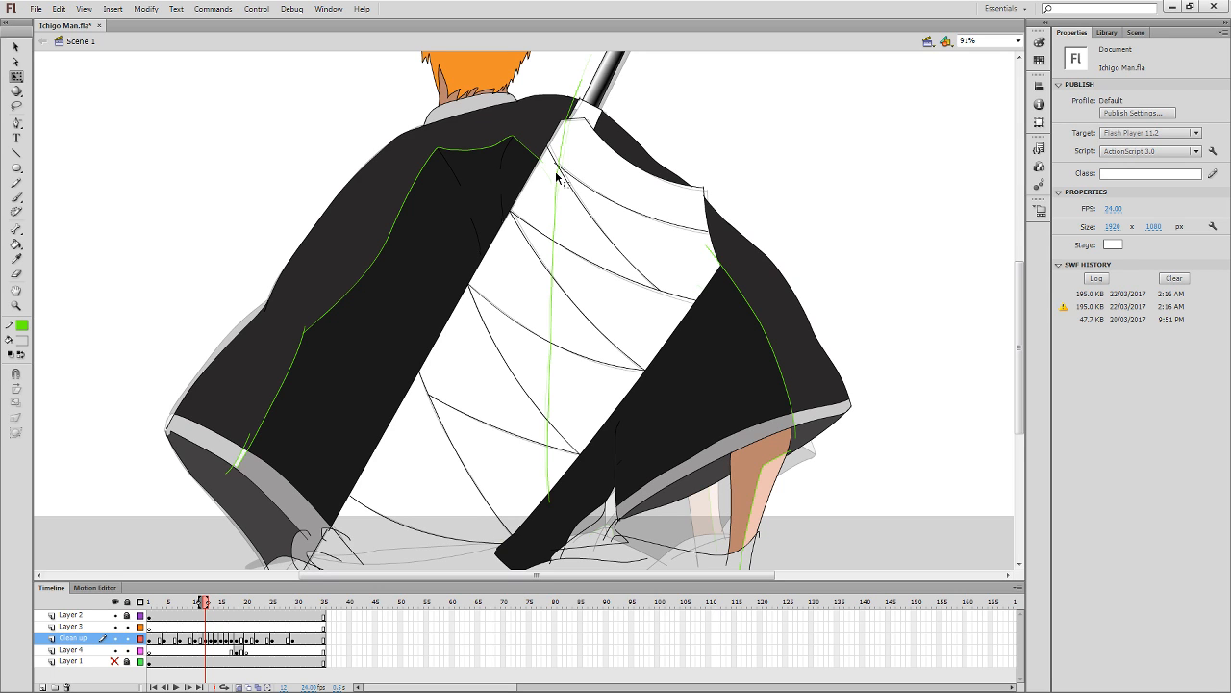
pyautogui.press('y')
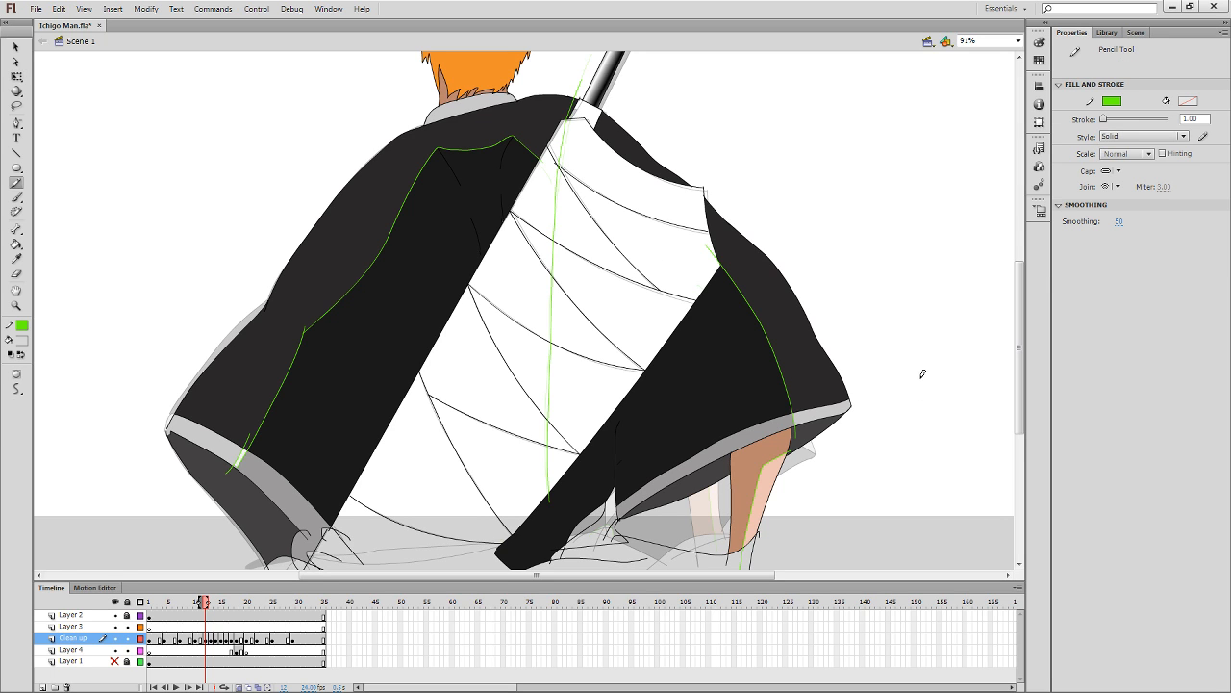
# Draw the blade's green shading line on frames 13 to 16, matching the onion-skinned line of each preceding frame.
pyautogui.press('.')
pyautogui.moveTo(567, 498)
pyautogui.mouseDown()
pyautogui.moveTo(554, 297)
pyautogui.moveTo(573, 123)
pyautogui.moveTo(556, 519)
pyautogui.moveTo(565, 558)
pyautogui.mouseUp()
pyautogui.hotkey('ctrl', 'z')
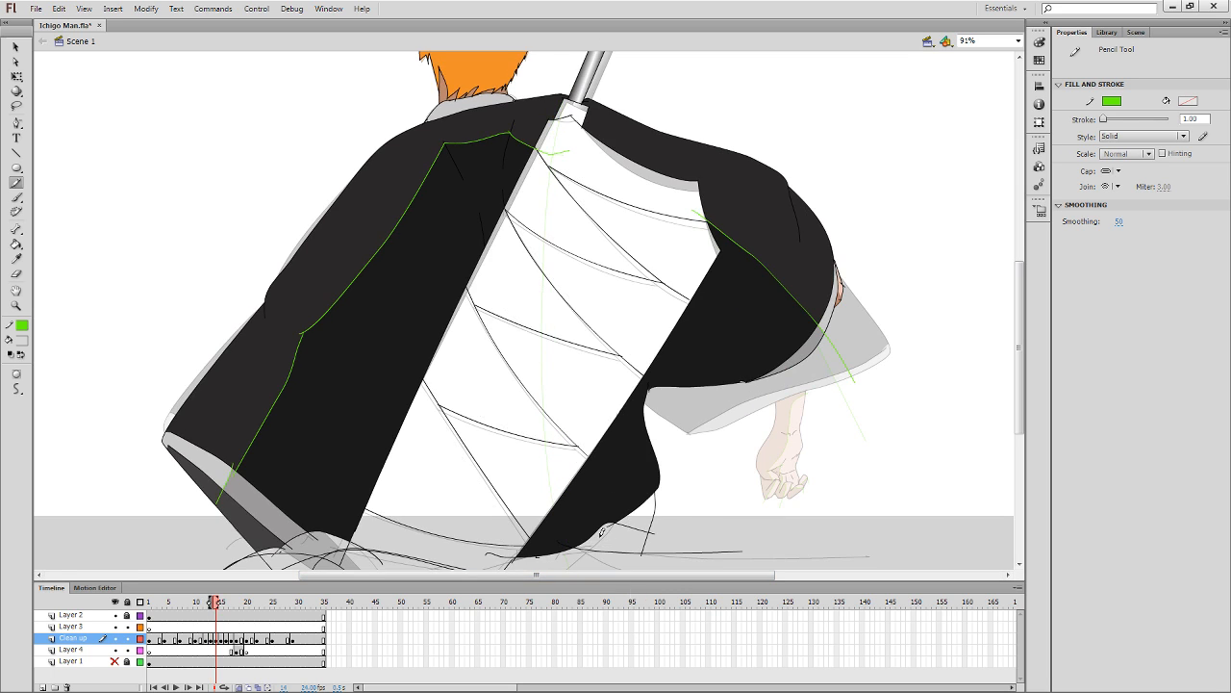
pyautogui.press('.')
pyautogui.moveTo(560, 511)
pyautogui.mouseDown()
pyautogui.moveTo(546, 180)
pyautogui.moveTo(556, 112)
pyautogui.moveTo(569, 110)
pyautogui.moveTo(549, 157)
pyautogui.moveTo(539, 313)
pyautogui.moveTo(551, 464)
pyautogui.moveTo(578, 540)
pyautogui.moveTo(554, 462)
pyautogui.moveTo(538, 284)
pyautogui.moveTo(556, 104)
pyautogui.mouseUp()
pyautogui.press('.')
pyautogui.press('.')
pyautogui.press('.')
pyautogui.press(',')
pyautogui.press('q')
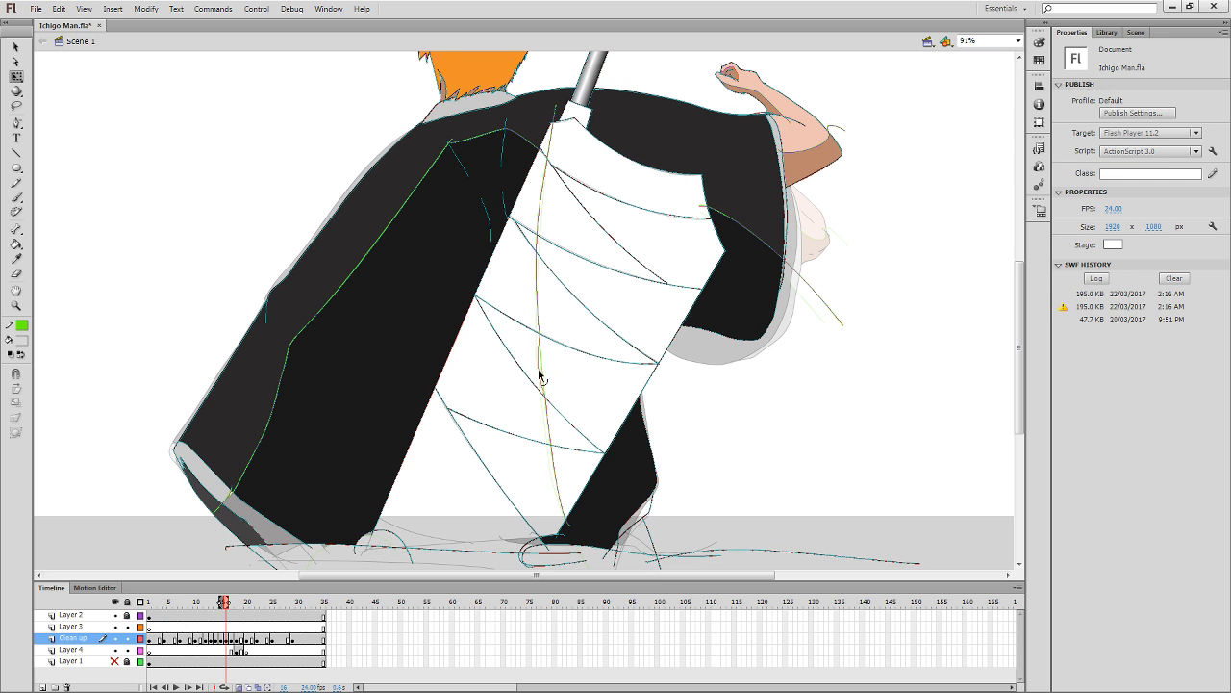
# Draw a curved green shading line down the full length of the blade on frame 17.
pyautogui.press('y')
pyautogui.press('.')
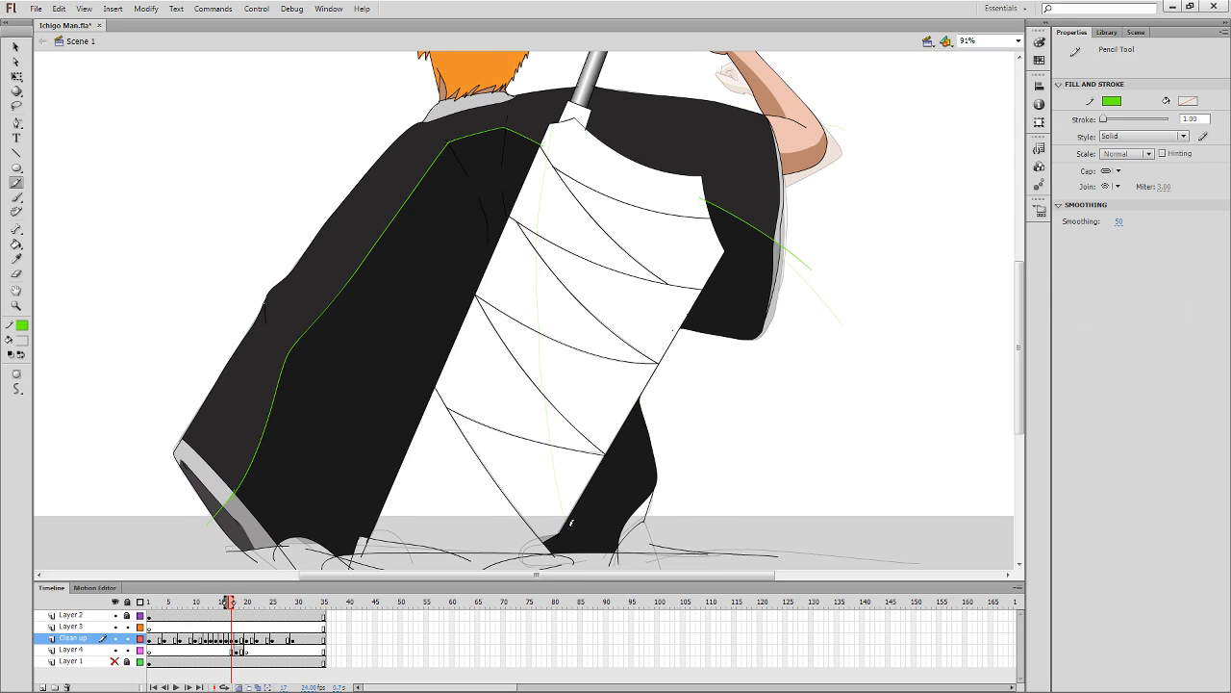
pyautogui.moveTo(569, 527)
pyautogui.mouseDown()
pyautogui.moveTo(538, 288)
pyautogui.moveTo(560, 91)
pyautogui.mouseUp()
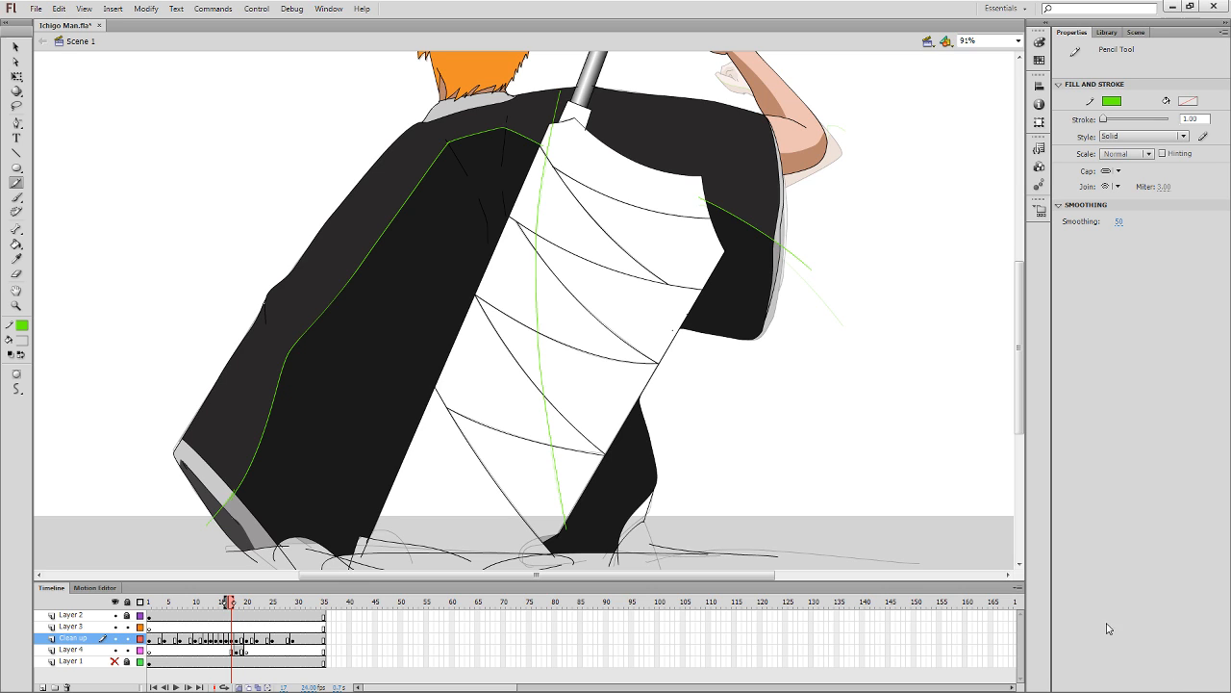
# Draw the blade's green shading line on frame 18, following the onion-skinned line and undoing unwanted strokes.
pyautogui.press('.')
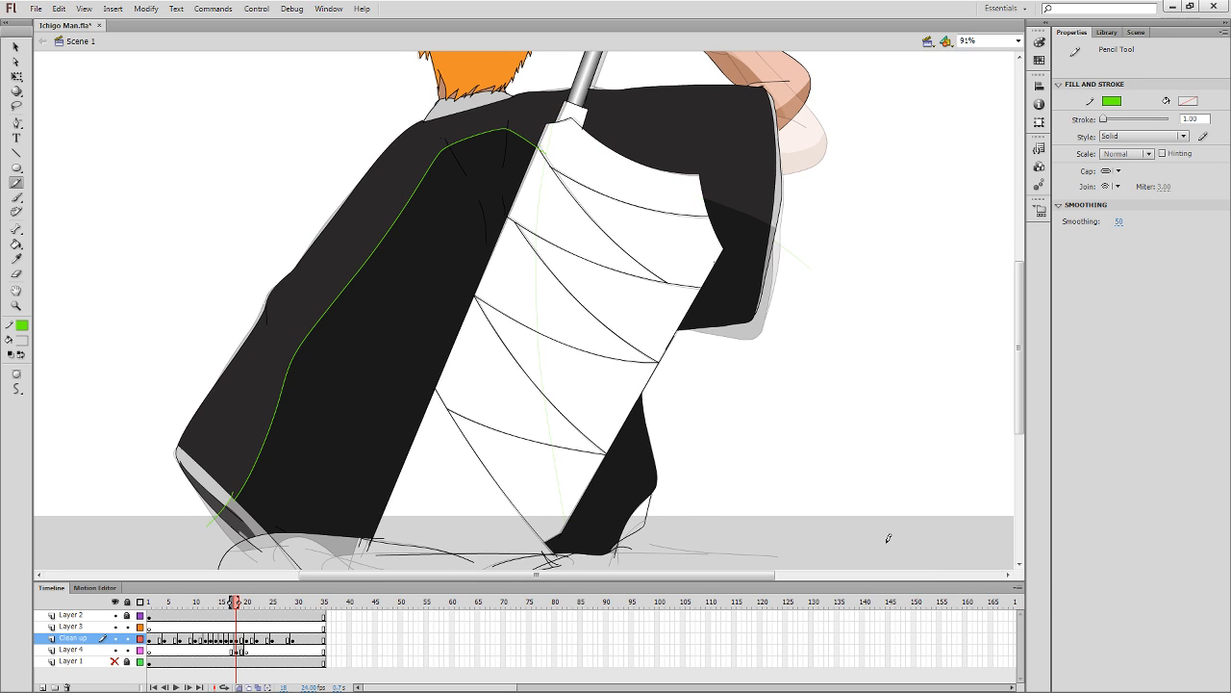
pyautogui.moveTo(572, 524); pyautogui.dragTo(548, 385)
pyautogui.hotkey('ctrl', 'z')
pyautogui.moveTo(572, 525)
pyautogui.mouseDown()
pyautogui.moveTo(539, 250)
pyautogui.moveTo(553, 108)
pyautogui.moveTo(527, 339)
pyautogui.moveTo(534, 515)
pyautogui.moveTo(565, 504)
pyautogui.moveTo(537, 203)
pyautogui.moveTo(550, 92)
pyautogui.moveTo(536, 312)
pyautogui.moveTo(575, 558)
pyautogui.mouseUp()
pyautogui.hotkey('ctrl', 'z')
pyautogui.hotkey('ctrl', 'z')
pyautogui.hotkey('ctrl', 'z')
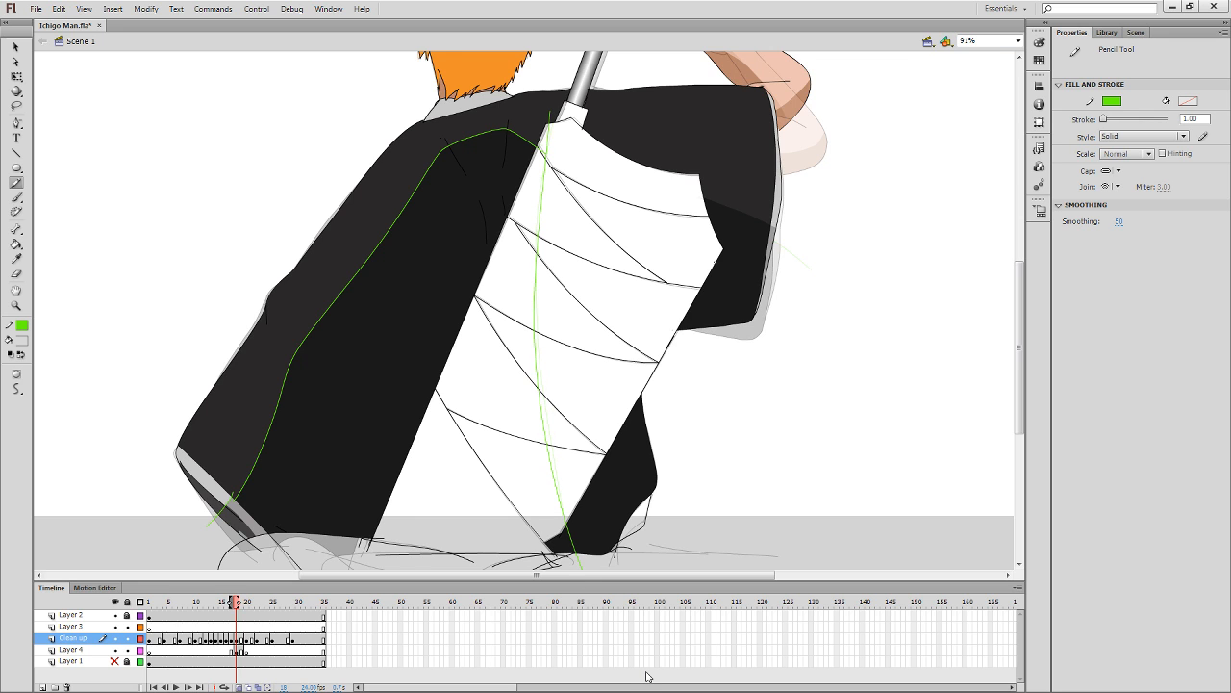
# Delete the middle and lower segments of the green line on frame 18, keeping its upper part.
pyautogui.press('q')
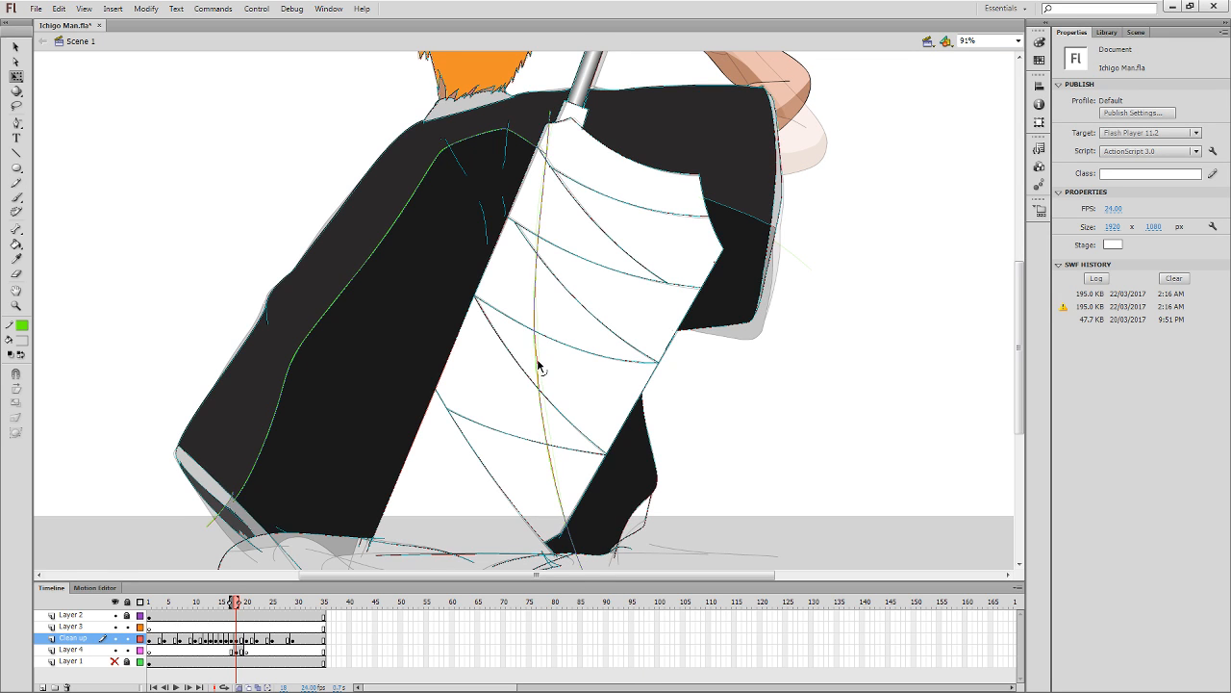
pyautogui.doubleClick(536, 306)
pyautogui.click(548, 308)
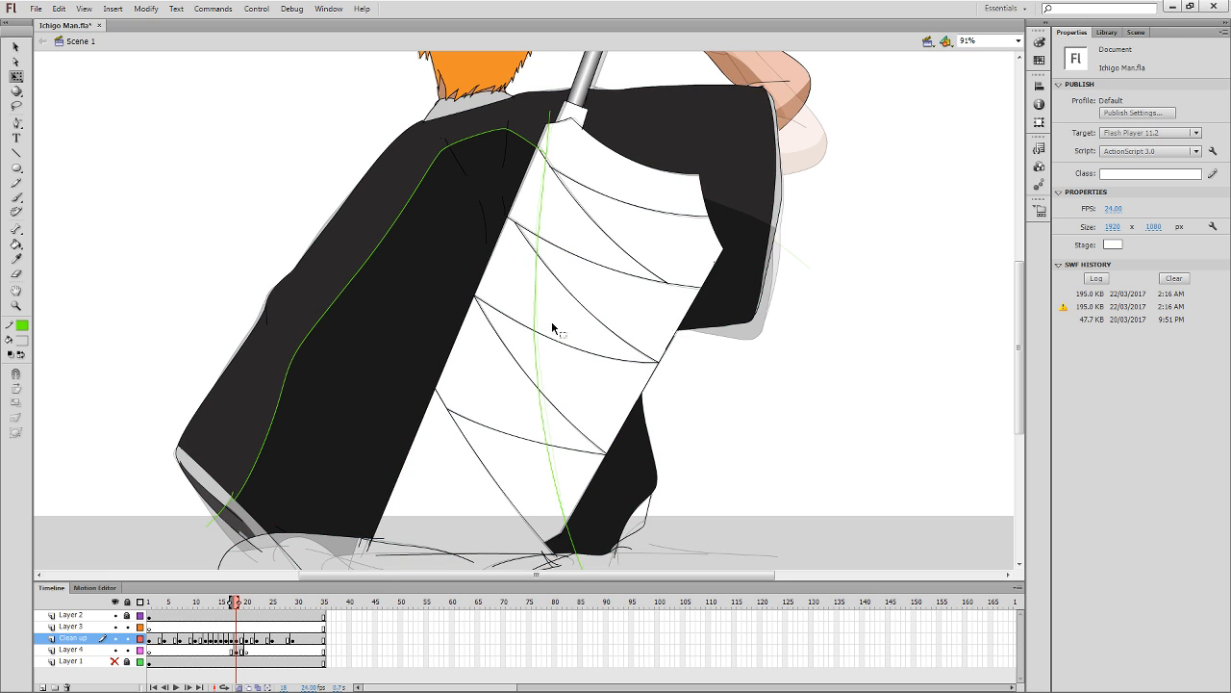
pyautogui.press(',')
pyautogui.press('.')
pyautogui.click(539, 322)
pyautogui.click(547, 435)
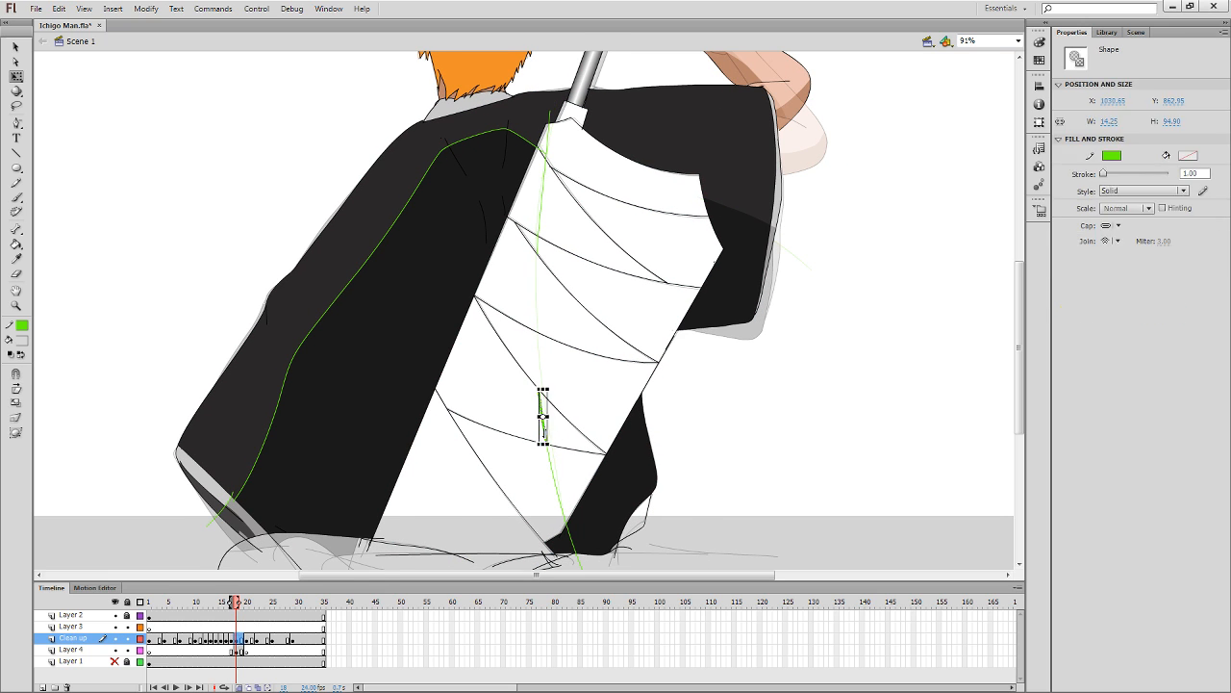
pyautogui.press('Delete')
pyautogui.click(556, 475)
pyautogui.press('Delete')
pyautogui.press('y')
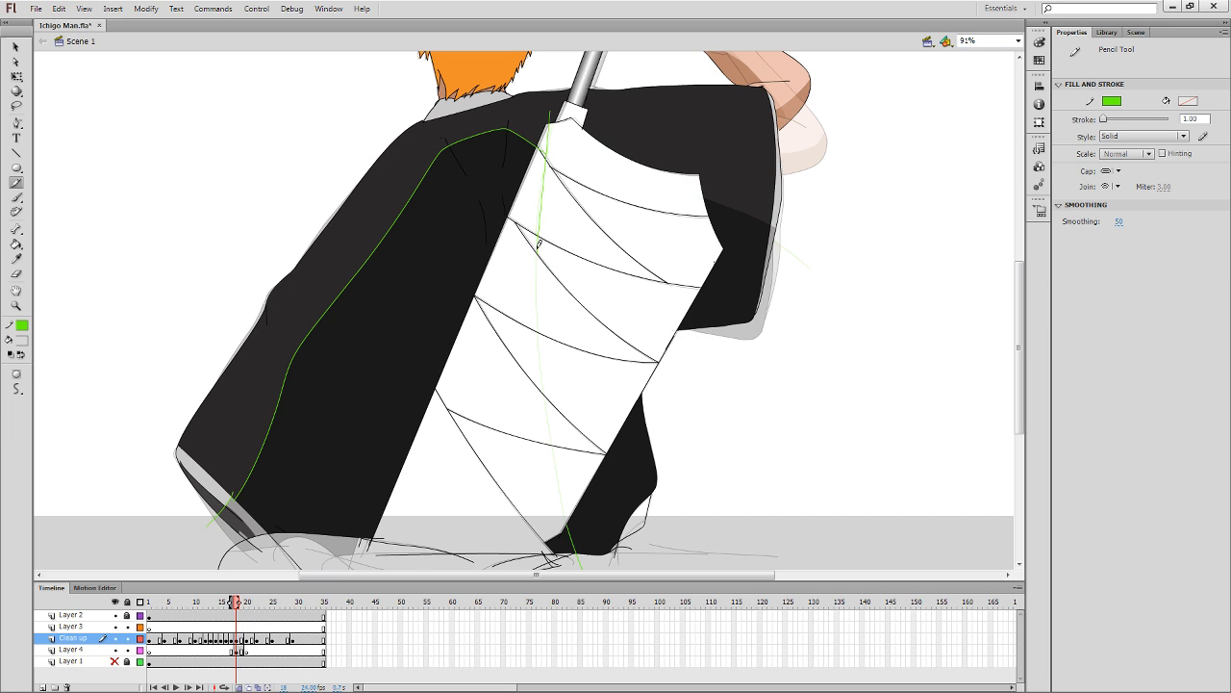
# Redraw the missing middle and lower stretch of the blade's green line on frame 18 and compare it with frame 17.
pyautogui.moveTo(538, 303); pyautogui.dragTo(577, 551)
pyautogui.press('q')
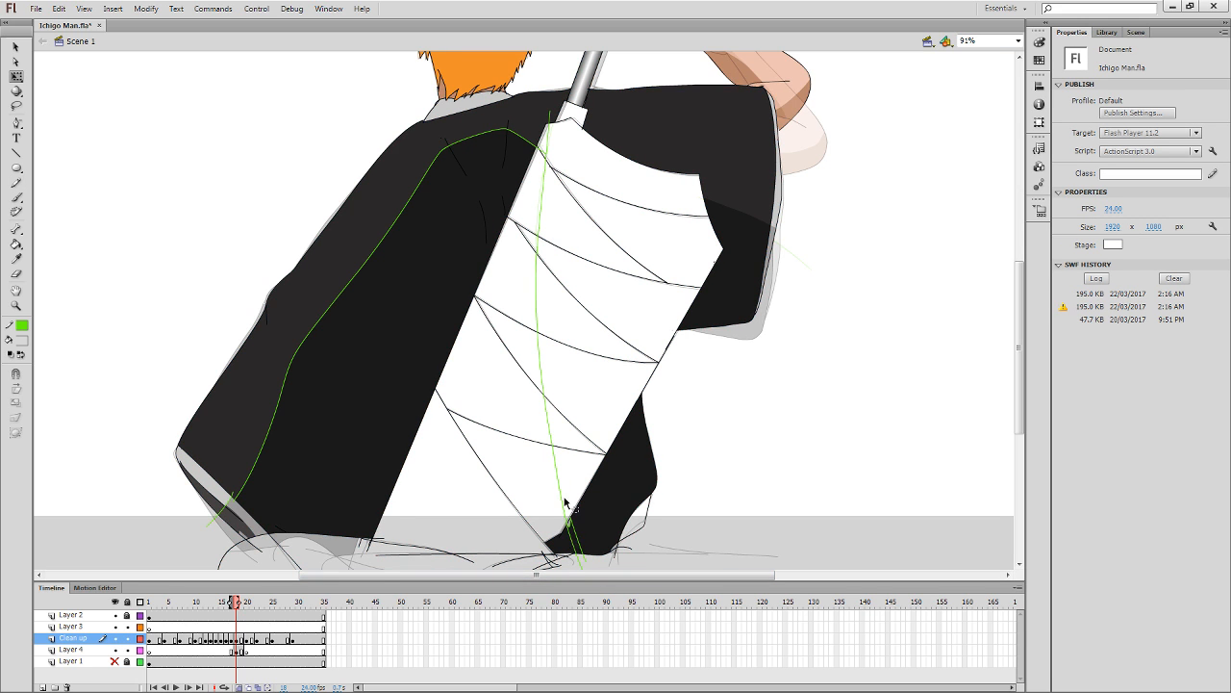
pyautogui.press(',')
pyautogui.press('.')
pyautogui.press('y')
pyautogui.press(',')
pyautogui.press('.')
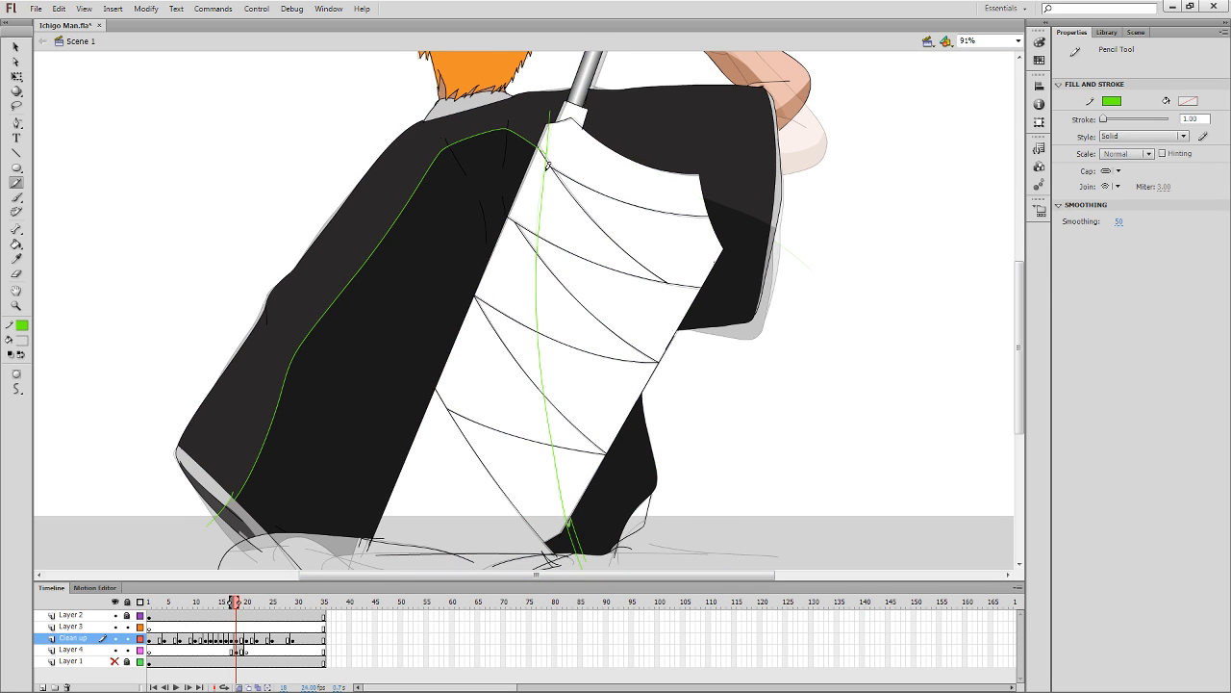
pyautogui.press('q')
pyautogui.press(',')
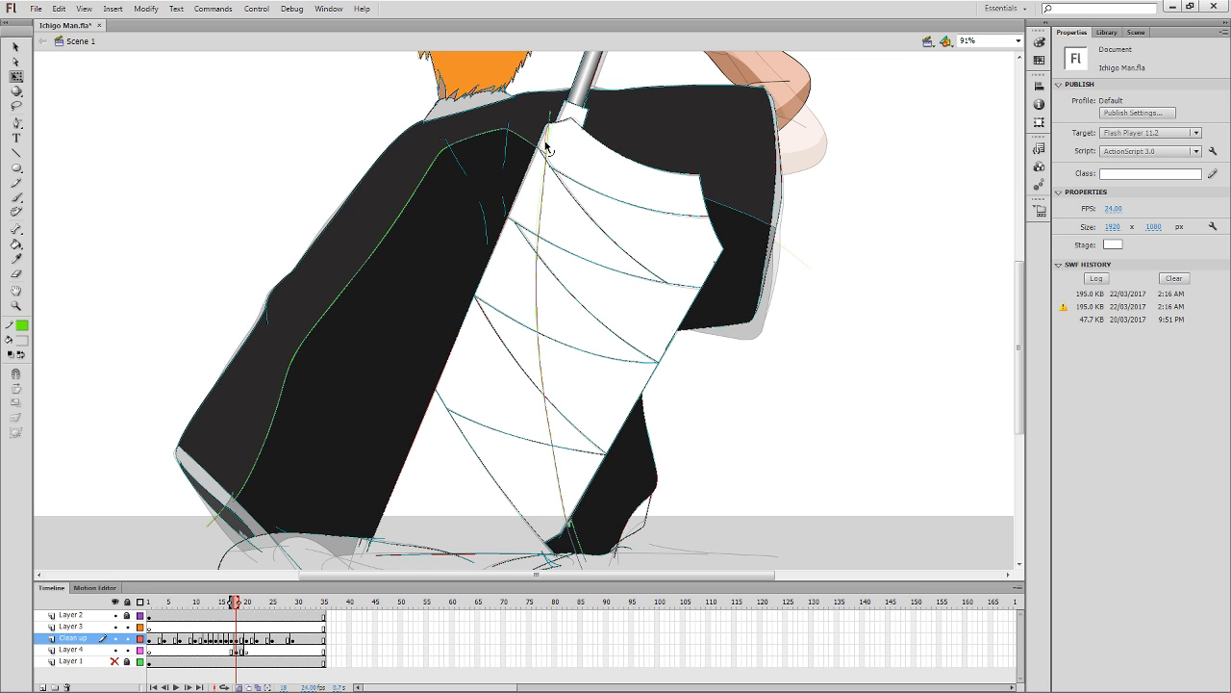
pyautogui.press('.')
# Draw the green shading line down the blade on frame 20 and bend its curve slightly into place.
pyautogui.press('y')
pyautogui.press('.')
pyautogui.press('.')
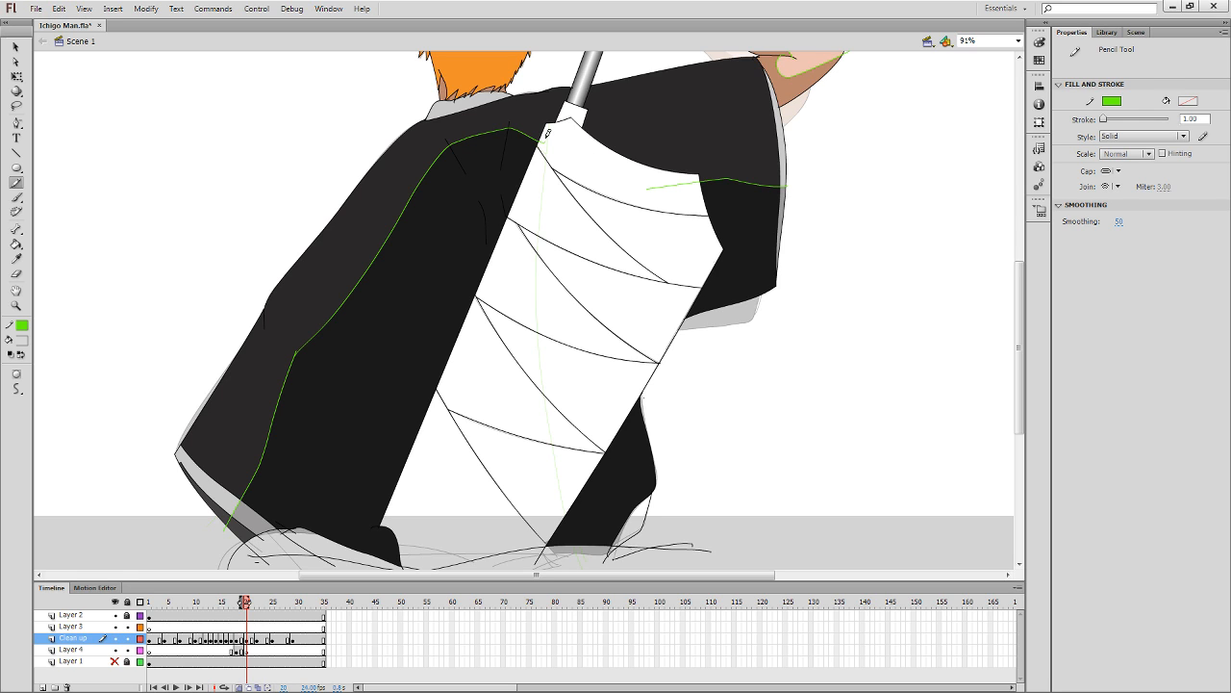
pyautogui.moveTo(550, 139)
pyautogui.mouseDown()
pyautogui.moveTo(547, 398)
pyautogui.moveTo(578, 566)
pyautogui.mouseUp()
pyautogui.press('q')
pyautogui.moveTo(534, 308); pyautogui.dragTo(537, 307)
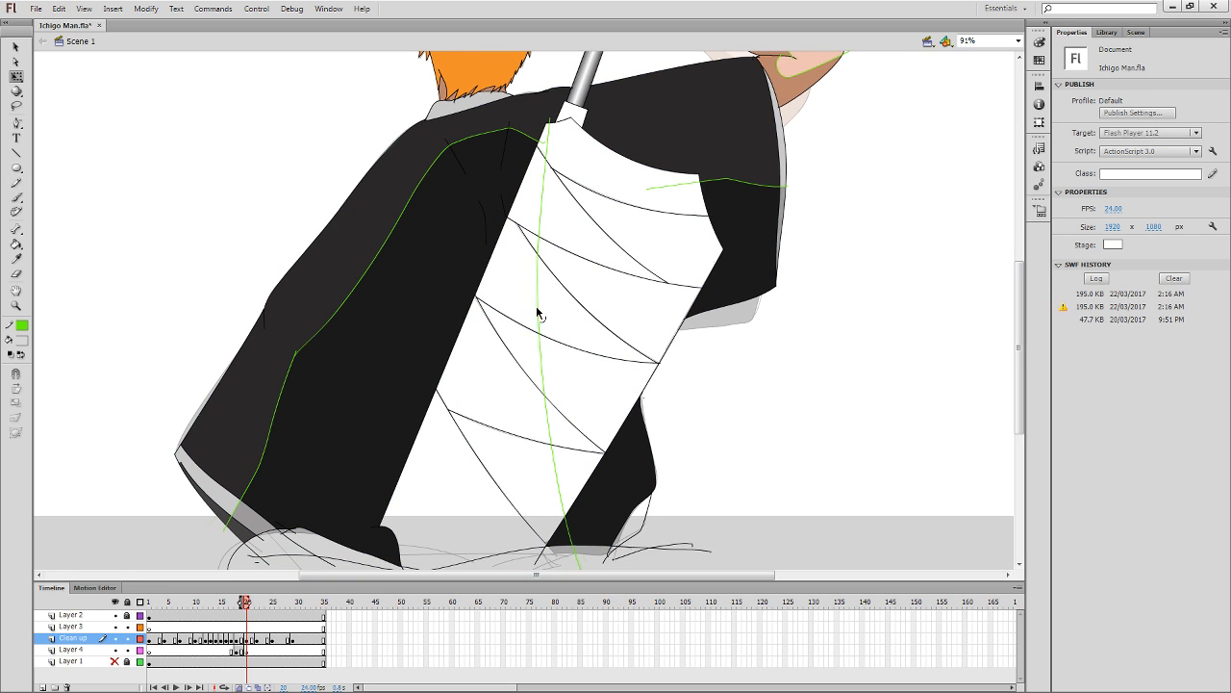
# Draw the green shading line from the sword guard to the blade's lower end on frame 22.
pyautogui.press('y')
pyautogui.press('.')
pyautogui.press('.')
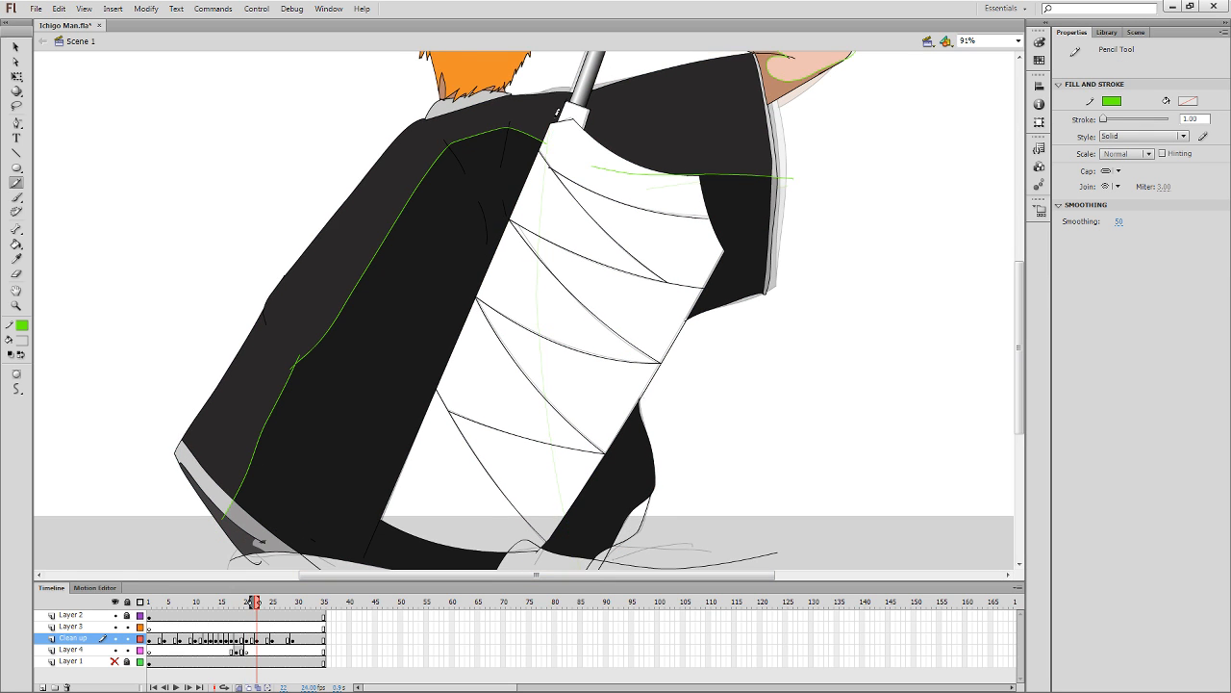
pyautogui.moveTo(559, 114)
pyautogui.mouseDown()
pyautogui.moveTo(545, 333)
pyautogui.moveTo(570, 565)
pyautogui.mouseUp()
# Draw the blade's green shading line on frame 25, replacing the undone short strokes with one full-length curve.
pyautogui.press('.')
pyautogui.press('.')
pyautogui.press('.')
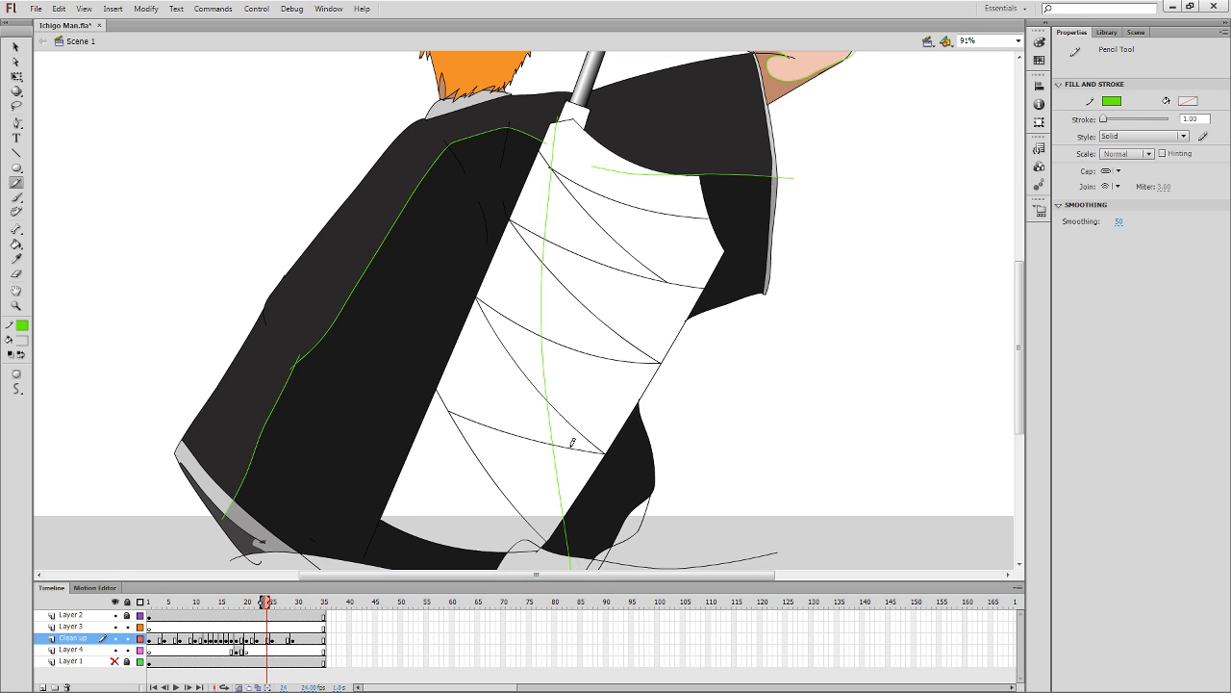
pyautogui.moveTo(568, 529); pyautogui.dragTo(549, 343)
pyautogui.hotkey('ctrl', 'z')
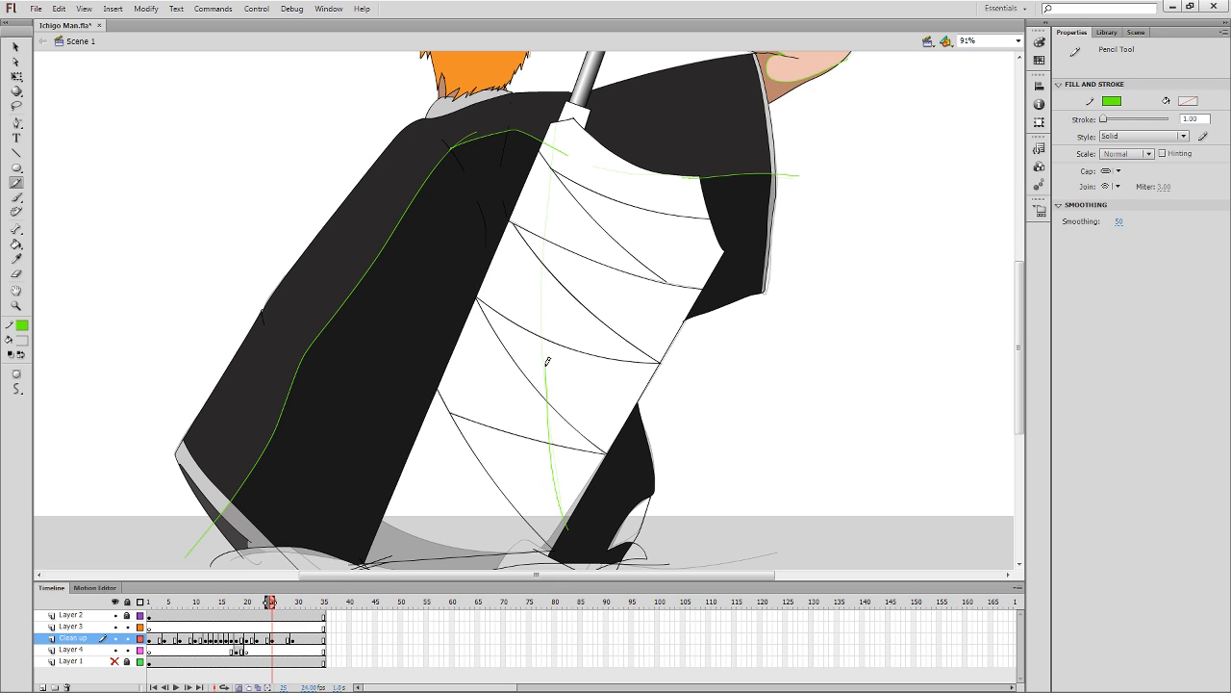
pyautogui.hotkey('ctrl', 'z')
pyautogui.moveTo(568, 529)
pyautogui.mouseDown()
pyautogui.moveTo(544, 324)
pyautogui.moveTo(569, 89)
pyautogui.mouseUp()
pyautogui.press('q')
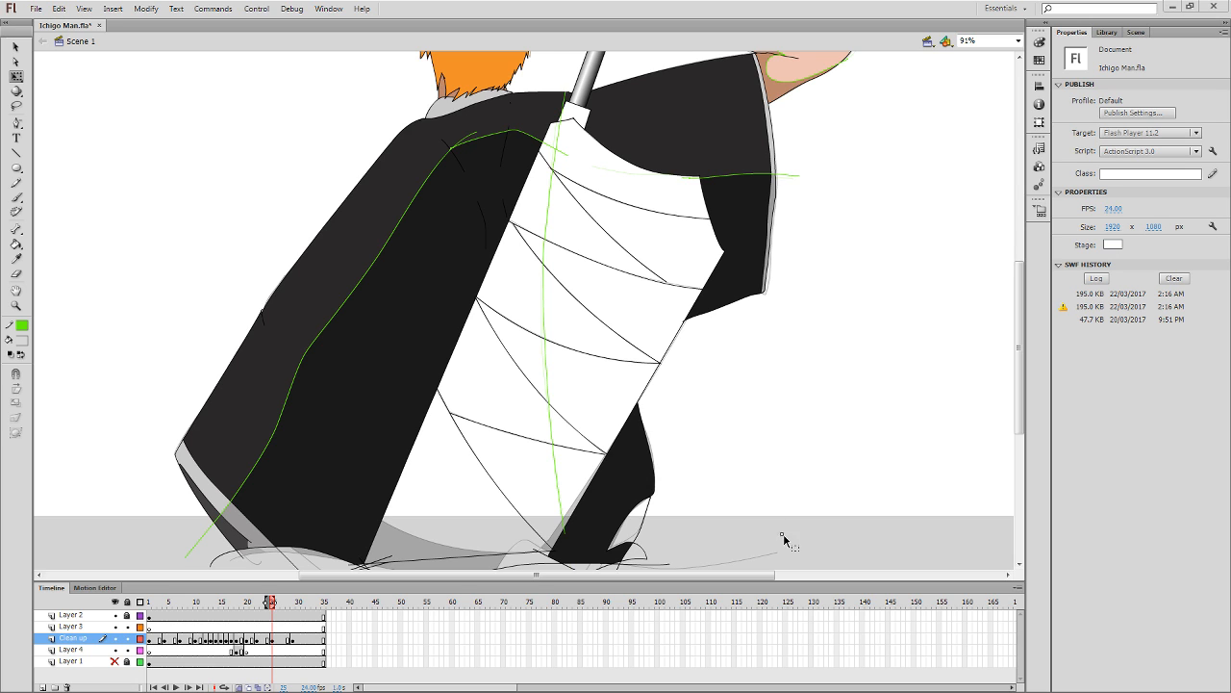
pyautogui.moveTo(827, 459); pyautogui.dragTo(517, 504)
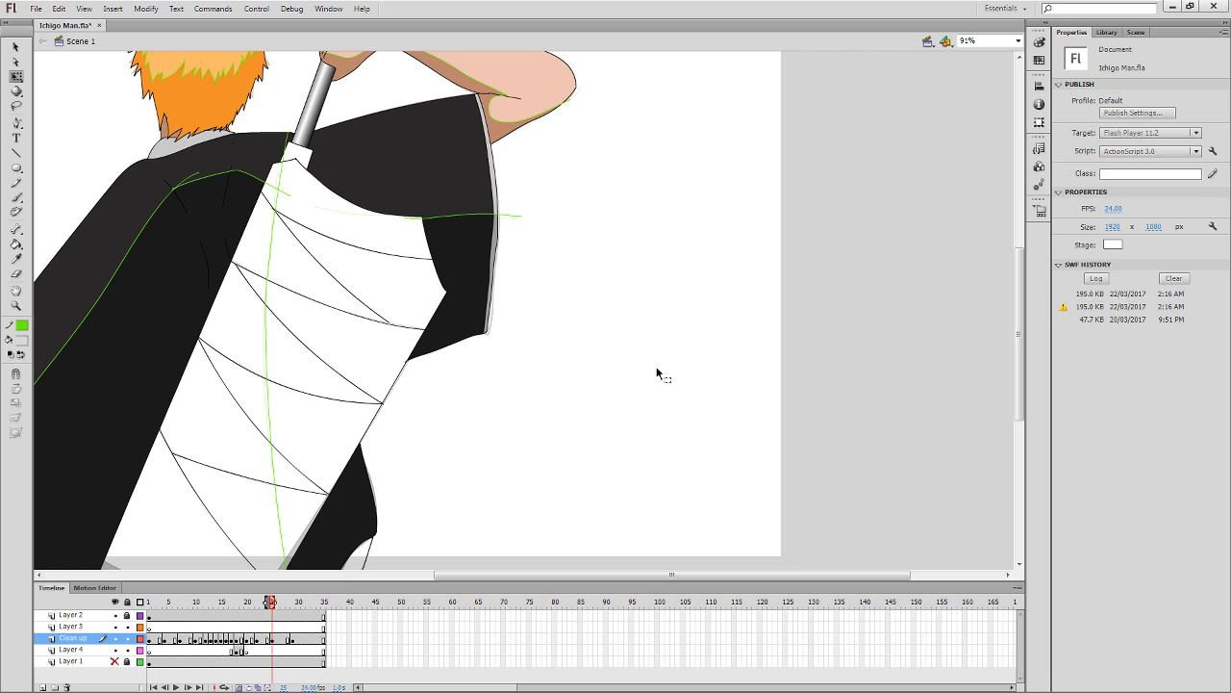
pyautogui.press('y')
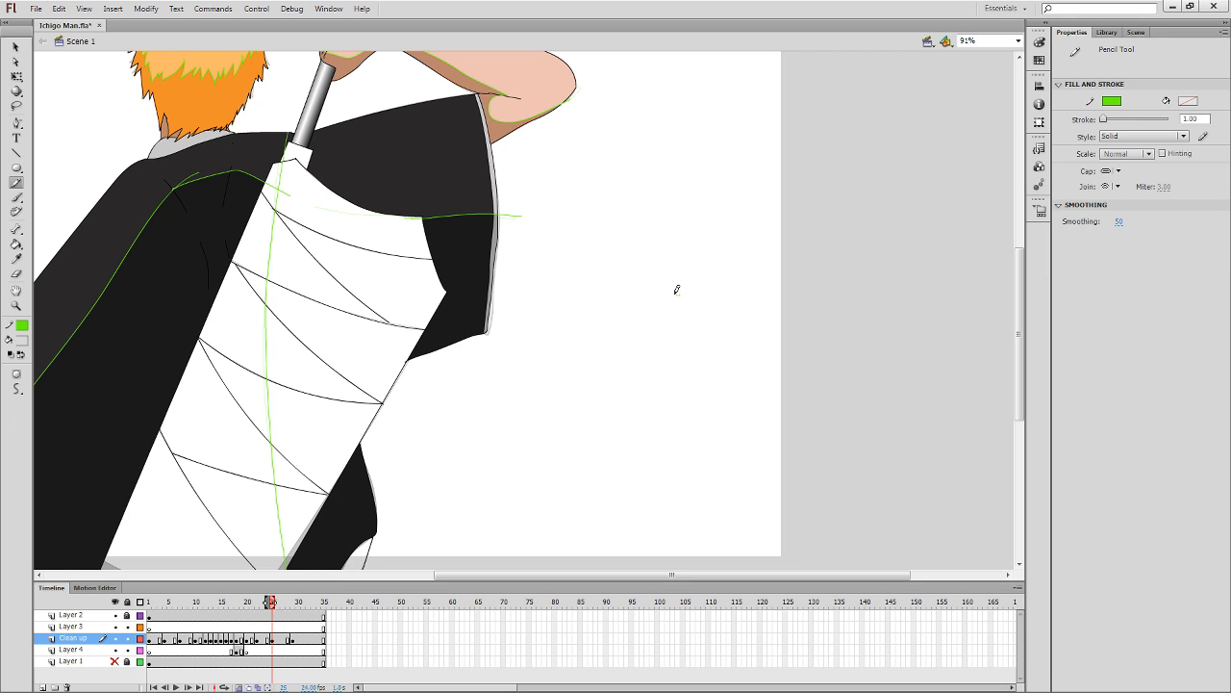
pyautogui.moveTo(676, 289)
pyautogui.mouseDown()
pyautogui.moveTo(654, 267)
pyautogui.moveTo(660, 248)
pyautogui.mouseUp()
pyautogui.press('q')
pyautogui.moveTo(644, 327); pyautogui.dragTo(736, 200)
pyautogui.press('Delete')
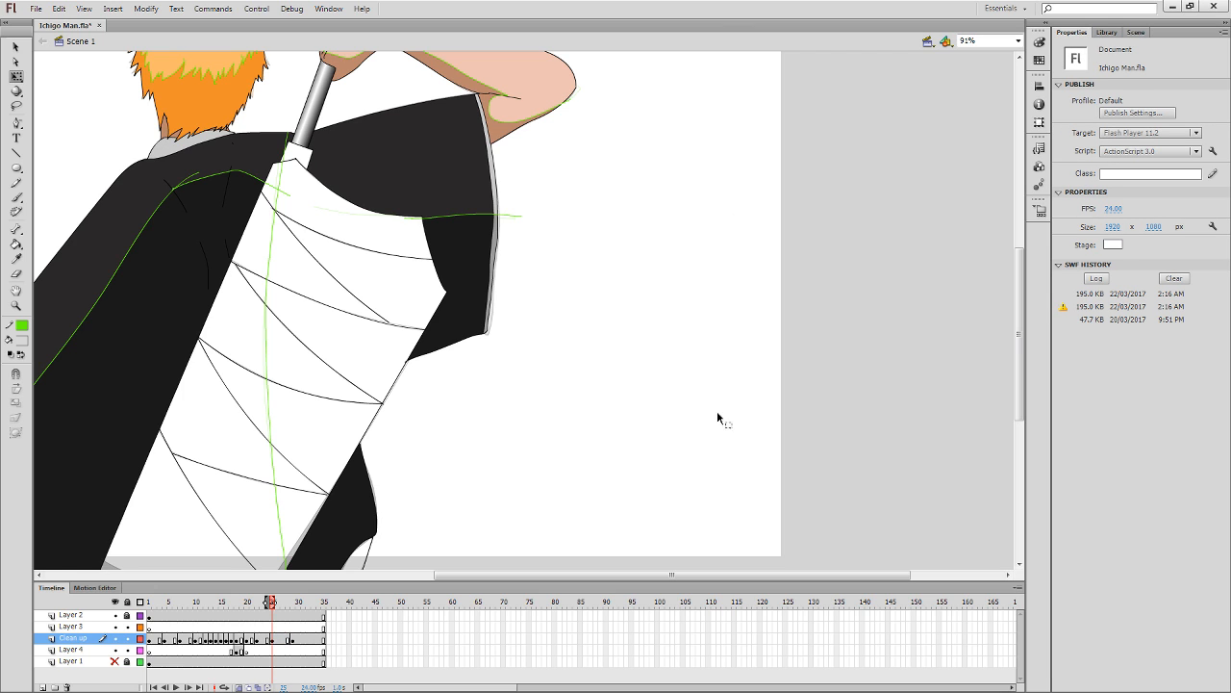
pyautogui.press('t')
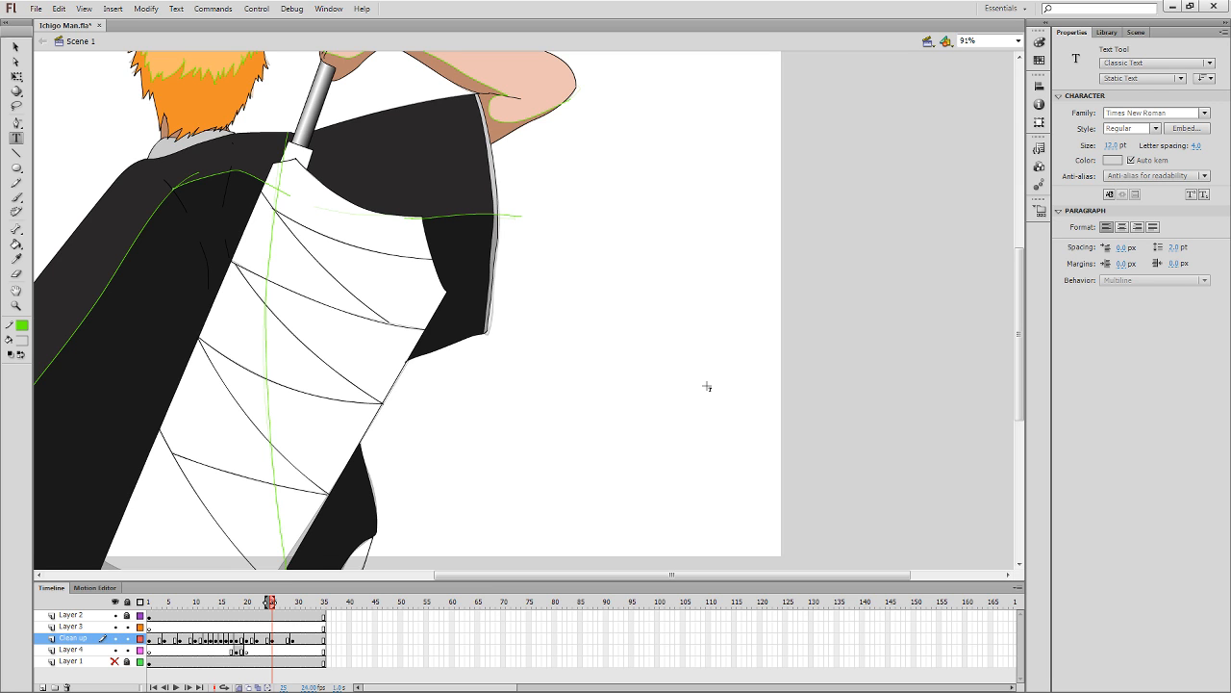
pyautogui.press('y')
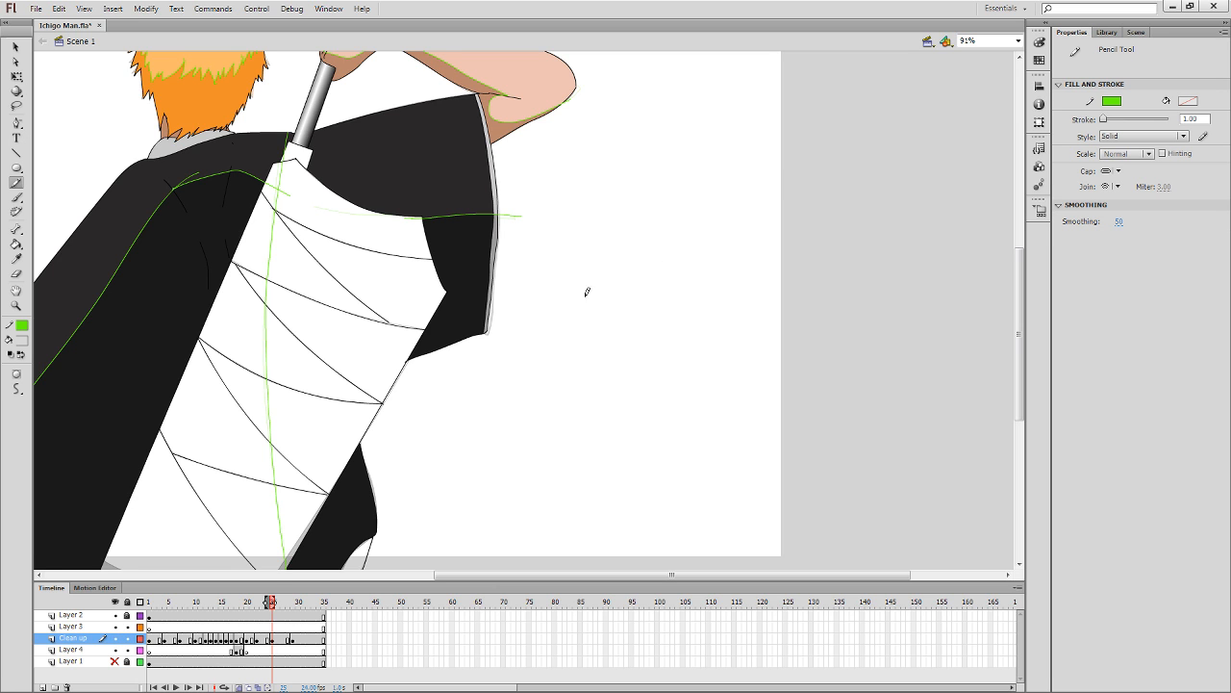
# Draw the green shading line down the wrapped blade on frame 29, from the sword guard to the blade's lower end.
pyautogui.moveTo(423, 363)
pyautogui.mouseDown()
pyautogui.moveTo(641, 273)
pyautogui.moveTo(737, 363)
pyautogui.mouseUp()
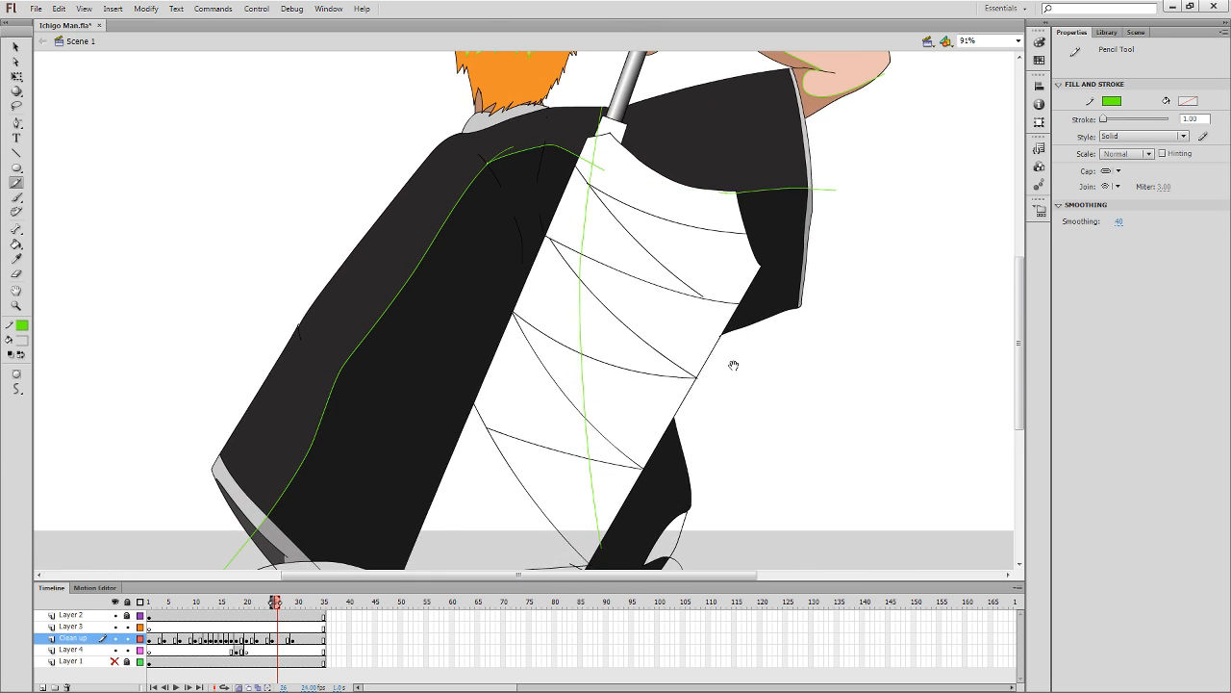
pyautogui.press('.')
pyautogui.press('.')
pyautogui.press('.')
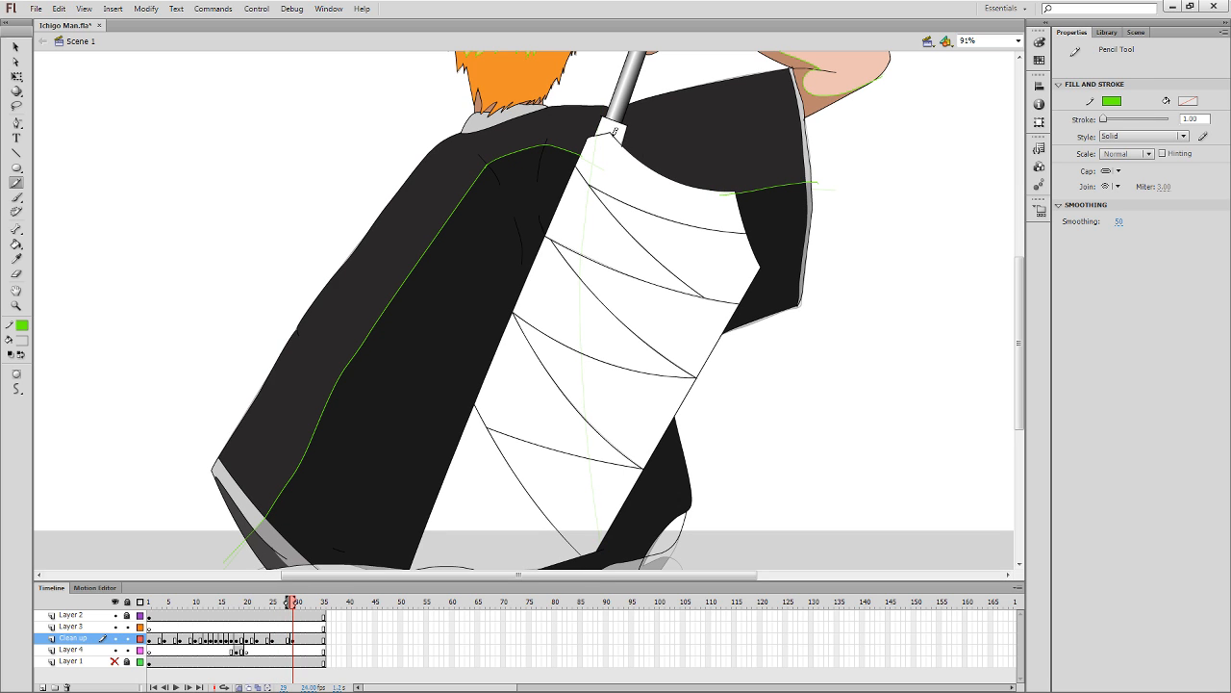
pyautogui.moveTo(595, 152)
pyautogui.mouseDown()
pyautogui.moveTo(580, 404)
pyautogui.moveTo(604, 565)
pyautogui.mouseUp()
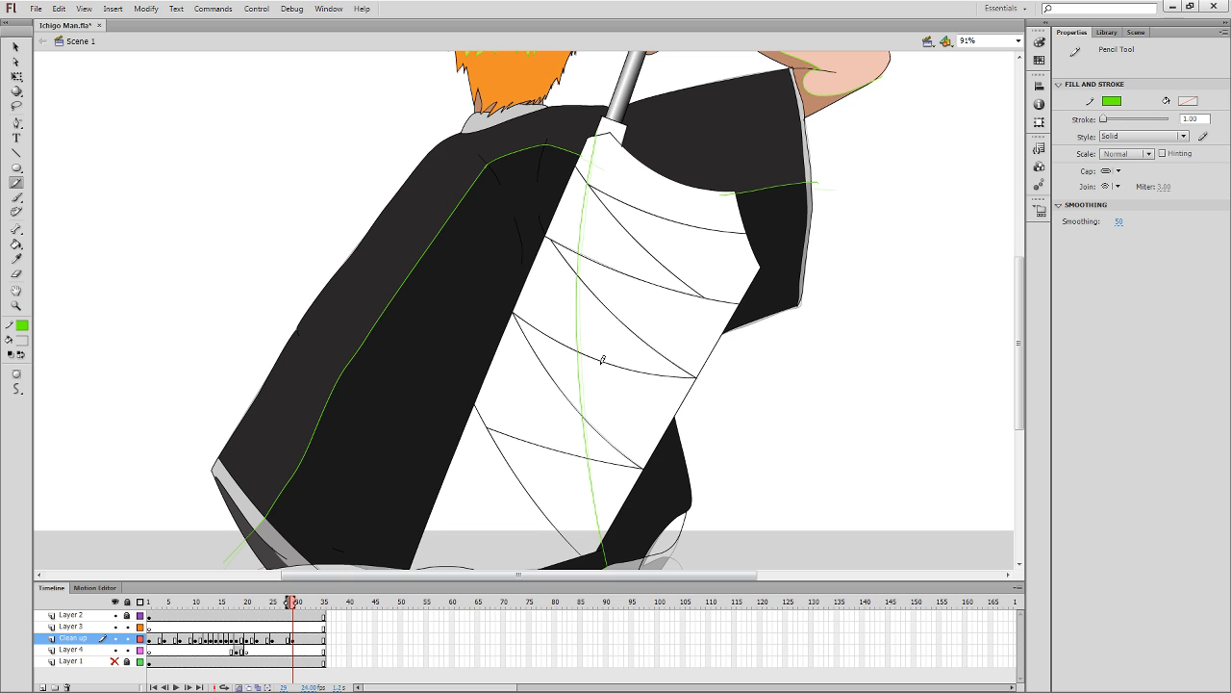
pyautogui.press('.')
pyautogui.press('.')
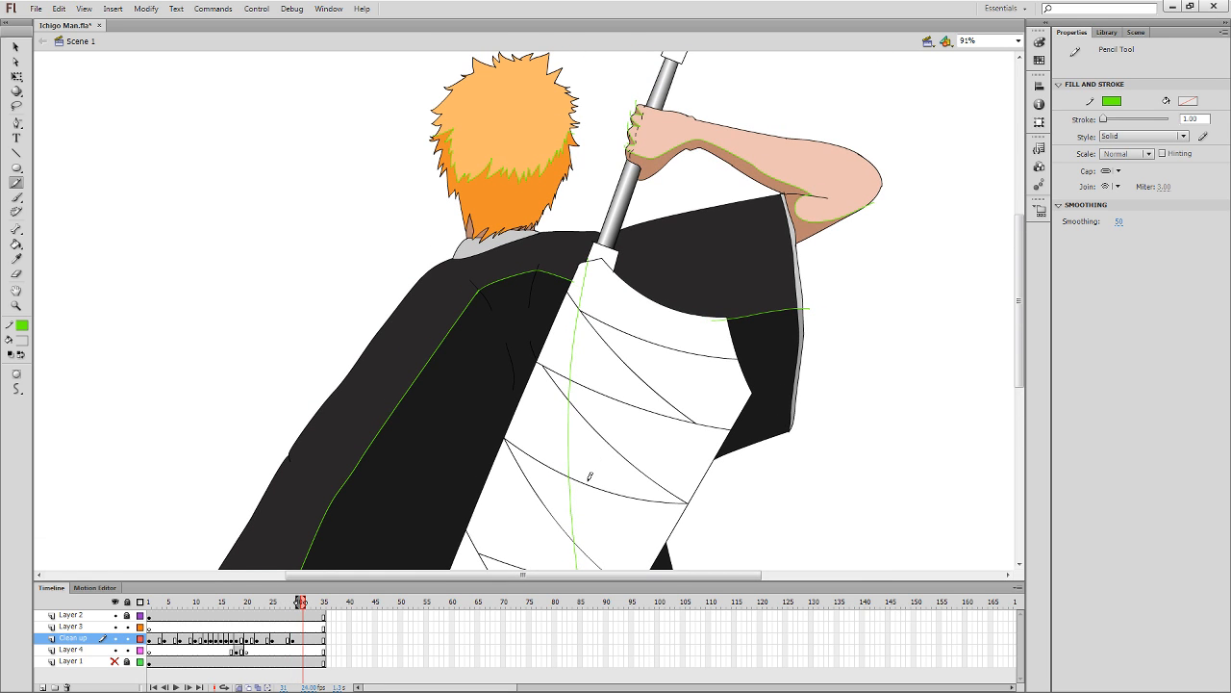
# Return to frame 1 and sample the light grey fill from the blade area right of the green line.
pyautogui.press(',')
pyautogui.press(',')
pyautogui.press(',')
pyautogui.press(',')
pyautogui.press(',')
pyautogui.press(',')
pyautogui.press(',')
pyautogui.press(',')
pyautogui.press(',')
pyautogui.press(',')
pyautogui.press(',')
pyautogui.press(',')
pyautogui.press(',')
pyautogui.press(',')
pyautogui.press(',')
pyautogui.press(',')
pyautogui.press(',')
pyautogui.press(',')
pyautogui.press(',')
pyautogui.press(',')
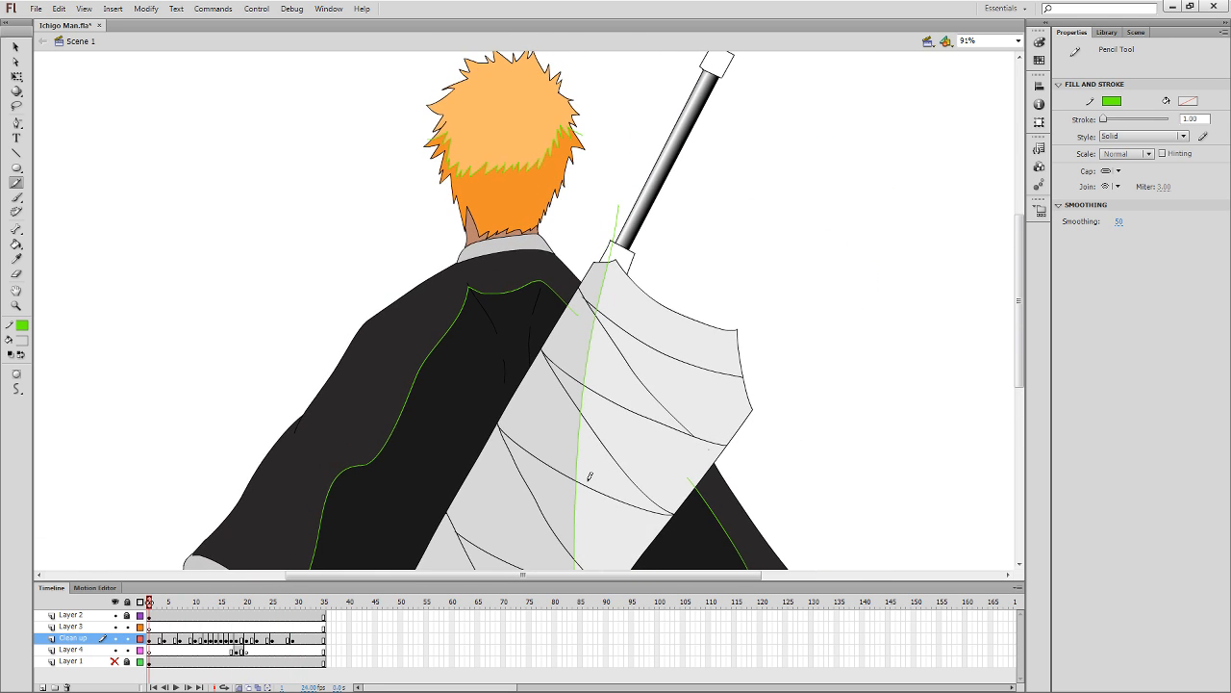
pyautogui.press('i')
pyautogui.click(591, 451)
# Fill the blade's wrap sections right of the green line with the sampled light grey on frame 5's drawing.
pyautogui.press('.')
pyautogui.press('.')
pyautogui.press('.')
pyautogui.press('.')
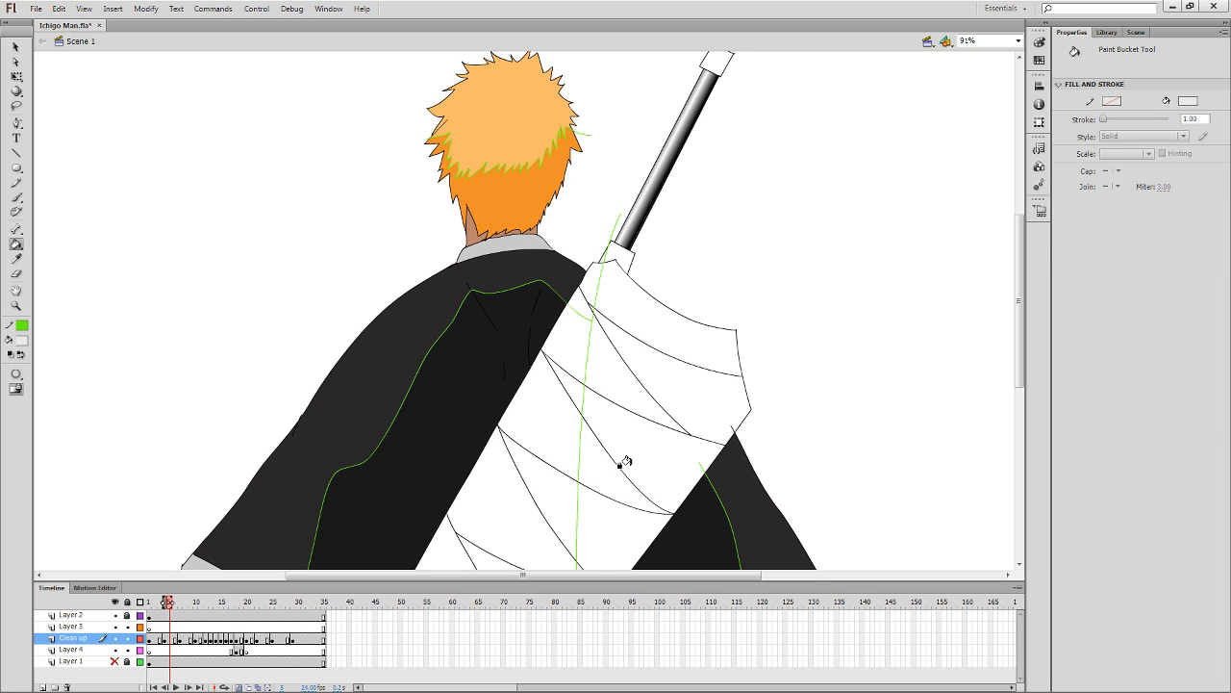
pyautogui.click(596, 482)
pyautogui.click(617, 447)
pyautogui.click(640, 353)
pyautogui.click(643, 318)
pyautogui.scroll(-3, 621, 365)
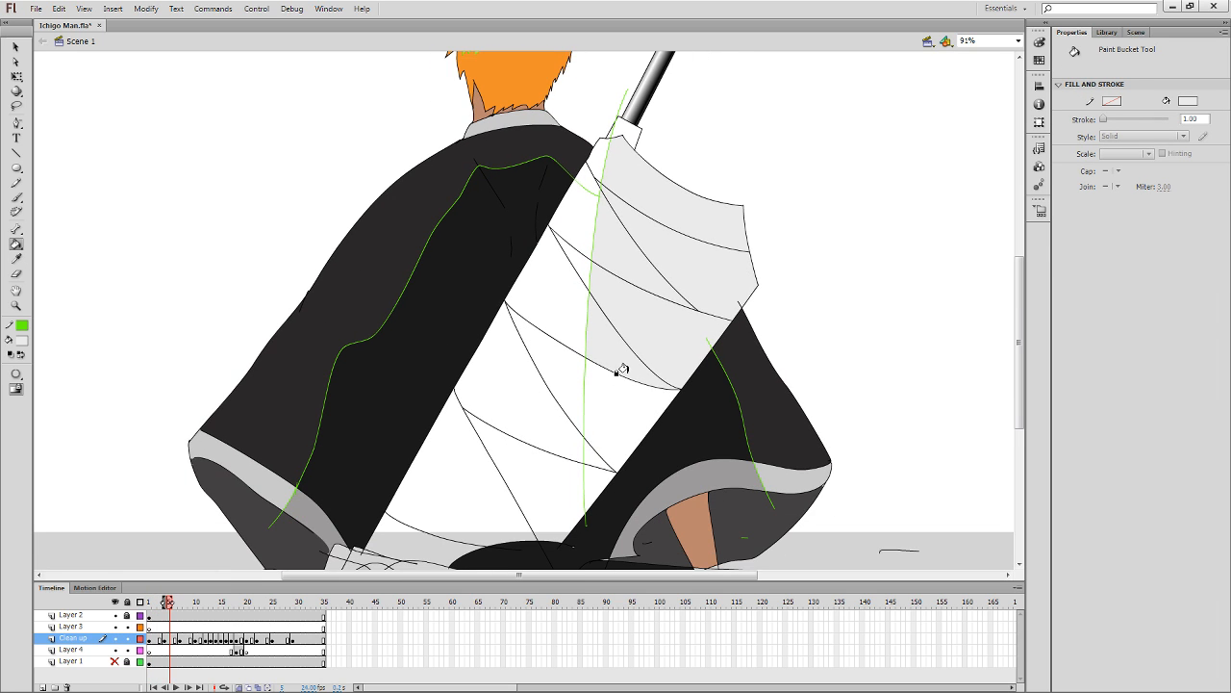
pyautogui.click(586, 453)
pyautogui.click(593, 480)
pyautogui.press('.')
pyautogui.click(592, 454)
# Fill every wrap section right of the blade's green line with light grey on frame 8.
pyautogui.press('.')
pyautogui.press('.')
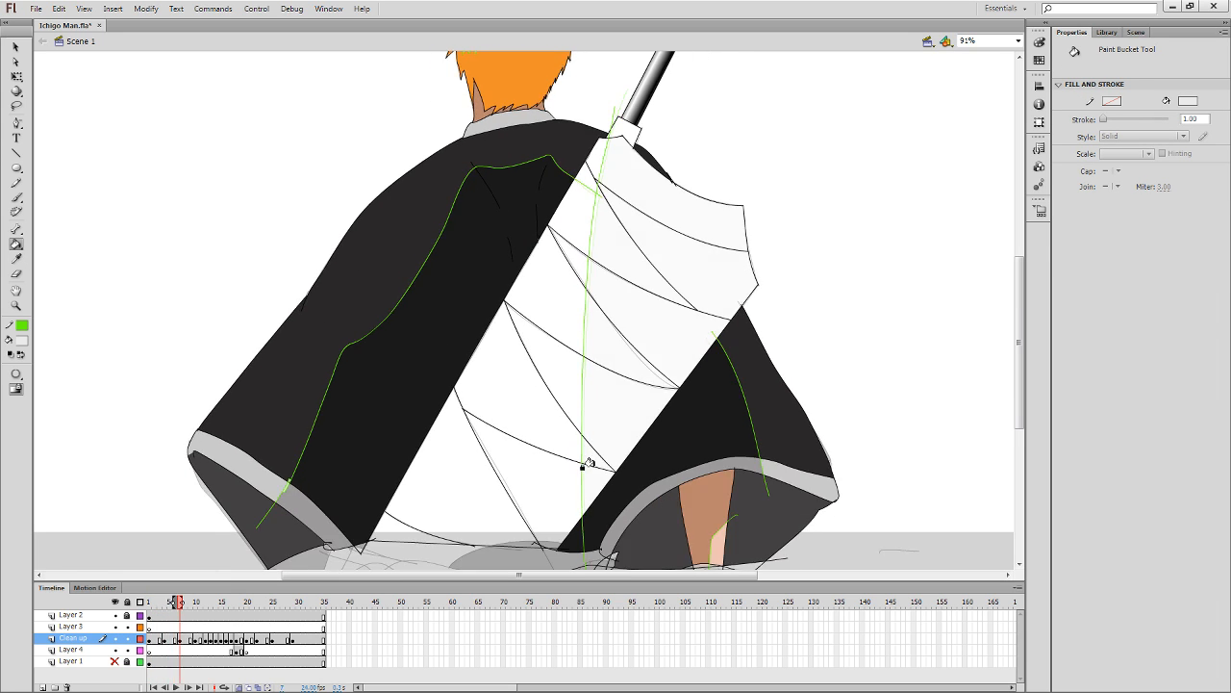
pyautogui.click(593, 479)
pyautogui.click(585, 455)
pyautogui.click(591, 432)
pyautogui.click(614, 361)
pyautogui.click(623, 309)
pyautogui.click(627, 270)
pyautogui.click(641, 230)
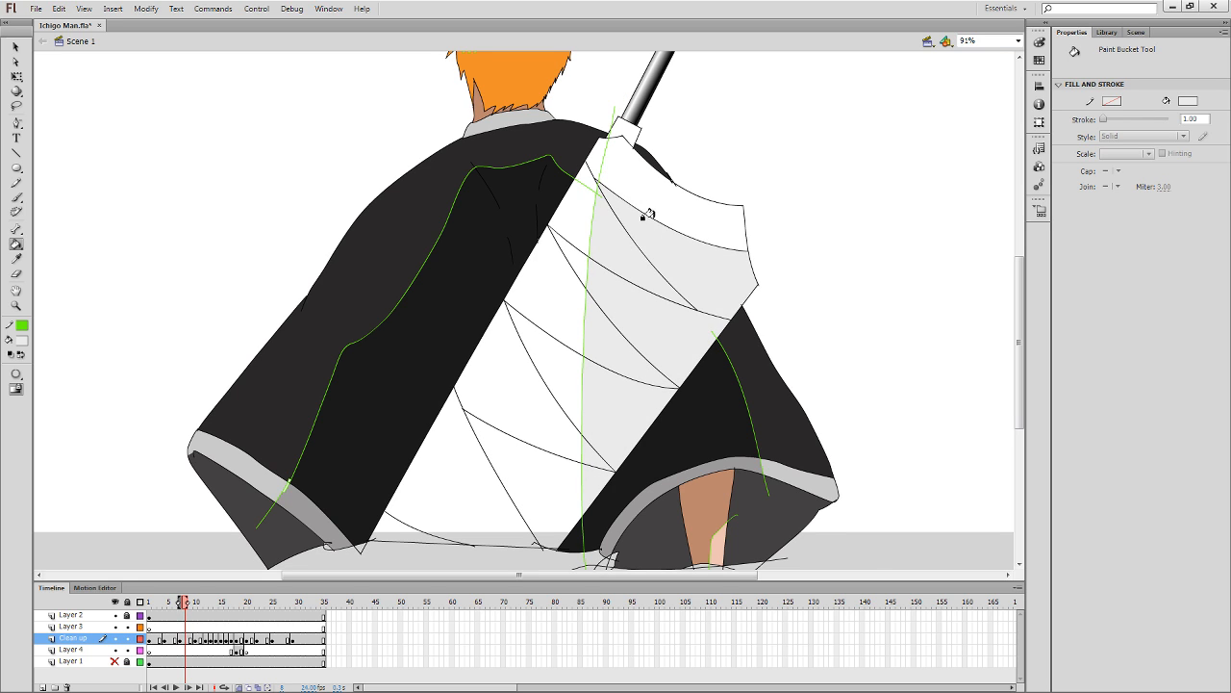
pyautogui.click(635, 194)
# Fill the wrap sections right of the blade's green line with light grey on frame 10.
pyautogui.press('.')
pyautogui.press('.')
pyautogui.click(651, 196)
pyautogui.click(658, 243)
pyautogui.click(640, 259)
pyautogui.click(647, 318)
pyautogui.click(625, 353)
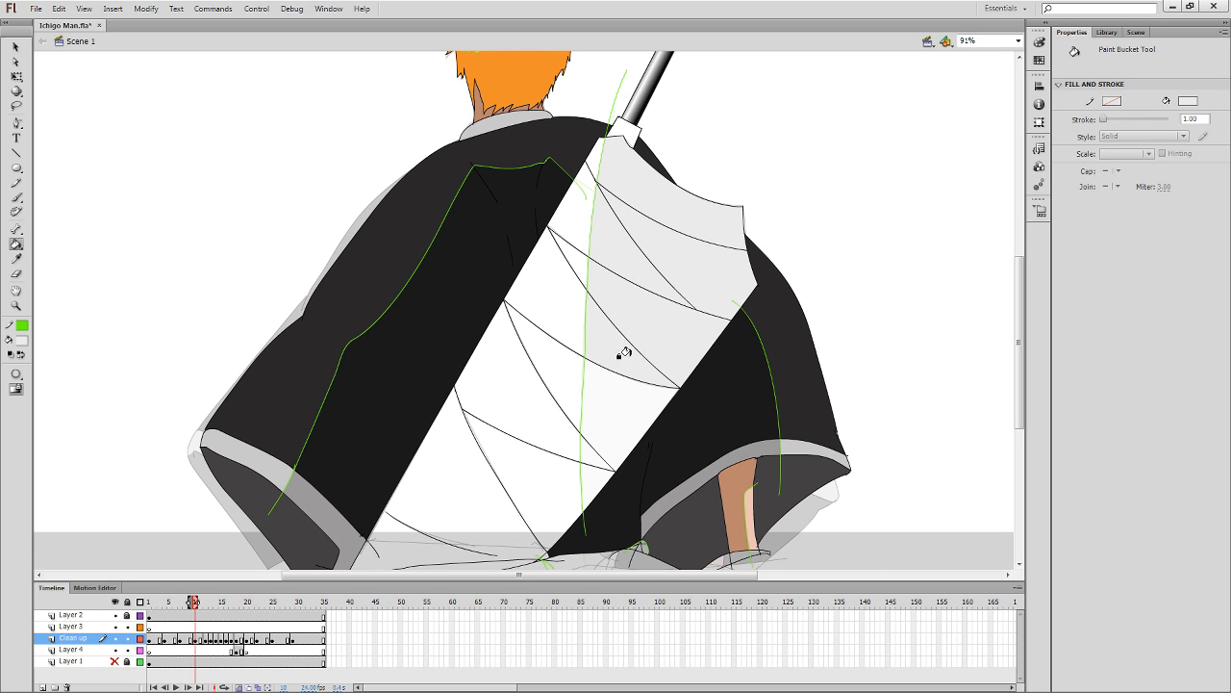
pyautogui.click(601, 412)
# Fill the wrap sections right of the blade's green line with light grey on frame 12.
pyautogui.press('.')
pyautogui.press('.')
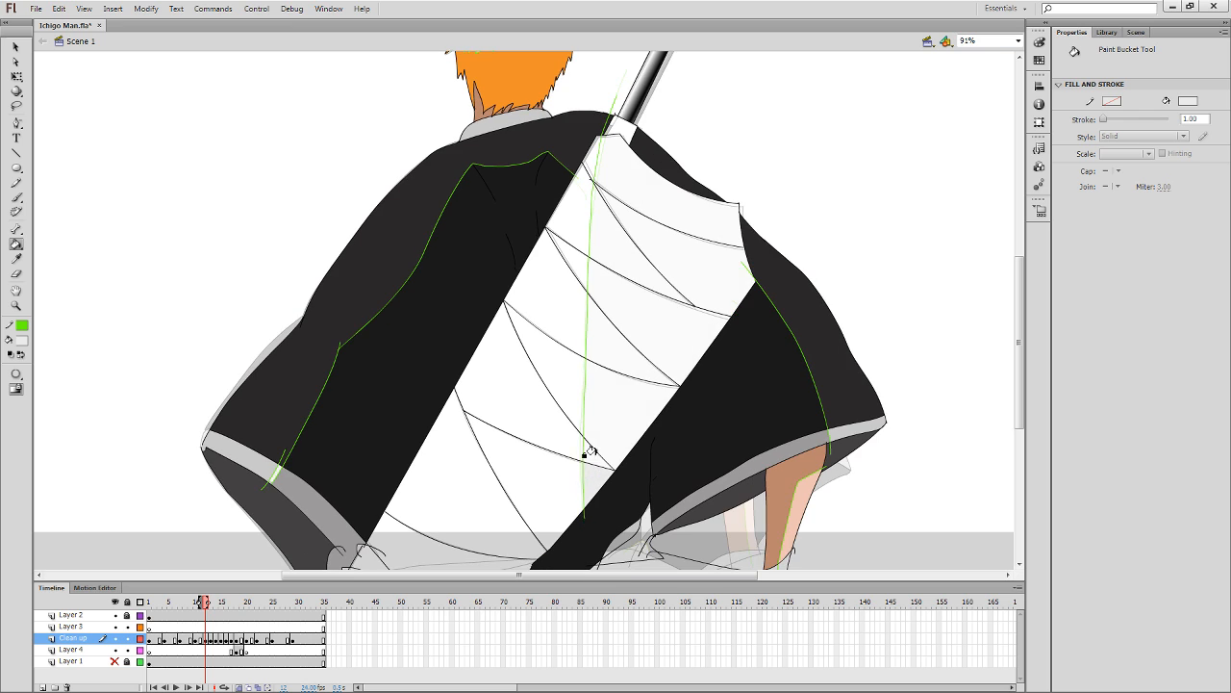
pyautogui.click(598, 423)
pyautogui.click(622, 346)
pyautogui.click(635, 278)
pyautogui.click(640, 201)
# Fill the wrap sections right of the blade's green line with light grey on frame 13.
pyautogui.press('.')
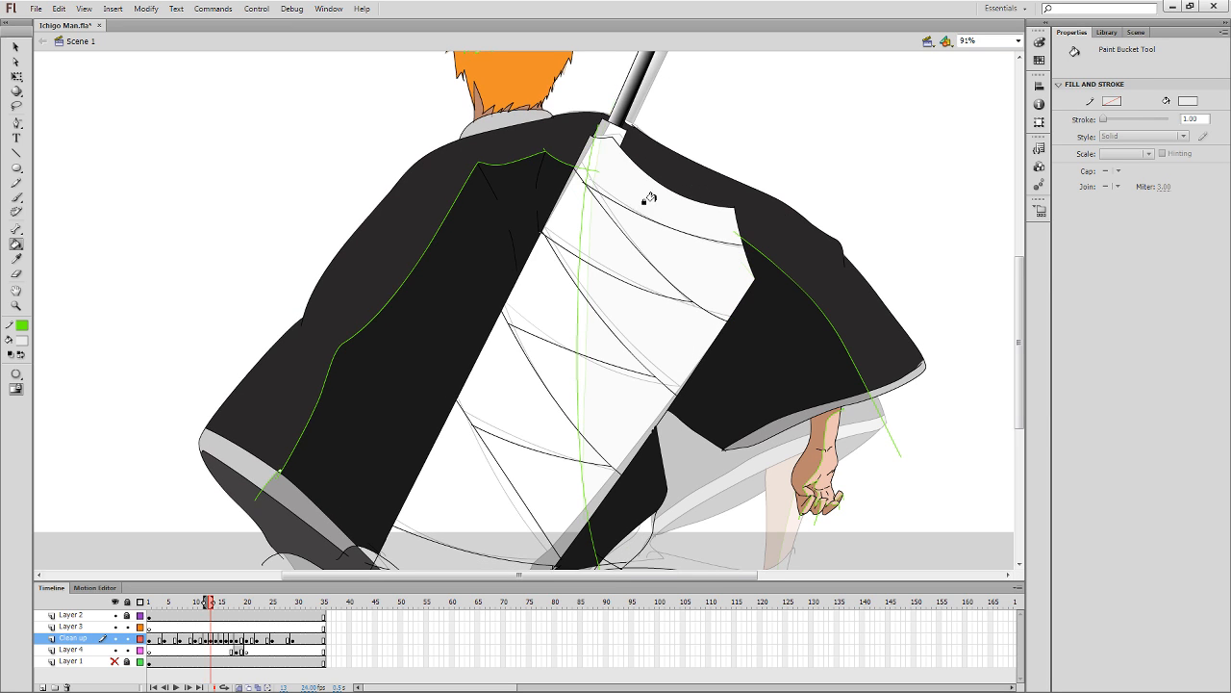
pyautogui.click(645, 195)
pyautogui.click(644, 230)
pyautogui.click(639, 260)
pyautogui.click(642, 308)
pyautogui.click(604, 372)
pyautogui.click(597, 409)
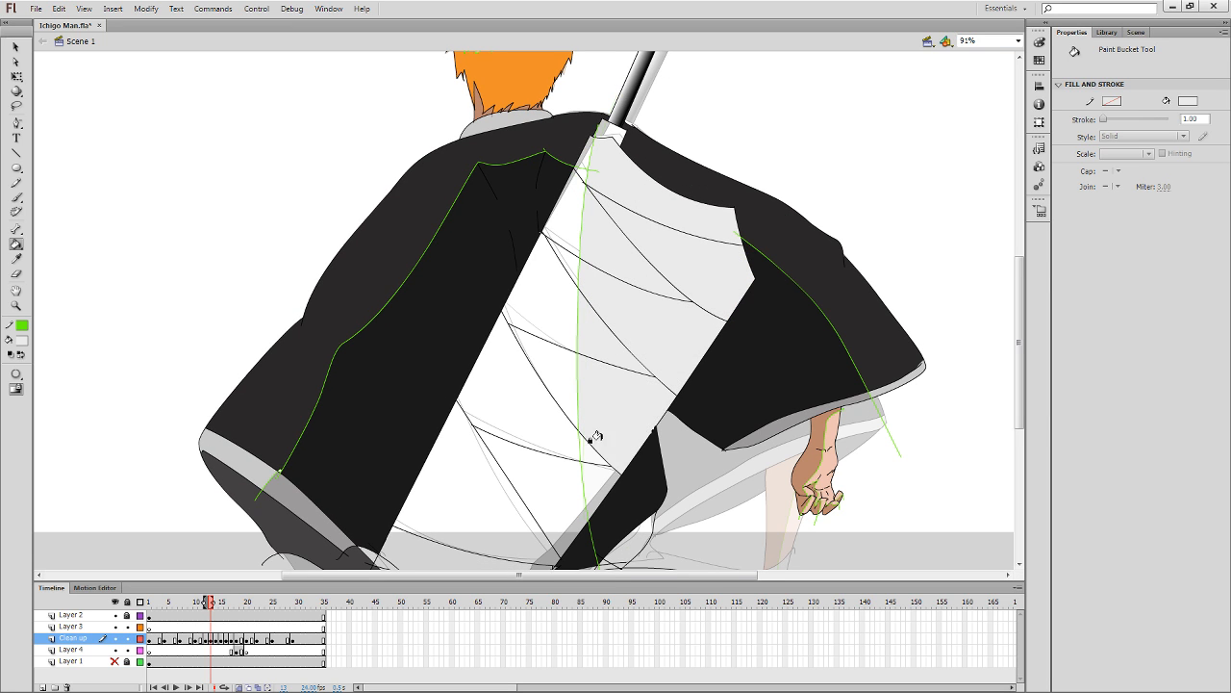
# Fill the wrap sections right of the blade's green line with light grey on frame 14.
pyautogui.press('.')
pyautogui.press('.')
pyautogui.press(',')
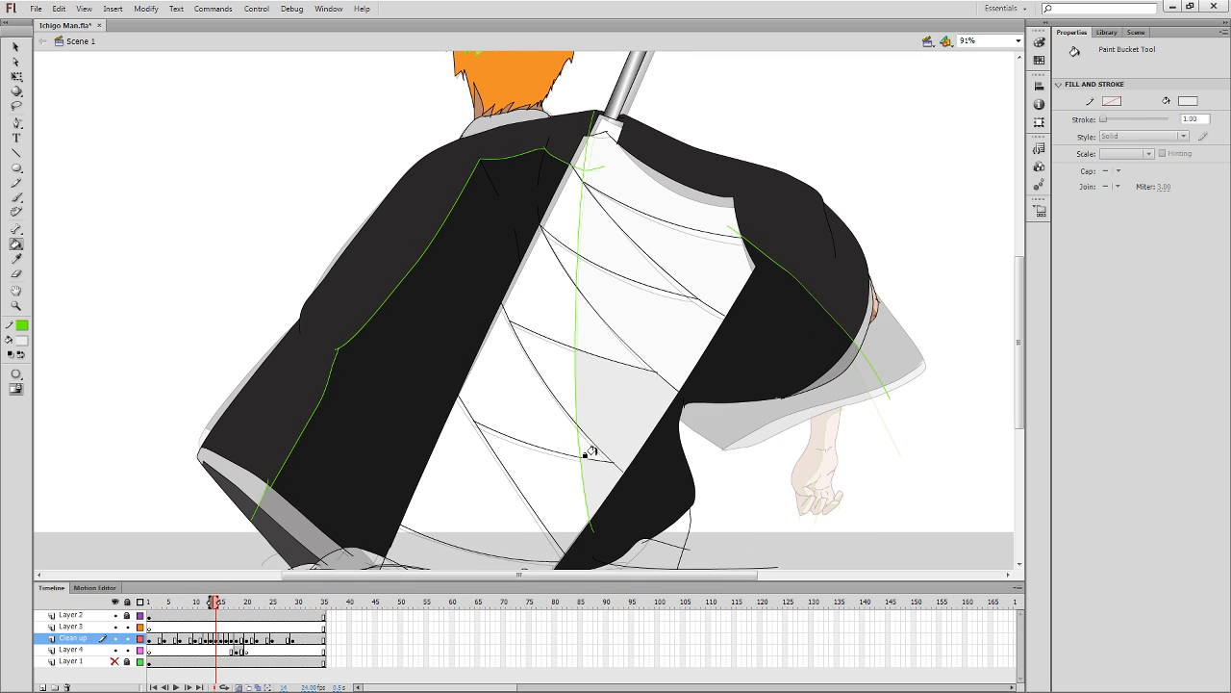
pyautogui.click(616, 325)
pyautogui.click(626, 270)
pyautogui.click(626, 207)
# Fill the wrap sections right of the blade's green line with light grey on frame 15.
pyautogui.press('.')
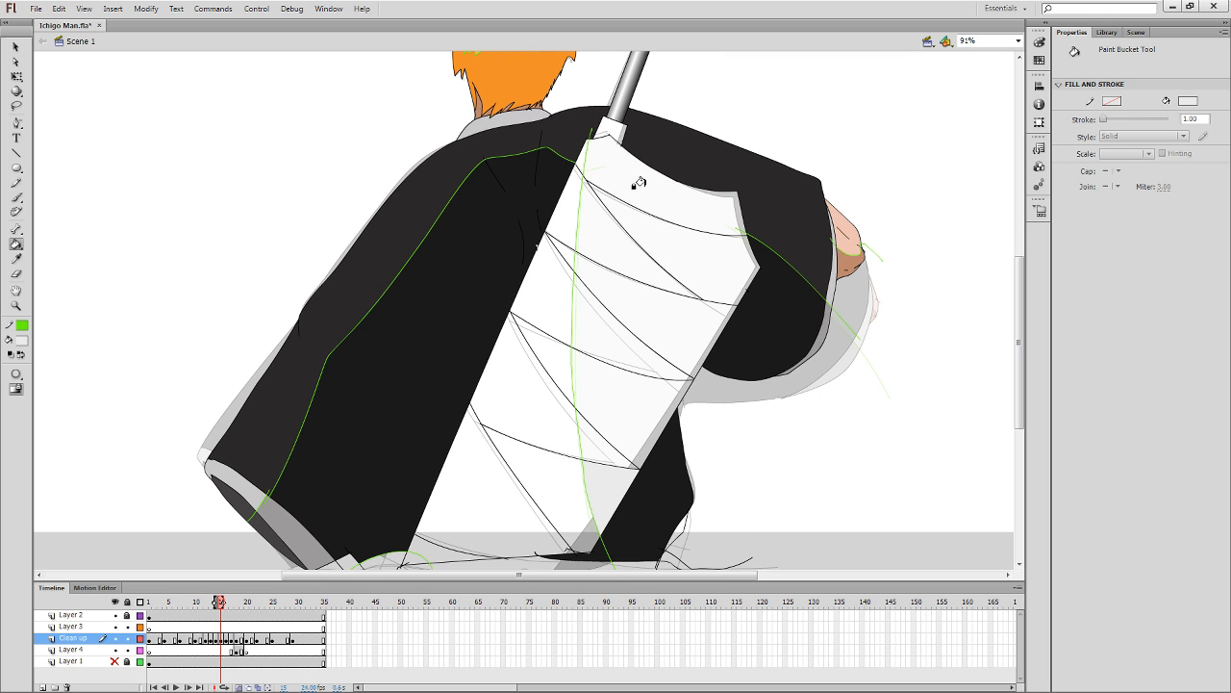
pyautogui.click(637, 184)
pyautogui.click(644, 252)
pyautogui.click(634, 289)
pyautogui.click(627, 330)
pyautogui.click(627, 393)
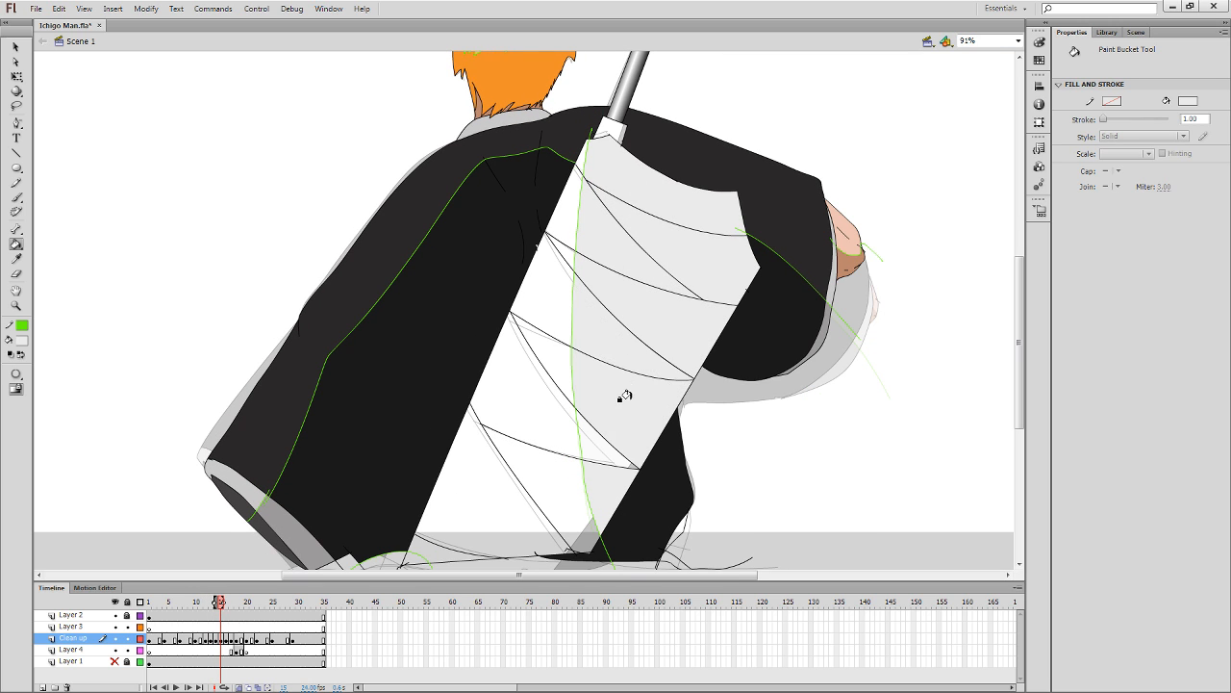
pyautogui.click(594, 440)
# Fill the wrap sections right of the blade's green line with light grey on frame 16.
pyautogui.press('.')
pyautogui.click(599, 484)
pyautogui.click(607, 414)
pyautogui.click(612, 318)
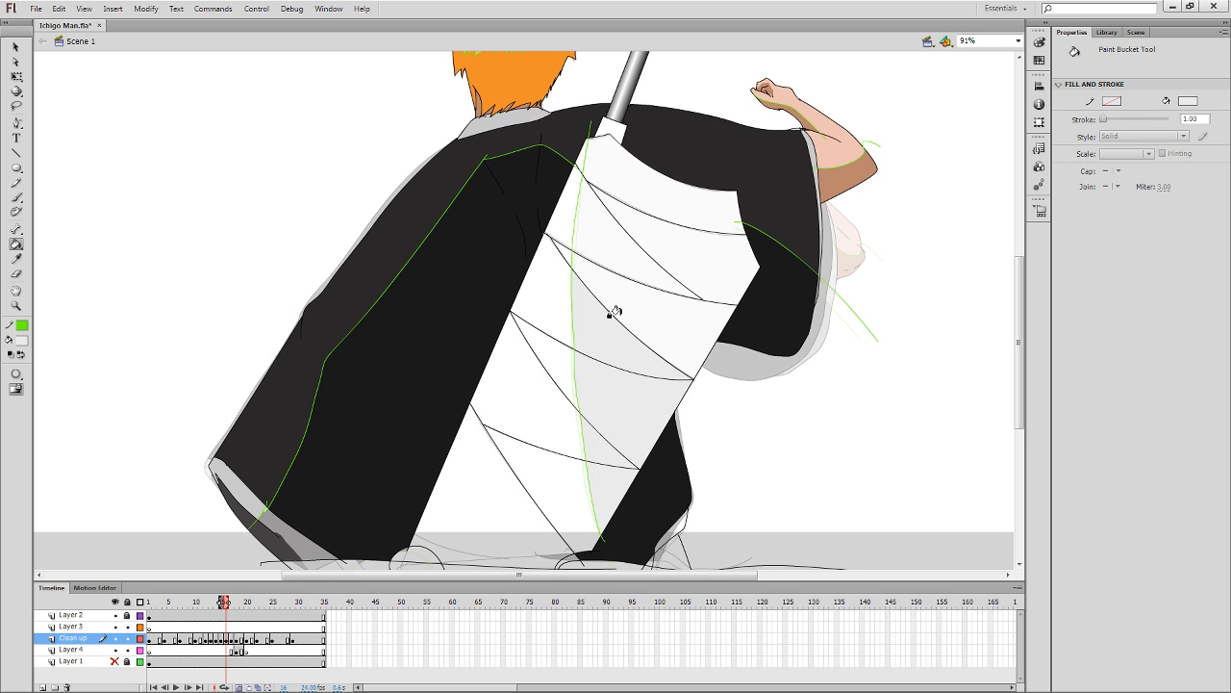
pyautogui.click(627, 279)
pyautogui.click(637, 235)
pyautogui.click(638, 187)
# Fill the wrap sections right of the blade's green line with light grey on frame 17.
pyautogui.press('.')
pyautogui.click(647, 196)
pyautogui.click(637, 248)
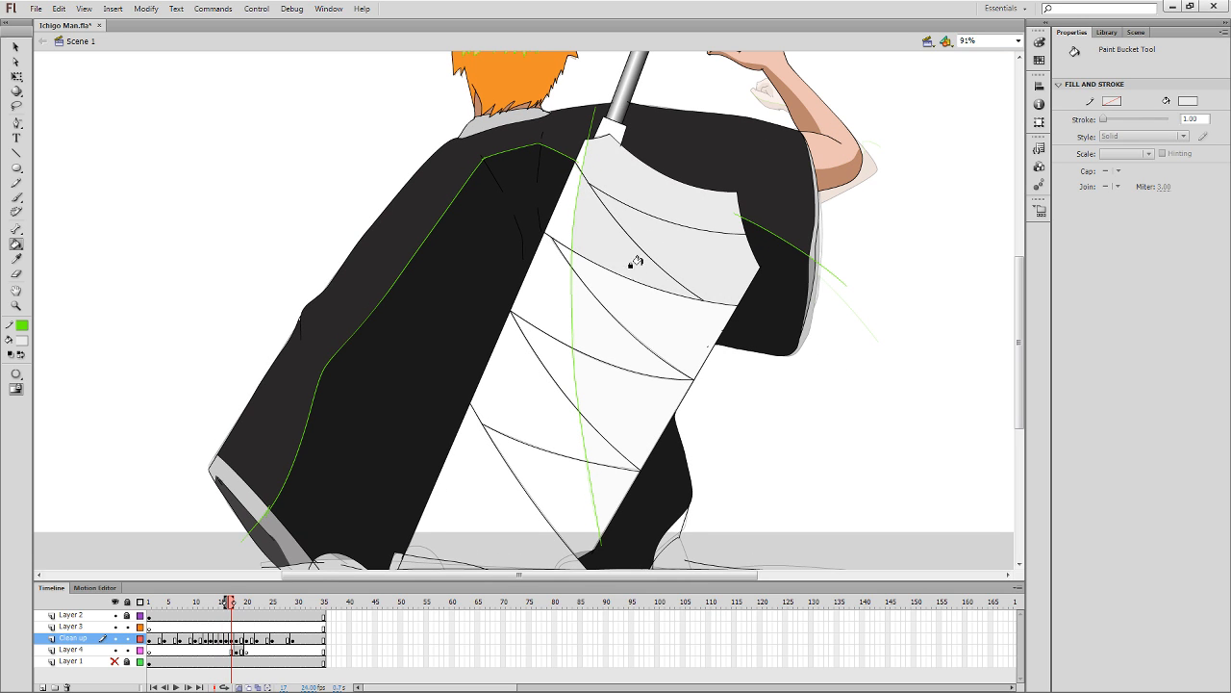
pyautogui.click(630, 303)
pyautogui.click(608, 385)
pyautogui.click(602, 426)
pyautogui.click(590, 490)
pyautogui.click(616, 343)
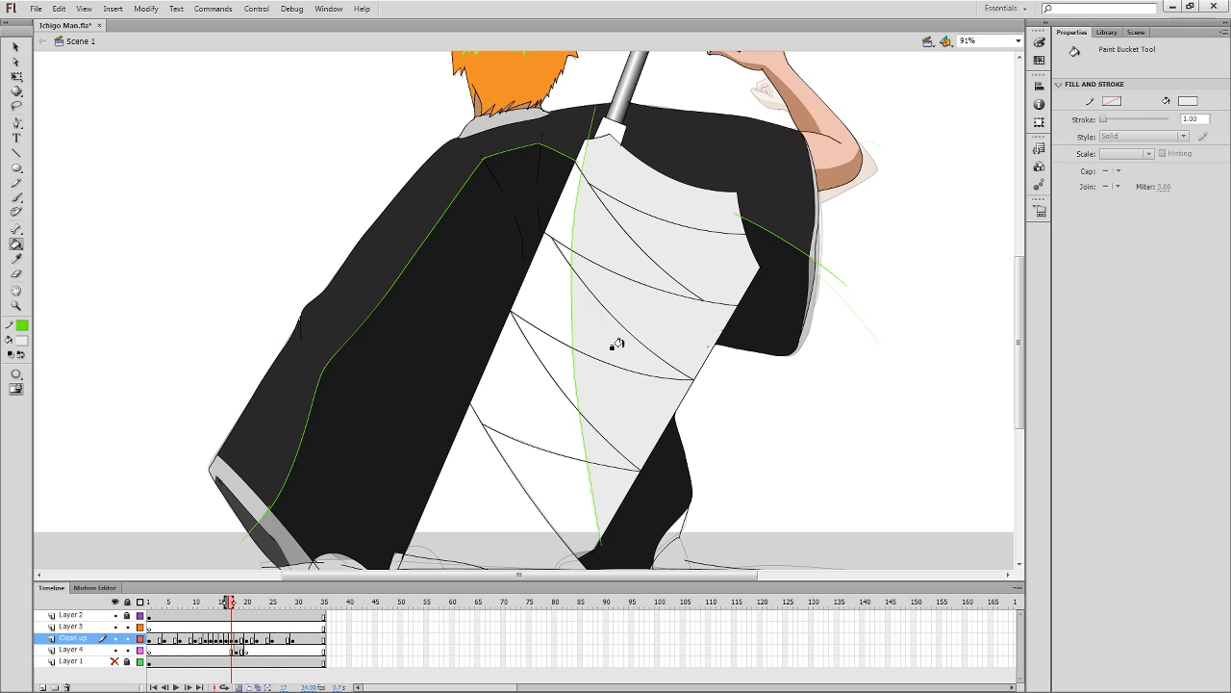
# Fill the wrap sections right of the blade's green line with light grey on frame 18.
pyautogui.press('.')
pyautogui.click(599, 488)
pyautogui.click(602, 428)
pyautogui.click(601, 317)
pyautogui.click(616, 267)
pyautogui.click(620, 223)
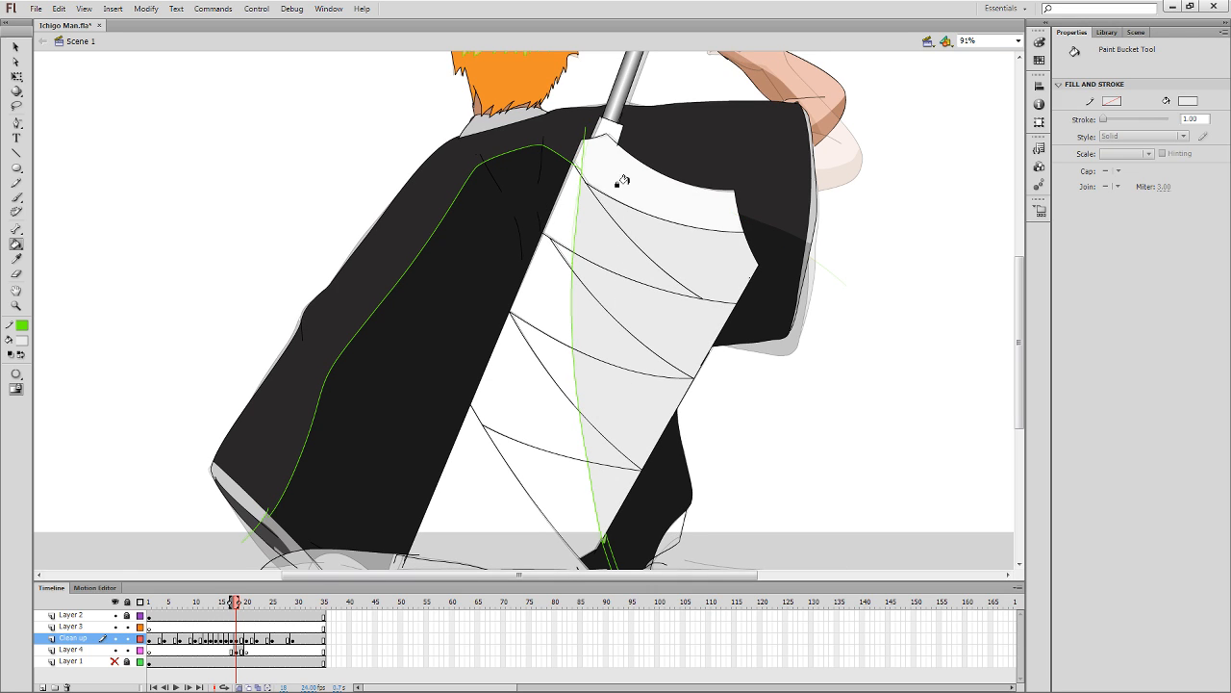
pyautogui.click(622, 180)
# Fill the wrap sections right of the blade's green line with light grey on frame 20.
pyautogui.press('.')
pyautogui.press('.')
pyautogui.click(629, 175)
pyautogui.click(625, 248)
pyautogui.click(634, 304)
pyautogui.click(635, 367)
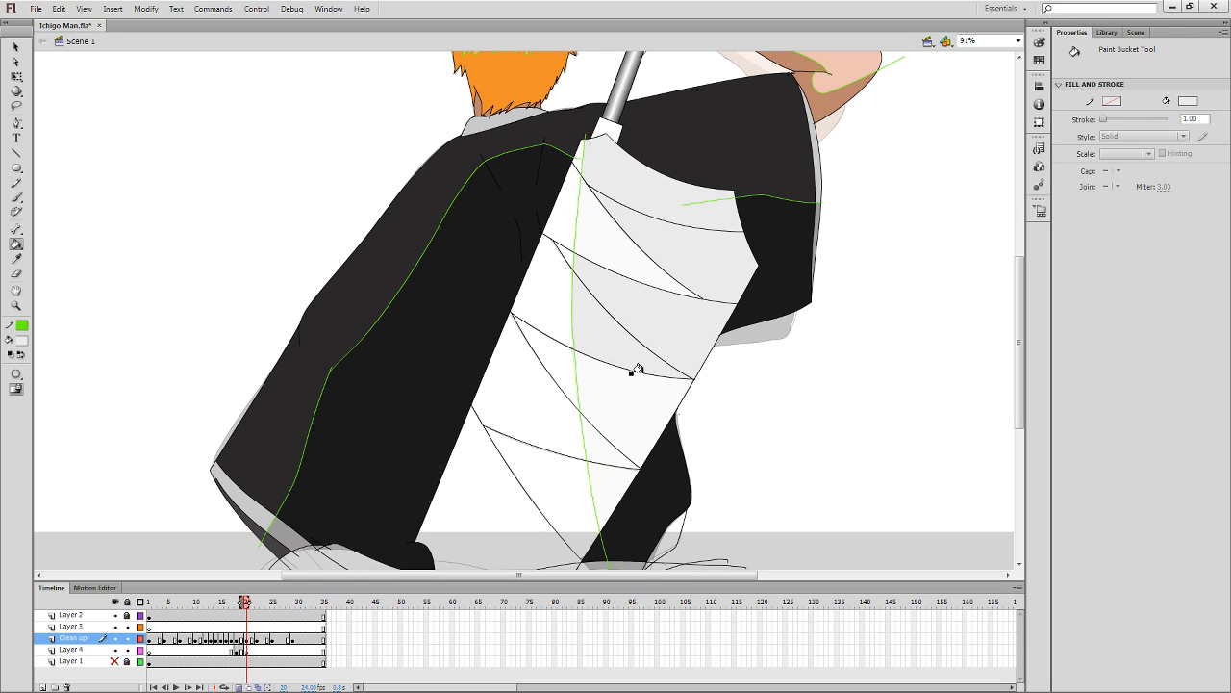
pyautogui.click(602, 454)
pyautogui.click(598, 493)
pyautogui.click(592, 437)
pyautogui.click(613, 240)
# Fill the wrap sections right of the blade's green line with light grey on frame 22.
pyautogui.press('.')
pyautogui.press('.')
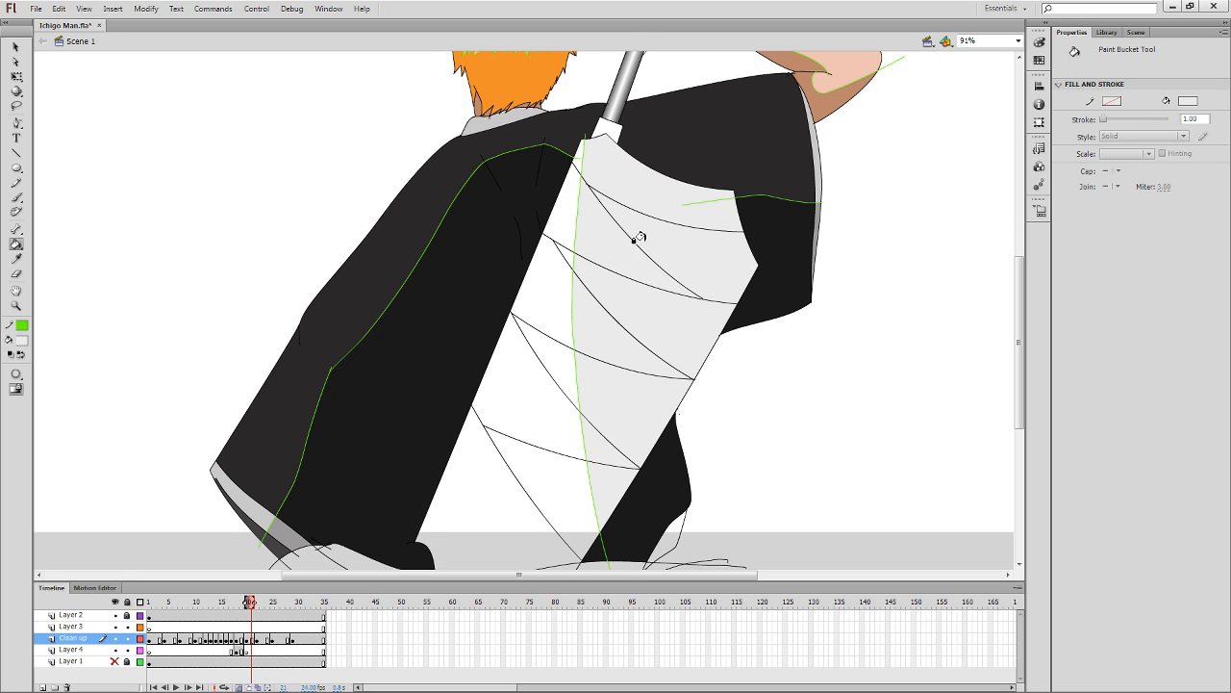
pyautogui.click(642, 185)
pyautogui.click(640, 227)
pyautogui.click(623, 289)
pyautogui.click(619, 371)
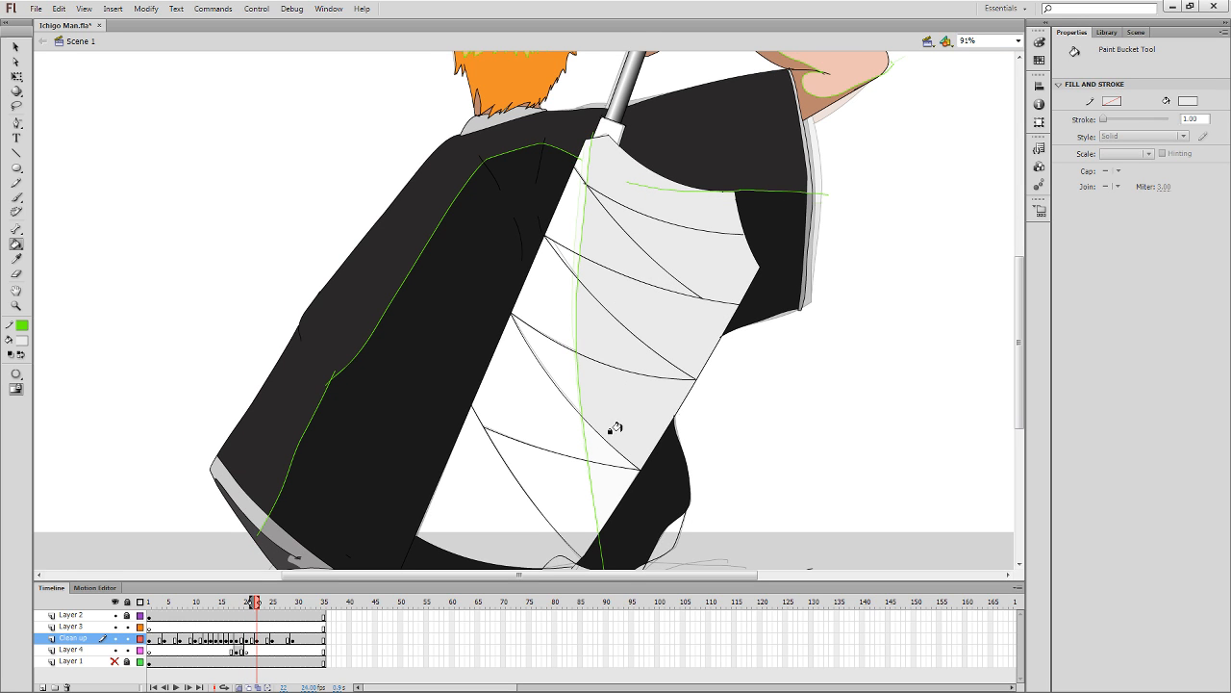
pyautogui.click(614, 437)
pyautogui.click(602, 495)
# Fill the wrap sections right of the blade's green line with light grey on frame 25.
pyautogui.press('.')
pyautogui.press('.')
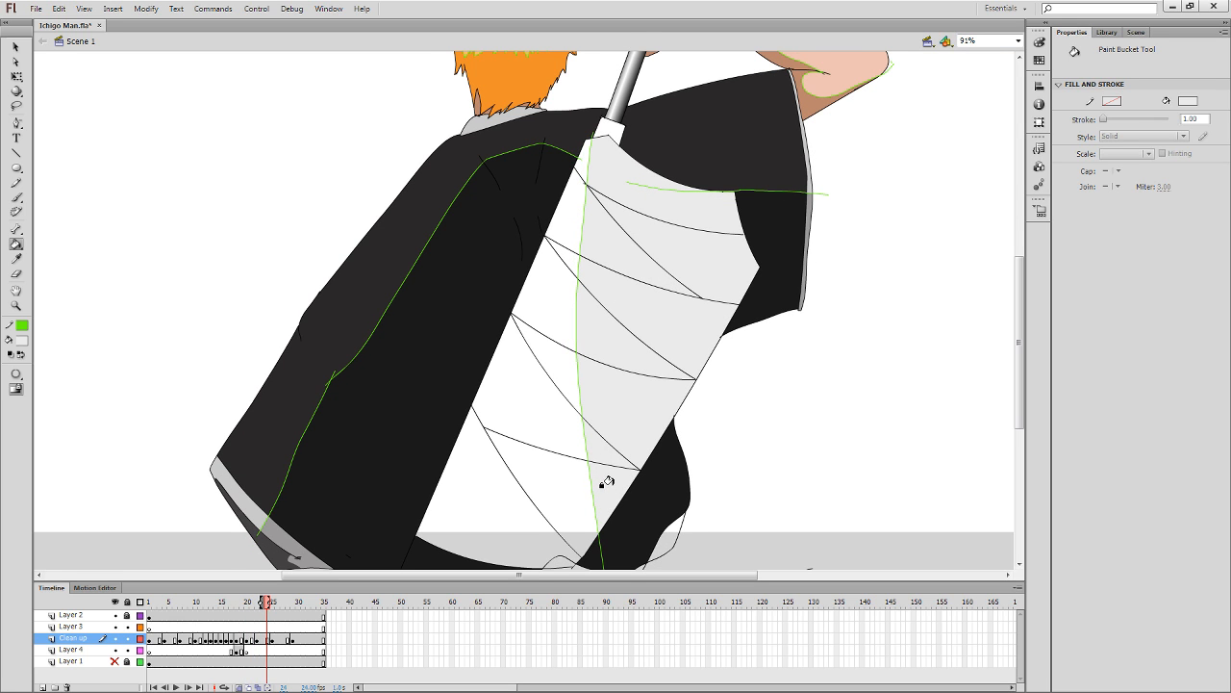
pyautogui.press('.')
pyautogui.click(600, 476)
pyautogui.click(607, 424)
pyautogui.click(616, 332)
pyautogui.click(625, 279)
pyautogui.click(626, 245)
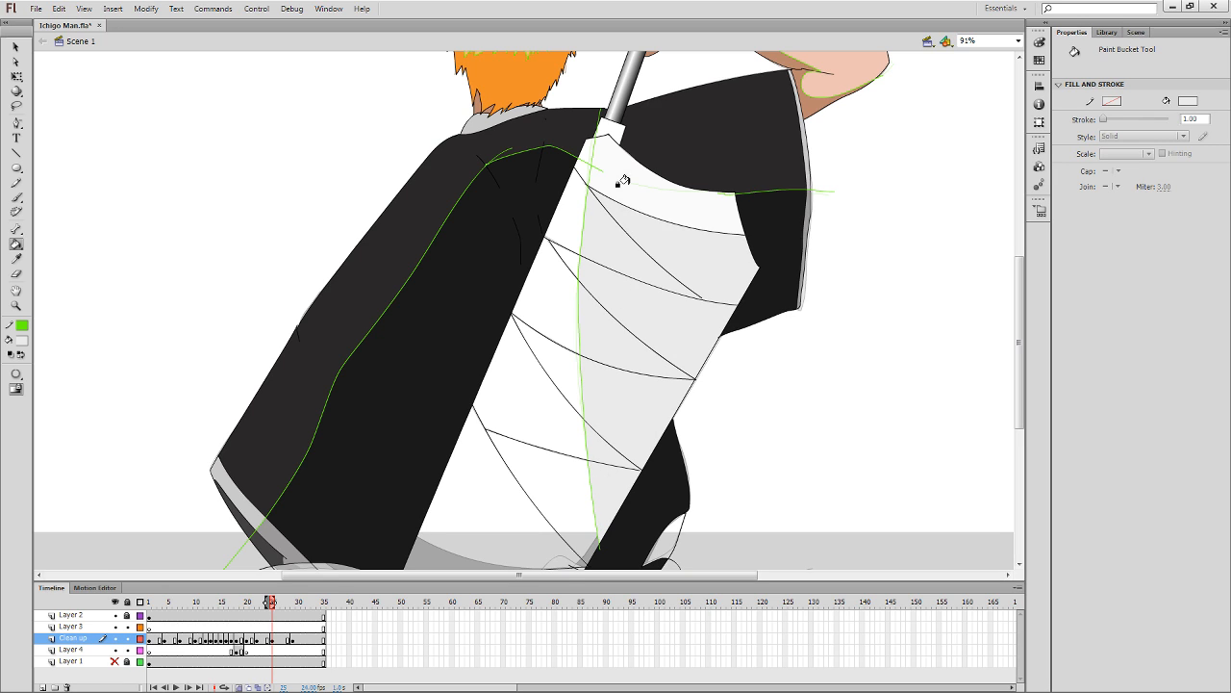
pyautogui.click(624, 179)
# Fill the wrap sections right of the blade's green line with light grey on frame 30 and step through the following frames.
pyautogui.press('.')
pyautogui.press('.')
pyautogui.press('.')
pyautogui.press('.')
pyautogui.press('.')
pyautogui.click(638, 201)
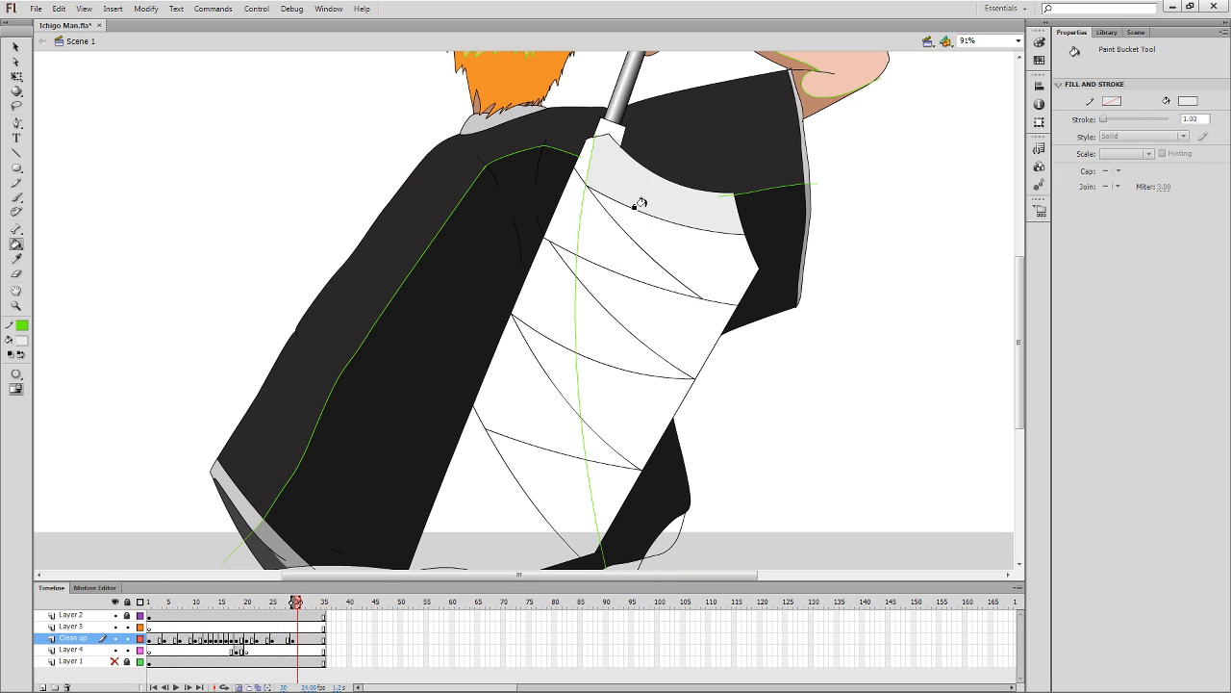
pyautogui.click(635, 267)
pyautogui.click(633, 289)
pyautogui.click(630, 313)
pyautogui.click(621, 385)
pyautogui.click(604, 471)
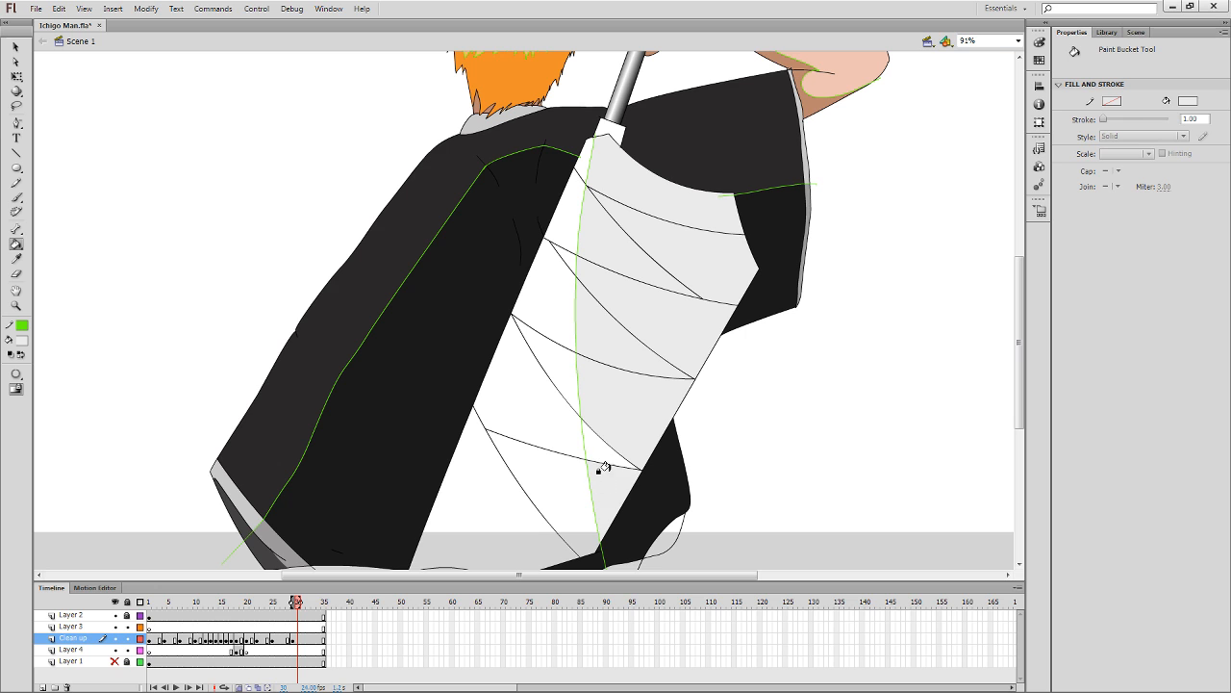
pyautogui.click(602, 445)
pyautogui.press('.')
pyautogui.press('.')
pyautogui.press('.')
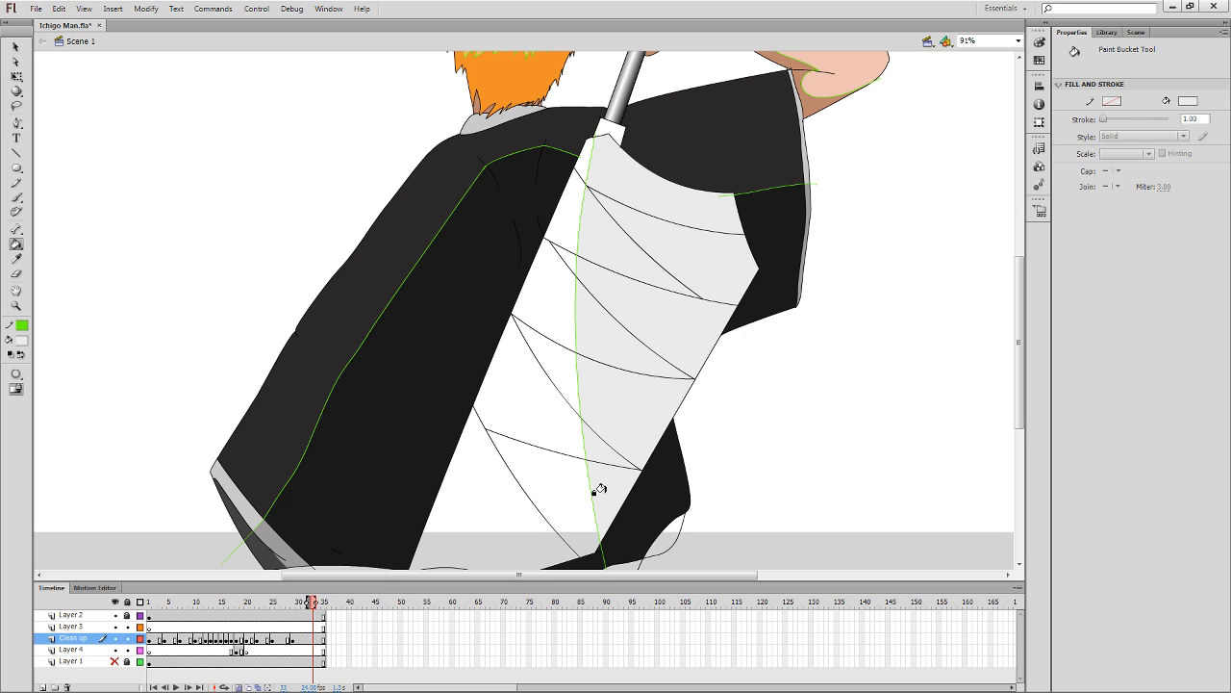
# Go back to frame 5 and fill the wrap sections left of the blade's green line with darker grey.
pyautogui.press('.')
pyautogui.press(',')
pyautogui.press(',')
pyautogui.press(',')
pyautogui.press(',')
pyautogui.press(',')
pyautogui.press(',')
pyautogui.press(',')
pyautogui.press(',')
pyautogui.press(',')
pyautogui.press(',')
pyautogui.press(',')
pyautogui.press(',')
pyautogui.press(',')
pyautogui.press(',')
pyautogui.press(',')
pyautogui.press(',')
pyautogui.press(',')
pyautogui.press(',')
pyautogui.press(',')
pyautogui.press(',')
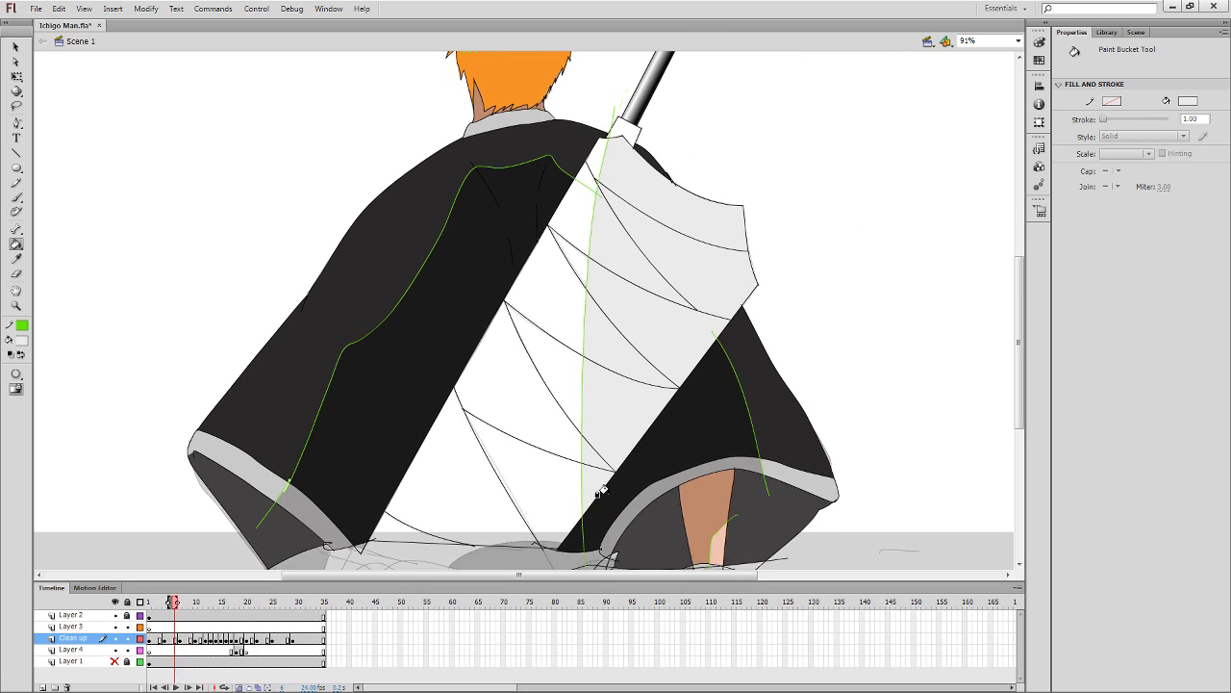
pyautogui.press('.')
pyautogui.press('.')
pyautogui.press('.')
pyautogui.press('.')
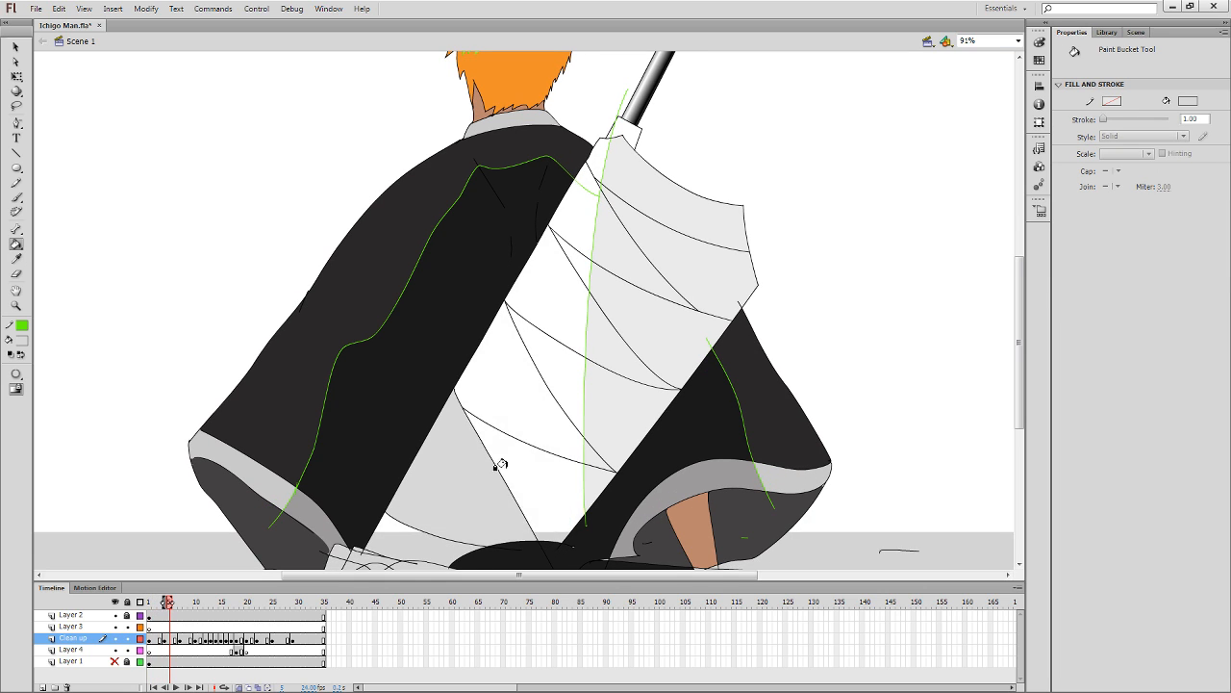
pyautogui.click(552, 359)
pyautogui.click(552, 278)
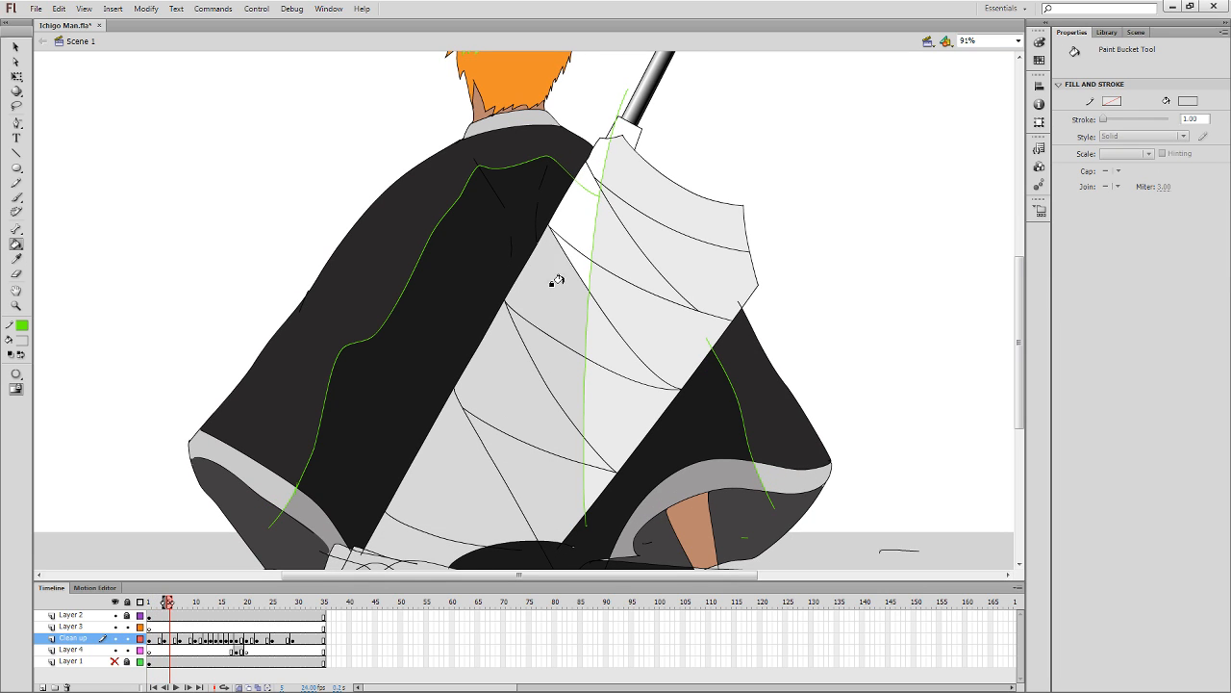
pyautogui.click(582, 196)
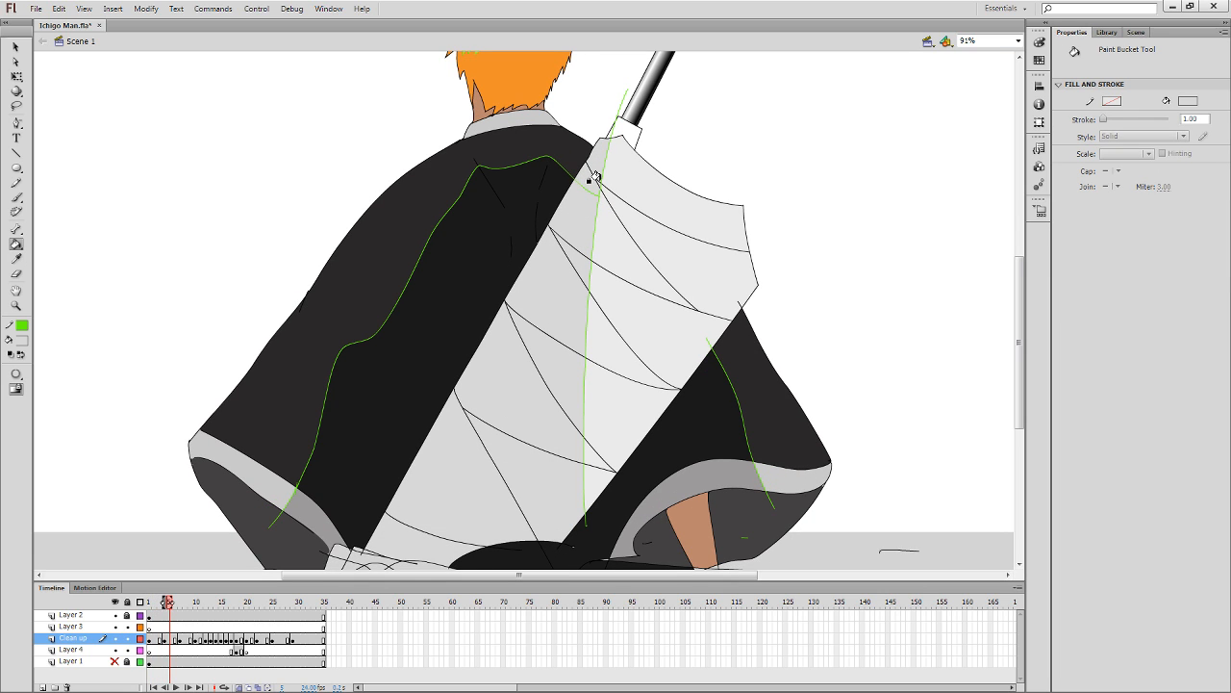
# Fill the wrap sections left of the blade's green line with darker grey on frame 7.
pyautogui.press('.')
pyautogui.press('.')
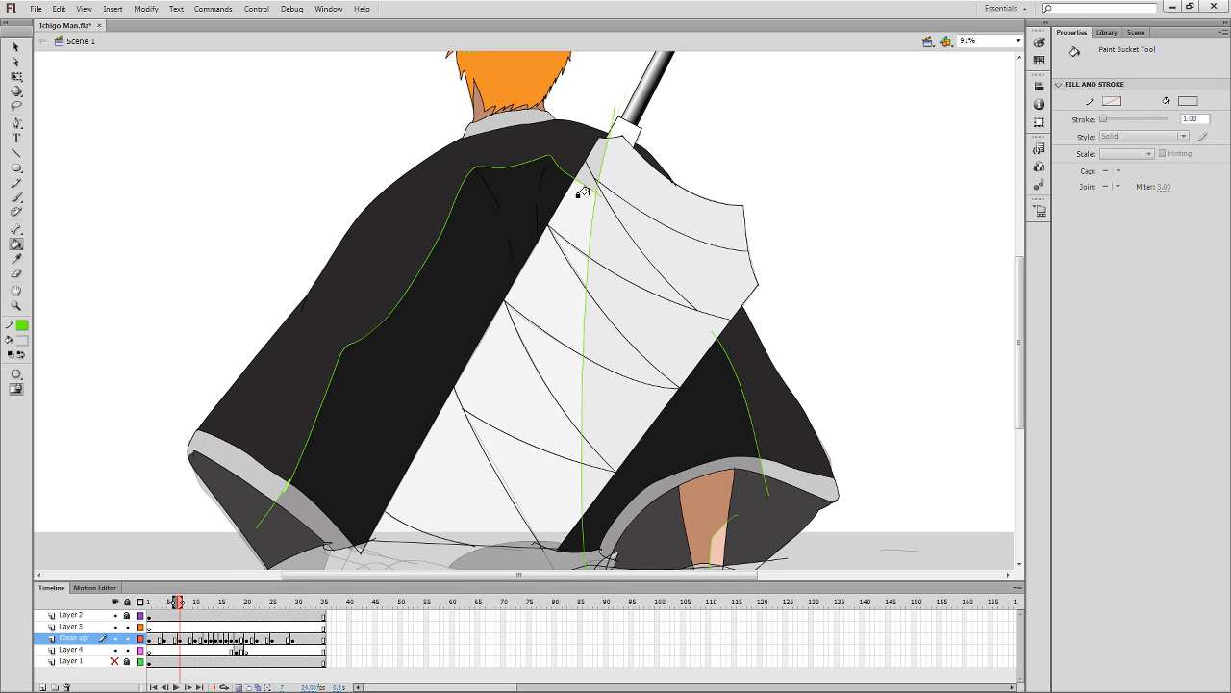
pyautogui.click(576, 206)
pyautogui.click(555, 284)
pyautogui.click(549, 348)
pyautogui.click(531, 424)
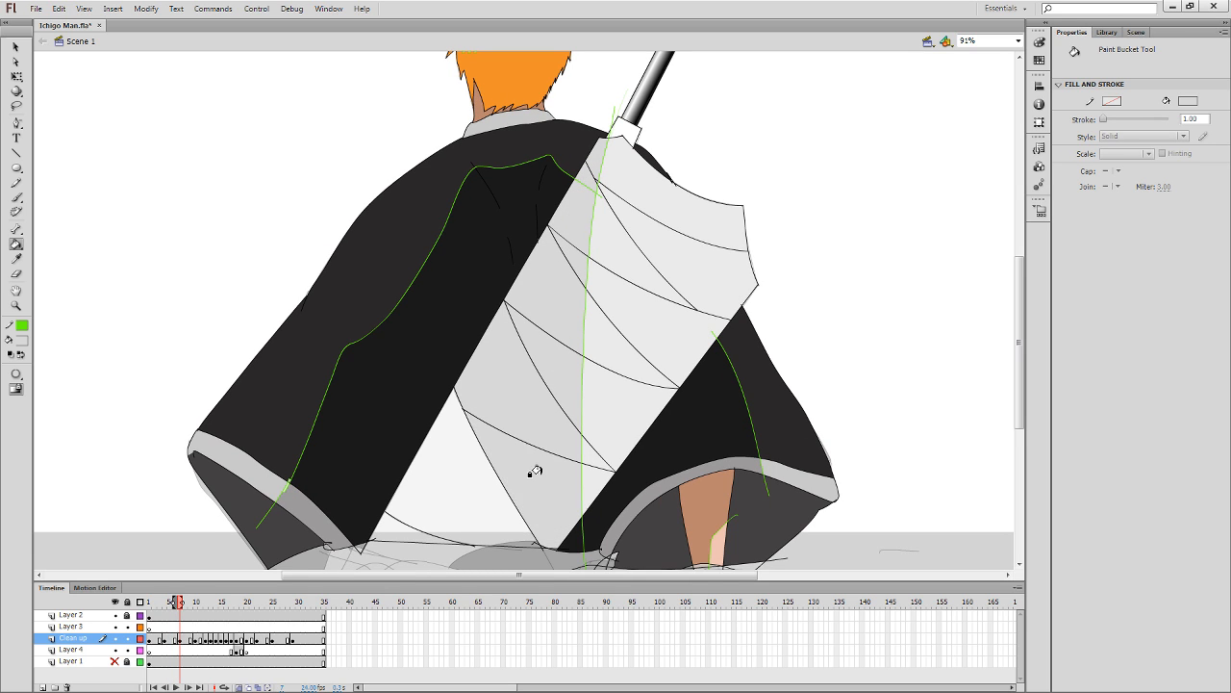
pyautogui.click(486, 503)
pyautogui.click(420, 538)
# Fill the wrap sections left of the blade's green line with darker grey on frame 10.
pyautogui.press('.')
pyautogui.press('.')
pyautogui.press('.')
pyautogui.click(405, 536)
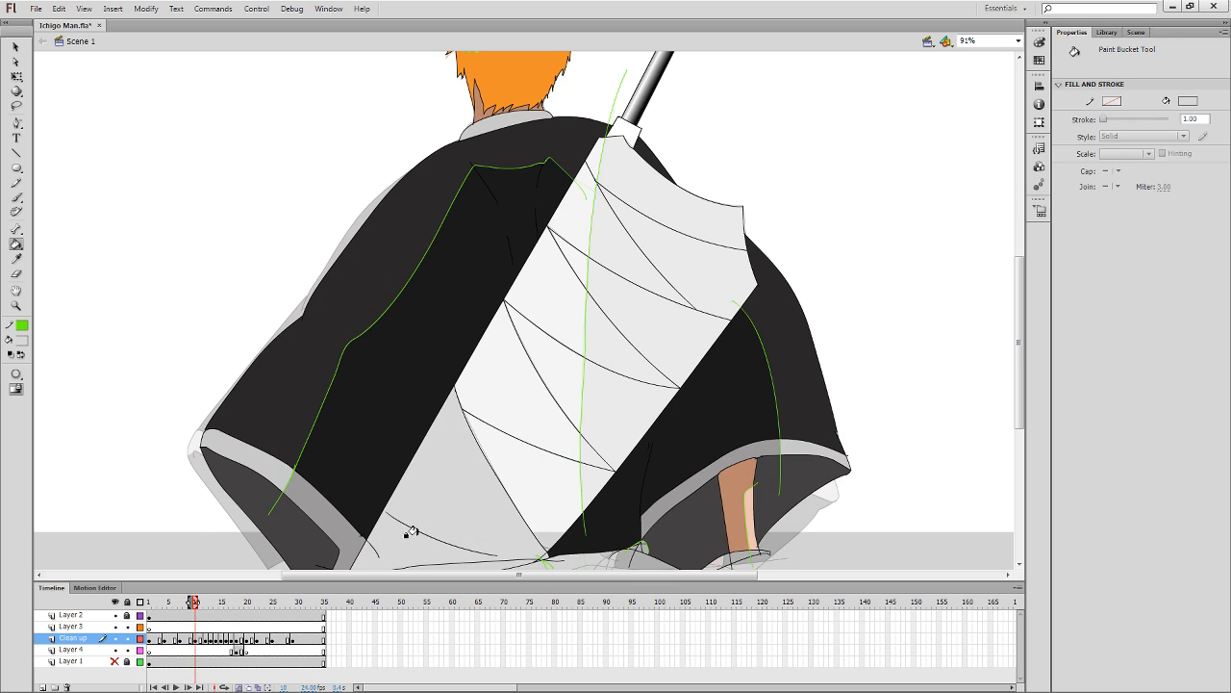
pyautogui.click(492, 443)
pyautogui.click(520, 409)
pyautogui.click(556, 320)
pyautogui.click(567, 220)
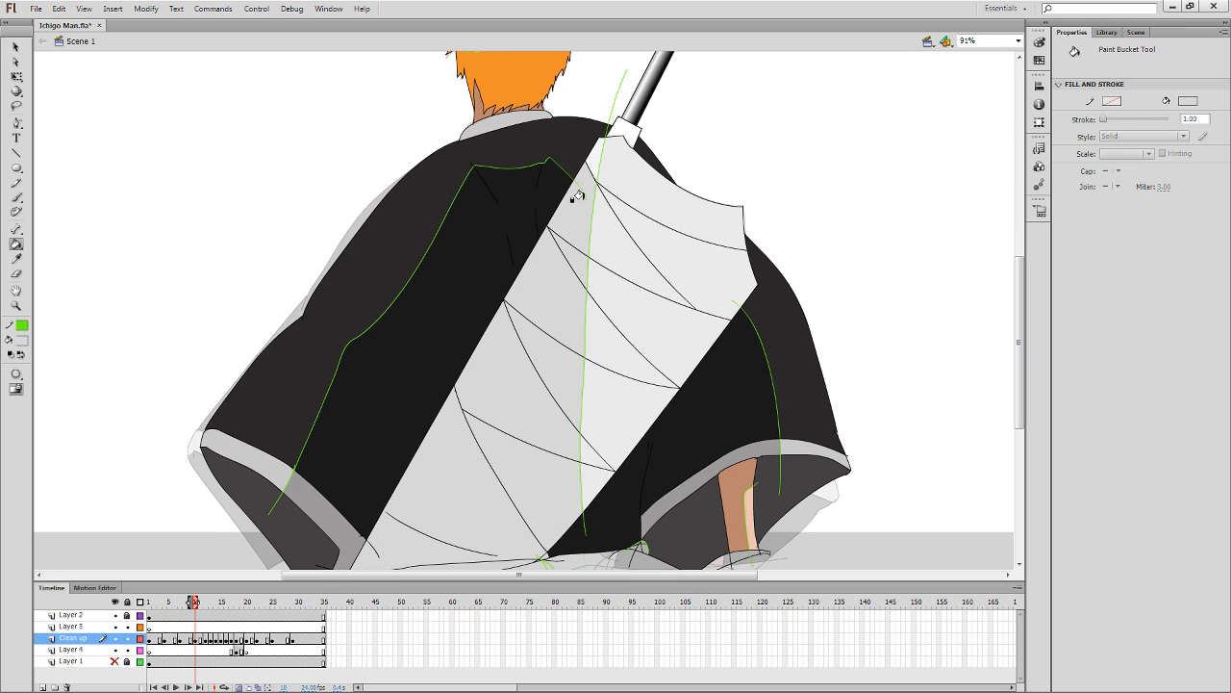
pyautogui.click(583, 162)
# Fill the wrap sections left of the blade's green line with darker grey on frame 12.
pyautogui.press('.')
pyautogui.press('.')
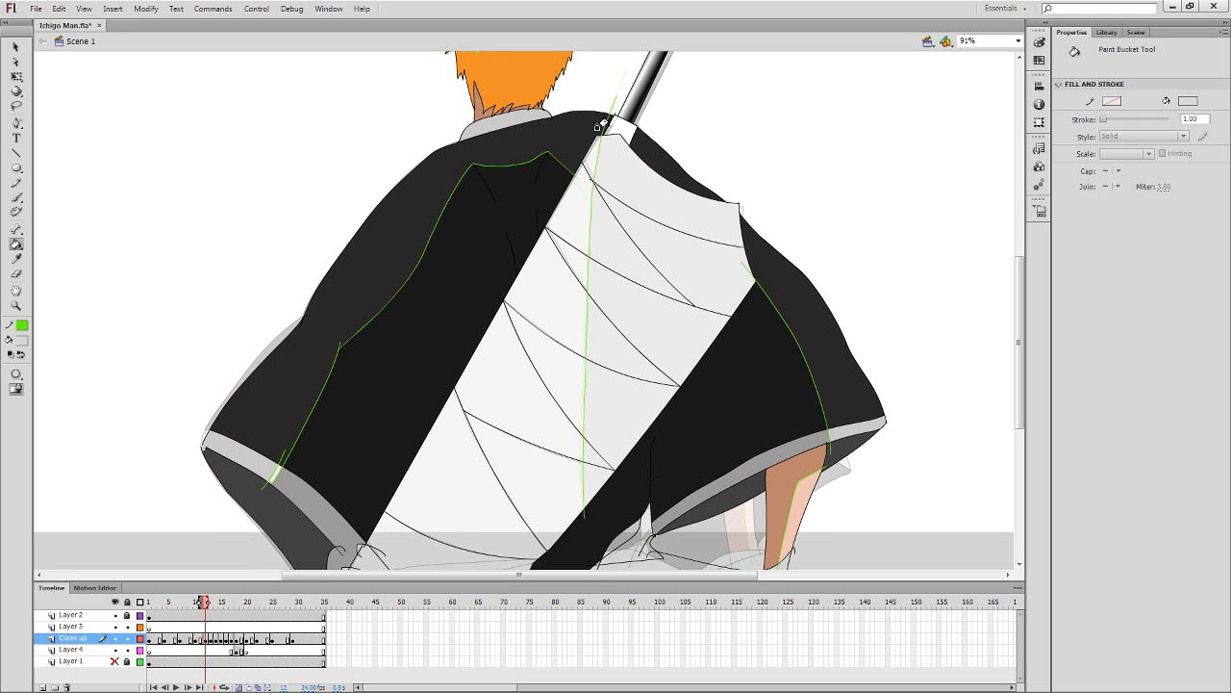
pyautogui.click(491, 500)
pyautogui.click(511, 472)
pyautogui.click(525, 416)
pyautogui.click(554, 335)
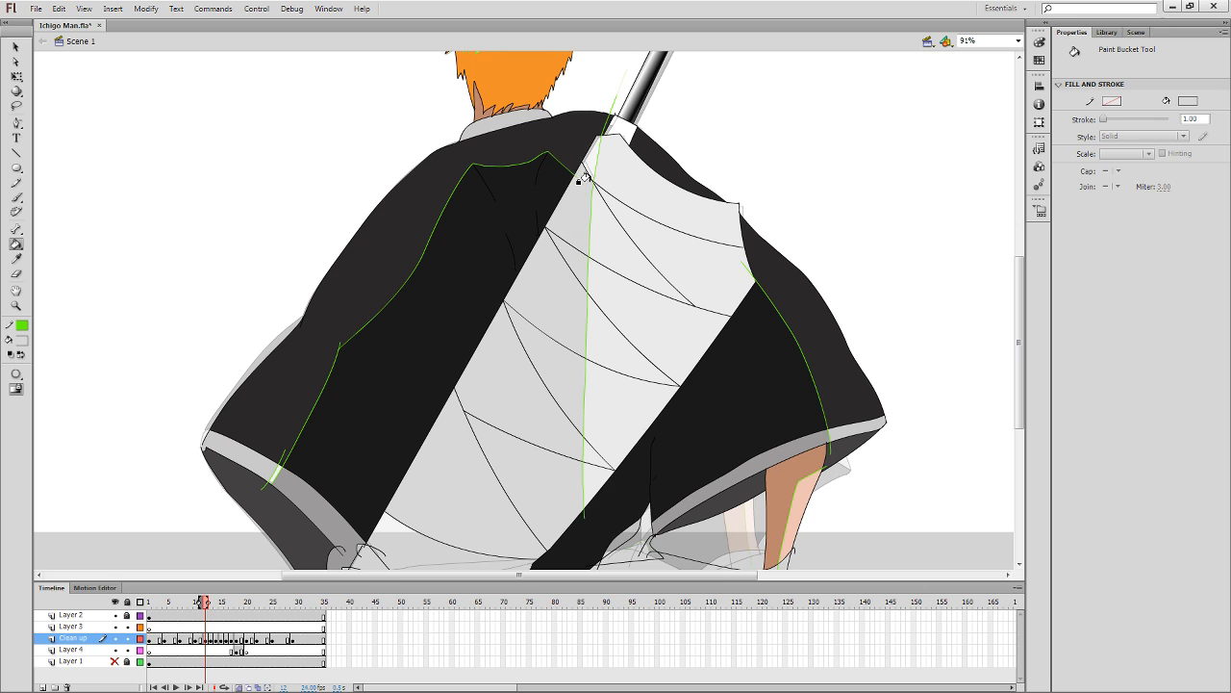
# Fill the wrap sections left of the blade's green line with darker grey on frame 13.
pyautogui.press('.')
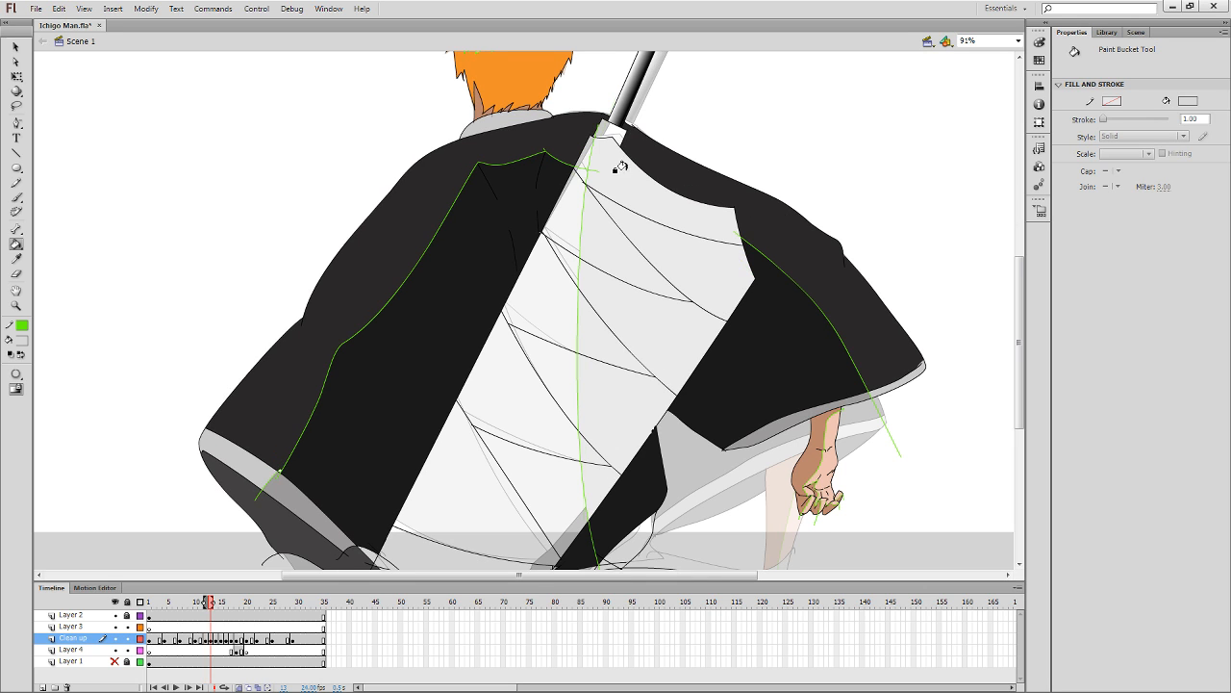
pyautogui.click(564, 197)
pyautogui.click(552, 278)
pyautogui.click(543, 363)
pyautogui.click(525, 401)
pyautogui.click(515, 455)
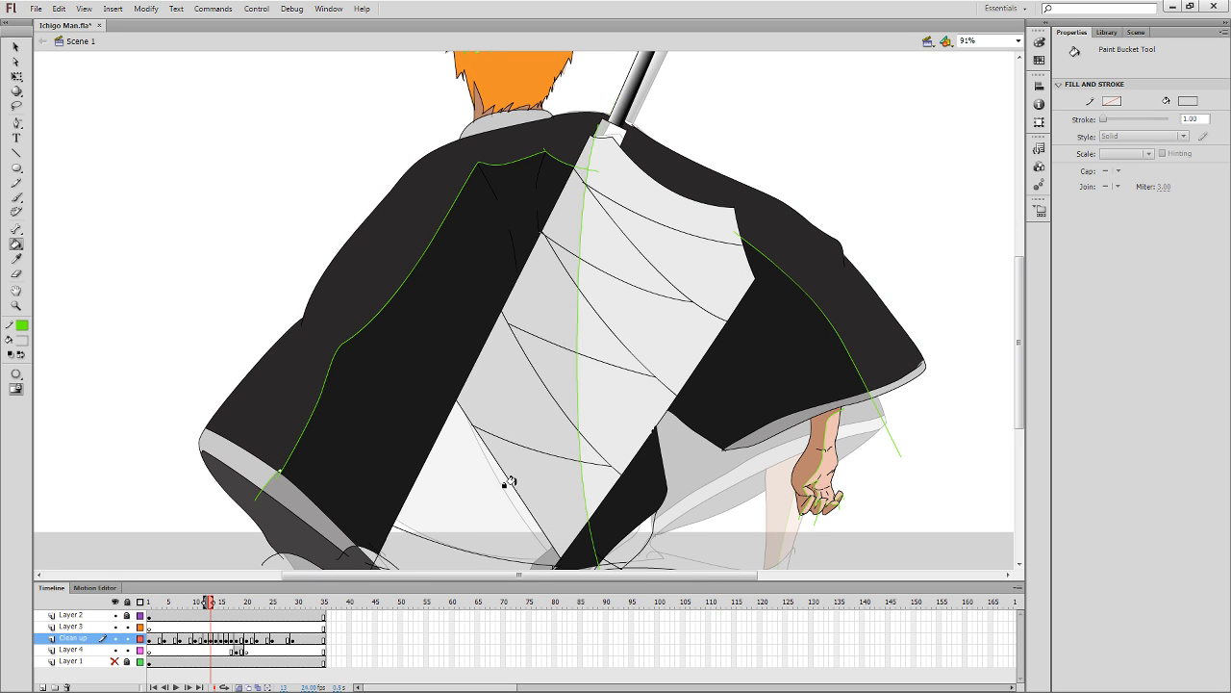
pyautogui.click(505, 485)
# Fill the lower wrap sections left of the green line with darker grey on frame 14, comparing with frame 13.
pyautogui.press('.')
pyautogui.click(498, 487)
pyautogui.click(512, 456)
pyautogui.click(511, 394)
pyautogui.press(',')
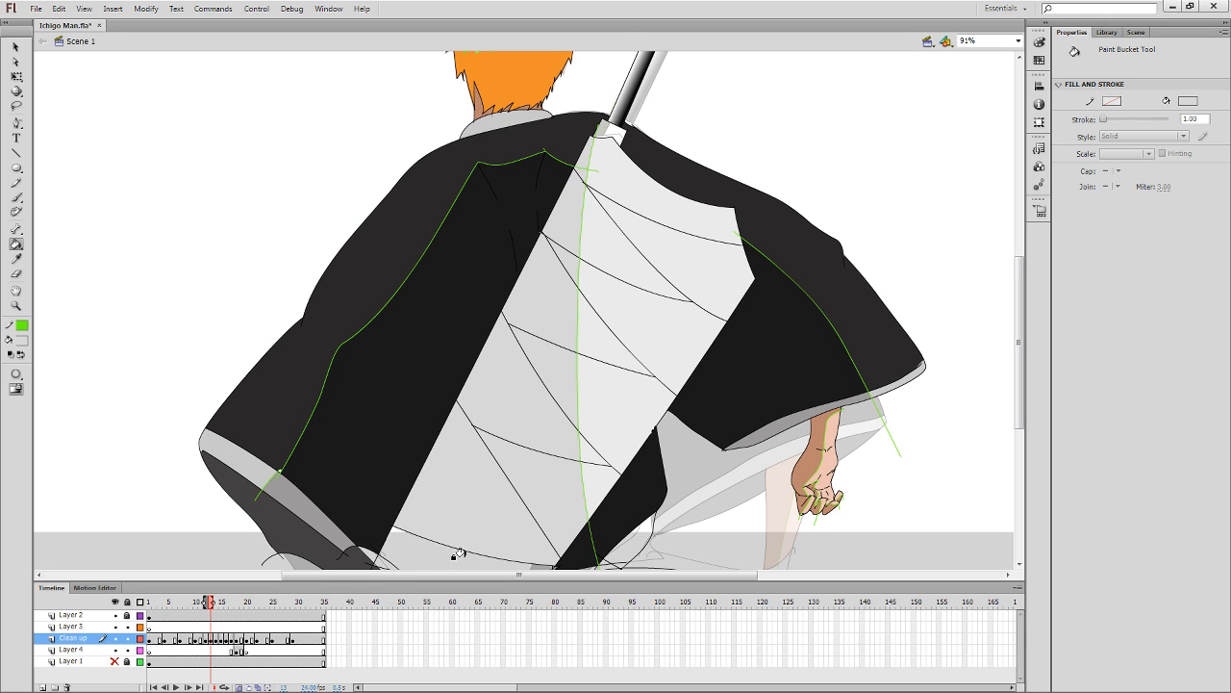
pyautogui.press('.')
# Brush over the open outlines around the blade's lower end on frame 14 and fill the bottom wrap section with darker grey.
pyautogui.moveTo(468, 529); pyautogui.dragTo(536, 363)
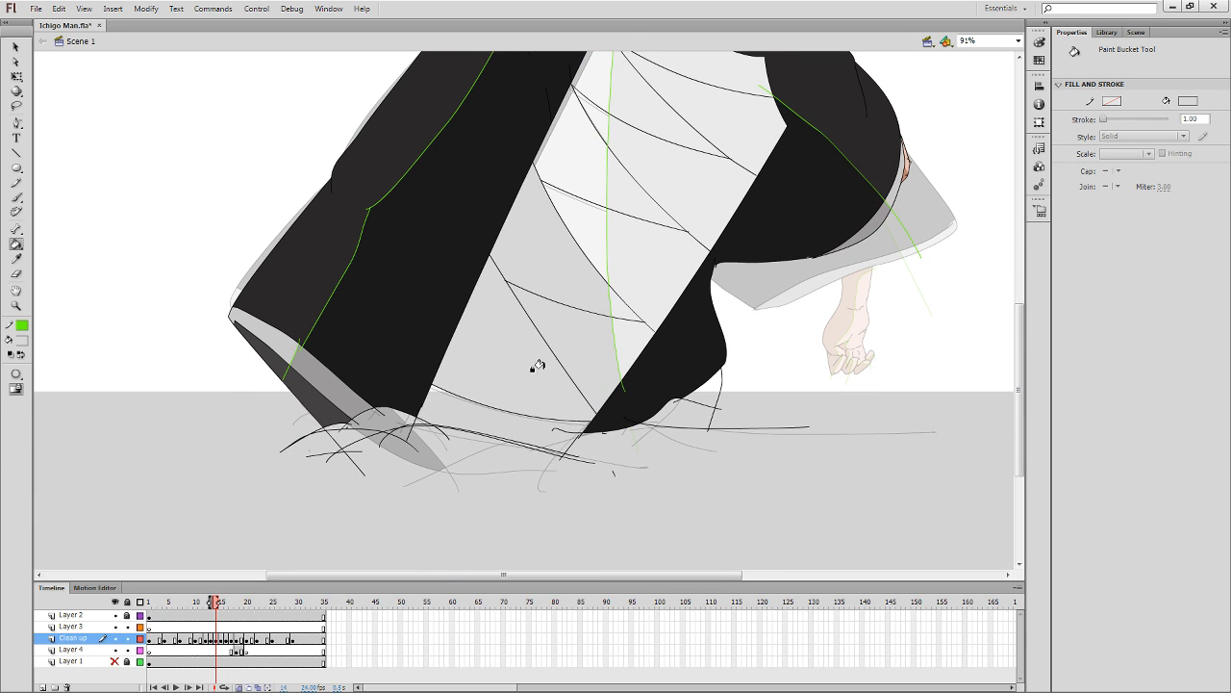
pyautogui.press('b')
pyautogui.moveTo(590, 472); pyautogui.dragTo(603, 509)
pyautogui.press('k')
pyautogui.press('b')
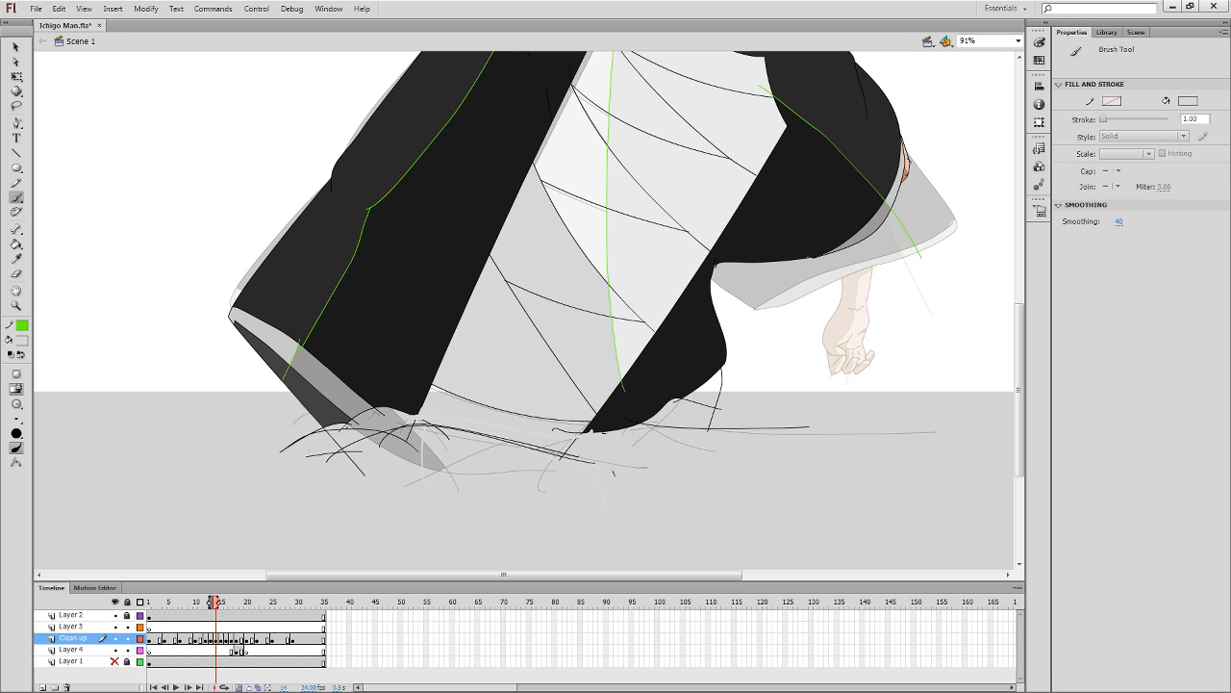
pyautogui.press('k')
pyautogui.click(558, 426)
# Fill the remaining upper wrap sections left of the green line with darker grey on frame 14.
pyautogui.moveTo(571, 368); pyautogui.dragTo(463, 551)
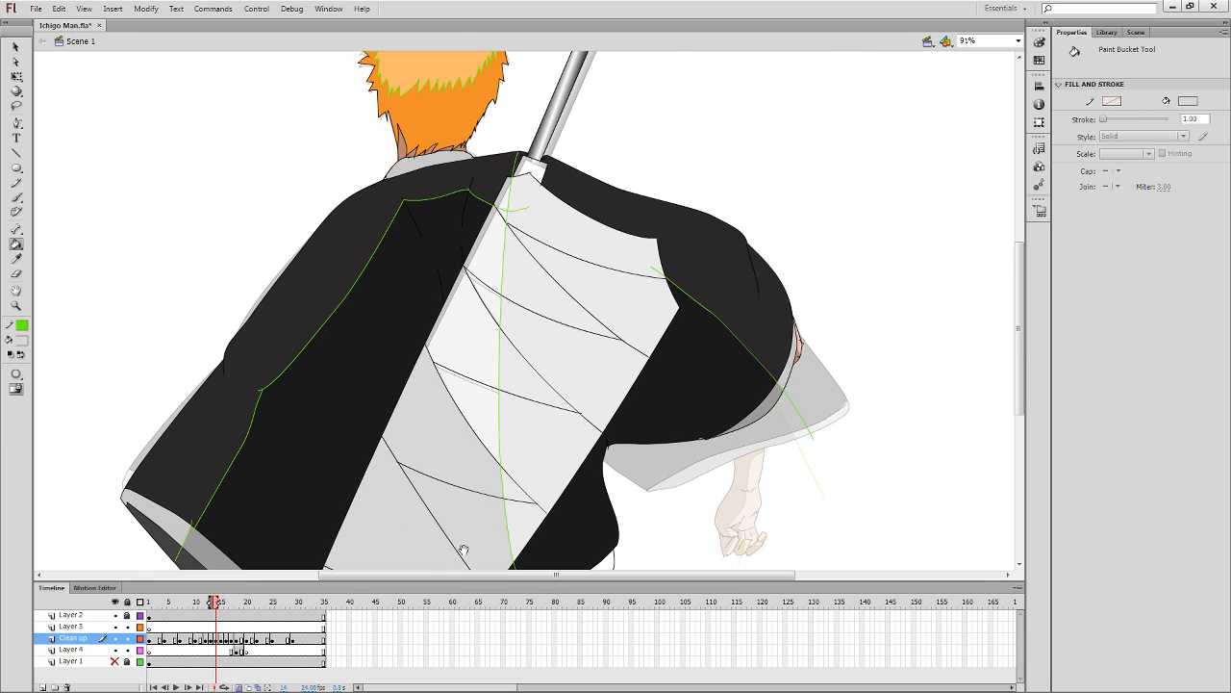
pyautogui.click(472, 385)
pyautogui.click(471, 371)
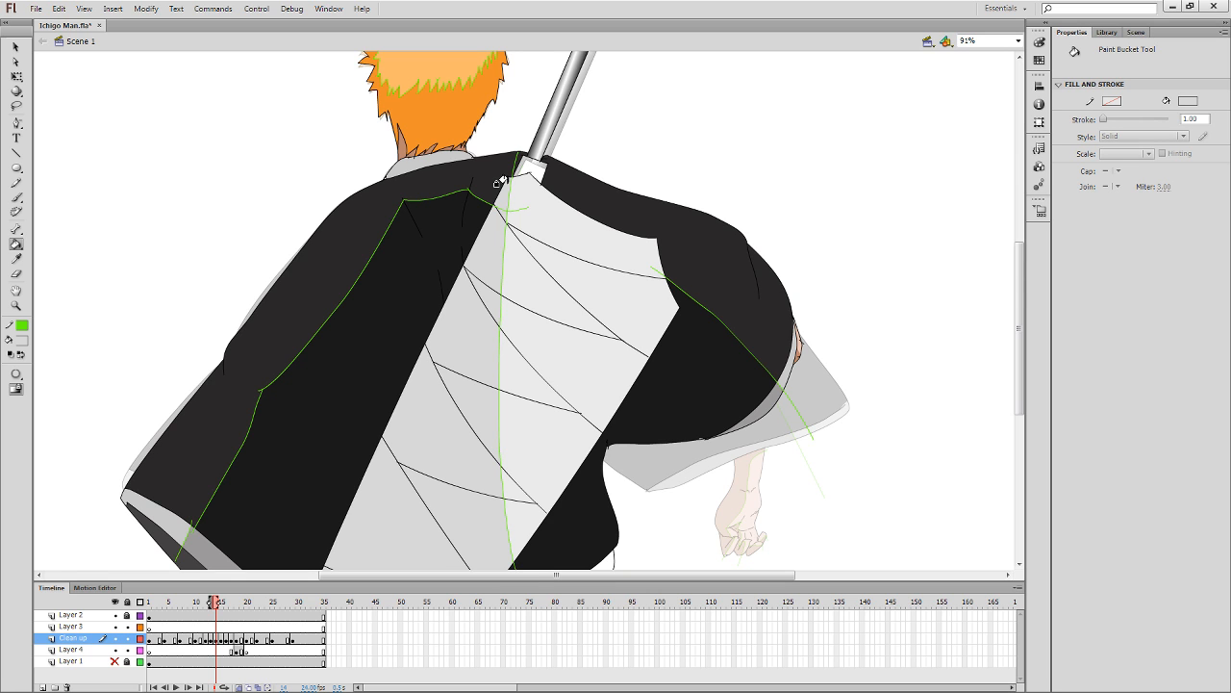
pyautogui.moveTo(702, 237)
pyautogui.mouseDown()
pyautogui.moveTo(693, 379)
pyautogui.moveTo(731, 285)
pyautogui.moveTo(708, 282)
pyautogui.mouseUp()
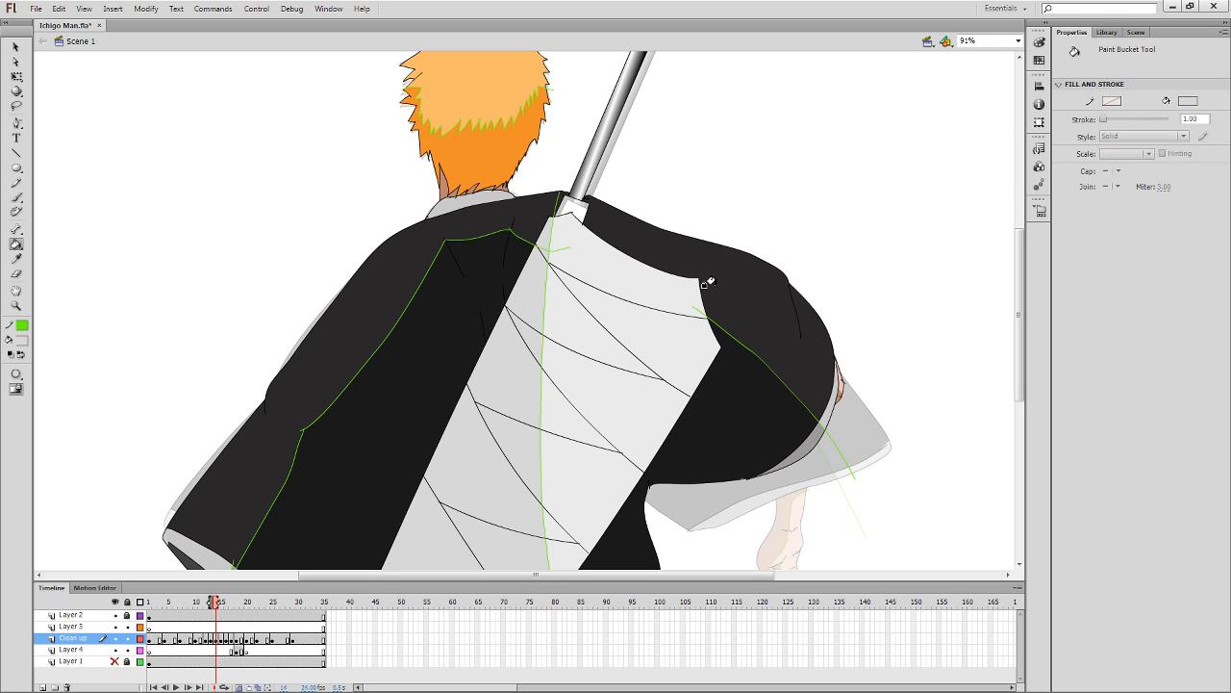
pyautogui.moveTo(592, 271)
pyautogui.mouseDown()
pyautogui.moveTo(587, 259)
pyautogui.moveTo(581, 295)
pyautogui.moveTo(617, 206)
pyautogui.mouseUp()
# Fill the wrap sections left of the blade's green line with darker grey on frame 15.
pyautogui.press('.')
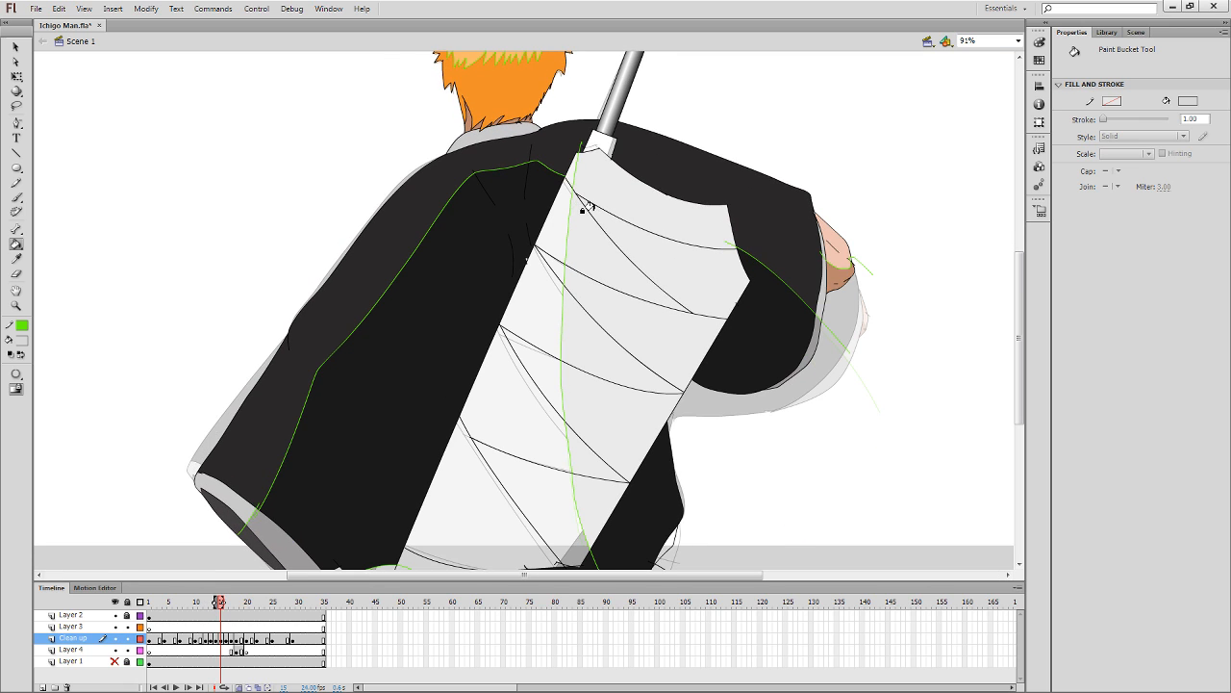
pyautogui.click(517, 484)
pyautogui.click(529, 408)
pyautogui.click(540, 289)
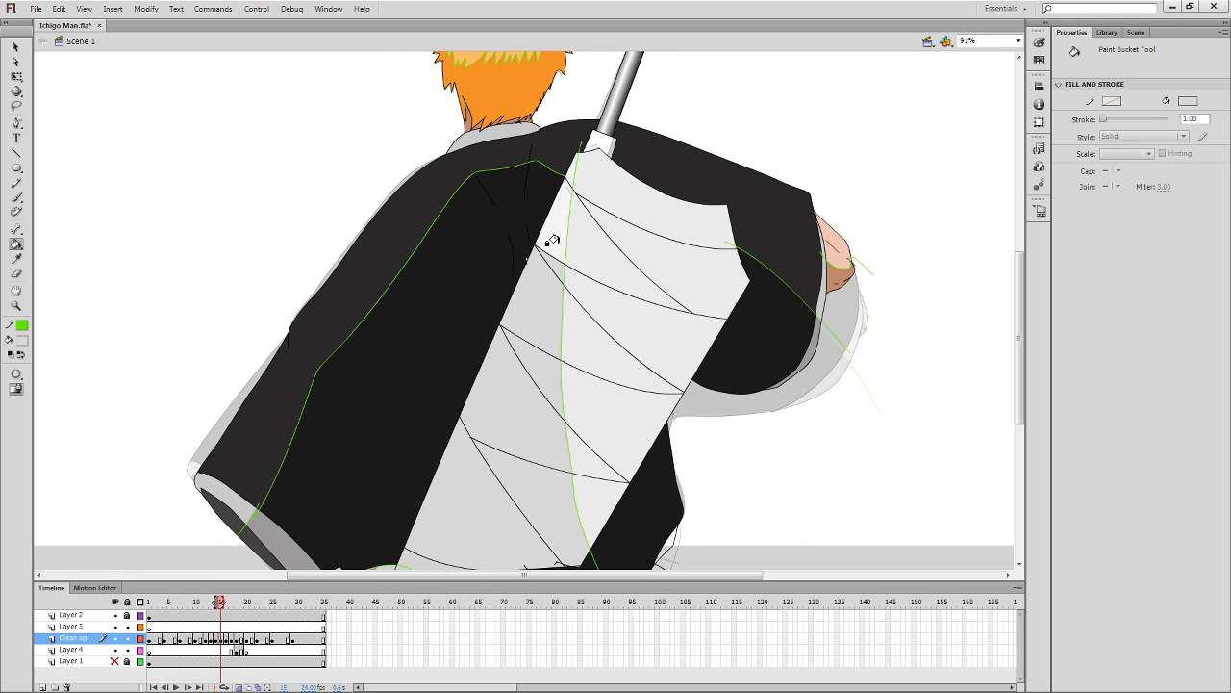
pyautogui.click(554, 197)
pyautogui.click(569, 171)
pyautogui.moveTo(534, 290); pyautogui.dragTo(534, 275)
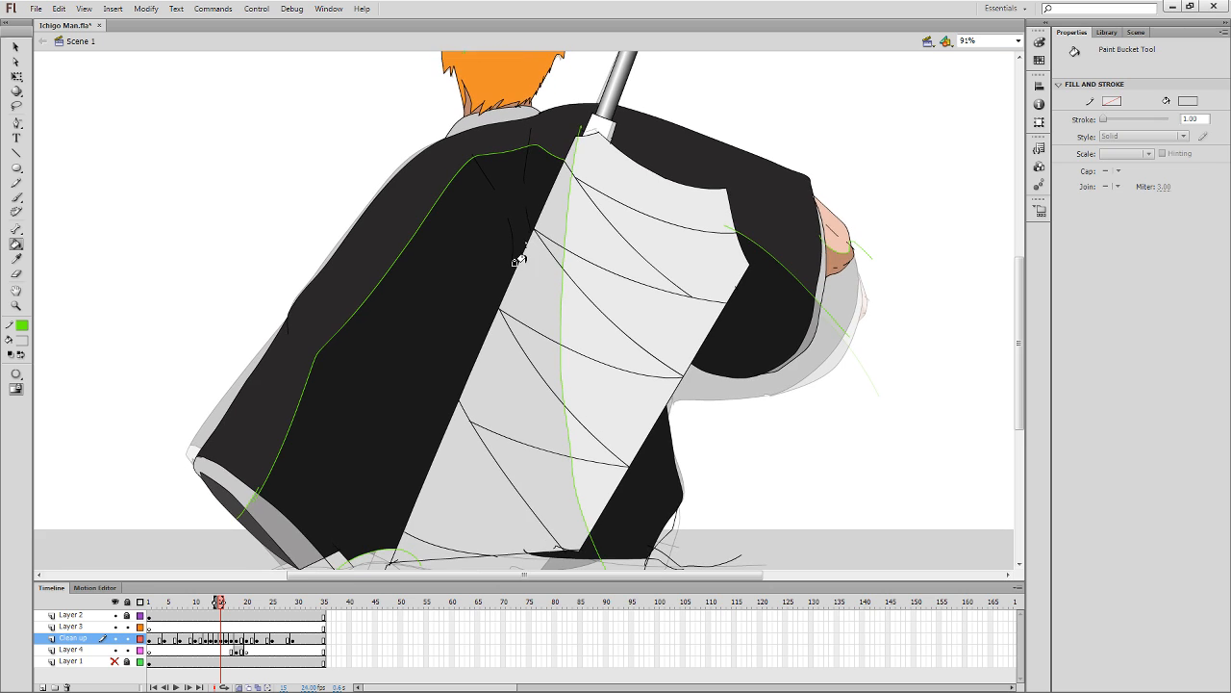
# Patch the small white gap beside the blade's edge on frame 15 with the robe's black, and sample the darker wrap grey again.
pyautogui.press('i')
pyautogui.click(516, 222)
pyautogui.press('i')
pyautogui.click(541, 283)
pyautogui.scroll(-2, 472, 467)
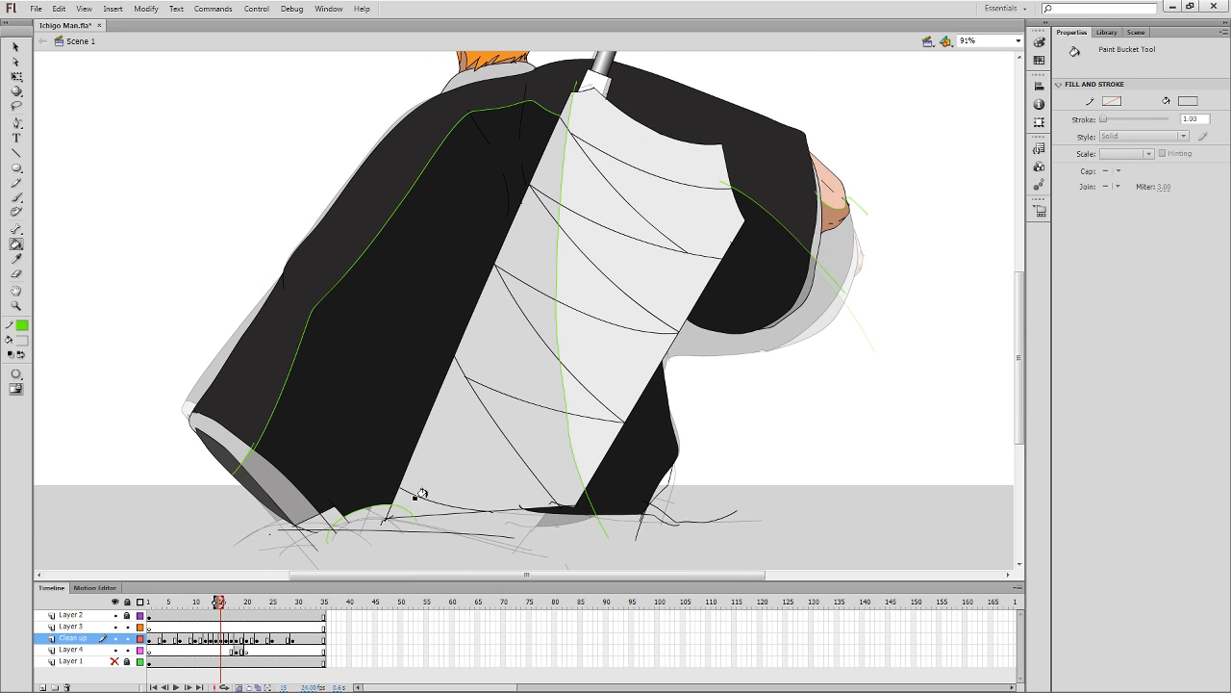
# Fill the lower wrap sections left of the green line with darker grey on frame 16, comparing with frame 15.
pyautogui.press('.')
pyautogui.click(448, 475)
pyautogui.click(512, 419)
pyautogui.press(',')
pyautogui.press('.')
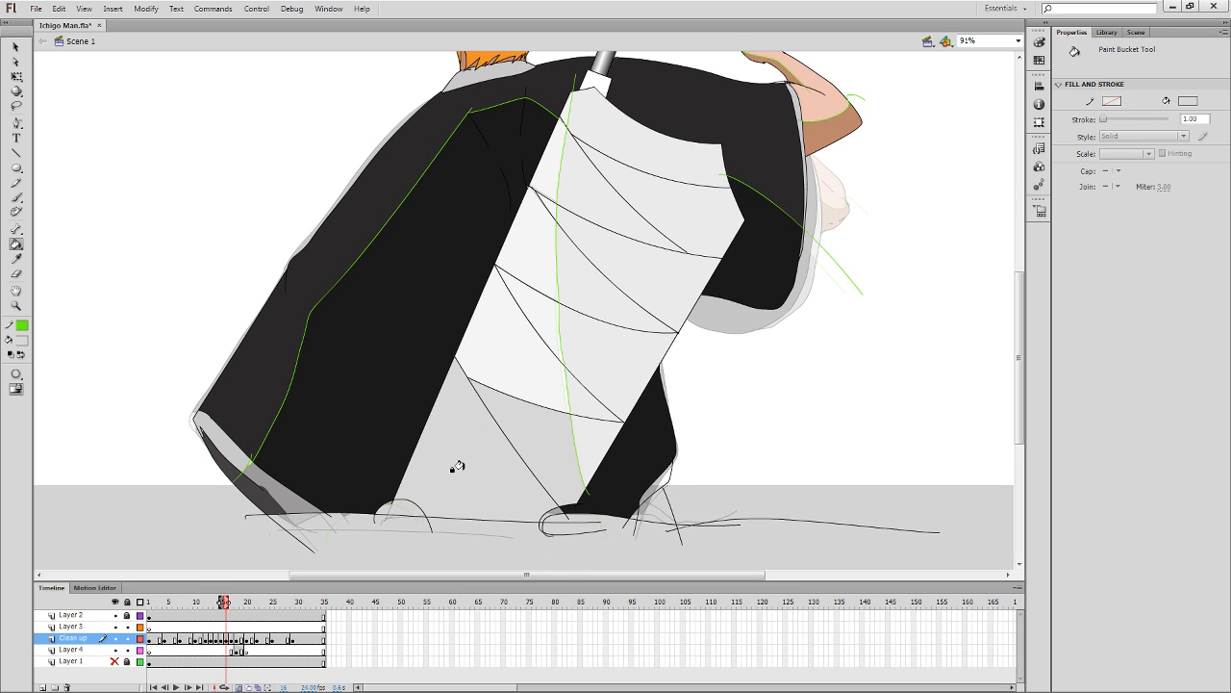
# Sample the black outline colour from frame 15 and pencil in the missing wrap line at the blade's lower end on frame 16.
pyautogui.press('y')
pyautogui.press(',')
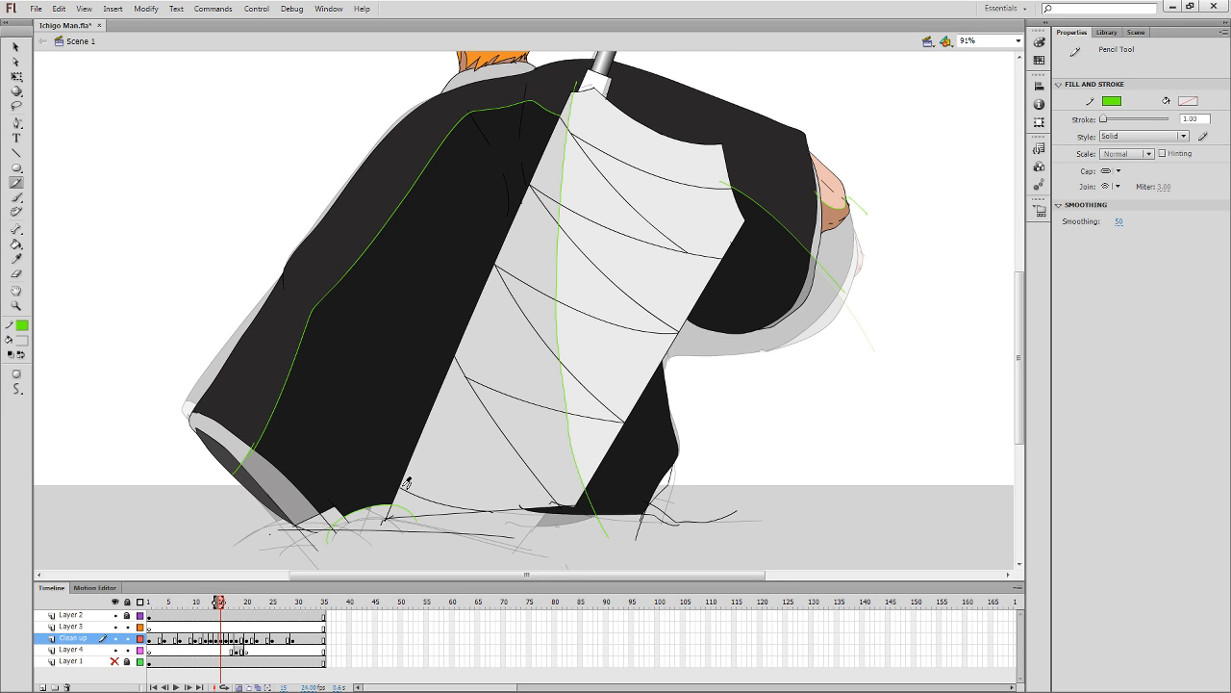
pyautogui.press('i')
pyautogui.click(403, 488)
pyautogui.press('y')
pyautogui.press(',')
pyautogui.press('.')
pyautogui.press('.')
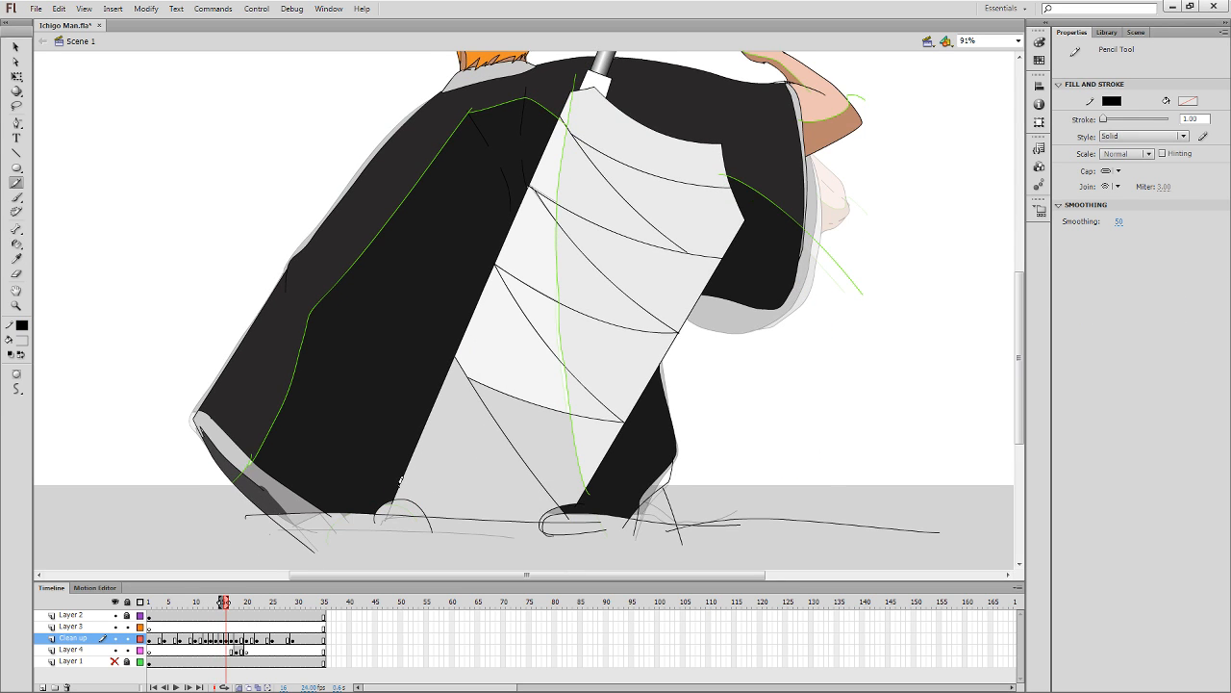
pyautogui.moveTo(401, 480); pyautogui.dragTo(468, 512)
# Fill the remaining upper wrap sections left of the green line with darker grey on frame 16.
pyautogui.press('k')
pyautogui.click(532, 321)
pyautogui.click(548, 208)
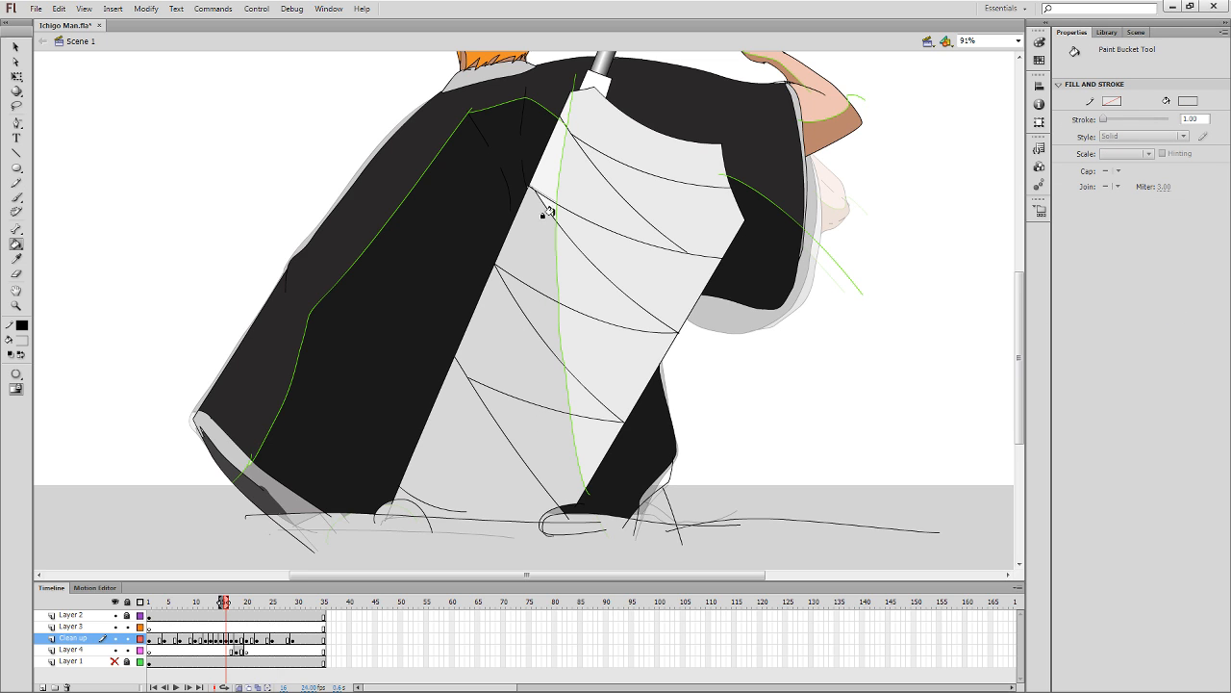
pyautogui.click(548, 156)
pyautogui.moveTo(563, 111); pyautogui.dragTo(516, 235)
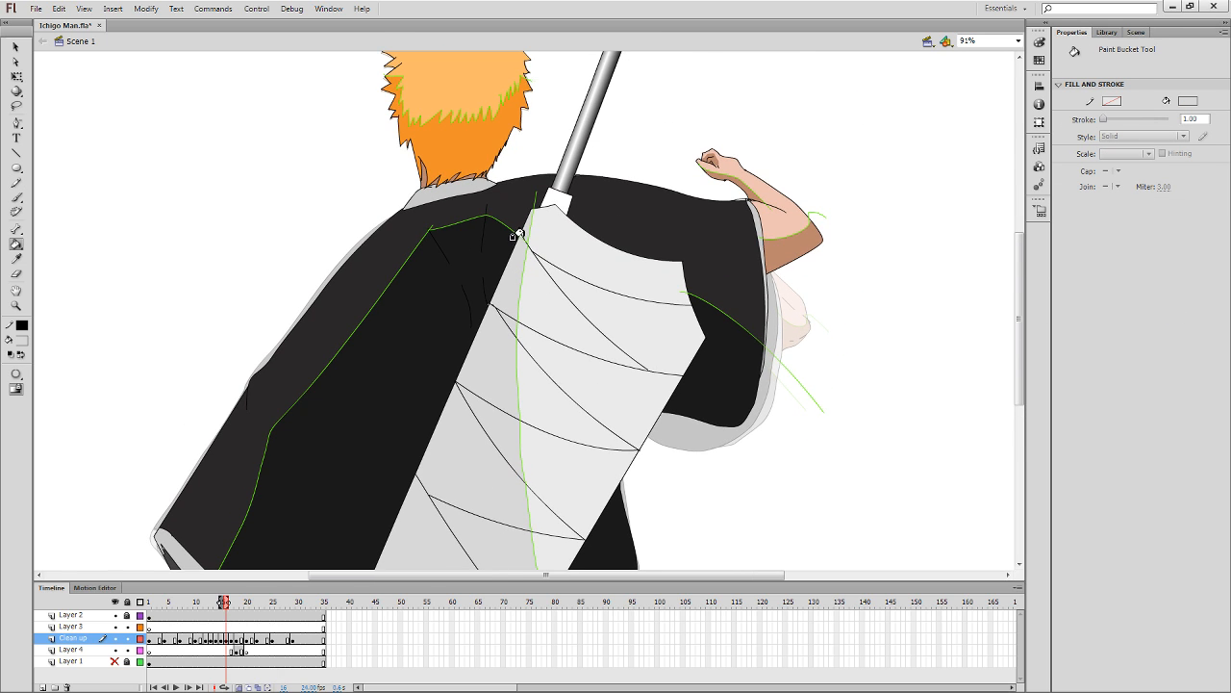
# Fill the wrap sections left of the blade's green line with darker grey on frame 17.
pyautogui.press('.')
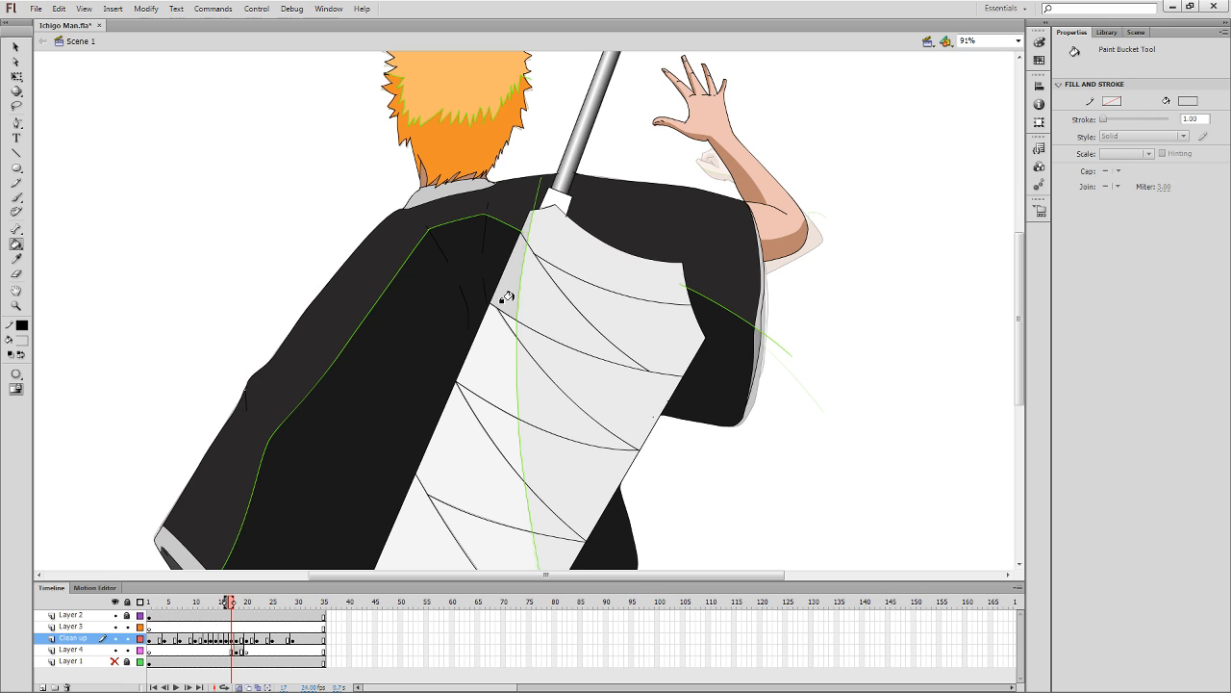
pyautogui.click(490, 357)
pyautogui.click(475, 456)
pyautogui.click(485, 428)
pyautogui.click(464, 520)
pyautogui.click(427, 524)
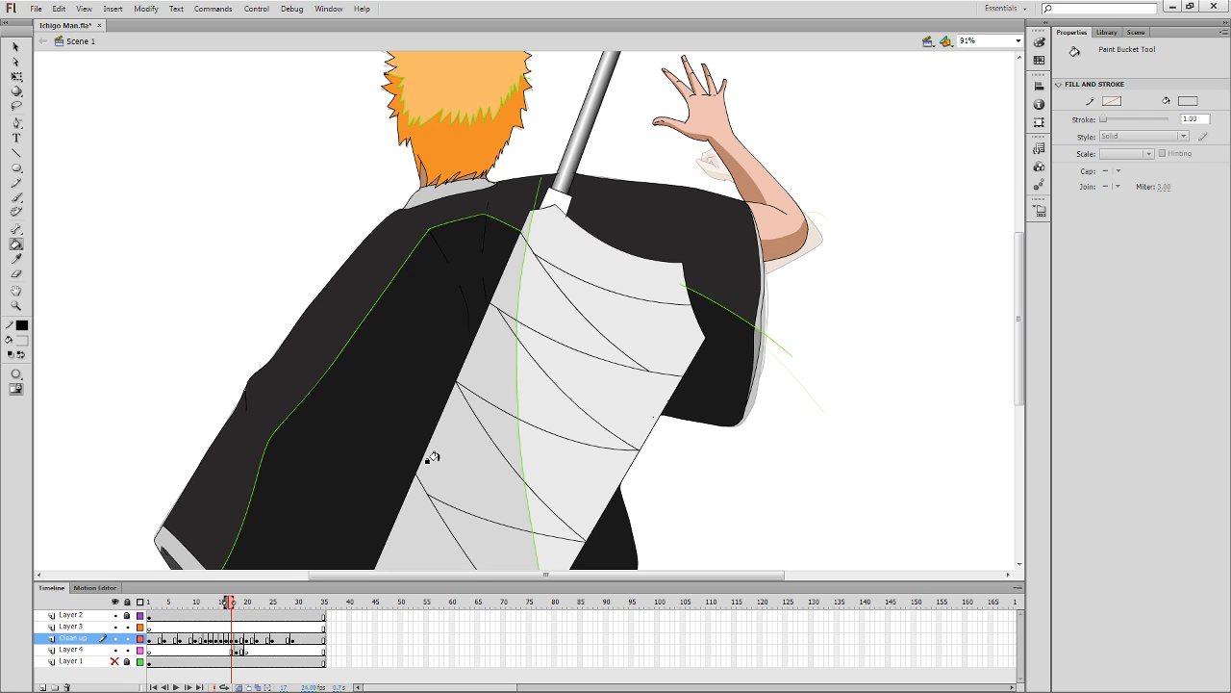
# Fill the wrap sections left of the blade's green line with darker grey on frame 19.
pyautogui.moveTo(428, 461); pyautogui.dragTo(465, 273)
pyautogui.press('.')
pyautogui.press('.')
pyautogui.click(484, 370)
pyautogui.click(511, 347)
pyautogui.click(498, 305)
pyautogui.click(529, 234)
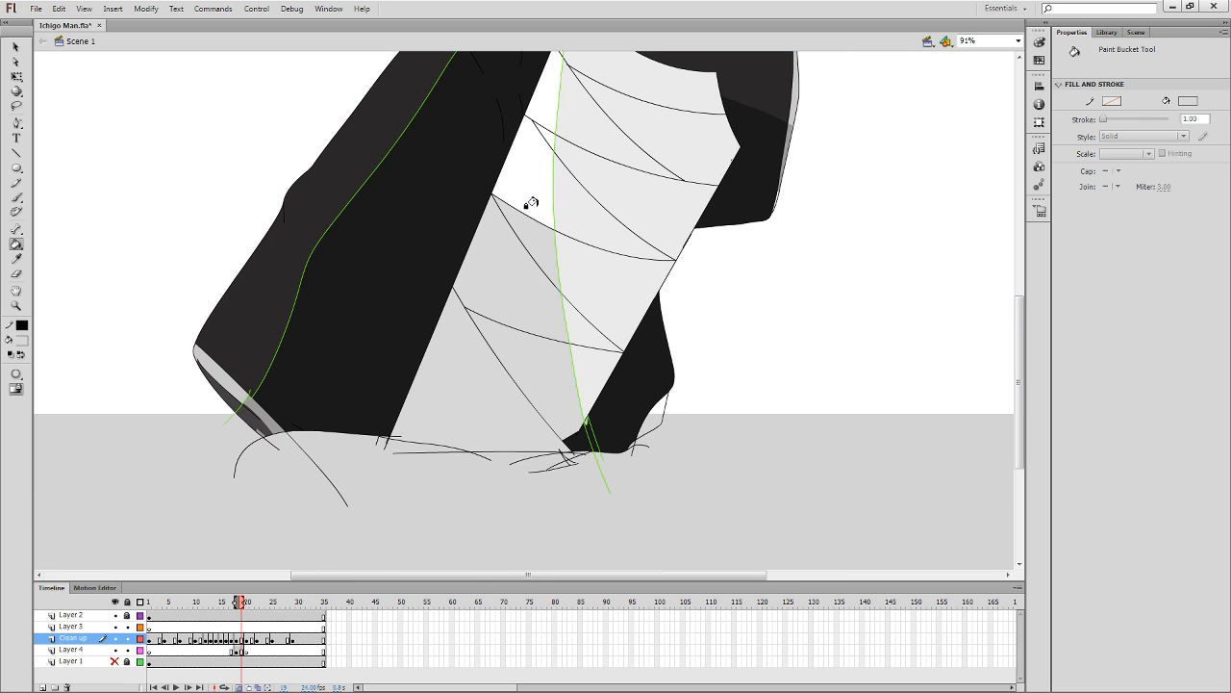
pyautogui.click(531, 186)
pyautogui.click(538, 108)
pyautogui.scroll(2, 541, 134)
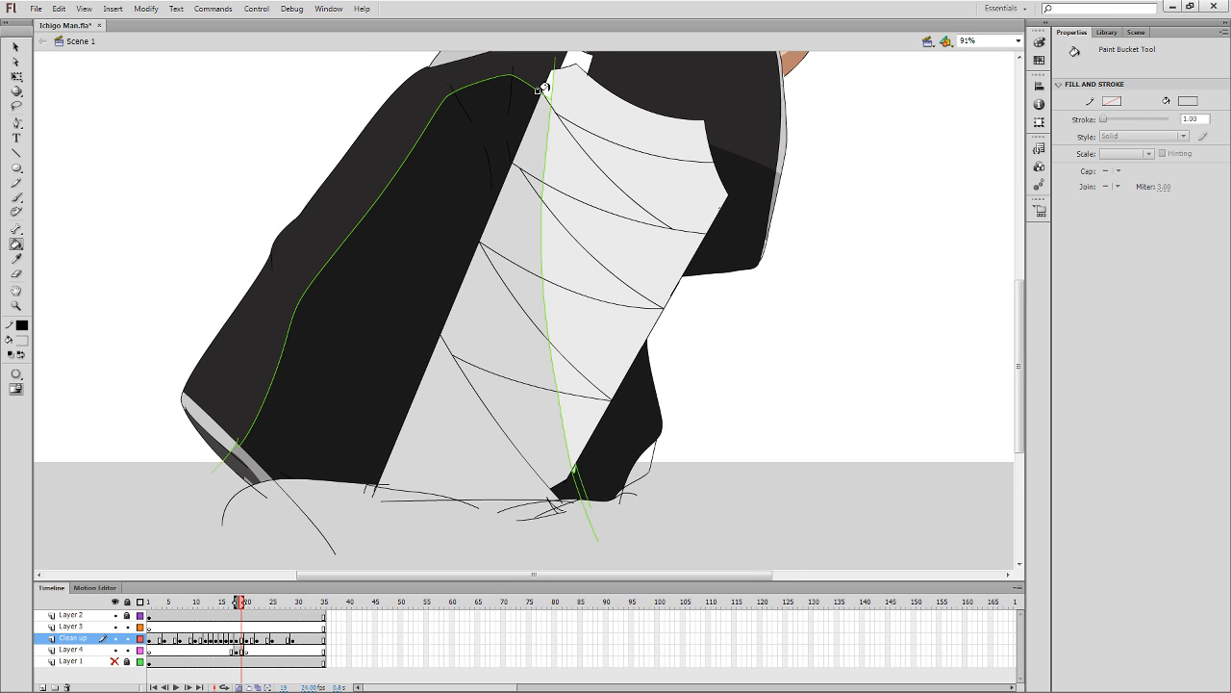
# Fill the wrap sections left of the blade's green line with darker grey on frame 20.
pyautogui.press('.')
pyautogui.click(537, 118)
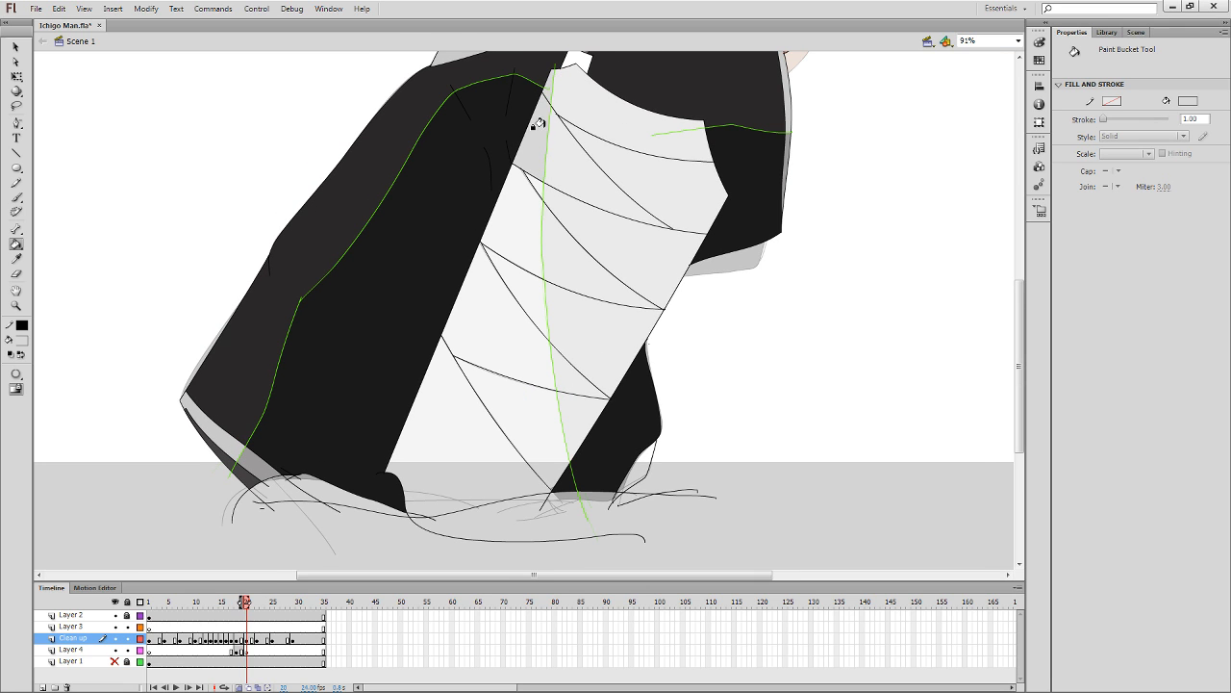
pyautogui.click(528, 192)
pyautogui.click(511, 284)
pyautogui.click(507, 331)
pyautogui.click(476, 432)
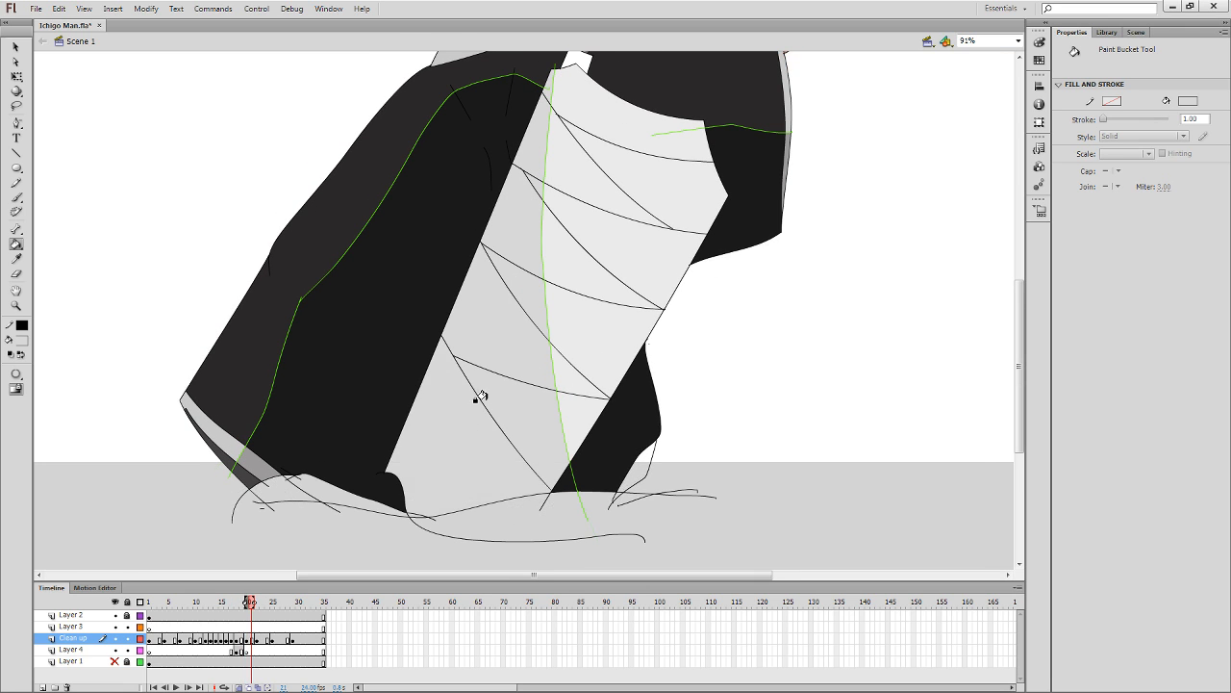
# Fill the wrap sections left of the blade's green line with darker grey on frame 22 and step to the following frames.
pyautogui.press('.')
pyautogui.click(438, 421)
pyautogui.click(486, 380)
pyautogui.click(521, 289)
pyautogui.click(528, 237)
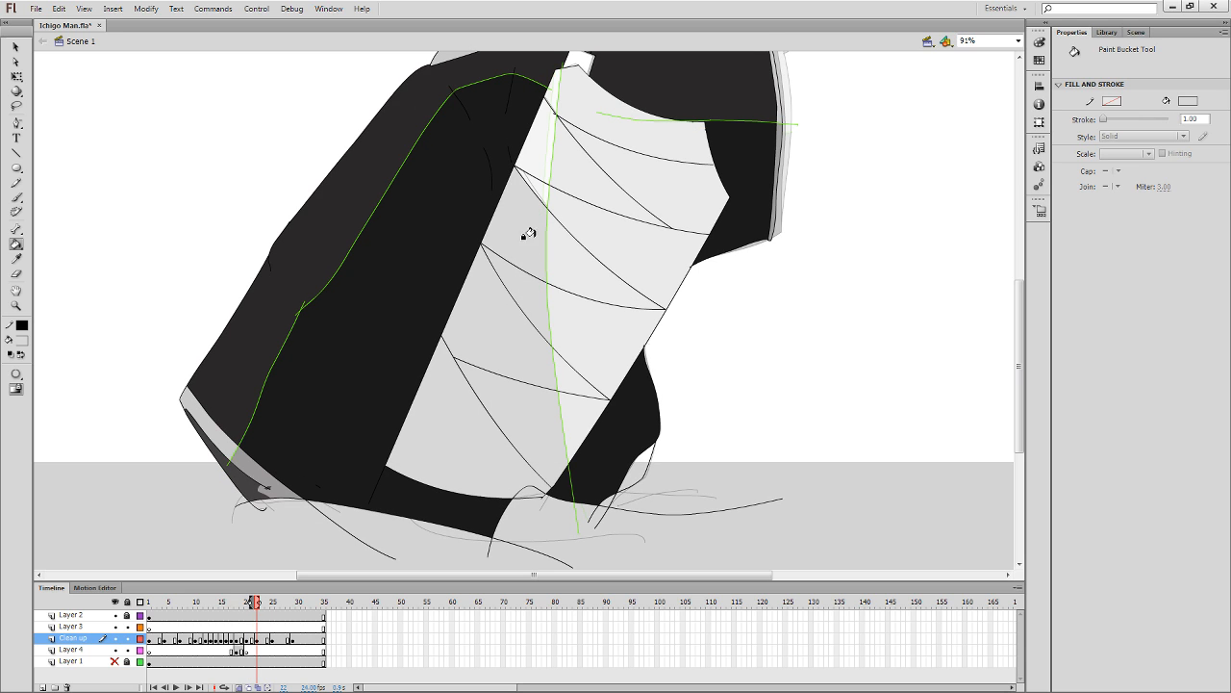
pyautogui.click(530, 165)
pyautogui.click(530, 184)
pyautogui.click(549, 98)
pyautogui.press('.')
pyautogui.press('.')
pyautogui.press('.')
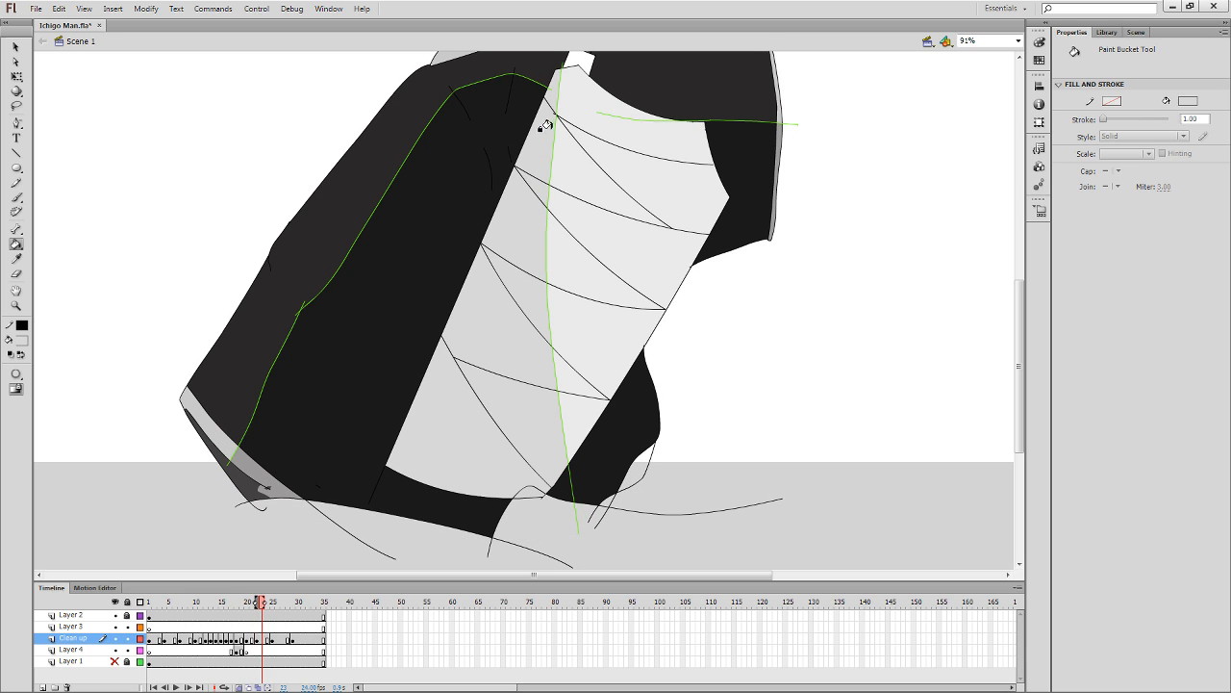
# Fill the wrap sections left of the blade's green line with darker grey on frame 25.
pyautogui.click(541, 105)
pyautogui.click(529, 222)
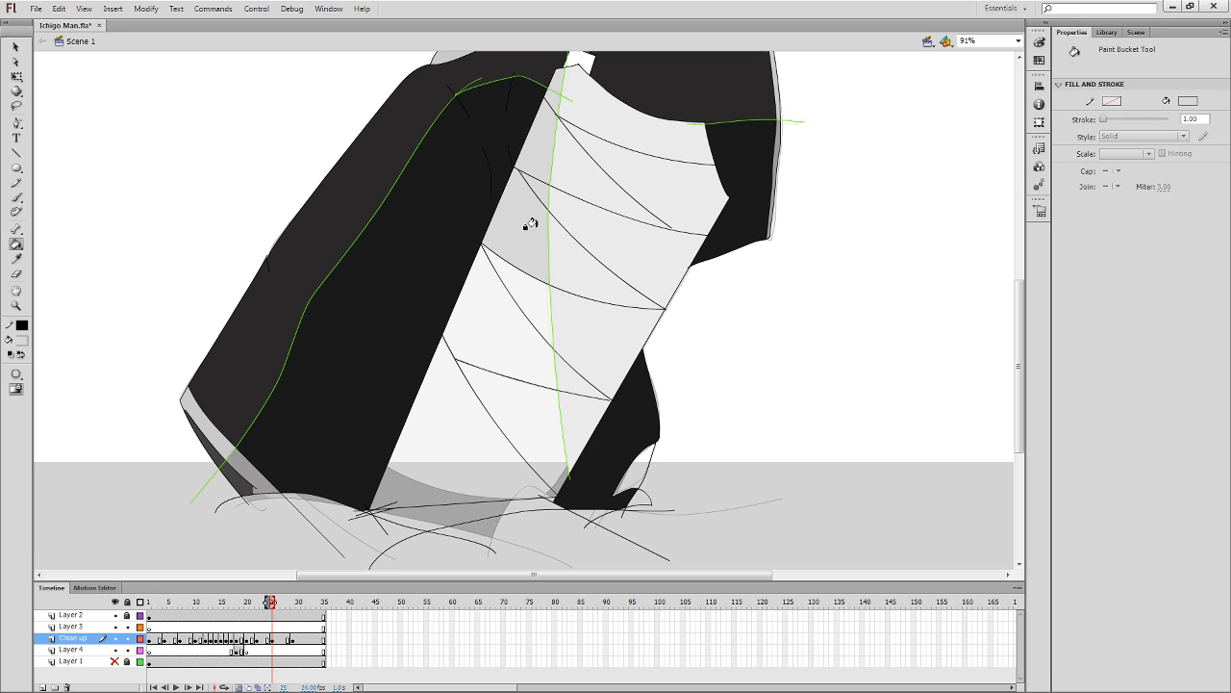
pyautogui.click(518, 311)
pyautogui.click(514, 349)
pyautogui.click(503, 409)
pyautogui.click(491, 411)
# Fill the wrap sections left of the blade's green line with darker grey on frame 29.
pyautogui.press('.')
pyautogui.press('.')
pyautogui.press('.')
pyautogui.press('.')
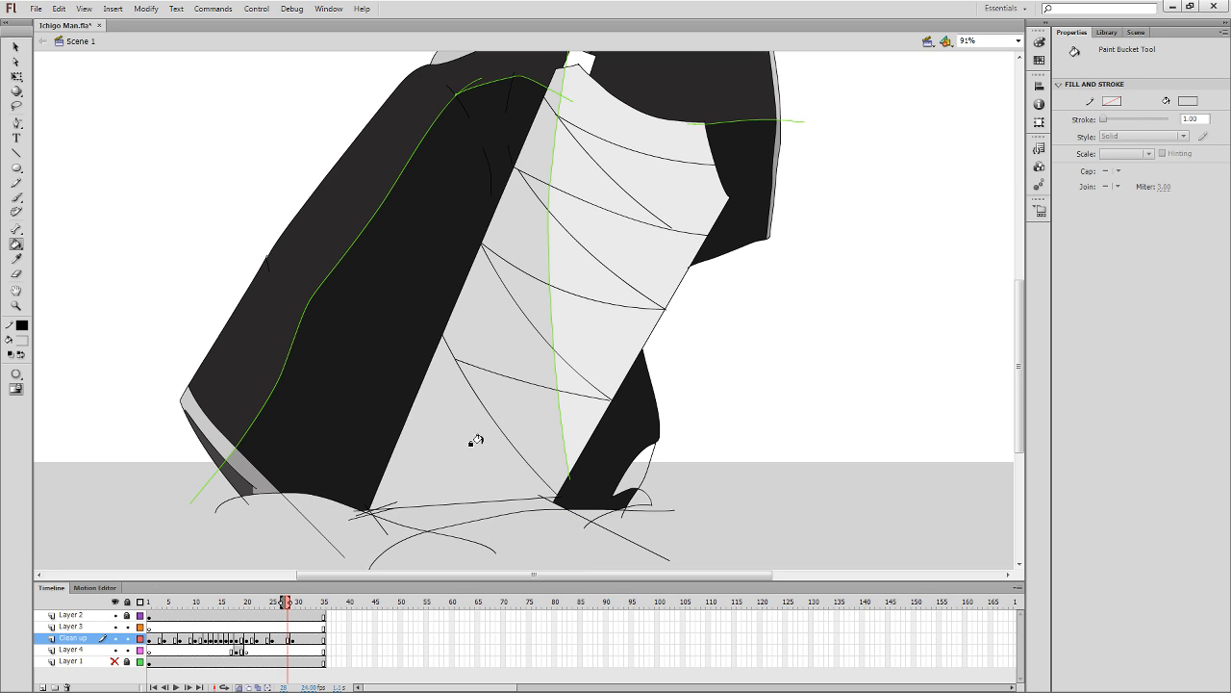
pyautogui.click(483, 431)
pyautogui.click(503, 317)
pyautogui.click(528, 207)
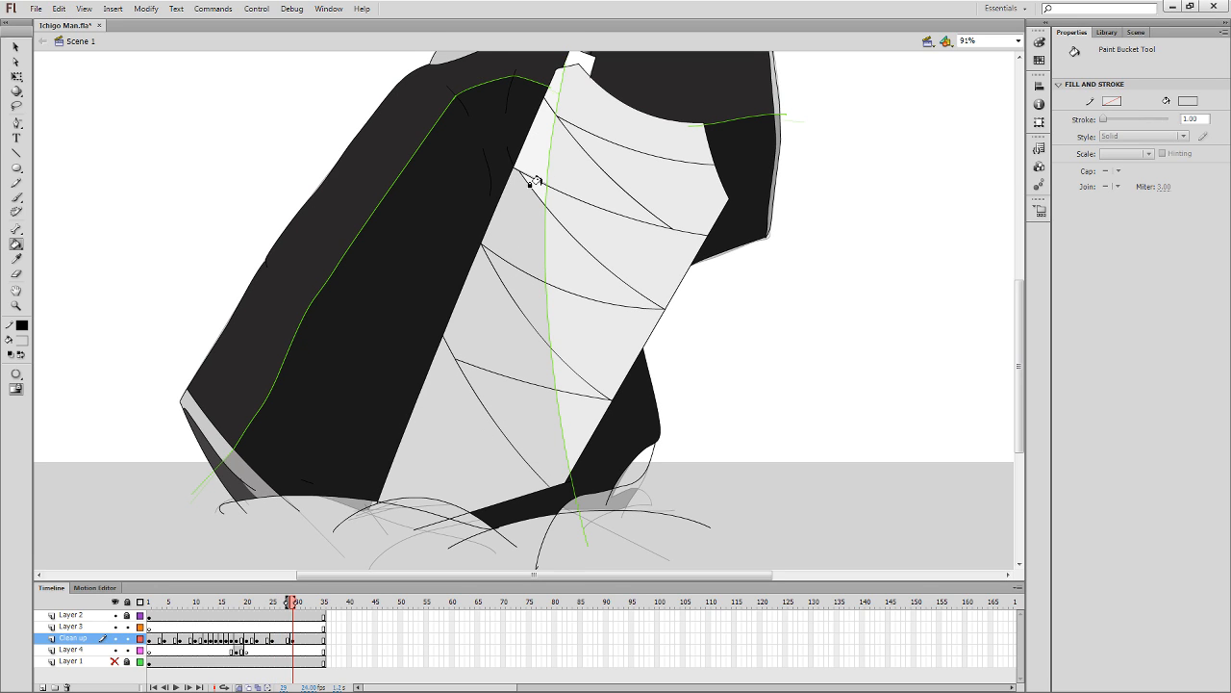
pyautogui.click(536, 143)
# Check the remaining frames, then step back through the animation to frame 1 to review the blade shading.
pyautogui.press('.')
pyautogui.press('.')
pyautogui.press('.')
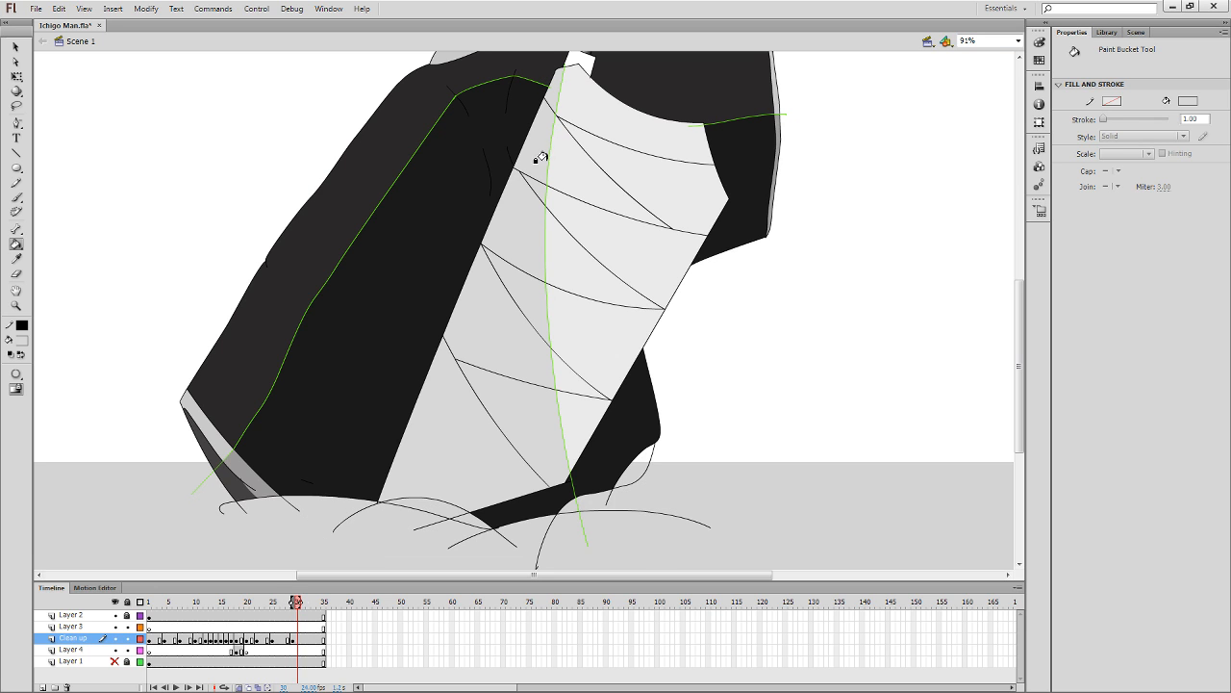
pyautogui.press('.')
pyautogui.press('.')
pyautogui.press(',')
pyautogui.press(',')
pyautogui.press(',')
pyautogui.press(',')
pyautogui.press(',')
pyautogui.press(',')
pyautogui.press(',')
pyautogui.press(',')
pyautogui.press(',')
pyautogui.press(',')
pyautogui.press(',')
pyautogui.press(',')
pyautogui.press(',')
pyautogui.press(',')
pyautogui.press(',')
pyautogui.press(',')
pyautogui.press(',')
pyautogui.press(',')
pyautogui.press(',')
pyautogui.press(',')
pyautogui.press(',')
pyautogui.press(',')
pyautogui.press(',')
pyautogui.press(',')
pyautogui.press(',')
pyautogui.press(',')
pyautogui.press(',')
pyautogui.press(',')
pyautogui.press(',')
pyautogui.press(',')
pyautogui.press(',')
pyautogui.press(',')
pyautogui.press(',')
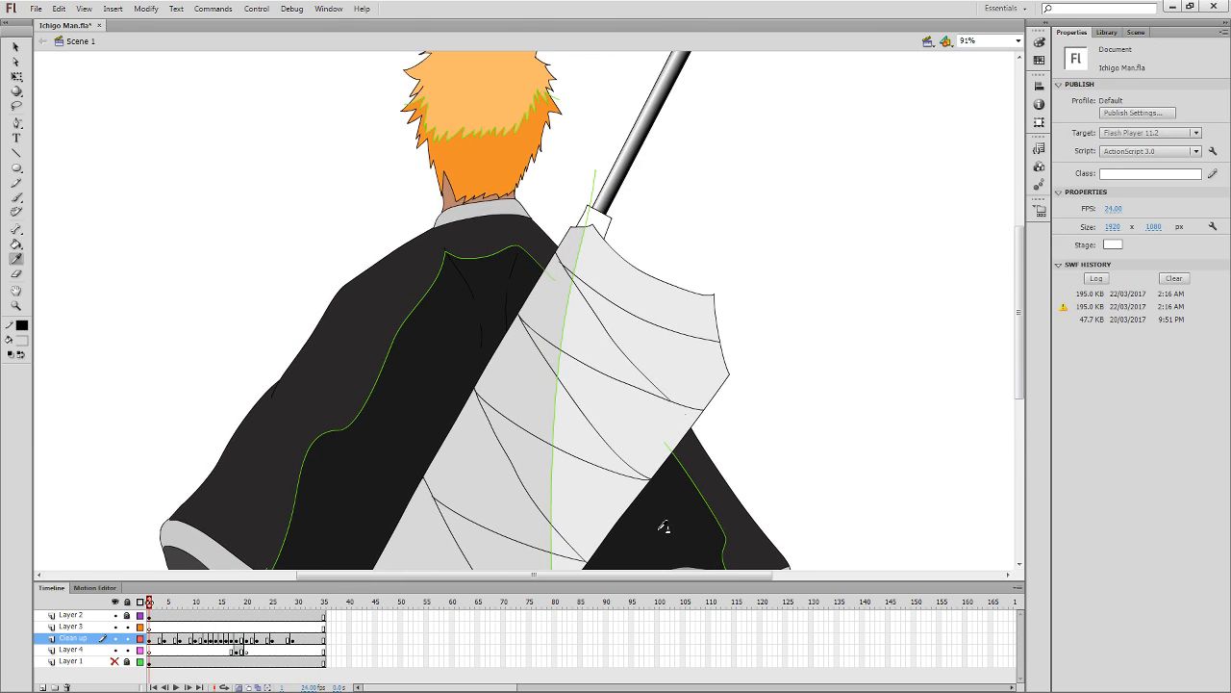
pyautogui.moveTo(590, 234); pyautogui.dragTo(541, 389)
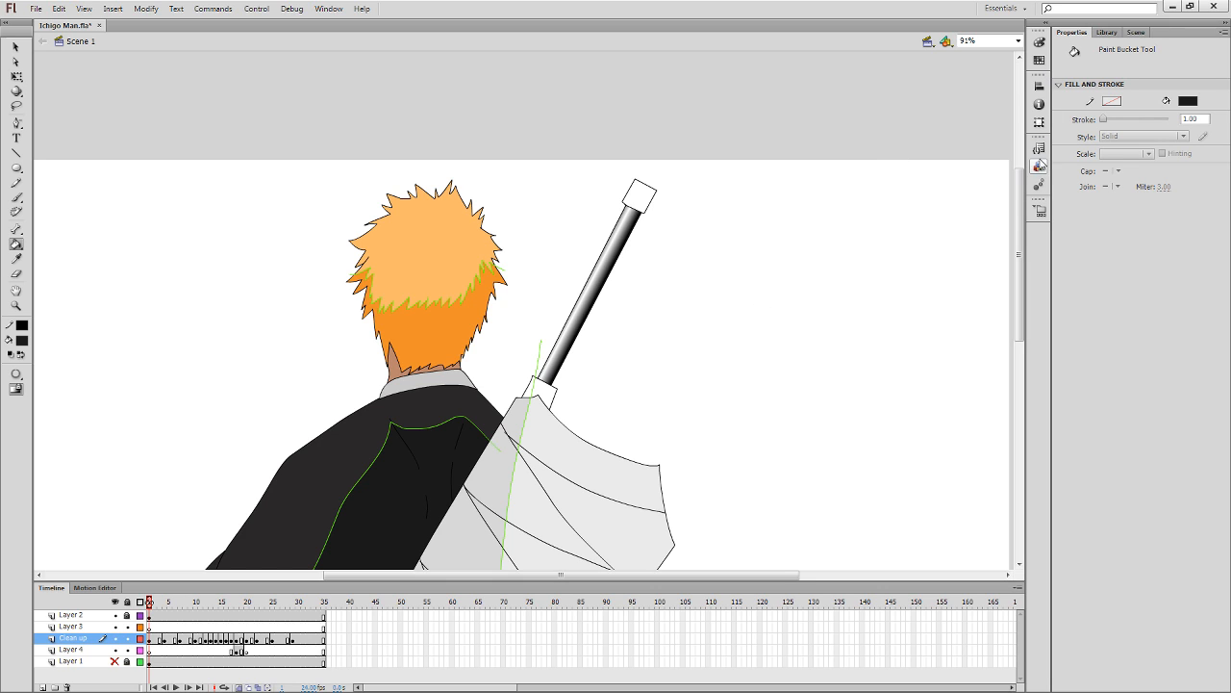
pyautogui.moveTo(717, 347); pyautogui.dragTo(722, 229)
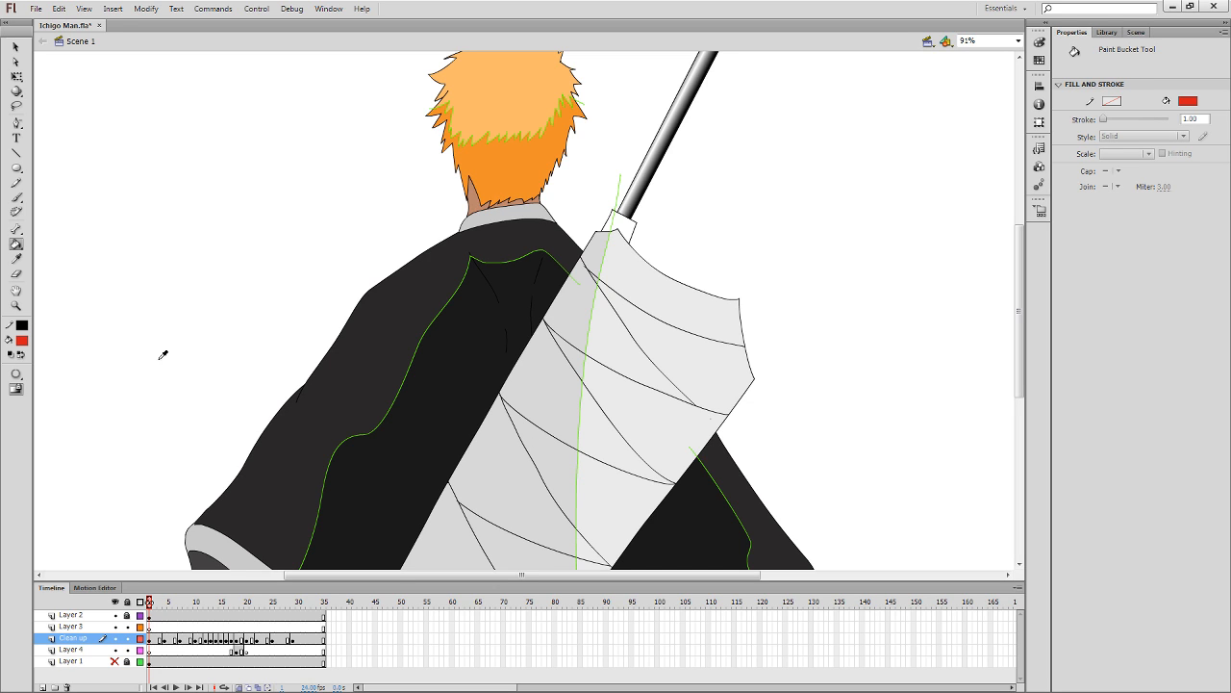
pyautogui.click(217, 352)
# Join the green guide lines on frame 1 with a green Pencil scribble across the figure and delete the connected green strokes.
pyautogui.hotkey('ctrl', '-')
pyautogui.press('y')
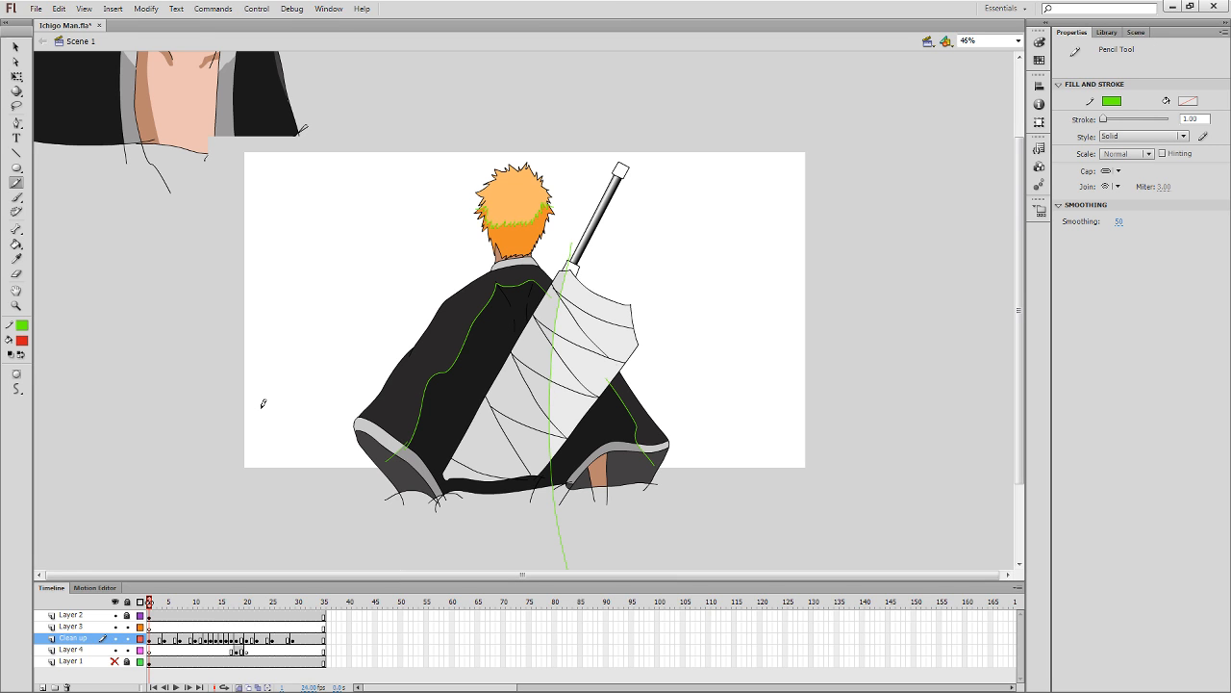
pyautogui.moveTo(677, 426)
pyautogui.mouseDown()
pyautogui.moveTo(475, 484)
pyautogui.moveTo(480, 458)
pyautogui.moveTo(691, 382)
pyautogui.moveTo(361, 473)
pyautogui.moveTo(697, 324)
pyautogui.moveTo(453, 381)
pyautogui.moveTo(565, 315)
pyautogui.moveTo(329, 419)
pyautogui.mouseUp()
pyautogui.moveTo(591, 286)
pyautogui.mouseDown()
pyautogui.moveTo(683, 245)
pyautogui.moveTo(577, 226)
pyautogui.moveTo(606, 187)
pyautogui.moveTo(423, 260)
pyautogui.mouseUp()
pyautogui.moveTo(577, 178)
pyautogui.mouseDown()
pyautogui.moveTo(404, 274)
pyautogui.moveTo(341, 377)
pyautogui.moveTo(332, 433)
pyautogui.moveTo(666, 360)
pyautogui.moveTo(442, 520)
pyautogui.mouseUp()
pyautogui.press('q')
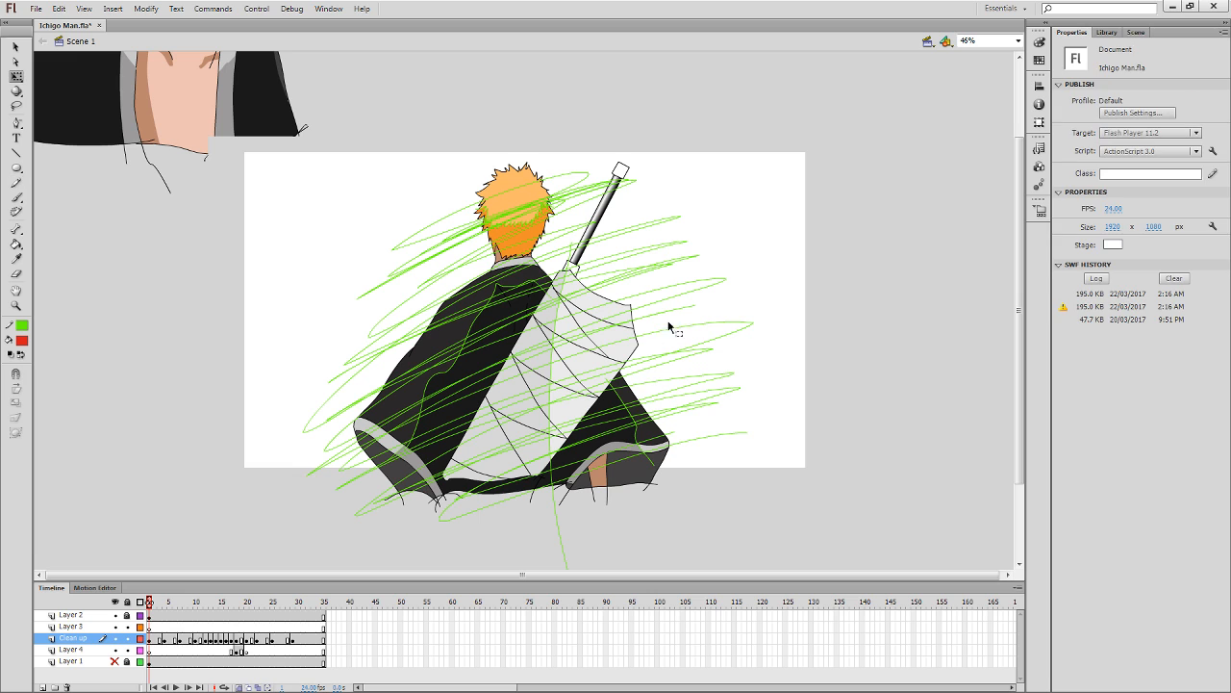
pyautogui.click(663, 328)
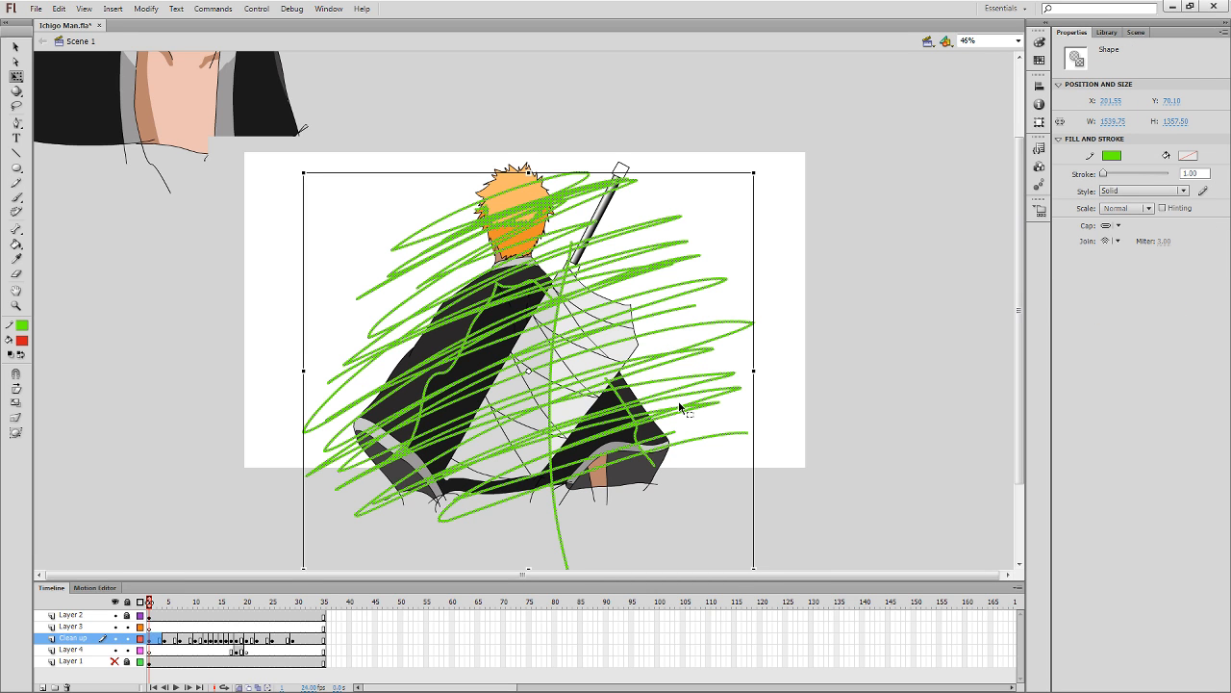
pyautogui.press('Delete')
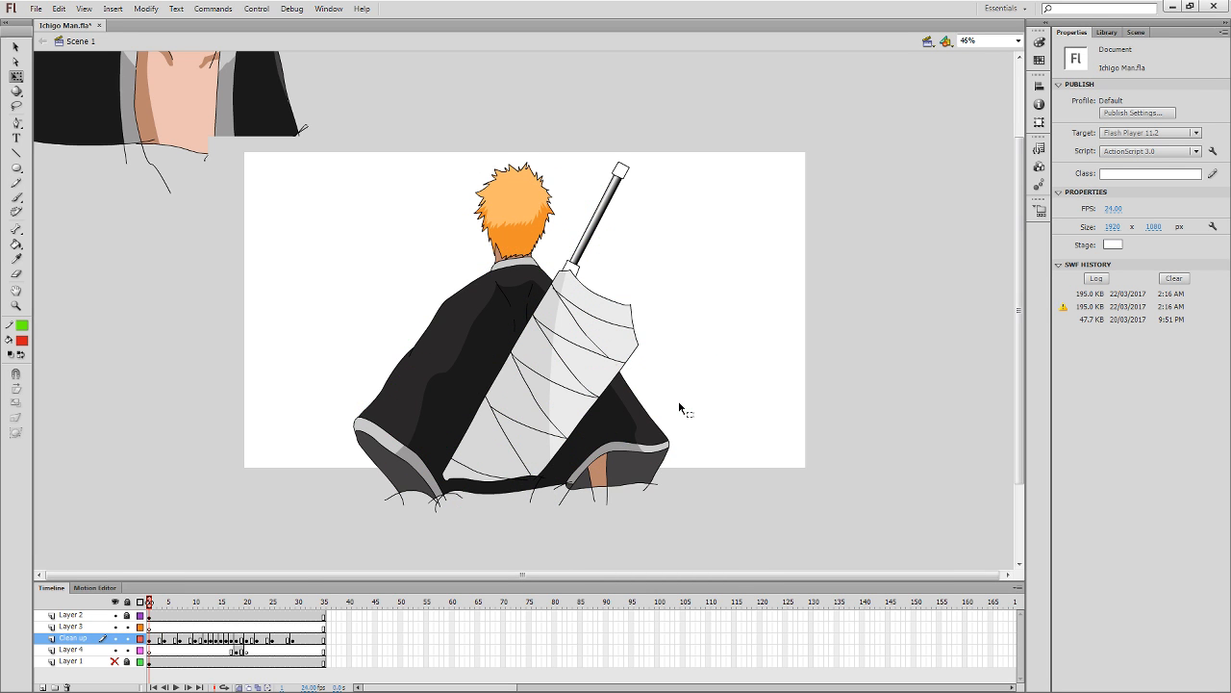
# Paste the green scribble in place on frame 4, merge it with the guide lines and delete the connected green strokes.
pyautogui.press('.')
pyautogui.press('.')
pyautogui.press('.')
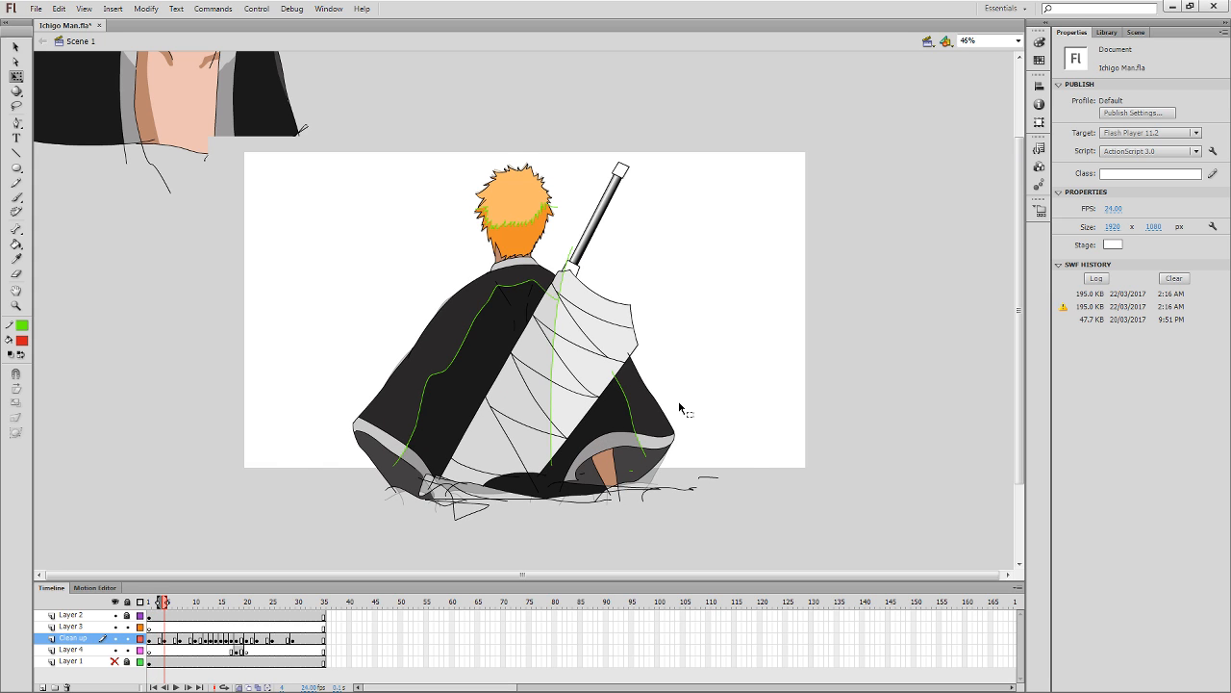
pyautogui.hotkey('ctrl', 'shift', 'v')
pyautogui.click(739, 444)
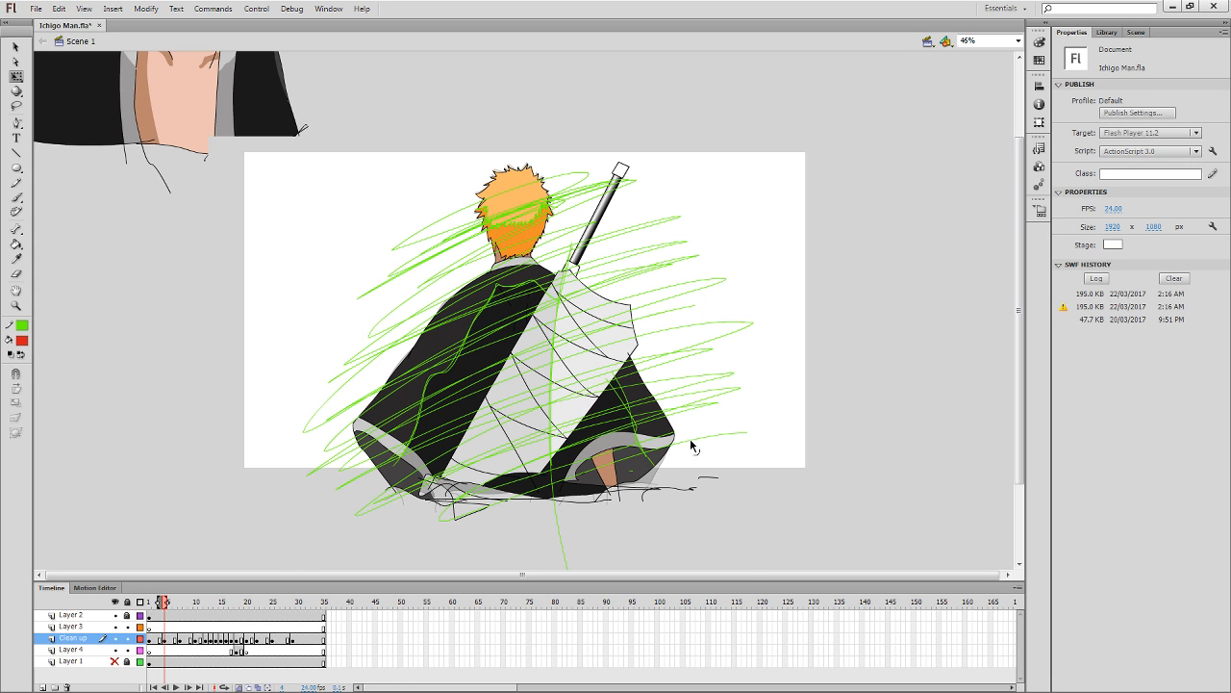
pyautogui.click(693, 440)
pyautogui.press('Delete')
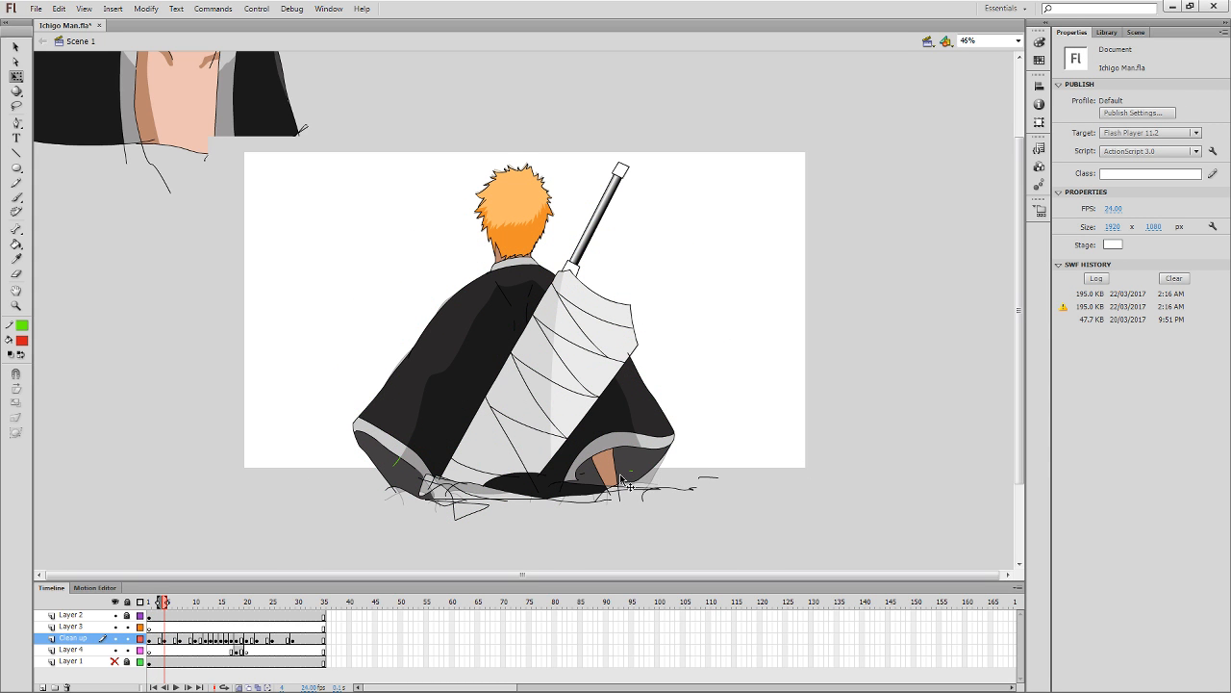
# Delete the leftover green bits inside both sleeve openings on frame 4, joining the left one with a short Pencil stroke.
pyautogui.press('y')
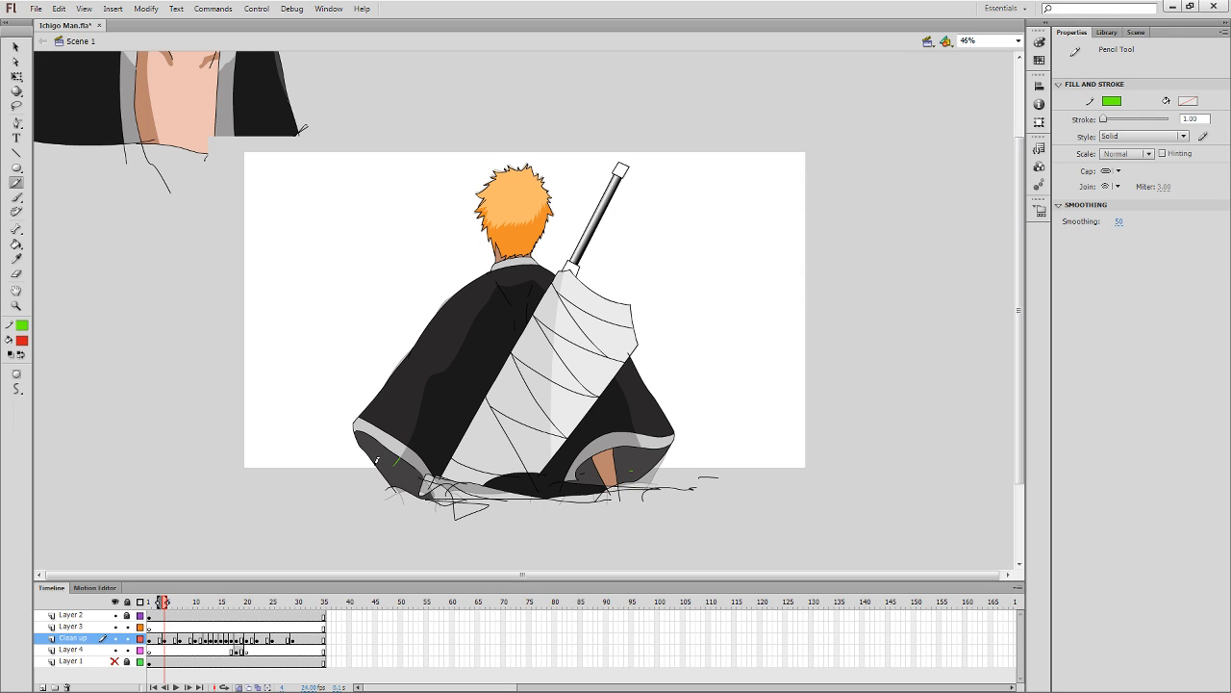
pyautogui.moveTo(400, 459); pyautogui.dragTo(404, 464)
pyautogui.press('q')
pyautogui.click(402, 463)
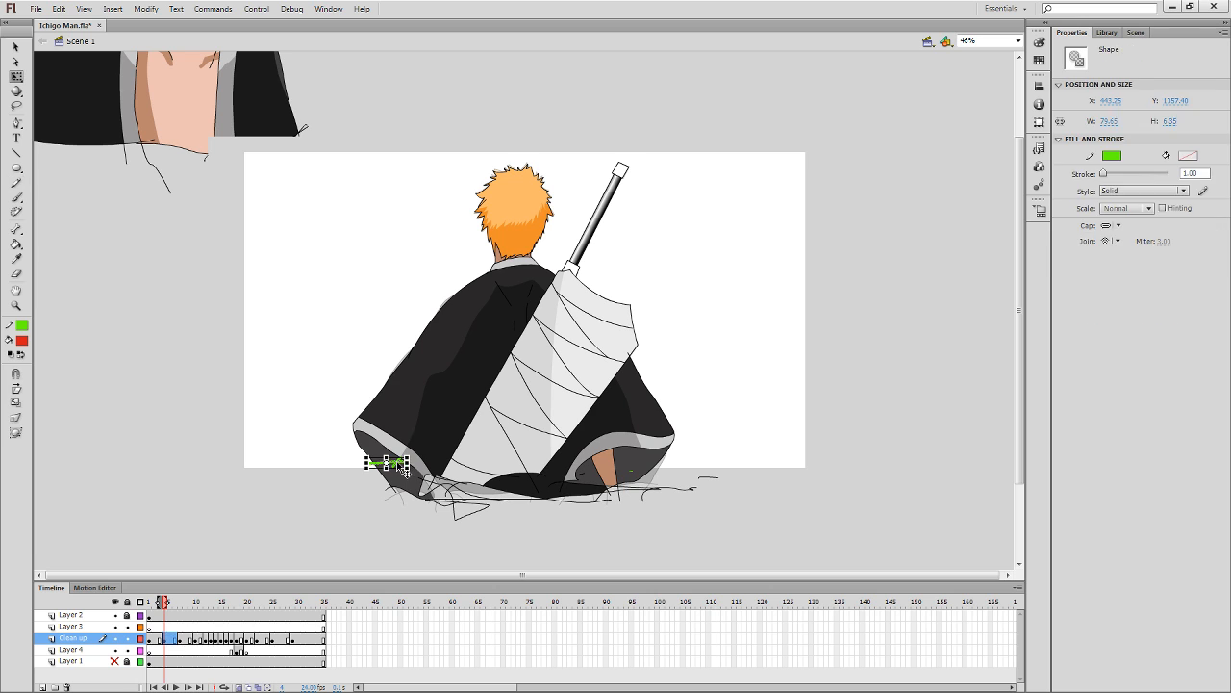
pyautogui.press('Delete')
pyautogui.click(631, 472)
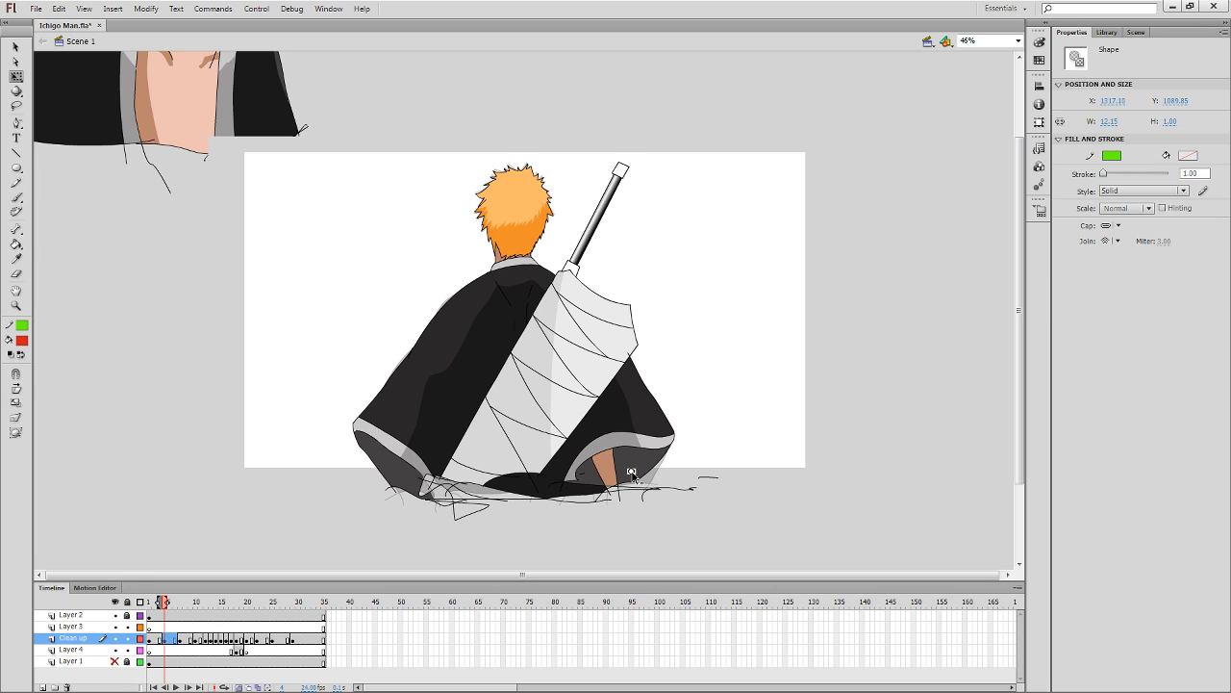
pyautogui.press('Delete')
# Scribble a connected green Pencil line over all guide lines on frame 7 and delete the joined green strokes.
pyautogui.press('.')
pyautogui.press('.')
pyautogui.press('.')
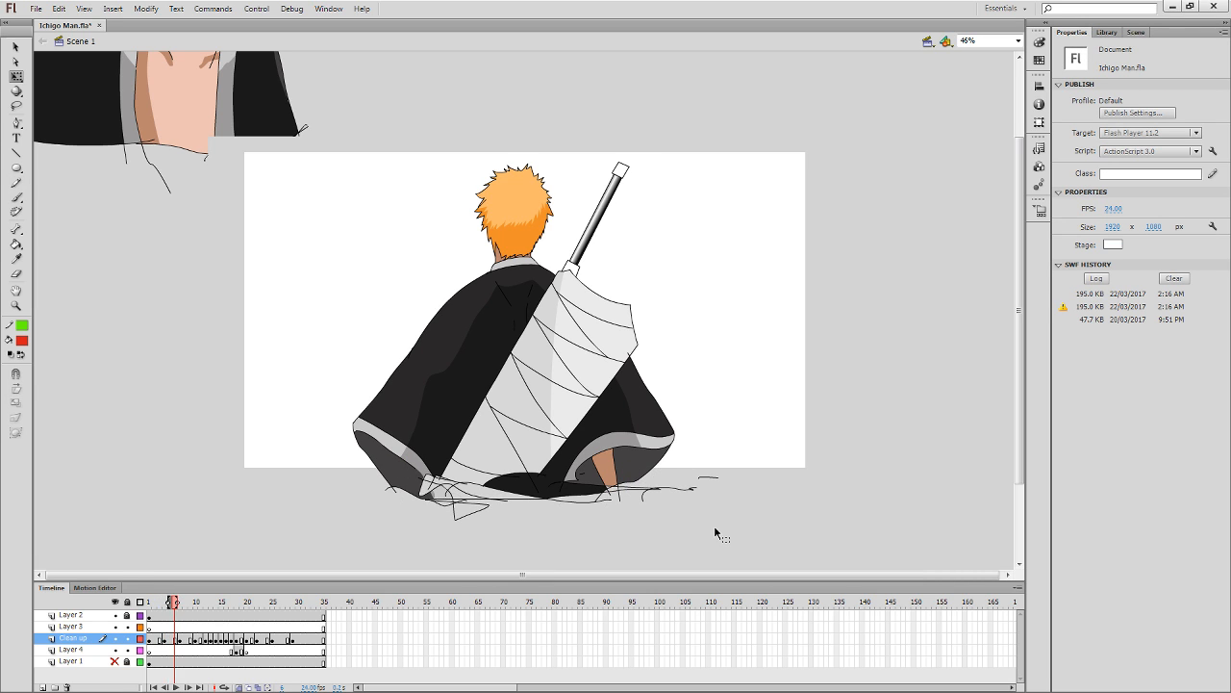
pyautogui.press('y')
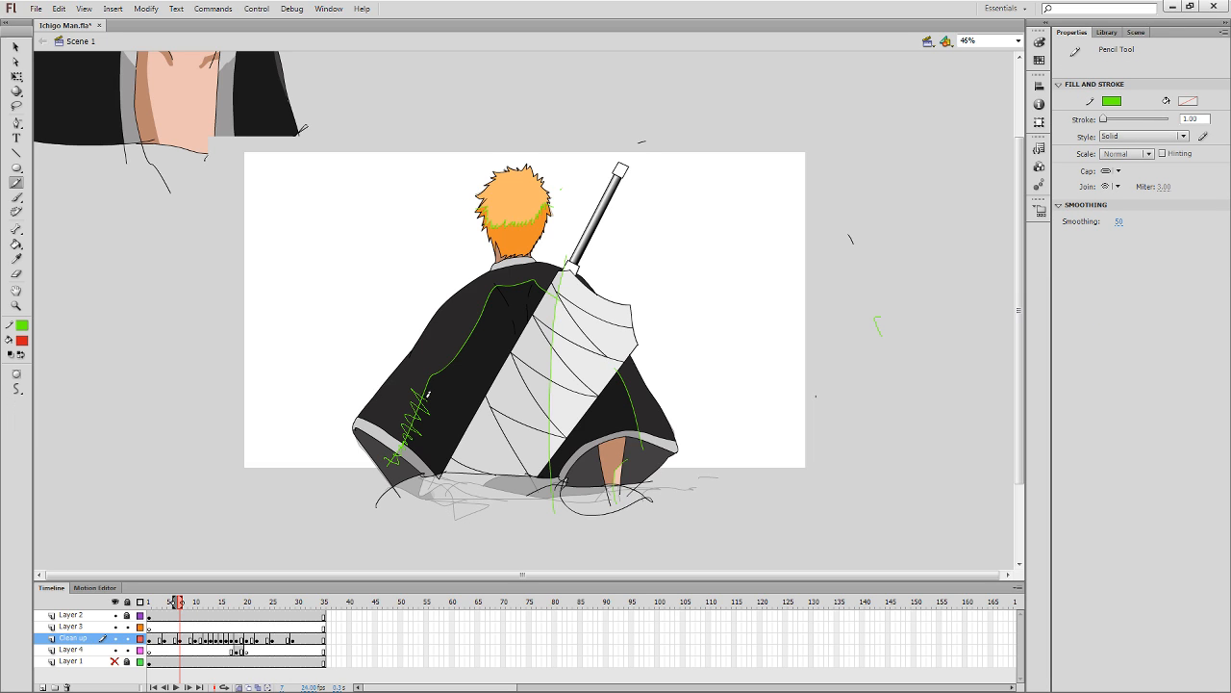
pyautogui.moveTo(428, 393); pyautogui.dragTo(472, 308)
pyautogui.moveTo(460, 235)
pyautogui.mouseDown()
pyautogui.moveTo(541, 196)
pyautogui.moveTo(583, 202)
pyautogui.moveTo(548, 274)
pyautogui.moveTo(512, 419)
pyautogui.moveTo(525, 445)
pyautogui.moveTo(571, 458)
pyautogui.moveTo(583, 486)
pyautogui.mouseUp()
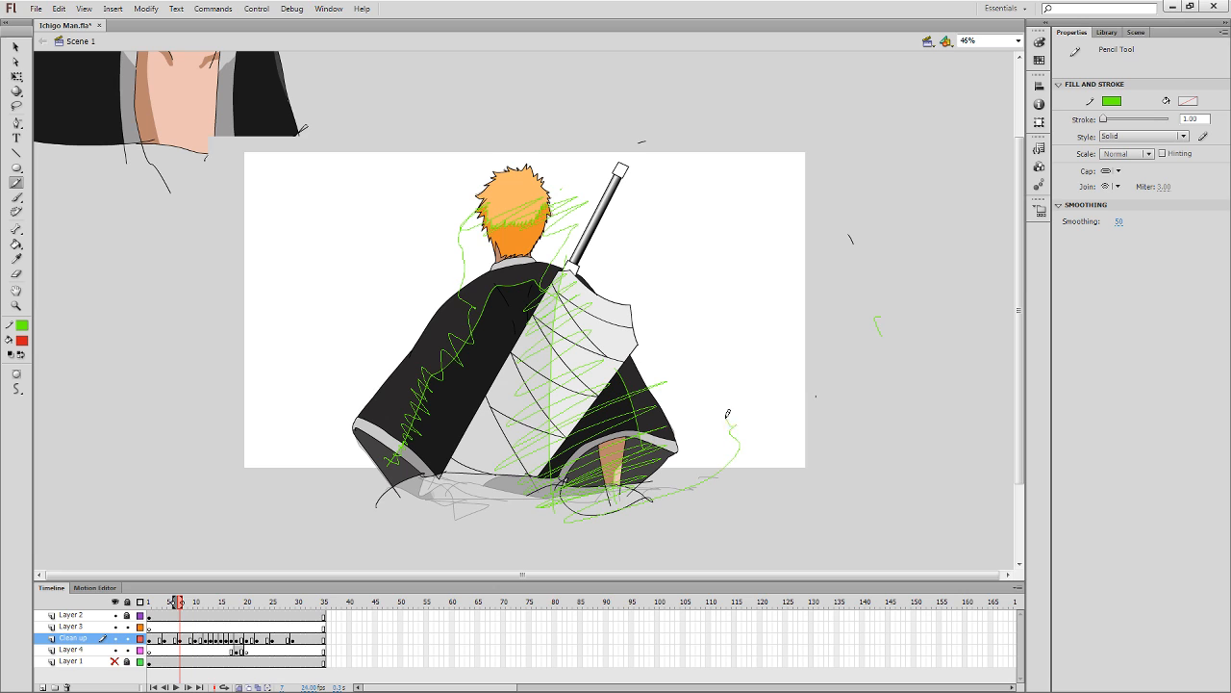
pyautogui.moveTo(705, 406); pyautogui.dragTo(631, 458)
pyautogui.moveTo(648, 460); pyautogui.dragTo(628, 245)
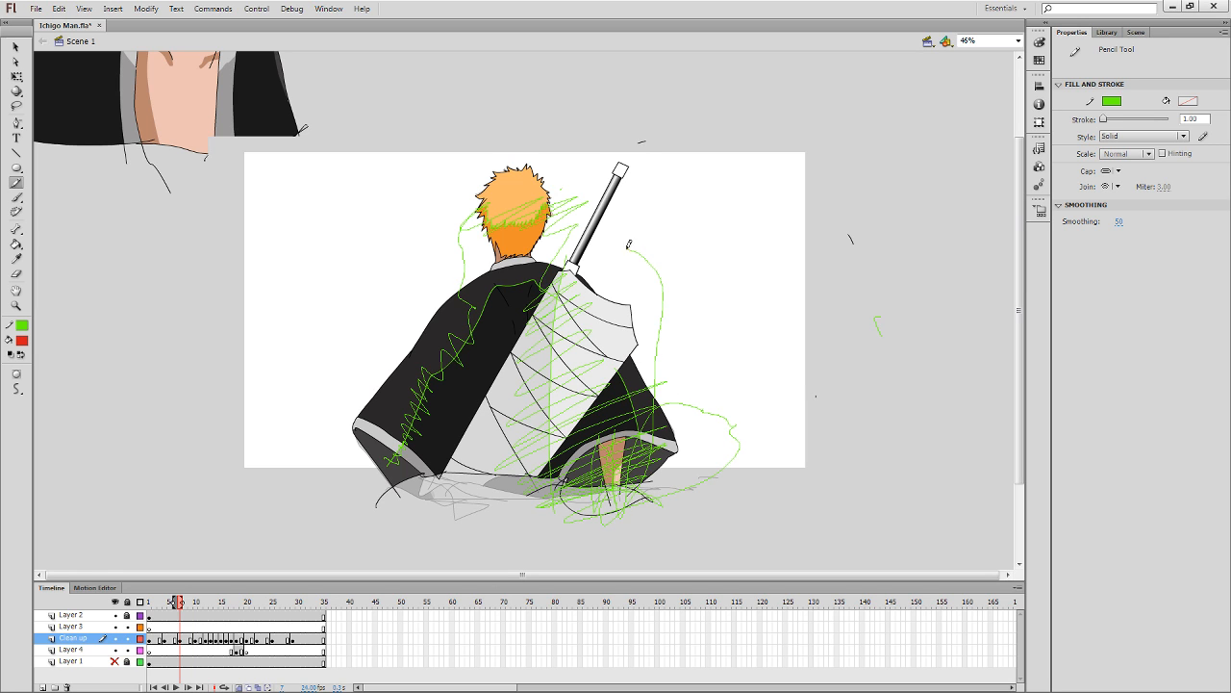
pyautogui.moveTo(523, 231)
pyautogui.mouseDown()
pyautogui.moveTo(569, 189)
pyautogui.moveTo(621, 210)
pyautogui.moveTo(654, 268)
pyautogui.mouseUp()
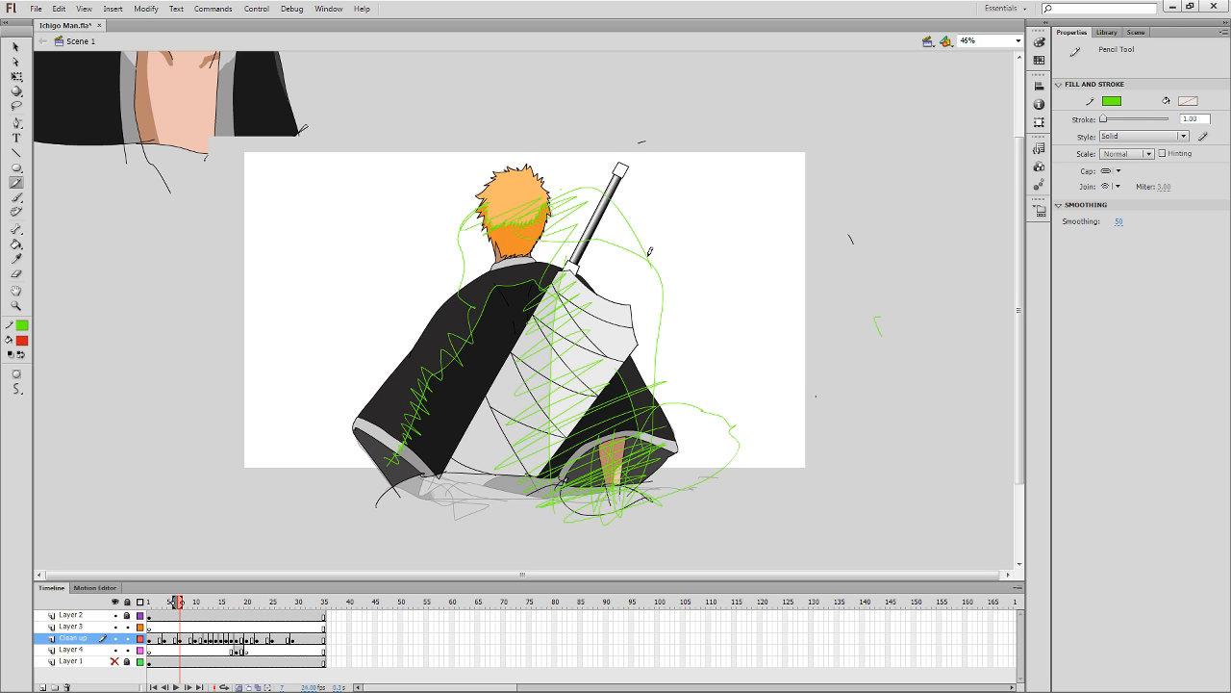
pyautogui.press('q')
pyautogui.click(651, 260)
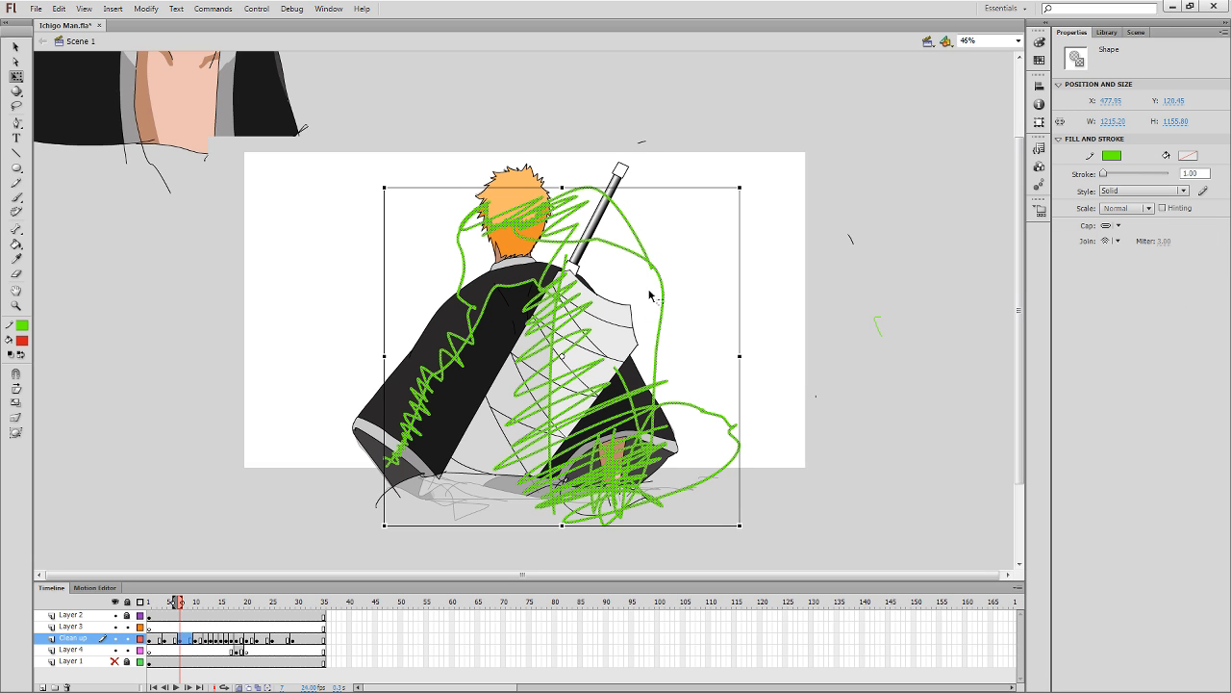
pyautogui.press('Delete')
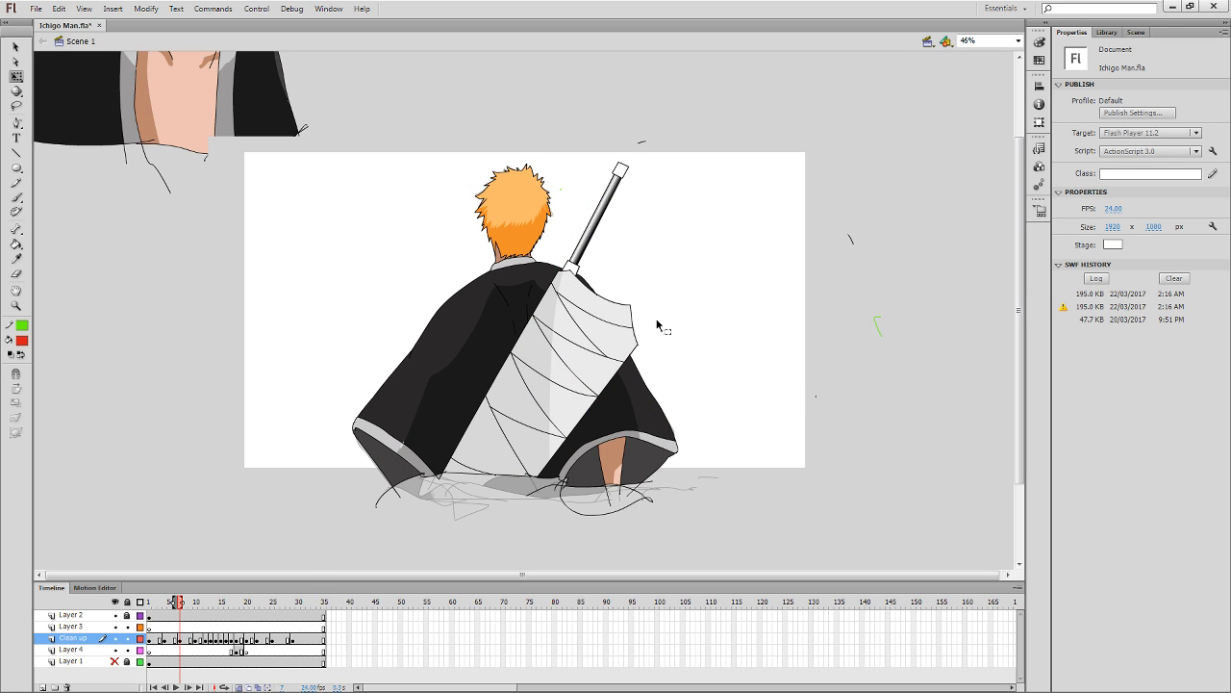
# Paste the green scribble in place on frame 10, merge it with the guide lines and delete the connected green strokes.
pyautogui.press('.')
pyautogui.press('.')
pyautogui.press('.')
pyautogui.hotkey('ctrl', 'shift', 'v')
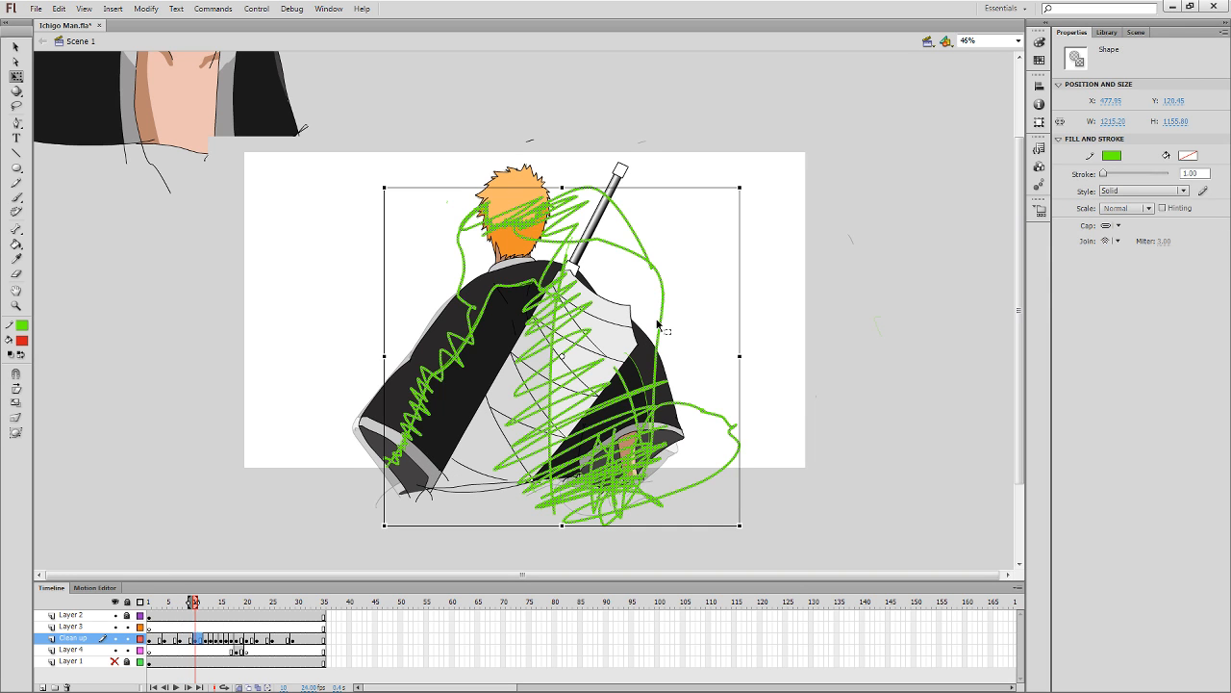
pyautogui.click(794, 326)
pyautogui.click(654, 271)
pyautogui.press('Delete')
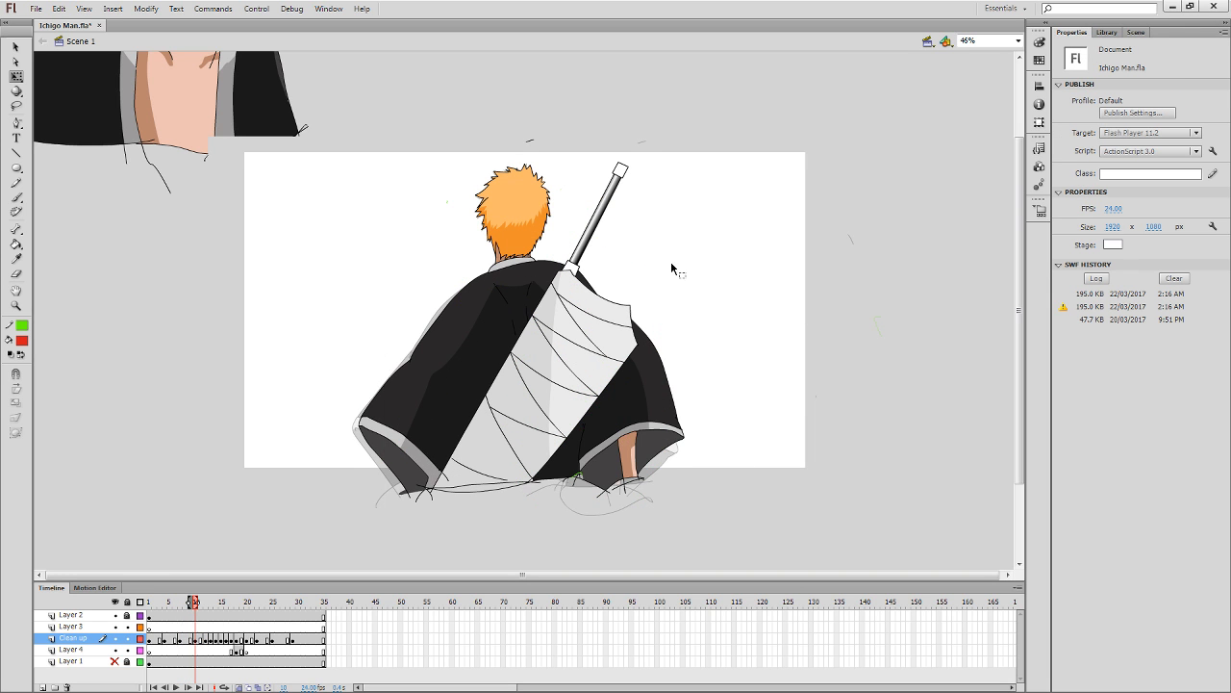
# Paste and merge the green scribble on frame 12, then delete the connected guide lines and the leftover line on the left sleeve cuff.
pyautogui.press('.')
pyautogui.press('.')
pyautogui.hotkey('ctrl', 'shift', 'v')
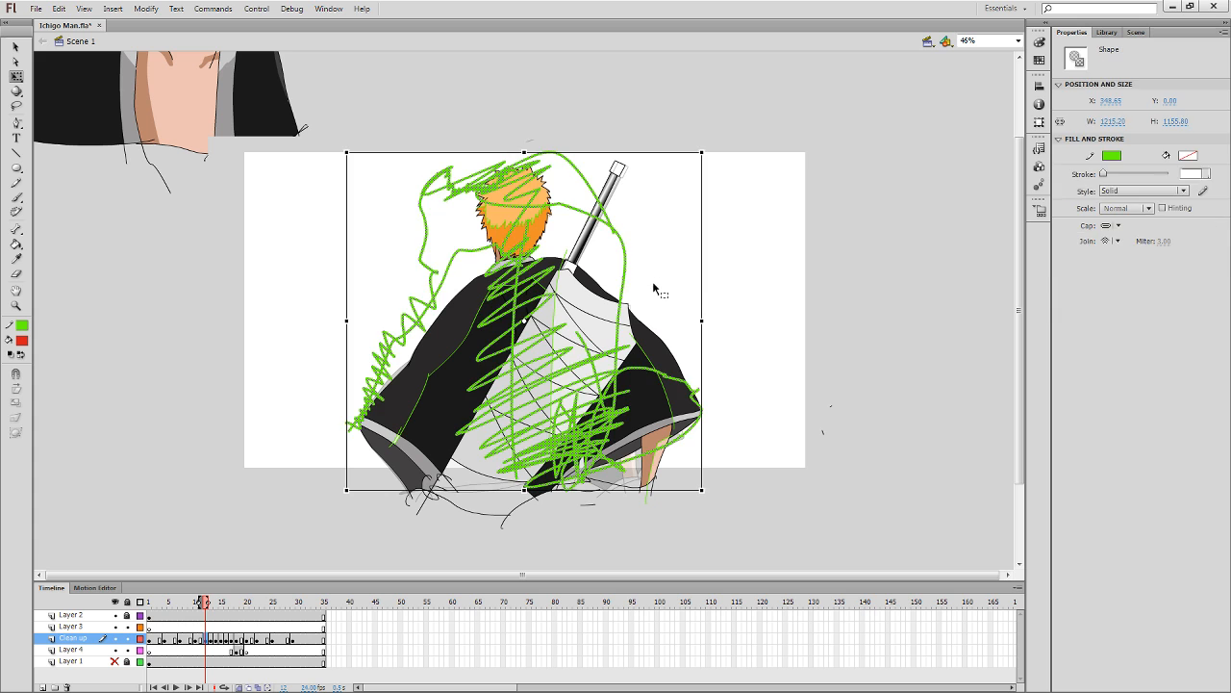
pyautogui.click(660, 295)
pyautogui.click(626, 275)
pyautogui.press('Delete')
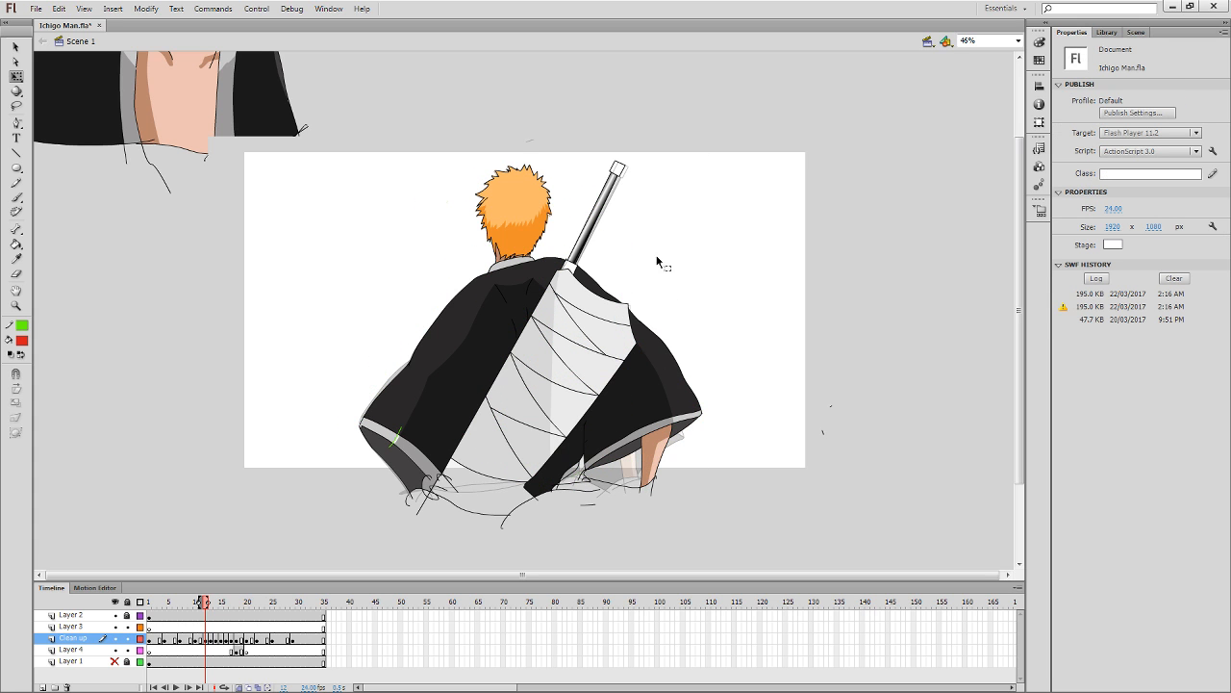
pyautogui.click(400, 434)
pyautogui.press('Delete')
pyautogui.press('k')
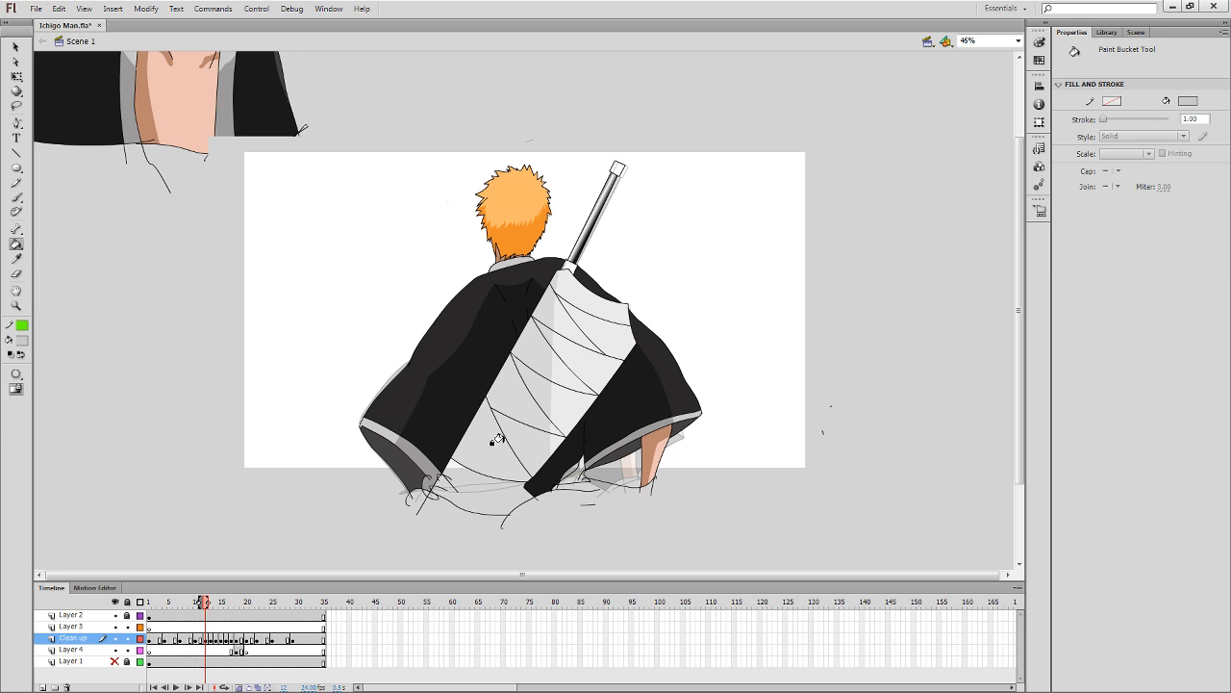
pyautogui.press('.')
pyautogui.press('.')
pyautogui.hotkey('ctrl', 'z')
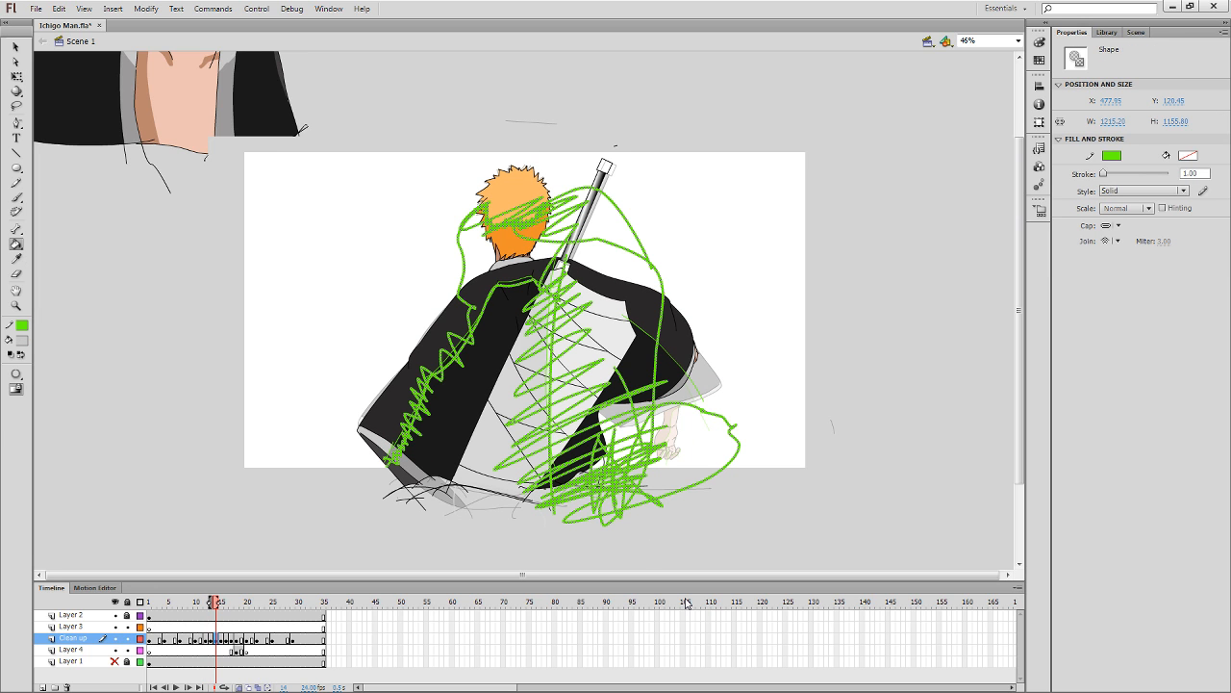
# Paste the green scribble on frame 13, merge it with the guide lines and delete the connected green strokes.
pyautogui.press(',')
pyautogui.hotkey('ctrl', 'shift', 'v')
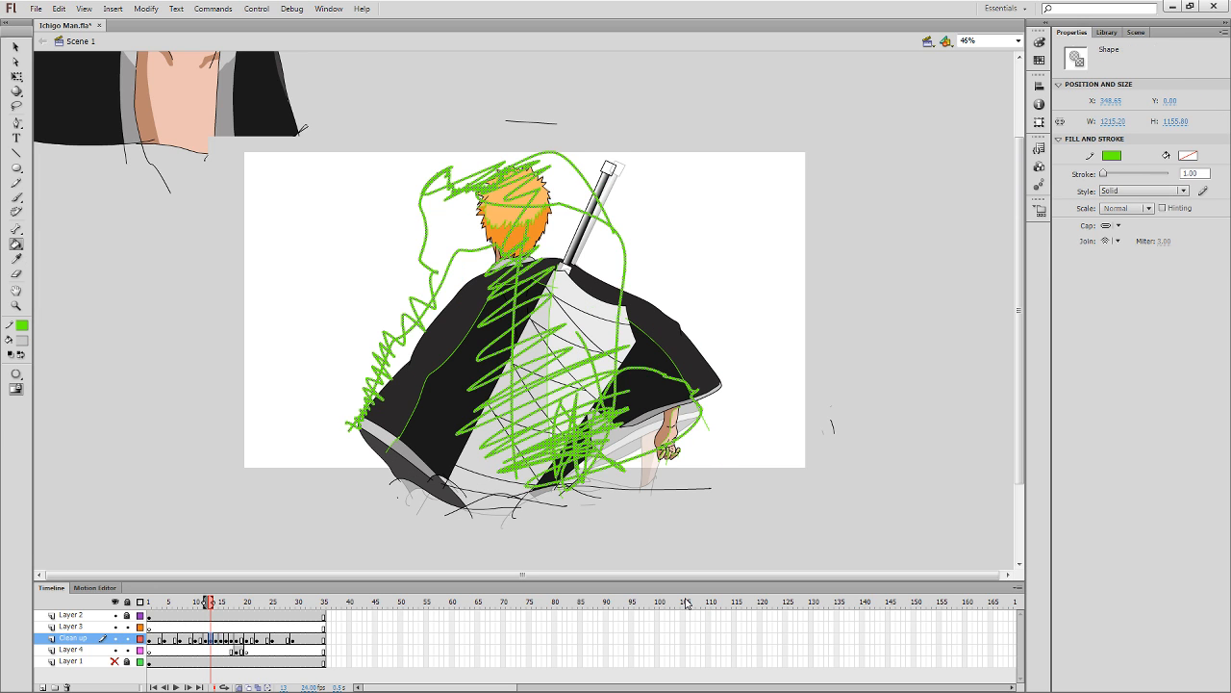
pyautogui.press('q')
pyautogui.click(618, 233)
pyautogui.click(617, 229)
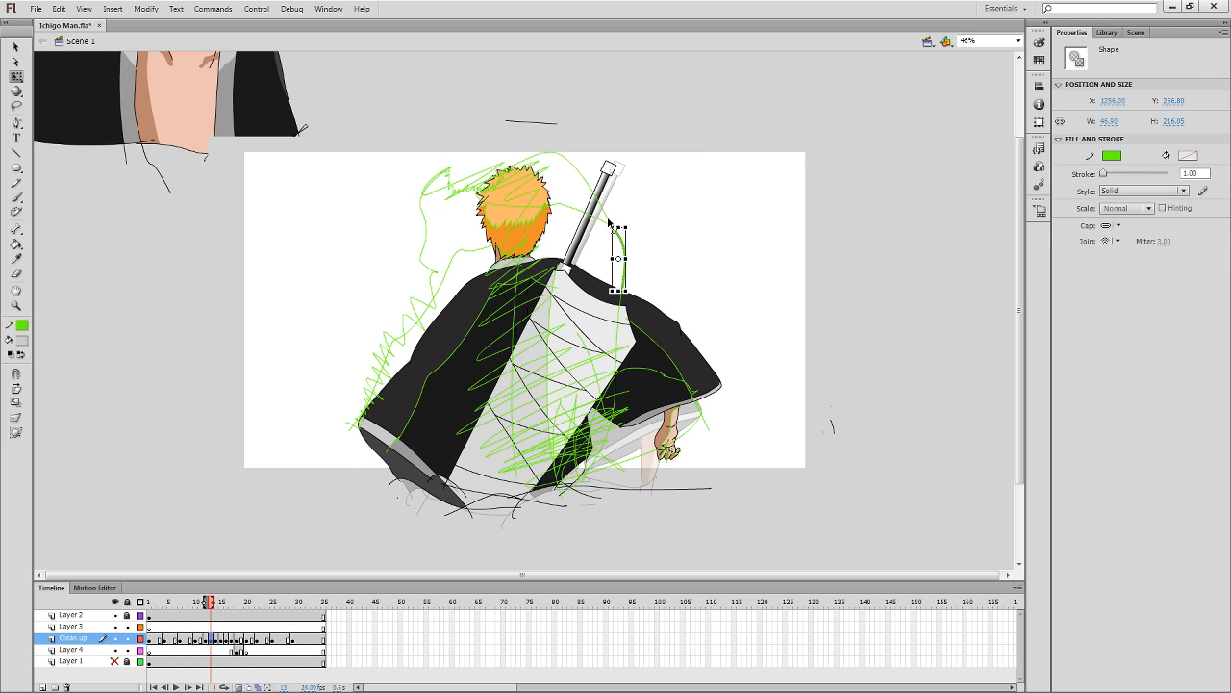
pyautogui.hotkey('ctrl', 'a')
pyautogui.press('Delete')
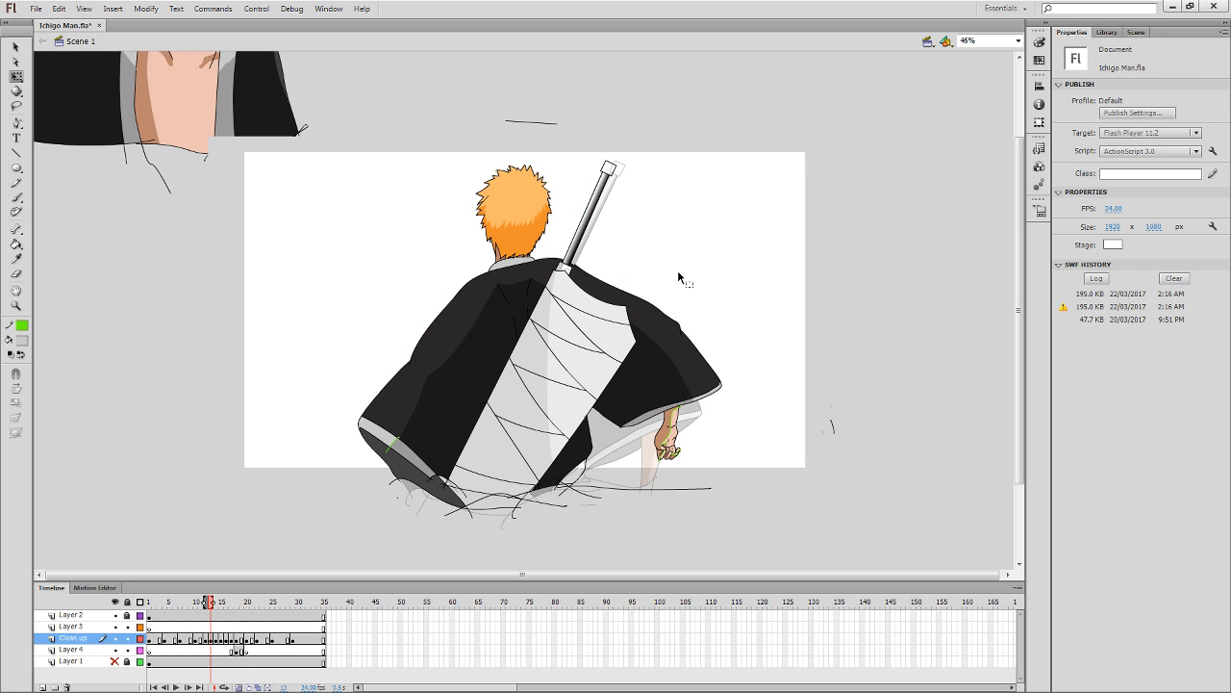
# Scribble a green Pencil line over the hand's guide lines on frame 13, then delete them and the leftover line on the left sleeve cuff.
pyautogui.press('y')
pyautogui.moveTo(651, 466)
pyautogui.mouseDown()
pyautogui.moveTo(684, 450)
pyautogui.moveTo(678, 407)
pyautogui.mouseUp()
pyautogui.press('q')
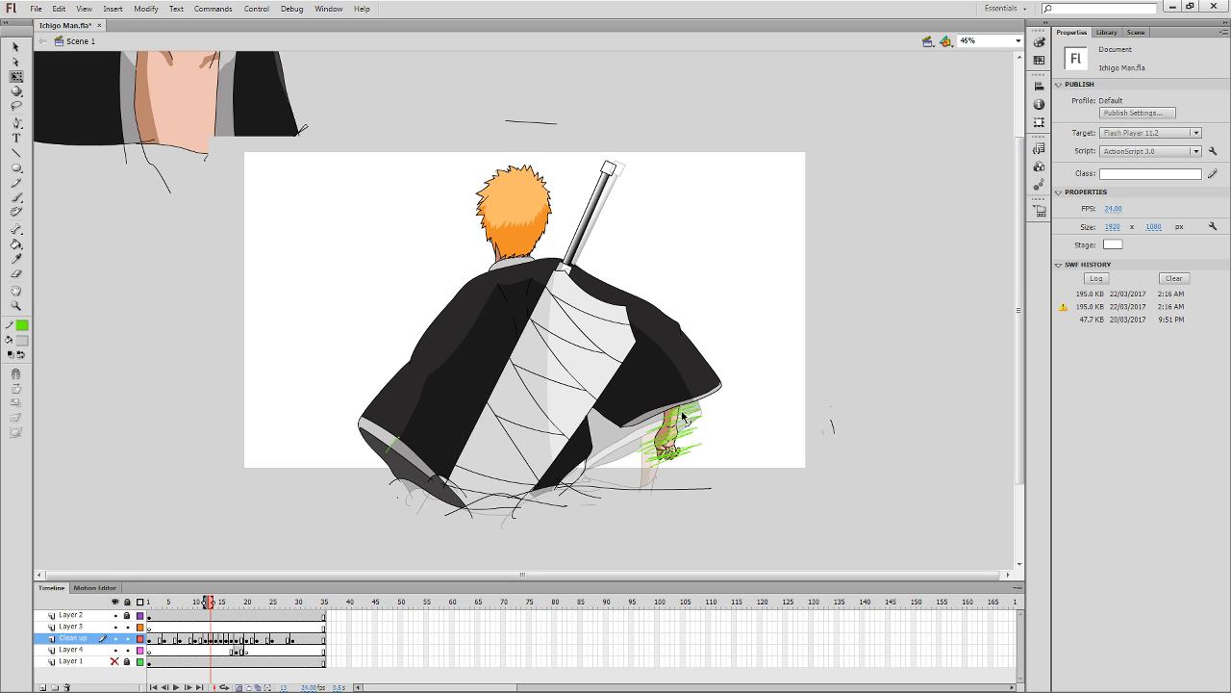
pyautogui.doubleClick(684, 413)
pyautogui.press('Delete')
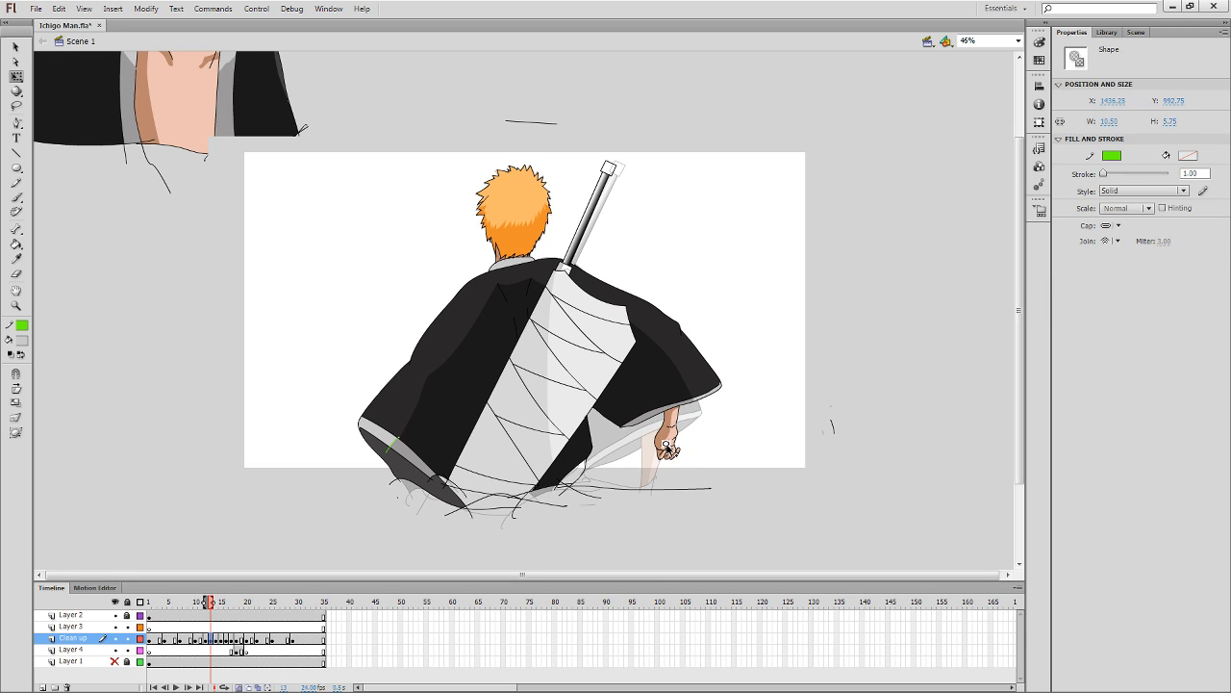
pyautogui.click(392, 446)
pyautogui.press('Delete')
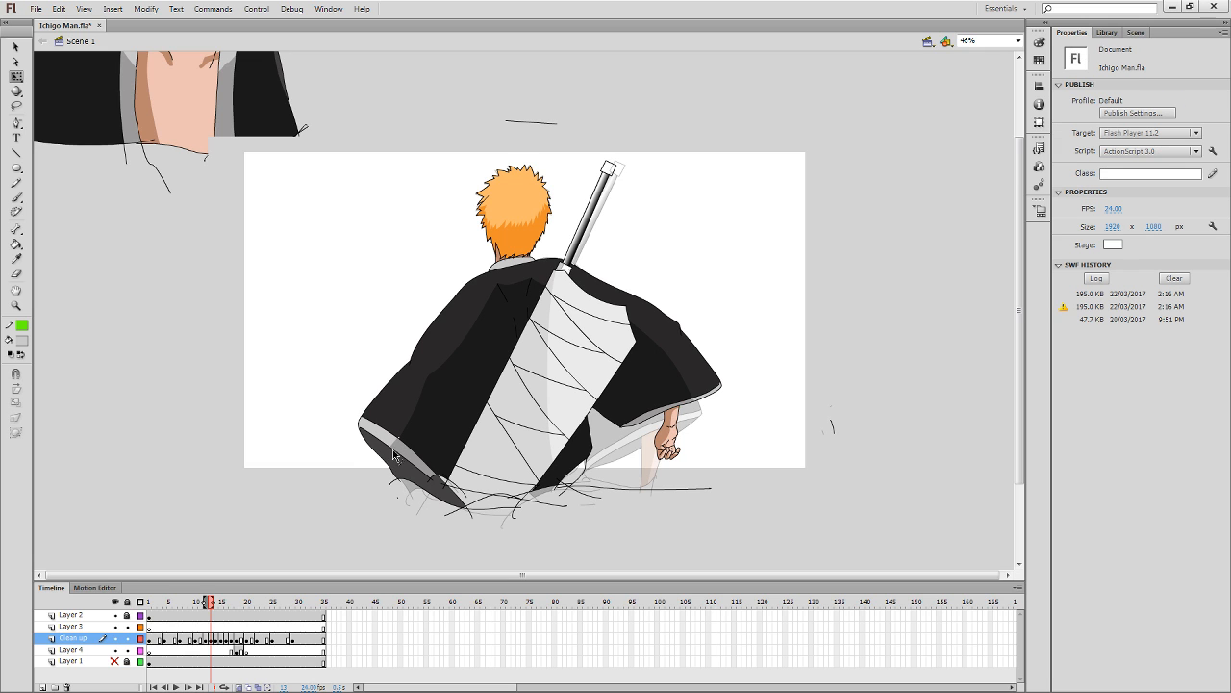
pyautogui.press('k')
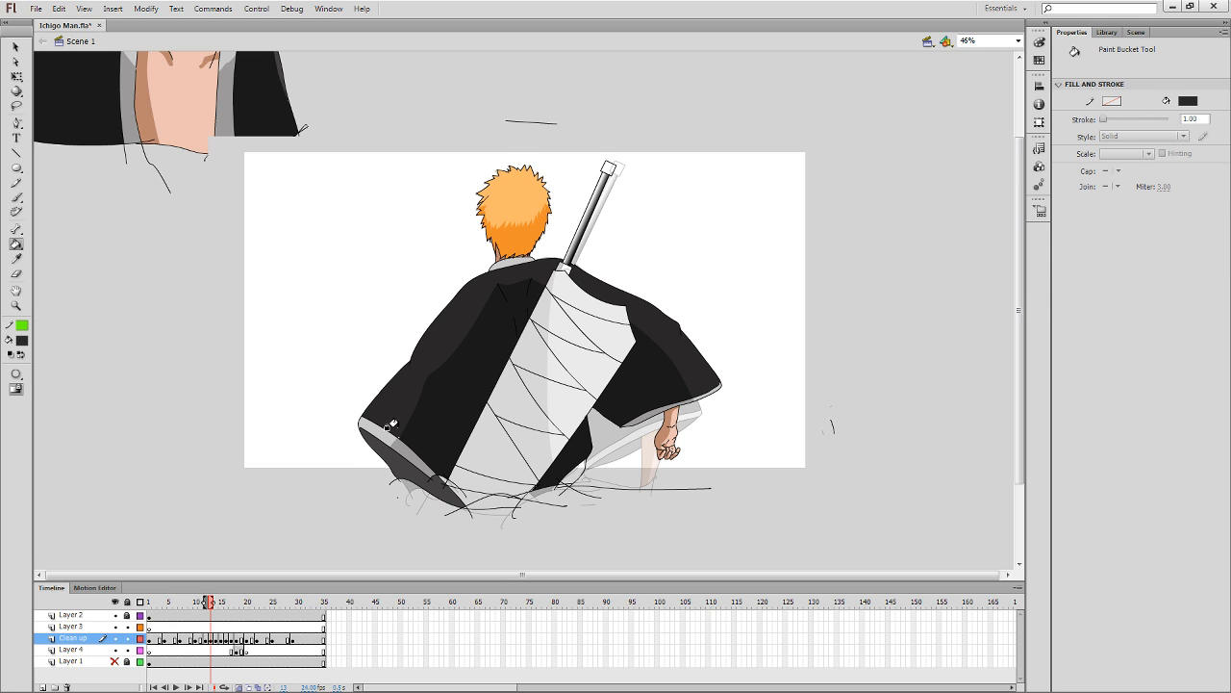
# Paste the green scribble in place on frame 14, merge it with the guide lines and delete the connected green strokes.
pyautogui.press('.')
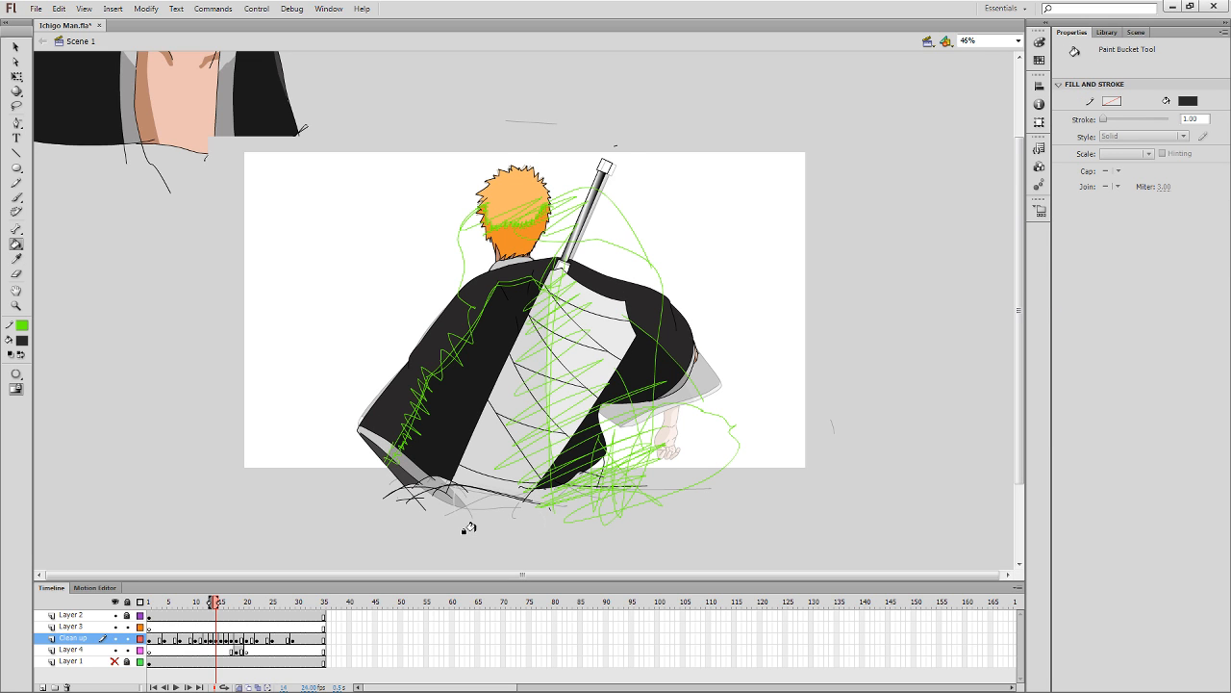
pyautogui.hotkey('ctrl', 'shift', 'v')
pyautogui.press('q')
pyautogui.click(708, 318)
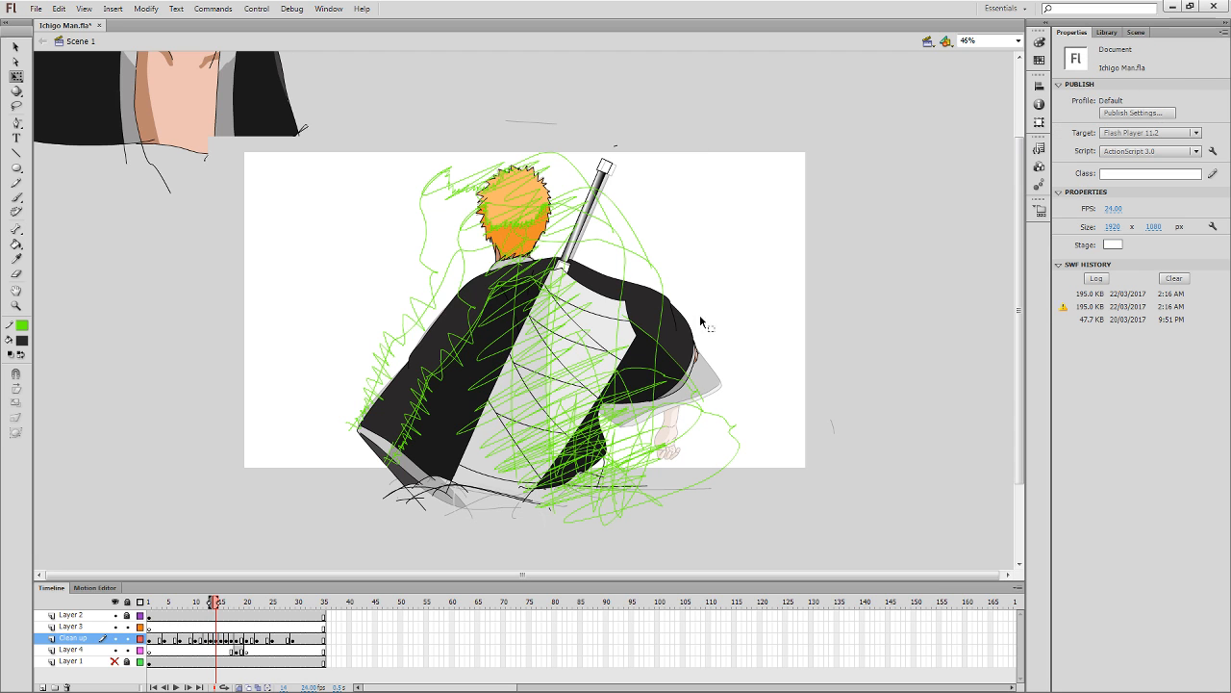
pyautogui.doubleClick(660, 281)
pyautogui.press('Delete')
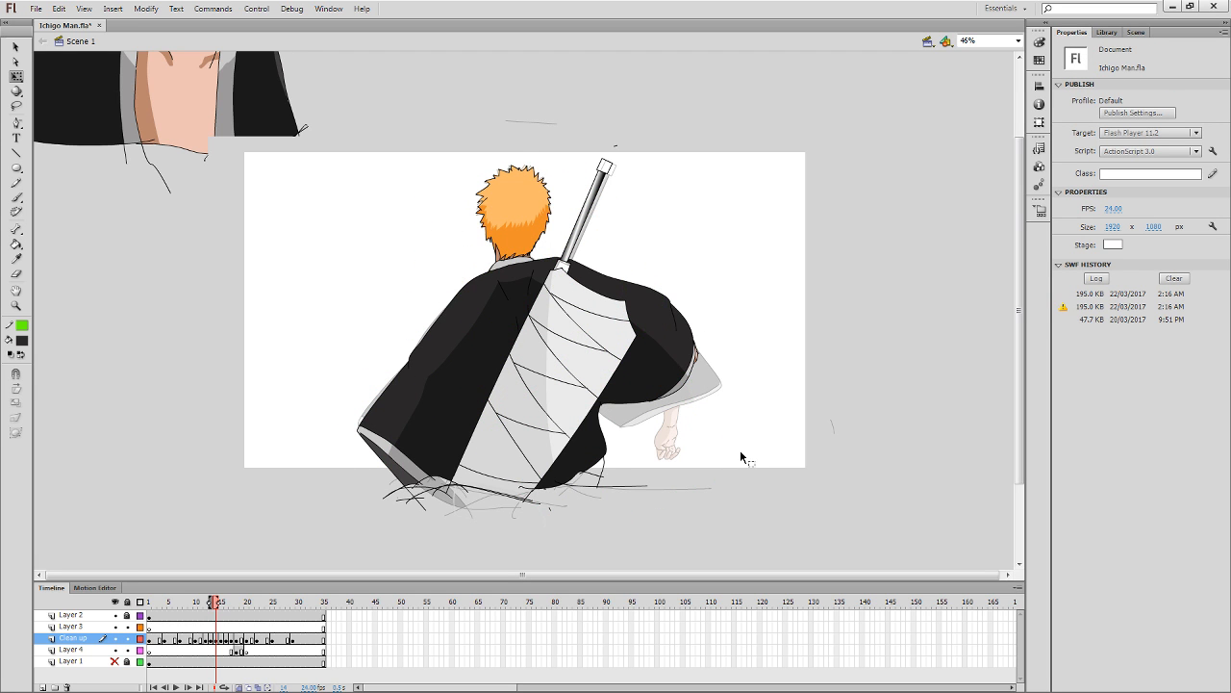
# Paste and merge the green scribble on frame 15, then delete the connected guide lines and the leftover line at the hand.
pyautogui.press('.')
pyautogui.hotkey('ctrl', 'shift', 'v')
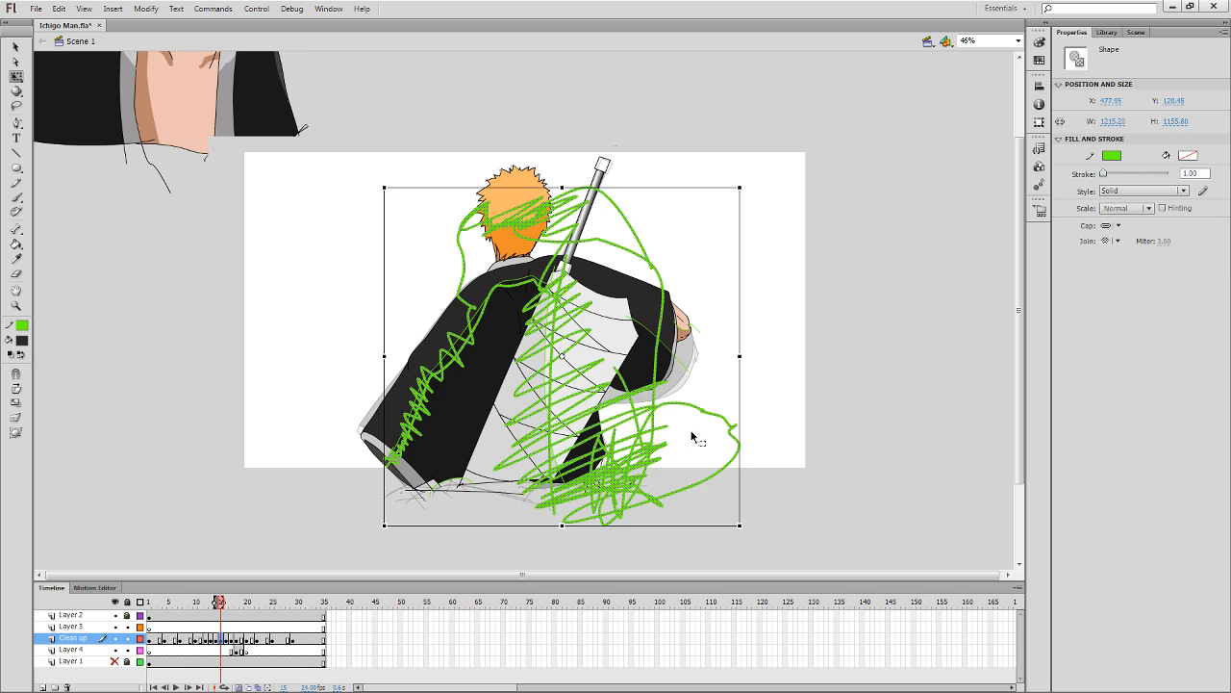
pyautogui.click(679, 254)
pyautogui.doubleClick(658, 272)
pyautogui.press('Delete')
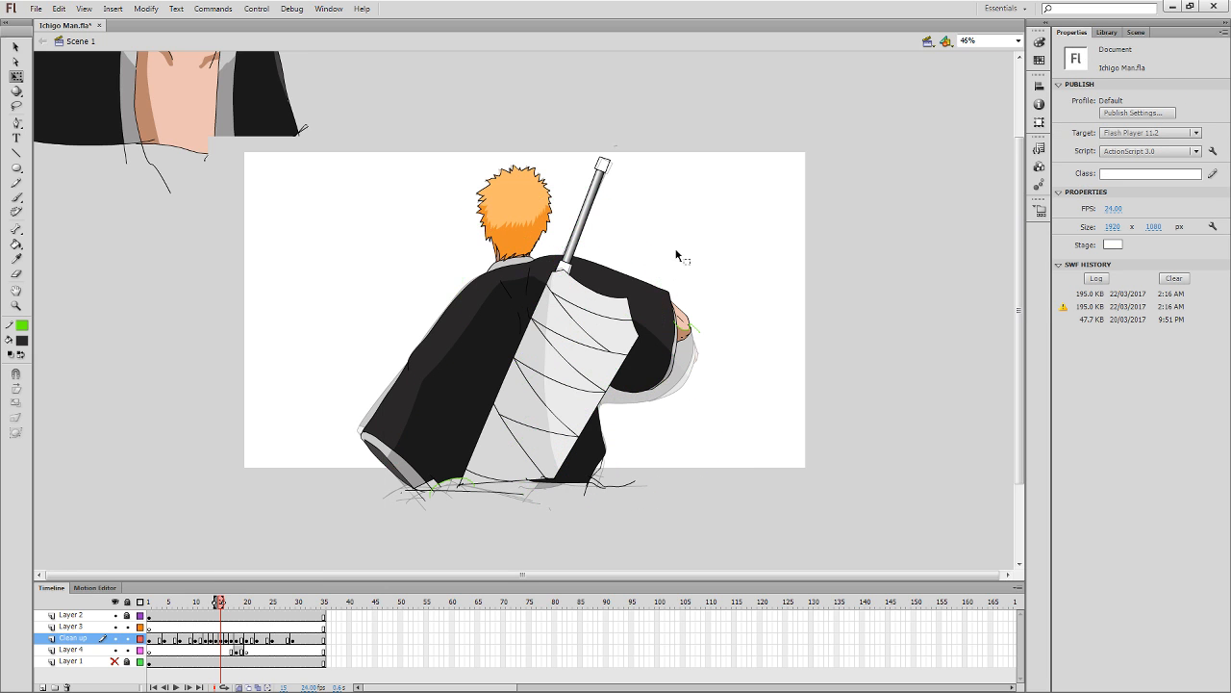
pyautogui.click(699, 330)
pyautogui.press('Delete')
# Paste the green scribble on frame 16, extend it with a Pencil scribble over the raised arm and delete the connected green strokes.
pyautogui.press('.')
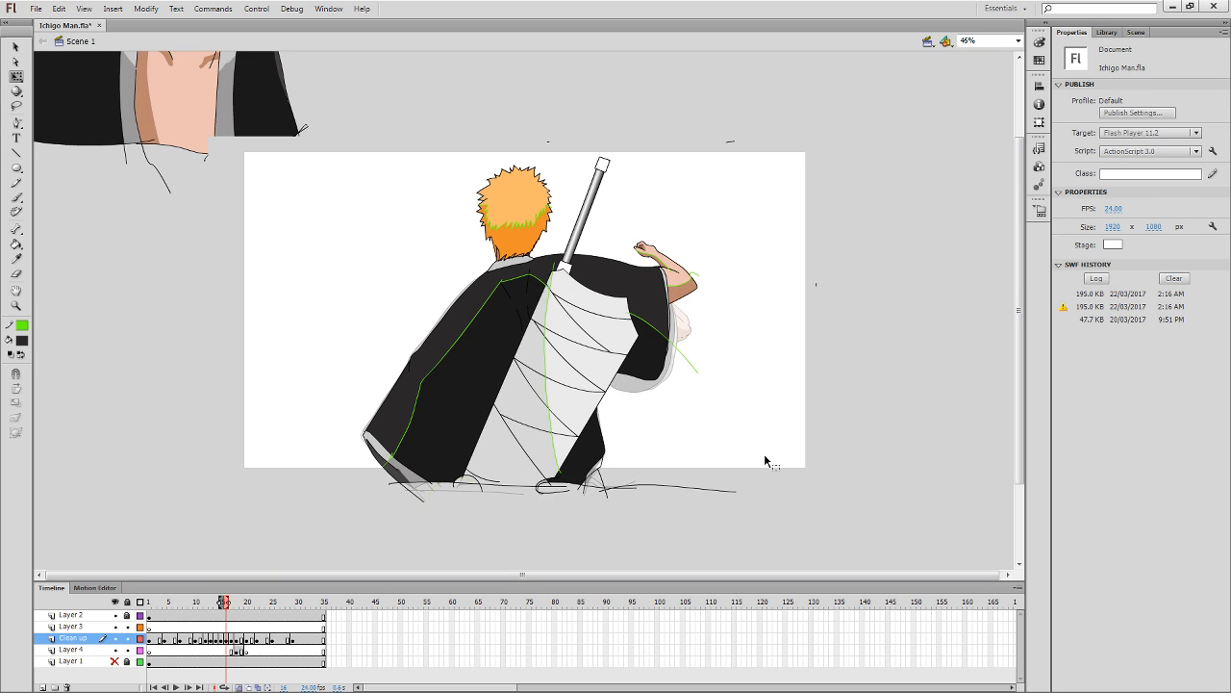
pyautogui.hotkey('ctrl', 'shift', 'v')
pyautogui.press('t')
pyautogui.press('y')
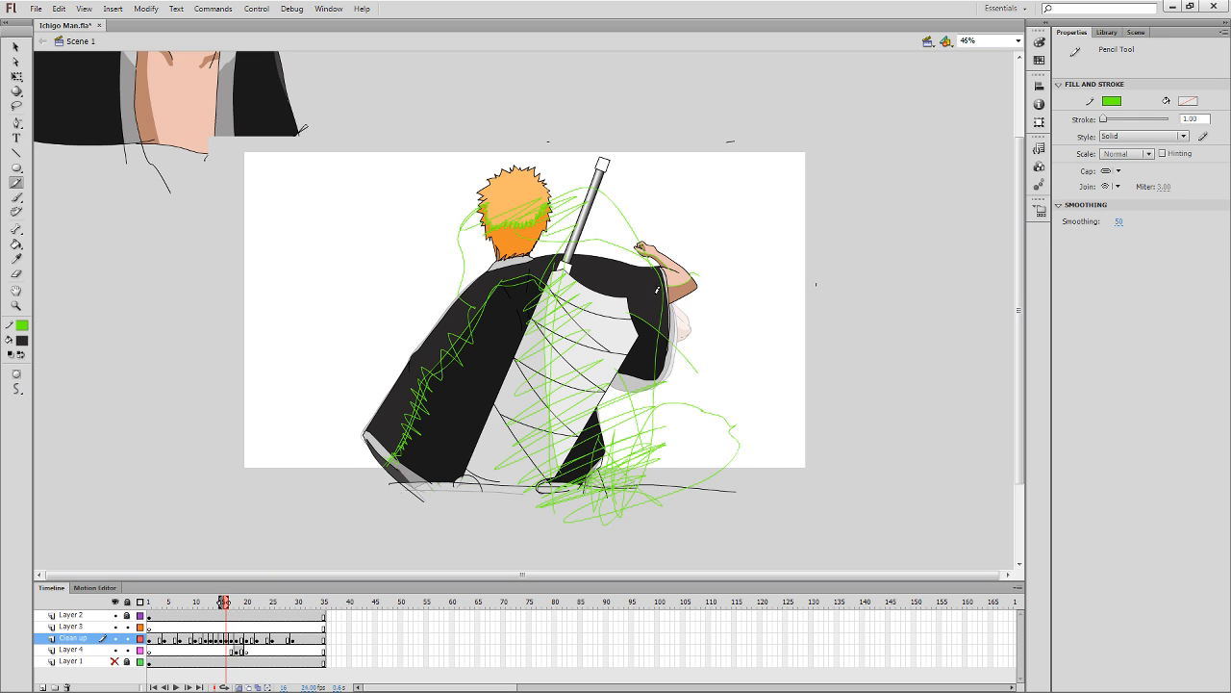
pyautogui.moveTo(657, 289)
pyautogui.mouseDown()
pyautogui.moveTo(632, 286)
pyautogui.moveTo(710, 222)
pyautogui.mouseUp()
pyautogui.press('q')
pyautogui.doubleClick(671, 241)
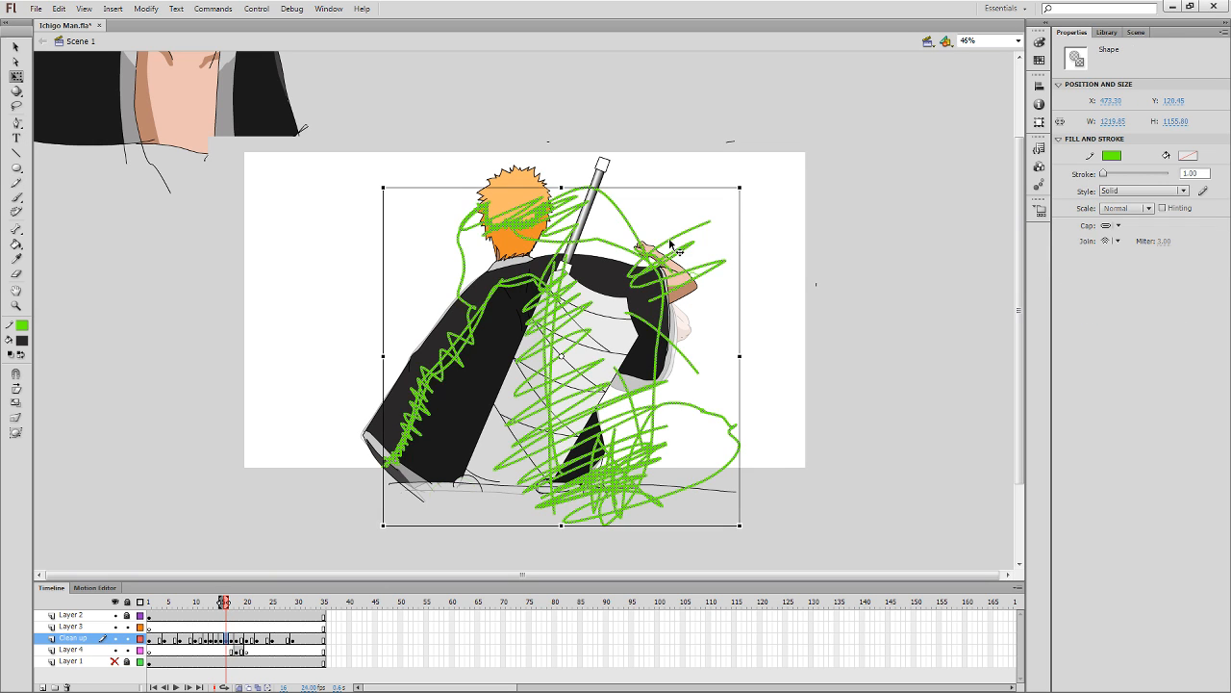
pyautogui.press('Delete')
# Delete the green guide lines on frame 17 one by one from the right sleeve, blade, robe, hair and left cuff.
pyautogui.press('.')
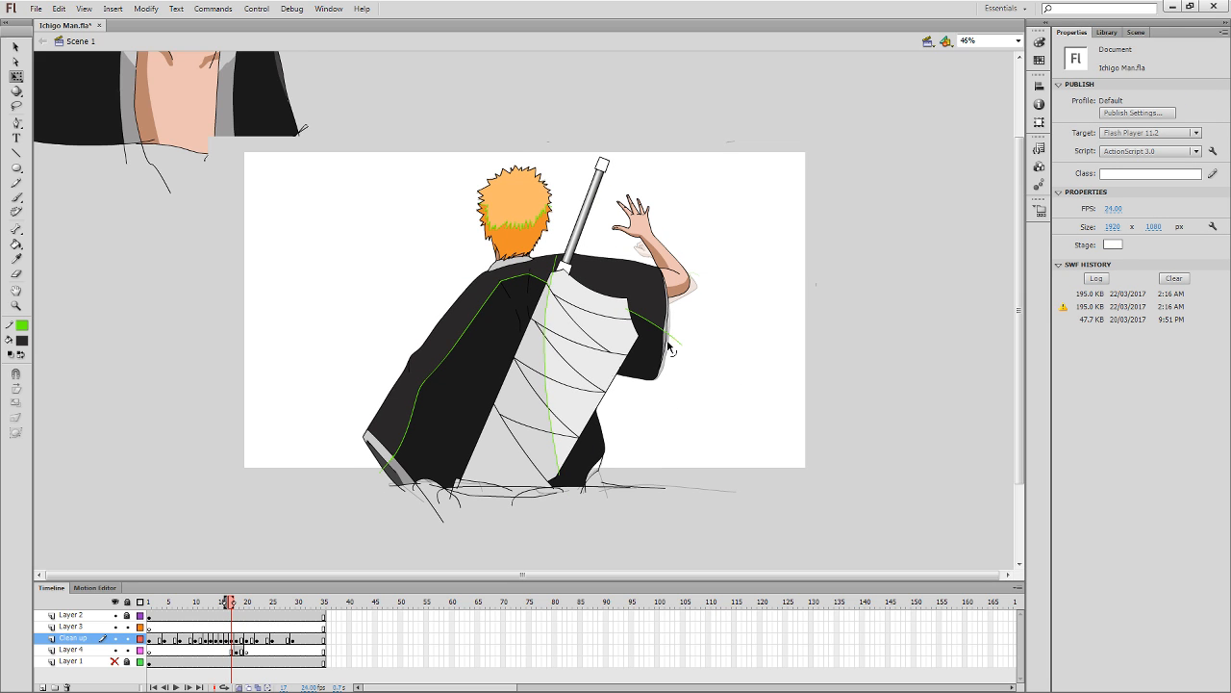
pyautogui.click(675, 342)
pyautogui.press('Delete')
pyautogui.click(556, 428)
pyautogui.press('Delete')
pyautogui.click(538, 279)
pyautogui.press('Delete')
pyautogui.click(522, 230)
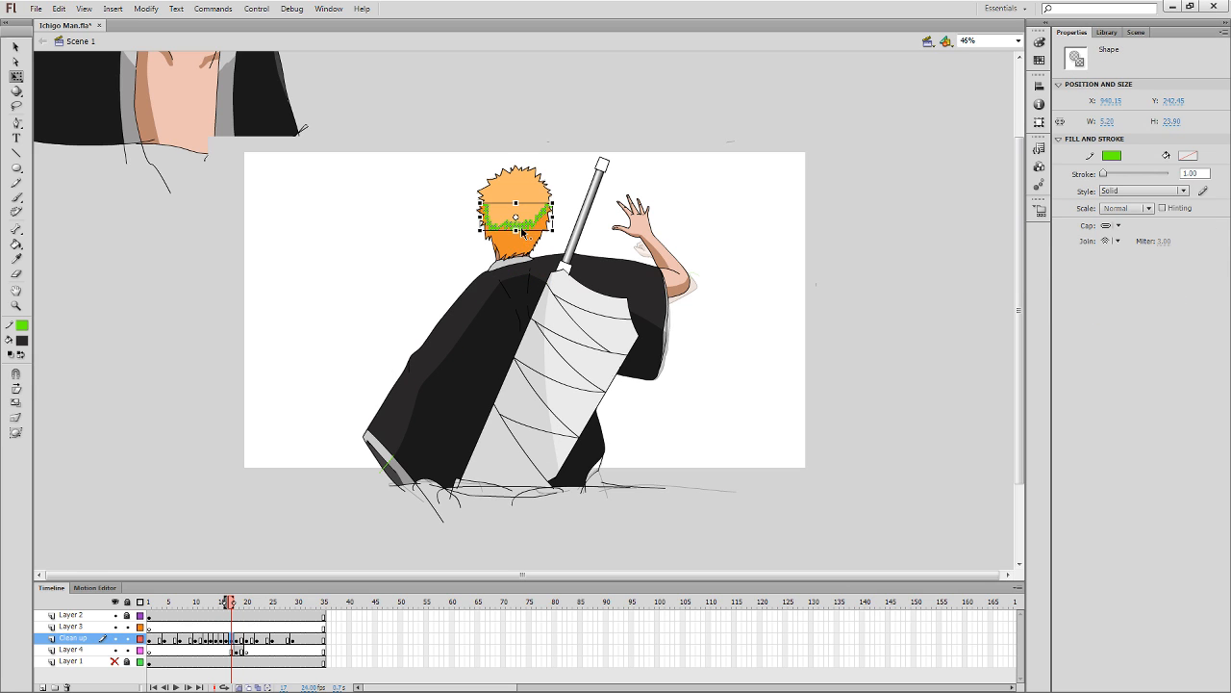
pyautogui.press('Delete')
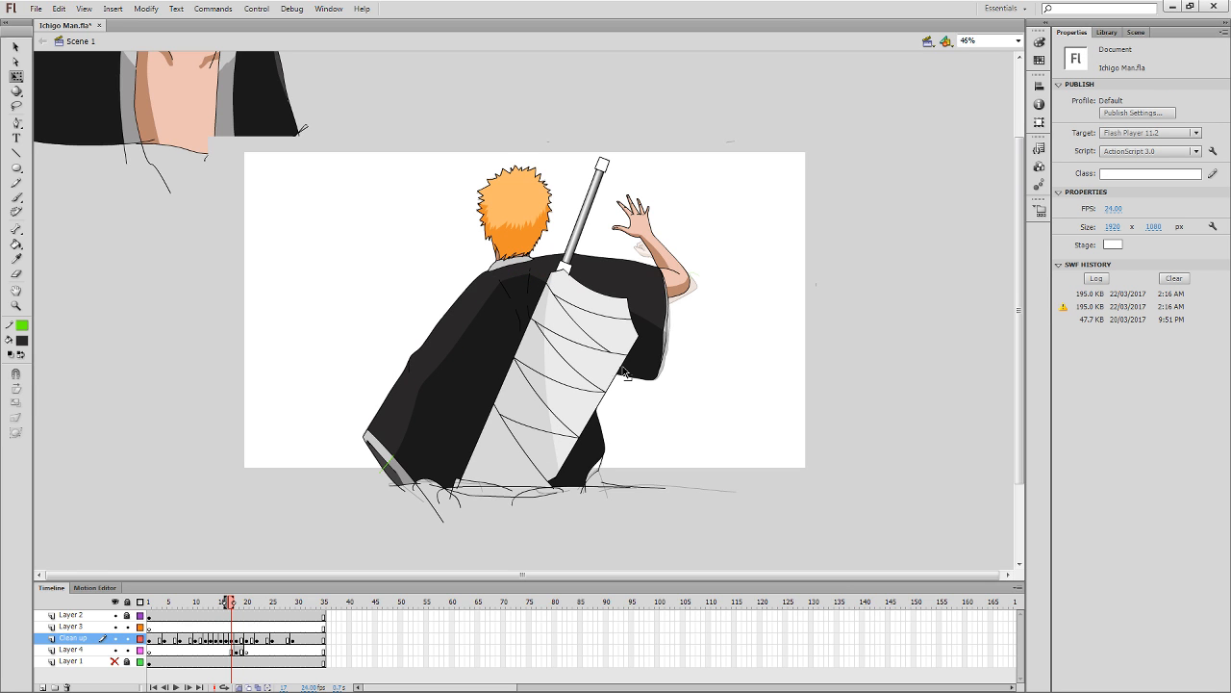
pyautogui.click(391, 467)
pyautogui.press('Delete')
# Connect the guide lines on frame 18 with a green Pencil scribble and delete them, including the leftovers at the left cuff and blade tip.
pyautogui.press('.')
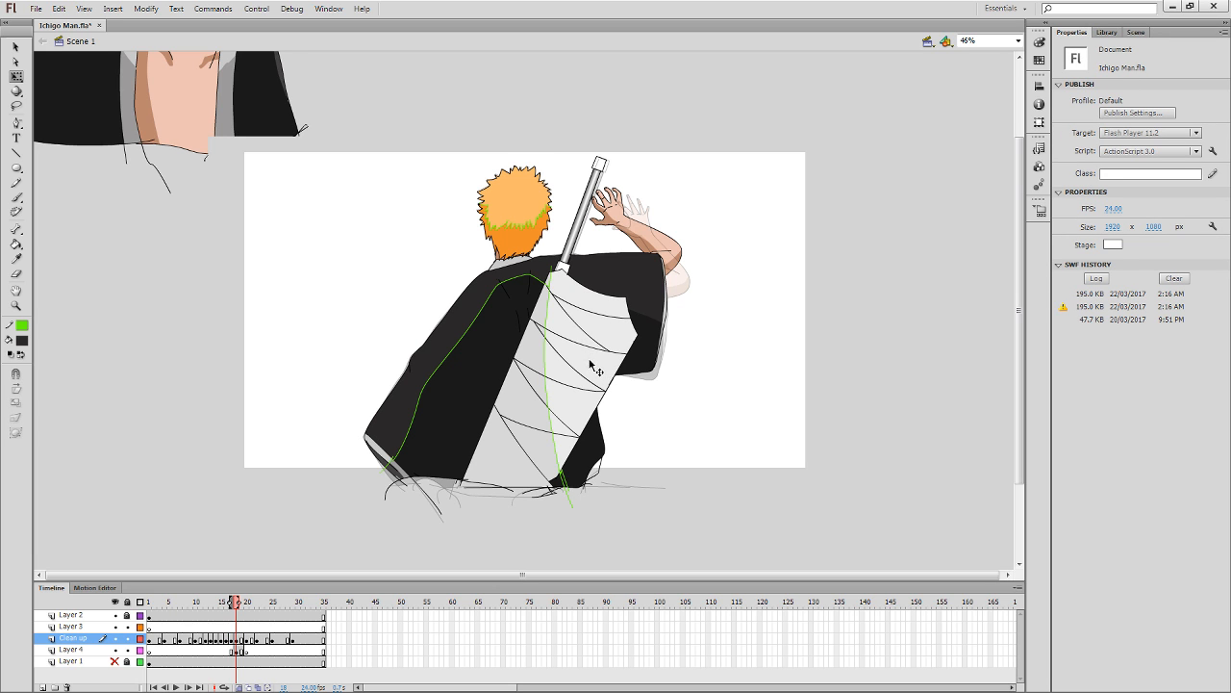
pyautogui.press('y')
pyautogui.moveTo(607, 446)
pyautogui.mouseDown()
pyautogui.moveTo(420, 463)
pyautogui.moveTo(566, 341)
pyautogui.moveTo(504, 304)
pyautogui.moveTo(440, 289)
pyautogui.moveTo(462, 246)
pyautogui.moveTo(517, 219)
pyautogui.mouseUp()
pyautogui.press('q')
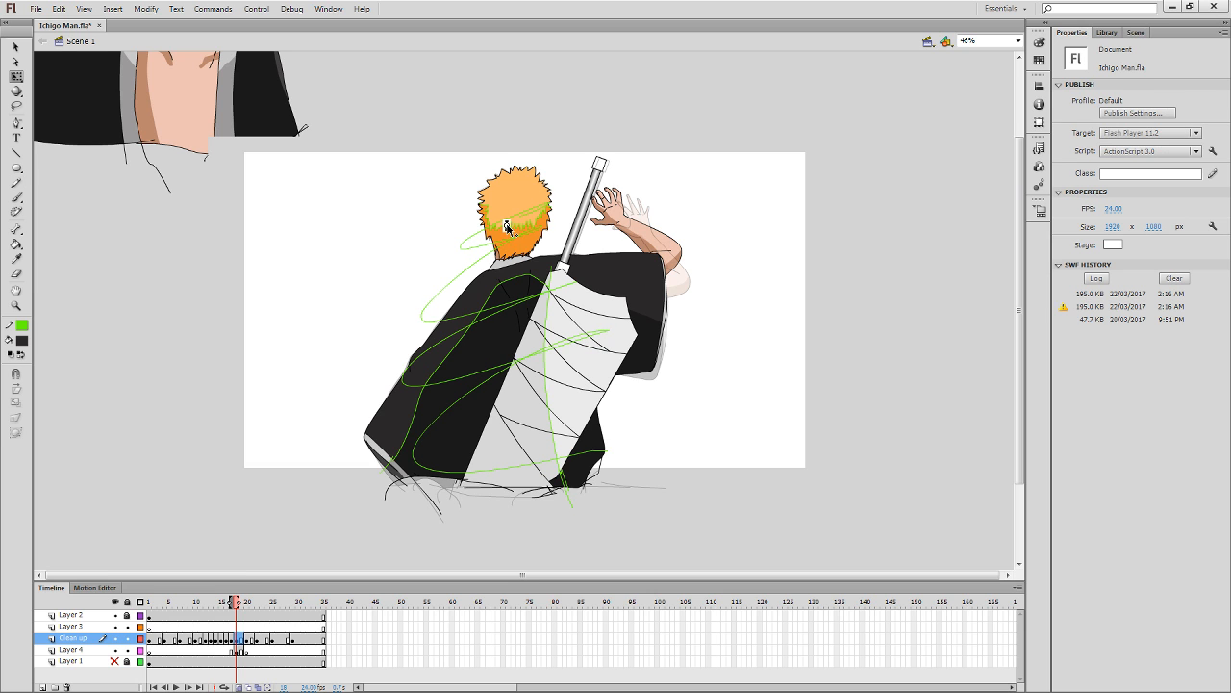
pyautogui.doubleClick(505, 223)
pyautogui.press('Delete')
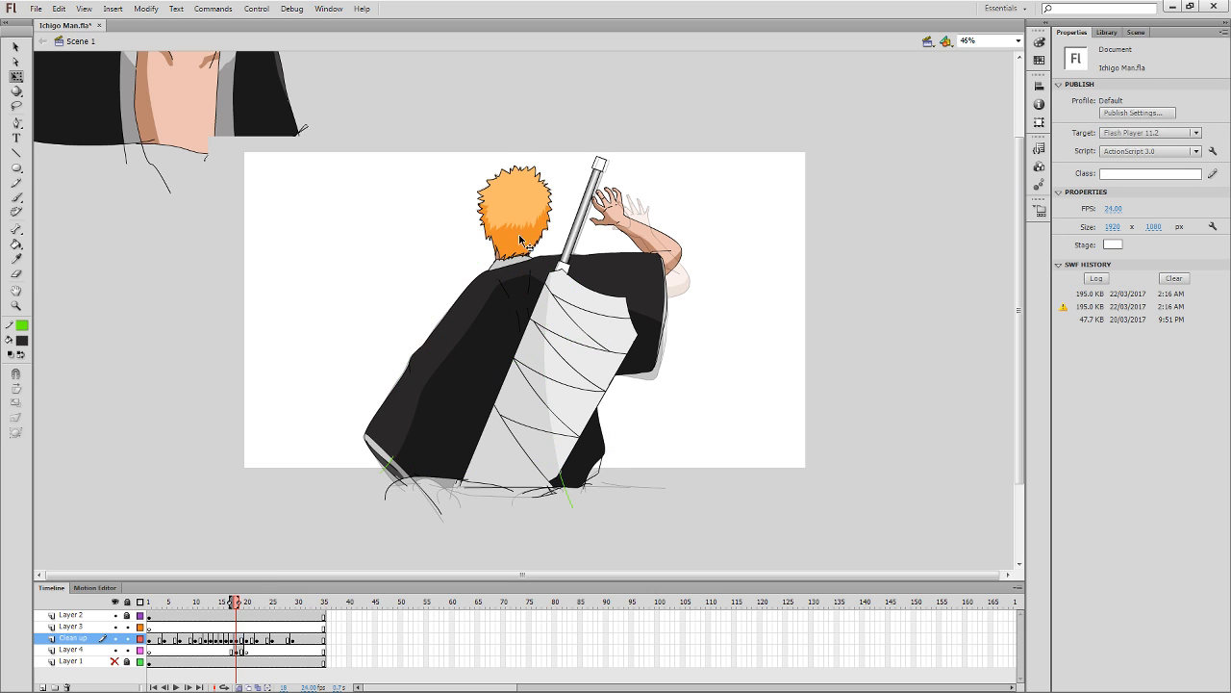
pyautogui.click(394, 469)
pyautogui.press('Delete')
pyautogui.click(565, 490)
pyautogui.press('Delete')
# Scribble a green Pencil line across the hair, robe and blade guide lines on frame 20 and delete the connected strokes.
pyautogui.press(',')
pyautogui.press(',')
pyautogui.press('.')
pyautogui.press('.')
pyautogui.press('.')
pyautogui.press('.')
pyautogui.press('y')
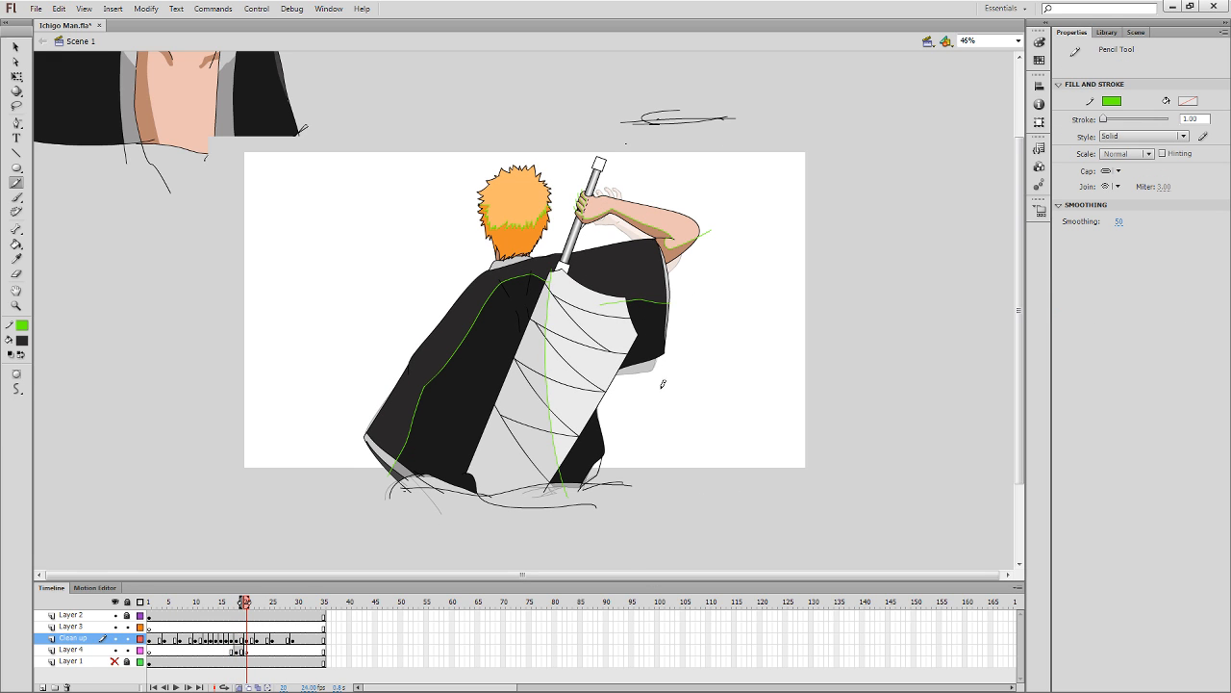
pyautogui.moveTo(660, 402)
pyautogui.mouseDown()
pyautogui.moveTo(506, 456)
pyautogui.moveTo(670, 362)
pyautogui.moveTo(413, 401)
pyautogui.moveTo(435, 378)
pyautogui.moveTo(686, 264)
pyautogui.moveTo(463, 260)
pyautogui.moveTo(461, 241)
pyautogui.moveTo(491, 226)
pyautogui.mouseUp()
pyautogui.press('q')
pyautogui.click(490, 226)
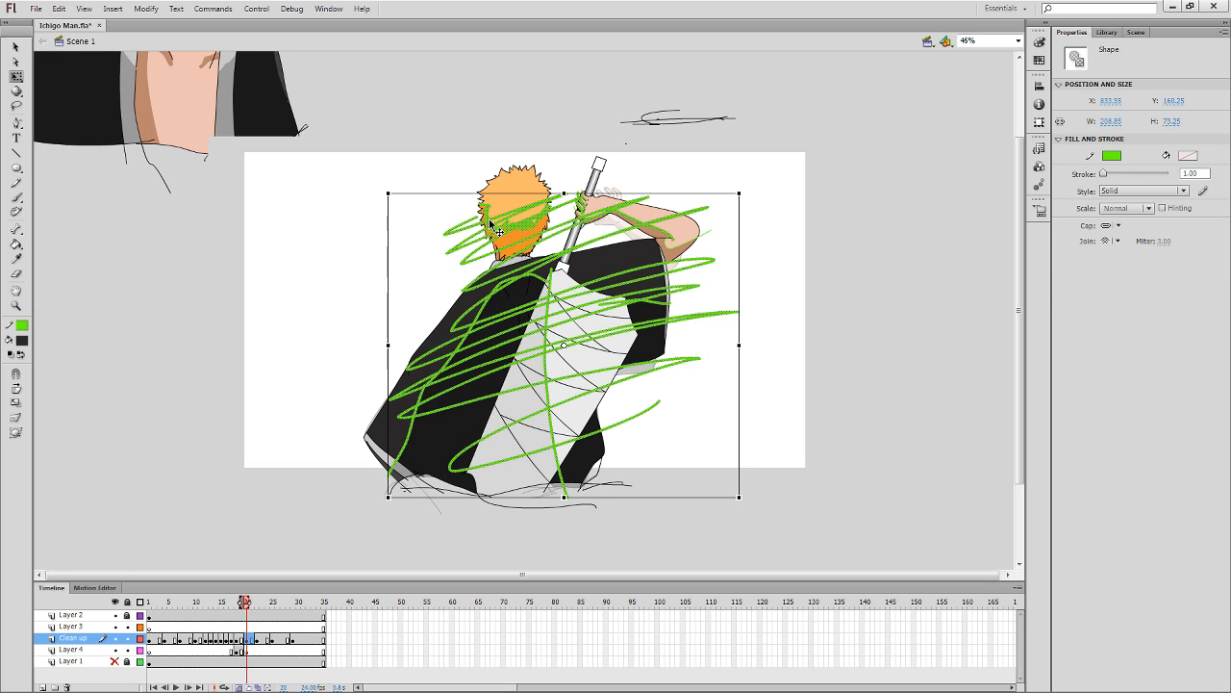
pyautogui.press('Delete')
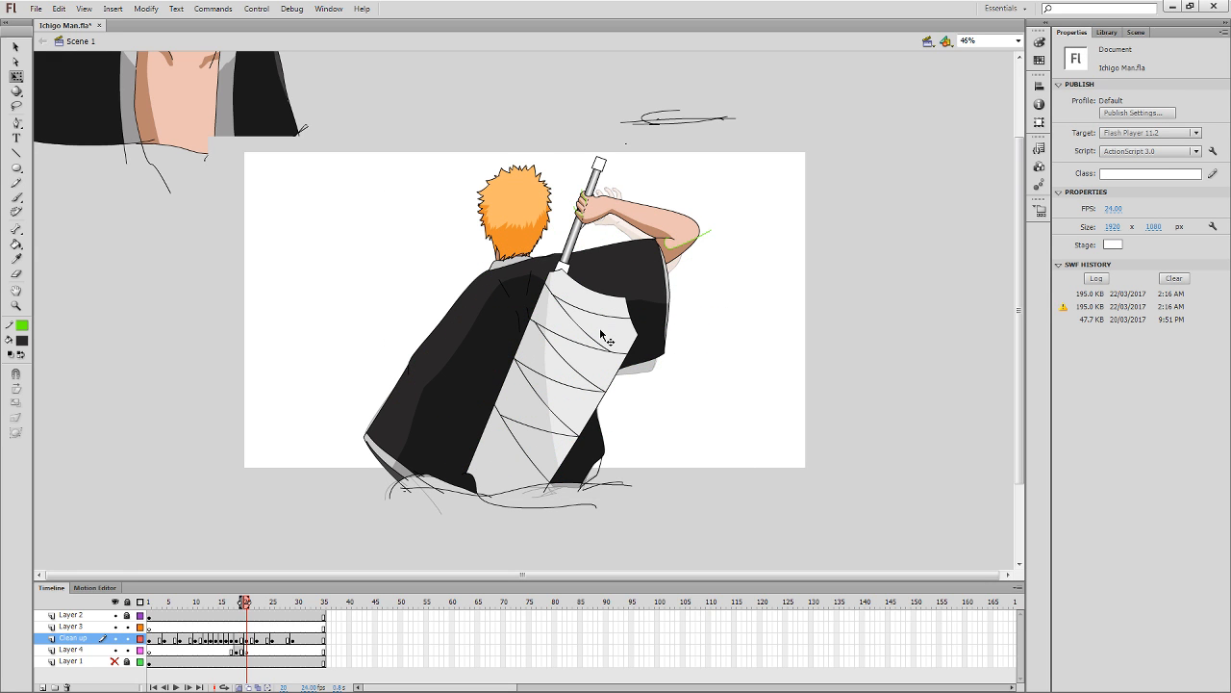
# Scribble over the remaining green lines on the hand and elbow on frame 20 and delete them.
pyautogui.press('y')
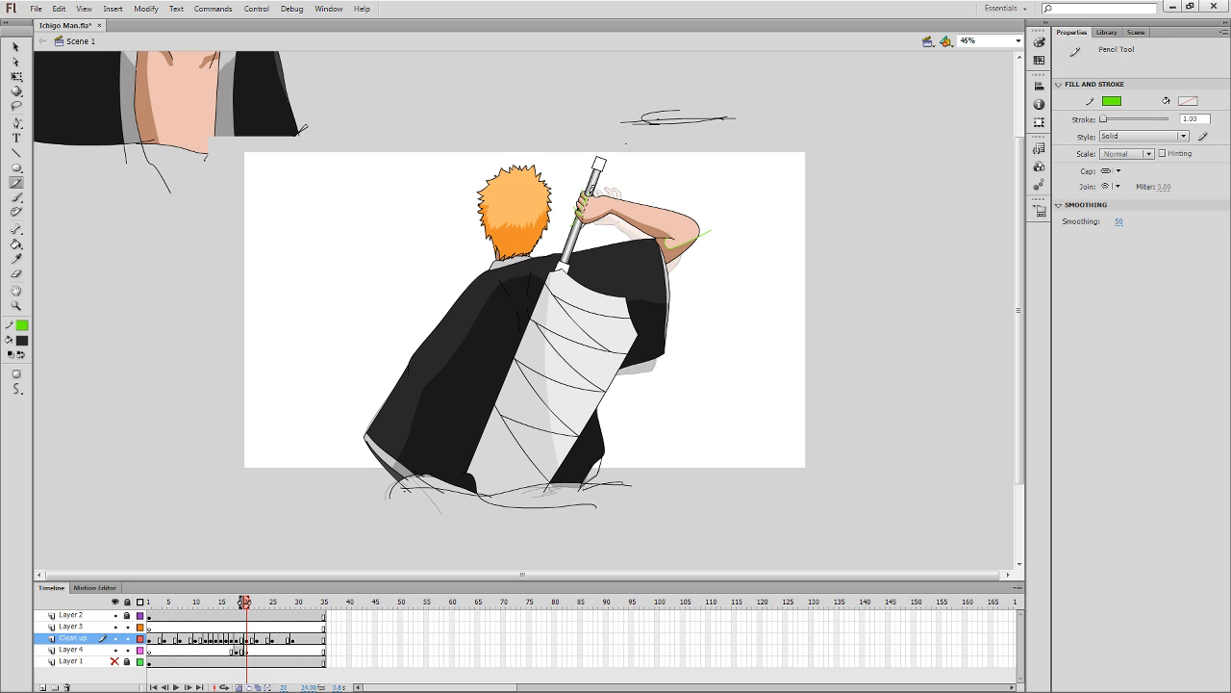
pyautogui.moveTo(580, 215)
pyautogui.mouseDown()
pyautogui.moveTo(723, 202)
pyautogui.moveTo(674, 265)
pyautogui.moveTo(710, 246)
pyautogui.mouseUp()
pyautogui.press('q')
pyautogui.click(706, 235)
pyautogui.press('Delete')
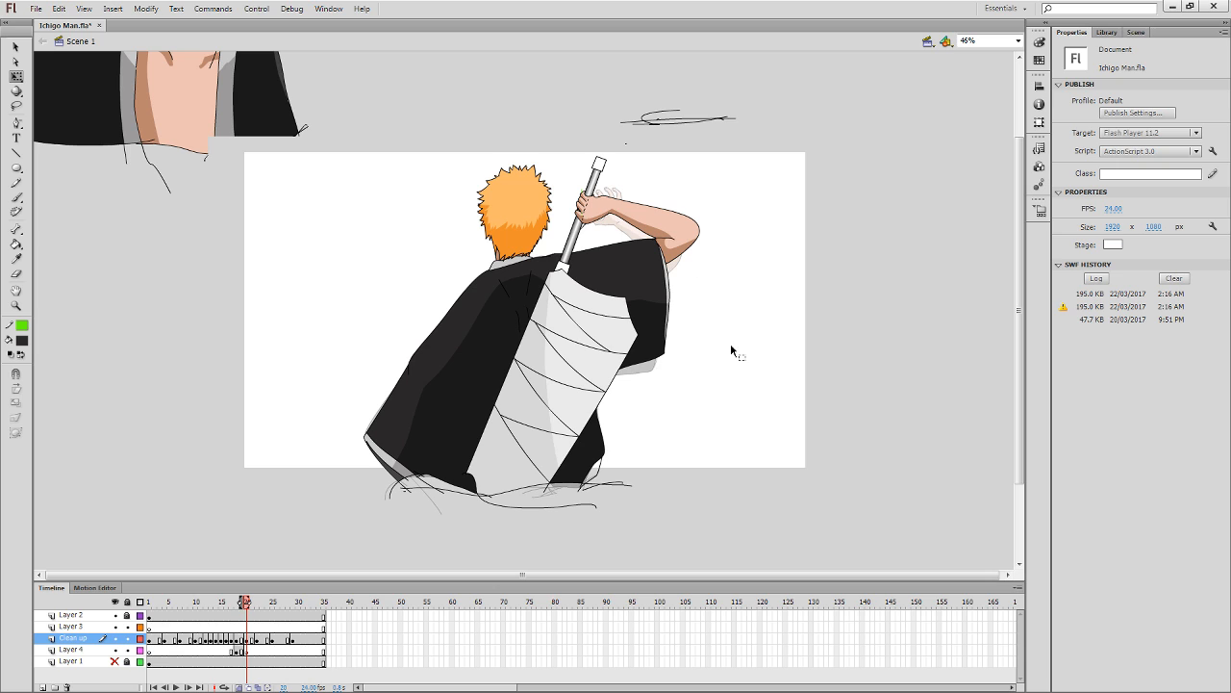
# Scribble a green Pencil line over the hair, arm, robe and blade guide lines on frame 22 and delete the connected strokes.
pyautogui.press('.')
pyautogui.press('.')
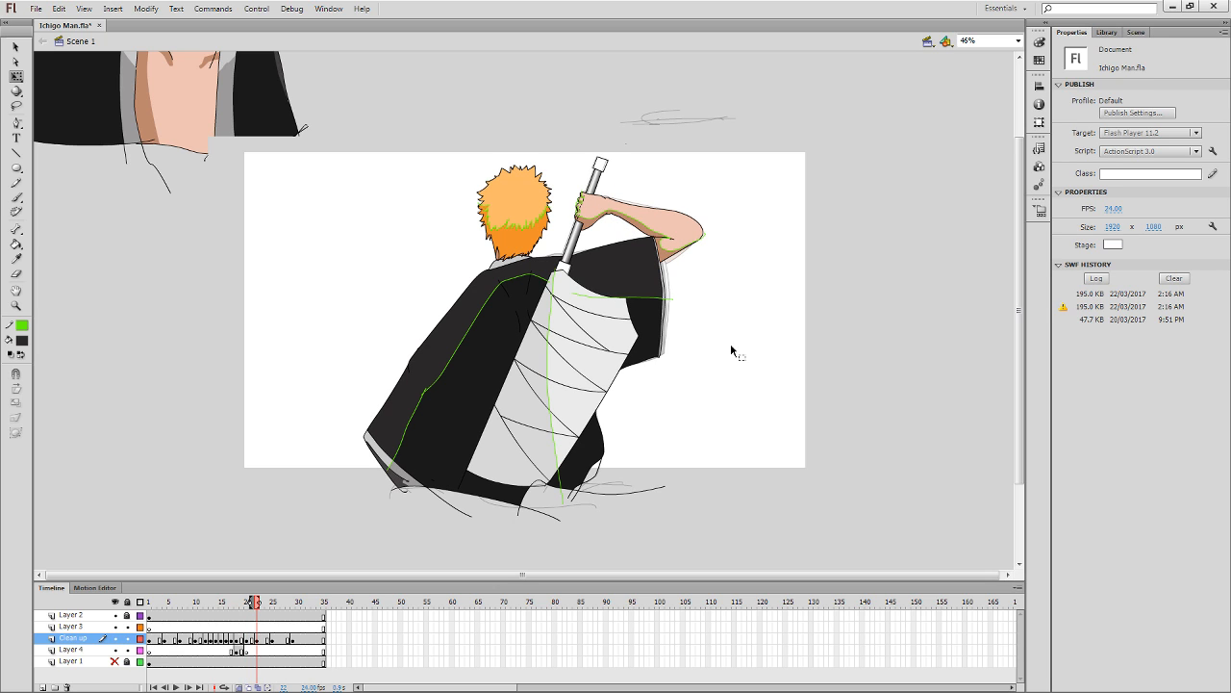
pyautogui.press('y')
pyautogui.moveTo(607, 218)
pyautogui.mouseDown()
pyautogui.moveTo(613, 187)
pyautogui.moveTo(463, 229)
pyautogui.moveTo(616, 185)
pyautogui.moveTo(667, 197)
pyautogui.moveTo(455, 291)
pyautogui.moveTo(729, 241)
pyautogui.moveTo(391, 378)
pyautogui.moveTo(645, 308)
pyautogui.moveTo(588, 382)
pyautogui.moveTo(577, 441)
pyautogui.mouseUp()
pyautogui.press('q')
pyautogui.hotkey('ctrl', 'a')
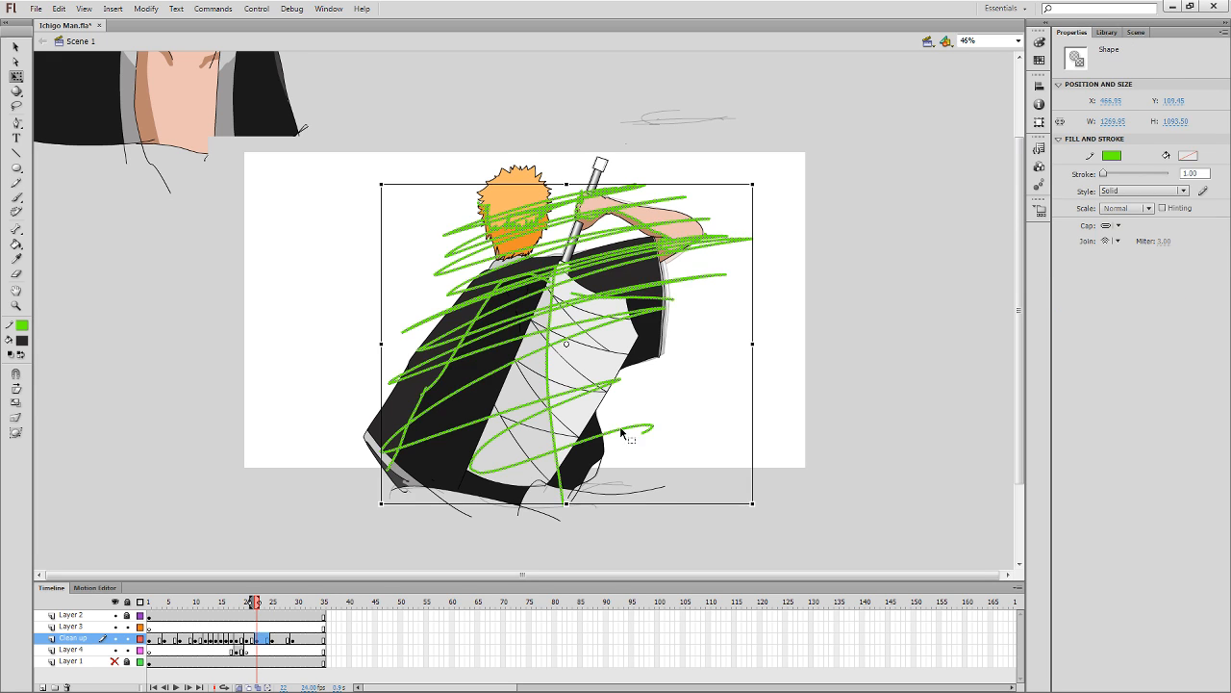
pyautogui.press('Delete')
# Scribble over the leftover green lines on the gripping fingers on frame 22 and delete them.
pyautogui.press('y')
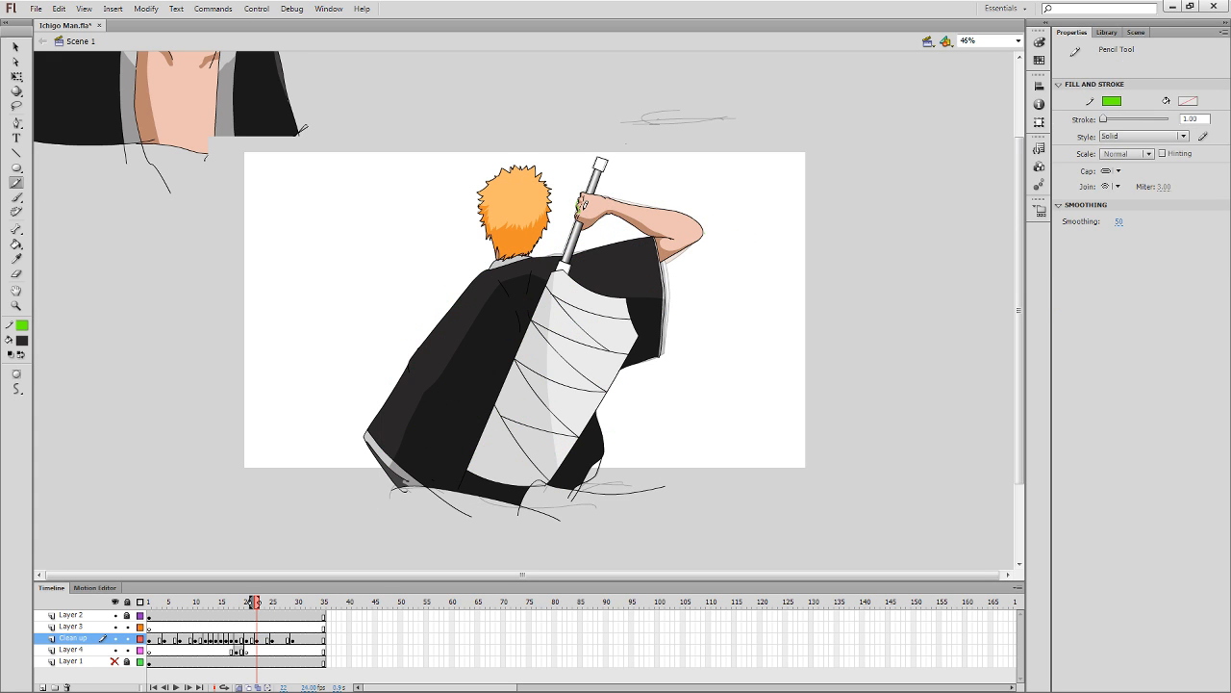
pyautogui.press('q')
pyautogui.hotkey('ctrl', 'a')
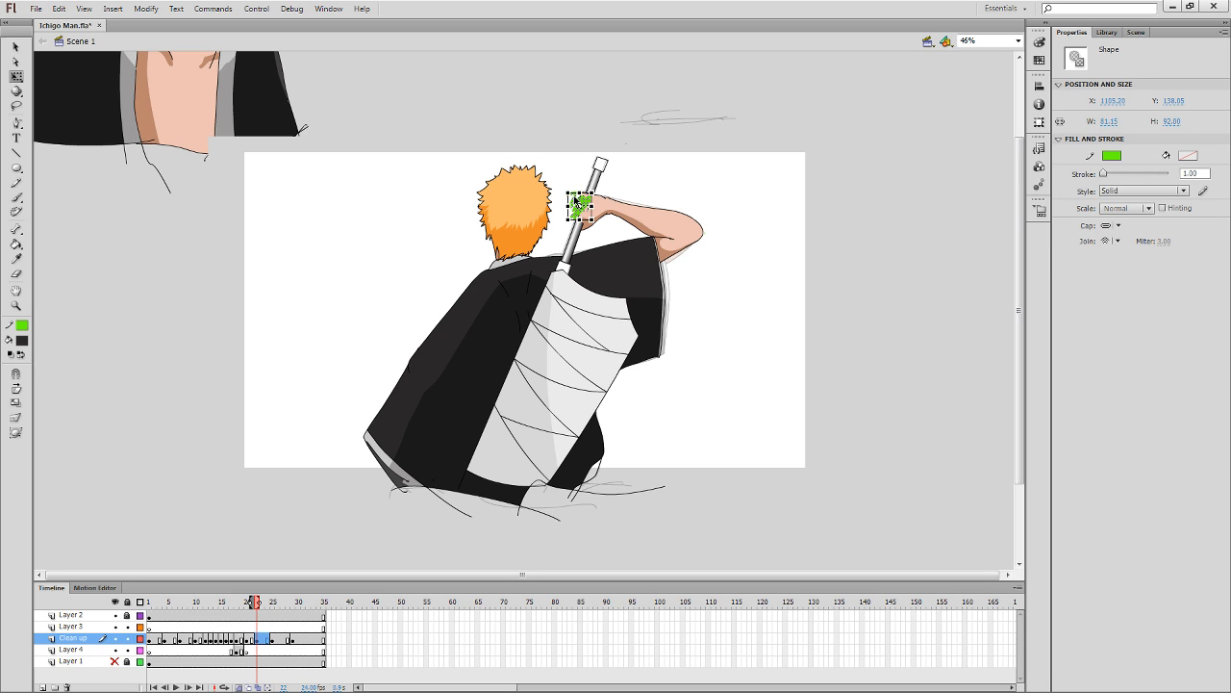
pyautogui.press('Delete')
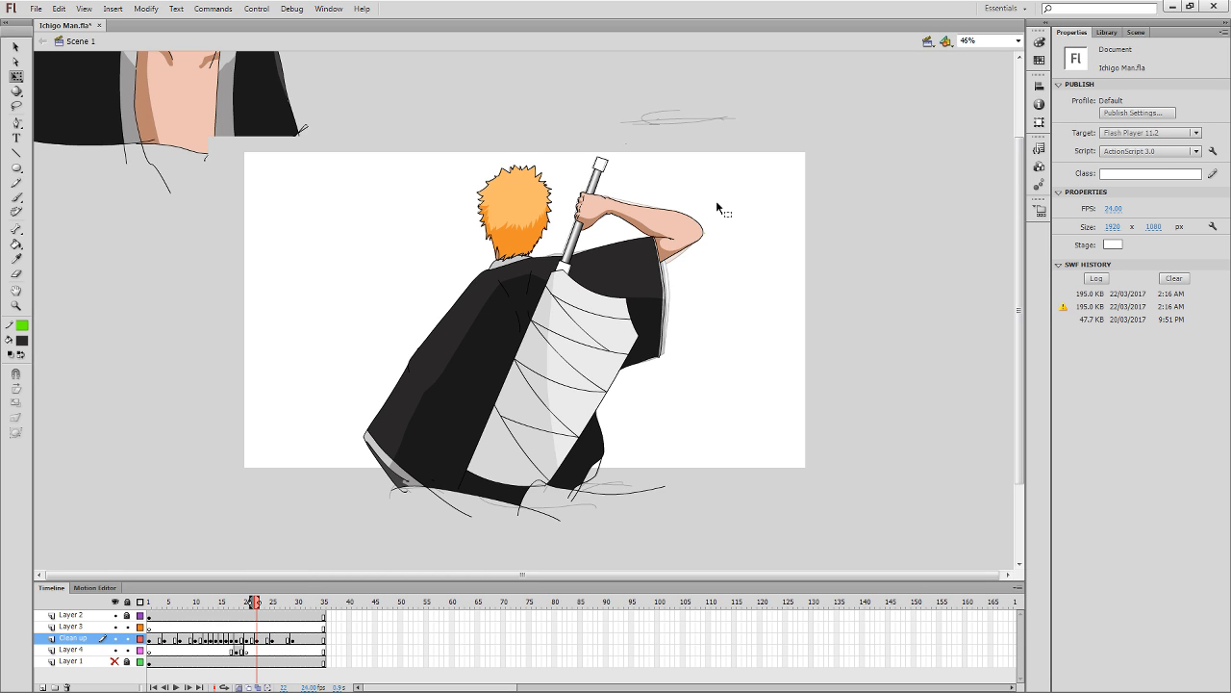
# Scribble a green Pencil line over the hair, arm, robe and blade guide lines on frame 25 and delete the connected strokes.
pyautogui.press('.')
pyautogui.press('.')
pyautogui.press('.')
pyautogui.press('y')
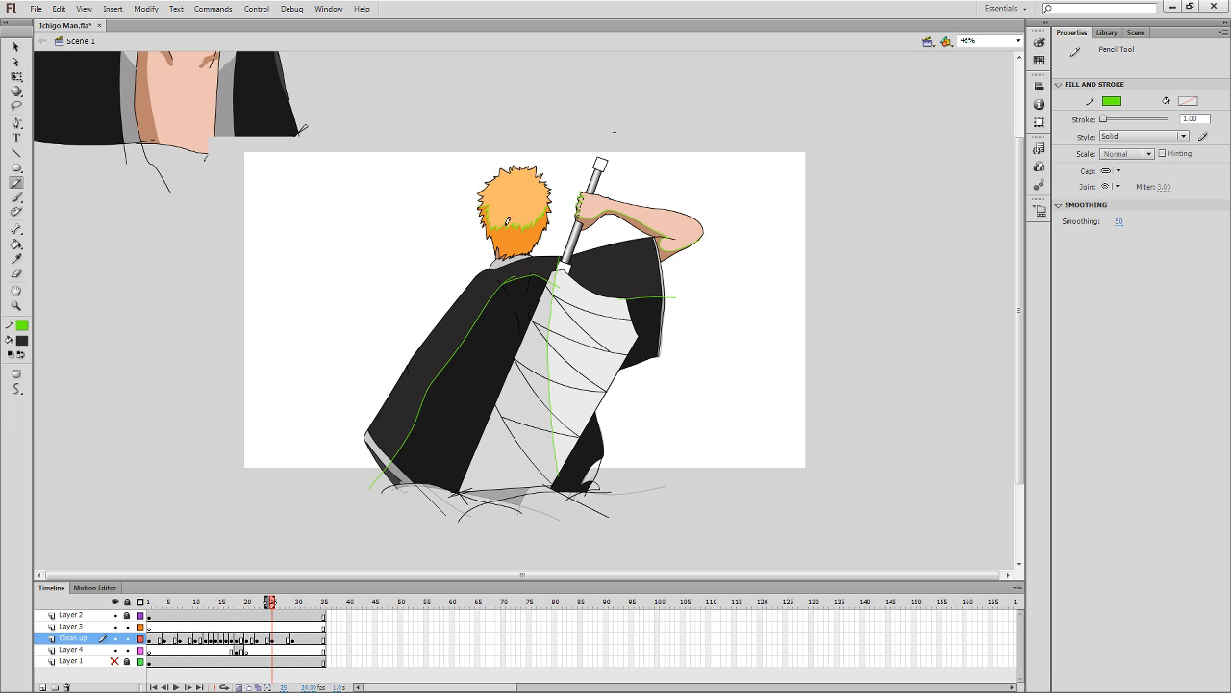
pyautogui.moveTo(507, 220)
pyautogui.mouseDown()
pyautogui.moveTo(577, 209)
pyautogui.moveTo(468, 256)
pyautogui.moveTo(429, 329)
pyautogui.moveTo(464, 408)
pyautogui.moveTo(654, 415)
pyautogui.mouseUp()
pyautogui.press('q')
pyautogui.hotkey('ctrl', 'a')
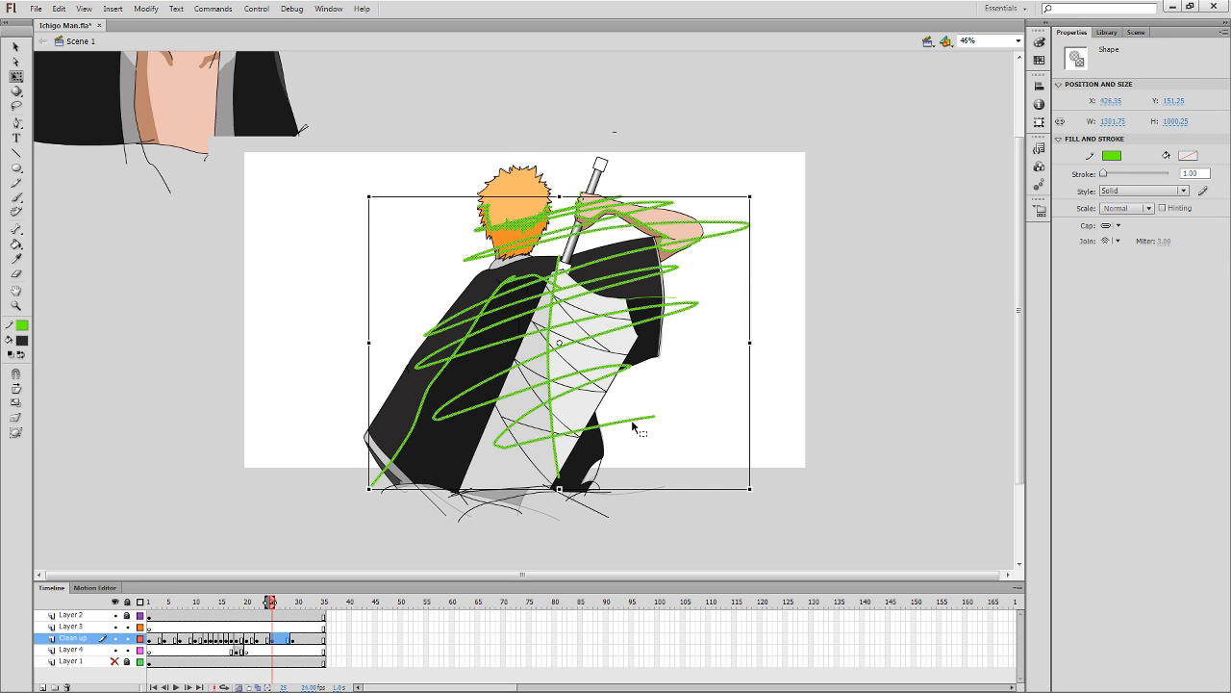
pyautogui.press('Delete')
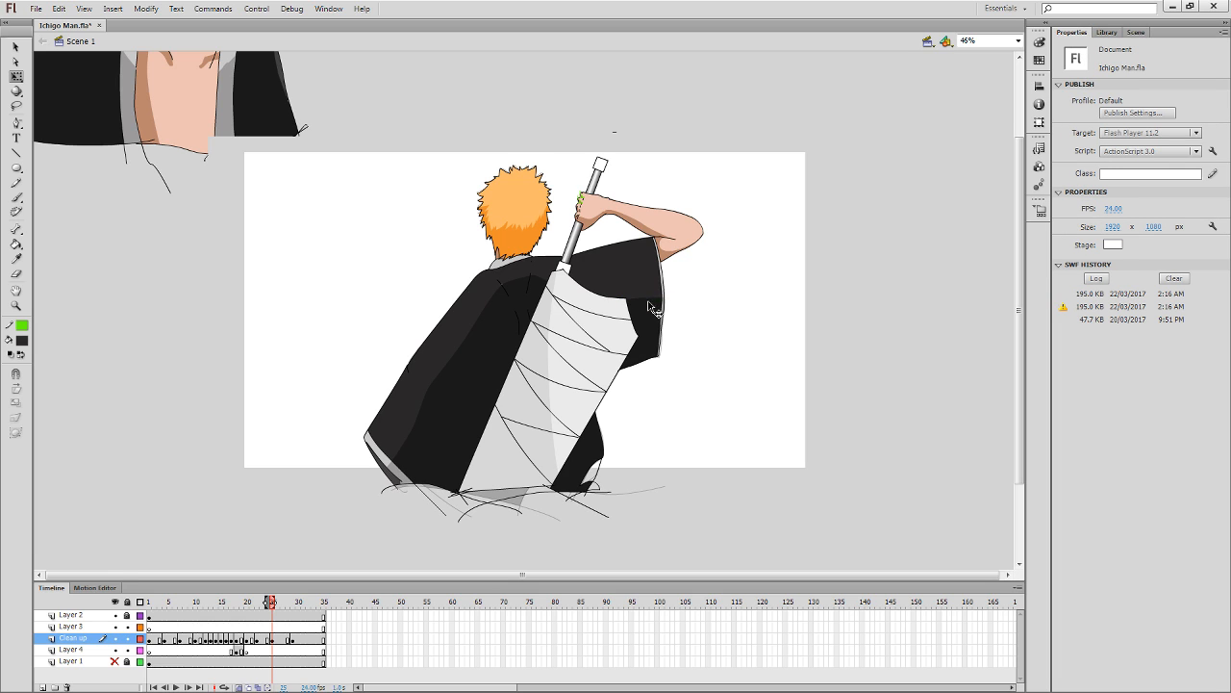
# Scribble over the leftover green lines on the gripping fingers on frame 25 and delete them.
pyautogui.press('y')
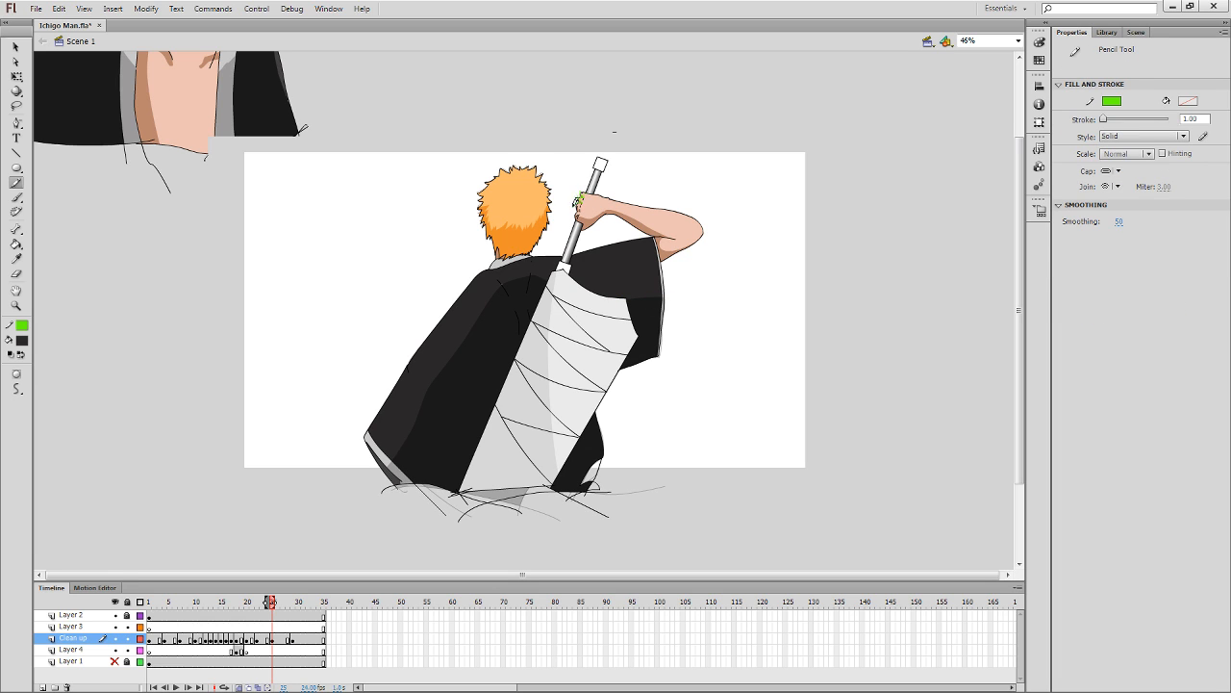
pyautogui.press('q')
pyautogui.hotkey('ctrl', 'a')
pyautogui.press('Delete')
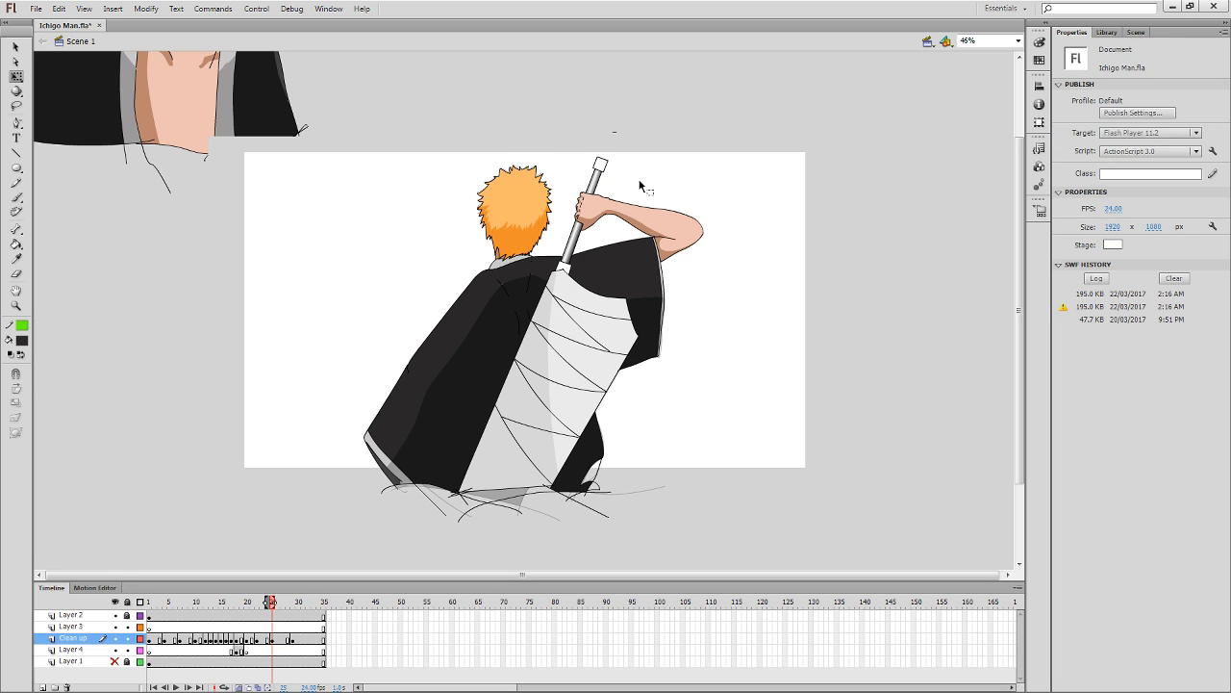
# Scribble a green Pencil line over the hair, arm, robe and blade guide lines on frame 29 and delete the connected strokes.
pyautogui.press('.')
pyautogui.press('.')
pyautogui.press('.')
pyautogui.press('.')
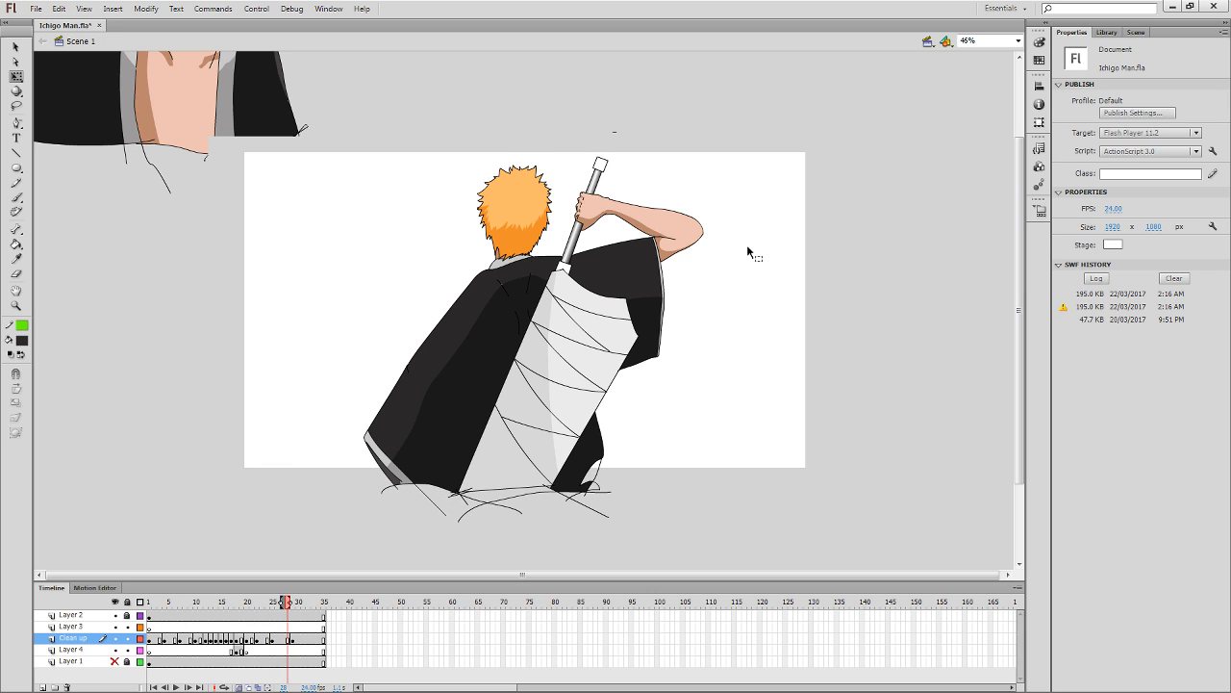
pyautogui.press('y')
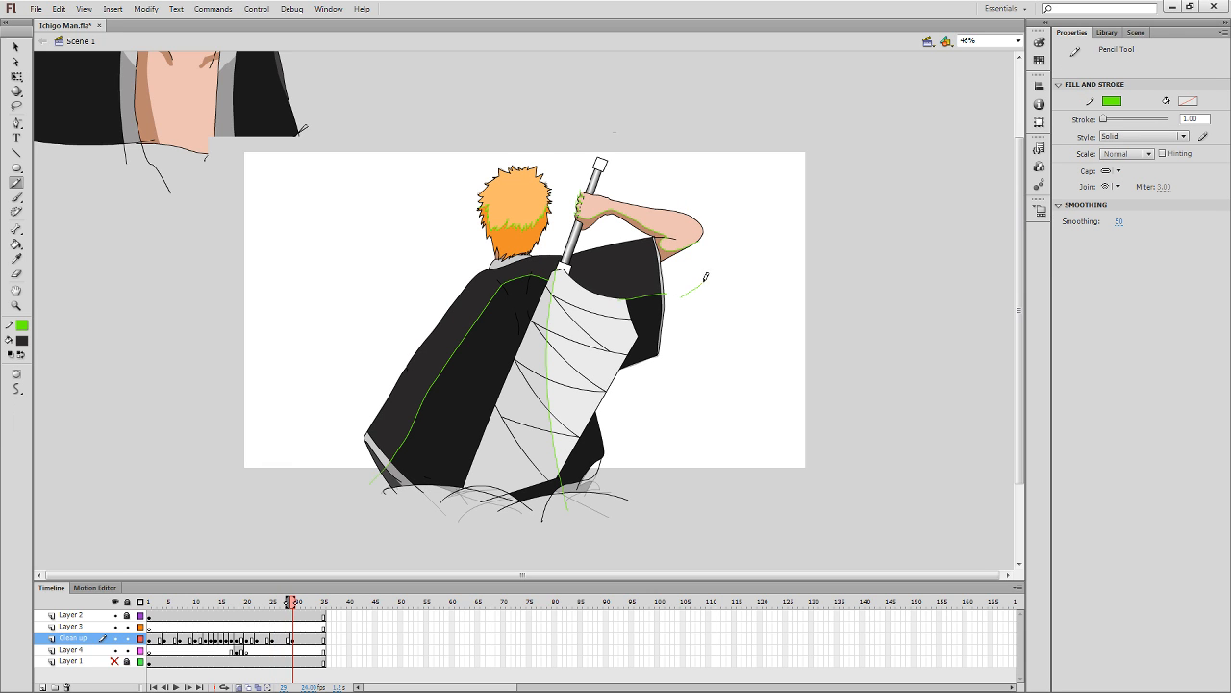
pyautogui.moveTo(705, 278)
pyautogui.mouseDown()
pyautogui.moveTo(480, 361)
pyautogui.moveTo(722, 199)
pyautogui.moveTo(691, 191)
pyautogui.moveTo(598, 213)
pyautogui.moveTo(604, 194)
pyautogui.moveTo(566, 184)
pyautogui.mouseUp()
pyautogui.press('q')
pyautogui.click(561, 188)
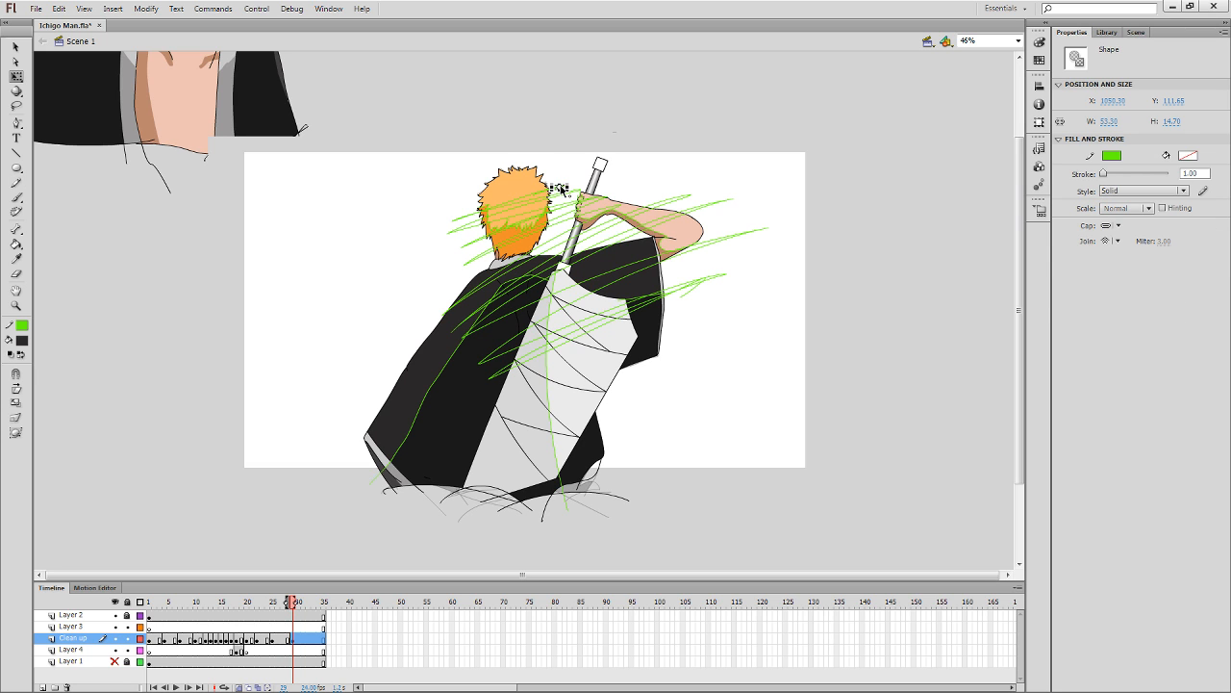
pyautogui.doubleClick(559, 195)
pyautogui.press('Delete')
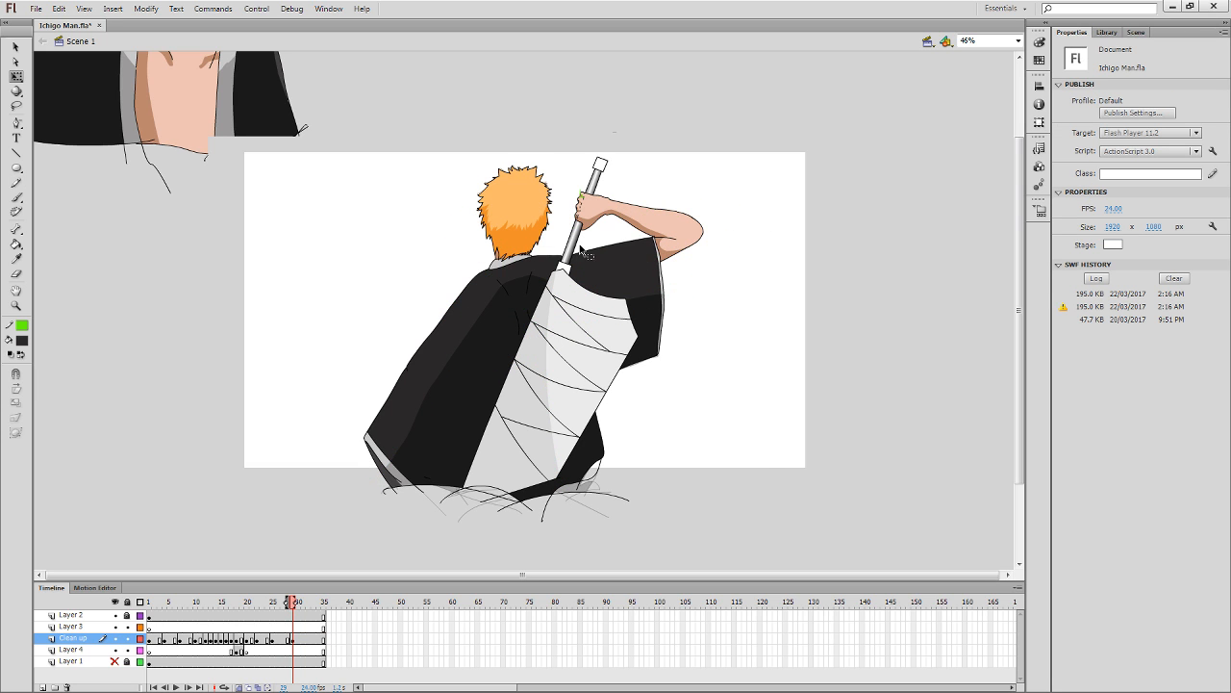
# Delete the leftover green line pieces on the gripping fingers on frame 29.
pyautogui.click(582, 193)
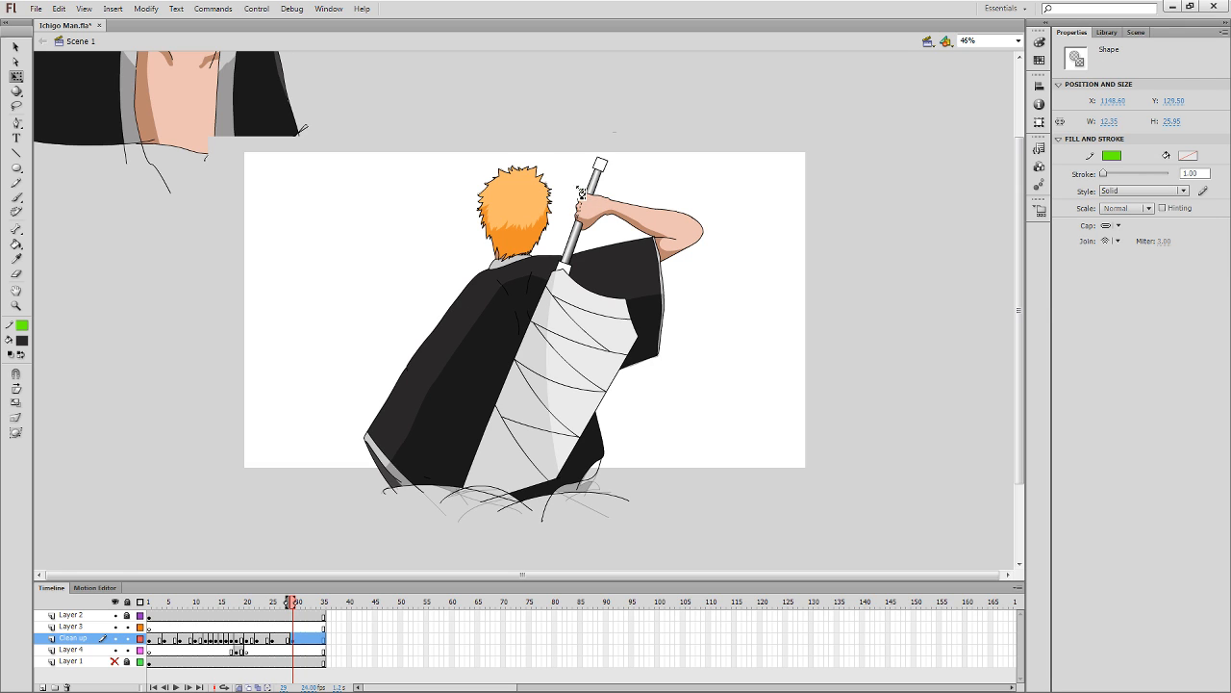
pyautogui.press('Delete')
pyautogui.press('z')
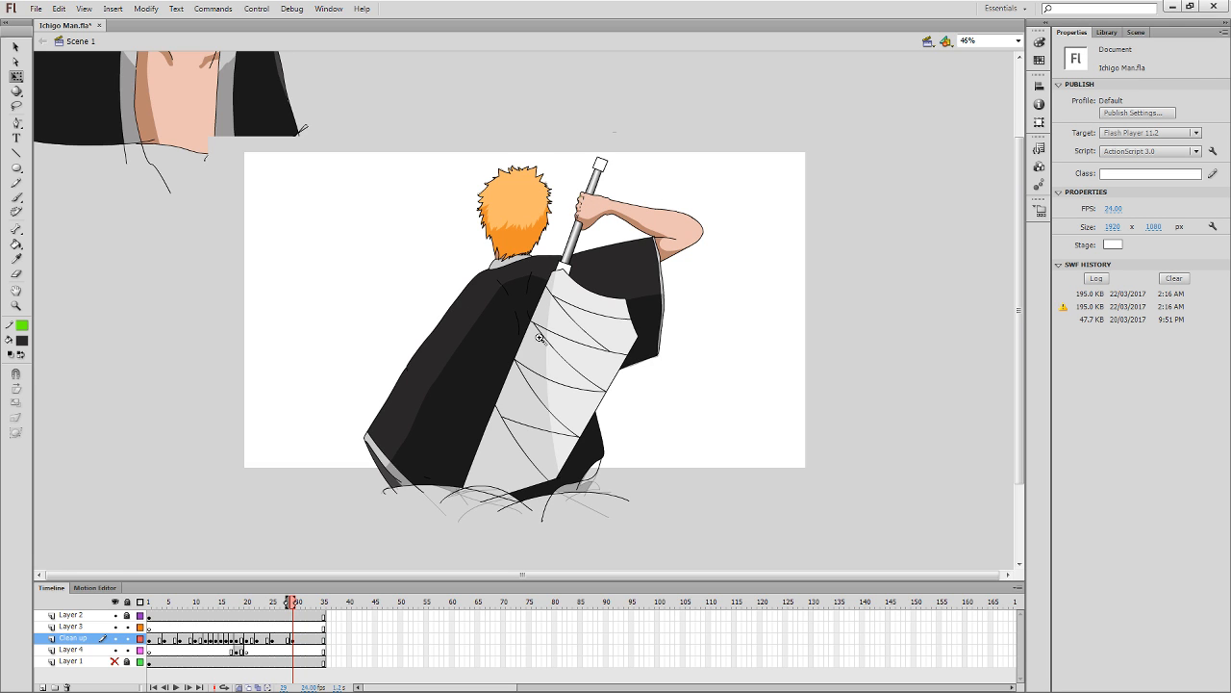
pyautogui.moveTo(504, 310); pyautogui.dragTo(513, 298)
pyautogui.hotkey('ctrl', '-')
pyautogui.hotkey('ctrl', '-')
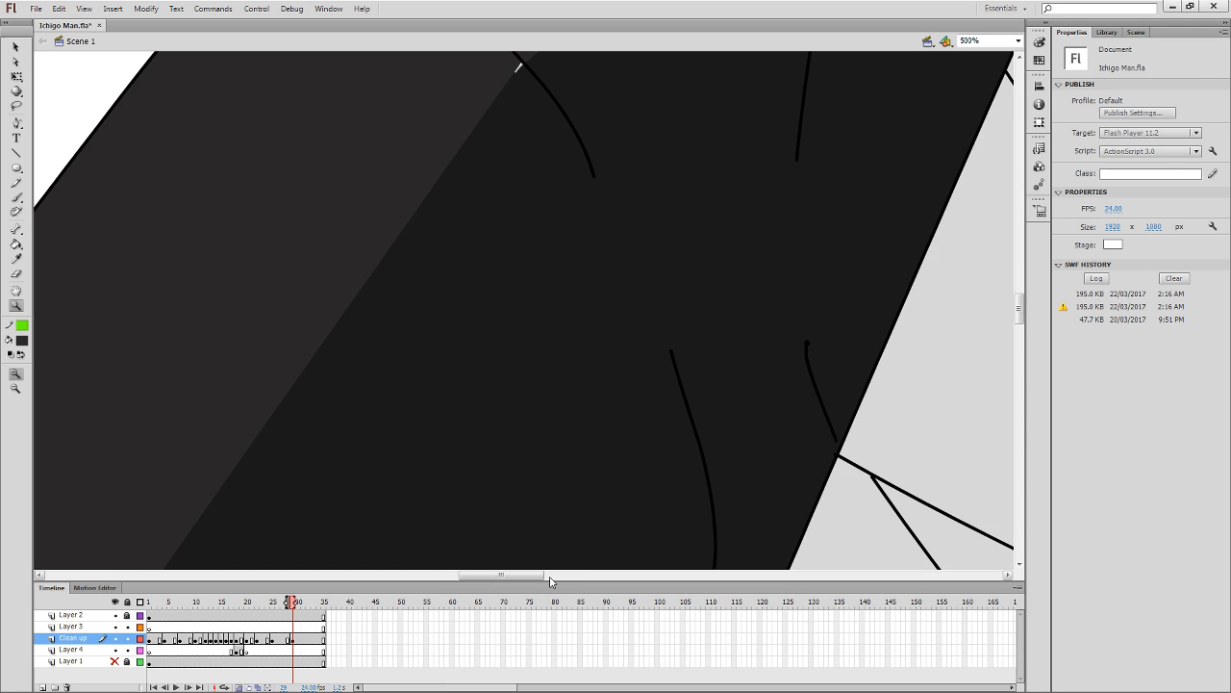
pyautogui.hotkey('ctrl', '-')
pyautogui.moveTo(731, 232); pyautogui.dragTo(253, 594)
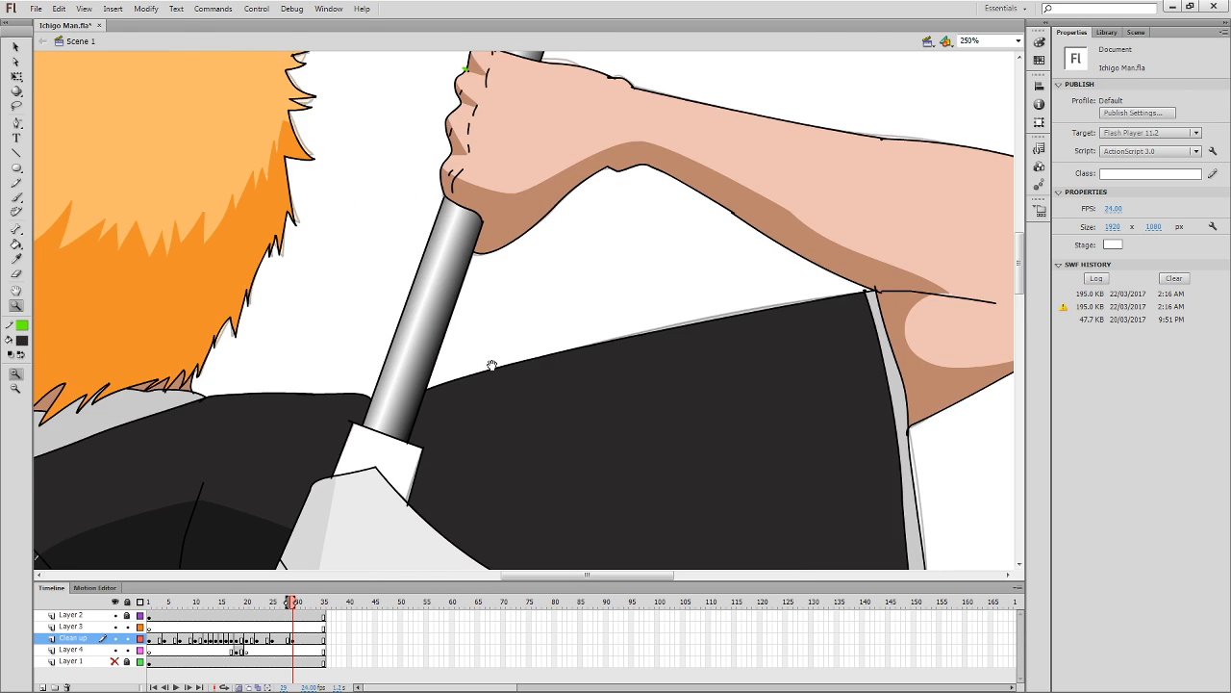
pyautogui.moveTo(514, 342); pyautogui.dragTo(593, 581)
pyautogui.press('q')
pyautogui.click(540, 310)
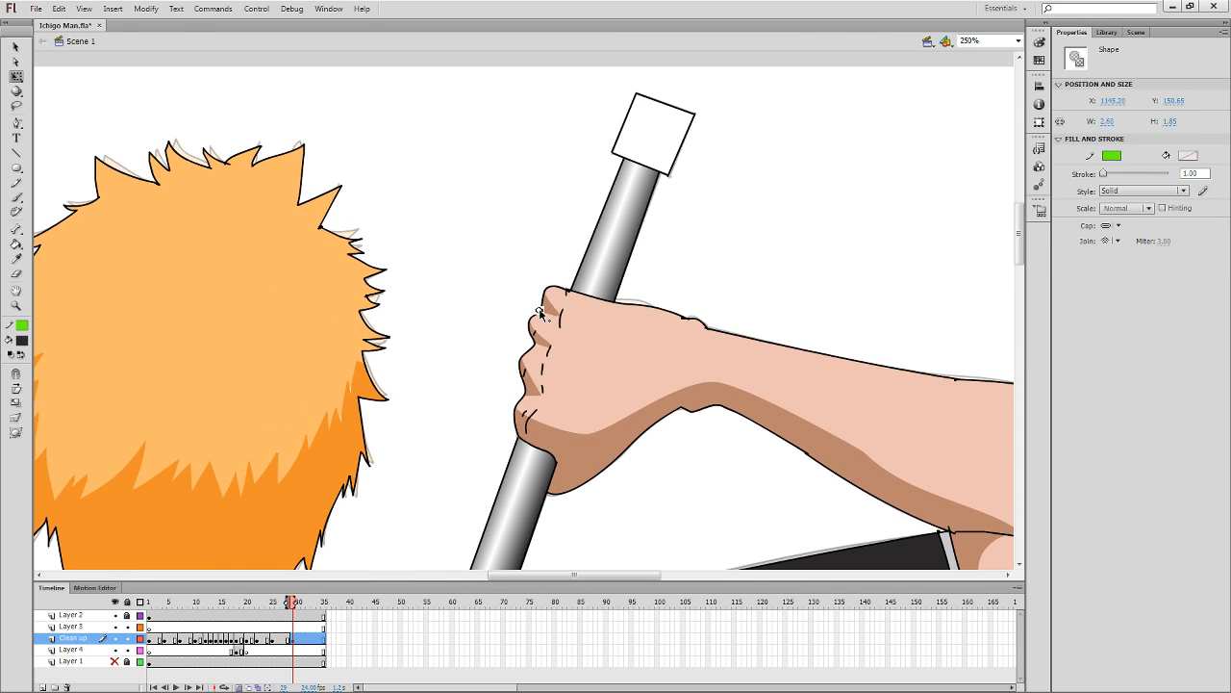
pyautogui.press('Delete')
# Fill the small white gap at the shoulder crease in the robe's shading on frame 29, undoing any fill that floods the highlight.
pyautogui.moveTo(458, 475); pyautogui.dragTo(697, 135)
pyautogui.moveTo(449, 430); pyautogui.dragTo(488, 316)
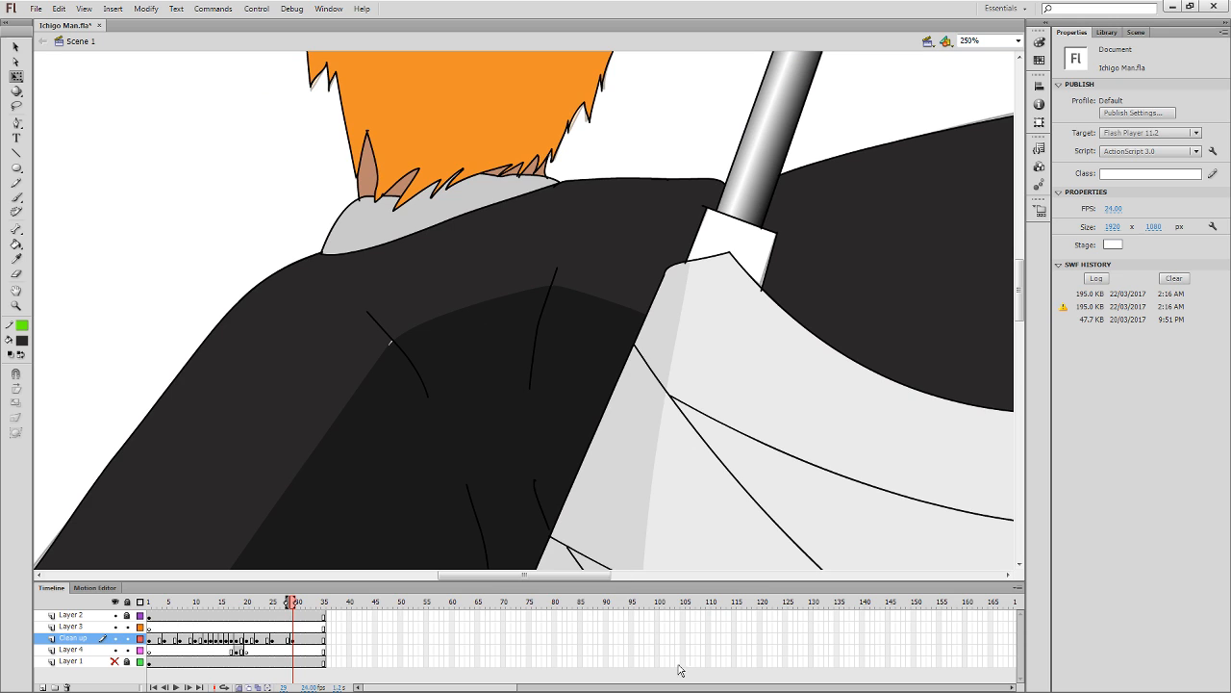
pyautogui.press('k')
pyautogui.click(382, 342)
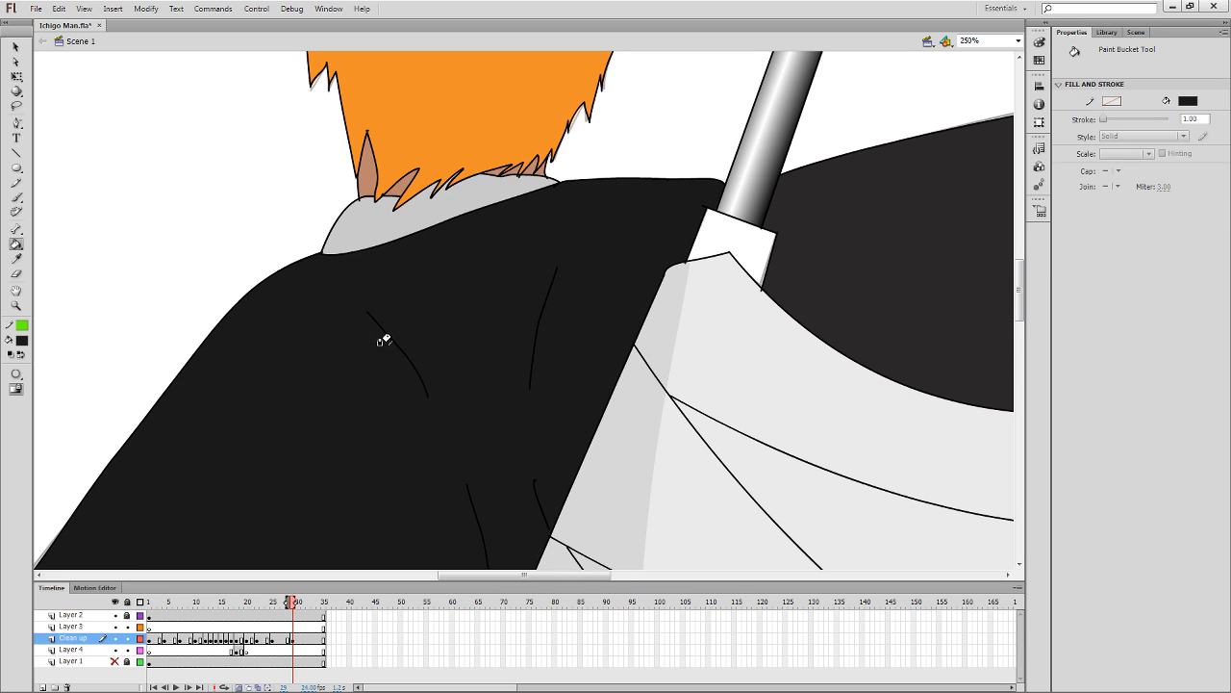
pyautogui.hotkey('ctrl', 'z')
pyautogui.hotkey('ctrl', 'y')
pyautogui.hotkey('ctrl', 'z')
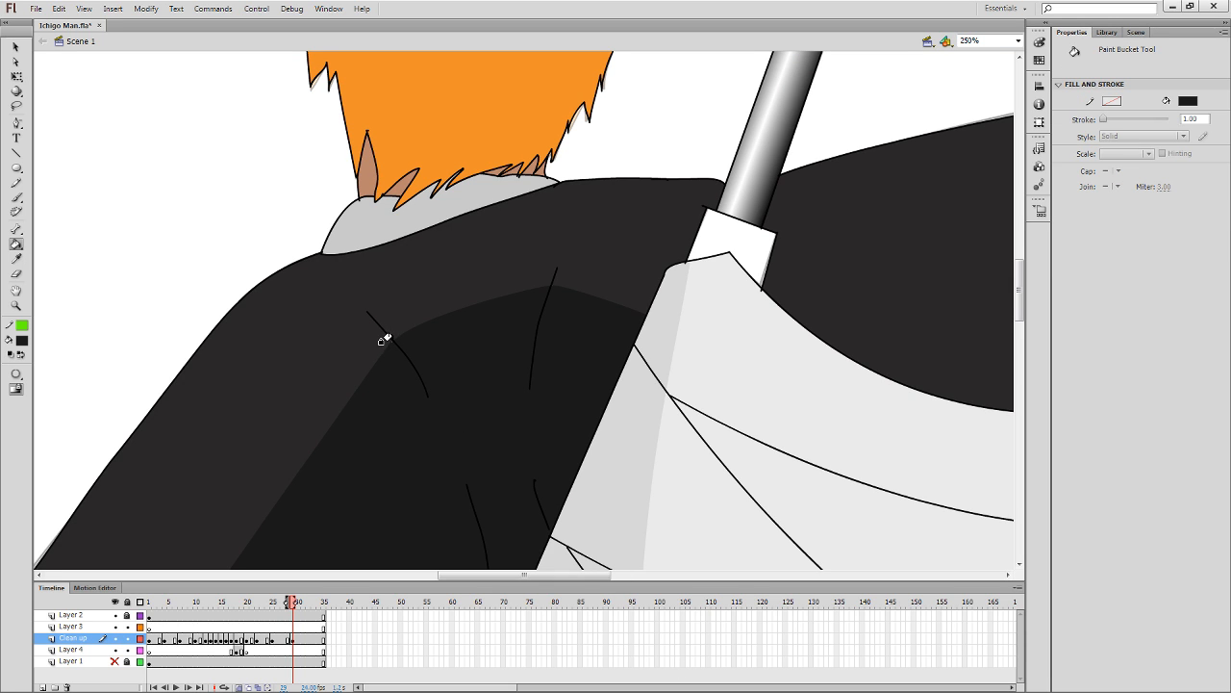
# Play the animation through to its last frame to review the cleaned-up shading.
pyautogui.moveTo(439, 305); pyautogui.dragTo(395, 584)
pyautogui.hotkey('ctrl', '-')
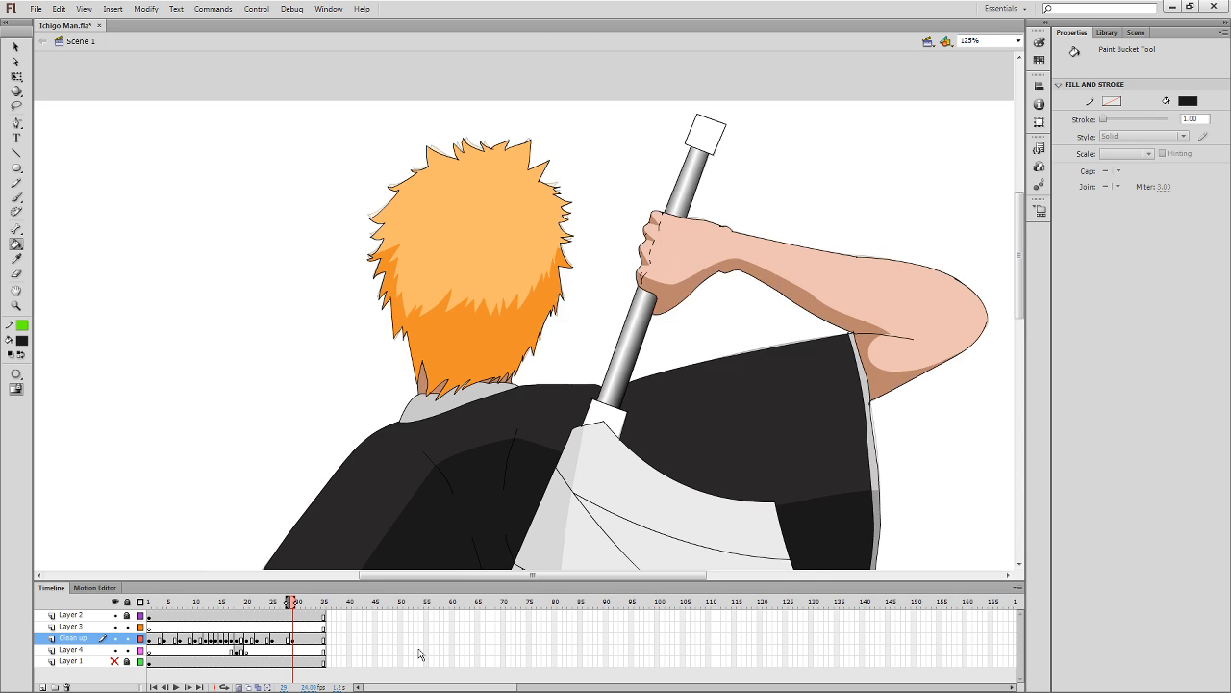
pyautogui.hotkey('ctrl', '-')
pyautogui.moveTo(724, 445)
pyautogui.mouseDown()
pyautogui.moveTo(752, 317)
pyautogui.moveTo(717, 299)
pyautogui.moveTo(712, 355)
pyautogui.mouseUp()
pyautogui.press('Return')
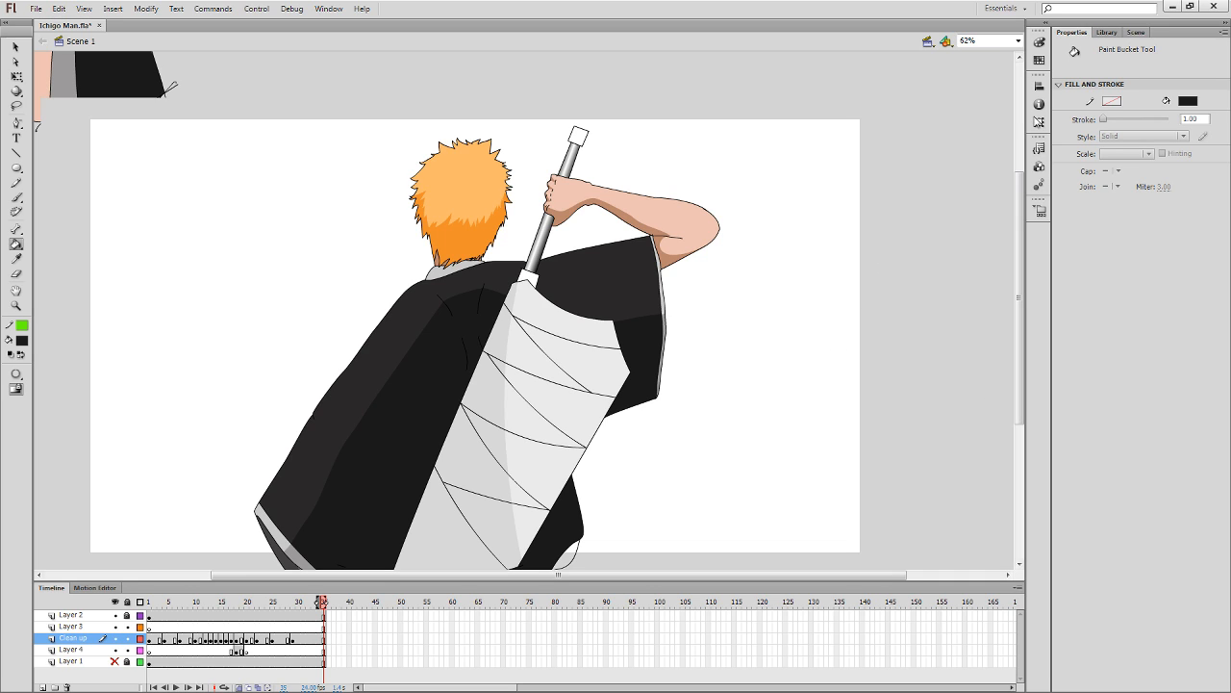
# Set up a dark black-to-grey gradient fill and apply it to the sword hilt's end cap and collar on frame 35.
pyautogui.click(997, 50)
pyautogui.click(992, 97)
pyautogui.click(16, 389)
pyautogui.click(577, 133)
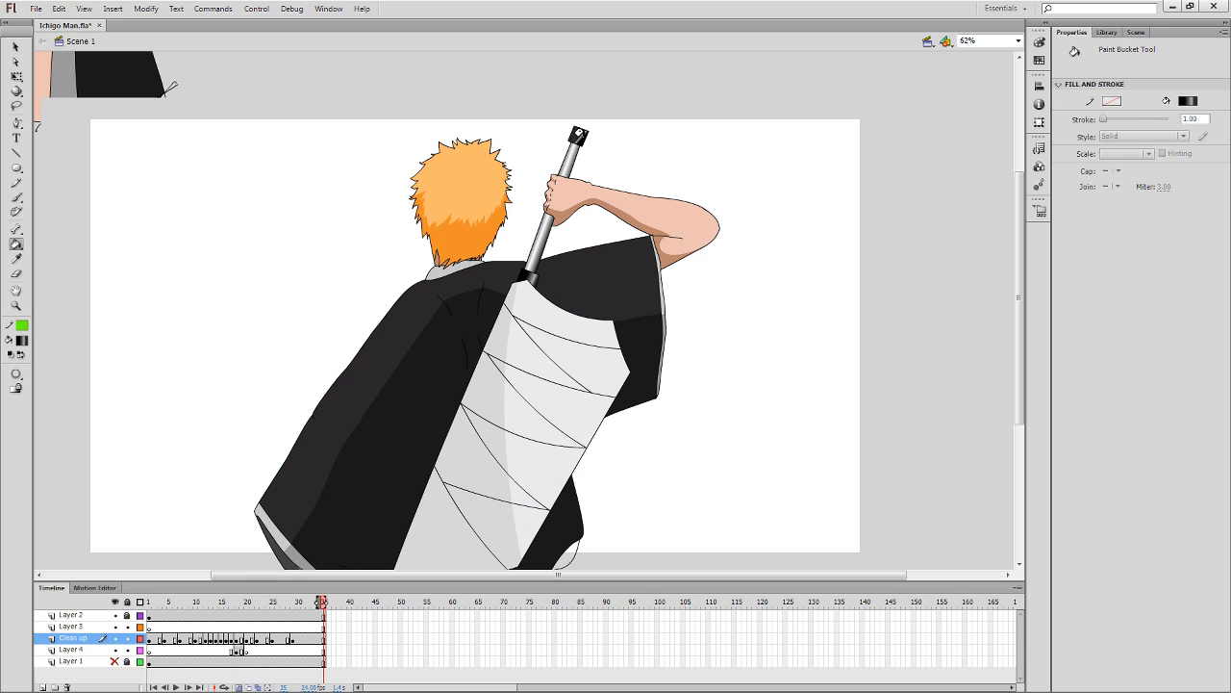
pyautogui.click(580, 133)
pyautogui.press('i')
pyautogui.click(528, 276)
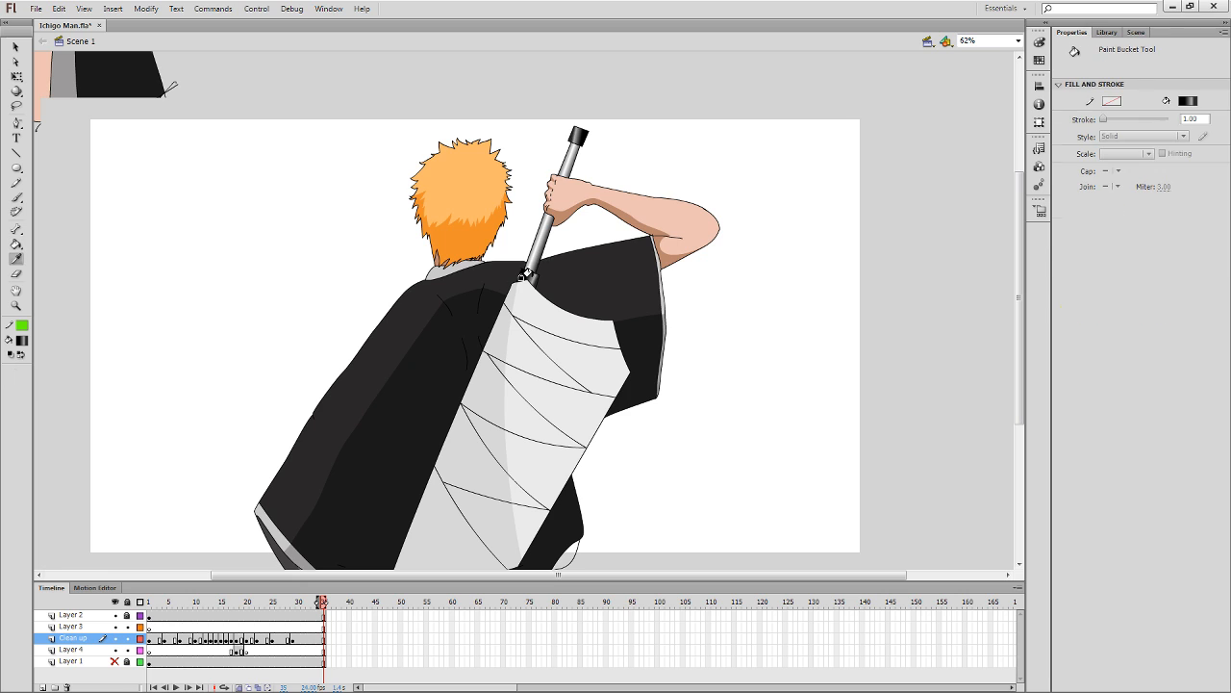
pyautogui.click(575, 136)
pyautogui.press('i')
pyautogui.click(528, 275)
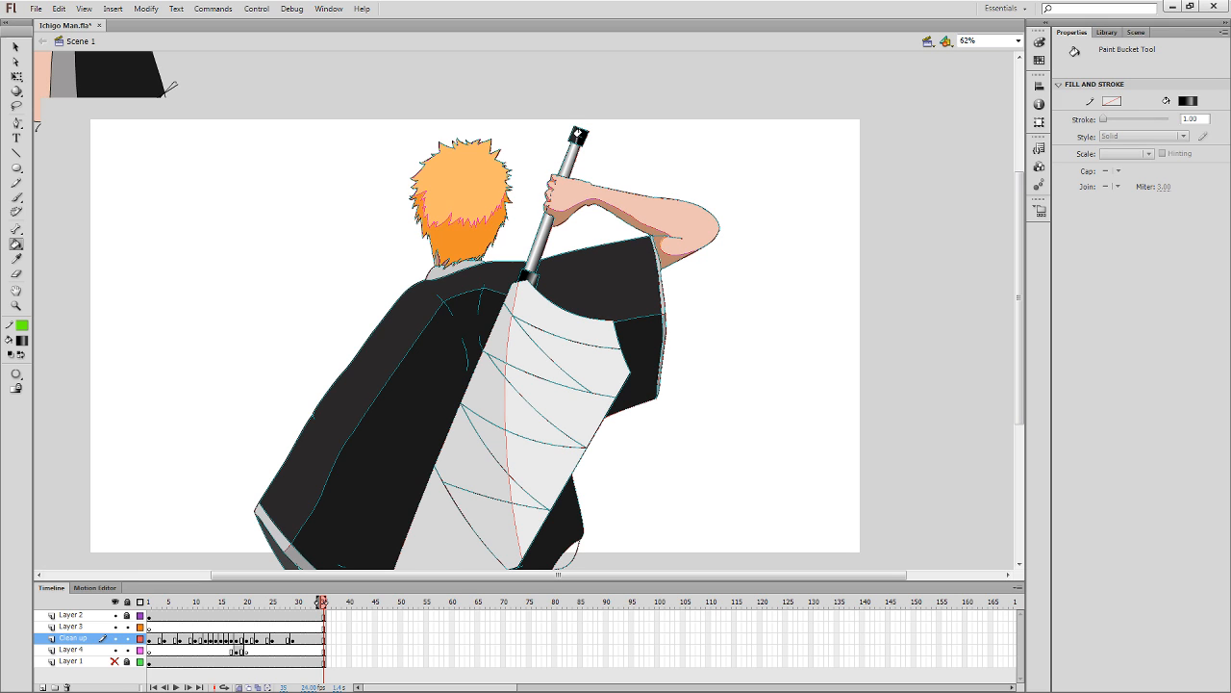
# Refill the hilt's collar and end cap on frame 35 so the black gradient's highlight sits differently across each part.
pyautogui.press('z')
pyautogui.moveTo(469, 303); pyautogui.dragTo(724, 60)
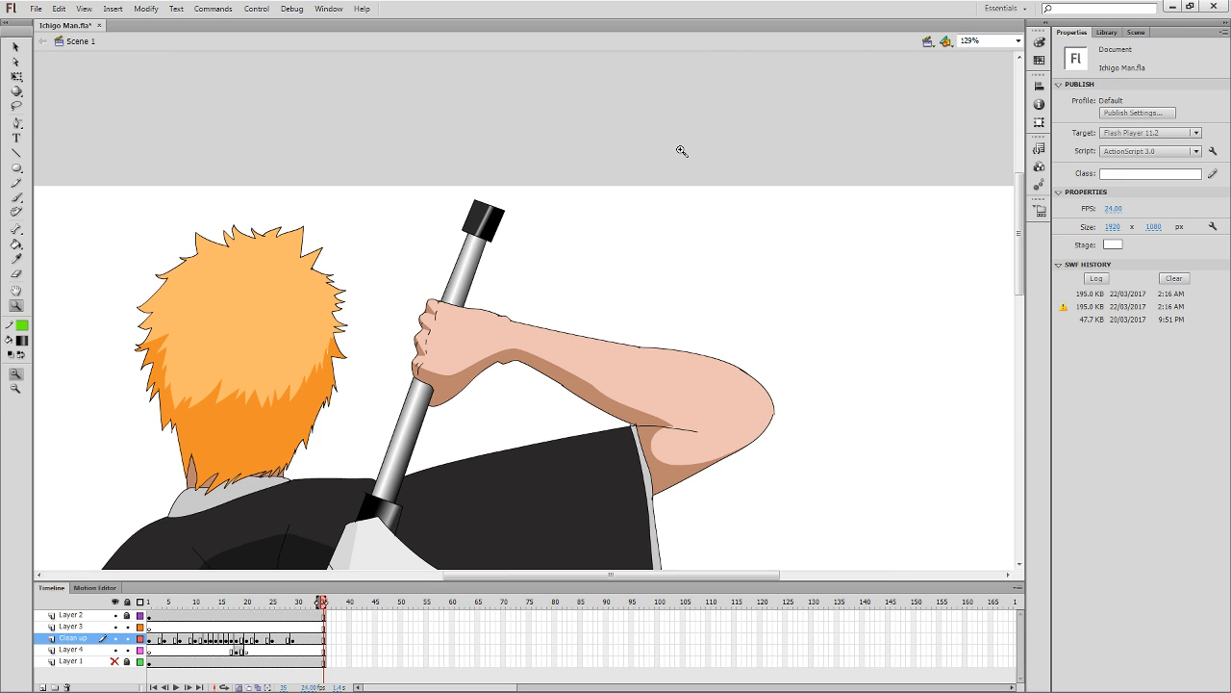
pyautogui.moveTo(530, 374); pyautogui.dragTo(583, 267)
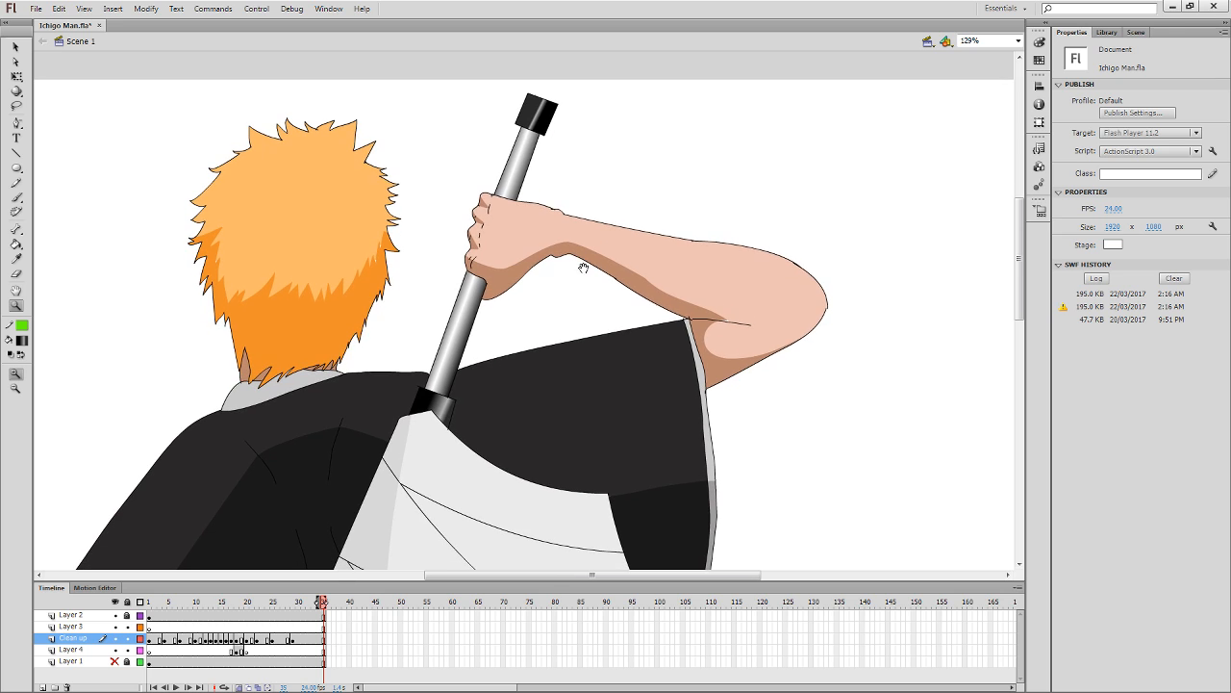
pyautogui.press('k')
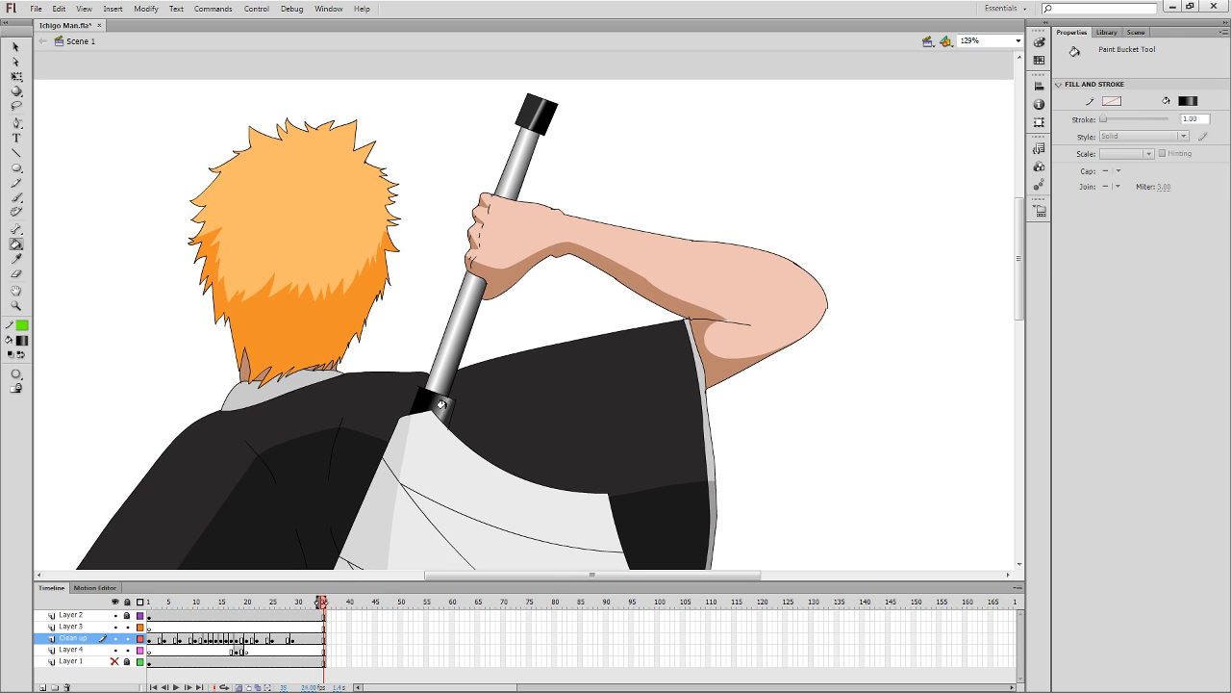
pyautogui.click(445, 403)
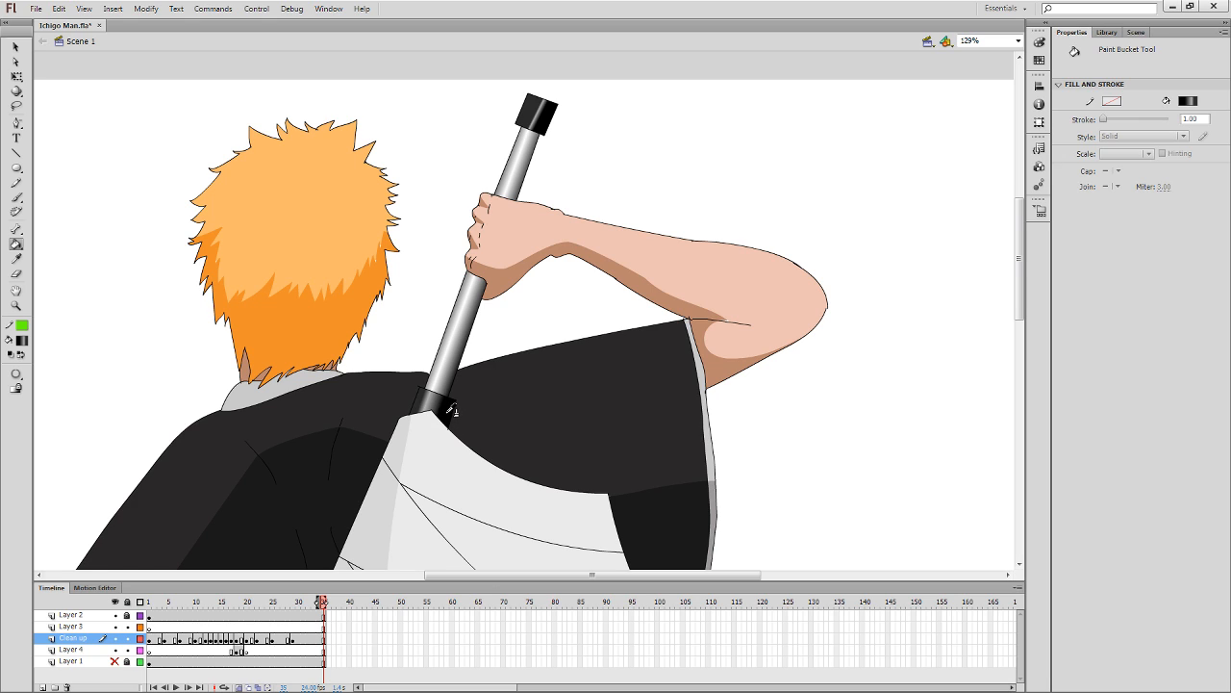
pyautogui.click(530, 114)
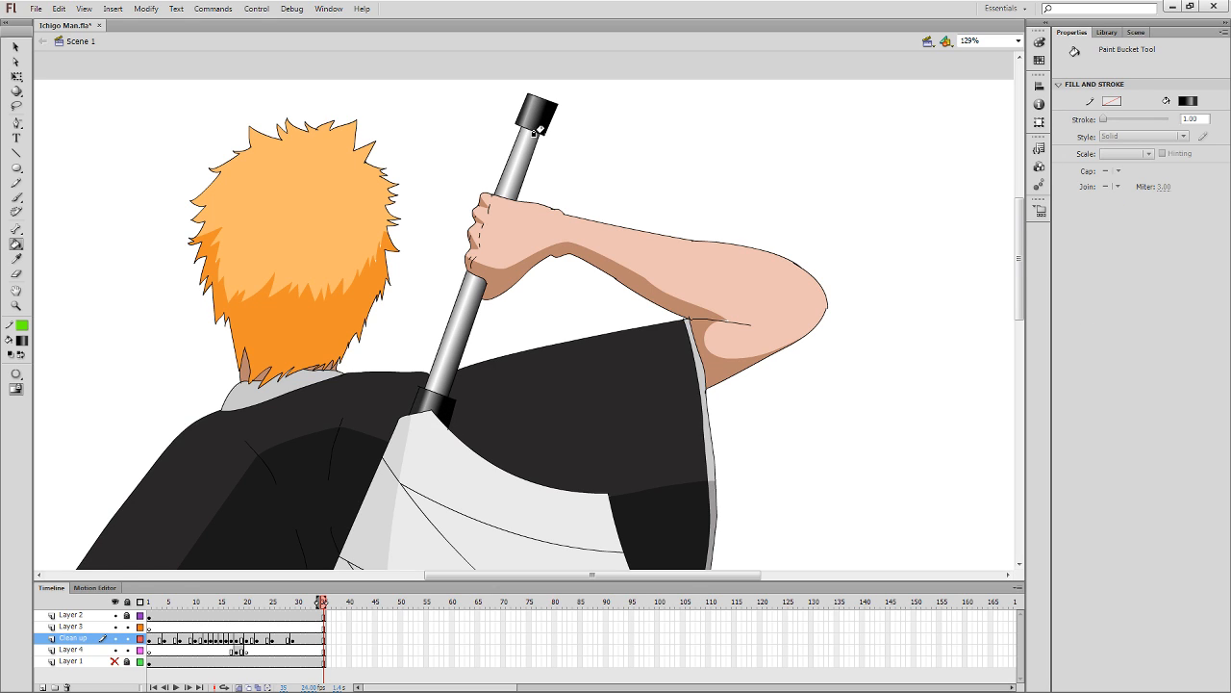
# Fill the hilt's collar and end cap with the black gradient on frame 24.
pyautogui.press(',')
pyautogui.press(',')
pyautogui.press(',')
pyautogui.press(',')
pyautogui.press(',')
pyautogui.press(',')
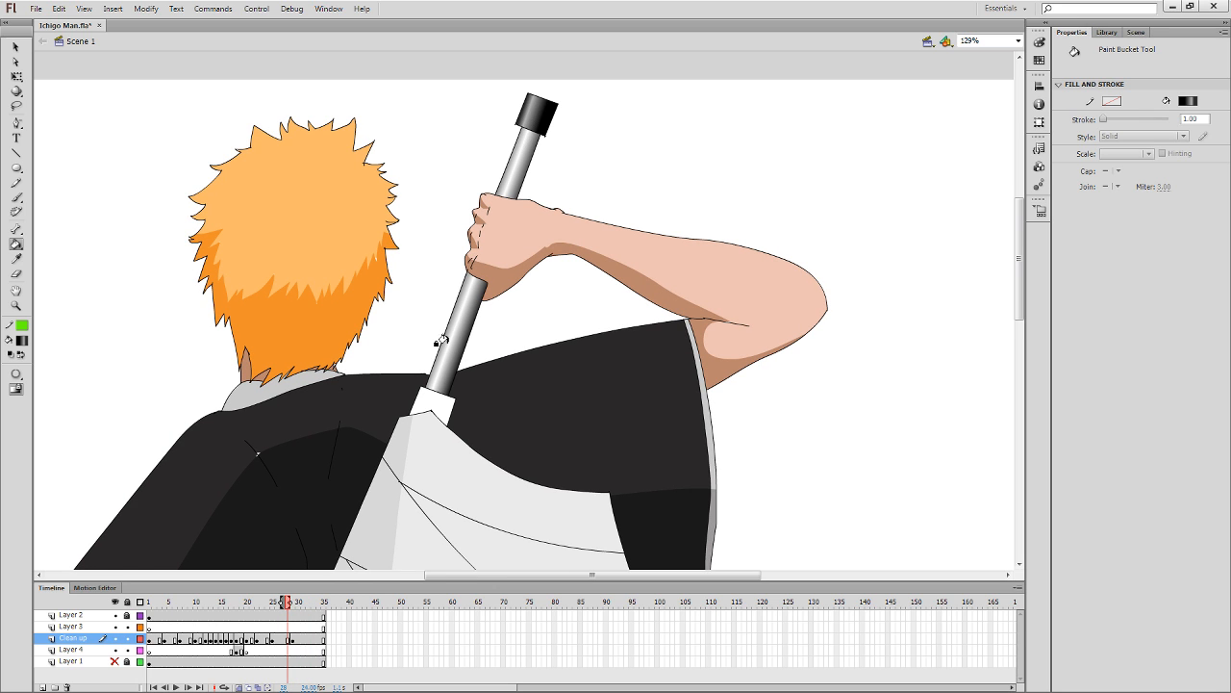
pyautogui.press(',')
pyautogui.press(',')
pyautogui.press(',')
pyautogui.press(',')
pyautogui.press(',')
pyautogui.click(434, 409)
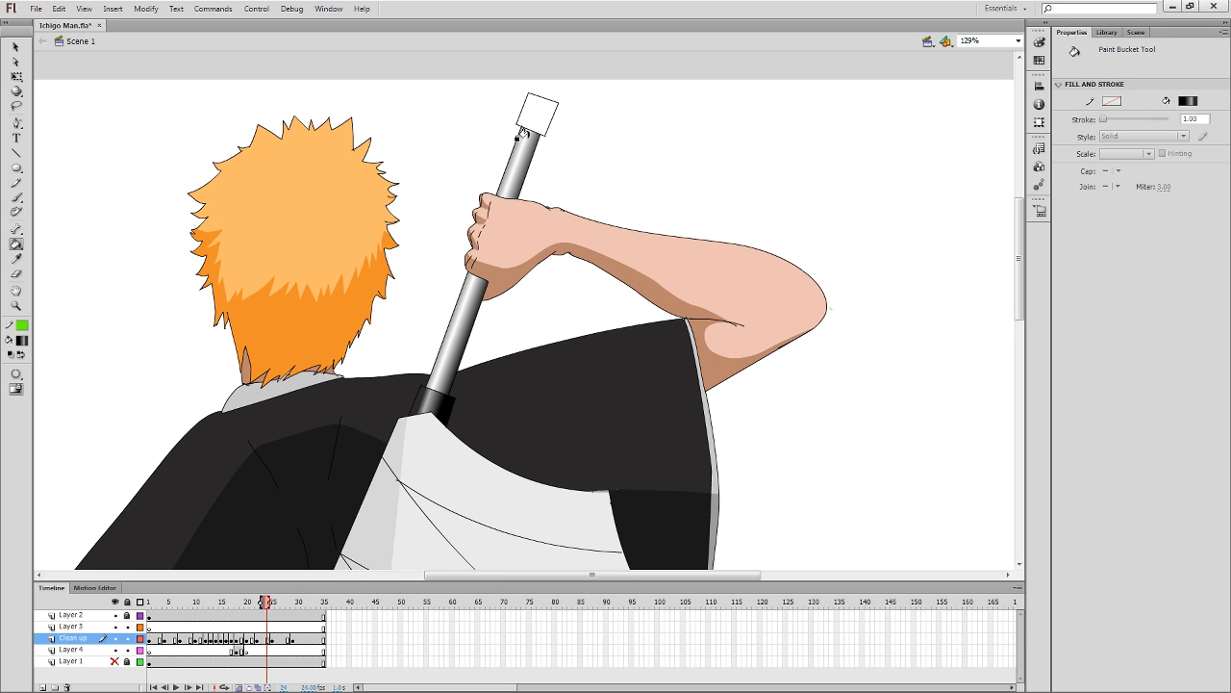
pyautogui.click(527, 117)
# Fill the hilt's collar and end cap with the black gradient on frames 21 and 19.
pyautogui.press(',')
pyautogui.press(',')
pyautogui.press(',')
pyautogui.click(525, 116)
pyautogui.click(430, 404)
pyautogui.press(',')
pyautogui.press(',')
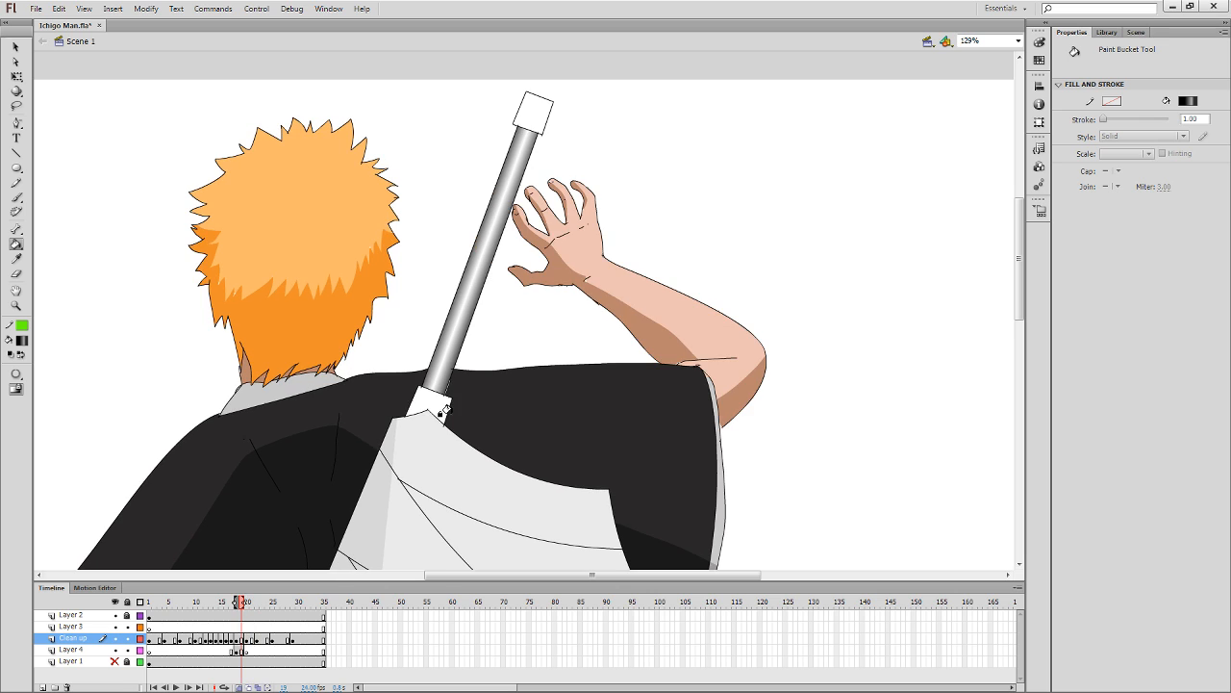
pyautogui.click(432, 404)
pyautogui.click(536, 102)
# Fill the hilt's collar and end cap with the black gradient on frames 17 and 16.
pyautogui.press(',')
pyautogui.press(',')
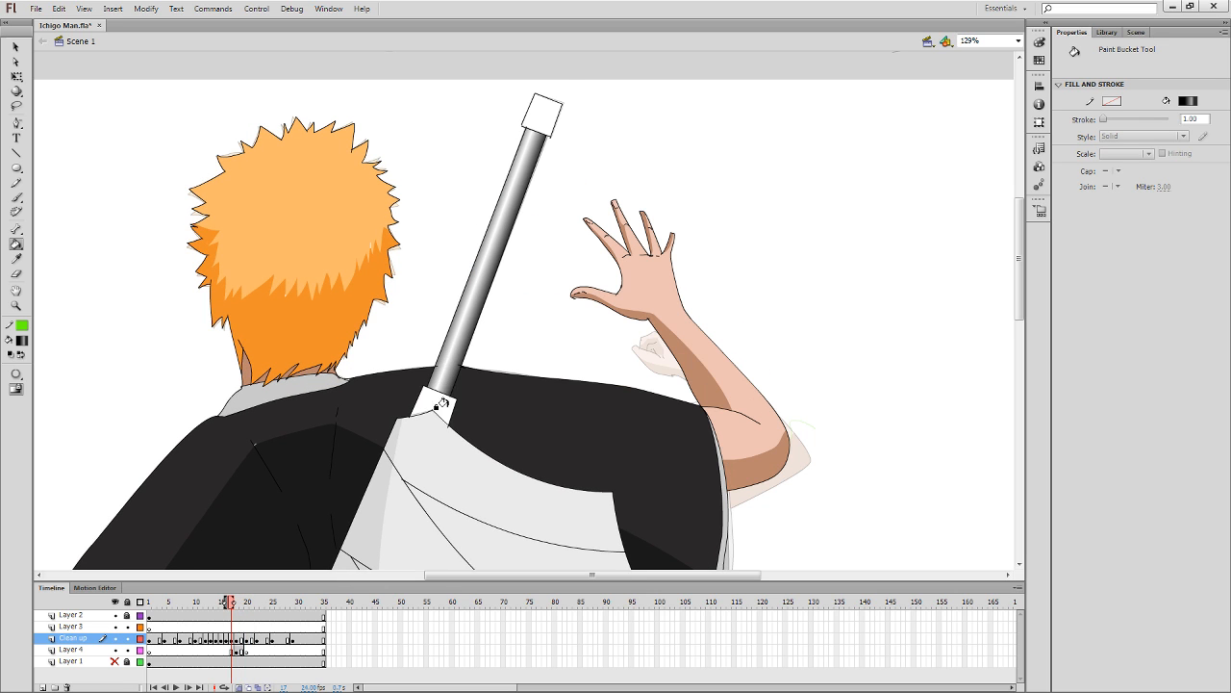
pyautogui.click(435, 402)
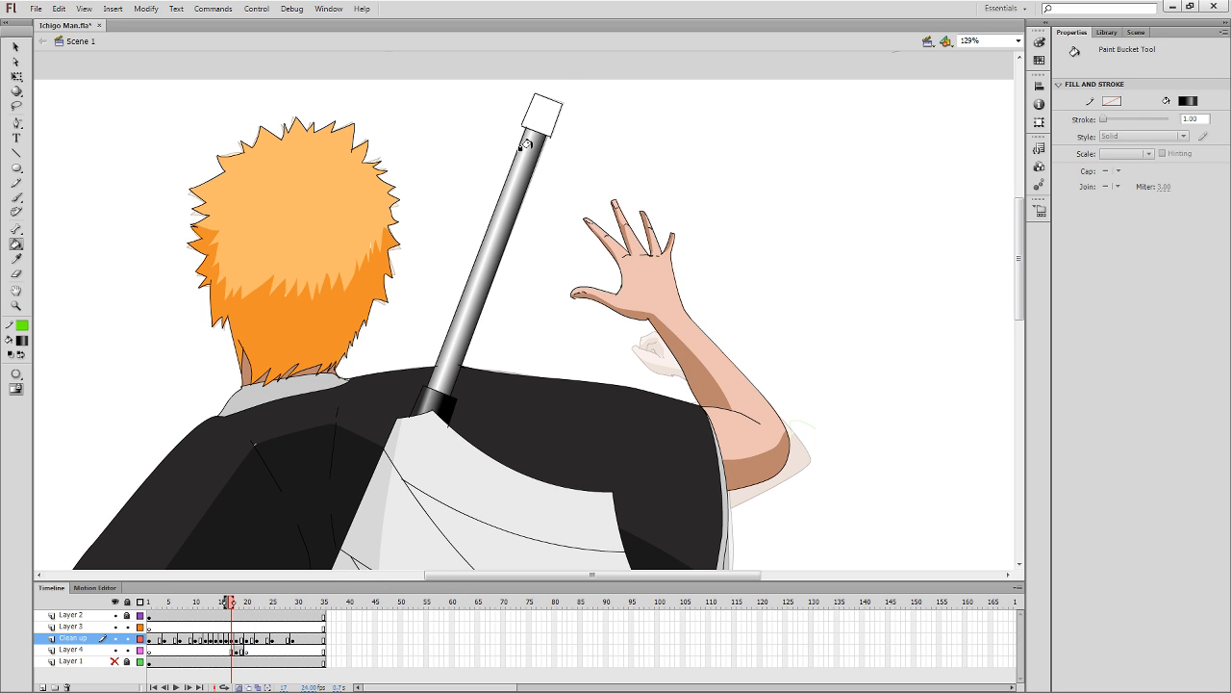
pyautogui.hotkey('ctrl', '-')
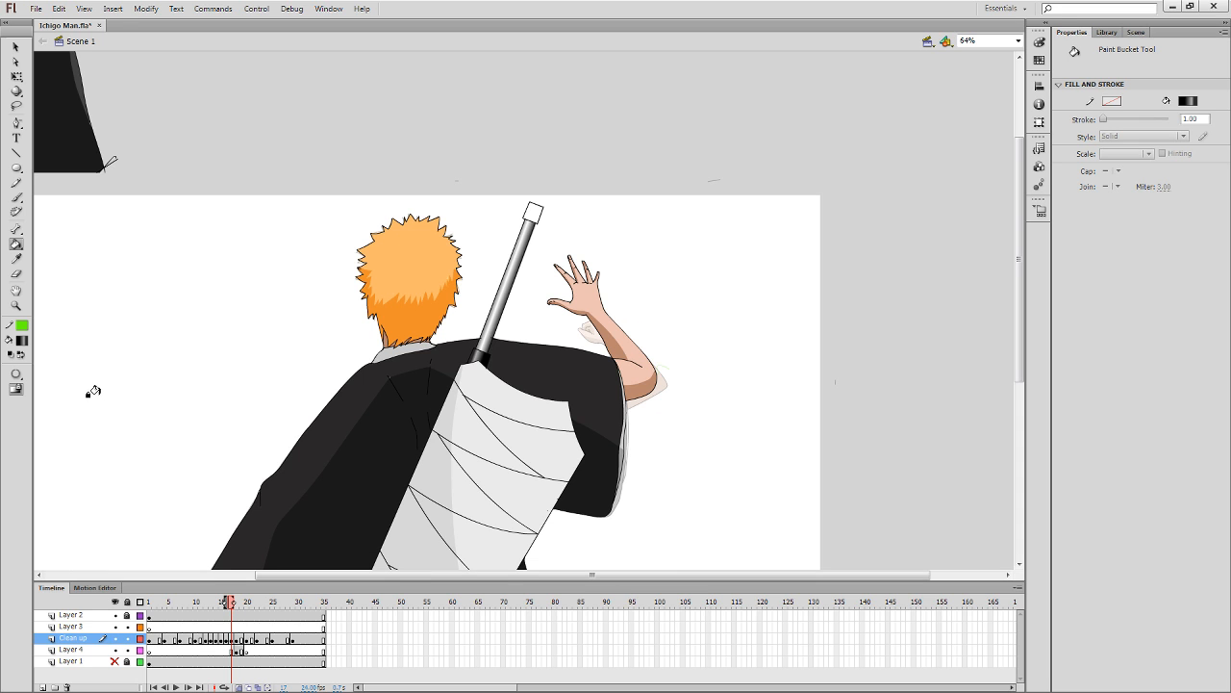
pyautogui.click(529, 210)
pyautogui.press(',')
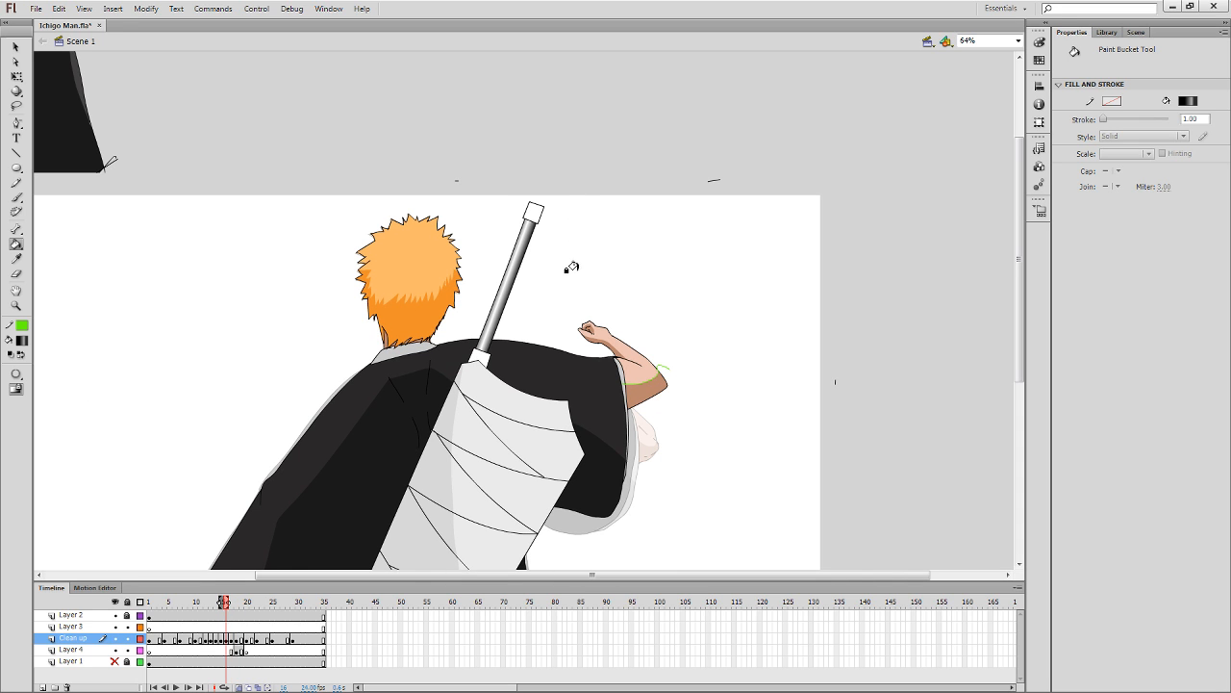
pyautogui.click(527, 208)
pyautogui.click(481, 358)
# Fill the hilt's collar and end cap with the black gradient on frame 15.
pyautogui.press(',')
pyautogui.press(',')
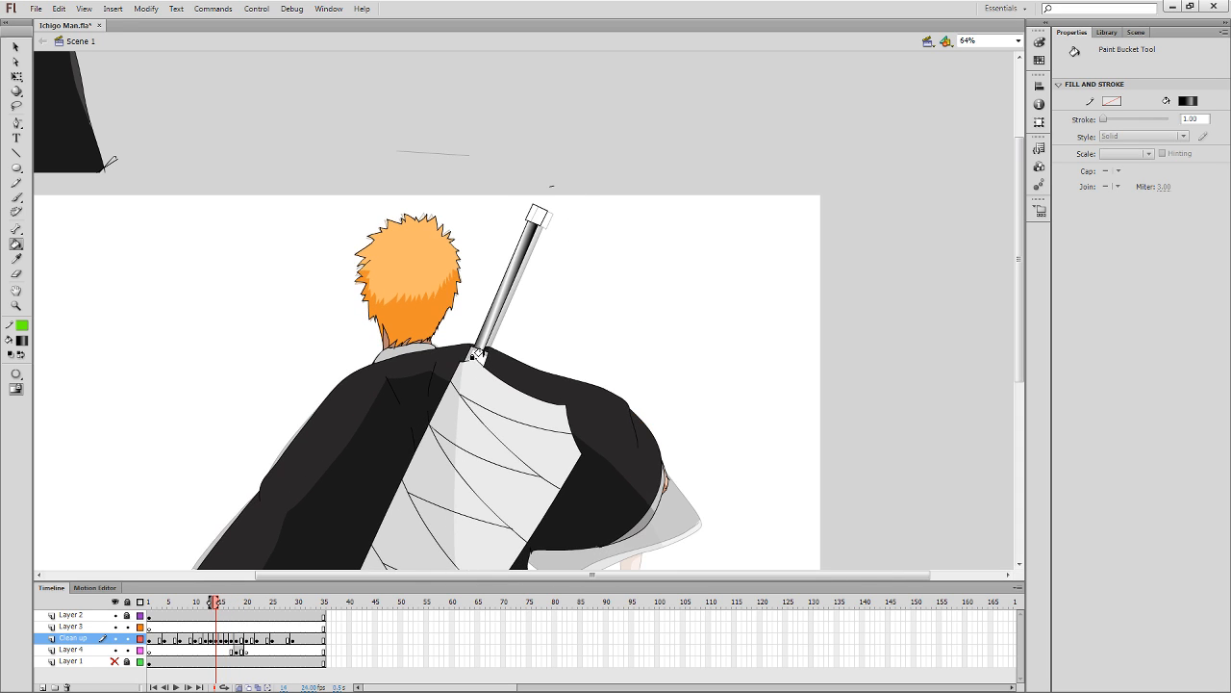
pyautogui.press('.')
pyautogui.click(477, 355)
pyautogui.click(529, 212)
pyautogui.press('.')
pyautogui.press(',')
pyautogui.press(',')
# Fill the hilt's end cap and collar with the black gradient on frame 14, undoing the stray fill on the handle.
pyautogui.click(17, 390)
pyautogui.click(535, 214)
pyautogui.press('i')
pyautogui.click(537, 218)
pyautogui.click(479, 345)
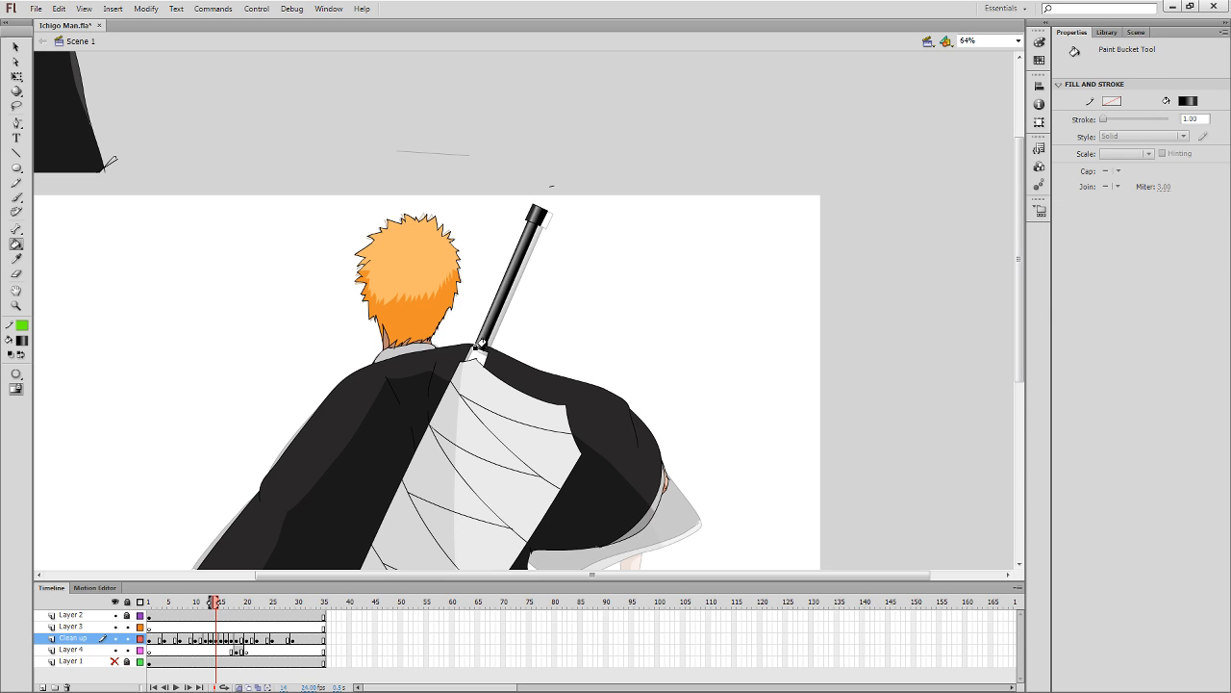
pyautogui.hotkey('ctrl', 'z')
pyautogui.click(481, 358)
pyautogui.press('.')
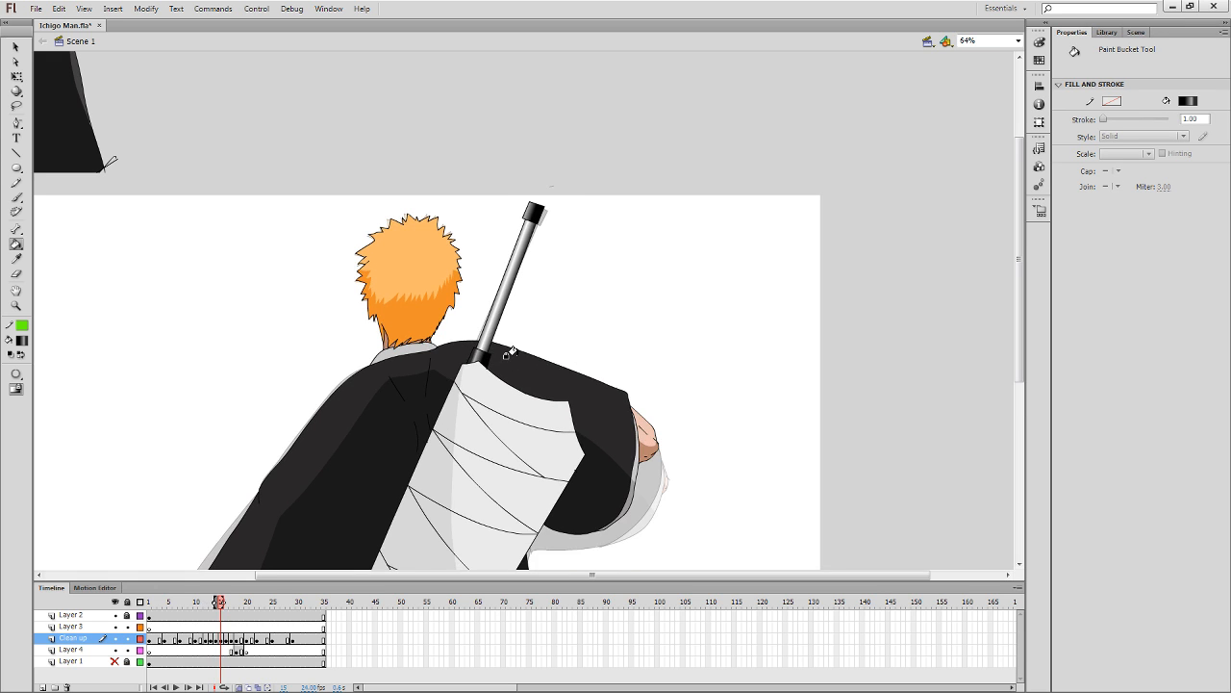
# Fill the hilt's collar and end cap with the black gradient on frame 13 and compare it with the neighbouring frames.
pyautogui.press(',')
pyautogui.press(',')
pyautogui.press(',')
pyautogui.press('.')
pyautogui.click(478, 357)
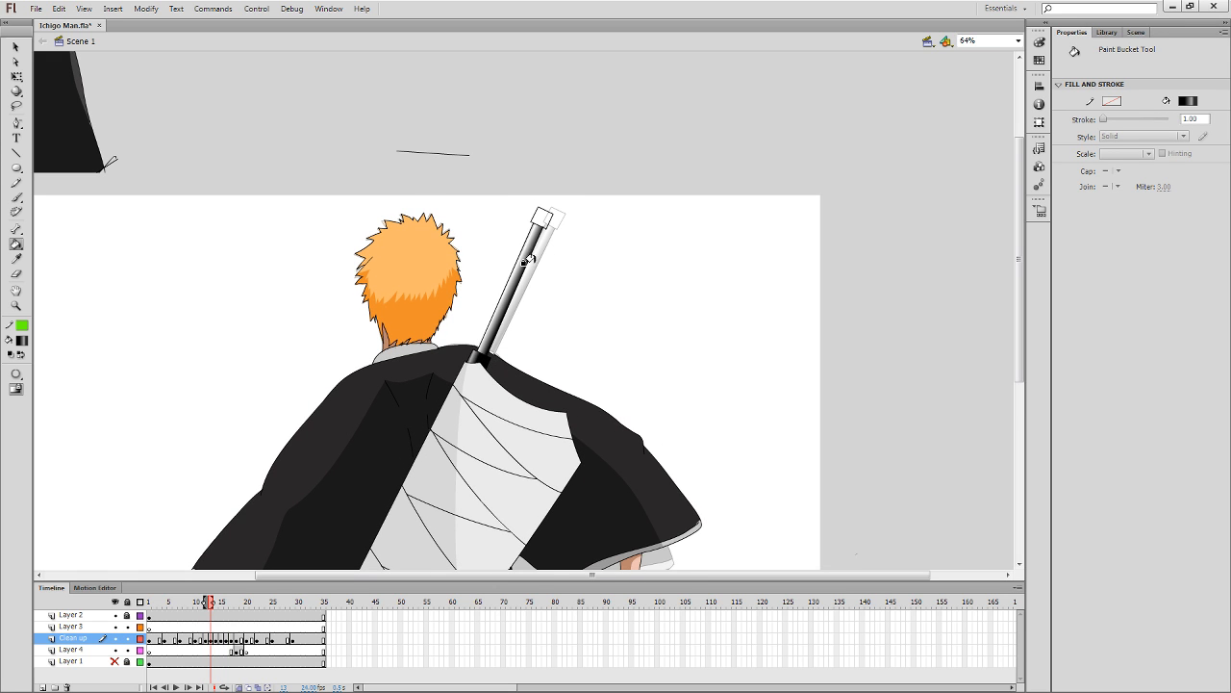
pyautogui.click(538, 220)
pyautogui.press(',')
pyautogui.press('.')
pyautogui.press('.')
pyautogui.press(',')
# Adjust the sword handle's gradient on frame 13 with the Gradient Transform tool and compare it with the neighbouring frames.
pyautogui.click(16, 76)
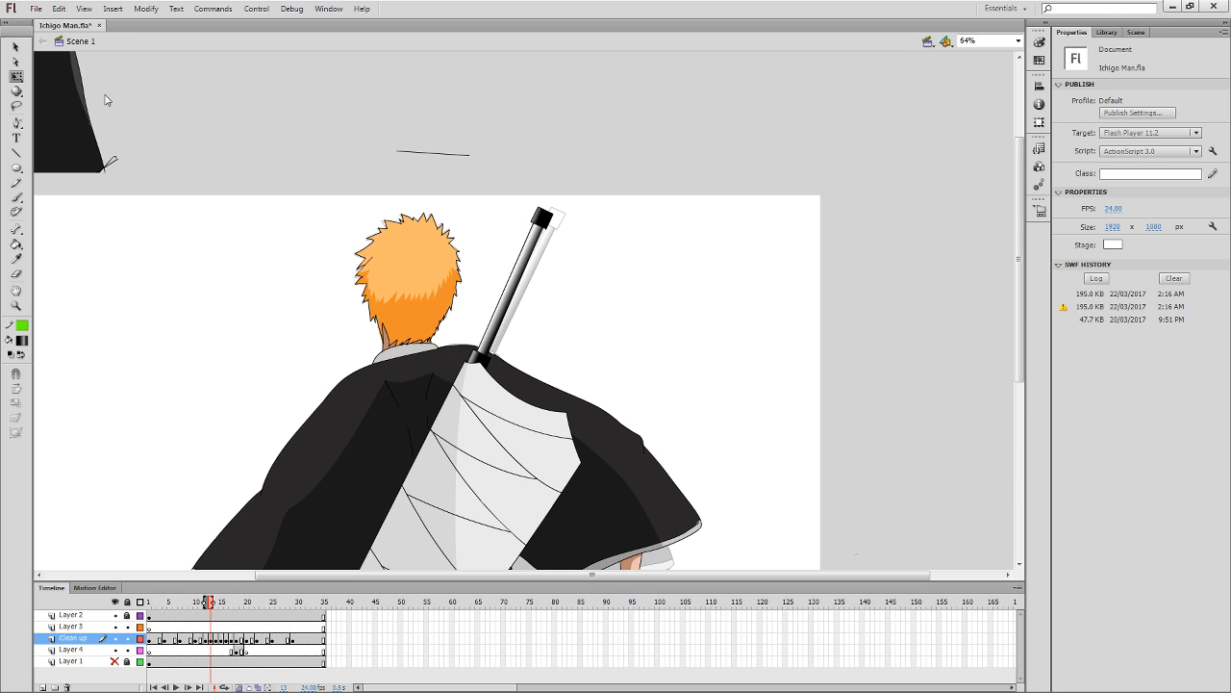
pyautogui.click(546, 227)
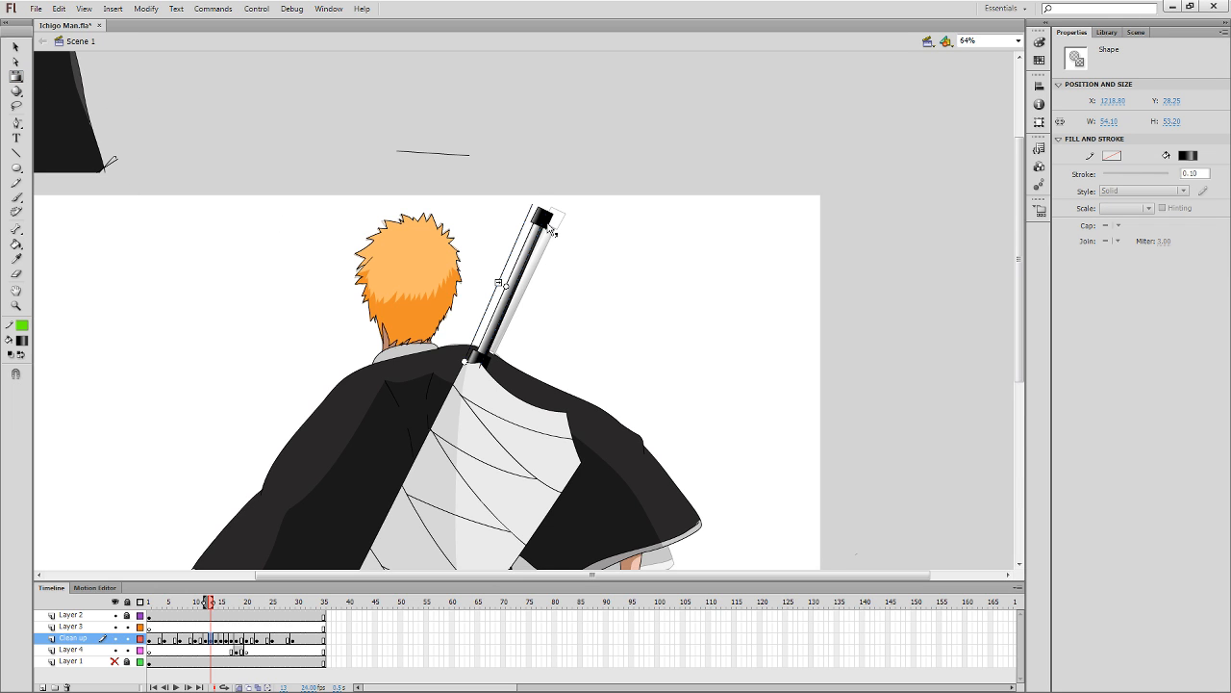
pyautogui.keyDown('shift'); pyautogui.click(509, 287); pyautogui.keyUp('shift')
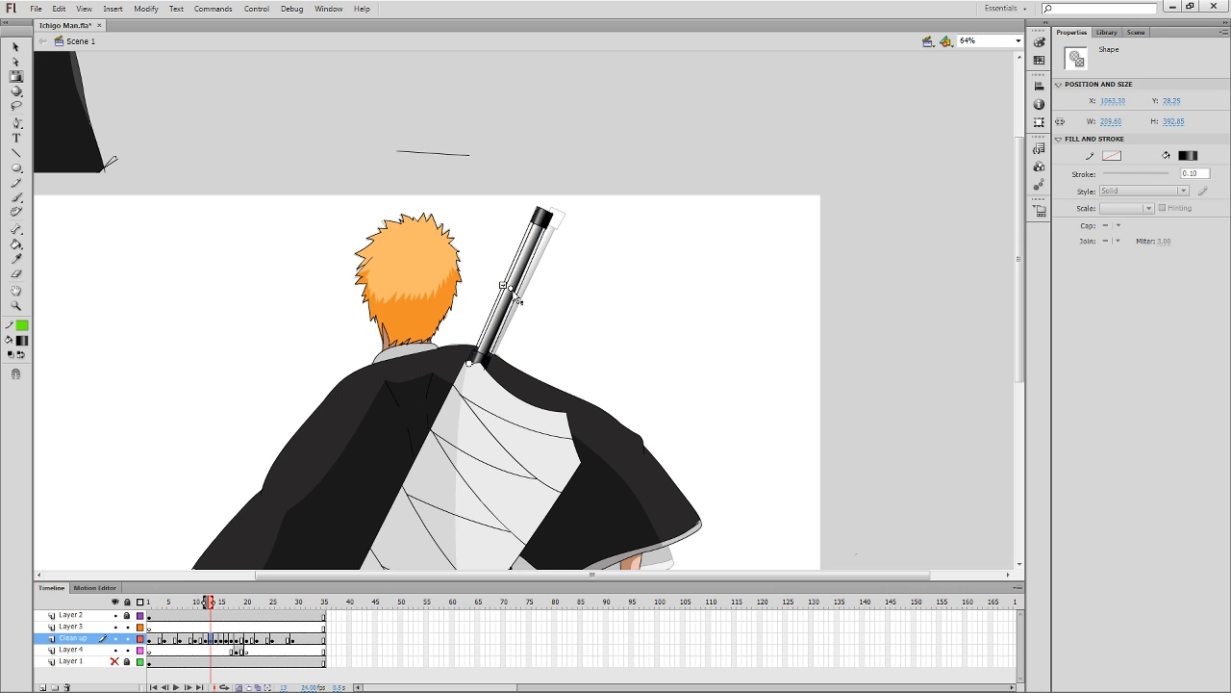
pyautogui.click(565, 284)
pyautogui.press(',')
pyautogui.press('.')
pyautogui.press('.')
pyautogui.press(',')
pyautogui.press(',')
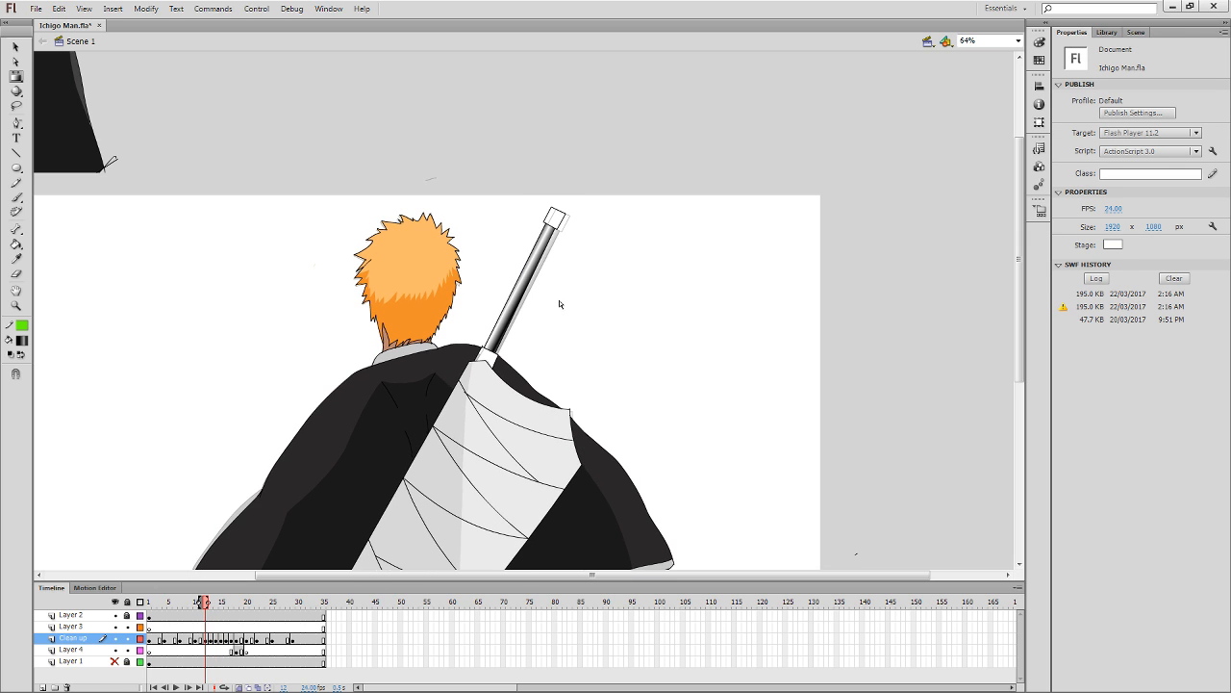
# Fill the hilt's end cap and collar with the black gradient on frames 12 and 11.
pyautogui.press('k')
pyautogui.click(551, 217)
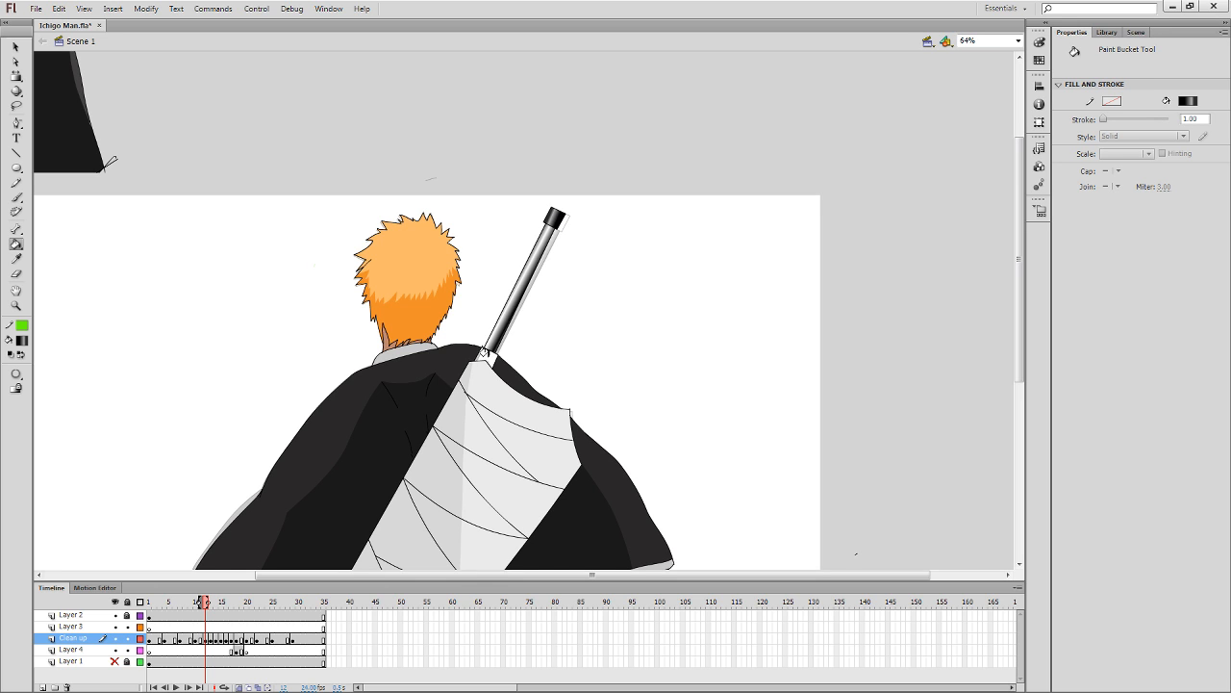
pyautogui.press('.')
pyautogui.press(',')
pyautogui.press(',')
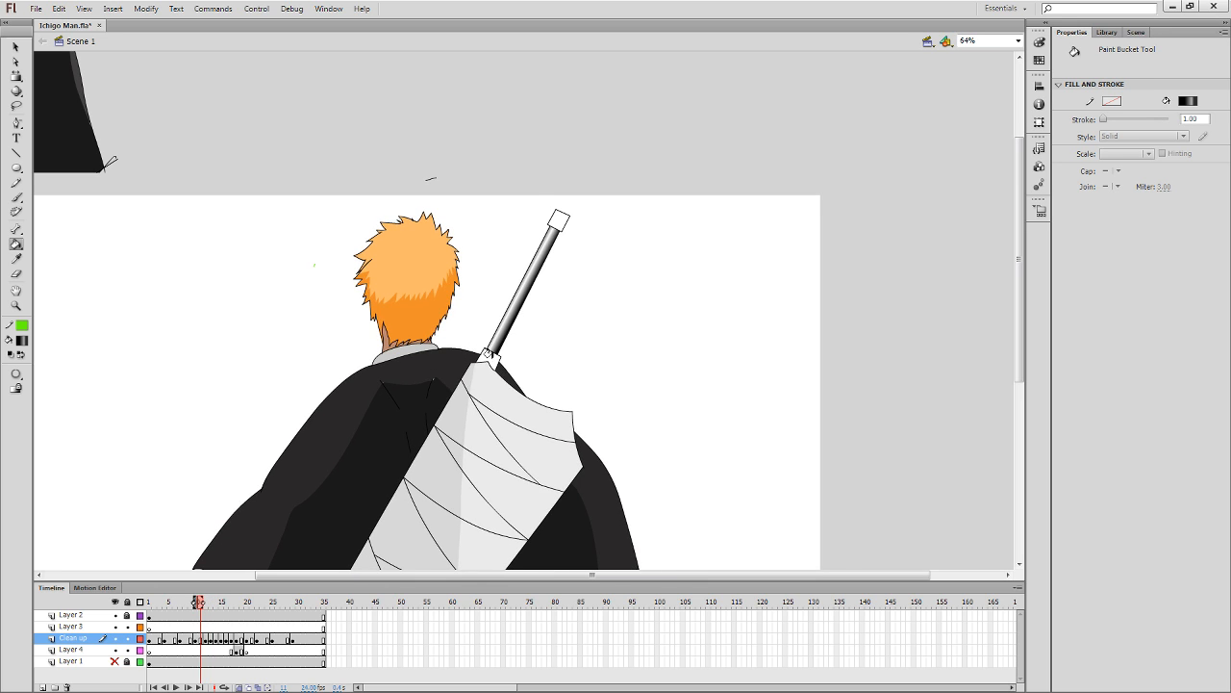
pyautogui.click(490, 357)
pyautogui.click(550, 223)
# Fill the hilt's end cap and collar with the black gradient on the drawings at frames 9 and 6.
pyautogui.press(',')
pyautogui.press(',')
pyautogui.click(556, 225)
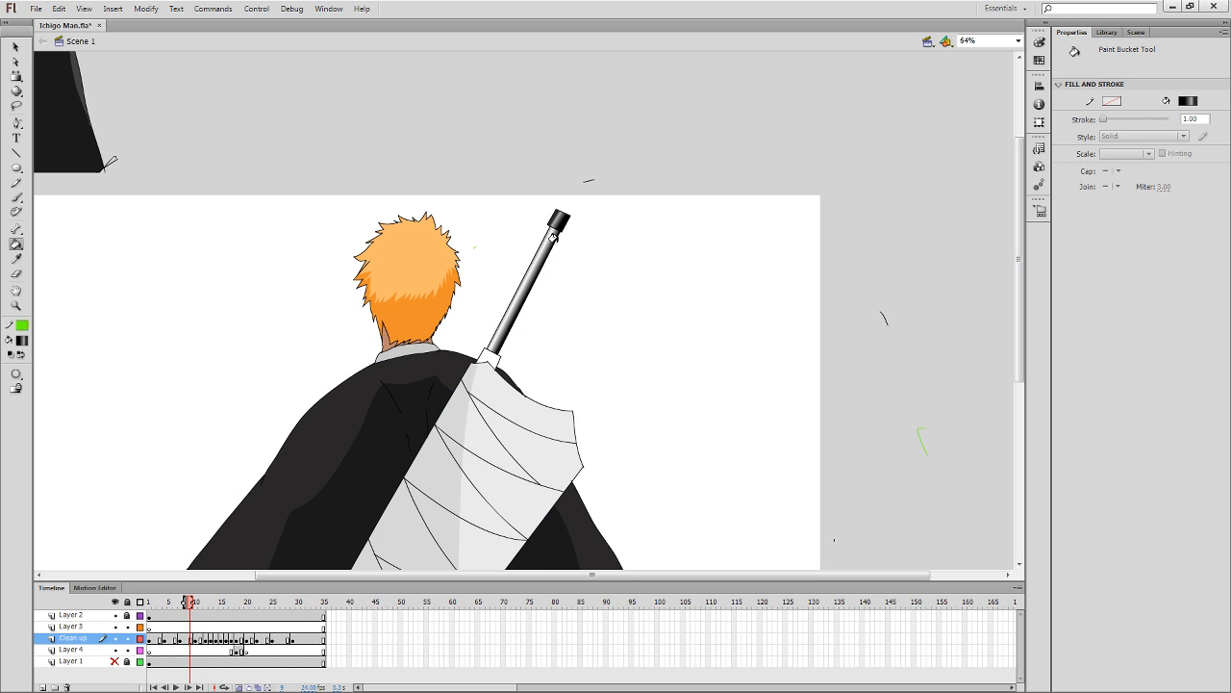
pyautogui.press(',')
pyautogui.press(',')
pyautogui.press(',')
pyautogui.click(492, 361)
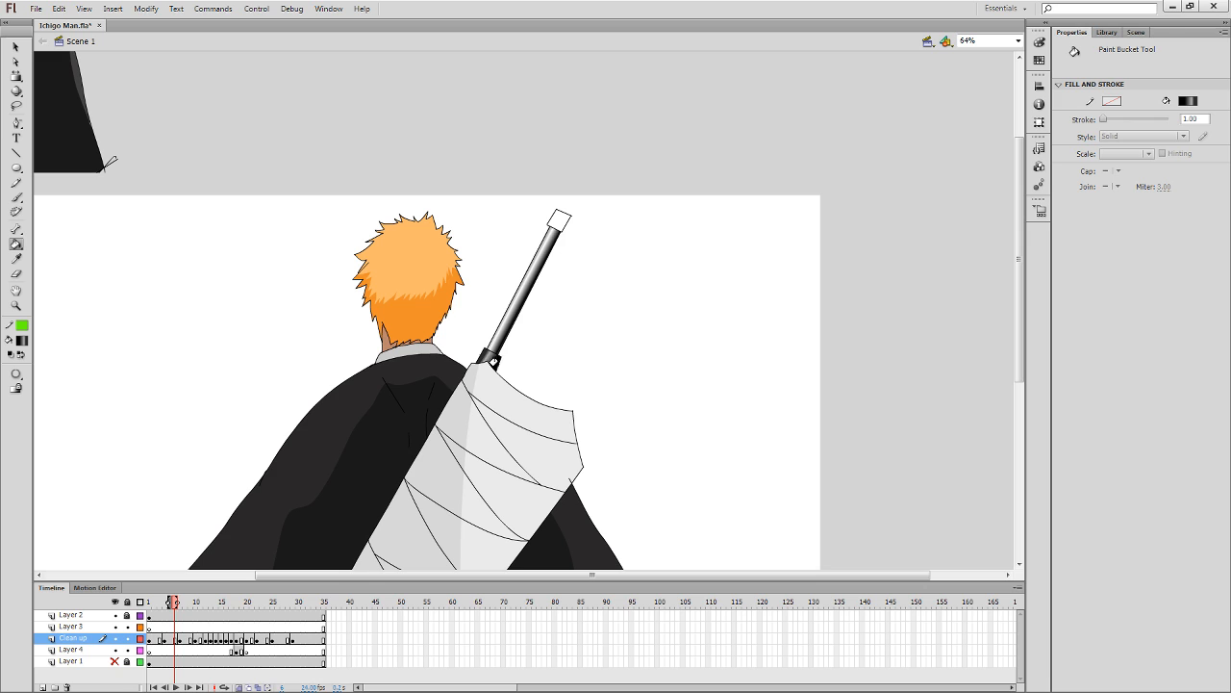
pyautogui.click(549, 224)
# Fill the hilt's end cap and collar with the black gradient on the first drawing, frames 1 to 3.
pyautogui.press(',')
pyautogui.press(',')
pyautogui.press(',')
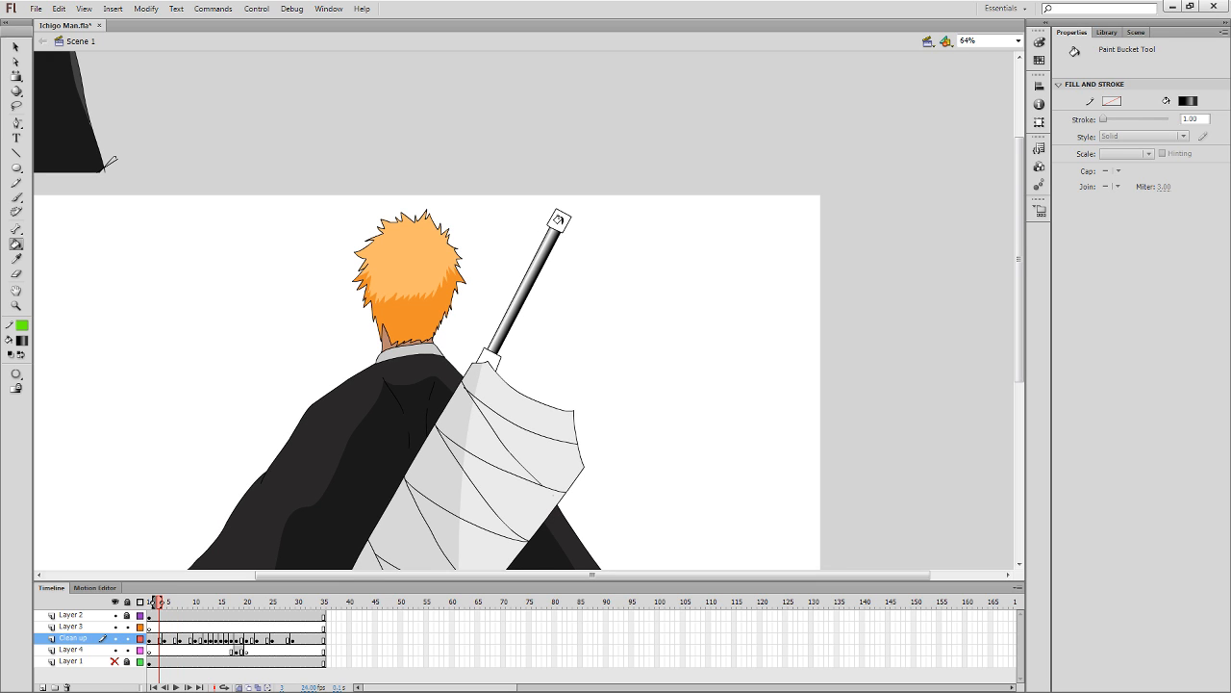
pyautogui.click(556, 226)
pyautogui.press(',')
pyautogui.press(',')
pyautogui.click(494, 365)
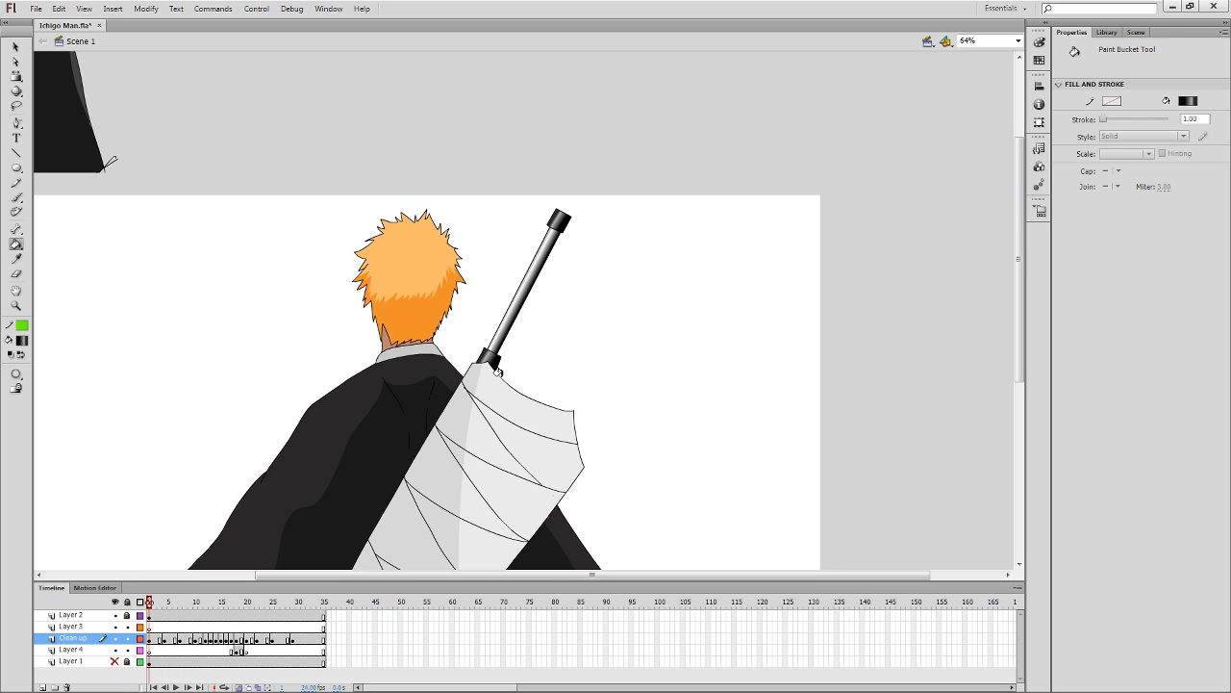
# Play the animation to check the coloured hilt in motion.
pyautogui.press('Return')
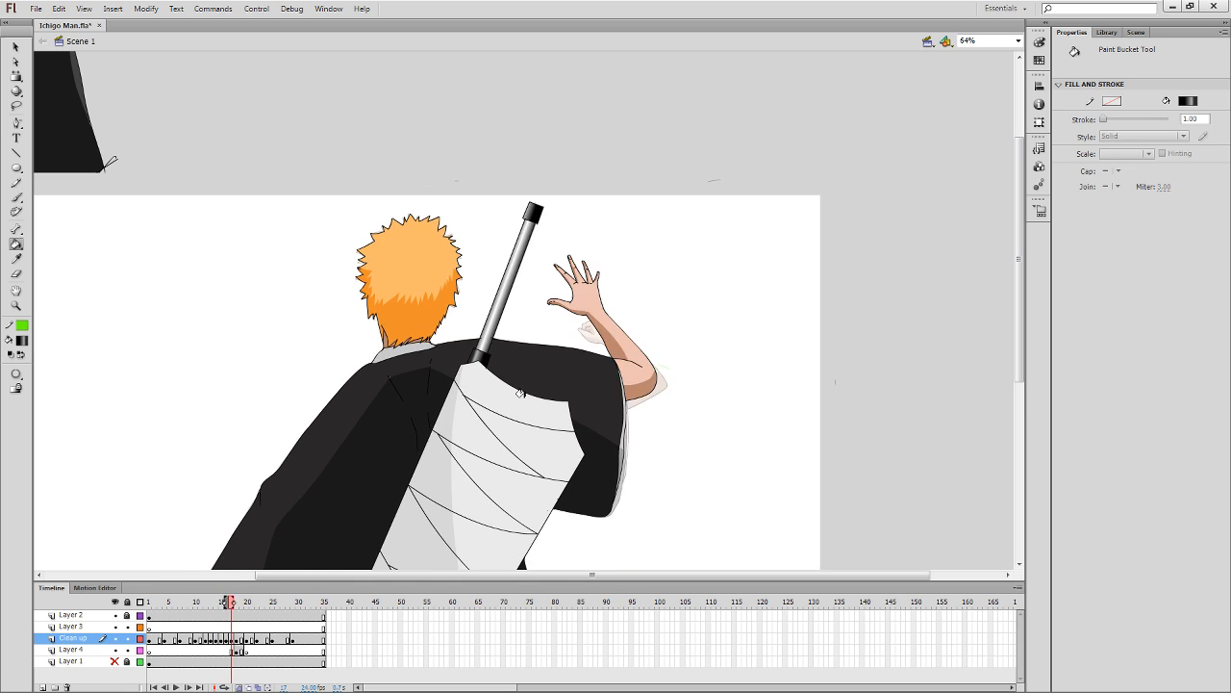
pyautogui.press('Return')
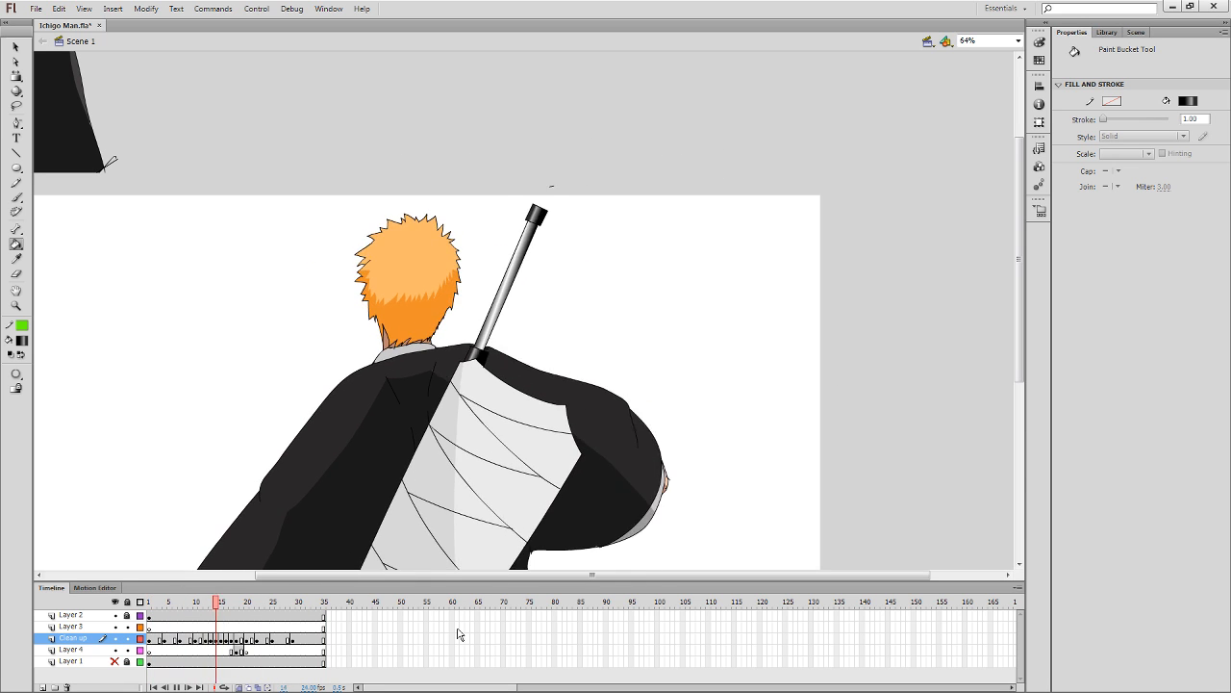
pyautogui.press('Return')
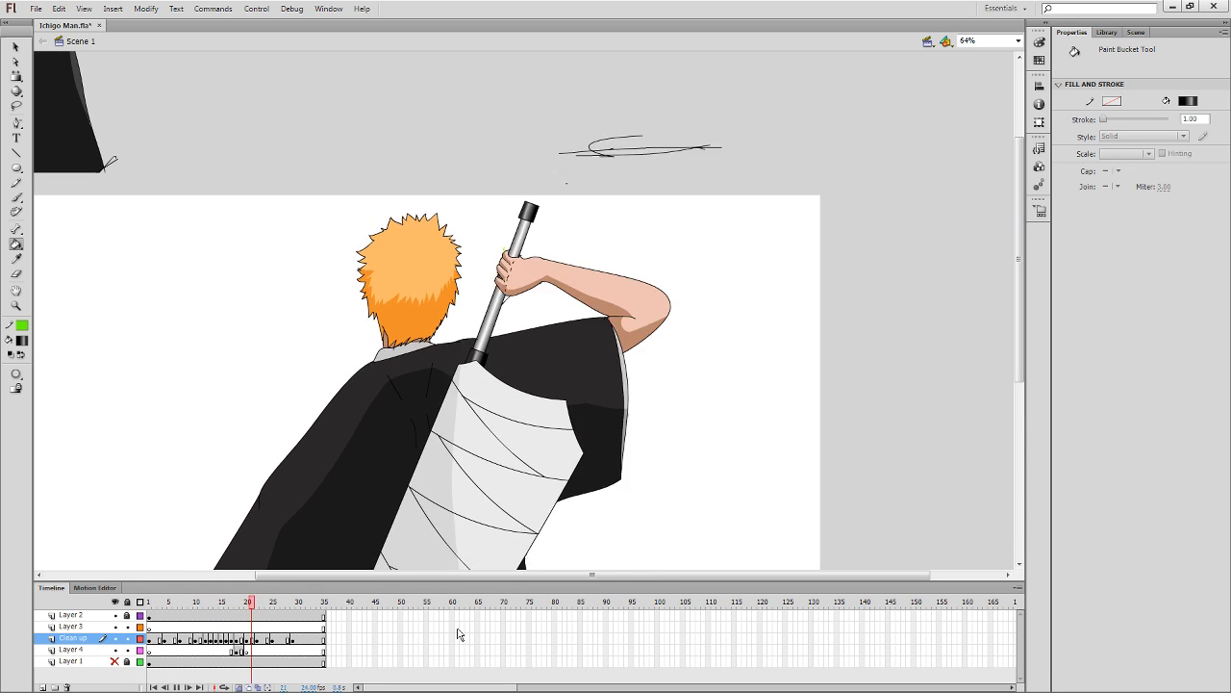
# Set up the Brush tool with the coat's dark shadow colour and a larger brush size.
pyautogui.click(385, 397)
pyautogui.press('b')
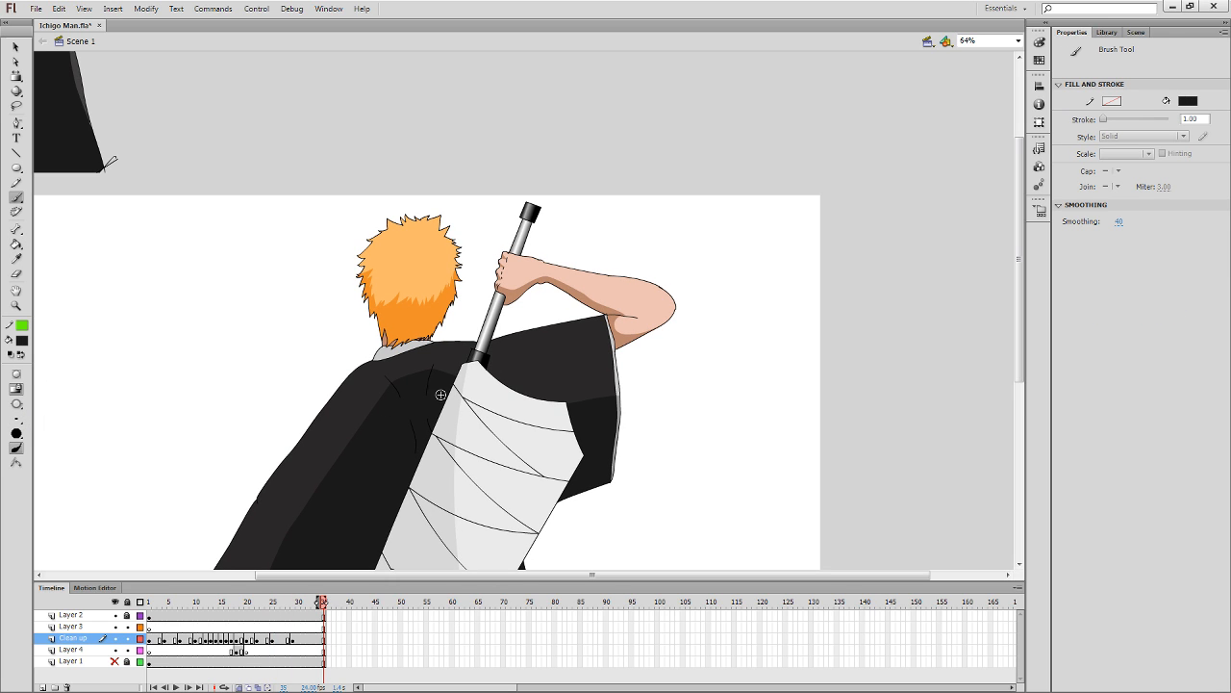
pyautogui.click(21, 421)
pyautogui.click(57, 513)
# Go back through the drawings from frame 35 to frame 10, examining the coat's shading, creases and lower edge.
pyautogui.press(',')
pyautogui.press(',')
pyautogui.press(',')
pyautogui.press(',')
pyautogui.press(',')
pyautogui.press(',')
pyautogui.press(',')
pyautogui.press(',')
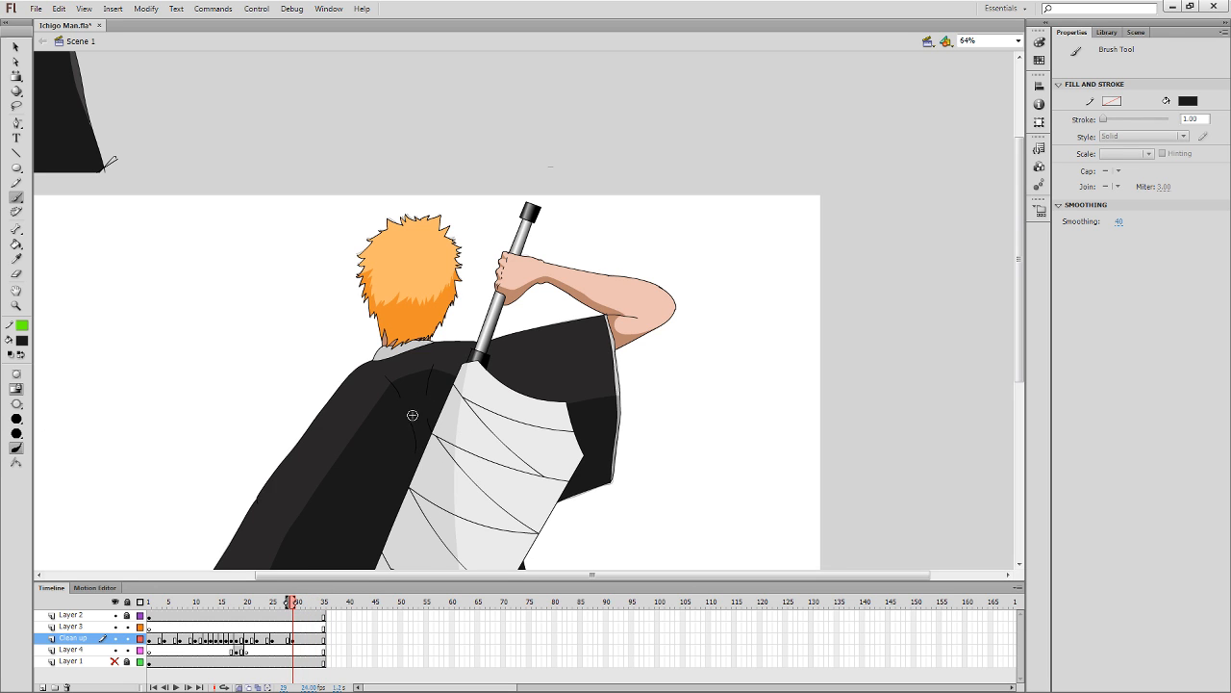
pyautogui.press(',')
pyautogui.press(',')
pyautogui.press(',')
pyautogui.press(',')
pyautogui.press(',')
pyautogui.press(',')
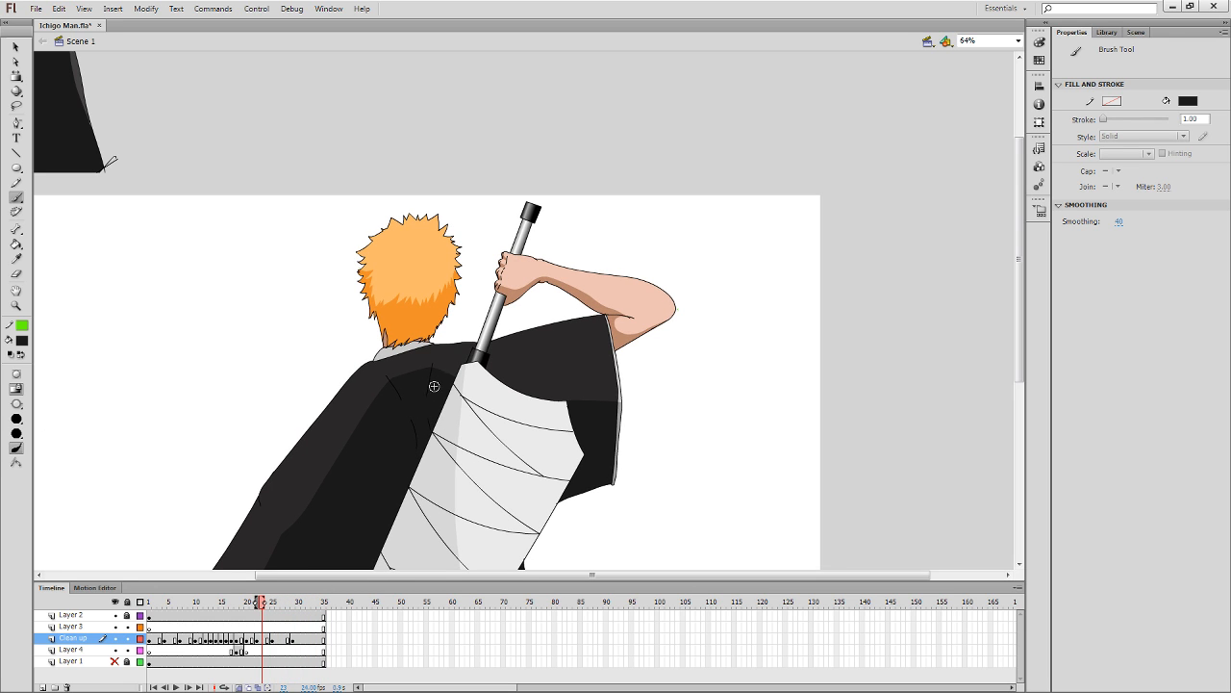
pyautogui.press(',')
pyautogui.press(',')
pyautogui.press(',')
pyautogui.press(',')
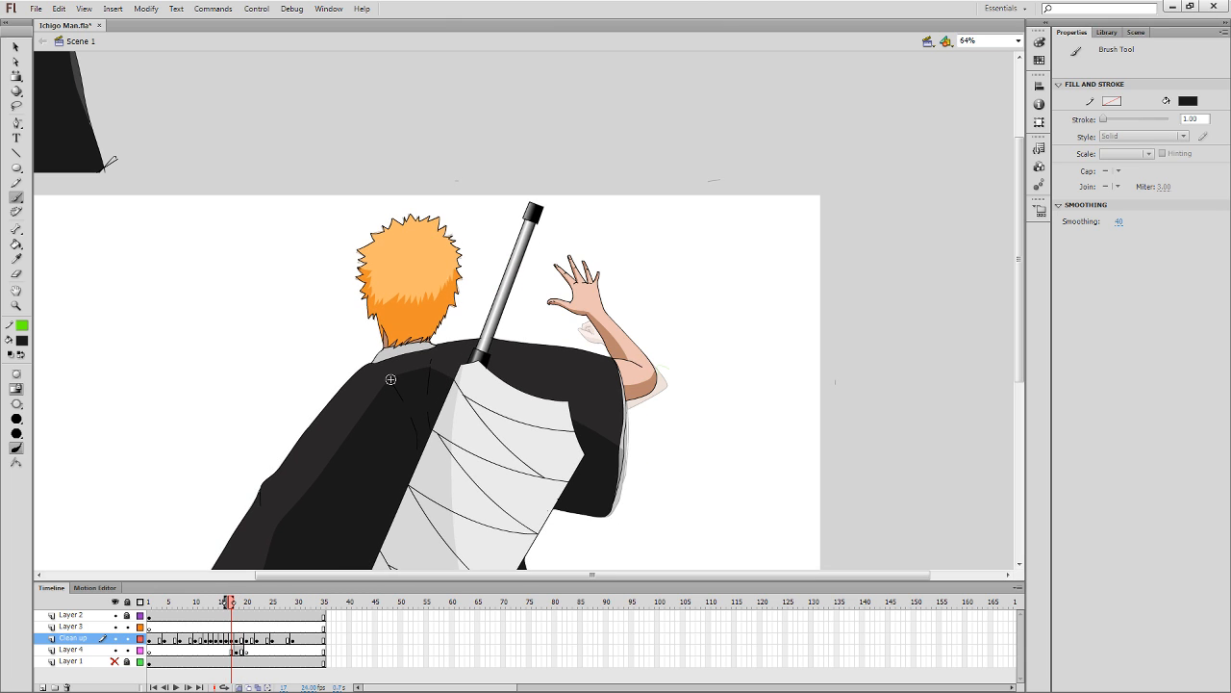
pyautogui.press(',')
pyautogui.moveTo(581, 444); pyautogui.dragTo(596, 285)
pyautogui.press(',')
pyautogui.press(',')
pyautogui.press(',')
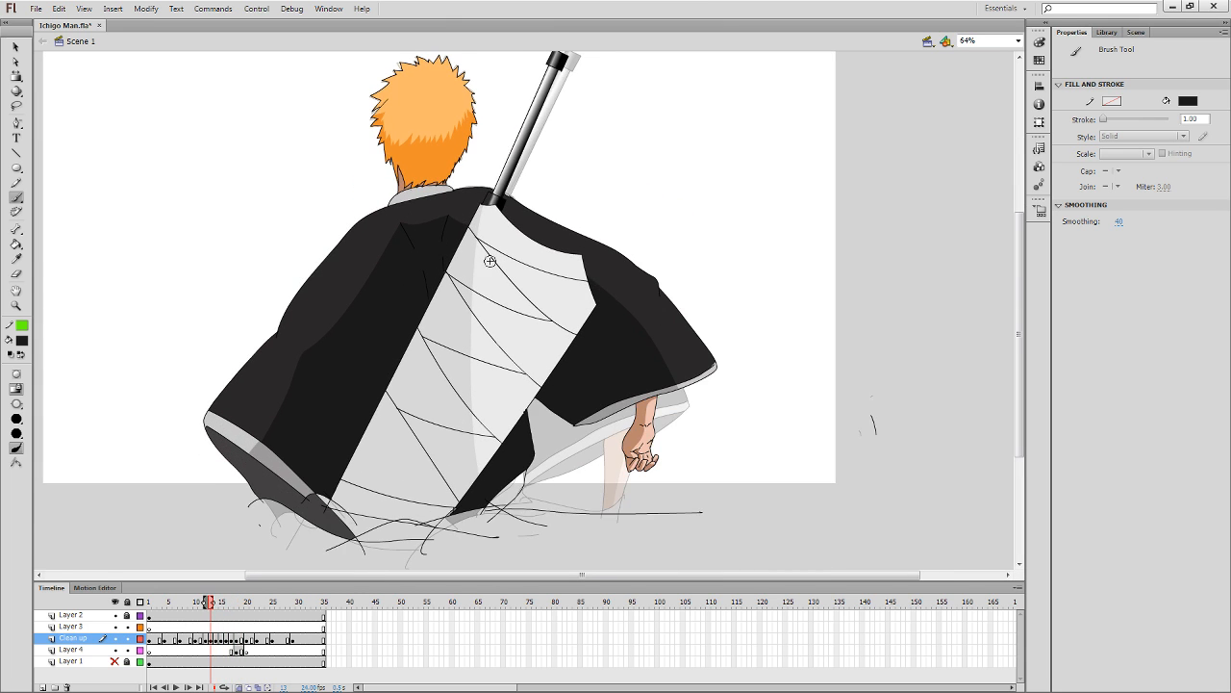
pyautogui.press('.')
pyautogui.press(',')
pyautogui.press(',')
pyautogui.press(',')
pyautogui.press(',')
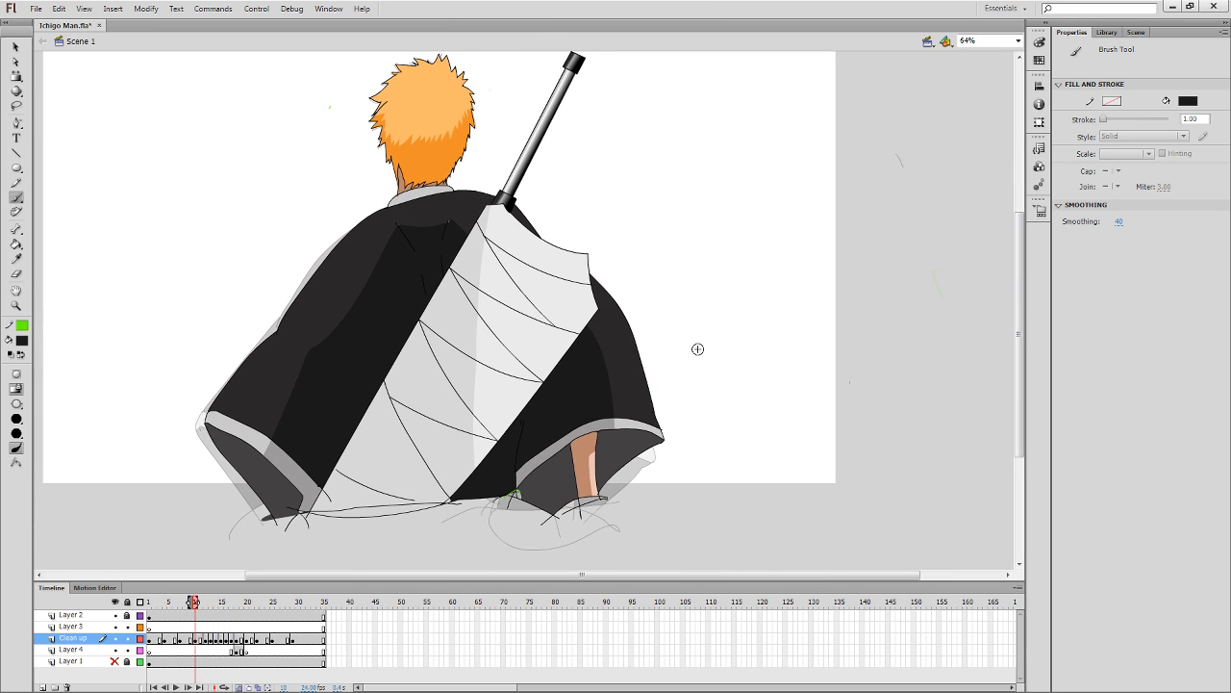
# Sample the grey of the coat's trim for the Paint Bucket and check the coat's lower edge on frames 10 to 14.
pyautogui.press('v')
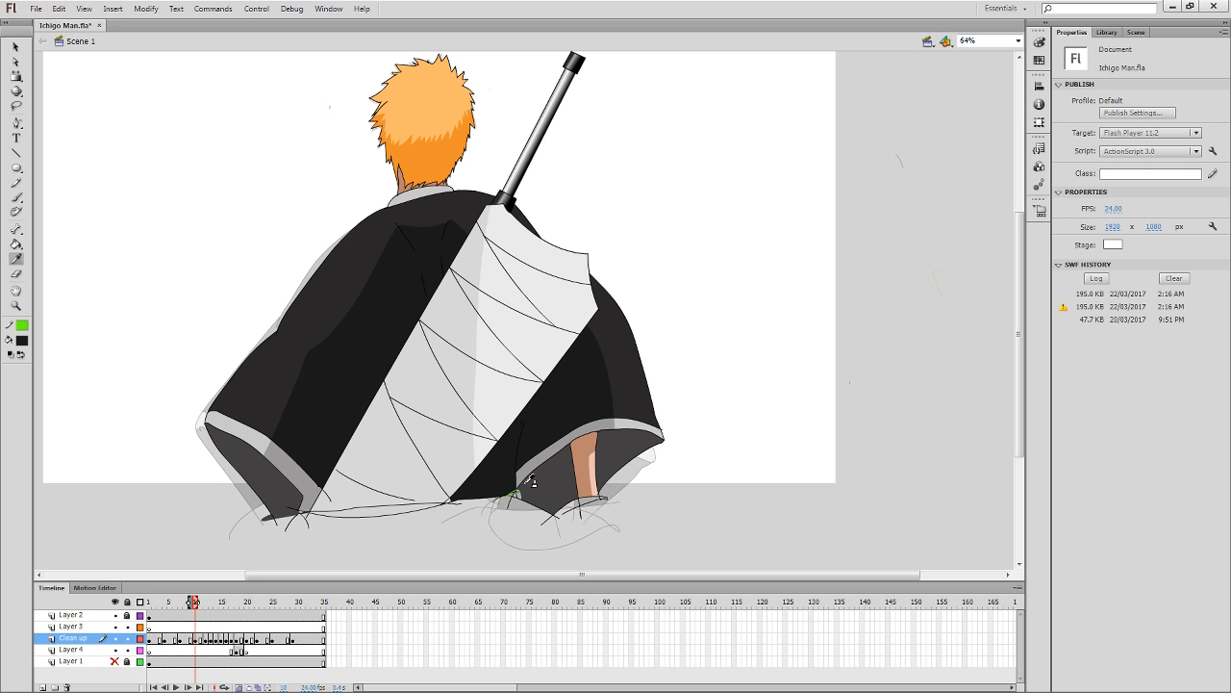
pyautogui.press('k')
pyautogui.press('.')
pyautogui.press('.')
pyautogui.press('.')
pyautogui.press('.')
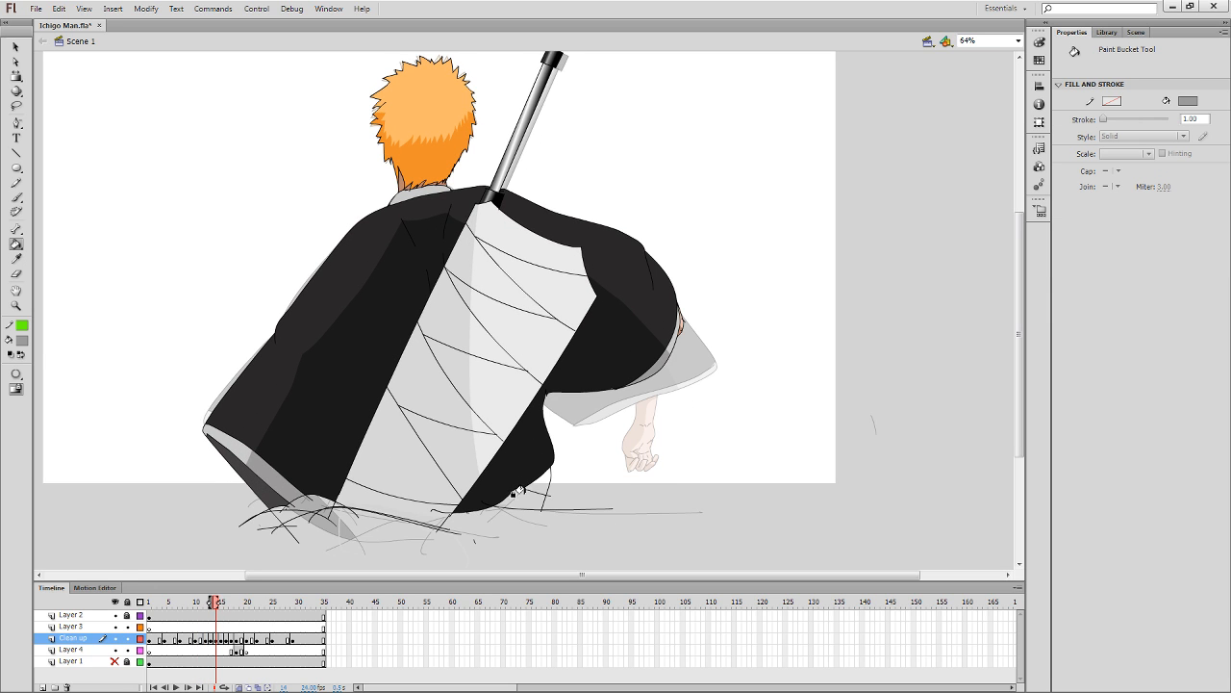
pyautogui.press(',')
pyautogui.press(',')
pyautogui.press(',')
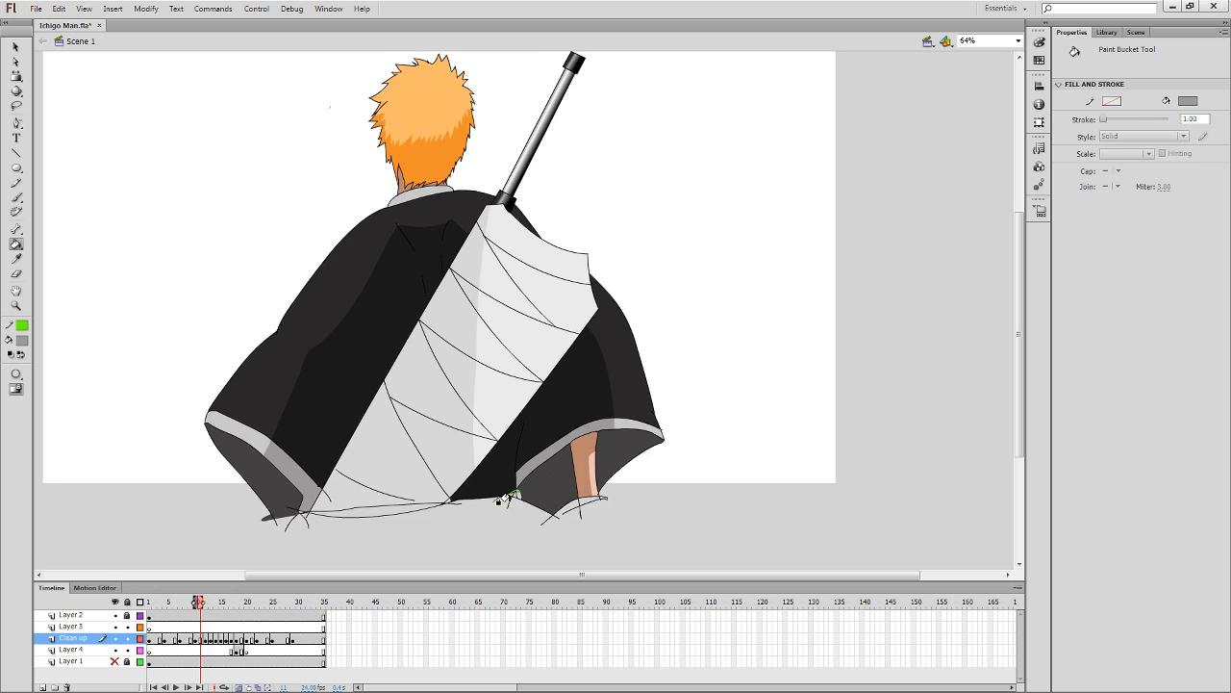
# Fill the small unpainted area at the coat's lower edge beside the sword with grey on frames 15 to 18.
pyautogui.press('.')
pyautogui.press('.')
pyautogui.press('.')
pyautogui.press('.')
pyautogui.press('.')
pyautogui.press('.')
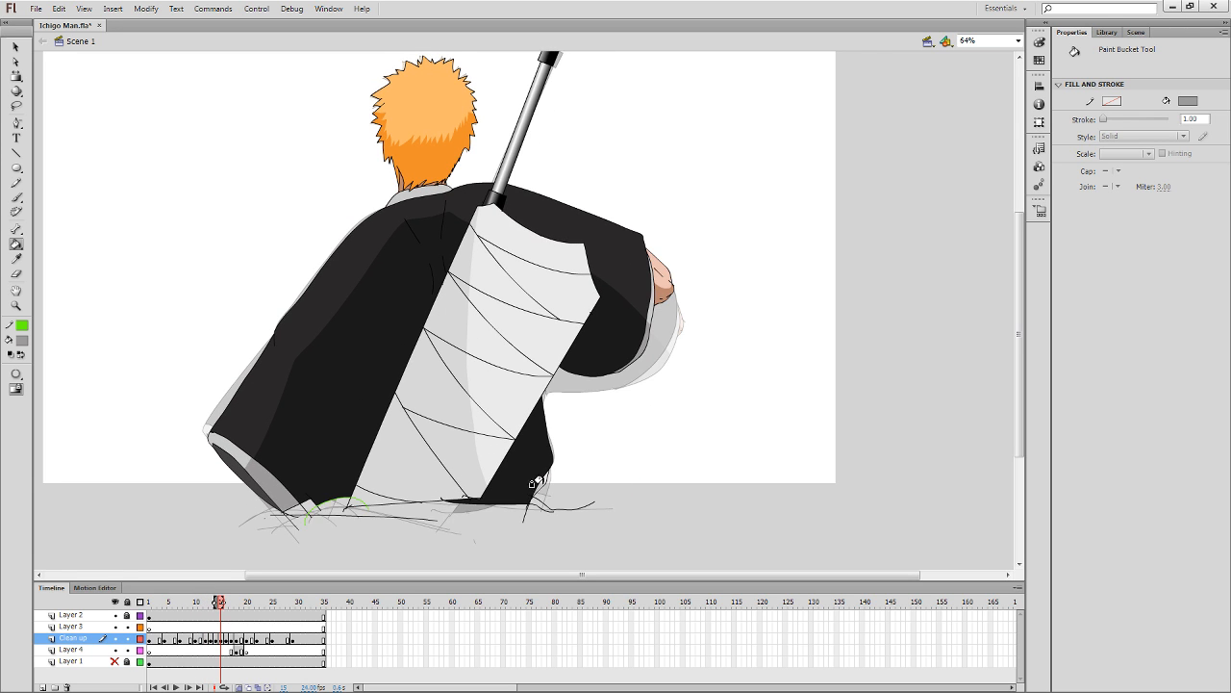
pyautogui.press(',')
pyautogui.press('.')
pyautogui.press('.')
pyautogui.press('.')
pyautogui.press('.')
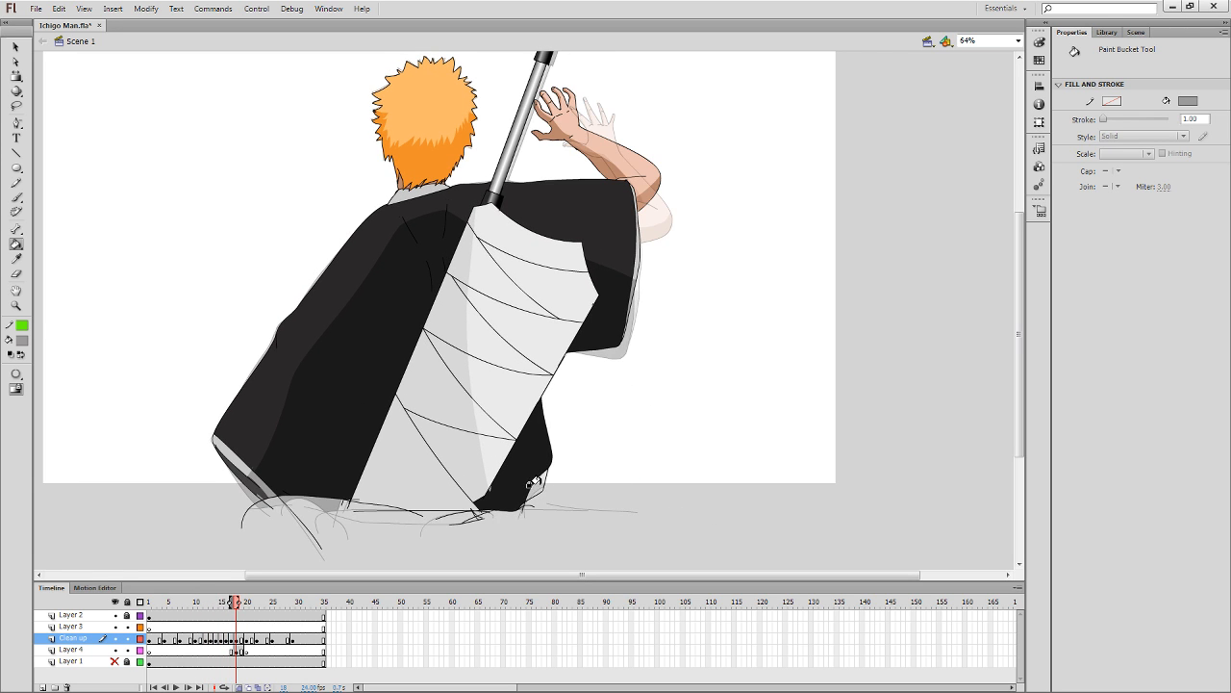
# Fill the same area at the coat's lower edge with grey on the remaining drawings through frame 33.
pyautogui.press('.')
pyautogui.press('.')
pyautogui.press('.')
pyautogui.press('.')
pyautogui.press('.')
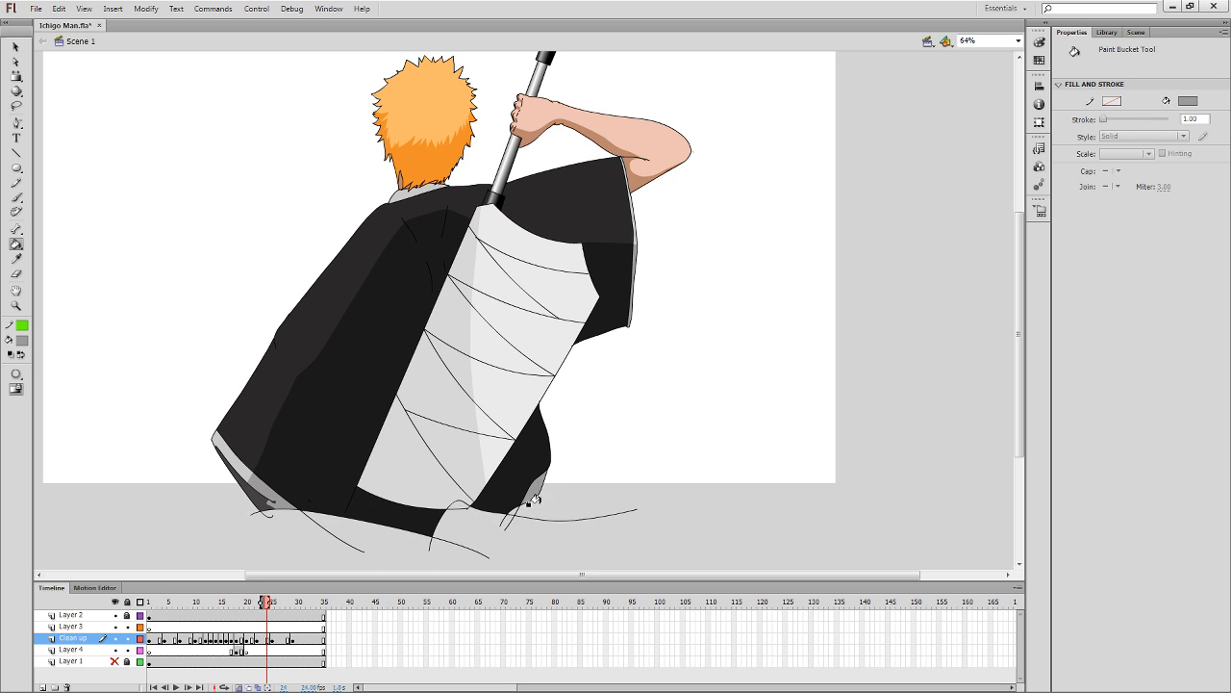
pyautogui.press('.')
pyautogui.press('.')
pyautogui.press('.')
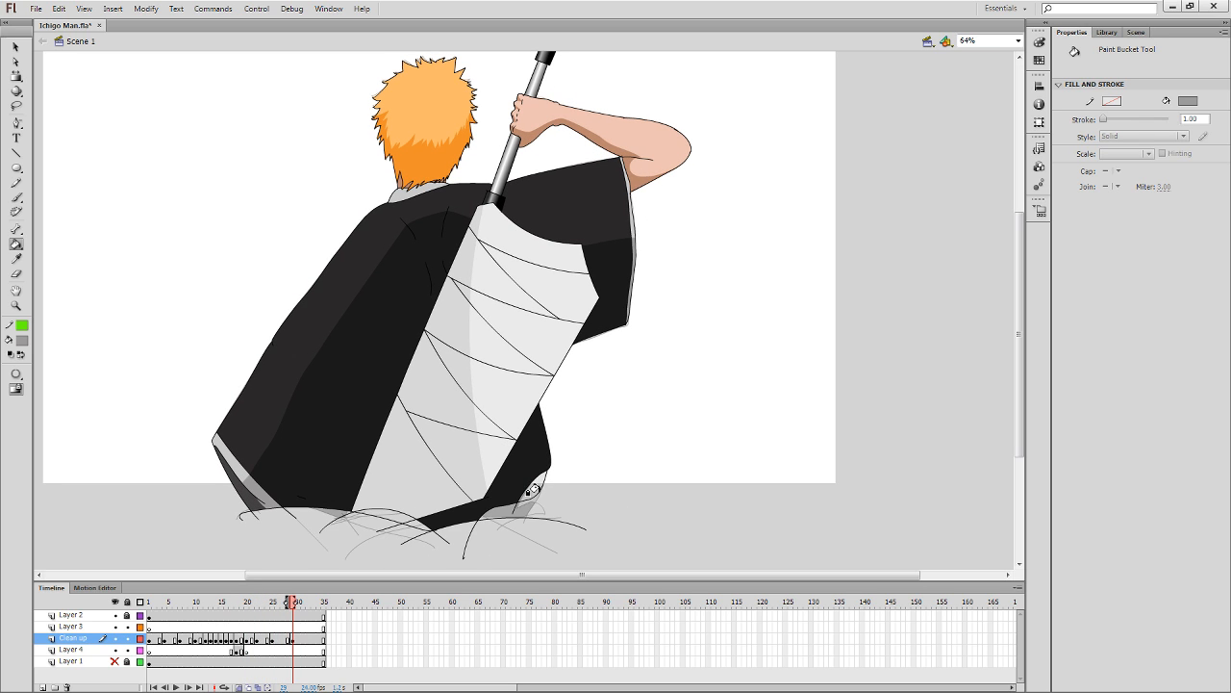
pyautogui.press('.')
pyautogui.press('.')
pyautogui.press('.')
pyautogui.press('.')
pyautogui.press('.')
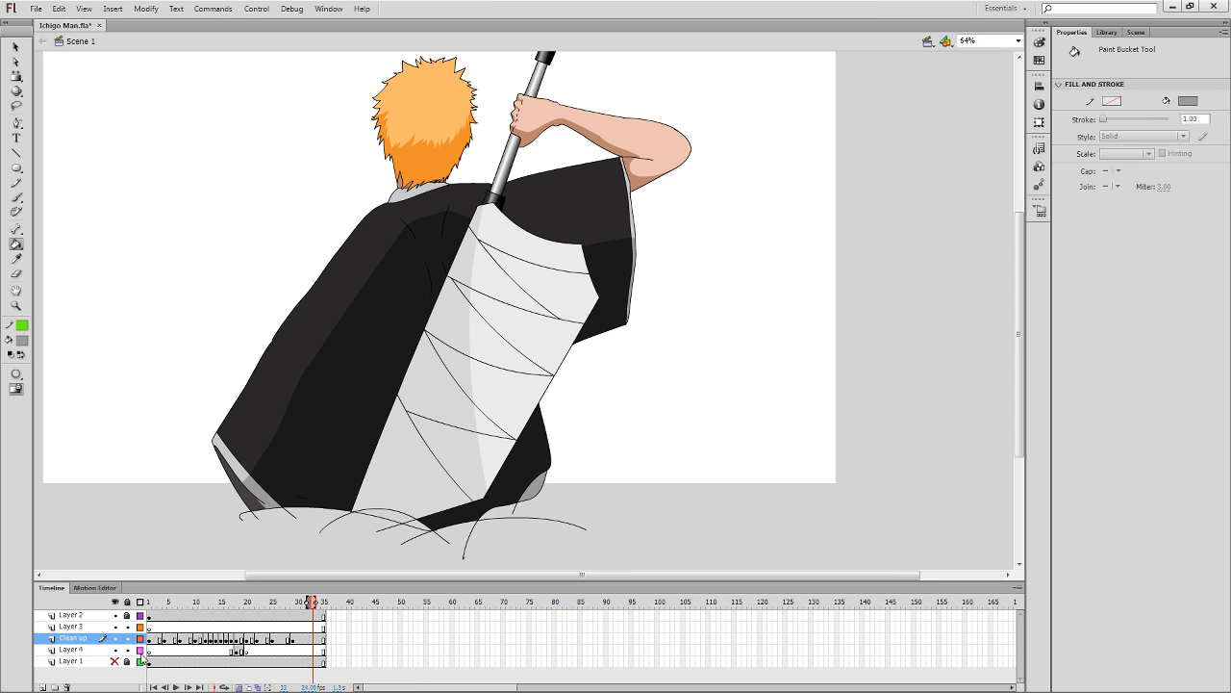
# Merge the raised arm from Layer 4 with the body drawing on the Clean up layer at frame 18, pasting in place.
pyautogui.click(241, 640)
pyautogui.hotkey('ctrl', 'x')
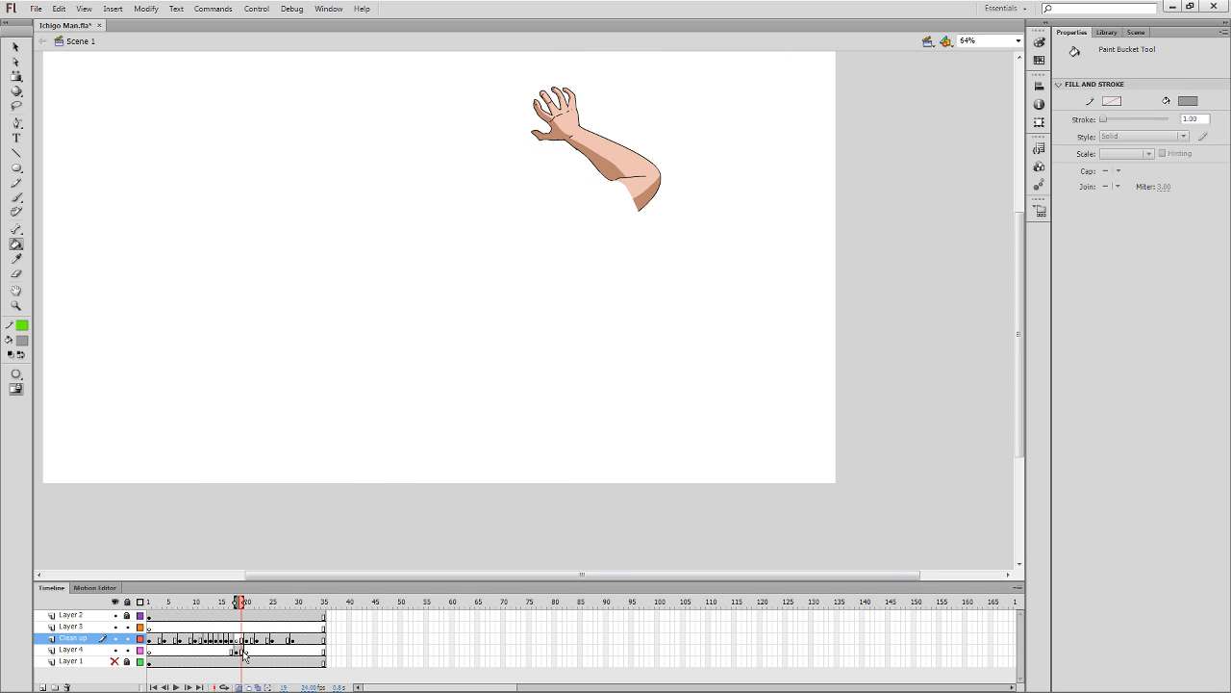
pyautogui.click(241, 653)
pyautogui.hotkey('ctrl', 'shift', 'v')
pyautogui.hotkey('ctrl', 'a')
pyautogui.hotkey('ctrl', 'x')
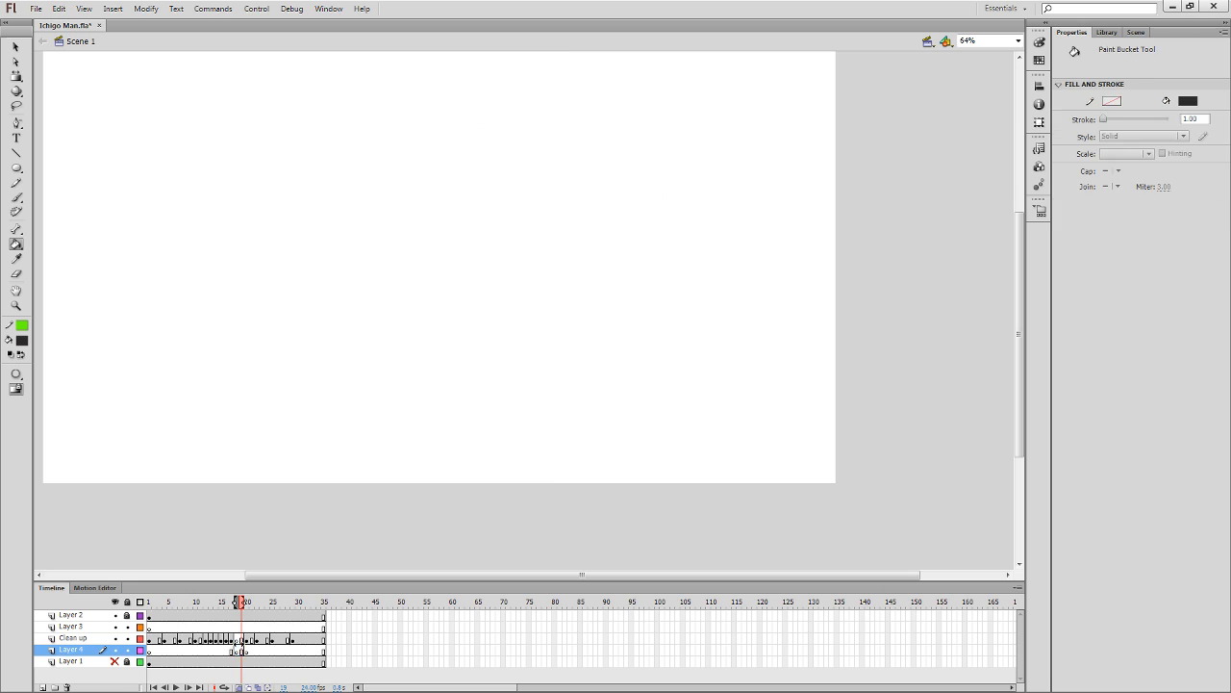
pyautogui.click(238, 640)
pyautogui.hotkey('ctrl', 'shift', 'v')
pyautogui.press('q')
pyautogui.click(729, 317)
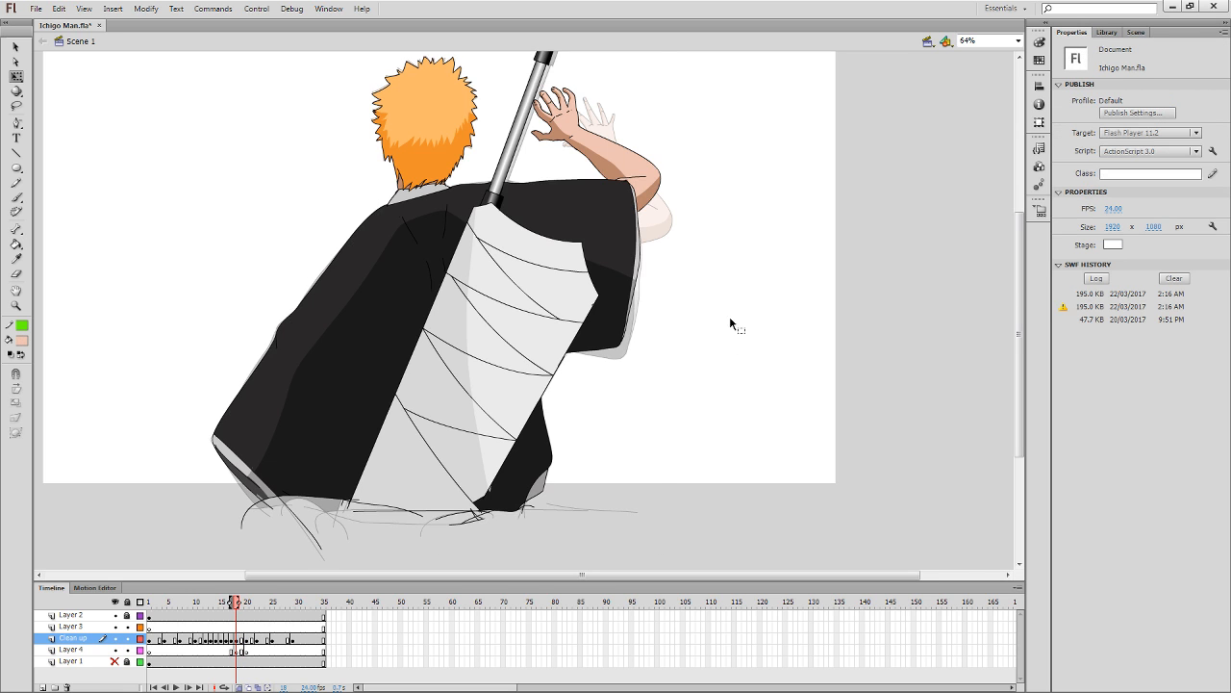
# Delete the emptied Layer 4.
pyautogui.moveTo(653, 386); pyautogui.dragTo(643, 445)
pyautogui.click(103, 648)
pyautogui.click(67, 687)
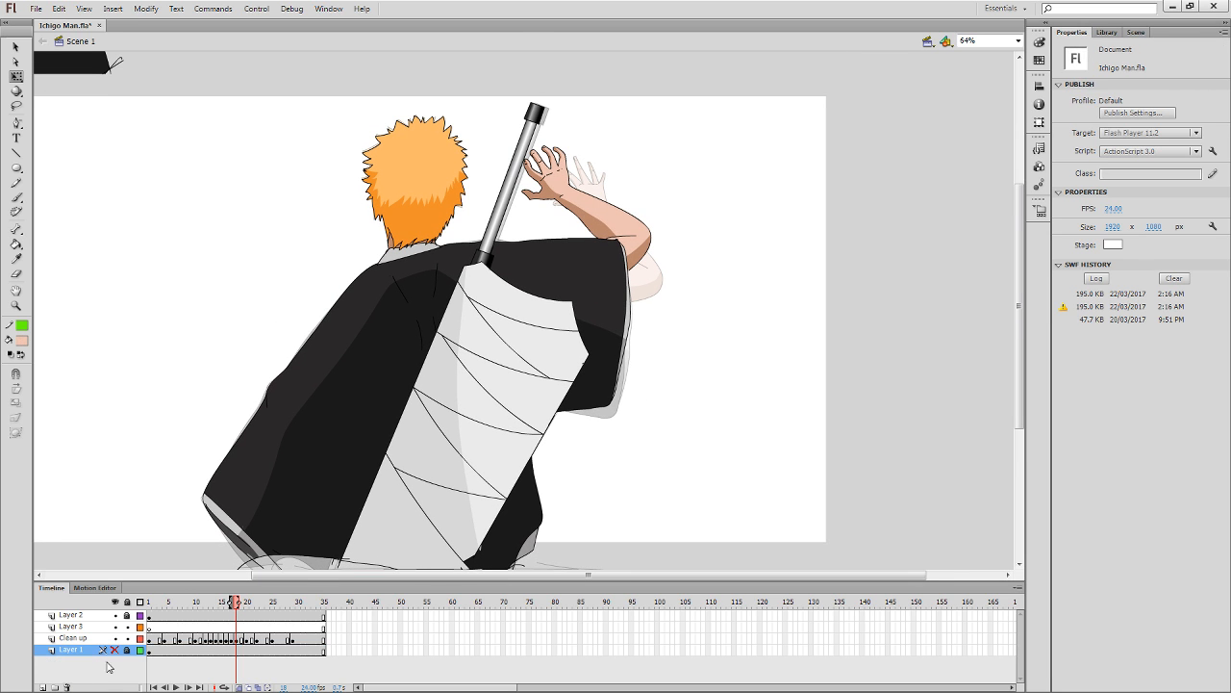
# Insert blank keyframes on Layer 3 at frames 4, 7 and 10, matching the Clean up layer's drawings.
pyautogui.click(165, 627)
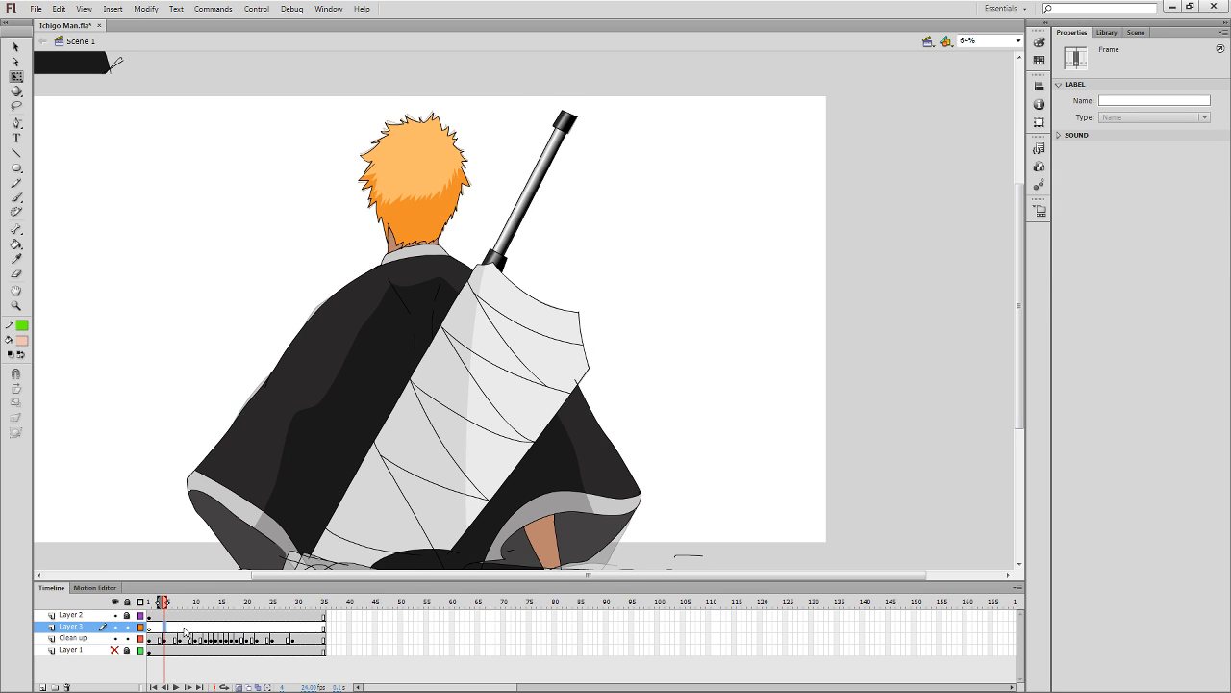
pyautogui.click(184, 628)
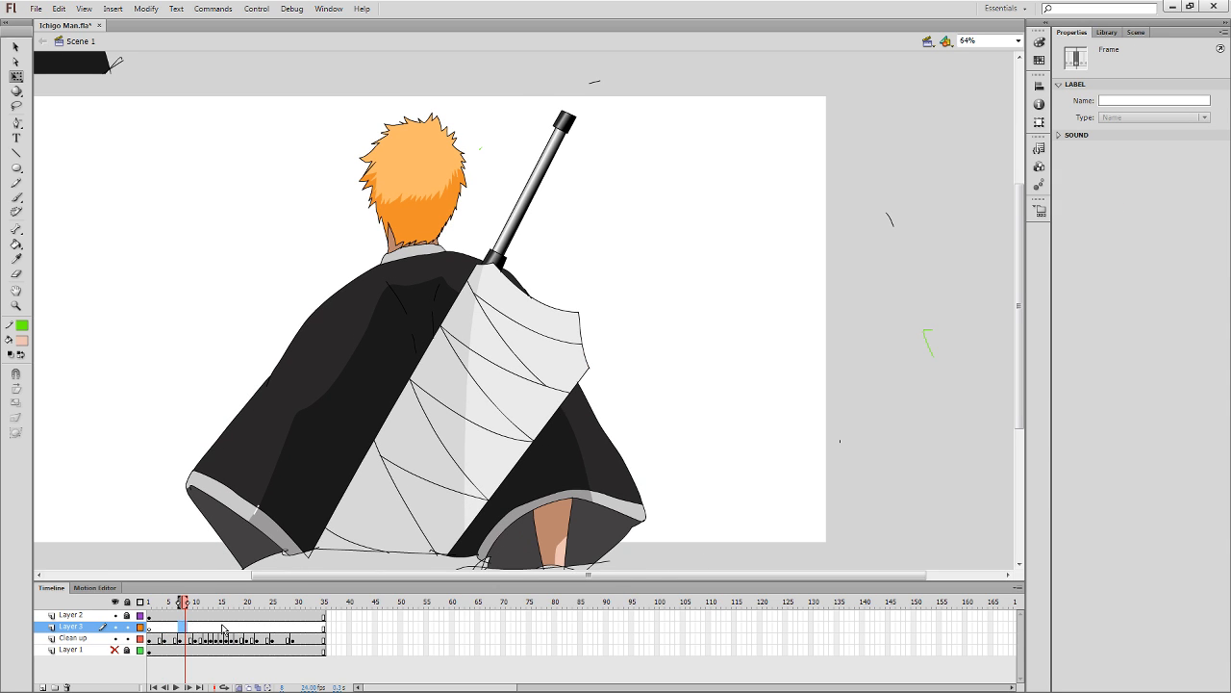
pyautogui.click(180, 629)
pyautogui.press('F7')
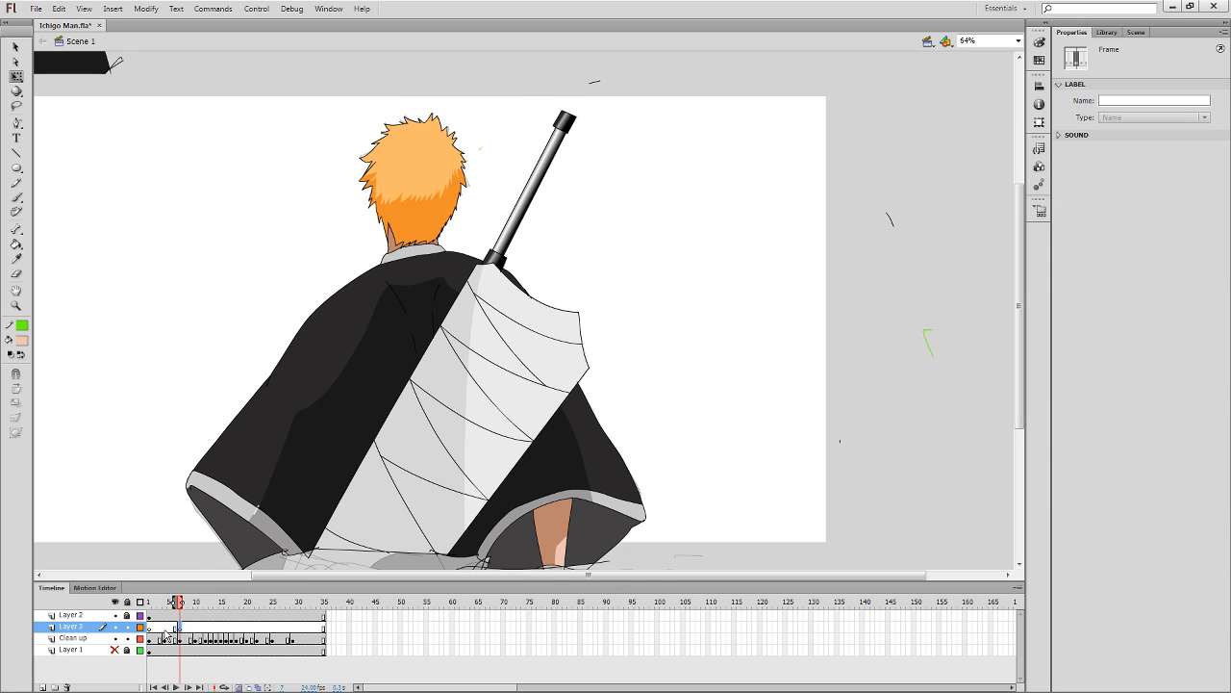
pyautogui.click(165, 629)
pyautogui.press('F7')
pyautogui.click(197, 630)
pyautogui.press('F7')
# Insert consecutive blank keyframes on Layer 3 from frame 12 through frame 18.
pyautogui.click(206, 630)
pyautogui.press('F7')
pyautogui.press('F7')
pyautogui.press('F7')
pyautogui.press('F7')
pyautogui.press('F7')
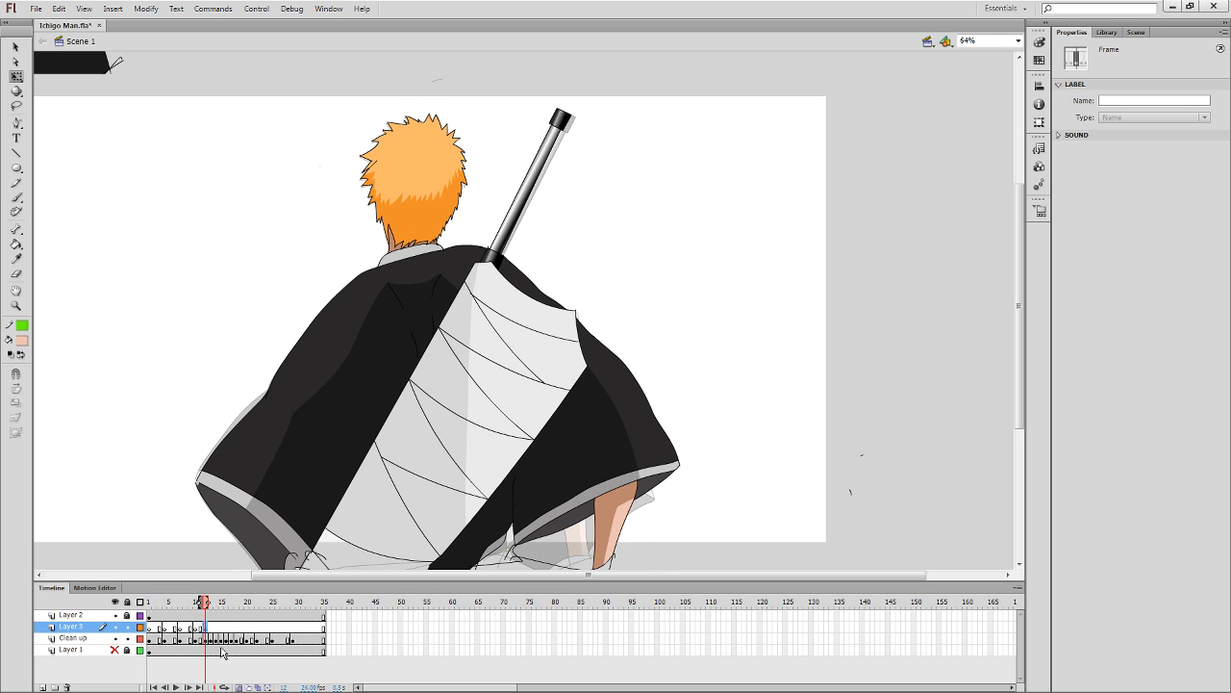
pyautogui.press('F7')
pyautogui.press('F7')
# Insert blank keyframes on Layer 3 at frames 20, 22, 25 and 29.
pyautogui.click(248, 629)
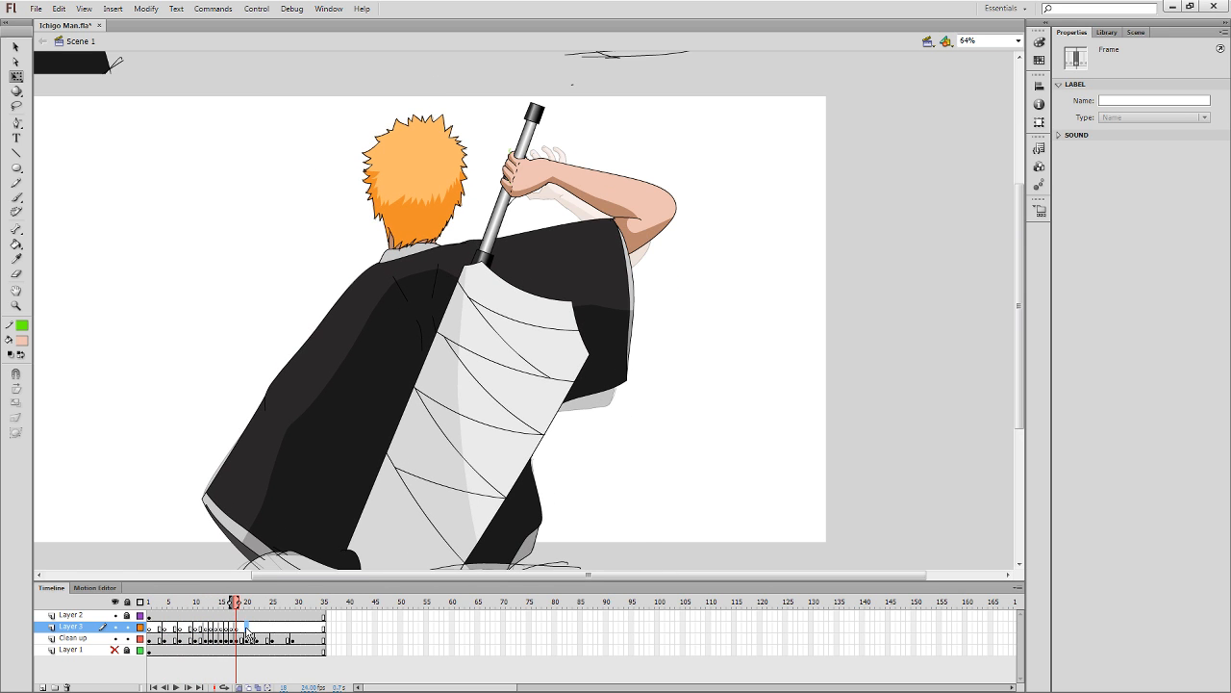
pyautogui.press('F7')
pyautogui.click(258, 630)
pyautogui.press('F7')
pyautogui.click(268, 630)
pyautogui.click(273, 630)
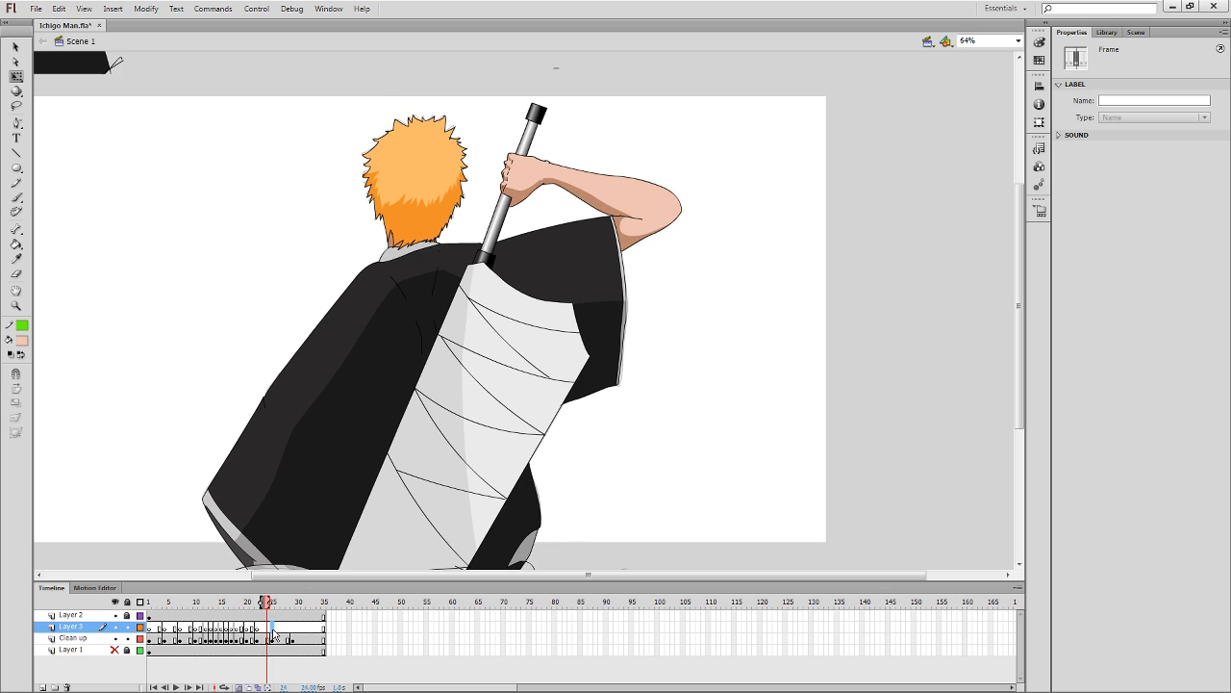
pyautogui.press('F7')
pyautogui.click(294, 630)
pyautogui.press('F7')
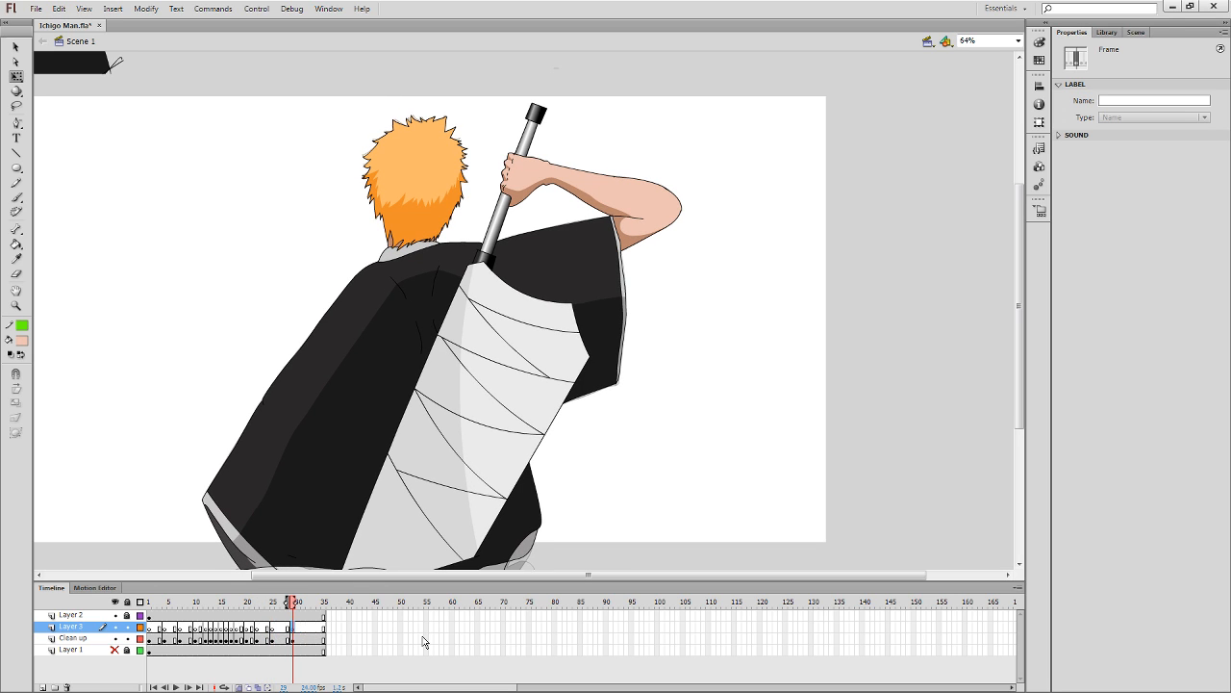
pyautogui.press('.')
pyautogui.press('.')
pyautogui.press('.')
pyautogui.press('.')
pyautogui.press('.')
pyautogui.press('.')
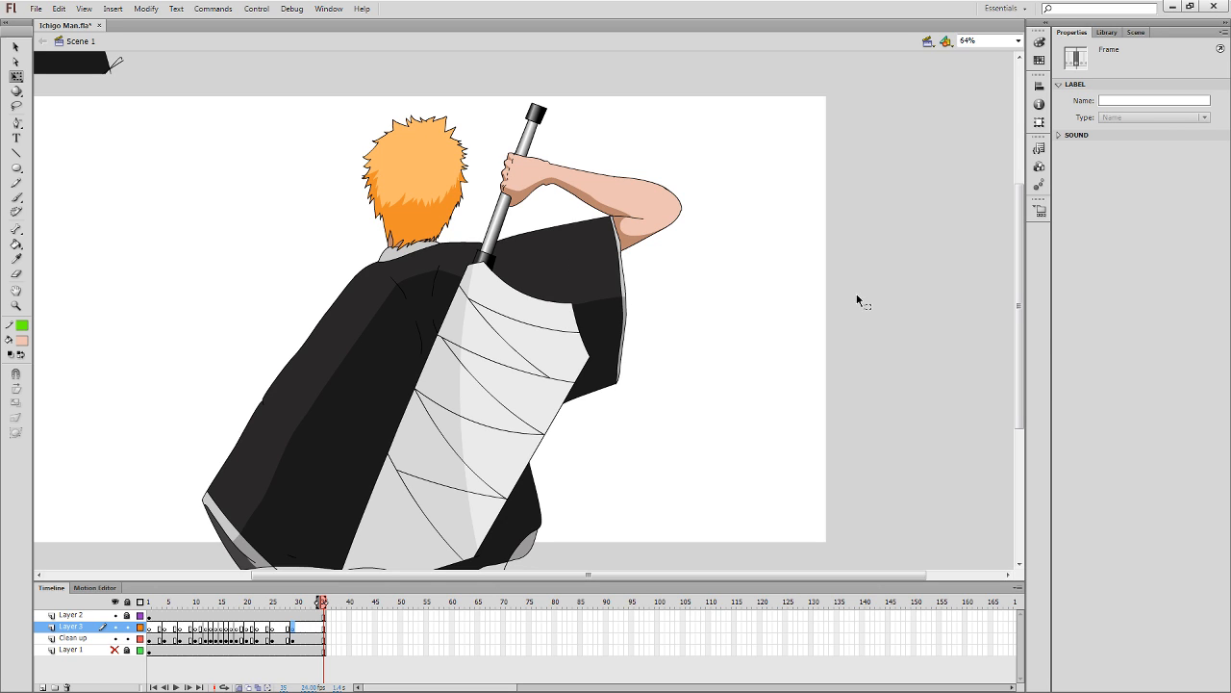
pyautogui.click(100, 143)
pyautogui.moveTo(527, 402); pyautogui.dragTo(514, 439)
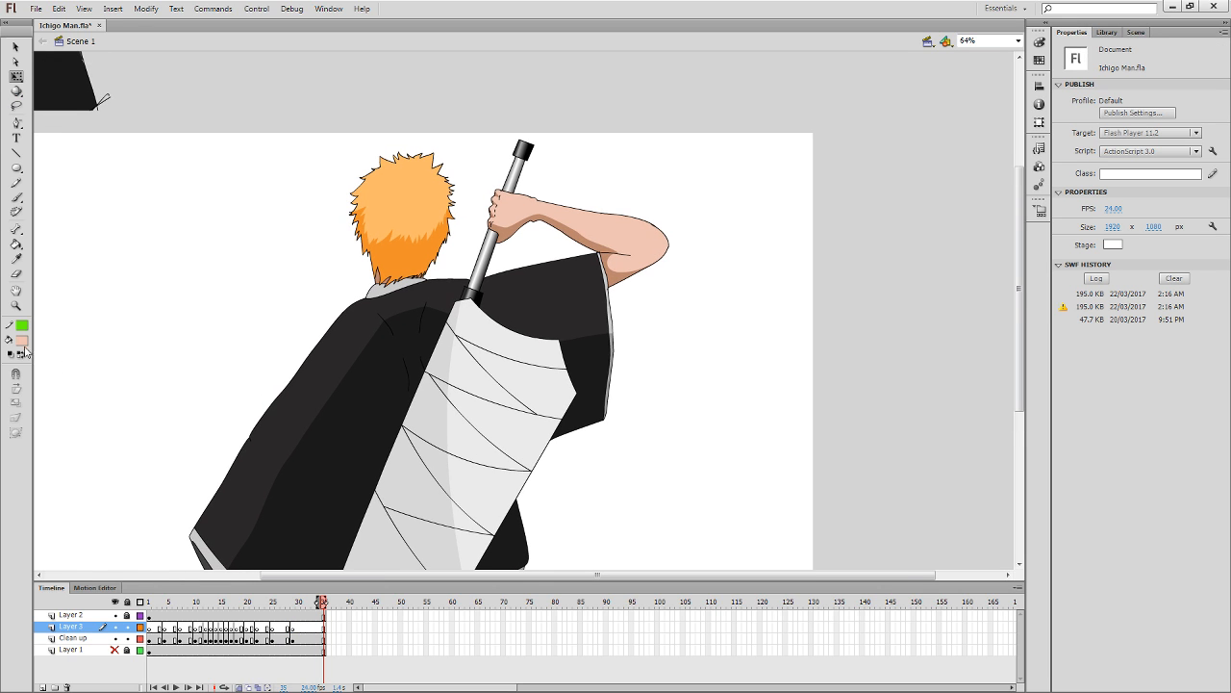
pyautogui.press(',')
# Try to draw a black line across the lowered wrist on the Clean up layer at frame 13.
pyautogui.press('z')
pyautogui.moveTo(445, 342); pyautogui.dragTo(737, 117)
pyautogui.click(163, 637)
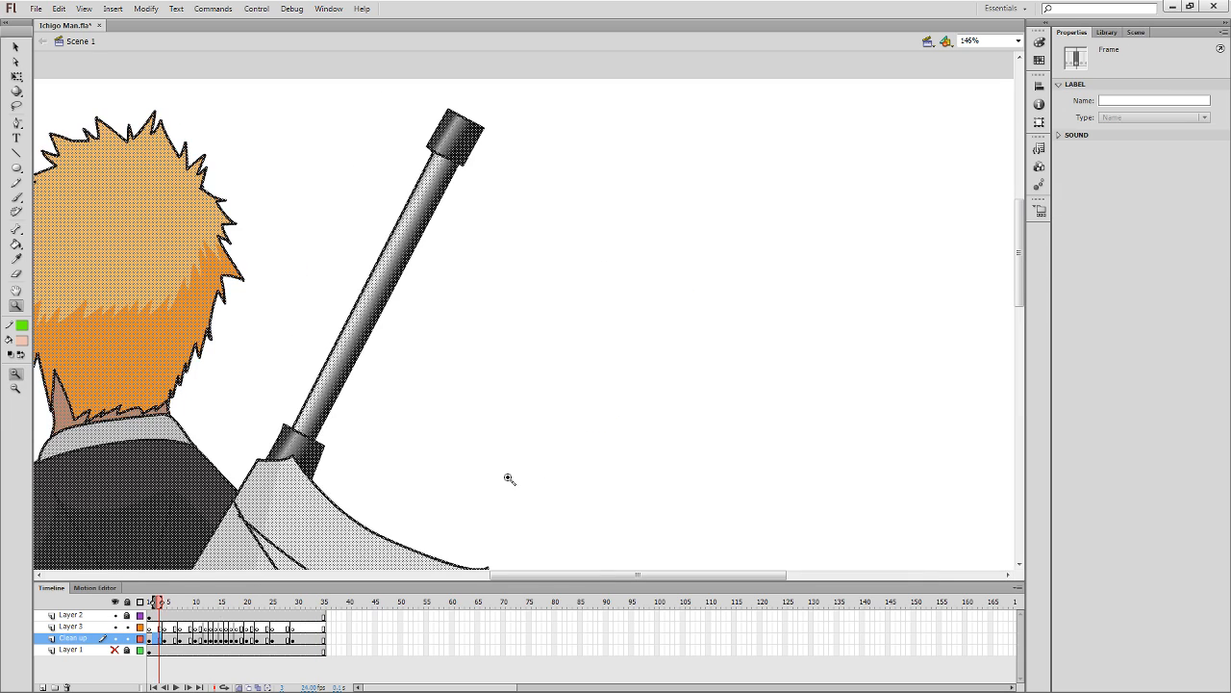
pyautogui.click(211, 638)
pyautogui.scroll(-5, 616, 381)
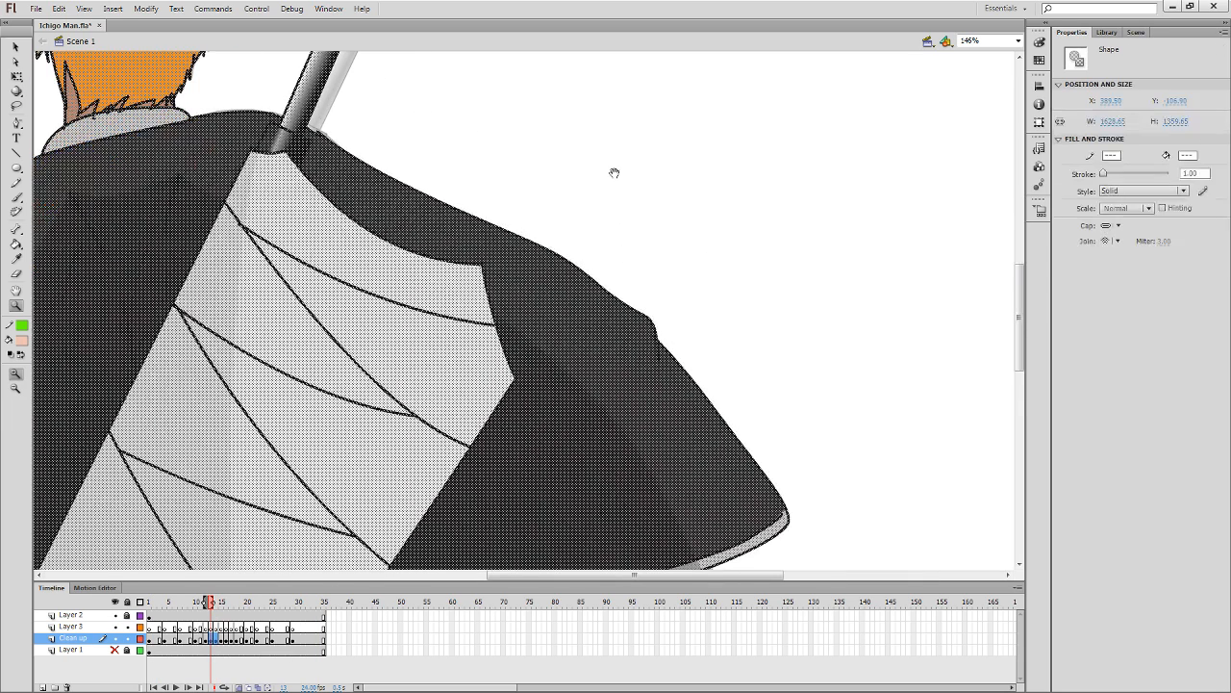
pyautogui.hotkey('ctrl', '-')
pyautogui.moveTo(613, 172); pyautogui.dragTo(620, 132)
pyautogui.moveTo(495, 527); pyautogui.dragTo(697, 327)
pyautogui.moveTo(615, 440); pyautogui.dragTo(635, 485)
pyautogui.press('q')
pyautogui.click(630, 473)
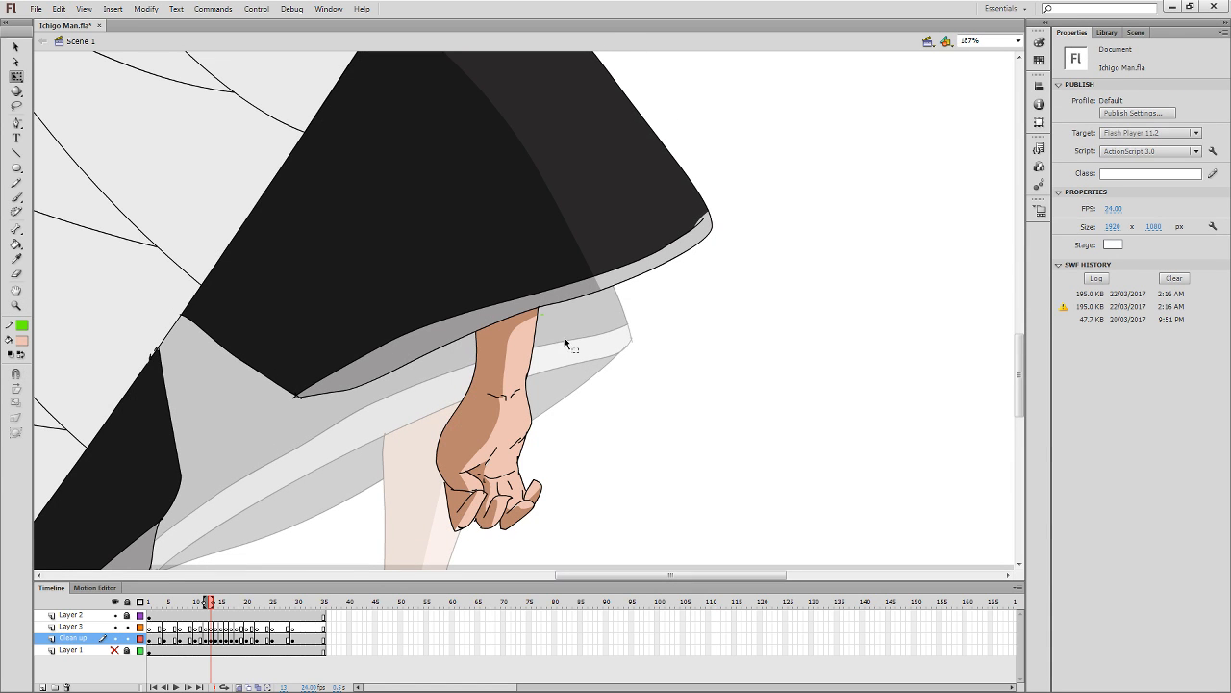
pyautogui.press('e')
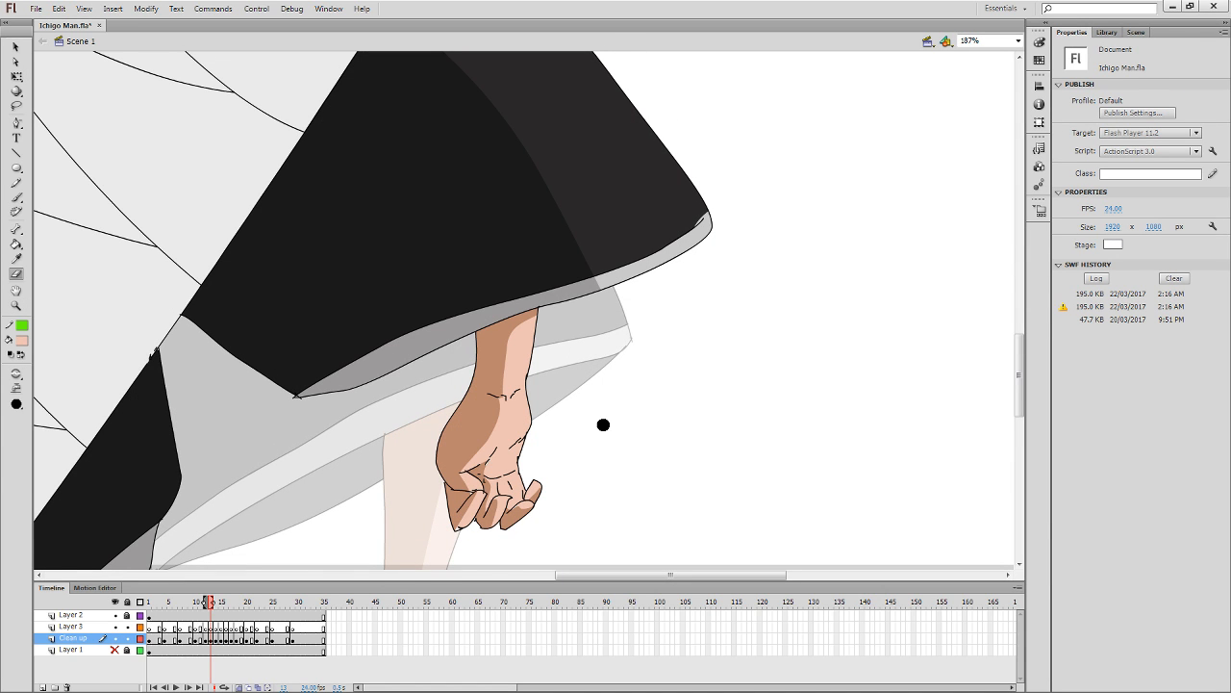
pyautogui.press('y')
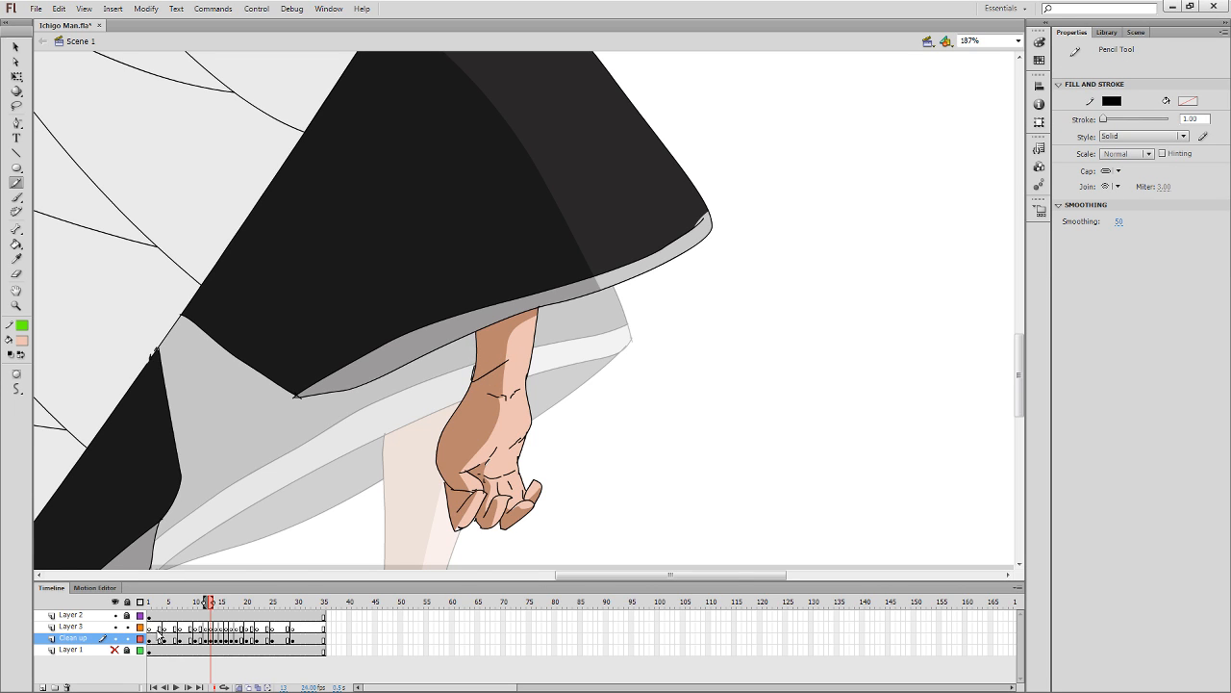
pyautogui.hotkey('ctrl', 'z')
# Lock the Clean up layer and draw red outlines for a crossed wrist strap on Layer 3 at frame 13.
pyautogui.click(127, 639)
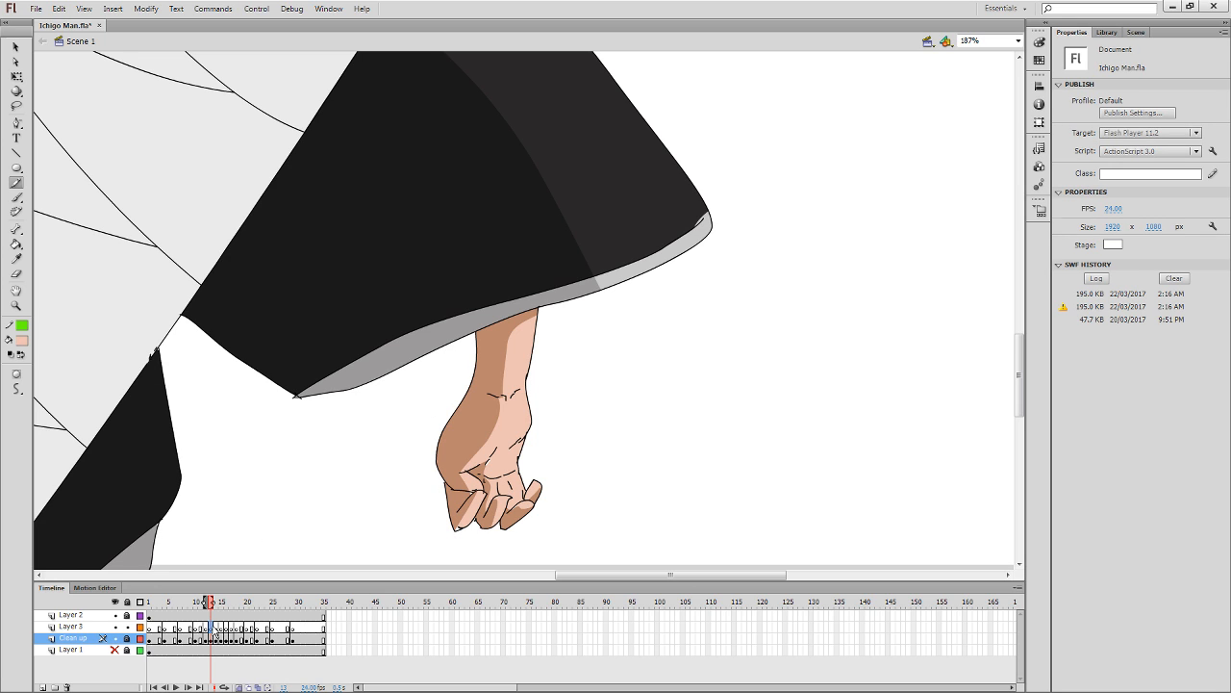
pyautogui.click(216, 627)
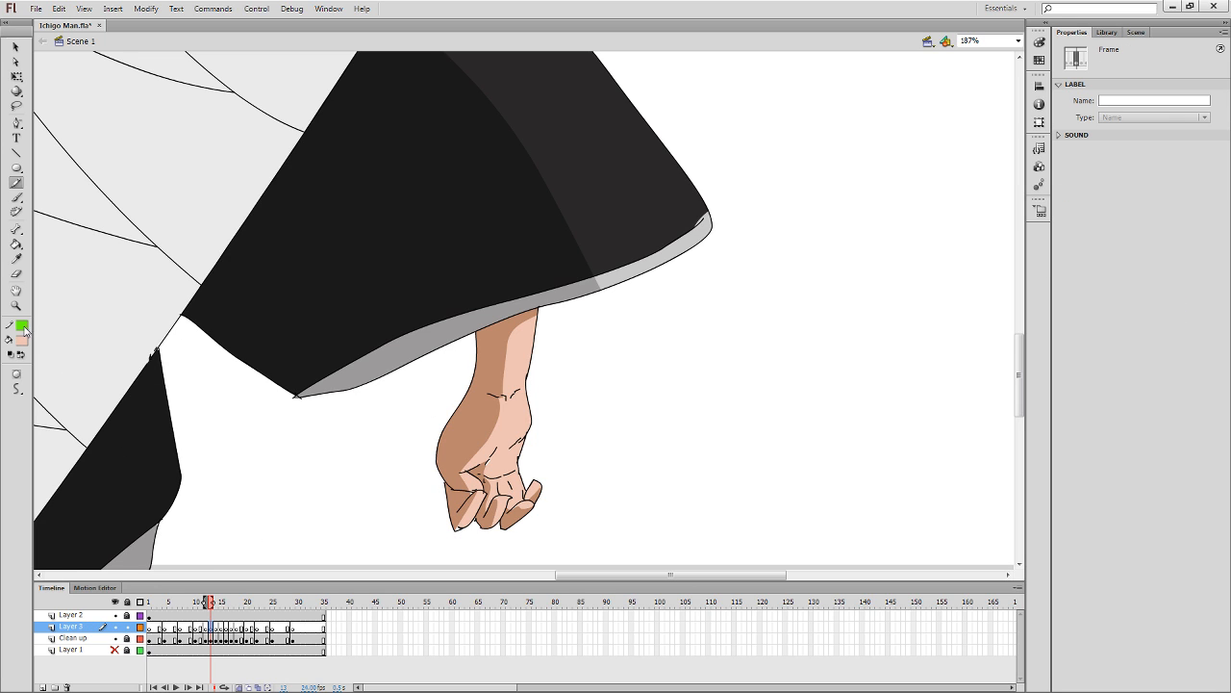
pyautogui.click(37, 411)
pyautogui.moveTo(537, 306); pyautogui.dragTo(539, 307)
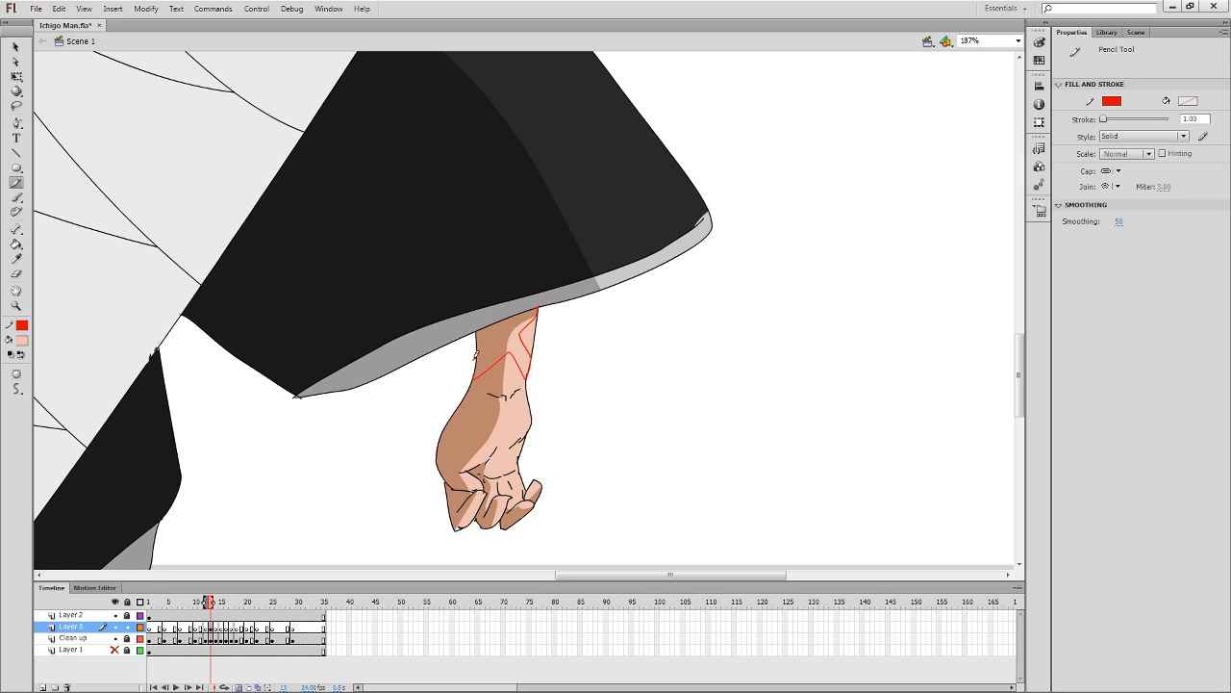
pyautogui.moveTo(475, 355)
pyautogui.mouseDown()
pyautogui.moveTo(499, 334)
pyautogui.moveTo(493, 322)
pyautogui.mouseUp()
# Move the red strap outlines from Layer 3 to the unlocked Clean up layer at frame 13, pasting in place.
pyautogui.press('q')
pyautogui.doubleClick(497, 365)
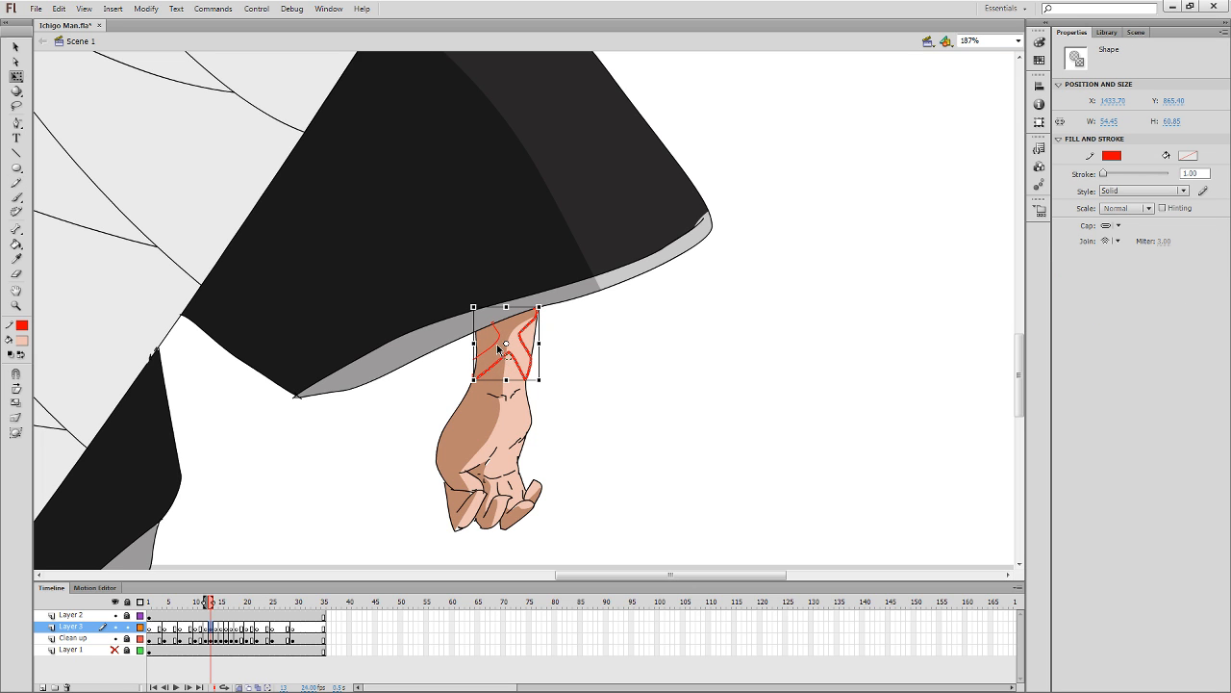
pyautogui.press('Delete')
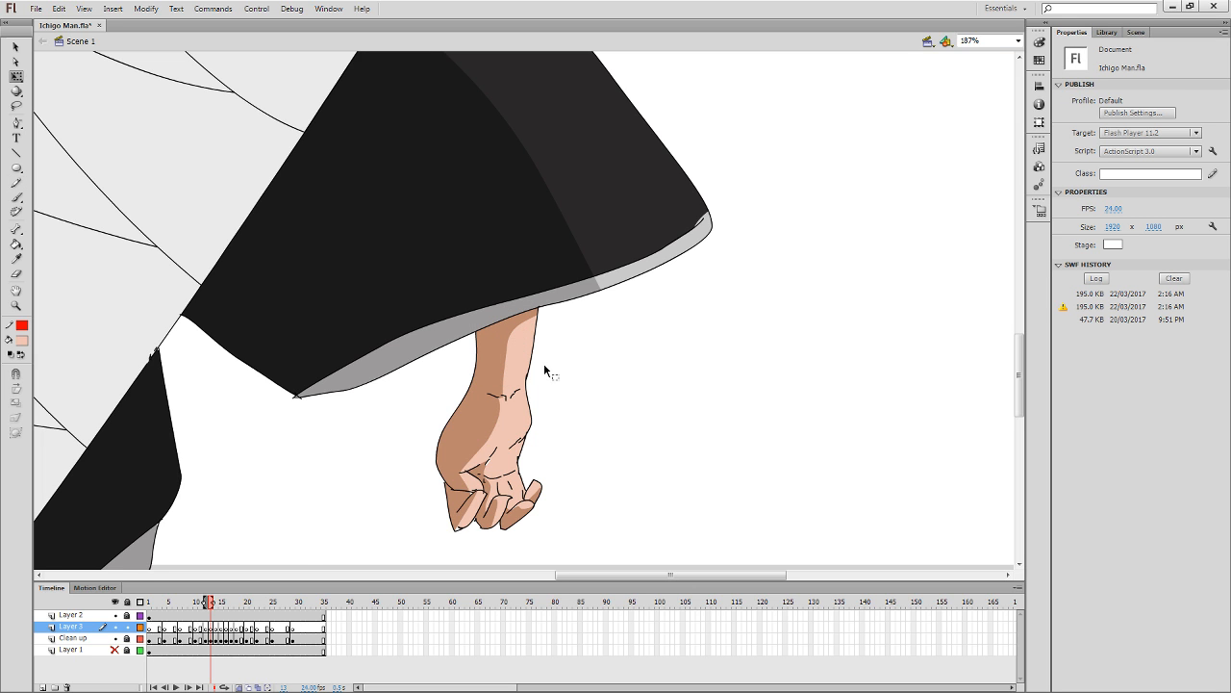
pyautogui.click(127, 639)
pyautogui.click(210, 639)
pyautogui.hotkey('ctrl', 'shift', 'v')
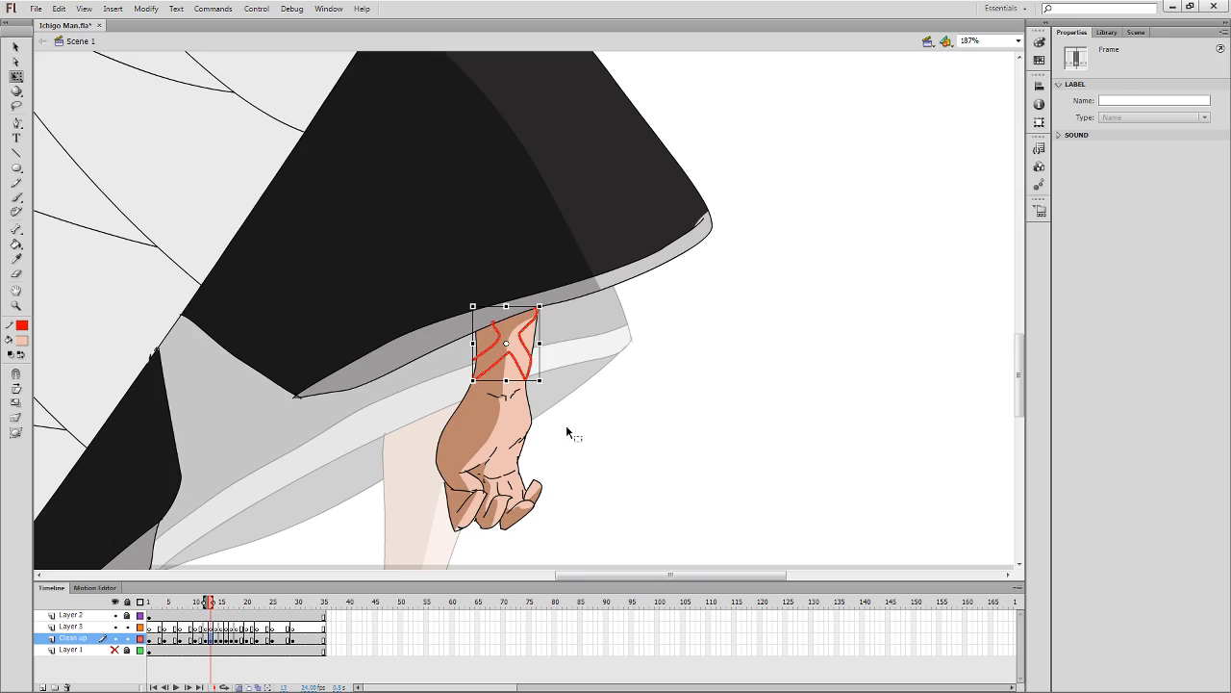
# Fill the wrist strap with the coat's black on the shaded part and its lighter dark grey on the lit part.
pyautogui.click(606, 444)
pyautogui.press('i')
pyautogui.click(508, 278)
pyautogui.click(502, 327)
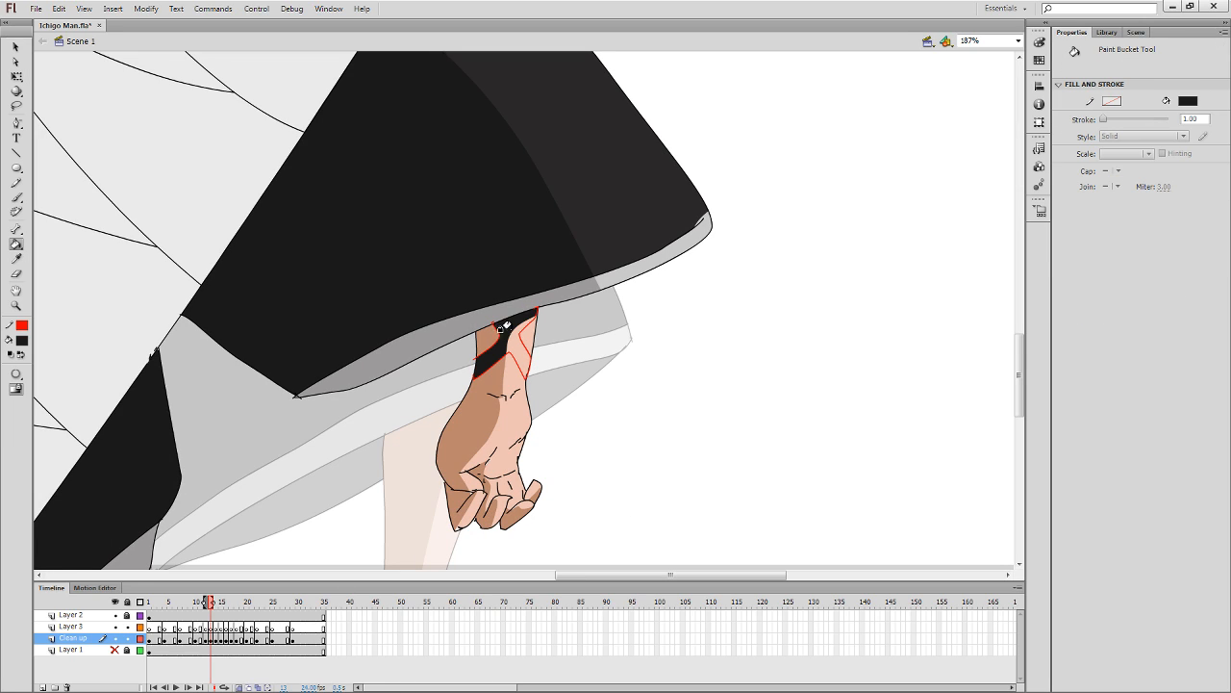
pyautogui.press('i')
pyautogui.click(590, 258)
pyautogui.click(514, 343)
# Recolour the wrist strap's red outlines light grey and thicken the stroke to 2.95.
pyautogui.press('q')
pyautogui.click(512, 362)
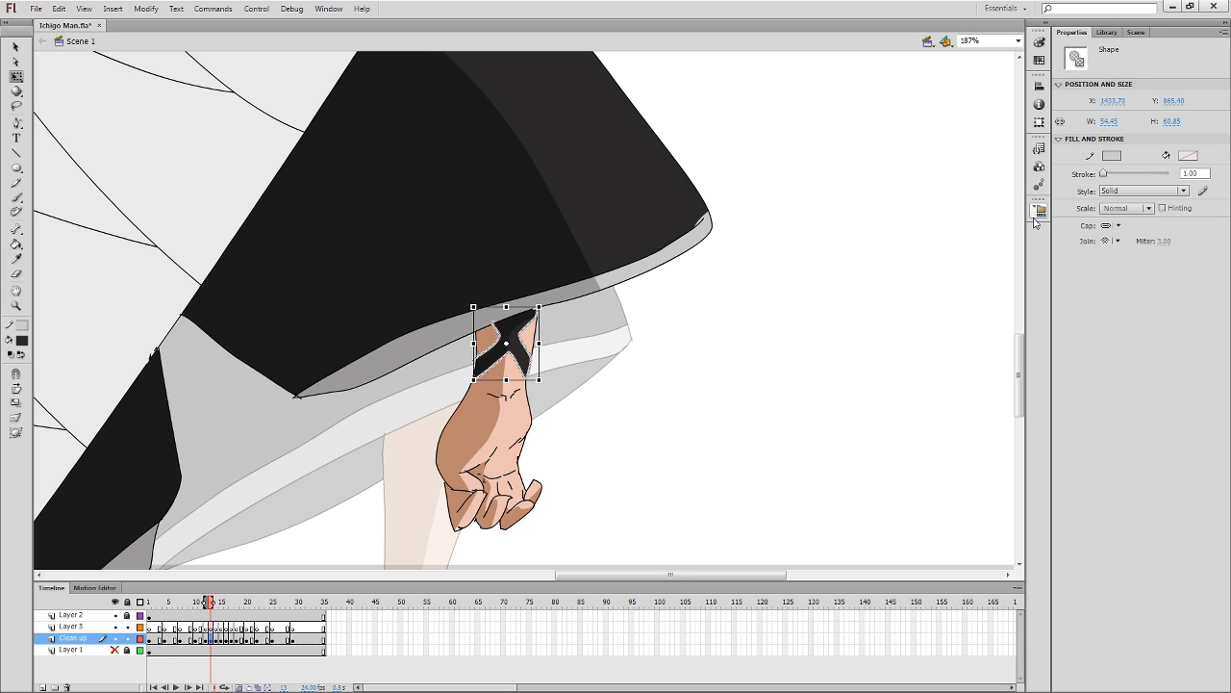
pyautogui.moveTo(1104, 174); pyautogui.dragTo(1107, 180)
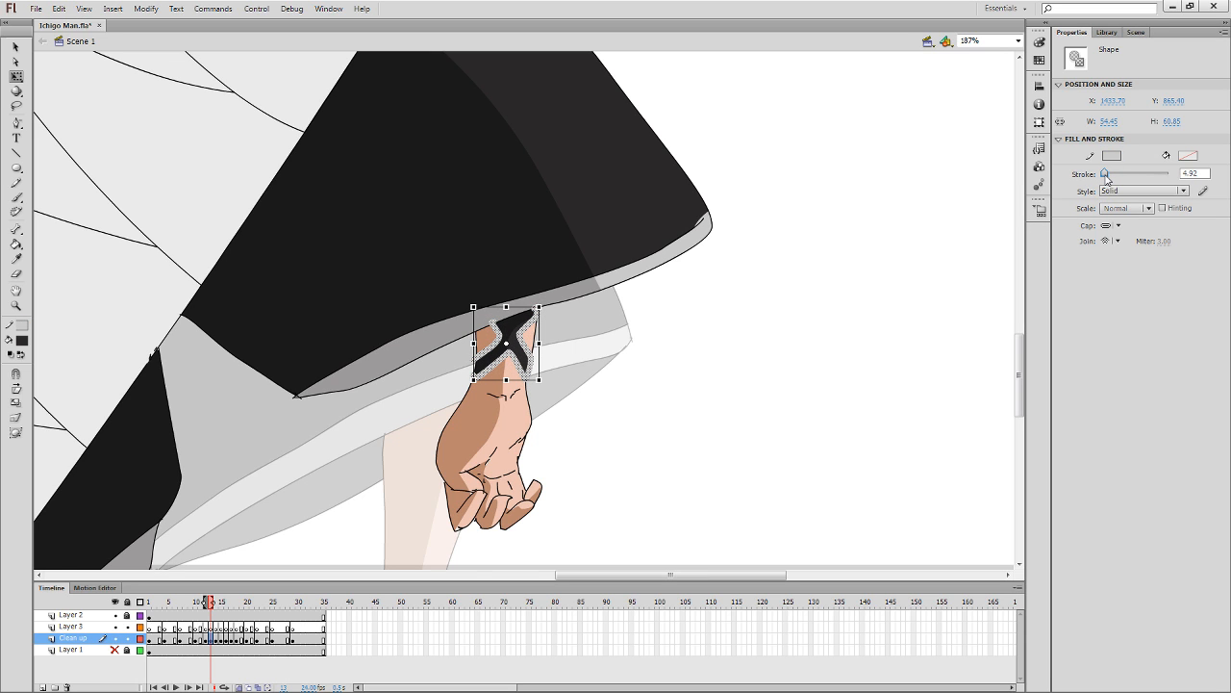
pyautogui.click(643, 473)
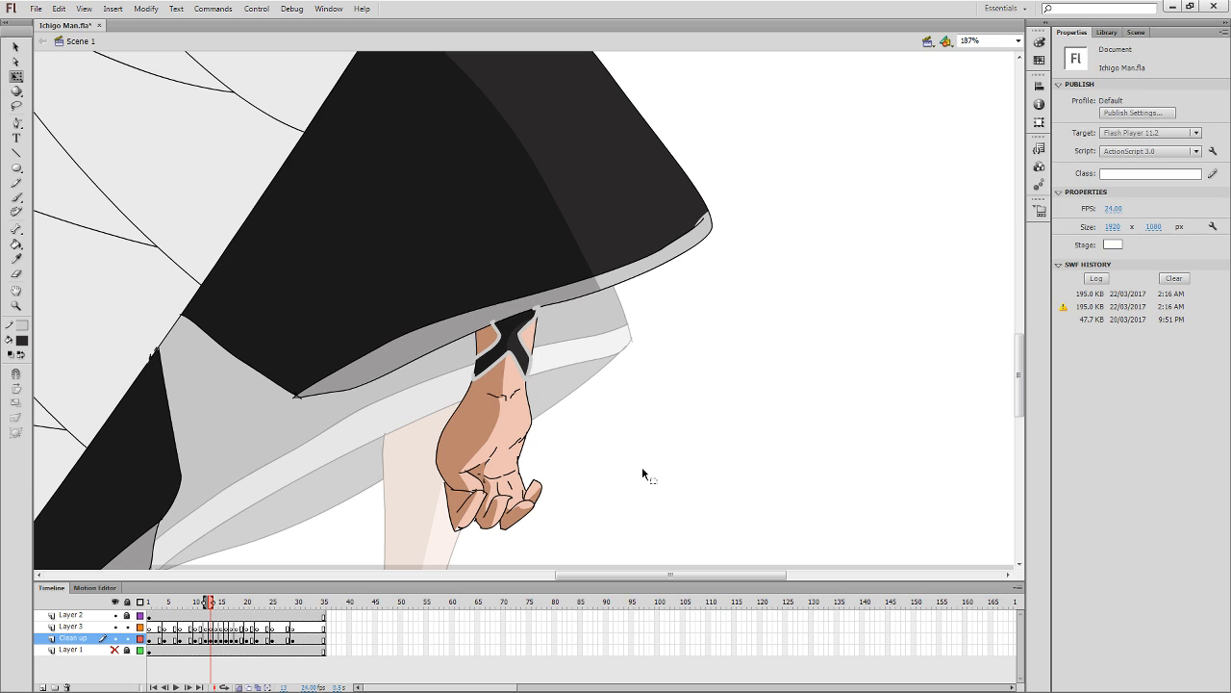
pyautogui.moveTo(569, 414); pyautogui.dragTo(571, 473)
pyautogui.moveTo(495, 381); pyautogui.dragTo(542, 370)
pyautogui.hotkey('ctrl', 'z')
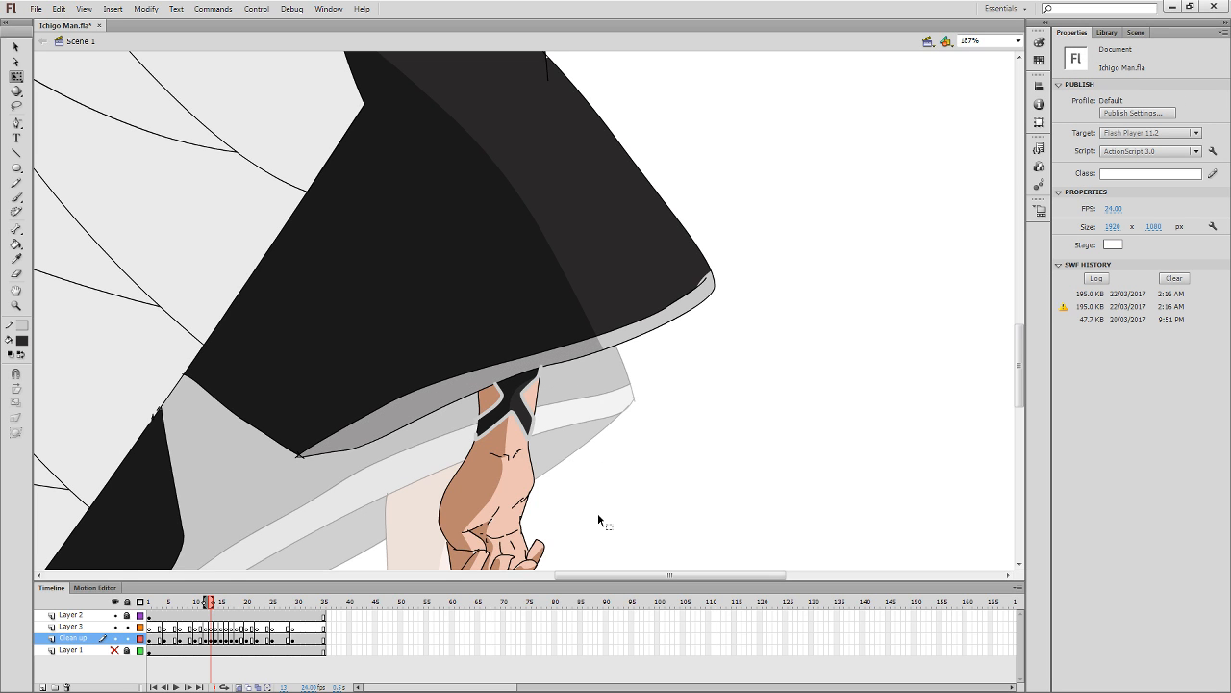
# Delete the green shading guide line on the raised arm at frame 16 and sample the brown shadow colour for filling.
pyautogui.press('.')
pyautogui.press('.')
pyautogui.press('.')
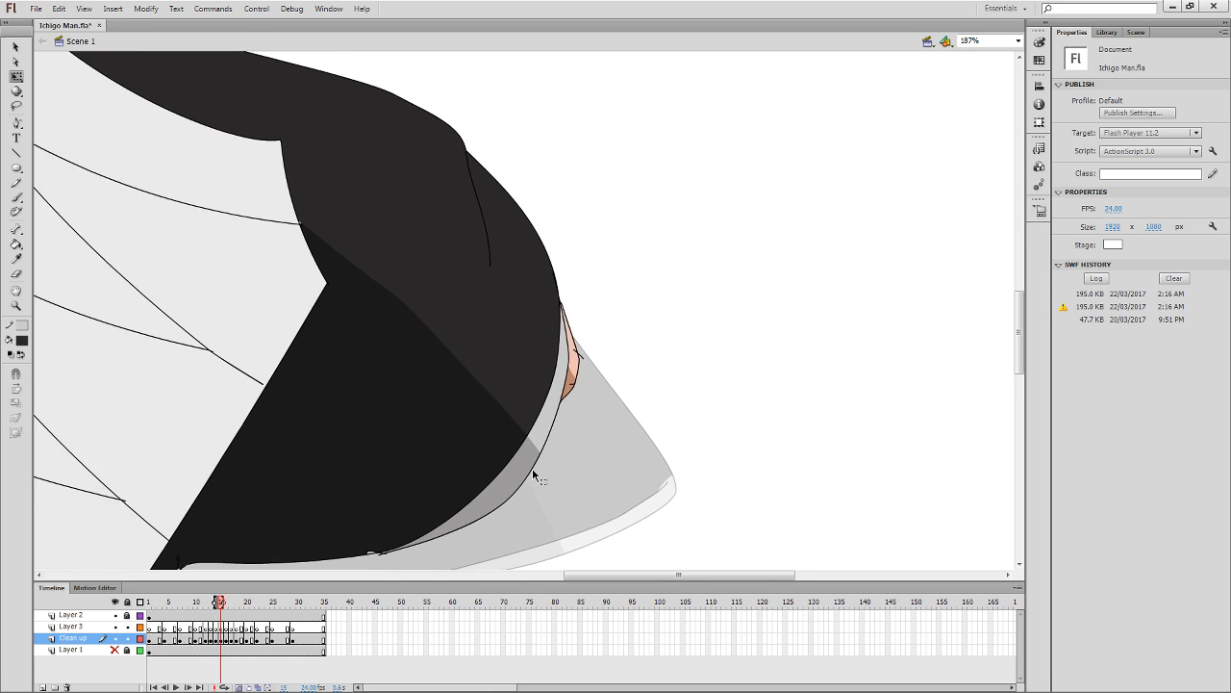
pyautogui.scroll(5, 520, 336)
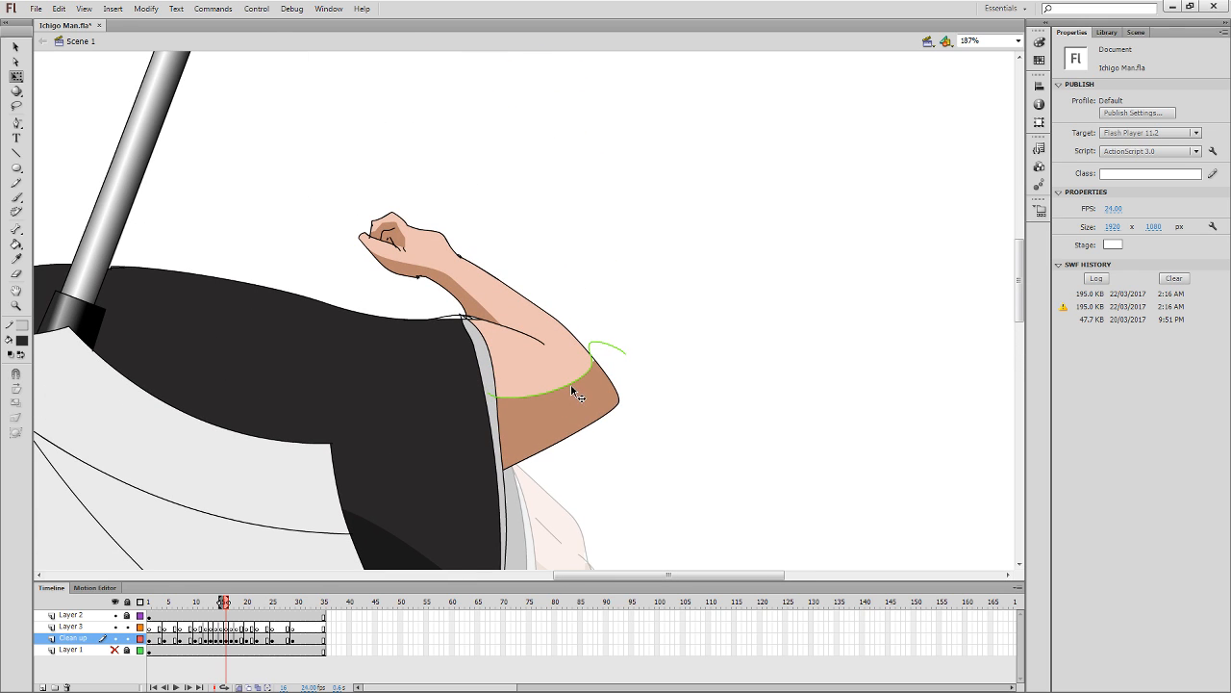
pyautogui.doubleClick(571, 385)
pyautogui.press('Delete')
pyautogui.moveTo(611, 378); pyautogui.dragTo(625, 421)
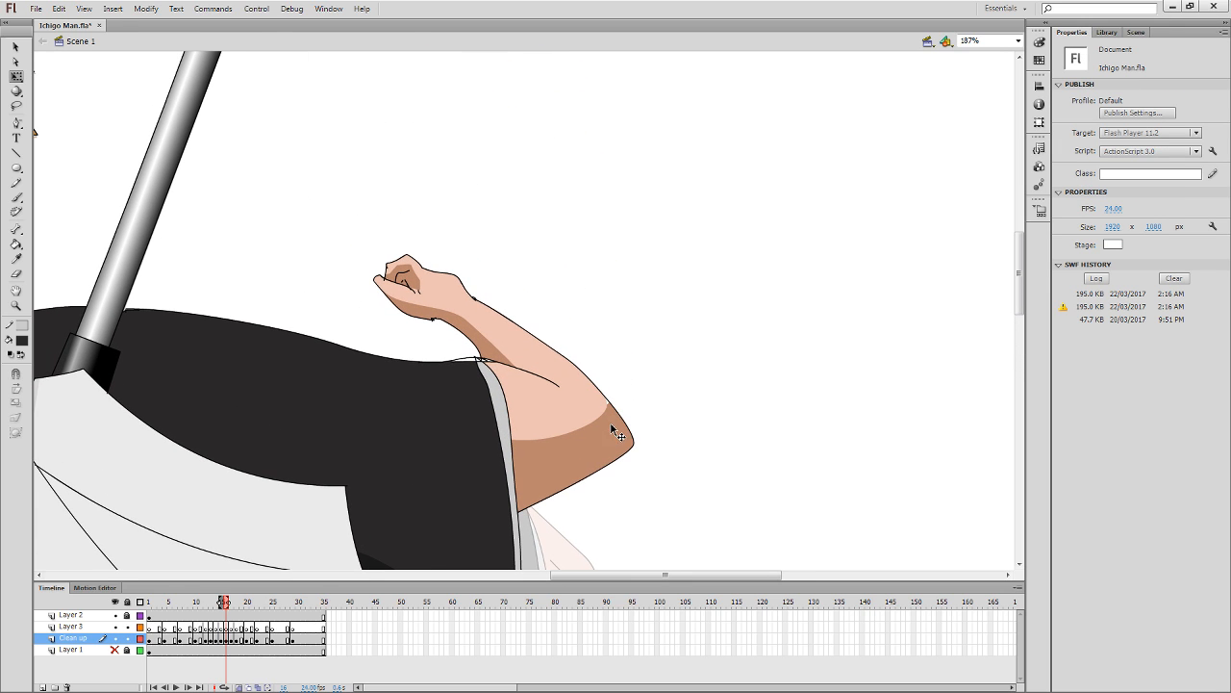
pyautogui.press('i')
pyautogui.click(616, 414)
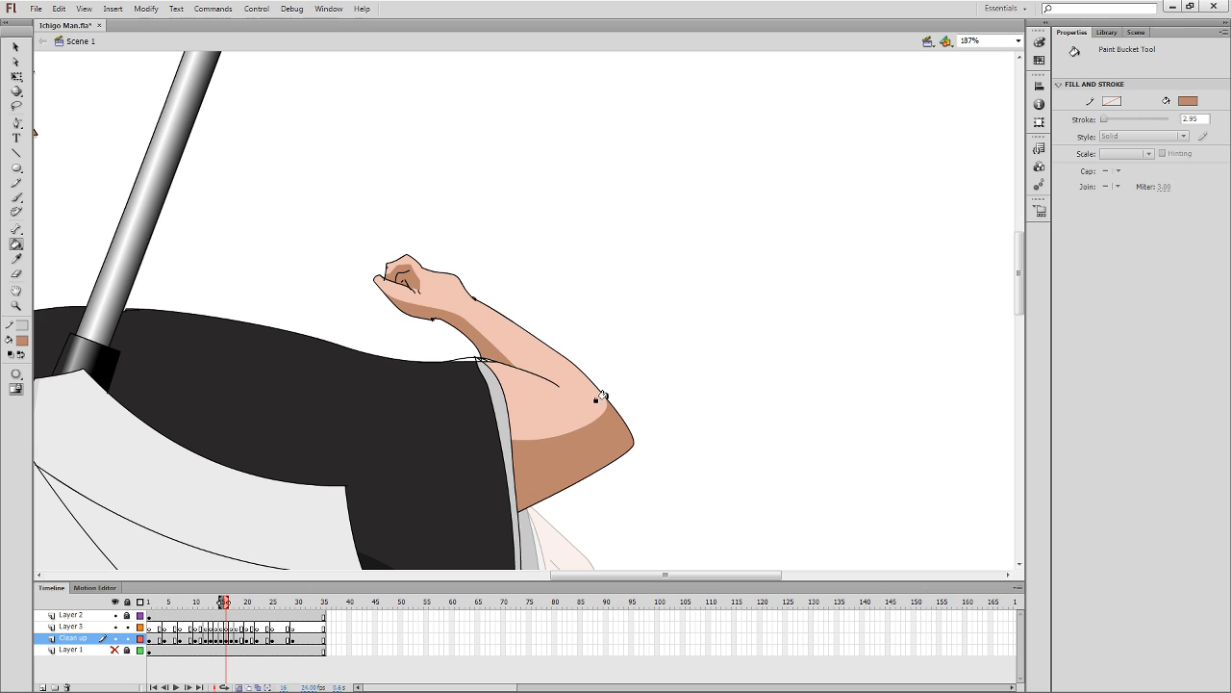
pyautogui.press('q')
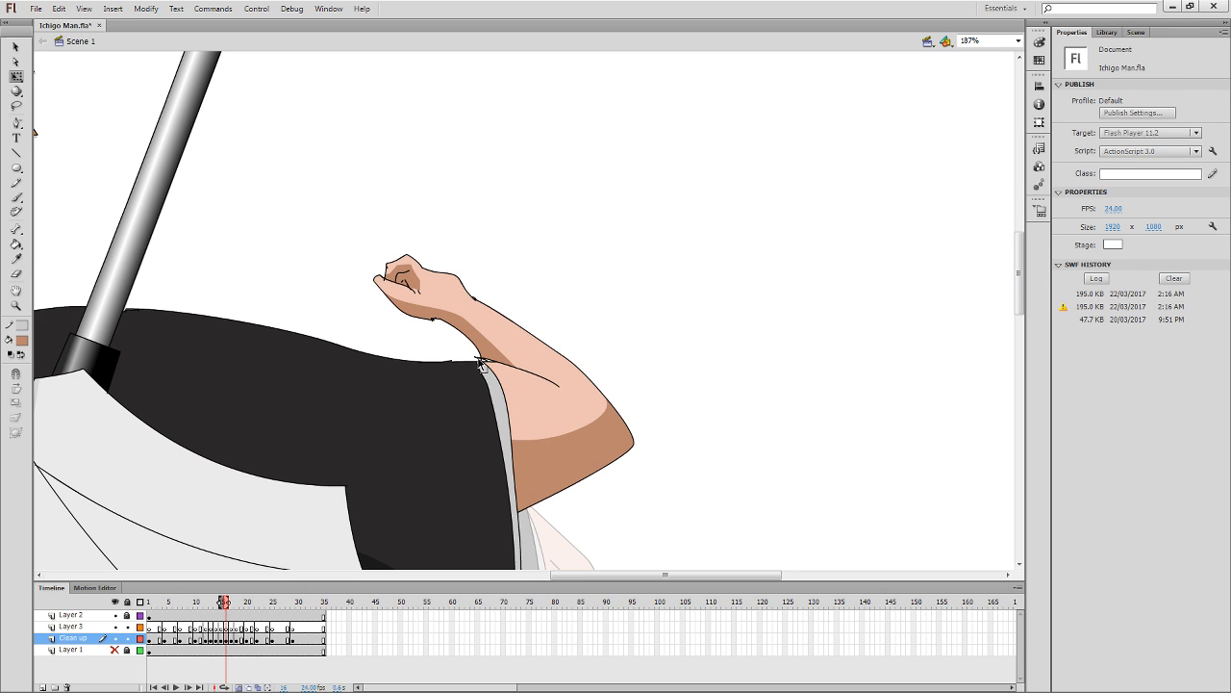
pyautogui.doubleClick(480, 360)
pyautogui.press('Delete')
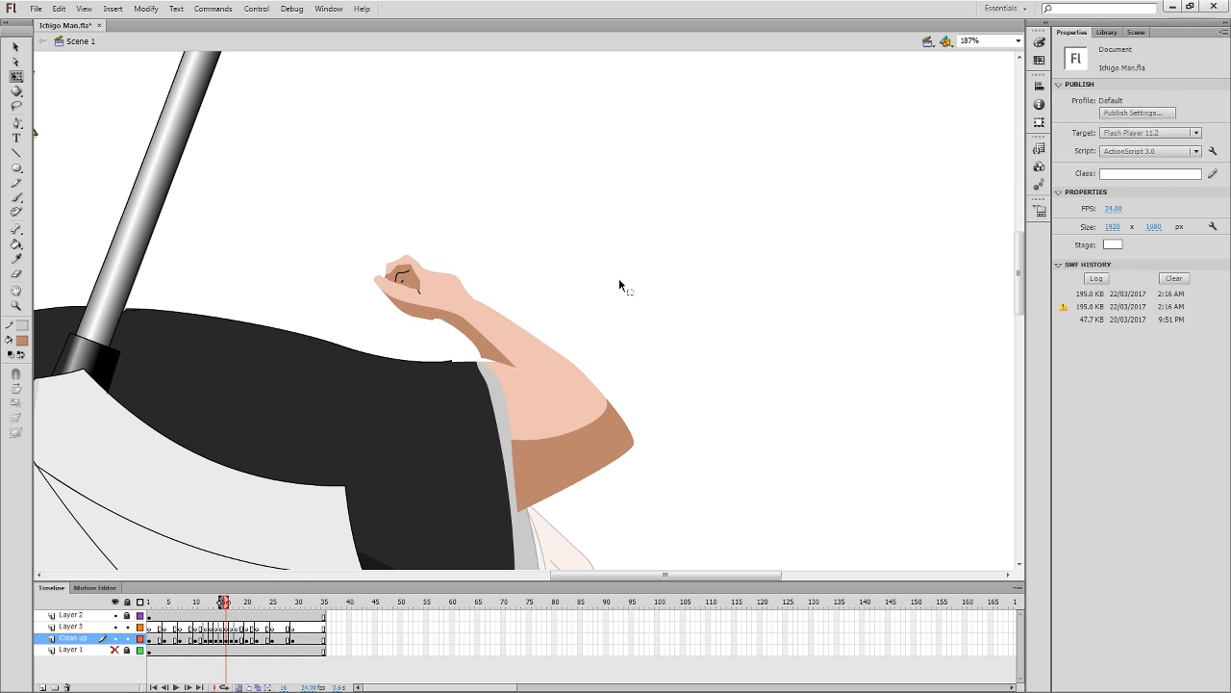
pyautogui.hotkey('ctrl', 'z')
pyautogui.click(622, 314)
# Delete the stray black line ends where the raised arm meets the sleeve's upper corner at frame 16.
pyautogui.click(489, 366)
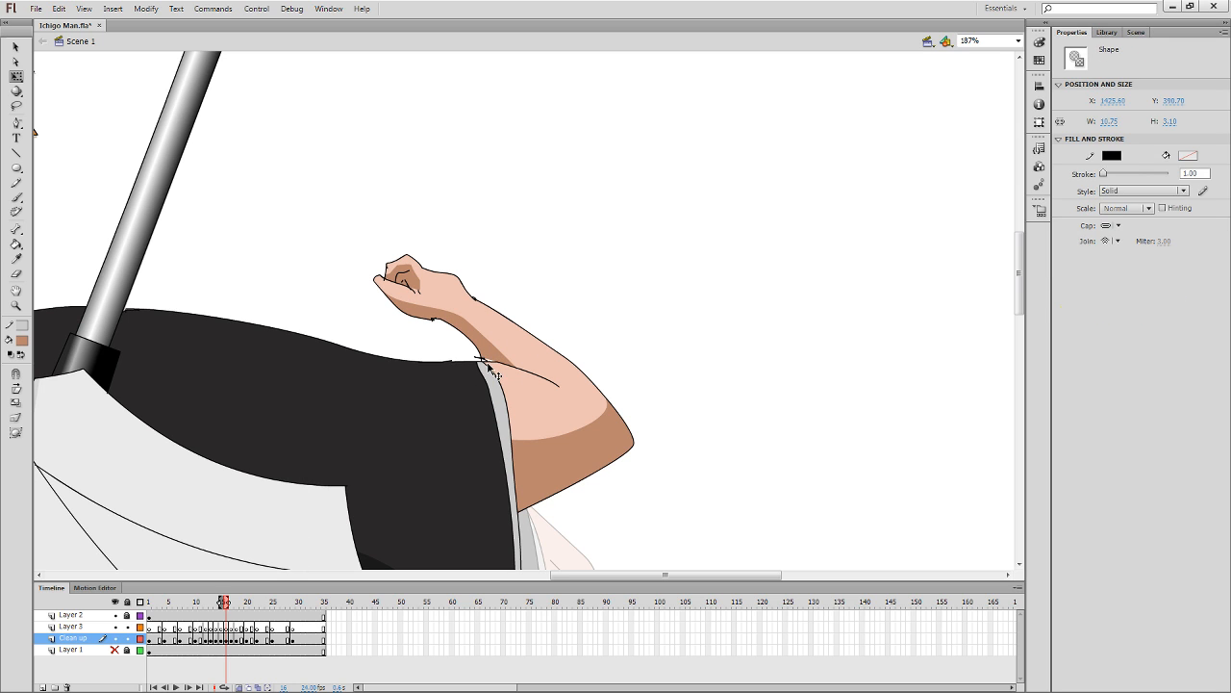
pyautogui.press('Delete')
pyautogui.click(482, 361)
pyautogui.press('Delete')
pyautogui.click(481, 361)
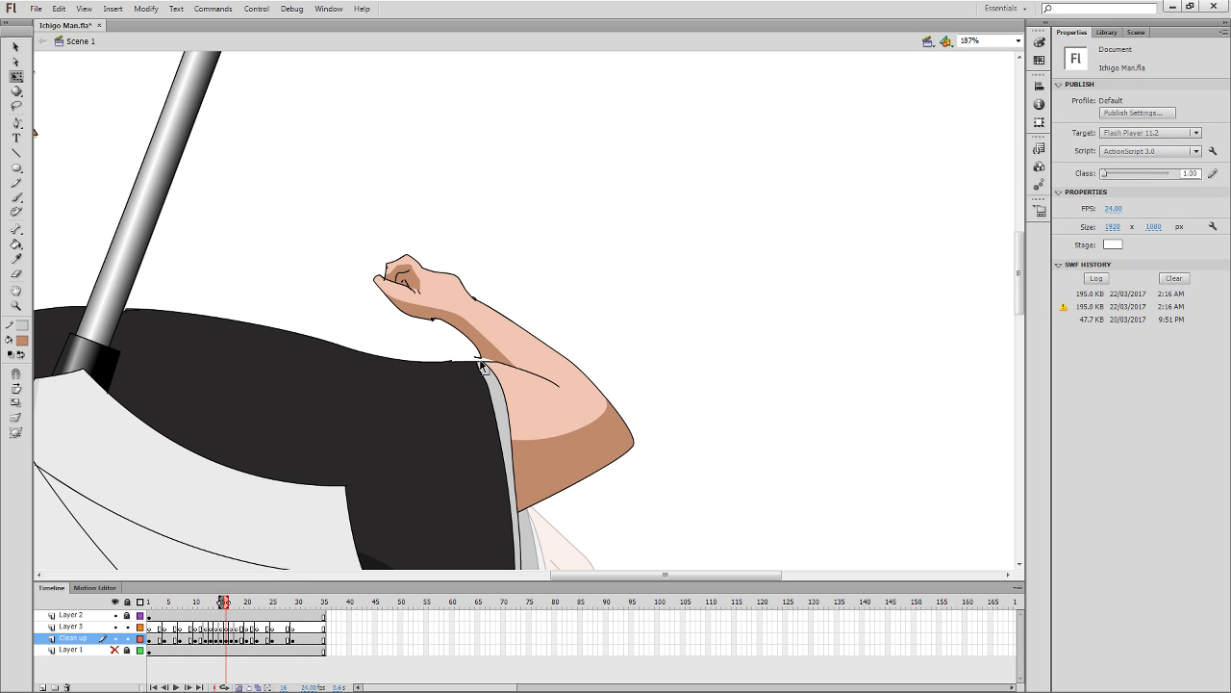
pyautogui.click(480, 361)
pyautogui.press('Delete')
pyautogui.click(477, 359)
pyautogui.press('Delete')
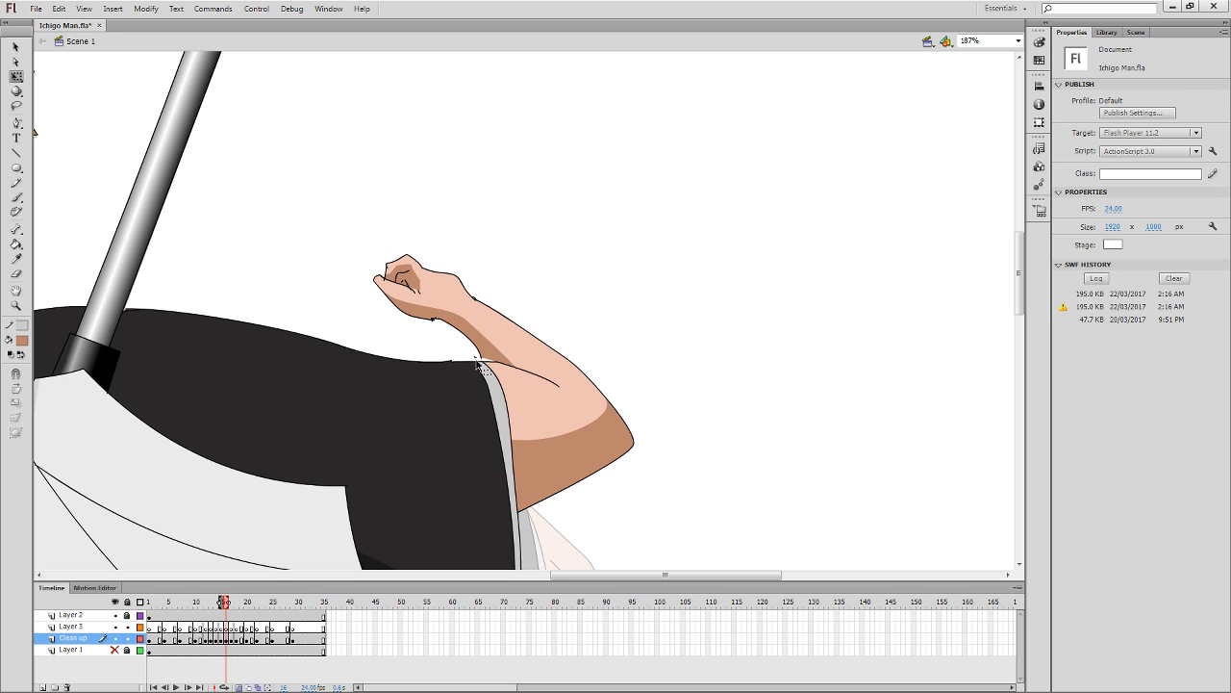
pyautogui.press('e')
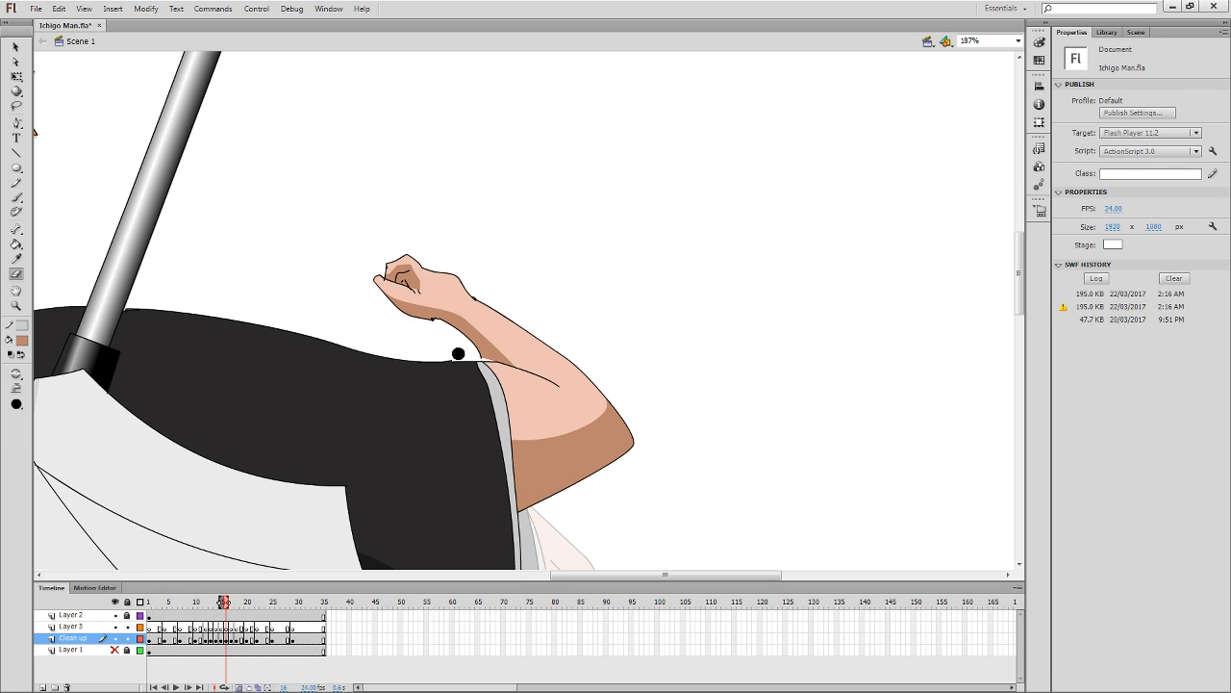
pyautogui.press('q')
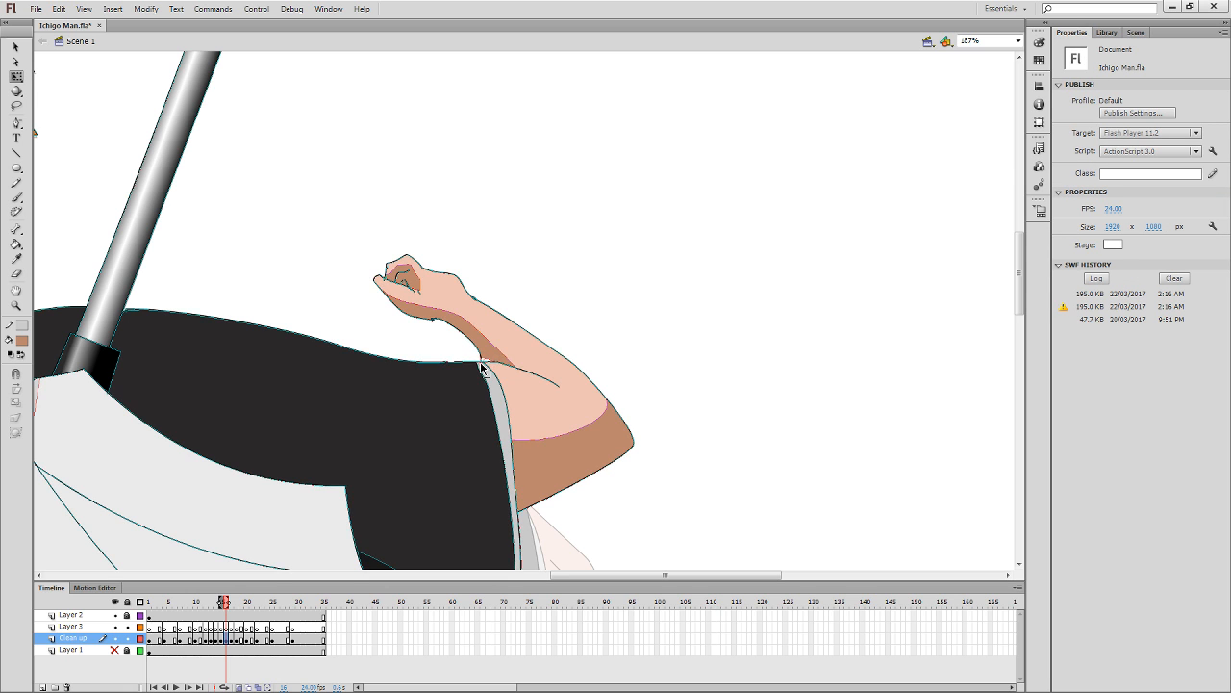
pyautogui.press('k')
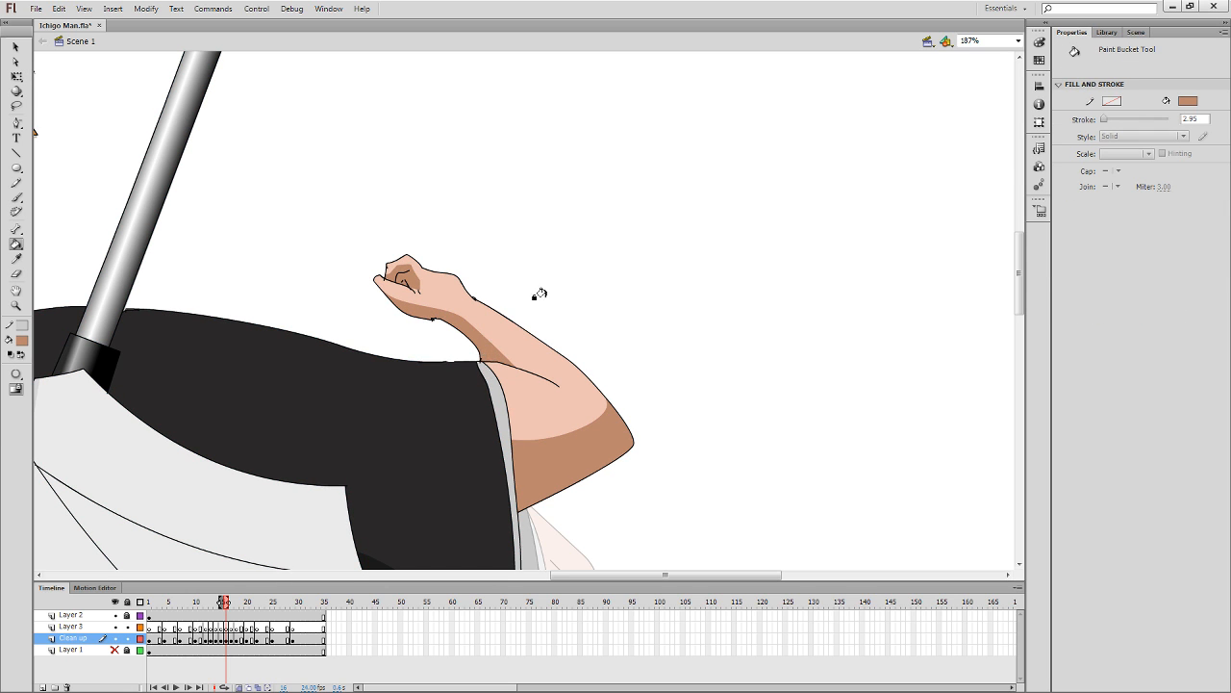
pyautogui.press(',')
pyautogui.press('.')
# Set the Pencil's stroke to black with a thickness of 1 for drawing on the raised arm.
pyautogui.moveTo(603, 479); pyautogui.dragTo(623, 504)
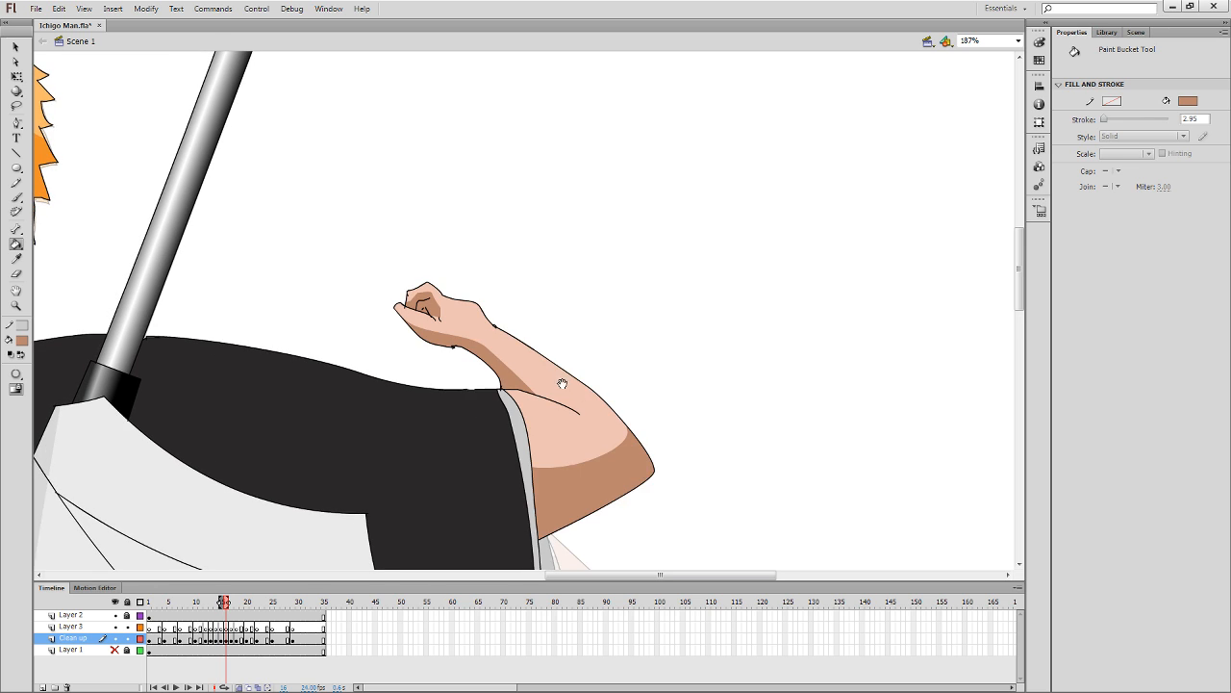
pyautogui.moveTo(562, 383); pyautogui.dragTo(574, 397)
pyautogui.press('y')
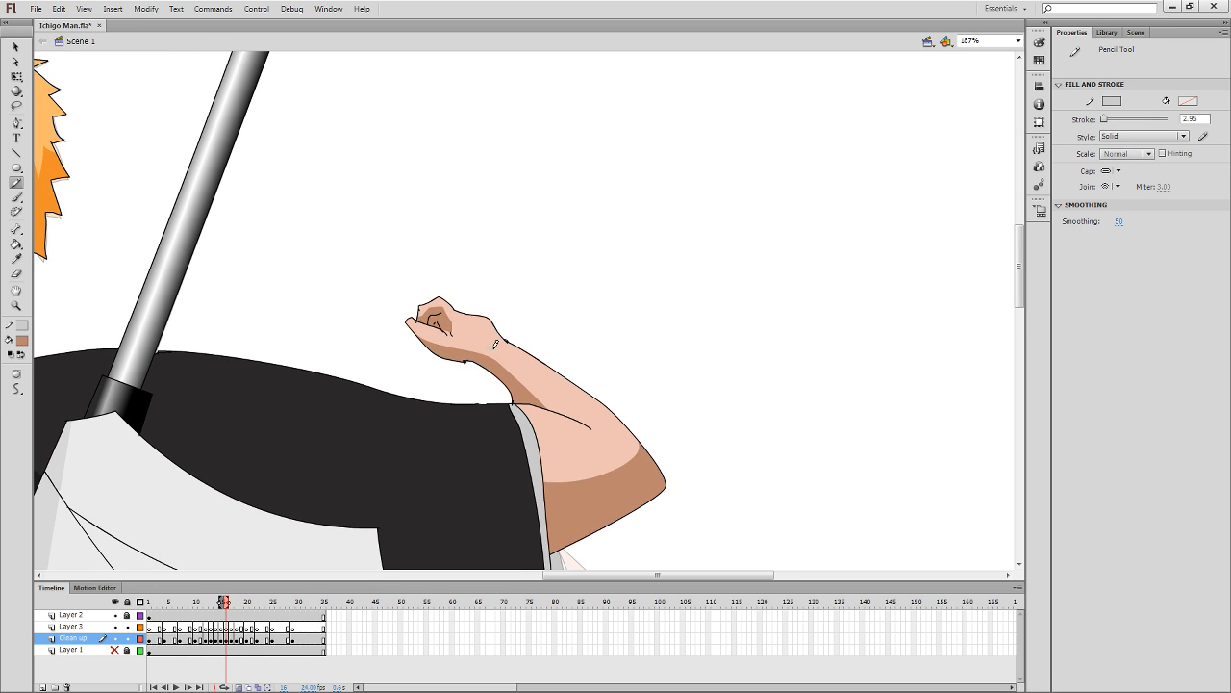
pyautogui.hotkey('ctrl', 'z')
pyautogui.click(22, 327)
pyautogui.click(38, 349)
pyautogui.moveTo(1199, 119); pyautogui.dragTo(1121, 155)
pyautogui.write('1')
pyautogui.moveTo(757, 293); pyautogui.dragTo(781, 434)
pyautogui.press('e')
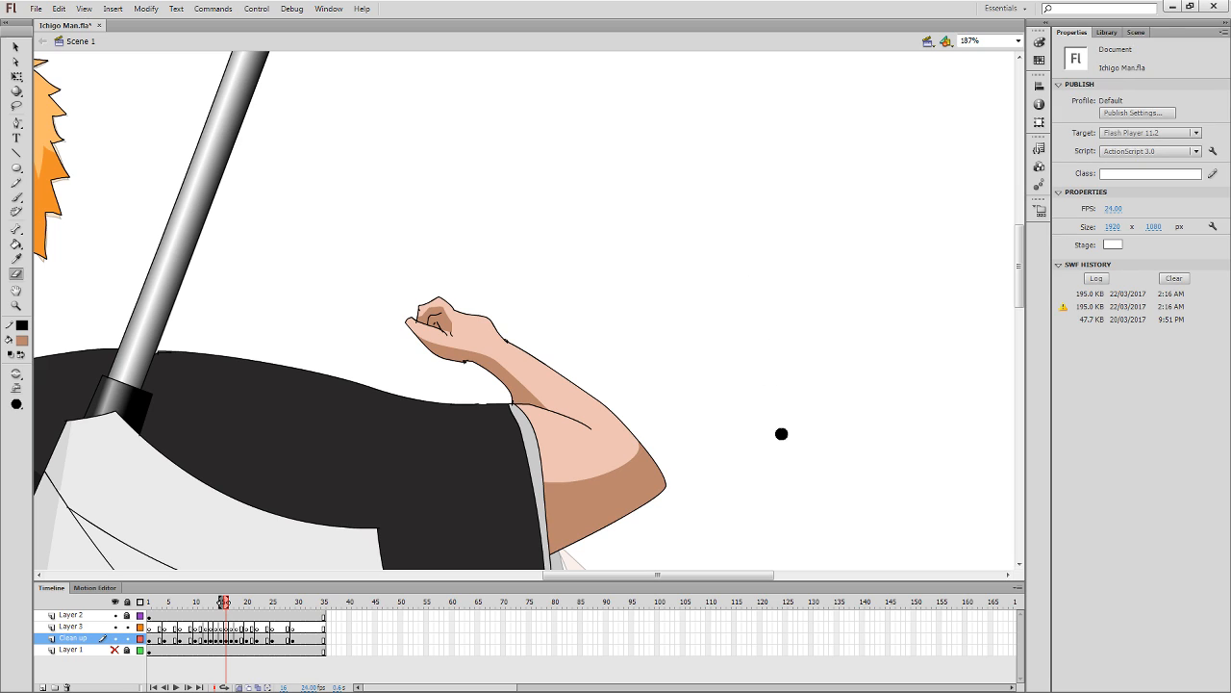
pyautogui.press('y')
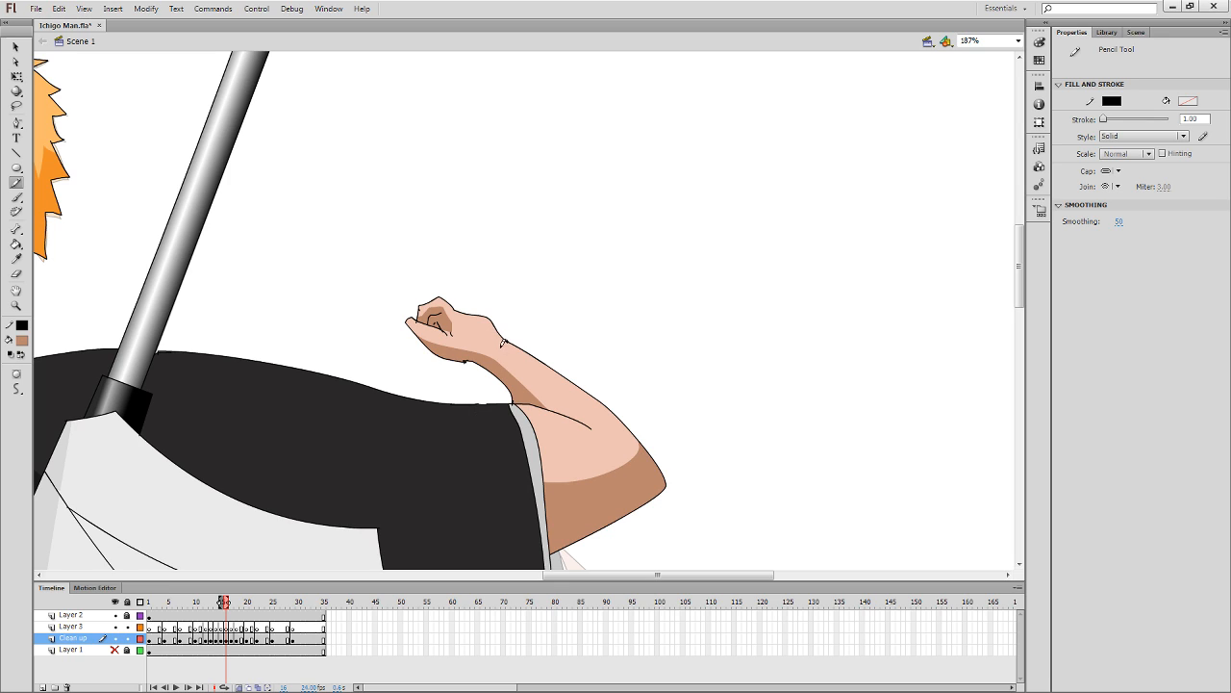
# Draw the outlines of the crossed wrist strap and the strips on the back of the hand at frame 16.
pyautogui.moveTo(502, 343)
pyautogui.mouseDown()
pyautogui.moveTo(521, 353)
pyautogui.moveTo(500, 339)
pyautogui.mouseUp()
pyautogui.moveTo(480, 354); pyautogui.dragTo(528, 360)
pyautogui.moveTo(510, 386)
pyautogui.mouseDown()
pyautogui.moveTo(496, 358)
pyautogui.moveTo(532, 398)
pyautogui.moveTo(540, 372)
pyautogui.moveTo(558, 369)
pyautogui.moveTo(528, 375)
pyautogui.moveTo(532, 386)
pyautogui.mouseUp()
pyautogui.press('space')
pyautogui.moveTo(461, 327)
pyautogui.mouseDown()
pyautogui.moveTo(482, 348)
pyautogui.moveTo(491, 341)
pyautogui.mouseUp()
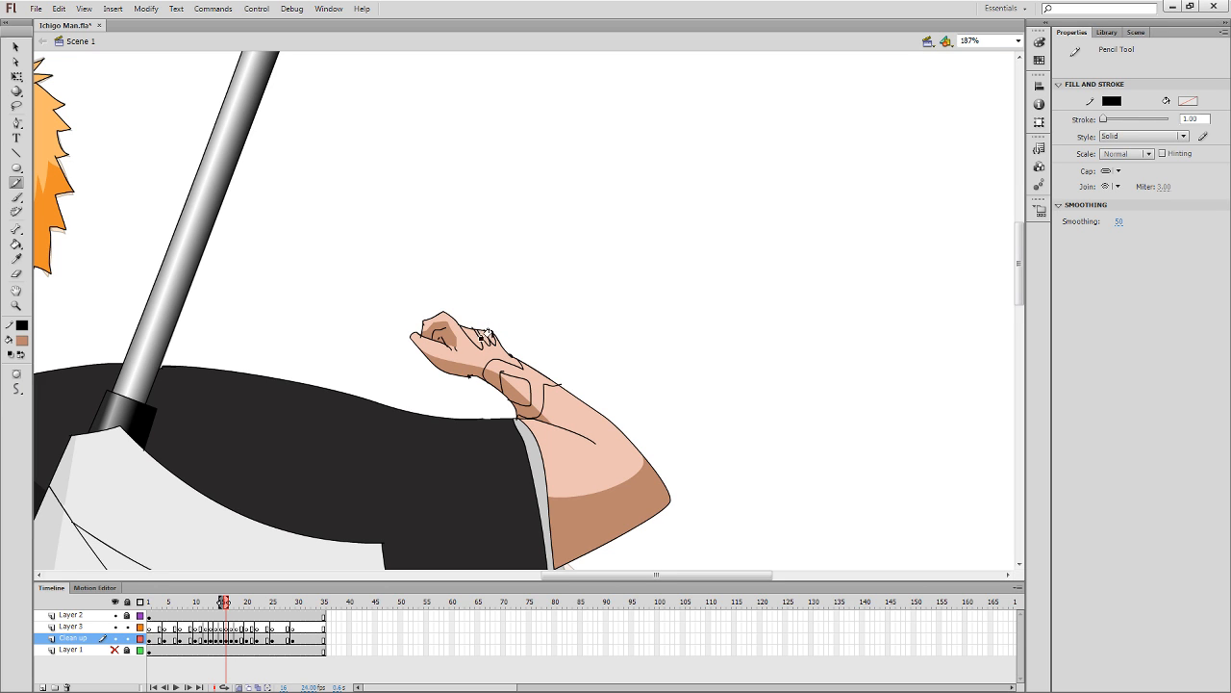
# Fill the wrist strap and hand strips at frame 16 with the dark grey sampled from the coat's lit part.
pyautogui.press('k')
pyautogui.press('i')
pyautogui.click(481, 433)
pyautogui.click(467, 335)
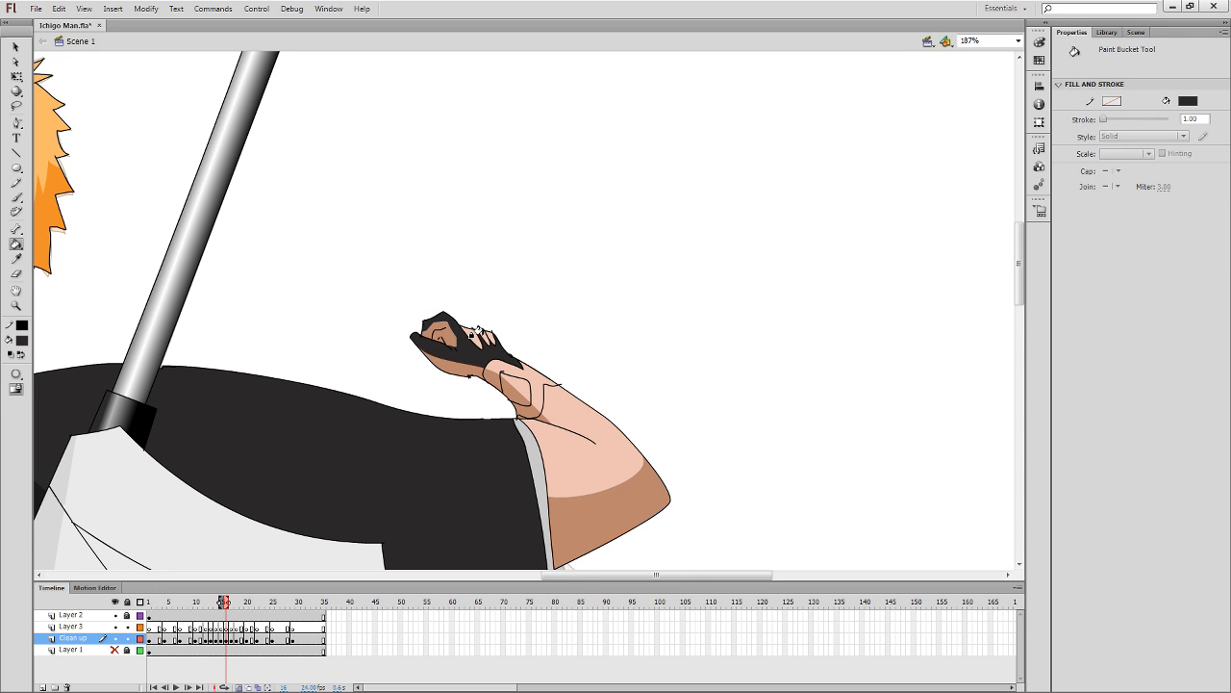
pyautogui.hotkey('ctrl', 'z')
pyautogui.click(505, 371)
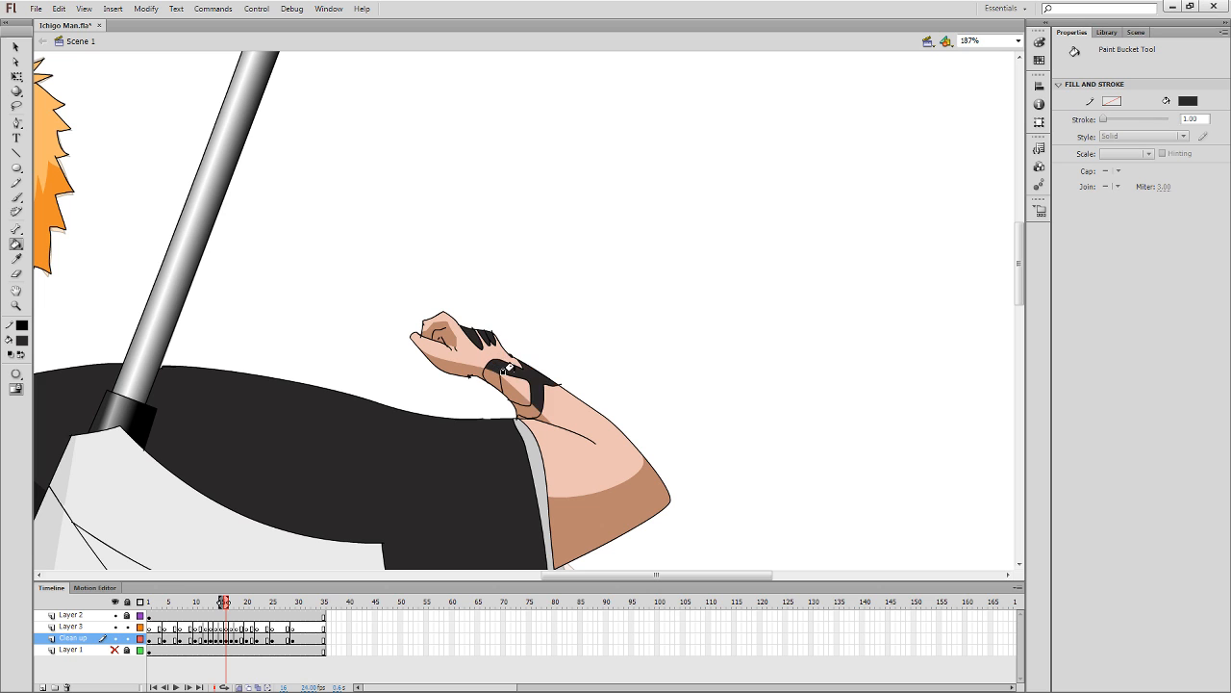
# Sample the darker black from the coat's shaded part for shading the strap.
pyautogui.press('i')
pyautogui.press('space')
pyautogui.moveTo(402, 493)
pyautogui.mouseDown()
pyautogui.moveTo(445, 371)
pyautogui.moveTo(501, 285)
pyautogui.mouseUp()
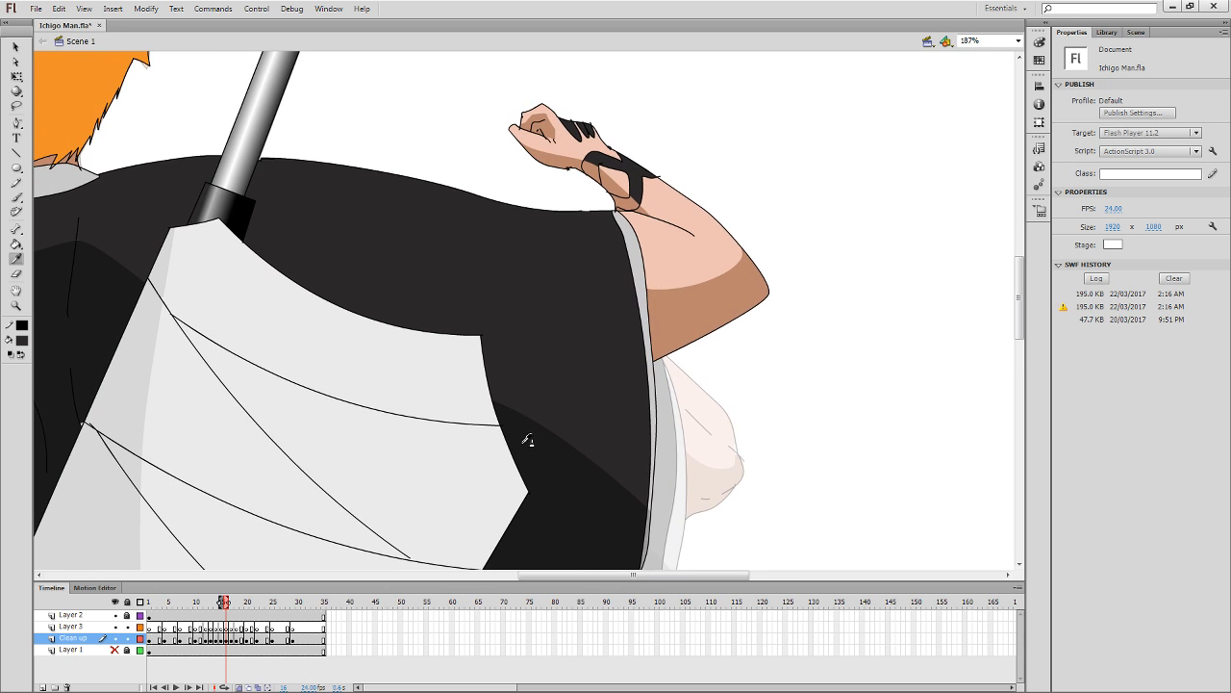
pyautogui.click(554, 494)
pyautogui.press('space')
pyautogui.moveTo(654, 204); pyautogui.dragTo(693, 400)
# Draw the outline of the crossed wrist strap on the open-handed arm at frame 17.
pyautogui.press(',')
pyautogui.press('space')
pyautogui.moveTo(795, 446); pyautogui.dragTo(728, 244)
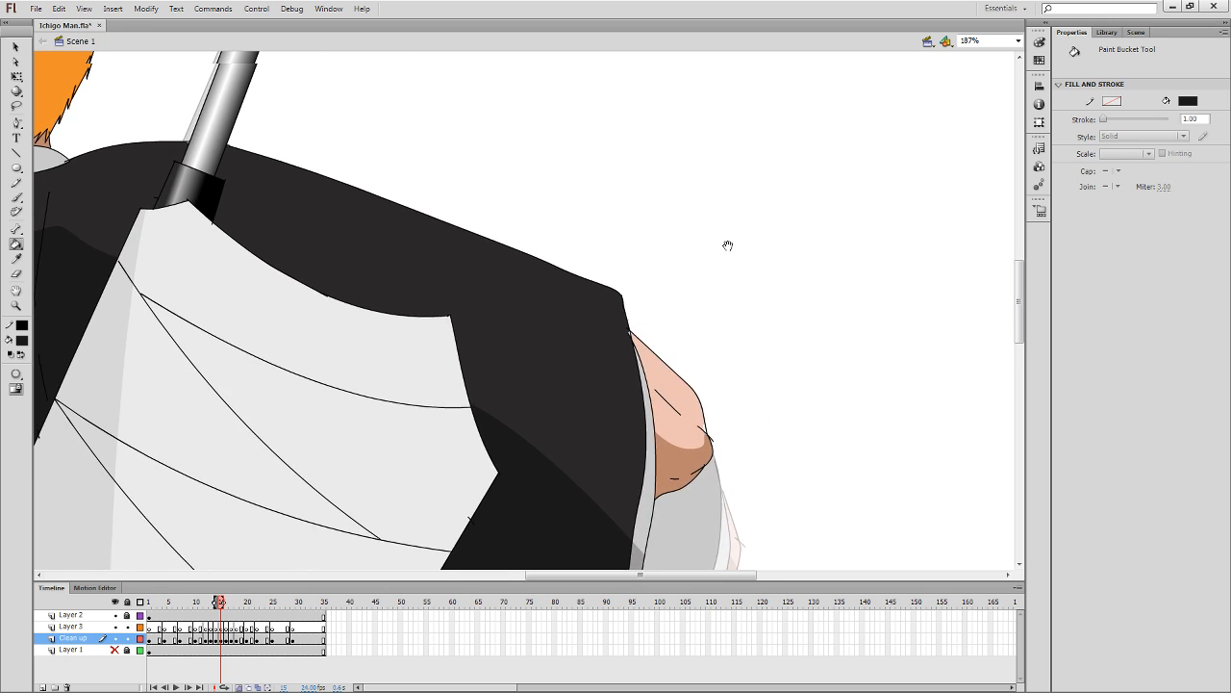
pyautogui.press('.')
pyautogui.press('.')
pyautogui.press('space')
pyautogui.moveTo(644, 235)
pyautogui.mouseDown()
pyautogui.moveTo(654, 496)
pyautogui.moveTo(615, 415)
pyautogui.mouseUp()
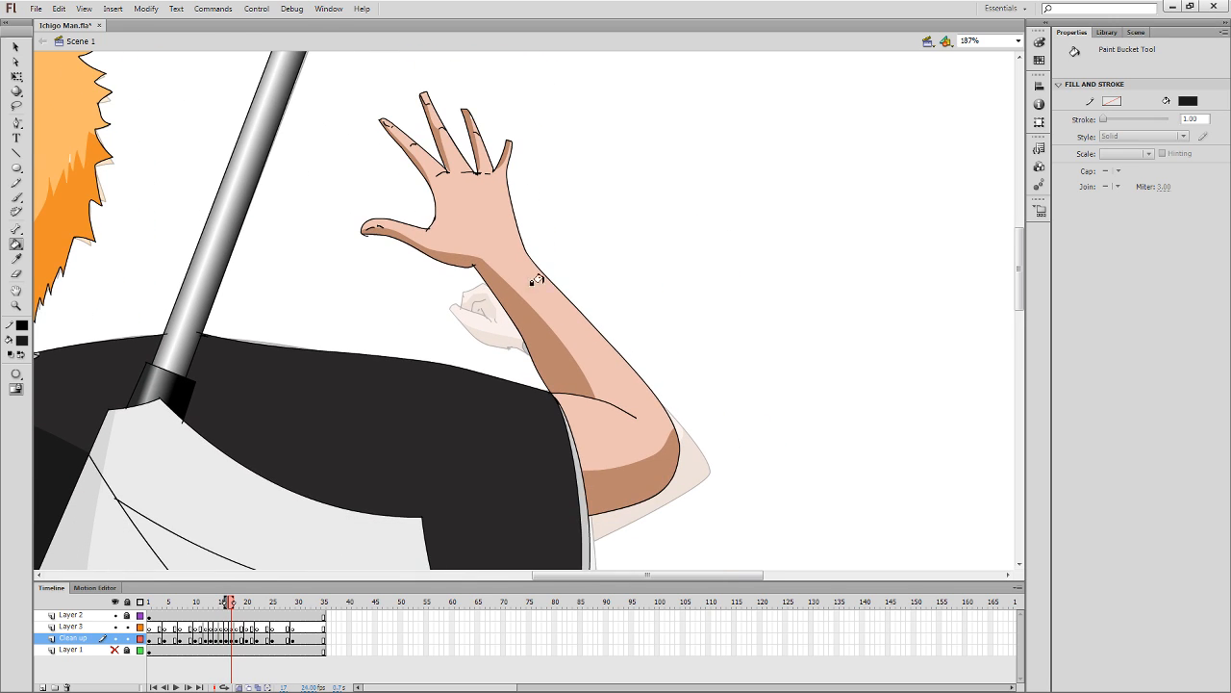
pyautogui.press('y')
pyautogui.moveTo(484, 257)
pyautogui.mouseDown()
pyautogui.moveTo(525, 279)
pyautogui.moveTo(525, 239)
pyautogui.mouseUp()
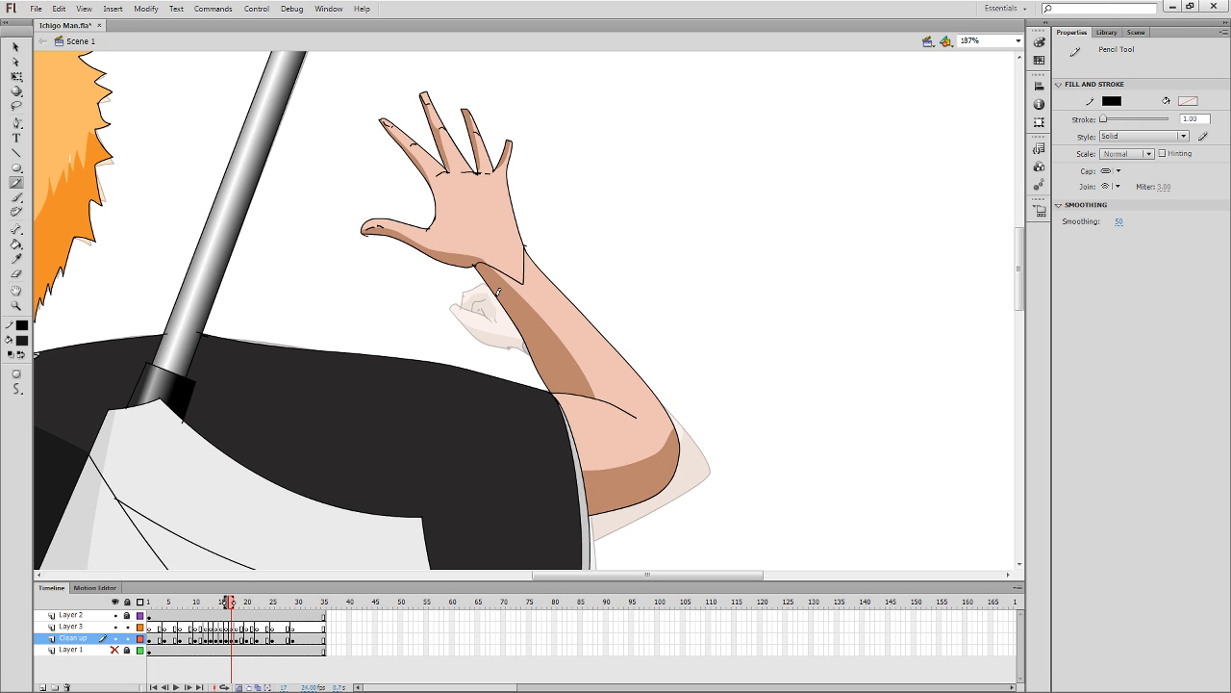
pyautogui.moveTo(497, 297)
pyautogui.mouseDown()
pyautogui.moveTo(541, 366)
pyautogui.moveTo(552, 321)
pyautogui.moveTo(593, 320)
pyautogui.moveTo(543, 298)
pyautogui.moveTo(541, 266)
pyautogui.mouseUp()
# Fill the crossed wrist strap at frame 17, finishing with the dark grey sampled from the coat's lit part.
pyautogui.press('k')
pyautogui.click(531, 317)
pyautogui.click(536, 308)
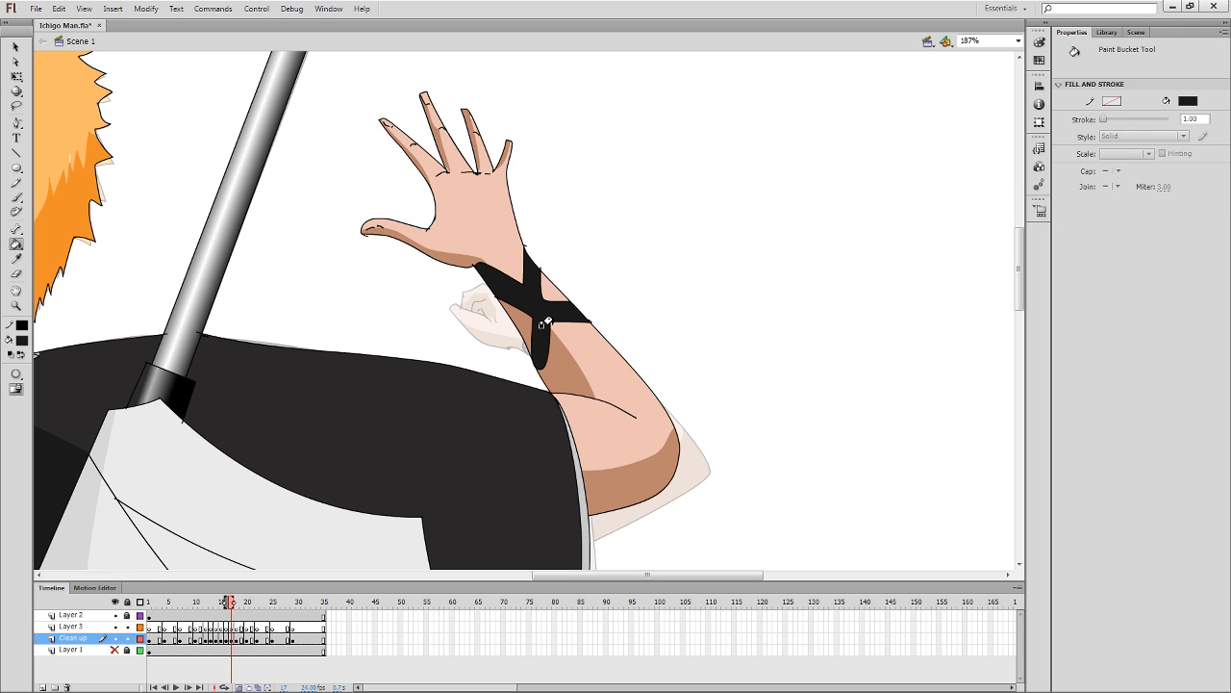
pyautogui.press('i')
pyautogui.click(477, 411)
pyautogui.click(539, 306)
# Shade the thumb-side half of the frame 17 wrist strap with the darker black, using the smallest brush size for its edge.
pyautogui.press('v')
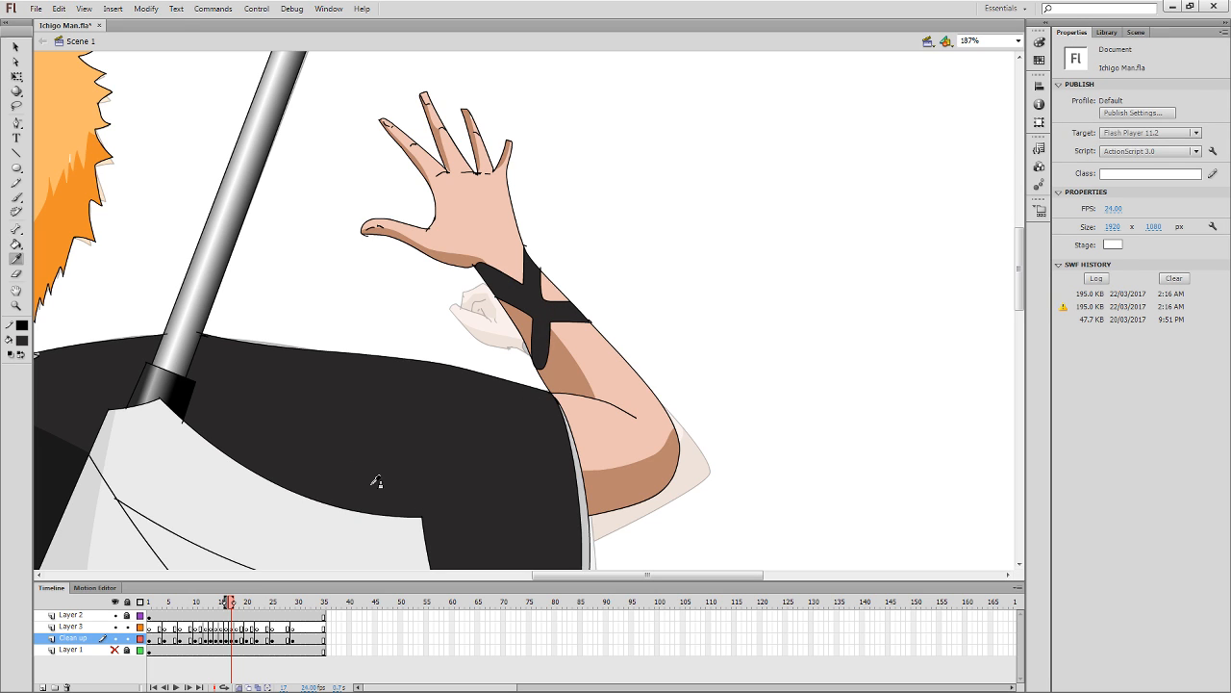
pyautogui.press('b')
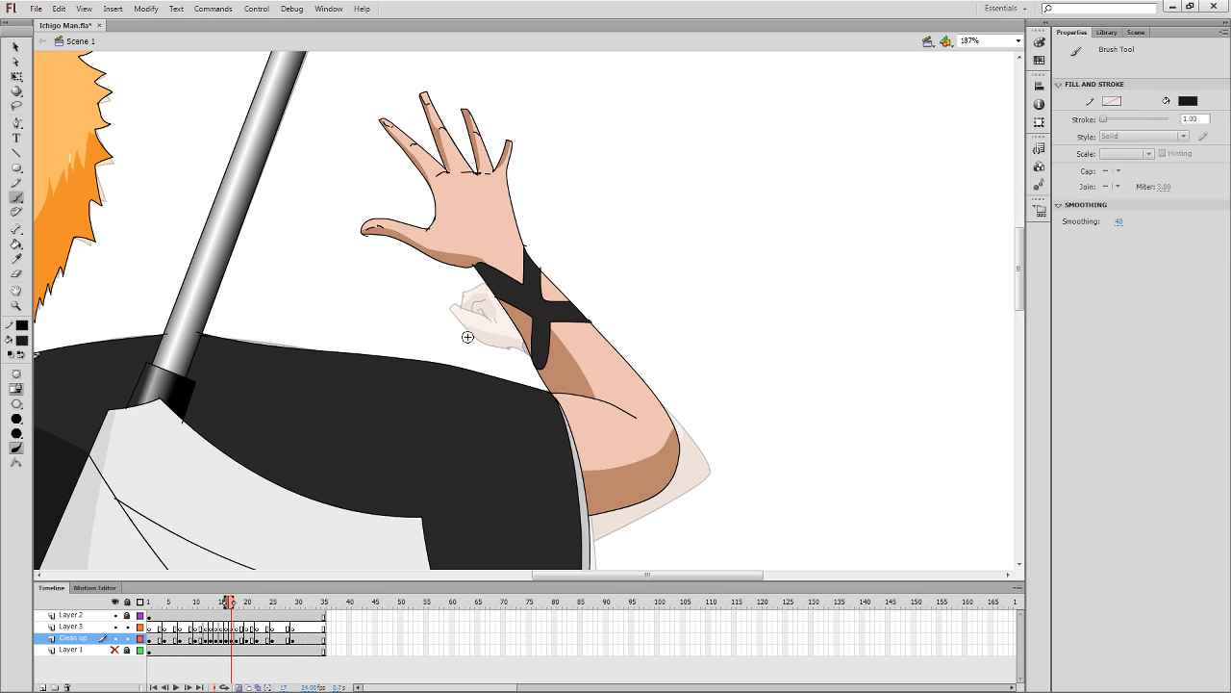
pyautogui.click(21, 425)
pyautogui.click(55, 438)
pyautogui.press('k')
pyautogui.click(534, 328)
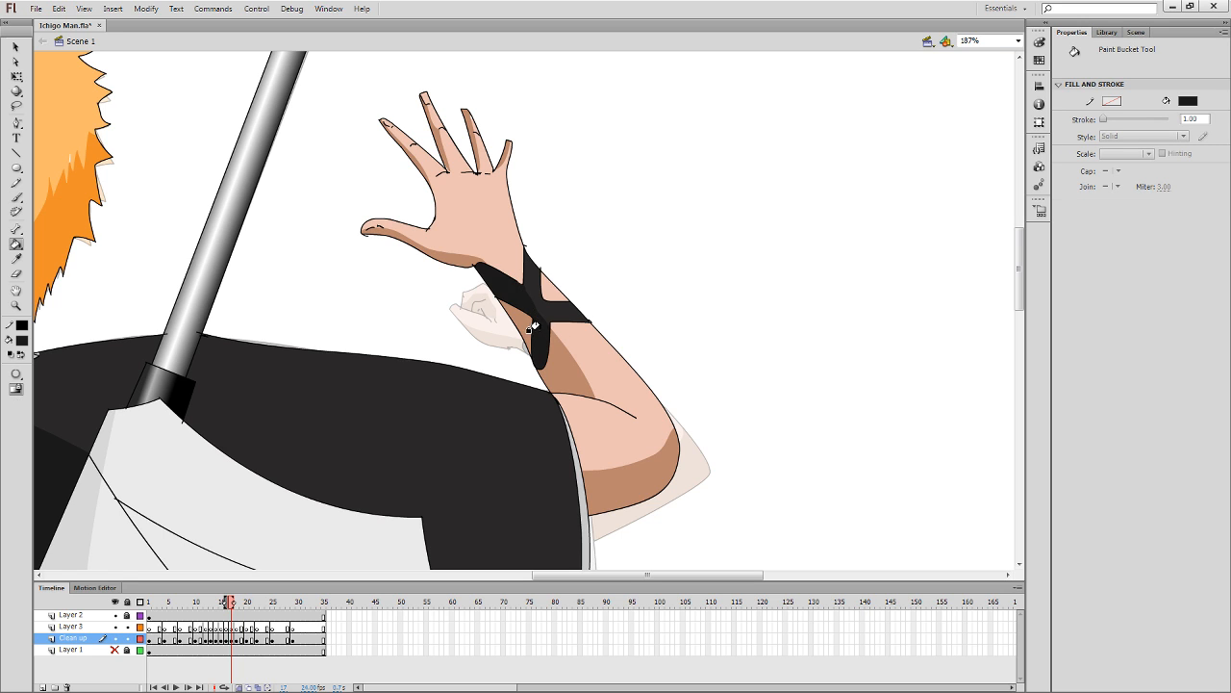
pyautogui.press(',')
pyautogui.press('.')
# Brush four tapered strips on the back of the open hand at frame 17 and fill them with the darker black.
pyautogui.press('space')
pyautogui.moveTo(476, 233); pyautogui.dragTo(477, 260)
pyautogui.press('b')
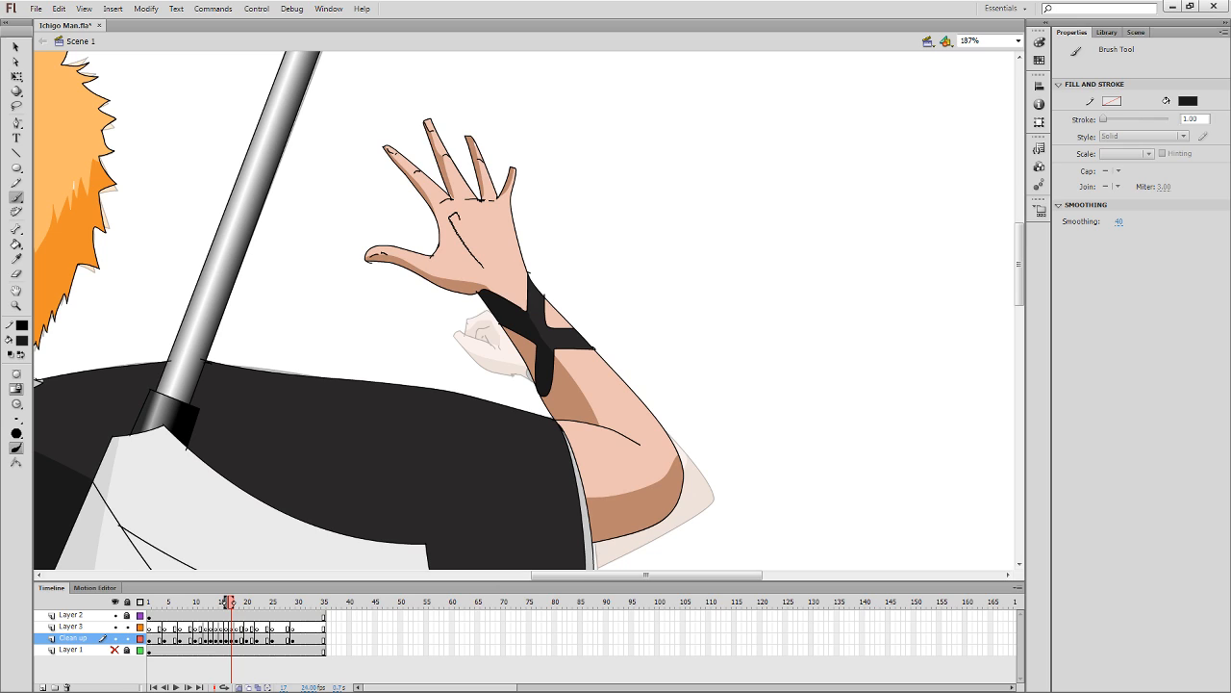
pyautogui.press('k')
pyautogui.click(459, 227)
pyautogui.press('b')
pyautogui.moveTo(488, 258); pyautogui.dragTo(473, 225)
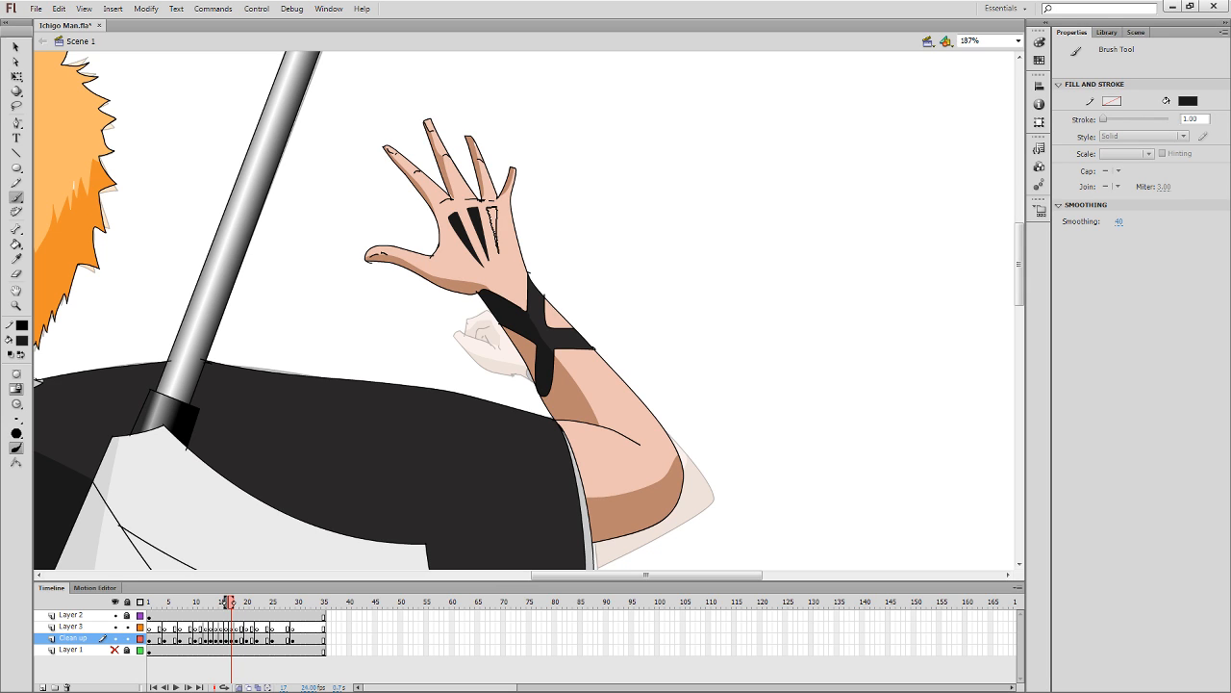
pyautogui.moveTo(507, 242); pyautogui.dragTo(508, 207)
pyautogui.press('k')
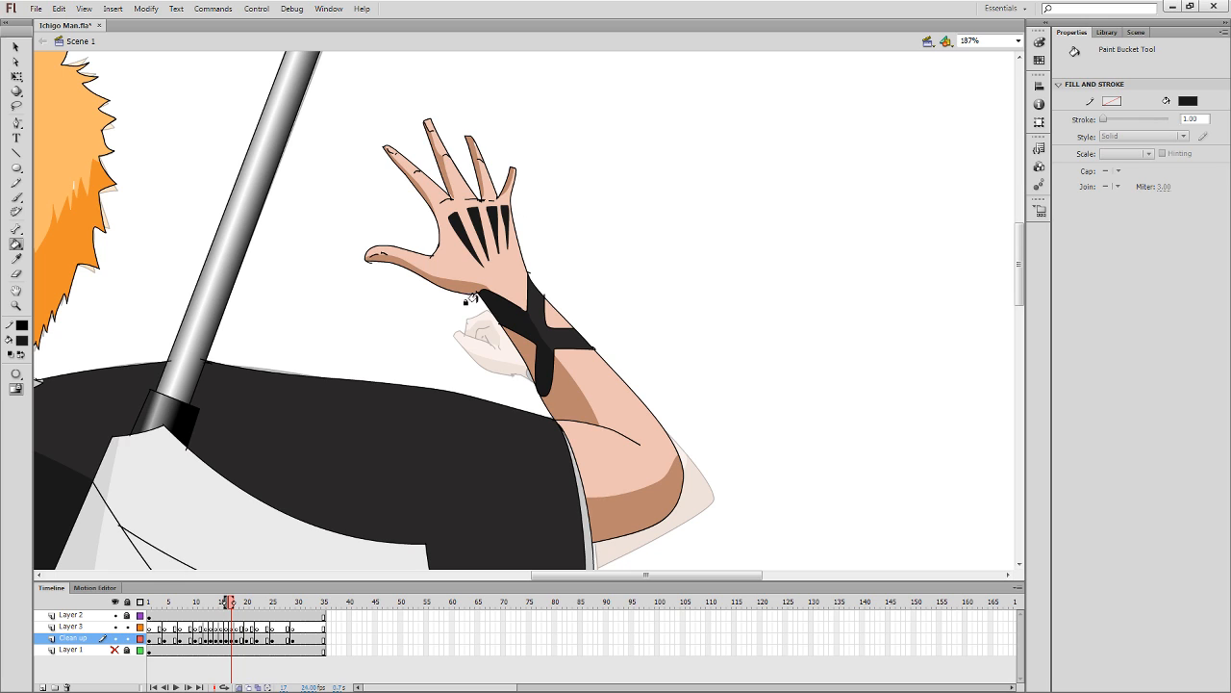
# Brush the crossed wrist strap's outline on the reaching arm at frame 18 and fill its shaded part with the darker black.
pyautogui.moveTo(511, 308)
pyautogui.mouseDown()
pyautogui.moveTo(581, 276)
pyautogui.moveTo(619, 317)
pyautogui.moveTo(593, 390)
pyautogui.mouseUp()
pyautogui.press('.')
pyautogui.press('b')
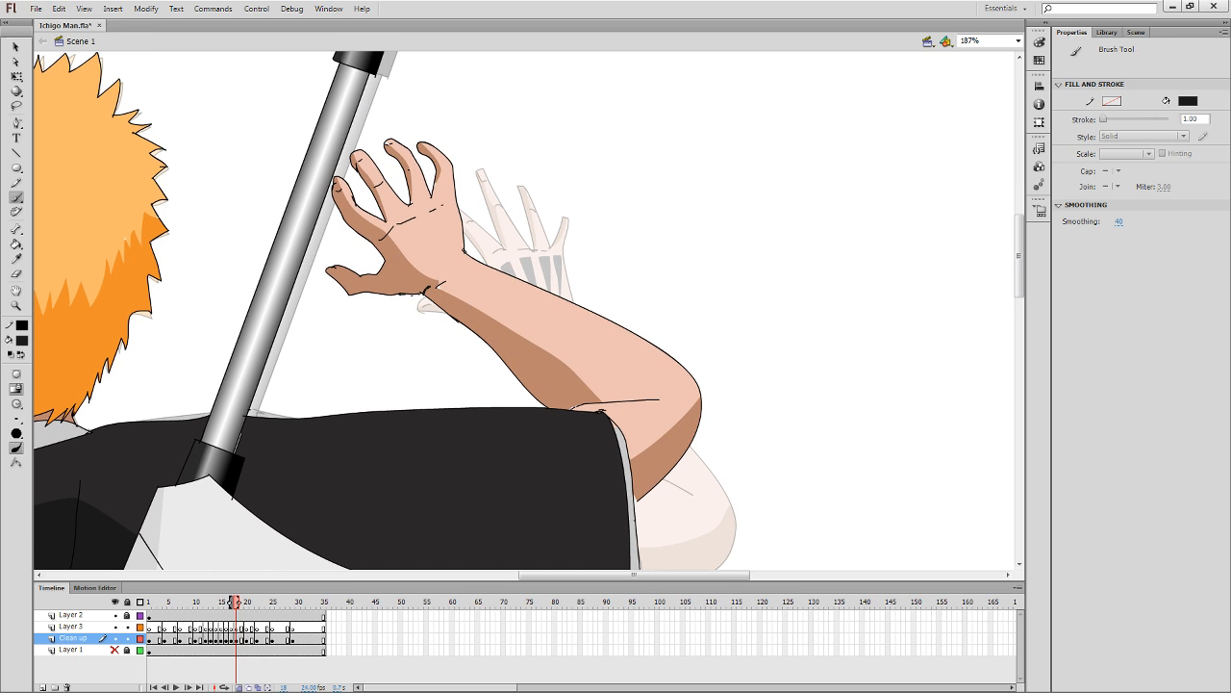
pyautogui.moveTo(445, 287)
pyautogui.mouseDown()
pyautogui.moveTo(481, 294)
pyautogui.moveTo(466, 253)
pyautogui.moveTo(484, 251)
pyautogui.moveTo(482, 291)
pyautogui.moveTo(578, 302)
pyautogui.moveTo(503, 310)
pyautogui.moveTo(515, 375)
pyautogui.mouseUp()
pyautogui.moveTo(488, 315)
pyautogui.mouseDown()
pyautogui.moveTo(485, 345)
pyautogui.moveTo(443, 311)
pyautogui.mouseUp()
pyautogui.press('k')
pyautogui.click(455, 303)
pyautogui.click(490, 331)
# Fill the lit part of the frame 18 strap with the coat's dark grey and the wrist-edge gap with the darker black.
pyautogui.press('i')
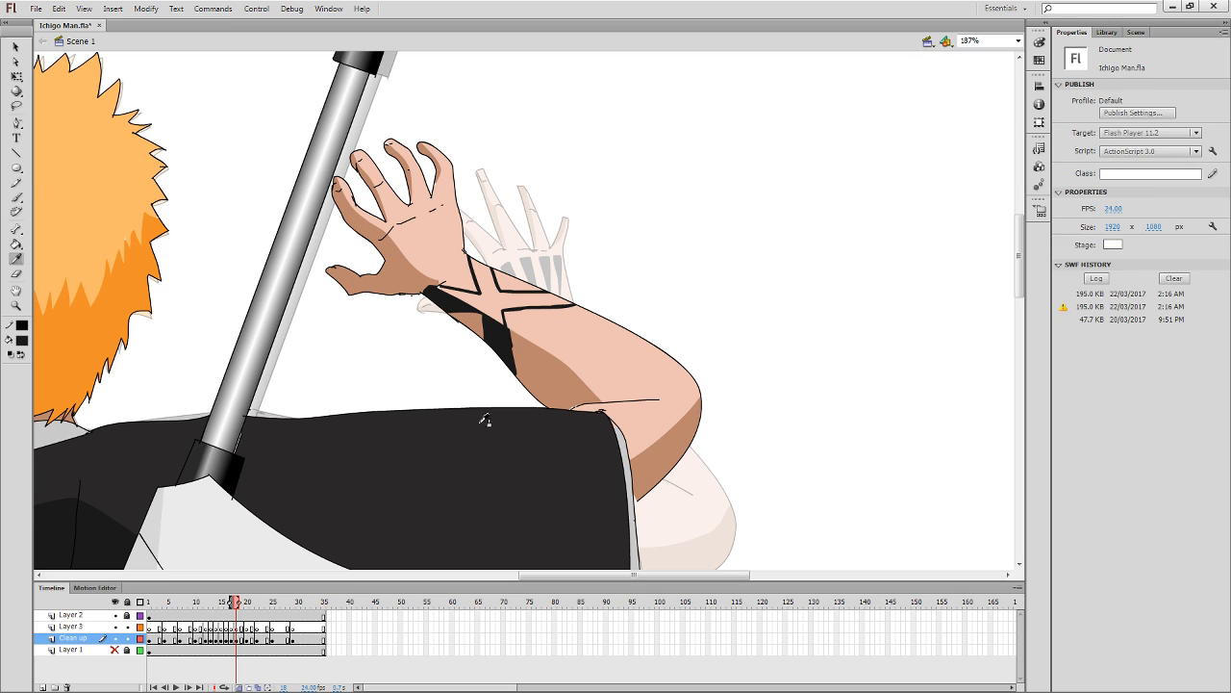
pyautogui.click(486, 420)
pyautogui.click(490, 289)
pyautogui.scroll(2, 531, 370)
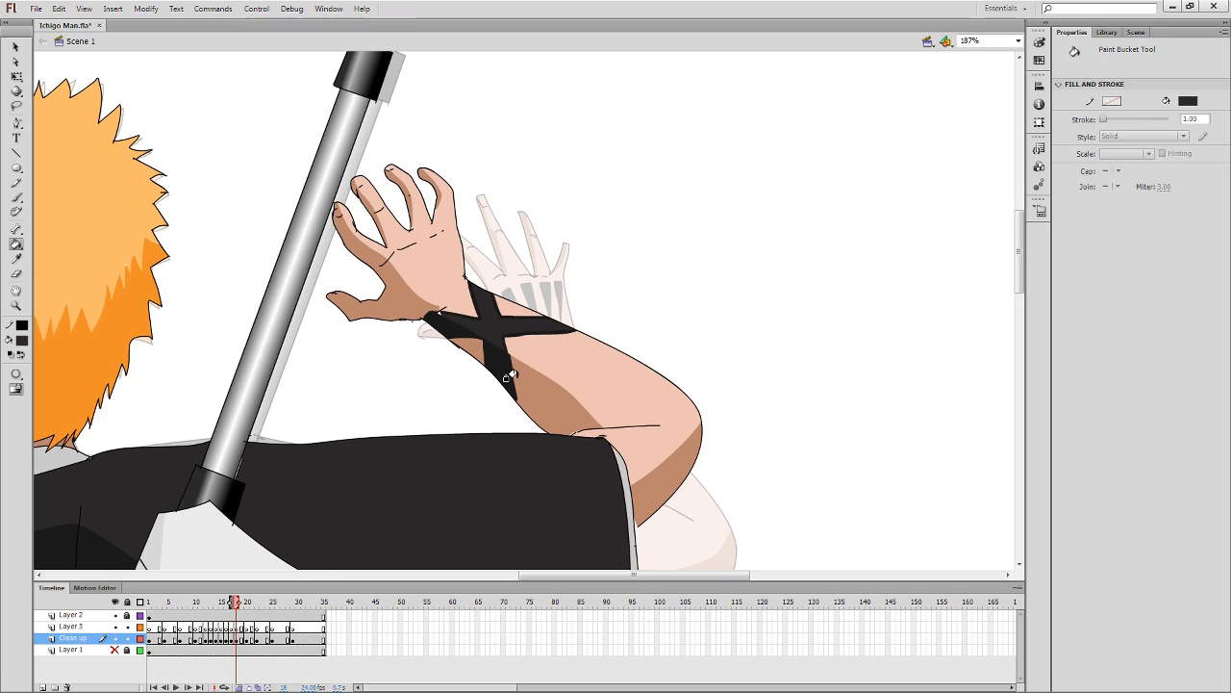
pyautogui.press('i')
pyautogui.click(433, 310)
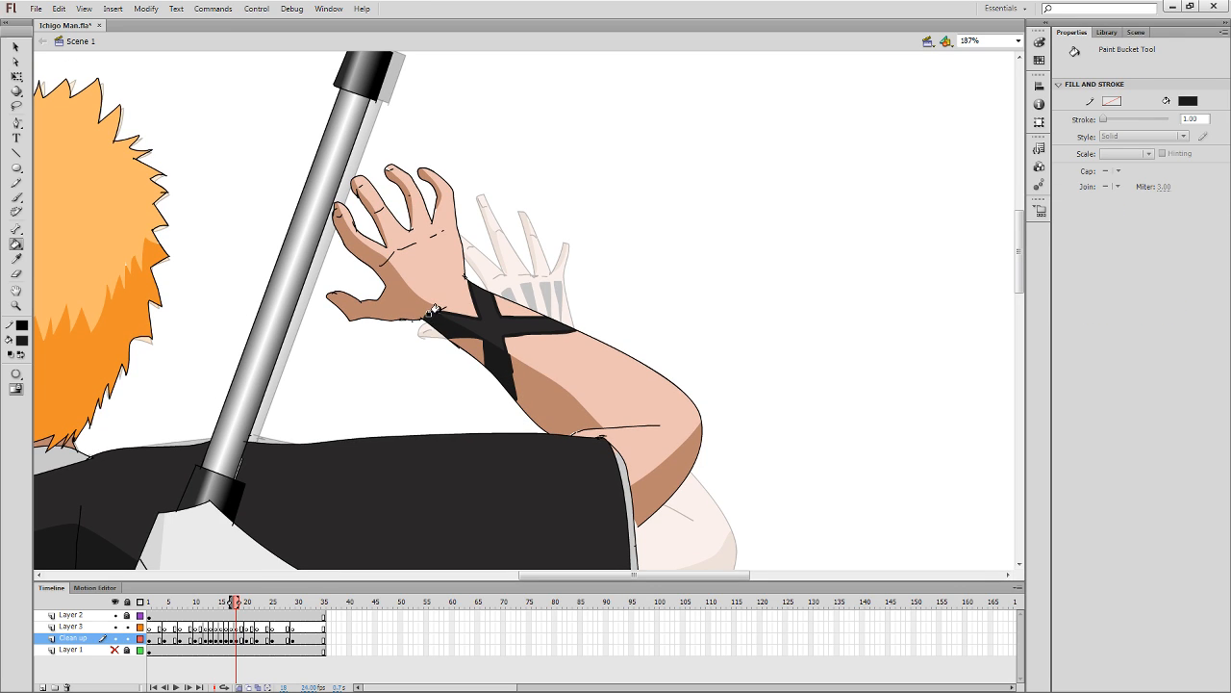
# Brush four tapered strips on the back of the hand at frame 18 and fill them with the darker black.
pyautogui.press('b')
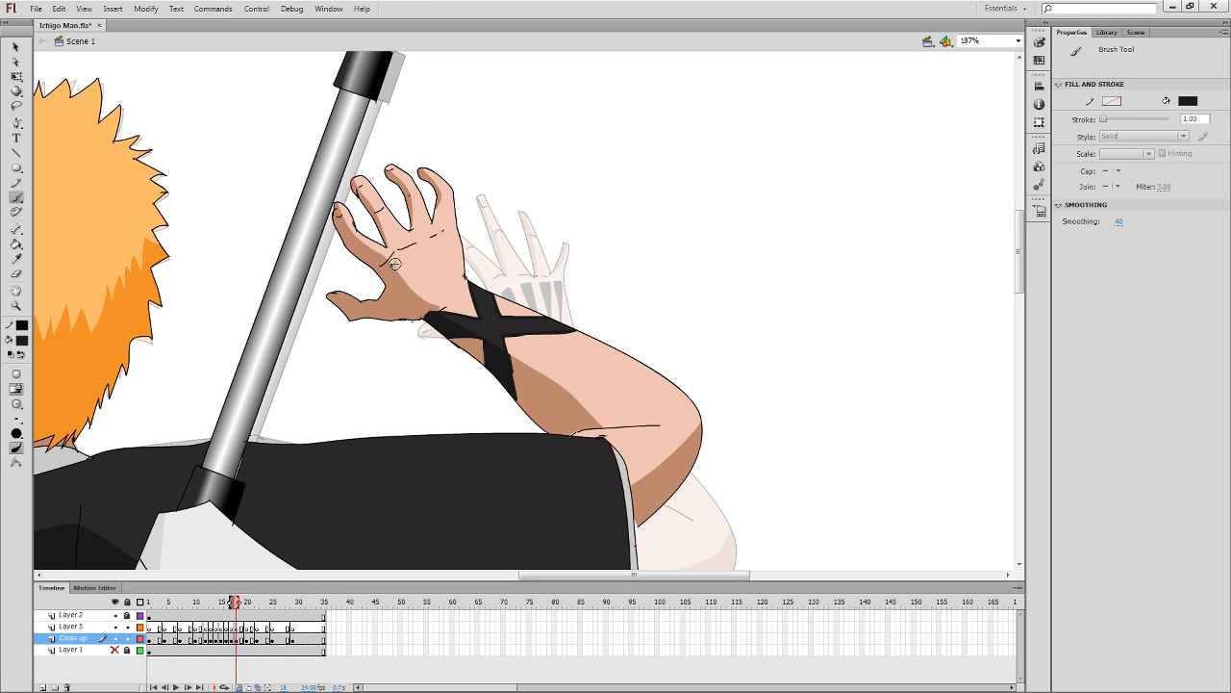
pyautogui.moveTo(394, 263)
pyautogui.mouseDown()
pyautogui.moveTo(423, 290)
pyautogui.moveTo(393, 267)
pyautogui.moveTo(417, 267)
pyautogui.moveTo(431, 284)
pyautogui.moveTo(428, 244)
pyautogui.moveTo(443, 280)
pyautogui.moveTo(443, 234)
pyautogui.moveTo(451, 272)
pyautogui.mouseUp()
pyautogui.press('k')
pyautogui.click(402, 272)
pyautogui.press('b')
pyautogui.press('k')
pyautogui.click(420, 263)
pyautogui.press('b')
pyautogui.press('k')
pyautogui.click(434, 256)
pyautogui.press('b')
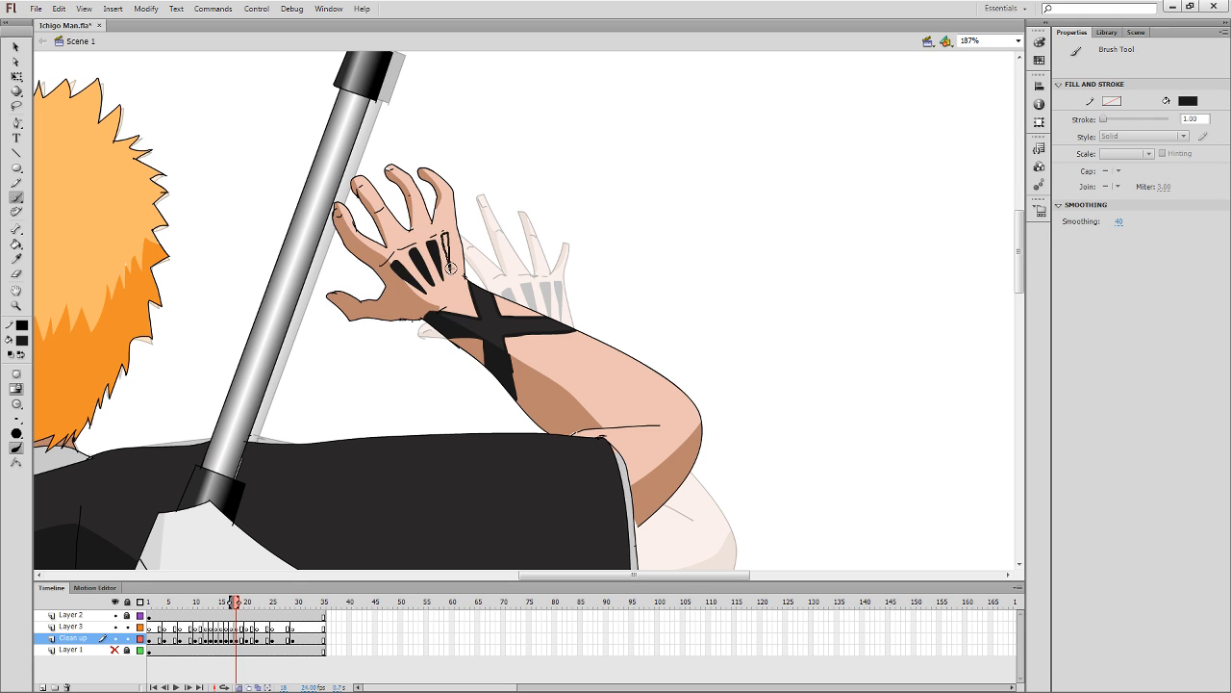
pyautogui.press('k')
pyautogui.click(447, 247)
pyautogui.press(',')
pyautogui.press('.')
# Delete the leftover green guide lines around the fingers gripping the sword handle at frame 20.
pyautogui.press('.')
pyautogui.press('.')
pyautogui.press('b')
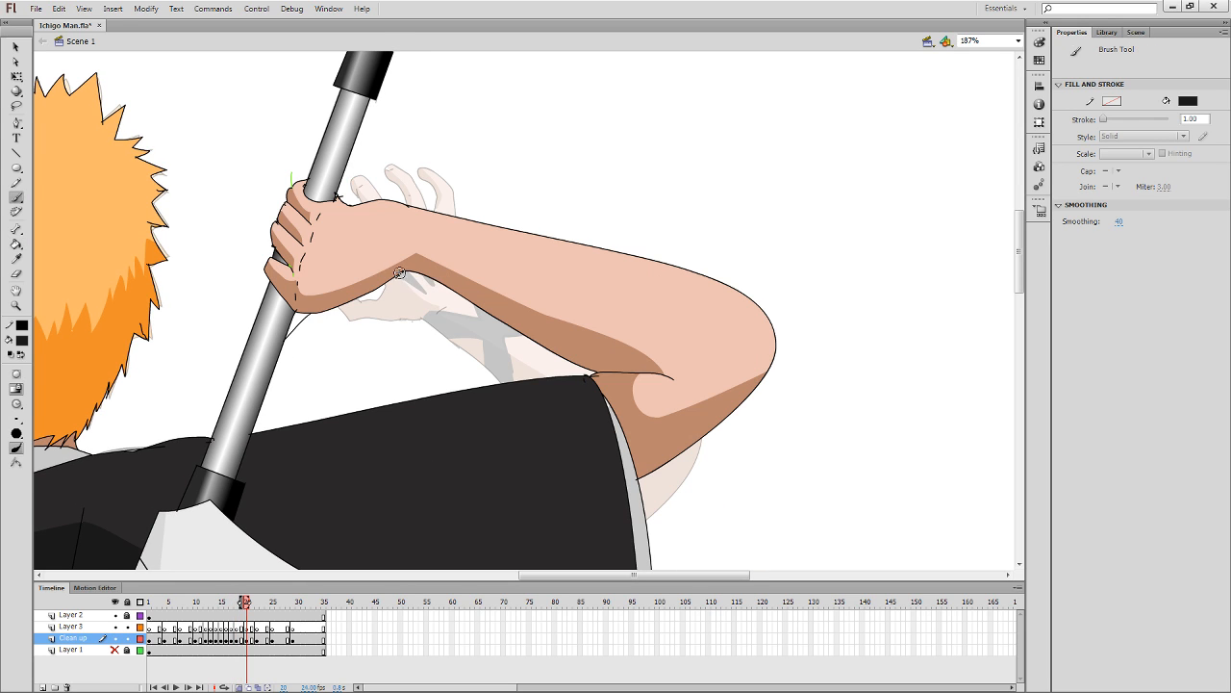
pyautogui.press('q')
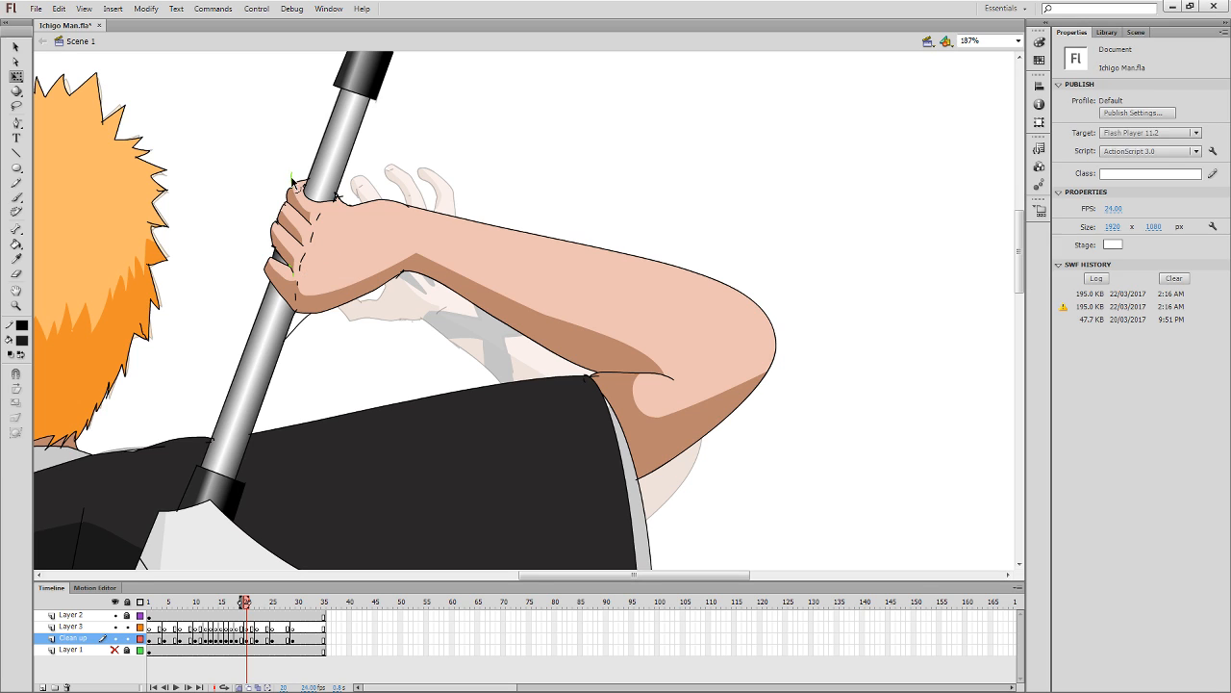
pyautogui.click(291, 179)
pyautogui.press('Delete')
pyautogui.click(292, 272)
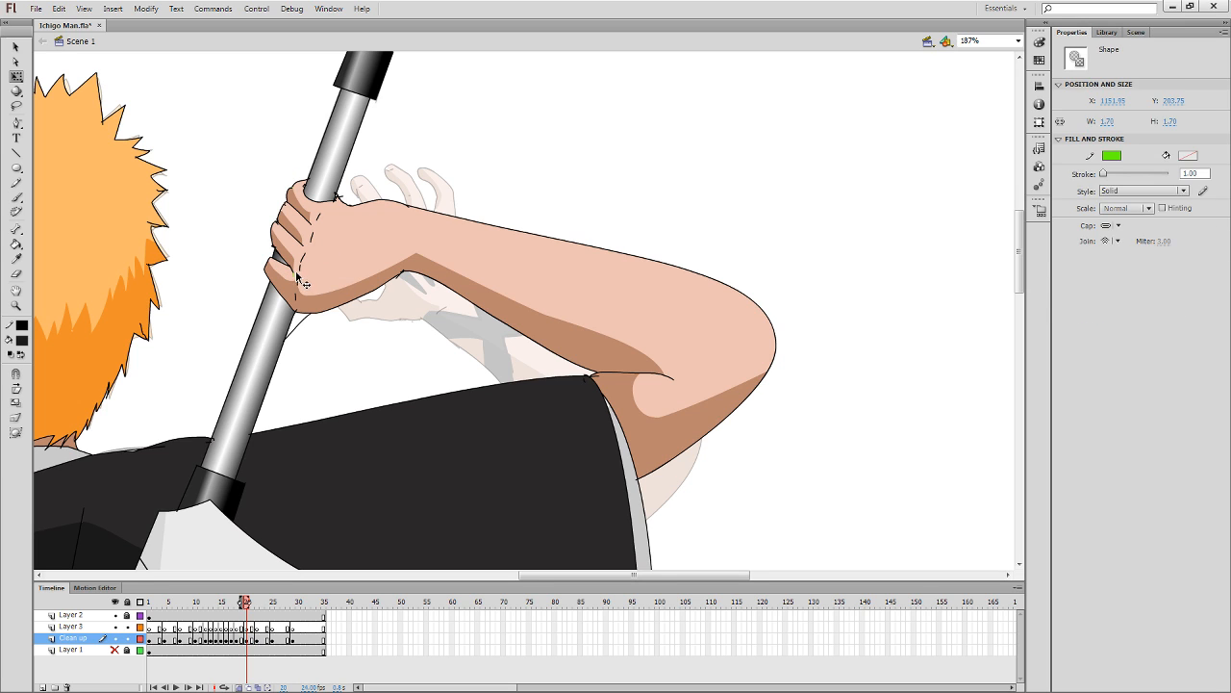
pyautogui.press('Delete')
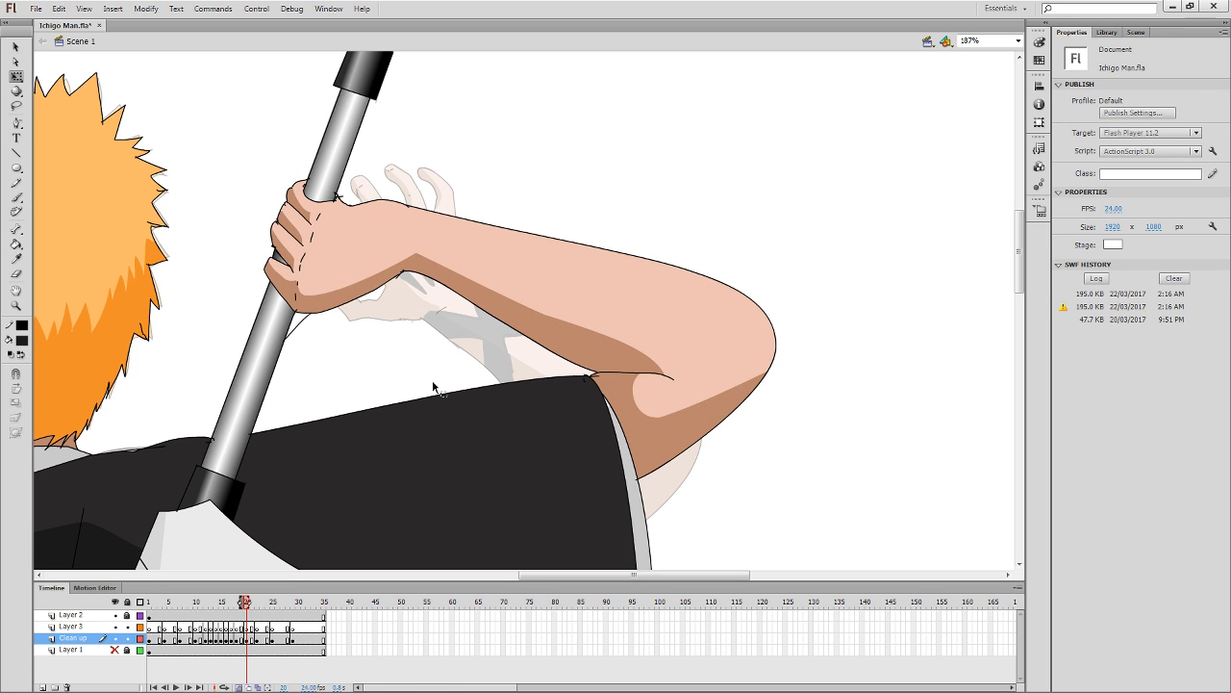
pyautogui.press('b')
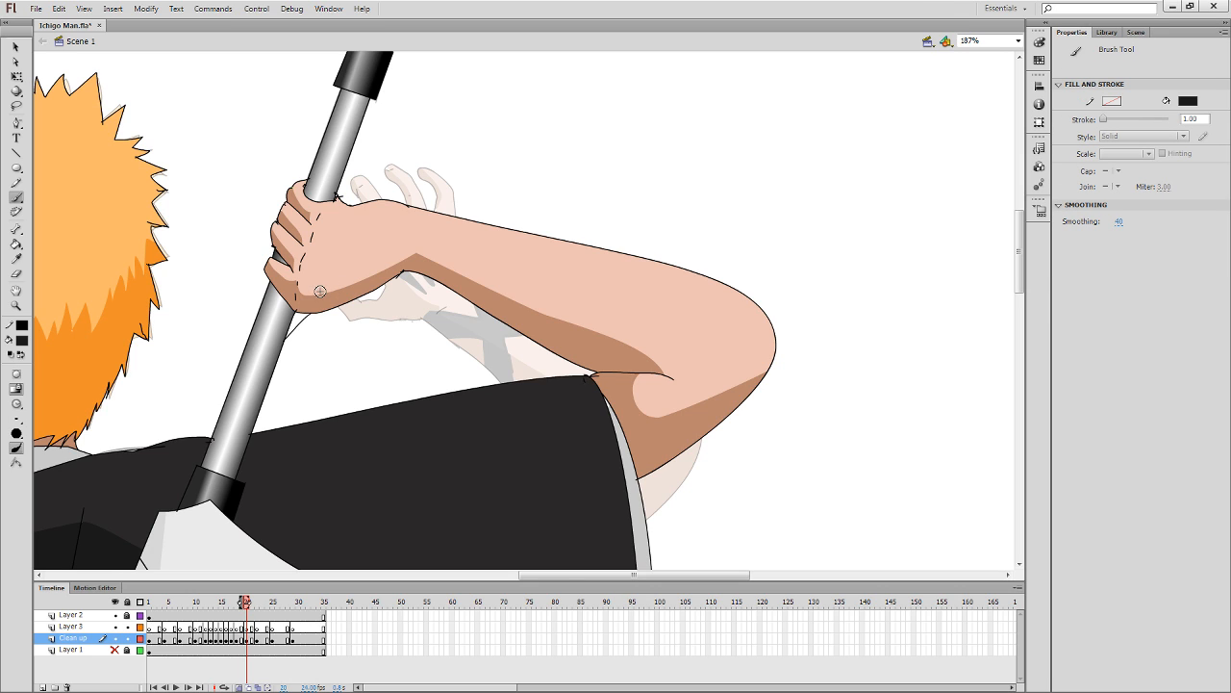
# Brush four tapered strips on the back of the hand gripping the handle at frame 20 and fill them with the darker black.
pyautogui.moveTo(321, 289)
pyautogui.mouseDown()
pyautogui.moveTo(377, 274)
pyautogui.moveTo(323, 296)
pyautogui.moveTo(380, 260)
pyautogui.moveTo(329, 271)
pyautogui.moveTo(337, 240)
pyautogui.moveTo(383, 246)
pyautogui.moveTo(329, 246)
pyautogui.moveTo(348, 225)
pyautogui.moveTo(387, 229)
pyautogui.moveTo(342, 227)
pyautogui.mouseUp()
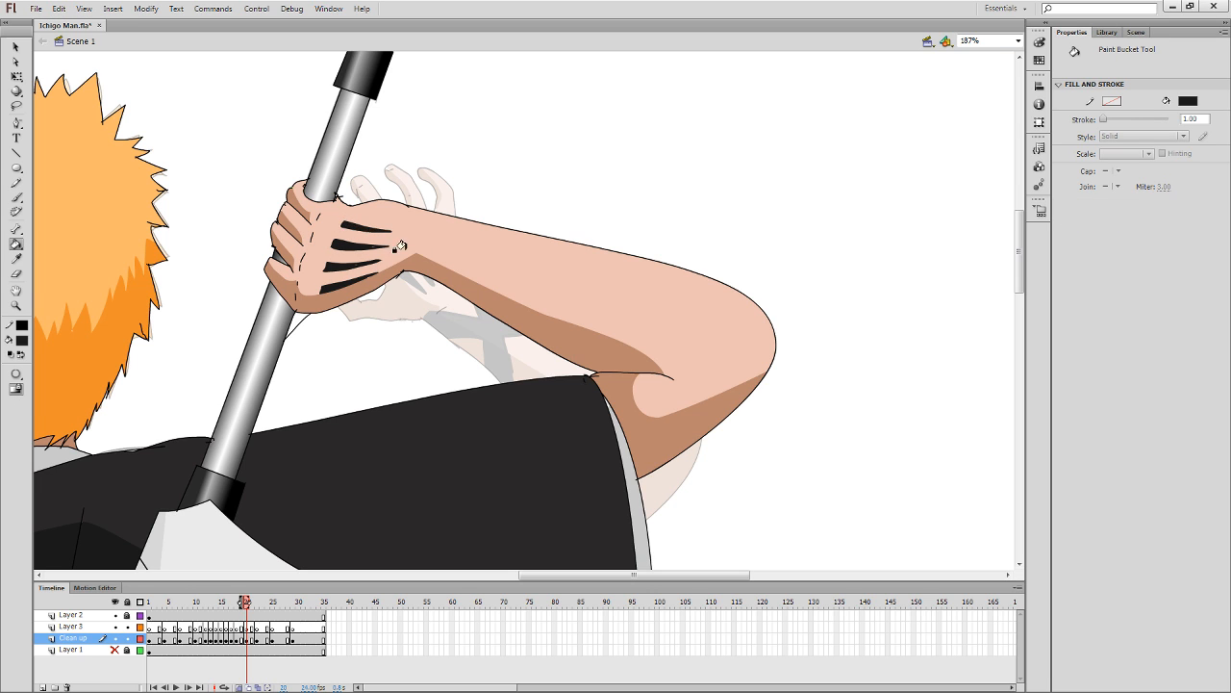
pyautogui.press(',')
pyautogui.press('.')
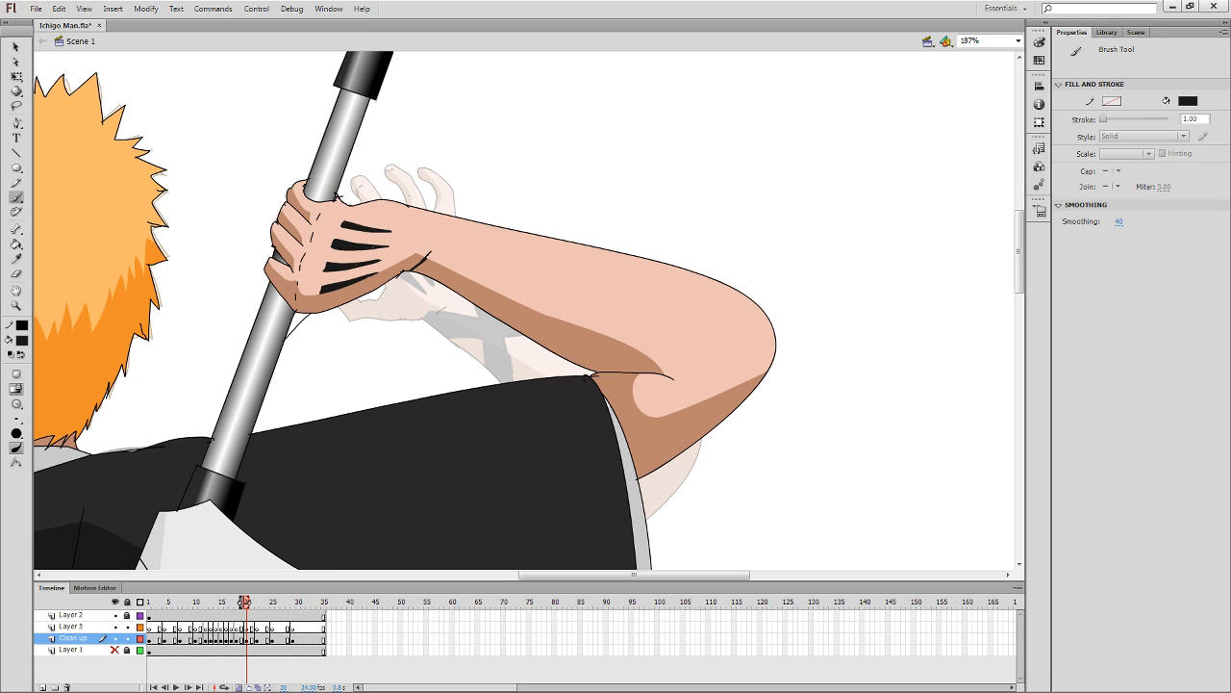
# Brush the crossed wrist strap's outline on the gripping arm at frame 20 and fill its shaded parts with the darker black.
pyautogui.moveTo(427, 244)
pyautogui.mouseDown()
pyautogui.moveTo(412, 207)
pyautogui.moveTo(422, 202)
pyautogui.moveTo(460, 250)
pyautogui.moveTo(545, 228)
pyautogui.moveTo(553, 239)
pyautogui.moveTo(488, 301)
pyautogui.mouseUp()
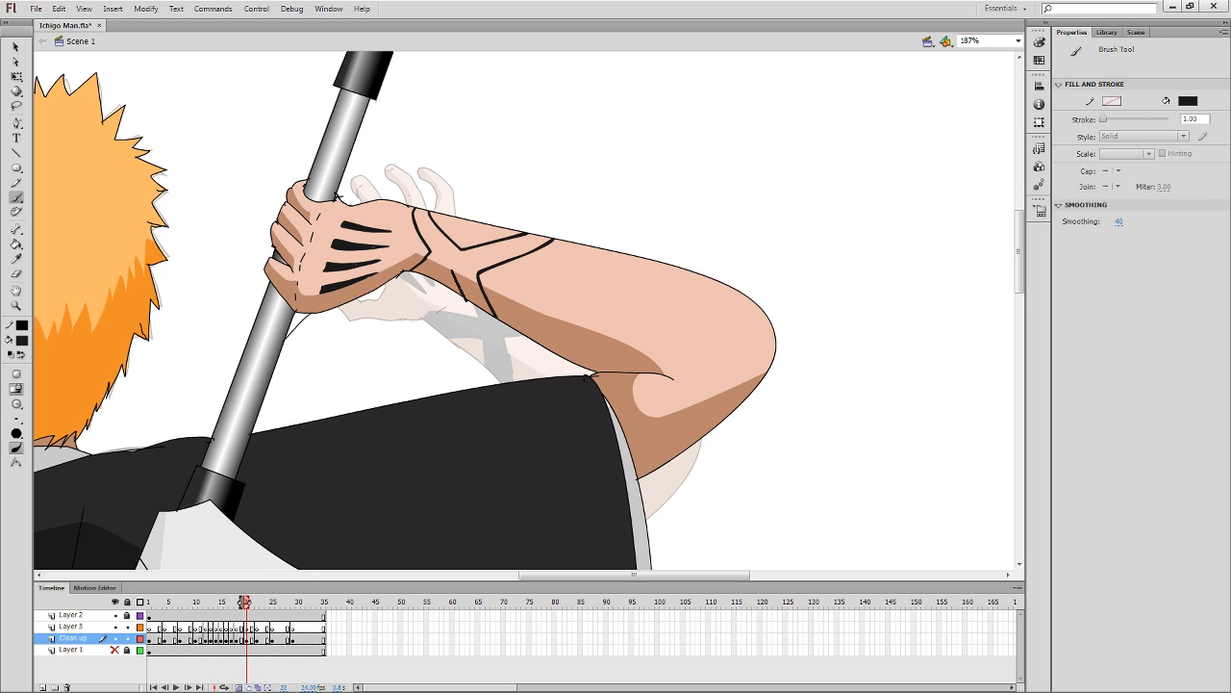
pyautogui.moveTo(451, 271)
pyautogui.mouseDown()
pyautogui.moveTo(468, 301)
pyautogui.moveTo(426, 279)
pyautogui.mouseUp()
pyautogui.press('k')
pyautogui.click(435, 265)
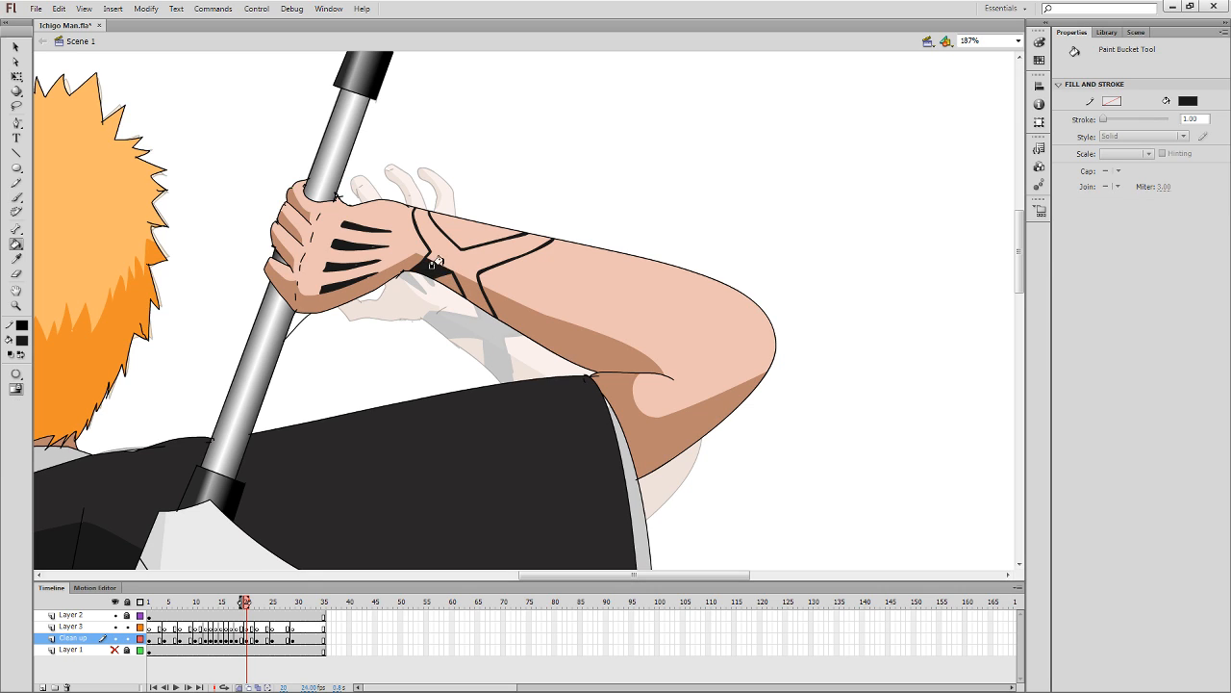
pyautogui.click(461, 283)
# Fill the lit part of the frame 20 strap with the coat's dark grey, then pick up the darker black at frame 21.
pyautogui.press(',')
pyautogui.press('.')
pyautogui.press(',')
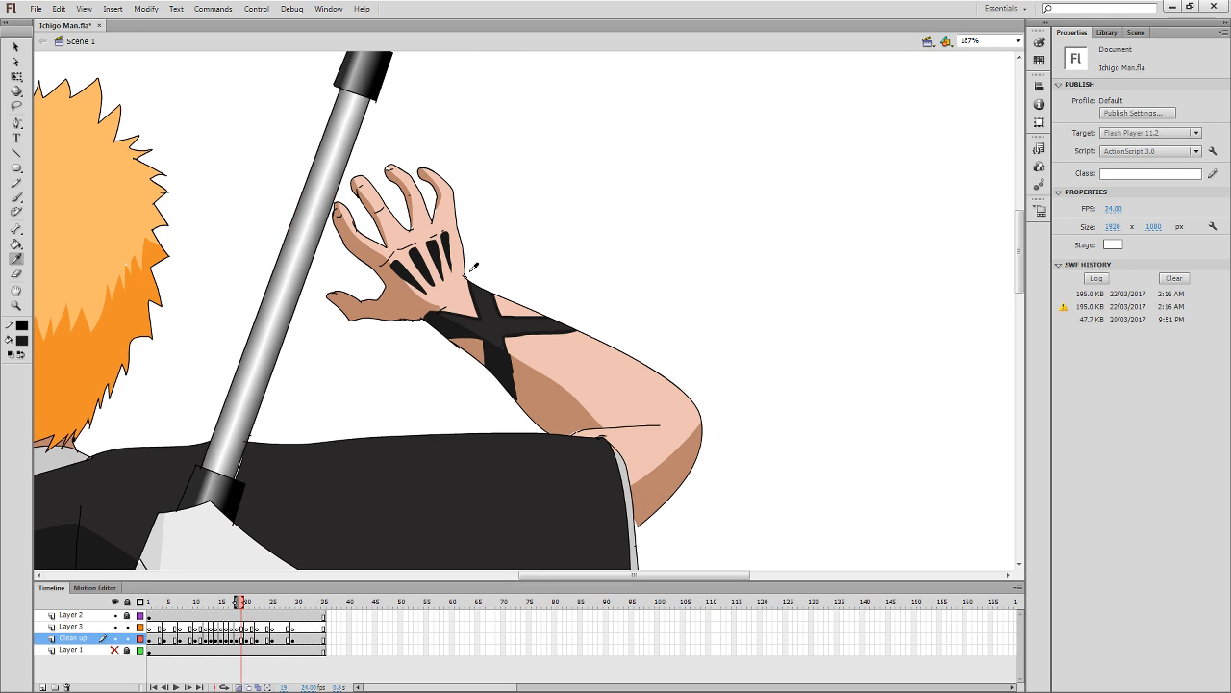
pyautogui.press('.')
pyautogui.click(452, 254)
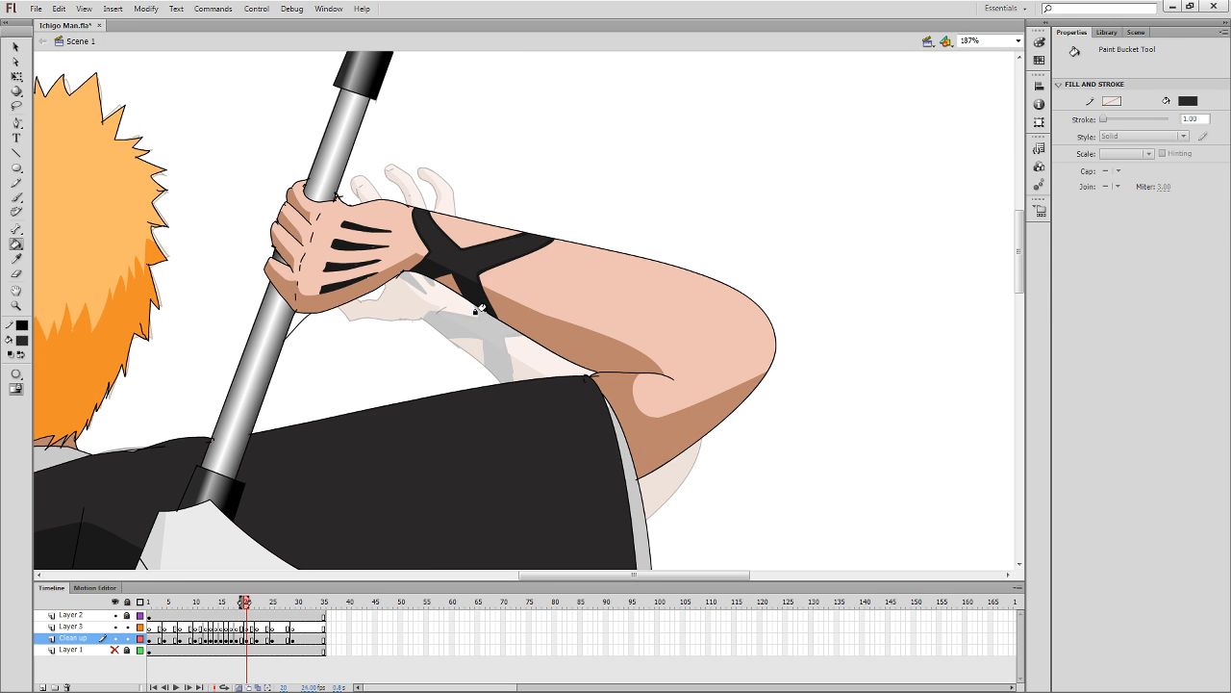
pyautogui.press('i')
pyautogui.press('.')
pyautogui.press(',')
pyautogui.press('.')
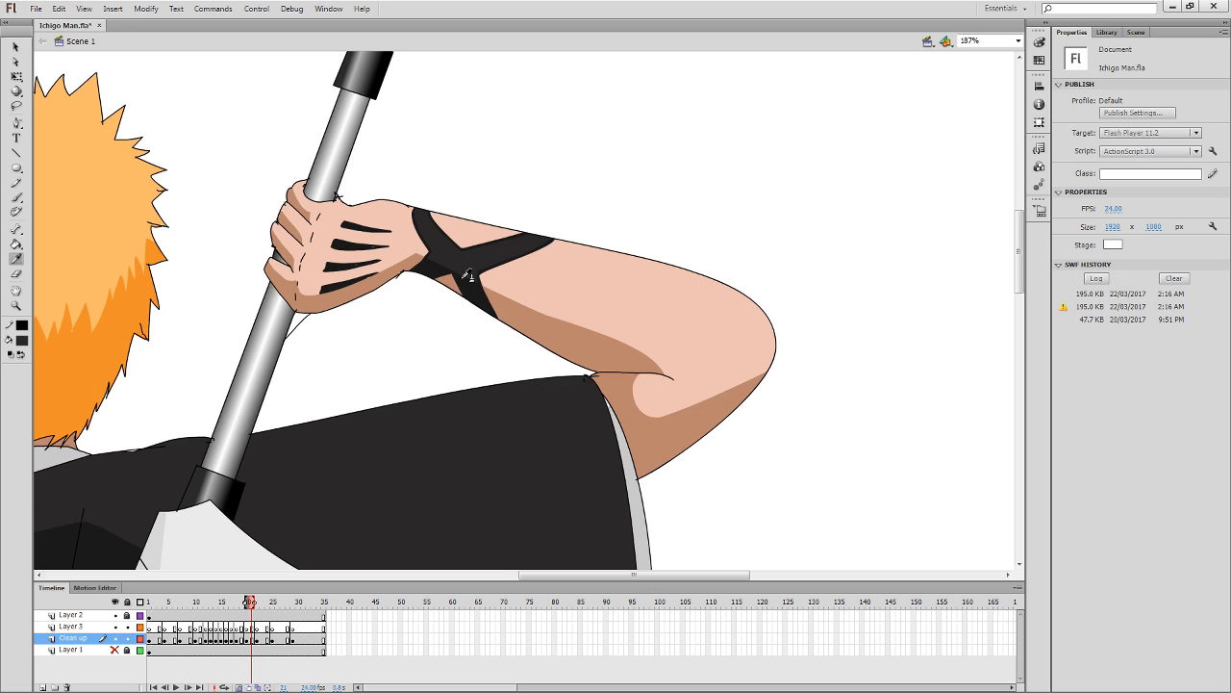
pyautogui.click(459, 277)
# Play back the animation with the whole figure in view to check the arm drawings.
pyautogui.hotkey('ctrl', '-')
pyautogui.hotkey('ctrl', '-')
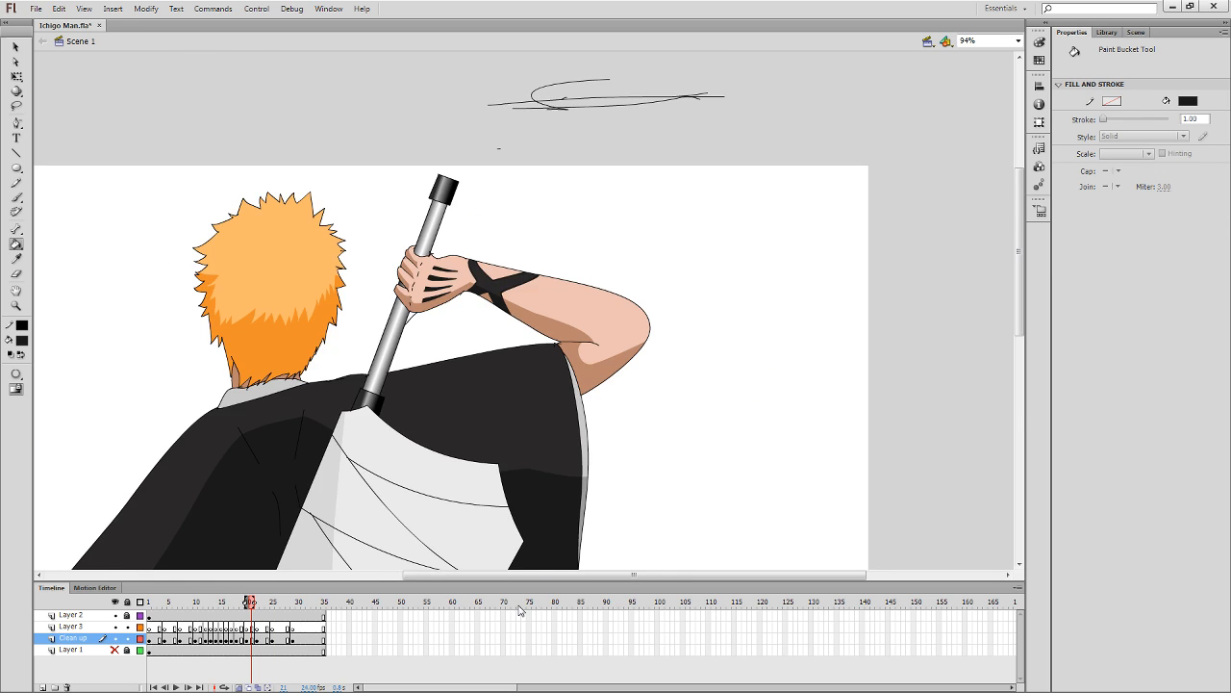
pyautogui.press('space')
pyautogui.moveTo(699, 419); pyautogui.dragTo(701, 337)
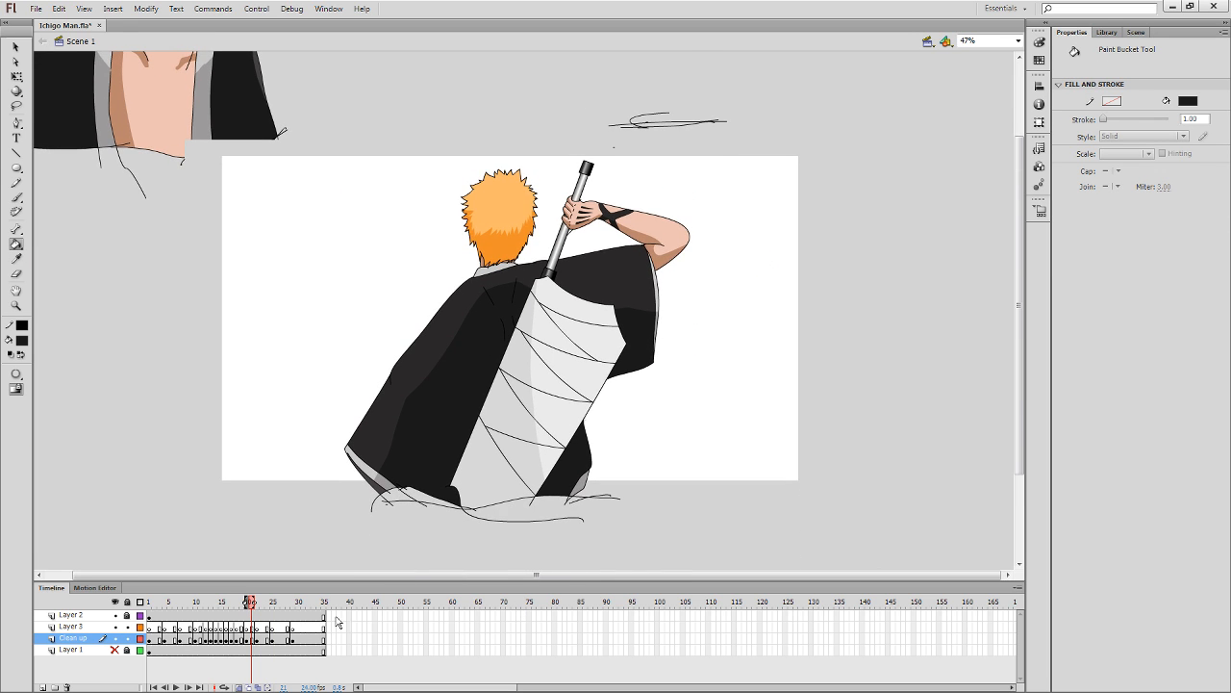
pyautogui.press('Return')
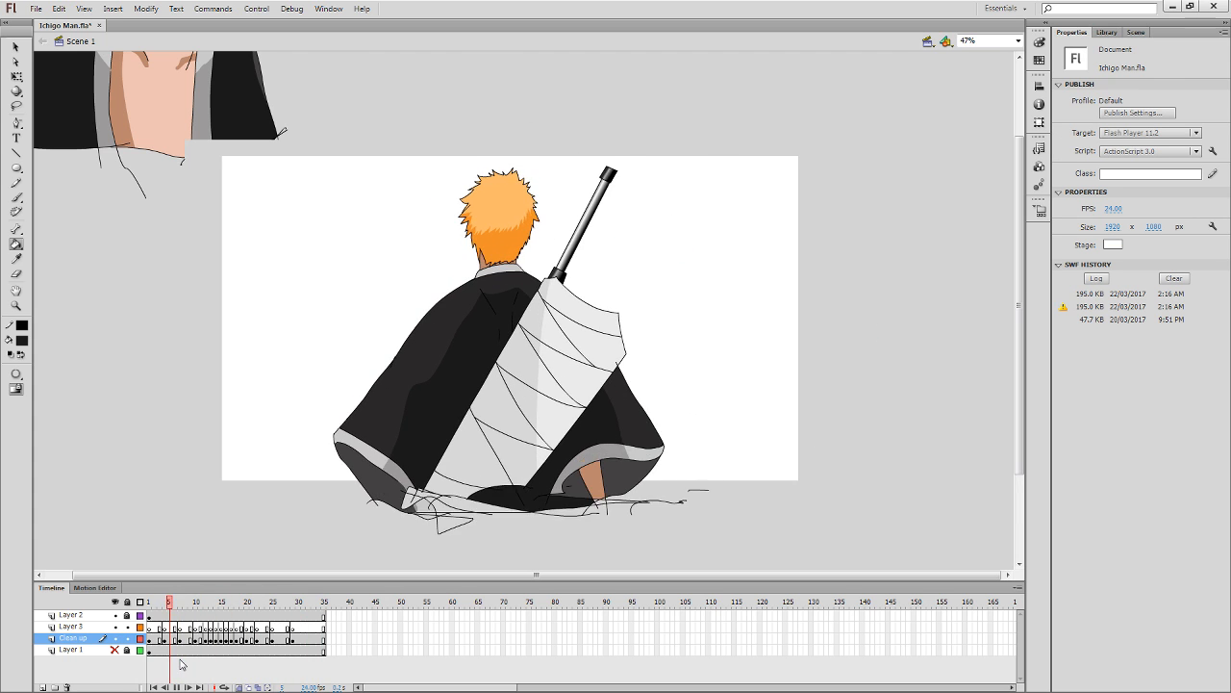
pyautogui.press('Return')
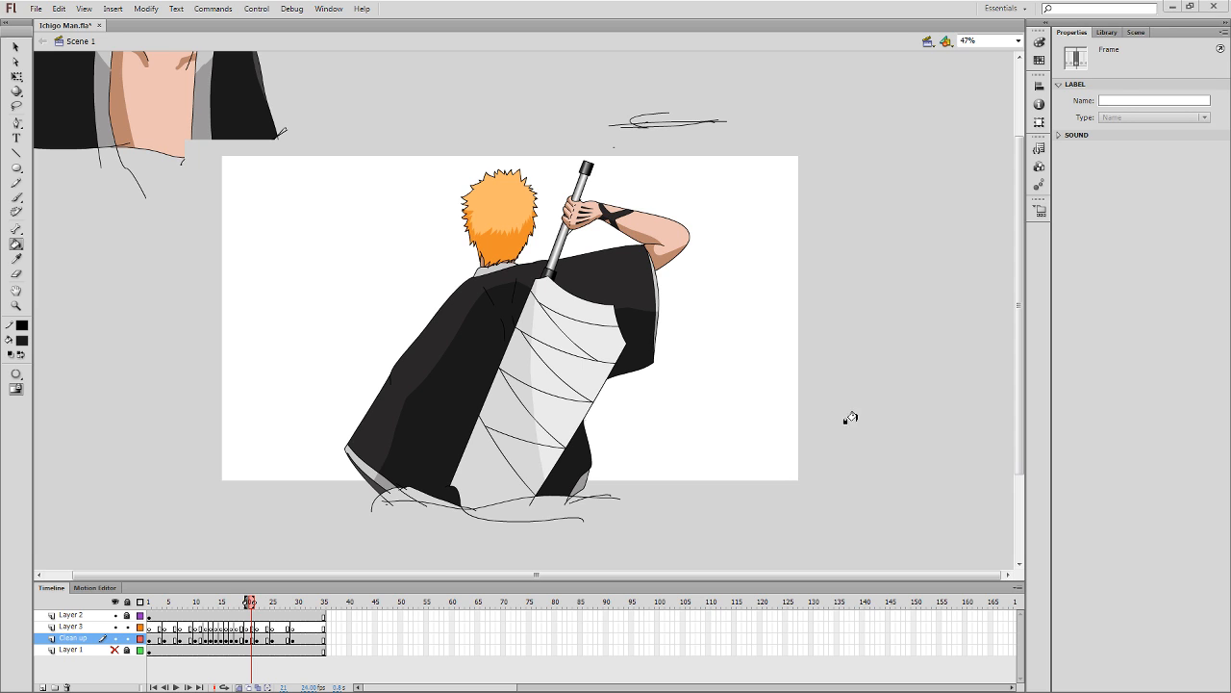
# Try brushing the crossed wrist strap's outline on the gripping arm at frame 22 and filling its shaded part with the darker black.
pyautogui.click(382, 490)
pyautogui.press('z')
pyautogui.moveTo(325, 459); pyautogui.dragTo(829, 97)
pyautogui.press('space')
pyautogui.moveTo(532, 489); pyautogui.dragTo(528, 556)
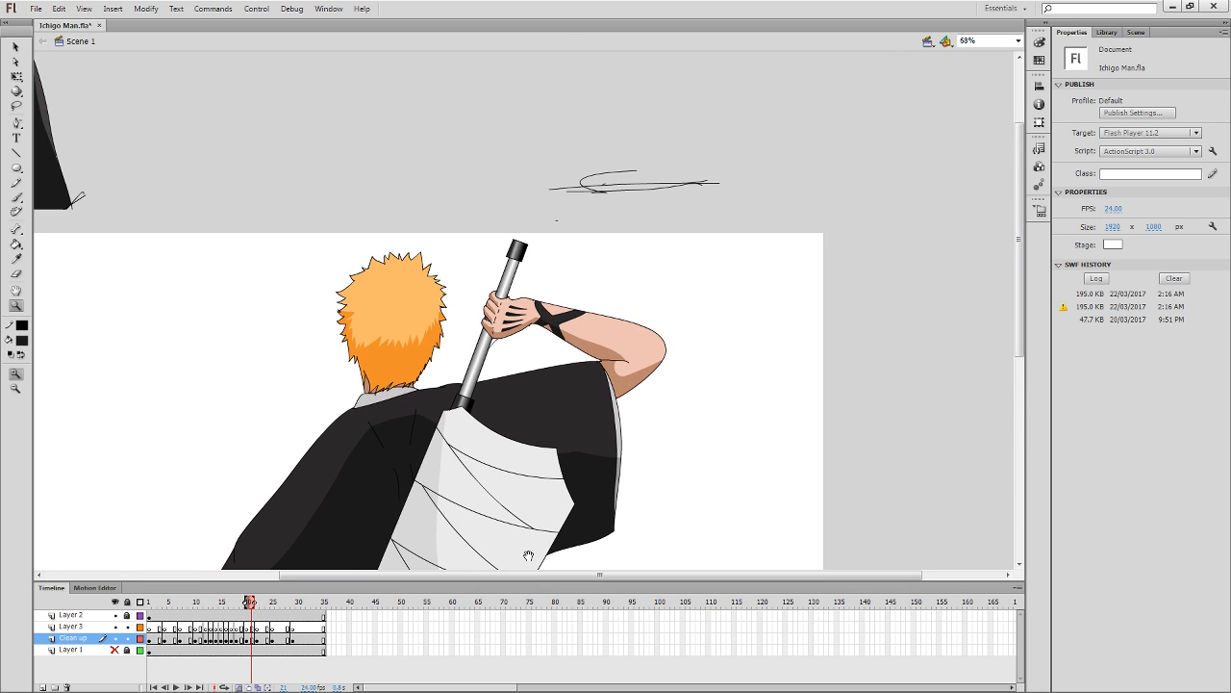
pyautogui.press('k')
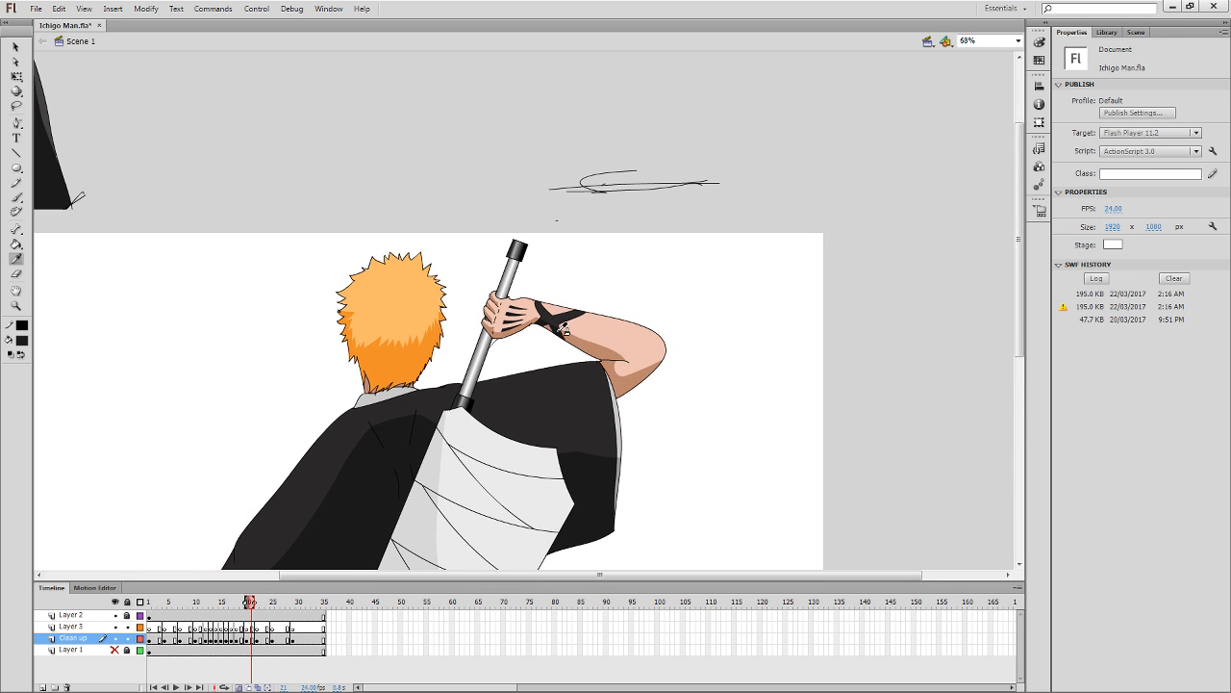
pyautogui.press('.')
pyautogui.press('b')
pyautogui.press(',')
pyautogui.press('.')
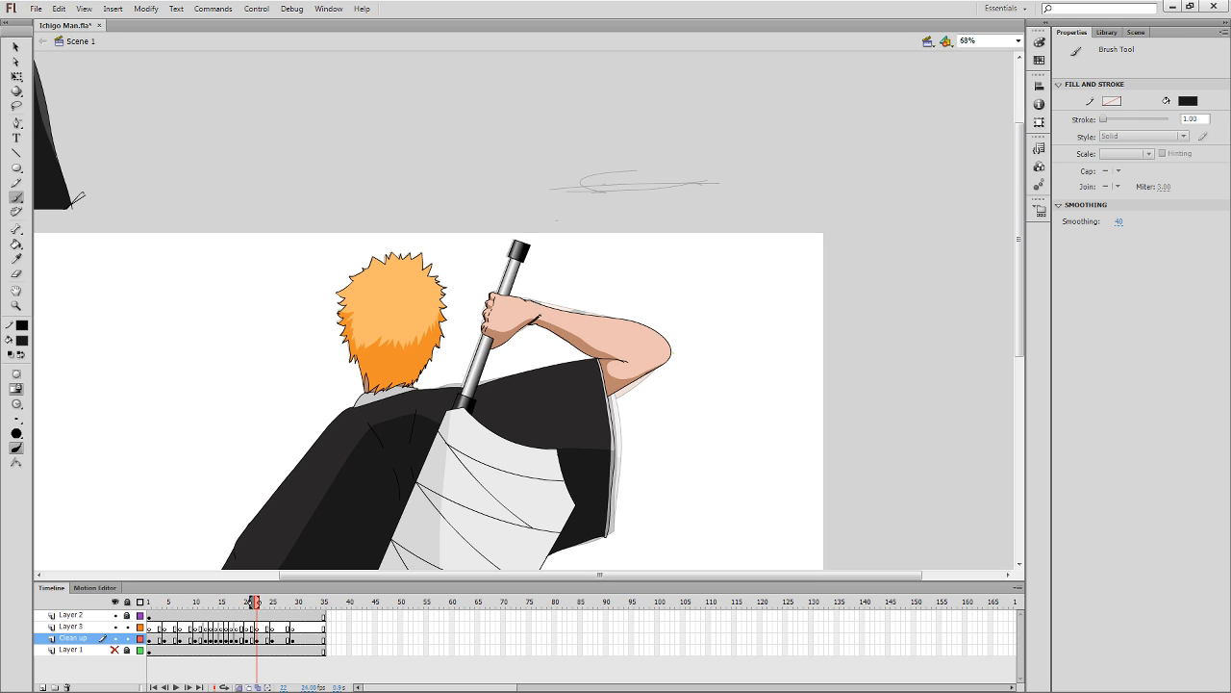
pyautogui.moveTo(532, 297)
pyautogui.mouseDown()
pyautogui.moveTo(538, 319)
pyautogui.moveTo(564, 309)
pyautogui.mouseUp()
pyautogui.moveTo(539, 326)
pyautogui.mouseDown()
pyautogui.moveTo(551, 321)
pyautogui.moveTo(568, 343)
pyautogui.mouseUp()
pyautogui.press('k')
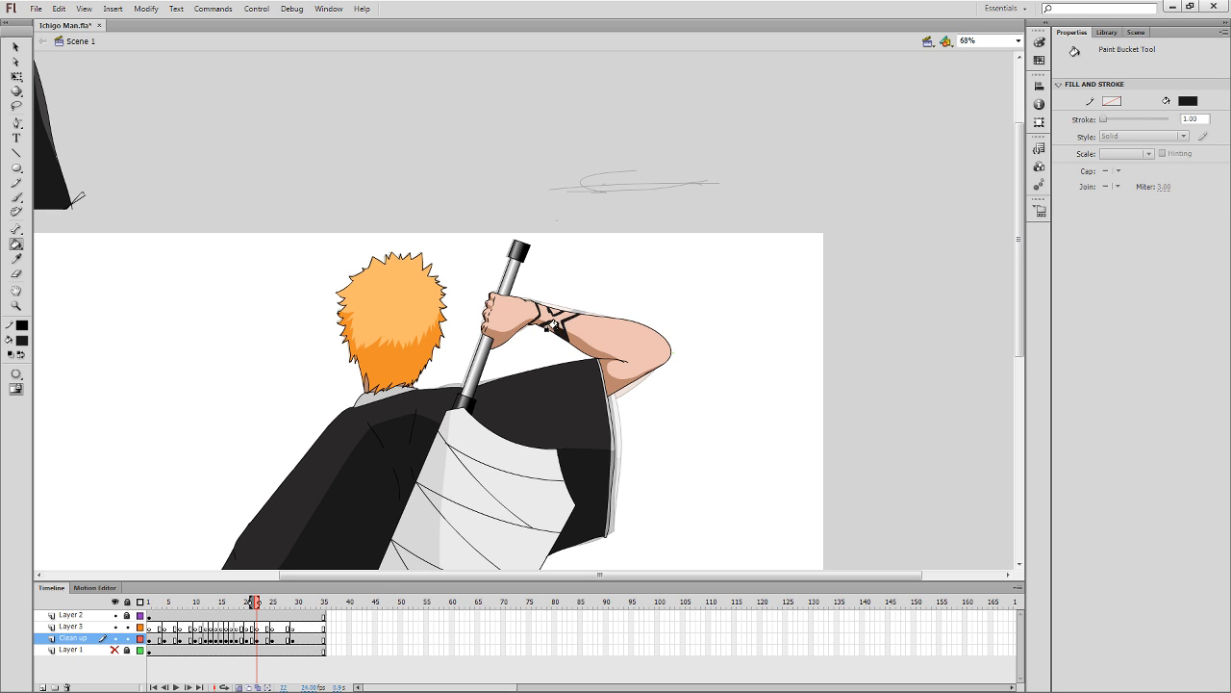
pyautogui.click(559, 331)
# Try filling the lit part of the frame 22 strap with the coat's dark grey and compare it with the following frames.
pyautogui.press('i')
pyautogui.click(548, 373)
pyautogui.click(558, 318)
pyautogui.press('.')
pyautogui.press('.')
pyautogui.press('.')
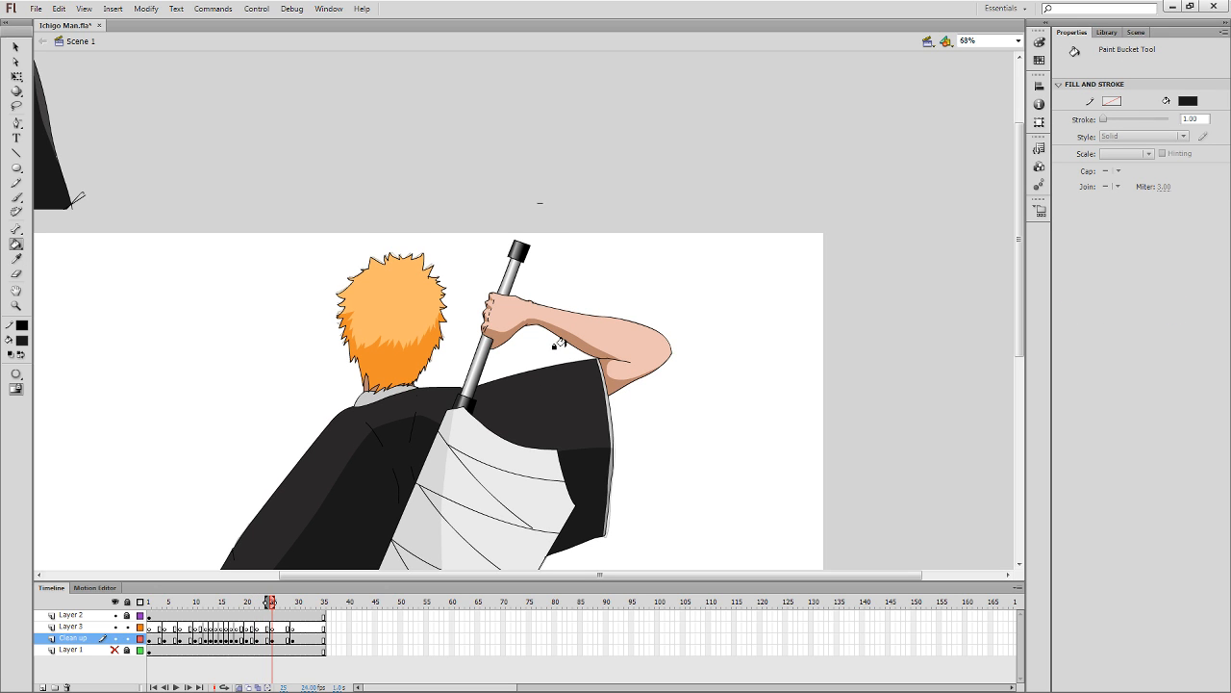
pyautogui.press(',')
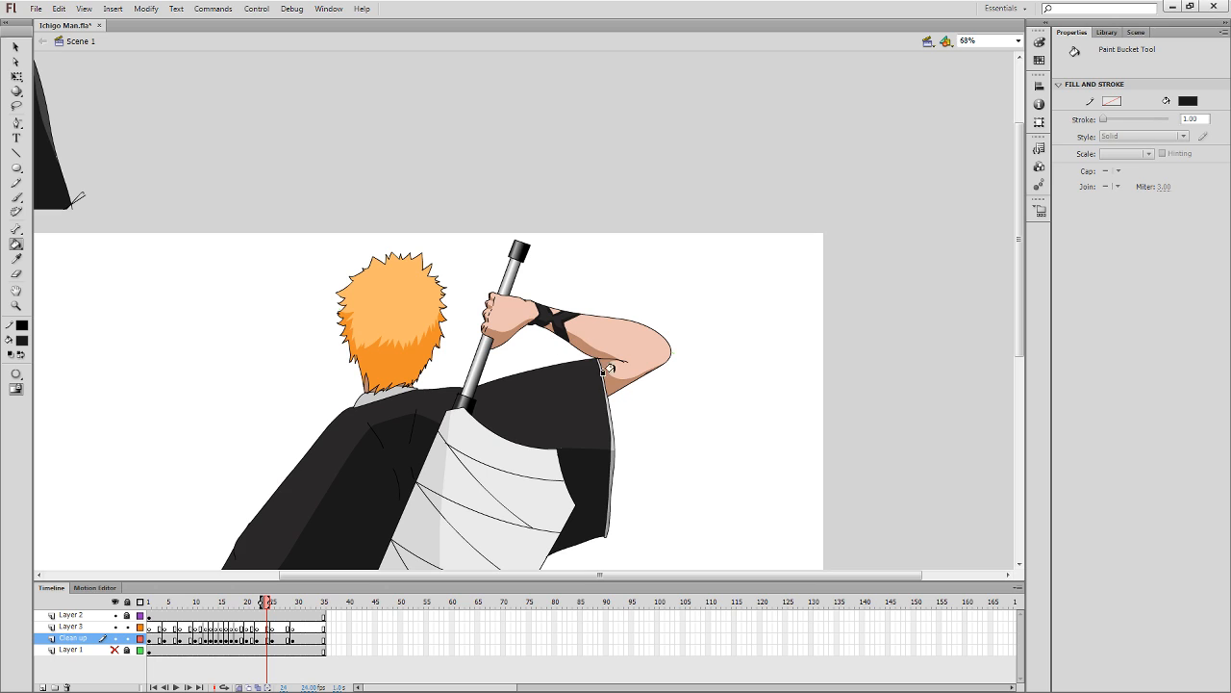
pyautogui.press(',')
pyautogui.press(',')
# Undo the wrist strap brushed and filled at frame 22.
pyautogui.hotkey('ctrl', 'z')
pyautogui.hotkey('ctrl', 'z')
pyautogui.hotkey('ctrl', 'z')
pyautogui.hotkey('ctrl', 'z')
pyautogui.hotkey('ctrl', 'z')
pyautogui.hotkey('ctrl', 'z')
pyautogui.hotkey('ctrl', 'z')
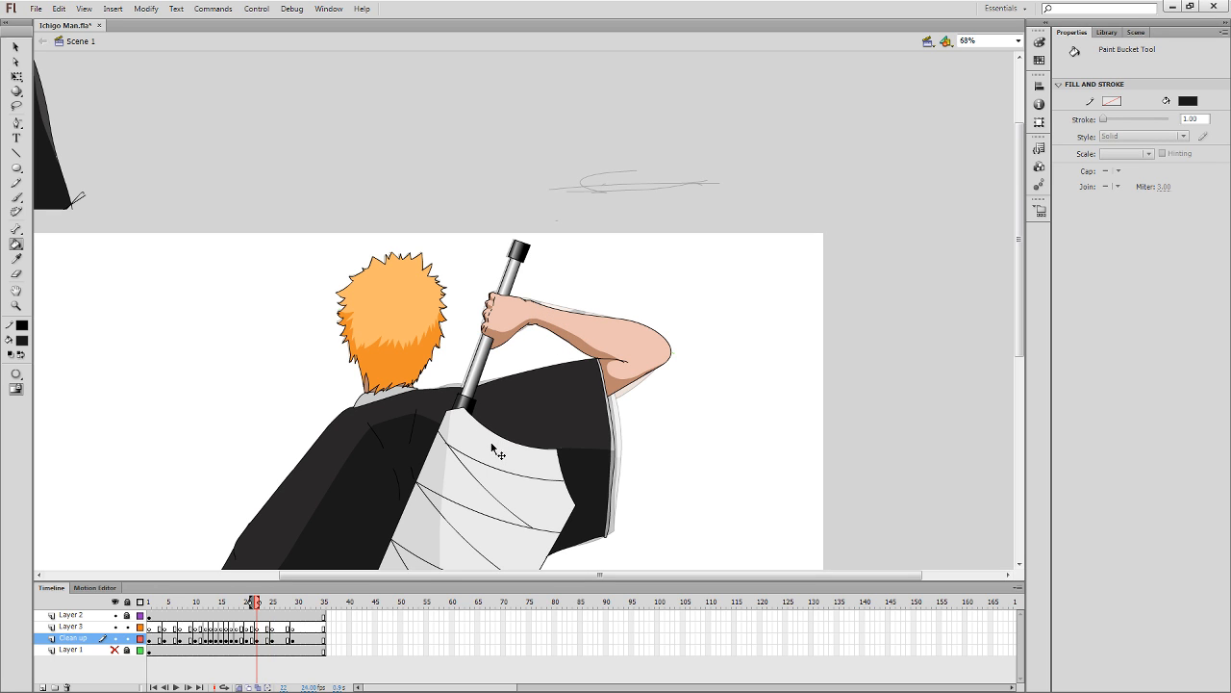
# Draw a green pencil guide line diagonally across the wrist of the gripping arm at frame 22.
pyautogui.press('z')
pyautogui.moveTo(442, 422); pyautogui.dragTo(770, 198)
pyautogui.moveTo(591, 377); pyautogui.dragTo(877, 236)
pyautogui.press('y')
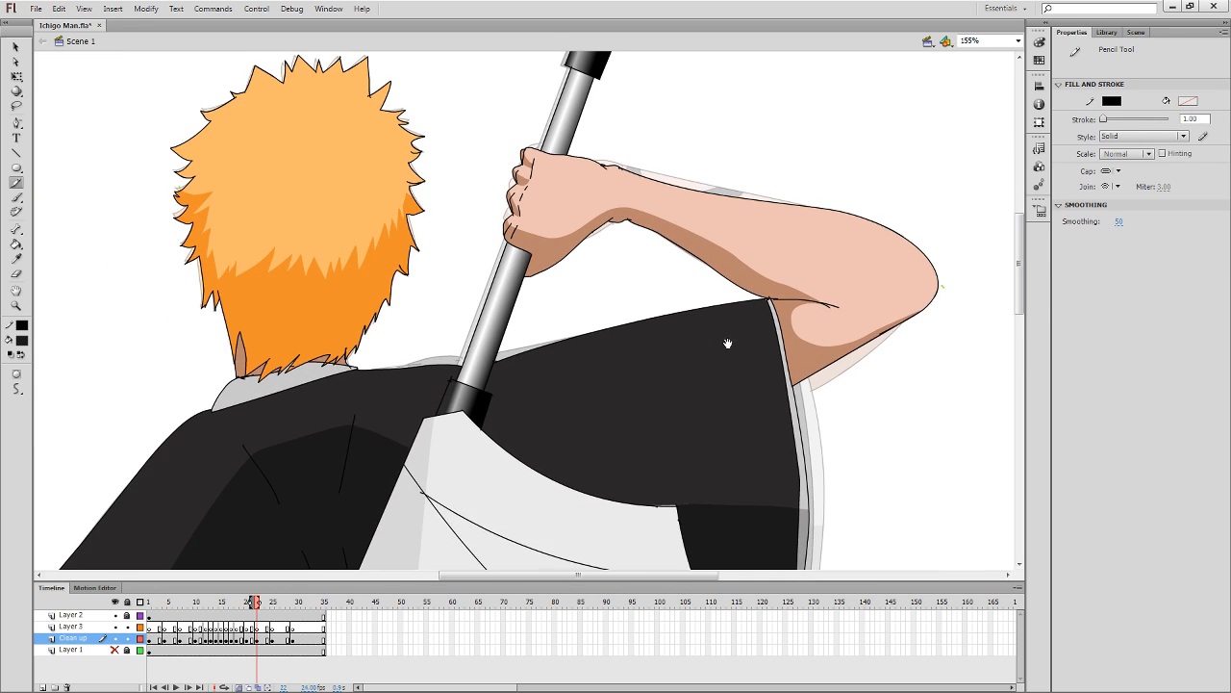
pyautogui.moveTo(655, 313); pyautogui.dragTo(549, 407)
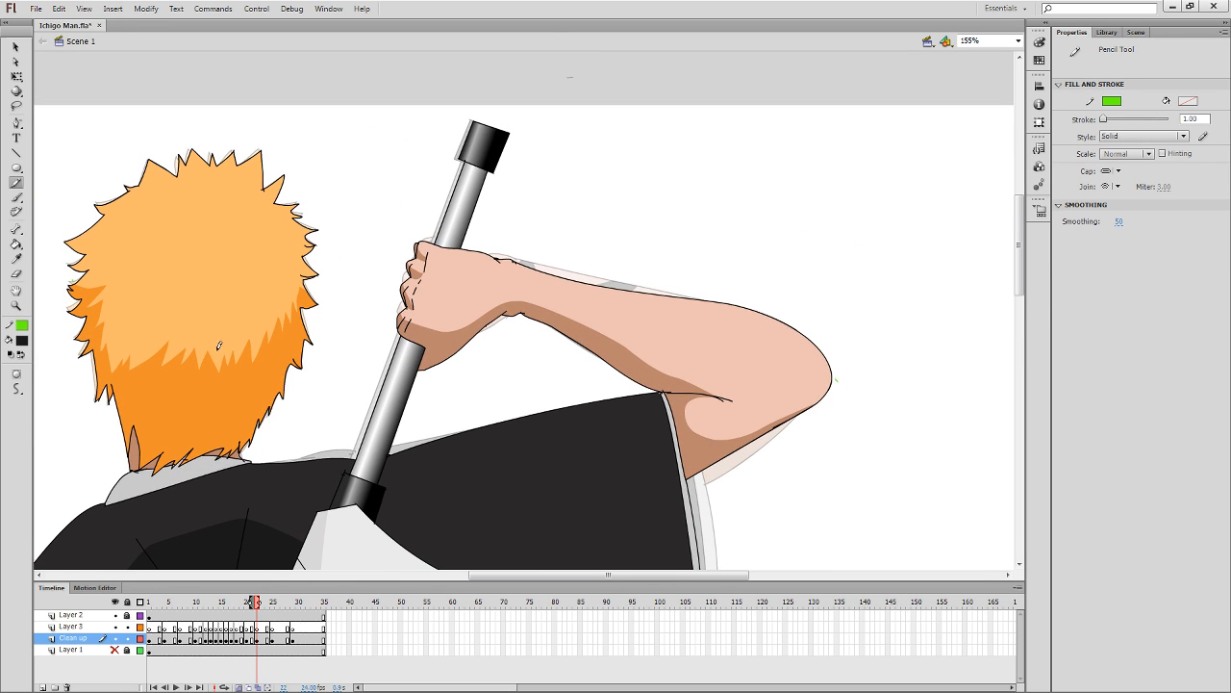
pyautogui.moveTo(499, 320)
pyautogui.mouseDown()
pyautogui.moveTo(562, 290)
pyautogui.moveTo(677, 248)
pyautogui.mouseUp()
pyautogui.moveTo(542, 338); pyautogui.dragTo(736, 253)
pyautogui.hotkey('ctrl', 'z')
# Place a parallel copy of the green guide line slightly towards the elbow to mark the strap's width.
pyautogui.press('q')
pyautogui.click(554, 297)
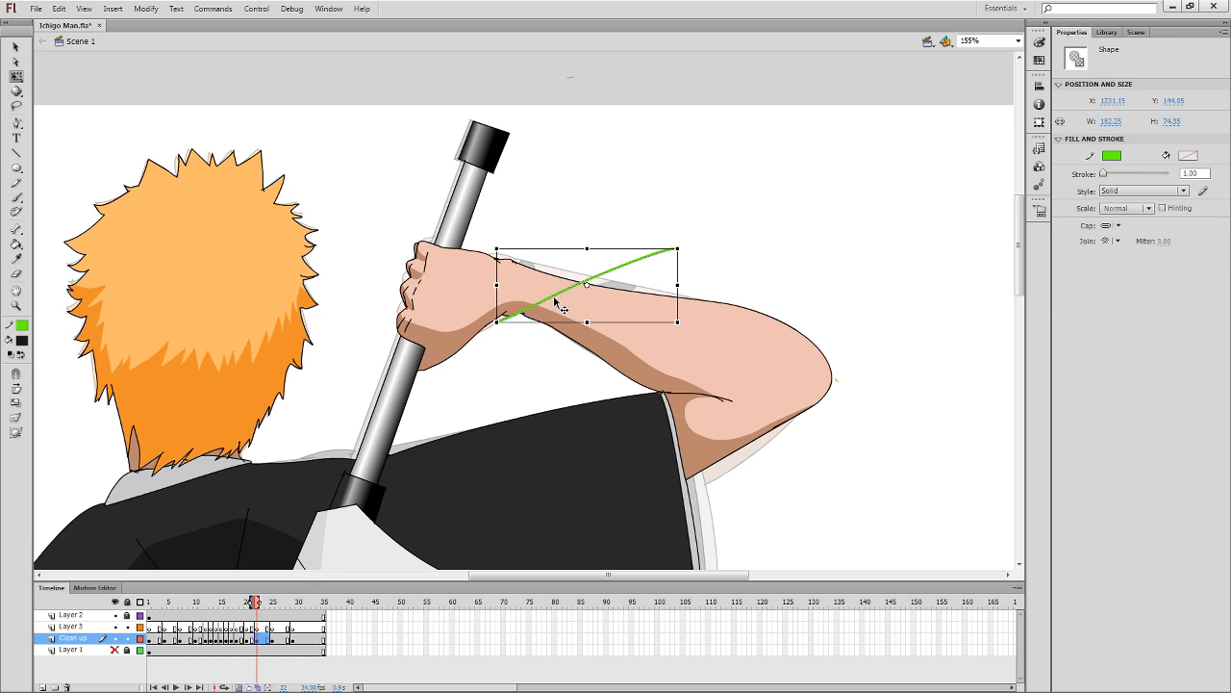
pyautogui.click(572, 296)
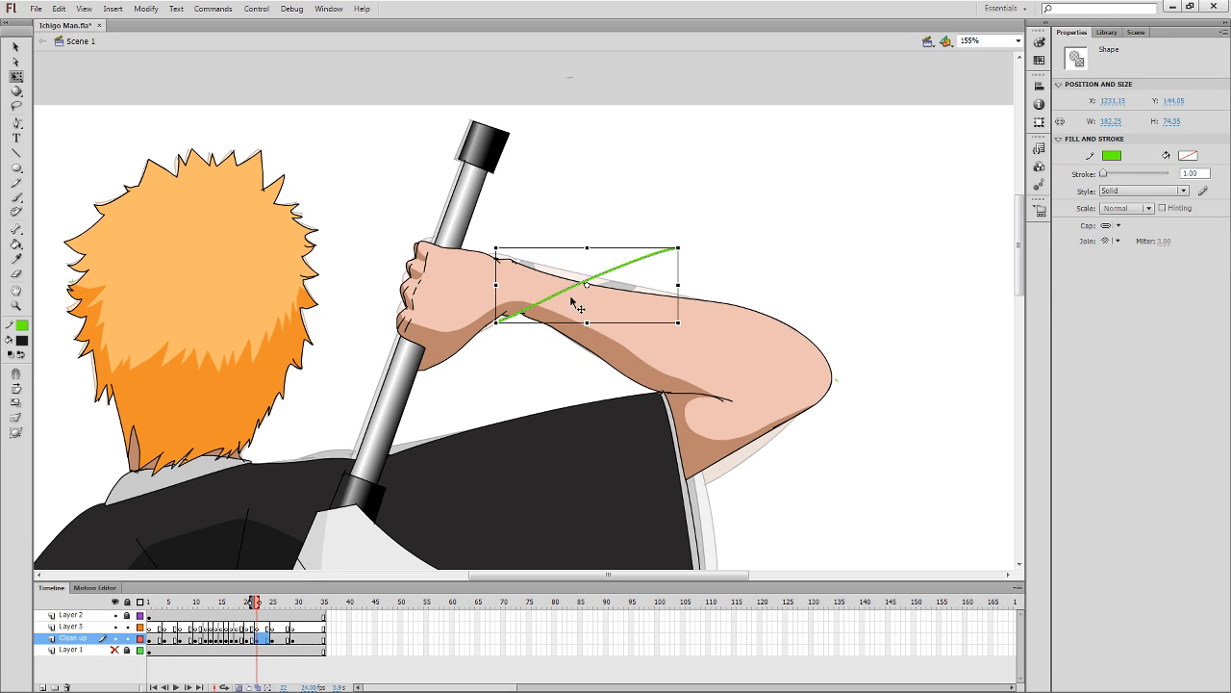
pyautogui.moveTo(565, 305); pyautogui.dragTo(587, 316)
# Duplicate the pair of green guide lines and rotate the copy so it crosses the first pair over the wrist.
pyautogui.click(657, 253)
pyautogui.doubleClick(641, 262)
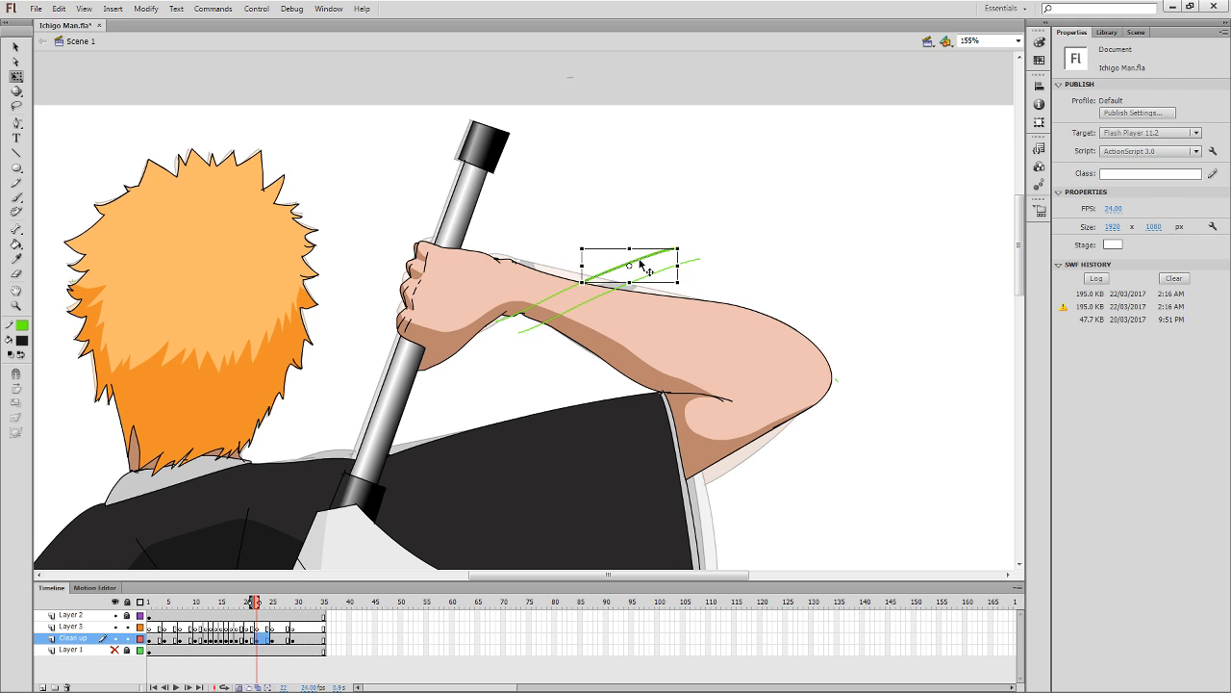
pyautogui.keyDown('shift'); pyautogui.click(643, 283); pyautogui.keyUp('shift')
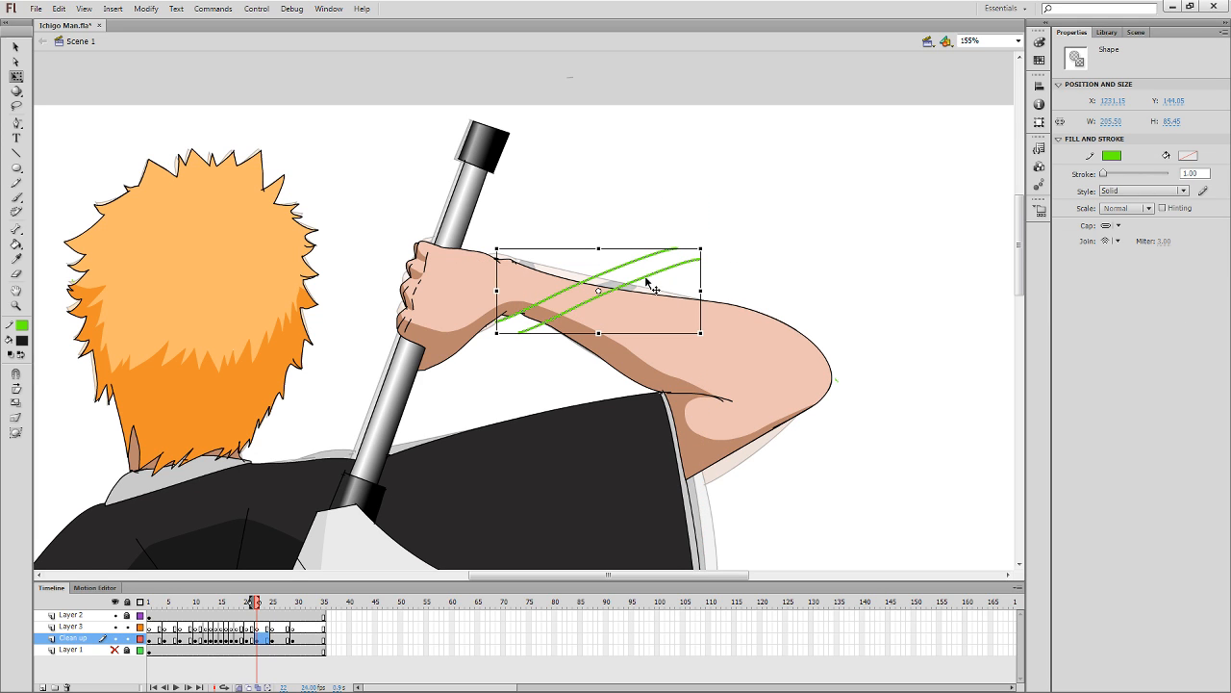
pyautogui.moveTo(709, 242)
pyautogui.mouseDown()
pyautogui.moveTo(717, 303)
pyautogui.moveTo(702, 348)
pyautogui.mouseUp()
pyautogui.moveTo(630, 321)
pyautogui.mouseDown()
pyautogui.moveTo(586, 356)
pyautogui.moveTo(605, 349)
pyautogui.mouseUp()
pyautogui.click(625, 207)
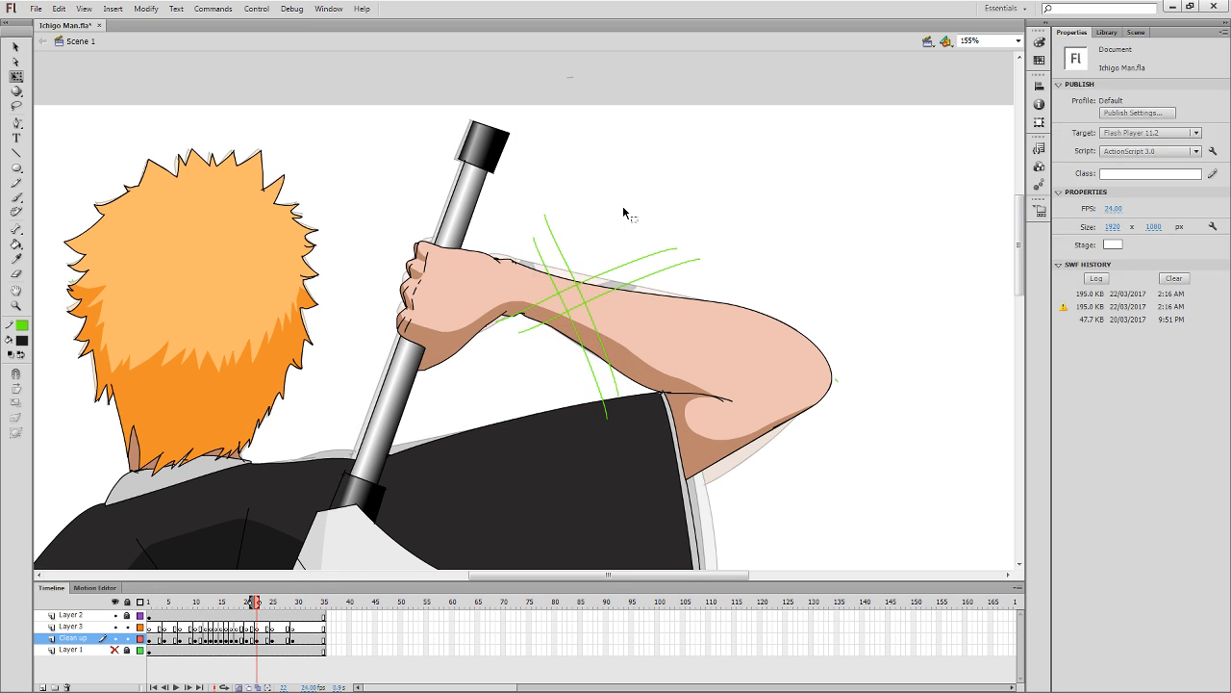
pyautogui.hotkey('ctrl', 'z')
pyautogui.moveTo(626, 207); pyautogui.dragTo(582, 216)
pyautogui.moveTo(601, 327); pyautogui.dragTo(593, 318)
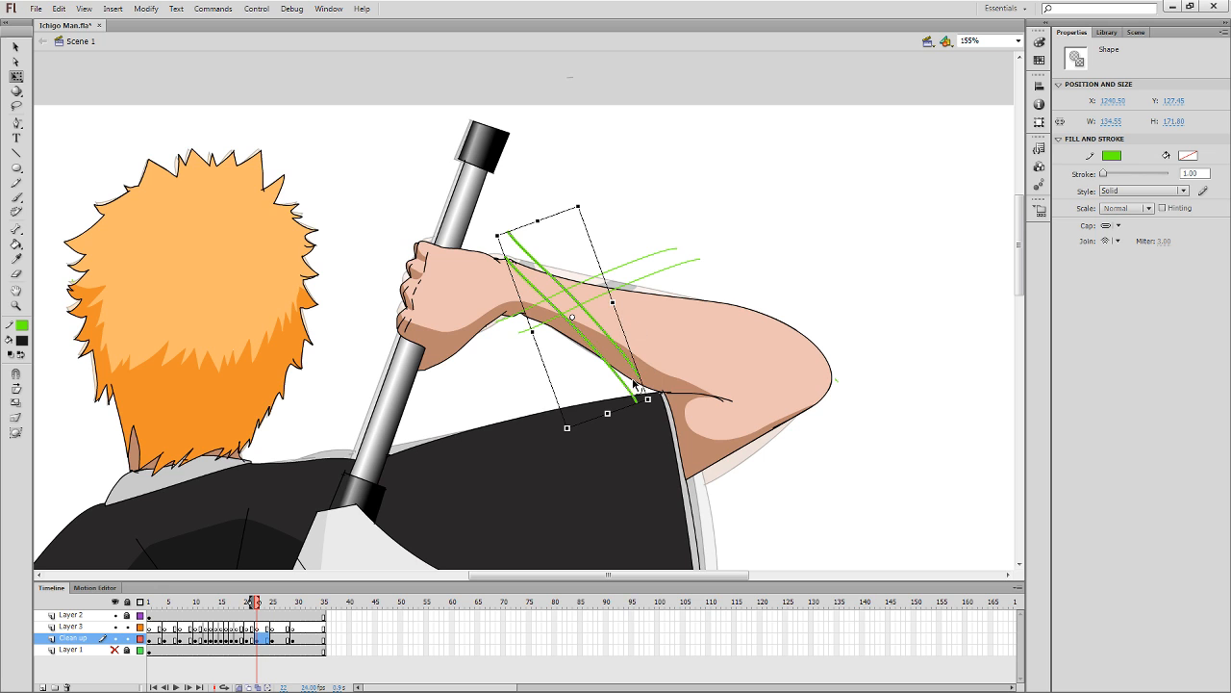
# Skew the crossing pair of guide lines so their lower ends shift towards the wrist.
pyautogui.click(608, 425)
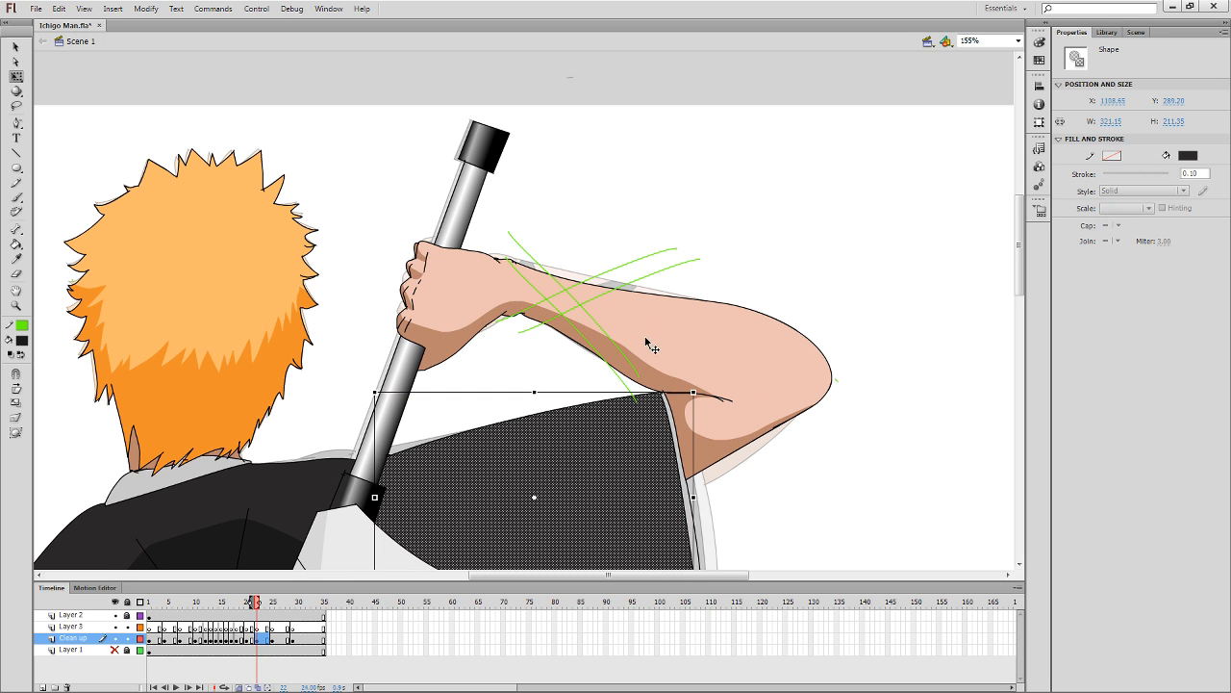
pyautogui.click(624, 392)
pyautogui.moveTo(607, 417); pyautogui.dragTo(593, 423)
pyautogui.click(716, 321)
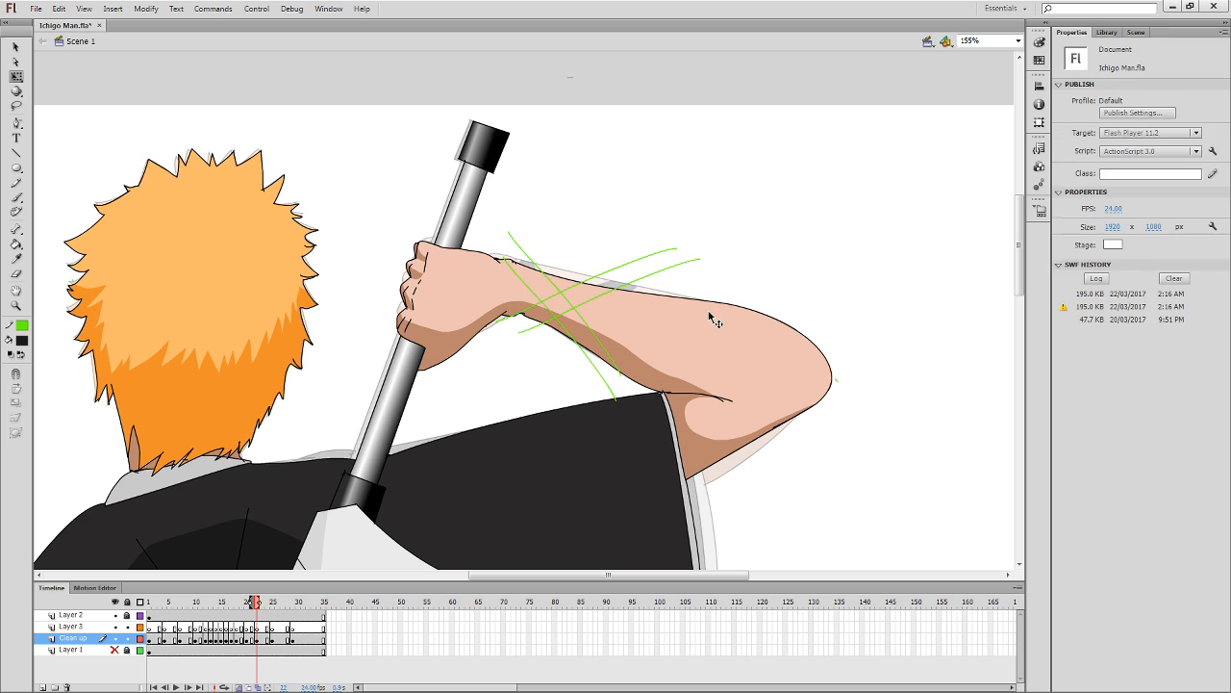
# Fill the strap's shaded areas between the green guide lines at frame 22 with the darker black.
pyautogui.press('k')
pyautogui.click(568, 338)
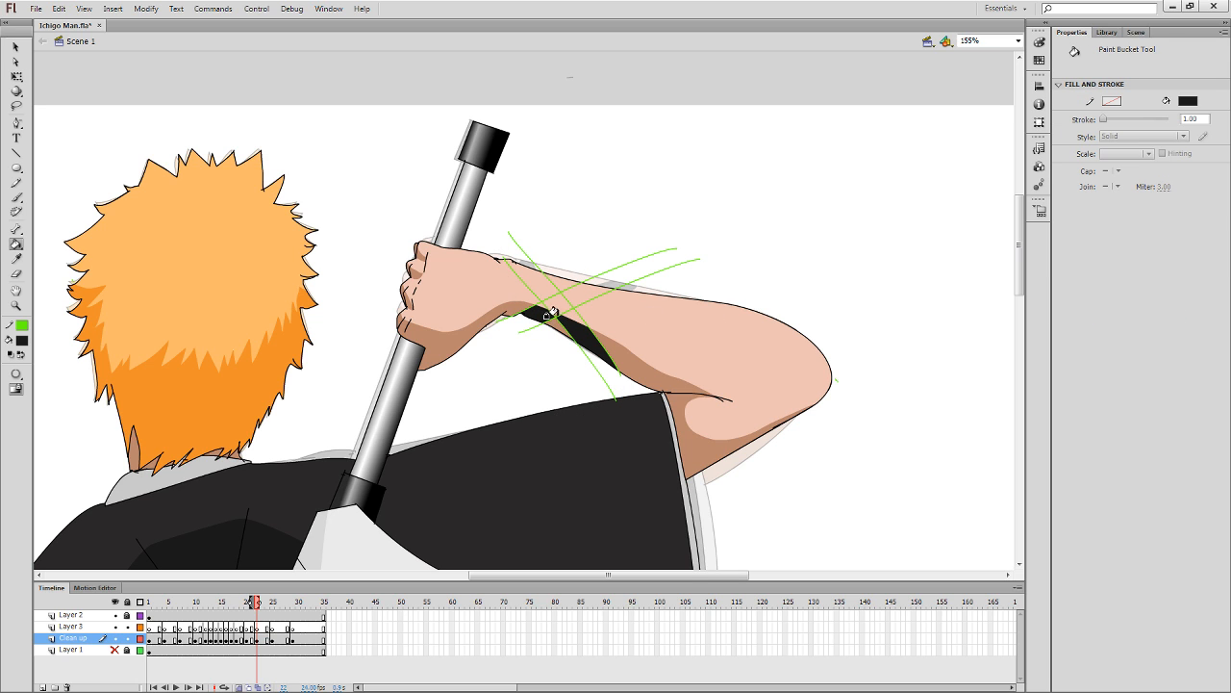
pyautogui.scroll(-2, 553, 387)
# Pick the coat's dark grey and fill the lit sections and centre of the crossed strap at frame 22.
pyautogui.press('i')
pyautogui.click(546, 387)
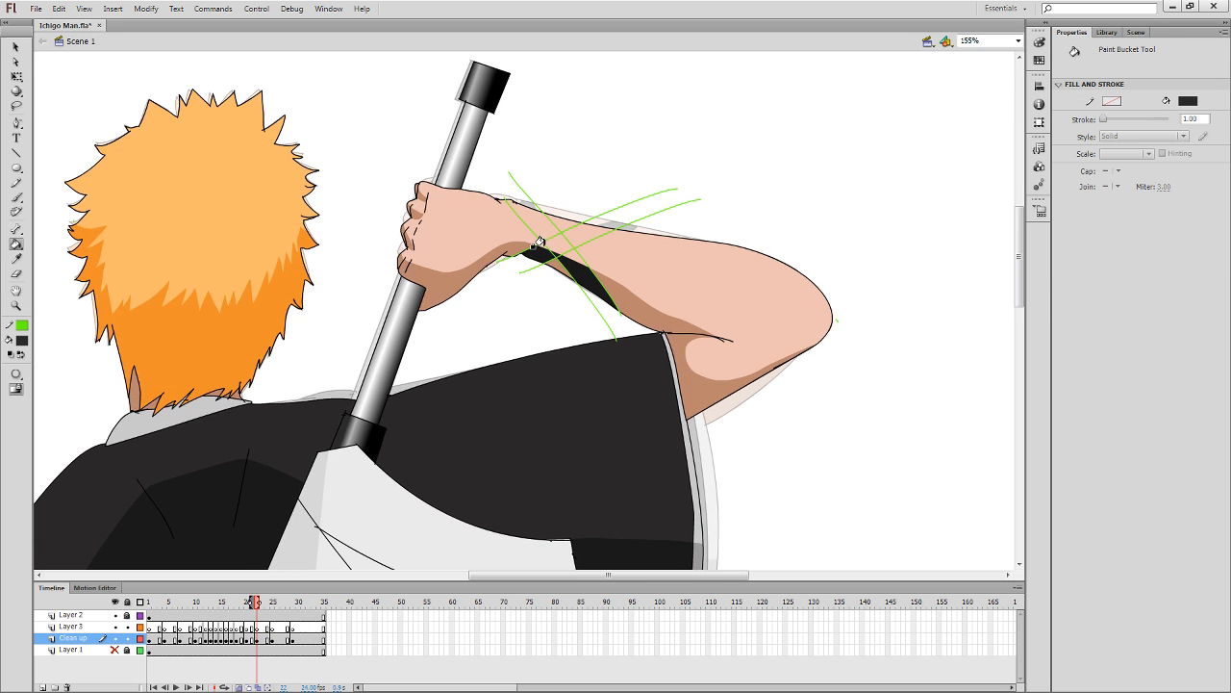
pyautogui.click(542, 246)
pyautogui.click(558, 245)
pyautogui.click(535, 224)
pyautogui.click(572, 254)
pyautogui.click(581, 233)
# Delete the green guide lines around the finished wrist strap at frame 22.
pyautogui.press('q')
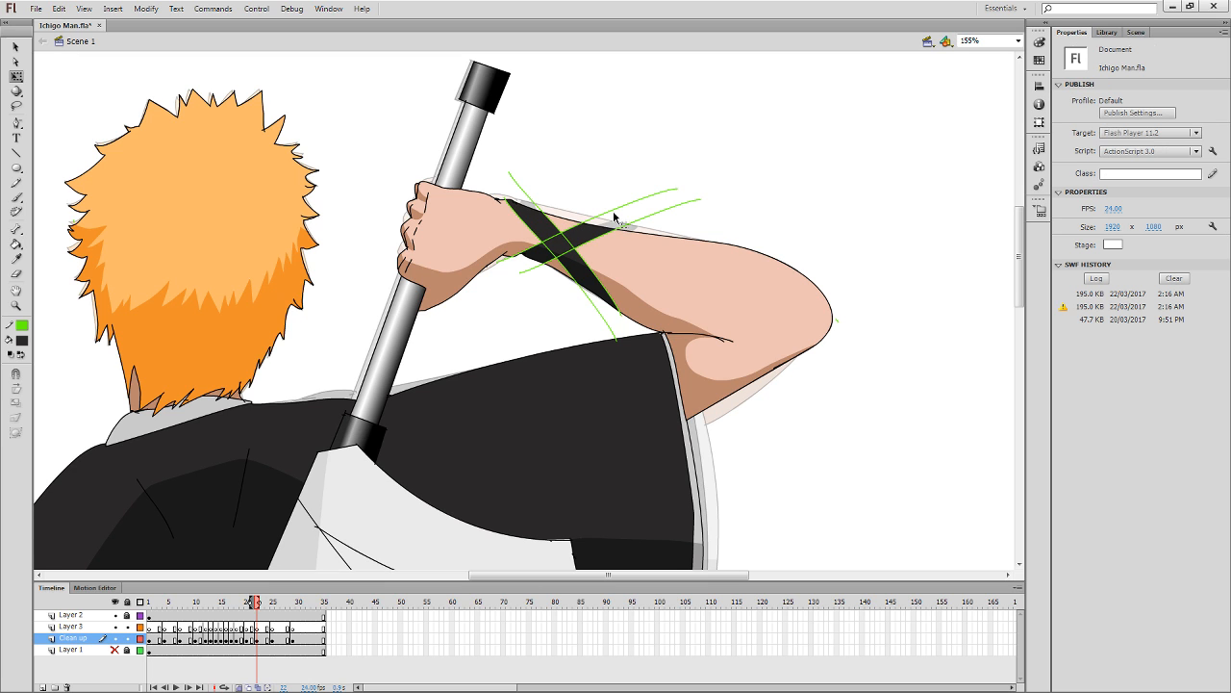
pyautogui.click(614, 211)
pyautogui.doubleClick(615, 212)
pyautogui.press('Delete')
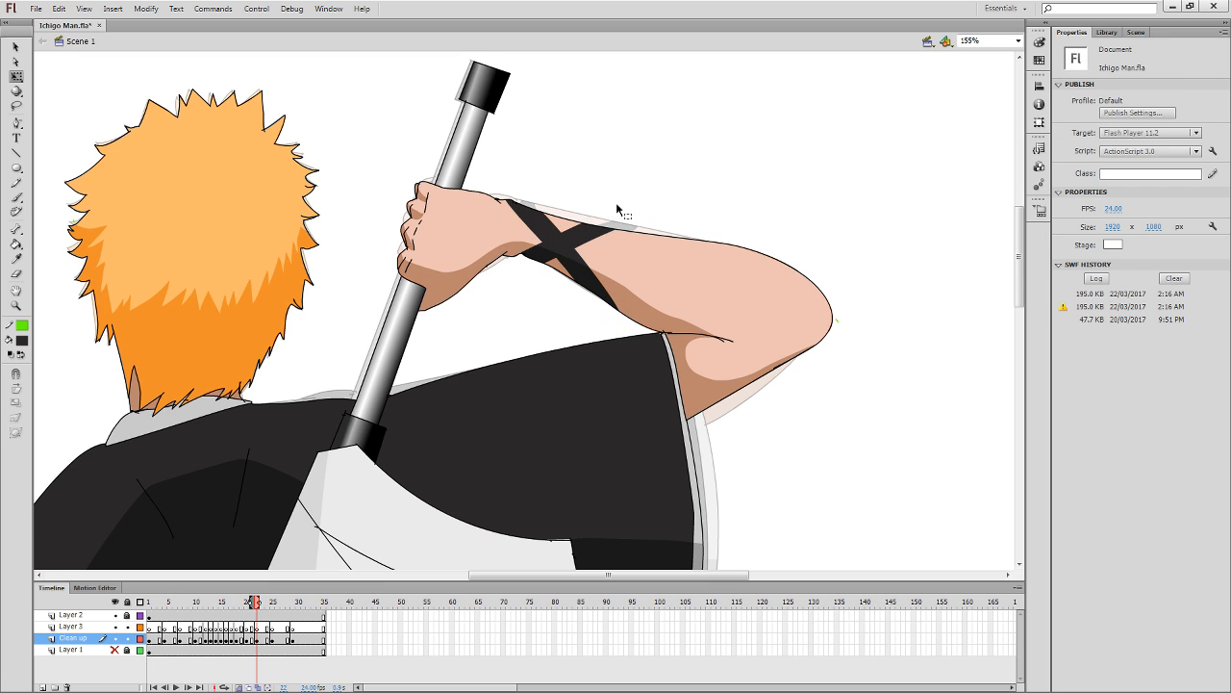
# Outline the lowest hand strip at frame 22 in green, matching frame 21, and fill it with the darker black.
pyautogui.moveTo(614, 241); pyautogui.dragTo(608, 290)
pyautogui.press(',')
pyautogui.press('.')
pyautogui.press(',')
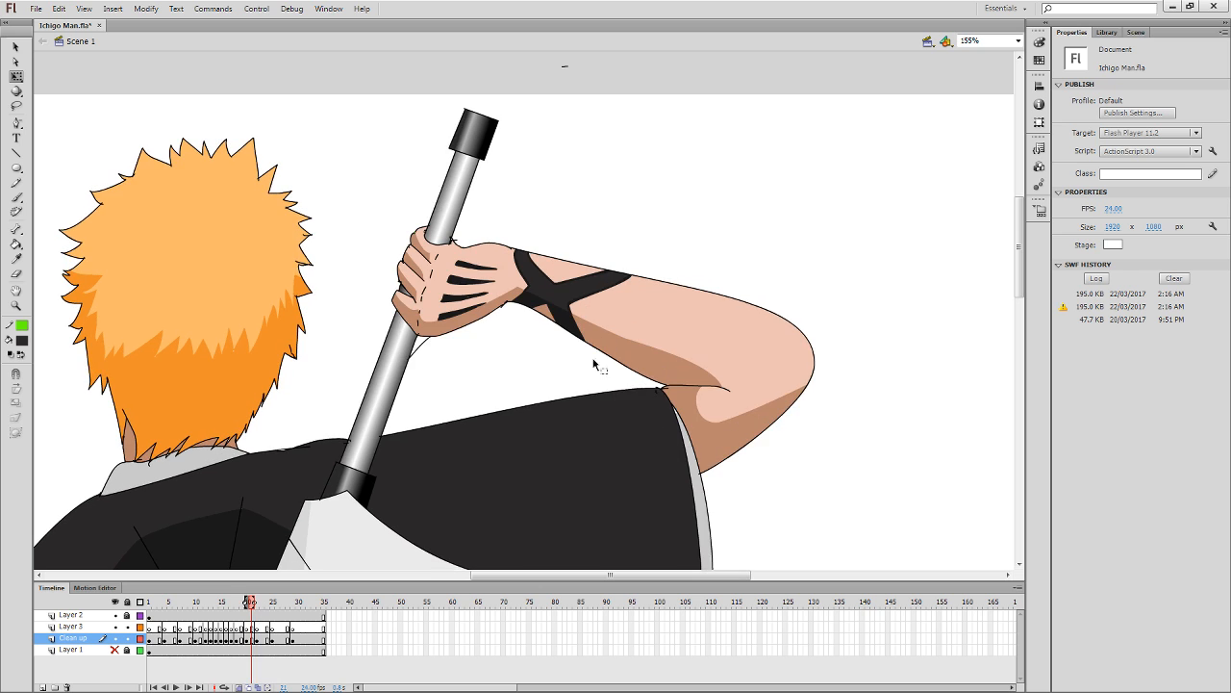
pyautogui.moveTo(572, 354); pyautogui.dragTo(569, 384)
pyautogui.press('.')
pyautogui.moveTo(553, 426); pyautogui.dragTo(548, 463)
pyautogui.press('i')
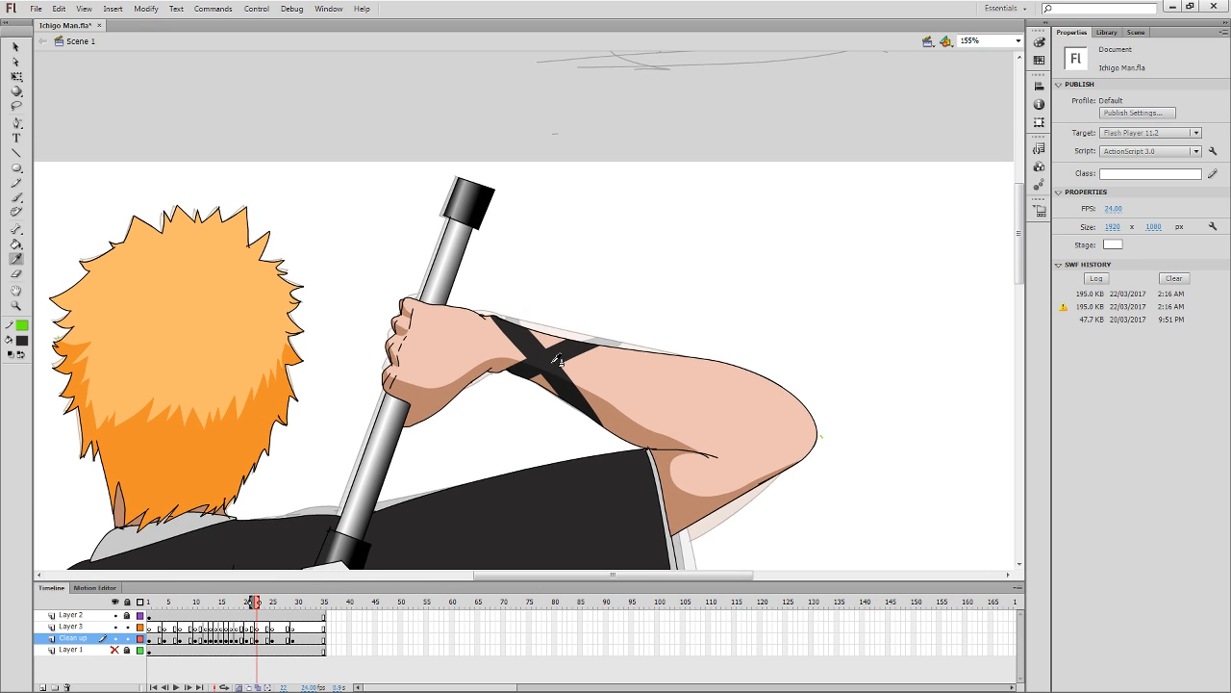
pyautogui.press(',')
pyautogui.press('y')
pyautogui.press('.')
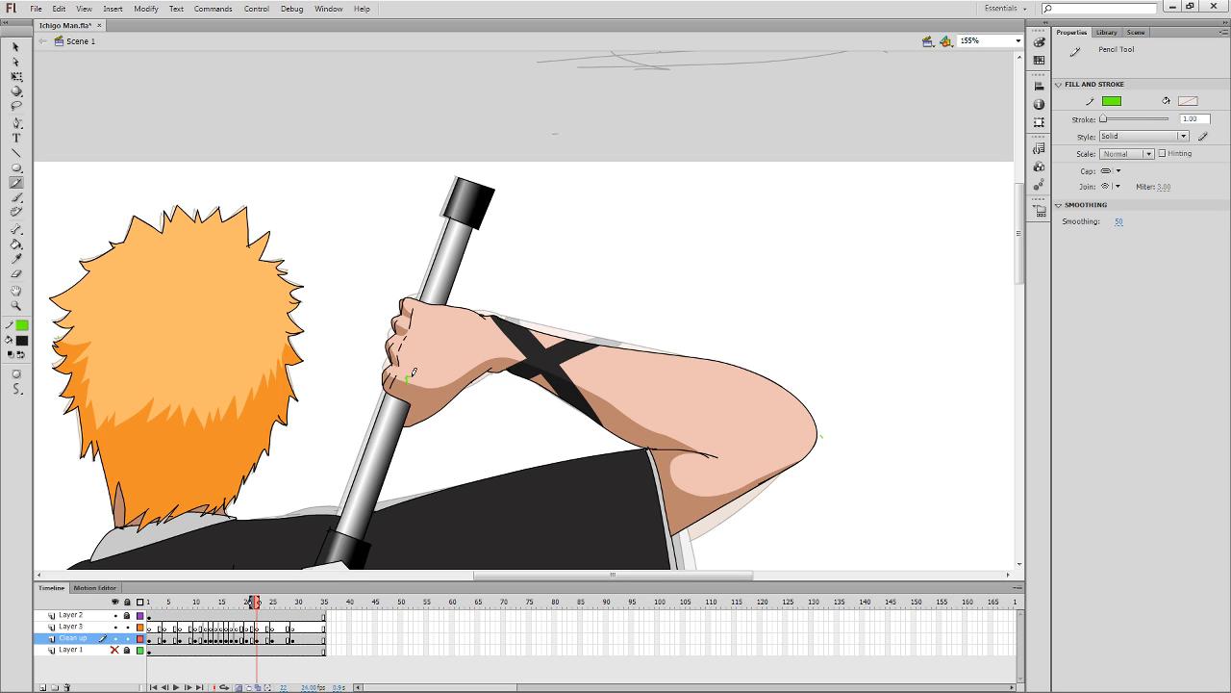
pyautogui.moveTo(414, 374)
pyautogui.mouseDown()
pyautogui.moveTo(465, 367)
pyautogui.moveTo(413, 382)
pyautogui.mouseUp()
pyautogui.press('k')
pyautogui.click(413, 378)
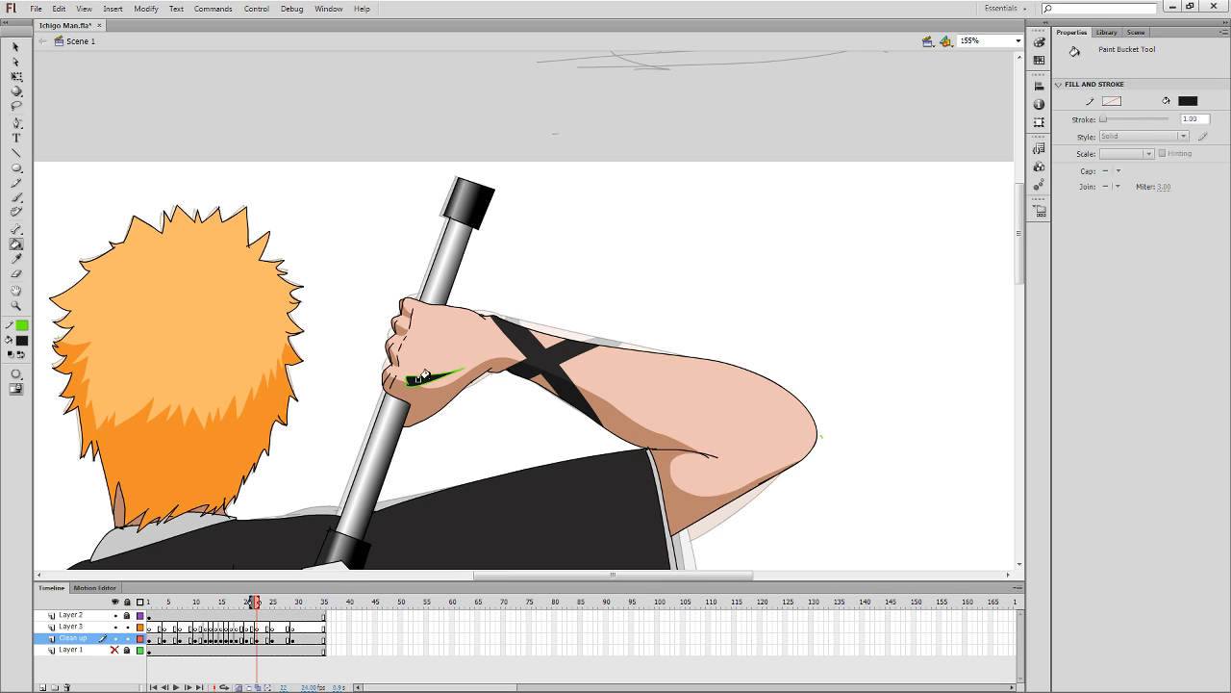
# Add a second black strip above the lowest one on the hand at frame 22, shaping it with the skin colour.
pyautogui.press('q')
pyautogui.click(433, 379)
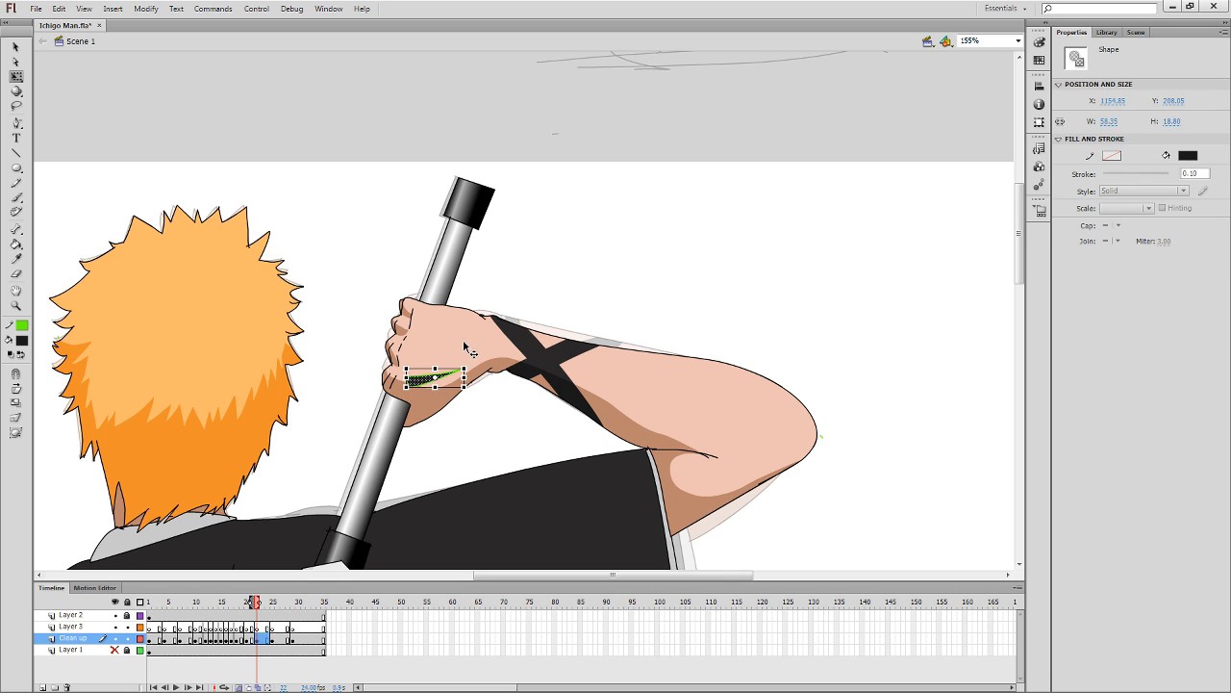
pyautogui.moveTo(471, 361)
pyautogui.mouseDown()
pyautogui.moveTo(431, 367)
pyautogui.moveTo(478, 348)
pyautogui.mouseUp()
pyautogui.press('e')
pyautogui.press('i')
pyautogui.click(464, 336)
pyautogui.click(462, 348)
pyautogui.press('i')
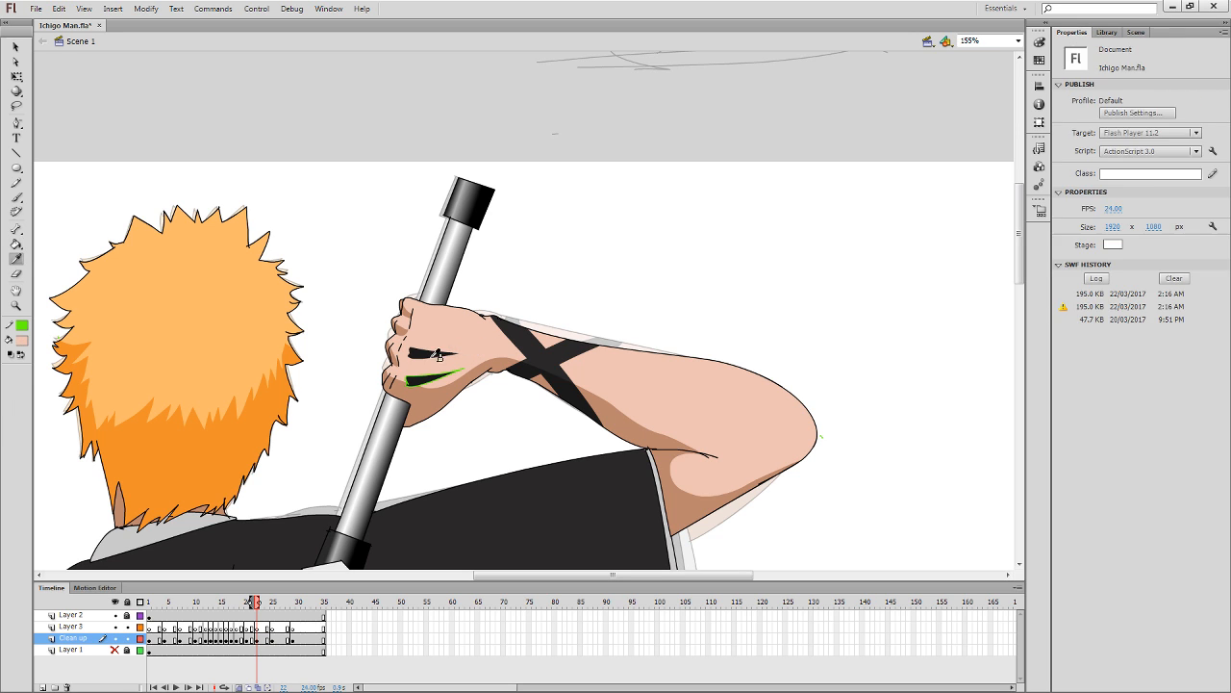
# Pick the strip's black, outline the third hand strip at frame 22 with the Brush tool and fill it.
pyautogui.click(415, 352)
pyautogui.press('b')
pyautogui.moveTo(416, 327); pyautogui.dragTo(458, 334)
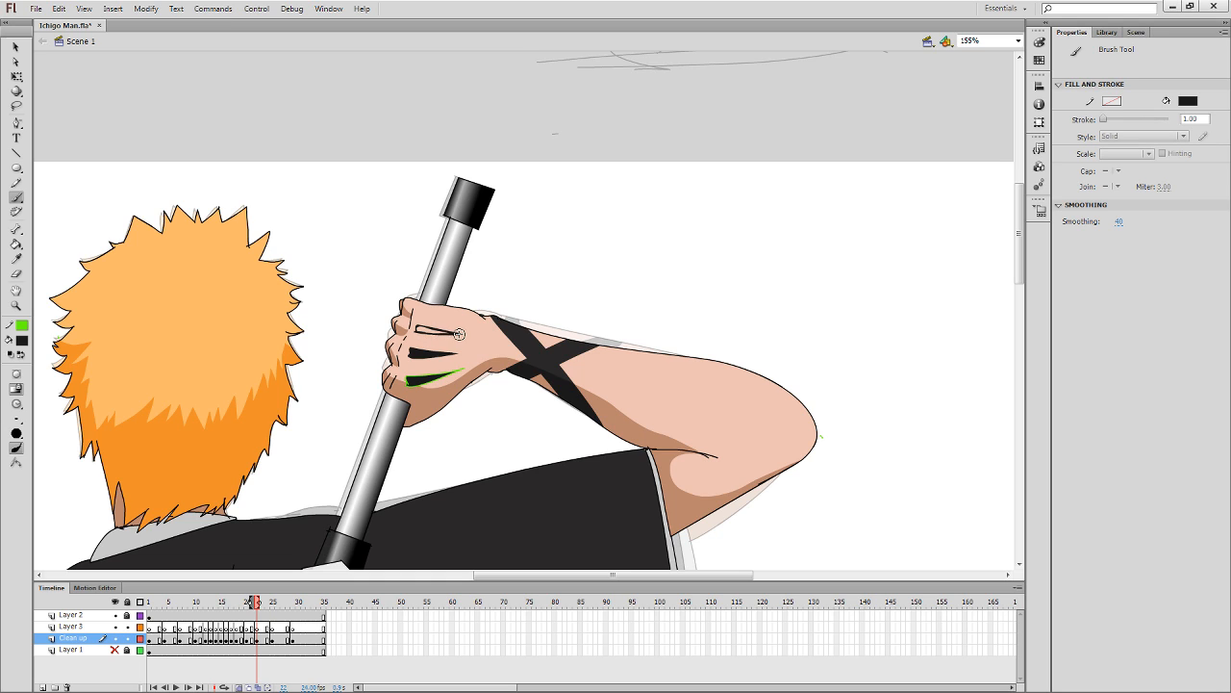
pyautogui.press('k')
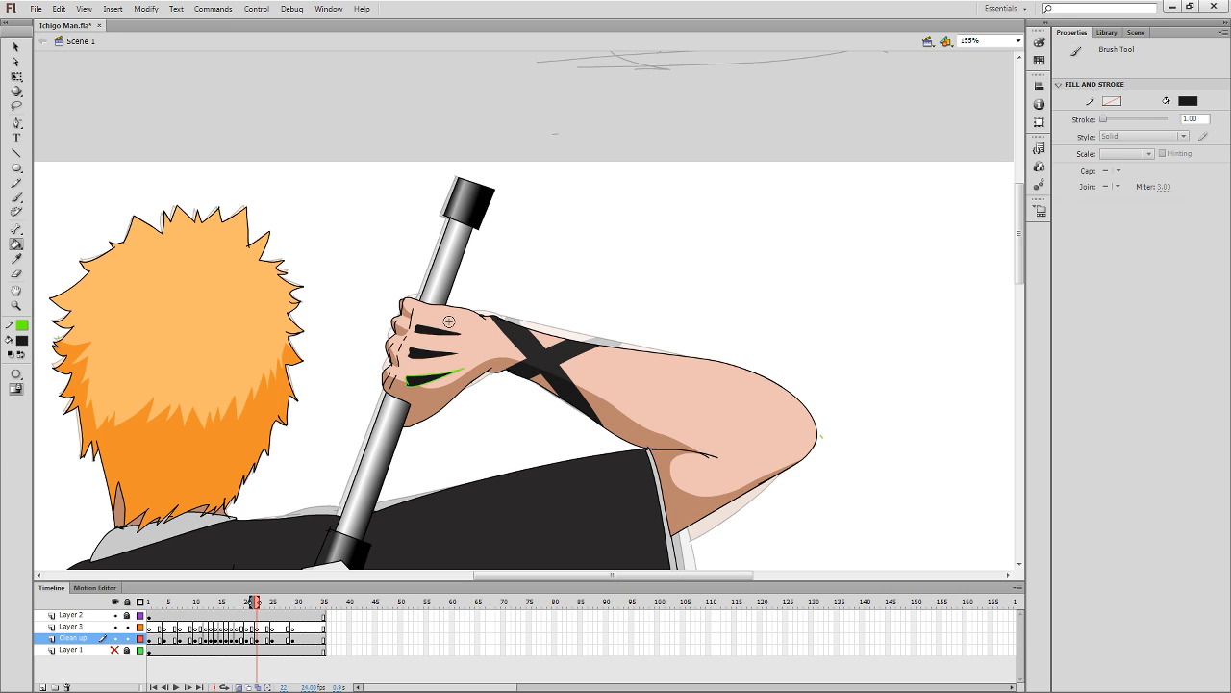
pyautogui.press('b')
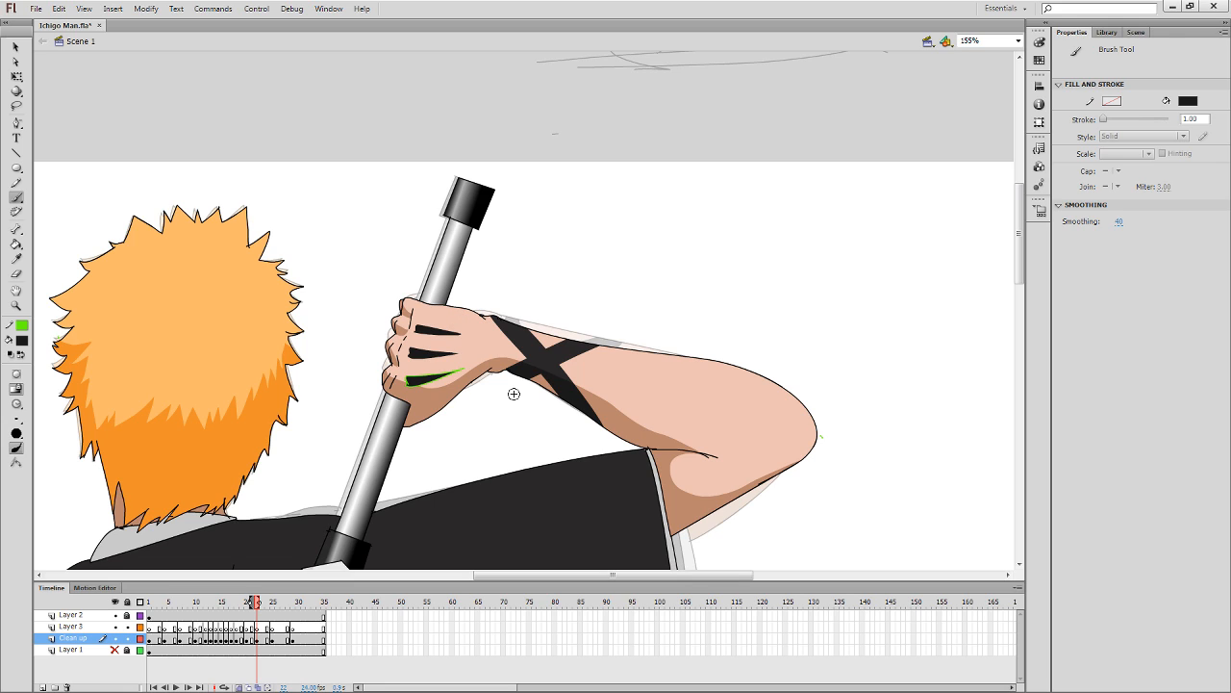
# Draw the topmost hand strip's outline in green below the hand's upper edge at frame 22 and fill it black.
pyautogui.press('y')
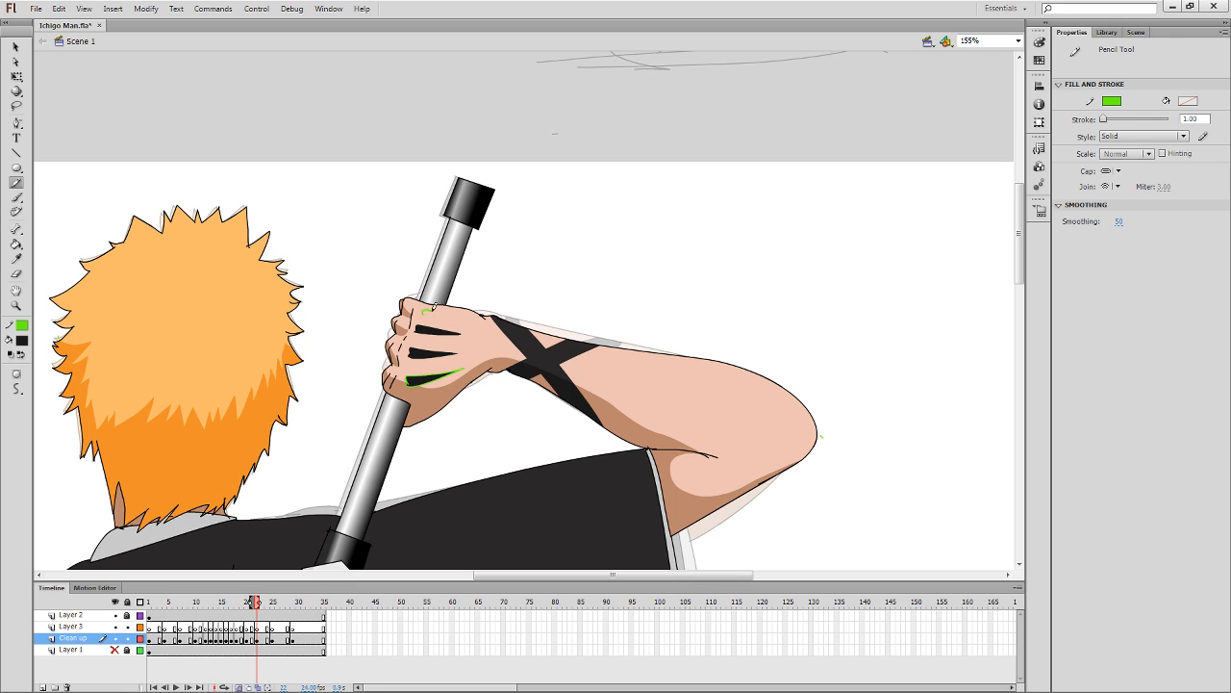
pyautogui.moveTo(434, 306)
pyautogui.mouseDown()
pyautogui.moveTo(470, 316)
pyautogui.moveTo(425, 308)
pyautogui.moveTo(459, 313)
pyautogui.mouseUp()
pyautogui.press('k')
pyautogui.click(466, 315)
pyautogui.hotkey('ctrl', 'z')
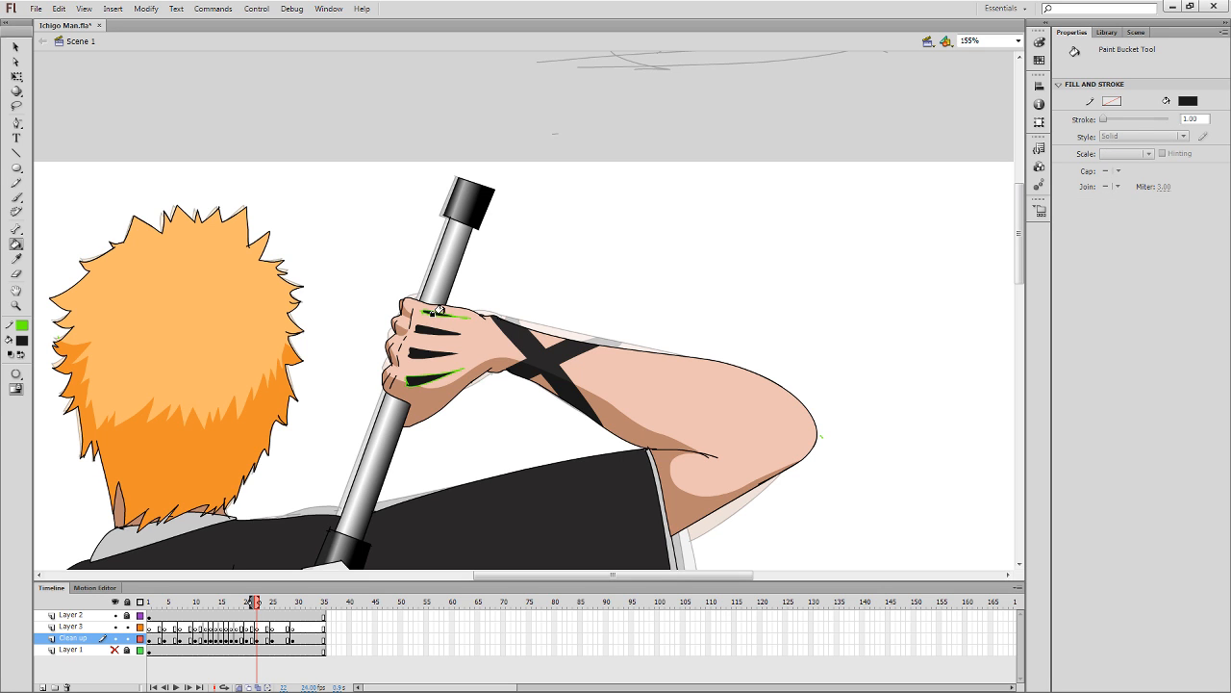
# Link the green strip outlines with one pencil stroke, delete them together and compare the hand with frame 21.
pyautogui.press('y')
pyautogui.moveTo(439, 310); pyautogui.dragTo(433, 390)
pyautogui.press('q')
pyautogui.click(436, 383)
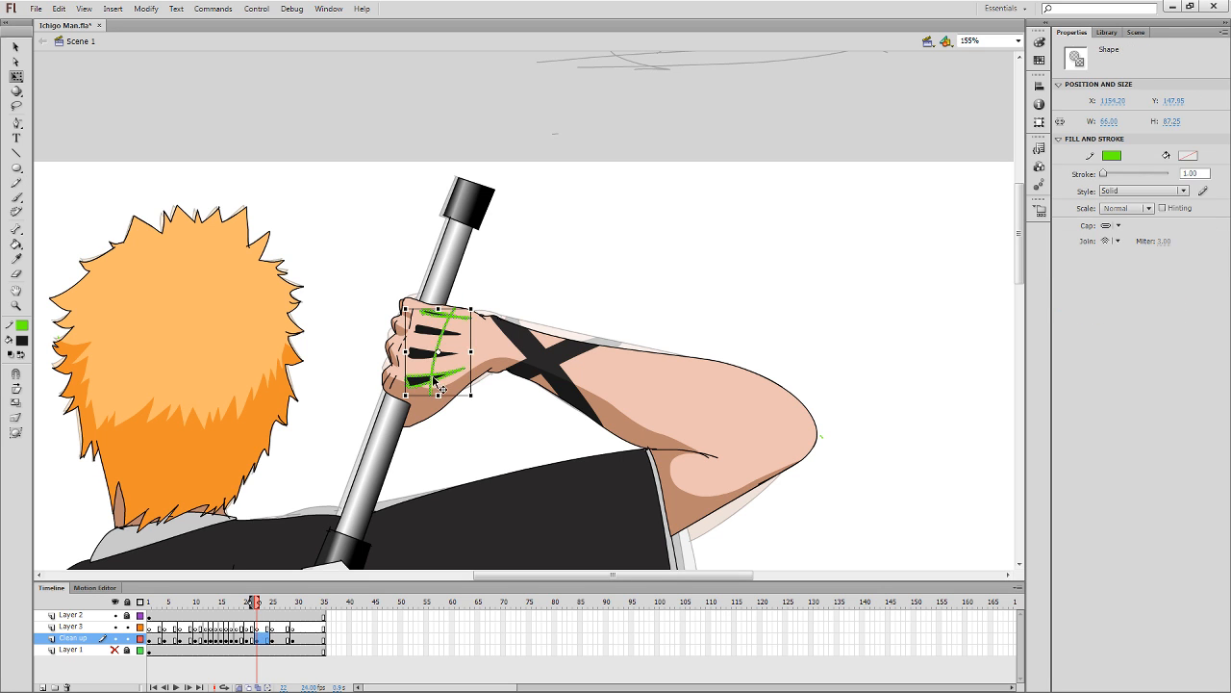
pyautogui.press('Delete')
pyautogui.moveTo(747, 348); pyautogui.dragTo(707, 263)
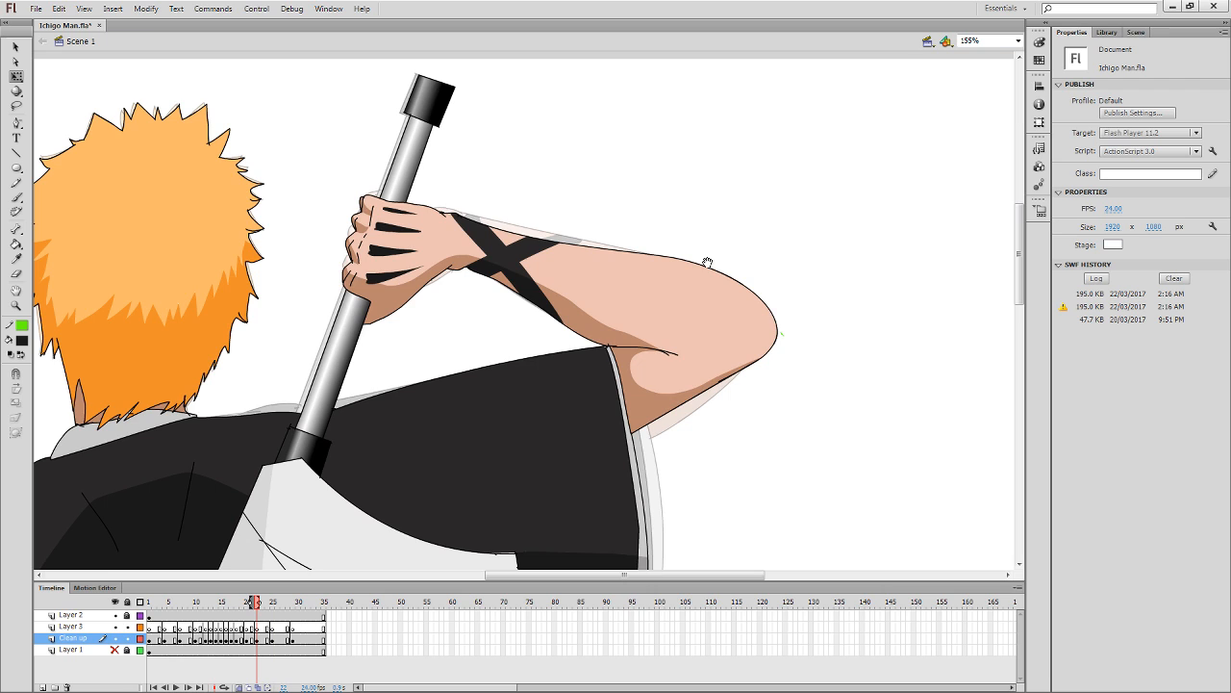
pyautogui.press(',')
pyautogui.press('.')
# Draw a practice X outline in green on the empty stage beside the elbow and fill it with the darker black.
pyautogui.moveTo(813, 176); pyautogui.dragTo(510, 296)
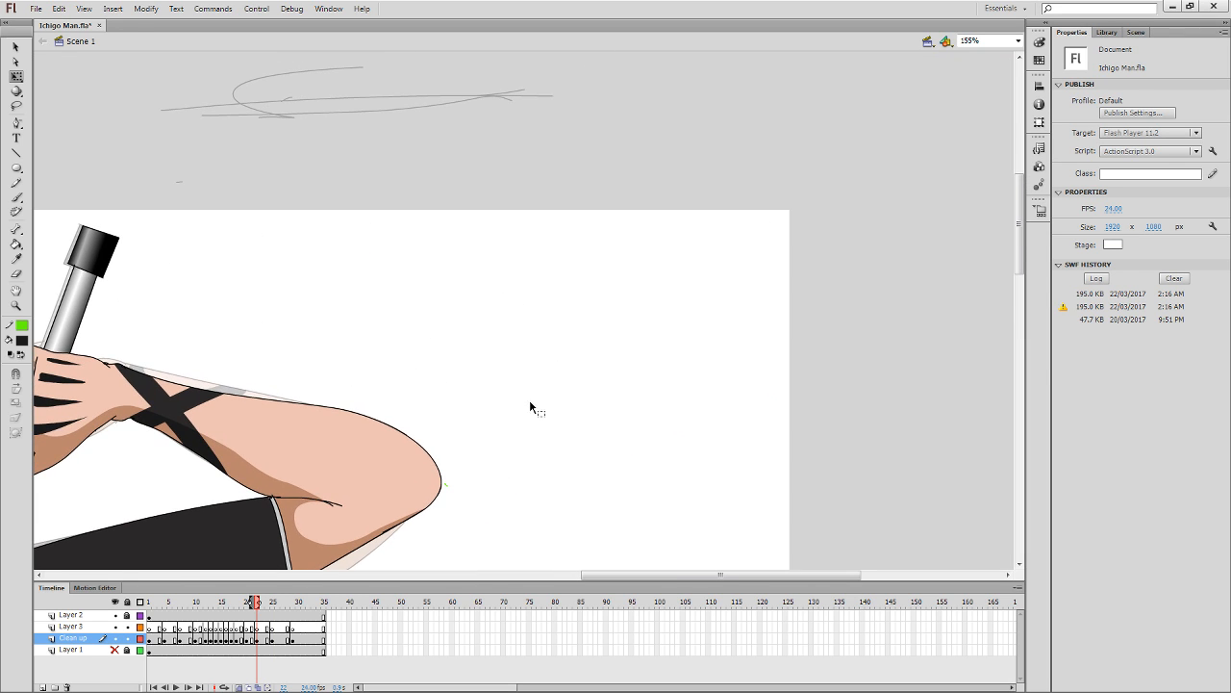
pyautogui.press('y')
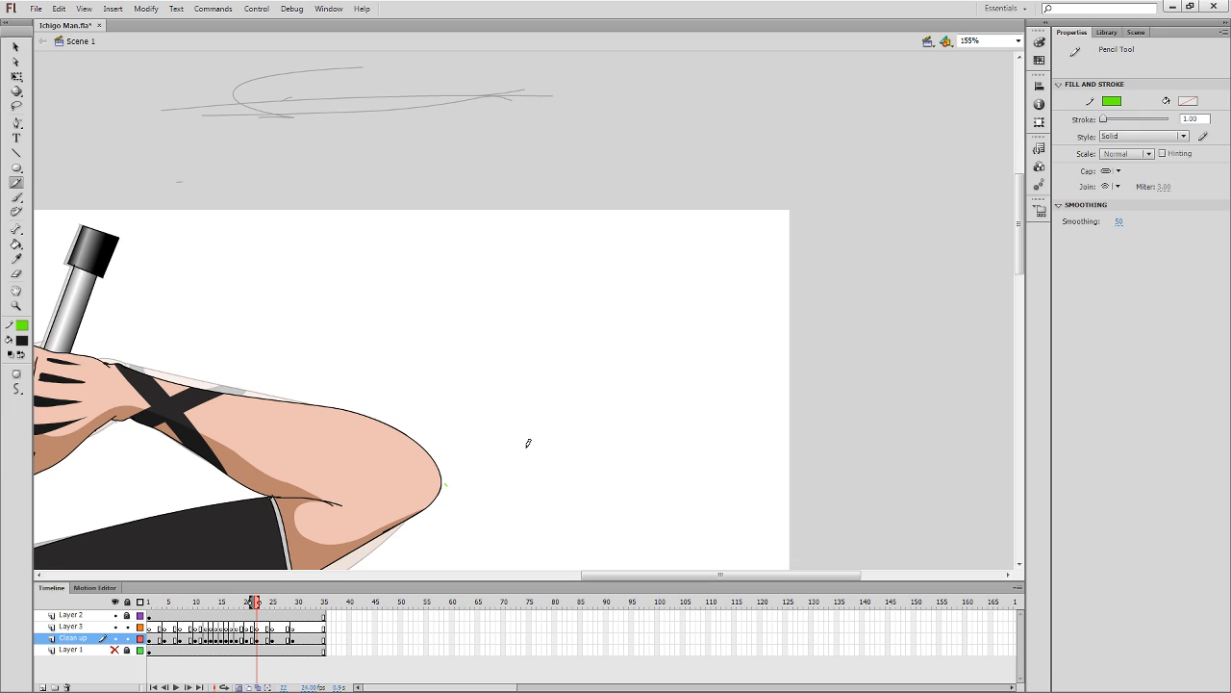
pyautogui.moveTo(527, 444)
pyautogui.mouseDown()
pyautogui.moveTo(549, 388)
pyautogui.moveTo(525, 333)
pyautogui.moveTo(545, 325)
pyautogui.moveTo(567, 377)
pyautogui.moveTo(596, 336)
pyautogui.moveTo(609, 339)
pyautogui.moveTo(587, 393)
pyautogui.moveTo(595, 446)
pyautogui.moveTo(582, 455)
pyautogui.moveTo(562, 411)
pyautogui.moveTo(528, 448)
pyautogui.mouseUp()
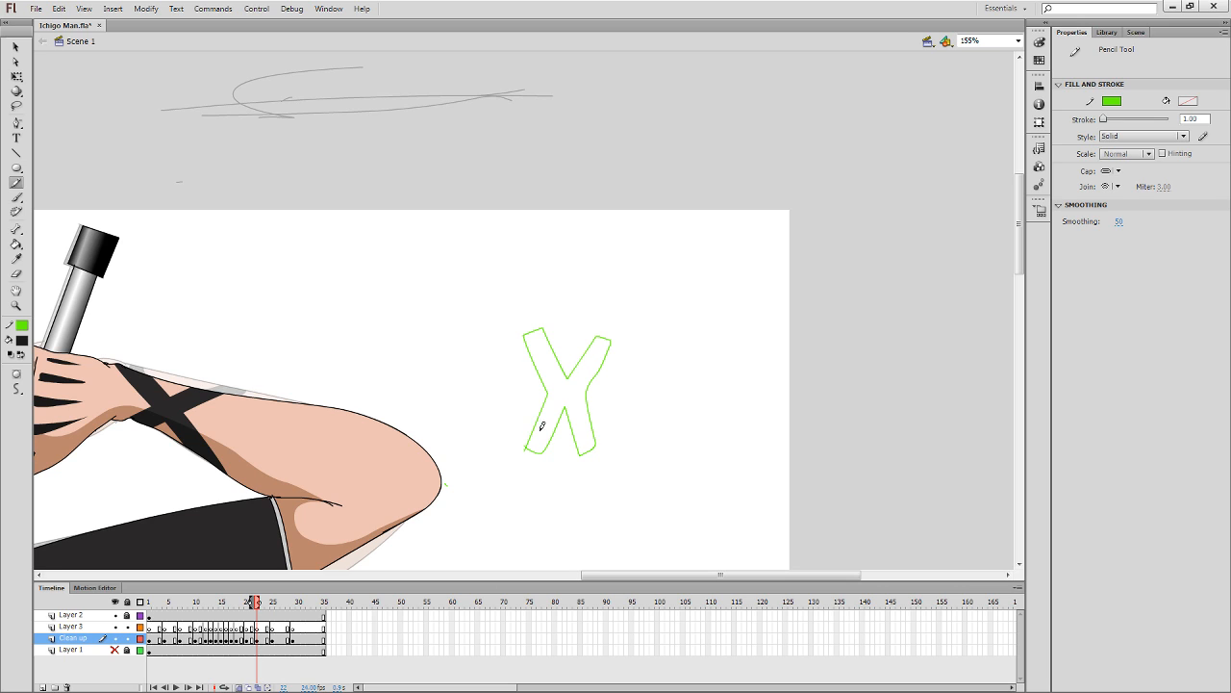
pyautogui.press('k')
pyautogui.click(553, 415)
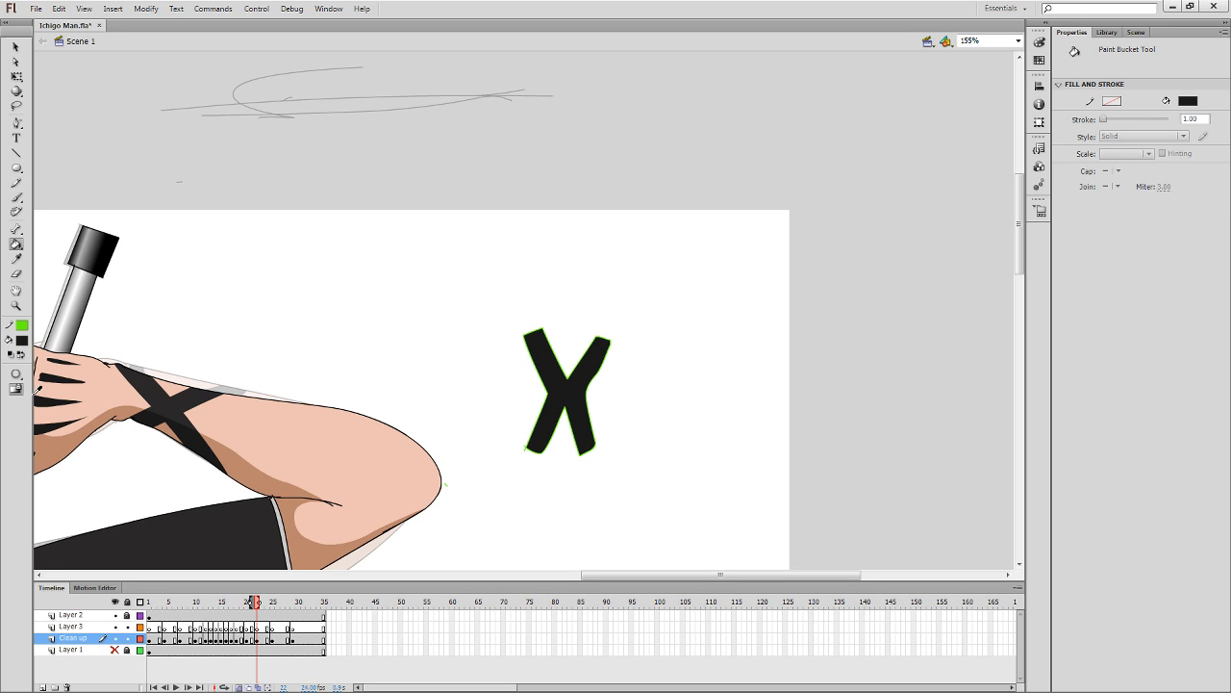
# Brush a grey inner outline inside the practice X and fill its centre with grey.
pyautogui.press('b')
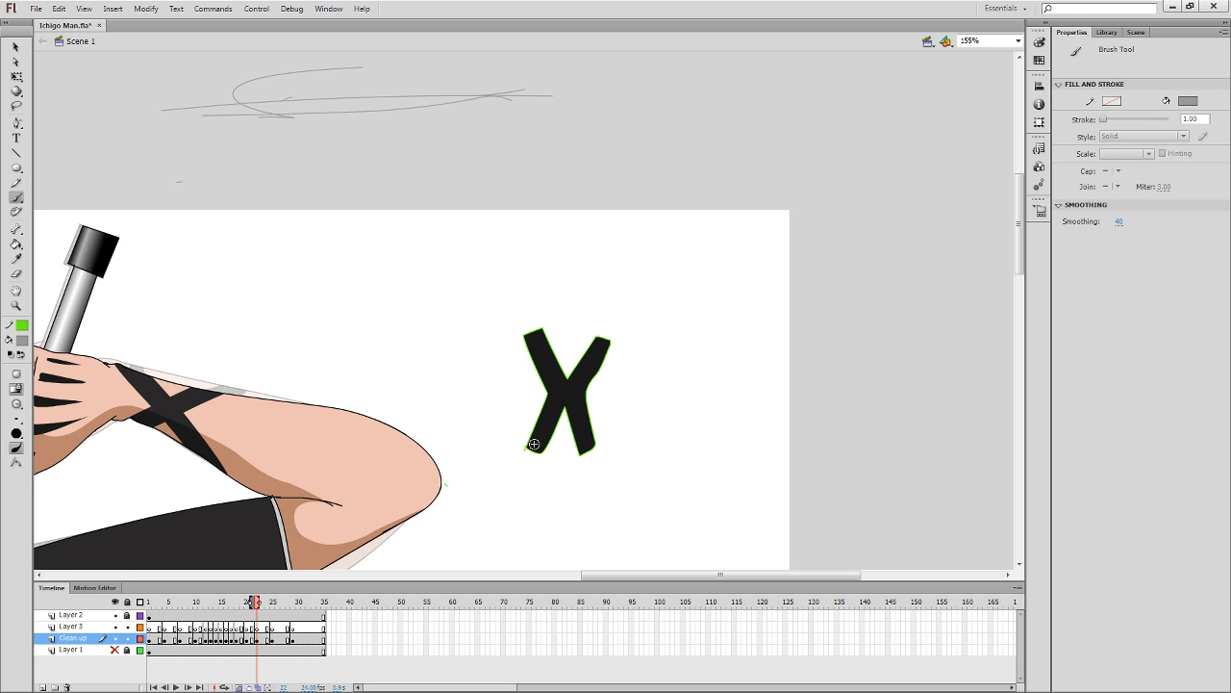
pyautogui.moveTo(533, 443); pyautogui.dragTo(540, 433)
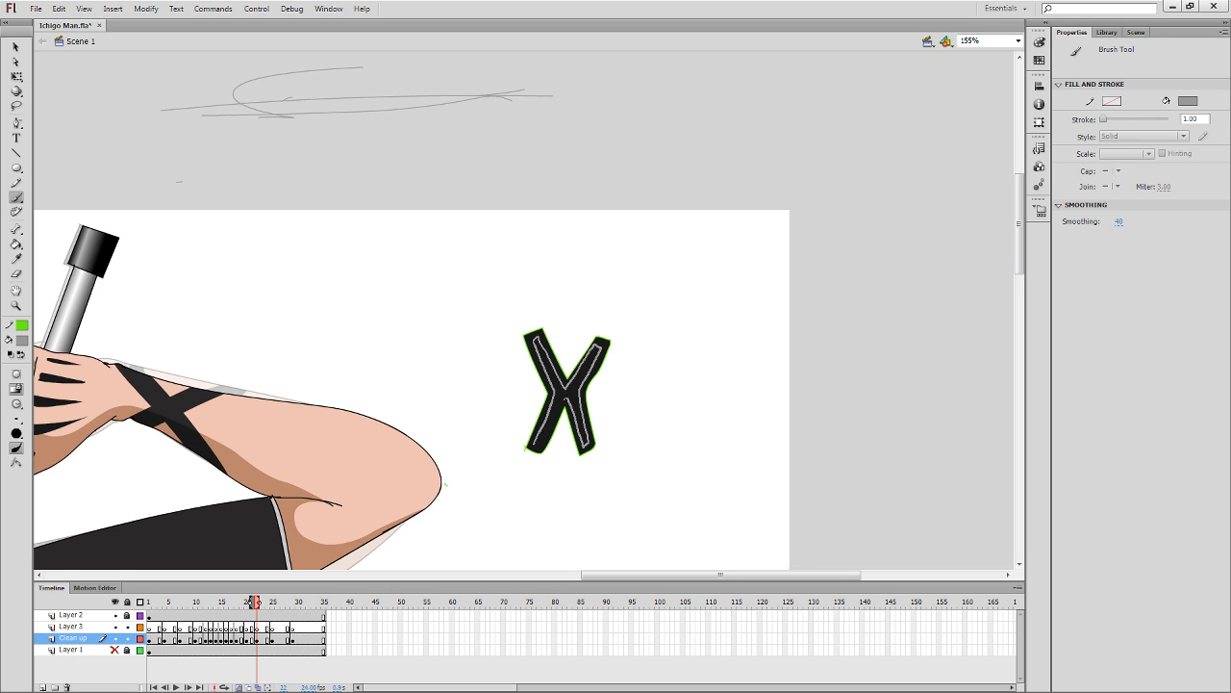
pyautogui.press('k')
pyautogui.click(541, 431)
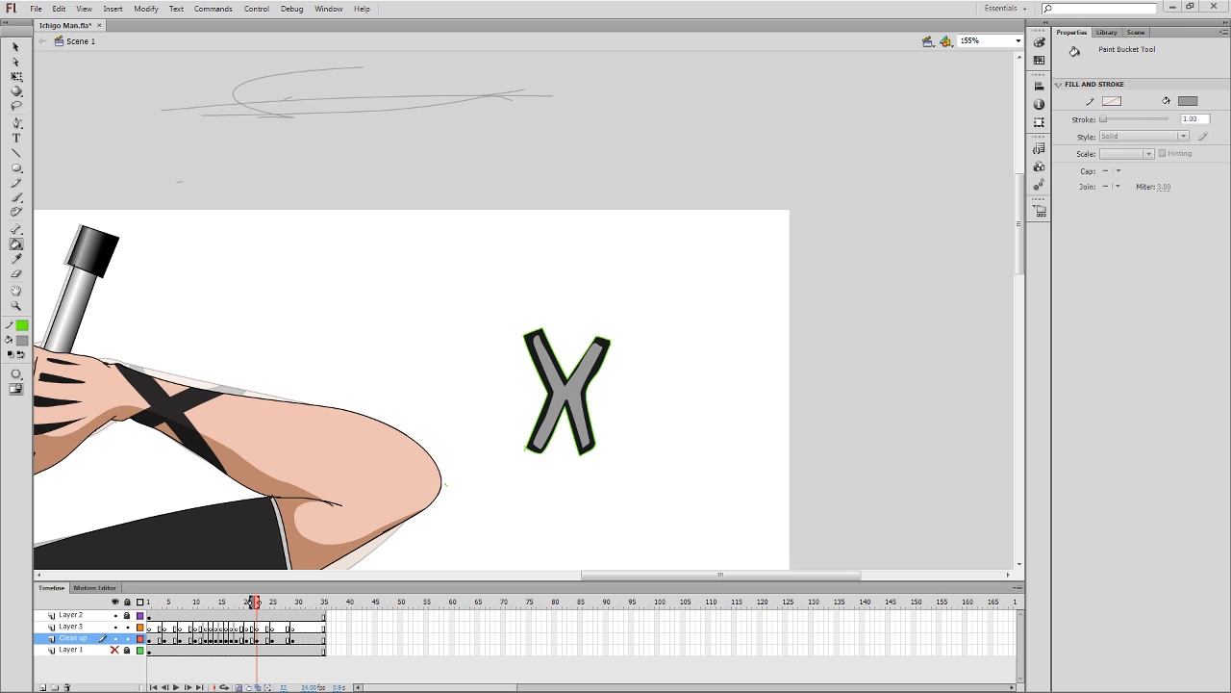
# Delete the whole practice X beside the elbow.
pyautogui.press('q')
pyautogui.moveTo(664, 269); pyautogui.dragTo(498, 512)
pyautogui.press('Delete')
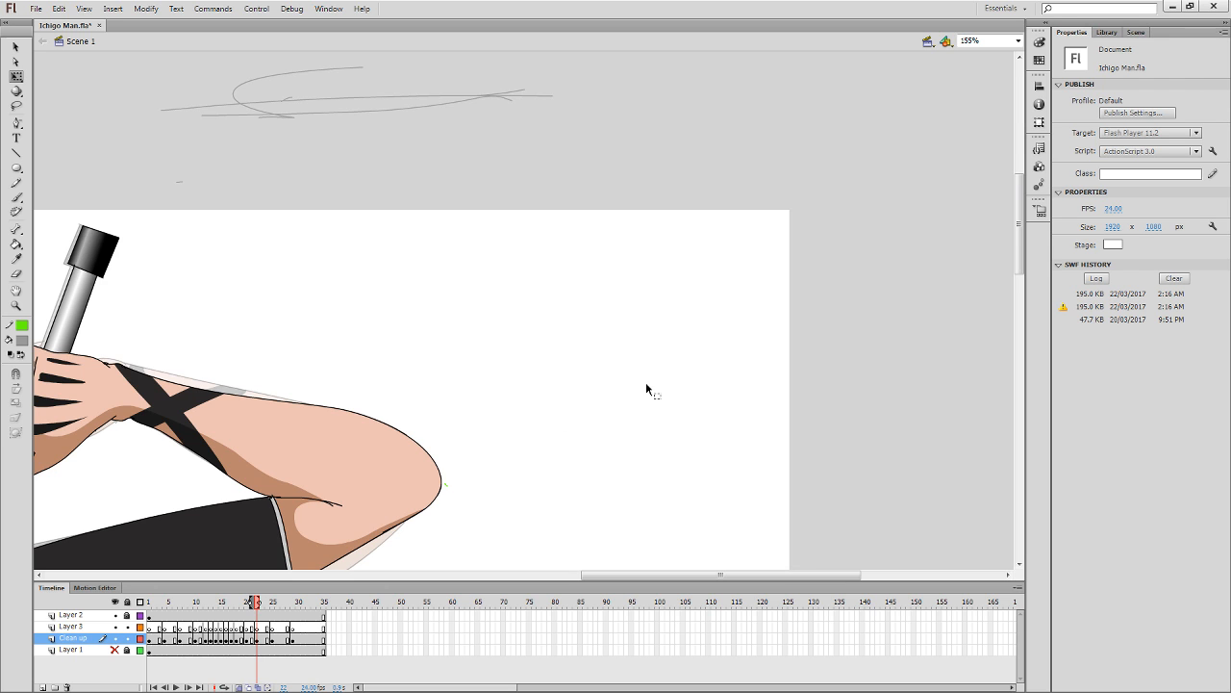
# Pick the hand strips' darker black and display the Clean up layer as outlines at frame 25.
pyautogui.press('space')
pyautogui.moveTo(473, 425); pyautogui.dragTo(886, 420)
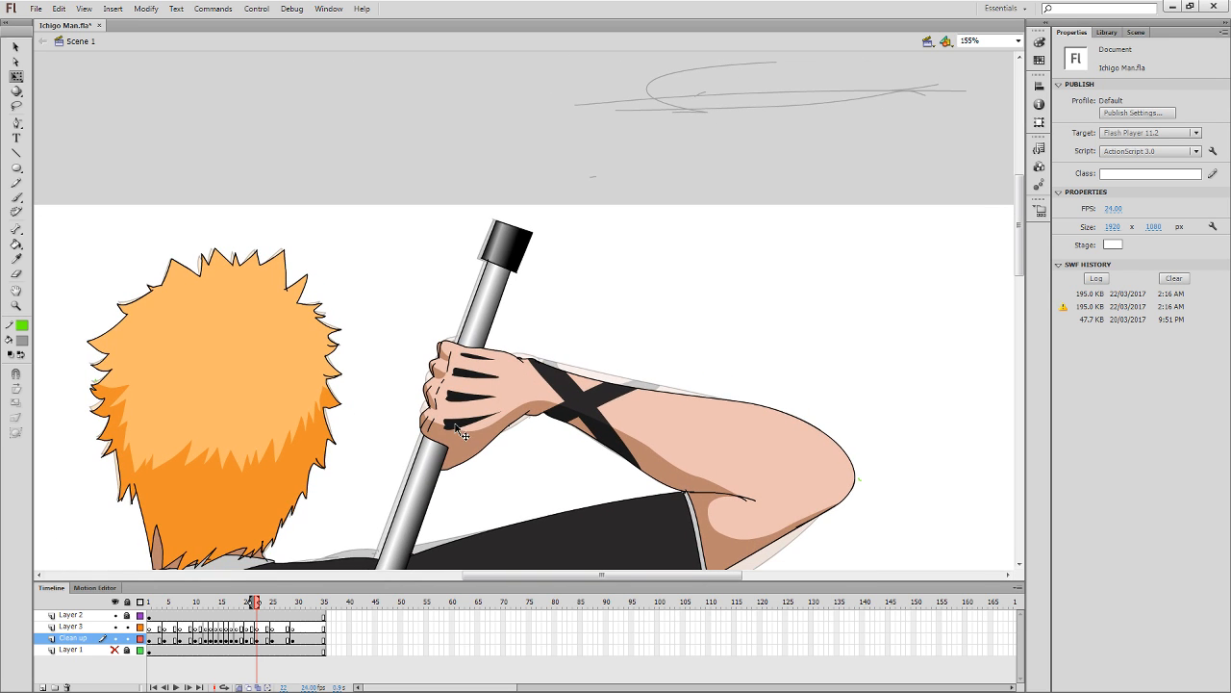
pyautogui.press('k')
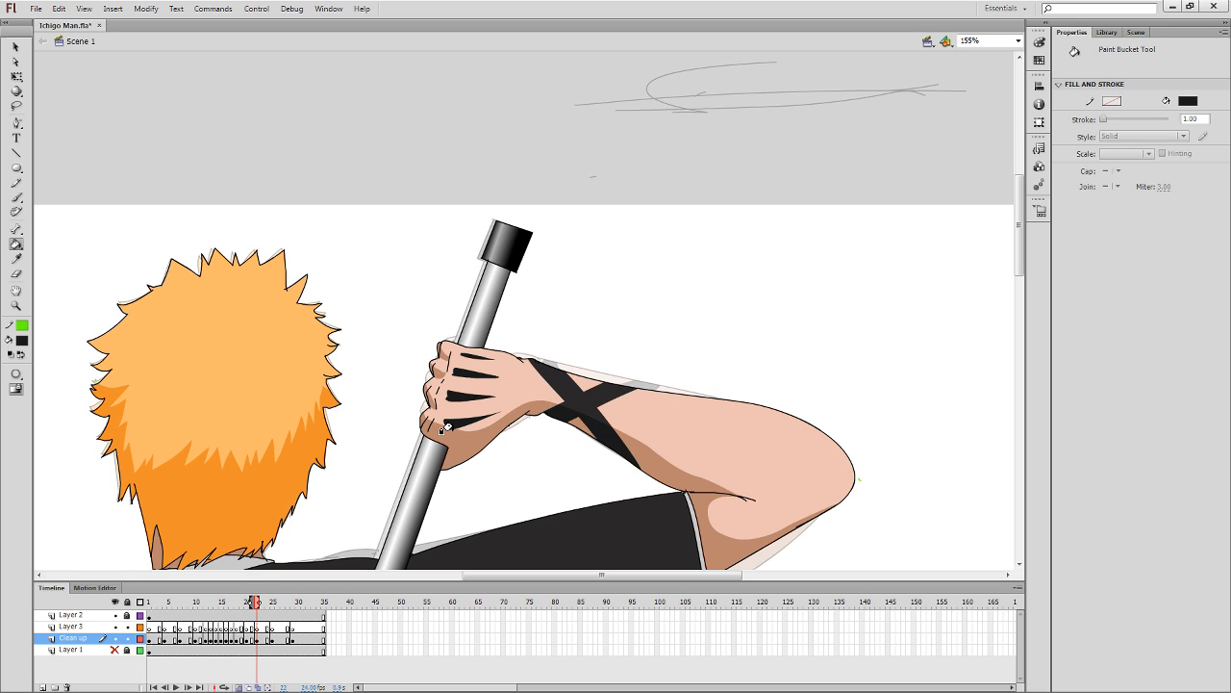
pyautogui.press('.')
pyautogui.press('b')
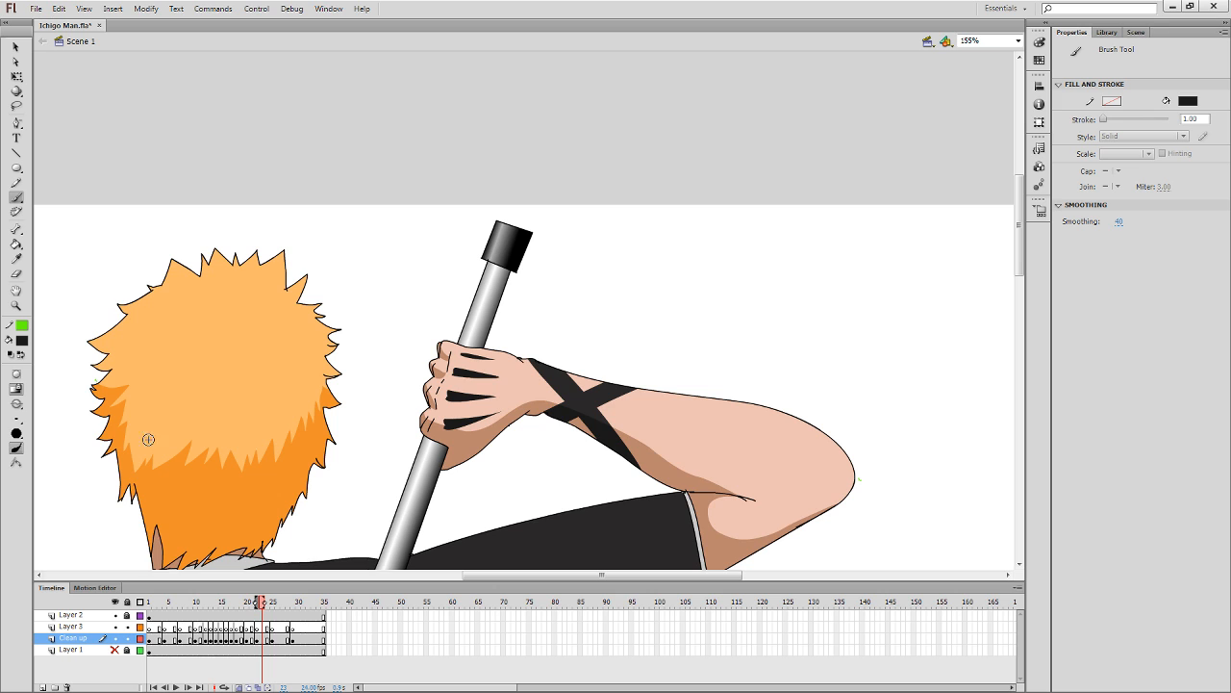
pyautogui.press('.')
pyautogui.press('.')
pyautogui.press(',')
pyautogui.press('.')
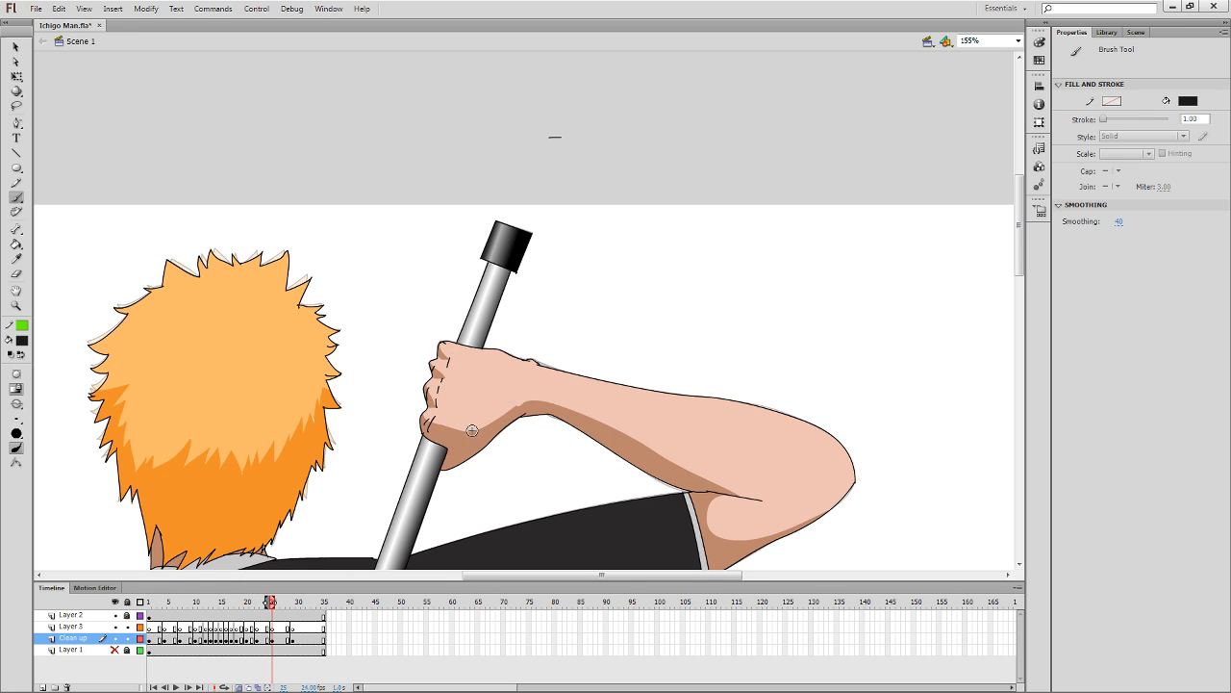
pyautogui.press(',')
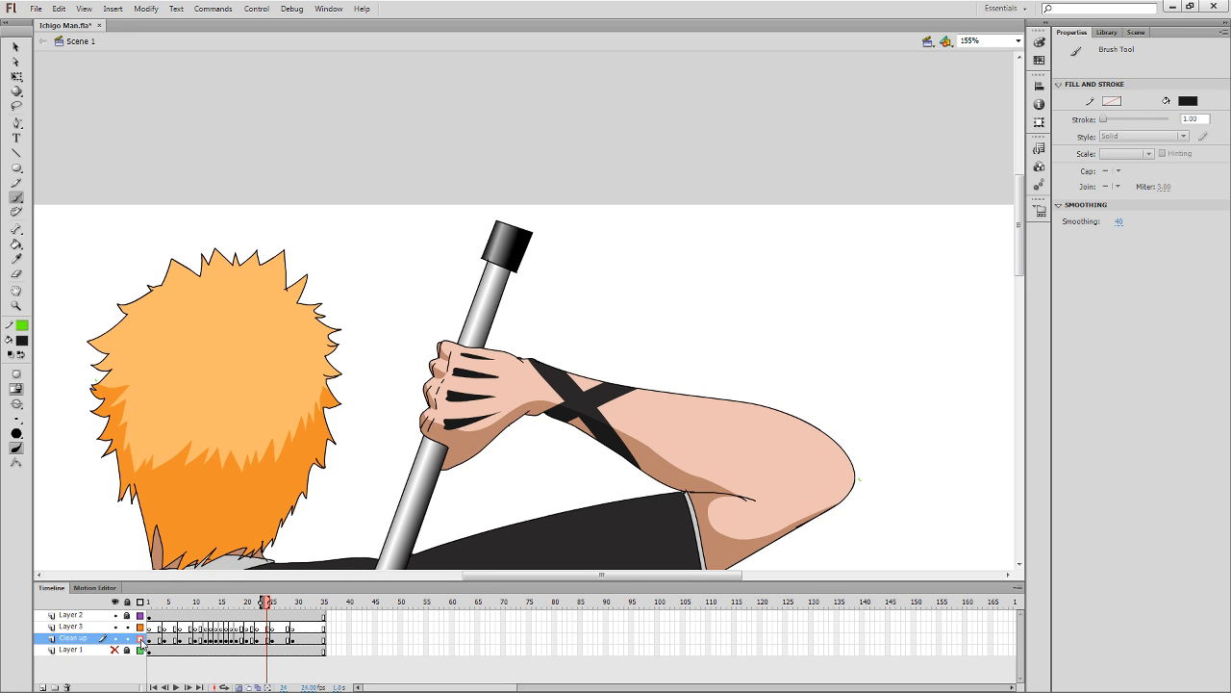
pyautogui.click(271, 638)
pyautogui.press('y')
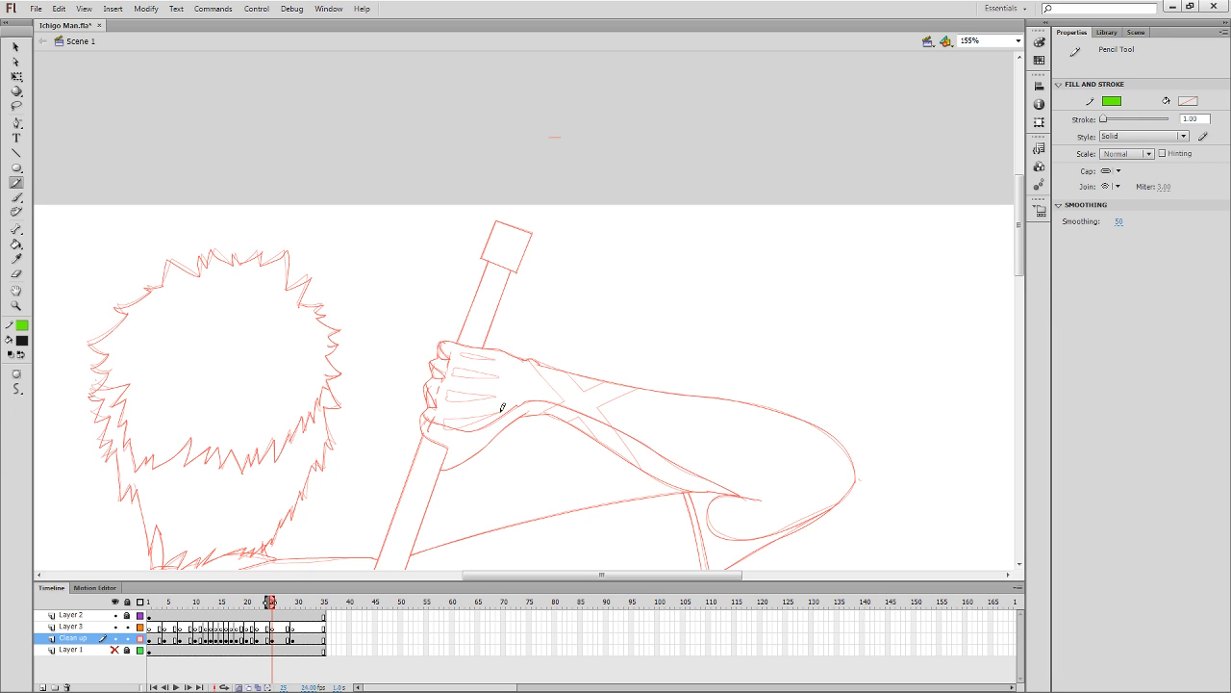
# Try tracing the lowest hand strip with the Pencil at frame 25 and check it against the preceding frames.
pyautogui.moveTo(502, 408); pyautogui.dragTo(454, 430)
pyautogui.press('q')
pyautogui.press(',')
pyautogui.press(',')
pyautogui.press(',')
pyautogui.press(',')
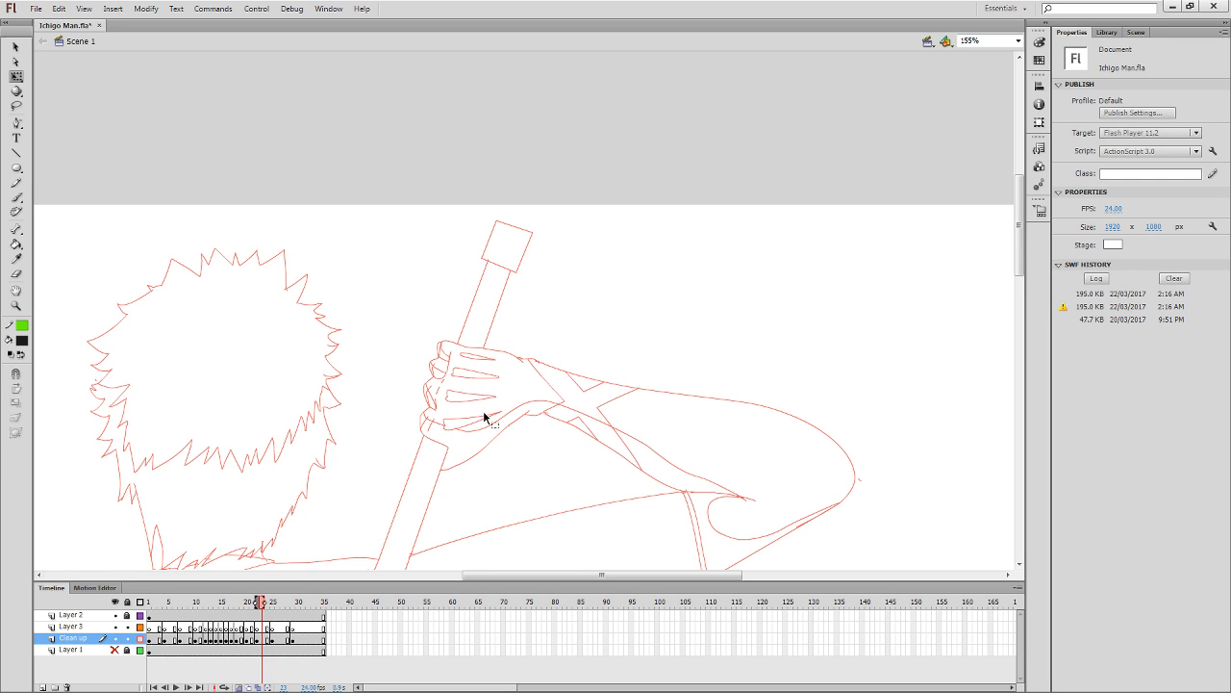
# Delete the arm's lit skin fill at frame 25 to expose the previous frame's strap and strips as a guide.
pyautogui.press('.')
pyautogui.press('.')
pyautogui.press('.')
pyautogui.press('.')
pyautogui.click(475, 426)
pyautogui.press('Delete')
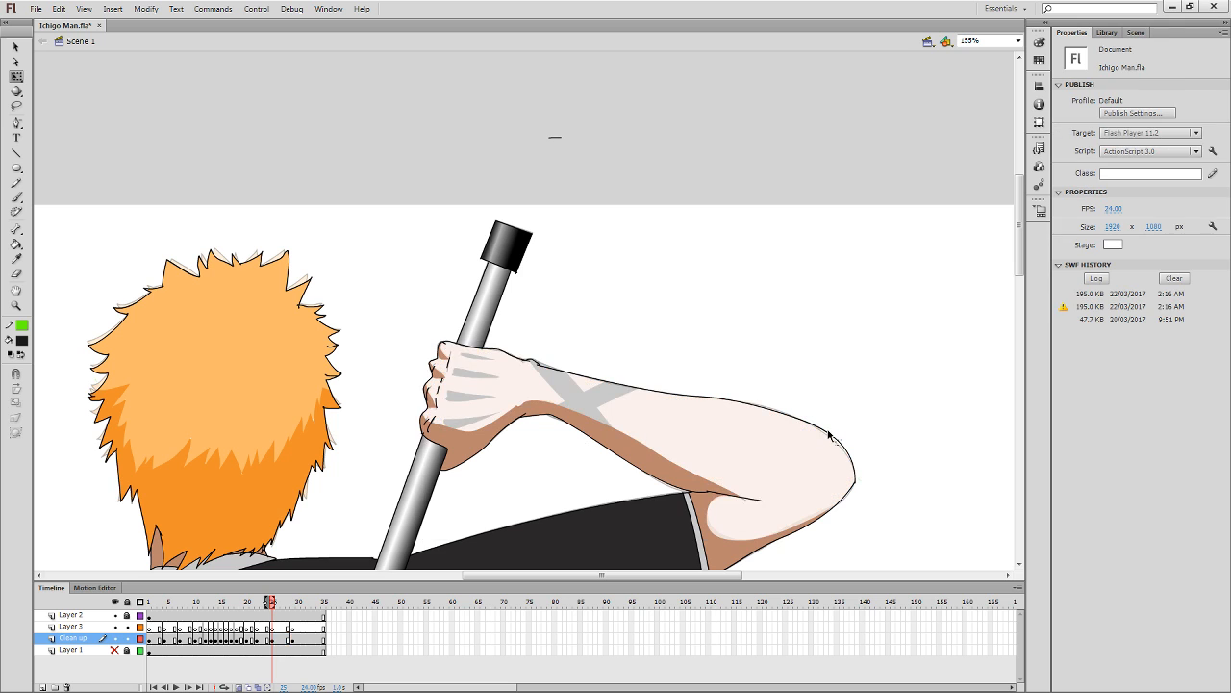
# Trace the lowest hand strip at frame 25 with the Brush tool and fill it with the darker black.
pyautogui.press('k')
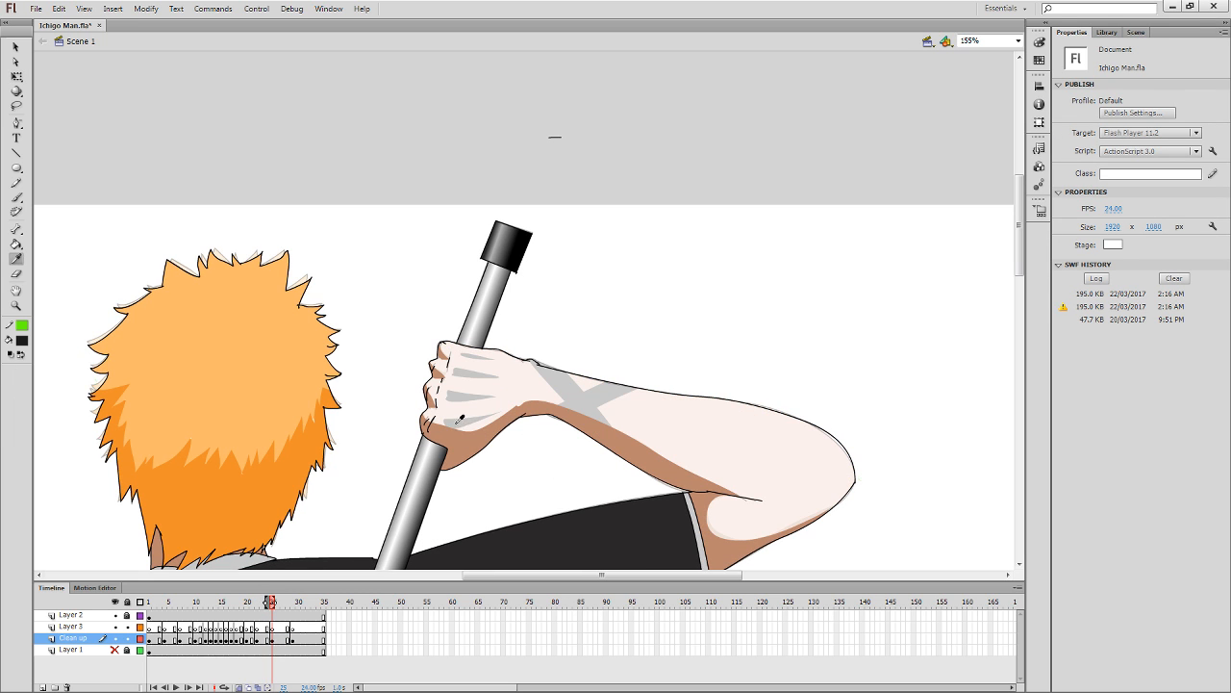
pyautogui.press('b')
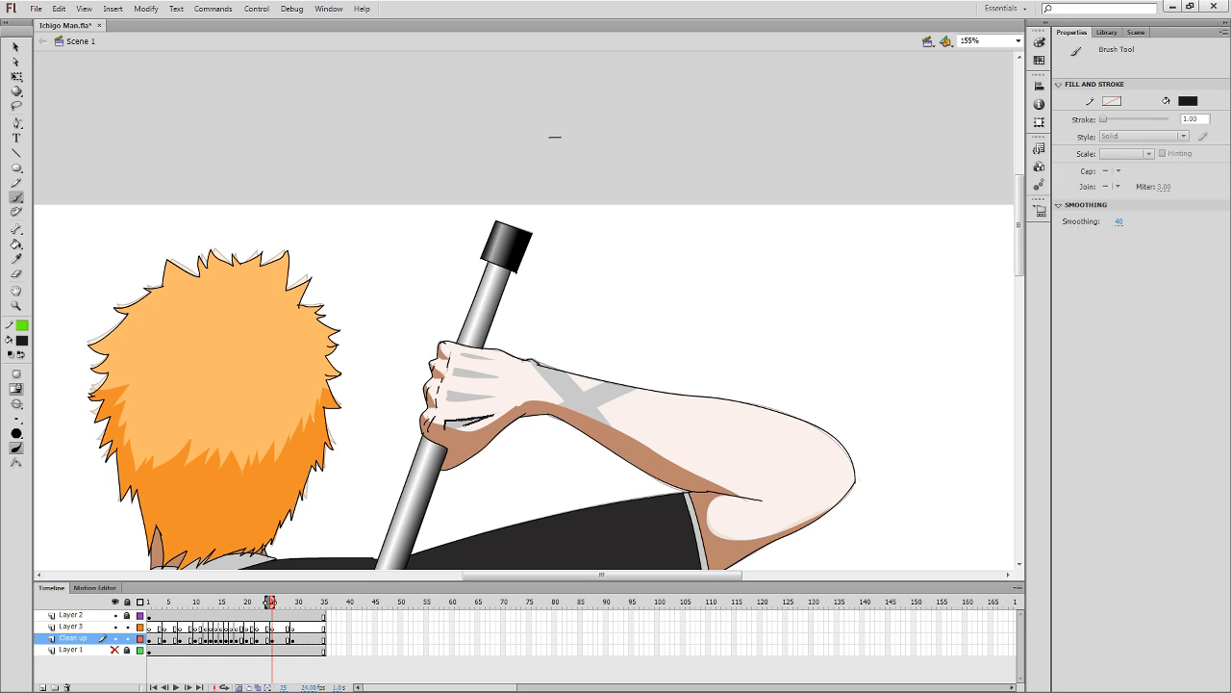
pyautogui.press('k')
pyautogui.click(454, 422)
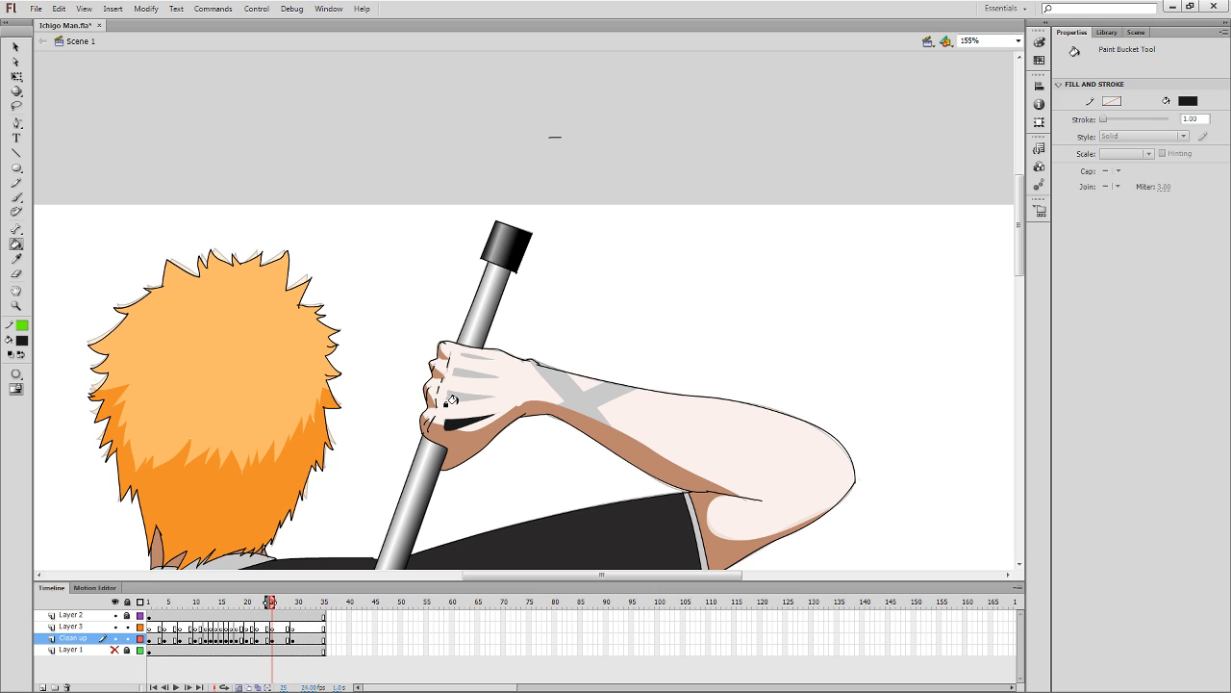
# Trace the second-lowest hand strip at frame 25 with the Brush tool and fill it with the darker black.
pyautogui.press('b')
pyautogui.press('b')
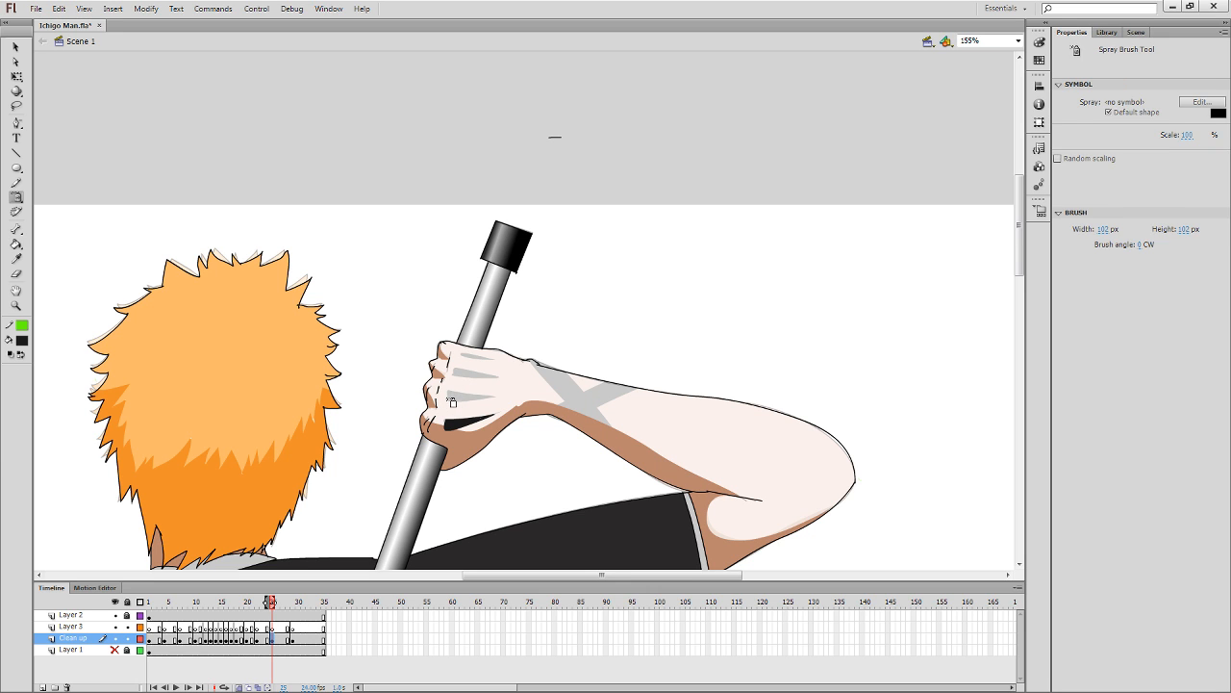
pyautogui.moveTo(478, 386); pyautogui.dragTo(486, 379)
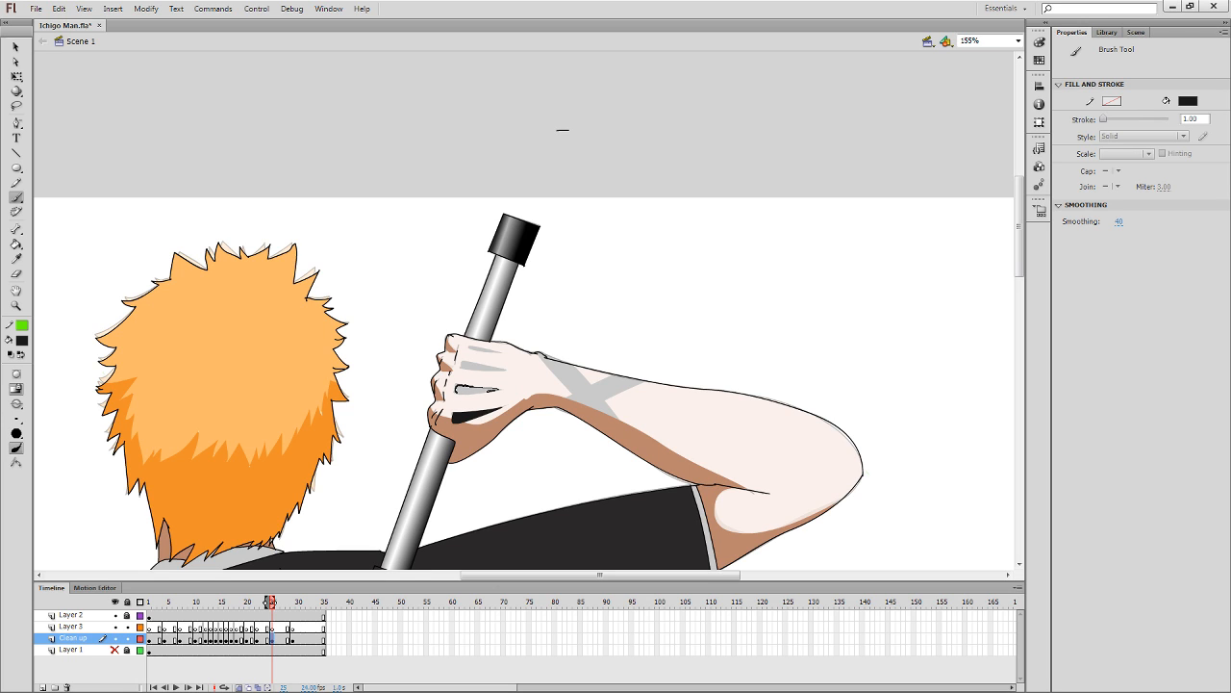
pyautogui.moveTo(458, 387); pyautogui.dragTo(465, 408)
pyautogui.press('k')
pyautogui.click(465, 391)
# Trace the two upper hand strips at frame 25 with the Brush and fill them with the darker black, checking against frame 24.
pyautogui.press('b')
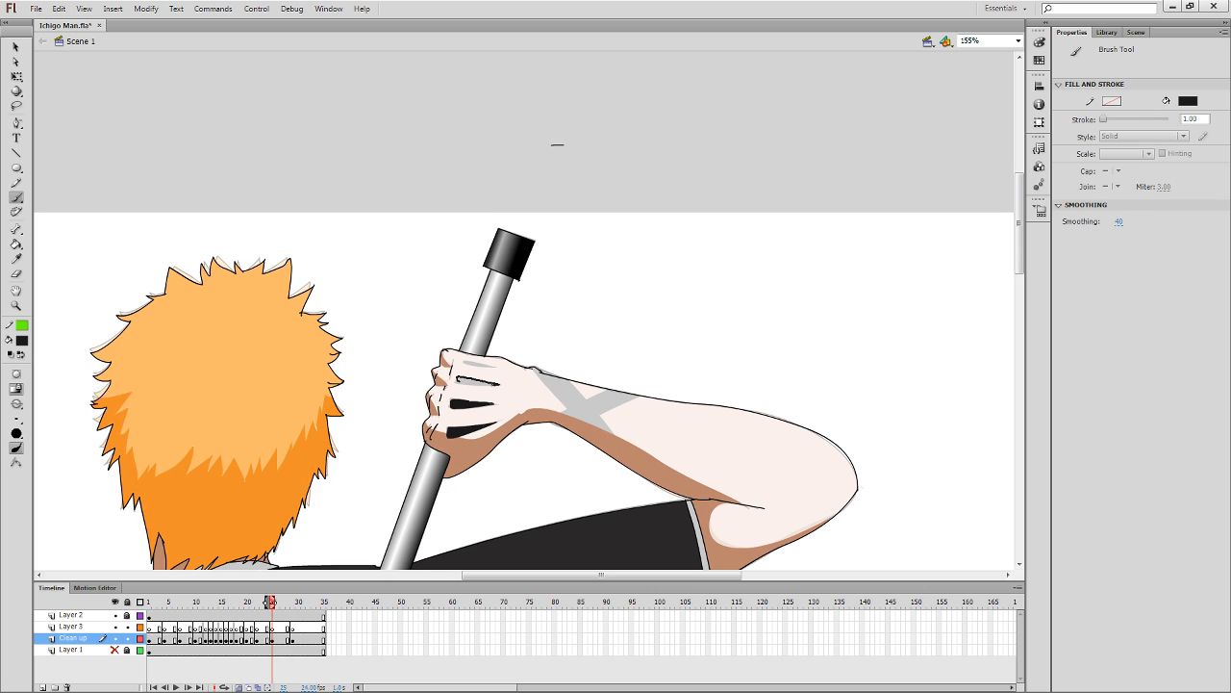
pyautogui.press('k')
pyautogui.click(463, 380)
pyautogui.press(',')
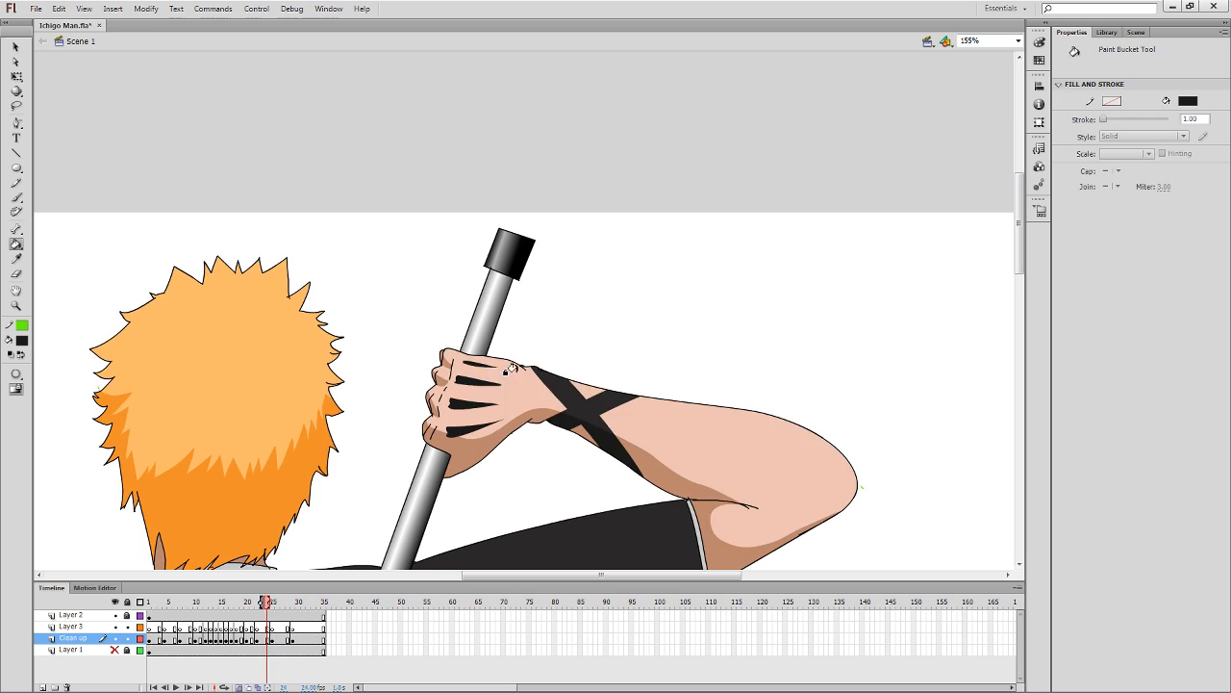
pyautogui.press('.')
pyautogui.press('b')
pyautogui.press('k')
pyautogui.press('b')
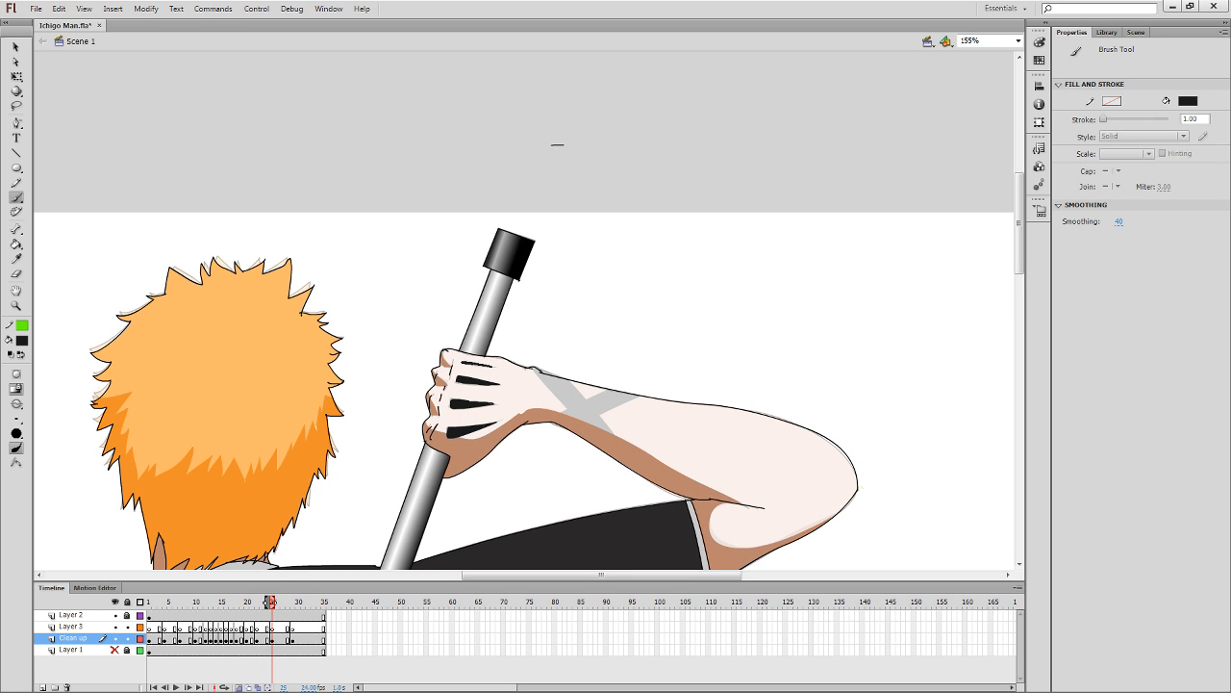
# Brush a rough outline sketch about 175 by 213 px, with a closed inner shape, on the empty stage beside the arm.
pyautogui.moveTo(657, 424); pyautogui.dragTo(418, 390)
pyautogui.moveTo(654, 247)
pyautogui.mouseDown()
pyautogui.moveTo(666, 290)
pyautogui.moveTo(679, 289)
pyautogui.moveTo(682, 406)
pyautogui.moveTo(712, 453)
pyautogui.mouseUp()
pyautogui.moveTo(717, 455)
pyautogui.mouseDown()
pyautogui.moveTo(766, 447)
pyautogui.moveTo(810, 359)
pyautogui.moveTo(826, 286)
pyautogui.mouseUp()
pyautogui.moveTo(786, 352); pyautogui.dragTo(791, 306)
pyautogui.moveTo(795, 293); pyautogui.dragTo(820, 257)
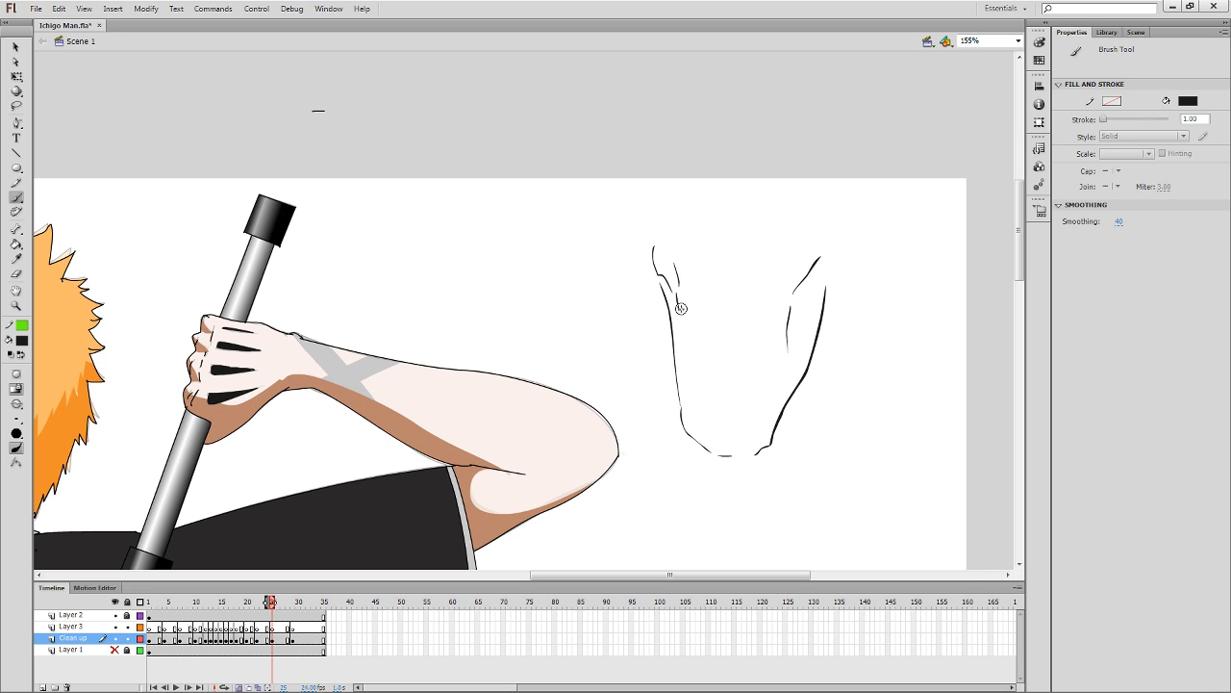
pyautogui.moveTo(678, 304)
pyautogui.mouseDown()
pyautogui.moveTo(755, 323)
pyautogui.moveTo(795, 295)
pyautogui.mouseUp()
pyautogui.moveTo(682, 314)
pyautogui.mouseDown()
pyautogui.moveTo(708, 421)
pyautogui.moveTo(752, 431)
pyautogui.moveTo(773, 416)
pyautogui.moveTo(791, 302)
pyautogui.mouseUp()
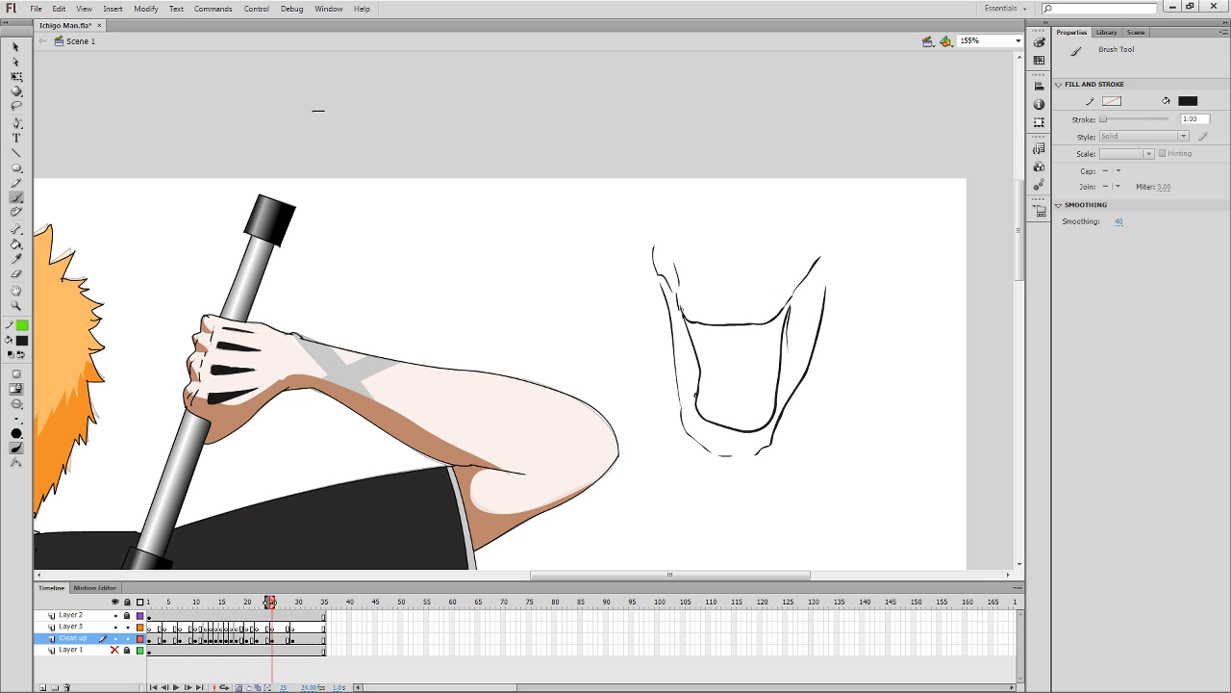
pyautogui.moveTo(711, 369)
pyautogui.mouseDown()
pyautogui.moveTo(703, 389)
pyautogui.moveTo(758, 416)
pyautogui.moveTo(776, 384)
pyautogui.moveTo(773, 404)
pyautogui.mouseUp()
# Select the whole rough sketch beside the arm with the Lasso and delete it.
pyautogui.press('l')
pyautogui.moveTo(693, 471)
pyautogui.mouseDown()
pyautogui.moveTo(664, 202)
pyautogui.moveTo(783, 501)
pyautogui.mouseUp()
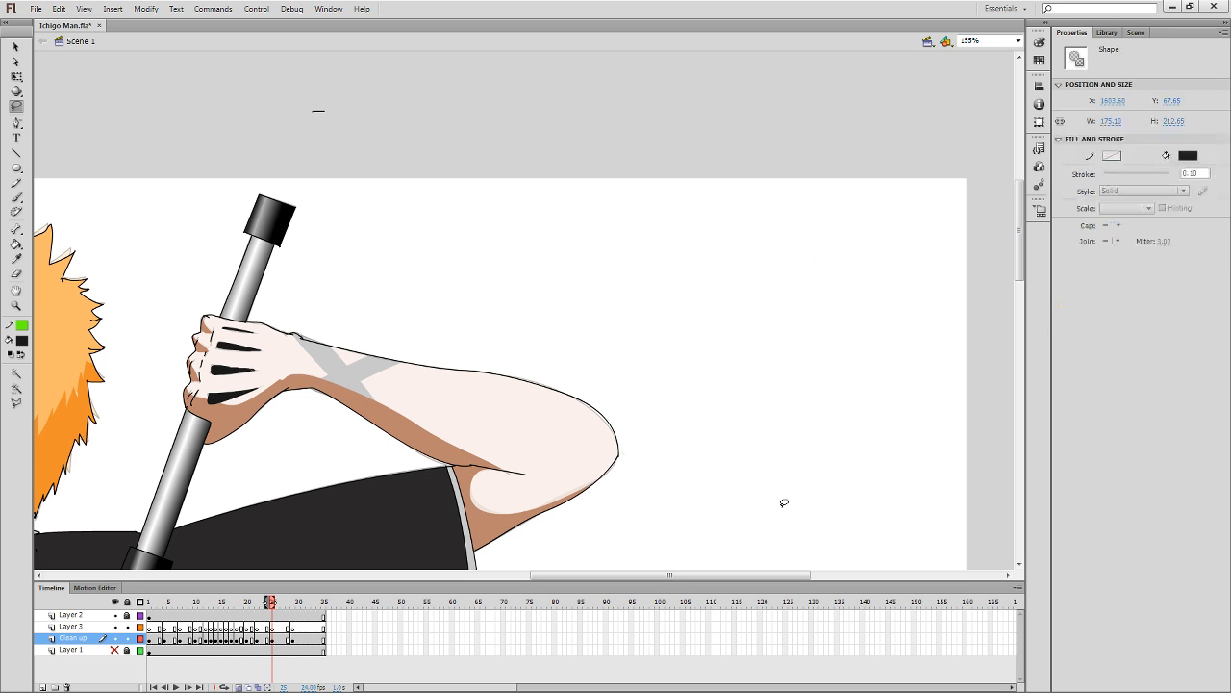
pyautogui.press('Delete')
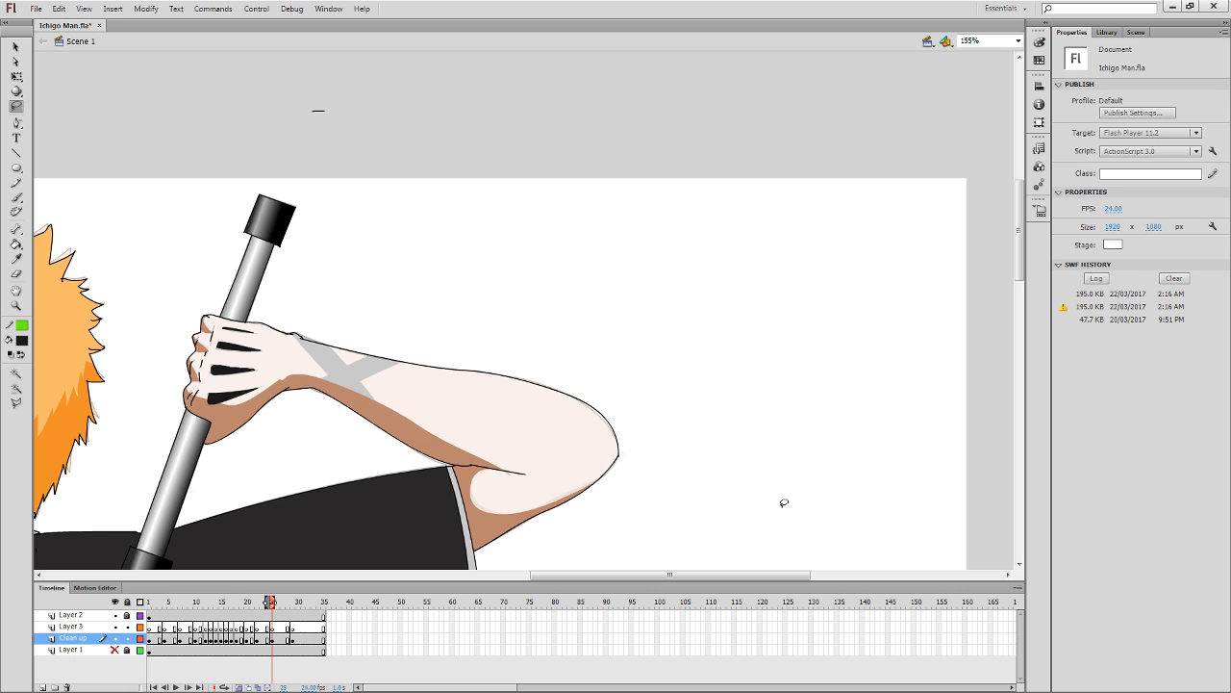
# Compare the wrist strap with frame 24 and brush its hand-side edge across the wrist at frame 25.
pyautogui.moveTo(433, 417); pyautogui.dragTo(517, 404)
pyautogui.press(',')
pyautogui.press('b')
pyautogui.press('.')
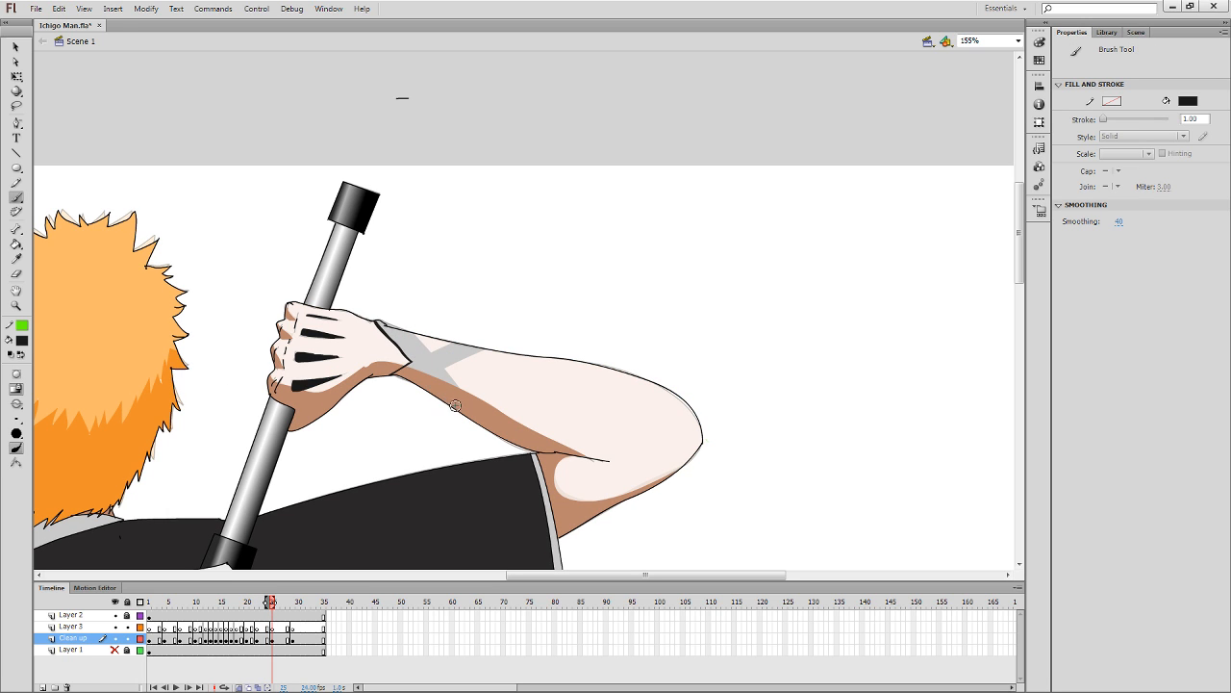
# Brush the dark edge lines of the wrist strap on frame 25 of the Clean up layer, using frame 24 as reference.
pyautogui.press(',')
pyautogui.press('.')
pyautogui.press(',')
pyautogui.press('.')
pyautogui.press(',')
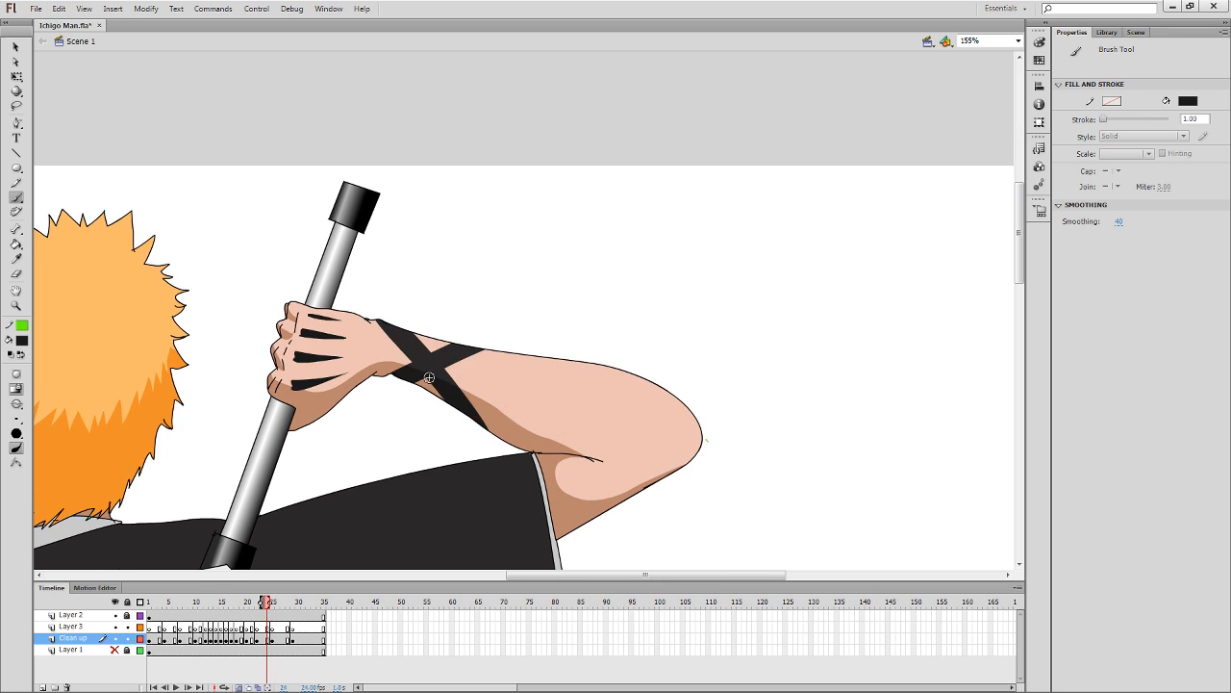
pyautogui.press('.')
pyautogui.press(',')
pyautogui.press('.')
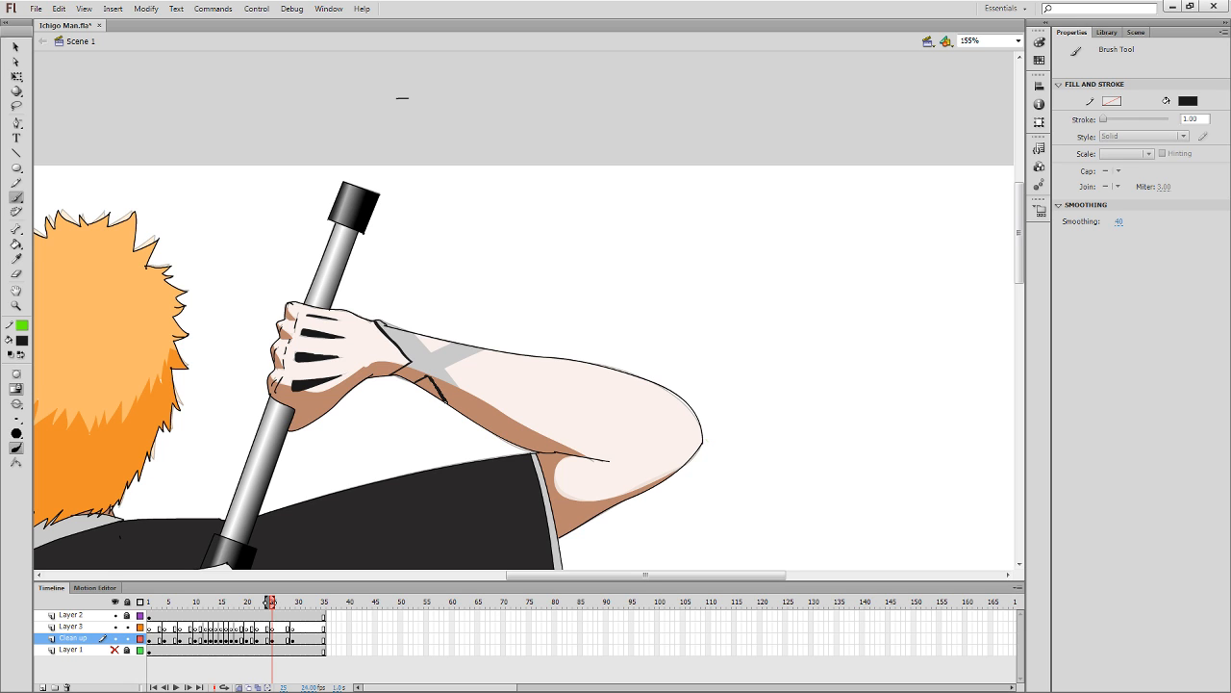
pyautogui.press(',')
pyautogui.press('.')
pyautogui.press(',')
# Outline the crossed arms of the wrist strap with green Pencil lines on frame 25.
pyautogui.press('y')
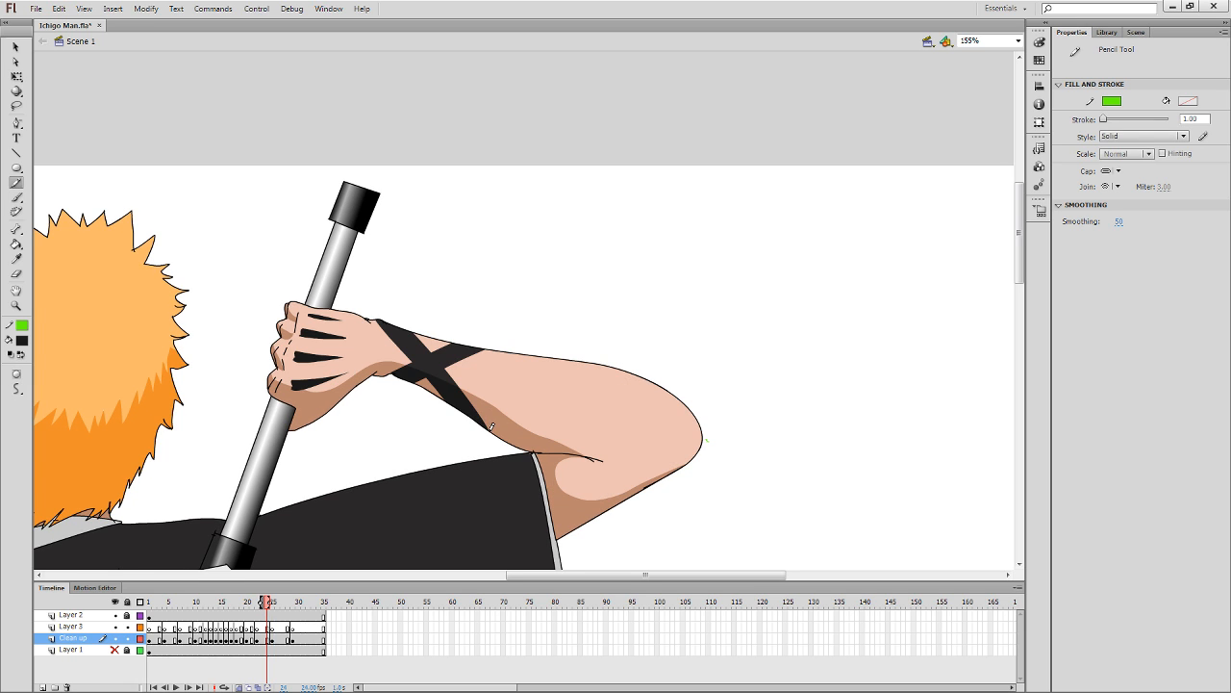
pyautogui.press('.')
pyautogui.moveTo(491, 429)
pyautogui.mouseDown()
pyautogui.moveTo(446, 361)
pyautogui.moveTo(509, 338)
pyautogui.mouseUp()
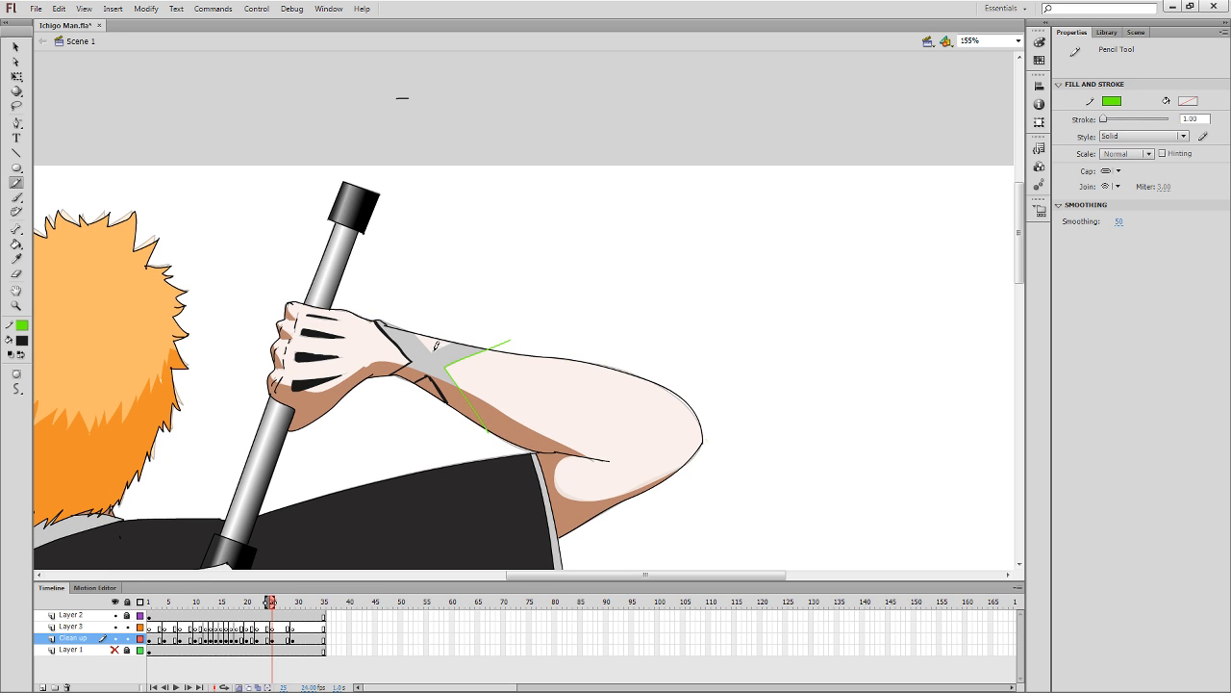
pyautogui.moveTo(435, 346)
pyautogui.mouseDown()
pyautogui.moveTo(475, 327)
pyautogui.moveTo(414, 311)
pyautogui.mouseUp()
# Fill the crossed wrist strap on frame 25 with black and dark gray, and delete the green guide lines.
pyautogui.press('k')
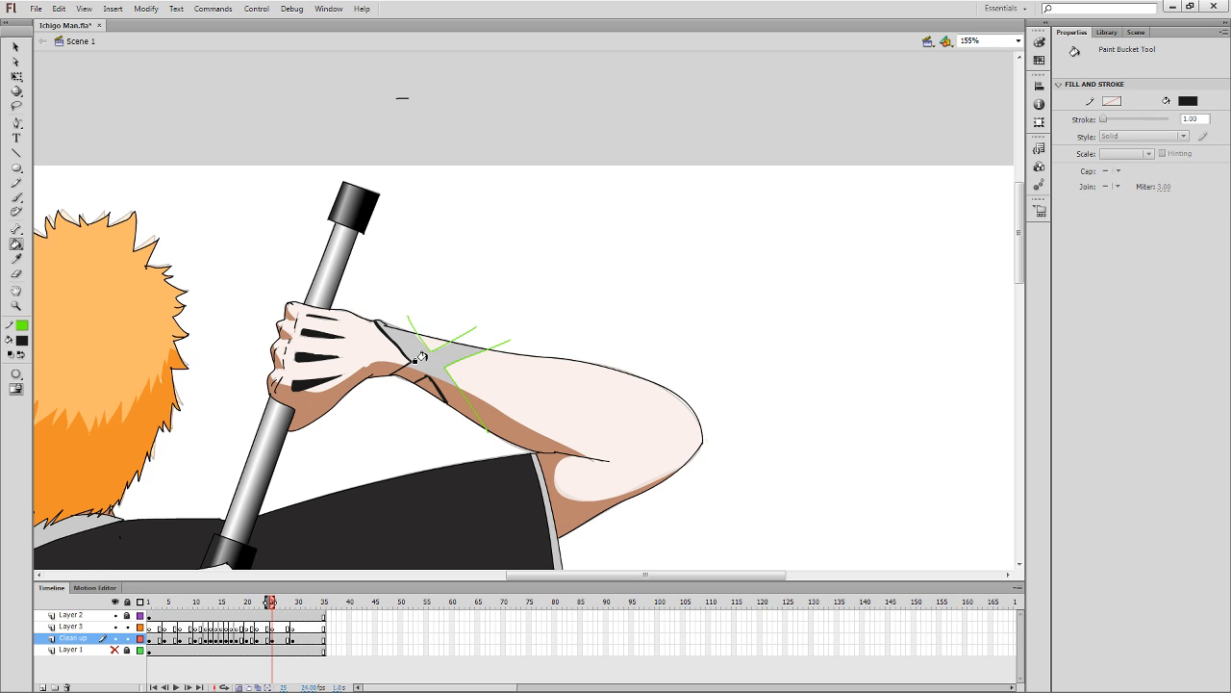
pyautogui.click(411, 374)
pyautogui.click(443, 382)
pyautogui.press(',')
pyautogui.press('y')
pyautogui.press('.')
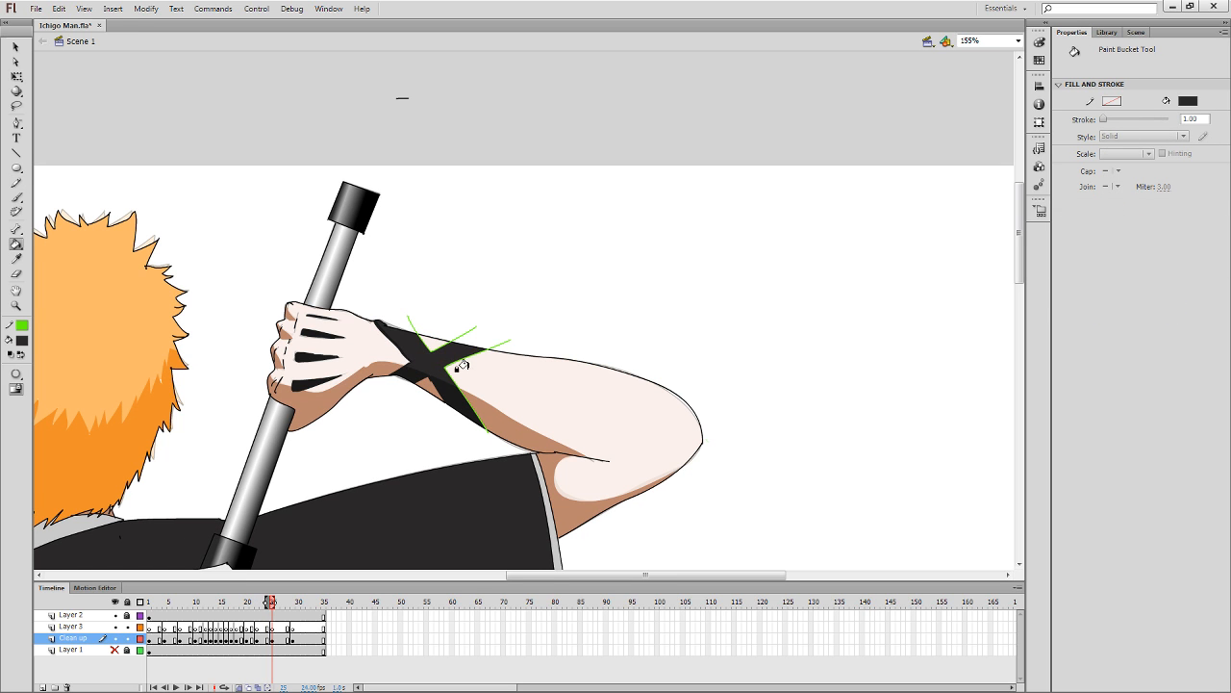
pyautogui.press('q')
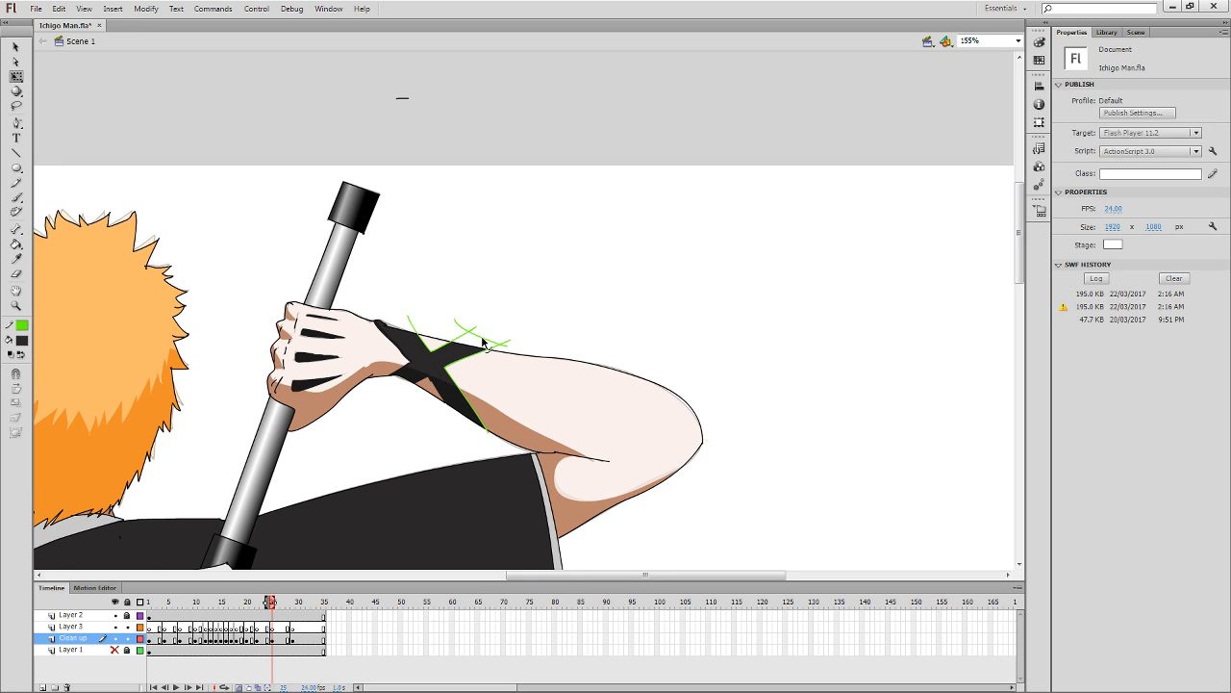
pyautogui.doubleClick(489, 345)
pyautogui.press('Delete')
pyautogui.click(312, 385)
pyautogui.keyDown('shift'); pyautogui.click(306, 358); pyautogui.keyUp('shift')
pyautogui.keyDown('shift'); pyautogui.click(317, 335); pyautogui.keyUp('shift')
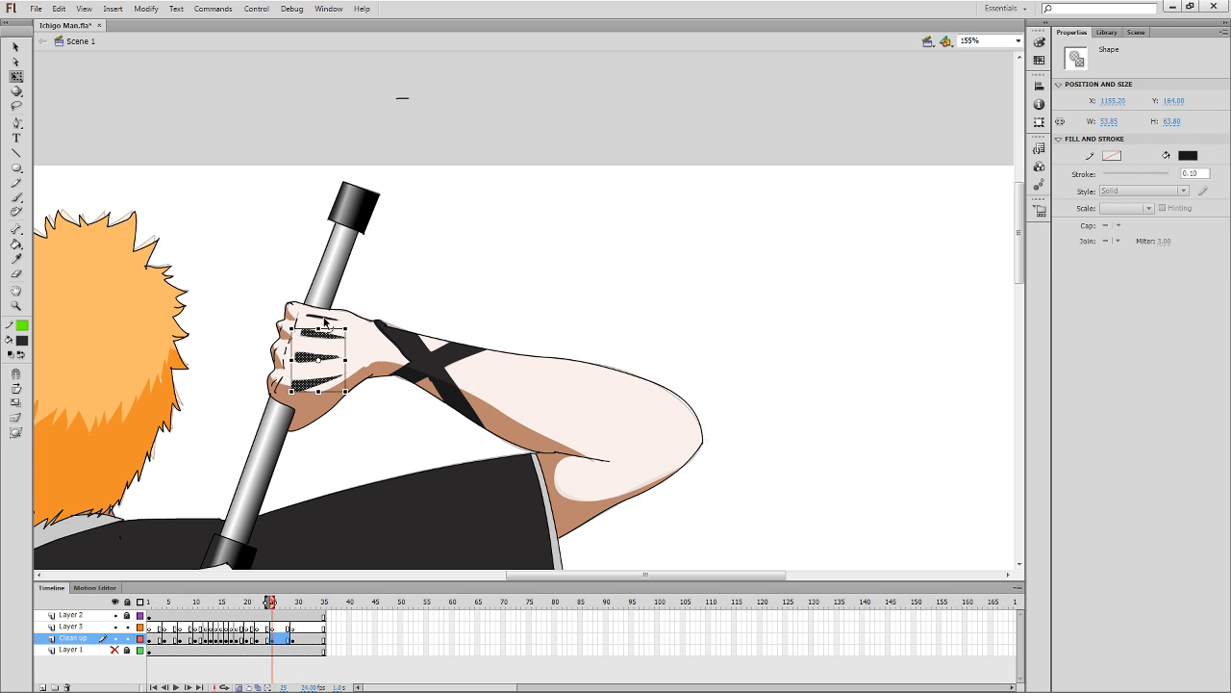
pyautogui.keyDown('shift'); pyautogui.click(435, 385); pyautogui.keyUp('shift')
pyautogui.keyDown('shift'); pyautogui.click(454, 377); pyautogui.keyUp('shift')
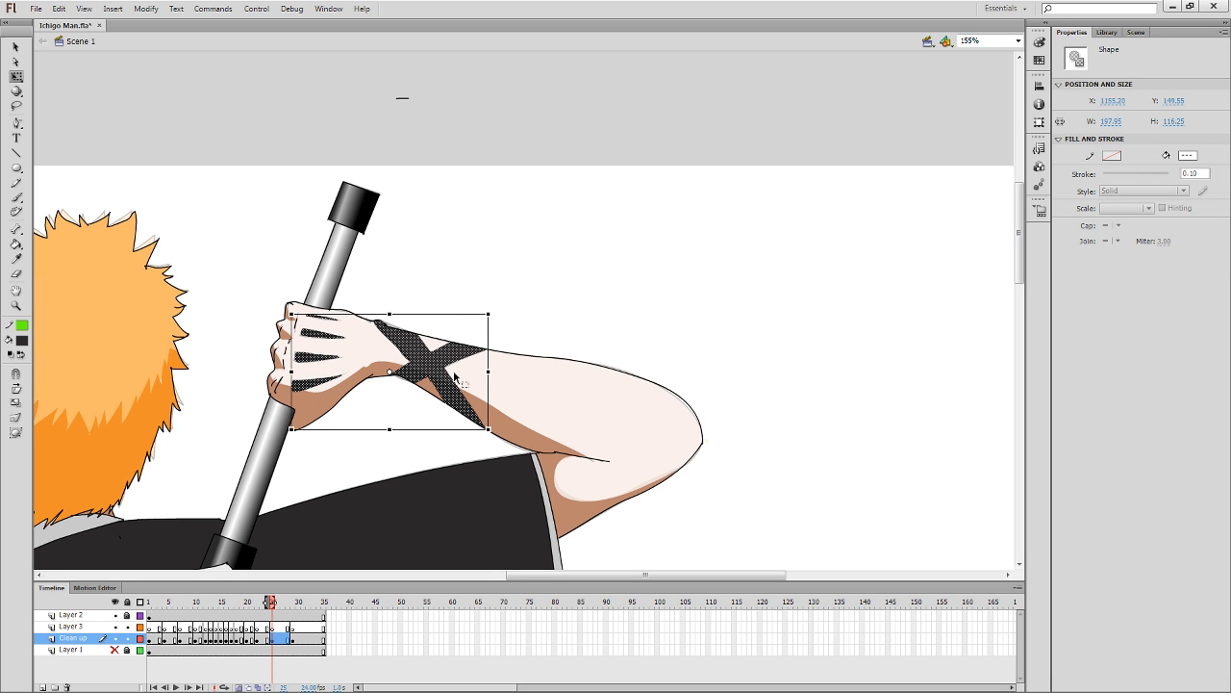
pyautogui.press('.')
pyautogui.press('.')
pyautogui.press('.')
pyautogui.press('.')
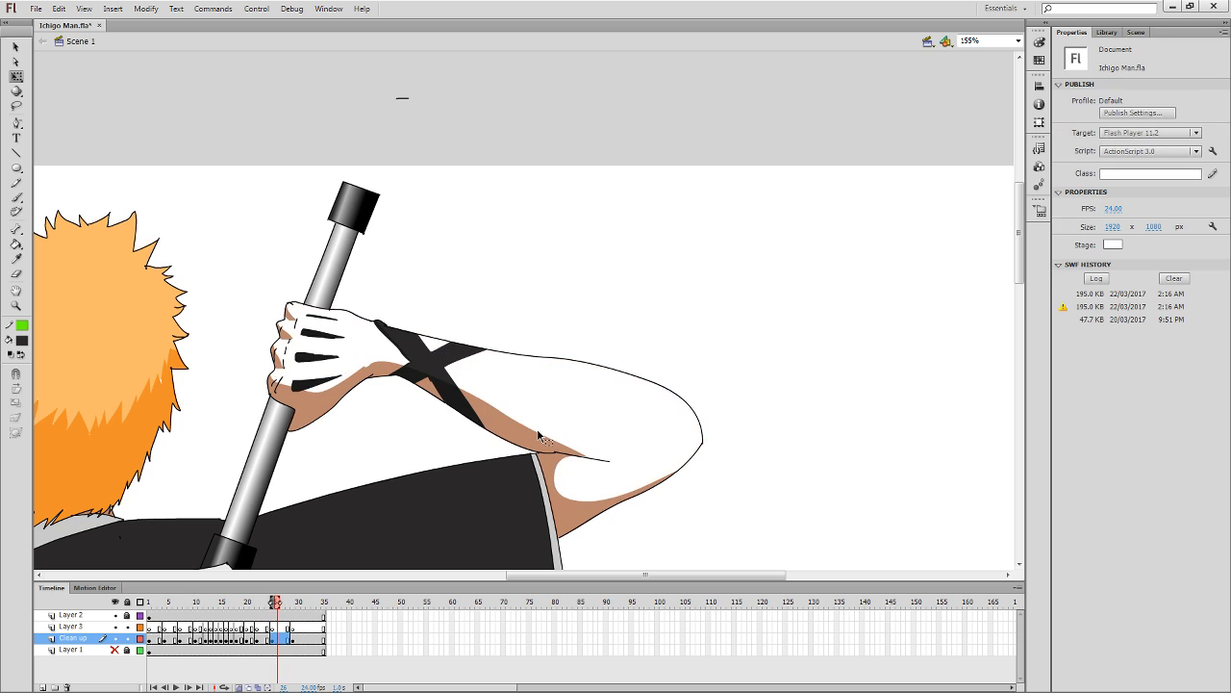
pyautogui.click(654, 336)
# Sample the skin colour from the arm on frame 29 and fill the unpainted arm and hand areas on frame 28.
pyautogui.press('m')
pyautogui.press(',')
pyautogui.press('.')
pyautogui.press(',')
pyautogui.press('i')
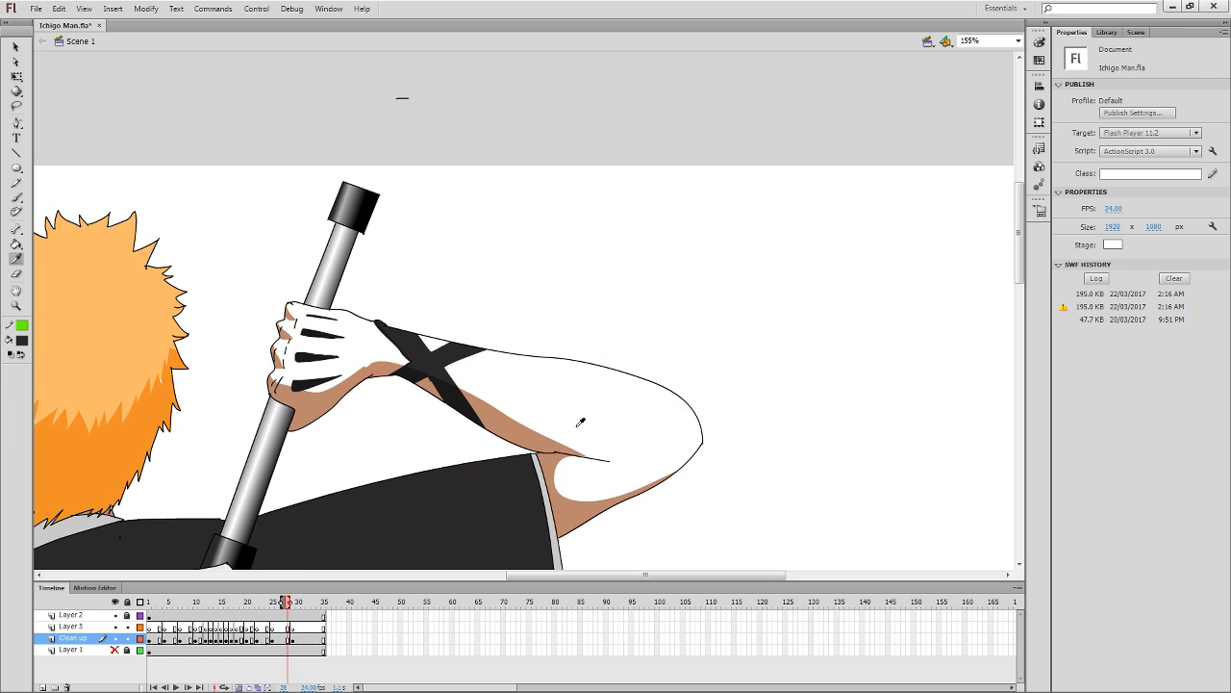
pyautogui.press('.')
pyautogui.click(576, 420)
pyautogui.press(',')
pyautogui.click(576, 420)
pyautogui.click(429, 342)
pyautogui.click(370, 348)
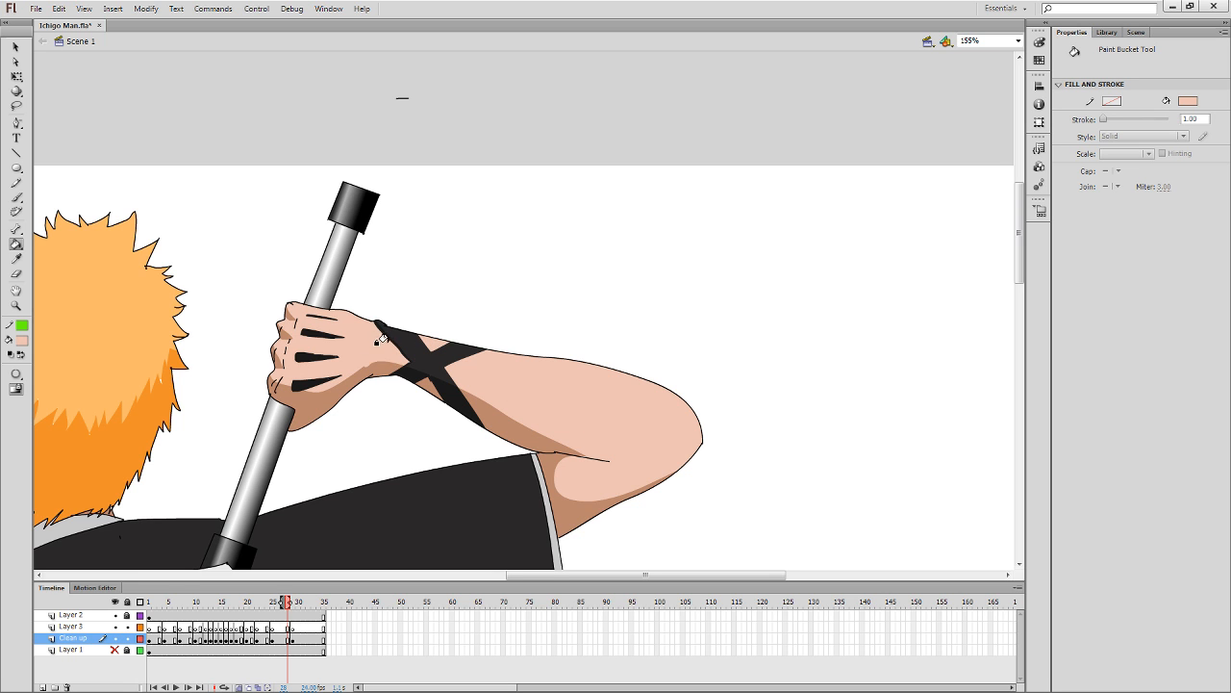
# Compare the arm, hand and wrist strap drawings between frames 28 and 29.
pyautogui.press('.')
pyautogui.press(',')
pyautogui.press('.')
pyautogui.moveTo(641, 499); pyautogui.dragTo(679, 390)
pyautogui.press(',')
pyautogui.press('.')
pyautogui.moveTo(472, 393); pyautogui.dragTo(467, 502)
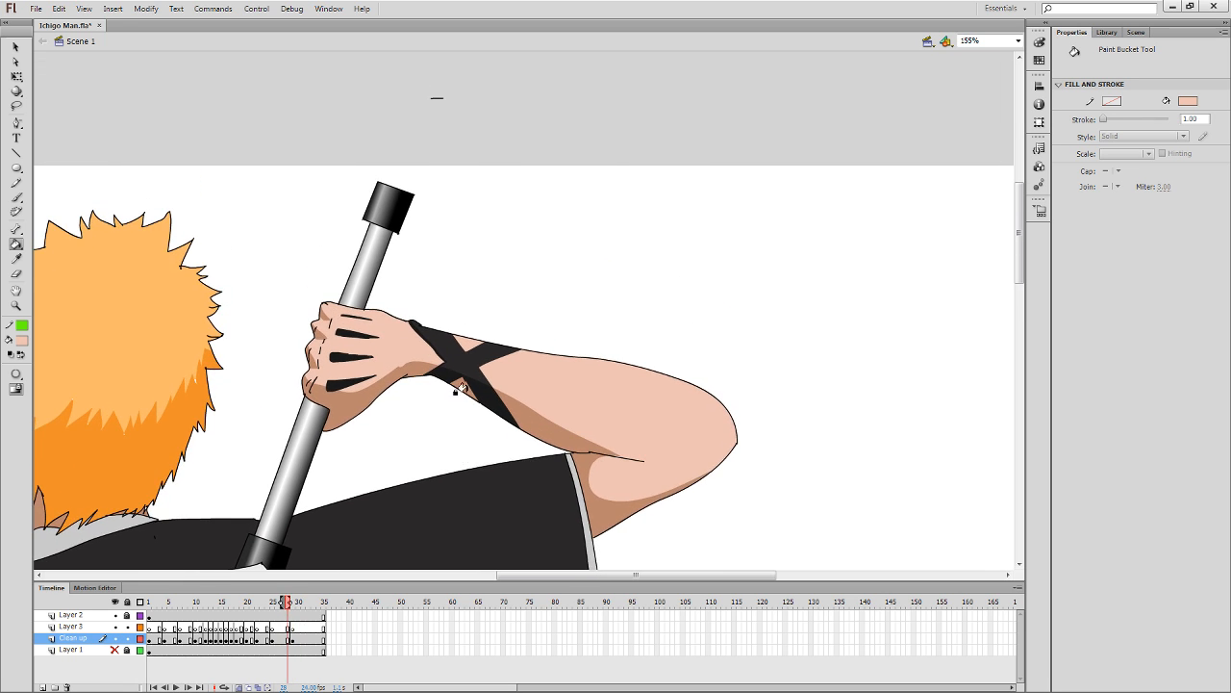
pyautogui.press('l')
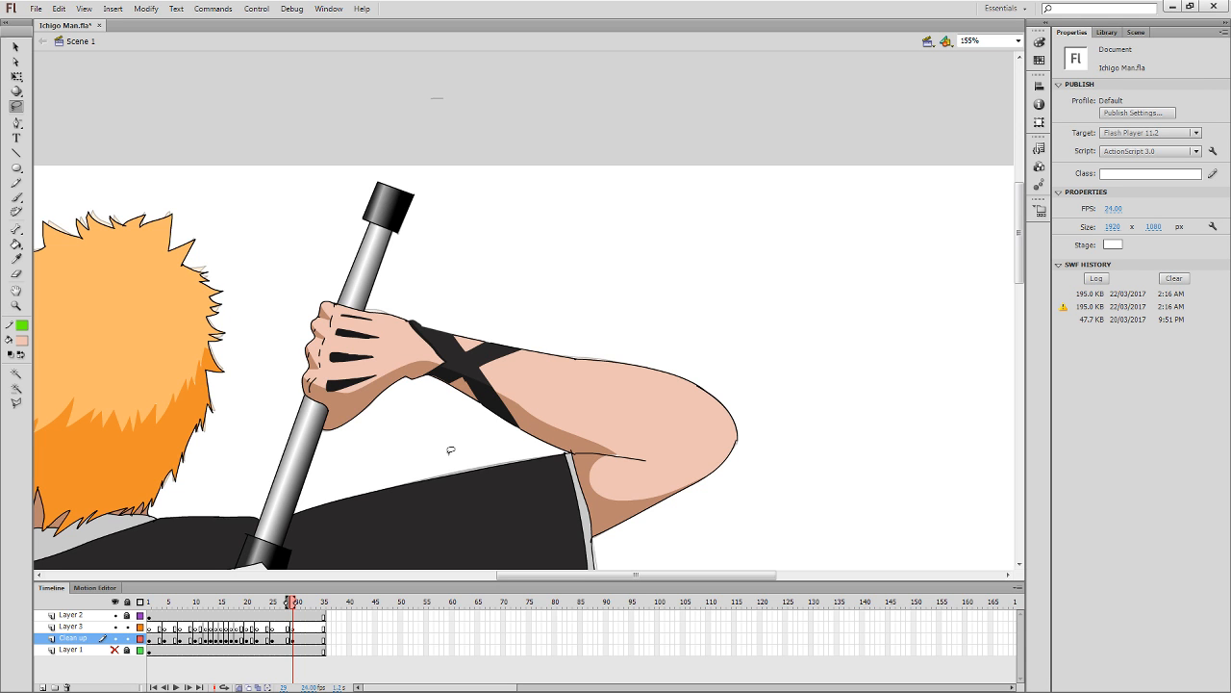
pyautogui.moveTo(405, 452); pyautogui.dragTo(736, 220)
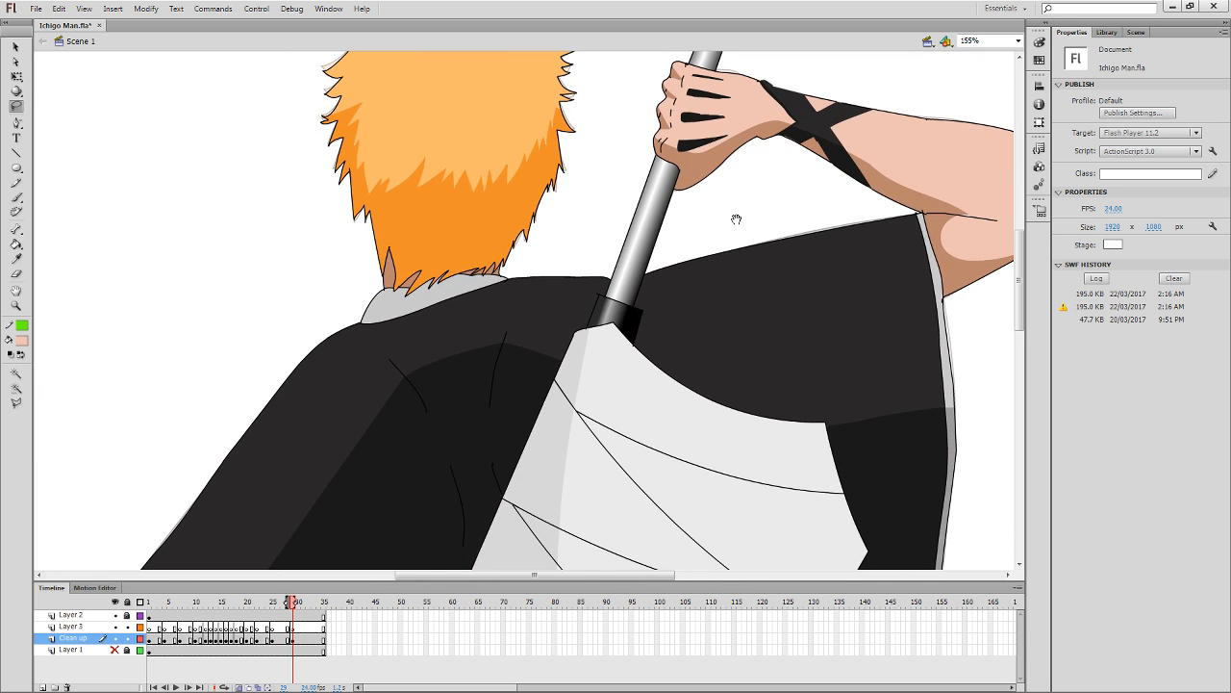
# Step back through the whole character animation from frame 29 to frame 1.
pyautogui.hotkey('ctrl', '-')
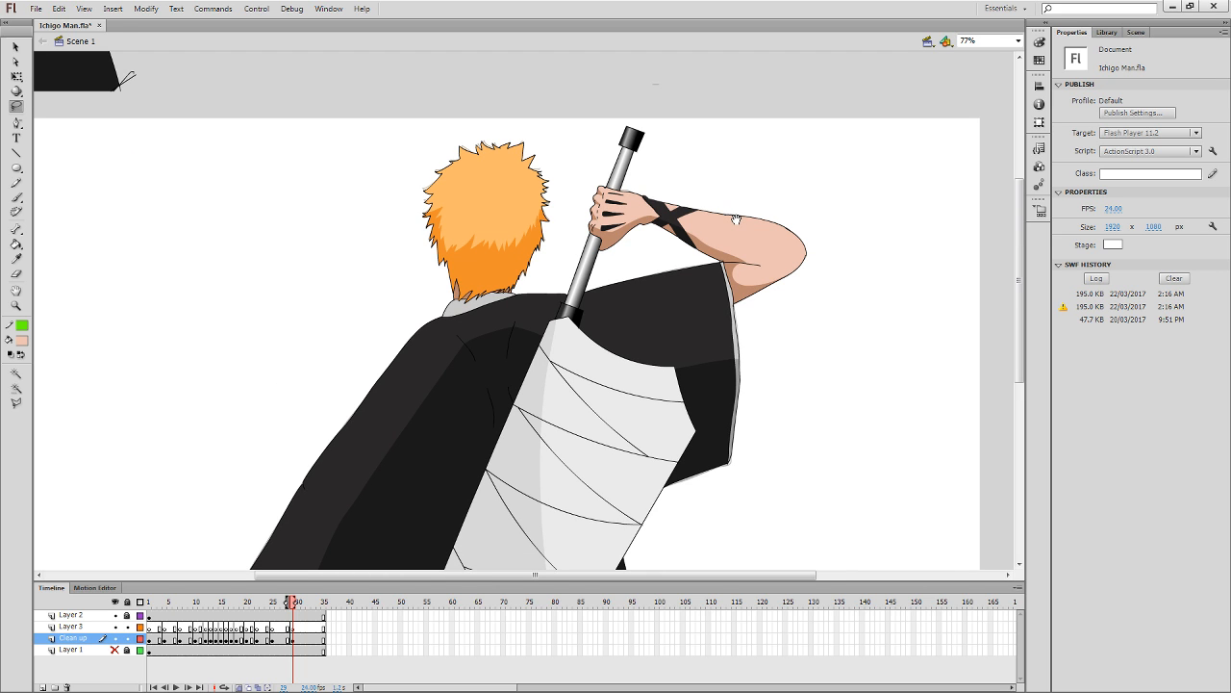
pyautogui.moveTo(799, 470); pyautogui.dragTo(765, 382)
pyautogui.press(',')
pyautogui.press(',')
pyautogui.press(',')
pyautogui.press(',')
pyautogui.press(',')
pyautogui.press(',')
pyautogui.press(',')
pyautogui.press(',')
pyautogui.press(',')
pyautogui.press(',')
pyautogui.press(',')
pyautogui.press(',')
pyautogui.press(',')
pyautogui.press(',')
pyautogui.press(',')
pyautogui.press(',')
pyautogui.press(',')
pyautogui.press(',')
pyautogui.press(',')
pyautogui.press(',')
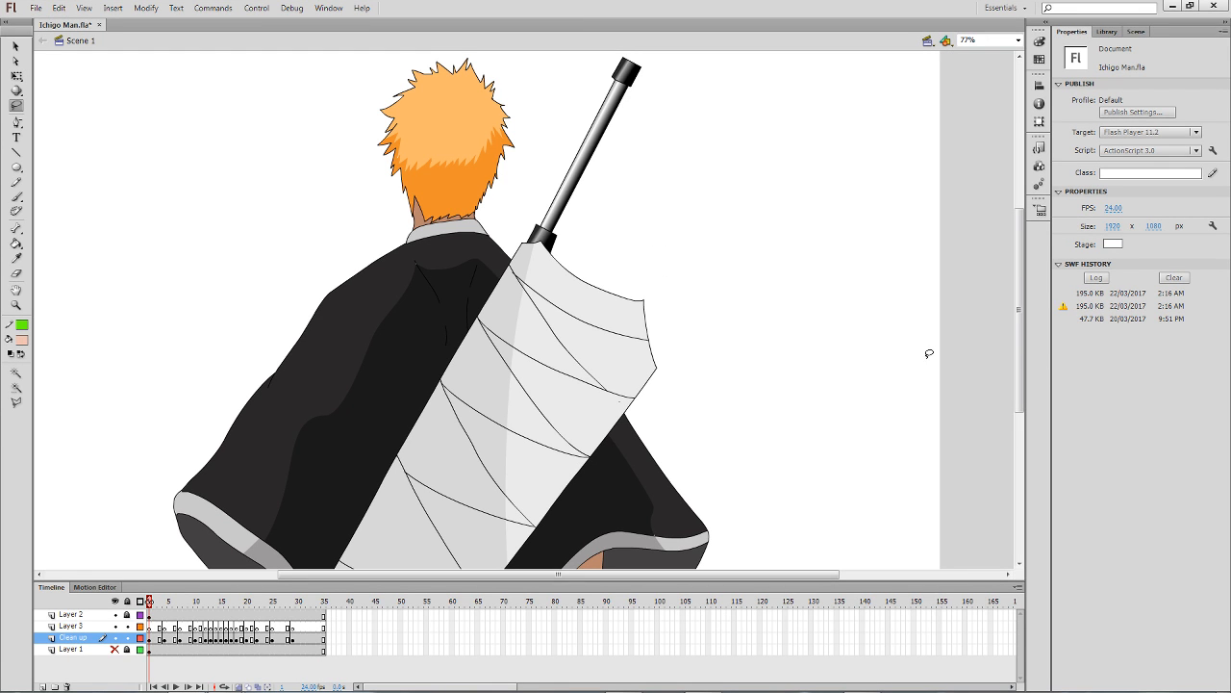
# Test the movie to preview the animation against its background, and close the preview.
pyautogui.hotkey('ctrl', 'Return')
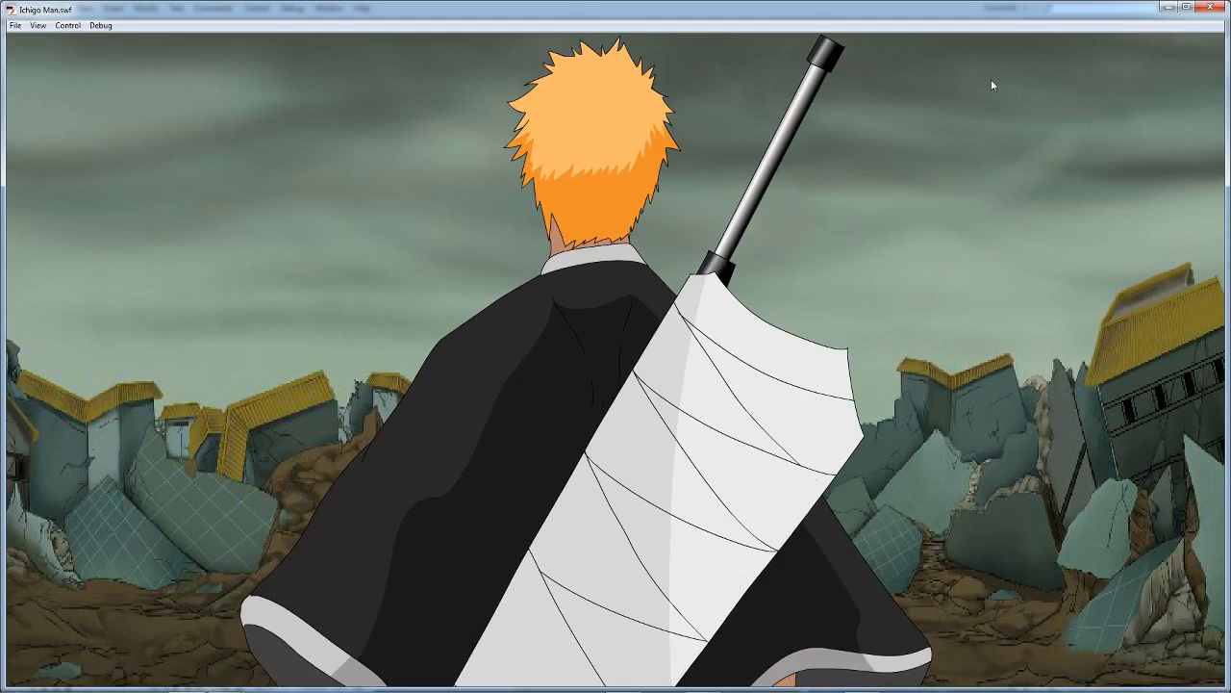
pyautogui.click(1211, 9)
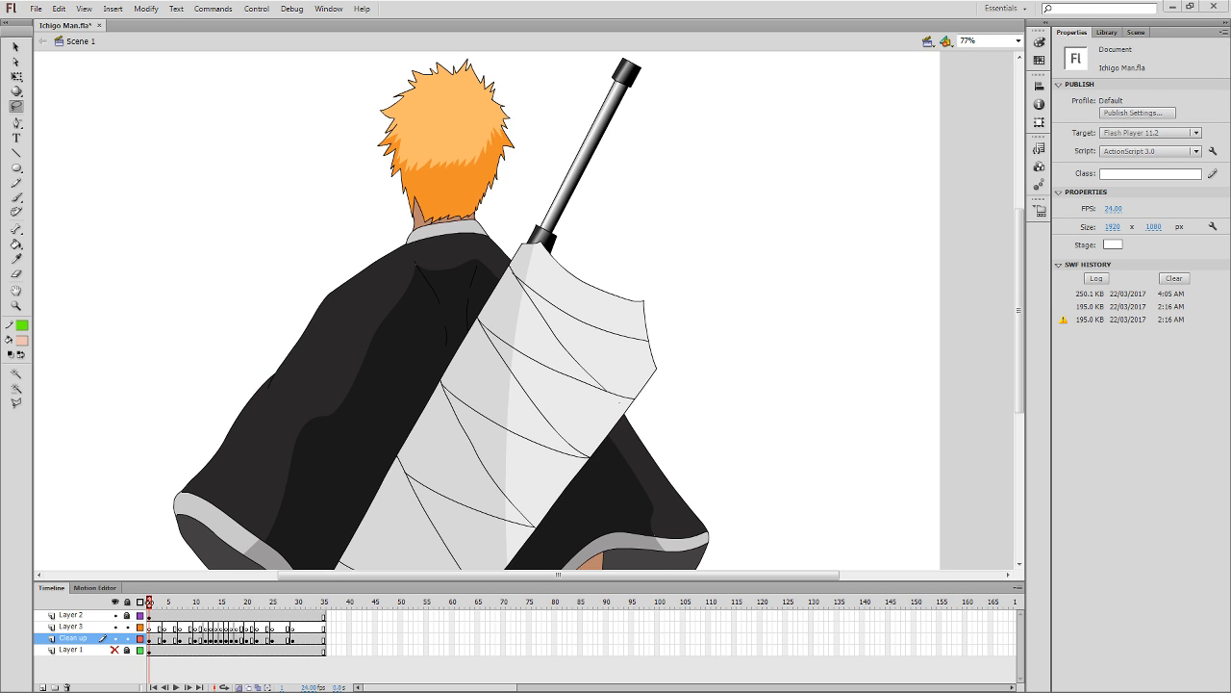
pyautogui.scroll(-3, 718, 200)
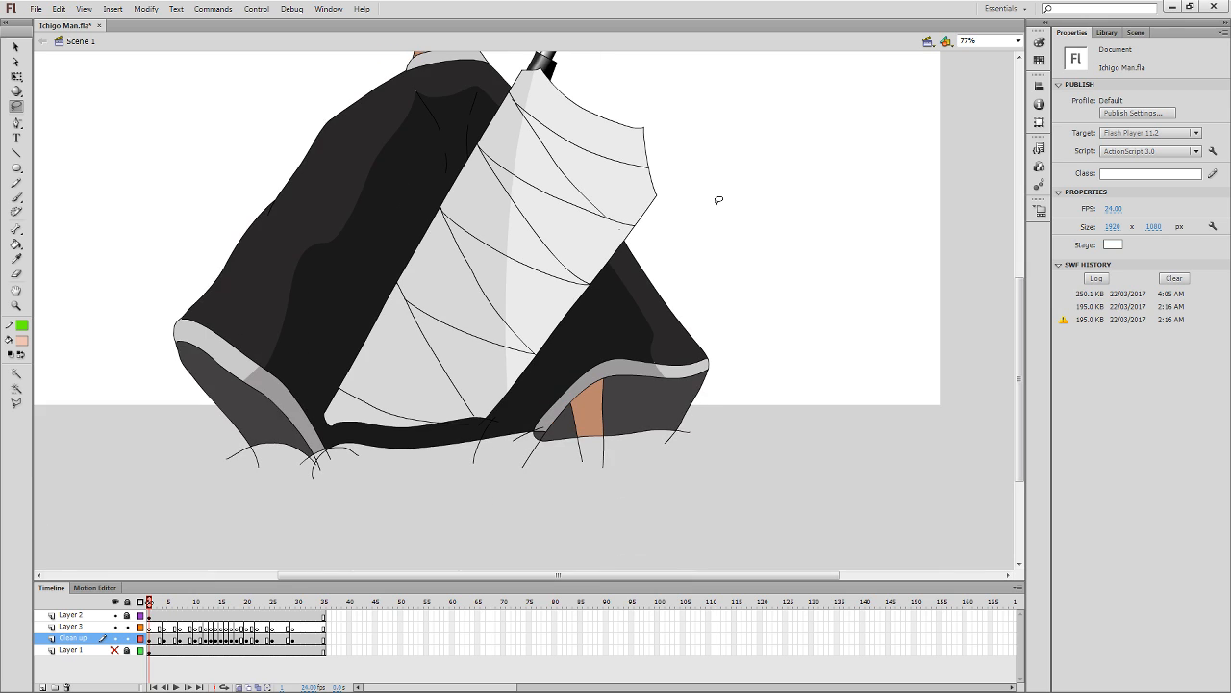
pyautogui.scroll(4, 723, 223)
pyautogui.scroll(-1, 724, 223)
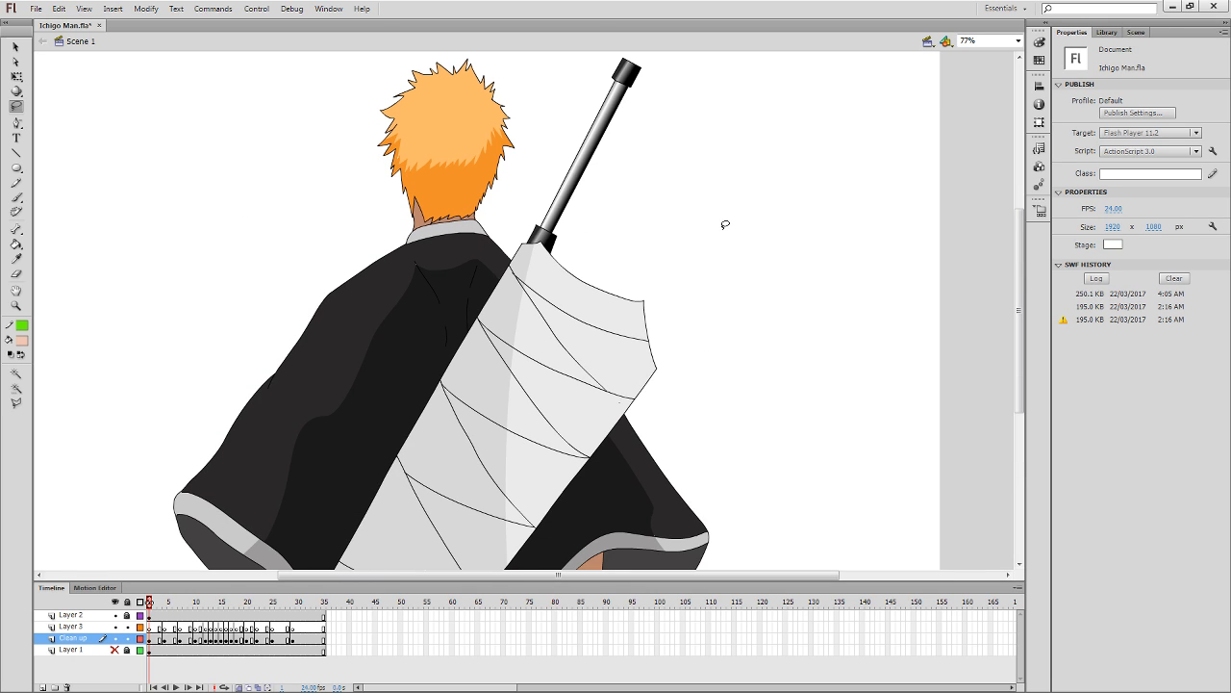
# Select the first frame of Layer 3, play the timeline and stop at frame 17 with the raised hand.
pyautogui.click(151, 626)
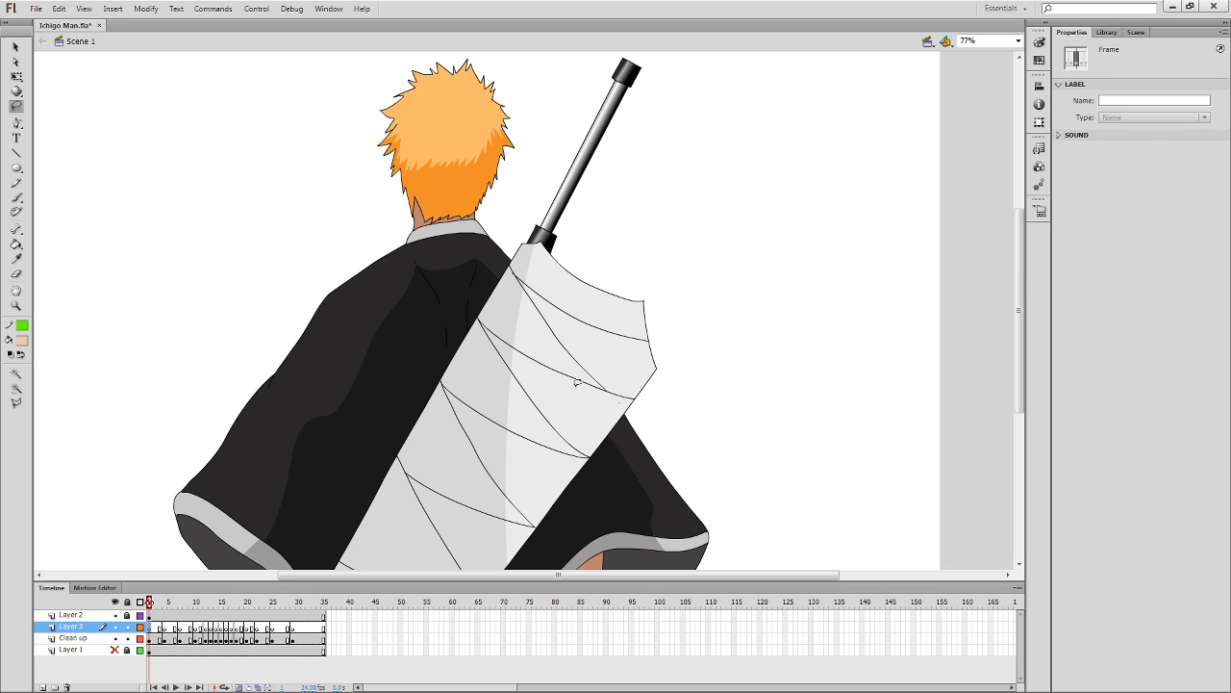
pyautogui.press('Return')
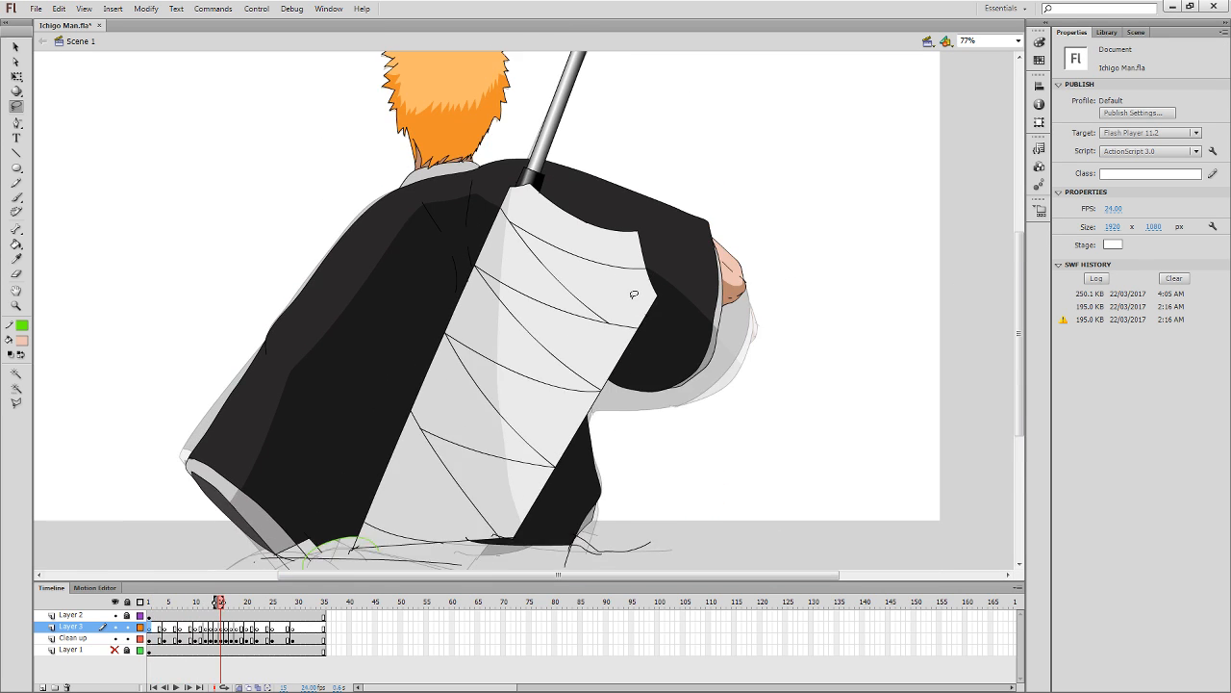
pyautogui.scroll(1, 634, 293)
pyautogui.press('.')
pyautogui.press('.')
pyautogui.scroll(1, 634, 293)
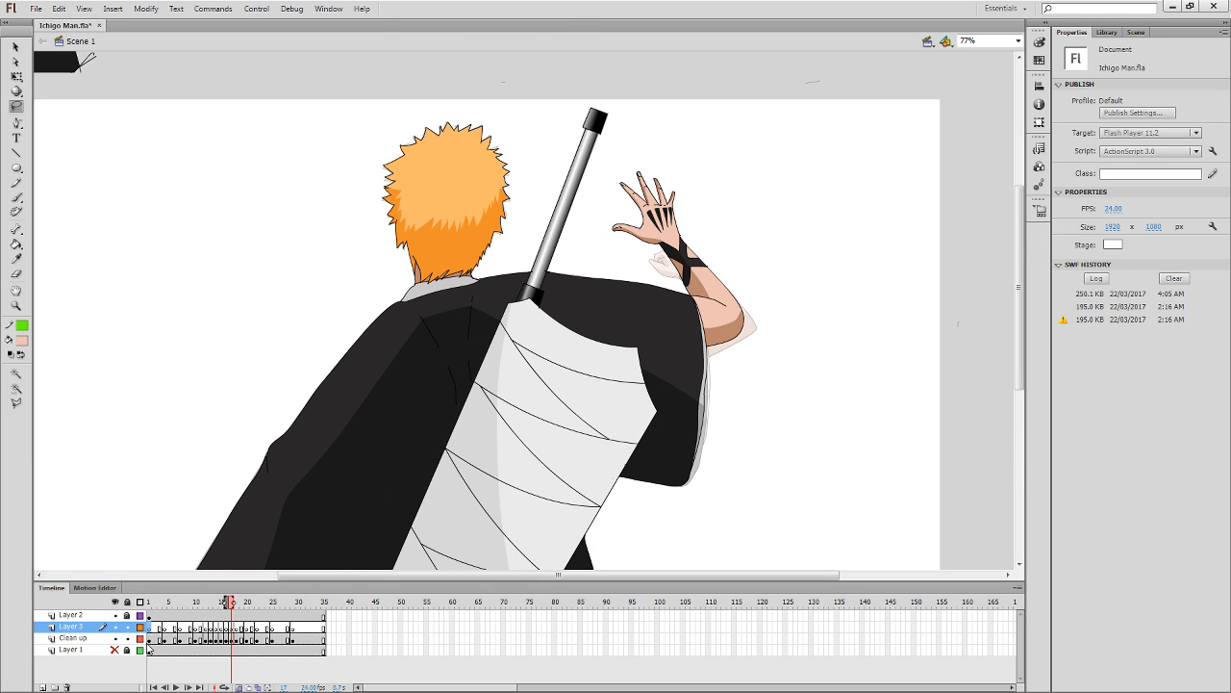
# Lock the Clean up layer and set the Brush up with red stroke and fill colours near the raised hand.
pyautogui.click(127, 638)
pyautogui.click(167, 361)
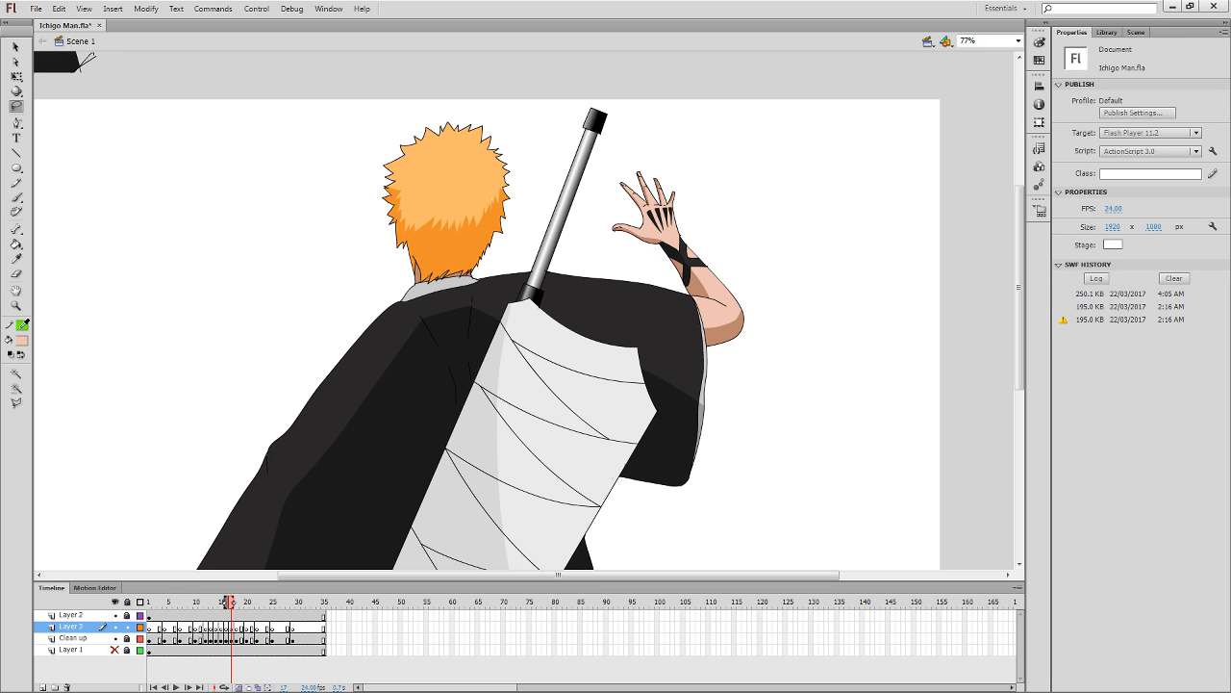
pyautogui.press('y')
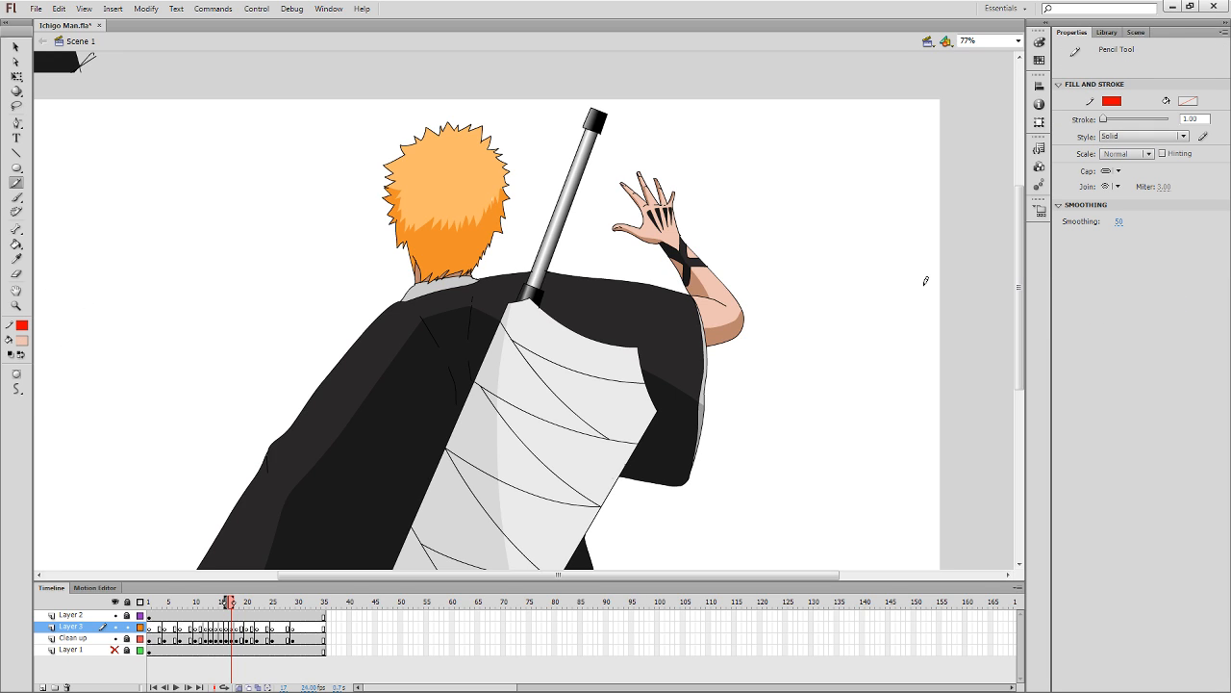
pyautogui.press('b')
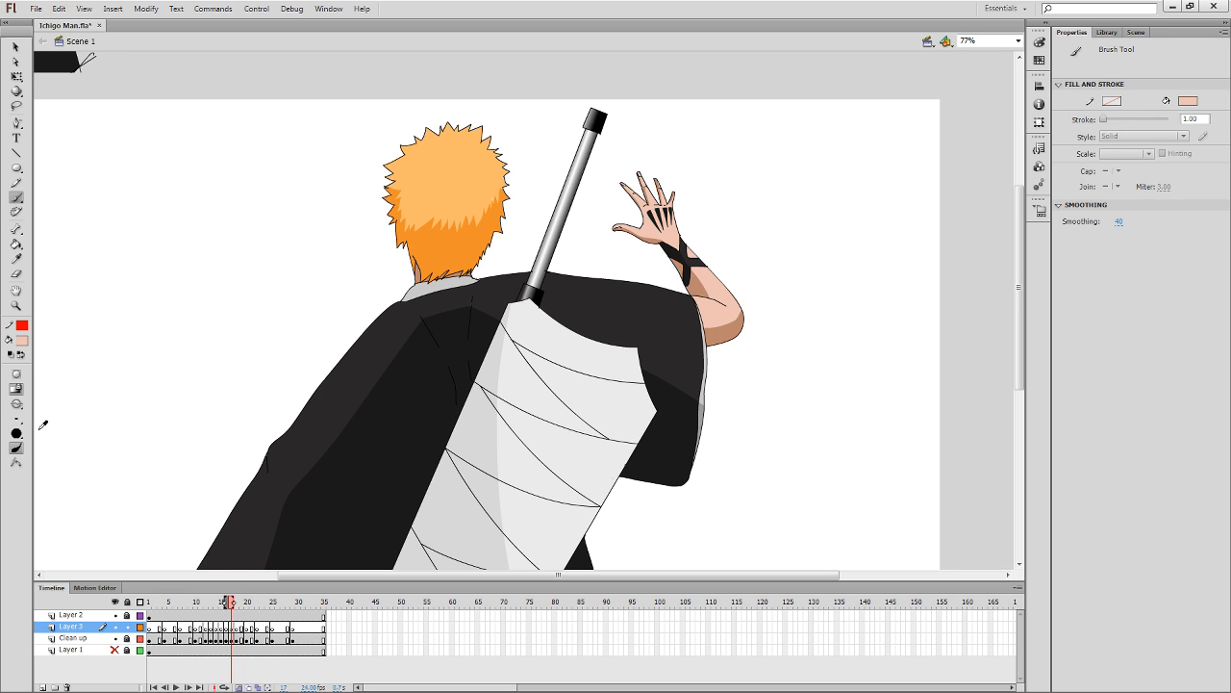
pyautogui.press('z')
pyautogui.moveTo(579, 400); pyautogui.dragTo(891, 123)
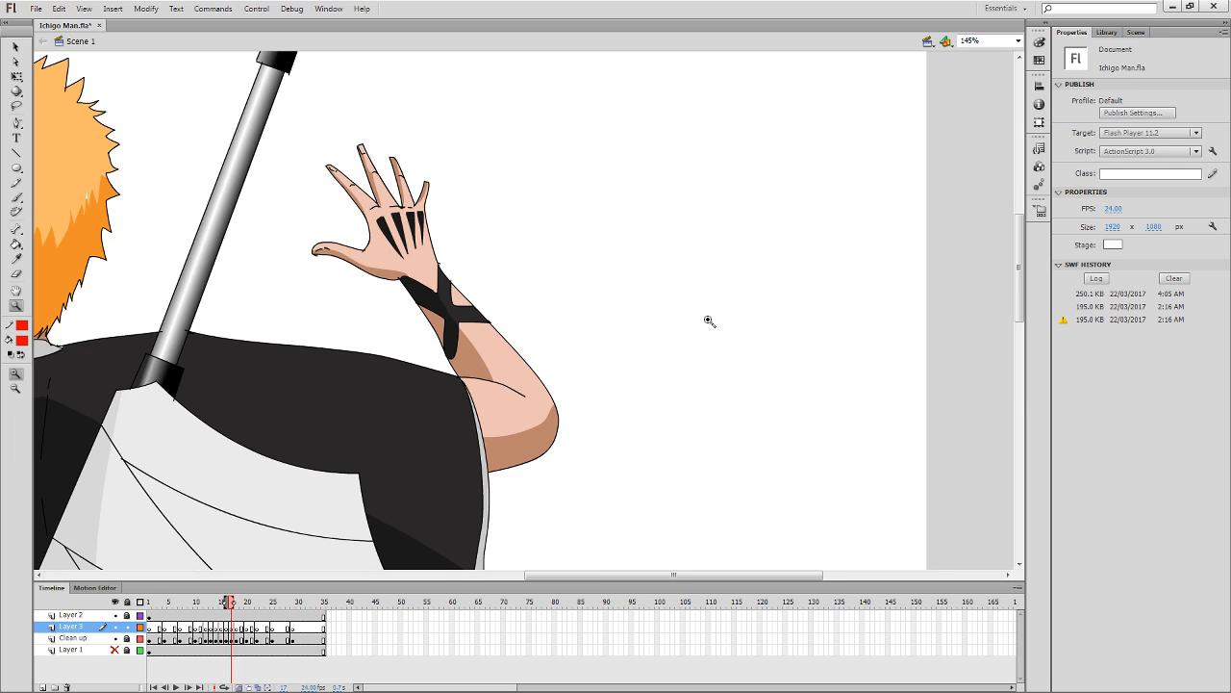
pyautogui.moveTo(691, 372); pyautogui.dragTo(772, 355)
pyautogui.press('b')
pyautogui.moveTo(731, 404)
pyautogui.mouseDown()
pyautogui.moveTo(764, 432)
pyautogui.moveTo(766, 468)
pyautogui.mouseUp()
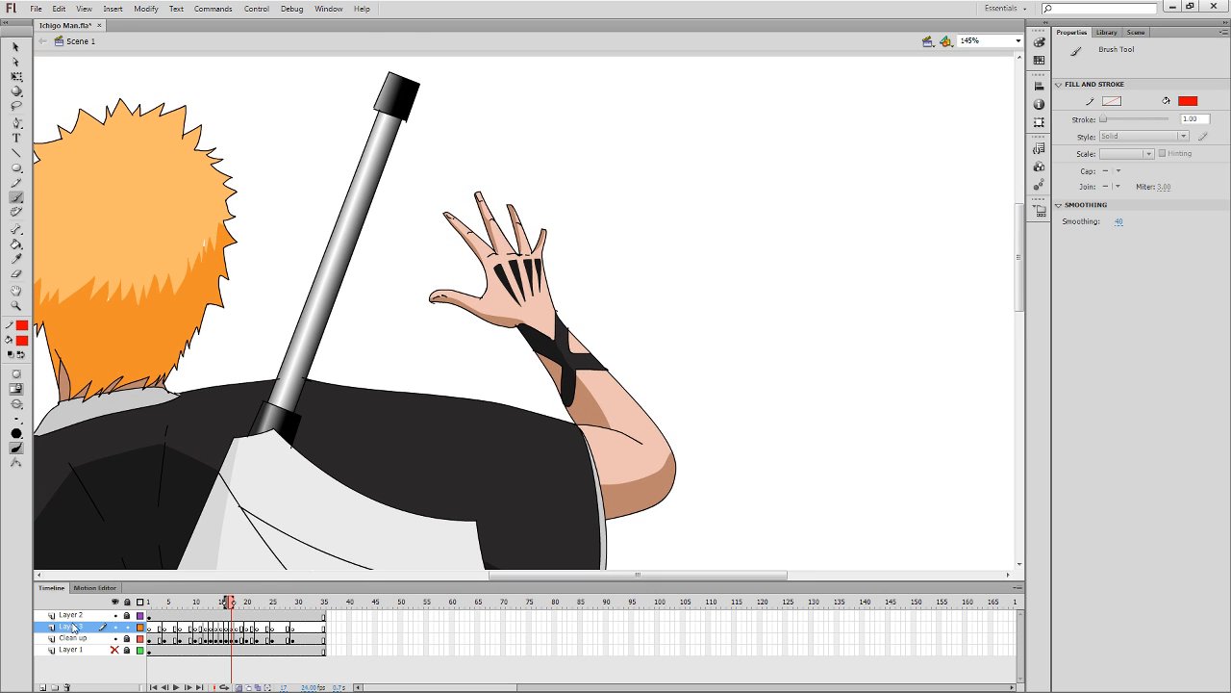
# Duplicate Layer 3, lock the copy and make frame 17 of the original Layer 3 active.
pyautogui.rightClick(74, 627)
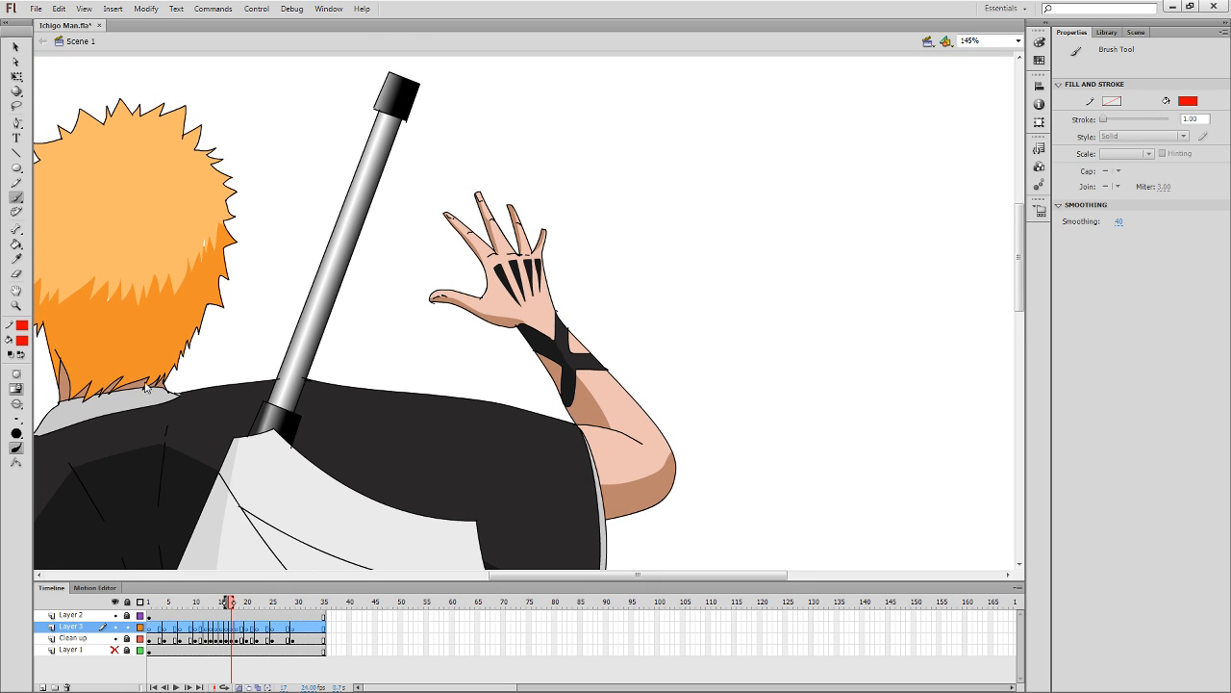
pyautogui.click(149, 435)
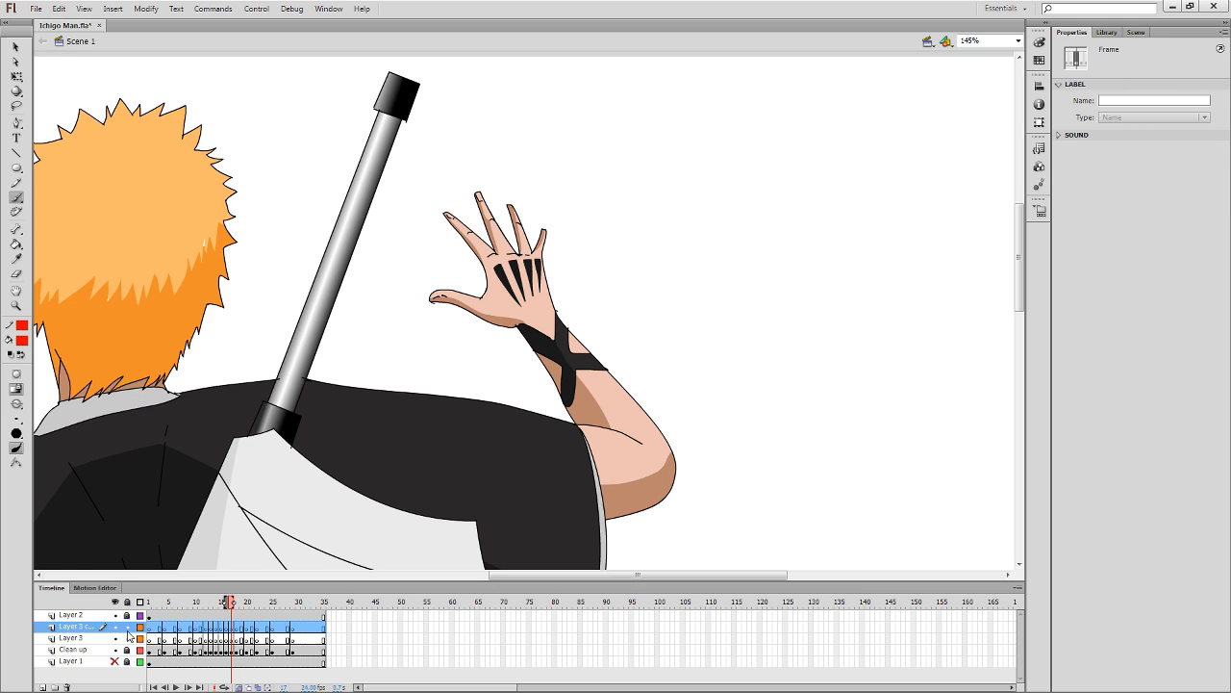
pyautogui.click(233, 640)
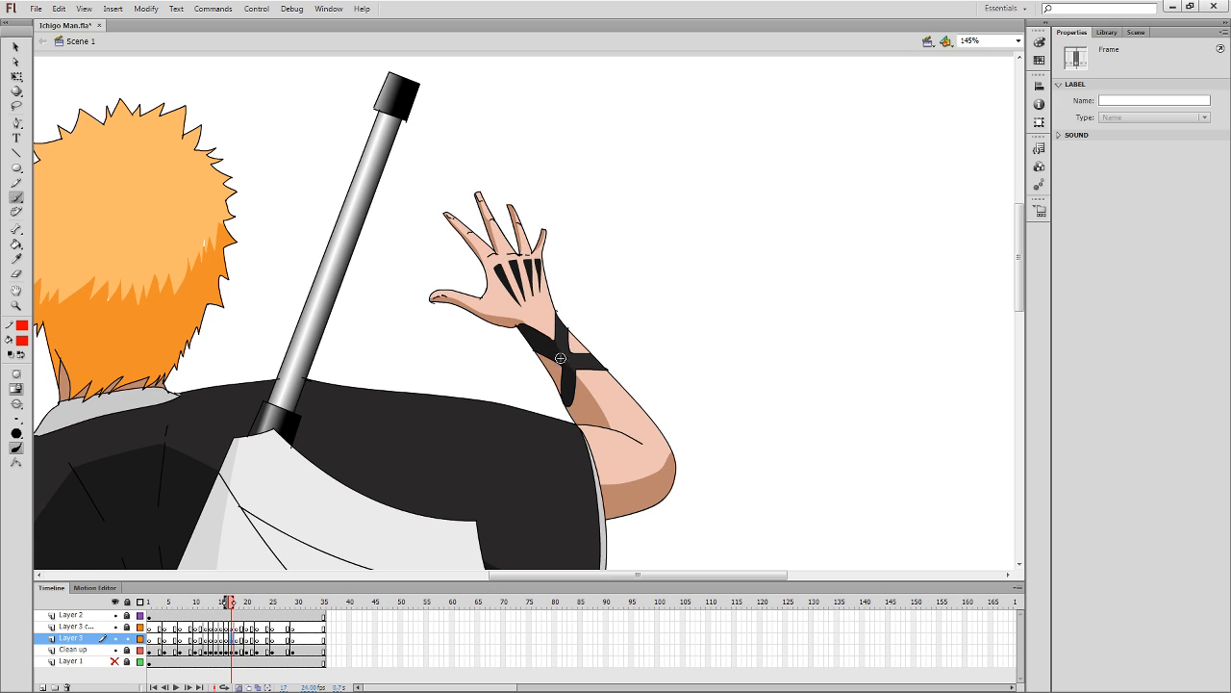
# Paint a short red Brush mark on the wrist strap in frame 17 of Layer 3.
pyautogui.moveTo(542, 333); pyautogui.dragTo(546, 341)
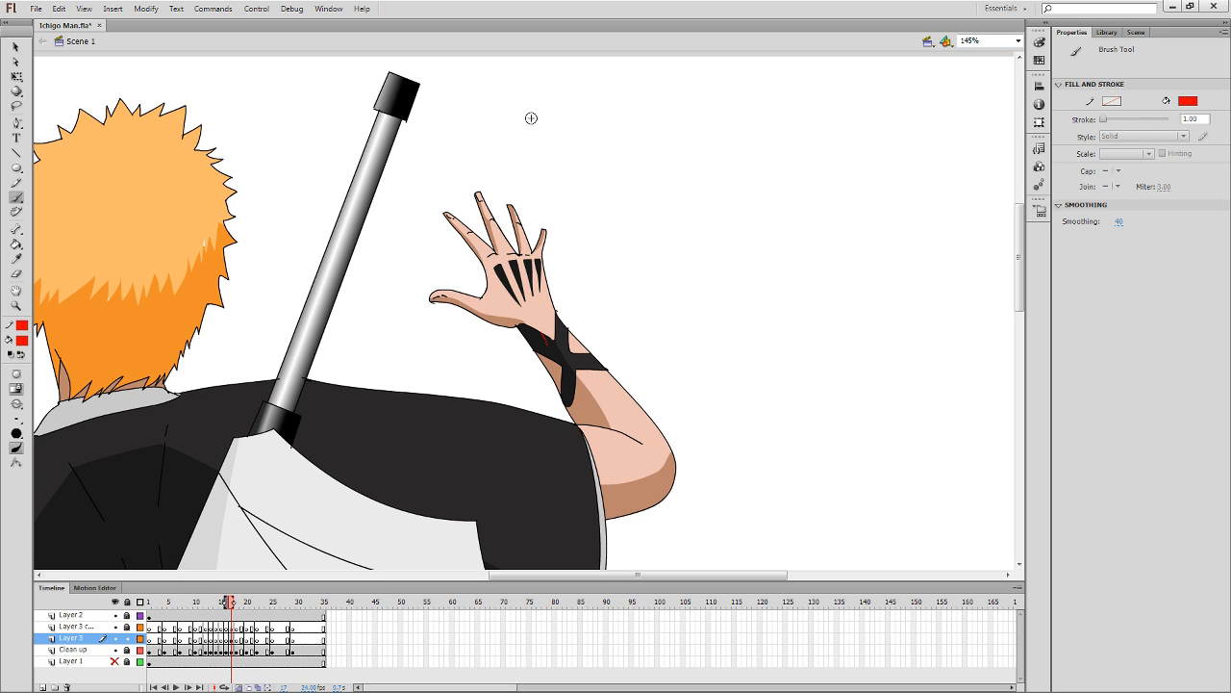
pyautogui.moveTo(637, 575); pyautogui.dragTo(563, 575)
pyautogui.scroll(-5, 530, 438)
pyautogui.scroll(5, 530, 435)
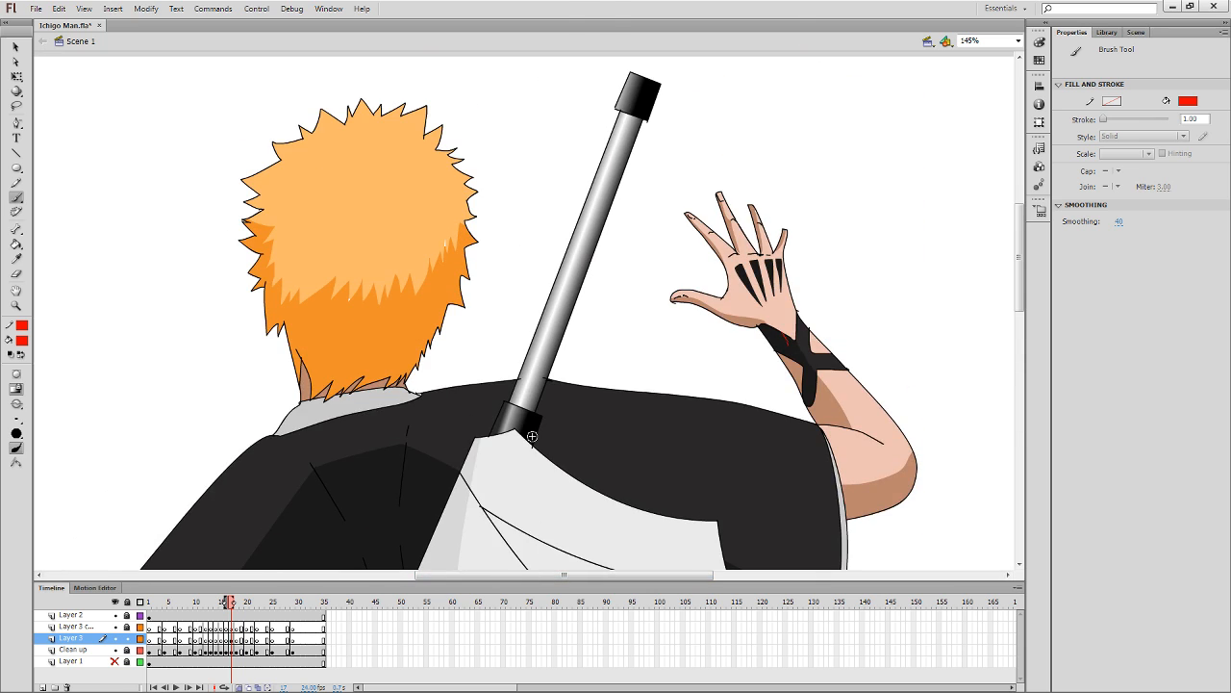
pyautogui.scroll(-3, 532, 437)
pyautogui.scroll(3, 535, 435)
pyautogui.scroll(-5, 179, 411)
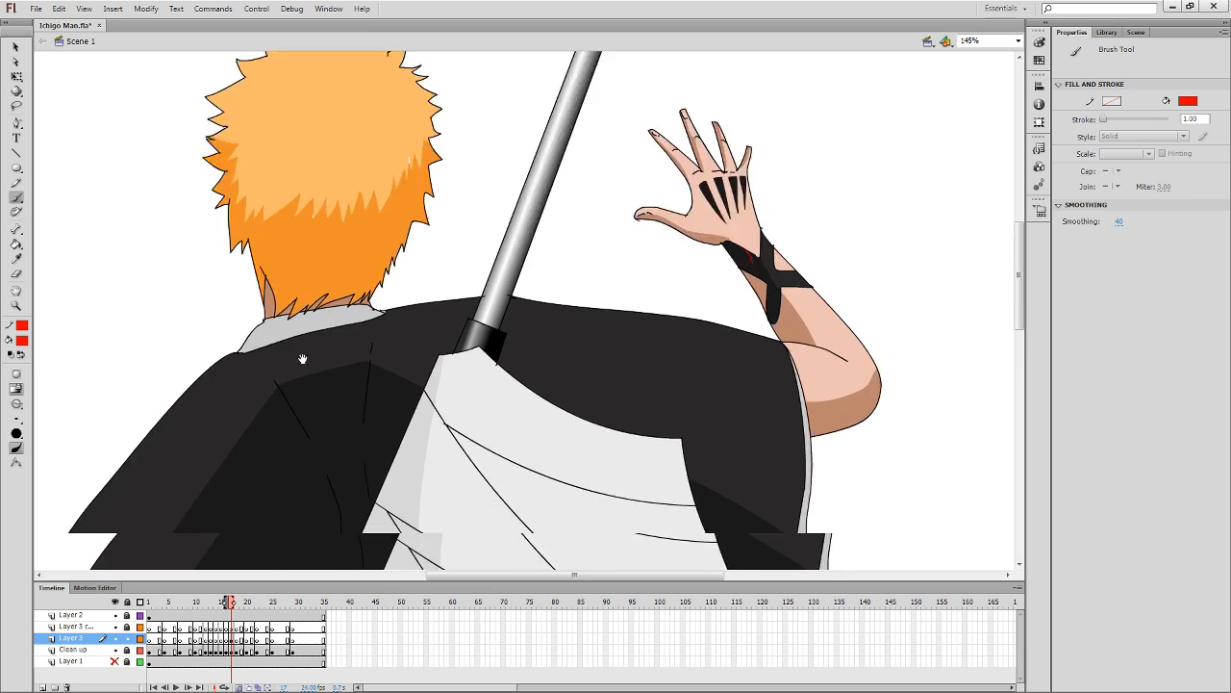
# Lock Layer 3, unlock the Clean up layer and fill the lower cap of the sword handle in frame 17 with the black-and-white gradient.
pyautogui.hscroll(3, 294, 352)
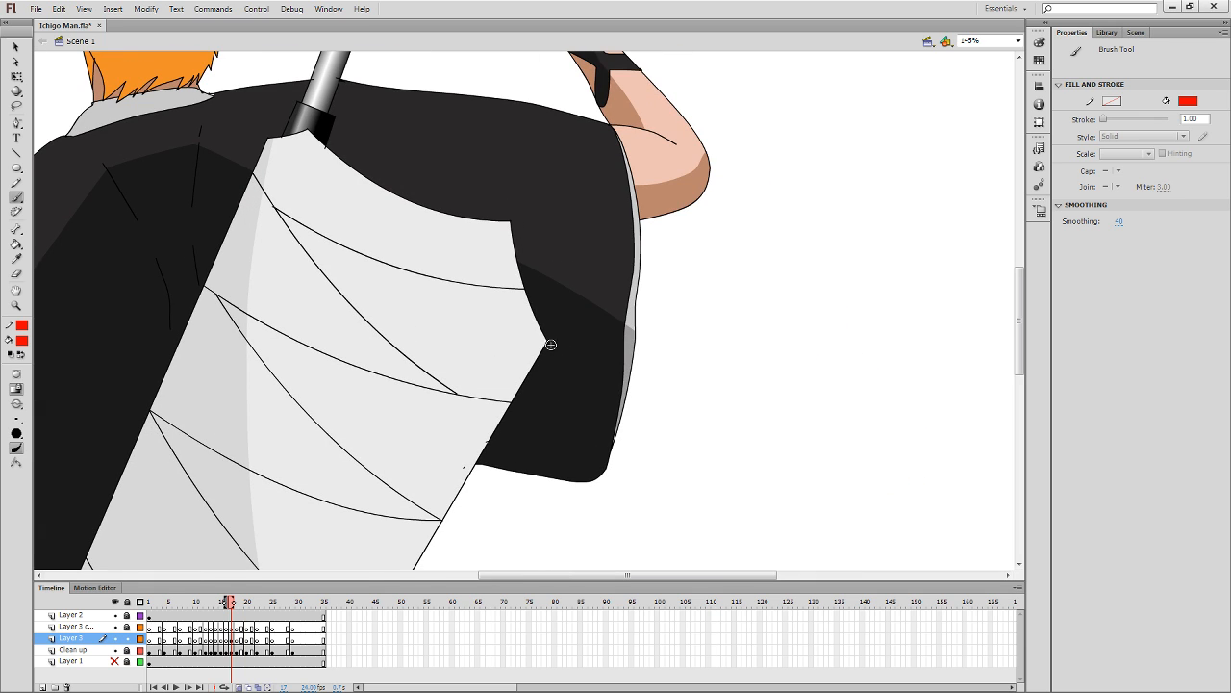
pyautogui.moveTo(524, 327); pyautogui.dragTo(573, 421)
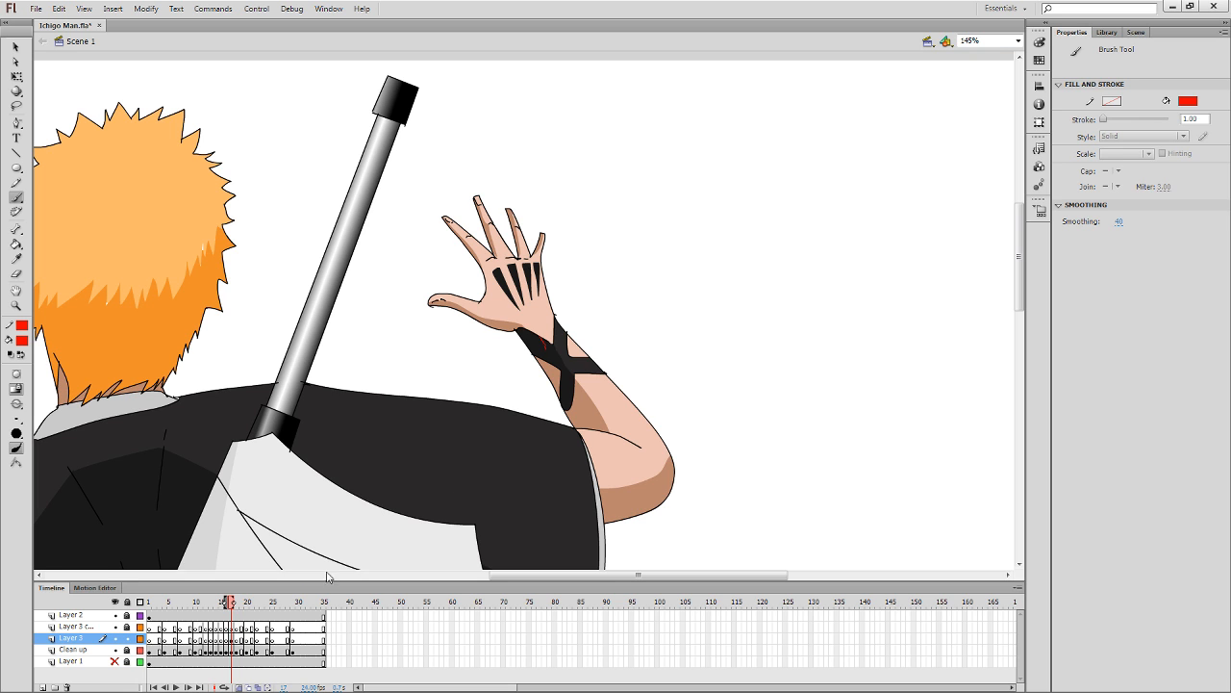
pyautogui.click(128, 638)
pyautogui.moveTo(641, 390); pyautogui.dragTo(873, 288)
pyautogui.press('k')
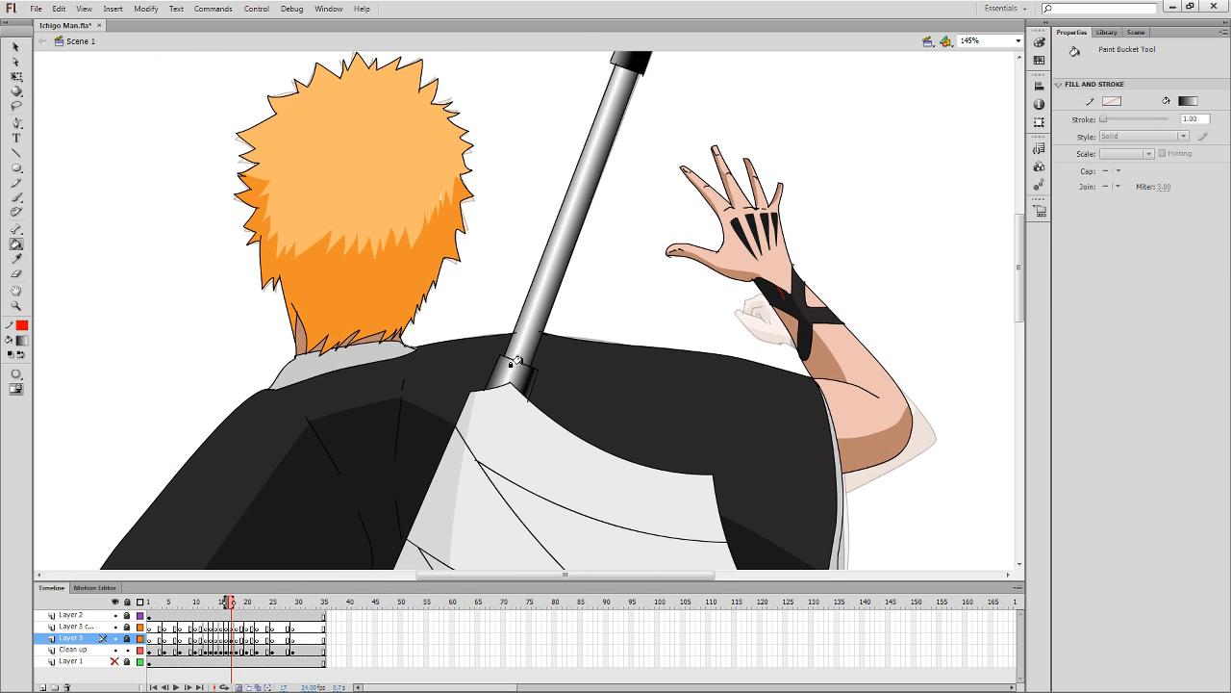
pyautogui.moveTo(519, 352); pyautogui.dragTo(511, 385)
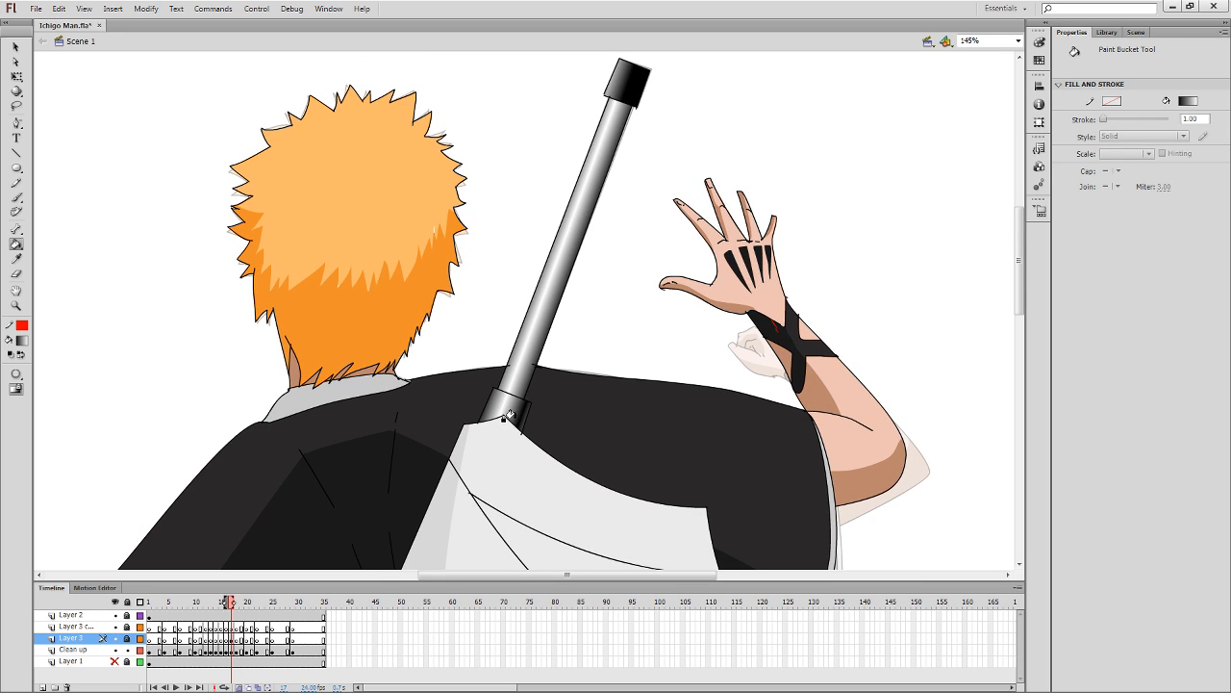
# Go to frame 1 and refill the lower cap of the sword handle with the lighter grey gradient.
pyautogui.press(',')
pyautogui.press(',')
pyautogui.press(',')
pyautogui.press(',')
pyautogui.press(',')
pyautogui.press(',')
pyautogui.press(',')
pyautogui.press(',')
pyautogui.press(',')
pyautogui.press(',')
pyautogui.press(',')
pyautogui.press(',')
pyautogui.press(',')
pyautogui.press(',')
pyautogui.press(',')
pyautogui.press(',')
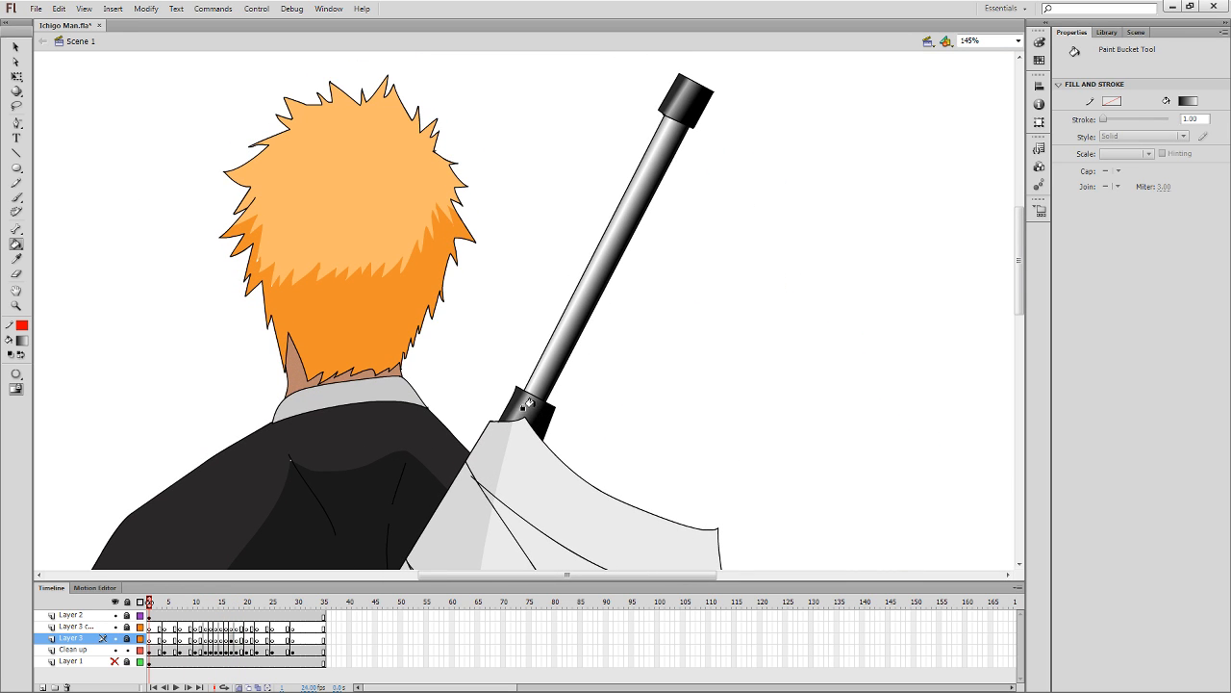
pyautogui.click(526, 408)
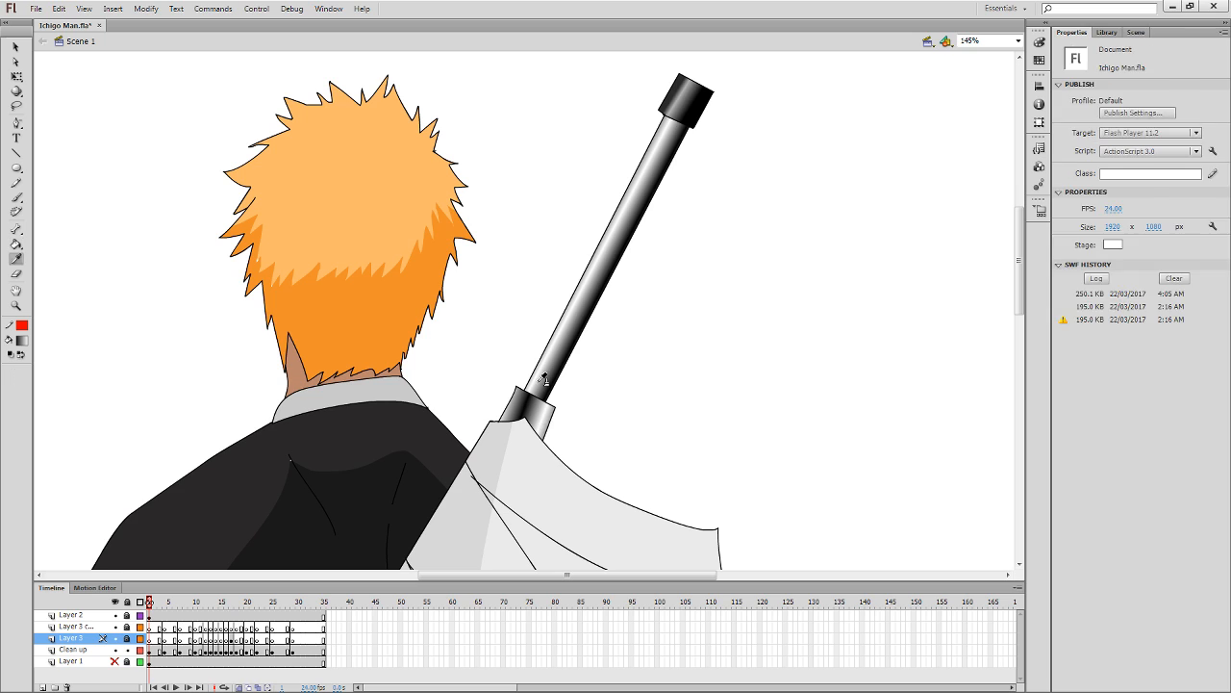
pyautogui.click(525, 410)
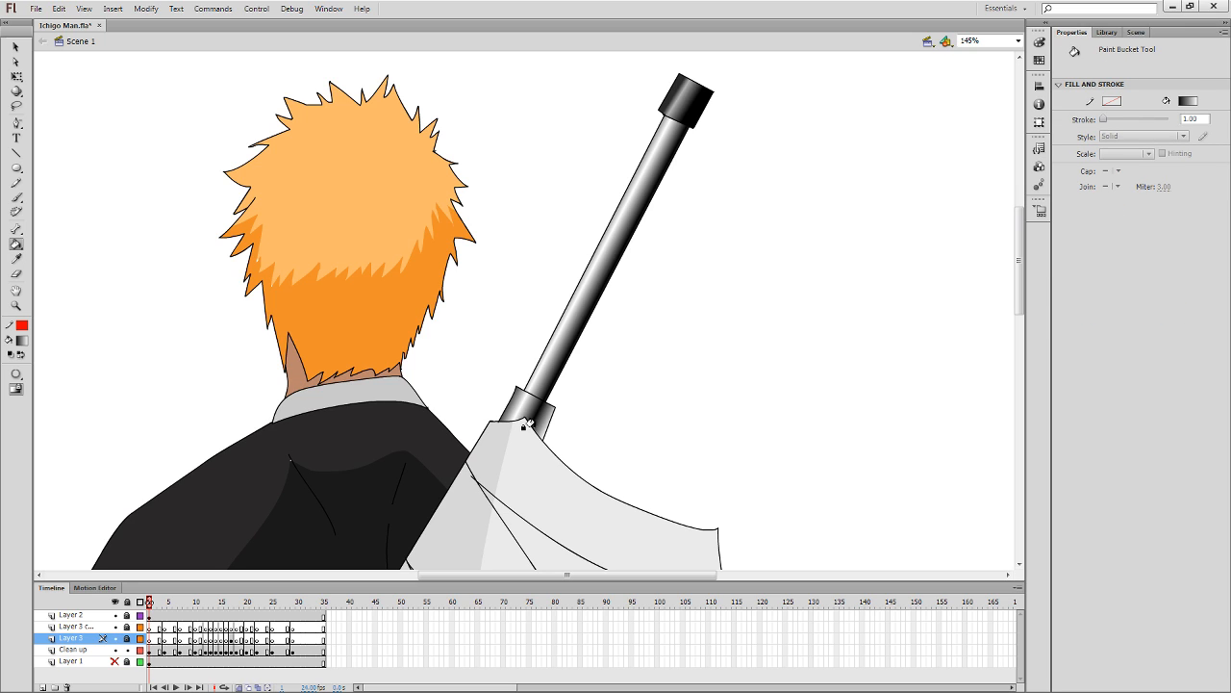
# Sample the handle's gradient in frame 3 and fill the lower cap with it, with Lock Fill turned off.
pyautogui.press('.')
pyautogui.press('.')
pyautogui.press('i')
pyautogui.click(546, 380)
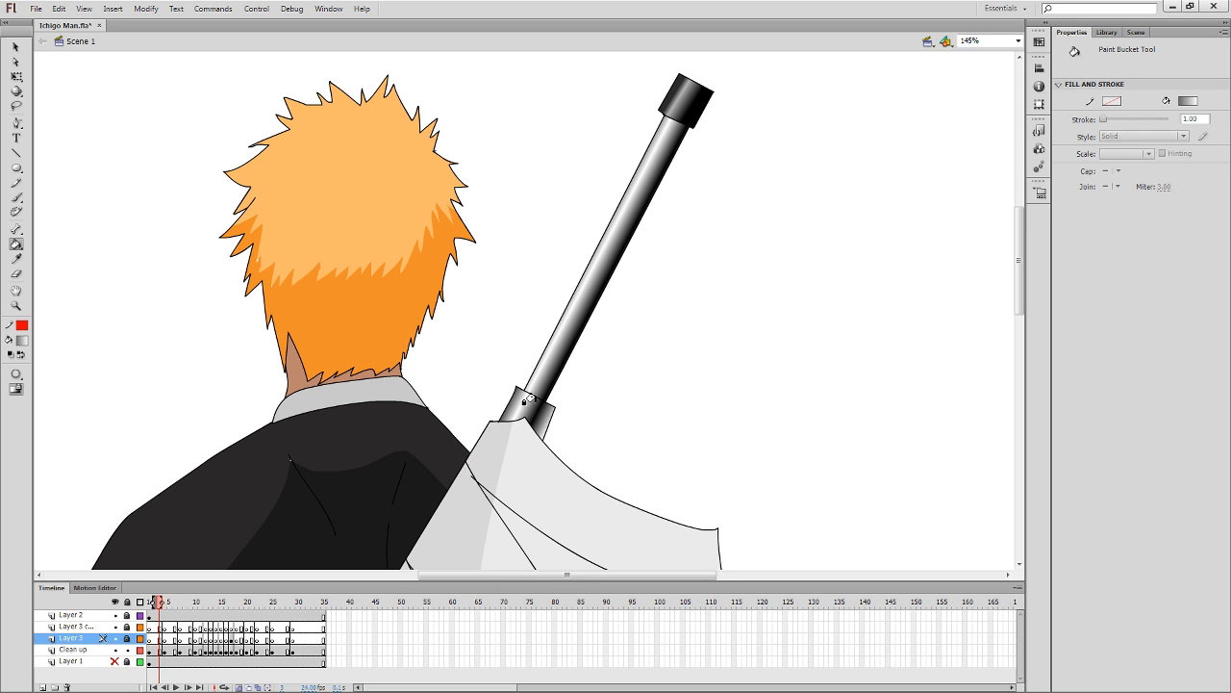
pyautogui.click(519, 402)
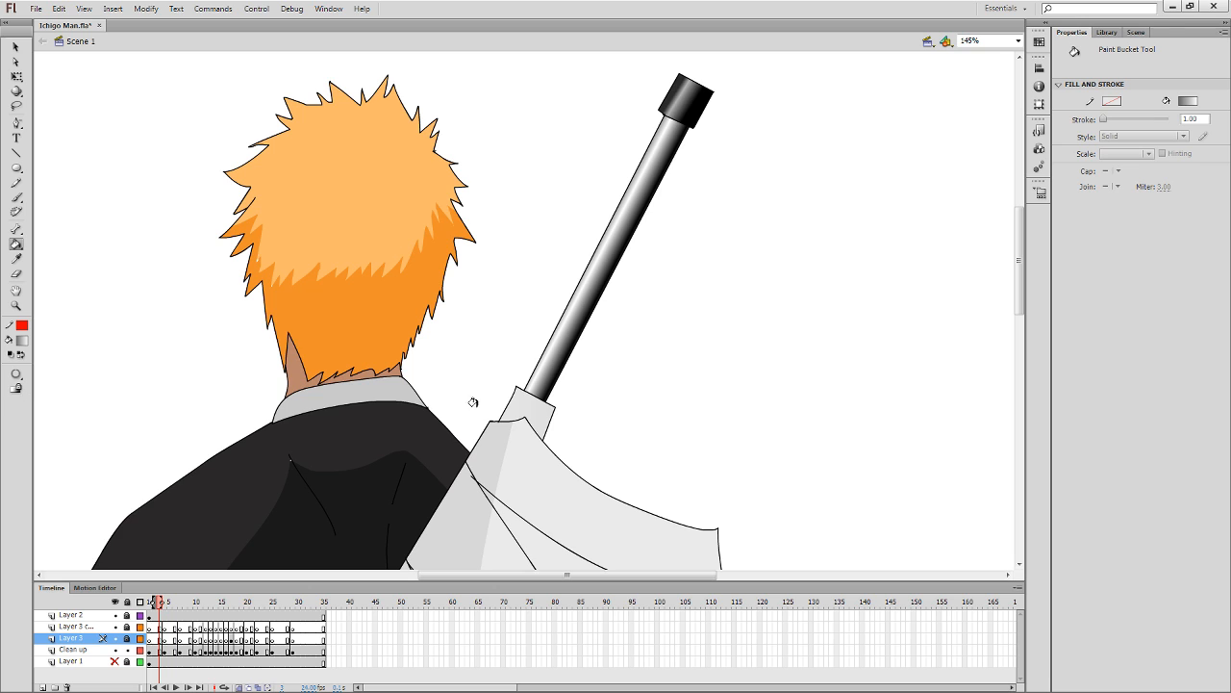
pyautogui.click(521, 400)
pyautogui.click(527, 412)
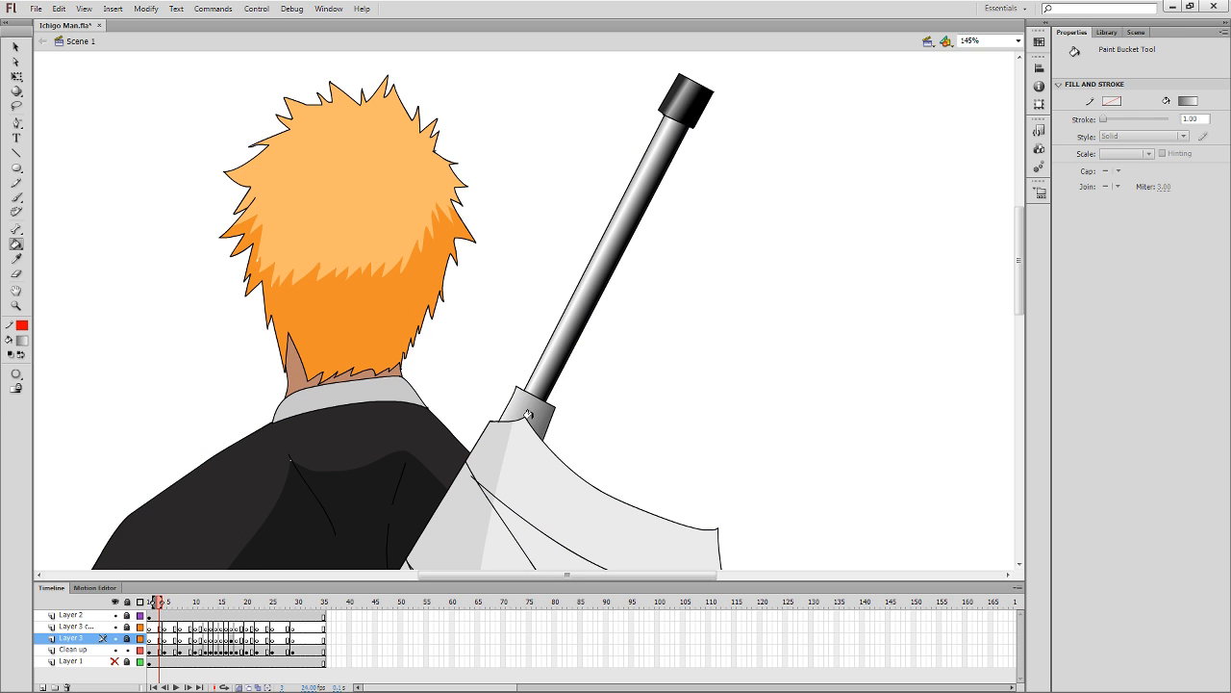
# Apply the same unlocked gradient to the handle's lower cap in the drawings from frame 1 up to frame 12.
pyautogui.press(',')
pyautogui.press(',')
pyautogui.press('.')
pyautogui.press('.')
pyautogui.press('.')
pyautogui.press('.')
pyautogui.press('.')
pyautogui.press('.')
pyautogui.press('.')
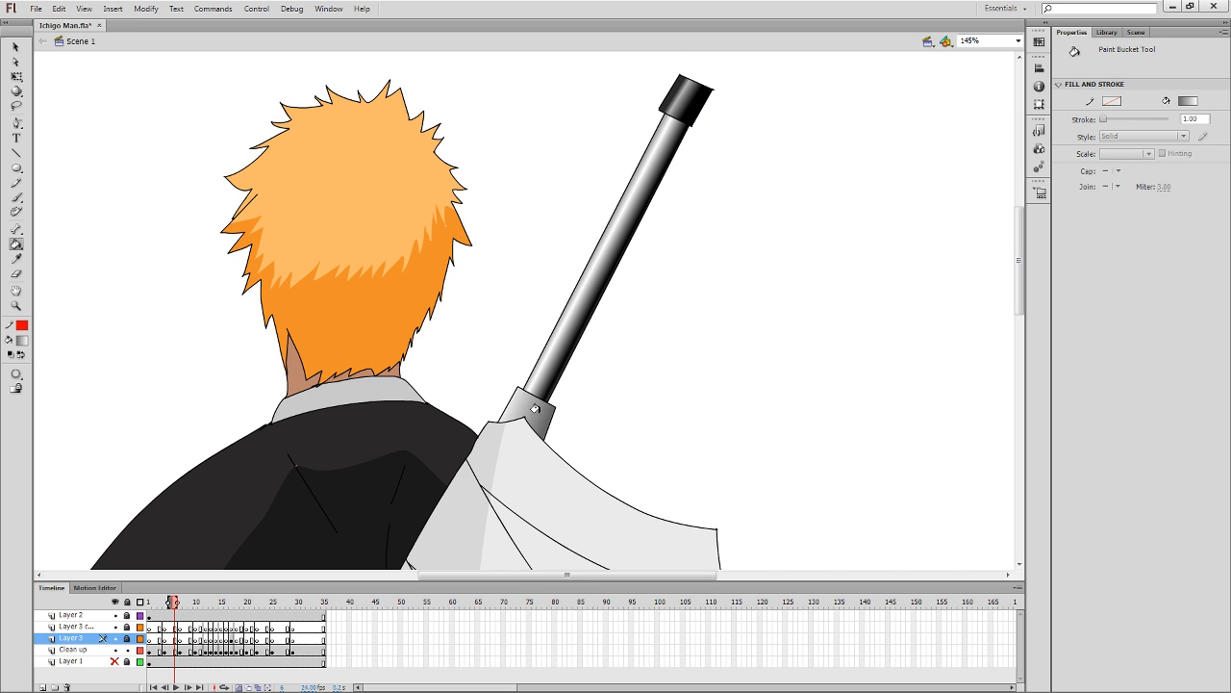
pyautogui.press('.')
pyautogui.press('.')
pyautogui.press('.')
pyautogui.press('.')
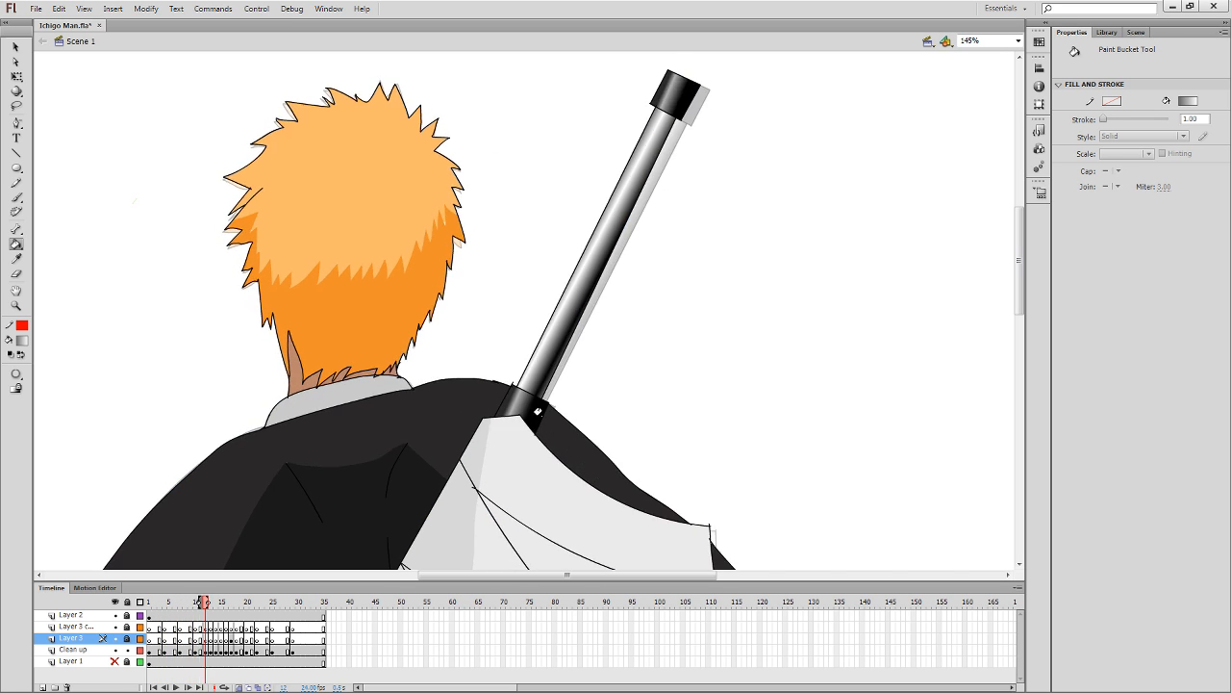
# Continue filling the handle's lower cap with the light grey gradient in the drawings from frame 12 to frame 20.
pyautogui.press('.')
pyautogui.press('.')
pyautogui.press(',')
pyautogui.press('.')
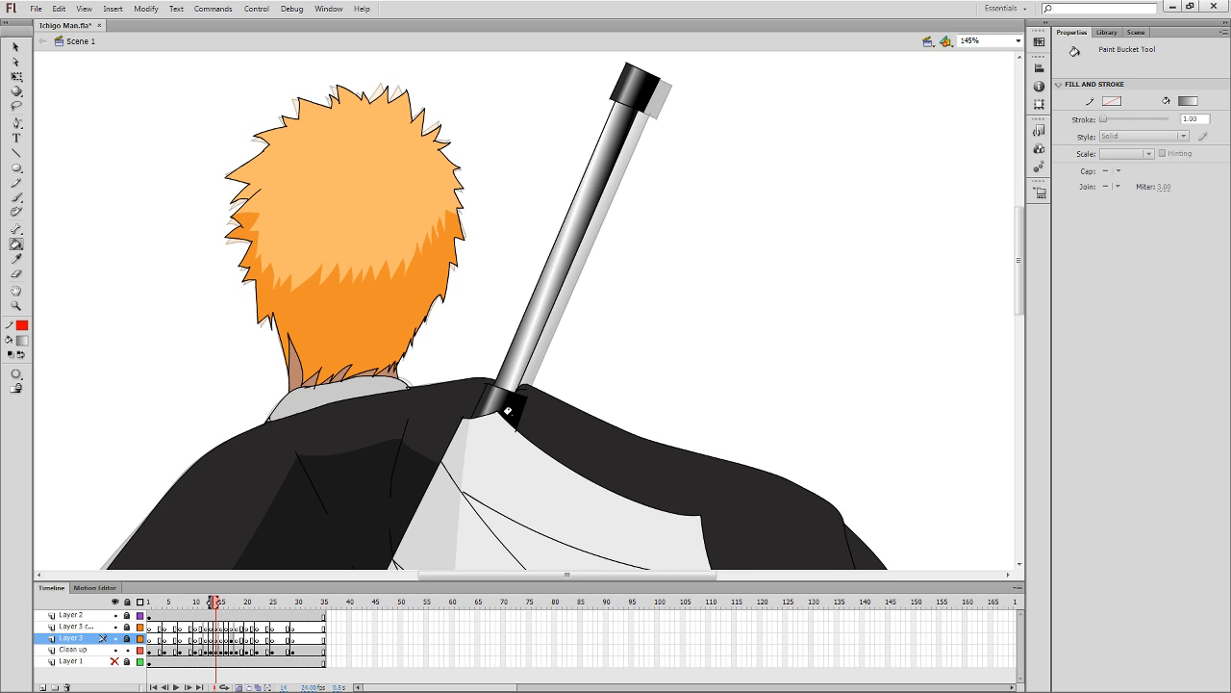
pyautogui.press('.')
pyautogui.press('.')
pyautogui.press('.')
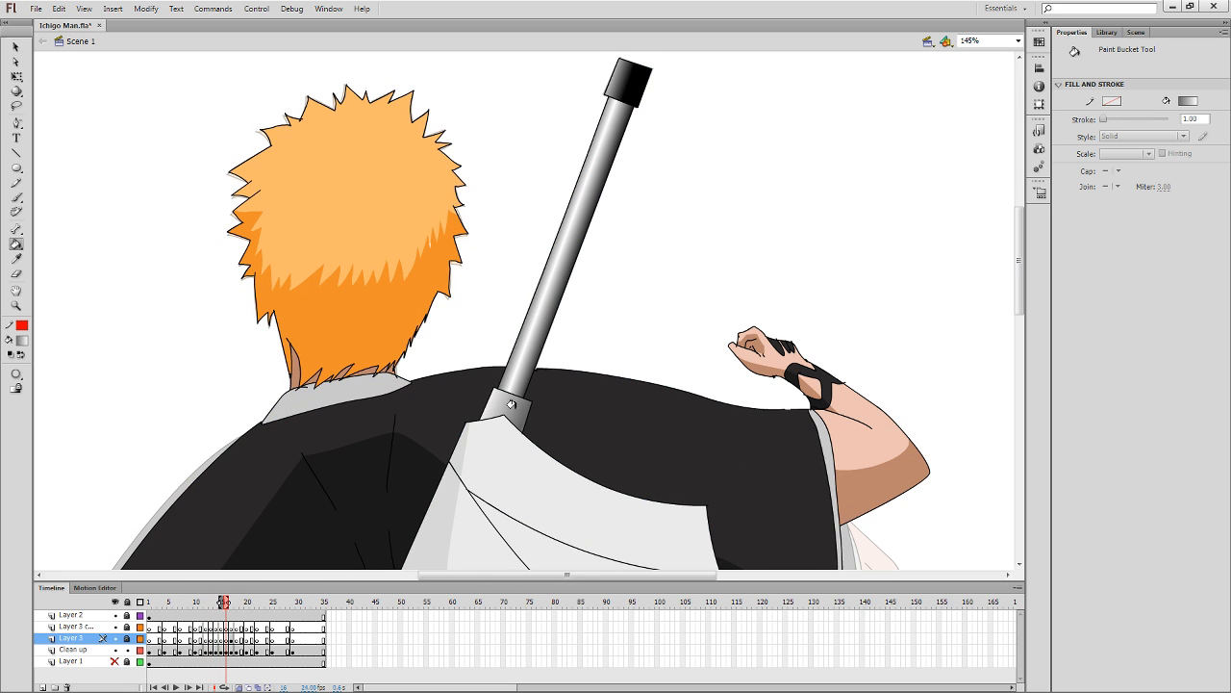
pyautogui.press('.')
pyautogui.press('.')
pyautogui.press('.')
pyautogui.press('.')
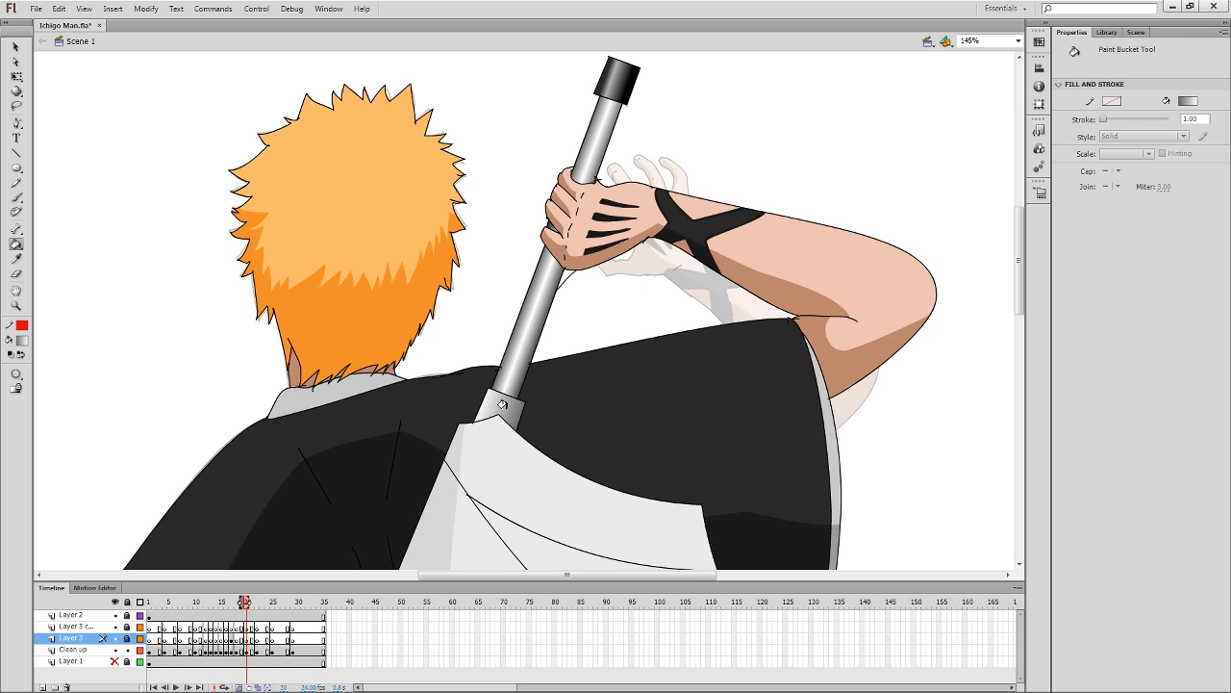
# Fill the handle's lower cap with the light grey gradient in the remaining drawings from frame 20 to frame 34.
pyautogui.press('.')
pyautogui.press('.')
pyautogui.press('.')
pyautogui.press('.')
pyautogui.press('.')
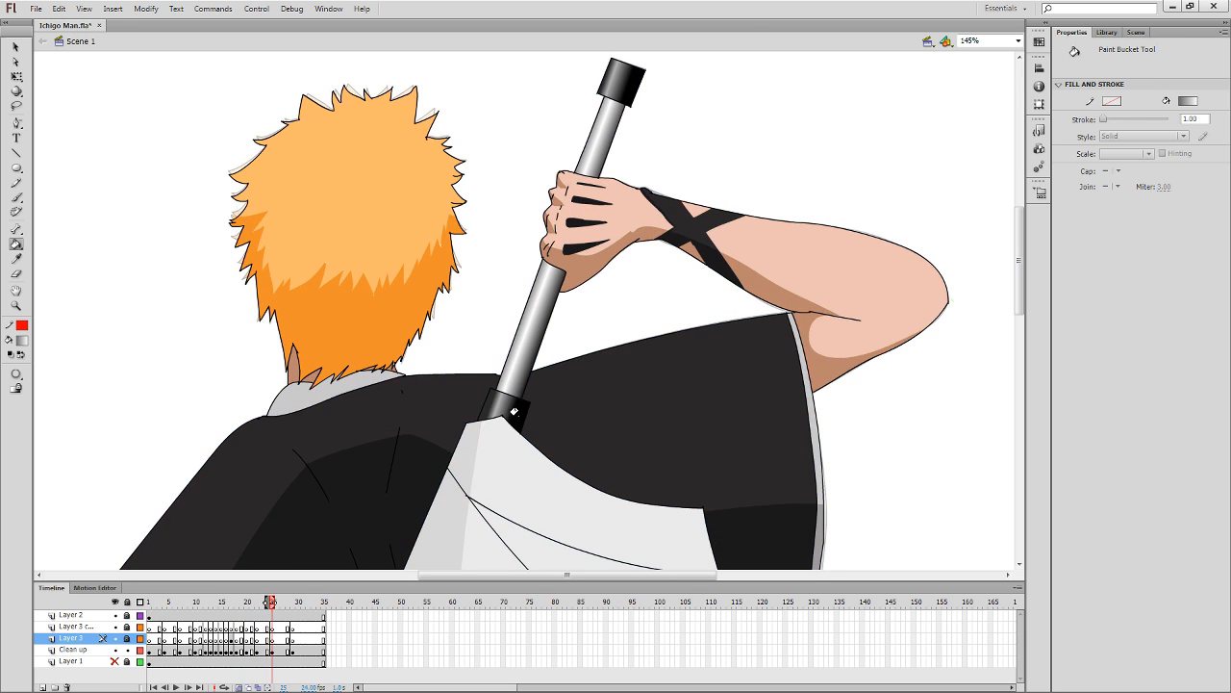
pyautogui.press('.')
pyautogui.press('.')
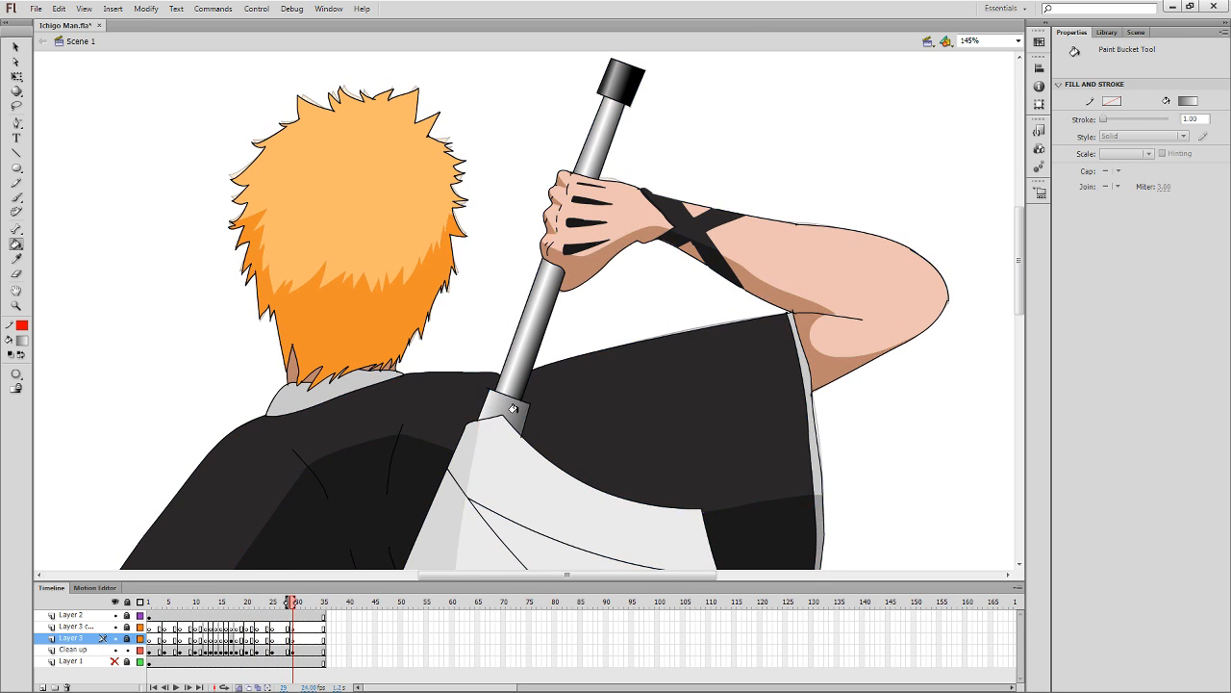
pyautogui.press(',')
pyautogui.press(',')
pyautogui.press(',')
pyautogui.press(',')
pyautogui.press('.')
pyautogui.press('.')
pyautogui.press('.')
pyautogui.press('.')
pyautogui.press('.')
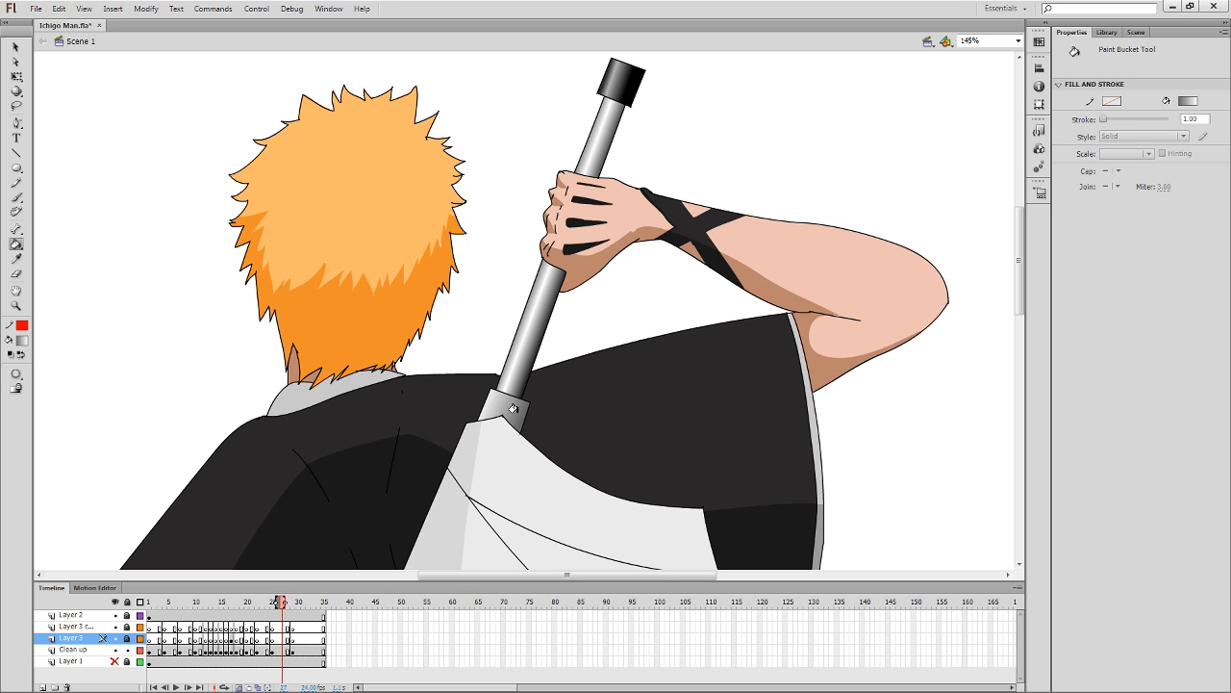
pyautogui.press('.')
pyautogui.press('.')
pyautogui.press('.')
pyautogui.press('.')
pyautogui.press('.')
pyautogui.press('.')
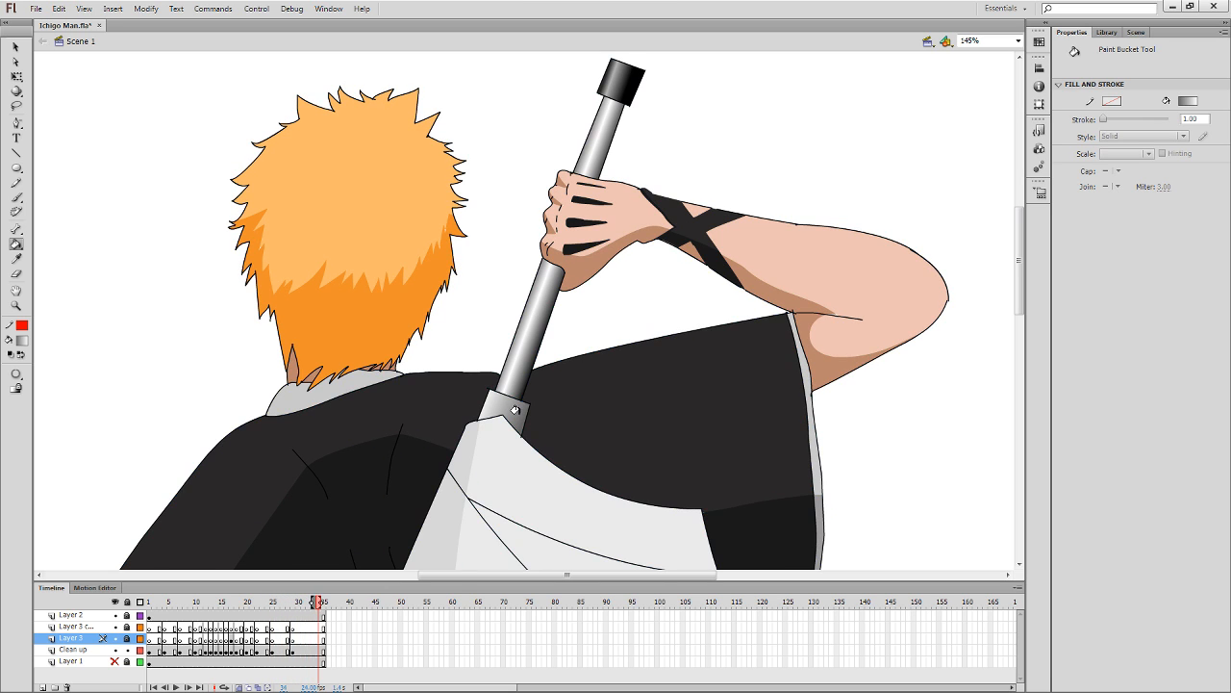
# Sample the lower cap's gradient in the last drawing and fill the cap at the handle's upper end with it.
pyautogui.press(',')
pyautogui.press(',')
pyautogui.press(',')
pyautogui.press(',')
pyautogui.press(',')
pyautogui.press(',')
pyautogui.press('.')
pyautogui.press('.')
pyautogui.press('.')
pyautogui.press('.')
pyautogui.press('.')
pyautogui.press('.')
pyautogui.press('i')
pyautogui.click(507, 415)
pyautogui.click(623, 83)
pyautogui.press(',')
pyautogui.press(',')
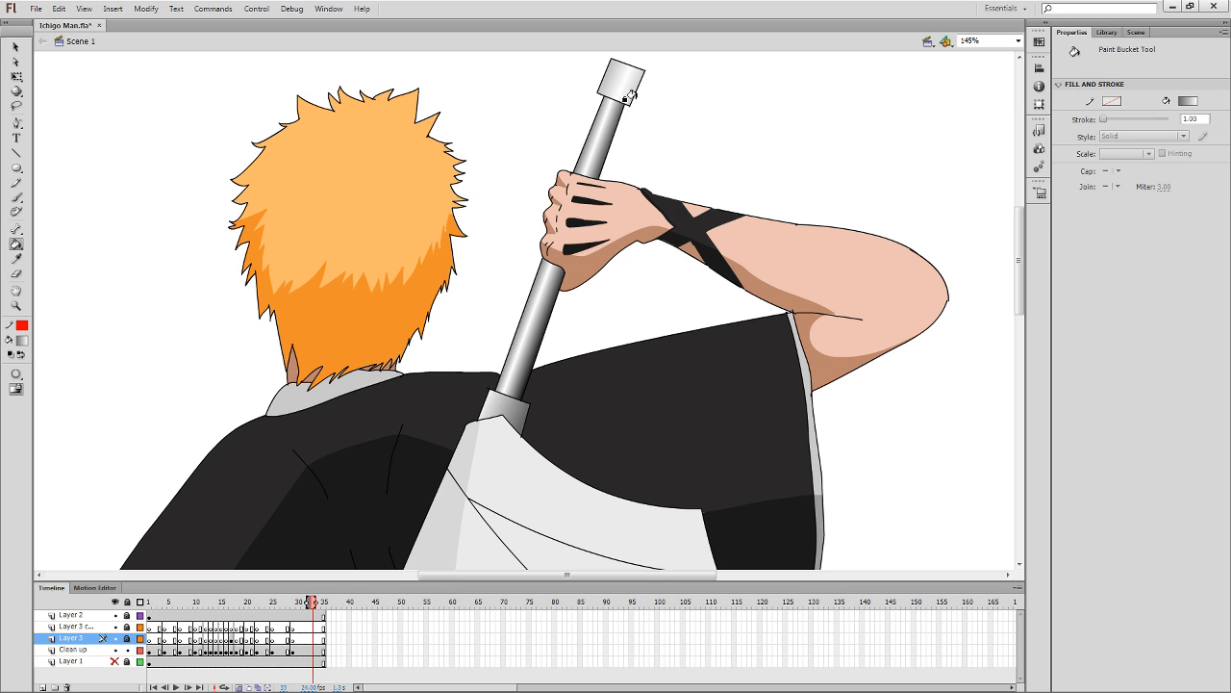
# Go back to frame 27, sample the sword's gradient and fill the handle's upper cap with it.
pyautogui.press(',')
pyautogui.press(',')
pyautogui.press('i')
pyautogui.press(',')
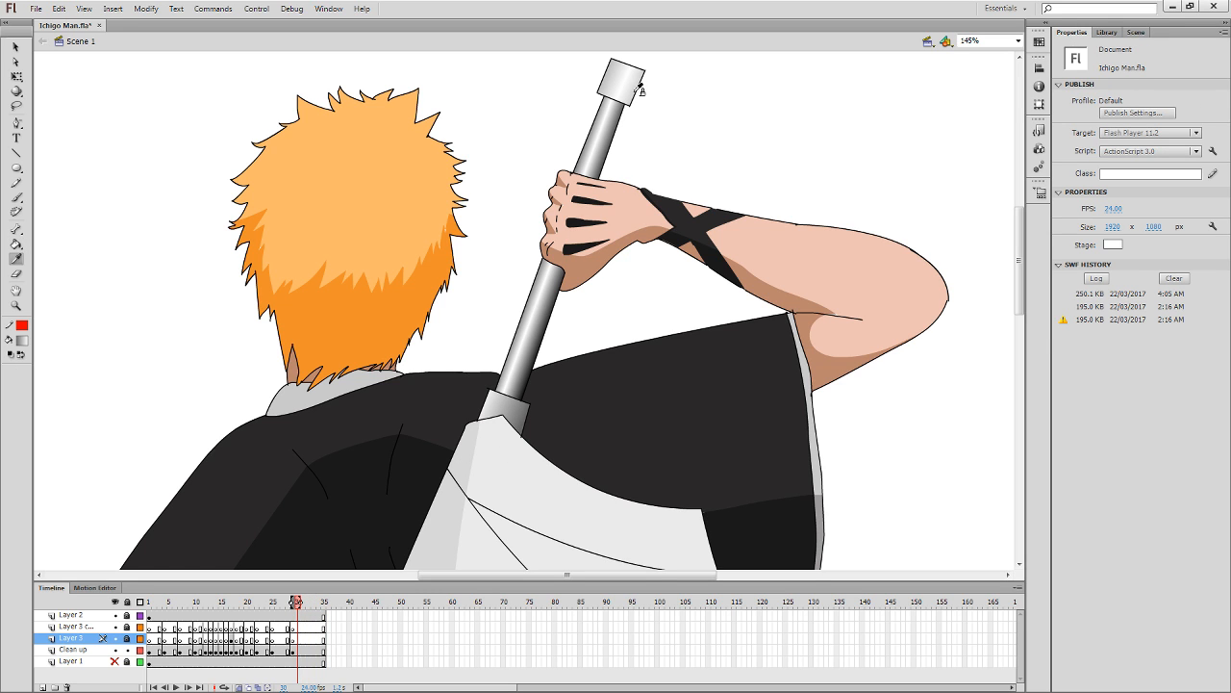
pyautogui.press(',')
pyautogui.press(',')
pyautogui.click(550, 368)
pyautogui.click(625, 94)
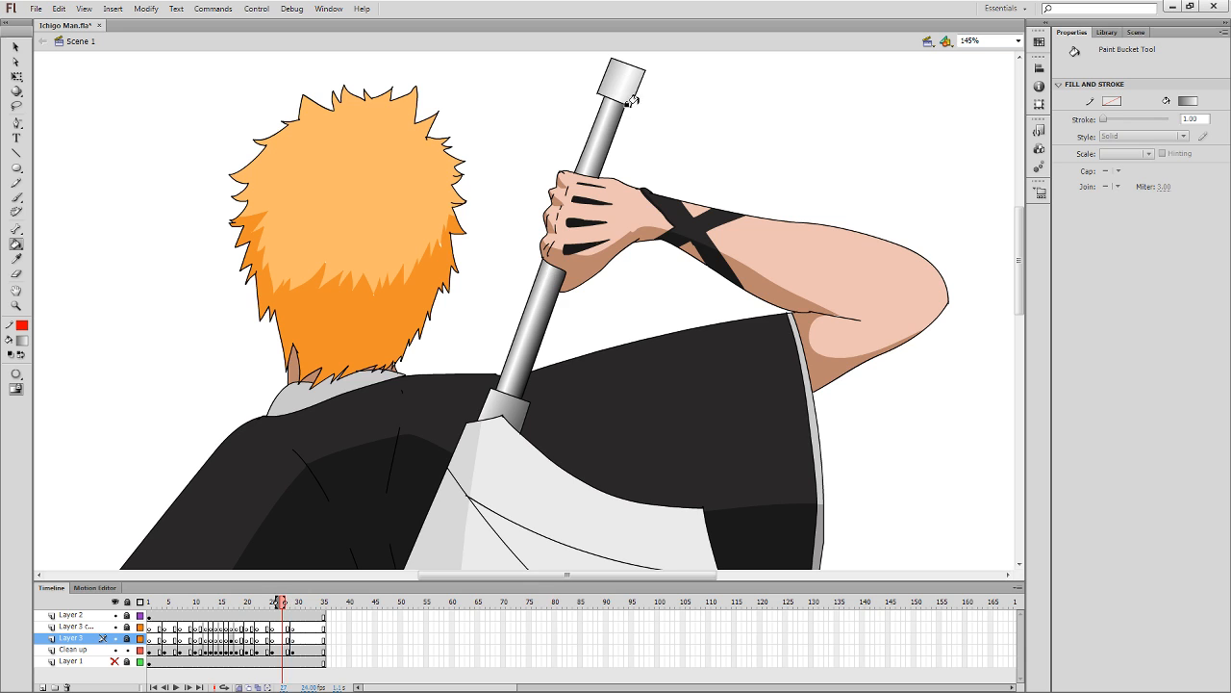
# Fill the handle's upper cap in the frame 24 drawing with a gradient sampled from that frame.
pyautogui.press(',')
pyautogui.press(',')
pyautogui.press(',')
pyautogui.press(',')
pyautogui.press('i')
pyautogui.click(589, 200)
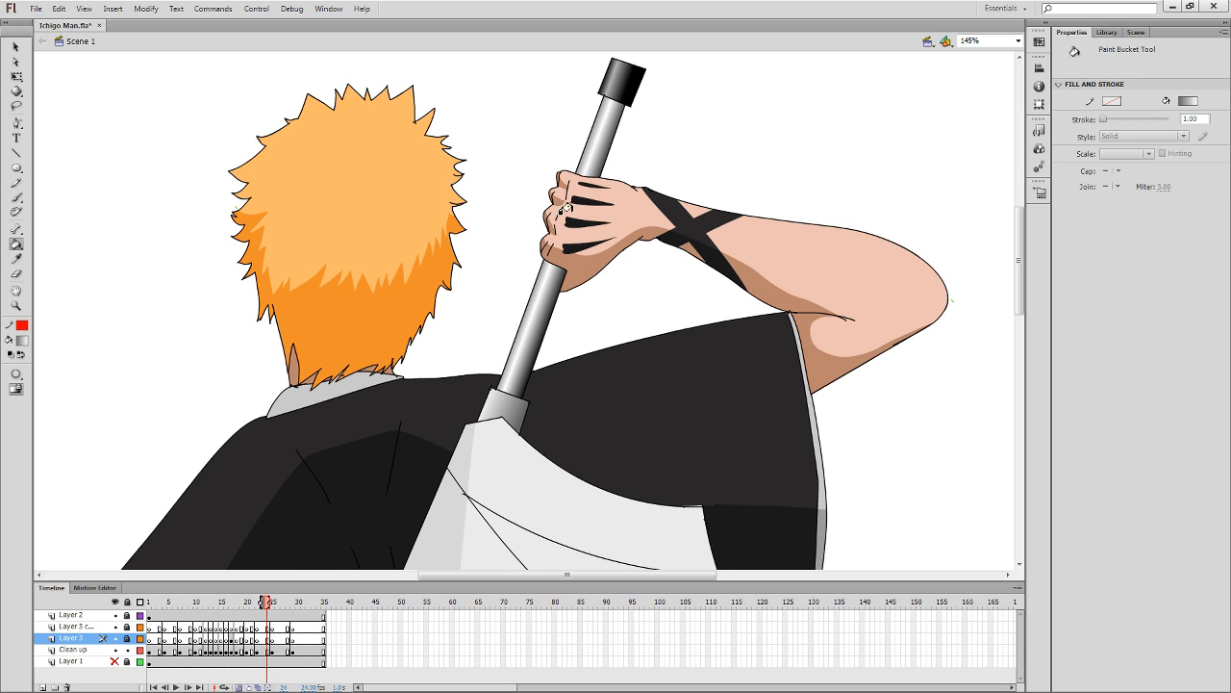
pyautogui.click(627, 96)
# Sample the lower cap's gradient in frame 20 and apply it to the handle's upper cap.
pyautogui.press(',')
pyautogui.press(',')
pyautogui.press(',')
pyautogui.press(',')
pyautogui.press('i')
pyautogui.click(523, 395)
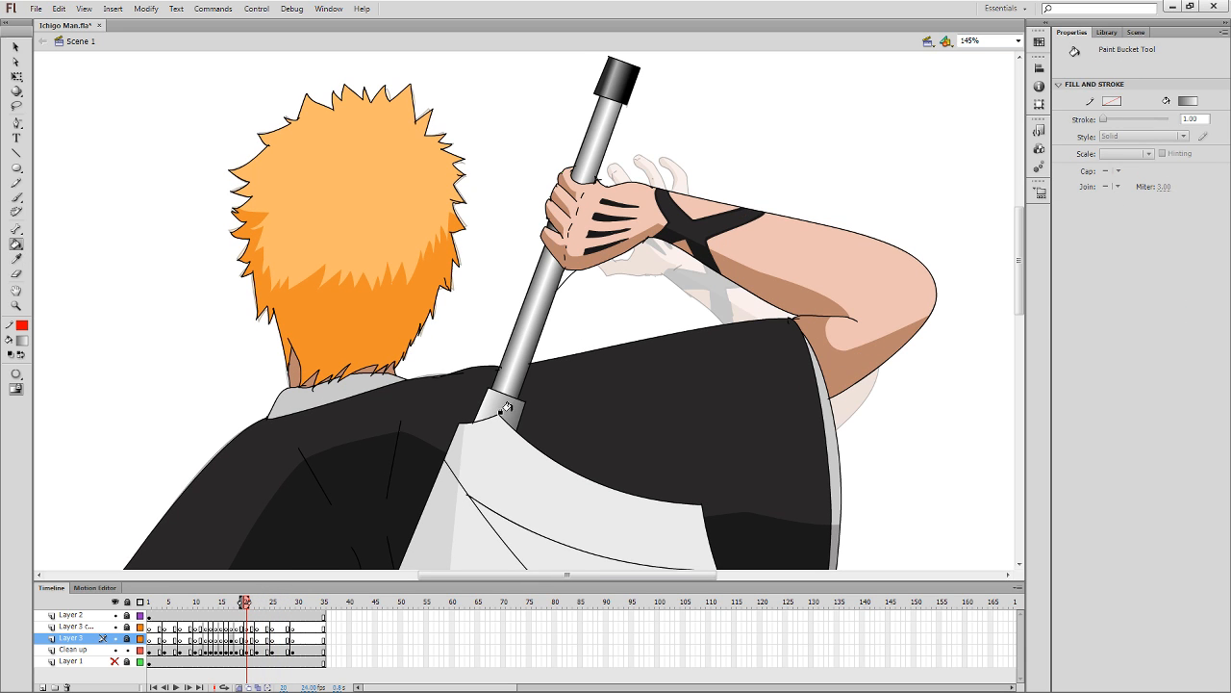
pyautogui.click(621, 93)
# Sample the lower cap's gradient in frame 18 and fill the handle's upper cap with it.
pyautogui.press(',')
pyautogui.press(',')
pyautogui.press('i')
pyautogui.click(521, 406)
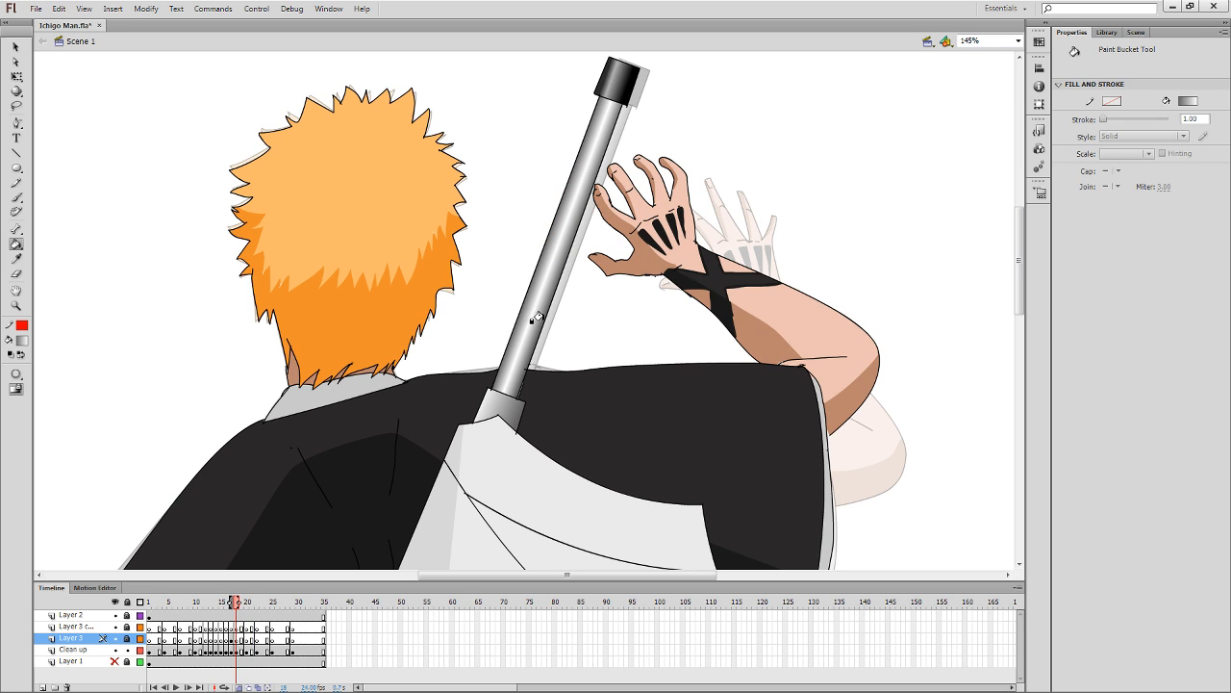
pyautogui.click(616, 99)
# Fill the handle's upper cap in frame 16 with the light grey gradient and resample the lower cap's gradient in the neighbouring frames.
pyautogui.press(',')
pyautogui.press(',')
pyautogui.press('i')
pyautogui.press('.')
pyautogui.click(506, 406)
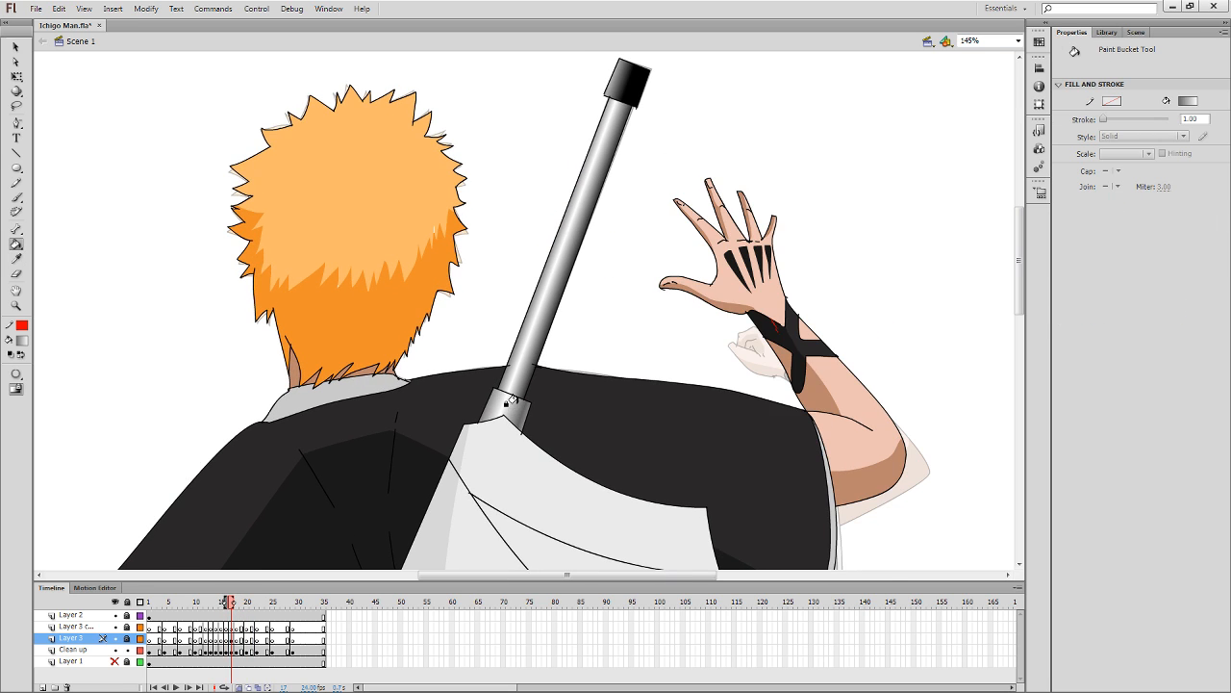
pyautogui.press(',')
pyautogui.click(620, 75)
pyautogui.press('.')
pyautogui.press('i')
pyautogui.click(525, 406)
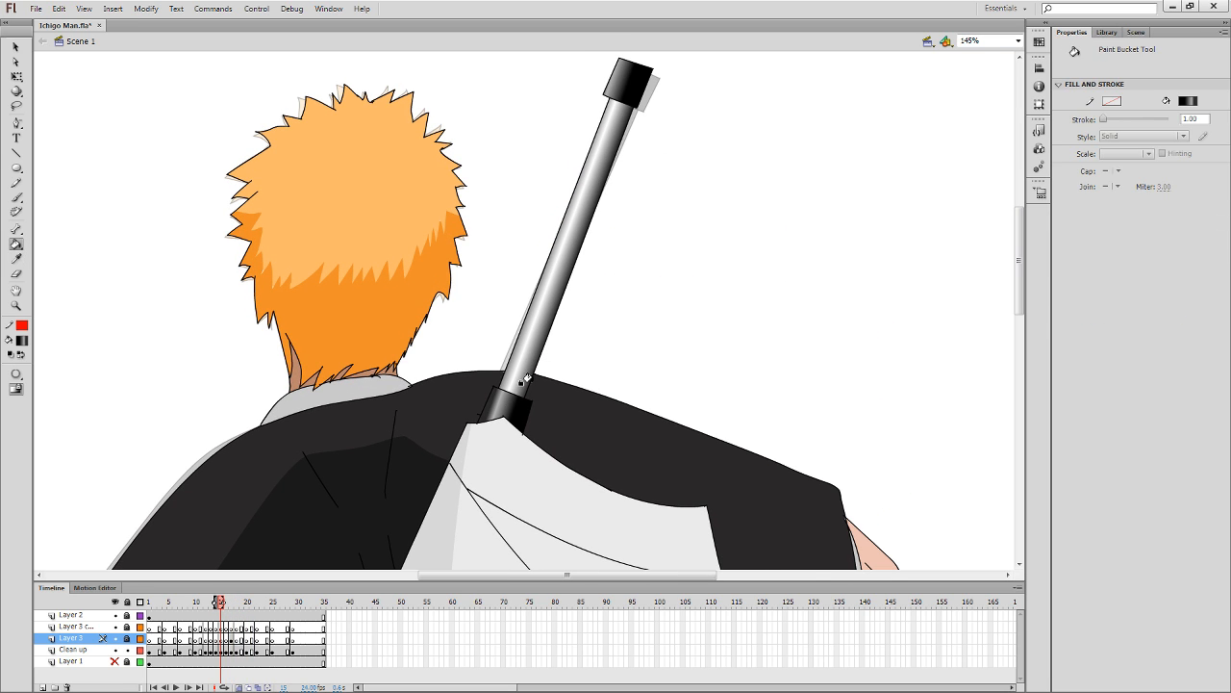
pyautogui.press(',')
pyautogui.press('i')
pyautogui.click(516, 414)
pyautogui.press('.')
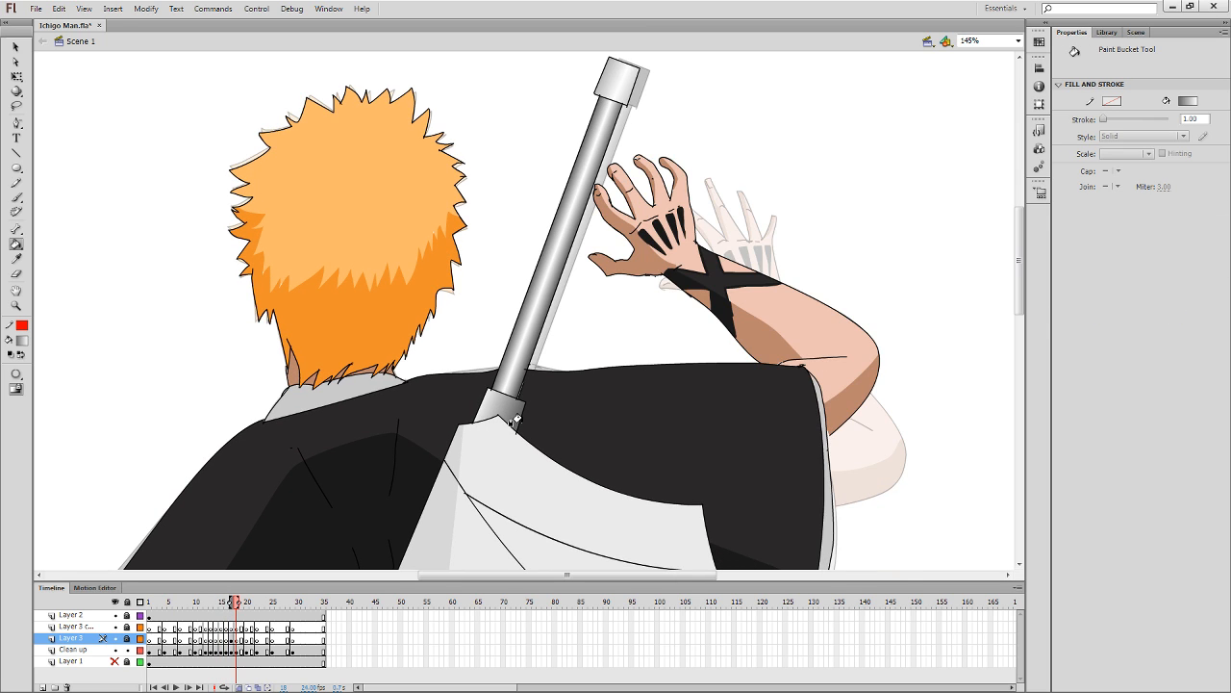
# Resample the lower cap's gradient near frame 18 and refill the lower cap in the preceding frames back to about frame 15.
pyautogui.press('.')
pyautogui.press('i')
pyautogui.click(511, 412)
pyautogui.press(',')
pyautogui.click(512, 412)
pyautogui.press(',')
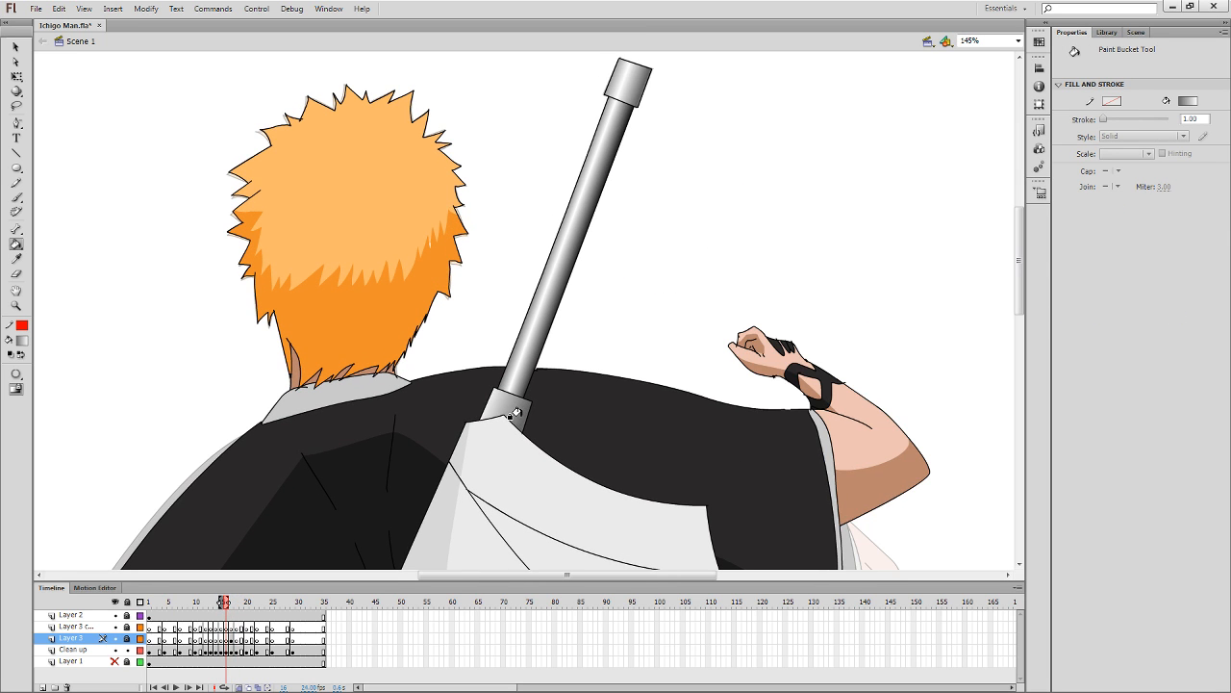
pyautogui.click(511, 413)
pyautogui.press(',')
pyautogui.click(513, 411)
# Sample the lower cap's gradient in the frame 20 drawing, fill an upper cap with it and return to frame 16.
pyautogui.press('.')
pyautogui.press('.')
pyautogui.press('.')
pyautogui.press('.')
pyautogui.press('.')
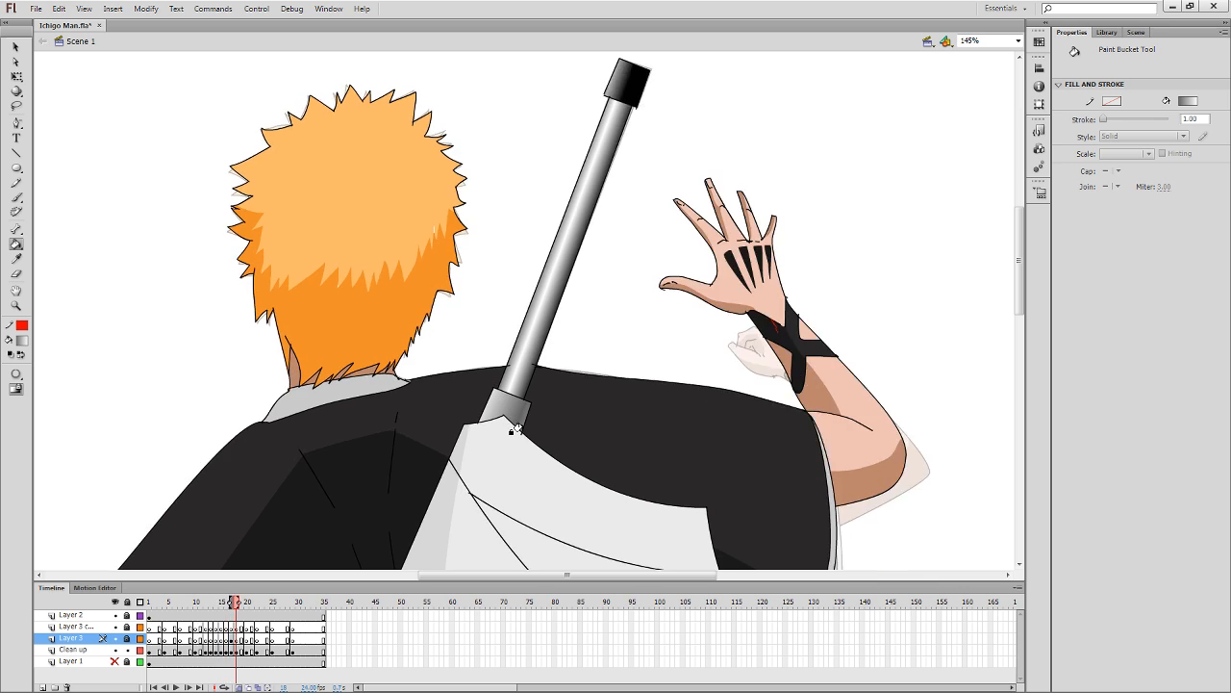
pyautogui.press('i')
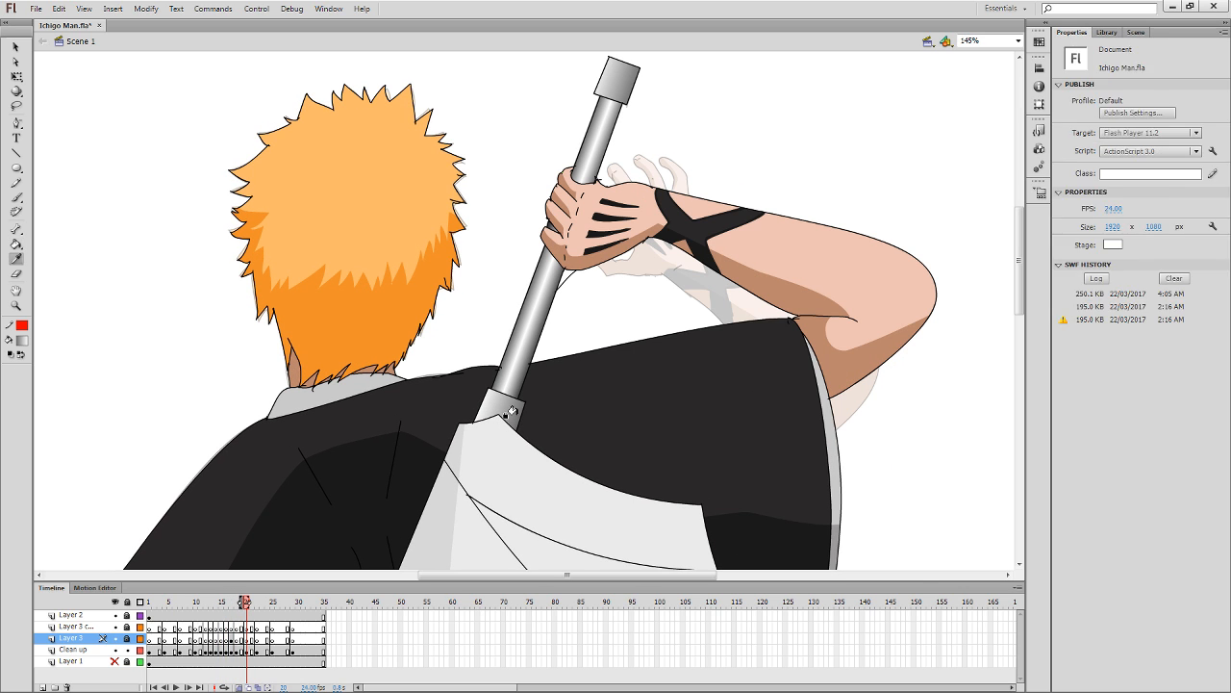
pyautogui.click(511, 414)
pyautogui.press(',')
pyautogui.press('i')
pyautogui.press('.')
pyautogui.click(627, 87)
pyautogui.press(',')
pyautogui.press(',')
pyautogui.press(',')
pyautogui.press(',')
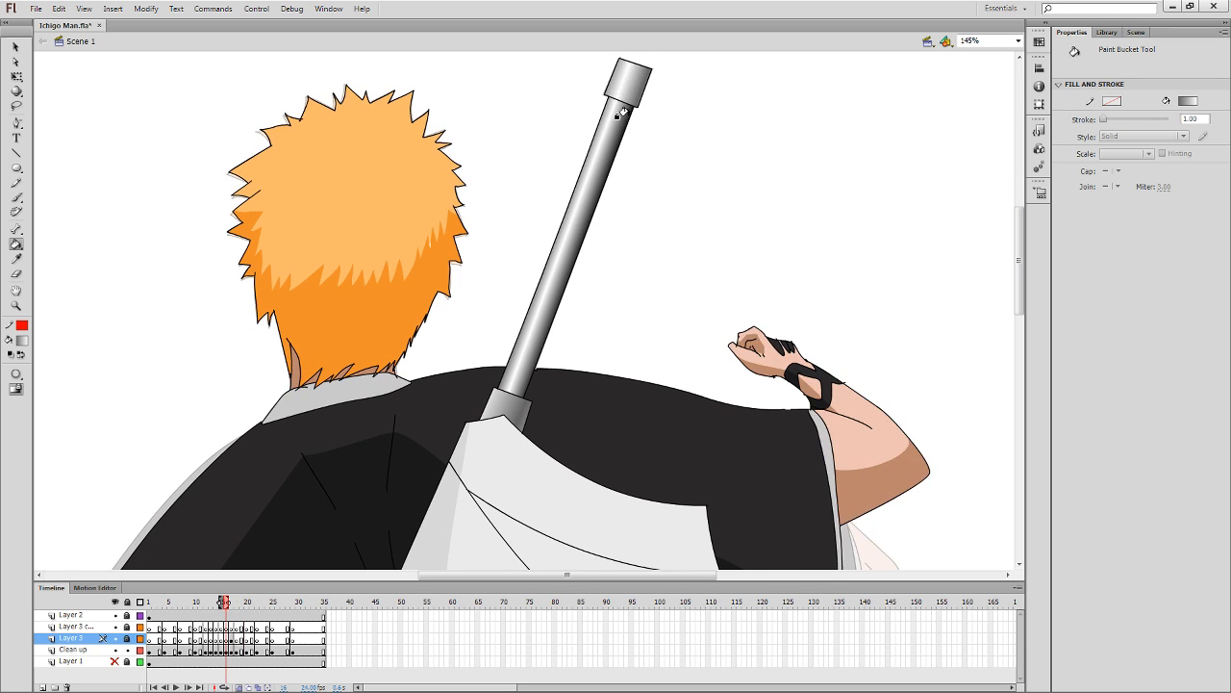
# Sample the lower cap's gradient in frame 17 and fill the handle's upper cap with it in frames 17 back to 13.
pyautogui.press('.')
pyautogui.press('i')
pyautogui.click(514, 387)
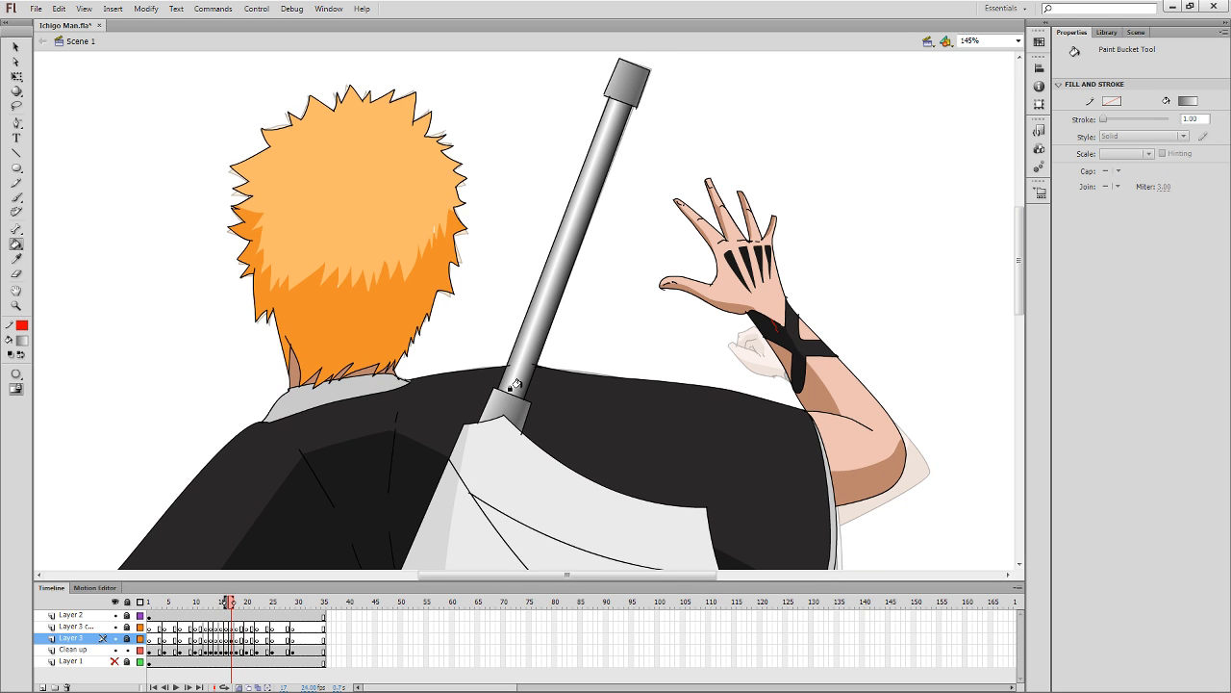
pyautogui.click(623, 77)
pyautogui.press(',')
pyautogui.click(626, 88)
pyautogui.press(',')
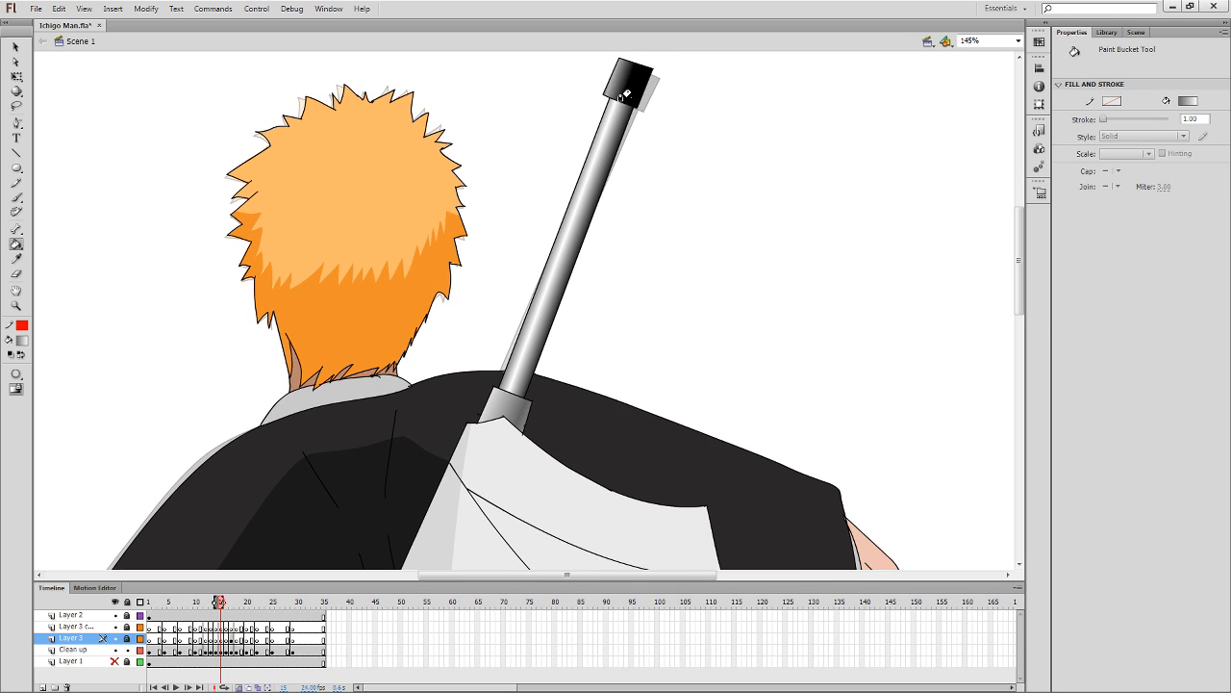
pyautogui.click(627, 85)
pyautogui.press(',')
pyautogui.click(629, 89)
pyautogui.press(',')
pyautogui.click(637, 91)
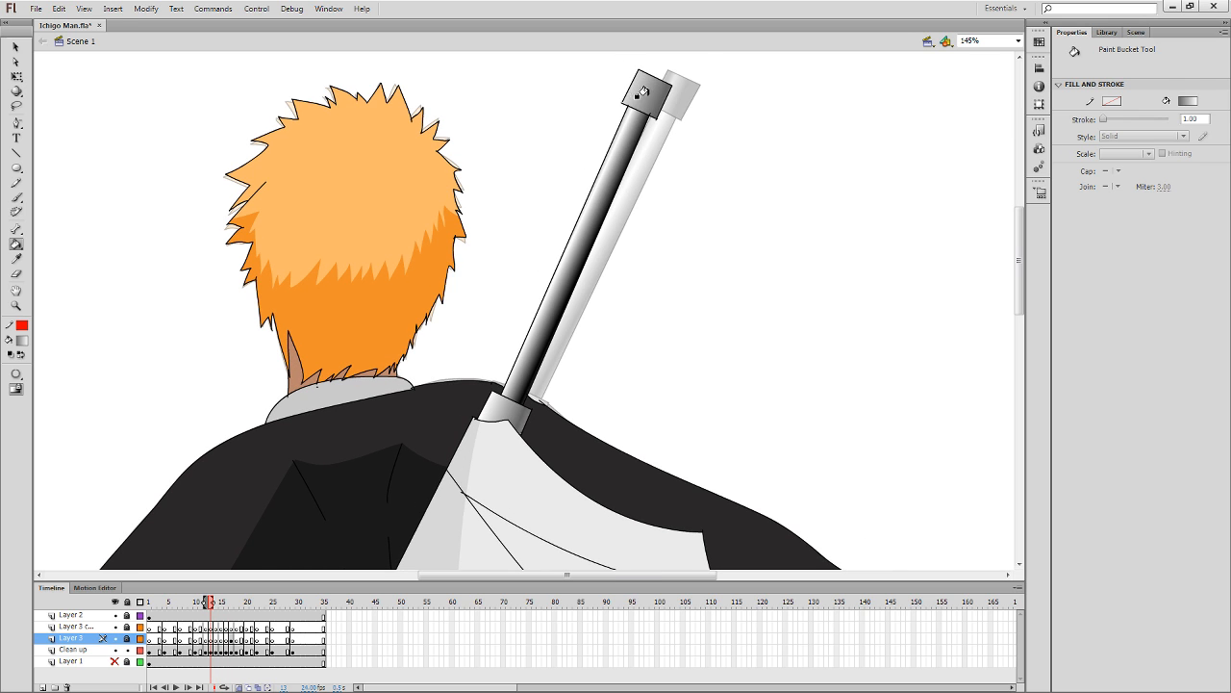
# Sample the lower cap's gradient in frame 12 and fill the handle's upper cap with it in frames 12 and 11.
pyautogui.press(',')
pyautogui.press('i')
pyautogui.click(521, 408)
pyautogui.click(672, 93)
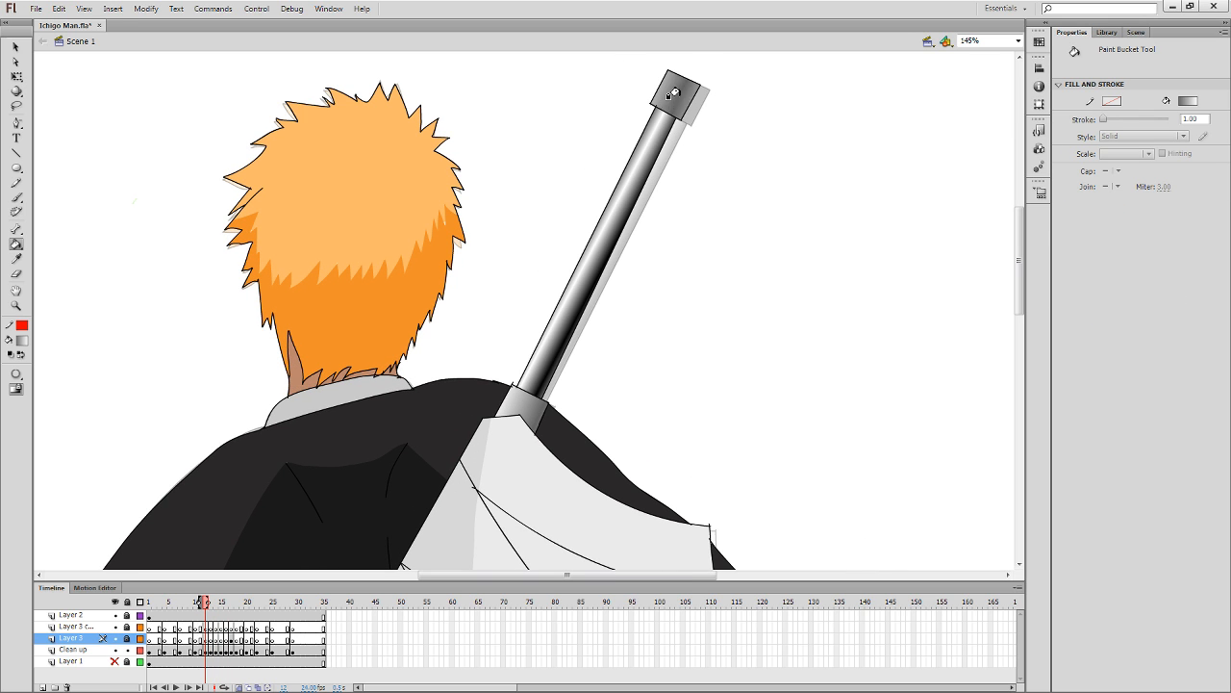
pyautogui.press(',')
pyautogui.press('.')
pyautogui.press('.')
pyautogui.press(',')
pyautogui.press(',')
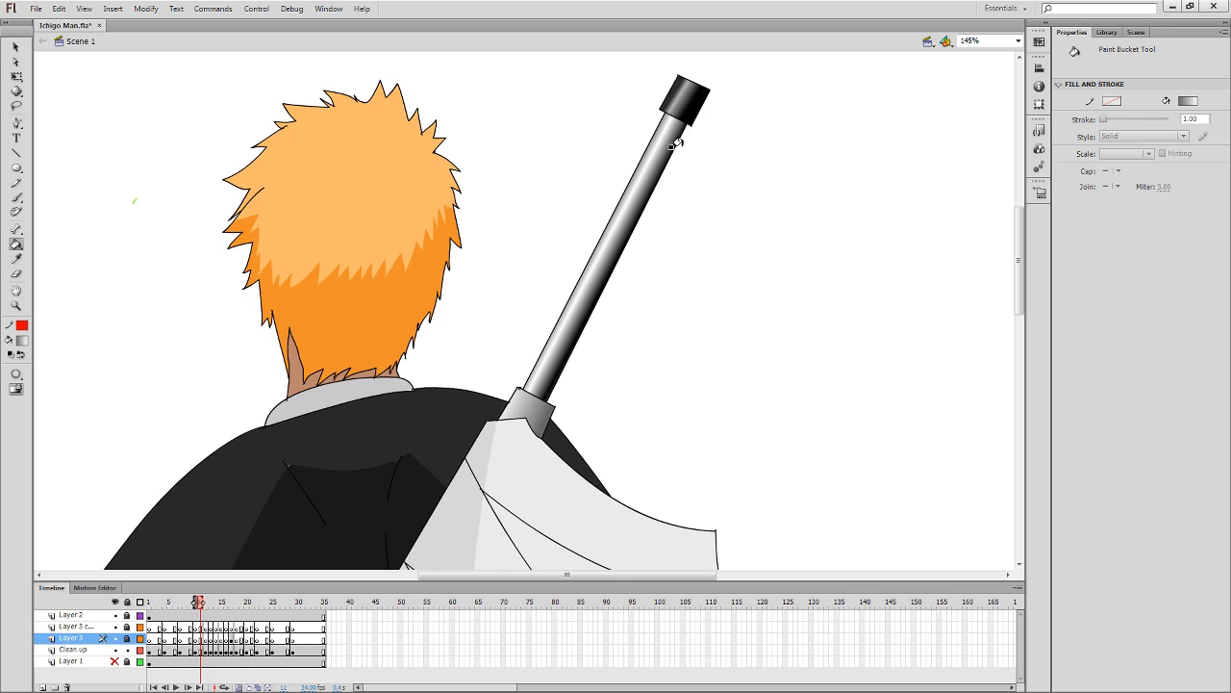
pyautogui.click(685, 100)
pyautogui.click(672, 98)
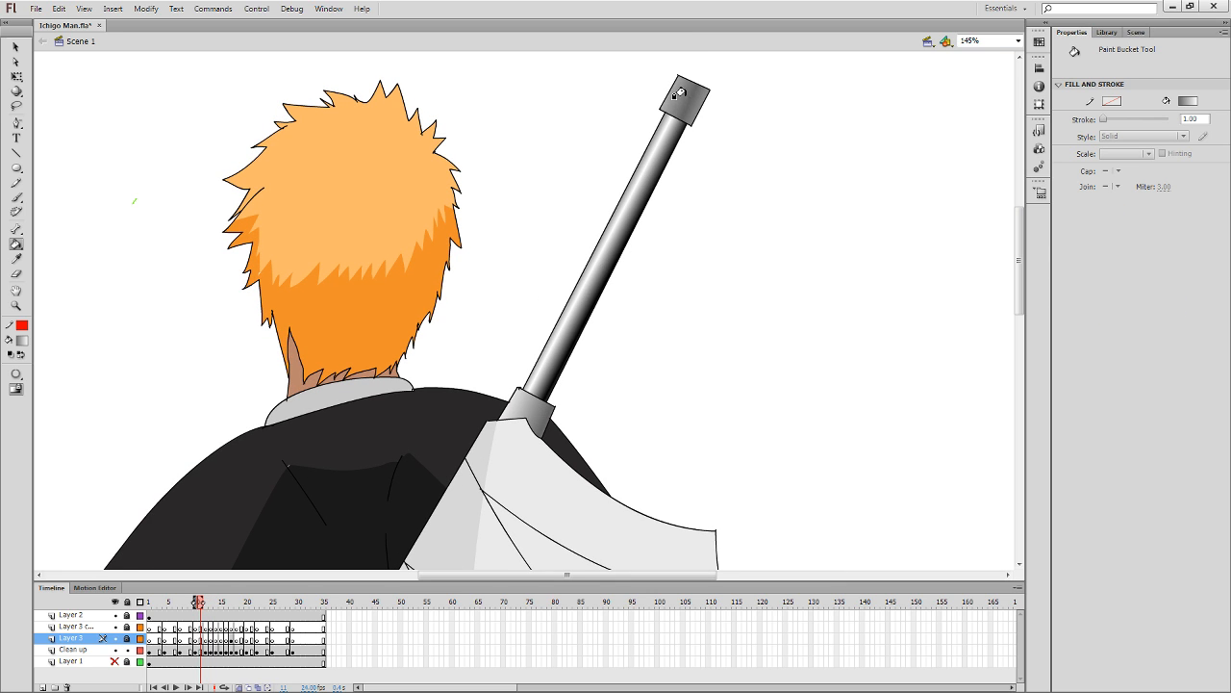
# Fill the handle's upper cap with the same grey gradient in the earlier drawings from frame 9 back to frame 1.
pyautogui.press(',')
pyautogui.press('.')
pyautogui.press('.')
pyautogui.press(',')
pyautogui.press(',')
pyautogui.press(',')
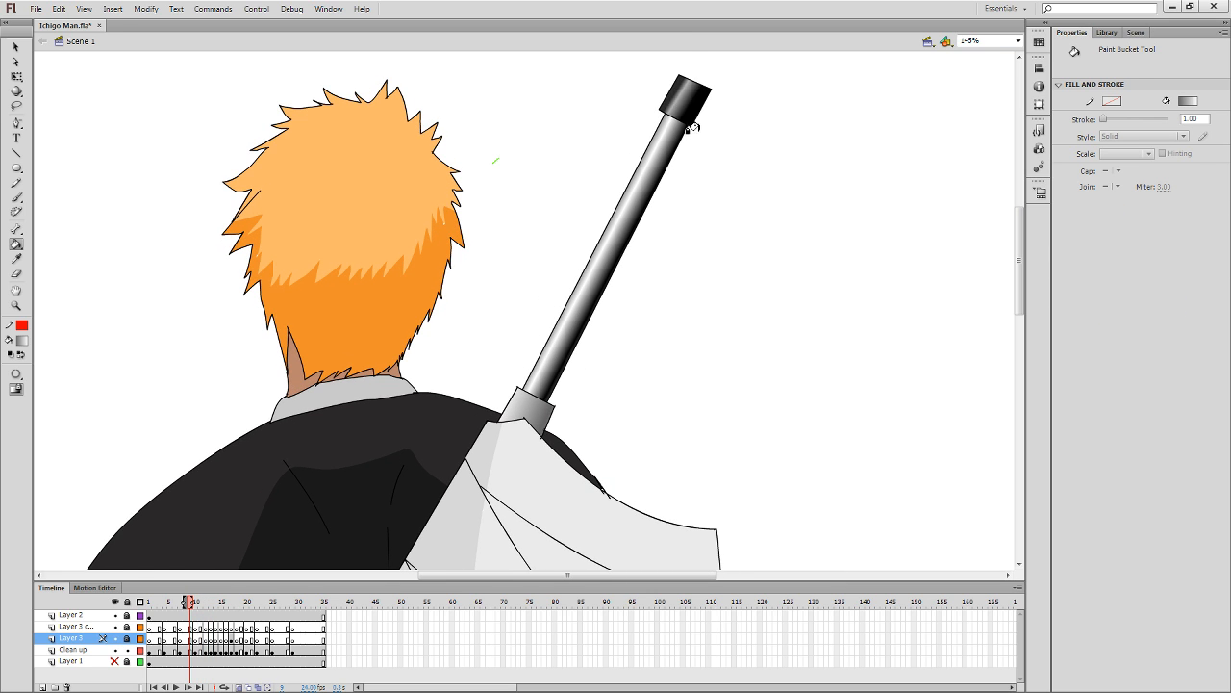
pyautogui.click(685, 104)
pyautogui.press(',')
pyautogui.press(',')
pyautogui.press(',')
pyautogui.click(684, 105)
pyautogui.press(',')
pyautogui.press(',')
pyautogui.press(',')
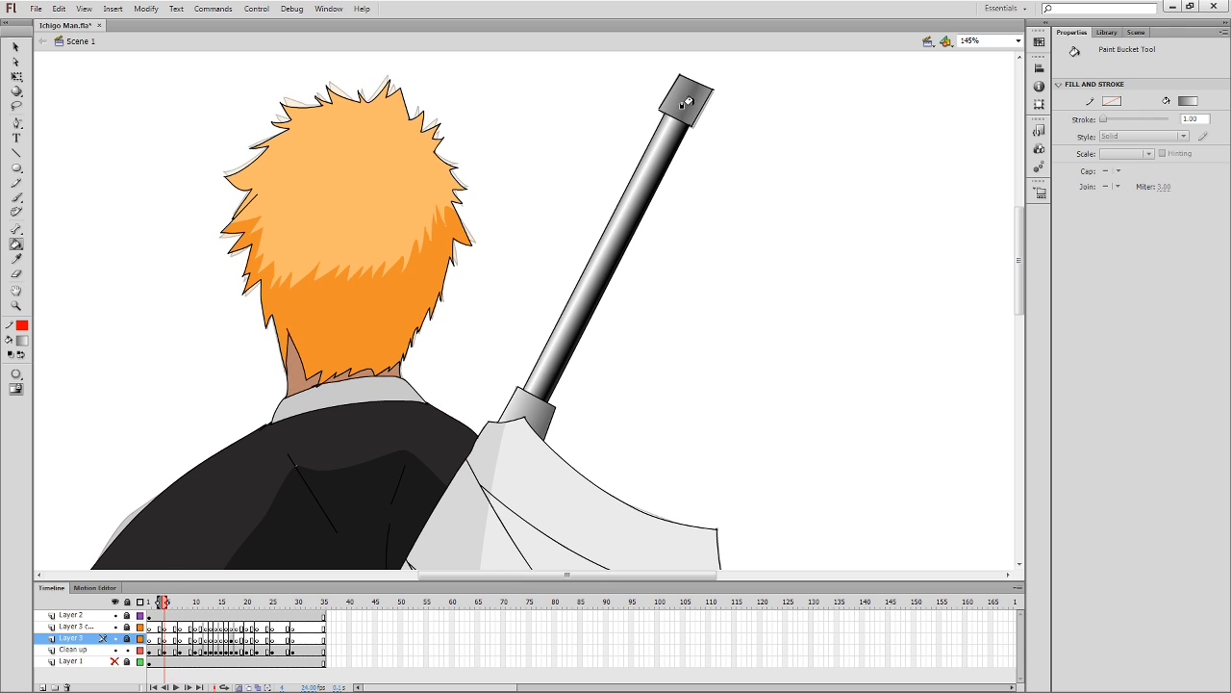
pyautogui.click(685, 106)
pyautogui.press(',')
pyautogui.press(',')
pyautogui.press('ctrl')
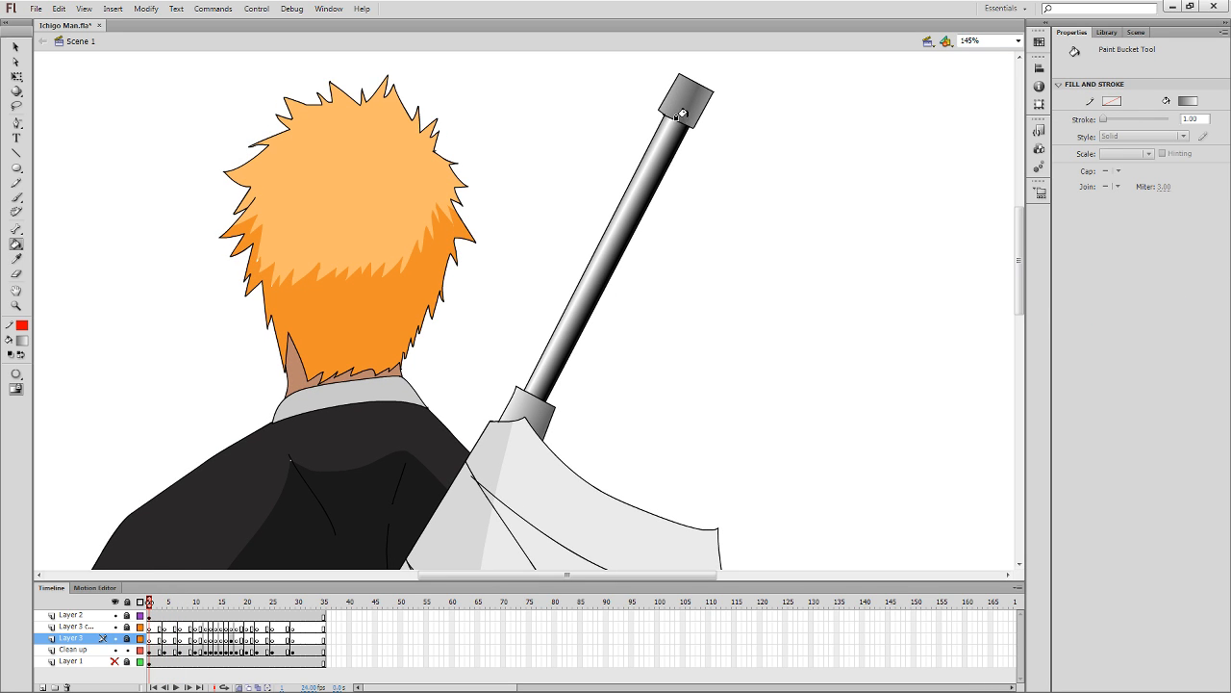
# Select the handle's shaft in frame 7 and darken its metallic gradient.
pyautogui.press('.')
pyautogui.press('.')
pyautogui.press('.')
pyautogui.press('.')
pyautogui.press('.')
pyautogui.press('.')
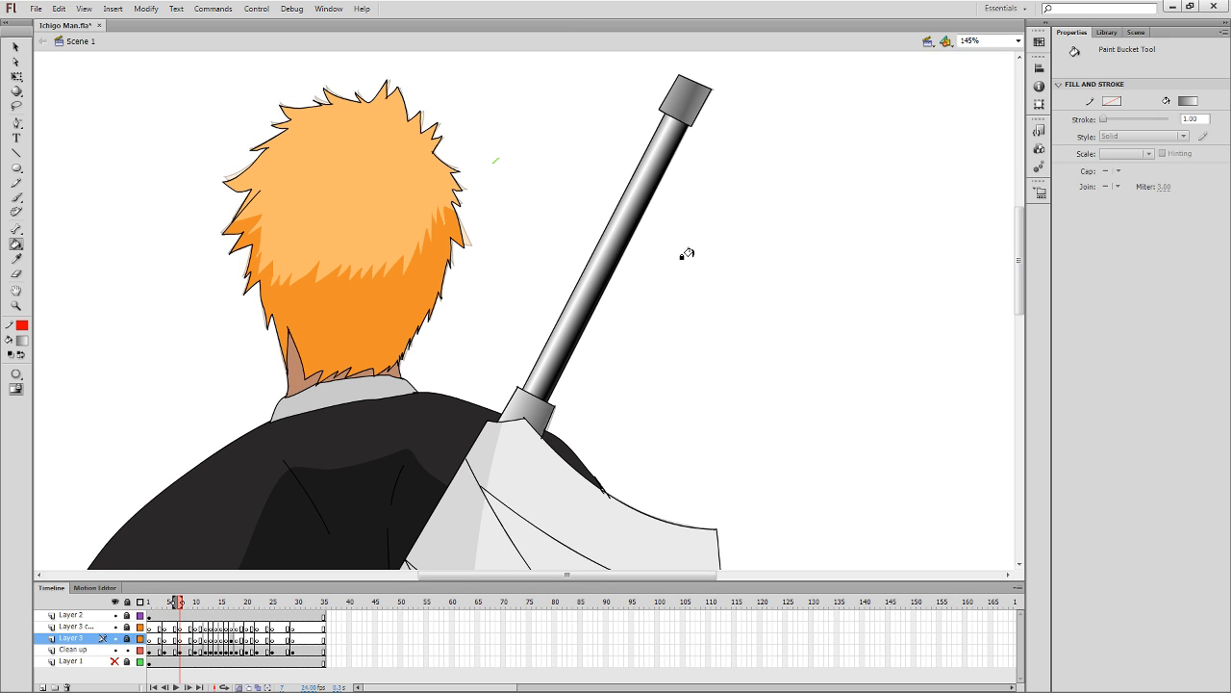
pyautogui.press('q')
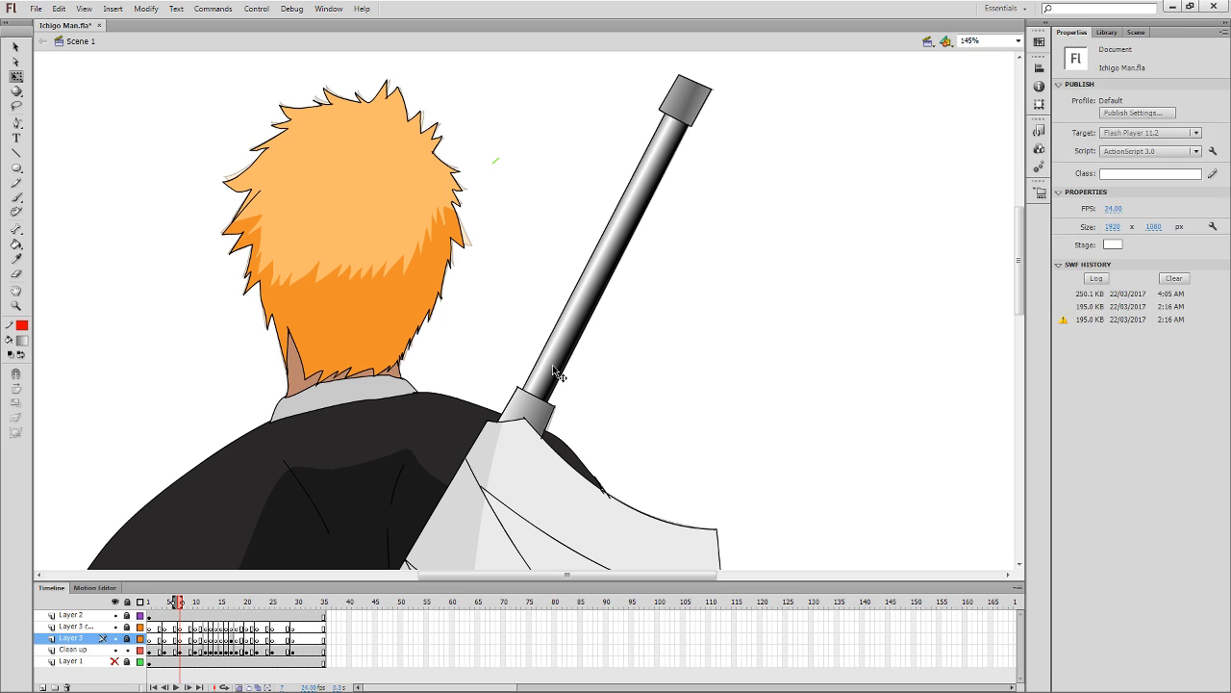
pyautogui.click(547, 363)
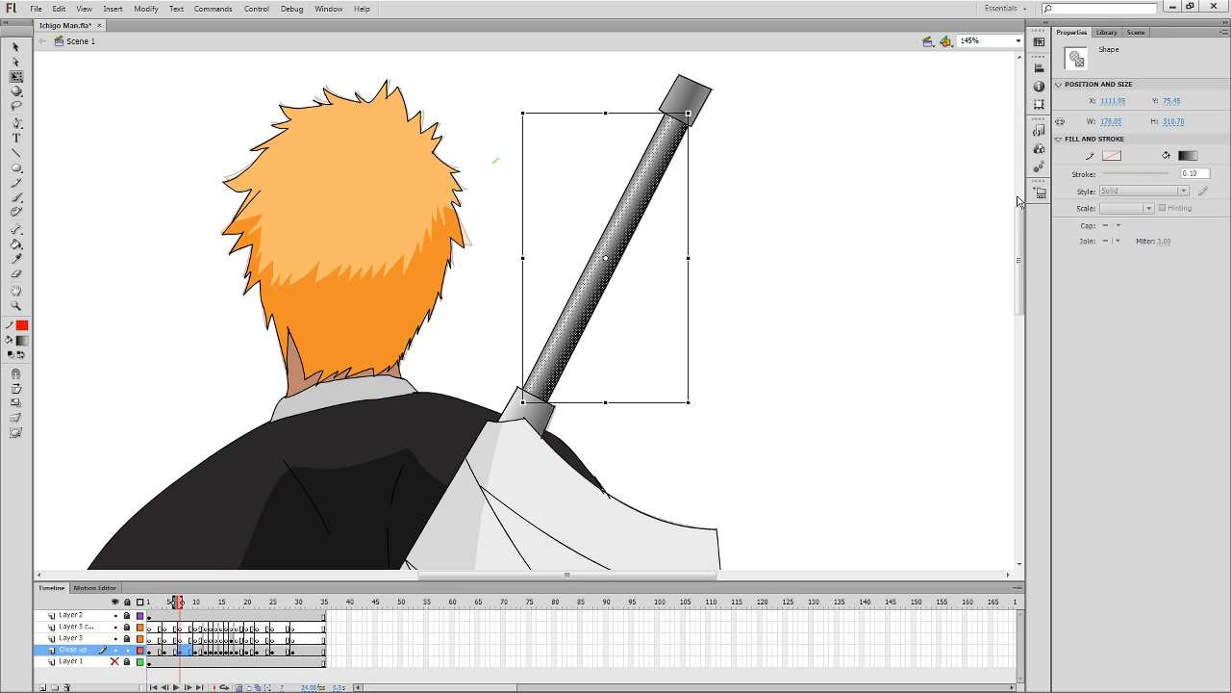
pyautogui.click(957, 272)
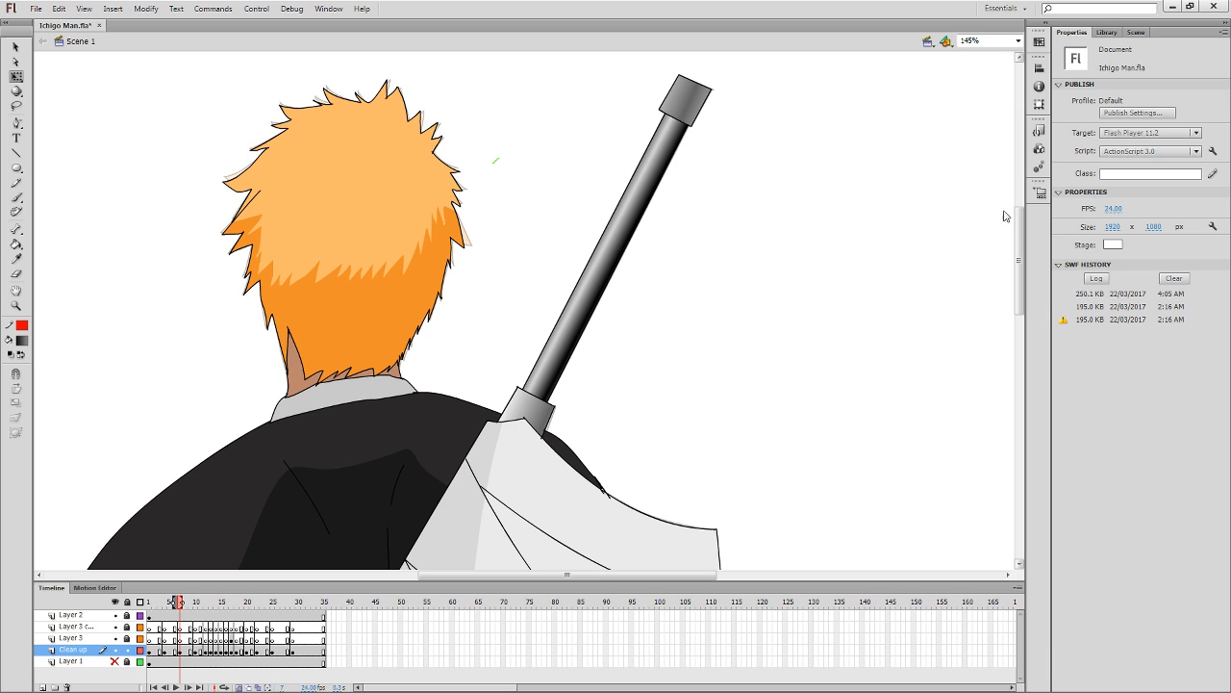
# Refill the frame 7 shaft with the black-to-grey gradient running across its width, and sample that fill.
pyautogui.press('k')
pyautogui.click(577, 299)
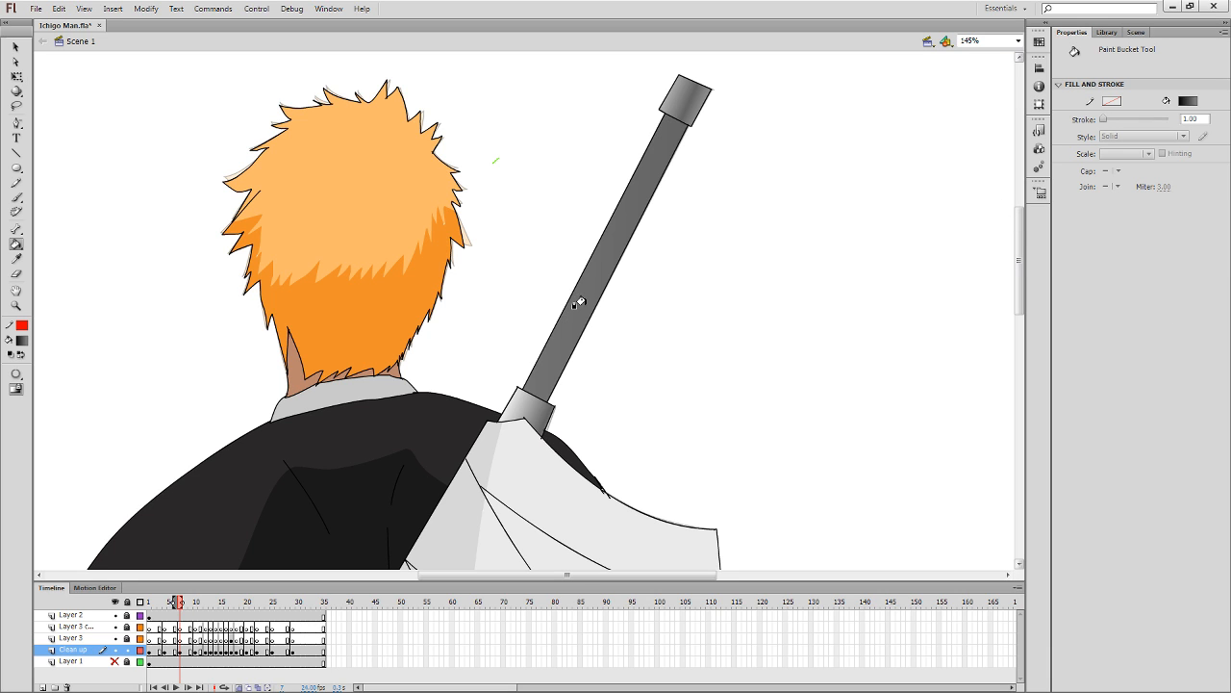
pyautogui.click(587, 292)
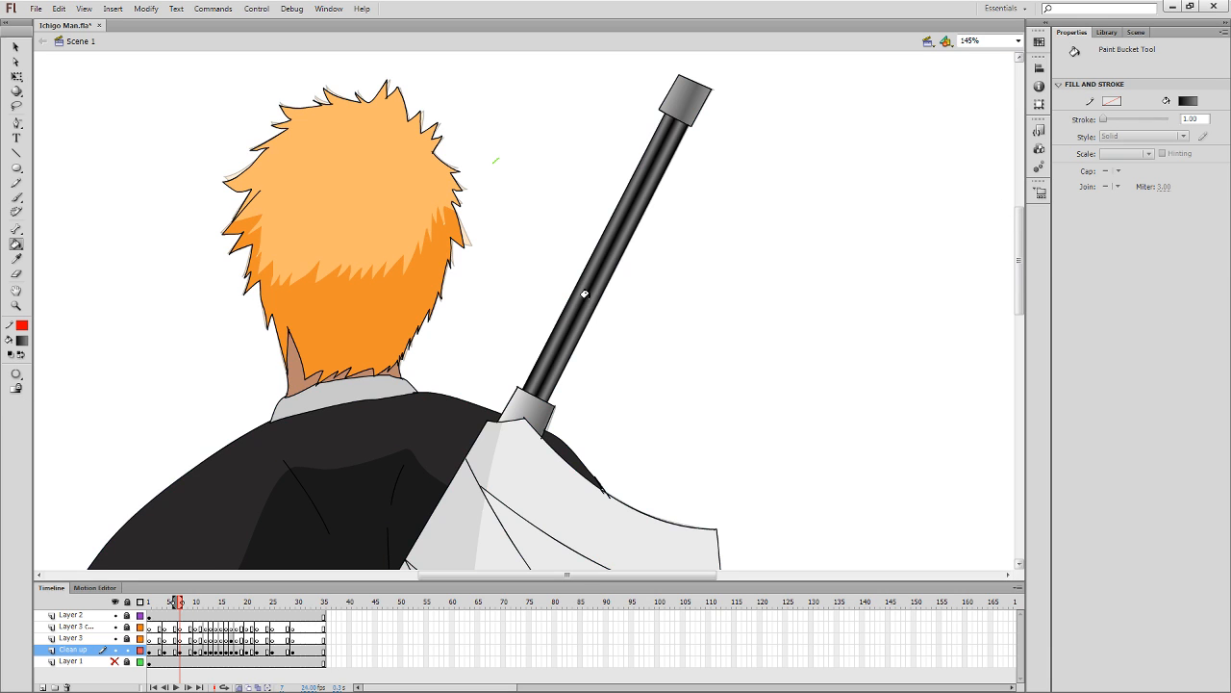
pyautogui.click(582, 290)
pyautogui.press('i')
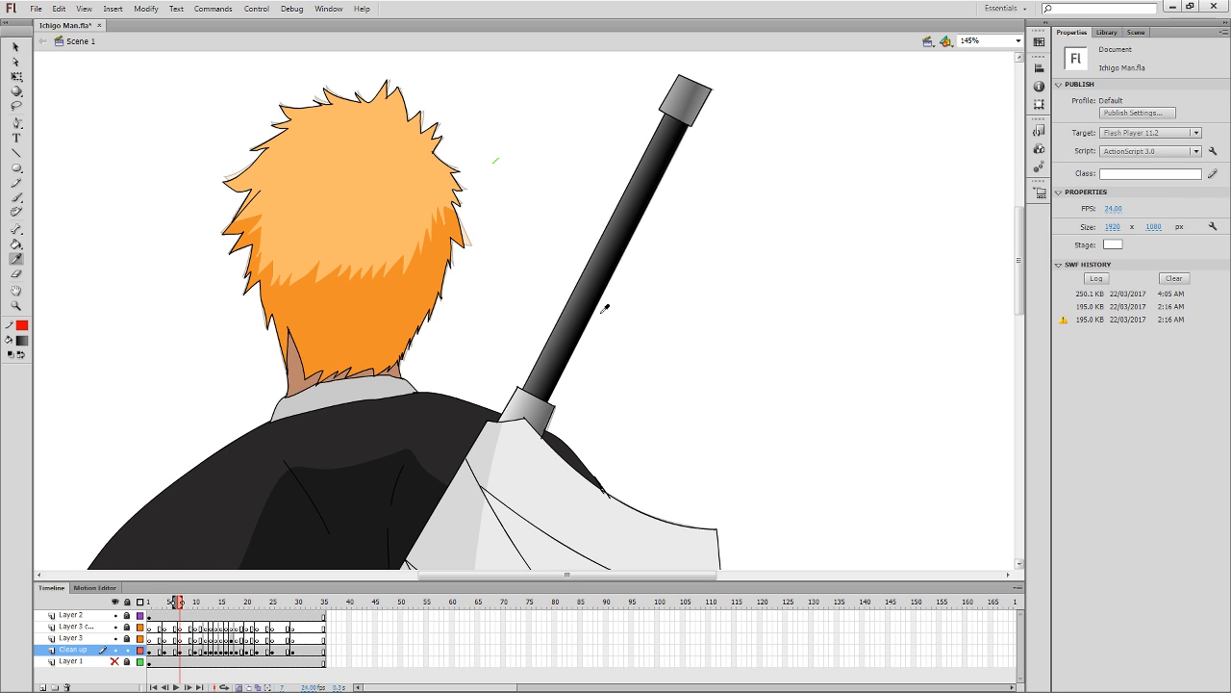
pyautogui.click(566, 325)
# Fill the handle's shaft with the dark gradient in the drawings from frame 10 to frame 12.
pyautogui.press('.')
pyautogui.press('.')
pyautogui.press('.')
pyautogui.click(561, 334)
pyautogui.press('.')
pyautogui.press('.')
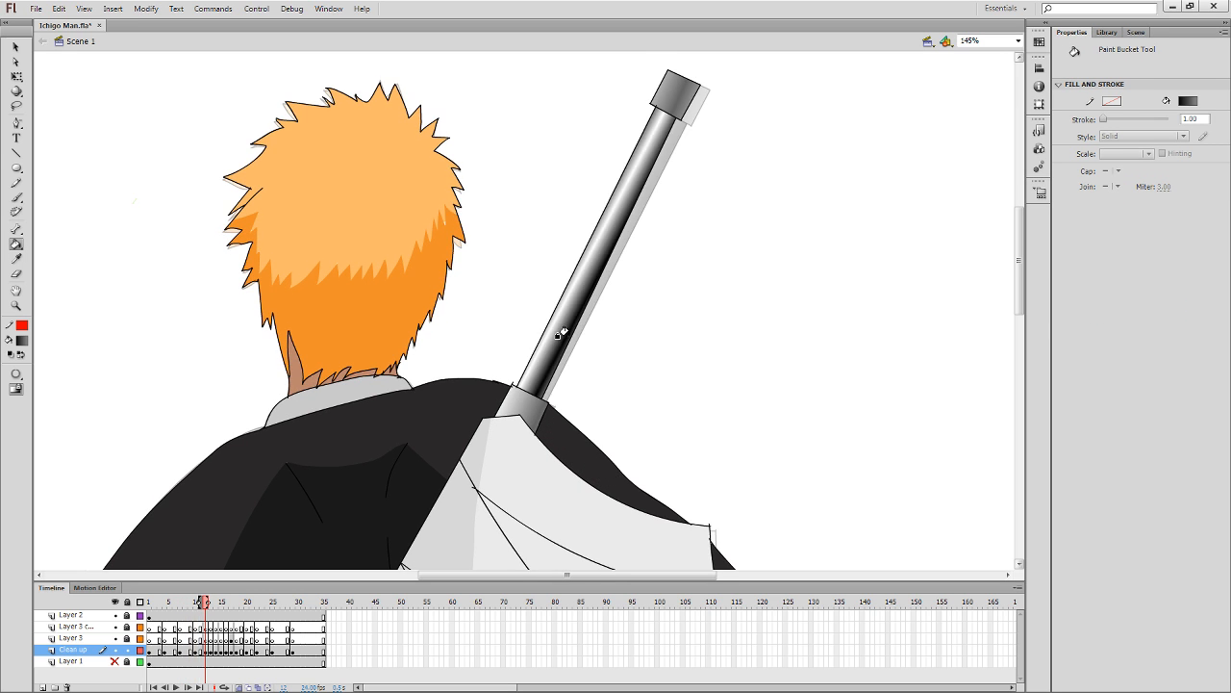
pyautogui.click(556, 325)
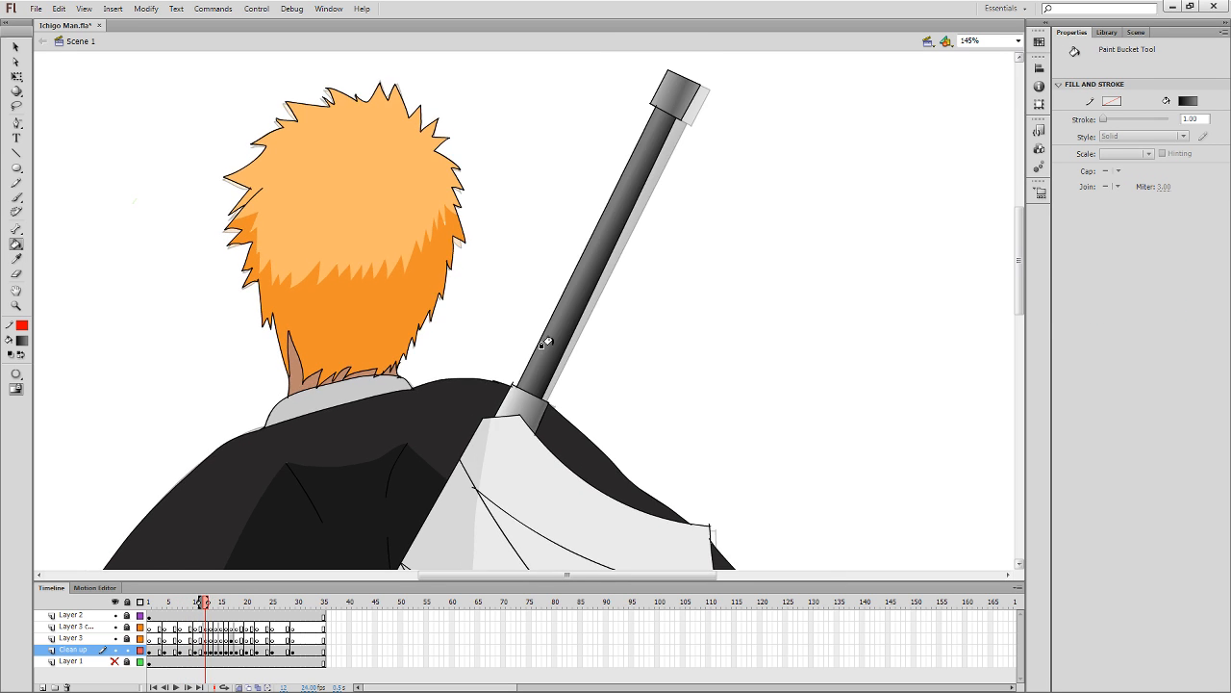
# Fill the handle's shaft with the dark gradient in the drawings from frame 13 to frame 21.
pyautogui.press('.')
pyautogui.press('.')
pyautogui.press('.')
pyautogui.click(528, 321)
pyautogui.press('.')
pyautogui.press('.')
pyautogui.click(537, 315)
pyautogui.press('.')
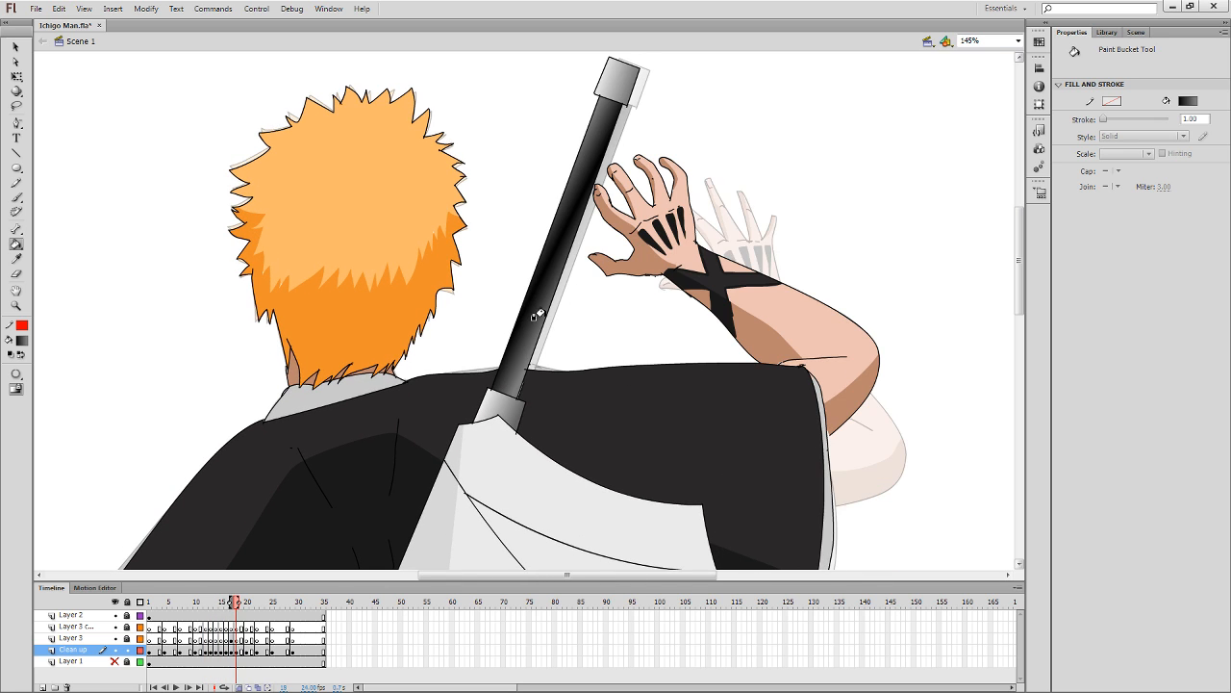
pyautogui.press('.')
pyautogui.click(531, 315)
pyautogui.press('.')
pyautogui.press('.')
pyautogui.click(582, 171)
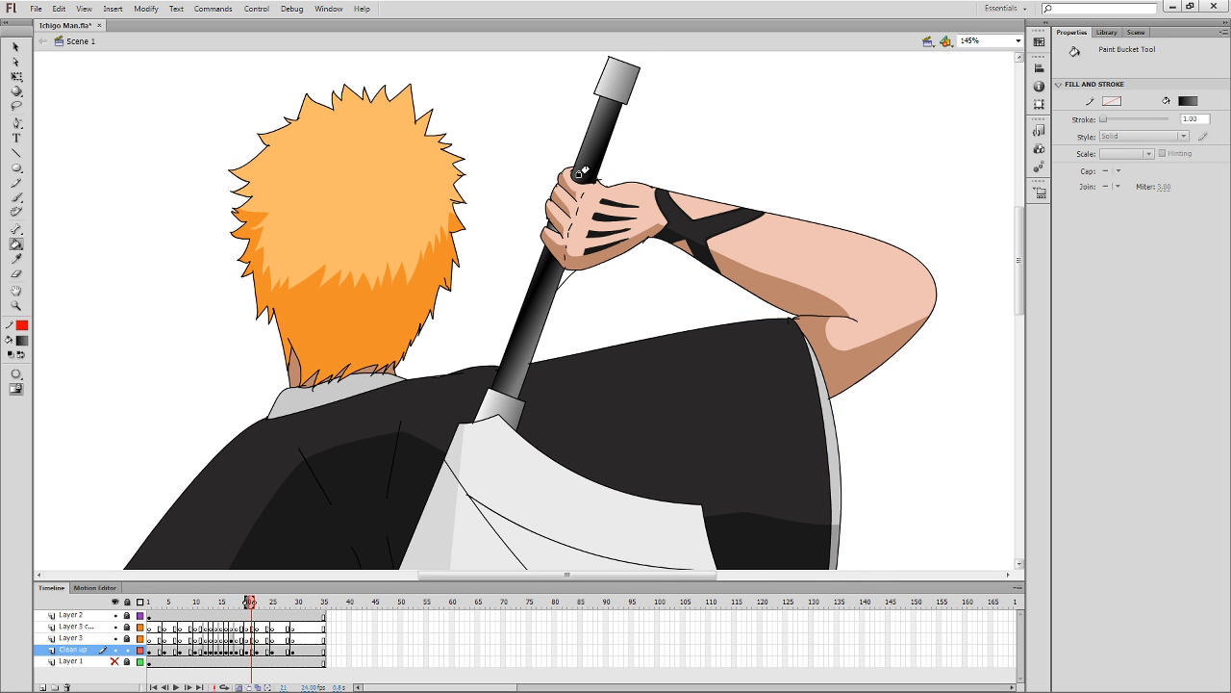
# Fill the shaft sections above and below the gripping hand with the dark gradient in the drawings from frame 23 onward.
pyautogui.press(',')
pyautogui.press(',')
pyautogui.press('.')
pyautogui.press('.')
pyautogui.press('.')
pyautogui.press('.')
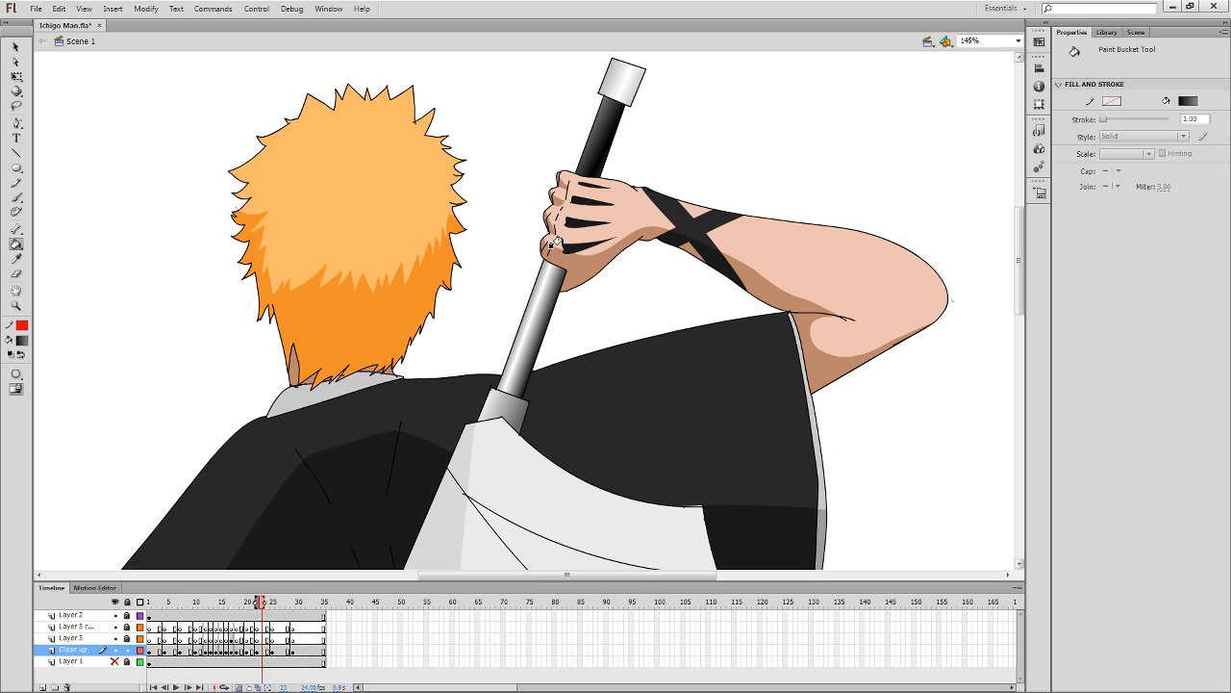
pyautogui.click(540, 288)
pyautogui.press('.')
pyautogui.press('.')
pyautogui.click(535, 305)
pyautogui.press('.')
pyautogui.click(581, 169)
pyautogui.press('.')
pyautogui.press('.')
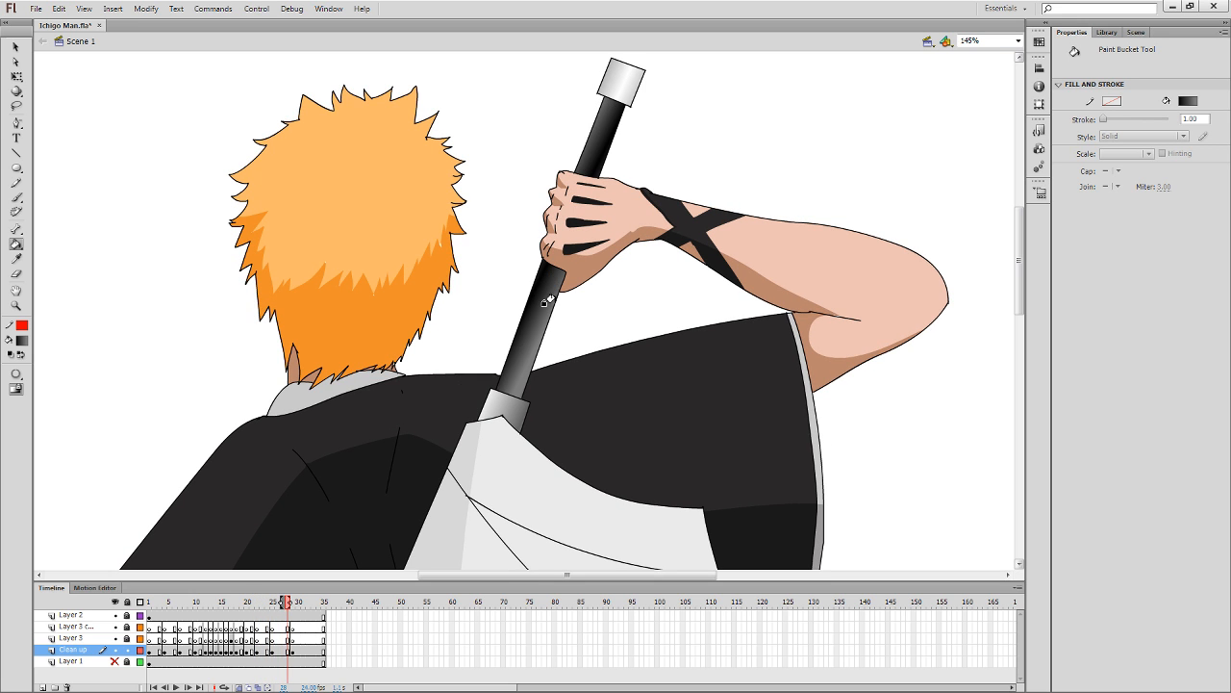
pyautogui.press('.')
pyautogui.click(541, 292)
pyautogui.click(584, 160)
# Return to frame 1 and fill the handle's shaft with the dark gradient in the drawings at frames 1 and 4.
pyautogui.press('Return')
pyautogui.click(574, 304)
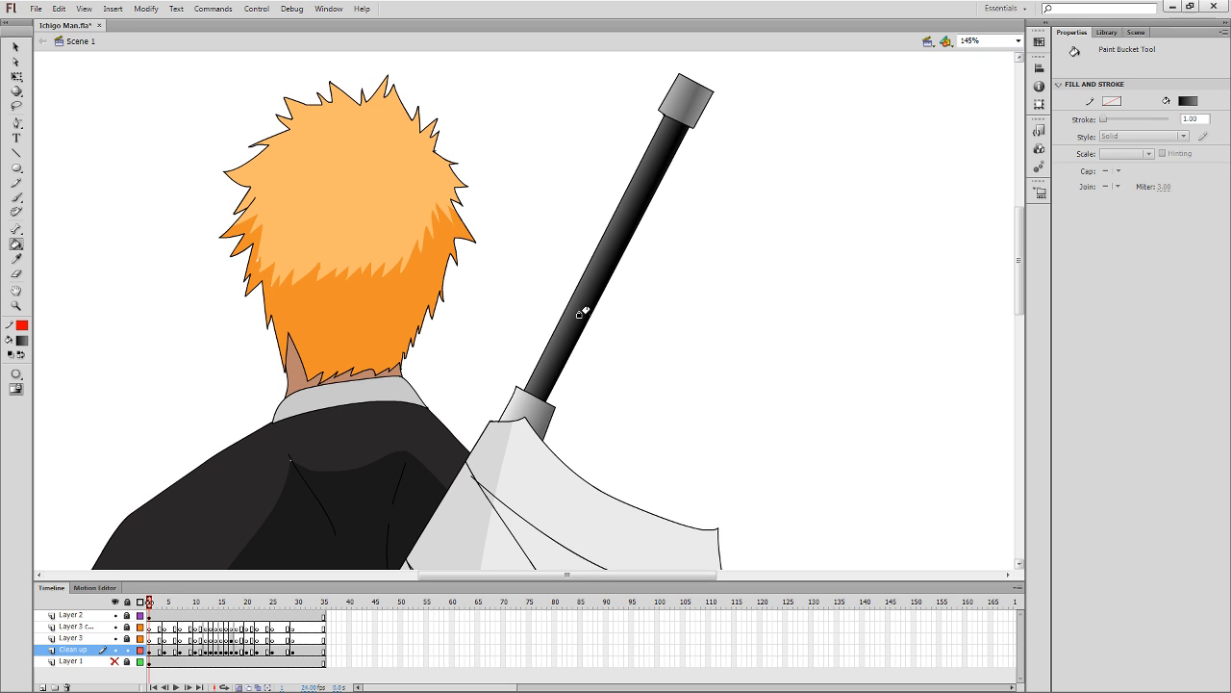
pyautogui.press('.')
pyautogui.press('.')
pyautogui.press('.')
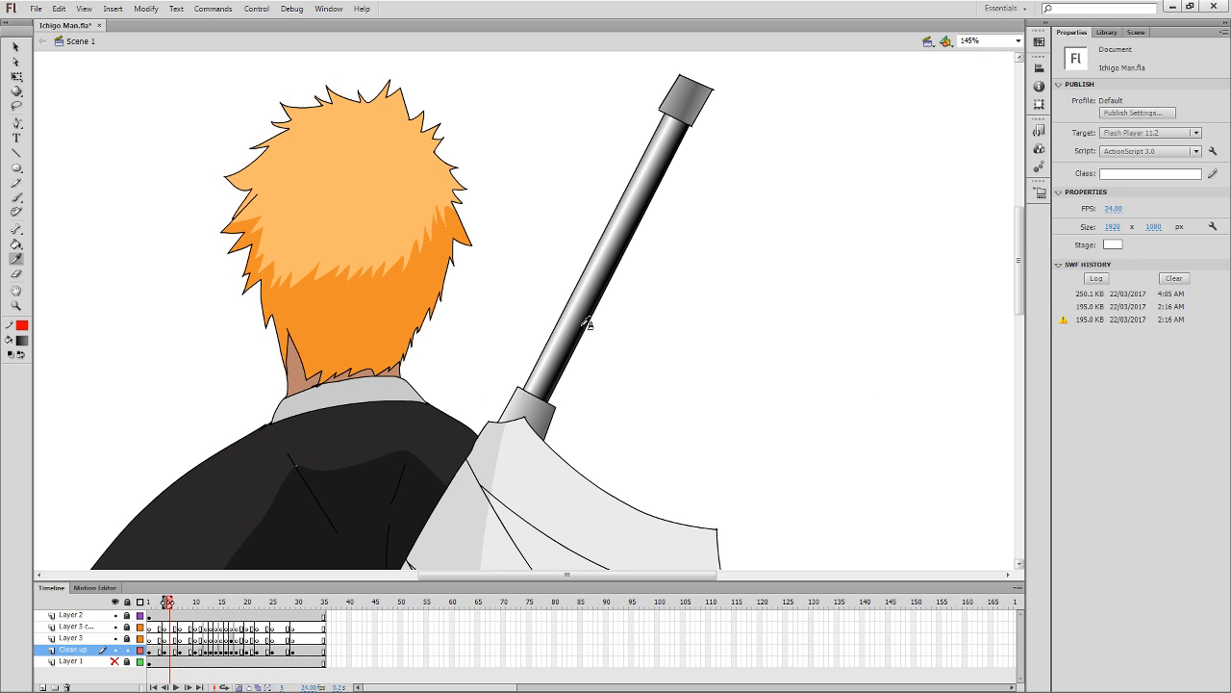
pyautogui.press('.')
pyautogui.press('.')
pyautogui.click(566, 329)
pyautogui.press(',')
pyautogui.press(',')
pyautogui.press(',')
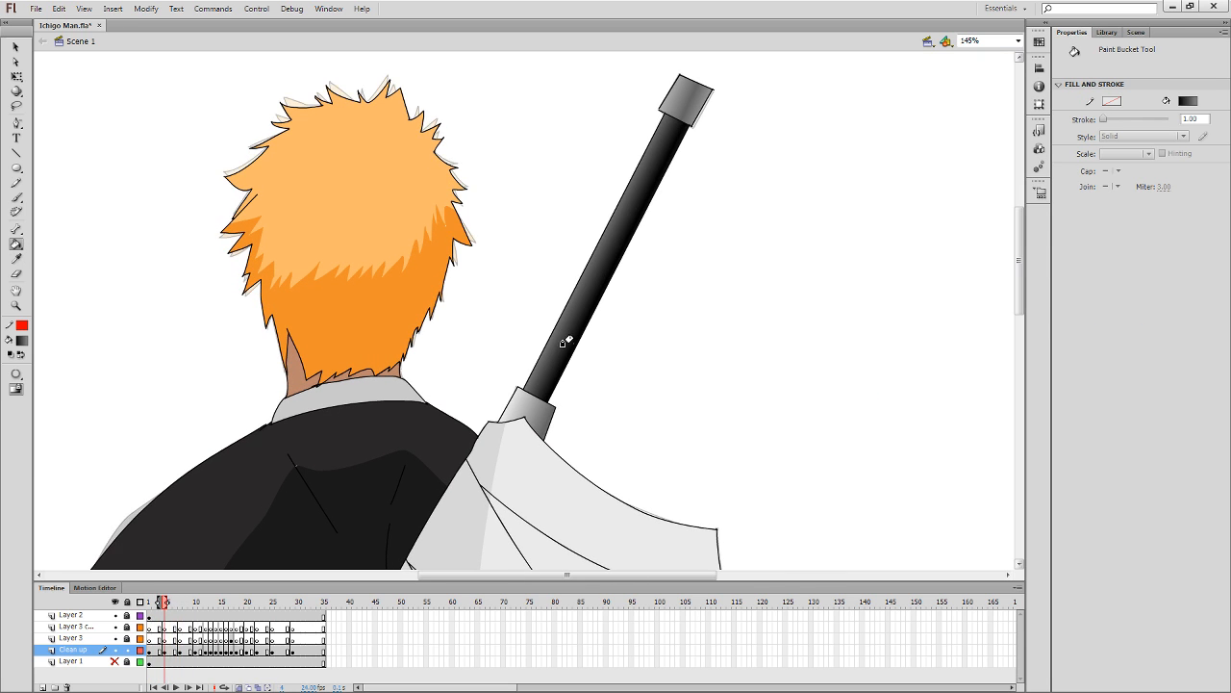
# Step back and forth through the frames to check the dark shaft gradient for consistency.
pyautogui.press('.')
pyautogui.press('.')
pyautogui.press('.')
pyautogui.press('.')
pyautogui.press('.')
pyautogui.press('.')
pyautogui.press('.')
pyautogui.press('.')
pyautogui.press('.')
pyautogui.press('.')
pyautogui.press('.')
pyautogui.press('.')
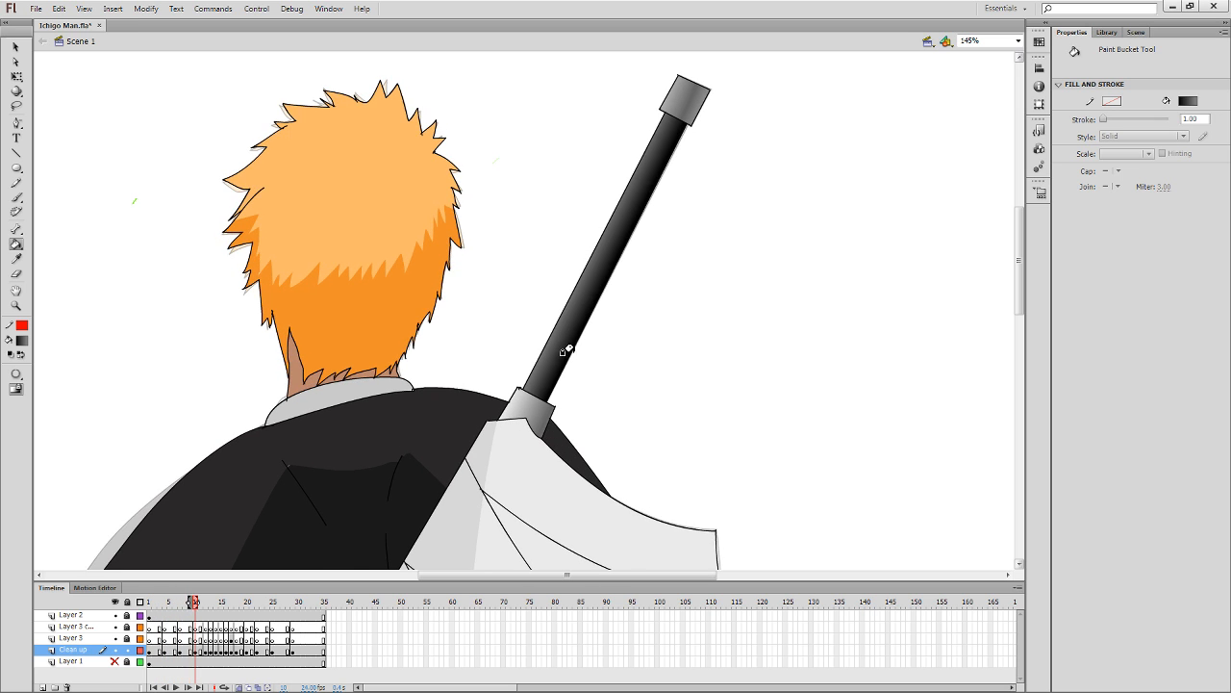
pyautogui.press(',')
pyautogui.press(',')
pyautogui.press(',')
pyautogui.press(',')
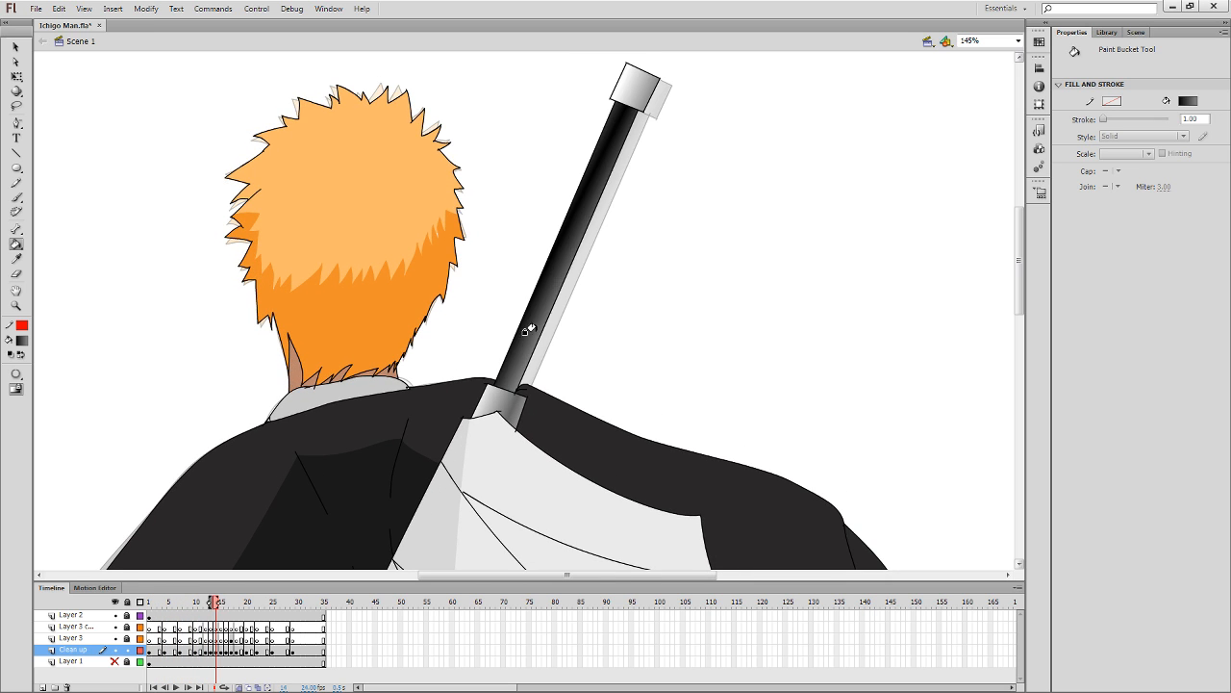
pyautogui.press('.')
pyautogui.press('.')
pyautogui.press('.')
pyautogui.press('.')
pyautogui.press('.')
pyautogui.press(',')
pyautogui.press(',')
pyautogui.press(',')
pyautogui.press(',')
pyautogui.press(',')
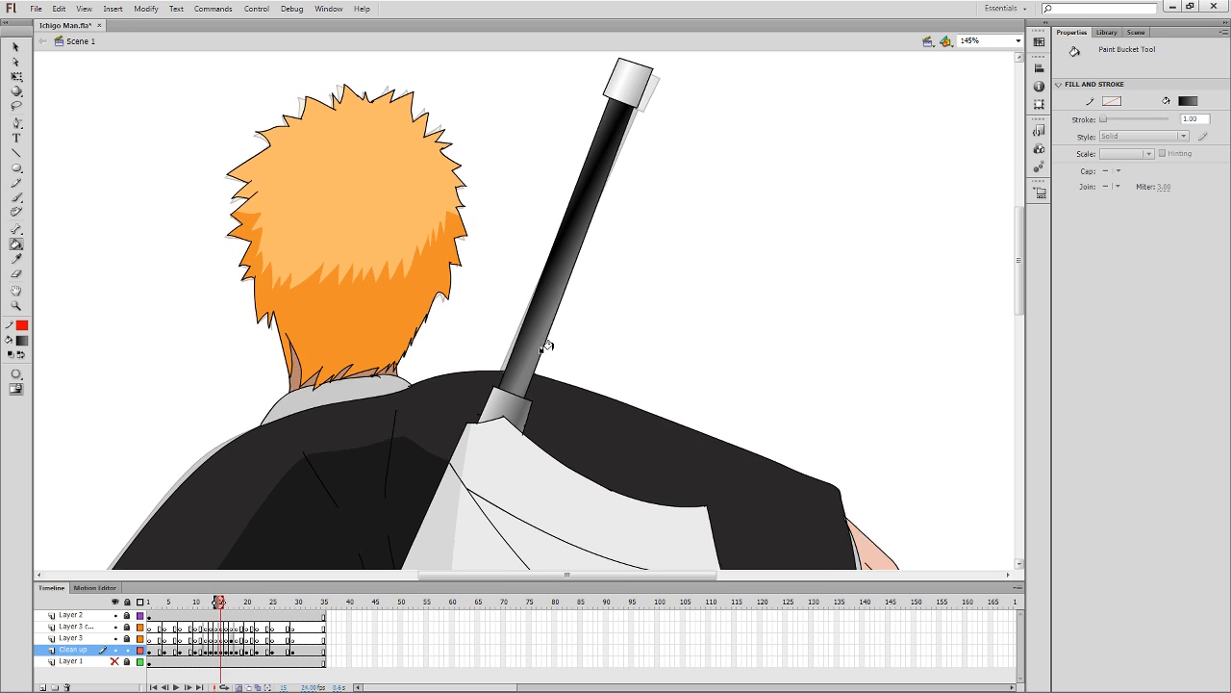
pyautogui.press('.')
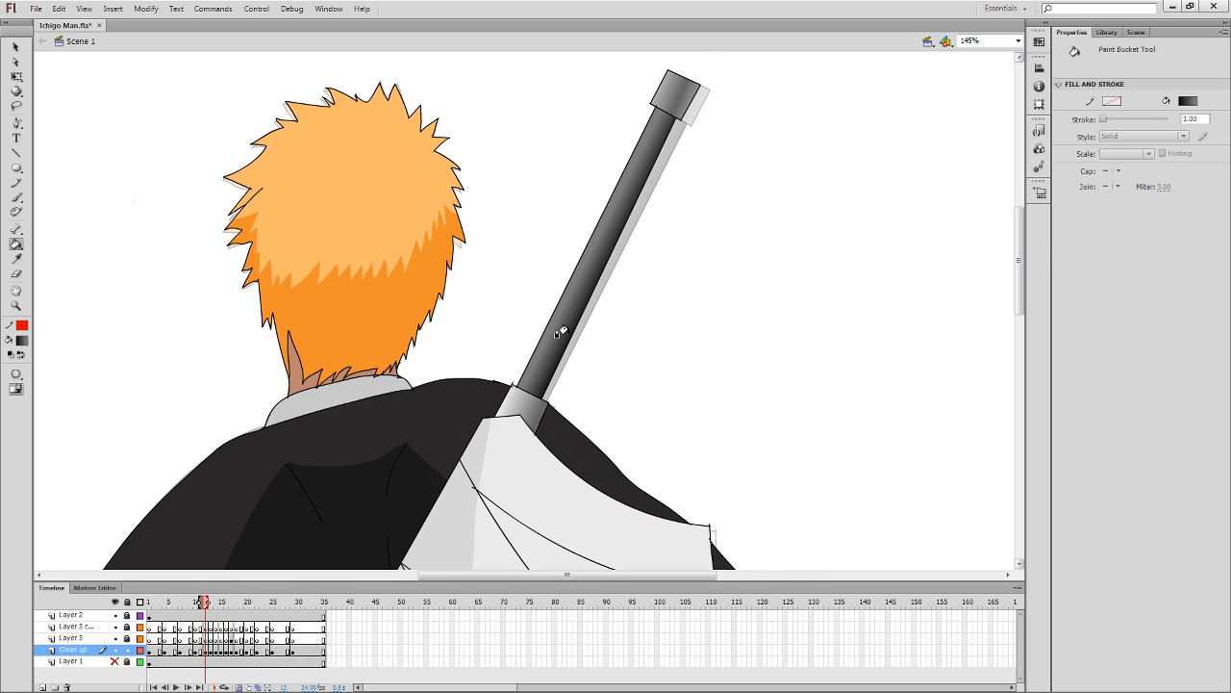
# Refill the shaft in frame 12 until the dark gradient runs across its width with the black along one edge.
pyautogui.press('.')
pyautogui.press(',')
pyautogui.click(572, 294)
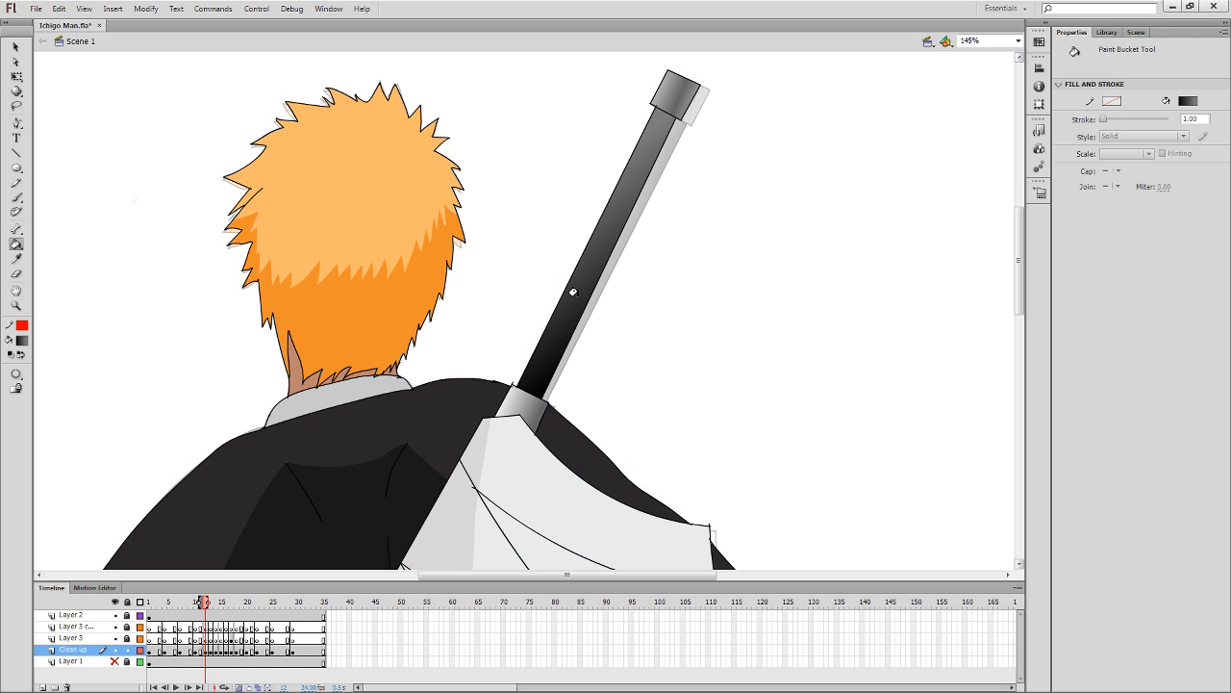
pyautogui.click(574, 292)
pyautogui.click(575, 293)
pyautogui.click(577, 295)
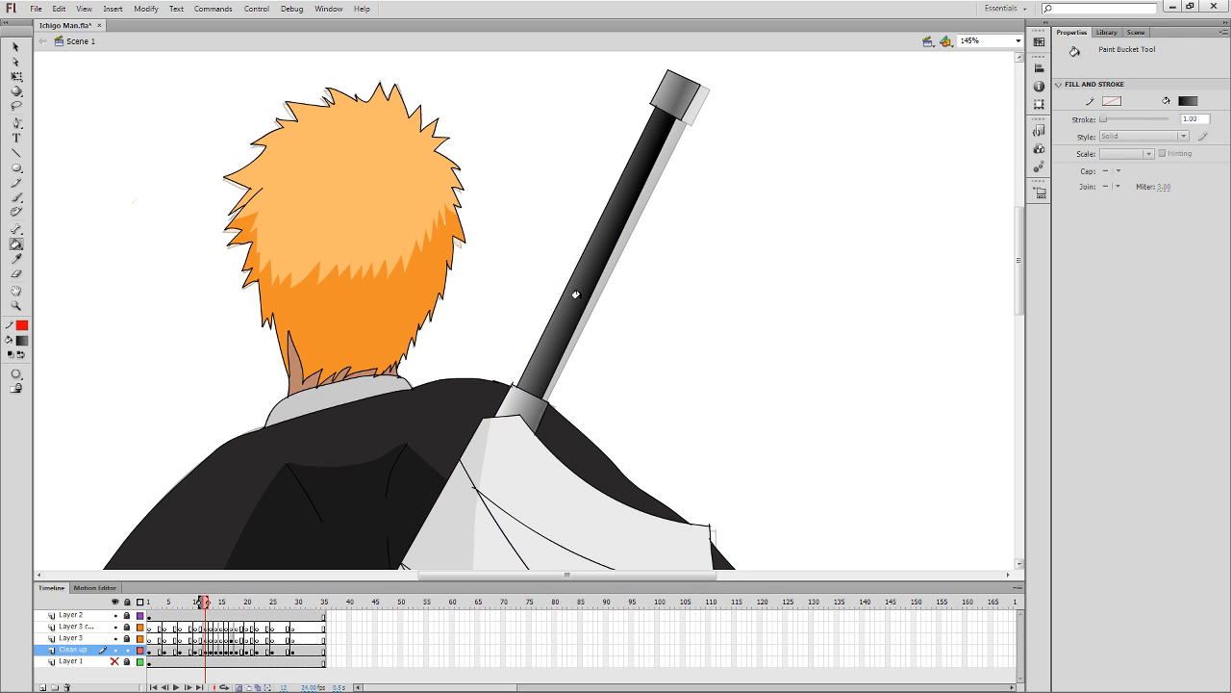
# Redirect the dark gradient across the handle's shaft around frames 13 and 14.
pyautogui.press('.')
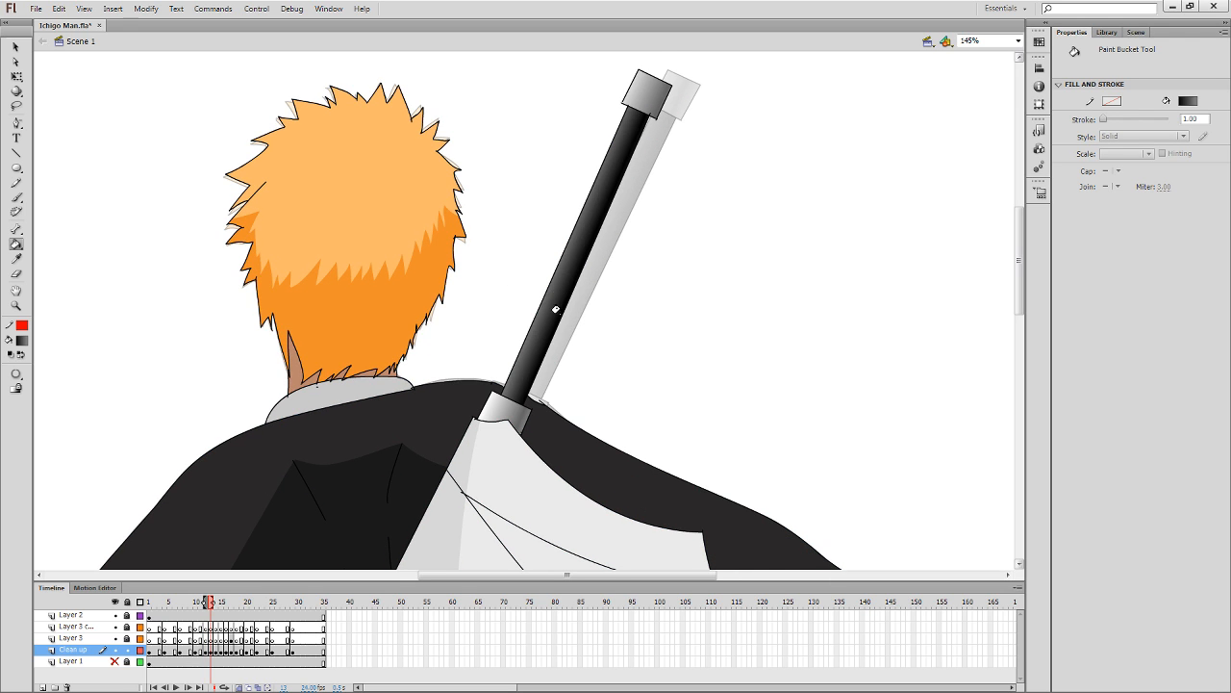
pyautogui.press('.')
pyautogui.moveTo(543, 300); pyautogui.dragTo(558, 315)
pyautogui.press('.')
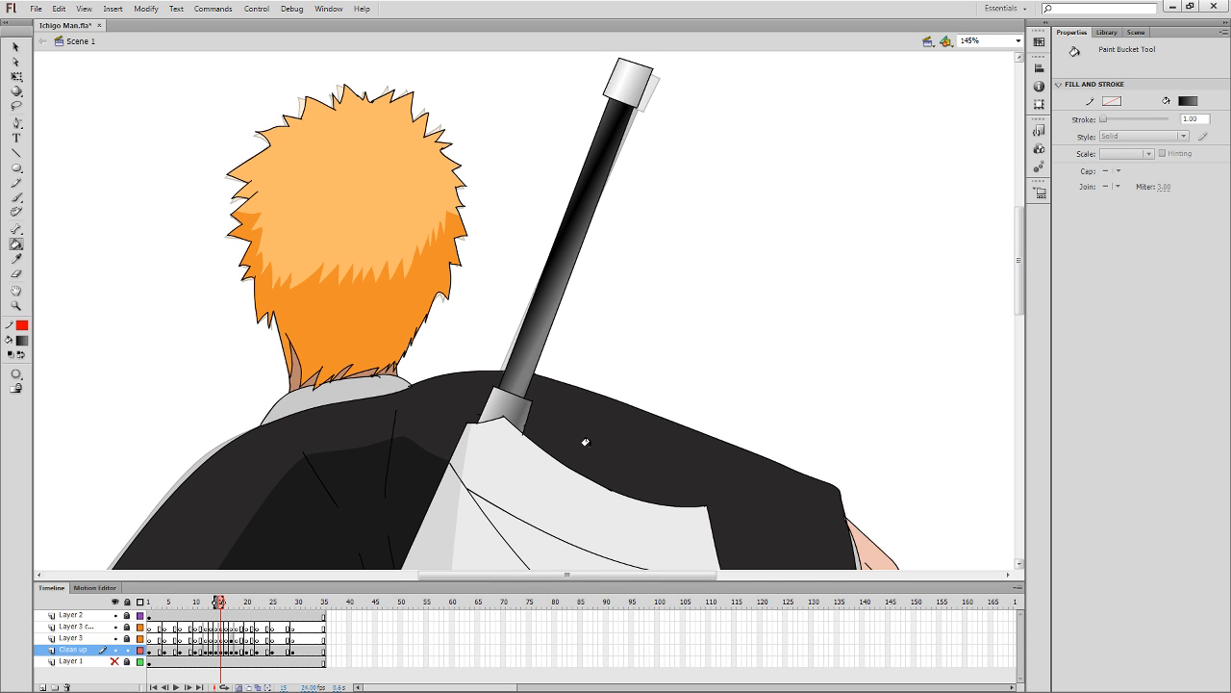
# Zoom out to 73% and play the animation from frame 1 to review the recoloured handle.
pyautogui.press(',')
pyautogui.hotkey('ctrl', '-')
pyautogui.press('.')
pyautogui.press('.')
pyautogui.press('.')
pyautogui.press('.')
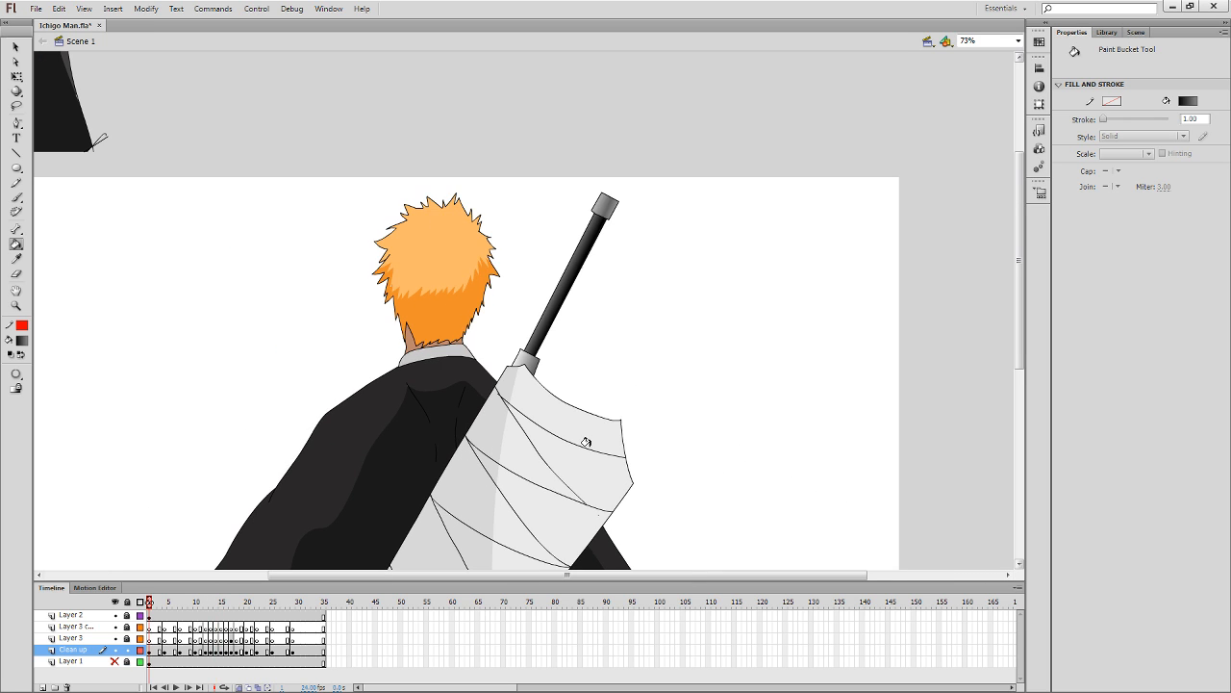
pyautogui.press('Return')
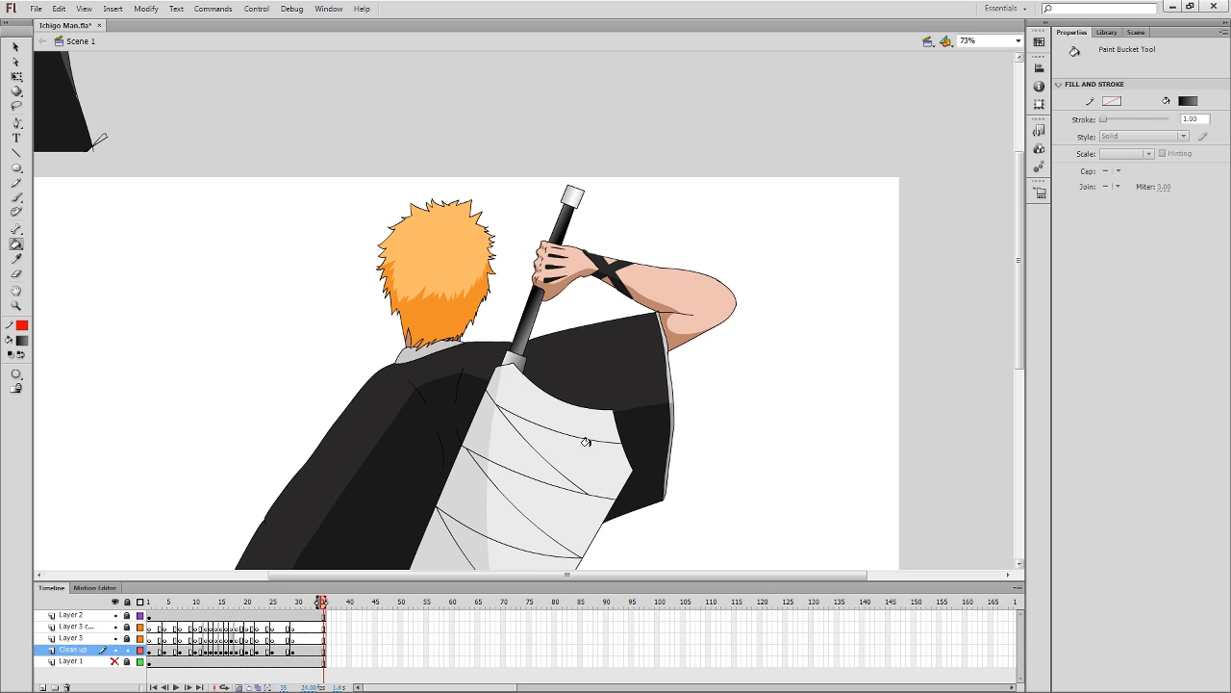
# Step back from frame 35 to frame 13 and inspect the light gradient on the handle's end cap.
pyautogui.press(',')
pyautogui.press(',')
pyautogui.press(',')
pyautogui.press(',')
pyautogui.press(',')
pyautogui.press(',')
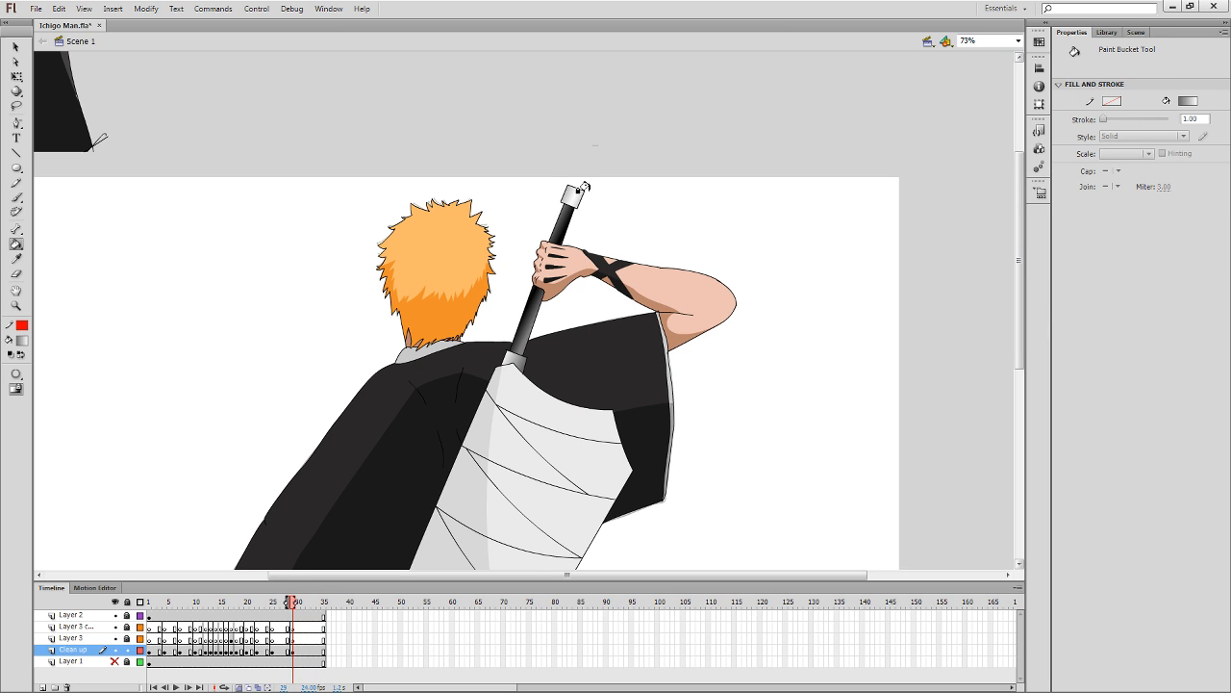
pyautogui.press(',')
pyautogui.press(',')
pyautogui.press(',')
pyautogui.press(',')
pyautogui.press(',')
pyautogui.press(',')
pyautogui.press(',')
pyautogui.press(',')
pyautogui.press(',')
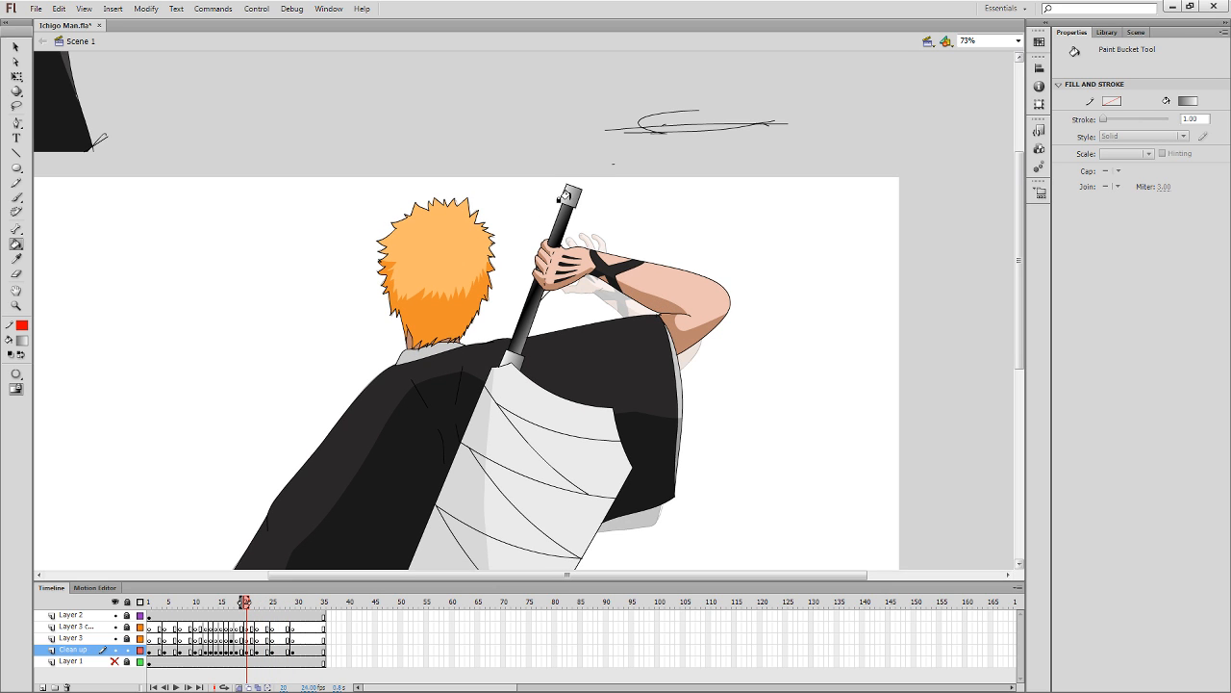
pyautogui.press(',')
pyautogui.press(',')
pyautogui.press(',')
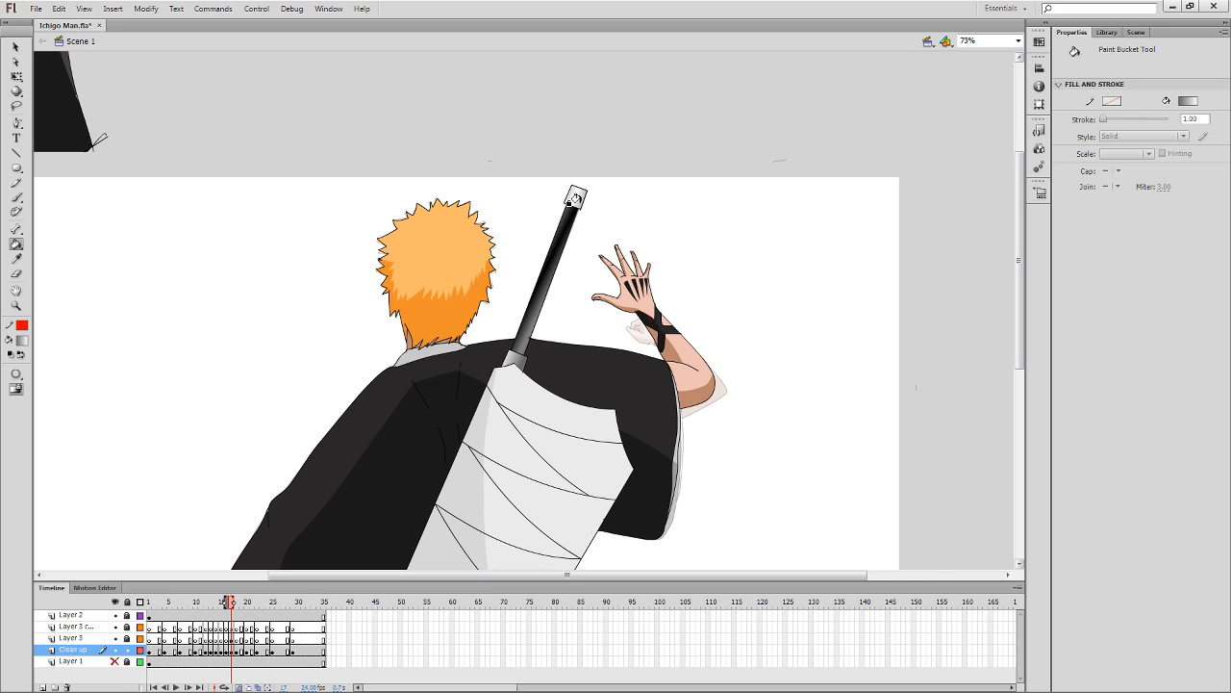
pyautogui.press(',')
pyautogui.press(',')
pyautogui.press(',')
pyautogui.press(',')
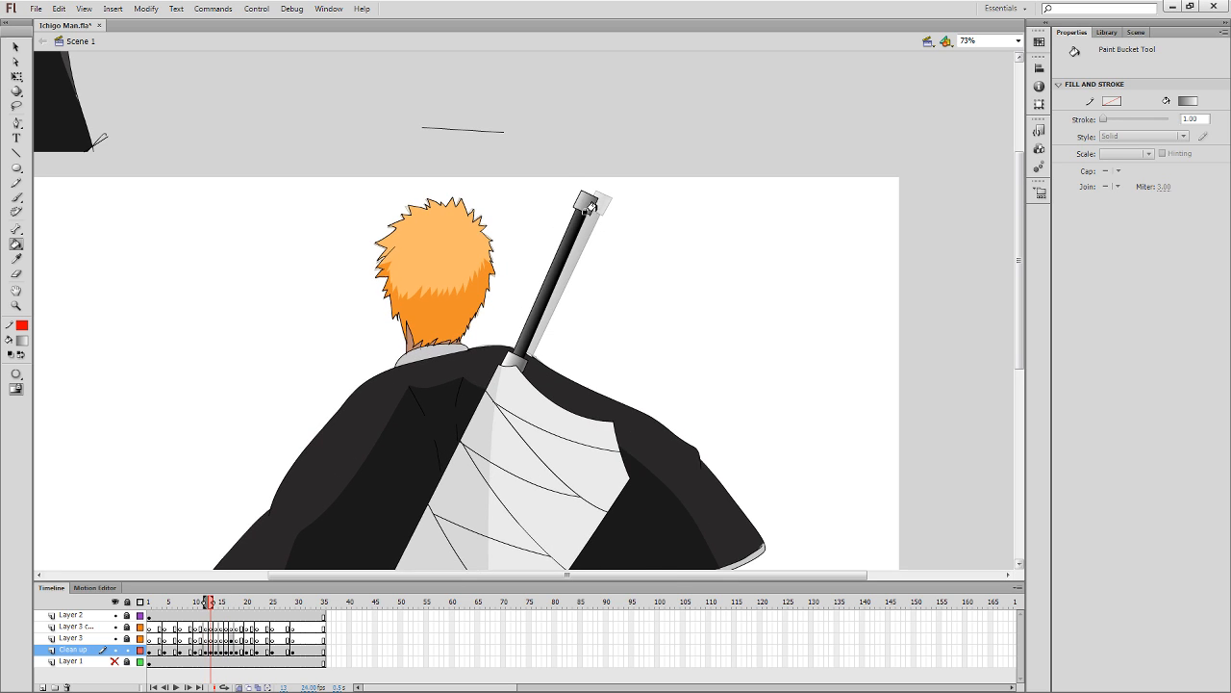
# Compare the end cap's gradient back and forth across the frames around 12 to 15.
pyautogui.press(',')
pyautogui.press('.')
pyautogui.press('.')
pyautogui.press('.')
pyautogui.press(',')
pyautogui.press(',')
pyautogui.click(16, 389)
pyautogui.press('.')
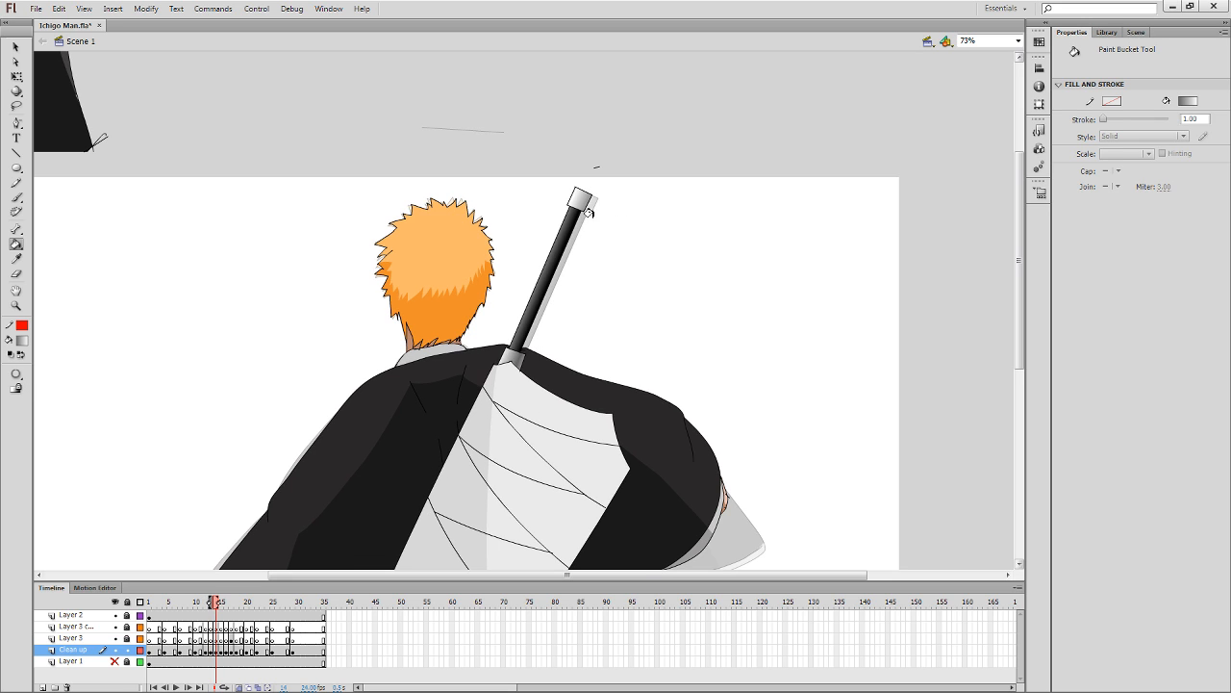
pyautogui.press(',')
pyautogui.press(',')
pyautogui.press(',')
pyautogui.press('.')
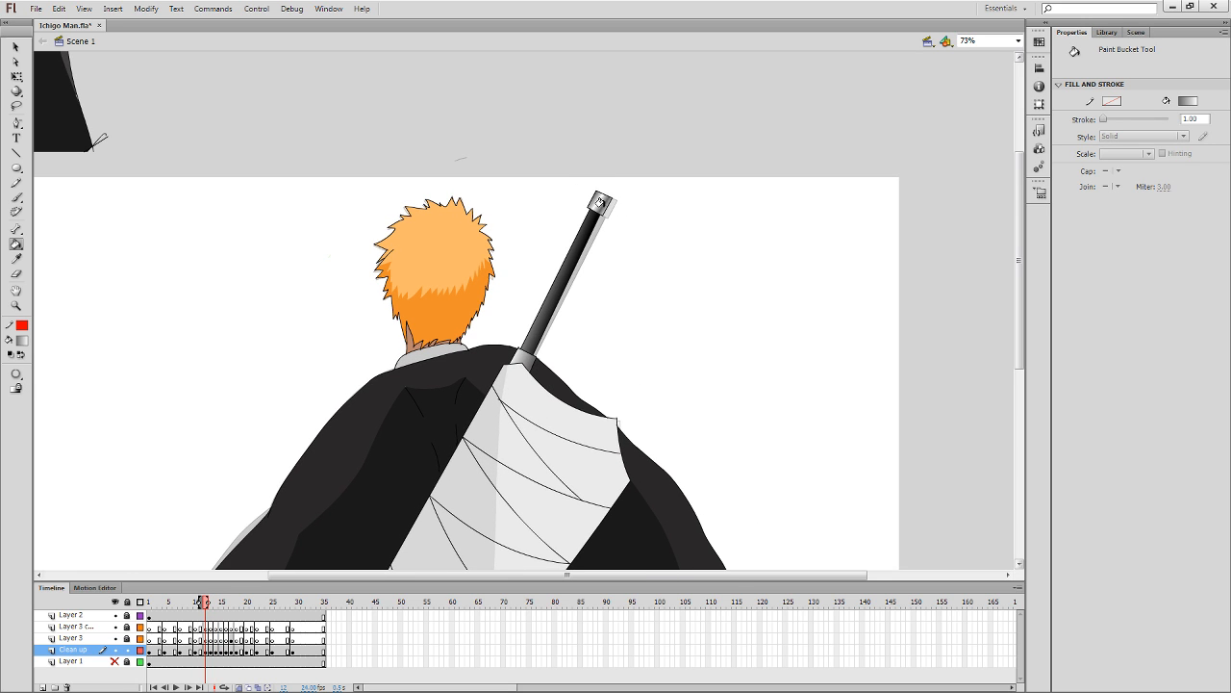
pyautogui.press('.')
pyautogui.press('.')
pyautogui.press(',')
pyautogui.press(',')
pyautogui.press(',')
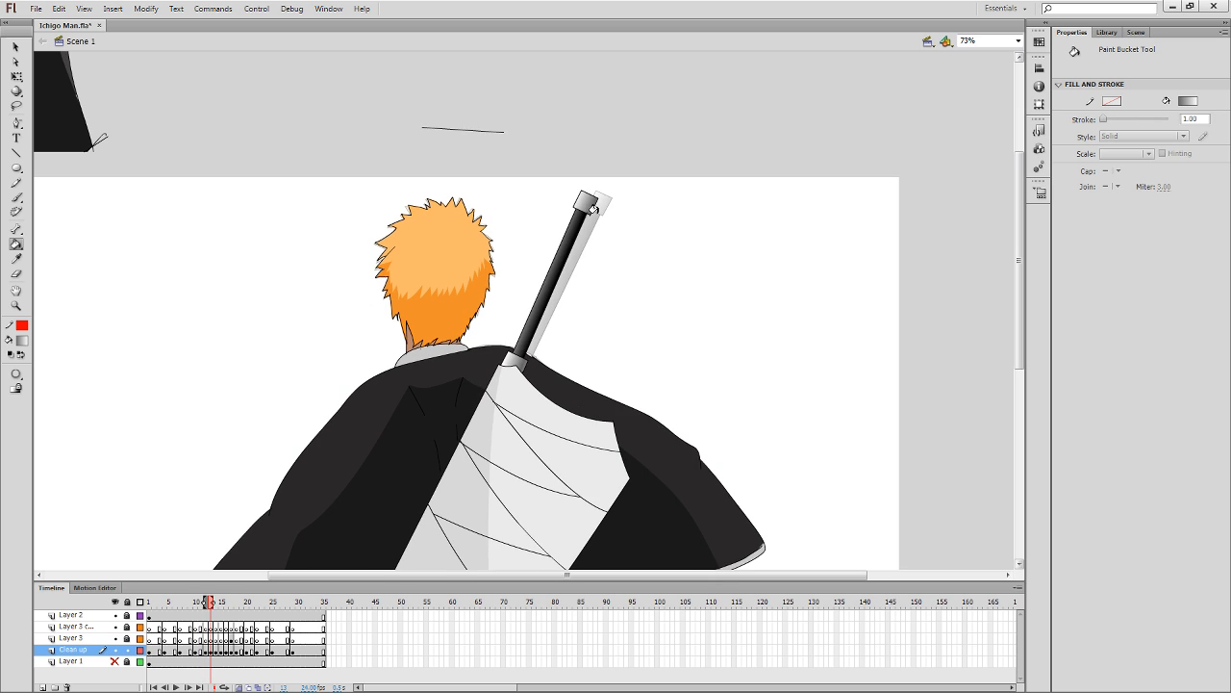
# Step back to frame 3 and inspect the handle's cap and shaft in the early frames.
pyautogui.press(',')
pyautogui.press(',')
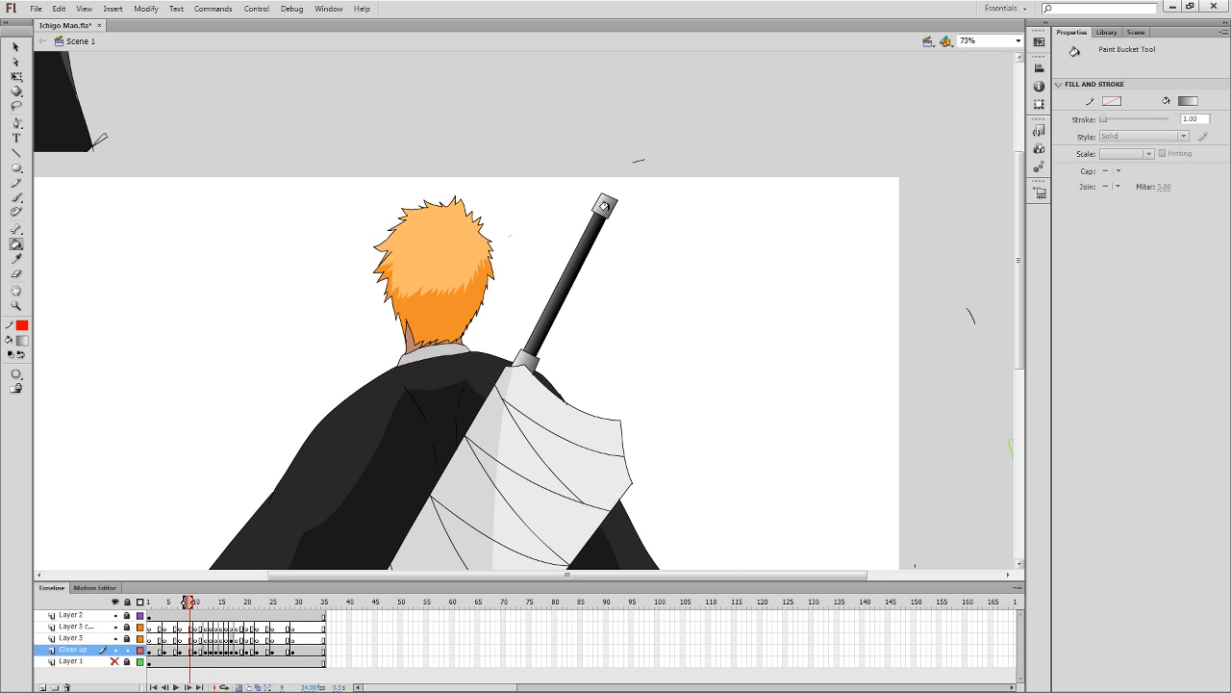
pyautogui.press(',')
pyautogui.press(',')
pyautogui.press(',')
pyautogui.press(',')
pyautogui.press(',')
pyautogui.press(',')
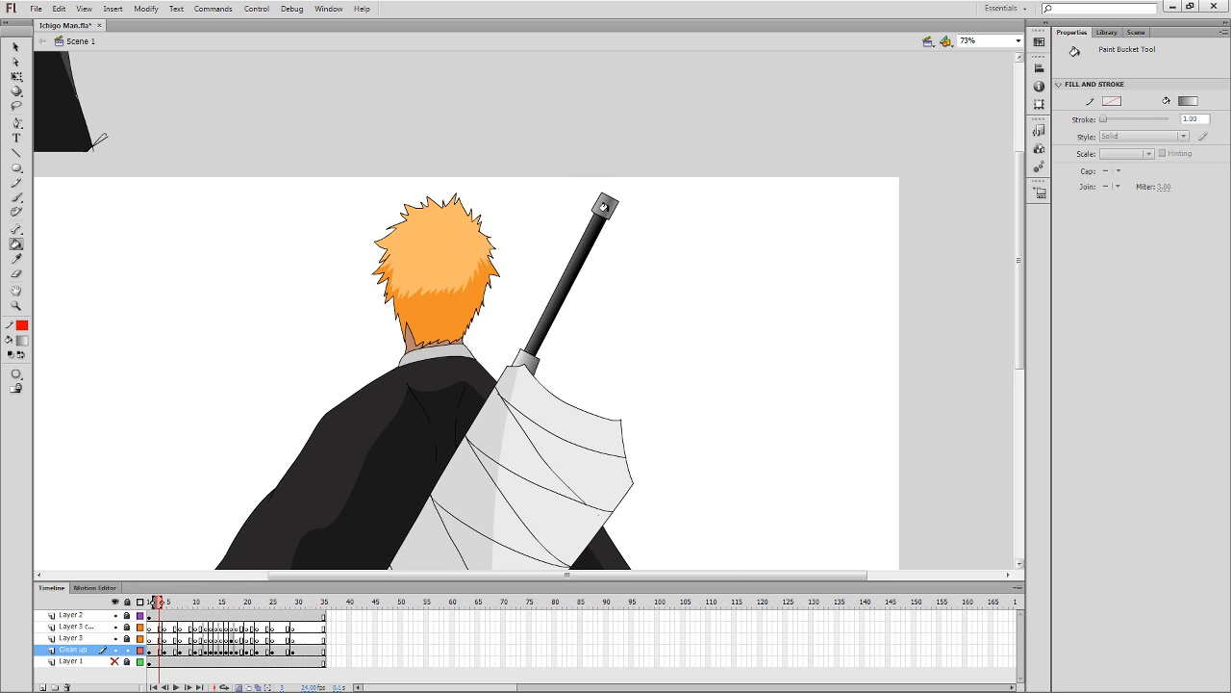
# Play the animation repeatedly from frame 1, with the whole sword and robe in view, to review the finished colouring.
pyautogui.press(',')
pyautogui.press(',')
pyautogui.press('Return')
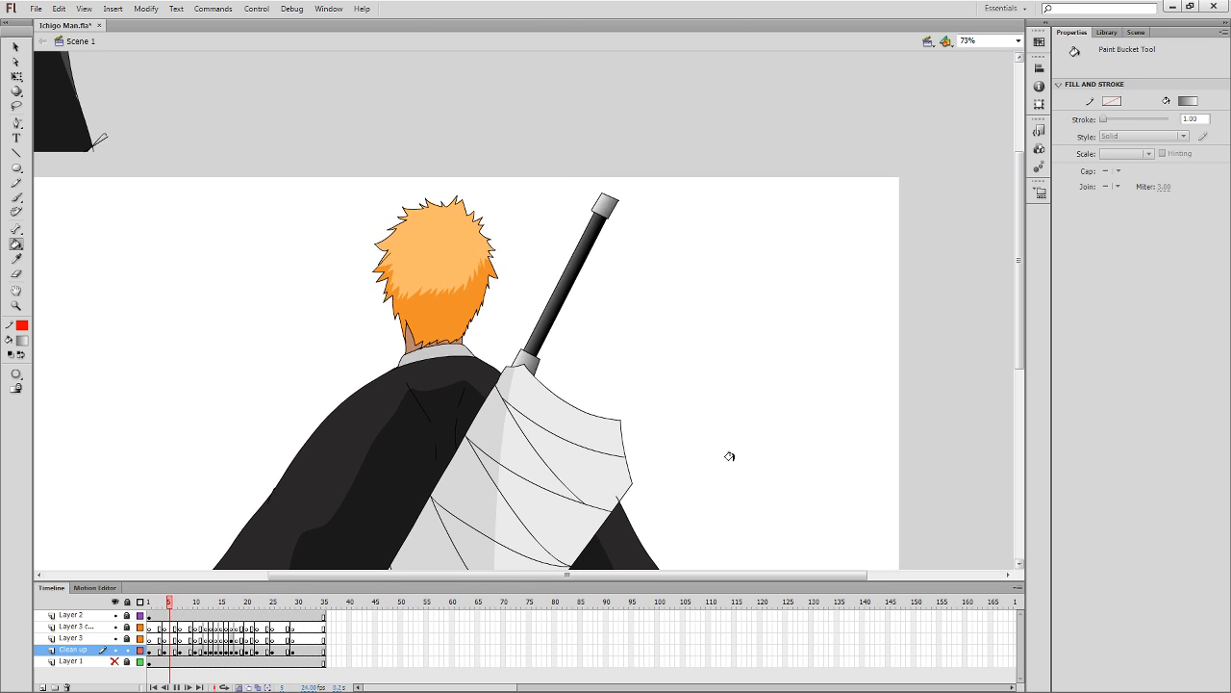
pyautogui.moveTo(712, 491); pyautogui.dragTo(741, 300)
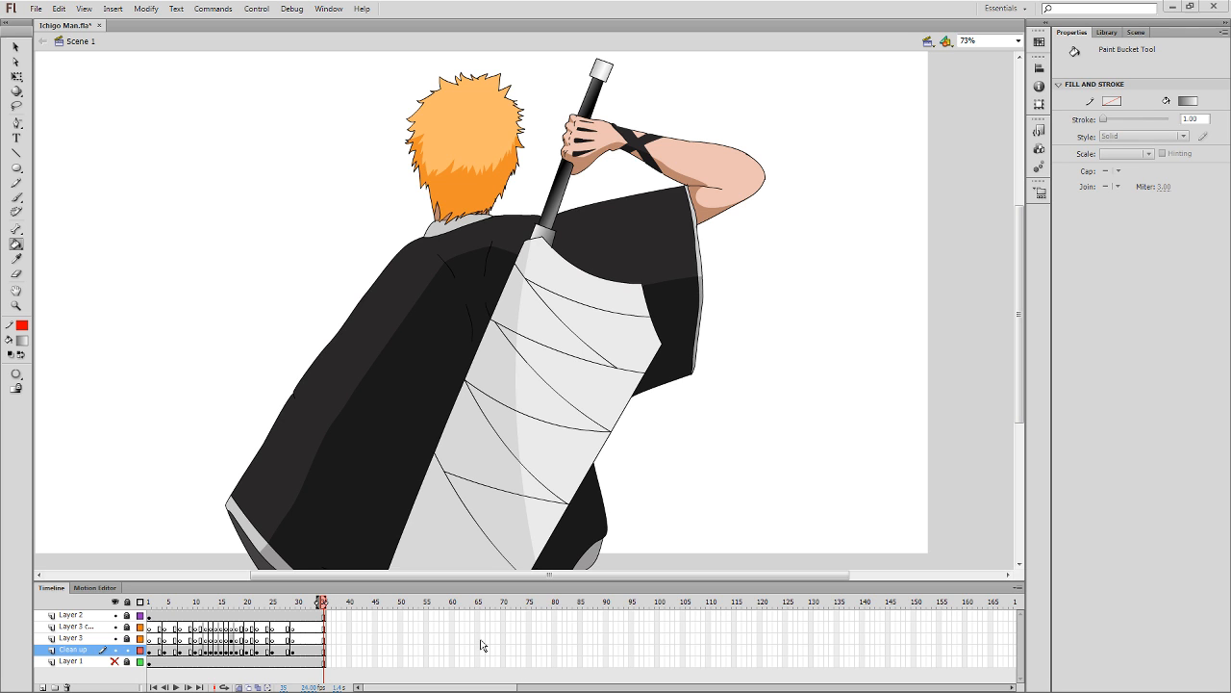
pyautogui.press('Return')
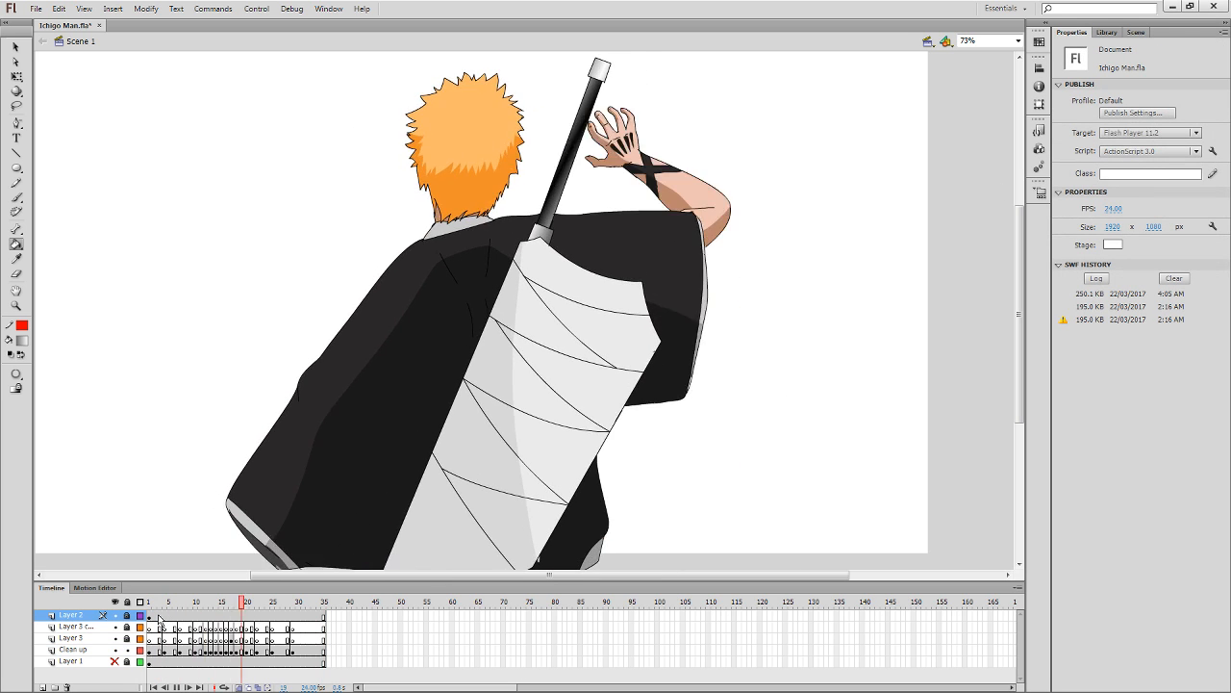
pyautogui.click(160, 617)
pyautogui.press('Return')
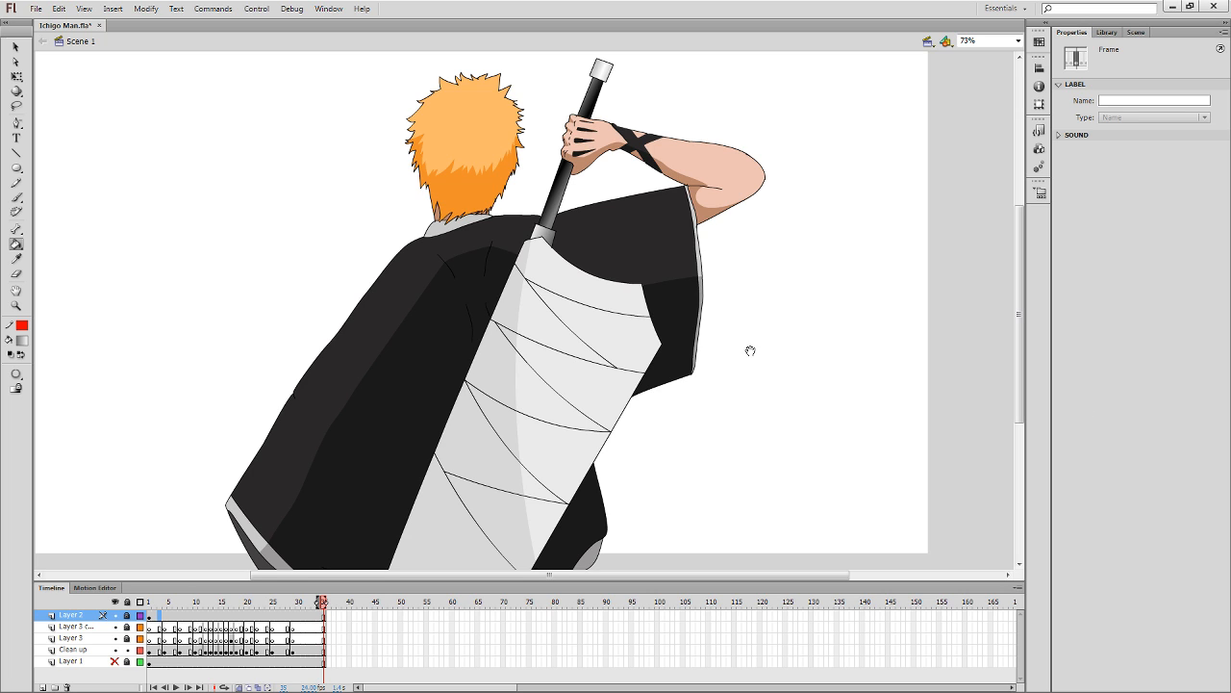
pyautogui.click(947, 233)
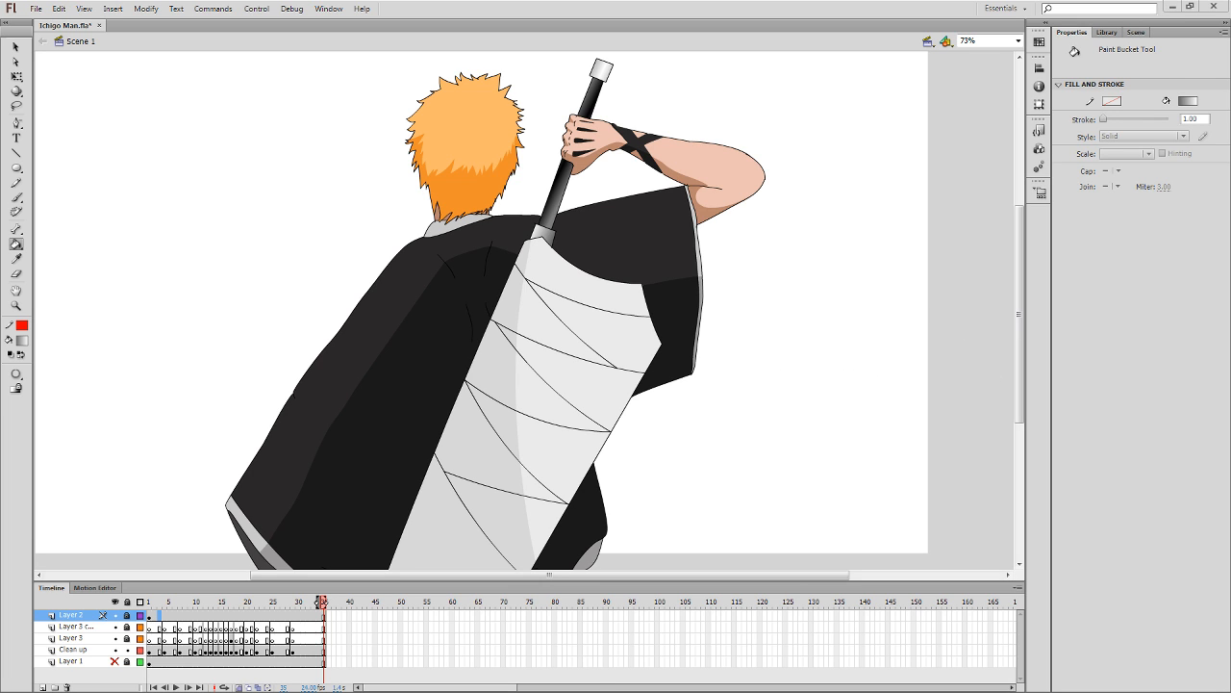
# Lock the Clean up layer, unlock Layer 3 and select its frame 17.
pyautogui.click(127, 638)
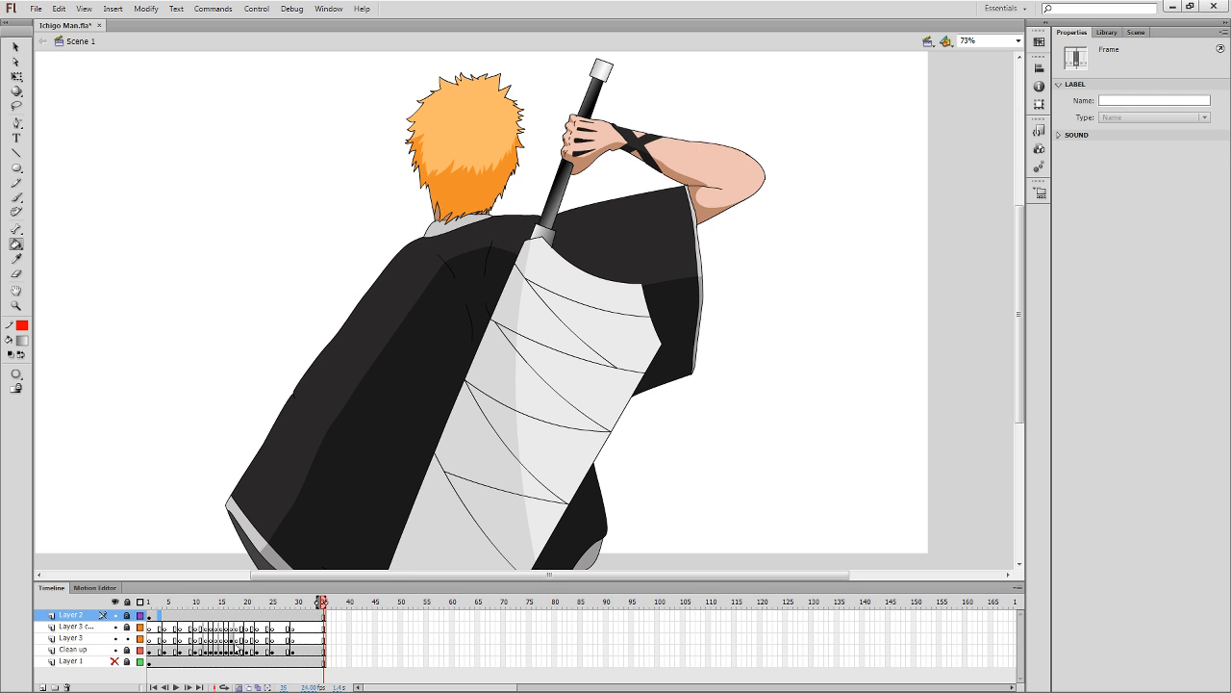
pyautogui.click(237, 639)
pyautogui.click(232, 638)
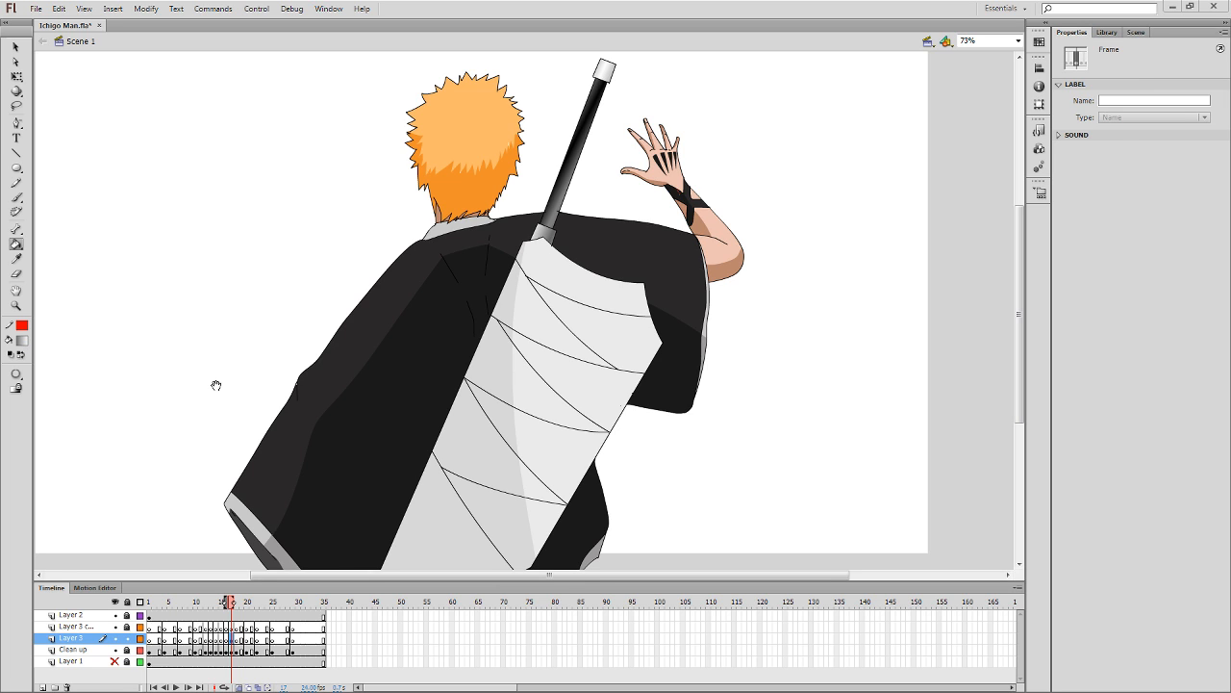
pyautogui.moveTo(216, 385); pyautogui.dragTo(207, 380)
# Try a red brush stroke across the wrist wrap in frame 17 of Layer 3, then undo it.
pyautogui.click(22, 343)
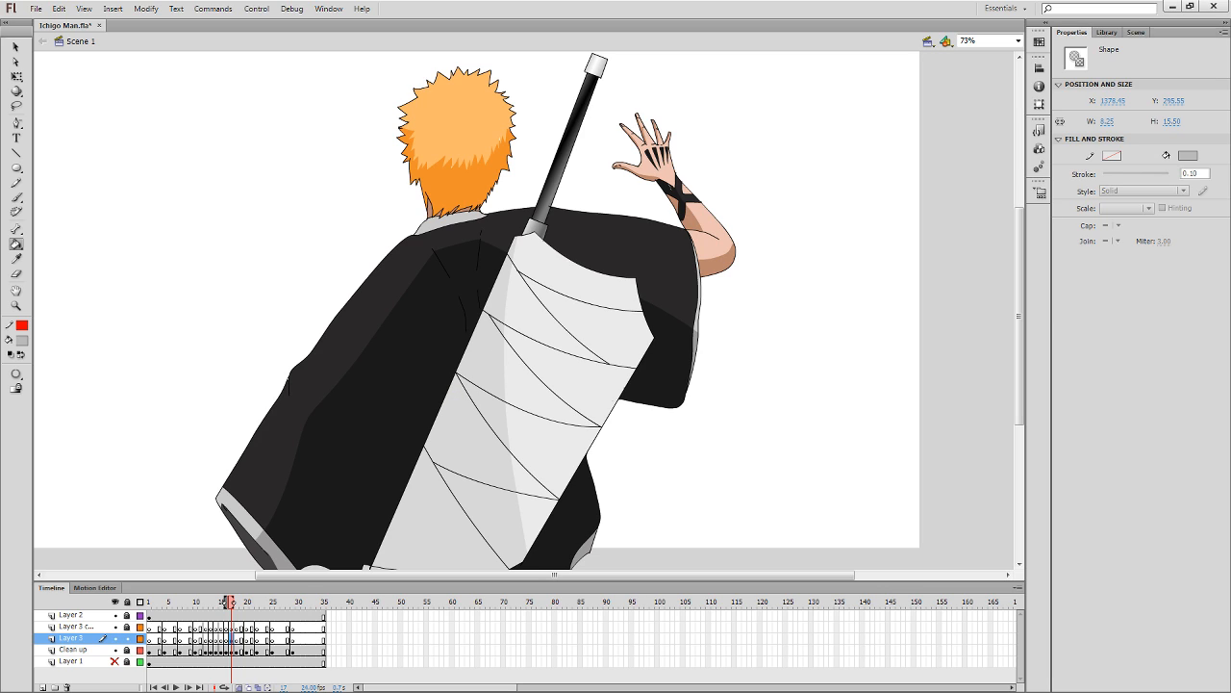
pyautogui.hotkey('ctrl', 's')
pyautogui.click(44, 414)
pyautogui.press('z')
pyautogui.moveTo(566, 278); pyautogui.dragTo(747, 155)
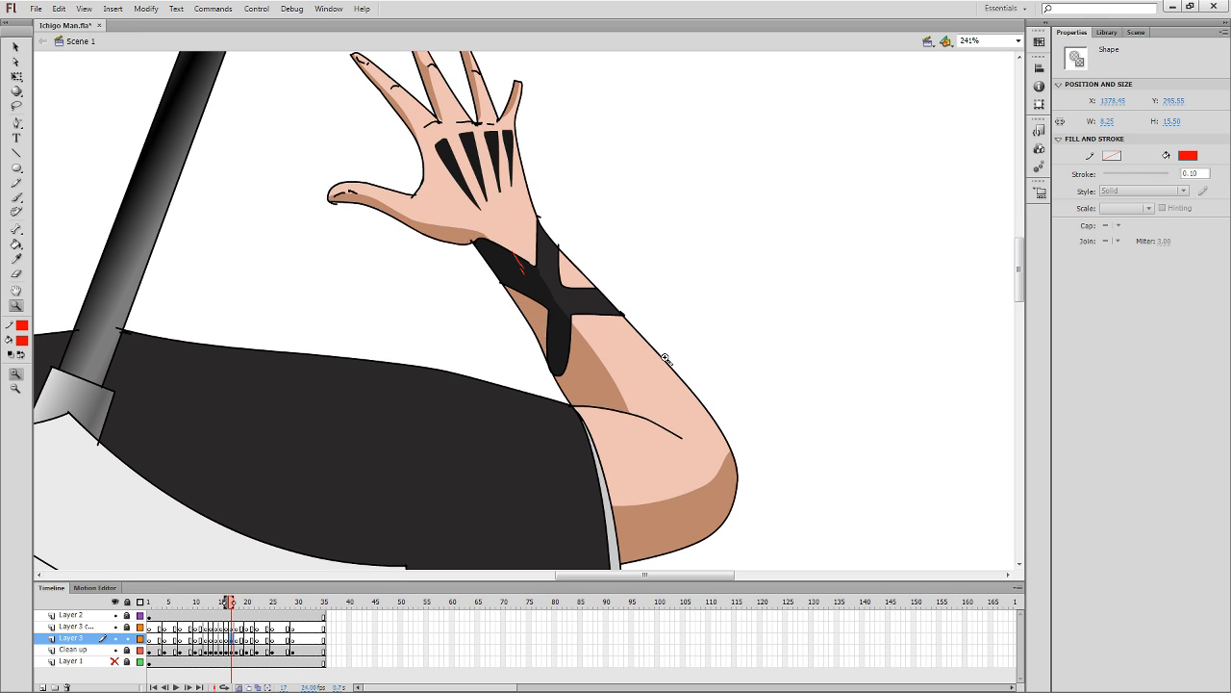
pyautogui.press('b')
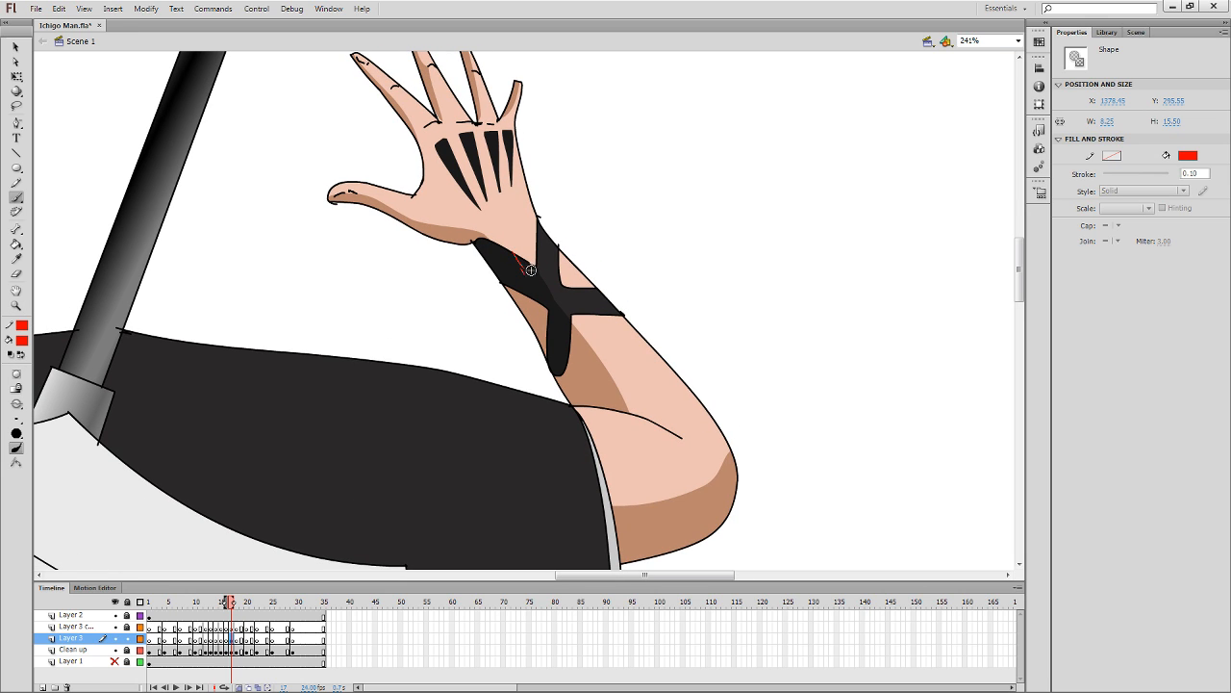
pyautogui.moveTo(516, 246)
pyautogui.mouseDown()
pyautogui.moveTo(487, 235)
pyautogui.moveTo(512, 277)
pyautogui.mouseUp()
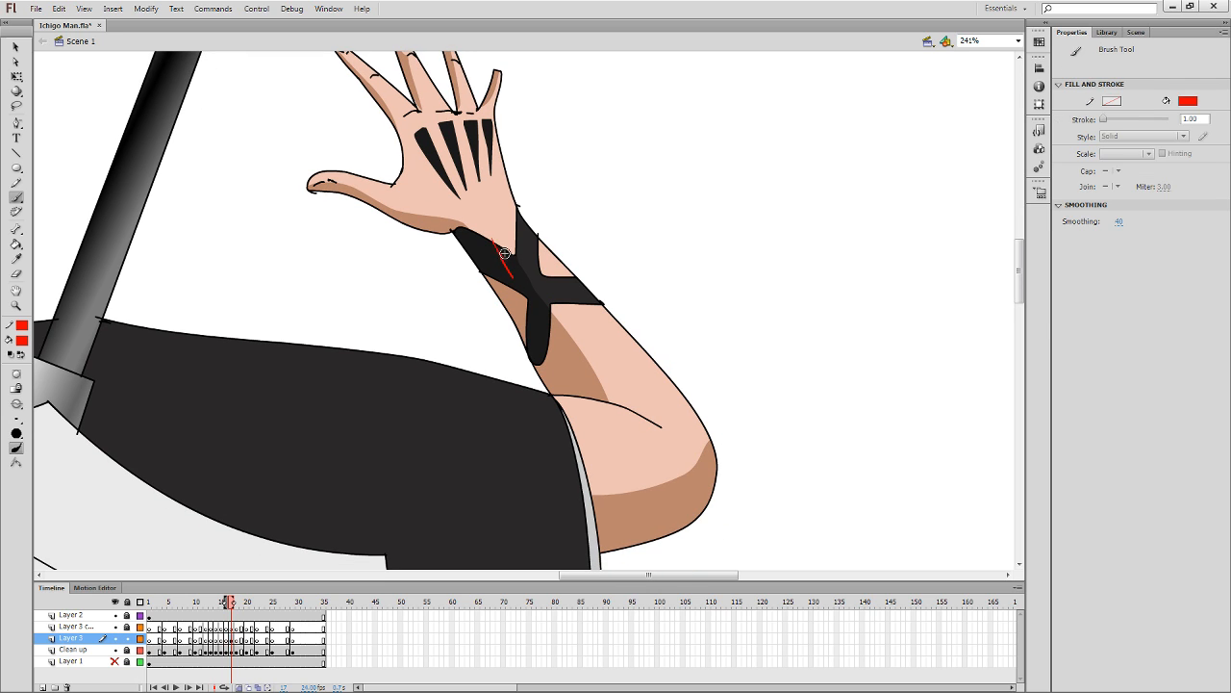
pyautogui.press('e')
pyautogui.hotkey('ctrl', 'z')
pyautogui.press('b')
# Fill the unpainted sliver beneath the fist in frame 20 of the Clean up layer with the hand's brown shadow colour, keeping Layer 3 locked.
pyautogui.press('.')
pyautogui.press('.')
pyautogui.moveTo(502, 322)
pyautogui.mouseDown()
pyautogui.moveTo(500, 394)
pyautogui.moveTo(521, 449)
pyautogui.mouseUp()
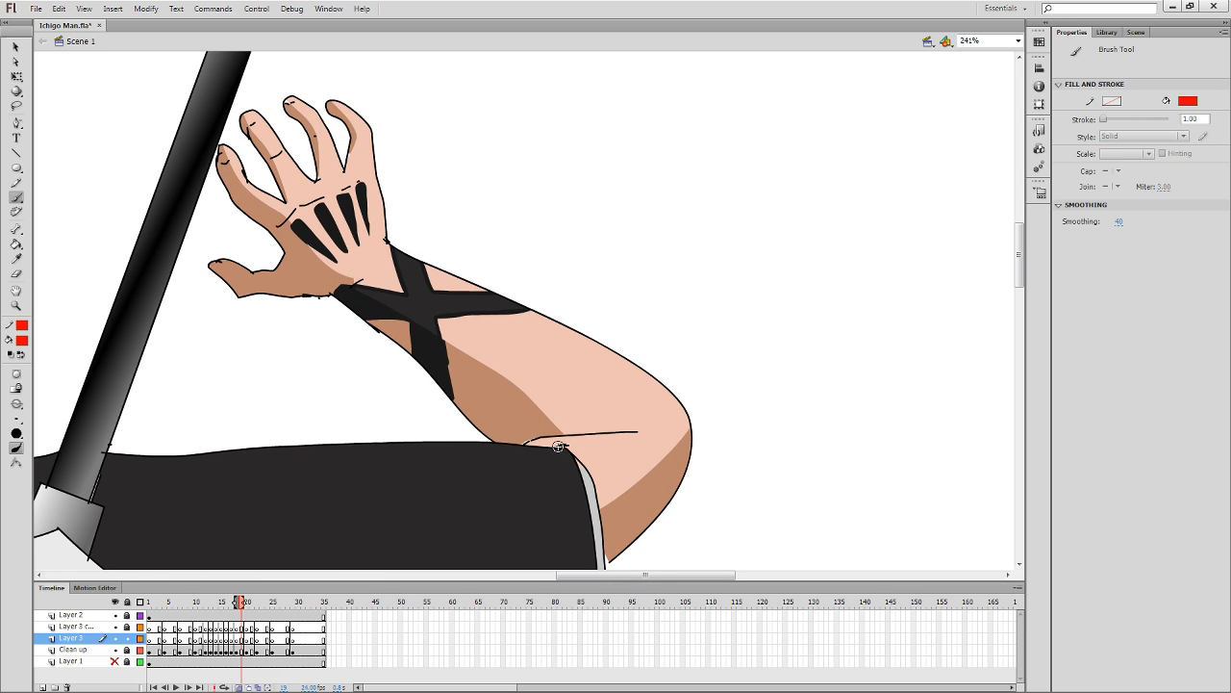
pyautogui.moveTo(355, 425); pyautogui.dragTo(422, 478)
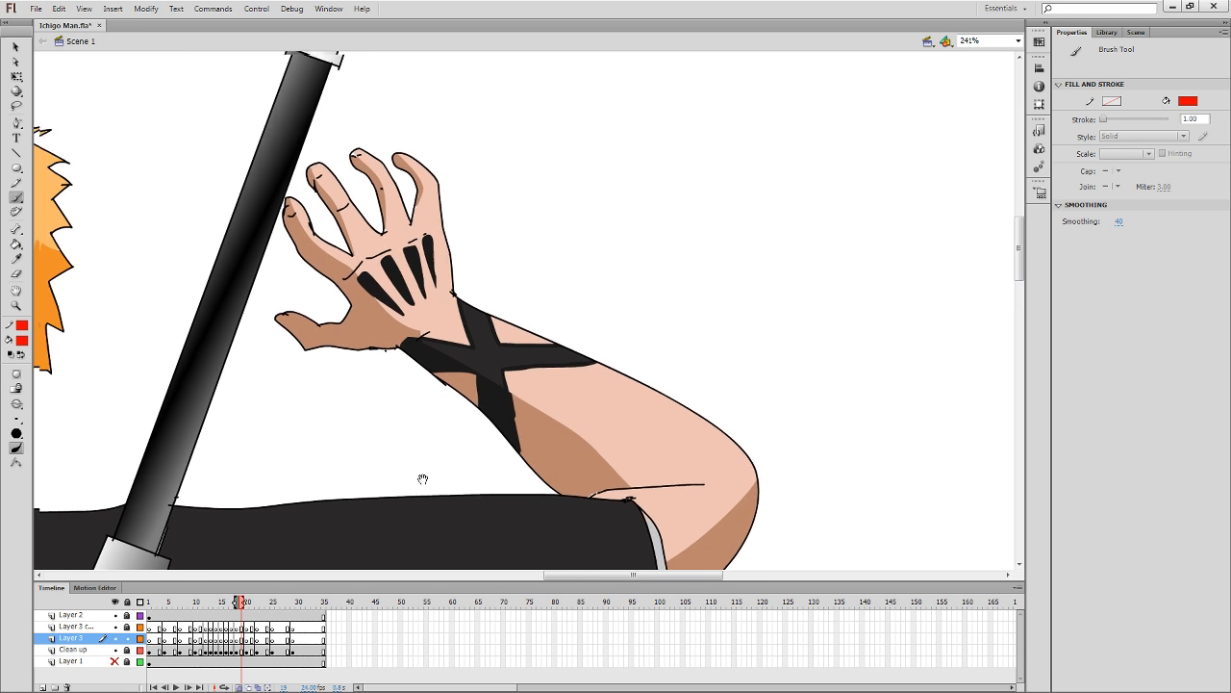
pyautogui.press('.')
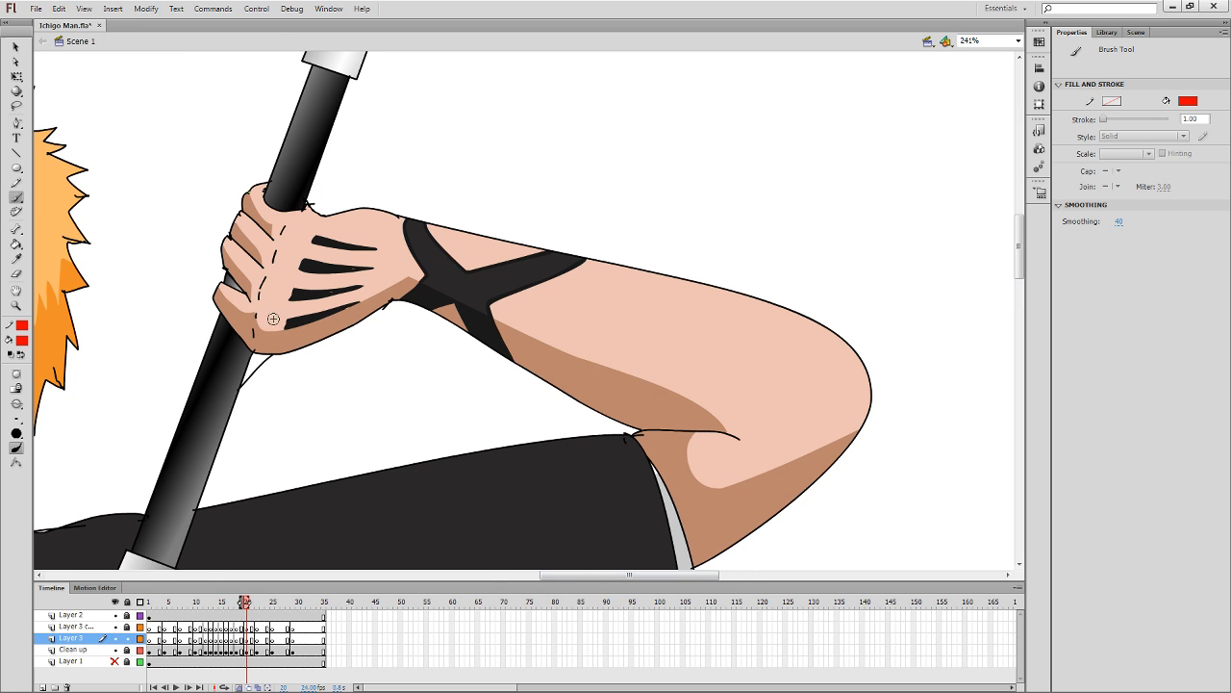
pyautogui.press('i')
pyautogui.click(281, 349)
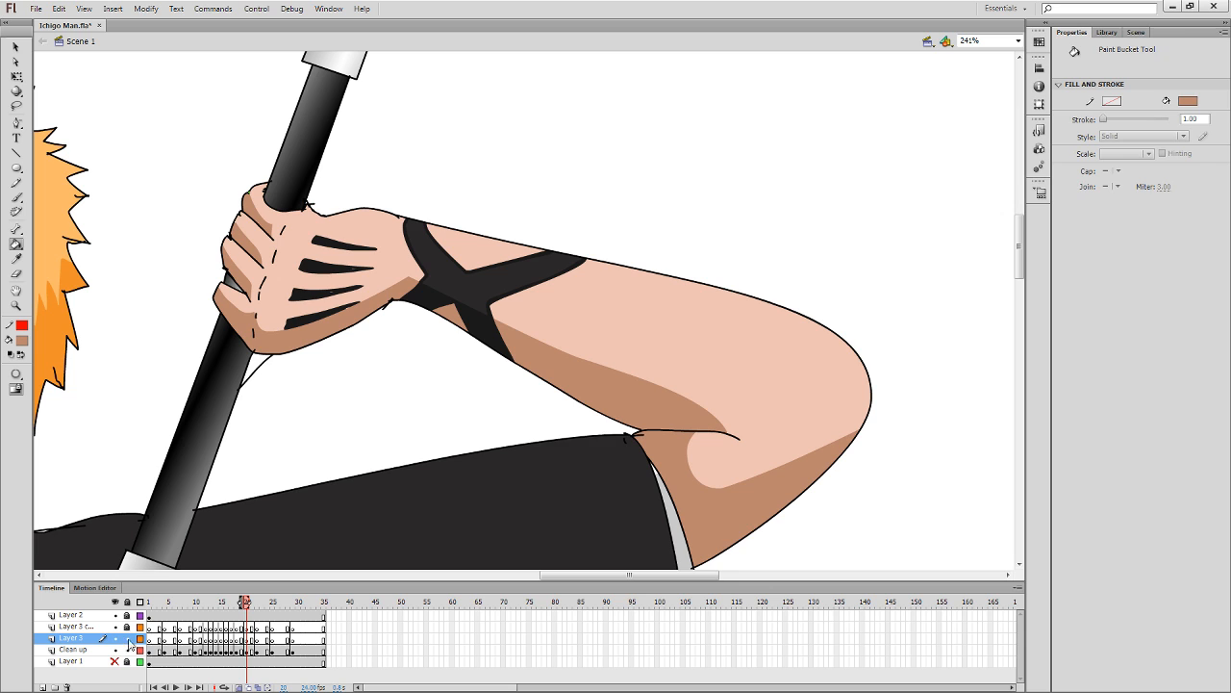
pyautogui.click(128, 640)
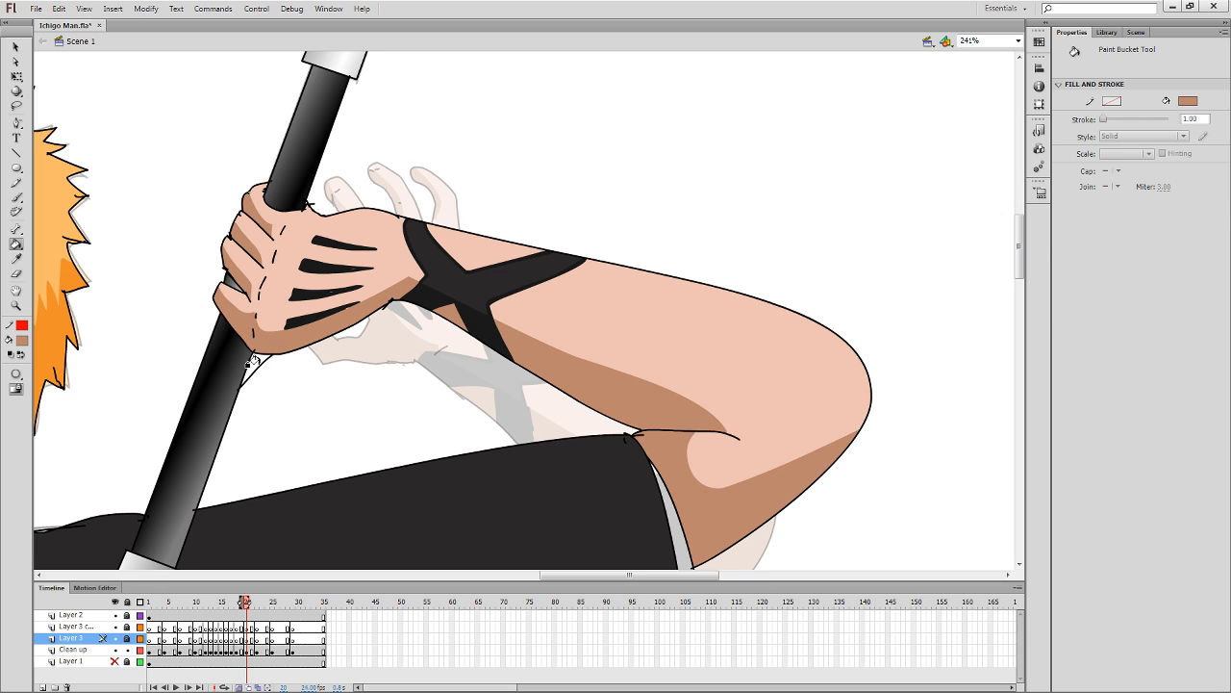
pyautogui.press('b')
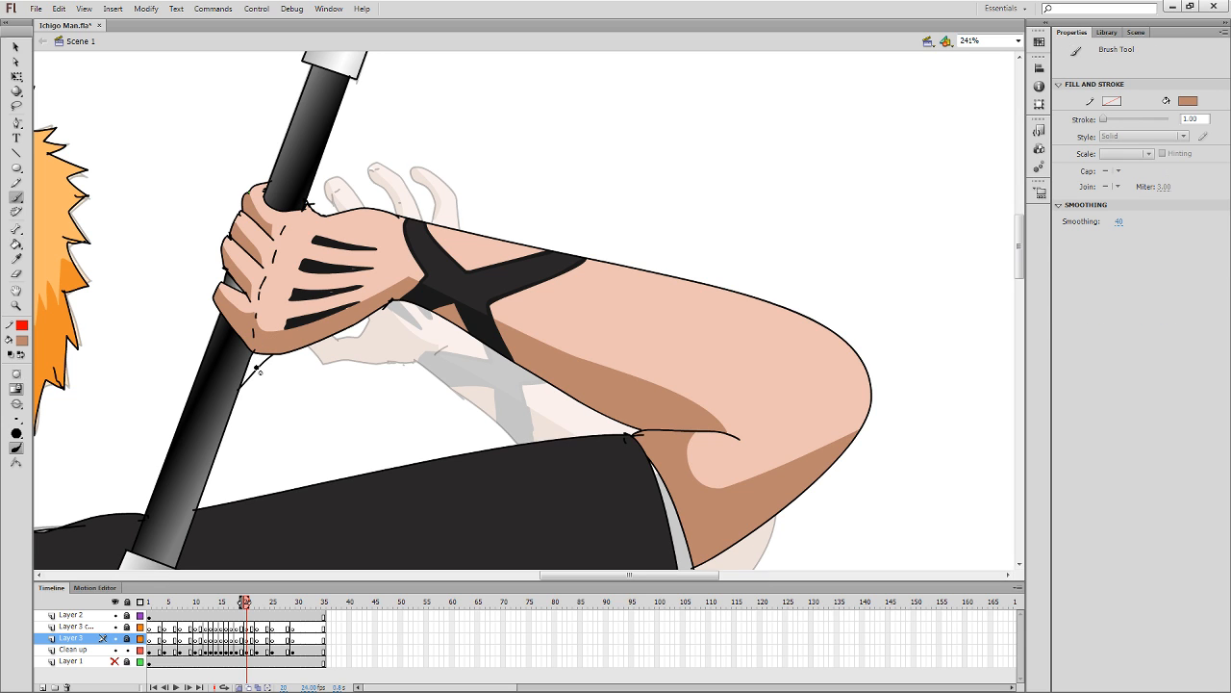
pyautogui.click(250, 650)
pyautogui.press('k')
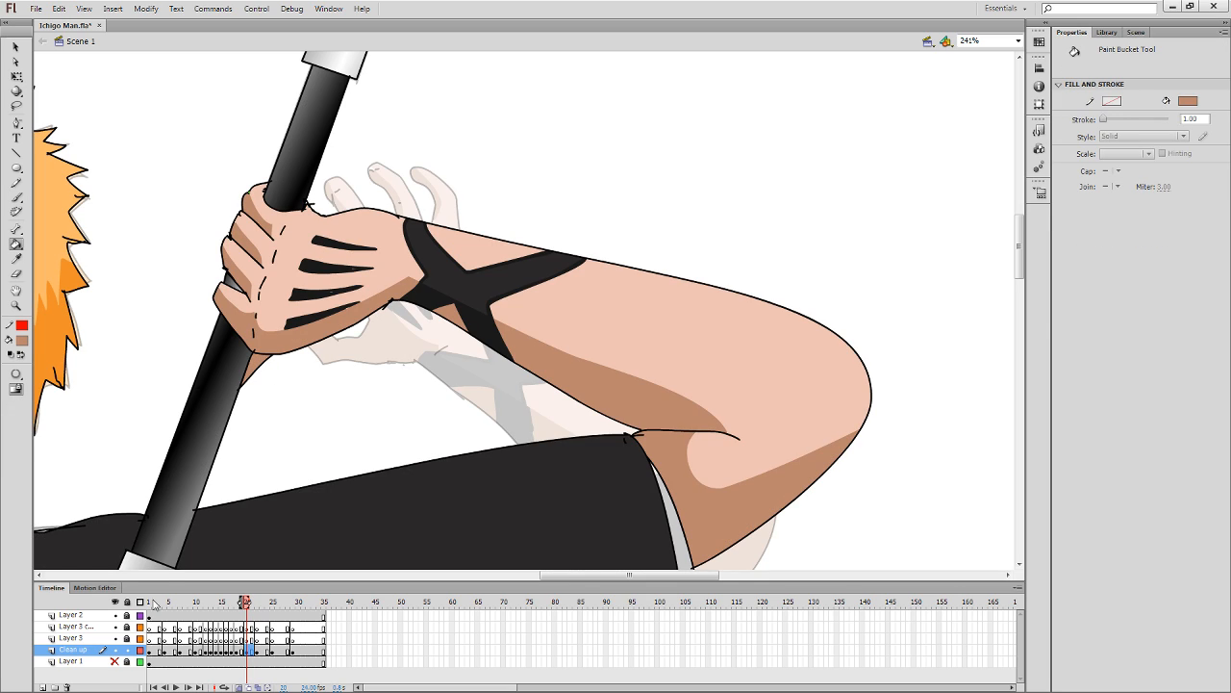
pyautogui.press('i')
pyautogui.press(',')
pyautogui.press('.')
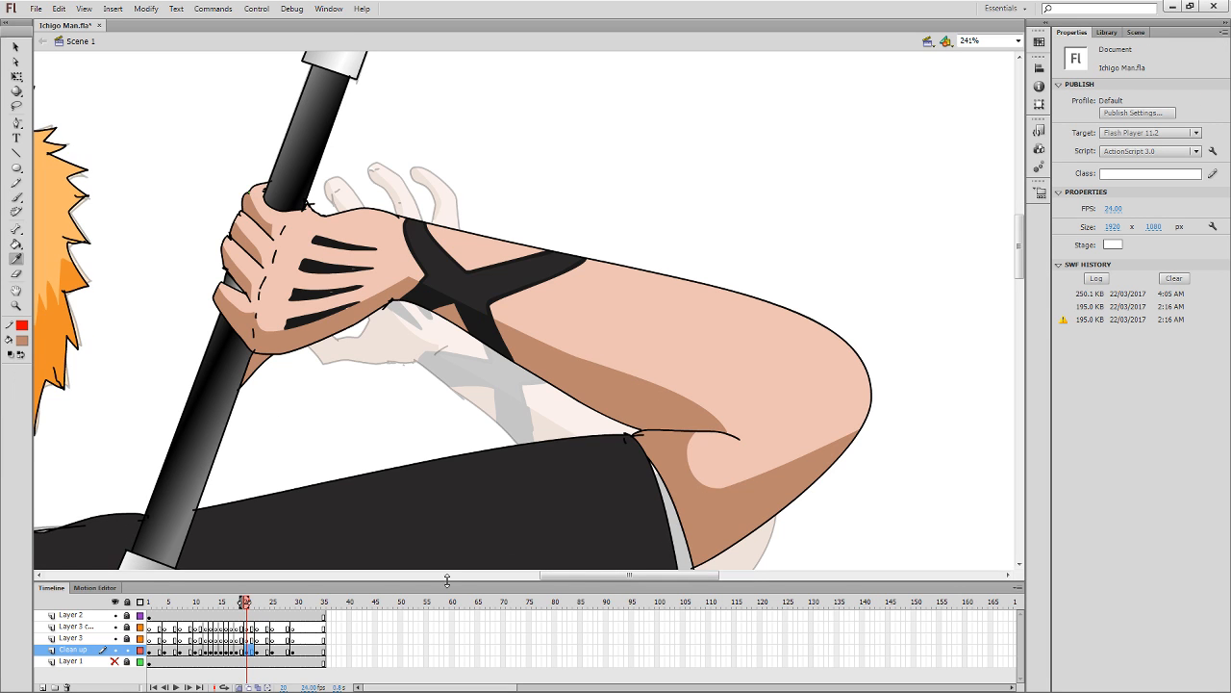
# Lock the Clean up layer, unlock Layer 3 and brush thin blue guide lines along the fist's fingers in frame 21.
pyautogui.click(127, 650)
pyautogui.click(127, 638)
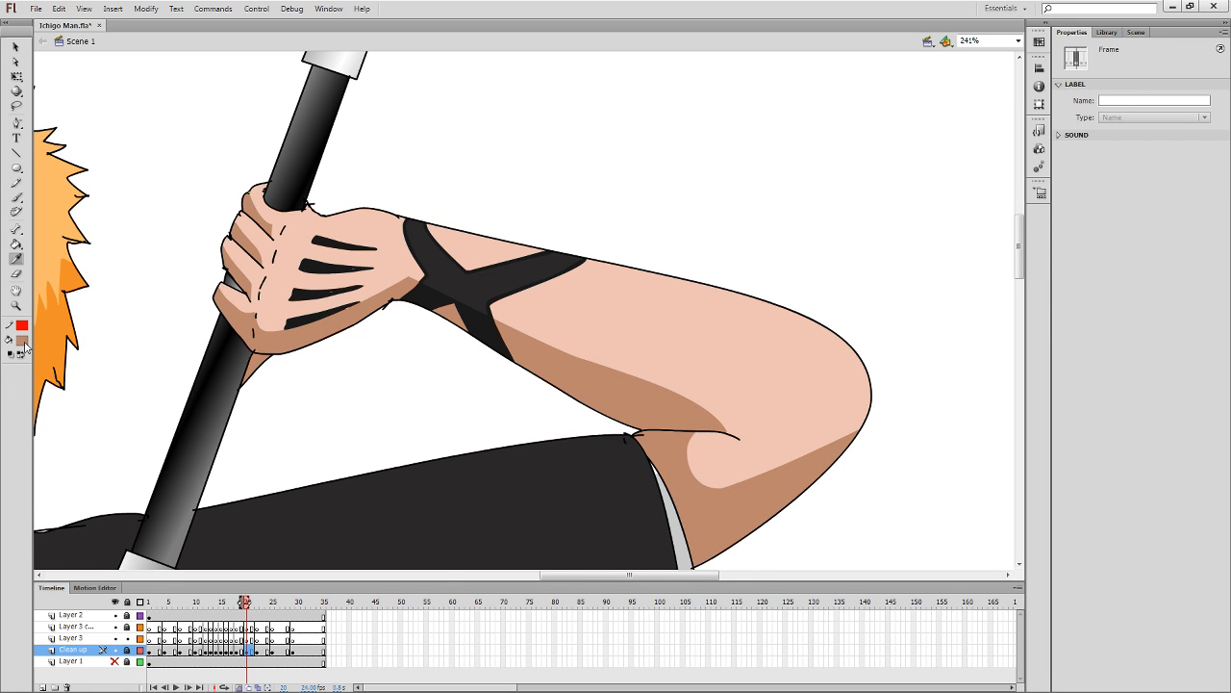
pyautogui.press('b')
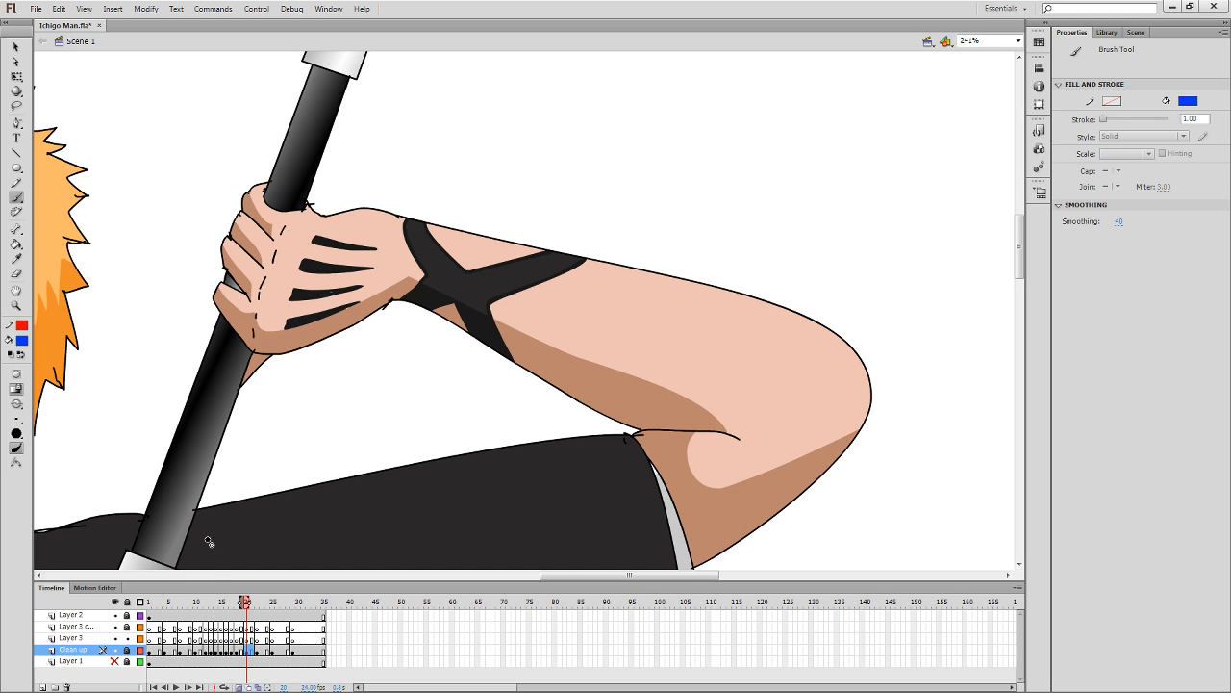
pyautogui.click(251, 638)
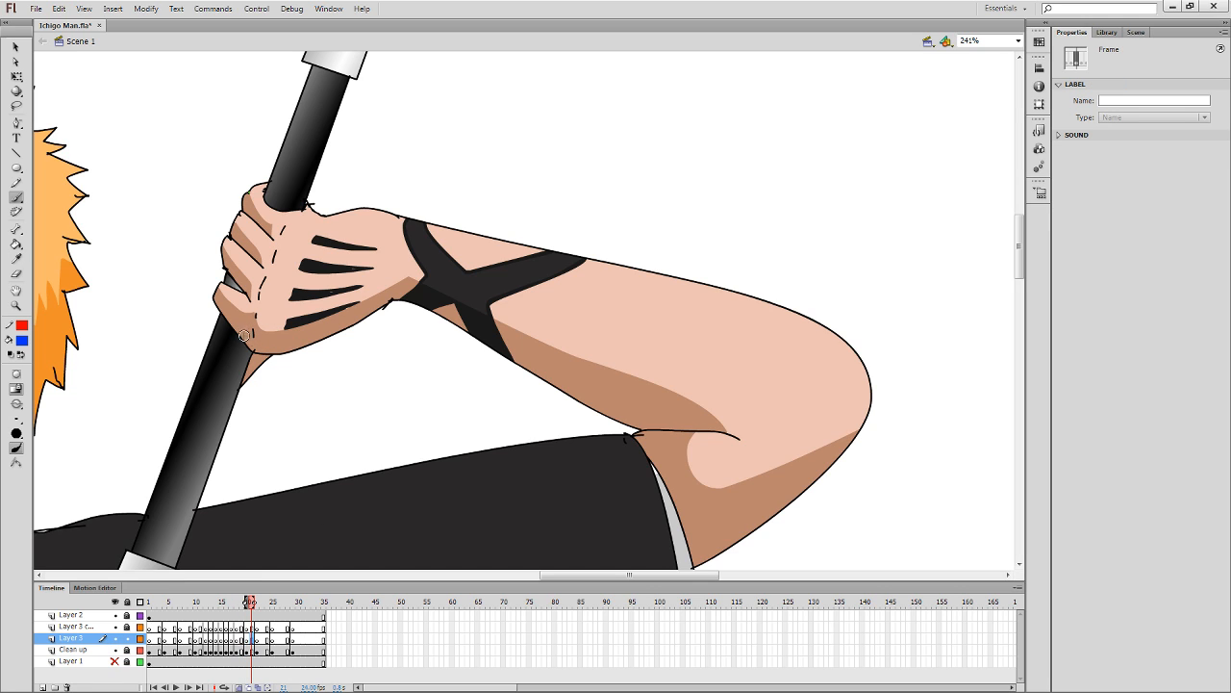
pyautogui.moveTo(225, 294); pyautogui.dragTo(218, 290)
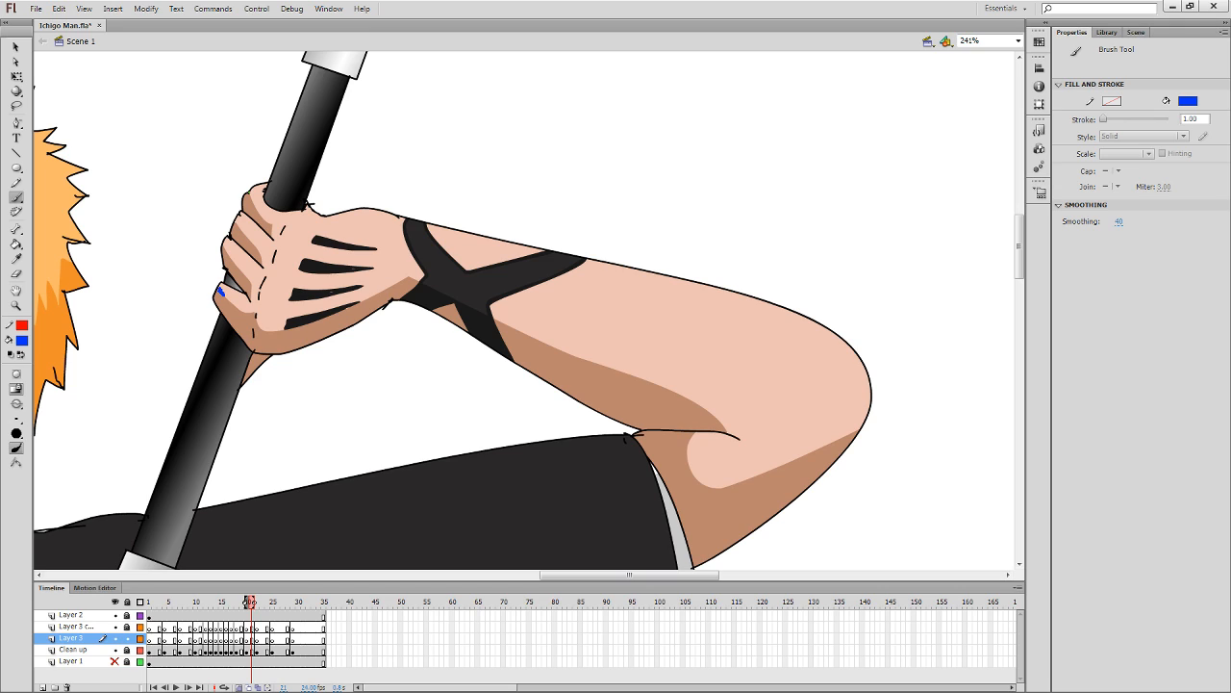
pyautogui.moveTo(310, 321); pyautogui.dragTo(313, 321)
pyautogui.moveTo(260, 284); pyautogui.dragTo(332, 291)
pyautogui.moveTo(256, 240)
pyautogui.mouseDown()
pyautogui.moveTo(306, 258)
pyautogui.moveTo(249, 195)
pyautogui.moveTo(308, 229)
pyautogui.mouseUp()
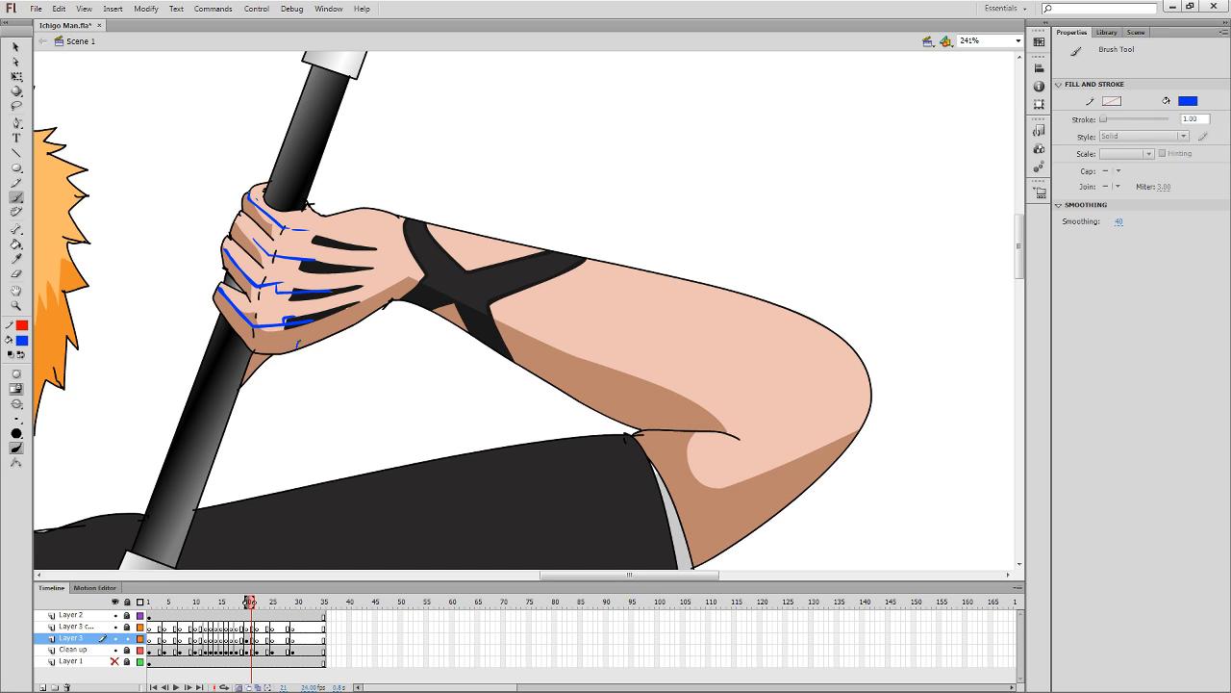
# In frame 22 of Layer 3, brush blue lines along the fist's two lower fingers, carrying the lowest line across the wrist wrap.
pyautogui.press('.')
pyautogui.moveTo(318, 356)
pyautogui.mouseDown()
pyautogui.moveTo(438, 391)
pyautogui.moveTo(415, 381)
pyautogui.mouseUp()
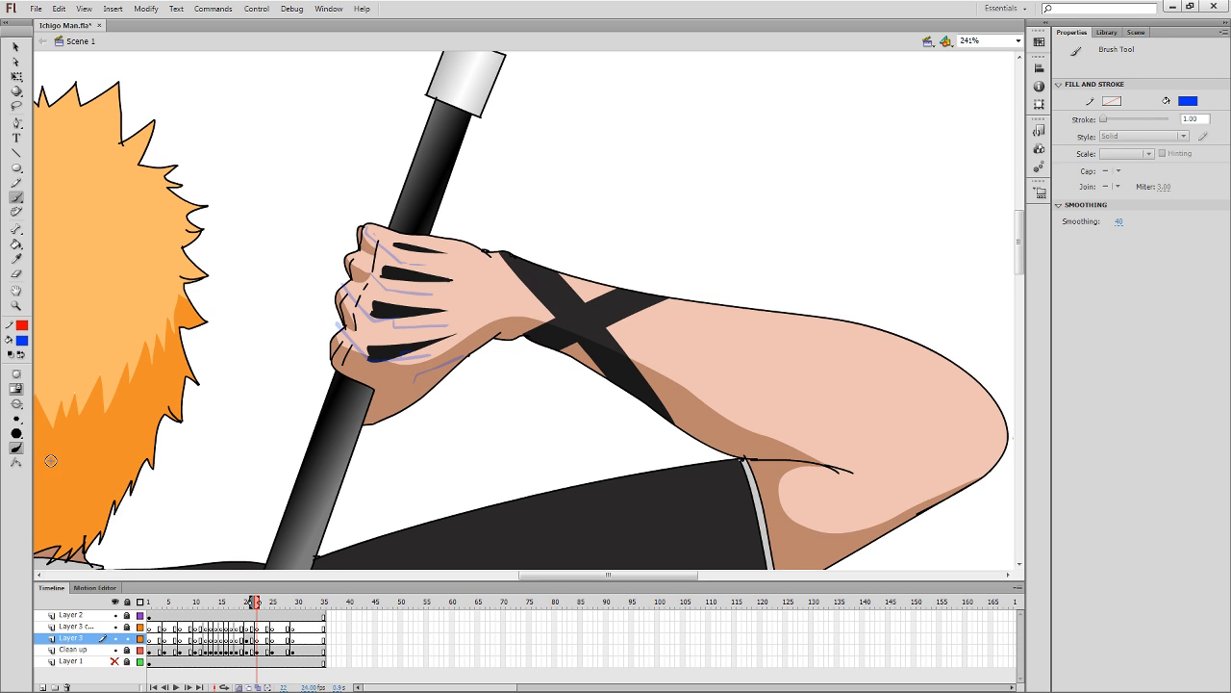
pyautogui.moveTo(335, 340)
pyautogui.mouseDown()
pyautogui.moveTo(373, 361)
pyautogui.moveTo(496, 318)
pyautogui.moveTo(579, 332)
pyautogui.mouseUp()
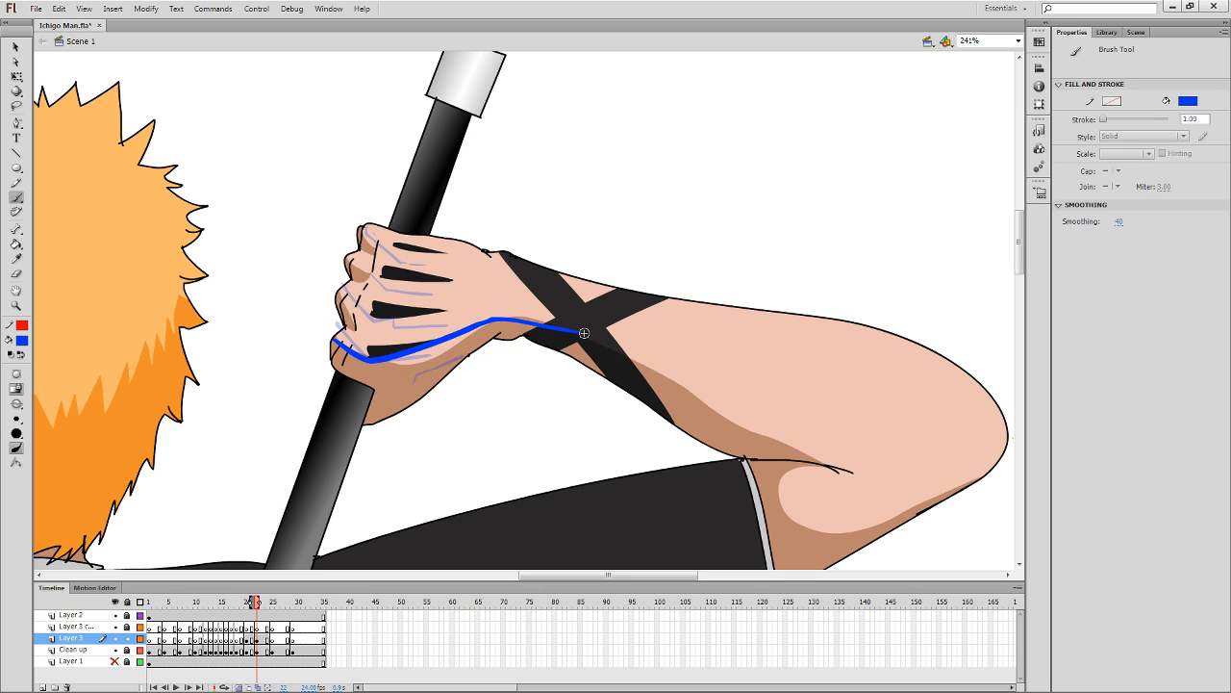
pyautogui.moveTo(461, 316); pyautogui.dragTo(489, 303)
pyautogui.moveTo(407, 375)
pyautogui.mouseDown()
pyautogui.moveTo(456, 349)
pyautogui.moveTo(435, 371)
pyautogui.moveTo(461, 362)
pyautogui.mouseUp()
pyautogui.moveTo(342, 299)
pyautogui.mouseDown()
pyautogui.moveTo(369, 327)
pyautogui.moveTo(487, 305)
pyautogui.mouseUp()
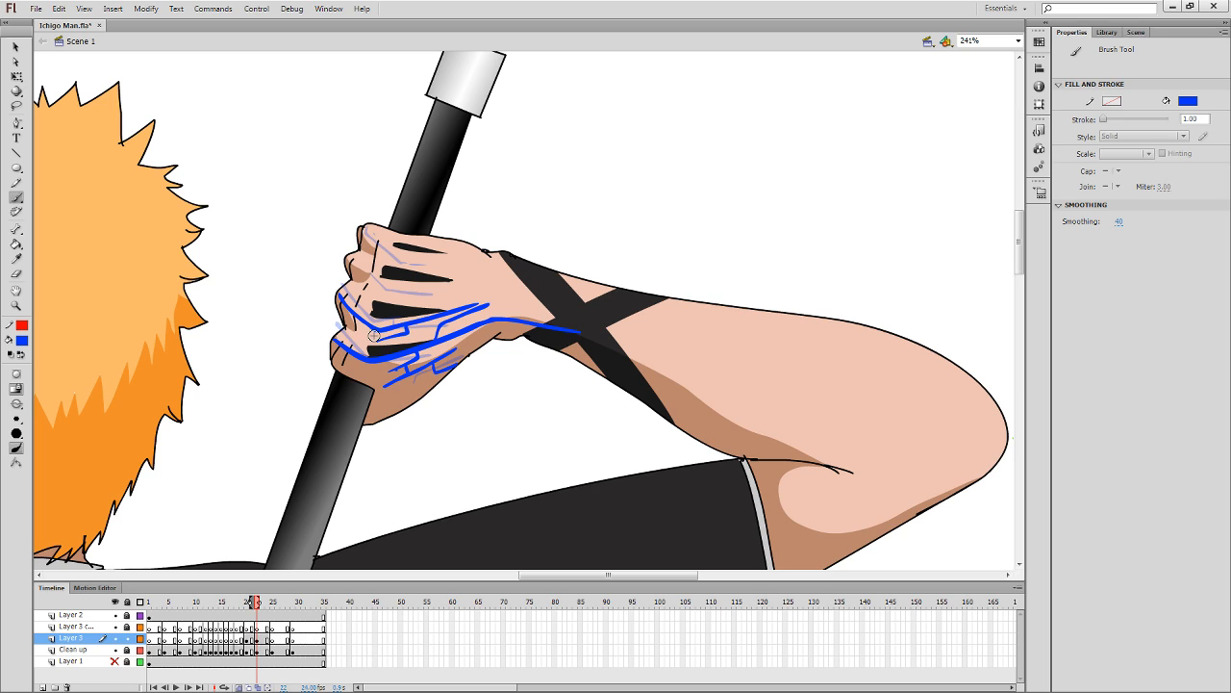
# Brush stepped blue lines along the fist's two upper fingers and across the back of the hand in frame 22.
pyautogui.moveTo(347, 257)
pyautogui.mouseDown()
pyautogui.moveTo(390, 291)
pyautogui.moveTo(520, 288)
pyautogui.mouseUp()
pyautogui.hotkey('ctrl', 'z')
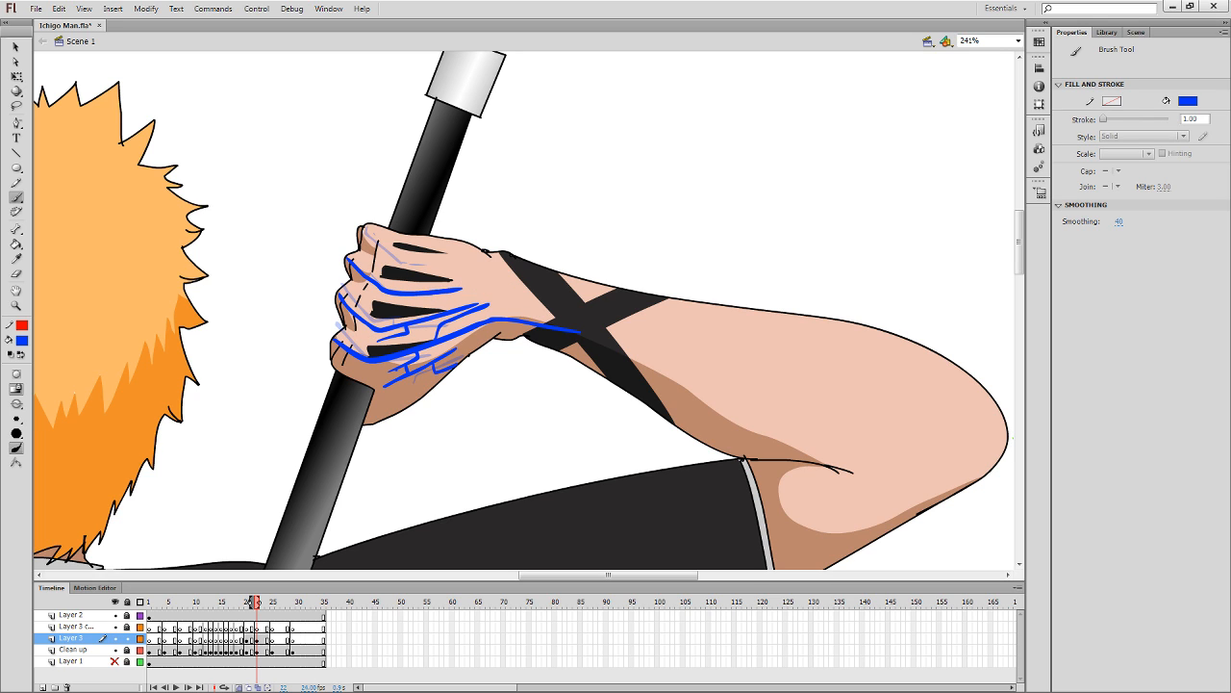
pyautogui.moveTo(437, 290)
pyautogui.mouseDown()
pyautogui.moveTo(495, 277)
pyautogui.moveTo(484, 288)
pyautogui.moveTo(549, 305)
pyautogui.mouseUp()
pyautogui.moveTo(414, 270); pyautogui.dragTo(473, 265)
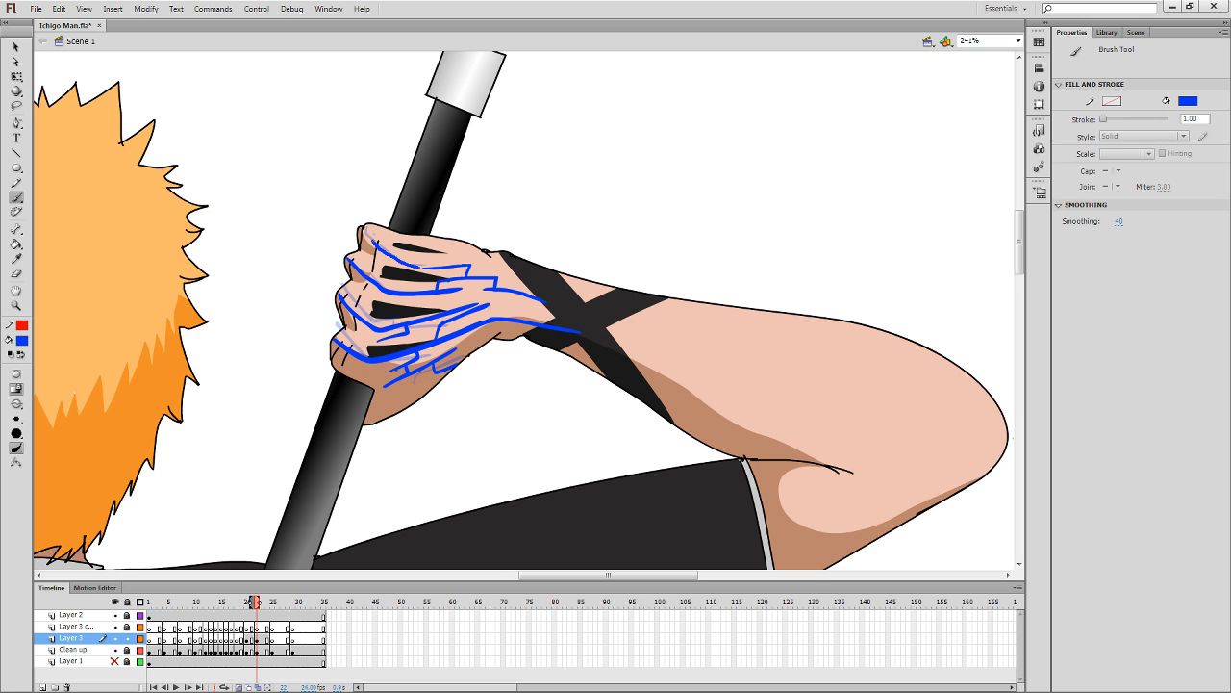
pyautogui.moveTo(364, 229); pyautogui.dragTo(446, 255)
# Insert blank keyframes in Layer 3 from frame 24 onward and select frame 24.
pyautogui.press('.')
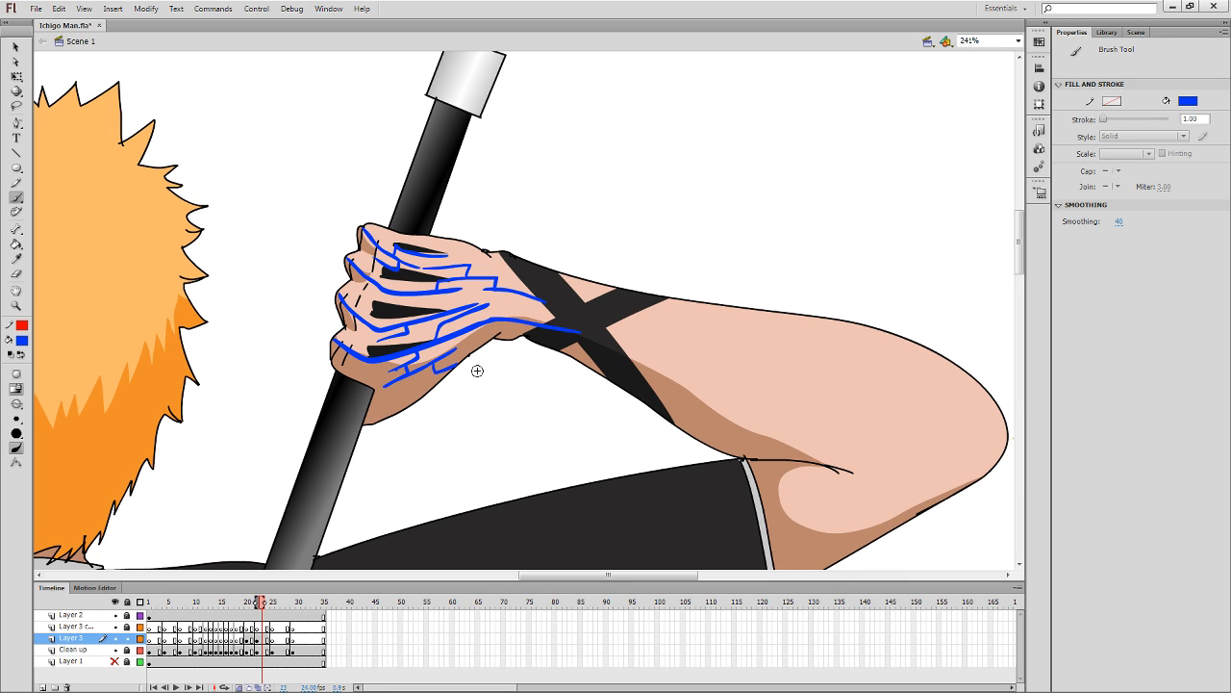
pyautogui.press(',')
pyautogui.press(',')
pyautogui.press('.')
pyautogui.click(268, 641)
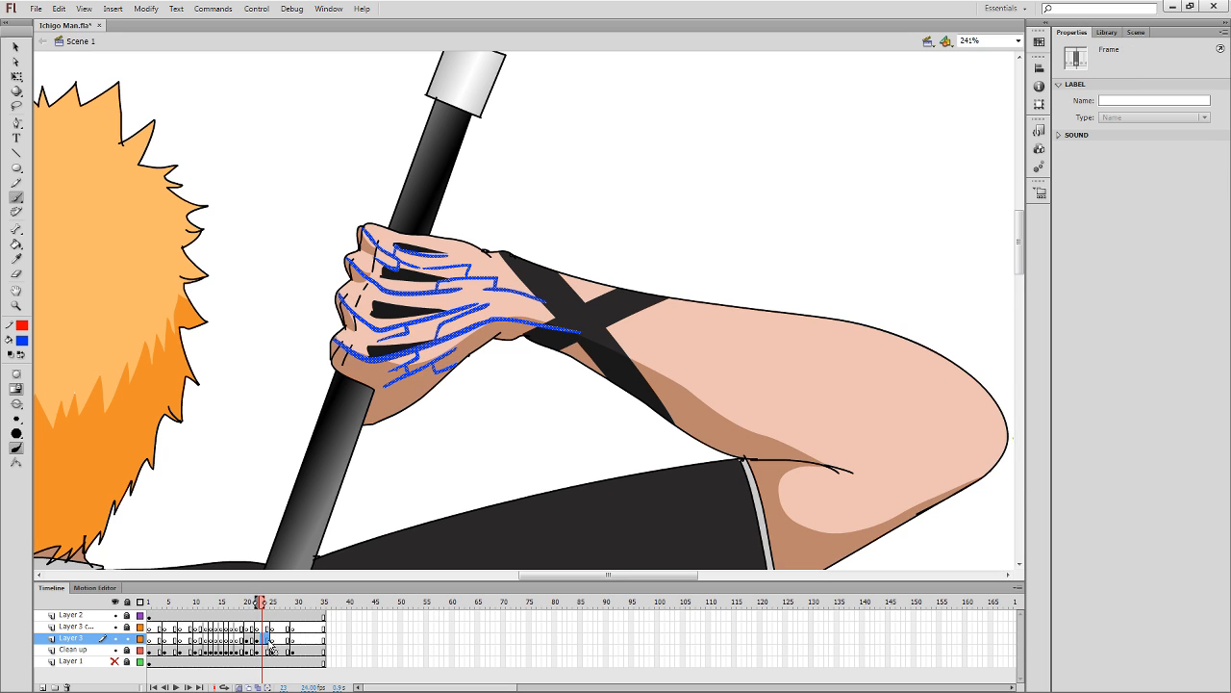
pyautogui.press('F7')
pyautogui.press('.')
pyautogui.press('.')
pyautogui.press('.')
pyautogui.press('.')
pyautogui.press('.')
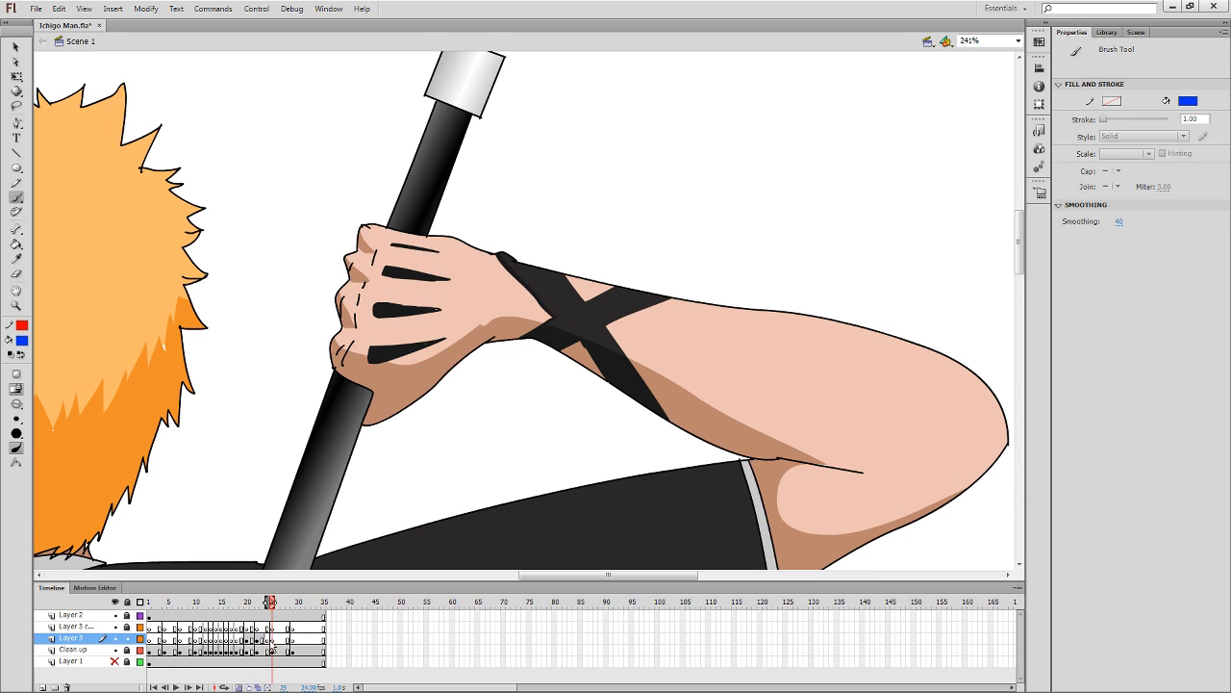
pyautogui.click(269, 641)
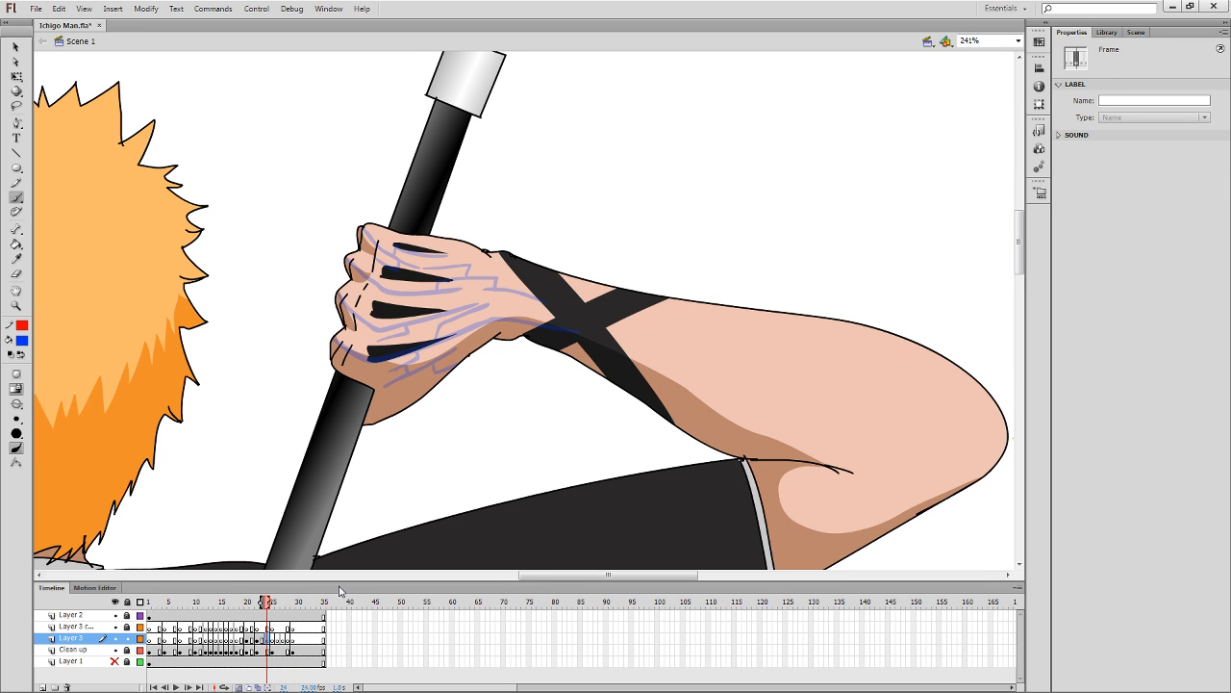
# In frame 24, retrace the blue finger lines over the hand and extend the lower ones with short branches across the wrist wrap.
pyautogui.moveTo(373, 386)
pyautogui.mouseDown()
pyautogui.moveTo(449, 353)
pyautogui.moveTo(433, 370)
pyautogui.moveTo(455, 361)
pyautogui.moveTo(405, 377)
pyautogui.moveTo(336, 342)
pyautogui.moveTo(374, 355)
pyautogui.moveTo(515, 320)
pyautogui.moveTo(630, 352)
pyautogui.mouseUp()
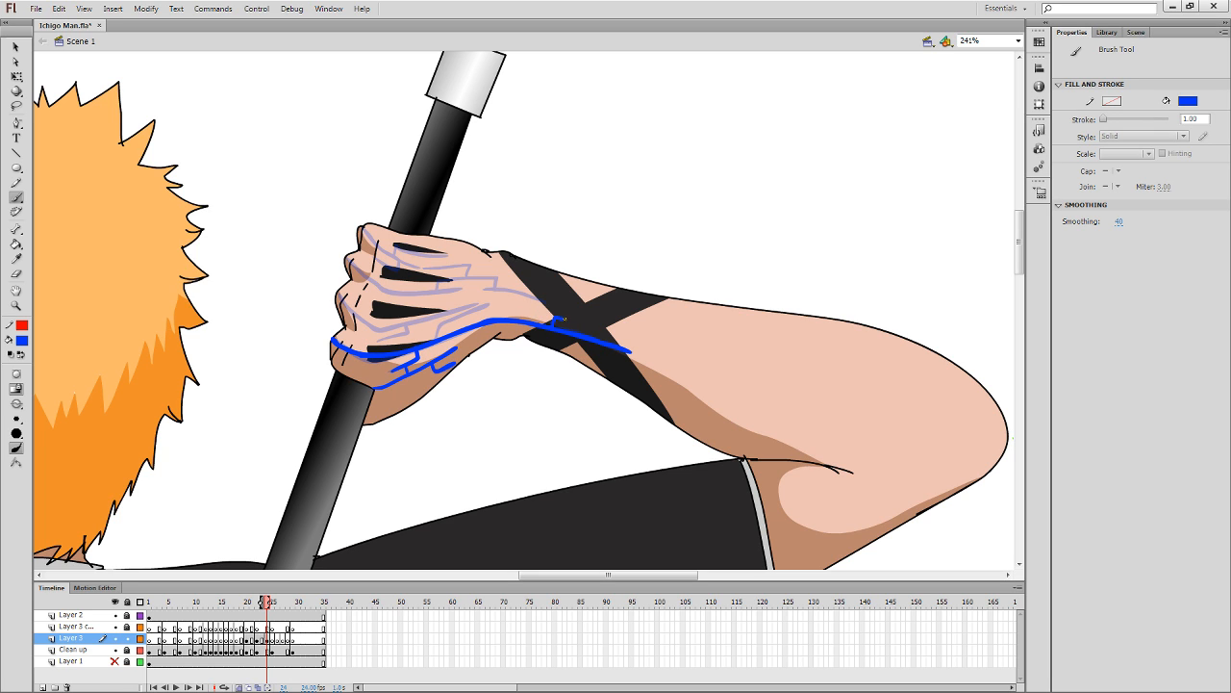
pyautogui.moveTo(484, 288); pyautogui.dragTo(591, 309)
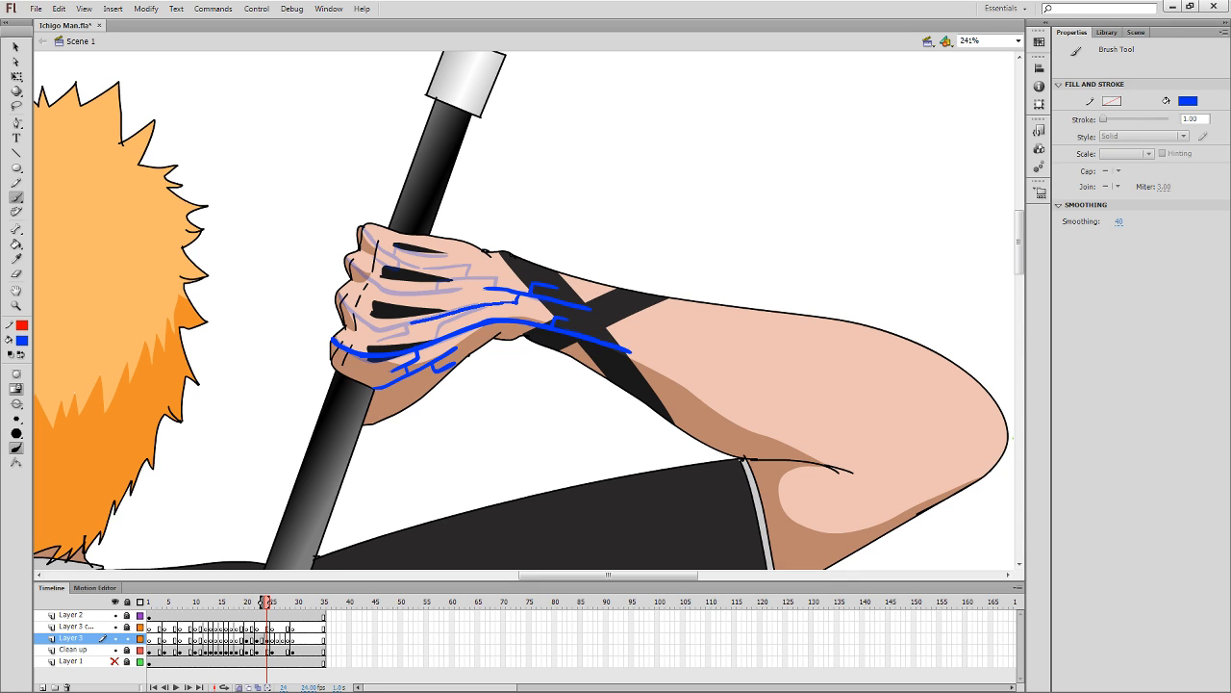
pyautogui.moveTo(351, 308); pyautogui.dragTo(338, 292)
pyautogui.moveTo(389, 335)
pyautogui.mouseDown()
pyautogui.moveTo(376, 339)
pyautogui.moveTo(482, 317)
pyautogui.mouseUp()
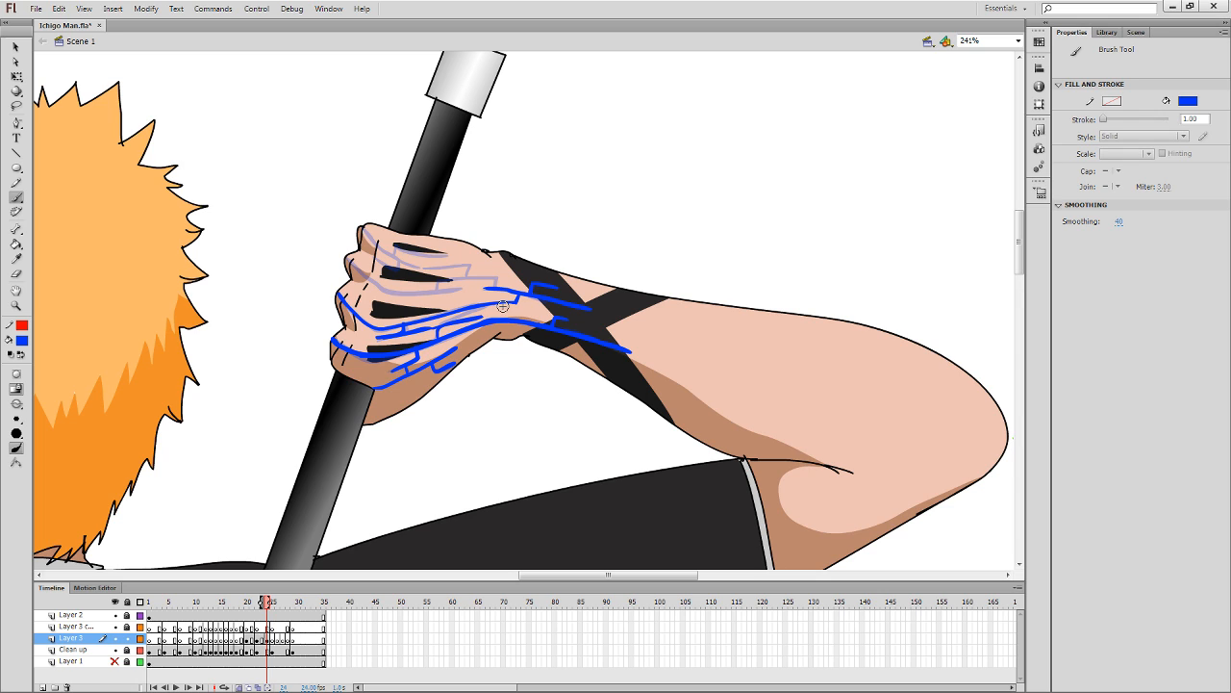
pyautogui.moveTo(351, 266)
pyautogui.mouseDown()
pyautogui.moveTo(396, 292)
pyautogui.moveTo(475, 288)
pyautogui.moveTo(463, 279)
pyautogui.moveTo(498, 288)
pyautogui.mouseUp()
pyautogui.press(',')
pyautogui.press('.')
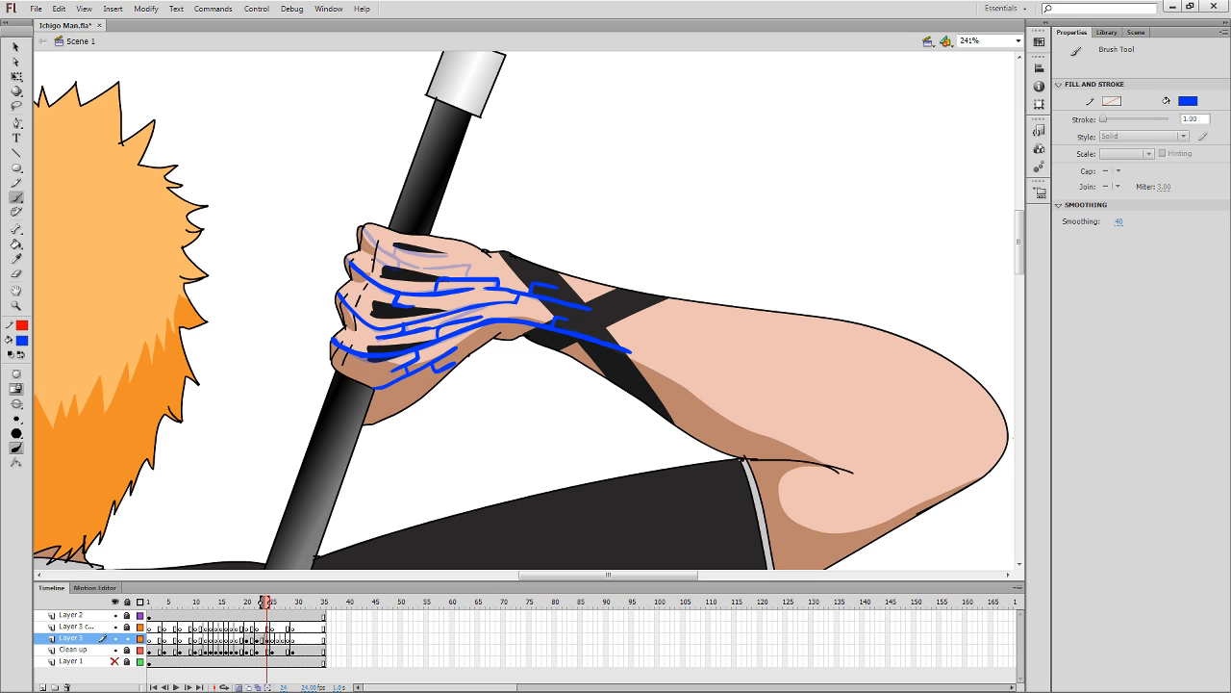
pyautogui.moveTo(363, 229)
pyautogui.mouseDown()
pyautogui.moveTo(397, 260)
pyautogui.moveTo(459, 258)
pyautogui.moveTo(439, 270)
pyautogui.moveTo(471, 273)
pyautogui.mouseUp()
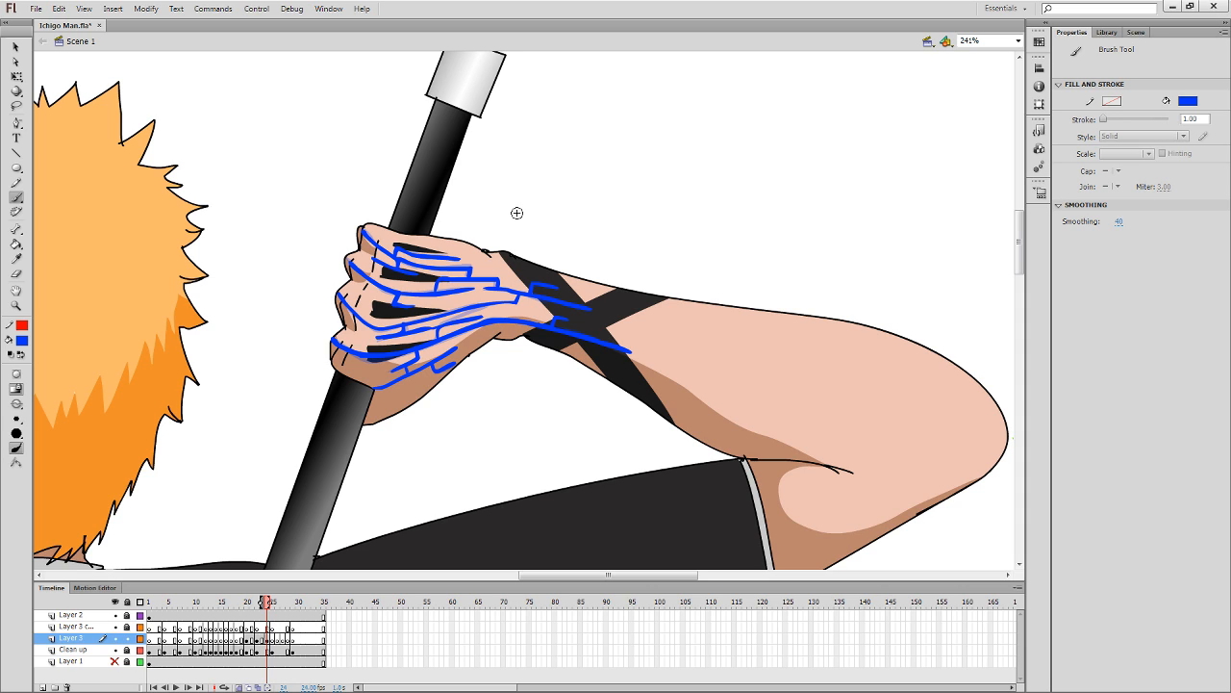
# In frame 25, brush the blue lines of the two lower fingers, extending them past the wrist wrap onto the forearm.
pyautogui.moveTo(607, 356); pyautogui.dragTo(588, 346)
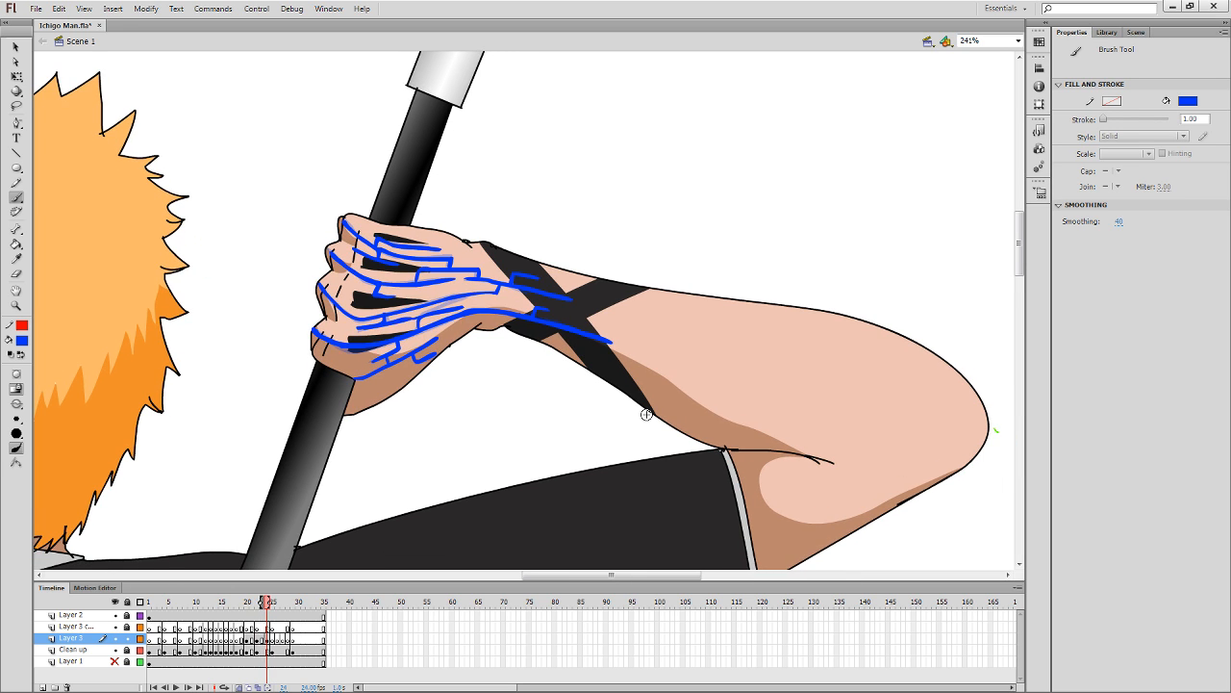
pyautogui.press('.')
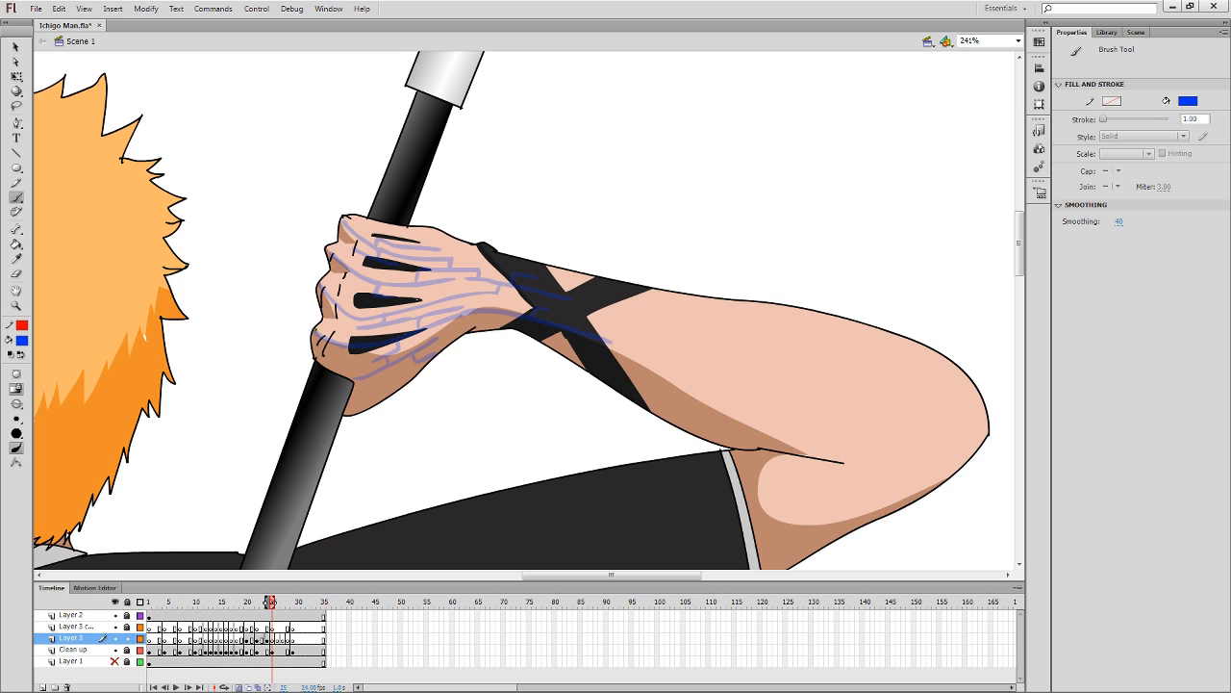
pyautogui.moveTo(318, 333)
pyautogui.mouseDown()
pyautogui.moveTo(373, 345)
pyautogui.moveTo(499, 311)
pyautogui.moveTo(554, 326)
pyautogui.mouseUp()
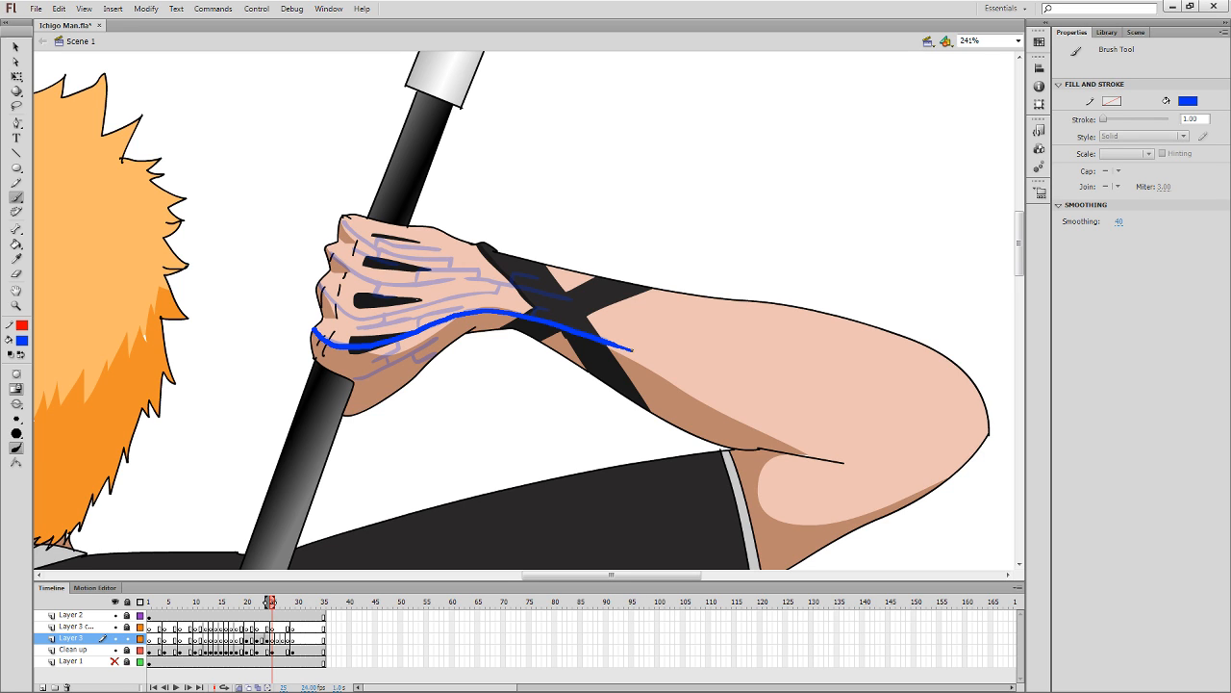
pyautogui.moveTo(655, 360); pyautogui.dragTo(687, 376)
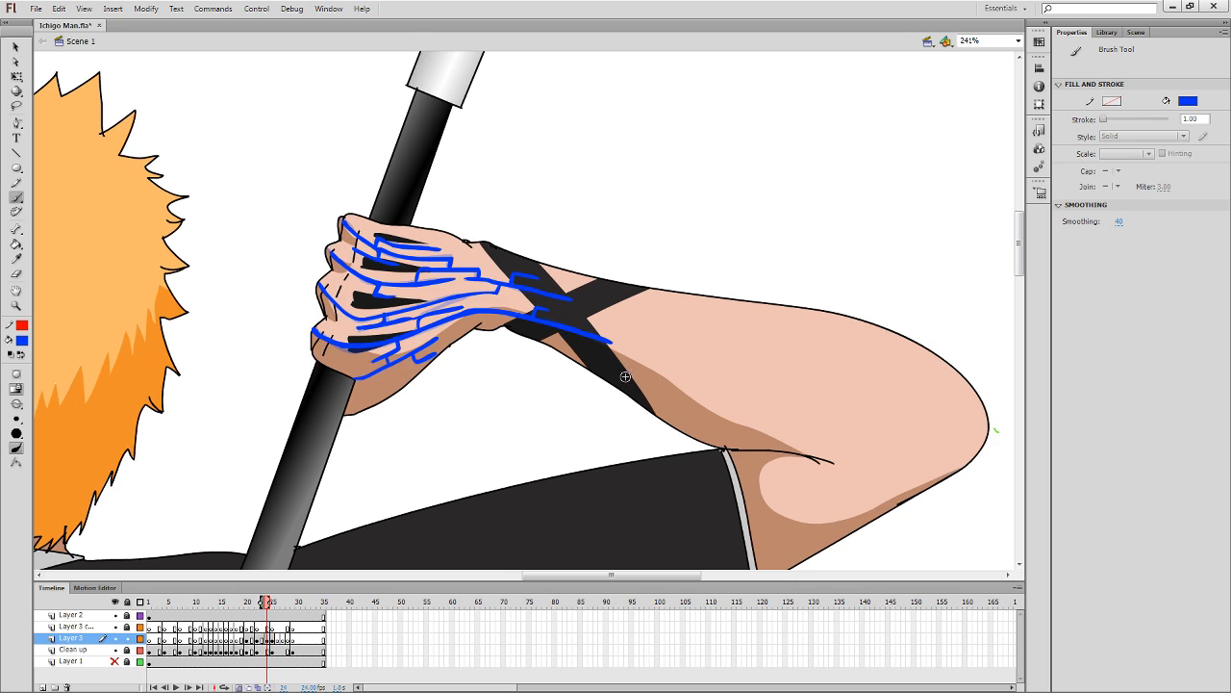
pyautogui.press('.')
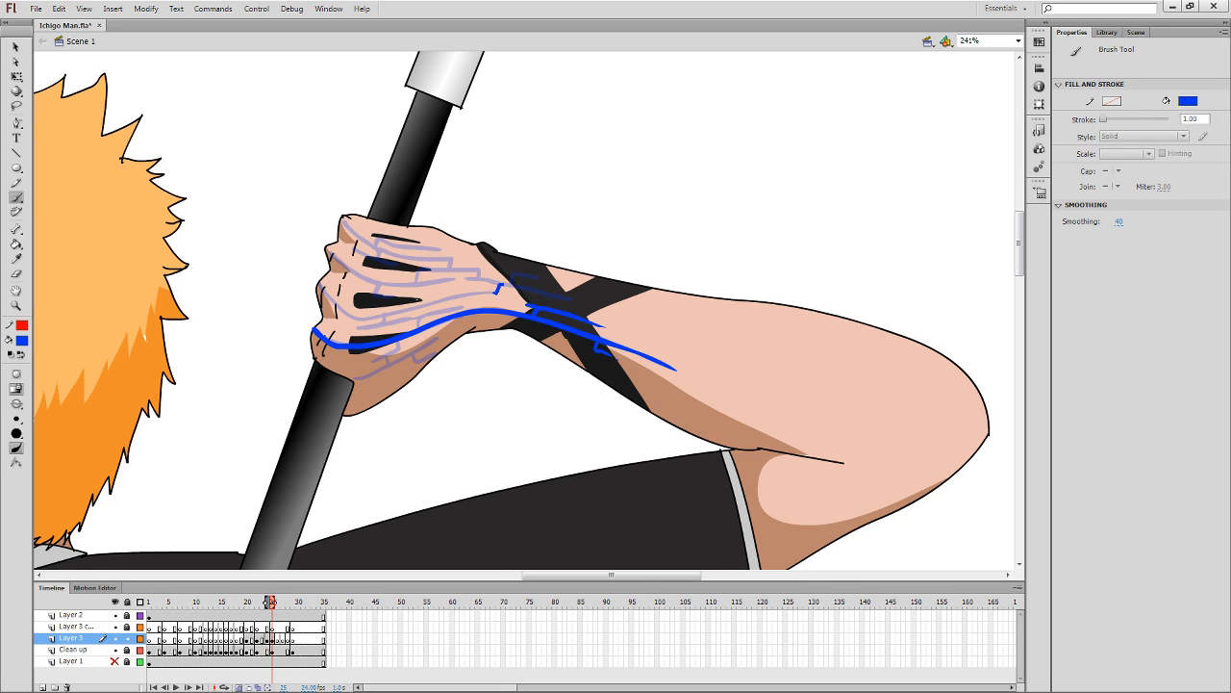
pyautogui.moveTo(500, 287); pyautogui.dragTo(575, 303)
pyautogui.moveTo(423, 304); pyautogui.dragTo(389, 314)
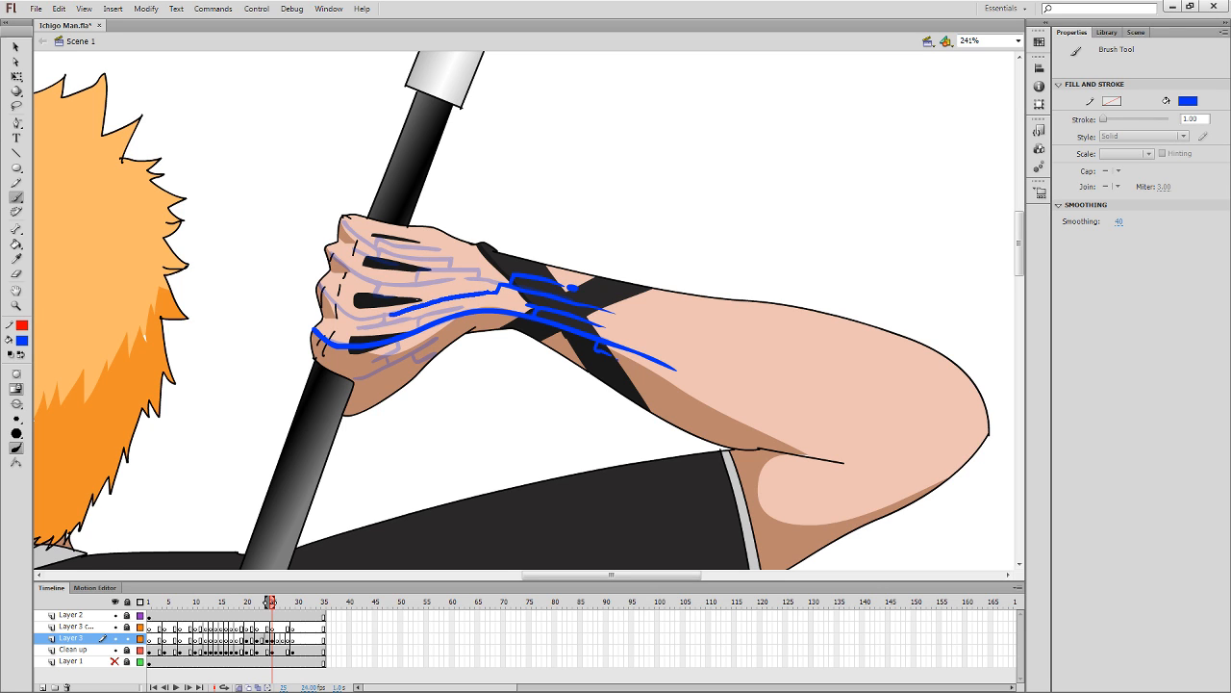
pyautogui.moveTo(322, 295); pyautogui.dragTo(318, 283)
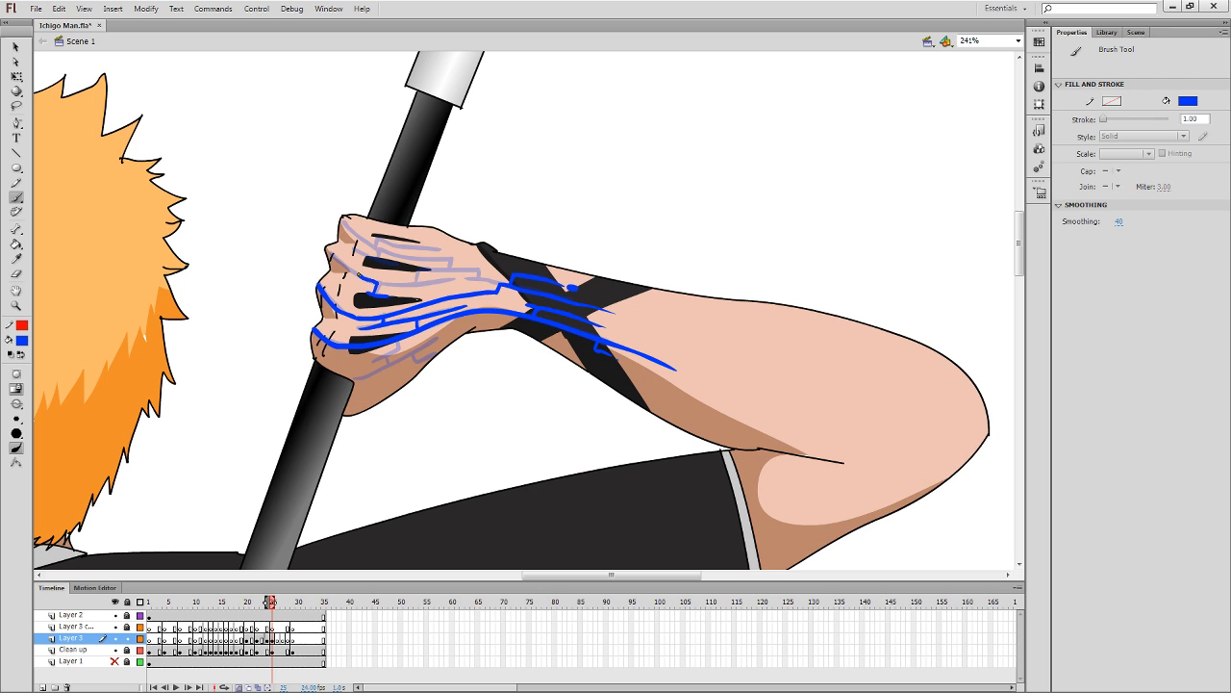
# Add the upper fingers' stepped blue lines and short branches along the underside of the hand in frame 25.
pyautogui.moveTo(327, 248)
pyautogui.mouseDown()
pyautogui.moveTo(376, 285)
pyautogui.moveTo(414, 283)
pyautogui.moveTo(417, 270)
pyautogui.moveTo(478, 272)
pyautogui.moveTo(468, 279)
pyautogui.mouseUp()
pyautogui.hotkey('ctrl', 'z')
pyautogui.moveTo(421, 259); pyautogui.dragTo(376, 254)
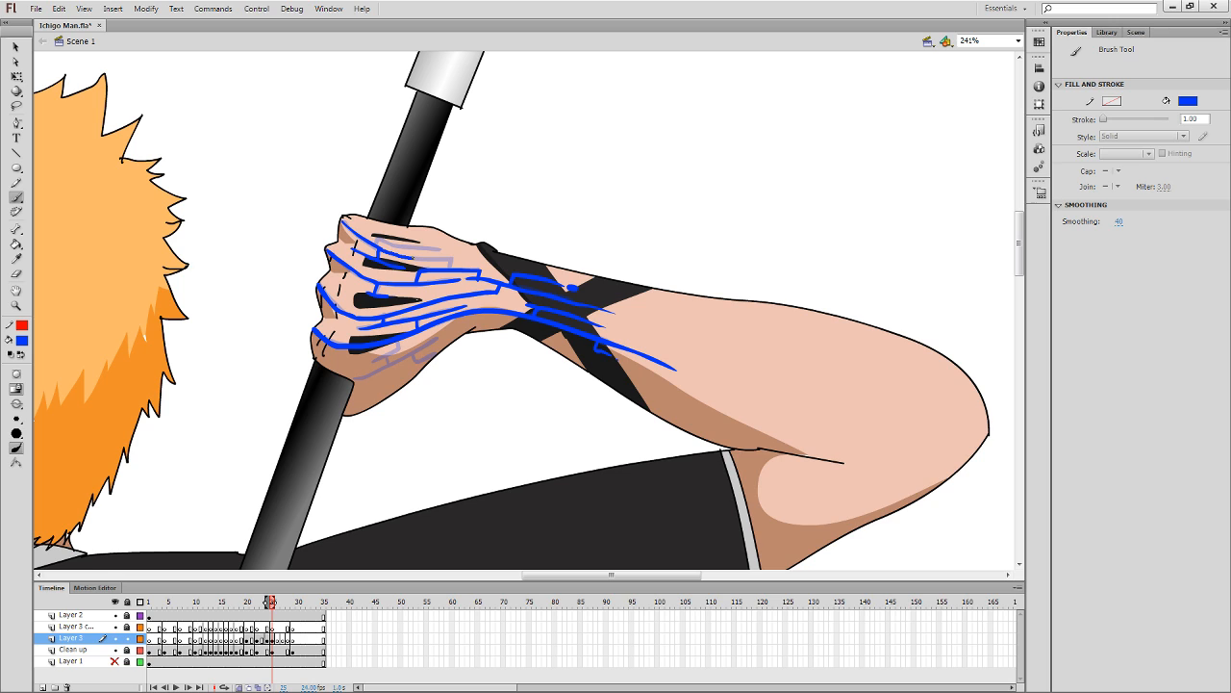
pyautogui.moveTo(448, 258); pyautogui.dragTo(457, 263)
pyautogui.moveTo(395, 244); pyautogui.dragTo(449, 246)
pyautogui.moveTo(354, 377); pyautogui.dragTo(371, 373)
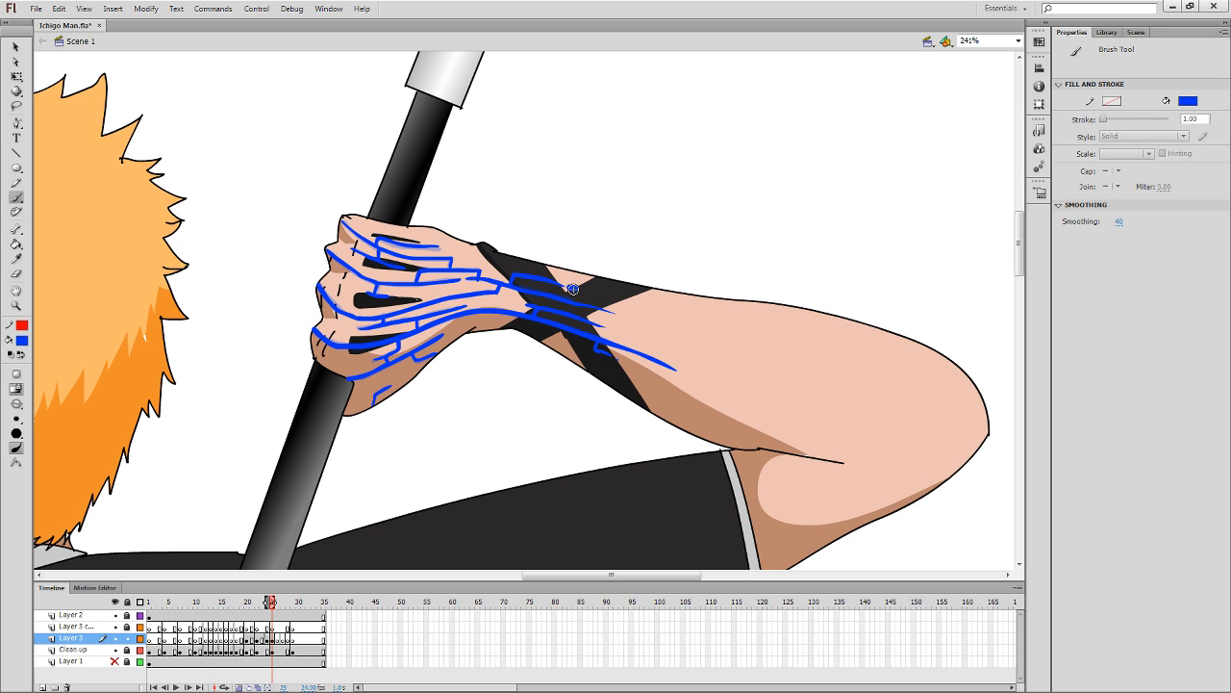
# Erase the stray blue blob beside the wrist wrap and the far end of the longest forearm line in frame 25.
pyautogui.press('e')
pyautogui.press('.')
pyautogui.press('b')
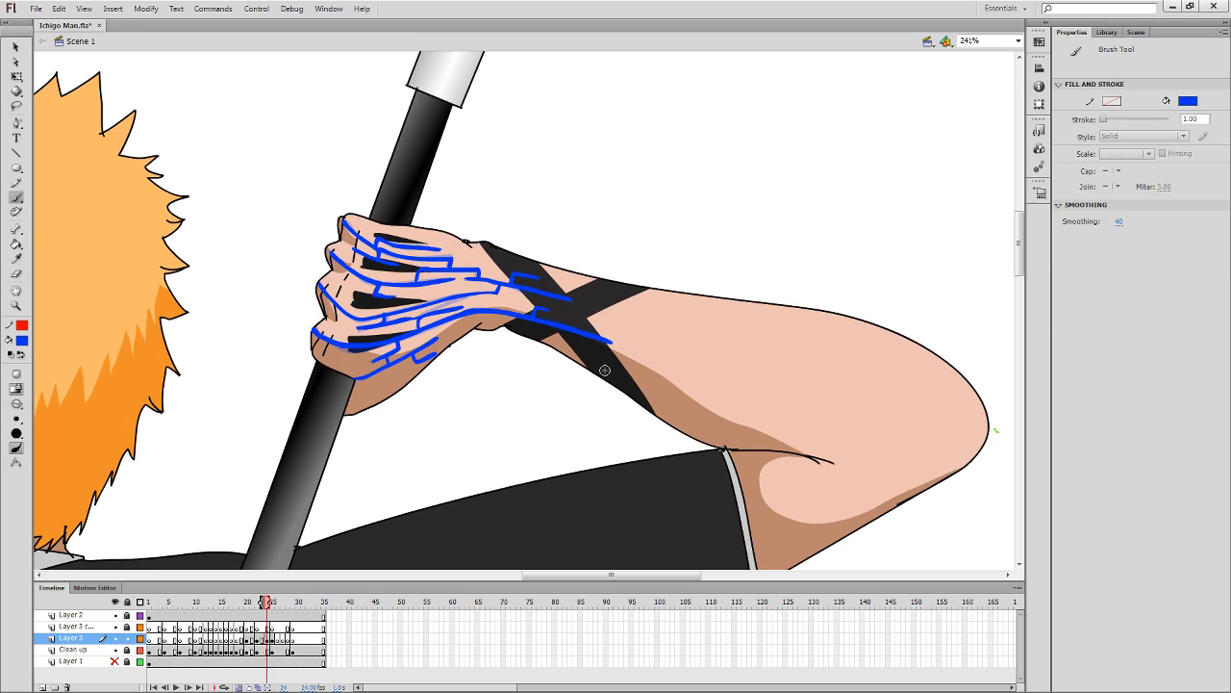
pyautogui.press('.')
pyautogui.press('l')
pyautogui.press('e')
pyautogui.moveTo(662, 360); pyautogui.dragTo(660, 363)
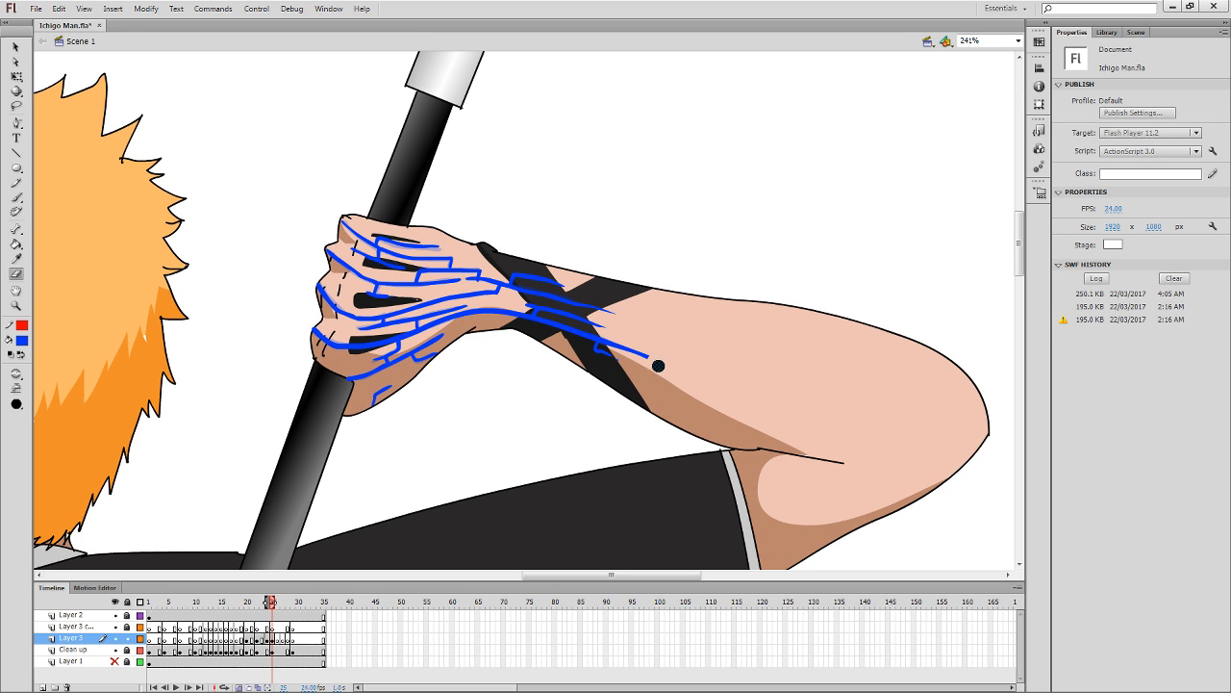
# Duplicate the blue linework of Layer 3's frame 25 in place into frame 26 and return to the Brush tool.
pyautogui.press('.')
pyautogui.press('.')
pyautogui.press('.')
pyautogui.press('b')
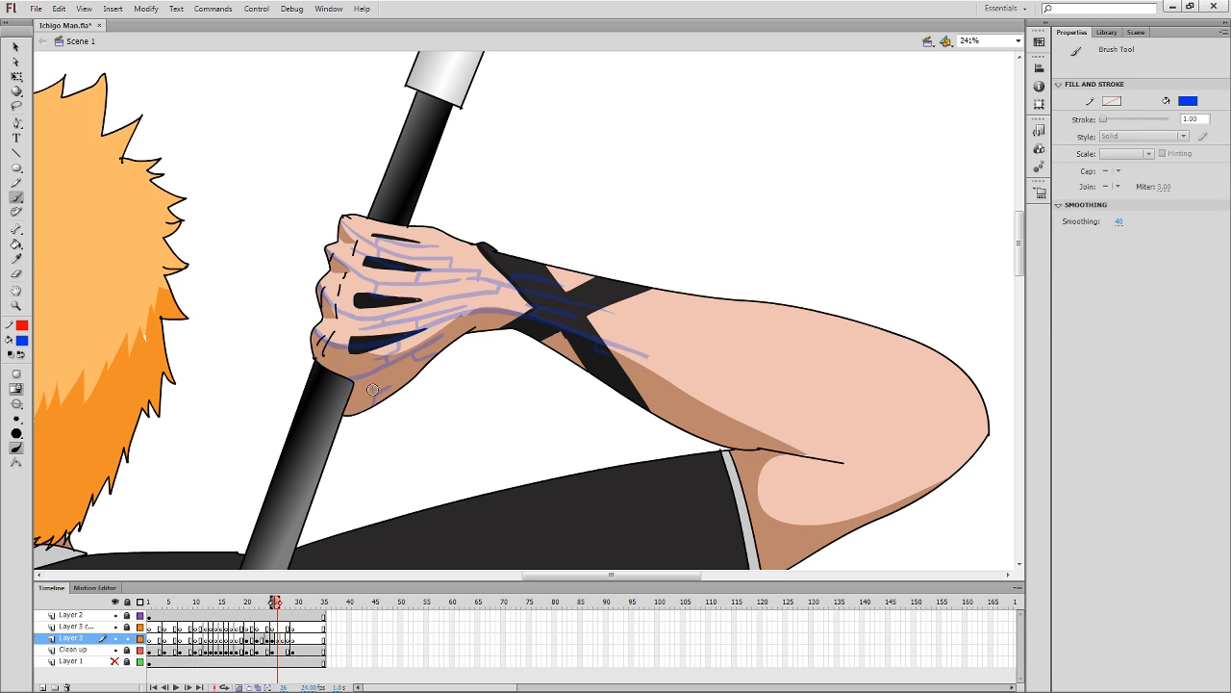
pyautogui.hotkey('ctrl', 'z')
pyautogui.click(279, 641)
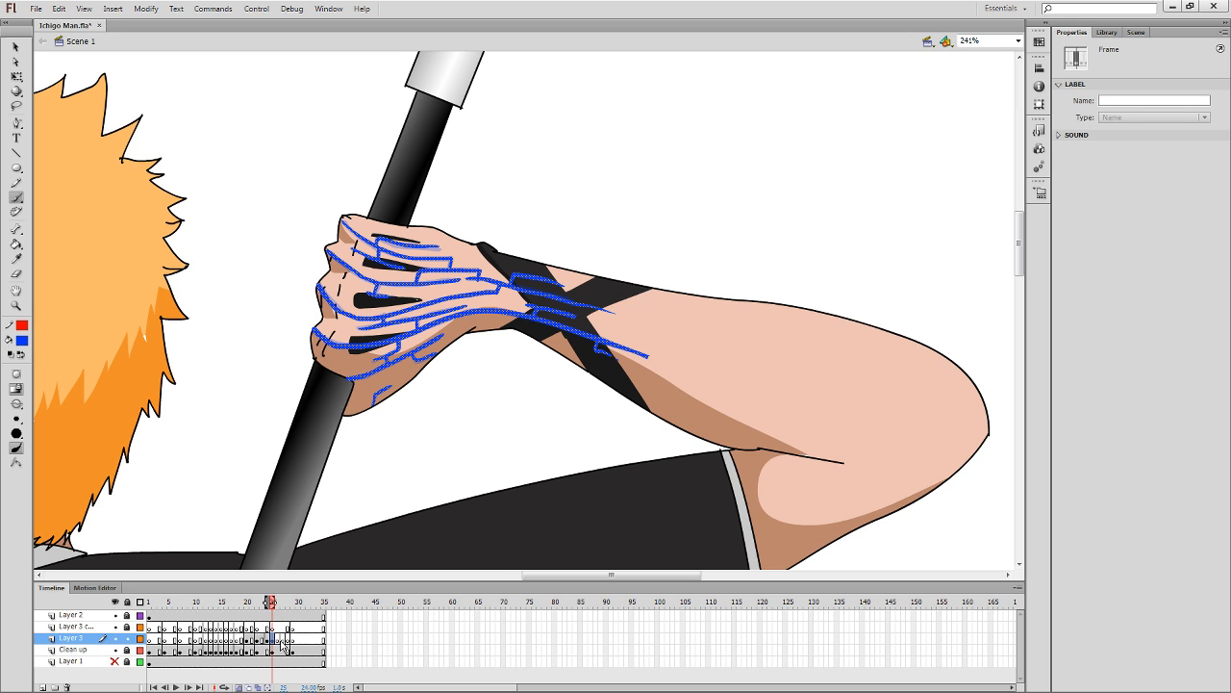
pyautogui.press('.')
pyautogui.hotkey('ctrl', 'shift', 'v')
pyautogui.press('b')
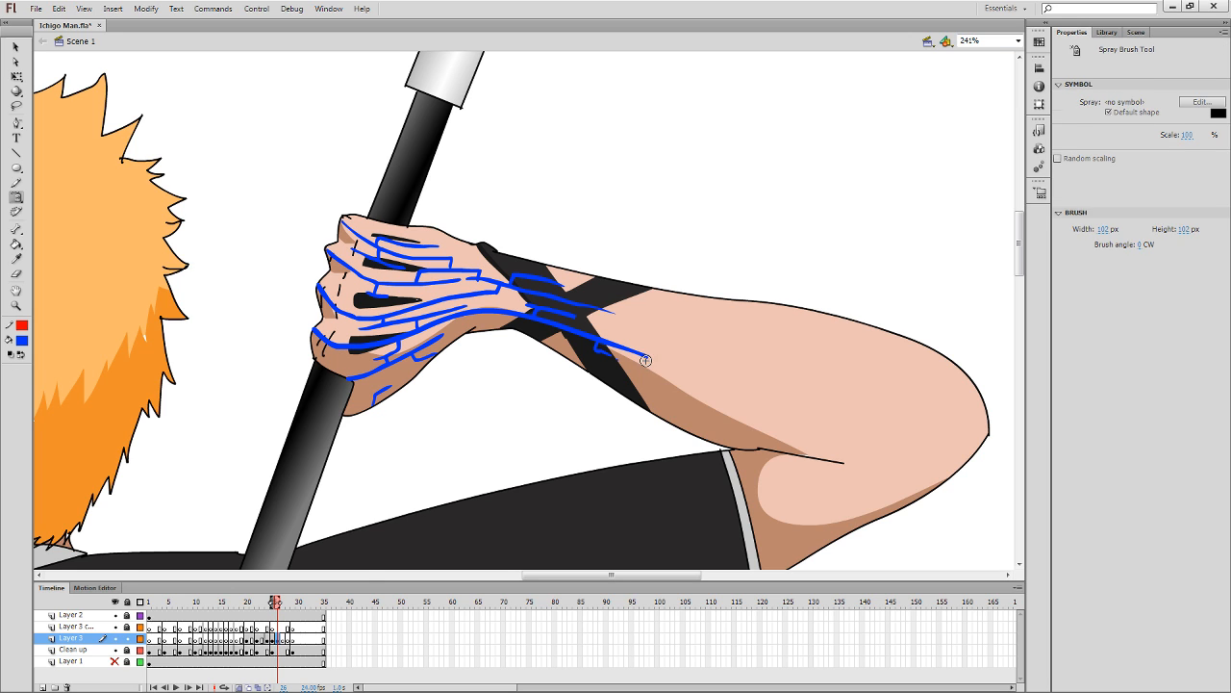
pyautogui.press('b')
pyautogui.hotkey('ctrl', 'a')
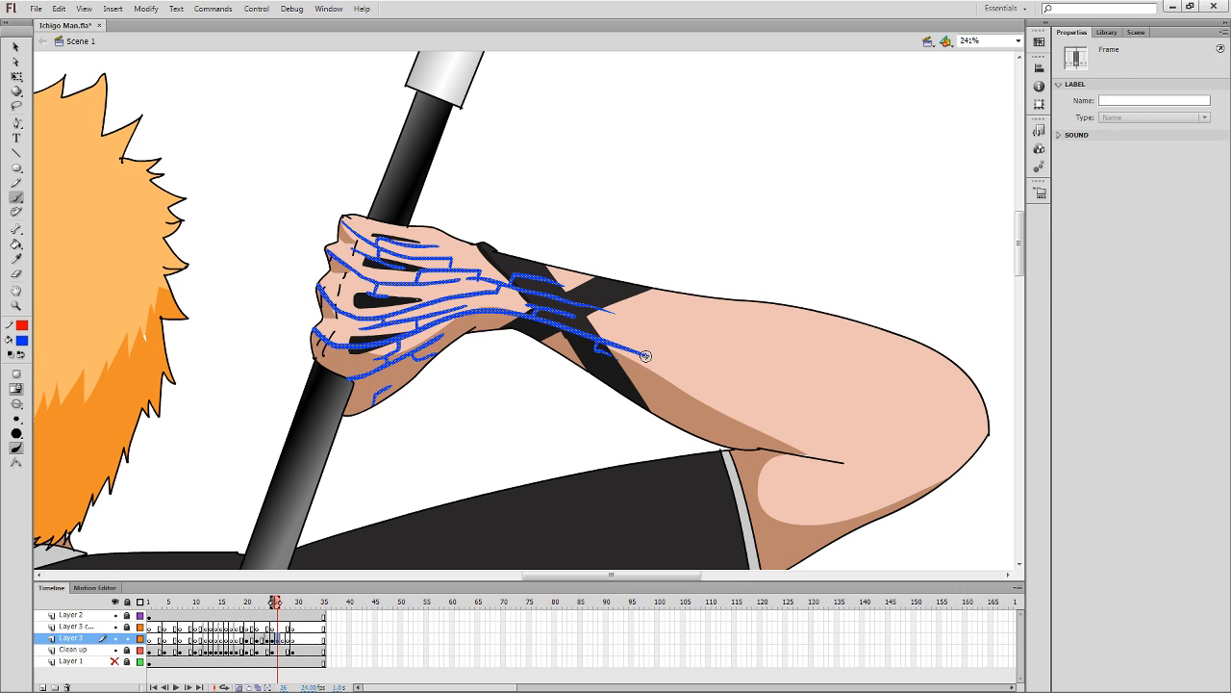
# Extend the blue lines beyond the wrist wrap in frame 26 and add stepped branches along the wrist's upper edge.
pyautogui.moveTo(647, 356); pyautogui.dragTo(693, 377)
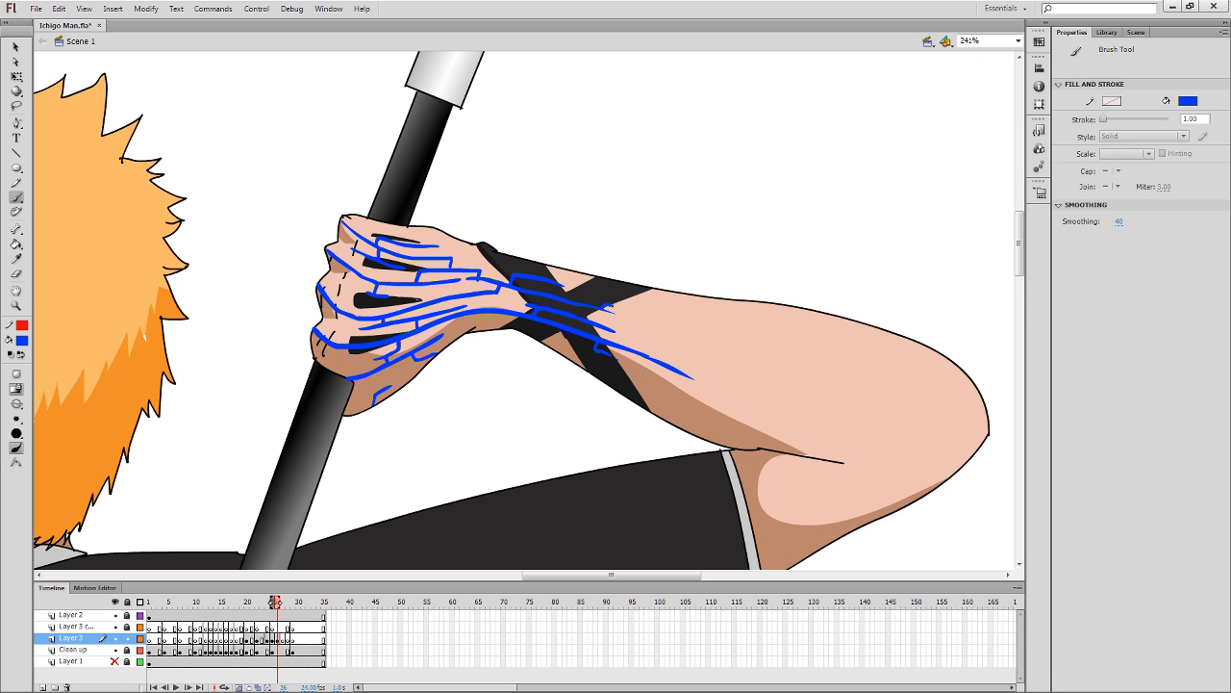
pyautogui.moveTo(667, 326); pyautogui.dragTo(605, 309)
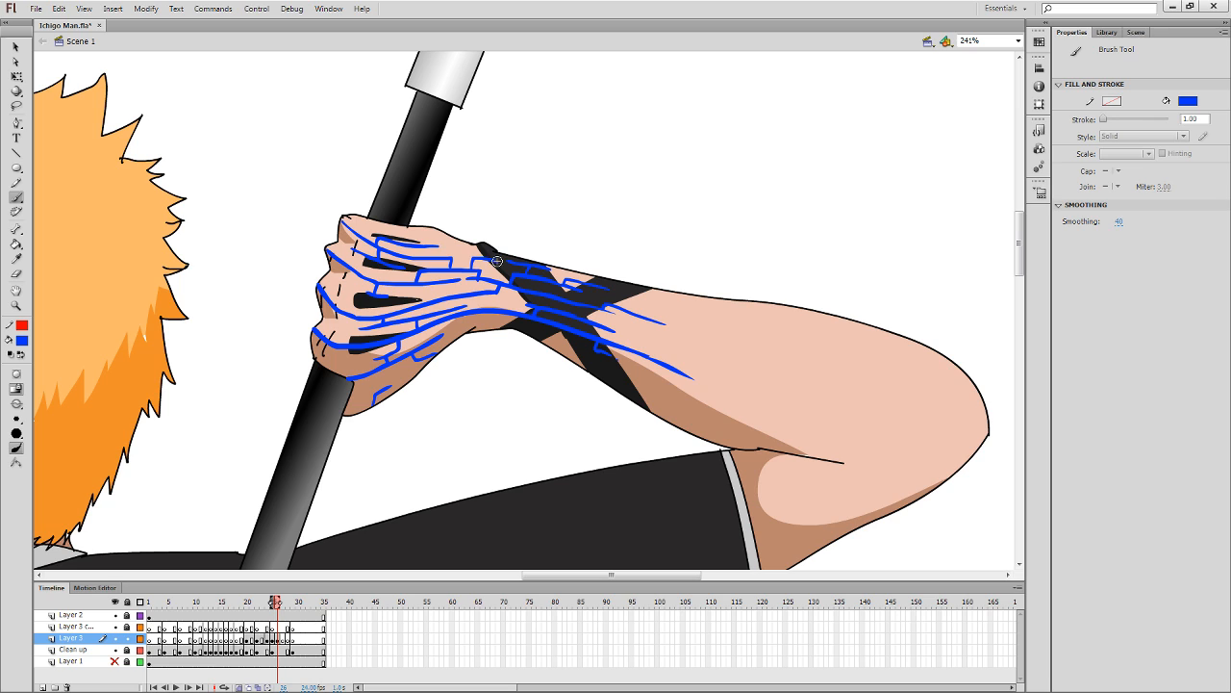
pyautogui.moveTo(496, 261); pyautogui.dragTo(481, 254)
# Draw stepped blue lines with short branches from the wrist wrap along the underside and middle of the forearm in frame 26.
pyautogui.moveTo(616, 370); pyautogui.dragTo(748, 436)
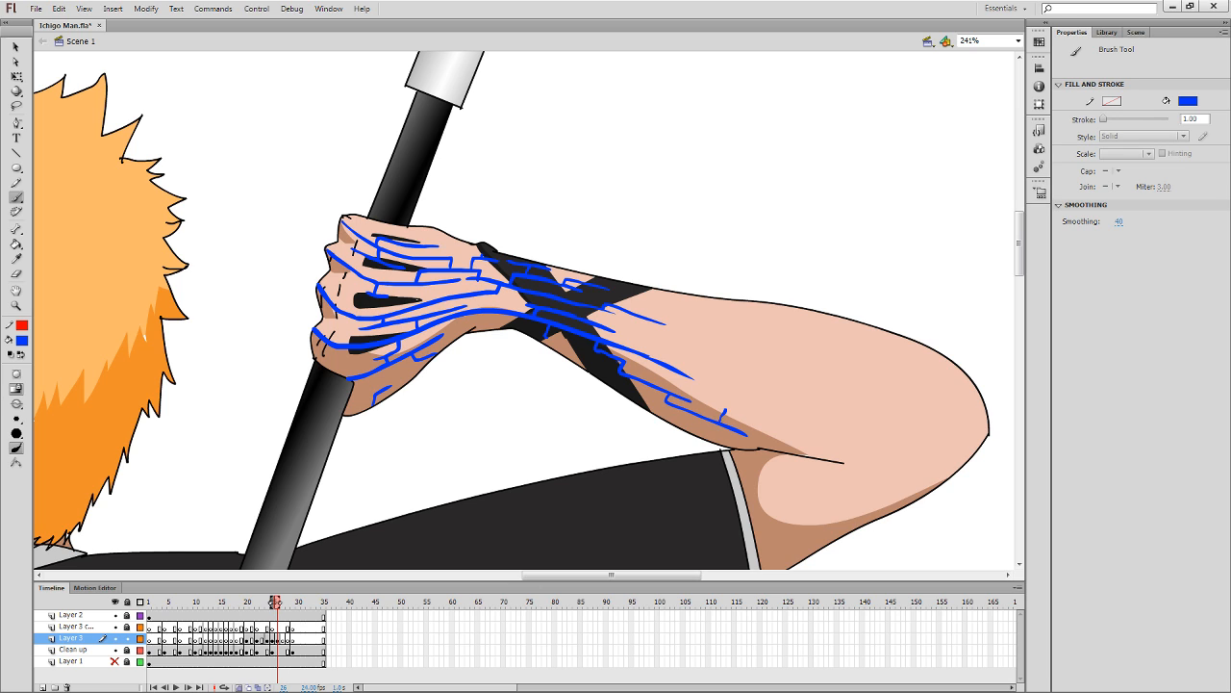
pyautogui.moveTo(676, 373)
pyautogui.mouseDown()
pyautogui.moveTo(778, 395)
pyautogui.moveTo(733, 397)
pyautogui.moveTo(839, 437)
pyautogui.mouseUp()
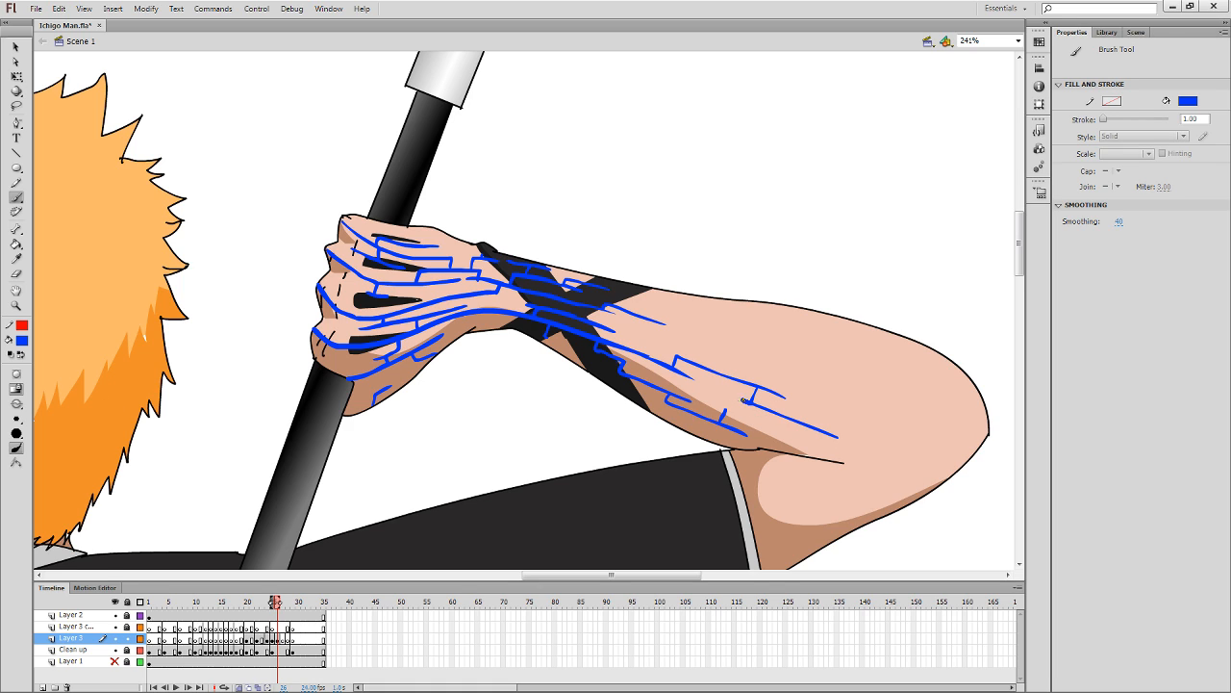
pyautogui.moveTo(745, 401); pyautogui.dragTo(713, 390)
pyautogui.moveTo(621, 343); pyautogui.dragTo(599, 366)
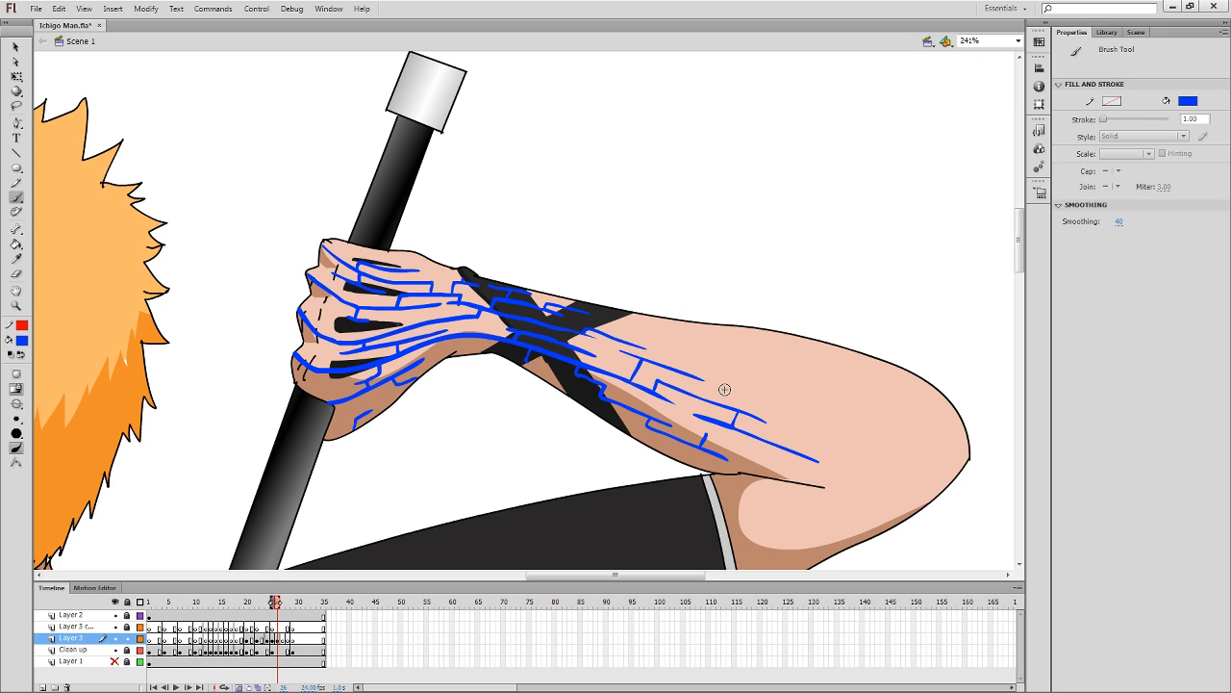
# Add branching blue lines across the upper forearm and a short line on the back of the hand in frame 26.
pyautogui.moveTo(687, 369)
pyautogui.mouseDown()
pyautogui.moveTo(688, 356)
pyautogui.moveTo(810, 396)
pyautogui.mouseUp()
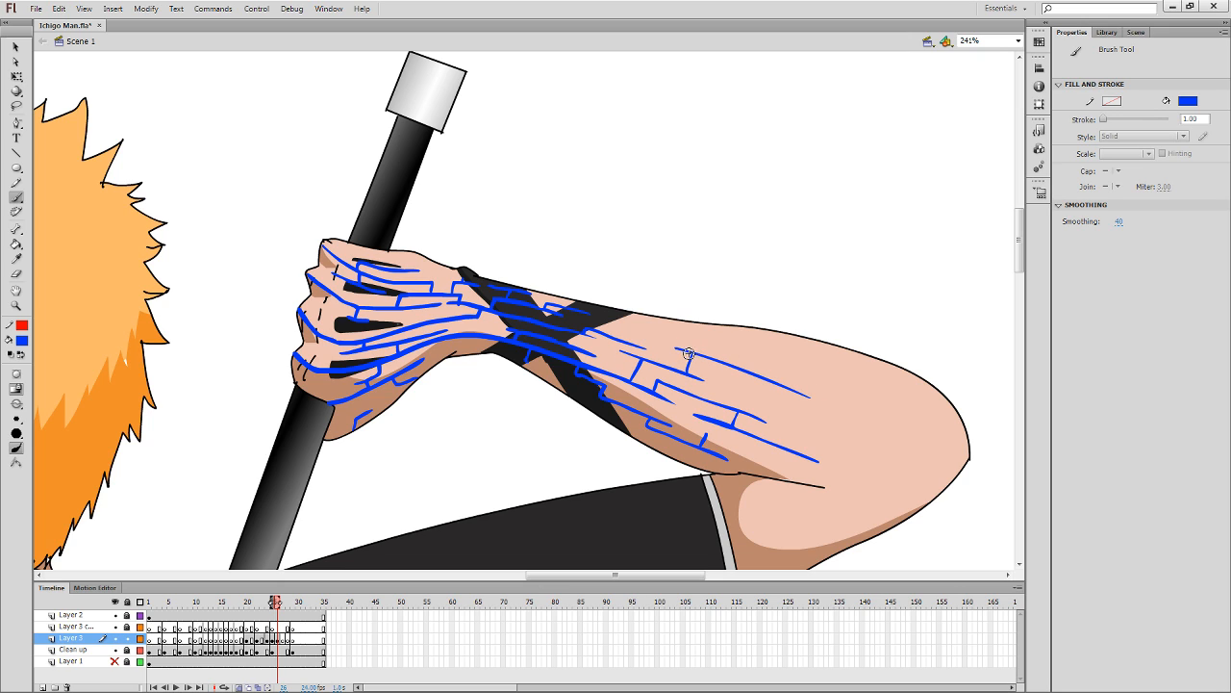
pyautogui.moveTo(676, 348)
pyautogui.mouseDown()
pyautogui.moveTo(650, 331)
pyautogui.moveTo(737, 353)
pyautogui.mouseUp()
pyautogui.hotkey('ctrl', 'z')
pyautogui.moveTo(652, 332); pyautogui.dragTo(760, 361)
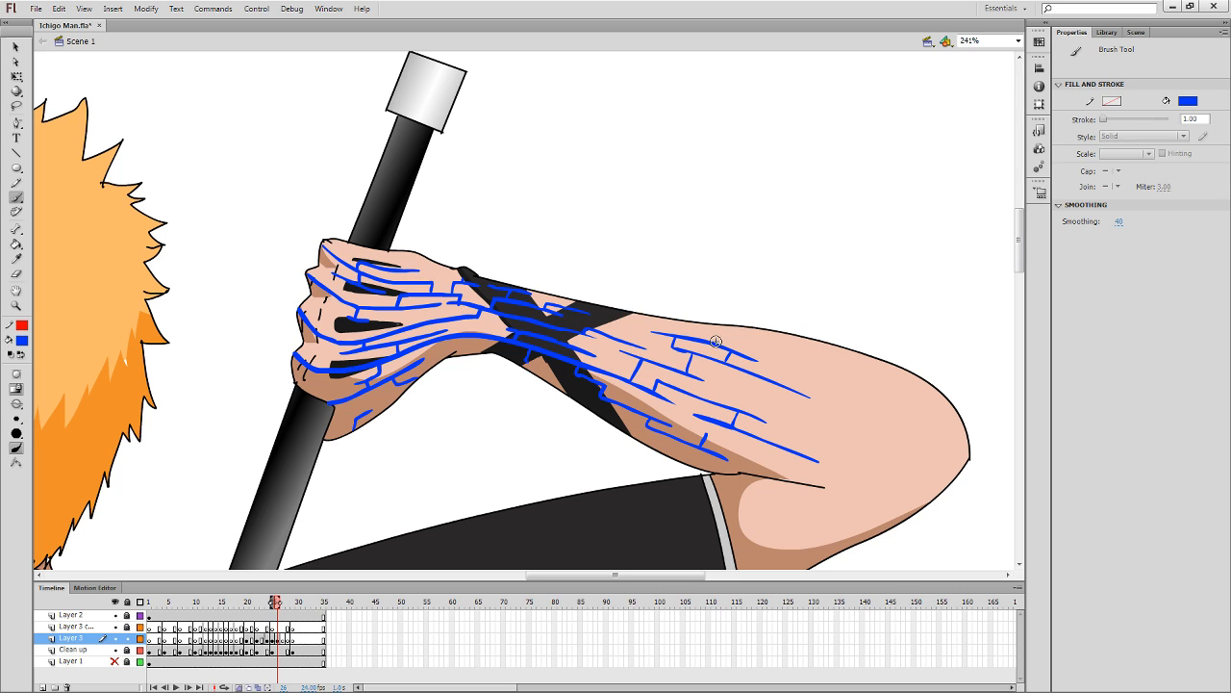
pyautogui.moveTo(711, 330); pyautogui.dragTo(817, 371)
pyautogui.moveTo(590, 322); pyautogui.dragTo(657, 342)
pyautogui.hotkey('ctrl', 'z')
pyautogui.moveTo(590, 322); pyautogui.dragTo(660, 344)
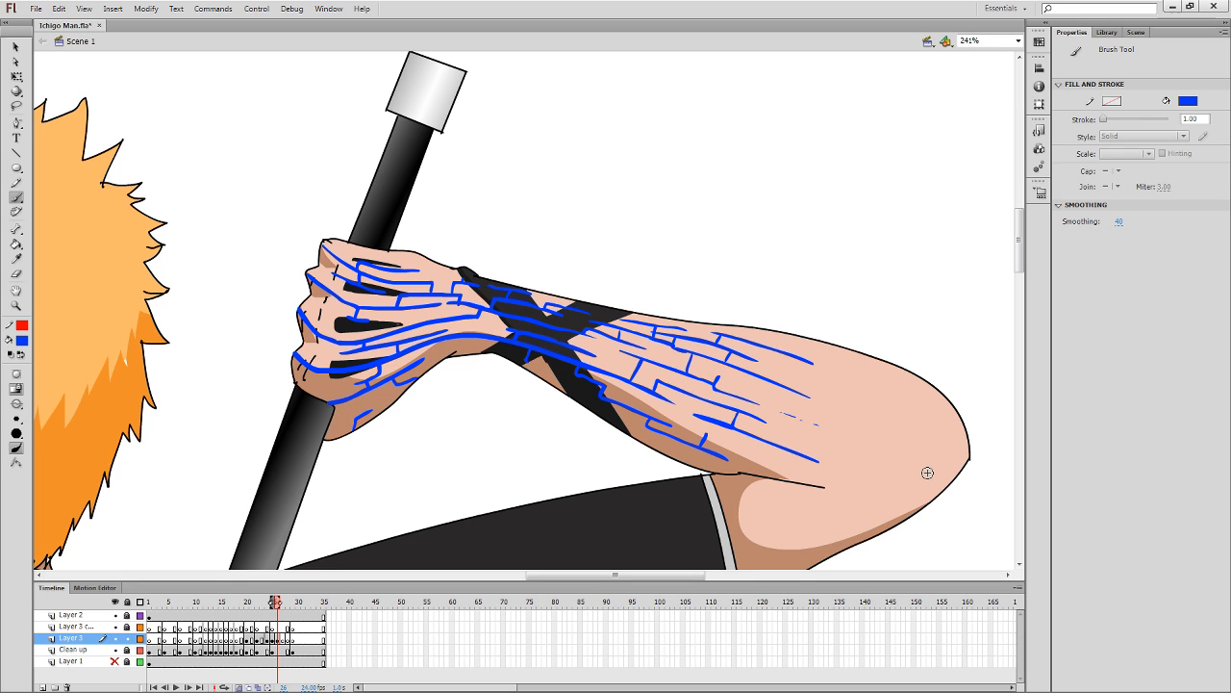
pyautogui.press(',')
pyautogui.press('.')
pyautogui.moveTo(393, 261); pyautogui.dragTo(429, 265)
# Insert two keyframes after frame 26 in Layer 3, return to frame 26 and switch to the Eraser.
pyautogui.click(278, 638)
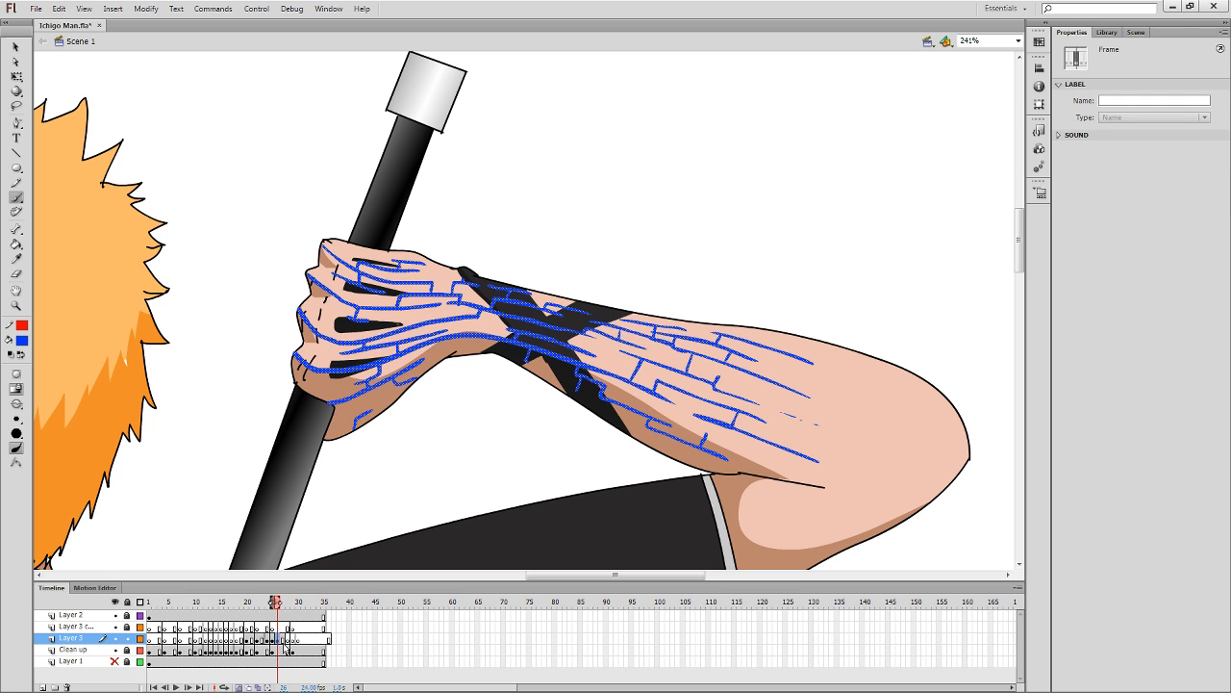
pyautogui.click(284, 642)
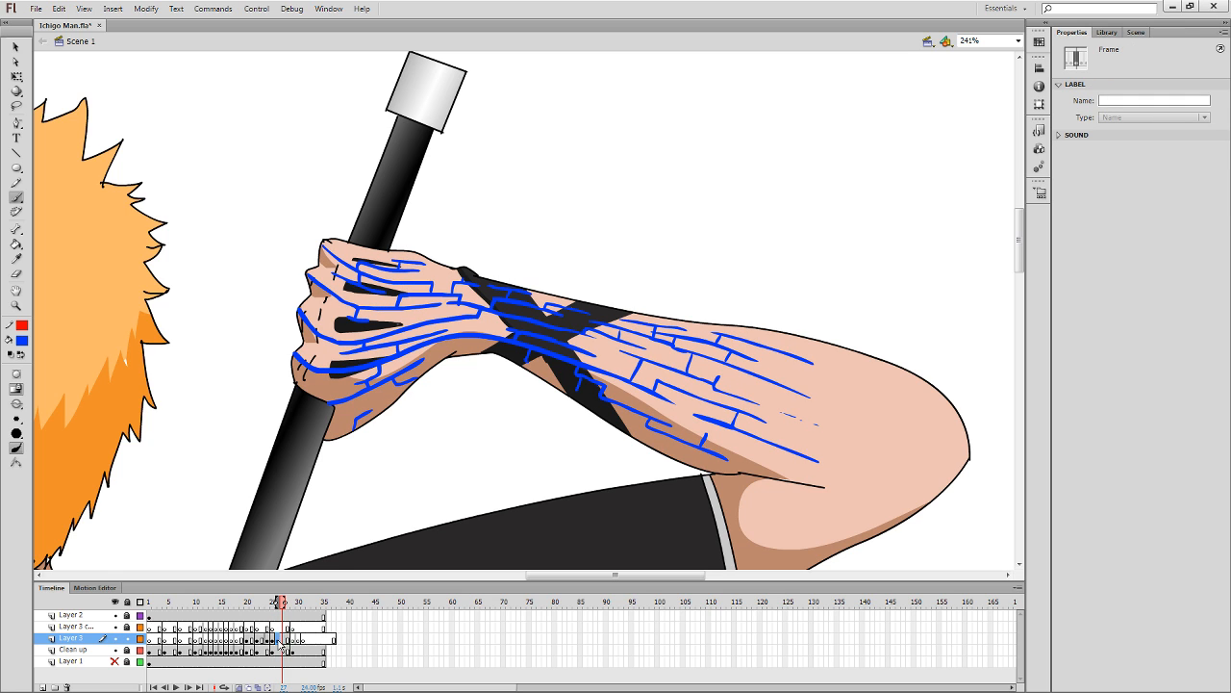
pyautogui.click(282, 641)
pyautogui.click(278, 642)
pyautogui.press('e')
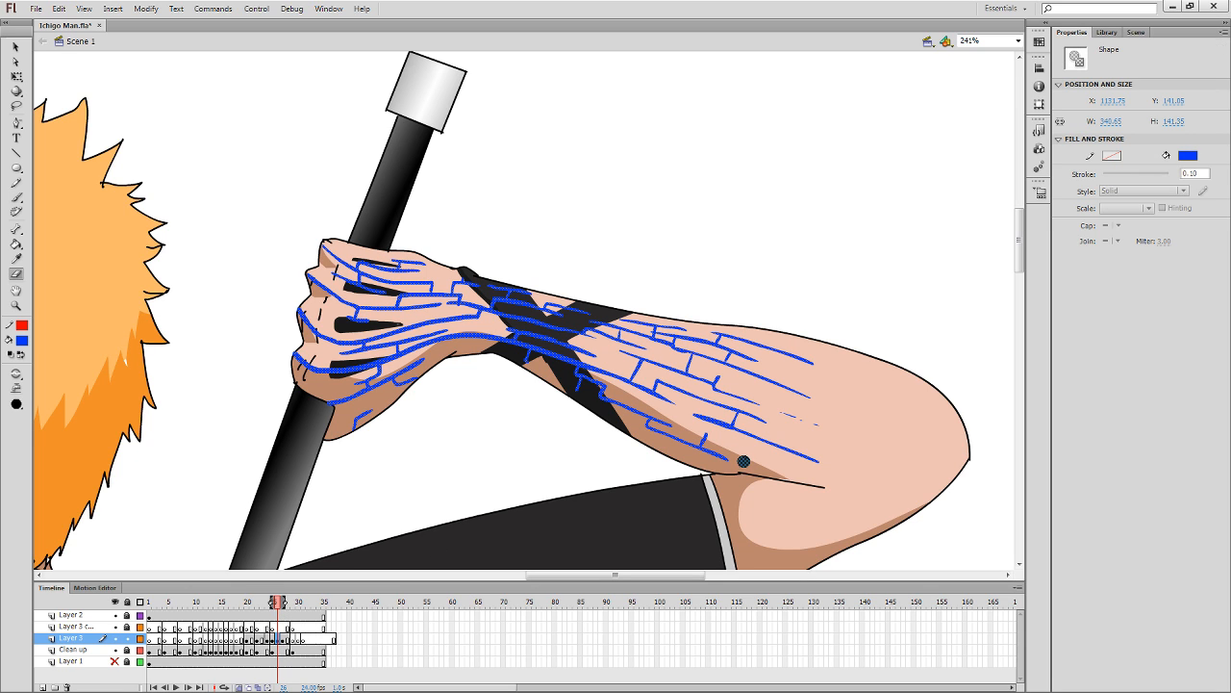
pyautogui.click(735, 460)
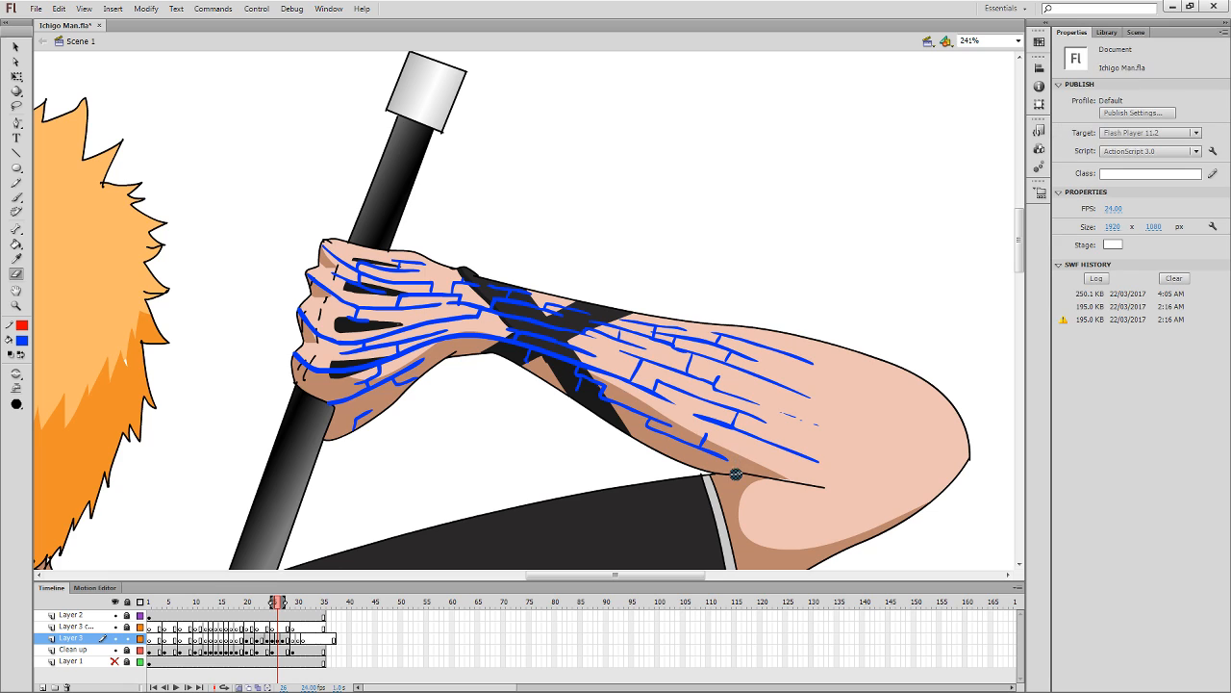
# Recolour the blue linework of Layer 3's frame 25 dark green and compare it with frame 26.
pyautogui.press(',')
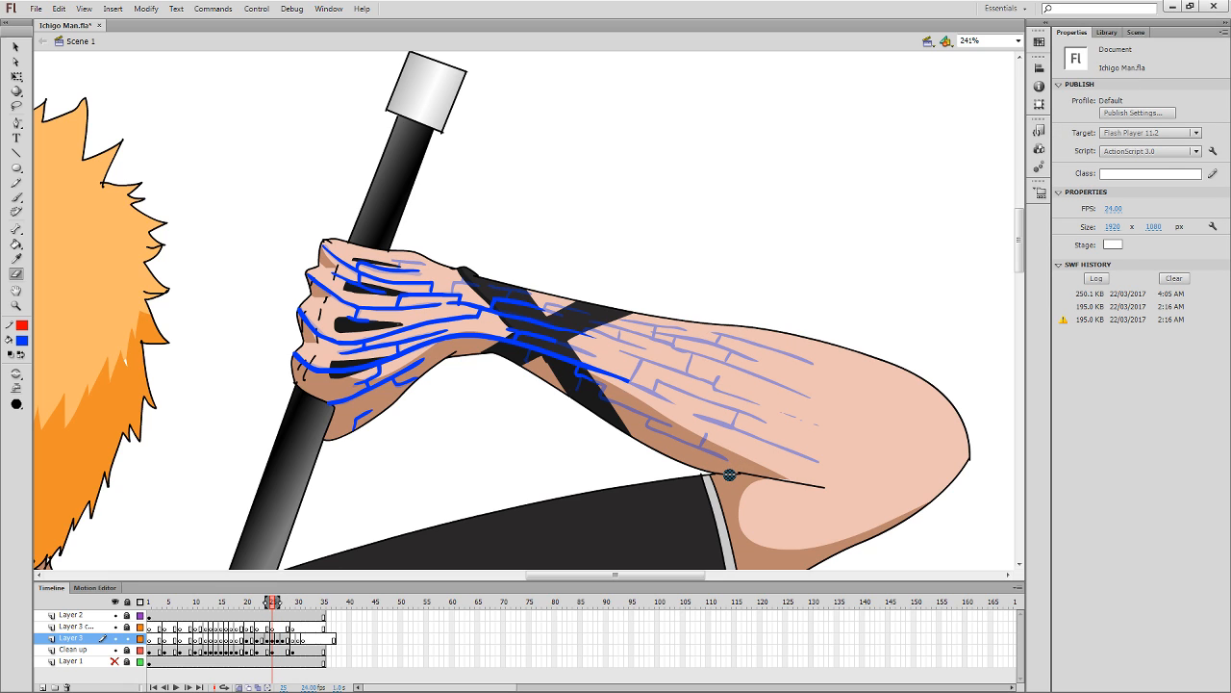
pyautogui.press('.')
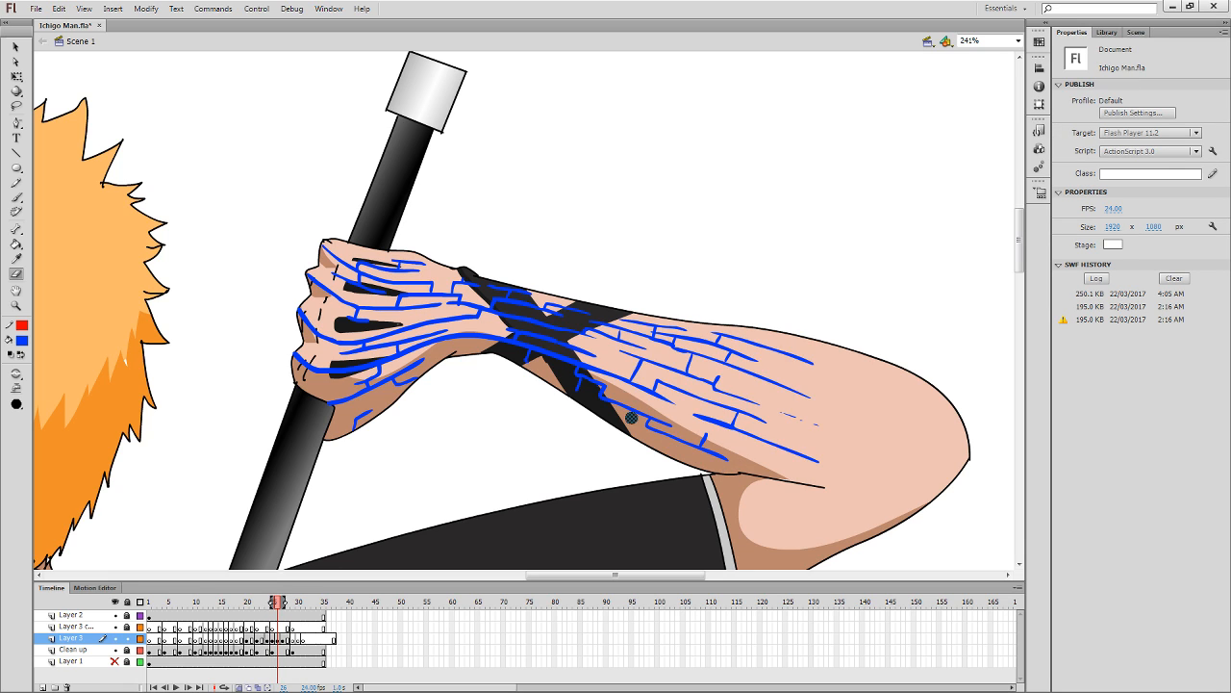
pyautogui.press(',')
pyautogui.press('F6')
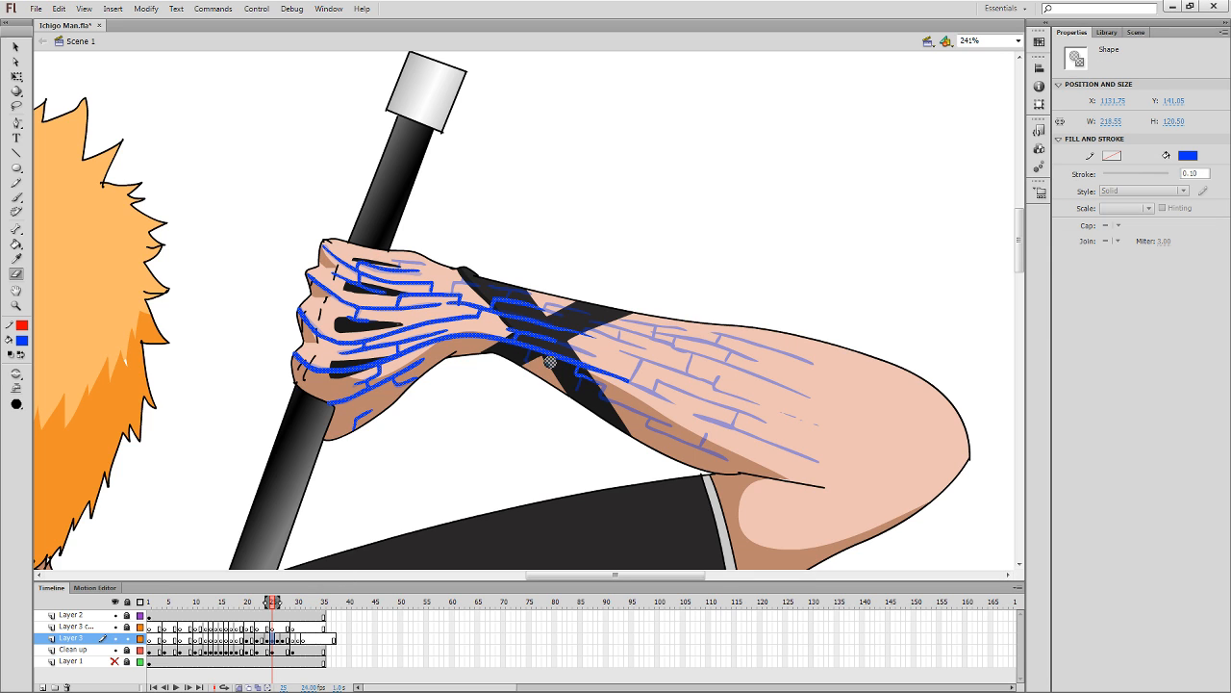
pyautogui.click(75, 372)
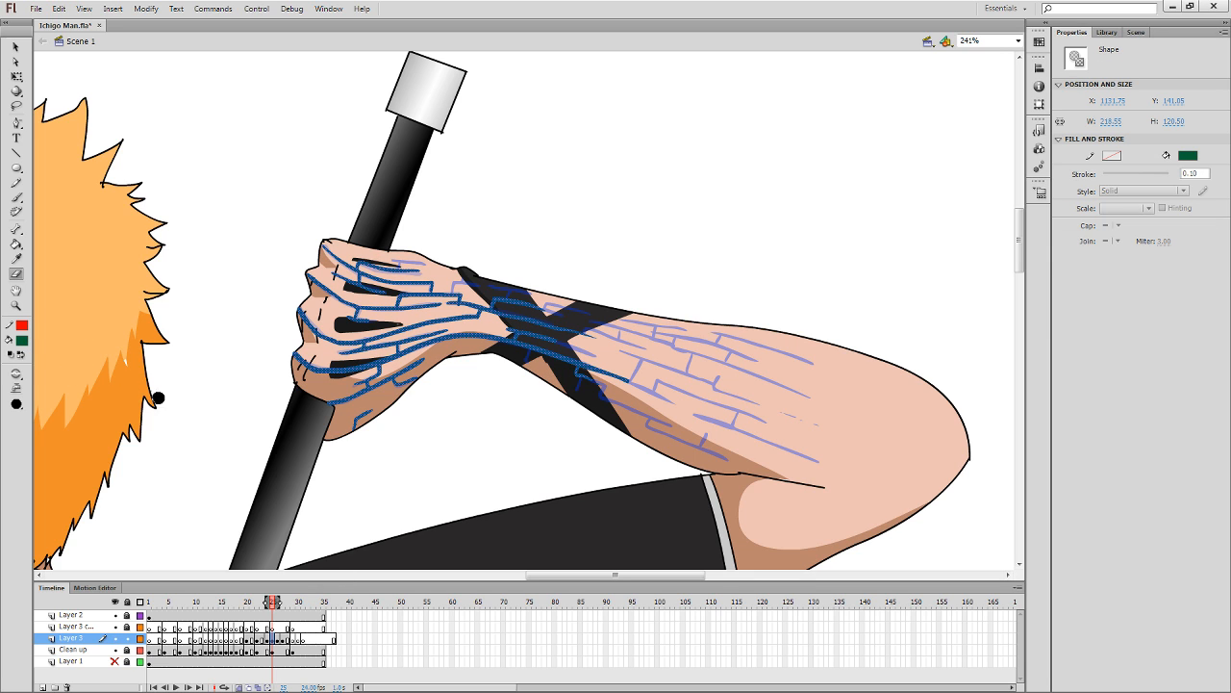
pyautogui.press('.')
pyautogui.press(',')
pyautogui.press('.')
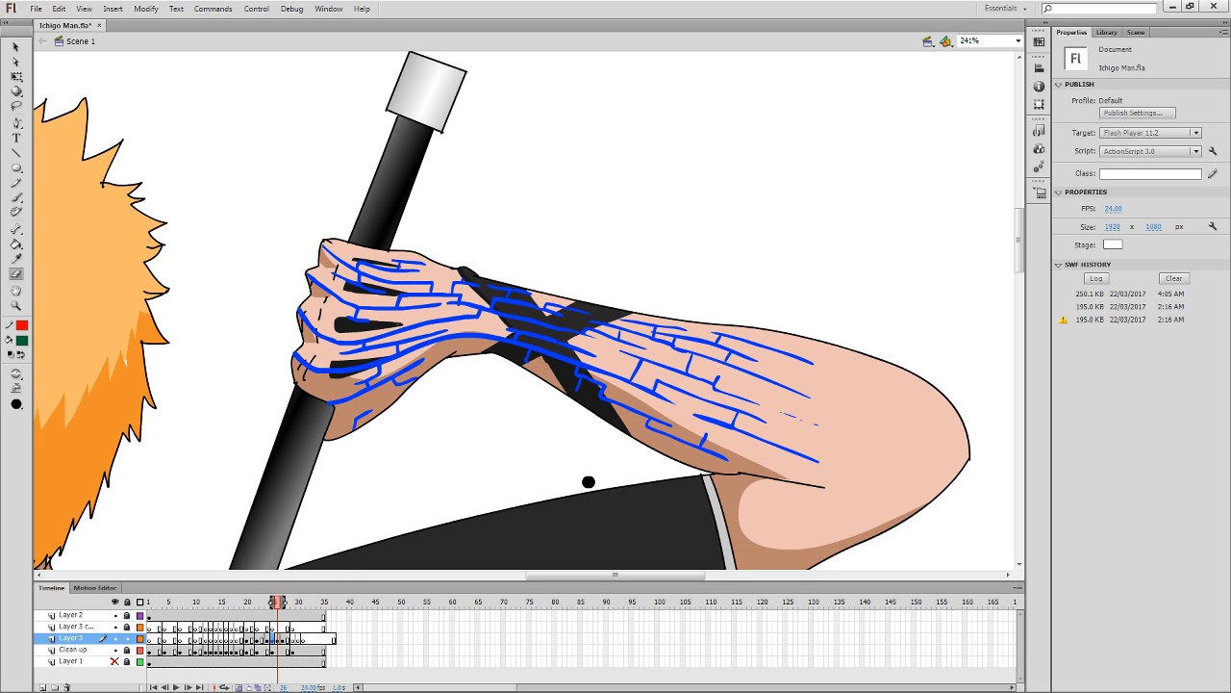
pyautogui.press(',')
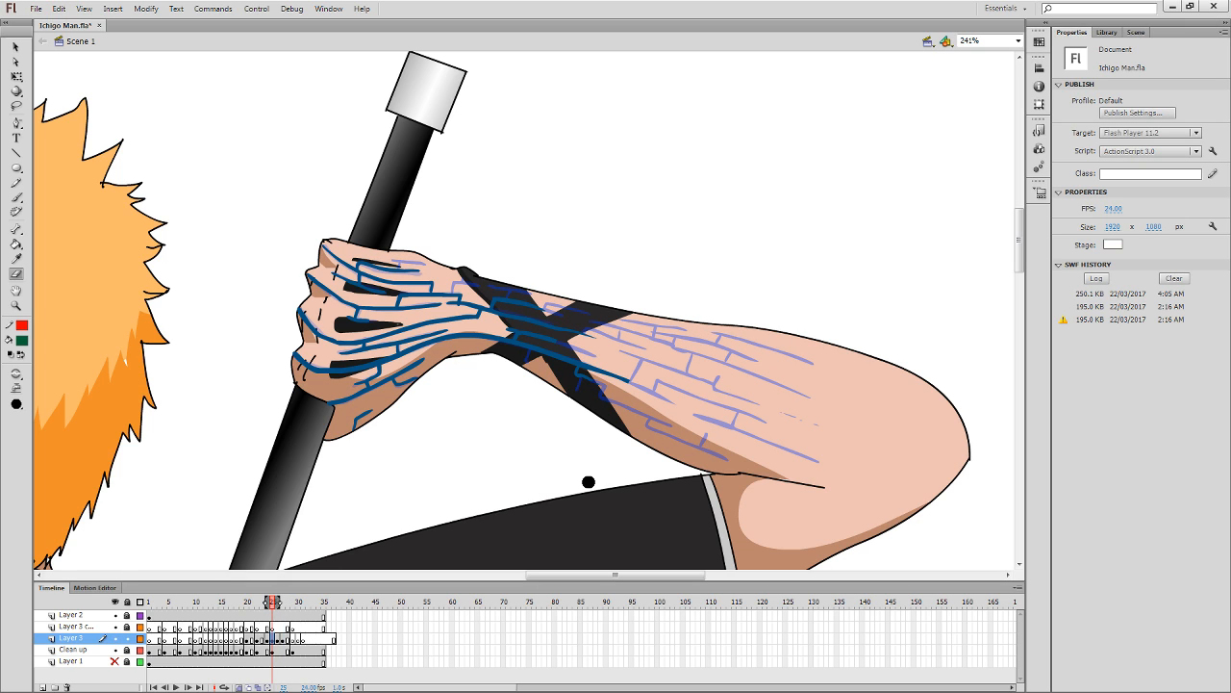
pyautogui.press('.')
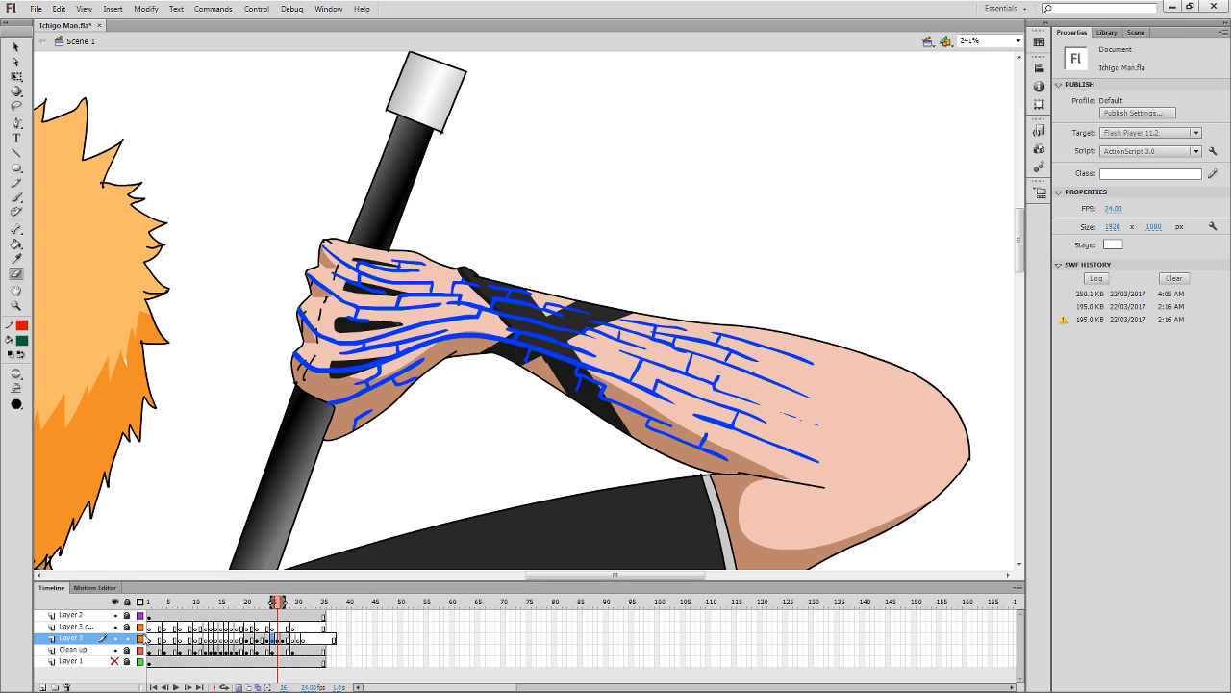
# Move frame 26's blue linework from Layer 3 in place to the same frame of the Layer 3 copy.
pyautogui.click(140, 640)
pyautogui.click(141, 639)
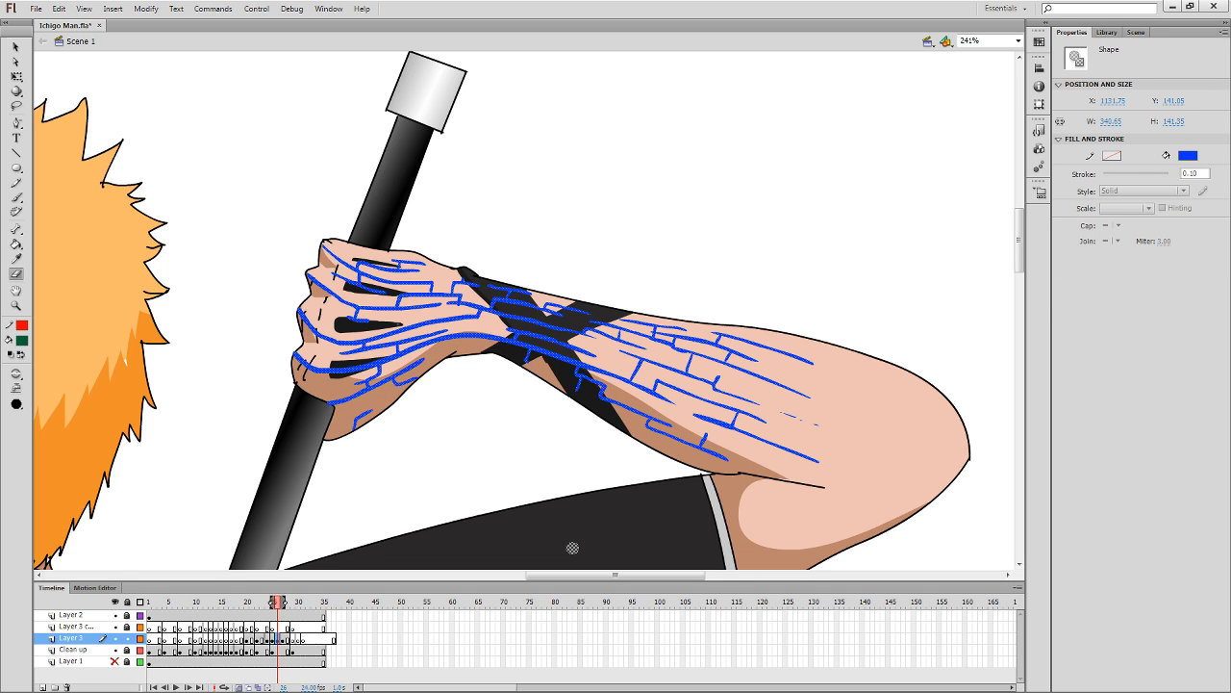
pyautogui.hotkey('ctrl', 'x')
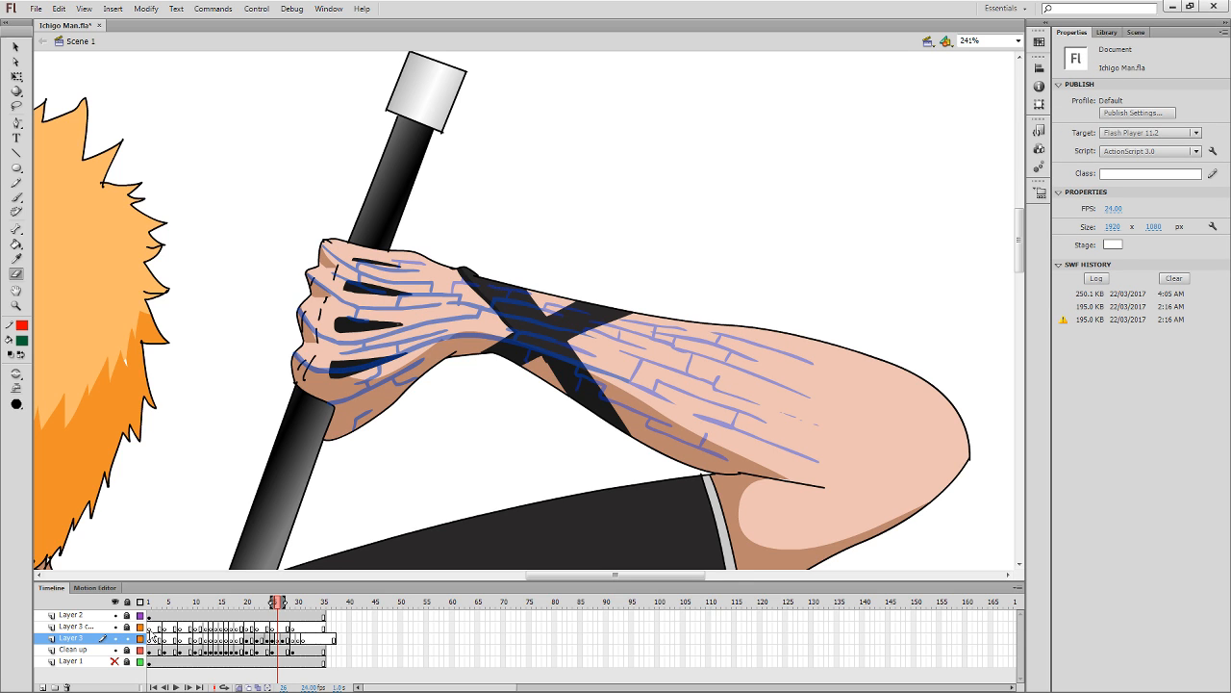
pyautogui.click(127, 626)
pyautogui.click(282, 626)
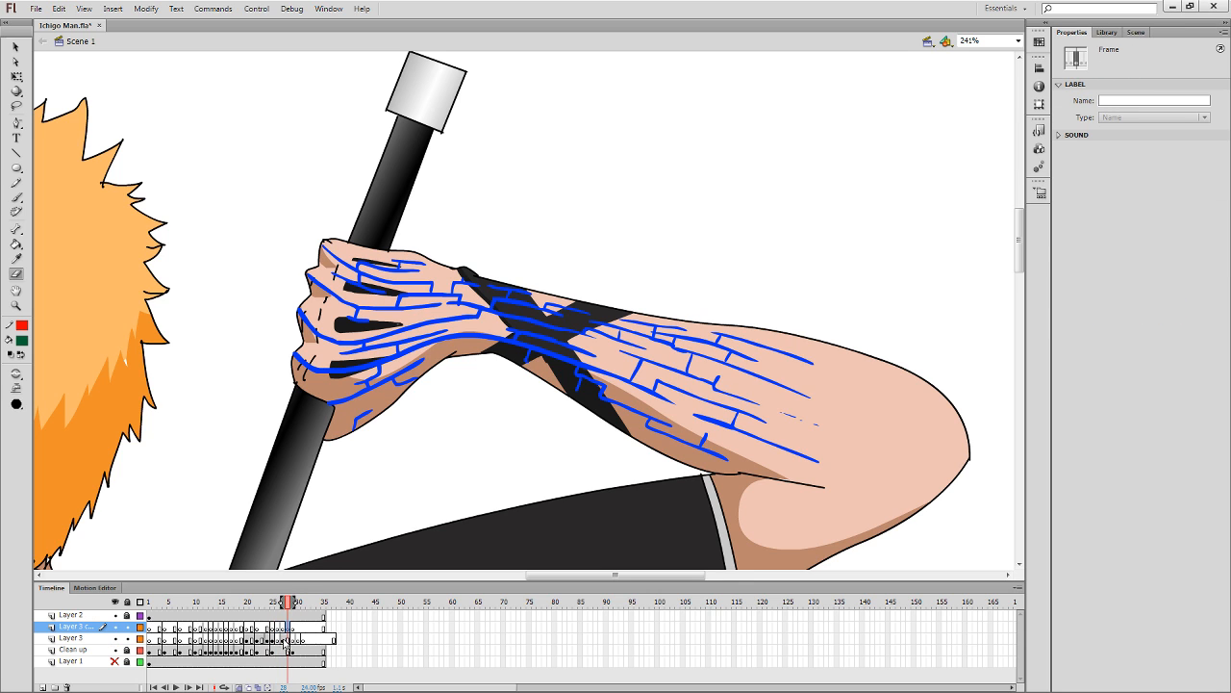
pyautogui.hotkey('ctrl', 'shift', 'v')
pyautogui.press('q')
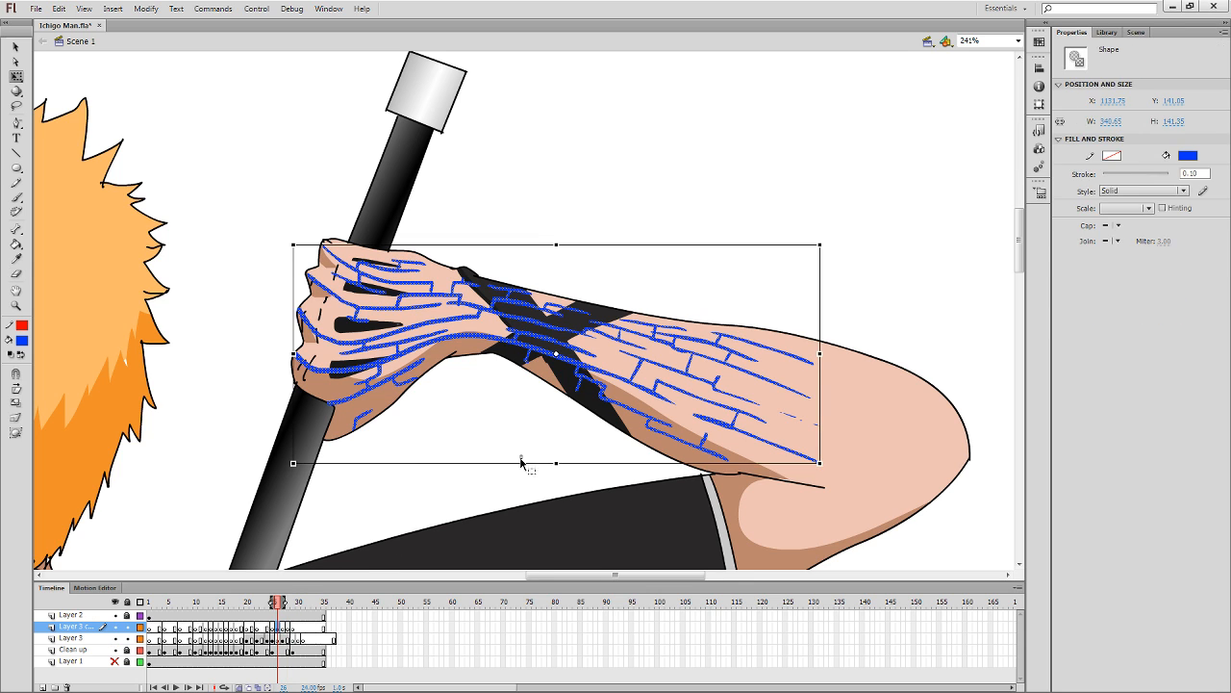
pyautogui.click(514, 489)
# Lock Layer 3, show the Layer 3 copy as outlines and shorten the onion skin range to end at frame 26.
pyautogui.click(129, 639)
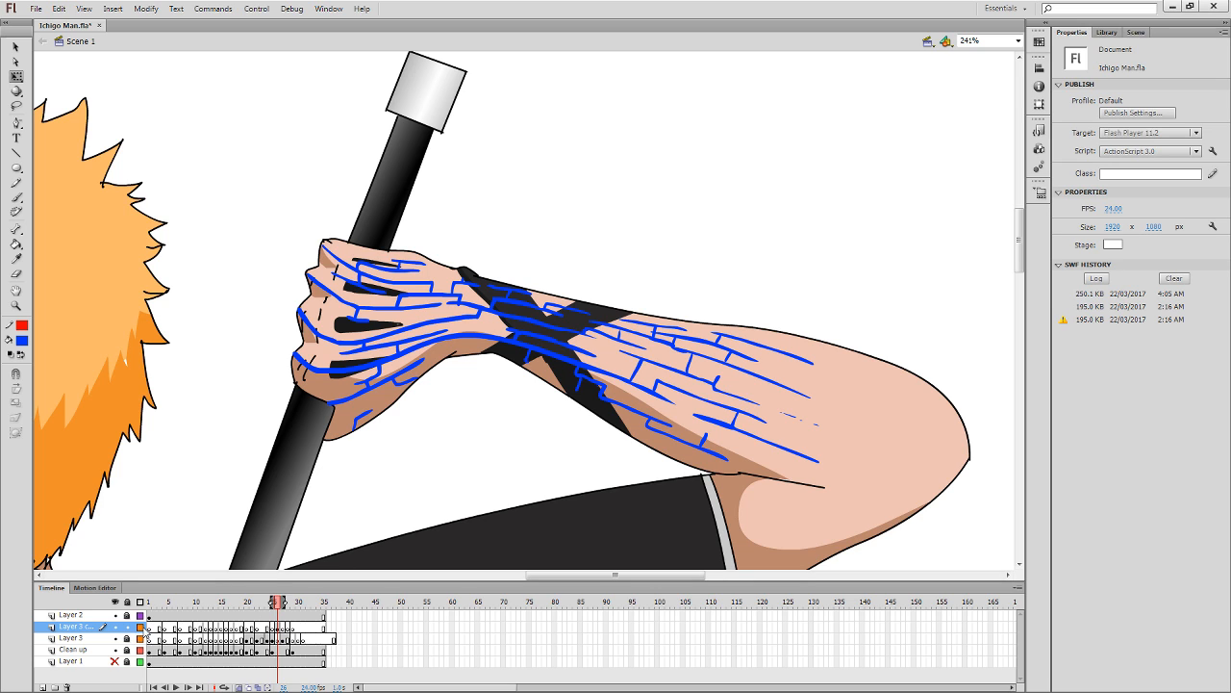
pyautogui.click(141, 628)
pyautogui.click(128, 639)
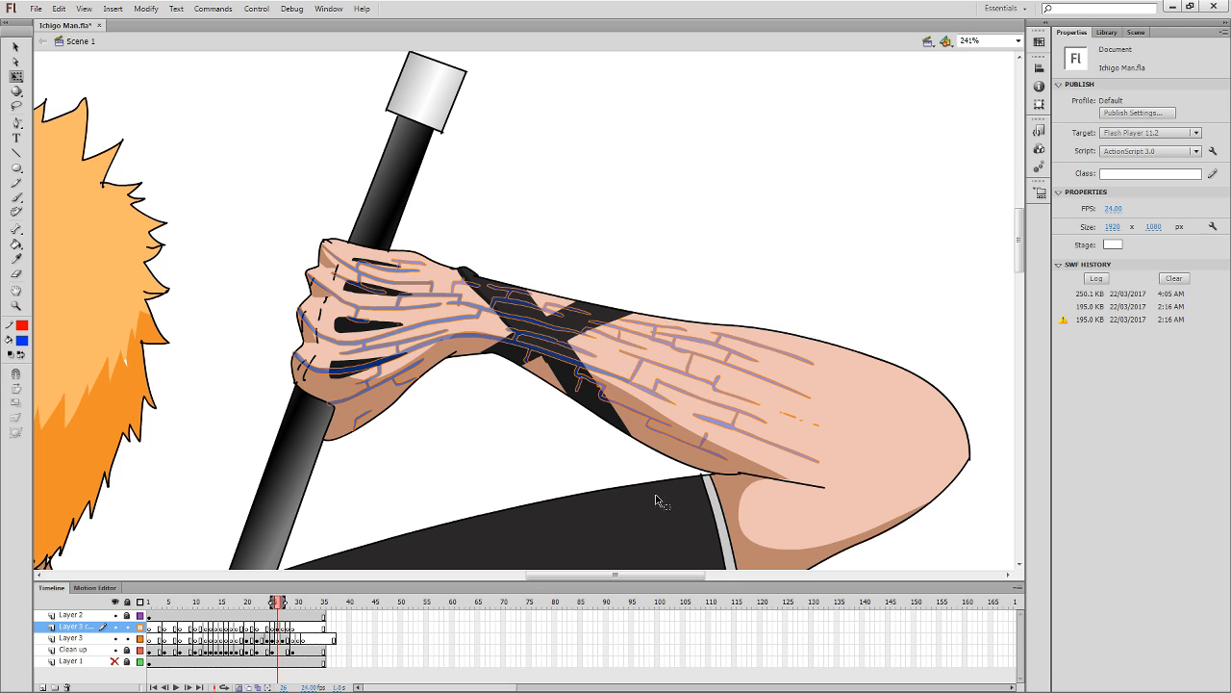
pyautogui.press('e')
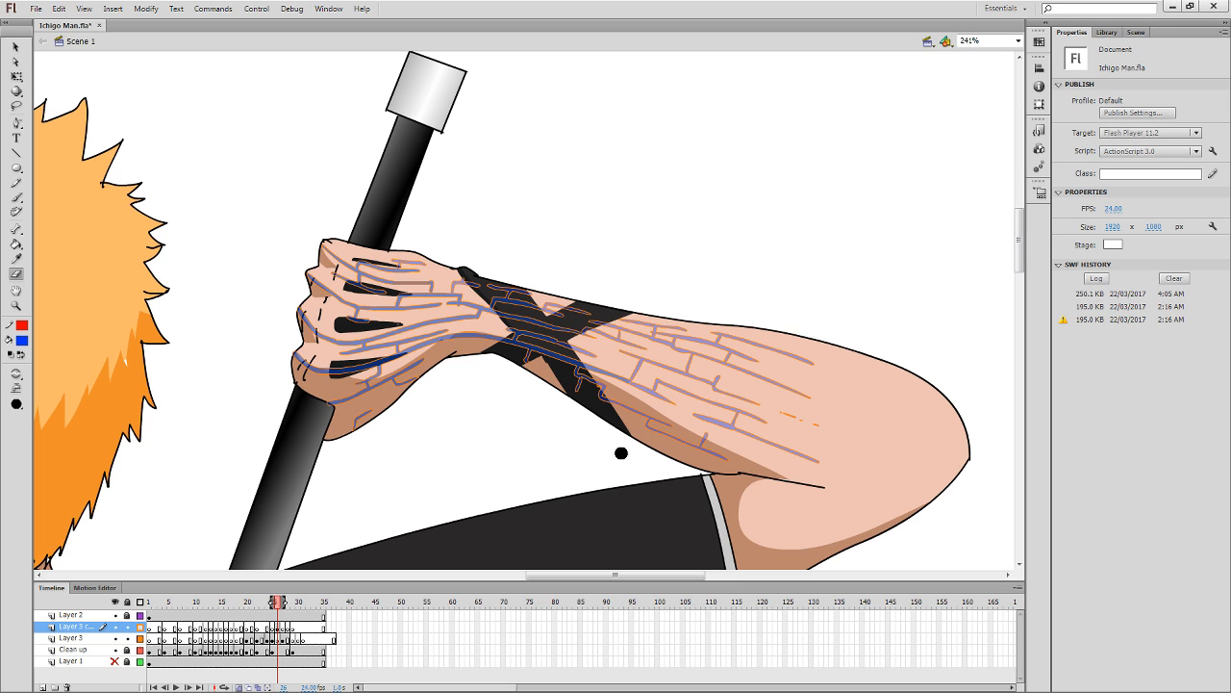
pyautogui.moveTo(284, 602); pyautogui.dragTo(280, 605)
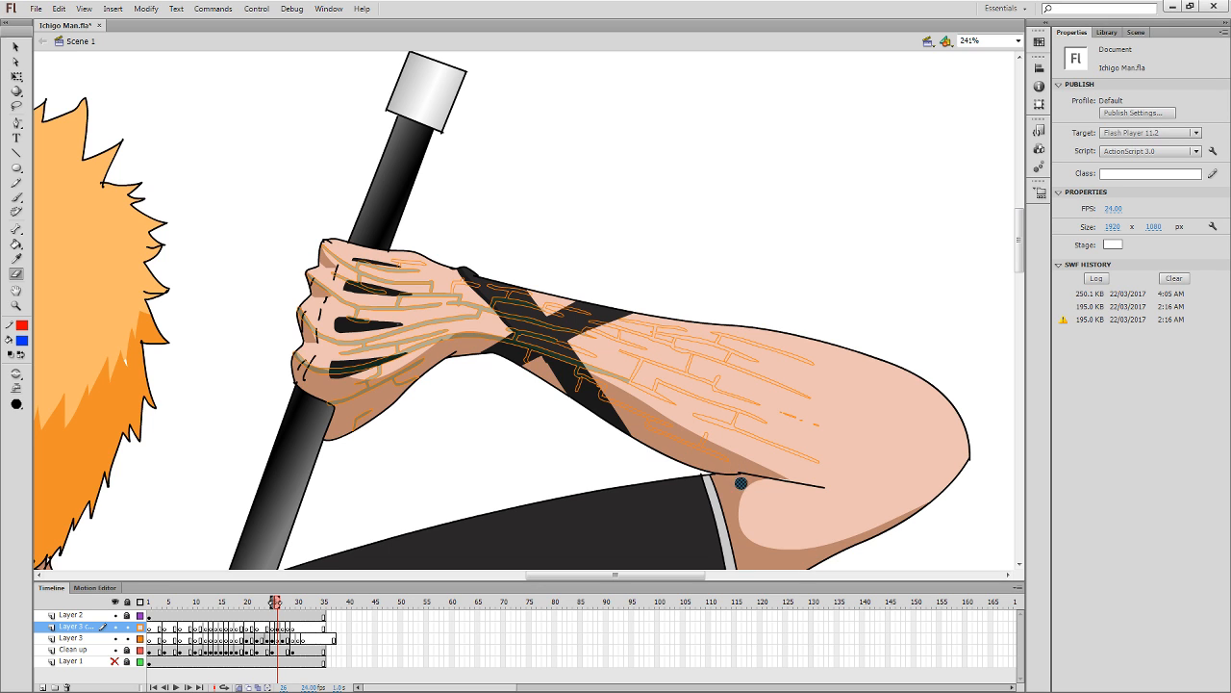
# Insert extra frames after frame 26 in the Layer 3 copy.
pyautogui.click(280, 626)
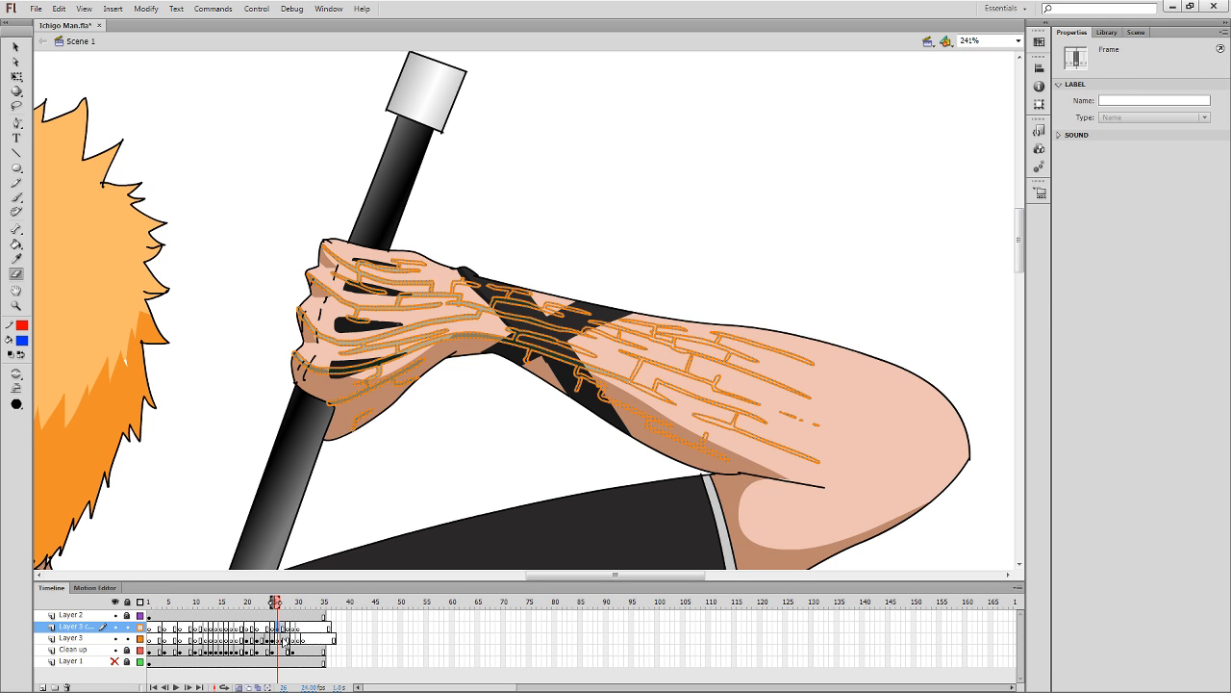
pyautogui.press('F5')
pyautogui.press(',')
pyautogui.press('.')
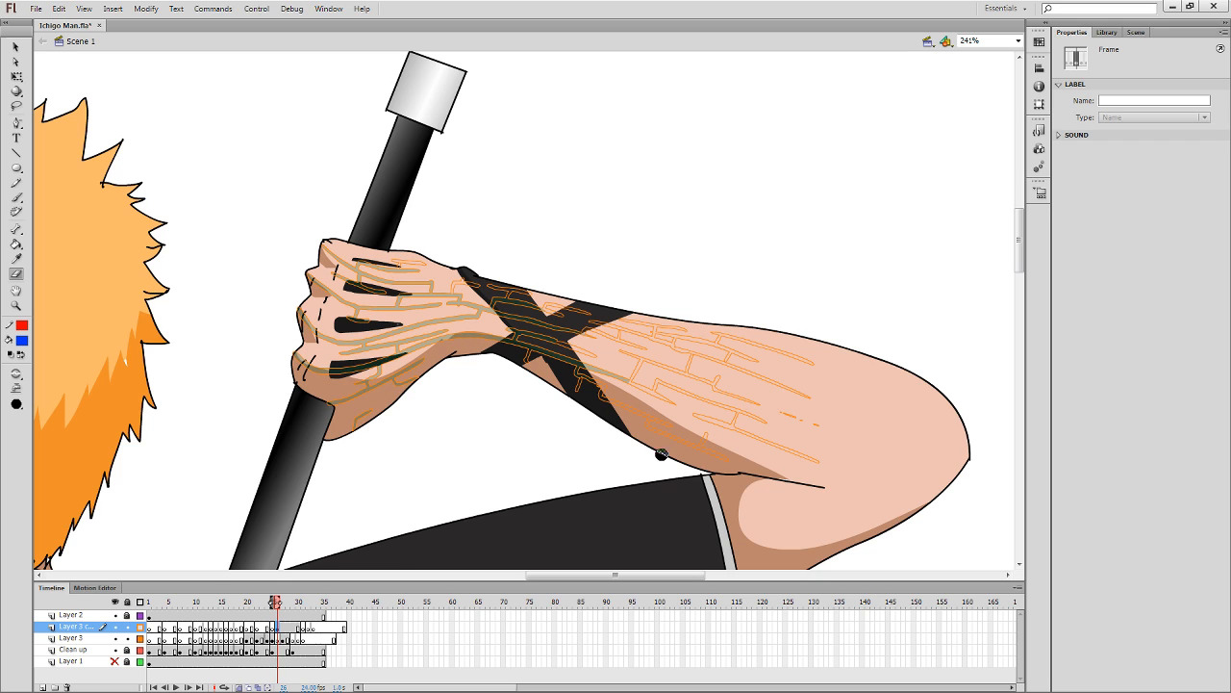
# Erase the far ends of the forearm lines and trim the branches by the wrist wrap in frame 26, comparing with frame 25.
pyautogui.moveTo(725, 457); pyautogui.dragTo(705, 450)
pyautogui.moveTo(704, 448); pyautogui.dragTo(701, 449)
pyautogui.hotkey('ctrl', 'z')
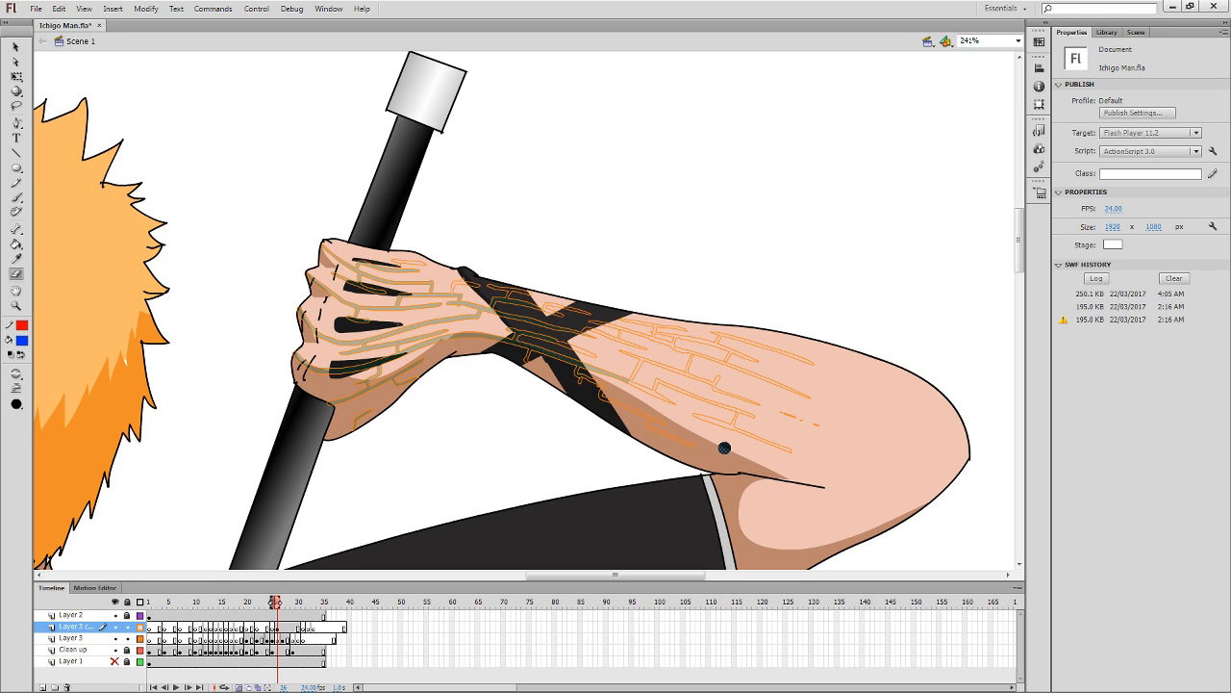
pyautogui.moveTo(699, 418); pyautogui.dragTo(673, 407)
pyautogui.moveTo(606, 321); pyautogui.dragTo(575, 313)
pyautogui.press(',')
pyautogui.press('.')
pyautogui.press(',')
pyautogui.press('.')
pyautogui.moveTo(795, 459); pyautogui.dragTo(764, 451)
pyautogui.press(',')
pyautogui.press('.')
pyautogui.press(',')
pyautogui.press('.')
pyautogui.press(',')
pyautogui.press('.')
# Duplicate frame 26's trimmed linework into a keyframe at frame 27 of the Layer 3 copy and return to frame 26.
pyautogui.click(281, 635)
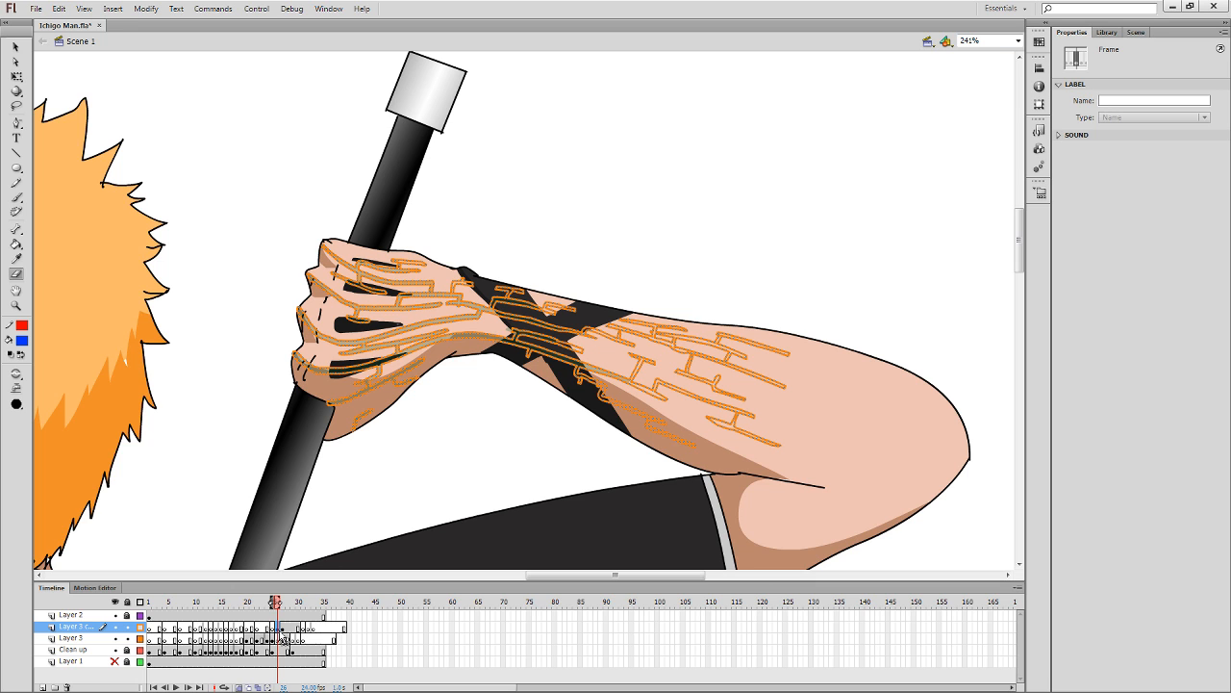
pyautogui.moveTo(281, 639); pyautogui.dragTo(297, 630)
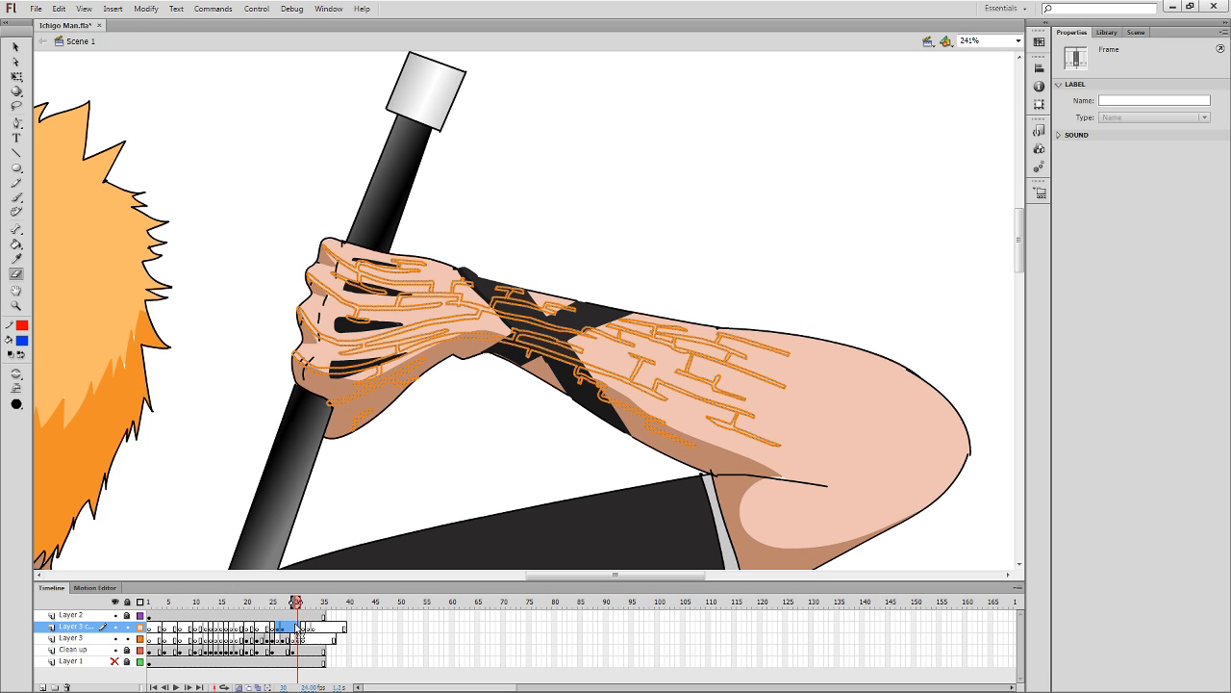
pyautogui.click(281, 636)
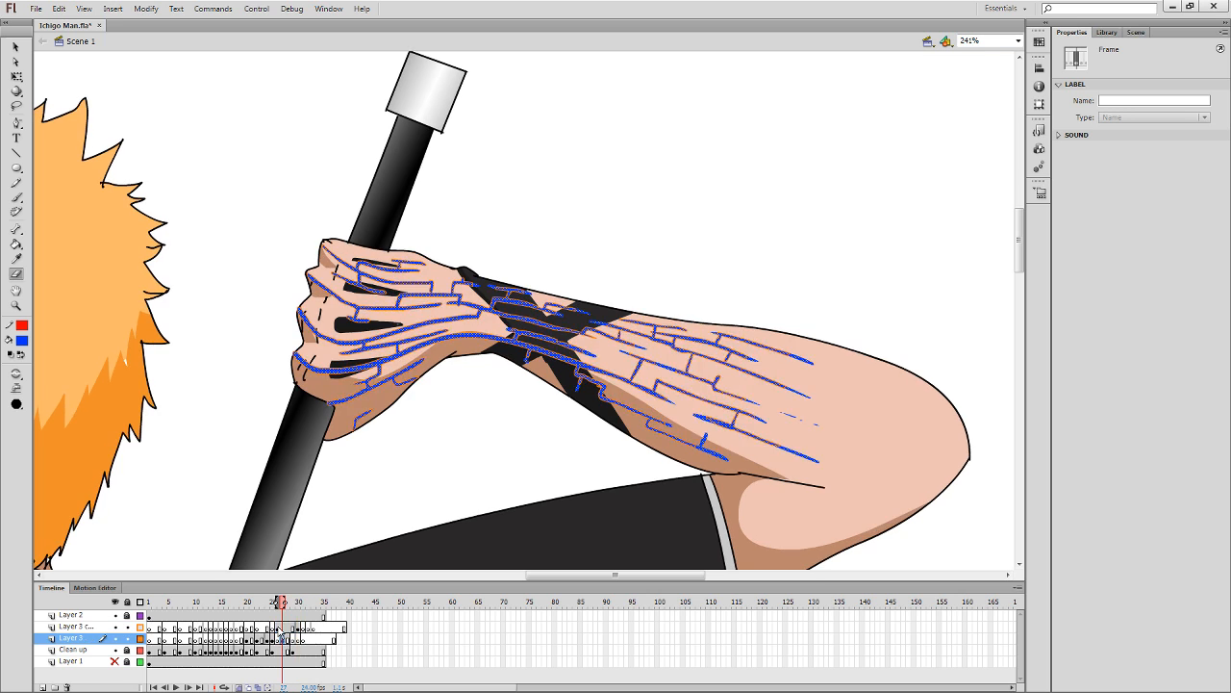
pyautogui.click(278, 627)
pyautogui.press('.')
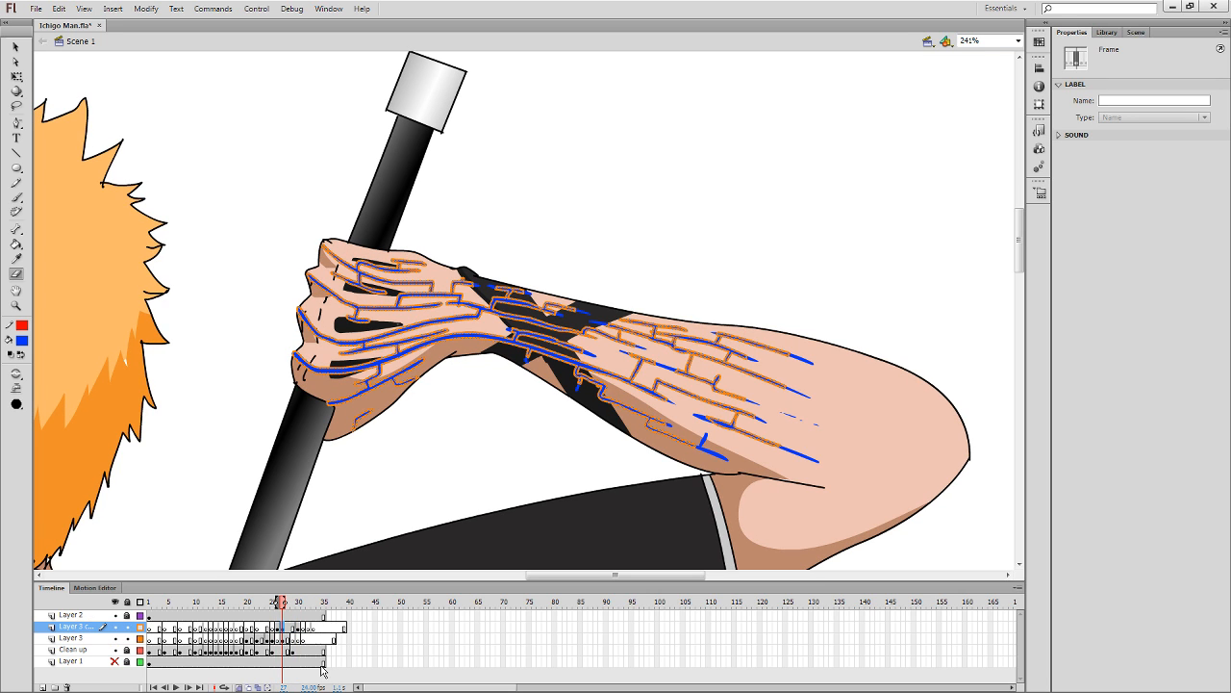
pyautogui.press(',')
# Erase the lowest forearm branch and trim small branches near the wrist wrap in frame 26 of the Layer 3 copy, comparing with frame 27.
pyautogui.click(681, 446)
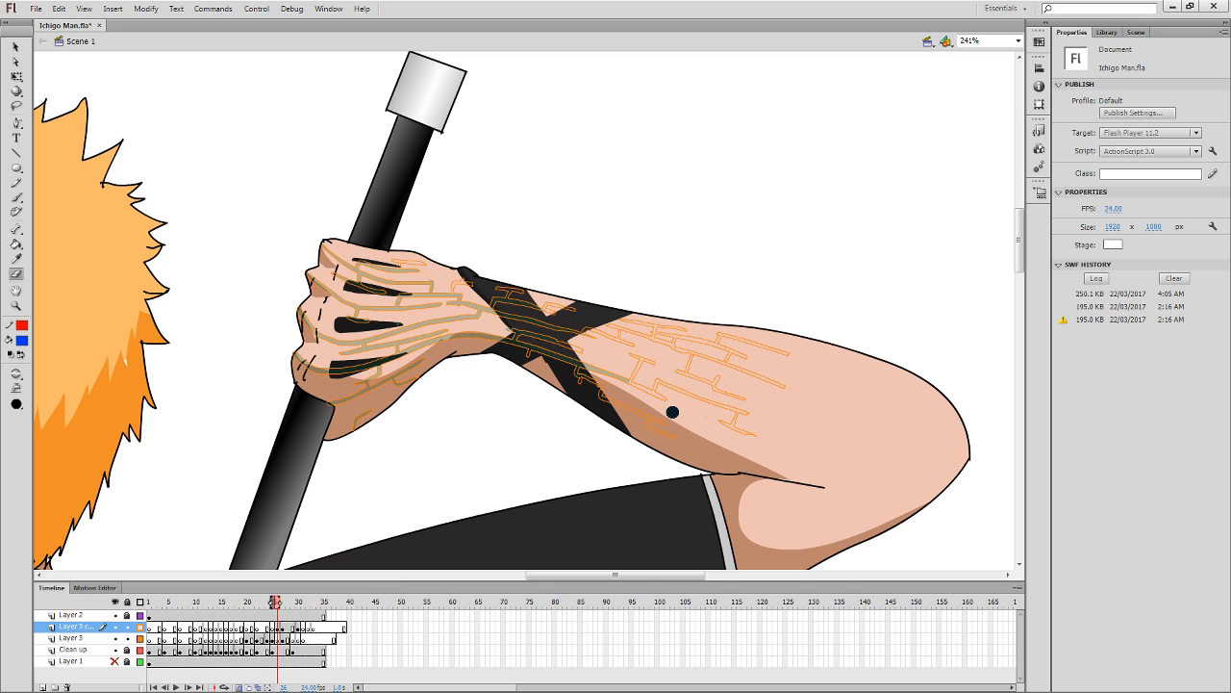
pyautogui.press('.')
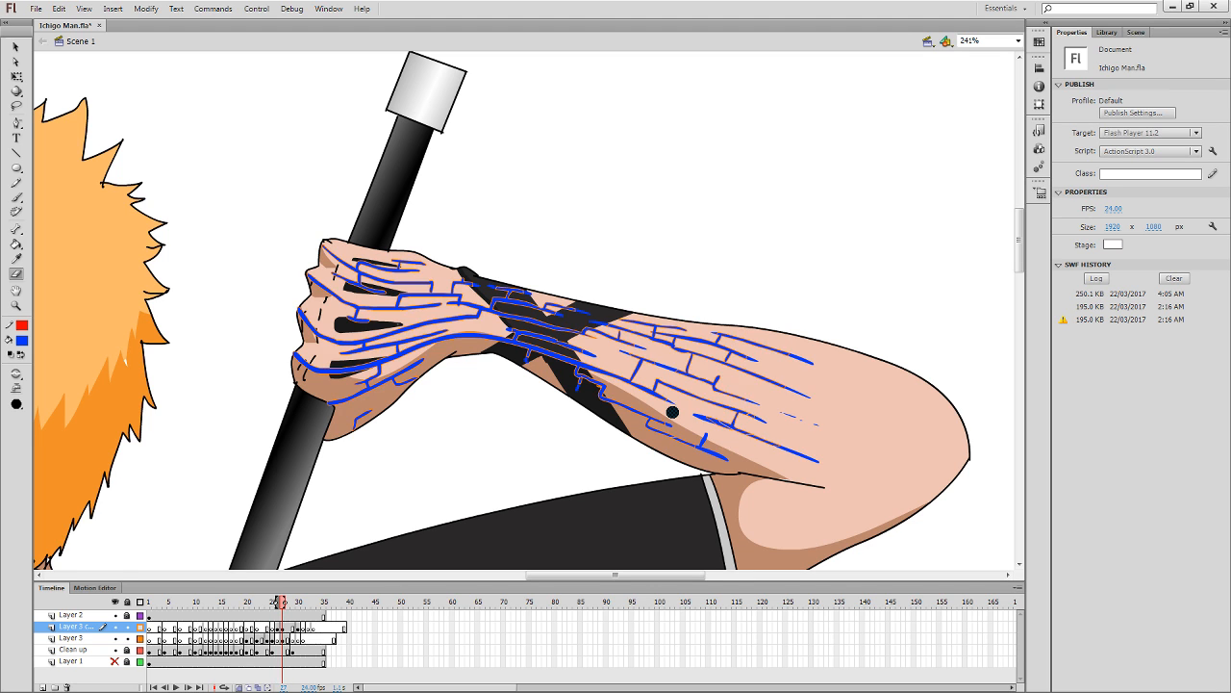
pyautogui.press(',')
pyautogui.moveTo(756, 436)
pyautogui.mouseDown()
pyautogui.moveTo(723, 431)
pyautogui.moveTo(761, 439)
pyautogui.moveTo(741, 431)
pyautogui.mouseUp()
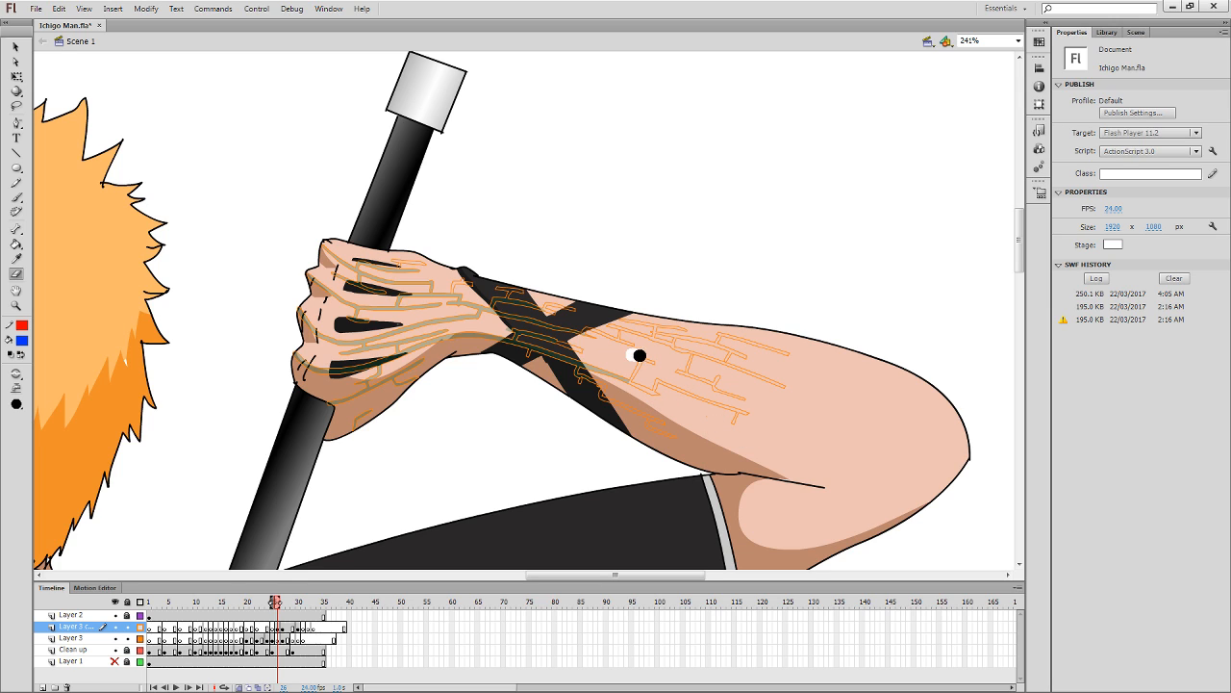
pyautogui.moveTo(634, 349); pyautogui.dragTo(607, 355)
pyautogui.moveTo(575, 308); pyautogui.dragTo(547, 290)
pyautogui.moveTo(473, 281)
pyautogui.mouseDown()
pyautogui.moveTo(445, 275)
pyautogui.moveTo(472, 276)
pyautogui.mouseUp()
# Flip back and forth between frames 25, 26 and 27 to compare how the forearm lines grow.
pyautogui.press('.')
pyautogui.press(',')
pyautogui.press('.')
pyautogui.press(',')
pyautogui.press(',')
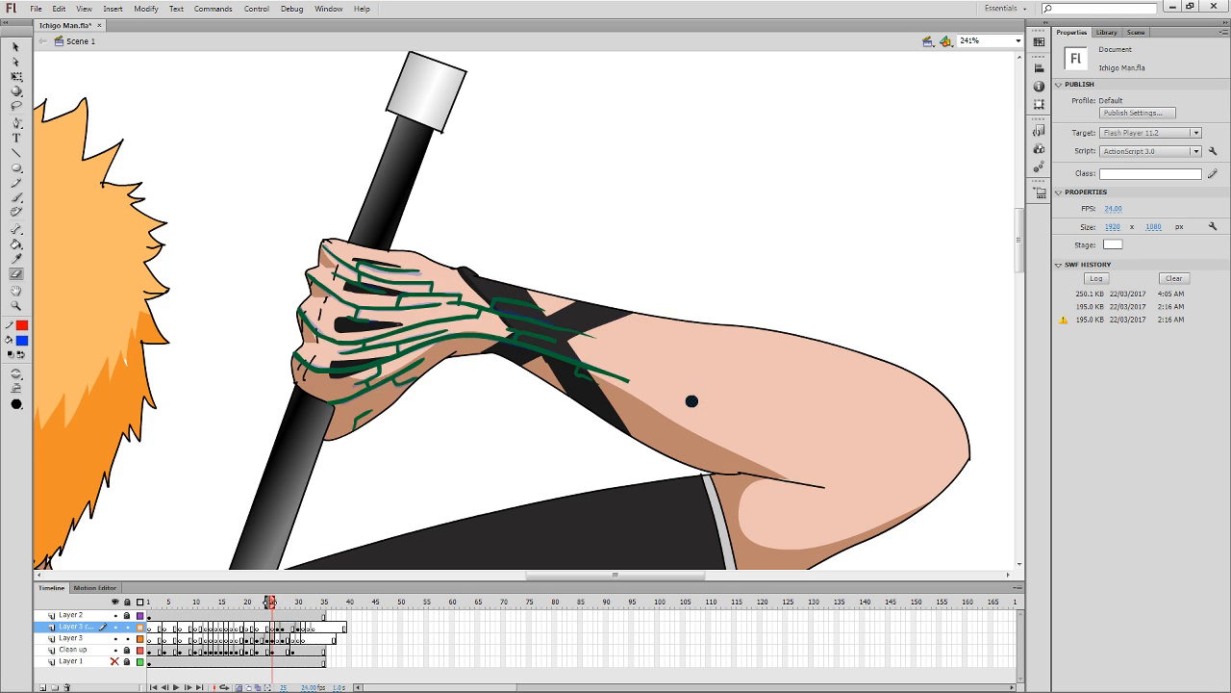
pyautogui.press('.')
pyautogui.press('.')
pyautogui.press(',')
pyautogui.press(',')
pyautogui.press('.')
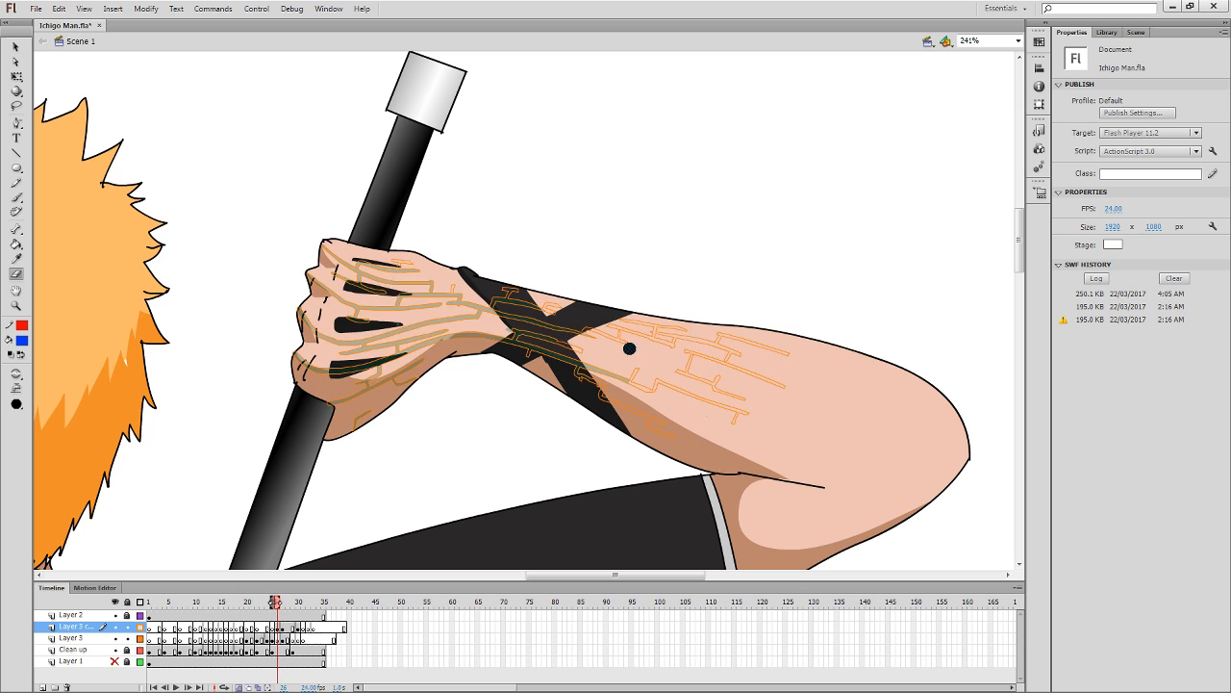
pyautogui.press('.')
pyautogui.press(',')
# Rearrange the Layer 3 copy's keyframes so the fuller forearm linework sits at frame 26, removing the surplus frame.
pyautogui.click(273, 630)
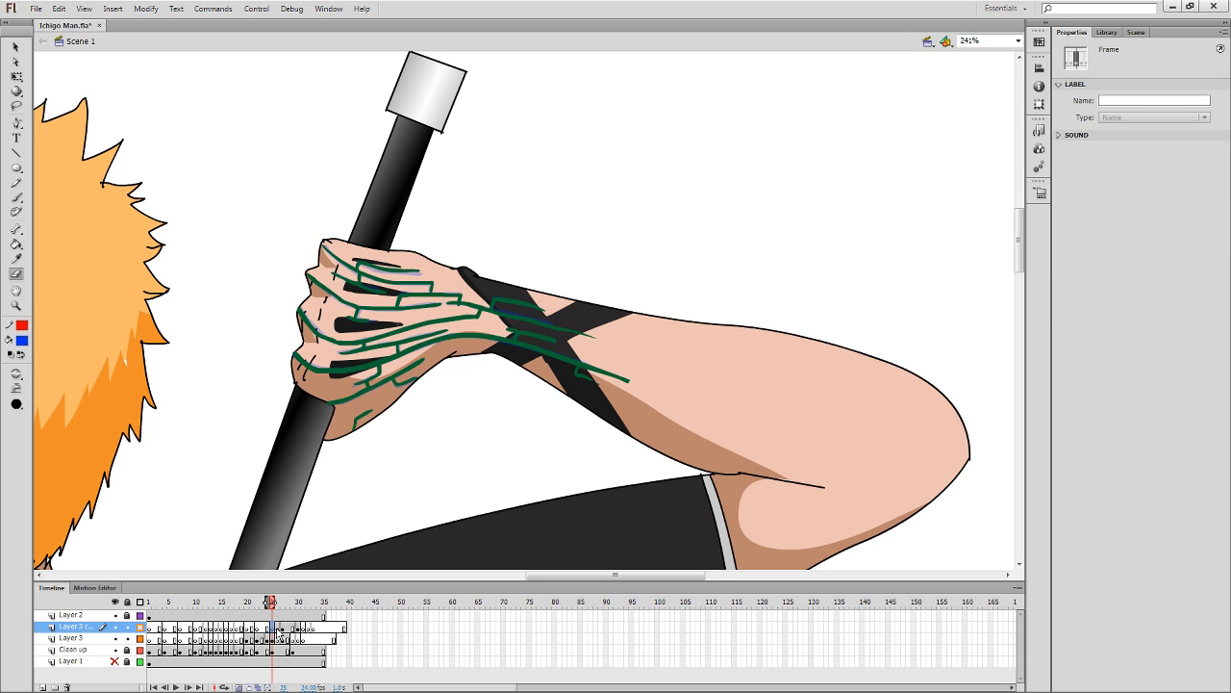
pyautogui.click(277, 630)
pyautogui.click(293, 629)
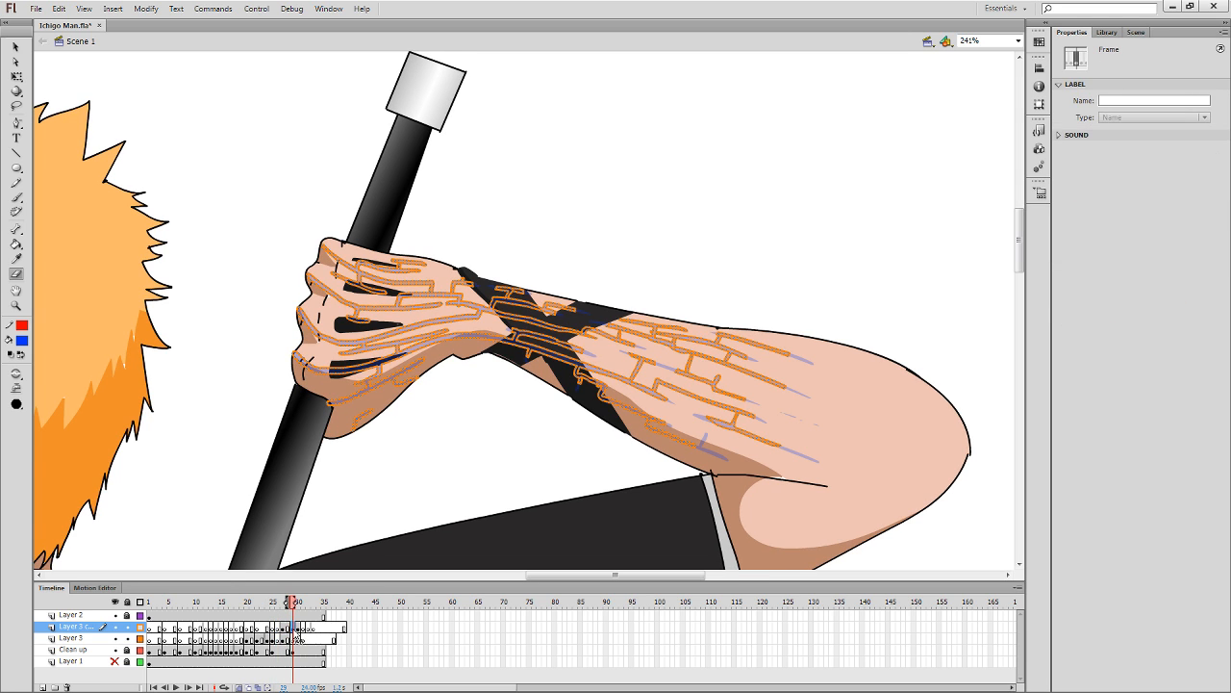
pyautogui.press('Delete')
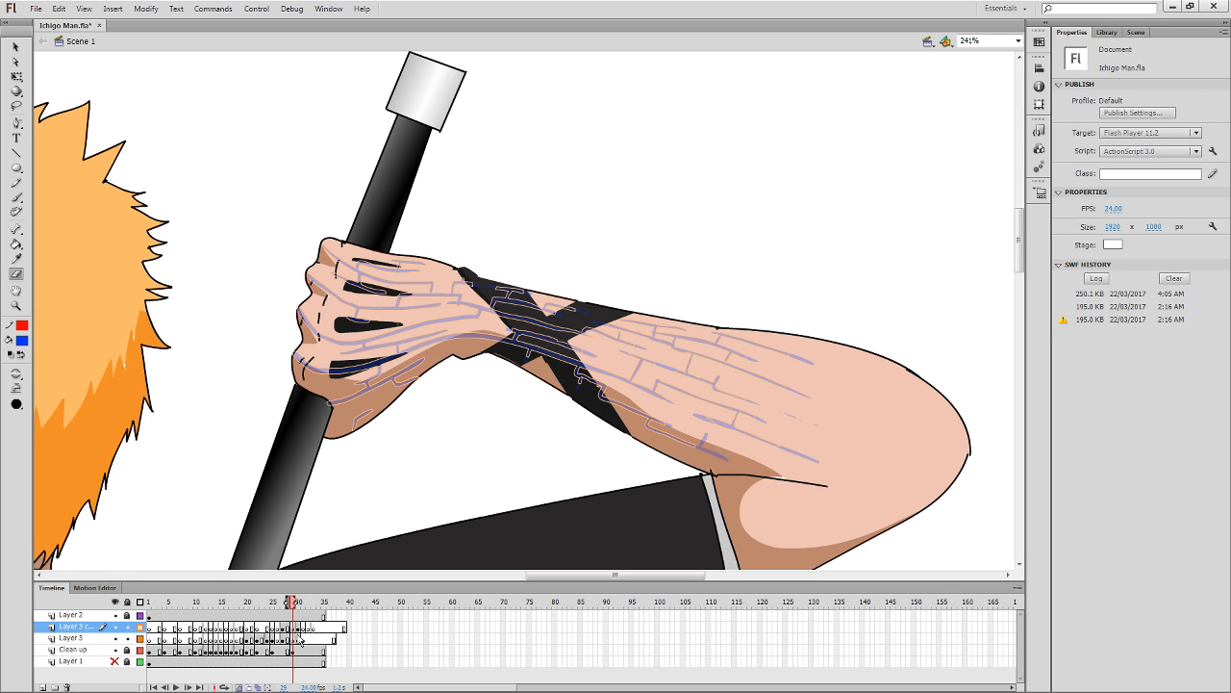
pyautogui.hotkey('ctrl', 'z')
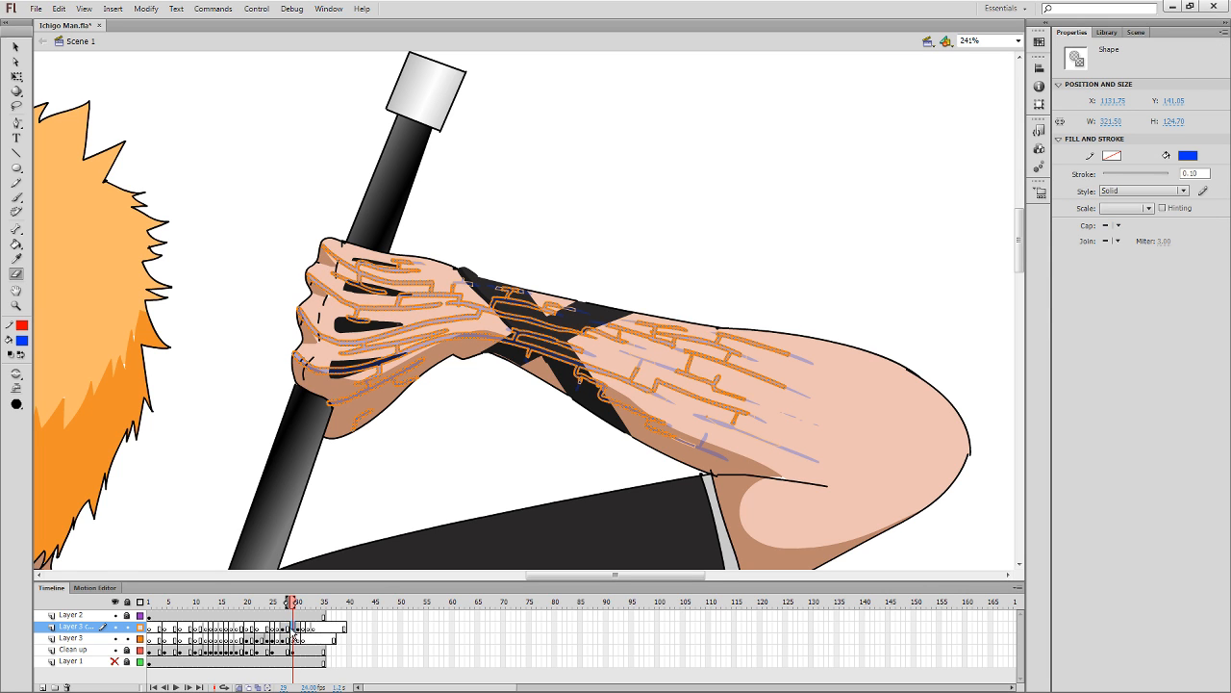
pyautogui.click(283, 637)
pyautogui.click(279, 635)
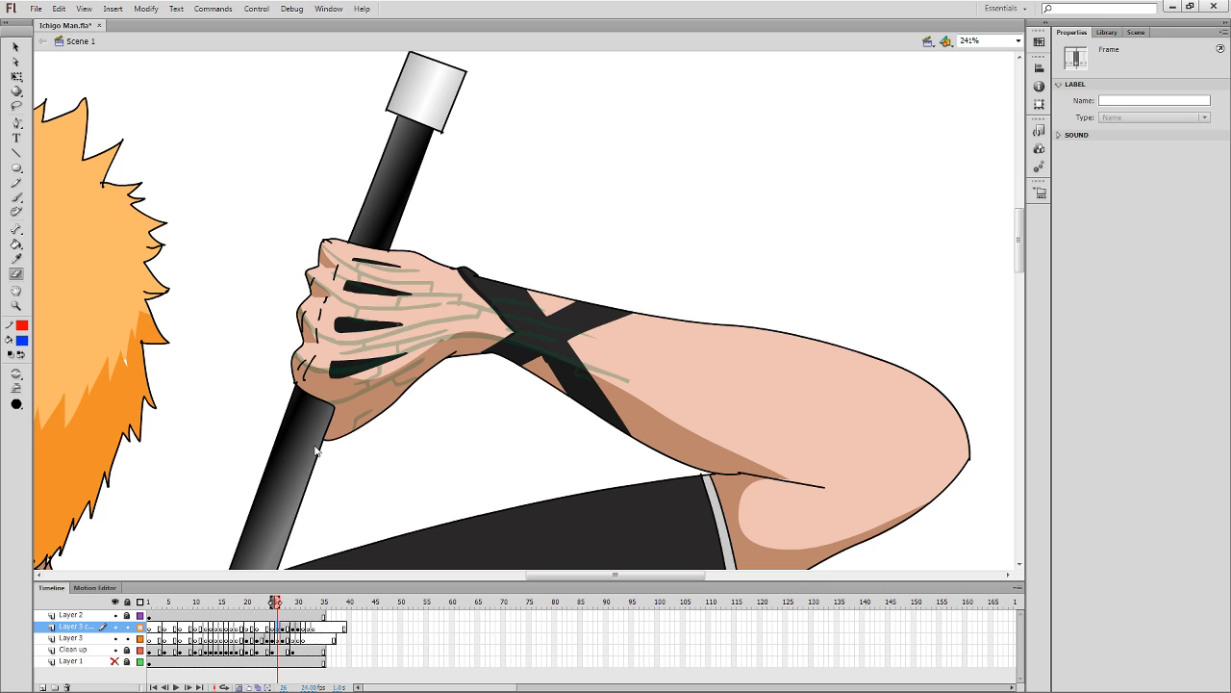
pyautogui.click(281, 627)
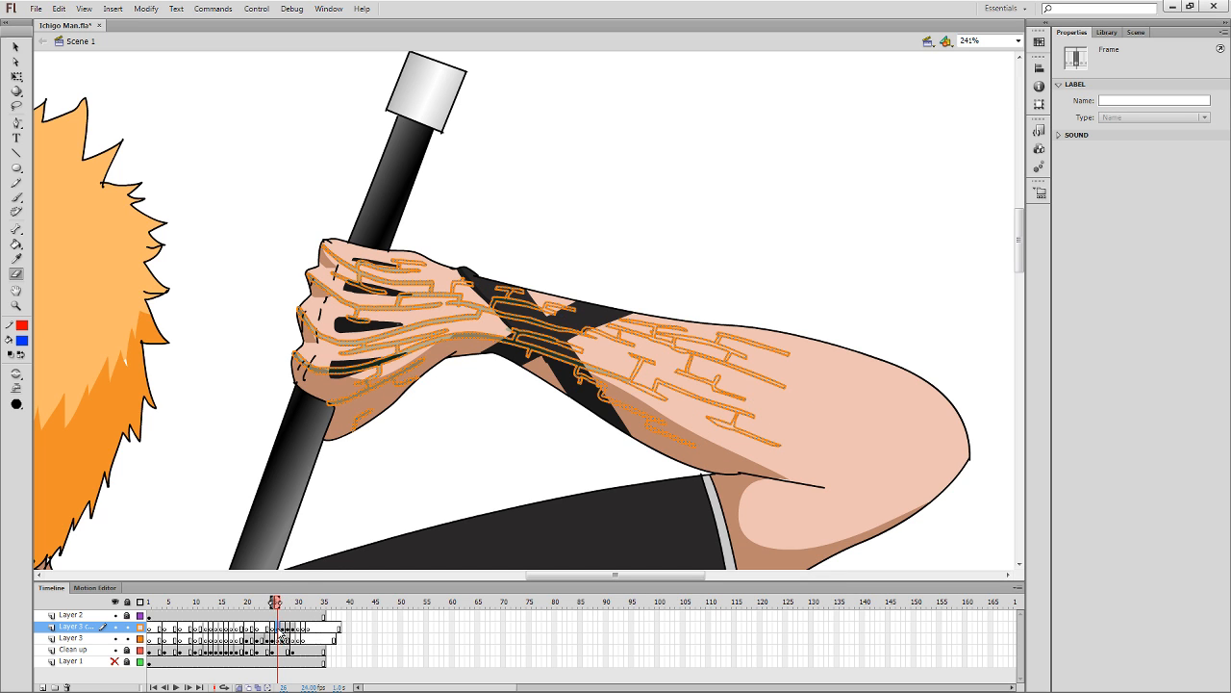
# Erase the outer ends of the forearm branches and the lowest branch in frame 26 of the Layer 3 copy.
pyautogui.click(643, 459)
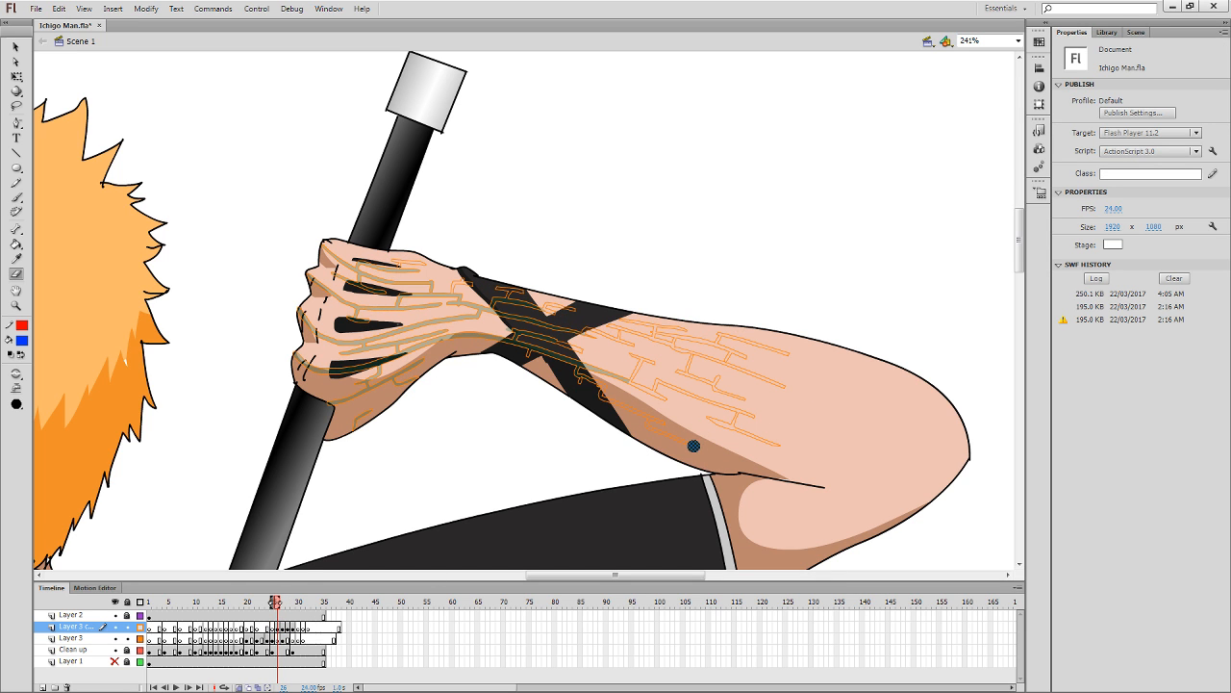
pyautogui.moveTo(694, 447); pyautogui.dragTo(655, 438)
pyautogui.moveTo(652, 361); pyautogui.dragTo(635, 352)
pyautogui.moveTo(747, 358); pyautogui.dragTo(775, 383)
# Step through frames 25 to 29 to examine the spread of the lines along the forearm.
pyautogui.press(',')
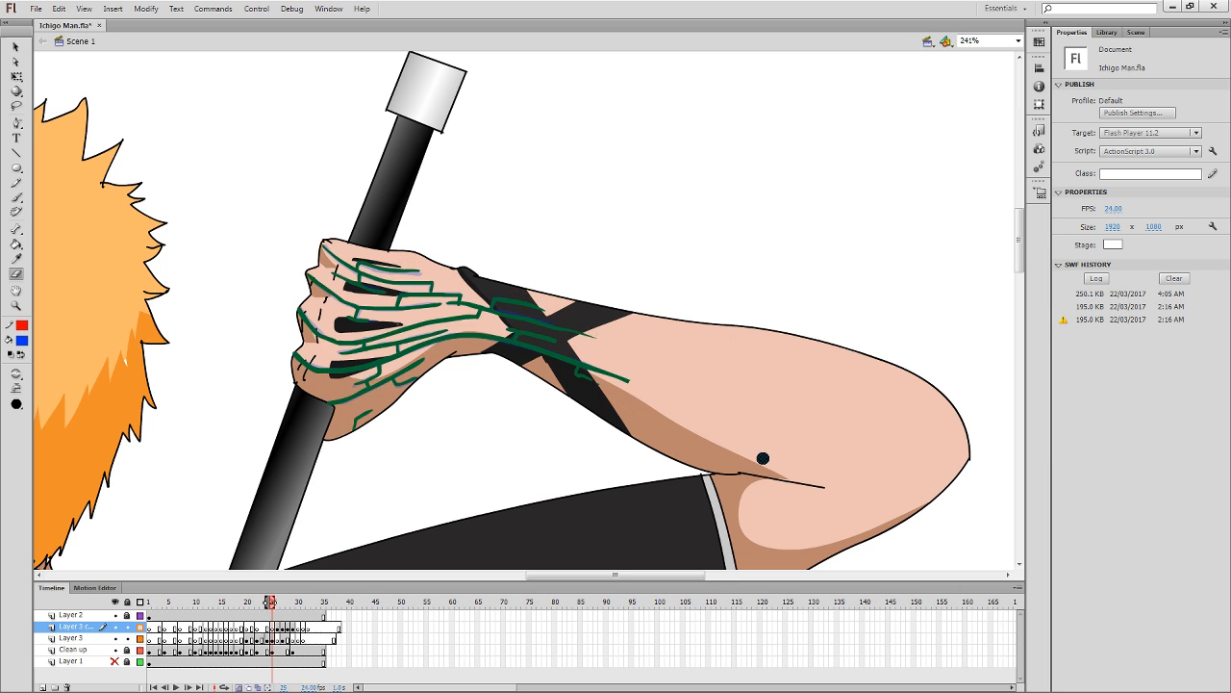
pyautogui.press('.')
pyautogui.press('.')
pyautogui.press(',')
pyautogui.press('.')
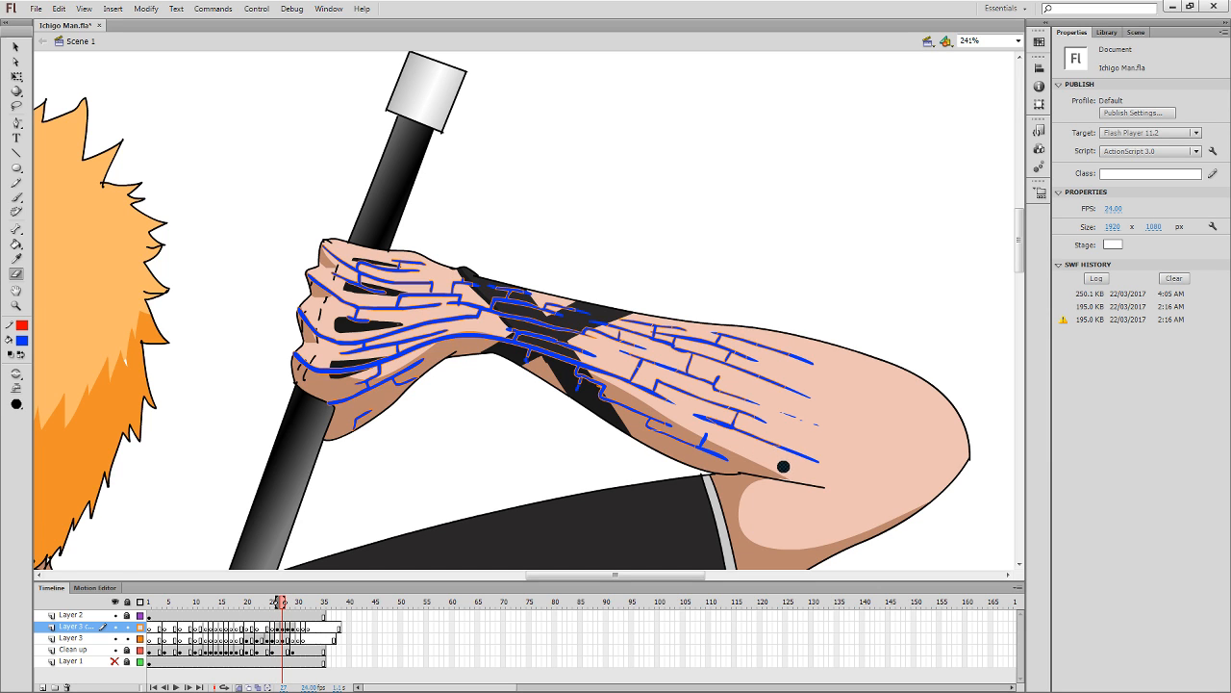
pyautogui.press('.')
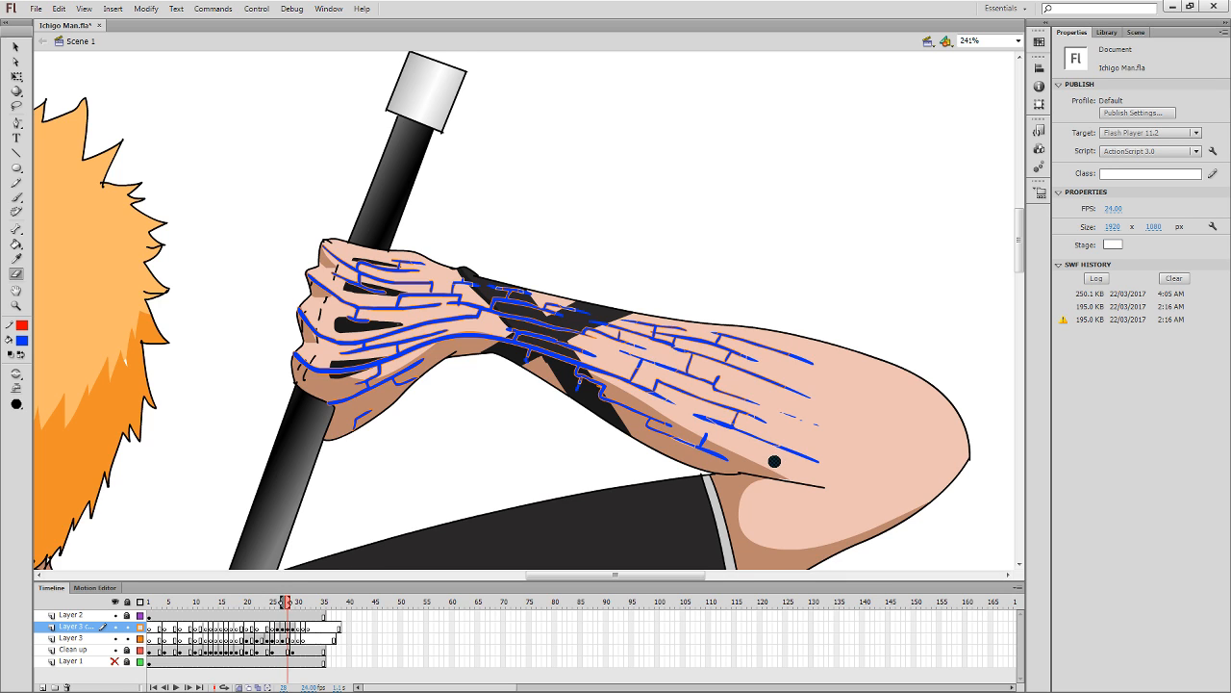
pyautogui.press('.')
pyautogui.press(',')
pyautogui.press(',')
pyautogui.press('.')
pyautogui.press(',')
pyautogui.press('.')
# Insert four extra frames at frame 26 of Layer 3.
pyautogui.click(279, 640)
pyautogui.press('F5')
pyautogui.press('F5')
pyautogui.press('F5')
pyautogui.press('F5')
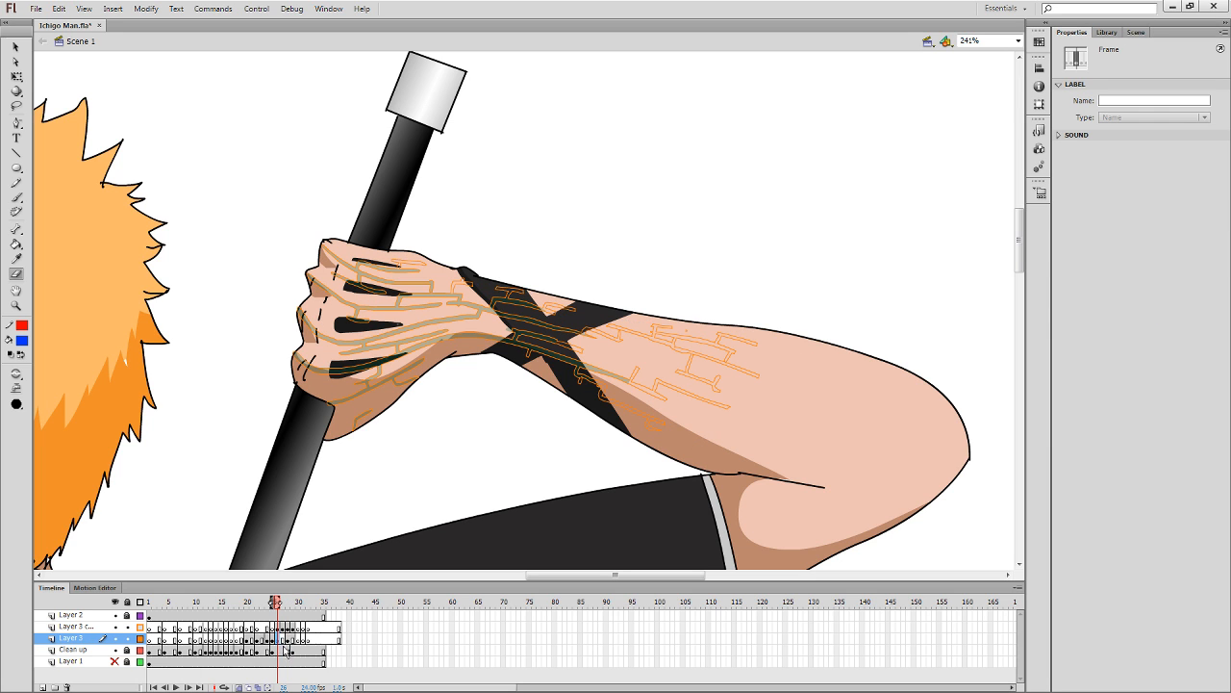
# Step between frames 26 and 29 to compare the outlined branch linework in the successive keyframes.
pyautogui.press('.')
pyautogui.press('.')
pyautogui.press('.')
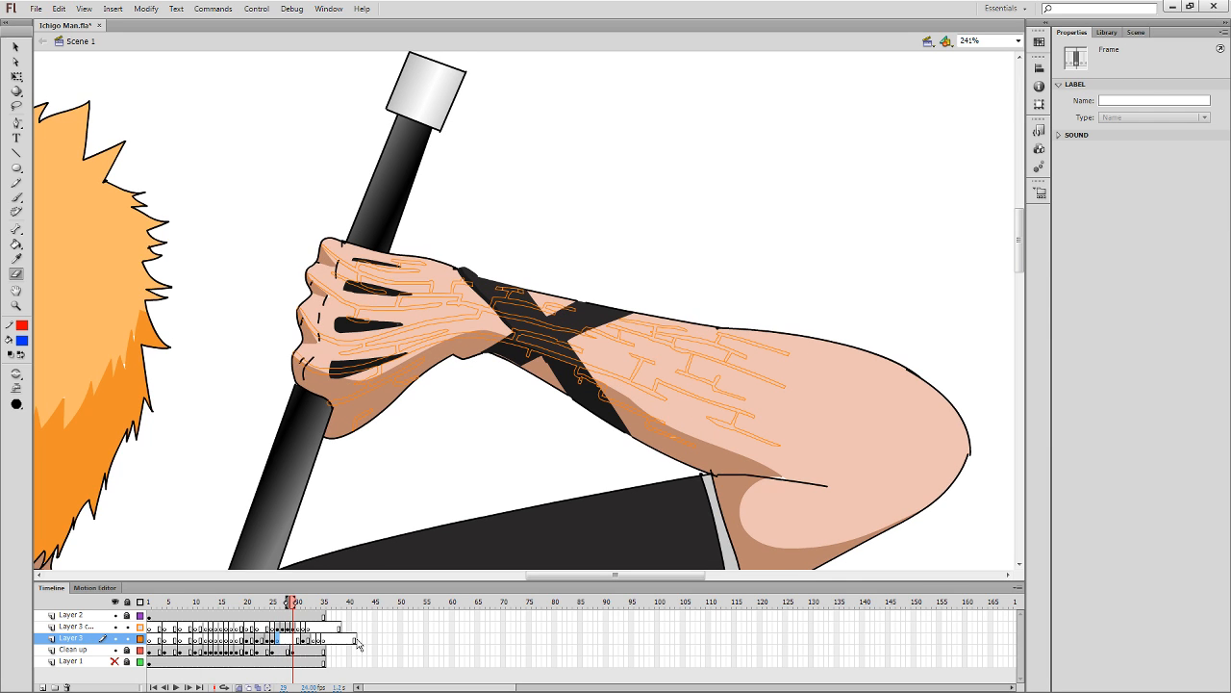
pyautogui.press(',')
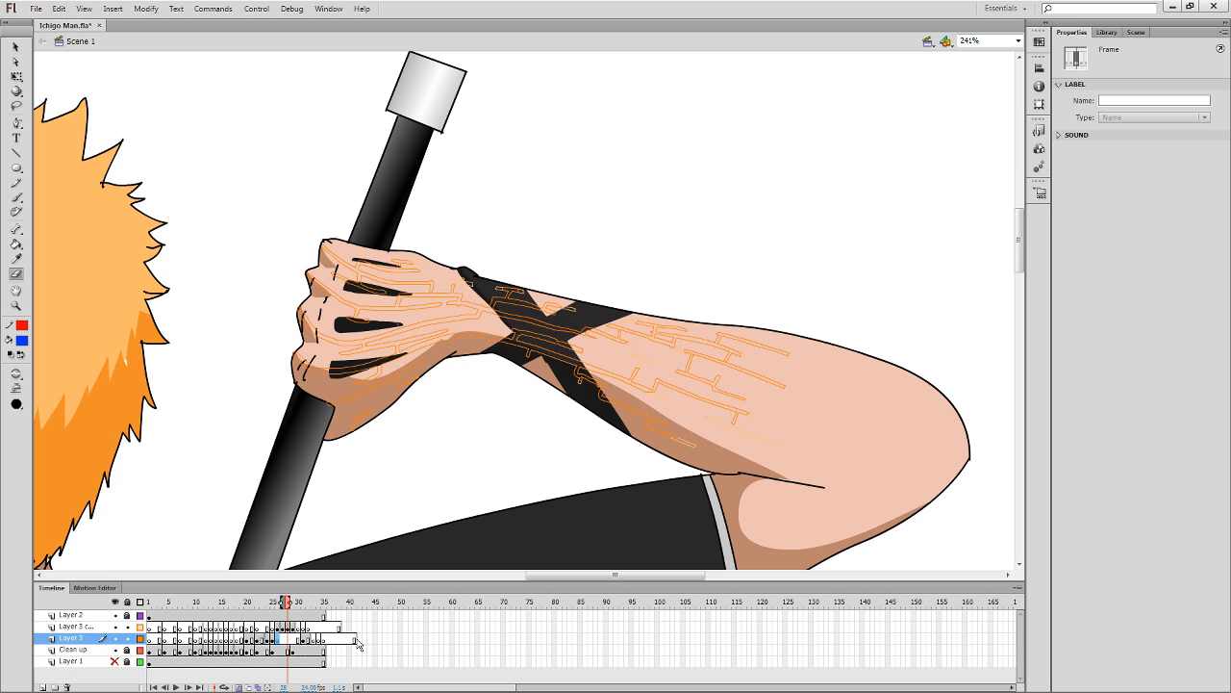
pyautogui.press(',')
pyautogui.press(',')
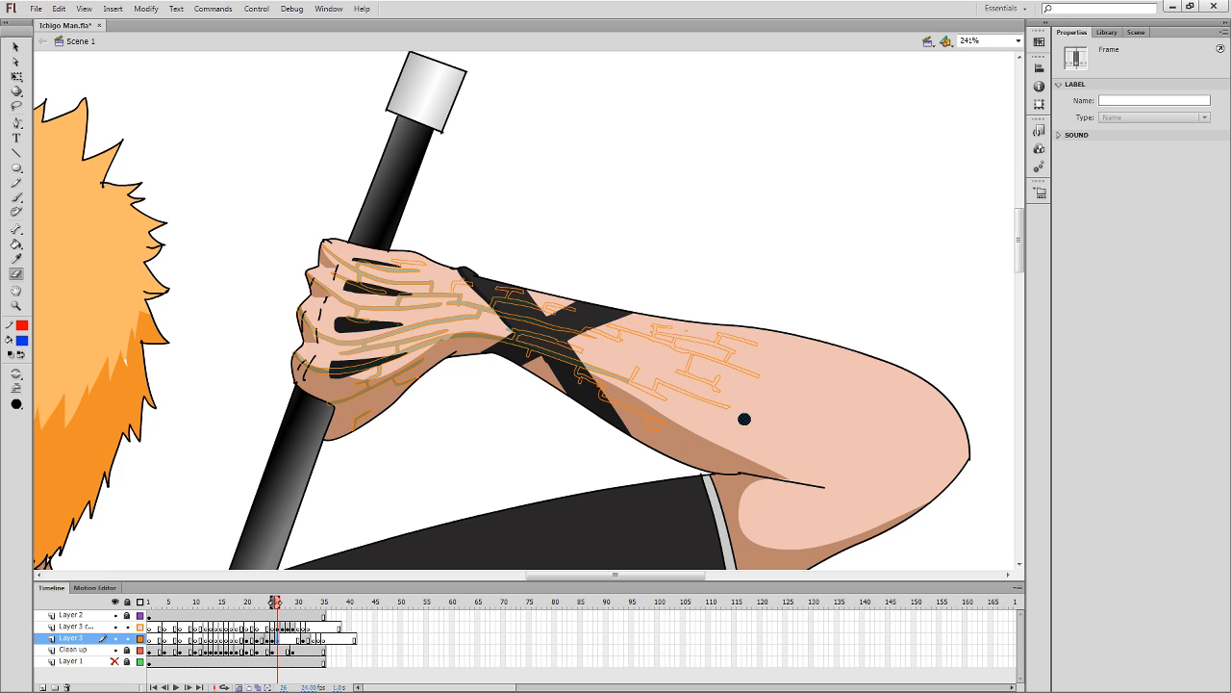
pyautogui.press('.')
pyautogui.press('.')
pyautogui.press(',')
pyautogui.press(',')
# Remove the surplus keyframe from the Layer 3 copy so the progressively longer linework occupies frames 26, 27 and 28.
pyautogui.click(713, 423)
pyautogui.click(287, 628)
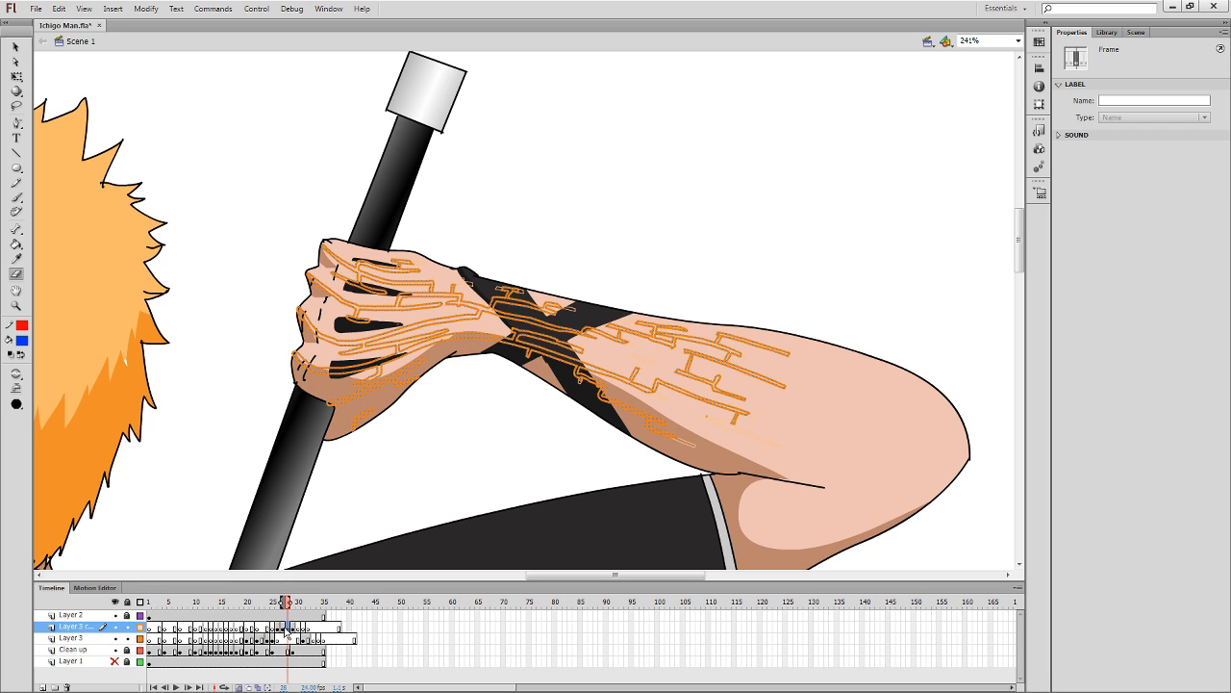
pyautogui.click(281, 627)
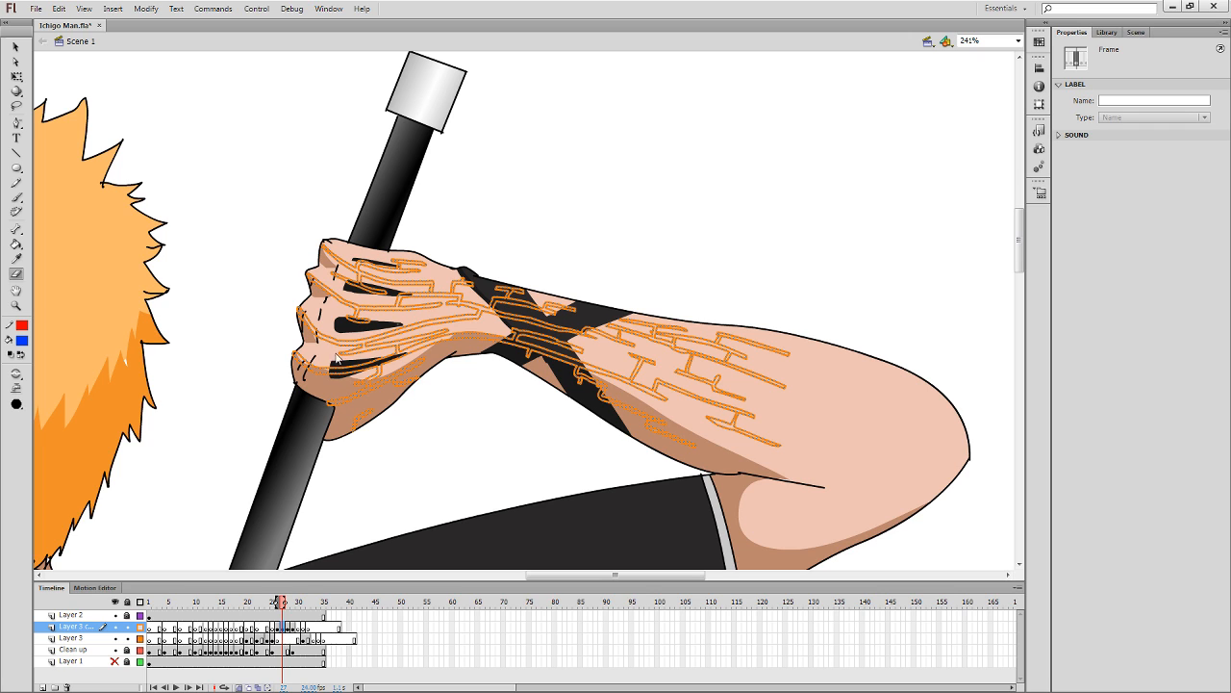
pyautogui.click(278, 628)
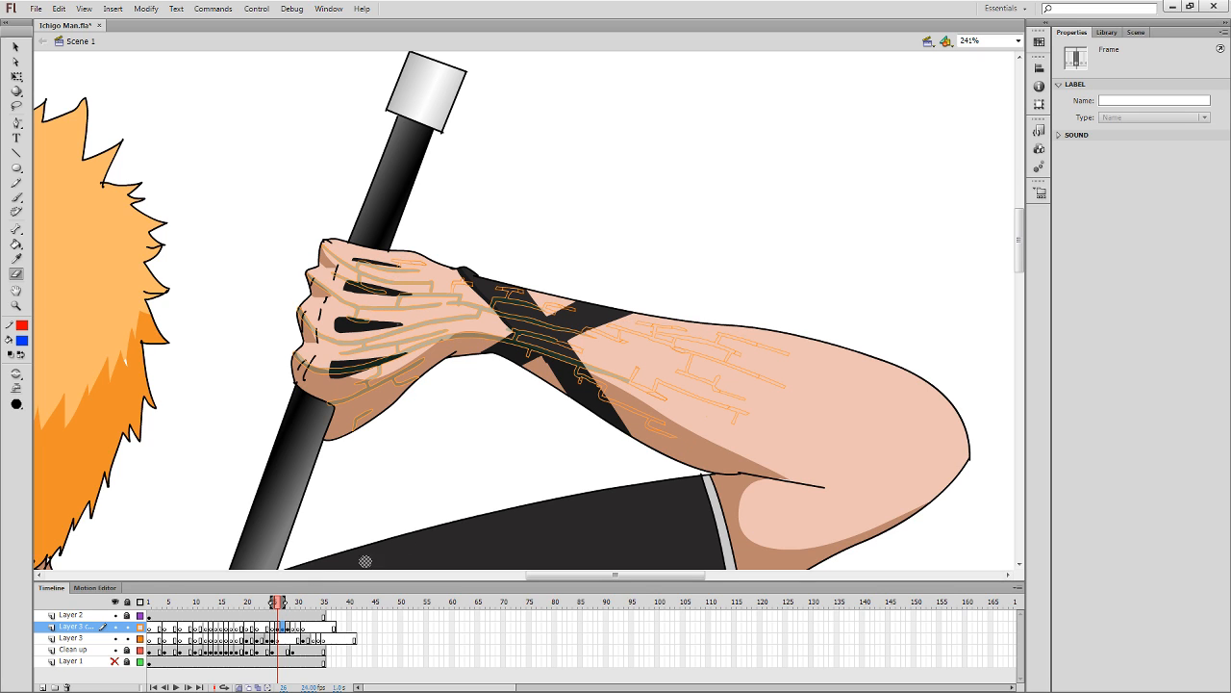
pyautogui.click(549, 468)
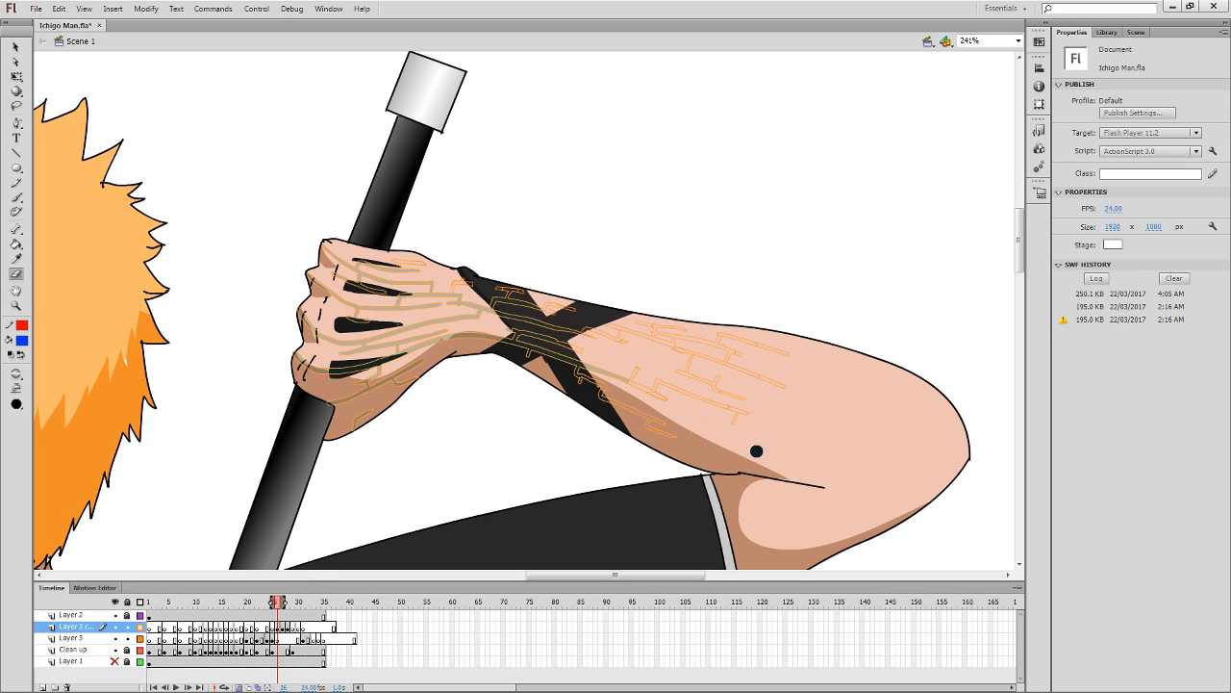
# Recolour the branch linework in frame 27 of the Layer 3 copy green.
pyautogui.click(285, 638)
pyautogui.click(285, 630)
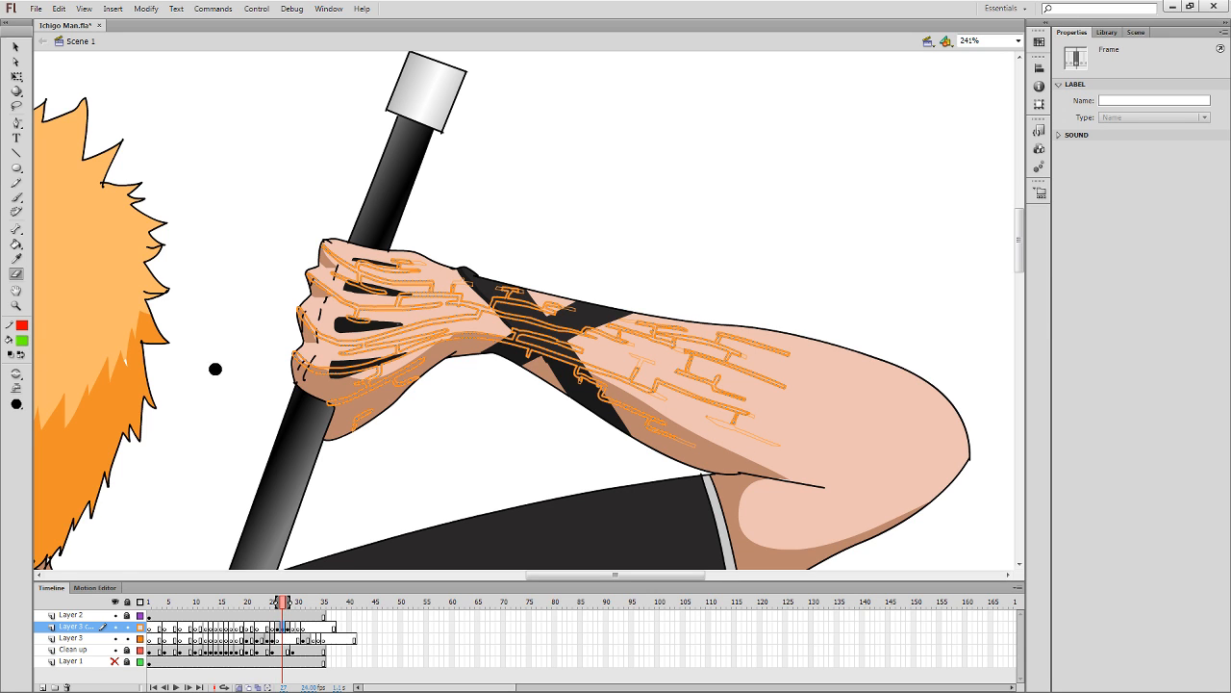
pyautogui.click(515, 478)
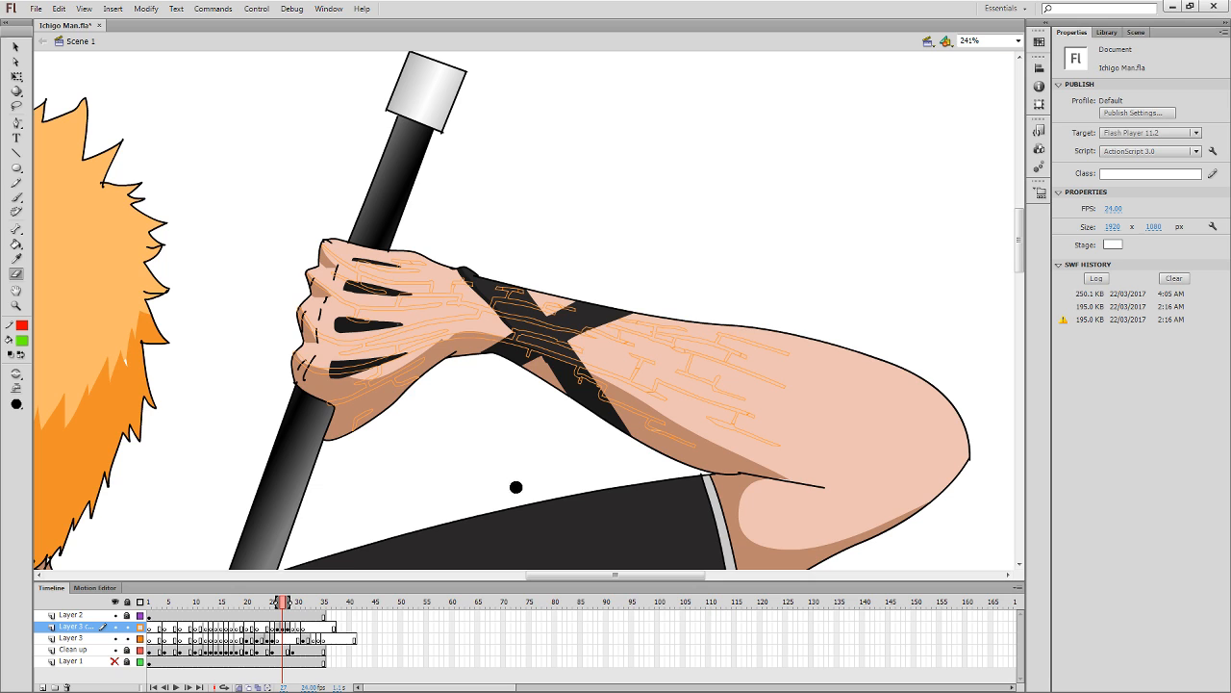
# Show the Layer 3 copy with full fills again, return to frame 24 and turn off onion skinning.
pyautogui.press(',')
pyautogui.press(',')
pyautogui.press(',')
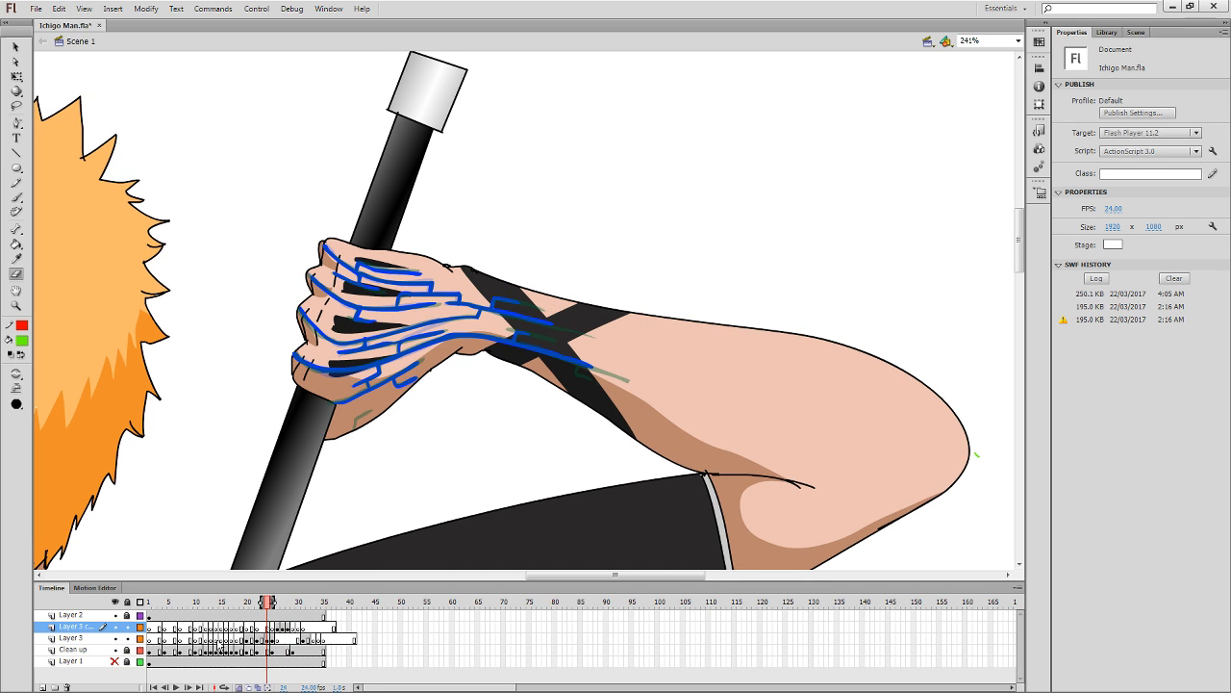
pyautogui.click(240, 686)
pyautogui.press(',')
pyautogui.press('.')
pyautogui.press('.')
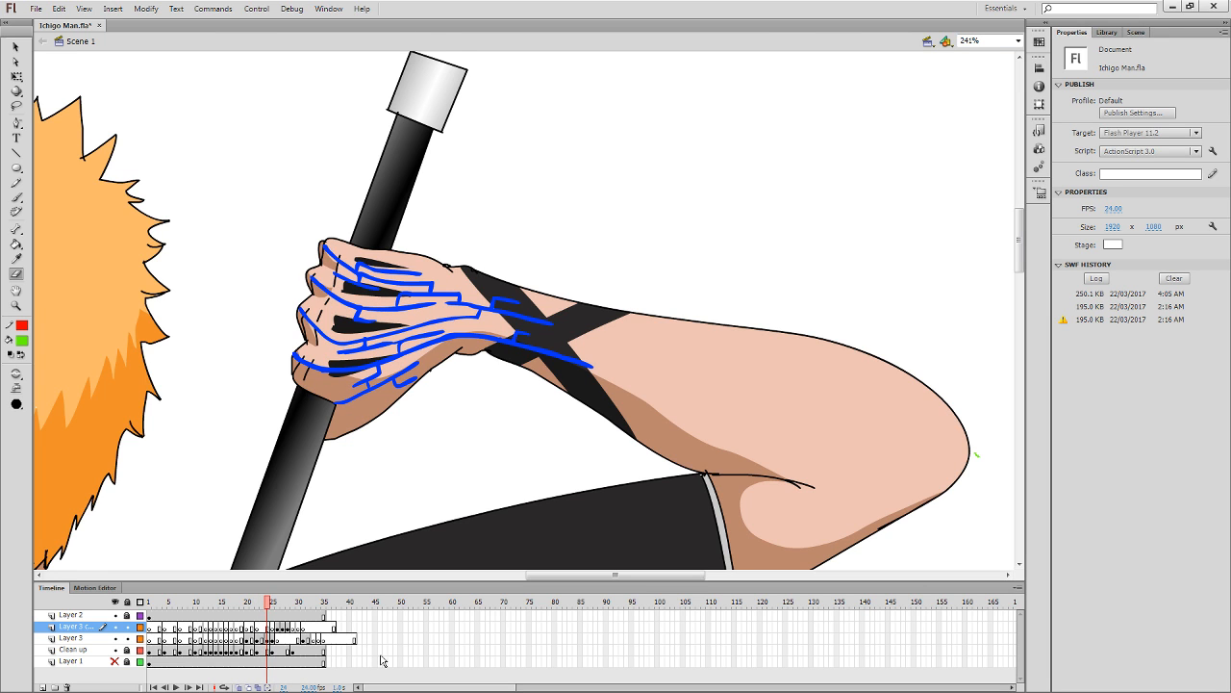
# Recolour the blue and green hand lines light blue, keyframe by keyframe, from frame 25 back to frame 21 in Layer 3.
pyautogui.hotkey('ctrl', 'a')
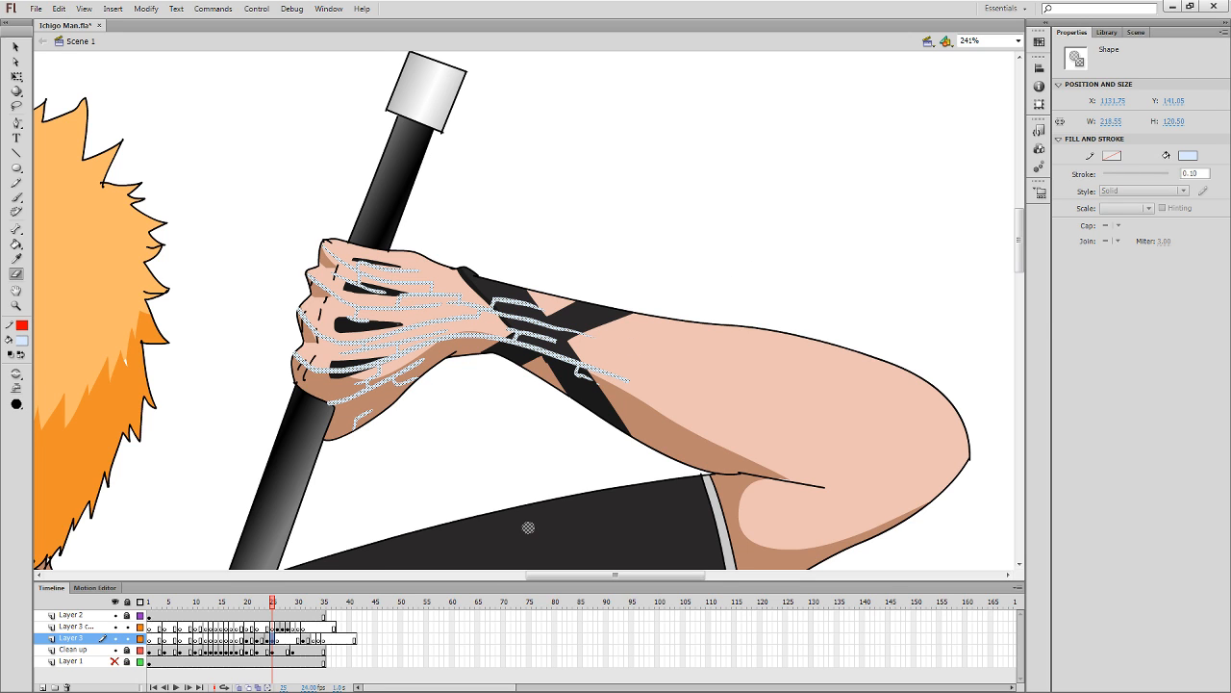
pyautogui.hotkey('ctrl', 'a')
pyautogui.click(22, 338)
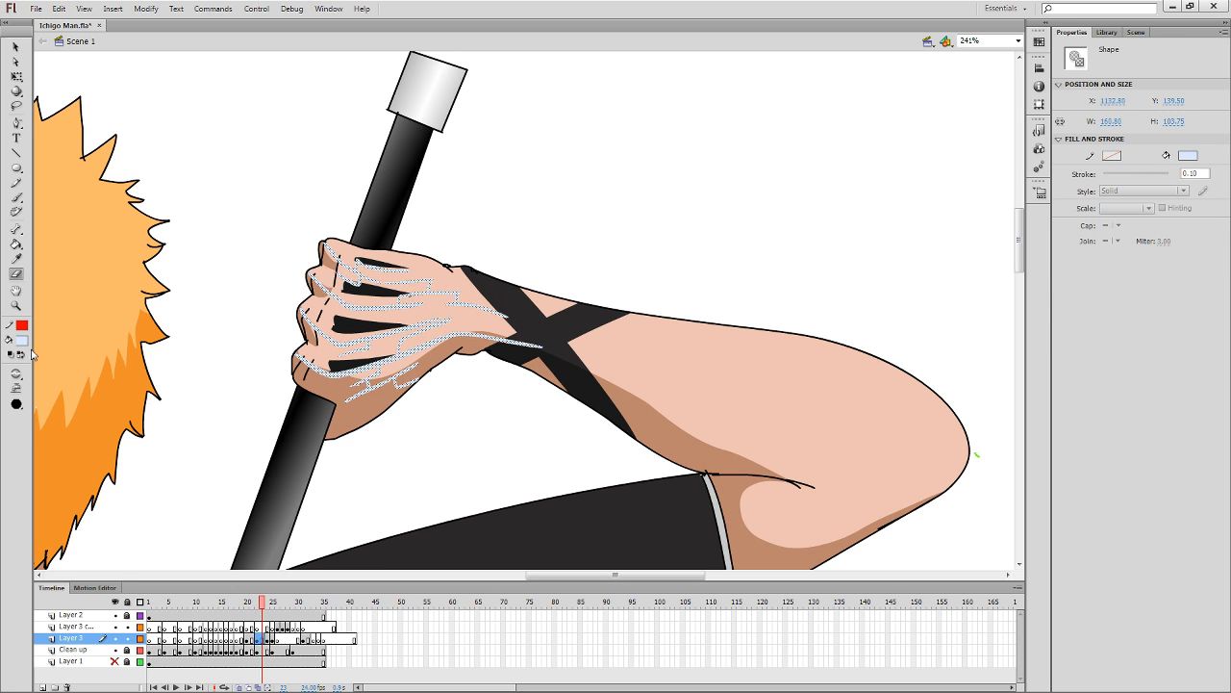
pyautogui.press(',')
pyautogui.press(',')
pyautogui.press('Escape')
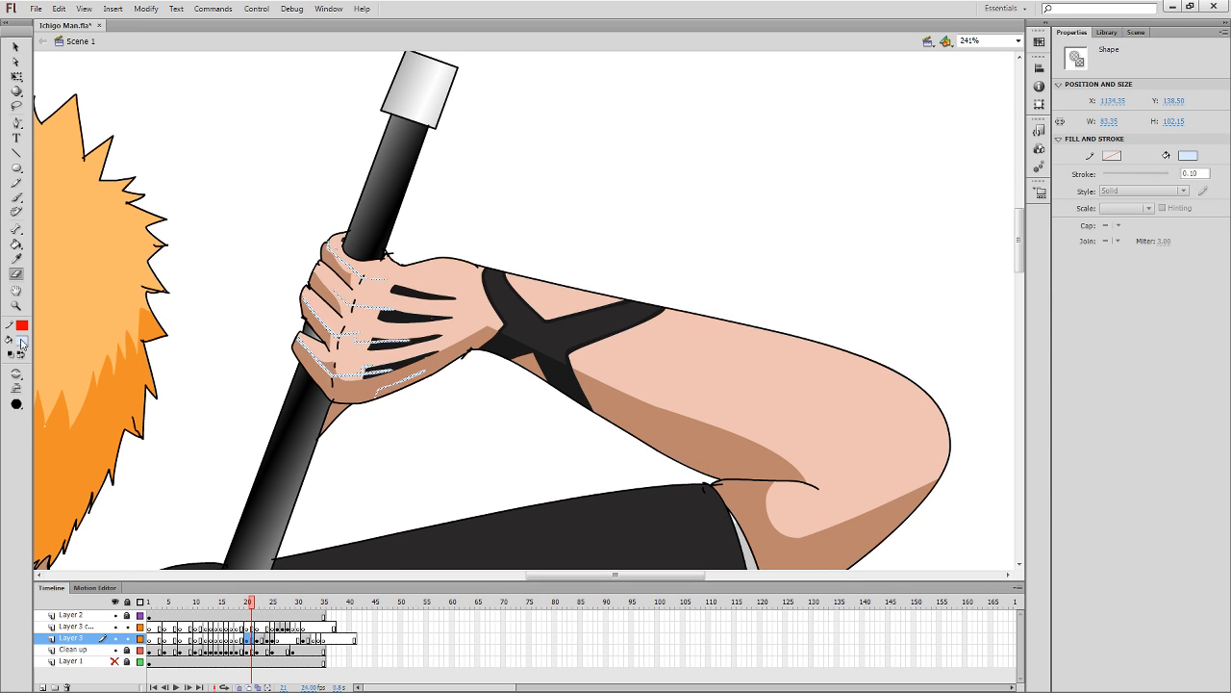
# Step forward from frame 21 through frame 28 and back to frame 26 to check the line colours.
pyautogui.press('.')
pyautogui.press('.')
pyautogui.press('.')
pyautogui.press('.')
pyautogui.press('.')
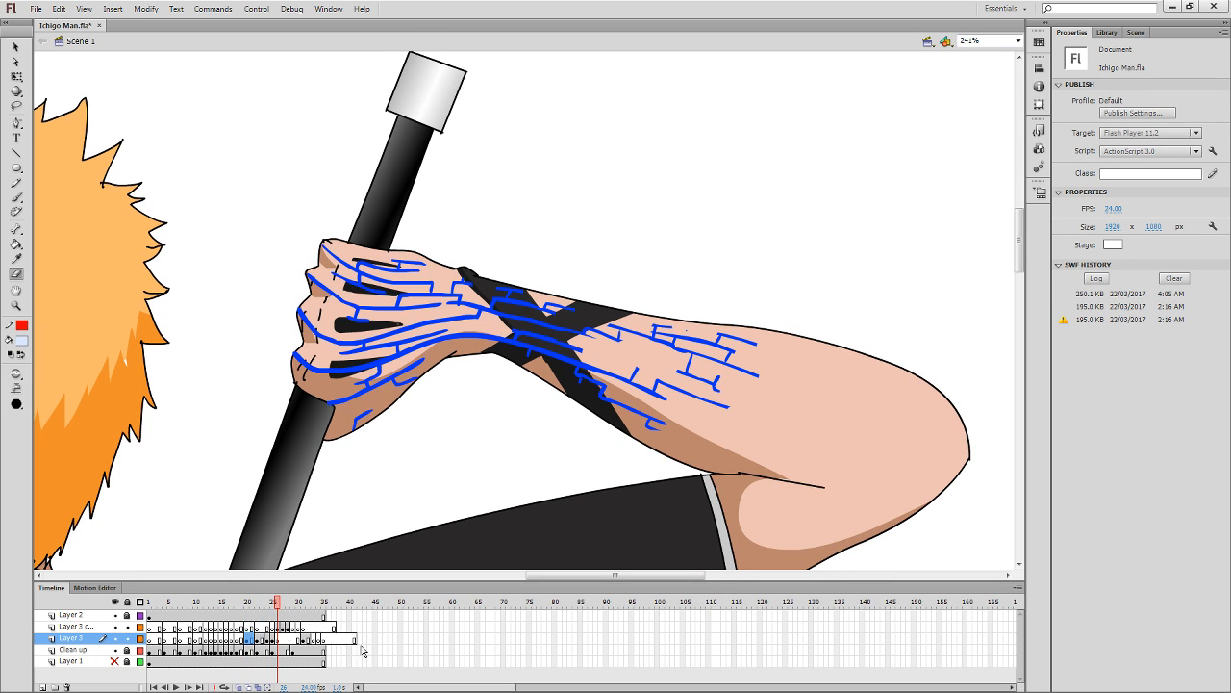
pyautogui.press('.')
pyautogui.press('.')
pyautogui.press(',')
pyautogui.press(',')
# Recolour all the branch linework in frames 26, 27 and 28 of the Layer 3 copy light blue and return to frame 25.
pyautogui.hotkey('ctrl', 'a')
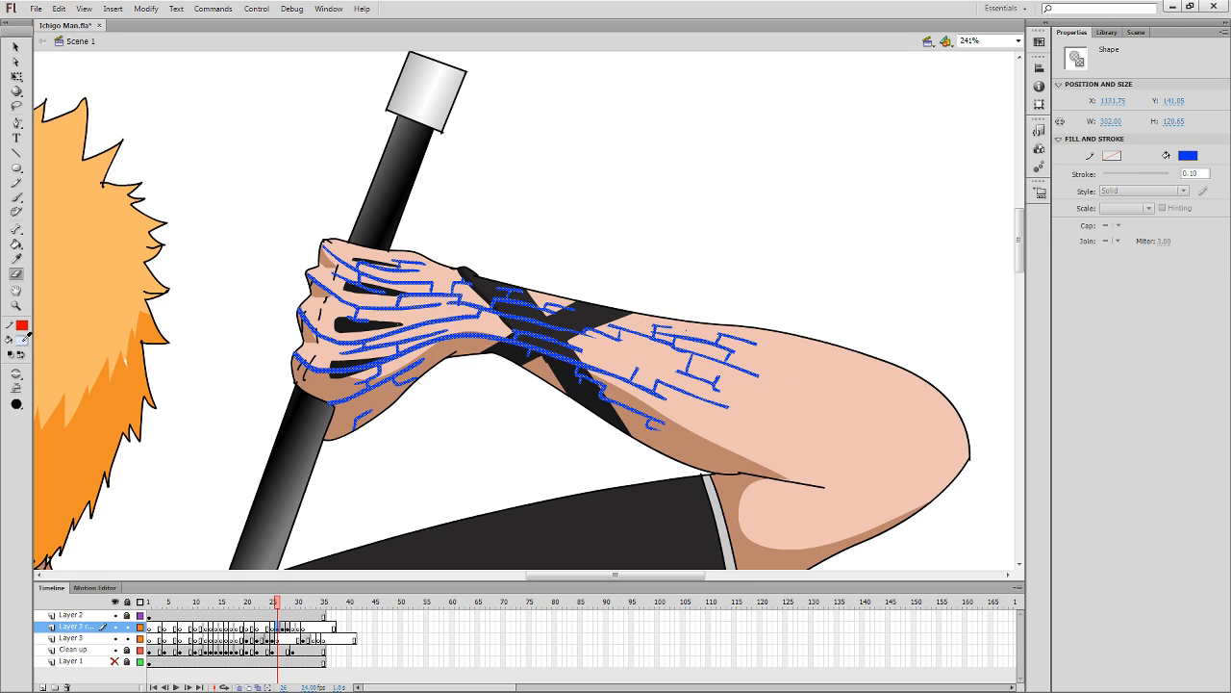
pyautogui.press('.')
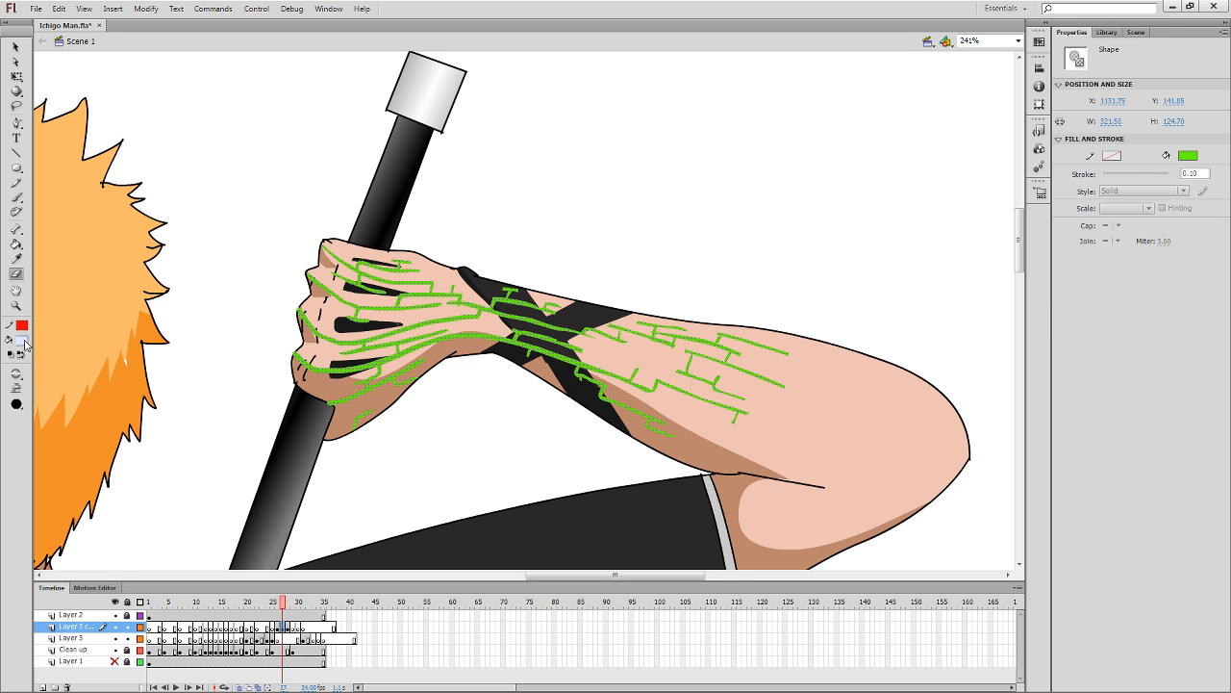
pyautogui.hotkey('ctrl', 'a')
pyautogui.press('.')
pyautogui.hotkey('ctrl', 'a')
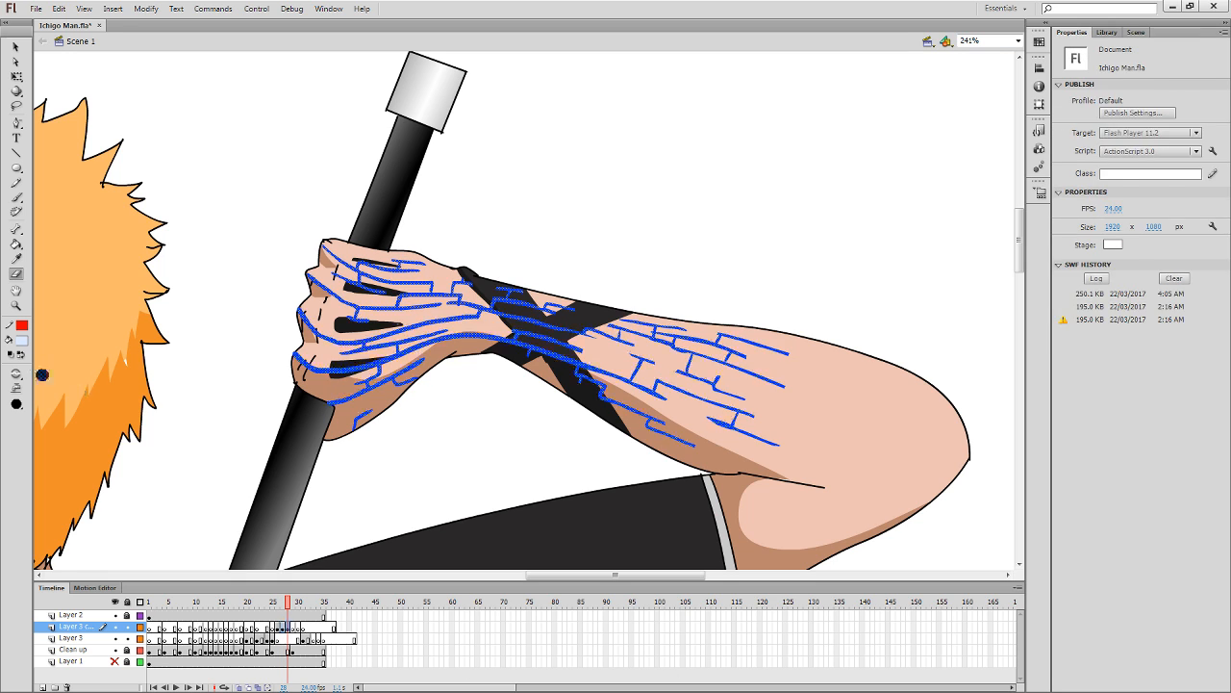
pyautogui.click(24, 337)
pyautogui.press(',')
pyautogui.press(',')
pyautogui.press(',')
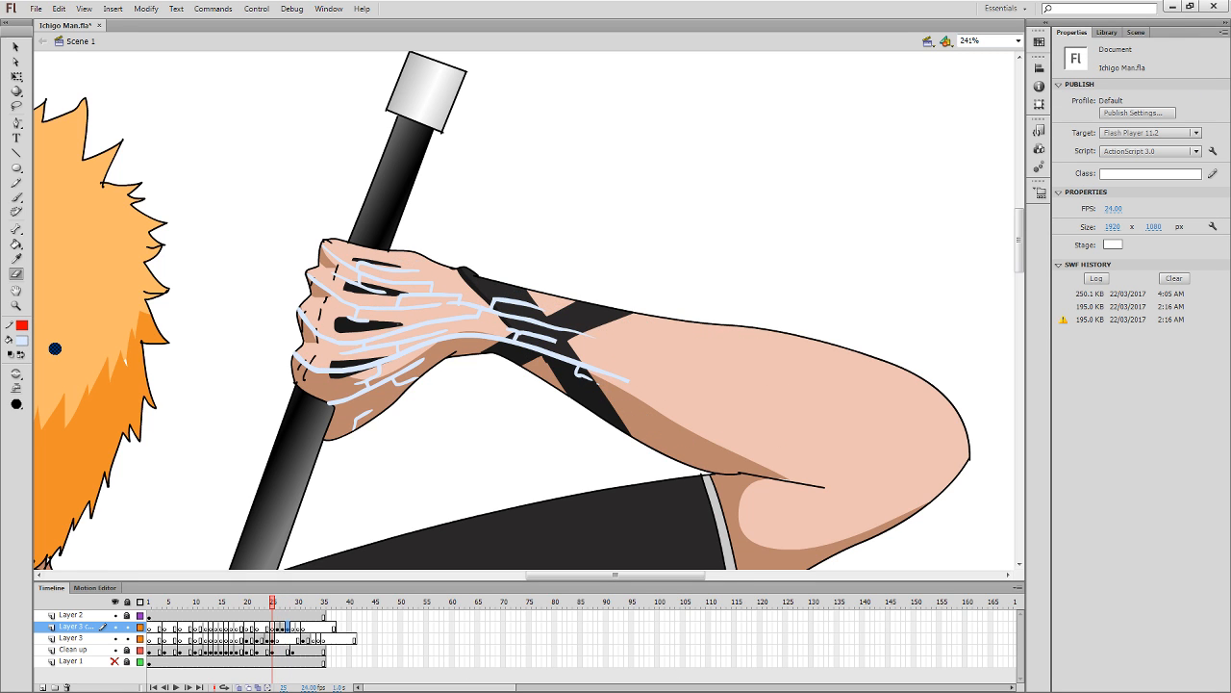
# Step back and forth through the frames from 25 onward to compare how the branch lines spread up the forearm.
pyautogui.press('.')
pyautogui.press('.')
pyautogui.press(',')
pyautogui.press(',')
pyautogui.press('.')
pyautogui.press('.')
pyautogui.press(',')
pyautogui.press(',')
pyautogui.press('.')
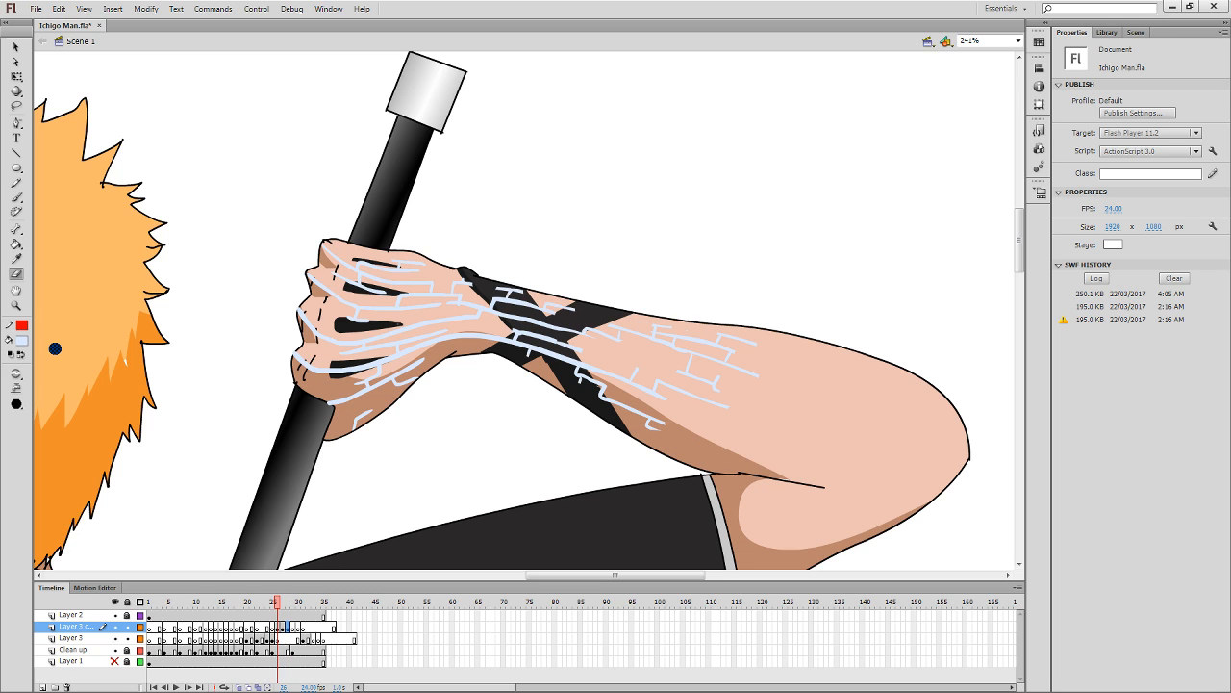
pyautogui.press('.')
pyautogui.press('.')
pyautogui.press(',')
pyautogui.press(',')
pyautogui.press(',')
# Remove frames 26 to 29 from the Layer 3 copy and insert blank keyframes from frame 26 onward in Layer 3.
pyautogui.moveTo(279, 637); pyautogui.dragTo(295, 634)
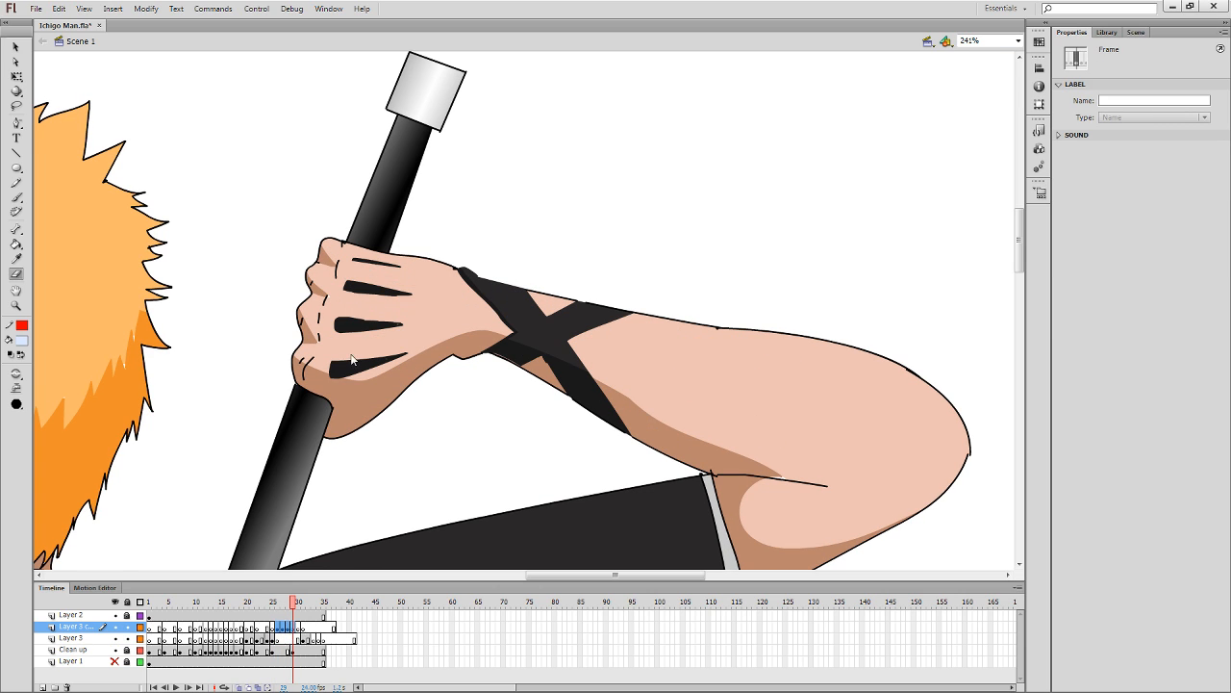
pyautogui.click(278, 638)
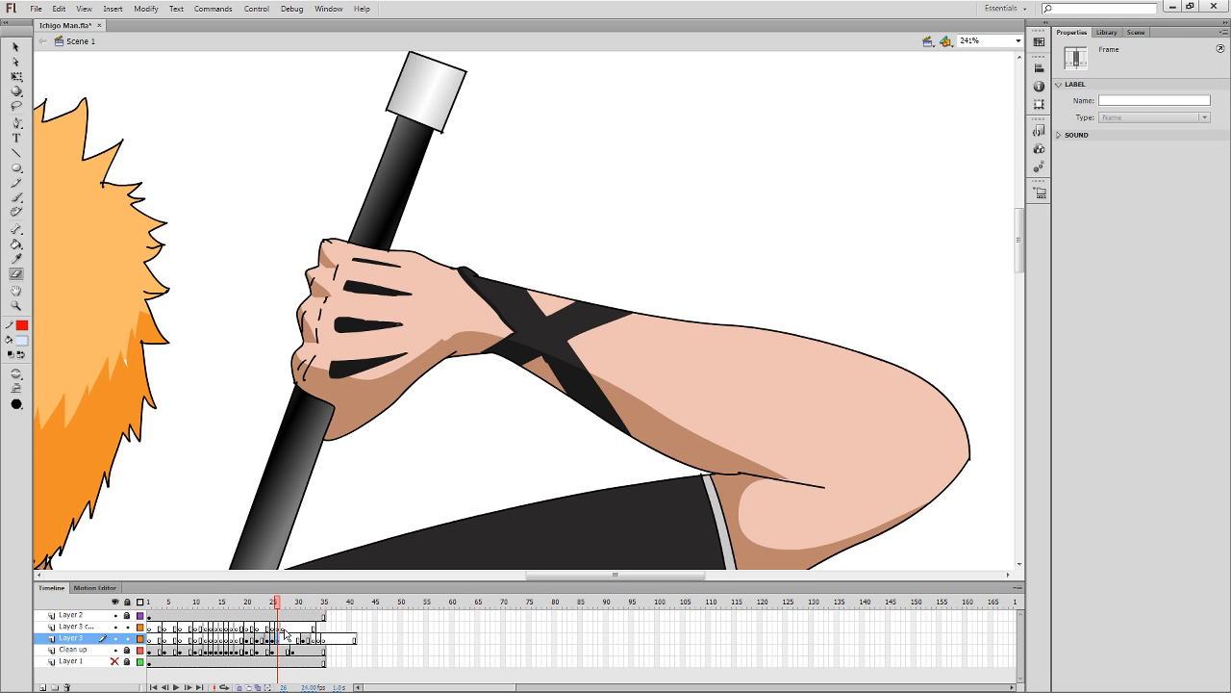
pyautogui.press('F7')
pyautogui.press('F7')
pyautogui.press('F7')
pyautogui.press('F7')
# Turn on onion skinning and duplicate the frame 25 linework into frame 26 of Layer 3.
pyautogui.click(278, 640)
pyautogui.click(240, 687)
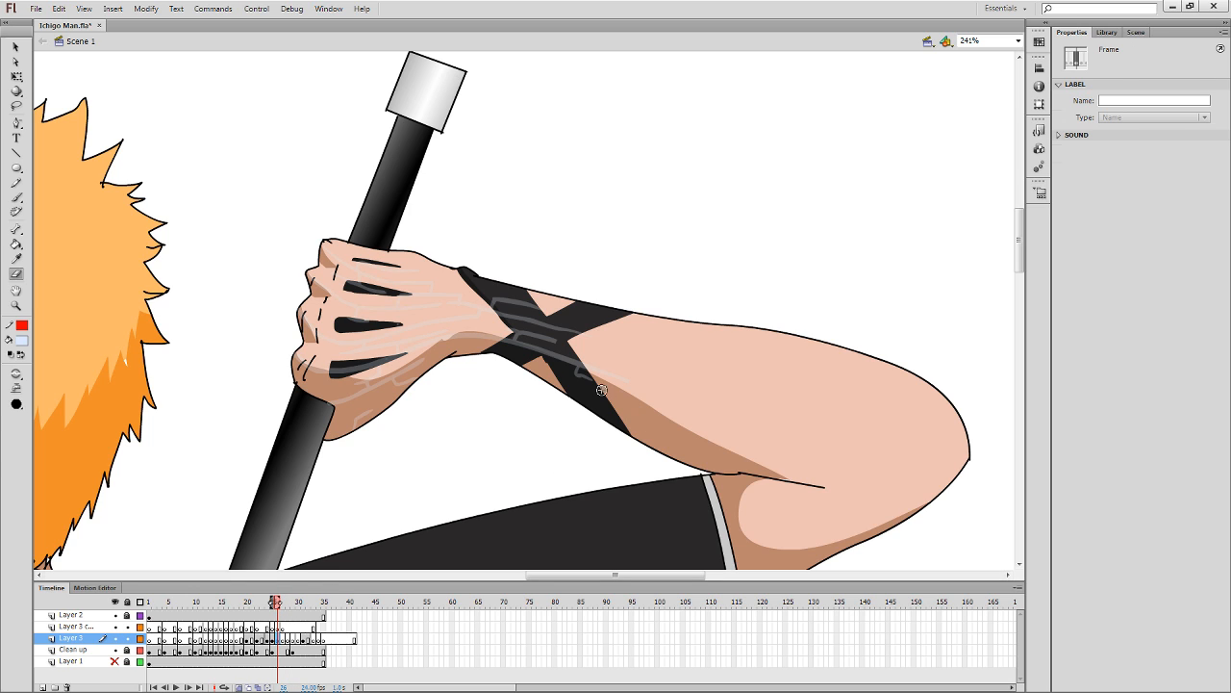
pyautogui.press('b')
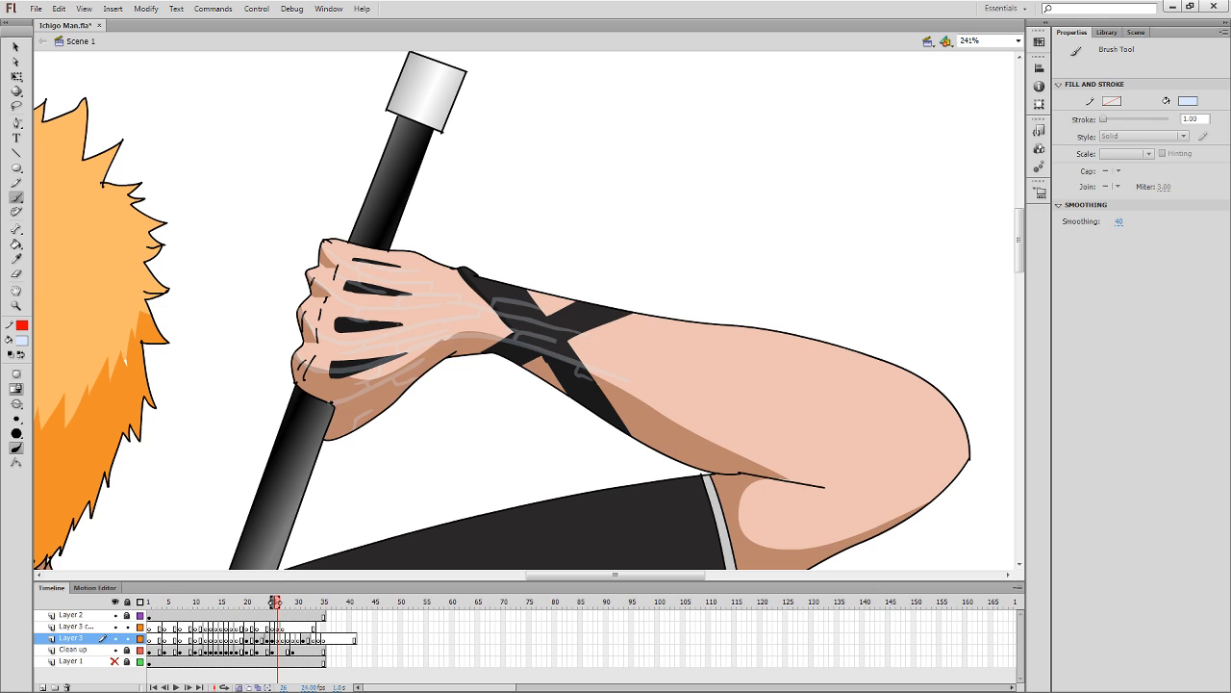
pyautogui.hotkey('ctrl', 'z')
pyautogui.click(273, 639)
pyautogui.press('F5')
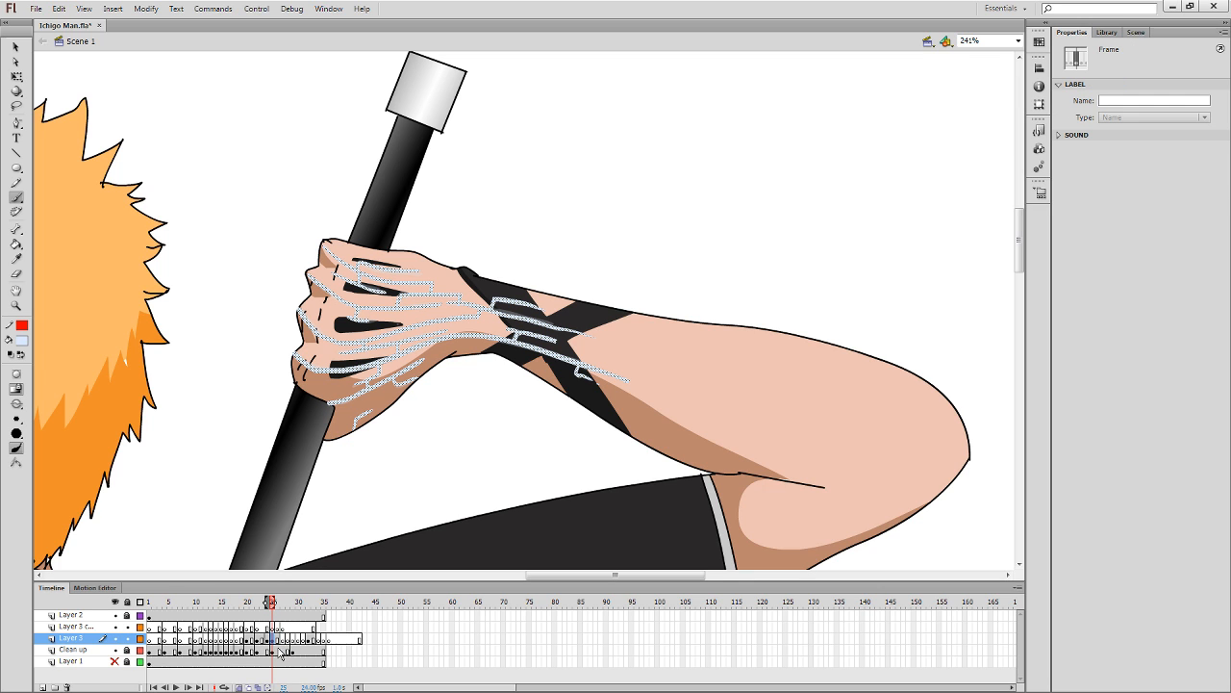
pyautogui.click(278, 641)
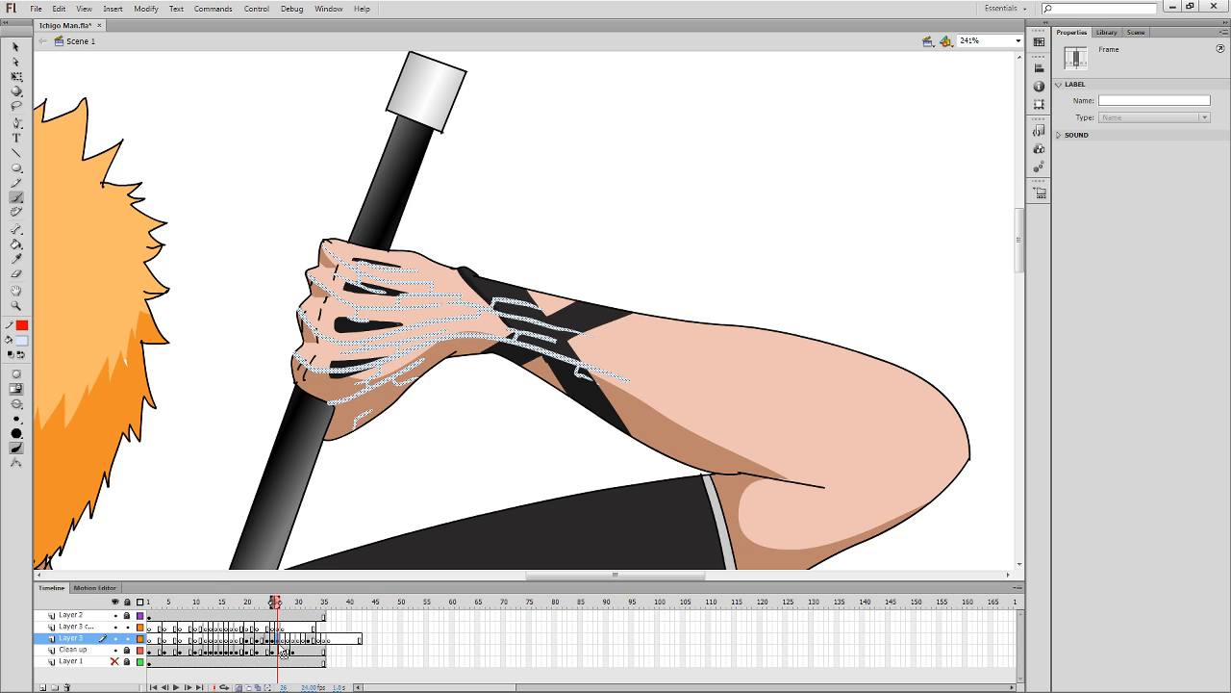
# Brush light blue extensions and small branches onto the lines around the wrist wrap in frame 26 of Layer 3.
pyautogui.click(619, 379)
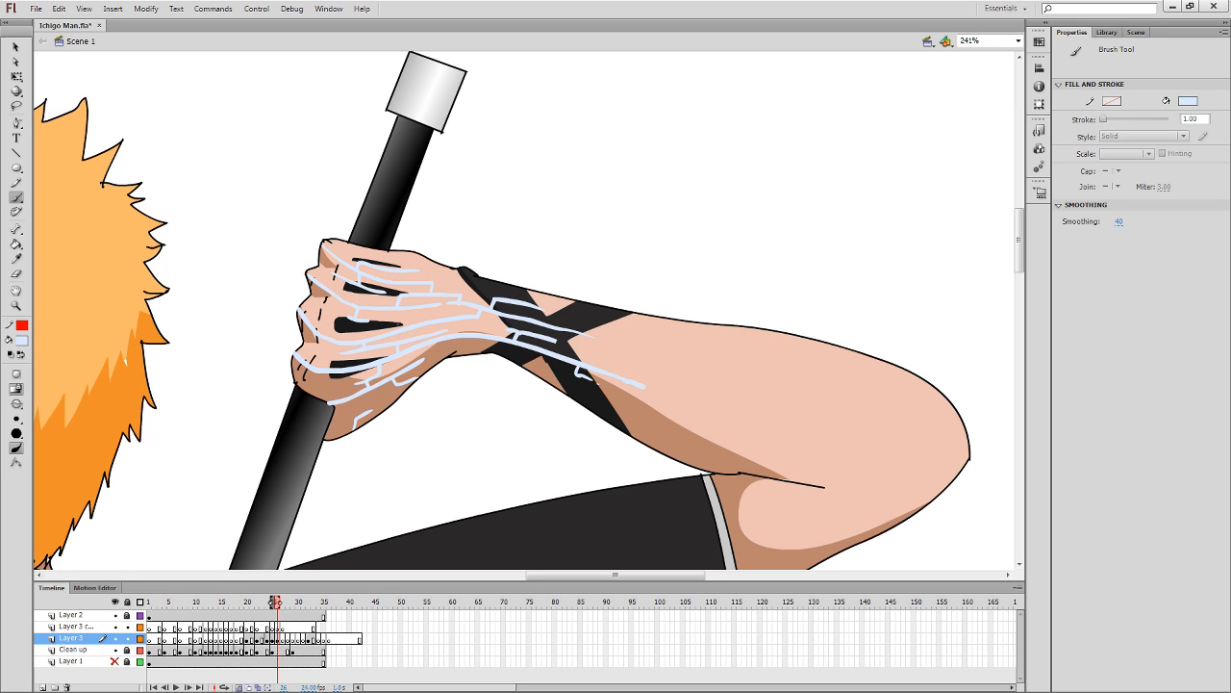
pyautogui.moveTo(644, 387); pyautogui.dragTo(665, 394)
pyautogui.moveTo(583, 375); pyautogui.dragTo(617, 391)
pyautogui.moveTo(549, 355); pyautogui.dragTo(554, 369)
pyautogui.moveTo(577, 327)
pyautogui.mouseDown()
pyautogui.moveTo(610, 334)
pyautogui.moveTo(552, 304)
pyautogui.moveTo(576, 307)
pyautogui.mouseUp()
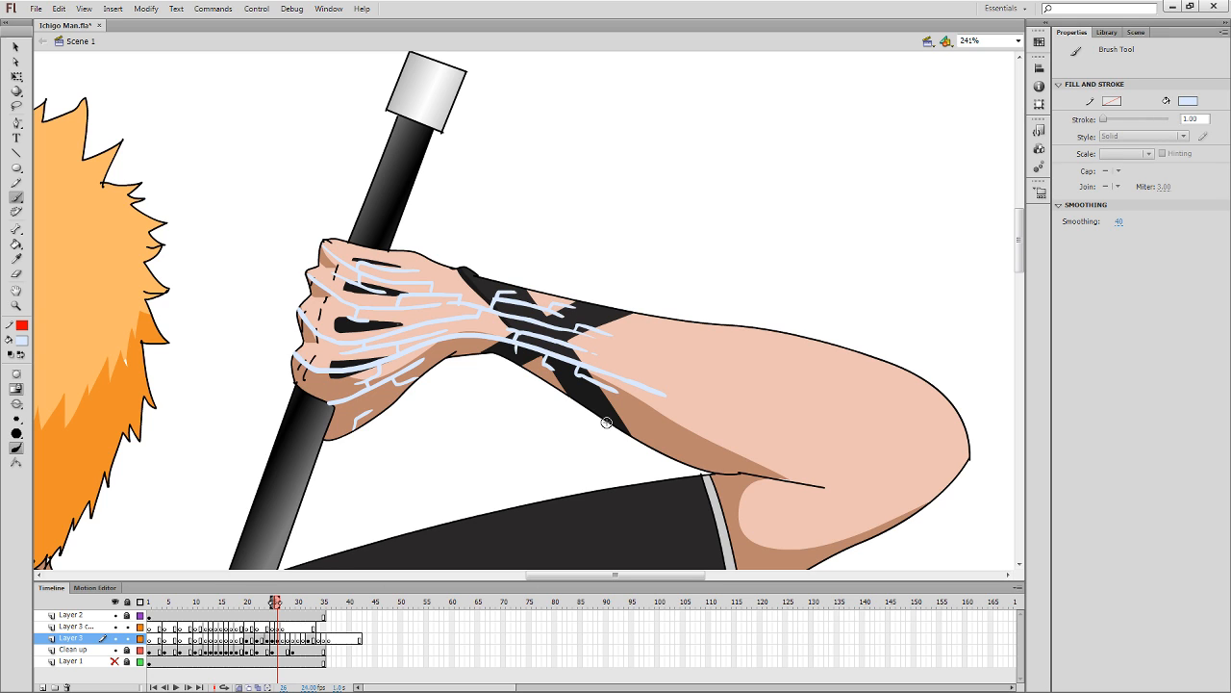
# Carry the frame 26 linework into frame 27 of Layer 3 and brush longer branches onto the forearm.
pyautogui.press('F5')
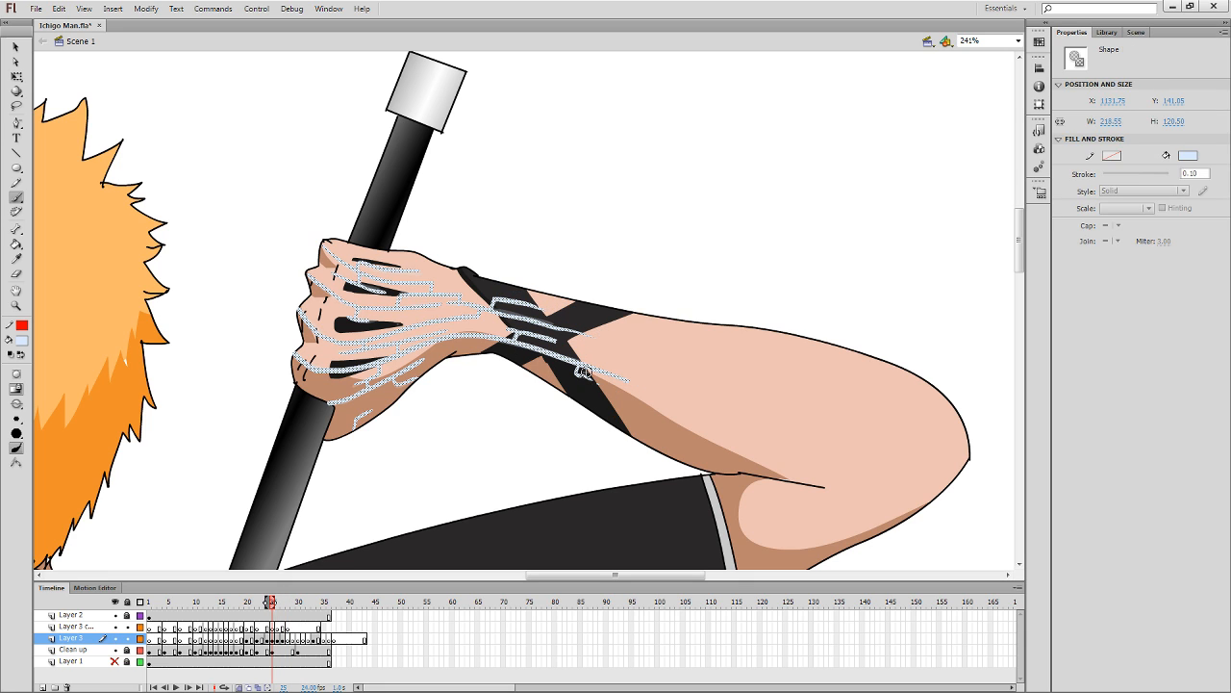
pyautogui.press('.')
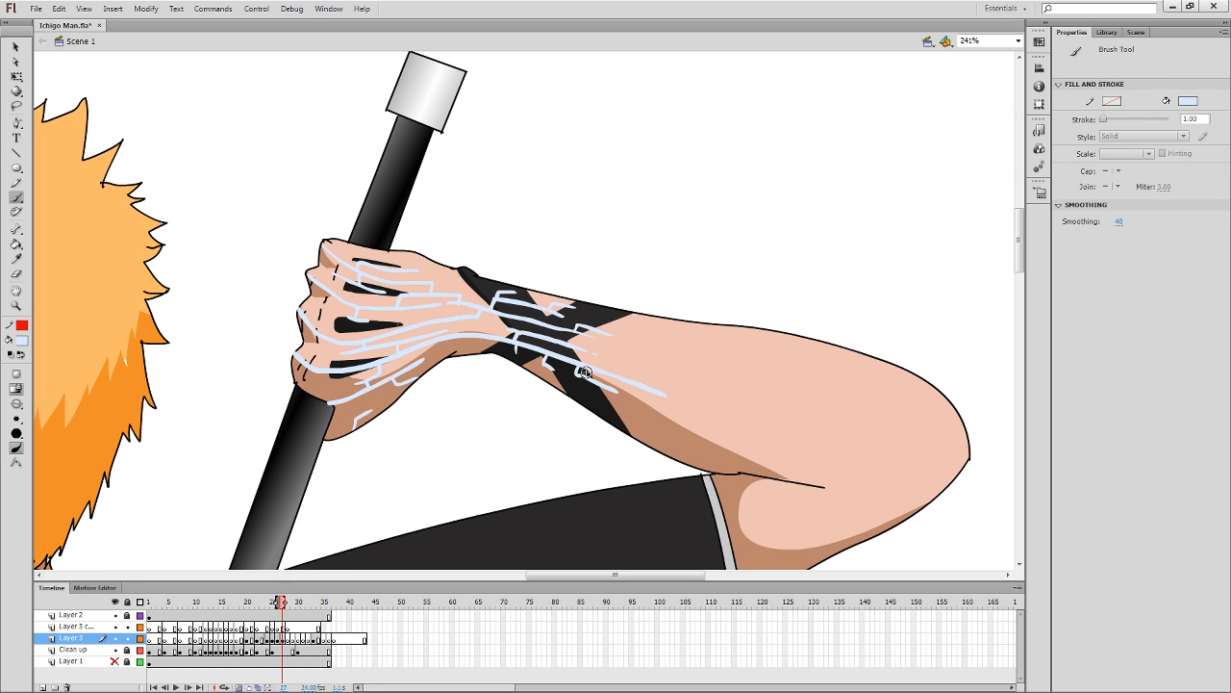
pyautogui.moveTo(651, 337); pyautogui.dragTo(670, 342)
pyautogui.moveTo(646, 397); pyautogui.dragTo(699, 421)
pyautogui.moveTo(606, 388); pyautogui.dragTo(652, 423)
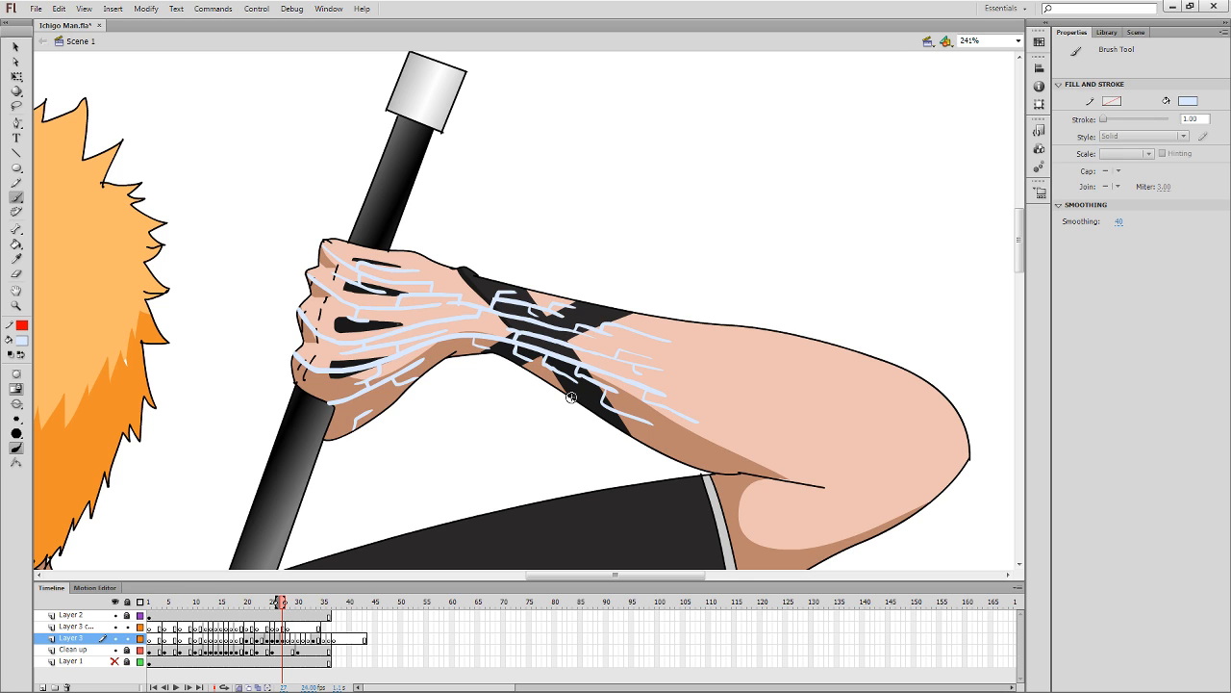
# Compare frames 26 and 27 and erase excess bits of the forearm branches in frame 27.
pyautogui.press(',')
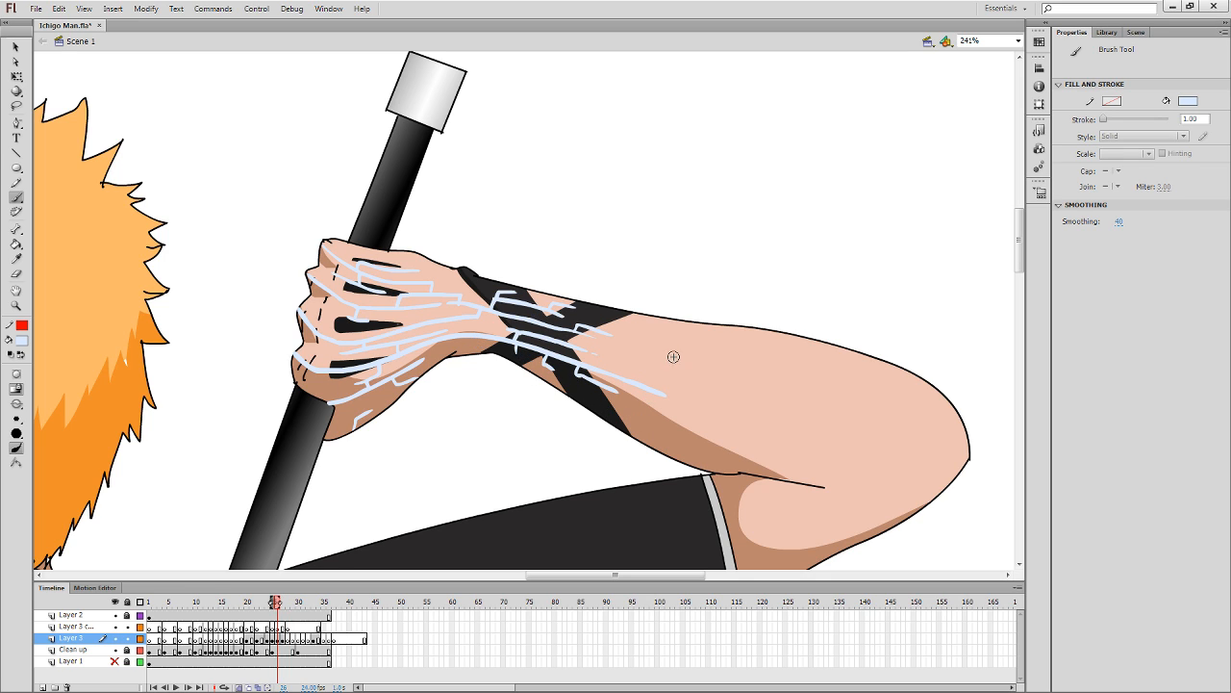
pyautogui.press('.')
pyautogui.press(',')
pyautogui.press('.')
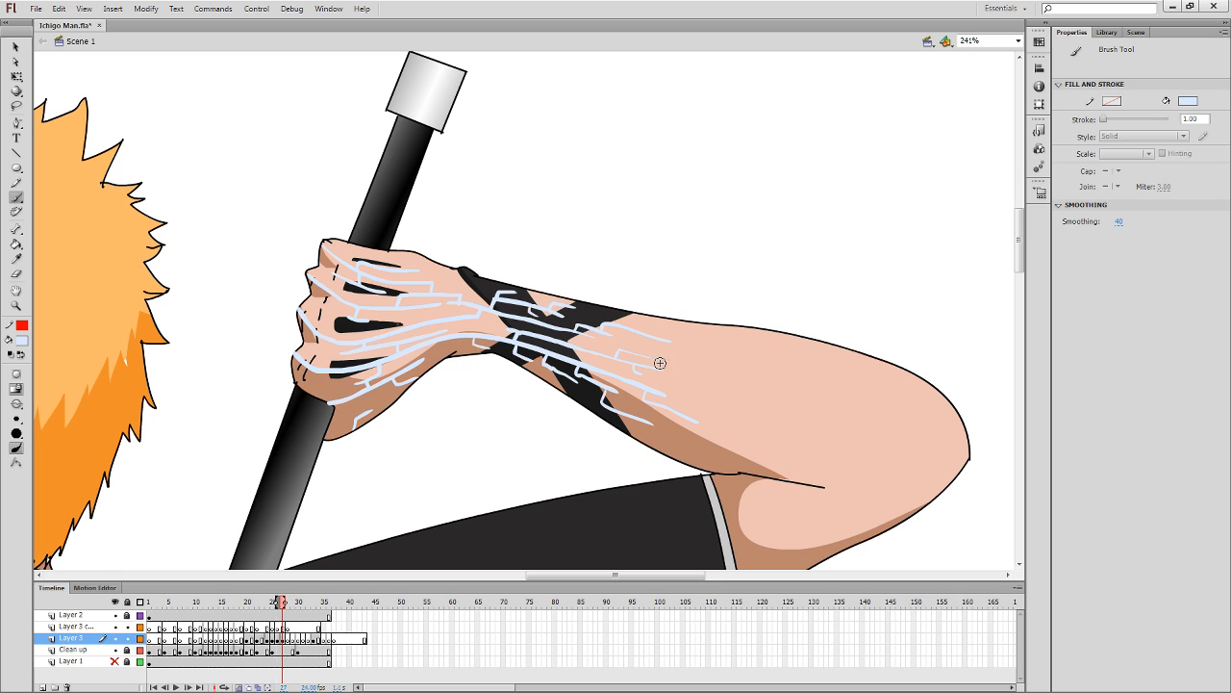
pyautogui.press('e')
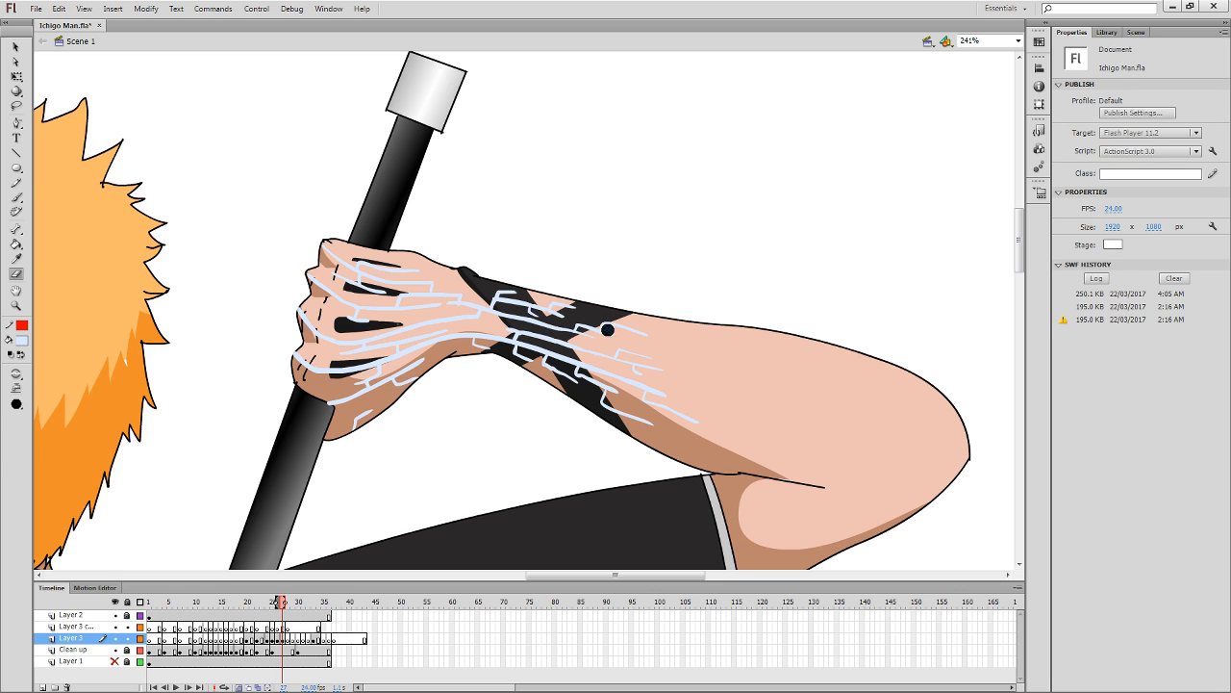
pyautogui.press('b')
pyautogui.press(',')
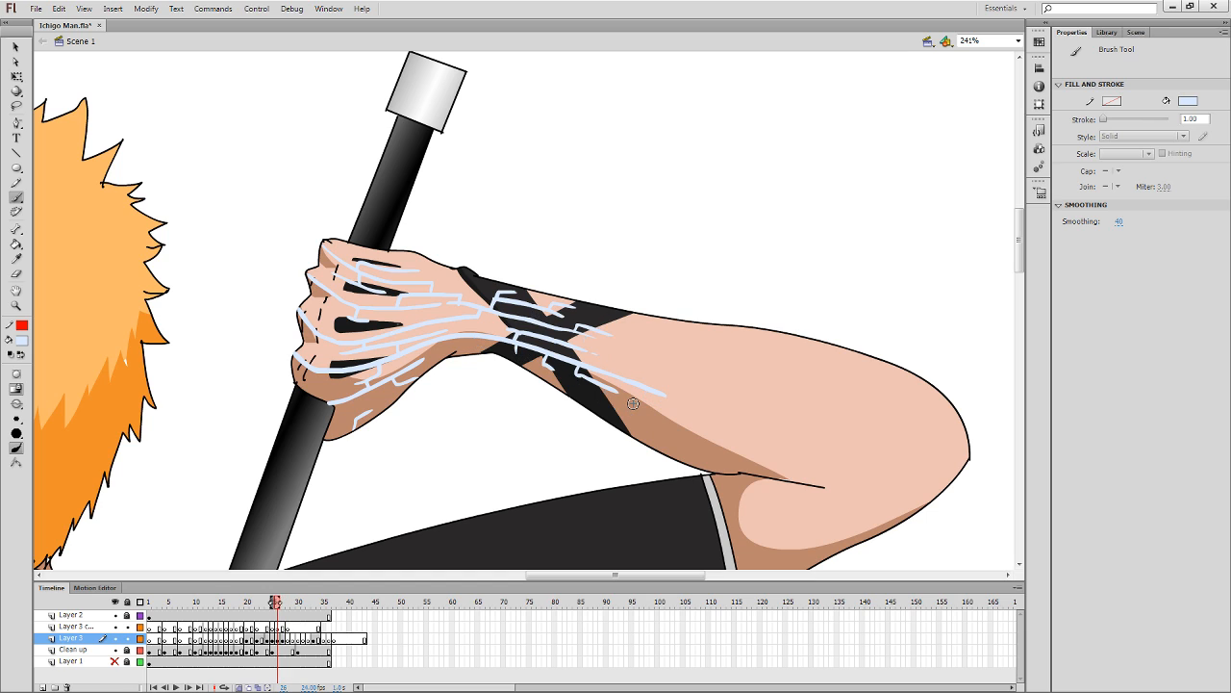
pyautogui.press('.')
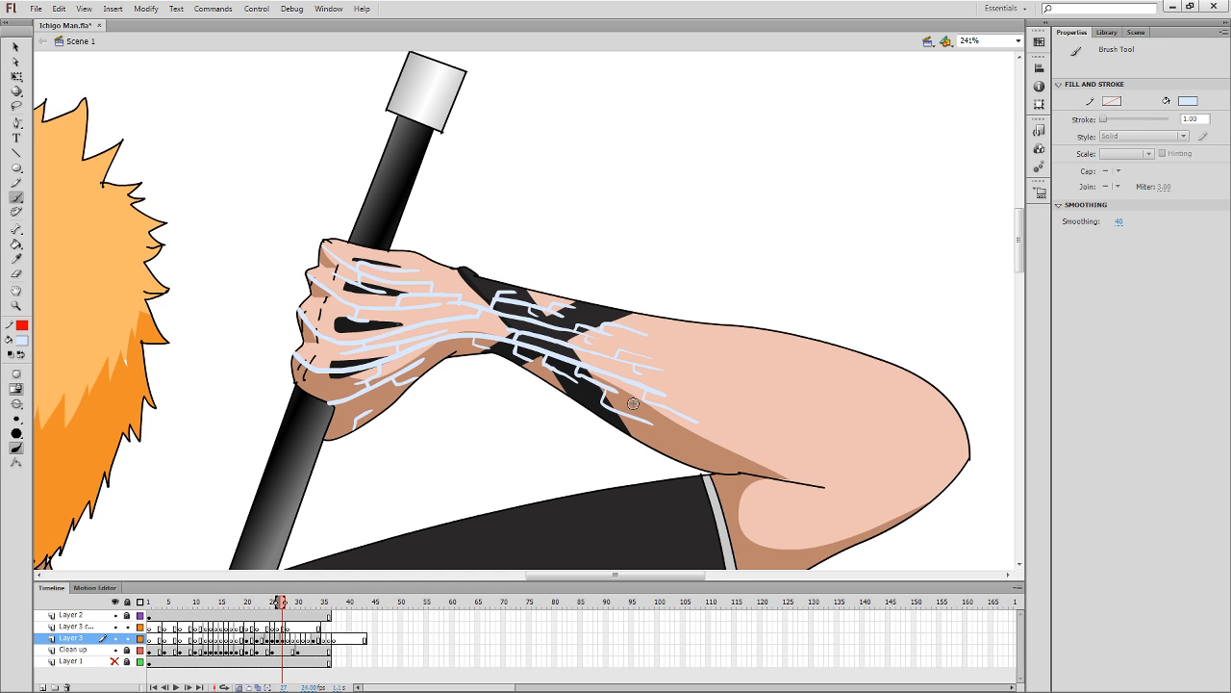
pyautogui.press('e')
pyautogui.moveTo(577, 385)
pyautogui.mouseDown()
pyautogui.moveTo(541, 365)
pyautogui.moveTo(575, 386)
pyautogui.moveTo(544, 365)
pyautogui.moveTo(557, 385)
pyautogui.mouseUp()
pyautogui.press('b')
# Brush the lowest hand line and its small branches in frame 28 of Layer 3, tracing the onion skin.
pyautogui.press(',')
pyautogui.press('.')
pyautogui.press('.')
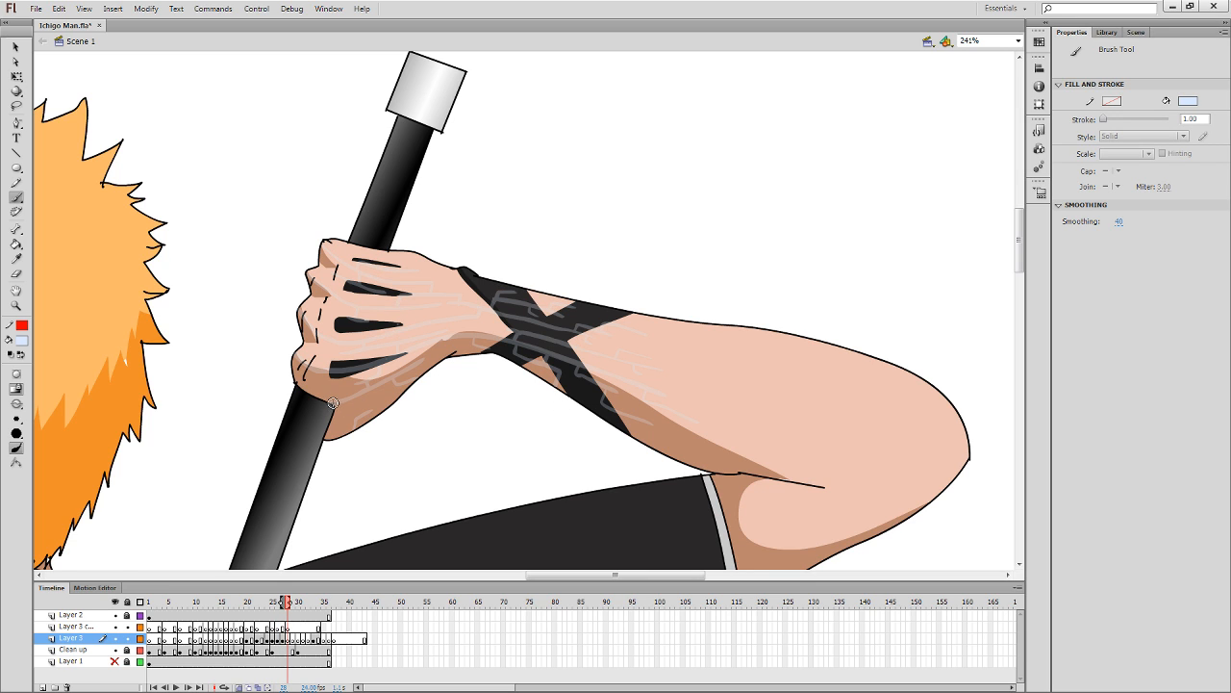
pyautogui.moveTo(344, 398); pyautogui.dragTo(429, 356)
# Show the Clean up layer as outlines to compare the linework of frames 27 and 28, and restore its full fills.
pyautogui.click(140, 649)
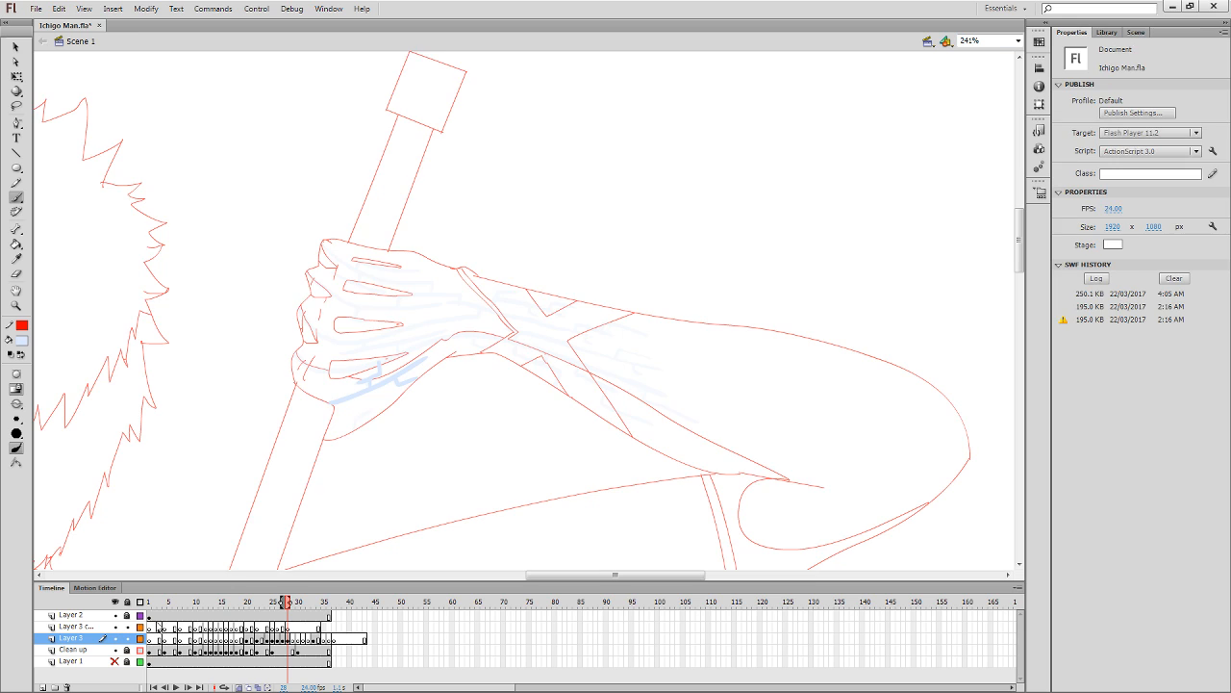
pyautogui.press(',')
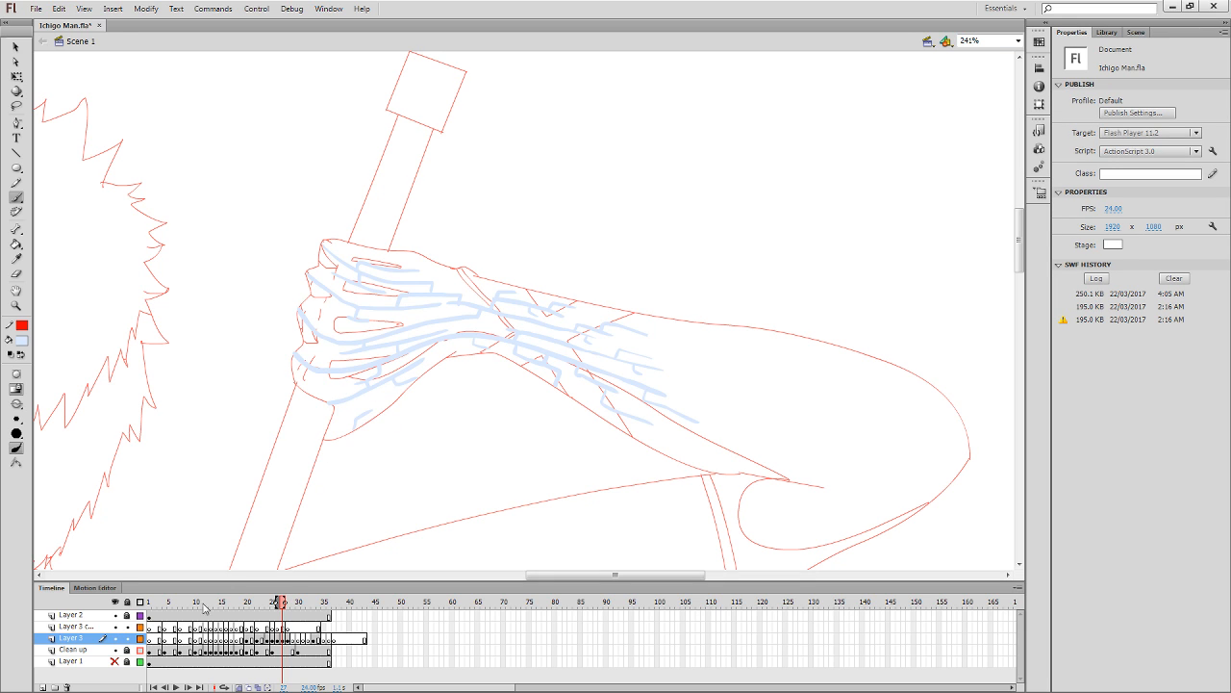
pyautogui.press('.')
pyautogui.click(142, 650)
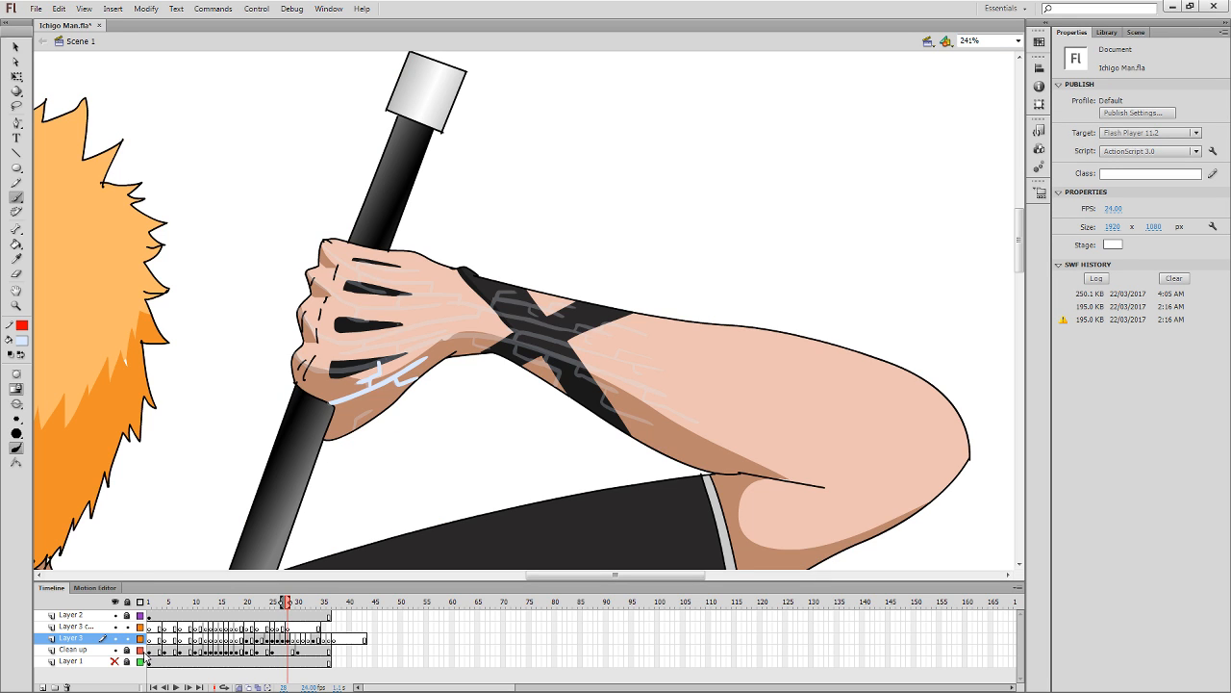
# Recolour the linework in frames 27 and 28 of Layer 3 green.
pyautogui.press(',')
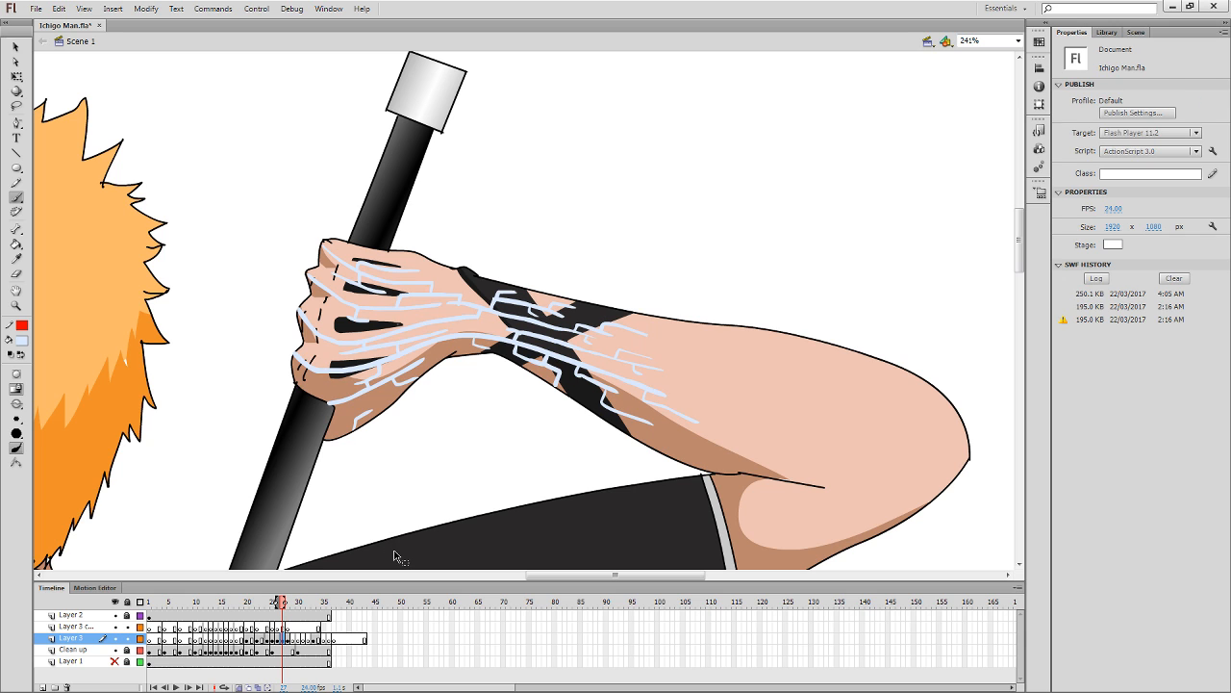
pyautogui.hotkey('ctrl', 'a')
pyautogui.click(23, 340)
pyautogui.click(92, 364)
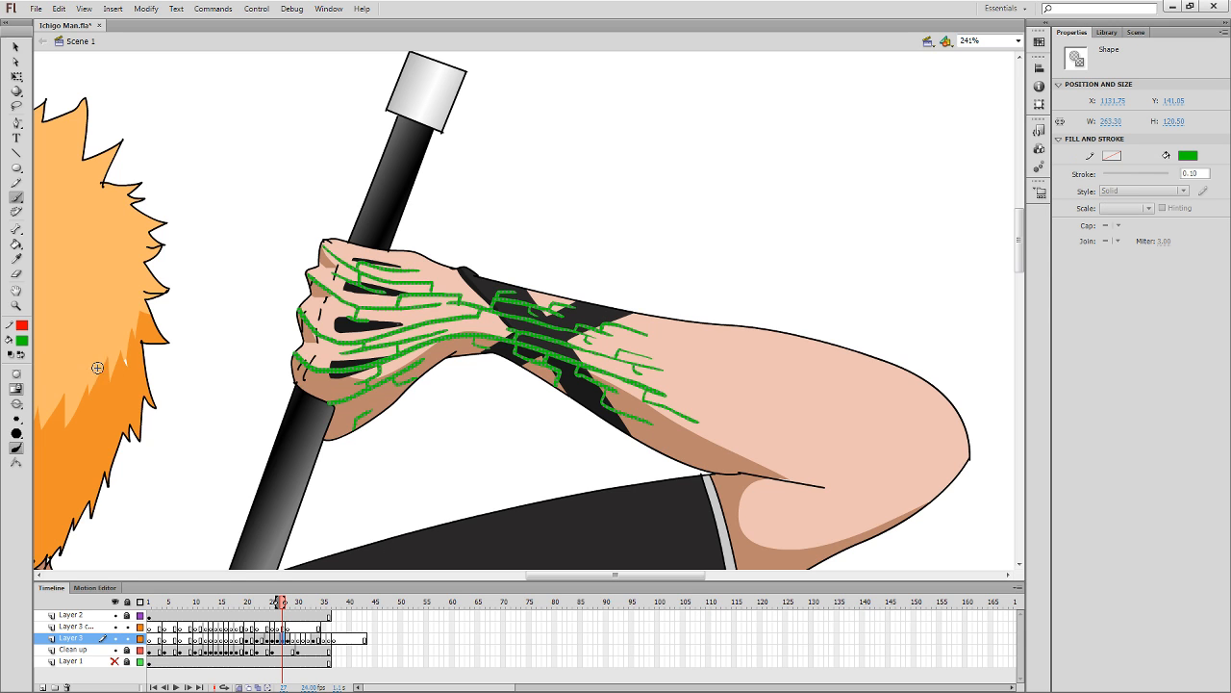
pyautogui.click(483, 473)
pyautogui.press('i')
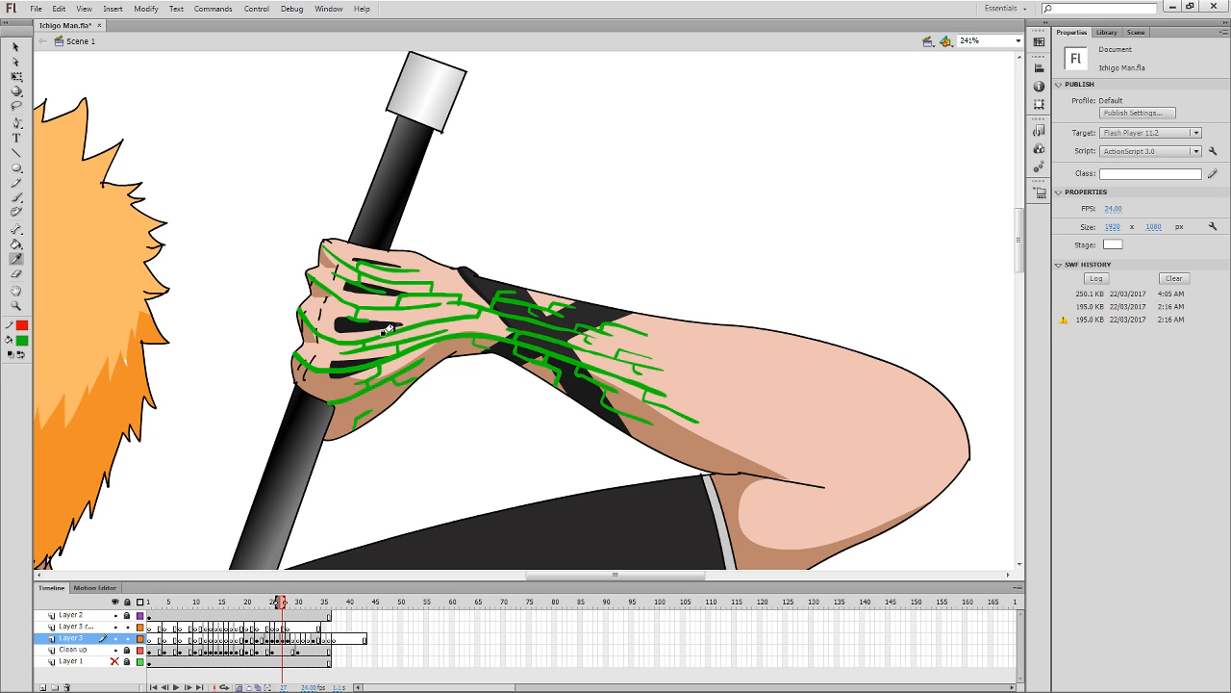
pyautogui.click(387, 330)
pyautogui.press('.')
pyautogui.click(376, 374)
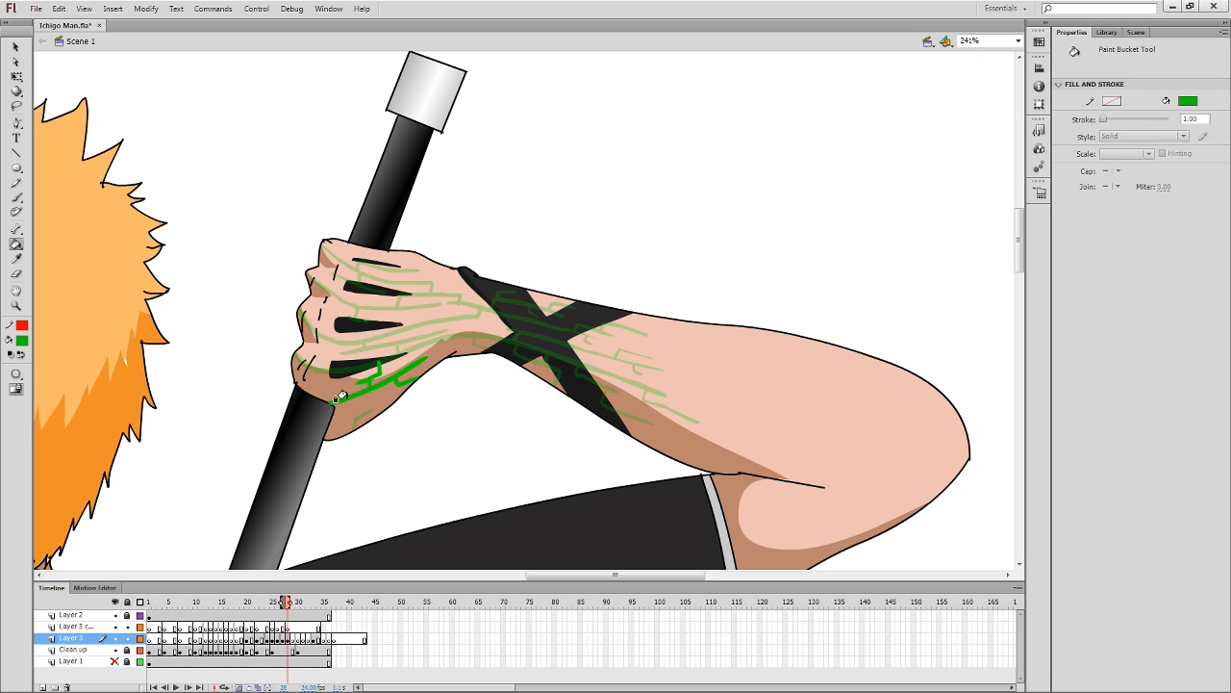
# Brush in green the short line under the fist and the lowest knuckle's line with its branches in frame 28.
pyautogui.press(',')
pyautogui.press('.')
pyautogui.press('b')
pyautogui.press(',')
pyautogui.press('.')
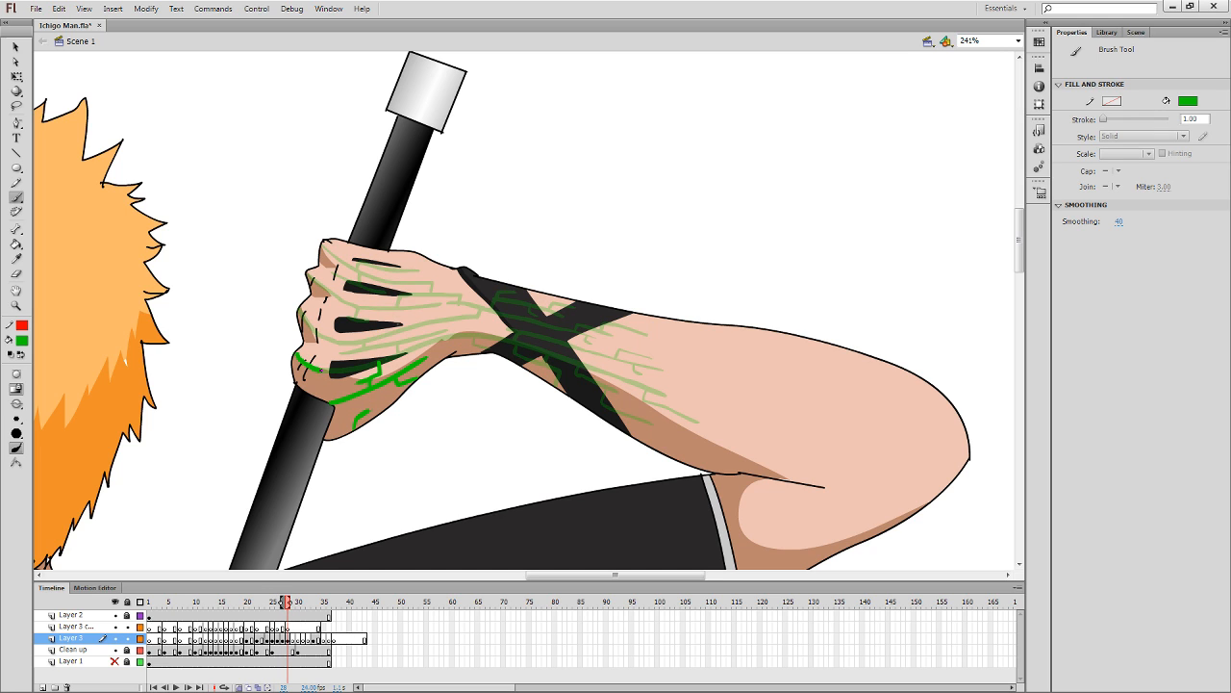
pyautogui.moveTo(318, 369); pyautogui.dragTo(366, 369)
pyautogui.moveTo(344, 353); pyautogui.dragTo(445, 332)
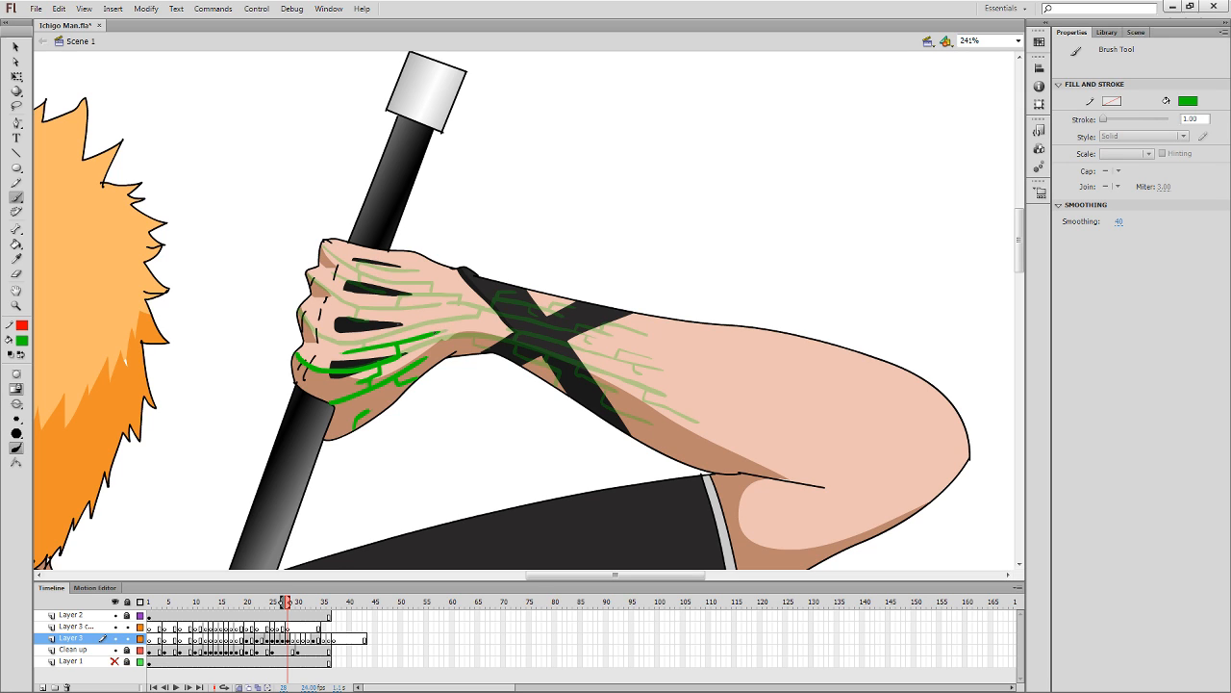
# Brush the green line from the next knuckle up across the back of the hand to the wrist in frame 28.
pyautogui.press('m')
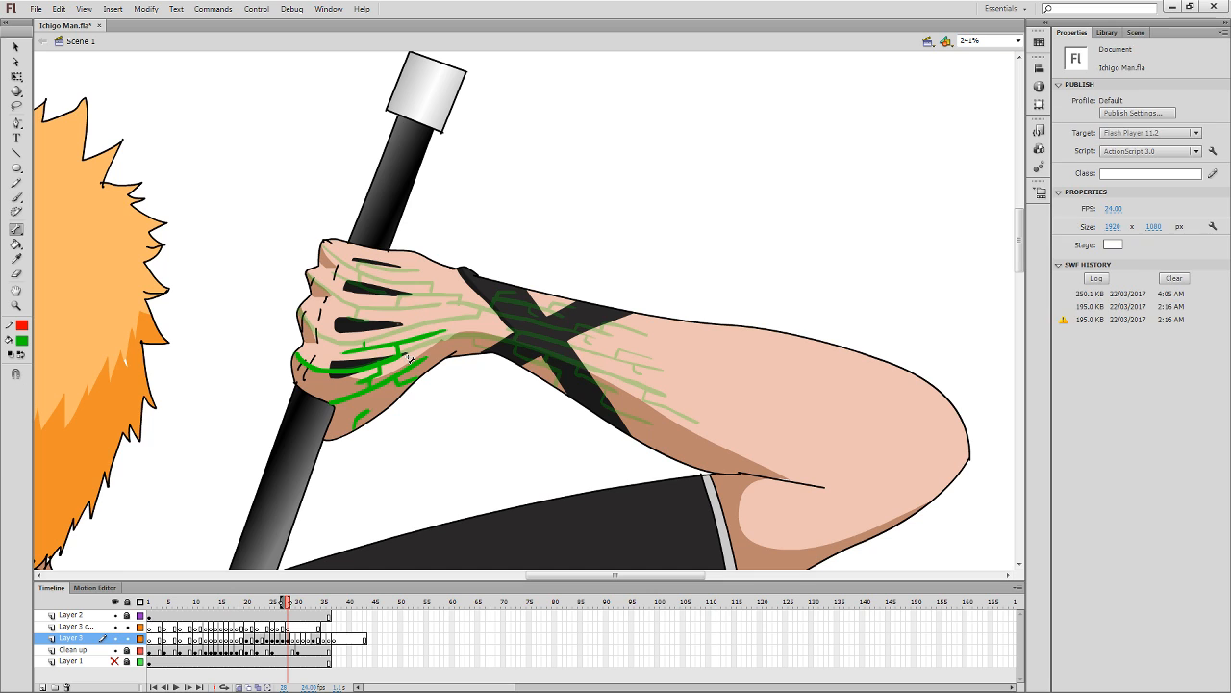
pyautogui.press(',')
pyautogui.press('.')
pyautogui.press('b')
pyautogui.press(',')
pyautogui.press('.')
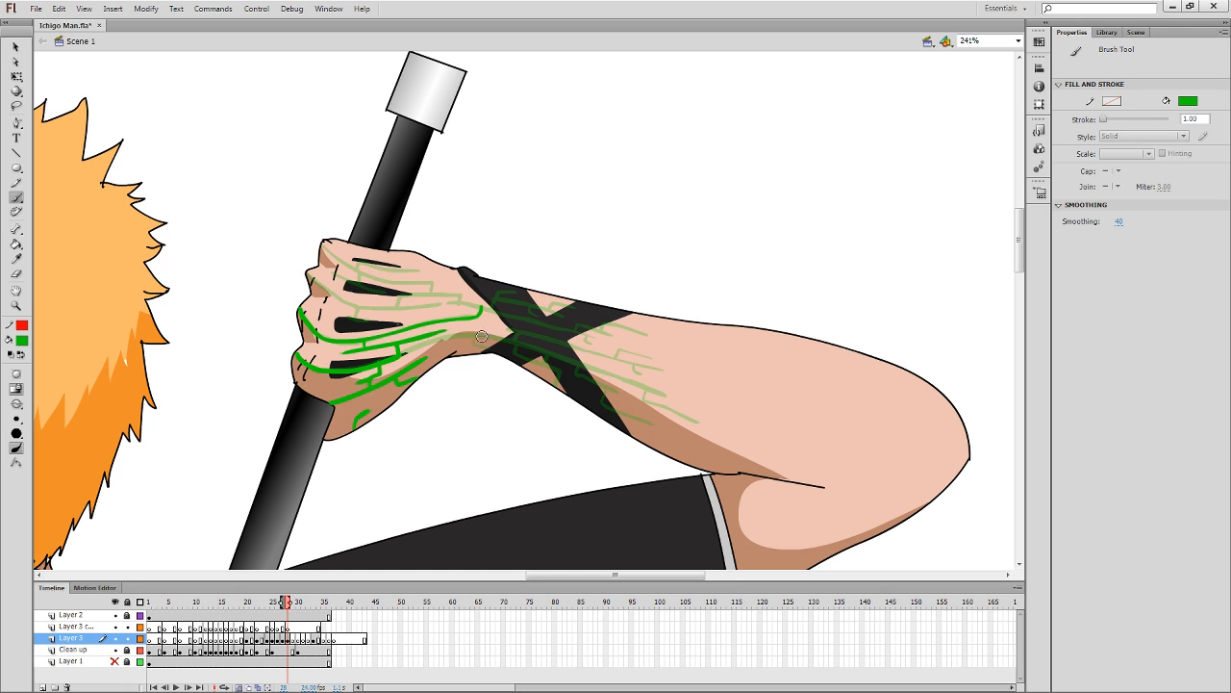
# Brush the long green line from the hand across the wrist wrap onto the forearm in frame 28, with its lower branches.
pyautogui.press(',')
pyautogui.press('.')
pyautogui.press(',')
pyautogui.press('.')
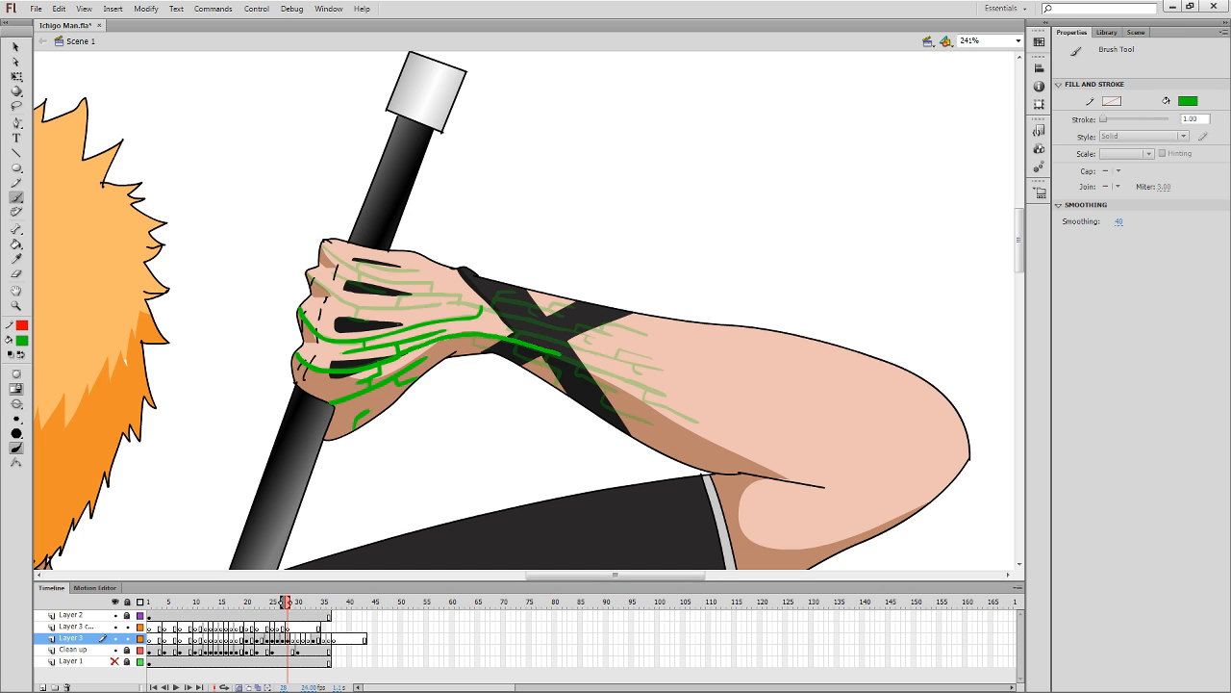
pyautogui.press('e')
pyautogui.moveTo(570, 357); pyautogui.dragTo(523, 344)
pyautogui.press('b')
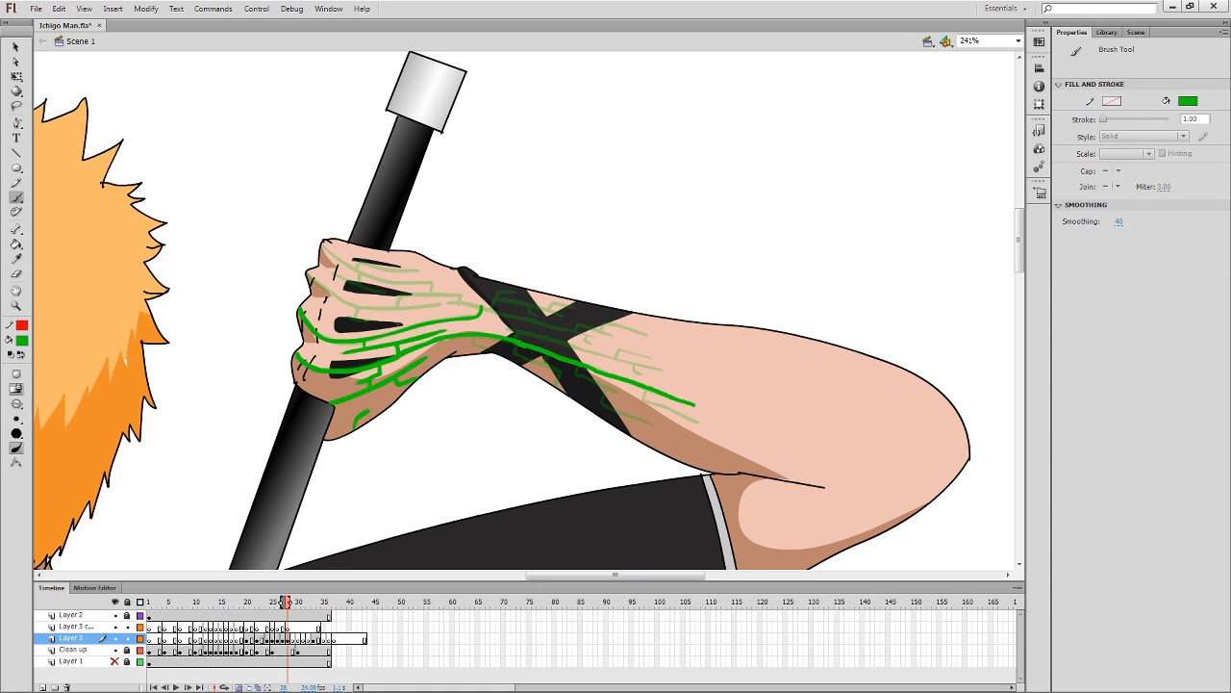
pyautogui.moveTo(695, 405)
pyautogui.mouseDown()
pyautogui.moveTo(646, 399)
pyautogui.moveTo(719, 428)
pyautogui.mouseUp()
pyautogui.moveTo(587, 378)
pyautogui.mouseDown()
pyautogui.moveTo(617, 391)
pyautogui.moveTo(605, 400)
pyautogui.mouseUp()
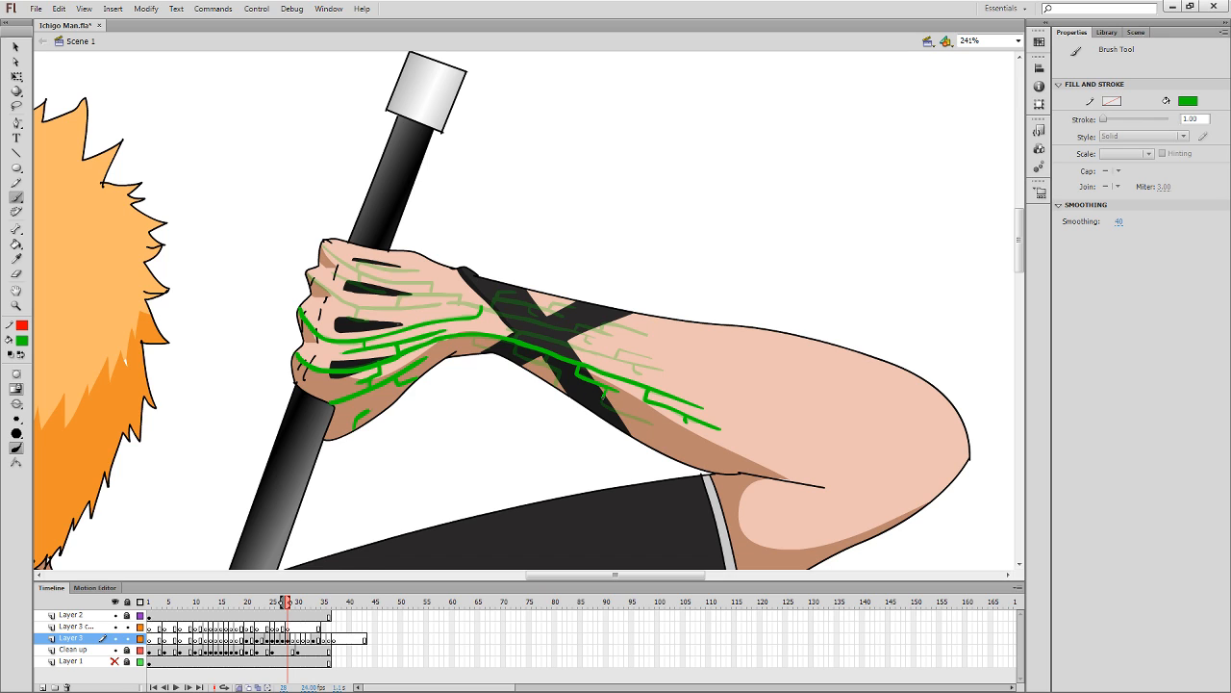
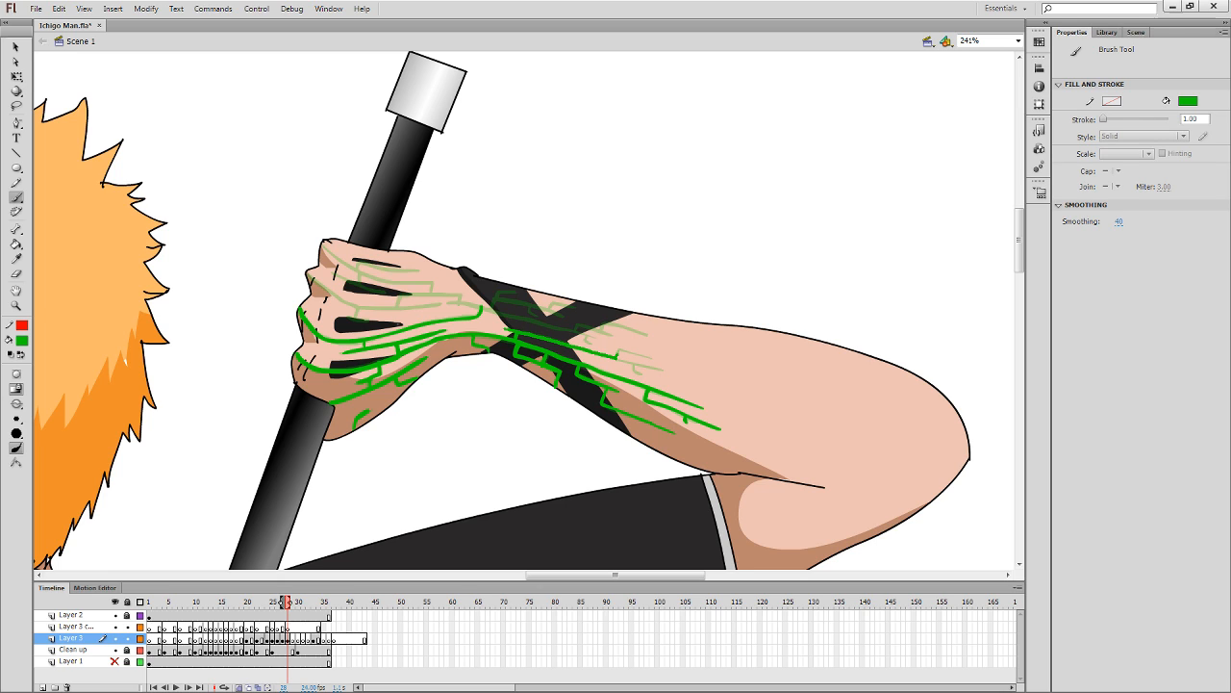
# Brush the upper green forearm lines and branches in frame 28 and play the animation from frame 20.
pyautogui.moveTo(625, 351); pyautogui.dragTo(692, 381)
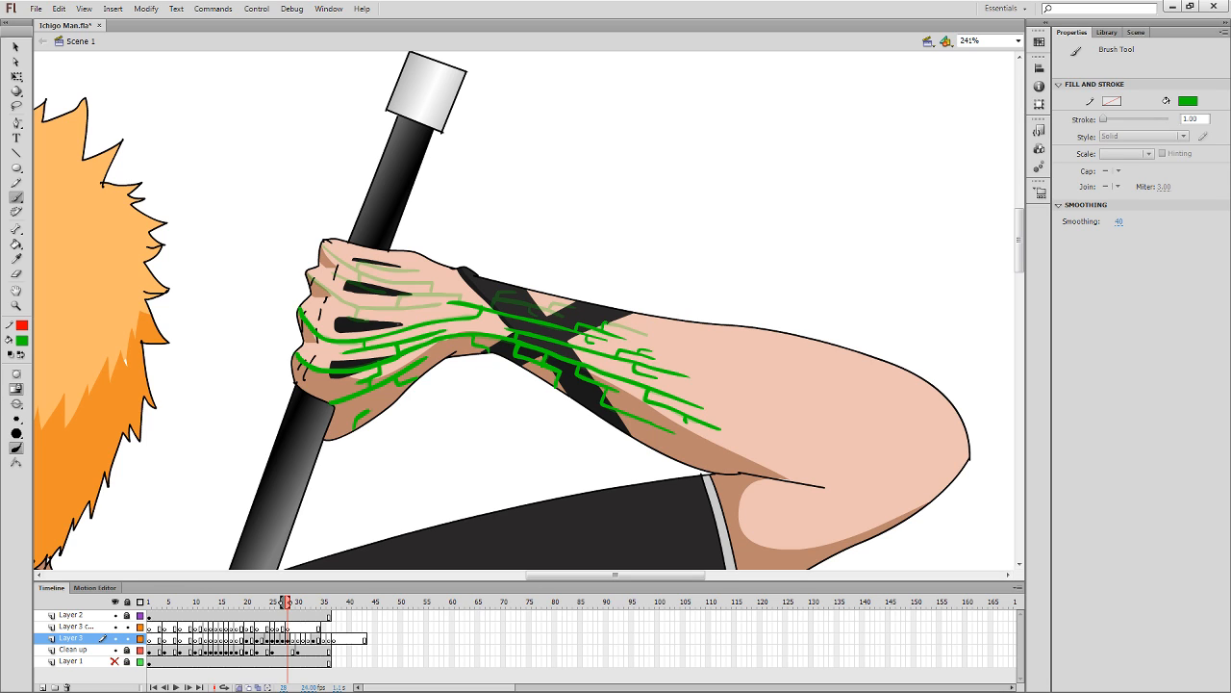
pyautogui.moveTo(608, 325); pyautogui.dragTo(673, 339)
pyautogui.click(247, 640)
pyautogui.press('Return')
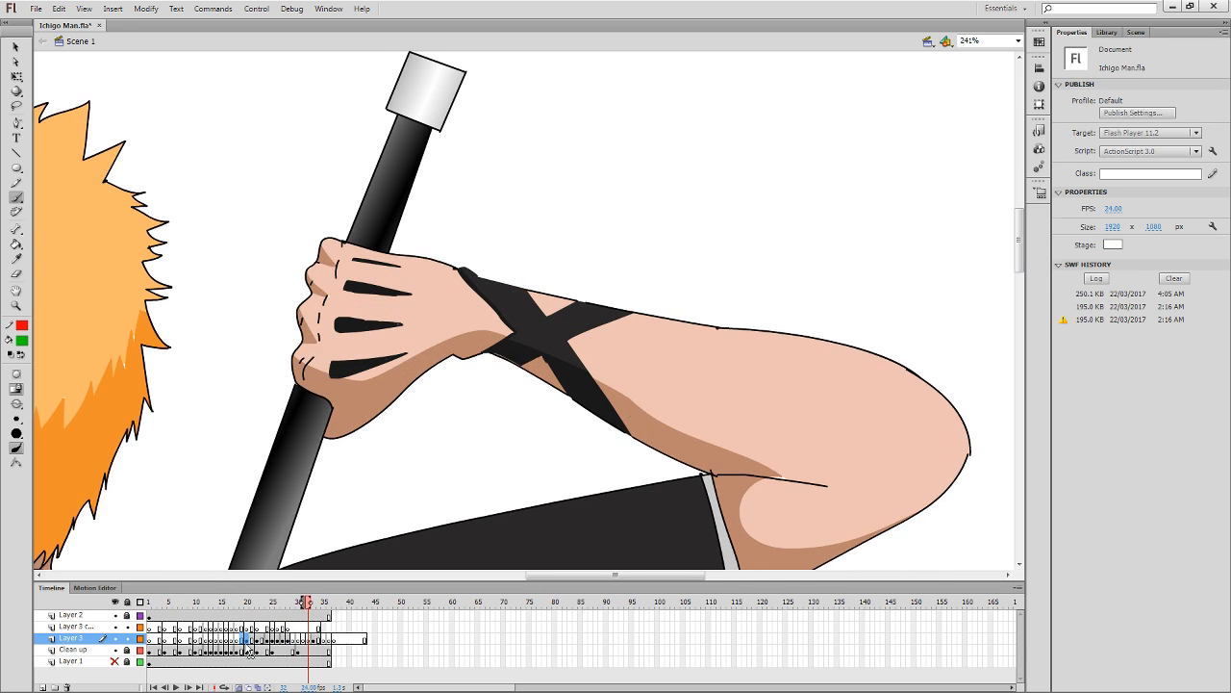
# Replay the arm animation in Layer 3 from frame 20 to check how the lines spread.
pyautogui.click(248, 643)
pyautogui.press('Return')
pyautogui.click(248, 642)
pyautogui.press('Return')
pyautogui.press('Return')
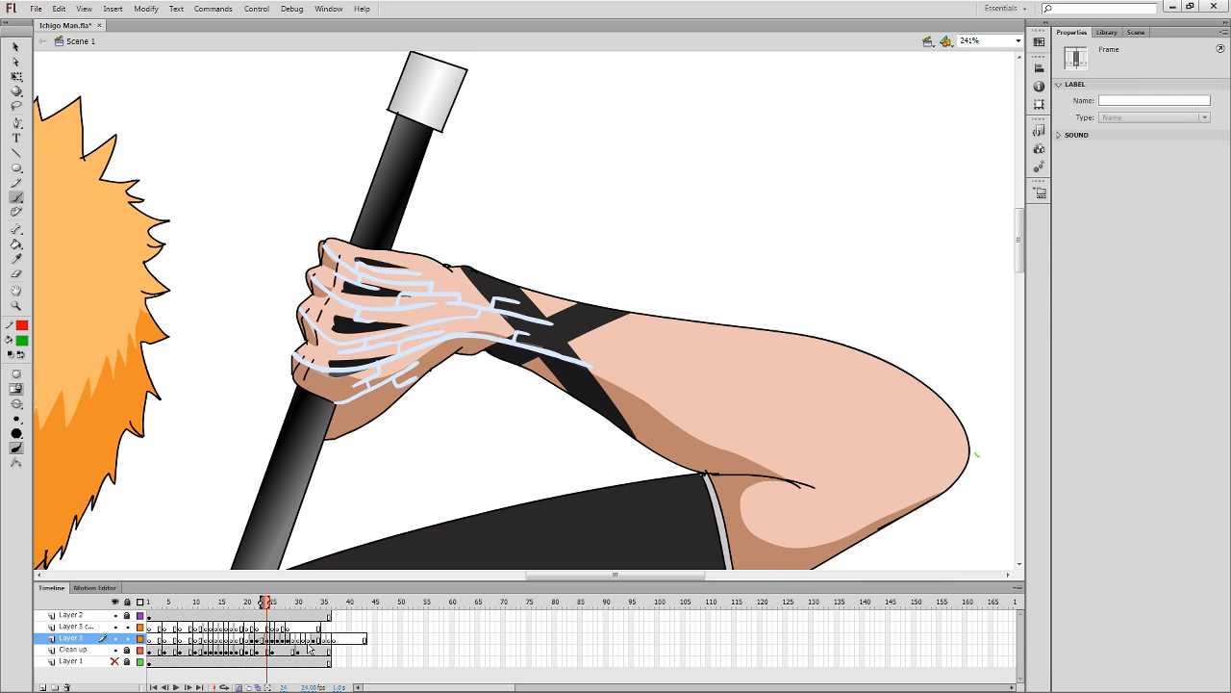
pyautogui.press('Return')
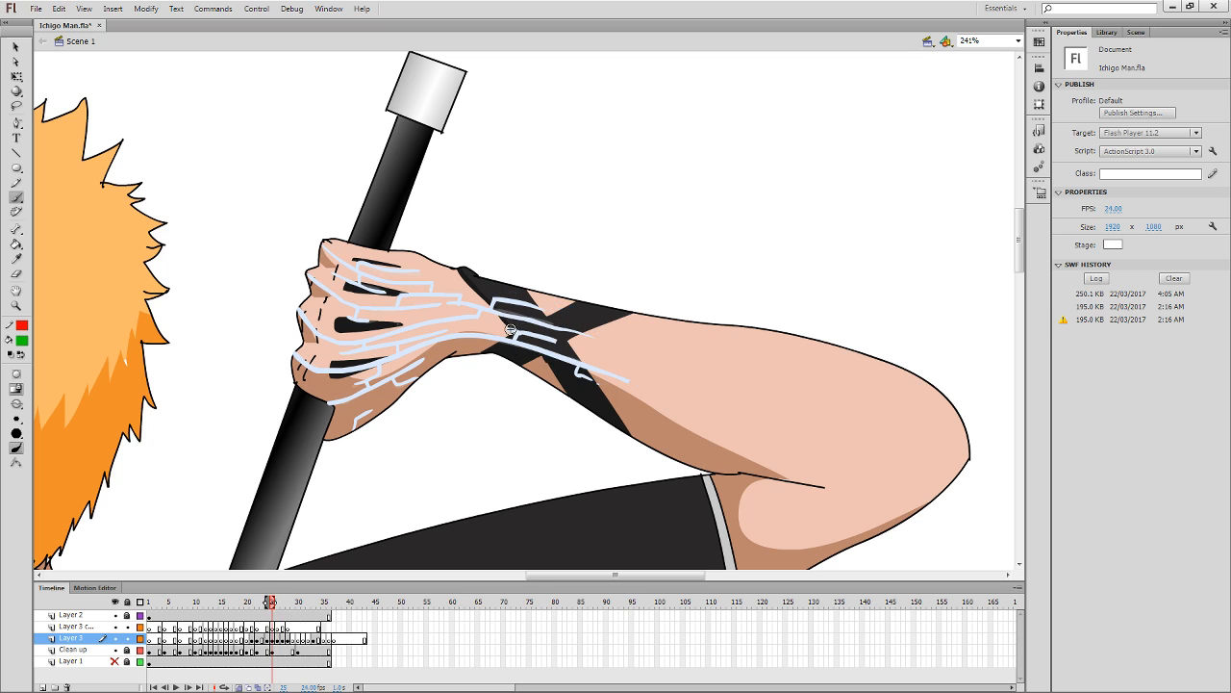
# Step back and forth through frames 25 to 28 to compare the line drawings on the hand and forearm.
pyautogui.press('.')
pyautogui.press('.')
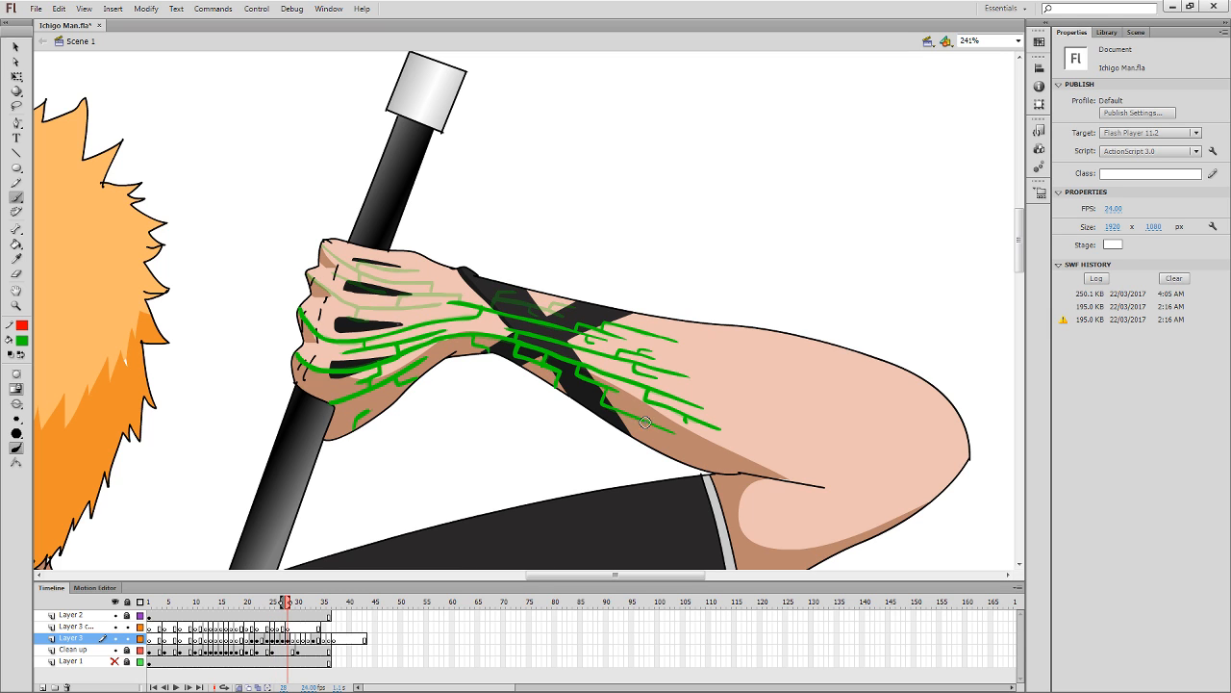
pyautogui.press('.')
pyautogui.press('.')
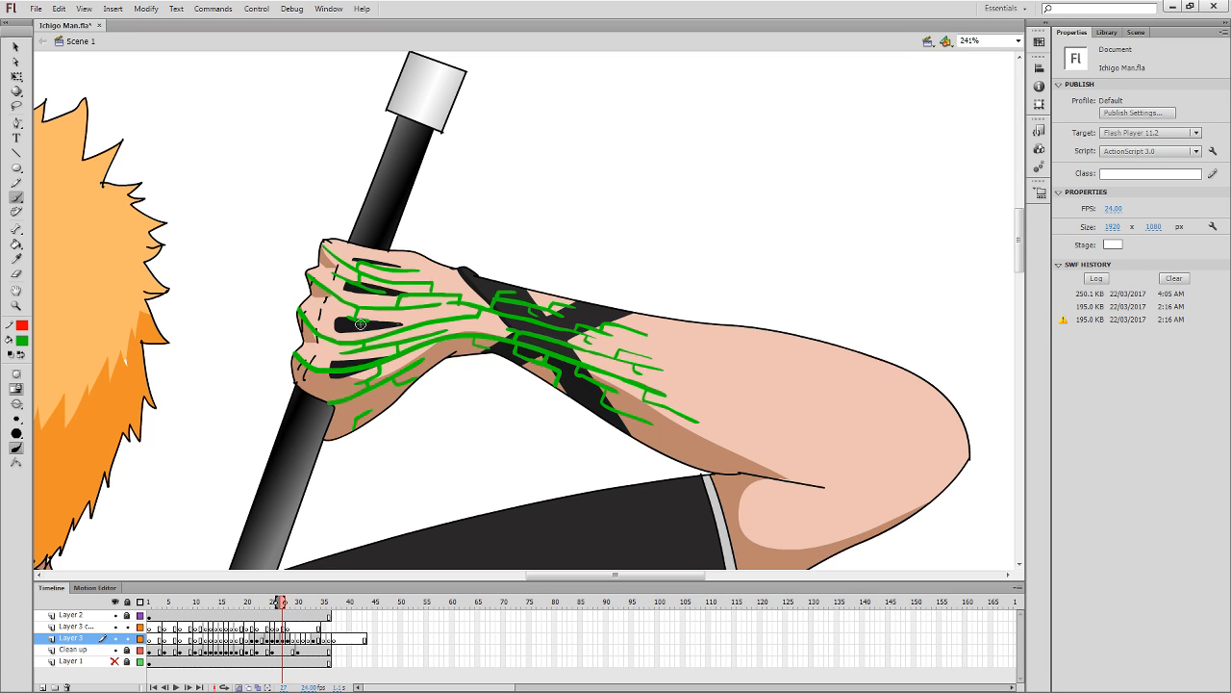
pyautogui.press('.')
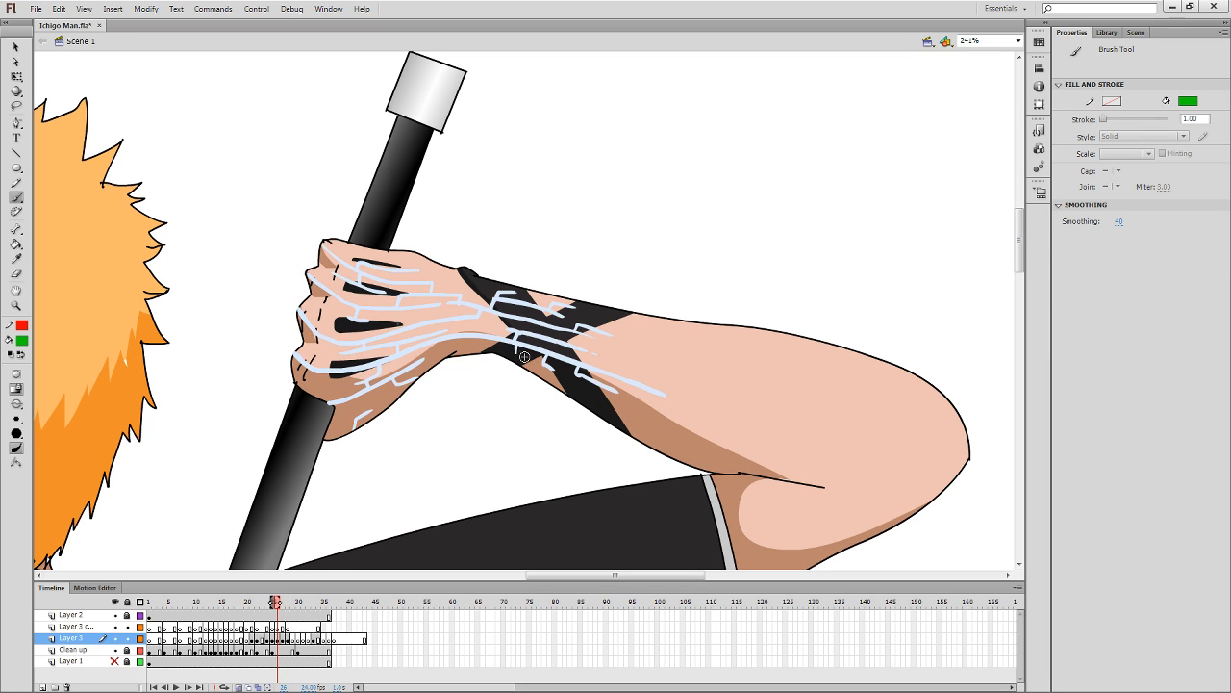
pyautogui.press('.')
pyautogui.press('.')
pyautogui.press('.')
pyautogui.press('.')
pyautogui.press('.')
pyautogui.press('.')
pyautogui.press('.')
pyautogui.press('.')
pyautogui.press('.')
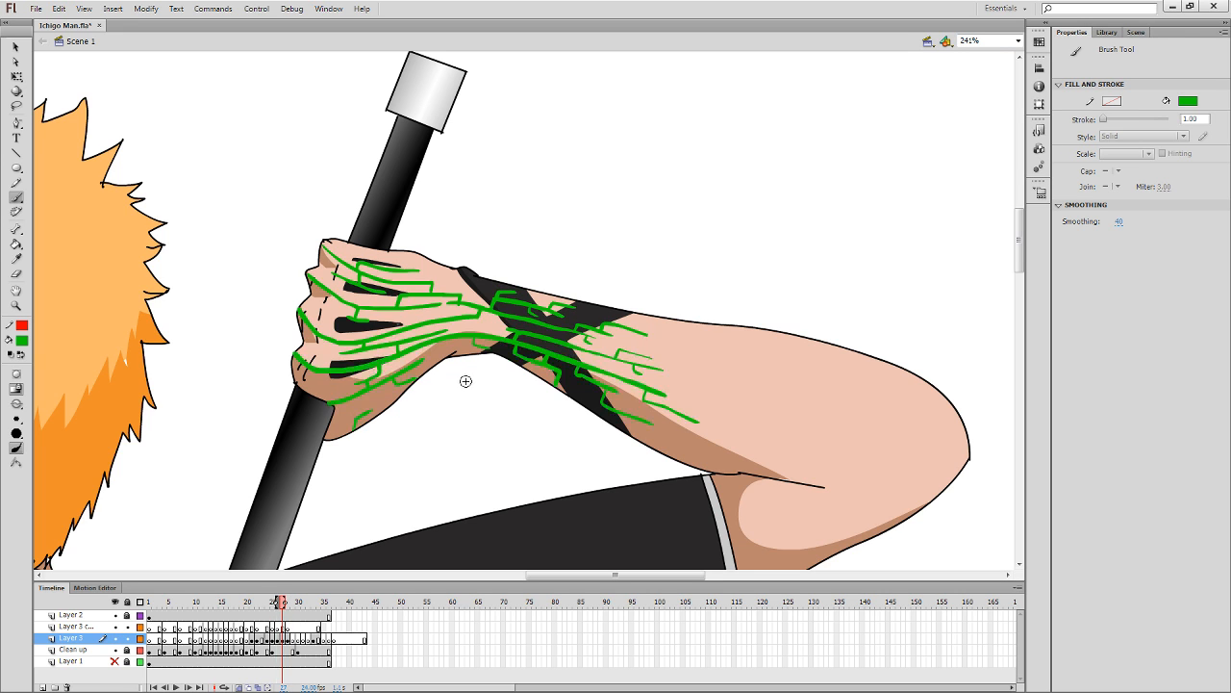
# Brush the two upper knuckles' green lines across the hand in frame 28, cleaning up and lengthening the topmost line's end.
pyautogui.press('.')
pyautogui.press('.')
pyautogui.press('.')
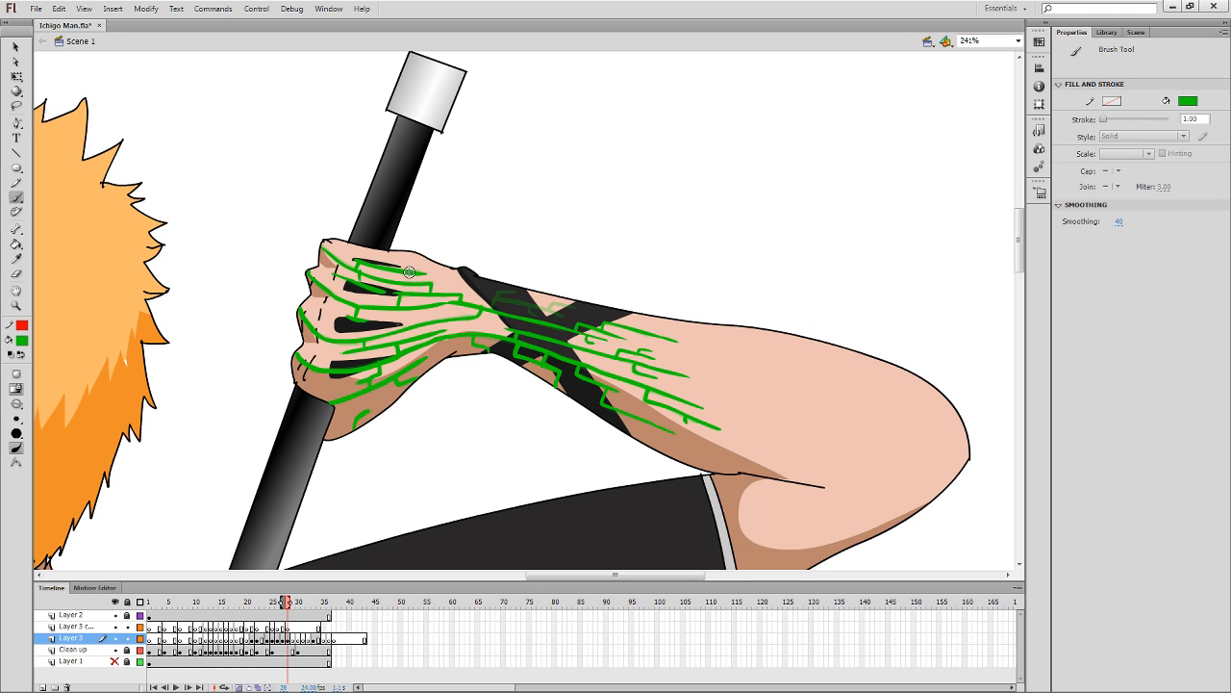
pyautogui.press('e')
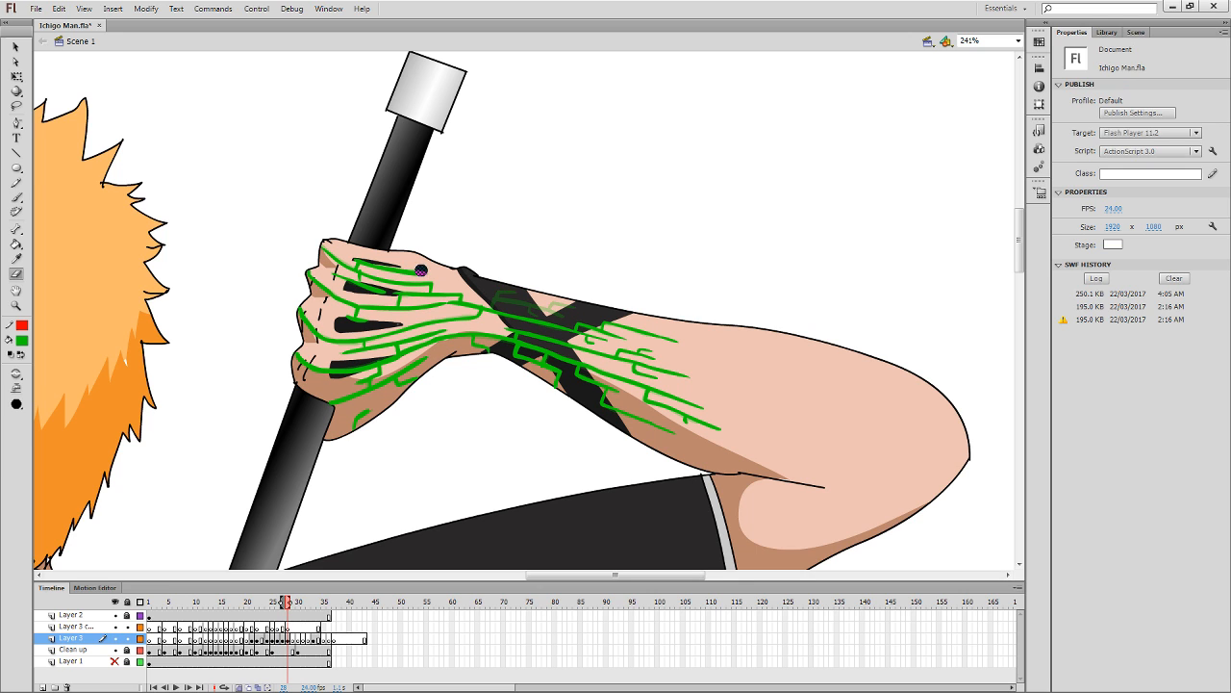
pyautogui.moveTo(423, 274)
pyautogui.mouseDown()
pyautogui.moveTo(384, 270)
pyautogui.moveTo(433, 272)
pyautogui.mouseUp()
pyautogui.press('b')
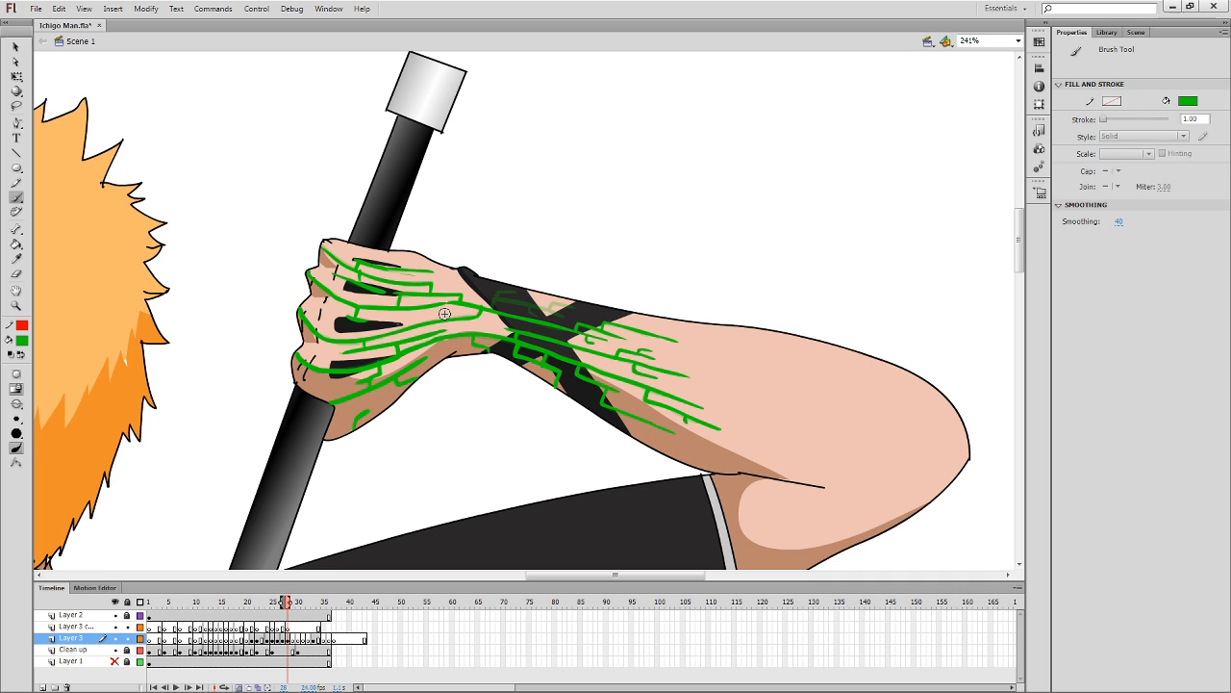
# Brush the remaining upper green branches over the wrist wrap in frame 28, checking them against the neighbouring frames.
pyautogui.press(',')
pyautogui.press('.')
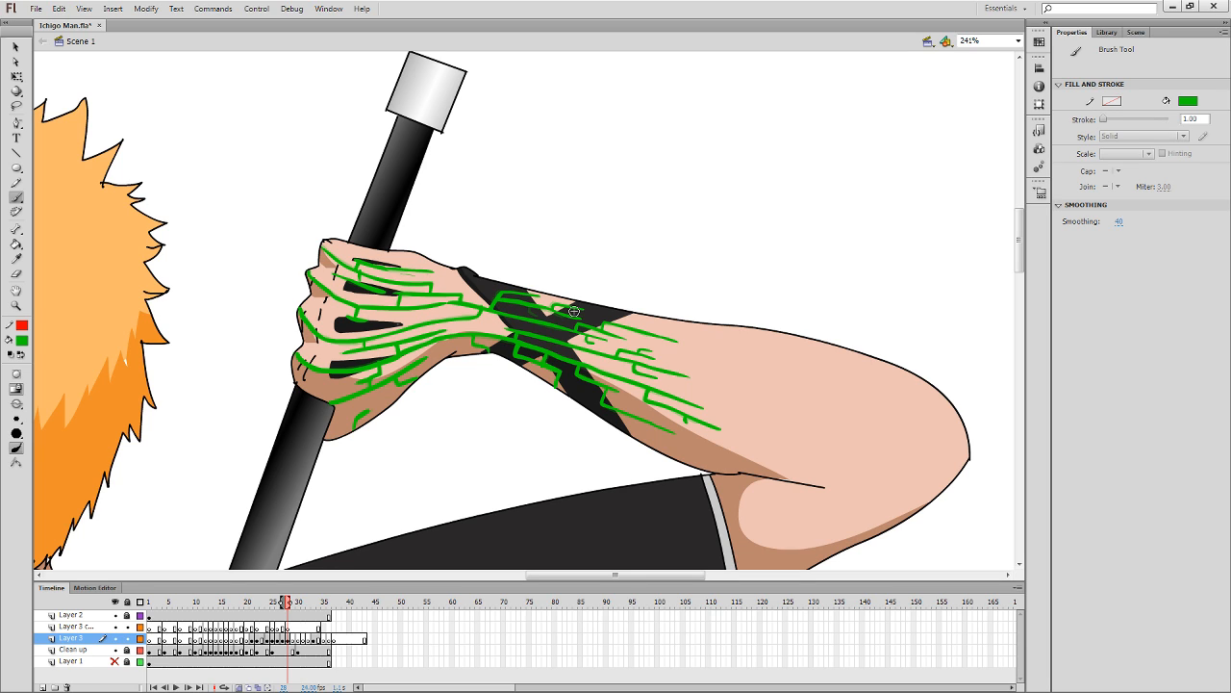
pyautogui.press(',')
pyautogui.press('.')
pyautogui.press(',')
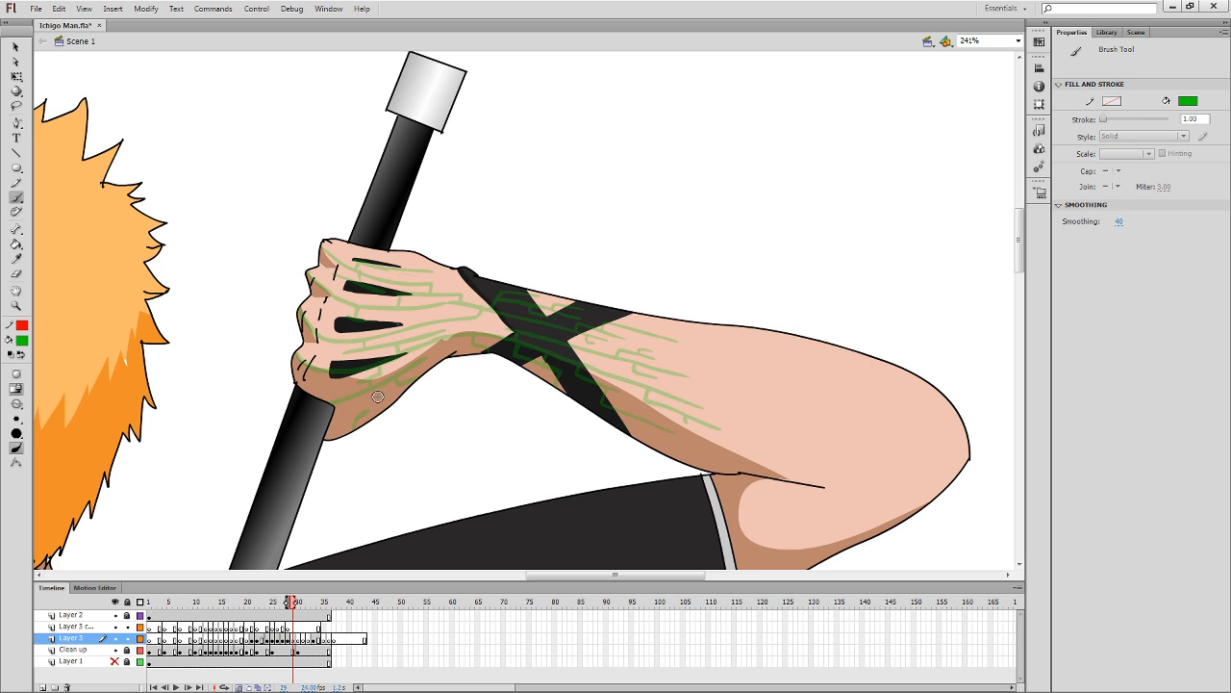
pyautogui.press('.')
# Add a keyframe at frame 29 of Layer 3 and brush the green forearm lines further toward the elbow with new branches.
pyautogui.click(288, 641)
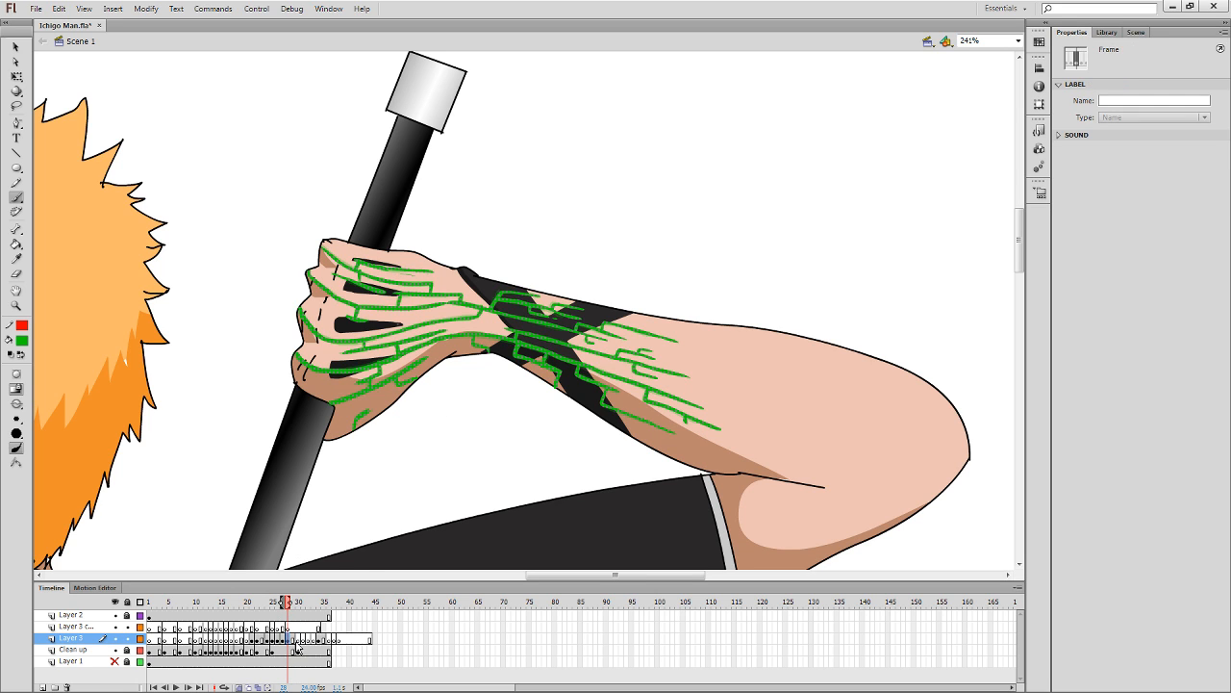
pyautogui.press('F5')
pyautogui.press('F6')
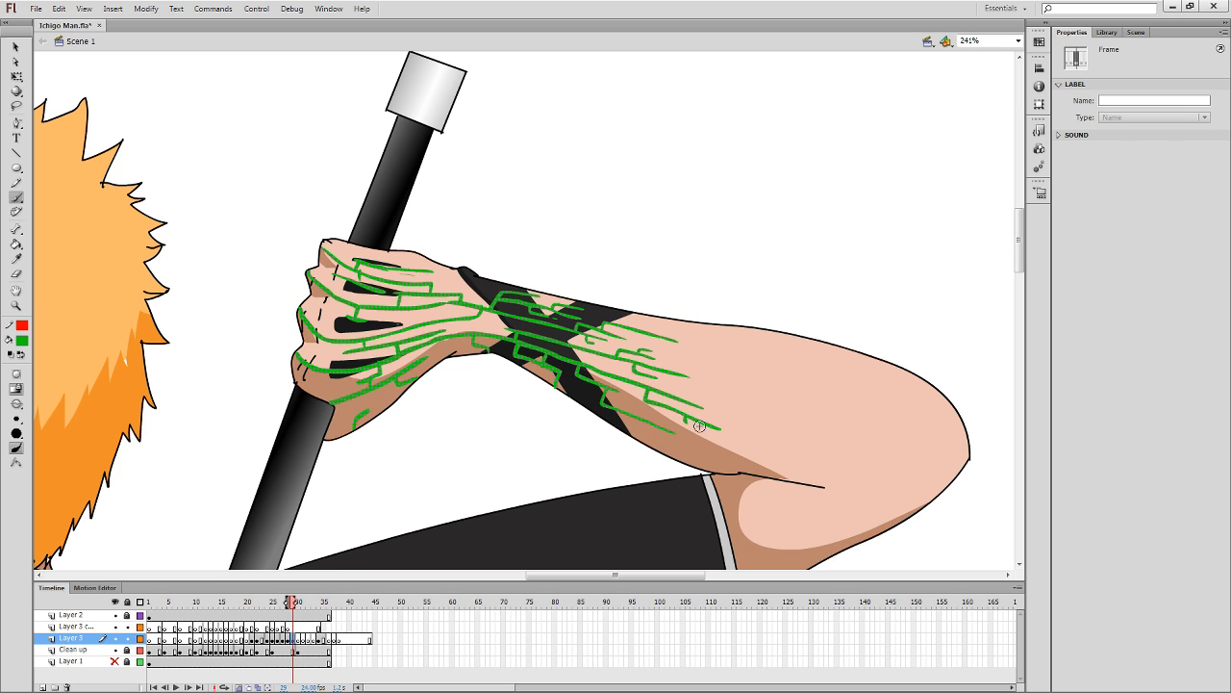
pyautogui.moveTo(709, 426)
pyautogui.mouseDown()
pyautogui.moveTo(782, 454)
pyautogui.moveTo(725, 435)
pyautogui.moveTo(699, 407)
pyautogui.moveTo(761, 432)
pyautogui.moveTo(687, 431)
pyautogui.mouseUp()
pyautogui.hotkey('ctrl', 'z')
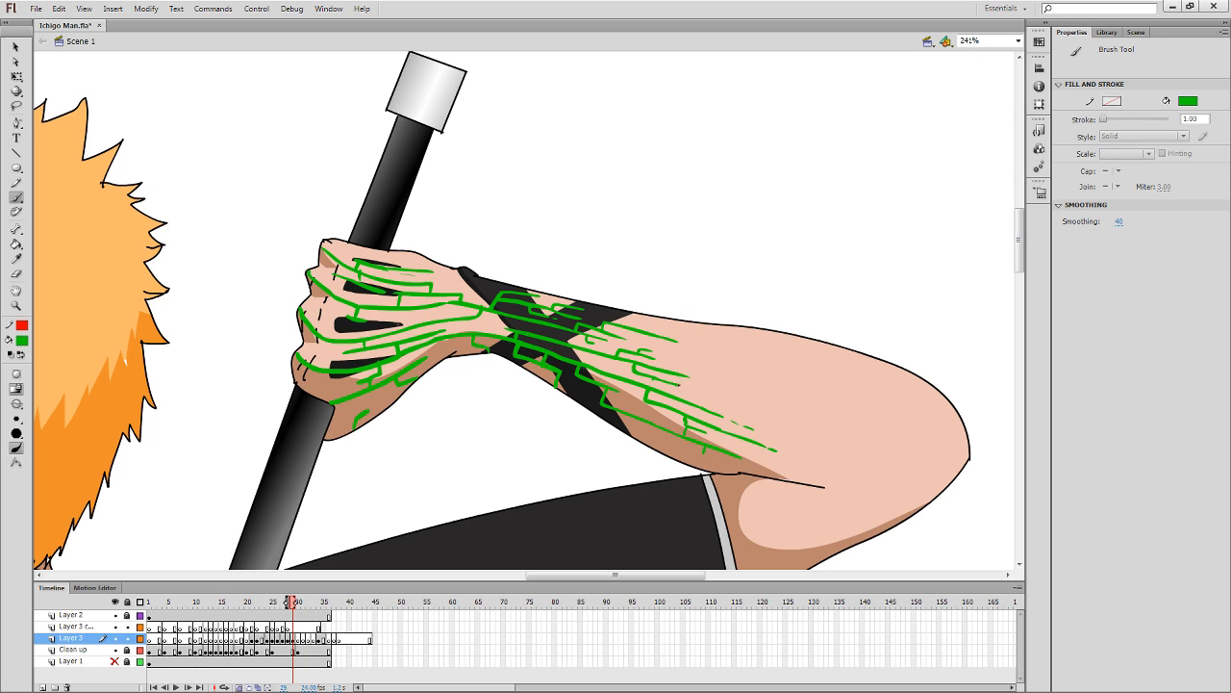
pyautogui.moveTo(689, 376); pyautogui.dragTo(715, 384)
pyautogui.press(',')
pyautogui.press('.')
# Hold frame 28's drawing one frame longer, remove the blank frame 20 in Layer 3 and extend the first hand drawing by one frame.
pyautogui.click(289, 642)
pyautogui.press('F5')
pyautogui.click(266, 642)
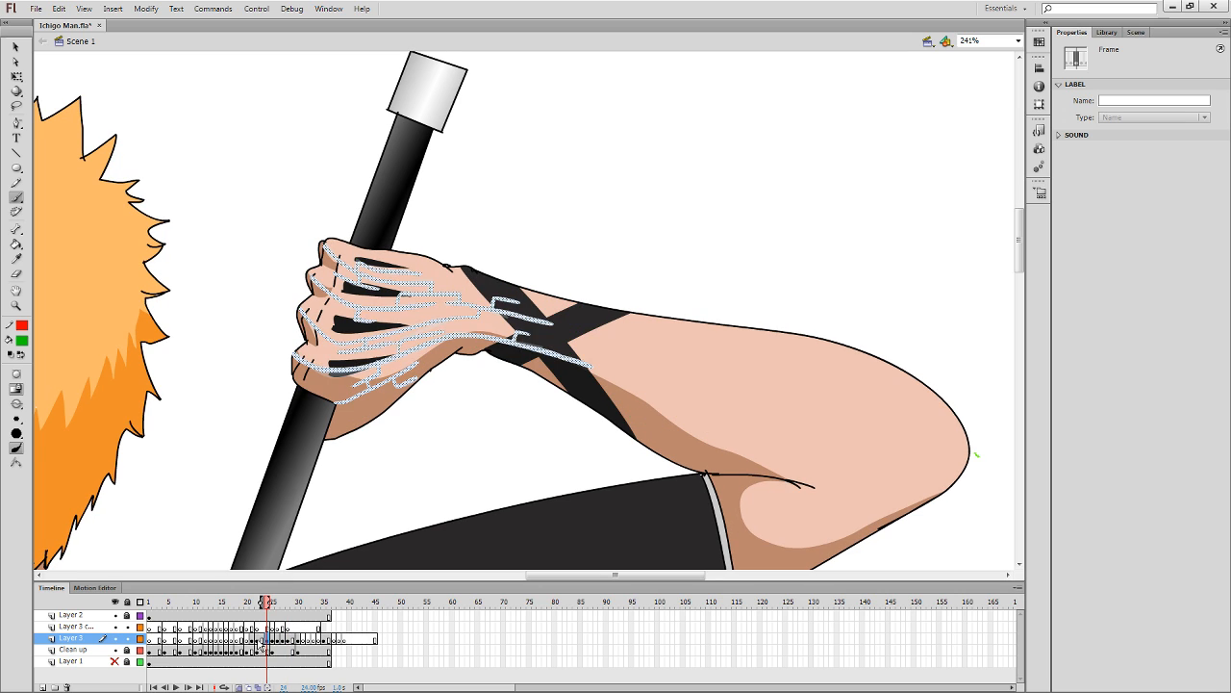
pyautogui.click(253, 641)
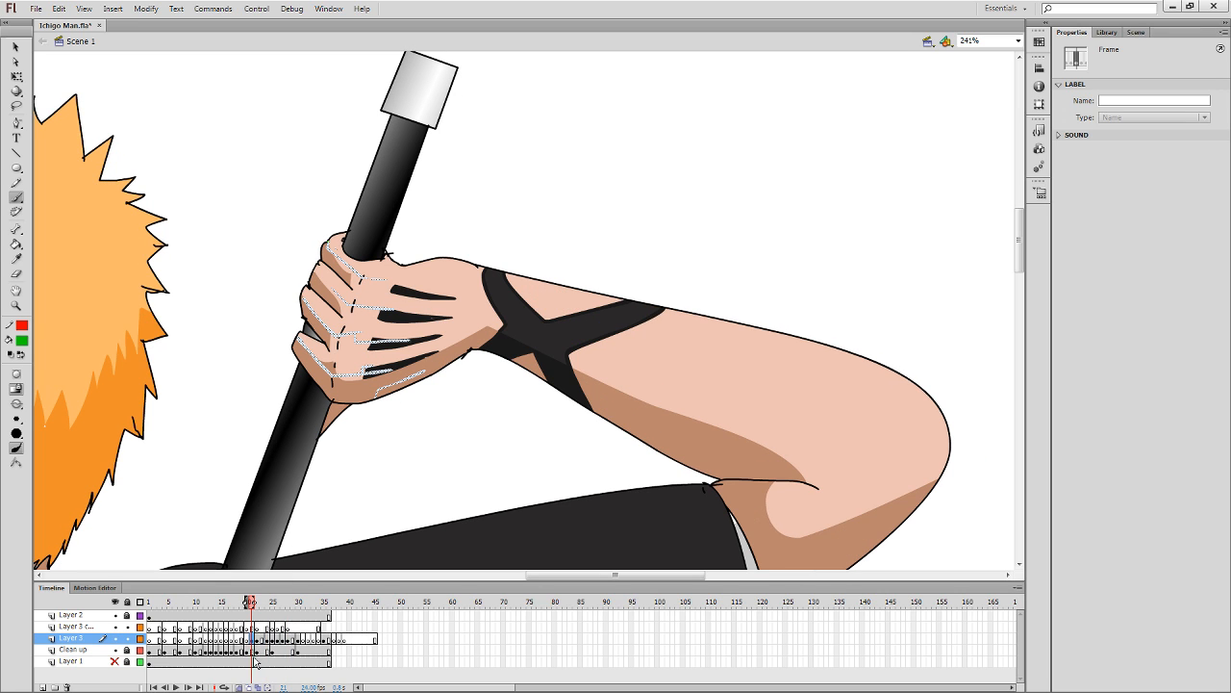
pyautogui.click(253, 651)
pyautogui.click(248, 639)
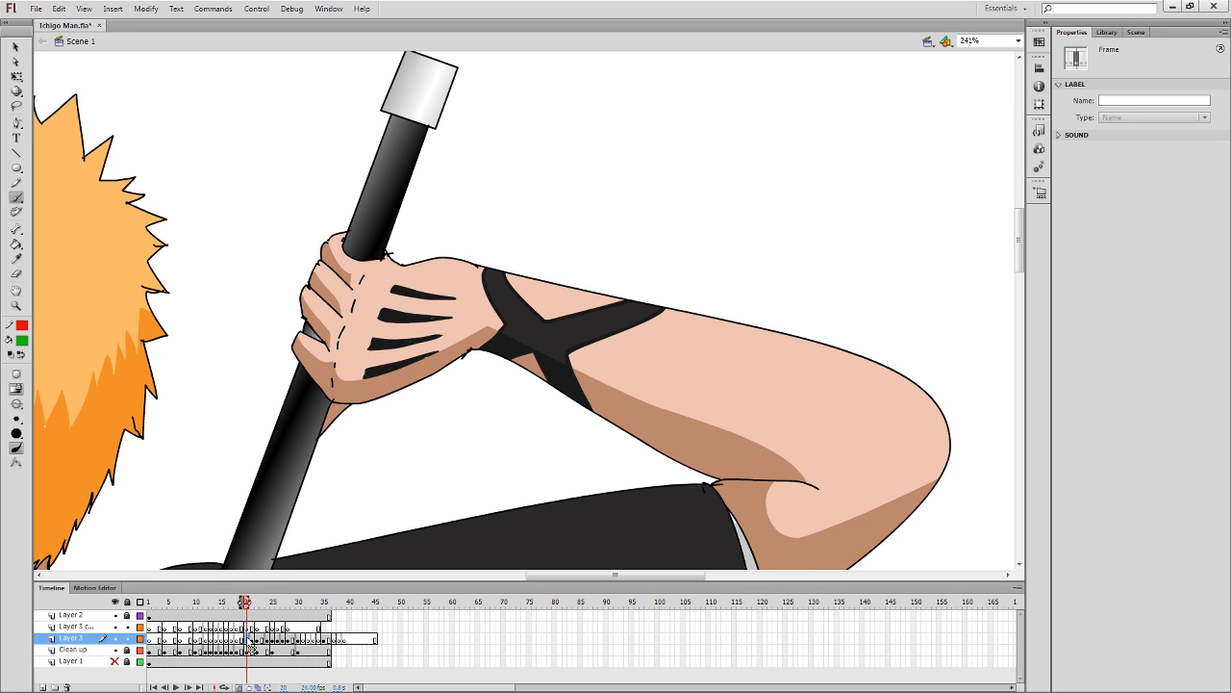
pyautogui.hotkey('shift', 'F5')
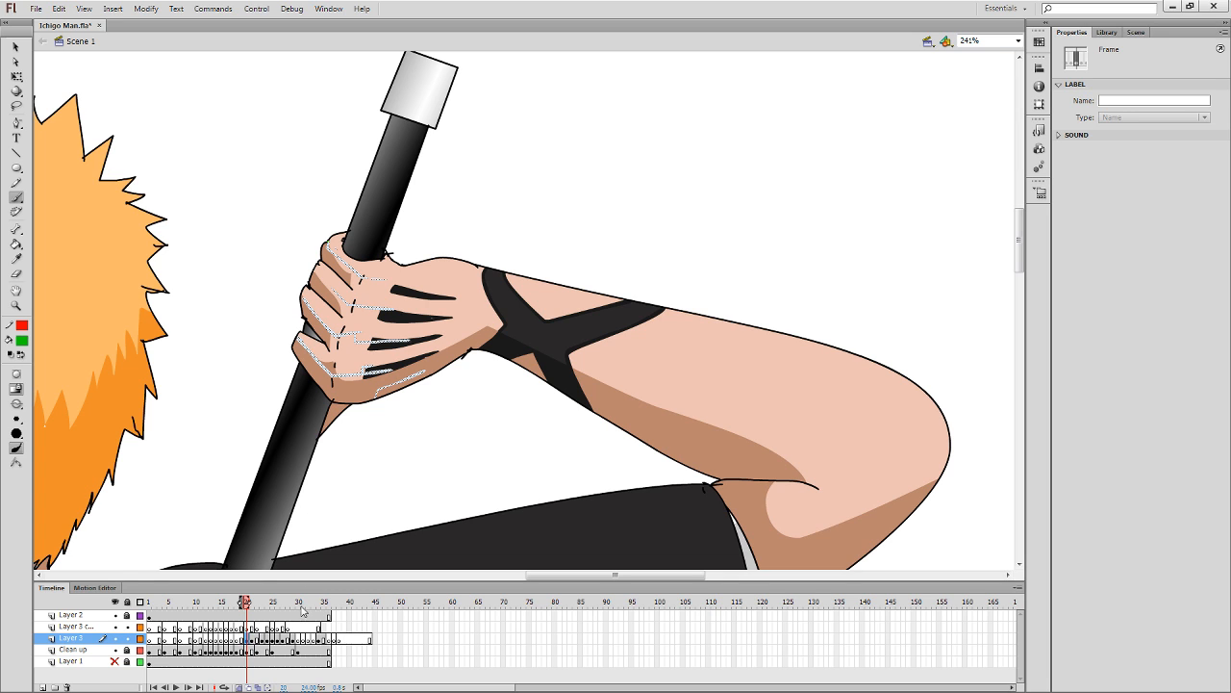
pyautogui.press('F5')
# Extend the Layer 3 drawings at frames 24, 26, 28 and 30 by one frame each.
pyautogui.click(263, 642)
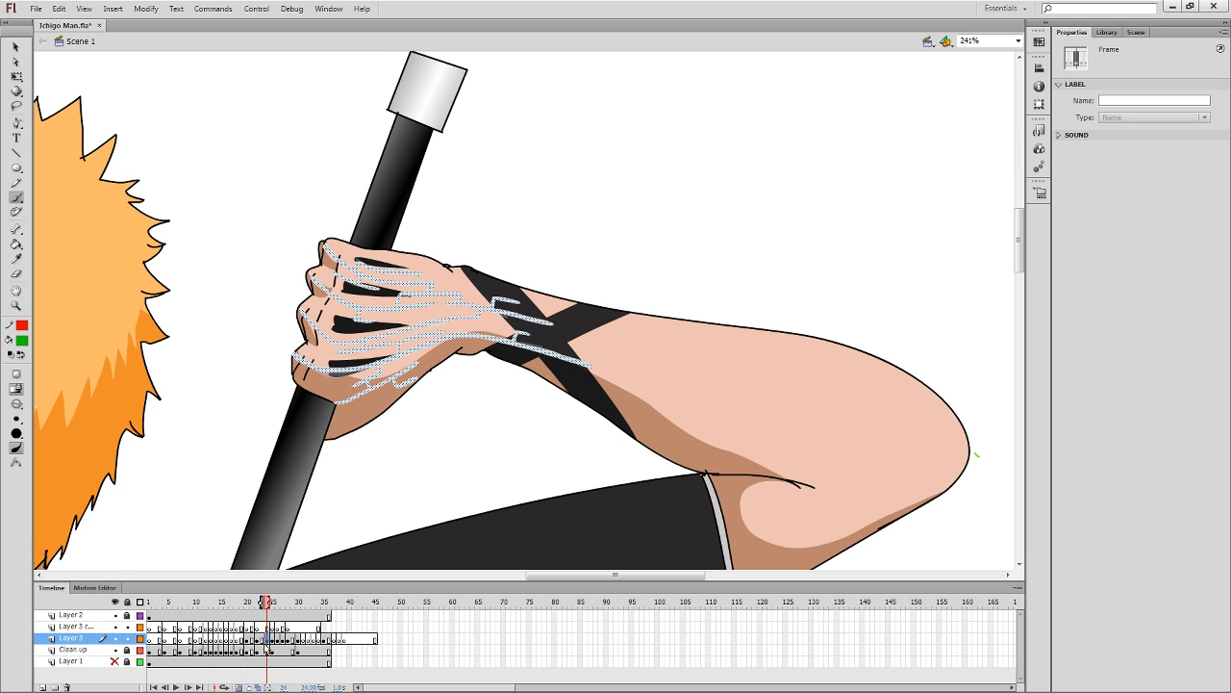
pyautogui.click(268, 641)
pyautogui.press('F5')
pyautogui.click(278, 641)
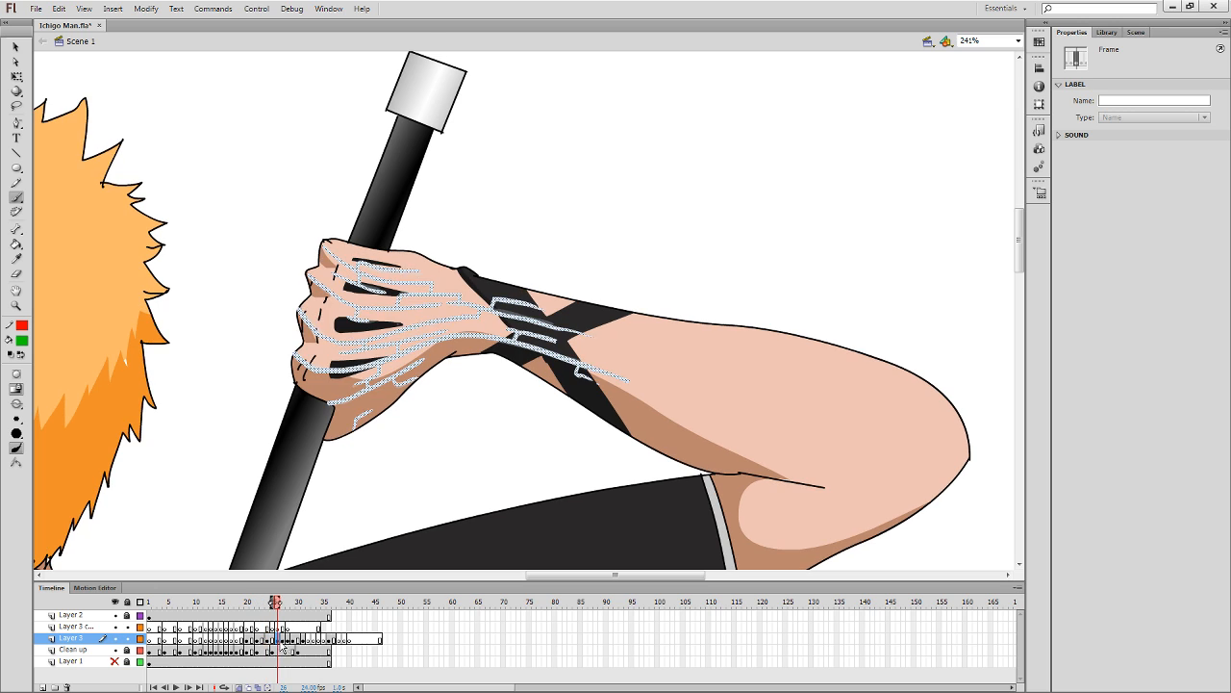
pyautogui.press('F5')
pyautogui.click(287, 642)
pyautogui.press('F5')
pyautogui.click(298, 642)
pyautogui.press('F5')
# Extend the final green line drawings in Layer 3 up to frame 36 by adding single hold frames.
pyautogui.click(318, 641)
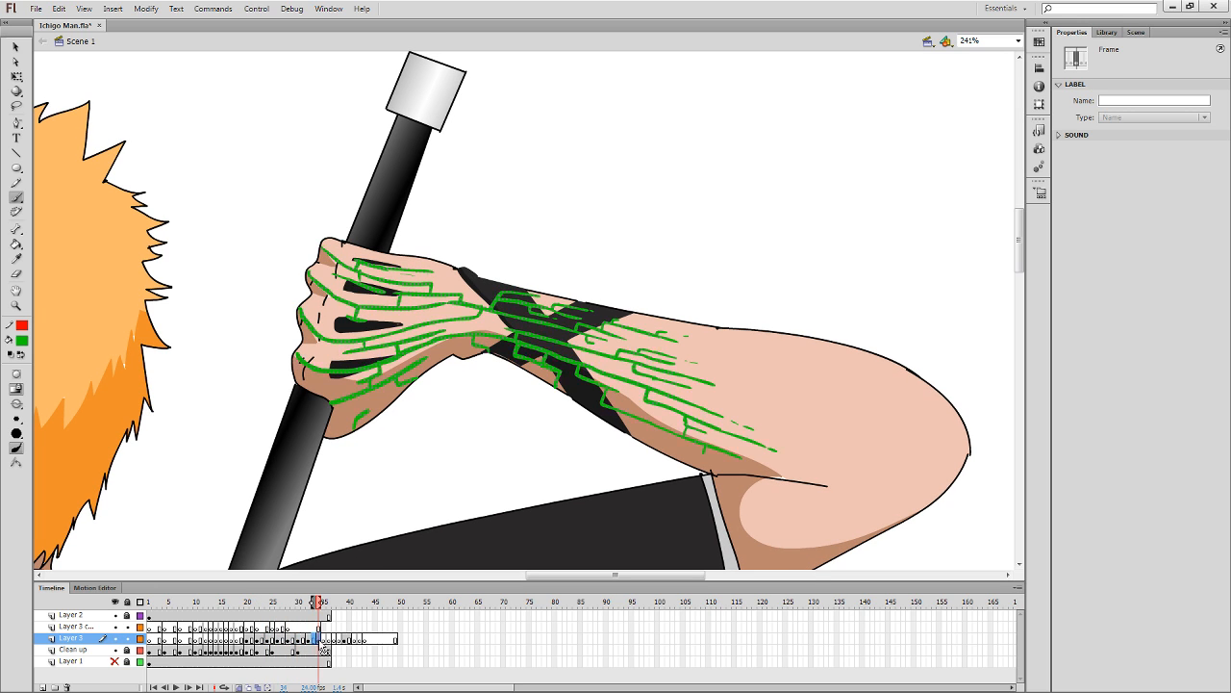
pyautogui.press('F5')
pyautogui.click(309, 642)
pyautogui.press('F5')
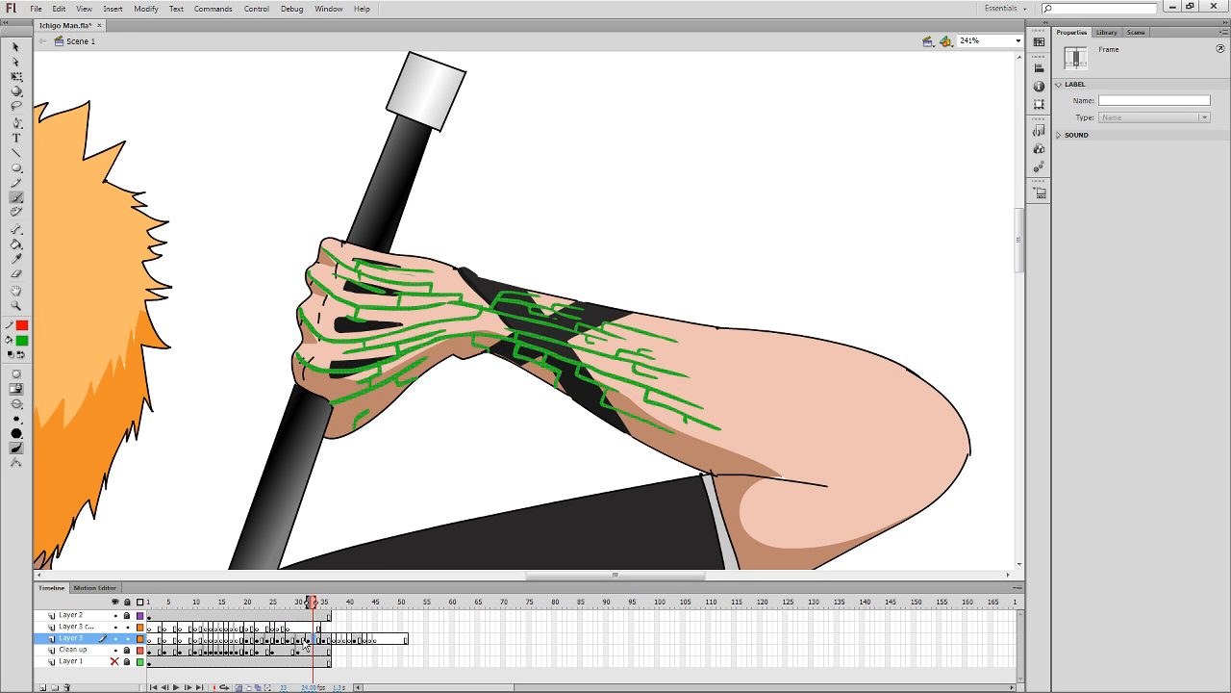
pyautogui.click(298, 641)
pyautogui.press('F5')
pyautogui.click(329, 641)
pyautogui.press('F5')
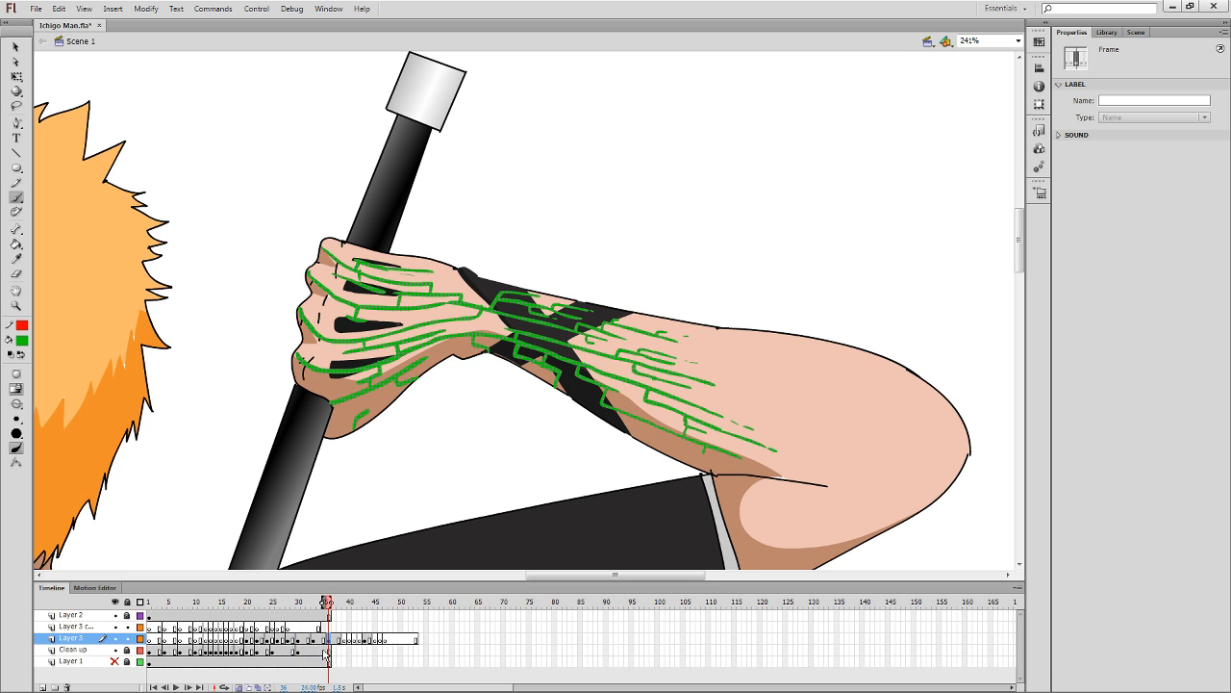
pyautogui.press('.')
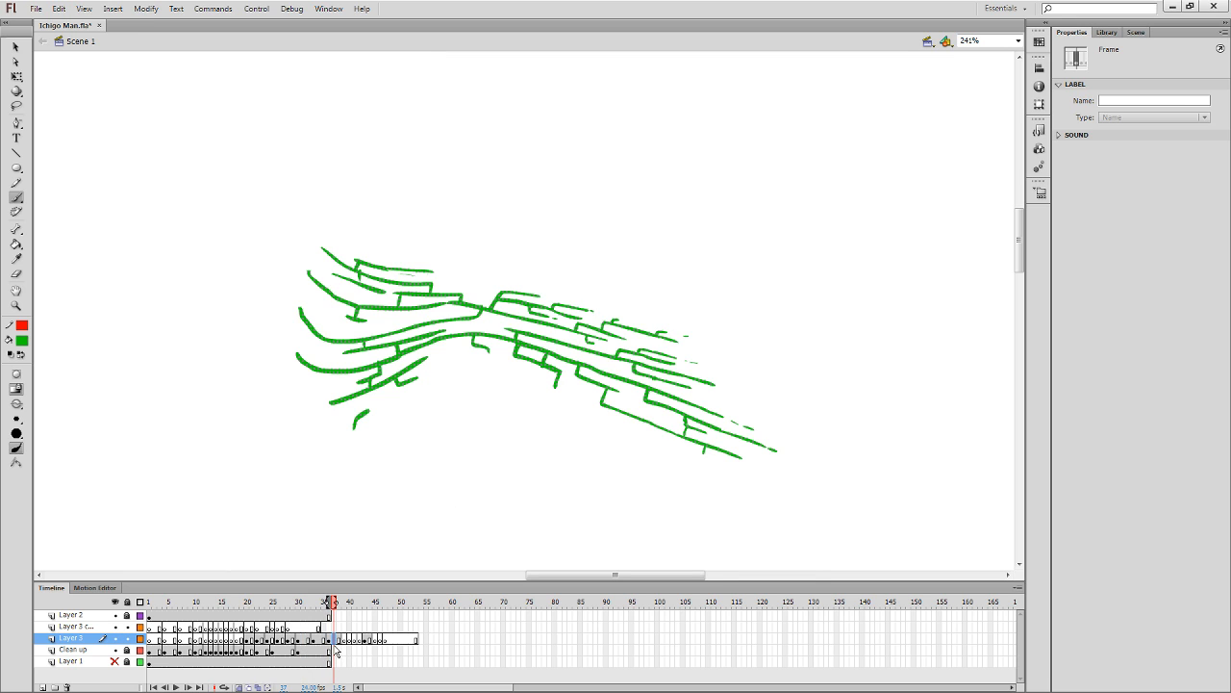
# Recolor all green lines in frame 30 of Layer 3 with the light blue fill of the earlier drawings.
pyautogui.click(288, 640)
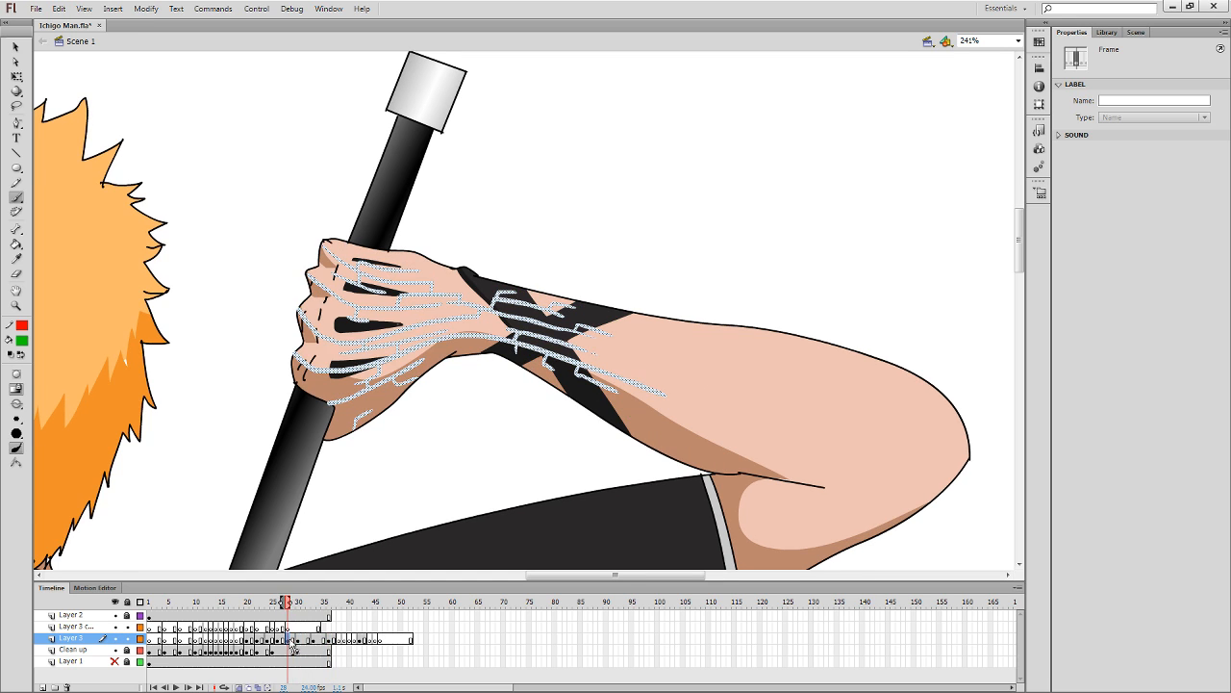
pyautogui.press('k')
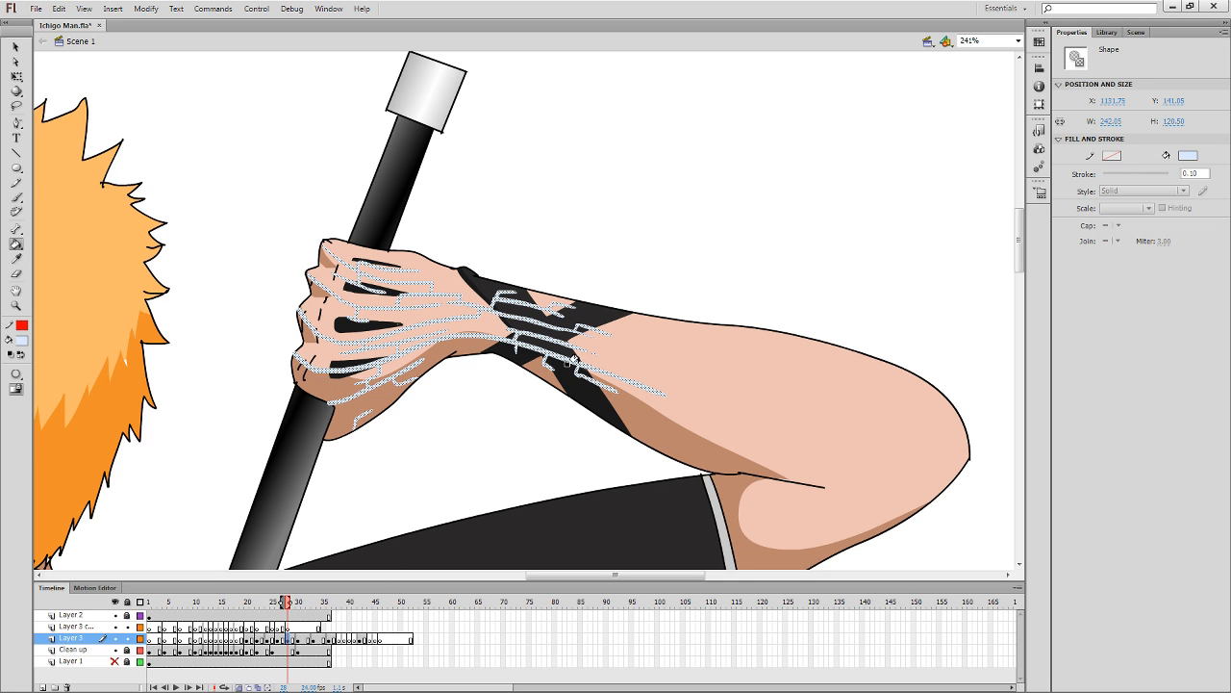
pyautogui.press('.')
pyautogui.press('.')
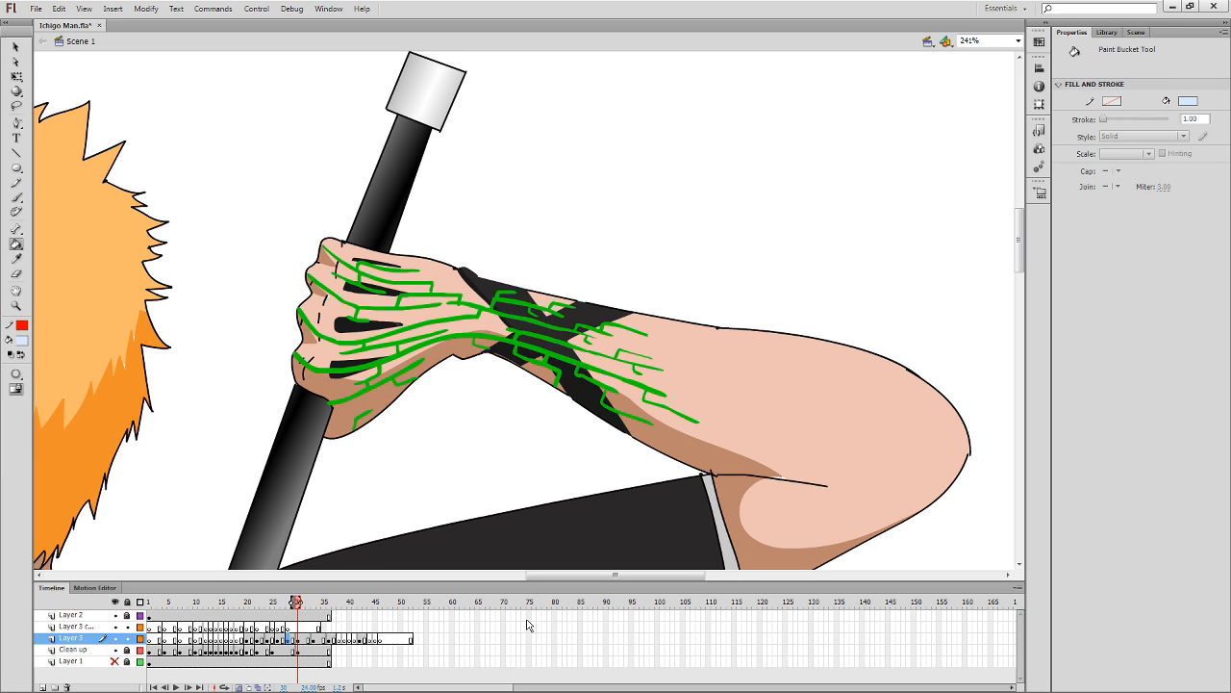
pyautogui.hotkey('ctrl', 'a')
pyautogui.doubleClick(24, 341)
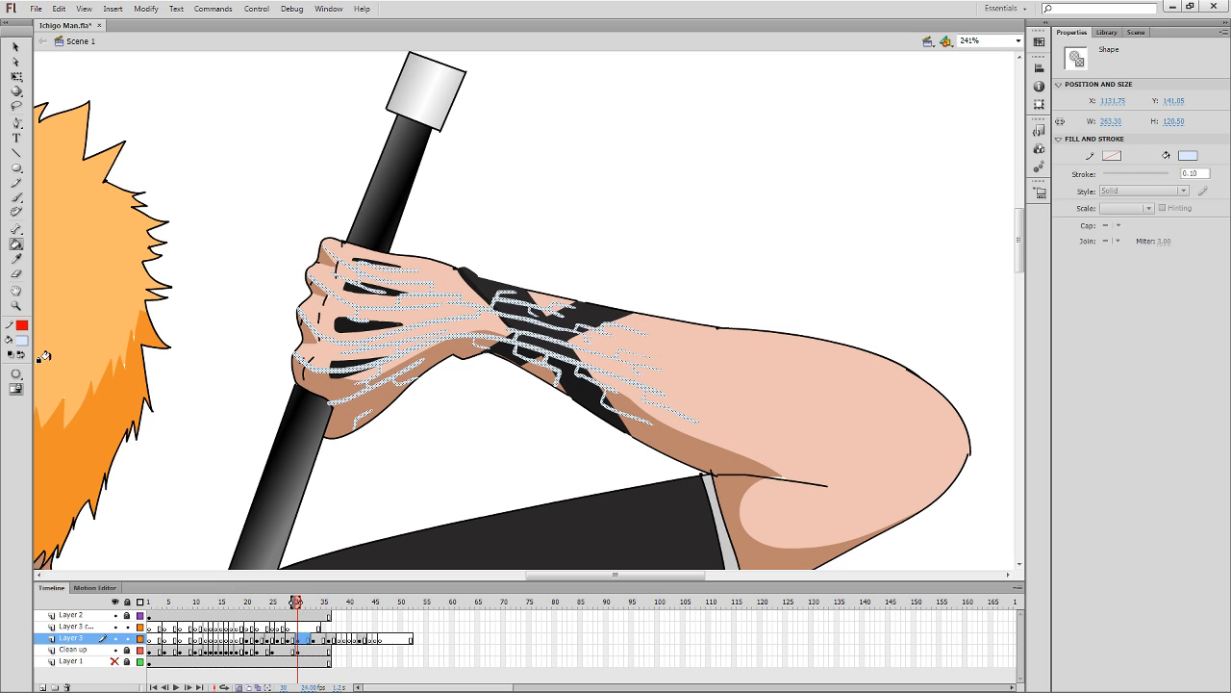
# Recolor all green lines in frame 33 of Layer 3 light blue.
pyautogui.press('.')
pyautogui.press('.')
pyautogui.press('.')
pyautogui.hotkey('ctrl', 'a')
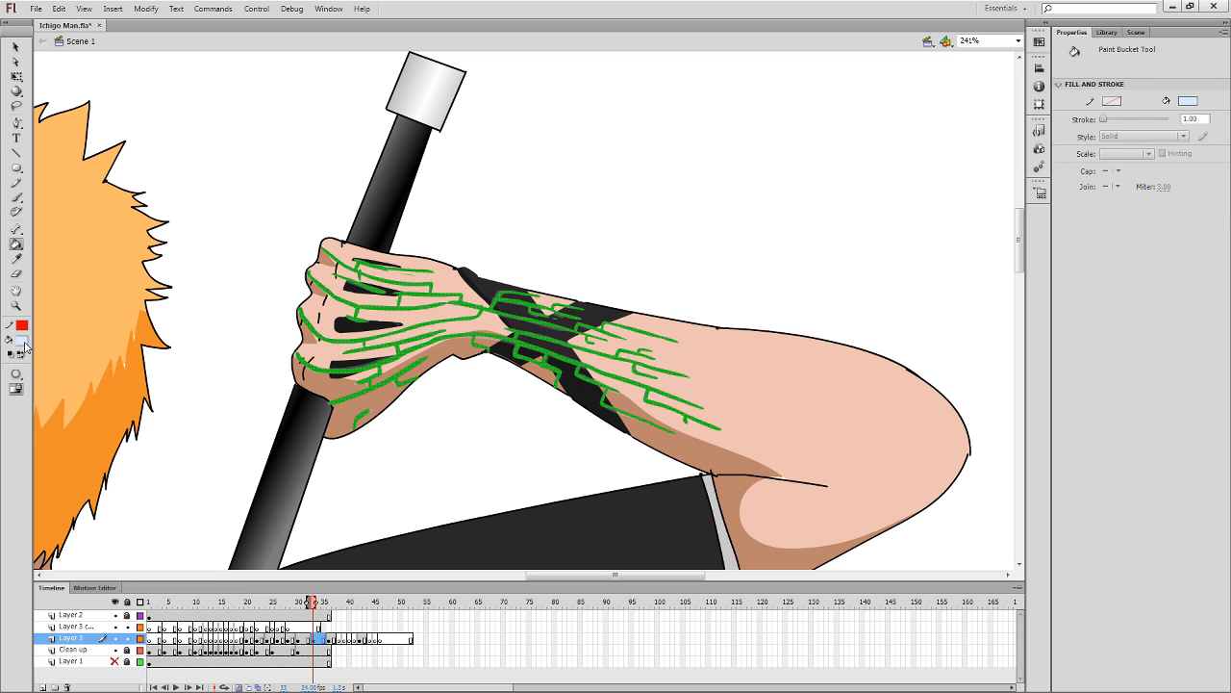
pyautogui.doubleClick(24, 341)
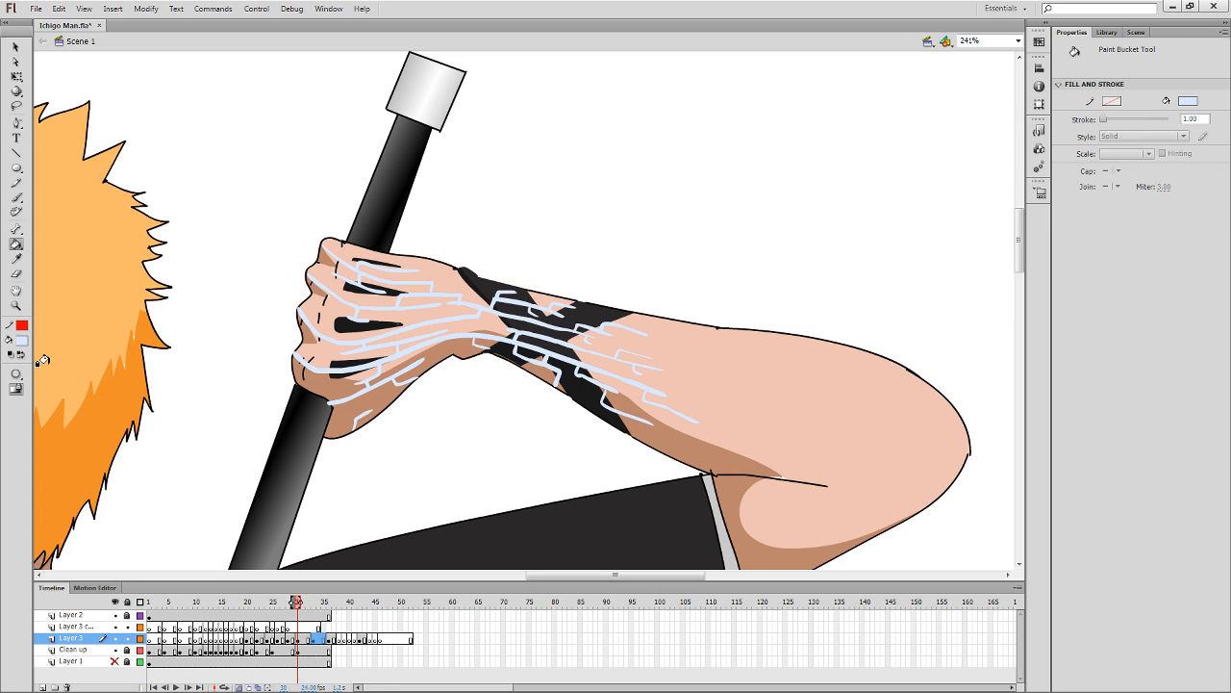
# Recolor all green lines in frame 36 of Layer 3 light blue.
pyautogui.press('.')
pyautogui.press('.')
pyautogui.press('.')
pyautogui.press('.')
pyautogui.press('.')
pyautogui.press('.')
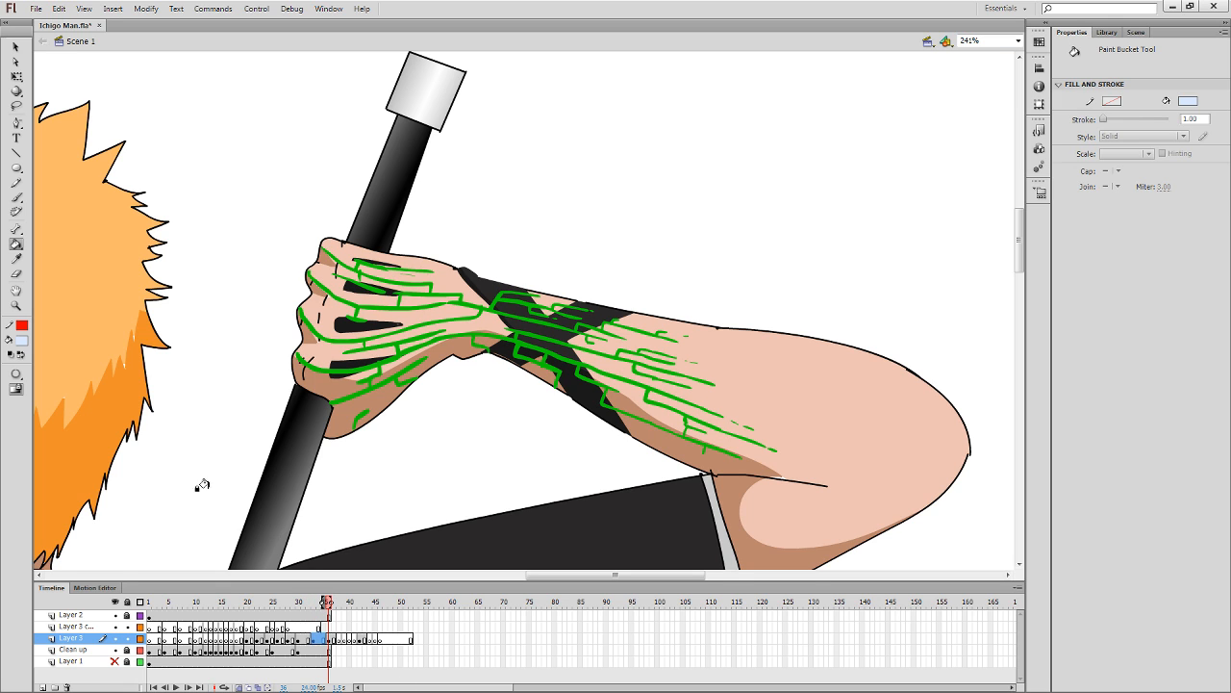
pyautogui.hotkey('ctrl', 'a')
pyautogui.doubleClick(24, 341)
# Remove the surplus Layer 3 frames from frame 38 to the layer's end.
pyautogui.press('.')
pyautogui.press('.')
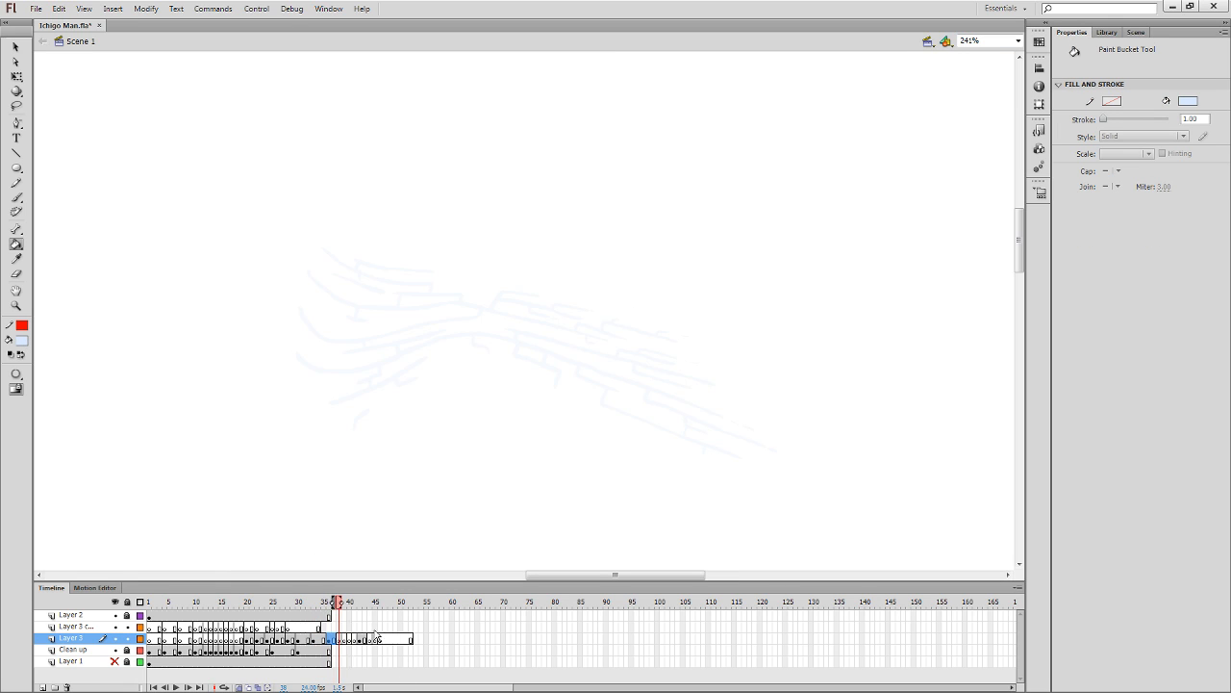
pyautogui.press('.')
pyautogui.press('.')
pyautogui.press('.')
pyautogui.press('.')
pyautogui.moveTo(416, 641); pyautogui.dragTo(337, 639)
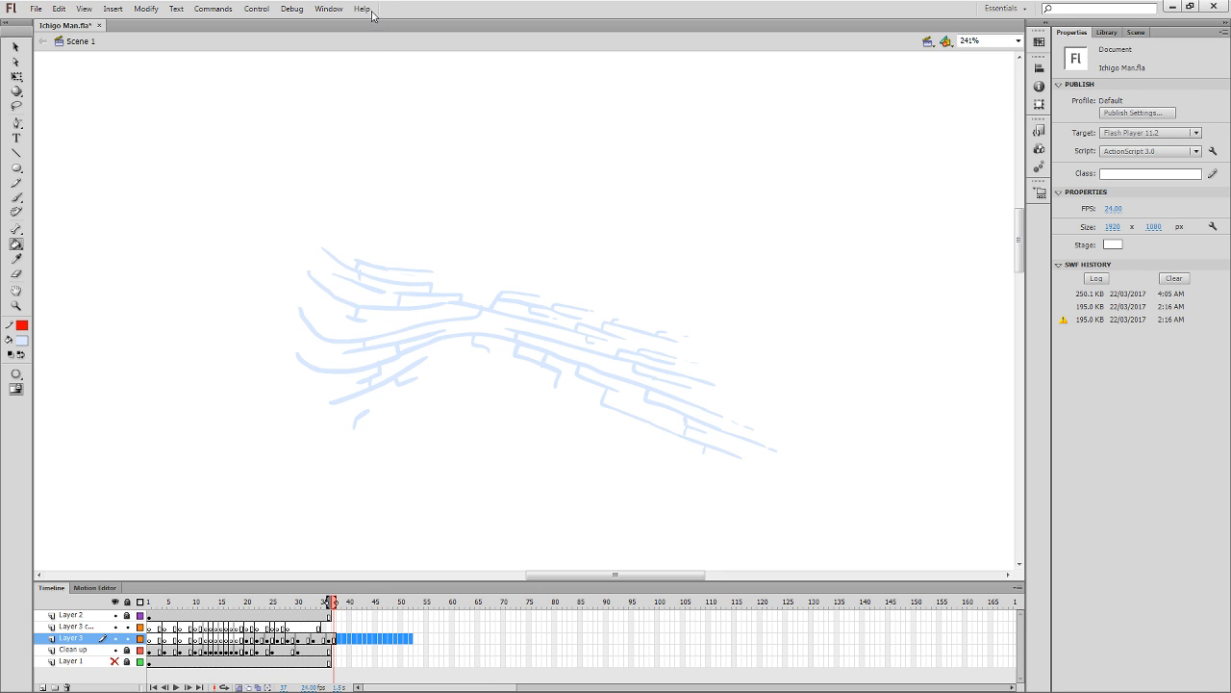
# Extend Layer 1, Clean up, Layer 2 and Layer 3 past frame 37 to hold the final pose, and play the result.
pyautogui.click(262, 640)
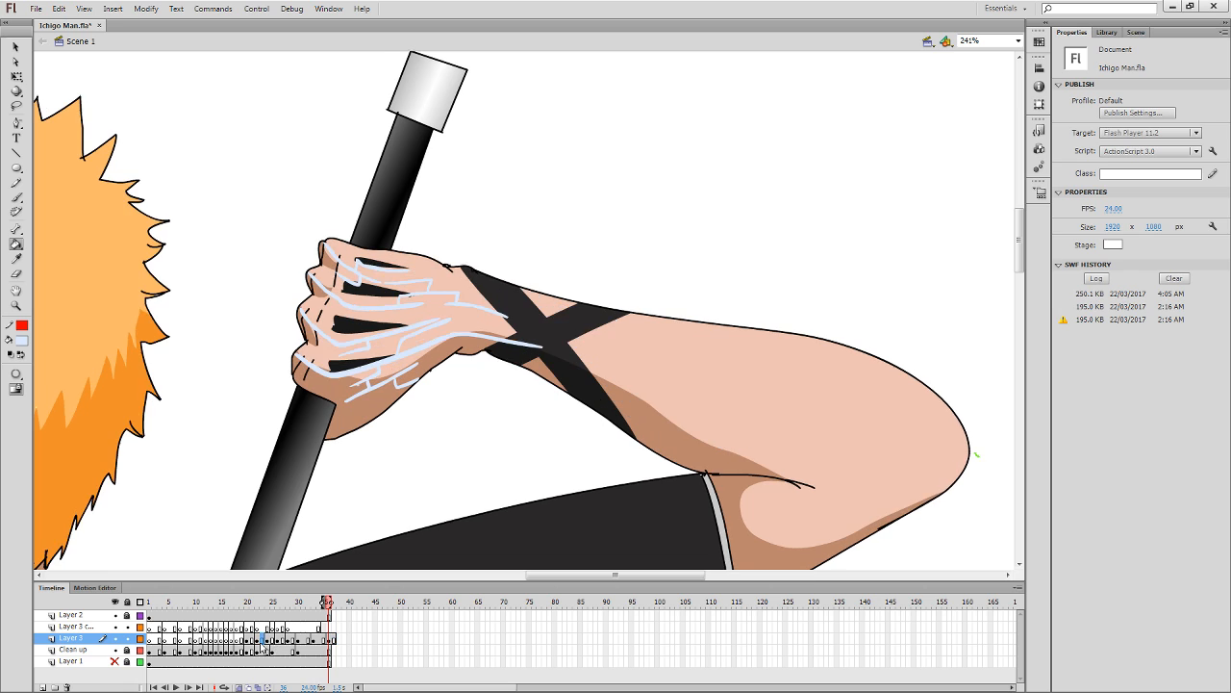
pyautogui.click(333, 662)
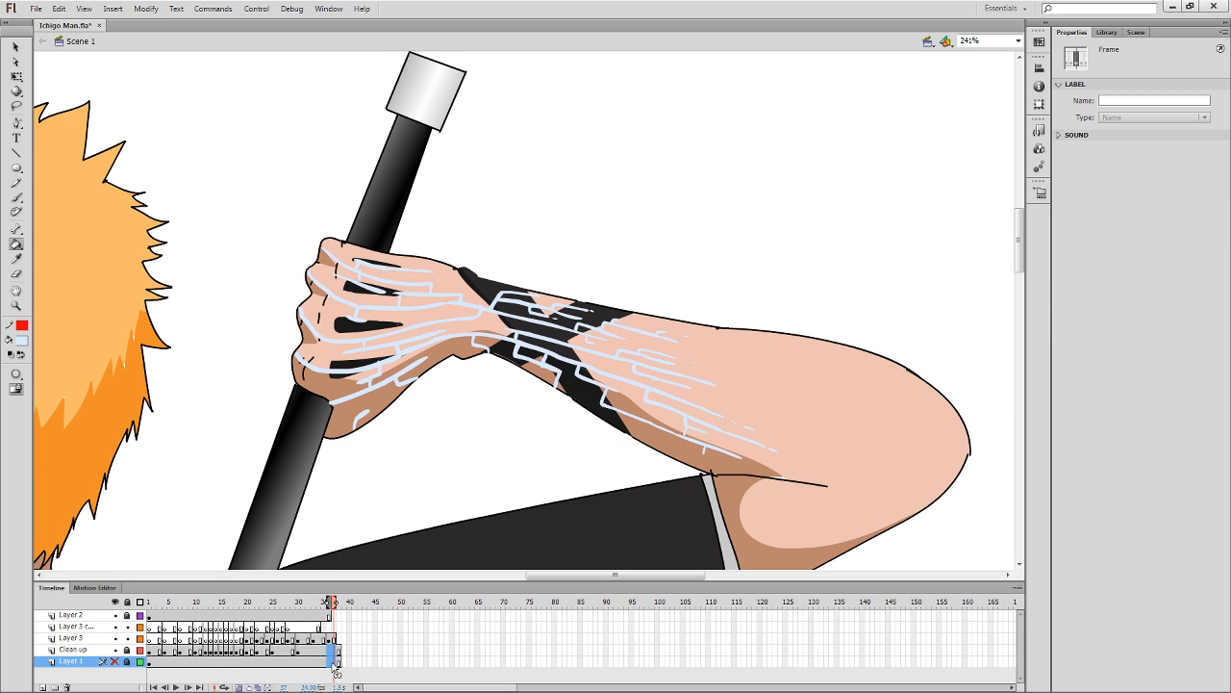
pyautogui.click(329, 617)
pyautogui.press('F5')
pyautogui.click(334, 639)
pyautogui.press('F5')
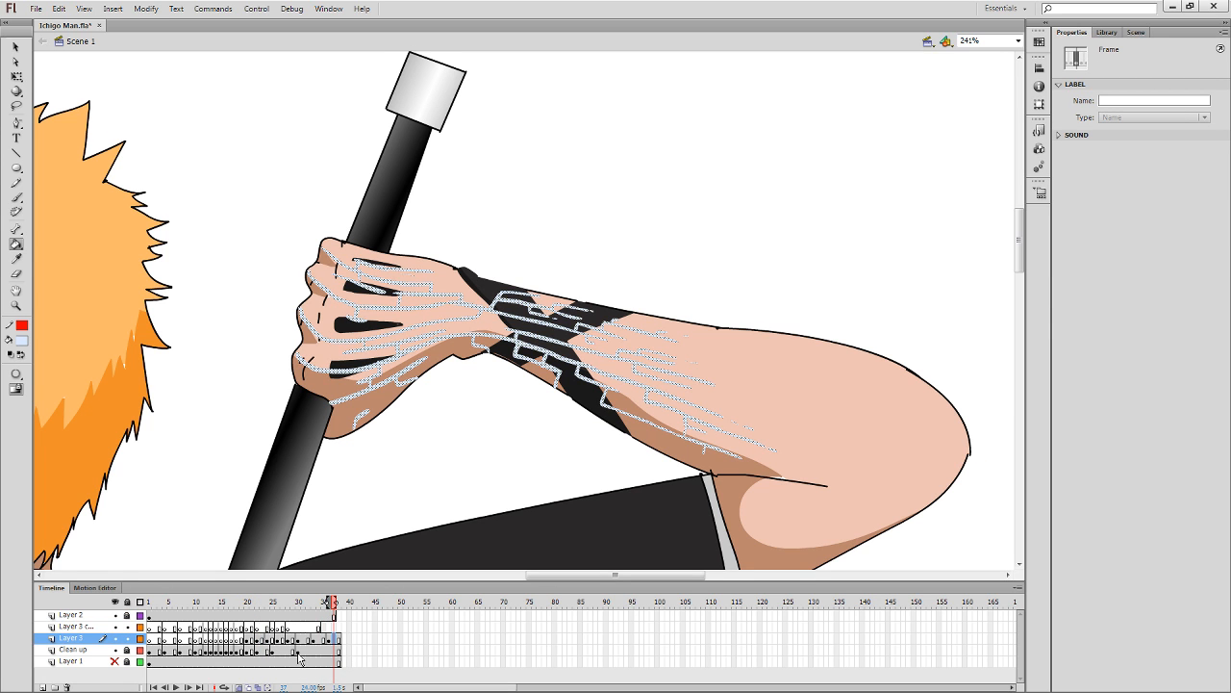
pyautogui.click(259, 649)
pyautogui.press('Return')
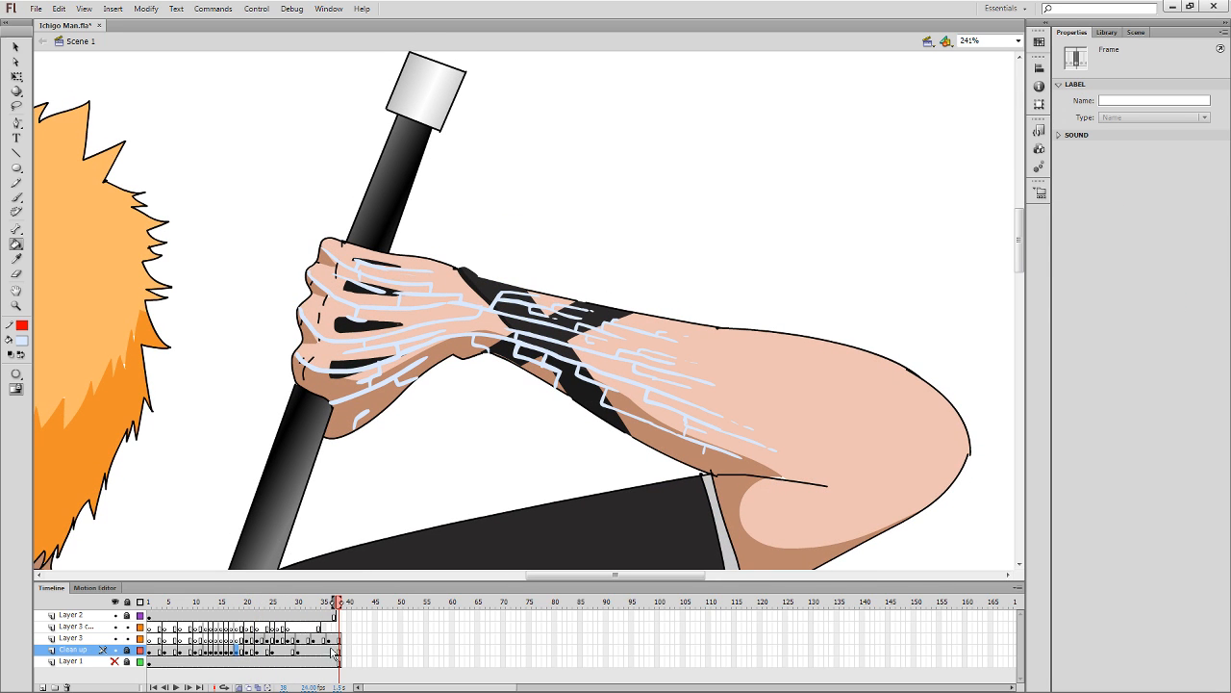
# Remove the frames after frame 35 on all layers, and extend every layer to frame 44.
pyautogui.moveTo(341, 615); pyautogui.dragTo(330, 662)
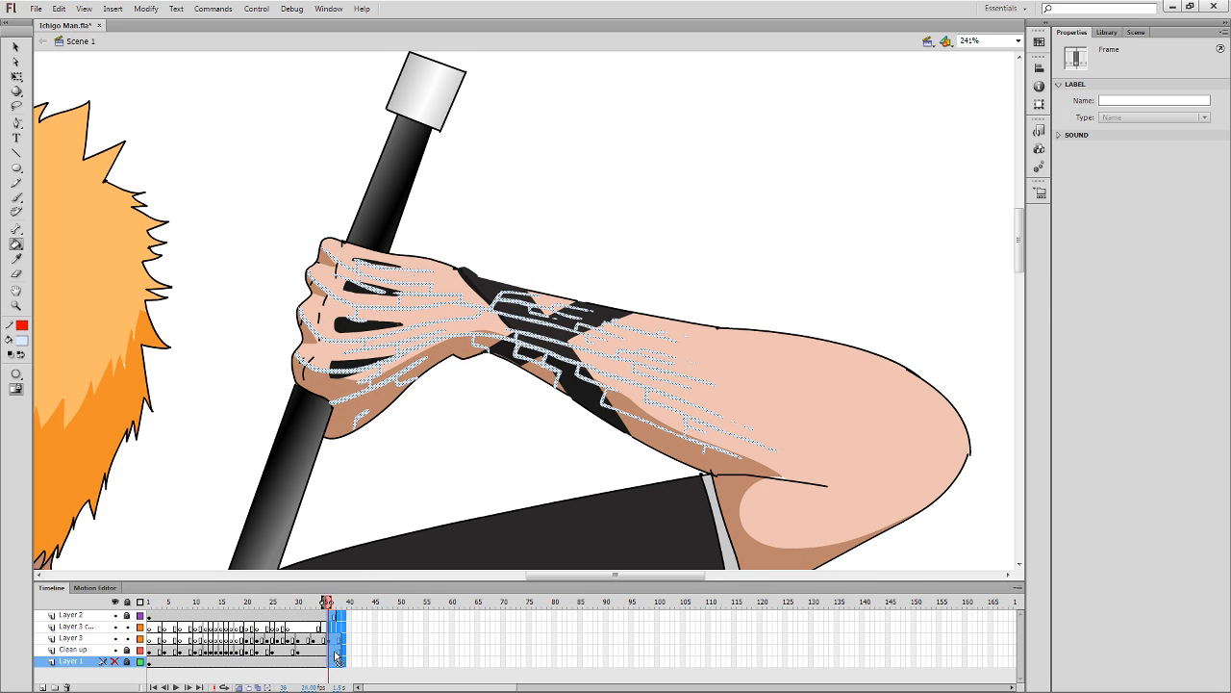
pyautogui.hotkey('shift', 'F5')
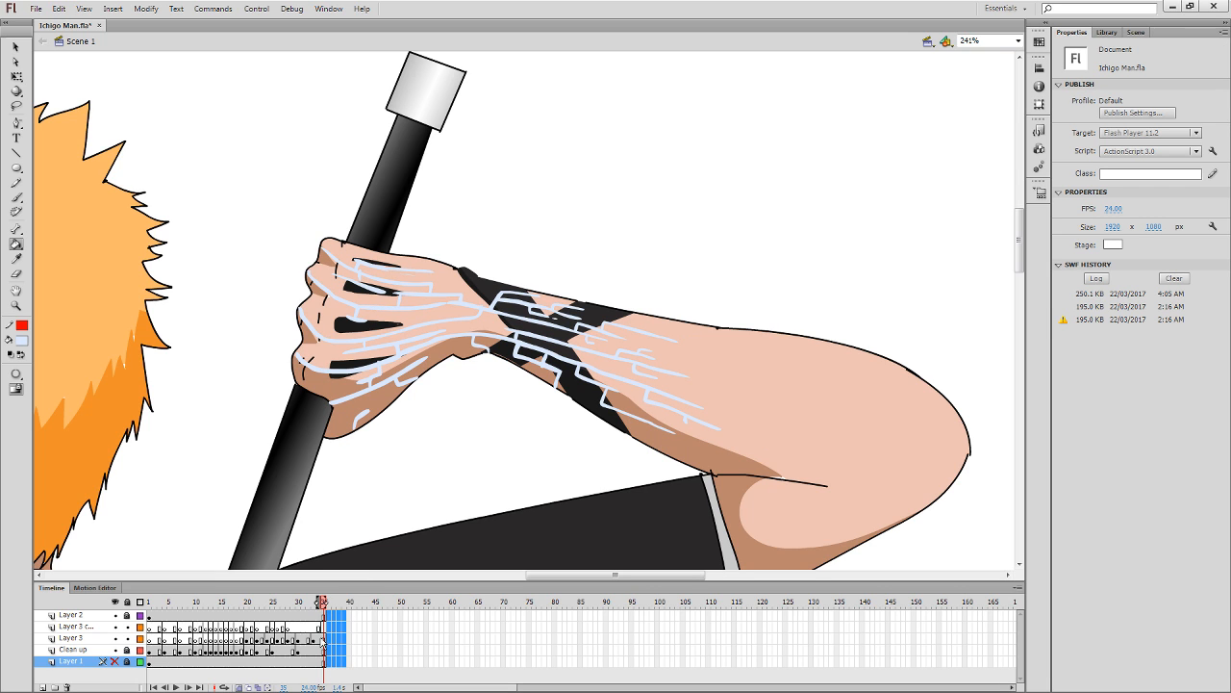
pyautogui.moveTo(324, 668); pyautogui.dragTo(321, 672)
pyautogui.press('F5')
pyautogui.press('F5')
pyautogui.press('F5')
pyautogui.press('F5')
pyautogui.press('F5')
pyautogui.press('F5')
pyautogui.press('F5')
pyautogui.press('F5')
pyautogui.press('F5')
# Add a keyframe at frame 37 of Layer 3 and brush short light blue extensions onto the line tips along the forearm.
pyautogui.click(334, 641)
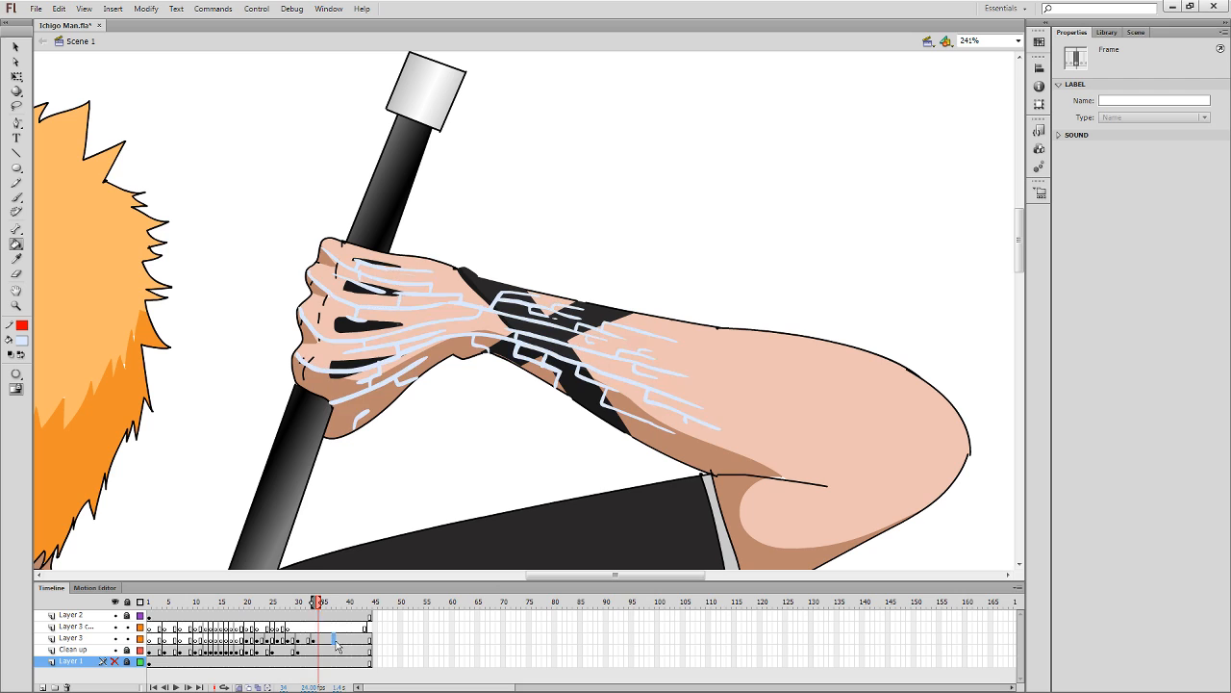
pyautogui.press('b')
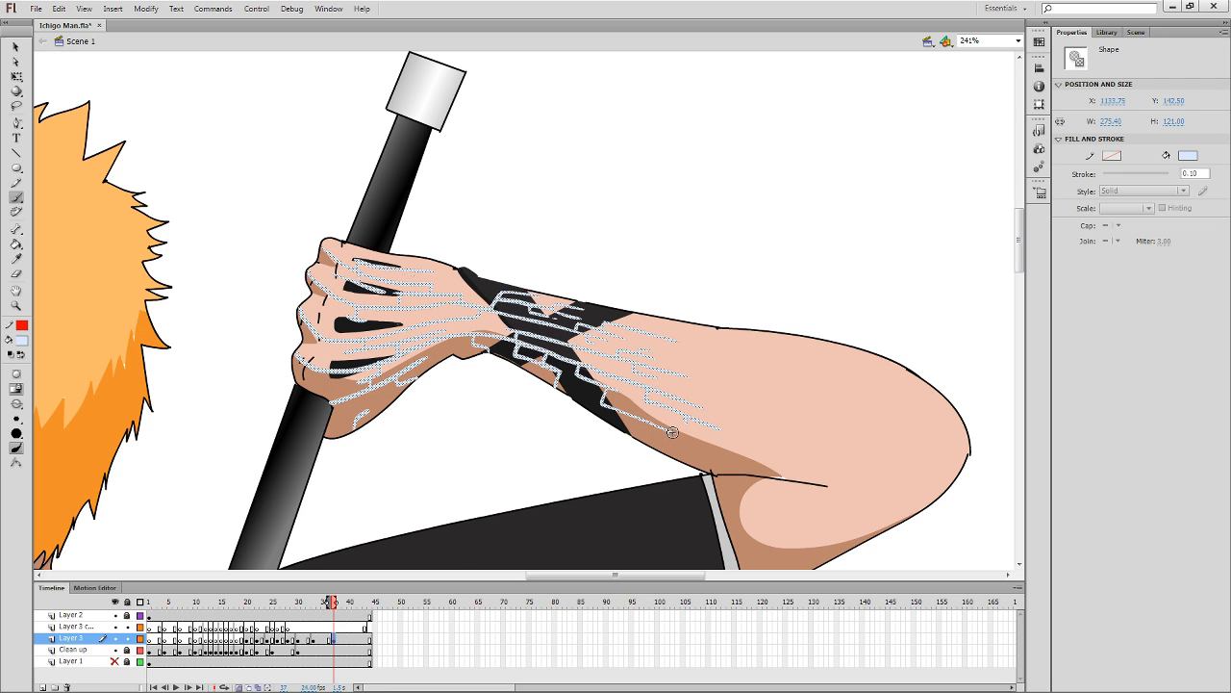
pyautogui.hotkey('ctrl', 'shift', 'a')
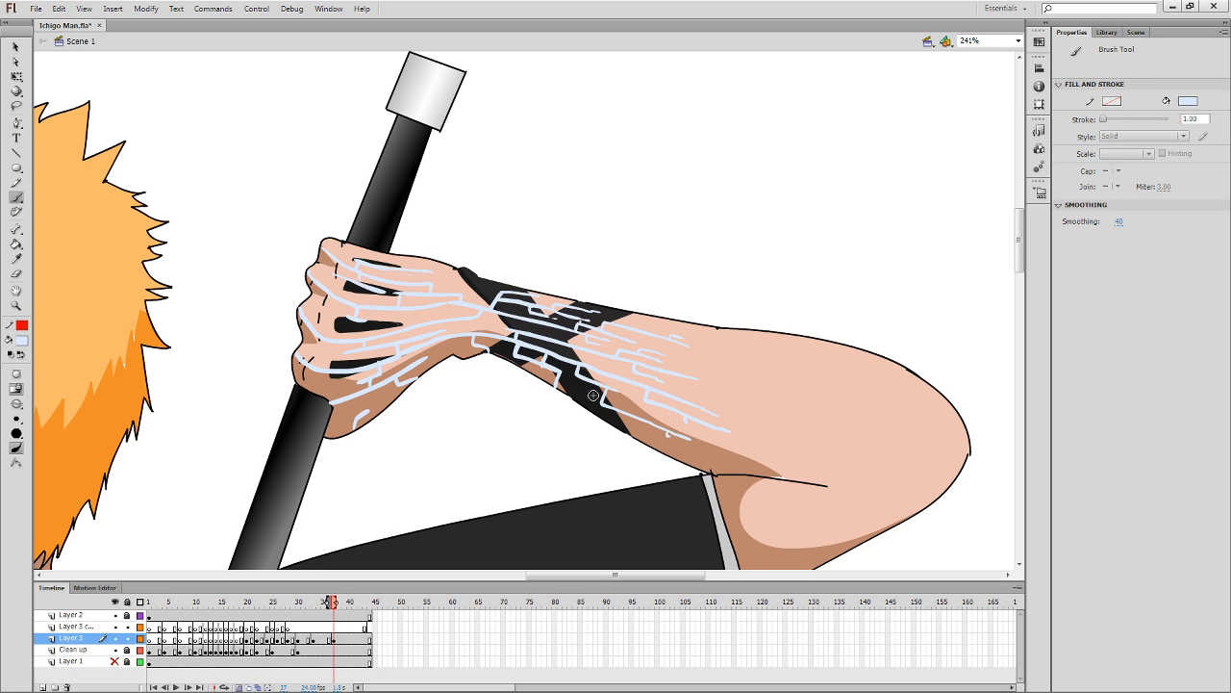
pyautogui.press(',')
pyautogui.press('m')
pyautogui.press(',')
pyautogui.press('.')
pyautogui.press('.')
# Play the animation from frame 1 with the whole figure in view to check the spreading lines.
pyautogui.hotkey('ctrl', '-')
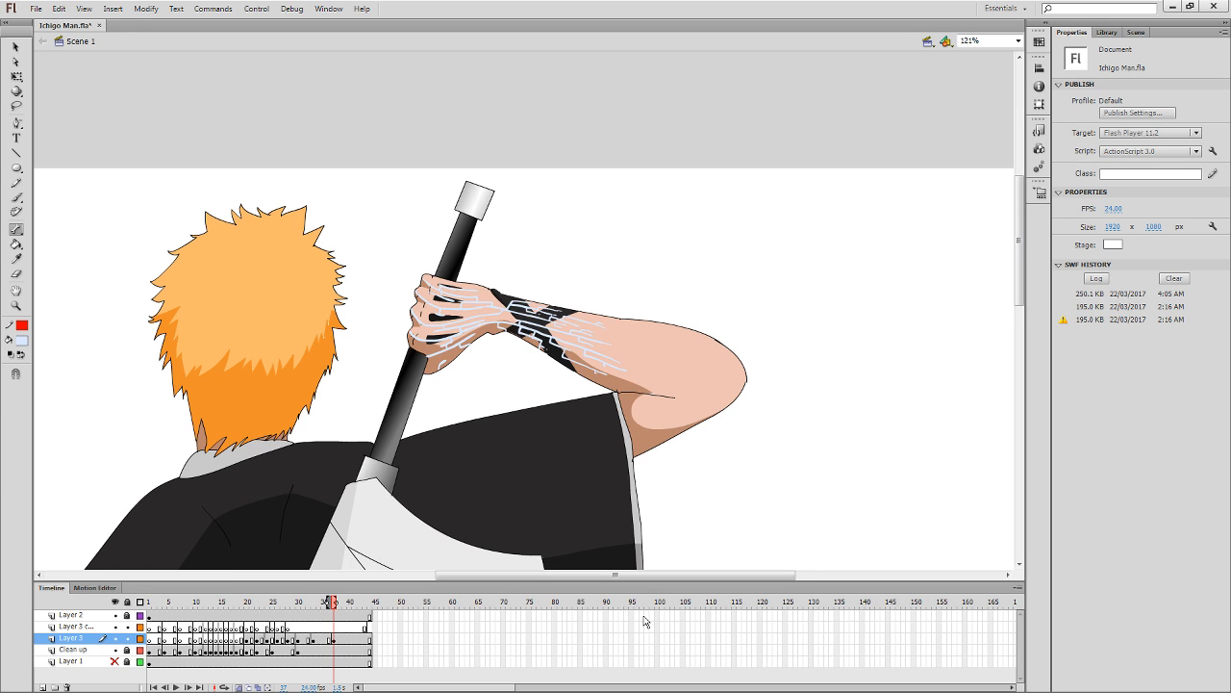
pyautogui.press('Home')
pyautogui.hotkey('ctrl', '-')
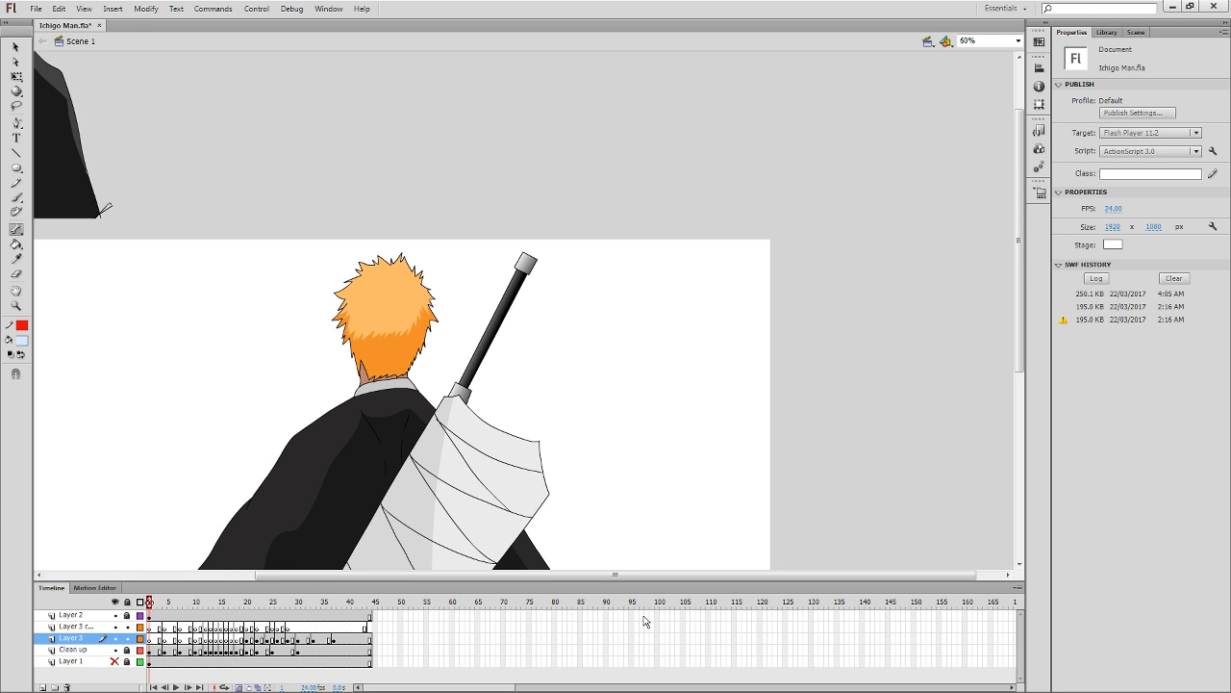
pyautogui.moveTo(602, 390); pyautogui.dragTo(681, 239)
pyautogui.press('Return')
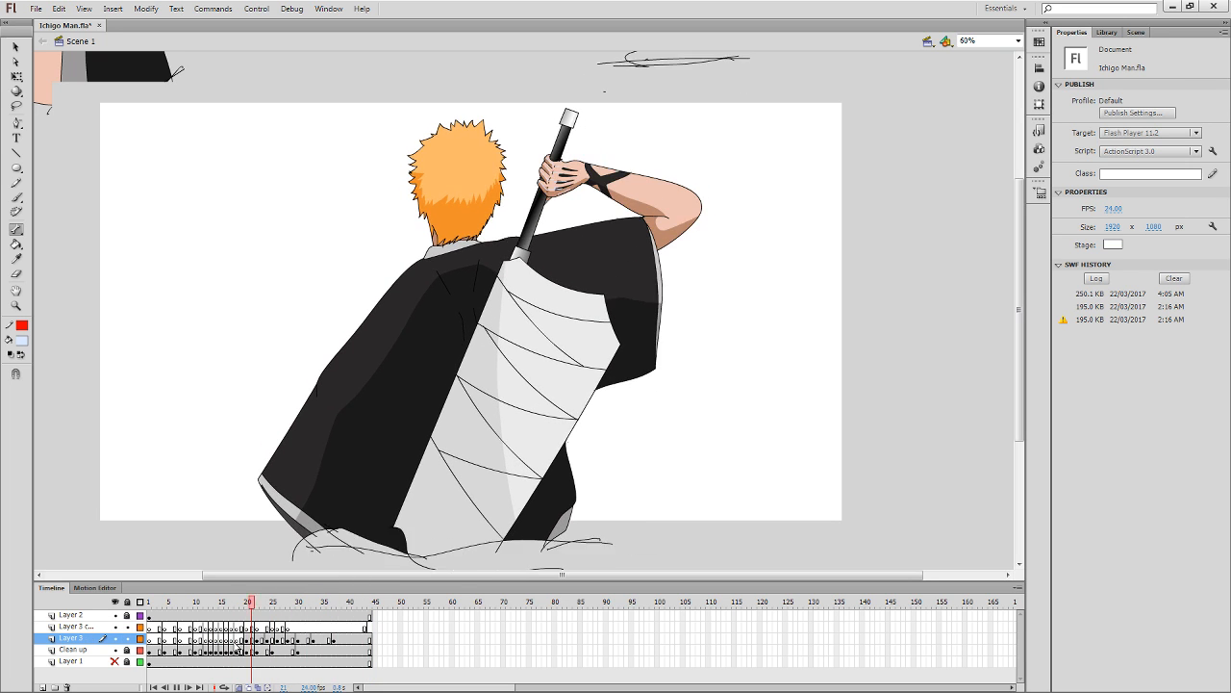
pyautogui.press('Return')
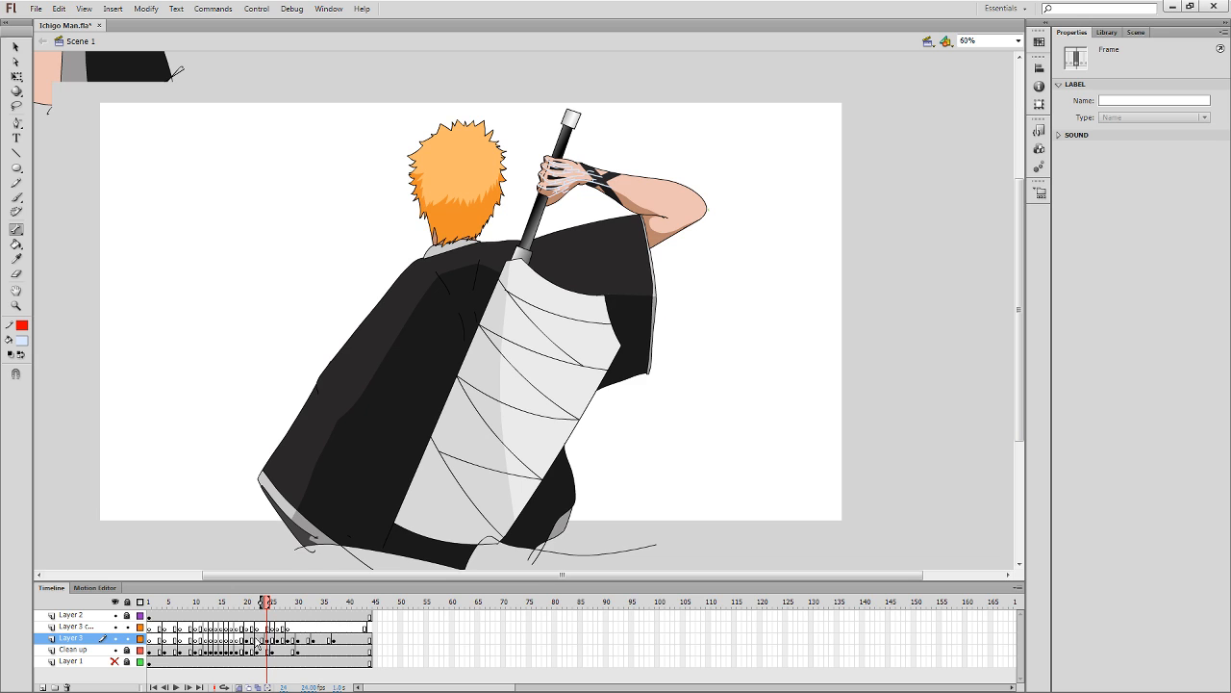
# Step back and forth through the frames around 19 to 22 to examine how the lines first appear on the hand.
pyautogui.click(247, 640)
pyautogui.press(',')
pyautogui.press('.')
pyautogui.press('.')
pyautogui.press('.')
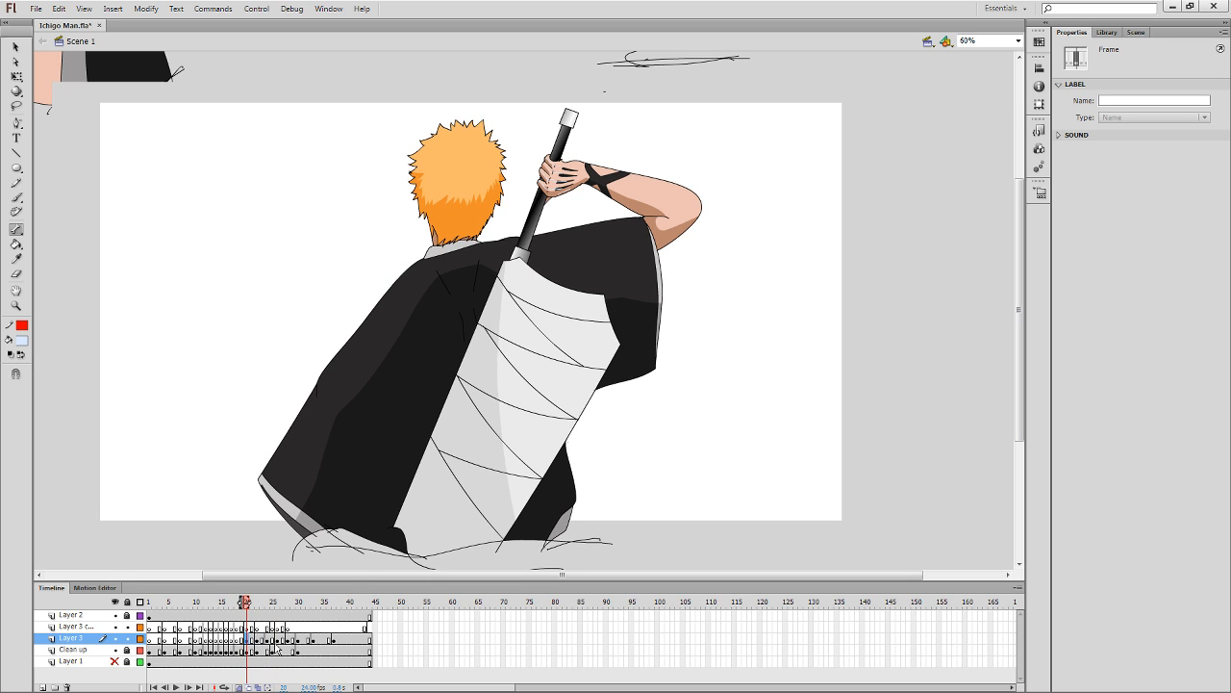
pyautogui.press(',')
pyautogui.press('.')
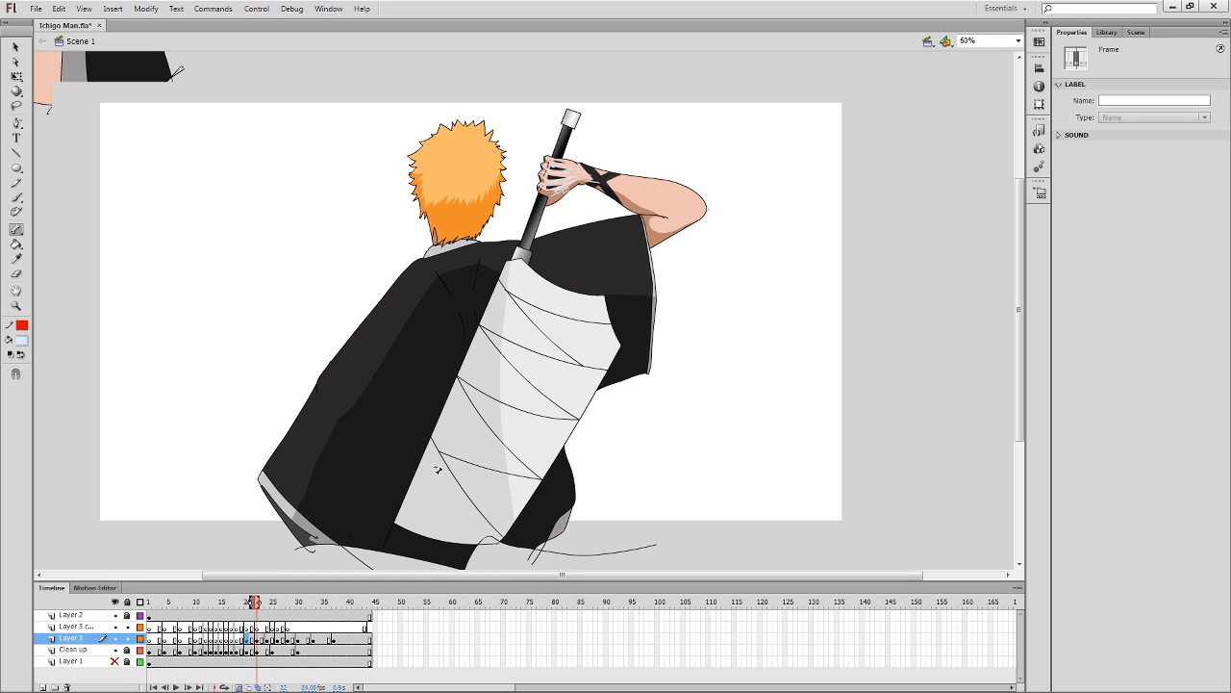
pyautogui.press(',')
pyautogui.press(',')
pyautogui.press(',')
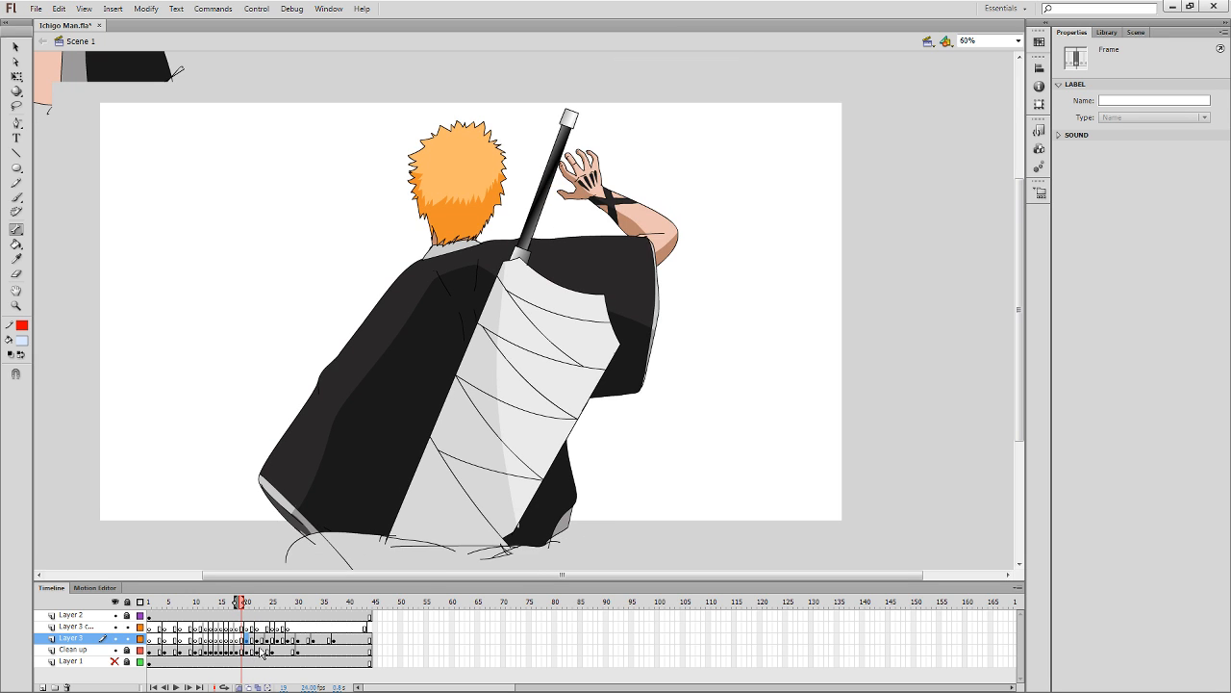
pyautogui.press('.')
pyautogui.press(',')
pyautogui.press('.')
pyautogui.press('.')
pyautogui.press('.')
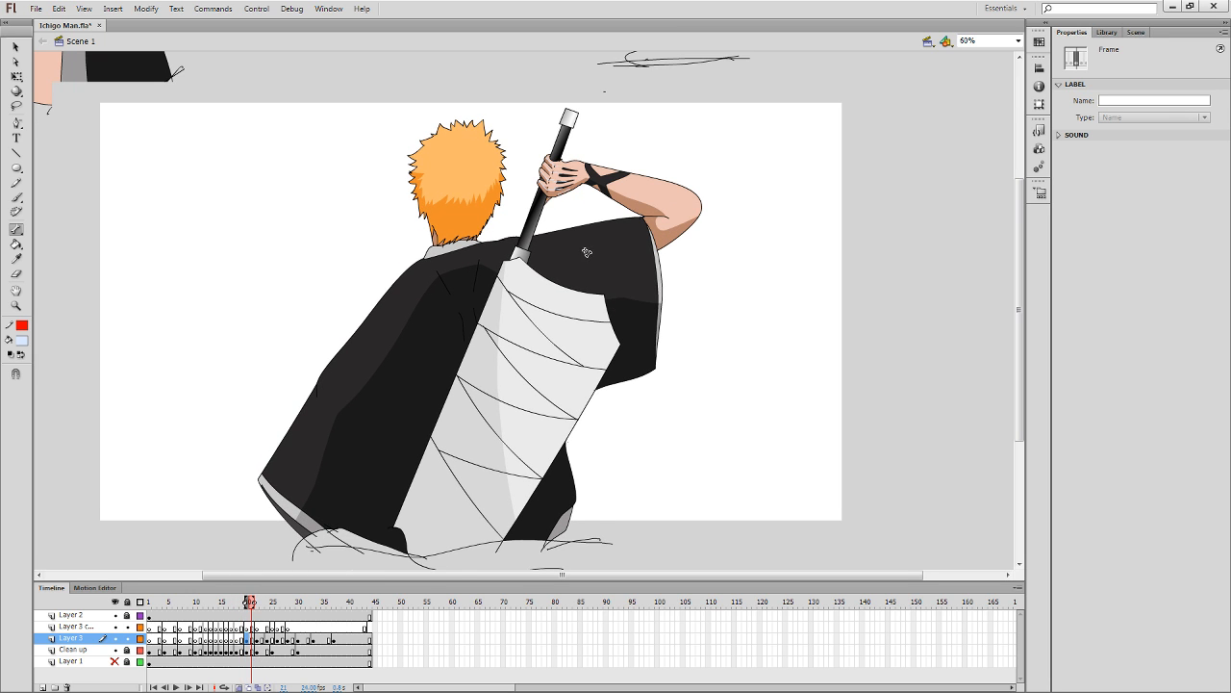
# Brush additional light blue lines across the back of the hand to the wrist in frame 21 of Layer 3.
pyautogui.scroll(4, 516, 413)
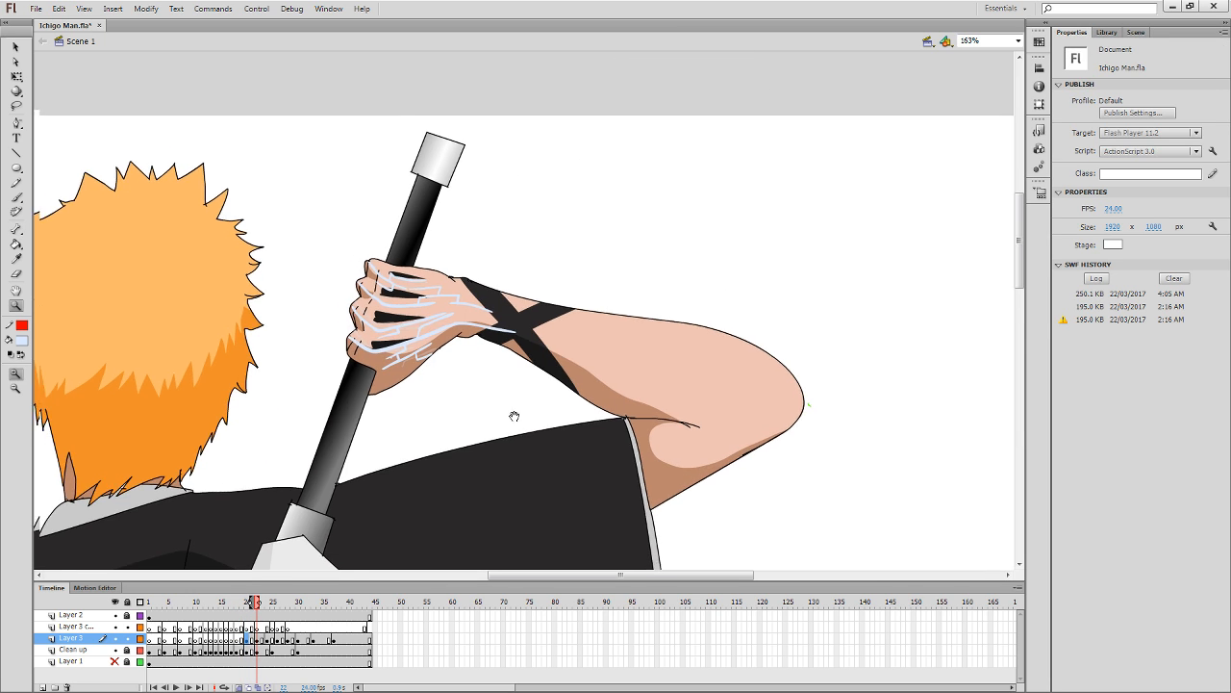
pyautogui.press('b')
pyautogui.press(',')
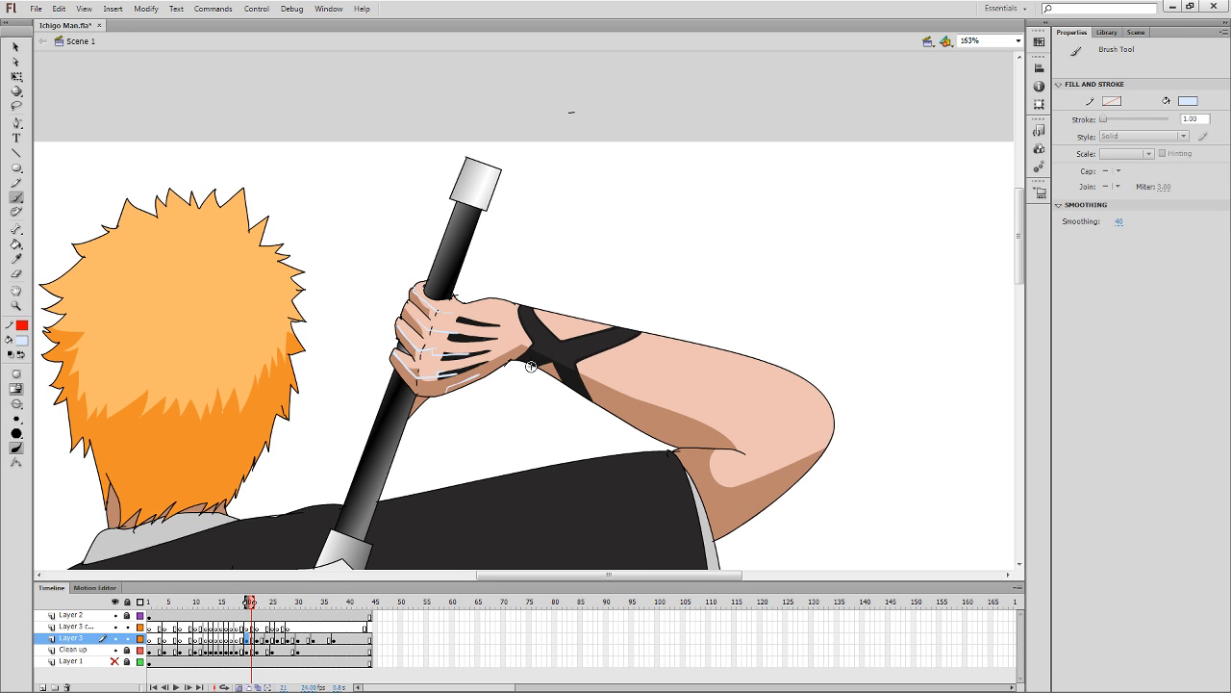
pyautogui.press('.')
pyautogui.press(',')
pyautogui.press('.')
pyautogui.press(',')
pyautogui.press('.')
pyautogui.press(',')
pyautogui.press('.')
pyautogui.press(',')
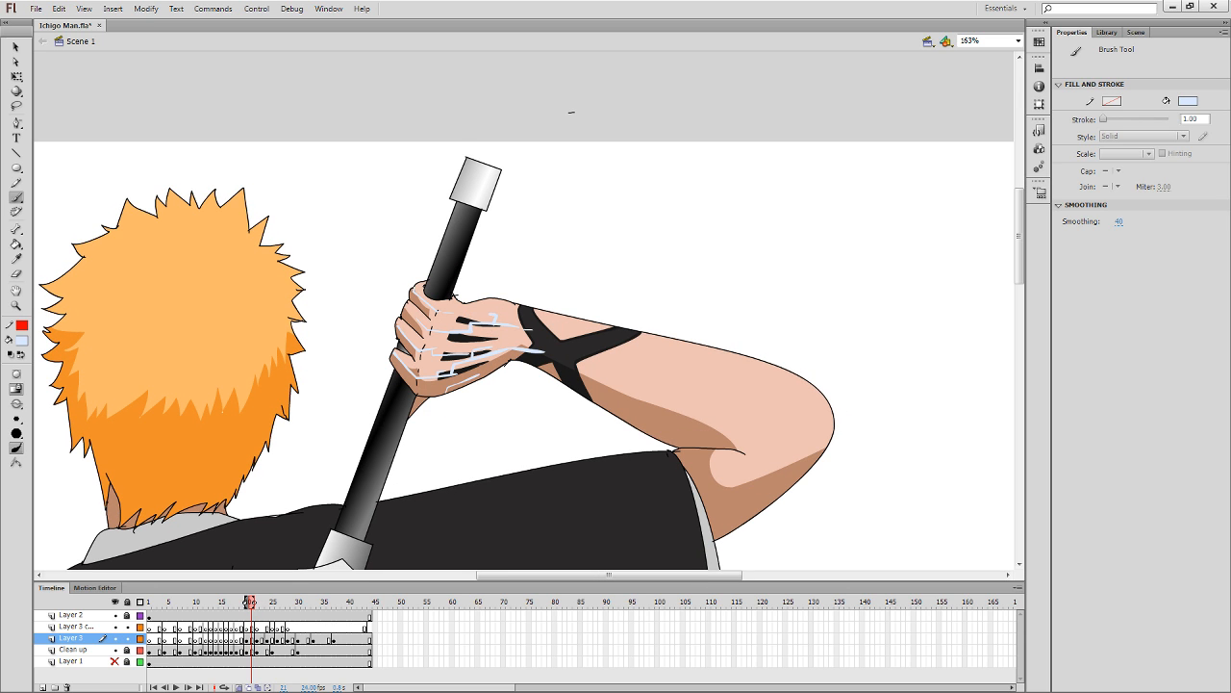
# Brush light blue lines along the fingers and knuckles of the open hand at frame 19 in Layer 3.
pyautogui.press(',')
pyautogui.press(',')
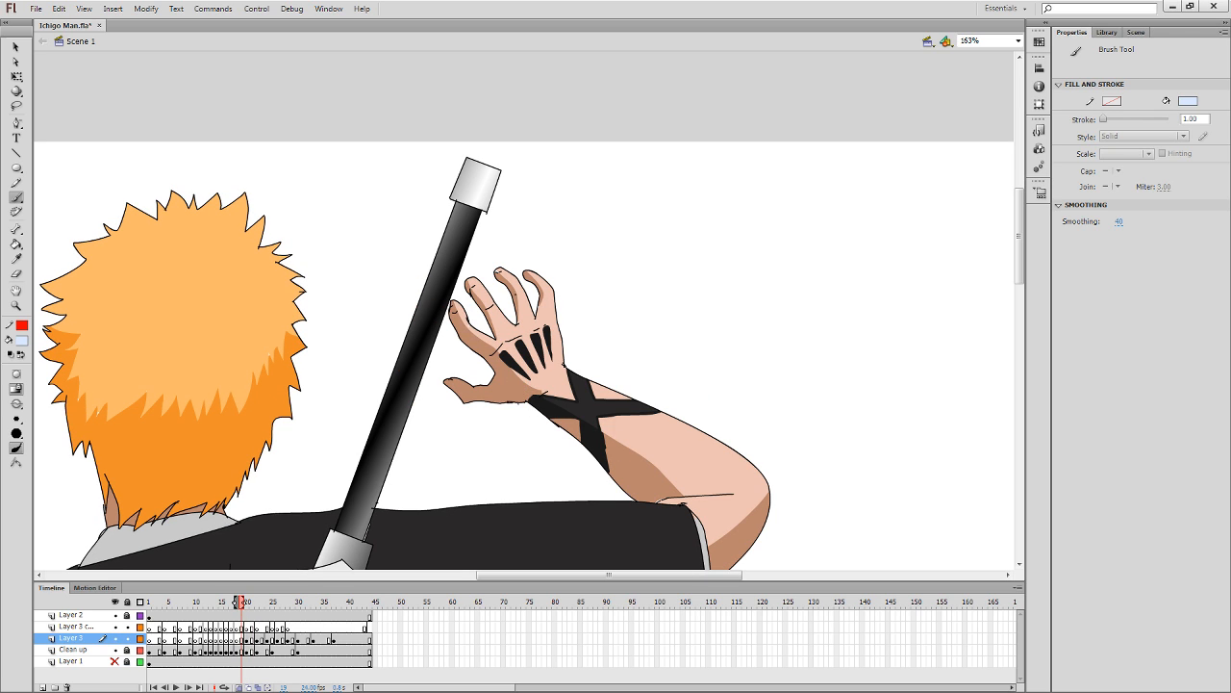
pyautogui.moveTo(496, 347); pyautogui.dragTo(502, 356)
pyautogui.moveTo(528, 335)
pyautogui.mouseDown()
pyautogui.moveTo(515, 354)
pyautogui.moveTo(530, 329)
pyautogui.mouseUp()
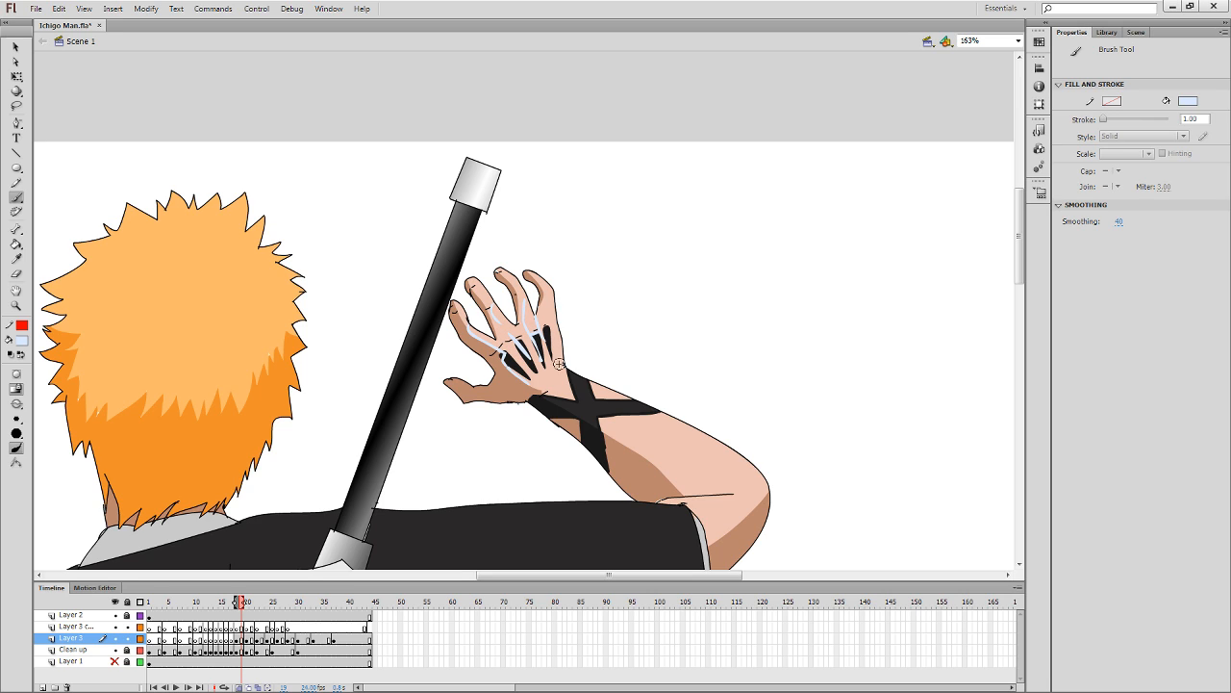
# Cut all Layer 3 frames containing the light blue lines, from frame 18 to the layer's end.
pyautogui.moveTo(237, 639); pyautogui.dragTo(385, 649)
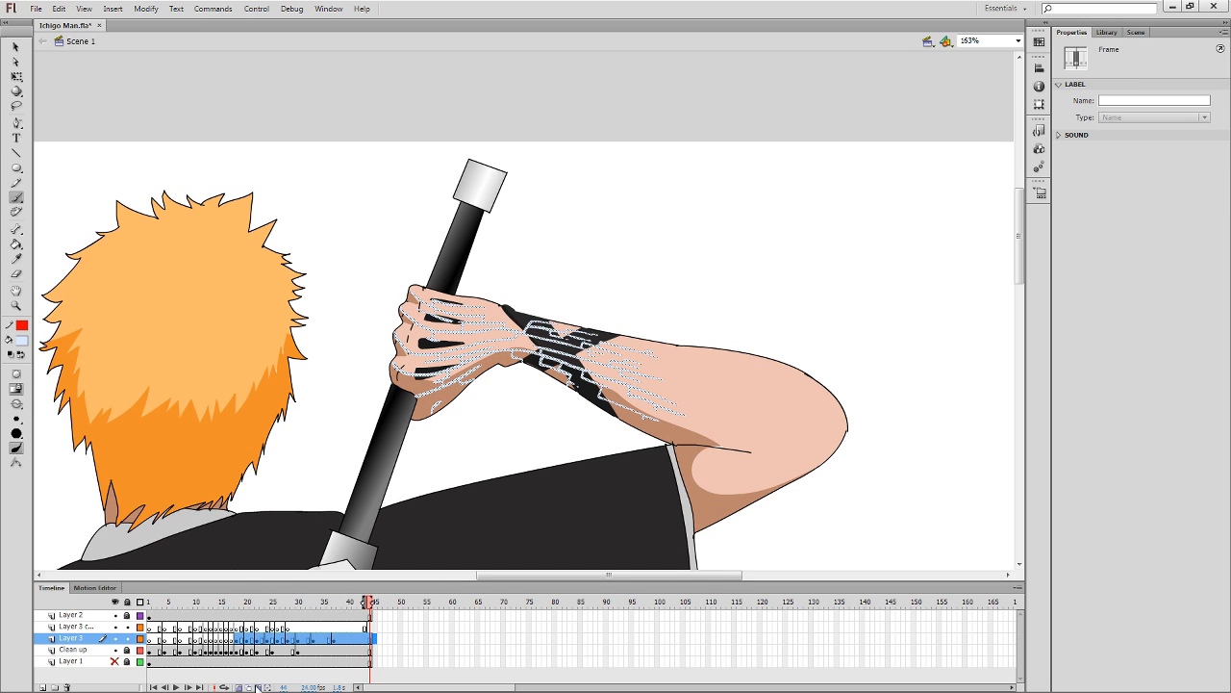
pyautogui.click(231, 662)
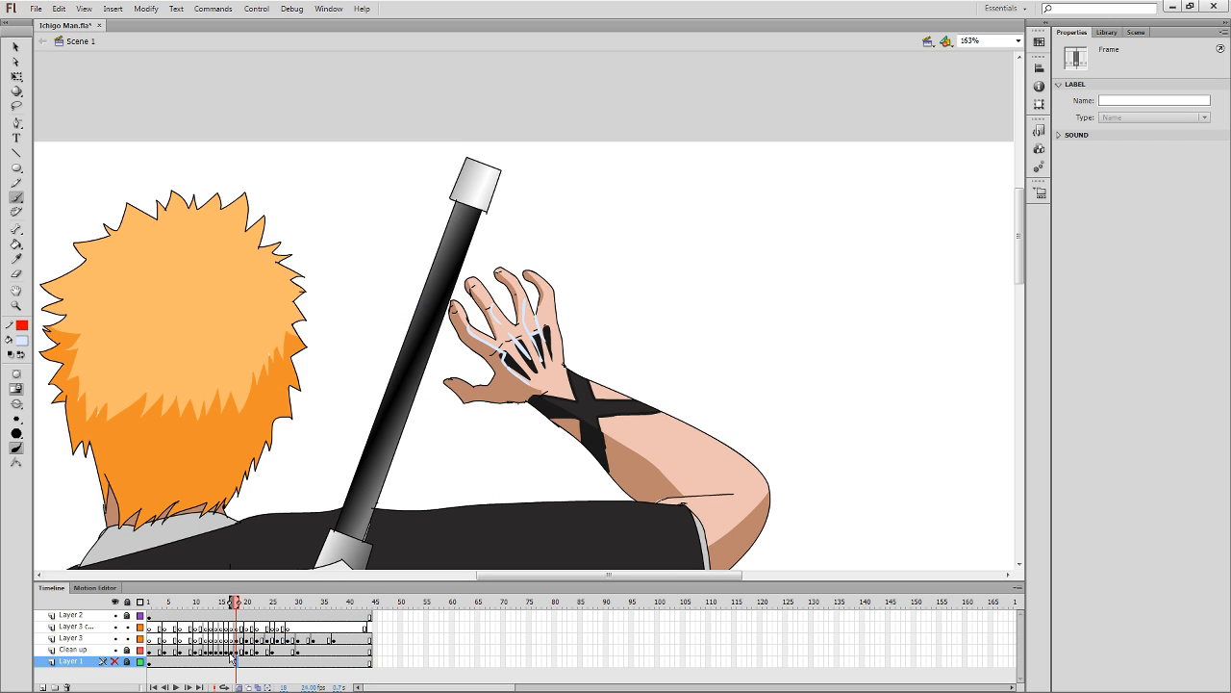
pyautogui.moveTo(237, 641); pyautogui.dragTo(359, 646)
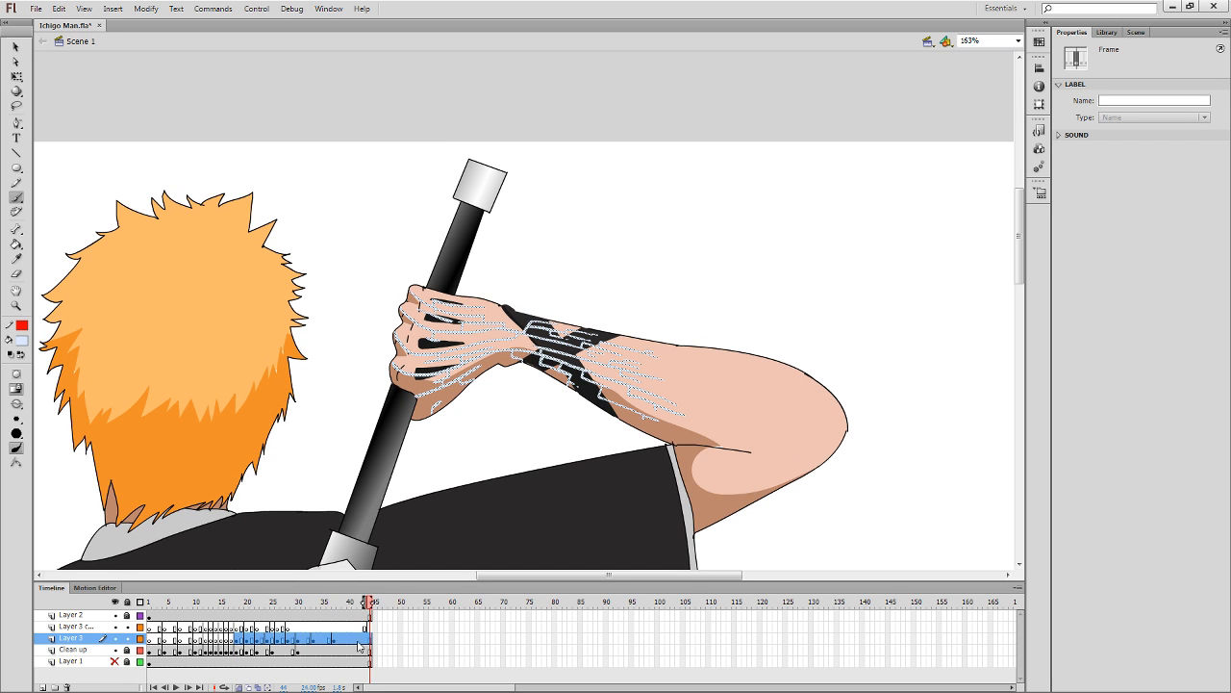
pyautogui.hotkey('shift', 'F5')
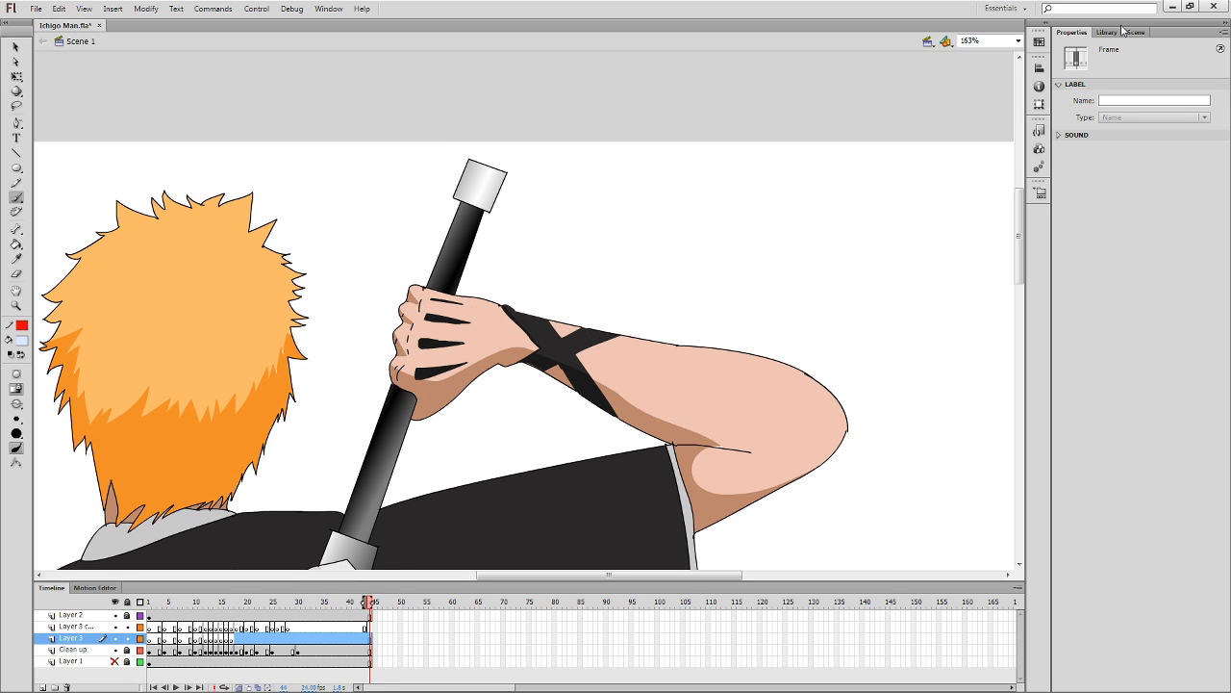
# Create a new movie clip symbol, paste the cut line frames into its timeline, play them and return to Scene 1.
pyautogui.click(1111, 32)
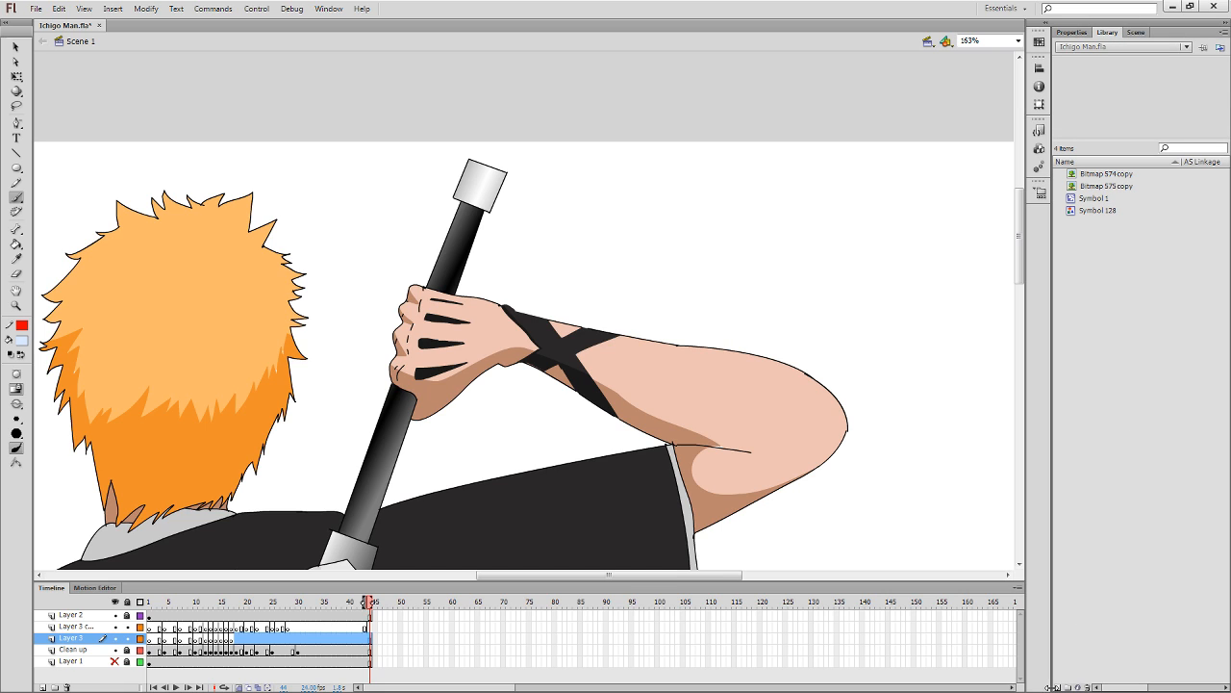
pyautogui.hotkey('ctrl', 'F8')
pyautogui.press('Return')
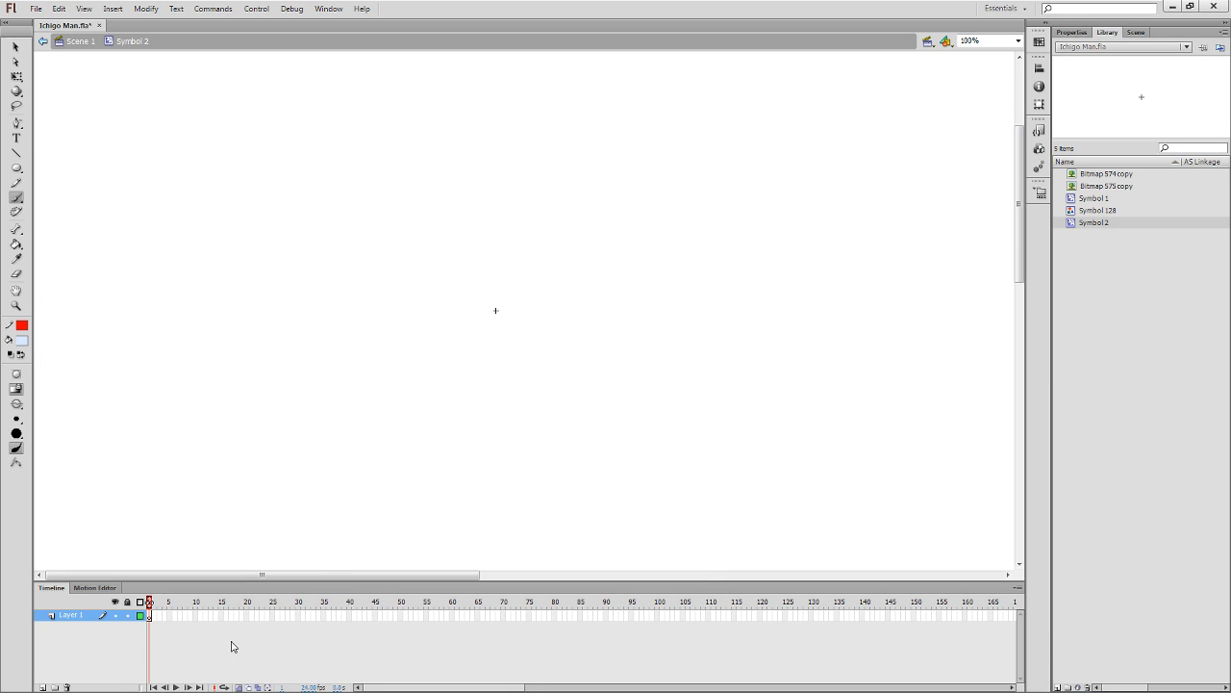
pyautogui.hotkey('ctrl', 'alt', 'v')
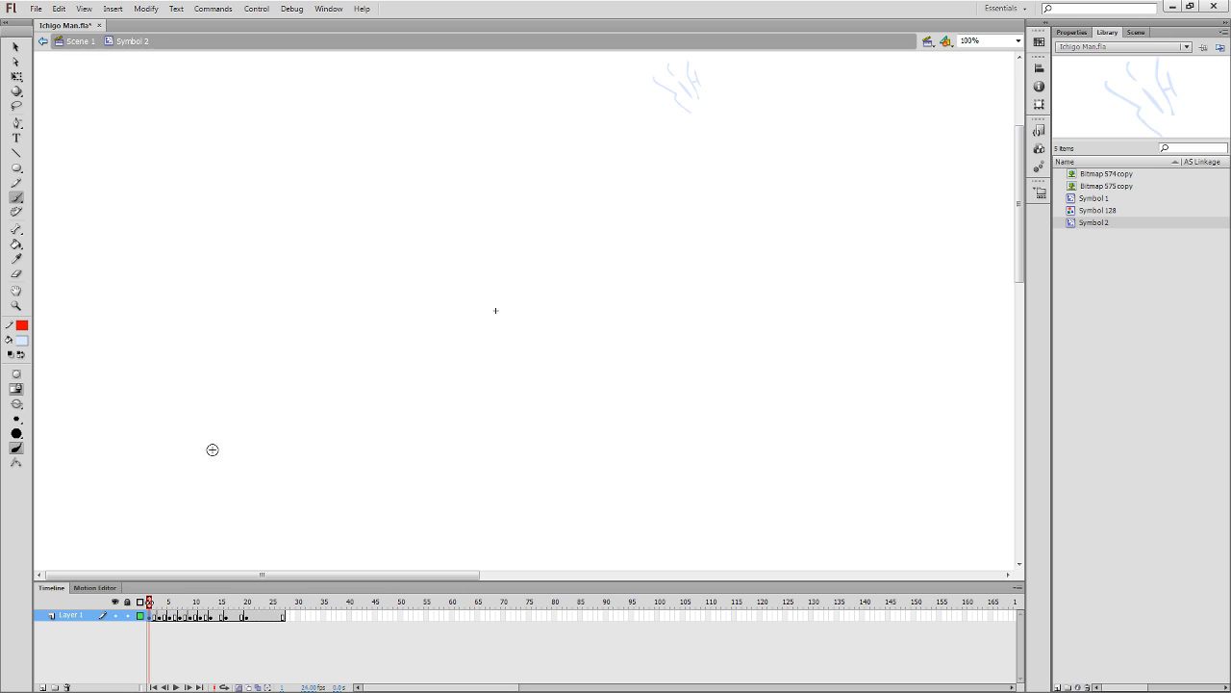
pyautogui.press('Return')
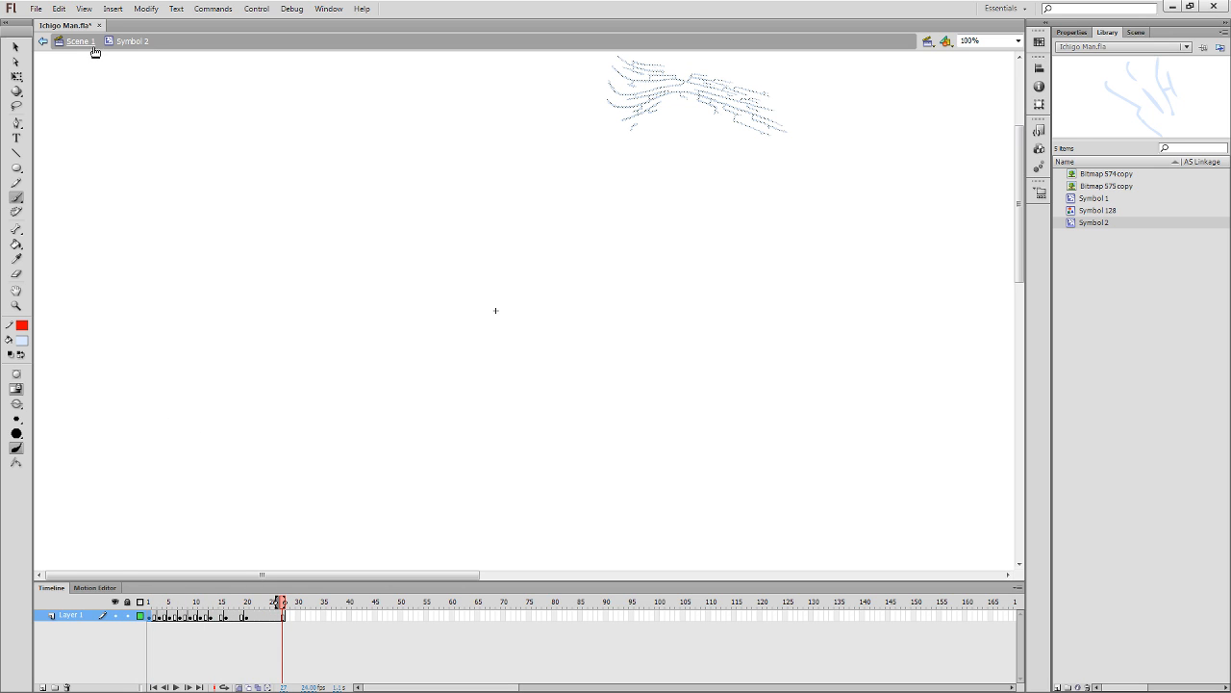
pyautogui.click(84, 43)
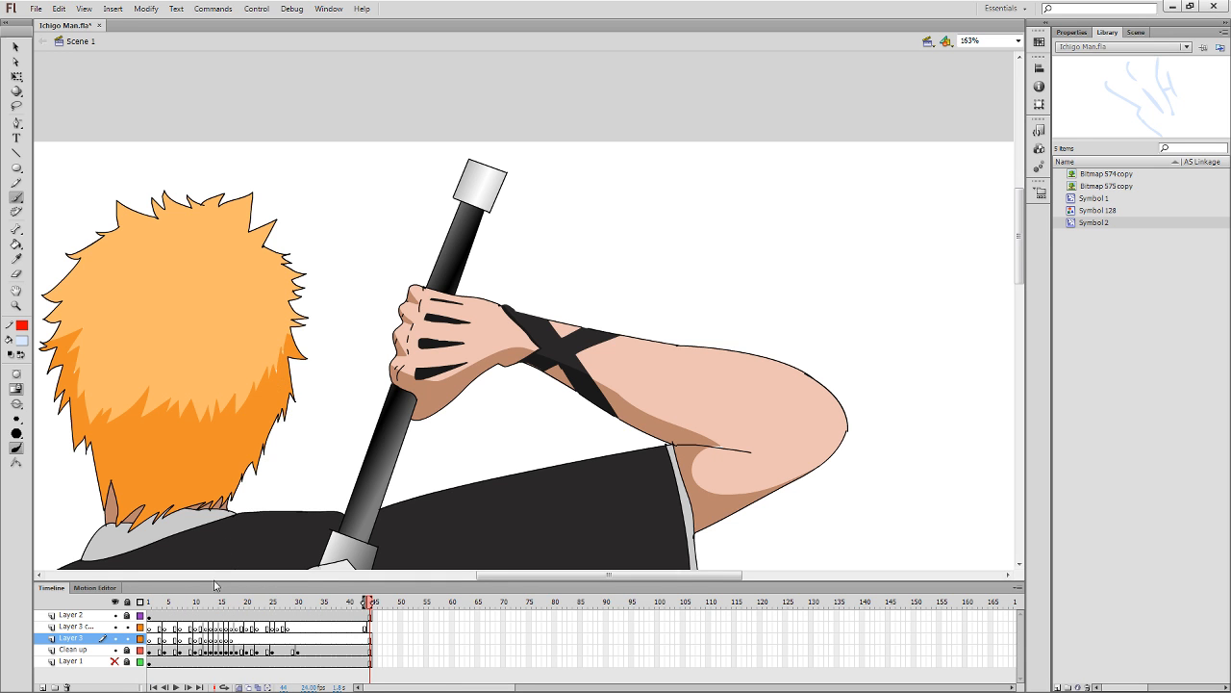
# Try to place the new line symbol over the open hand in frame 17 of Layer 3.
pyautogui.click(231, 639)
pyautogui.moveTo(1175, 94); pyautogui.dragTo(651, 385)
pyautogui.press('q')
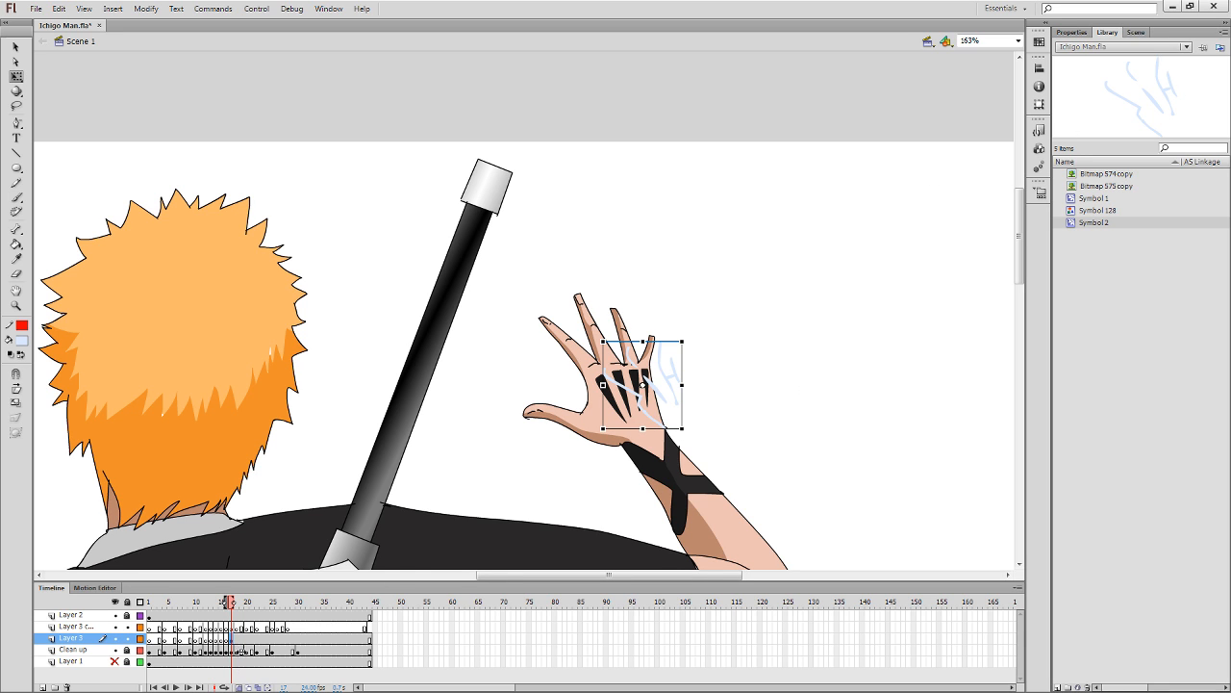
pyautogui.hotkey('ctrl', 'z')
# Insert a blank keyframe at frame 18 of Layer 3 and paste the light blue line symbol into it.
pyautogui.click(241, 641)
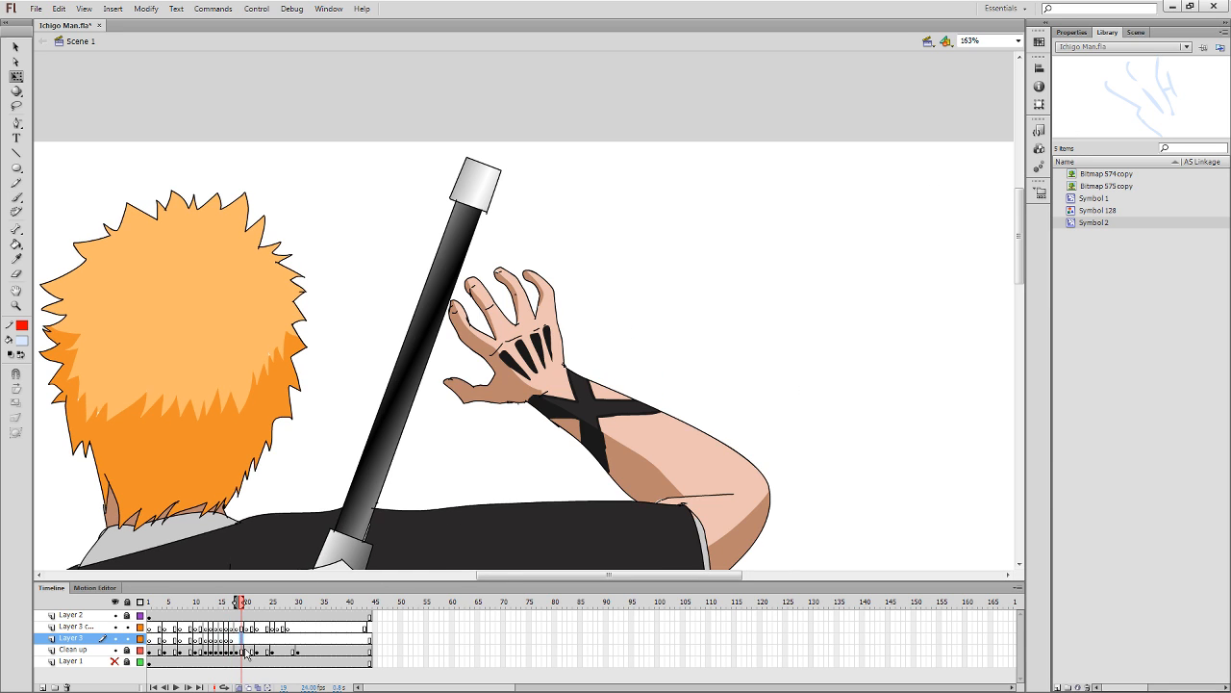
pyautogui.click(238, 640)
pyautogui.press('F7')
pyautogui.hotkey('ctrl', 'v')
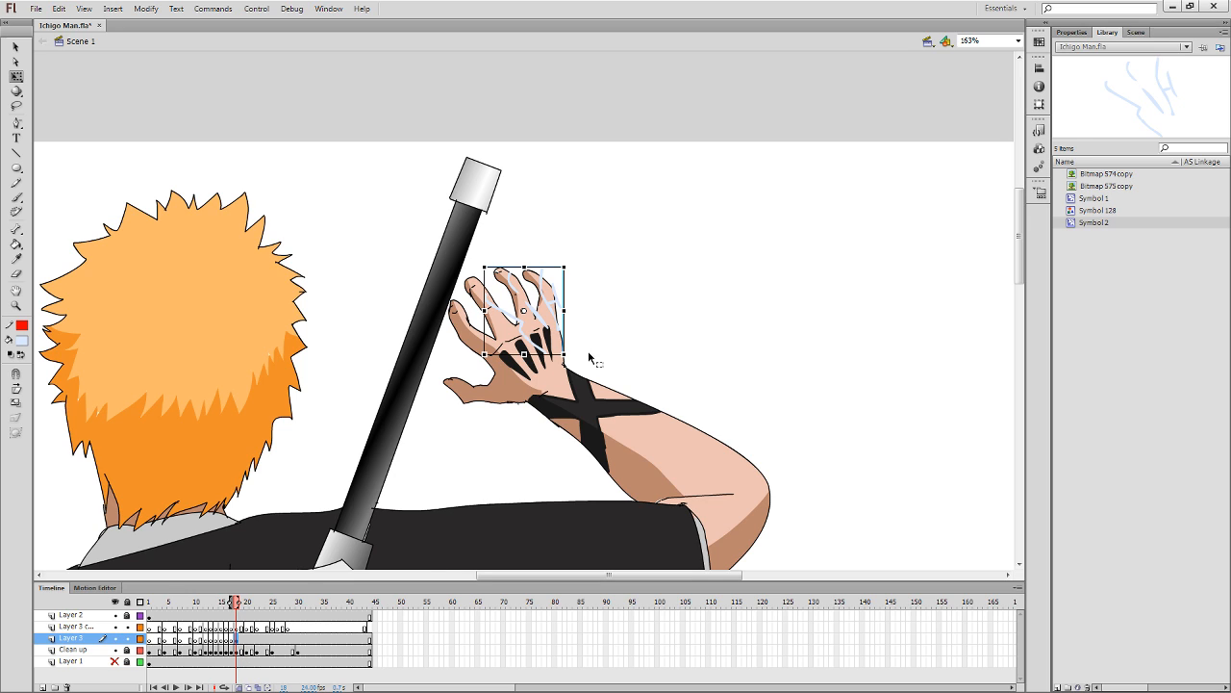
# Change the pasted line symbol's instance type to Graphic and move it over the back of the open hand.
pyautogui.click(1072, 31)
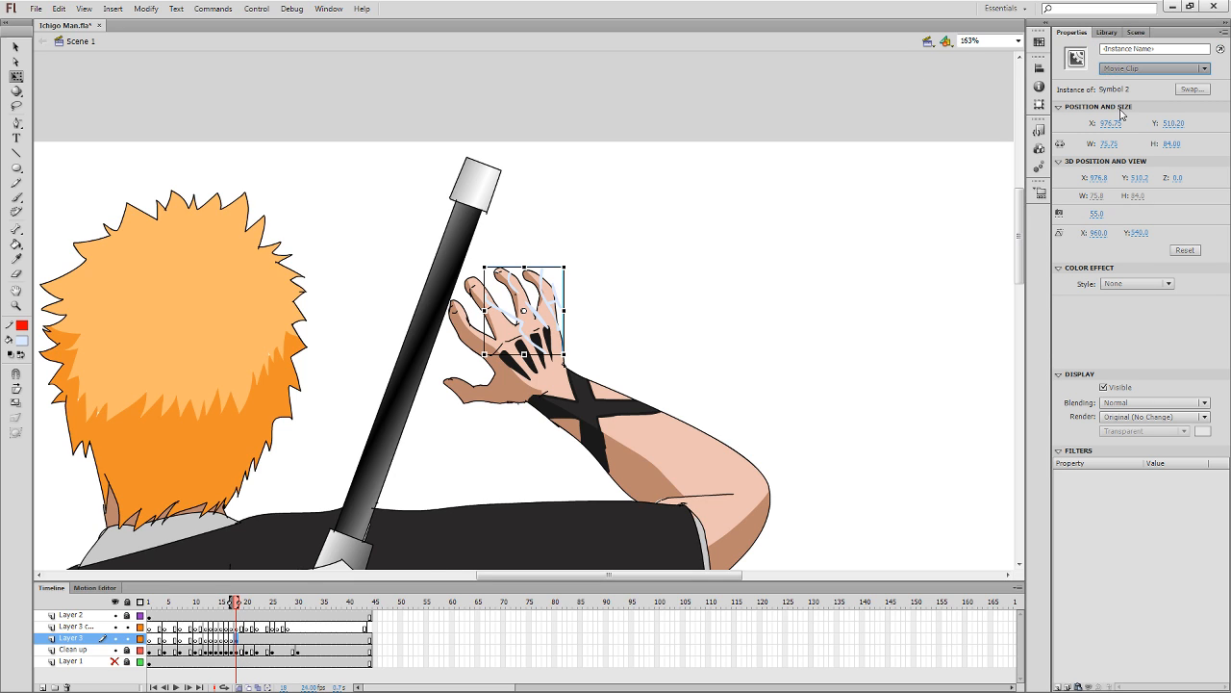
pyautogui.click(1155, 68)
pyautogui.click(1125, 103)
pyautogui.moveTo(526, 335); pyautogui.dragTo(508, 362)
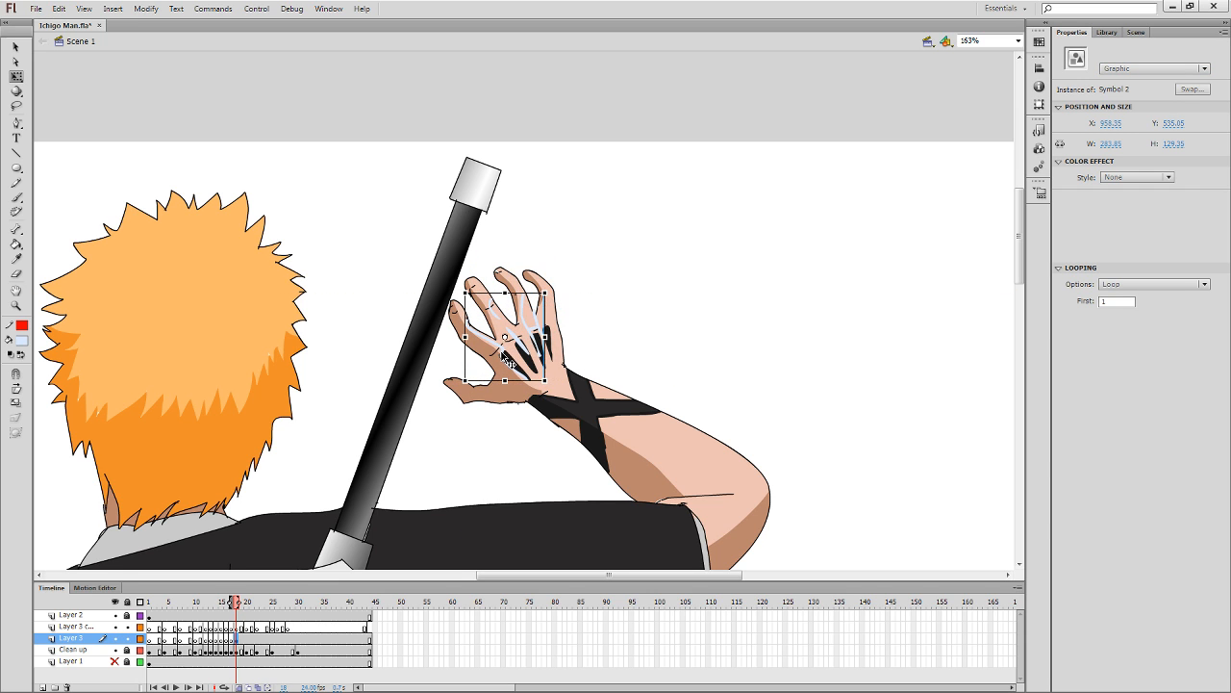
# Step through the frames after 18 to check the lines against the moving arm, and nudge the symbol down to Y 538.05.
pyautogui.press('.')
pyautogui.press('.')
pyautogui.press('.')
pyautogui.press('.')
pyautogui.press('.')
pyautogui.press('.')
pyautogui.press('.')
pyautogui.press('.')
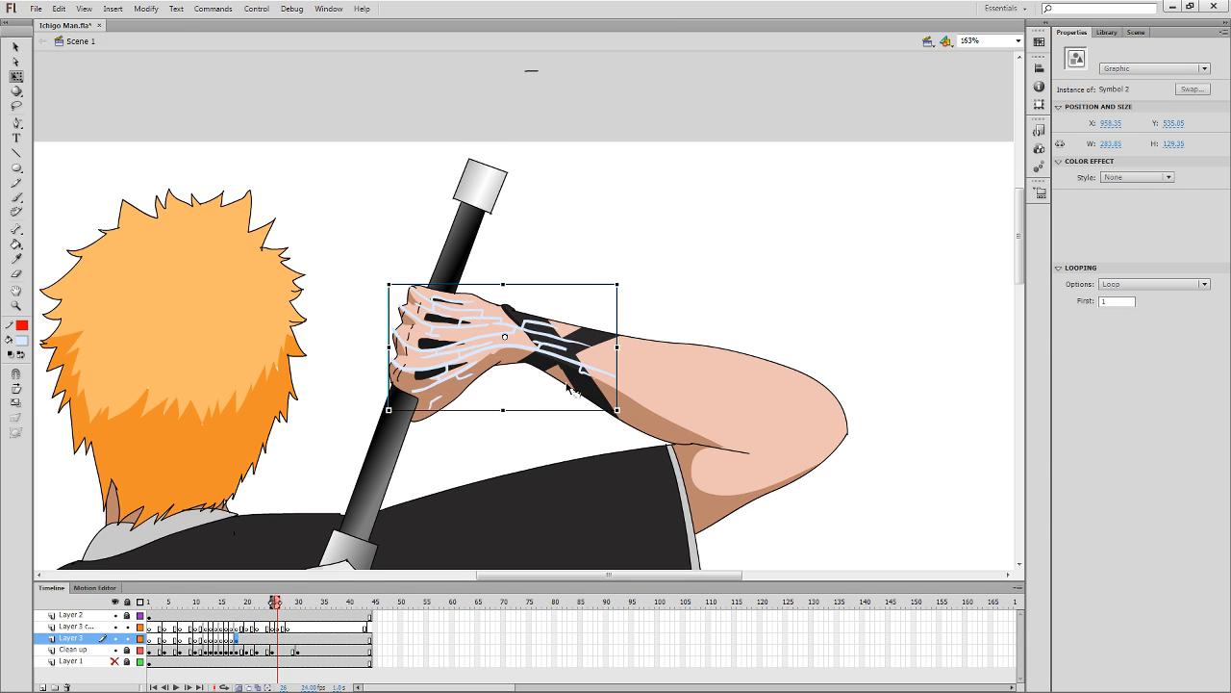
pyautogui.press('.')
pyautogui.press('.')
pyautogui.press('.')
pyautogui.press('.')
pyautogui.press('.')
pyautogui.press('.')
pyautogui.press('.')
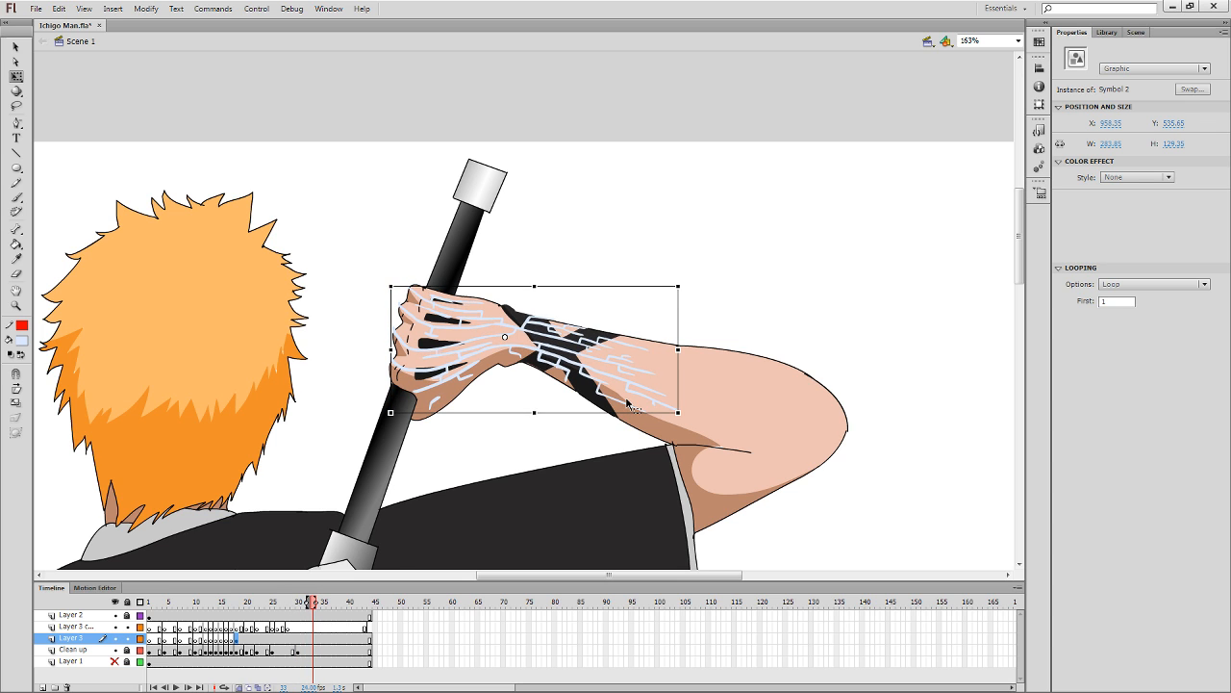
pyautogui.press('.')
pyautogui.press('.')
pyautogui.press('.')
pyautogui.press('.')
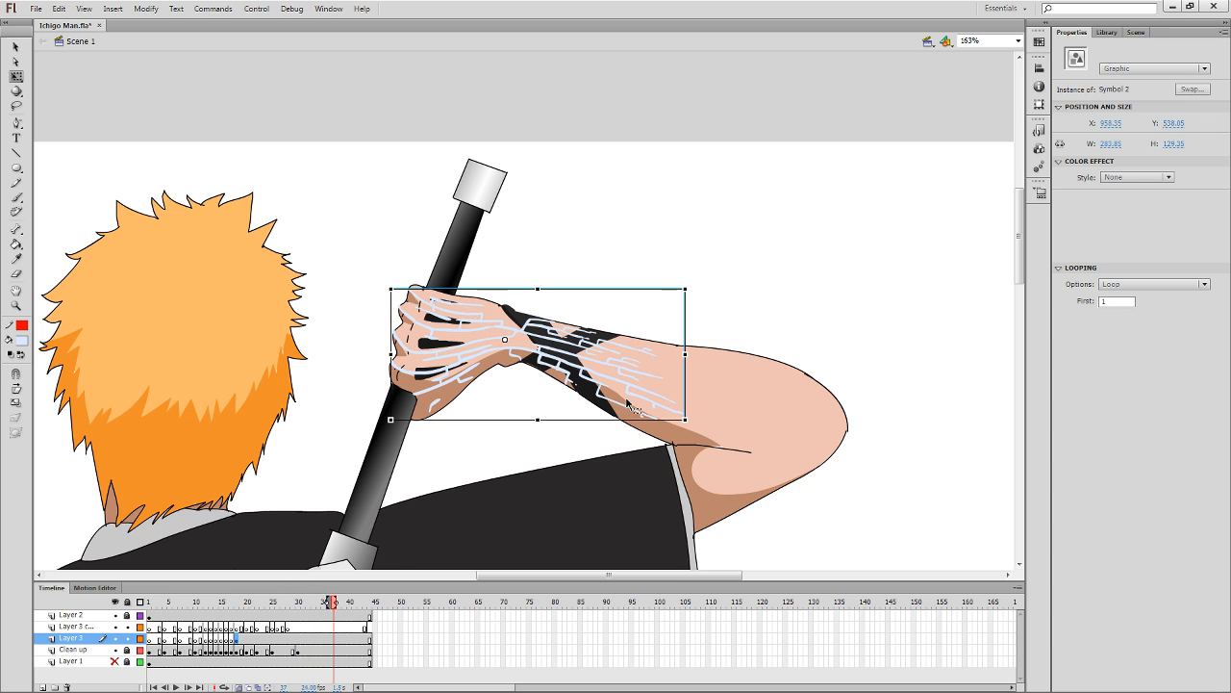
pyautogui.press('.')
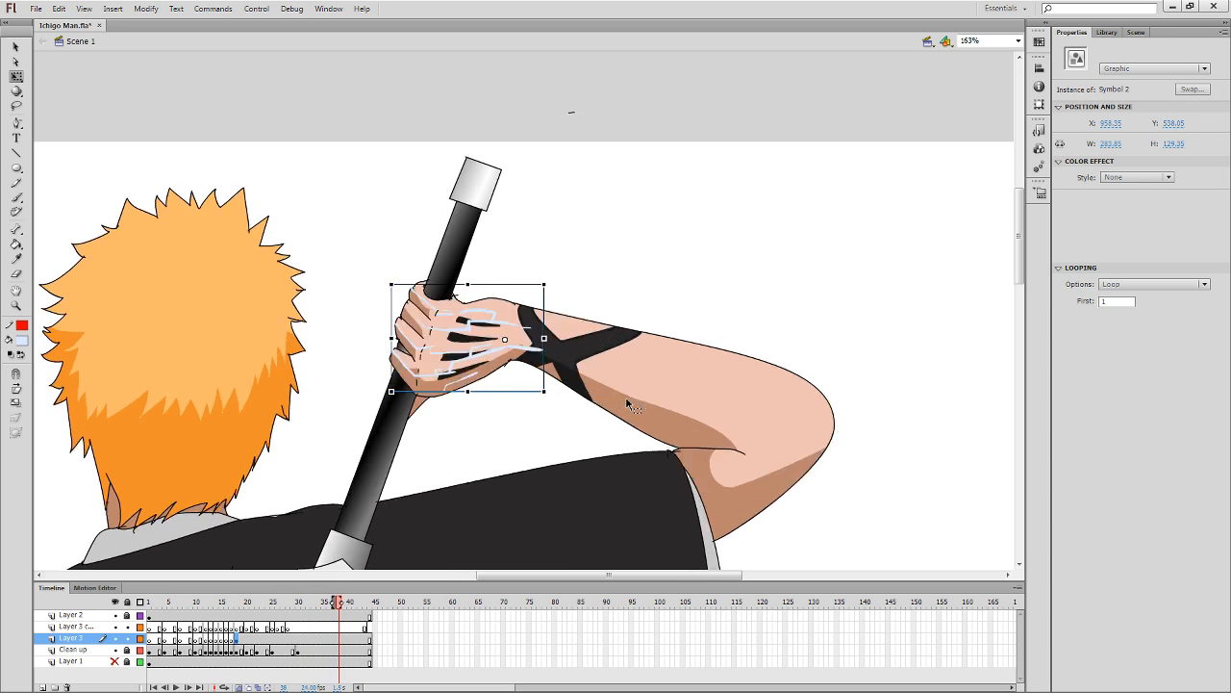
pyautogui.press('Return')
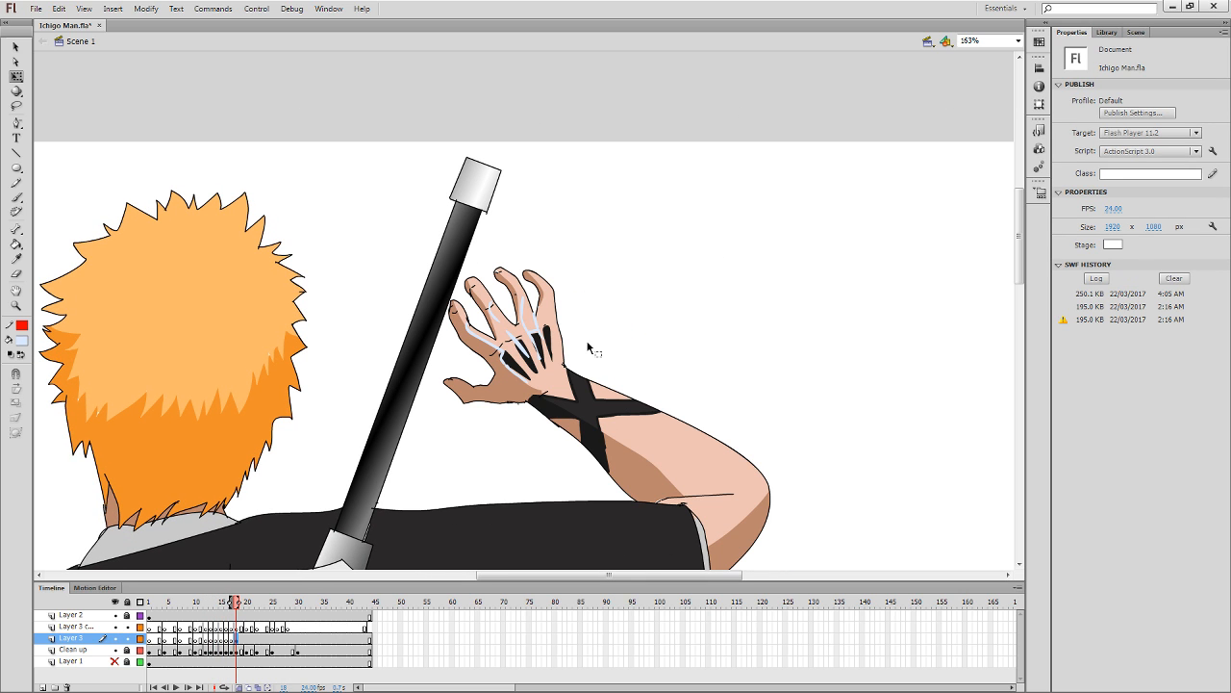
# Set the line symbol's instance type to Movie Clip at frame 18 and add a Gradient Glow filter.
pyautogui.click(541, 338)
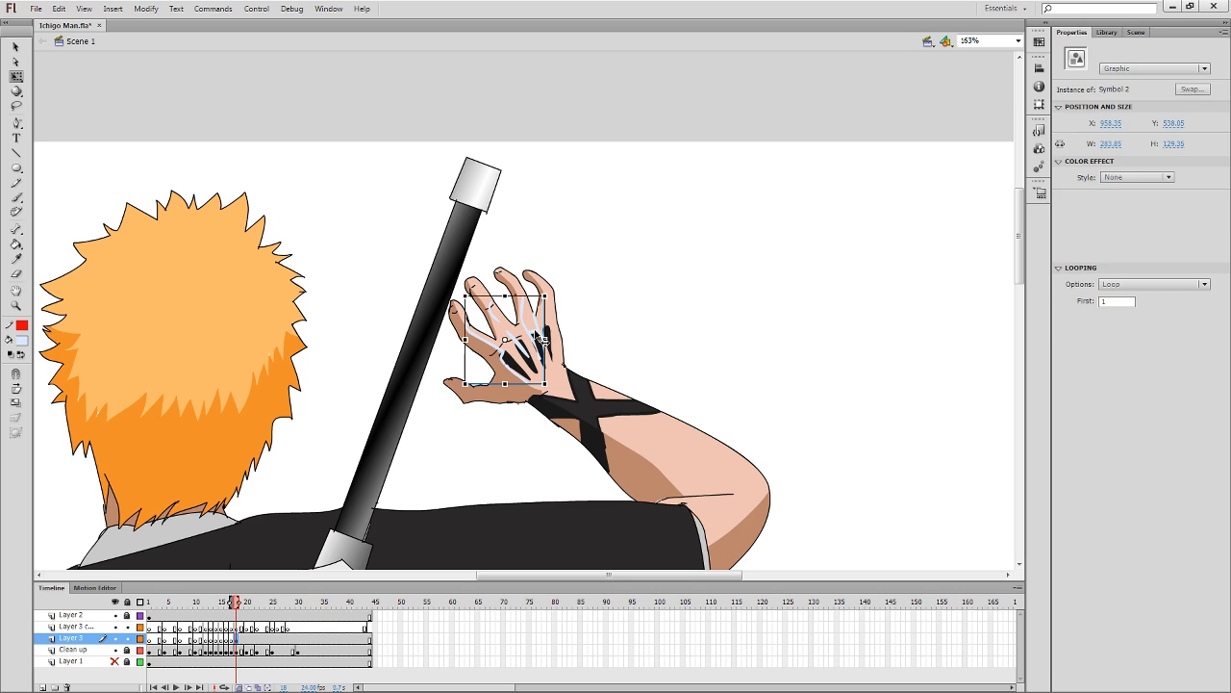
pyautogui.click(1120, 68)
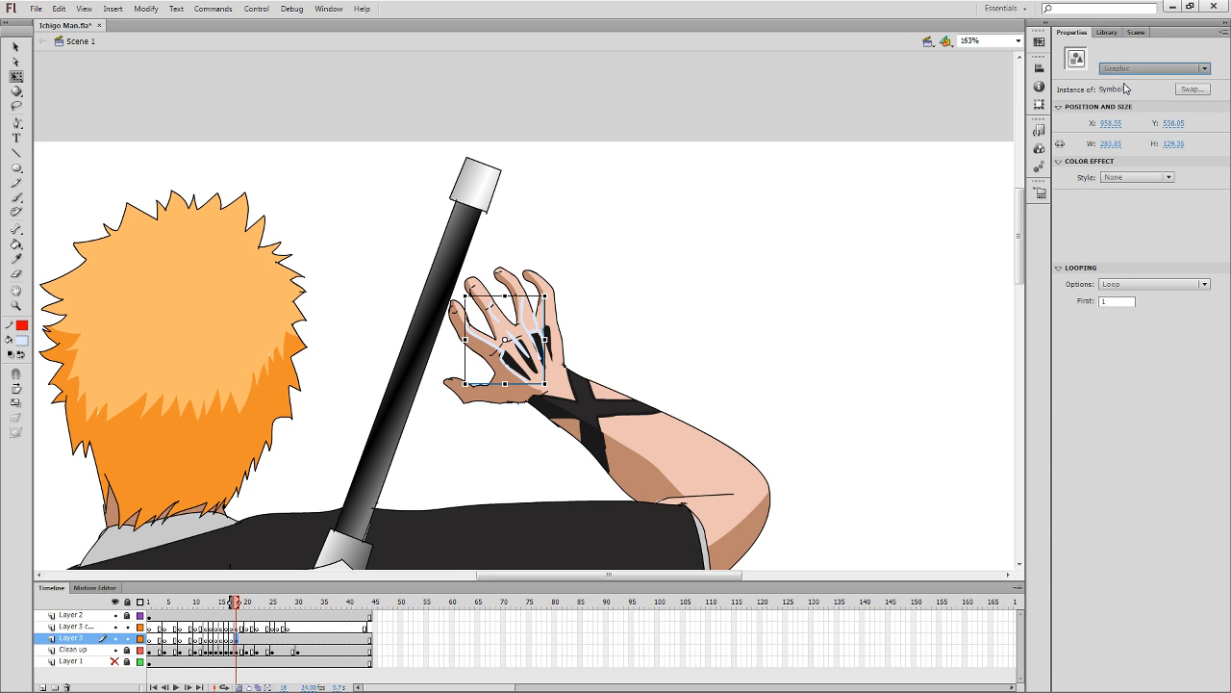
pyautogui.click(1126, 87)
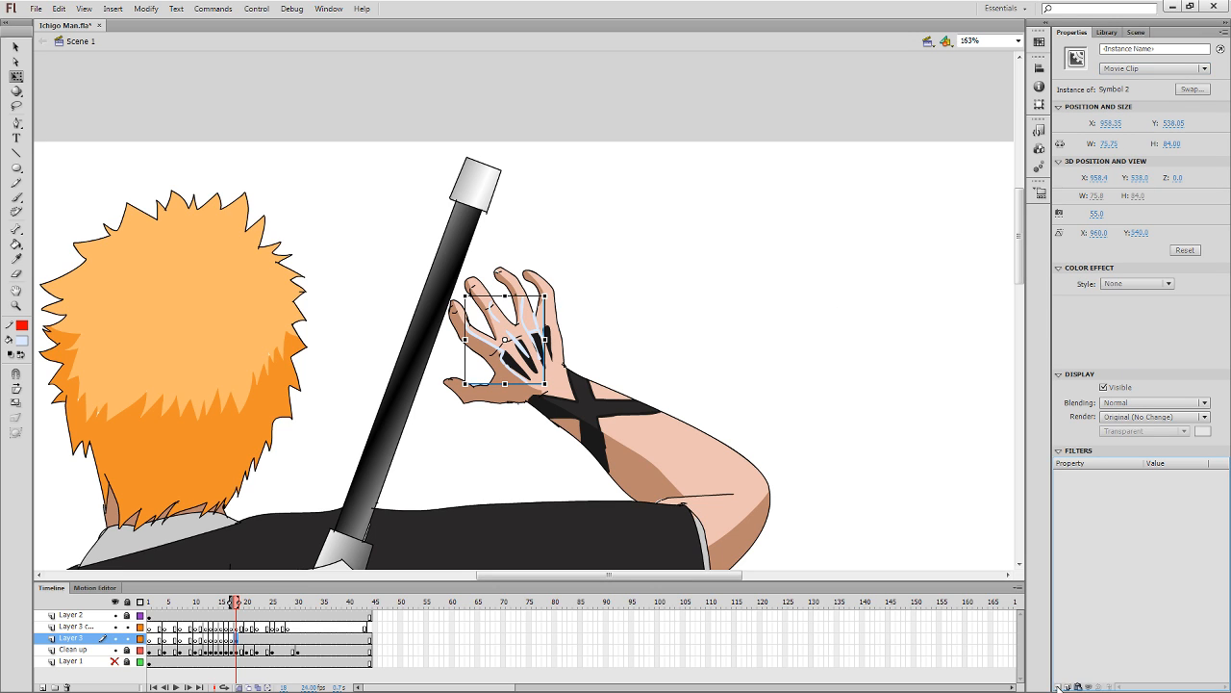
pyautogui.click(1083, 655)
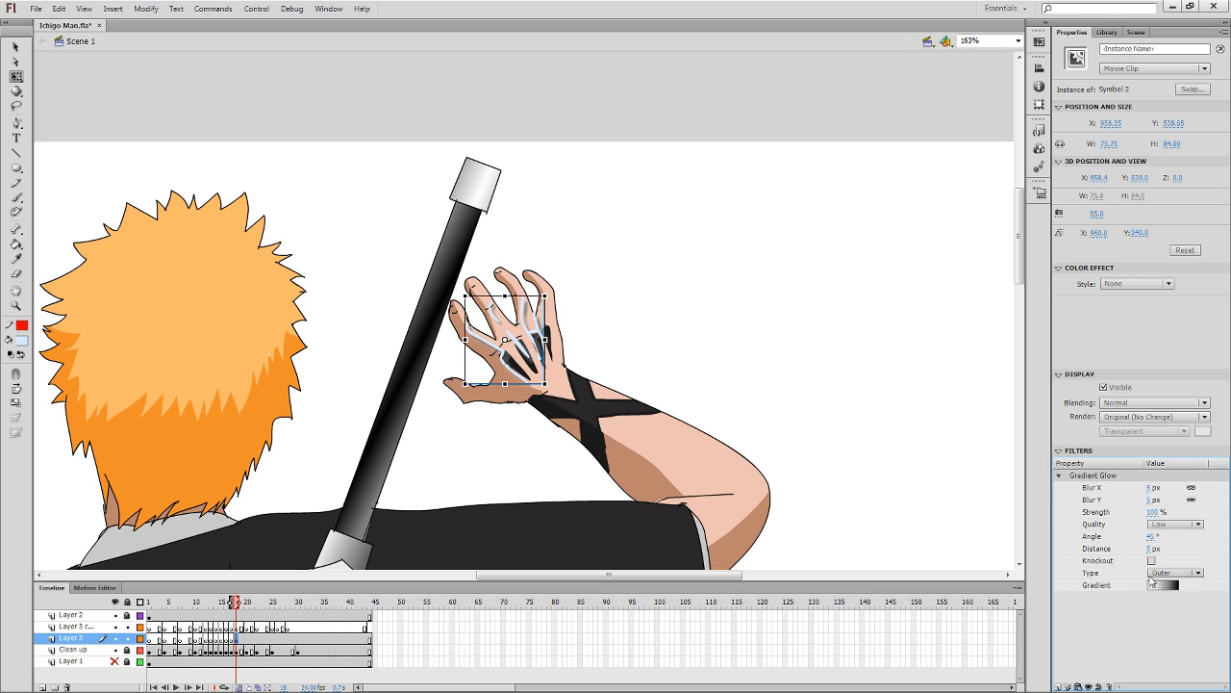
# Set the Gradient Glow type to Inner and make its gradient white.
pyautogui.click(1162, 574)
pyautogui.click(1166, 621)
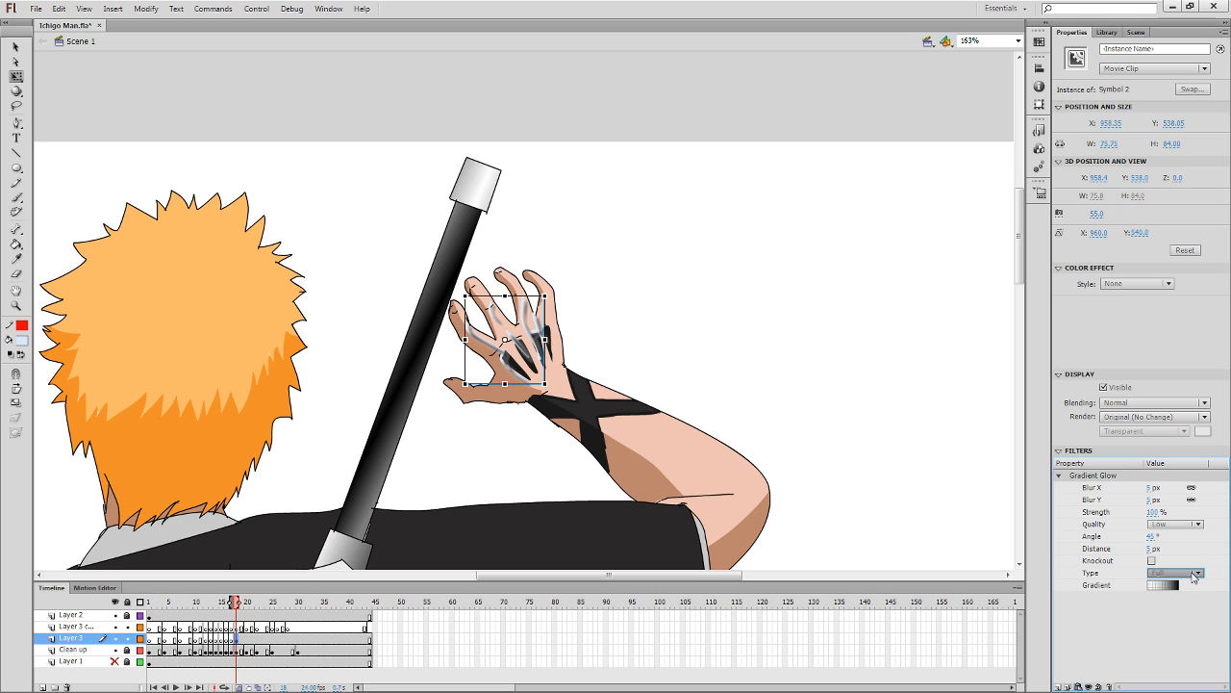
pyautogui.click(1194, 575)
pyautogui.click(1194, 588)
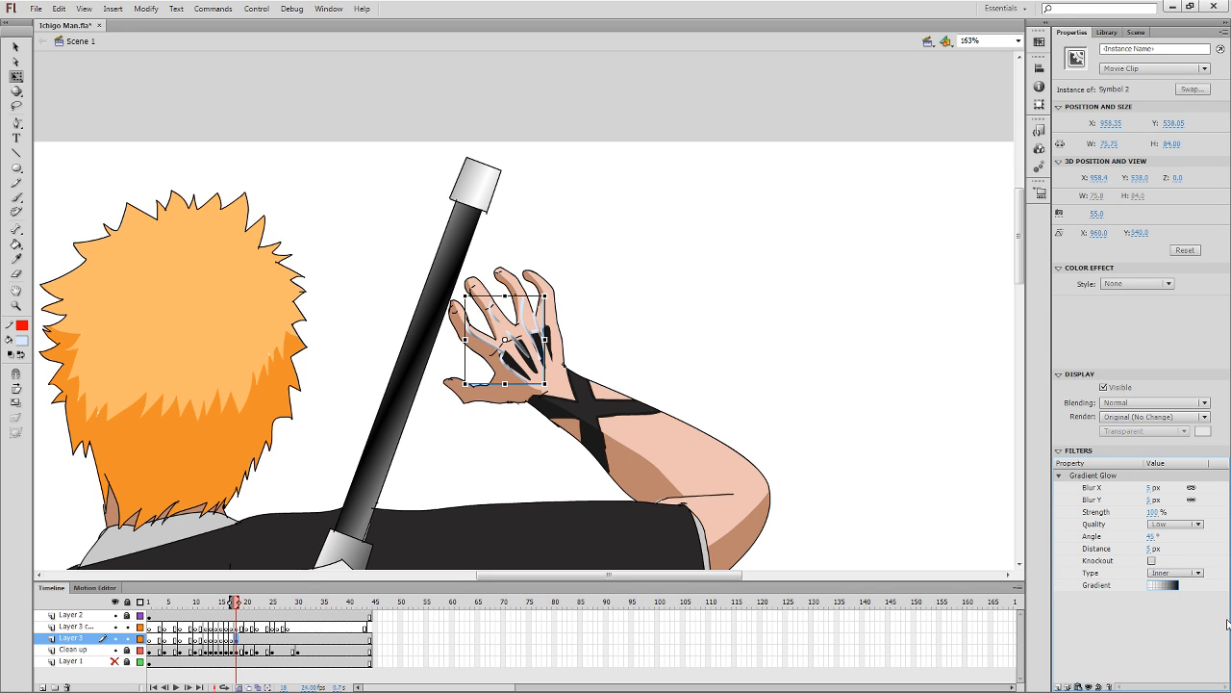
pyautogui.click(1043, 538)
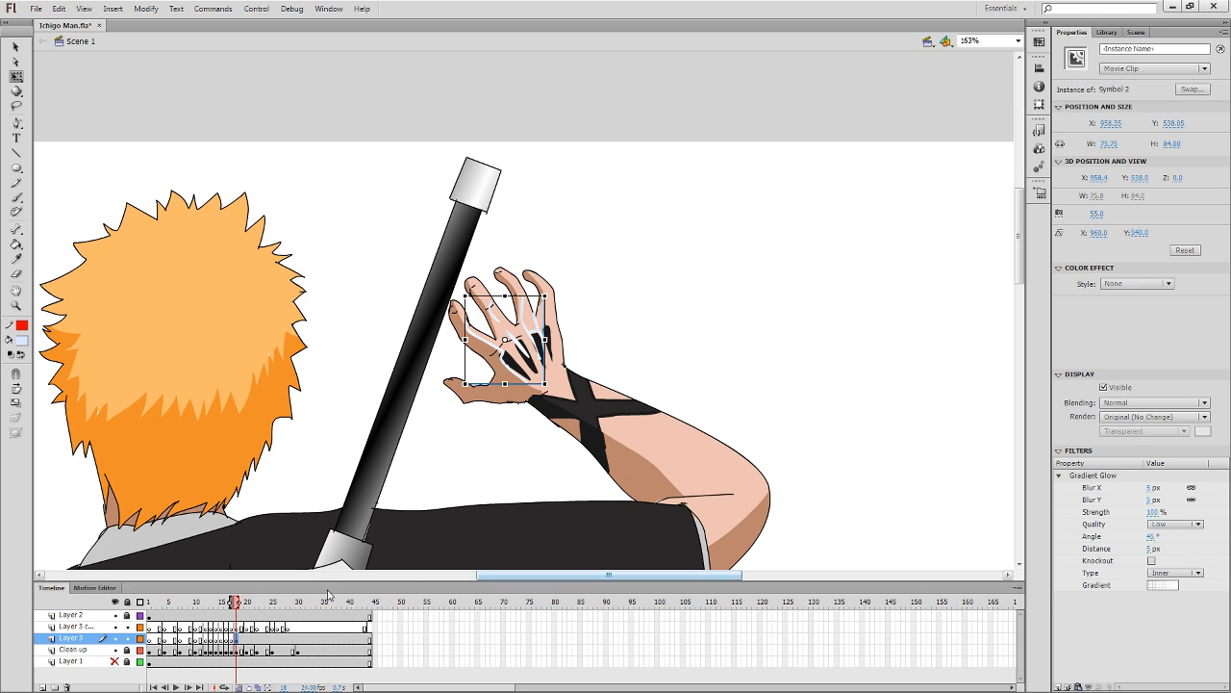
# Set the Gradient Glow to 4 px blur, 163% strength, 182° angle and 23 px distance.
pyautogui.click(1151, 536)
pyautogui.write('123')
pyautogui.press('Return')
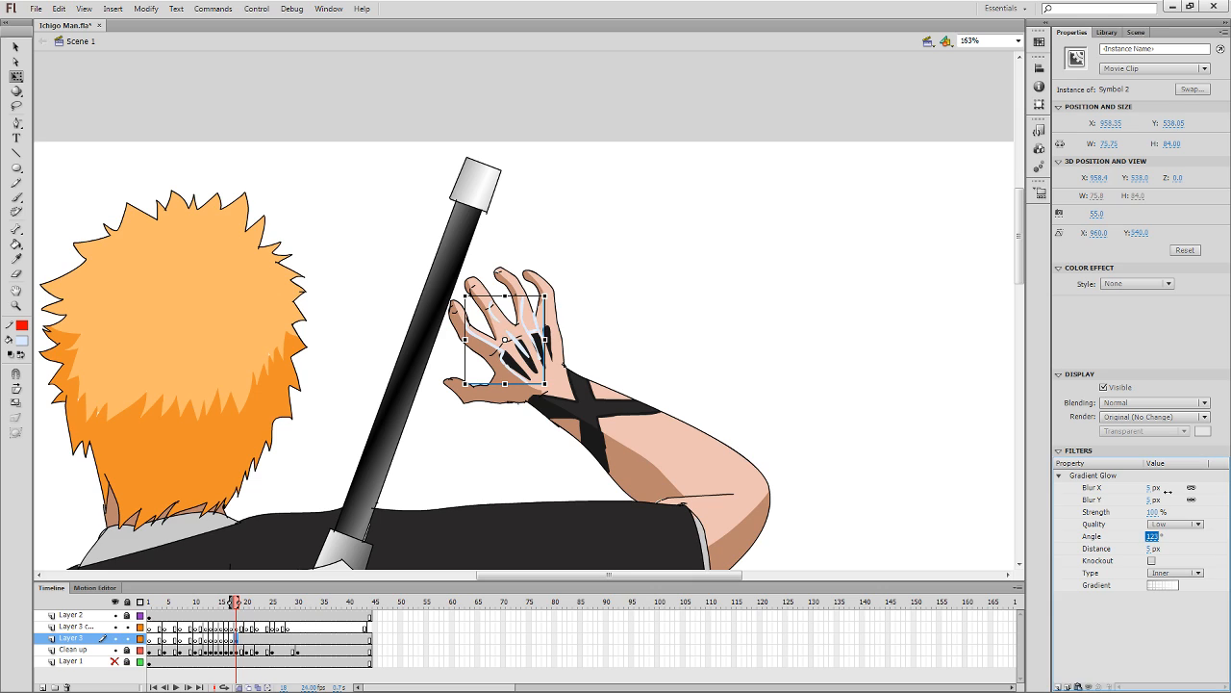
pyautogui.moveTo(1182, 491); pyautogui.dragTo(1127, 508)
pyautogui.moveTo(1119, 527); pyautogui.dragTo(1186, 546)
pyautogui.click(1151, 499)
pyautogui.write('39')
pyautogui.press('Return')
pyautogui.moveTo(1153, 500)
pyautogui.mouseDown()
pyautogui.moveTo(1142, 512)
pyautogui.moveTo(1148, 501)
pyautogui.mouseUp()
pyautogui.click(1151, 500)
pyautogui.write('4')
pyautogui.press('Return')
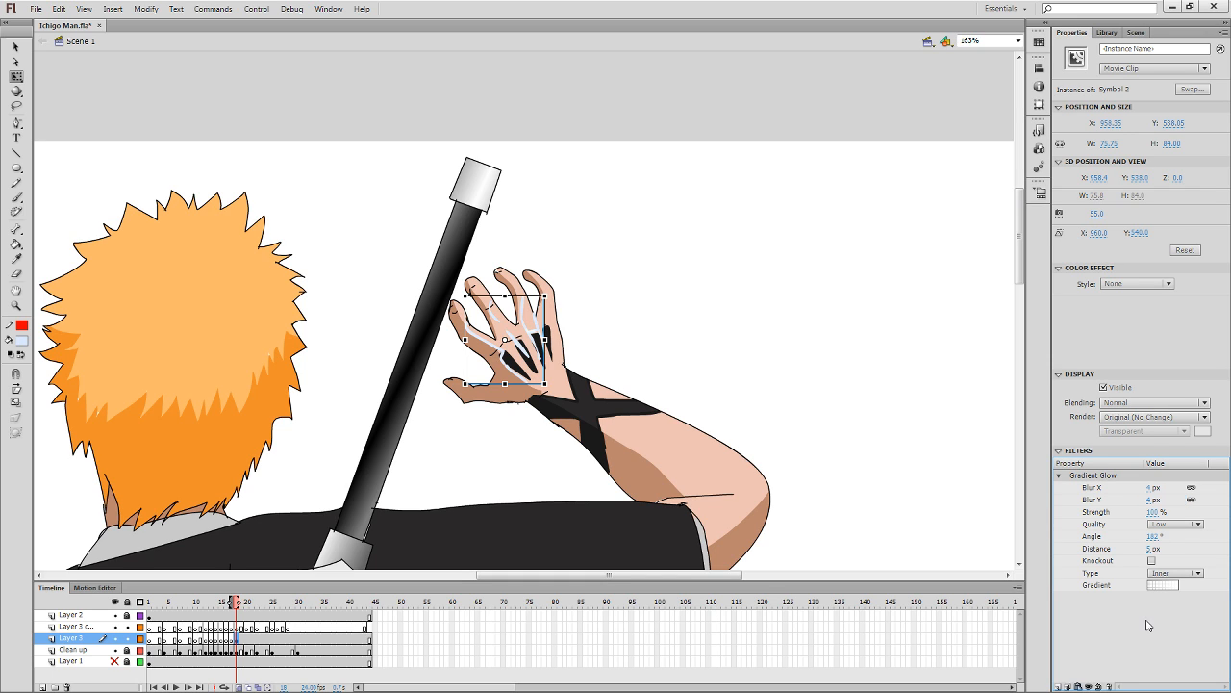
pyautogui.click(1151, 512)
pyautogui.moveTo(1150, 549); pyautogui.dragTo(1163, 549)
# Add a Glow filter to the line symbol in white with 8 px blur in both directions.
pyautogui.click(1059, 686)
pyautogui.click(1092, 626)
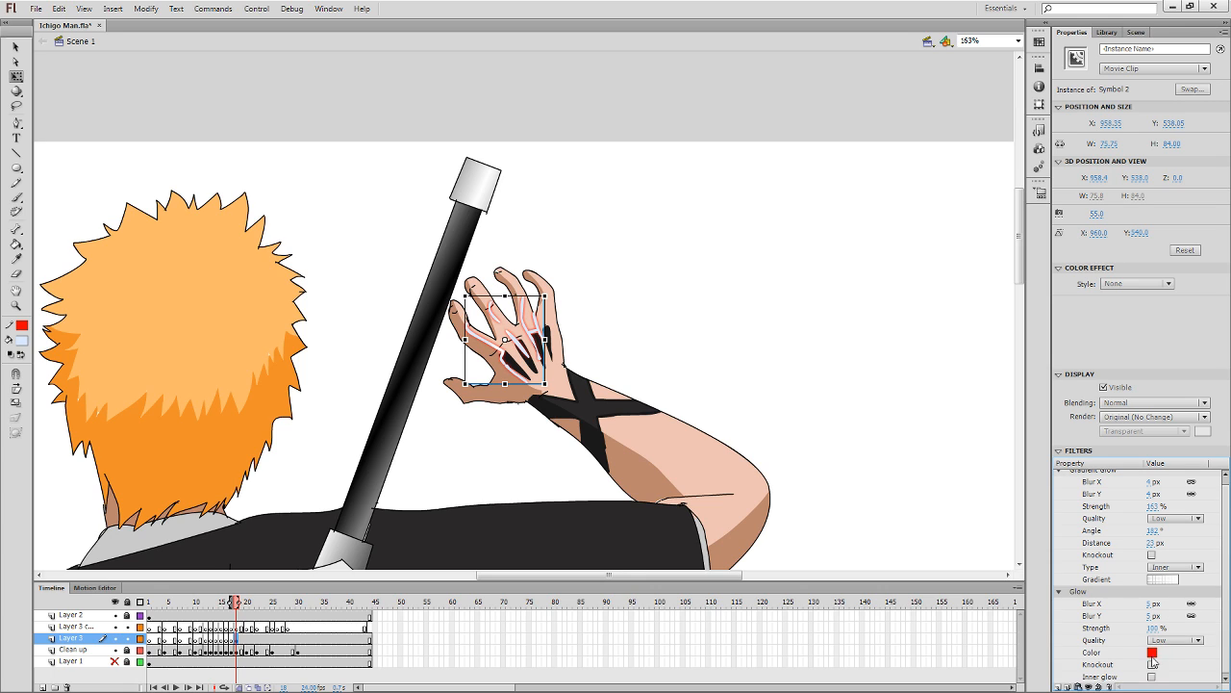
pyautogui.click(1044, 592)
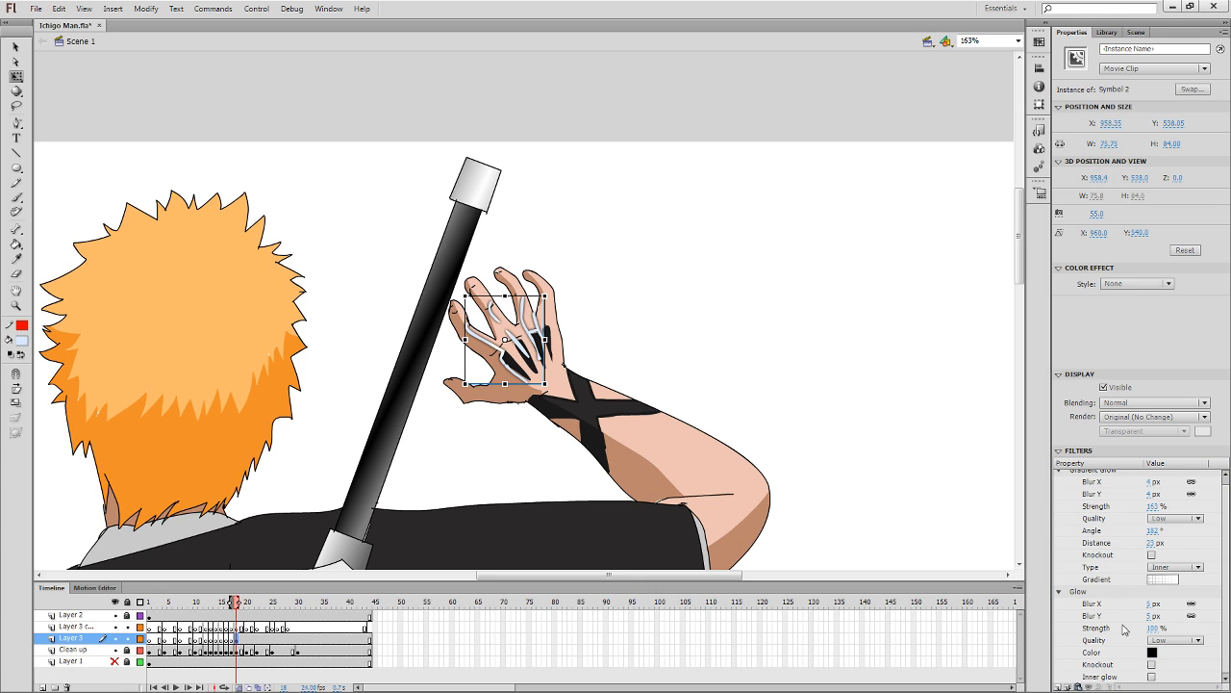
pyautogui.click(1044, 578)
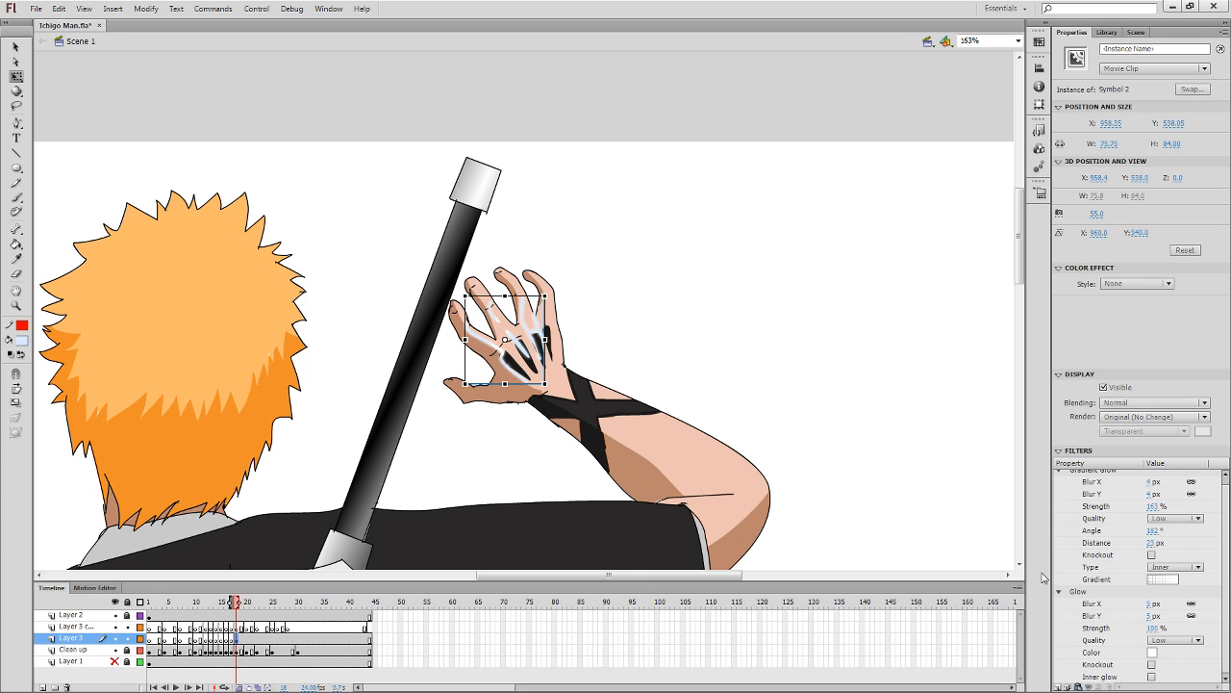
pyautogui.click(1150, 616)
pyautogui.write('8')
pyautogui.press('Return')
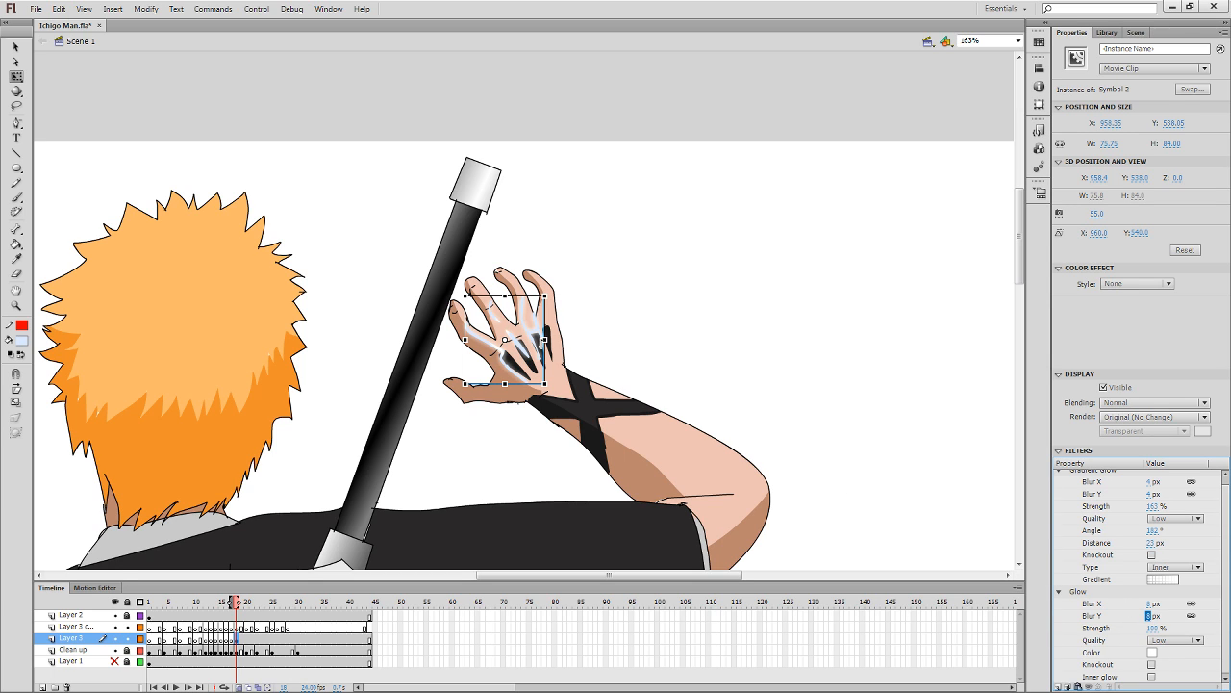
# Apply a Brightness colour effect of 62% to the line symbol on the hand.
pyautogui.click(529, 332)
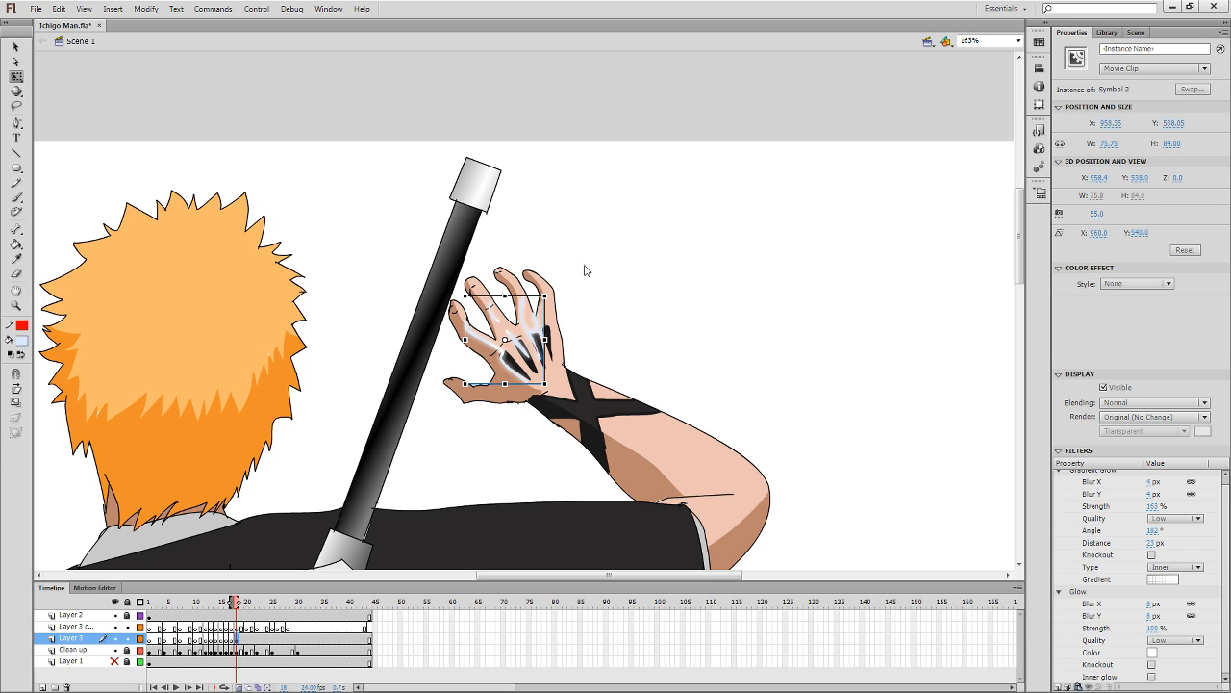
pyautogui.click(1132, 285)
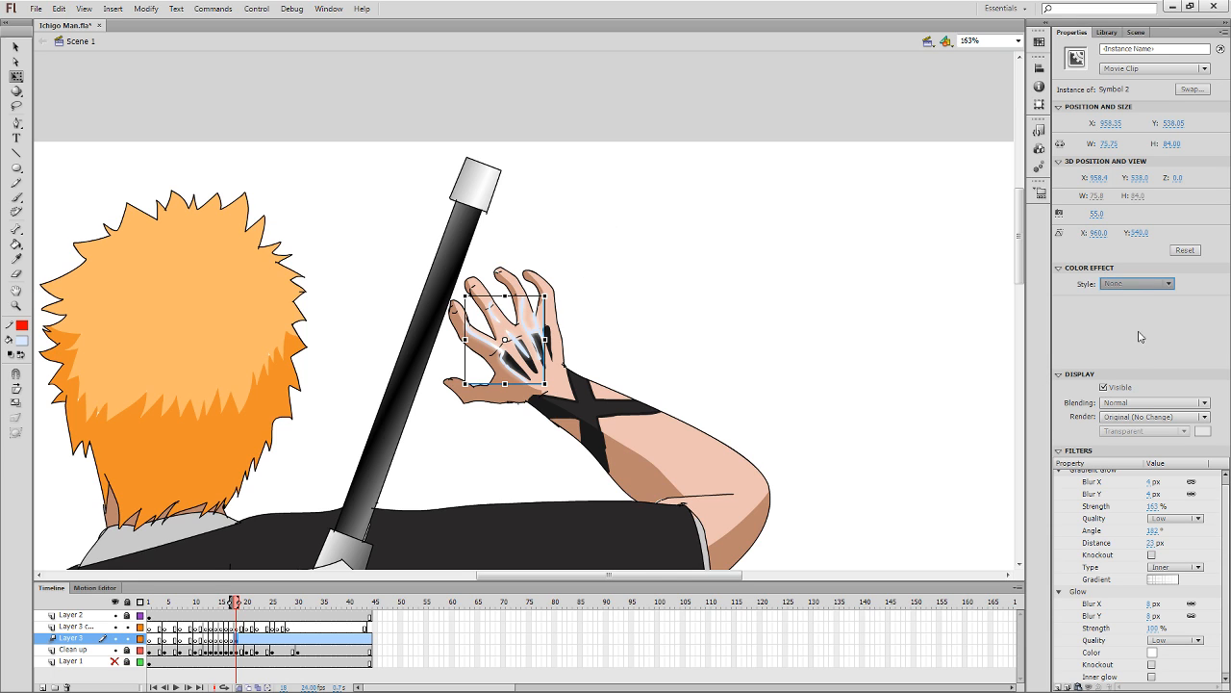
pyautogui.click(1149, 315)
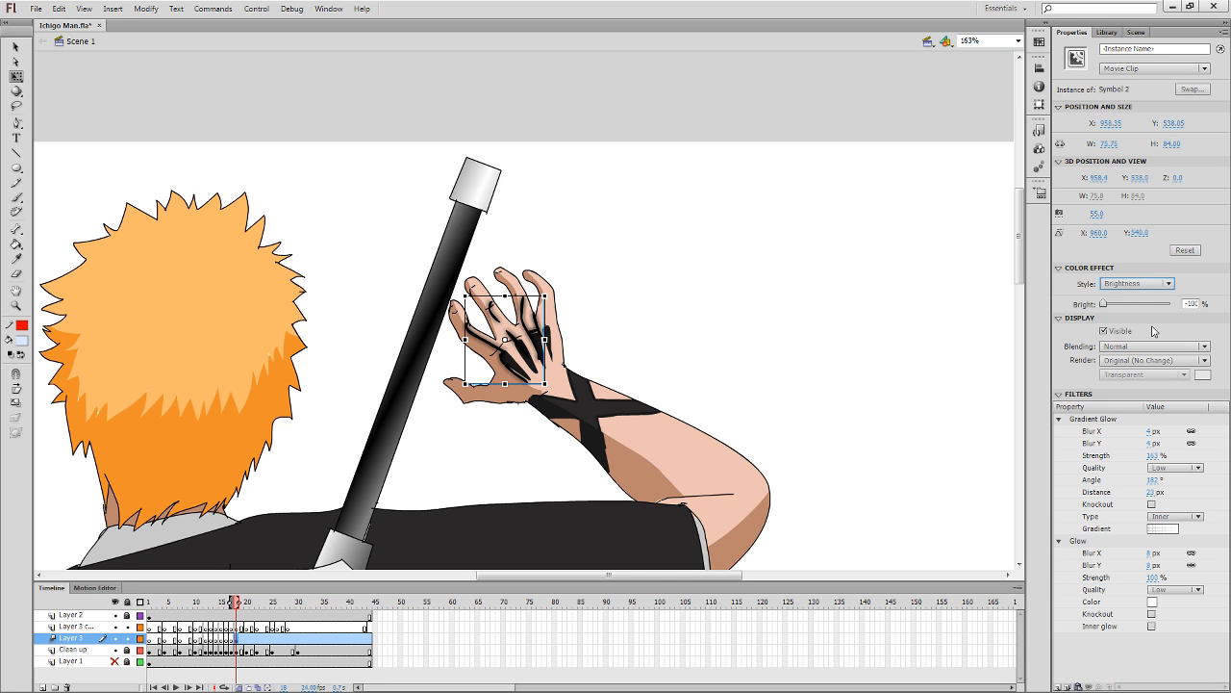
pyautogui.moveTo(1145, 305); pyautogui.dragTo(1157, 310)
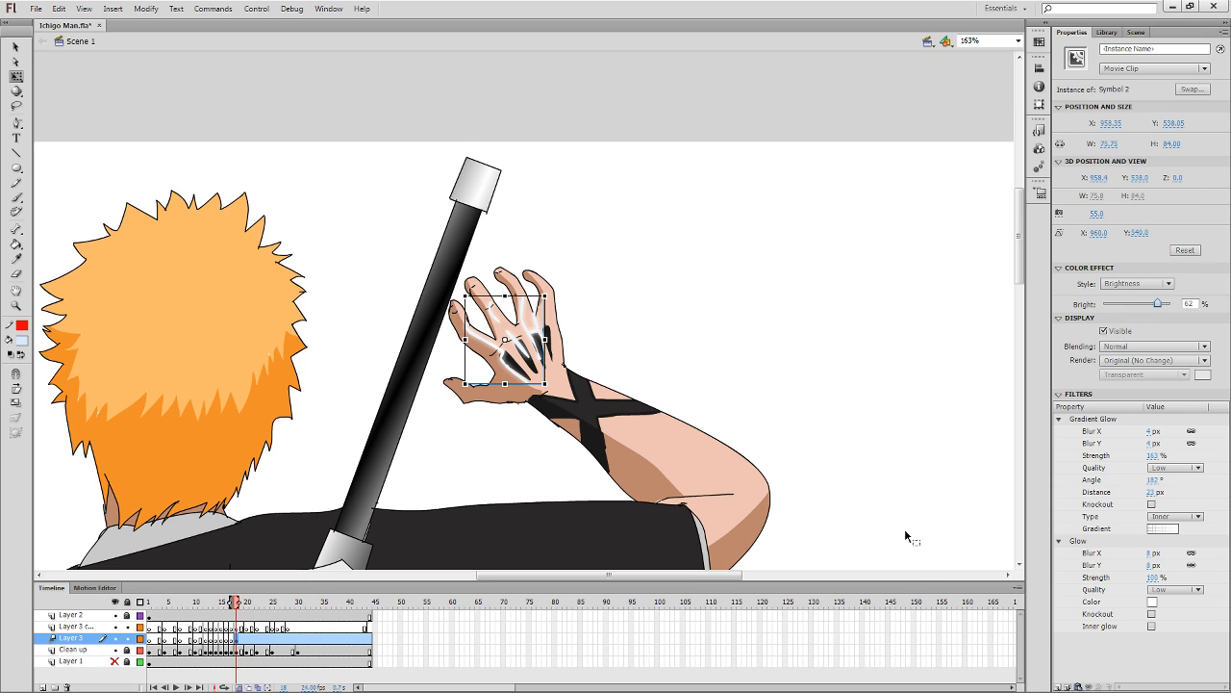
# Raise the white Glow filter's strength on the line symbol to 224%.
pyautogui.click(747, 398)
pyautogui.scroll(-1, 747, 398)
pyautogui.click(524, 292)
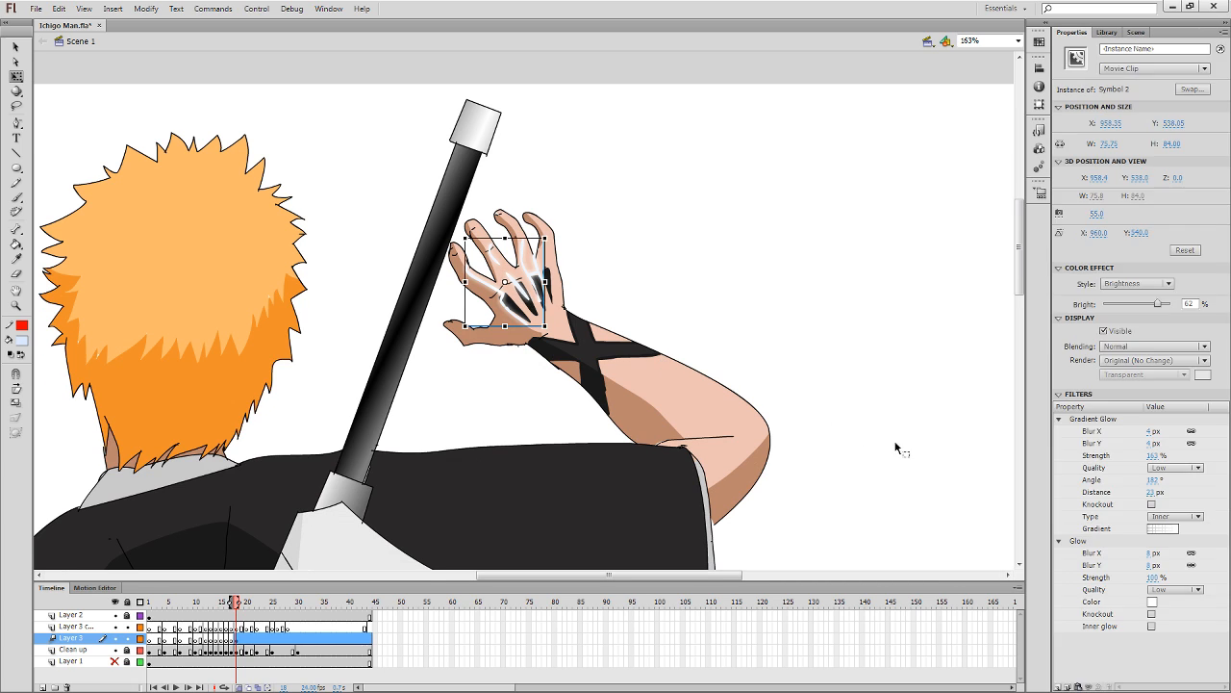
pyautogui.moveTo(1151, 577)
pyautogui.mouseDown()
pyautogui.moveTo(1212, 579)
pyautogui.moveTo(1159, 578)
pyautogui.mouseUp()
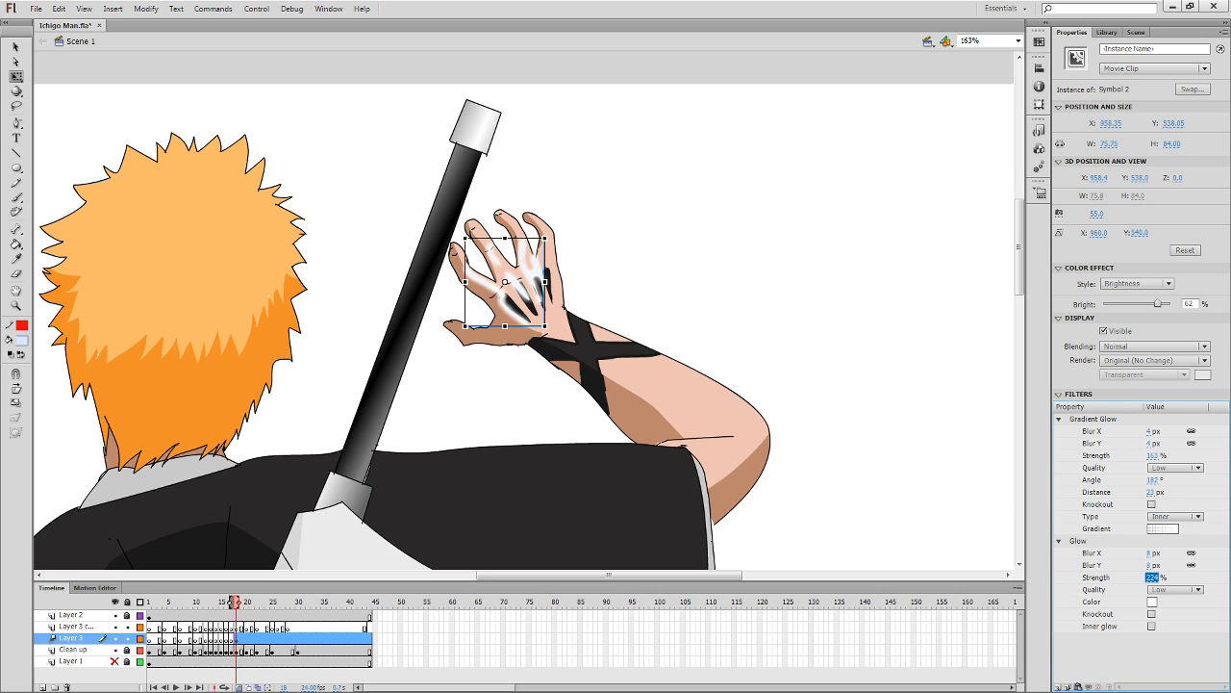
# Add a Blur filter to the line symbol, set its quality to High, adjust the blur amount and deselect the symbol.
pyautogui.click(1059, 686)
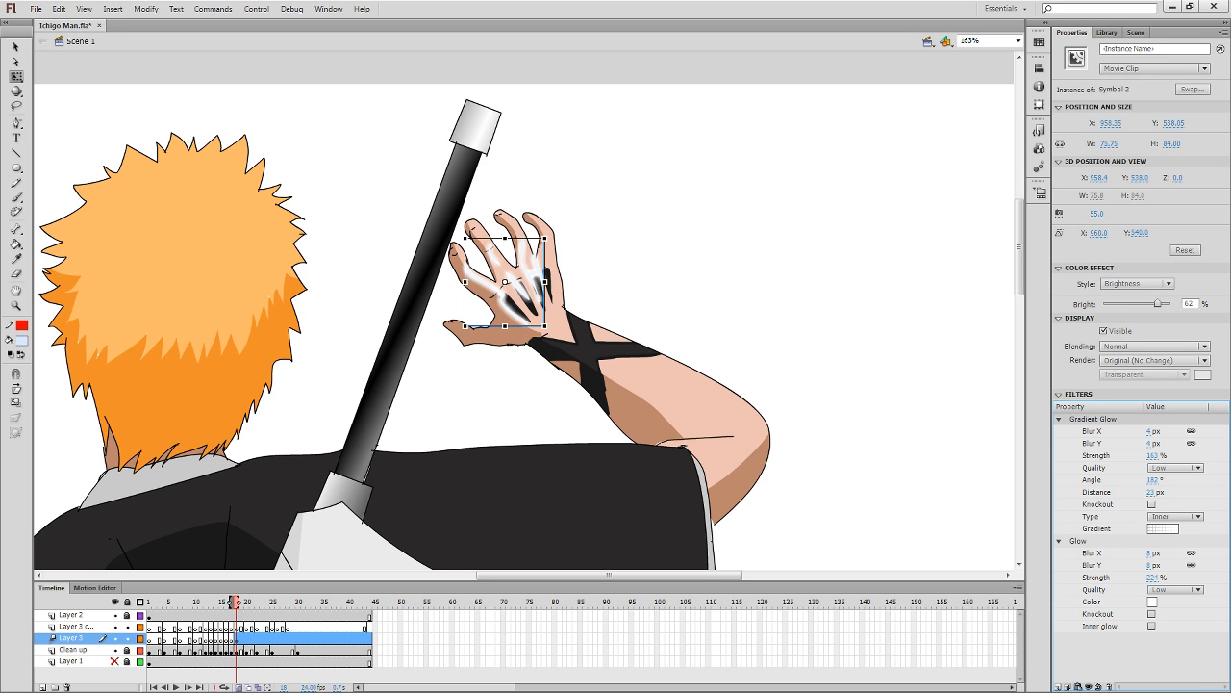
pyautogui.click(1082, 601)
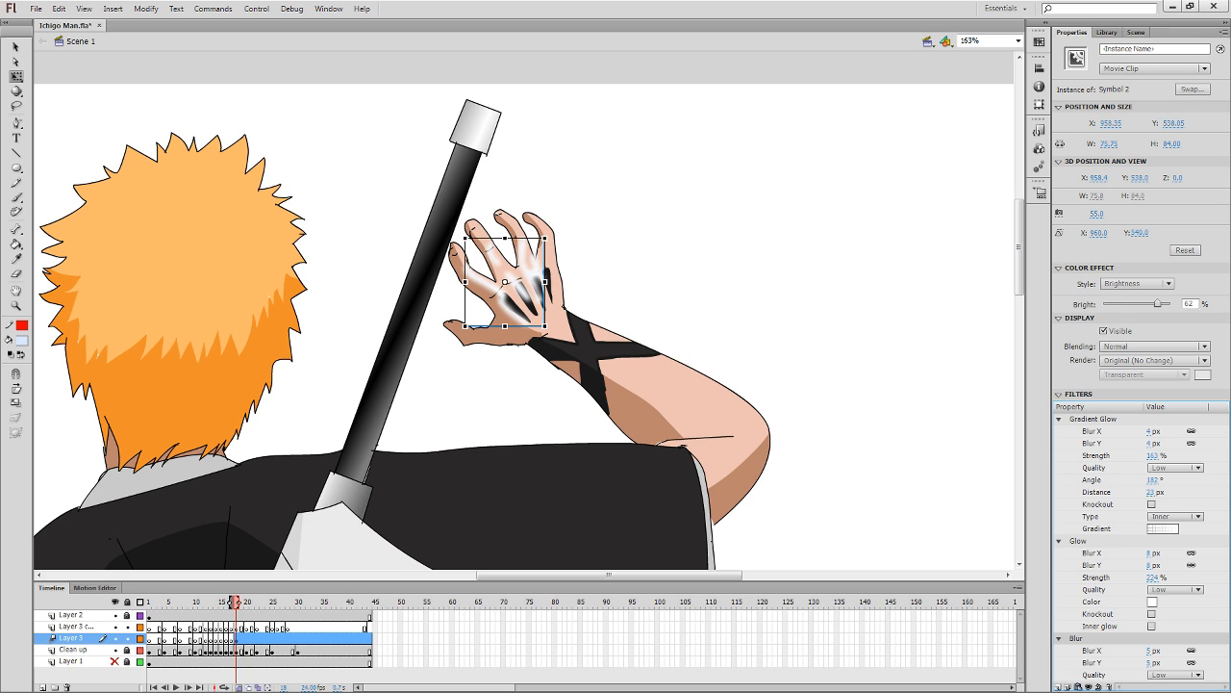
pyautogui.click(1172, 661)
pyautogui.click(1152, 662)
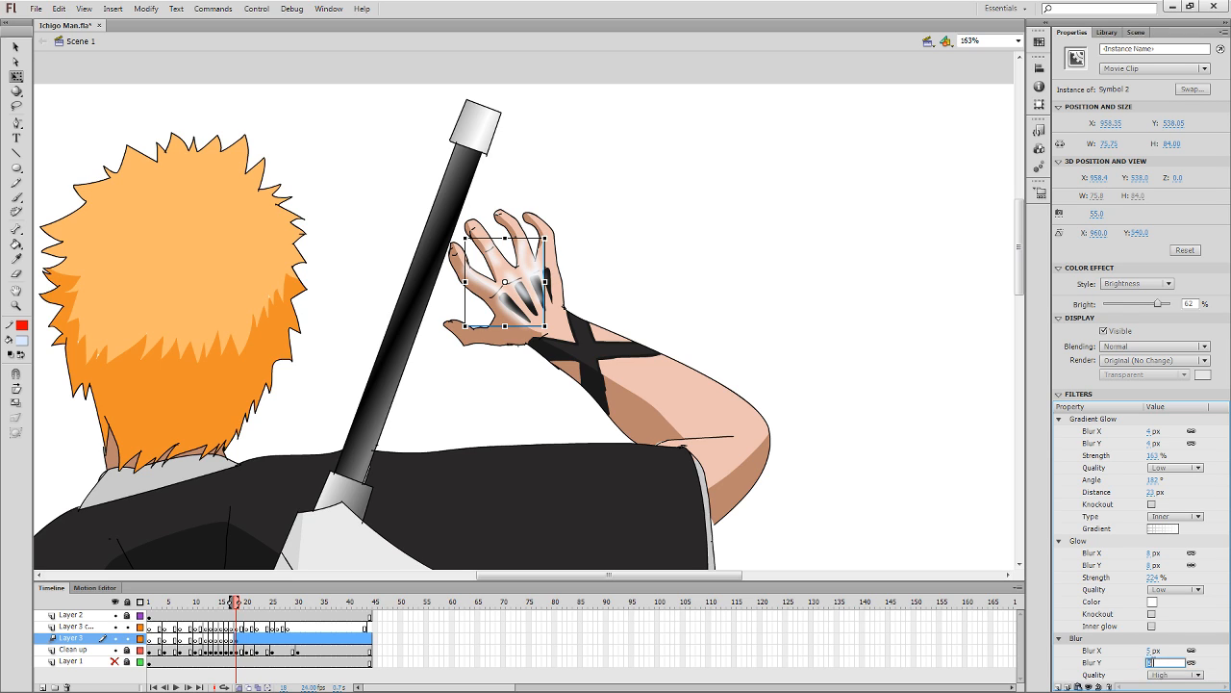
pyautogui.press('Return')
pyautogui.click(928, 512)
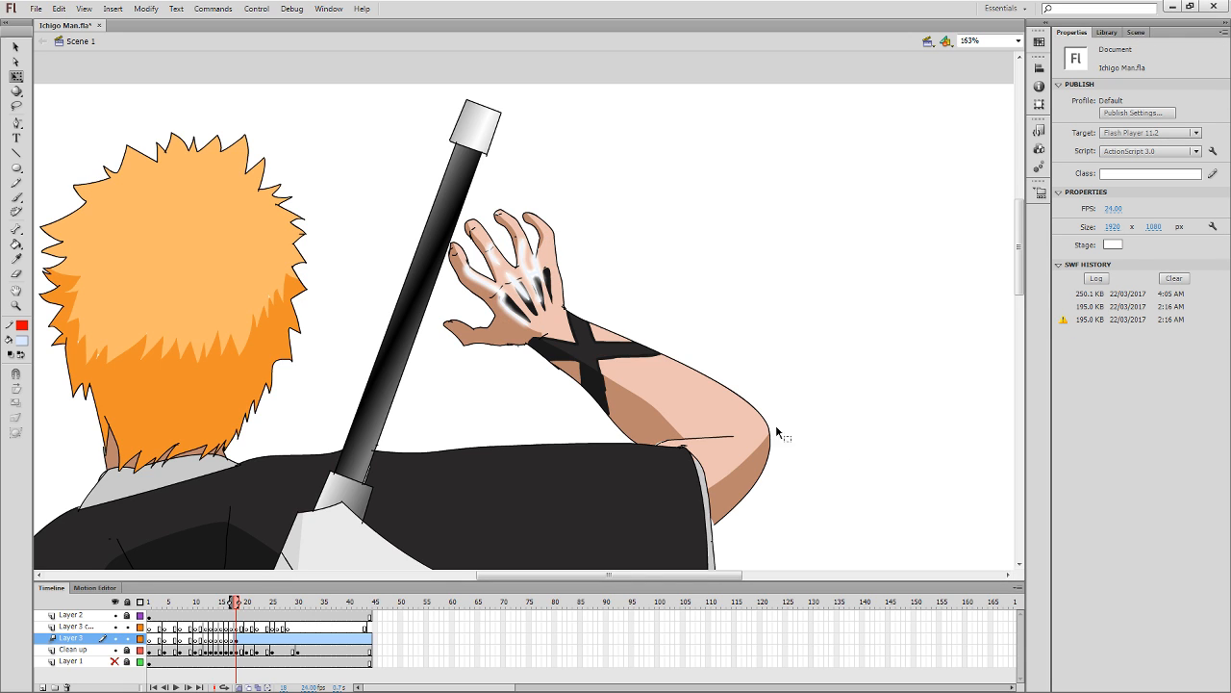
# Go to frame 44, the end of the Layer 3 tween, select the energy effect clip and turn off onion skinning.
pyautogui.click(534, 294)
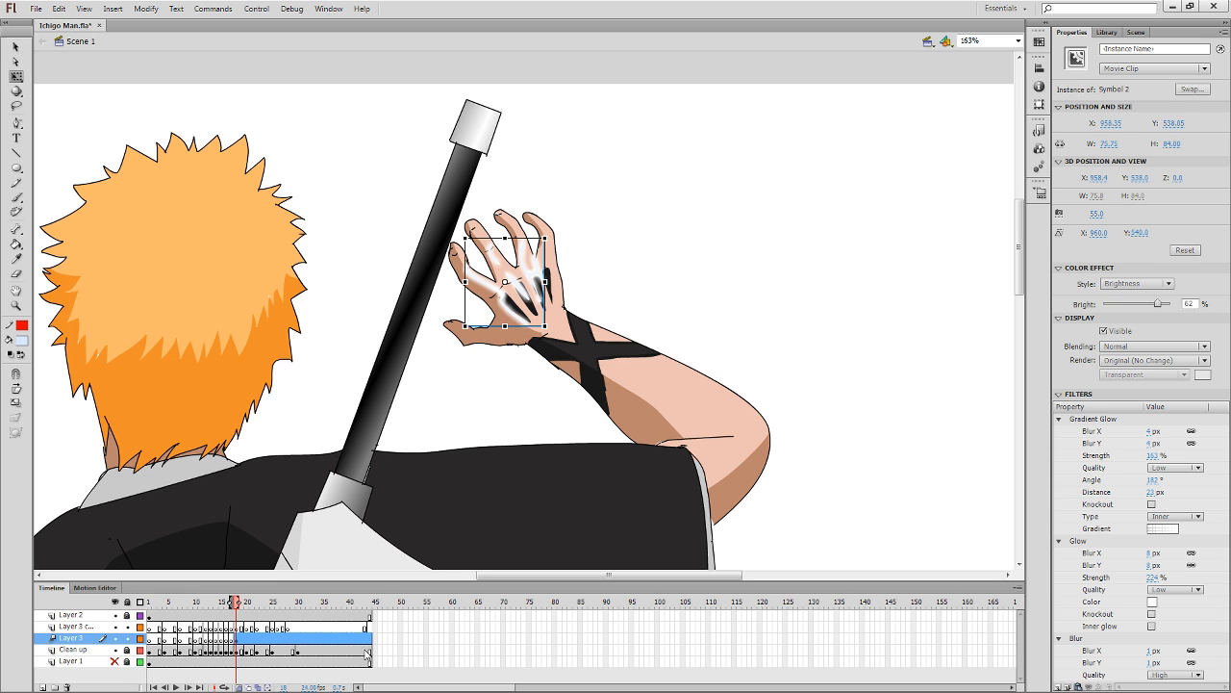
pyautogui.click(332, 671)
pyautogui.click(372, 642)
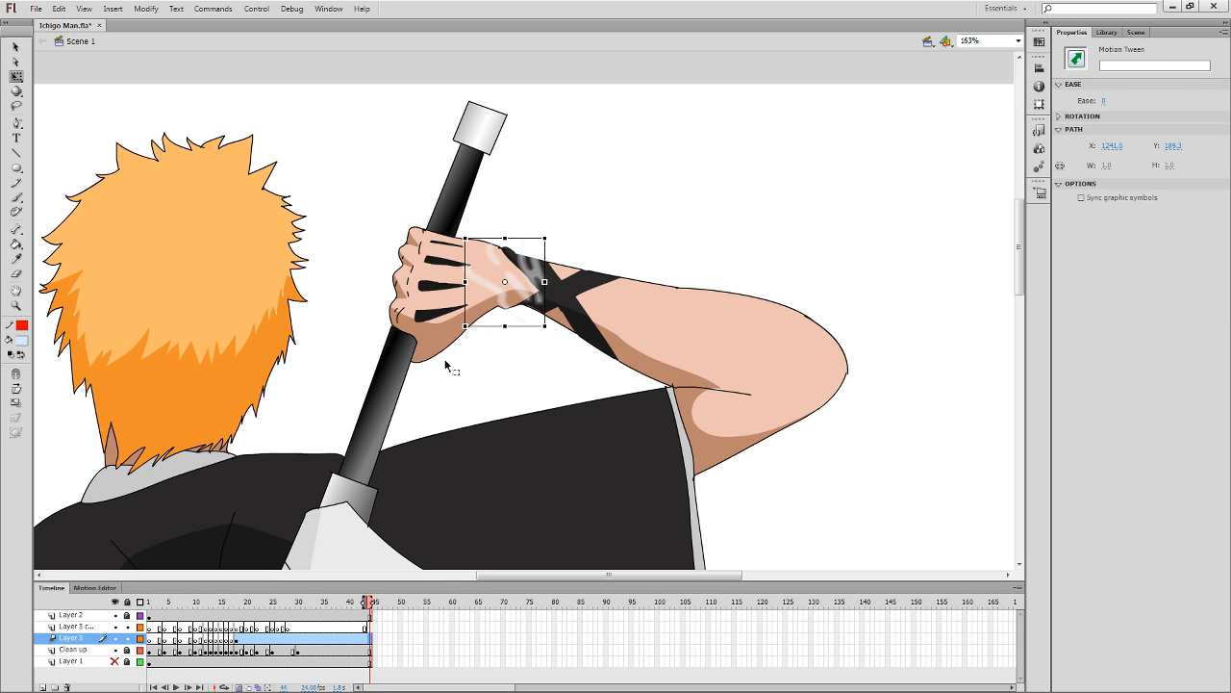
pyautogui.click(524, 294)
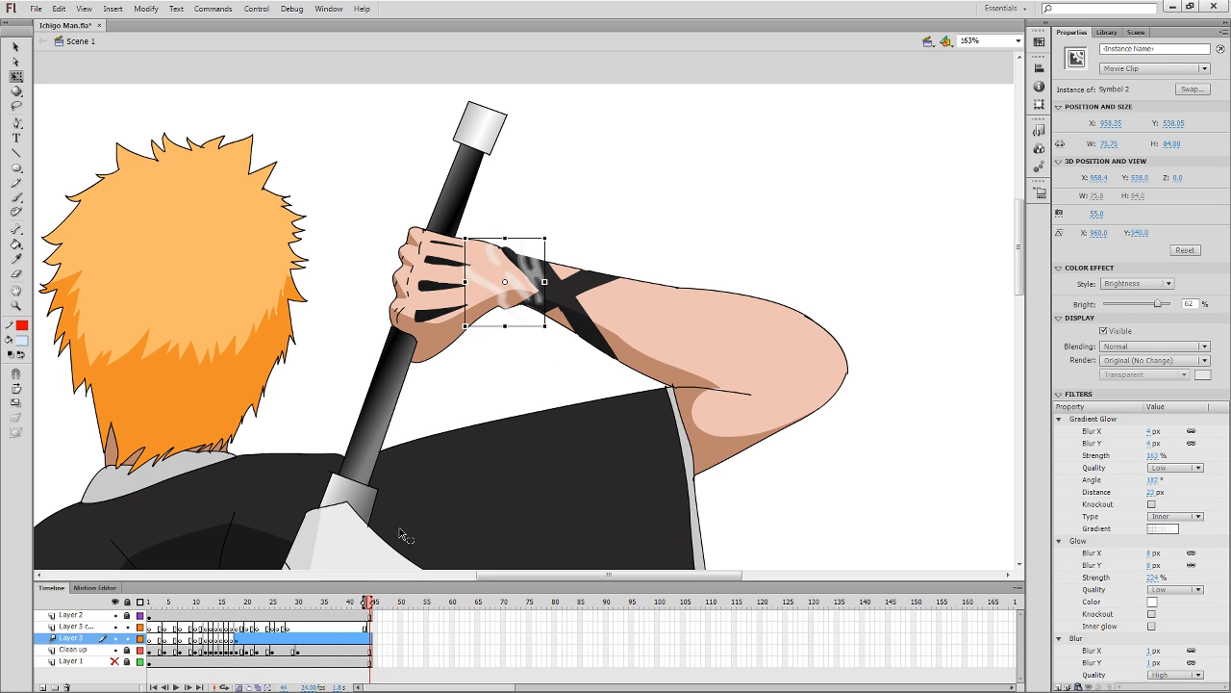
pyautogui.click(240, 688)
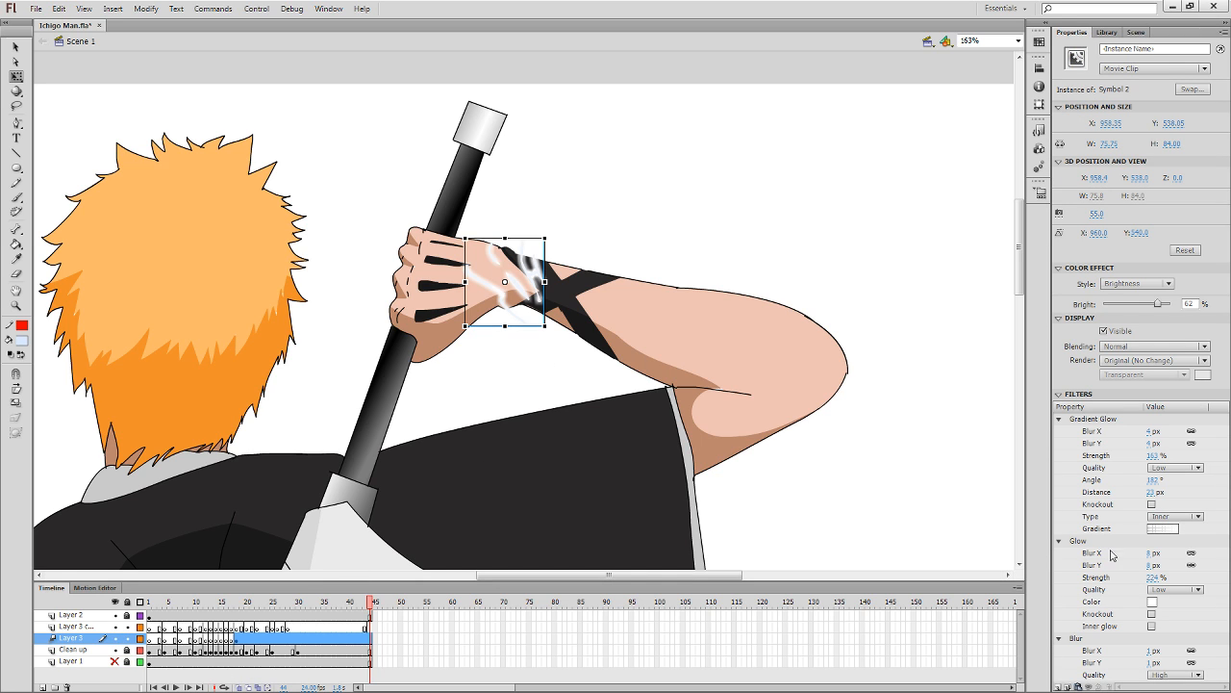
# Set the clip's Glow filter to 26 px blur, 1623% strength and High quality at frame 44, and test the movie.
pyautogui.moveTo(1151, 568); pyautogui.dragTo(1200, 580)
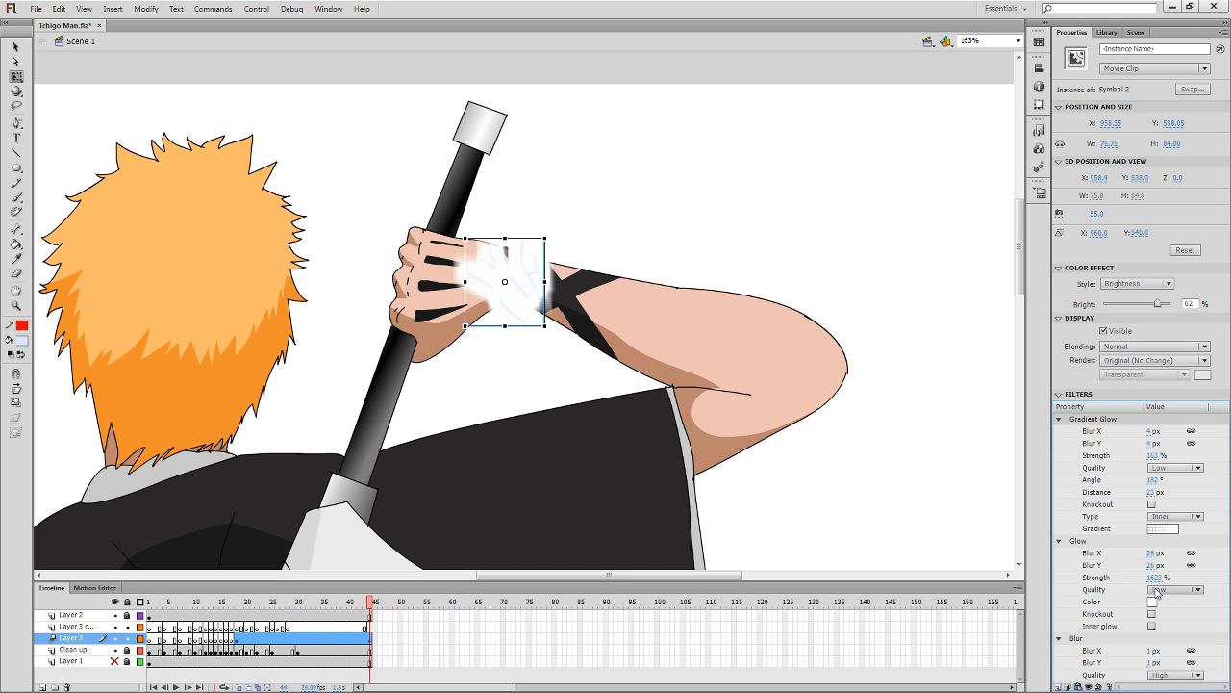
pyautogui.click(1159, 588)
pyautogui.click(1169, 630)
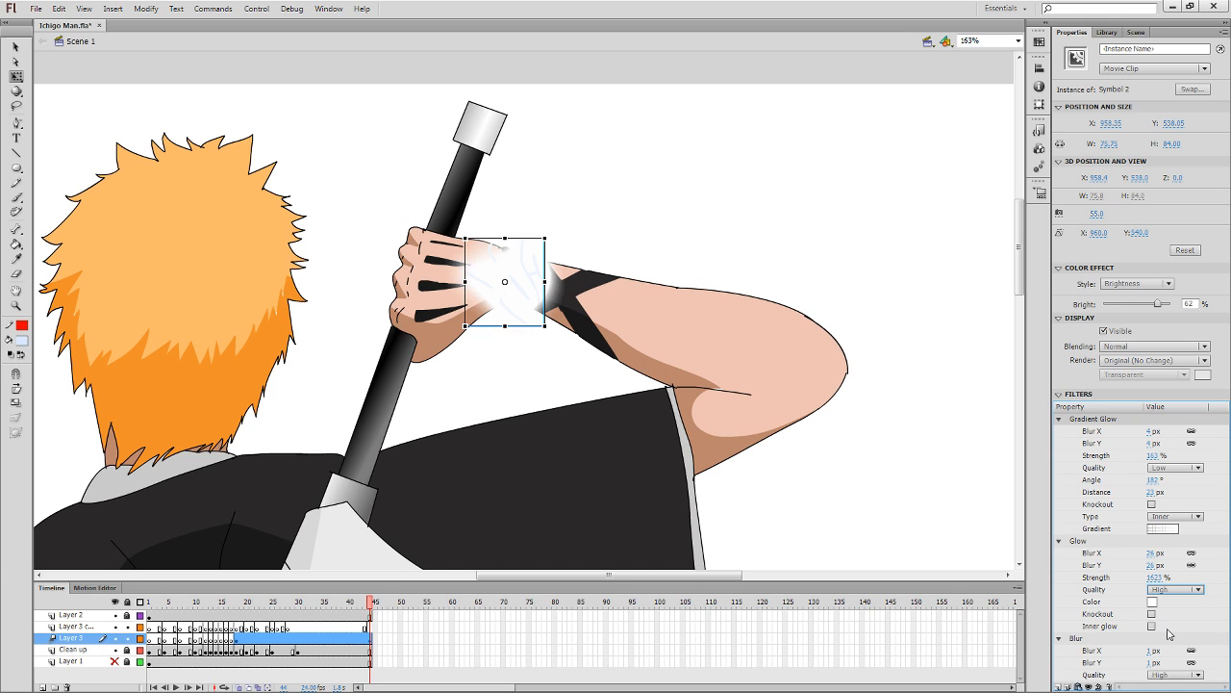
pyautogui.click(799, 261)
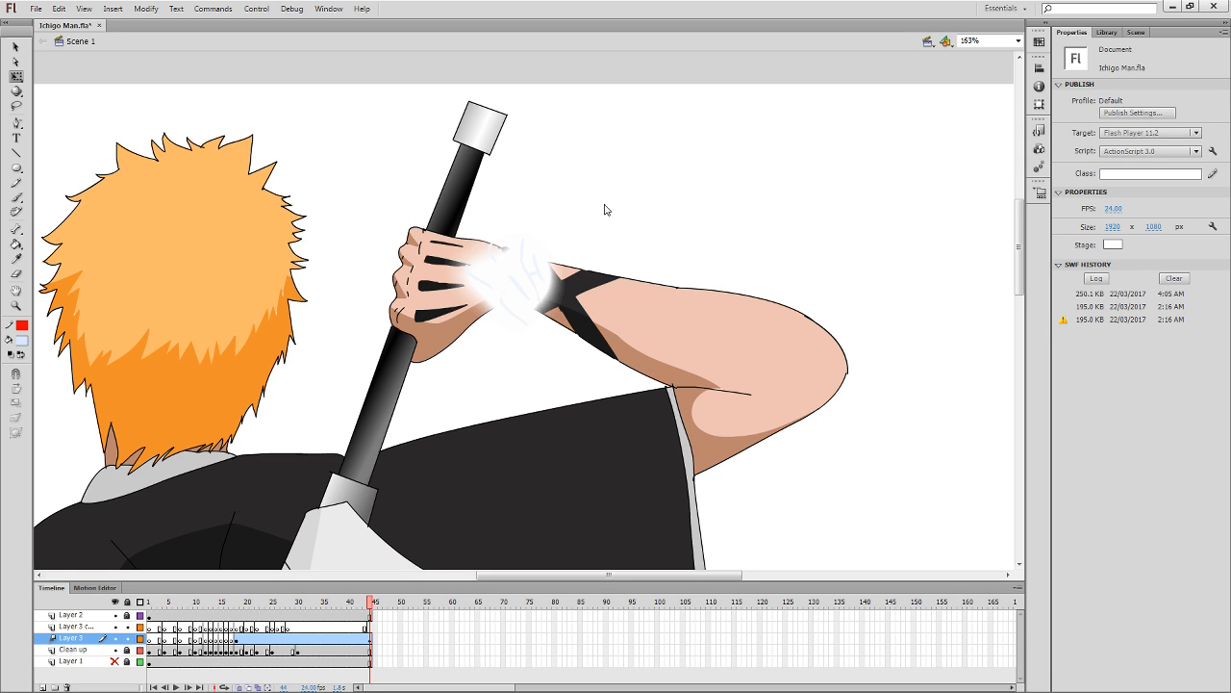
pyautogui.hotkey('ctrl', 'Return')
# At frame 39 of the tween, set the effect clip's Glow to 6 px blur and 322% strength, and test the movie.
pyautogui.click(346, 639)
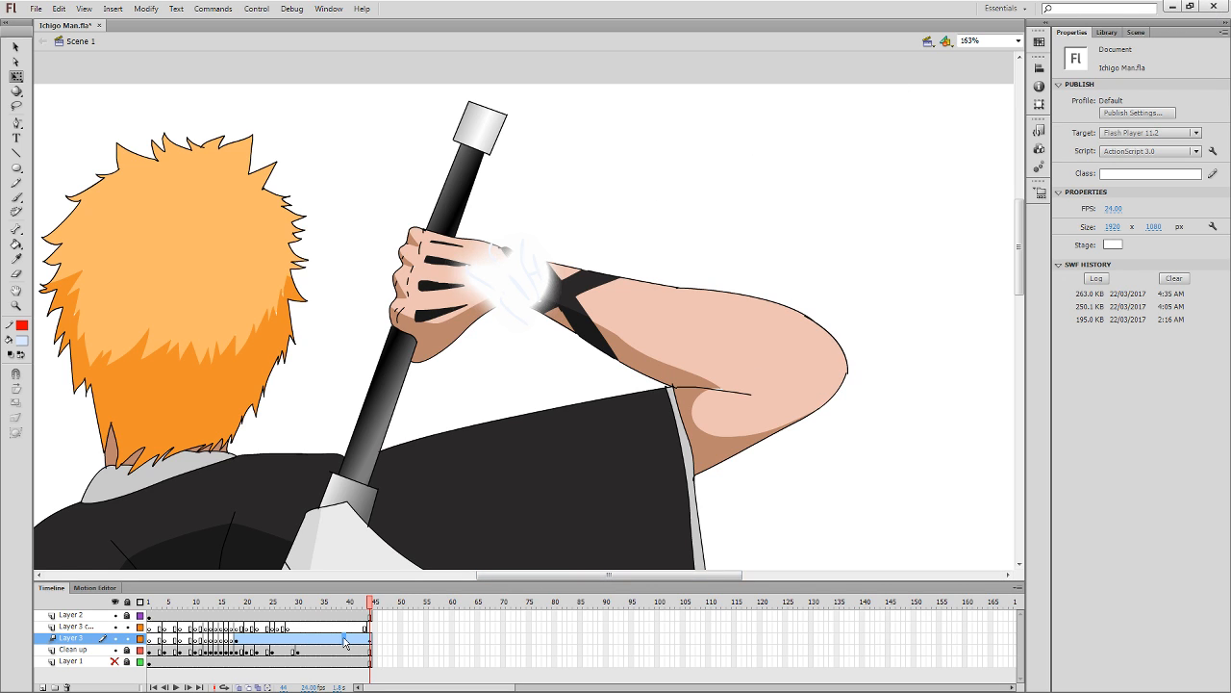
pyautogui.click(525, 299)
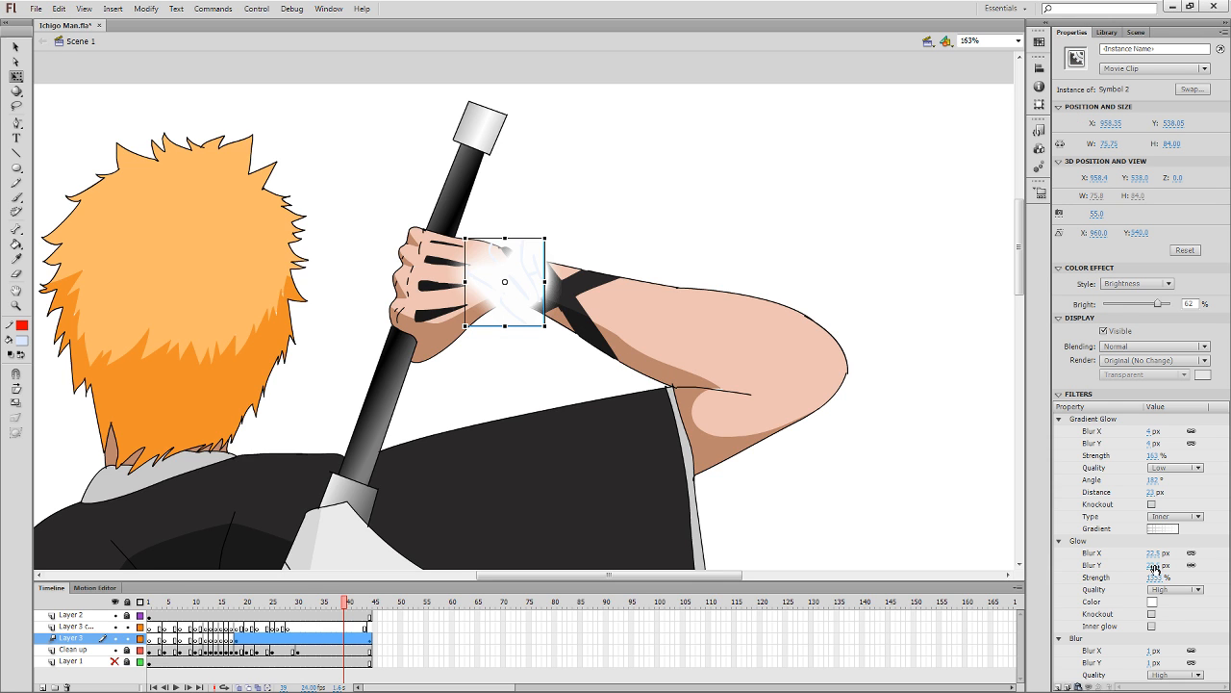
pyautogui.moveTo(1155, 568); pyautogui.dragTo(1149, 565)
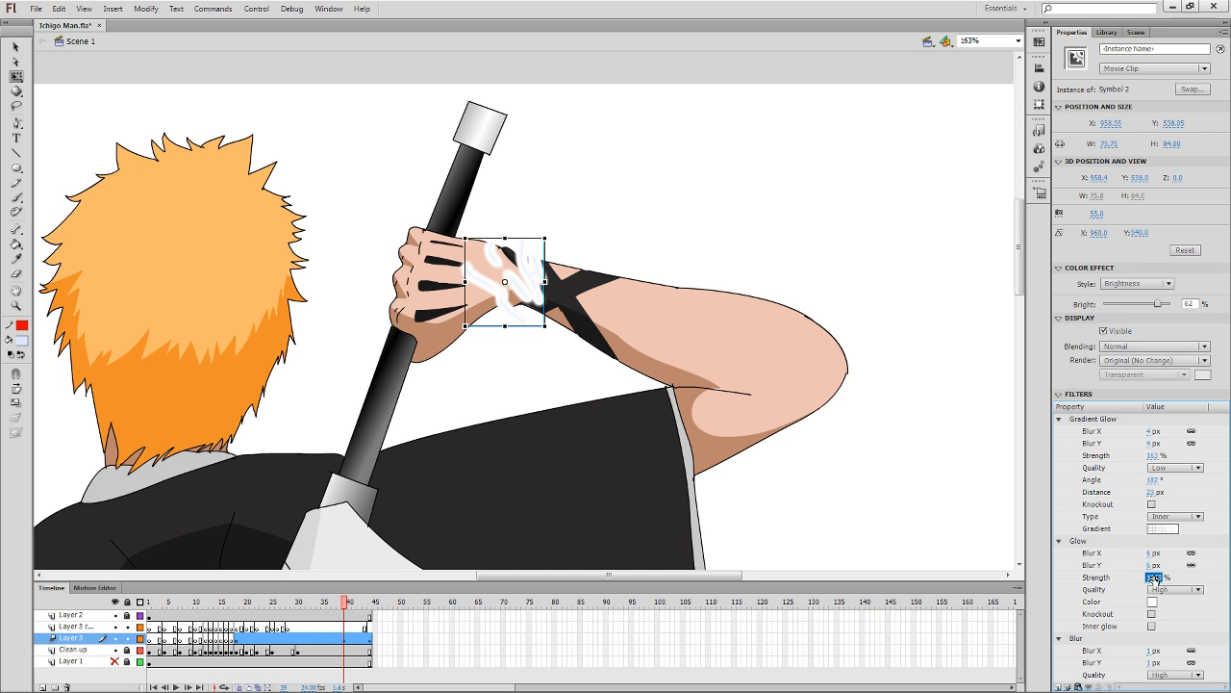
pyautogui.moveTo(1130, 577); pyautogui.dragTo(1045, 585)
pyautogui.moveTo(1105, 577); pyautogui.dragTo(794, 586)
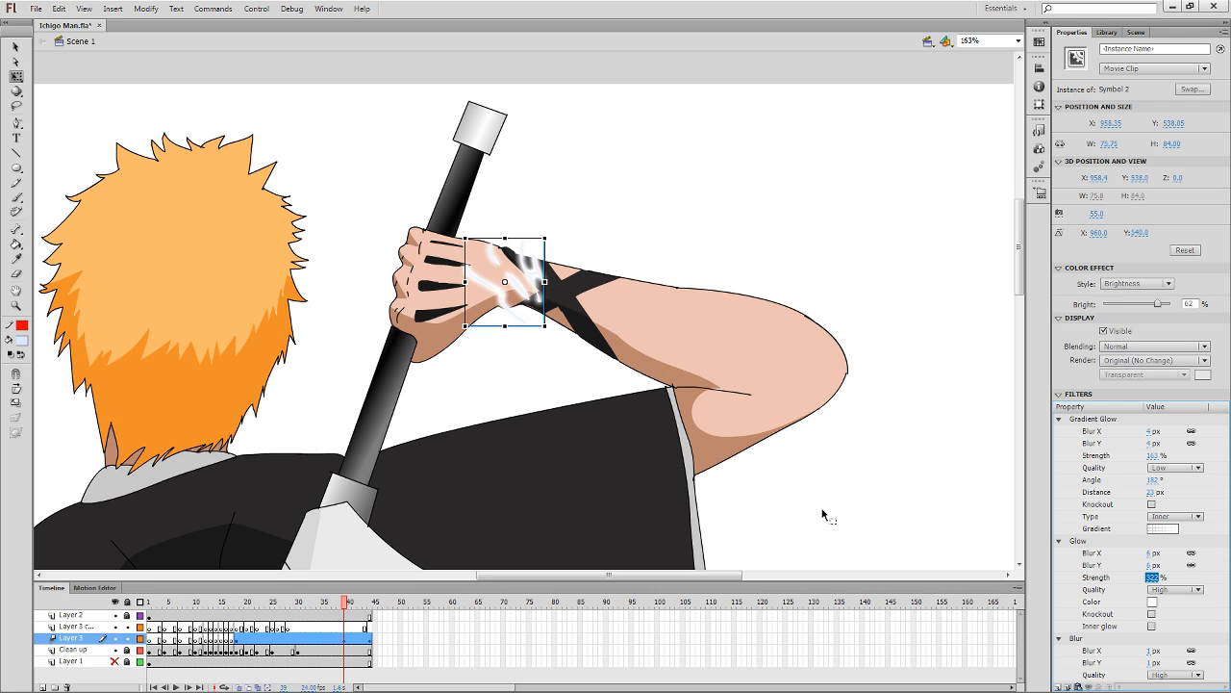
pyautogui.click(747, 473)
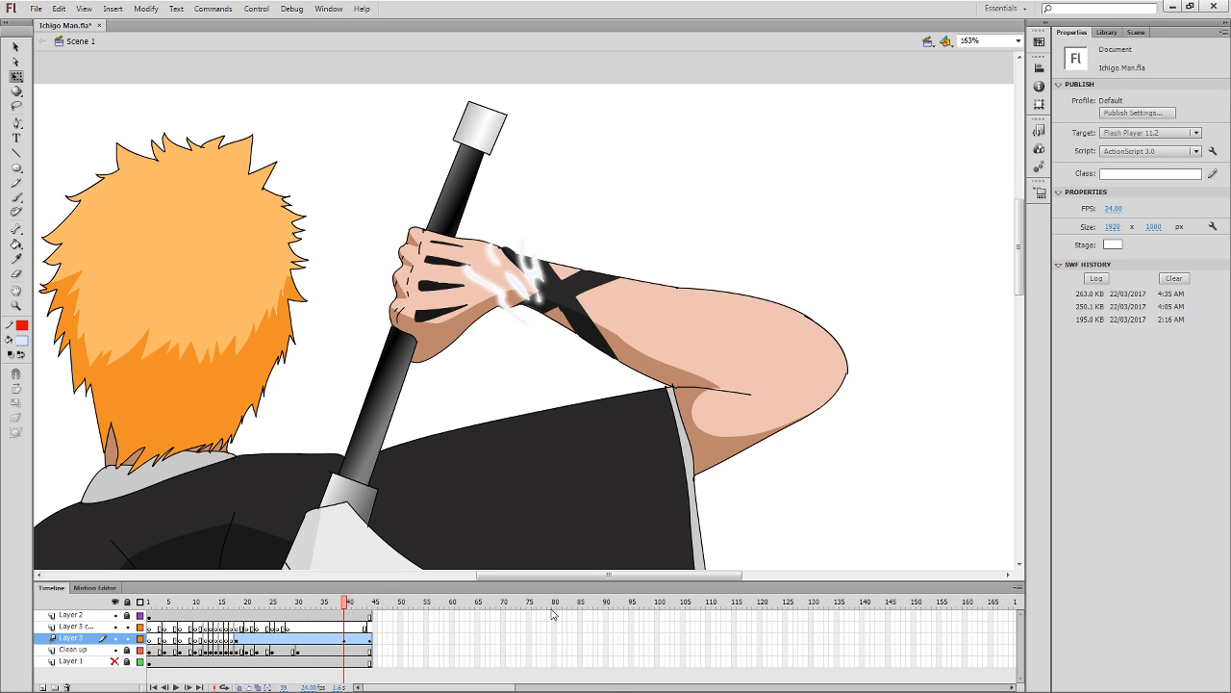
pyautogui.hotkey('ctrl', 'Return')
# Set the effect clip's Glow strength at frame 39 to 286%.
pyautogui.click(524, 298)
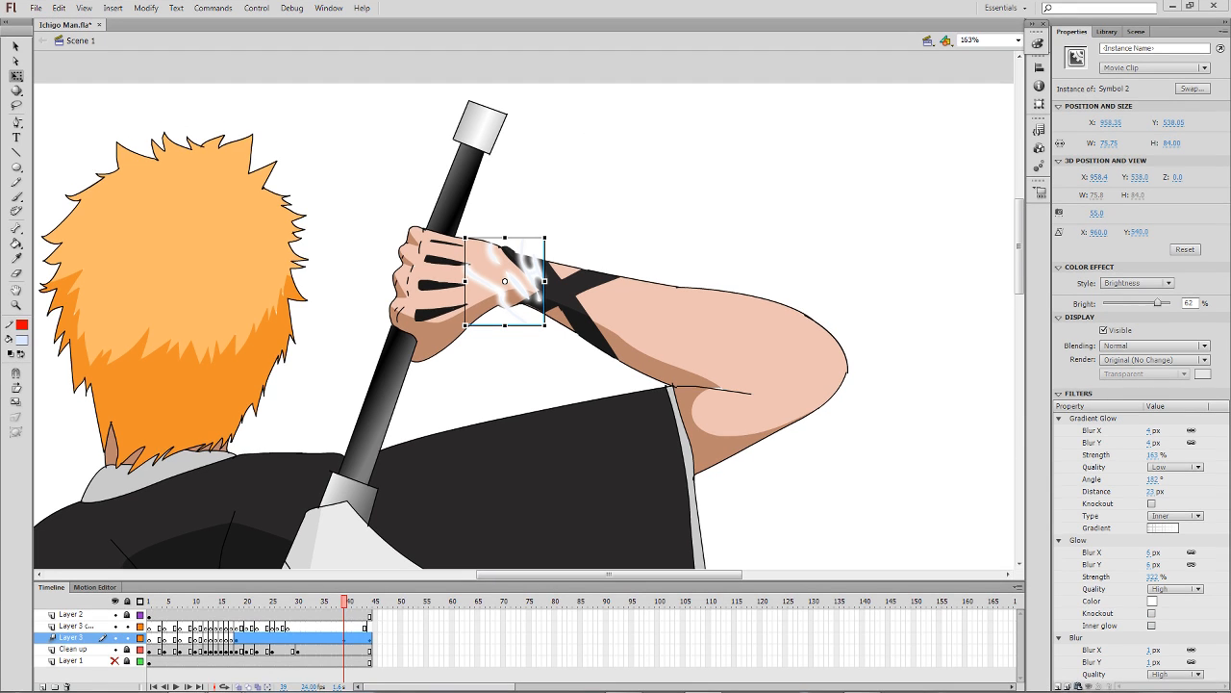
pyautogui.click(897, 468)
pyautogui.click(541, 296)
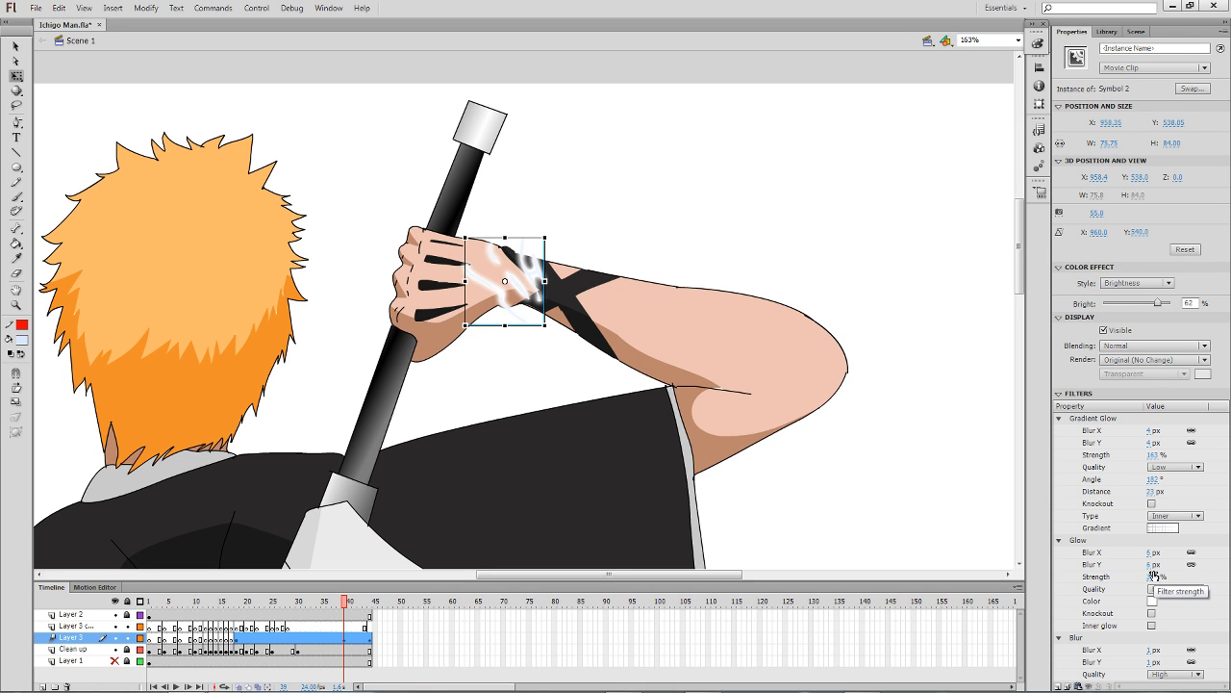
pyautogui.click(1153, 576)
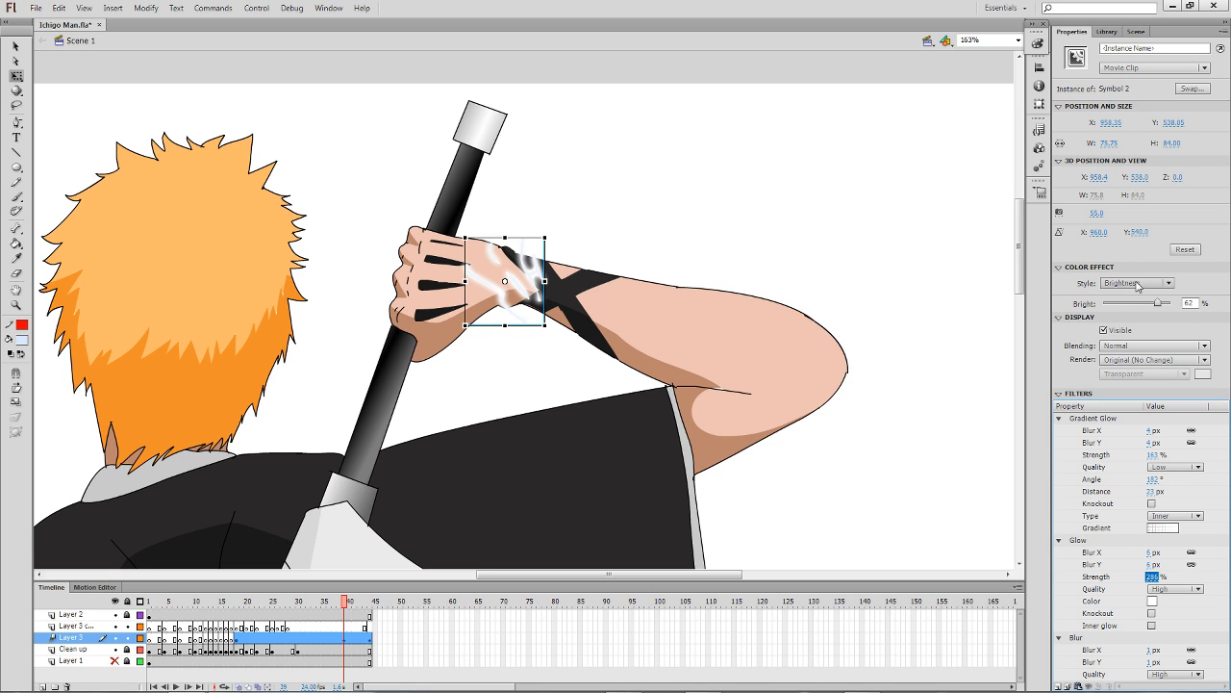
# Remove the Gradient Glow filter from the effect clip and add an Adjust Color filter with Saturation 100.
pyautogui.click(1059, 688)
pyautogui.click(1063, 685)
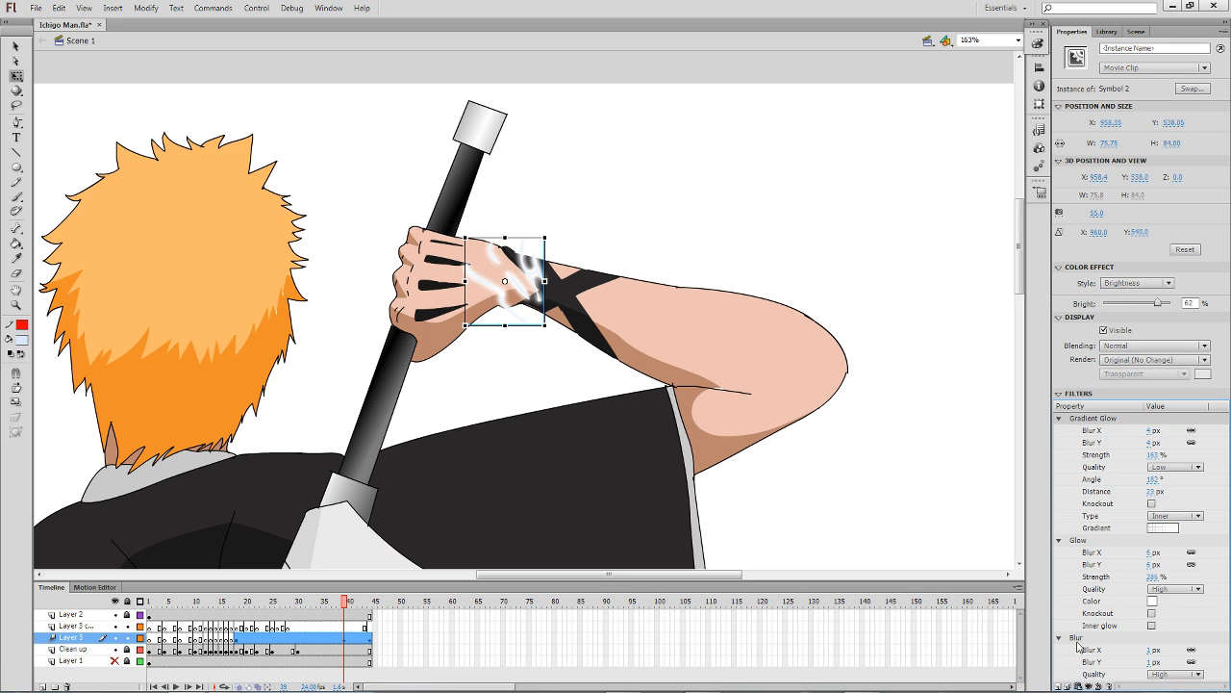
pyautogui.click(1109, 686)
pyautogui.click(1059, 686)
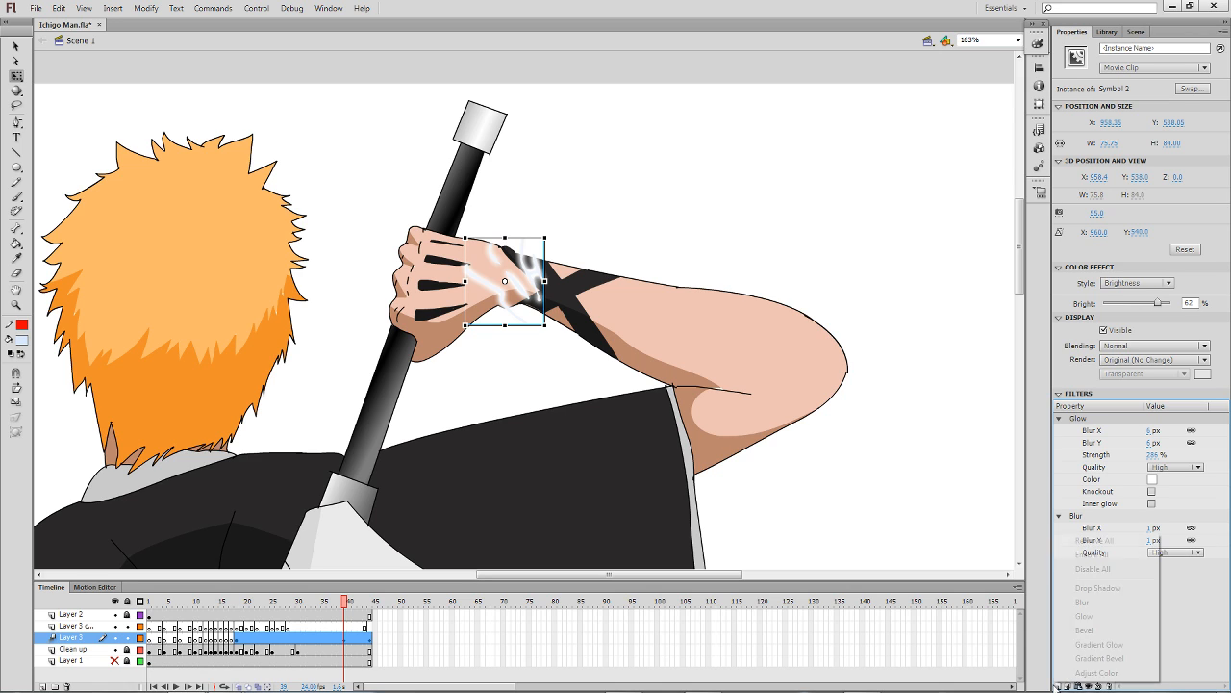
pyautogui.click(1087, 675)
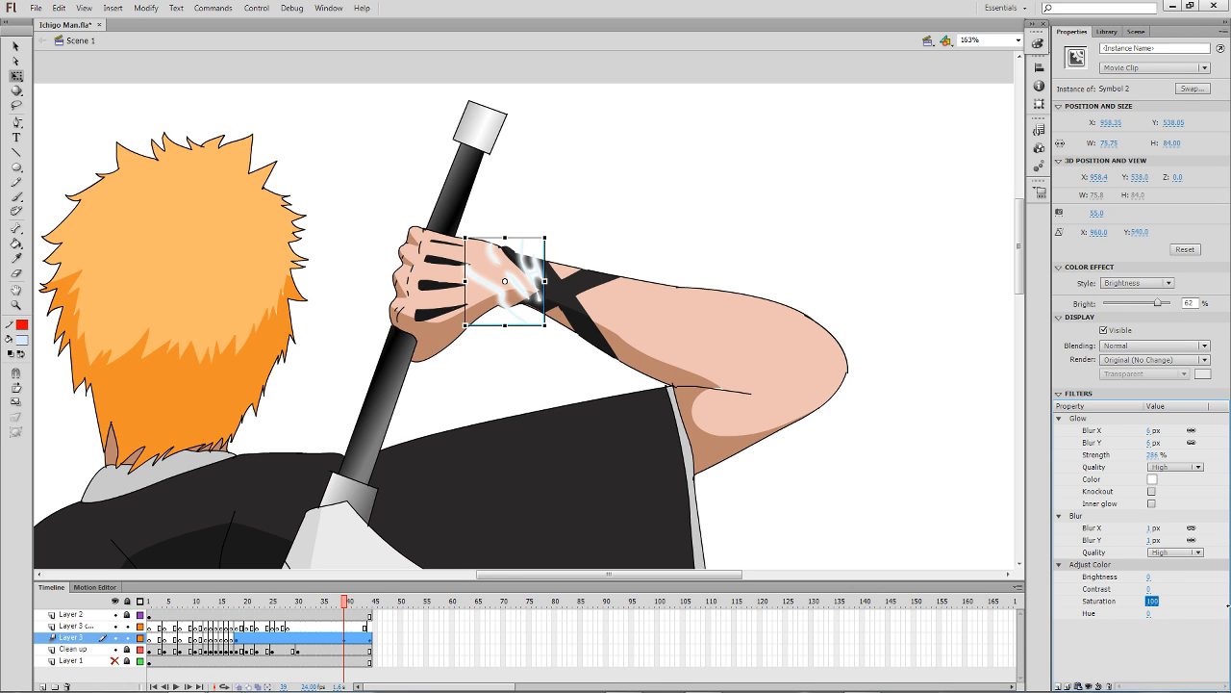
# Test the movie to check the recolored energy effect on the arm, and close the preview.
pyautogui.click(784, 281)
pyautogui.hotkey('ctrl', 'Return')
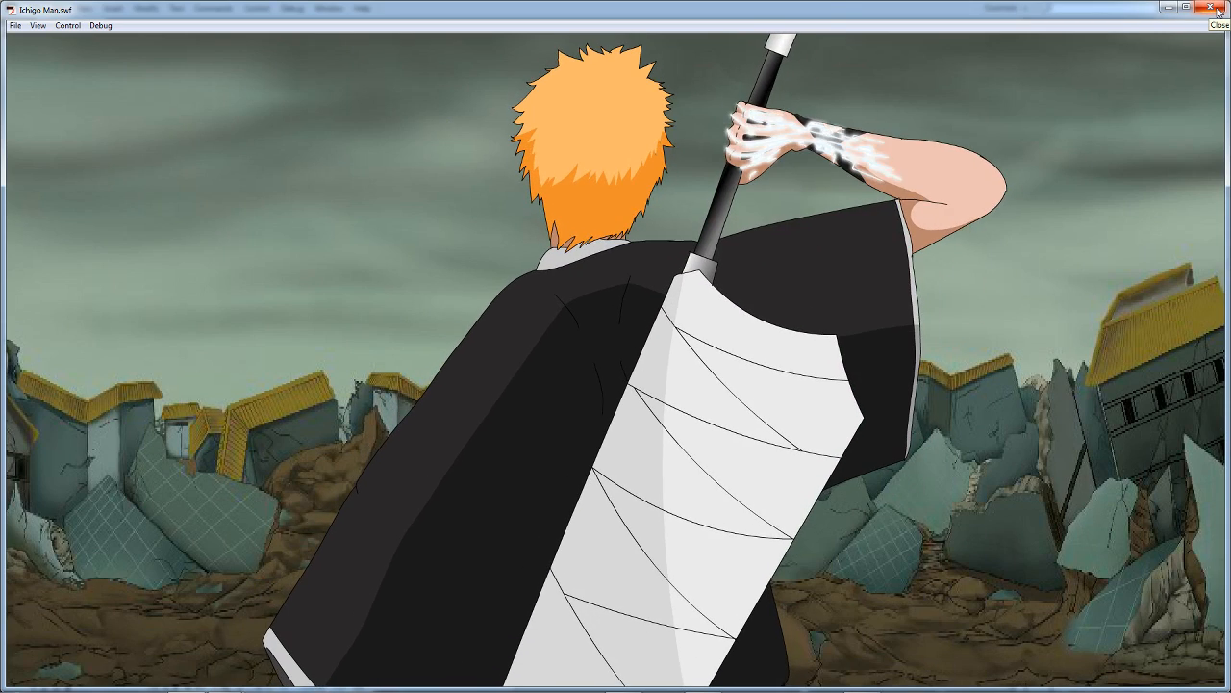
pyautogui.click(1217, 9)
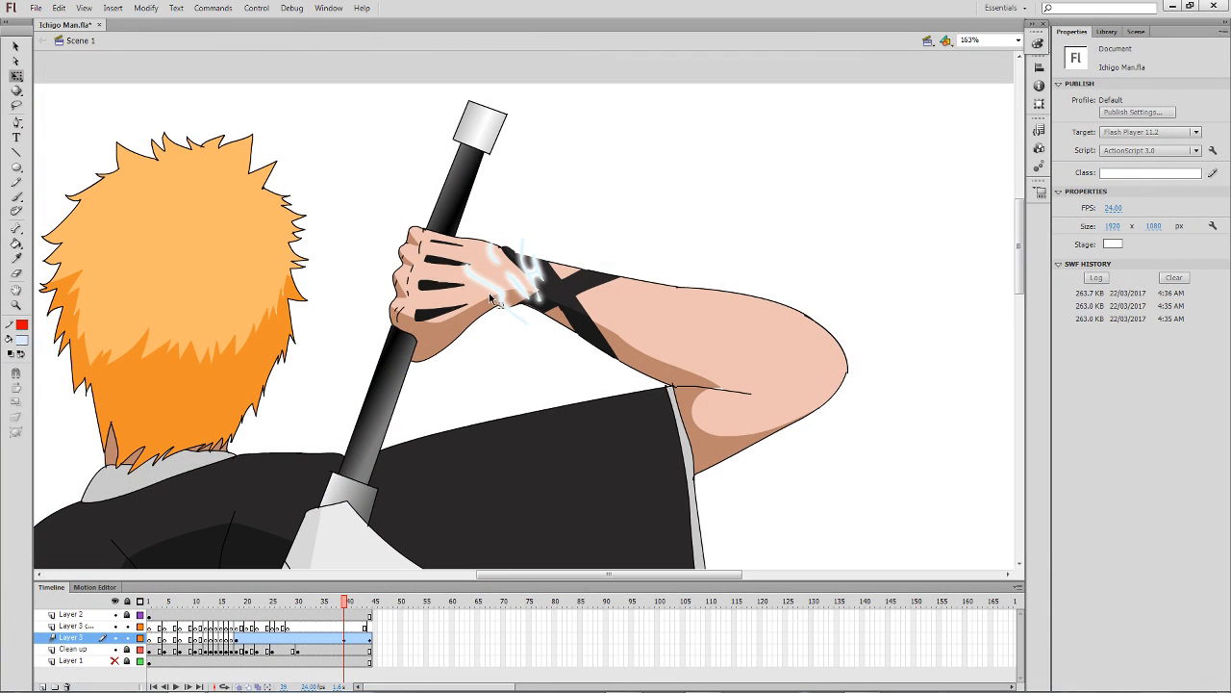
# Change the Blur filter amount of the effect clip at frame 39, and test the movie.
pyautogui.click(499, 297)
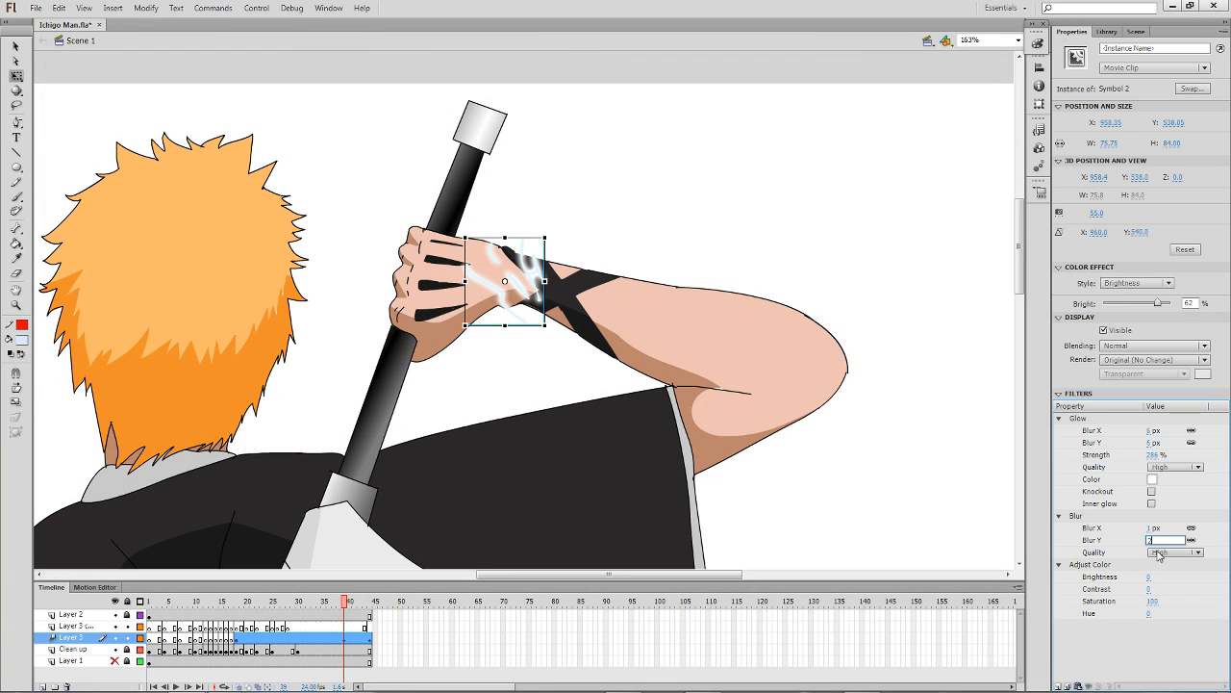
pyautogui.click(896, 502)
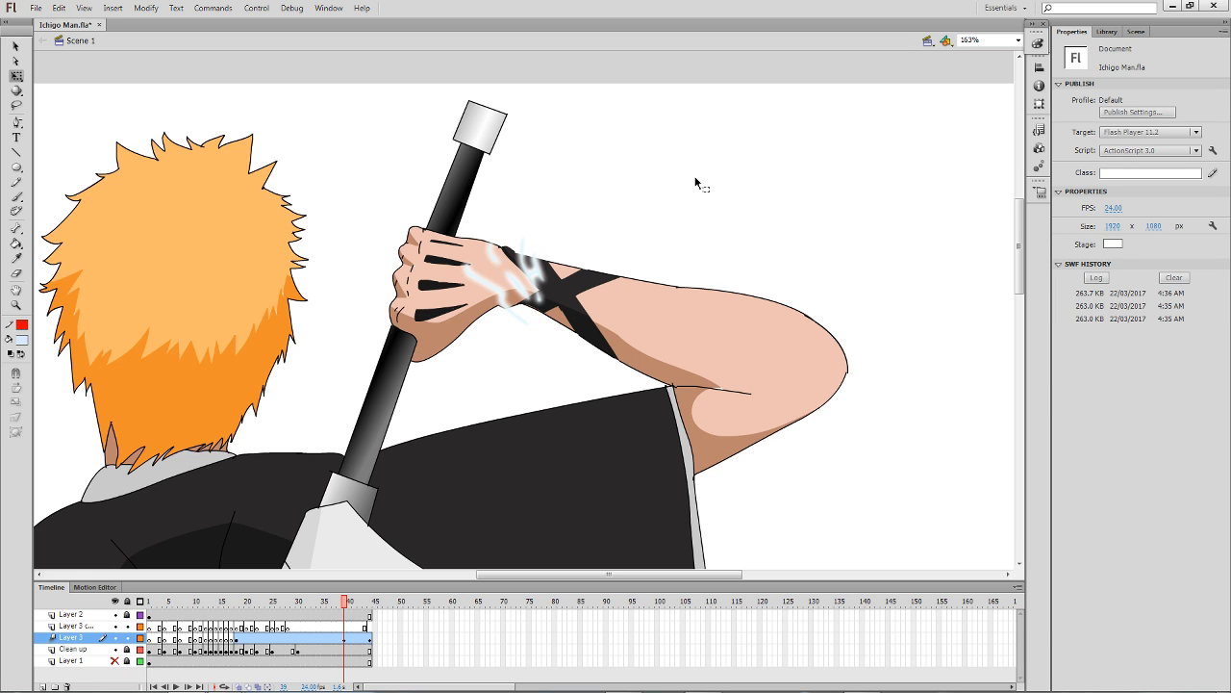
pyautogui.hotkey('ctrl', 'Return')
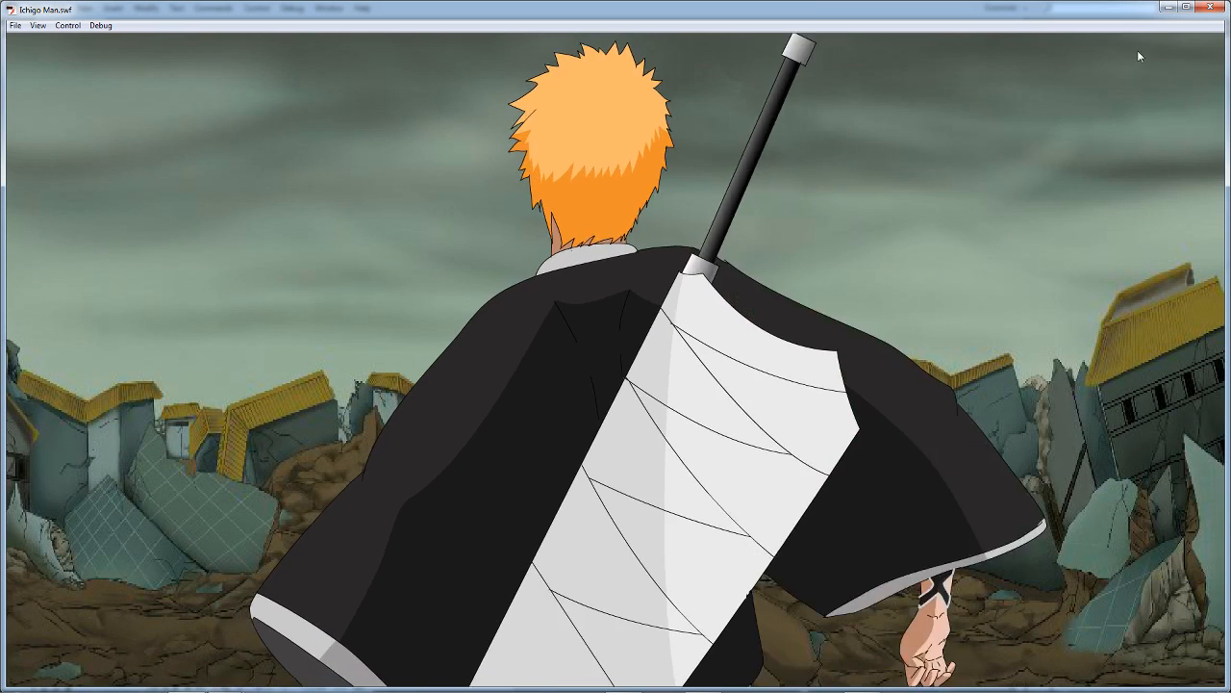
pyautogui.click(1206, 8)
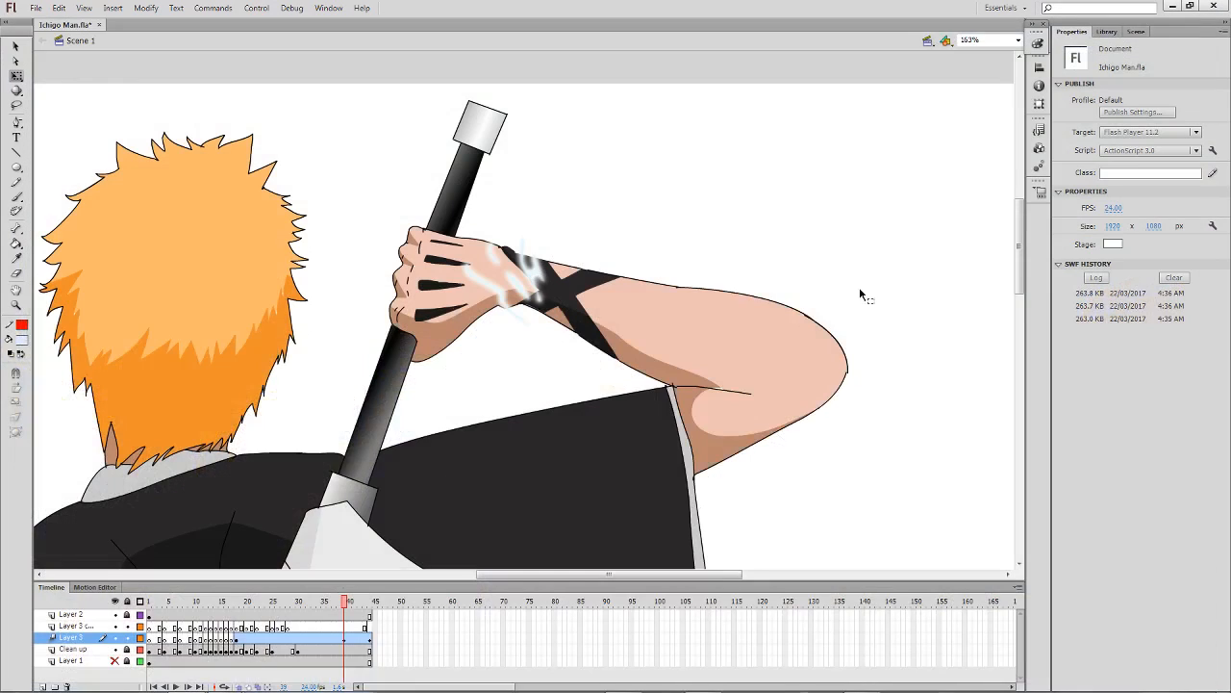
# Move the Layer 3 tween keyframe from frame 39 to frame 38.
pyautogui.click(370, 641)
pyautogui.click(344, 640)
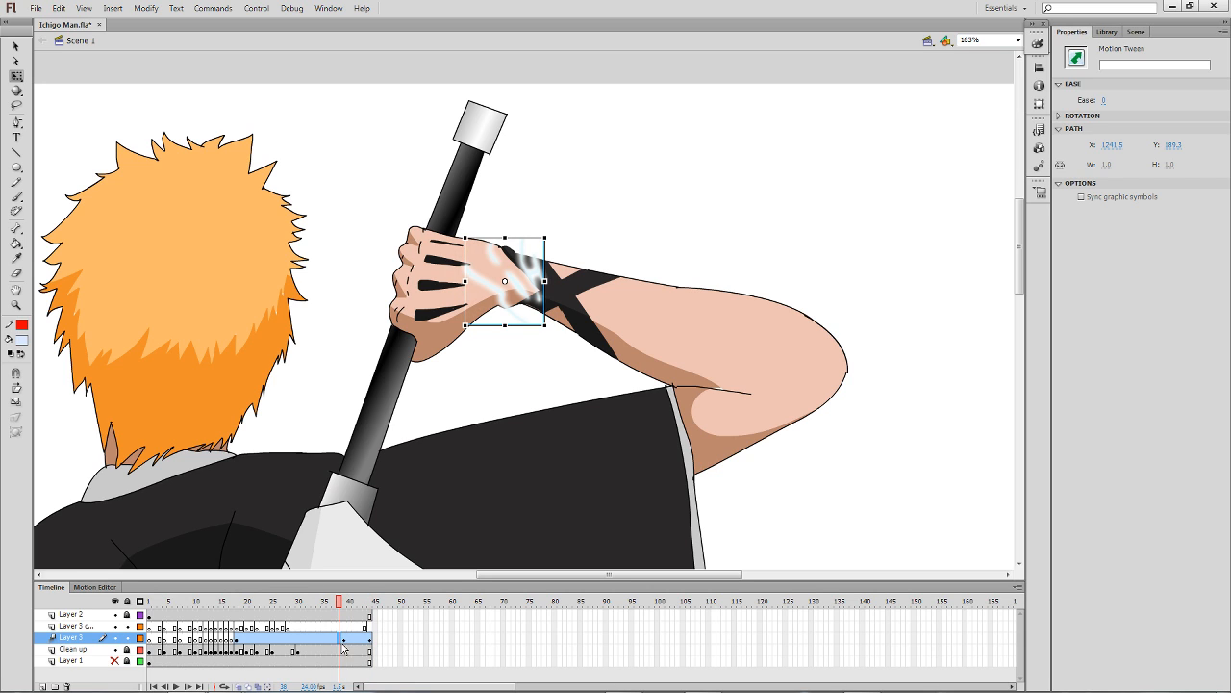
pyautogui.moveTo(338, 601)
pyautogui.mouseDown()
pyautogui.moveTo(368, 601)
pyautogui.moveTo(344, 602)
pyautogui.mouseUp()
pyautogui.click(367, 640)
pyautogui.click(530, 409)
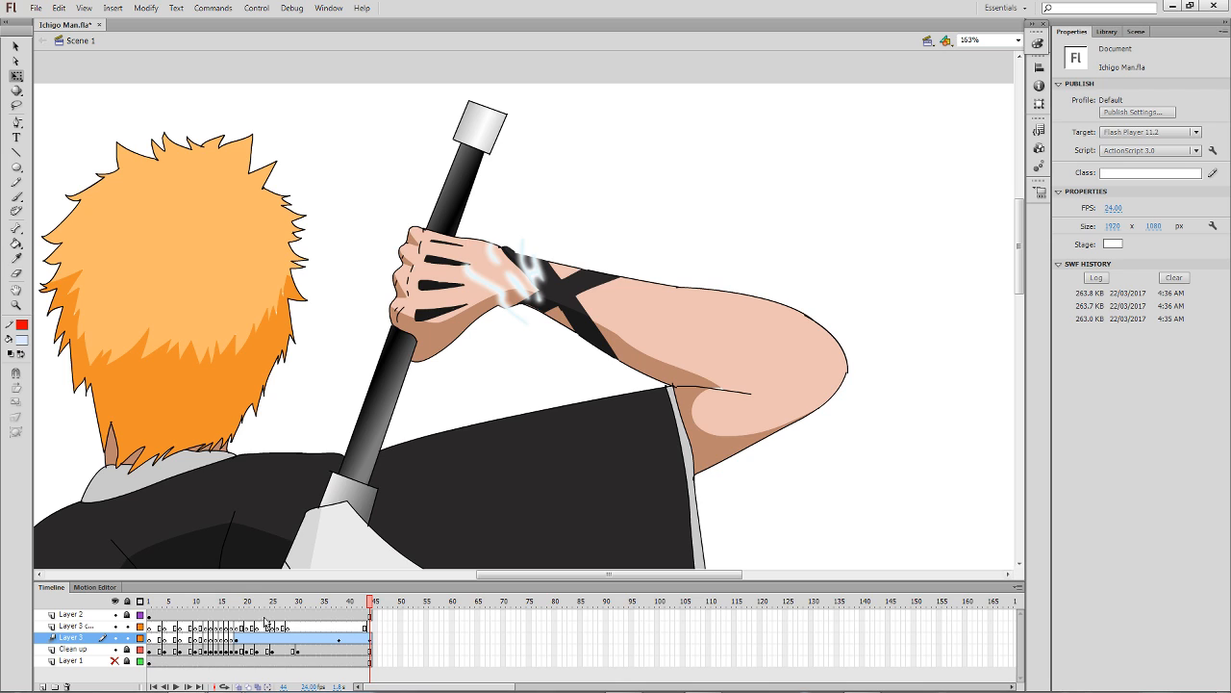
# Insert a blank keyframe at frame 38 of the Layer 3 copy, and add a new layer above Layer 2.
pyautogui.click(338, 626)
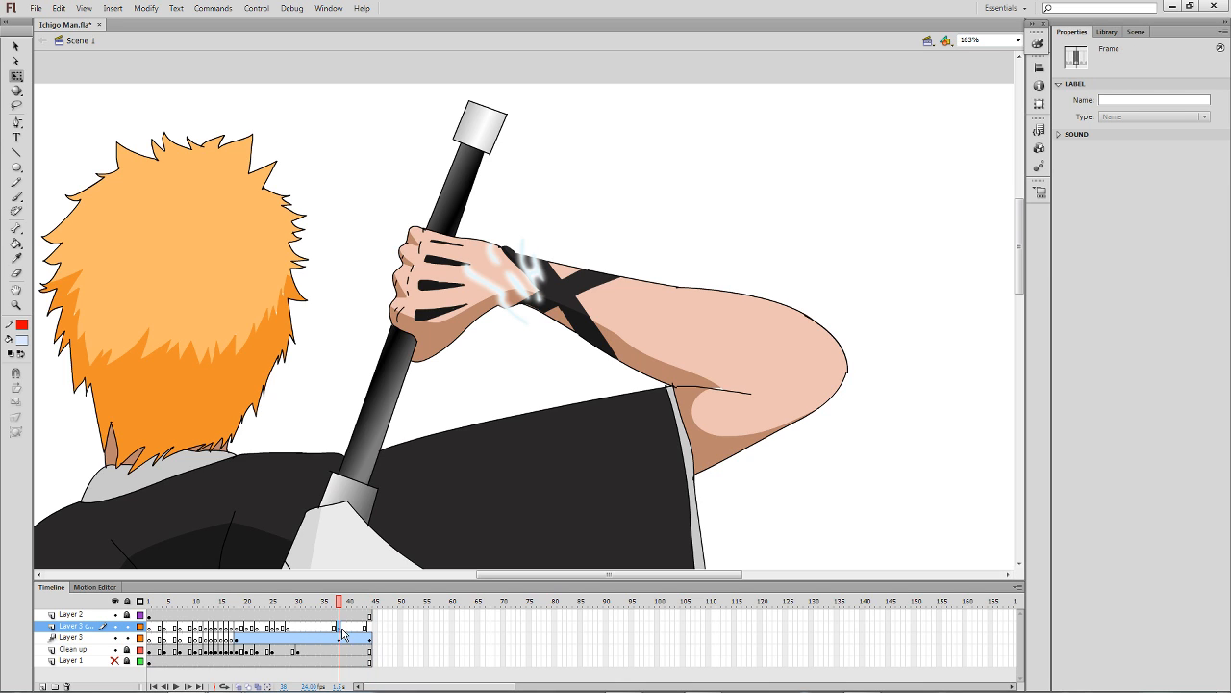
pyautogui.click(42, 686)
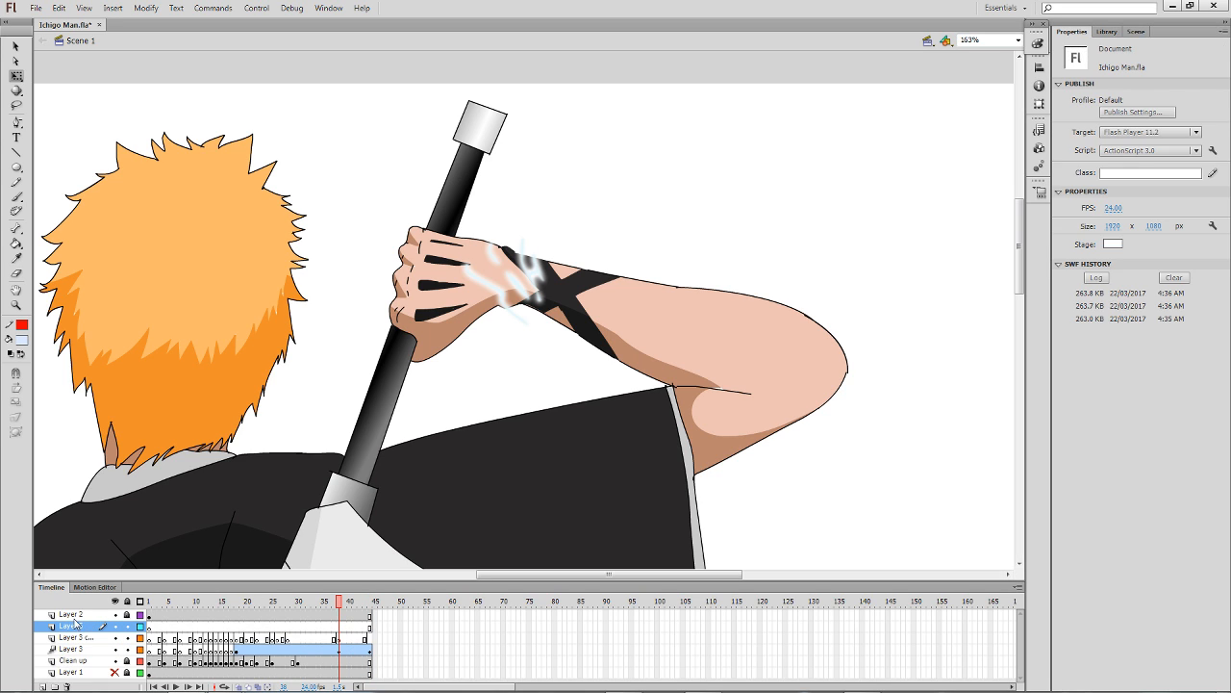
pyautogui.moveTo(75, 630); pyautogui.dragTo(75, 613)
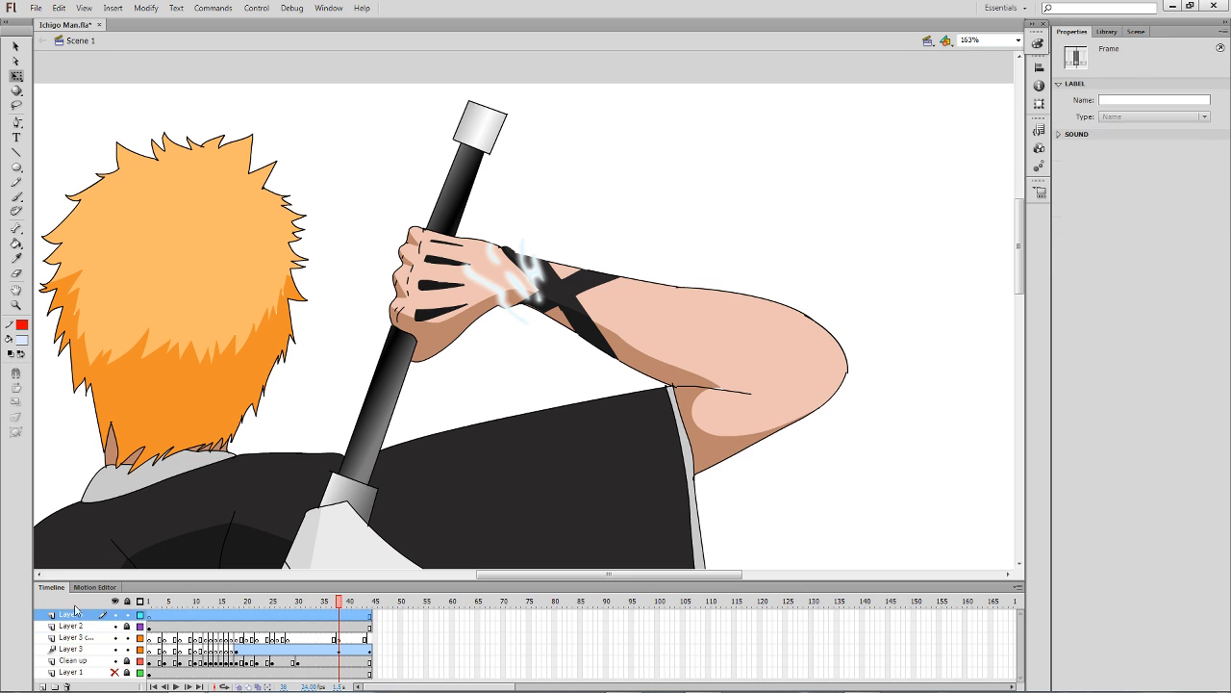
# Insert a blank keyframe at frame 38 of the new topmost layer.
pyautogui.click(201, 639)
pyautogui.click(338, 615)
pyautogui.press('F7')
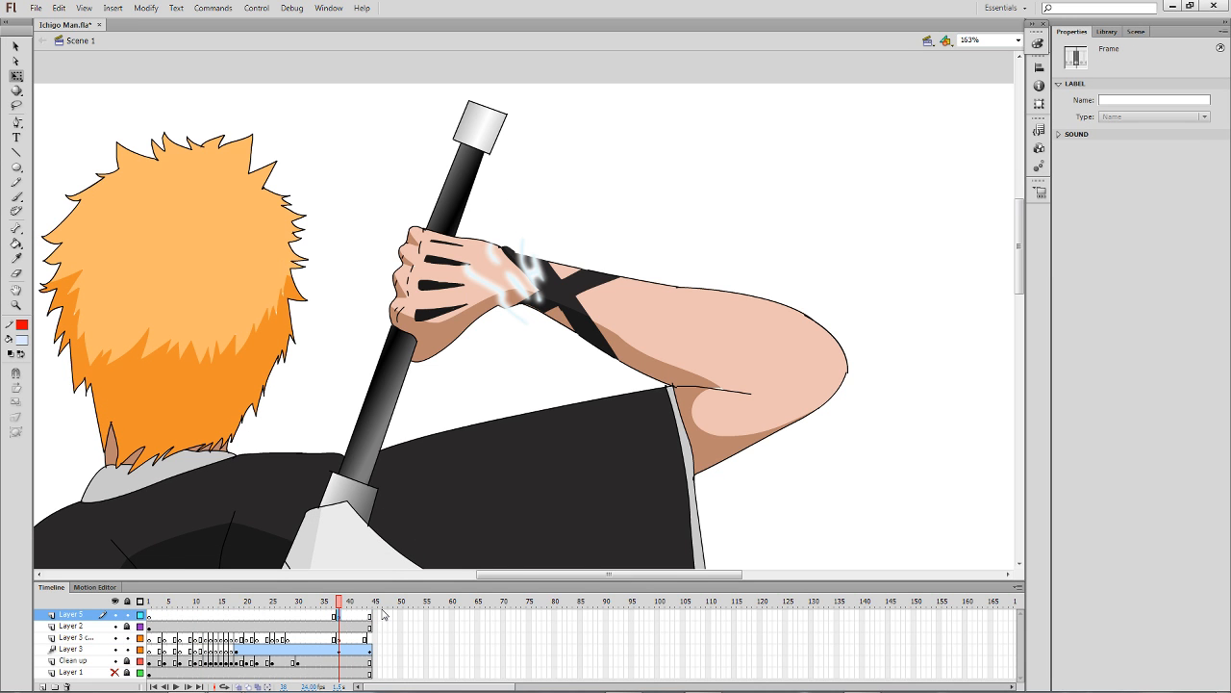
# Activate the Brush tool for the new layer with the whole figure in view, and test the movie.
pyautogui.hotkey('ctrl', '-')
pyautogui.moveTo(595, 442); pyautogui.dragTo(706, 276)
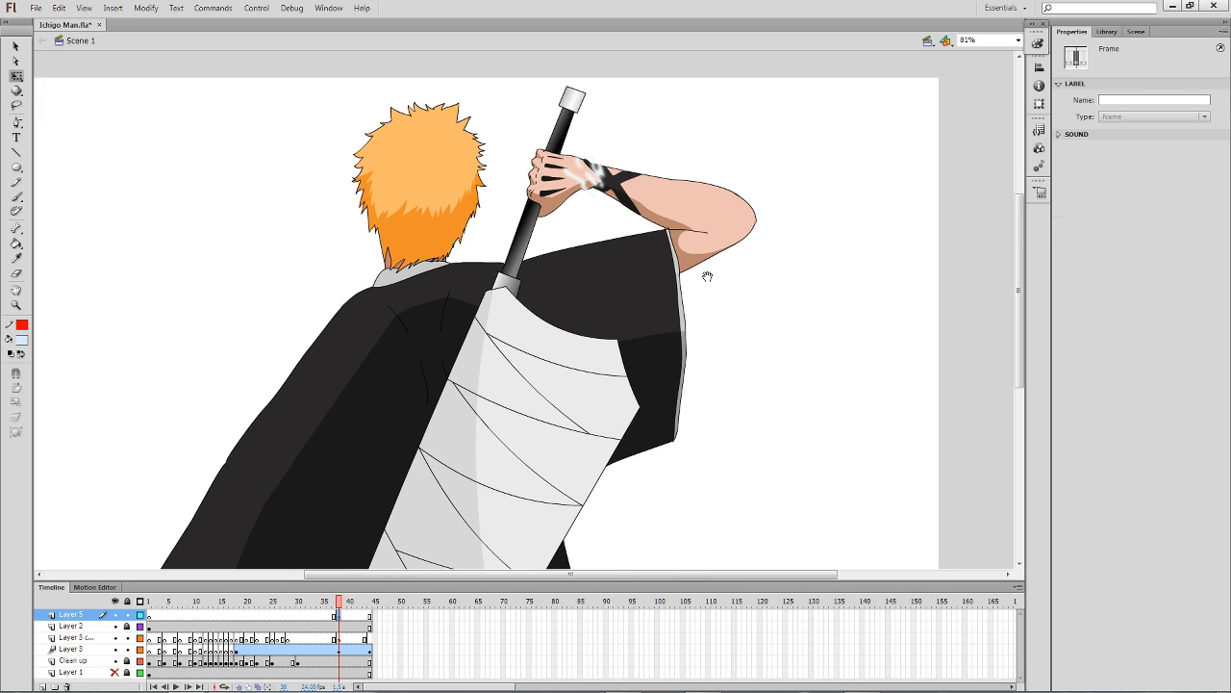
pyautogui.click(703, 308)
pyautogui.hotkey('ctrl', '-')
pyautogui.press('z')
pyautogui.moveTo(227, 481); pyautogui.dragTo(729, 187)
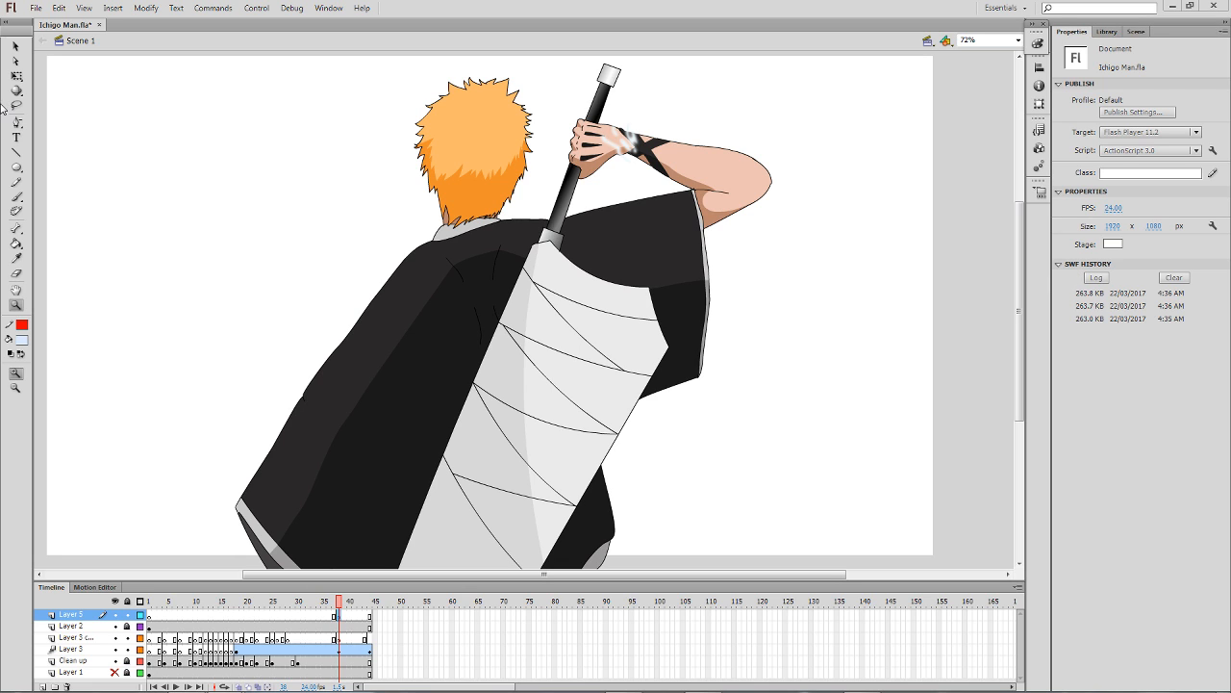
pyautogui.click(17, 196)
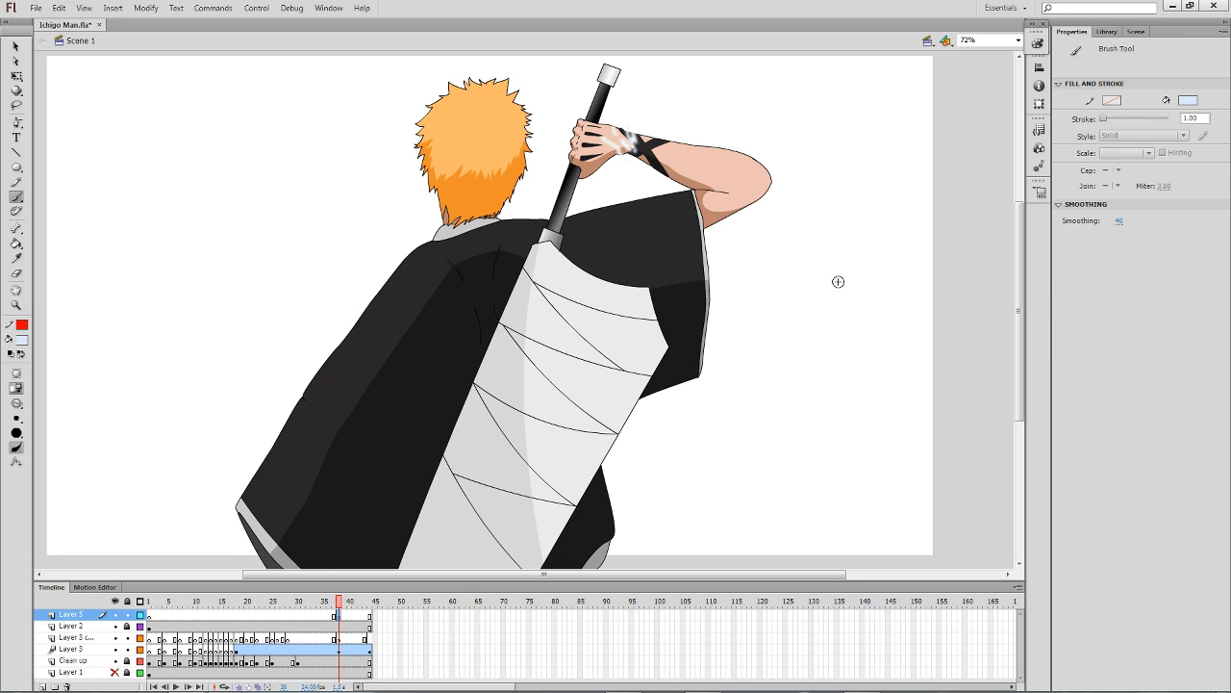
pyautogui.hotkey('ctrl', 'Return')
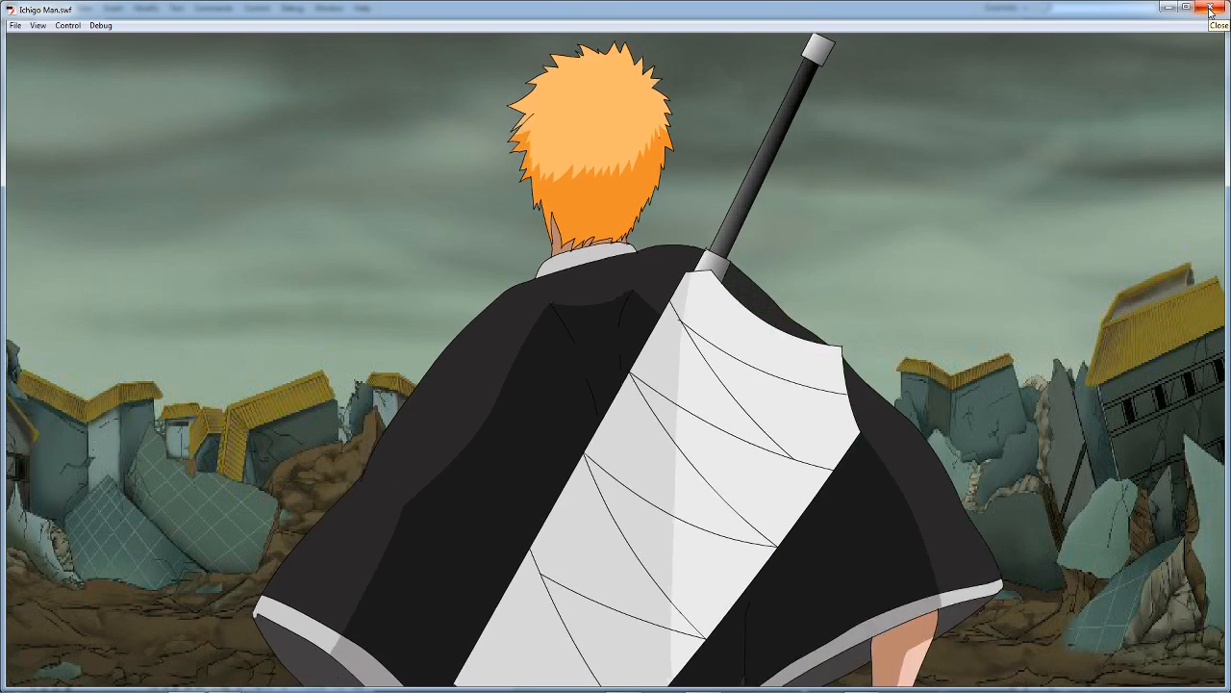
pyautogui.click(1209, 8)
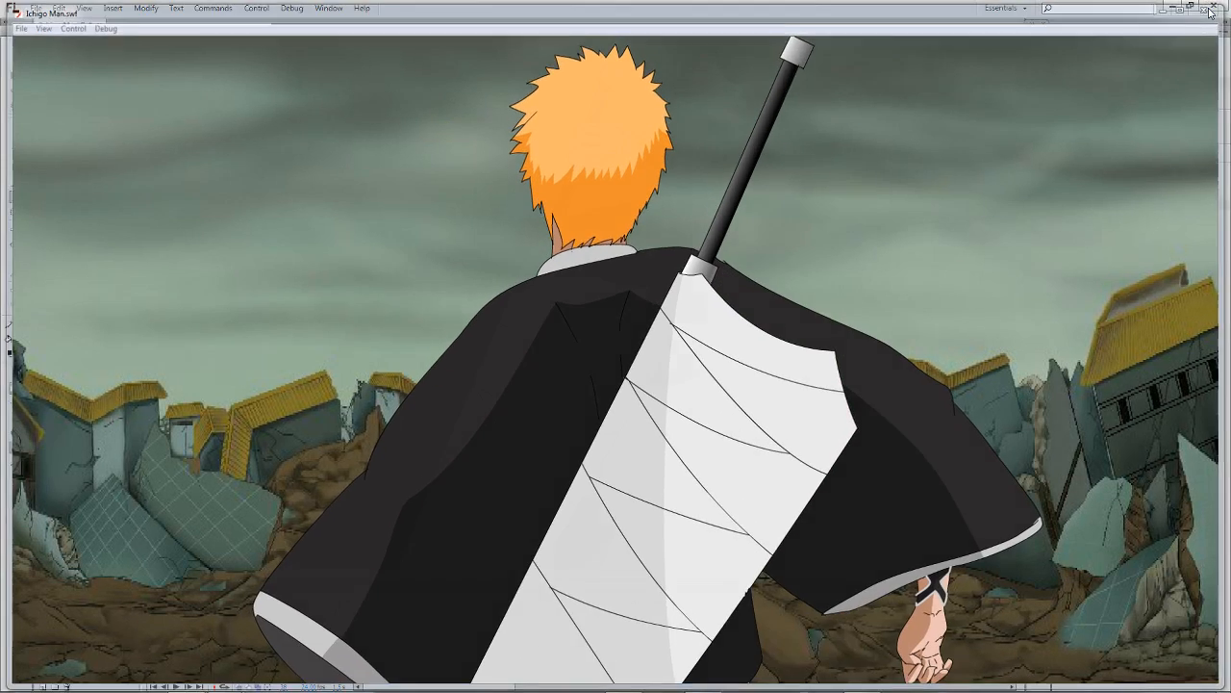
# Lock Layer 3 and its copy, and unlock the Clean up layer.
pyautogui.press(',')
pyautogui.press(',')
pyautogui.press(',')
pyautogui.press(',')
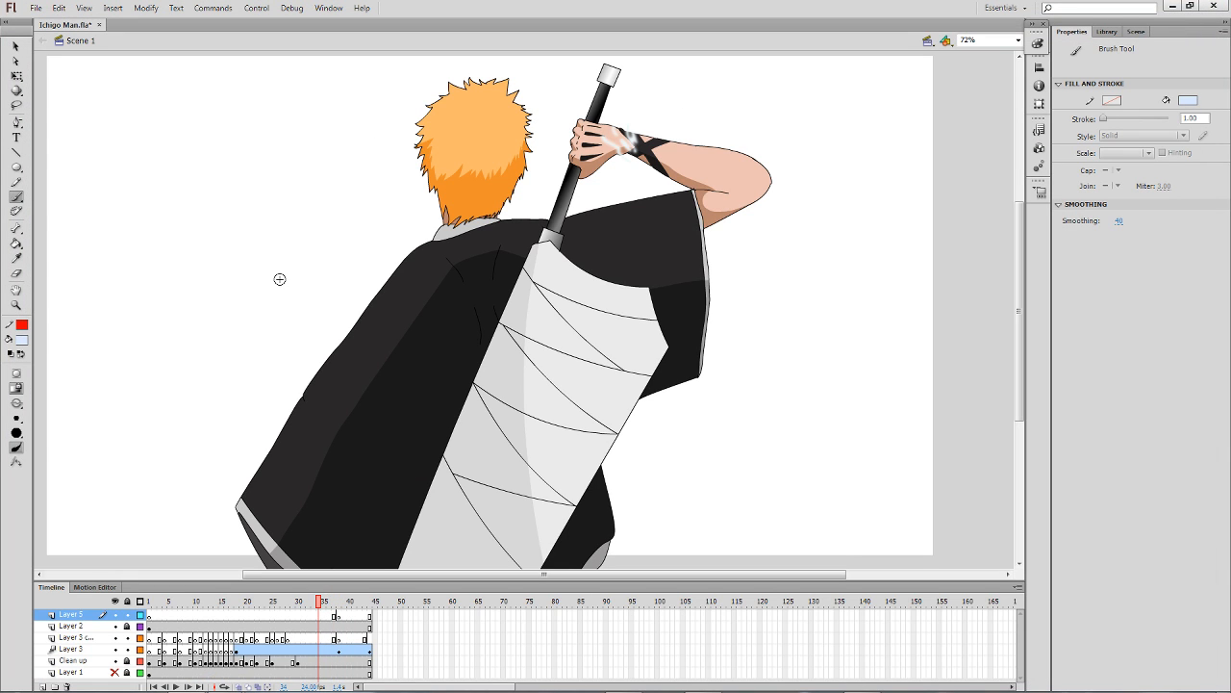
pyautogui.click(128, 662)
pyautogui.click(128, 649)
pyautogui.click(128, 638)
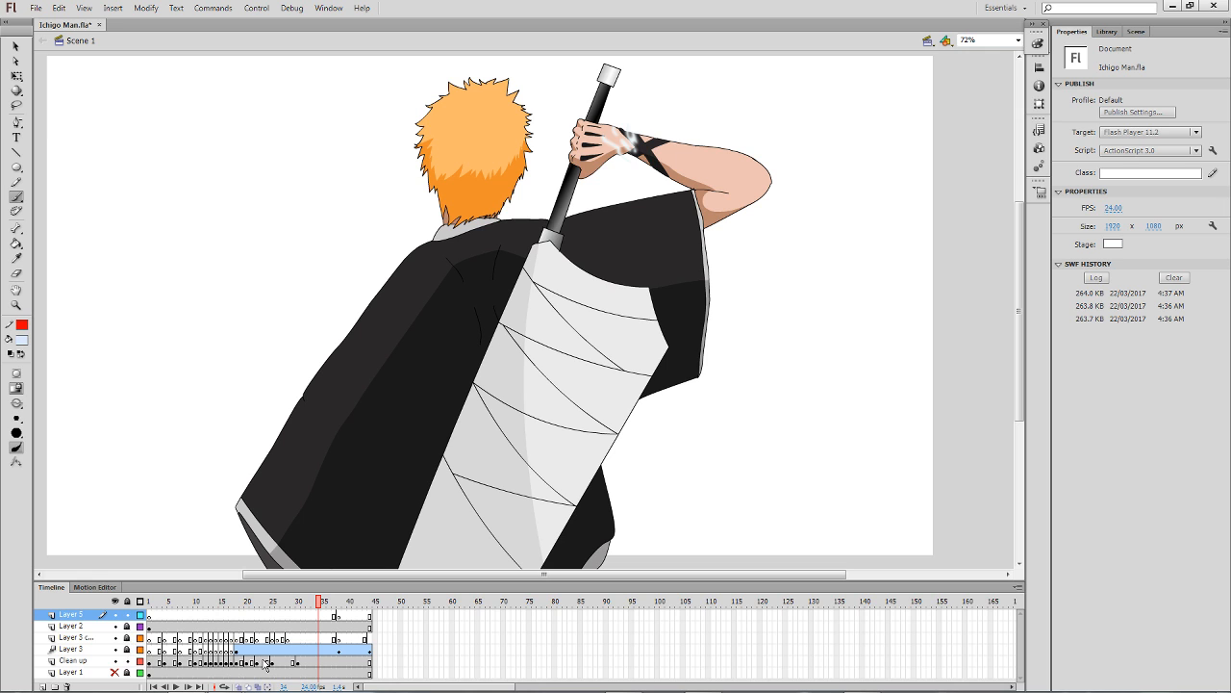
# Inspect the Clean up layer's drawings frame by frame around frames 8 to 13 with the Eraser active.
pyautogui.press('e')
pyautogui.click(207, 662)
pyautogui.press(',')
pyautogui.press(',')
pyautogui.press(',')
pyautogui.press(',')
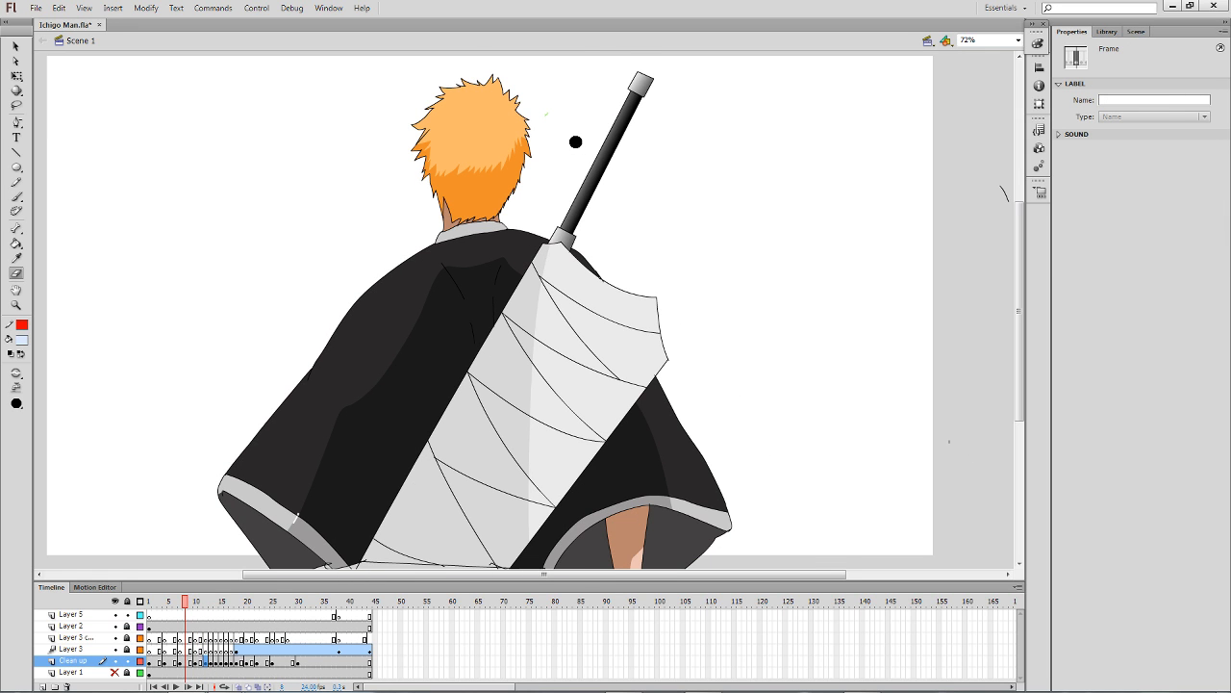
pyautogui.press('.')
pyautogui.press('.')
pyautogui.press('.')
pyautogui.press('.')
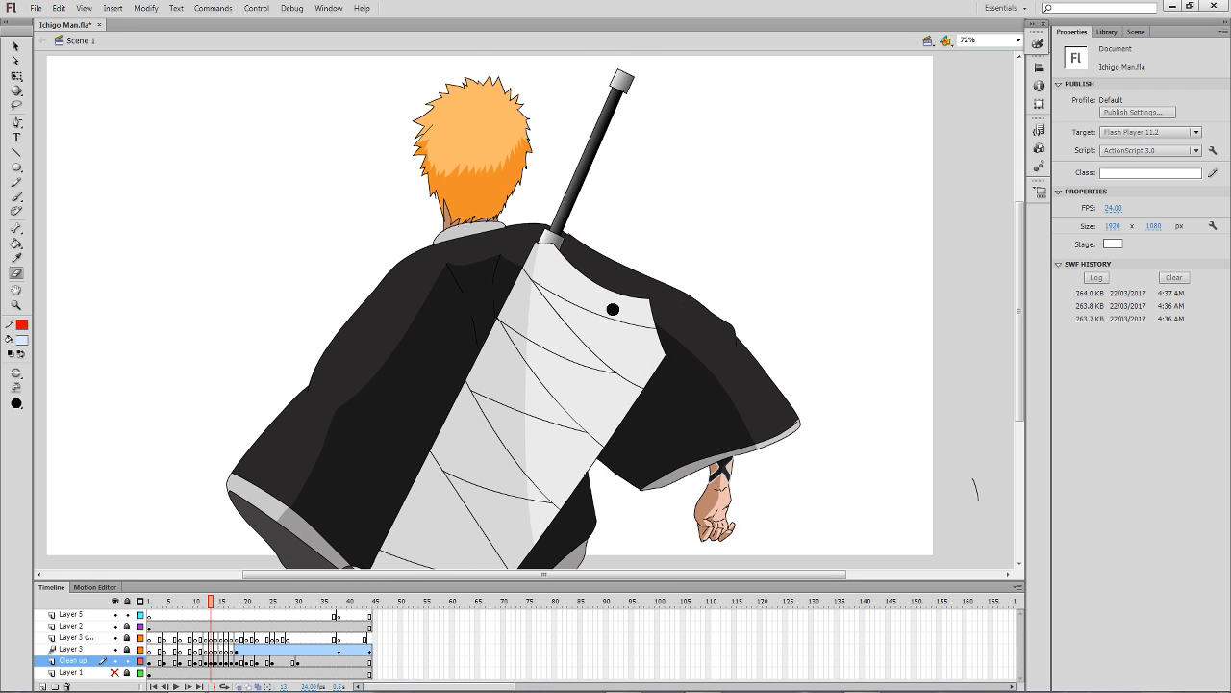
# Set up a smaller brush with the darker hair orange sampled at frame 12, and relock the Clean up layer.
pyautogui.press('i')
pyautogui.click(525, 169)
pyautogui.press('b')
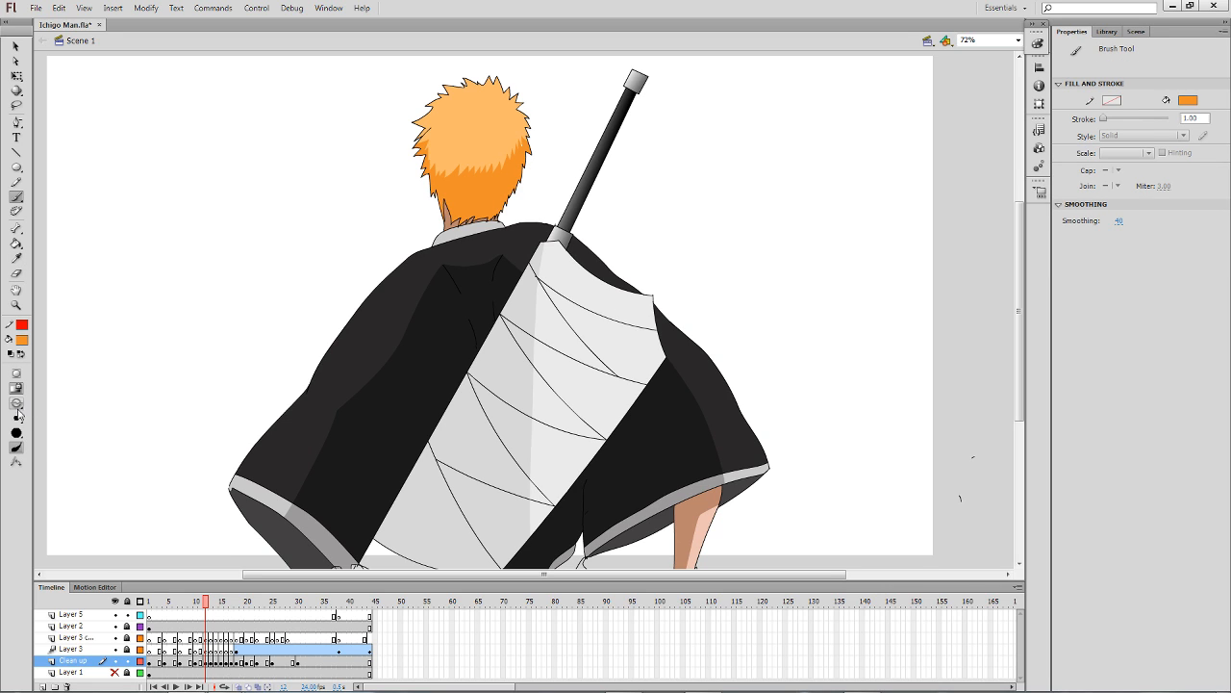
pyautogui.click(15, 403)
pyautogui.click(73, 432)
pyautogui.click(18, 419)
pyautogui.click(53, 433)
pyautogui.click(17, 404)
pyautogui.click(63, 403)
pyautogui.click(127, 660)
# Insert a keyframe on every frame of Layer 5 from frame 39 through frame 44.
pyautogui.click(272, 618)
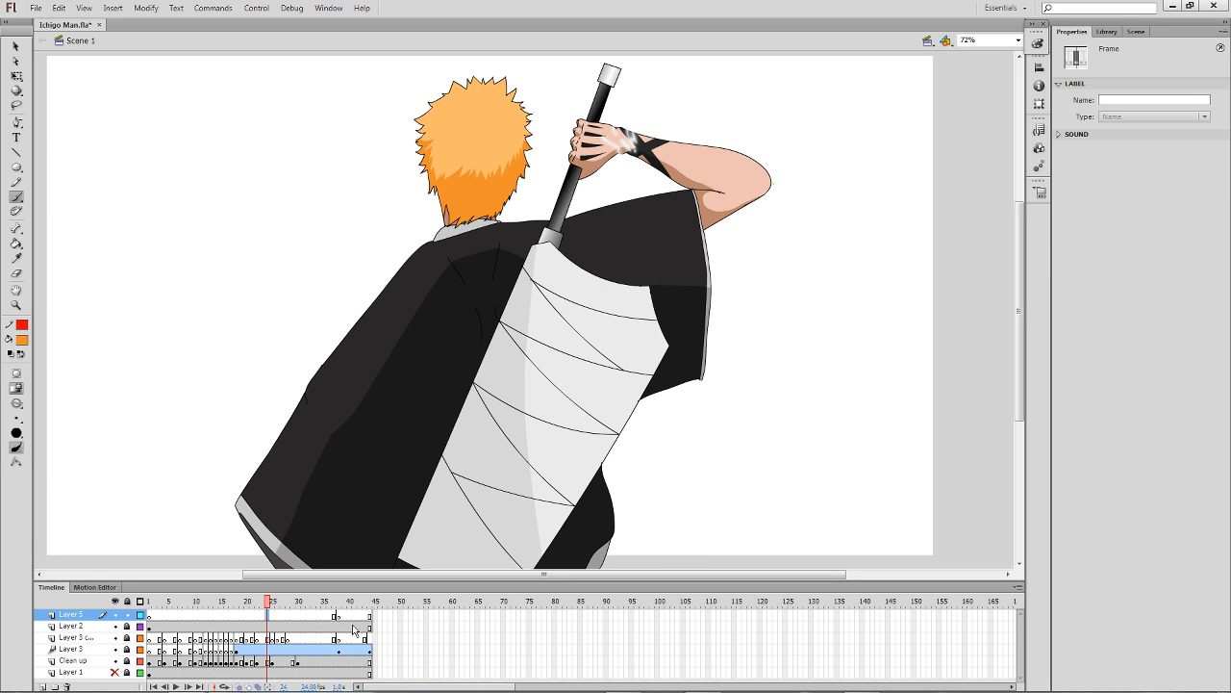
pyautogui.click(344, 618)
pyautogui.press('F6')
pyautogui.press('F6')
pyautogui.press('F6')
pyautogui.press('F6')
pyautogui.press('F6')
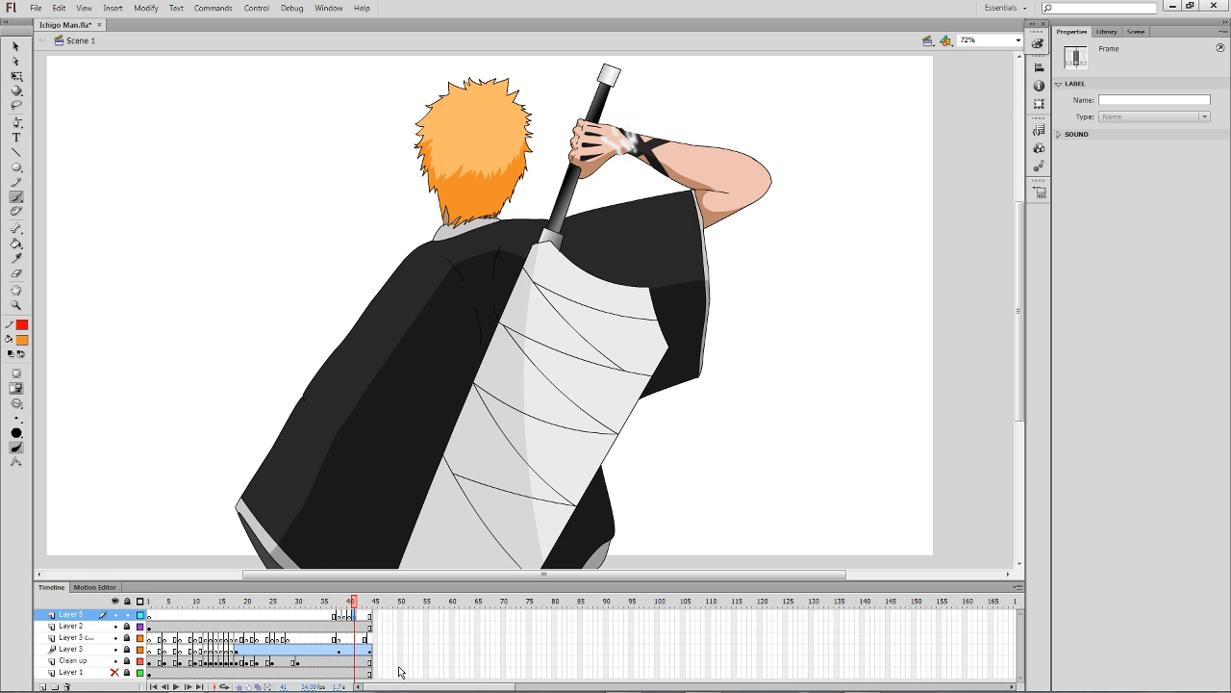
pyautogui.press('F6')
# Set the Brush fill colour to pure red with the whole stage in view.
pyautogui.hotkey('ctrl', '-')
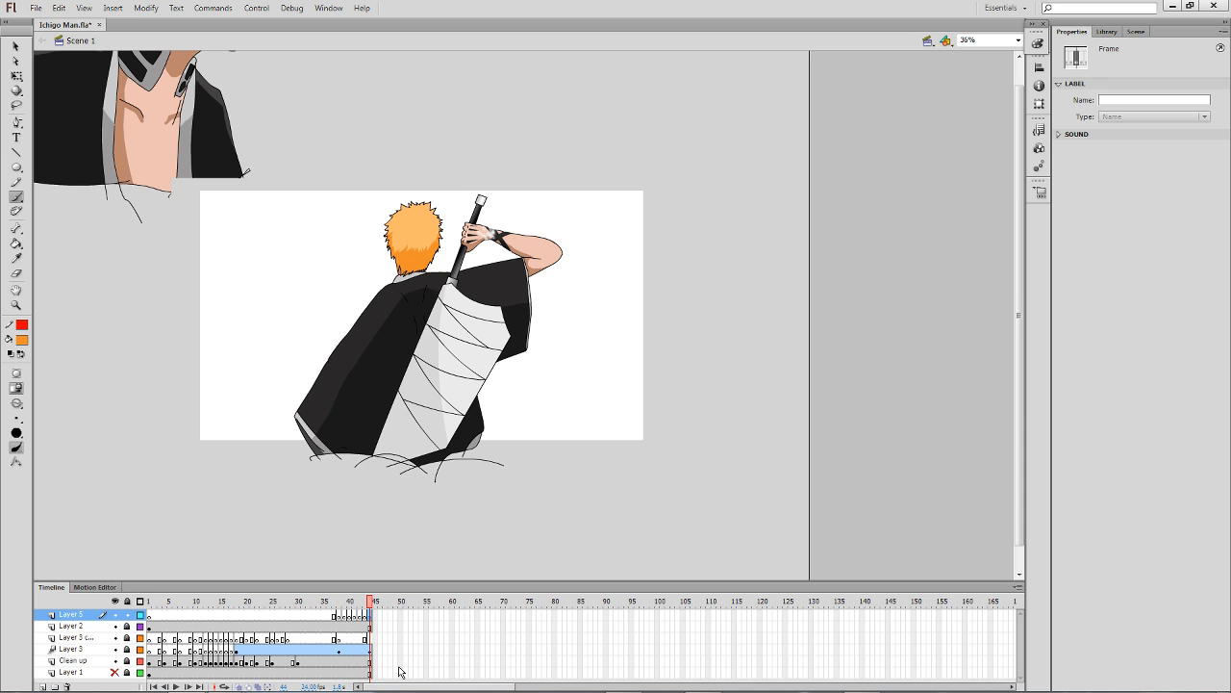
pyautogui.press('z')
pyautogui.moveTo(197, 465); pyautogui.dragTo(667, 176)
pyautogui.moveTo(630, 300); pyautogui.dragTo(666, 302)
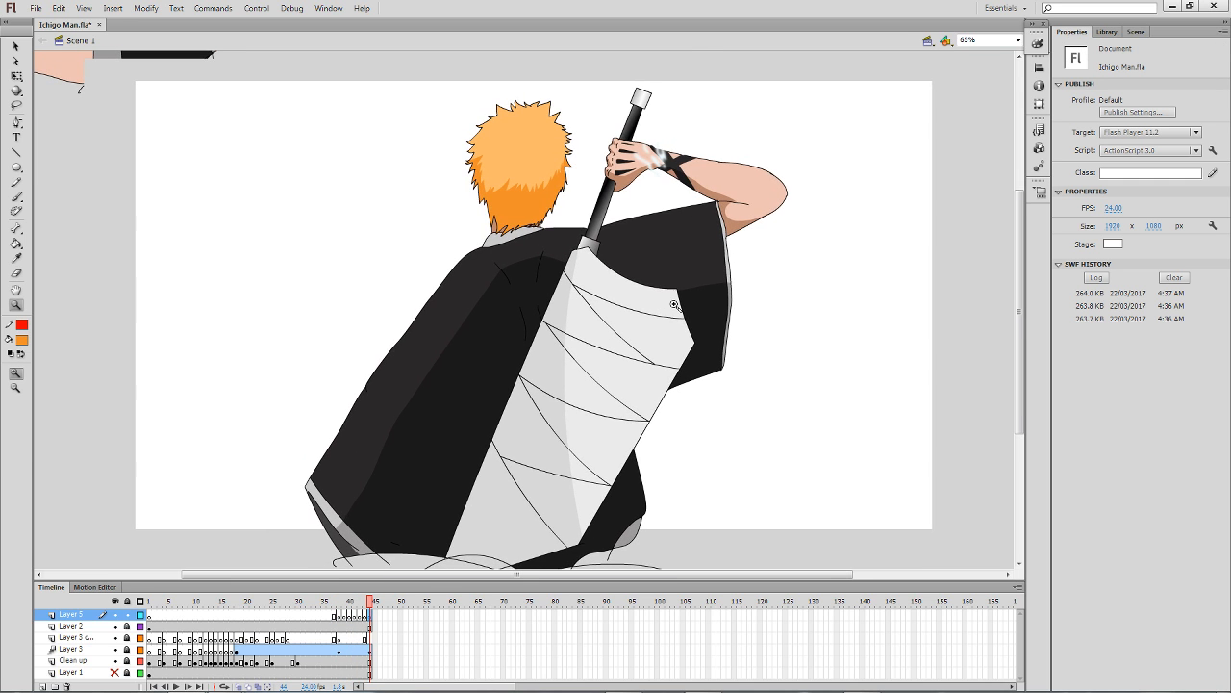
pyautogui.press('b')
pyautogui.click(24, 339)
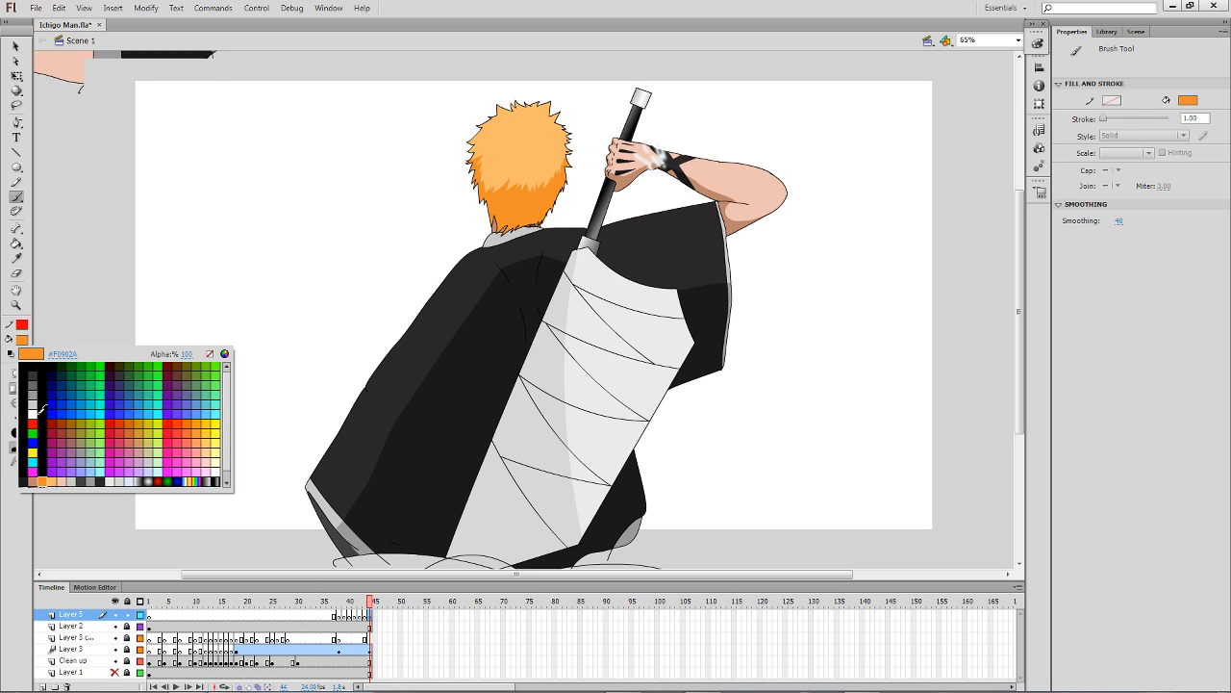
pyautogui.click(29, 423)
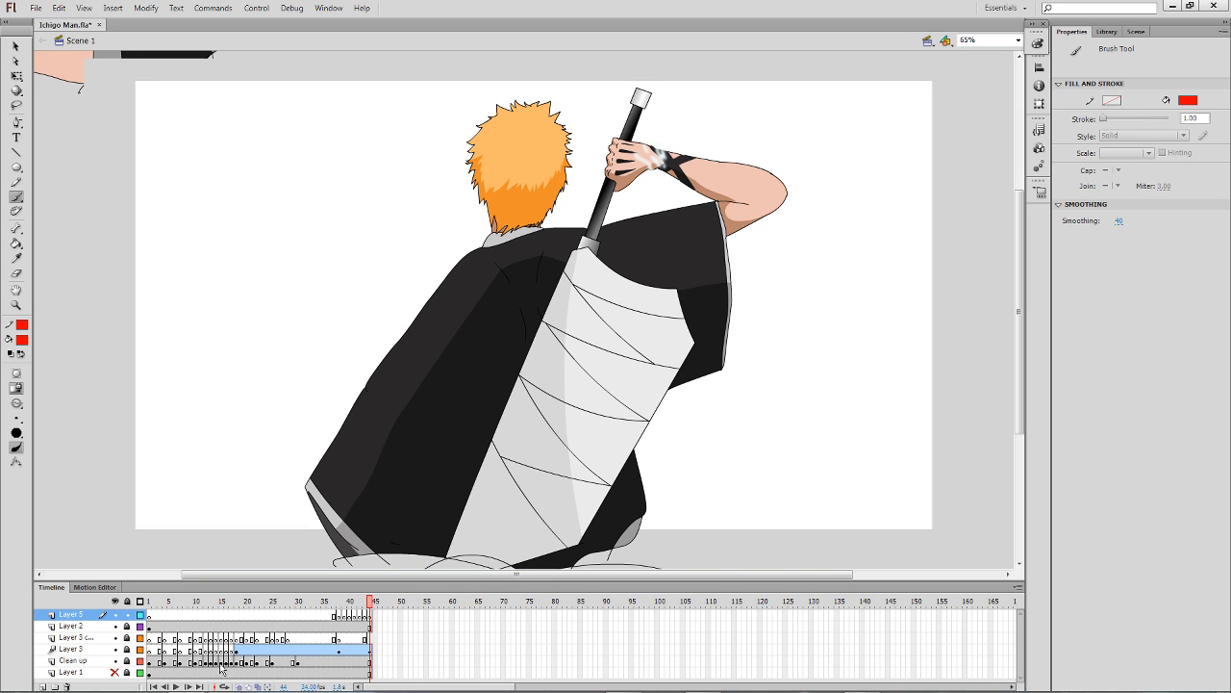
# Duplicate Layer 3 and change the duplicated energy symbol on the hand from Movie Clip to Graphic.
pyautogui.rightClick(80, 650)
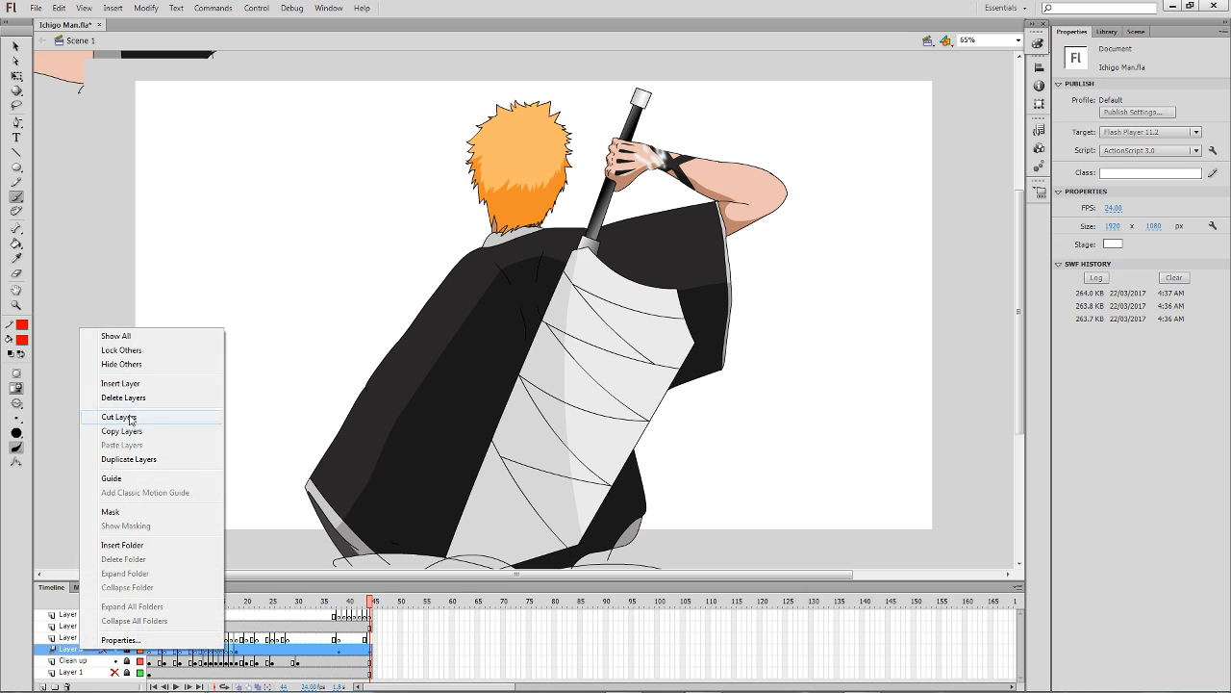
pyautogui.click(144, 459)
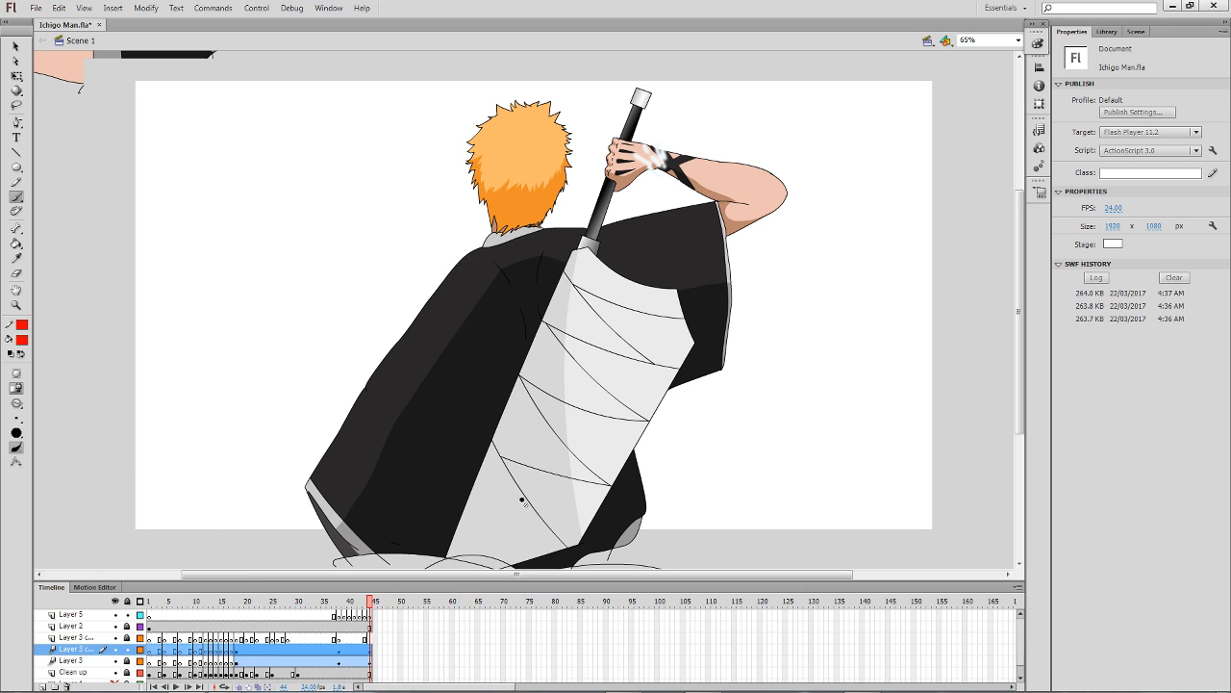
pyautogui.press('q')
pyautogui.click(660, 169)
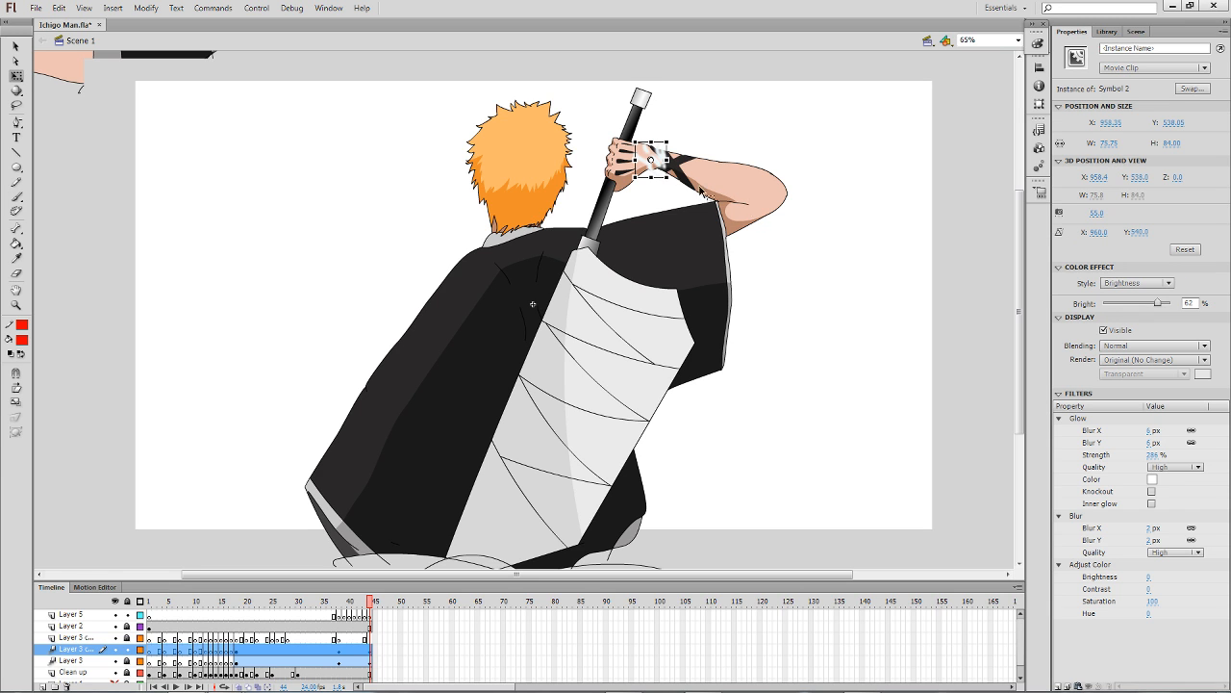
pyautogui.click(1155, 67)
pyautogui.click(1139, 117)
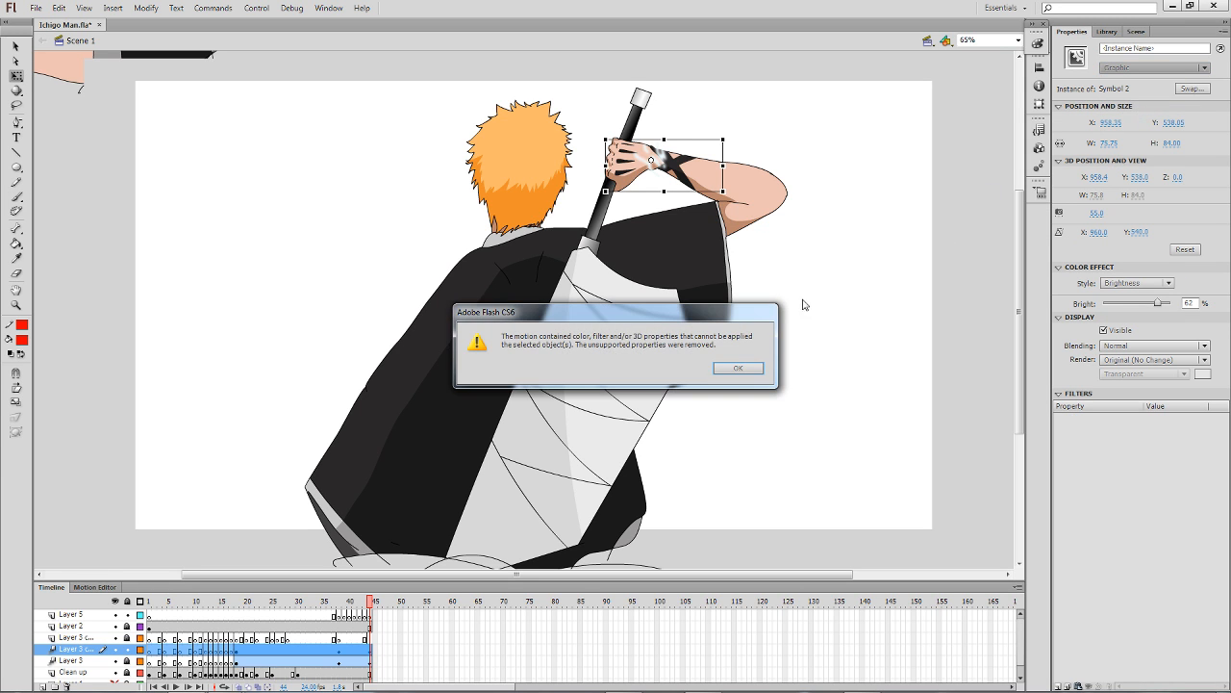
pyautogui.click(730, 366)
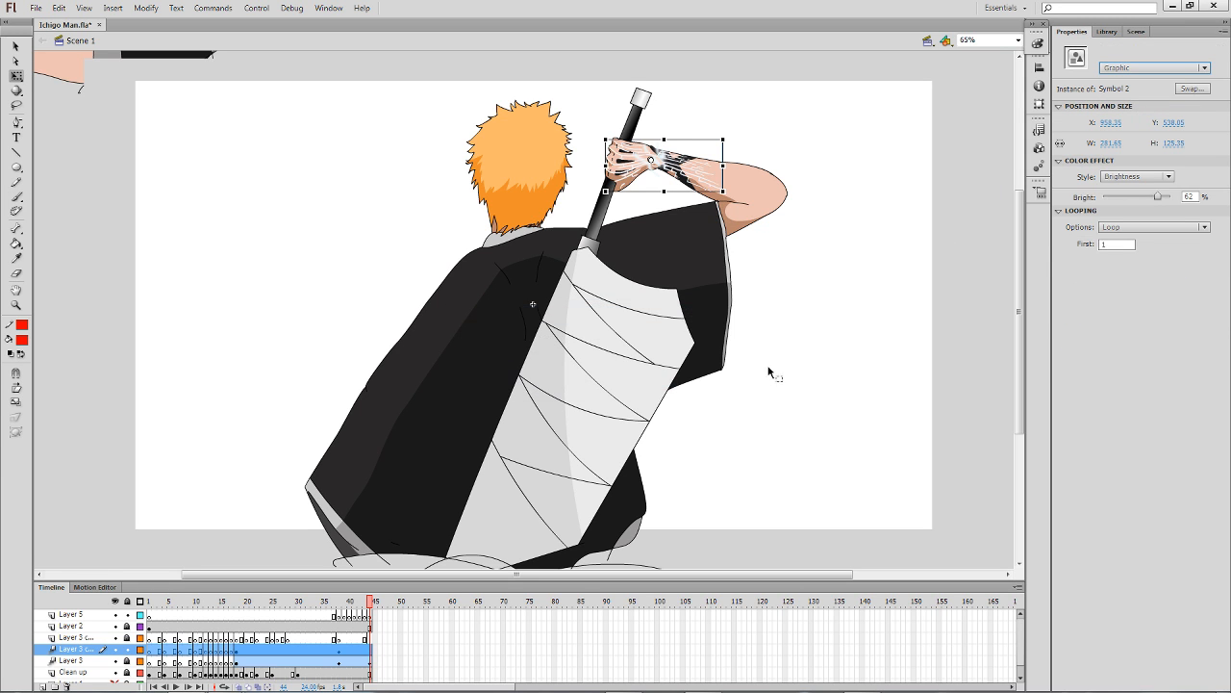
pyautogui.click(794, 555)
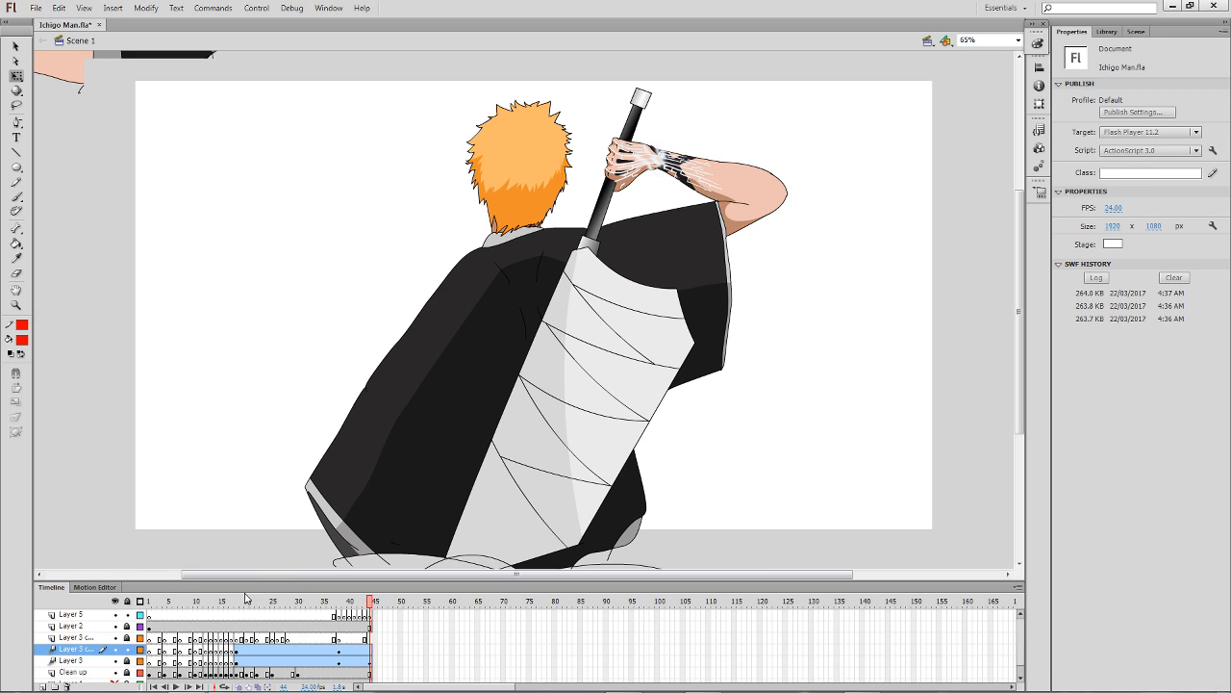
# Outline the hand and forearm in red on Layer 5 at frame 38, and fill the shape solid red.
pyautogui.click(341, 616)
pyautogui.press('b')
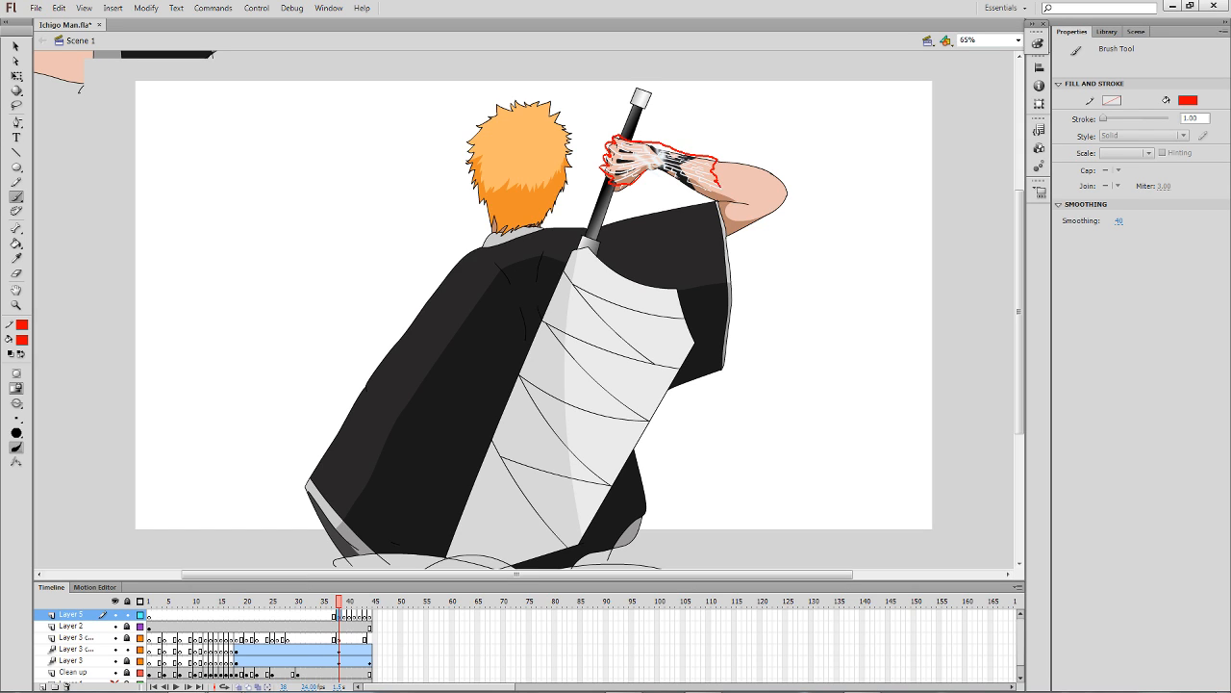
pyautogui.press('k')
pyautogui.click(640, 176)
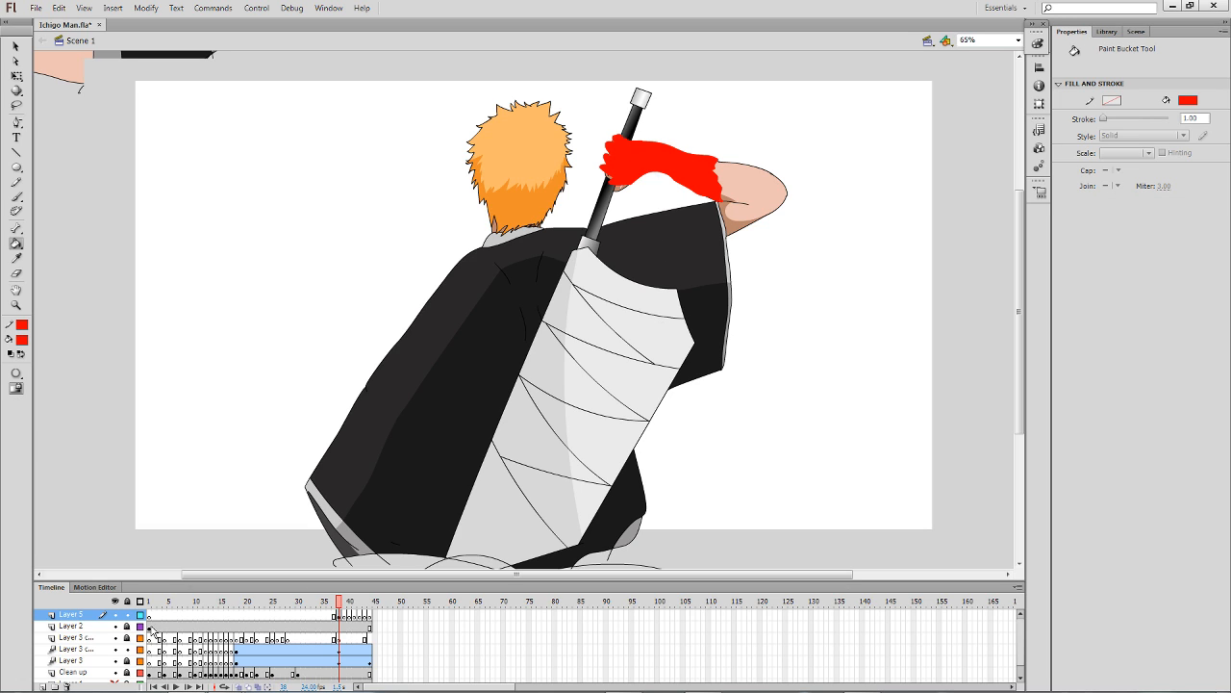
# Paint and fill a slightly larger red shape around the hand and forearm at frame 39 of Layer 5.
pyautogui.press('.')
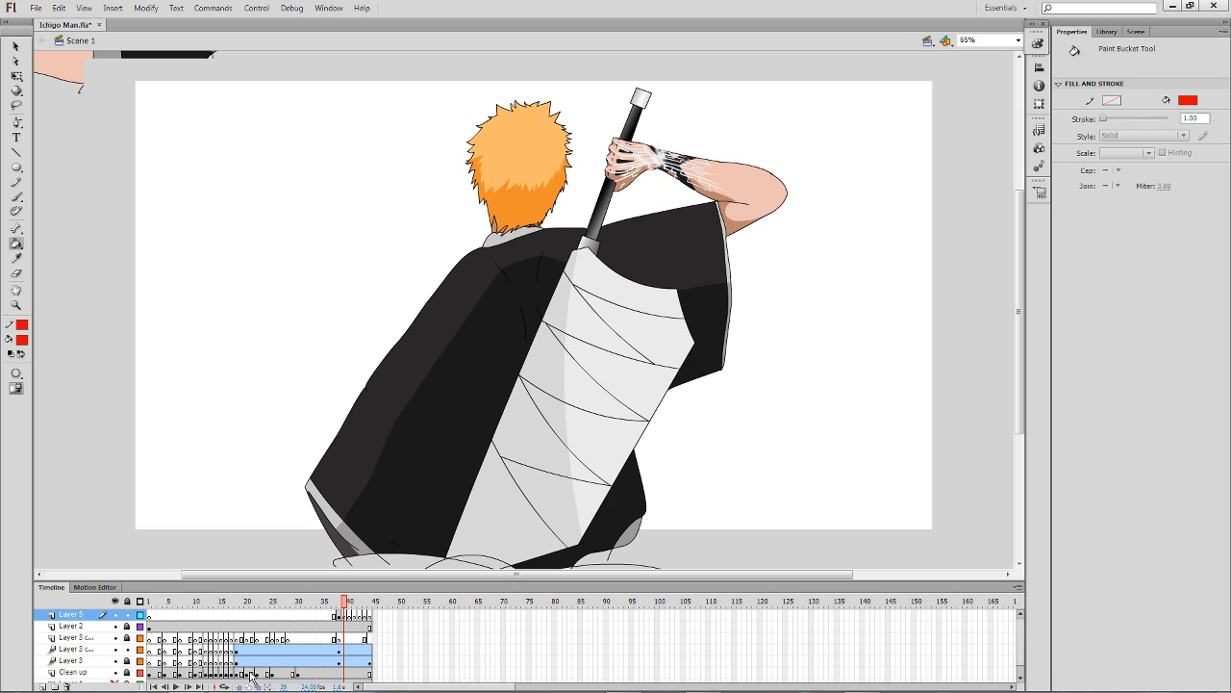
pyautogui.press('b')
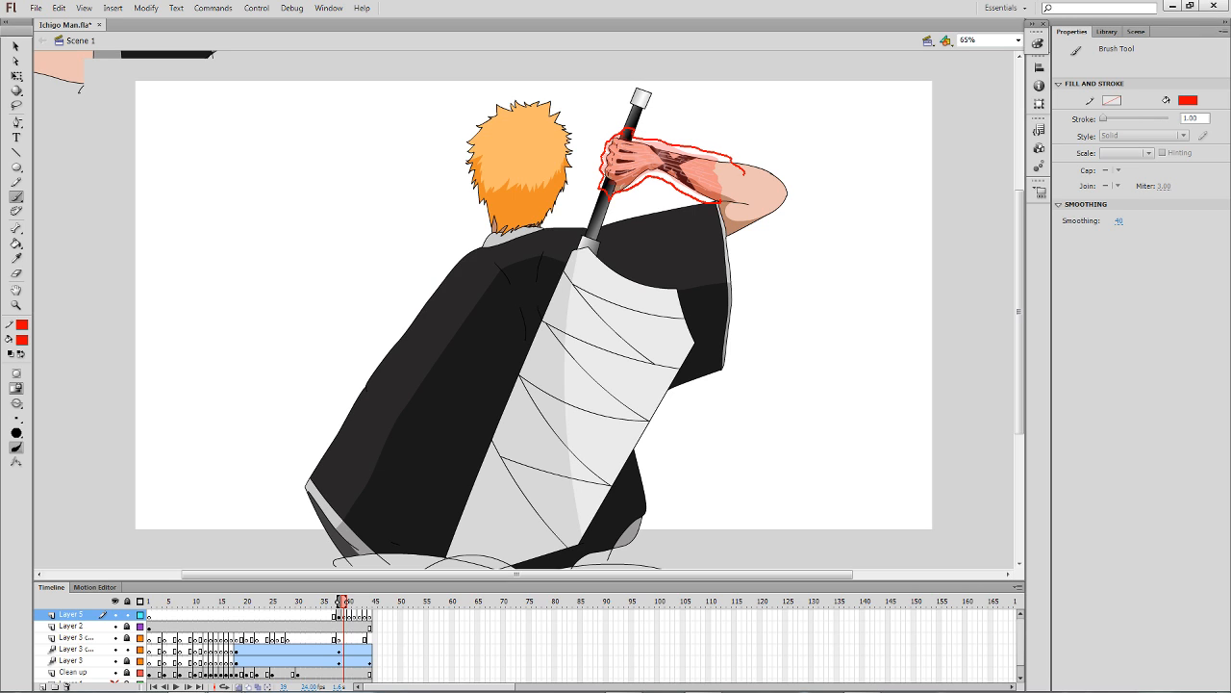
pyautogui.press('k')
pyautogui.click(719, 189)
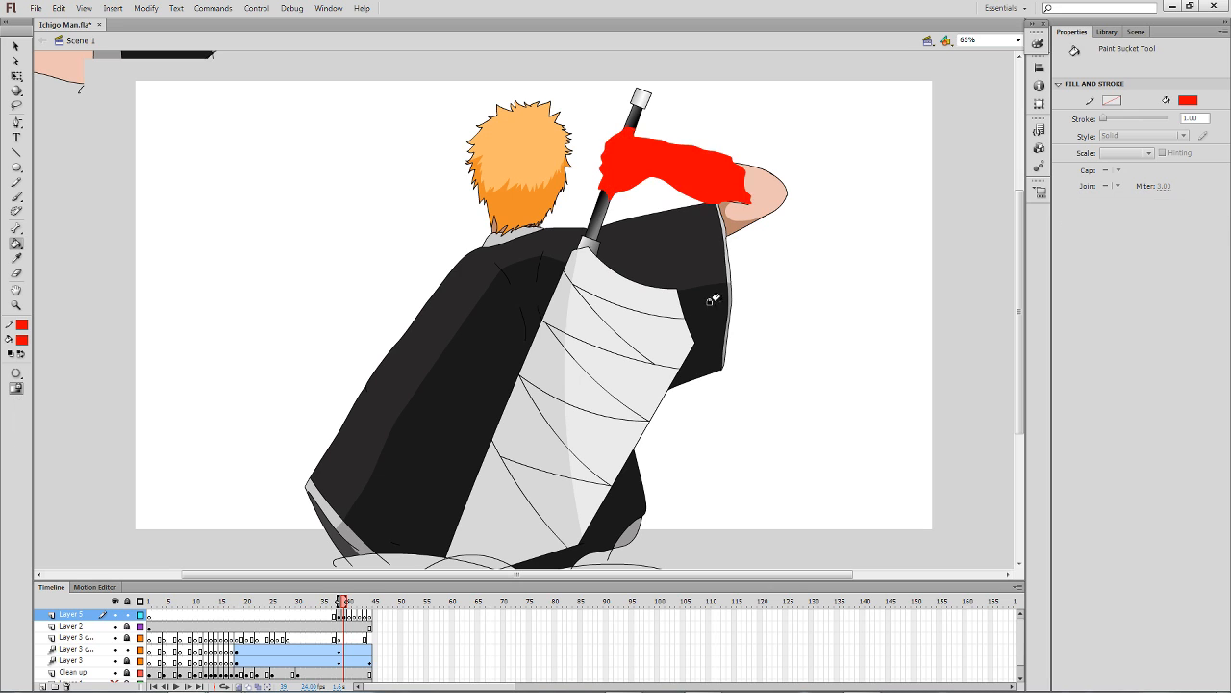
# Draw a wider, wavy red aura around the hand and forearm at frame 40, fill it, and compare adjacent frames.
pyautogui.press('.')
pyautogui.press('b')
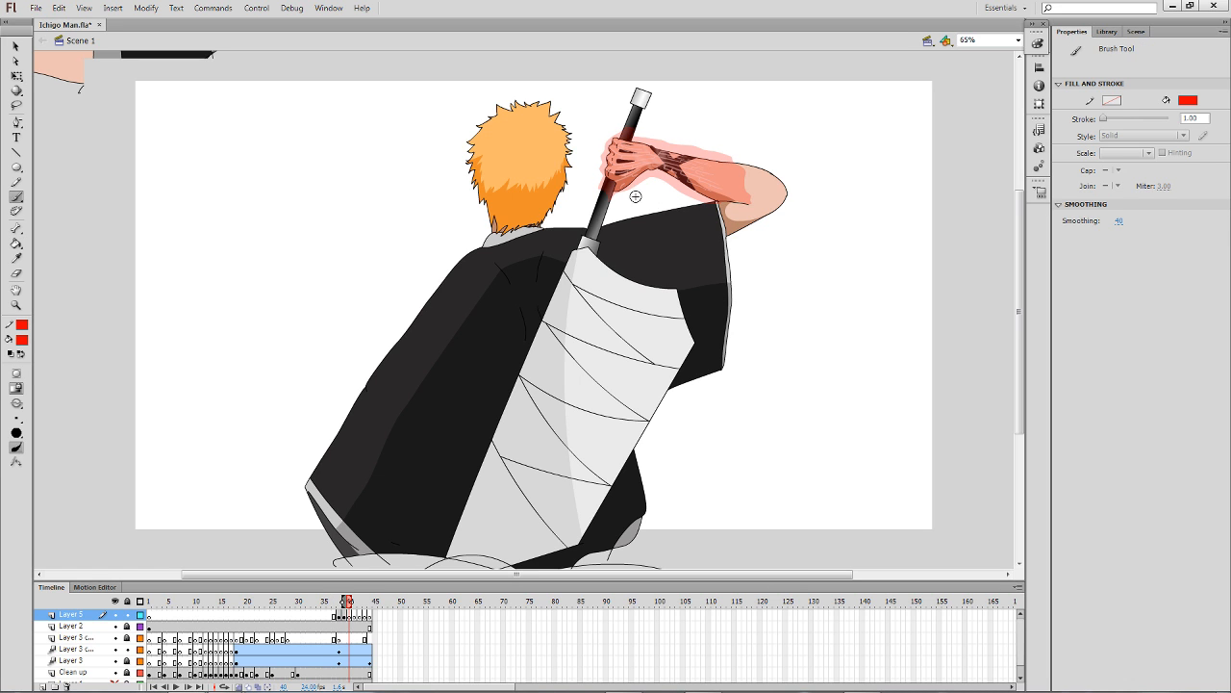
pyautogui.moveTo(634, 277); pyautogui.dragTo(633, 265)
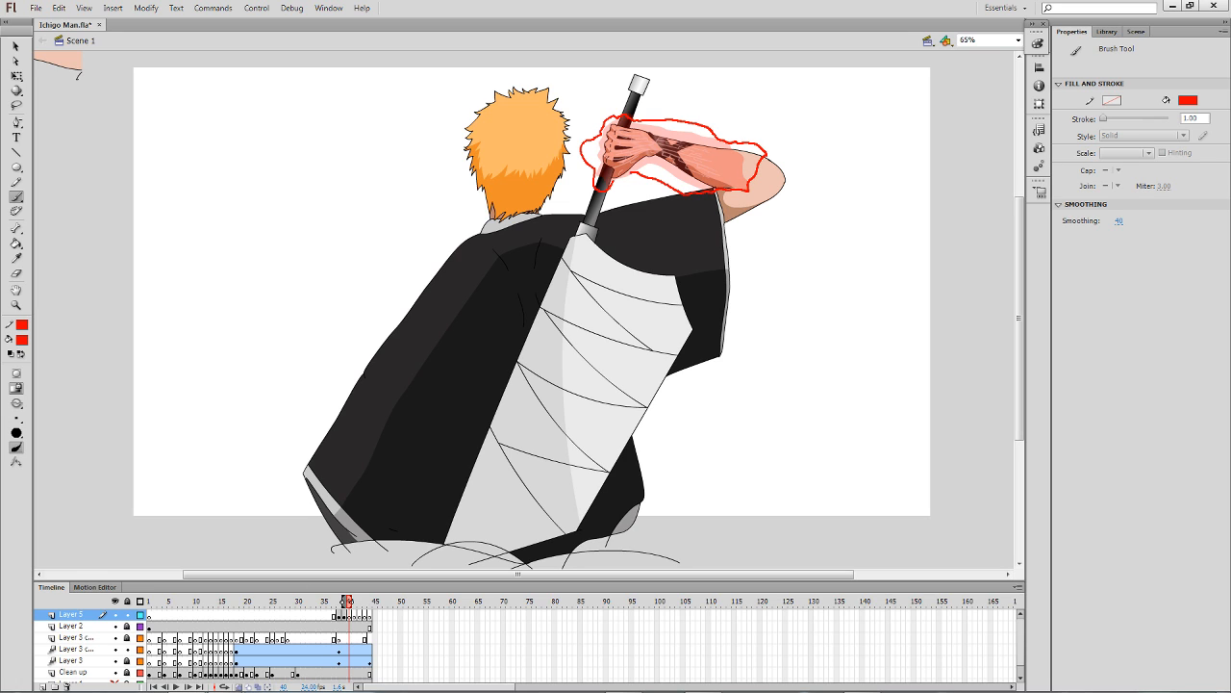
pyautogui.moveTo(621, 186); pyautogui.dragTo(611, 182)
pyautogui.press('k')
pyautogui.click(613, 177)
pyautogui.press(',')
pyautogui.press('.')
# Draw and fill a bumpier red aura reaching toward the elbow at frame 41, and compare it with frame 40.
pyautogui.press('b')
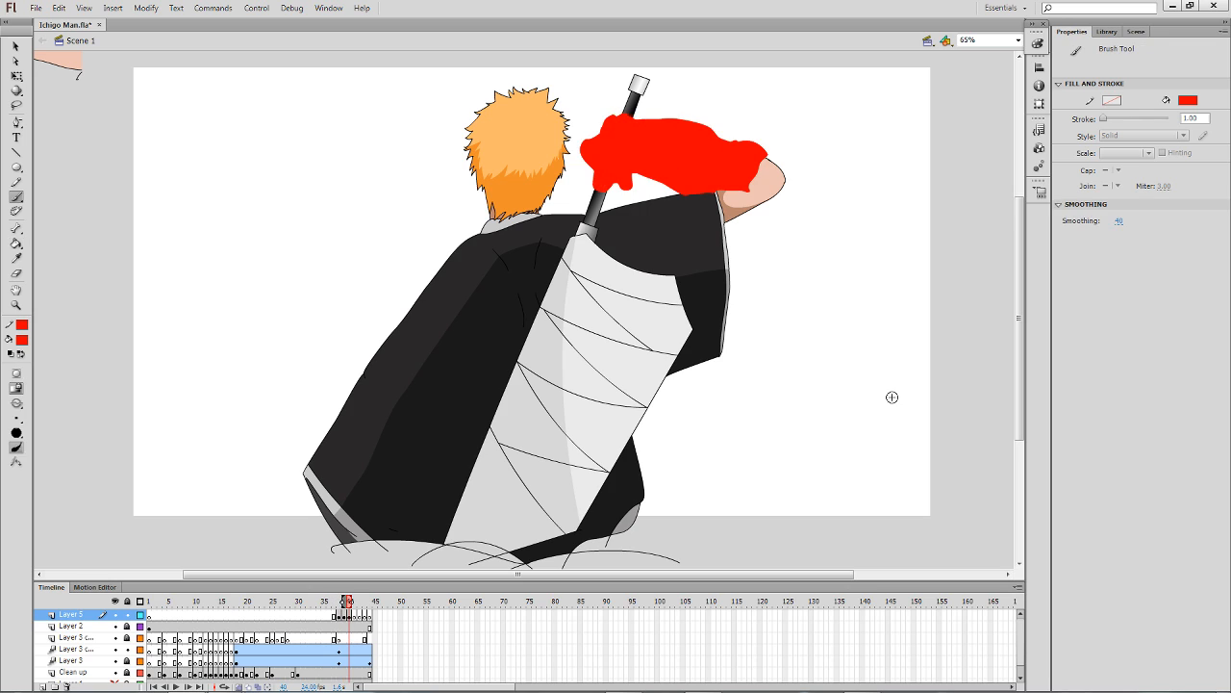
pyautogui.press('.')
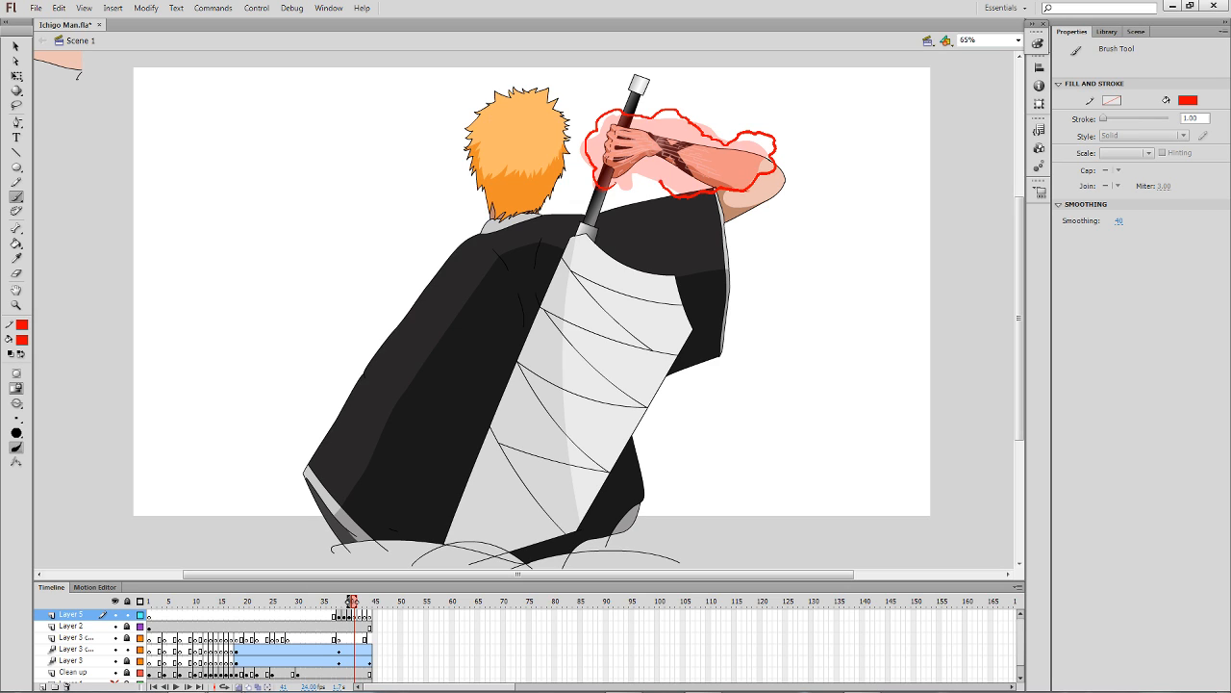
pyautogui.moveTo(612, 185); pyautogui.dragTo(621, 190)
pyautogui.press('k')
pyautogui.click(617, 175)
pyautogui.press(',')
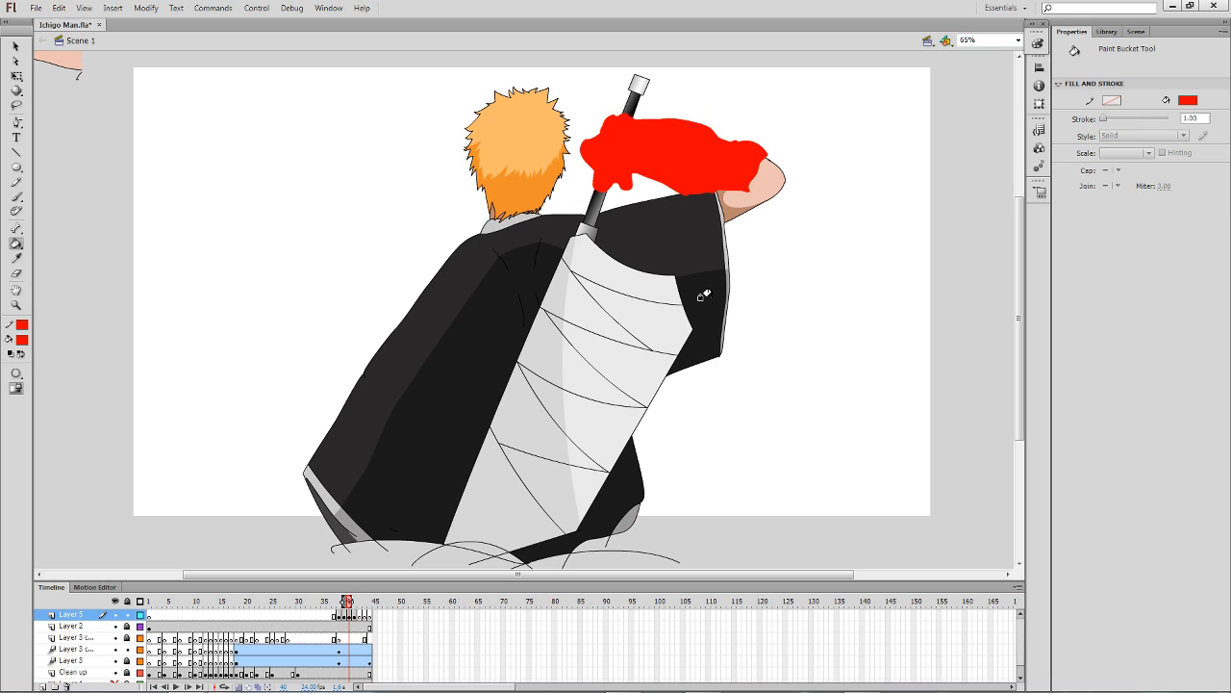
pyautogui.press('.')
# Sketch a red spike rising above the elbow and a long ray running down across the sword at frame 42.
pyautogui.press('.')
pyautogui.press('b')
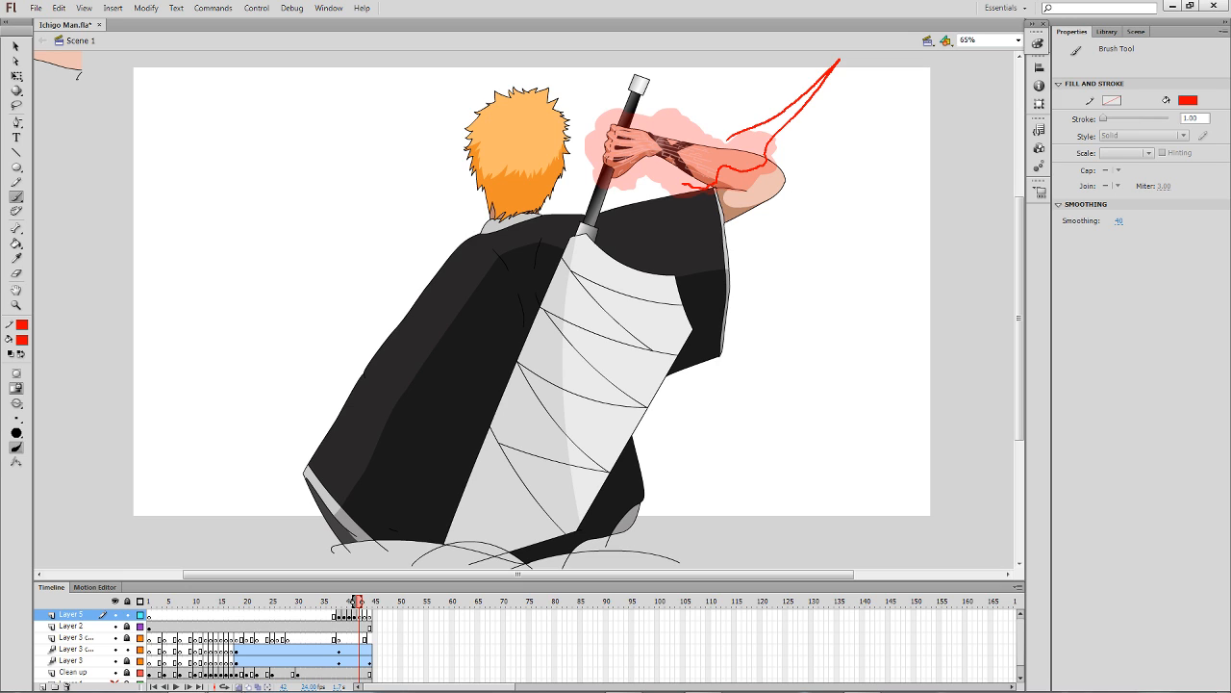
pyautogui.moveTo(683, 185)
pyautogui.mouseDown()
pyautogui.moveTo(646, 260)
pyautogui.moveTo(559, 402)
pyautogui.mouseUp()
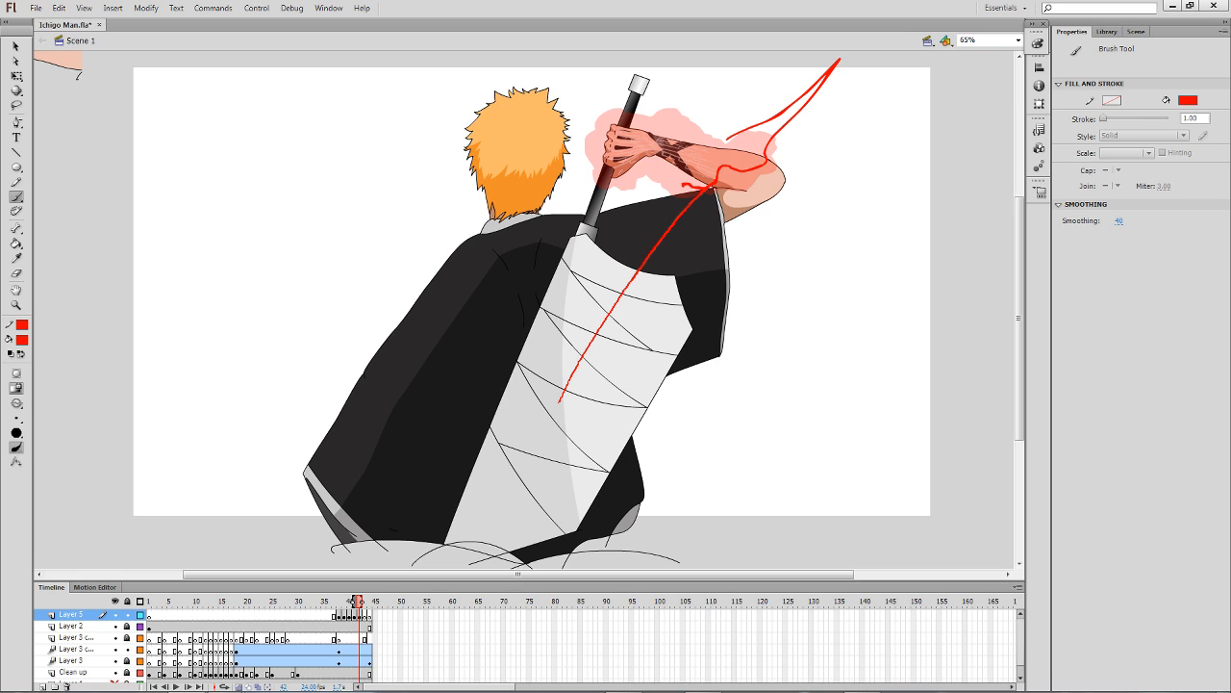
pyautogui.moveTo(534, 460); pyautogui.dragTo(495, 559)
pyautogui.press('k')
pyautogui.click(514, 493)
# Draw the second edge of the downward ray, and fill both the ray and the upper elbow spike with red.
pyautogui.press('b')
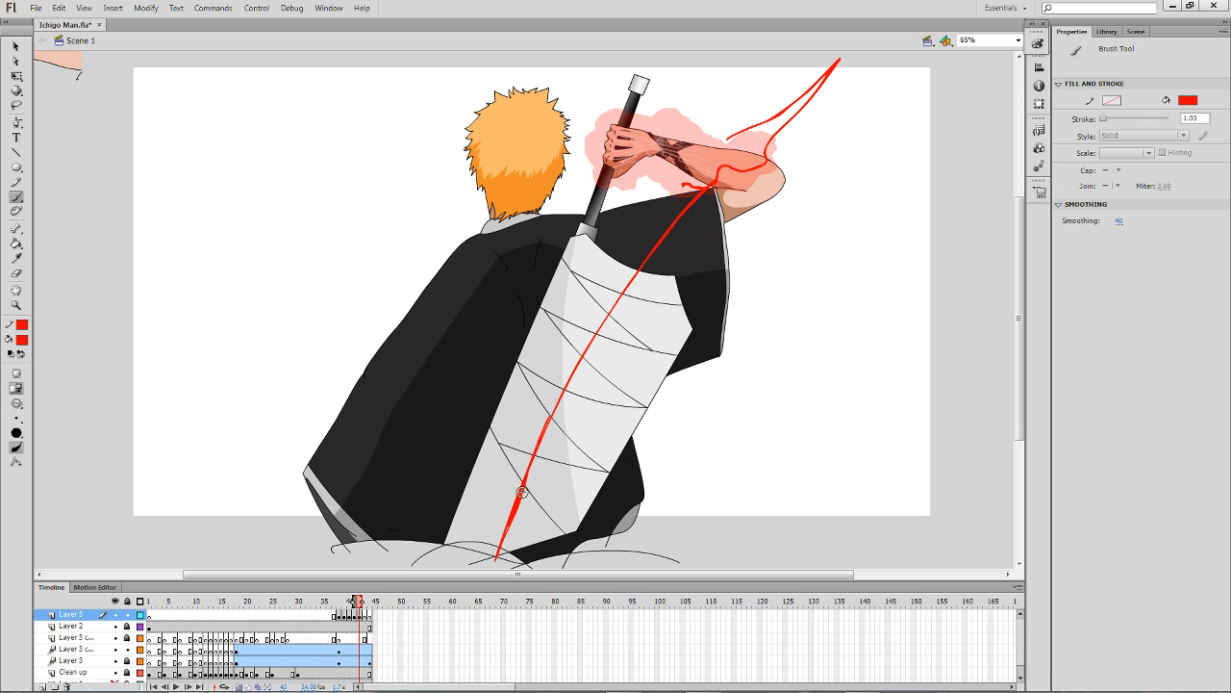
pyautogui.moveTo(536, 460)
pyautogui.mouseDown()
pyautogui.moveTo(596, 332)
pyautogui.moveTo(708, 206)
pyautogui.mouseUp()
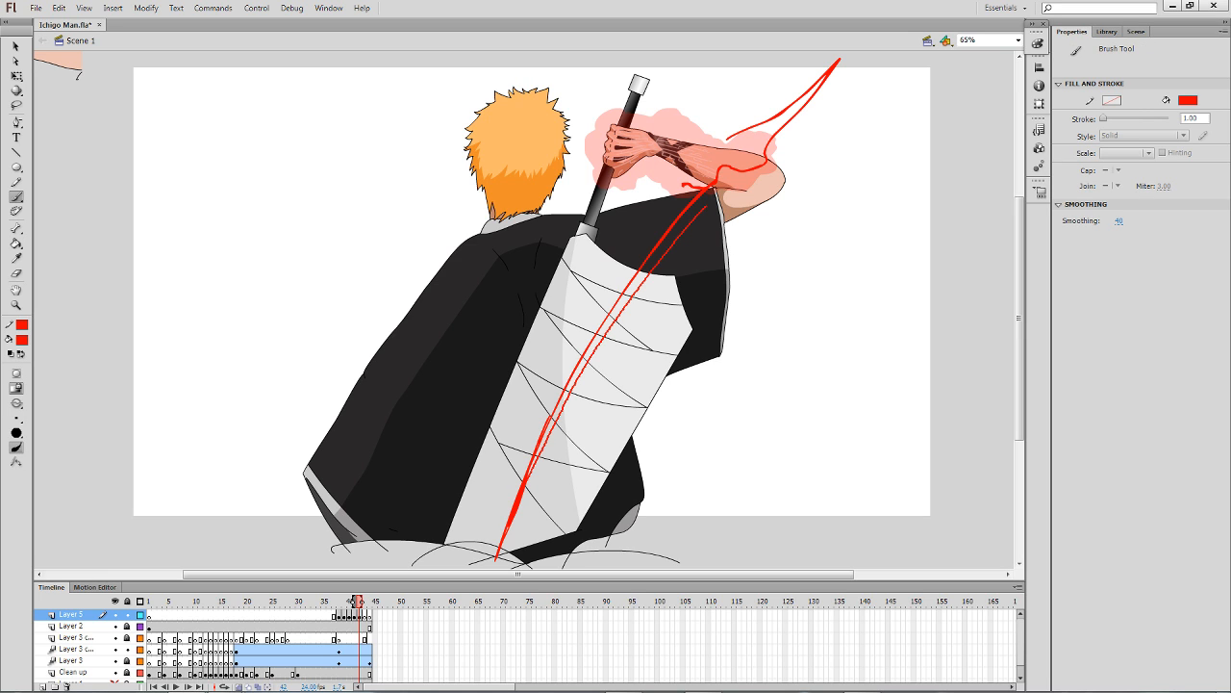
pyautogui.press('k')
pyautogui.click(714, 192)
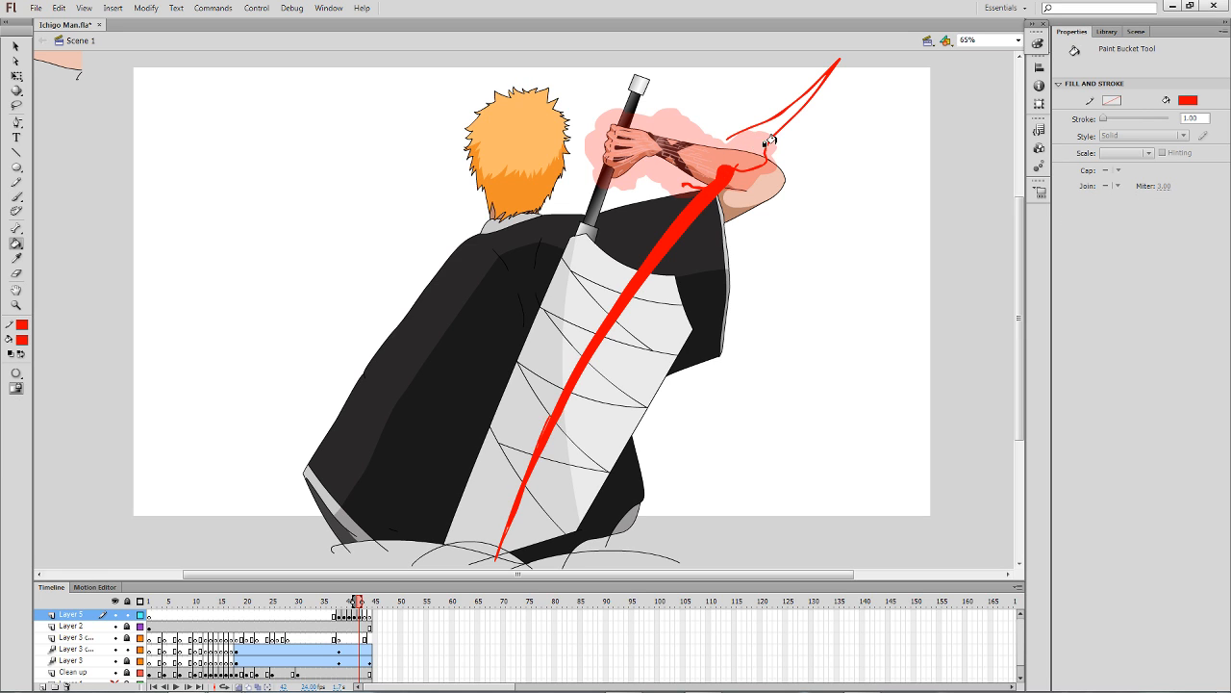
pyautogui.press('b')
pyautogui.press('k')
pyautogui.click(765, 146)
pyautogui.press('b')
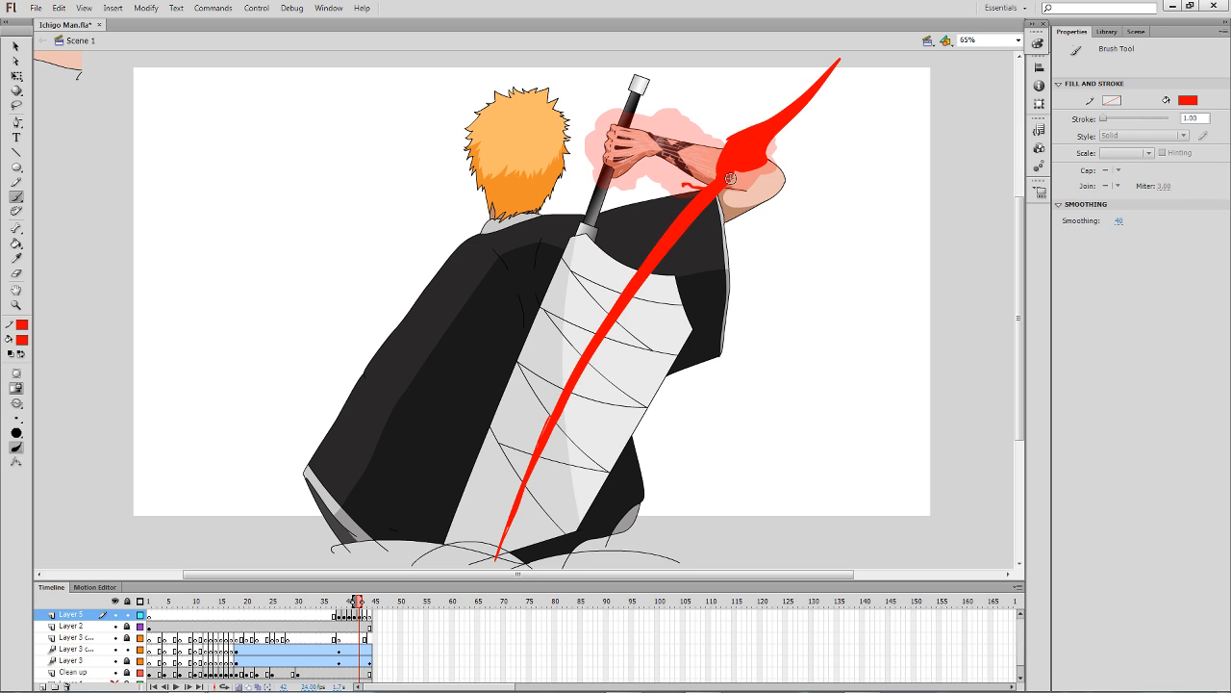
# Widen the downward ray with another edge from mid-sword up to the forearm, and fill the added area red.
pyautogui.moveTo(566, 385)
pyautogui.mouseDown()
pyautogui.moveTo(599, 306)
pyautogui.moveTo(691, 161)
pyautogui.mouseUp()
pyautogui.press('k')
pyautogui.click(693, 179)
# Undo the strokes at frame 42, clearing the elbow spike and the downward ray.
pyautogui.press('b')
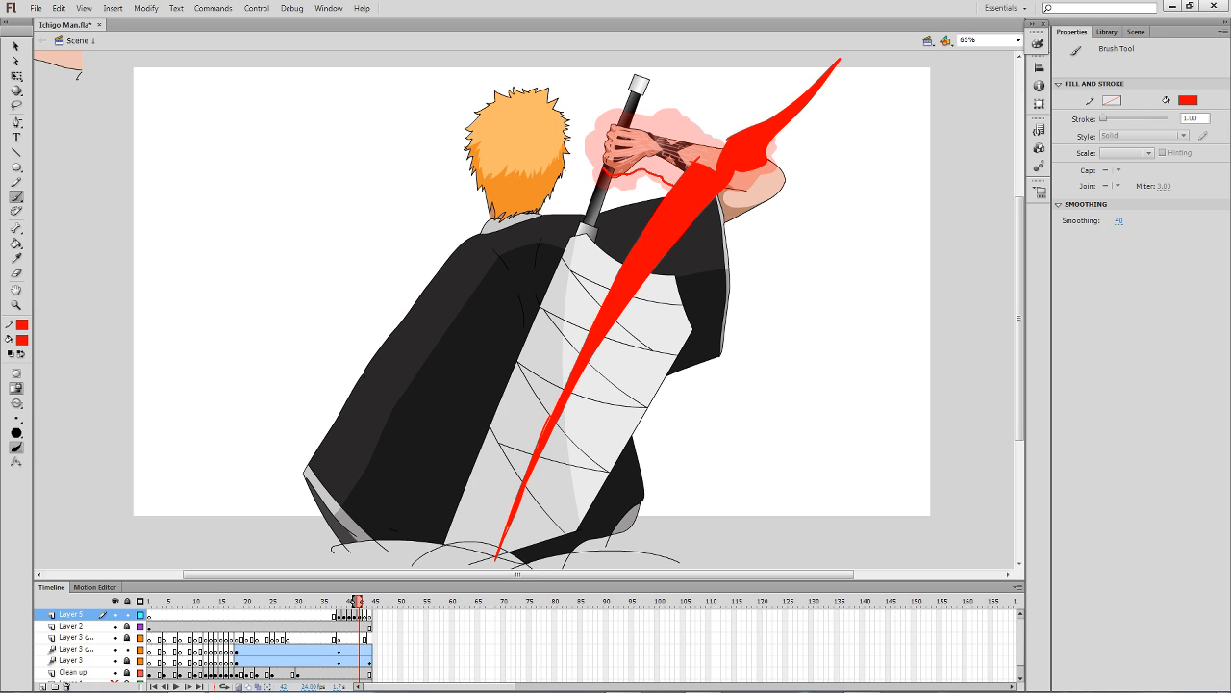
pyautogui.moveTo(554, 156)
pyautogui.mouseDown()
pyautogui.moveTo(102, 266)
pyautogui.moveTo(46, 306)
pyautogui.mouseUp()
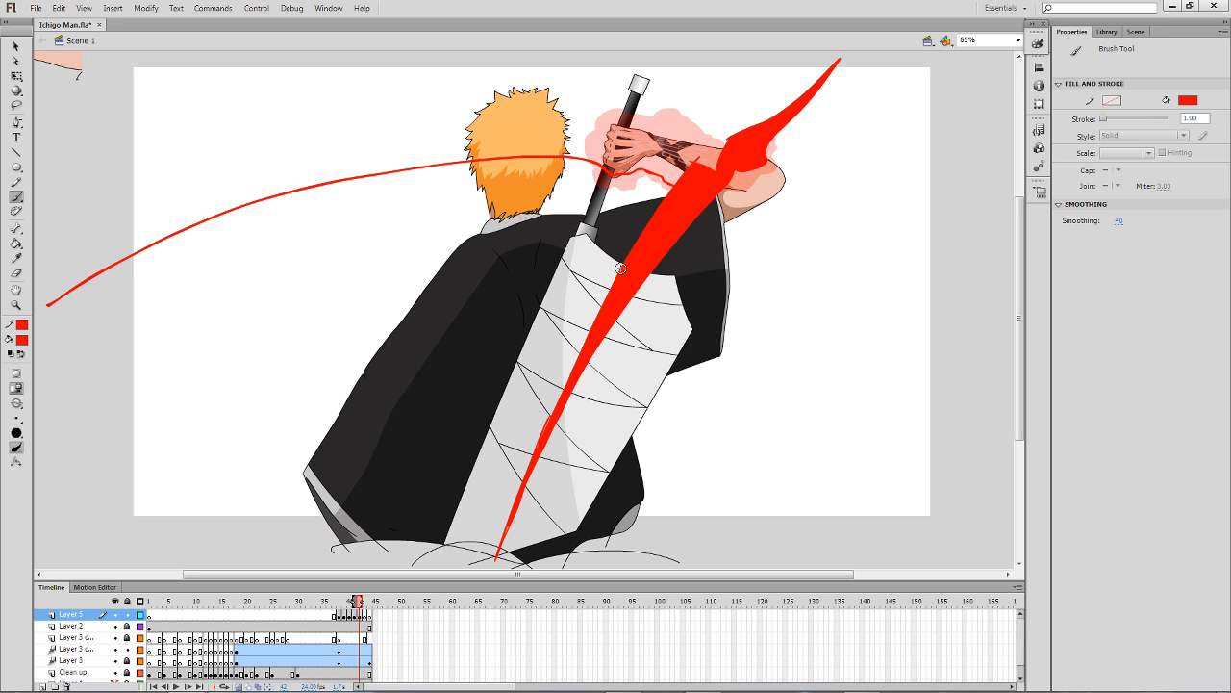
pyautogui.hotkey('ctrl', 'z')
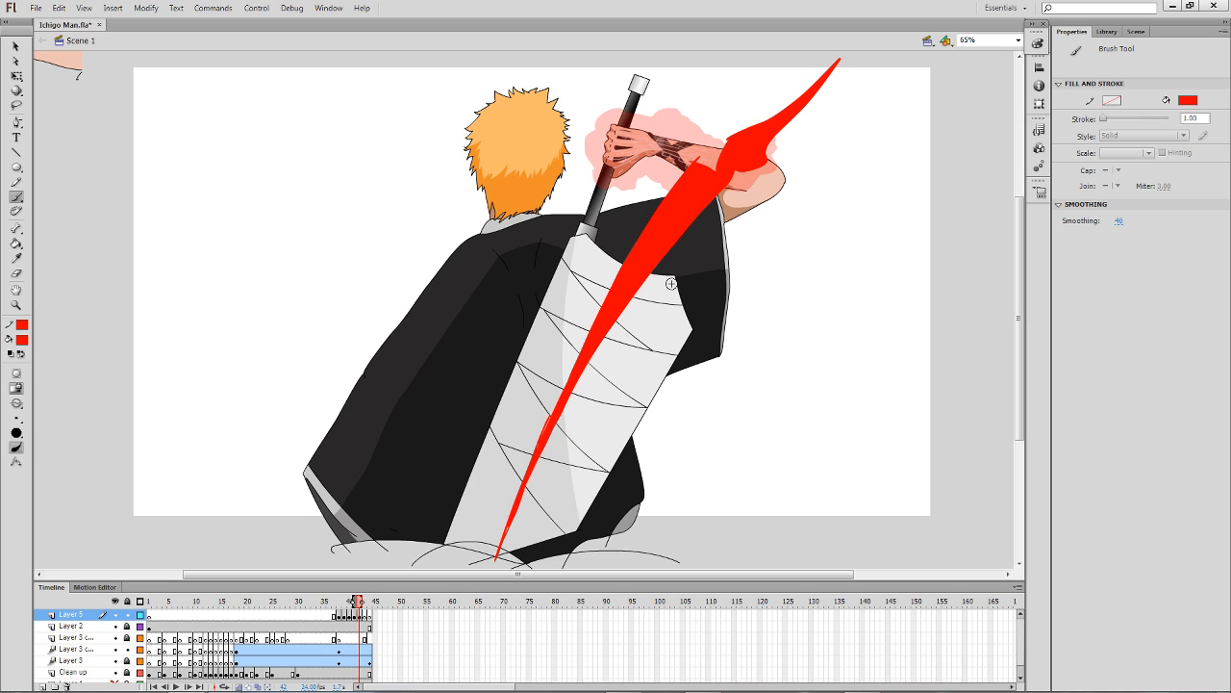
pyautogui.hotkey('ctrl', 'z')
pyautogui.hotkey('ctrl', 'z')
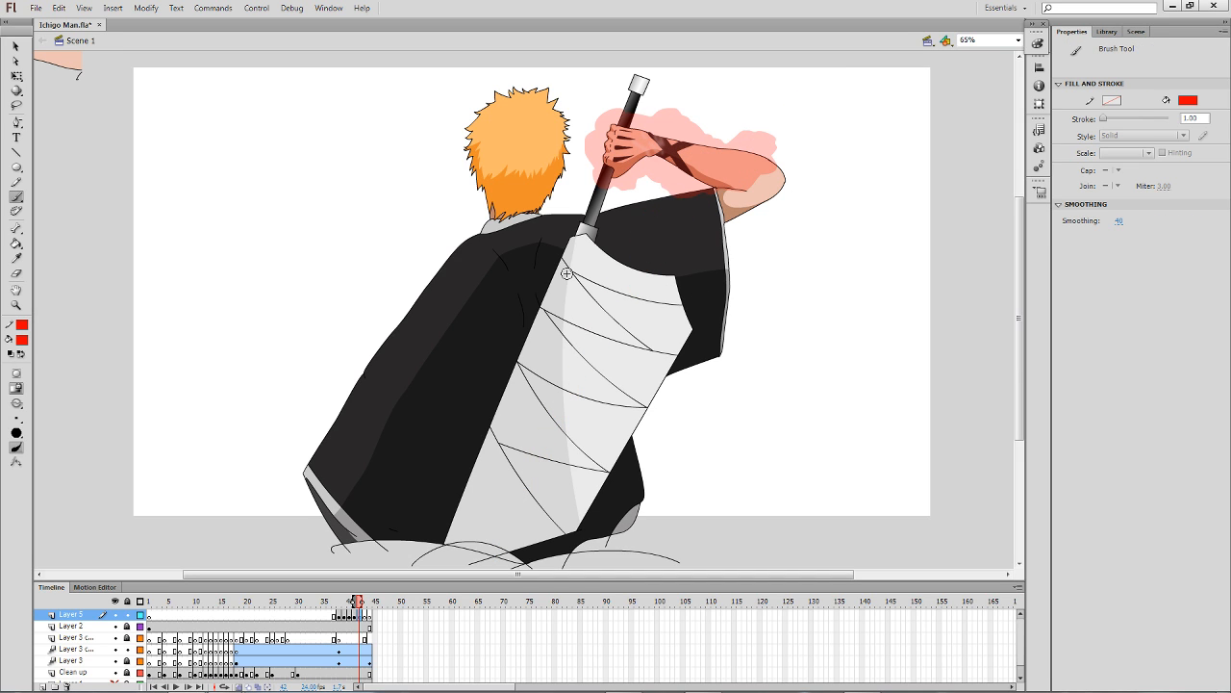
pyautogui.moveTo(215, 353); pyautogui.dragTo(320, 276)
pyautogui.hotkey('ctrl', 'z')
pyautogui.moveTo(209, 369)
pyautogui.mouseDown()
pyautogui.moveTo(233, 334)
pyautogui.moveTo(352, 288)
pyautogui.moveTo(399, 290)
pyautogui.mouseUp()
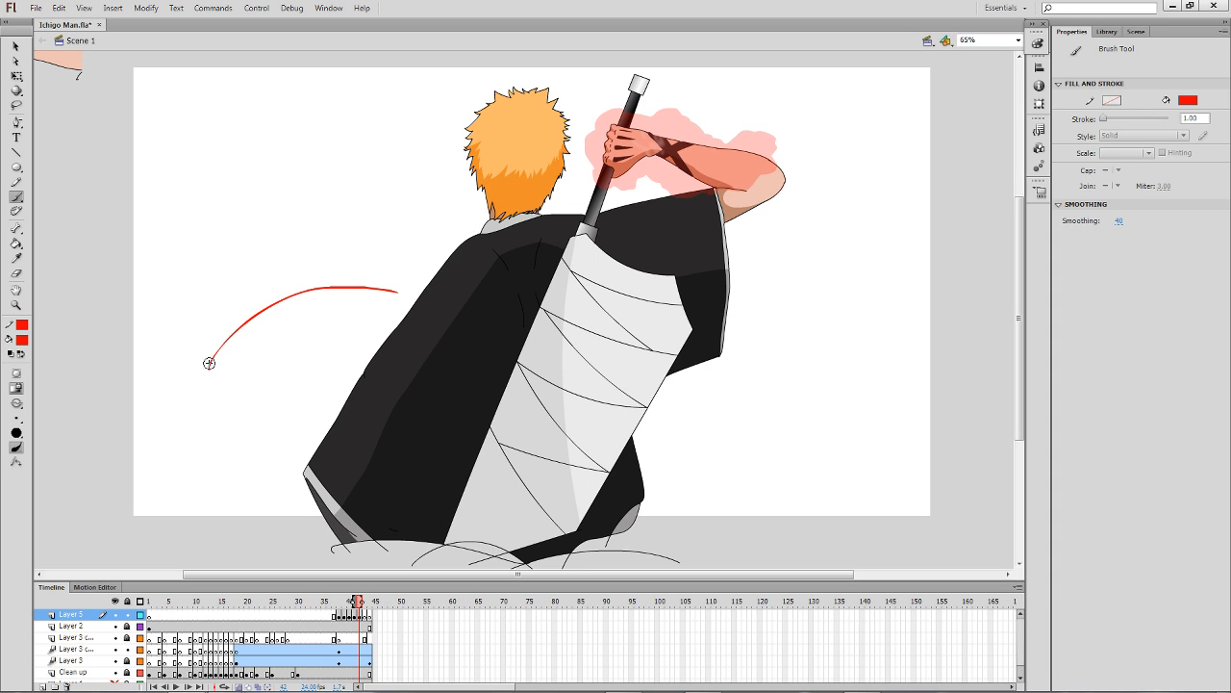
pyautogui.moveTo(211, 363)
pyautogui.mouseDown()
pyautogui.moveTo(267, 315)
pyautogui.moveTo(374, 297)
pyautogui.mouseUp()
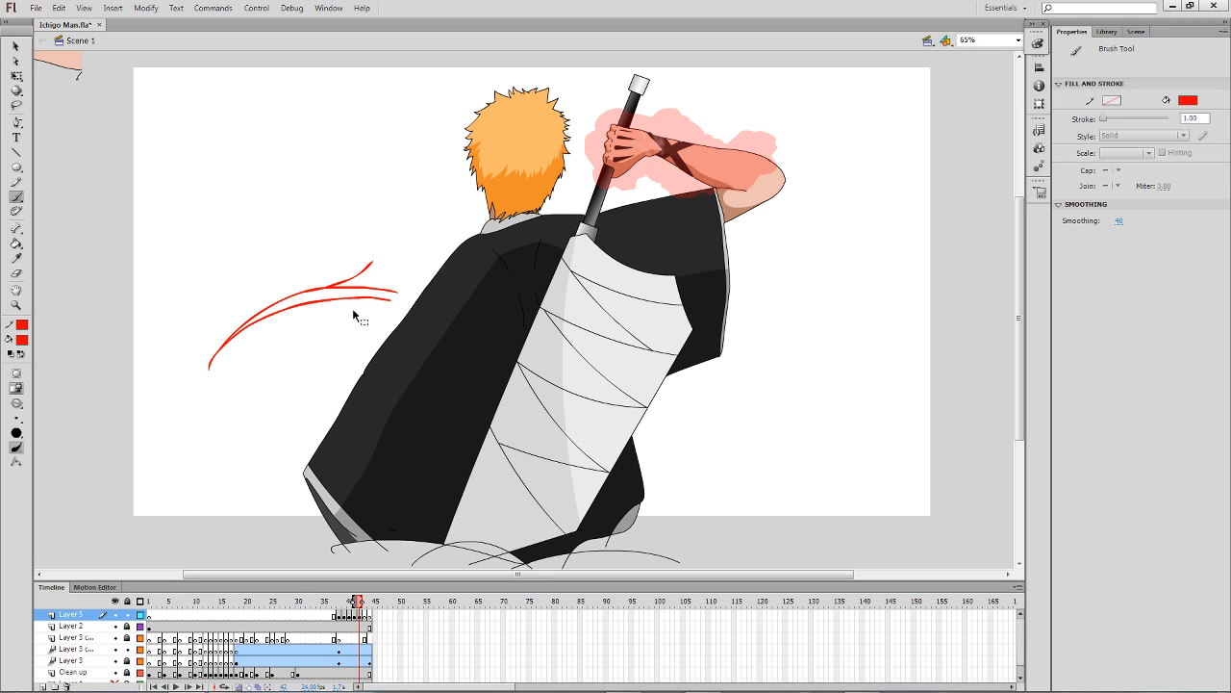
pyautogui.hotkey('ctrl', 'z')
pyautogui.hotkey('ctrl', 'z')
pyautogui.hotkey('ctrl', 'z')
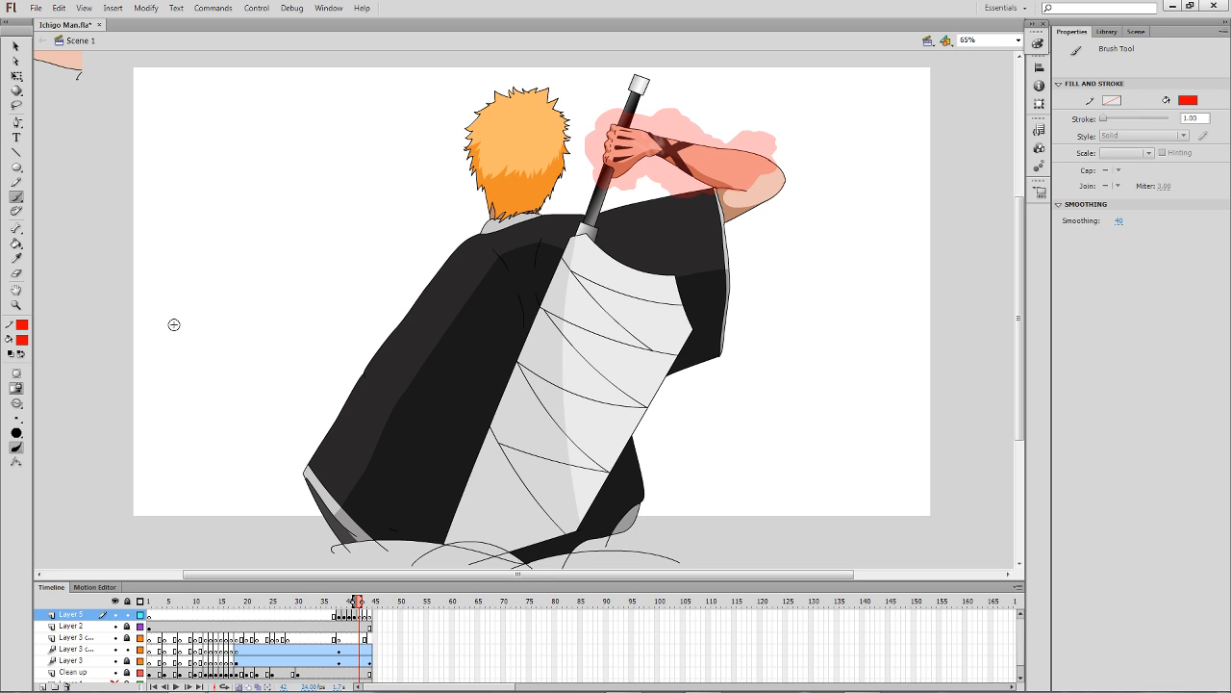
# Draw a curved, tapering spike in the empty area beside the character at frame 42, fill it red and delete its outline.
pyautogui.press('y')
pyautogui.moveTo(178, 378)
pyautogui.mouseDown()
pyautogui.moveTo(324, 225)
pyautogui.moveTo(353, 218)
pyautogui.mouseUp()
pyautogui.moveTo(178, 378)
pyautogui.mouseDown()
pyautogui.moveTo(352, 249)
pyautogui.moveTo(331, 215)
pyautogui.mouseUp()
pyautogui.press('q')
pyautogui.press('k')
pyautogui.click(307, 252)
pyautogui.press('q')
pyautogui.doubleClick(325, 254)
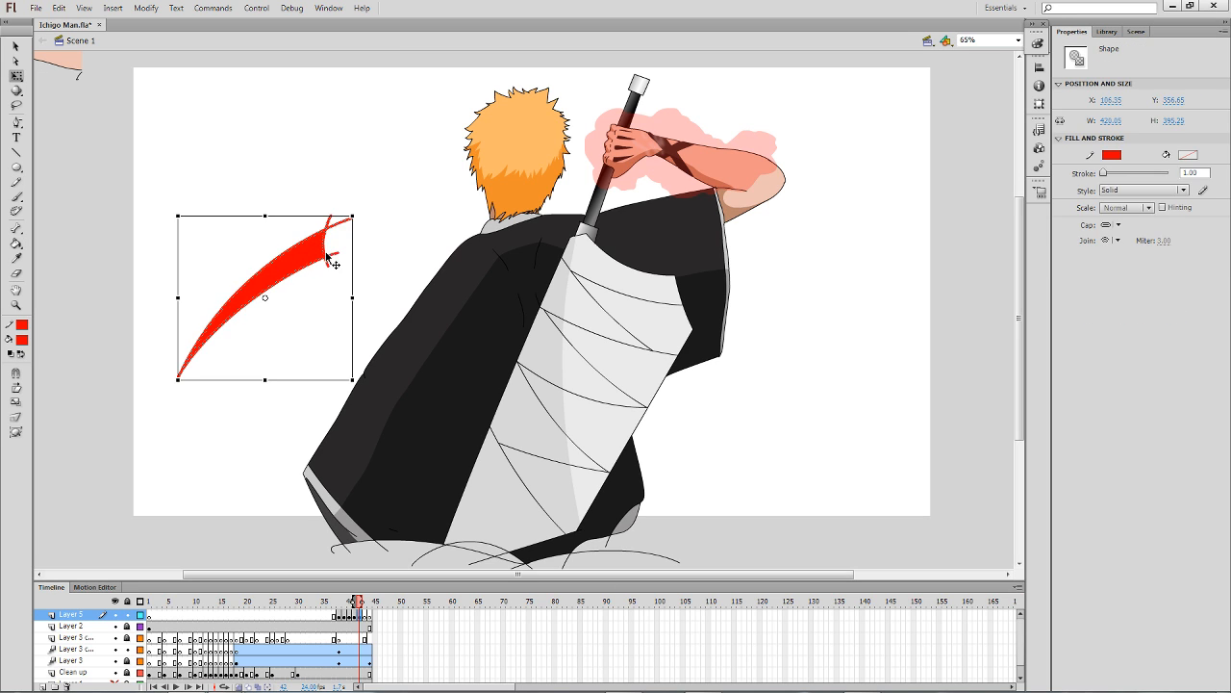
pyautogui.press('Delete')
# Rotate the red spike clockwise until it lies nearly horizontal, undoing the trial distortions of its shape.
pyautogui.click(312, 257)
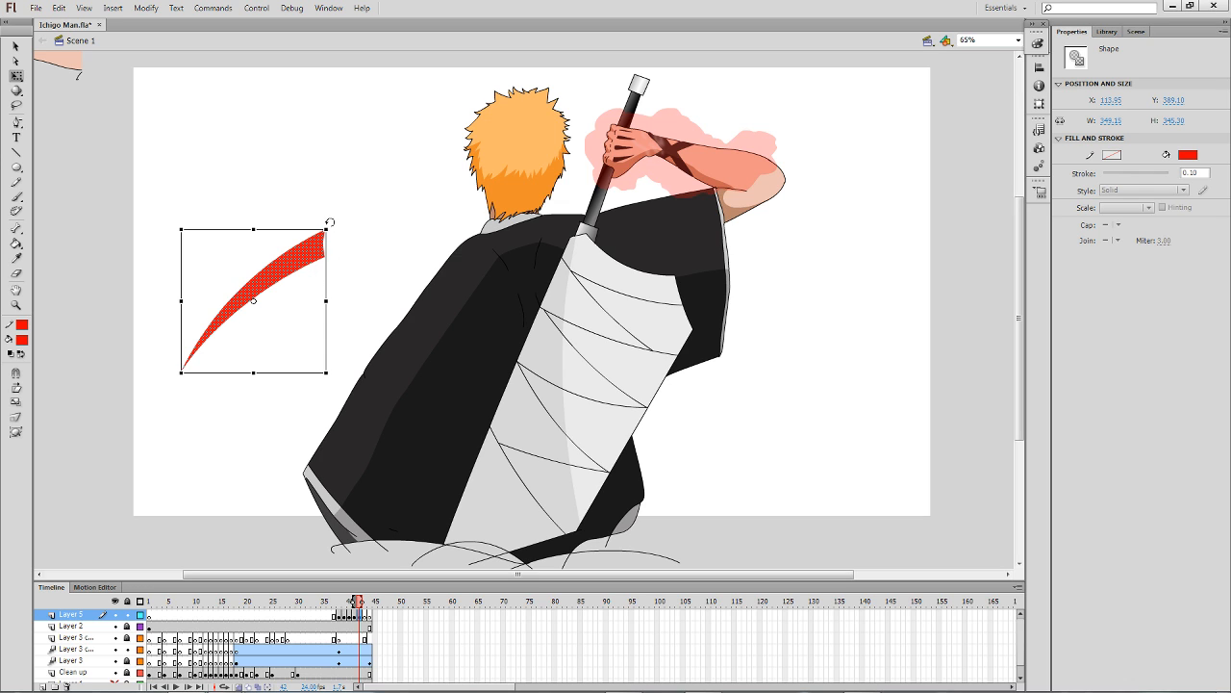
pyautogui.moveTo(330, 222); pyautogui.dragTo(265, 274)
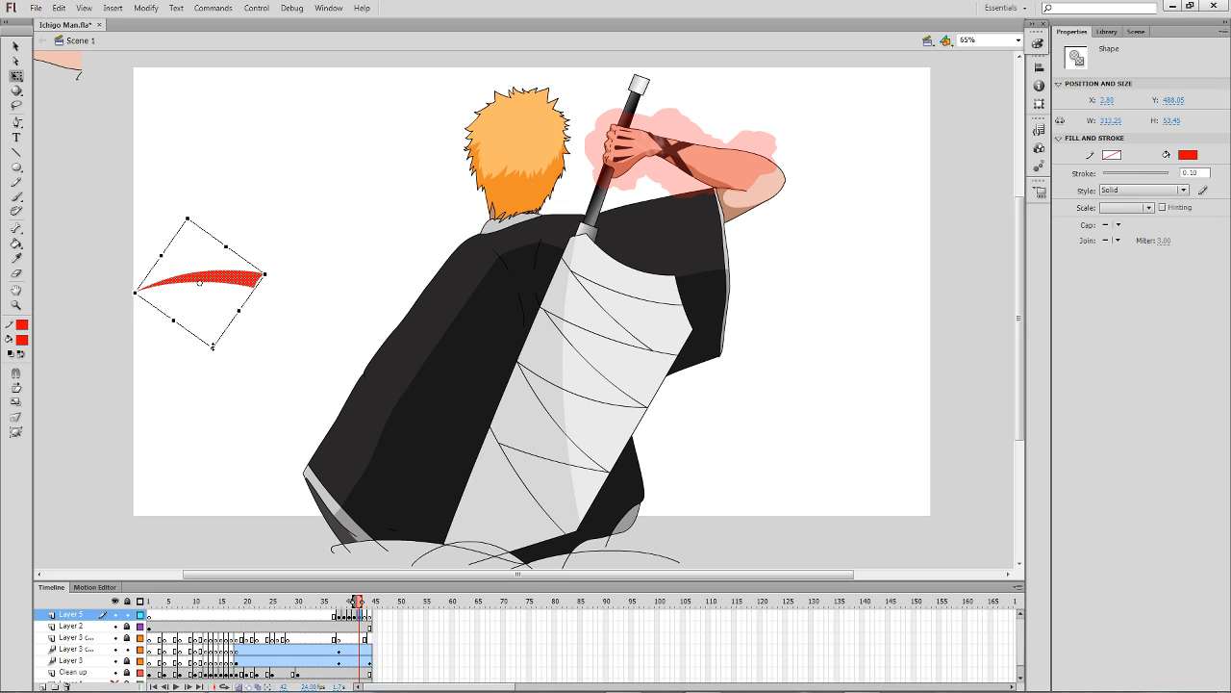
pyautogui.moveTo(212, 346); pyautogui.dragTo(186, 410)
pyautogui.moveTo(238, 341); pyautogui.dragTo(294, 236)
pyautogui.click(308, 280)
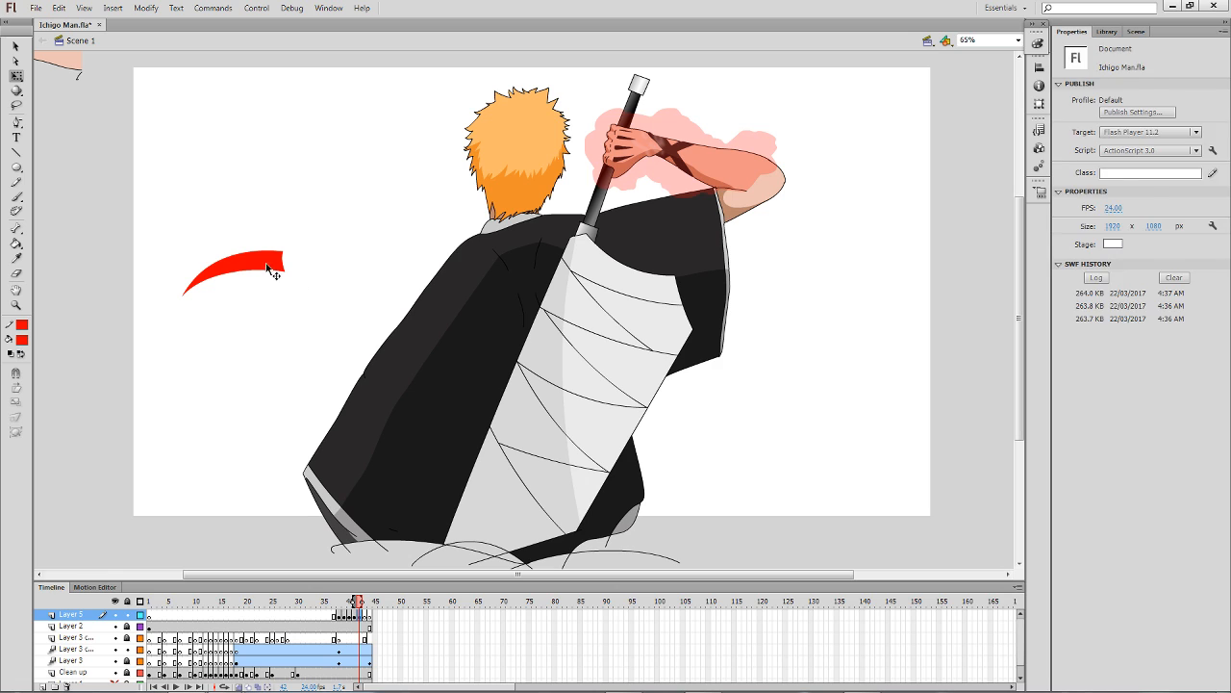
pyautogui.click(274, 264)
pyautogui.hotkey('ctrl', 'z')
pyautogui.hotkey('ctrl', 'z')
pyautogui.hotkey('ctrl', 'z')
pyautogui.hotkey('ctrl', 'z')
pyautogui.hotkey('ctrl', 'z')
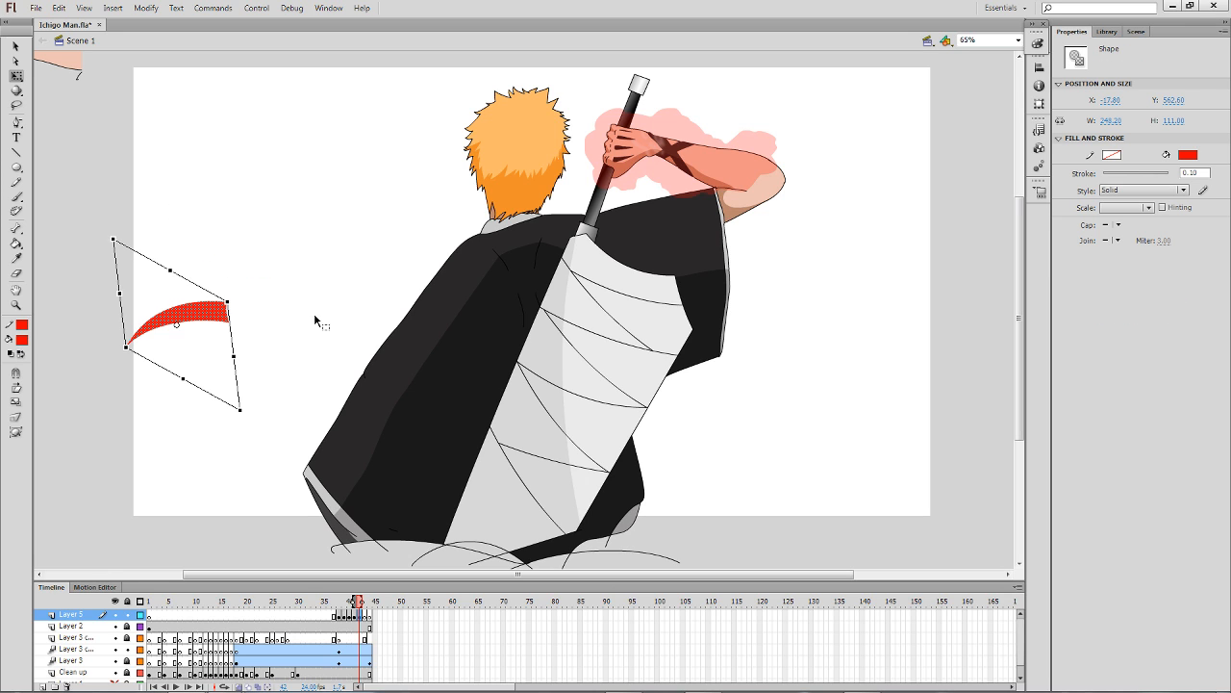
pyautogui.hotkey('ctrl', 'y')
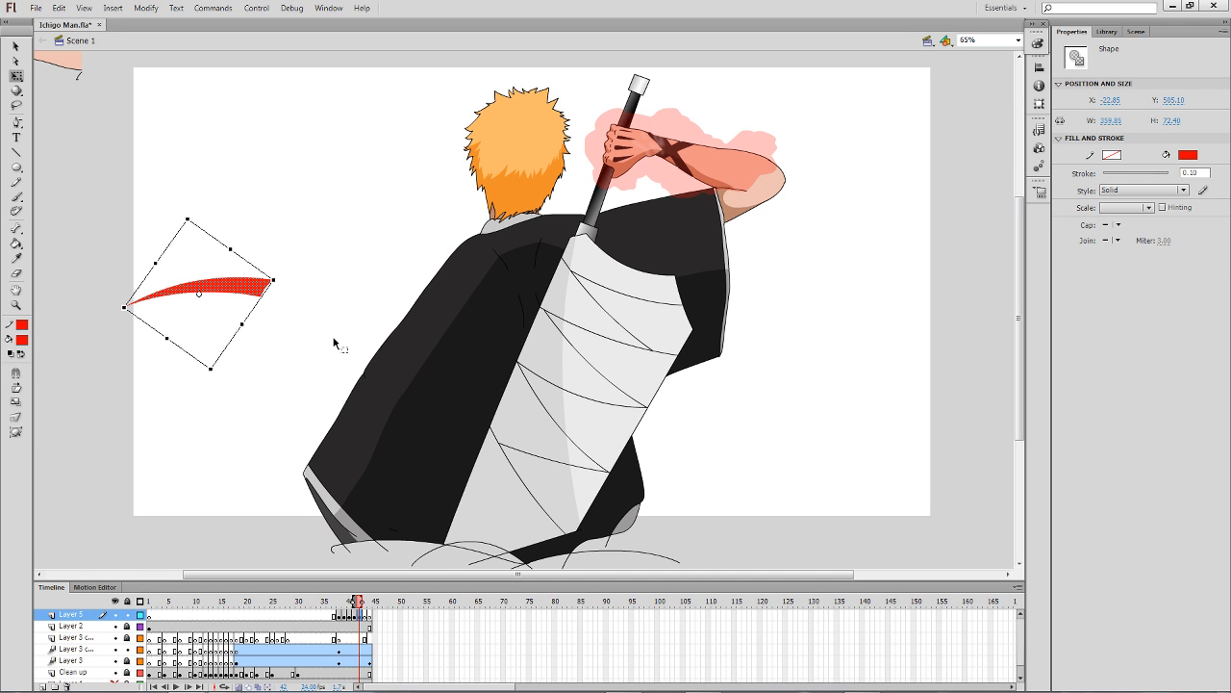
# Join a reversed copy of the spike to its wide end, forming one S-shaped blade with two pointed tips.
pyautogui.click(286, 283)
pyautogui.click(270, 290)
pyautogui.moveTo(279, 275)
pyautogui.mouseDown()
pyautogui.moveTo(153, 331)
pyautogui.moveTo(149, 320)
pyautogui.moveTo(295, 279)
pyautogui.mouseUp()
pyautogui.click(277, 348)
pyautogui.click(280, 294)
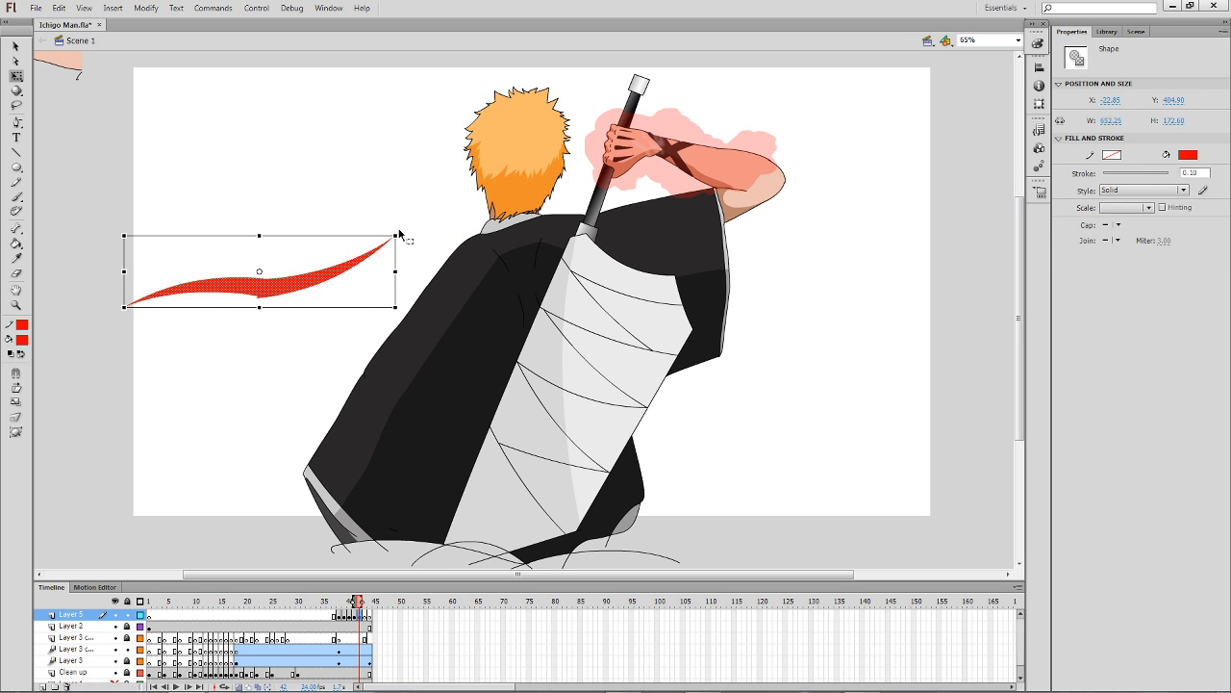
# Cross the S-shaped blade with a rotated copy to make a four-pointed star, and round its inner corners with red fill.
pyautogui.moveTo(400, 227); pyautogui.dragTo(318, 411)
pyautogui.moveTo(260, 334); pyautogui.dragTo(275, 345)
pyautogui.click(297, 343)
pyautogui.press('b')
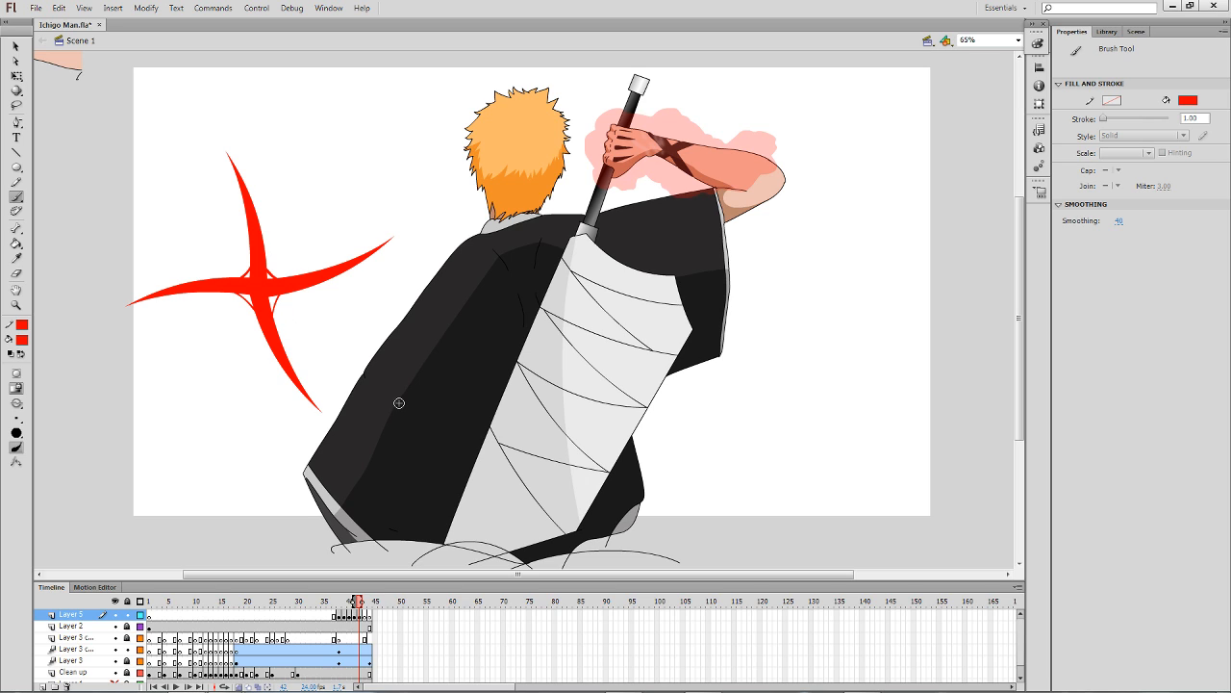
pyautogui.press('k')
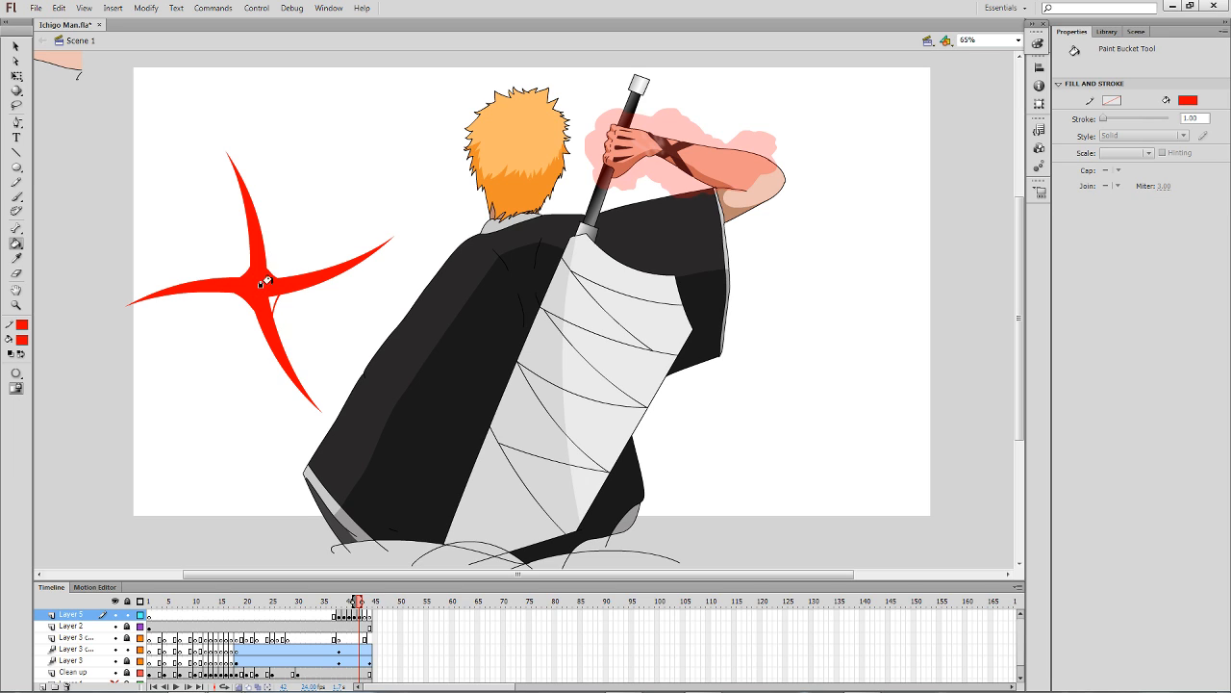
# Move the star over the raised arm at frame 42, enlarge it to about 1021 by 990 px, and compare it with frame 41.
pyautogui.press('q')
pyautogui.click(277, 306)
pyautogui.moveTo(358, 289); pyautogui.dragTo(762, 162)
pyautogui.moveTo(530, 289); pyautogui.dragTo(429, 393)
pyautogui.moveTo(673, 204); pyautogui.dragTo(720, 178)
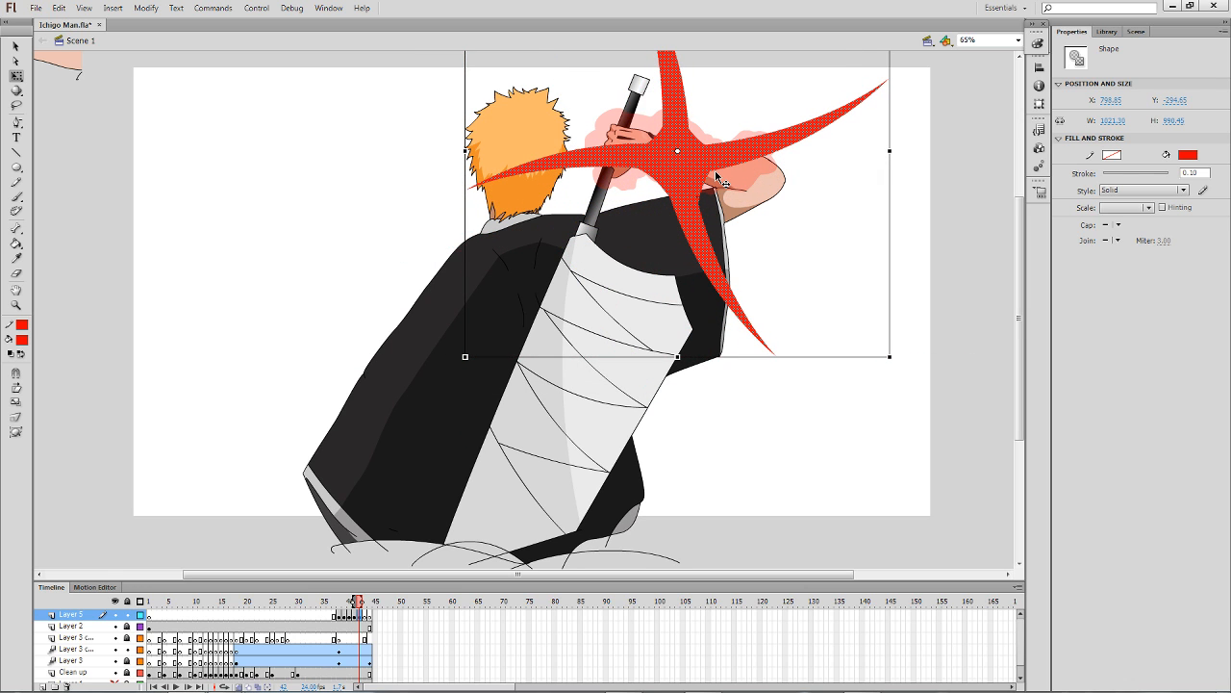
pyautogui.press('Escape')
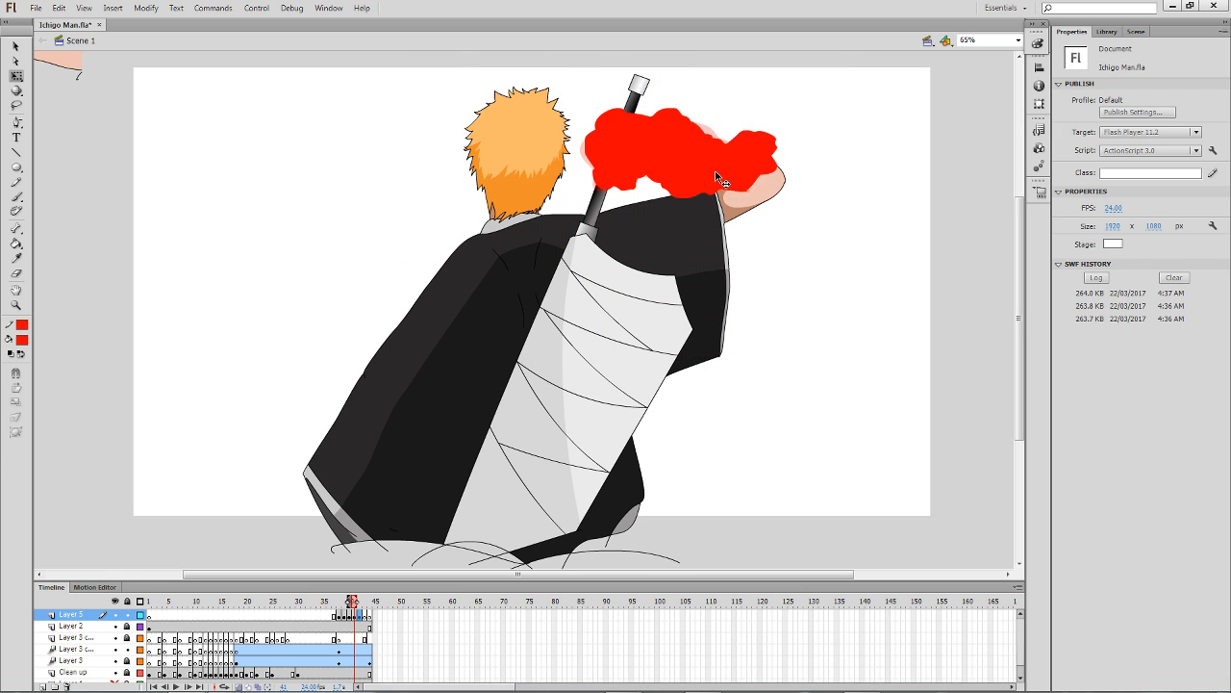
pyautogui.press('b')
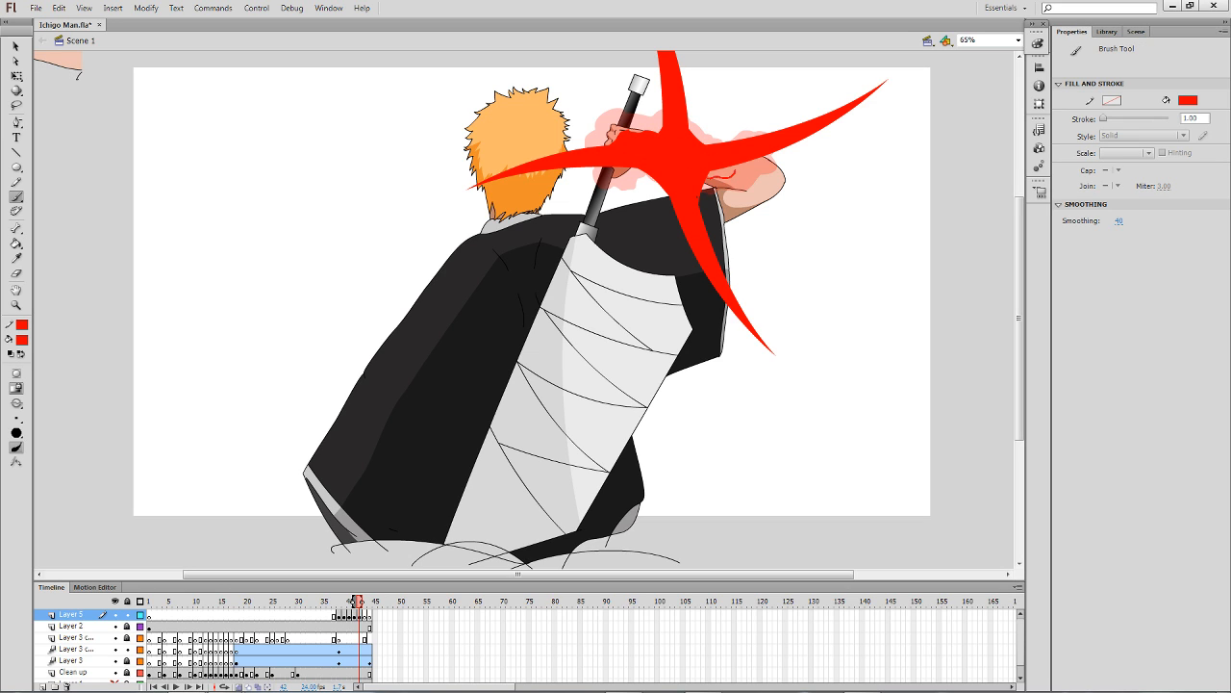
pyautogui.press('k')
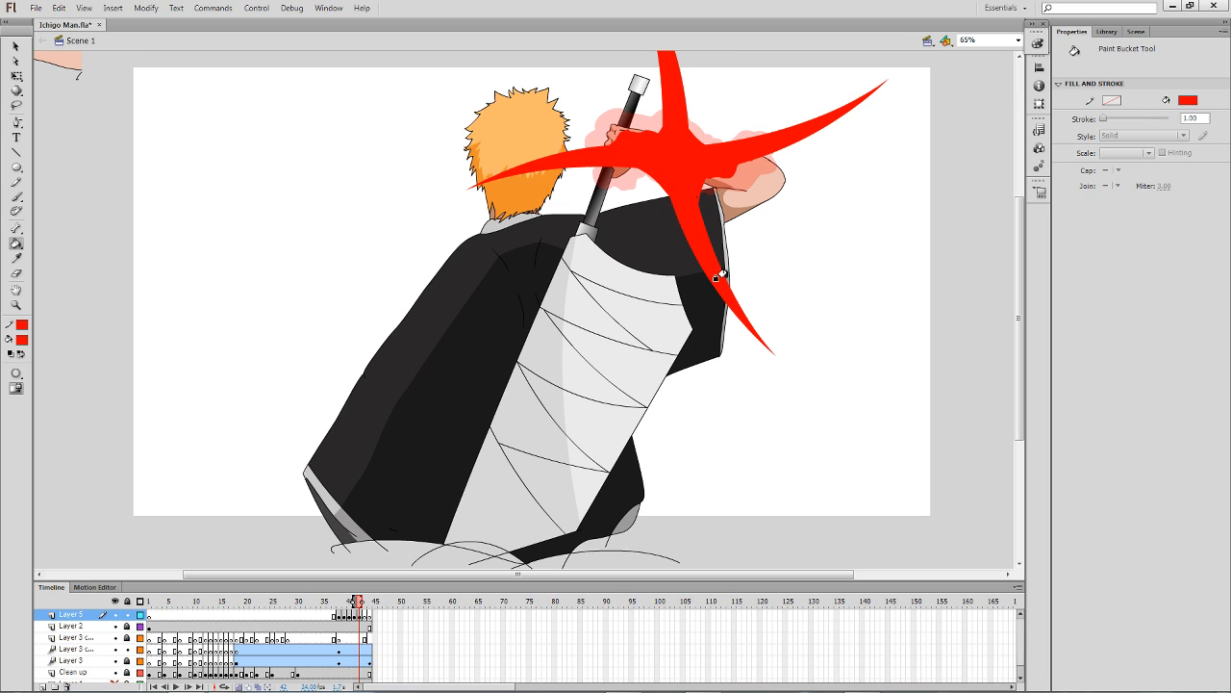
# Paste the star at frame 43, enlarge it to about 1809 by 1755 px and place it over the raised arm.
pyautogui.press('.')
pyautogui.press('b')
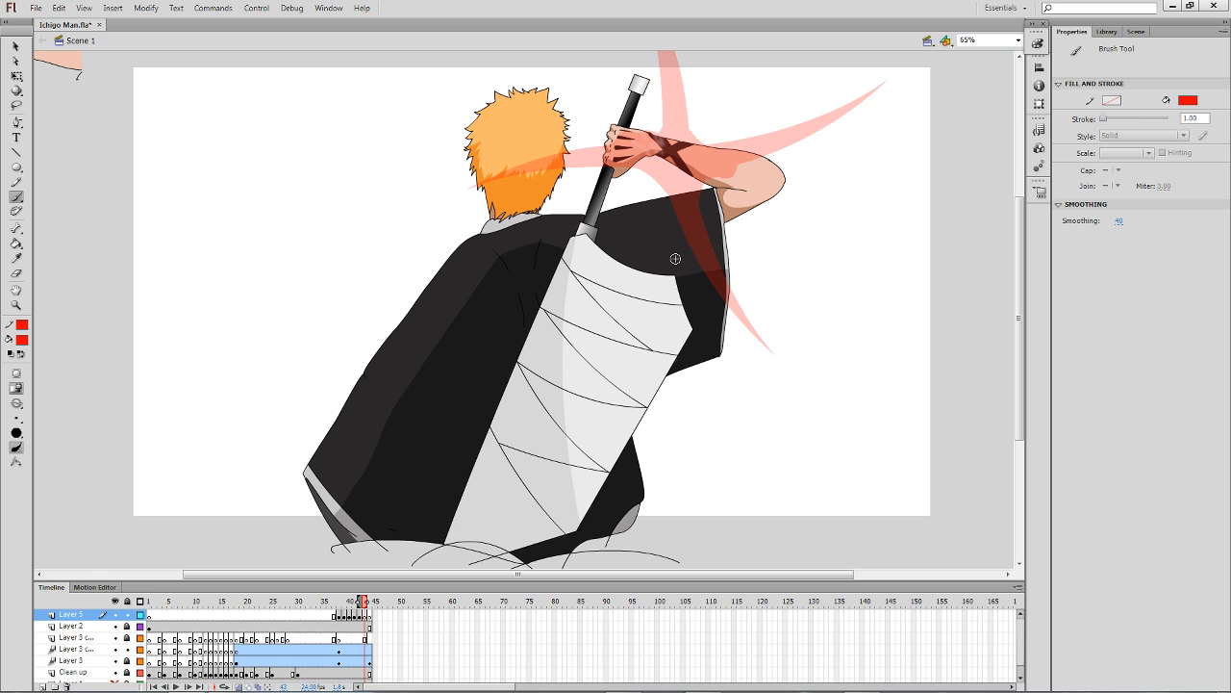
pyautogui.hotkey('ctrl', 'v')
pyautogui.press('q')
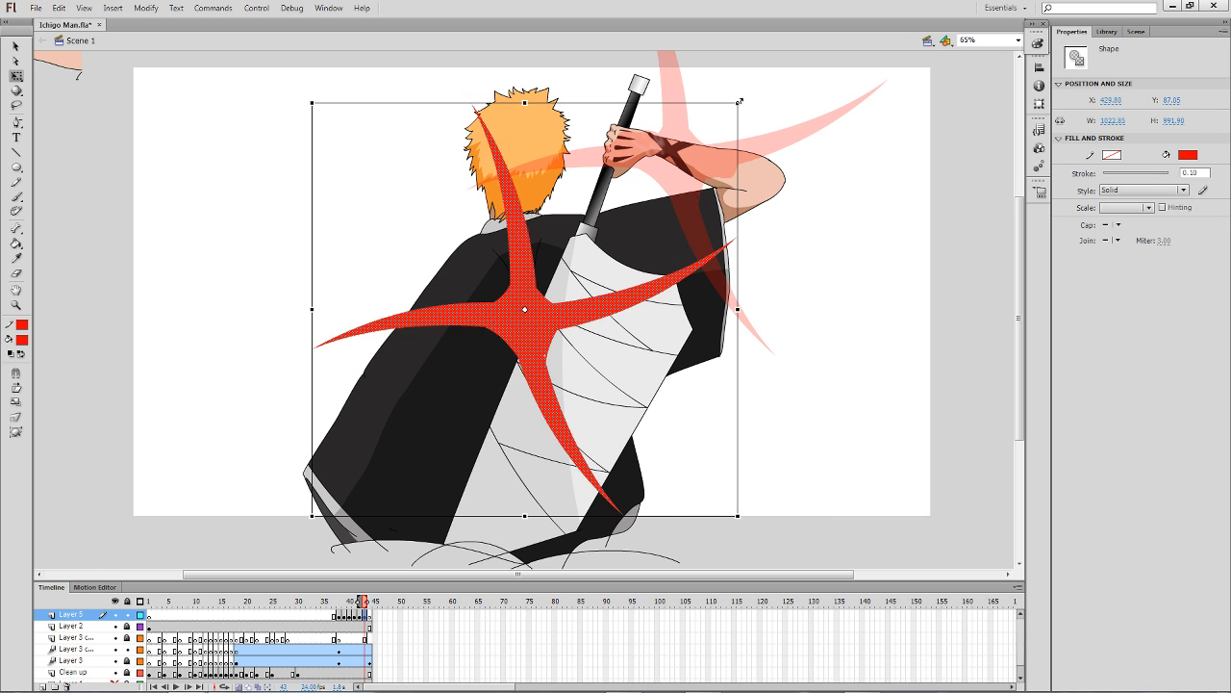
pyautogui.moveTo(739, 100); pyautogui.dragTo(817, 26)
pyautogui.hotkey('ctrl', '-')
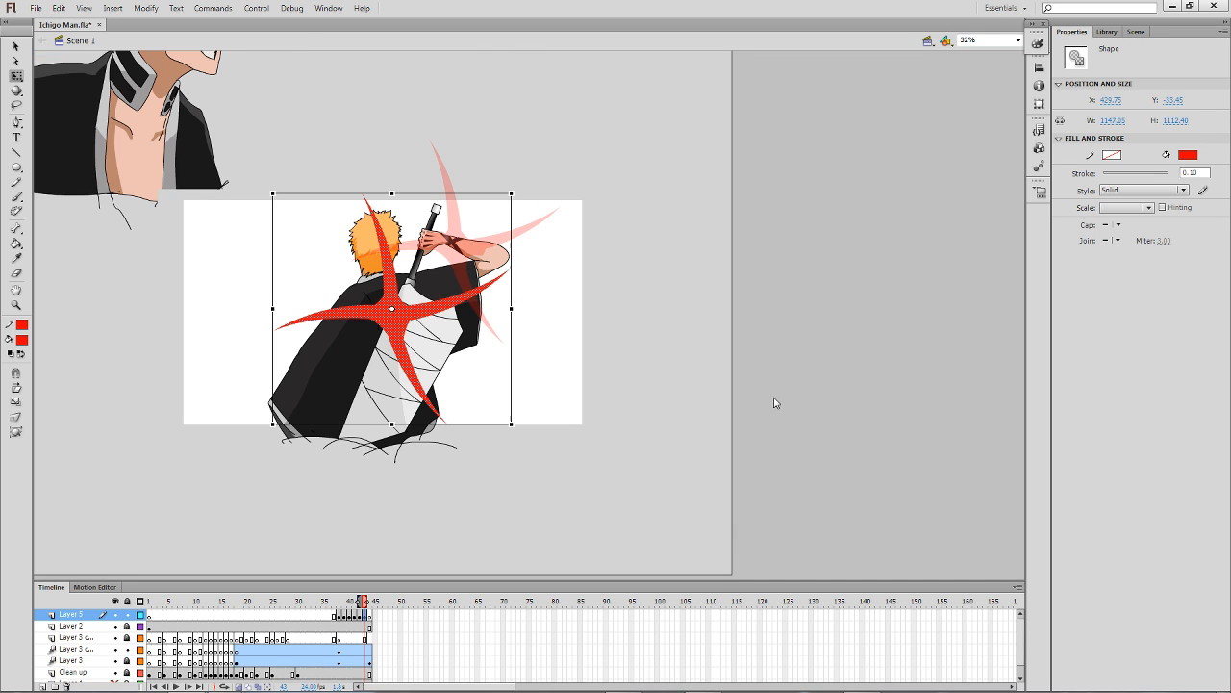
pyautogui.moveTo(511, 424); pyautogui.dragTo(465, 273)
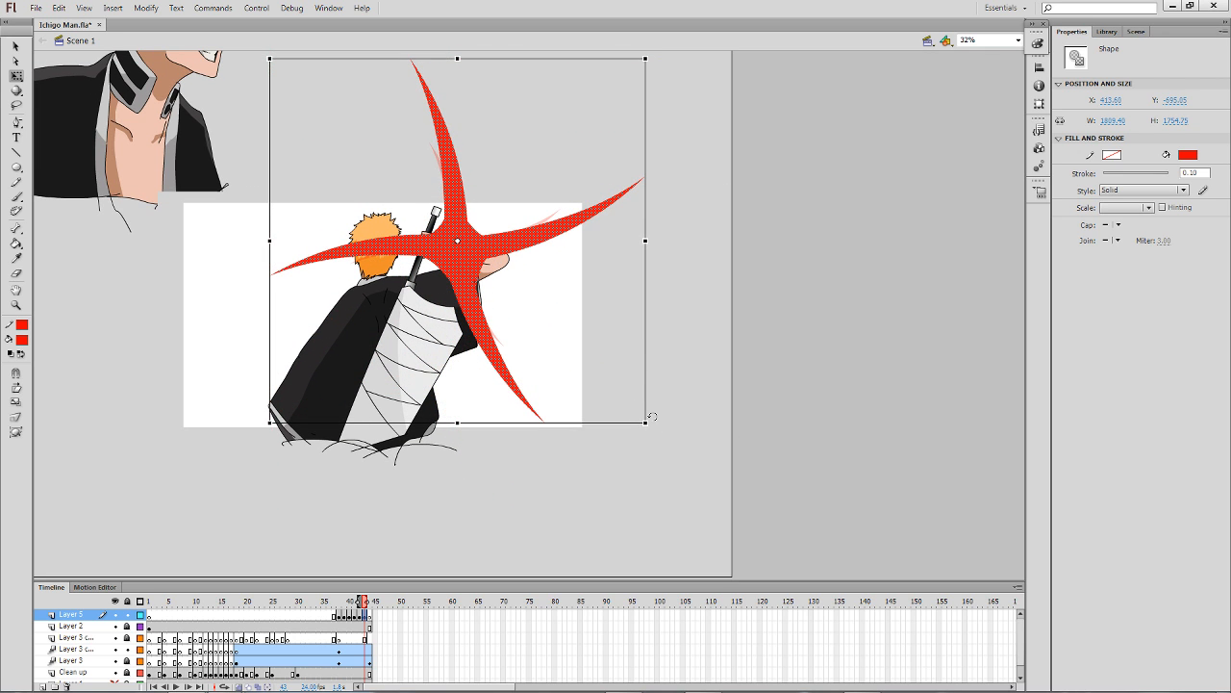
# Rotate the frame 43 star slightly clockwise and nudge its center over the arm.
pyautogui.moveTo(652, 420); pyautogui.dragTo(597, 486)
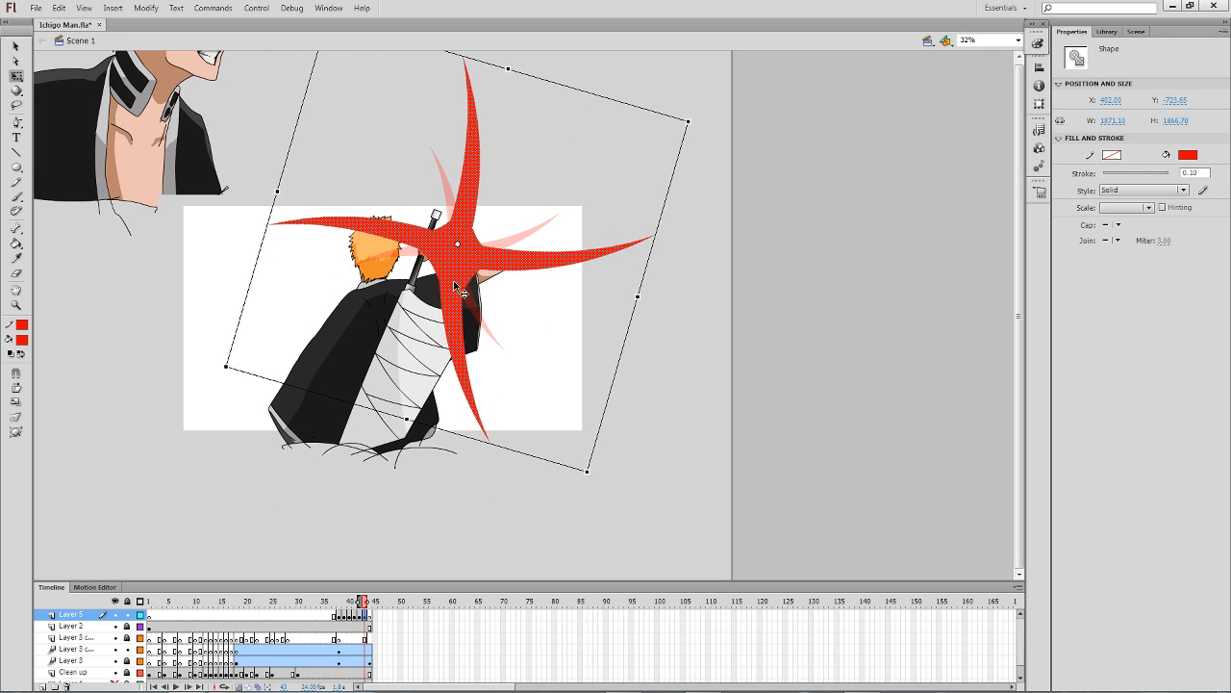
pyautogui.moveTo(459, 291); pyautogui.dragTo(454, 278)
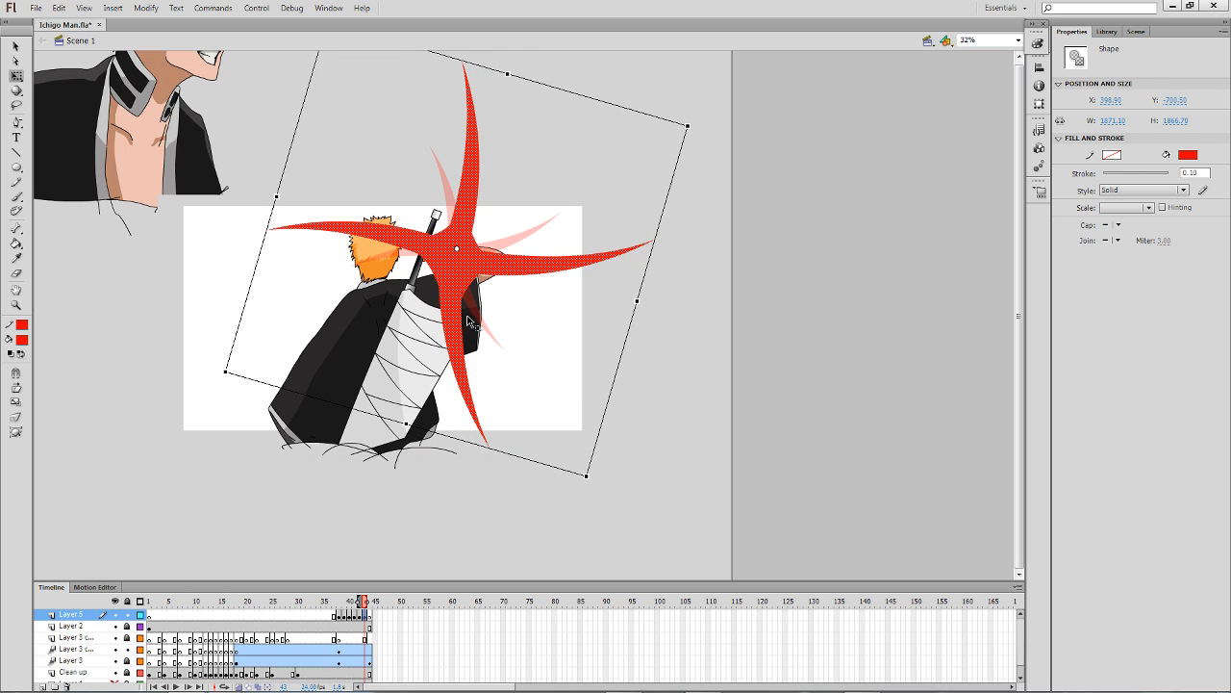
pyautogui.click(523, 414)
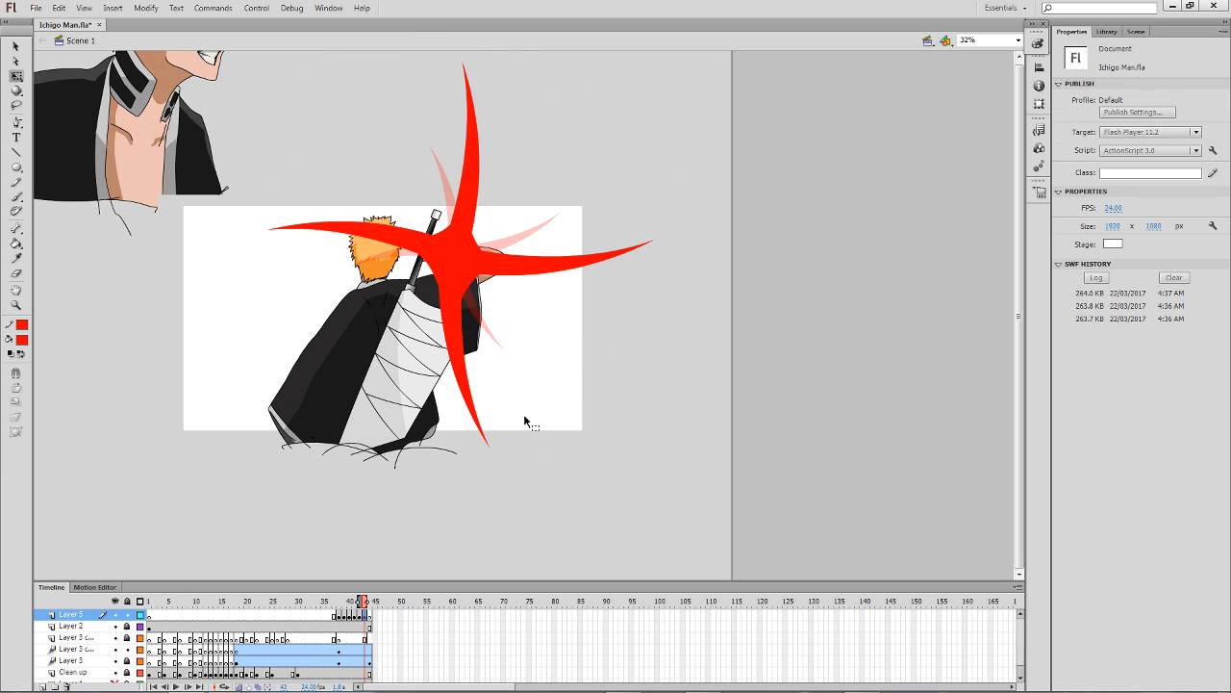
# Outline a new red burst at frame 44 with spikes down the sword, beyond the elbow, above the arm and past the head.
pyautogui.press('b')
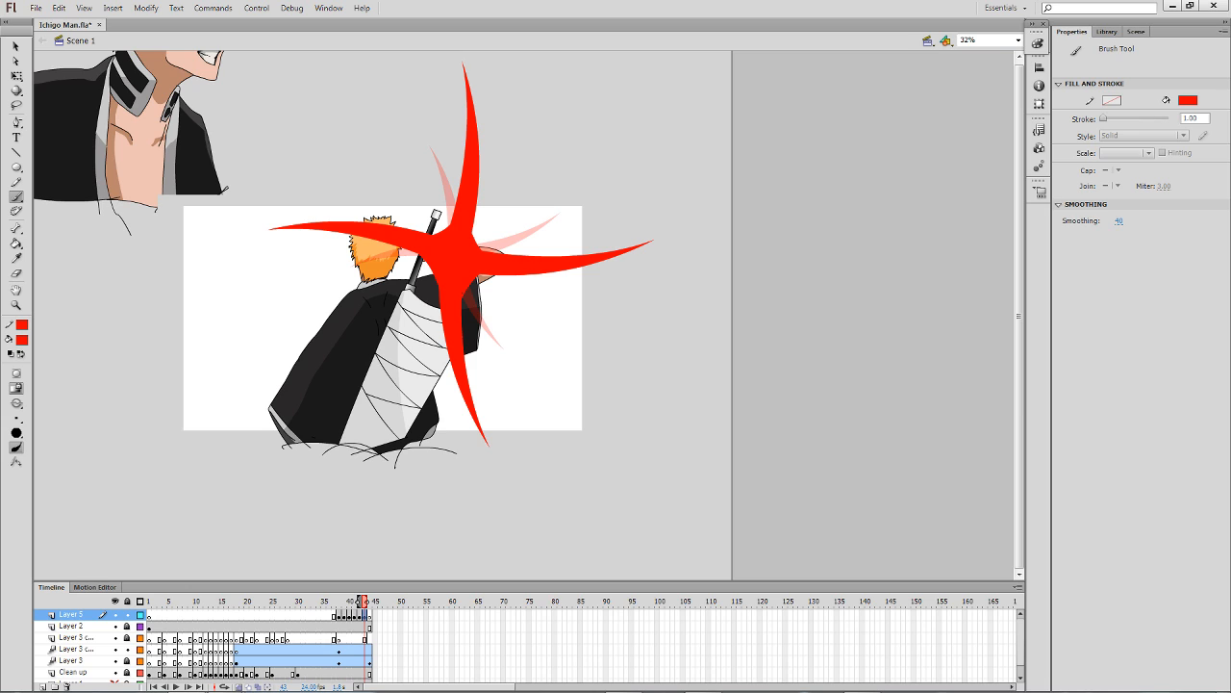
pyautogui.press('.')
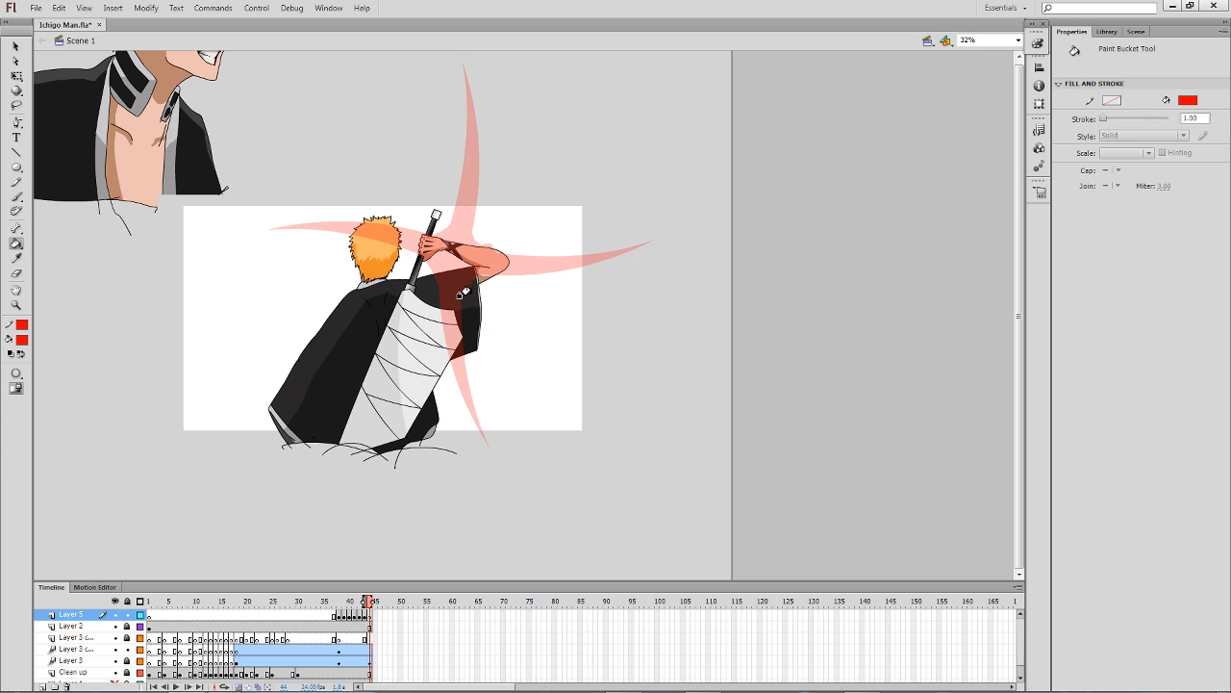
pyautogui.moveTo(416, 284)
pyautogui.mouseDown()
pyautogui.moveTo(385, 471)
pyautogui.moveTo(409, 369)
pyautogui.mouseUp()
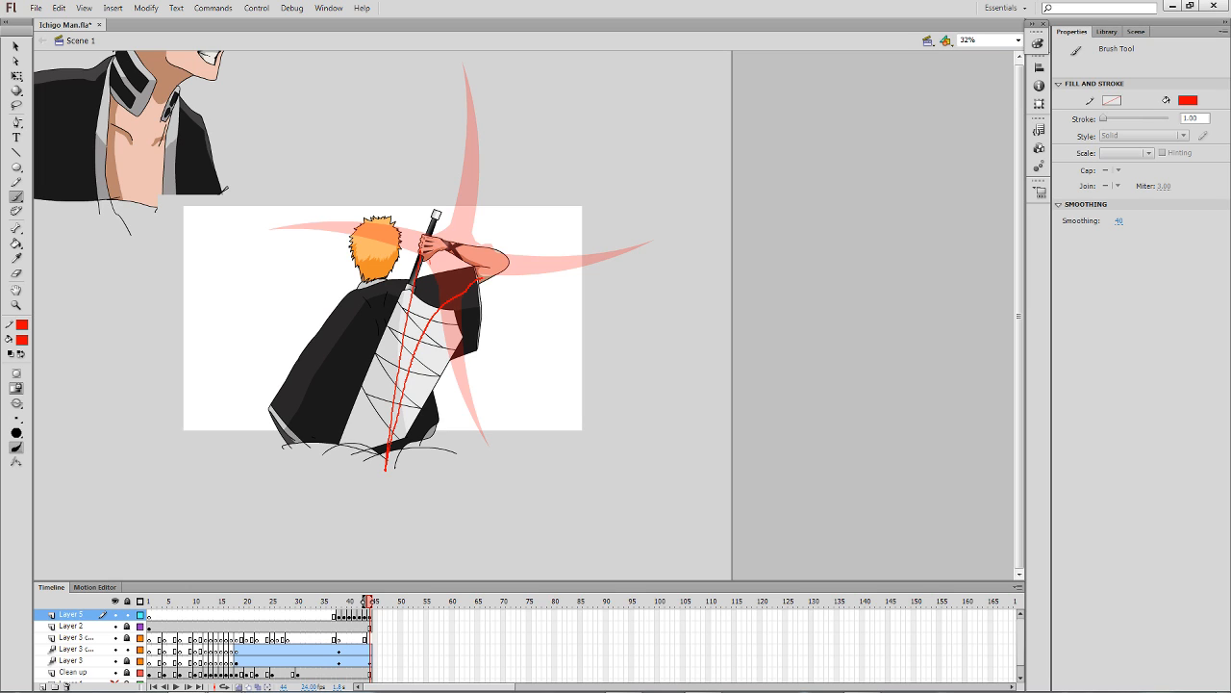
pyautogui.moveTo(500, 274)
pyautogui.mouseDown()
pyautogui.moveTo(663, 296)
pyautogui.moveTo(491, 252)
pyautogui.moveTo(470, 226)
pyautogui.moveTo(467, 157)
pyautogui.mouseUp()
pyautogui.moveTo(423, 231)
pyautogui.mouseDown()
pyautogui.moveTo(337, 232)
pyautogui.moveTo(181, 193)
pyautogui.mouseUp()
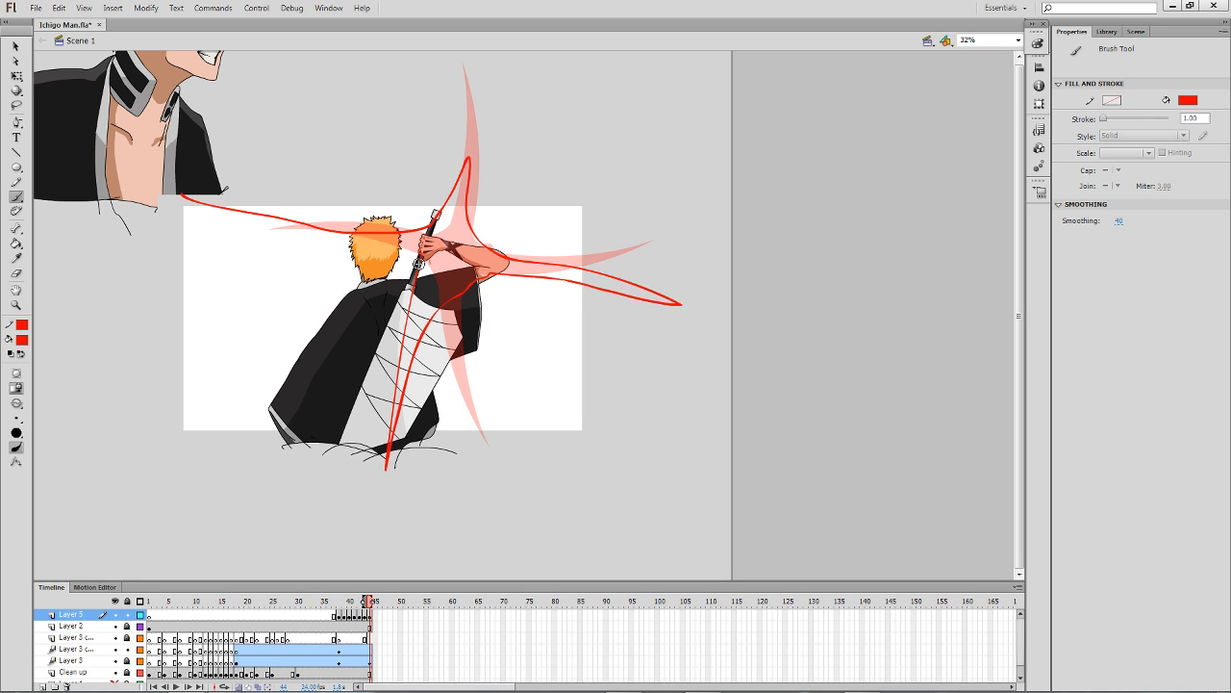
# Complete the long spike past the head and fill the frame 44 burst solid red.
pyautogui.moveTo(424, 234); pyautogui.dragTo(196, 175)
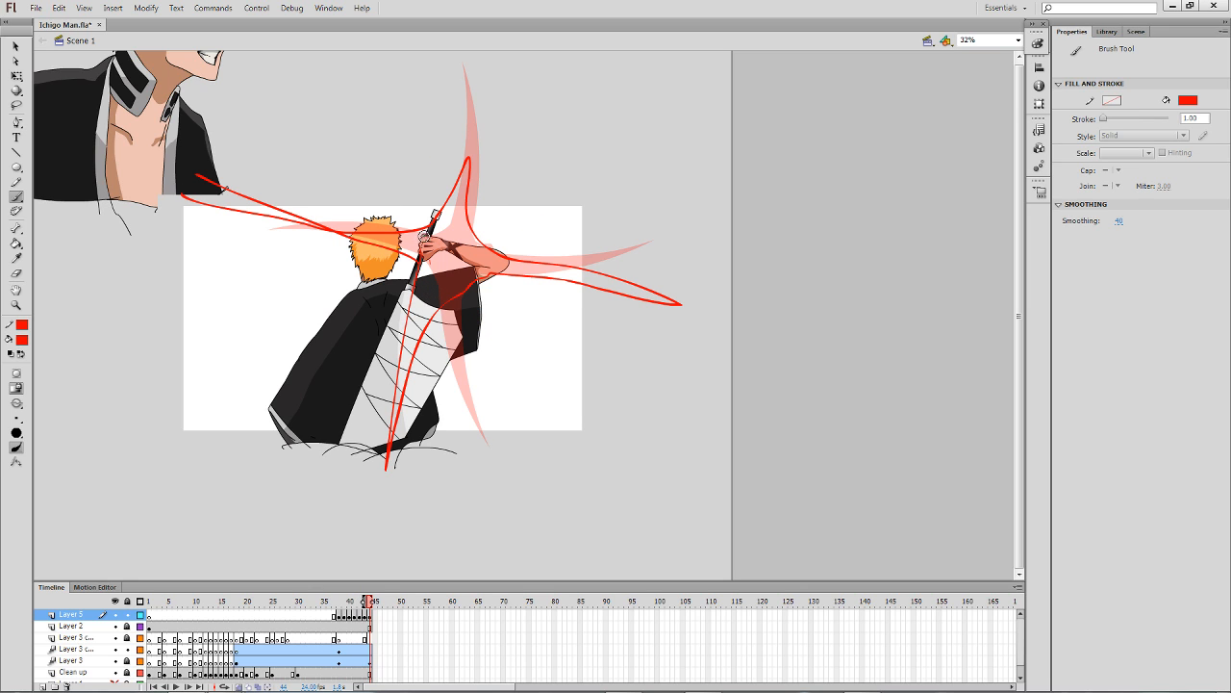
pyautogui.moveTo(414, 231); pyautogui.dragTo(250, 185)
pyautogui.click(282, 203)
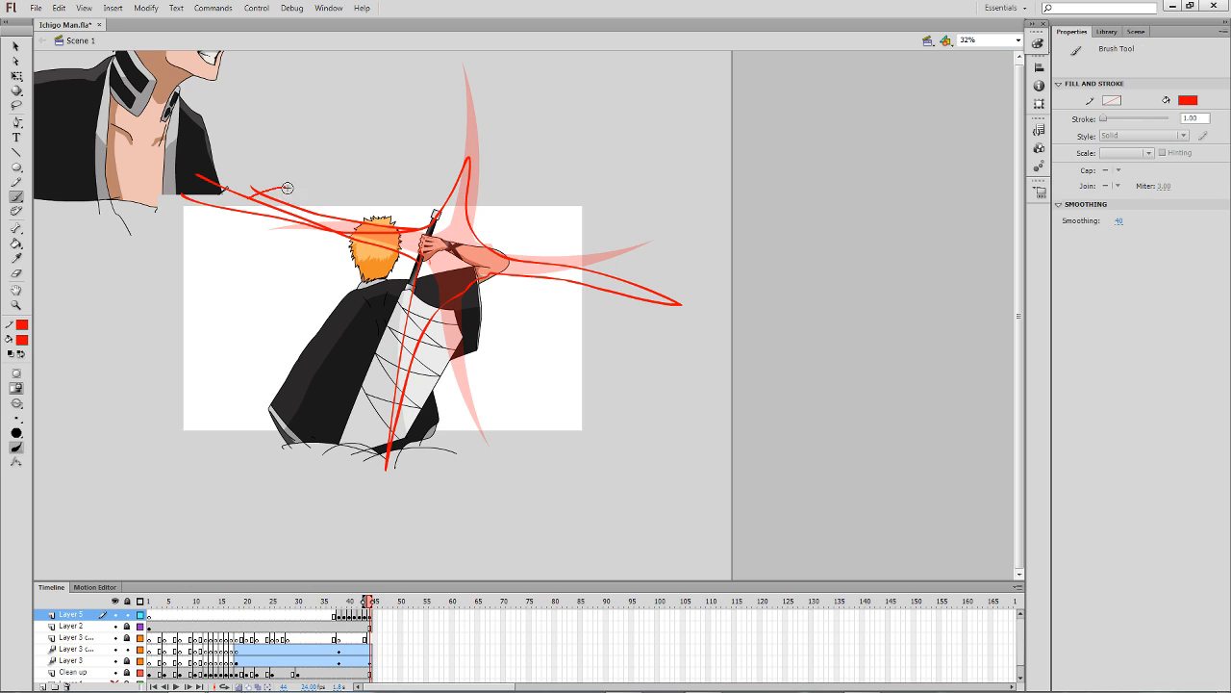
pyautogui.click(398, 235)
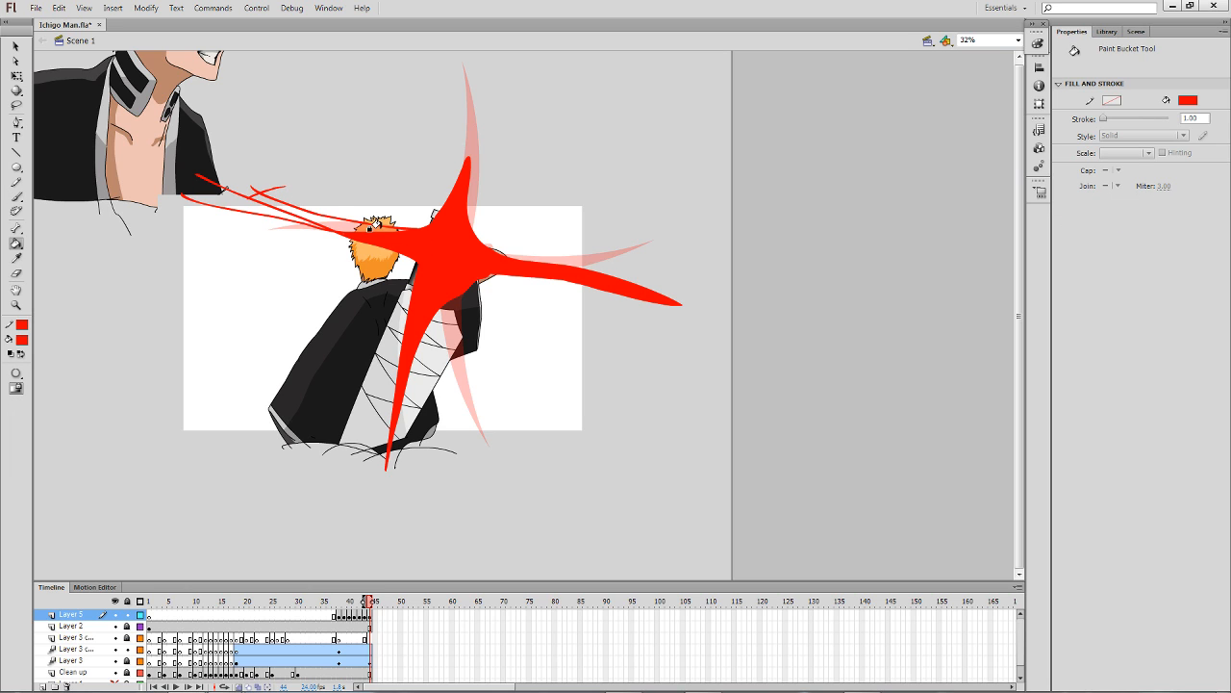
pyautogui.press('b')
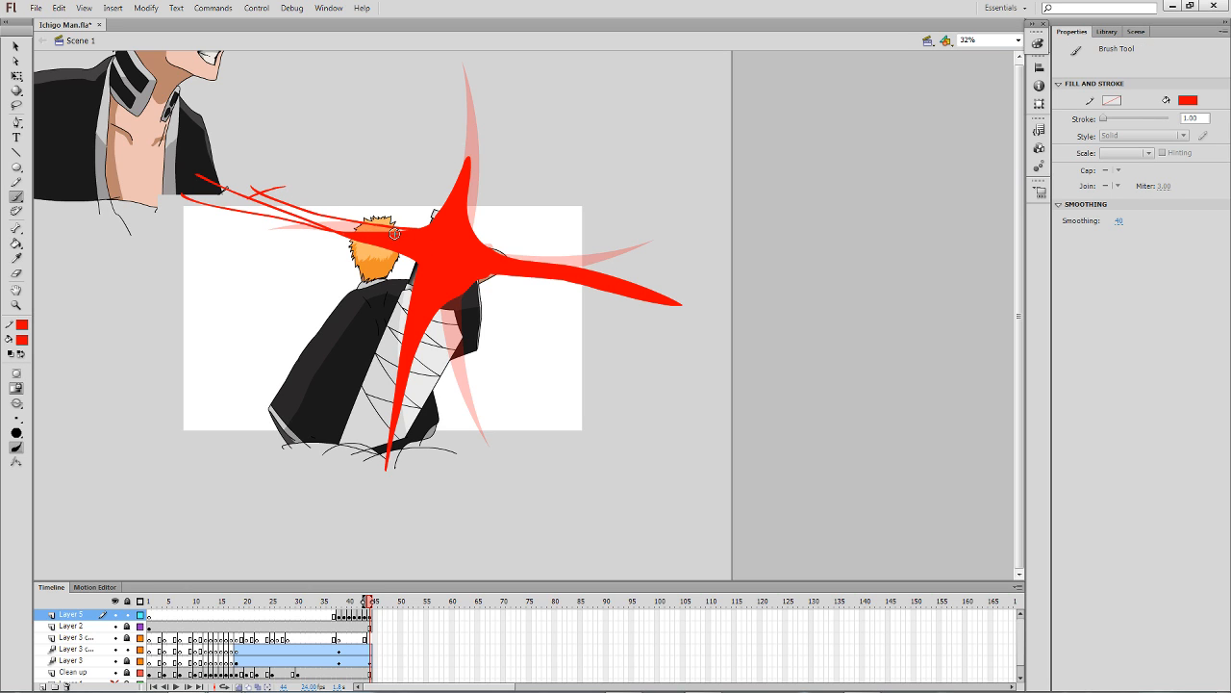
pyautogui.moveTo(385, 231); pyautogui.dragTo(255, 197)
# Erase the stray red outline running below the spike that extends past the head.
pyautogui.press('e')
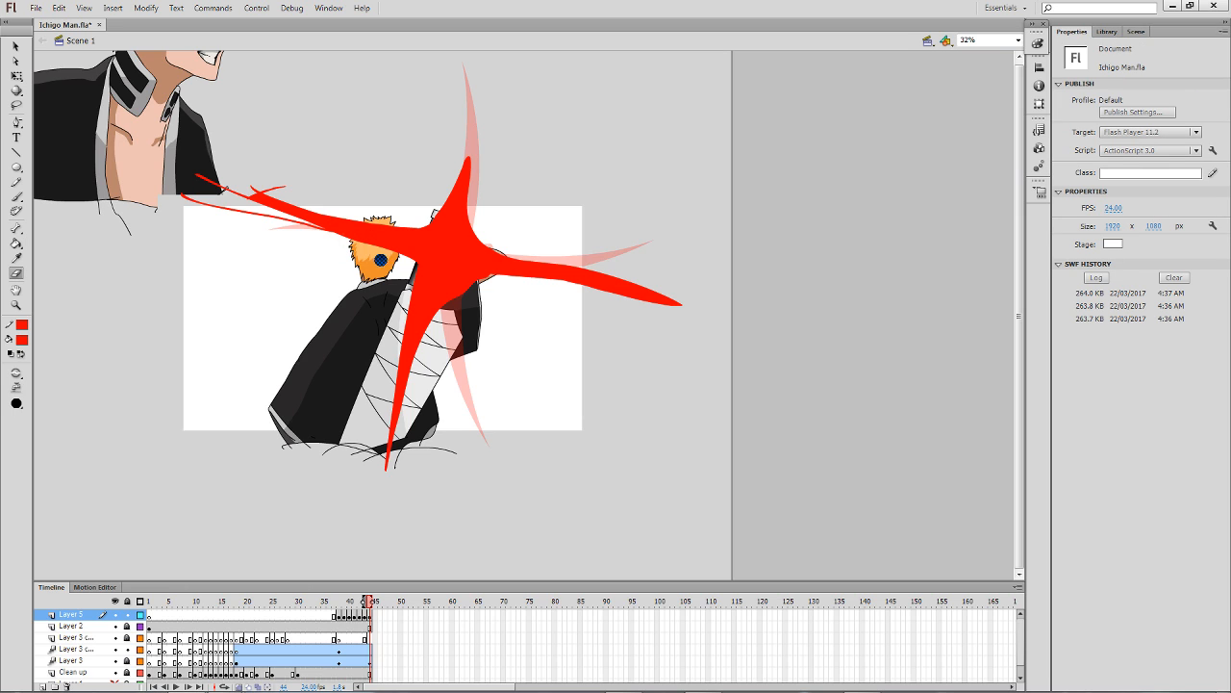
pyautogui.moveTo(381, 260)
pyautogui.mouseDown()
pyautogui.moveTo(231, 201)
pyautogui.moveTo(166, 204)
pyautogui.mouseUp()
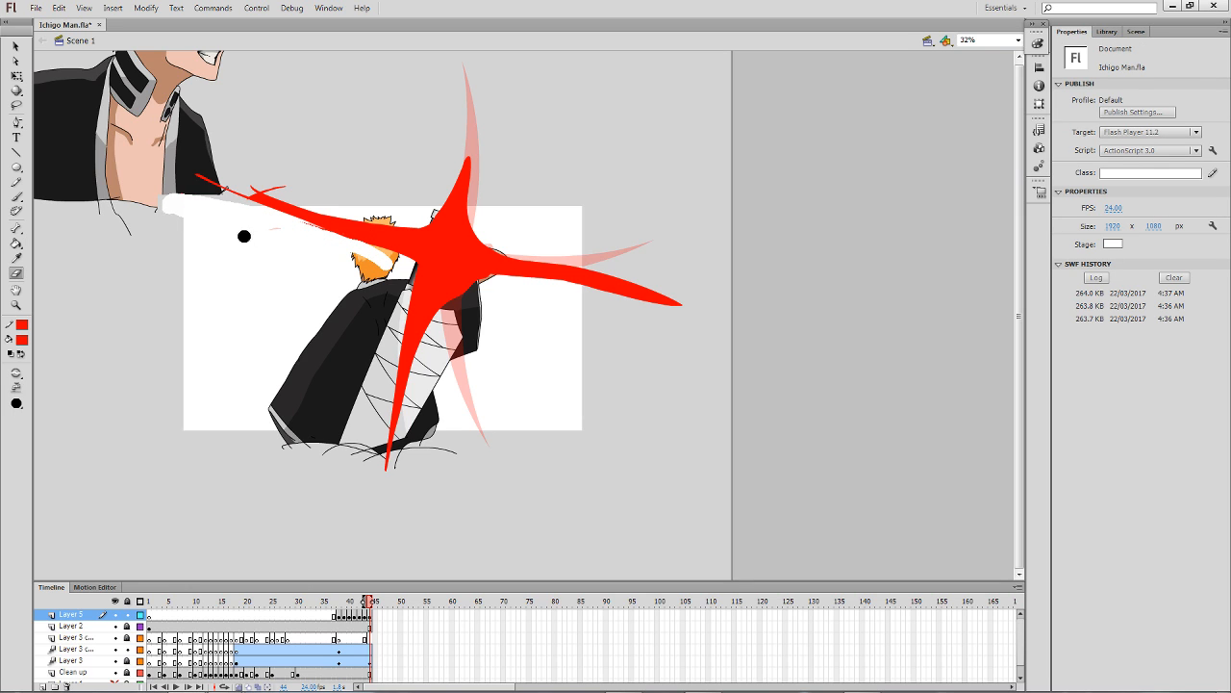
pyautogui.hotkey('ctrl', 'z')
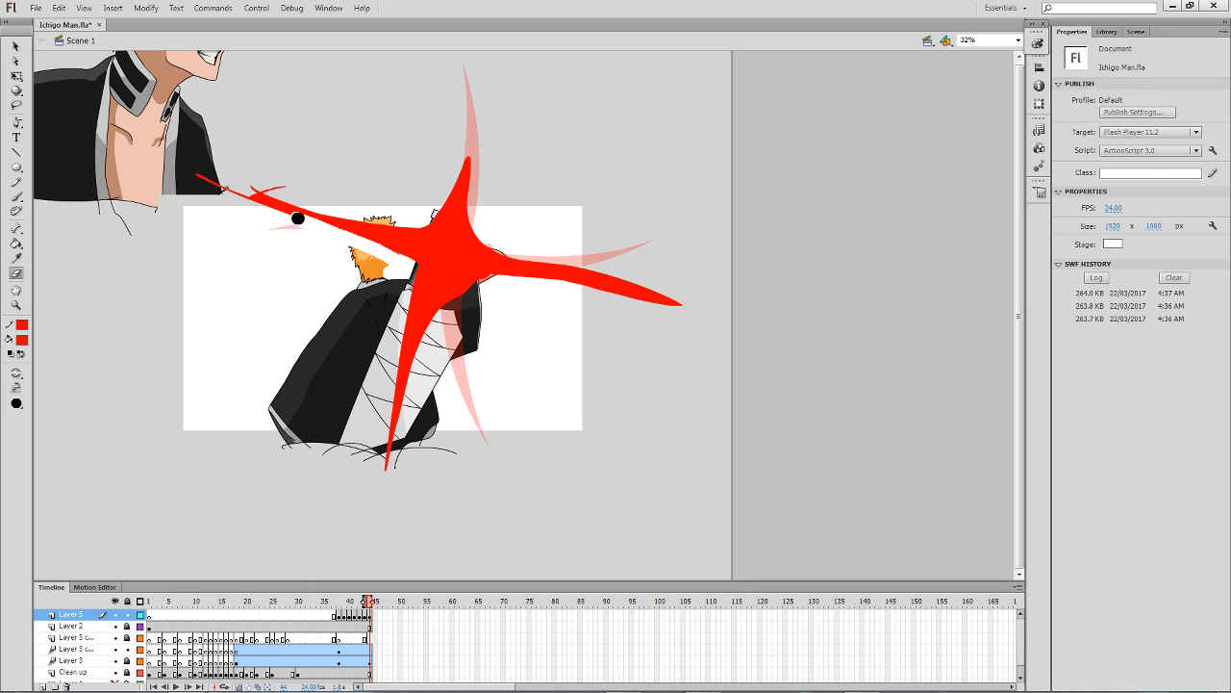
pyautogui.moveTo(298, 219); pyautogui.dragTo(176, 280)
# Fill the open tip of the spike past the head red and compare the frame 44 burst with frame 43.
pyautogui.press('b')
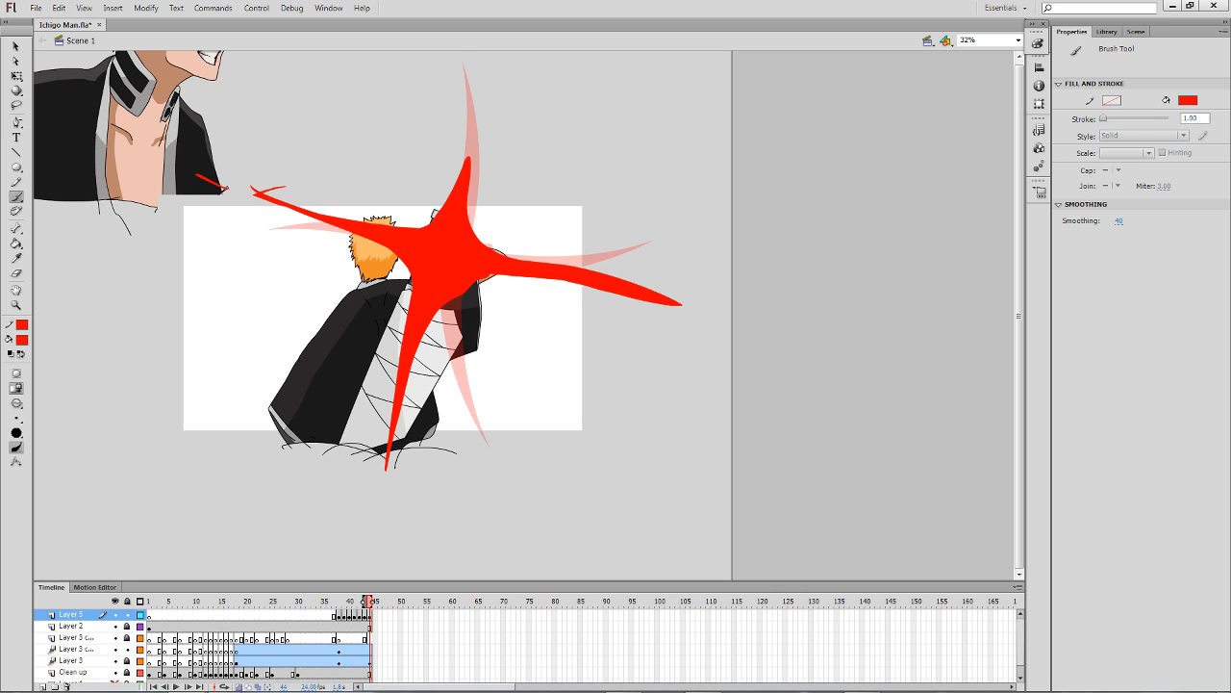
pyautogui.press('k')
pyautogui.click(281, 193)
pyautogui.press(',')
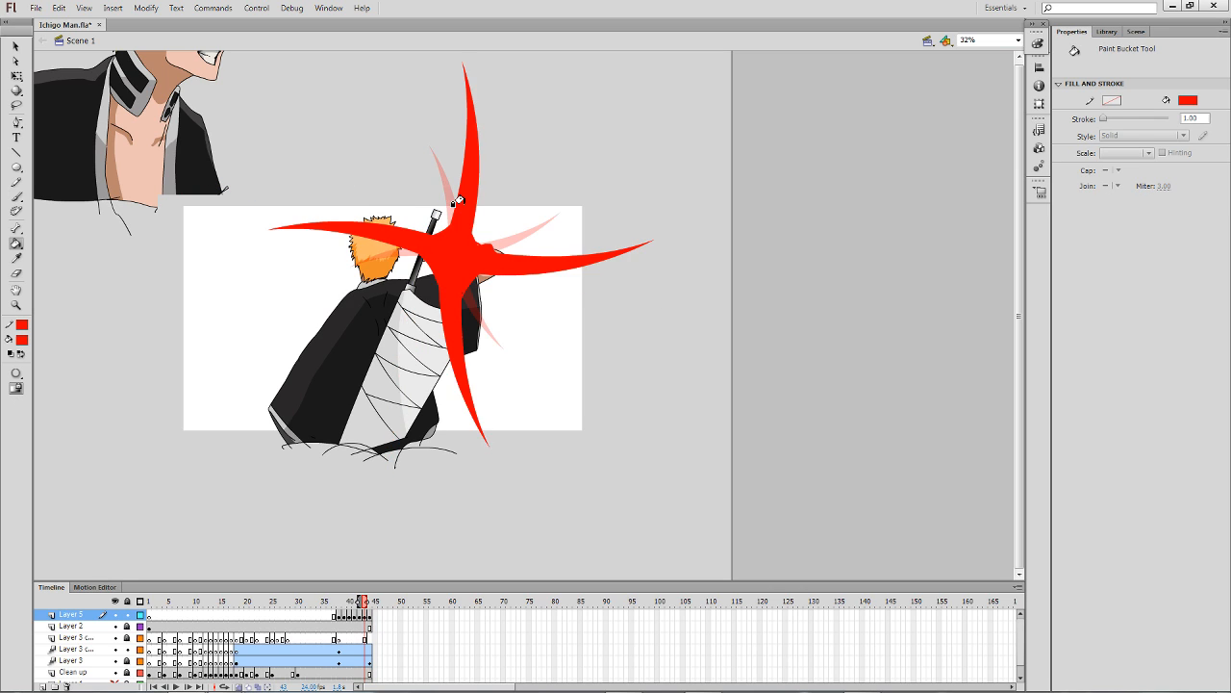
pyautogui.press('.')
pyautogui.press('b')
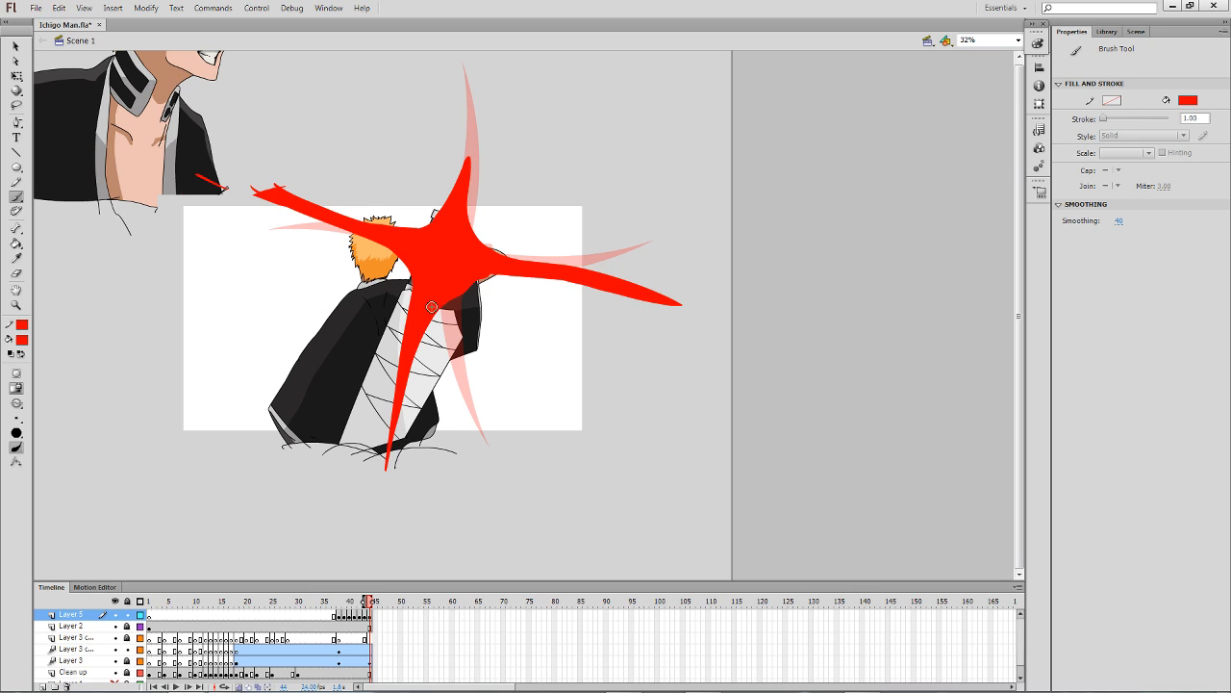
# Insert blank keyframes at frames 45 to 47 on Layer 5 and make frame 45 current.
pyautogui.press('F7')
pyautogui.press('F7')
pyautogui.press('F7')
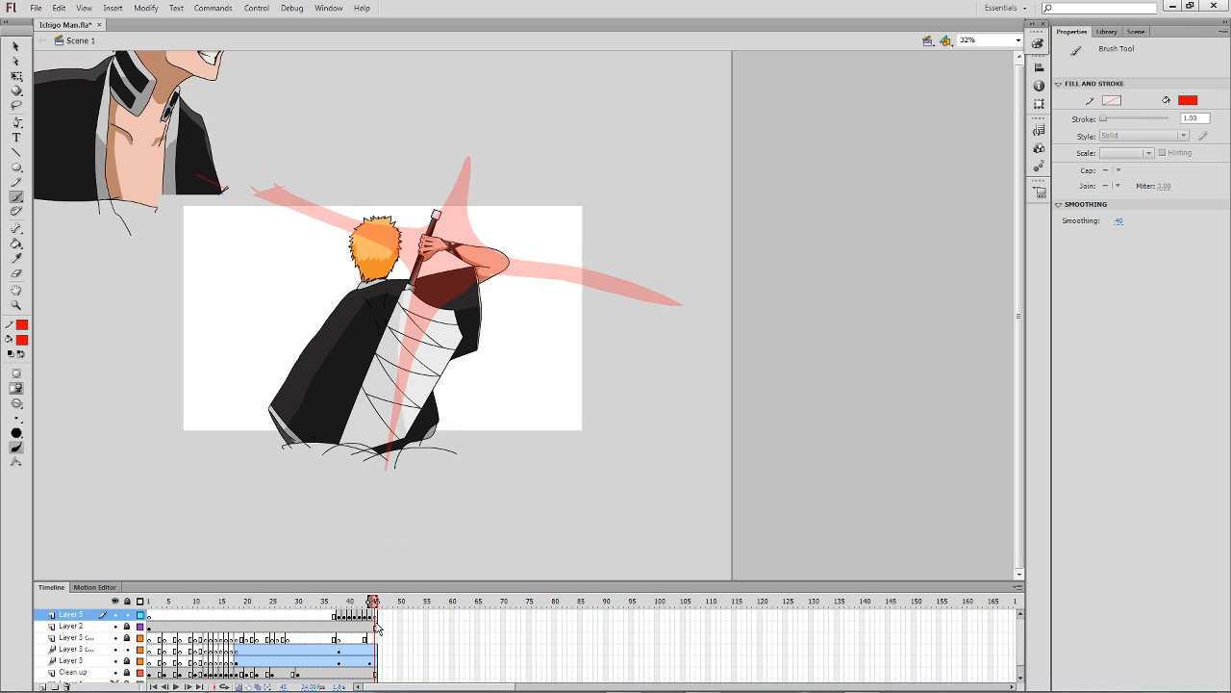
pyautogui.click(376, 617)
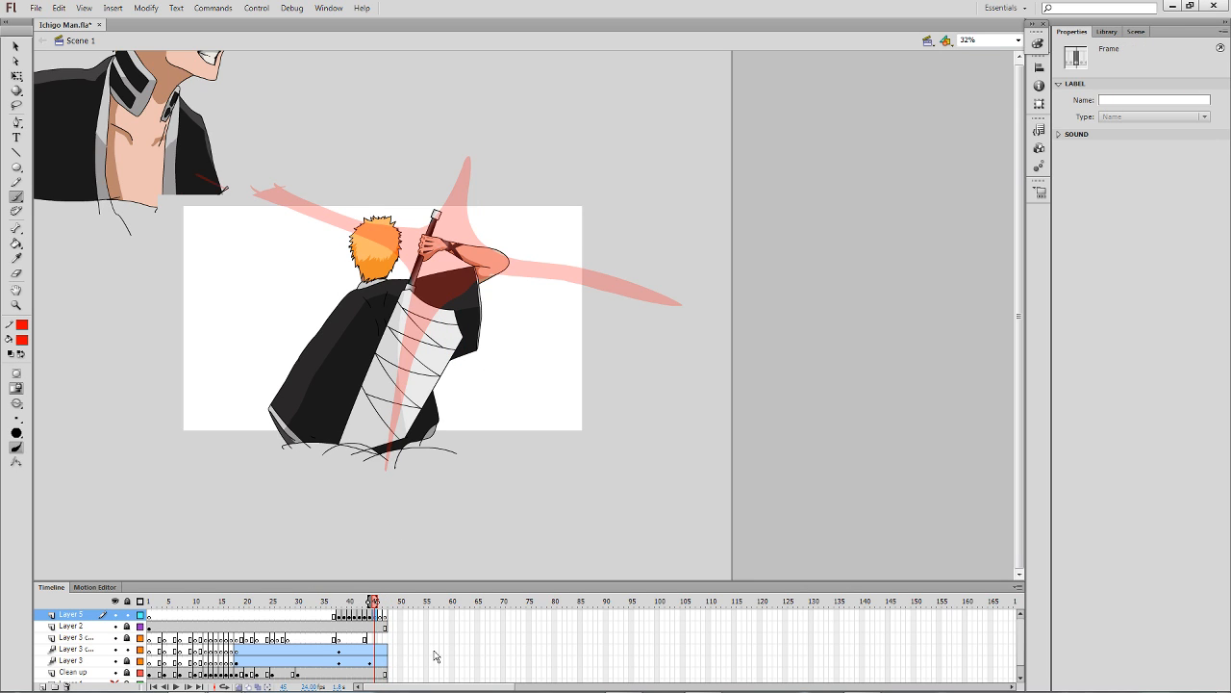
# Draw a thicker four-armed burst at frame 45, fill it red, and compare it with frame 44.
pyautogui.moveTo(225, 199)
pyautogui.mouseDown()
pyautogui.moveTo(364, 284)
pyautogui.moveTo(375, 369)
pyautogui.moveTo(346, 475)
pyautogui.moveTo(361, 491)
pyautogui.moveTo(392, 470)
pyautogui.moveTo(440, 343)
pyautogui.moveTo(539, 304)
pyautogui.moveTo(658, 320)
pyautogui.moveTo(627, 264)
pyautogui.moveTo(493, 234)
pyautogui.moveTo(481, 174)
pyautogui.moveTo(455, 168)
pyautogui.moveTo(420, 204)
pyautogui.moveTo(366, 208)
pyautogui.moveTo(272, 176)
pyautogui.moveTo(234, 198)
pyautogui.mouseUp()
pyautogui.press('k')
pyautogui.click(354, 208)
pyautogui.press(',')
pyautogui.press('.')
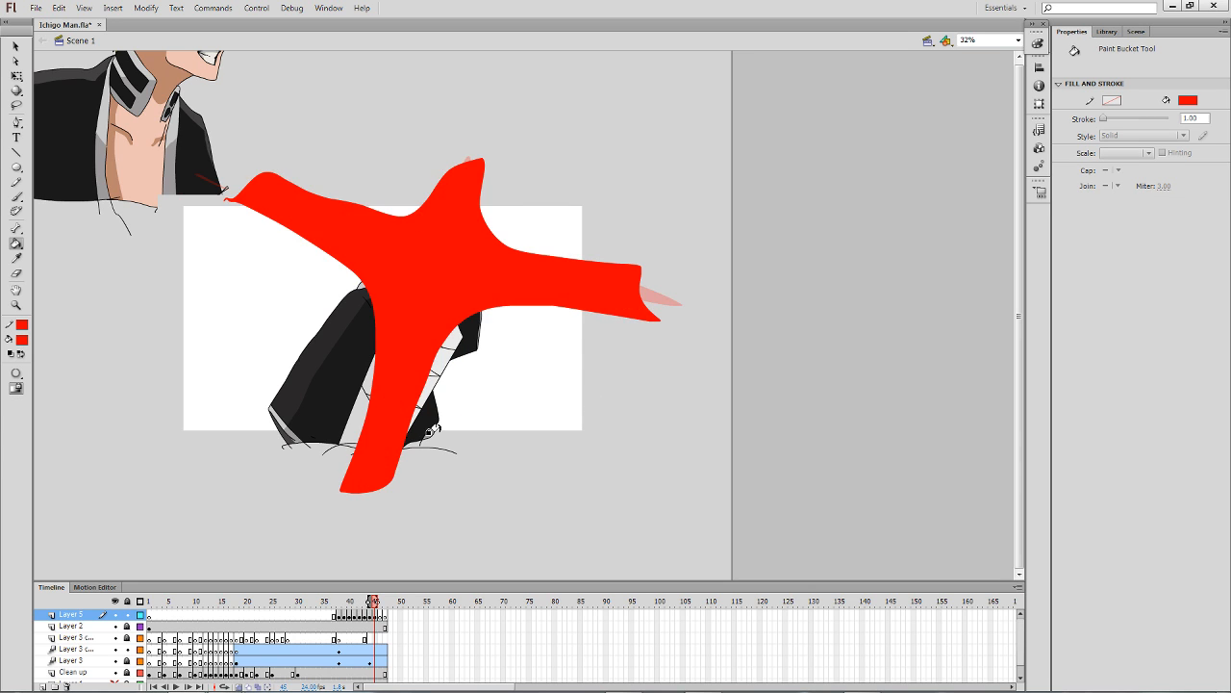
# Draw a wider burst covering most of the character at frame 46 and fill it red.
pyautogui.press('.')
pyautogui.press('b')
pyautogui.moveTo(280, 461)
pyautogui.mouseDown()
pyautogui.moveTo(311, 419)
pyautogui.moveTo(313, 339)
pyautogui.moveTo(216, 255)
pyautogui.moveTo(143, 218)
pyautogui.moveTo(275, 126)
pyautogui.moveTo(322, 186)
pyautogui.moveTo(373, 189)
pyautogui.moveTo(442, 153)
pyautogui.moveTo(539, 140)
pyautogui.moveTo(528, 170)
pyautogui.moveTo(553, 218)
pyautogui.moveTo(654, 235)
pyautogui.moveTo(672, 271)
pyautogui.moveTo(641, 342)
pyautogui.moveTo(549, 366)
pyautogui.moveTo(398, 466)
pyautogui.moveTo(281, 460)
pyautogui.moveTo(260, 392)
pyautogui.moveTo(170, 298)
pyautogui.moveTo(166, 233)
pyautogui.moveTo(295, 124)
pyautogui.moveTo(357, 156)
pyautogui.moveTo(478, 171)
pyautogui.mouseUp()
pyautogui.press('k')
pyautogui.click(306, 457)
# Outline a large rounded burst around the whole character at frame 47 and fill it red.
pyautogui.press('.')
pyautogui.press('b')
pyautogui.hotkey('ctrl', 'z')
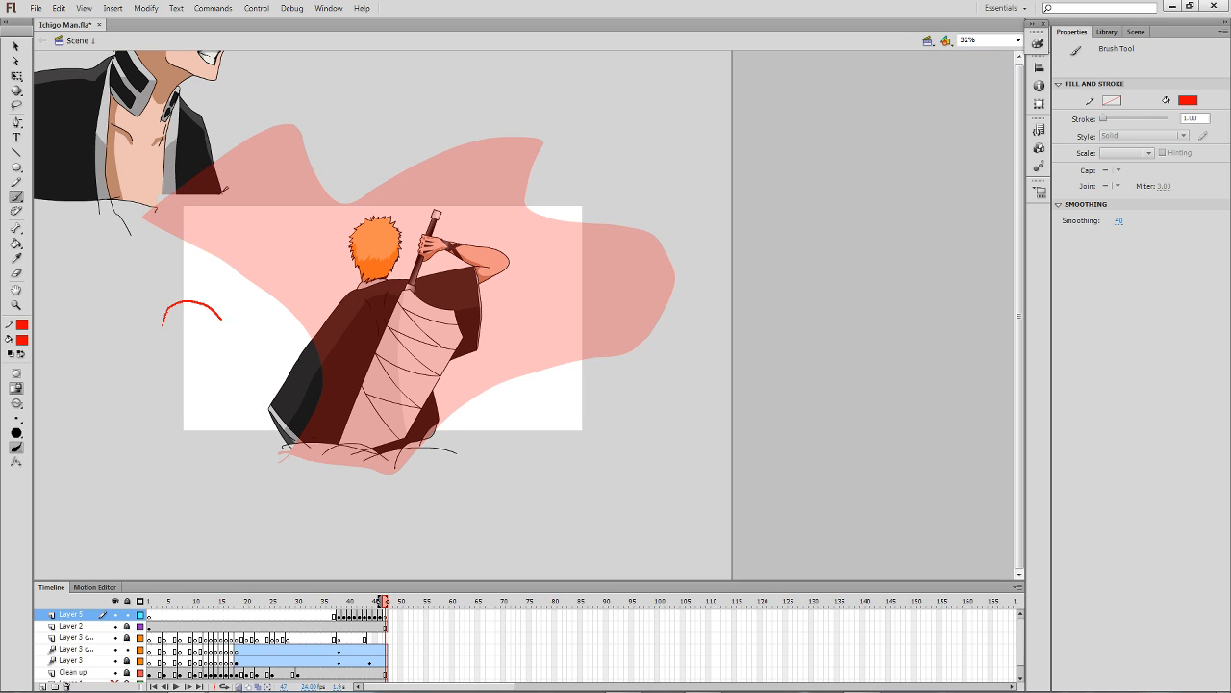
pyautogui.moveTo(221, 317)
pyautogui.mouseDown()
pyautogui.moveTo(212, 456)
pyautogui.moveTo(391, 493)
pyautogui.moveTo(495, 440)
pyautogui.moveTo(660, 388)
pyautogui.moveTo(674, 273)
pyautogui.moveTo(550, 162)
pyautogui.moveTo(286, 160)
pyautogui.moveTo(134, 221)
pyautogui.moveTo(167, 306)
pyautogui.mouseUp()
pyautogui.press('k')
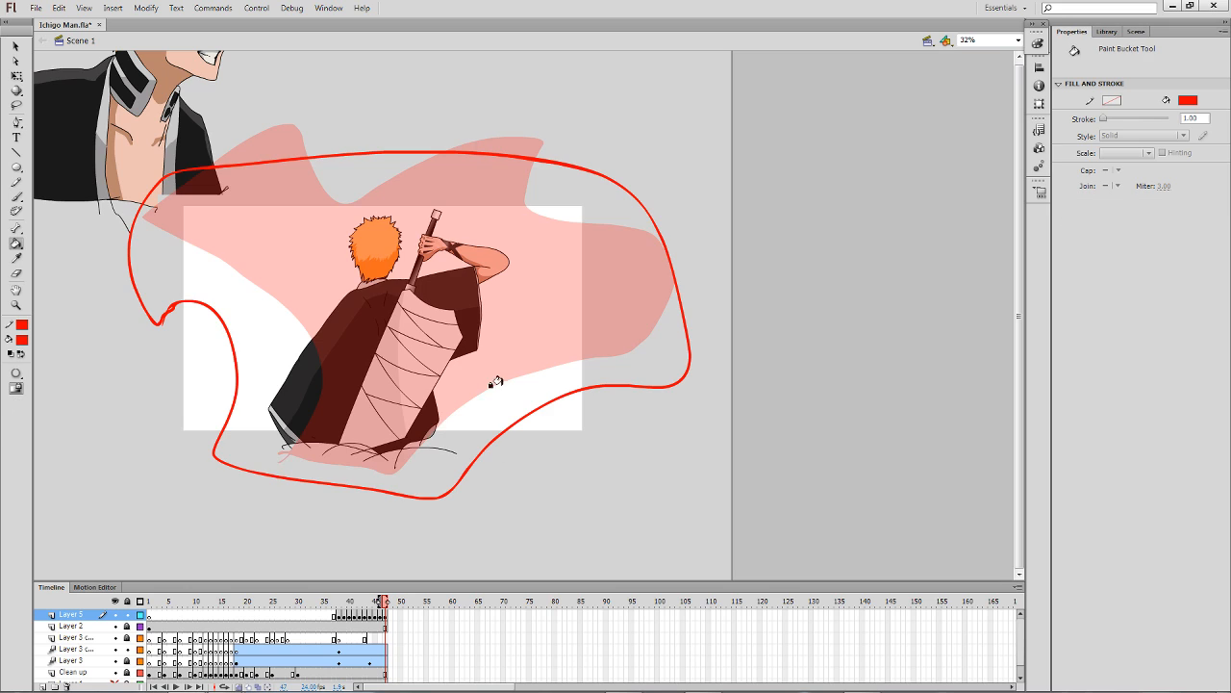
pyautogui.click(495, 382)
# Add a keyframe at frame 48, cover the stage with a rectangle, and fill it with the stage's white.
pyautogui.press('F6')
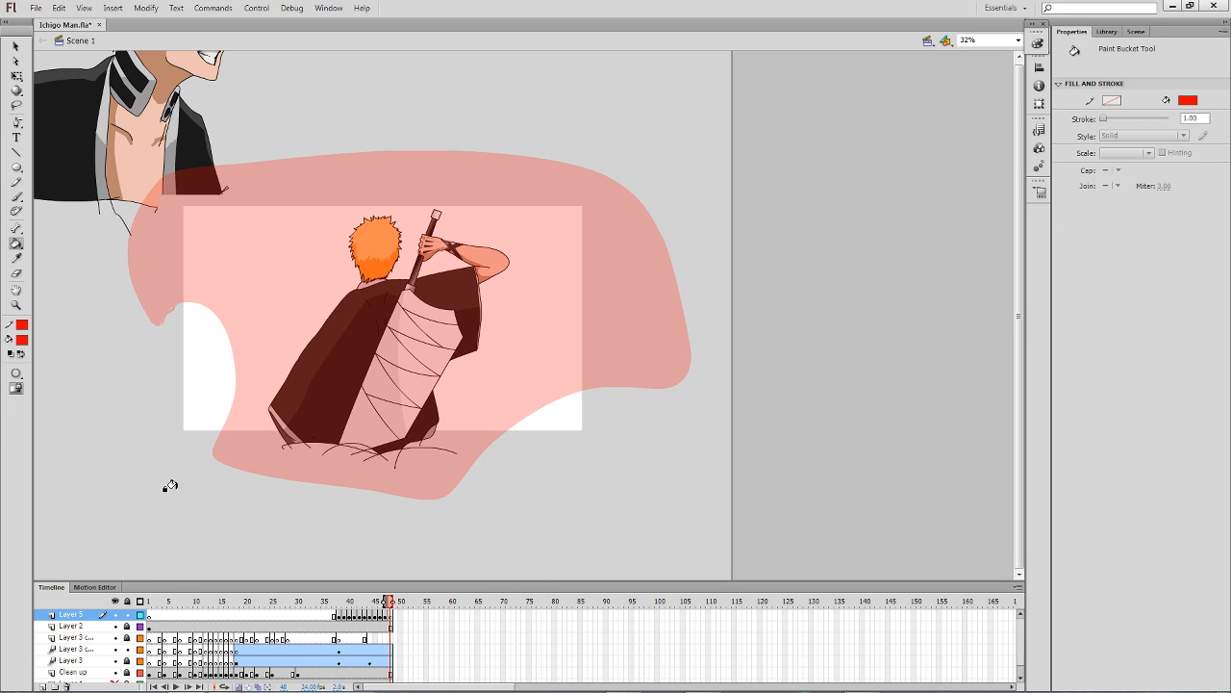
pyautogui.press('r')
pyautogui.moveTo(663, 142); pyautogui.dragTo(666, 130)
pyautogui.press(',')
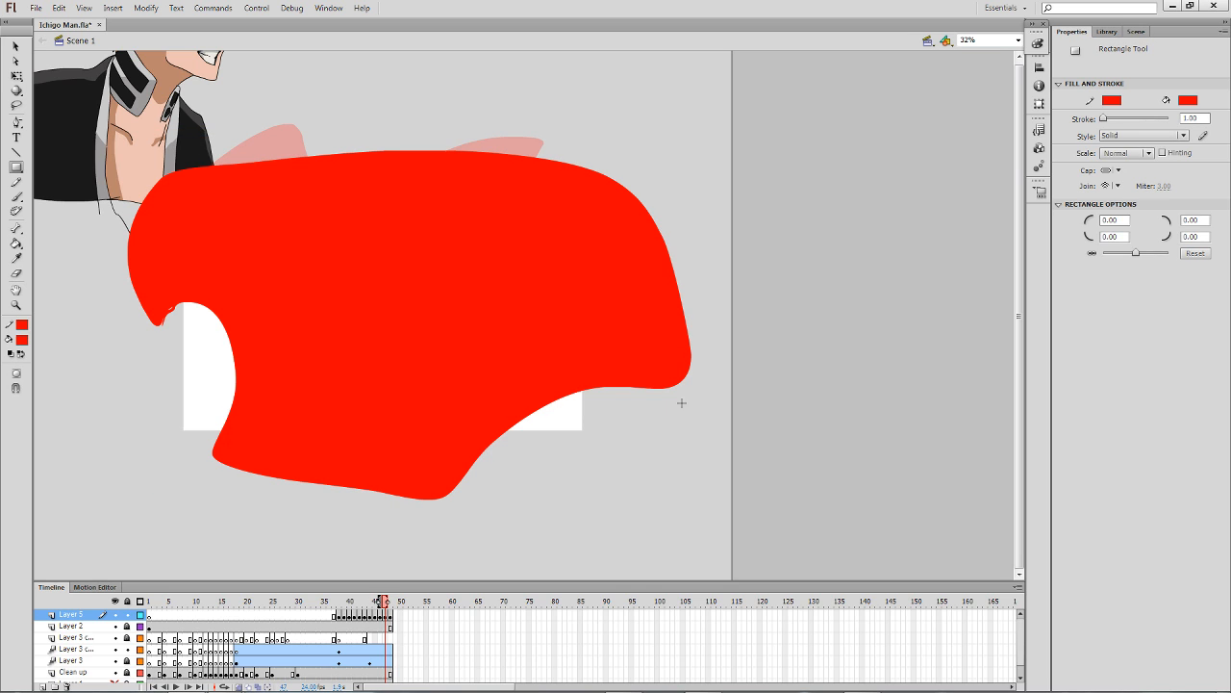
pyautogui.press('i')
pyautogui.click(558, 413)
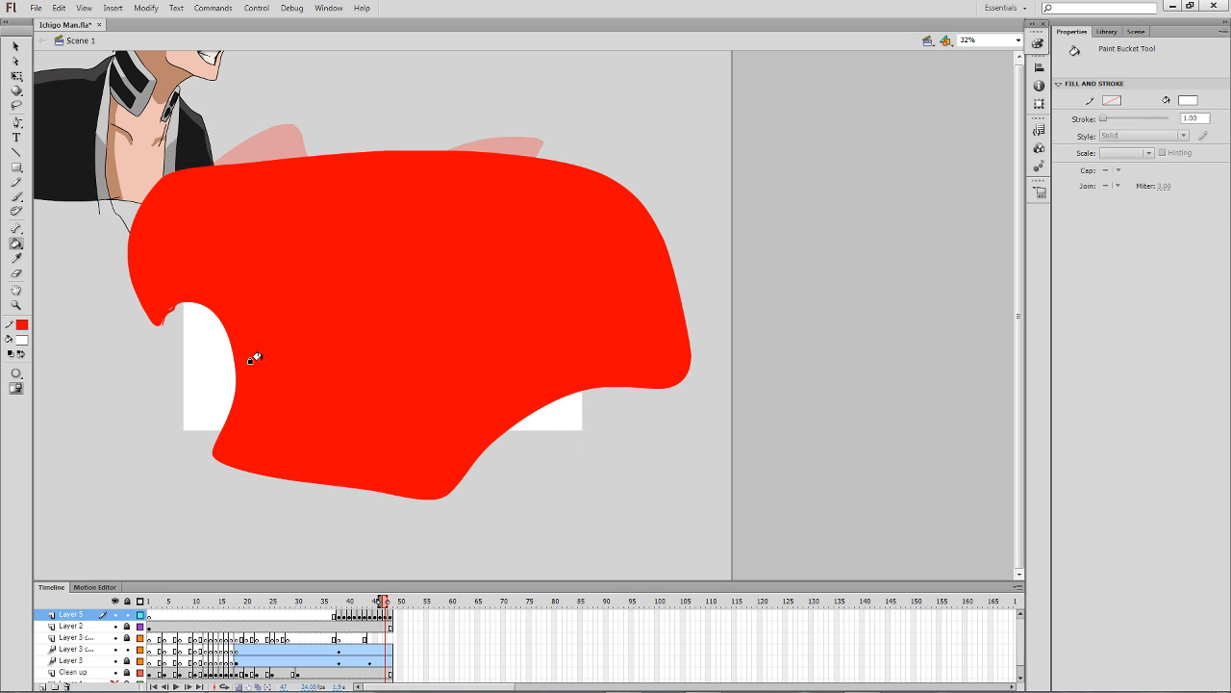
pyautogui.press('.')
pyautogui.click(484, 386)
# Convert the red burst at frame 47 to a Movie Clip symbol.
pyautogui.press(',')
pyautogui.press('q')
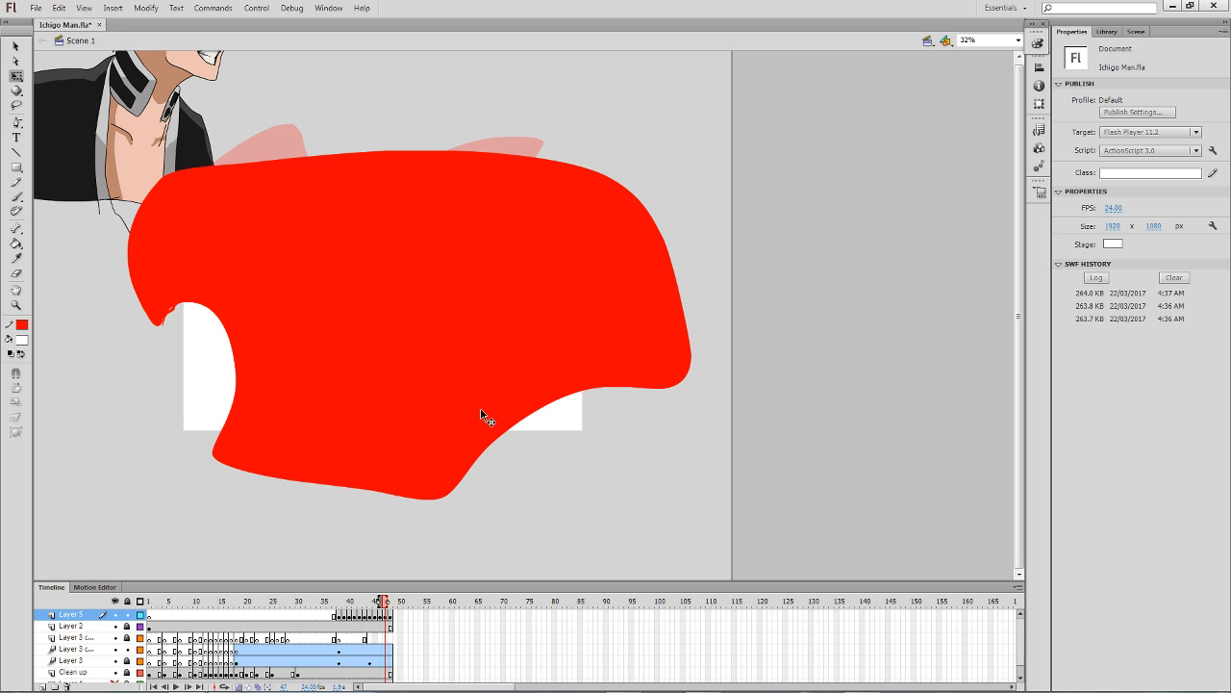
pyautogui.click(482, 415)
pyautogui.press('F8')
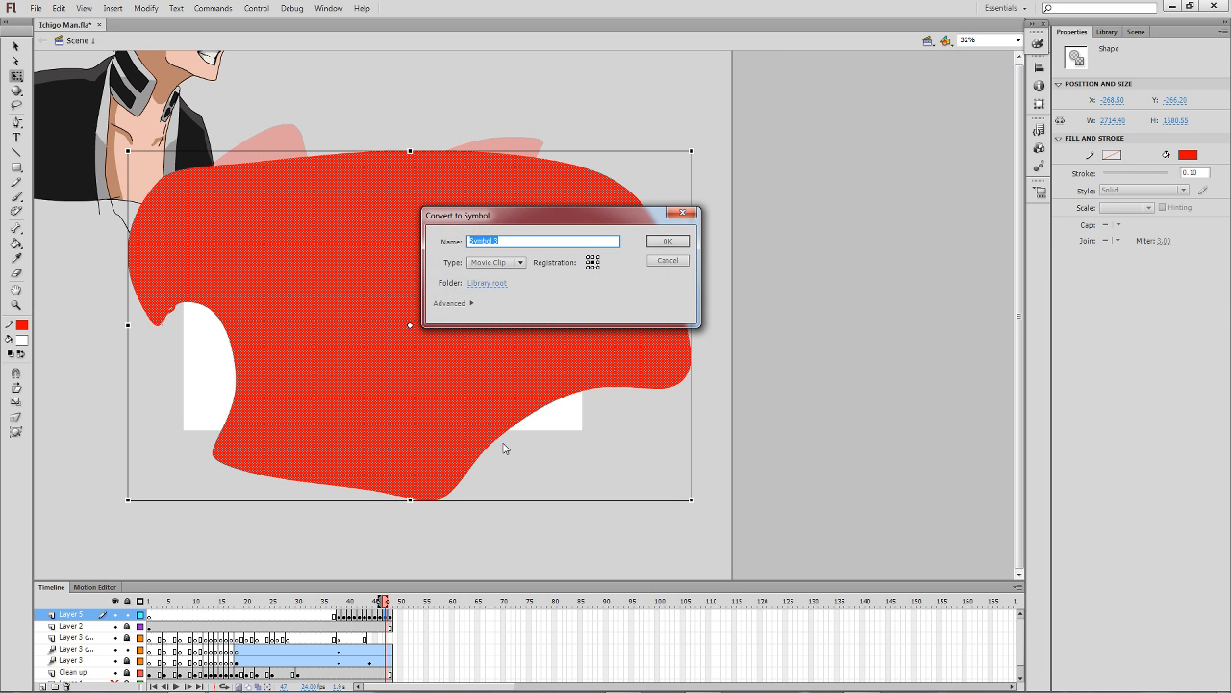
pyautogui.press('Return')
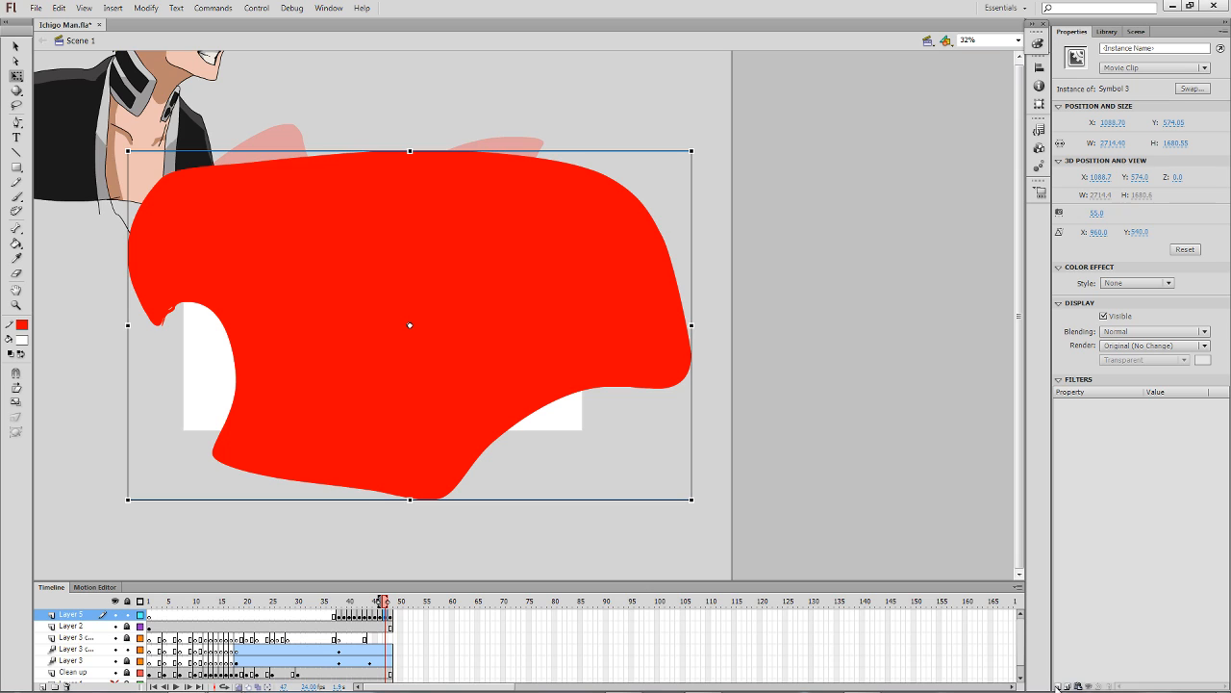
# Add Blur and Glow filters to the frame 47 burst.
pyautogui.click(1057, 687)
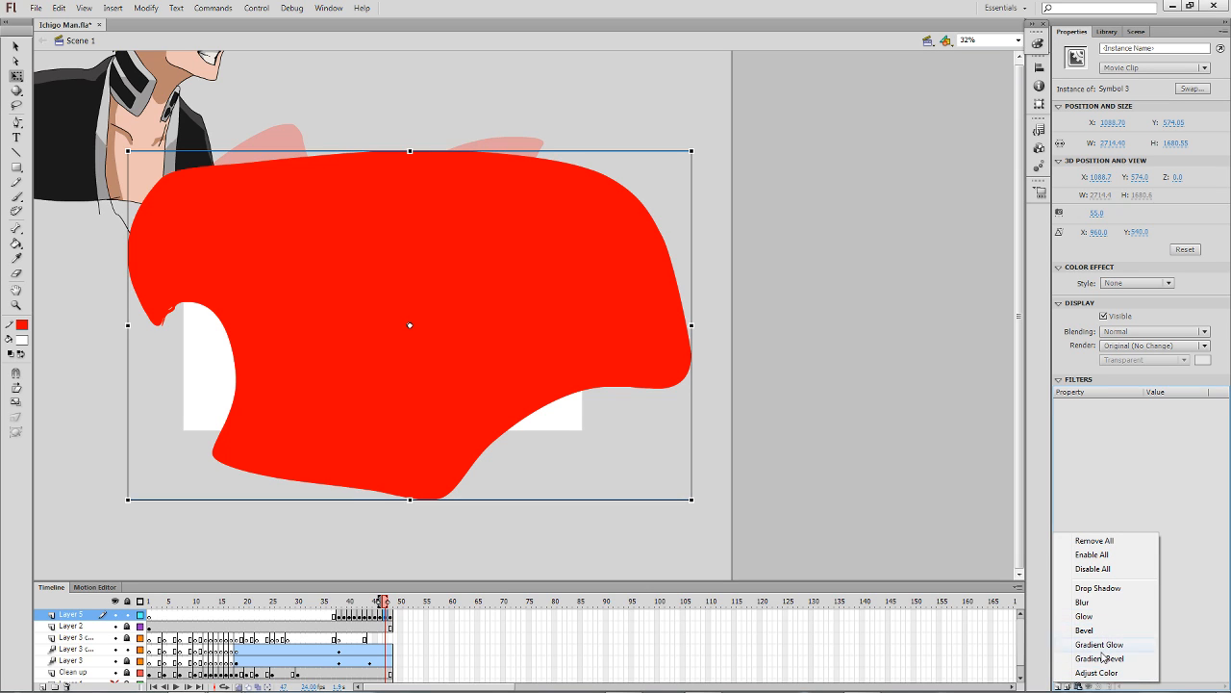
pyautogui.click(1097, 602)
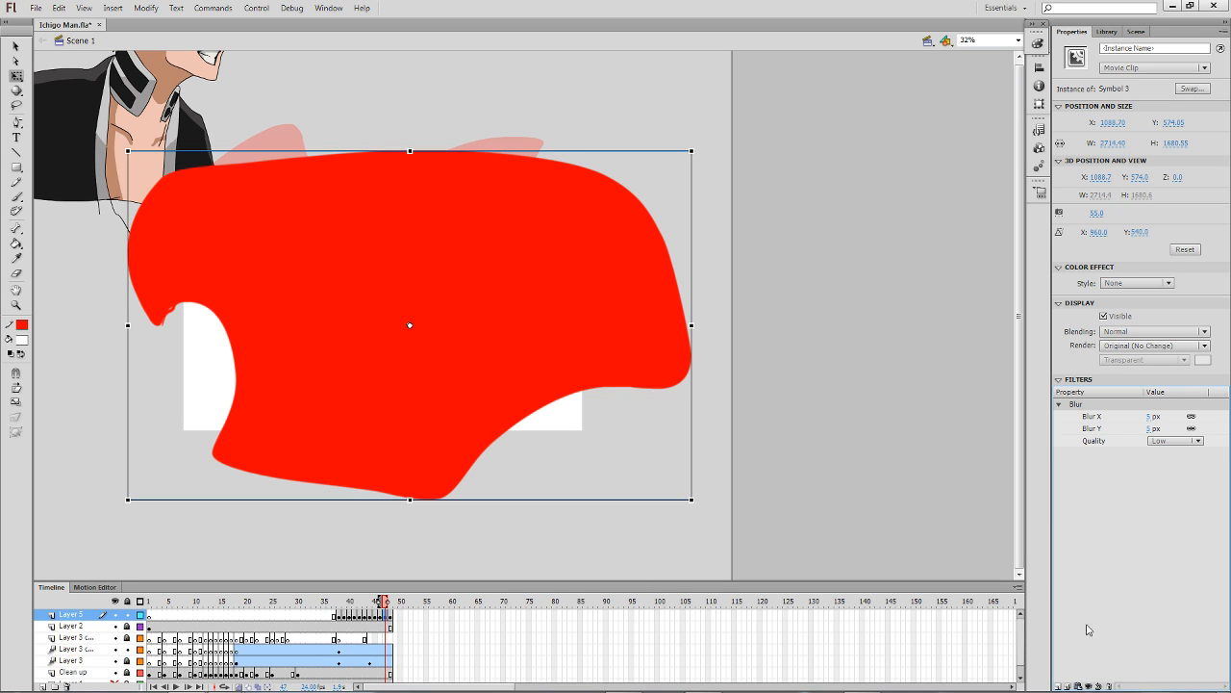
pyautogui.click(1057, 687)
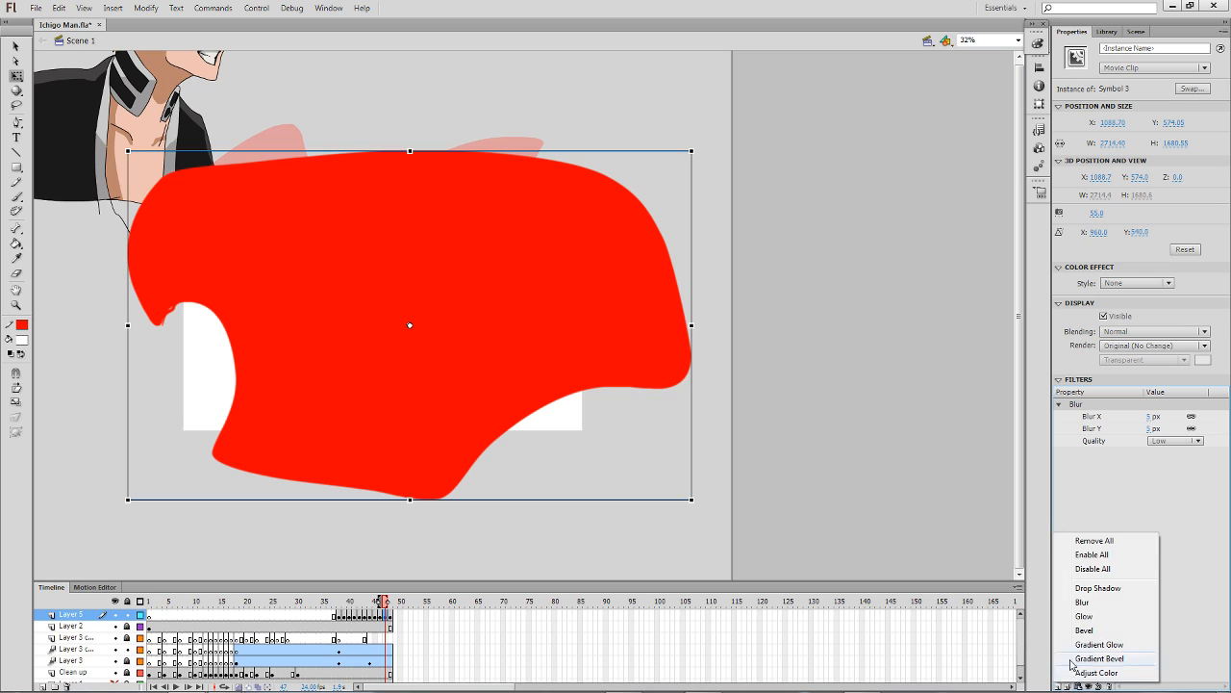
pyautogui.click(1089, 616)
pyautogui.click(1153, 513)
pyautogui.click(1046, 588)
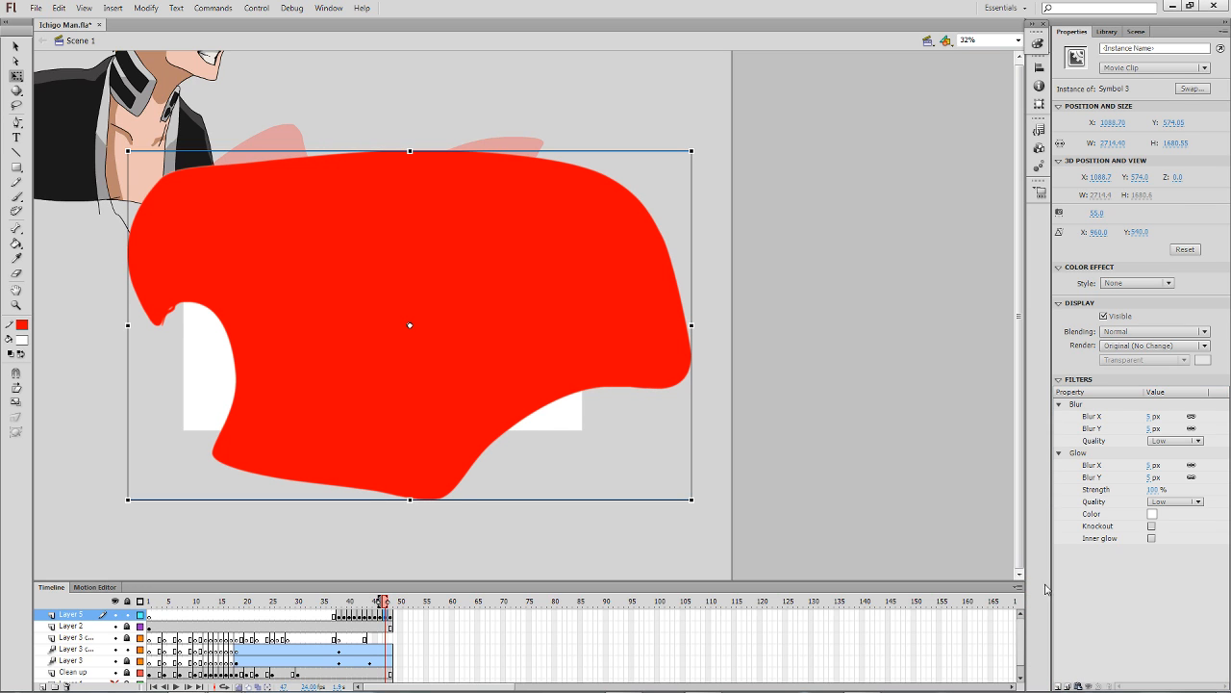
# Set the Glow filter's blur to 24 px and its color to red.
pyautogui.moveTo(1149, 478); pyautogui.dragTo(1168, 482)
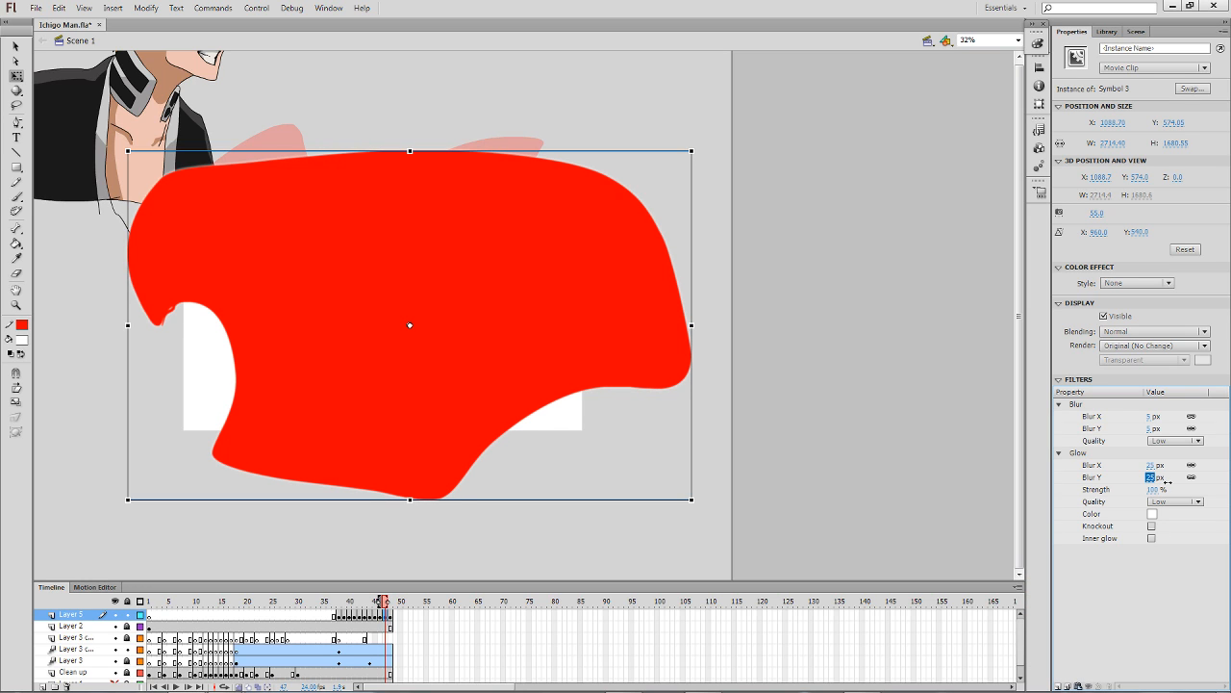
pyautogui.click(1153, 514)
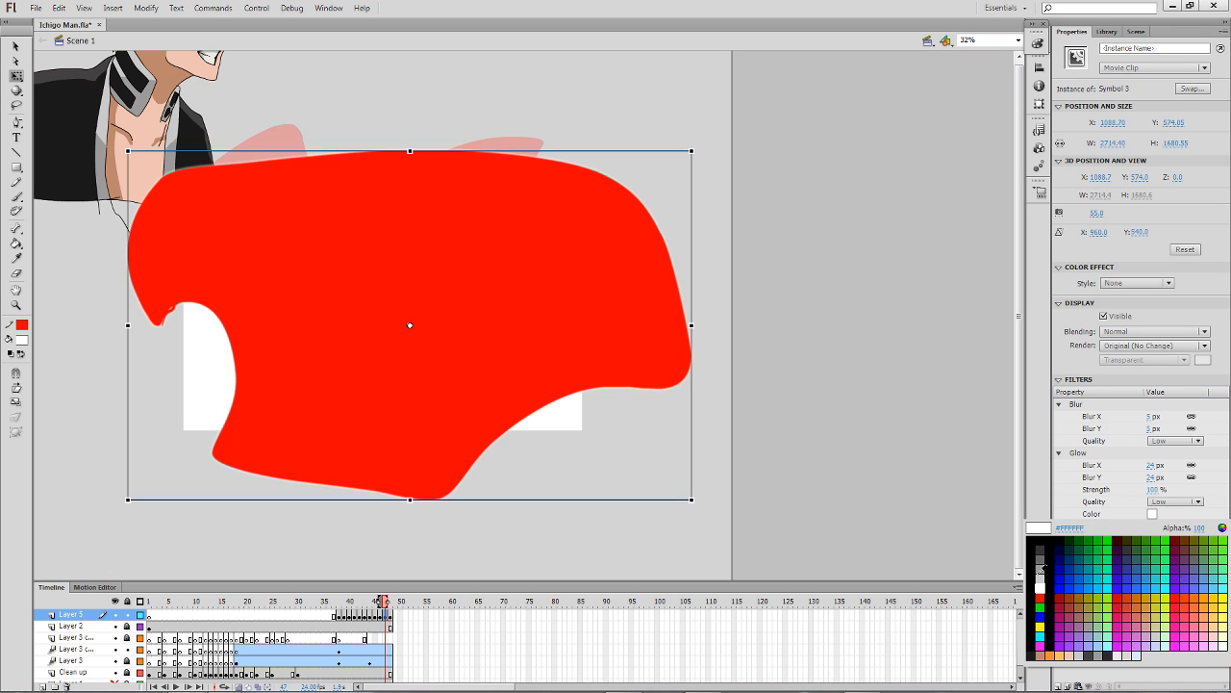
pyautogui.click(1041, 596)
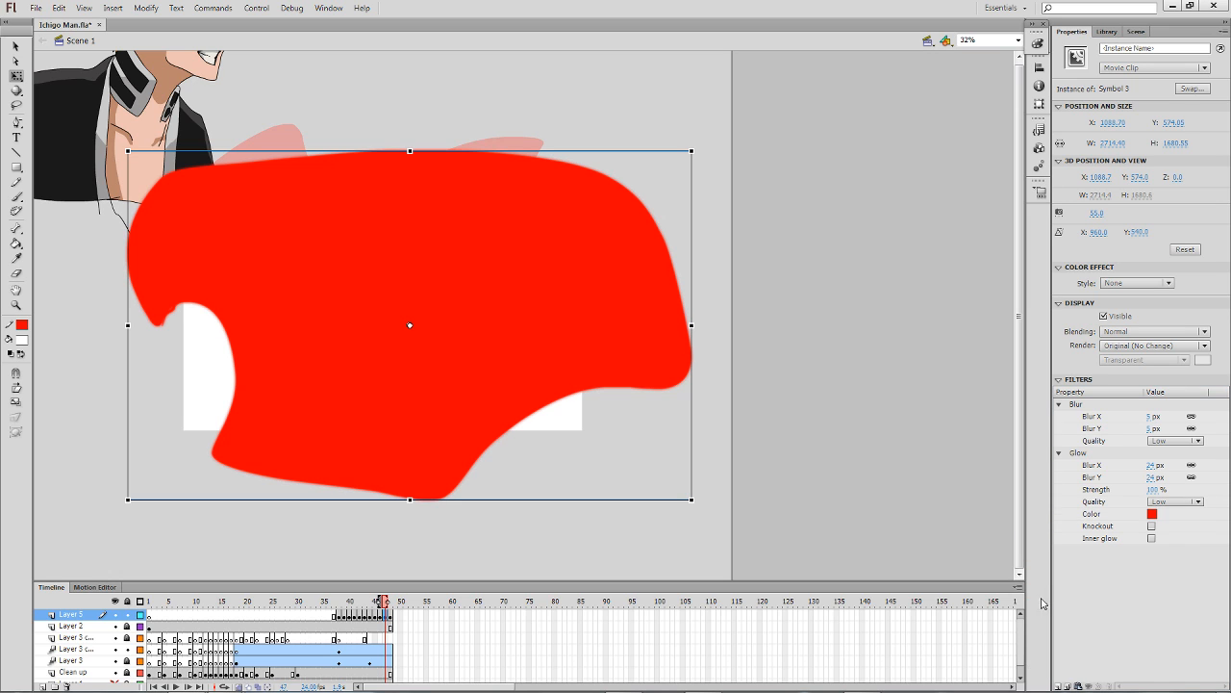
# Set the Blur filter's quality to High and its horizontal and vertical blur to 107 px.
pyautogui.click(1175, 441)
pyautogui.click(1166, 484)
pyautogui.click(1149, 428)
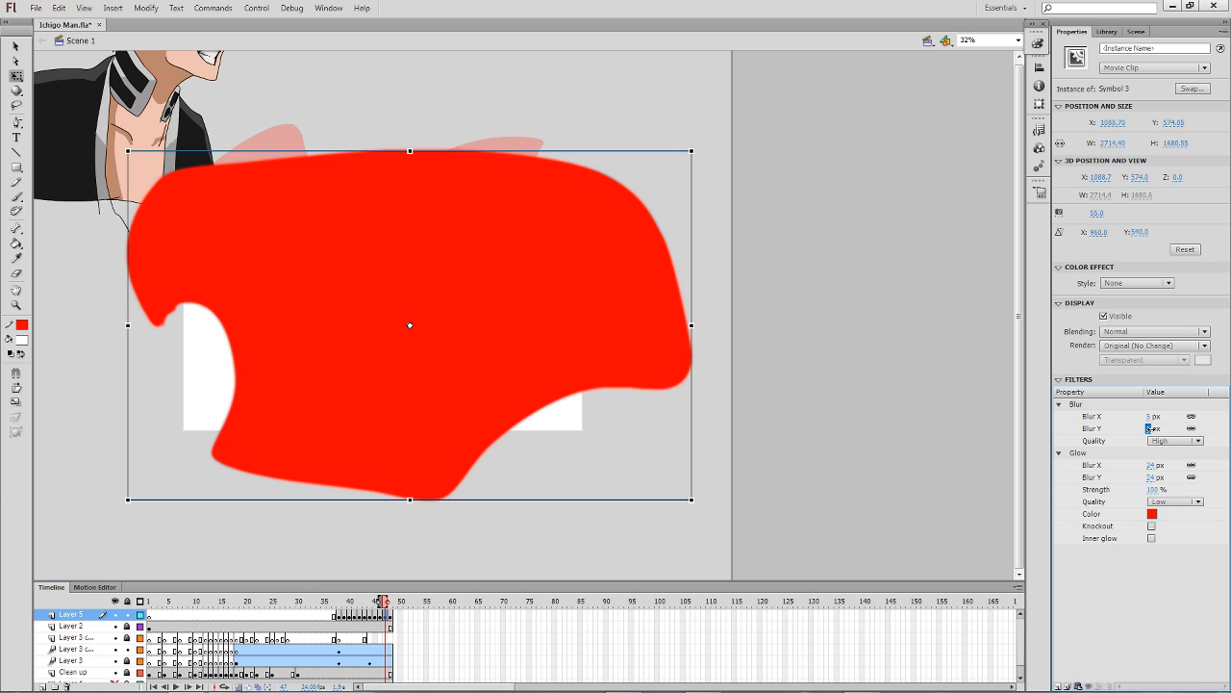
pyautogui.moveTo(1152, 429); pyautogui.dragTo(1225, 436)
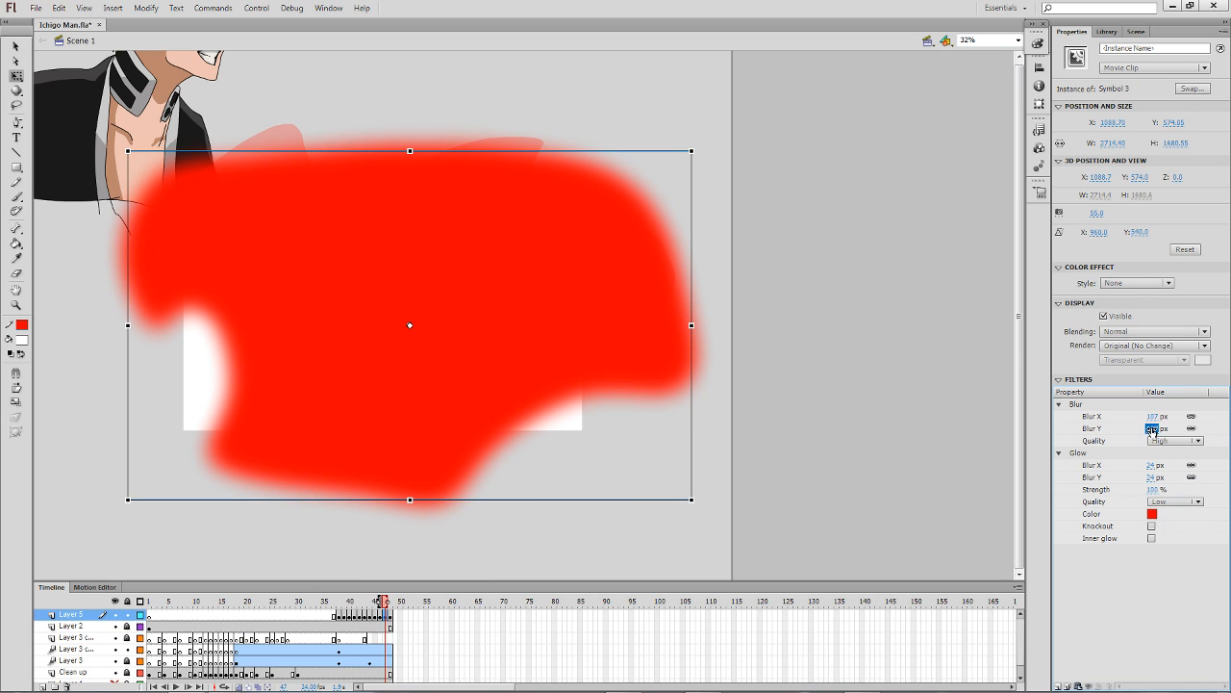
# Apply a Brightness color effect of 100% to the frame 47 burst.
pyautogui.click(1138, 283)
pyautogui.click(1143, 310)
pyautogui.moveTo(1157, 303); pyautogui.dragTo(1170, 303)
pyautogui.click(703, 545)
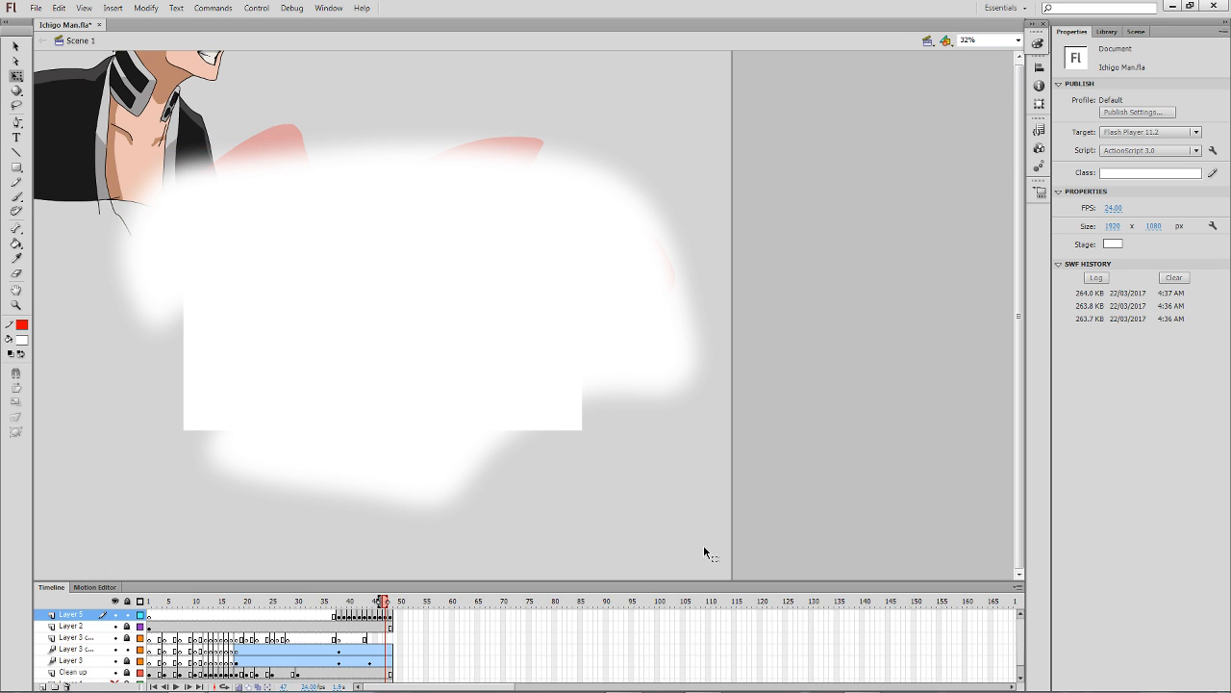
# Compare the blurred frame 47 burst with frame 46, and reselect the frame 47 burst to inspect its settings.
pyautogui.click(572, 355)
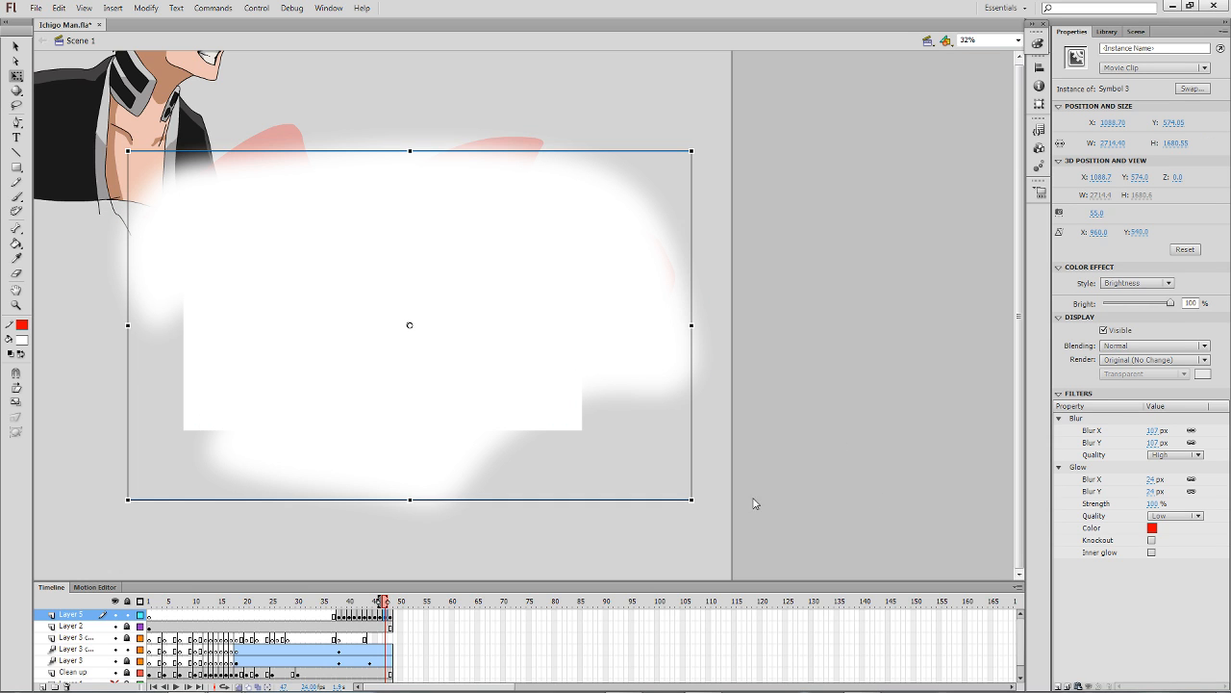
pyautogui.click(568, 346)
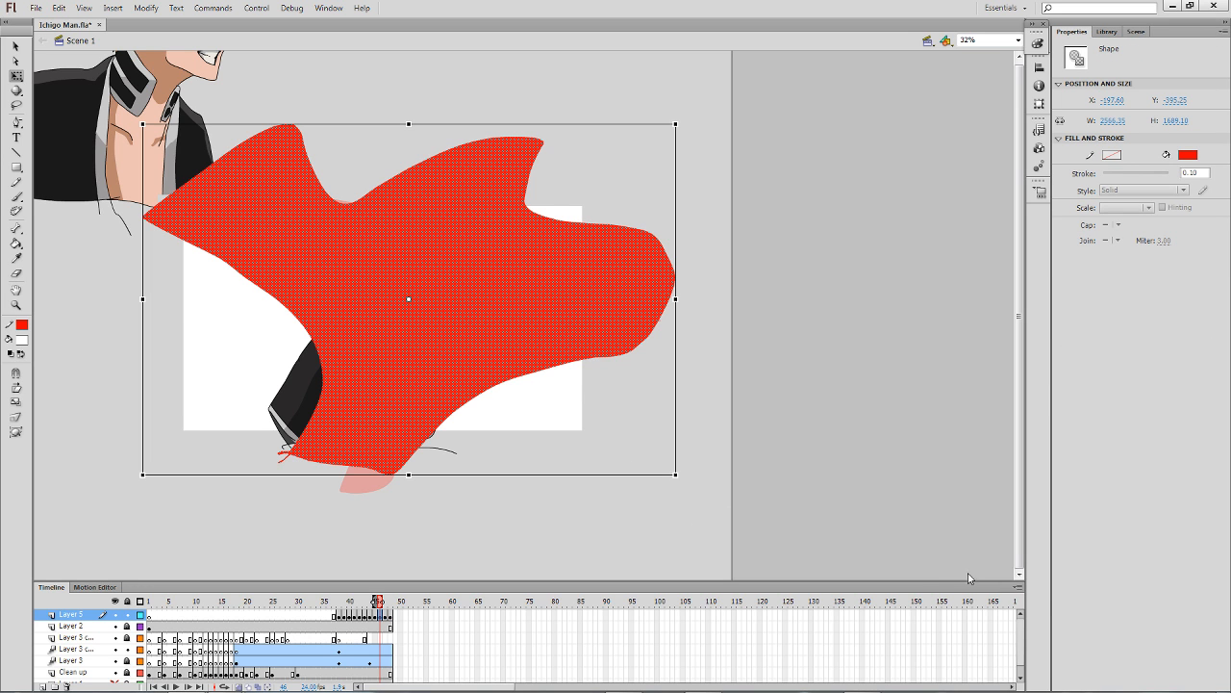
pyautogui.press('.')
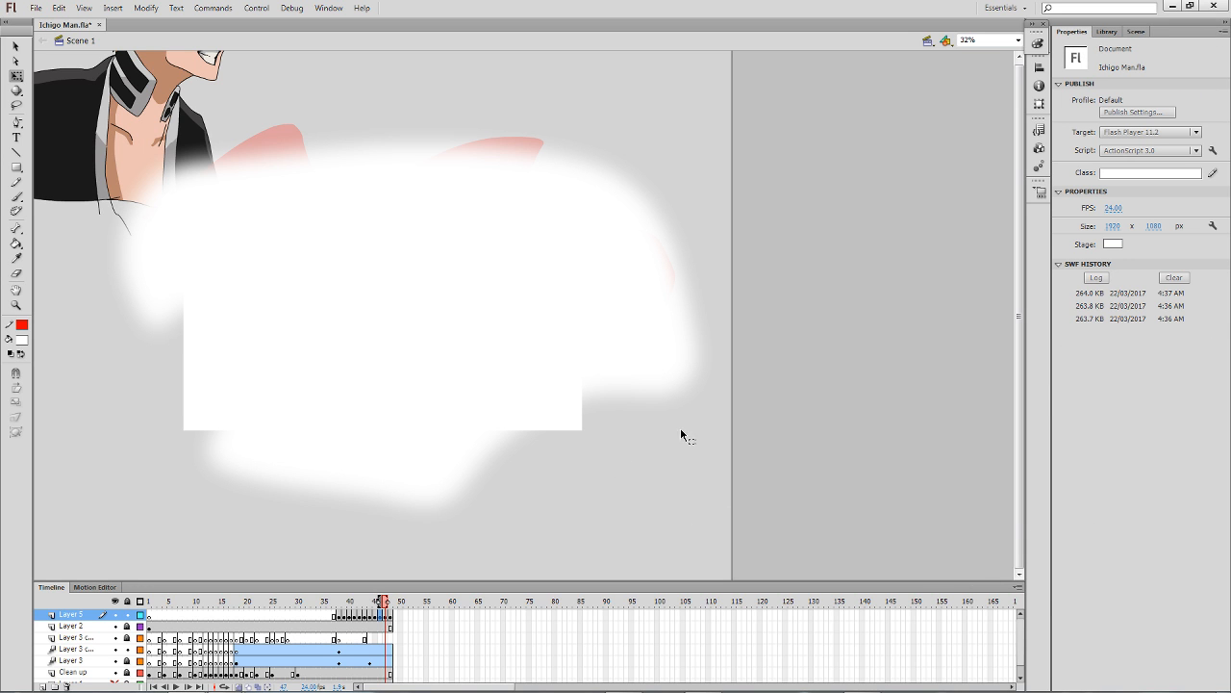
pyautogui.click(602, 373)
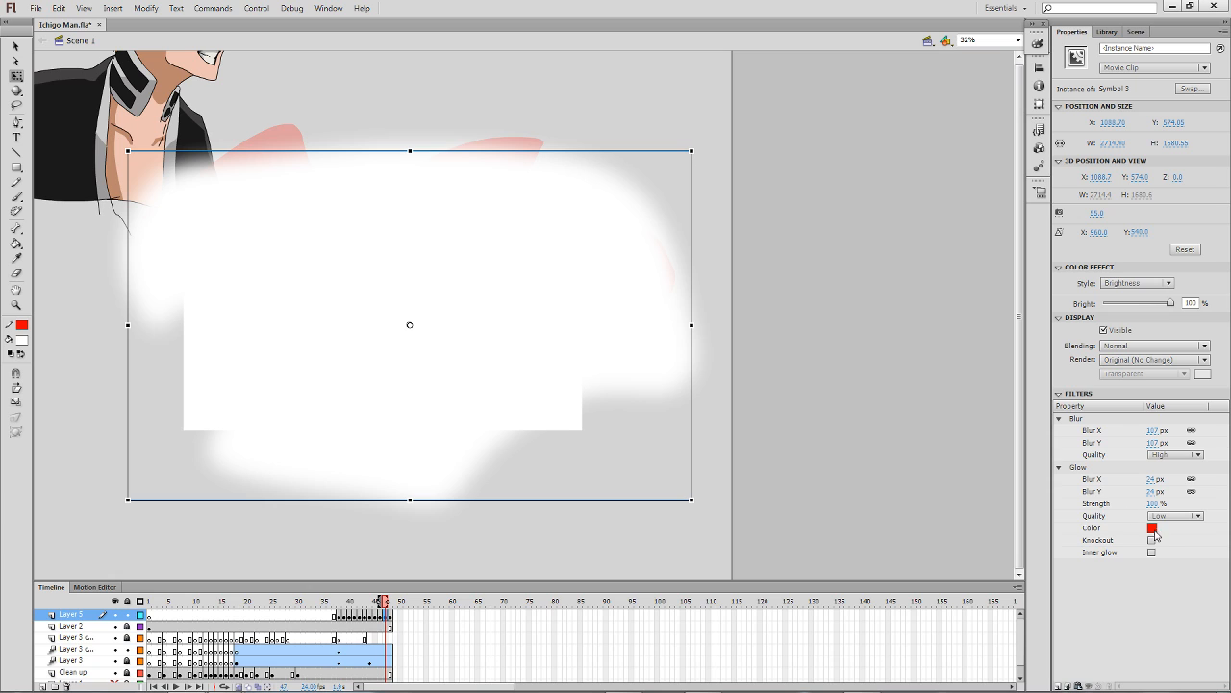
# Set the frame 47 burst's Glow color to white and copy all of its filters.
pyautogui.click(1153, 529)
pyautogui.click(1154, 529)
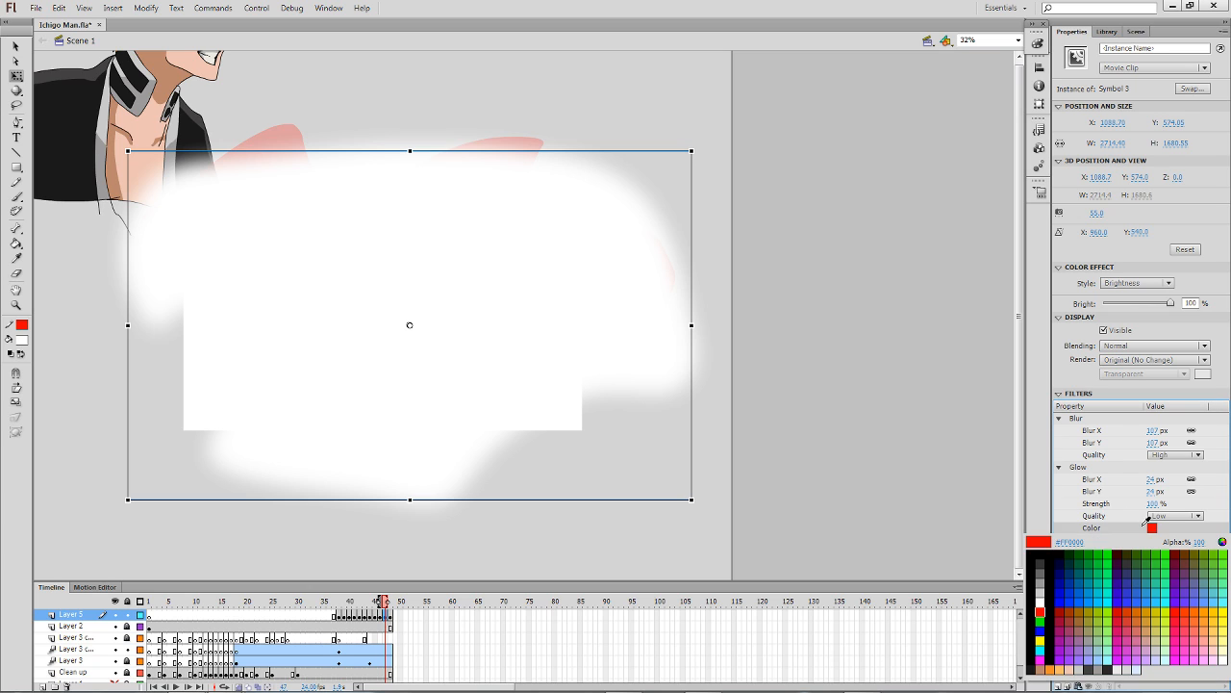
pyautogui.click(1045, 598)
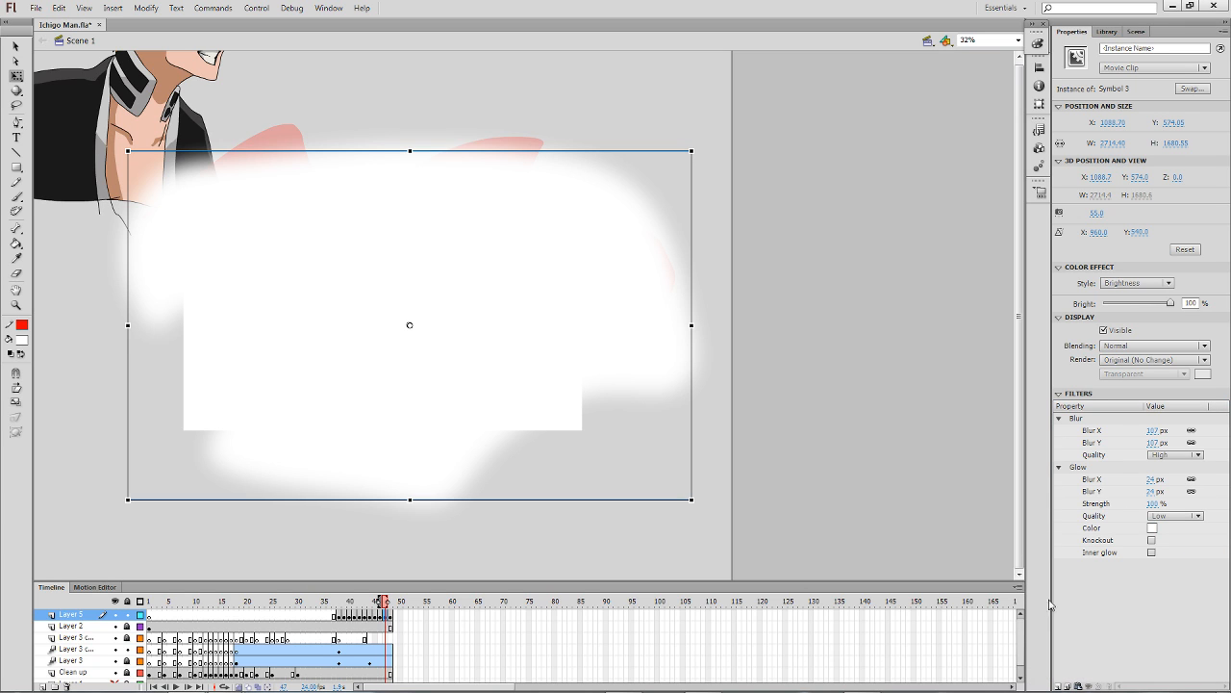
pyautogui.click(1080, 684)
pyautogui.click(1118, 661)
# Convert the frame 46 burst to a movie clip symbol and paste the copied filters onto it.
pyautogui.press(',')
pyautogui.click(517, 356)
pyautogui.press('F8')
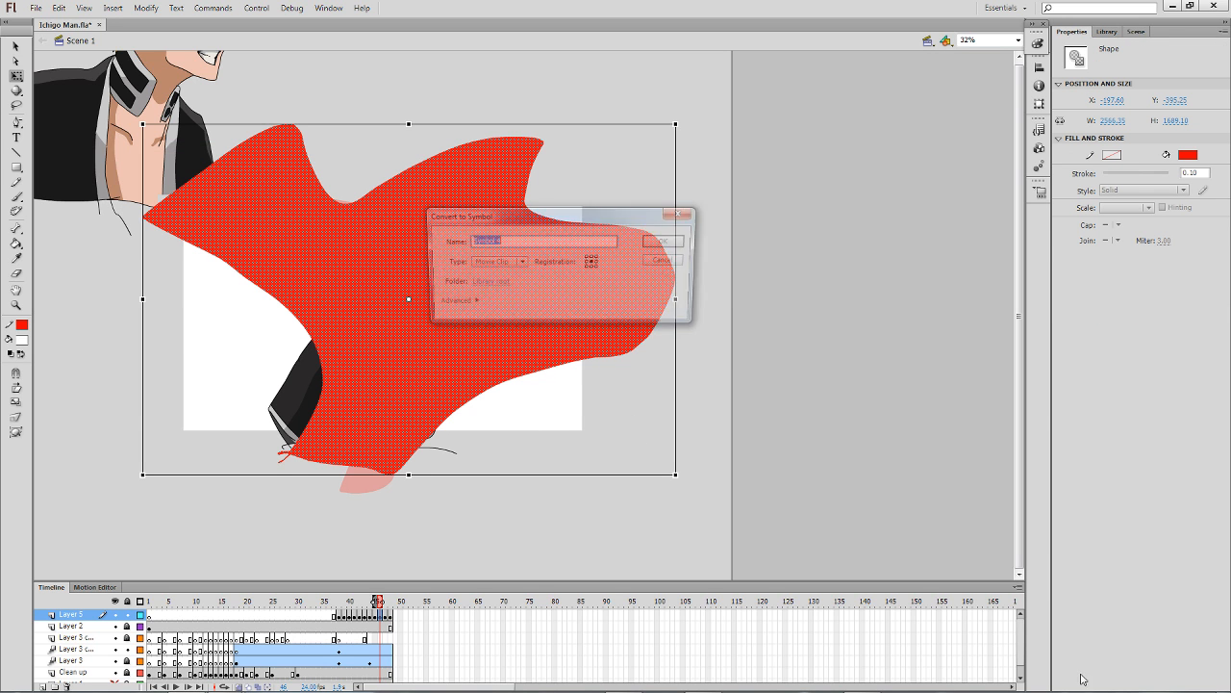
pyautogui.press('Return')
pyautogui.click(1079, 684)
pyautogui.click(1116, 673)
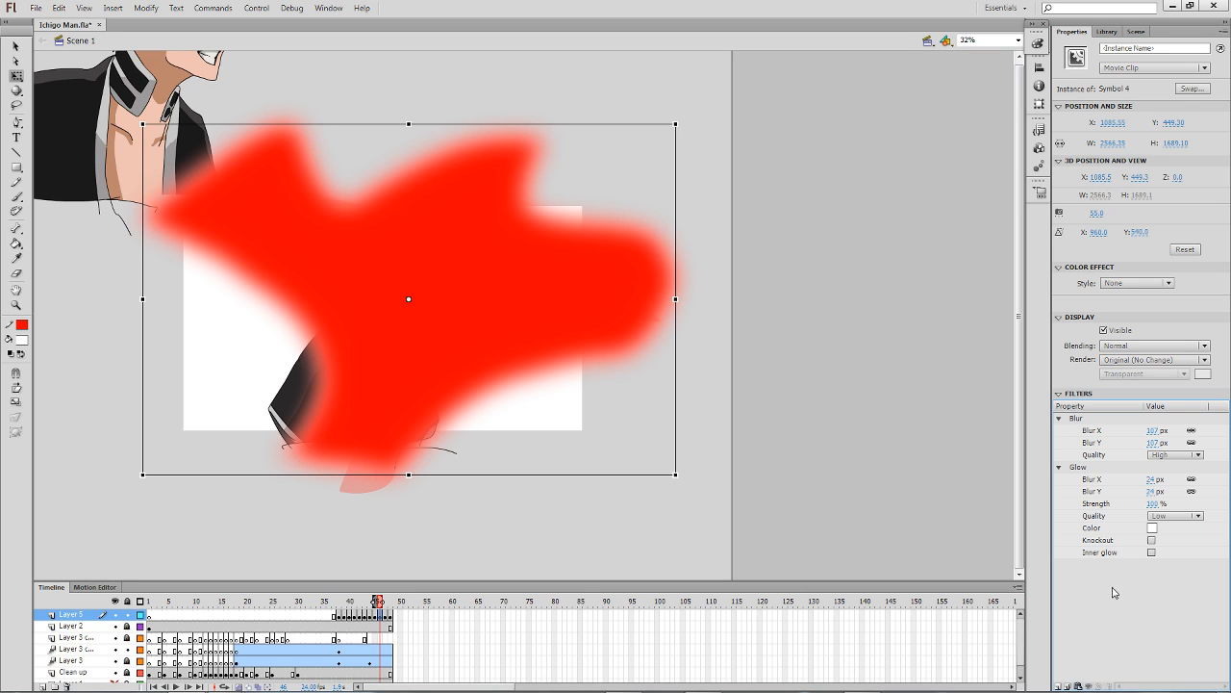
# Apply a Brightness color effect of 100% to the frame 46 burst.
pyautogui.click(1135, 283)
pyautogui.click(1121, 303)
pyautogui.moveTo(1137, 303); pyautogui.dragTo(1171, 304)
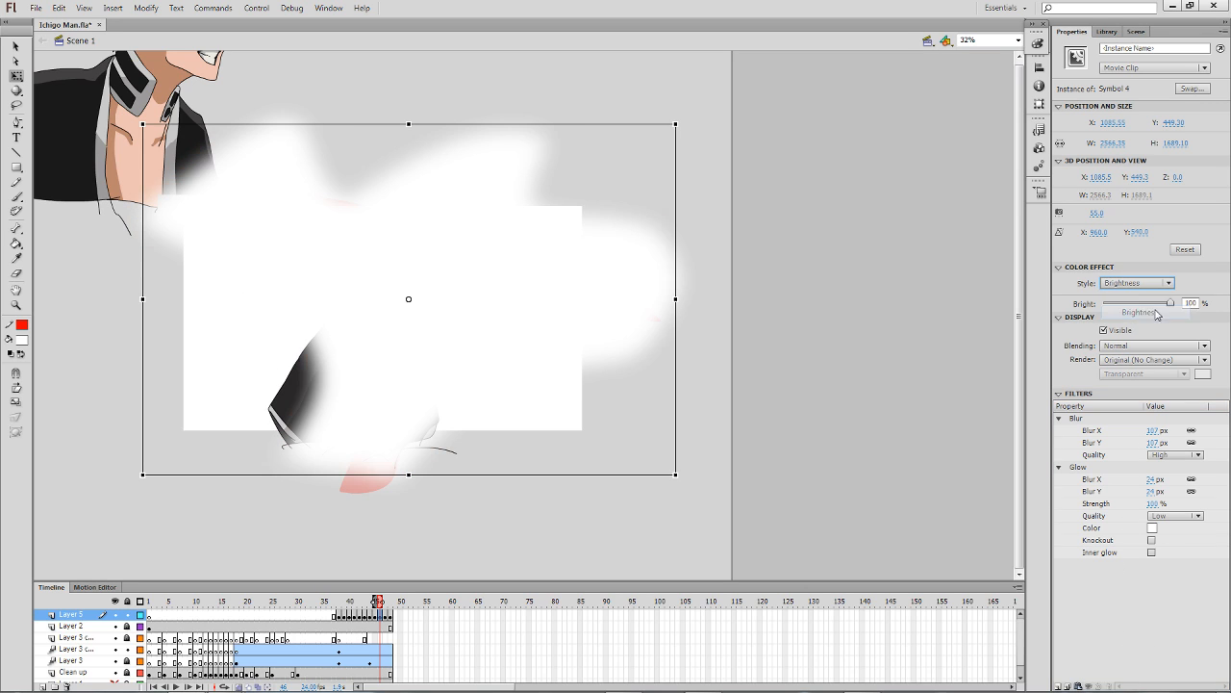
pyautogui.click(591, 569)
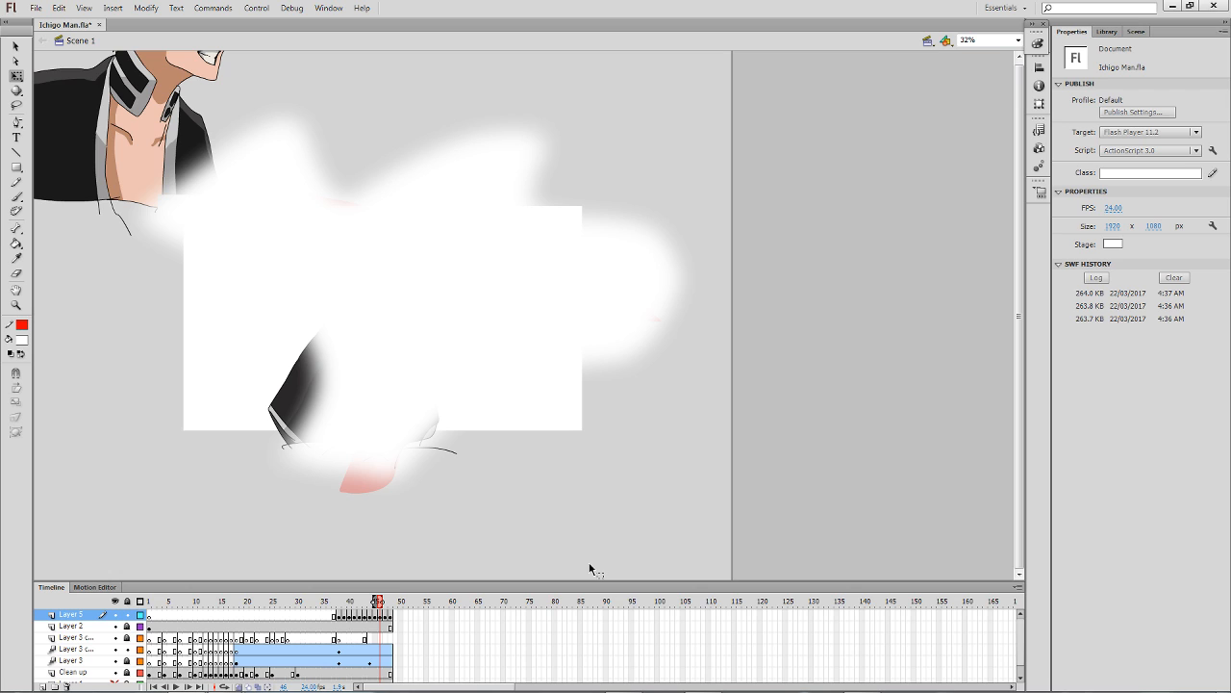
# Set the frame 46 burst's horizontal and vertical blur to 50 px and copy all of its filters.
pyautogui.click(532, 336)
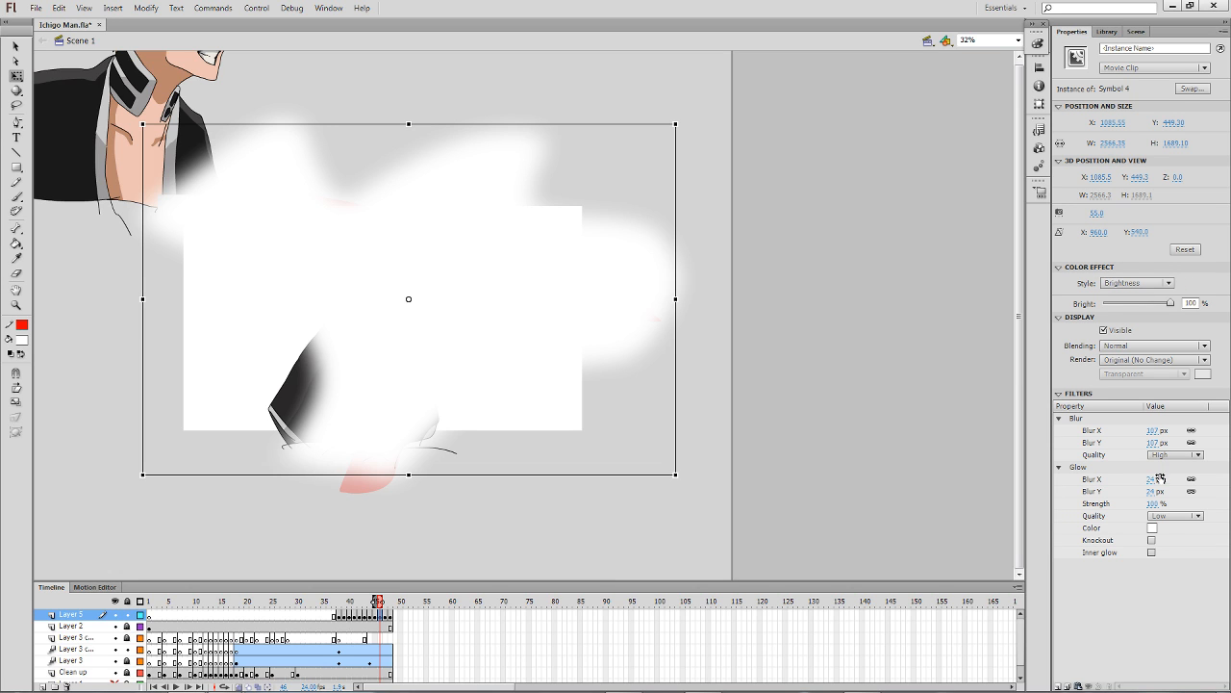
pyautogui.click(1153, 443)
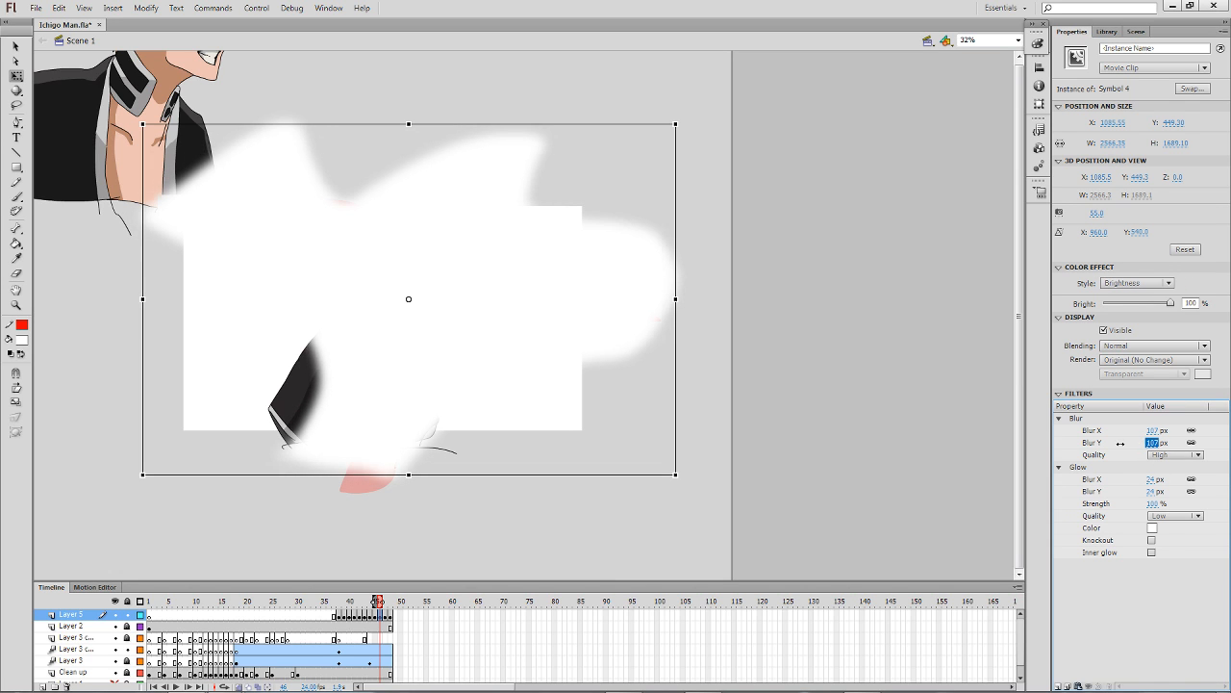
pyautogui.write('49')
pyautogui.press('Return')
pyautogui.click(616, 517)
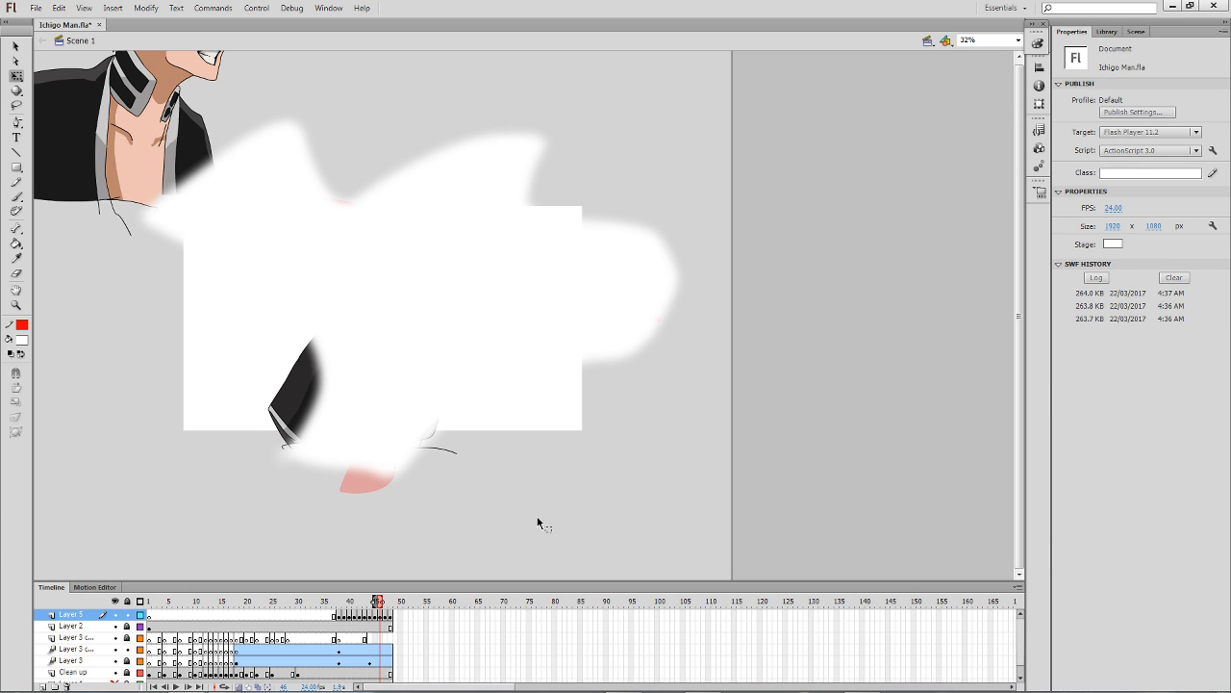
pyautogui.click(480, 388)
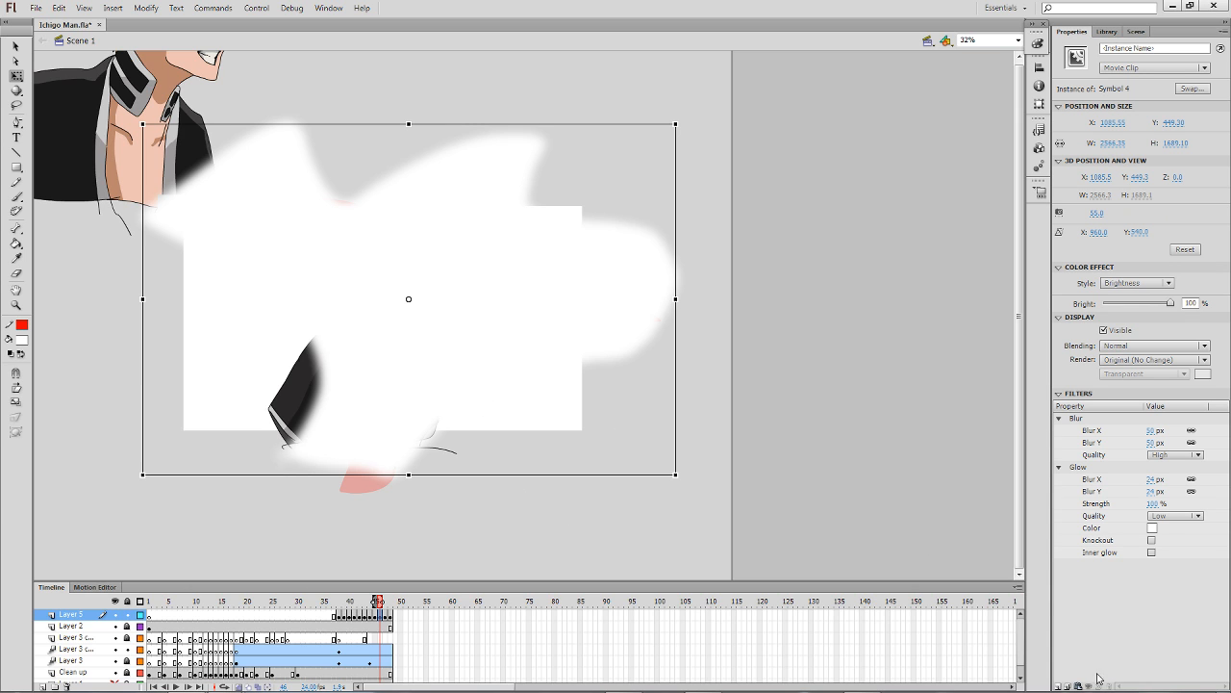
pyautogui.click(1080, 686)
pyautogui.click(1109, 659)
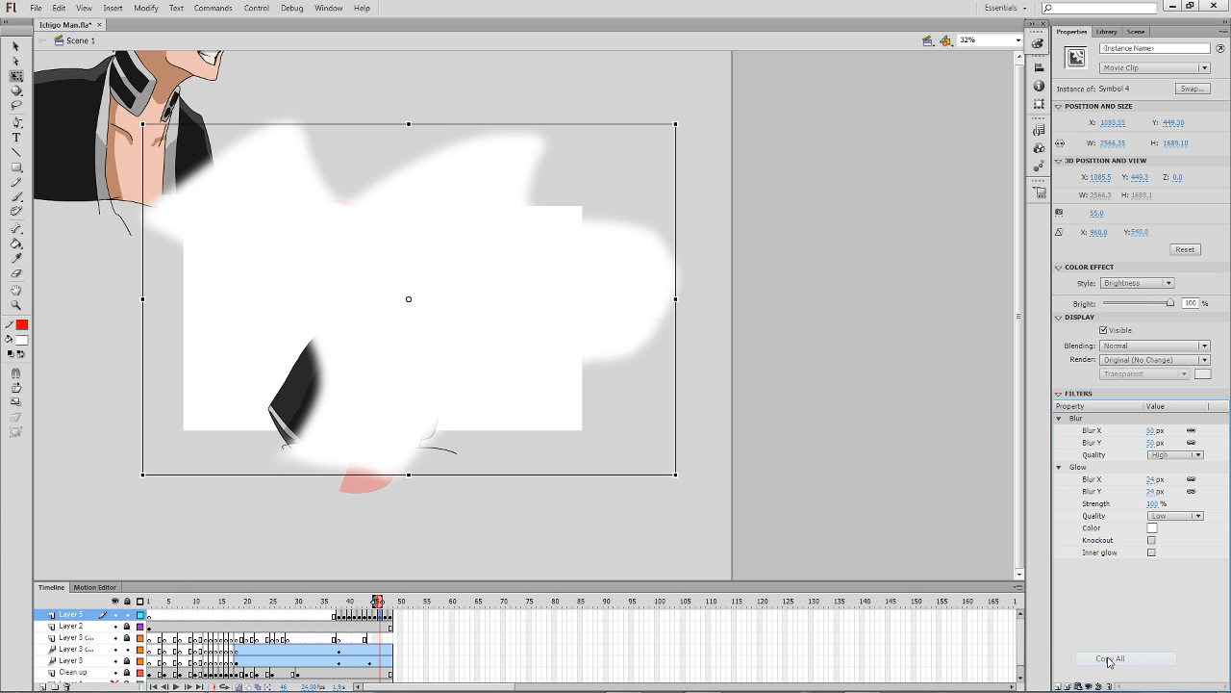
# Convert the frame 45 burst to a movie clip with the copied filters and a Brightness color effect of 100%.
pyautogui.click(496, 292)
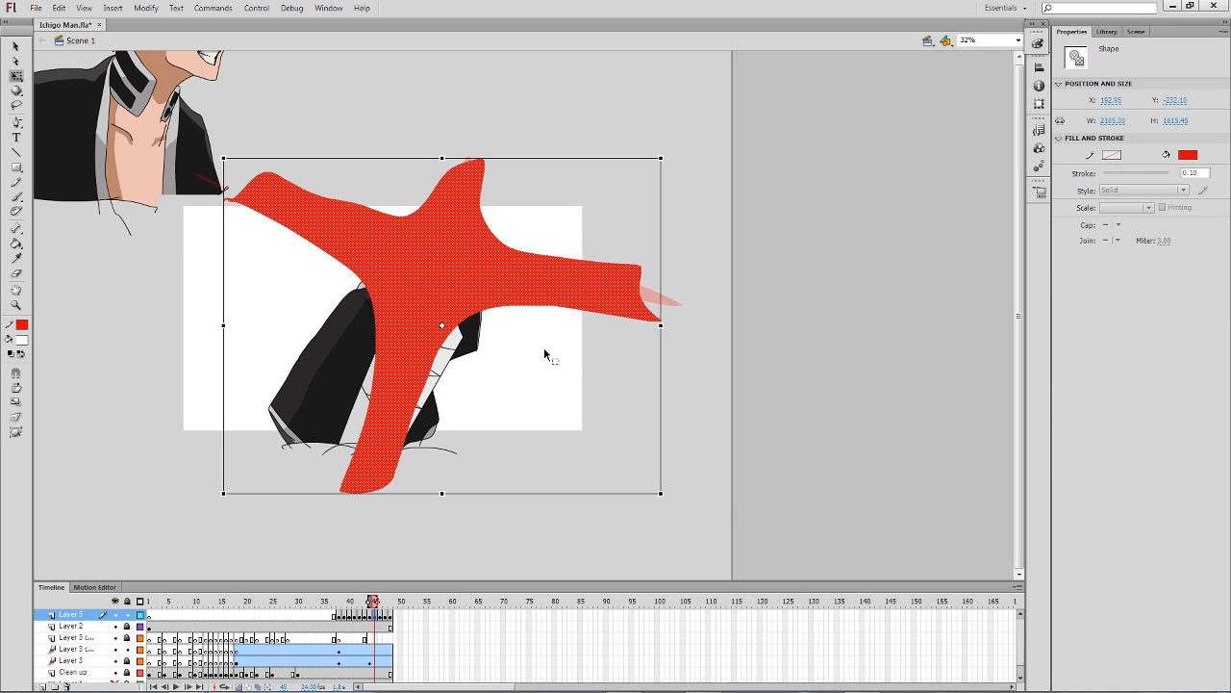
pyautogui.press('F8')
pyautogui.press('Return')
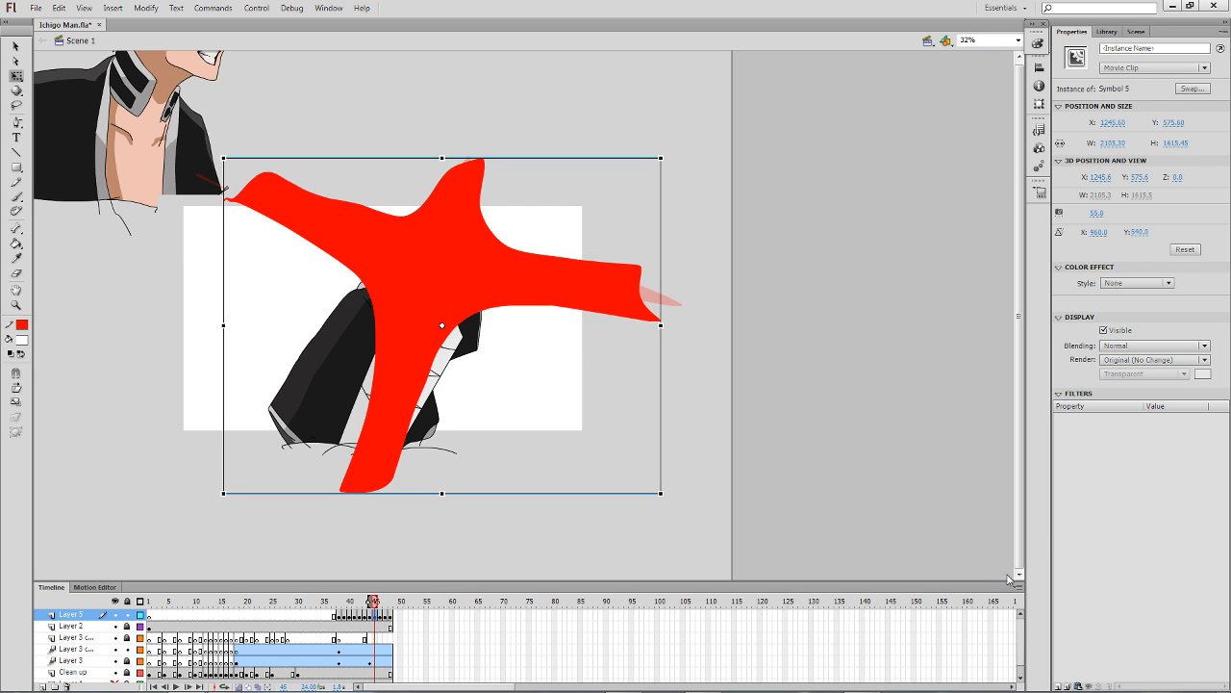
pyautogui.click(1080, 686)
pyautogui.click(1106, 673)
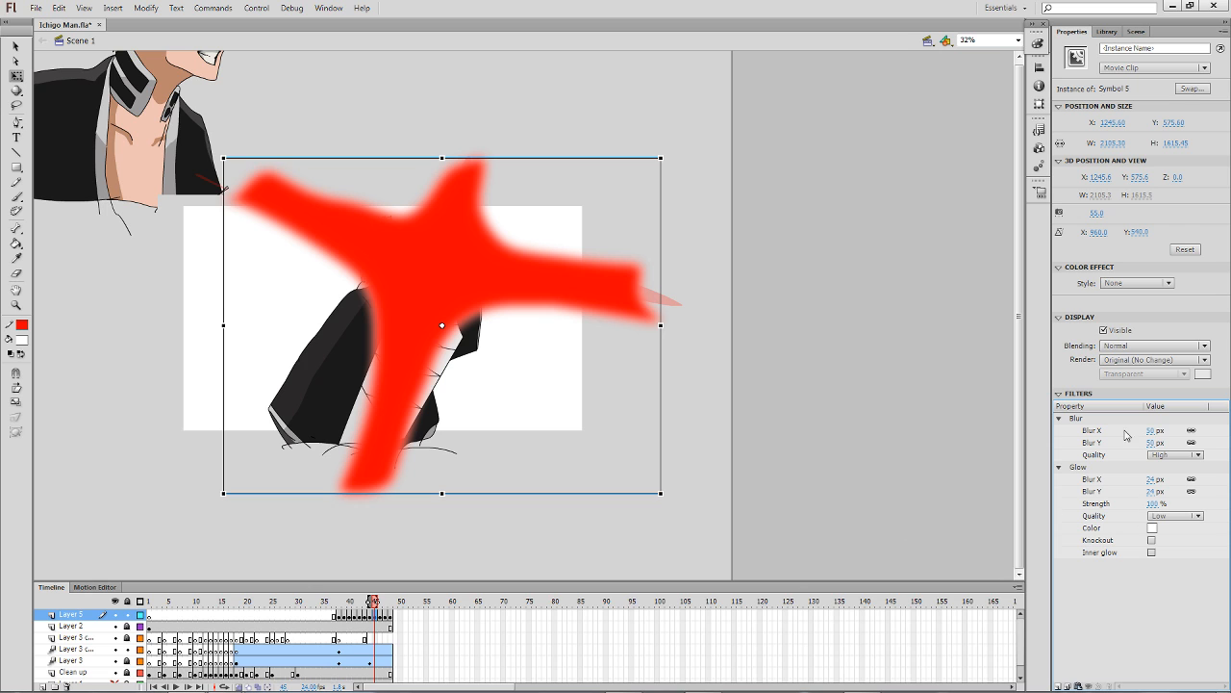
pyautogui.click(1137, 283)
pyautogui.click(1121, 310)
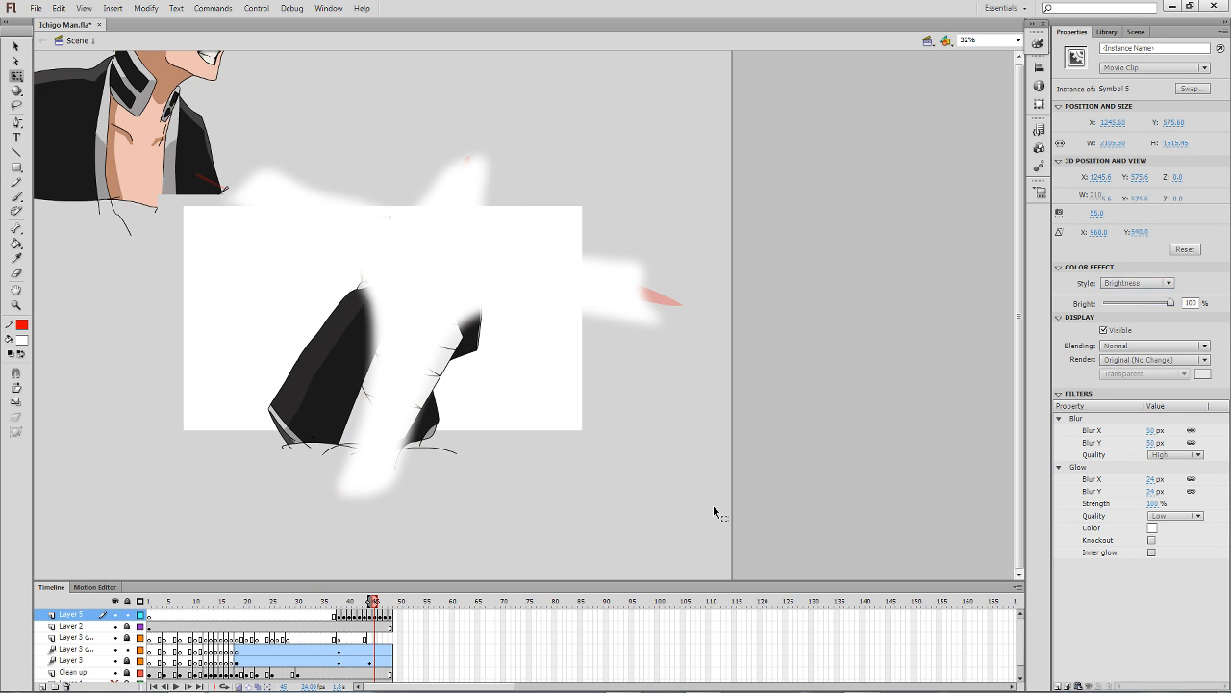
# Convert the frame 44 burst to a movie clip symbol and paste the copied filters onto it.
pyautogui.press(',')
pyautogui.click(485, 294)
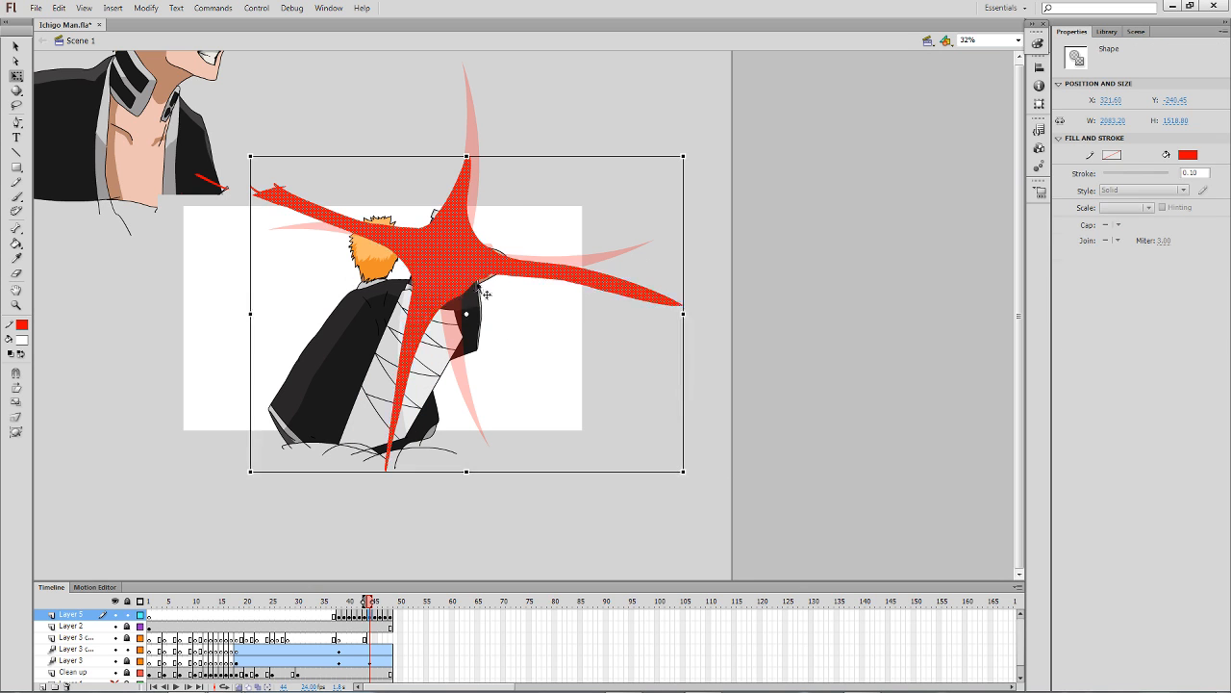
pyautogui.press('F8')
pyautogui.press('Return')
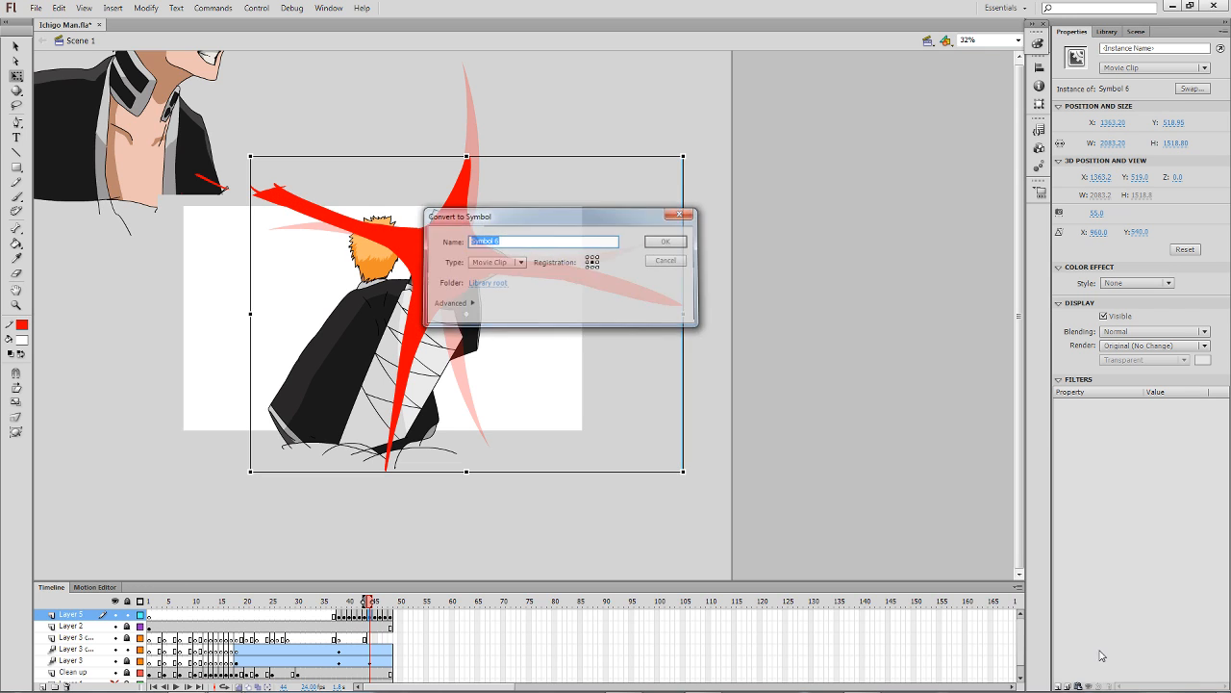
pyautogui.click(1092, 685)
pyautogui.click(1103, 673)
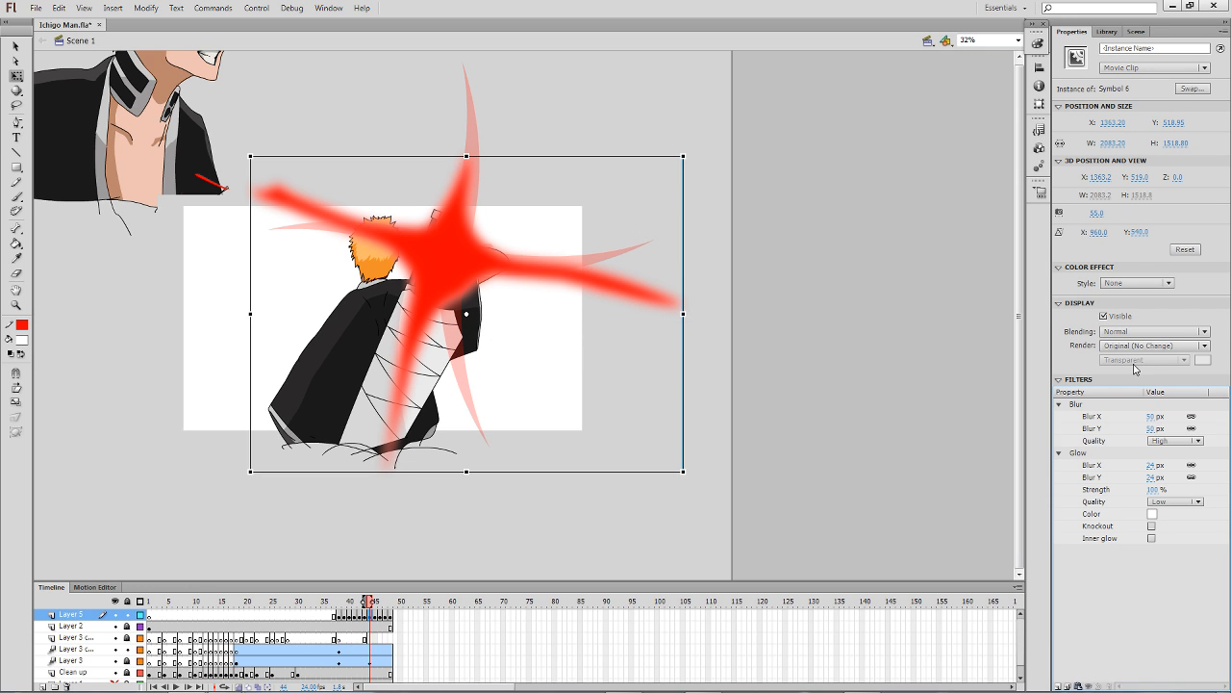
# Try a Brightness color effect of 100% on the frame 44 burst.
pyautogui.click(1138, 283)
pyautogui.click(1125, 304)
pyautogui.moveTo(1137, 303); pyautogui.dragTo(1170, 304)
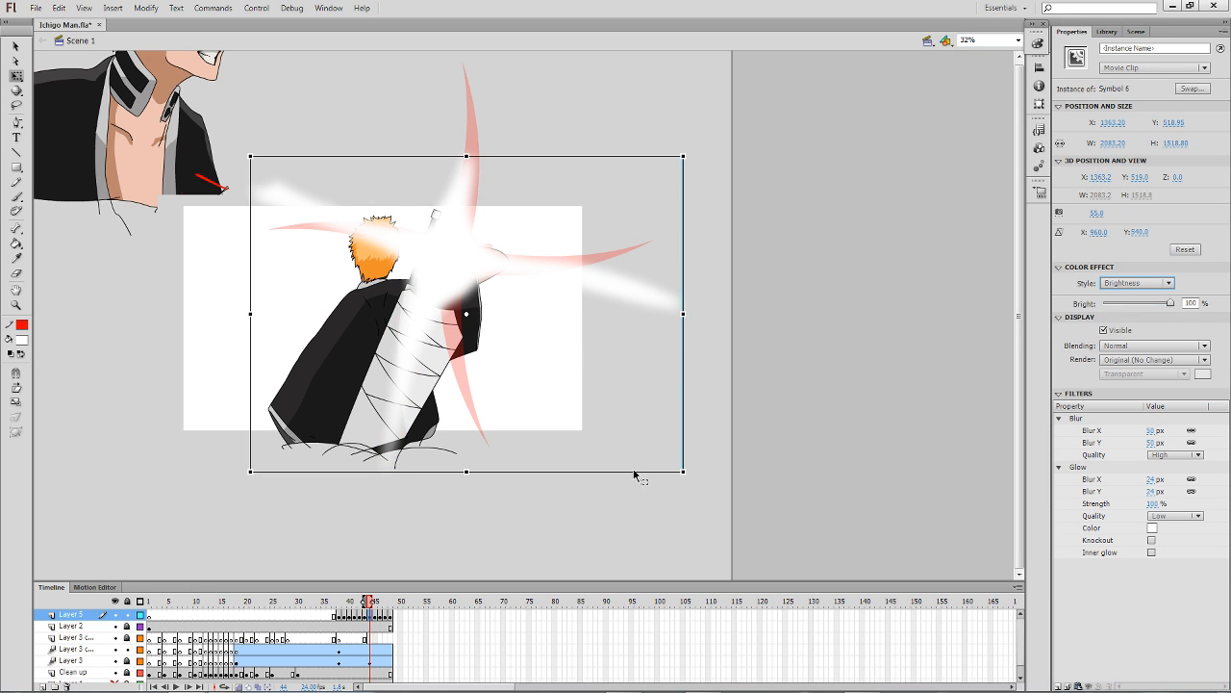
pyautogui.click(586, 546)
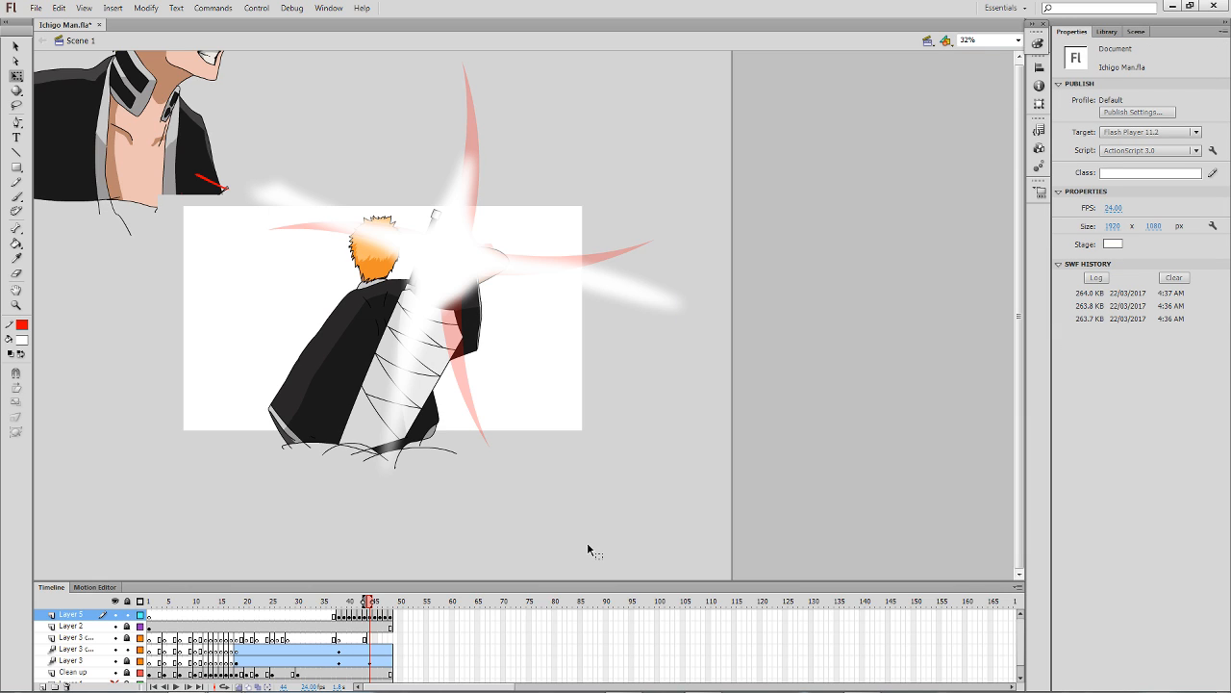
# Switch the frame 44 burst's color effect to a 24% Tint in cyan (red 0, green 255, blue 255).
pyautogui.click(478, 287)
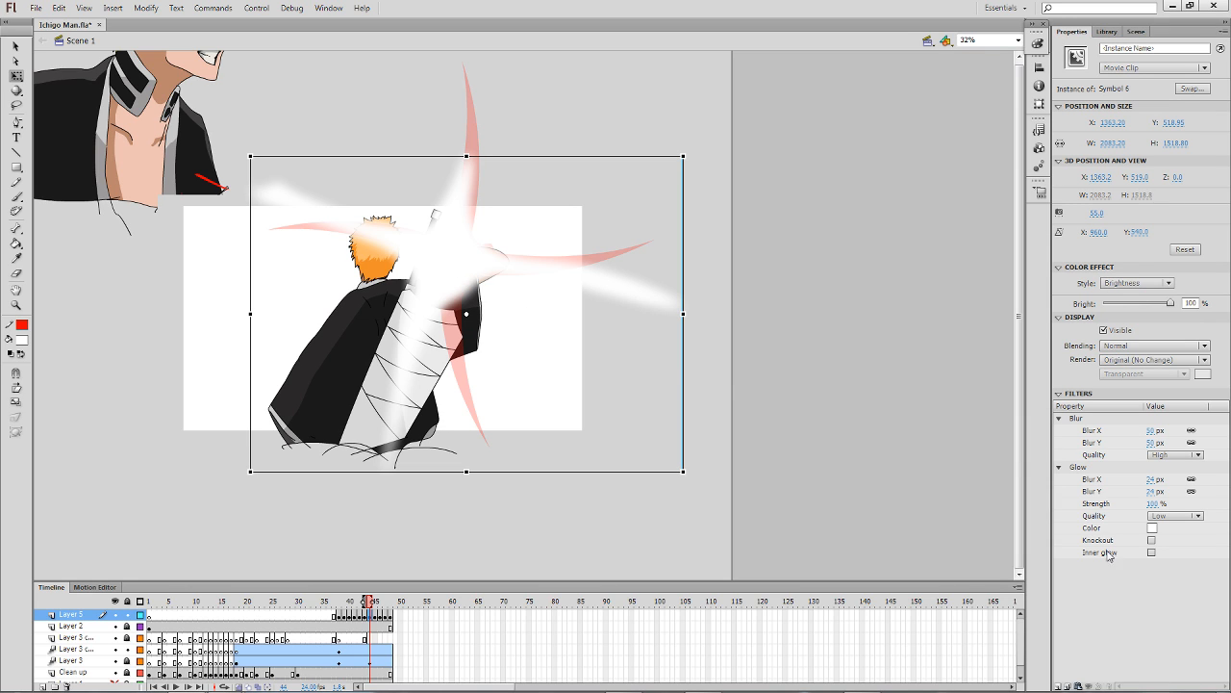
pyautogui.click(1137, 283)
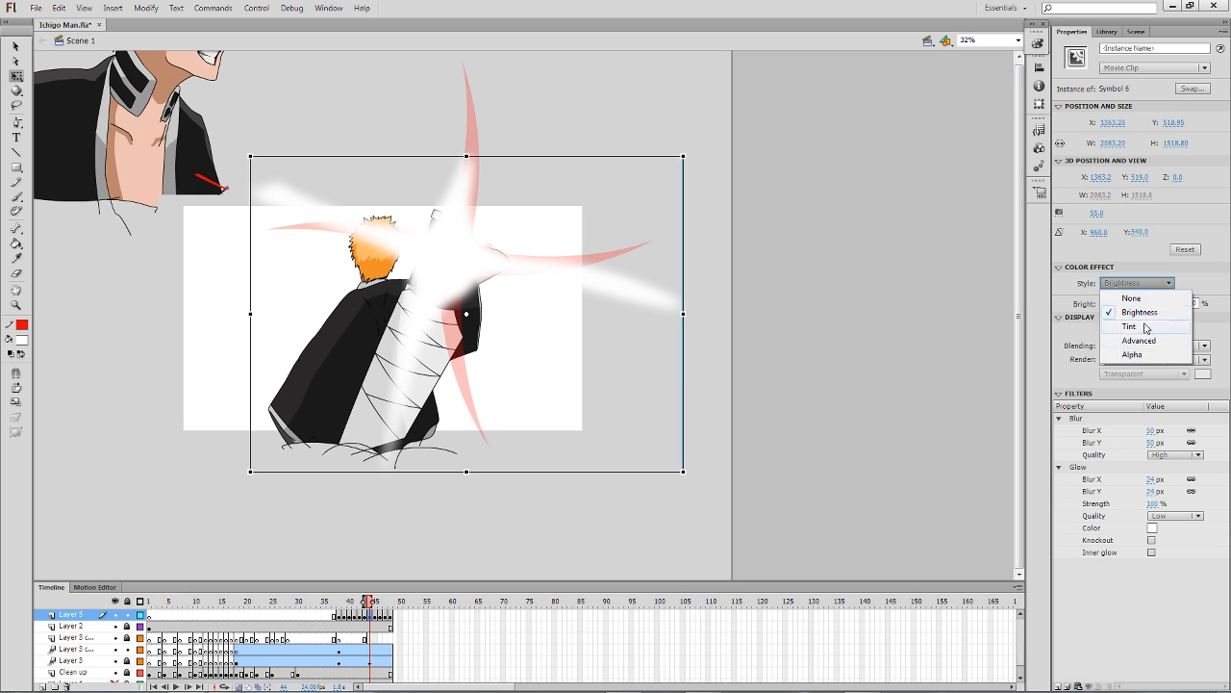
pyautogui.click(1135, 327)
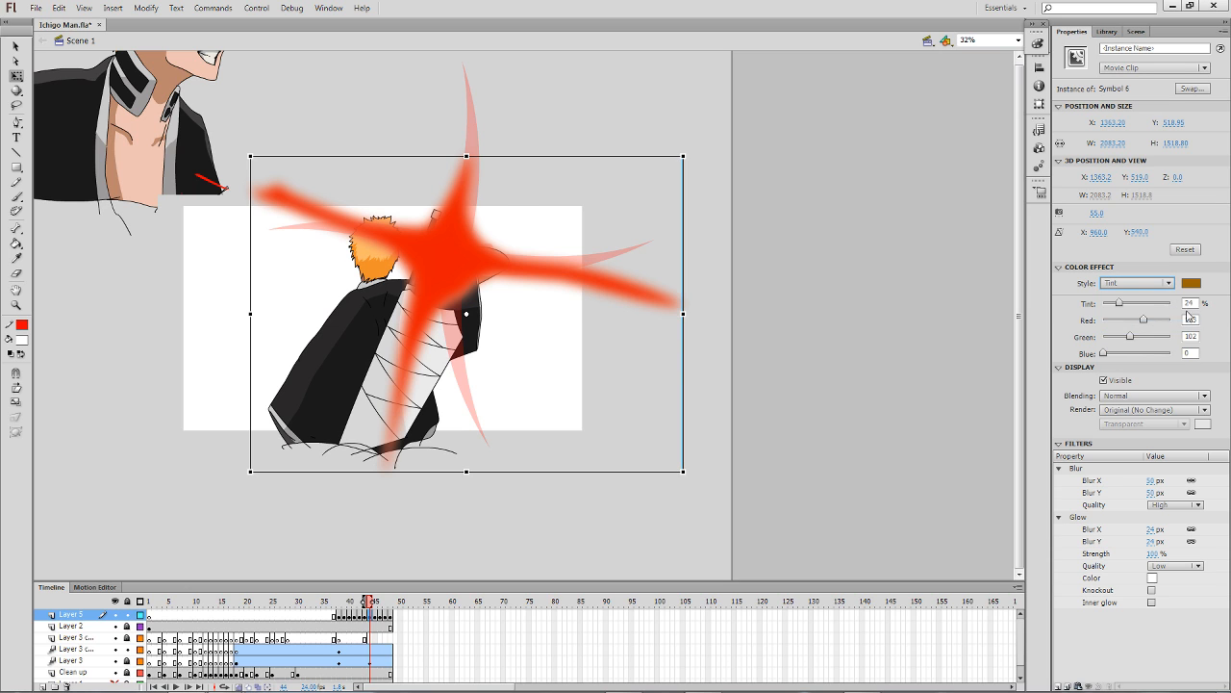
pyautogui.click(1191, 282)
pyautogui.click(1140, 358)
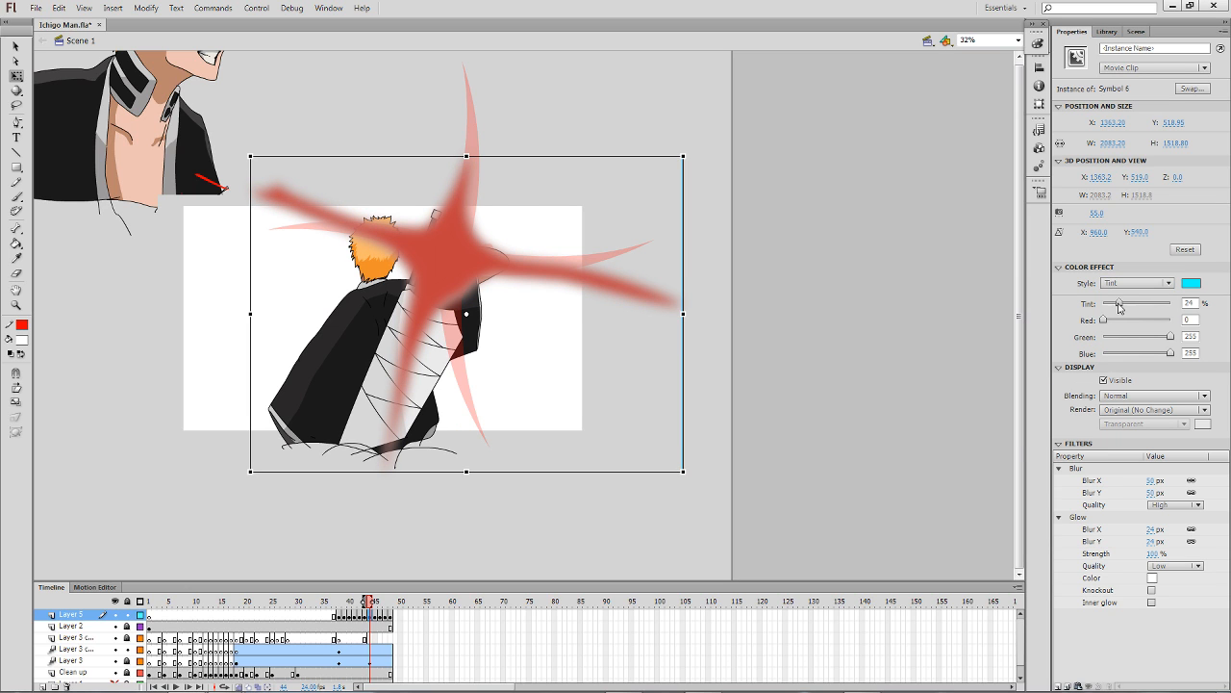
# Add an Adjust Color filter to the frame 44 burst with brightness 100 and saturation -100.
pyautogui.click(1058, 685)
pyautogui.click(1106, 664)
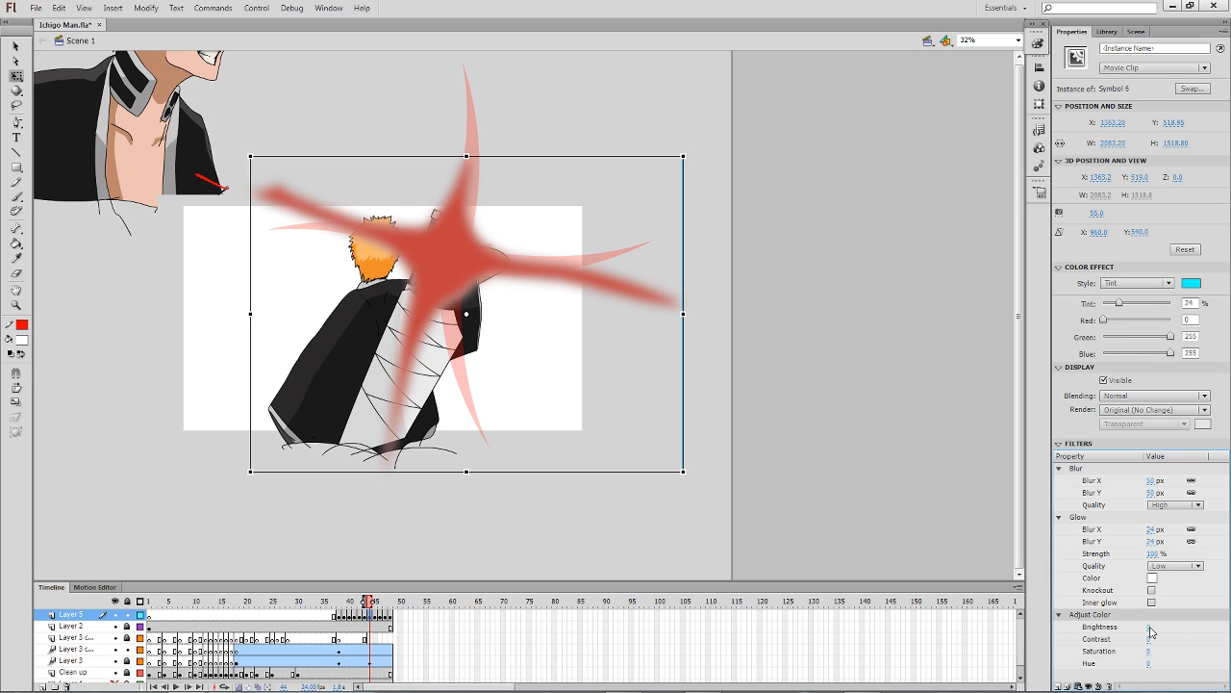
pyautogui.click(1149, 627)
pyautogui.write('100')
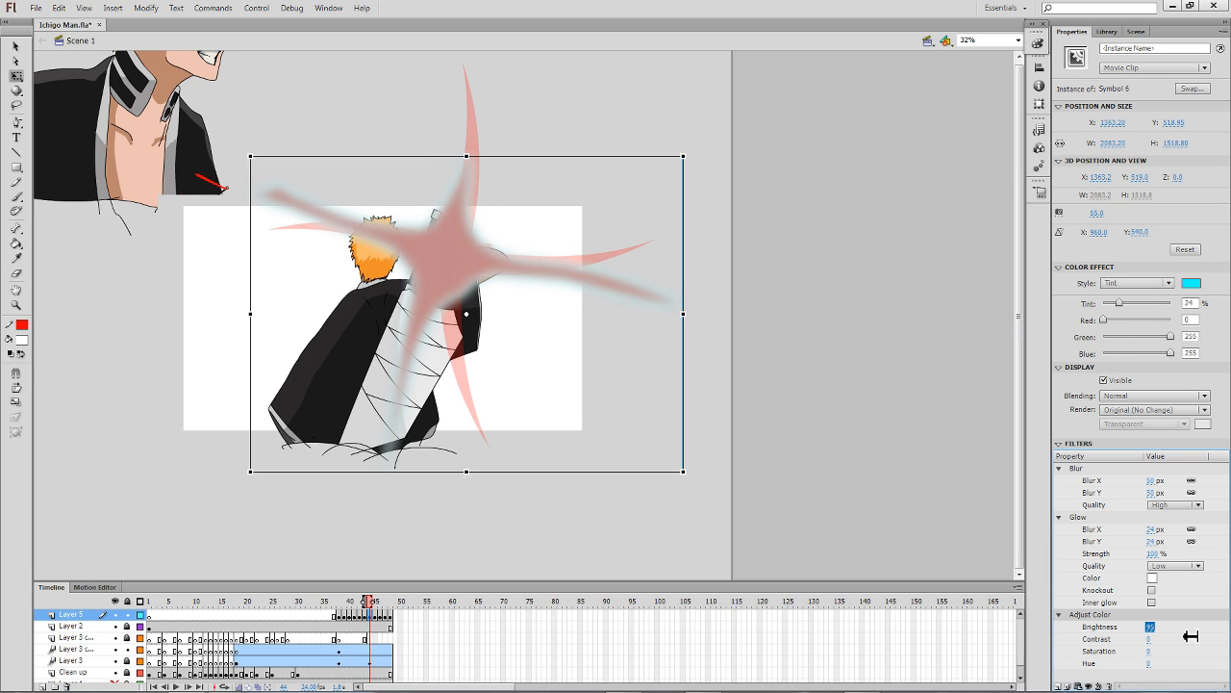
pyautogui.click(613, 547)
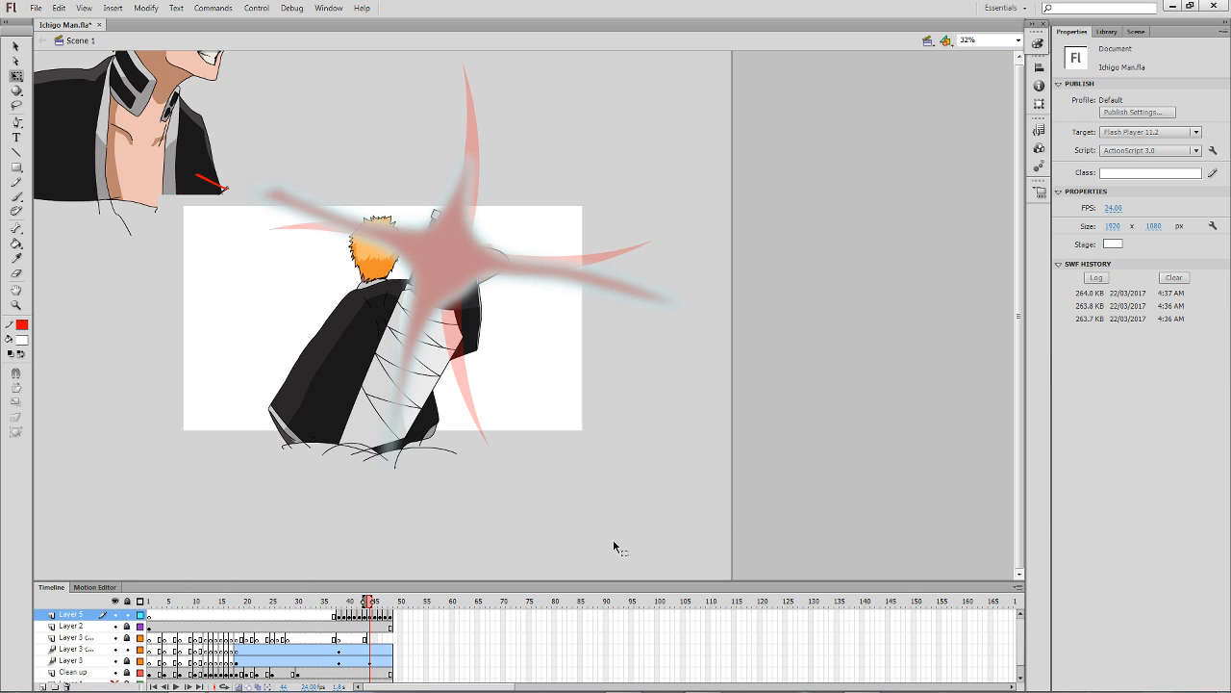
pyautogui.click(454, 266)
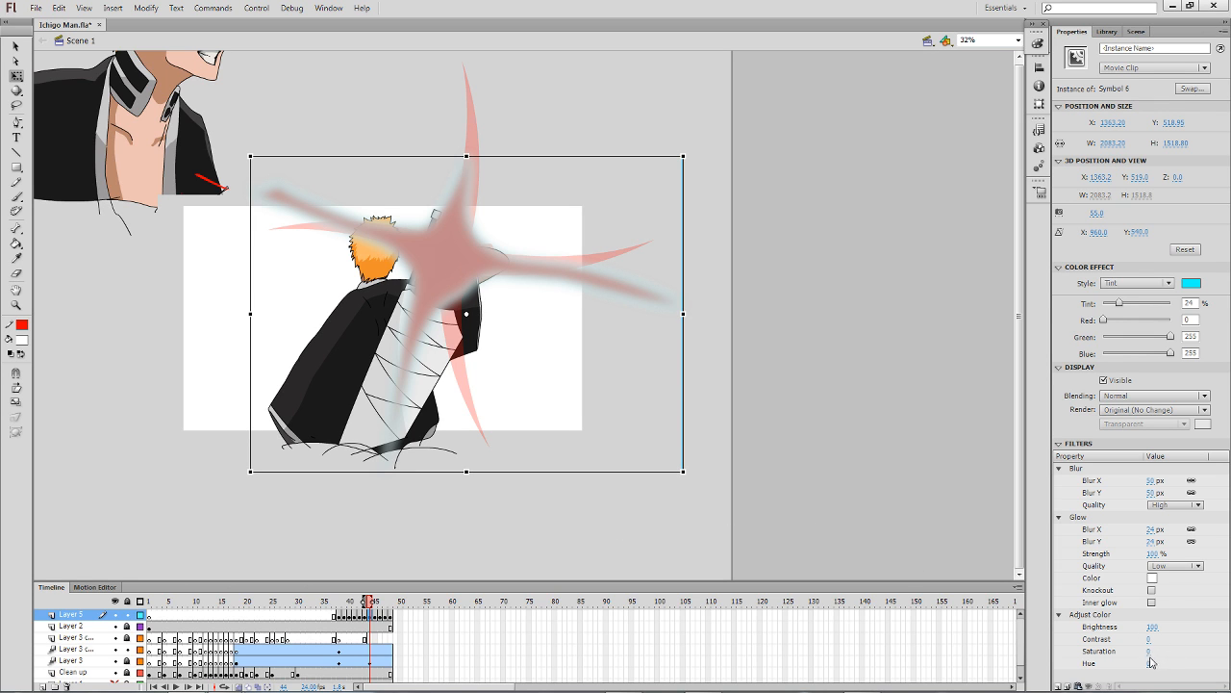
pyautogui.moveTo(1150, 654); pyautogui.dragTo(996, 682)
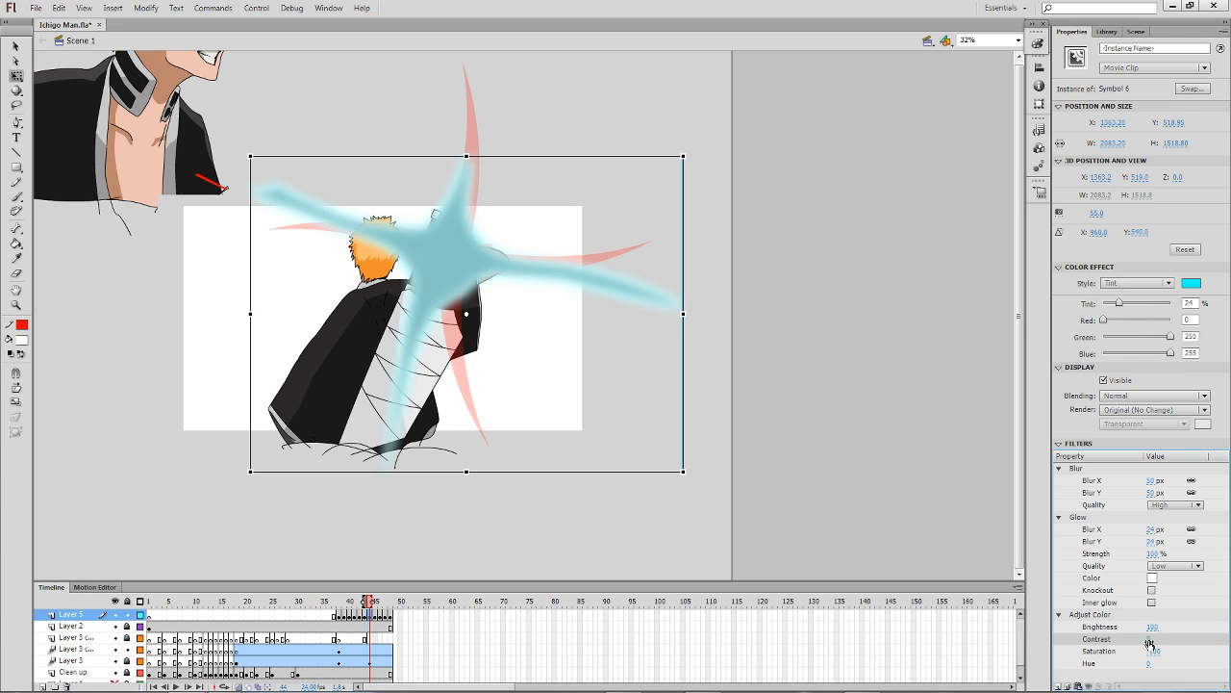
# Add a second Adjust Color filter to the frame 44 burst with brightness 98.
pyautogui.click(1058, 686)
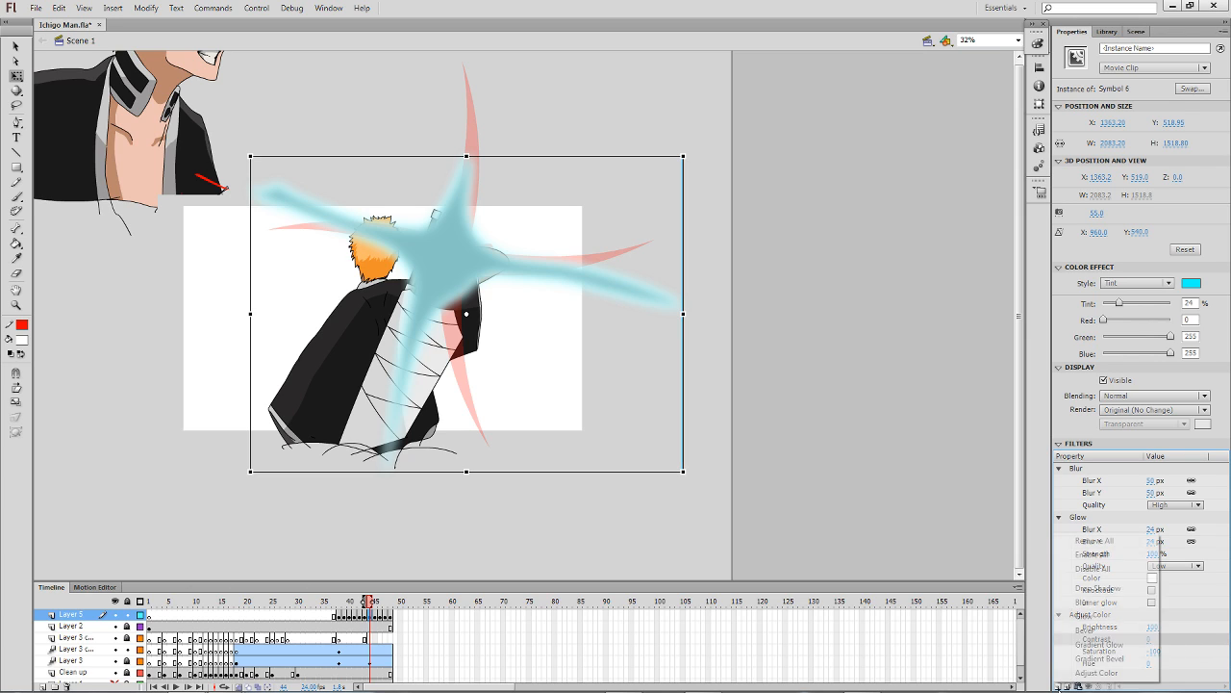
pyautogui.click(1128, 677)
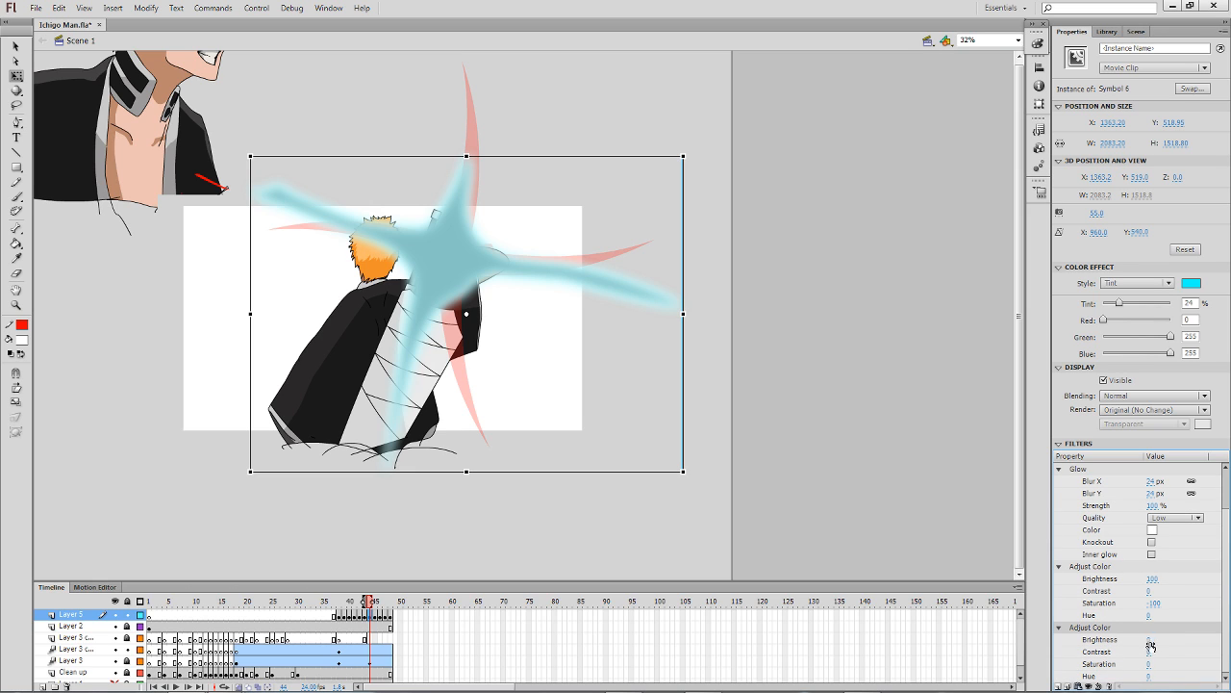
pyautogui.moveTo(1147, 640); pyautogui.dragTo(1229, 651)
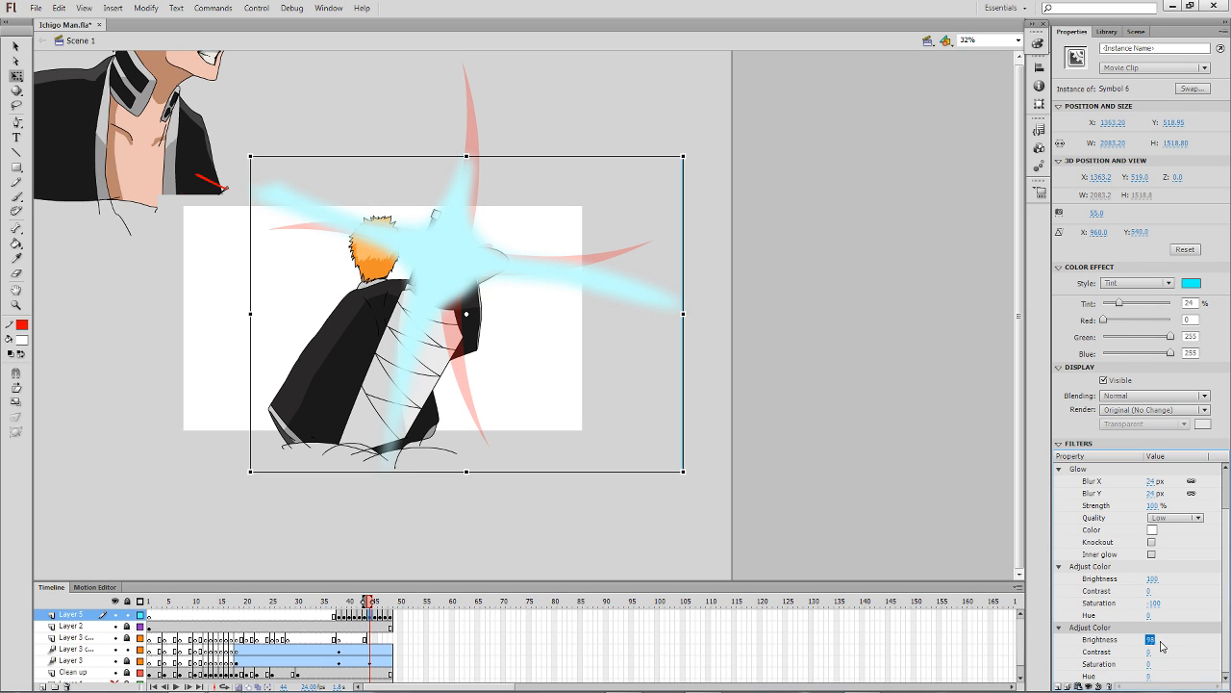
pyautogui.click(620, 541)
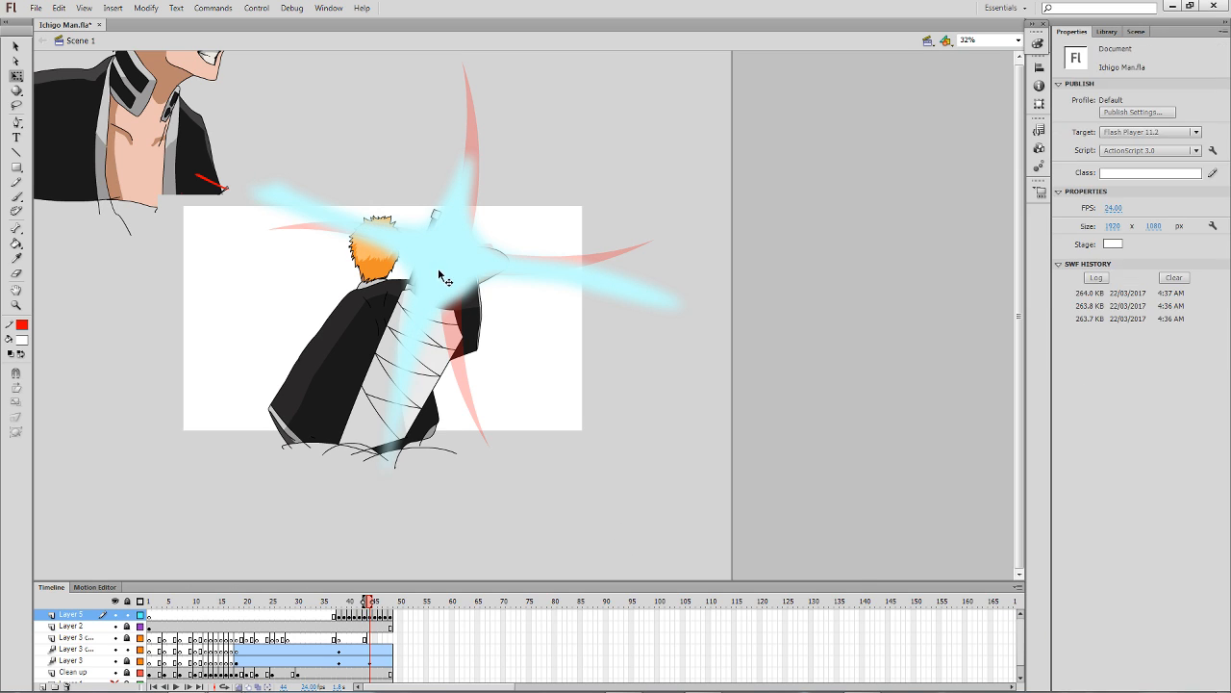
# Change the frame 44 burst's Tint to pale cyan (red 221, green 255, blue 255) at 63%.
pyautogui.click(438, 268)
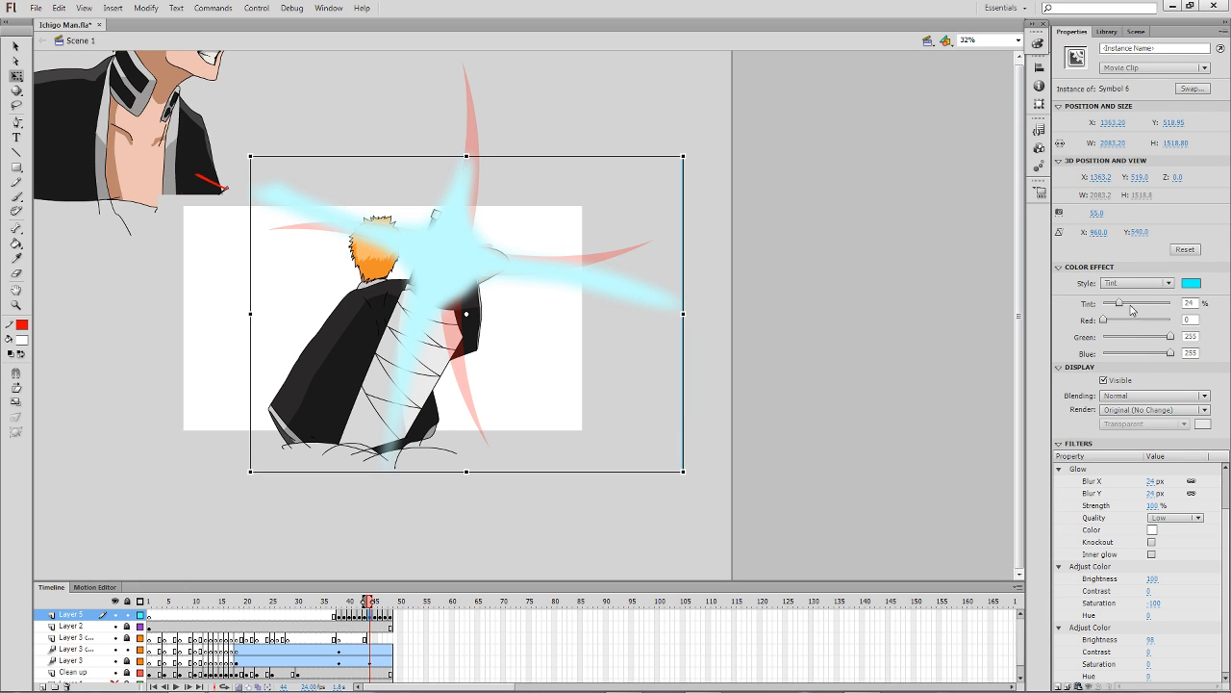
pyautogui.click(1191, 285)
pyautogui.click(1222, 295)
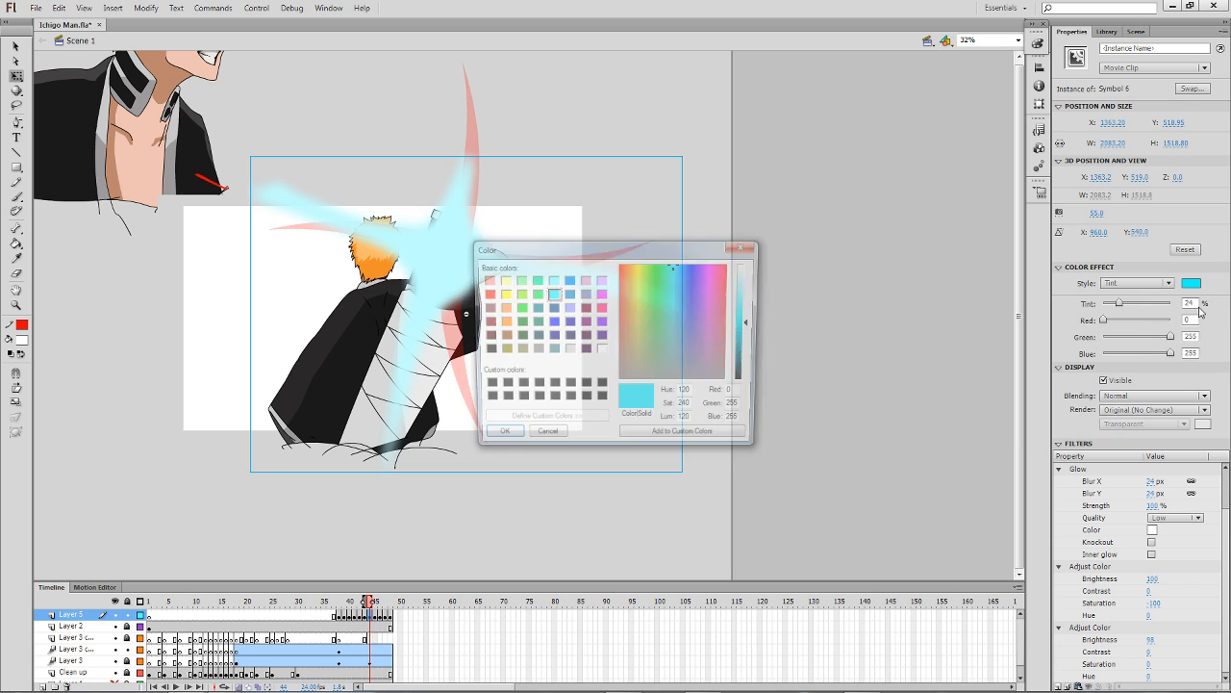
pyautogui.moveTo(756, 325); pyautogui.dragTo(755, 278)
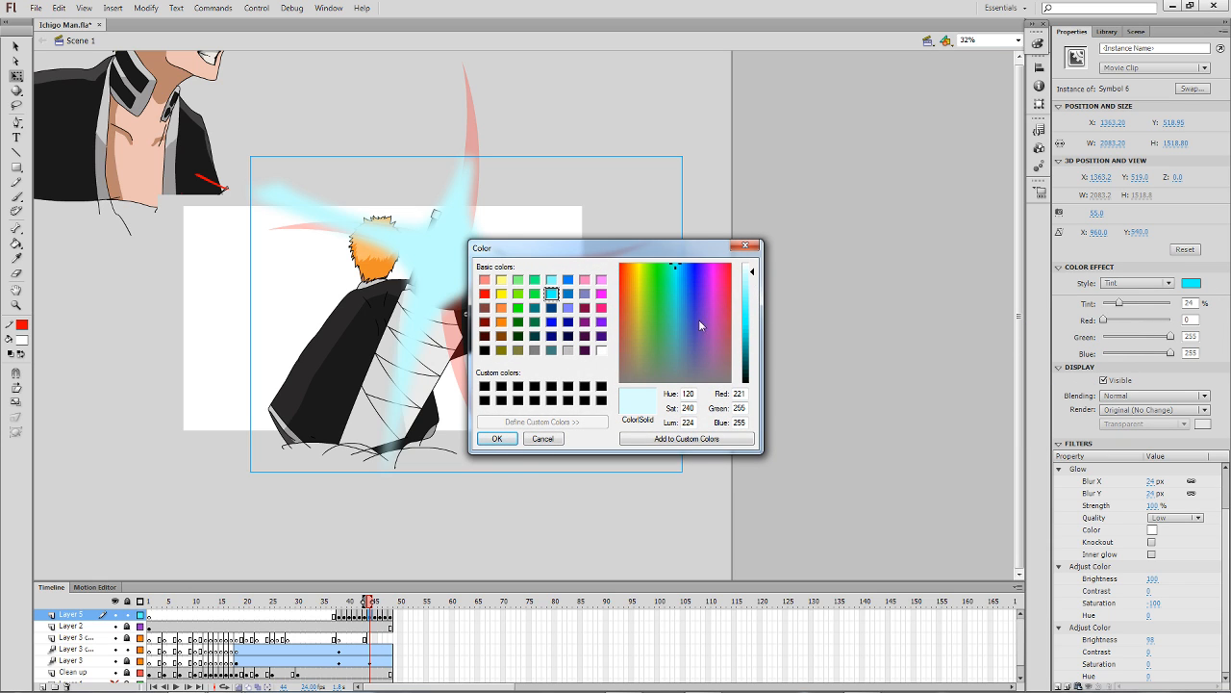
pyautogui.click(497, 438)
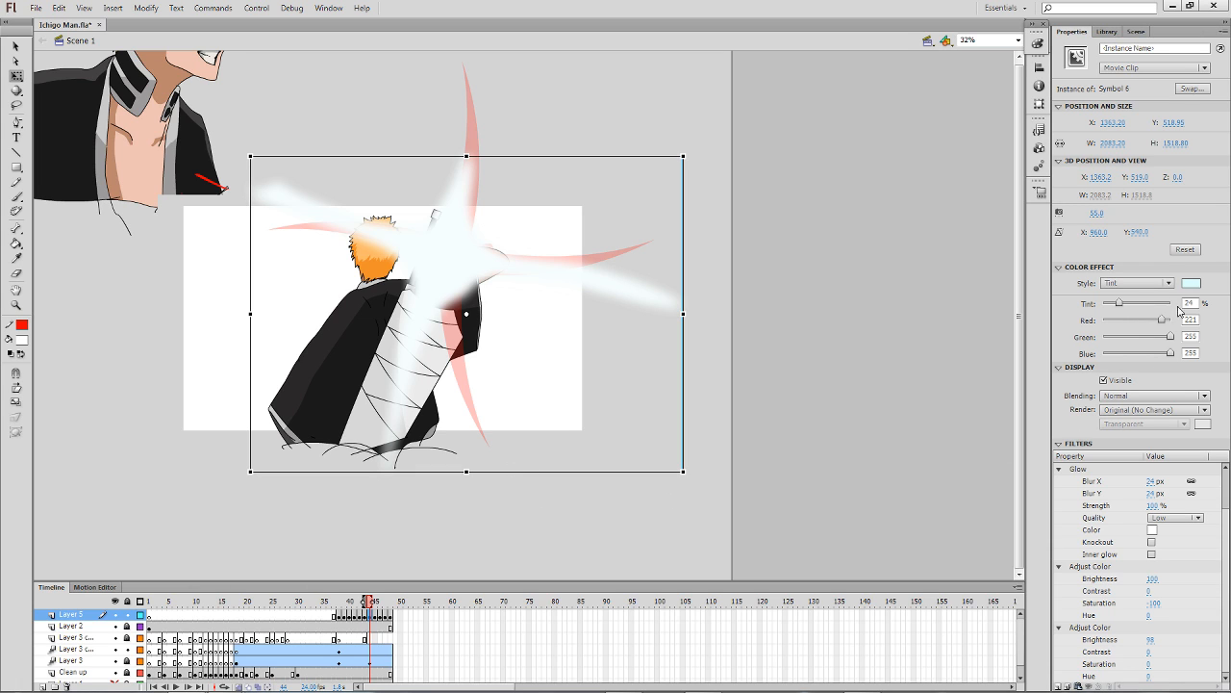
pyautogui.moveTo(1122, 306)
pyautogui.mouseDown()
pyautogui.moveTo(1168, 305)
pyautogui.moveTo(1146, 306)
pyautogui.mouseUp()
# Switch the frame 45 burst's color effect from Brightness to a 63% pale cyan Tint (red 221, green 255, blue 255).
pyautogui.press('.')
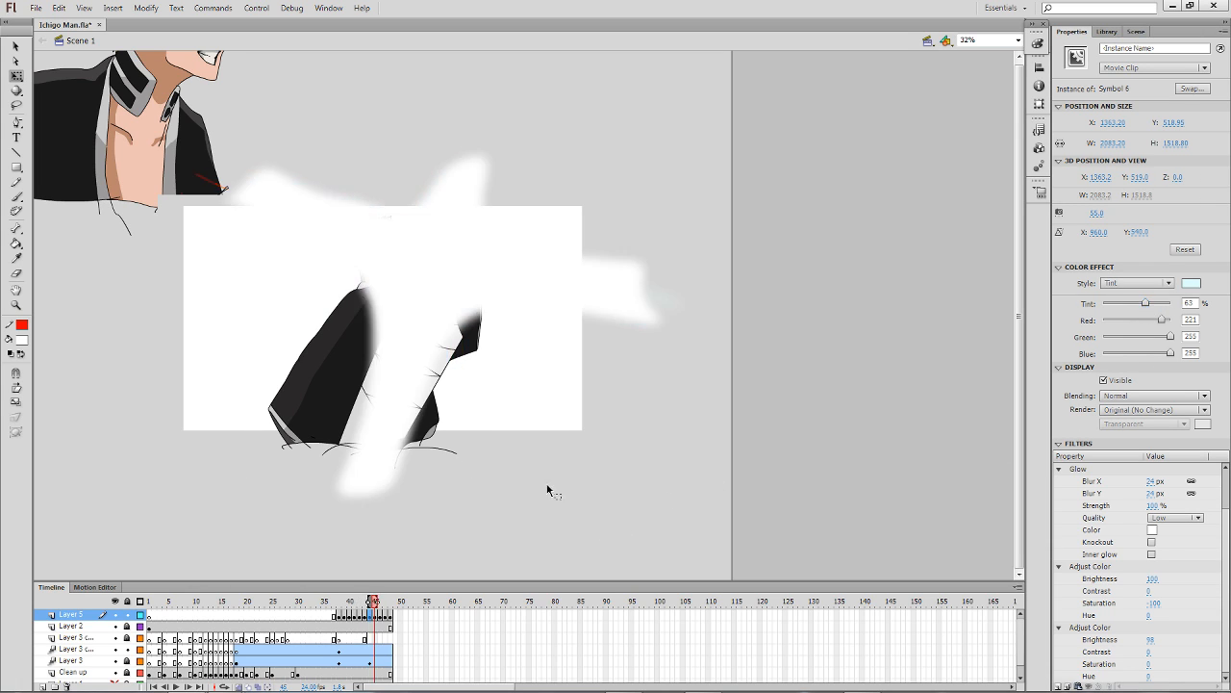
pyautogui.click(439, 343)
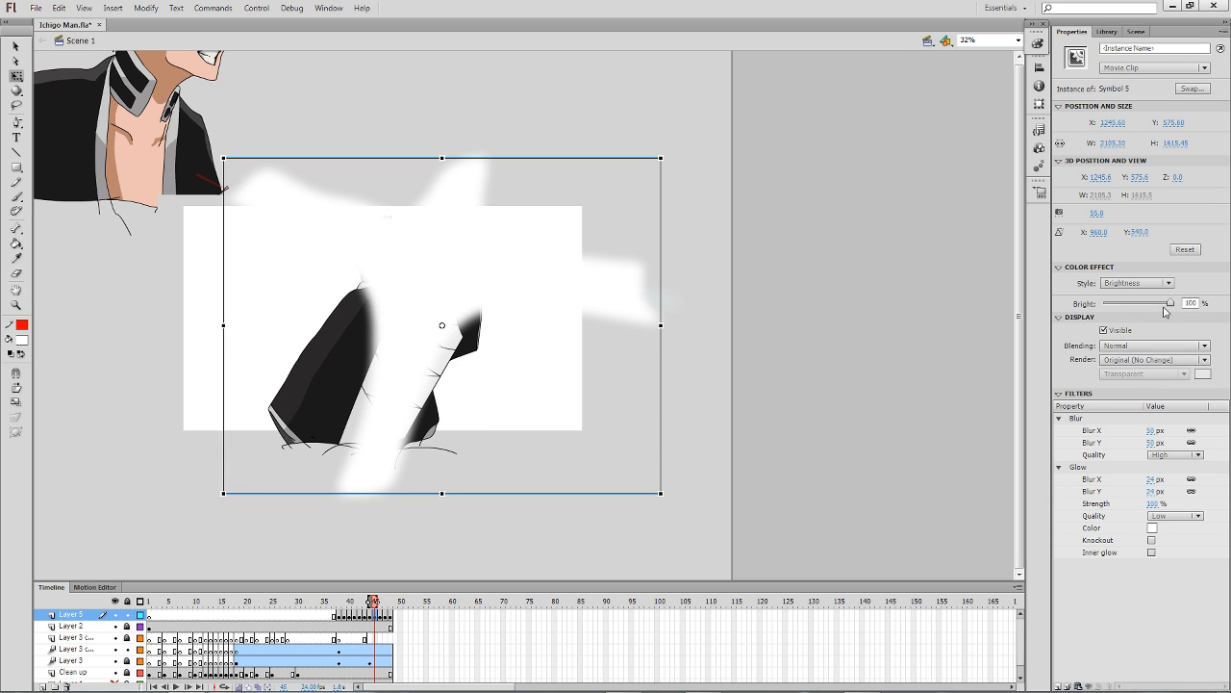
pyautogui.click(1057, 686)
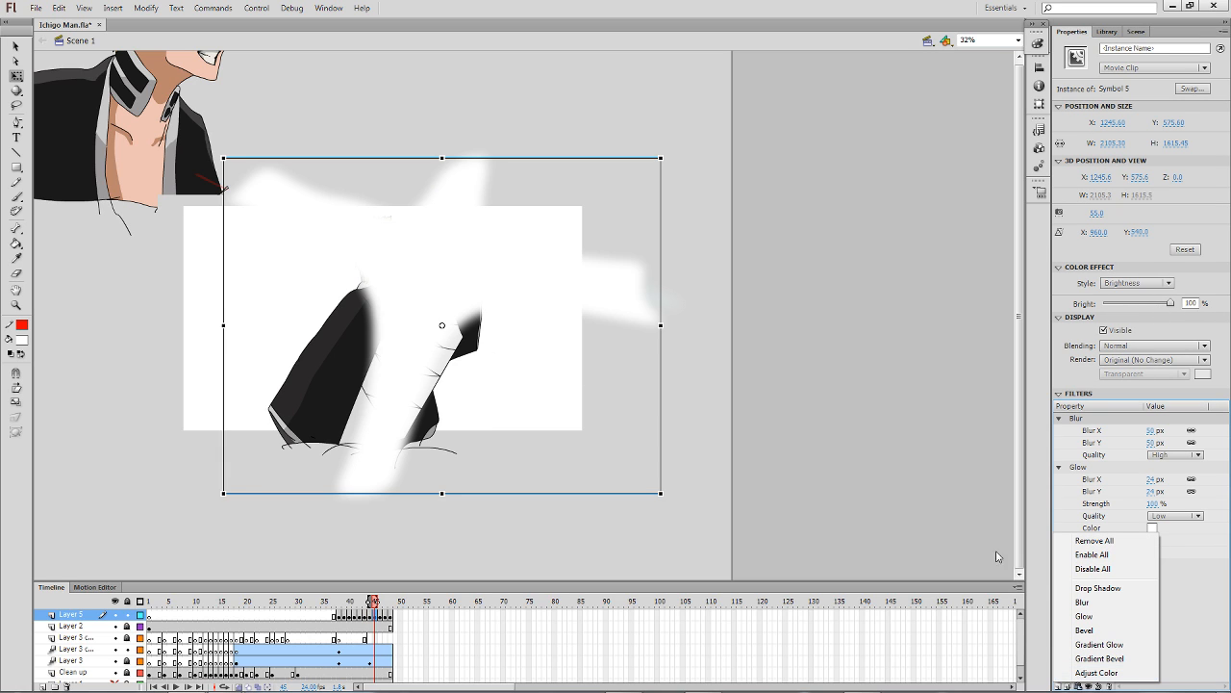
pyautogui.click(1133, 283)
pyautogui.click(1144, 324)
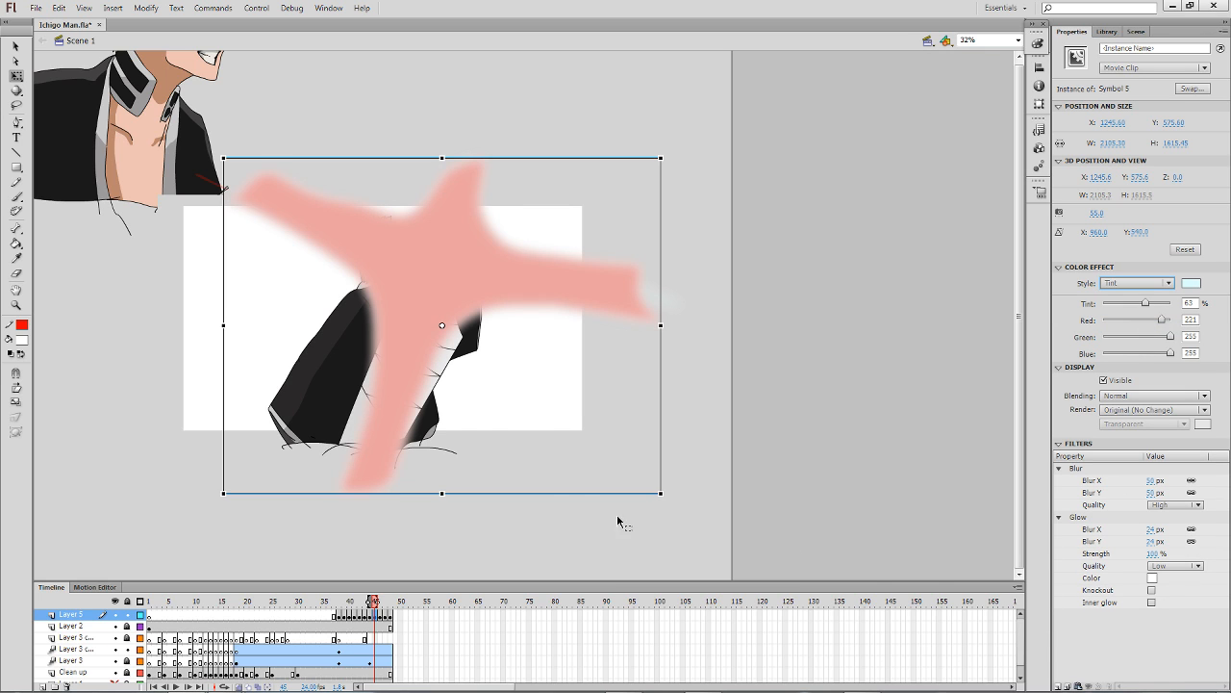
# Replace the frame 45 burst's Blur and Glow filters with the full filter set copied from the frame 44 burst.
pyautogui.click(1078, 685)
pyautogui.click(1120, 658)
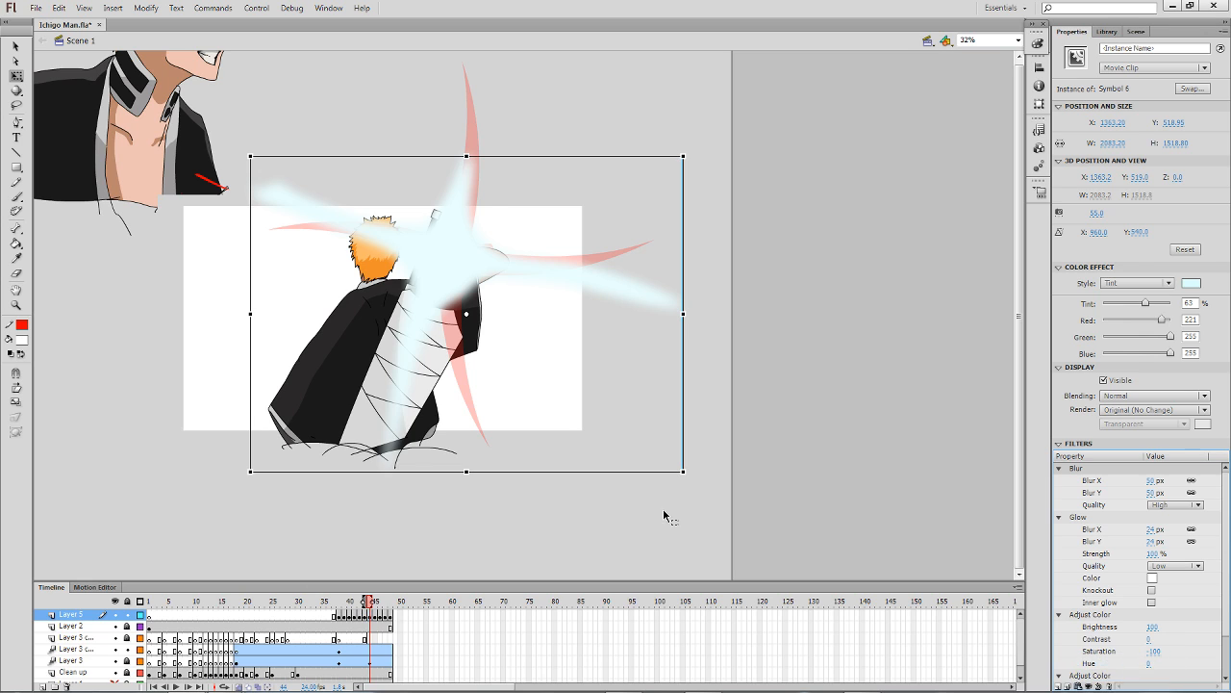
pyautogui.press('.')
pyautogui.click(1079, 686)
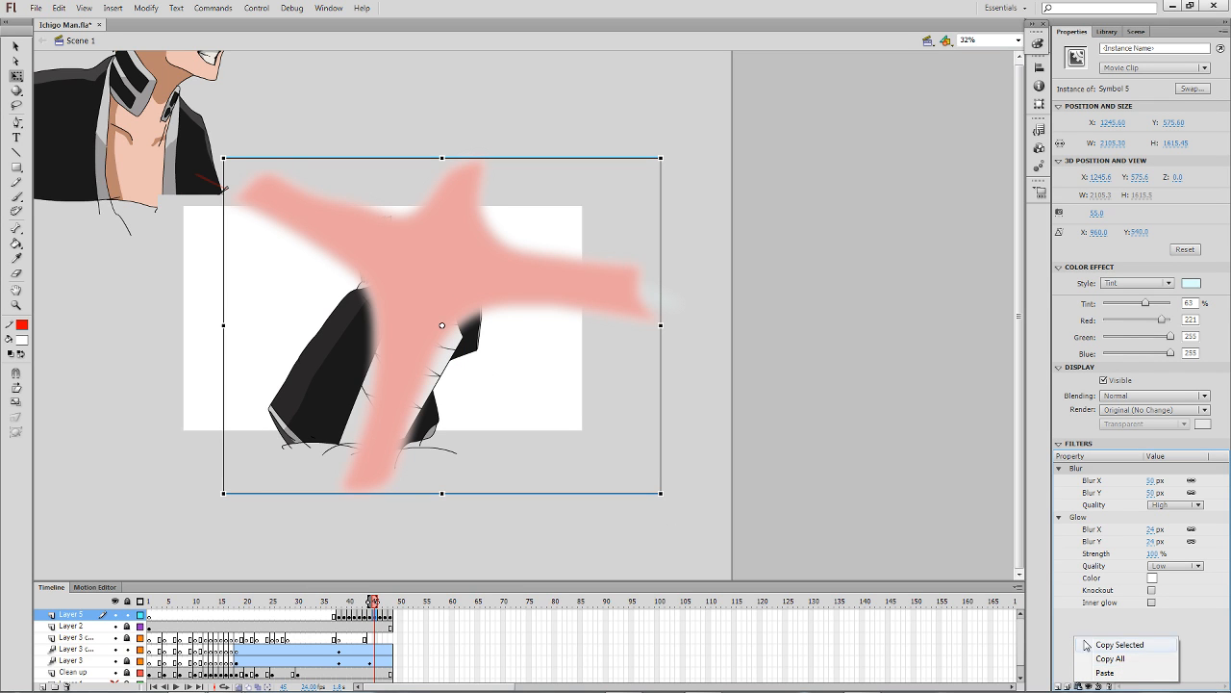
pyautogui.click(1075, 518)
pyautogui.click(1109, 686)
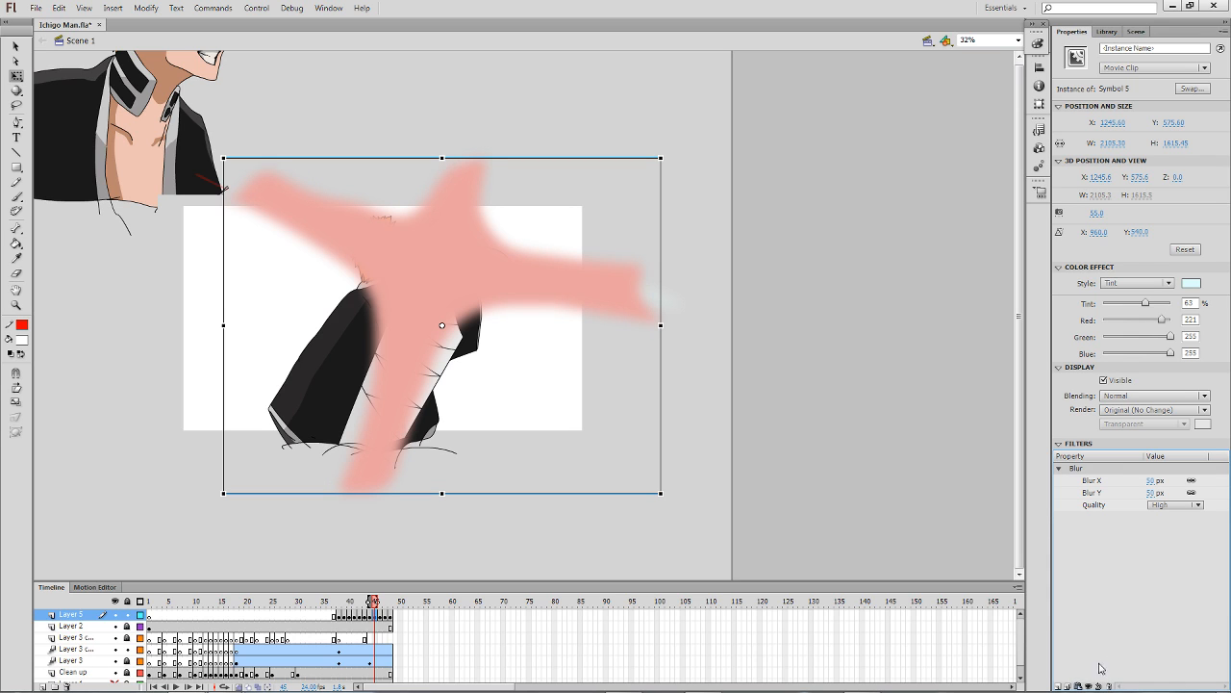
pyautogui.click(1110, 685)
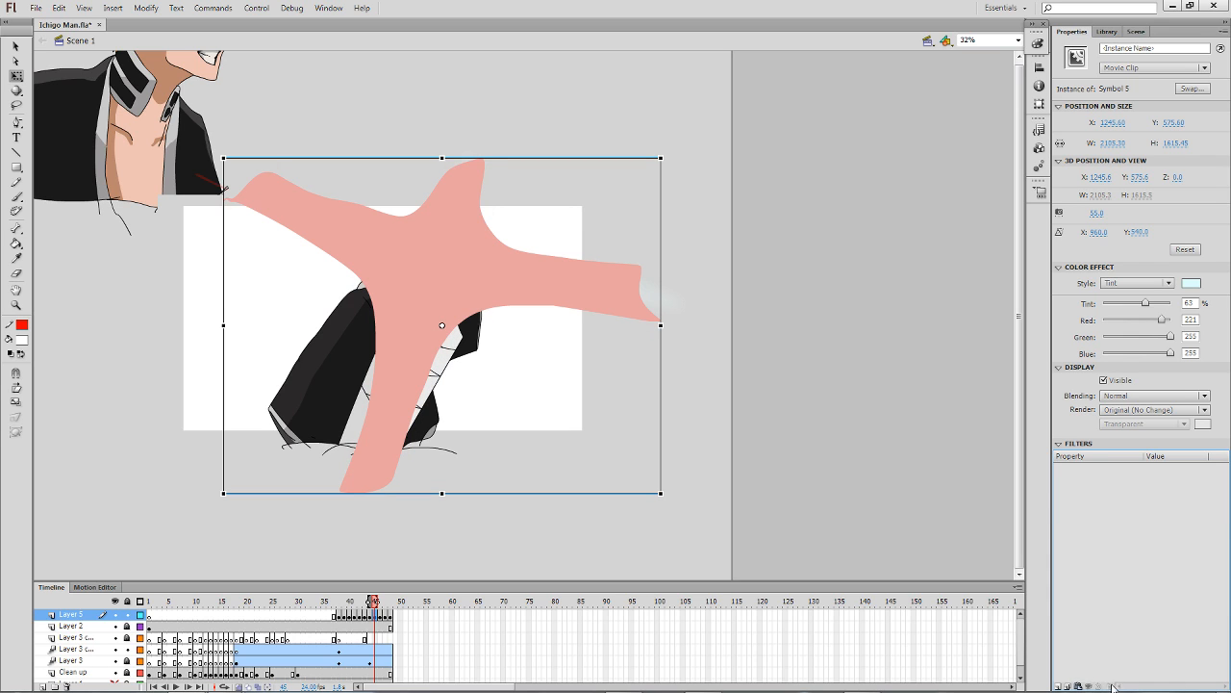
pyautogui.click(1078, 685)
pyautogui.click(1081, 672)
pyautogui.click(661, 518)
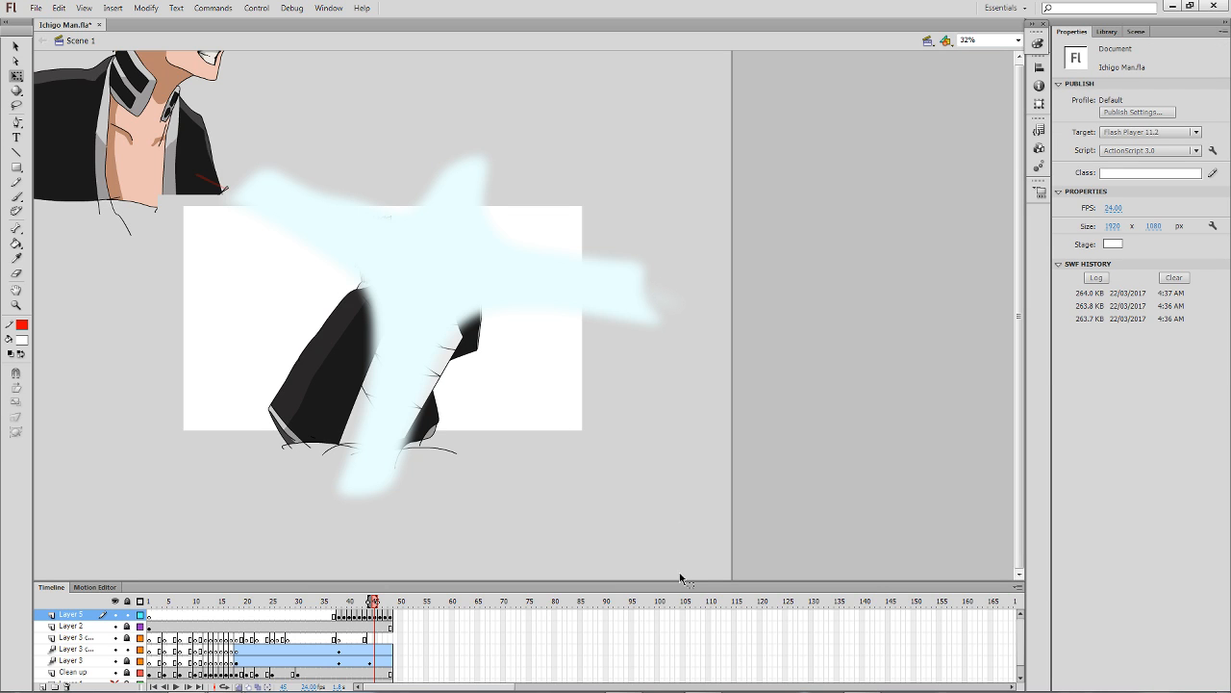
# Convert the red burst on frame 43 to a movie clip symbol and paste the copied filters onto it.
pyautogui.press(',')
pyautogui.press('.')
pyautogui.press('.')
pyautogui.press(',')
pyautogui.press(',')
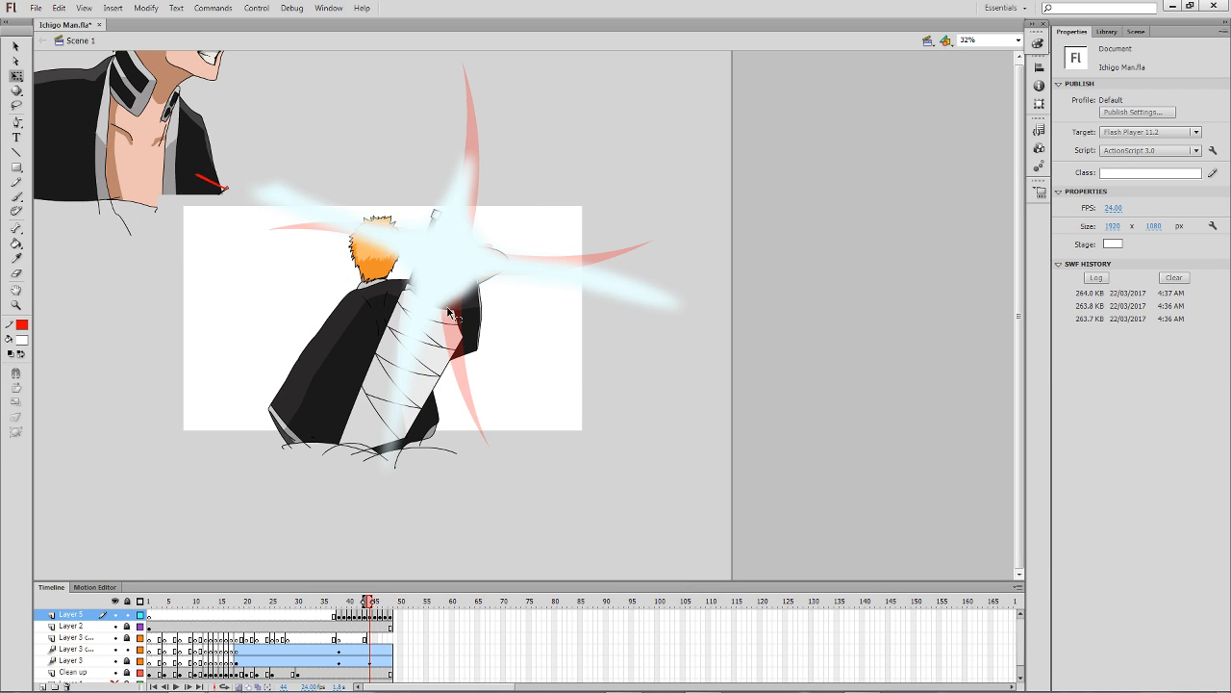
pyautogui.press(',')
pyautogui.click(449, 311)
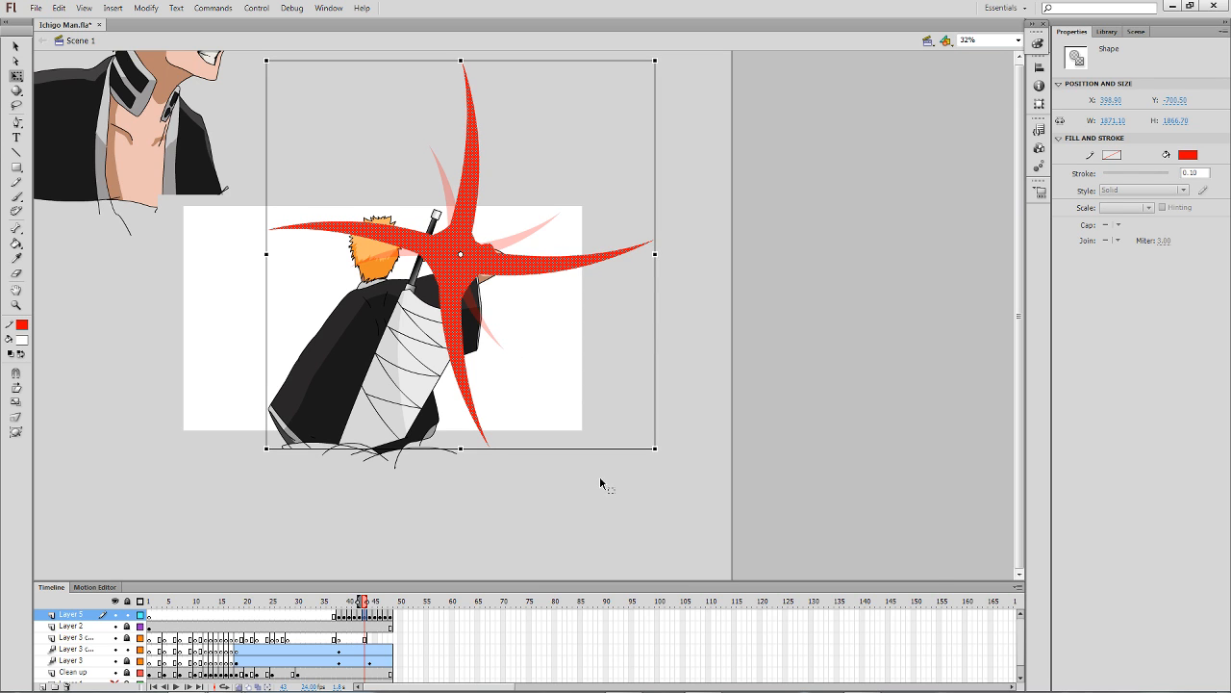
pyautogui.press('F8')
pyautogui.press('Return')
pyautogui.click(1078, 686)
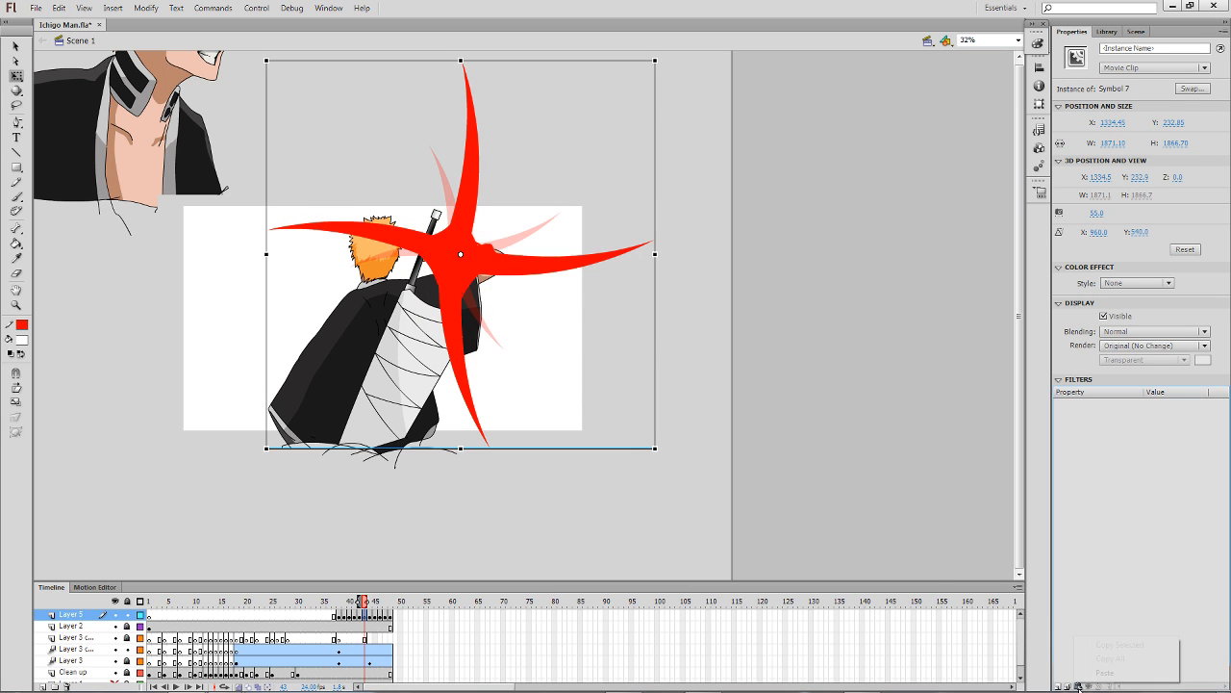
pyautogui.click(1106, 673)
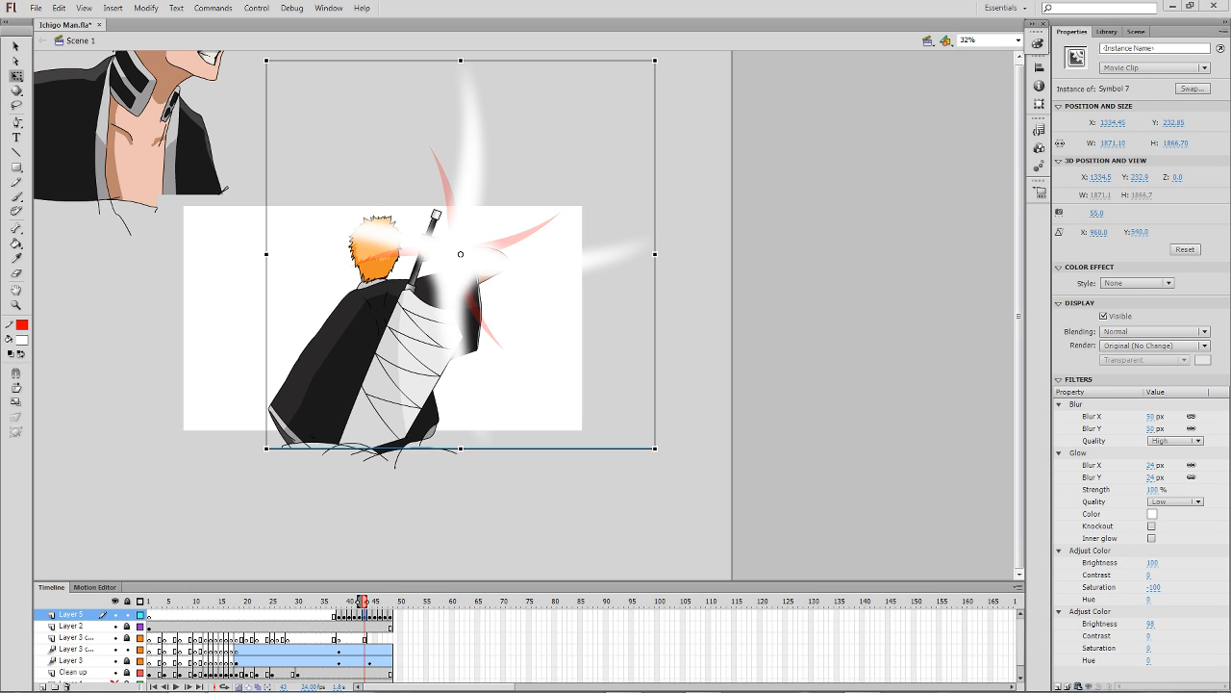
pyautogui.click(759, 283)
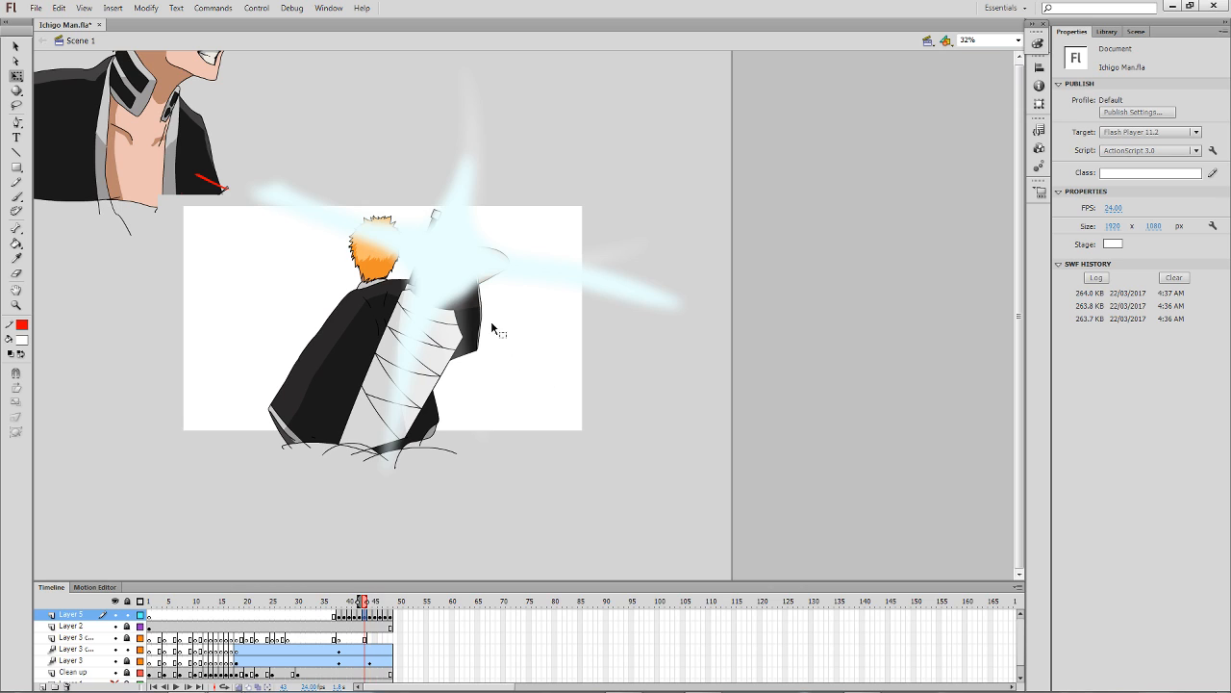
# Apply a 50% pale cyan Tint (red 221, green 255, blue 255) to the frame 43 burst.
pyautogui.click(469, 254)
pyautogui.click(1137, 283)
pyautogui.click(1122, 324)
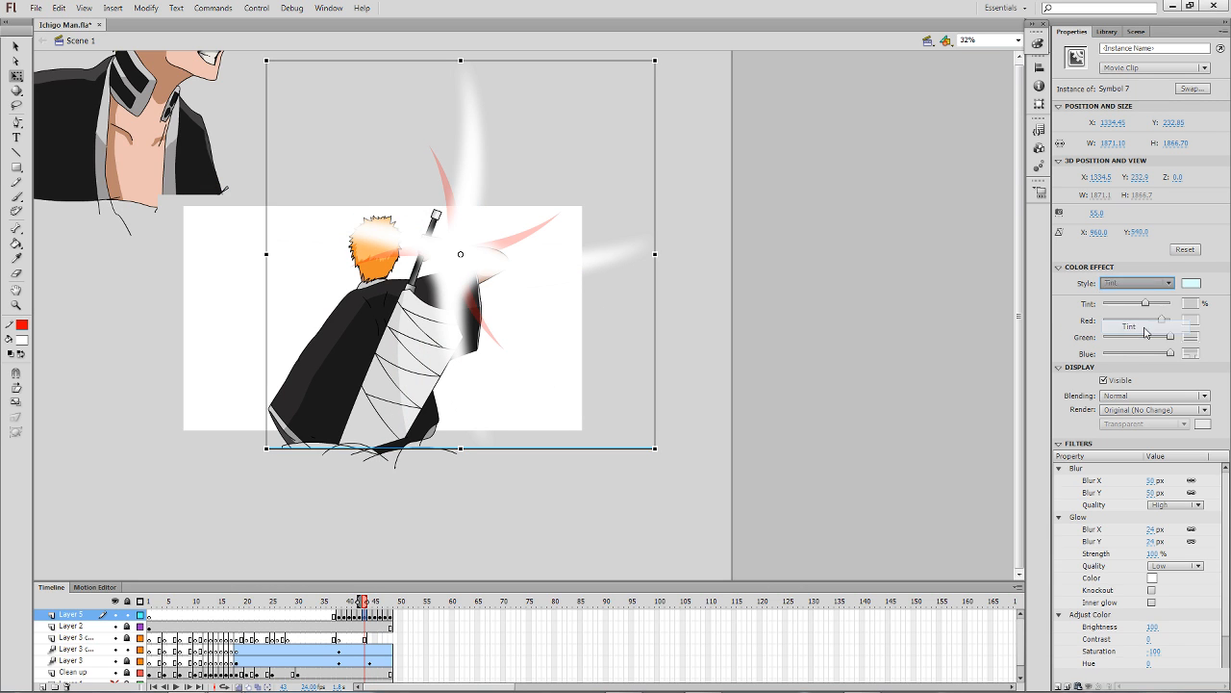
pyautogui.moveTo(1145, 304); pyautogui.dragTo(1138, 306)
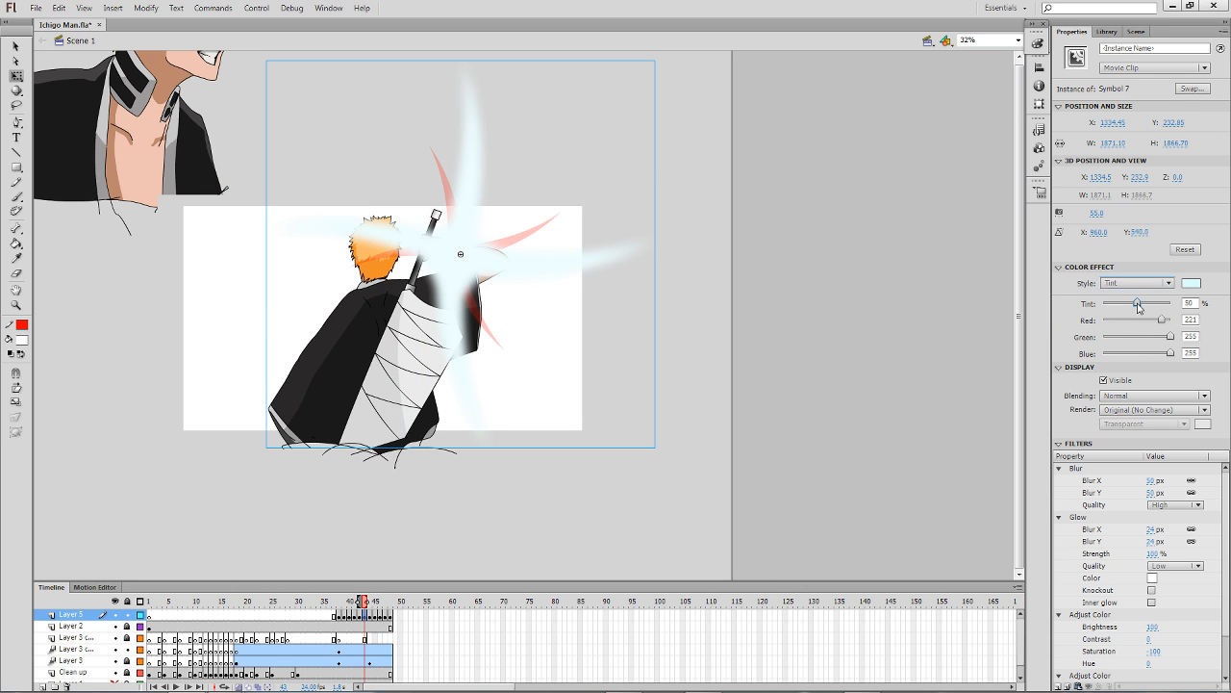
pyautogui.press('.')
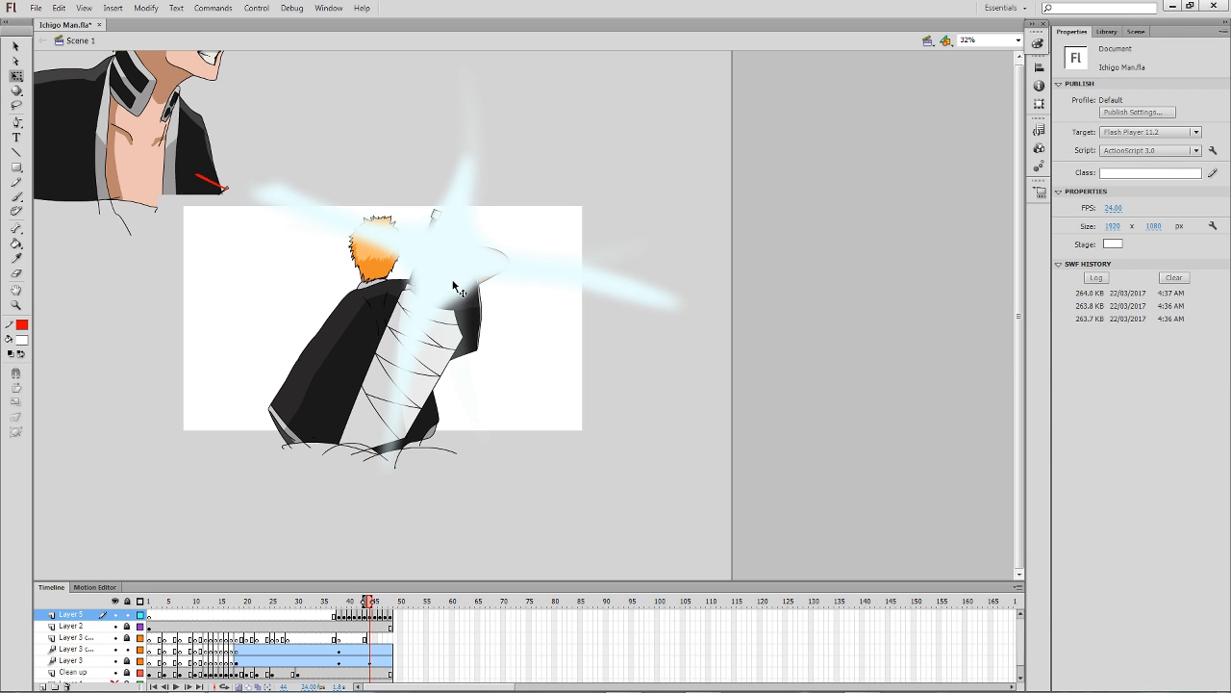
# Lower the frame 44 burst's Tint to 47%.
pyautogui.click(527, 288)
pyautogui.moveTo(1146, 304); pyautogui.dragTo(1135, 305)
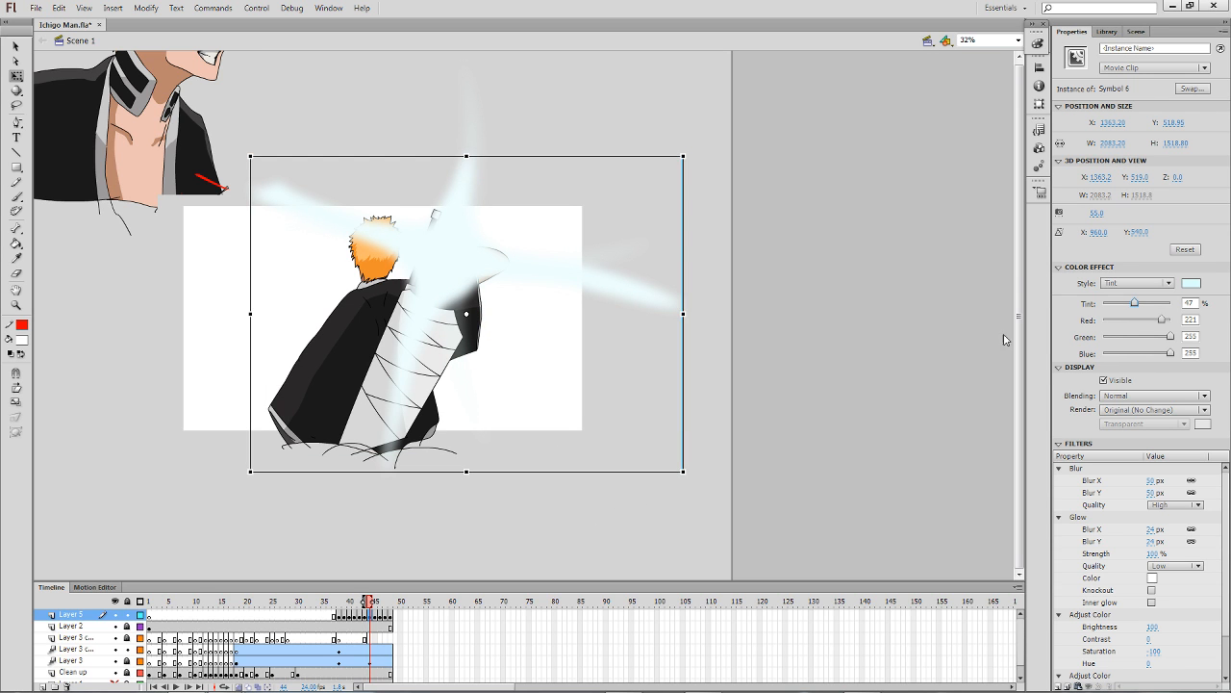
pyautogui.click(566, 537)
# Lower the frame 45 burst's Tint to 21%, checking it against the white burst on frame 46.
pyautogui.press('.')
pyautogui.click(433, 306)
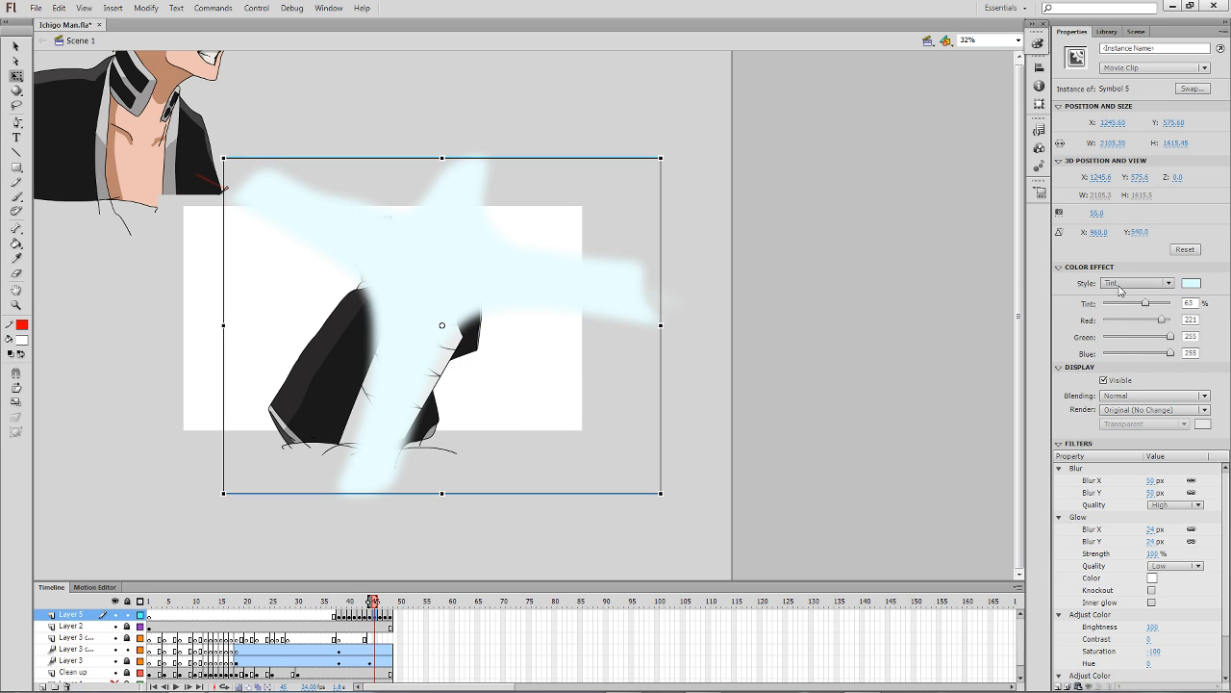
pyautogui.moveTo(1145, 304); pyautogui.dragTo(1135, 305)
pyautogui.press('.')
pyautogui.click(467, 371)
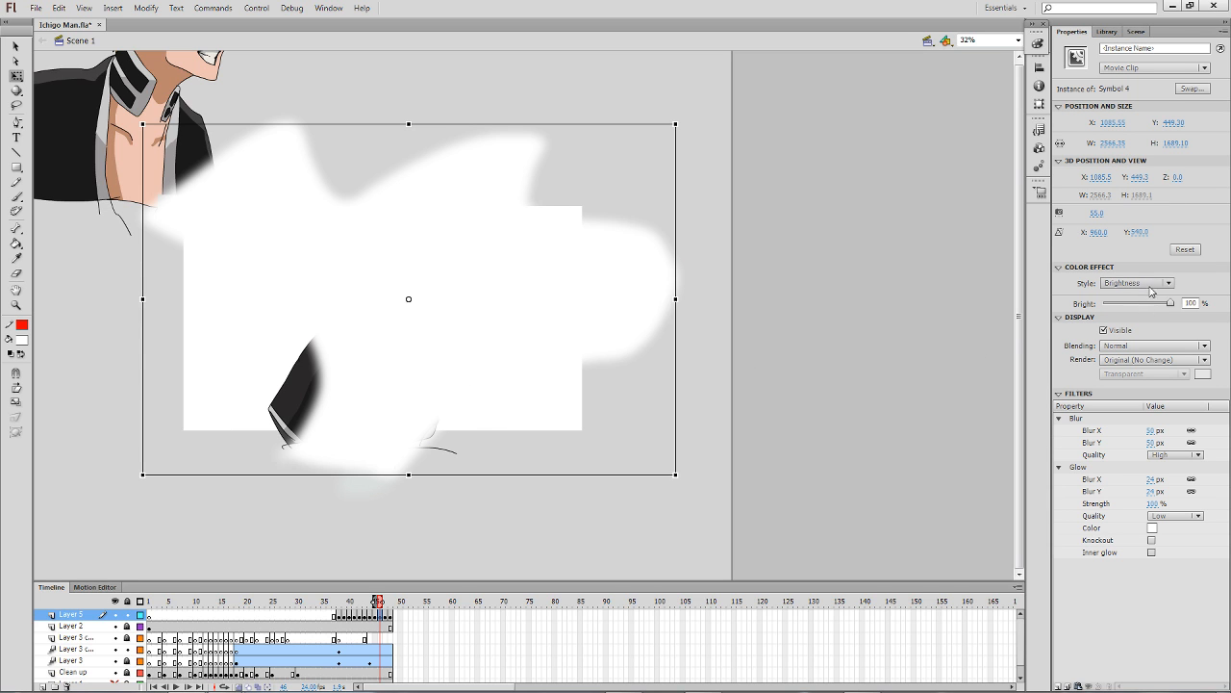
pyautogui.press(',')
pyautogui.click(435, 319)
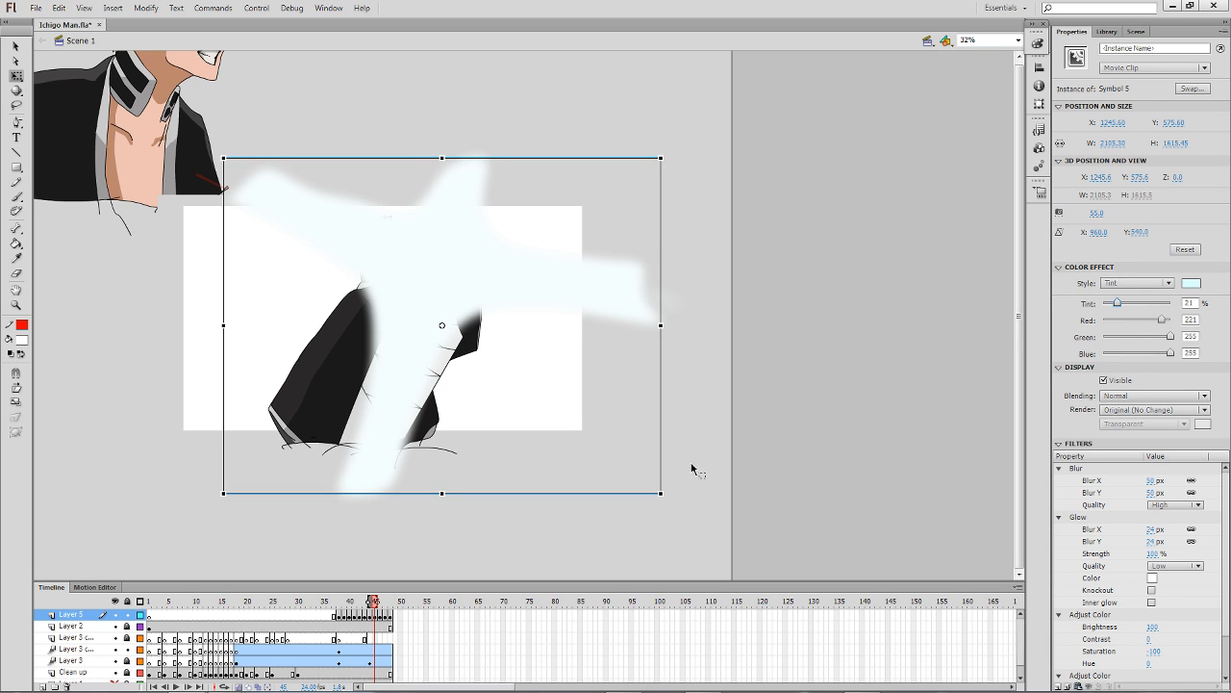
# Lower the frame 44 burst's Tint to 41%.
pyautogui.press(',')
pyautogui.click(447, 274)
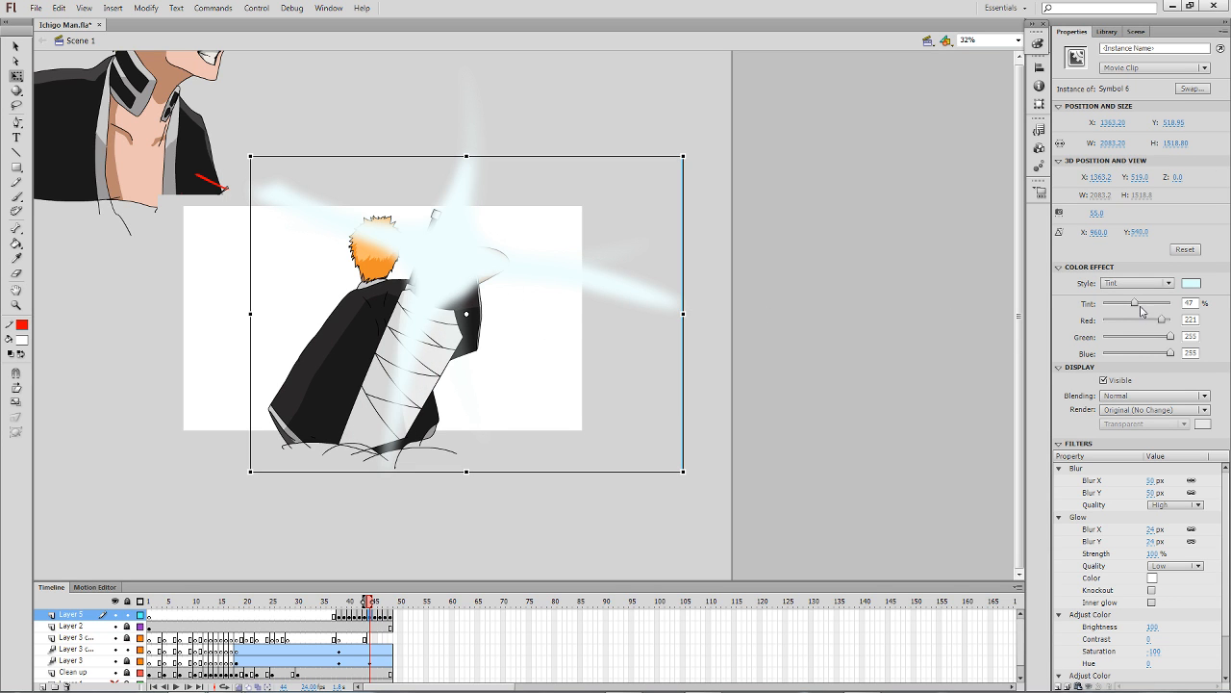
pyautogui.moveTo(1135, 307); pyautogui.dragTo(1130, 306)
pyautogui.press(',')
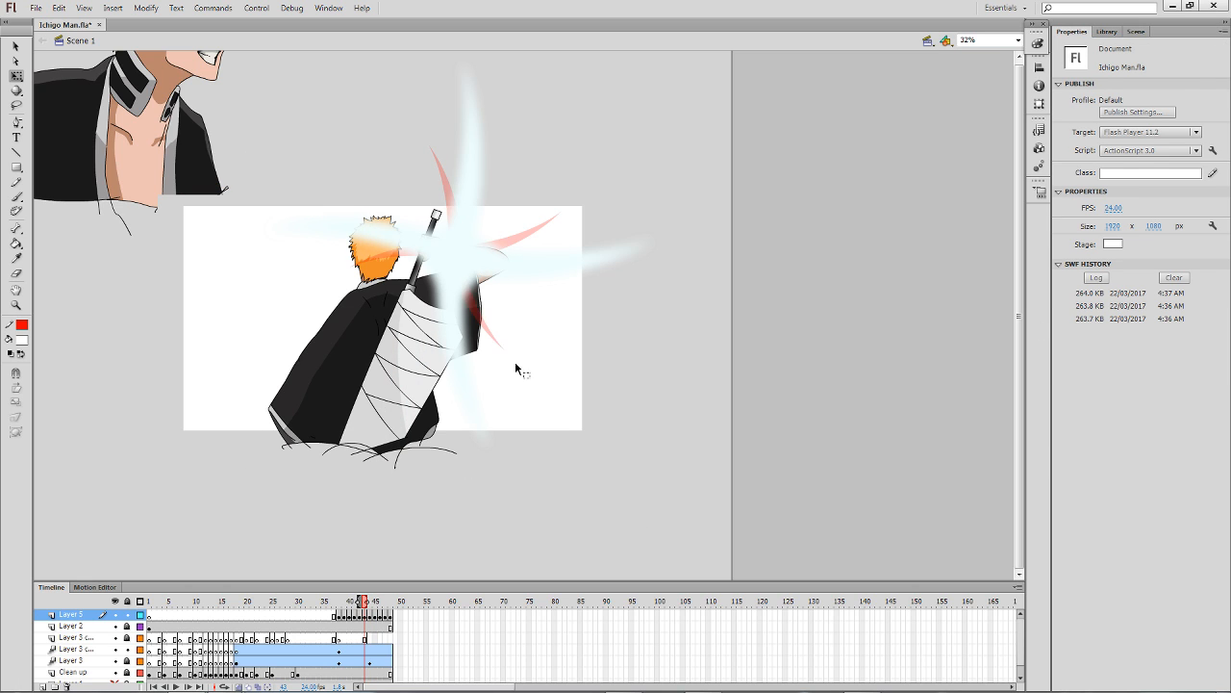
# Convert the red burst on frame 42 to a movie clip symbol and paste the copied filters onto it.
pyautogui.press(',')
pyautogui.click(464, 271)
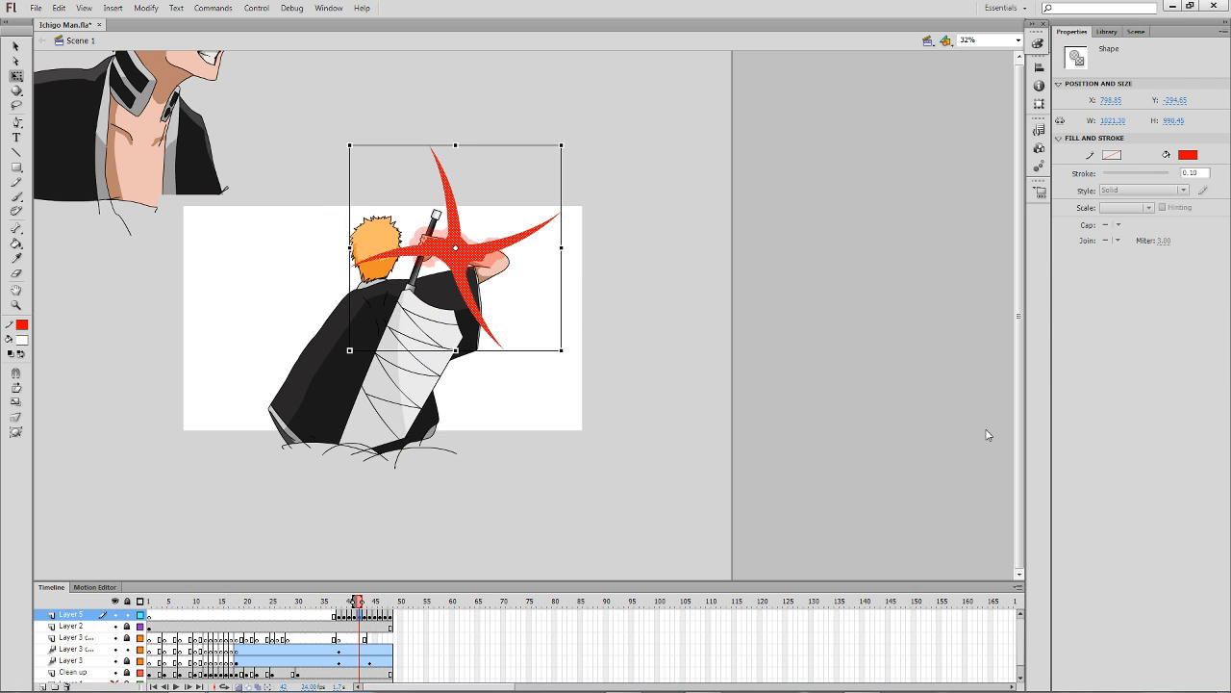
pyautogui.press('F8')
pyautogui.press('Return')
pyautogui.click(1085, 686)
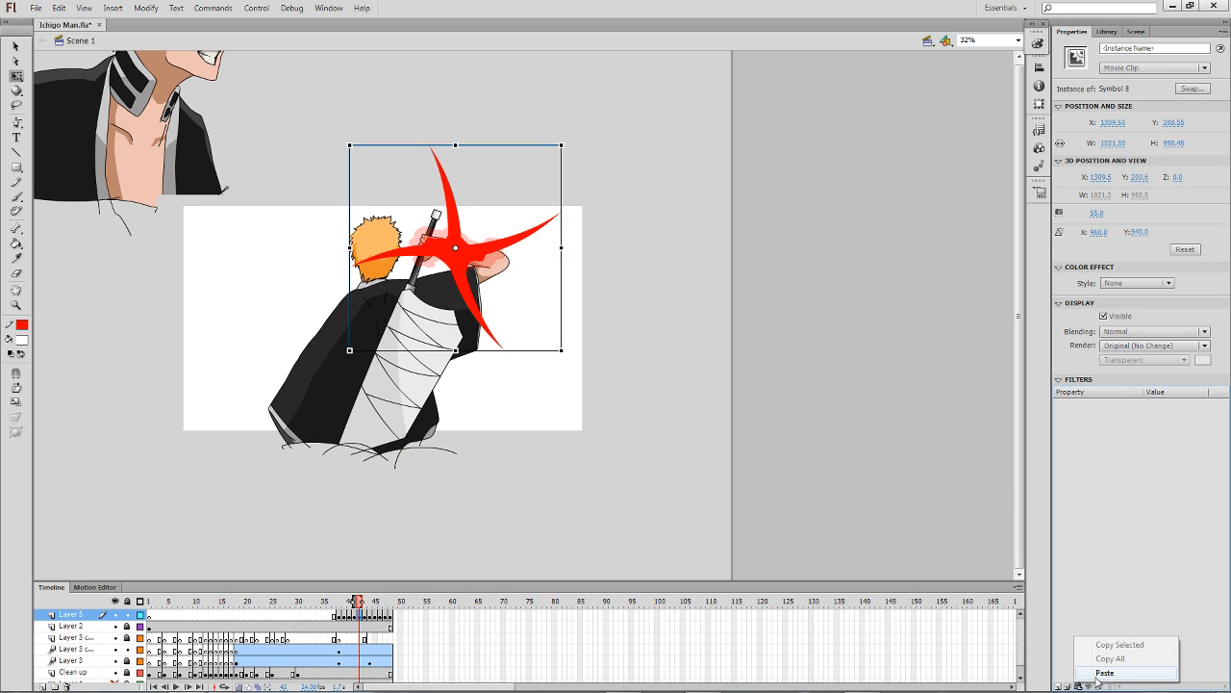
pyautogui.click(1106, 678)
# Apply a 41% pale cyan Tint (red 221, green 255, blue 255) to the frame 42 burst and reduce its blur.
pyautogui.click(1138, 283)
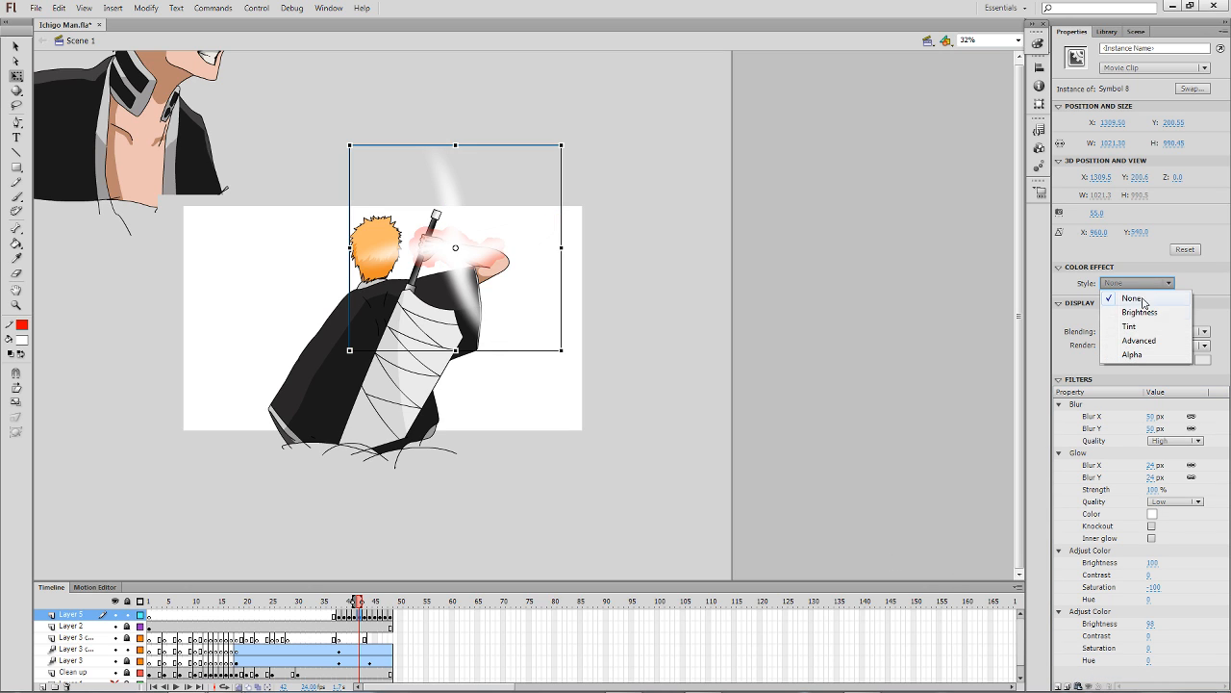
pyautogui.click(1129, 326)
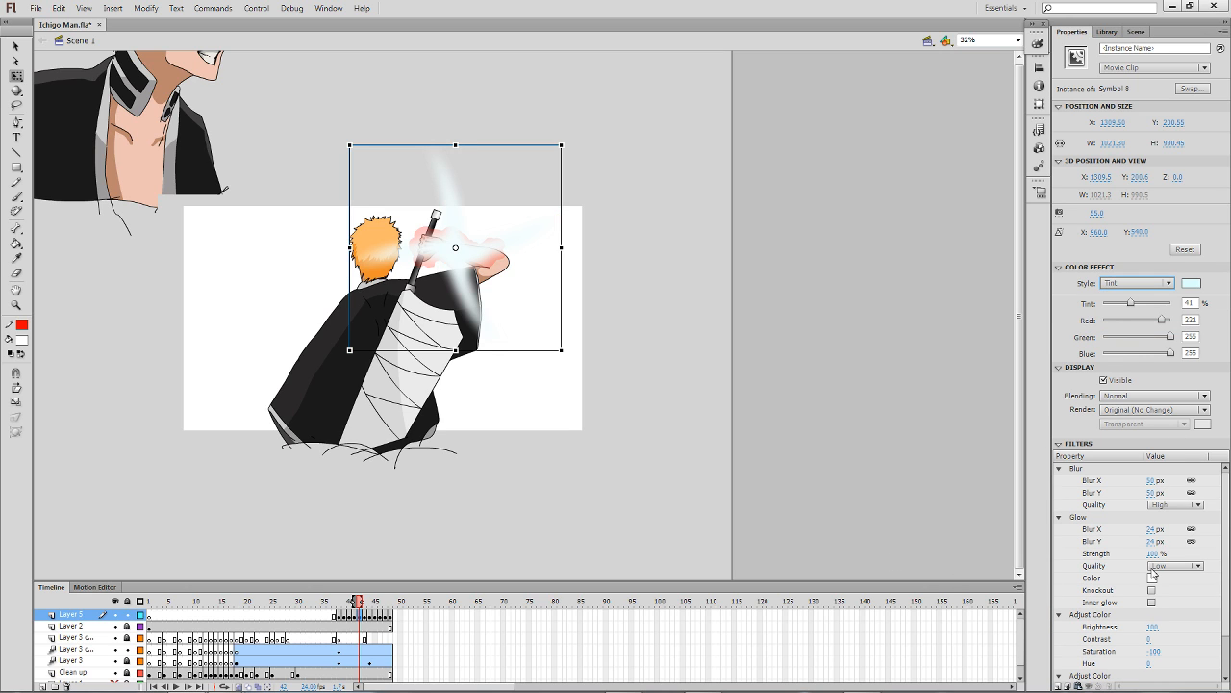
pyautogui.moveTo(1159, 496); pyautogui.dragTo(1136, 495)
pyautogui.click(603, 493)
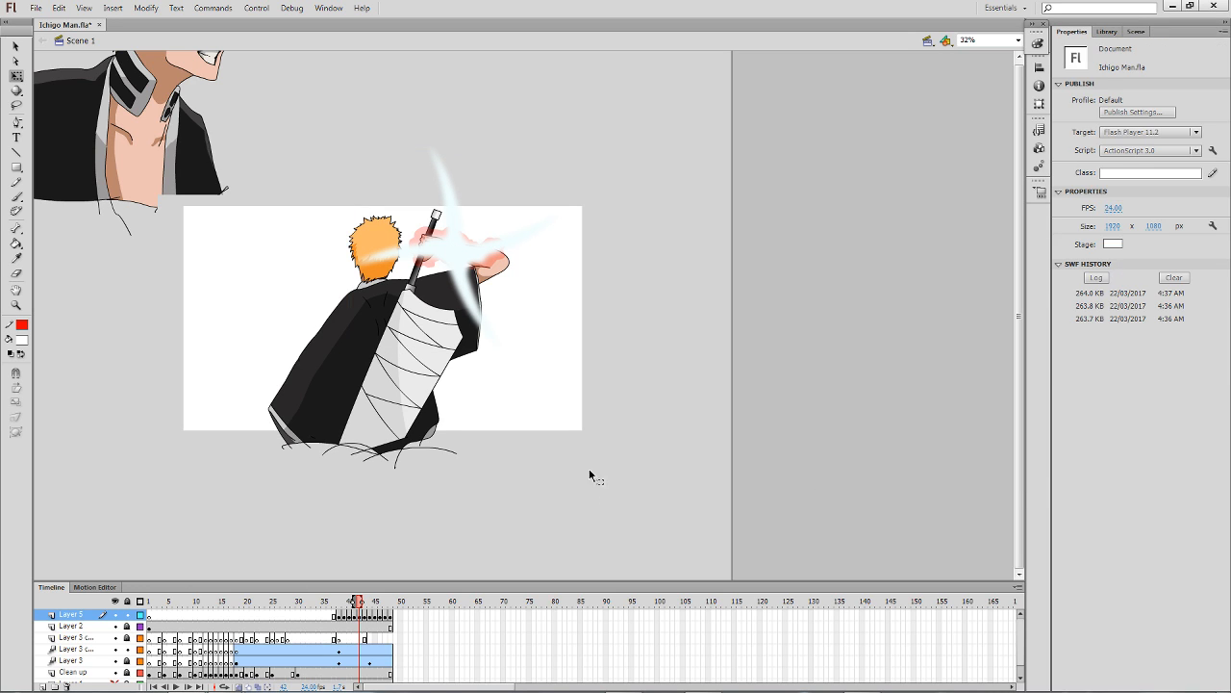
# Convert the red shape over the hands on frame 41 to a movie clip symbol and paste the copied filters onto it.
pyautogui.press(',')
pyautogui.click(474, 262)
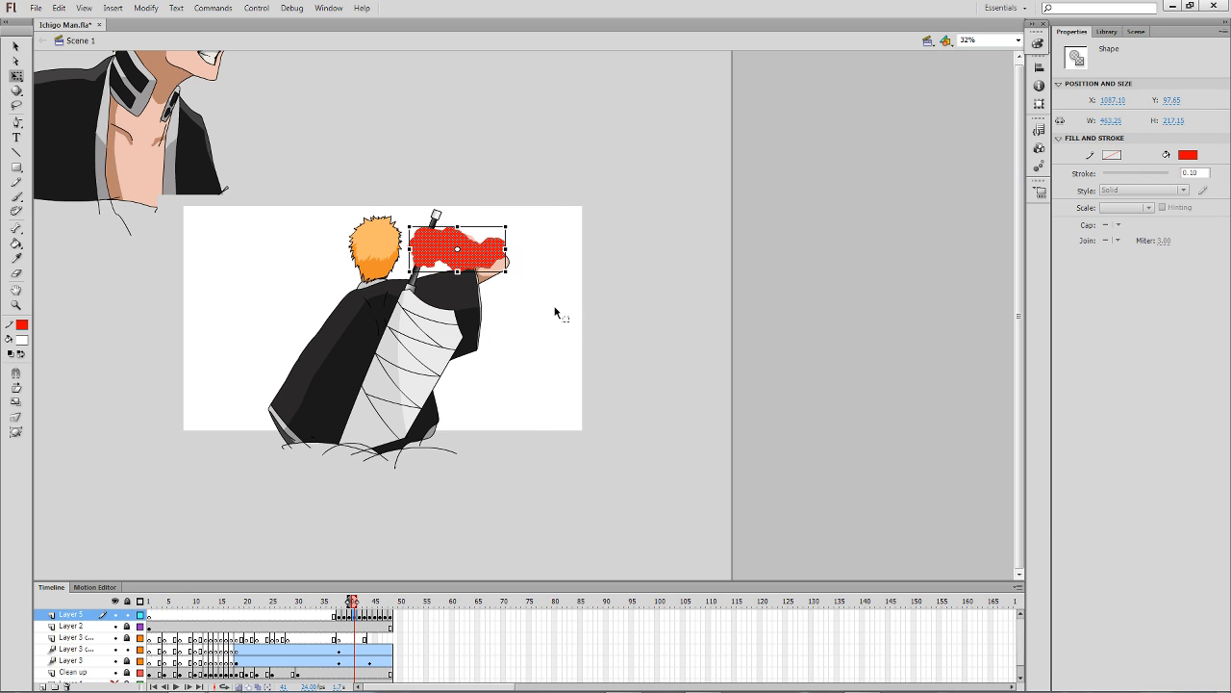
pyautogui.press('F8')
pyautogui.press('Return')
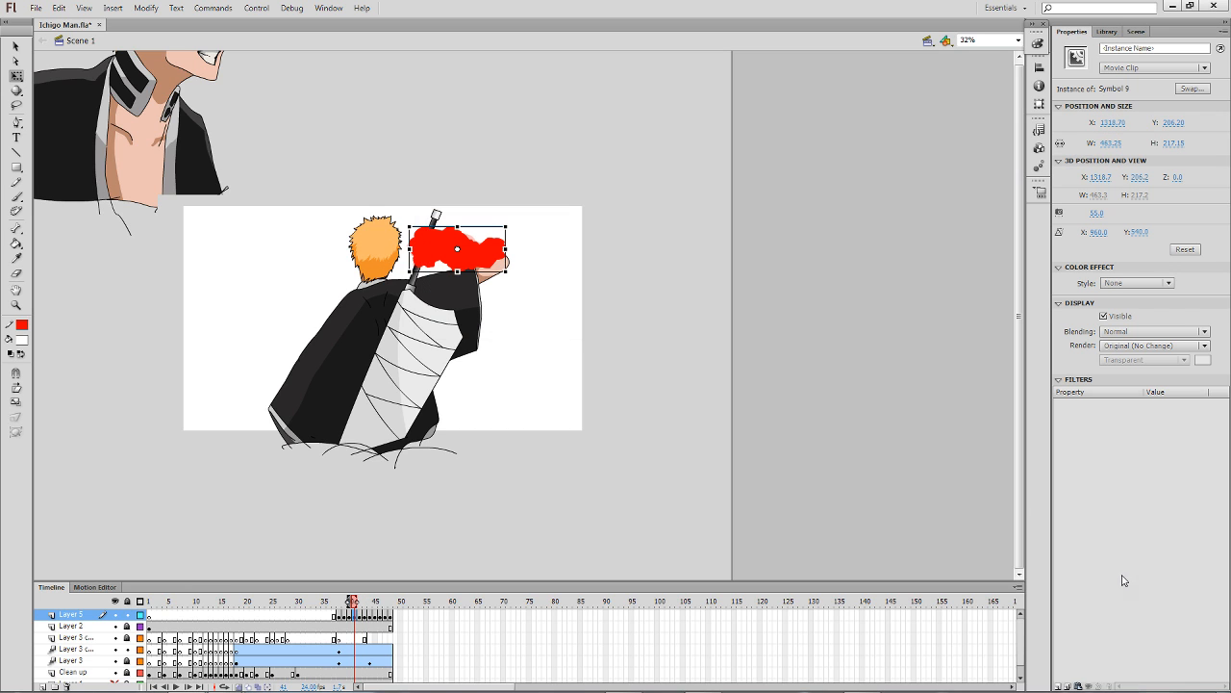
pyautogui.click(1078, 686)
pyautogui.click(1092, 672)
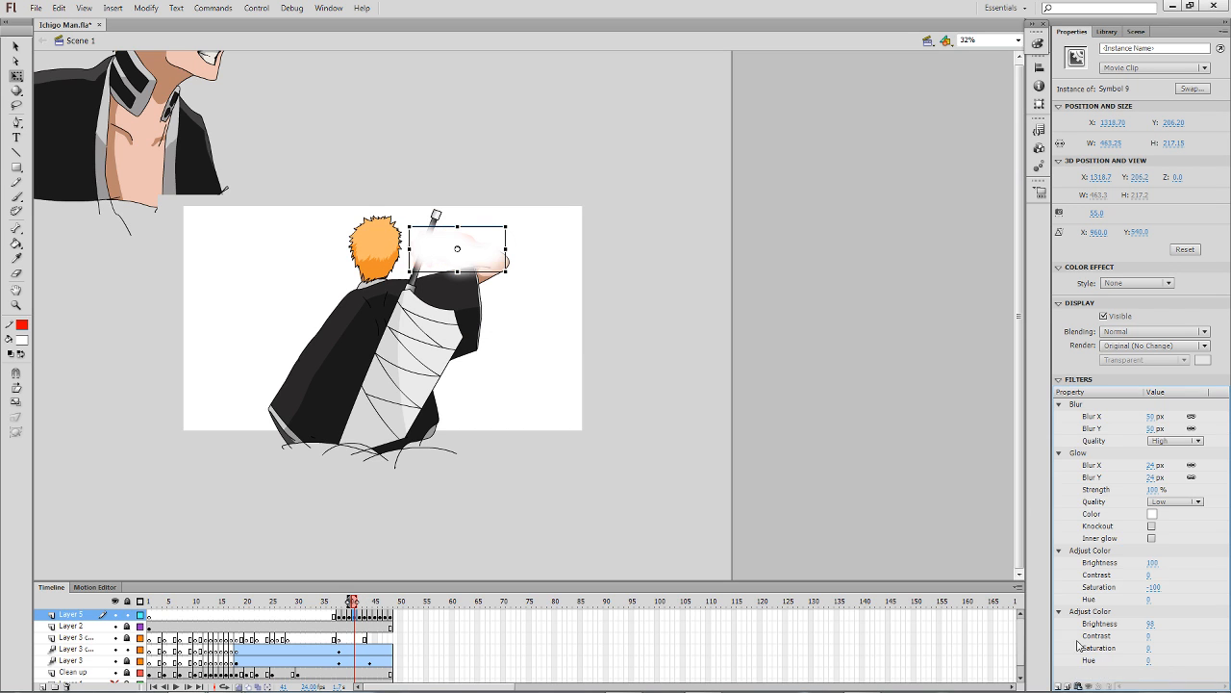
# Apply a 41% pale cyan Tint (red 221, green 255, blue 255) to the frame 41 burst and reduce its blur to 18 px.
pyautogui.click(1138, 282)
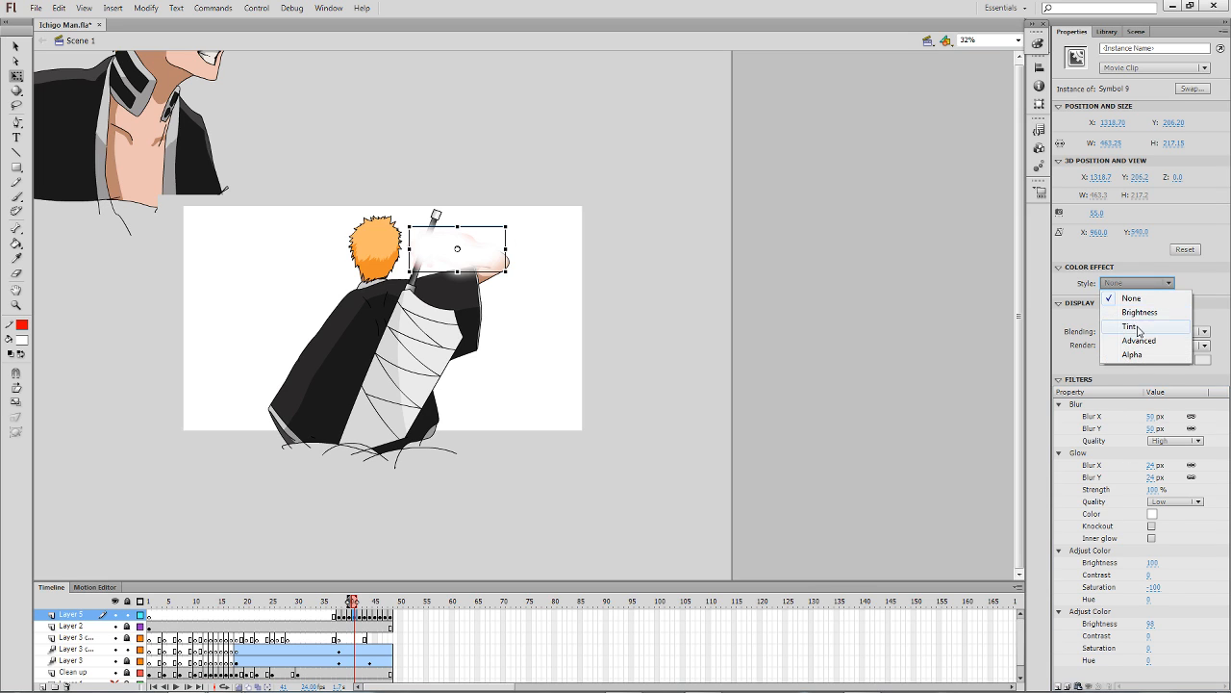
pyautogui.click(1119, 324)
pyautogui.moveTo(1152, 480); pyautogui.dragTo(1126, 484)
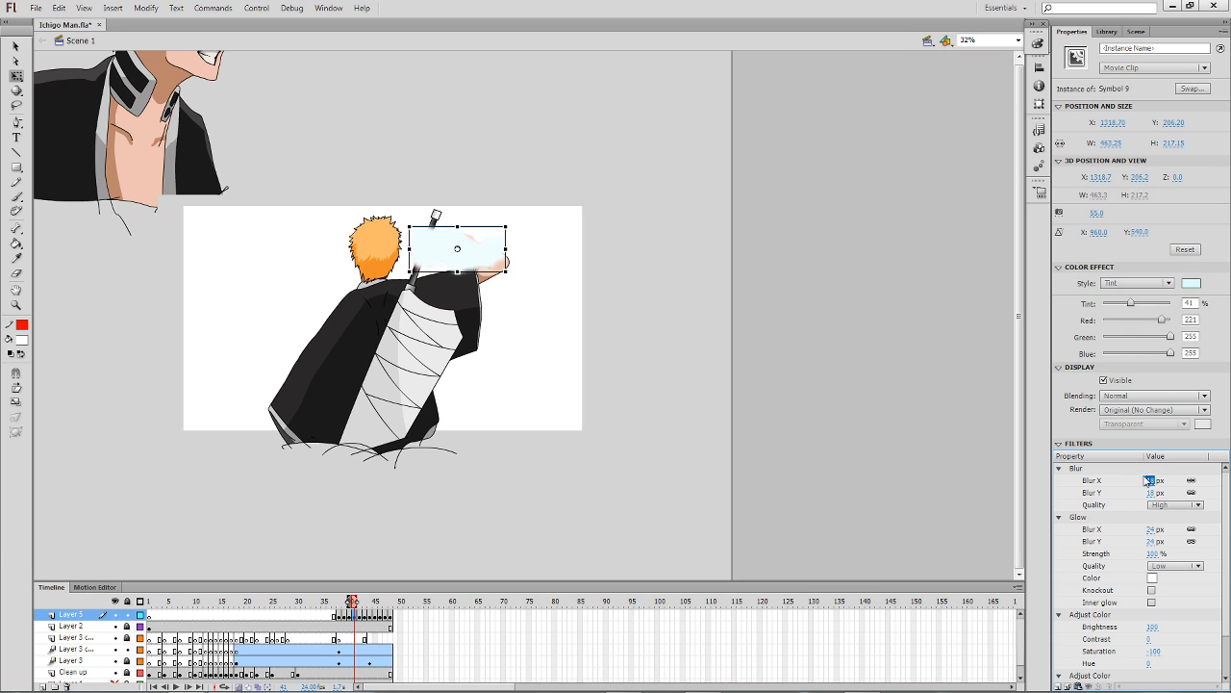
# Try Overlay, Lighten and Screen blending on the frame 41 burst and settle on Hard Light.
pyautogui.click(1137, 396)
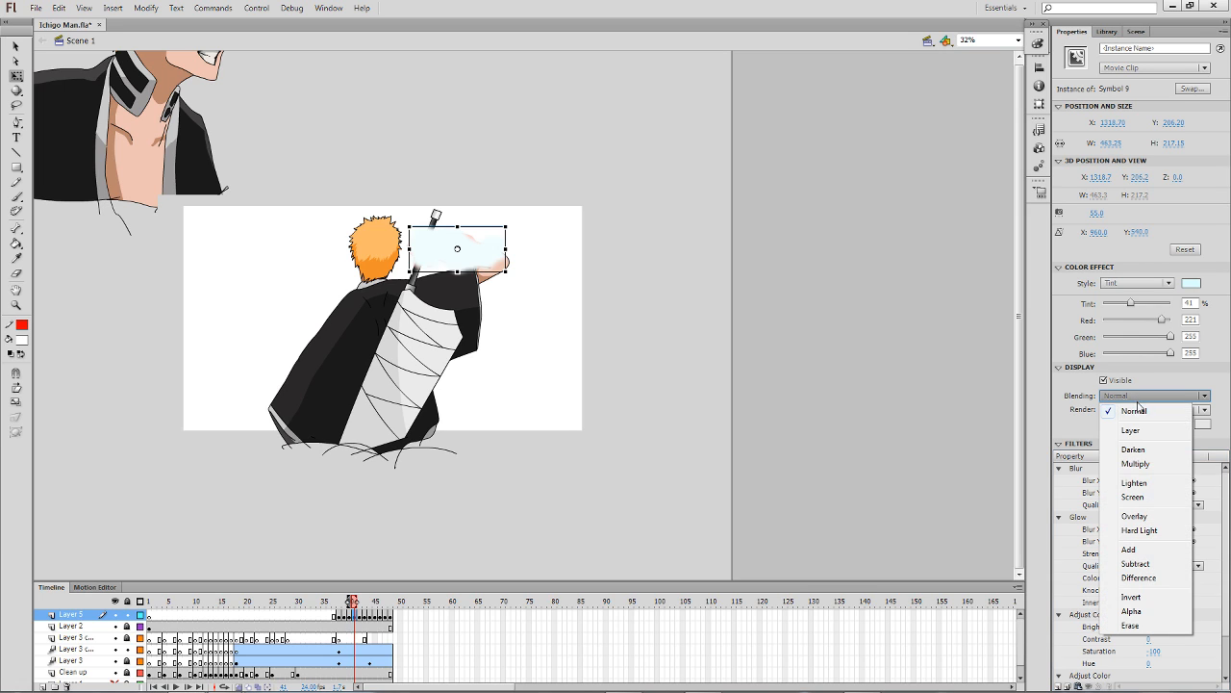
pyautogui.click(1141, 517)
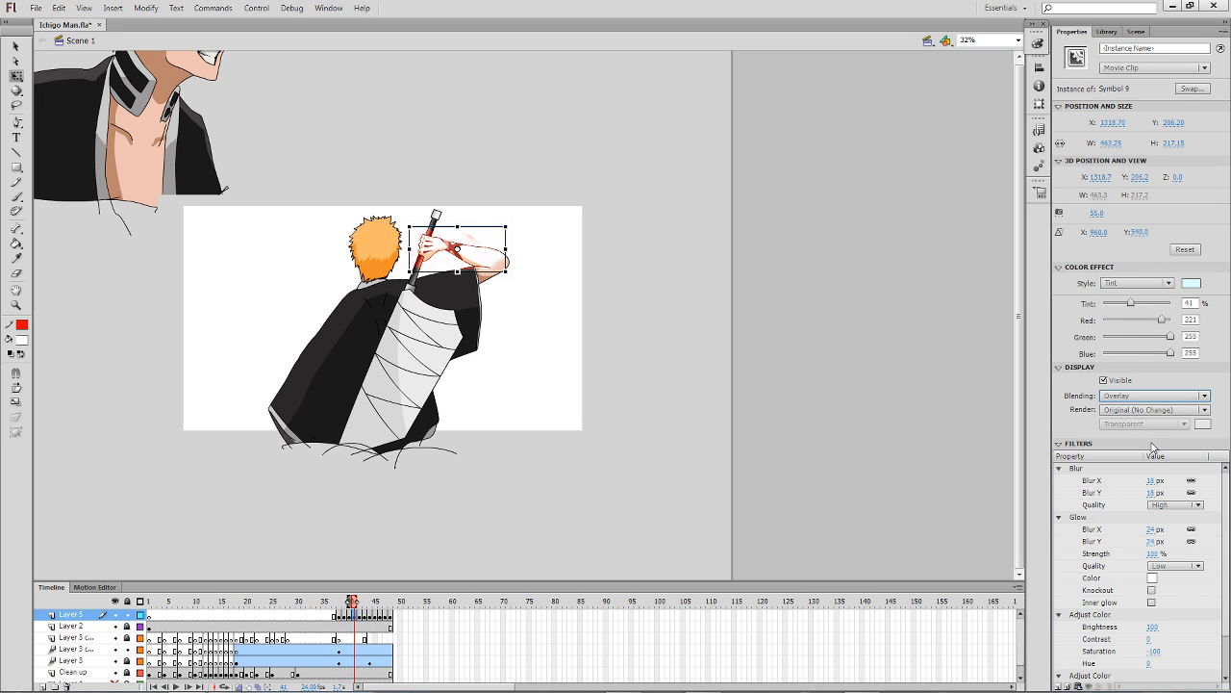
pyautogui.click(1148, 401)
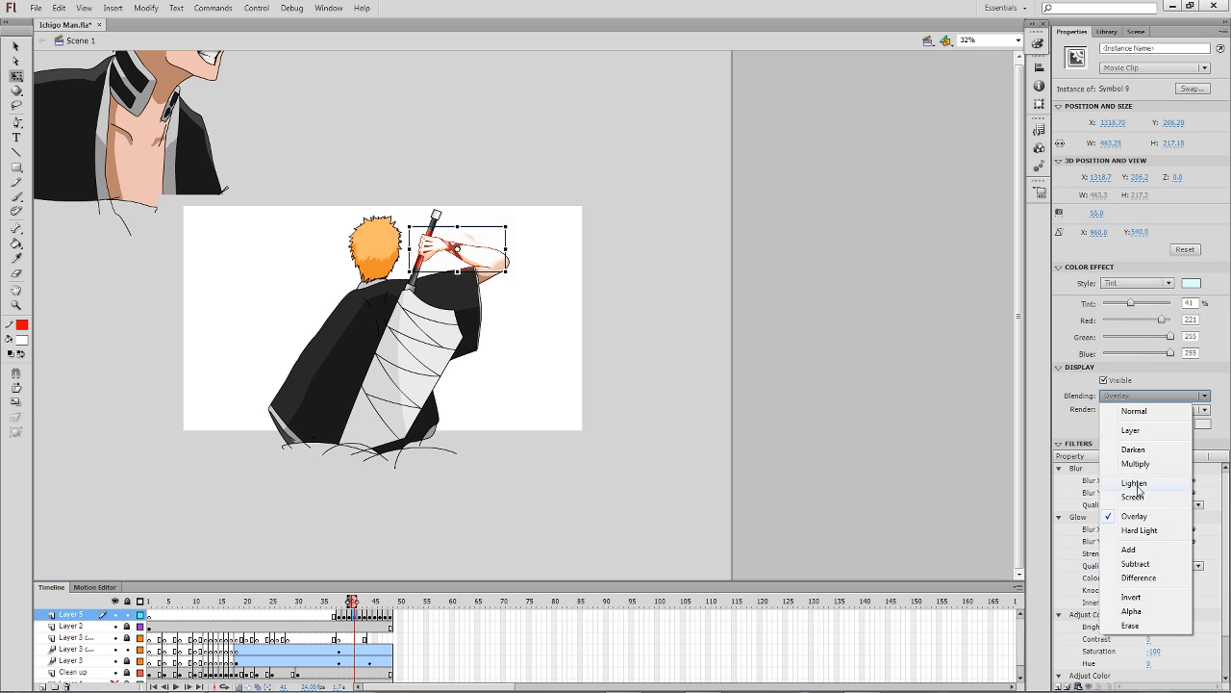
pyautogui.click(1139, 485)
pyautogui.click(1132, 400)
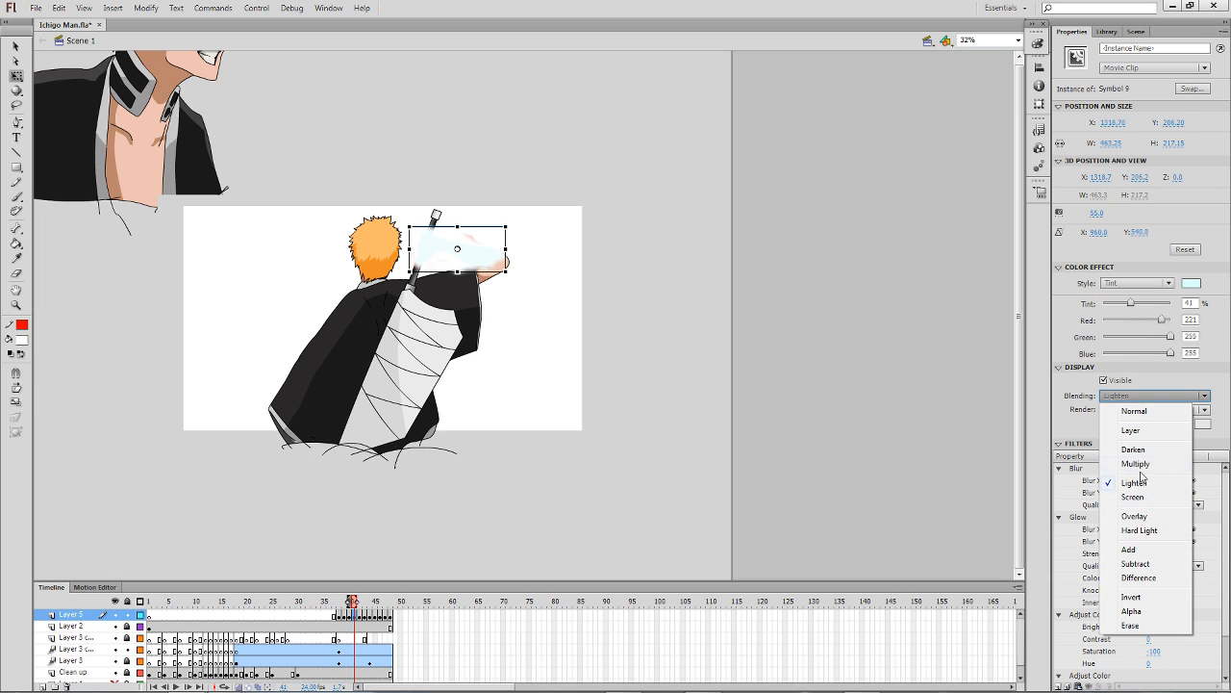
pyautogui.click(1141, 497)
pyautogui.click(1141, 397)
pyautogui.click(1141, 515)
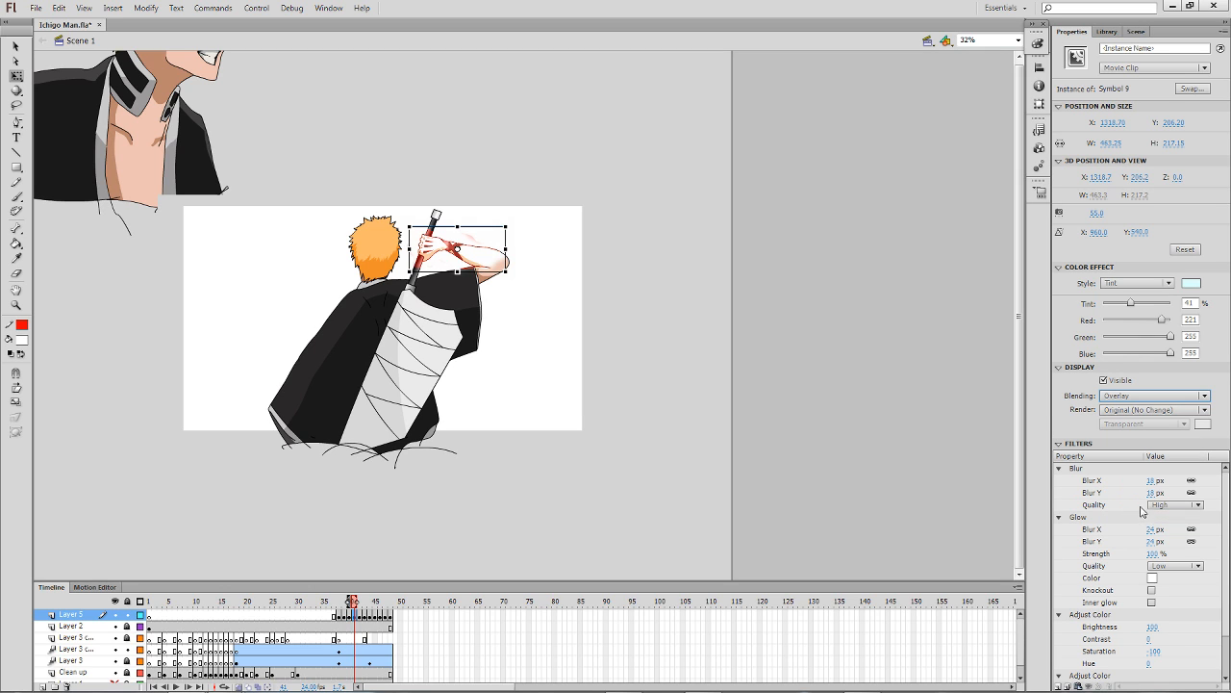
pyautogui.click(1138, 395)
pyautogui.click(1133, 530)
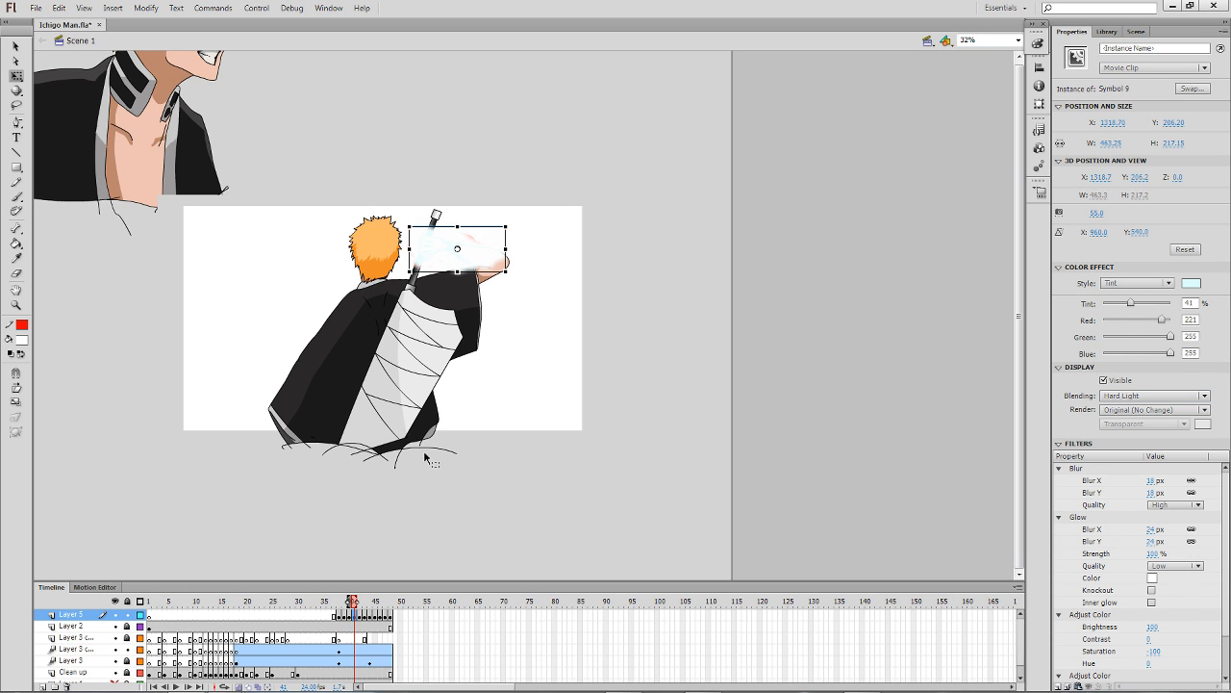
# Compare frames 40 and 41 and convert the red shape over the arm on frame 40 to a movie clip symbol.
pyautogui.hotkey('ctrl', '=')
pyautogui.moveTo(731, 395); pyautogui.dragTo(711, 471)
pyautogui.click(720, 449)
pyautogui.press(',')
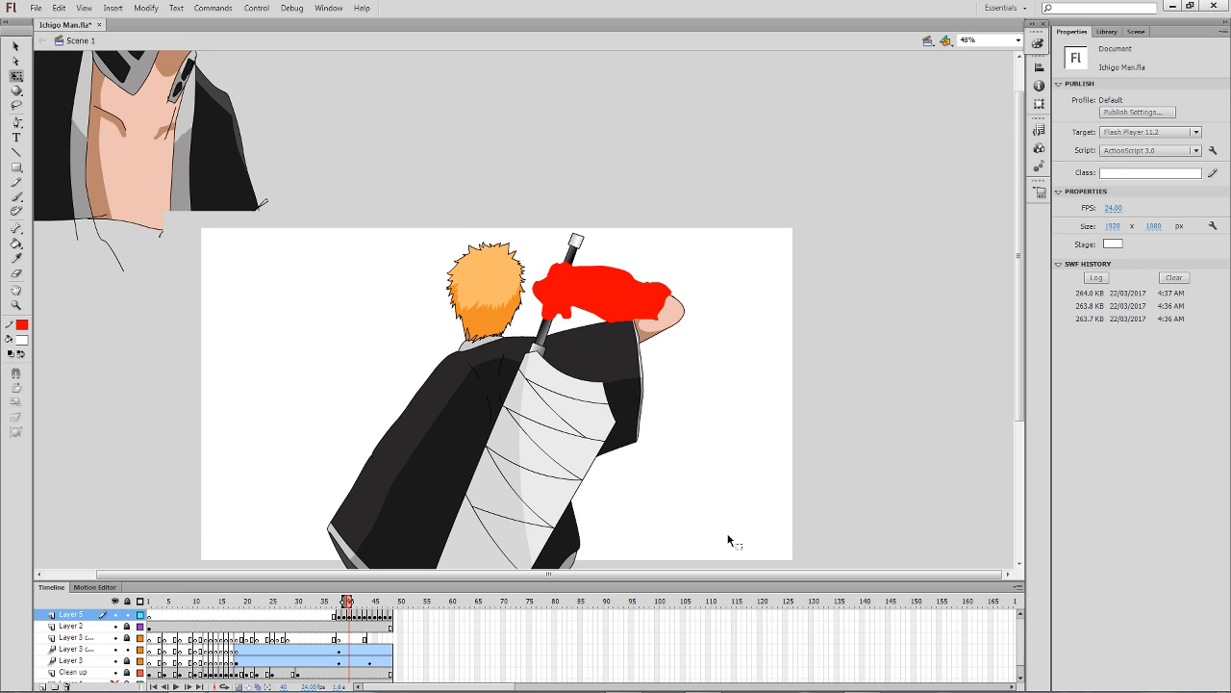
pyautogui.press('.')
pyautogui.press(',')
pyautogui.click(666, 320)
pyautogui.press('.')
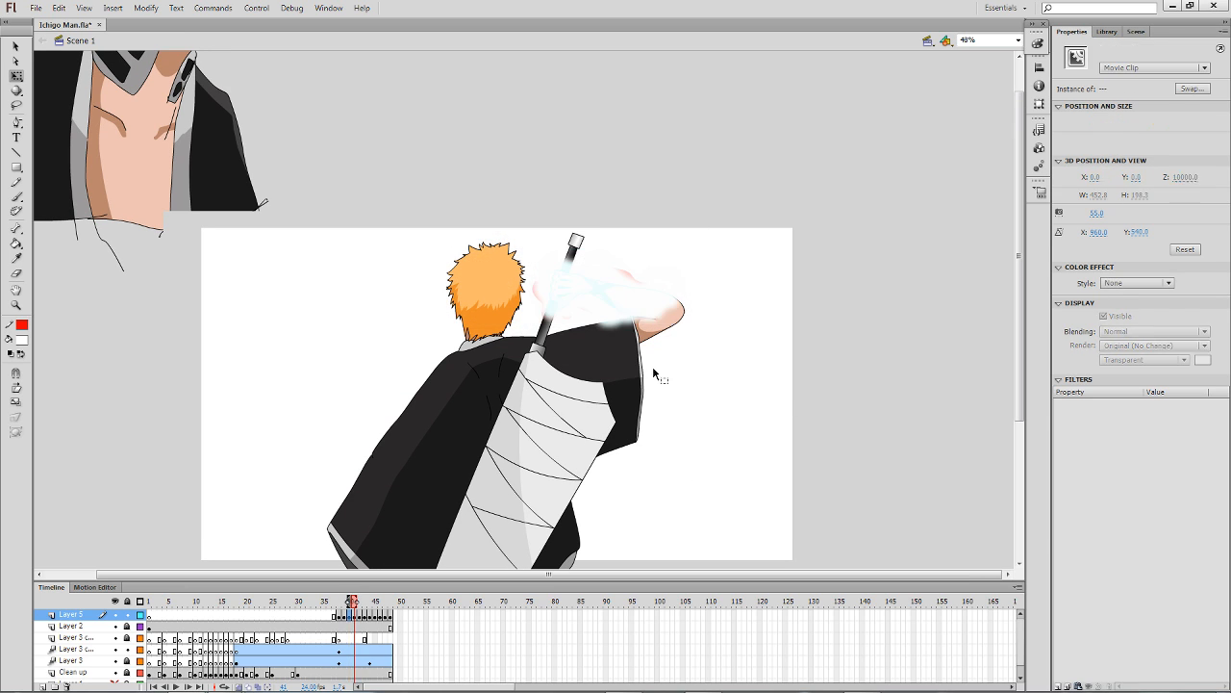
# Copy all filters from the frame 41 burst and paste them onto the frame 40 burst.
pyautogui.click(1080, 686)
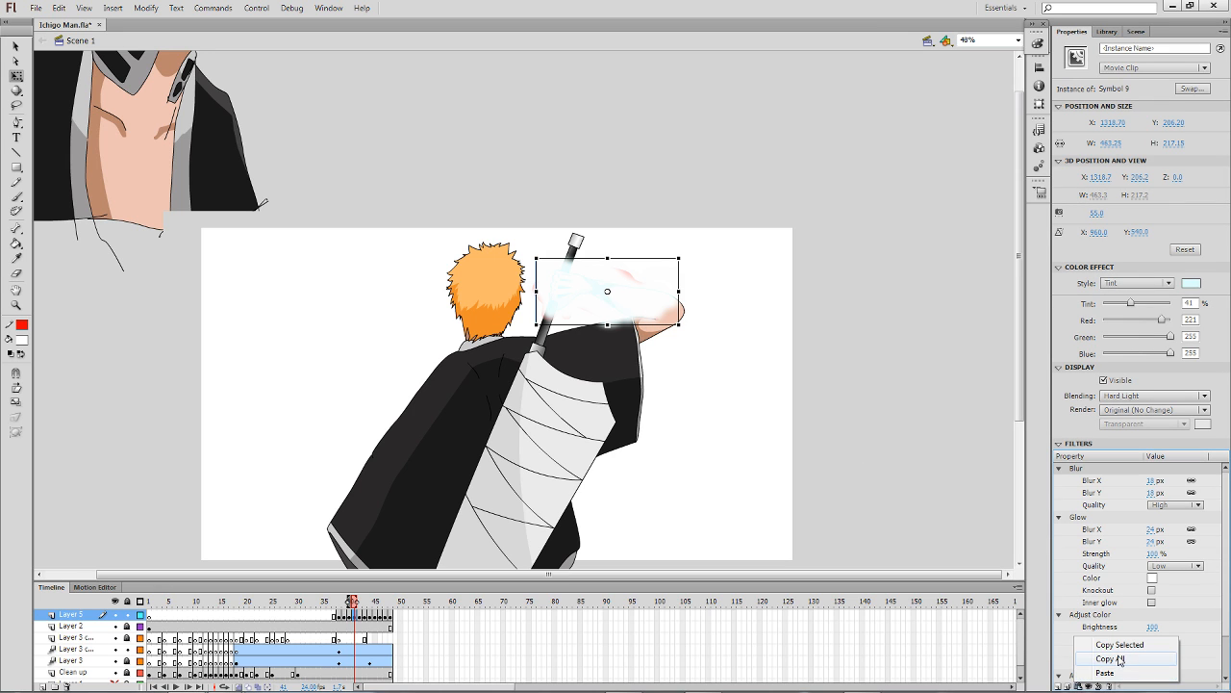
pyautogui.click(1118, 659)
pyautogui.press(',')
pyautogui.click(634, 321)
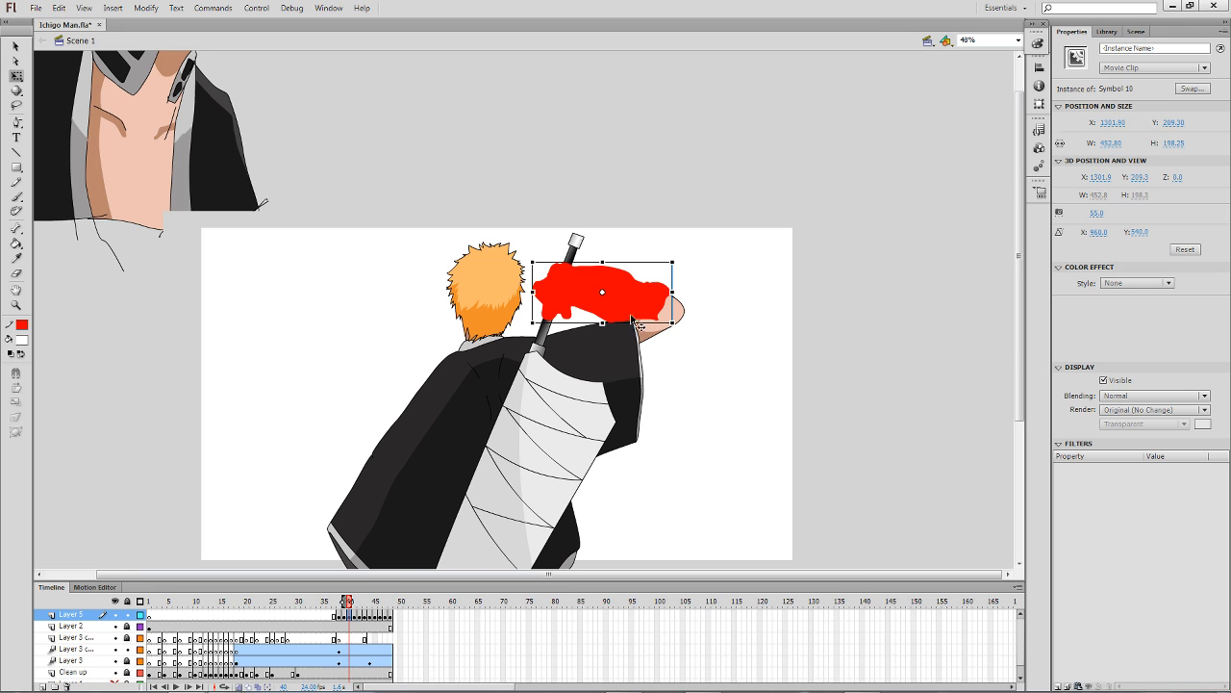
pyautogui.click(1105, 673)
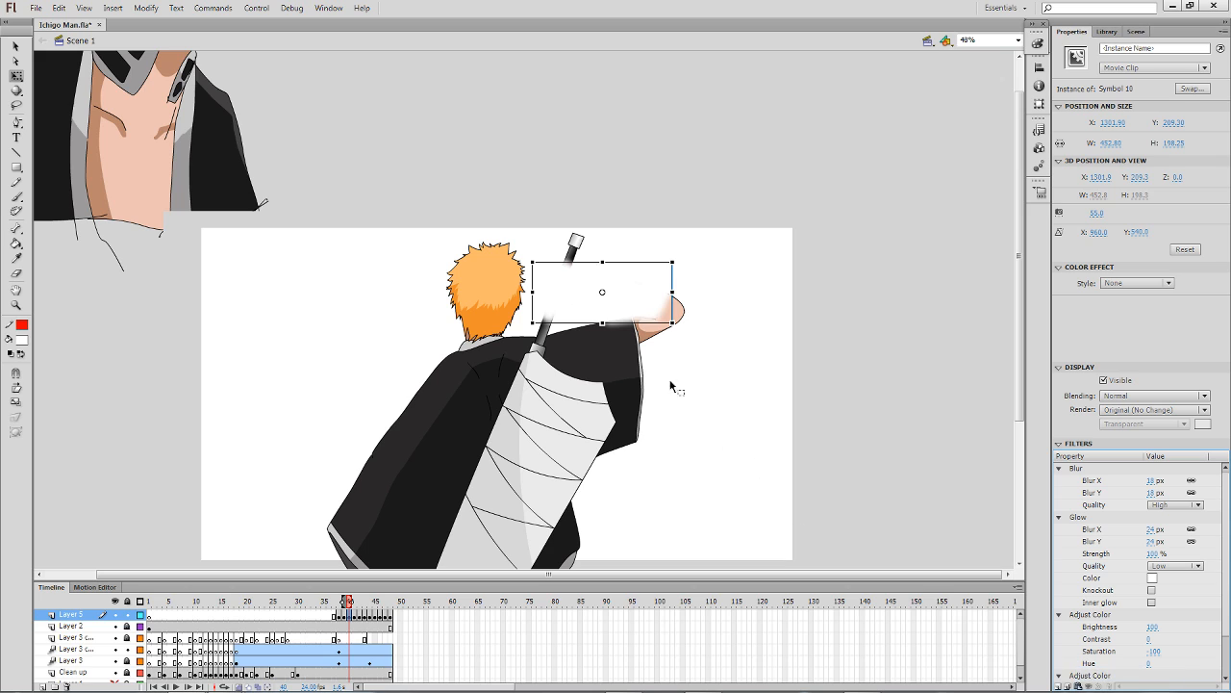
# Apply a 41% pale cyan Tint (red 221, green 255, blue 255) to the frame 40 burst.
pyautogui.click(1137, 283)
pyautogui.click(1126, 321)
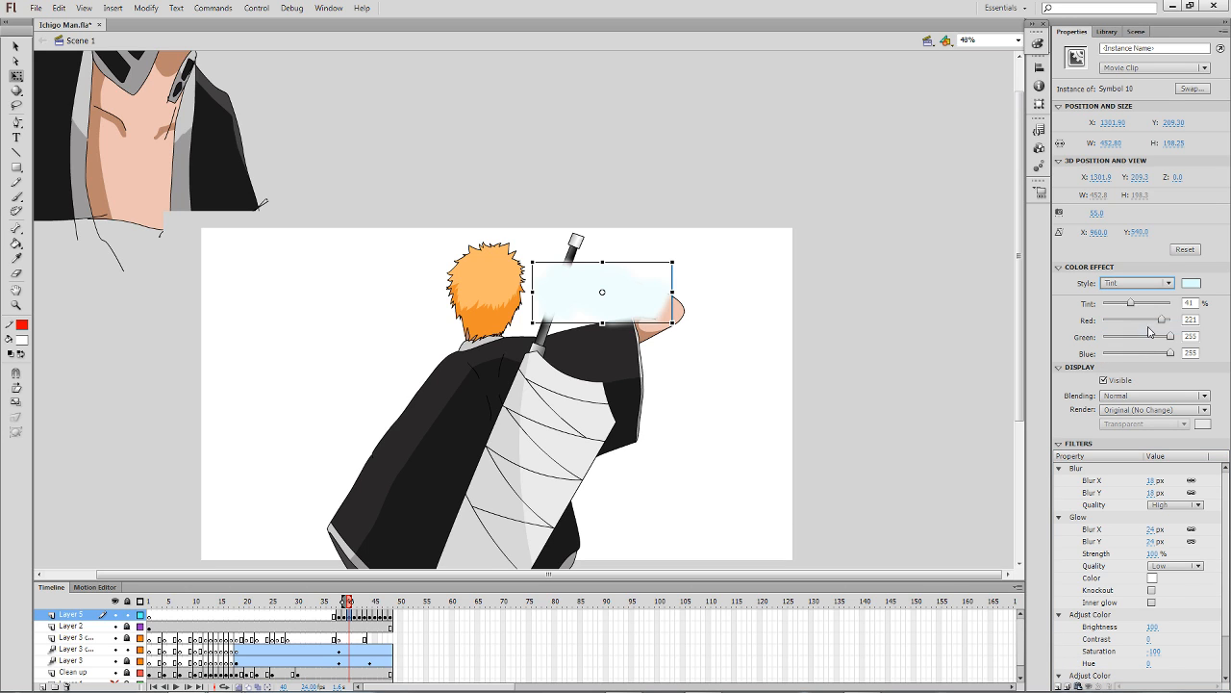
pyautogui.click(1144, 287)
pyautogui.click(1145, 289)
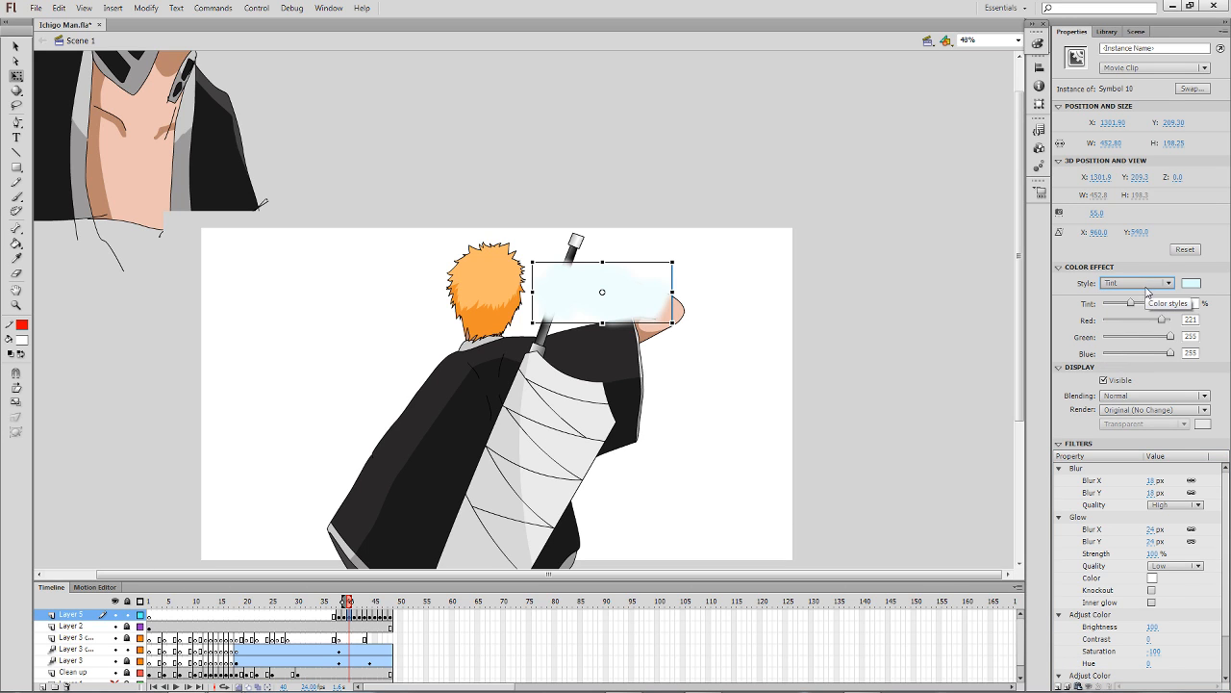
# Try Overlay and Lighten blending on the frame 40 burst and settle on Hard Light.
pyautogui.click(1145, 395)
pyautogui.click(1140, 518)
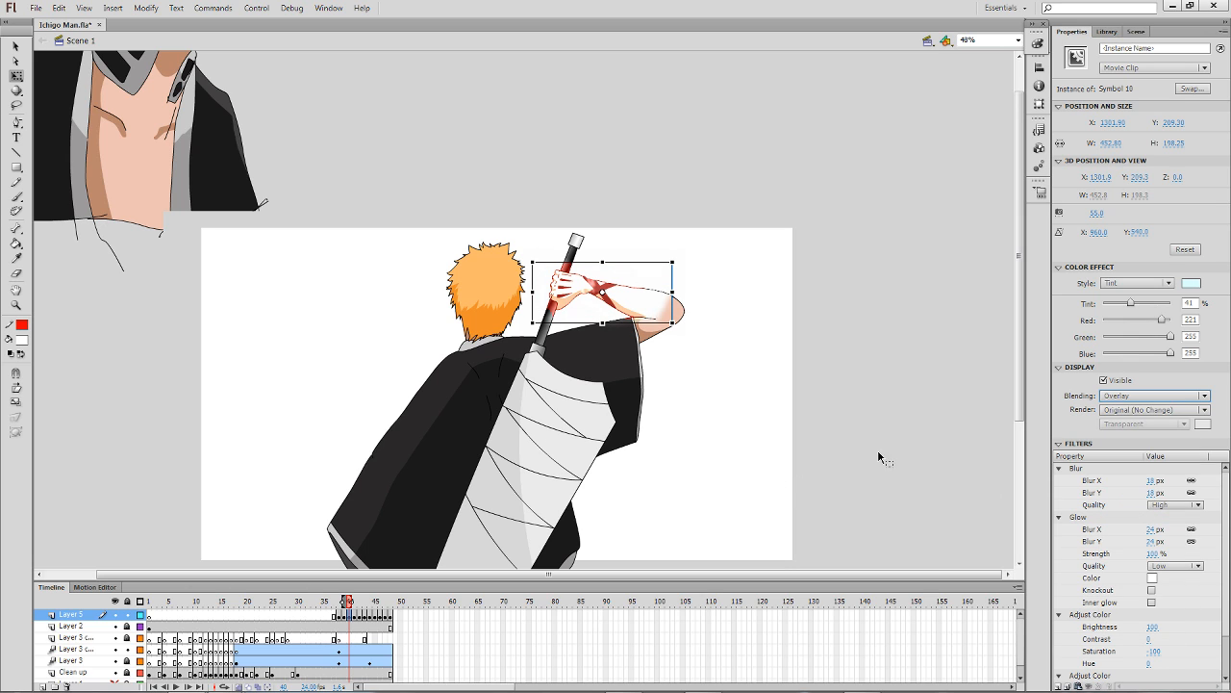
pyautogui.click(1154, 396)
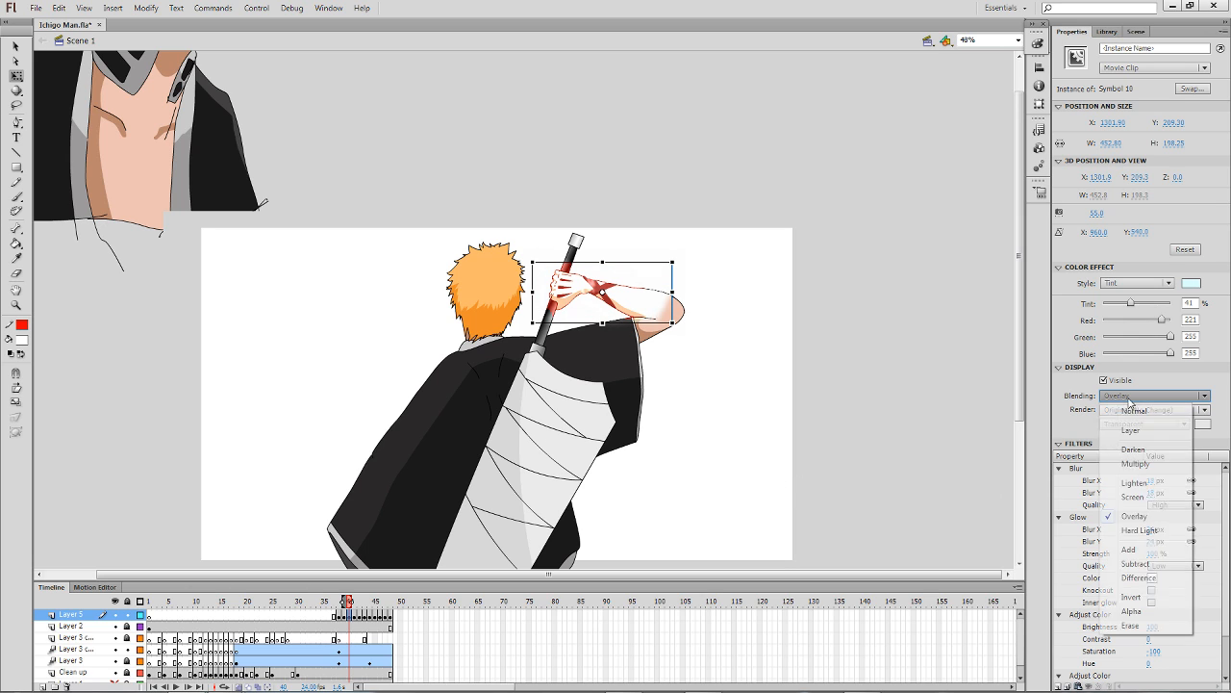
pyautogui.click(1144, 485)
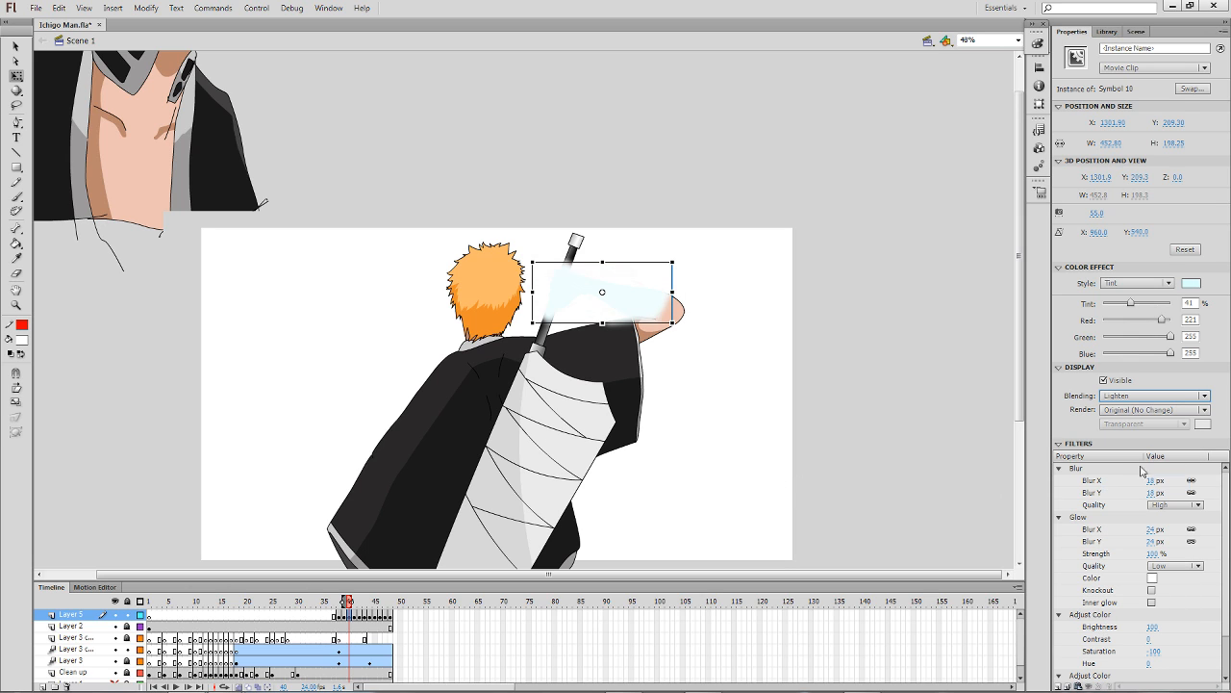
pyautogui.click(814, 438)
pyautogui.click(648, 312)
pyautogui.click(704, 415)
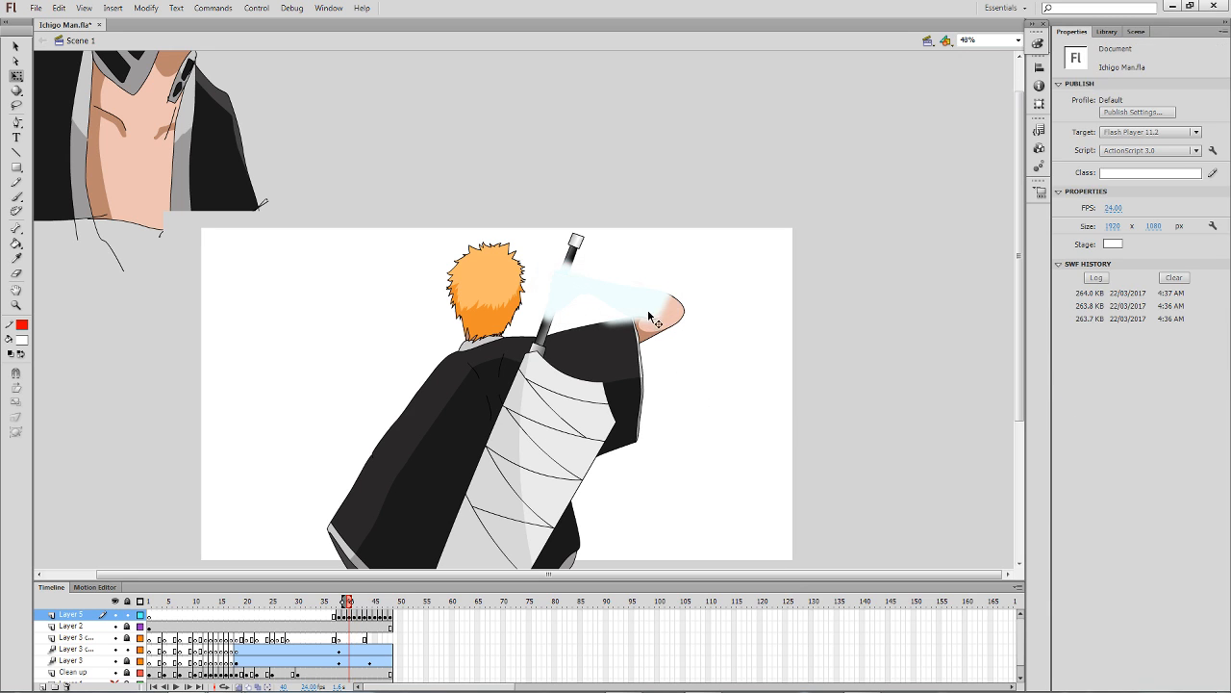
pyautogui.click(650, 312)
pyautogui.click(1140, 396)
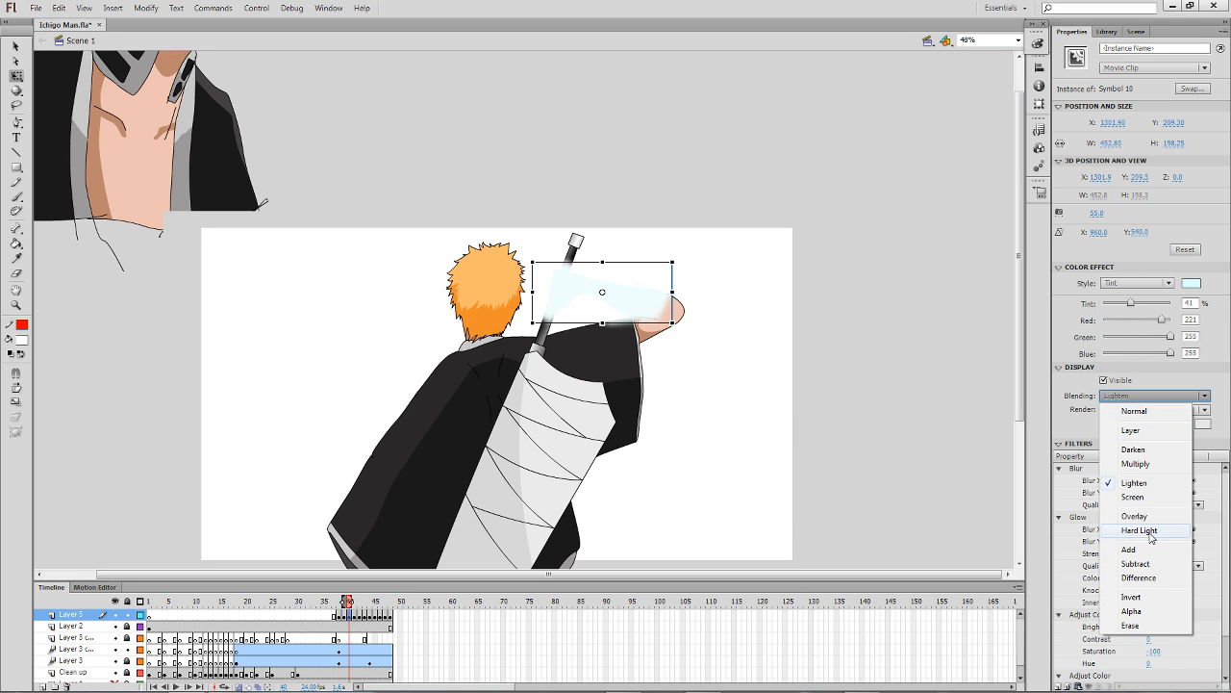
pyautogui.click(1149, 458)
# Convert the red shape on frame 39 to a movie clip symbol and set its blending to Hard Light.
pyautogui.click(780, 542)
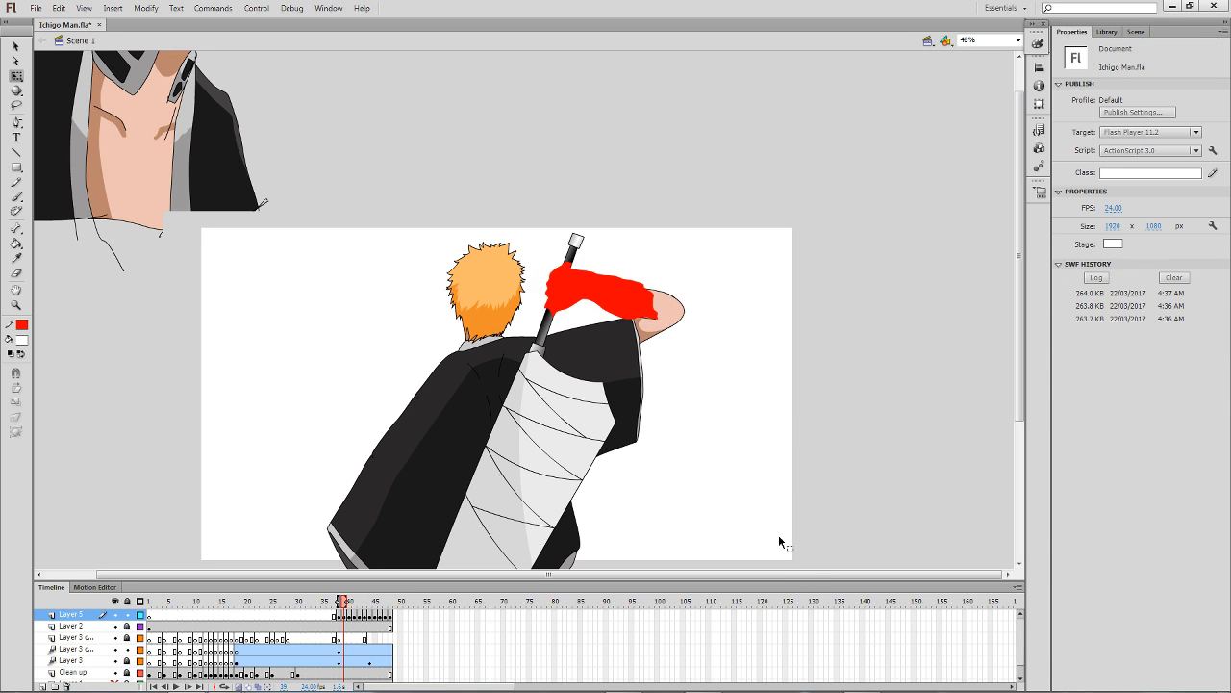
pyautogui.click(632, 304)
pyautogui.click(1138, 331)
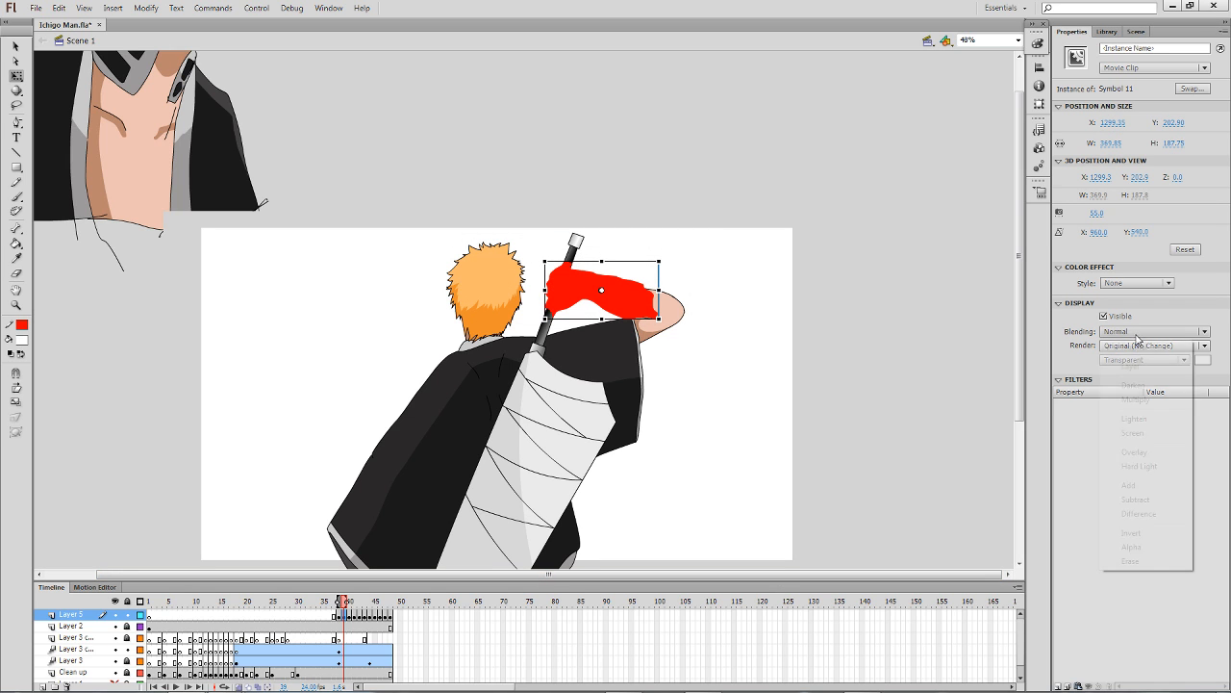
pyautogui.click(1139, 466)
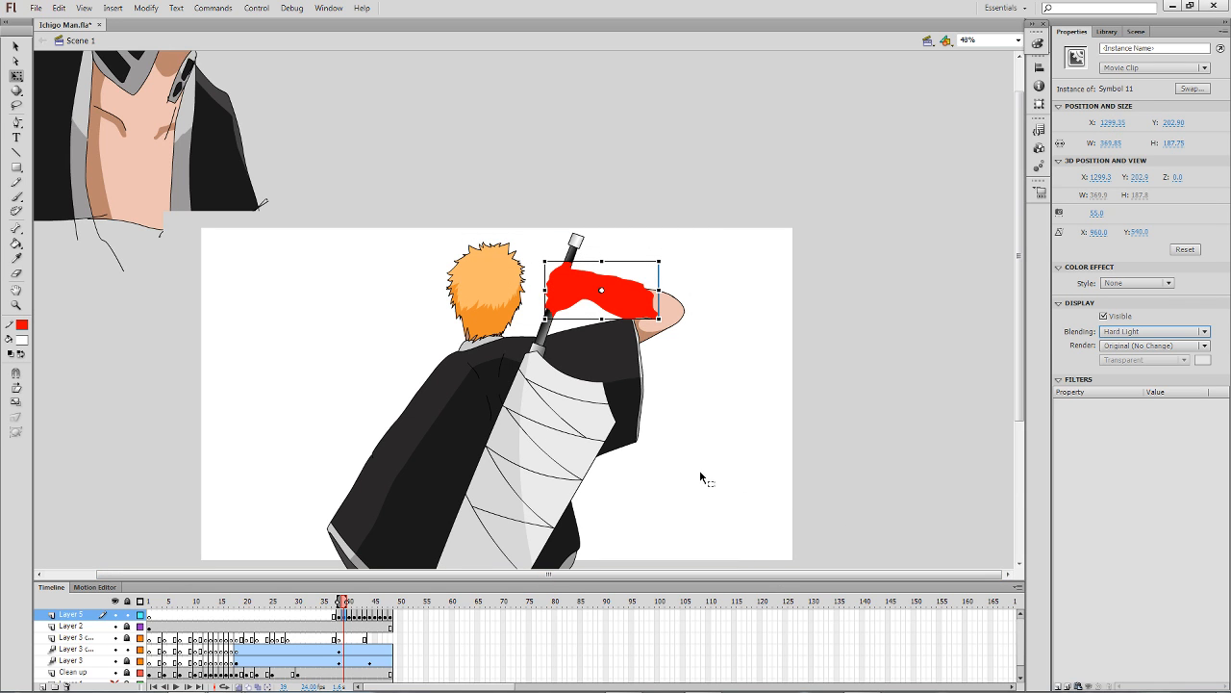
# Paste the copied filters onto the frame 39 burst and apply the pale cyan Tint to it.
pyautogui.click(1080, 684)
pyautogui.click(1102, 678)
pyautogui.click(1137, 282)
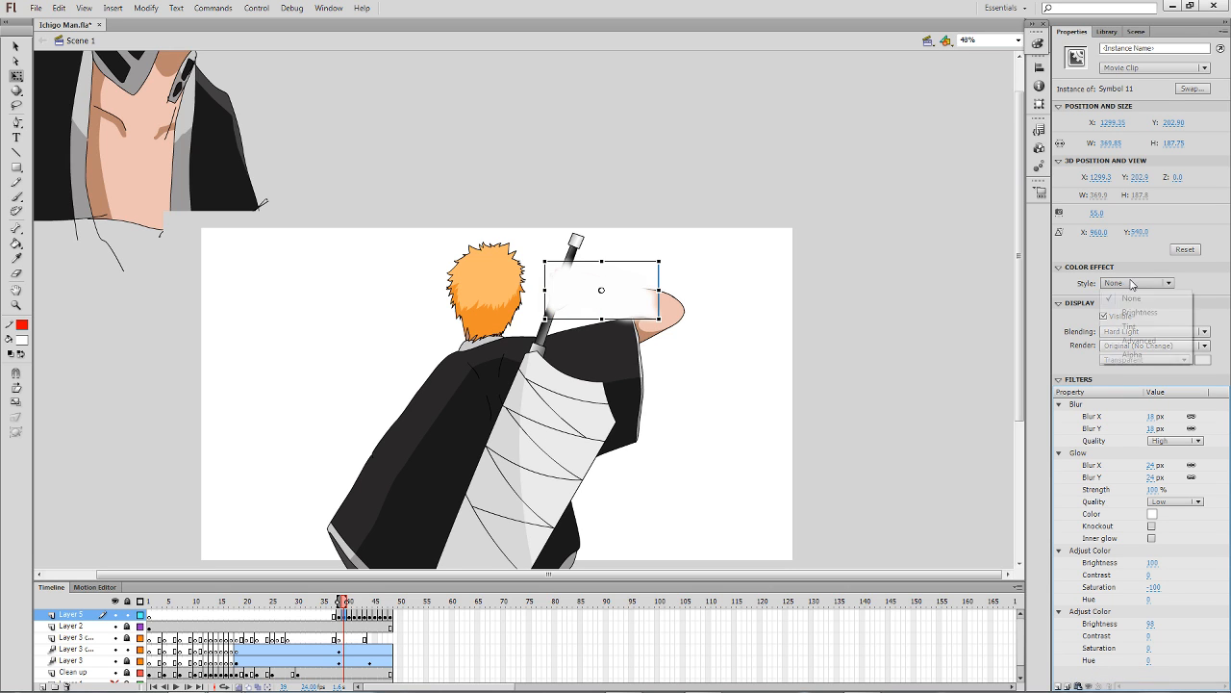
pyautogui.click(1128, 322)
pyautogui.click(761, 520)
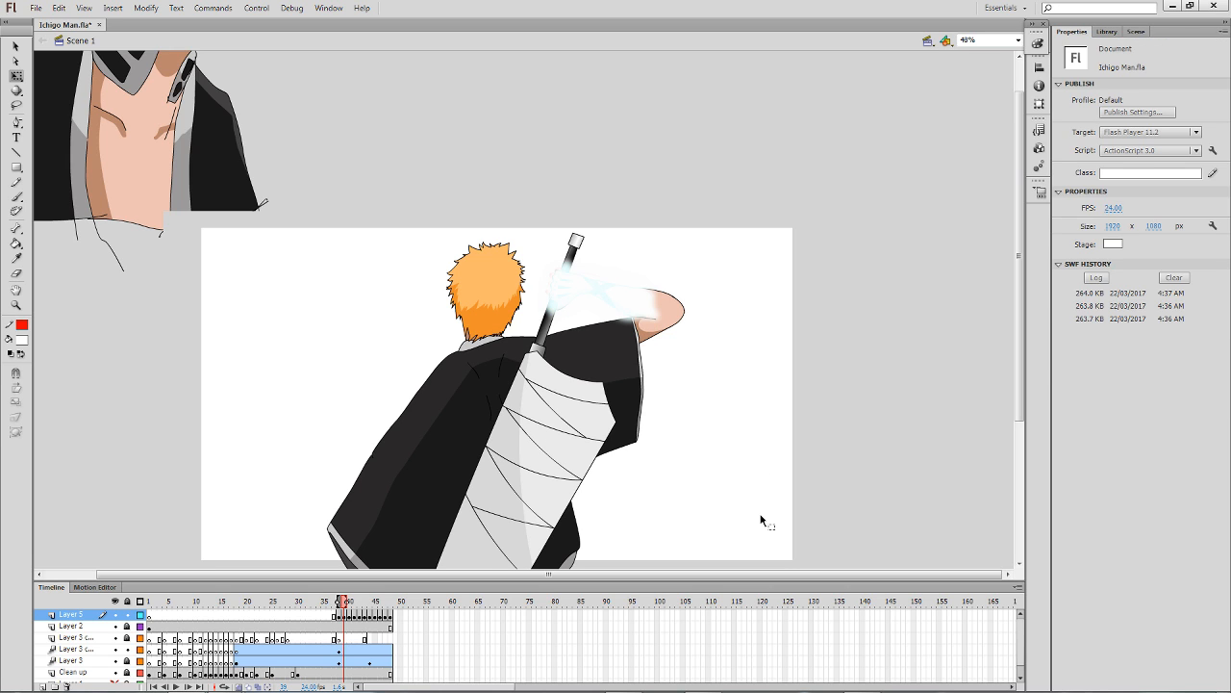
# Convert the red shape over the hands on frame 38 to a movie clip symbol.
pyautogui.press(',')
pyautogui.click(620, 306)
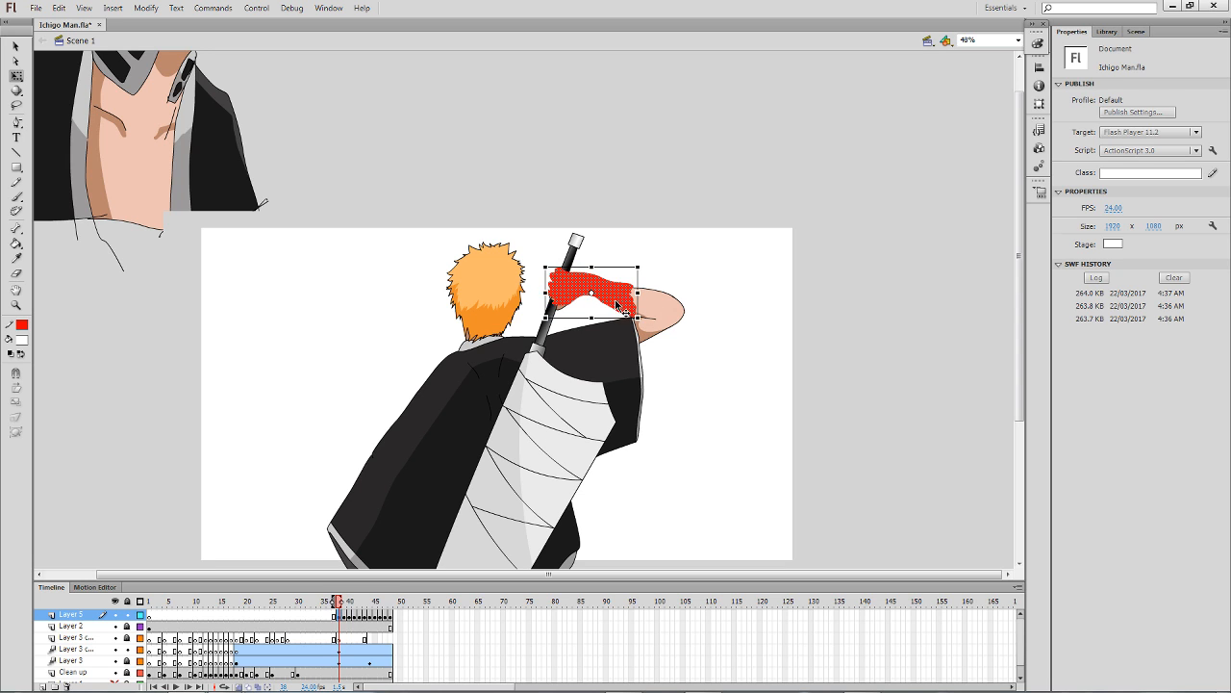
pyautogui.press('F8')
pyautogui.press('Return')
# Paste the copied filters onto the frame 38 burst and save the file.
pyautogui.click(1078, 686)
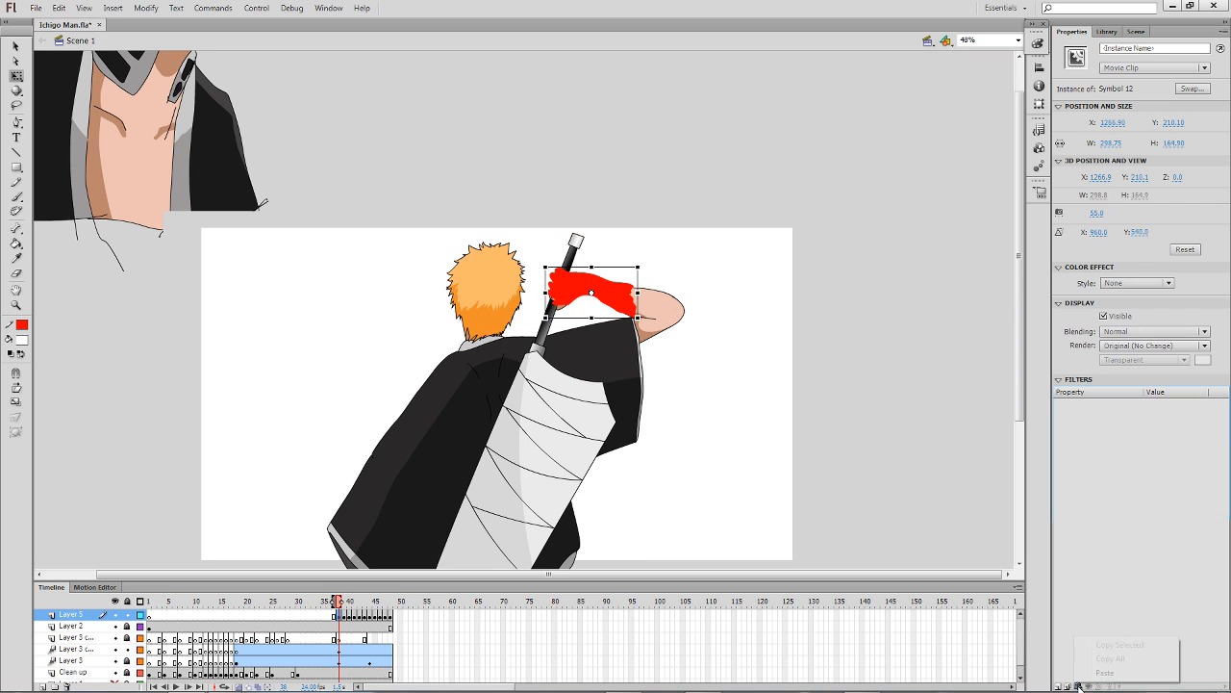
pyautogui.click(1100, 675)
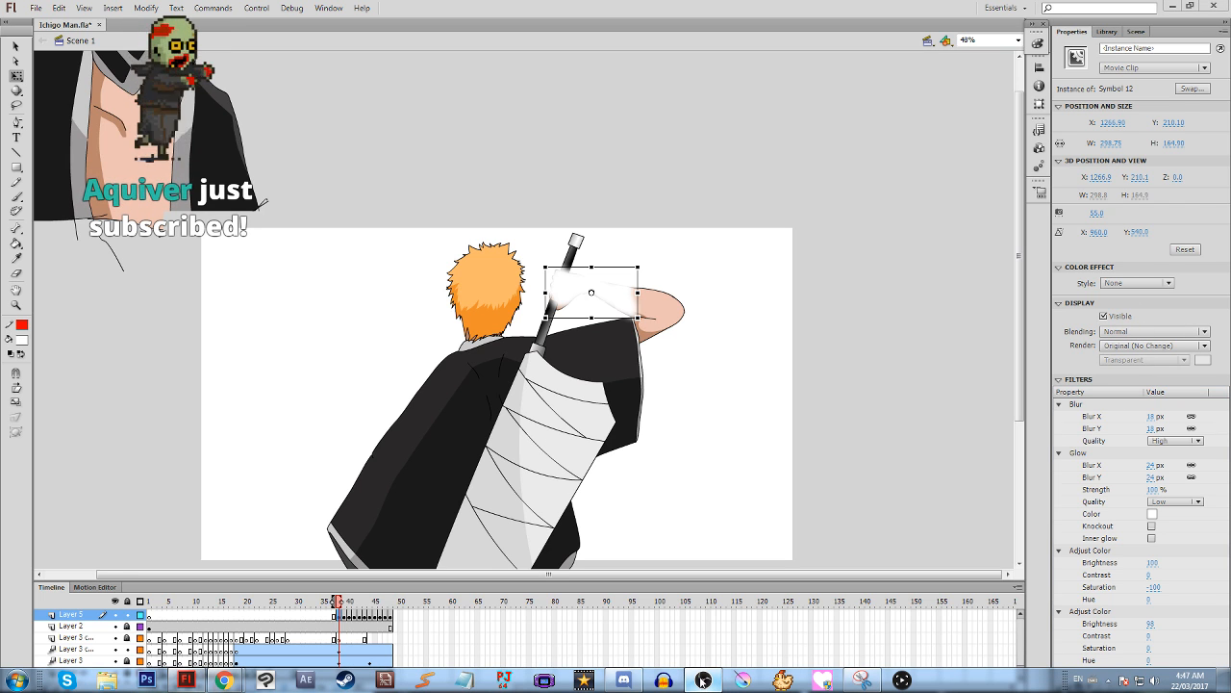
pyautogui.click(758, 206)
pyautogui.hotkey('ctrl', 's')
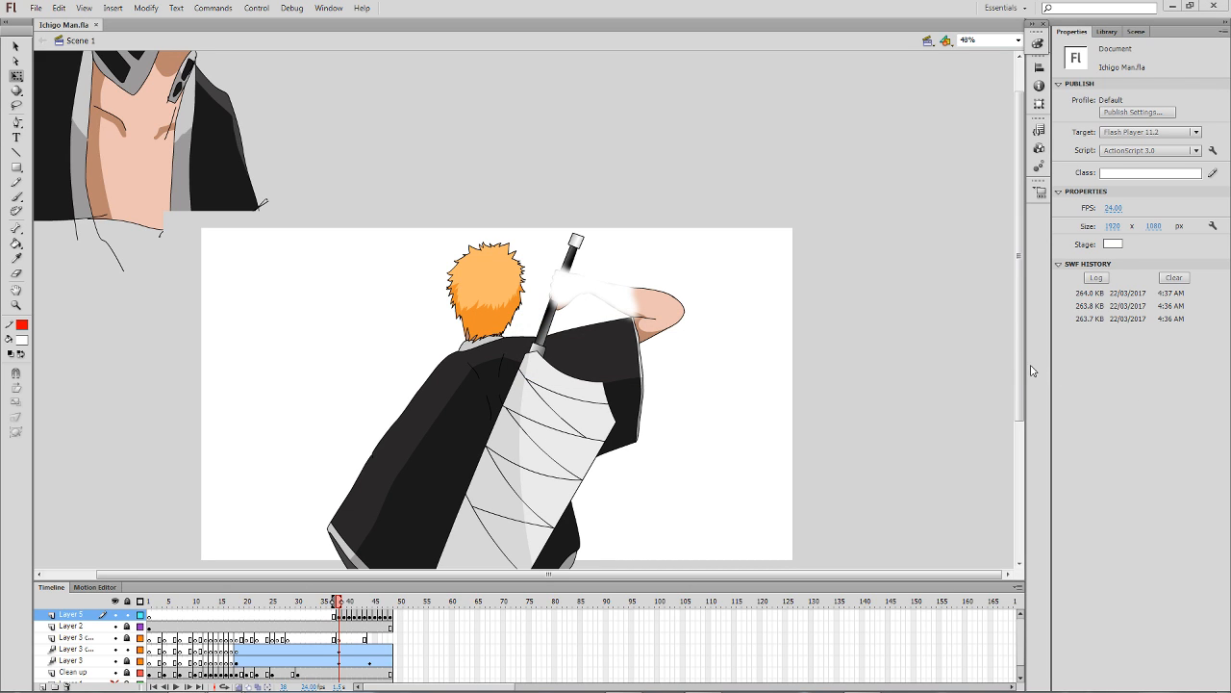
# Set the frame 38 burst's blending to Hard Light and apply the pale cyan Tint to it.
pyautogui.click(612, 293)
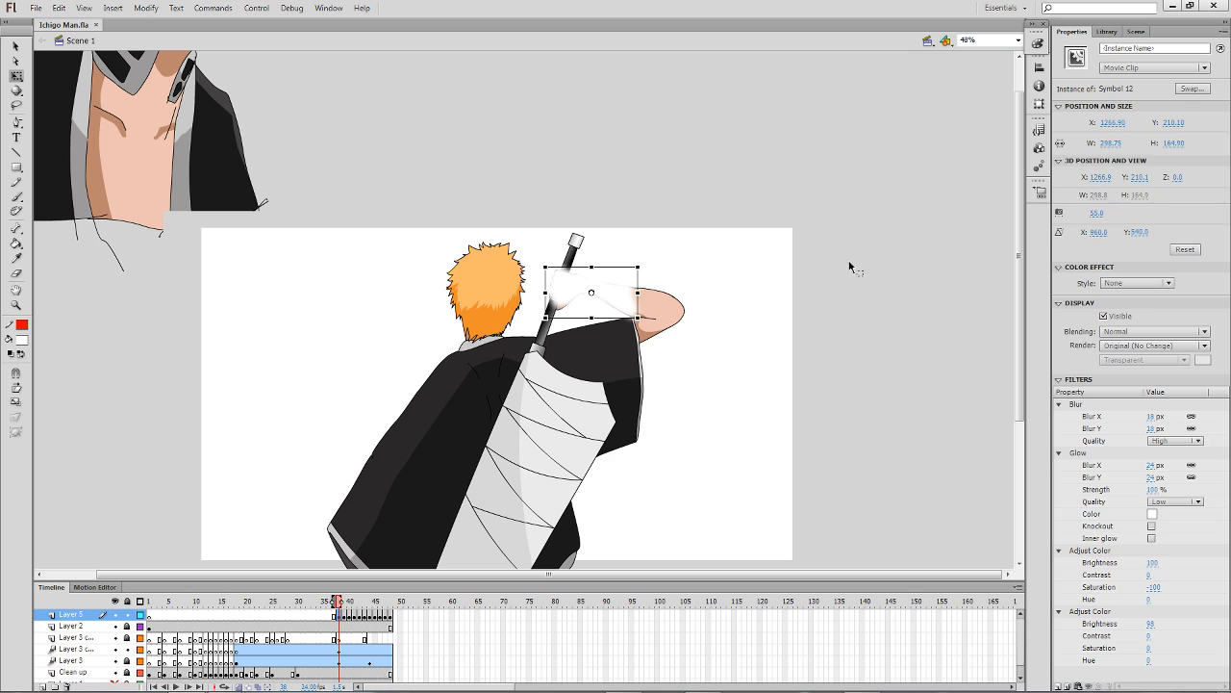
pyautogui.click(1154, 331)
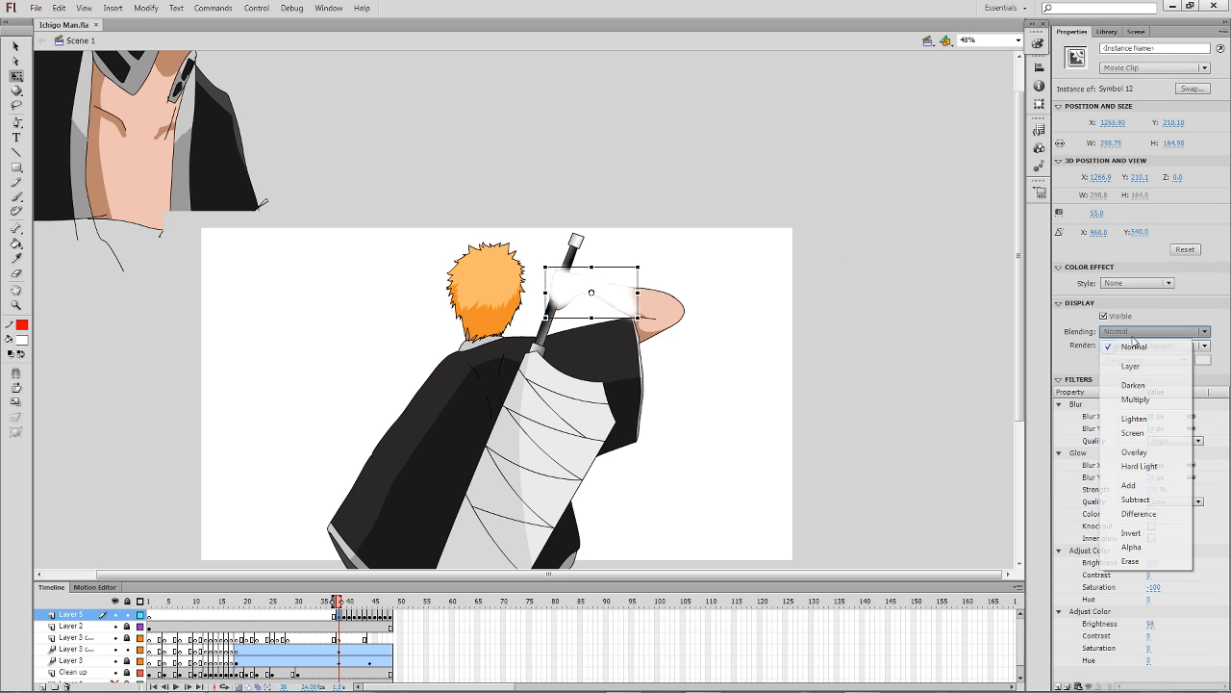
pyautogui.click(1137, 468)
pyautogui.click(1143, 283)
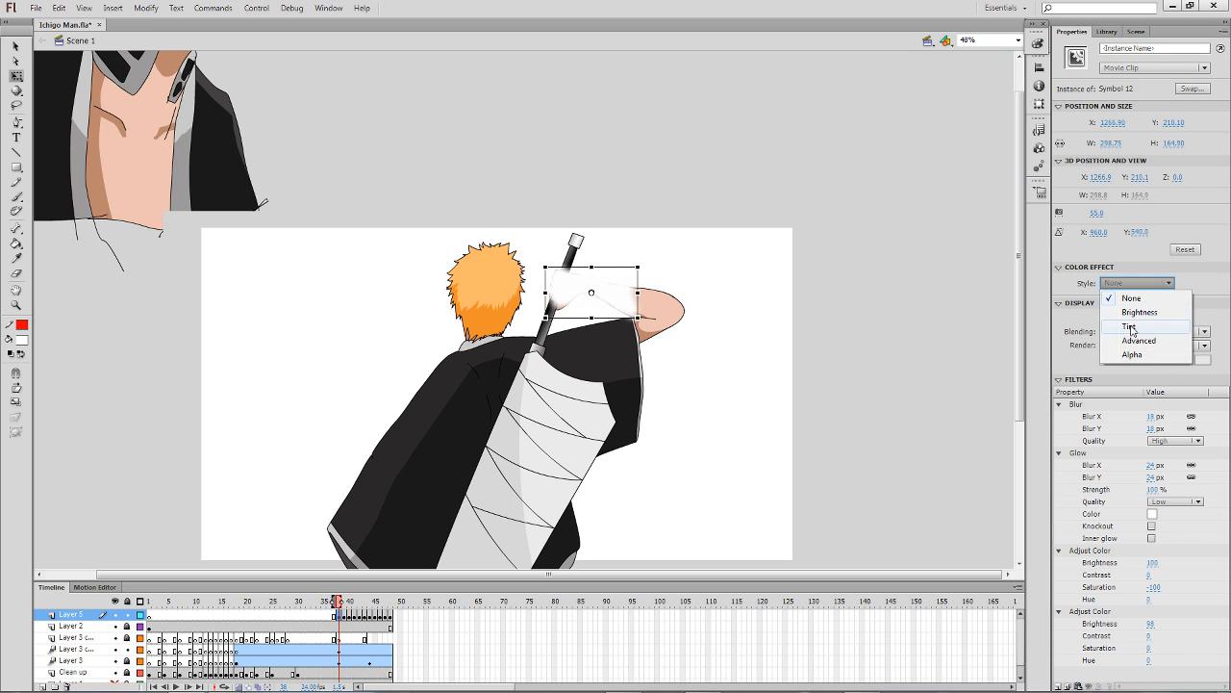
pyautogui.click(1131, 328)
pyautogui.click(787, 361)
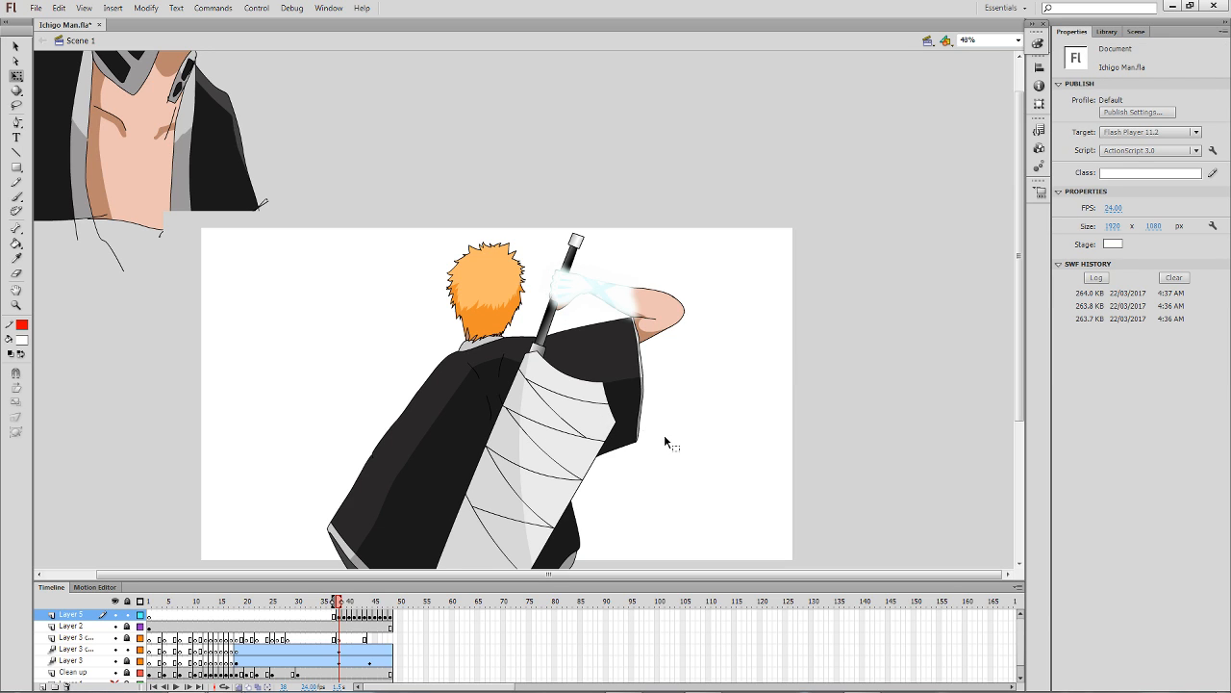
# Set the blending of the burst on frame 42 of Layer 5 to Hard Light, keeping its pale cyan Tint.
pyautogui.press('.')
pyautogui.press('.')
pyautogui.press('.')
pyautogui.press('.')
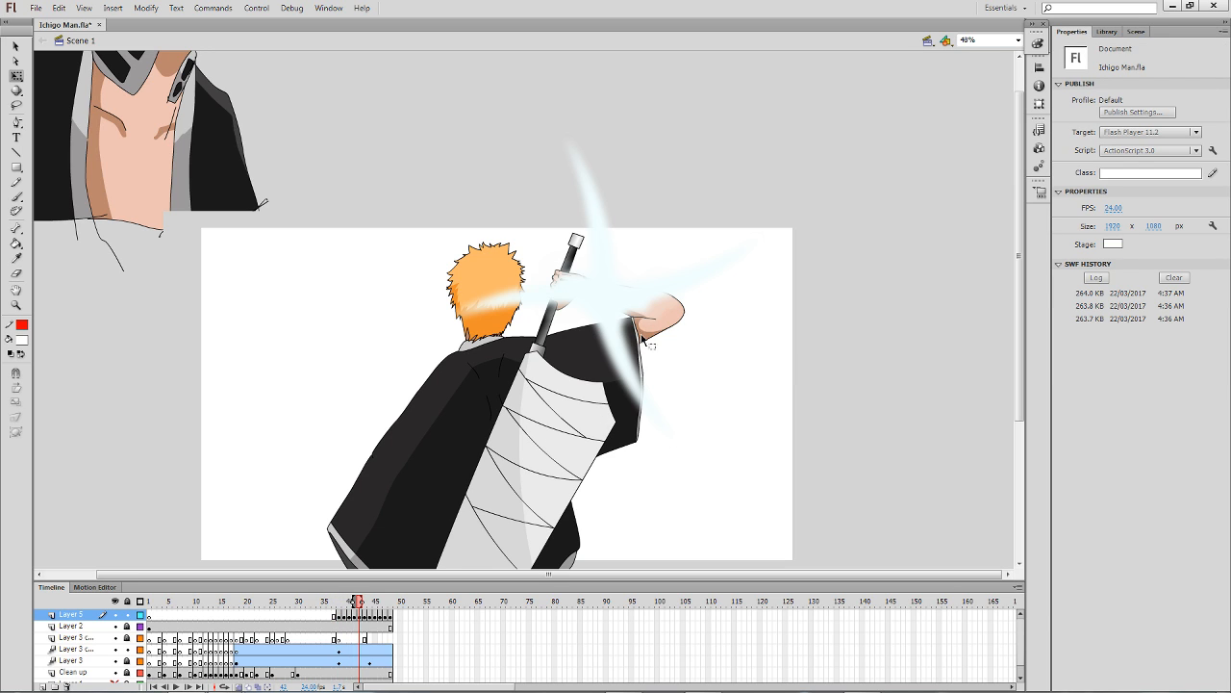
pyautogui.click(642, 318)
pyautogui.click(1169, 283)
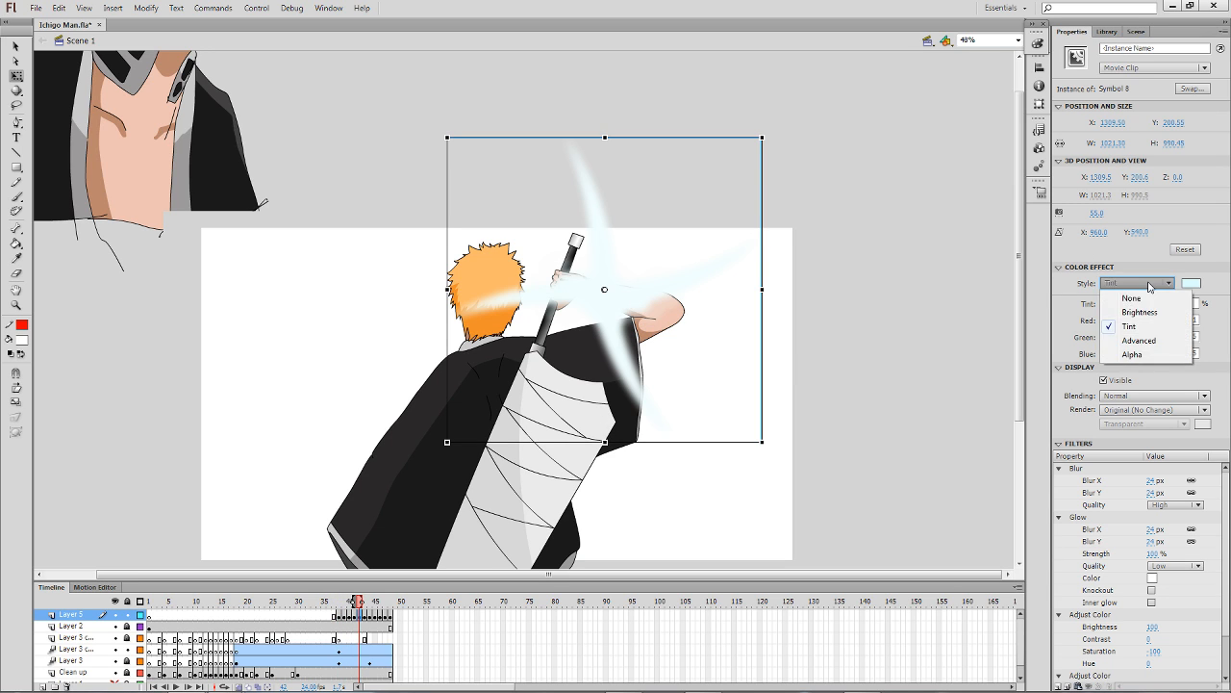
pyautogui.click(1116, 321)
pyautogui.click(1136, 395)
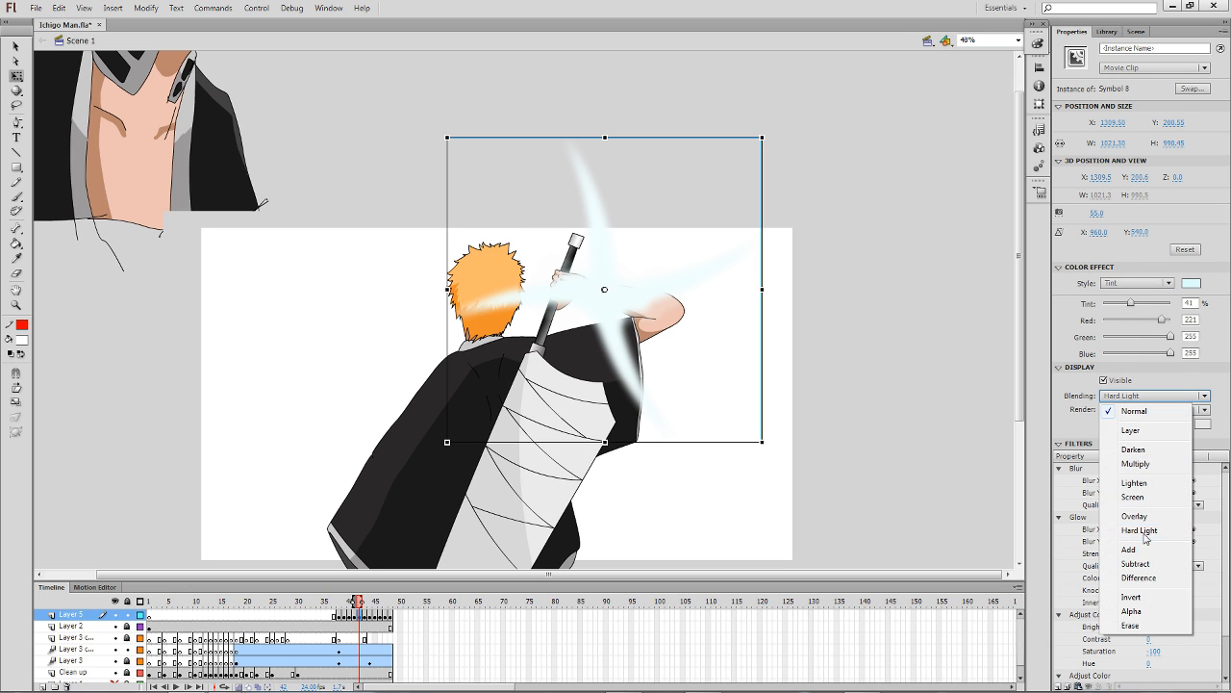
pyautogui.click(1148, 536)
# Set the blending of the bursts on frames 43 and 44 to Hard Light.
pyautogui.press('.')
pyautogui.click(602, 289)
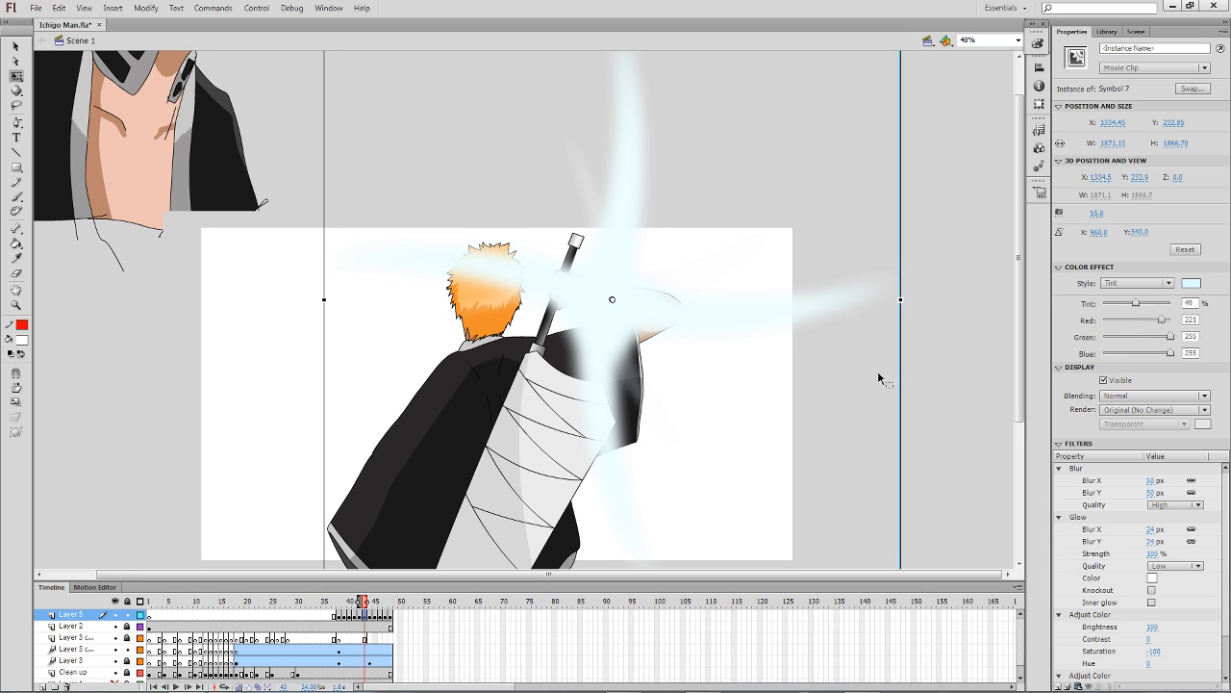
pyautogui.click(1144, 395)
pyautogui.click(1148, 536)
pyautogui.press('.')
pyautogui.click(919, 366)
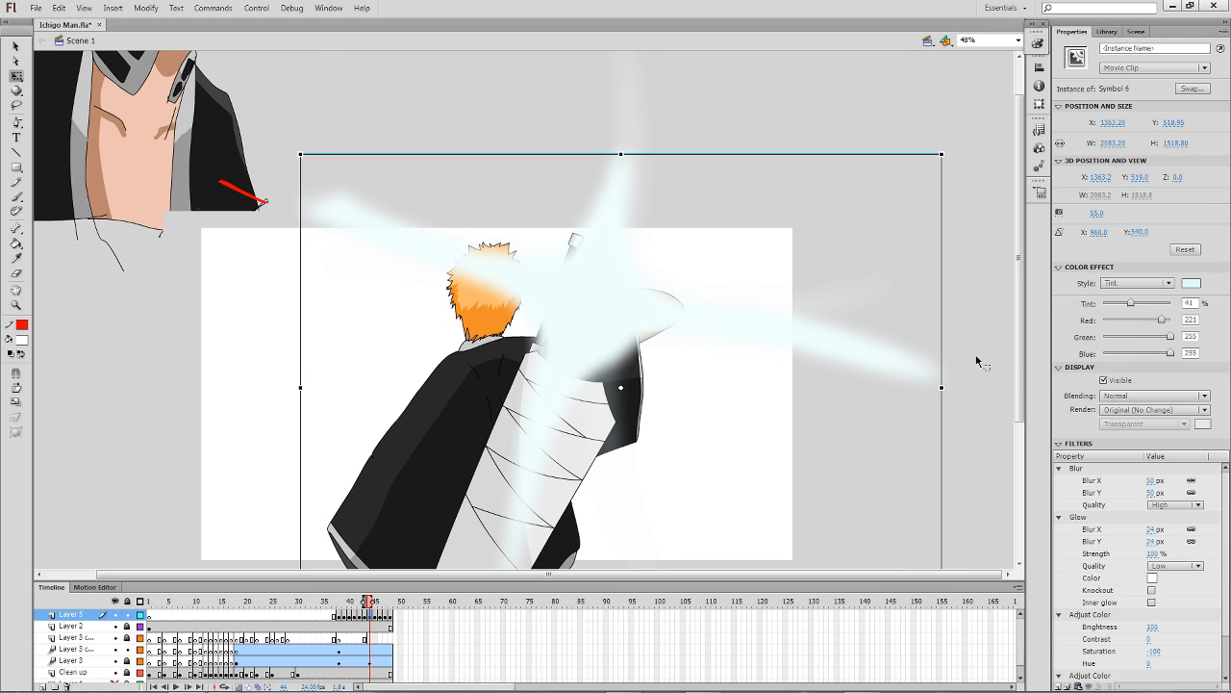
pyautogui.click(1154, 395)
pyautogui.click(1145, 532)
# Test the movie to check how the flash plays over the background, and close the preview.
pyautogui.click(768, 422)
pyautogui.press('.')
pyautogui.click(590, 336)
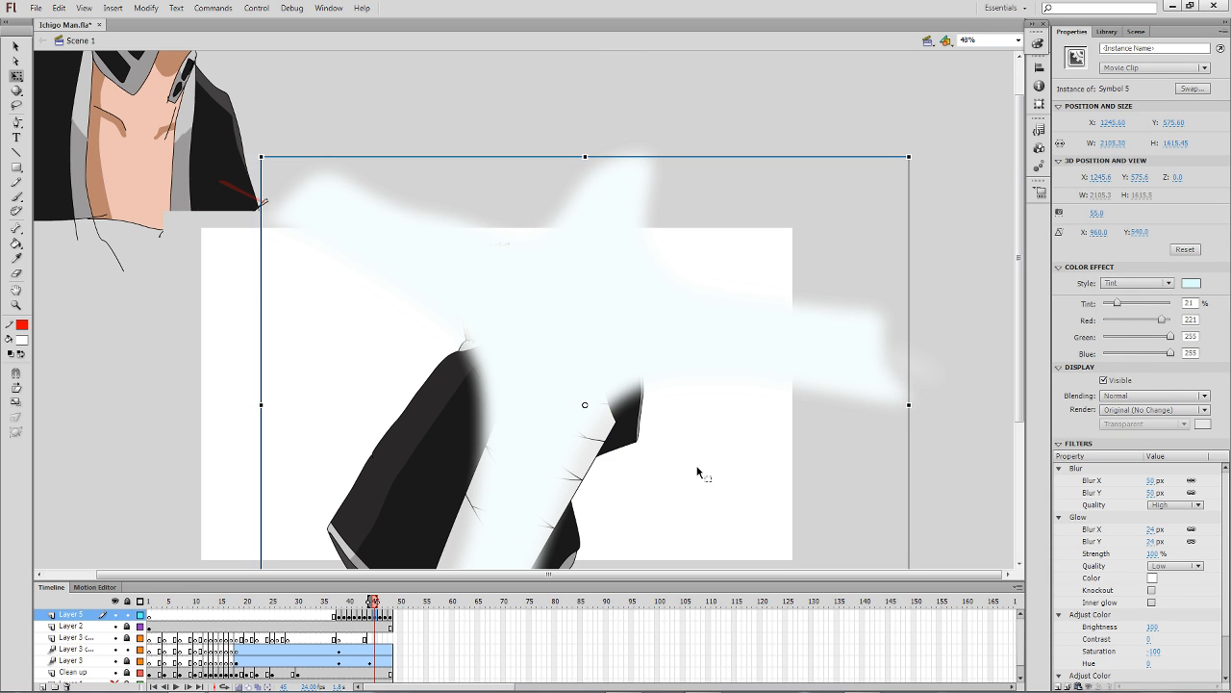
pyautogui.click(699, 471)
pyautogui.hotkey('ctrl', 'Return')
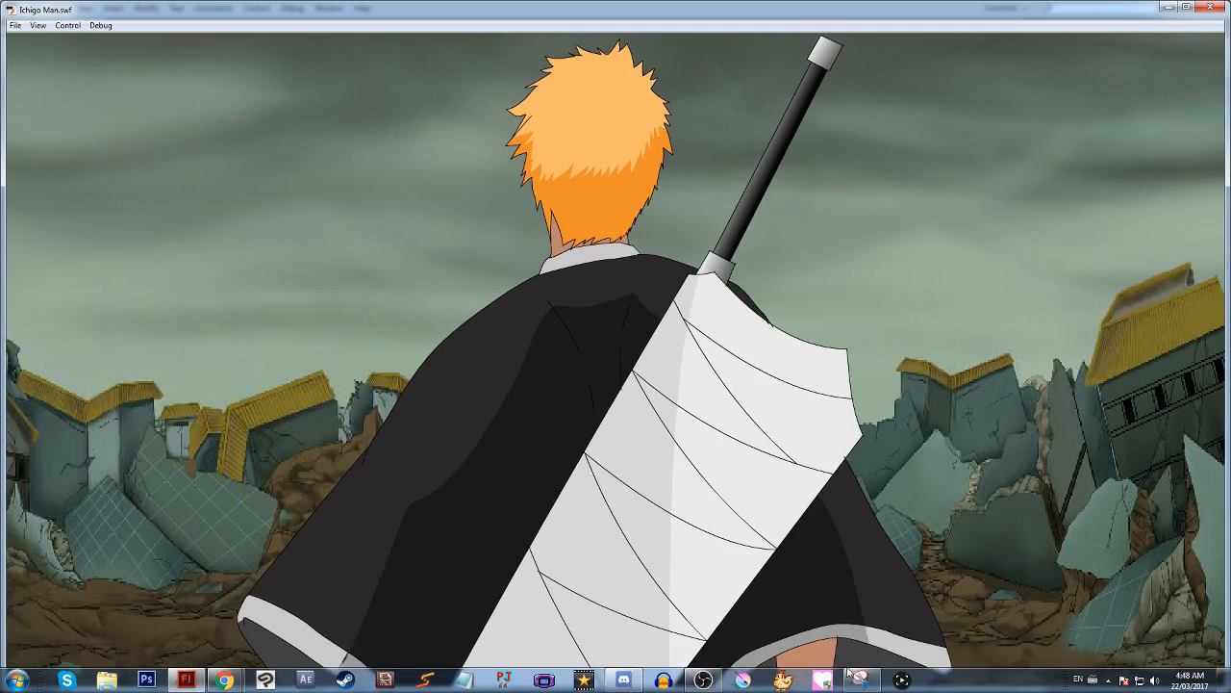
pyautogui.click(710, 684)
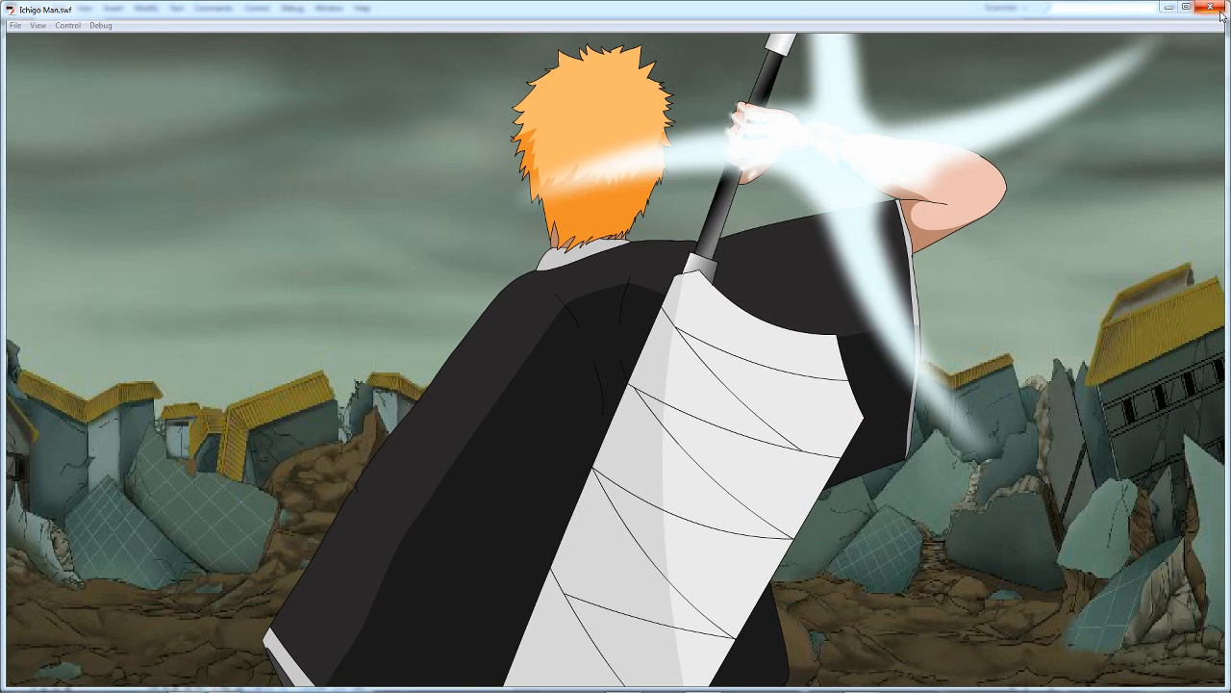
pyautogui.hotkey('ctrl', 'w')
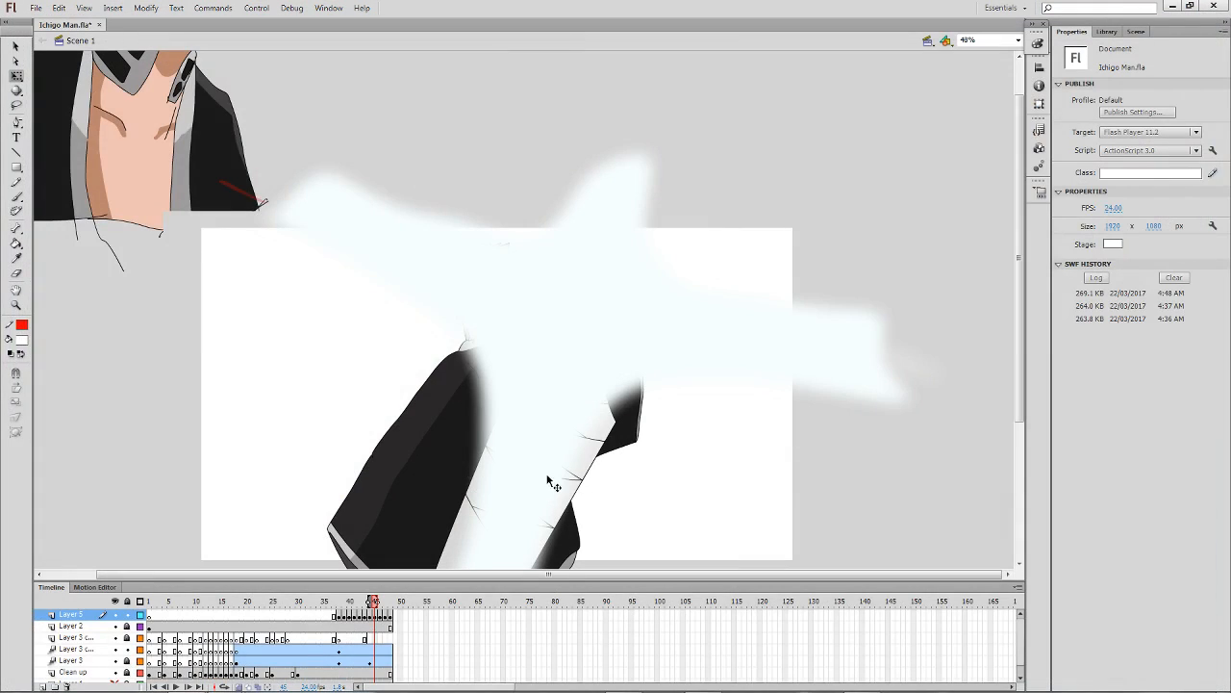
# Unhide the Layer 1 background so the bursts show against the ruined city.
pyautogui.click(362, 627)
pyautogui.scroll(-1, 96, 643)
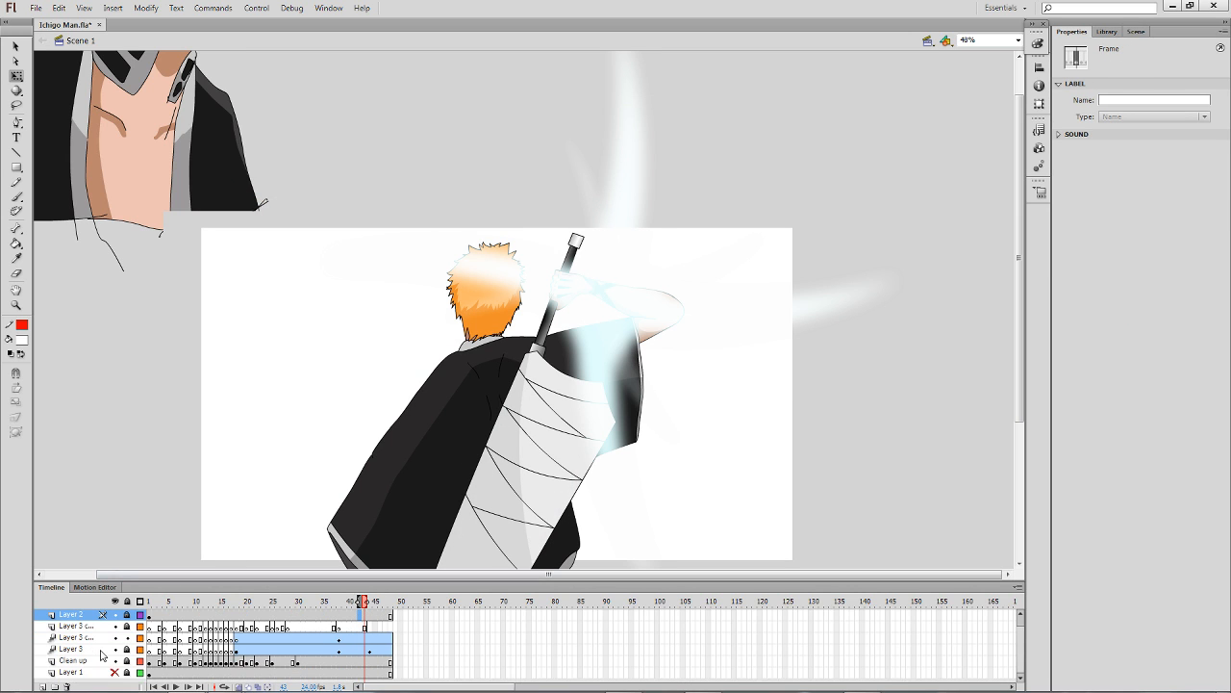
pyautogui.click(115, 672)
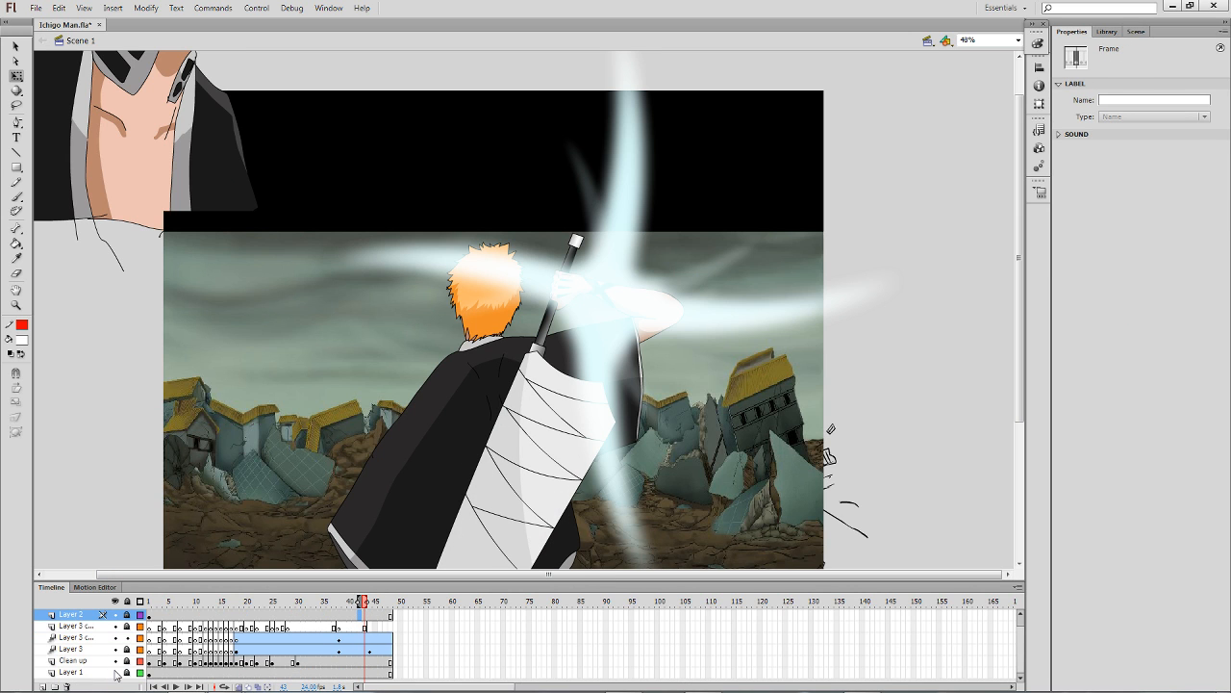
# Shift the frame 44 burst slightly to the right over the raised hands, comparing it with the neighbouring frames.
pyautogui.click(929, 354)
pyautogui.click(585, 296)
pyautogui.press('.')
pyautogui.click(616, 337)
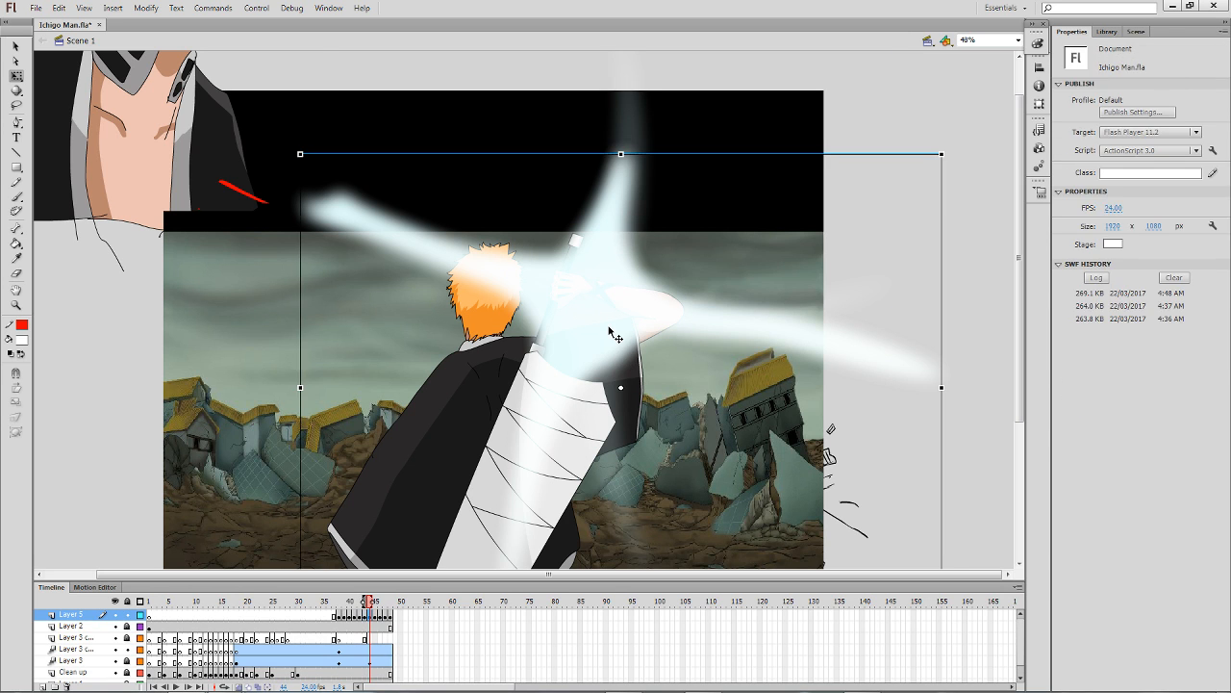
pyautogui.press('.')
pyautogui.press('.')
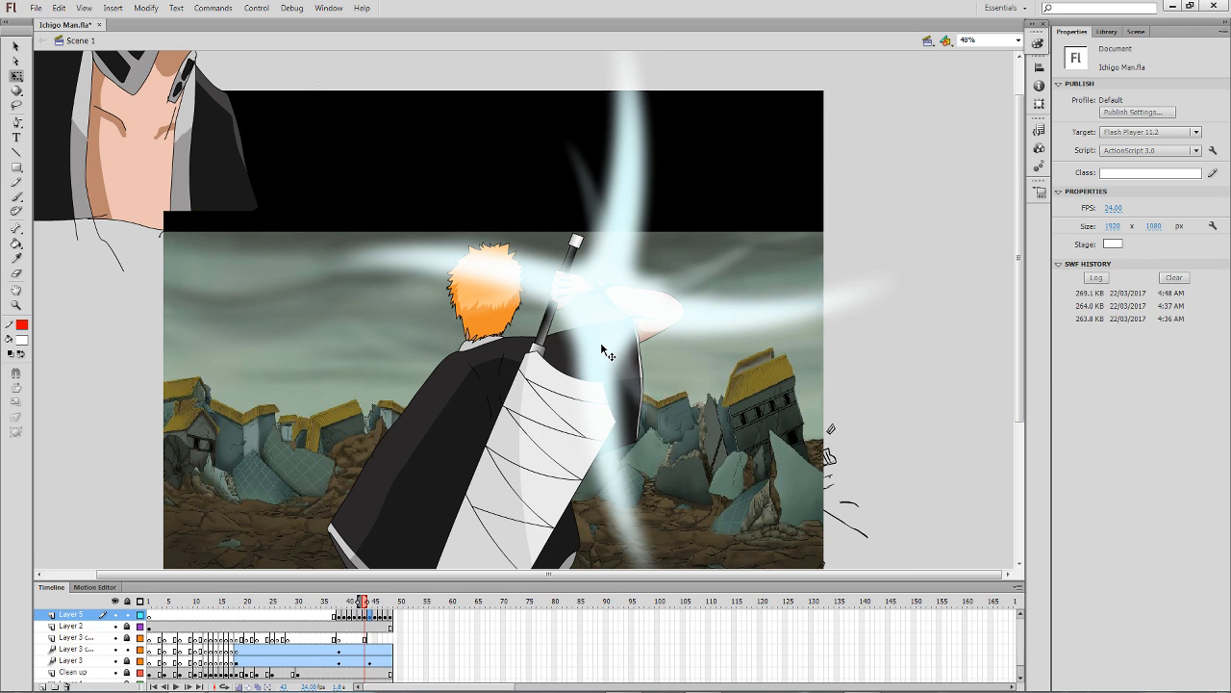
pyautogui.press(',')
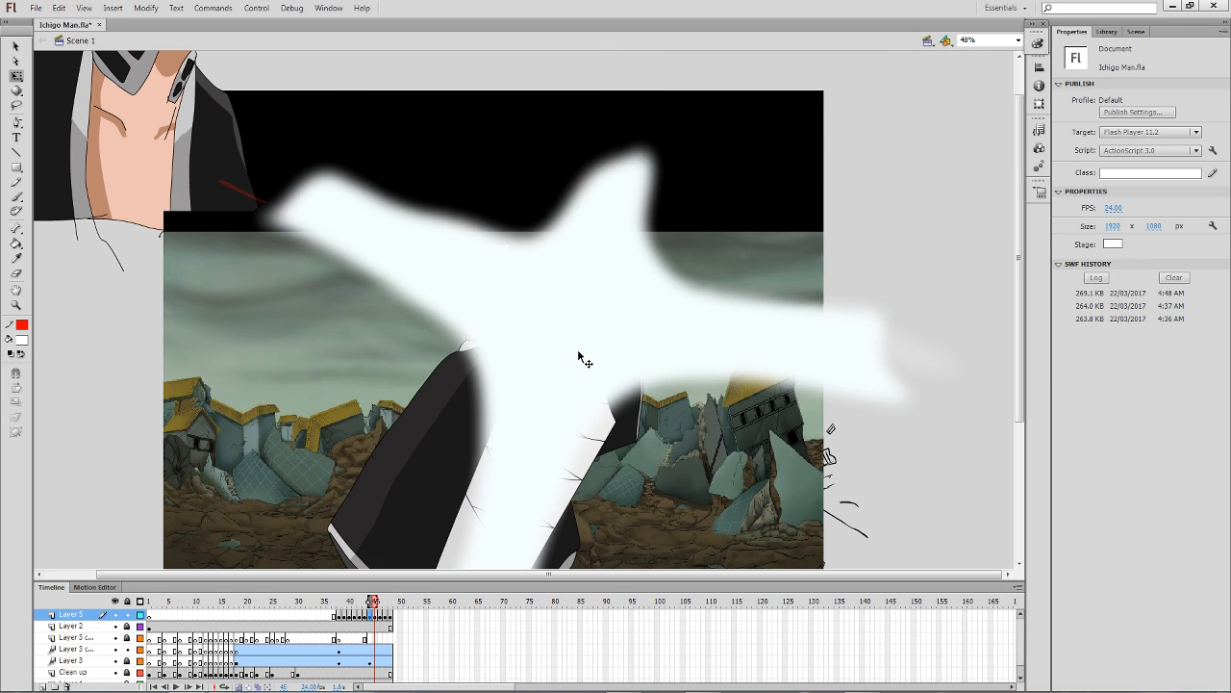
pyautogui.click(596, 351)
pyautogui.press(',')
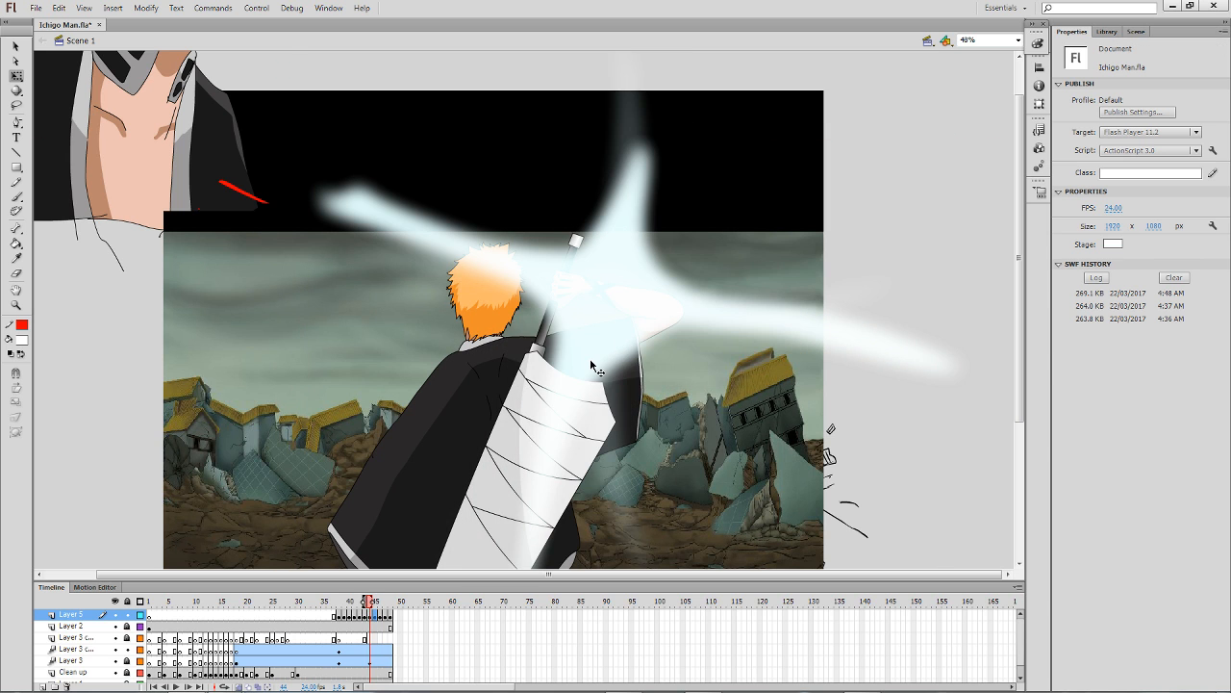
# Move the frame 45 burst up and to the right and enlarge it to about 2539 by 1948 px.
pyautogui.press('.')
pyautogui.scroll(-1, 590, 358)
pyautogui.click(592, 333)
pyautogui.hotkey('ctrl', '-')
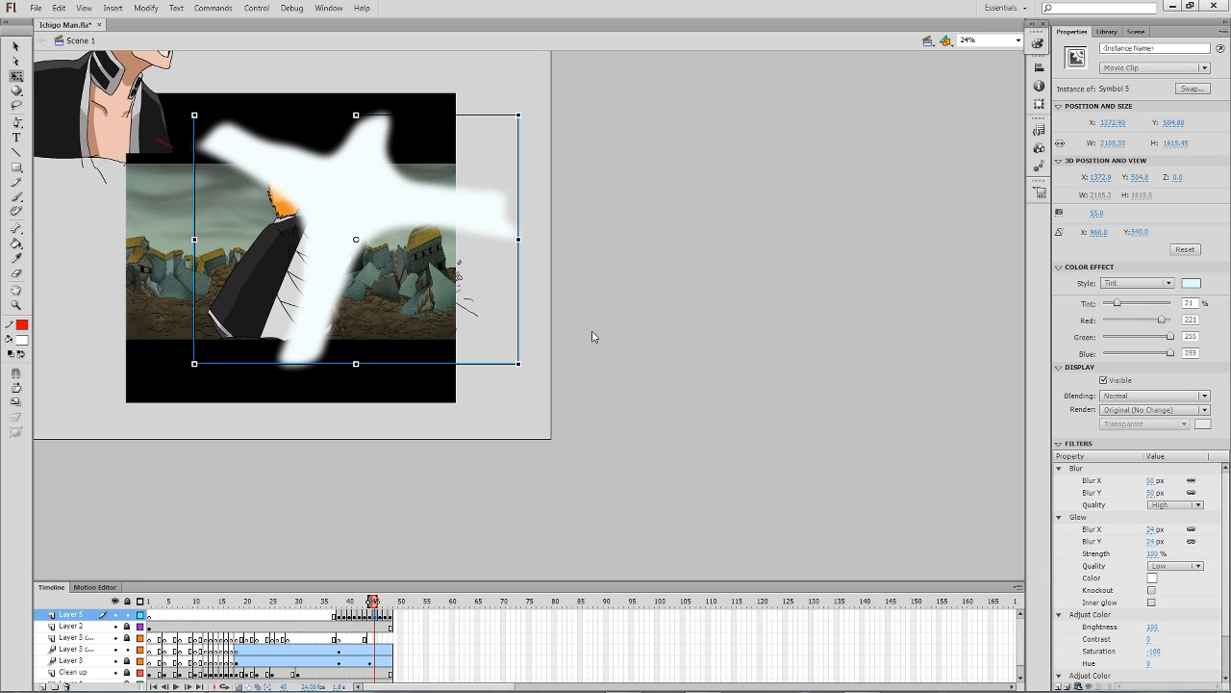
pyautogui.moveTo(519, 364); pyautogui.dragTo(553, 393)
pyautogui.press(',')
pyautogui.press(',')
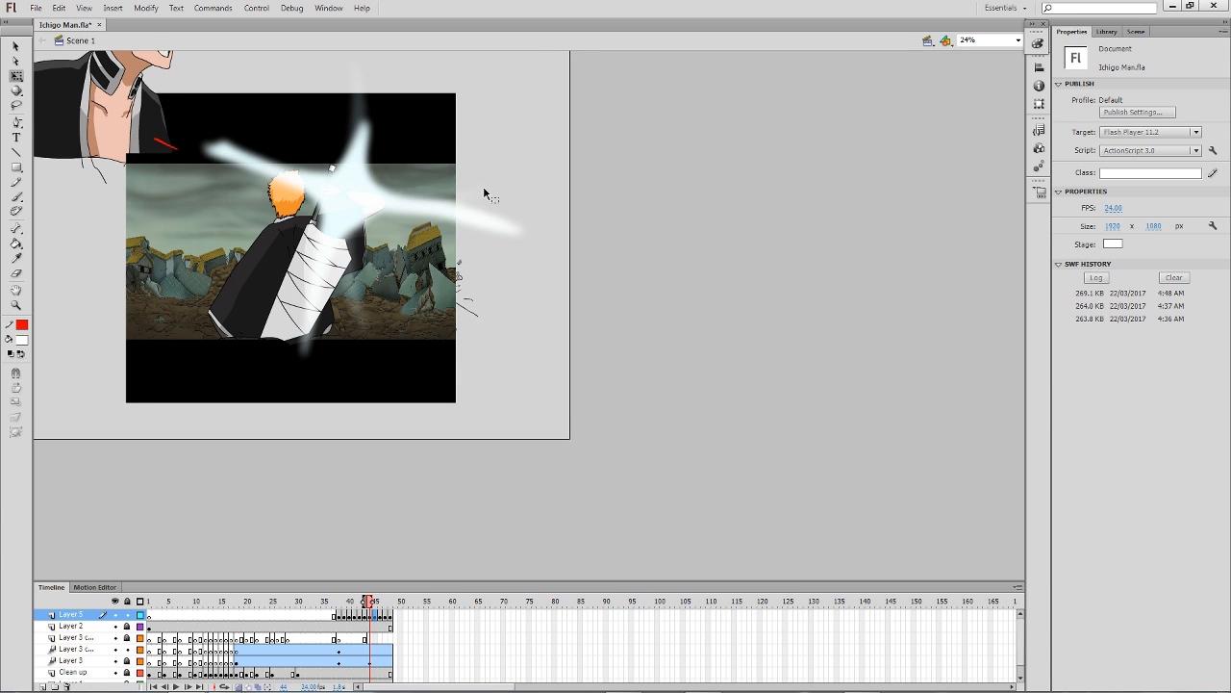
pyautogui.press('.')
pyautogui.press('.')
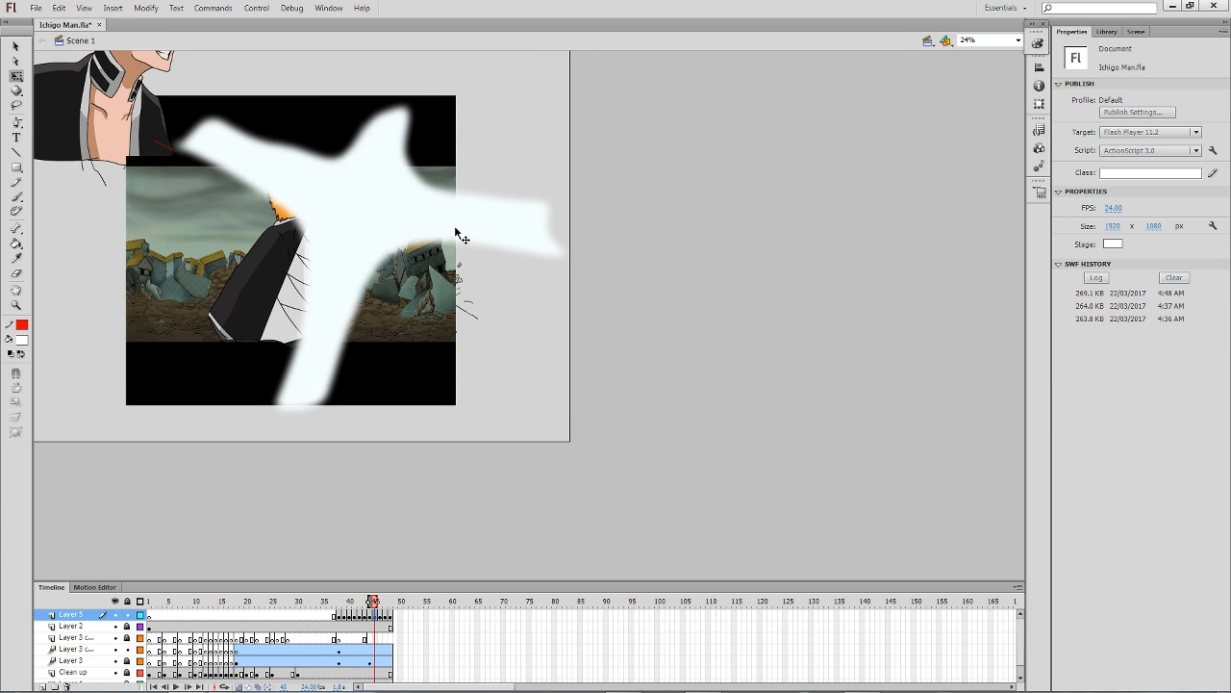
pyautogui.moveTo(455, 225); pyautogui.dragTo(454, 222)
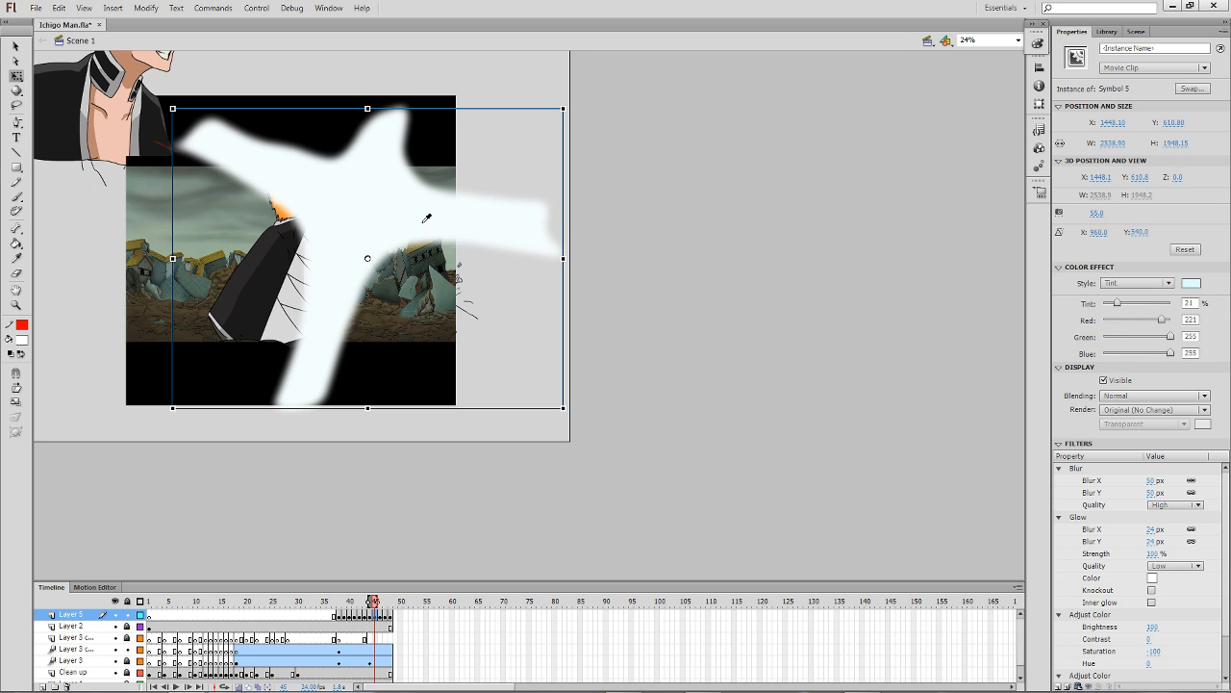
# Fill the shape inside the frame 45 burst symbol with white and return to Scene 1.
pyautogui.press('k')
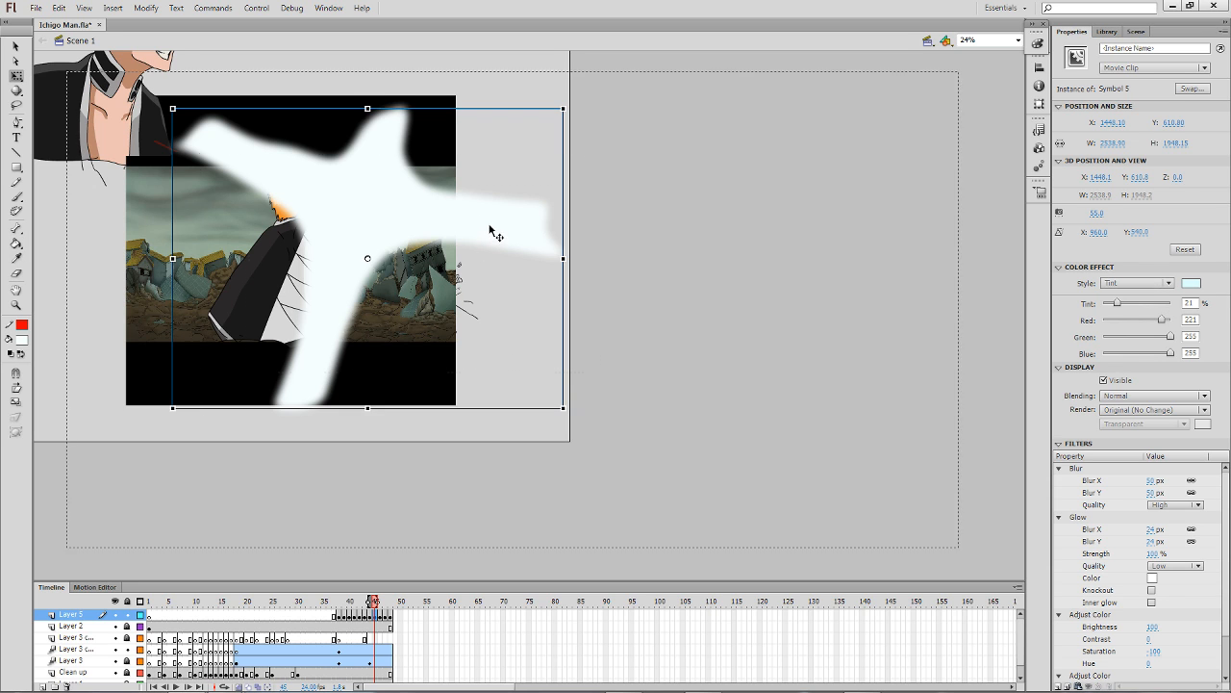
pyautogui.doubleClick(494, 234)
pyautogui.click(460, 213)
pyautogui.click(81, 40)
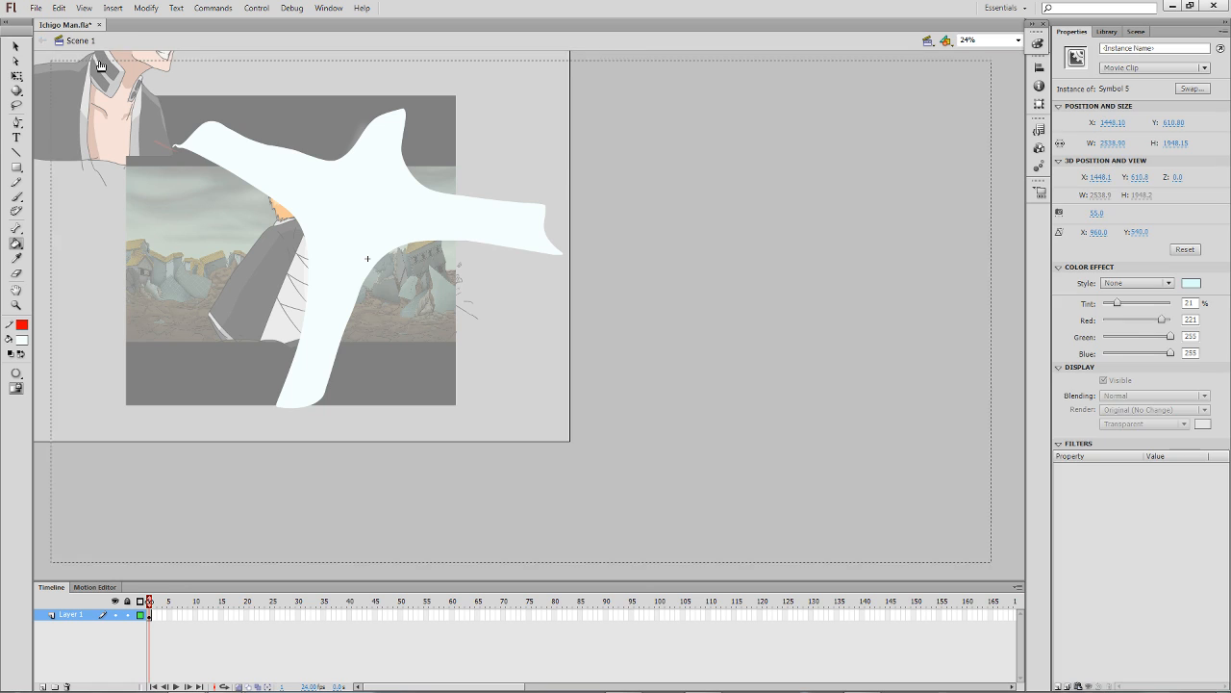
pyautogui.press('q')
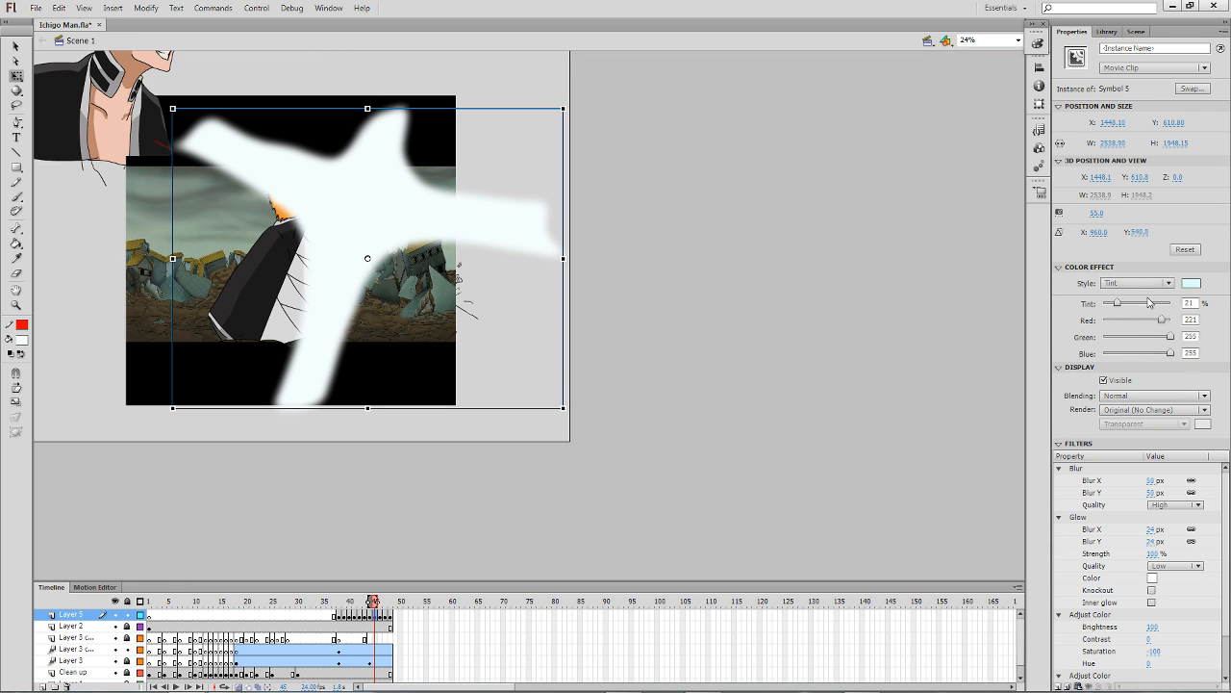
# Set the frame 45 burst's colour effect to None and its blending to Hard Light.
pyautogui.click(1145, 283)
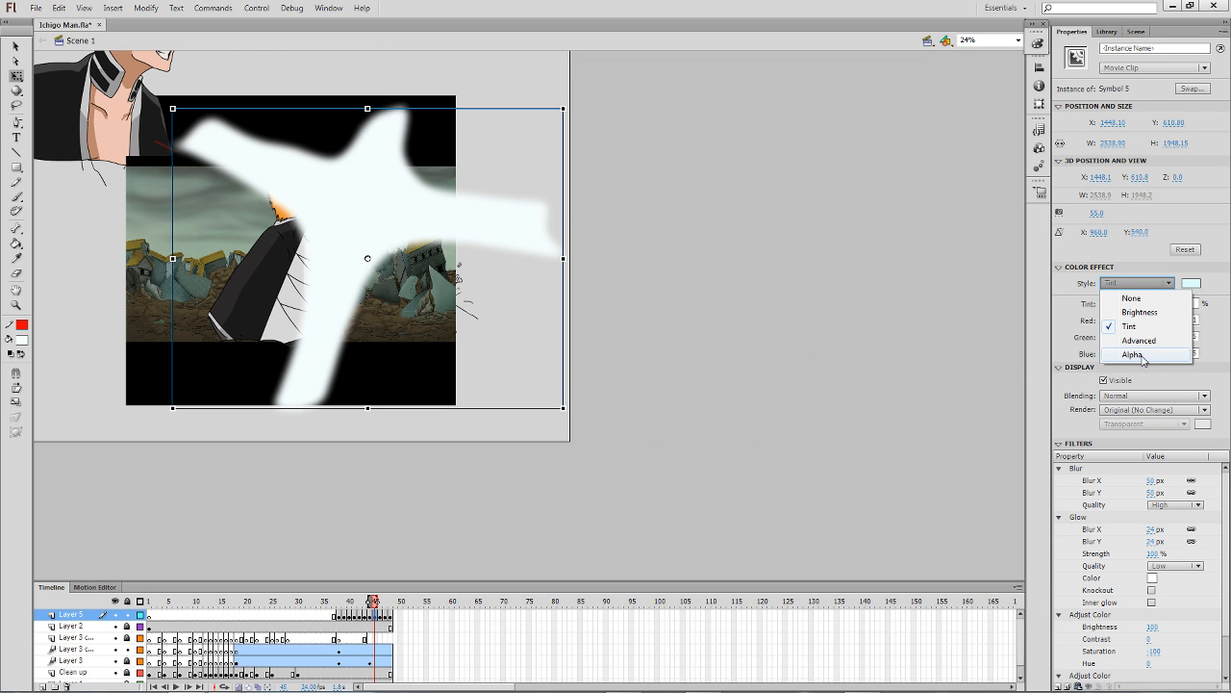
pyautogui.click(1150, 300)
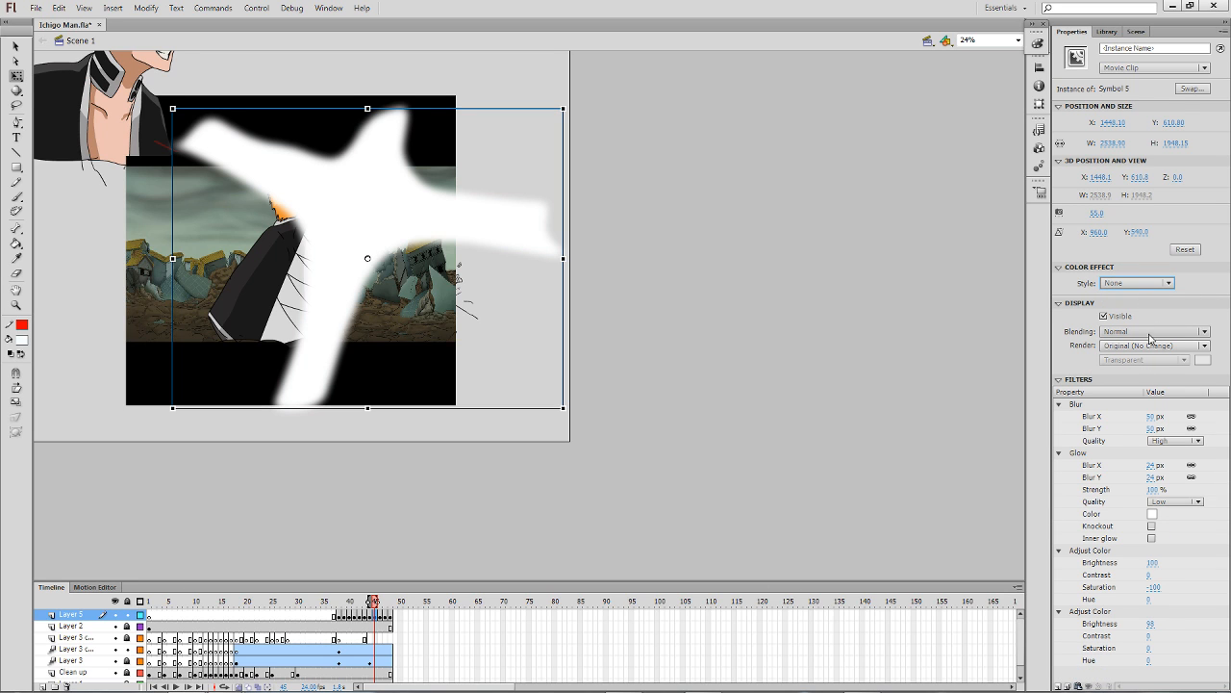
pyautogui.click(1155, 331)
pyautogui.click(1140, 466)
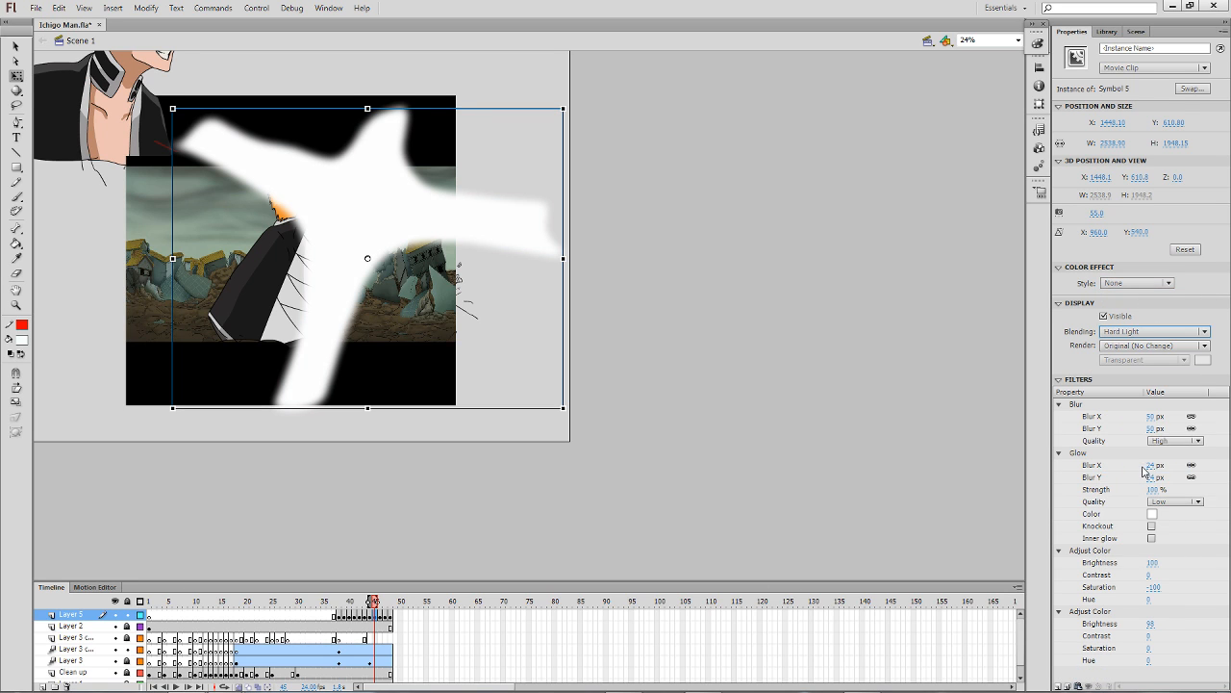
# Try the Alpha colour effect on the frame 45 burst, and set it back to the pale cyan 21% Tint.
pyautogui.click(1136, 285)
pyautogui.click(1150, 355)
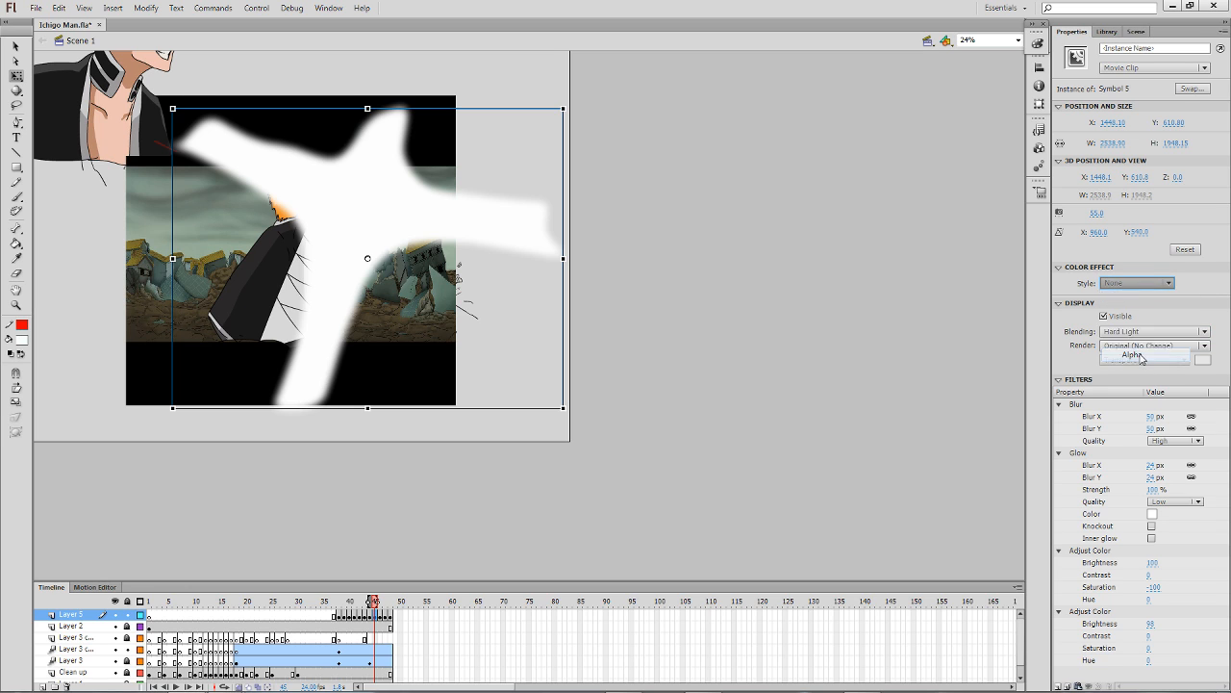
pyautogui.click(1137, 283)
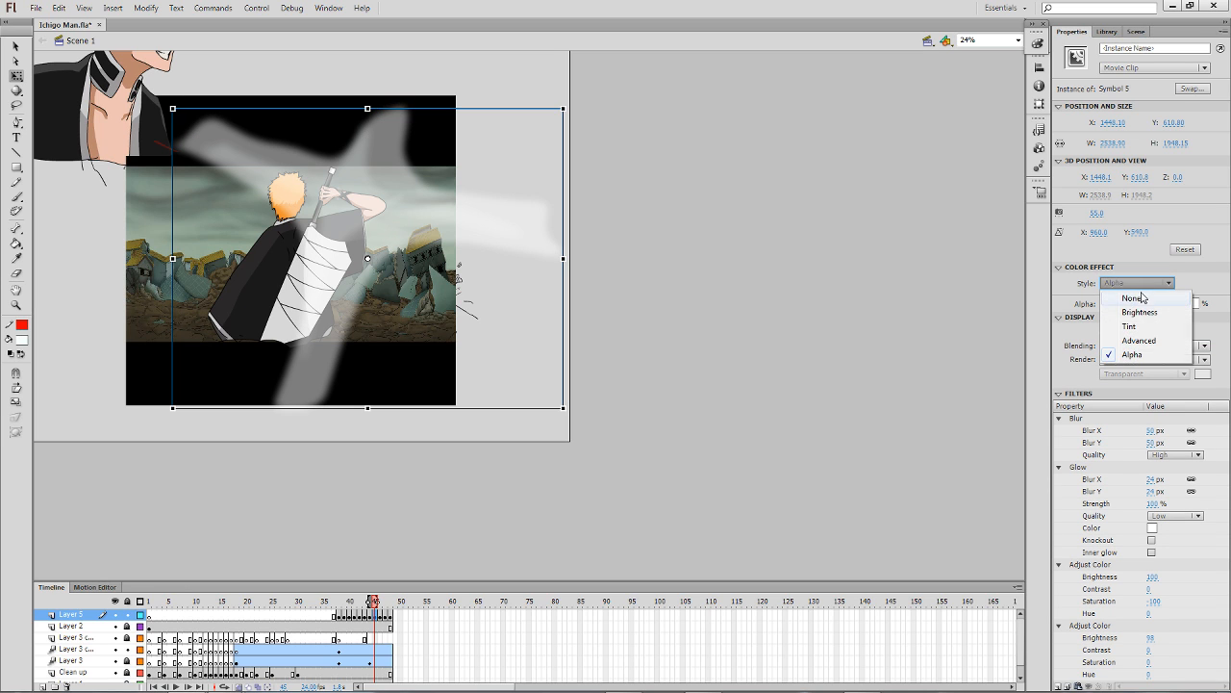
pyautogui.click(1127, 332)
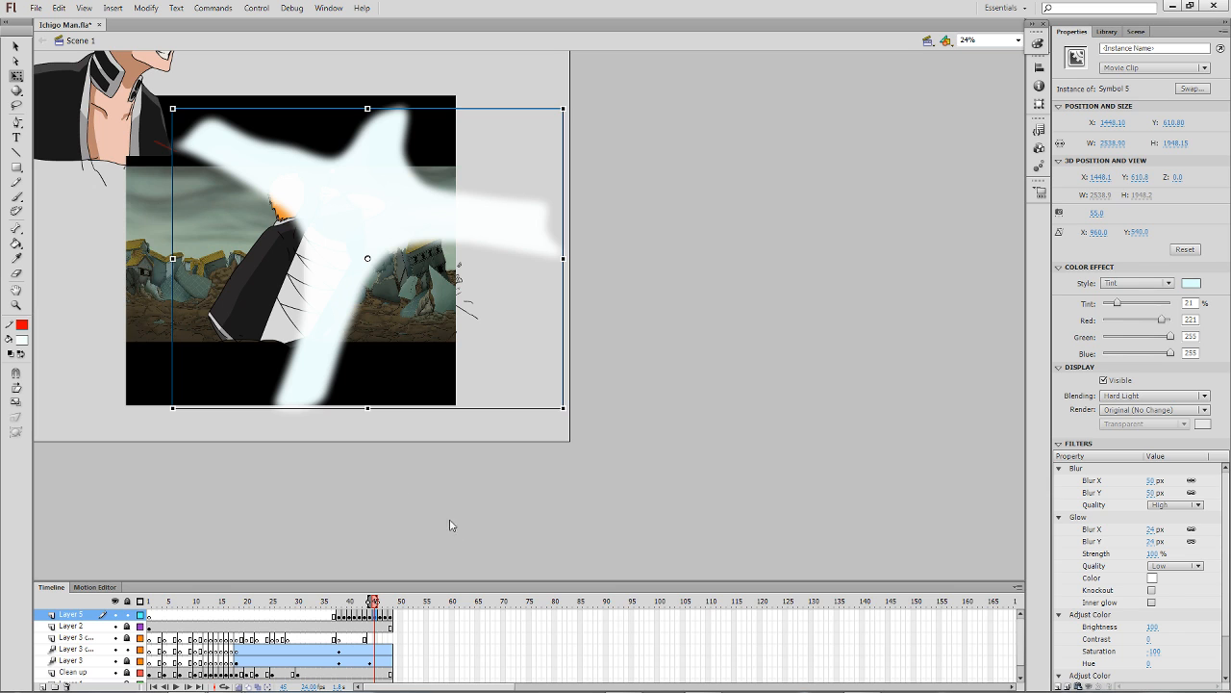
# Shift the frame 46 burst to about X 1159, Y 447, comparing its placement with the frame 45 burst.
pyautogui.hotkey('ctrl', 'space')
pyautogui.moveTo(138, 390); pyautogui.dragTo(491, 97)
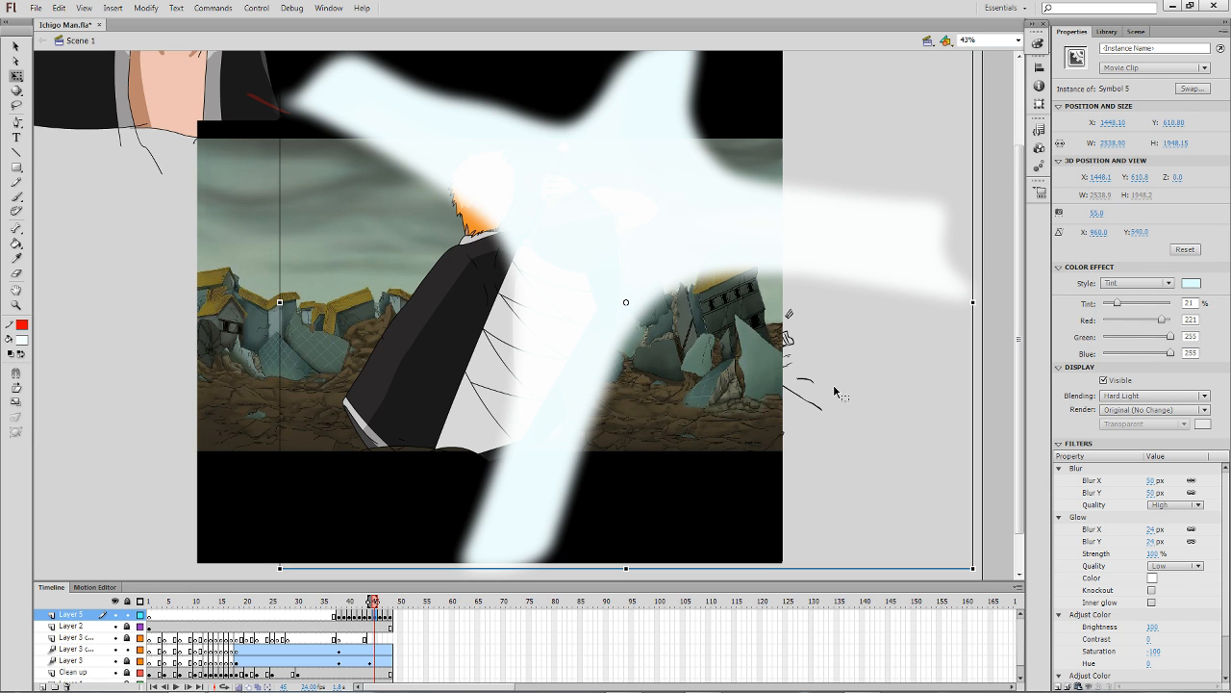
pyautogui.click(840, 484)
pyautogui.click(588, 349)
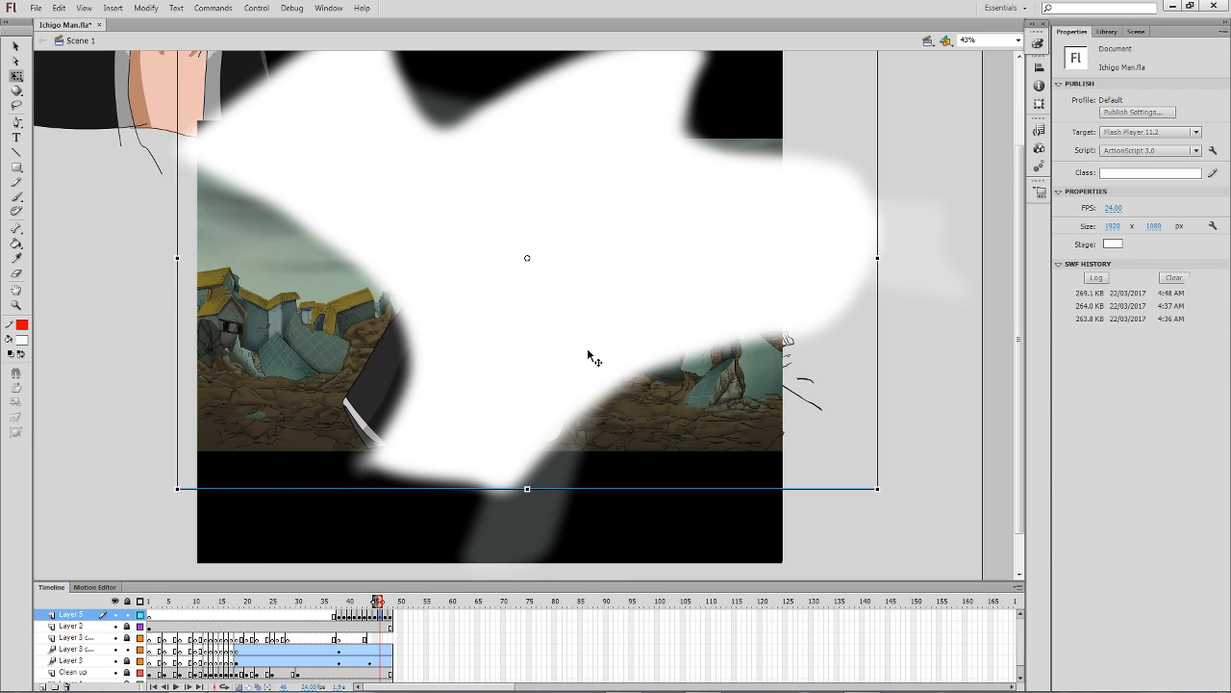
pyautogui.press(',')
pyautogui.click(595, 361)
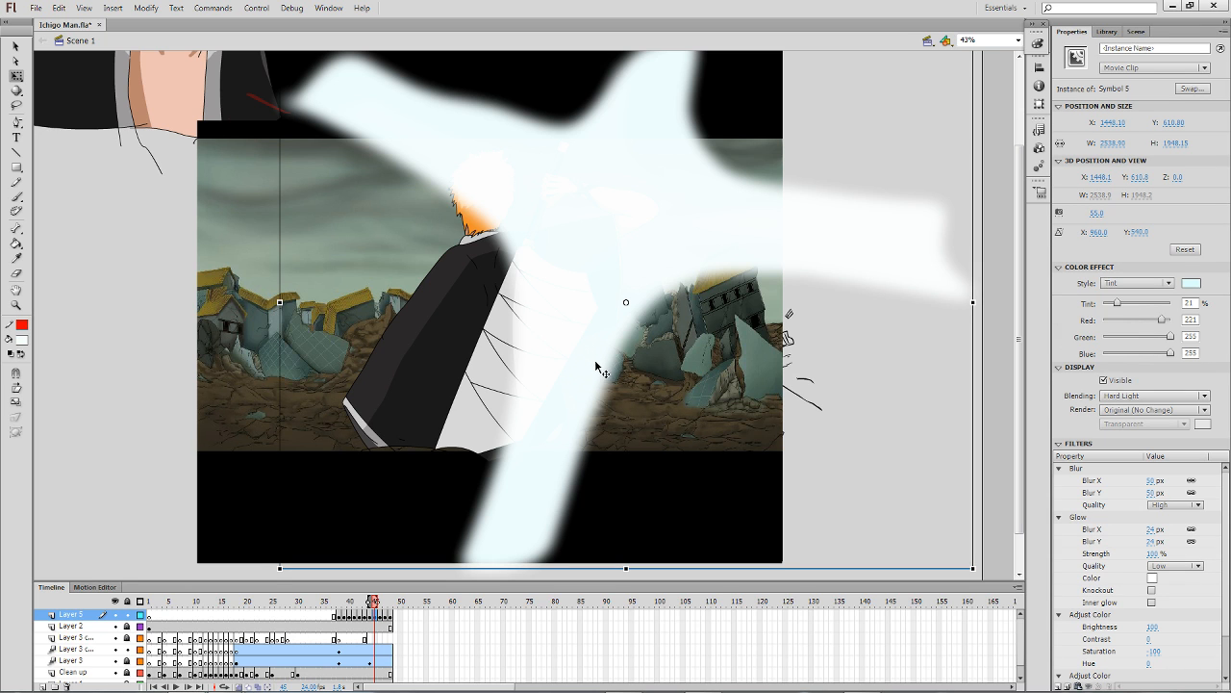
pyautogui.press('.')
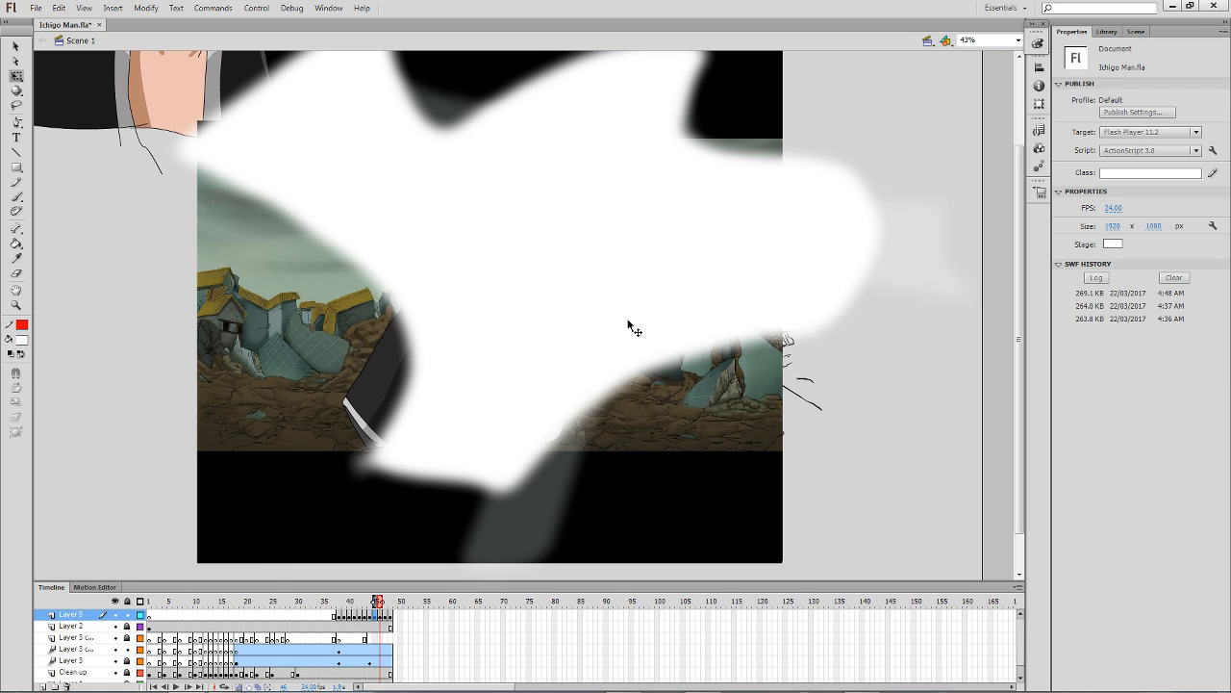
pyautogui.press(',')
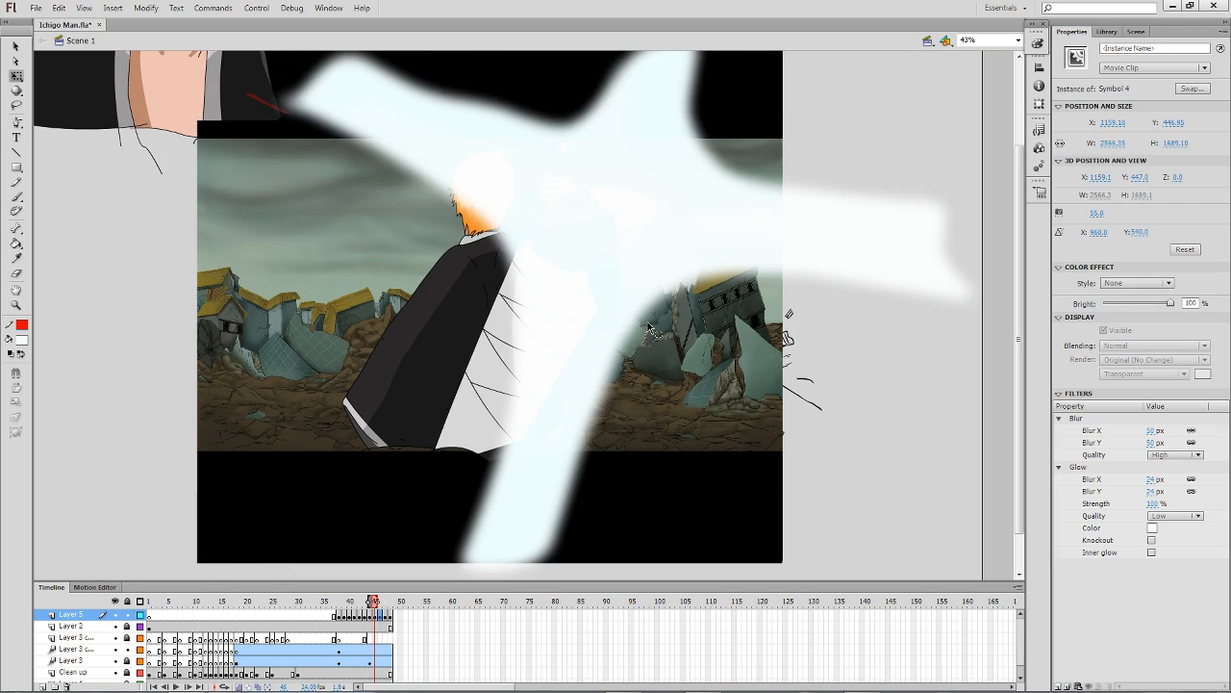
# Change the frame 46 burst's colour effect from Brightness to the pale cyan 21% Tint.
pyautogui.press('.')
pyautogui.click(589, 348)
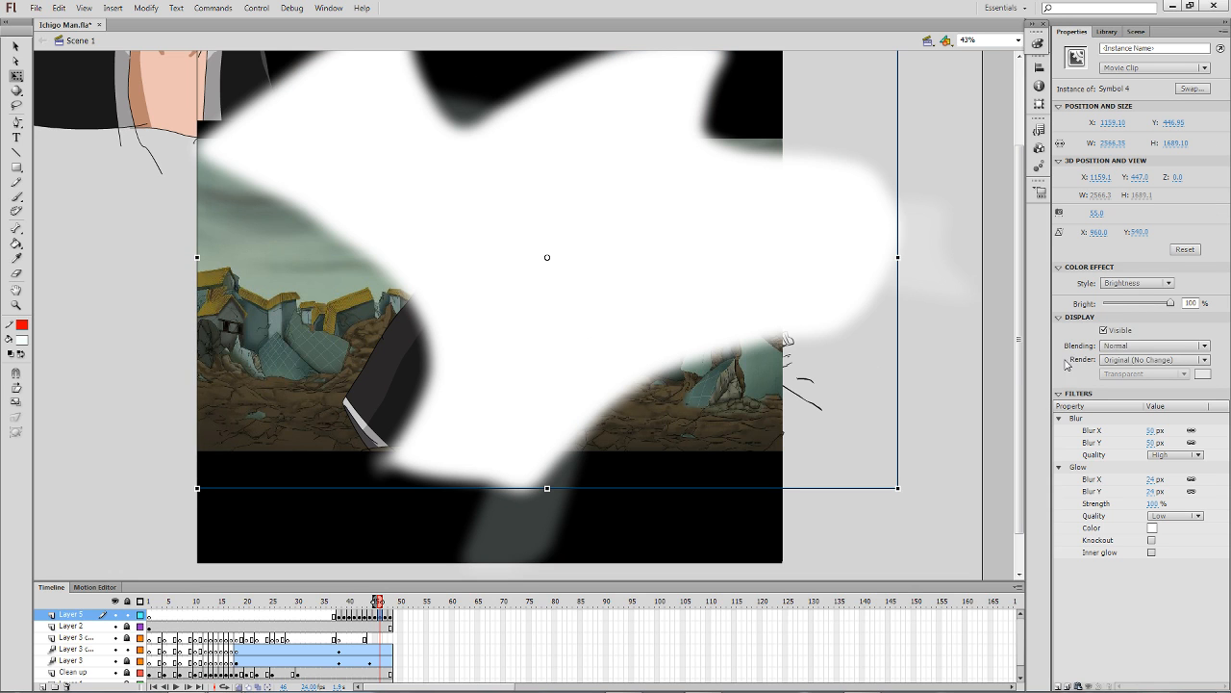
pyautogui.click(1136, 283)
pyautogui.click(1140, 328)
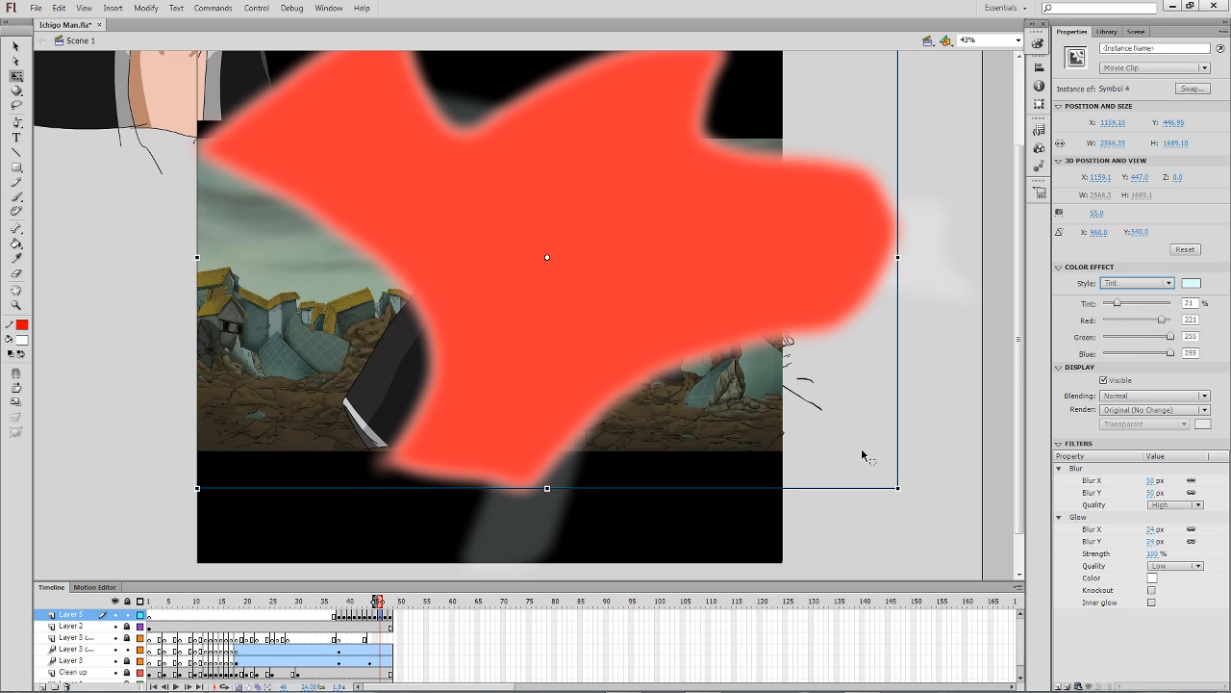
# Recolour the frame 46 burst's shape from red to white inside its symbol, and set the burst's blending to Hard Light.
pyautogui.doubleClick(761, 324)
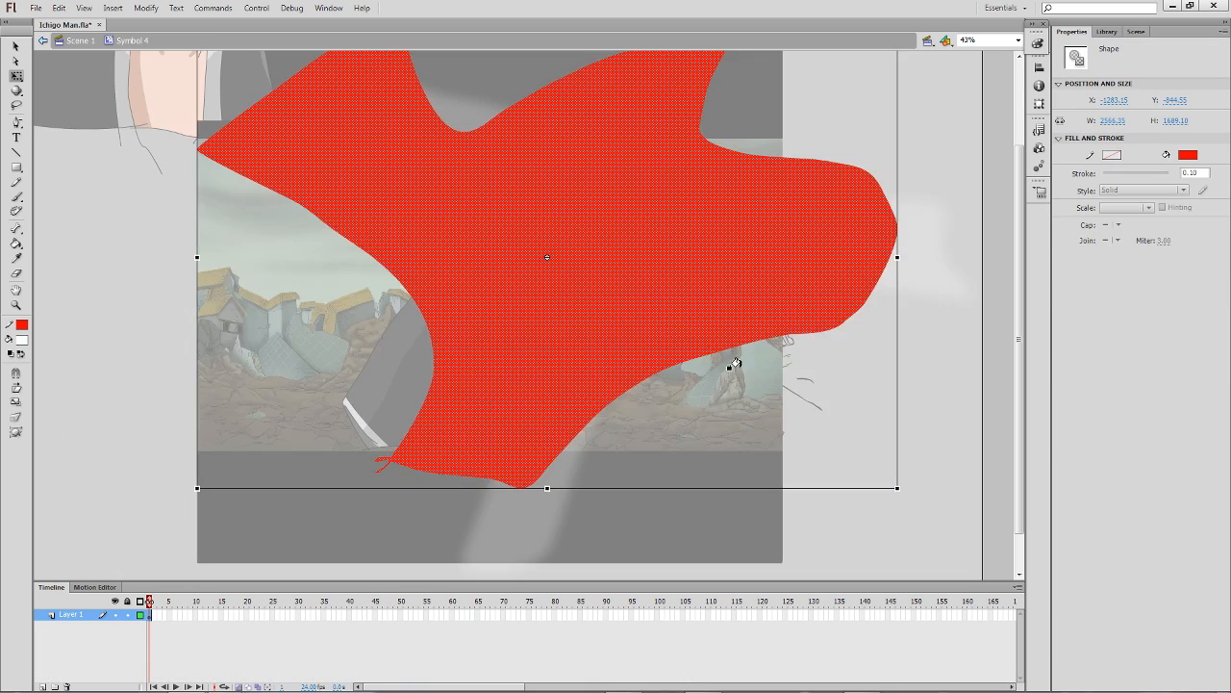
pyautogui.press('k')
pyautogui.click(79, 41)
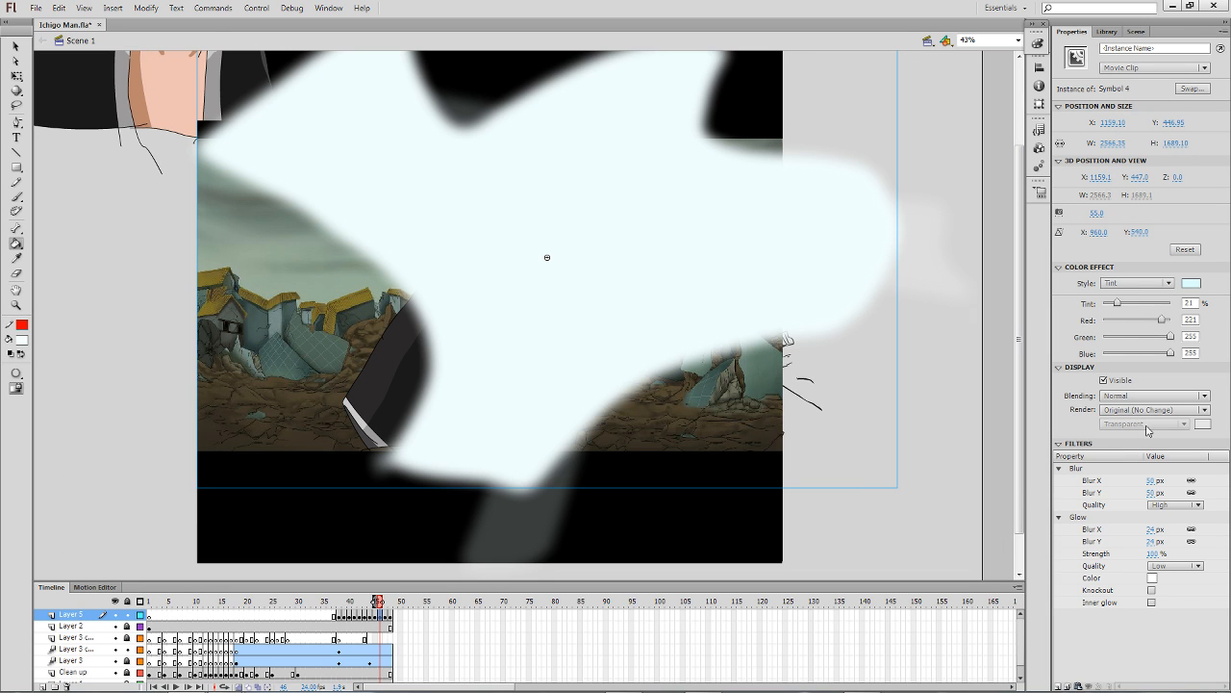
pyautogui.click(1136, 402)
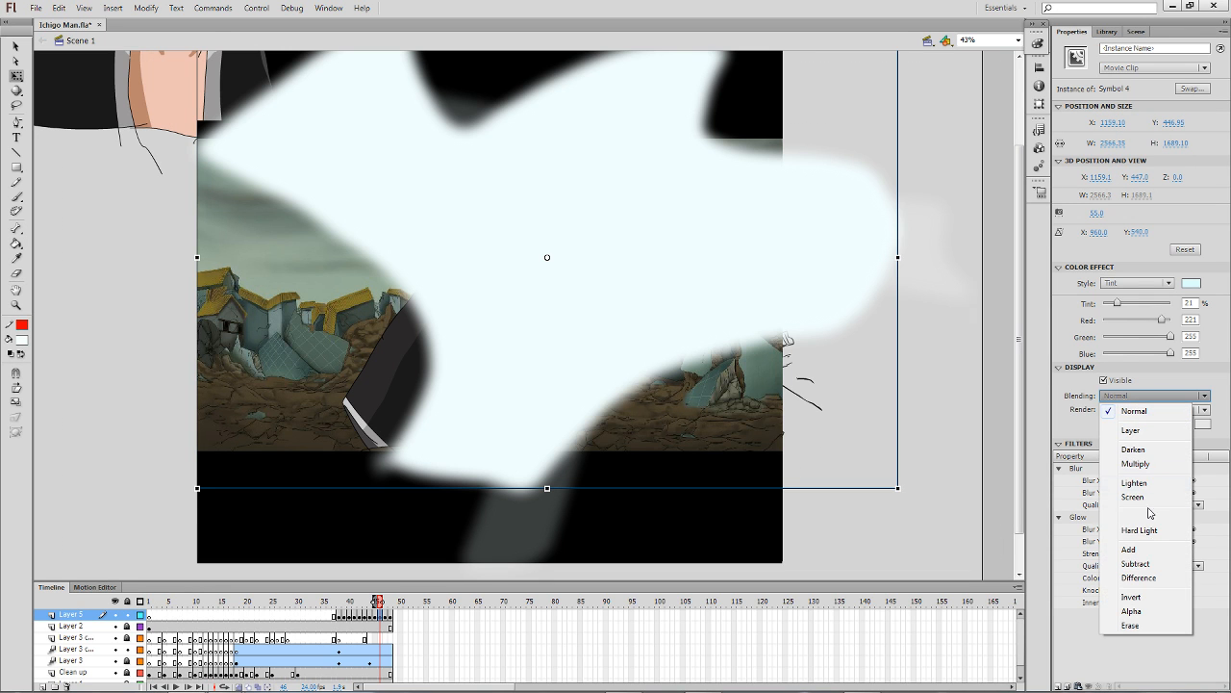
pyautogui.click(1135, 532)
pyautogui.click(850, 549)
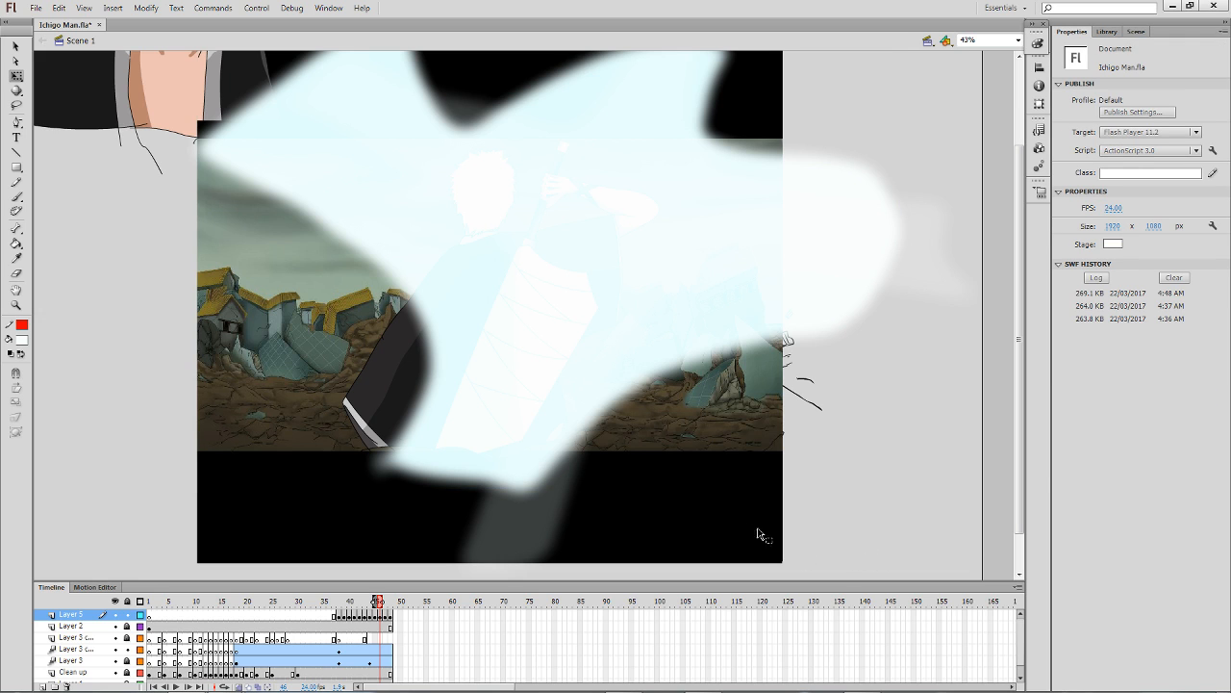
# Fill the frame 47 burst's shape with white inside its symbol, and change its colour effect from Brightness to the pale cyan Tint.
pyautogui.press('.')
pyautogui.doubleClick(671, 317)
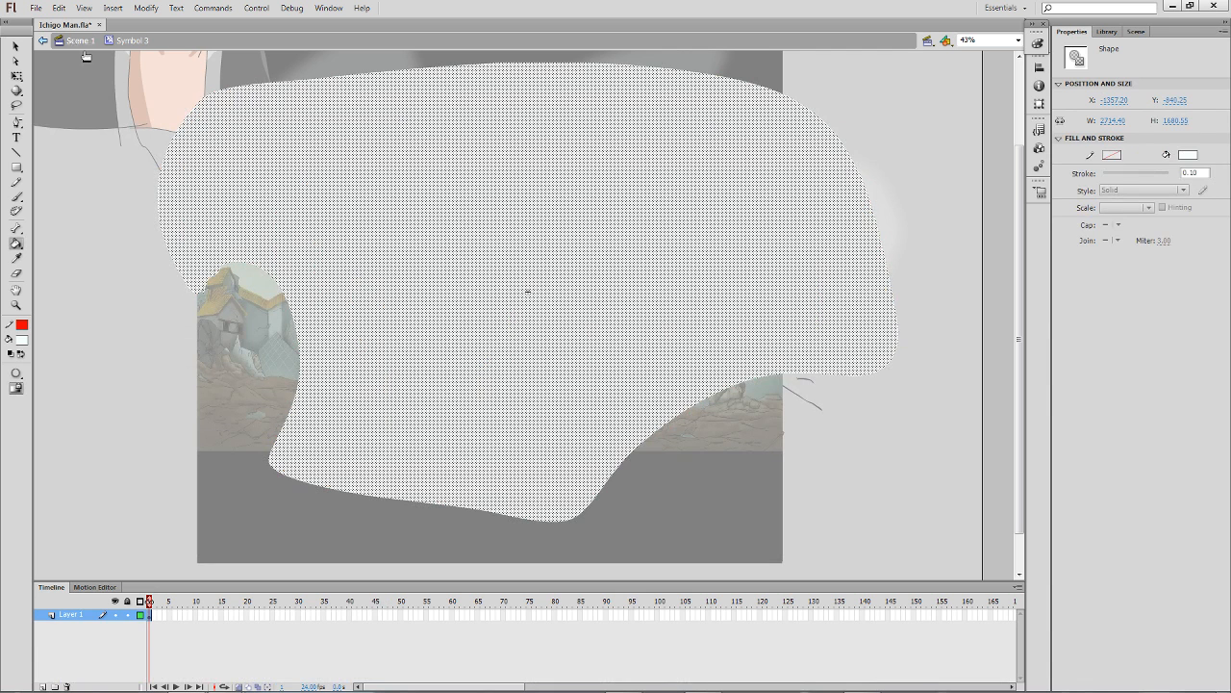
pyautogui.click(81, 41)
pyautogui.press('q')
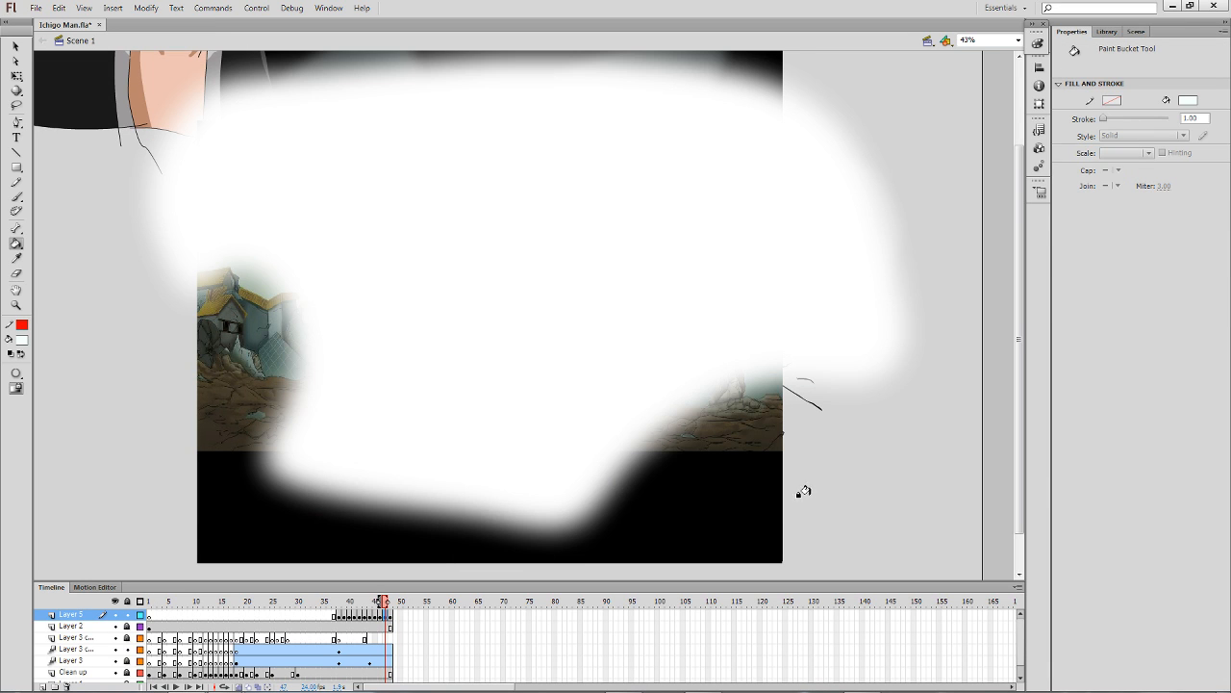
pyautogui.click(1137, 283)
pyautogui.click(1116, 313)
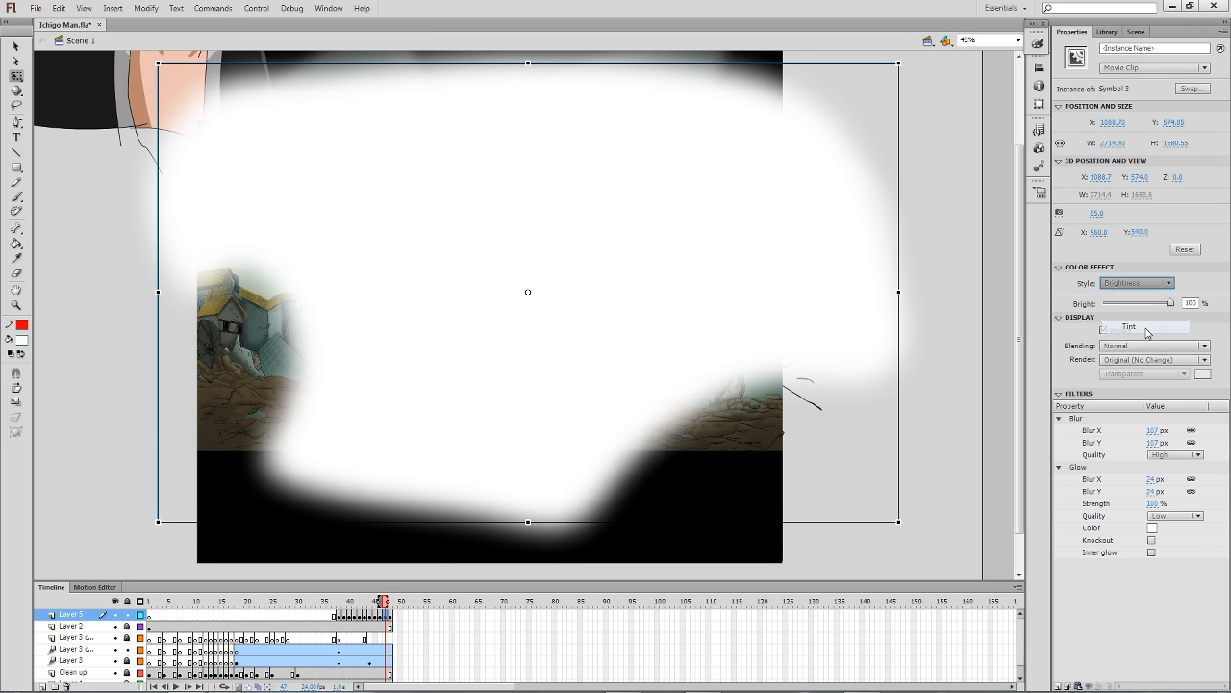
pyautogui.moveTo(1116, 304); pyautogui.dragTo(1100, 322)
pyautogui.click(950, 414)
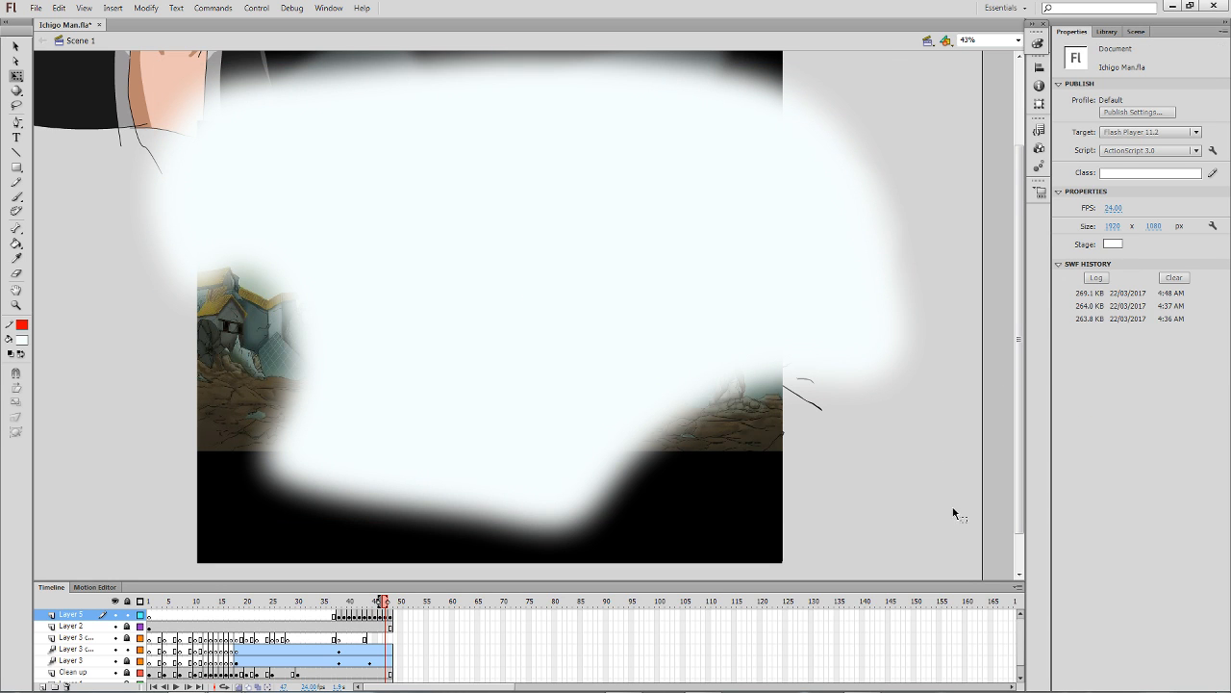
# Step back and forth through the last burst frames up to frame 48, comparing their colour and transparency.
pyautogui.press(',')
pyautogui.press('.')
pyautogui.press('.')
pyautogui.press(',')
pyautogui.press(',')
pyautogui.press(',')
pyautogui.press('.')
pyautogui.press('.')
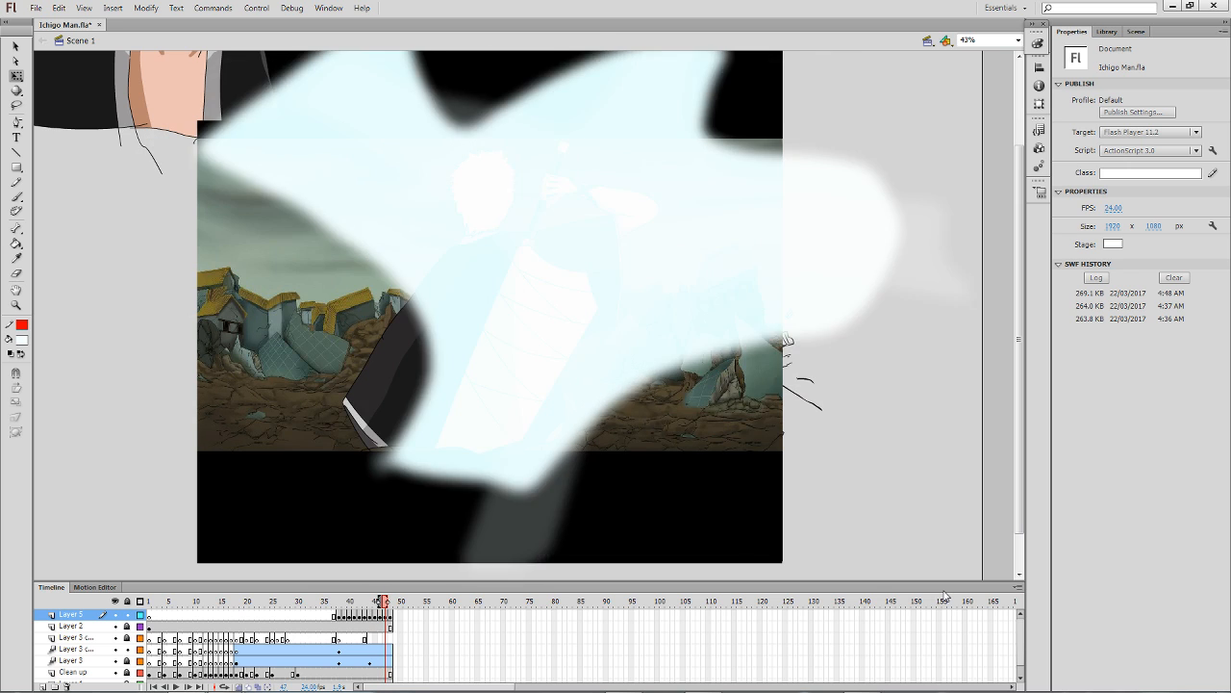
pyautogui.press(',')
pyautogui.press(',')
pyautogui.press('.')
pyautogui.press('.')
pyautogui.press('.')
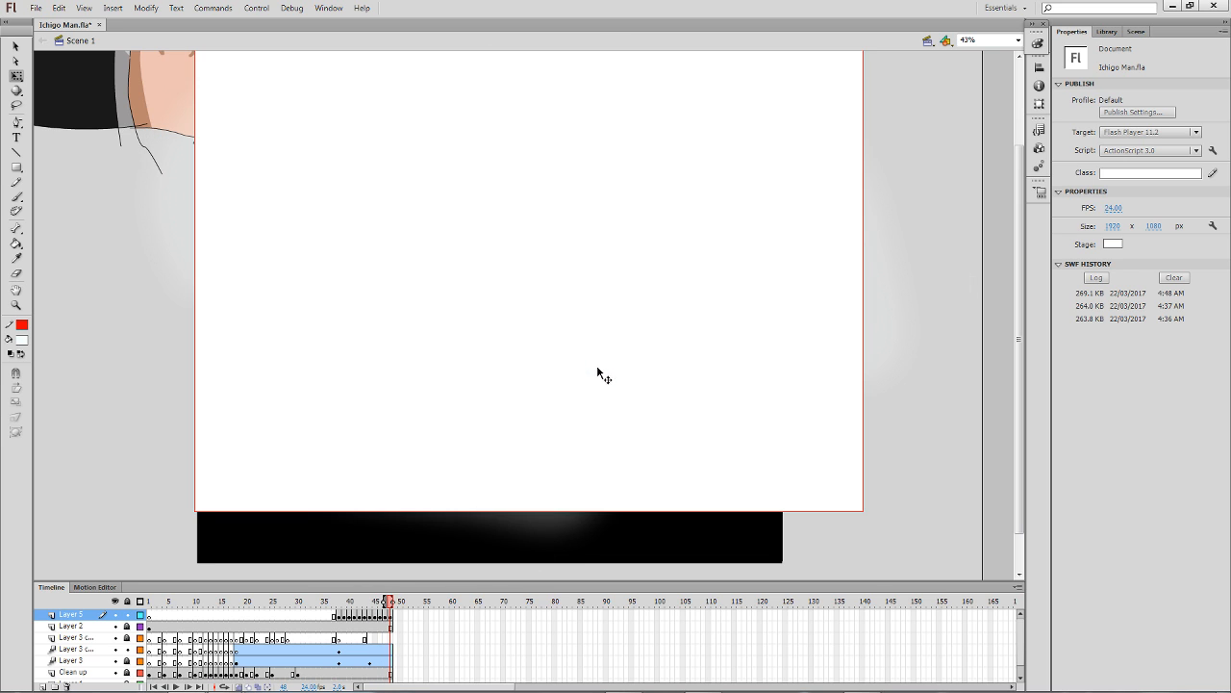
# Return to frame 38 and save Ichigo Man.fla.
pyautogui.click(339, 626)
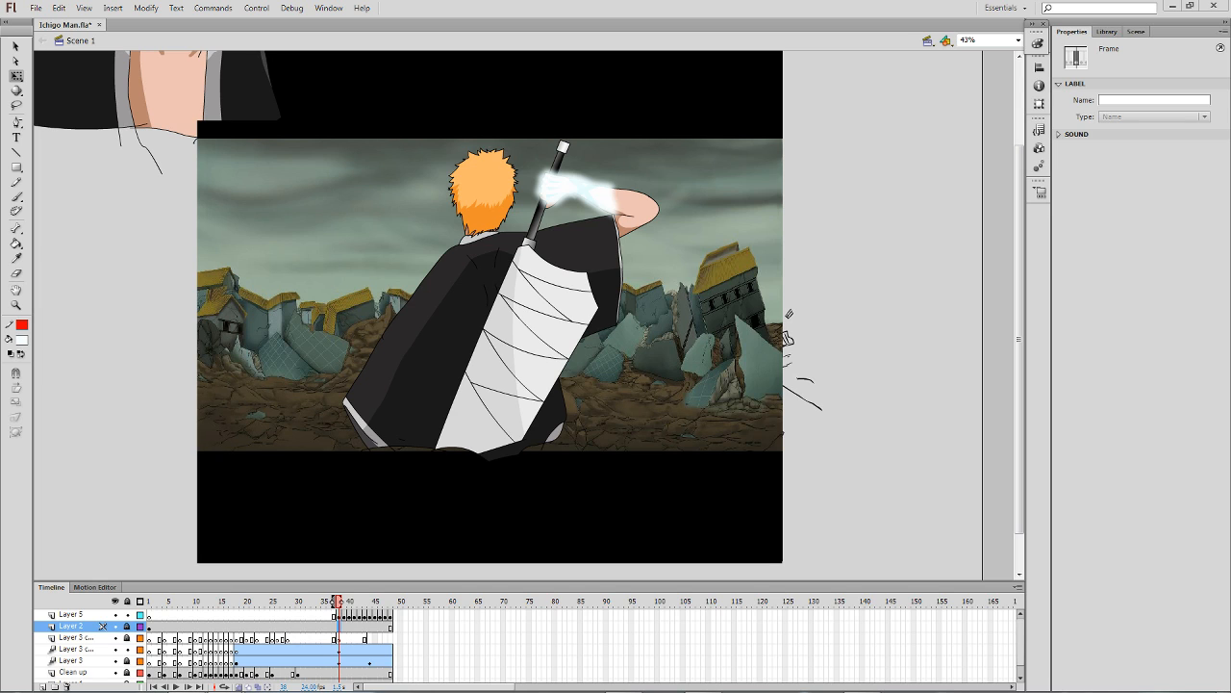
pyautogui.click(889, 350)
pyautogui.hotkey('ctrl', 's')
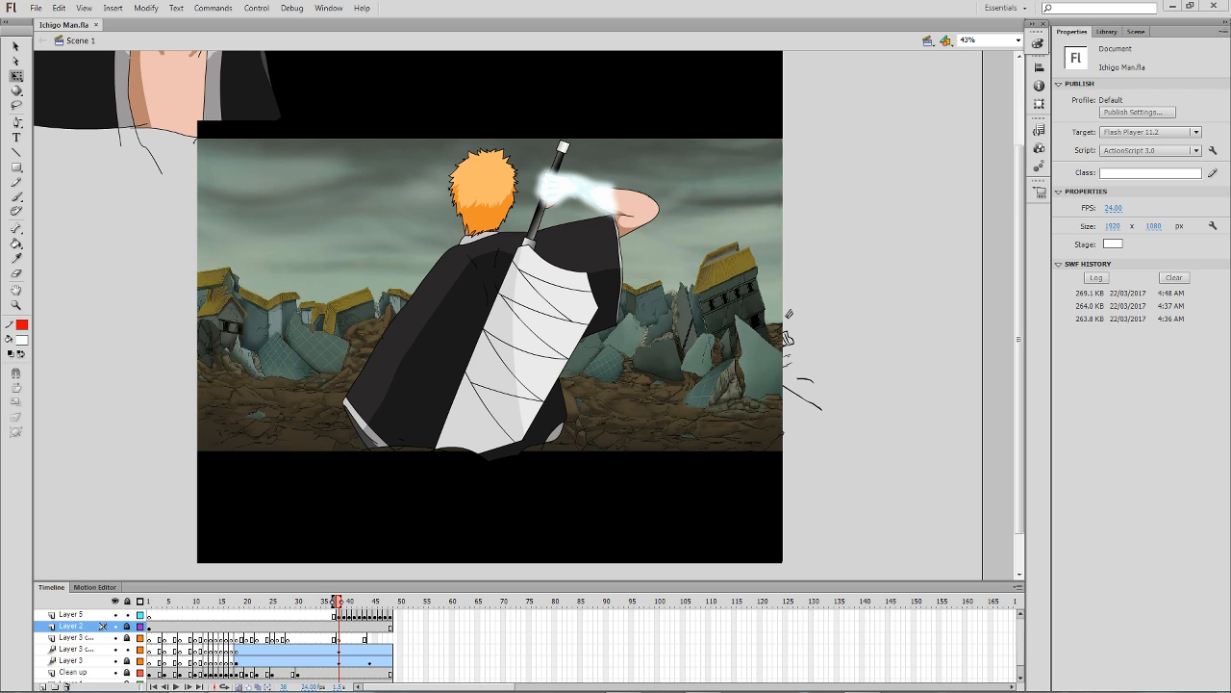
# Inspect the frames leading up to the burst, and test the movie in the preview player.
pyautogui.click(320, 627)
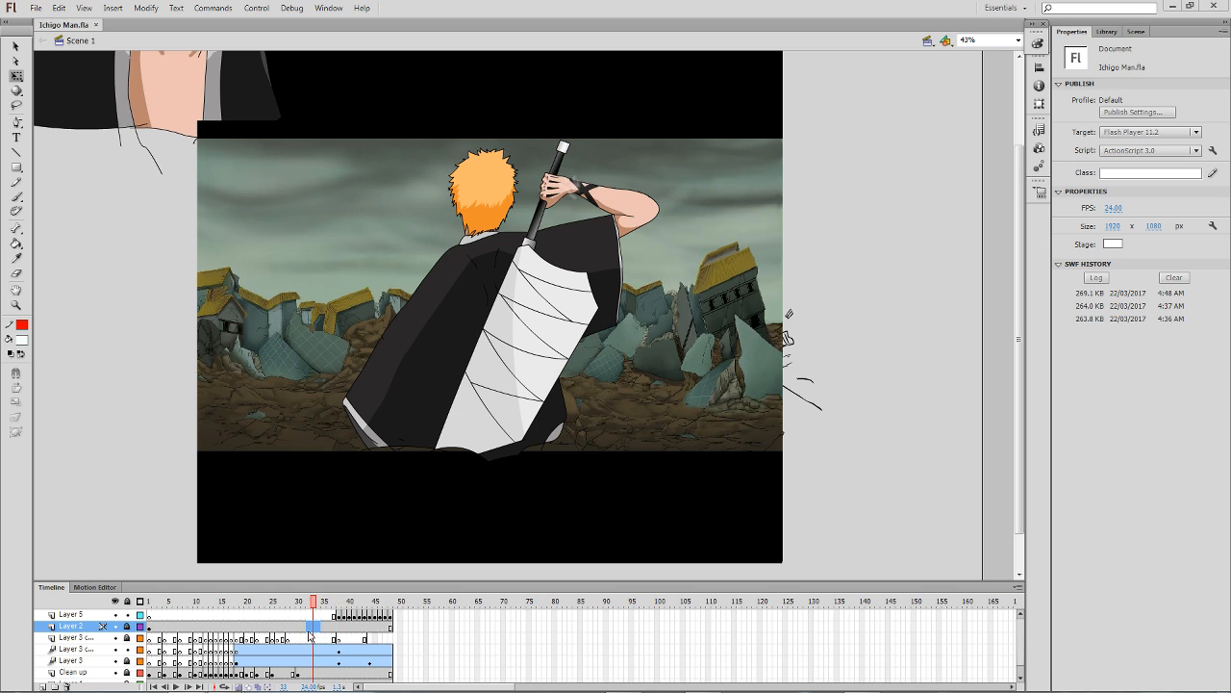
pyautogui.moveTo(333, 632)
pyautogui.mouseDown()
pyautogui.moveTo(372, 635)
pyautogui.moveTo(333, 636)
pyautogui.mouseUp()
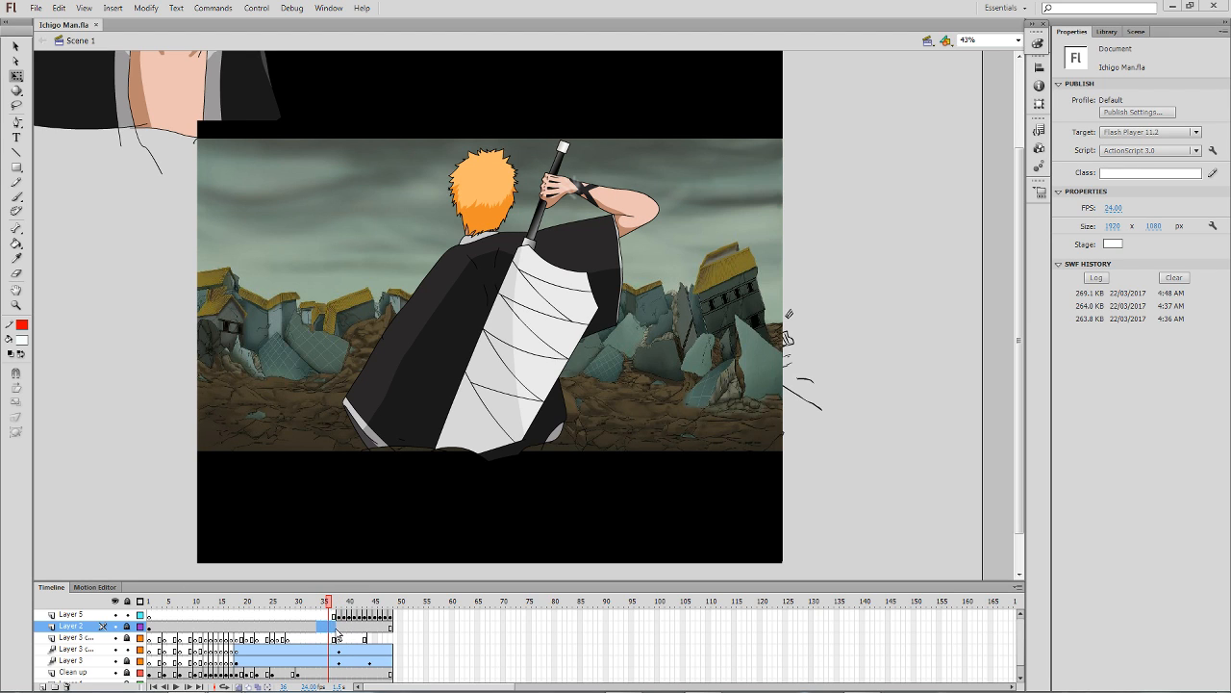
pyautogui.click(338, 635)
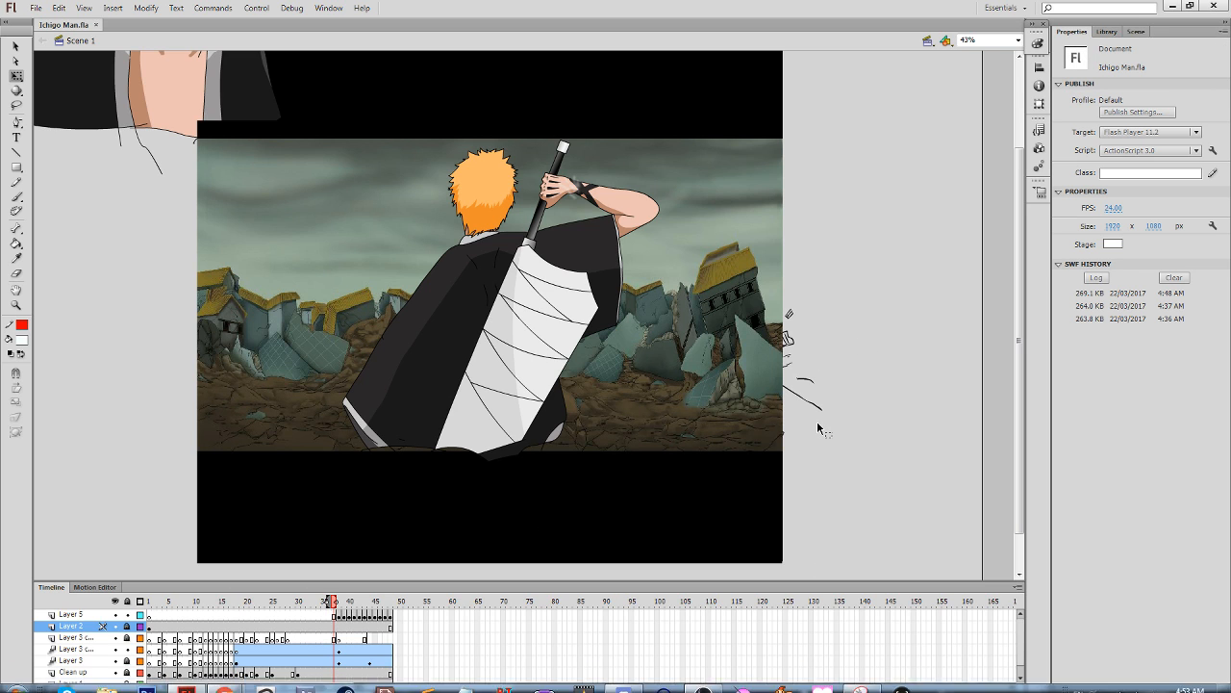
pyautogui.hotkey('ctrl', 'Return')
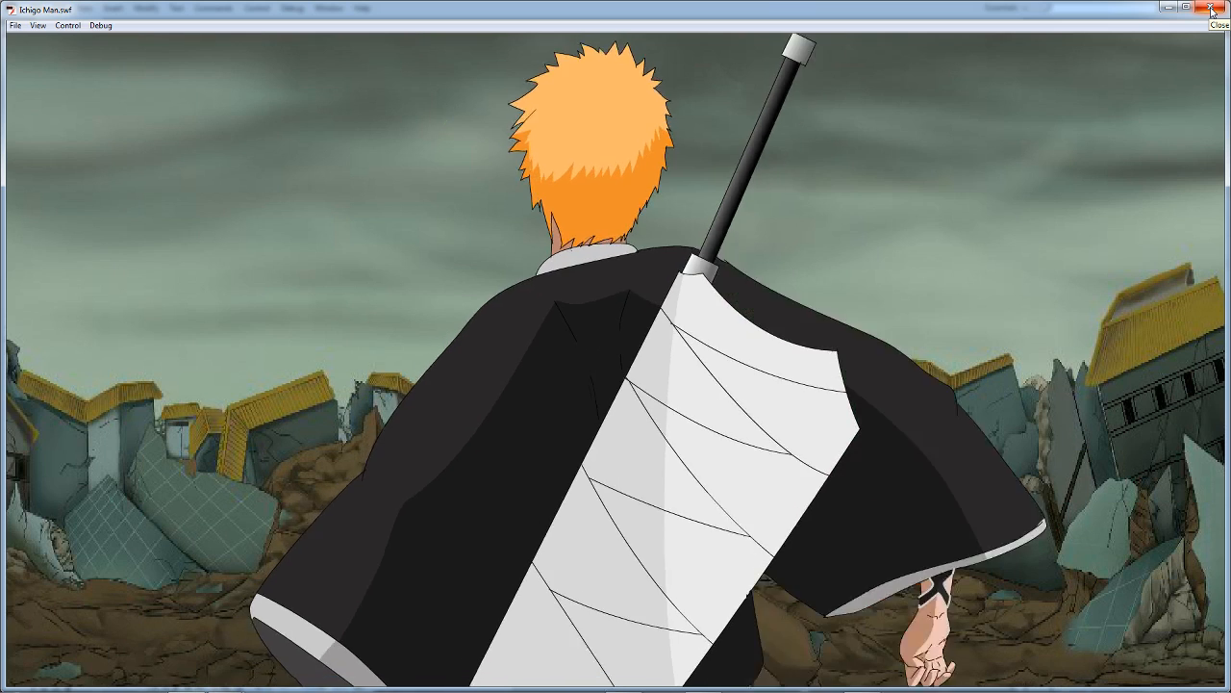
pyautogui.click(1211, 7)
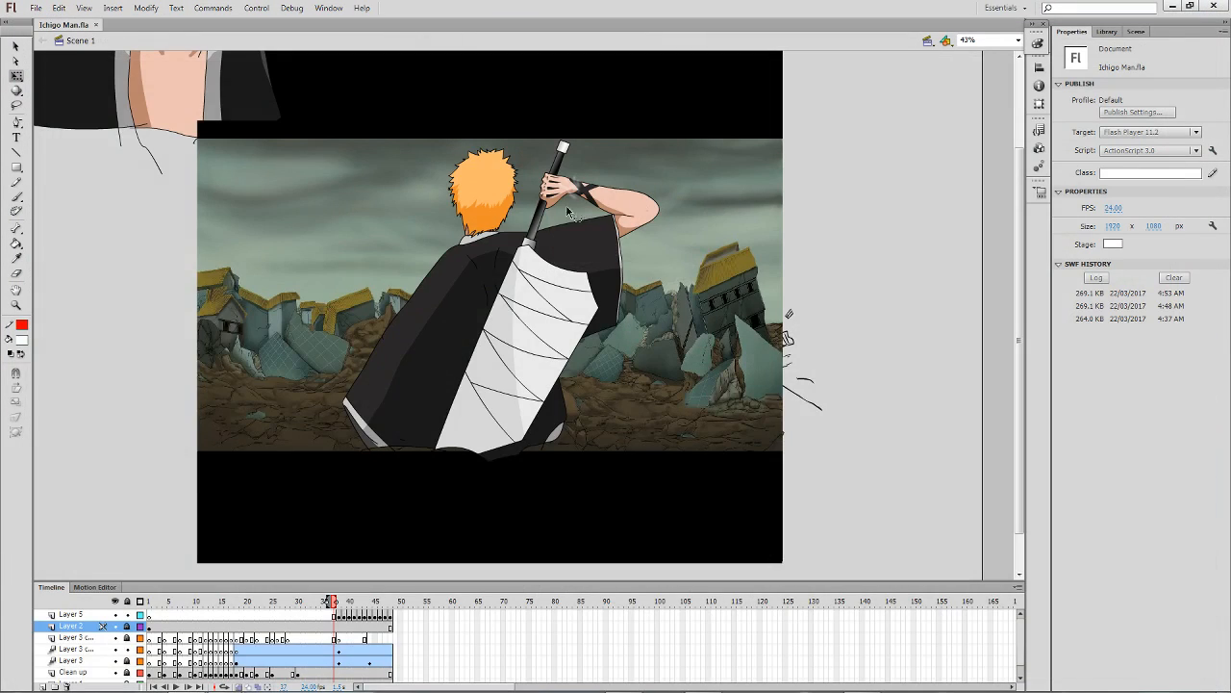
# Unlock the Clean up layer, lock Layer 5 and the lower Layer 3 copy, and switch to the Eraser.
pyautogui.click(206, 639)
pyautogui.scroll(-1, 122, 667)
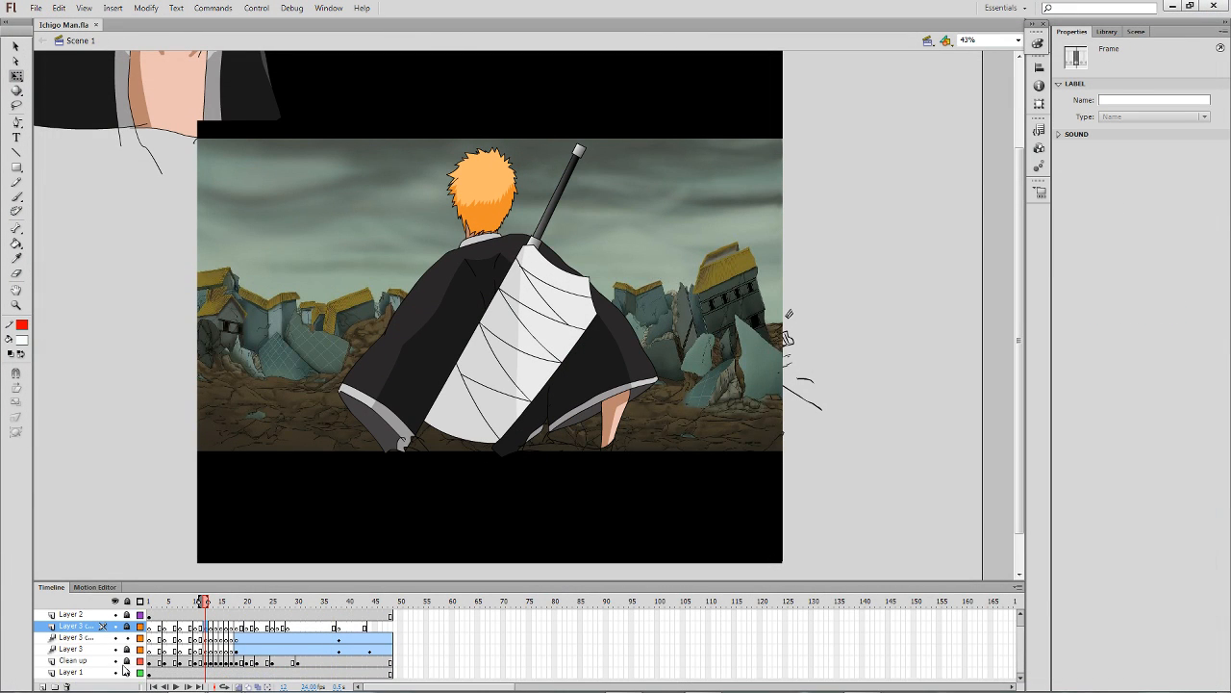
pyautogui.click(127, 662)
pyautogui.scroll(1, 128, 639)
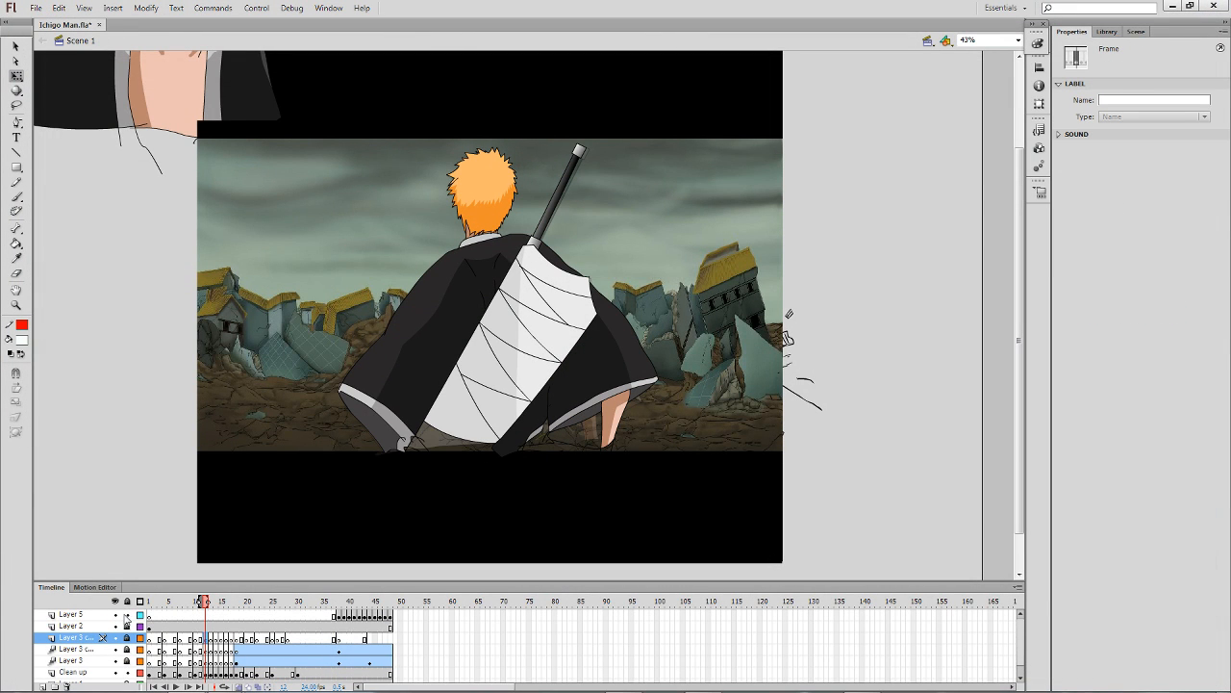
pyautogui.click(421, 249)
pyautogui.press('e')
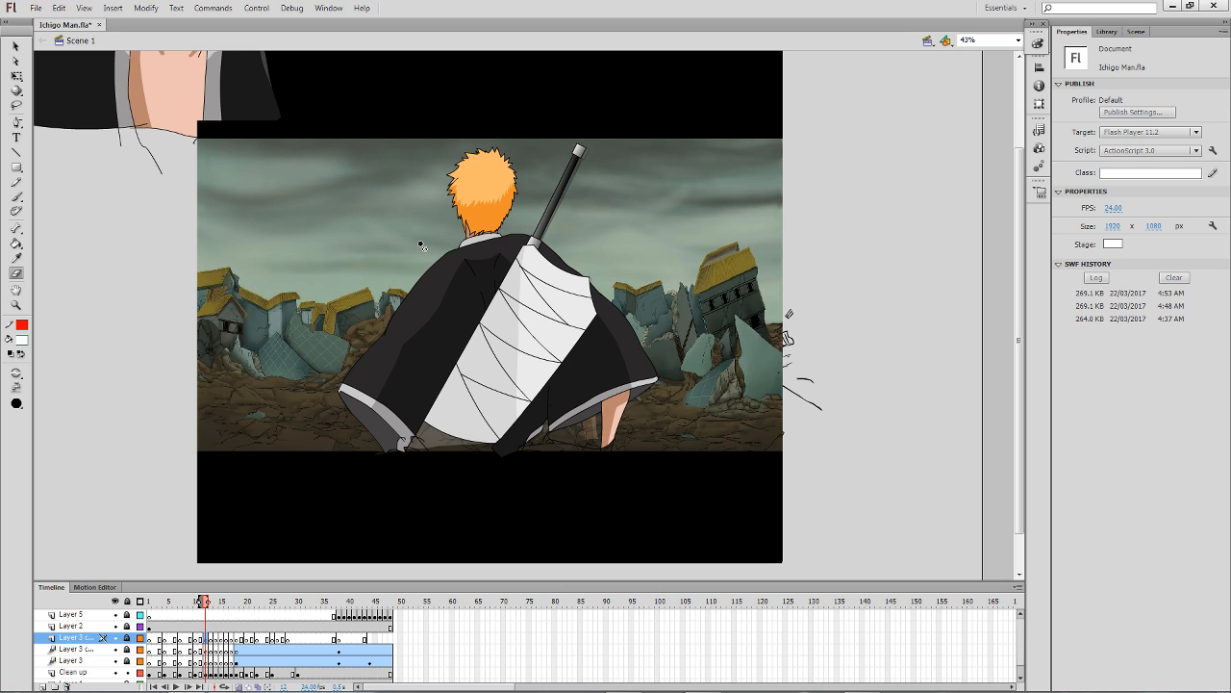
# Step back through the early frames and play the animation from the first frame to review the character's movement.
pyautogui.press(',')
pyautogui.press(',')
pyautogui.press(',')
pyautogui.press(',')
pyautogui.press(',')
pyautogui.press(',')
pyautogui.press(',')
pyautogui.press(',')
pyautogui.press(',')
pyautogui.press(',')
pyautogui.press(',')
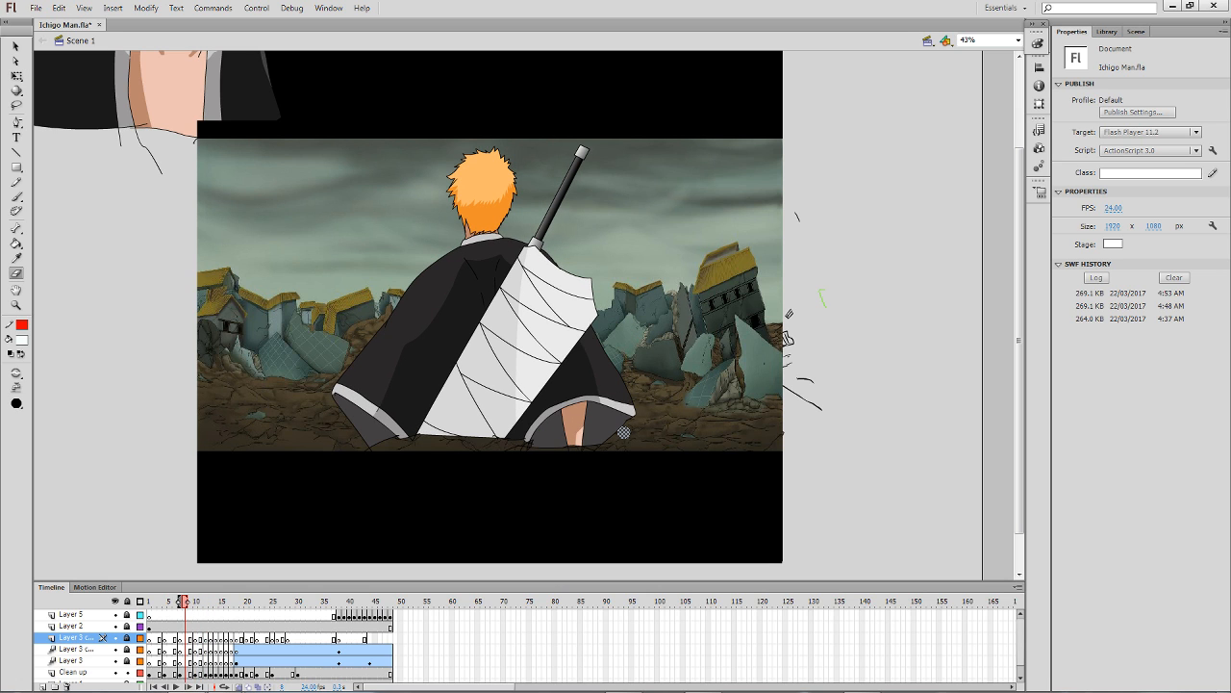
pyautogui.press('Return')
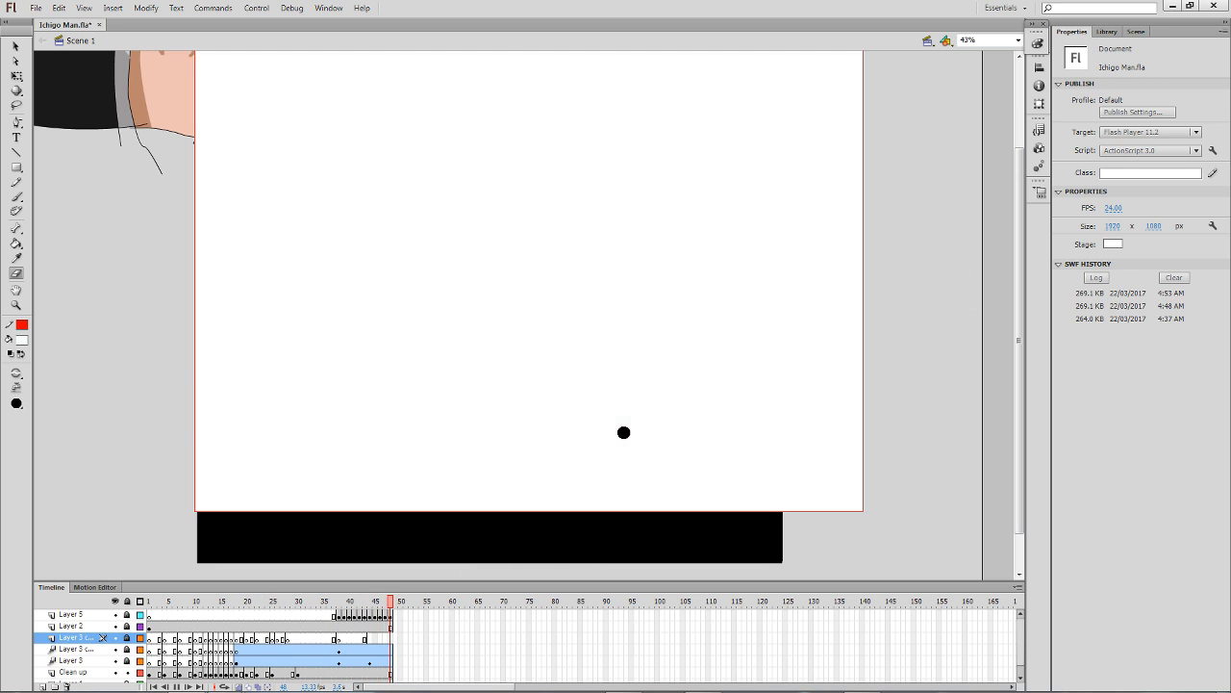
pyautogui.press('Return')
pyautogui.moveTo(386, 626); pyautogui.dragTo(84, 648)
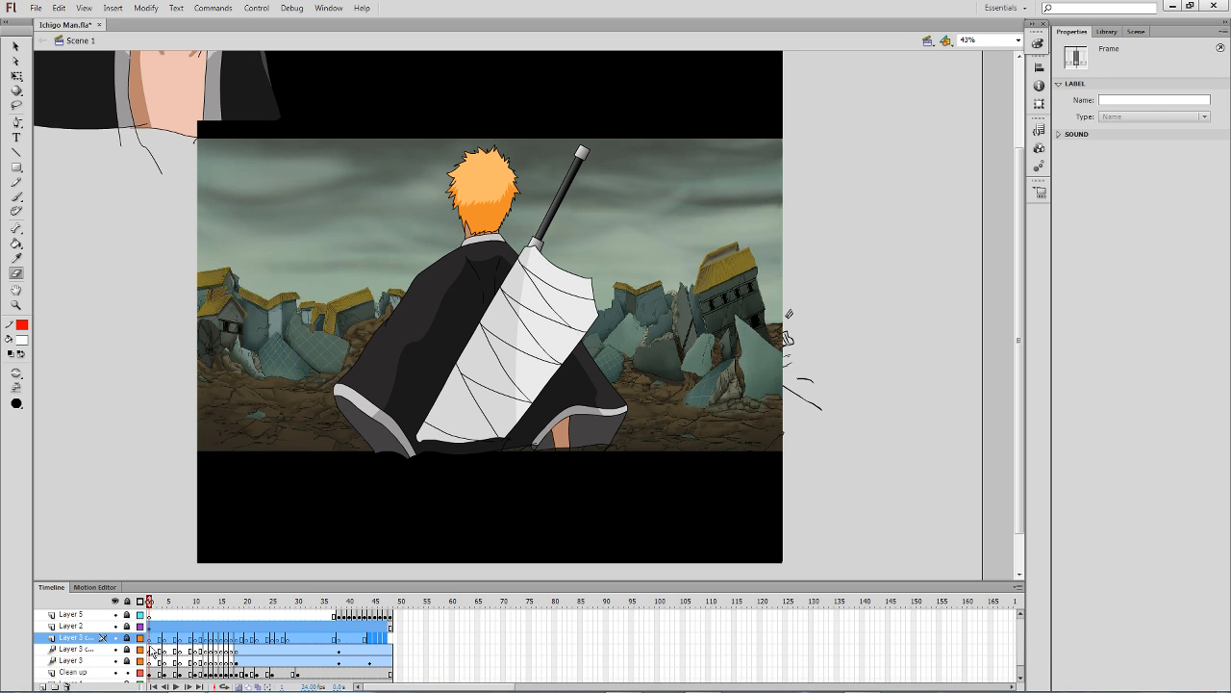
pyautogui.click(151, 650)
pyautogui.press('Return')
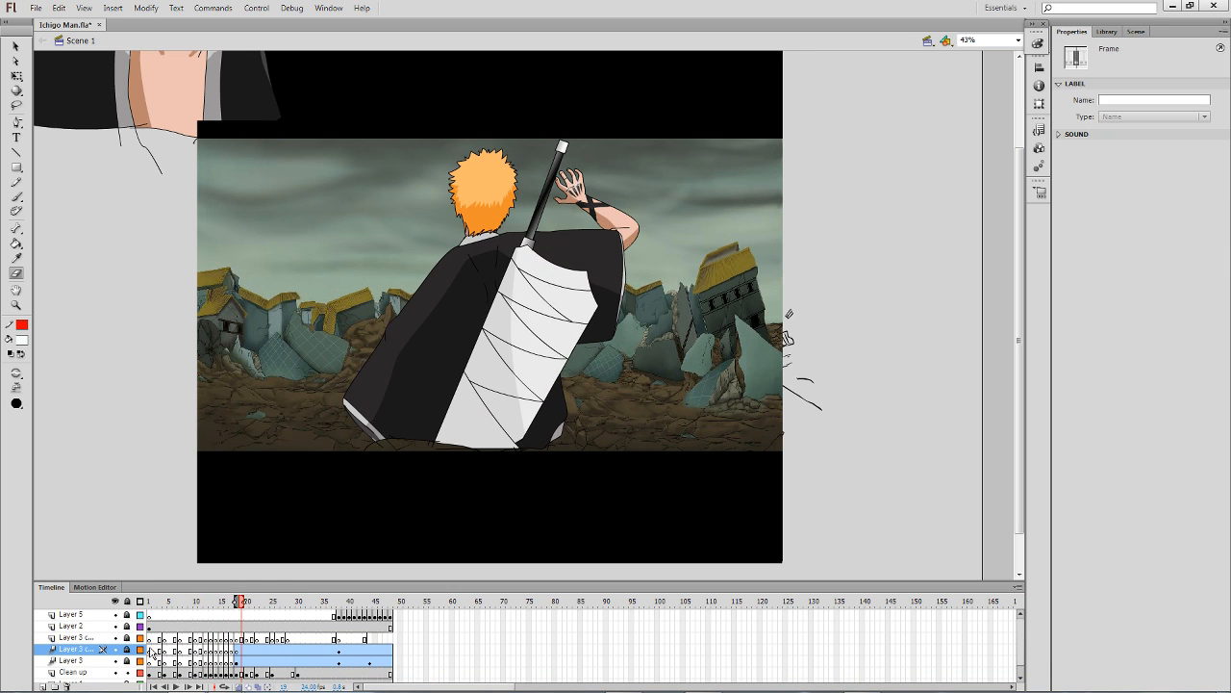
# Examine the character drawings on the Clean up layer between frames 6 and 10.
pyautogui.scroll(-1, 151, 651)
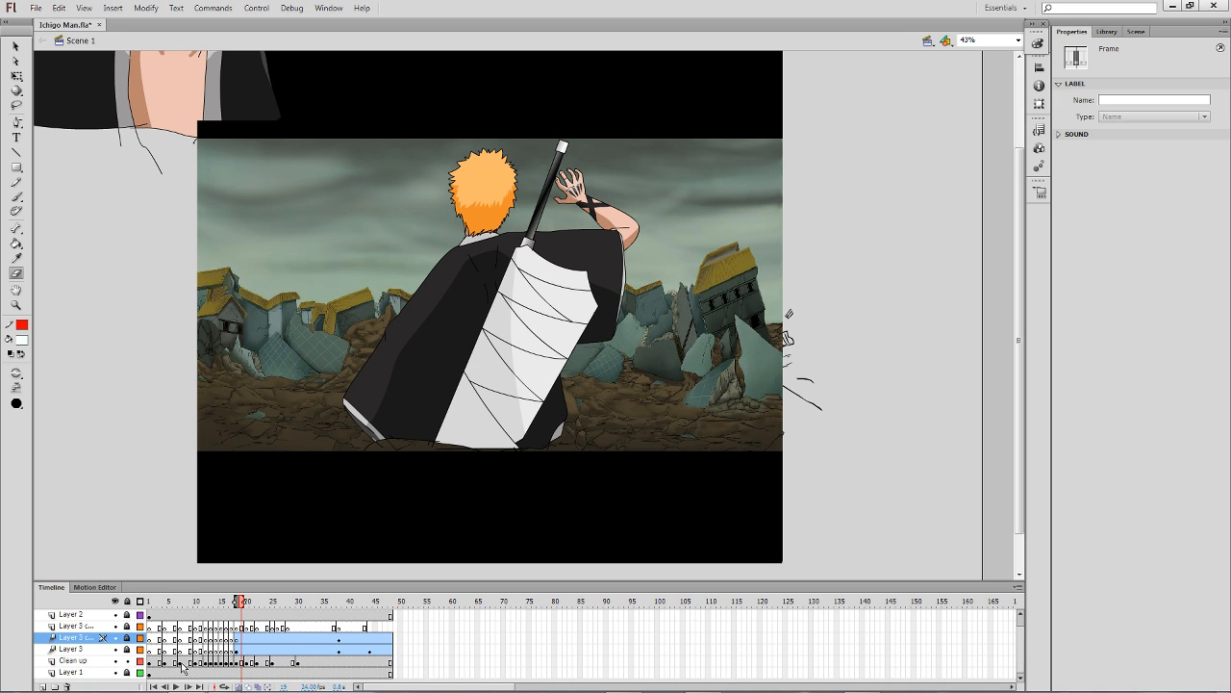
pyautogui.click(222, 661)
pyautogui.click(195, 662)
pyautogui.click(190, 662)
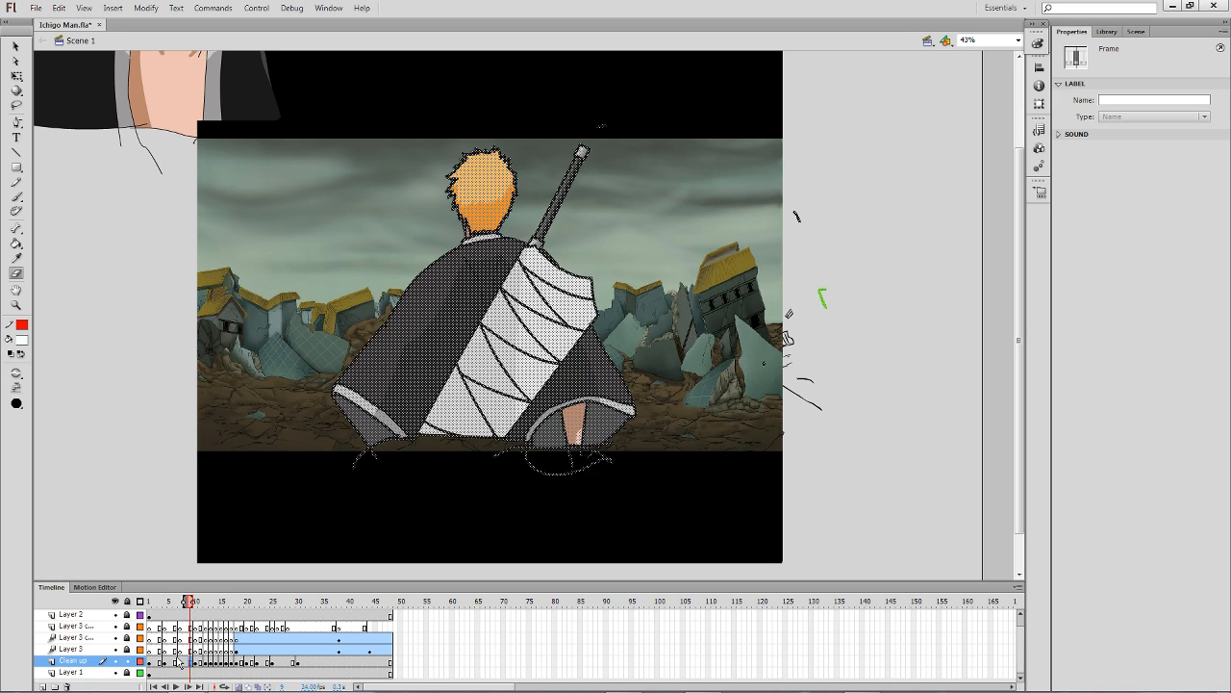
pyautogui.click(174, 662)
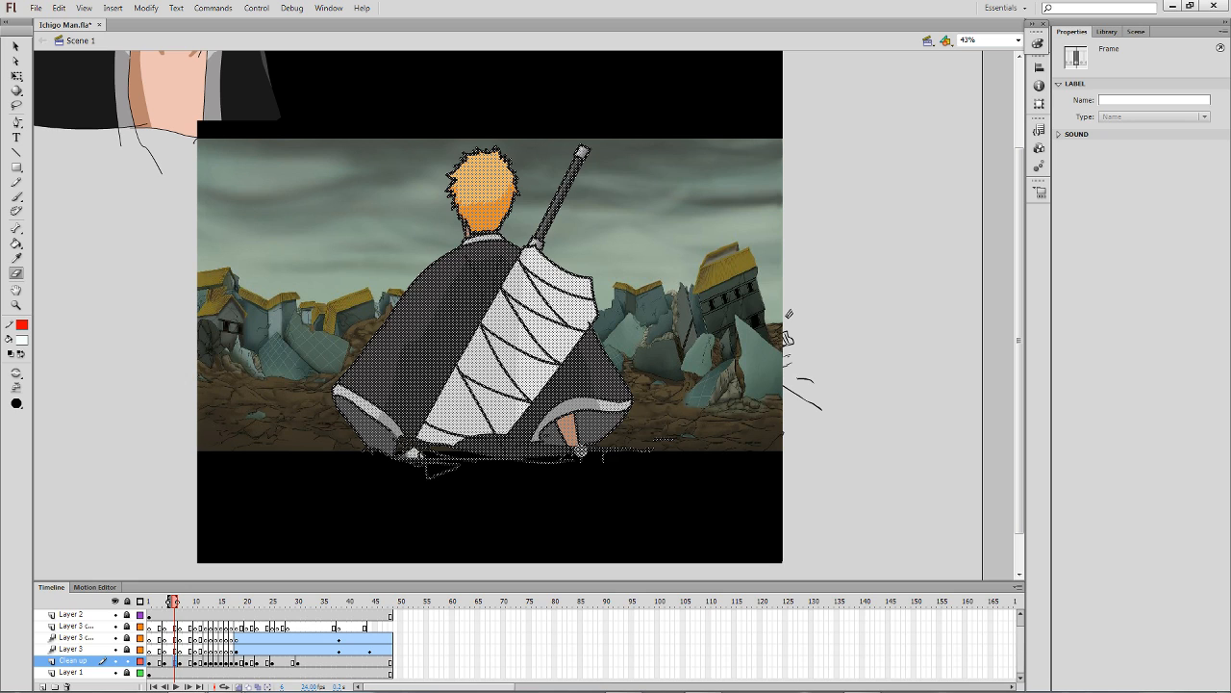
pyautogui.press('.')
pyautogui.press('.')
pyautogui.press('.')
pyautogui.press('.')
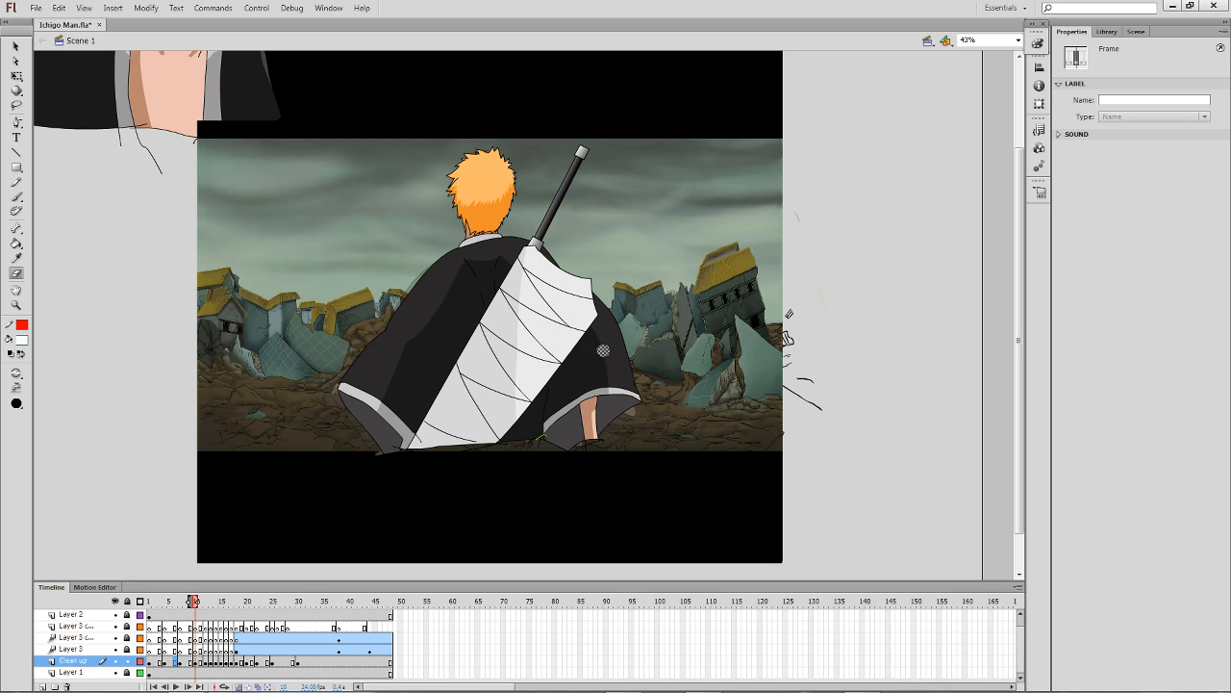
# Hide the Layer 1 background, with frame 10's head and sword hilt in close view.
pyautogui.press('z')
pyautogui.moveTo(428, 322); pyautogui.dragTo(641, 138)
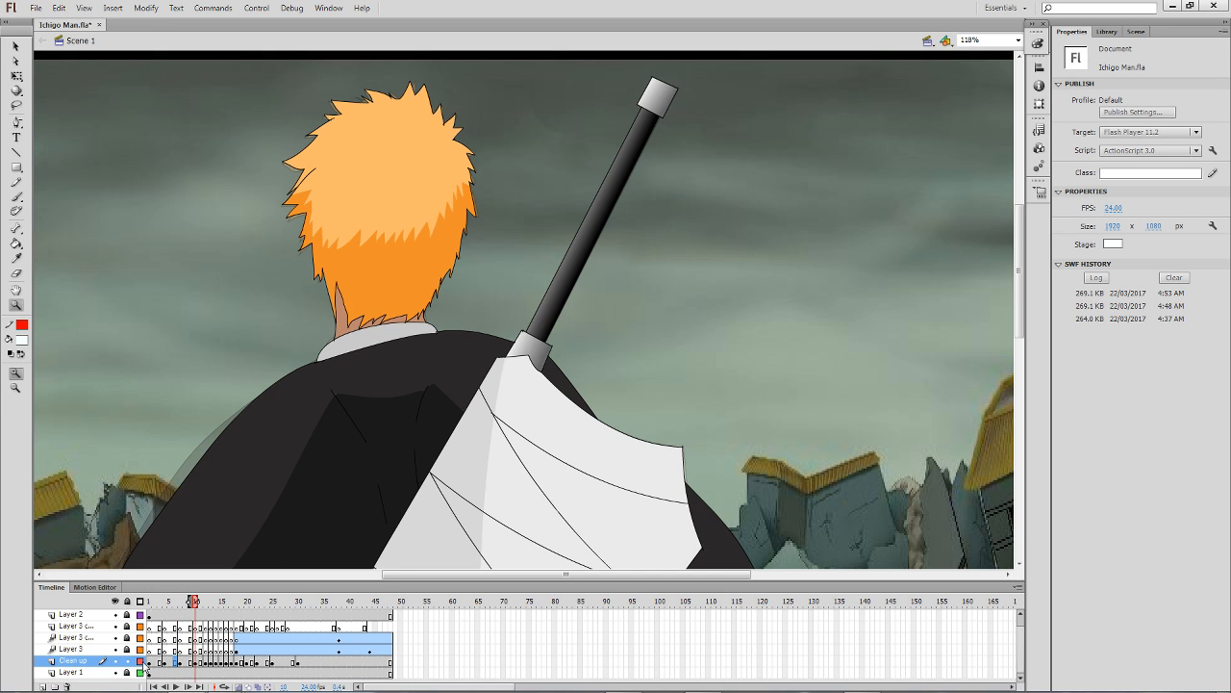
pyautogui.click(114, 672)
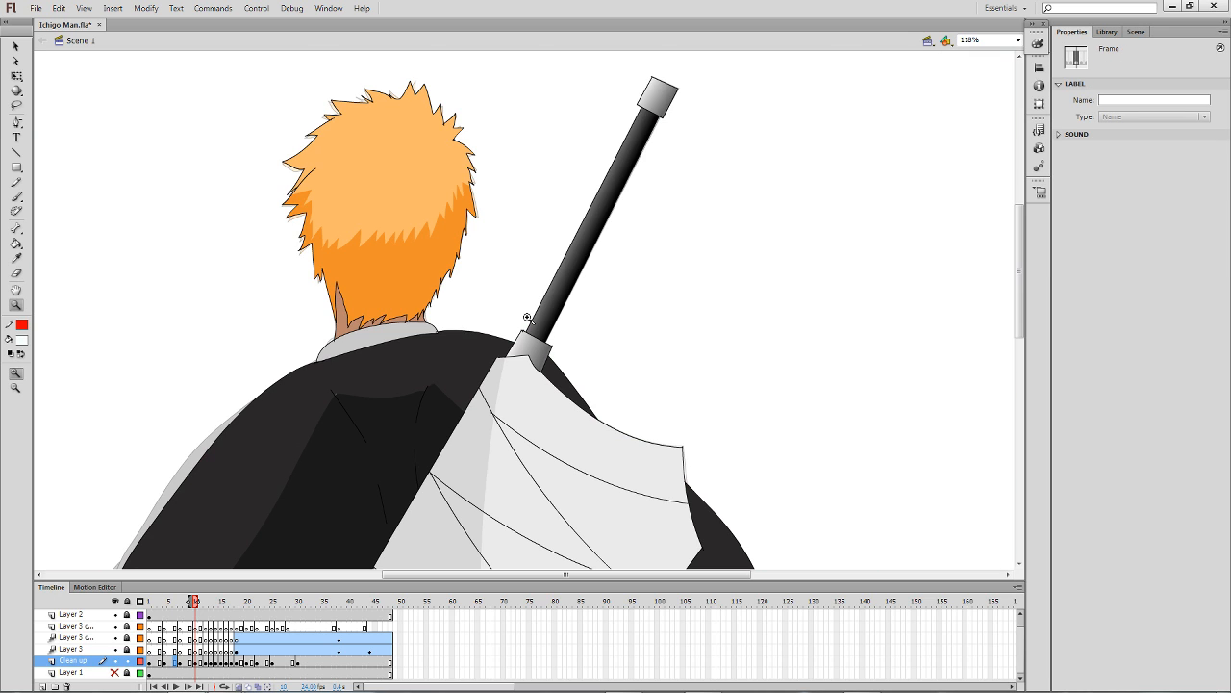
# Set the stroke colour to bright green and the fill colour to a dark red of about RGB 189, 47, 47.
pyautogui.click(22, 326)
pyautogui.click(220, 348)
pyautogui.click(23, 340)
pyautogui.click(228, 350)
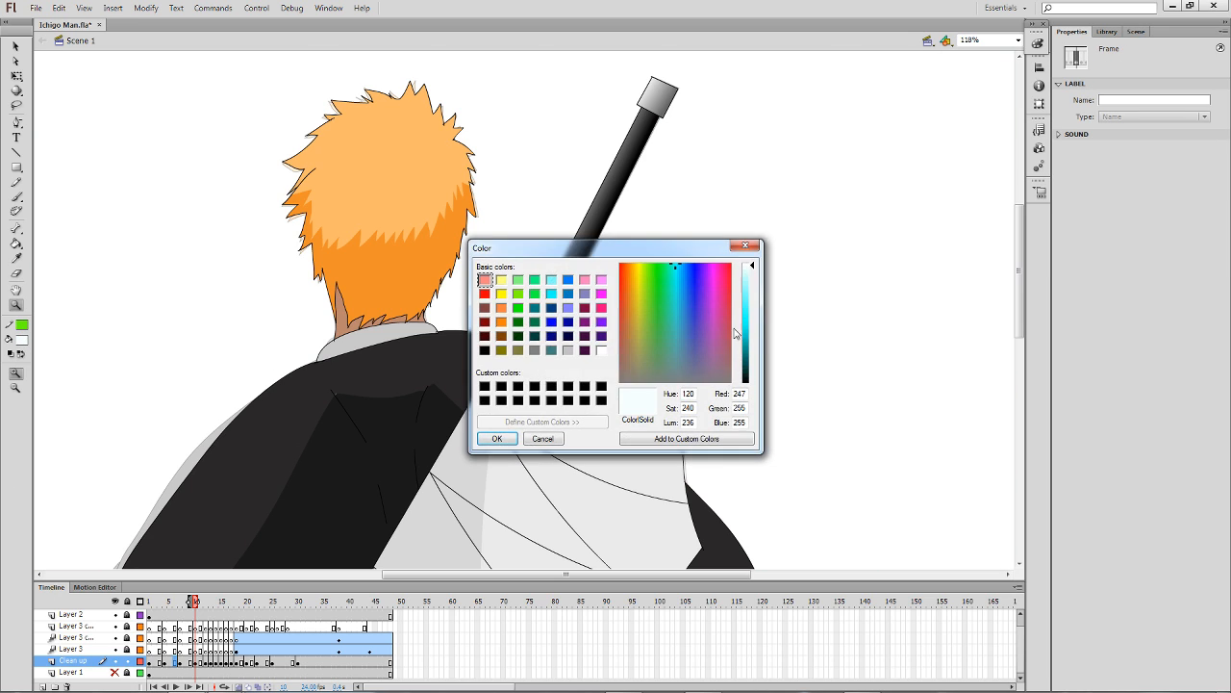
pyautogui.moveTo(627, 336); pyautogui.dragTo(618, 311)
pyautogui.moveTo(751, 298); pyautogui.dragTo(750, 329)
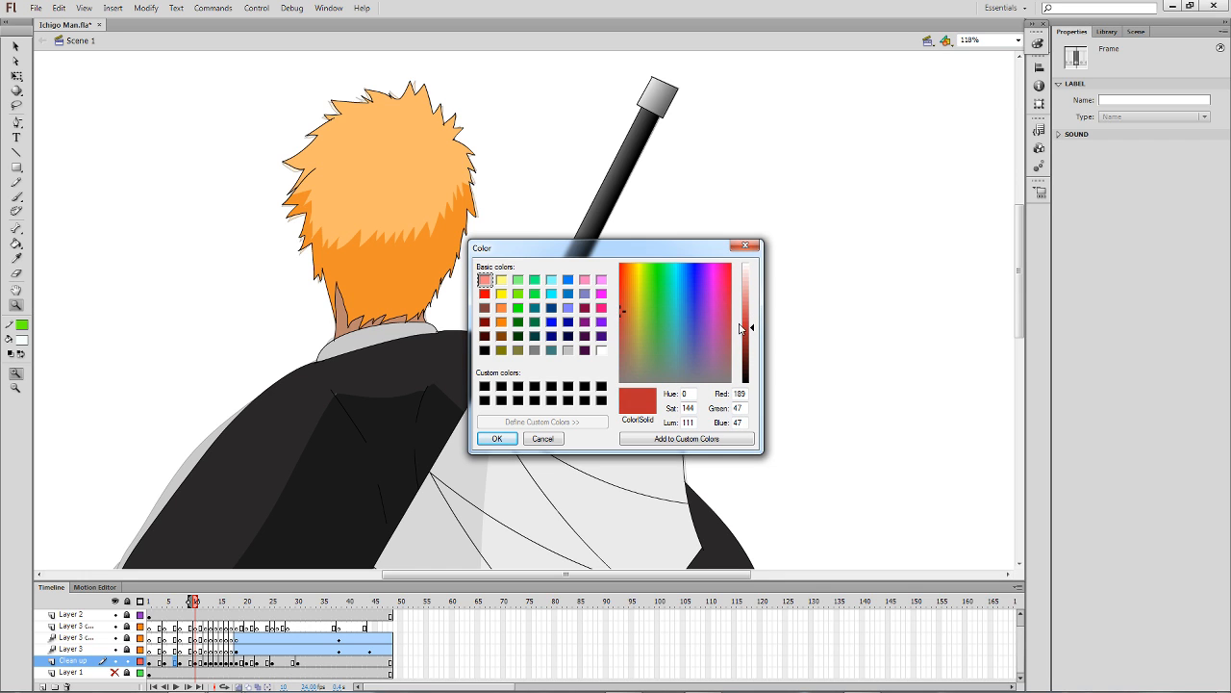
pyautogui.click(497, 438)
# On frame 10, outline a small area of the shoulder beside the hilt's base in green pencil and fill it with dark red.
pyautogui.press('y')
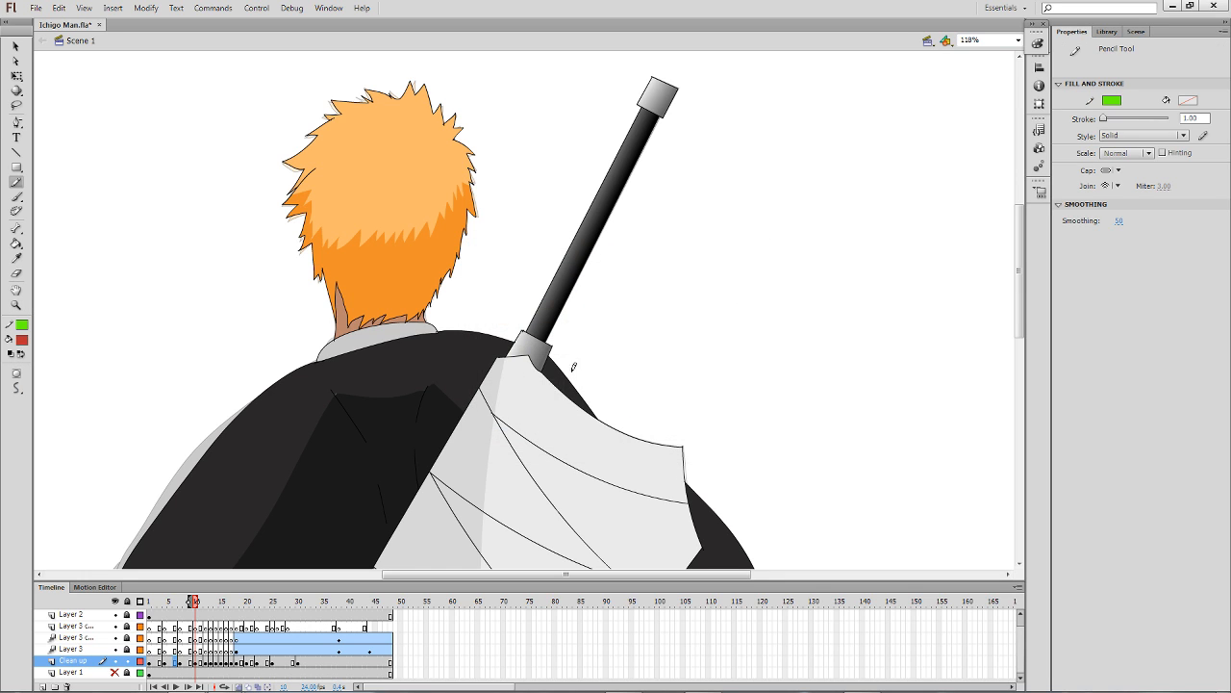
pyautogui.moveTo(571, 363); pyautogui.dragTo(563, 411)
pyautogui.press('k')
pyautogui.click(553, 384)
# On frame 12, draw the matching green outline on the shoulder beside the hilt's base and fill it with dark red.
pyautogui.press('.')
pyautogui.press('.')
pyautogui.press('y')
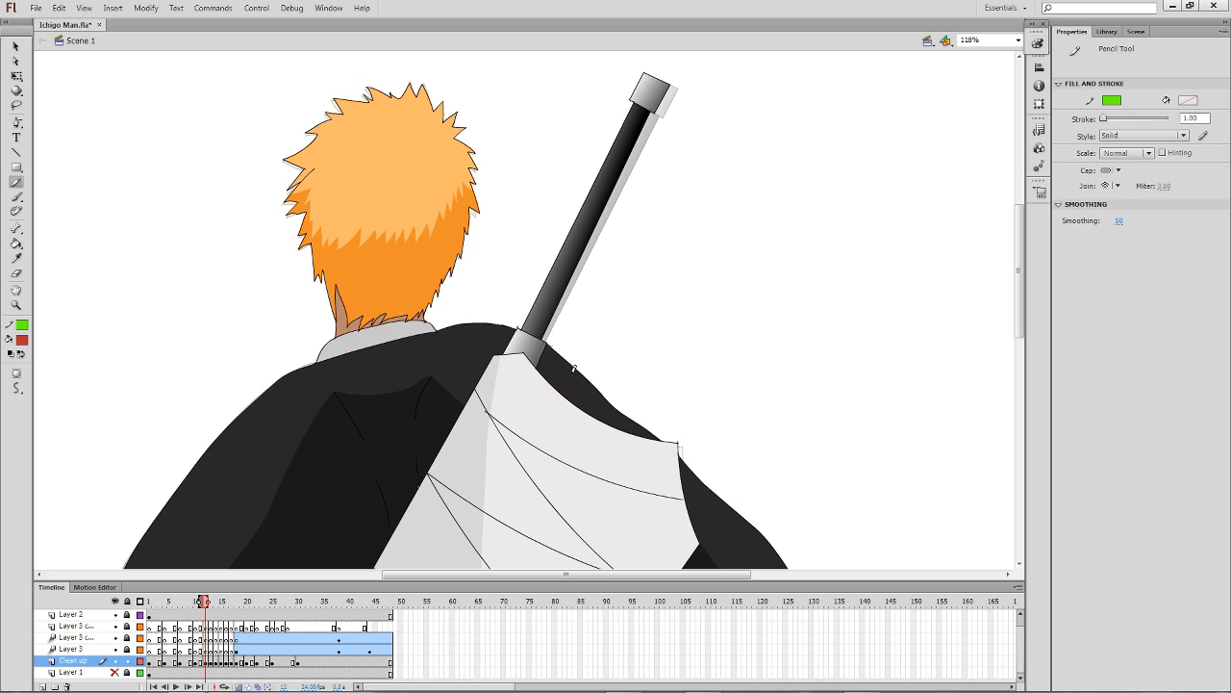
pyautogui.moveTo(566, 344); pyautogui.dragTo(558, 409)
pyautogui.press('k')
pyautogui.click(549, 373)
# On frame 13, draw a green pencil line across the shoulder beside the hilt's base and fill the enclosed area with dark red.
pyautogui.press('.')
pyautogui.press('y')
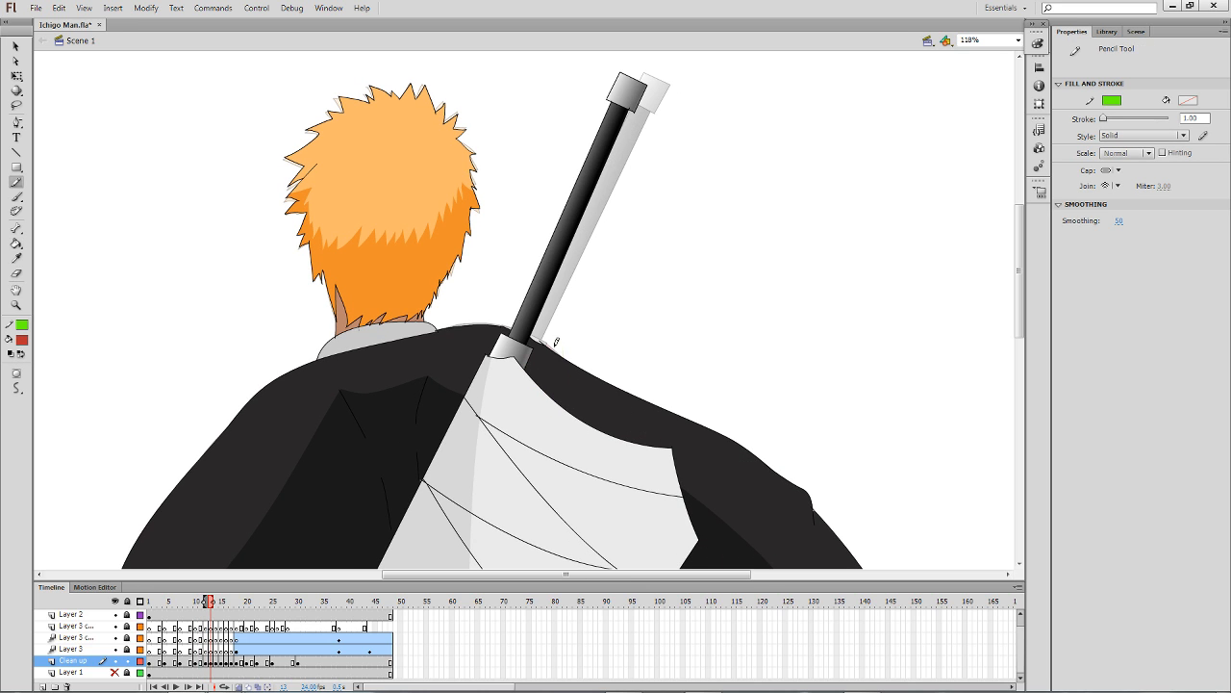
pyautogui.moveTo(554, 348); pyautogui.dragTo(547, 415)
pyautogui.press('k')
pyautogui.click(534, 369)
# On frame 14, draw the matching green line from the shoulder's edge to the blade and fill the area beside the hilt with dark red.
pyautogui.press('.')
pyautogui.press('y')
pyautogui.moveTo(550, 332); pyautogui.dragTo(543, 392)
pyautogui.press('k')
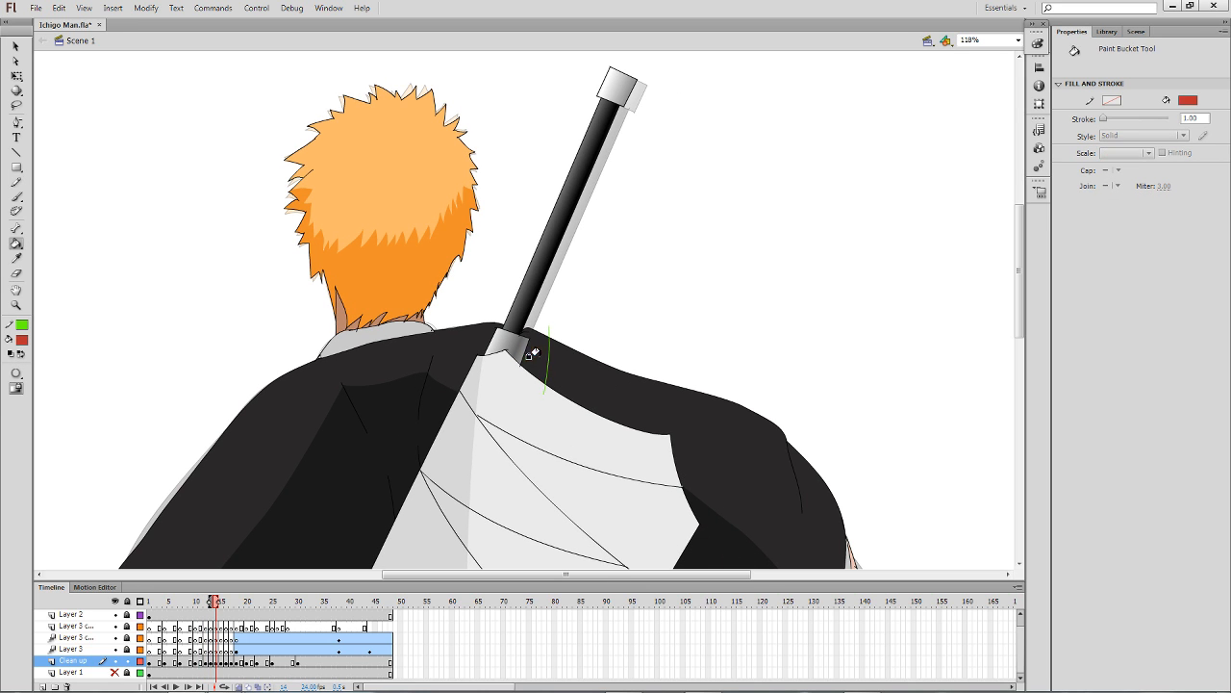
pyautogui.click(532, 355)
# On frame 15, close off the shoulder area beside the hilt's base with a green line and fill it with dark red.
pyautogui.press('.')
pyautogui.press('y')
pyautogui.moveTo(554, 307); pyautogui.dragTo(557, 402)
pyautogui.press('k')
pyautogui.click(547, 358)
# On frame 16, draw the green line beside the hilt's base, try to fill the shoulder area with dark red, and undo the last action.
pyautogui.press('.')
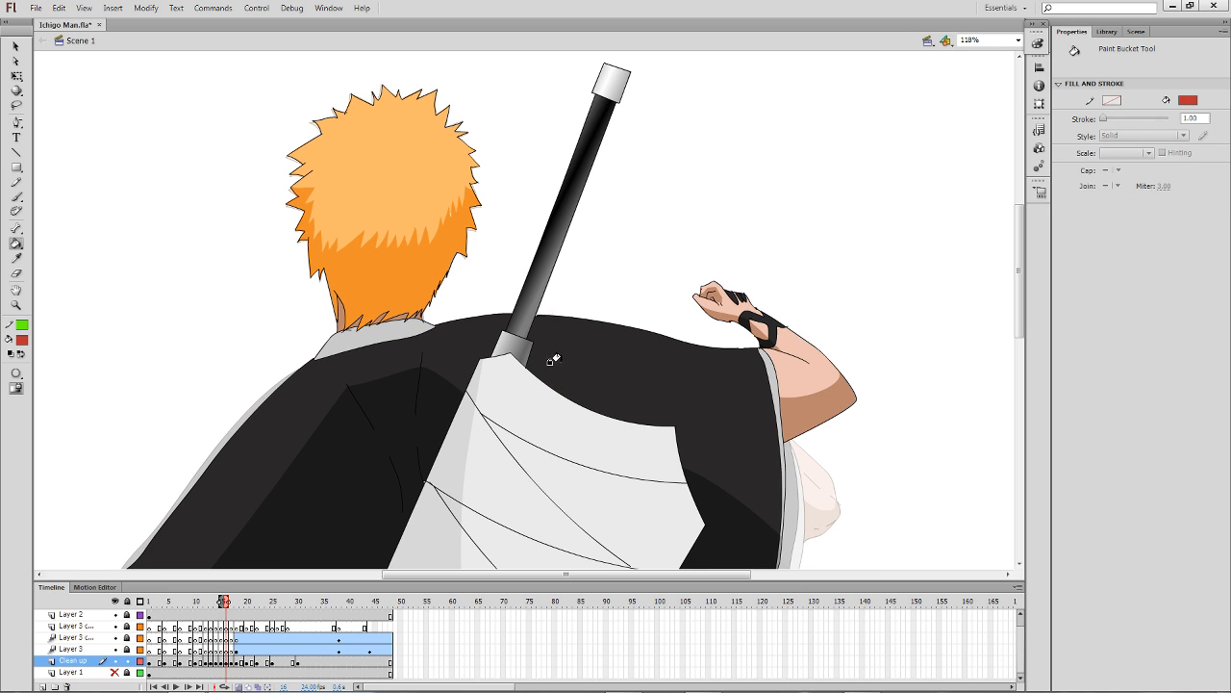
pyautogui.press('y')
pyautogui.moveTo(549, 310); pyautogui.dragTo(552, 388)
pyautogui.press('k')
pyautogui.click(542, 354)
pyautogui.press('.')
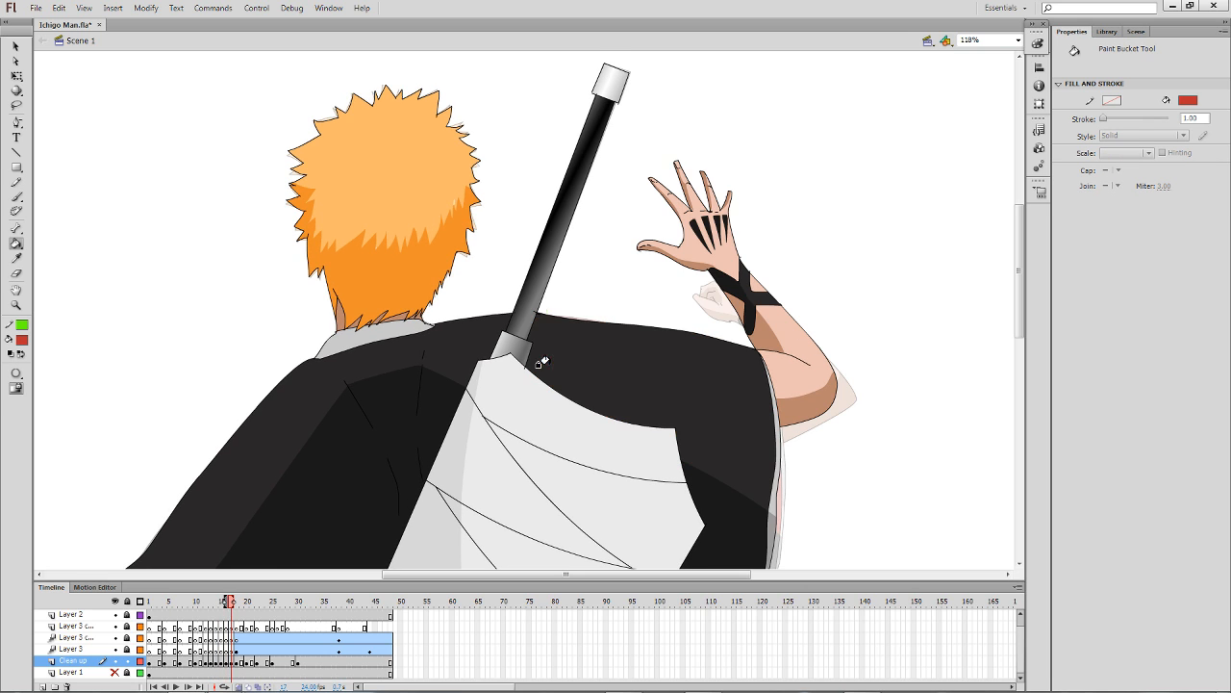
pyautogui.press(',')
pyautogui.hotkey('ctrl', 'z')
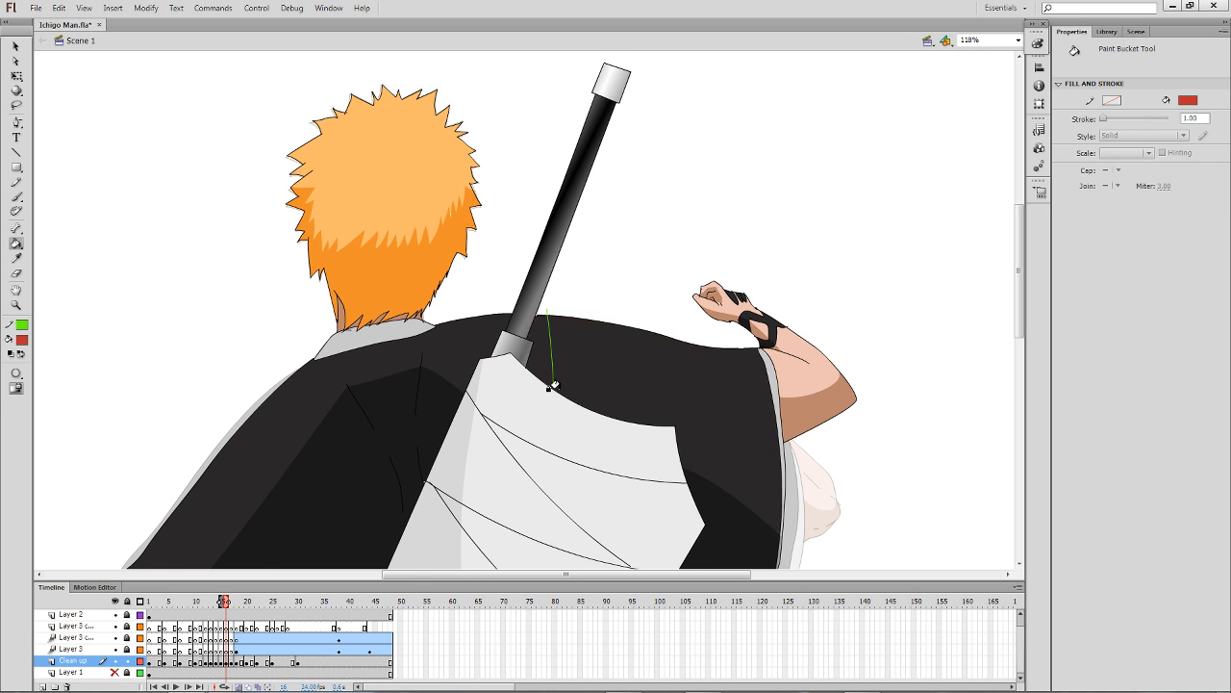
# Extend frame 16's green line down past the blade's edge and fill the enclosed shoulder area with dark red.
pyautogui.press('y')
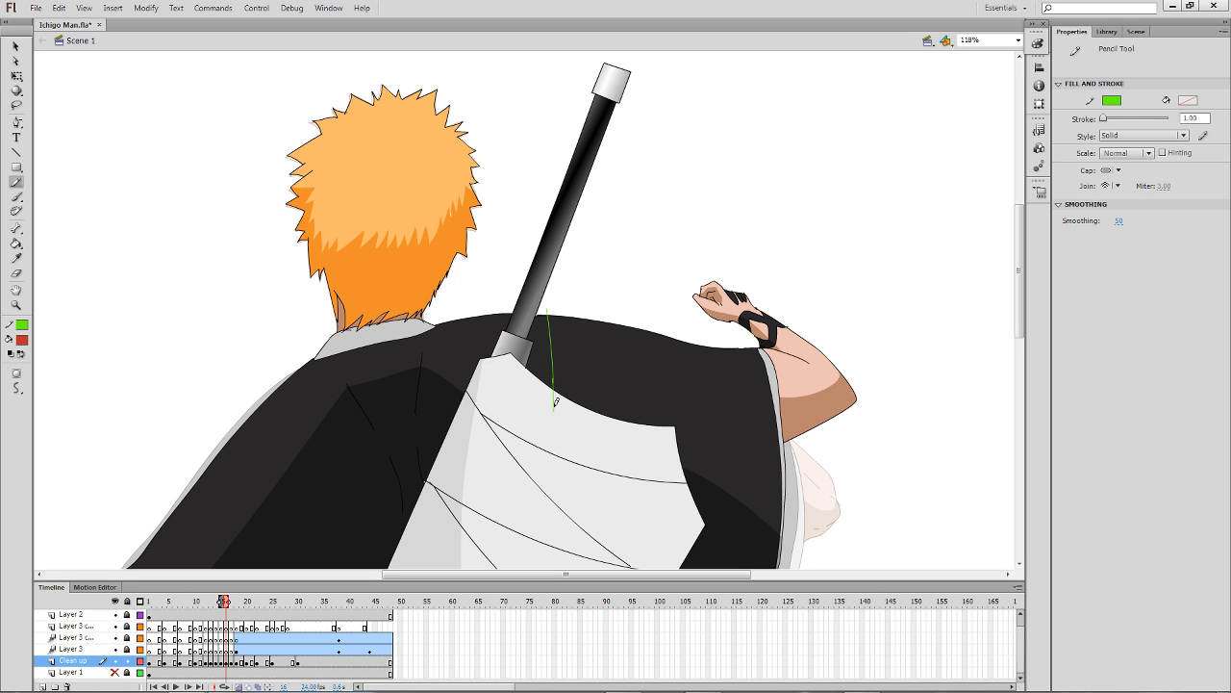
pyautogui.press('k')
pyautogui.click(547, 352)
pyautogui.press('.')
pyautogui.press('y')
pyautogui.press(',')
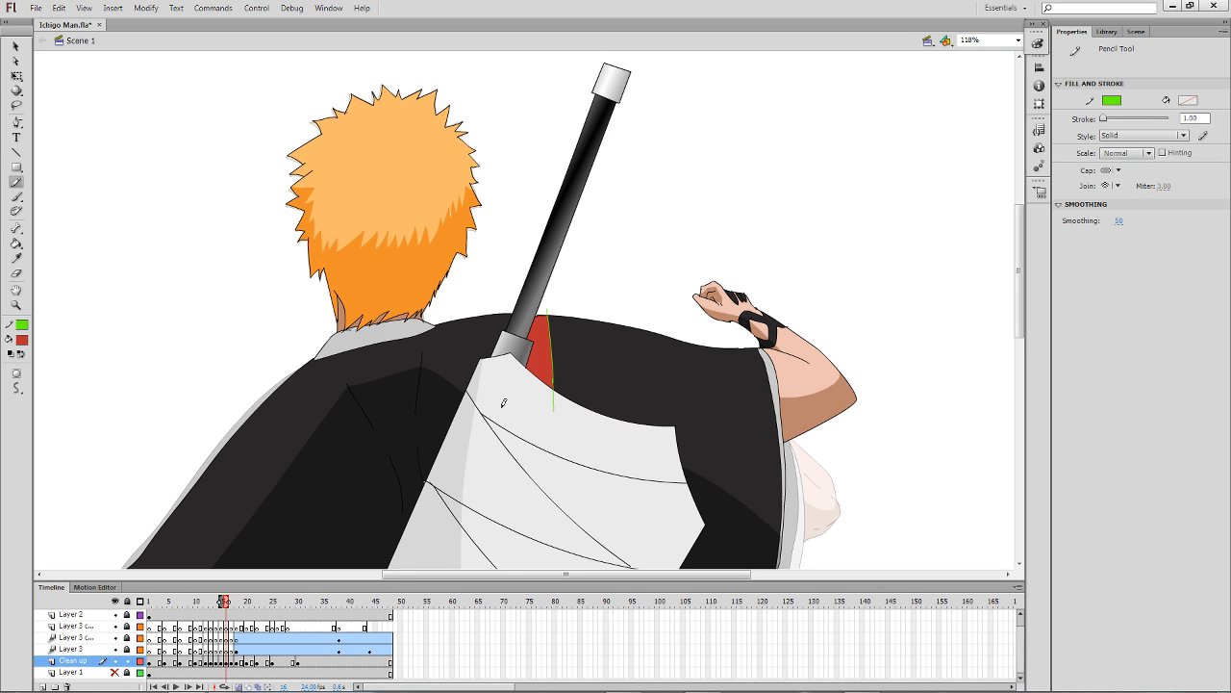
# Display the Clean up layer as outlines and draw the pencil line across the shoulder beside the hilt's base on frame 17.
pyautogui.click(141, 661)
pyautogui.press('.')
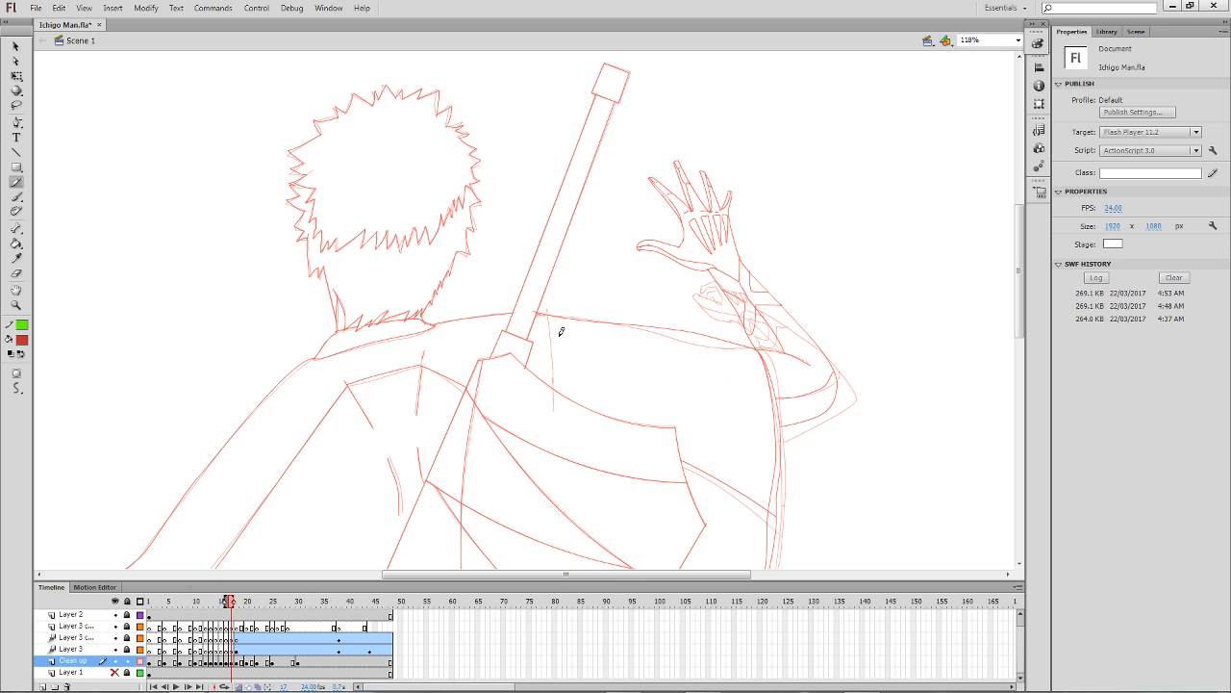
pyautogui.press(',')
pyautogui.press(',')
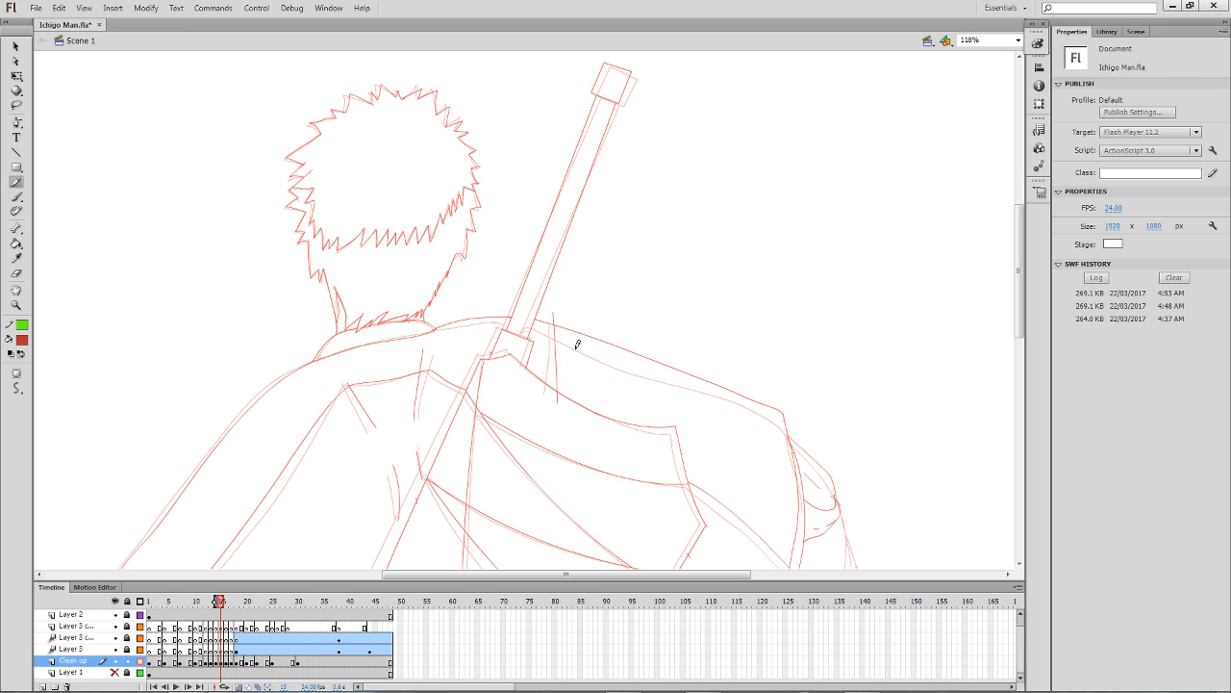
pyautogui.press('.')
pyautogui.press(',')
pyautogui.press(',')
pyautogui.press('.')
pyautogui.press('.')
pyautogui.press('.')
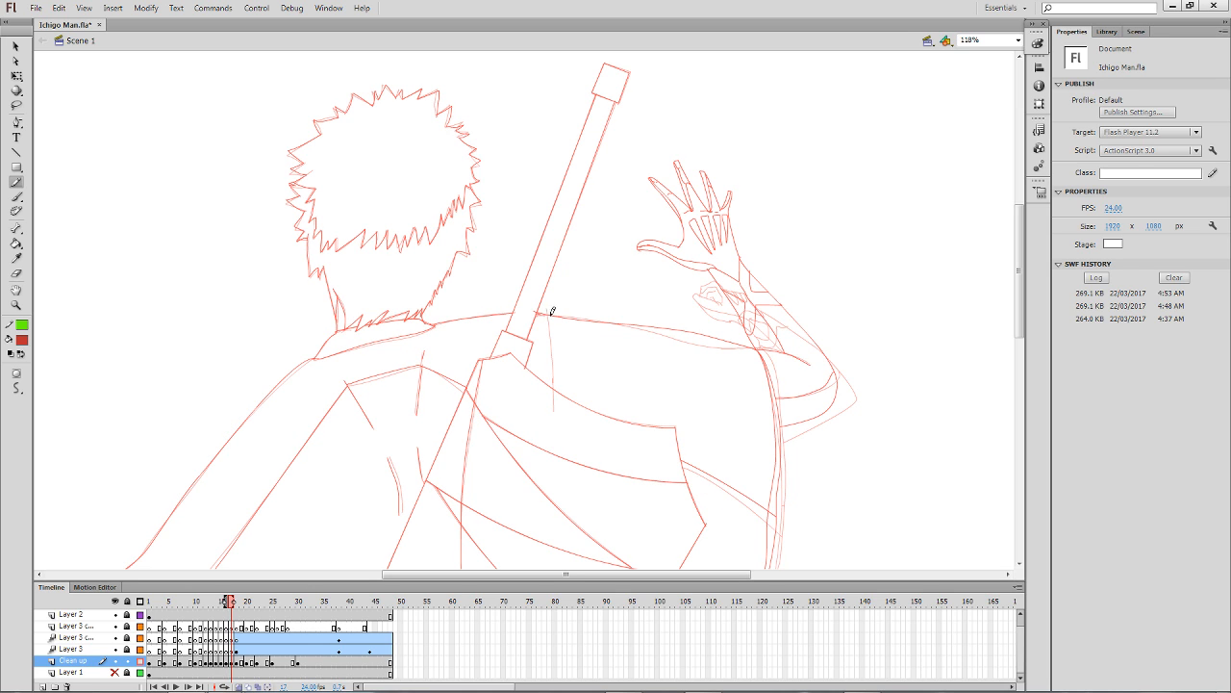
pyautogui.moveTo(551, 333); pyautogui.dragTo(554, 403)
# Draw the matching pencil line from the shoulder's upper edge down past the blade's edge on frames 18 and 20.
pyautogui.press('.')
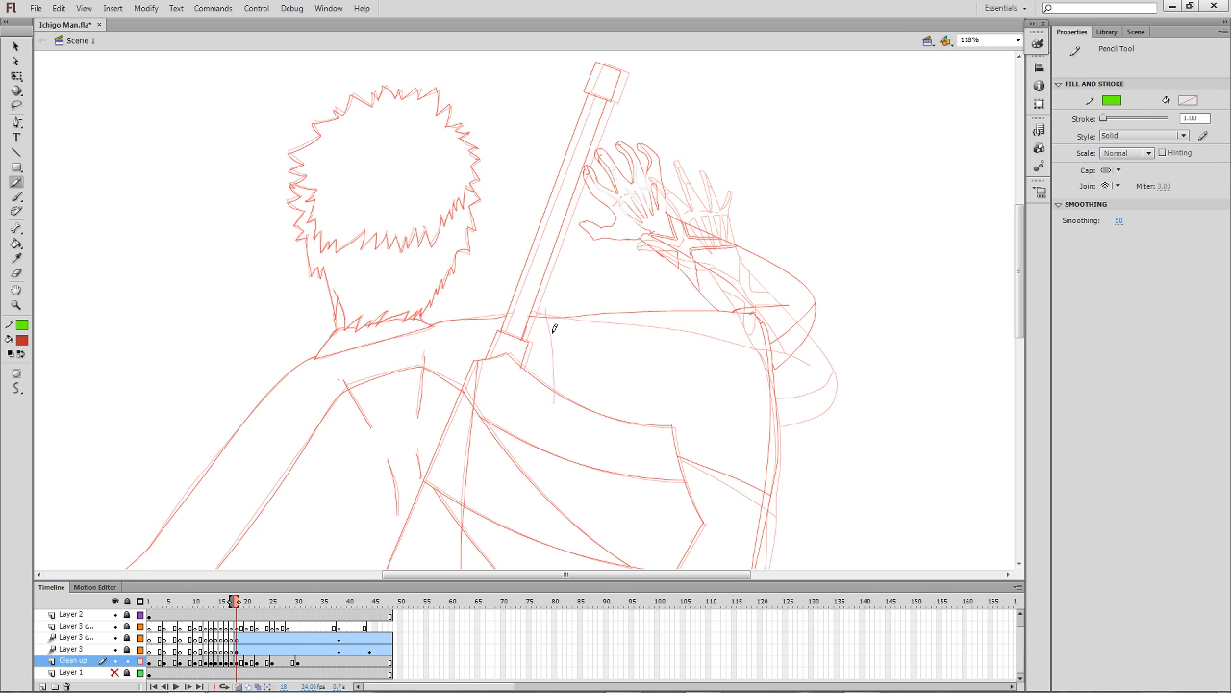
pyautogui.moveTo(548, 315); pyautogui.dragTo(559, 415)
pyautogui.press('.')
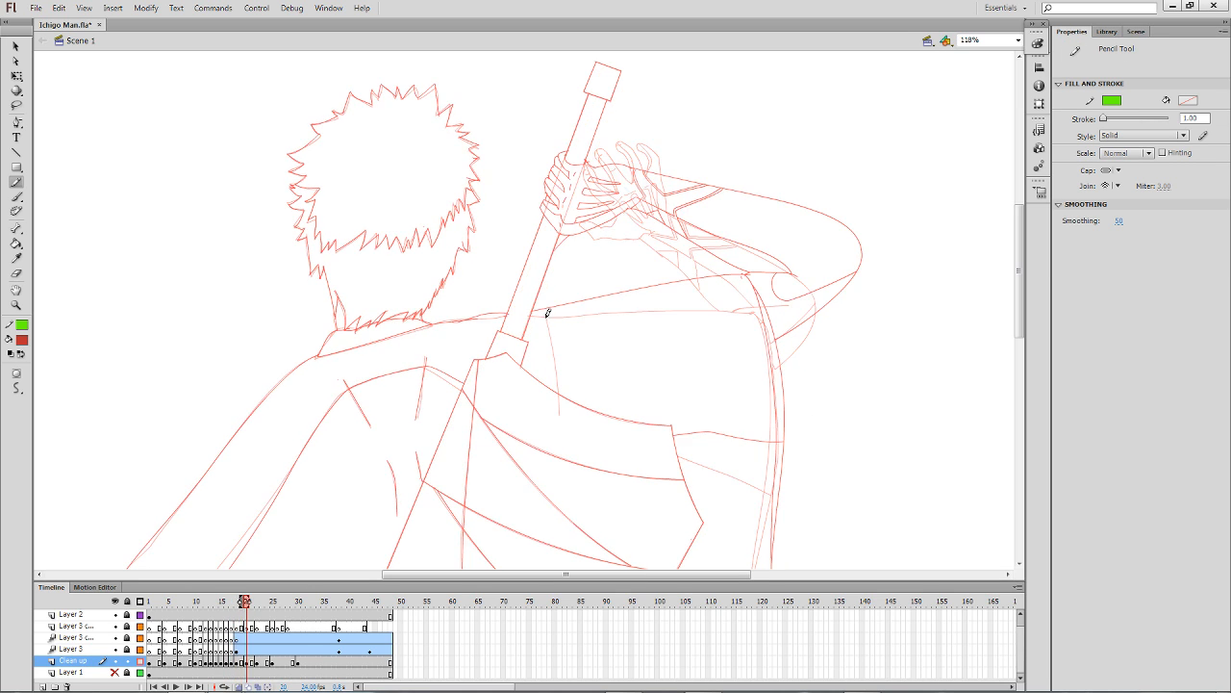
pyautogui.press(',')
pyautogui.press('.')
pyautogui.moveTo(543, 310); pyautogui.dragTo(564, 423)
pyautogui.hotkey('ctrl', 'z')
pyautogui.moveTo(545, 301); pyautogui.dragTo(564, 441)
# Draw the same dividing line across the shoulder beside the hilt's base on frames 22 and 25.
pyautogui.press('.')
pyautogui.press('.')
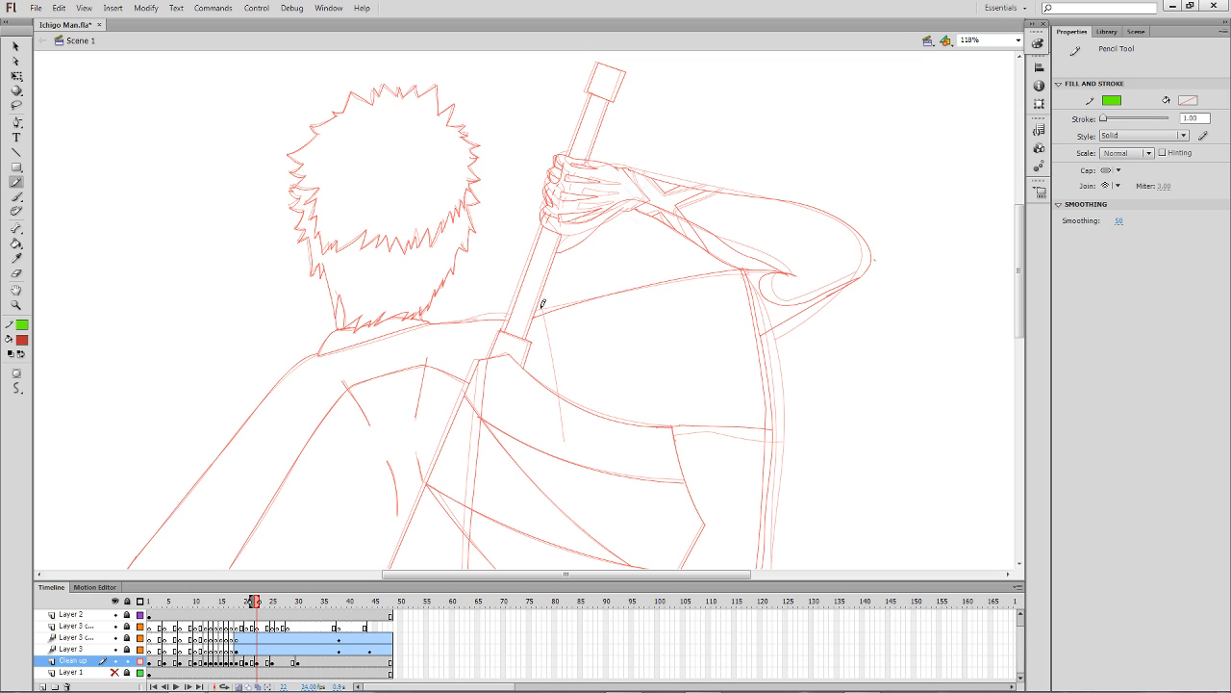
pyautogui.moveTo(542, 304); pyautogui.dragTo(566, 442)
pyautogui.press('.')
pyautogui.press('.')
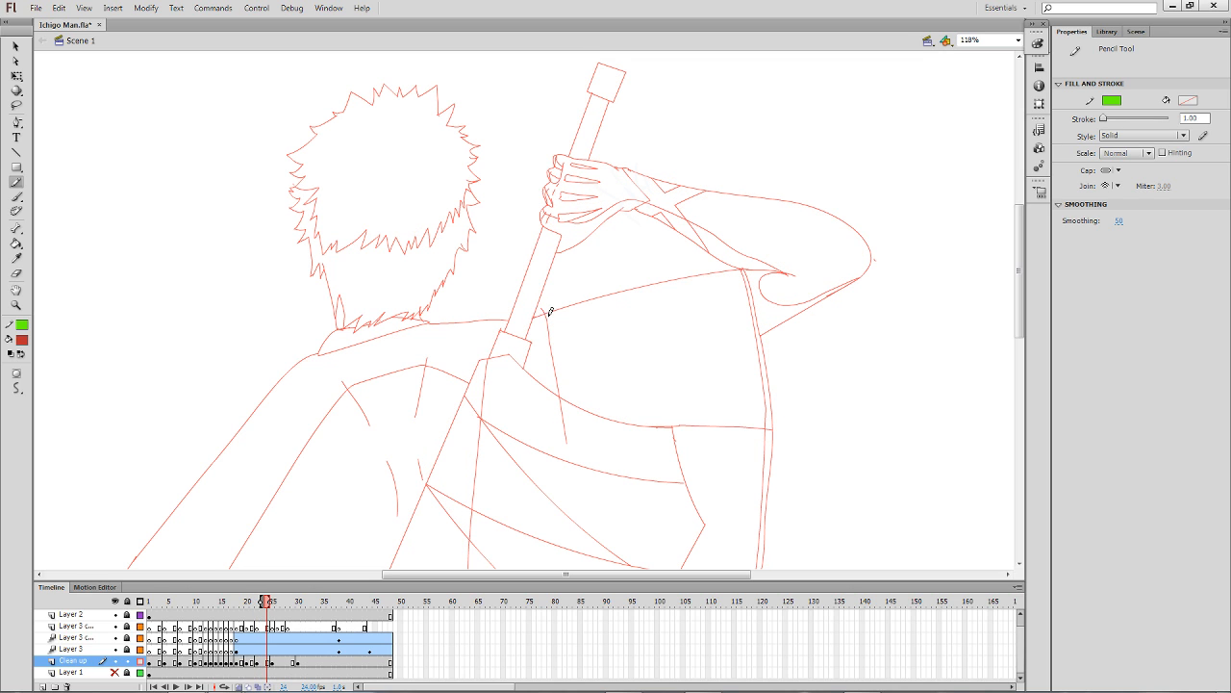
pyautogui.press('.')
pyautogui.moveTo(545, 310); pyautogui.dragTo(565, 433)
# Draw the dividing line on frame 30 and, with Clean up shown in full colour, fill the enclosed shoulder area with dark red.
pyautogui.press('.')
pyautogui.press('.')
pyautogui.press('.')
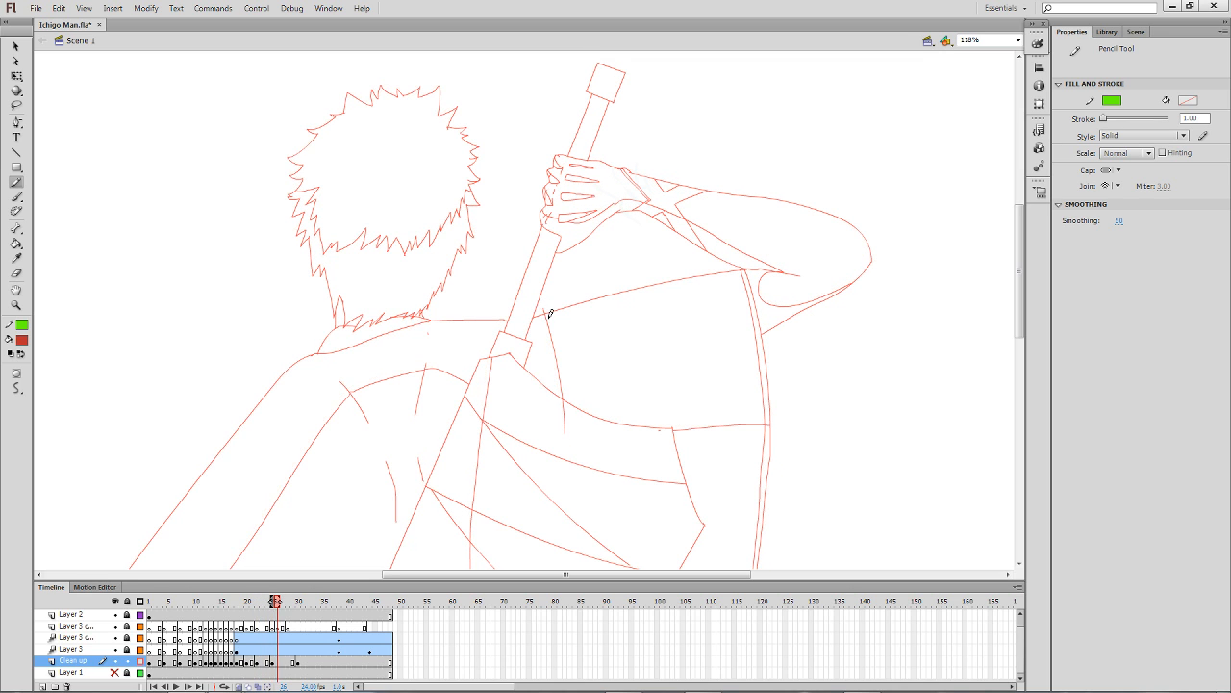
pyautogui.press('.')
pyautogui.press('.')
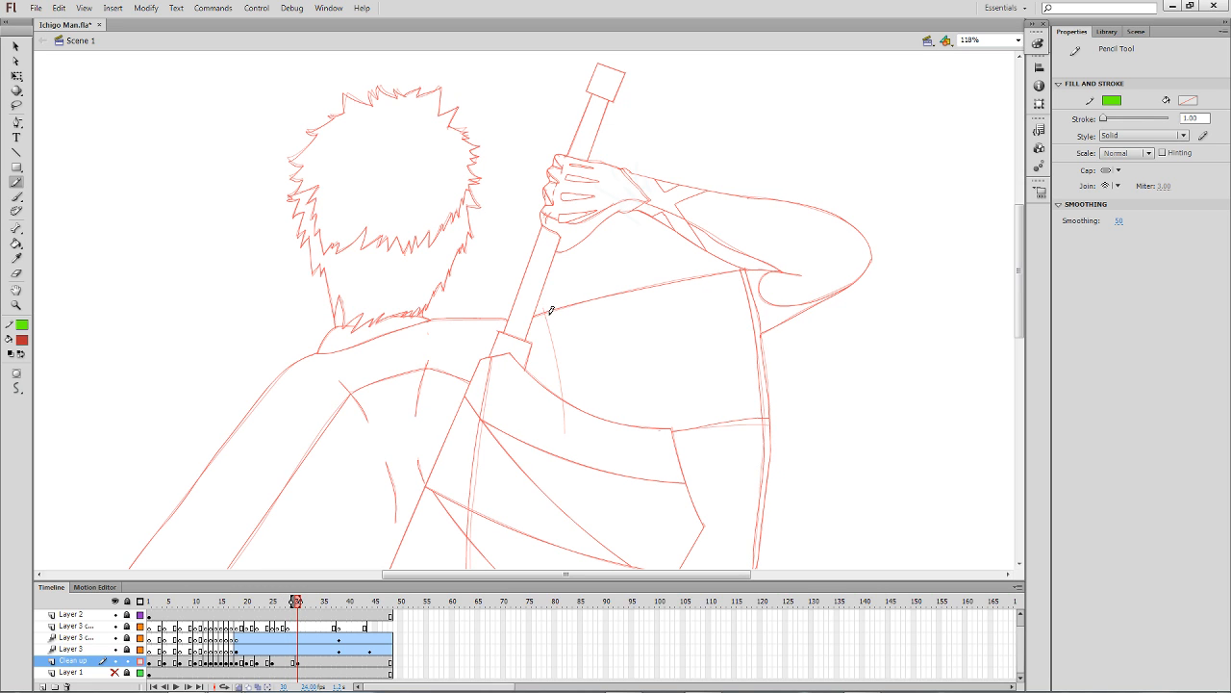
pyautogui.moveTo(546, 301); pyautogui.dragTo(570, 454)
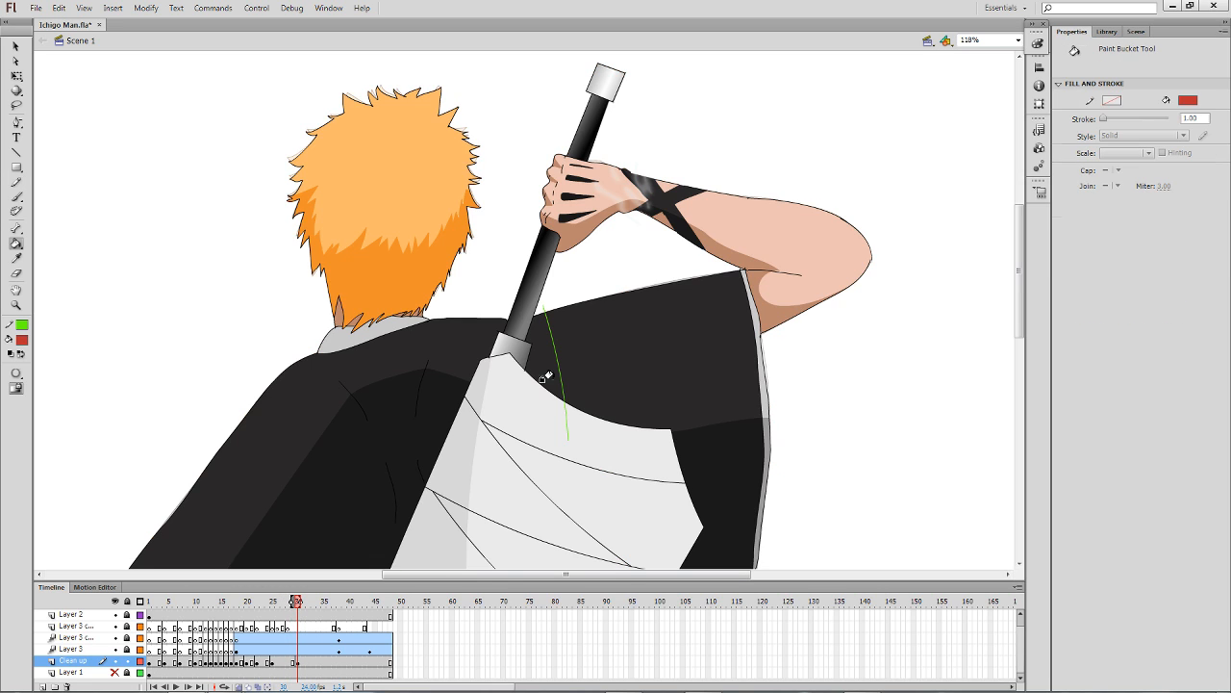
pyautogui.click(538, 369)
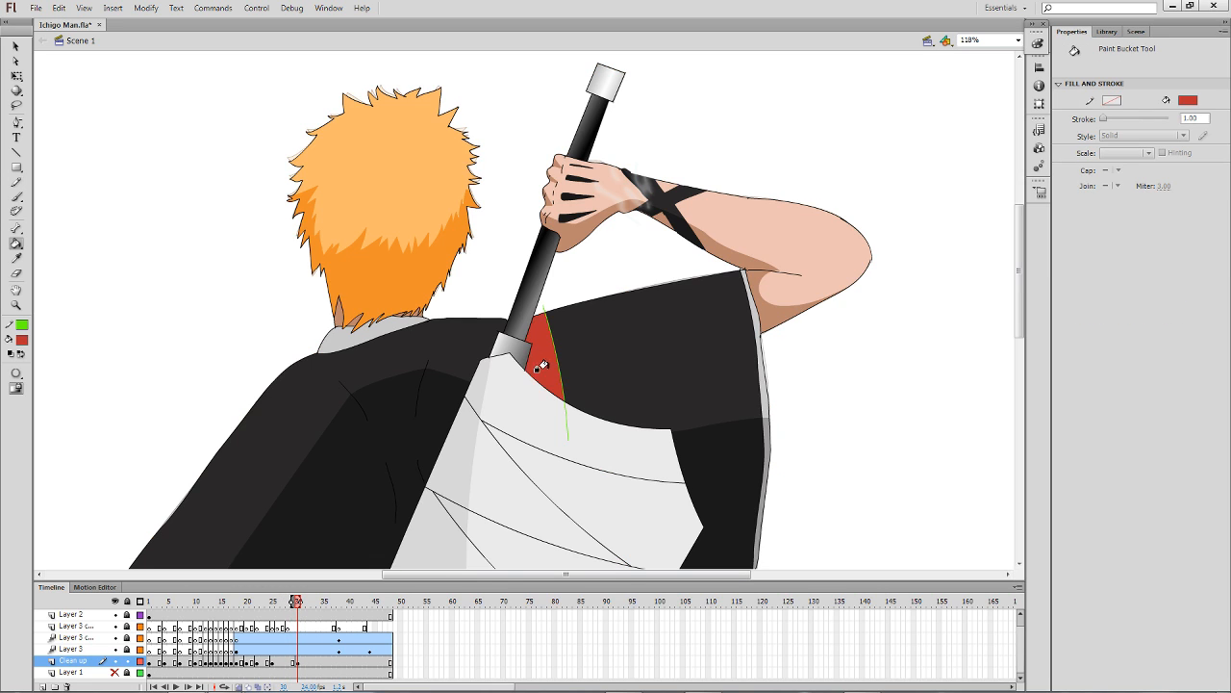
# Working back from frame 25 to frame 17, fill the enclosed shoulder areas beside the hilt with dark red.
pyautogui.press(',')
pyautogui.press(',')
pyautogui.press(',')
pyautogui.press(',')
pyautogui.press(',')
pyautogui.press(',')
pyautogui.press(',')
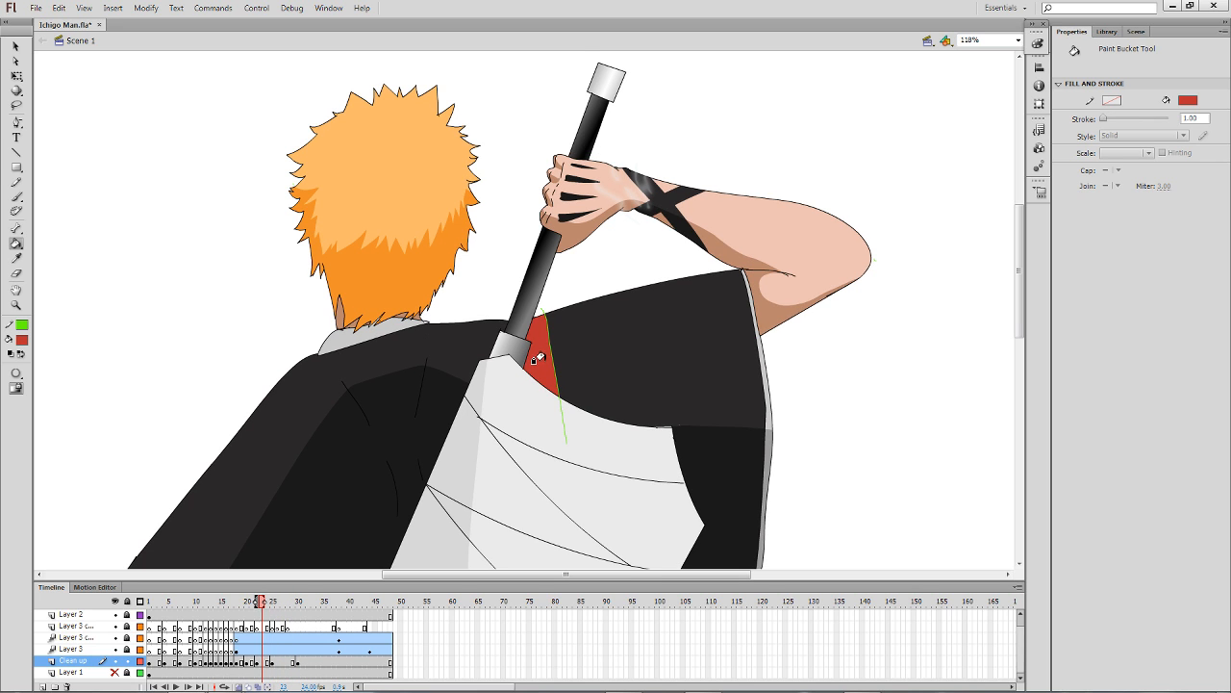
pyautogui.press(',')
pyautogui.press(',')
pyautogui.press(',')
pyautogui.press(',')
pyautogui.press(',')
pyautogui.press(',')
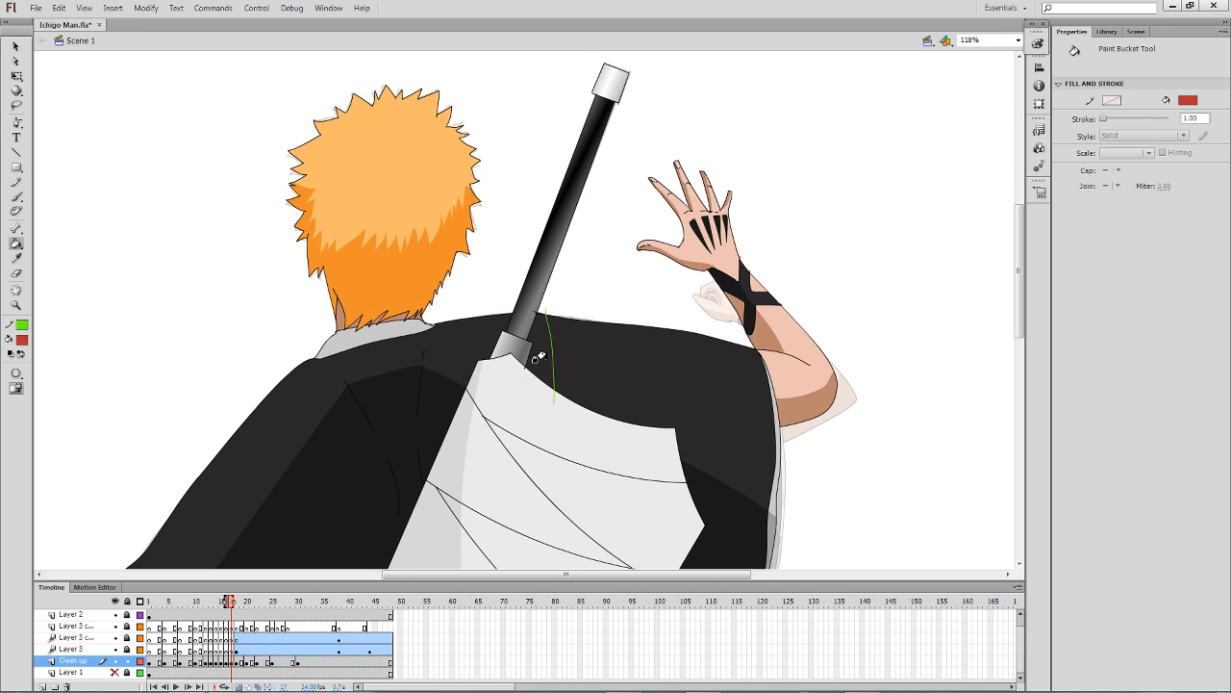
# Return to frame 1 and play the animation to check the red areas beside the hilt.
pyautogui.press(',')
pyautogui.press(',')
pyautogui.press(',')
pyautogui.press(',')
pyautogui.press(',')
pyautogui.press(',')
pyautogui.press(',')
pyautogui.press(',')
pyautogui.press(',')
pyautogui.press(',')
pyautogui.press(',')
pyautogui.press(',')
pyautogui.press(',')
pyautogui.press(',')
pyautogui.press(',')
pyautogui.press(',')
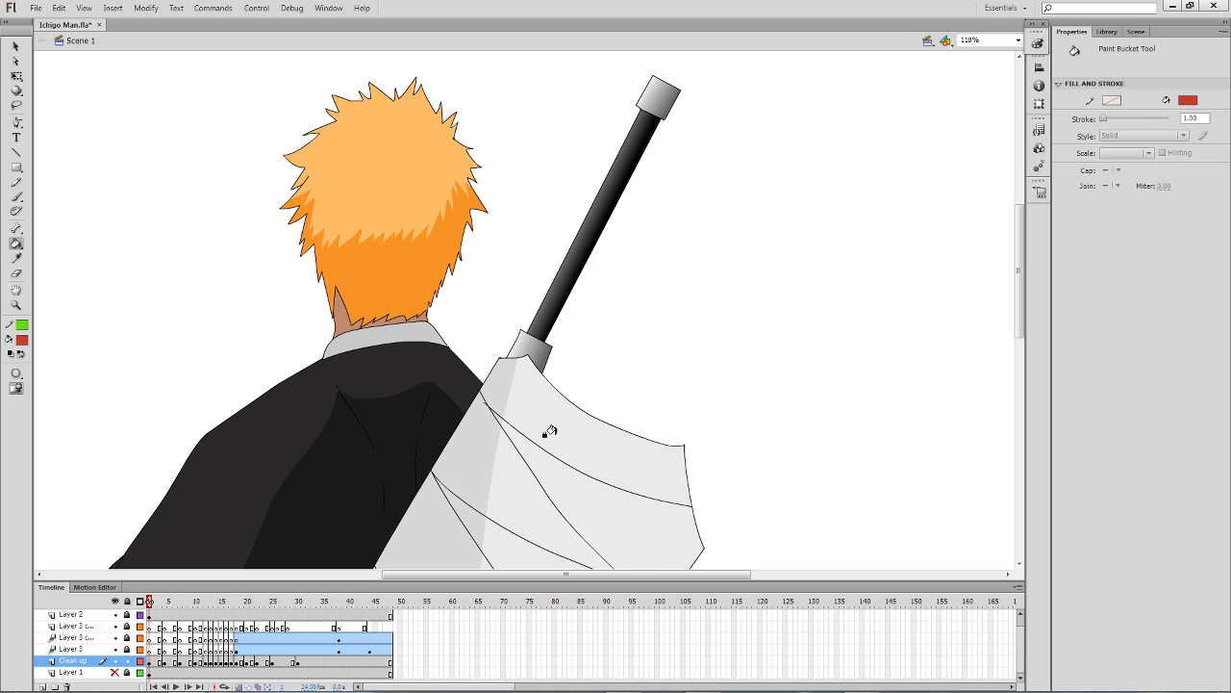
pyautogui.press('Return')
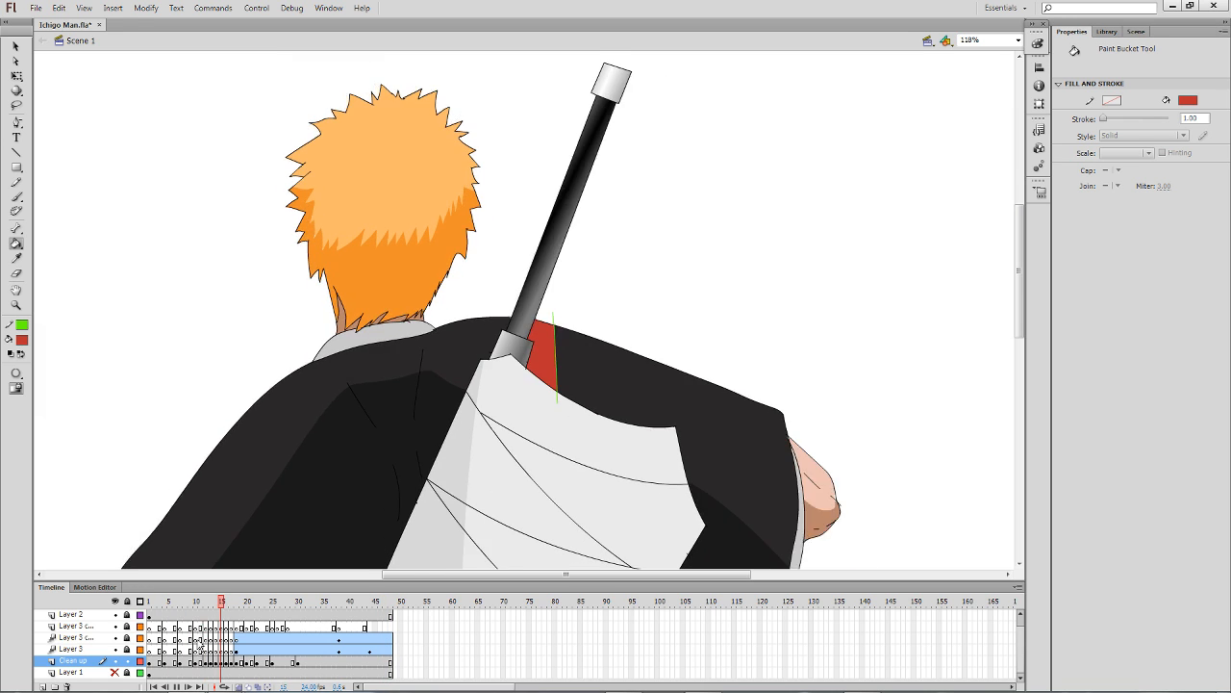
# On frame 9 of Clean up, draw a short green line across the shoulder beside the hilt's base and fill the small area with dark red.
pyautogui.click(190, 648)
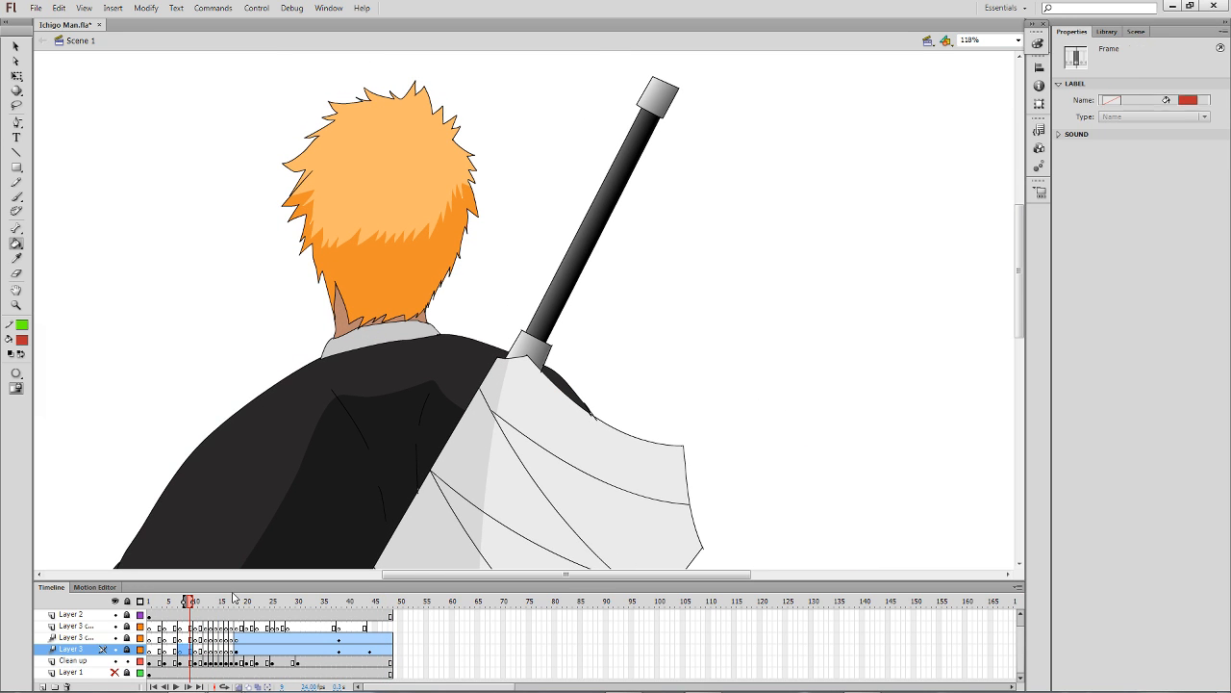
pyautogui.press('y')
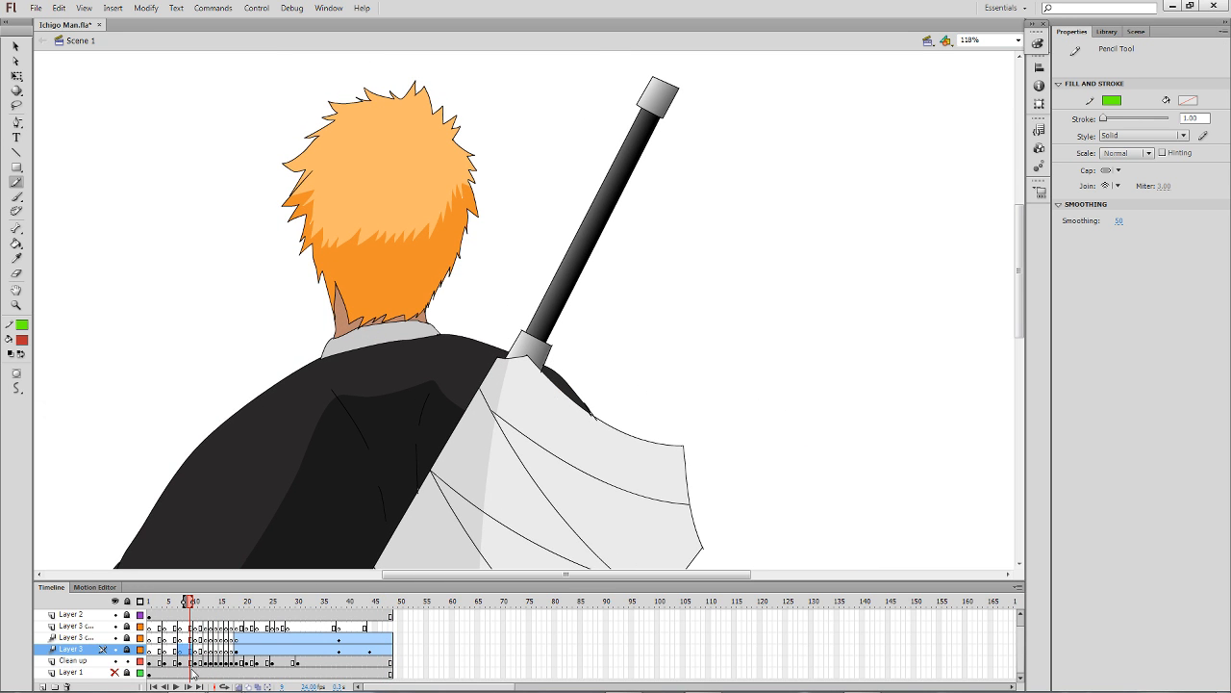
pyautogui.click(189, 663)
pyautogui.click(737, 368)
pyautogui.click(190, 661)
pyautogui.moveTo(554, 363); pyautogui.dragTo(548, 392)
pyautogui.press('k')
pyautogui.click(546, 373)
# Check the Clean up drawings before frame 9 for any shoulder area beside the hilt that needs marking.
pyautogui.press(',')
pyautogui.press(',')
pyautogui.press('y')
pyautogui.press(',')
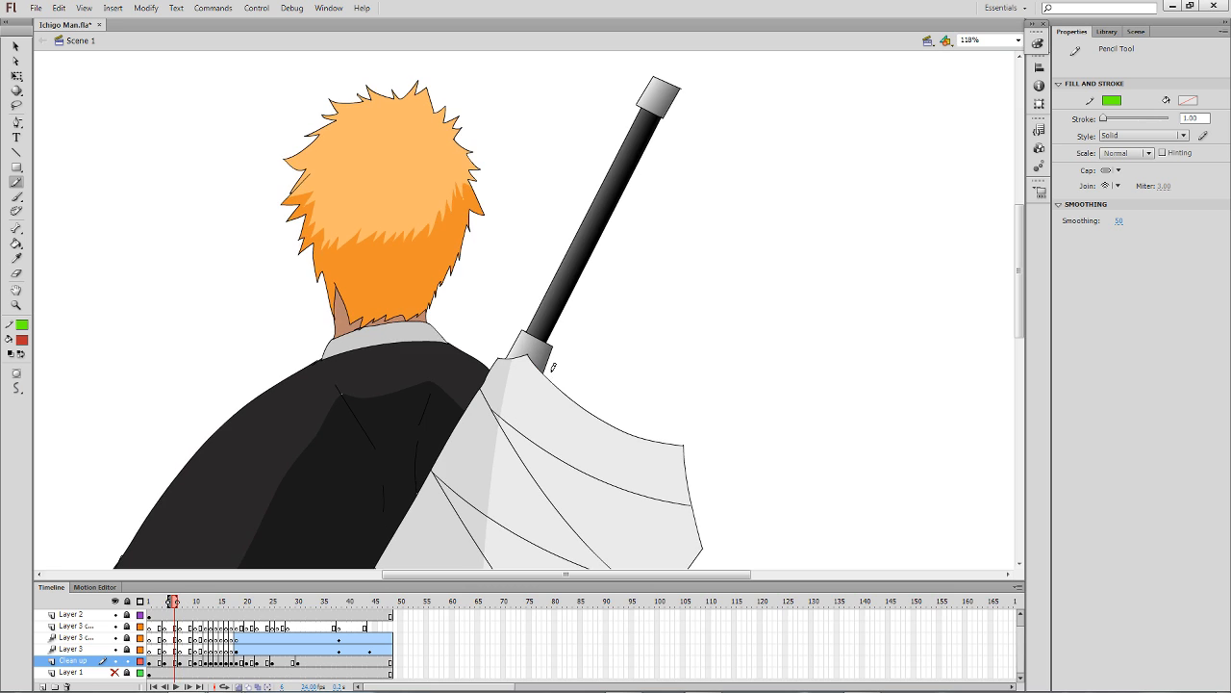
pyautogui.press(',')
pyautogui.press(',')
pyautogui.press(',')
pyautogui.press('.')
pyautogui.press('.')
pyautogui.press('.')
pyautogui.press('.')
pyautogui.press('.')
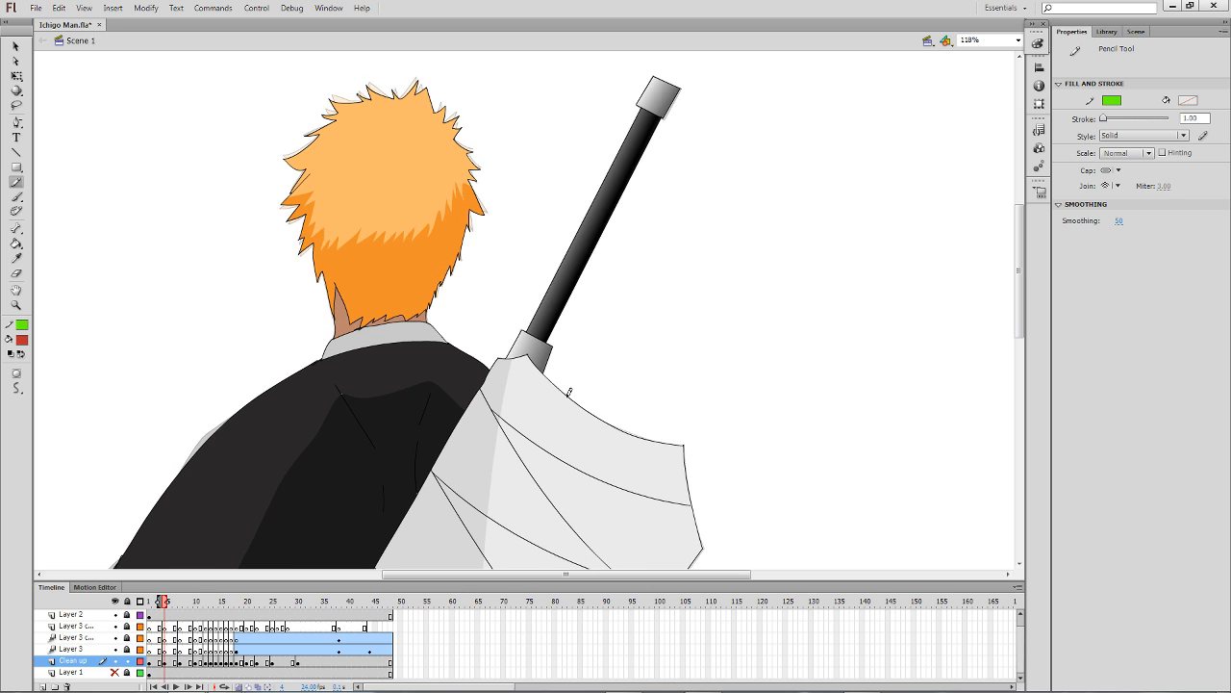
# Delete the green dividing line on frame 11, keeping the dark red fill beside the hilt.
pyautogui.press('.')
pyautogui.press('.')
pyautogui.press('.')
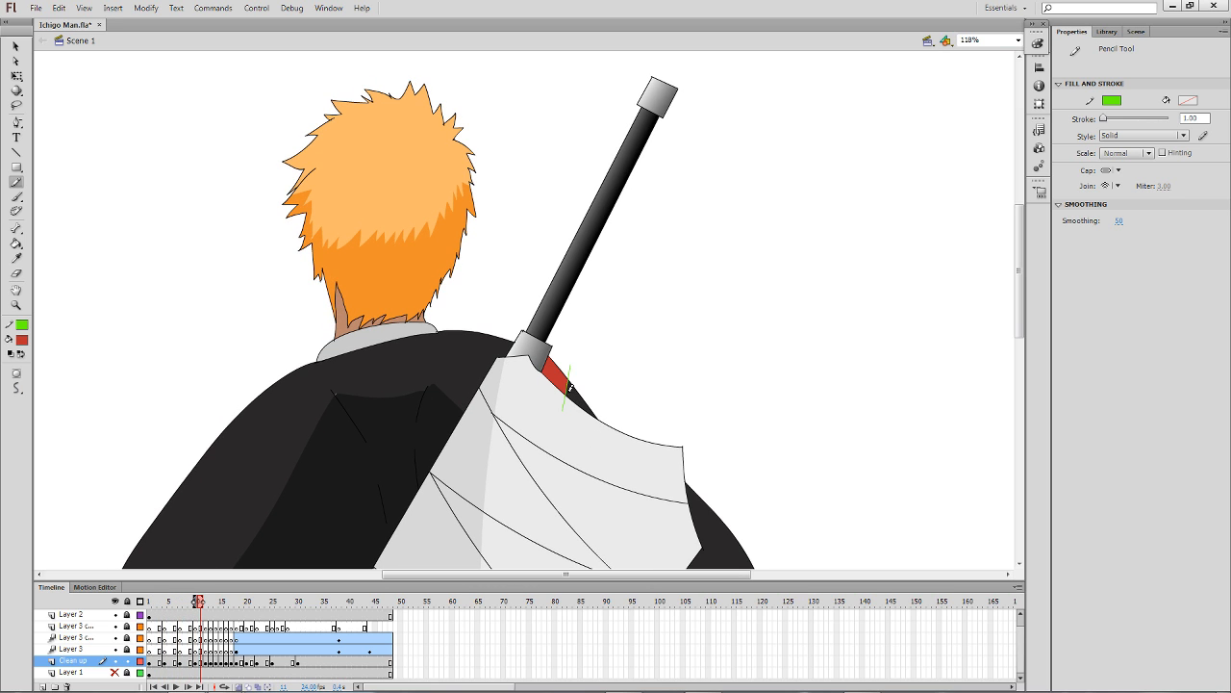
pyautogui.press('q')
pyautogui.doubleClick(568, 385)
pyautogui.press('Delete')
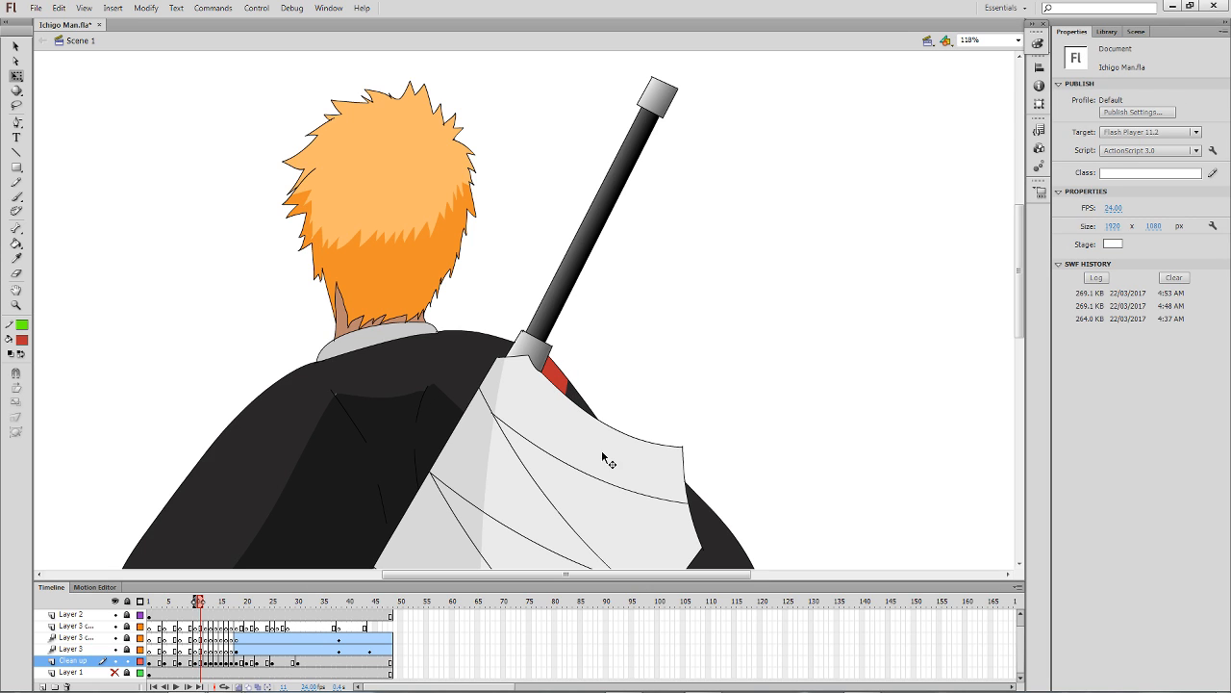
# On frame 9, scribble a large green pencil stroke over the hilt's base and across the short green line.
pyautogui.press('y')
pyautogui.press(',')
pyautogui.press(',')
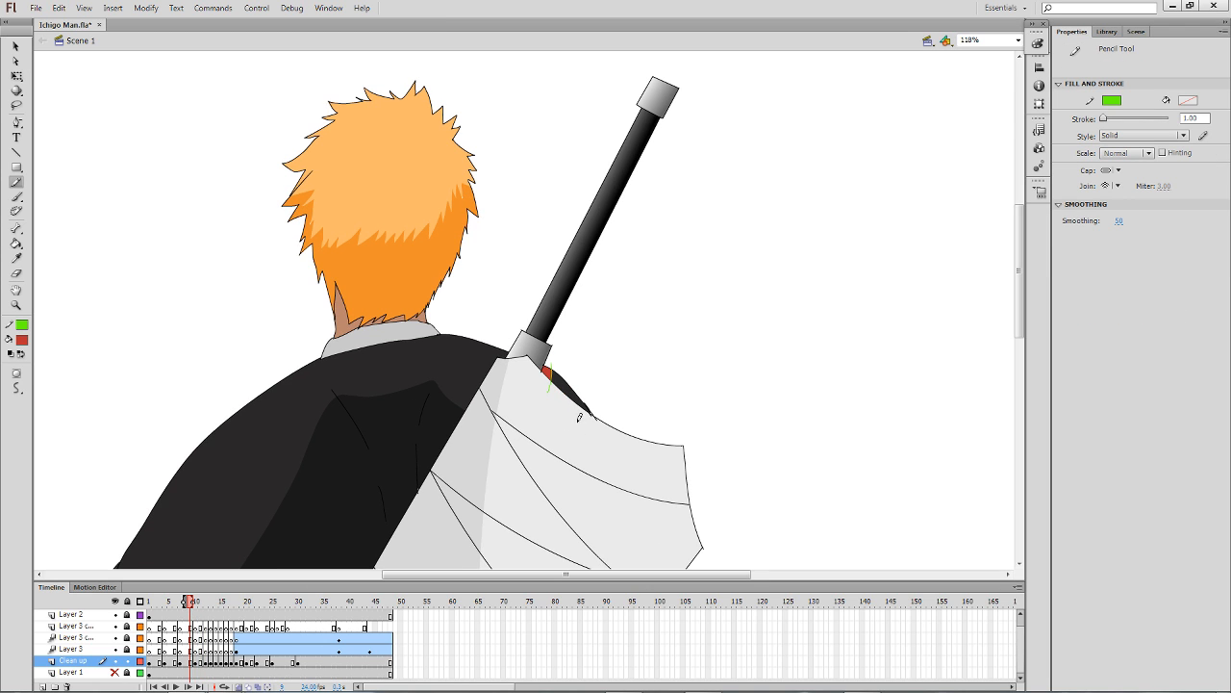
pyautogui.moveTo(568, 373)
pyautogui.mouseDown()
pyautogui.moveTo(496, 377)
pyautogui.moveTo(648, 353)
pyautogui.moveTo(423, 353)
pyautogui.moveTo(514, 330)
pyautogui.moveTo(673, 318)
pyautogui.moveTo(516, 308)
pyautogui.moveTo(459, 329)
pyautogui.moveTo(709, 332)
pyautogui.mouseUp()
# Cut the scribble together with the connected green line from frame 9, keeping the dark red fill.
pyautogui.press('q')
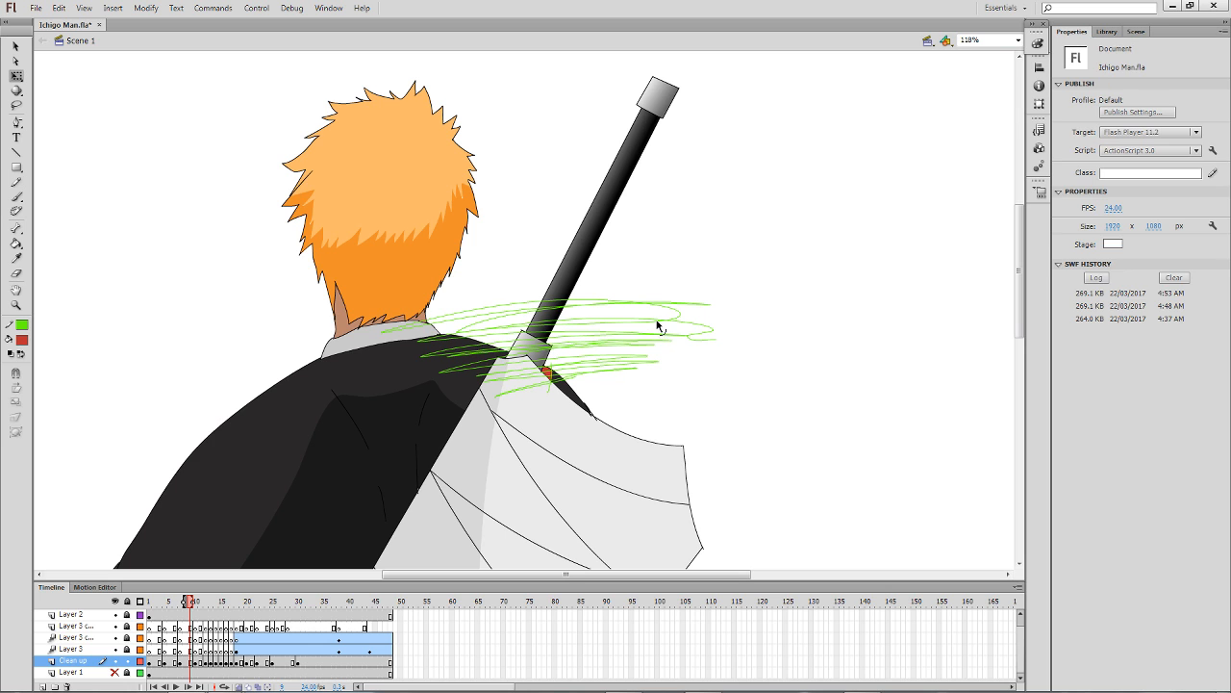
pyautogui.click(658, 322)
pyautogui.doubleClick(664, 322)
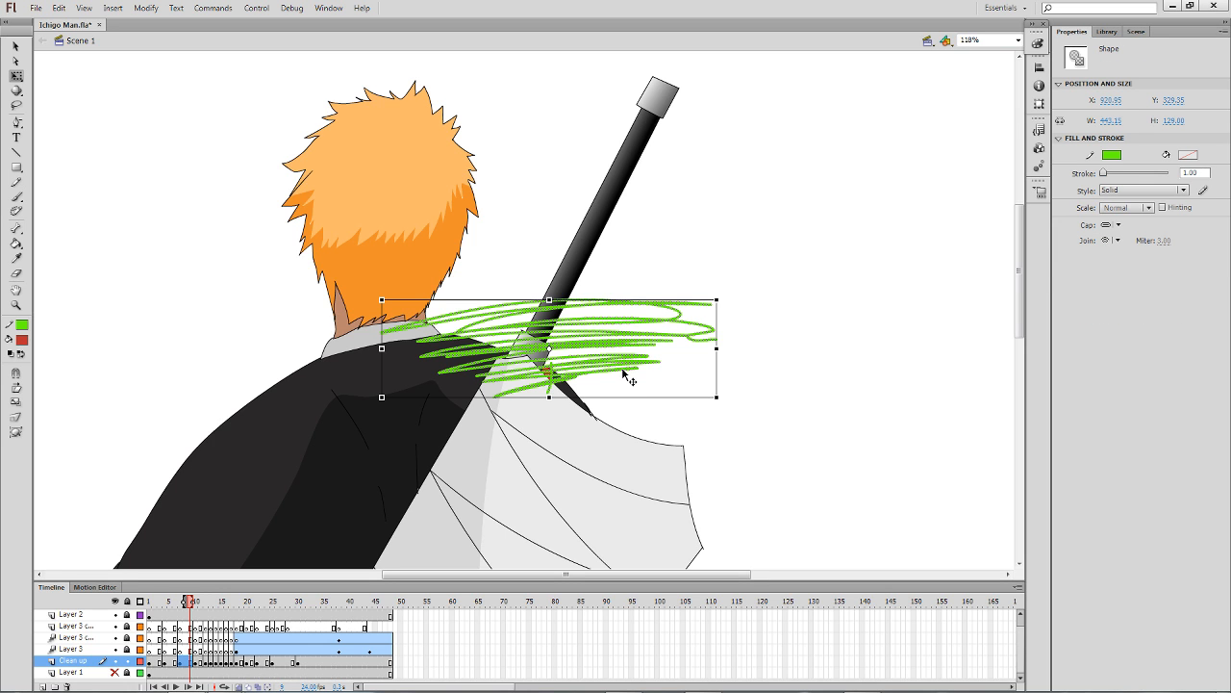
pyautogui.press('Delete')
pyautogui.hotkey('ctrl', 'z')
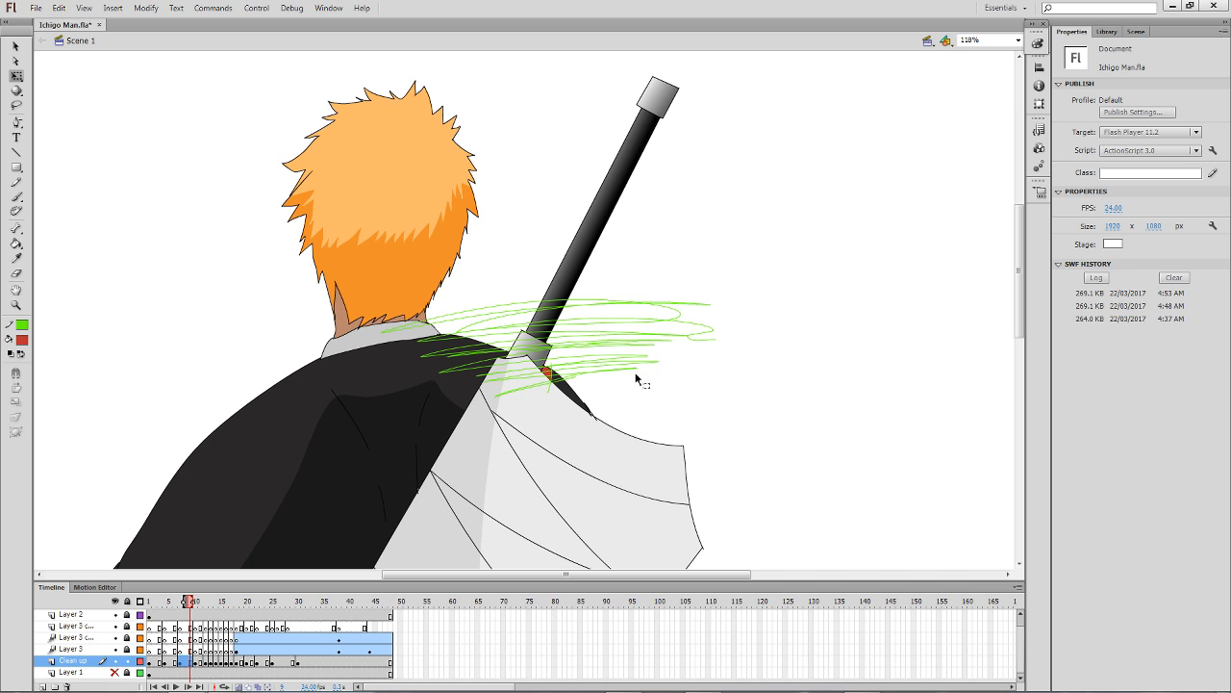
pyautogui.doubleClick(637, 362)
pyautogui.press('Delete')
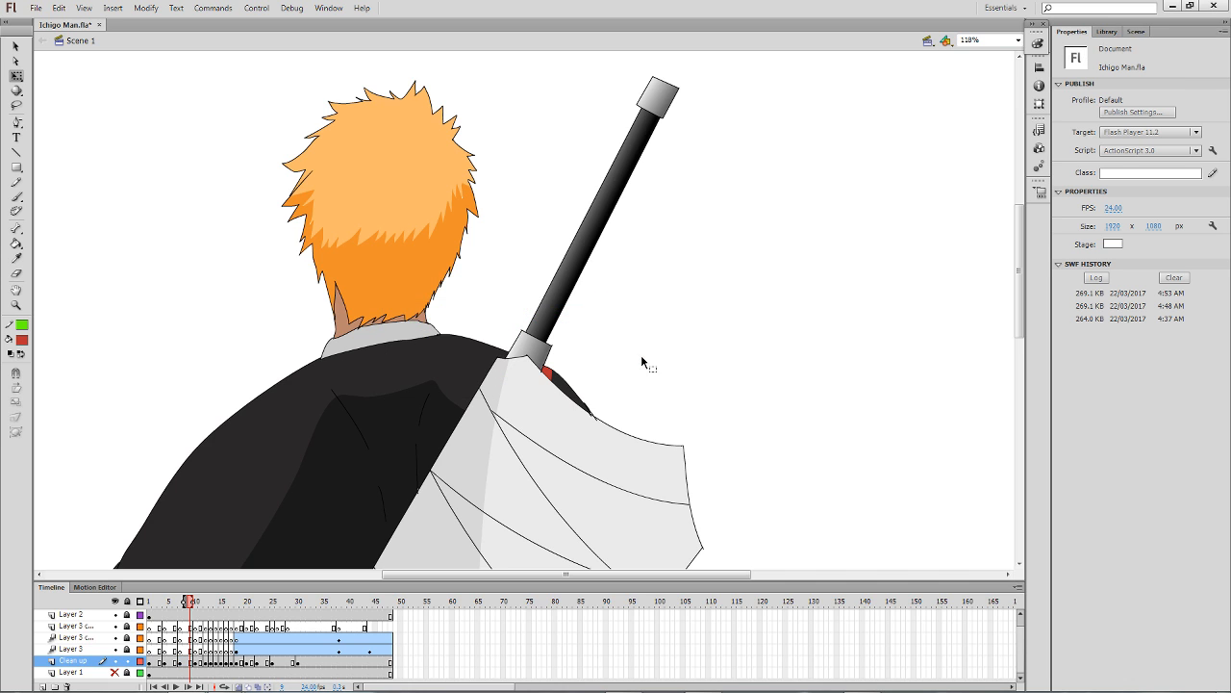
# Paste the green scribble onto frame 12 of the Clean up layer.
pyautogui.press('.')
pyautogui.press('.')
pyautogui.press('.')
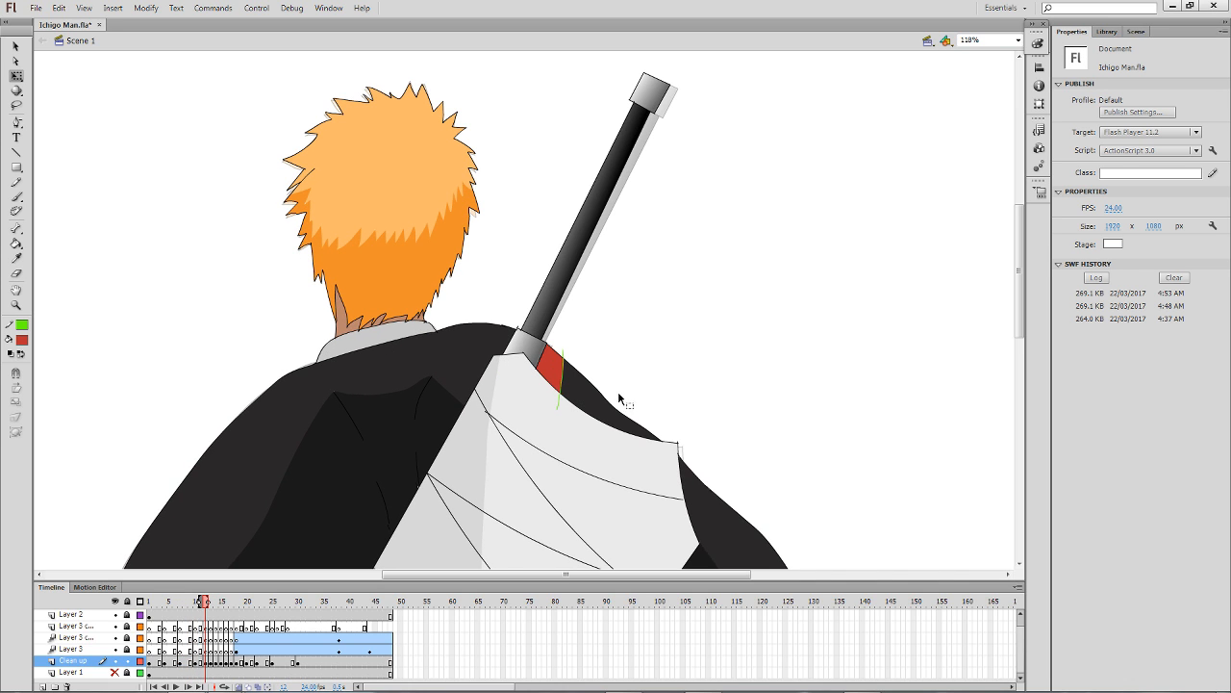
pyautogui.hotkey('ctrl', 'v')
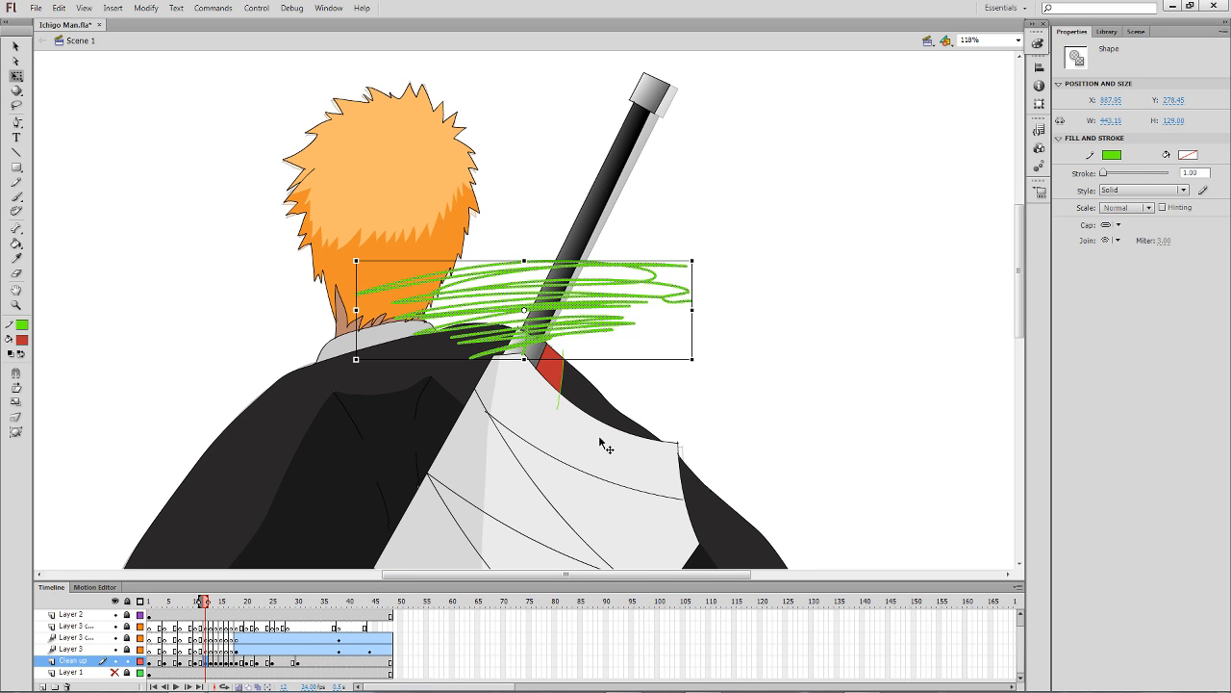
# Delete the pasted green scribble and the green dividing line beside the hilt on frame 12.
pyautogui.press('Delete')
pyautogui.click(560, 378)
pyautogui.press('Delete')
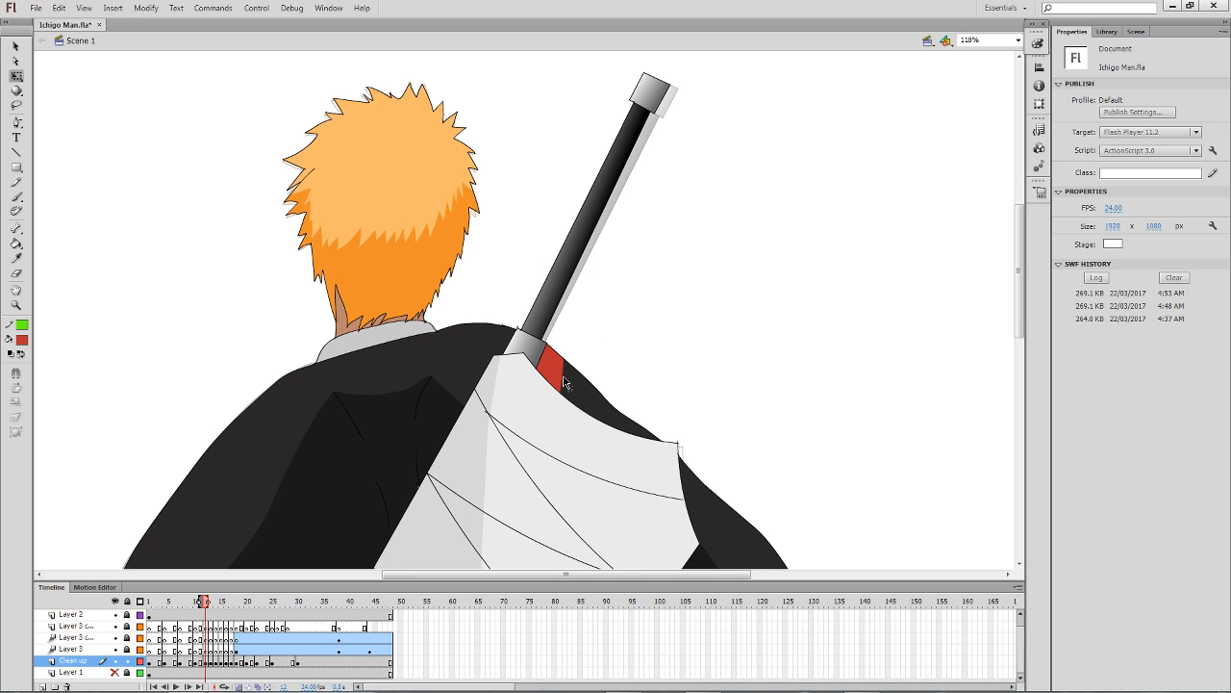
# Delete the green dividing lines beside the hilt on frames 13 to 15 of the Clean up layer, keeping the red fills.
pyautogui.press('.')
pyautogui.click(553, 380)
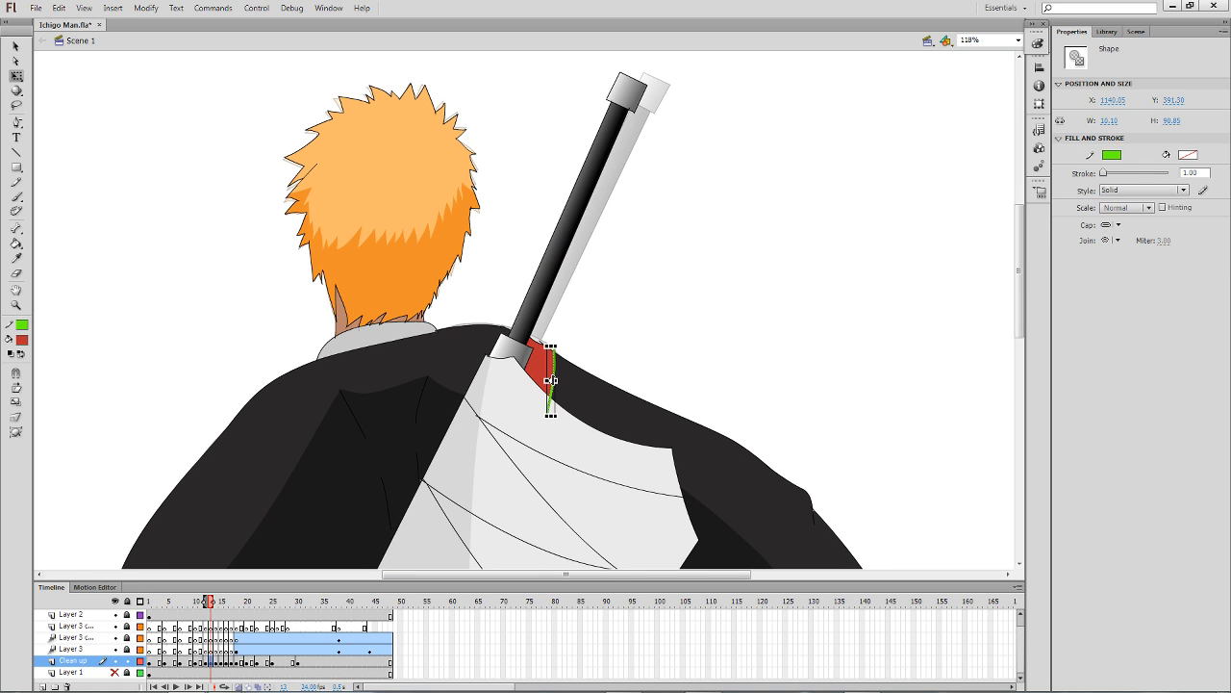
pyautogui.press('Delete')
pyautogui.press('.')
pyautogui.click(546, 376)
pyautogui.press('Delete')
pyautogui.press('.')
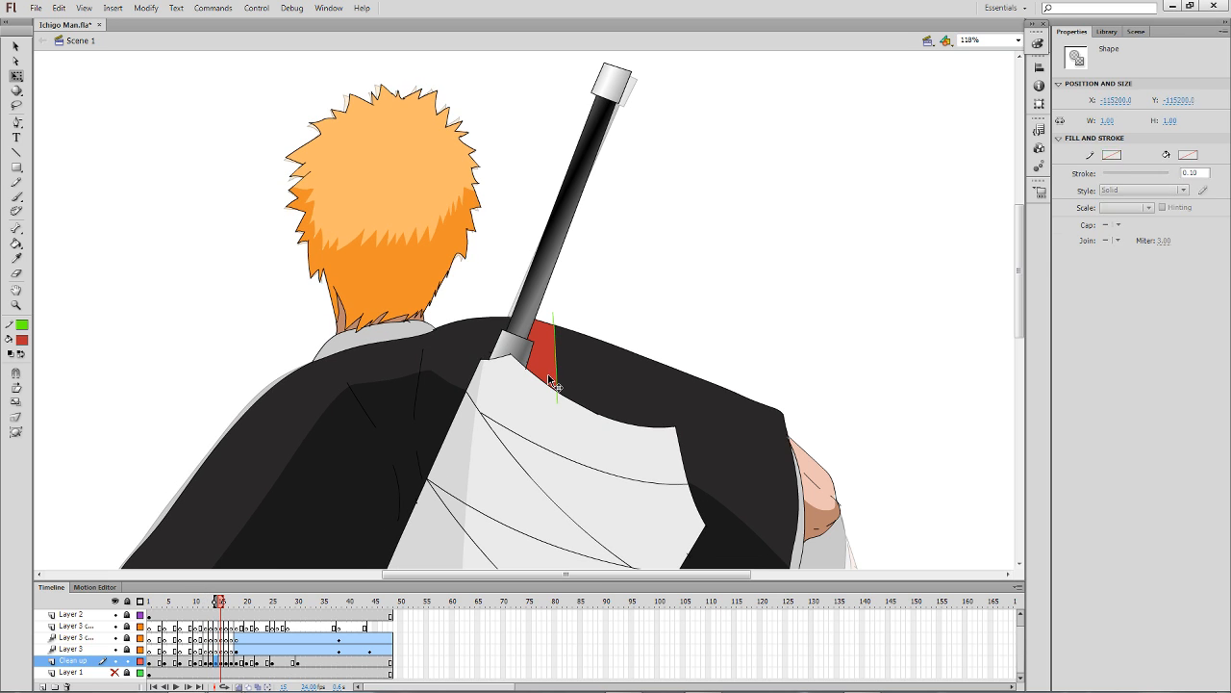
pyautogui.click(557, 374)
pyautogui.press('Delete')
pyautogui.press('.')
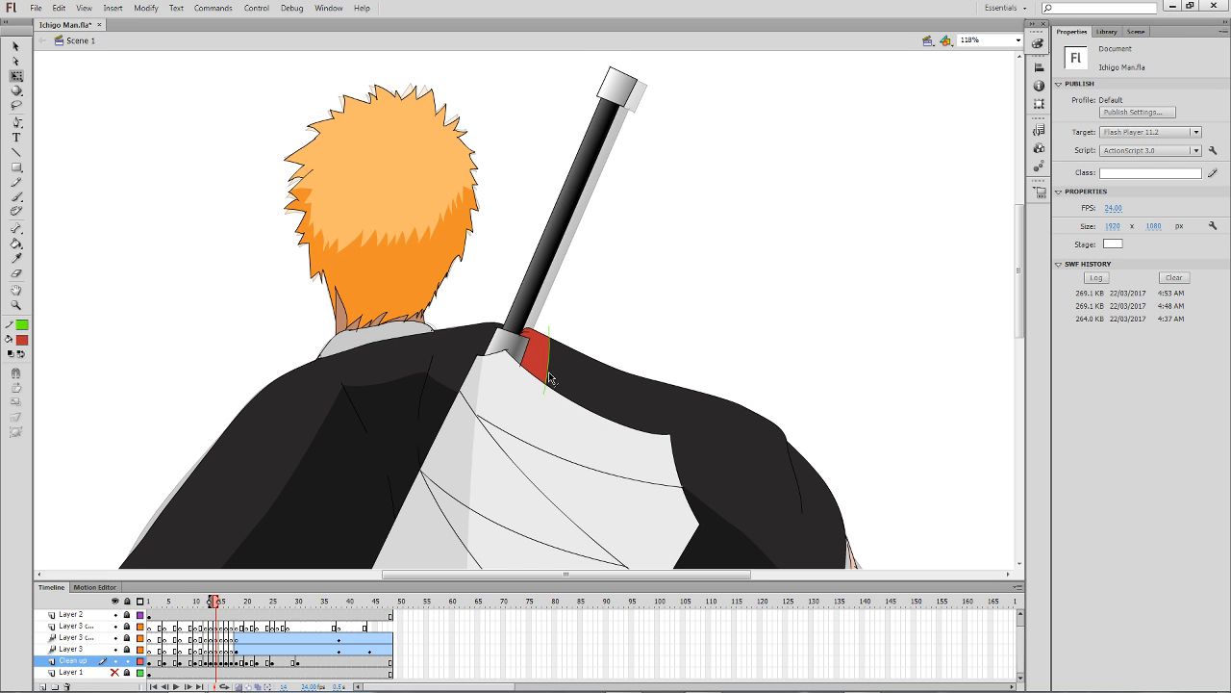
pyautogui.click(551, 378)
pyautogui.press('Delete')
pyautogui.press('.')
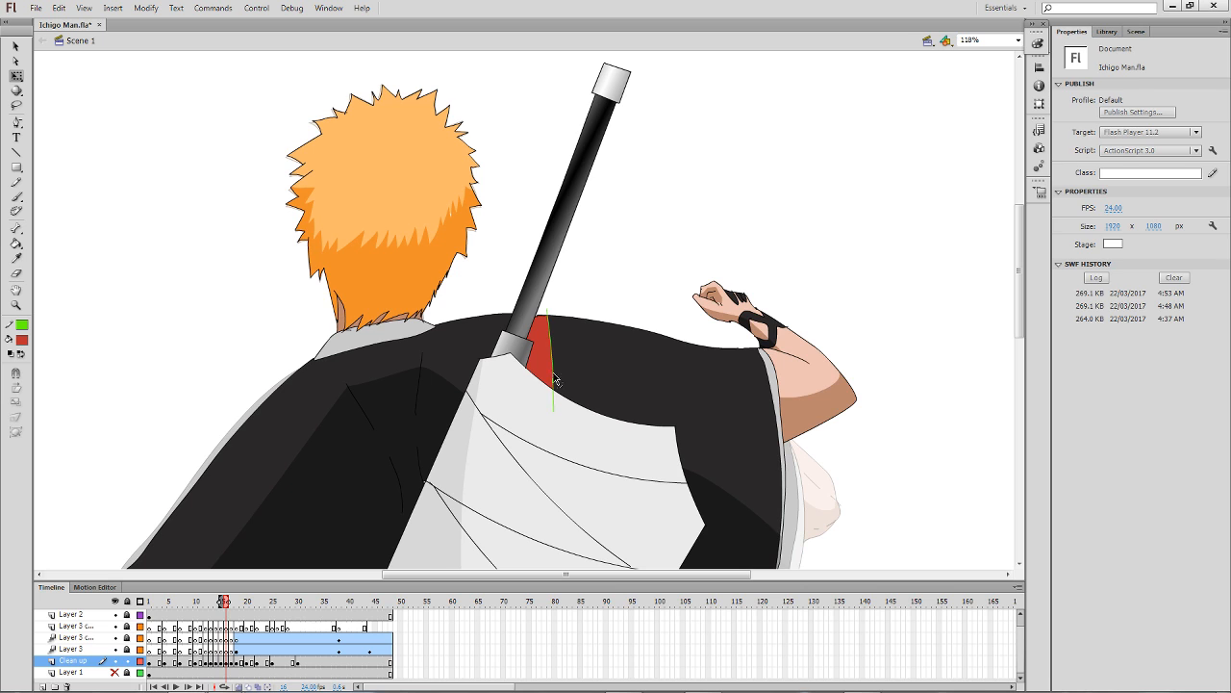
# Remove the green dividing lines from frames 16 to 18, leaving the red shoulder fill in each drawing.
pyautogui.click(553, 378)
pyautogui.press('Delete')
pyautogui.press('.')
pyautogui.click(550, 356)
pyautogui.press('Delete')
pyautogui.press('.')
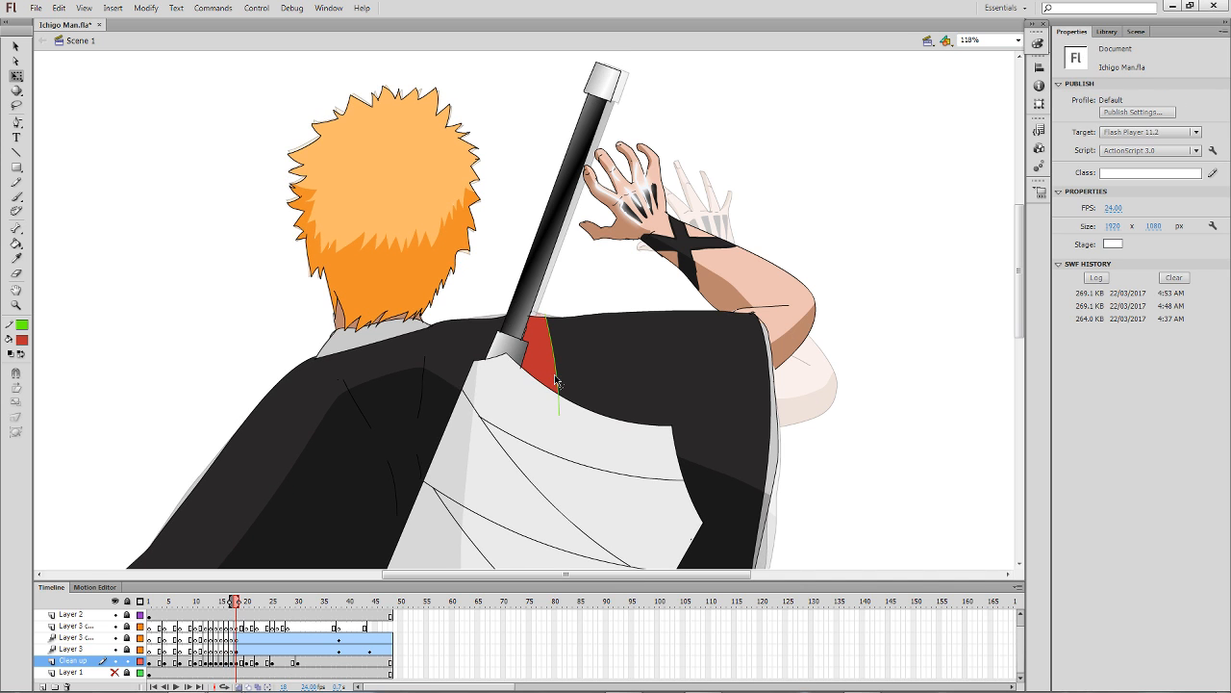
pyautogui.click(557, 381)
pyautogui.press('Delete')
pyautogui.press('.')
pyautogui.click(558, 381)
pyautogui.press('Delete')
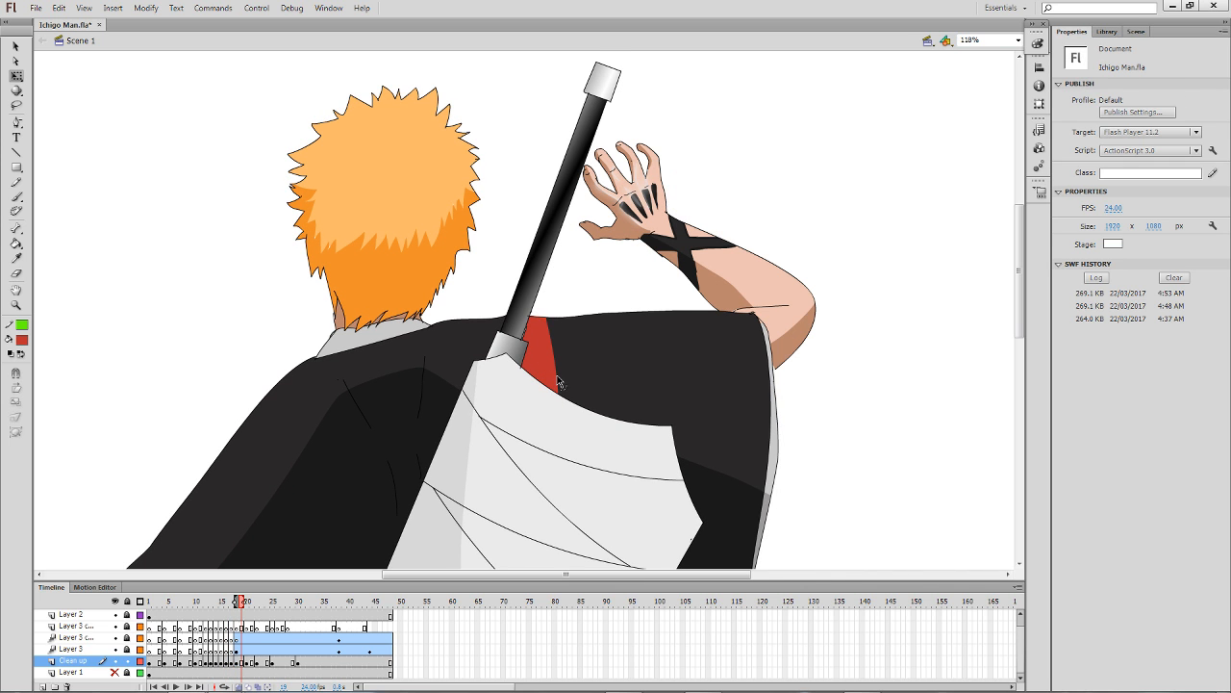
# Delete the green guide lines along the red fill on frames 20, 22 and 25.
pyautogui.press('.')
pyautogui.click(556, 382)
pyautogui.press('Delete')
pyautogui.press('.')
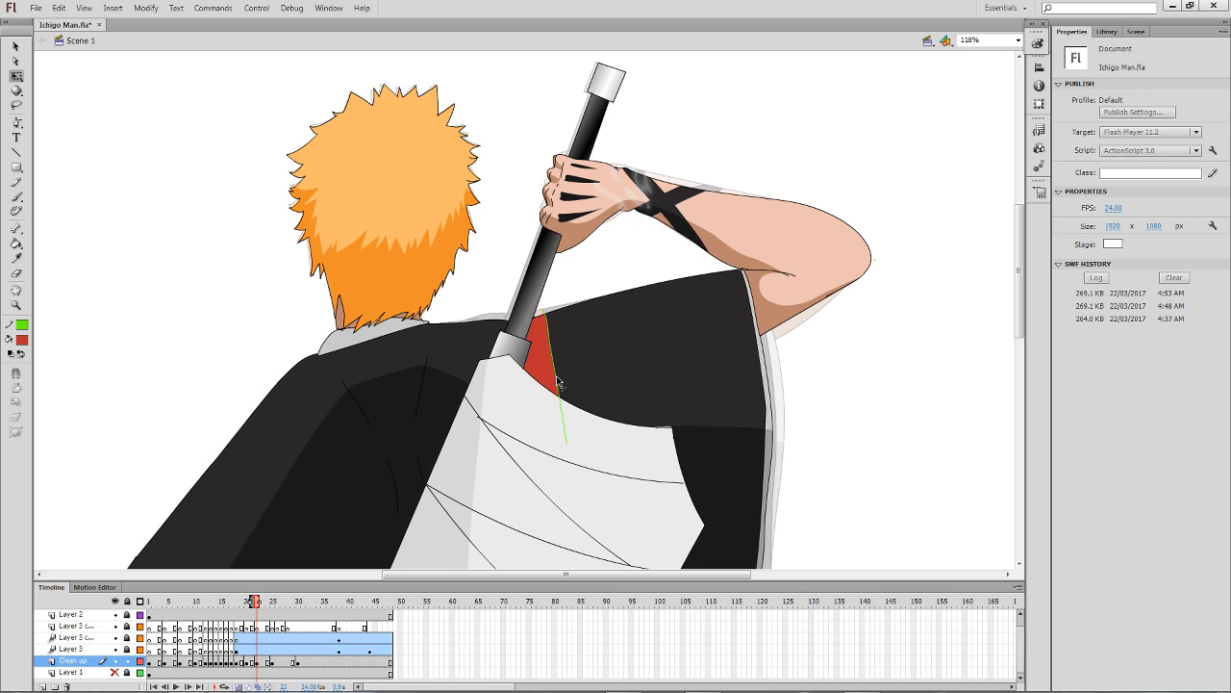
pyautogui.click(557, 382)
pyautogui.press('Delete')
pyautogui.press('.')
pyautogui.press('.')
pyautogui.press('.')
pyautogui.press('.')
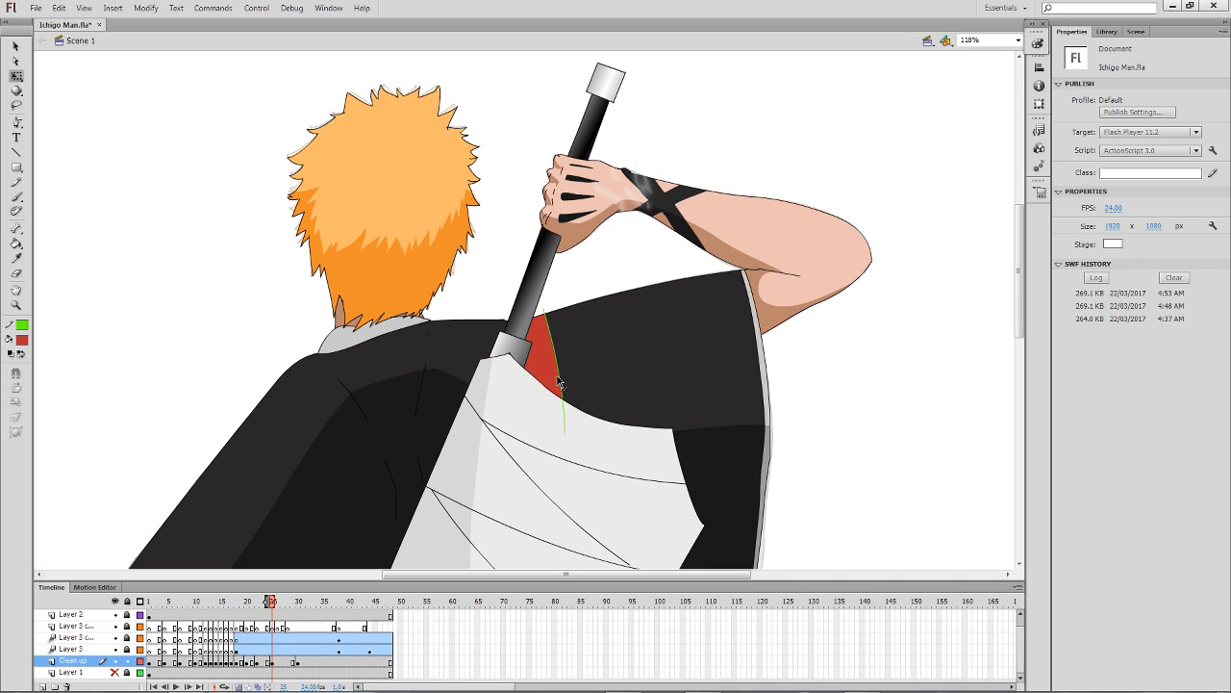
pyautogui.click(558, 382)
pyautogui.press('Delete')
# Delete the remaining green dividing line on frame 31, keeping the red fill beside the hilt.
pyautogui.press('.')
pyautogui.press('.')
pyautogui.press('.')
pyautogui.press('.')
pyautogui.press('.')
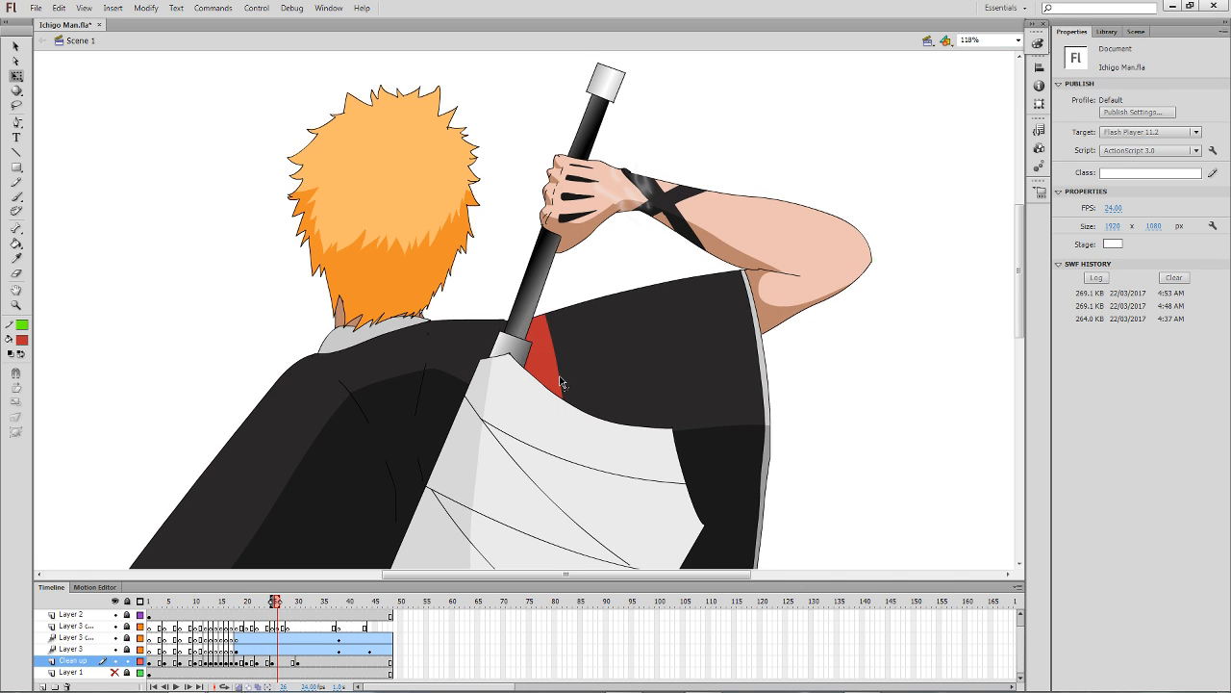
pyautogui.press('.')
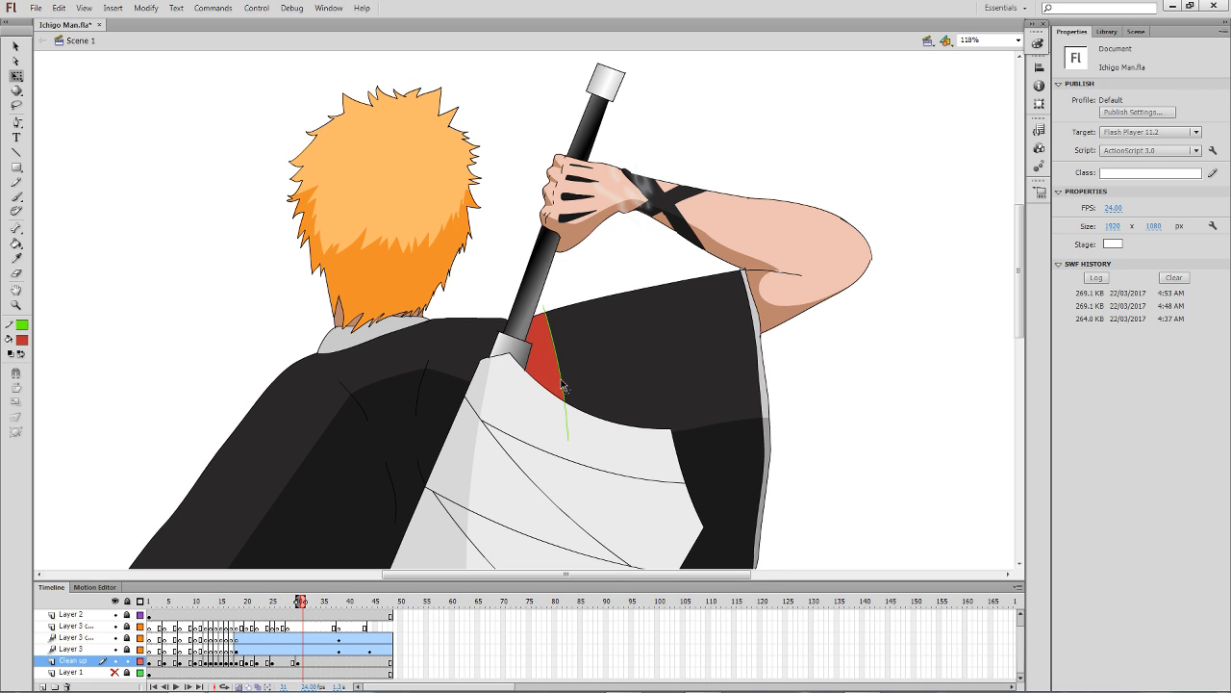
pyautogui.click(565, 384)
pyautogui.press('Delete')
# Review the red shoulder marking by stepping backward and forward through the animation frames.
pyautogui.moveTo(276, 637); pyautogui.dragTo(456, 643)
pyautogui.press(',')
pyautogui.press(',')
pyautogui.press(',')
pyautogui.press(',')
pyautogui.press(',')
pyautogui.press(',')
pyautogui.press(',')
pyautogui.press(',')
pyautogui.press(',')
pyautogui.press(',')
pyautogui.press('.')
pyautogui.press('.')
pyautogui.press('.')
pyautogui.press('.')
pyautogui.press('.')
# Hide the lower Layer 3 copy, and delete both Layer 3 copies while keeping the original Layer 3.
pyautogui.moveTo(188, 652); pyautogui.dragTo(227, 657)
pyautogui.click(115, 637)
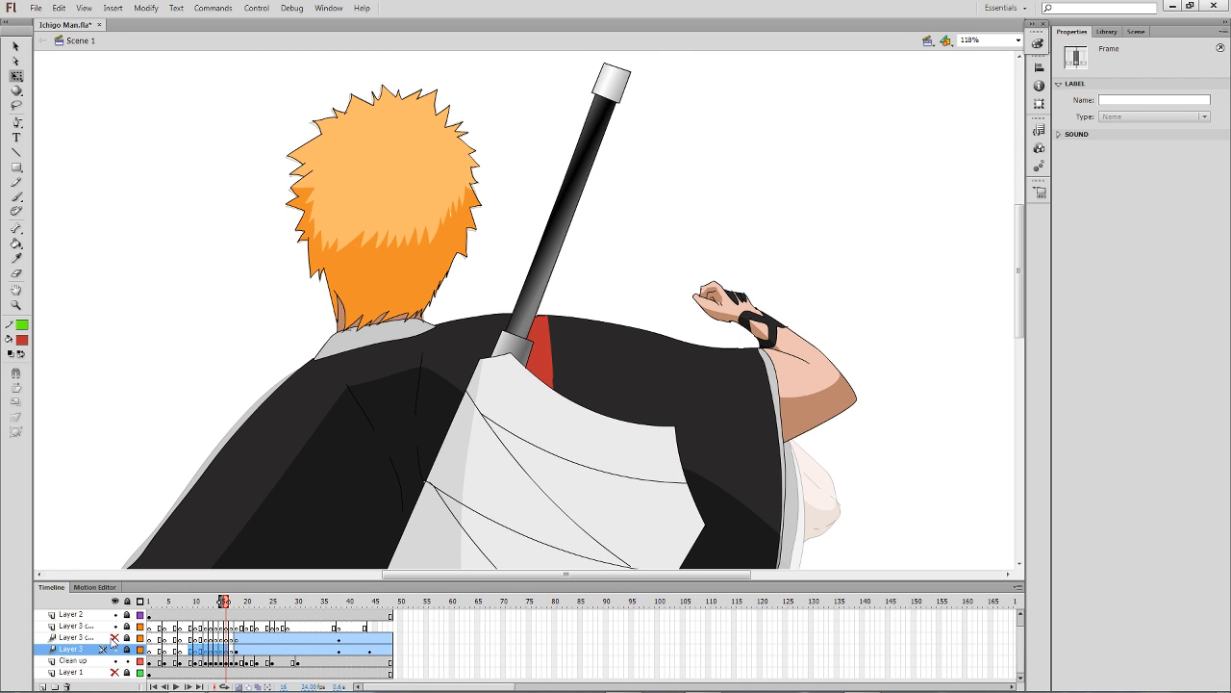
pyautogui.click(90, 637)
pyautogui.click(89, 626)
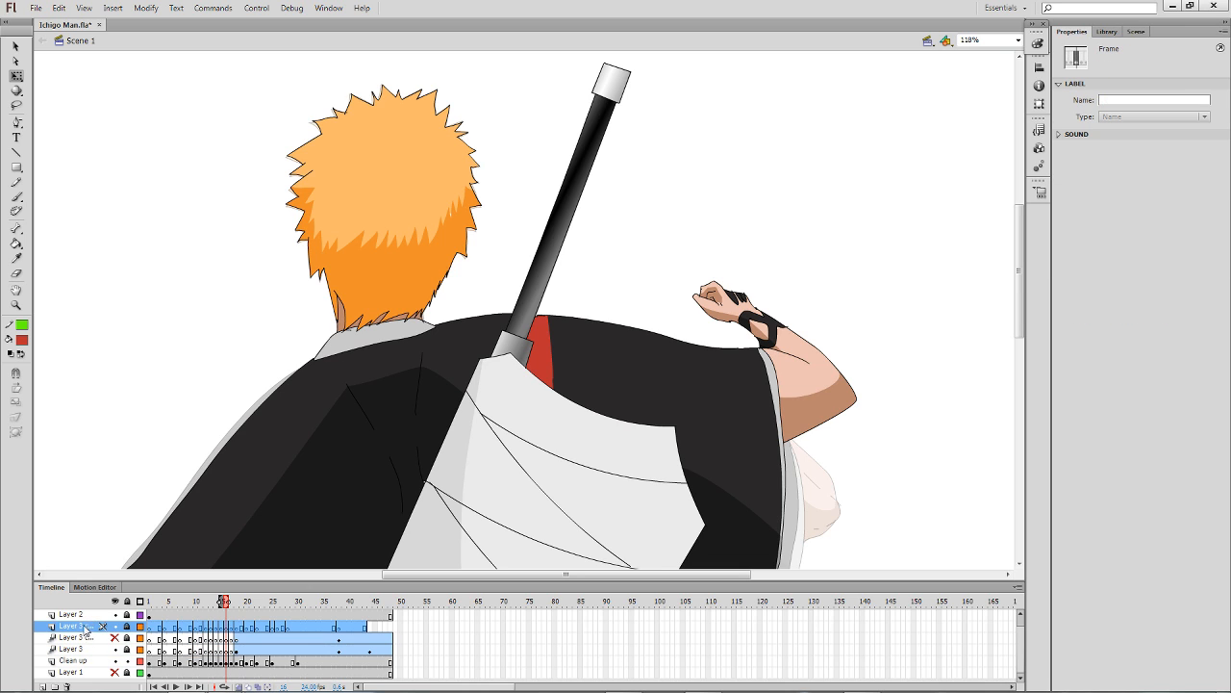
pyautogui.click(66, 686)
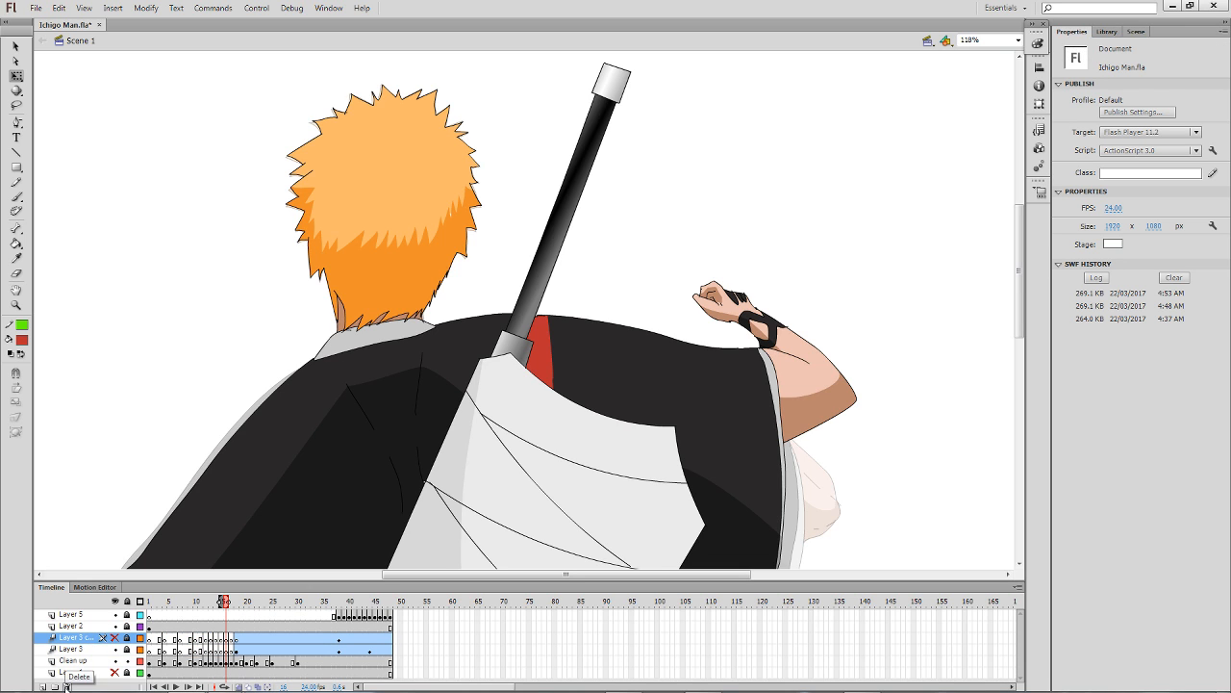
pyautogui.click(66, 686)
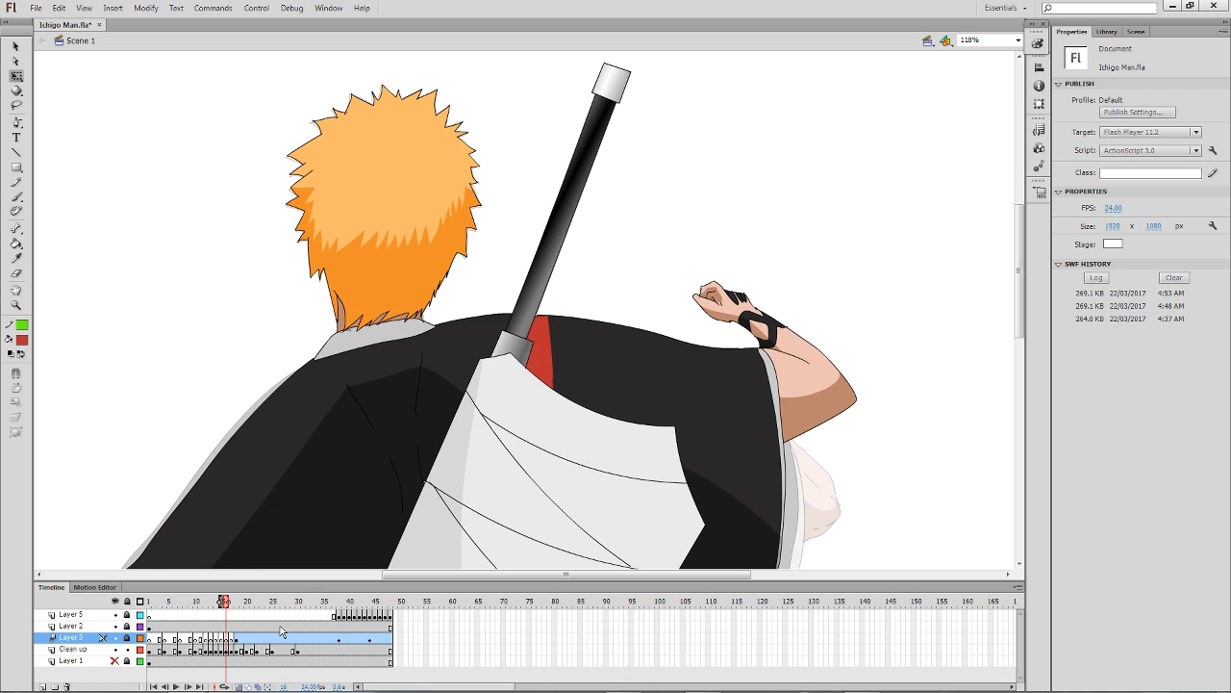
# Activate the Brush tool on frame 2 of the Clean up layer, choosing another brush mode and the fourth-smallest brush size.
pyautogui.moveTo(281, 633); pyautogui.dragTo(150, 636)
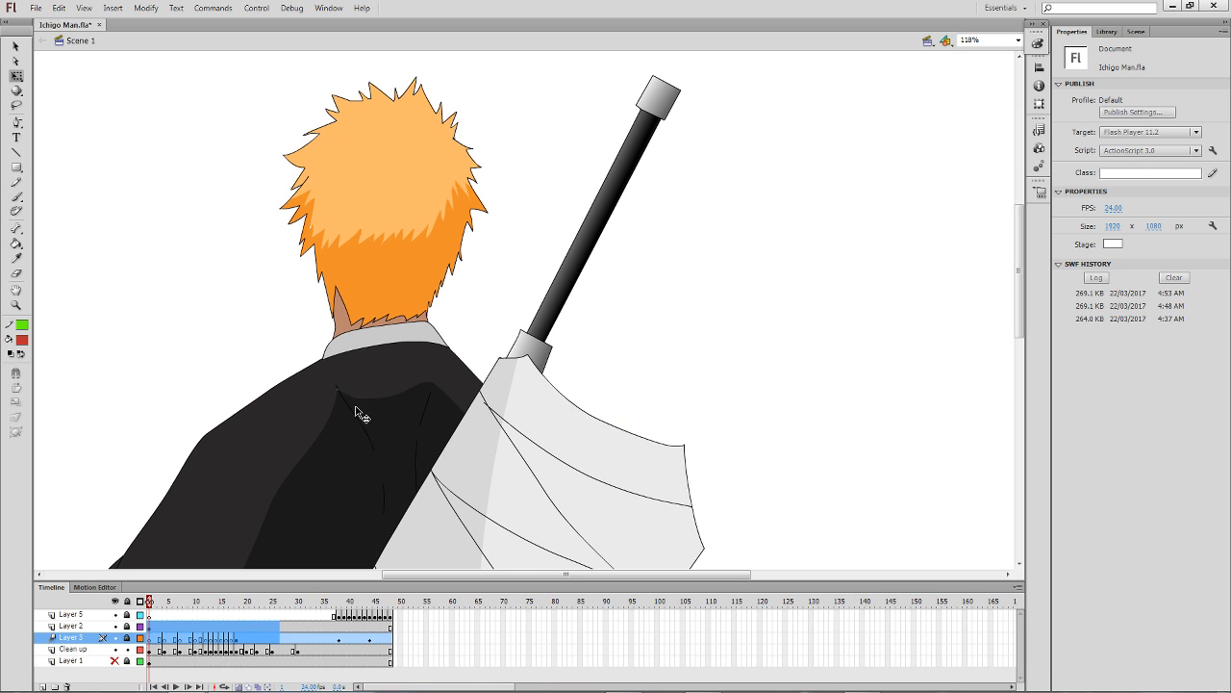
pyautogui.click(153, 650)
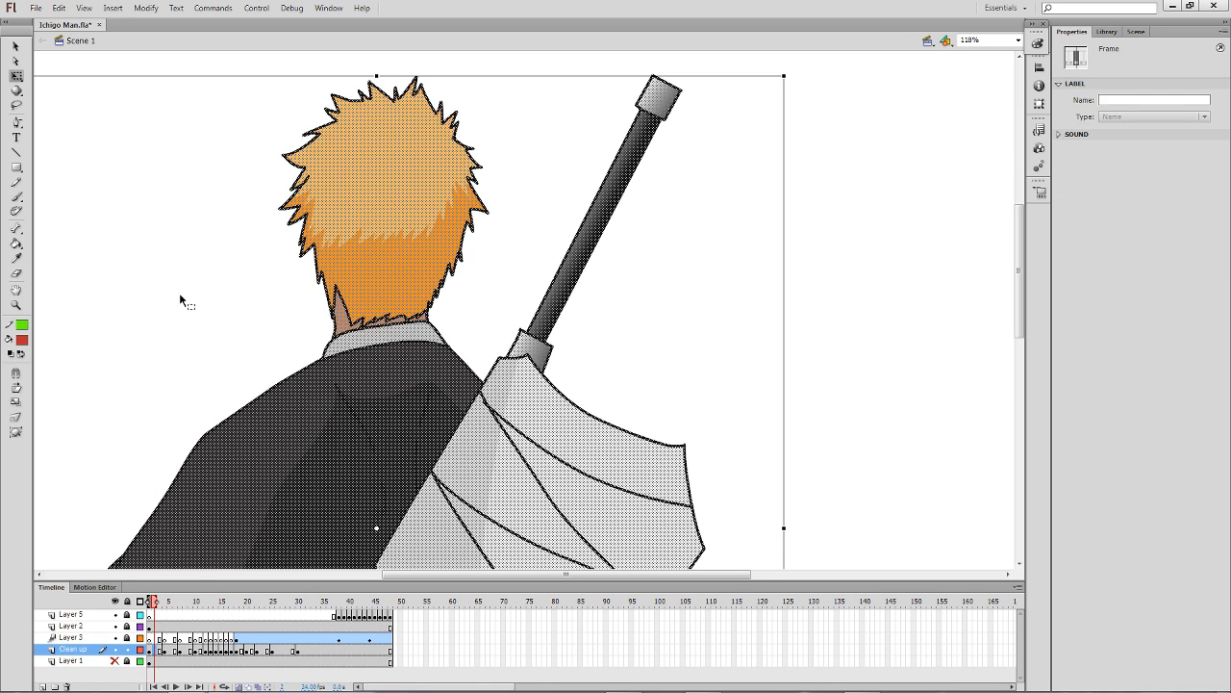
pyautogui.click(179, 295)
pyautogui.press('b')
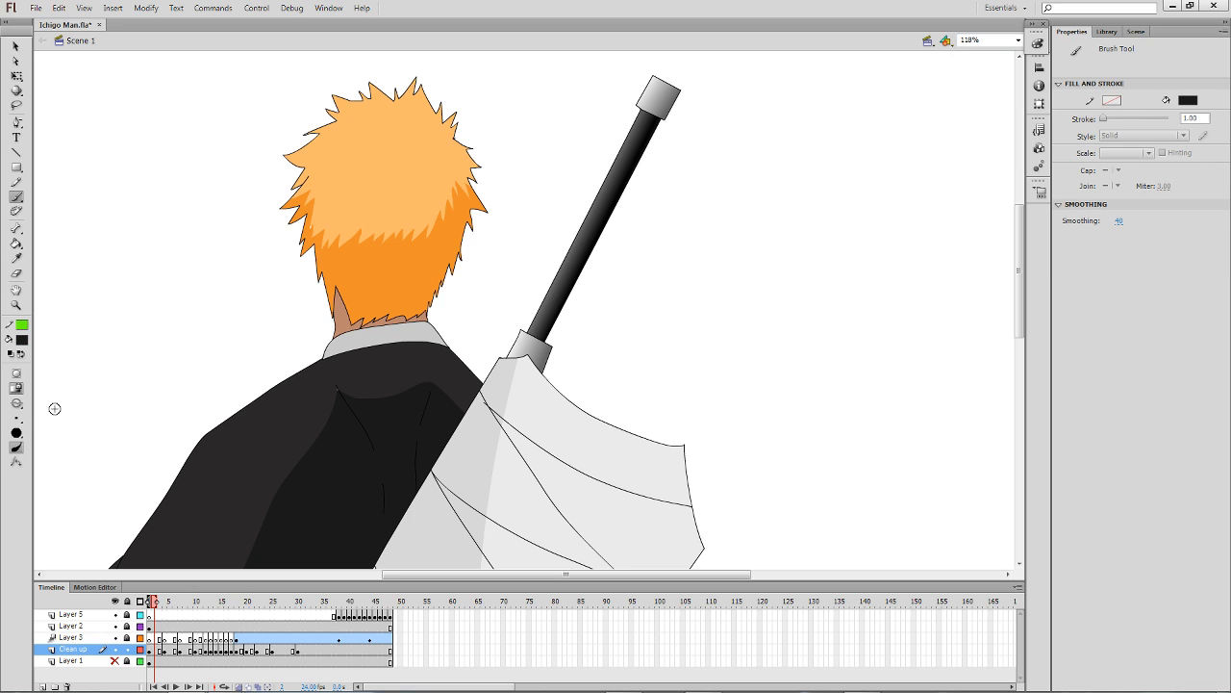
pyautogui.click(16, 405)
pyautogui.click(69, 433)
pyautogui.click(17, 419)
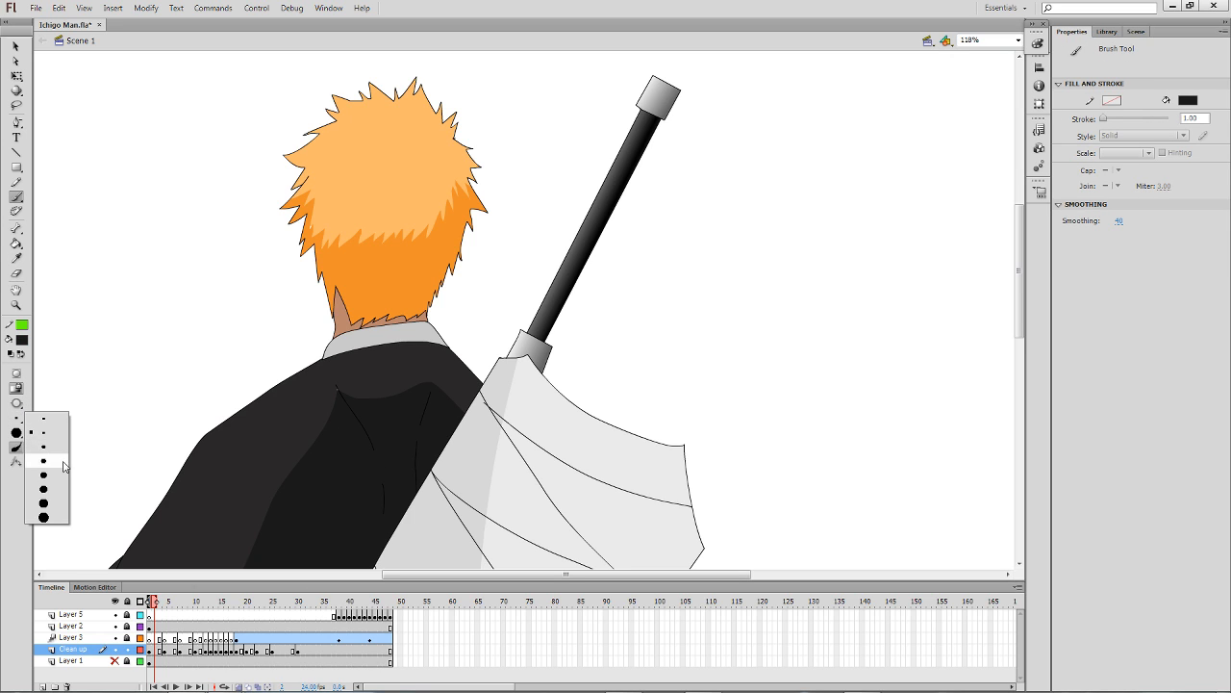
pyautogui.click(63, 466)
# Check the Clean up drawings frame by frame from frame 3 to 17, and the whole stage on frame 48.
pyautogui.press('.')
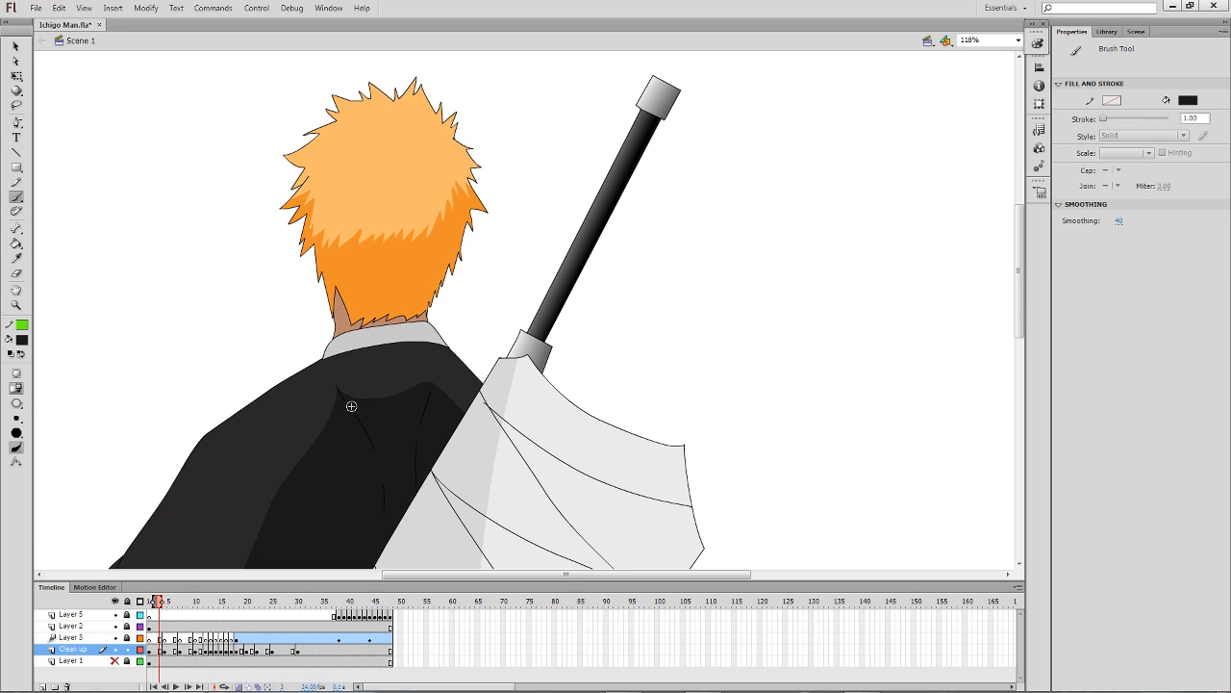
pyautogui.press('.')
pyautogui.press('.')
pyautogui.press('.')
pyautogui.press('.')
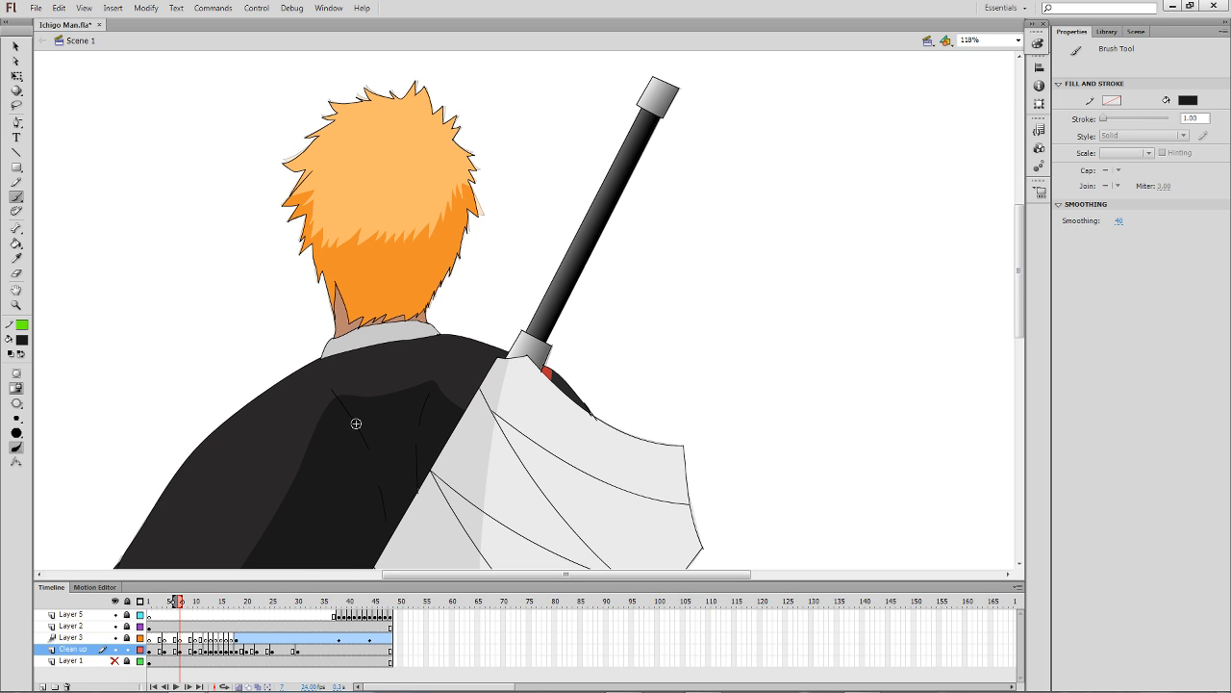
pyautogui.press('.')
pyautogui.press('.')
pyautogui.press('.')
pyautogui.press('.')
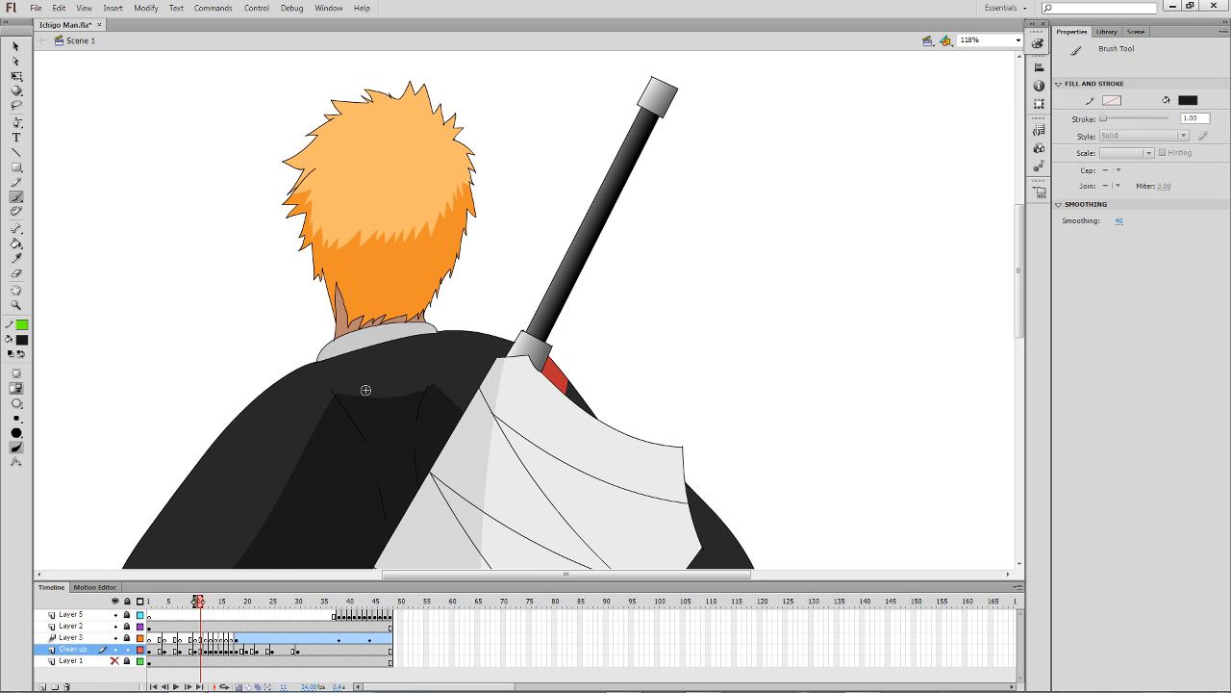
pyautogui.press('.')
pyautogui.press('.')
pyautogui.press('.')
pyautogui.press('.')
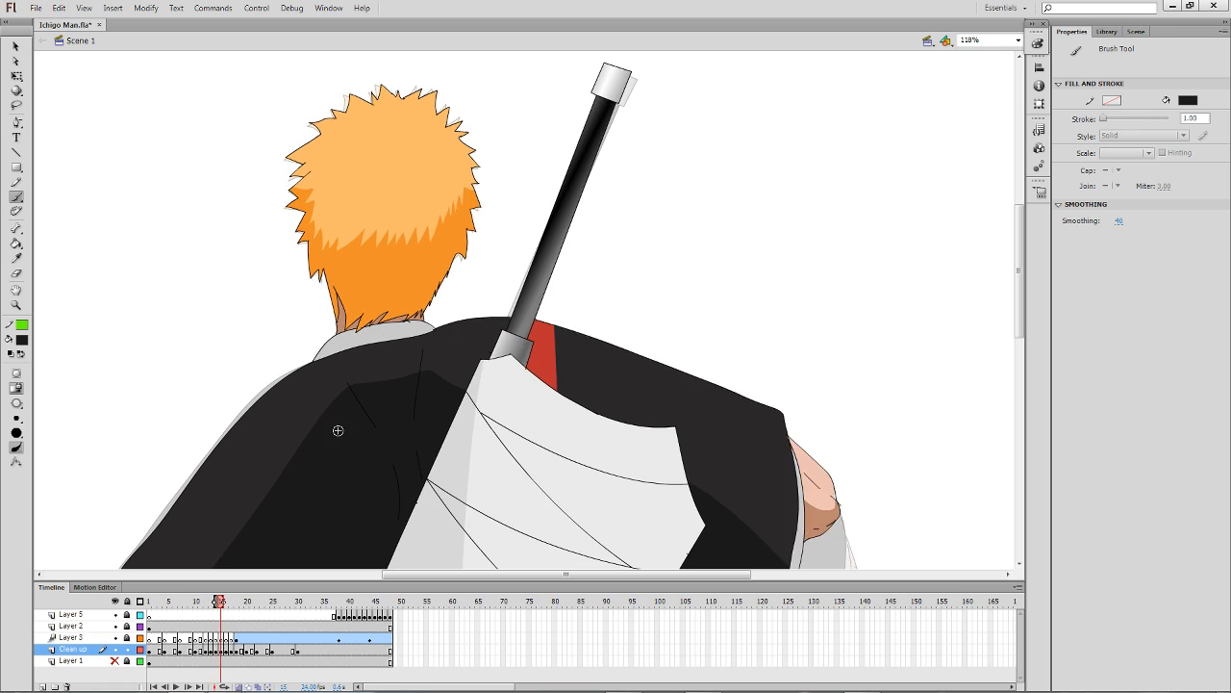
pyautogui.press('.')
pyautogui.press('.')
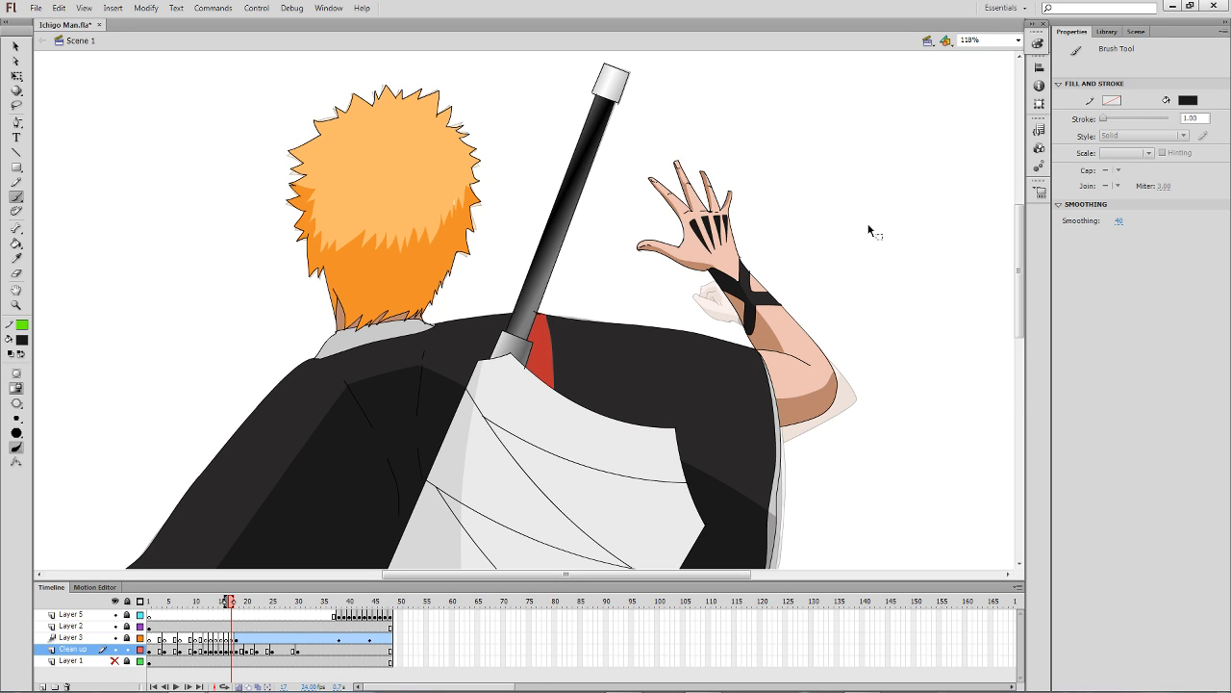
pyautogui.hotkey('ctrl', '-')
pyautogui.hotkey('ctrl', '-')
pyautogui.moveTo(412, 461); pyautogui.dragTo(433, 465)
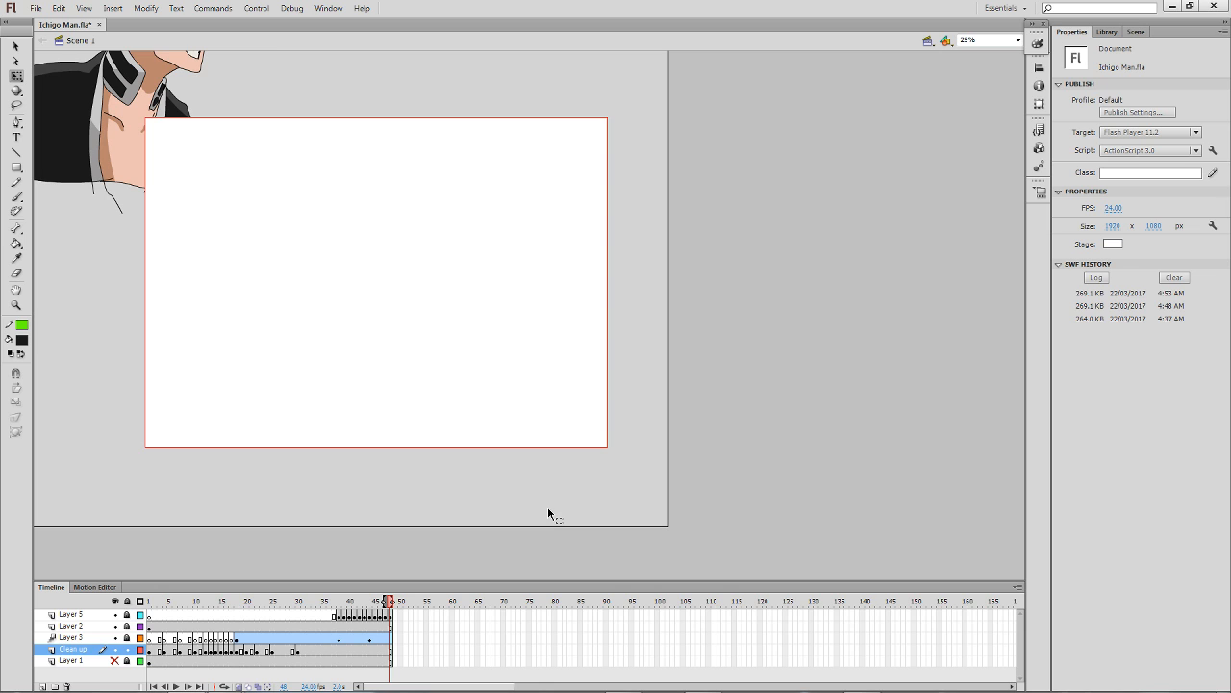
pyautogui.moveTo(680, 679)
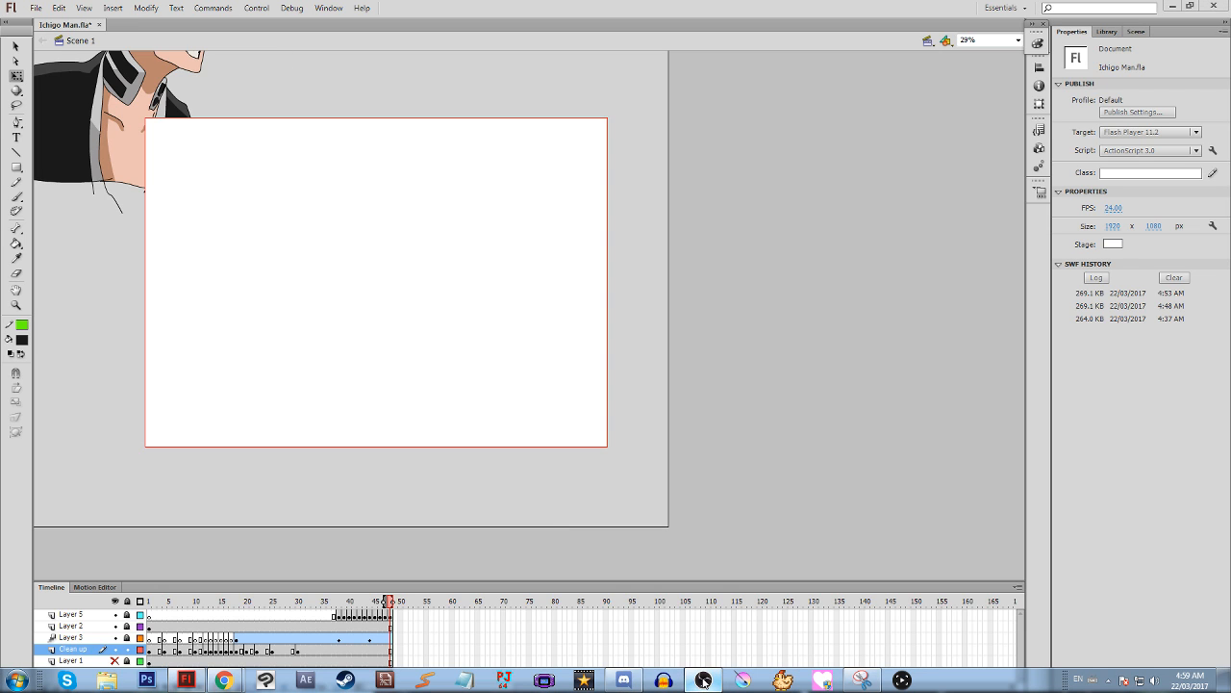